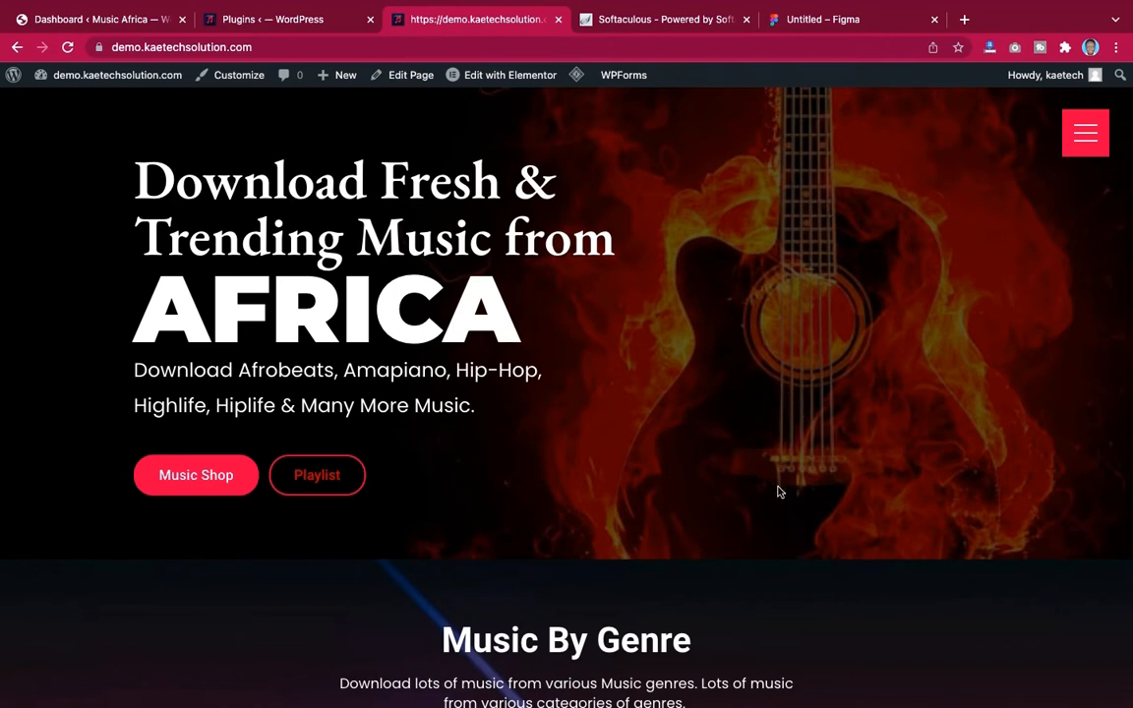
Scroll through the music store homepage, from the hero banner down to the artist grid and back
scroll(778, 491, "down", 1)
scroll(778, 491, "down", 5)
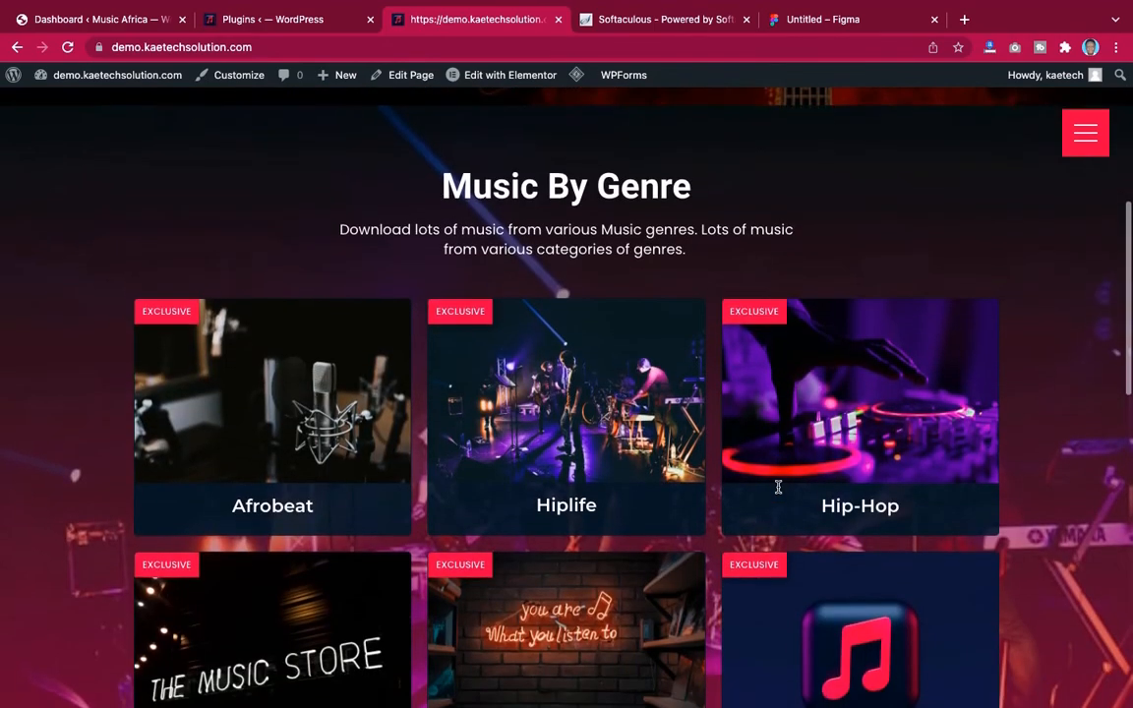
scroll(778, 491, "down", 6)
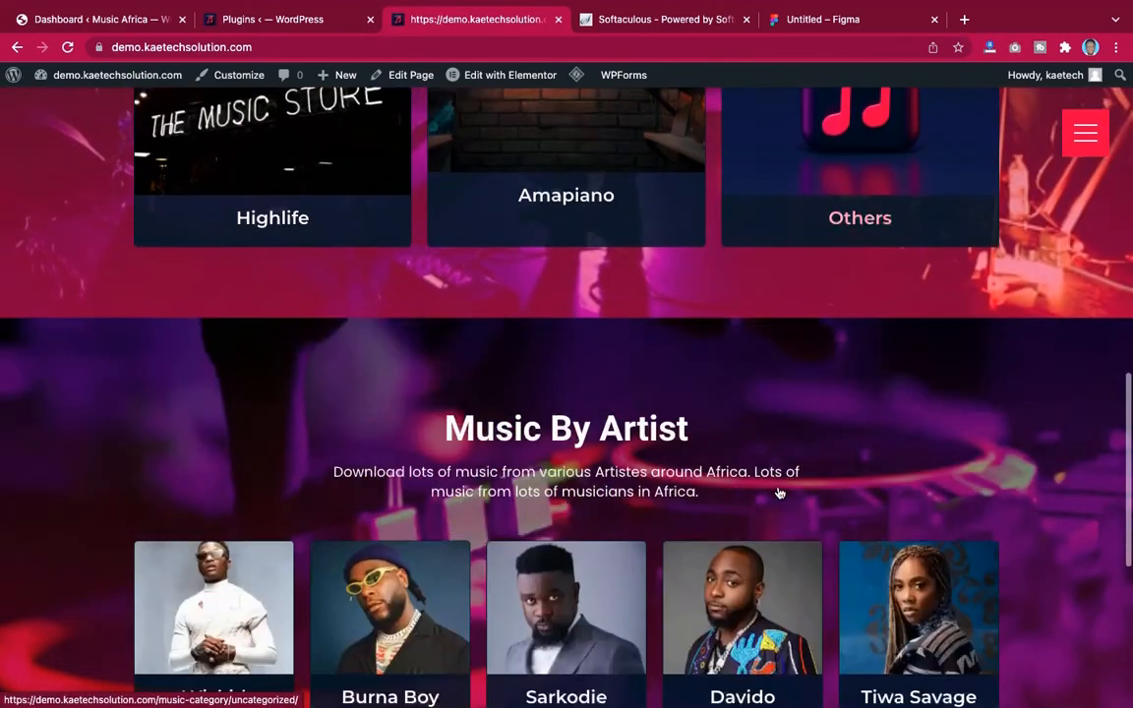
scroll(778, 490, "down", 3)
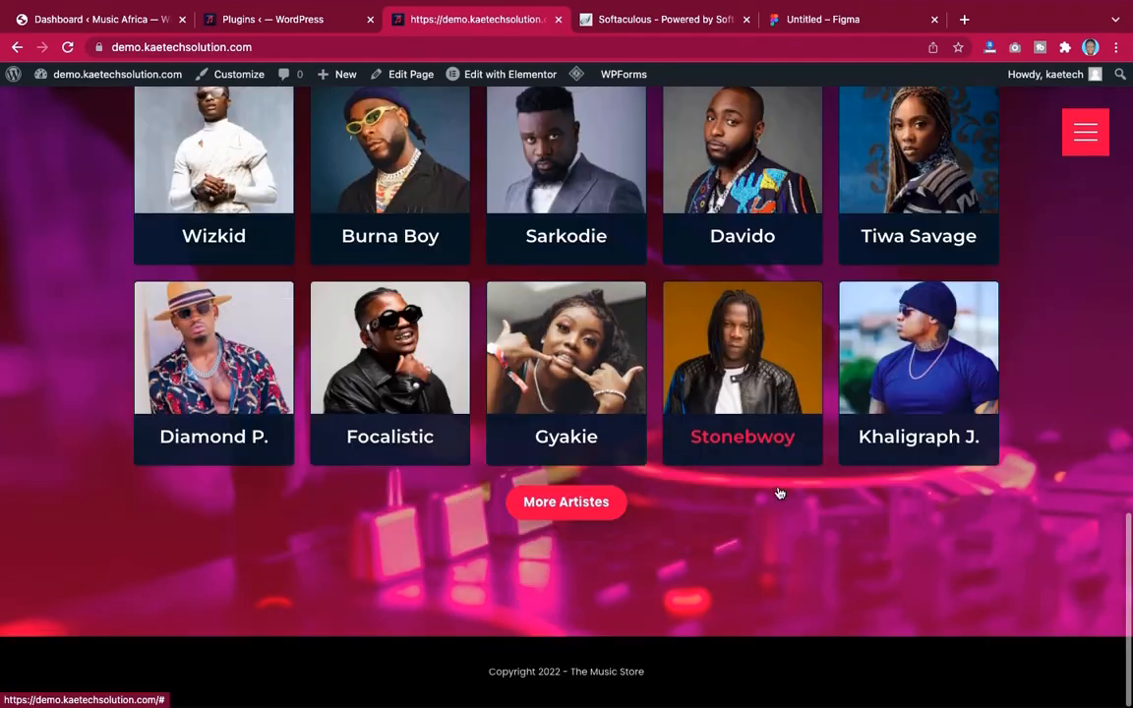
scroll(778, 491, "up", 12)
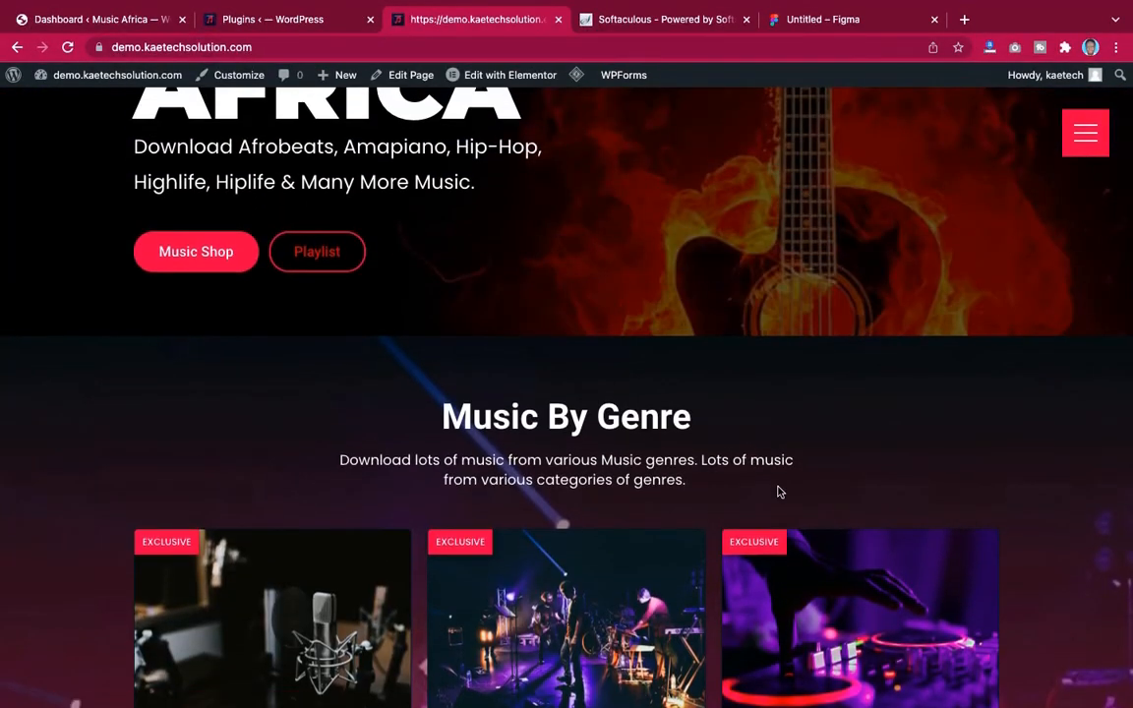
scroll(778, 490, "up", 3)
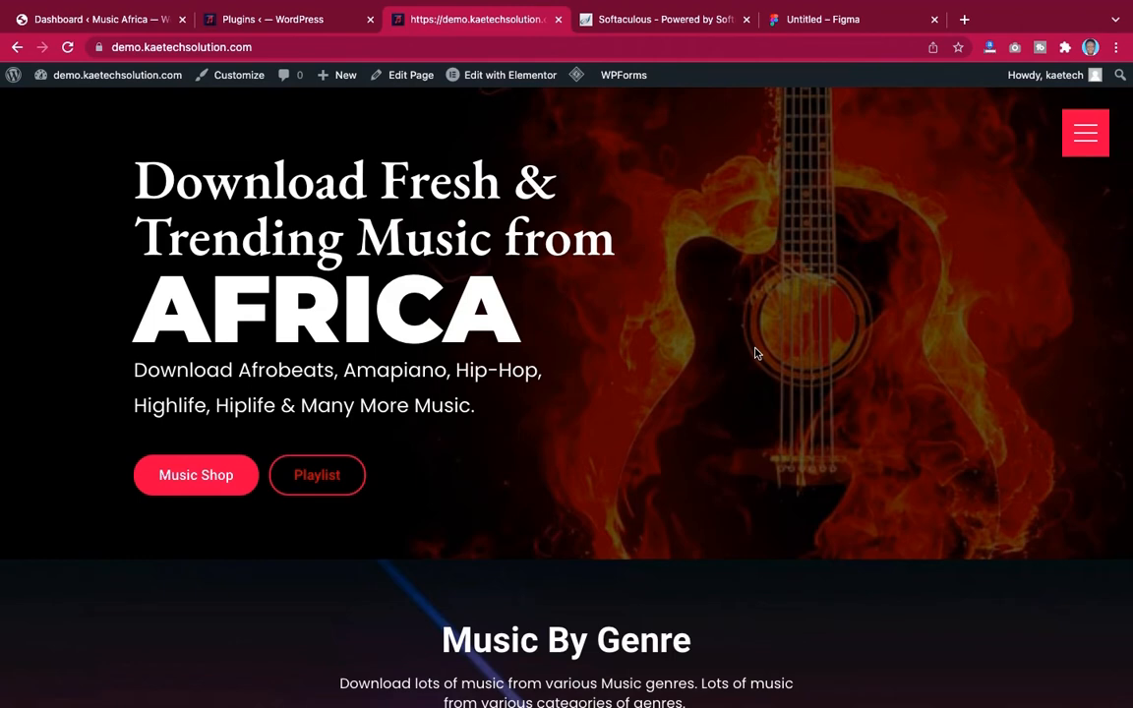
scroll(755, 353, "down", 10)
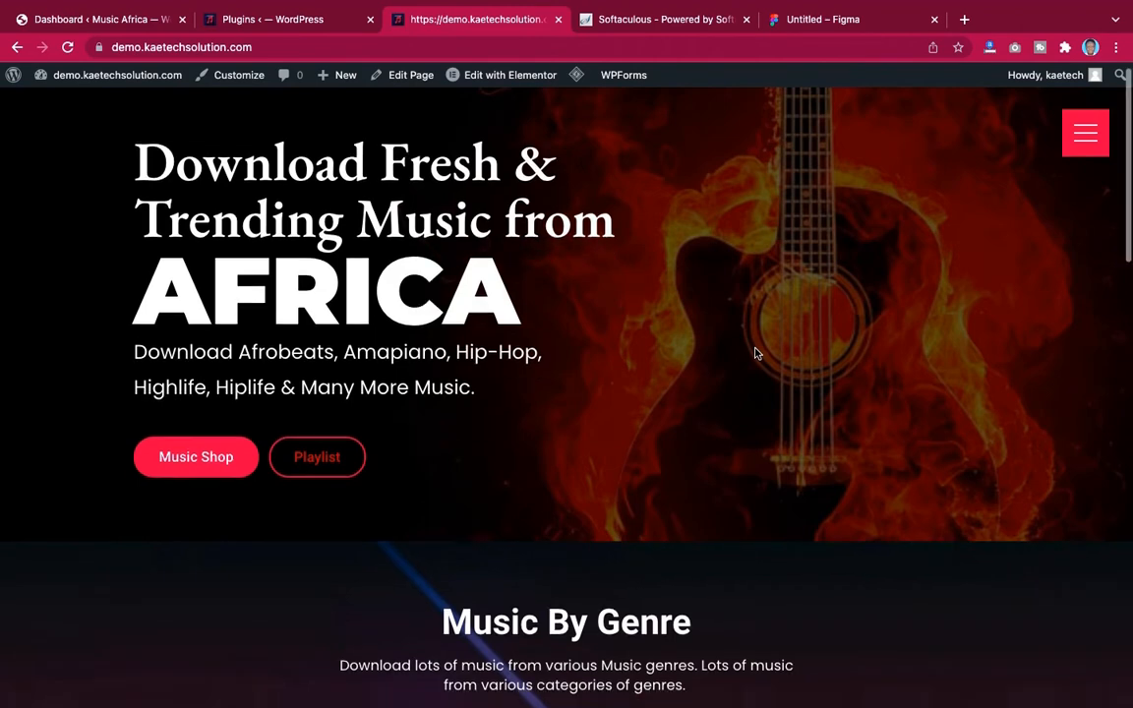
scroll(755, 353, "down", 3)
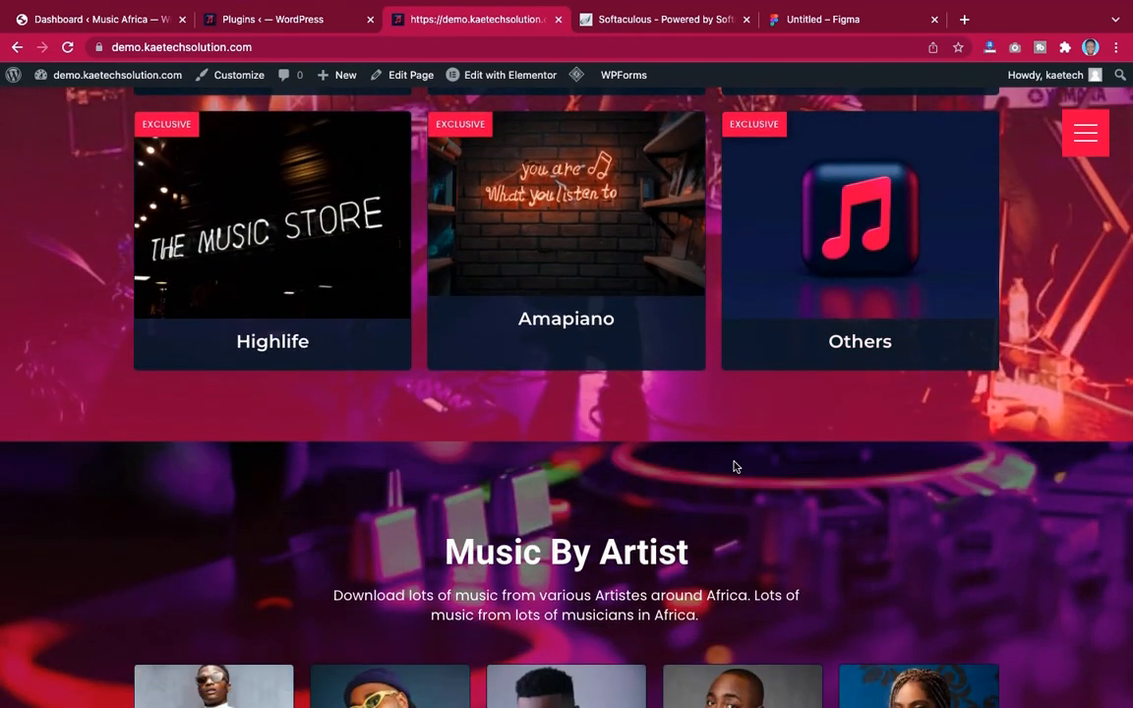
scroll(733, 466, "down", 9)
scroll(734, 466, "up", 2)
scroll(733, 468, "up", 15)
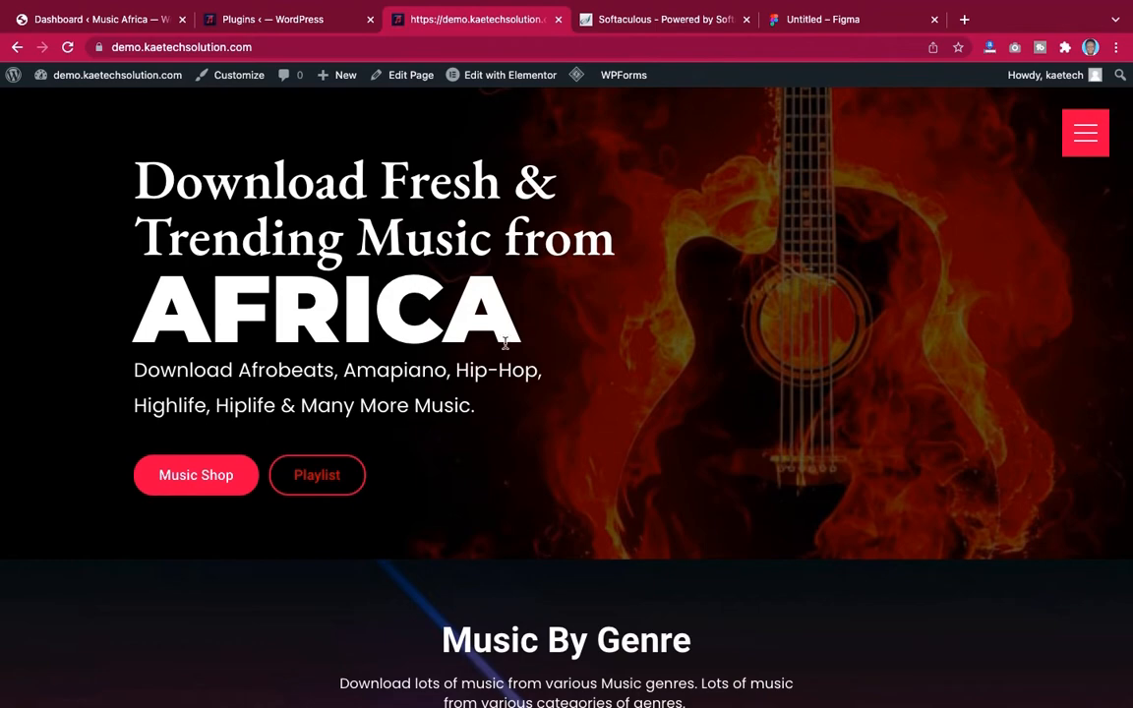
scroll(557, 506, "down", 10)
scroll(557, 506, "up", 10)
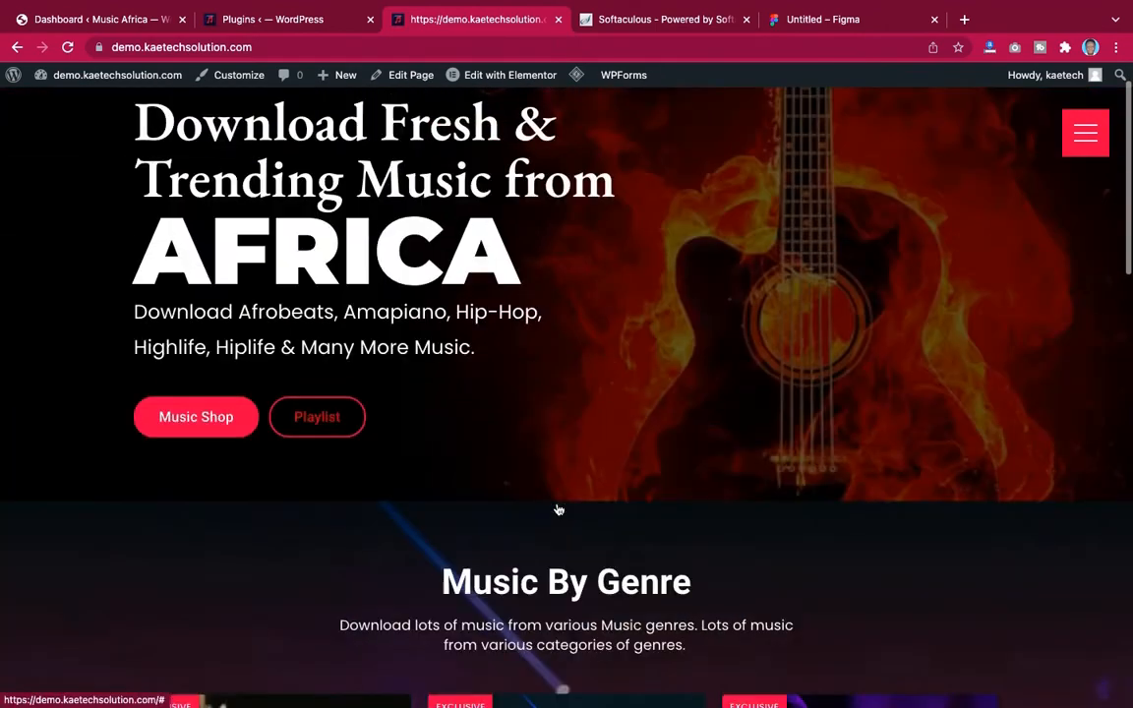
scroll(558, 510, "up", 1)
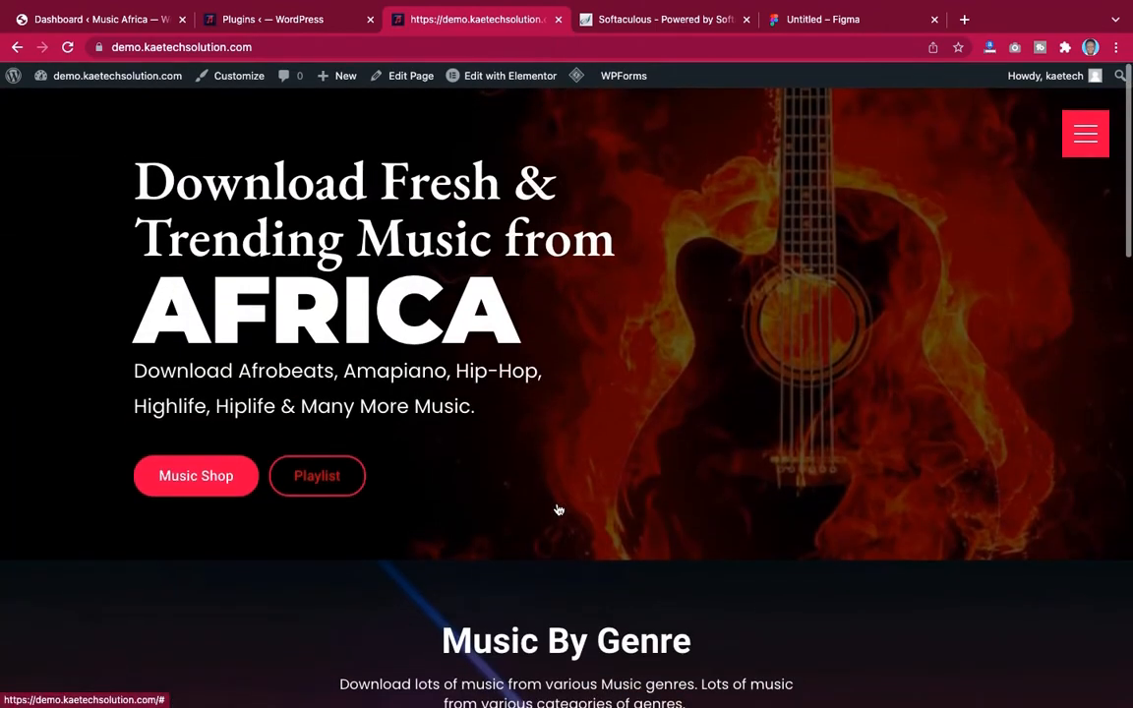
Open the site's full-screen navigation menu and close it again
left_click(1086, 138)
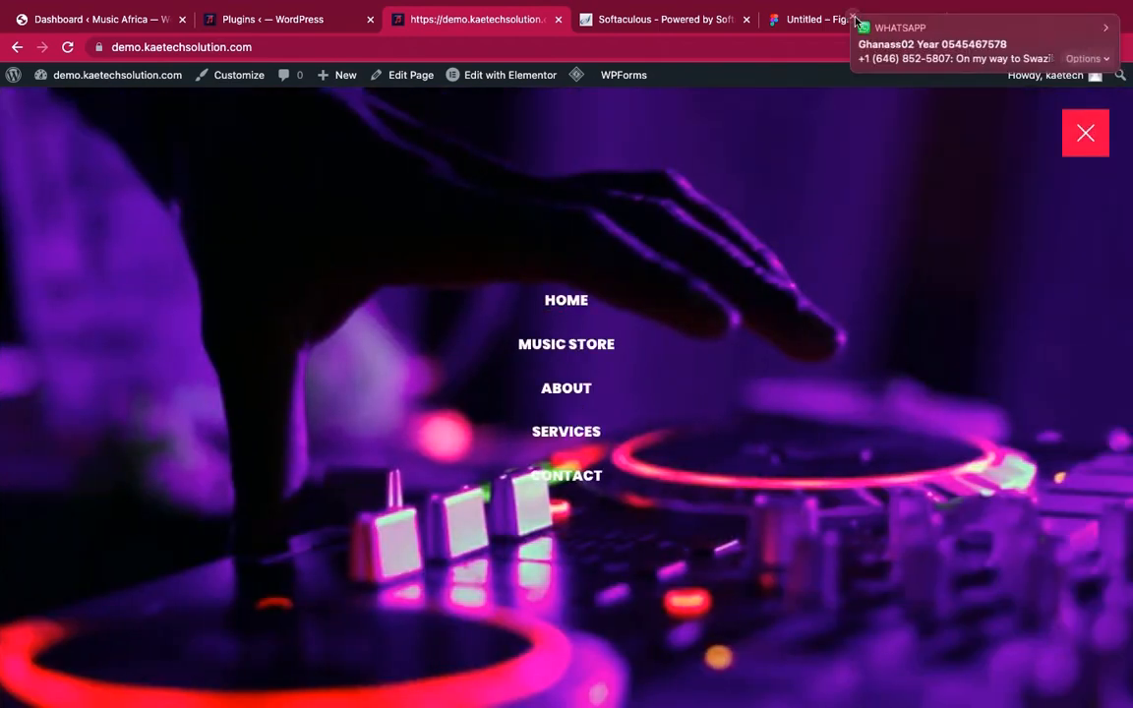
left_click(854, 18)
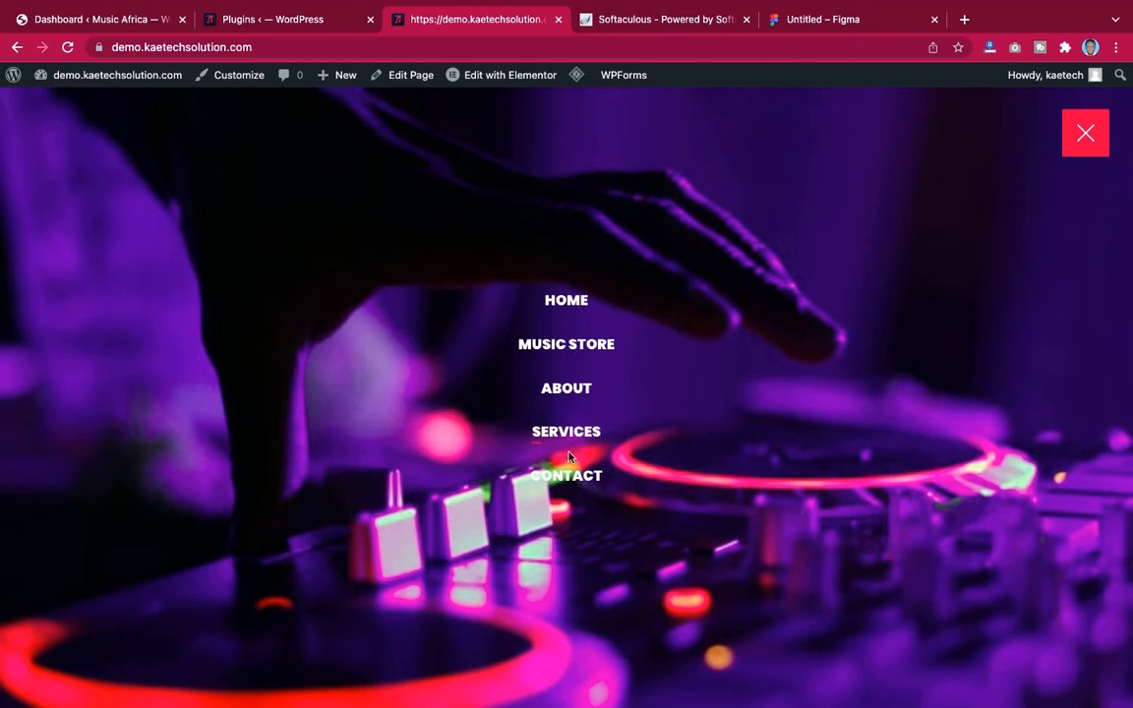
left_click(1075, 145)
Scroll through the Music By Genre and Music By Artist sections of the homepage
scroll(782, 338, "down", 1)
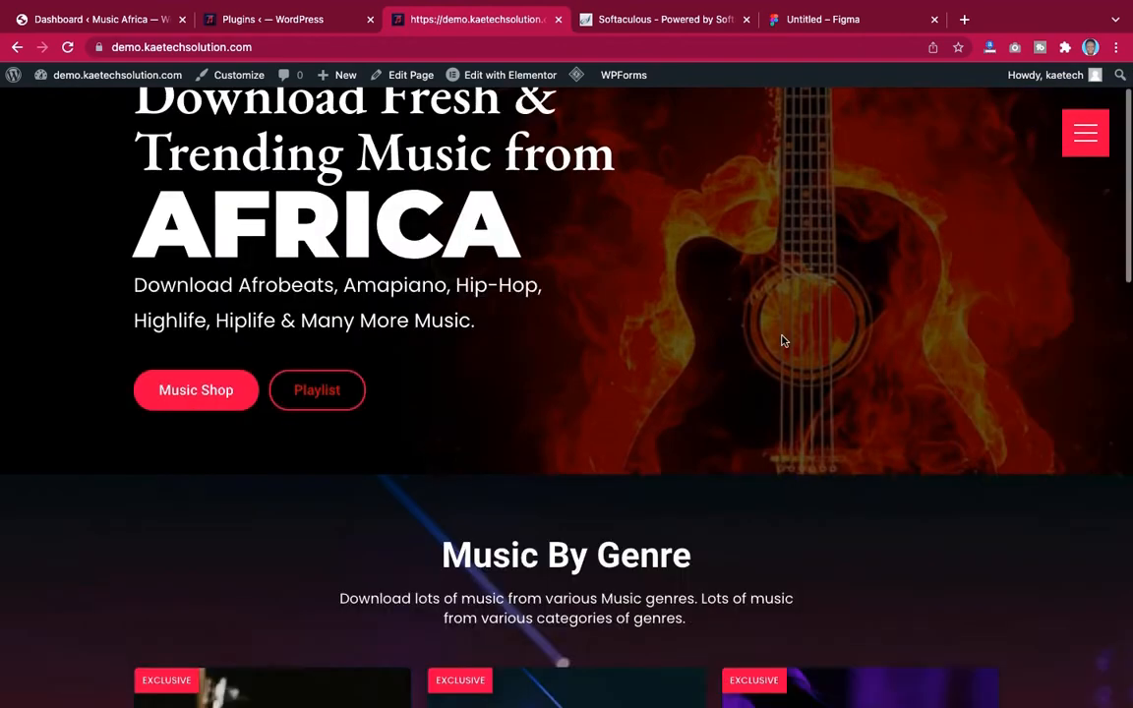
scroll(782, 340, "down", 6)
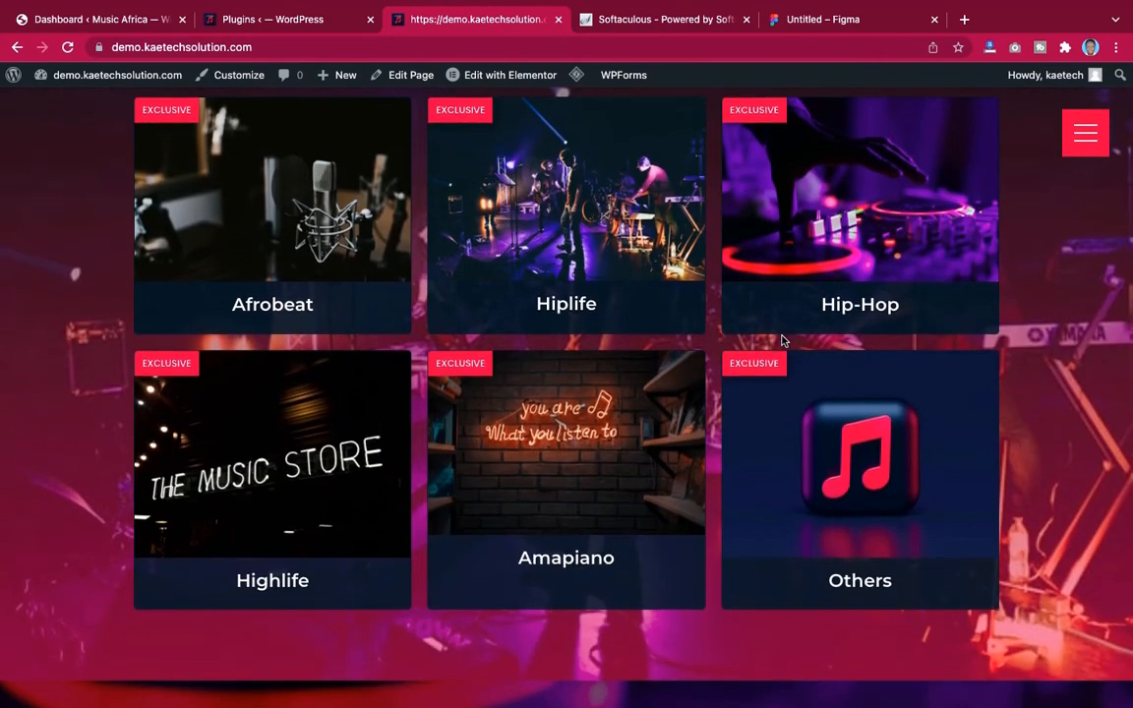
scroll(782, 340, "up", 7)
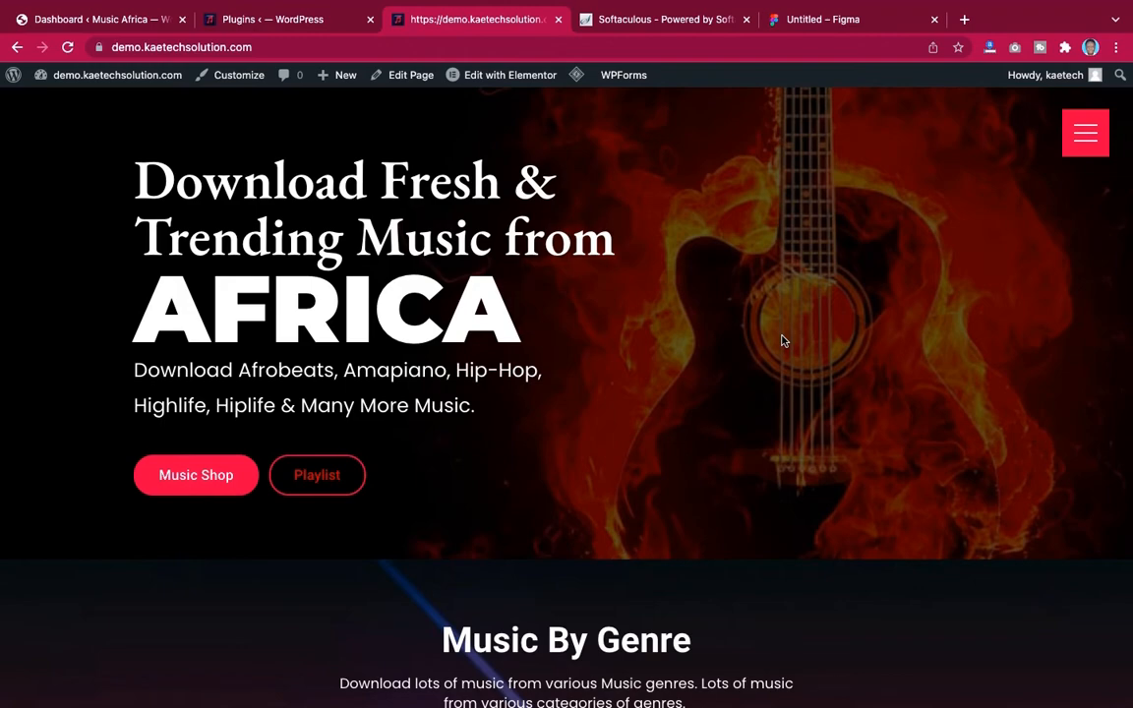
scroll(782, 340, "down", 5)
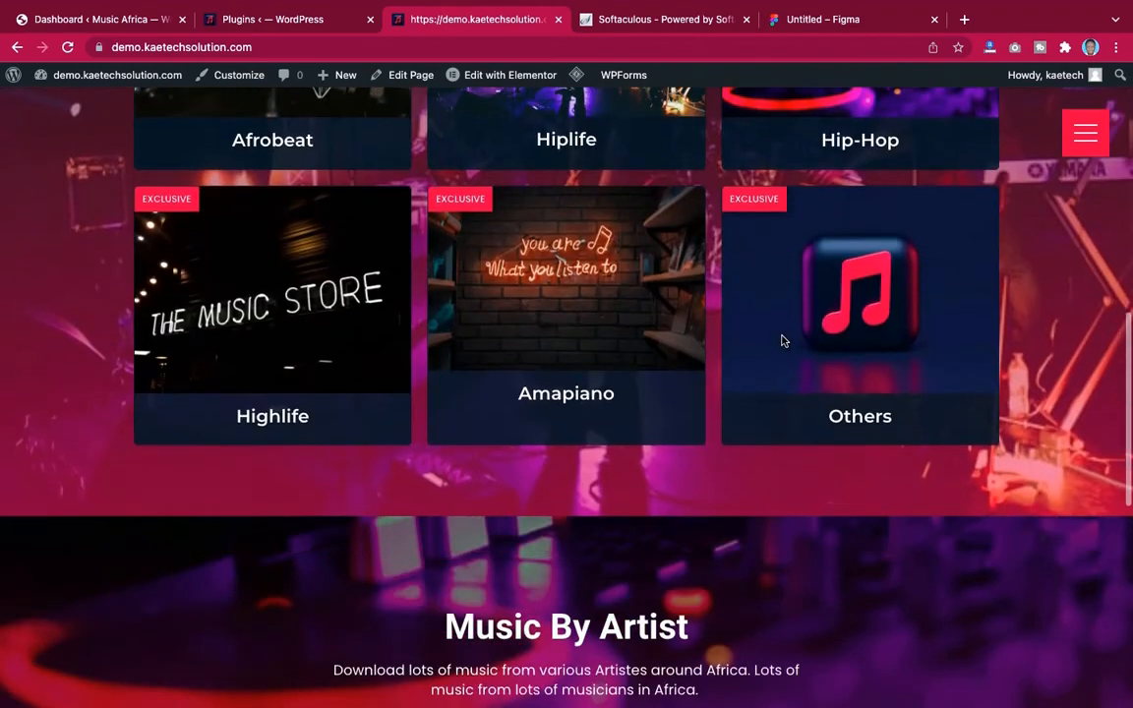
scroll(782, 340, "down", 5)
scroll(781, 340, "up", 10)
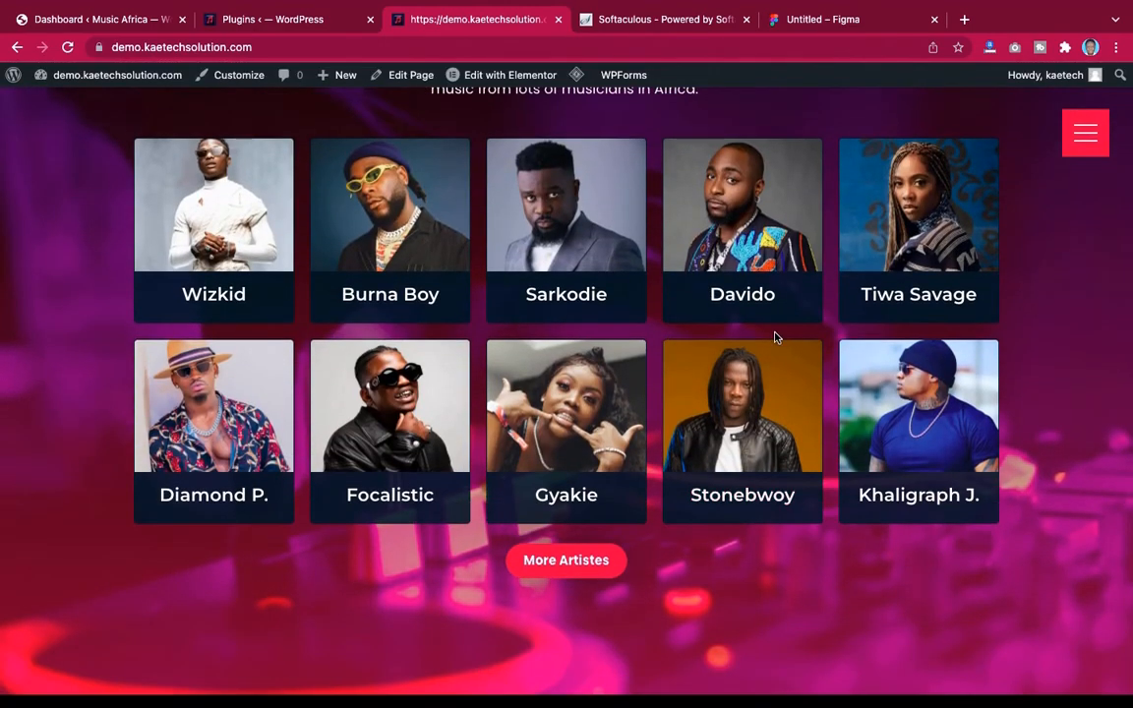
scroll(775, 338, "down", 6)
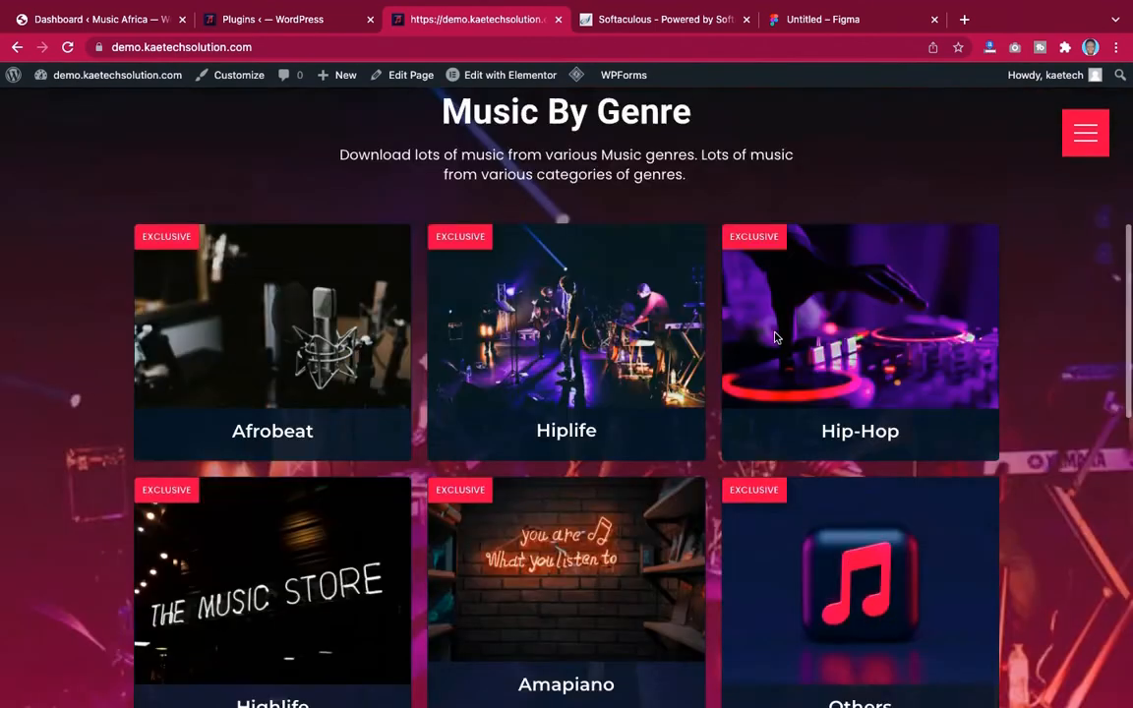
scroll(776, 338, "up", 3)
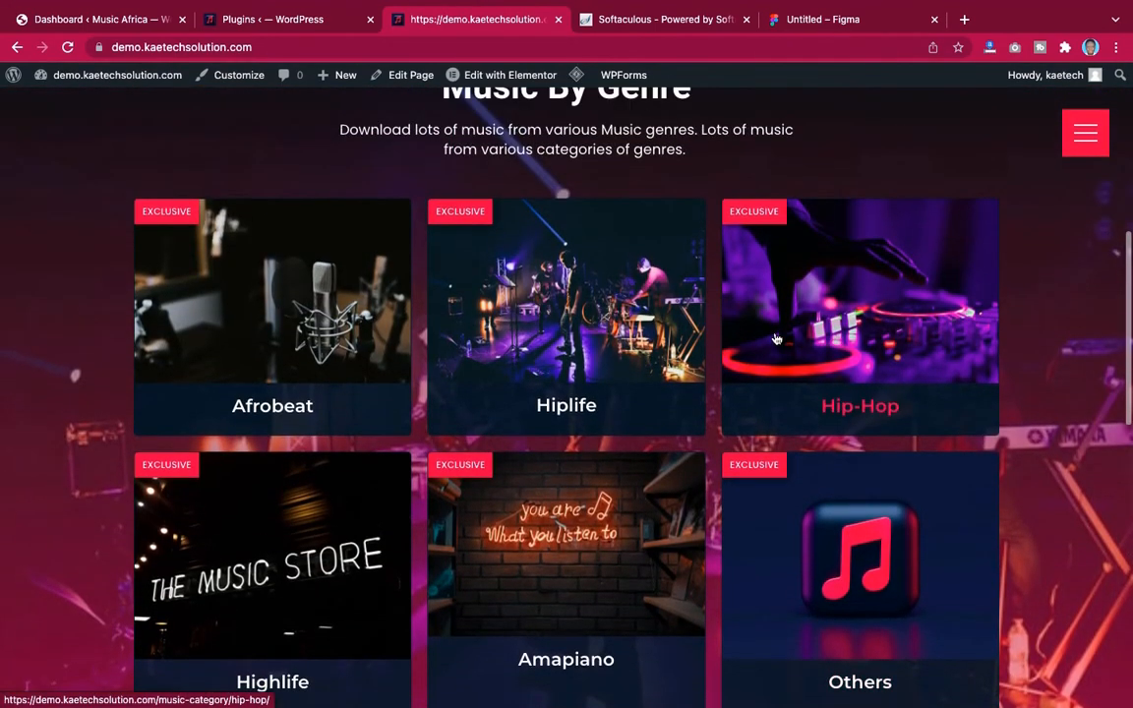
Open the Afrobeat genre page and advance its category carousel
left_click(310, 317)
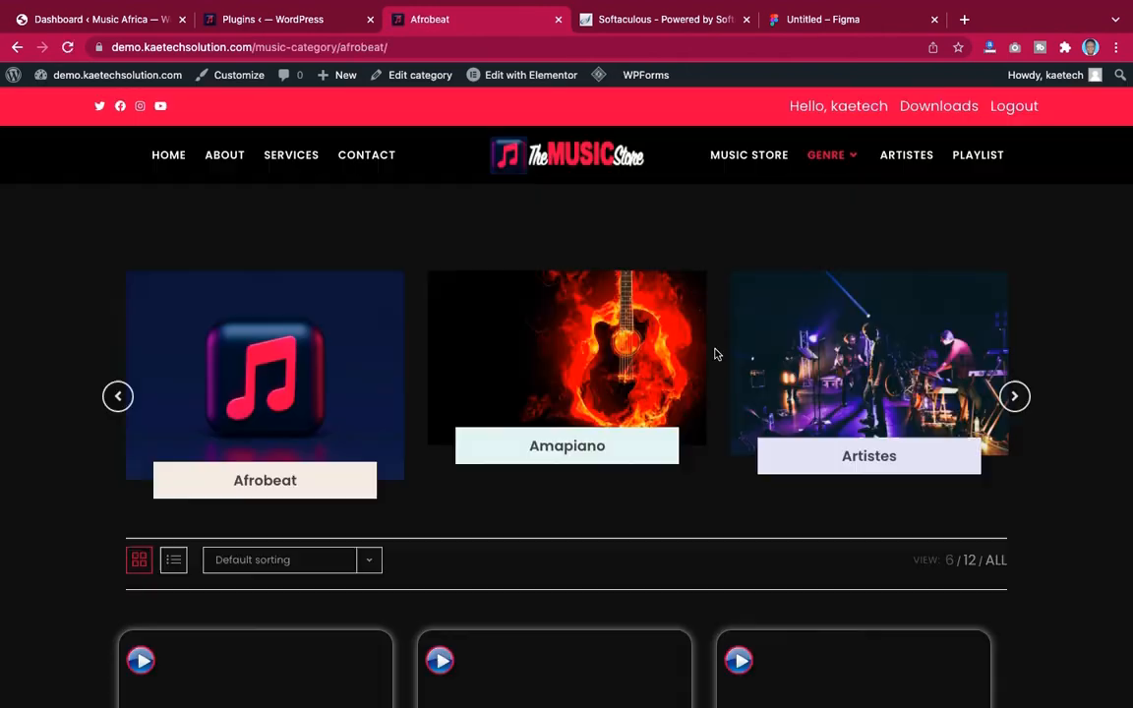
scroll(716, 354, "down", 1)
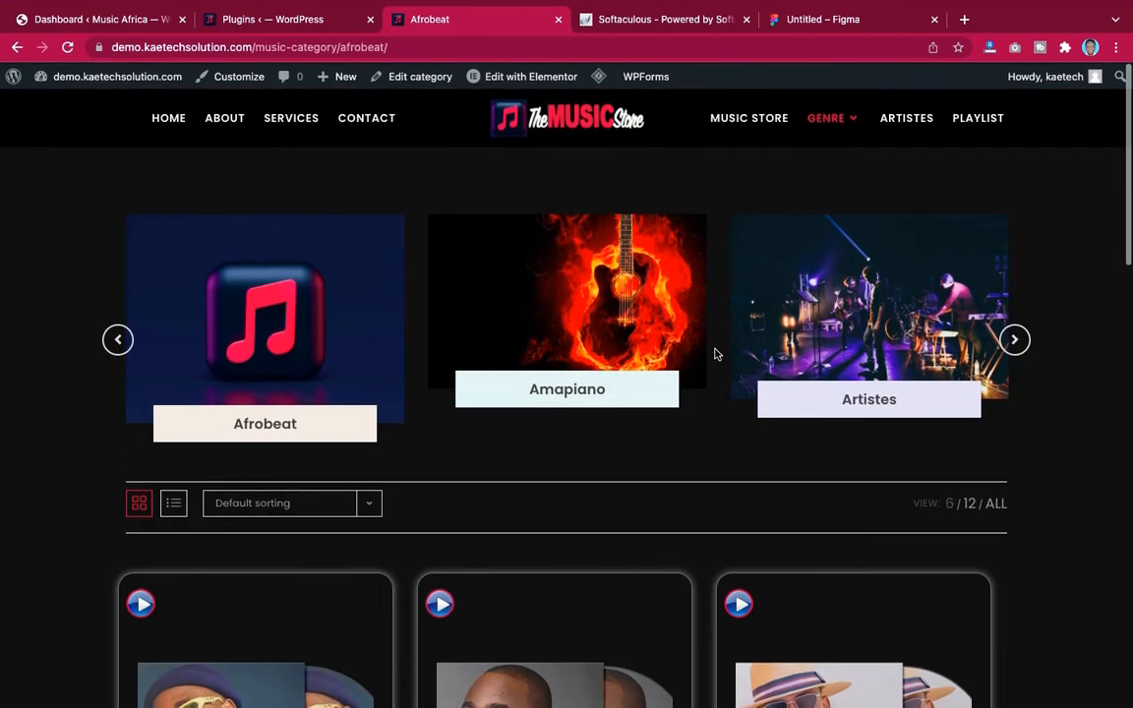
scroll(716, 354, "up", 1)
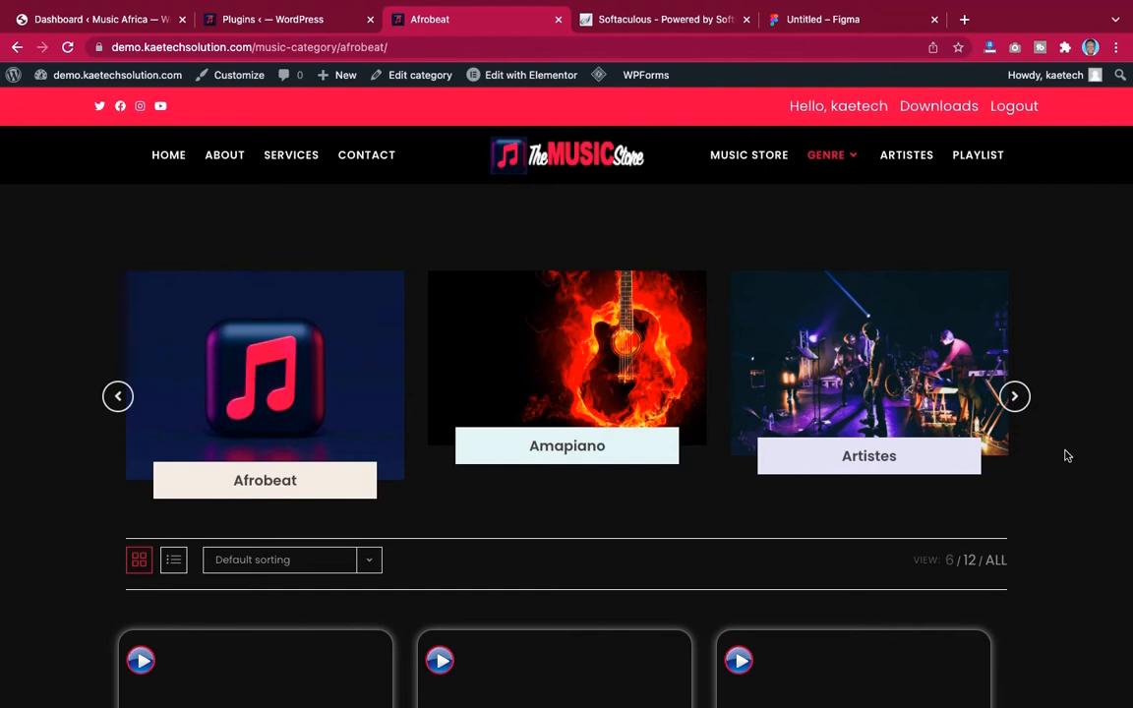
left_click(1013, 396)
Open the Burna Boy – On The Low song page and add it to the download basket
scroll(1067, 441, "down", 1)
scroll(1067, 442, "down", 5)
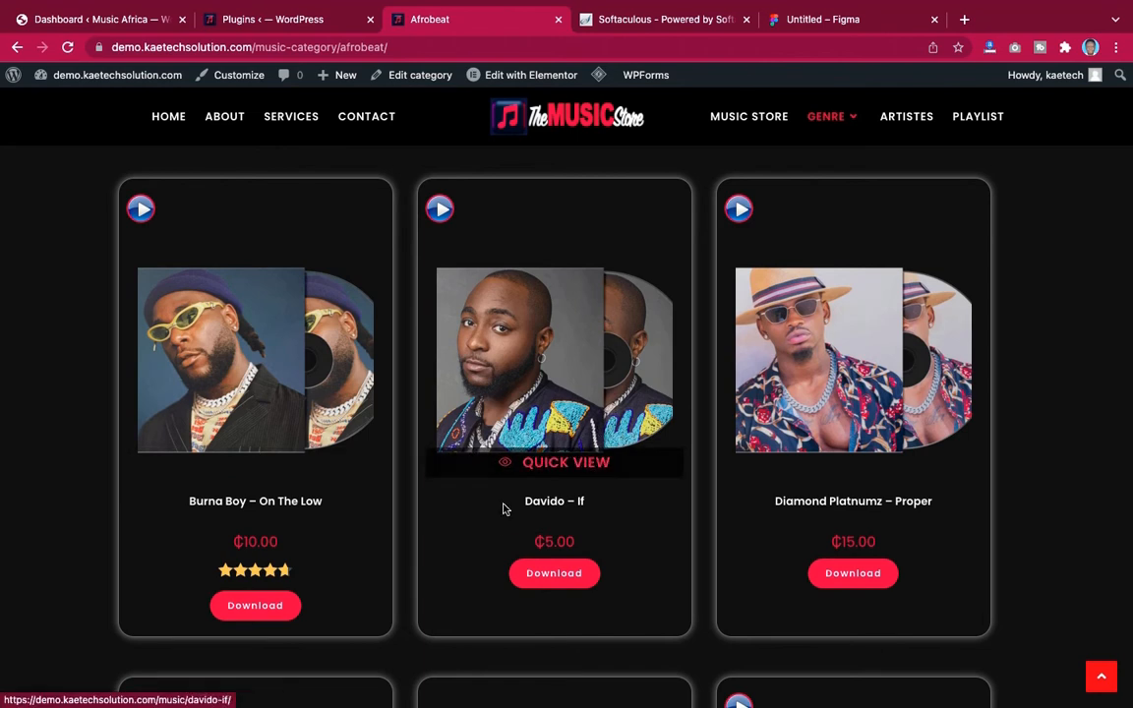
left_click(288, 507)
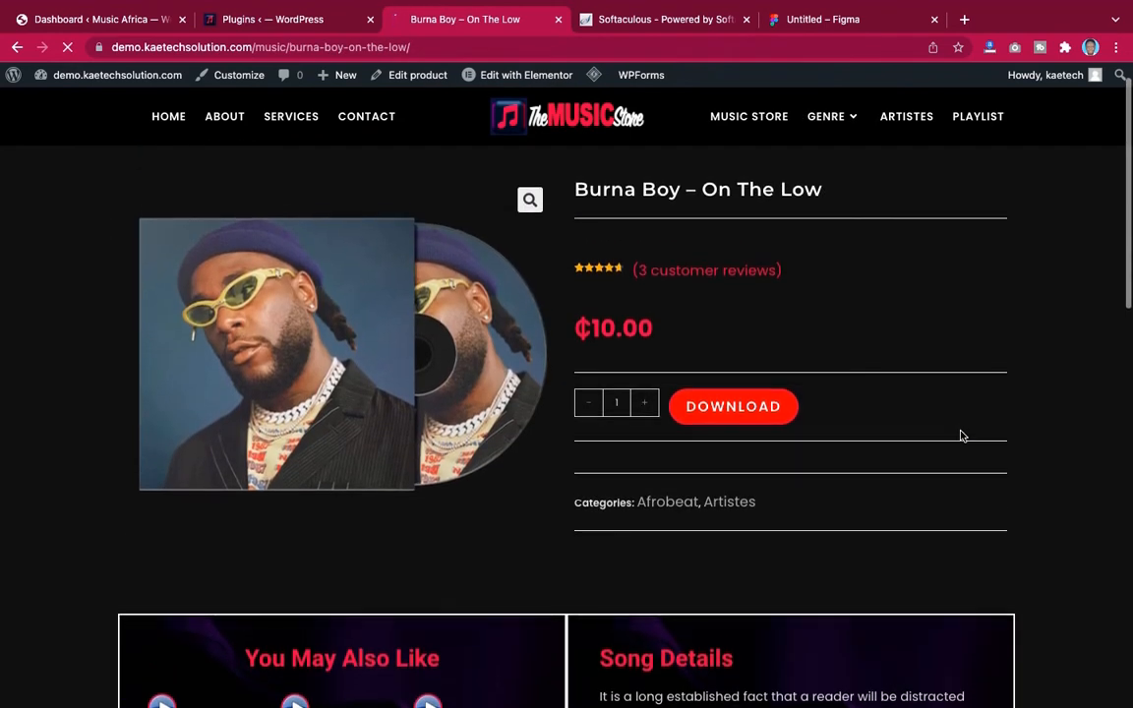
left_click(753, 421)
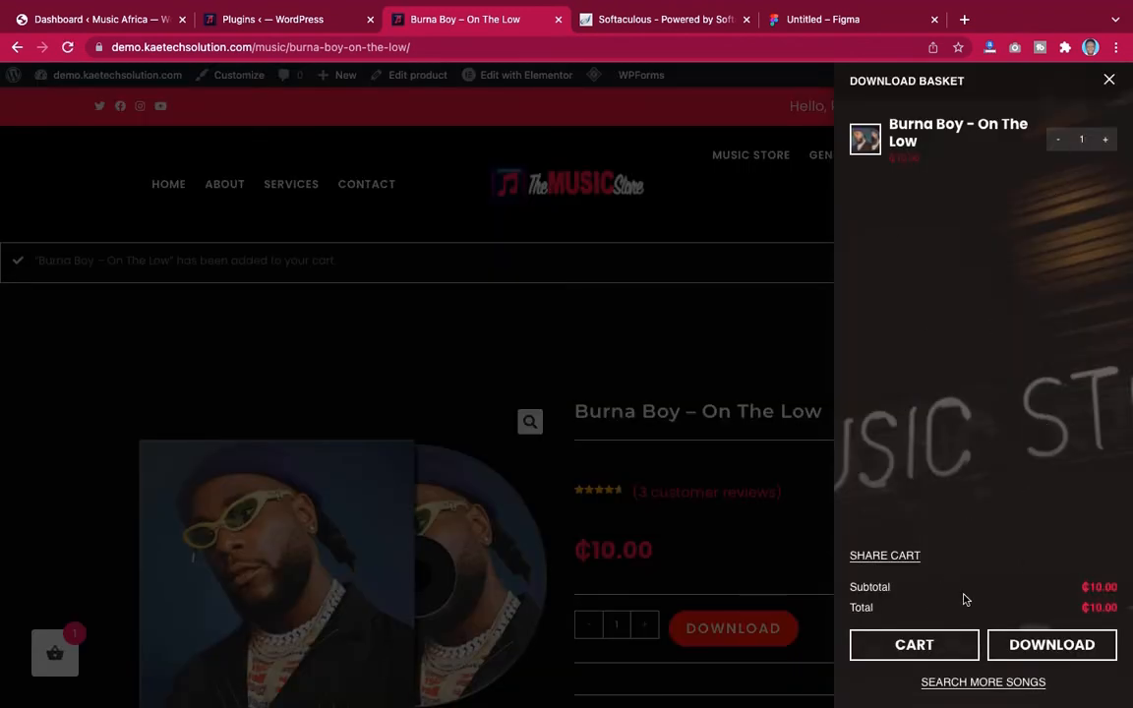
Proceed from the download basket to checkout and place the order with cash on delivery
left_click(1050, 646)
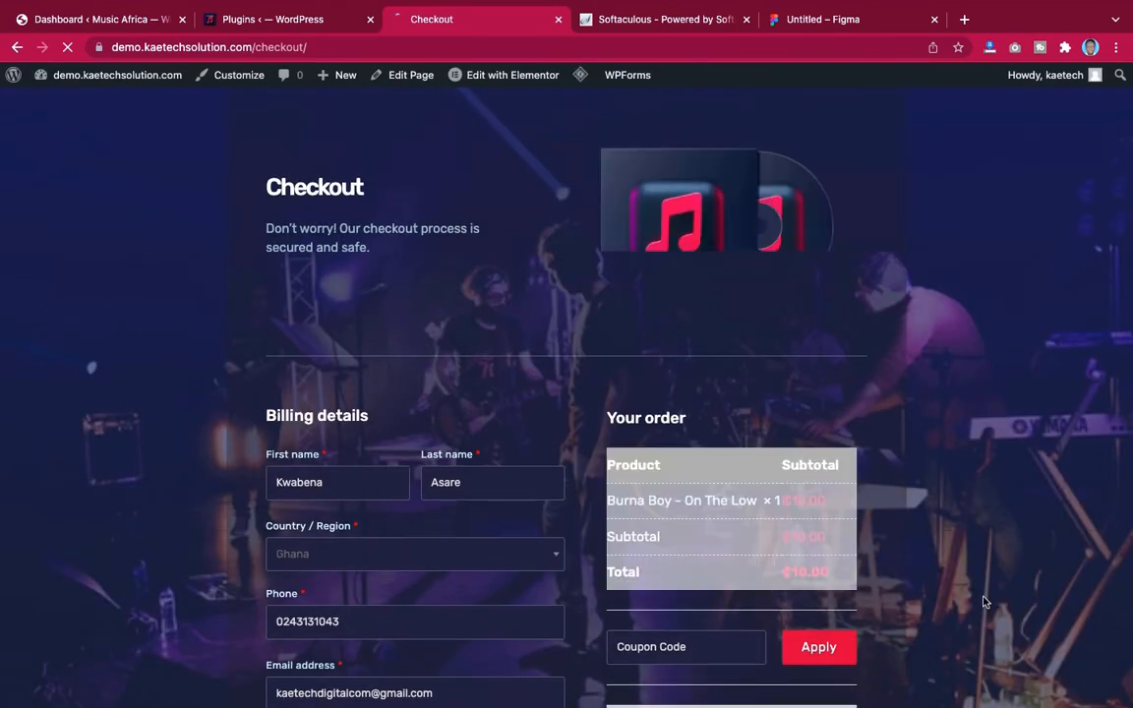
scroll(983, 602, "down", 3)
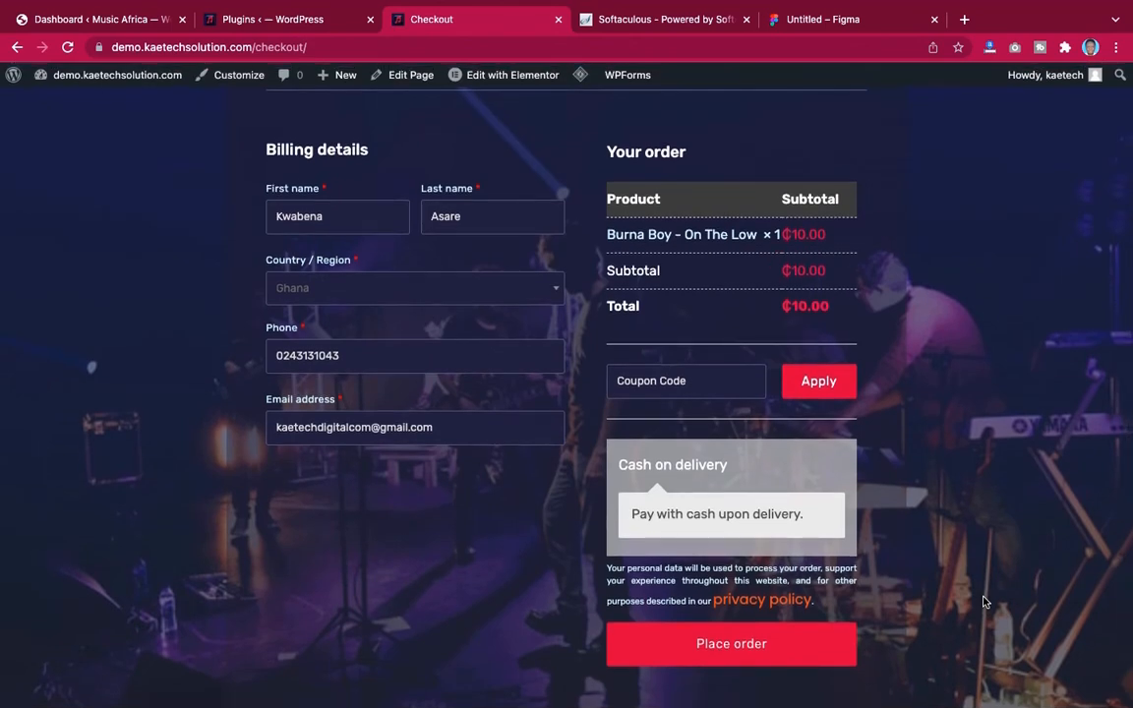
scroll(931, 468, "up", 2)
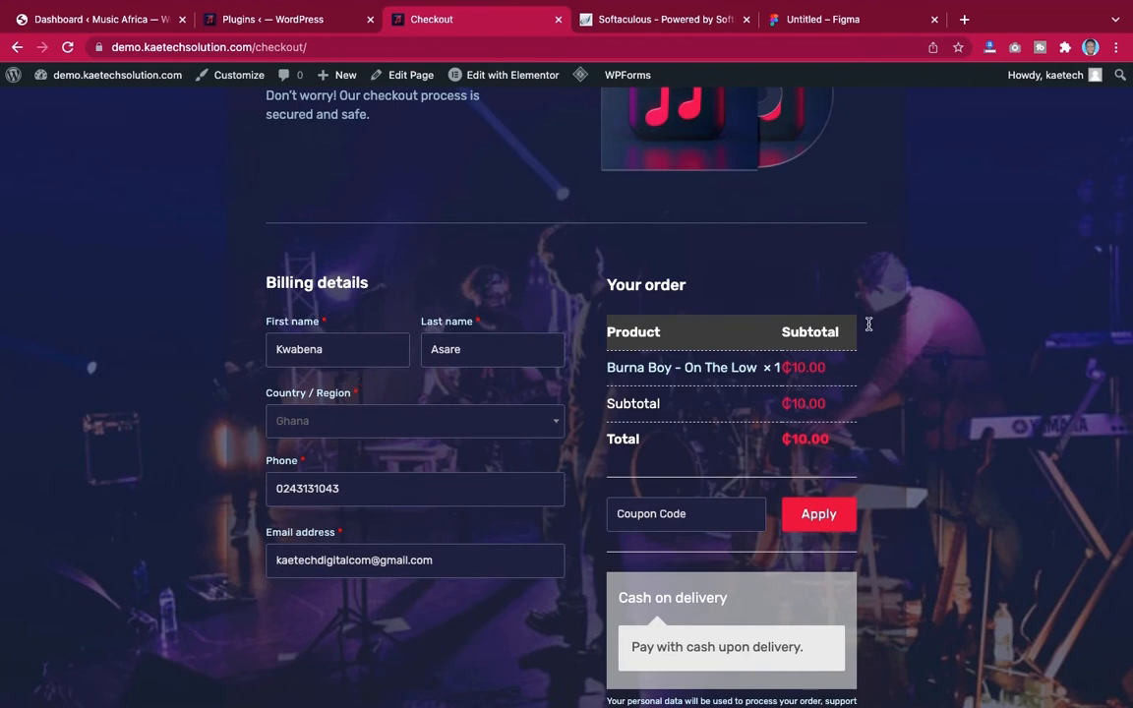
scroll(938, 436, "down", 3)
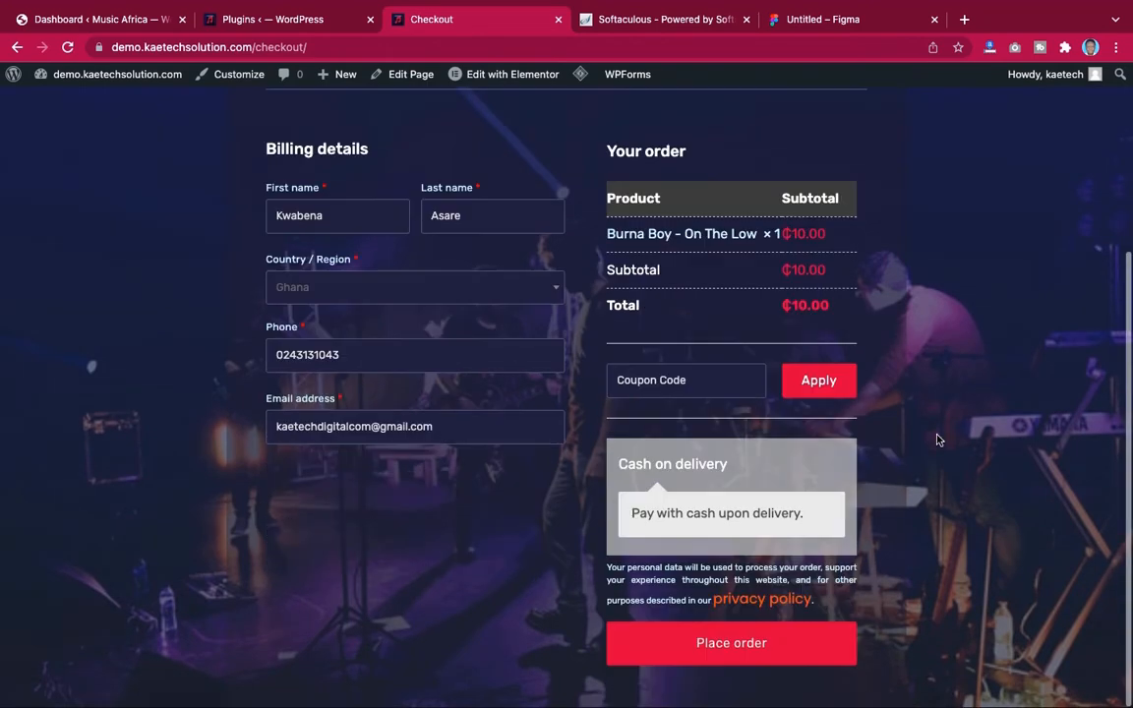
left_click(746, 645)
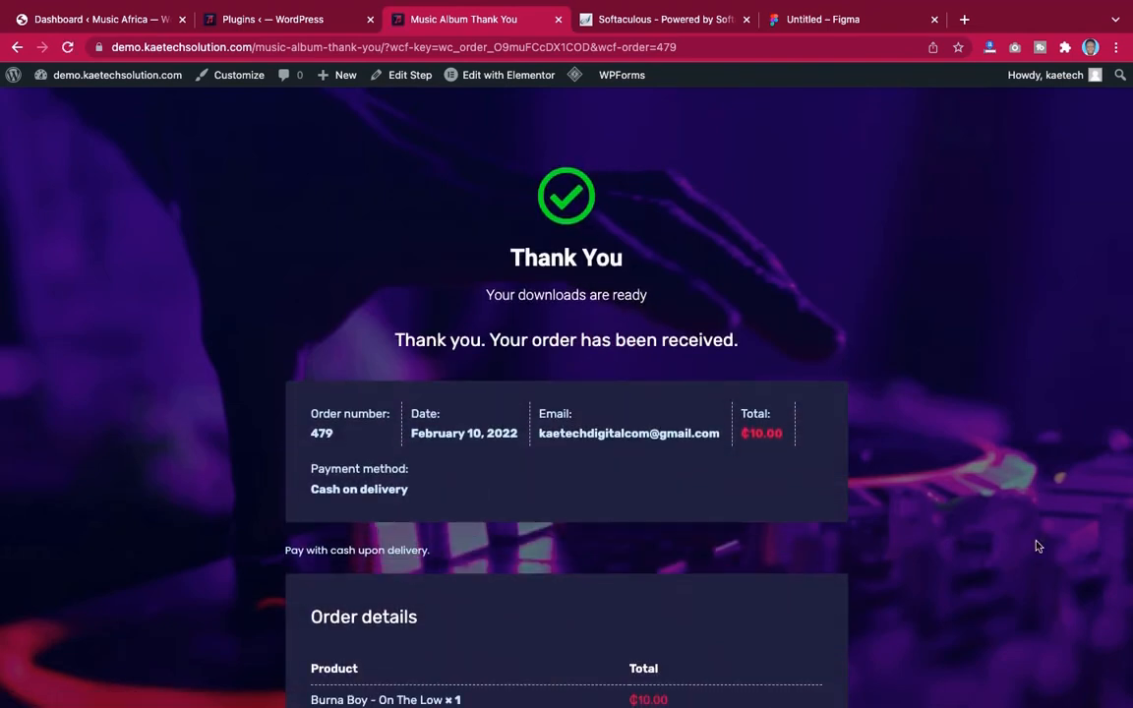
Review the order confirmation page, including the order details and billing address
scroll(1036, 546, "down", 5)
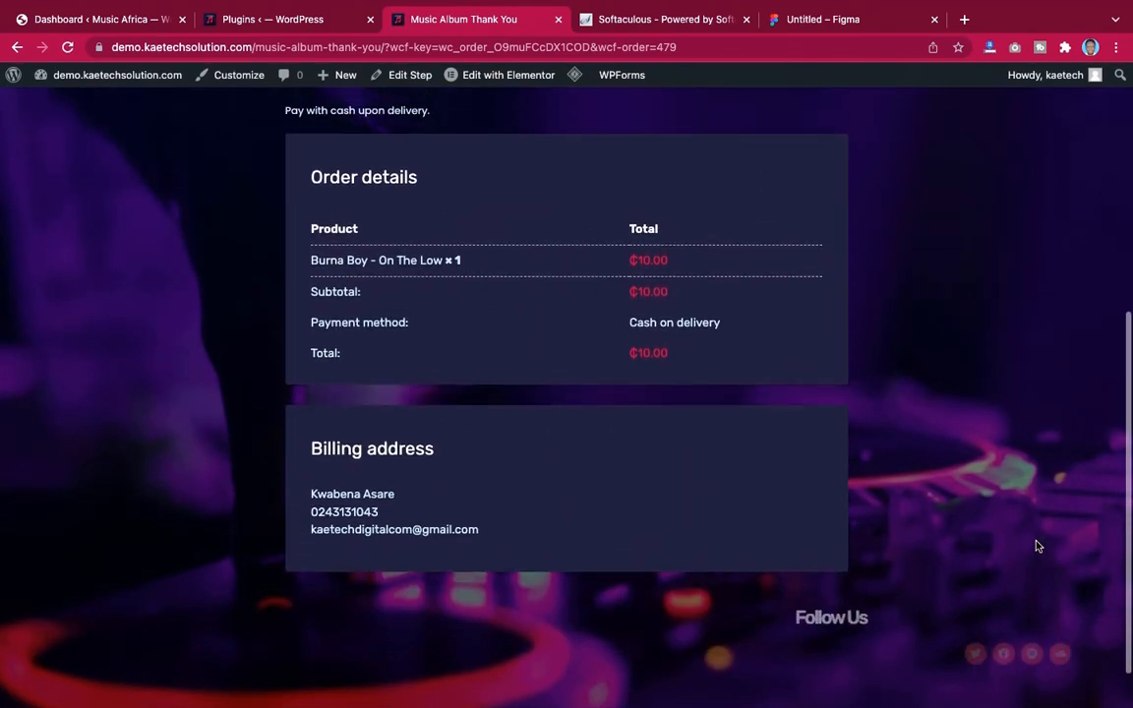
scroll(1036, 546, "up", 2)
scroll(1037, 546, "down", 1)
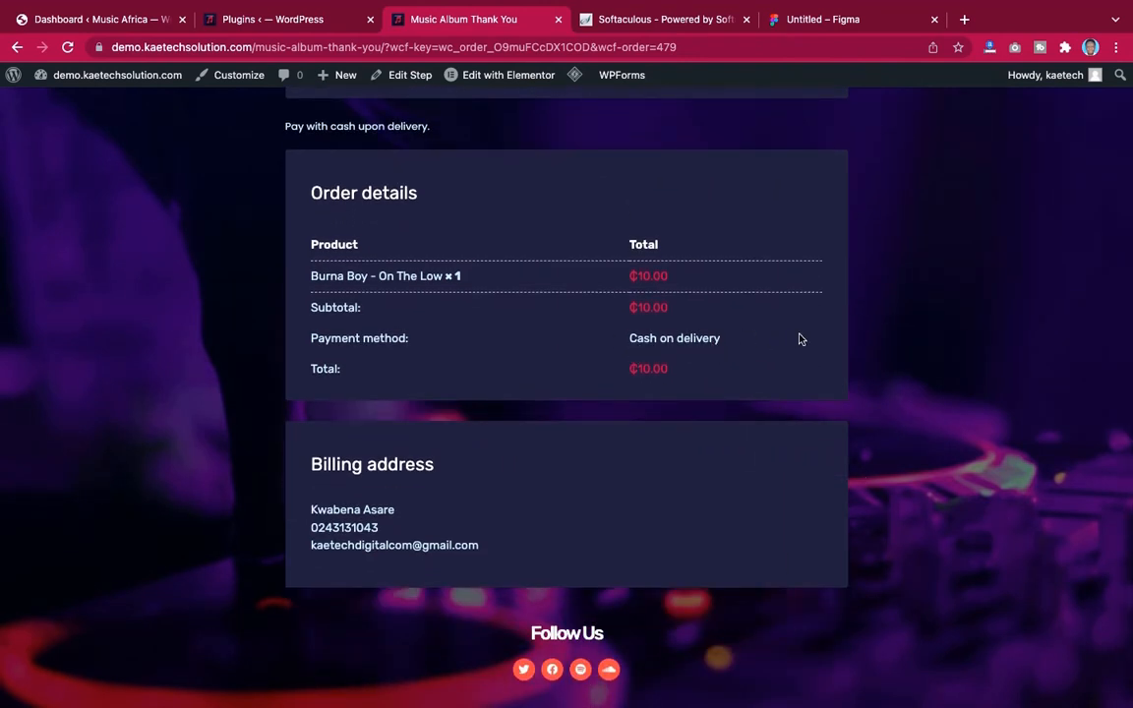
scroll(802, 339, "up", 2)
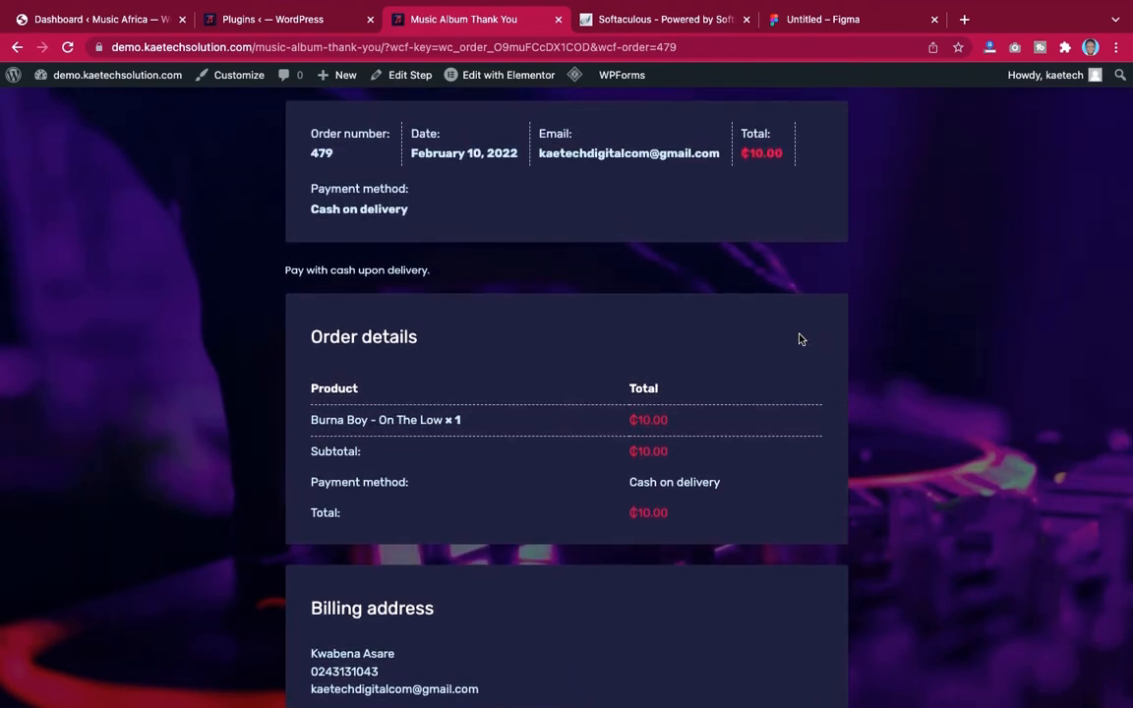
scroll(799, 338, "up", 1)
scroll(800, 338, "down", 1)
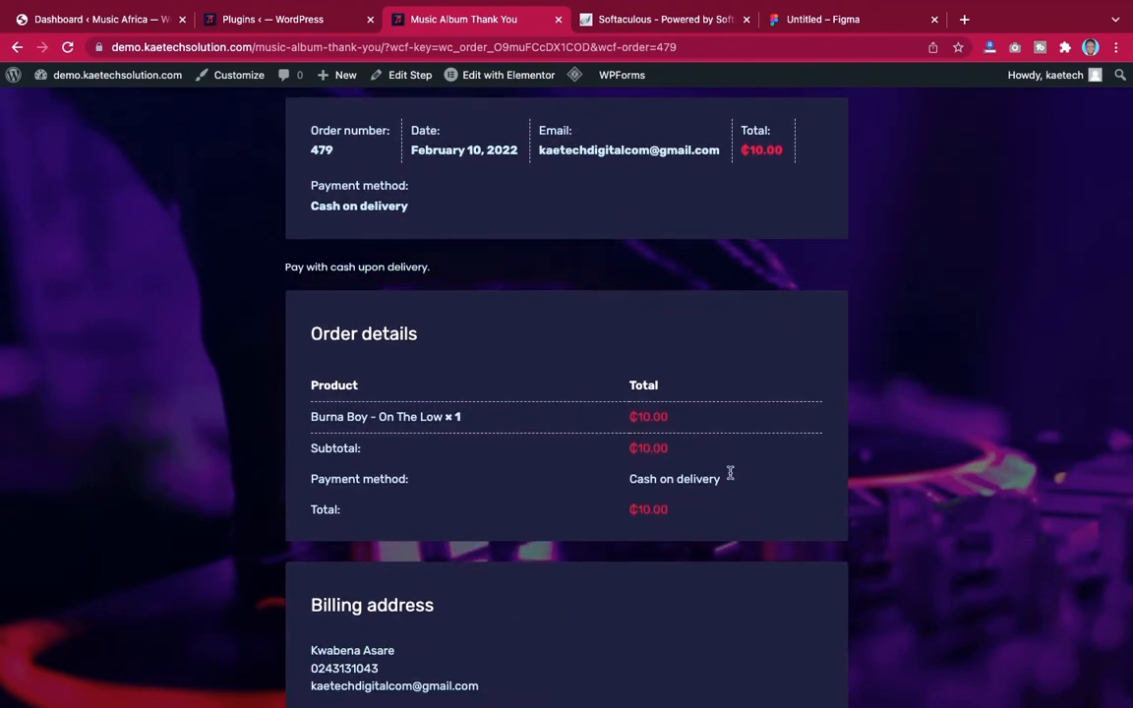
scroll(783, 357, "up", 4)
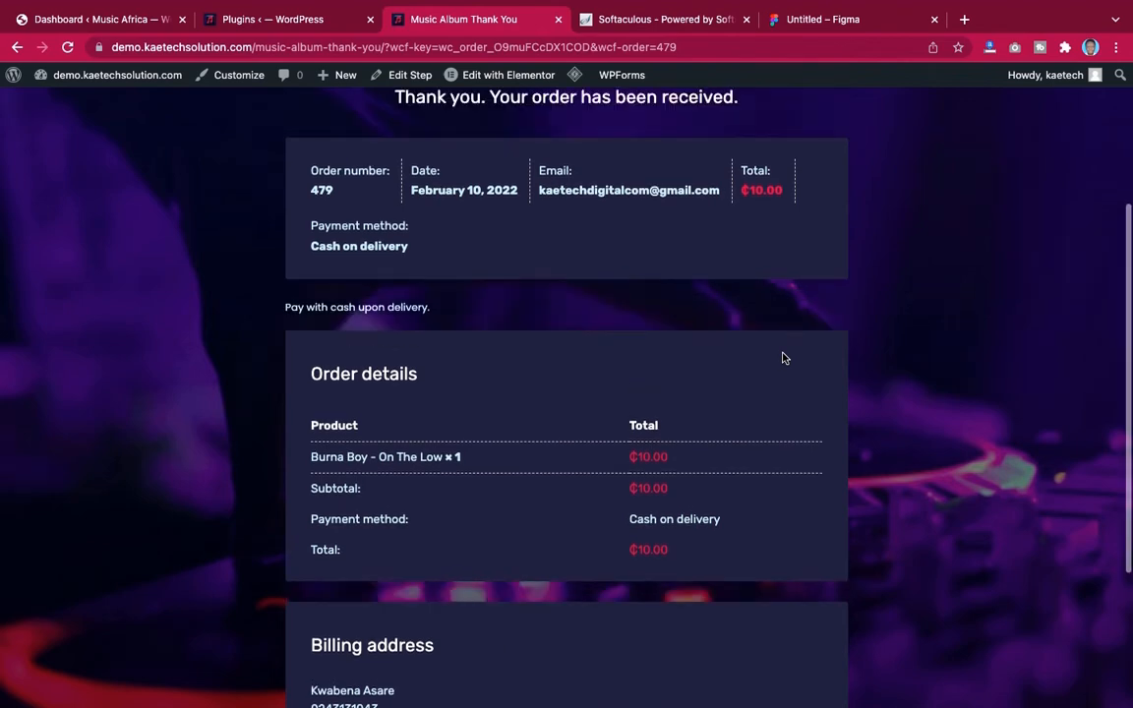
Open order #479 from the WooCommerce orders list in the store's admin
left_click(262, 20)
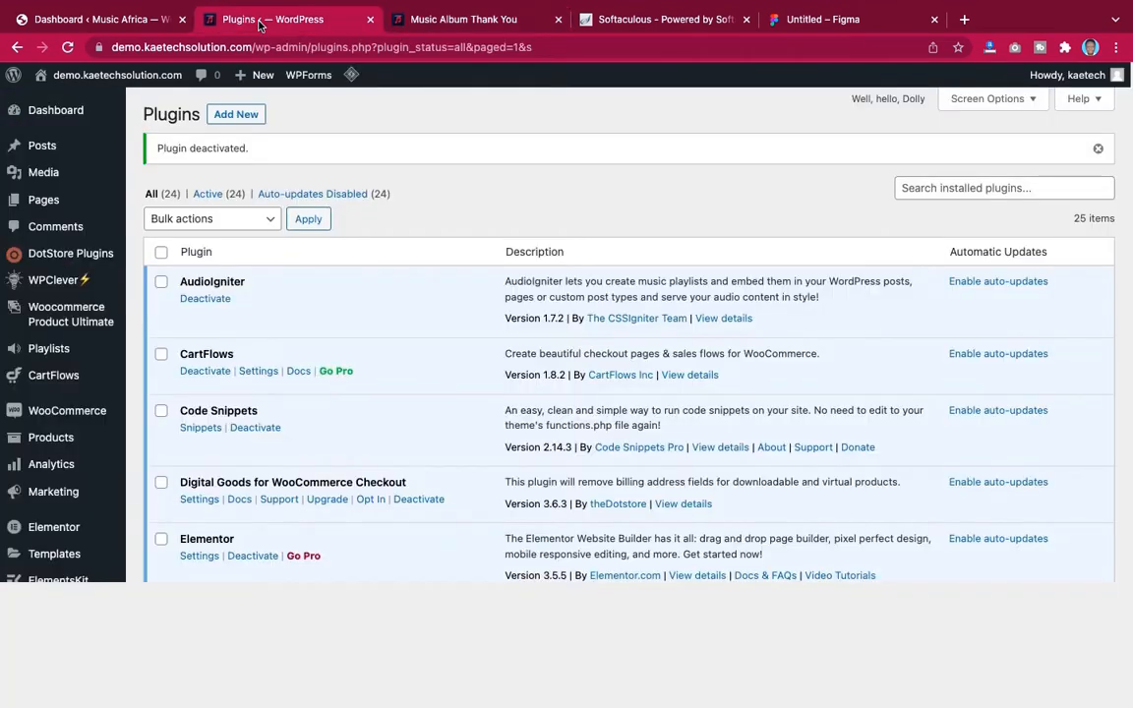
left_click(66, 410)
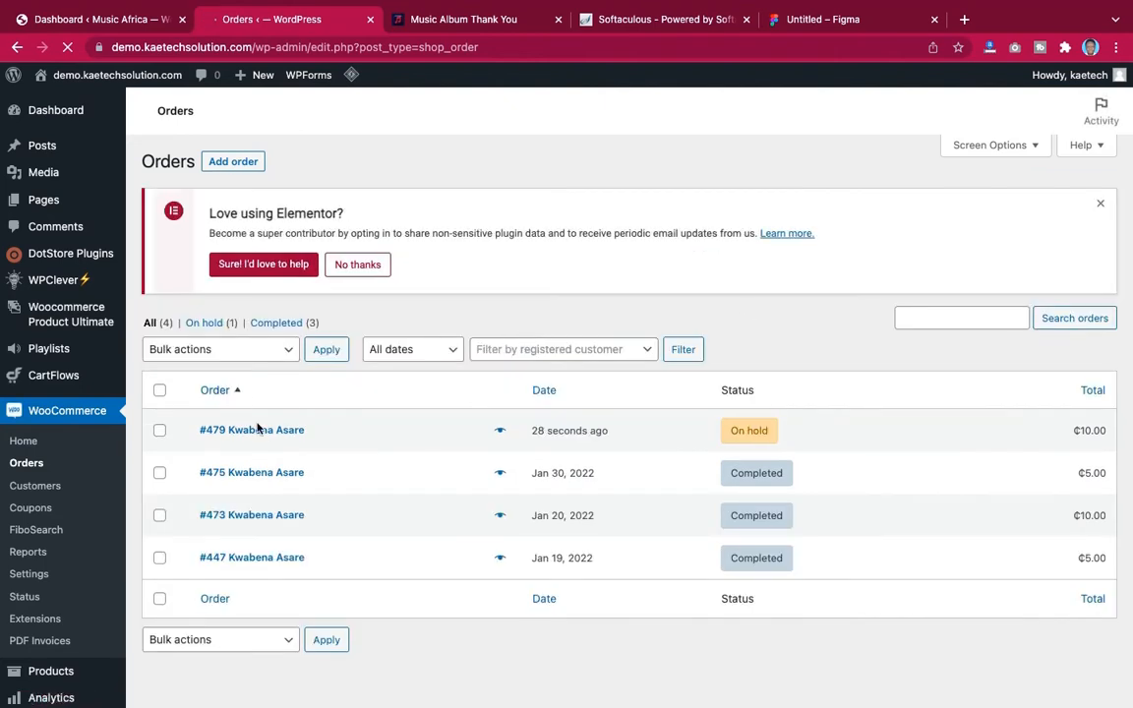
left_click(263, 433)
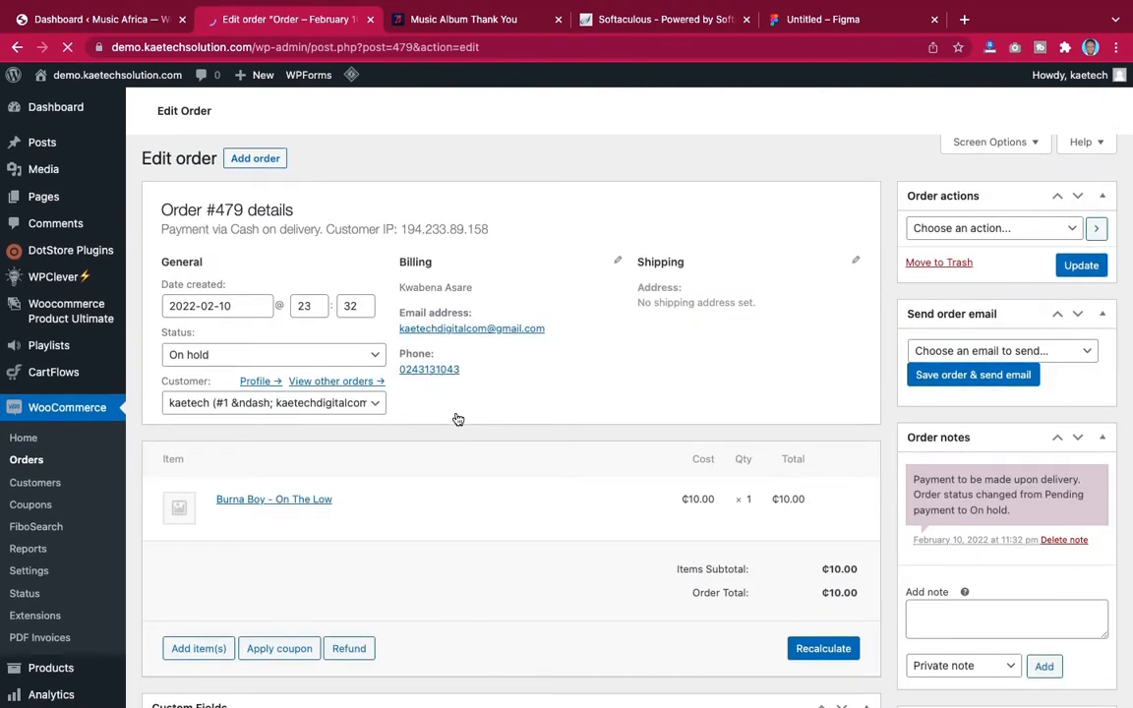
Change the order's status to Completed and update the order
scroll(458, 419, "down", 1)
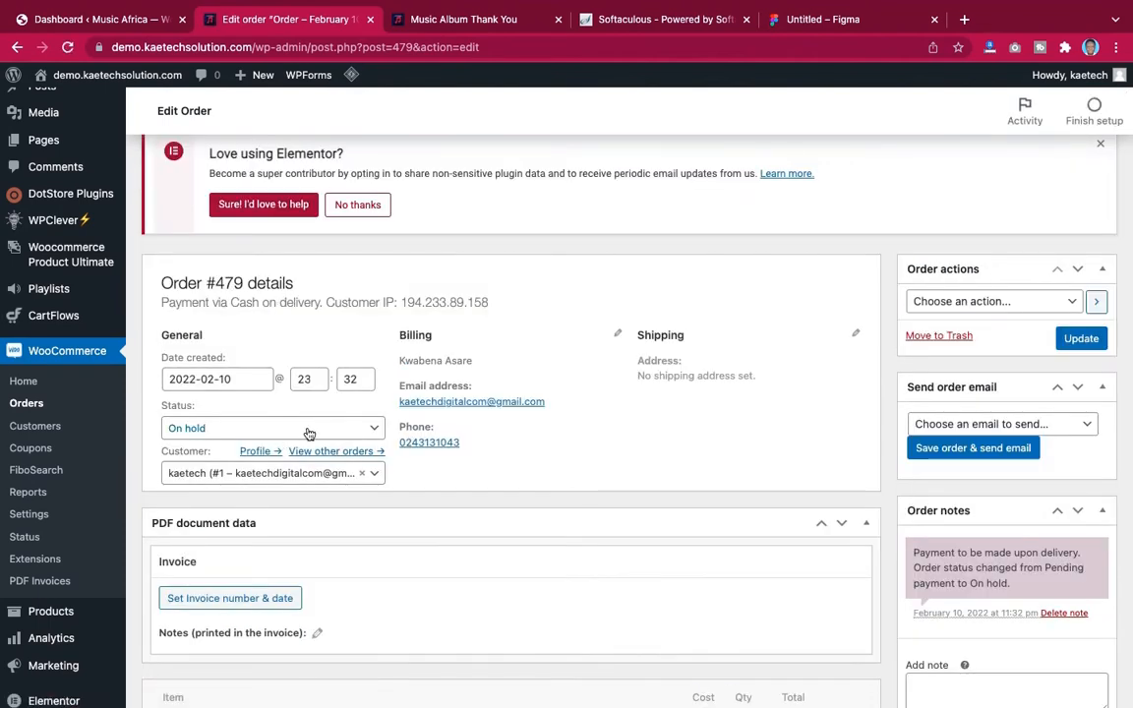
left_click(308, 430)
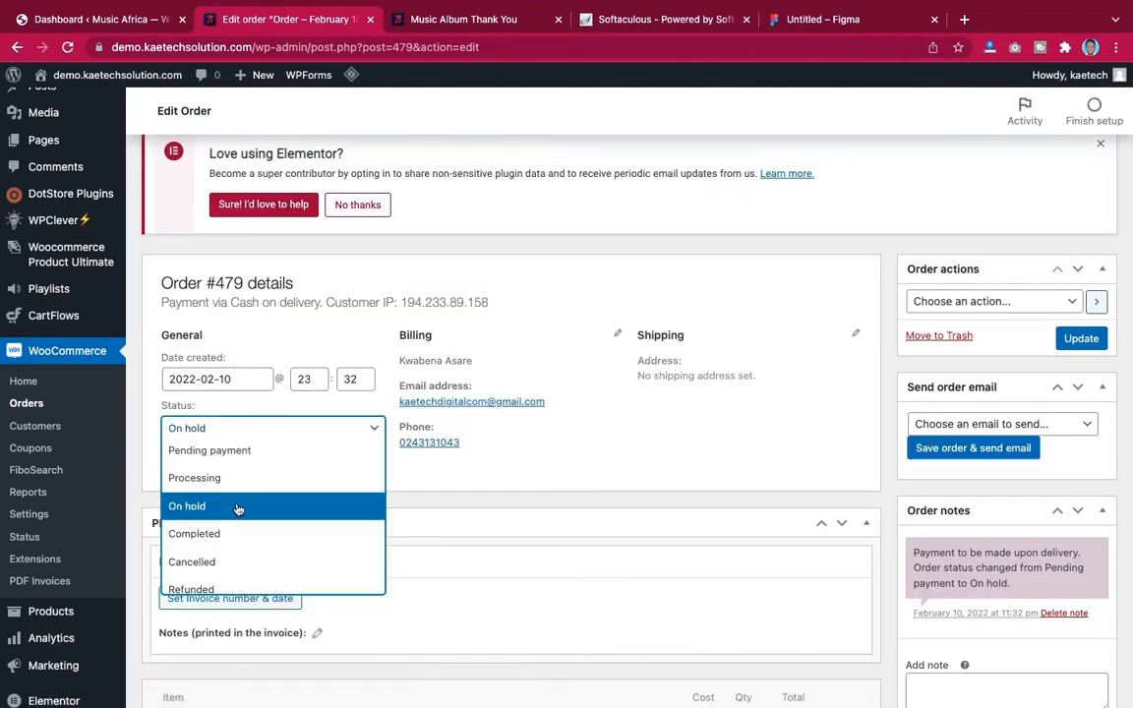
left_click(209, 536)
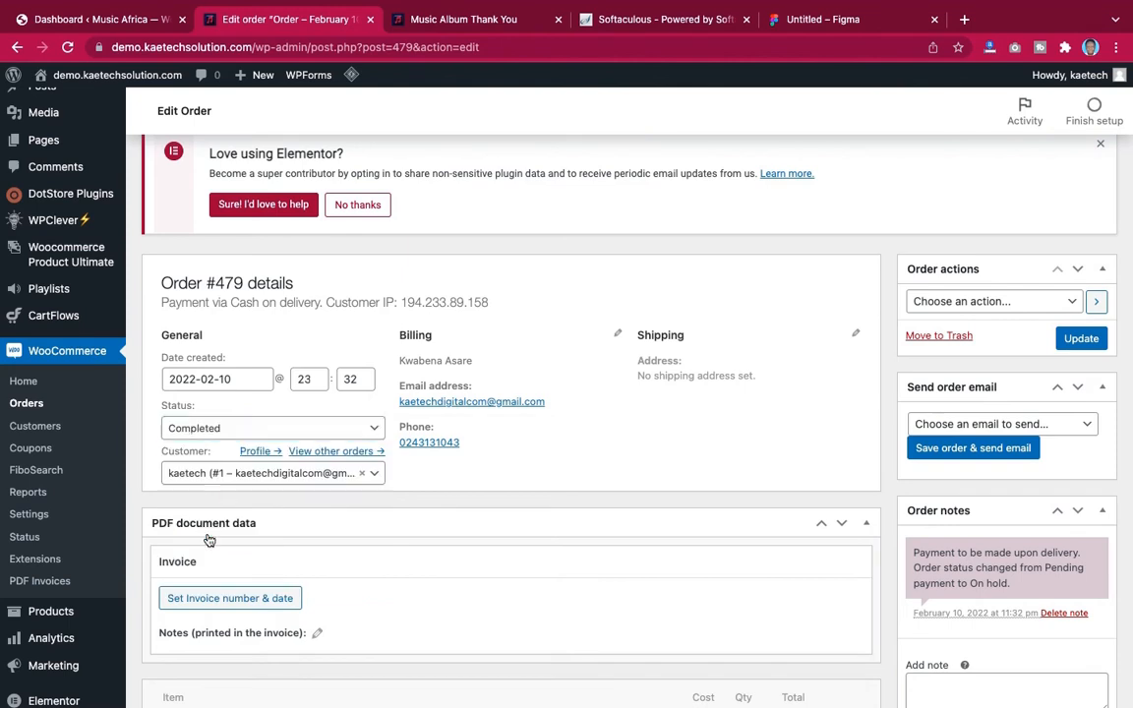
left_click(1088, 338)
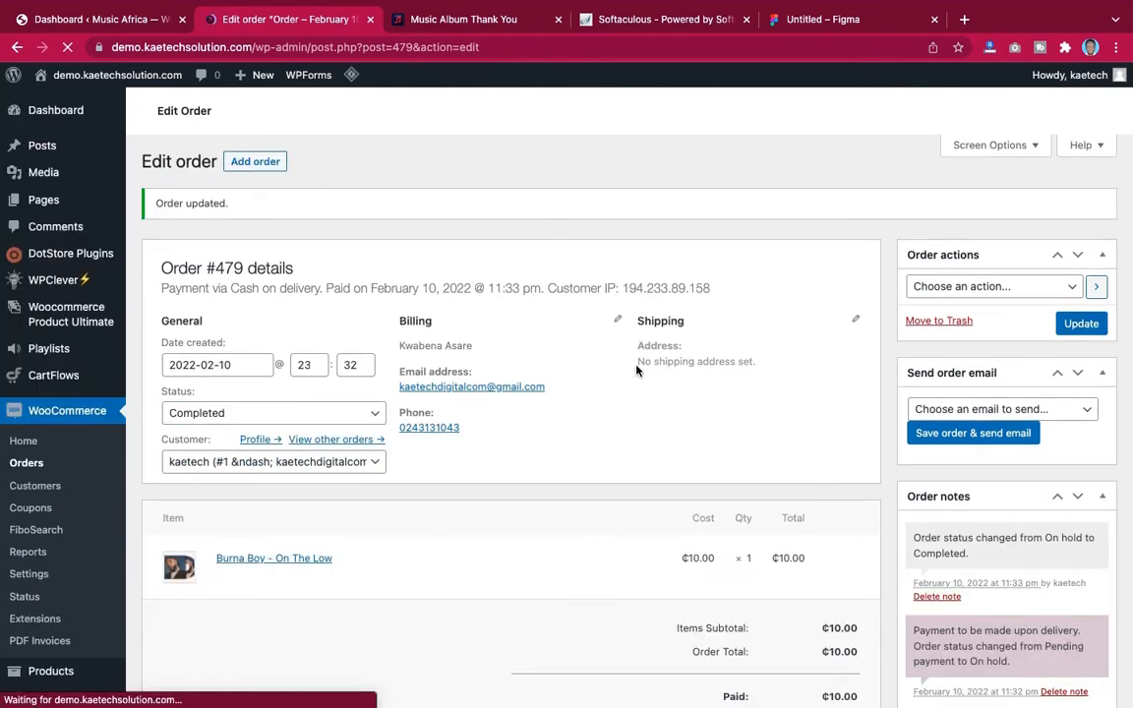
Reload the order thank-you page and download the song's MP3 file from its Downloads section
left_click(467, 22)
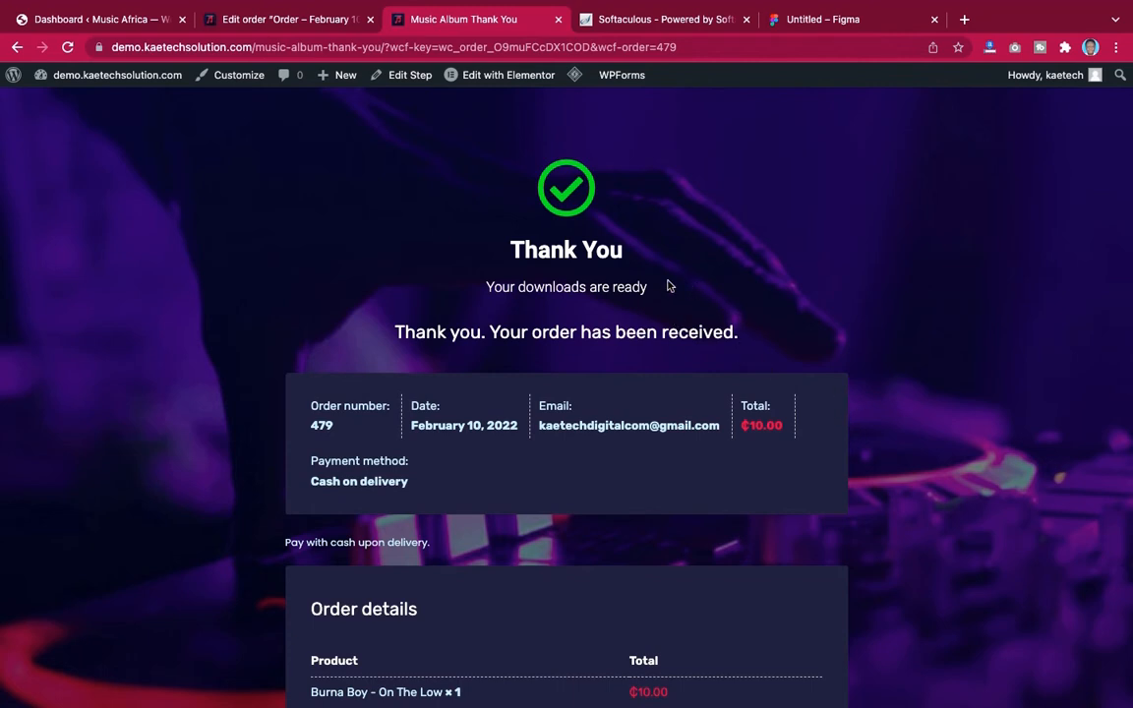
left_click(67, 47)
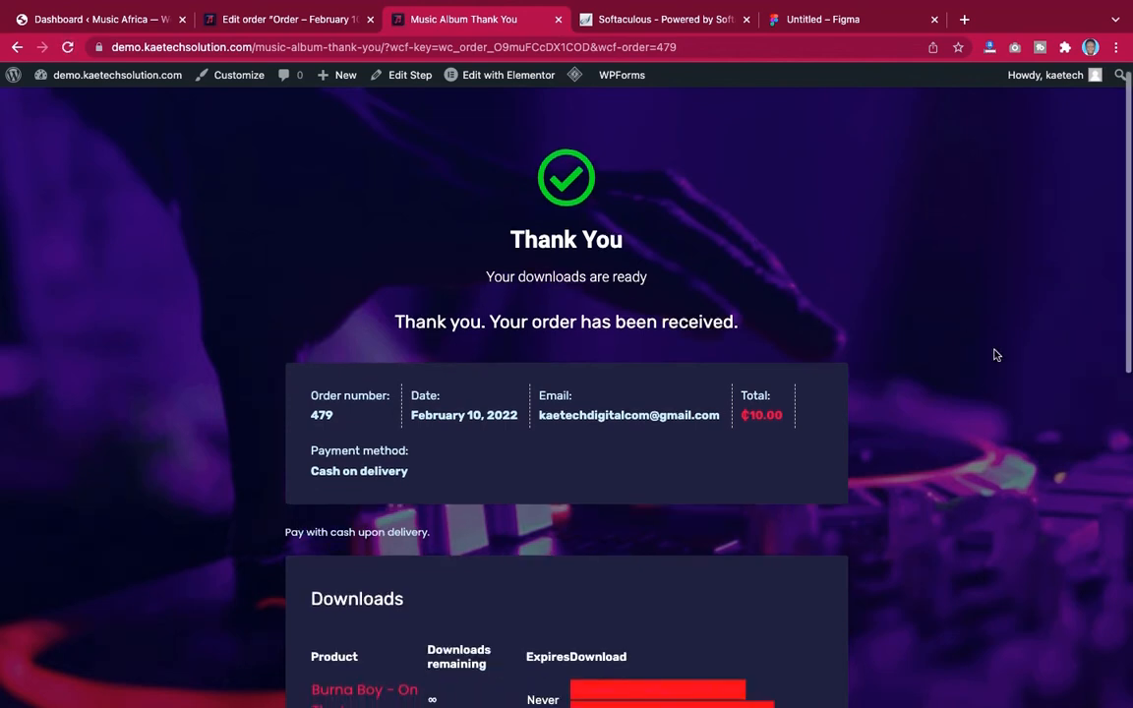
scroll(994, 352, "down", 5)
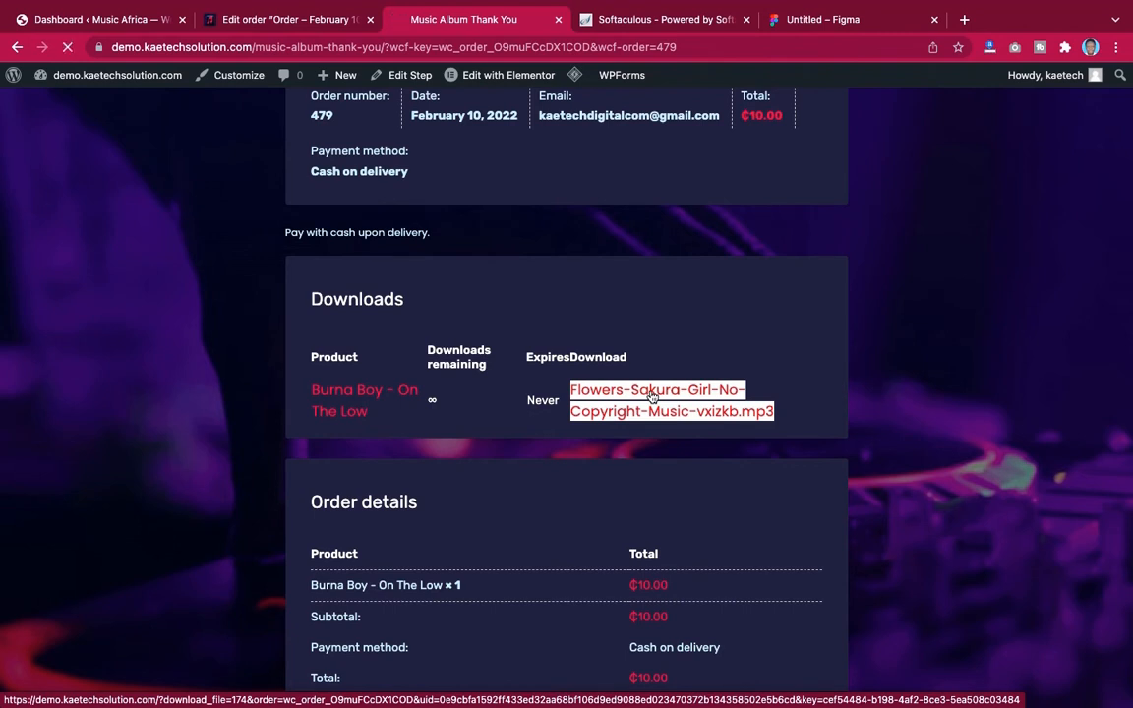
left_click(651, 393)
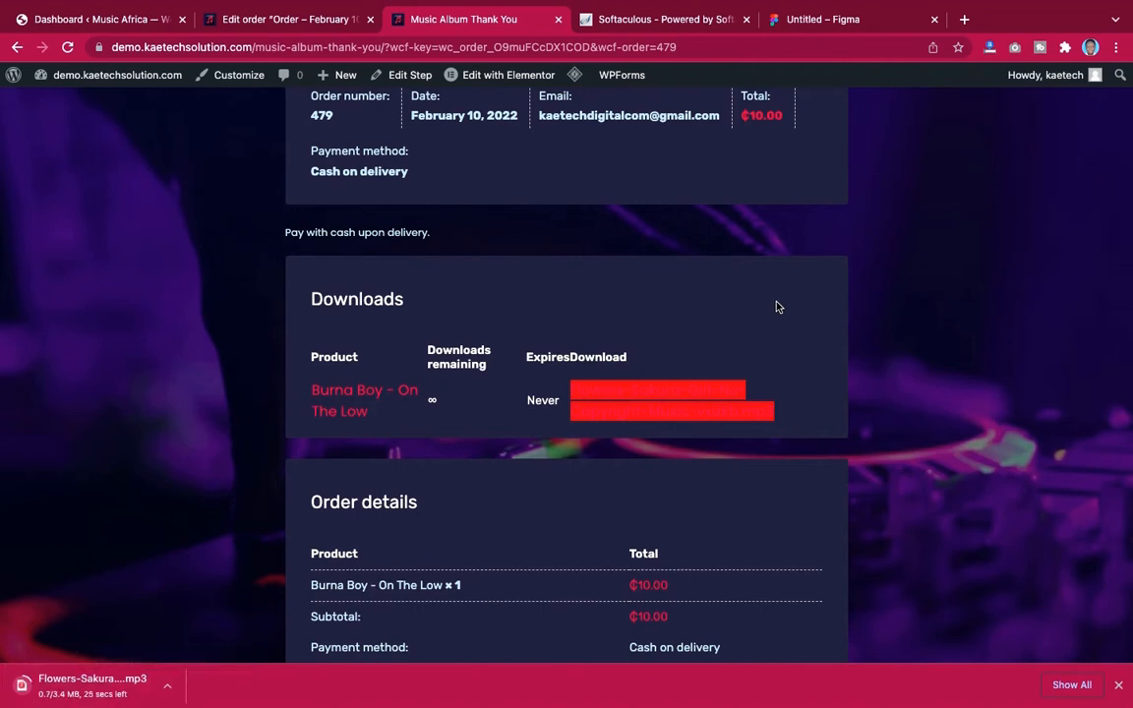
Switch to the Music Africa site's WordPress dashboard and look over its widgets
scroll(775, 308, "up", 5)
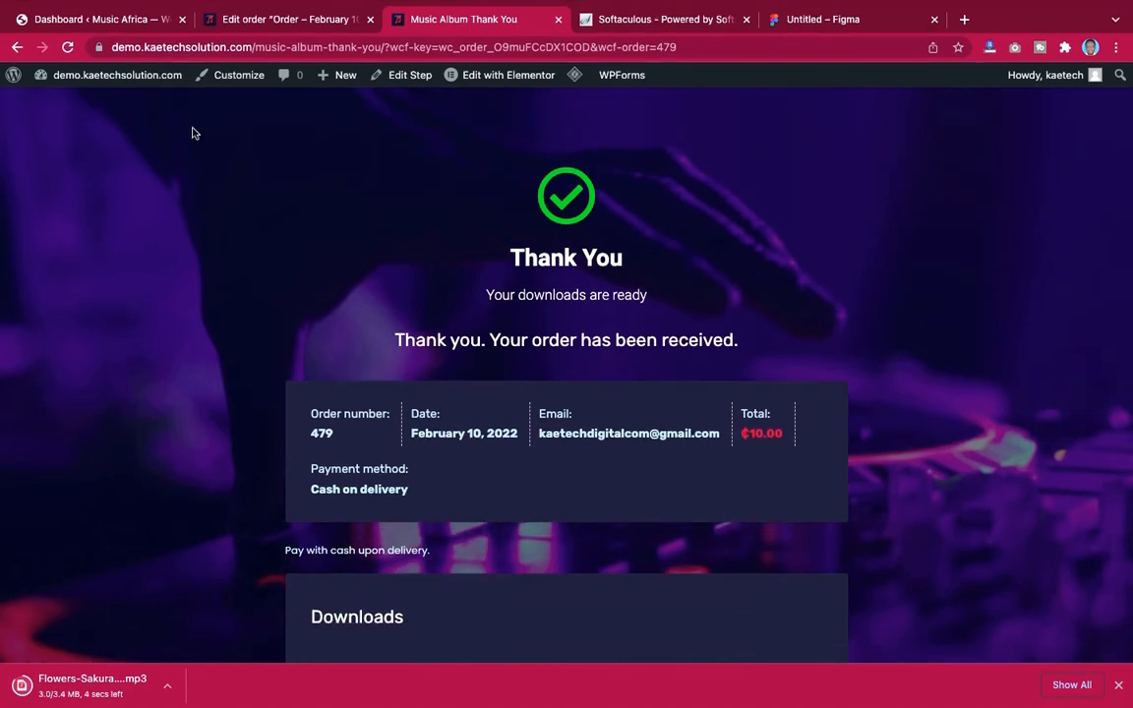
left_click(118, 20)
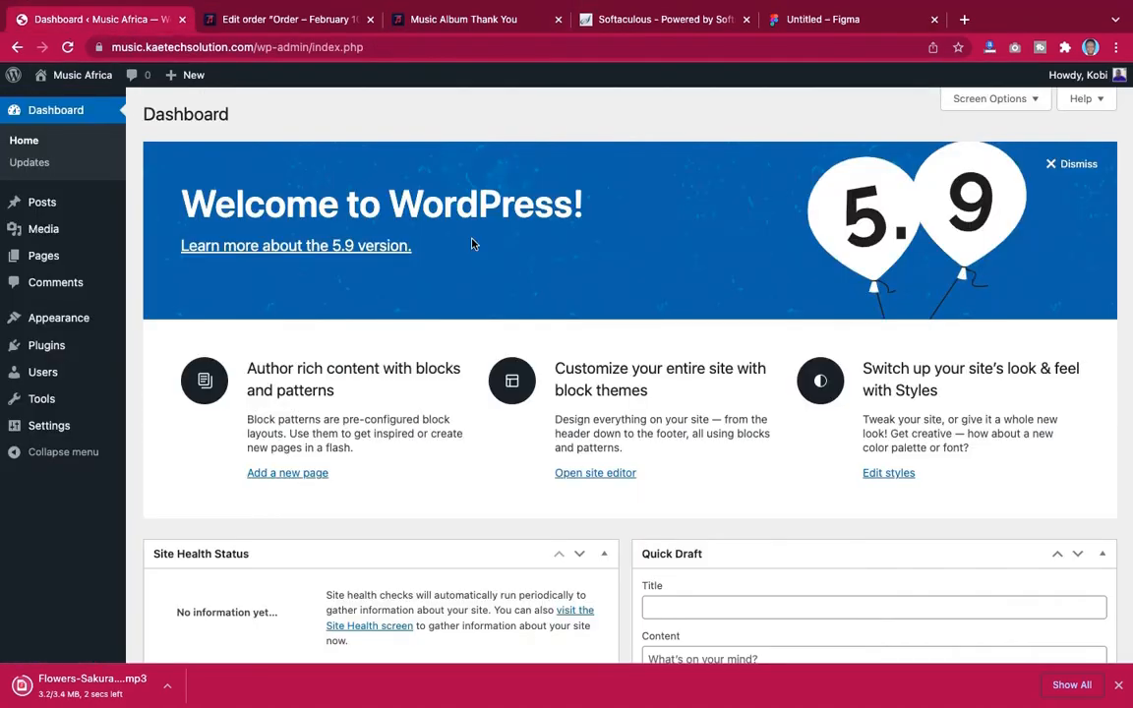
scroll(776, 304, "down", 5)
scroll(776, 304, "up", 5)
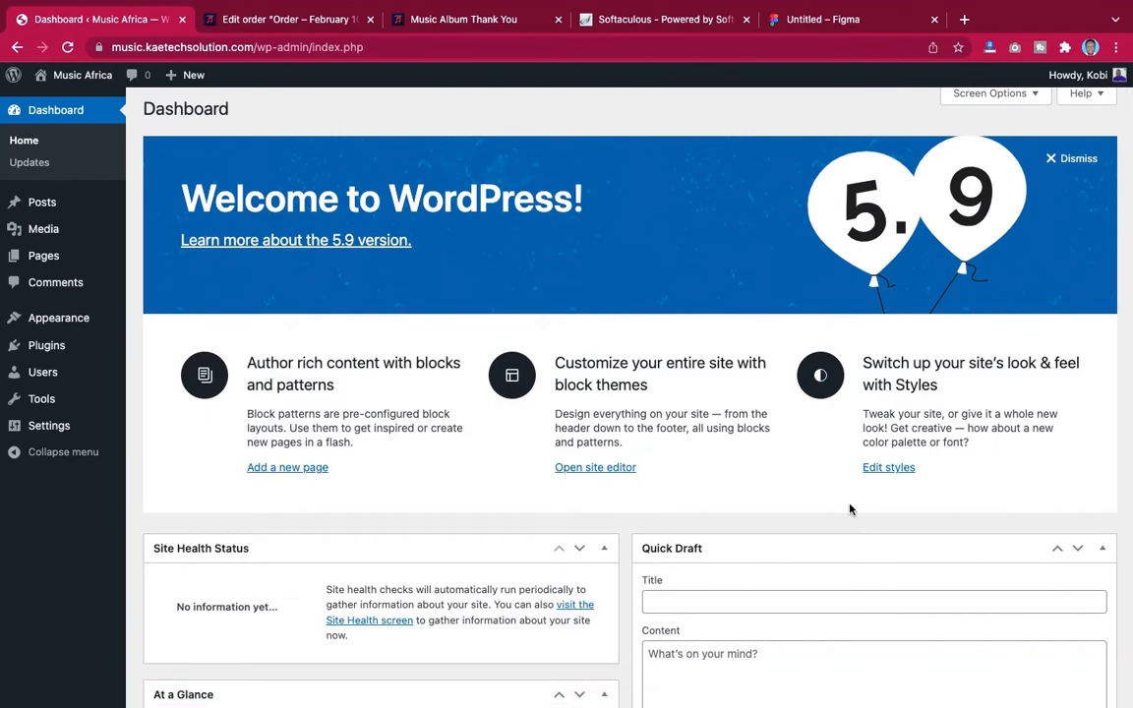
scroll(850, 509, "down", 10)
scroll(849, 508, "up", 10)
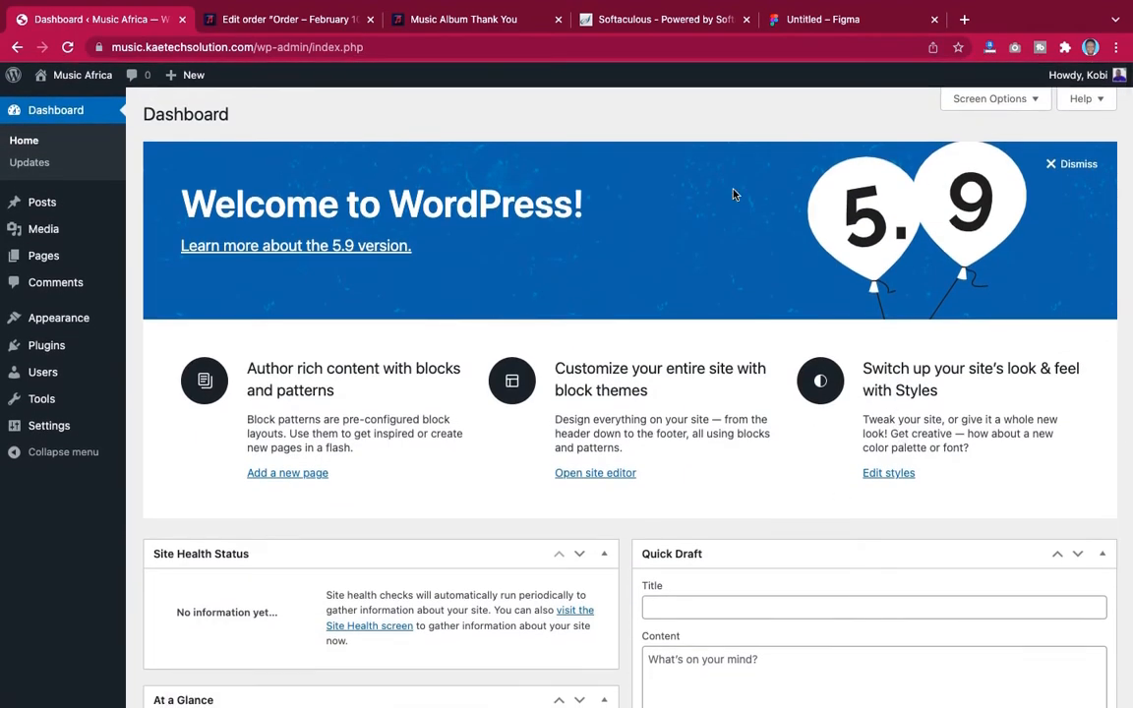
scroll(732, 370, "down", 5)
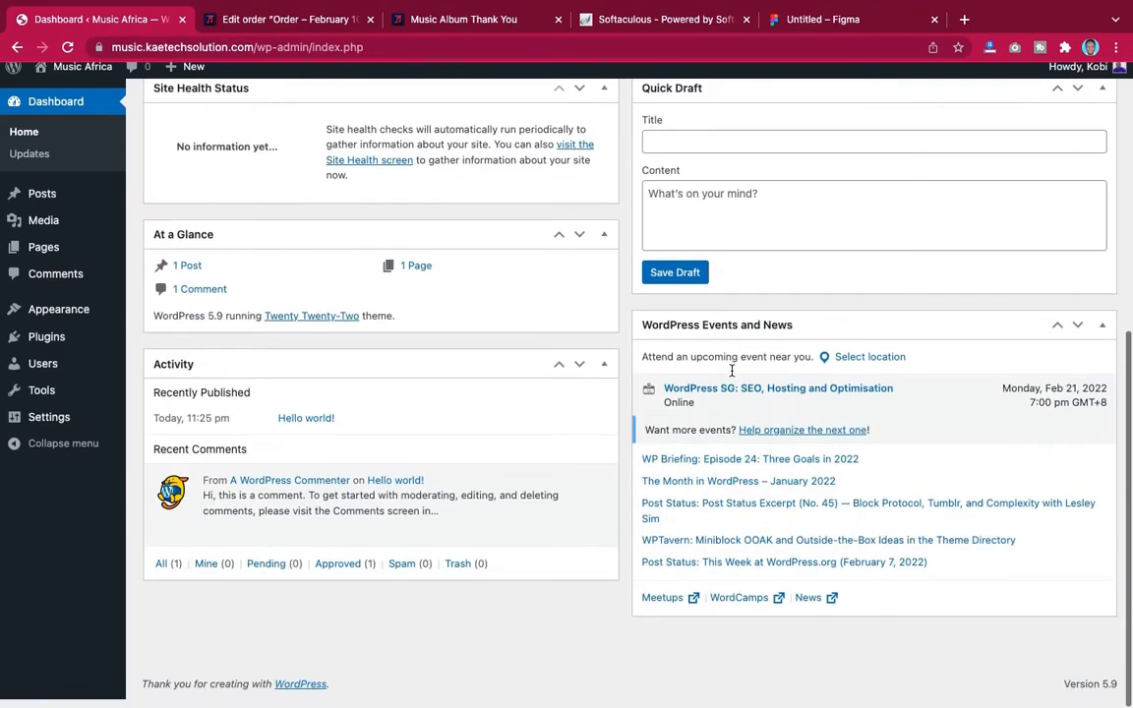
scroll(732, 370, "up", 5)
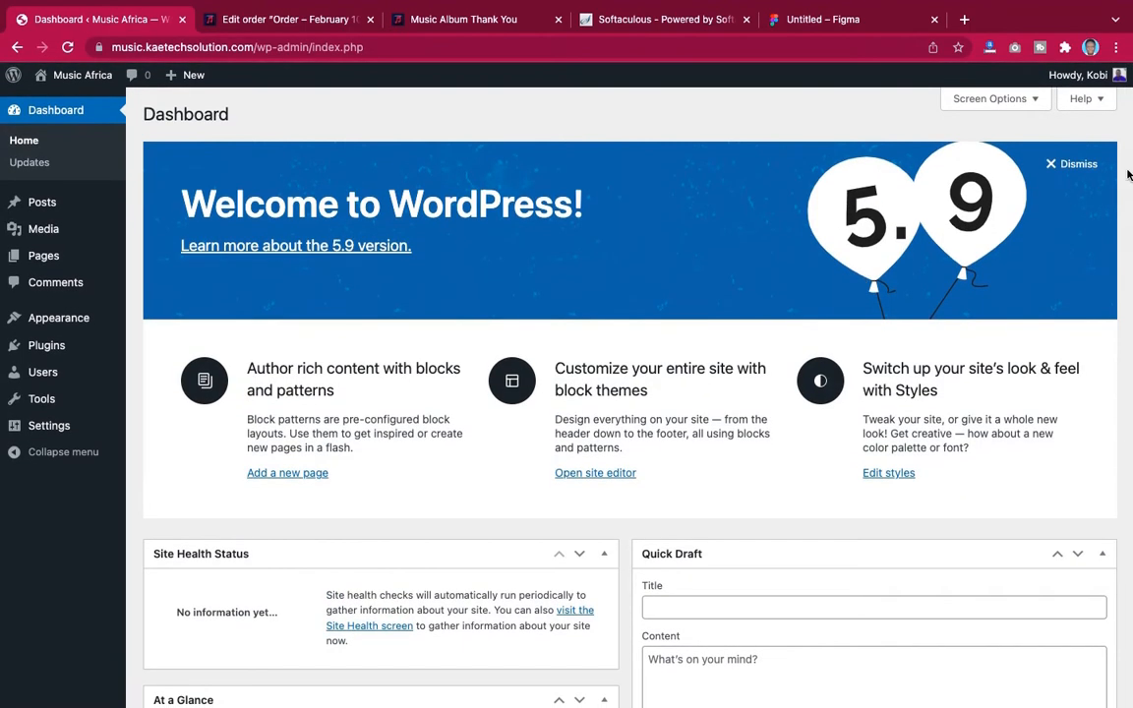
Dismiss the Welcome panel and hide every dashboard box through Screen Options
left_click(1072, 165)
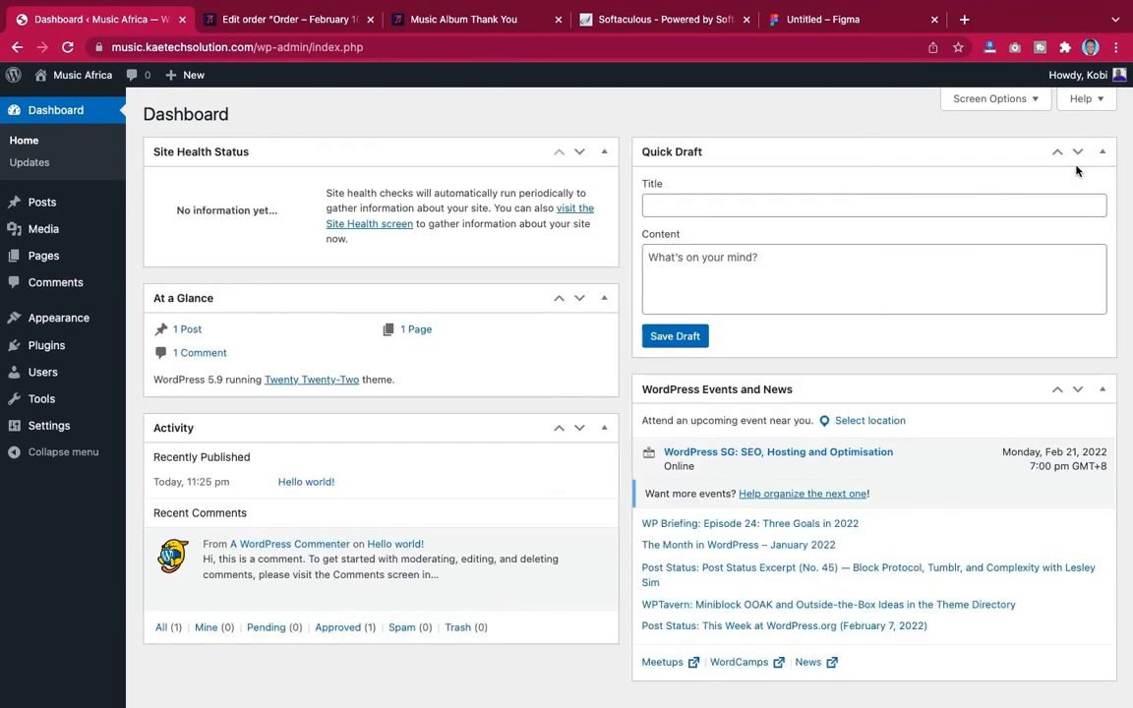
left_click(994, 99)
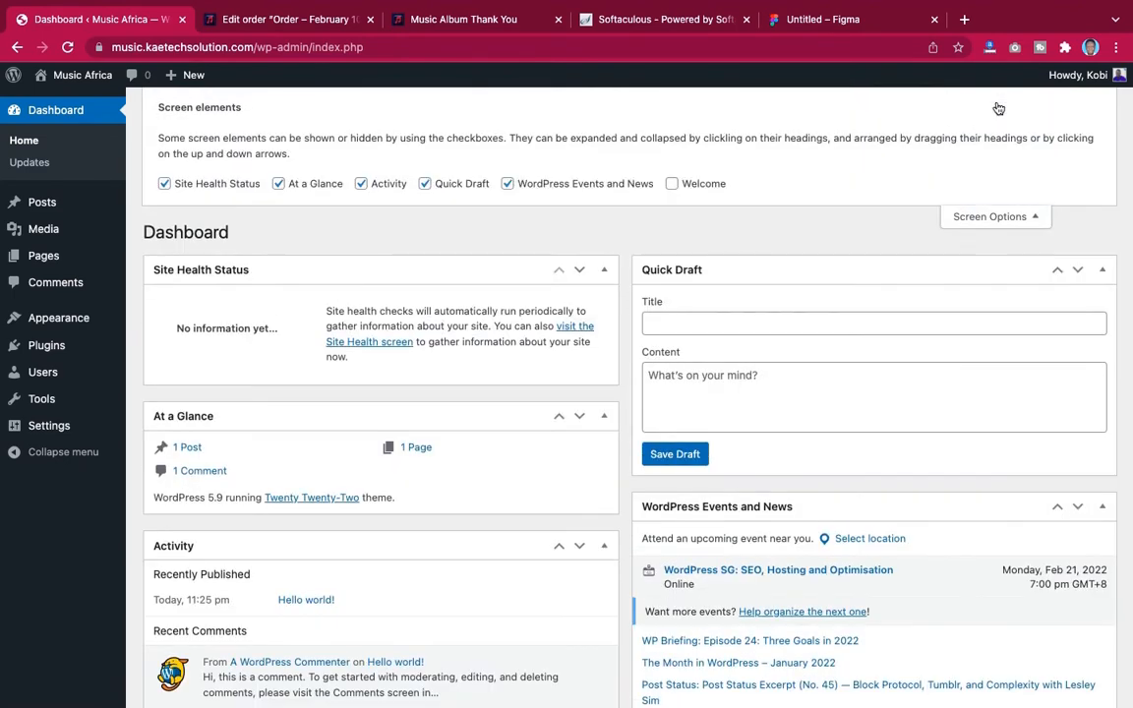
left_click(506, 185)
left_click(424, 184)
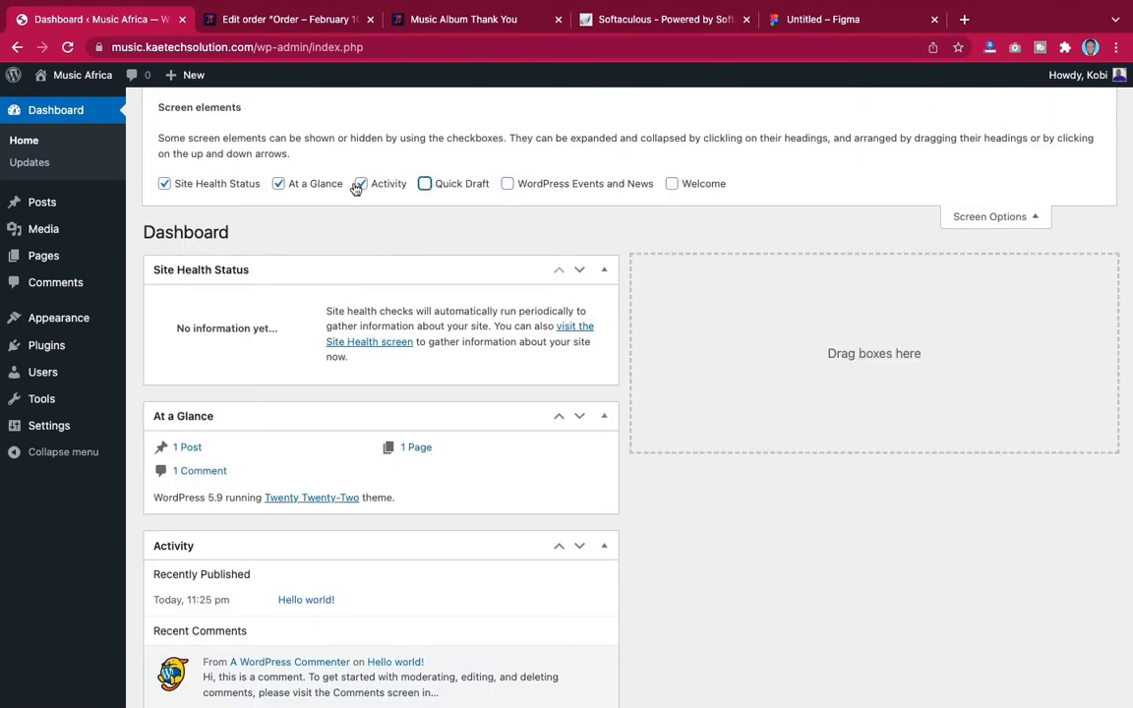
left_click(359, 185)
left_click(278, 184)
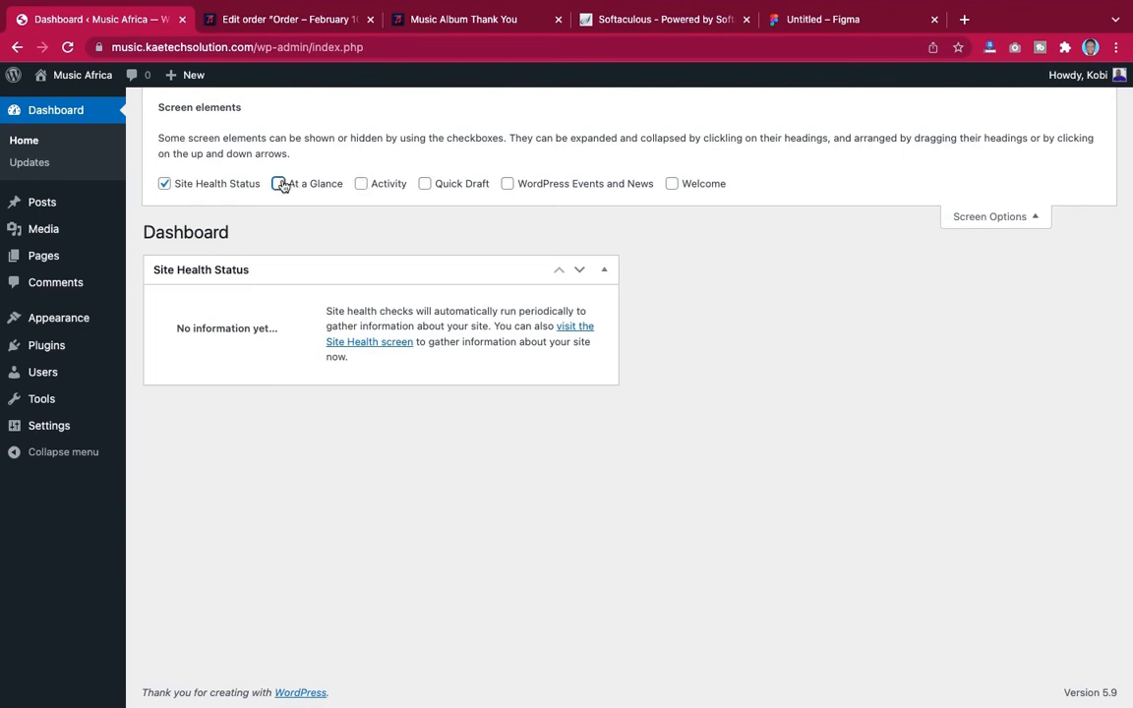
left_click(164, 183)
left_click(1004, 224)
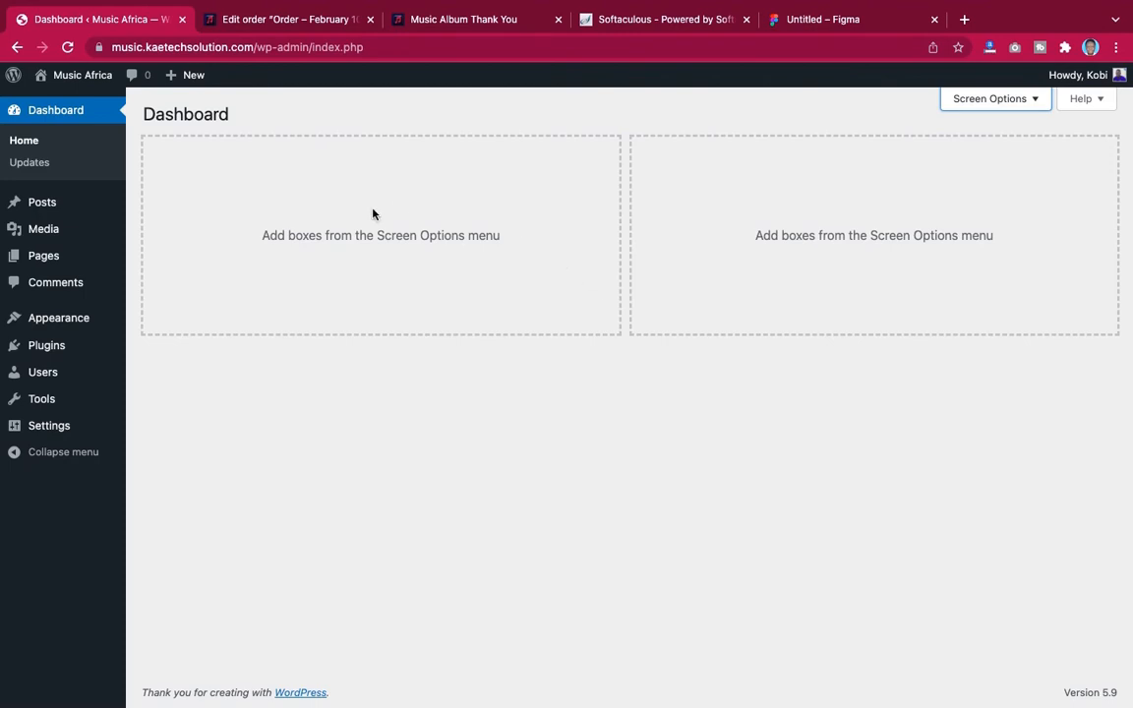
Set the Music Africa site's permalink structure to Post name and save the changes
mouse_move(48, 425)
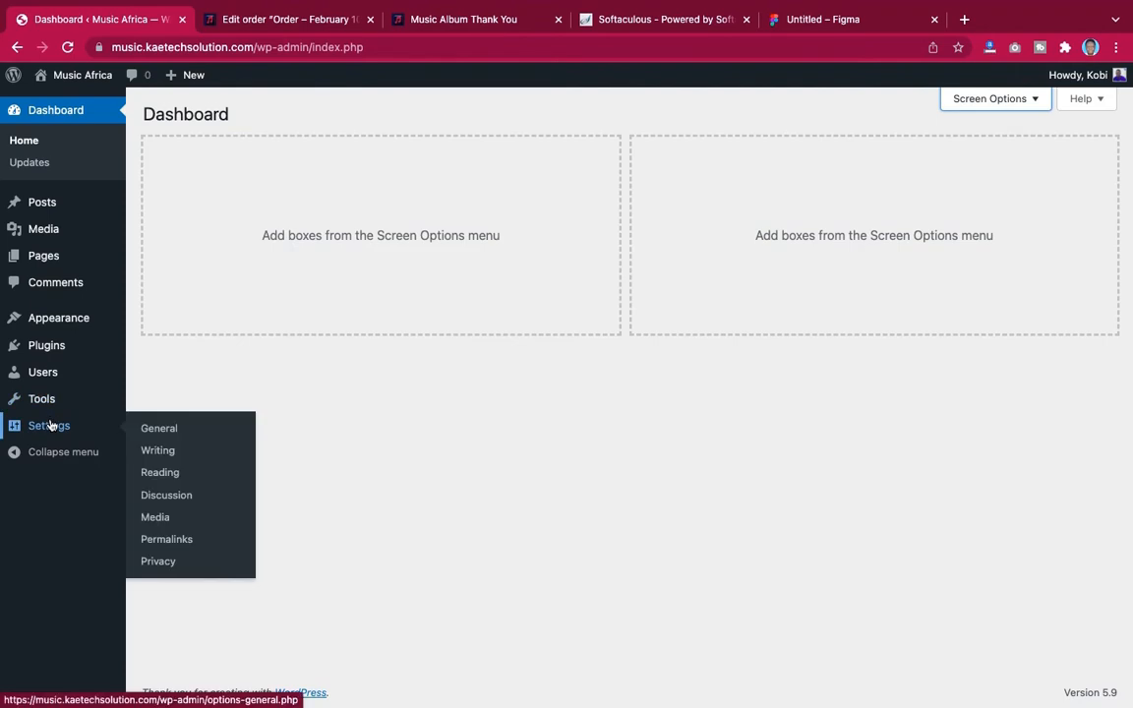
left_click(157, 473)
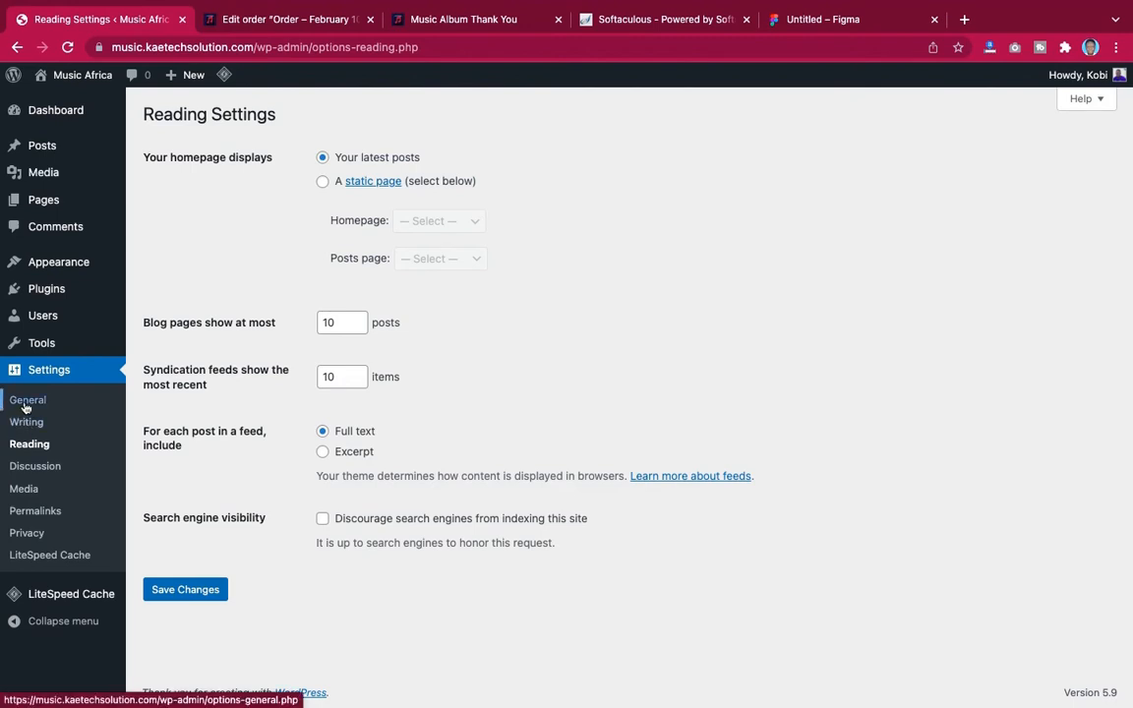
left_click(28, 511)
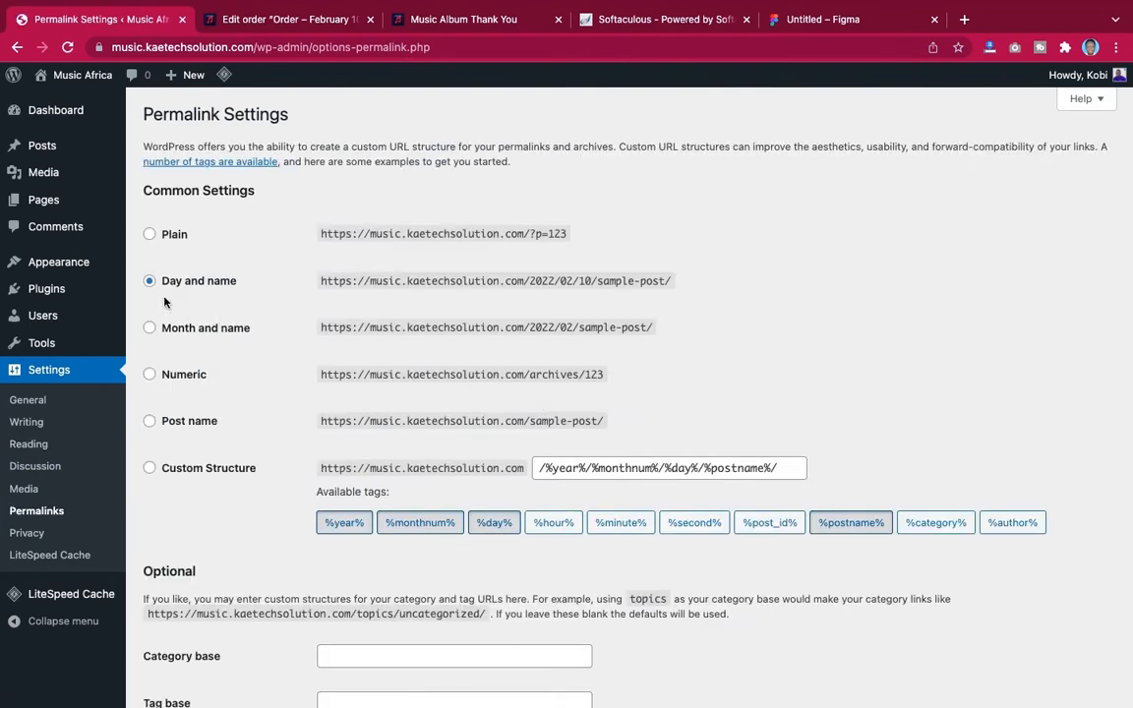
left_click(149, 421)
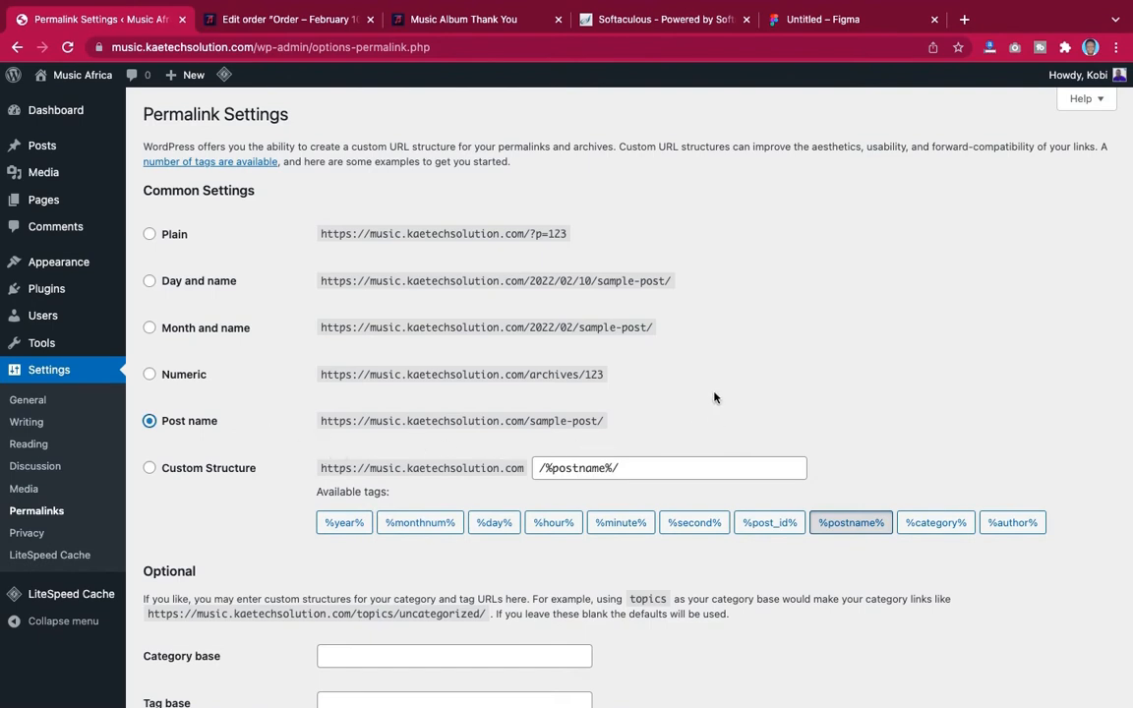
scroll(683, 381, "down", 3)
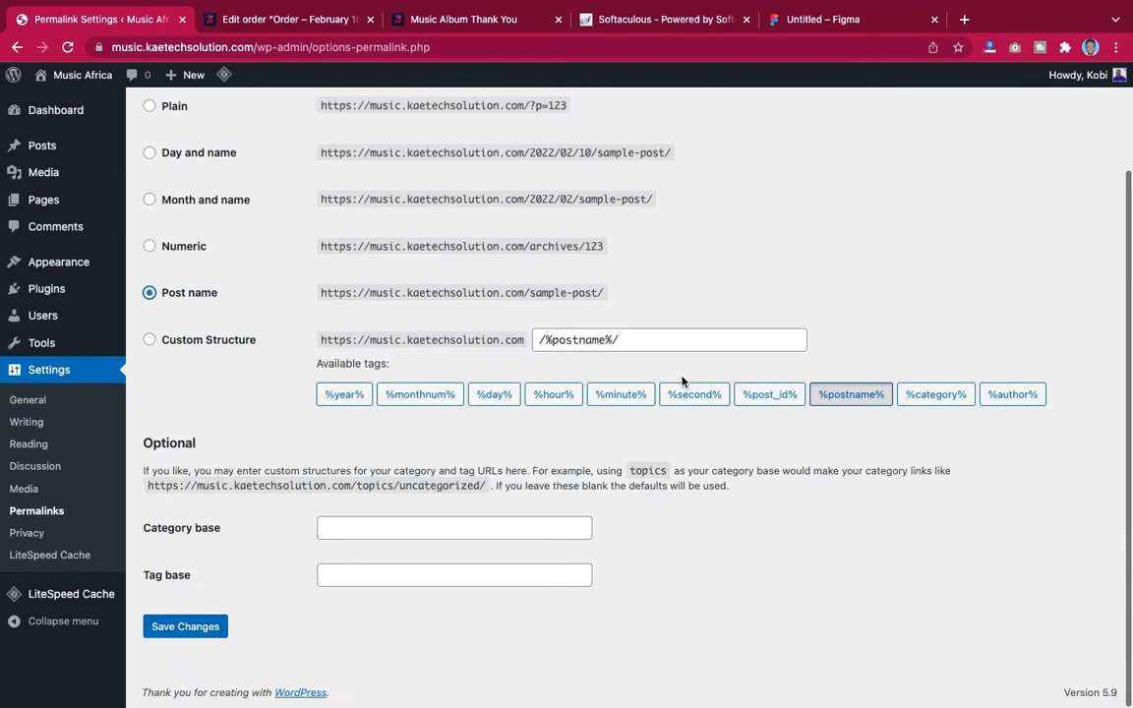
left_click(210, 630)
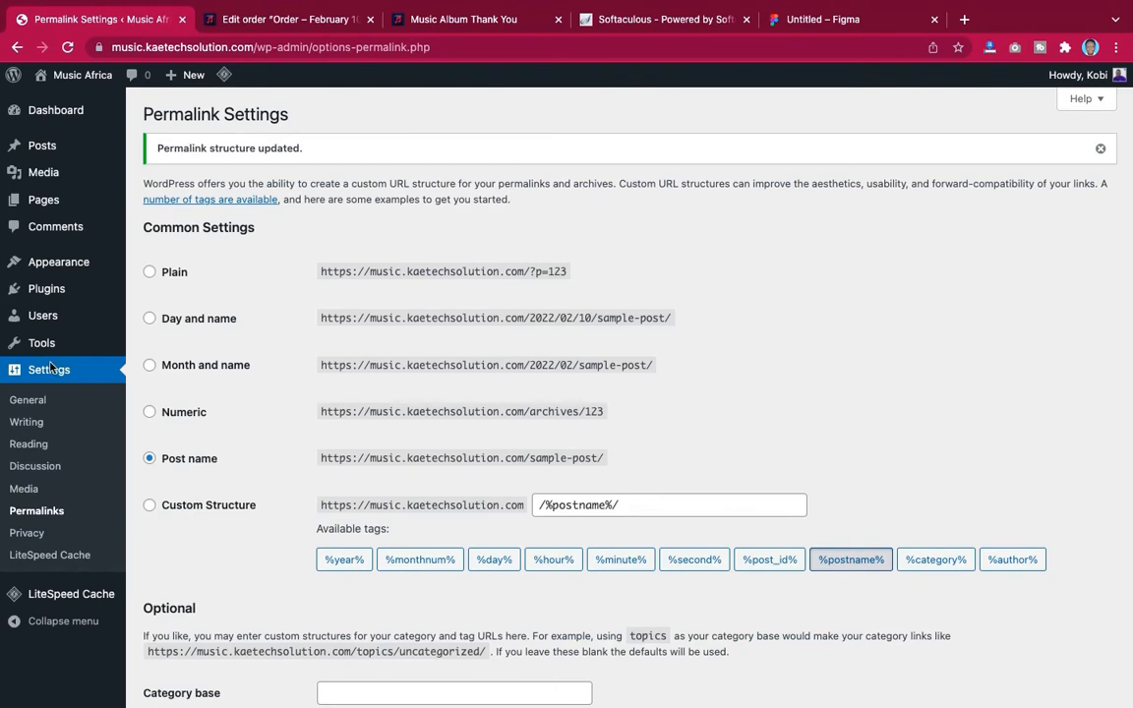
Open the demo store's homepage and scroll through its genre and artist sections
mouse_move(96, 277)
left_click(462, 24)
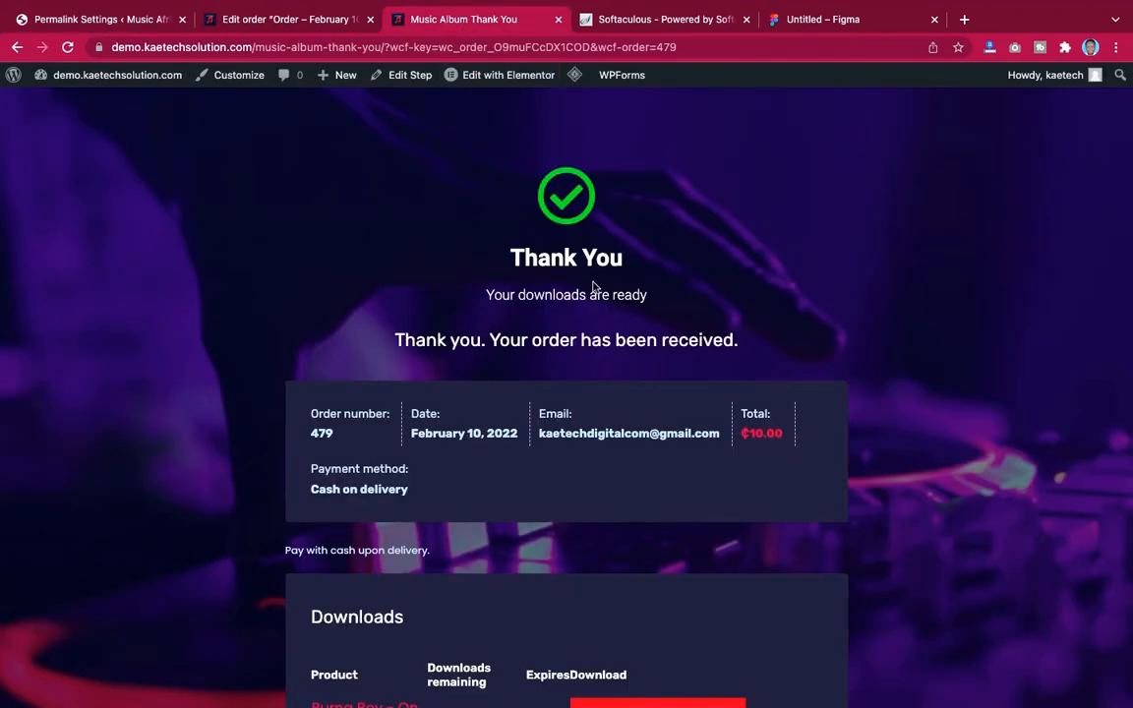
left_click(710, 46)
left_click(717, 45)
key("Return")
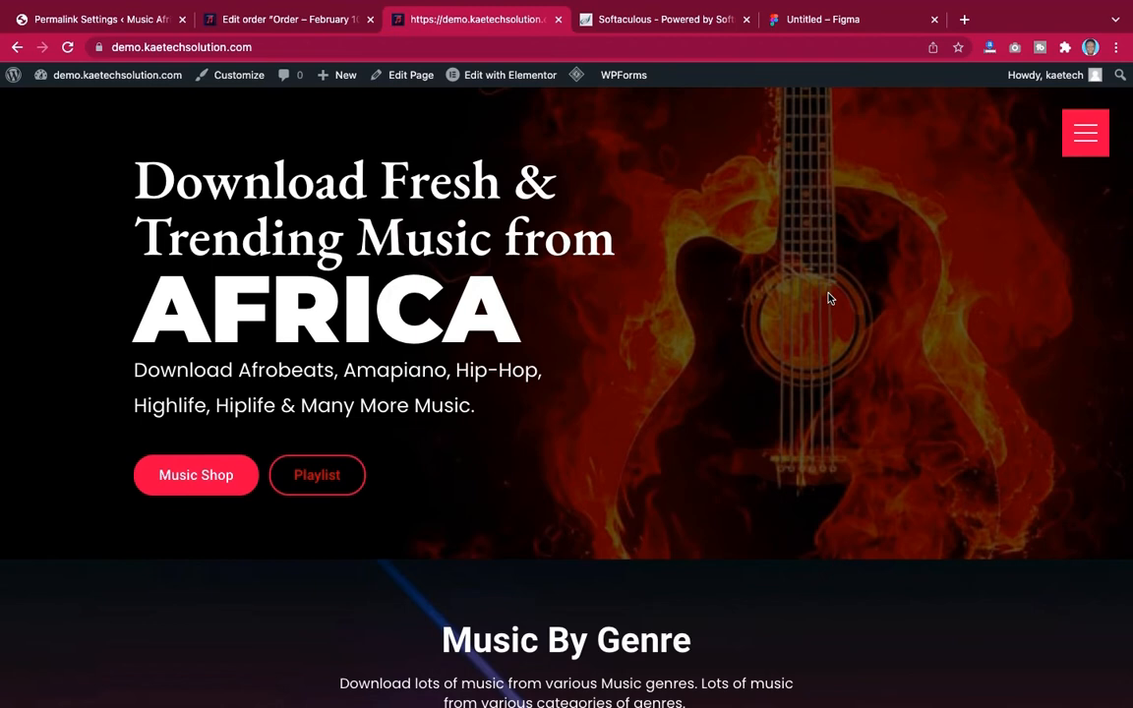
scroll(828, 298, "down", 7)
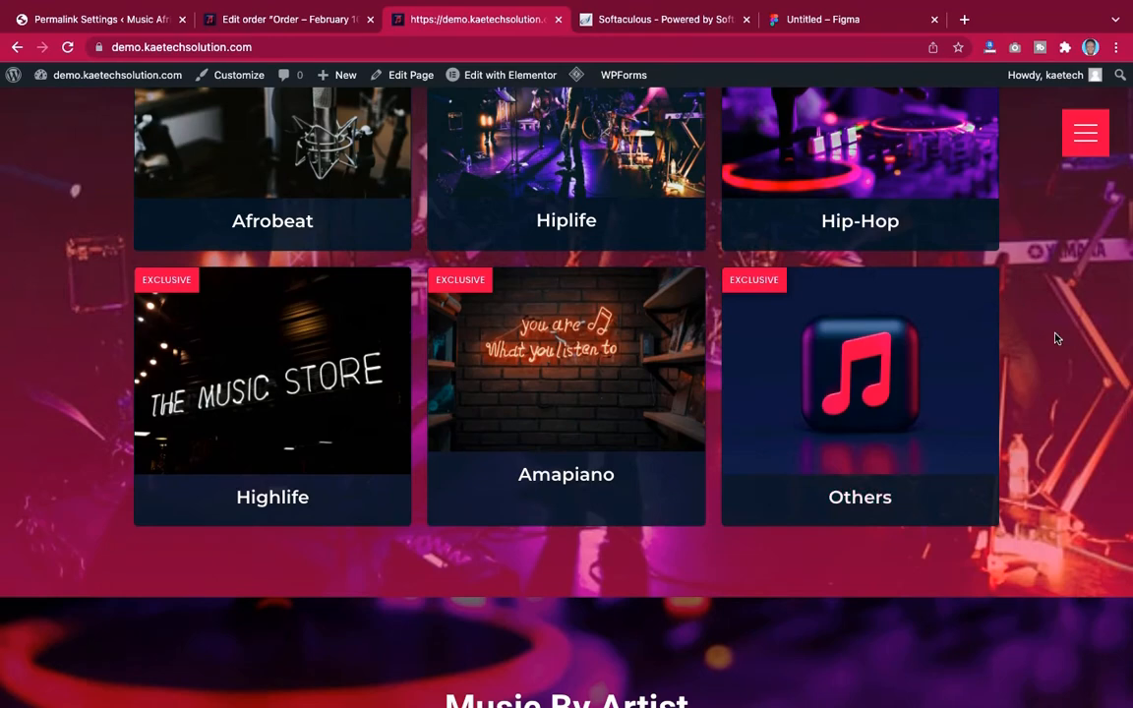
scroll(1056, 338, "down", 6)
scroll(1056, 339, "up", 15)
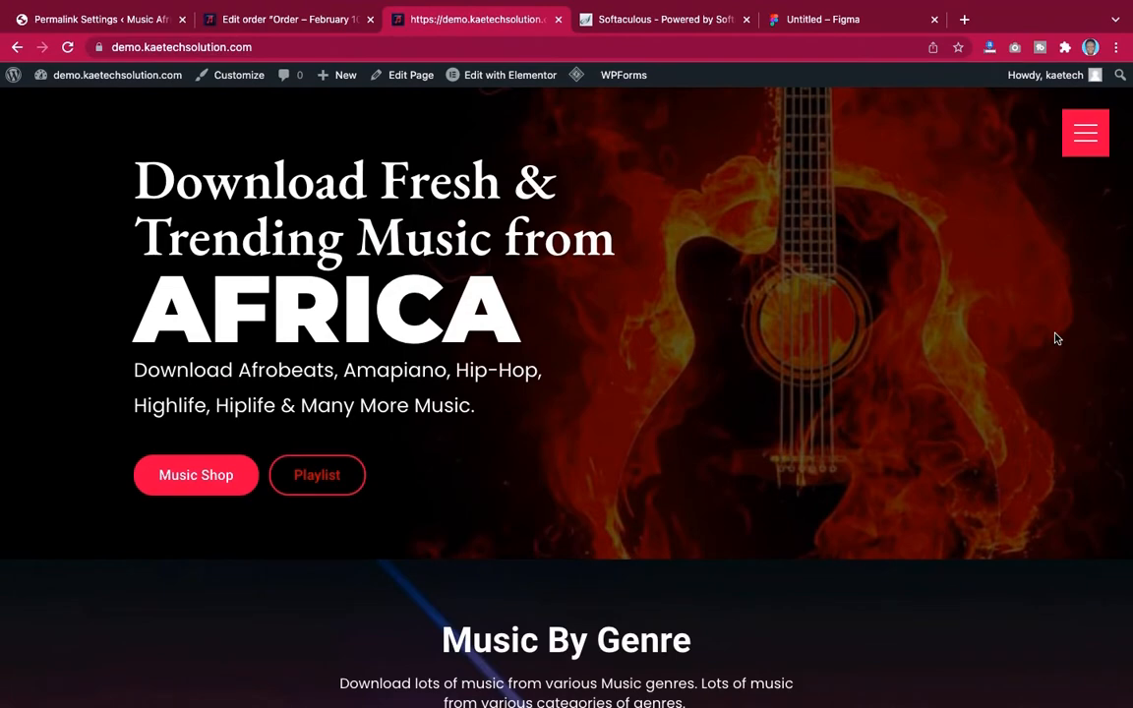
scroll(1056, 339, "down", 15)
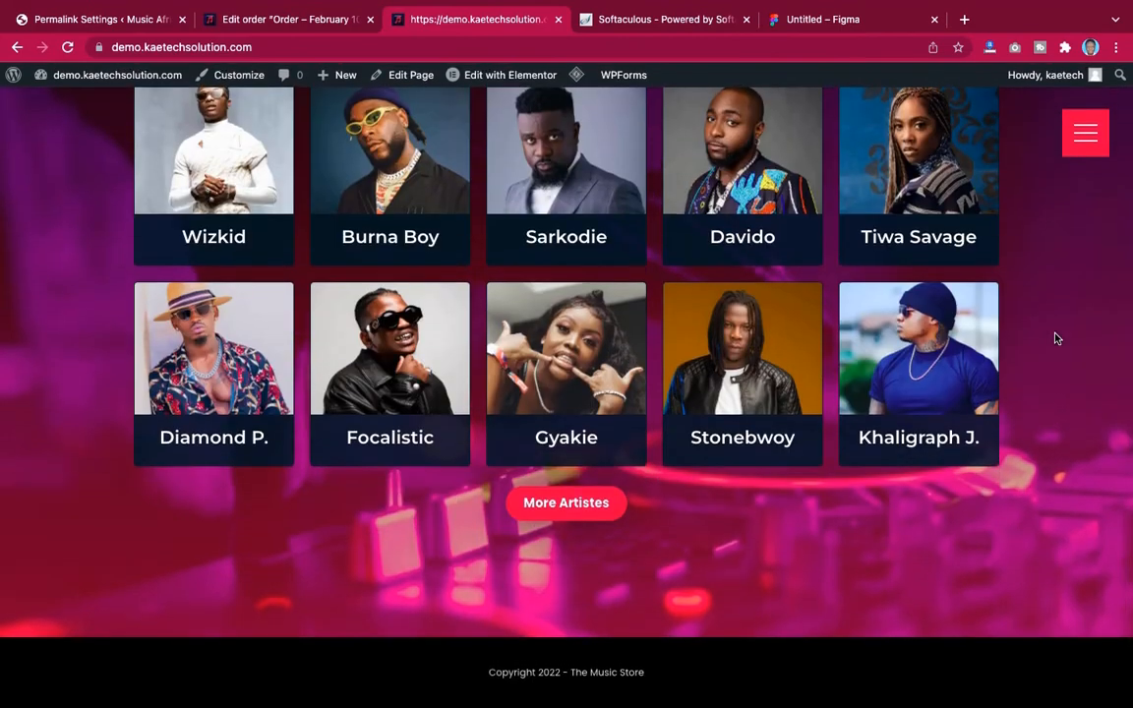
scroll(1056, 338, "up", 12)
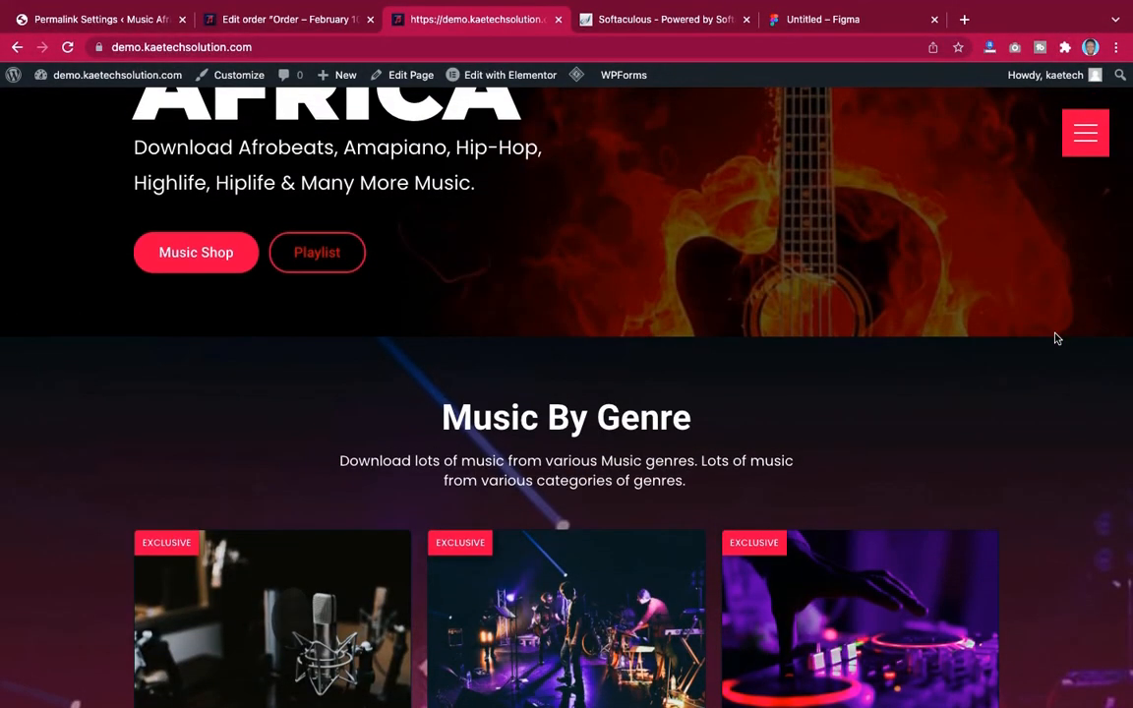
scroll(1056, 339, "up", 3)
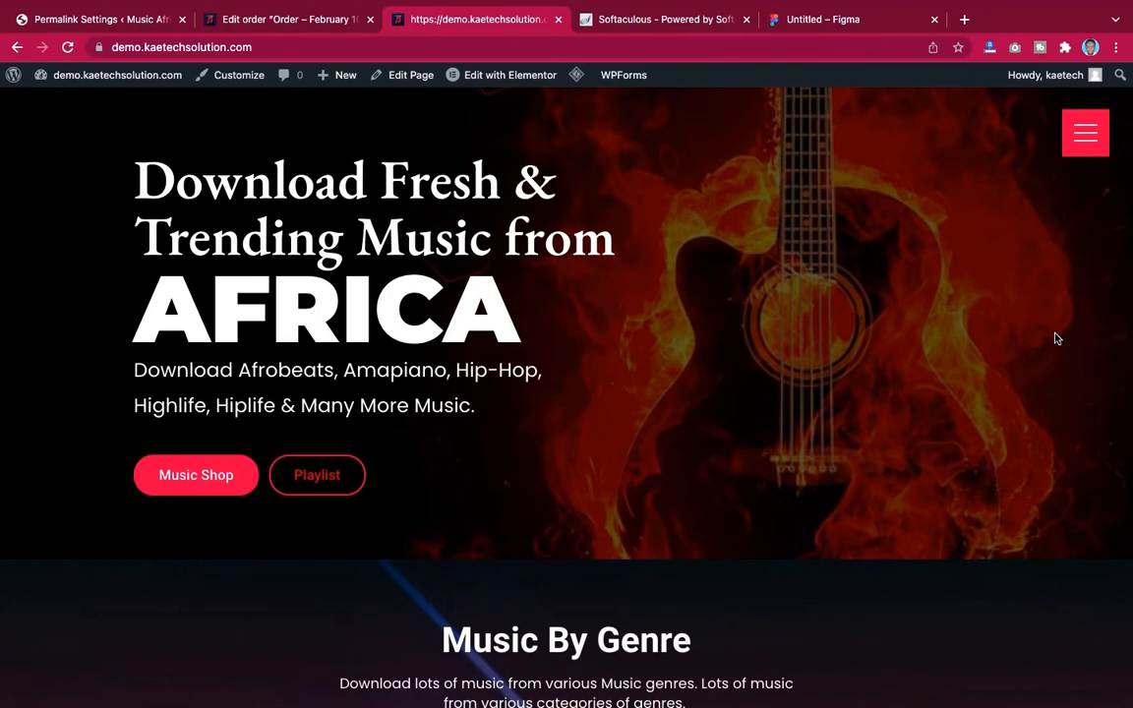
Switch to the Music Africa admin, search the theme directory for oceanwp, and install and activate the OceanWP theme
left_click(112, 19)
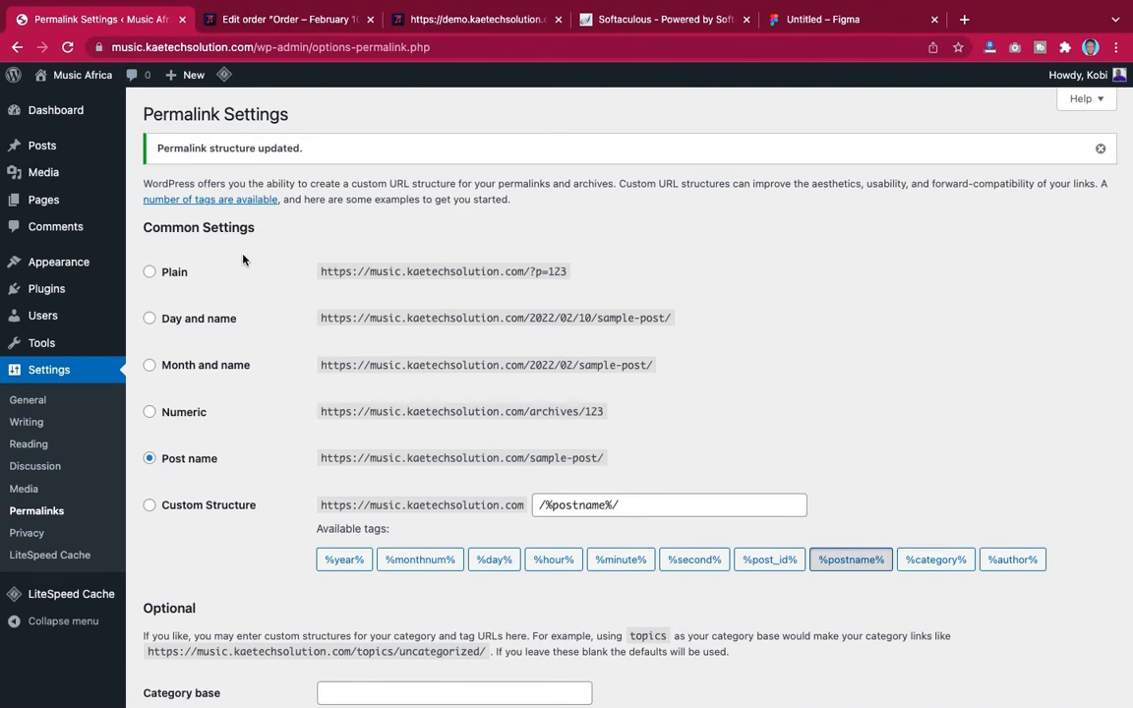
mouse_move(51, 262)
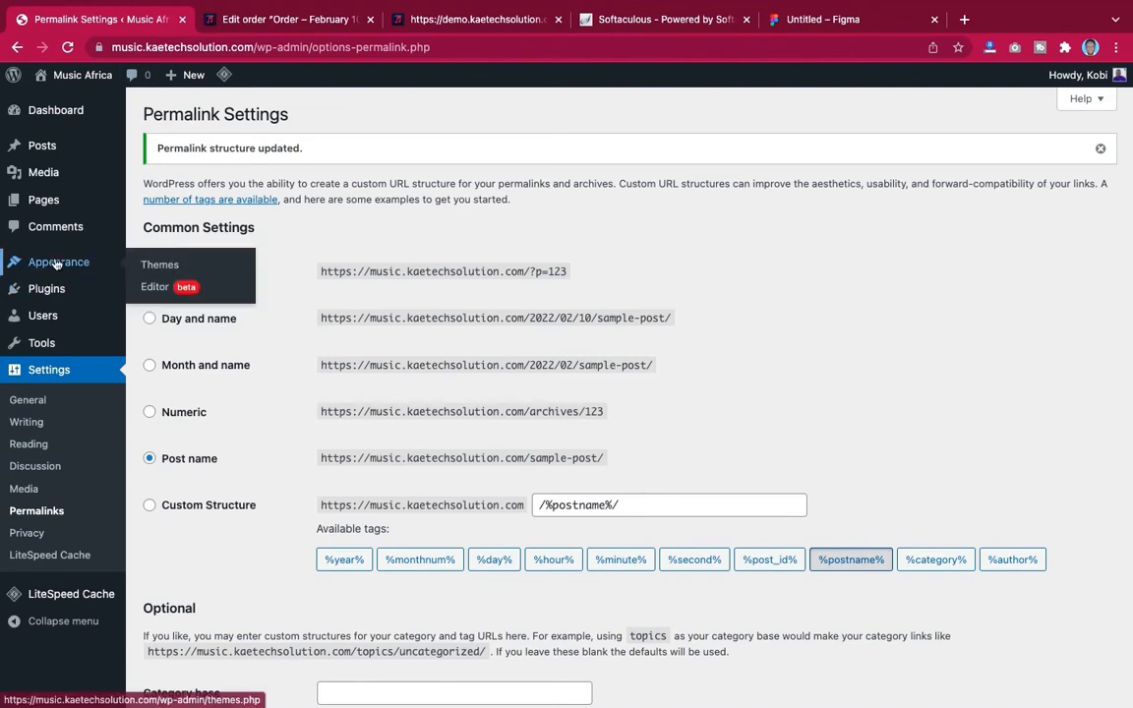
left_click(150, 259)
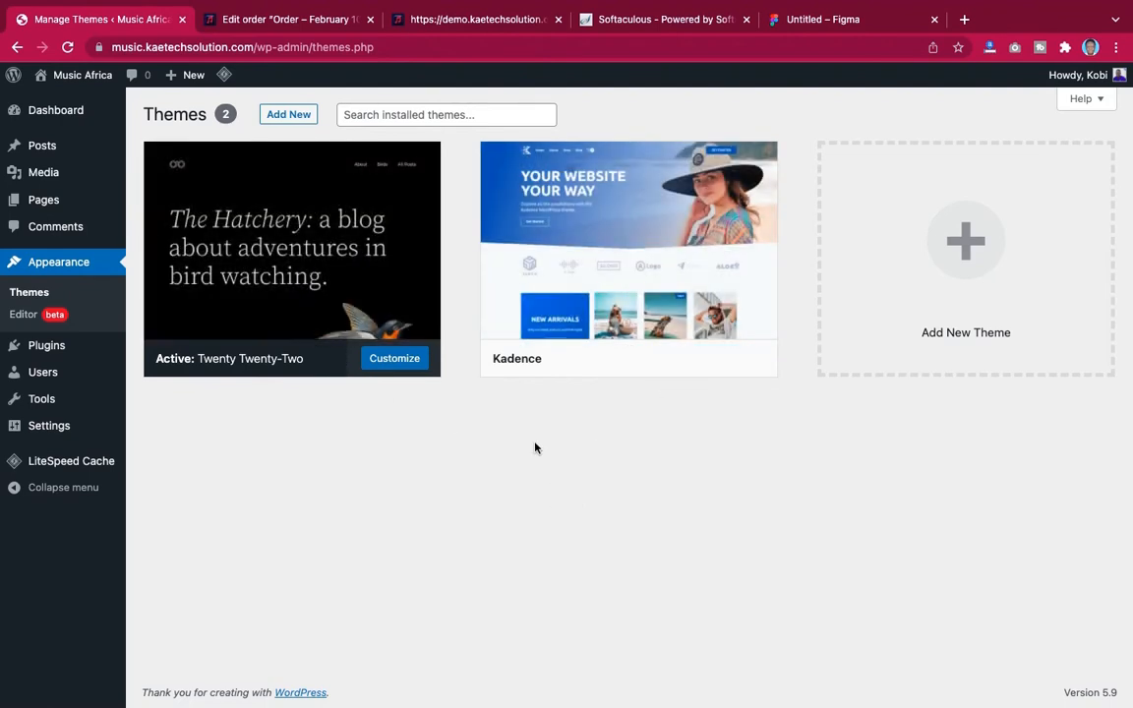
left_click(293, 115)
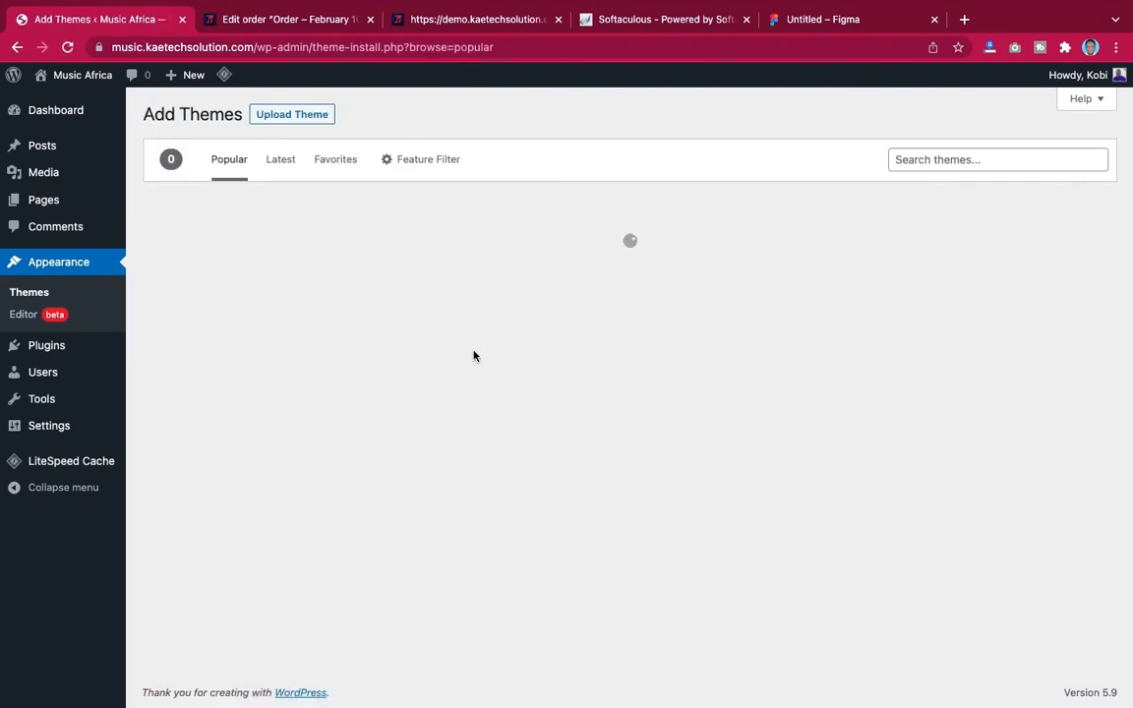
left_click(935, 158)
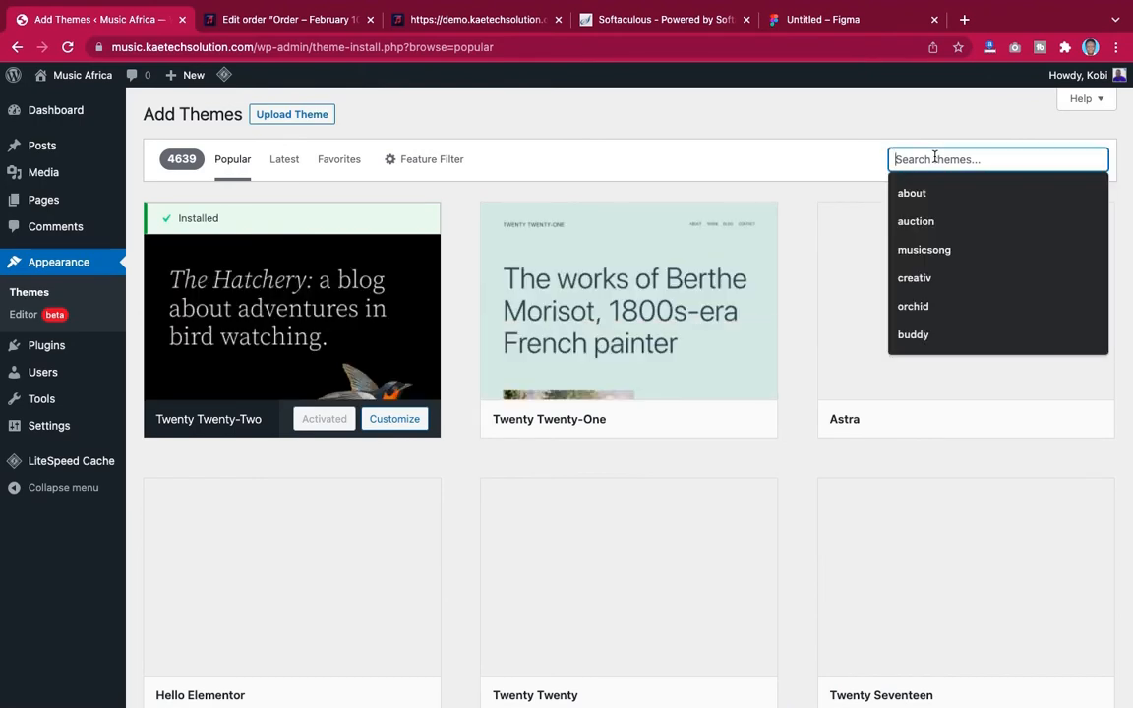
type("oceanwp")
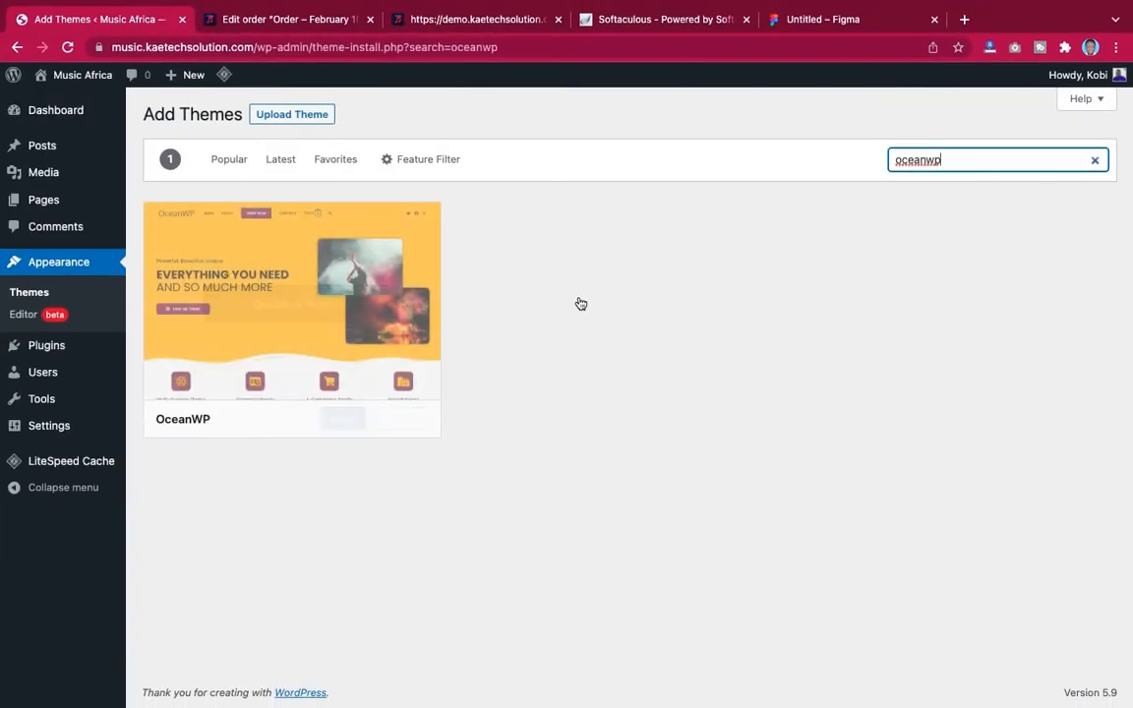
mouse_move(174, 349)
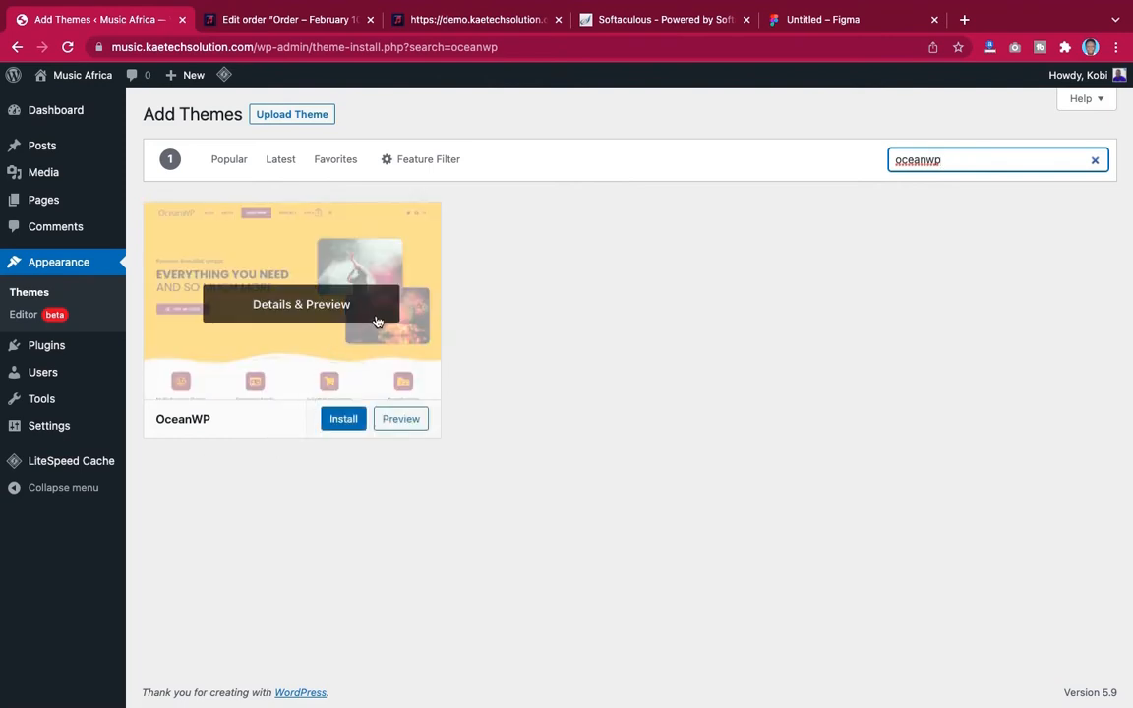
left_click(343, 424)
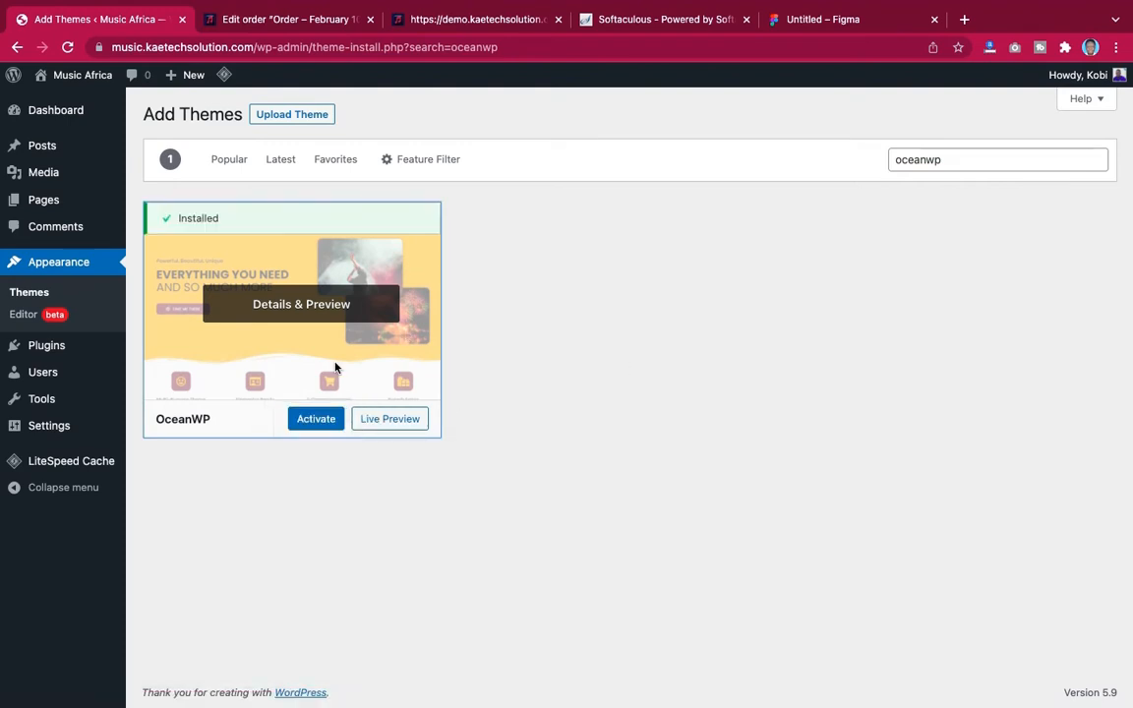
left_click(314, 423)
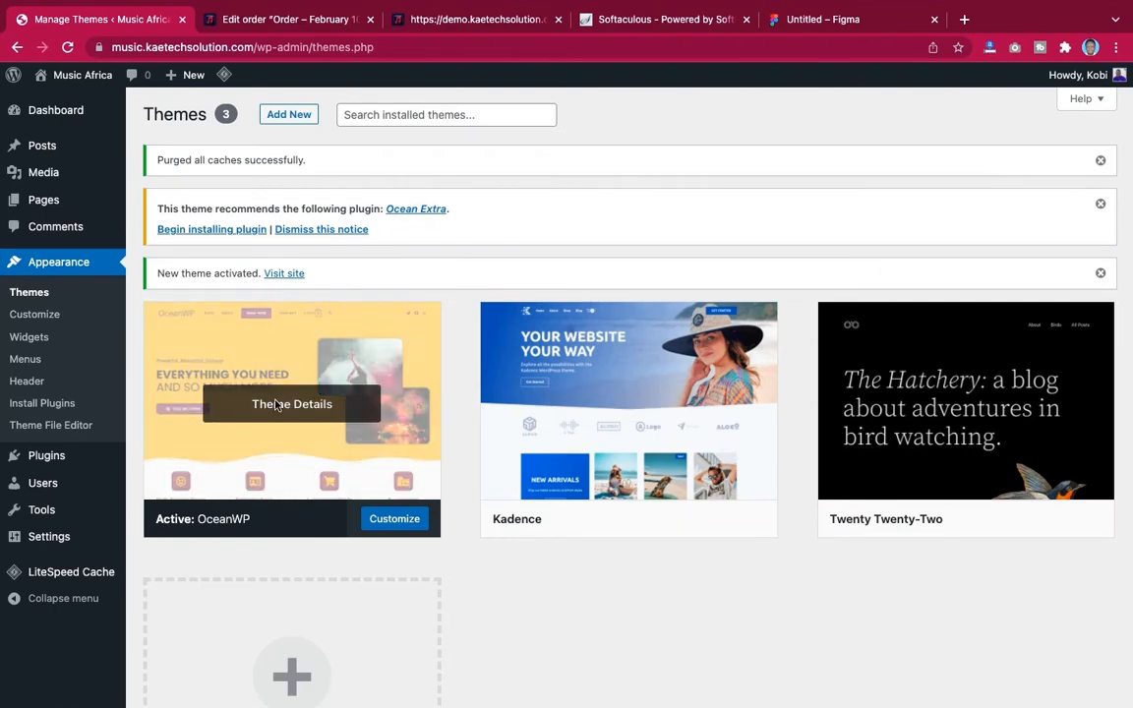
Delete the unused Kadence and Twenty Twenty-Two themes from the installed themes
mouse_move(526, 478)
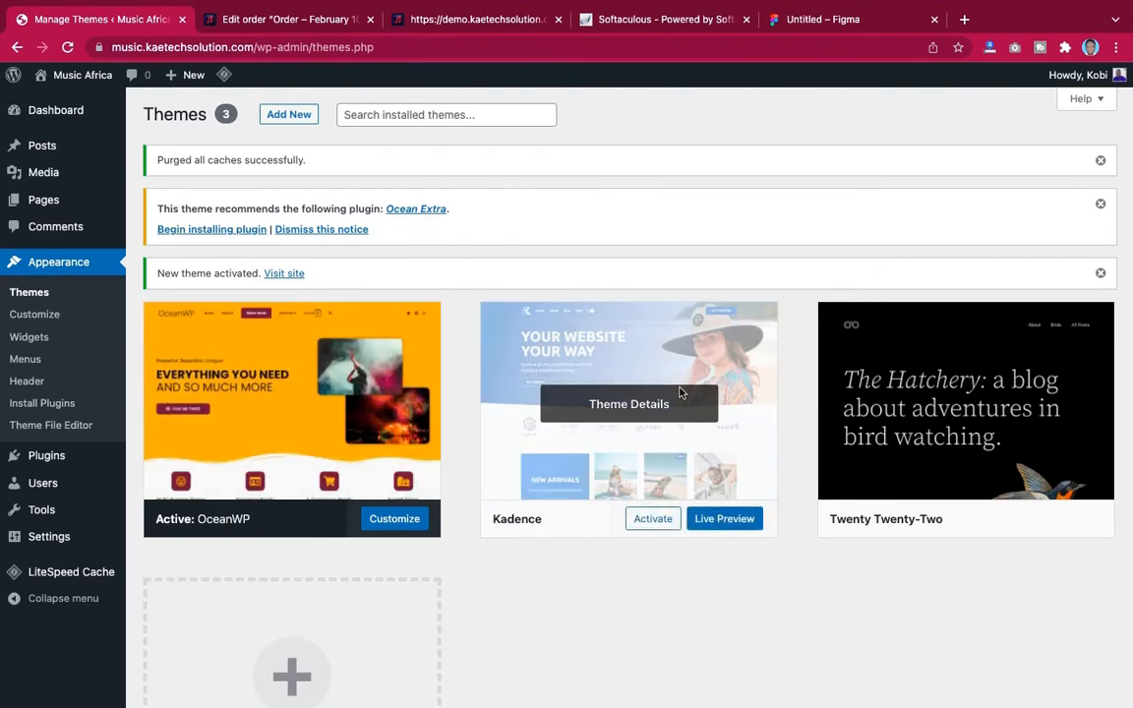
mouse_move(654, 406)
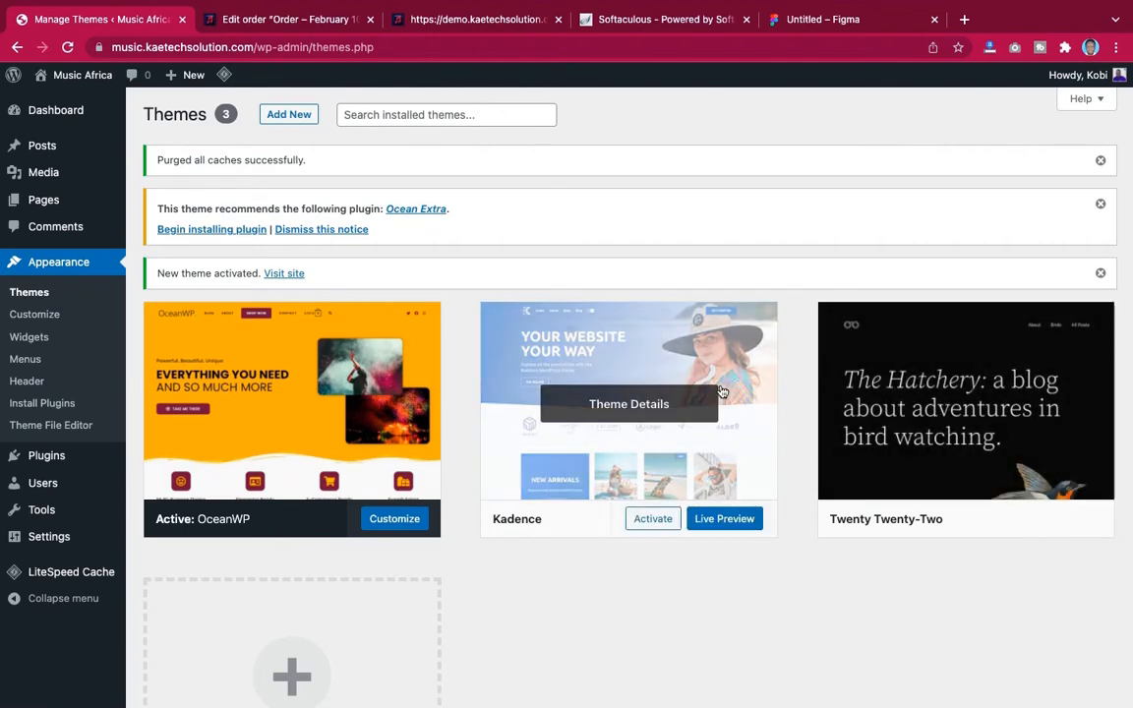
scroll(671, 399, "down", 2)
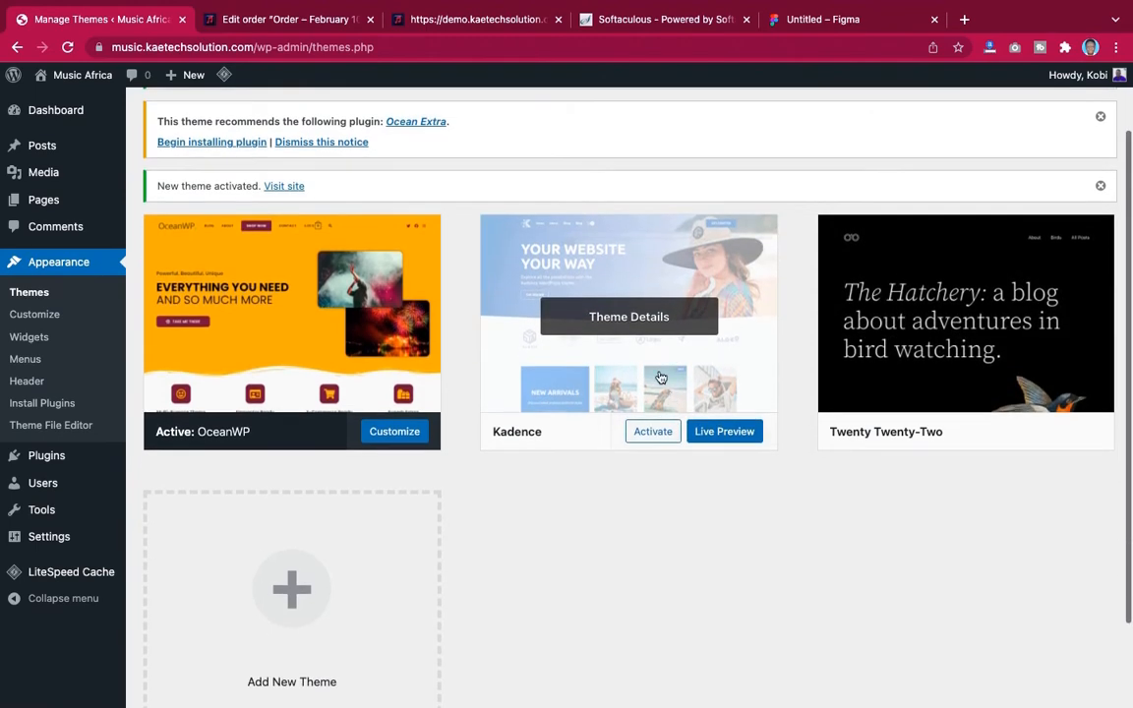
left_click(645, 318)
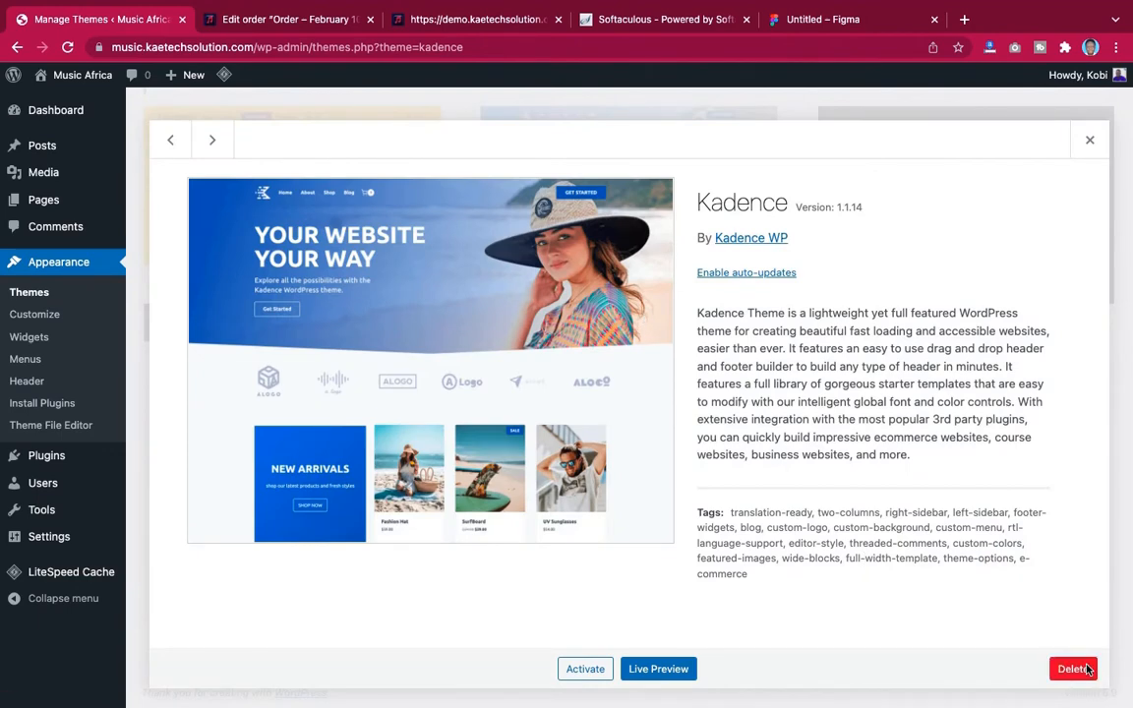
left_click(1073, 668)
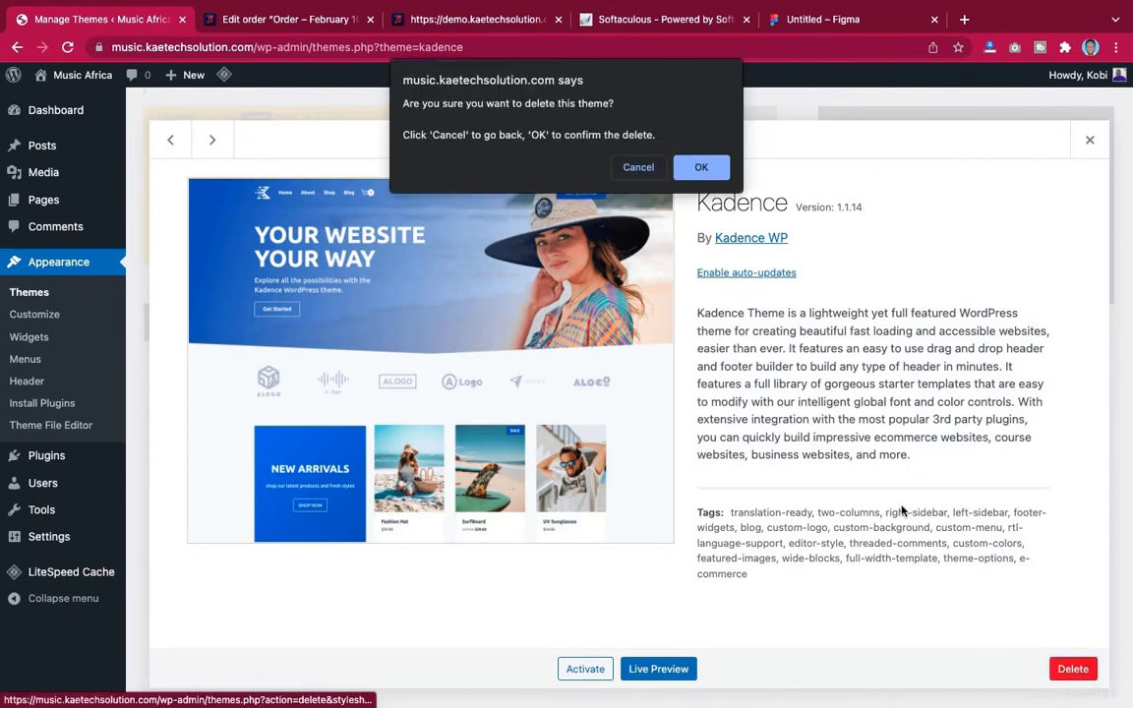
left_click(700, 167)
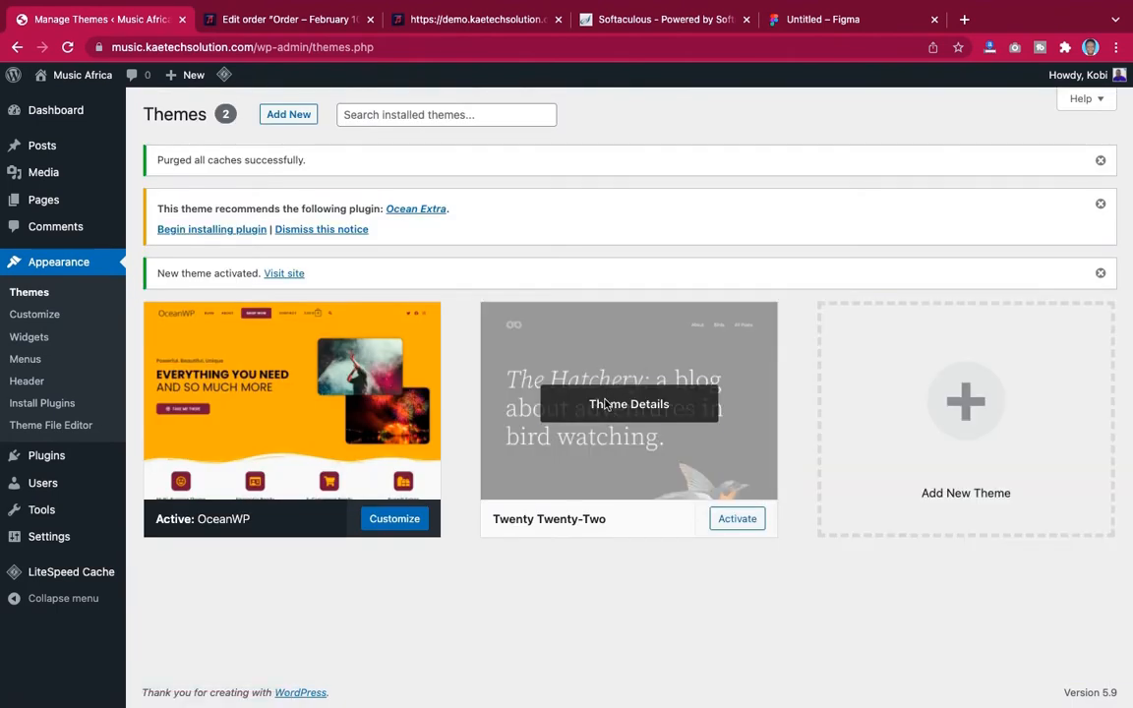
left_click(607, 404)
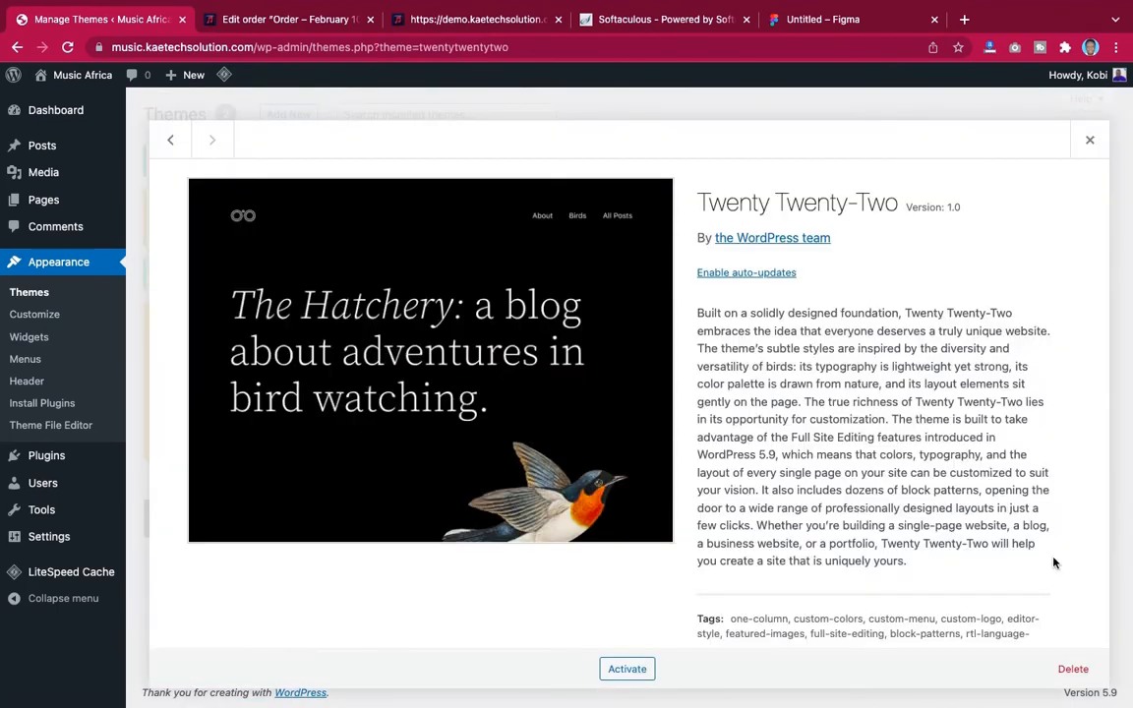
left_click(1073, 670)
left_click(700, 167)
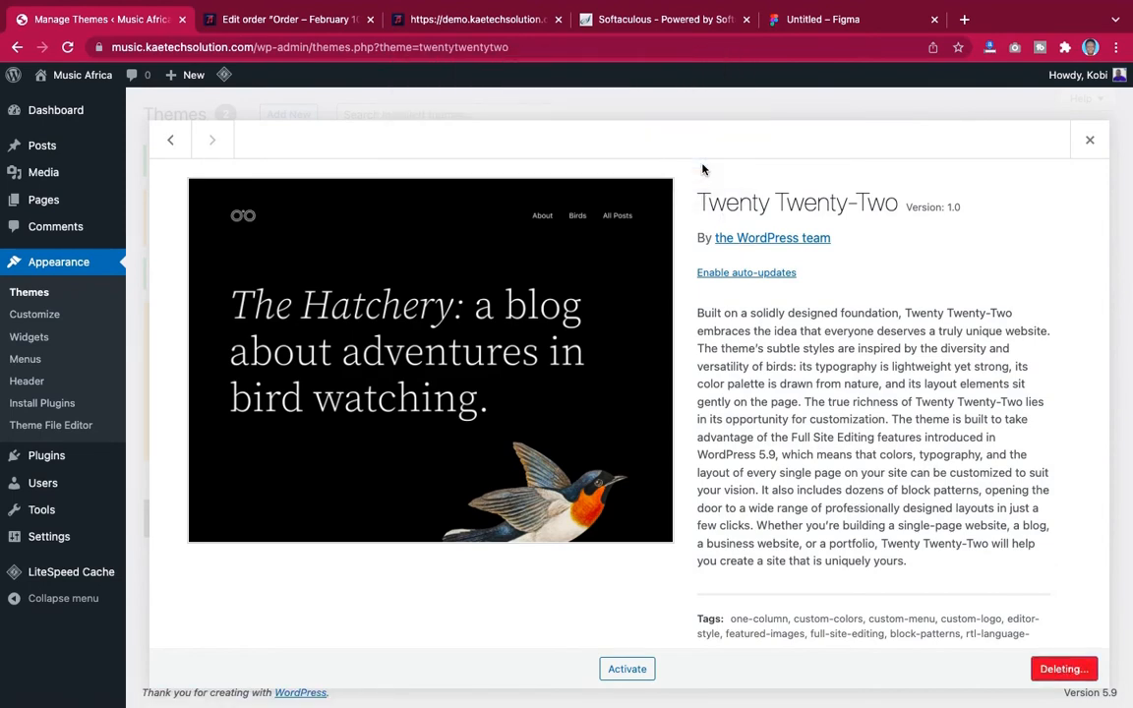
Install the recommended Ocean Extra plugin and return to the dashboard
scroll(787, 196, "down", 3)
scroll(898, 221, "up", 3)
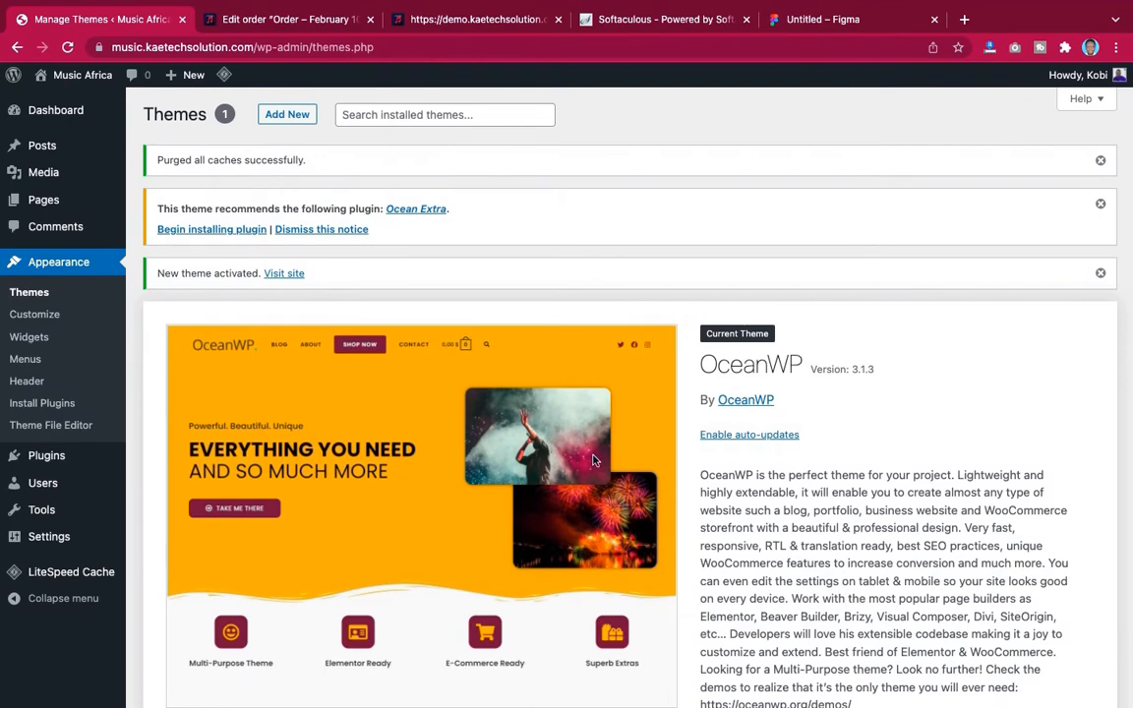
scroll(593, 460, "down", 3)
scroll(593, 462, "up", 3)
left_click(239, 233)
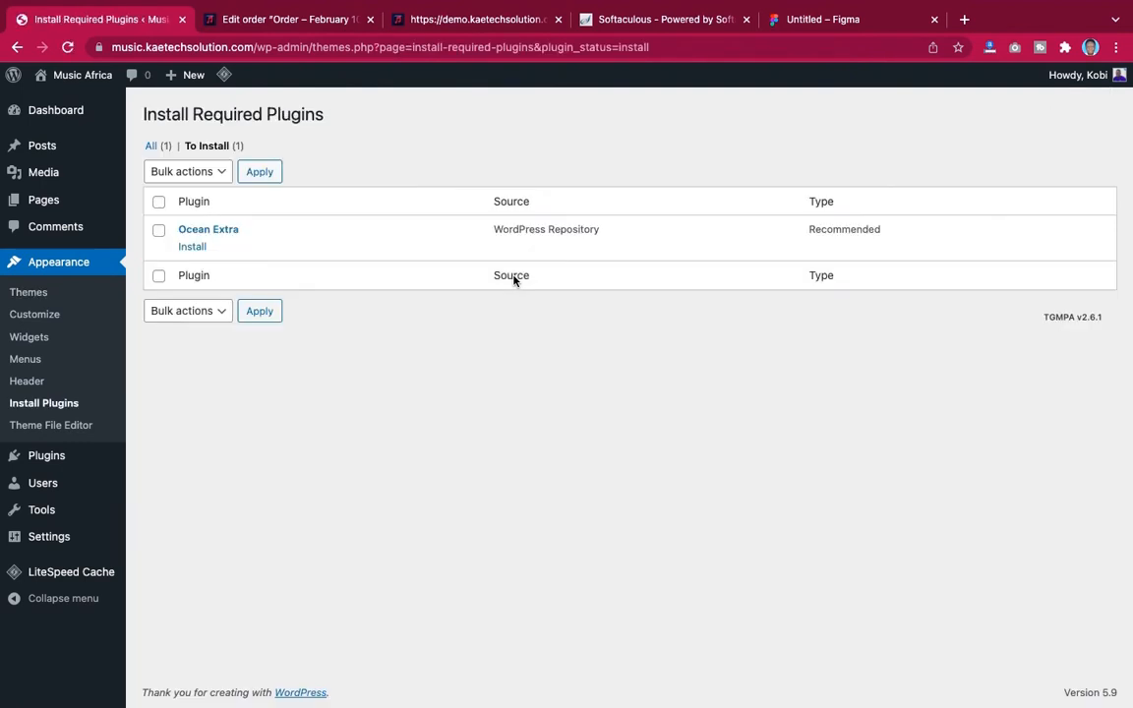
left_click(192, 247)
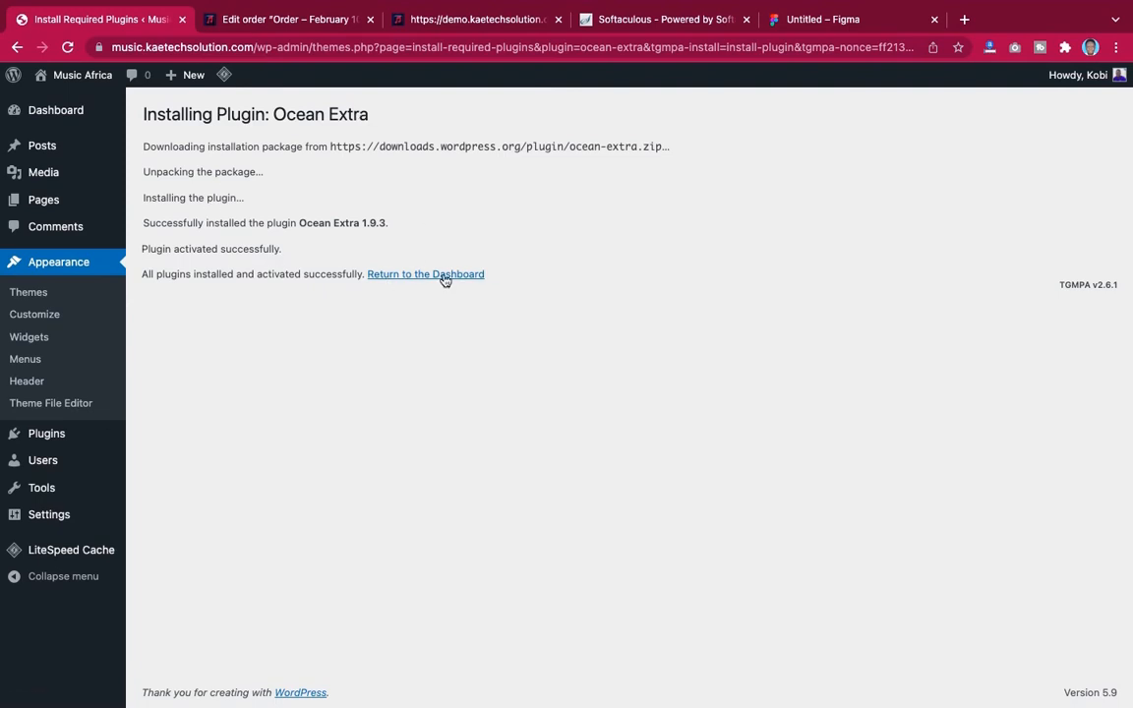
left_click(442, 280)
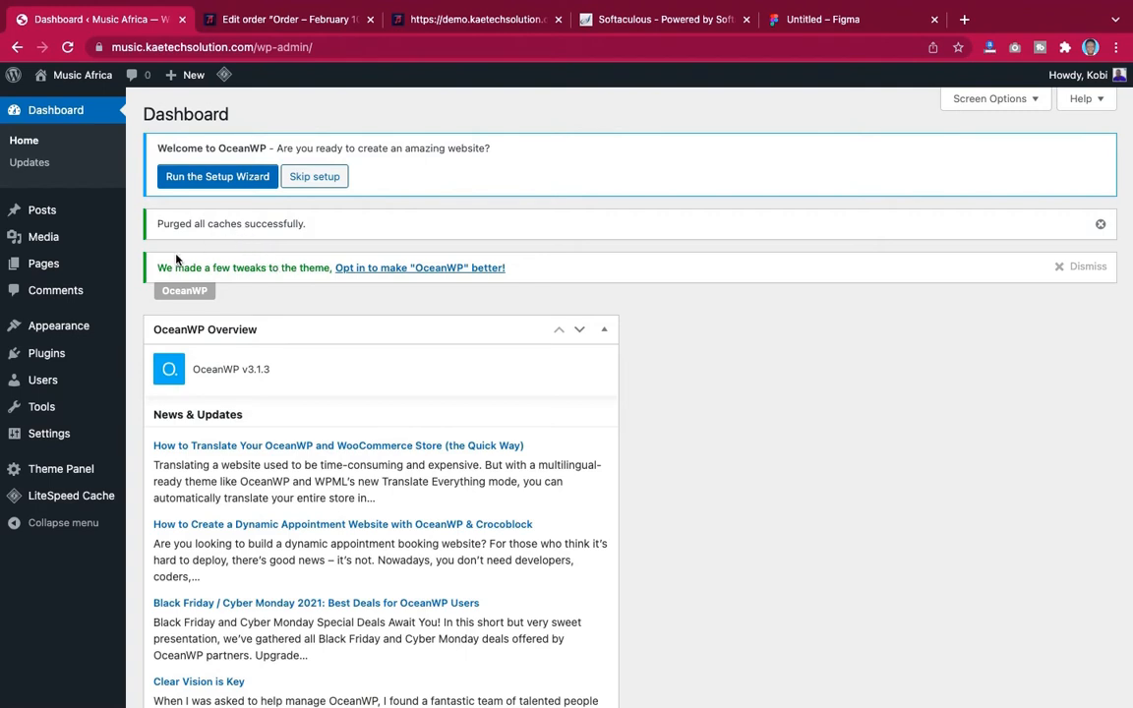
Open the installed plugins list, then go back to the dashboard
mouse_move(49, 357)
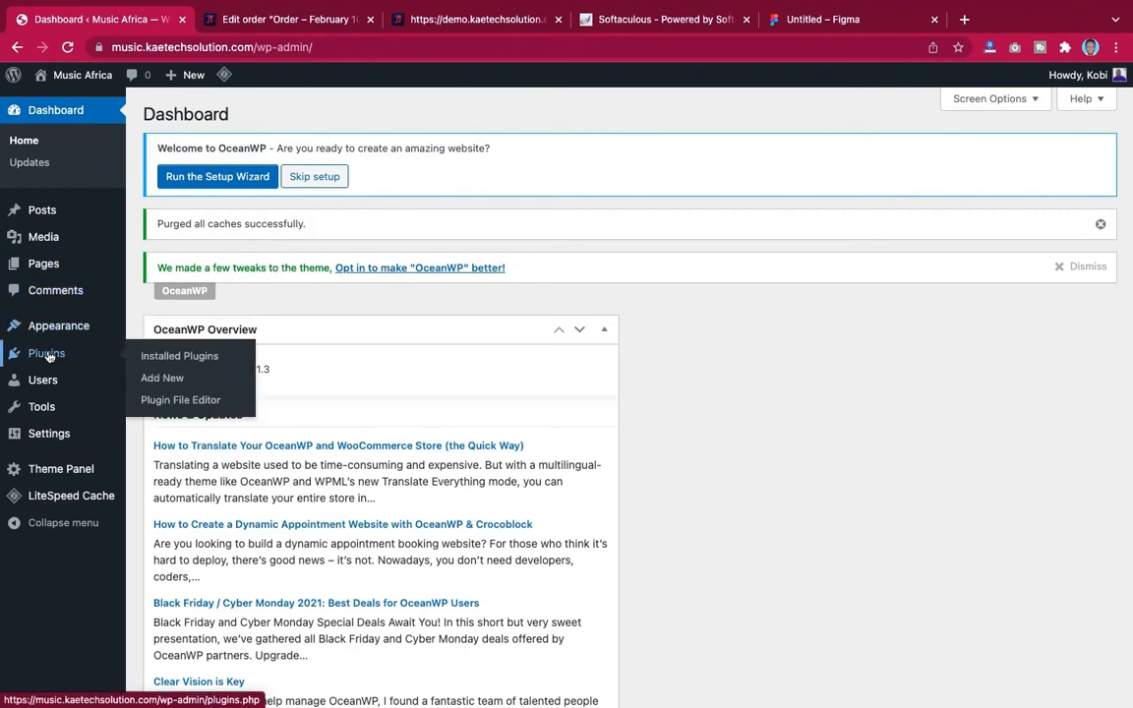
left_click(178, 362)
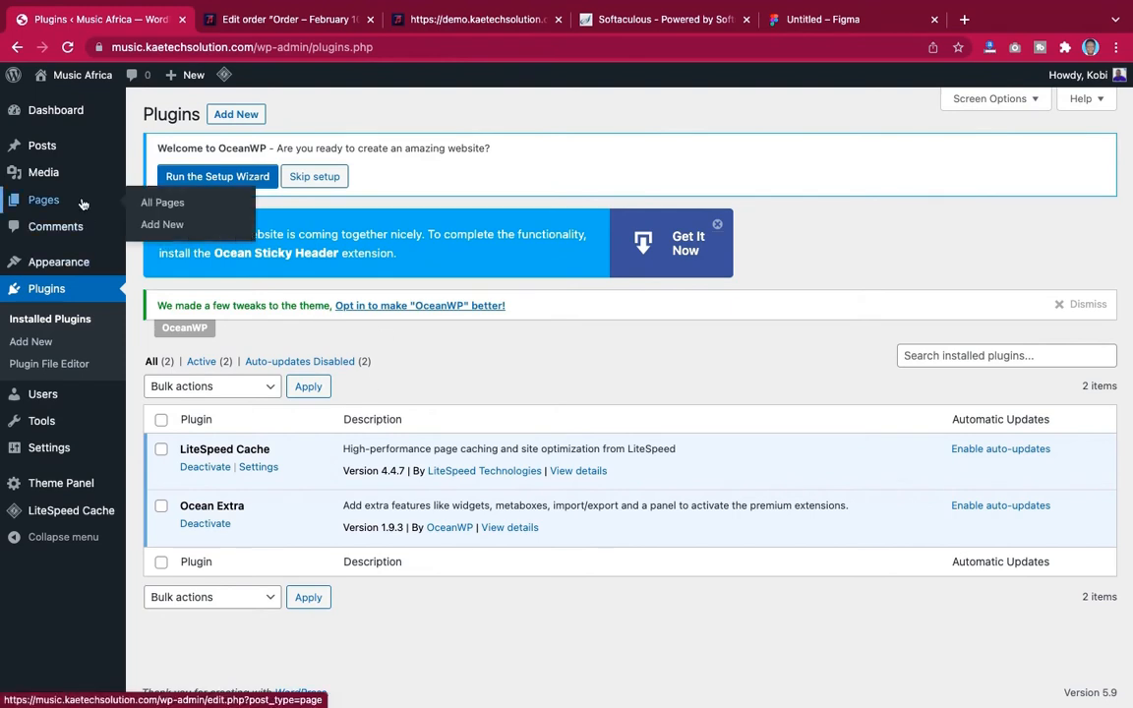
mouse_move(84, 110)
left_click(172, 116)
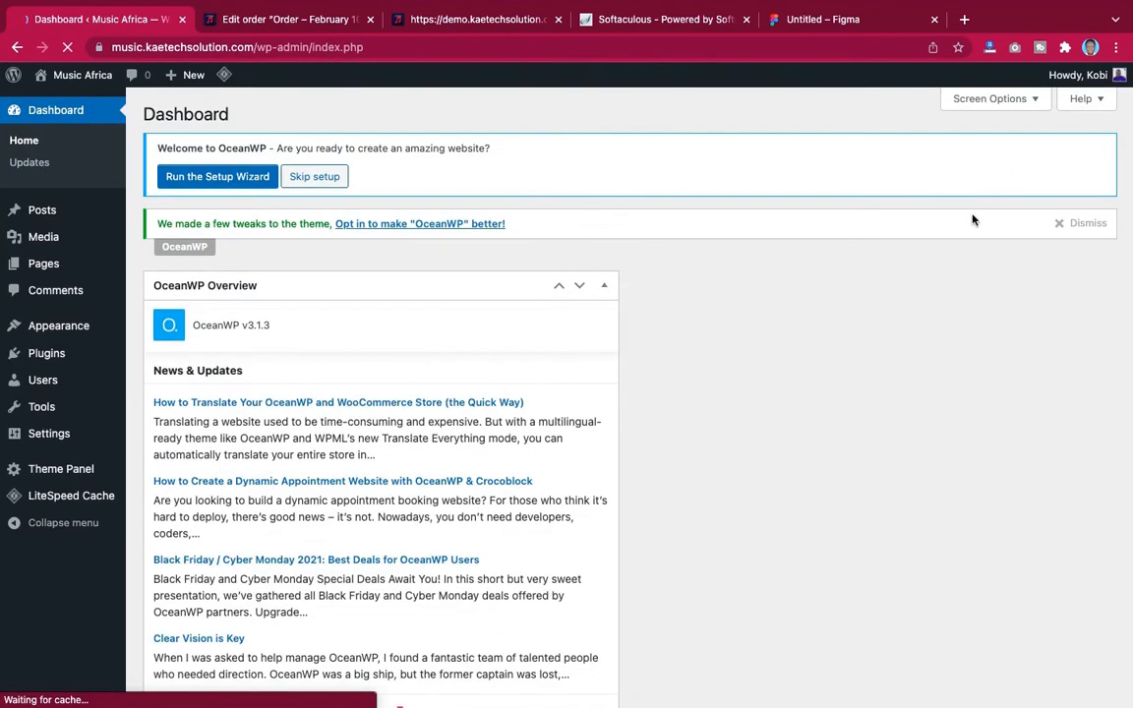
Dismiss the OceanWP tweaks notice and hide the OceanWP Overview box through Screen Options
left_click(1071, 225)
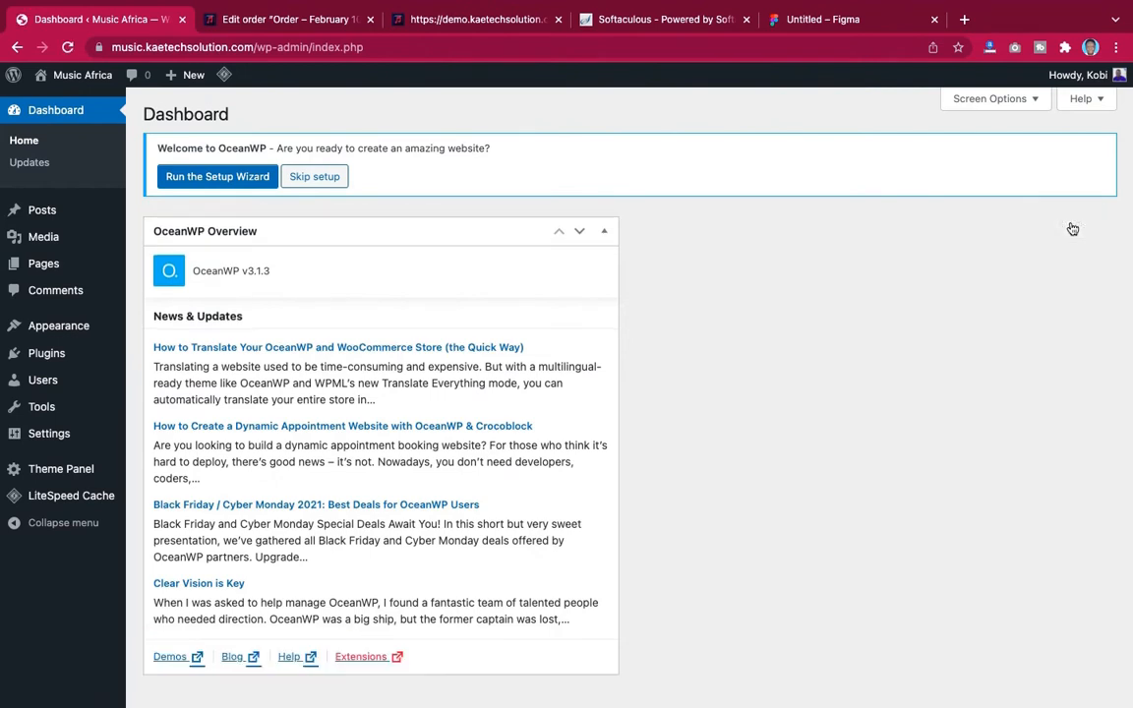
left_click(996, 100)
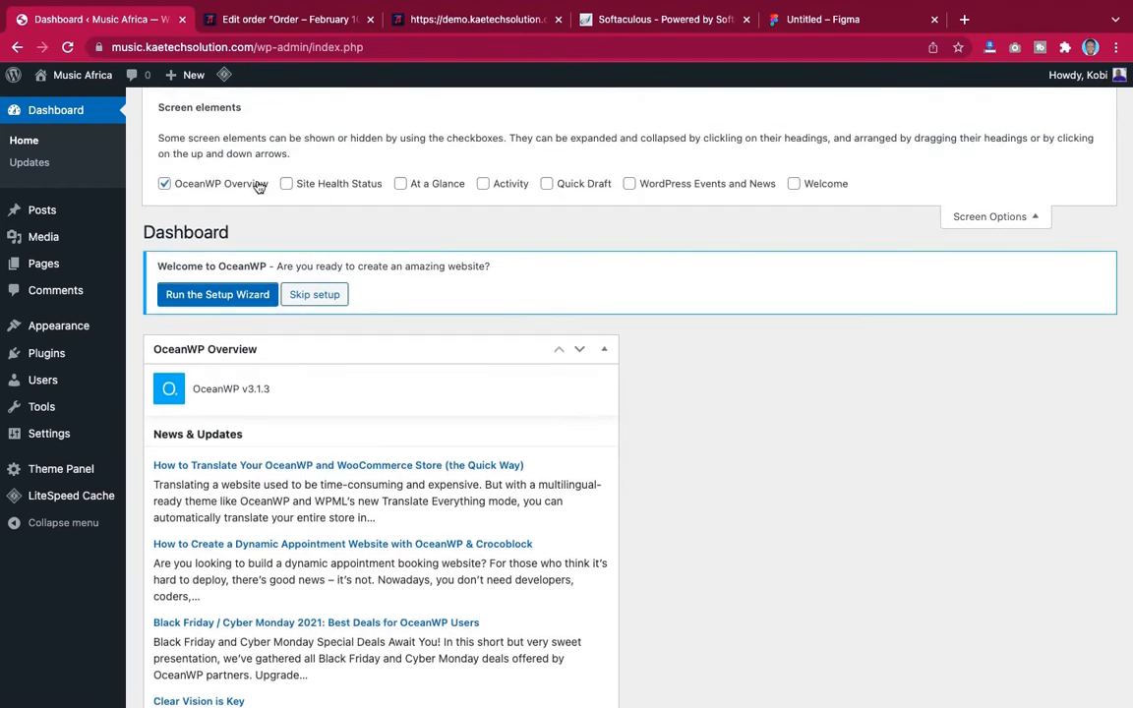
left_click(164, 183)
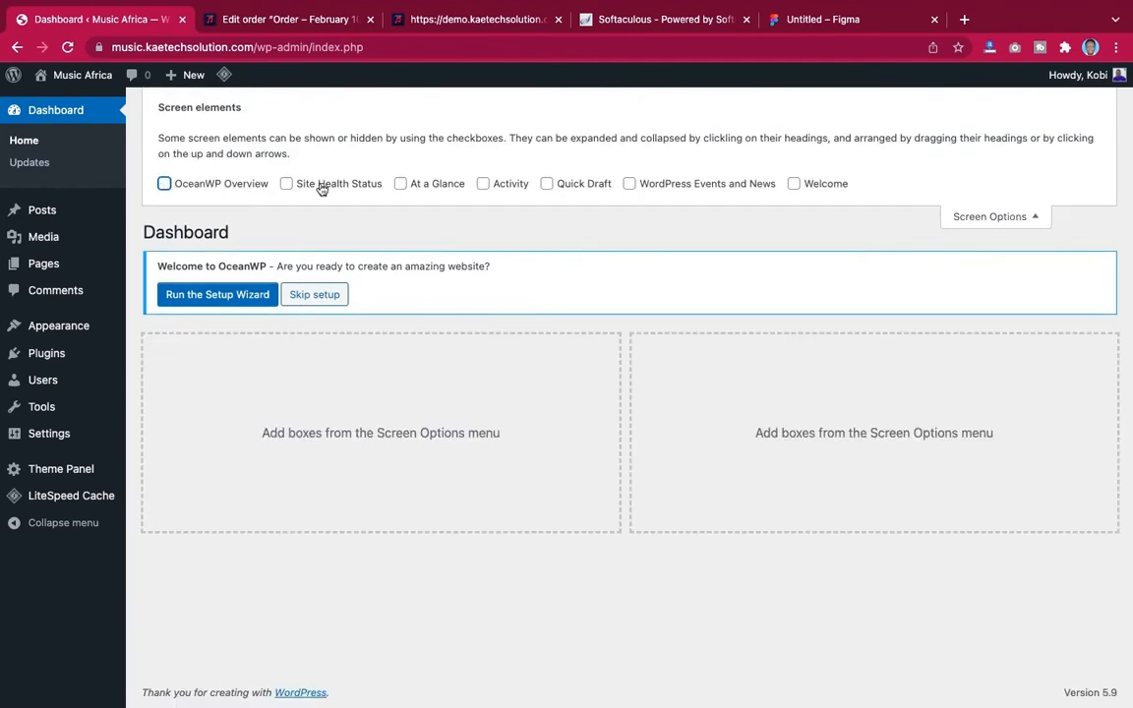
left_click(988, 218)
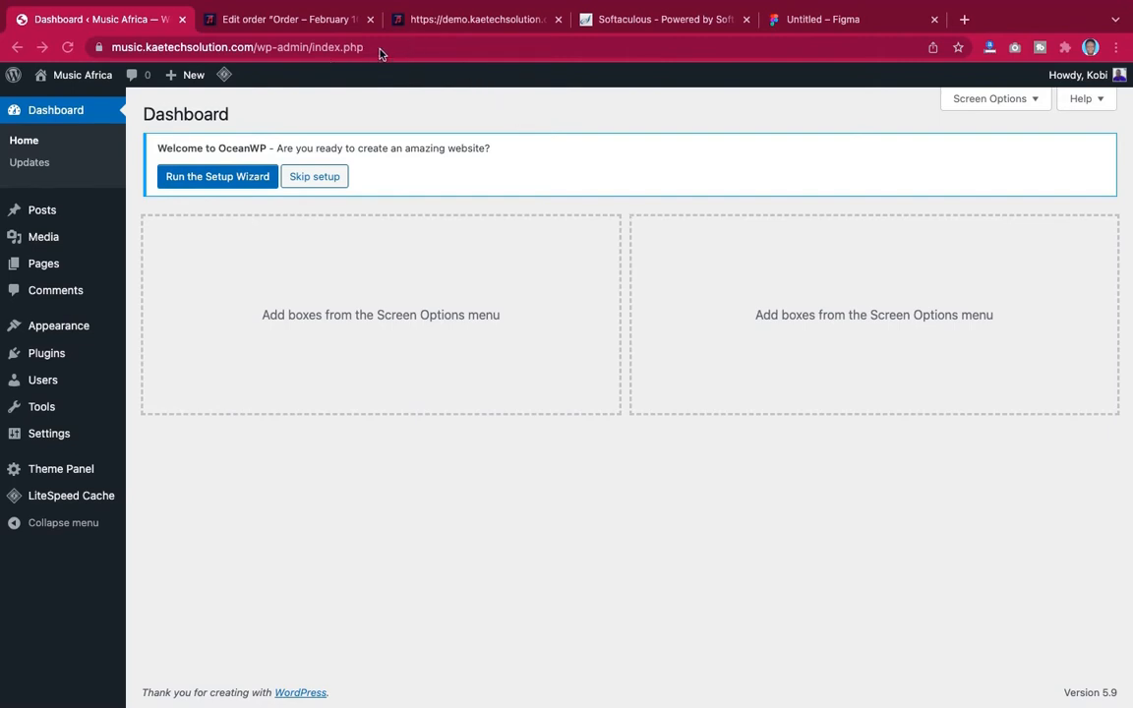
Switch to the demo store's admin and scroll through its installed plugins list
left_click(442, 22)
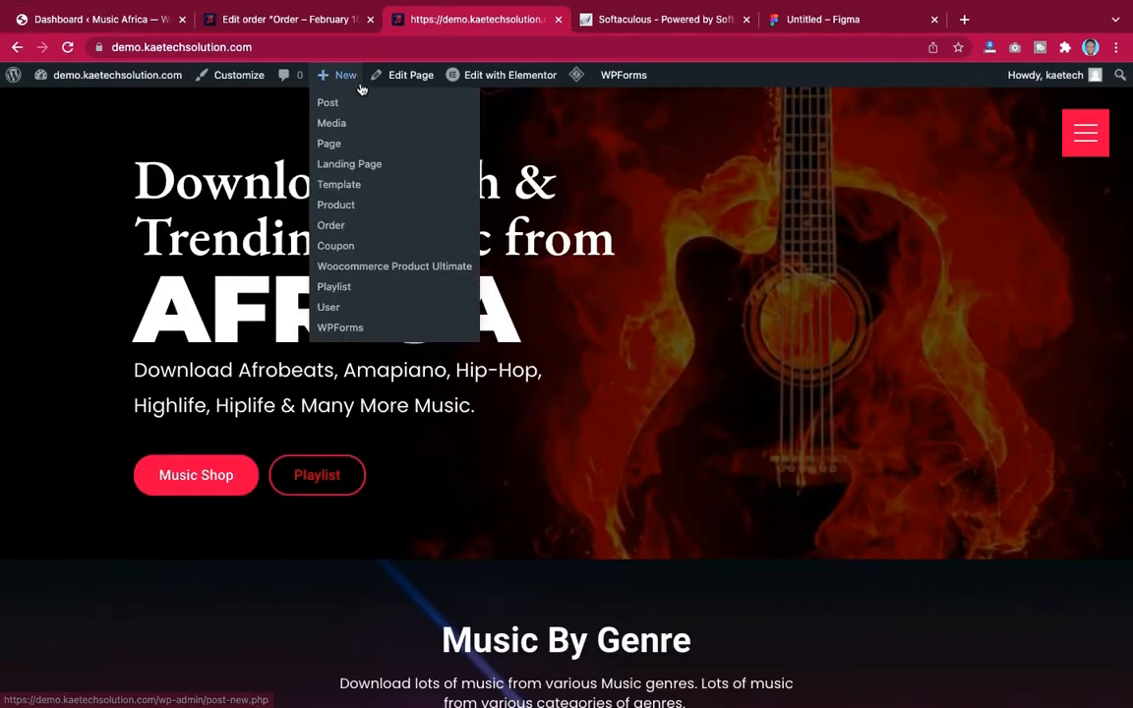
left_click(320, 21)
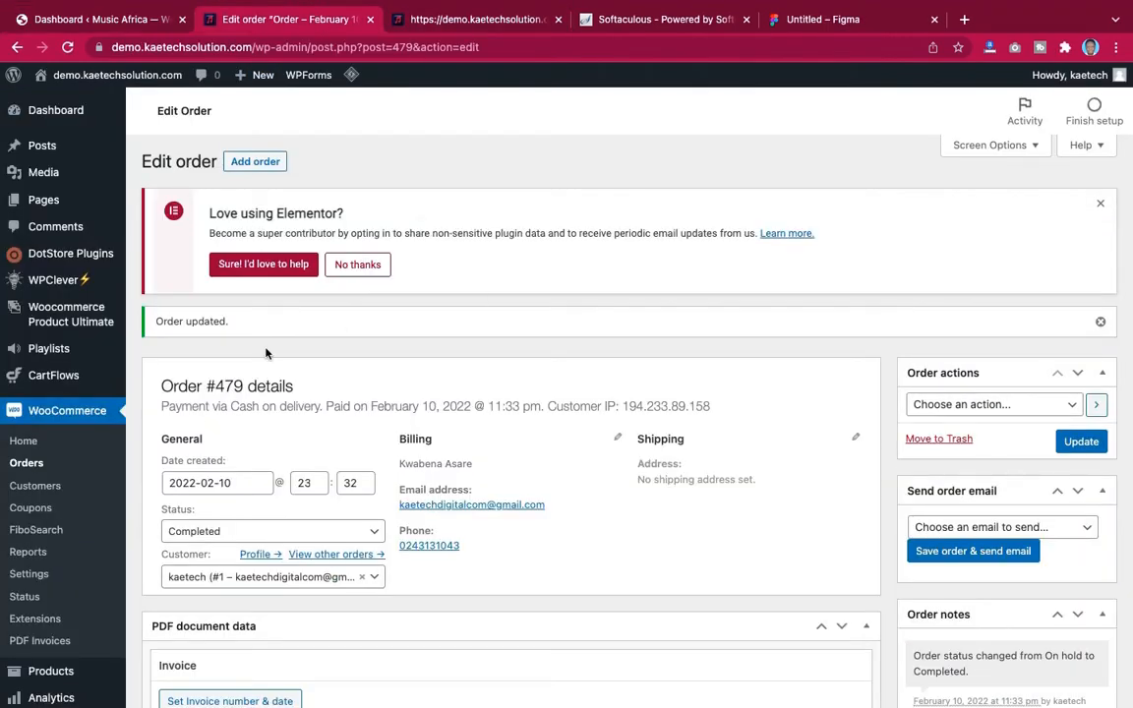
scroll(182, 381, "down", 5)
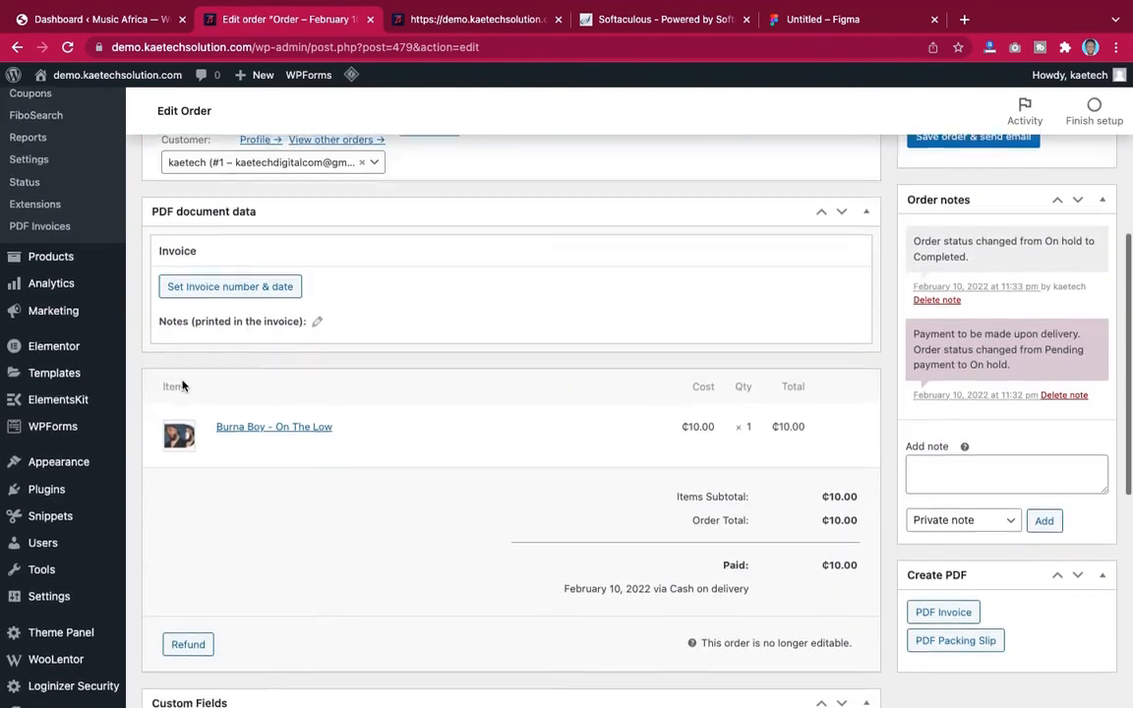
mouse_move(37, 366)
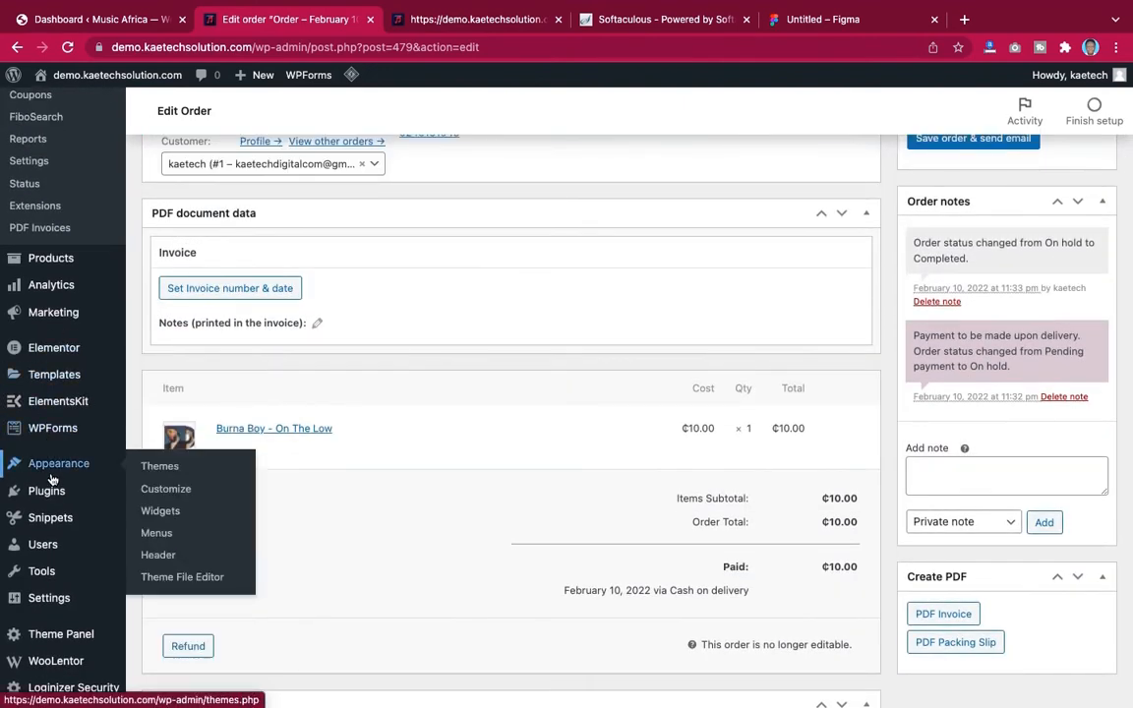
mouse_move(45, 491)
left_click(175, 495)
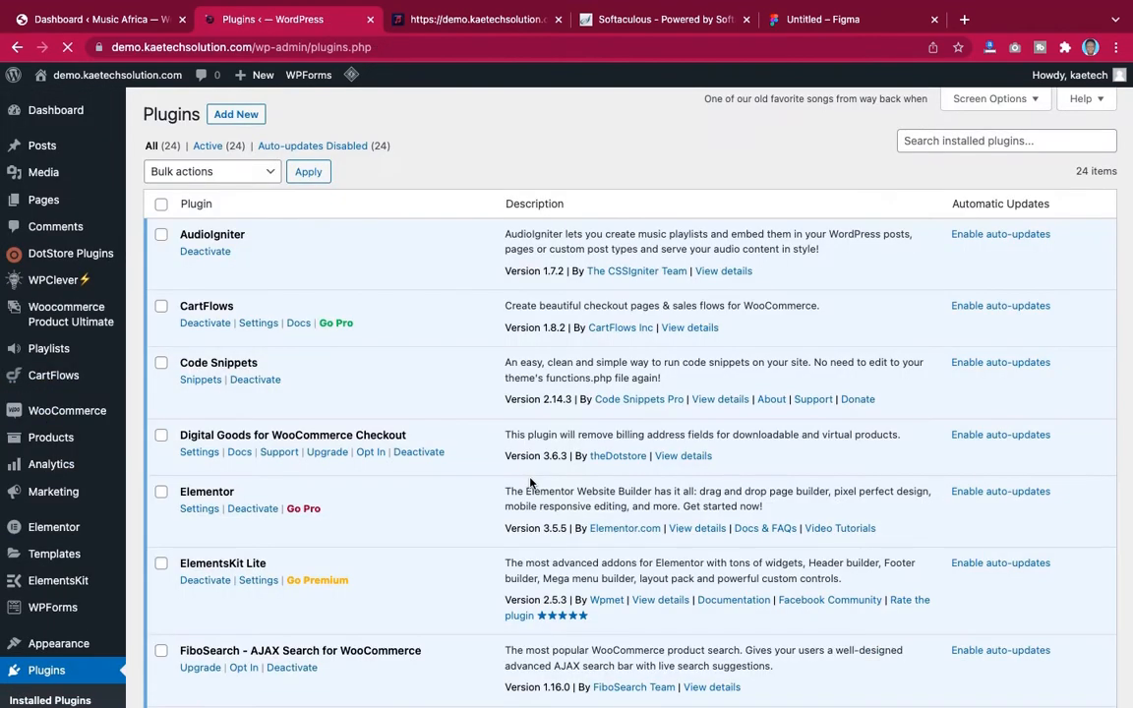
scroll(531, 483, "down", 12)
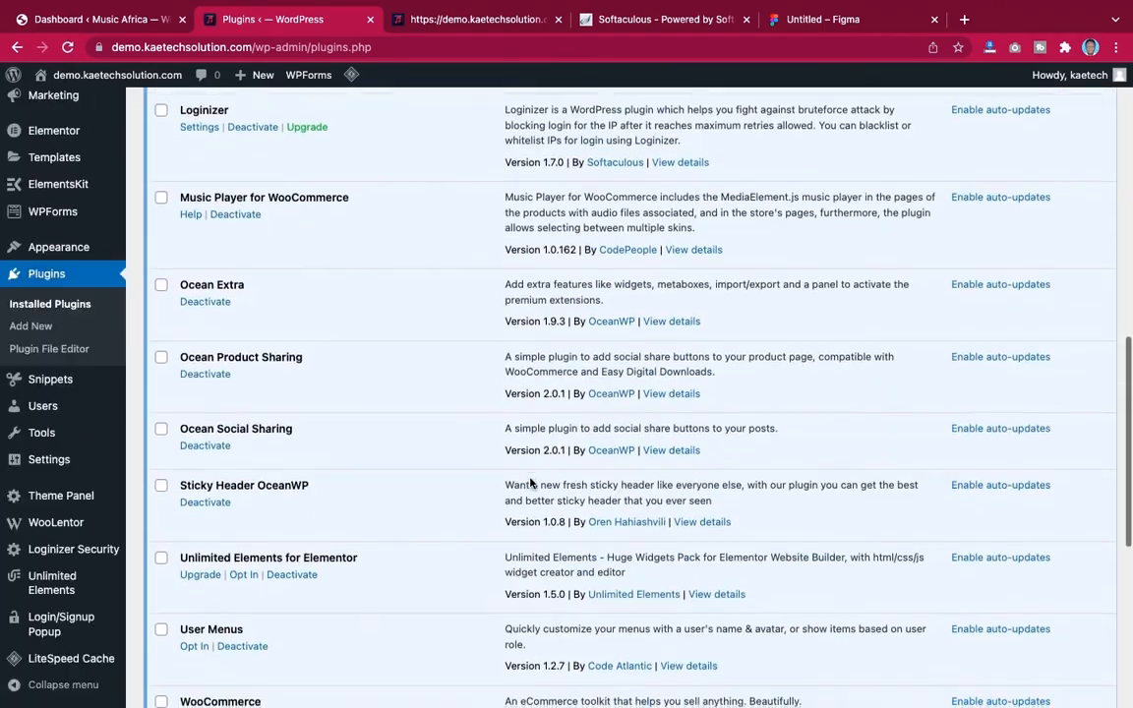
Scroll through the demo store's installed plugins list once more to compare it against the new site
scroll(531, 483, "up", 12)
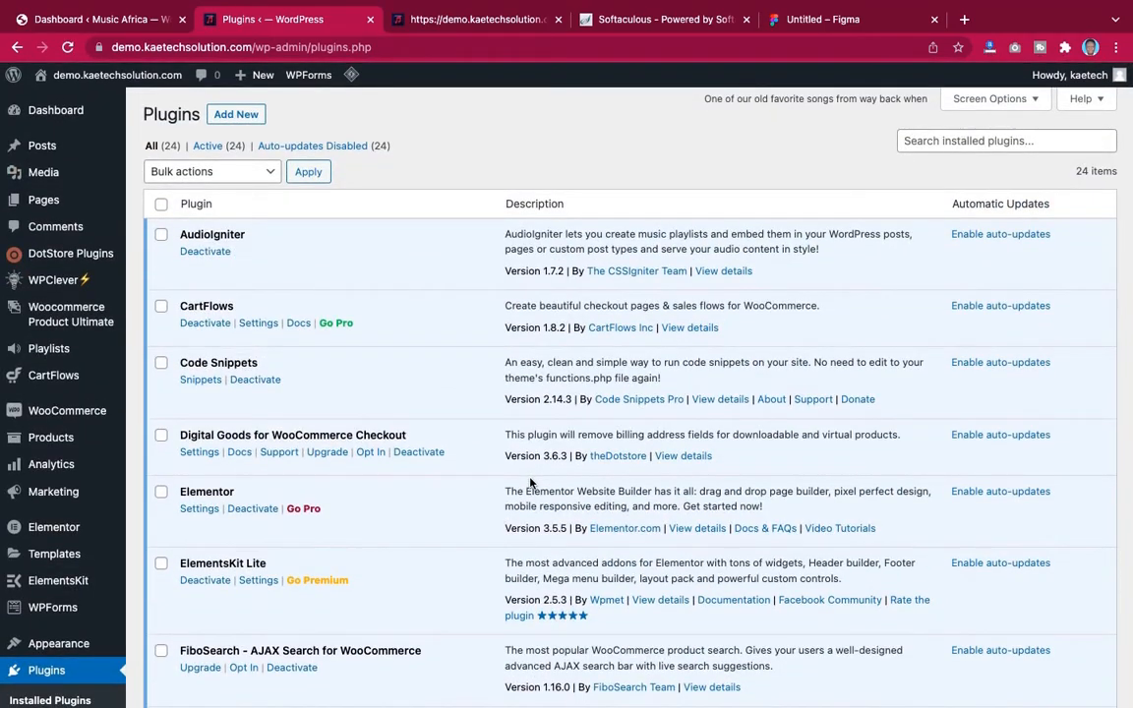
scroll(531, 483, "down", 12)
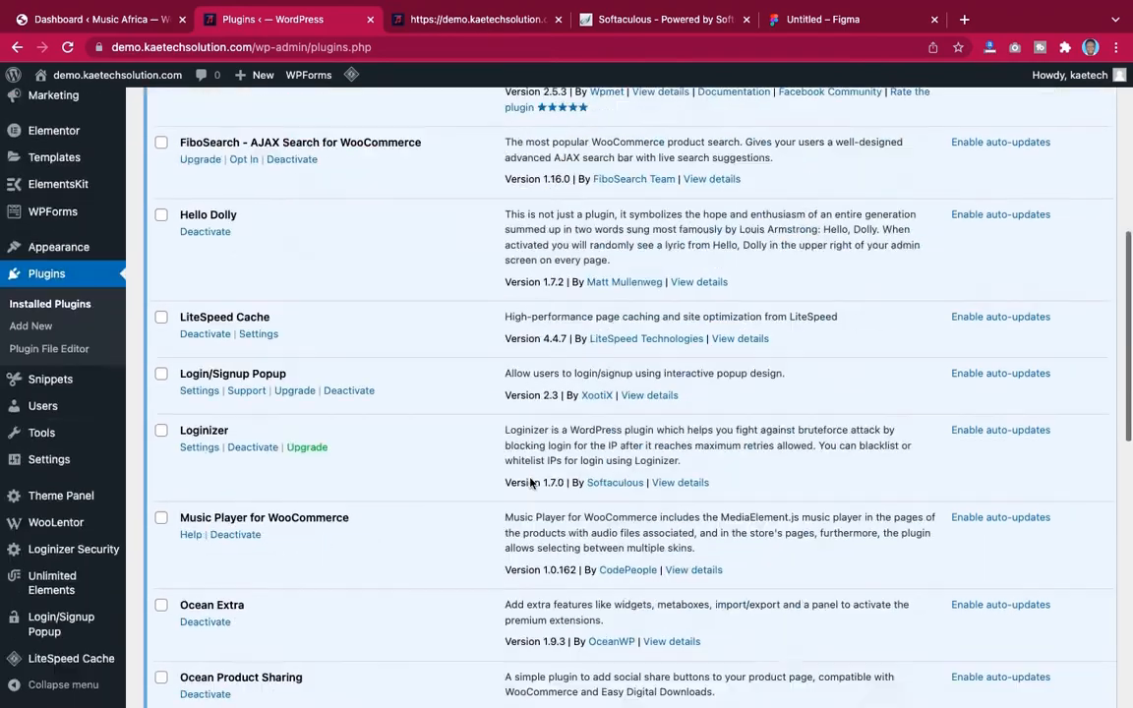
scroll(531, 483, "up", 8)
scroll(531, 483, "up", 5)
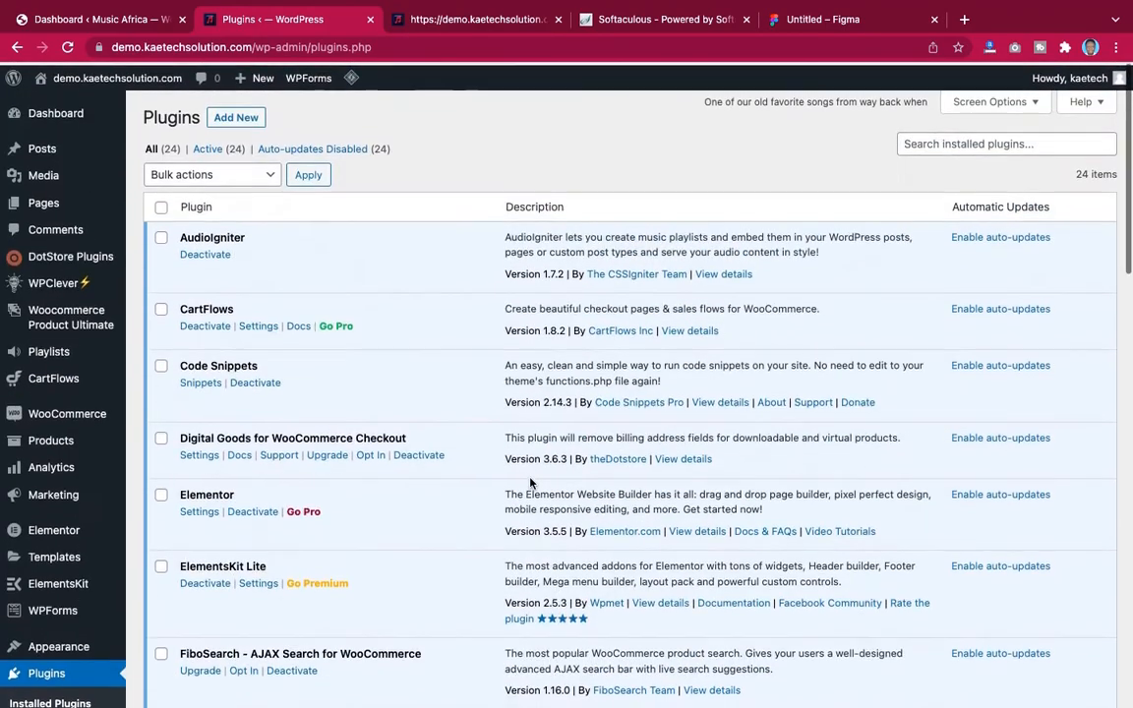
scroll(531, 483, "down", 4)
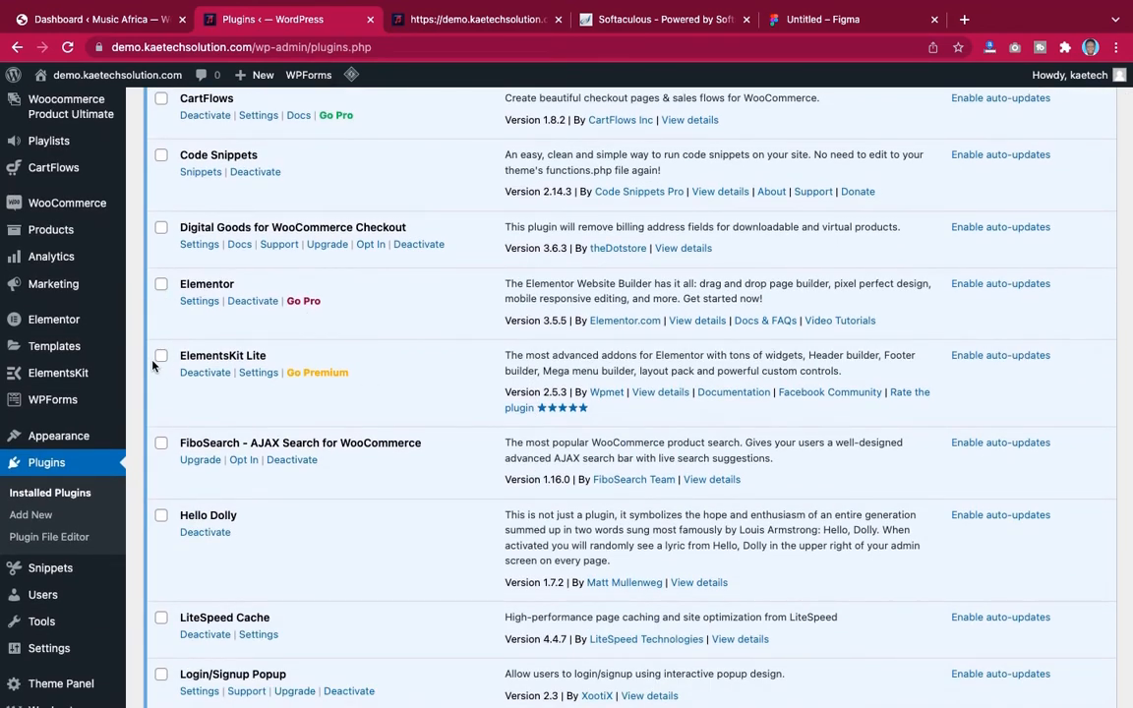
scroll(209, 359, "down", 15)
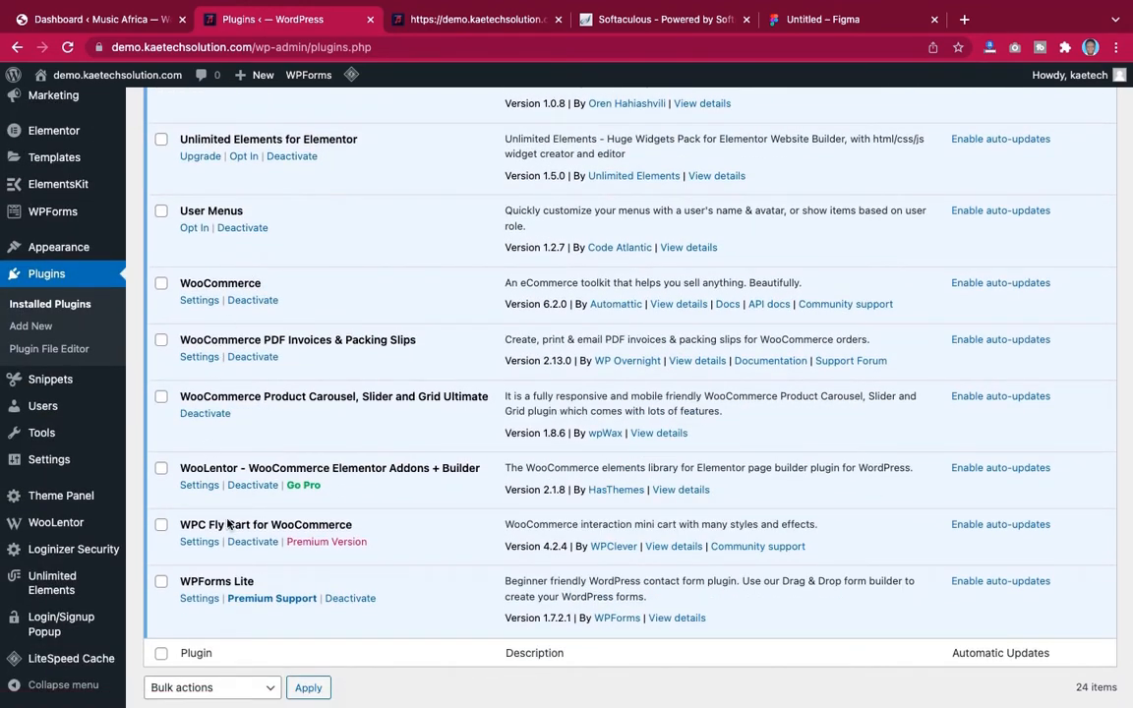
scroll(229, 552, "up", 15)
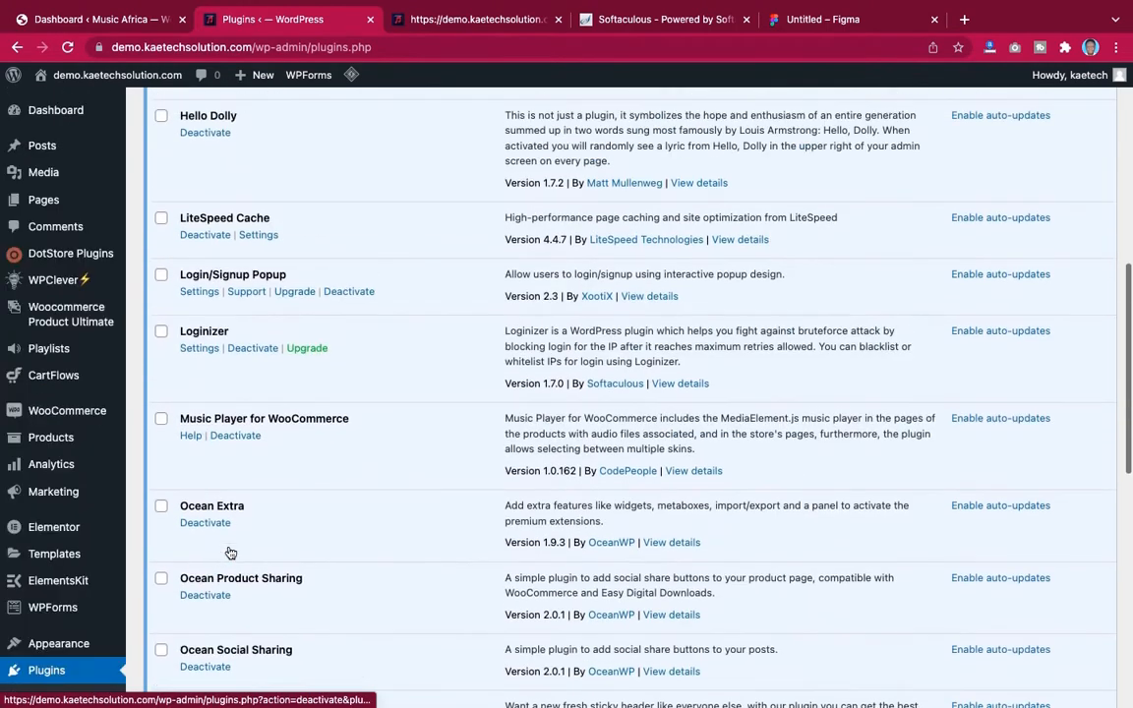
On the Music Africa site, search new plugins for elementor and install Elementor Website Builder and ElementsKit Elementor addons
left_click(95, 20)
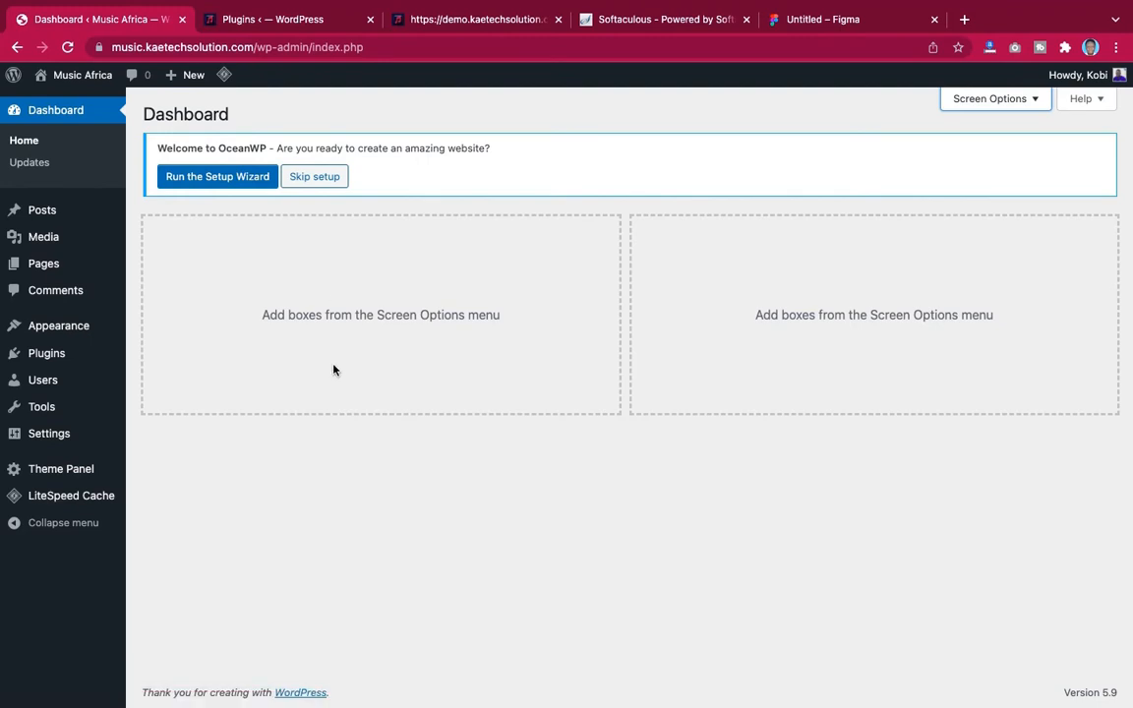
mouse_move(43, 356)
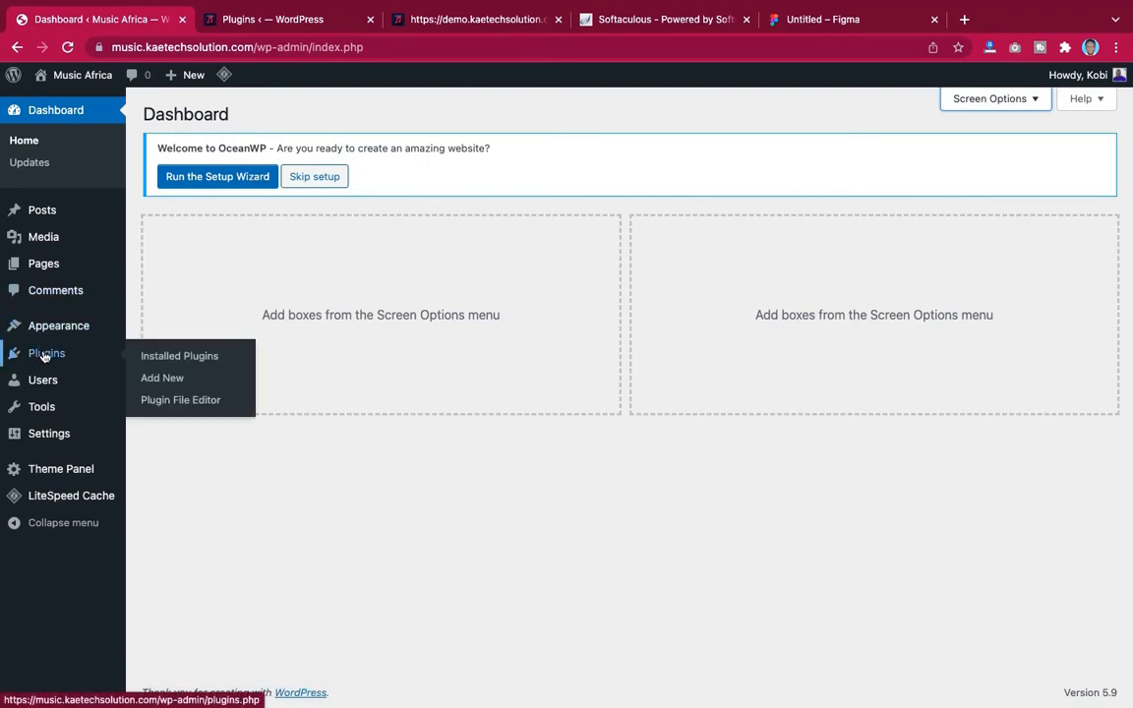
left_click(163, 379)
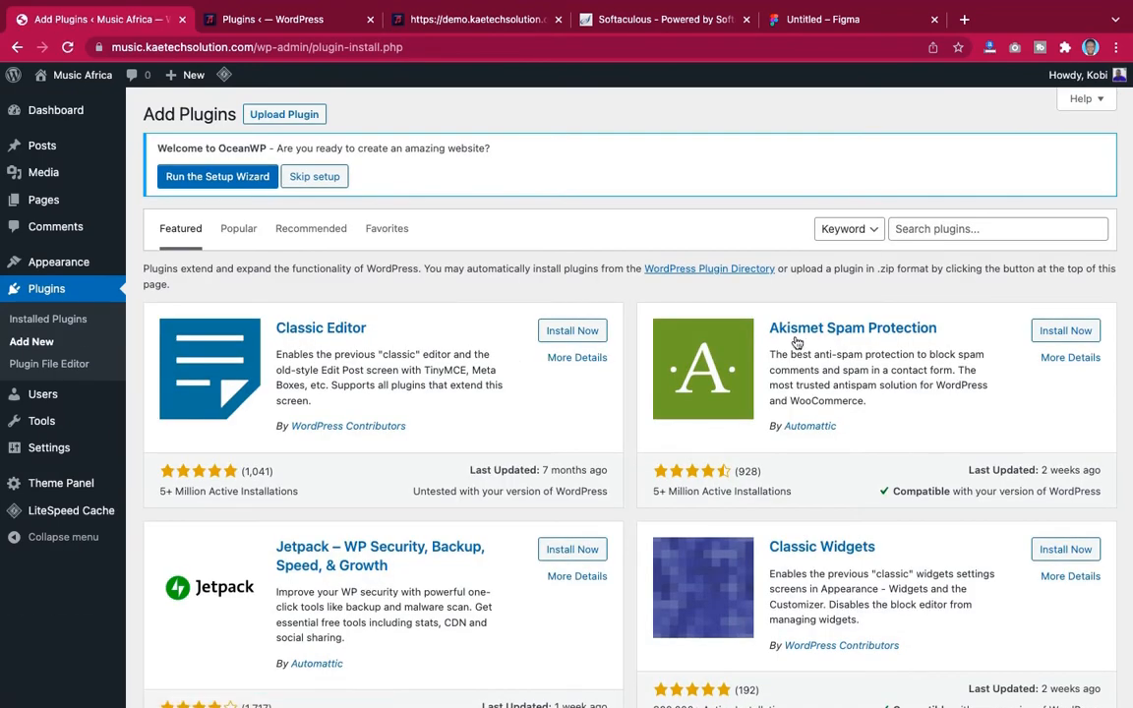
left_click(944, 229)
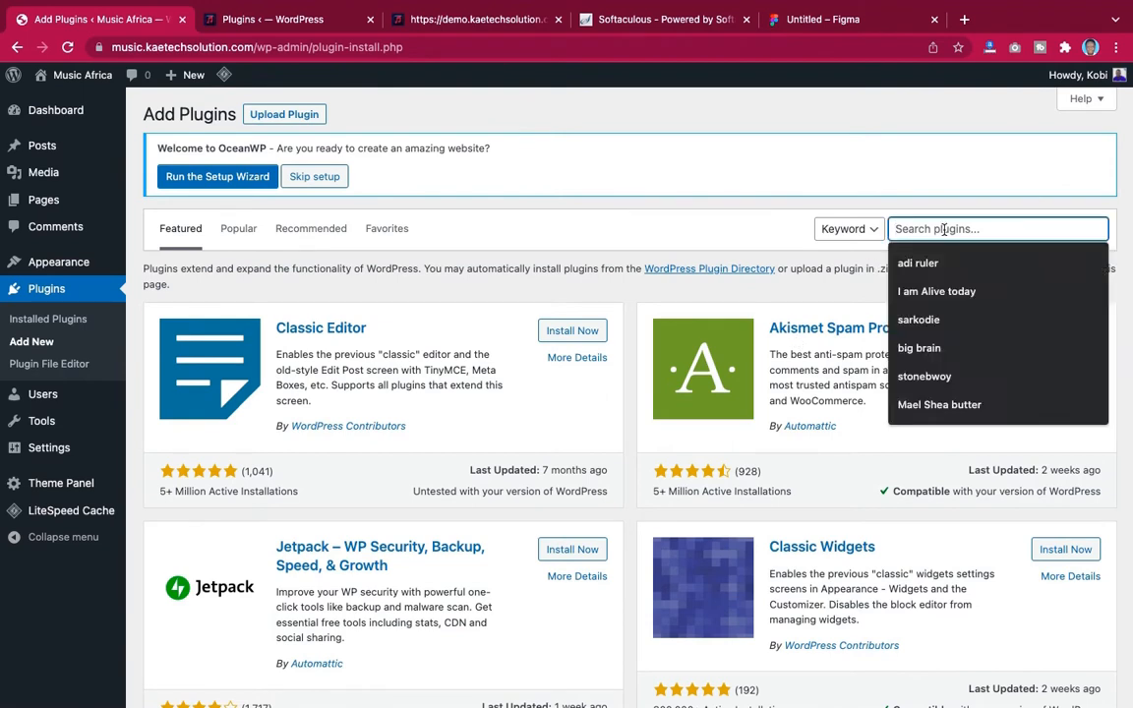
type("el")
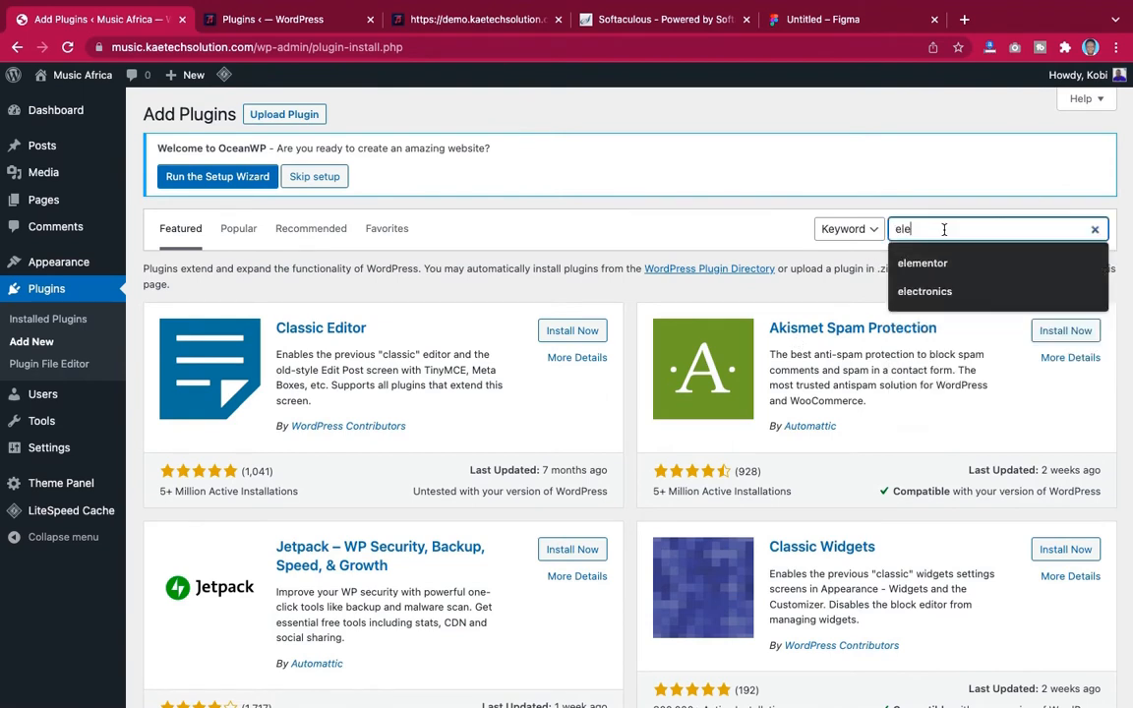
type("eme")
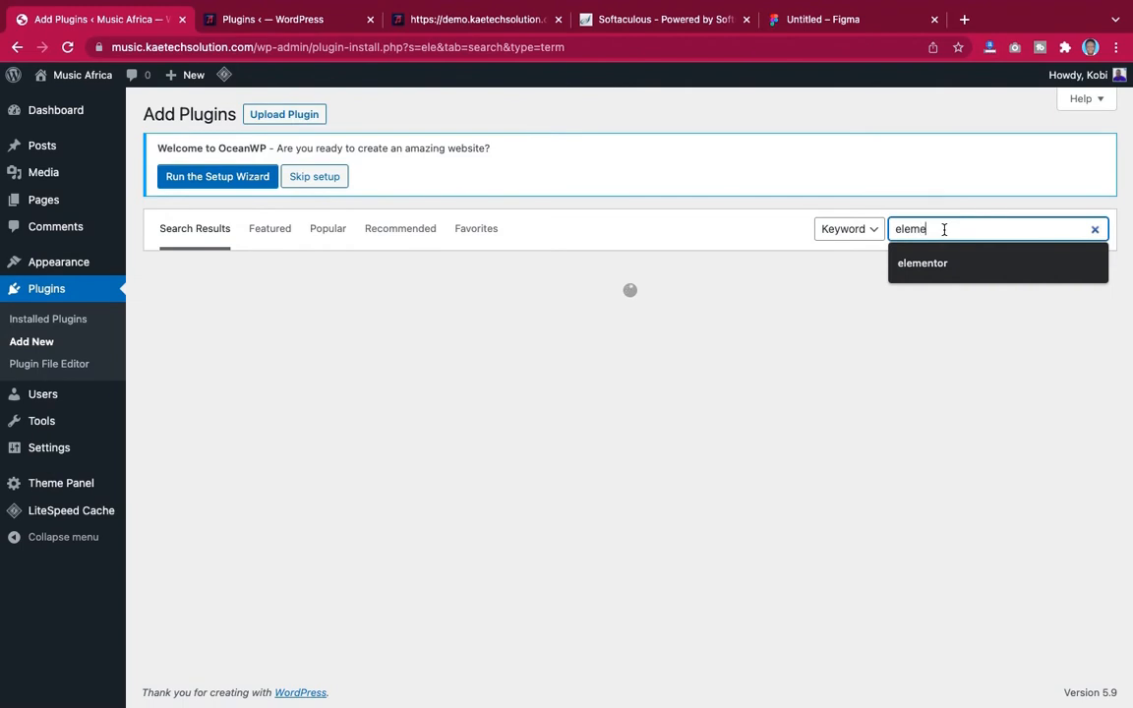
type("ntor")
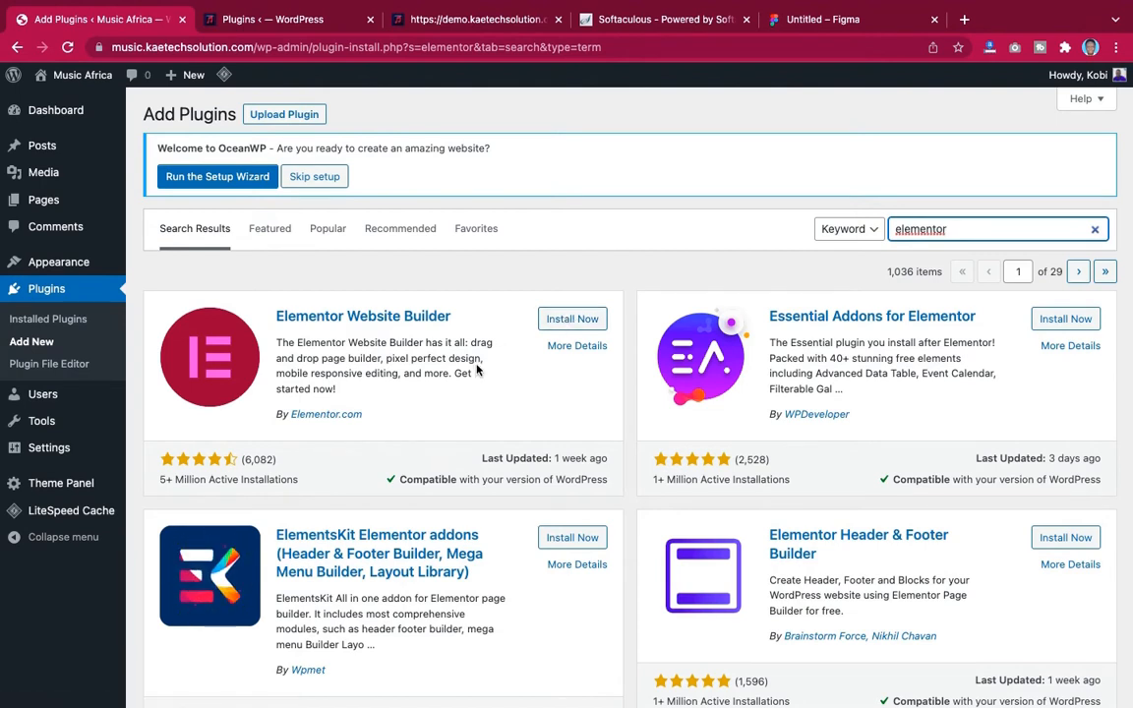
left_click(570, 319)
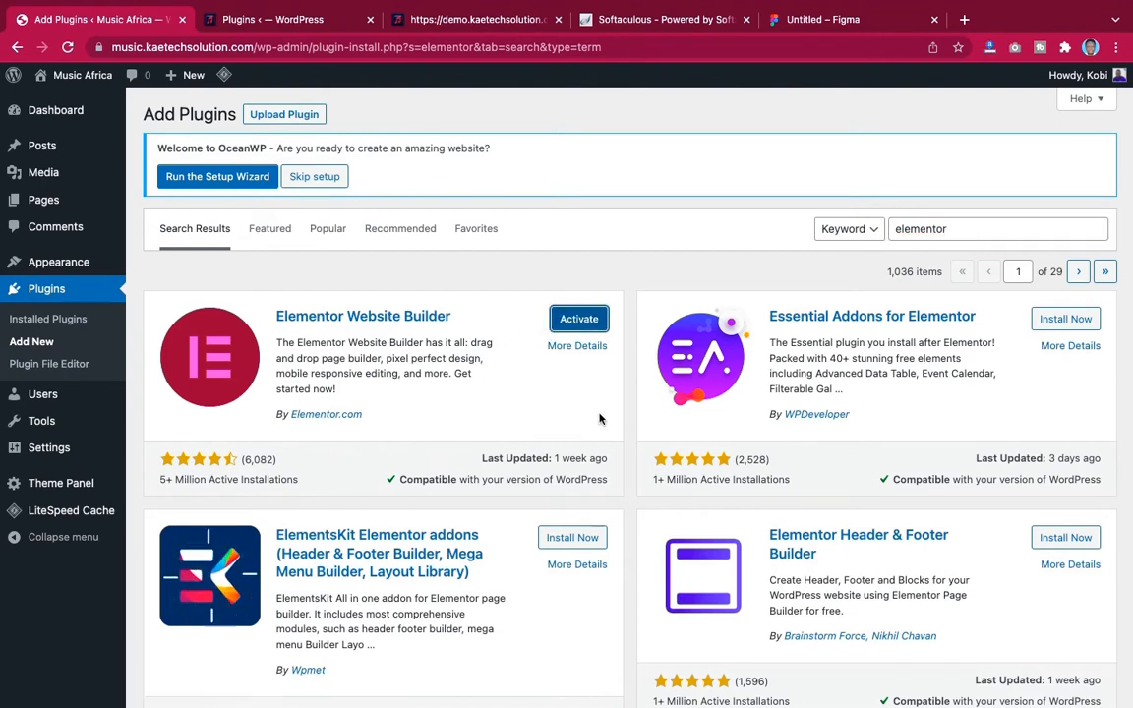
scroll(600, 419, "down", 2)
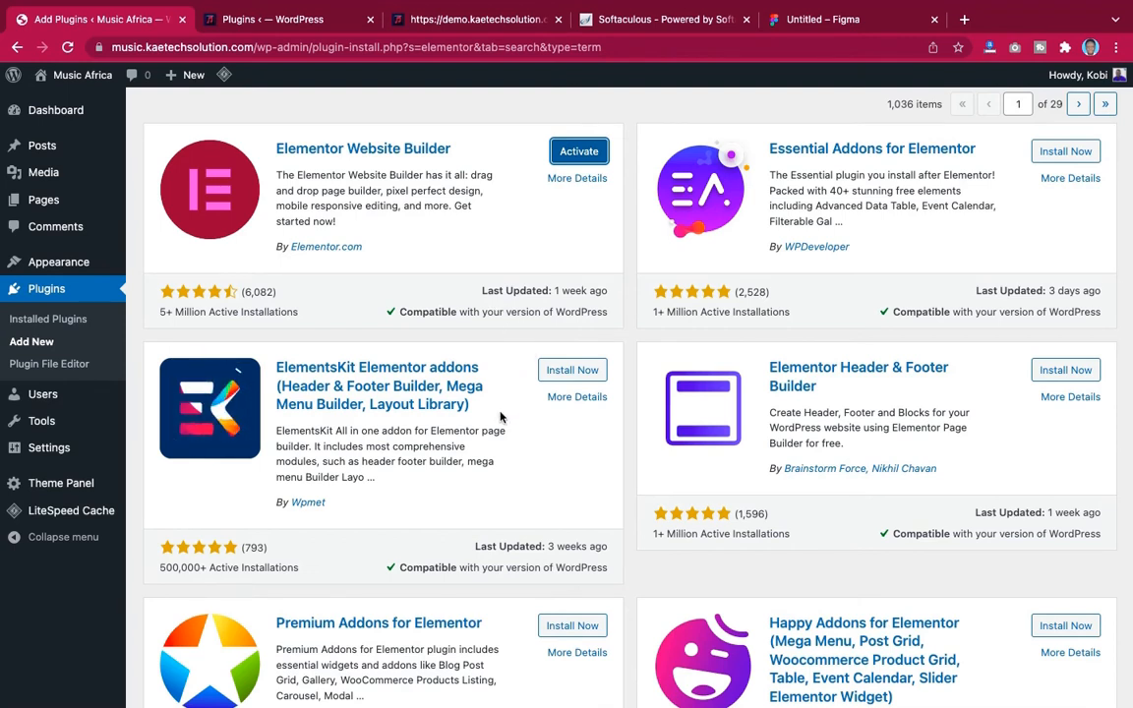
left_click(573, 371)
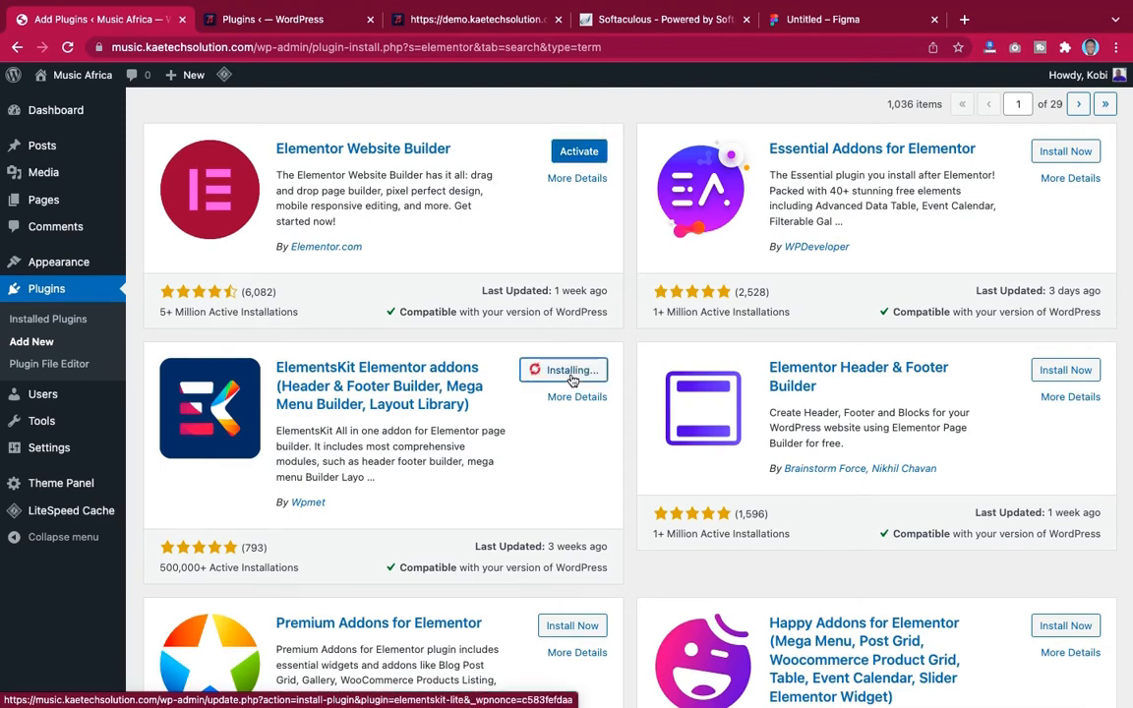
Search new plugins for woocommerce and install WooCommerce and WooCommerce PDF Invoices & Packing Slips
scroll(765, 237, "up", 4)
left_click_drag(952, 229, 857, 228)
type("w")
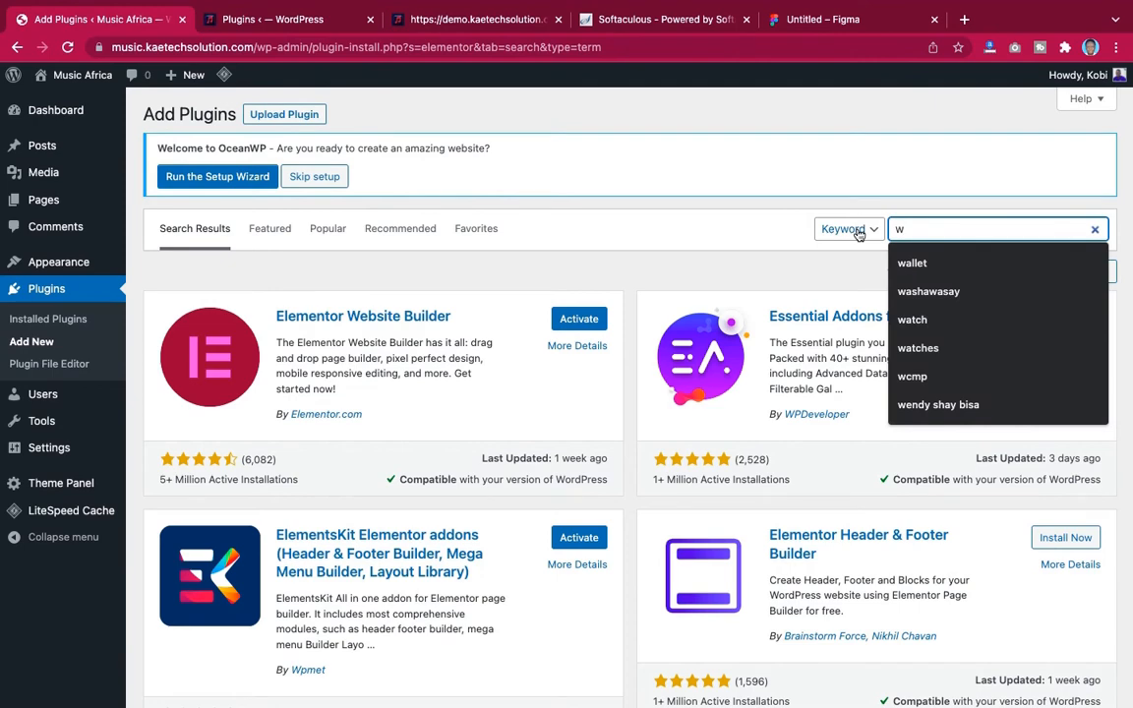
type("o")
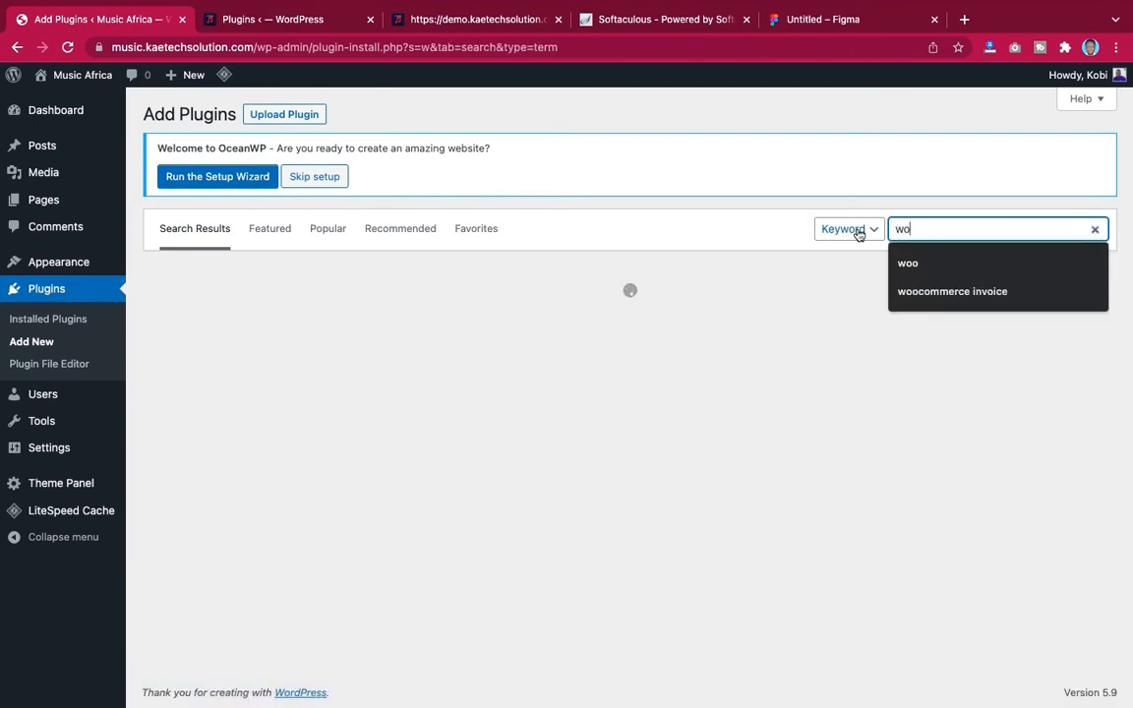
type("oc")
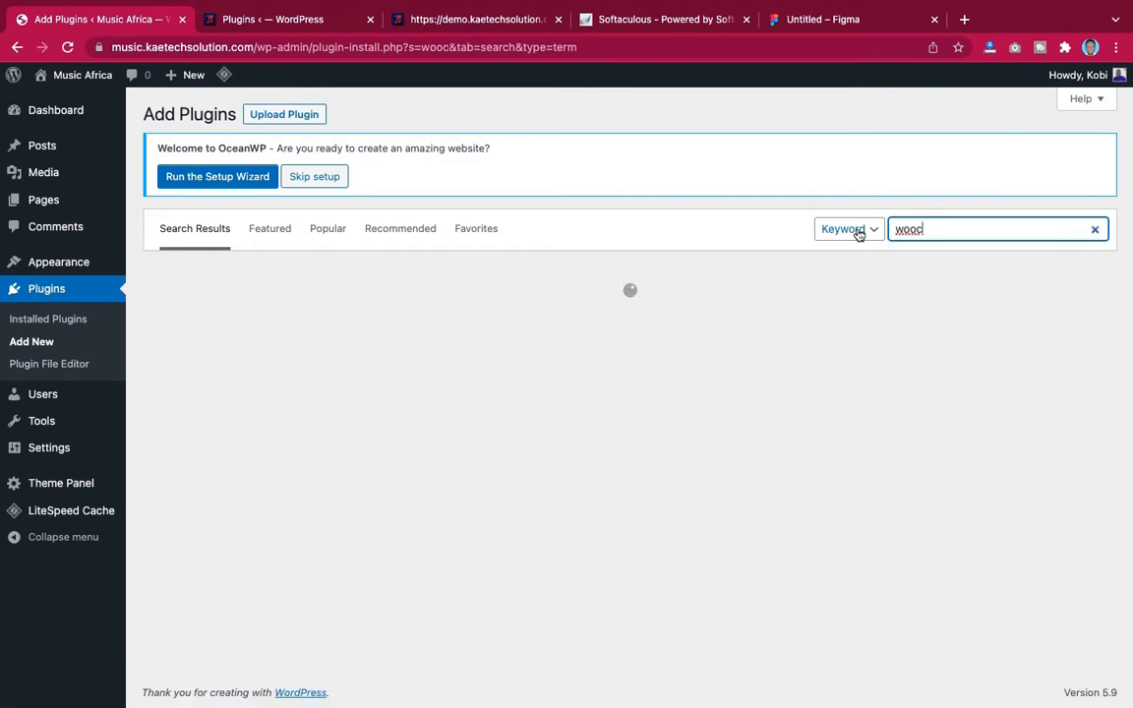
type("omm")
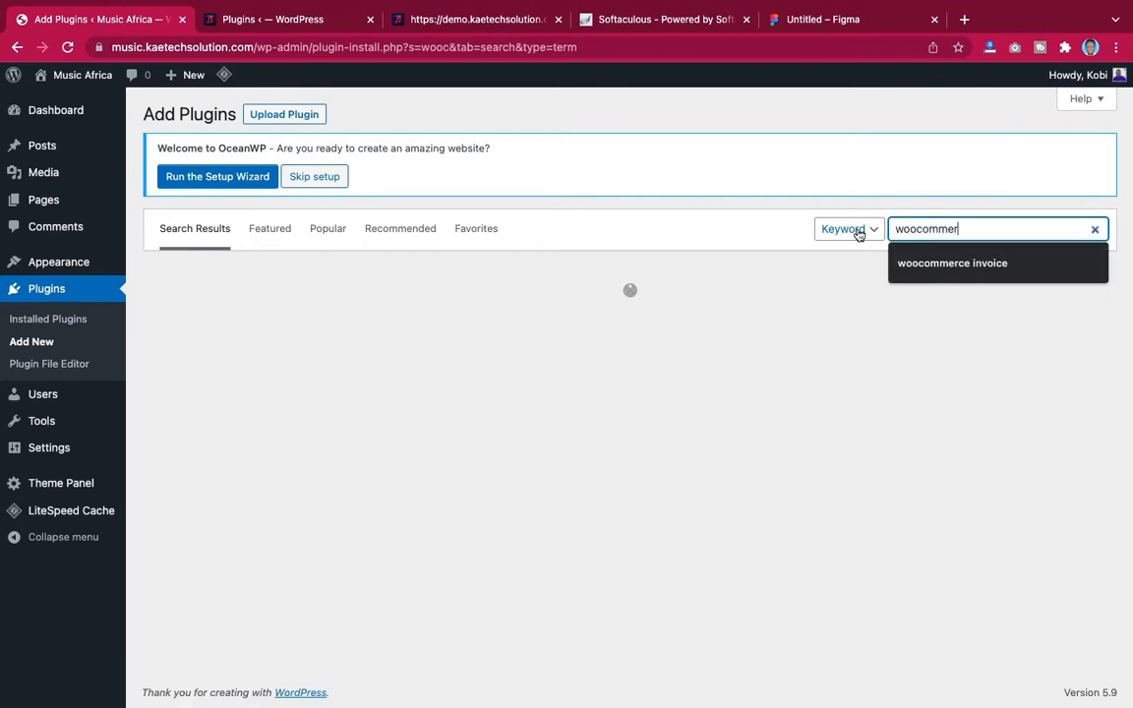
type("e")
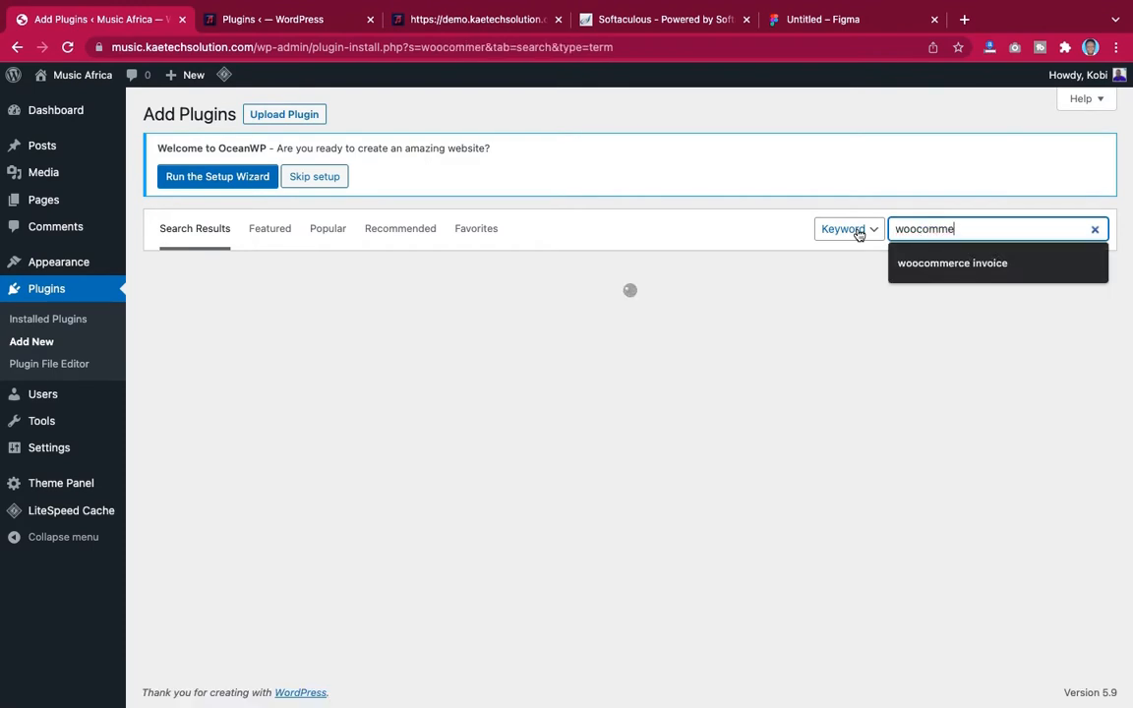
type("rce")
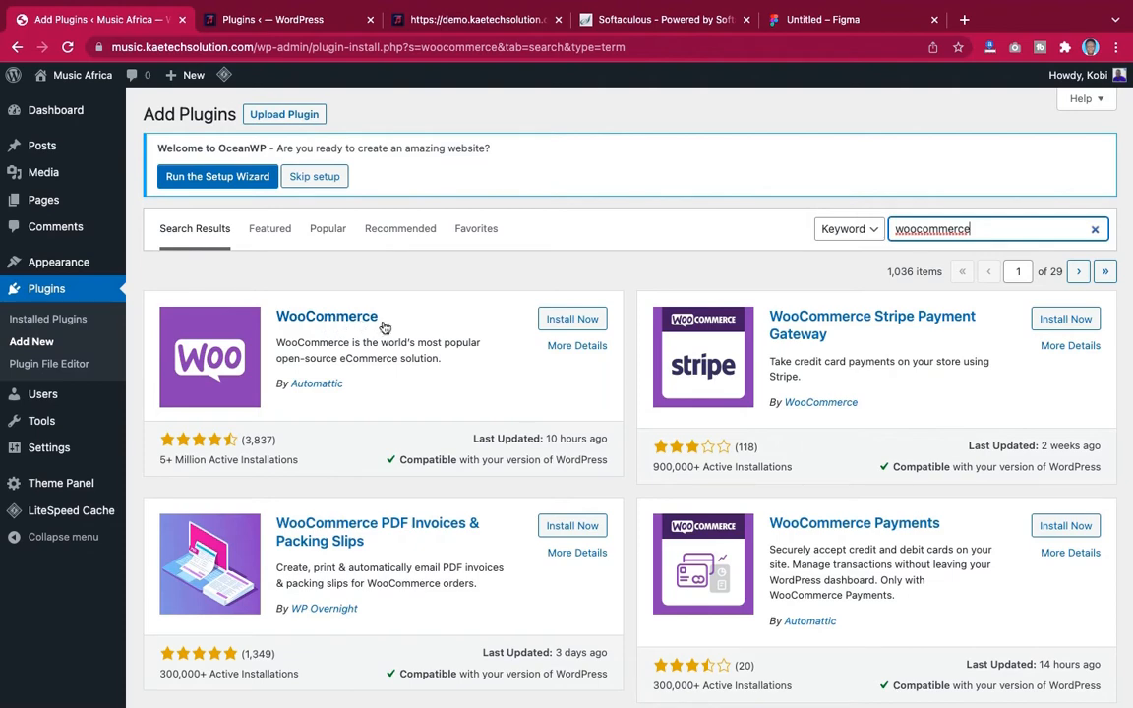
left_click(572, 321)
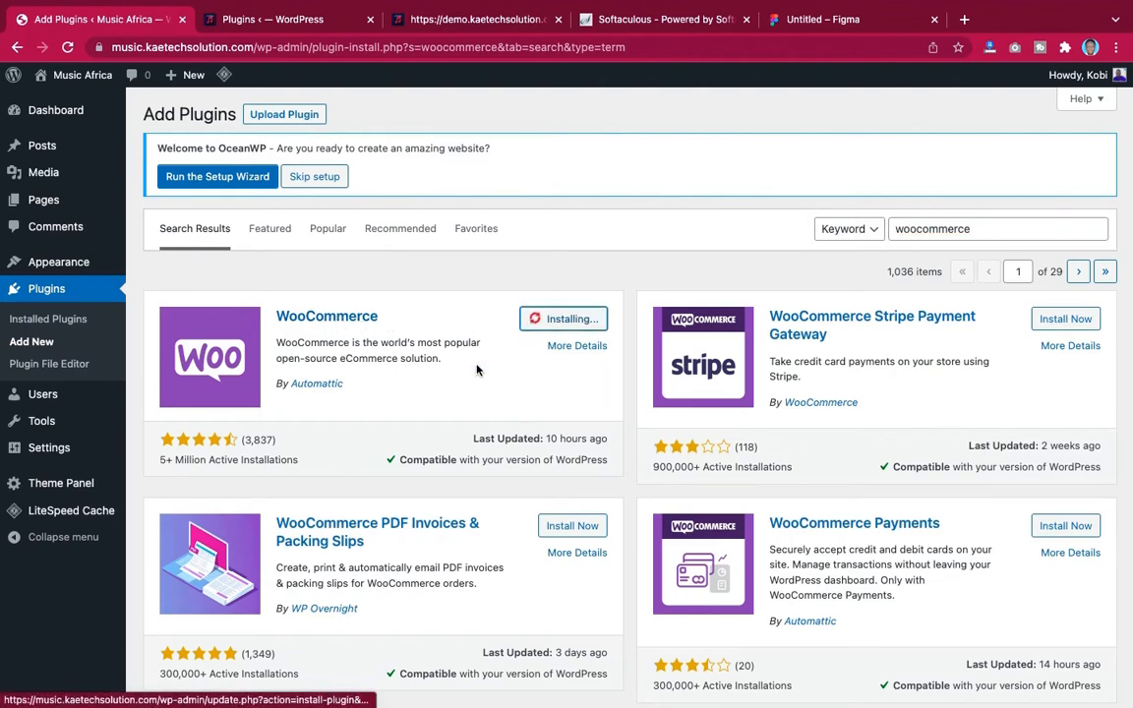
scroll(478, 369, "down", 3)
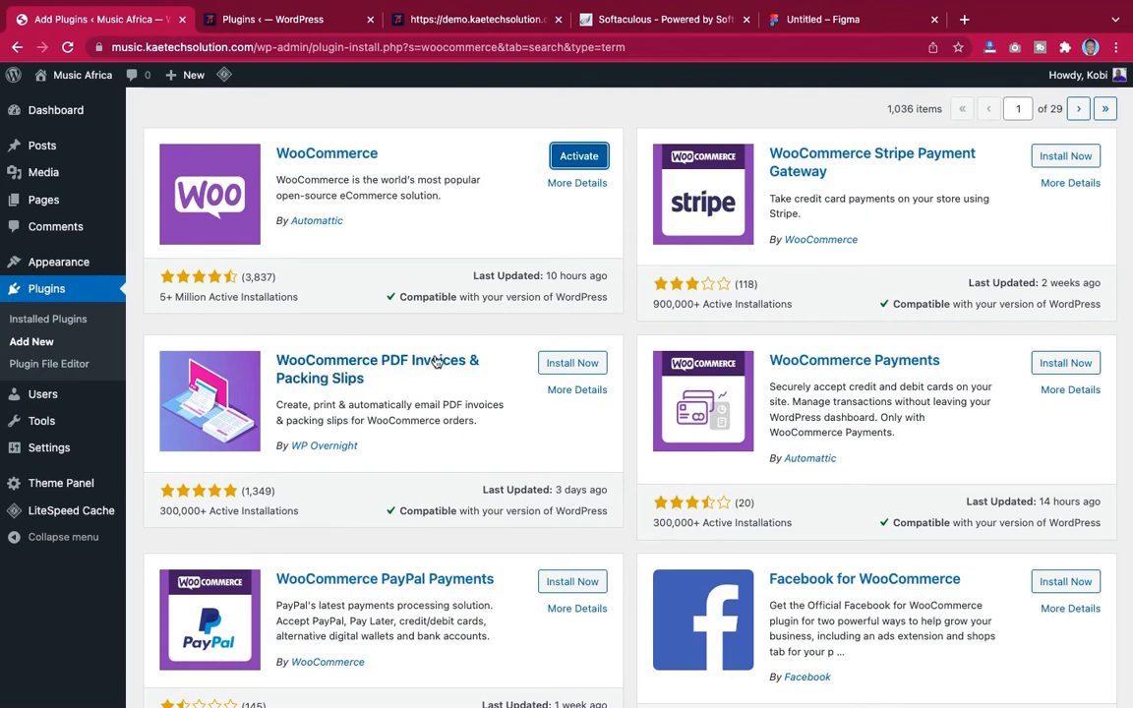
left_click(571, 366)
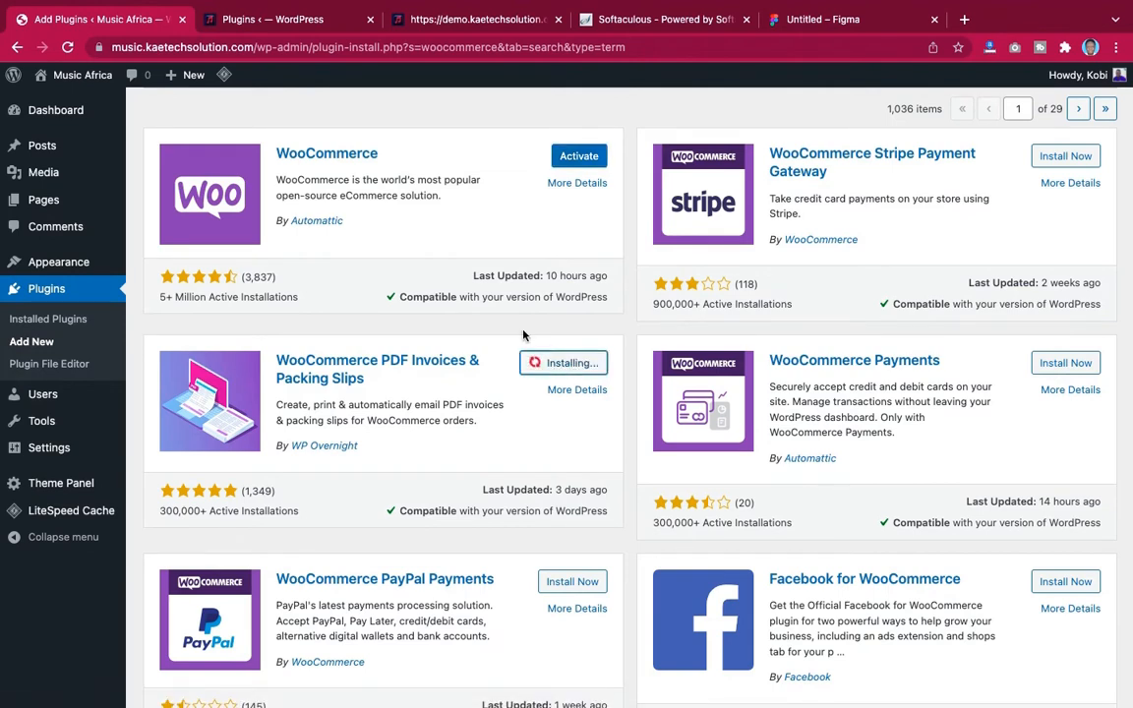
scroll(523, 335, "up", 3)
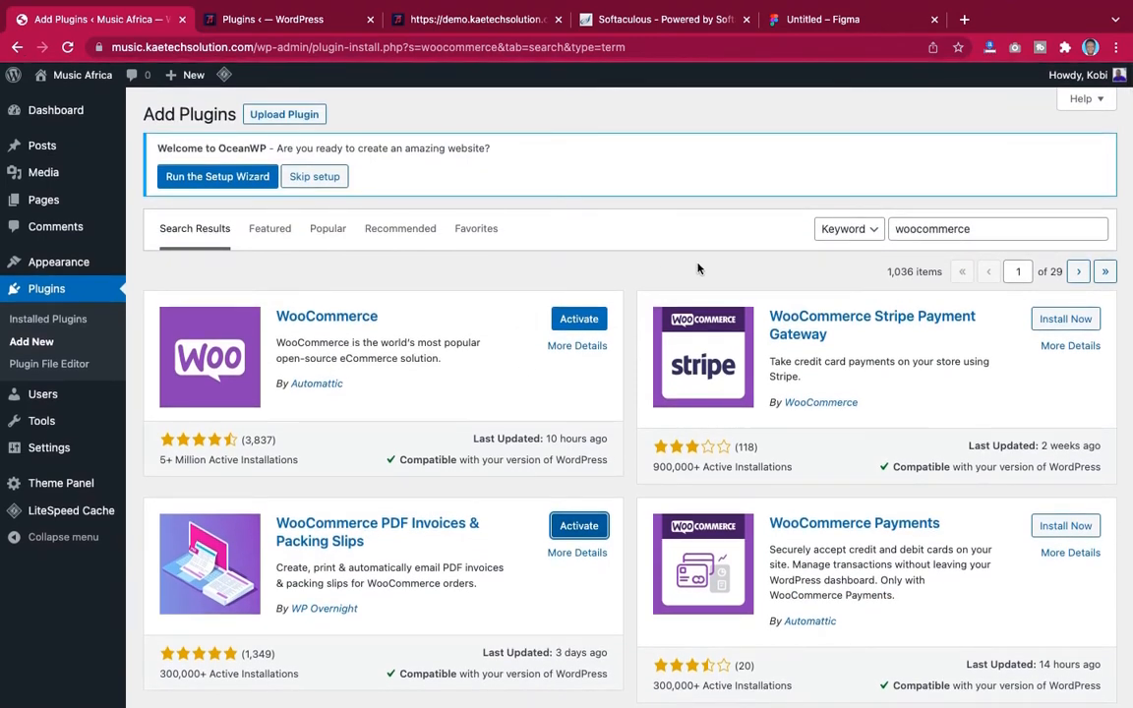
Open the demo site's Music Store page from its menu and scroll through the song listings
left_click(437, 16)
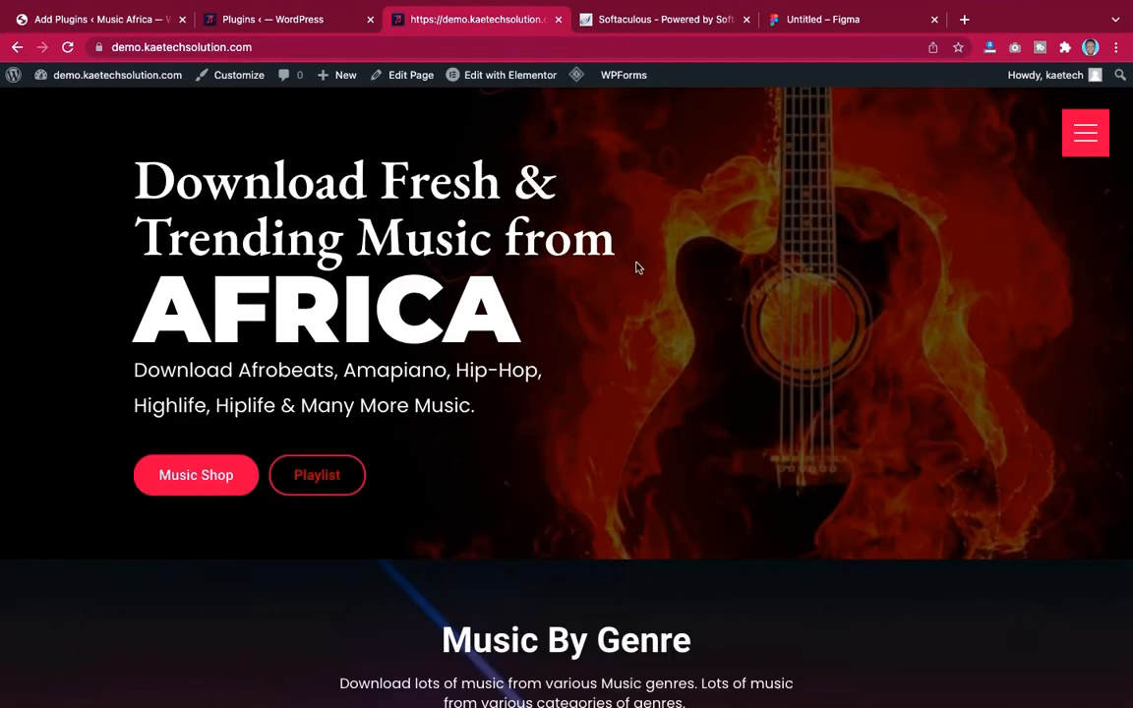
left_click(1085, 132)
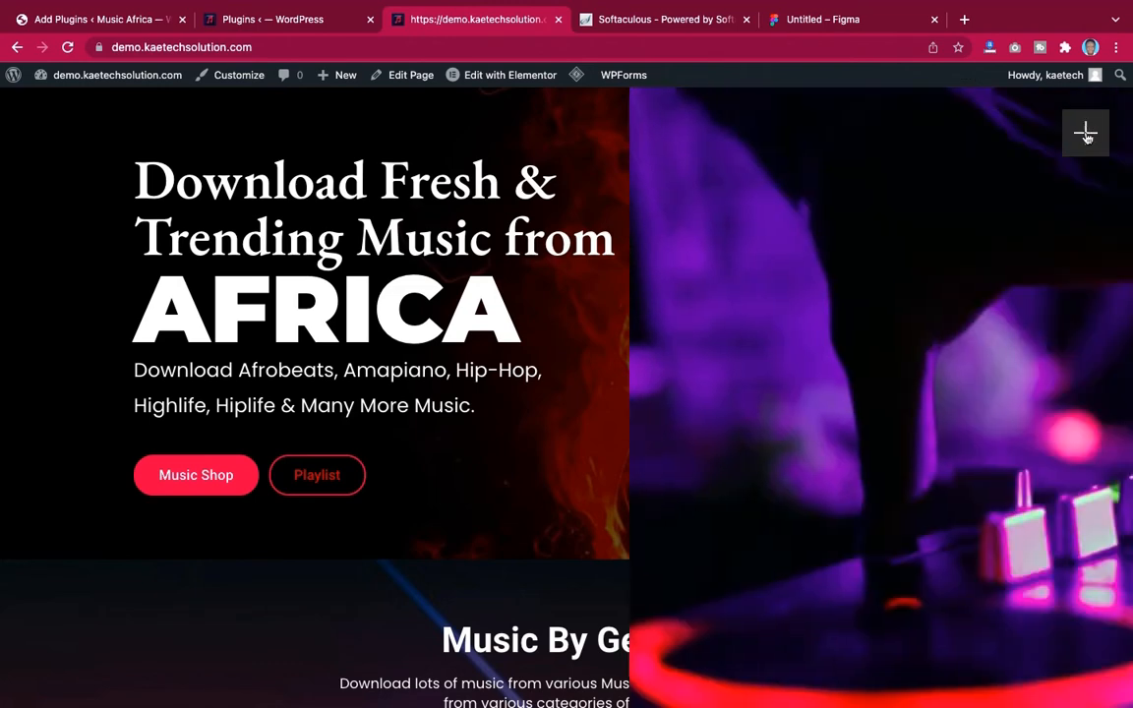
left_click(574, 344)
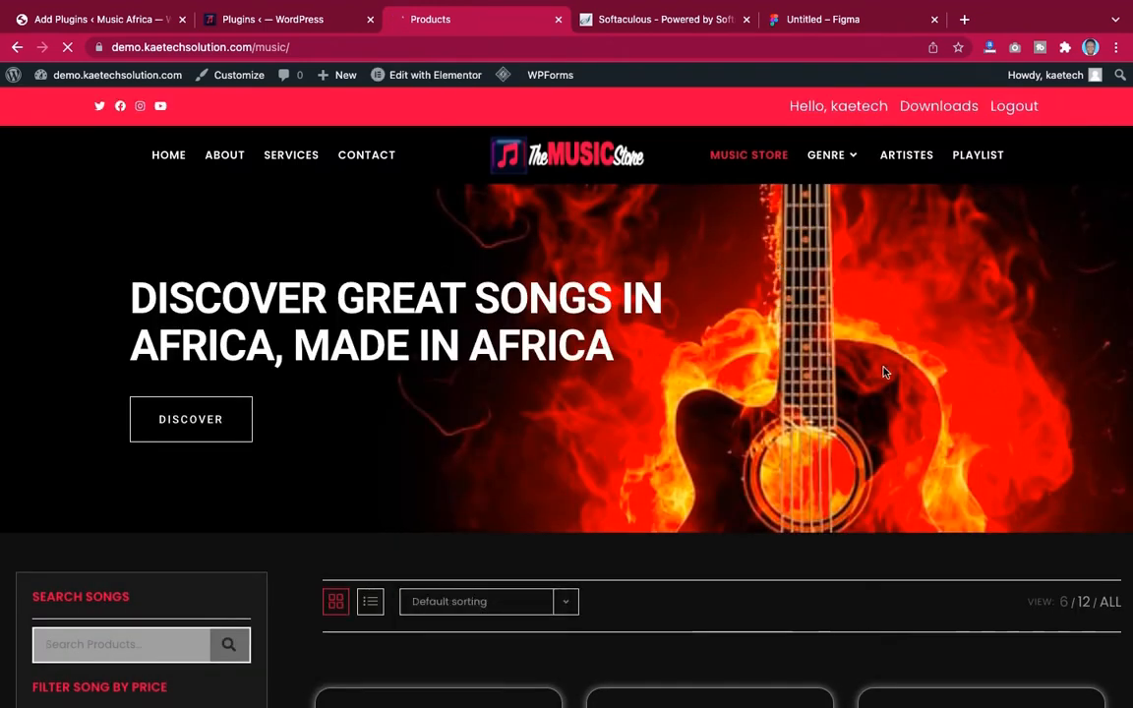
scroll(883, 372, "down", 1)
scroll(883, 371, "down", 4)
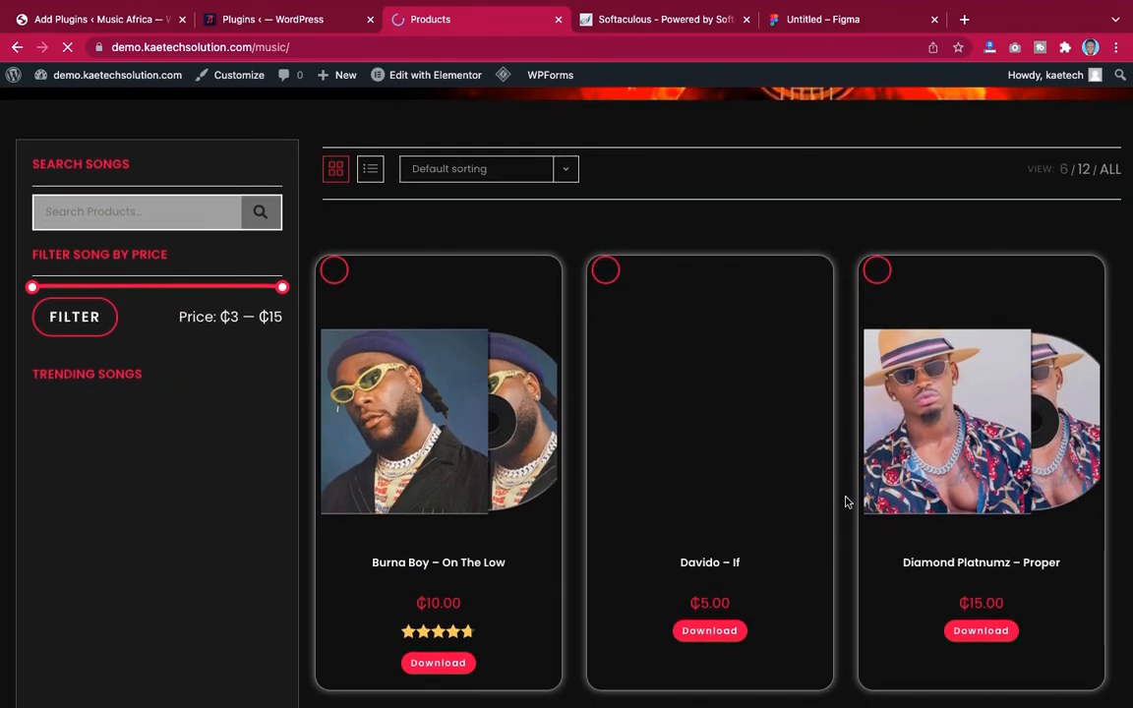
scroll(846, 501, "up", 5)
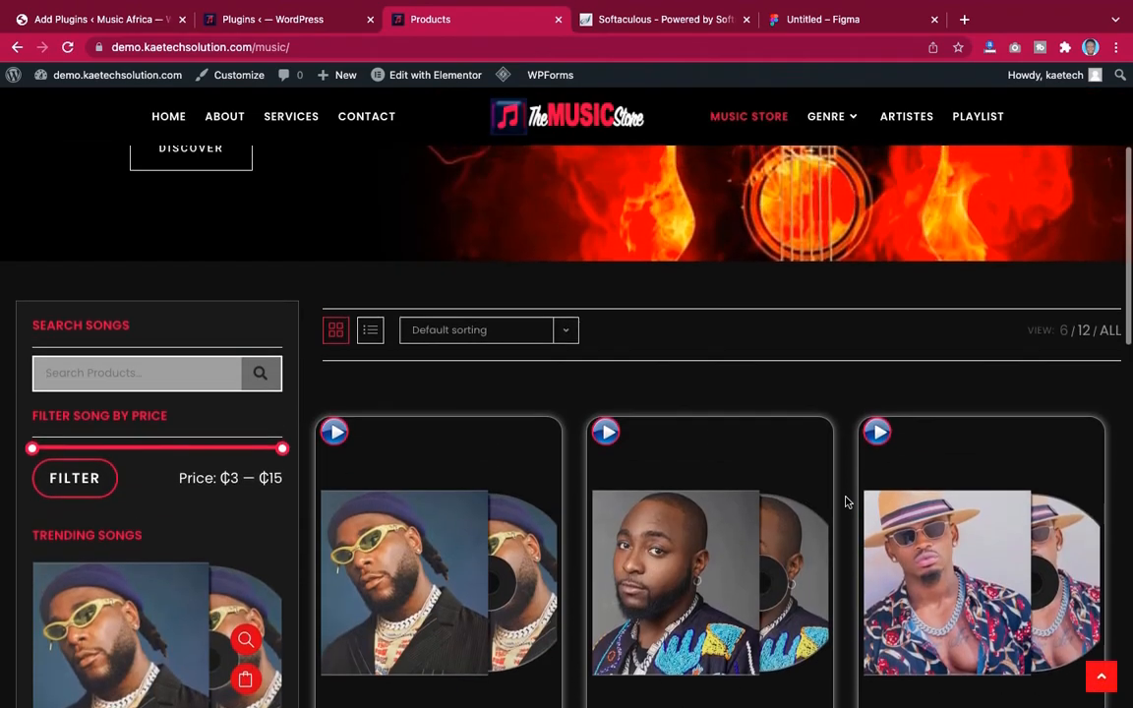
scroll(846, 502, "down", 8)
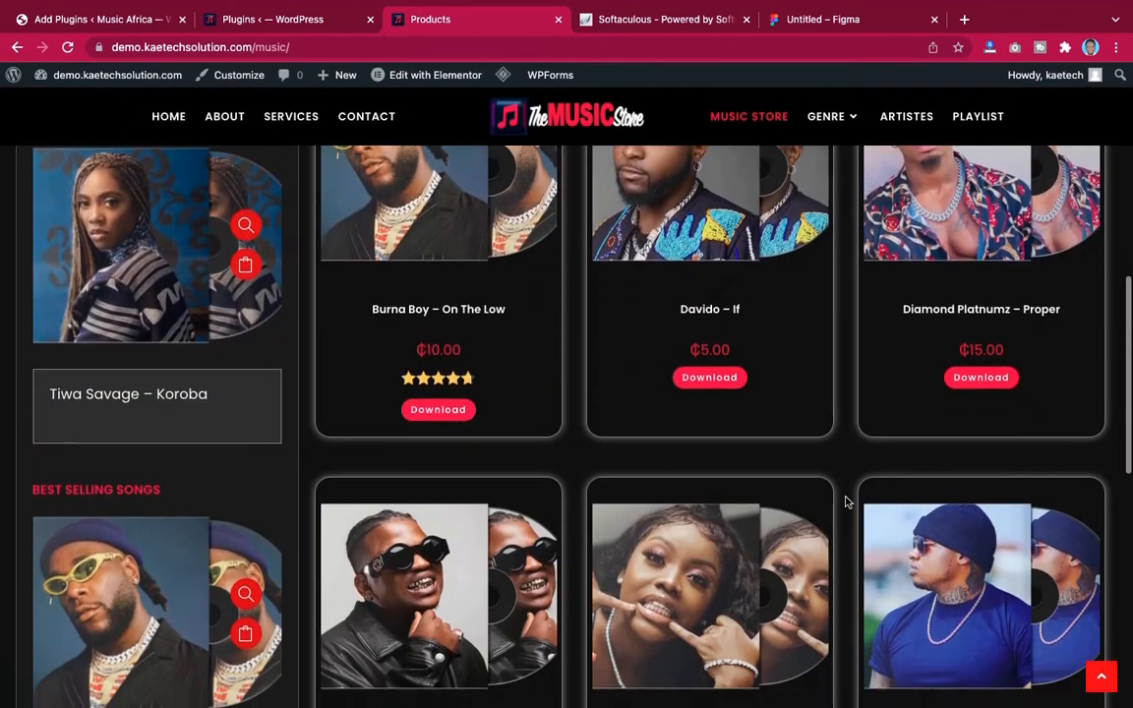
scroll(846, 501, "down", 1)
scroll(846, 502, "up", 15)
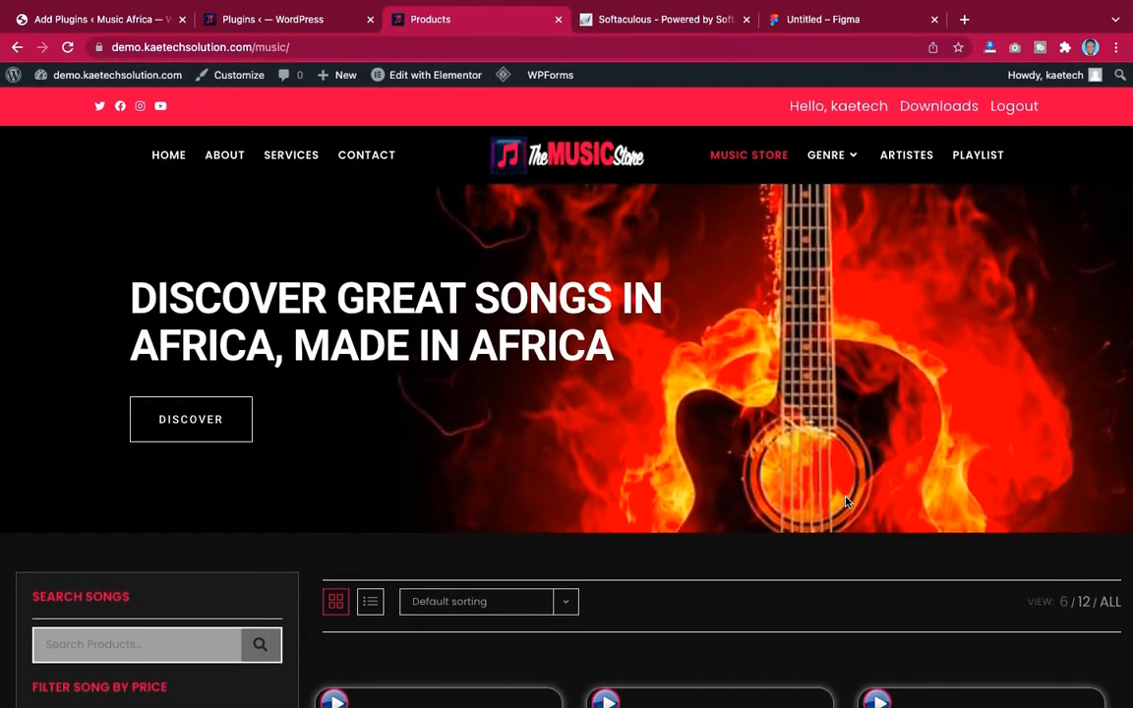
scroll(846, 501, "down", 15)
scroll(845, 502, "down", 1)
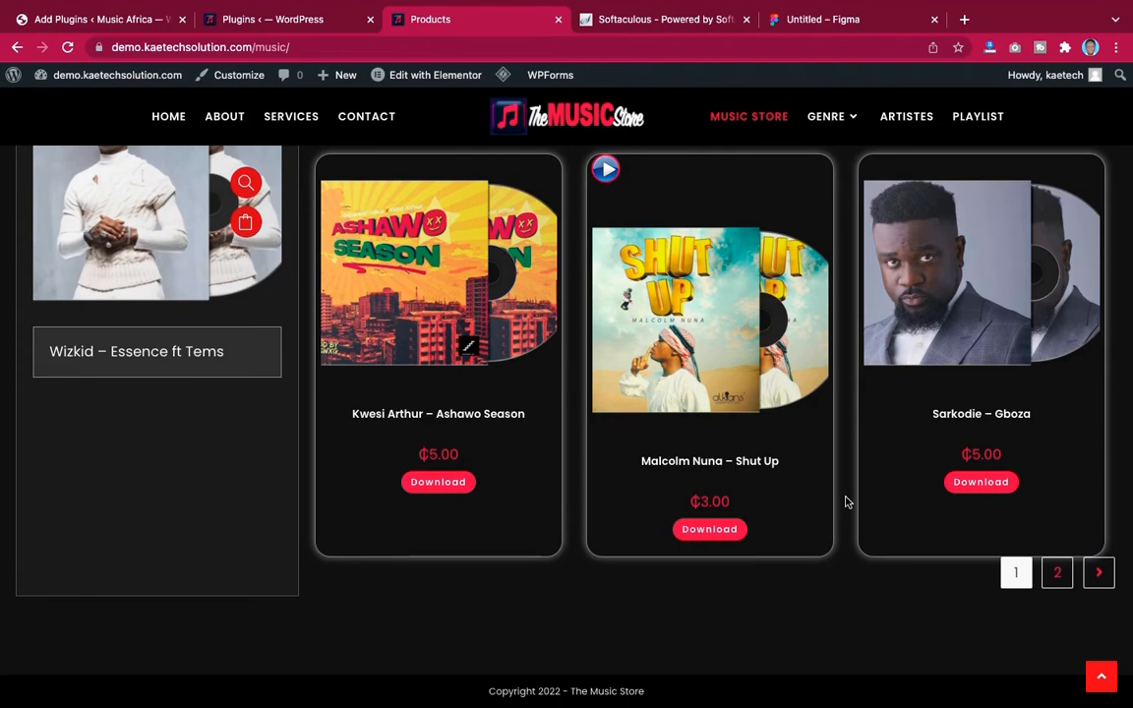
scroll(846, 501, "up", 10)
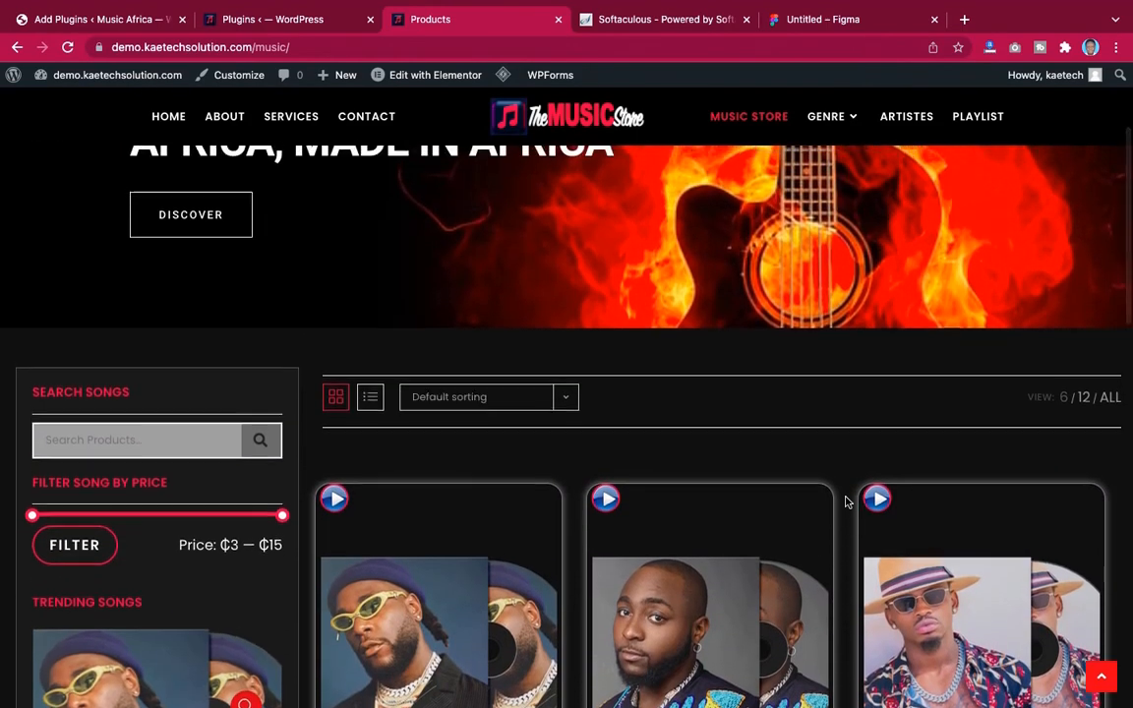
Review the demo Music Store page's banner, song filters and product grid once more
scroll(846, 502, "up", 3)
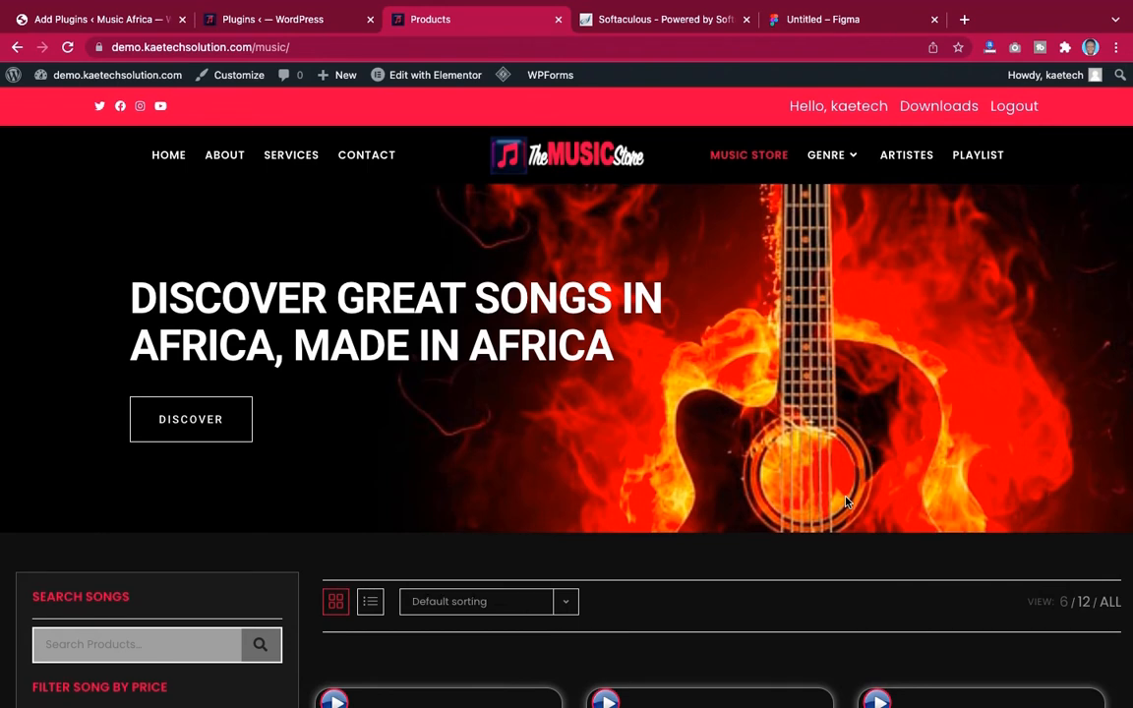
scroll(846, 502, "down", 5)
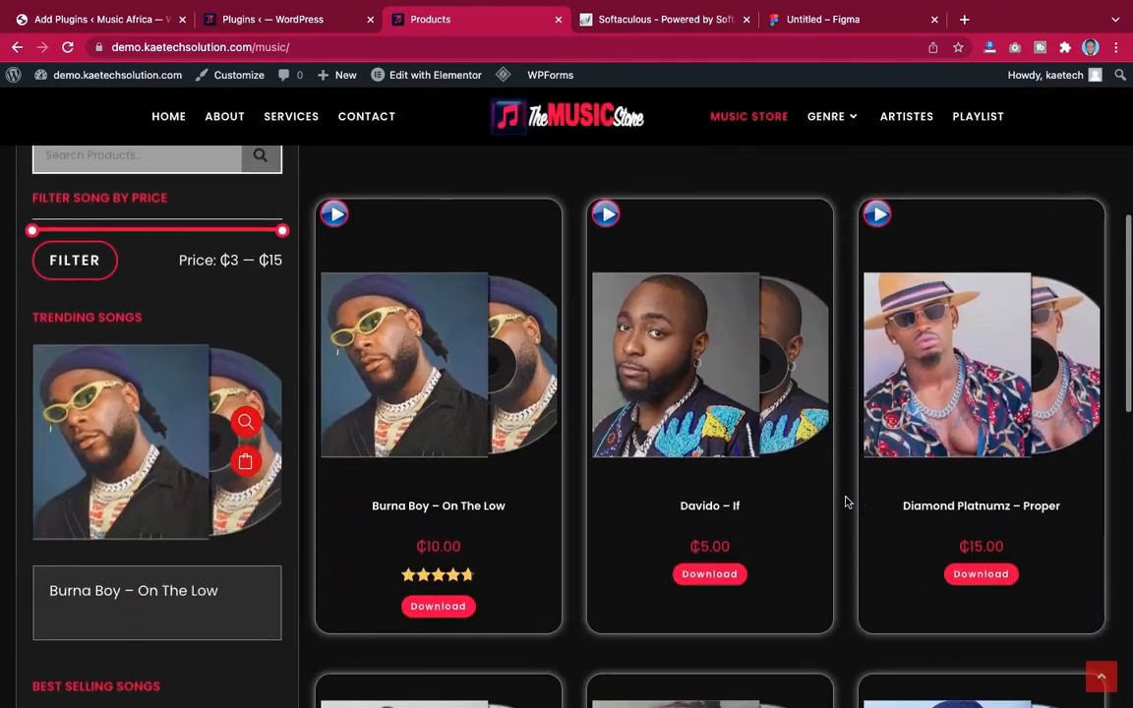
scroll(846, 501, "down", 5)
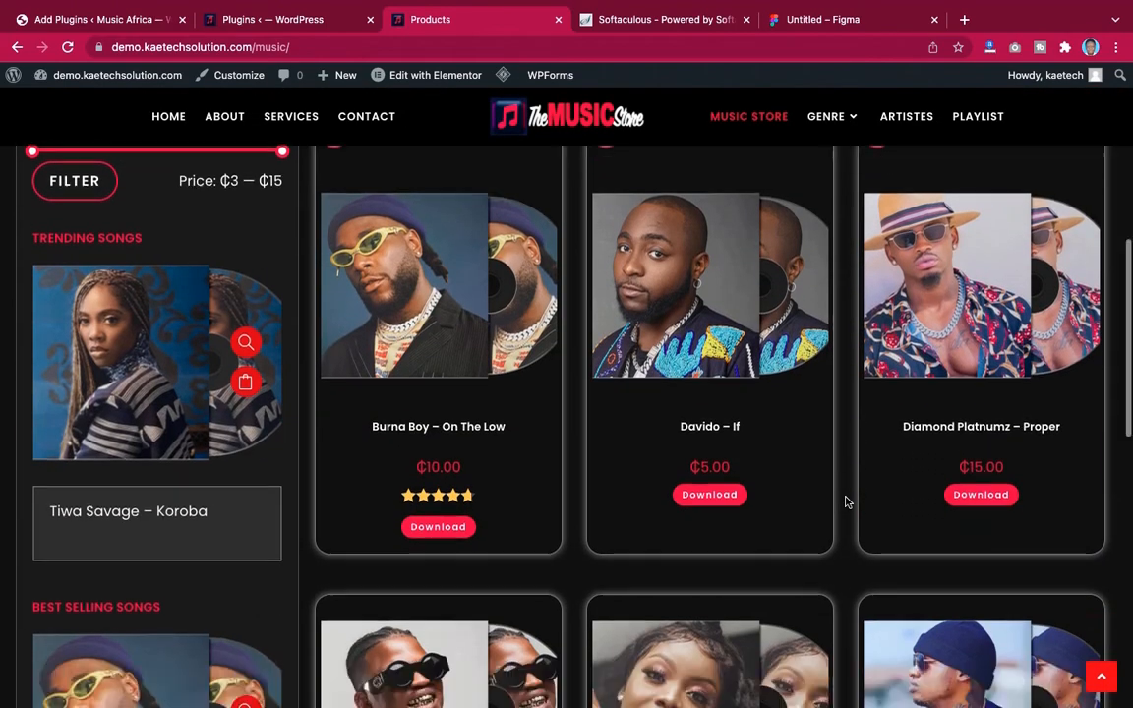
scroll(846, 501, "down", 4)
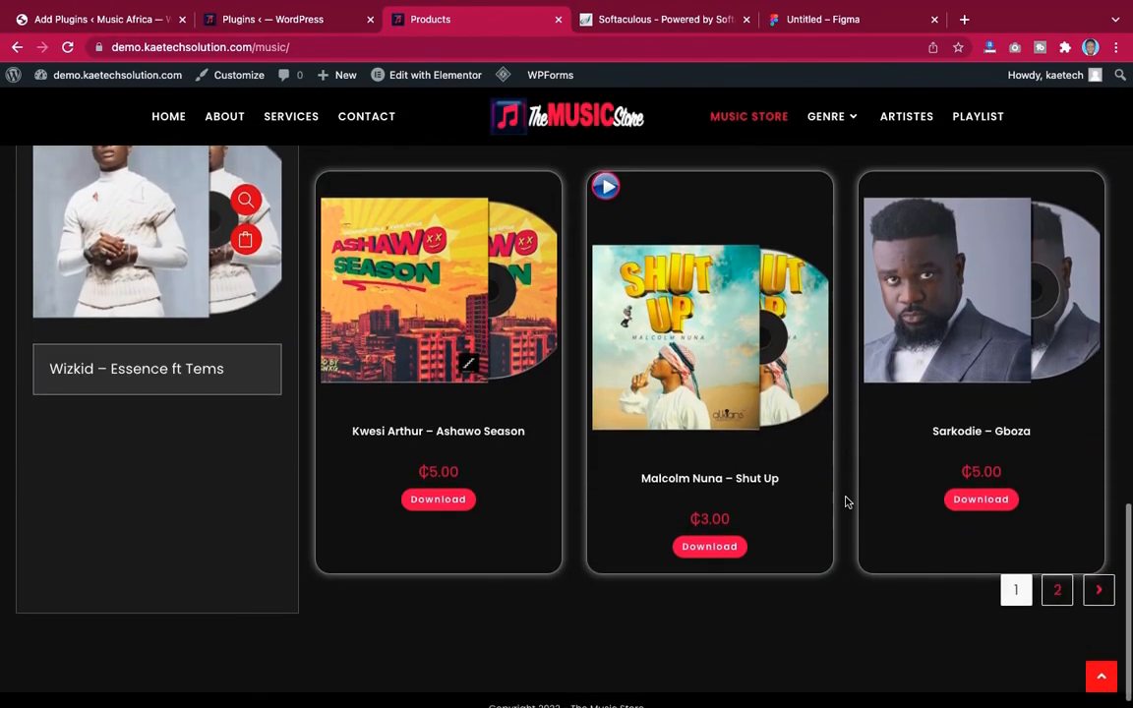
scroll(846, 501, "up", 15)
scroll(846, 502, "up", 2)
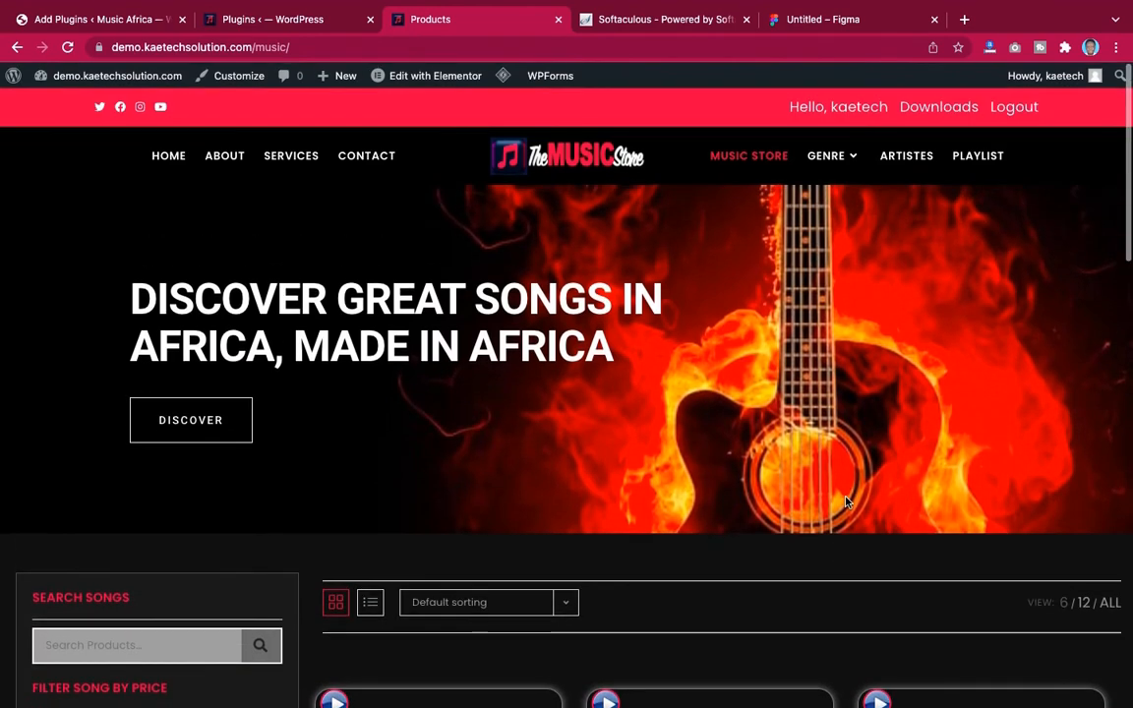
scroll(846, 502, "down", 3)
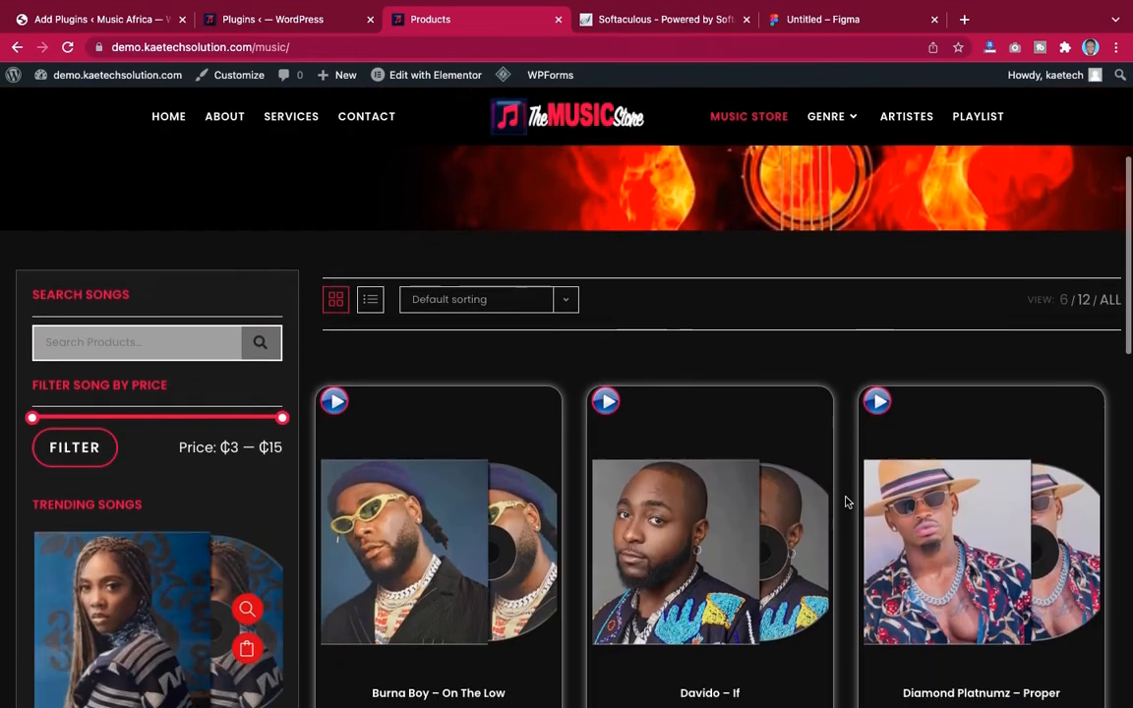
scroll(822, 324, "up", 3)
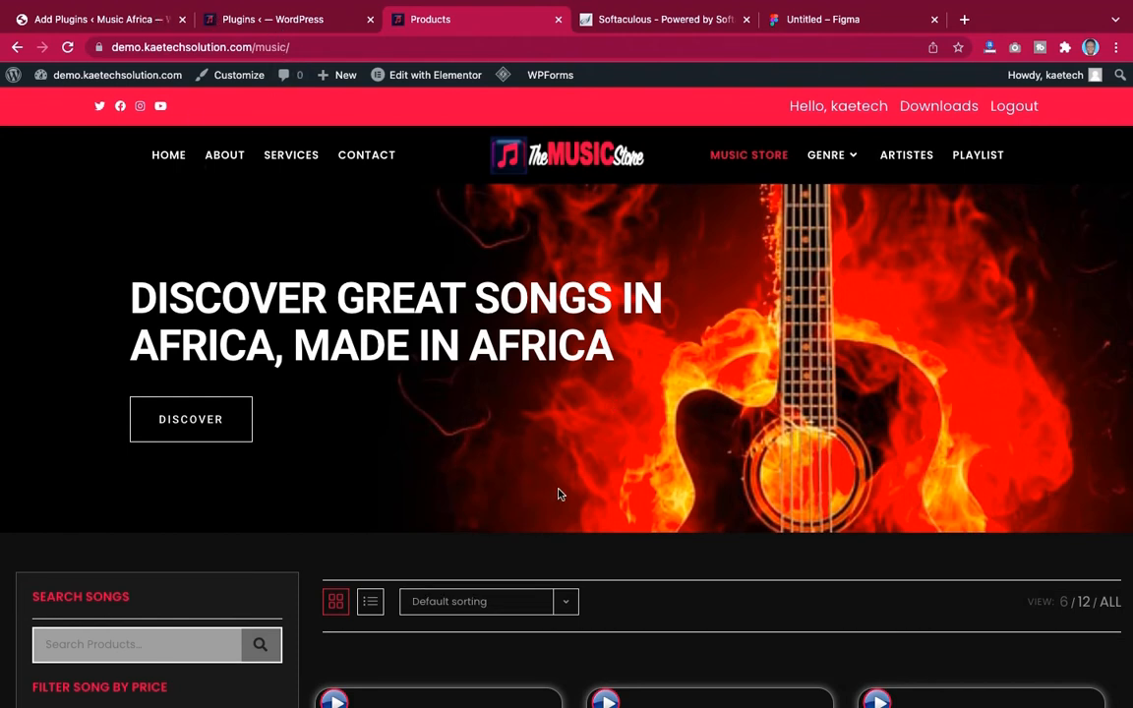
On the Music Africa site, search new plugins for woolentor and install WooLentor – WooCommerce Elementor Addons + Builder
left_click(105, 20)
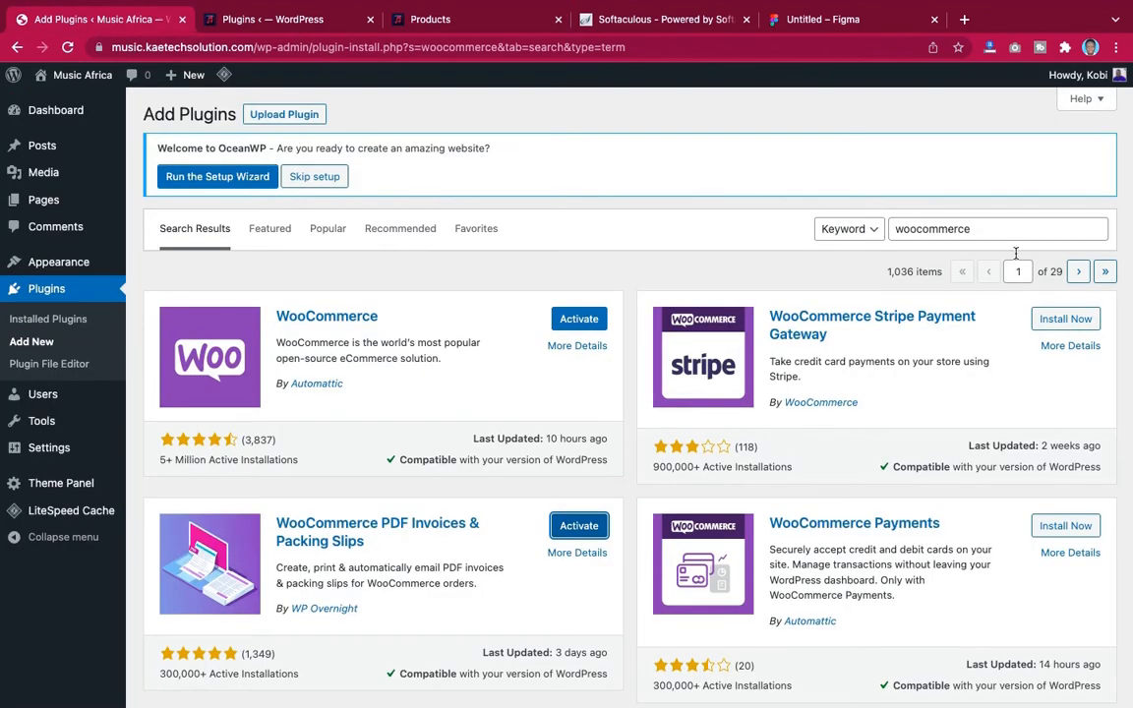
double_click(992, 229)
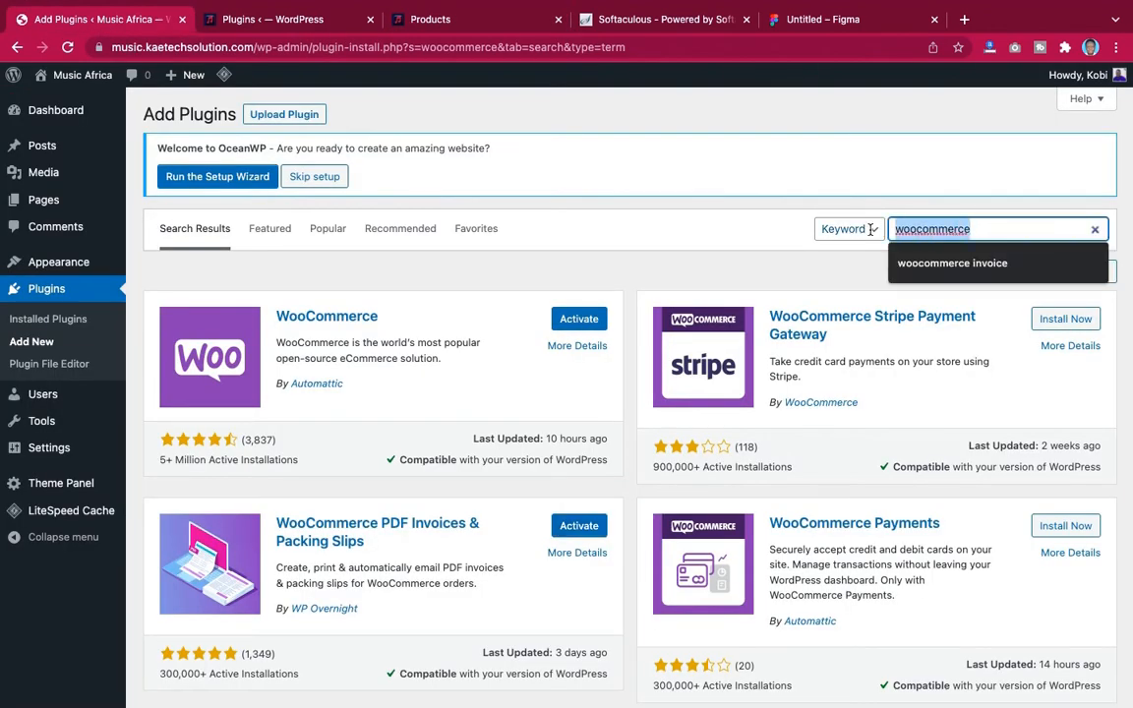
type("woolentor")
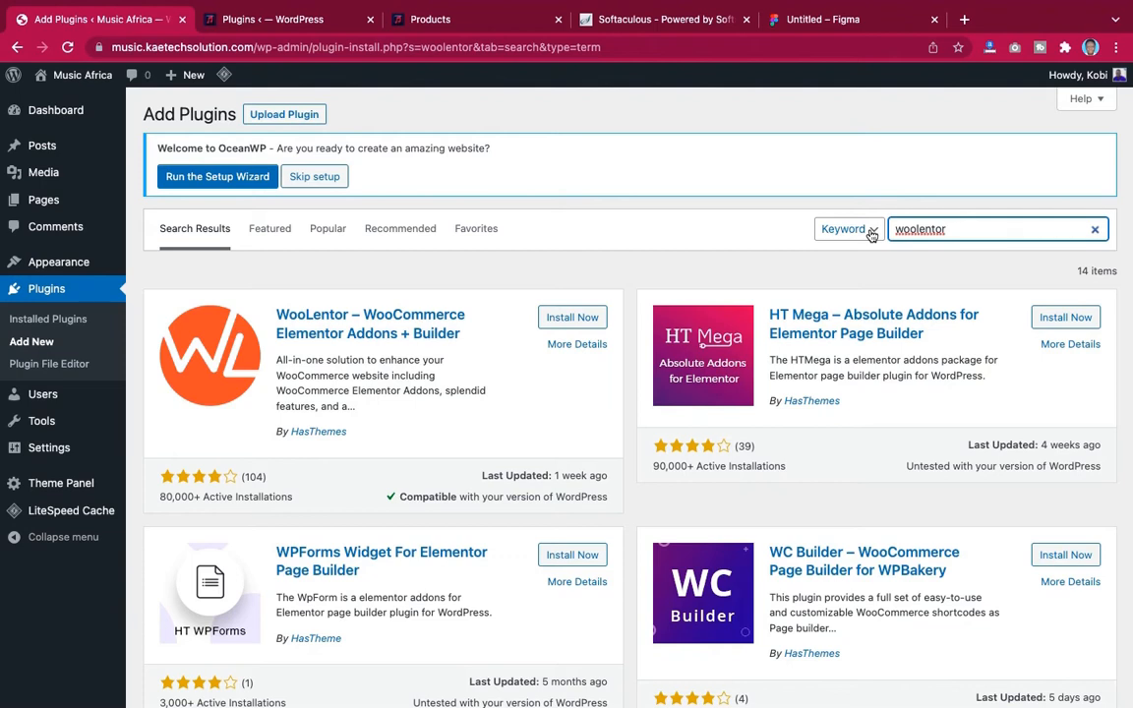
left_click(577, 319)
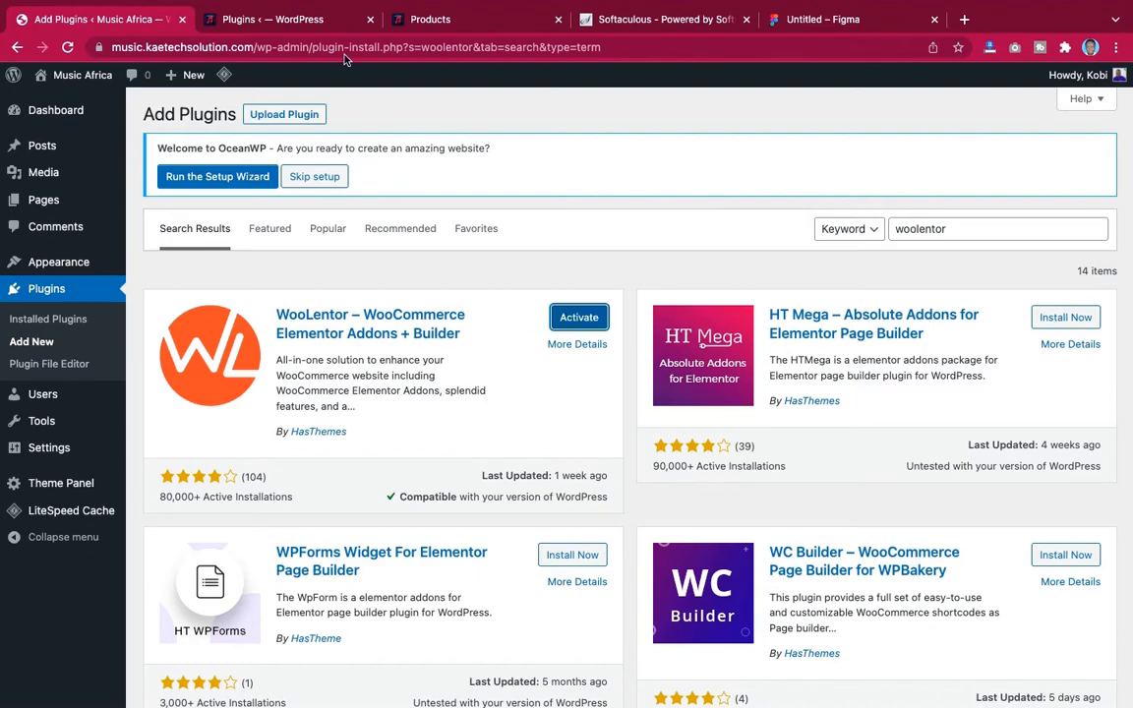
Scroll through the demo site's installed plugins list to check which plugins are still missing
left_click(321, 24)
scroll(540, 277, "up", 4)
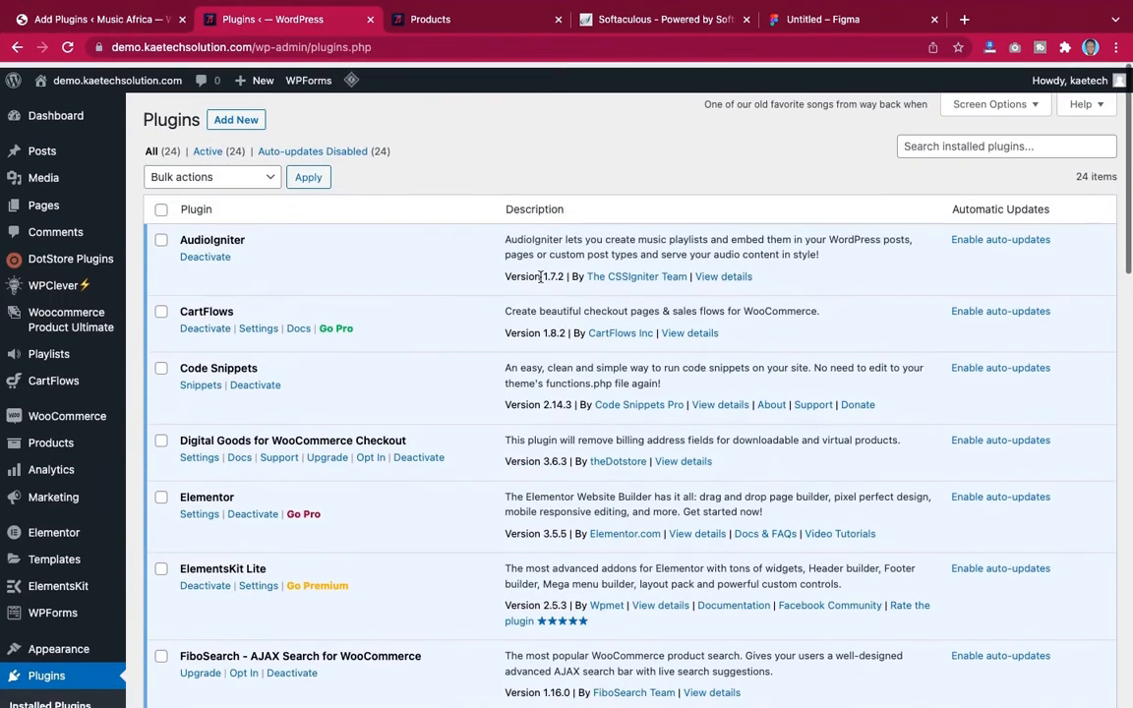
scroll(540, 277, "down", 2)
scroll(455, 205, "up", 1)
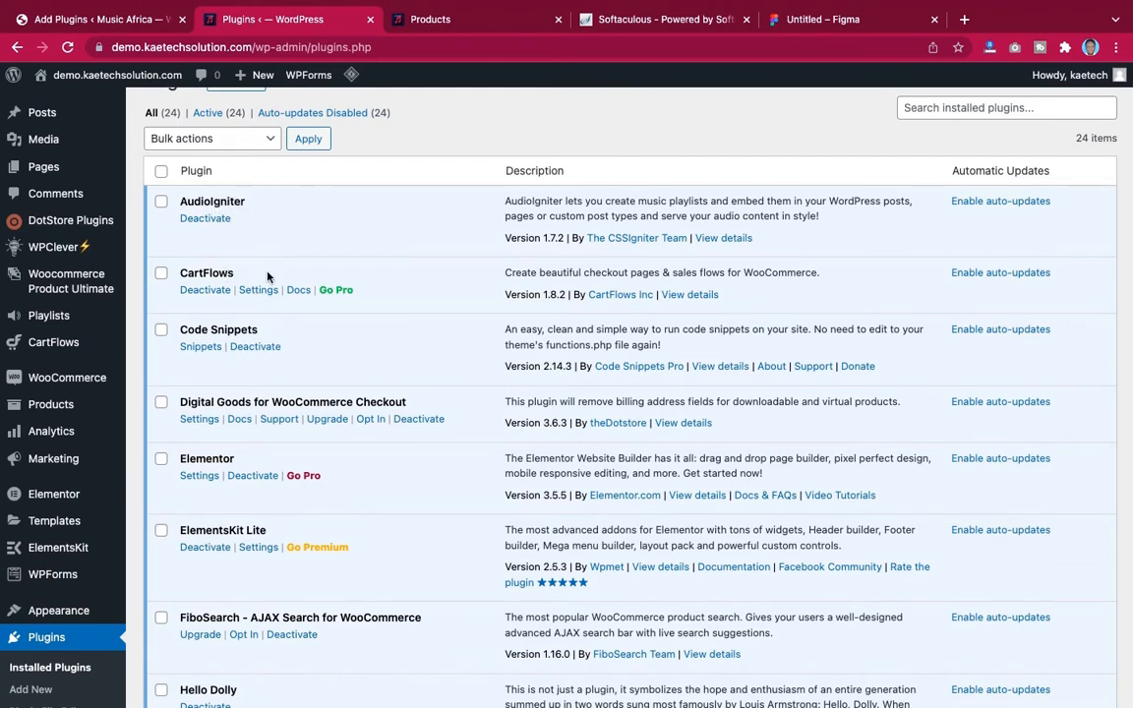
scroll(267, 277, "down", 2)
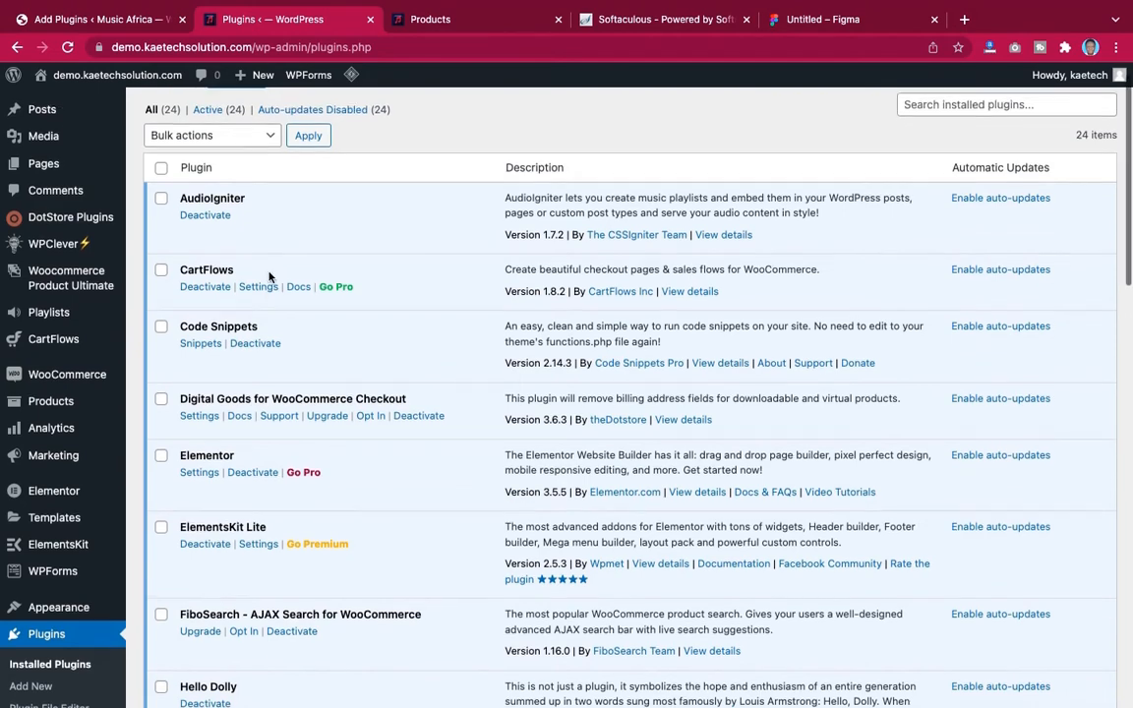
scroll(270, 278, "down", 2)
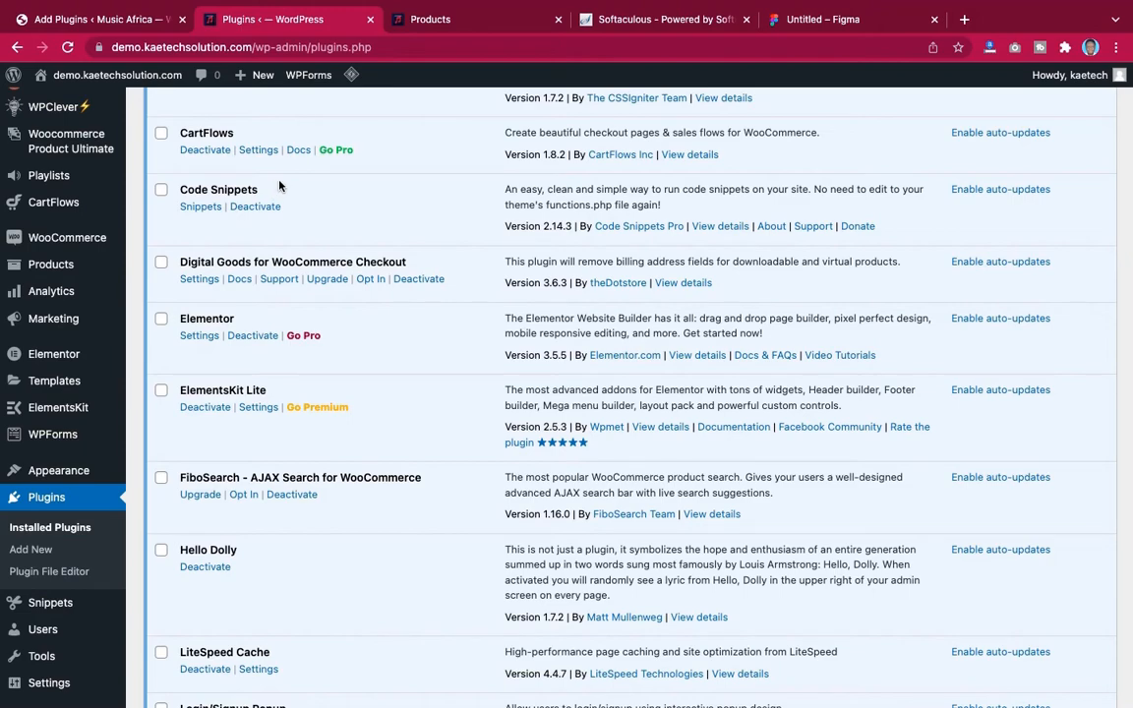
Compare the demo Music Store song grid against the demo site's installed plugins list
left_click(446, 32)
scroll(589, 458, "down", 10)
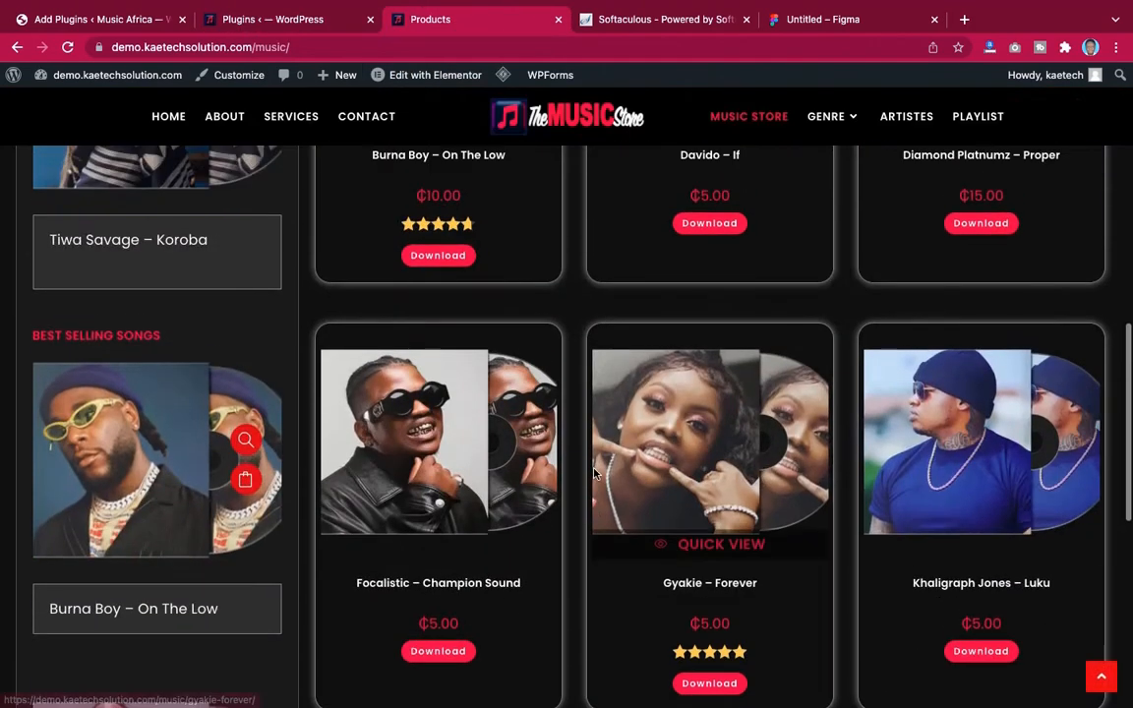
scroll(594, 474, "up", 1)
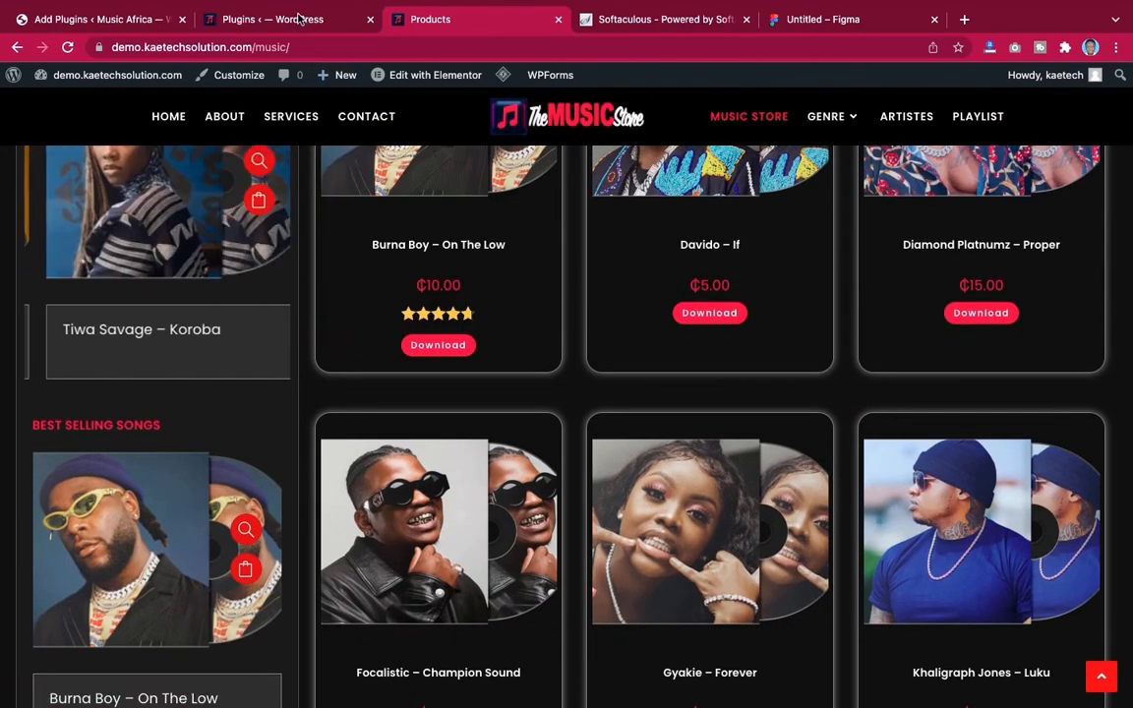
left_click(300, 19)
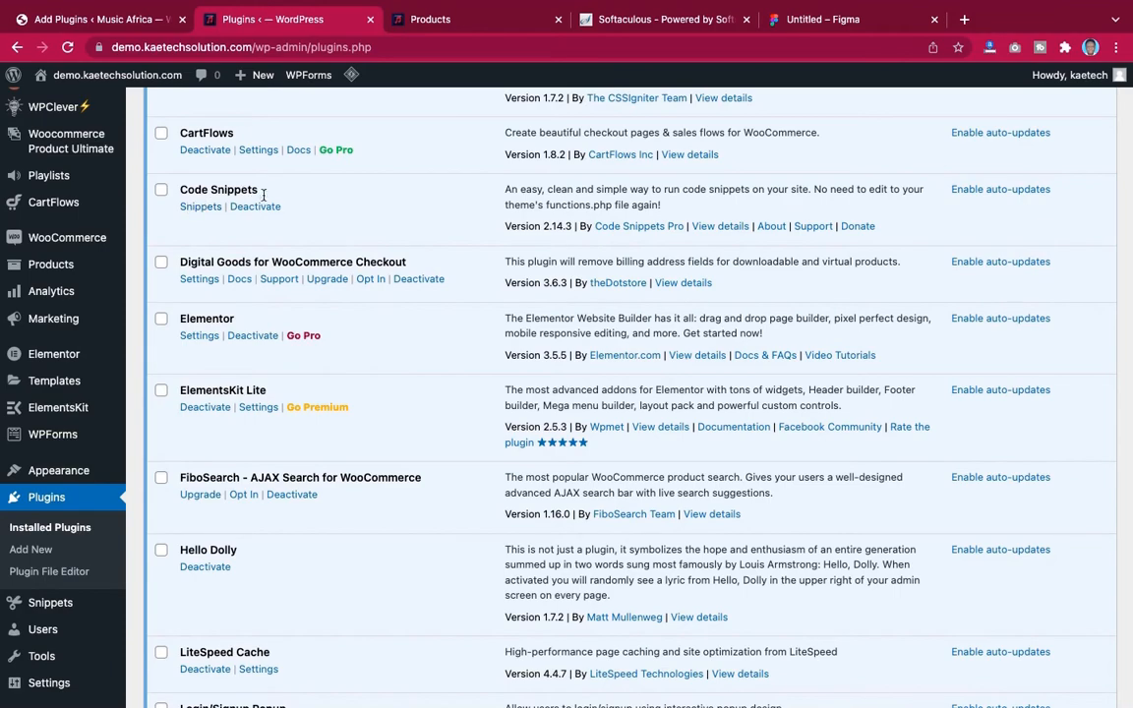
scroll(340, 206, "up", 2)
scroll(341, 208, "down", 4)
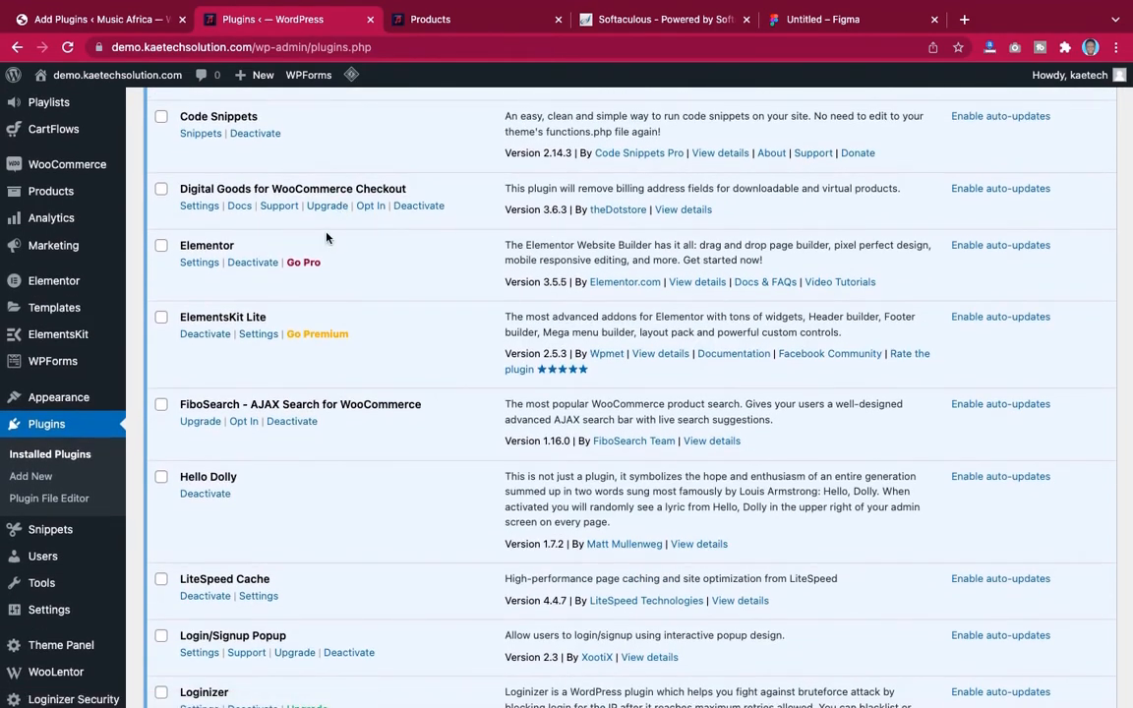
scroll(332, 226, "down", 1)
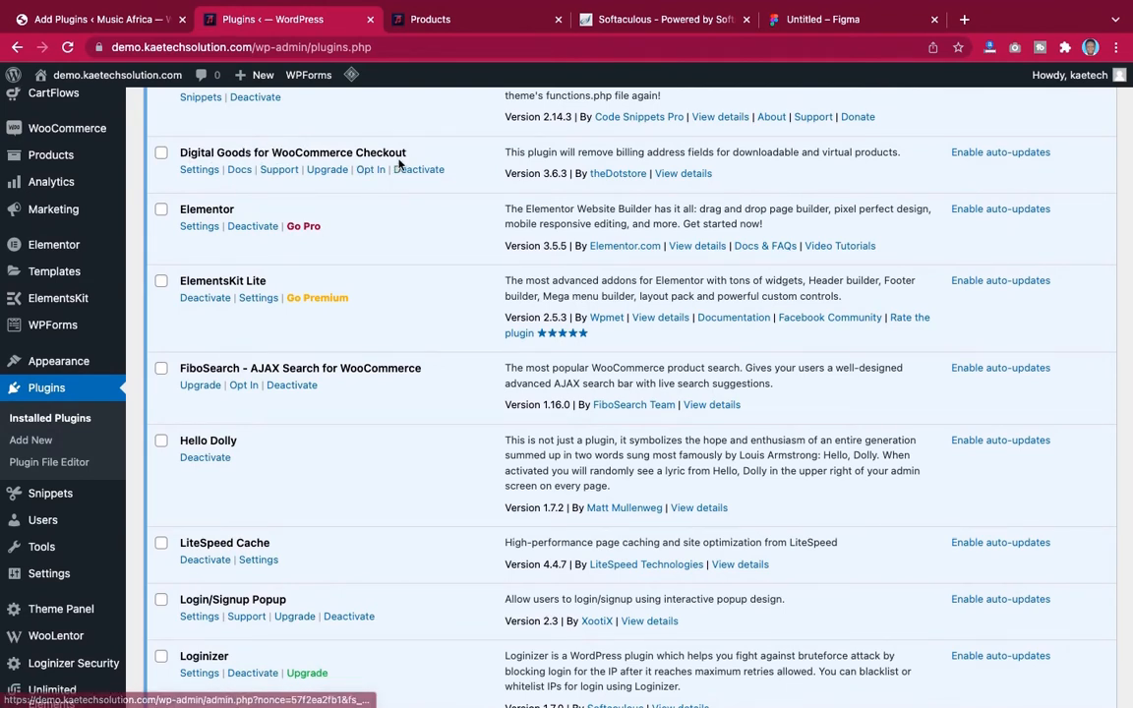
Open the Burna Boy – On The Low song on the demo store and add it to the download basket
left_click(446, 24)
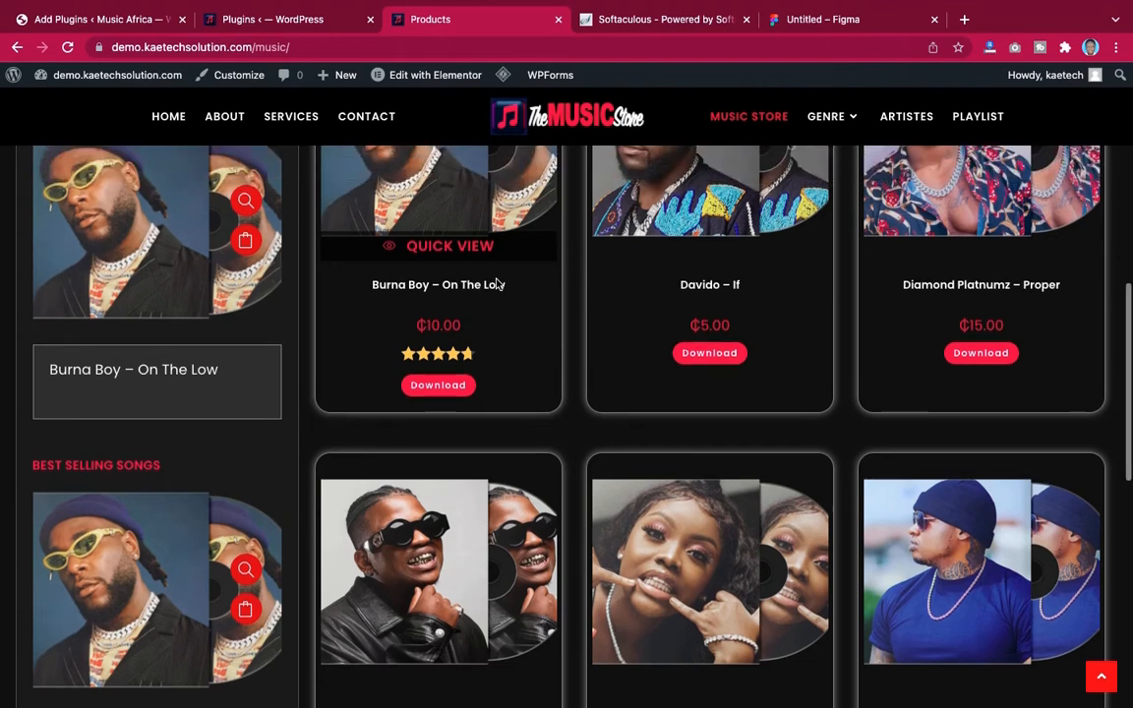
scroll(497, 284, "up", 5)
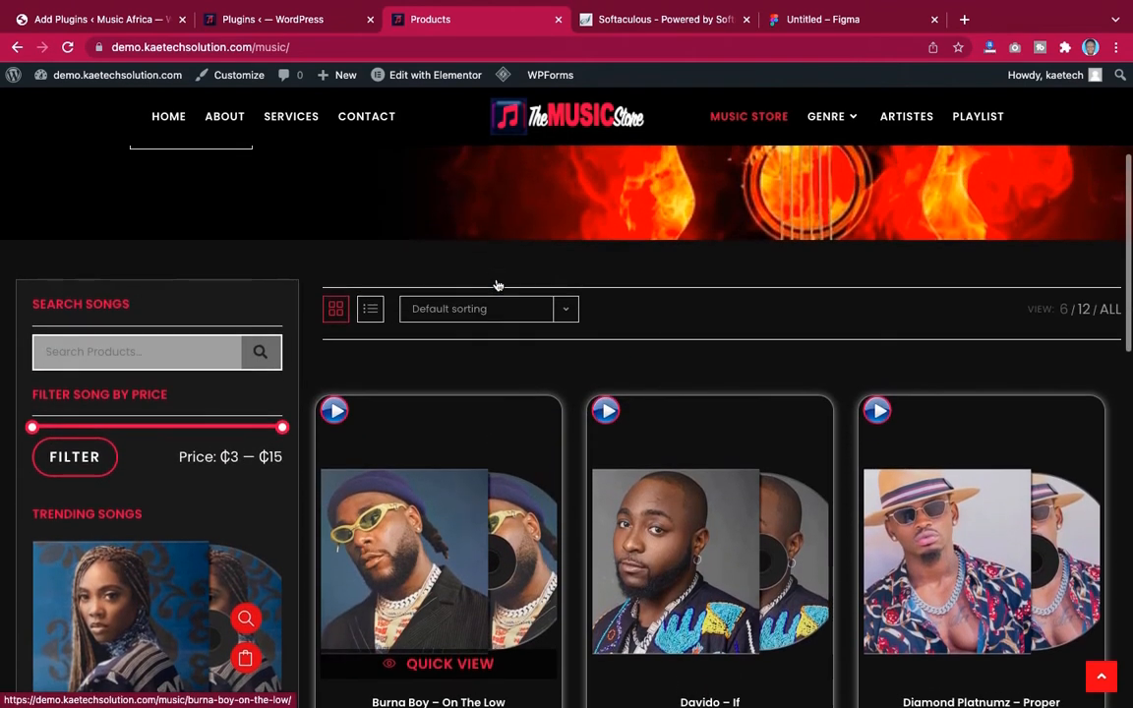
scroll(497, 285, "down", 4)
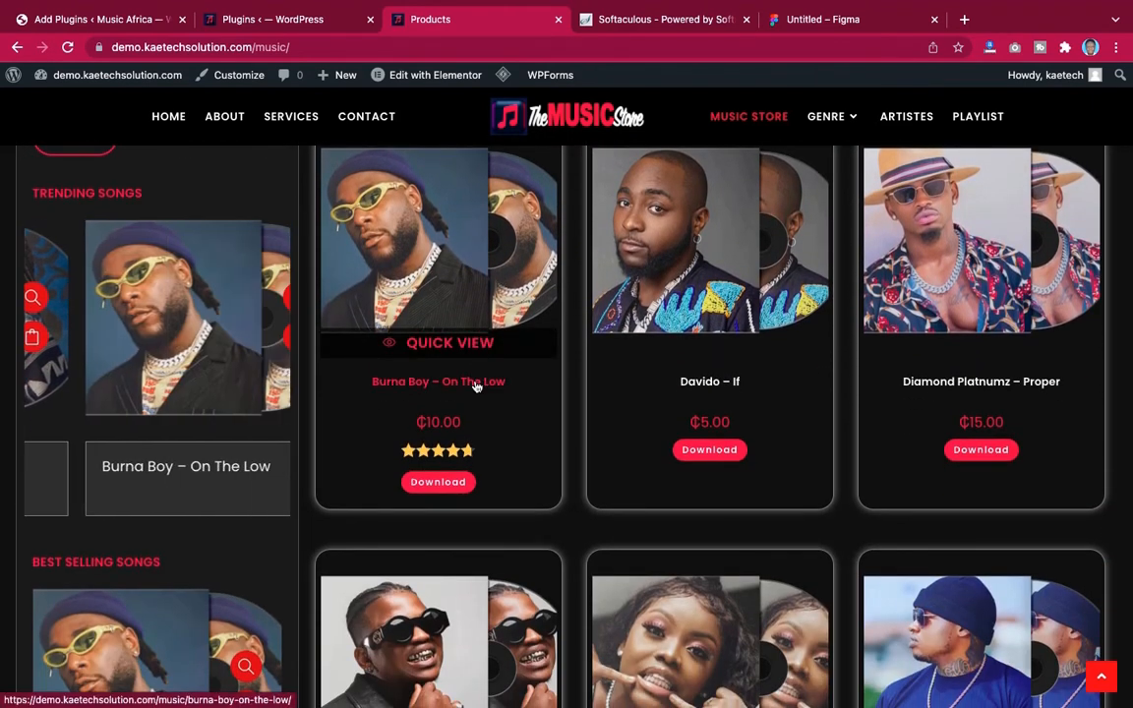
left_click(476, 384)
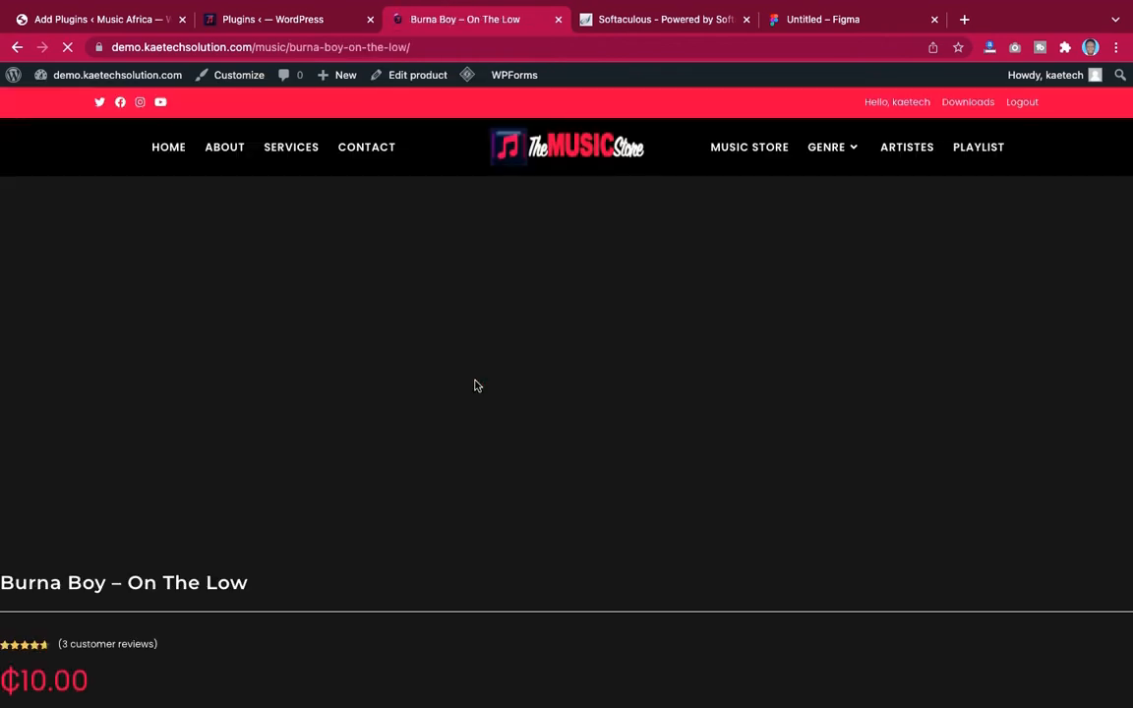
scroll(631, 401, "down", 2)
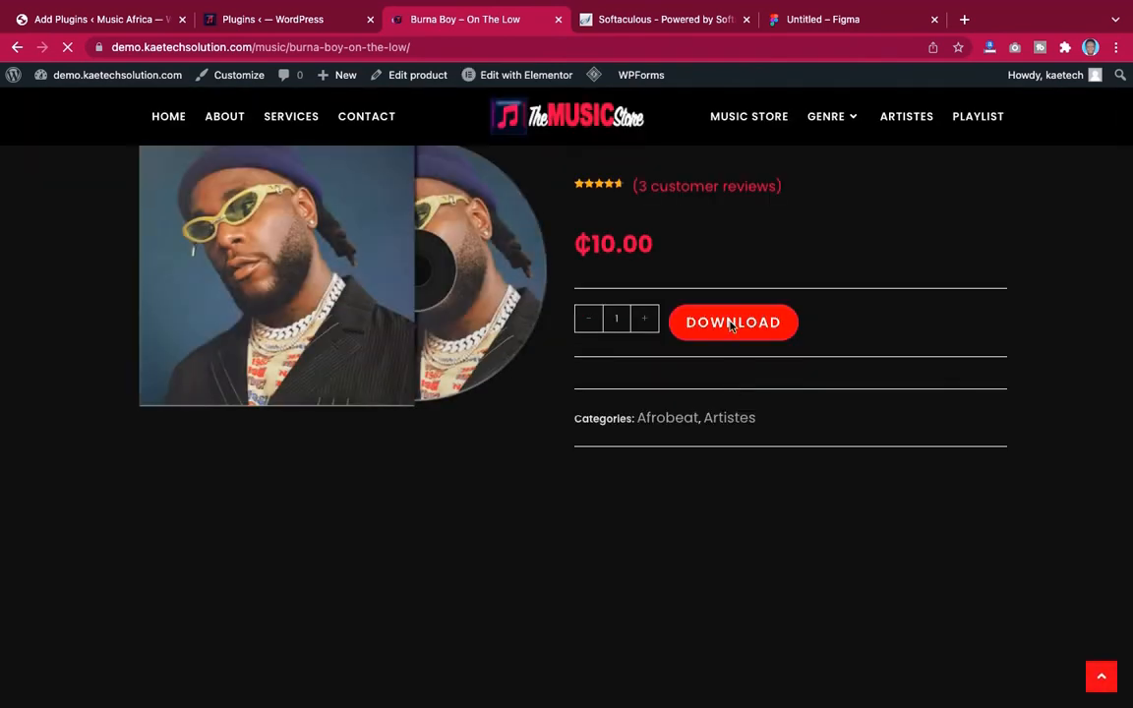
left_click(731, 325)
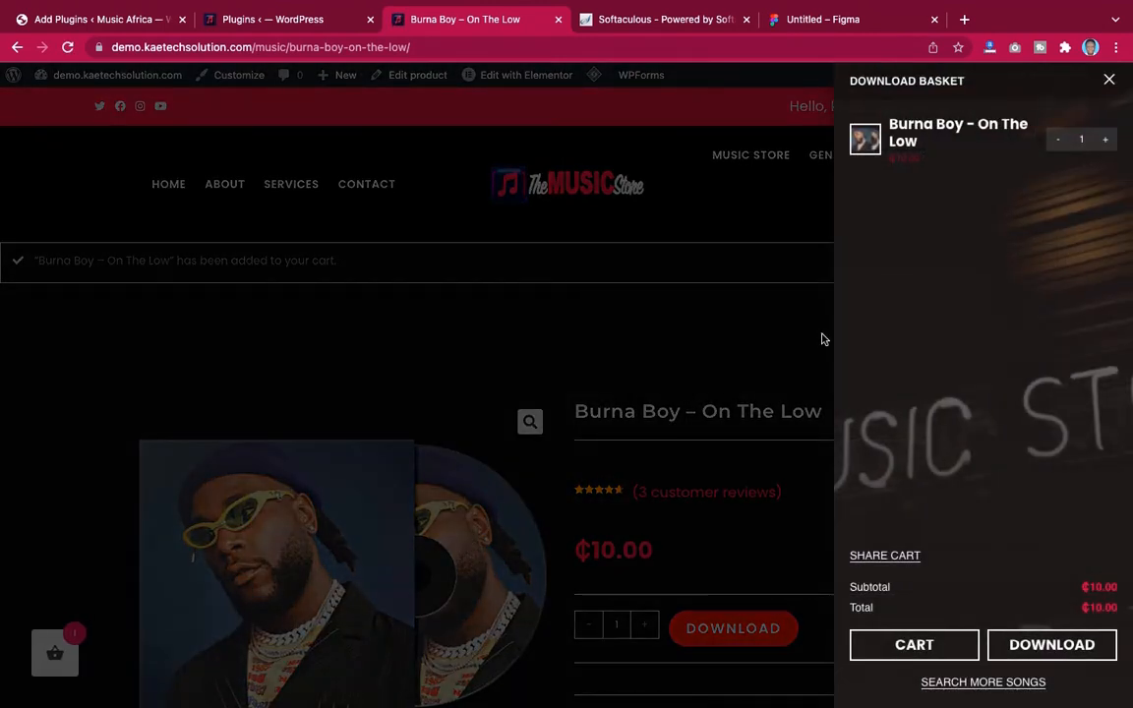
Proceed from the download basket to checkout and examine the billing details and order summary layout
left_click(1037, 646)
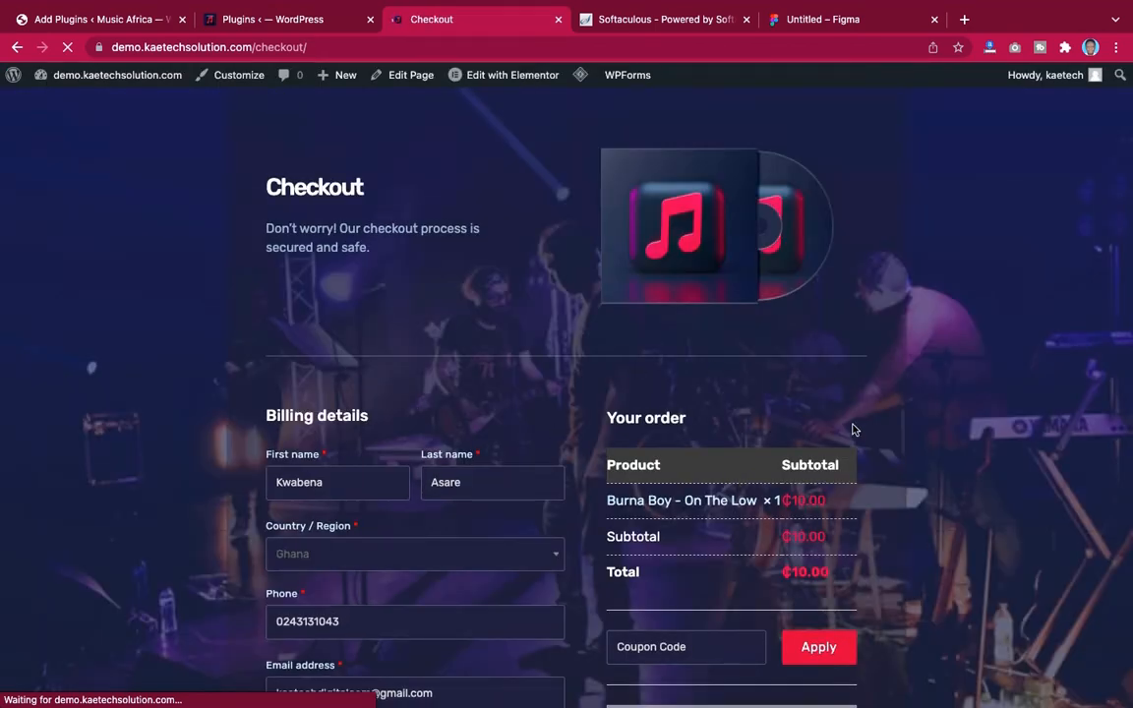
scroll(852, 429, "down", 3)
scroll(856, 429, "up", 1)
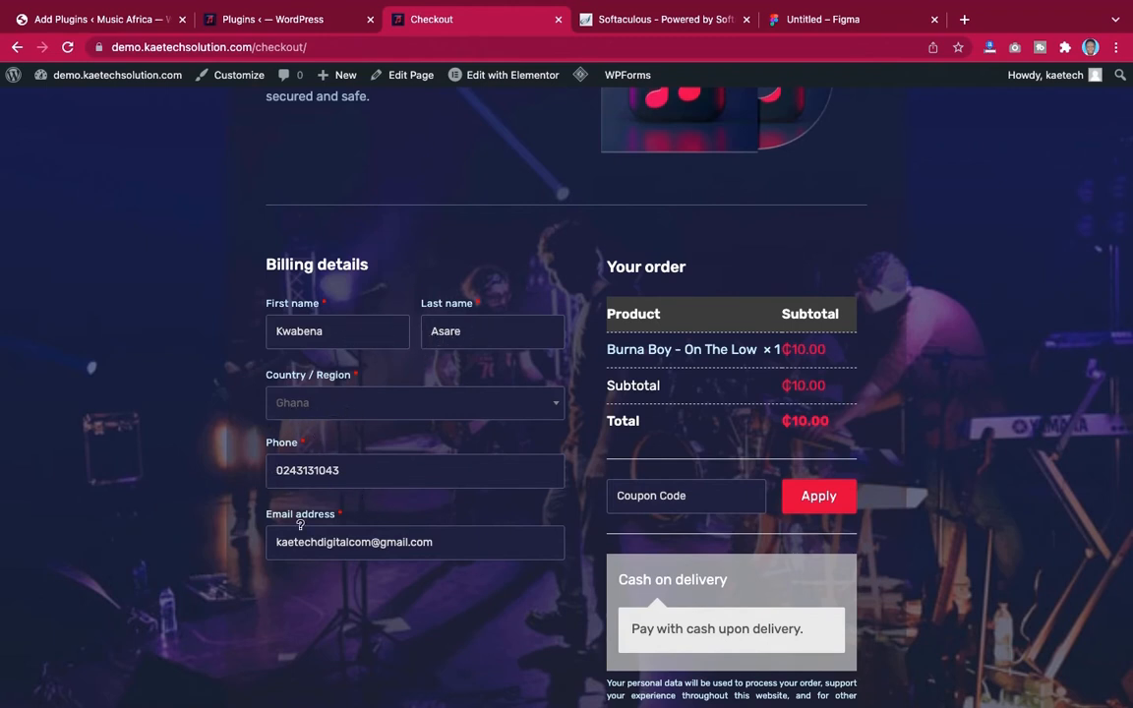
scroll(428, 584, "down", 2)
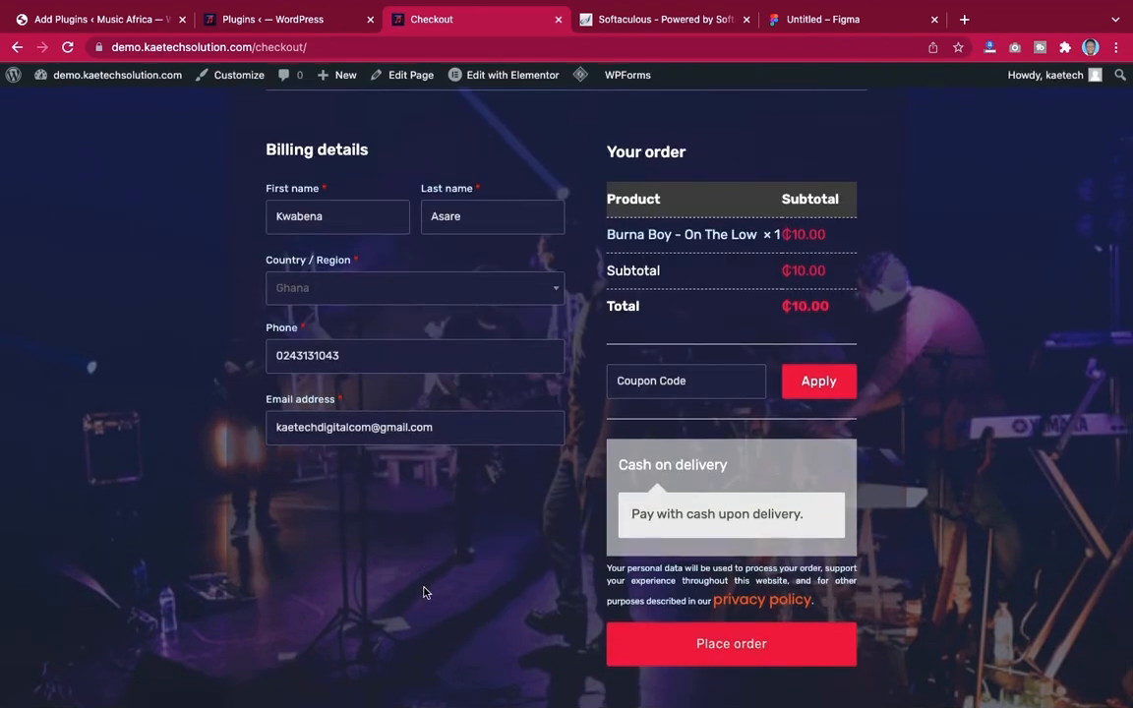
scroll(423, 591, "up", 1)
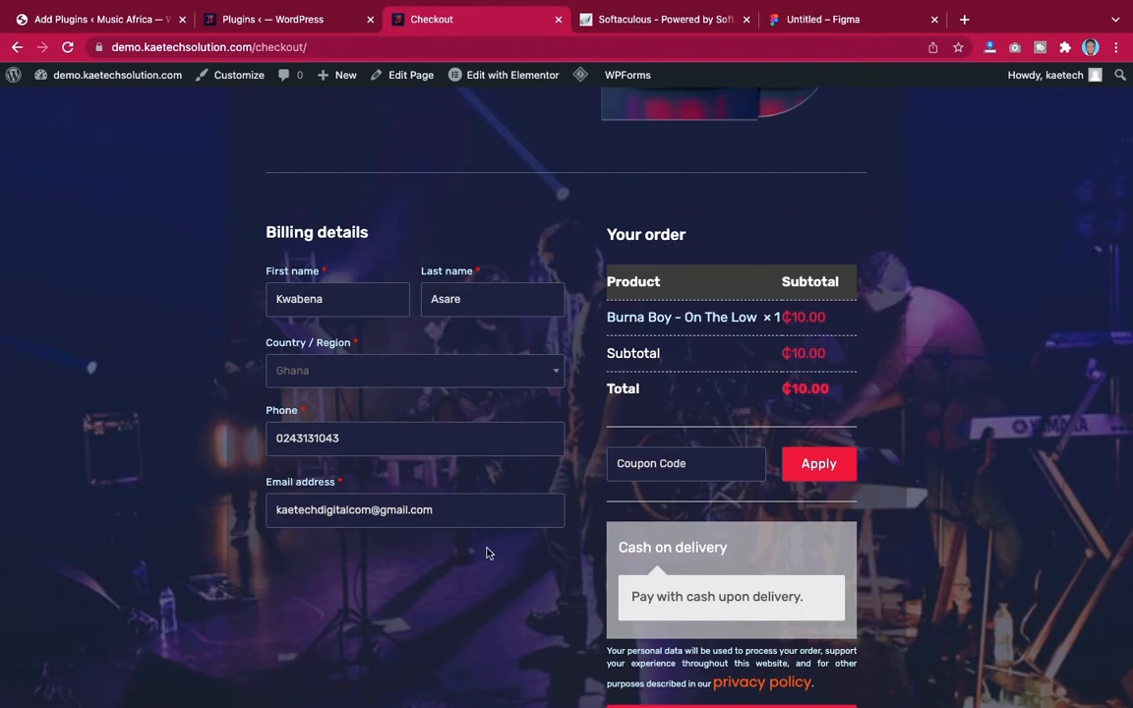
scroll(486, 552, "down", 2)
scroll(486, 553, "up", 5)
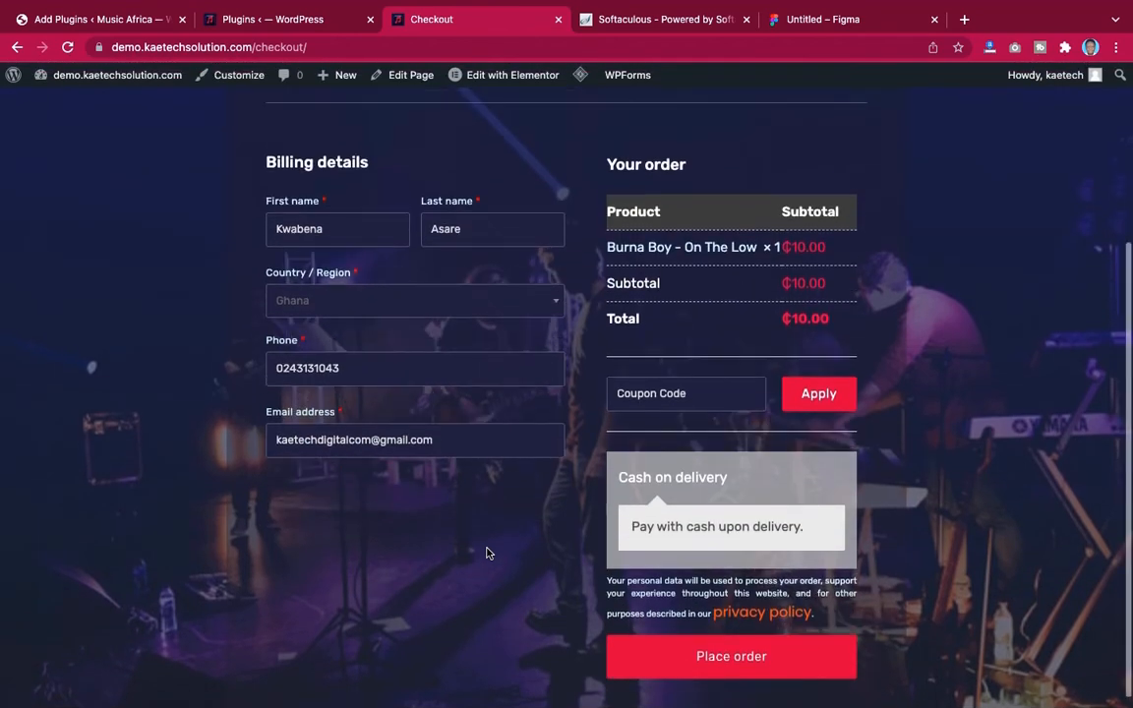
scroll(486, 553, "up", 2)
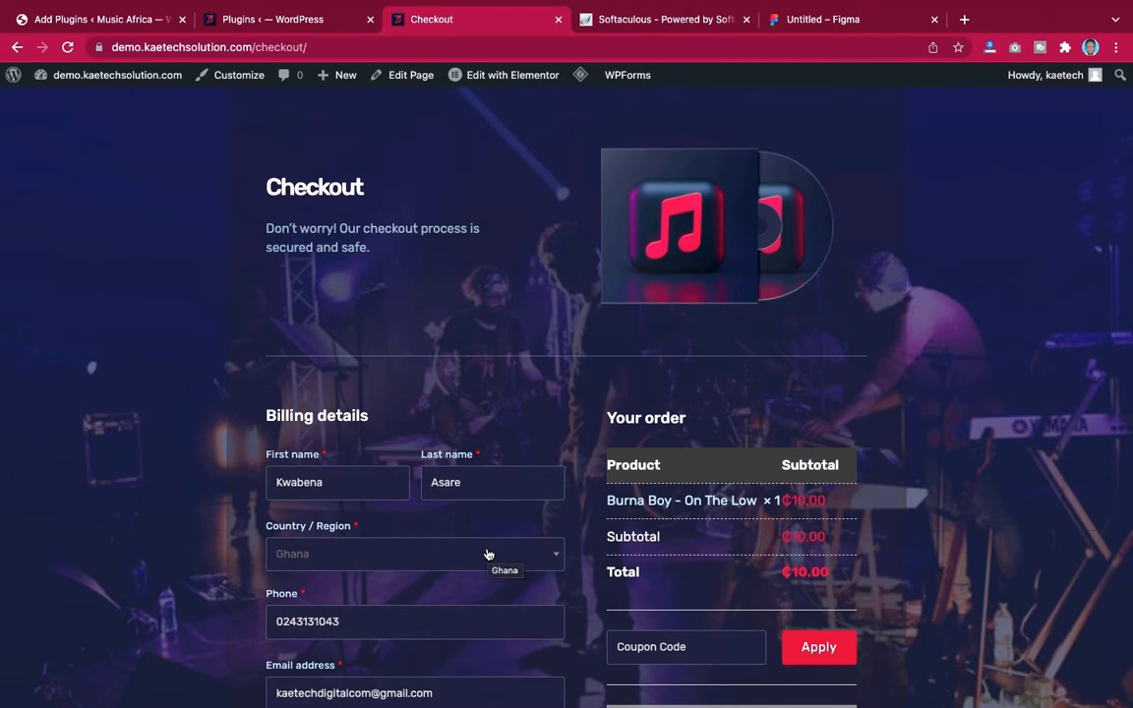
scroll(488, 554, "down", 5)
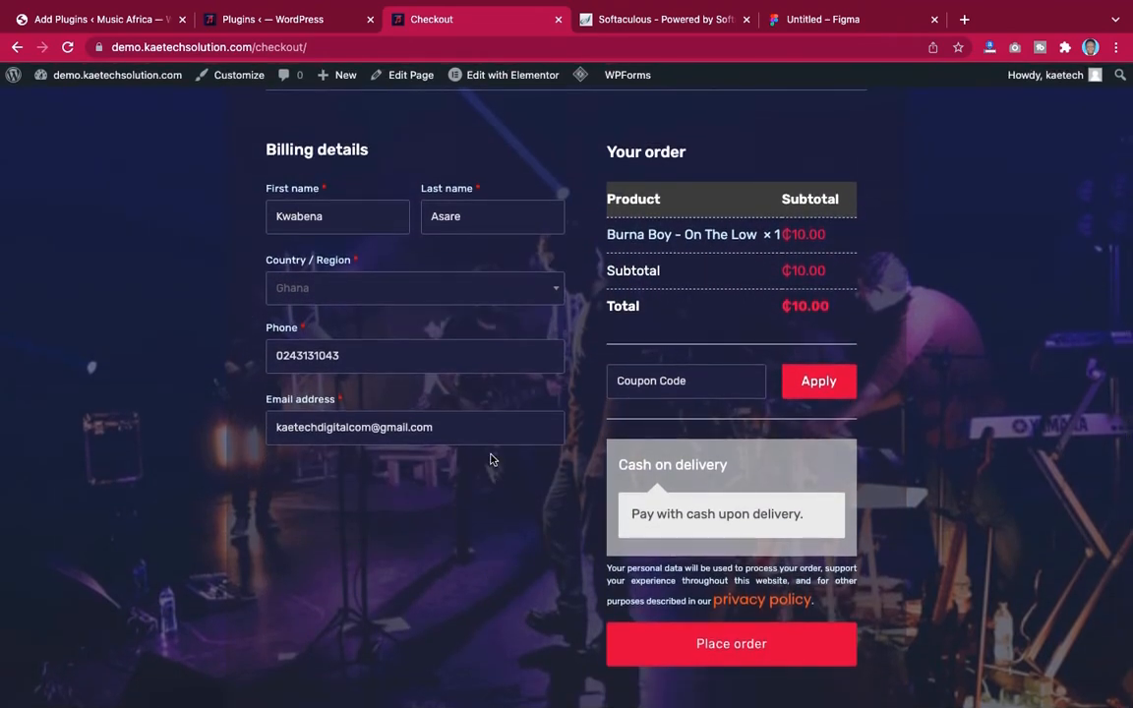
scroll(491, 461, "up", 5)
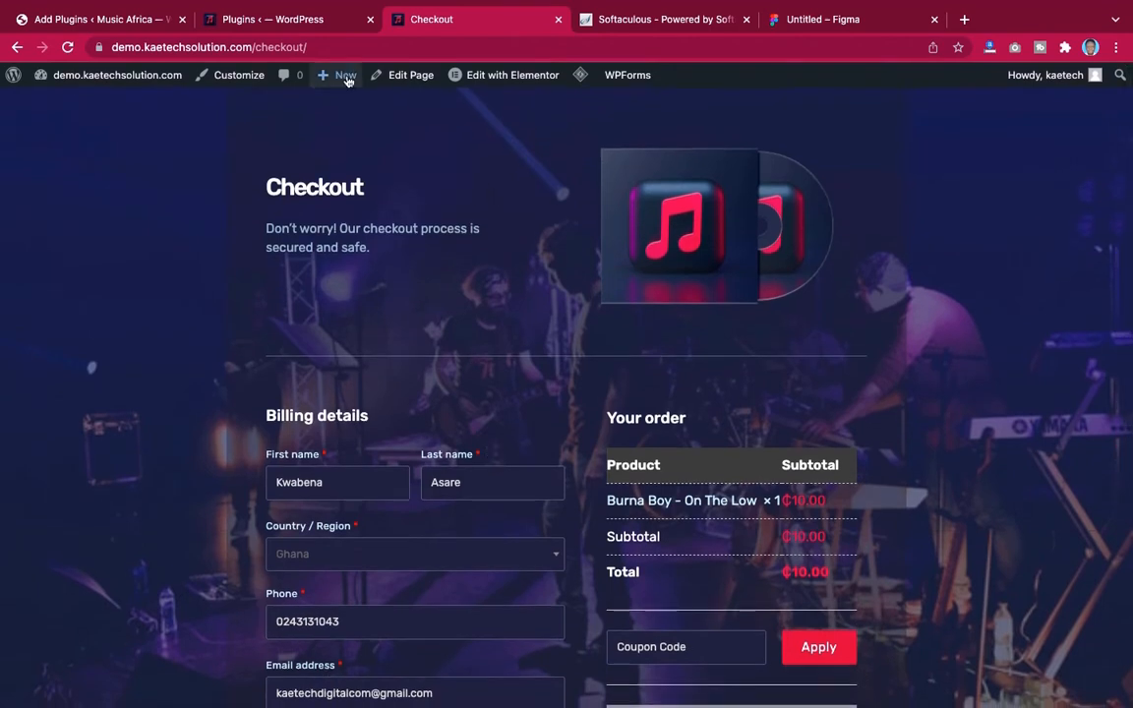
left_click(291, 19)
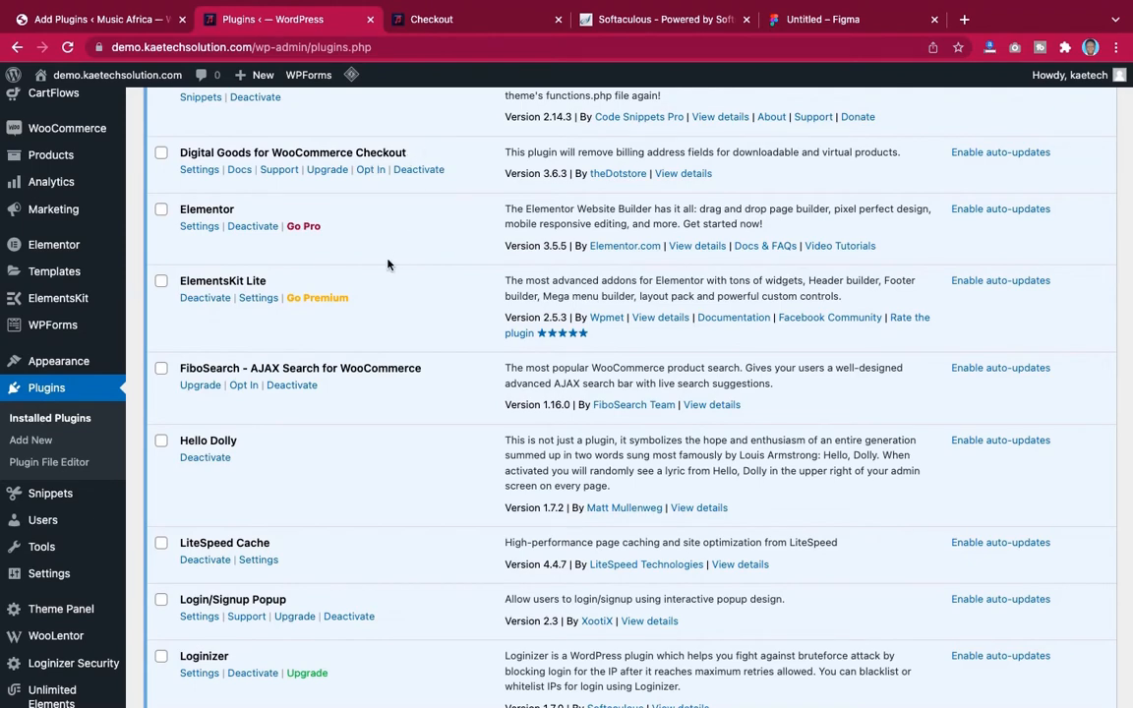
Scroll further down the demo site's installed plugins list to review the remaining plugins
scroll(387, 263, "down", 3)
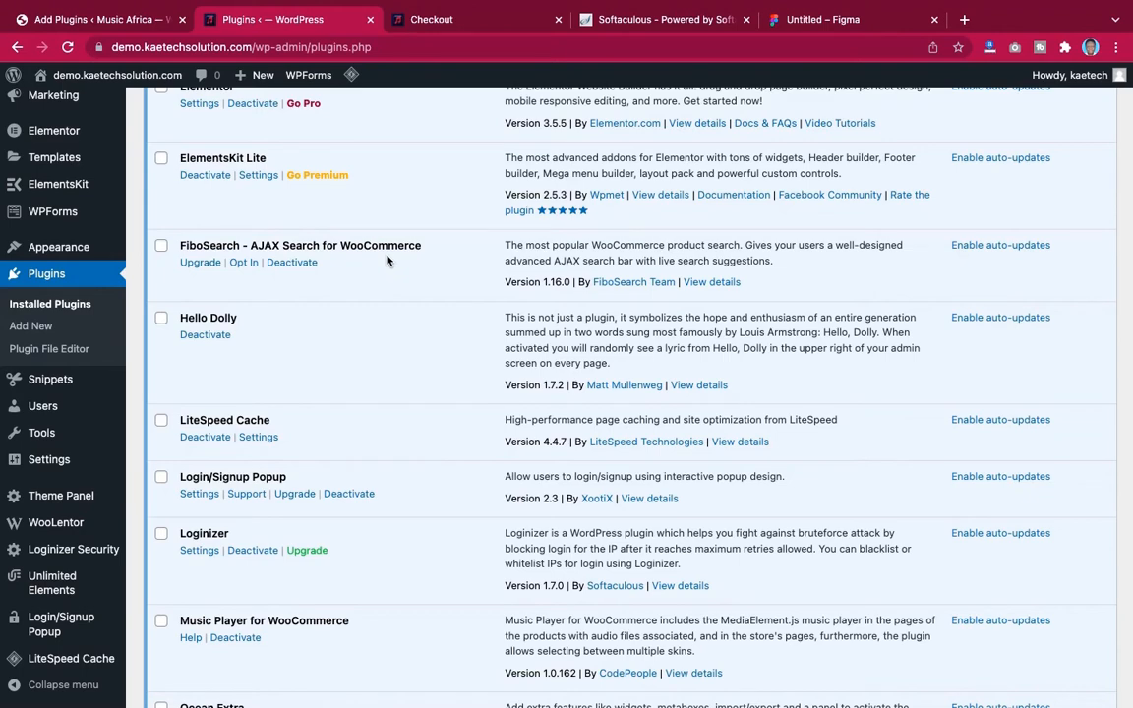
scroll(349, 321, "down", 4)
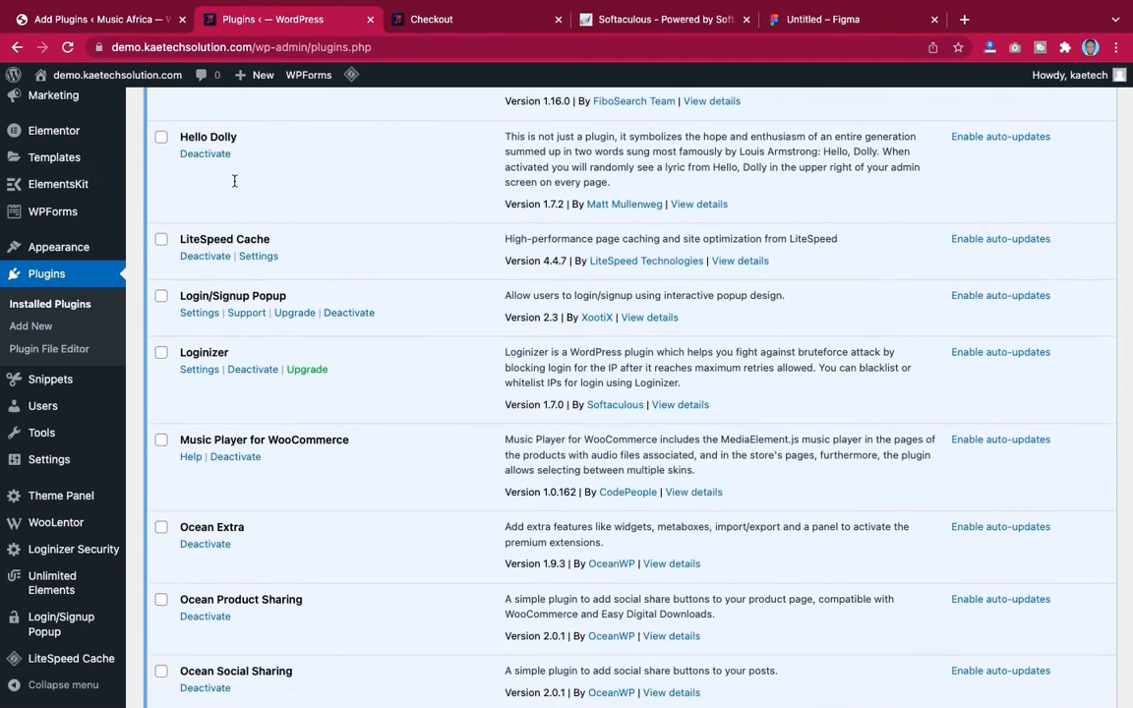
scroll(379, 253, "down", 3)
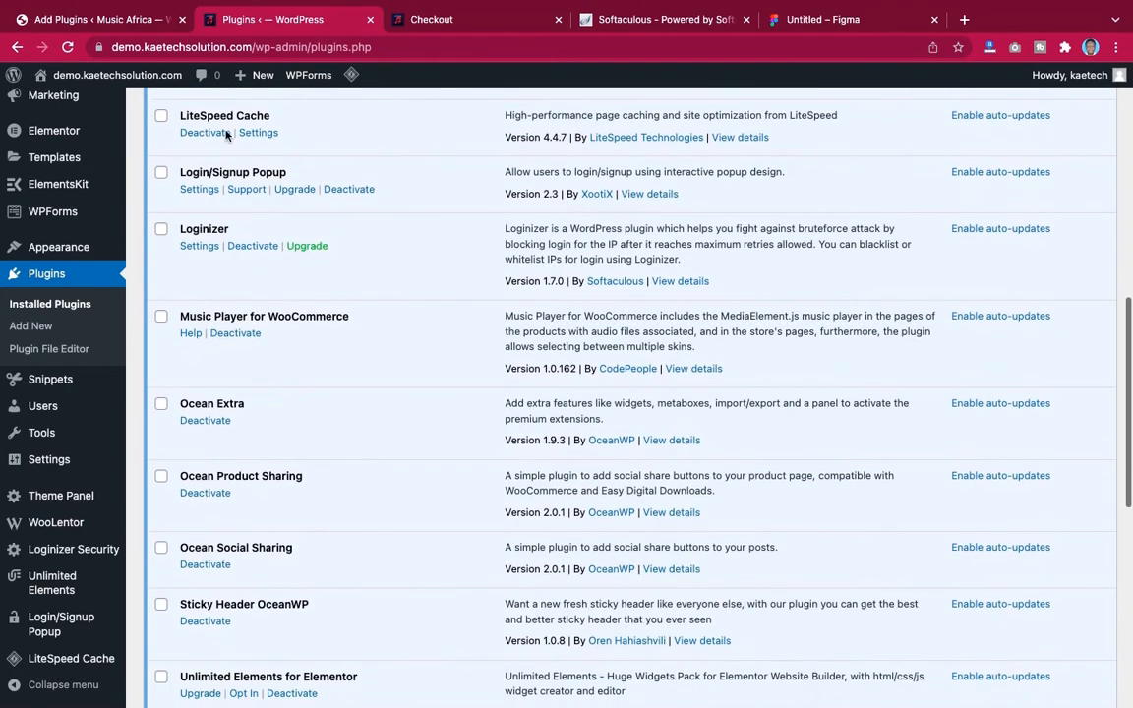
scroll(388, 232, "down", 1)
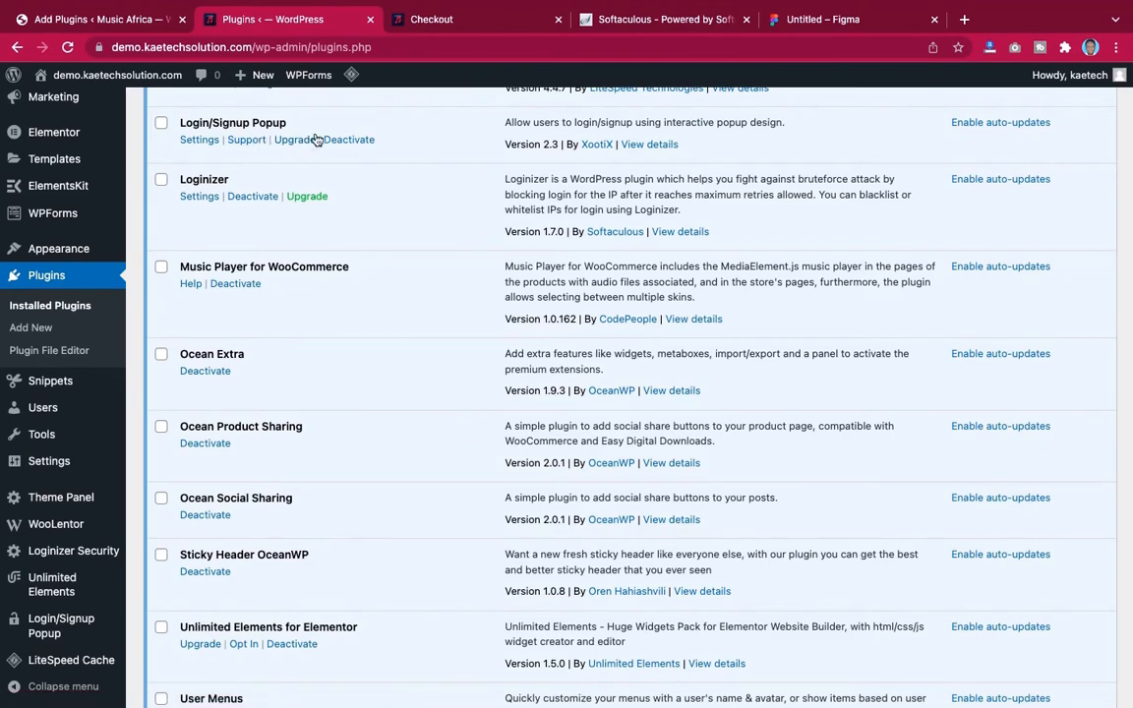
Return from the demo checkout to the Burna Boy – On The Low product page and open then close the download basket
left_click(403, 20)
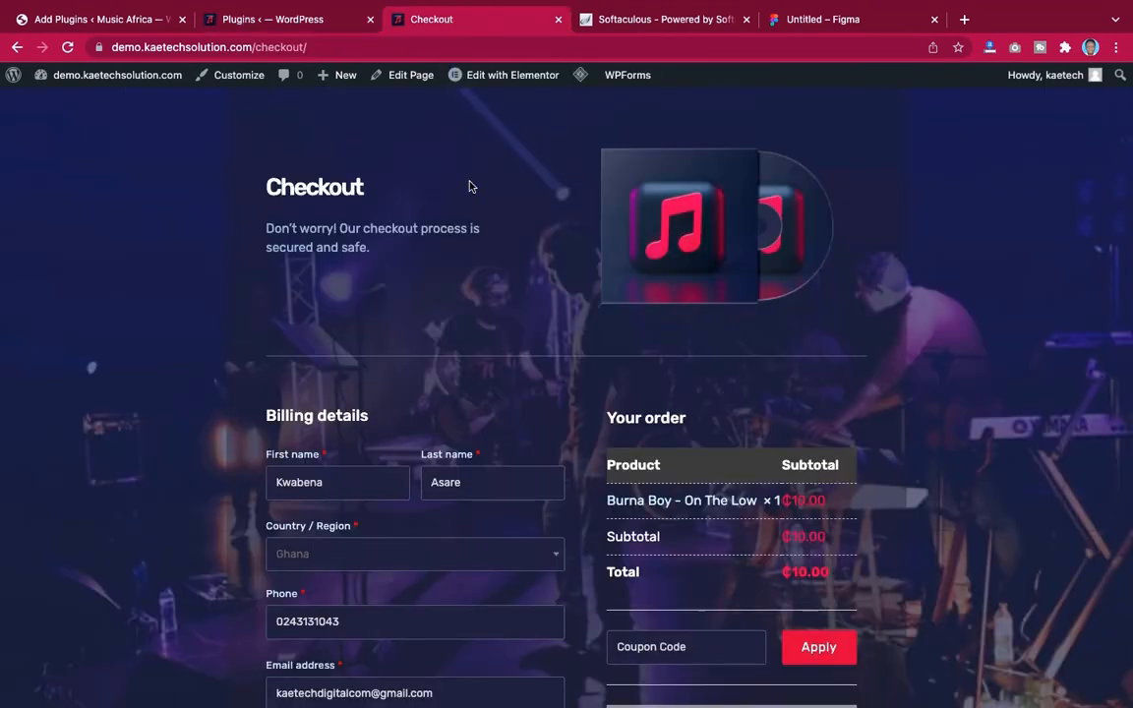
left_click(16, 48)
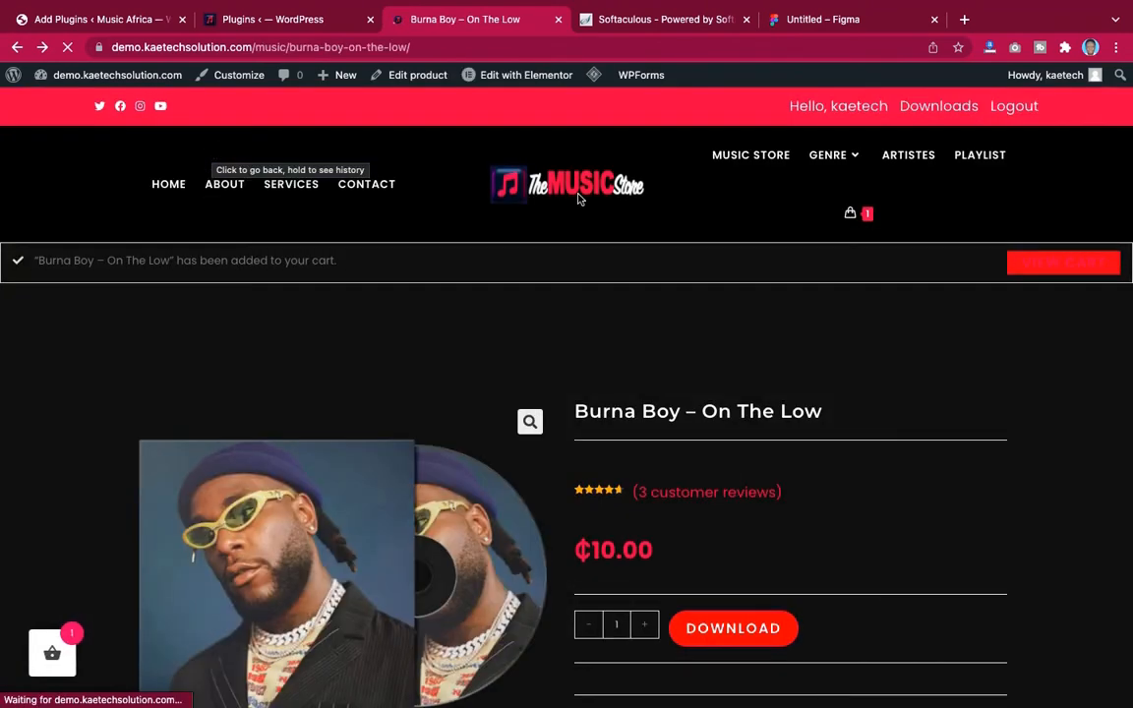
left_click(867, 213)
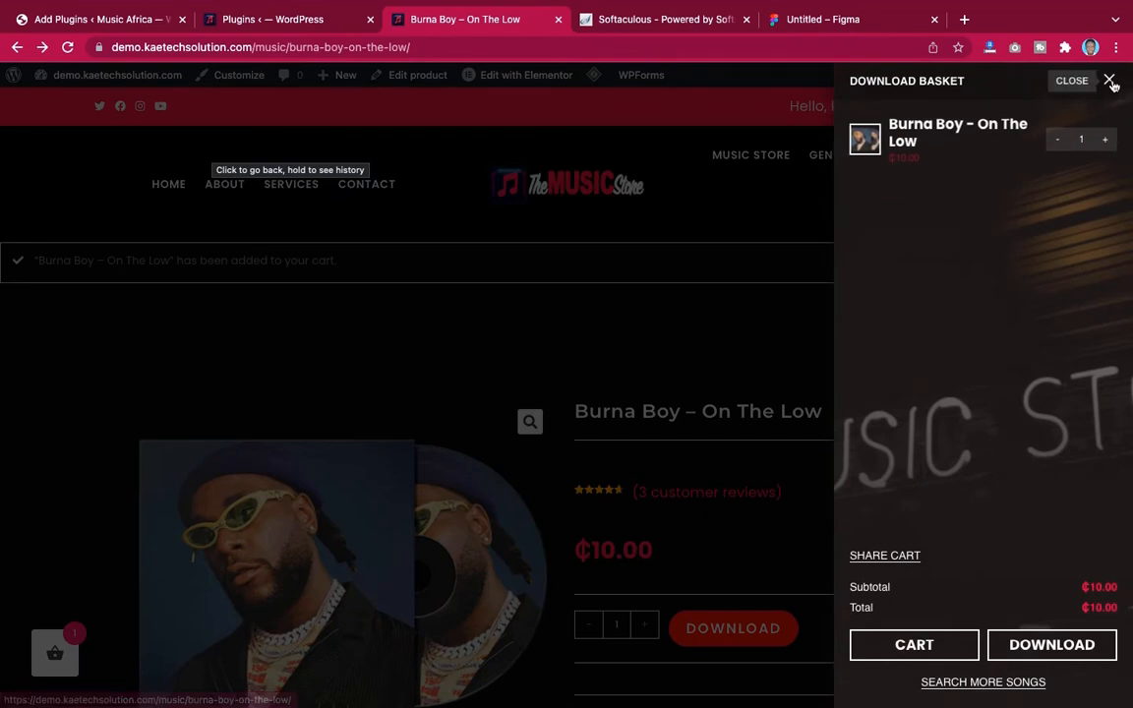
left_click(1108, 81)
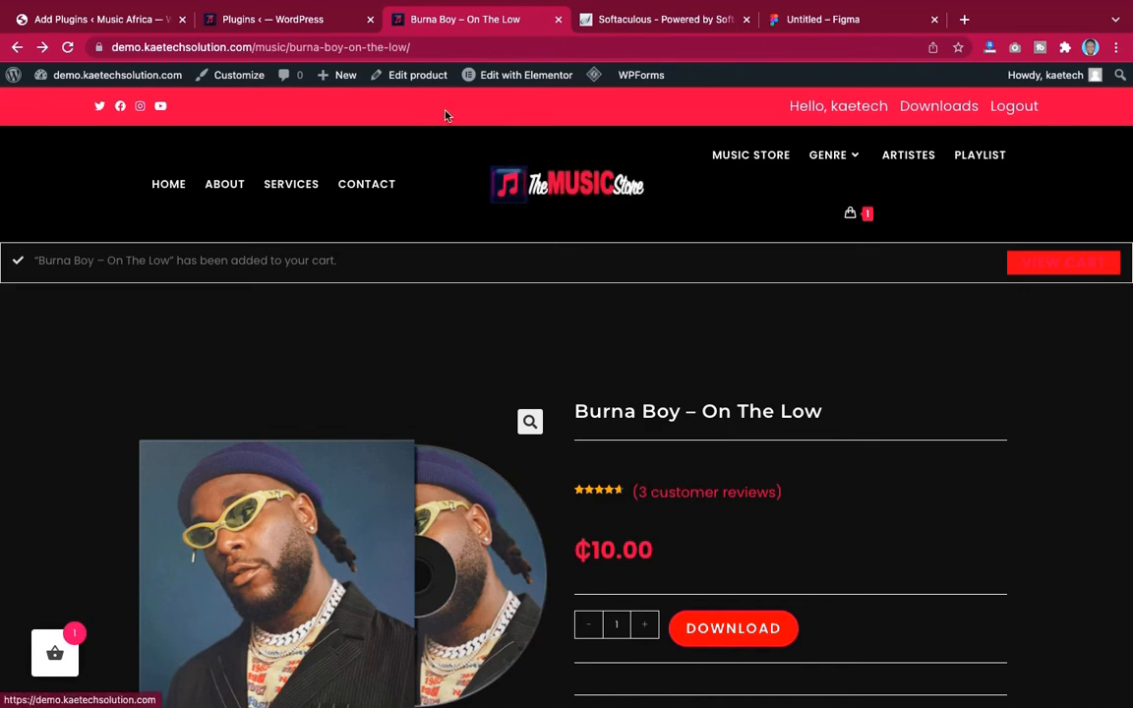
Go back to the demo Music Store page and play then pause the Burna Boy – On The Low audio preview
left_click(296, 21)
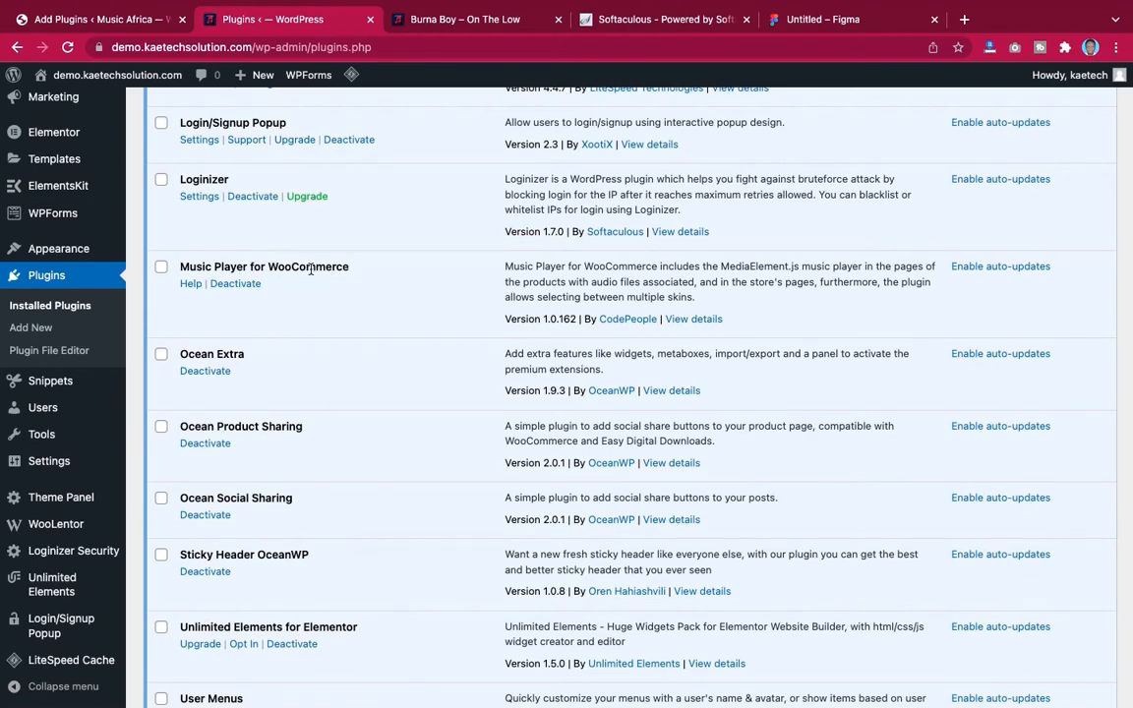
left_click(445, 20)
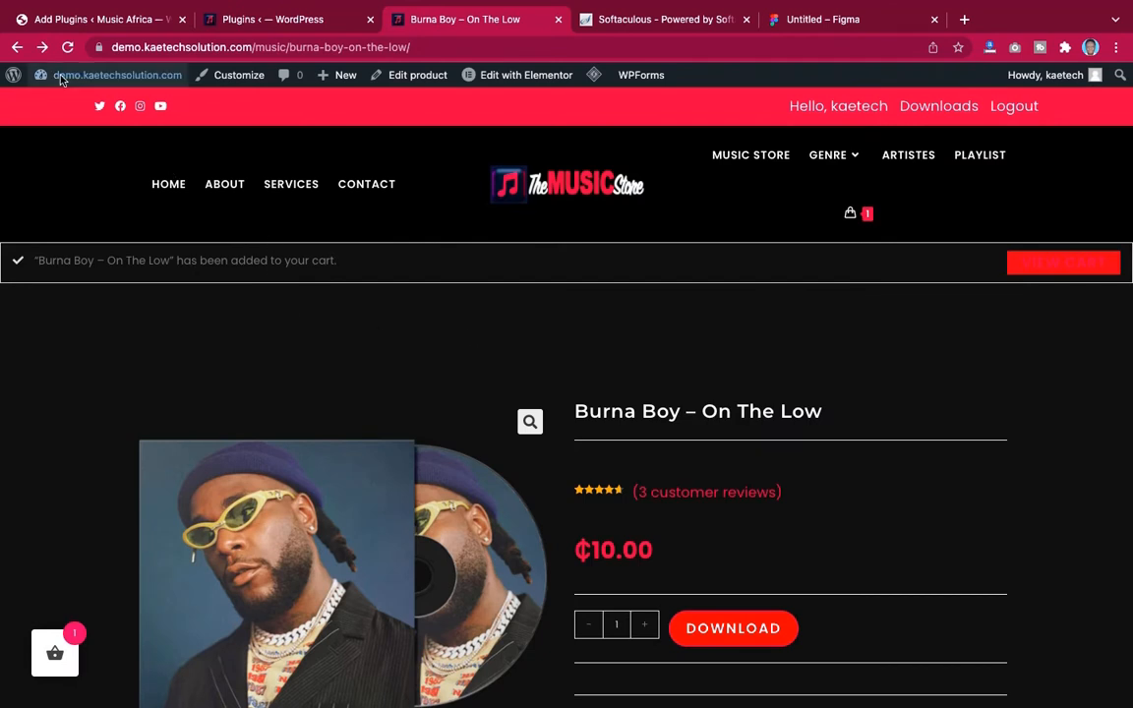
left_click(17, 47)
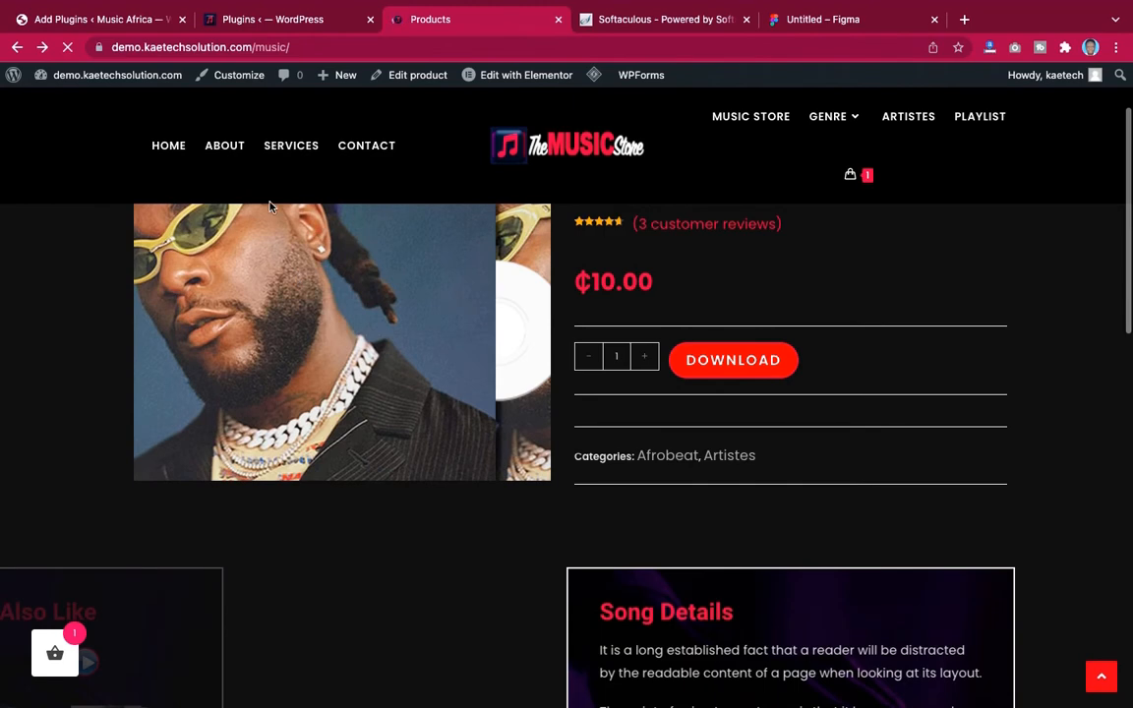
scroll(368, 256, "down", 3)
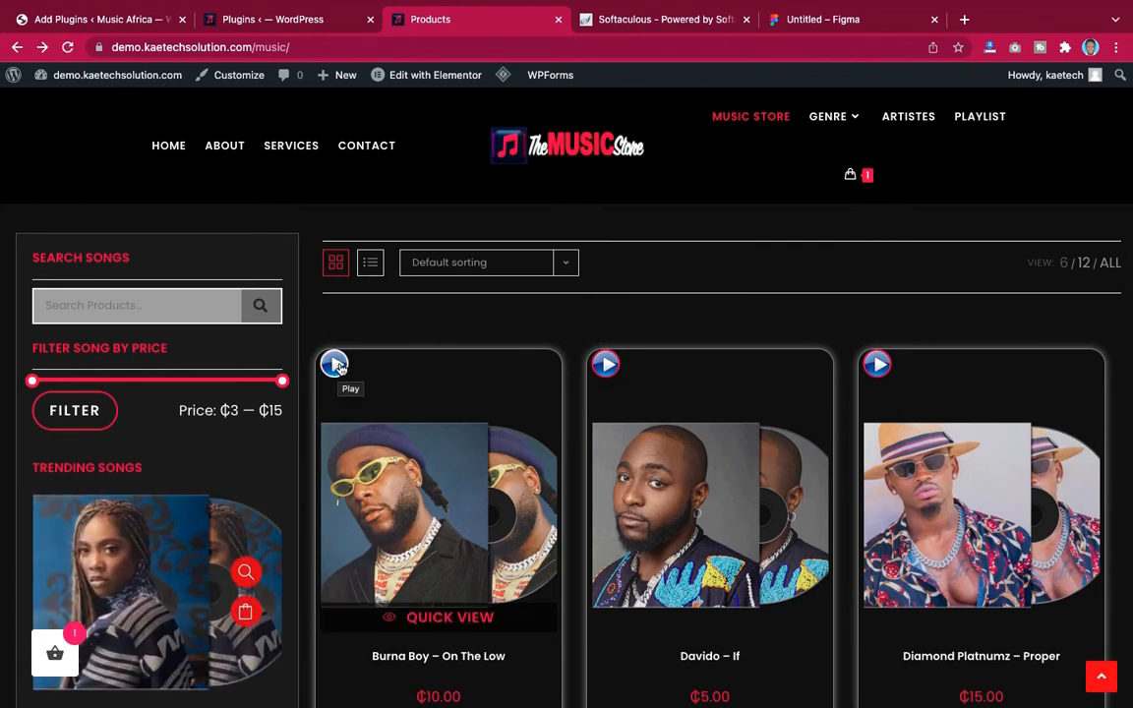
left_click(338, 366)
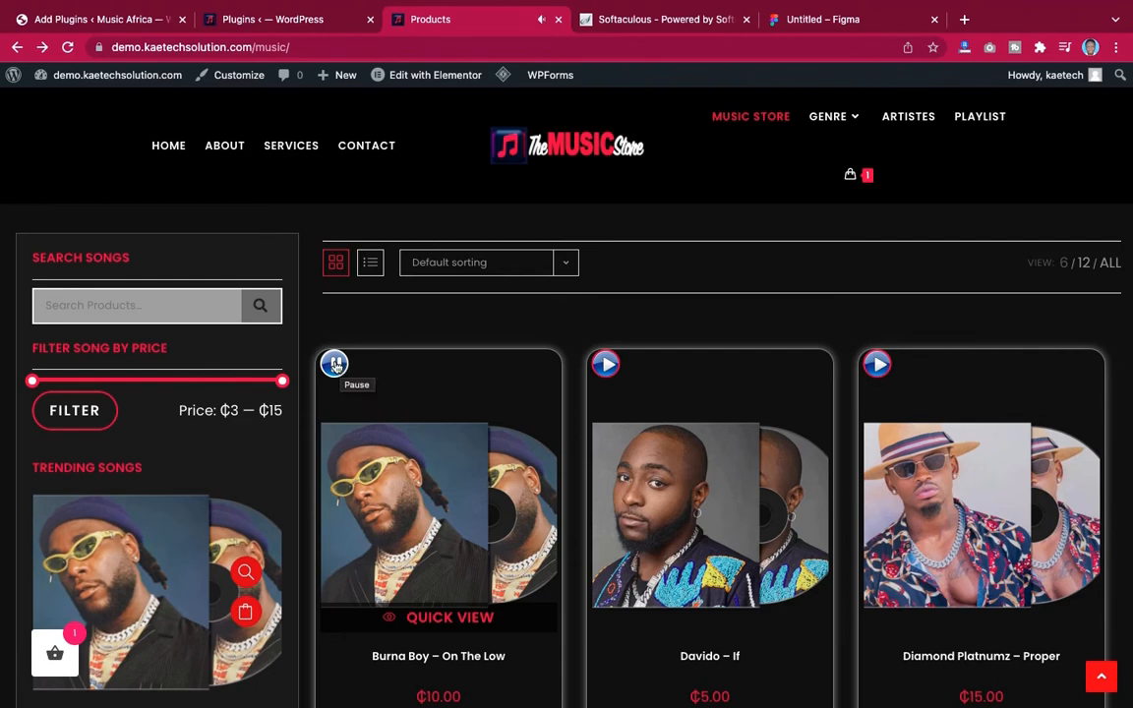
left_click(336, 365)
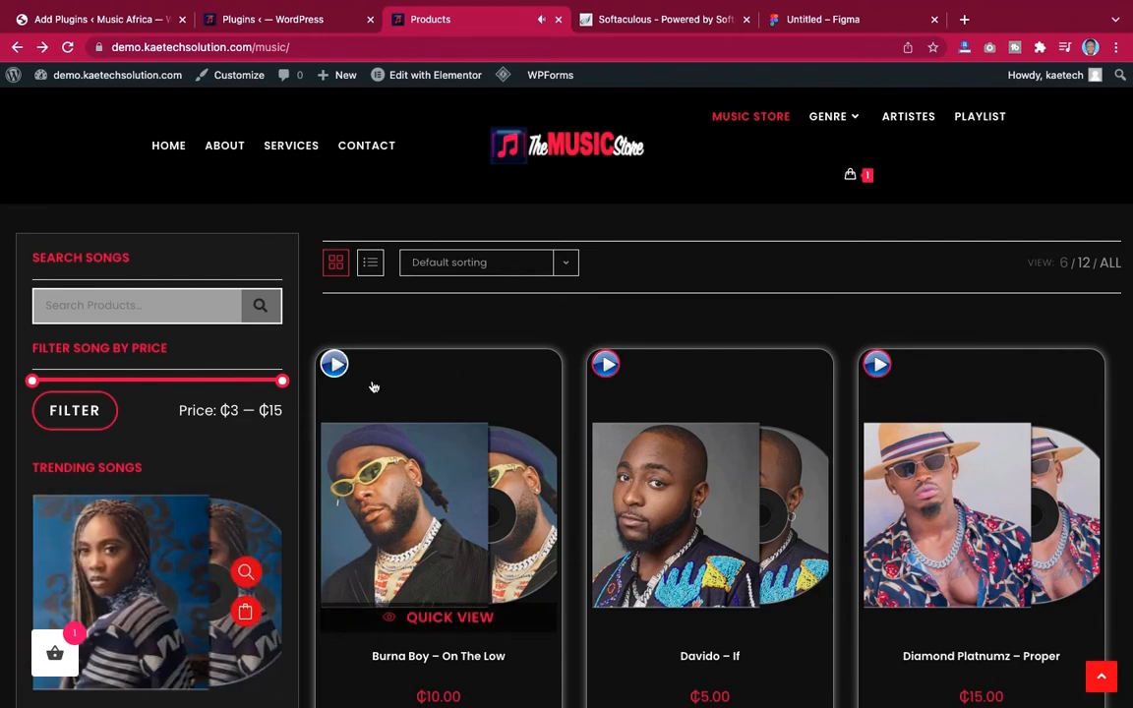
scroll(448, 408, "down", 1)
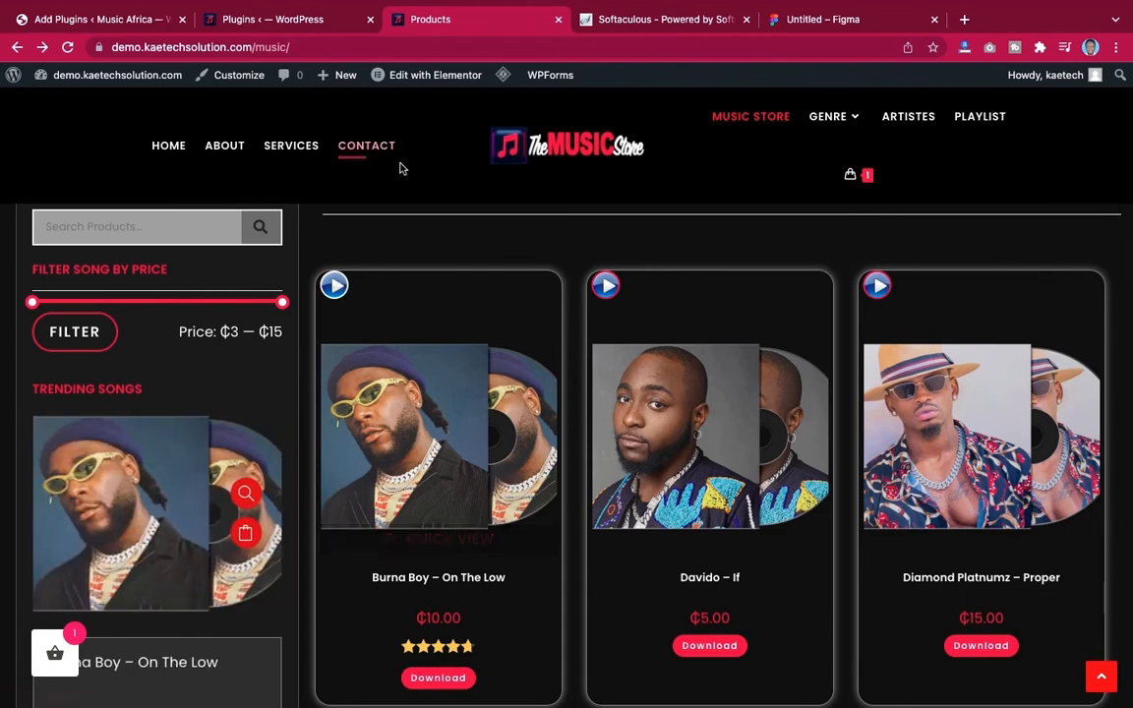
Review the Ocean and WooCommerce plugins further down the demo site's installed plugins list
left_click(278, 21)
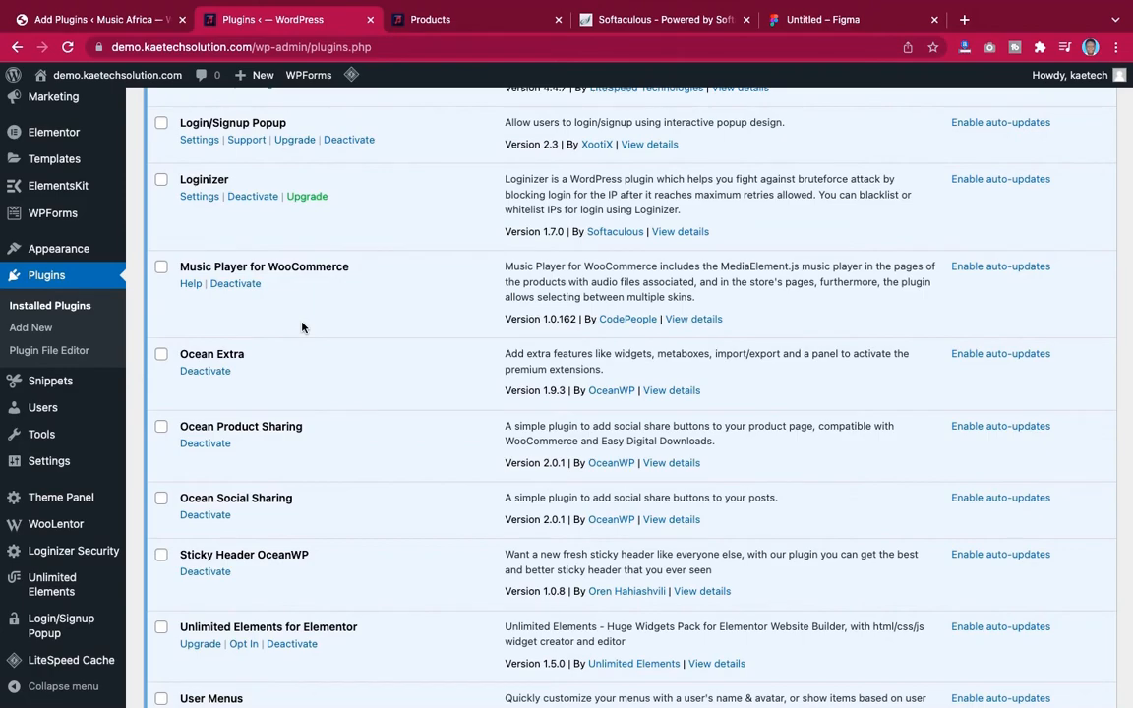
scroll(302, 327, "down", 3)
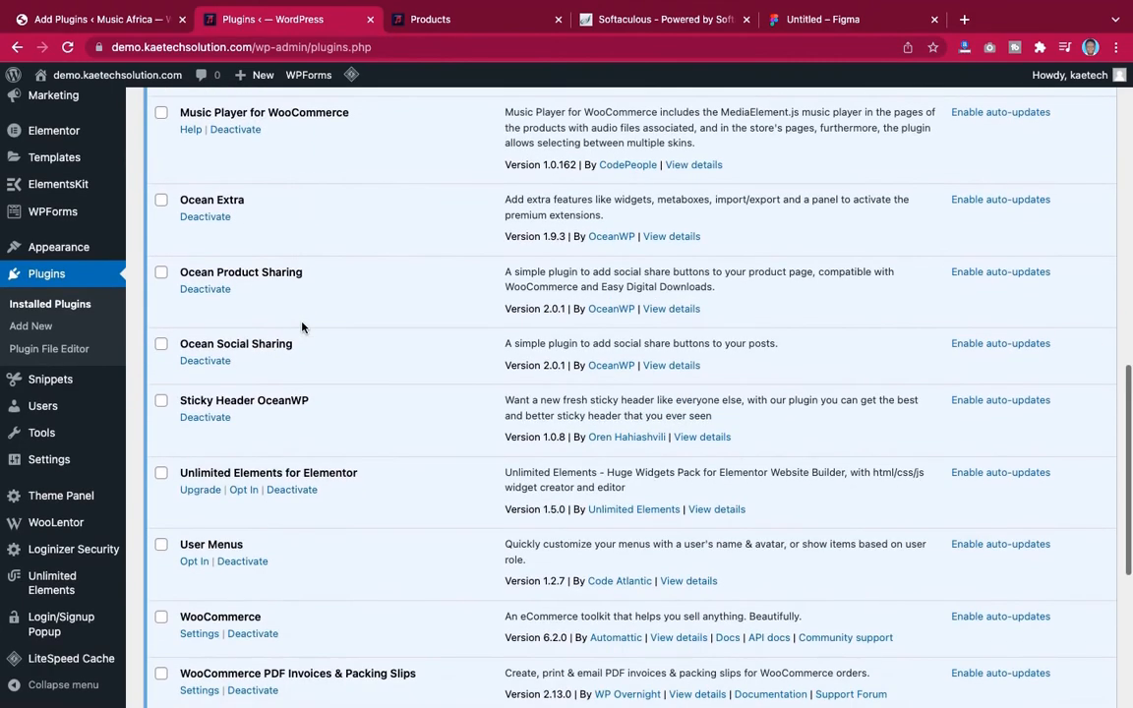
scroll(302, 327, "down", 2)
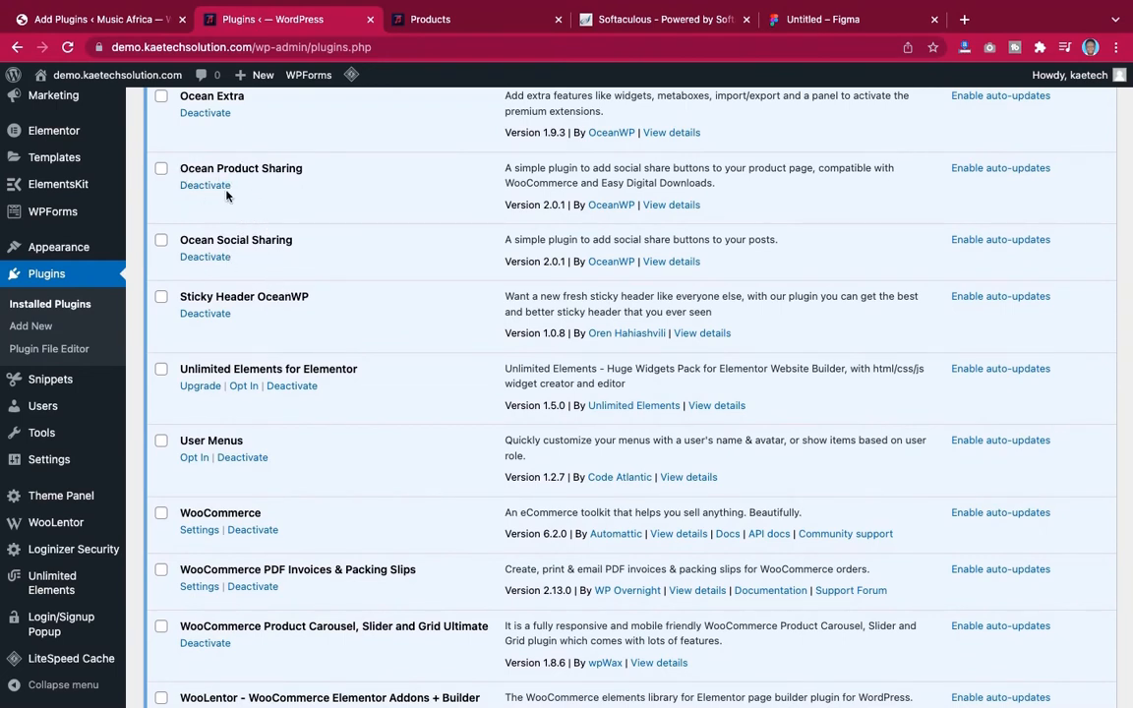
scroll(282, 287, "down", 1)
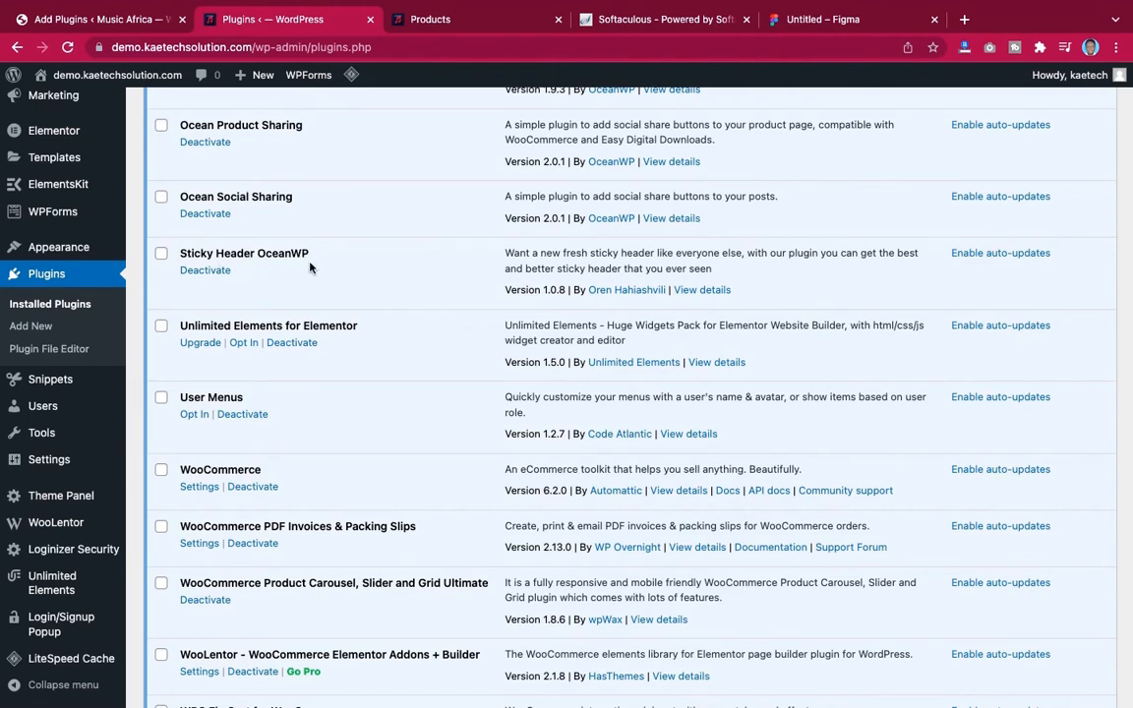
Scroll through the demo Music Store song grid and compare it with the lower part of the installed plugins list
left_click(456, 21)
scroll(478, 259, "down", 3)
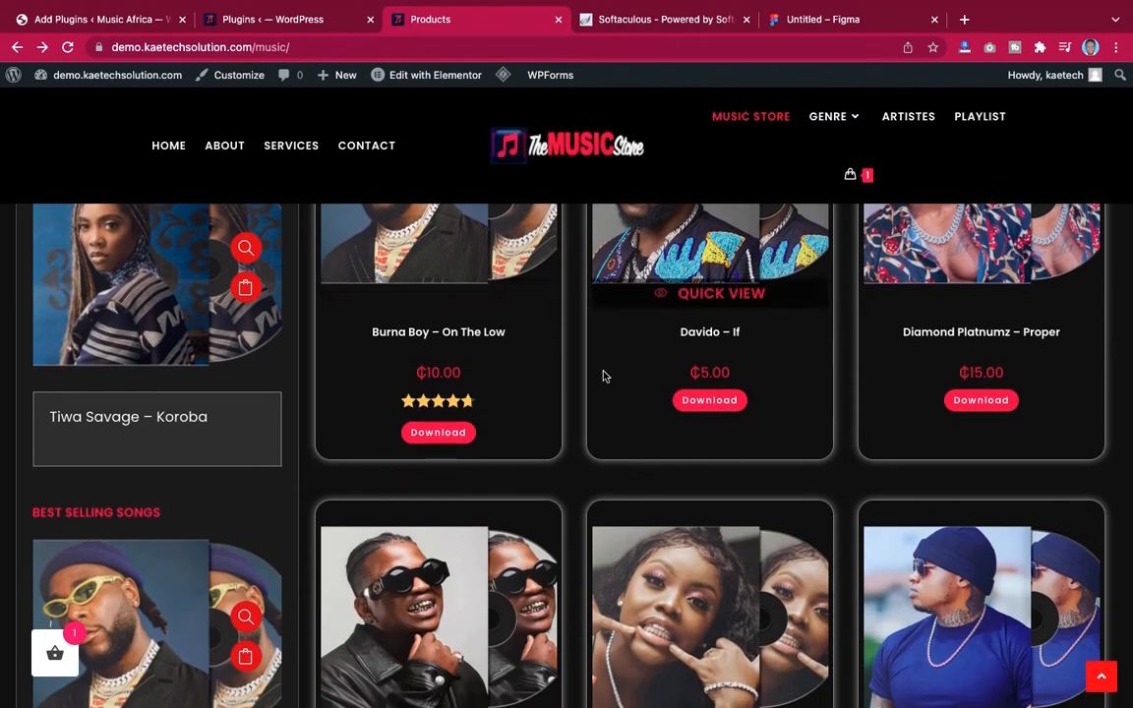
scroll(602, 374, "down", 2)
scroll(602, 373, "down", 4)
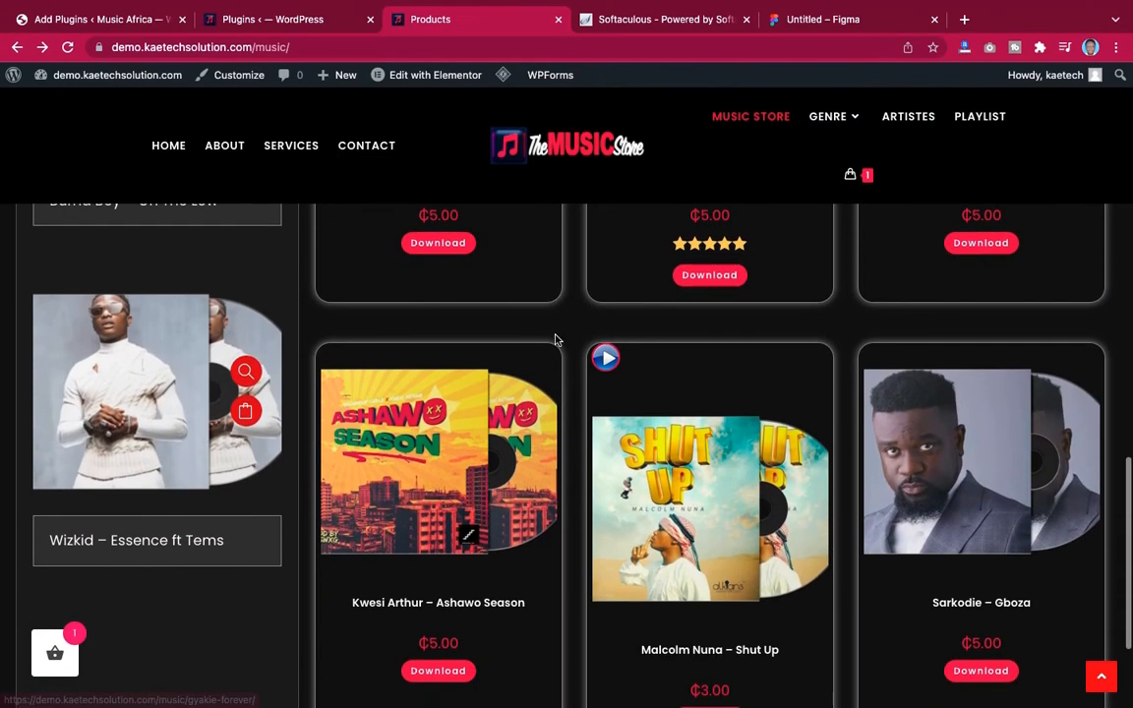
scroll(587, 347, "up", 10)
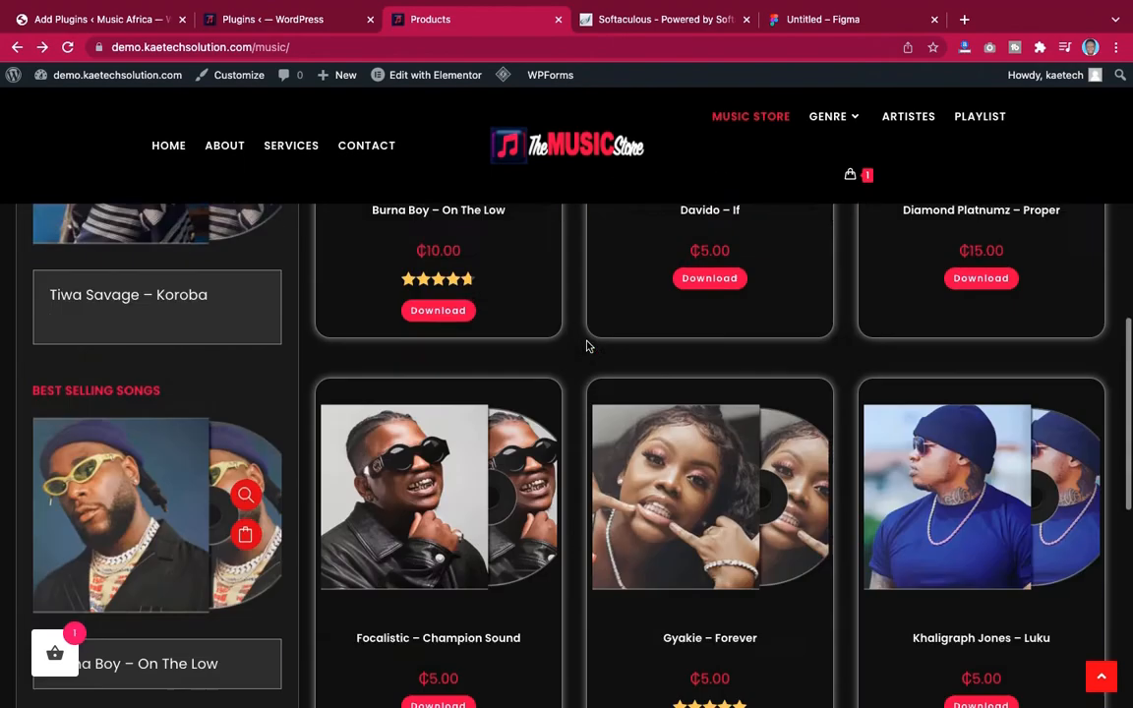
scroll(587, 346, "down", 1)
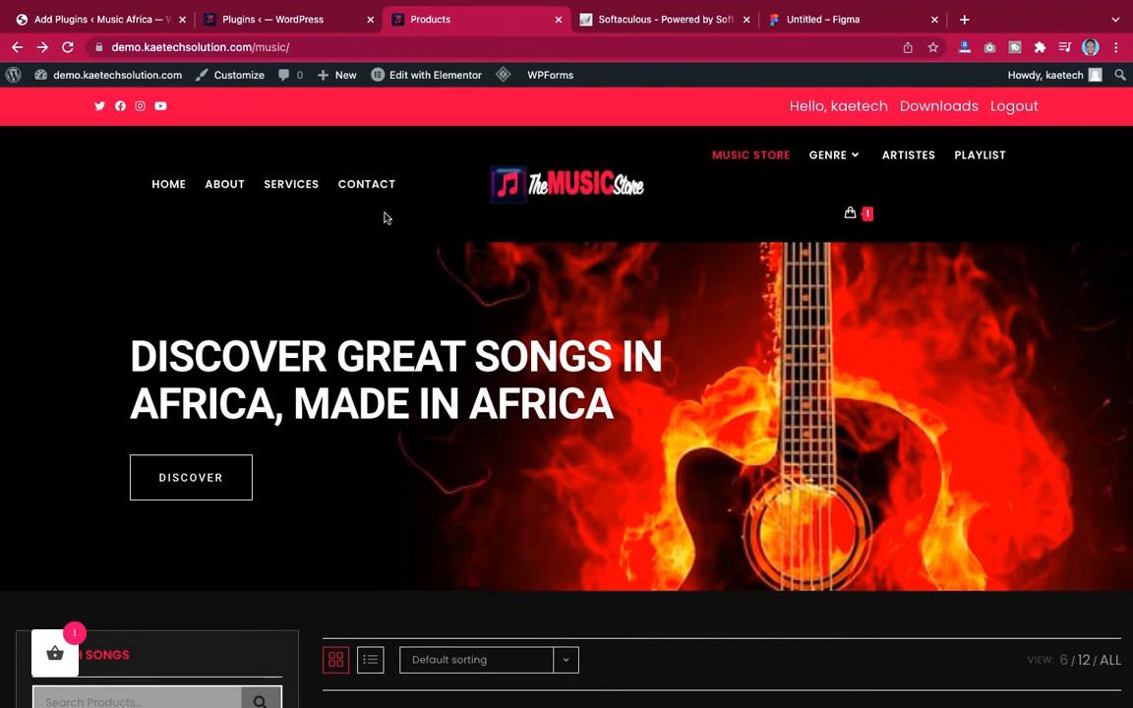
left_click(312, 20)
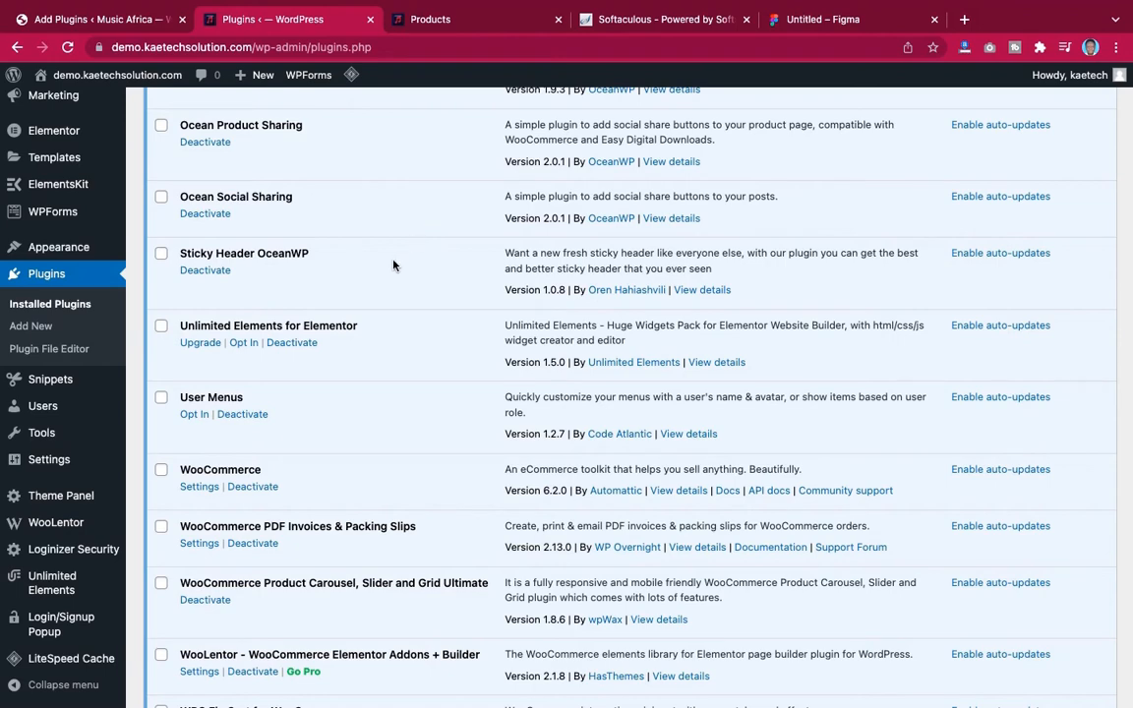
scroll(365, 302, "down", 3)
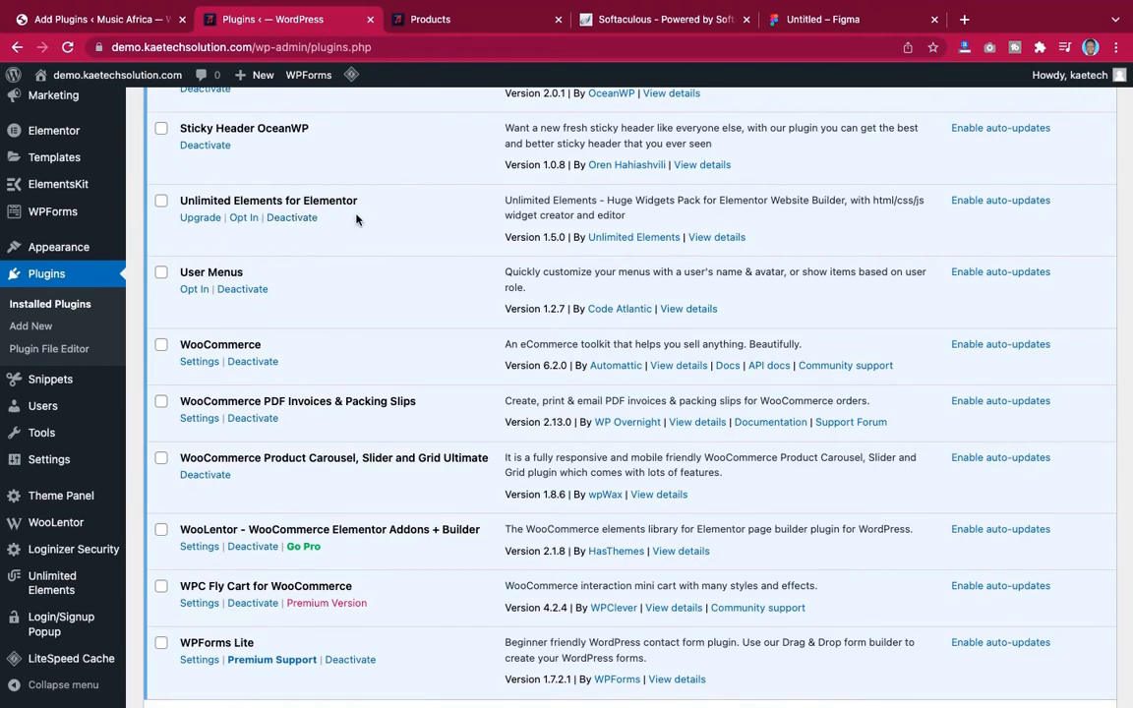
Open the demo site's homepage from the Music Store page
left_click(463, 19)
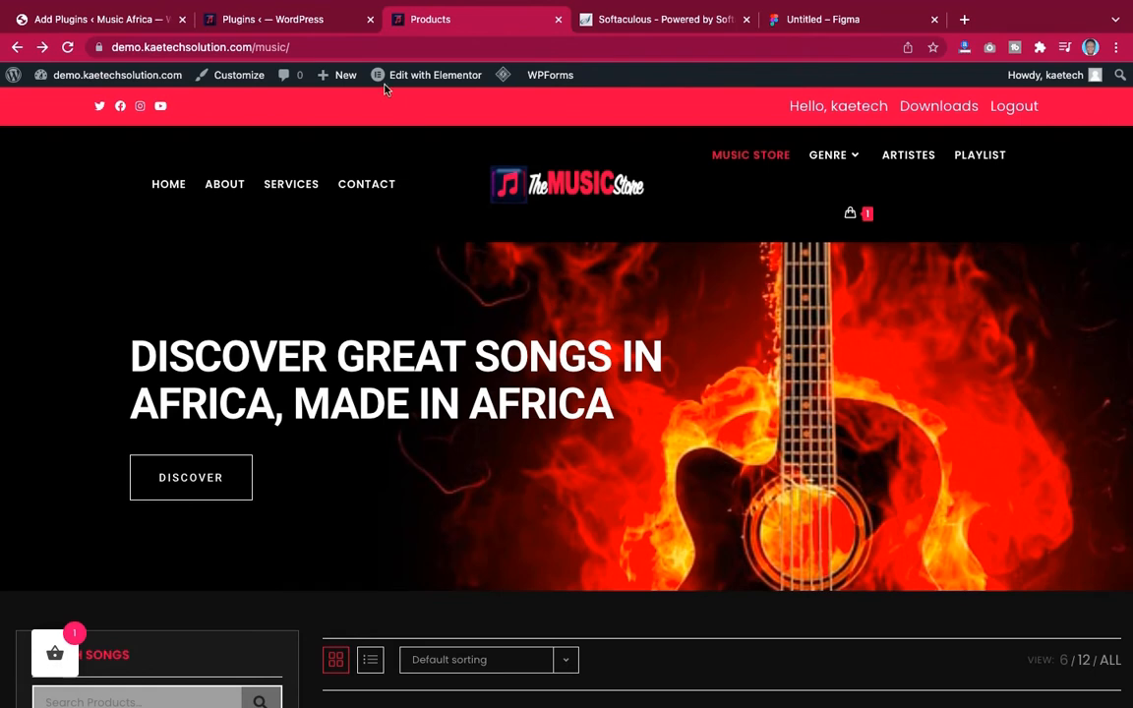
left_click(357, 48)
left_click(357, 49)
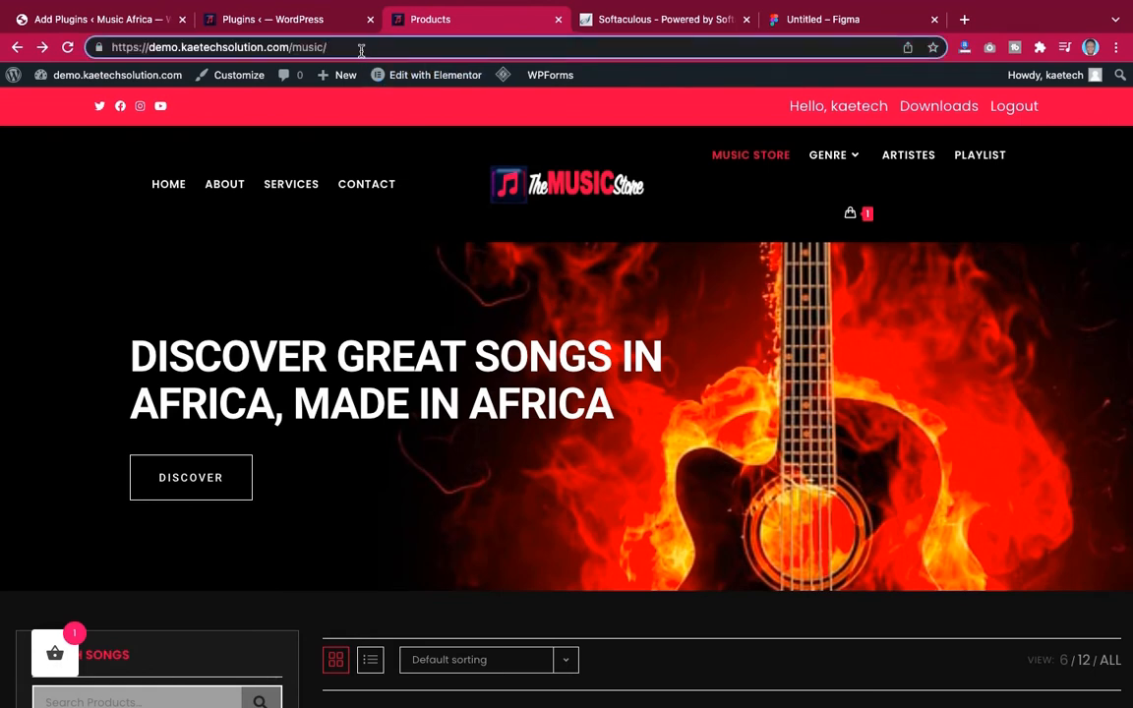
left_click(541, 185)
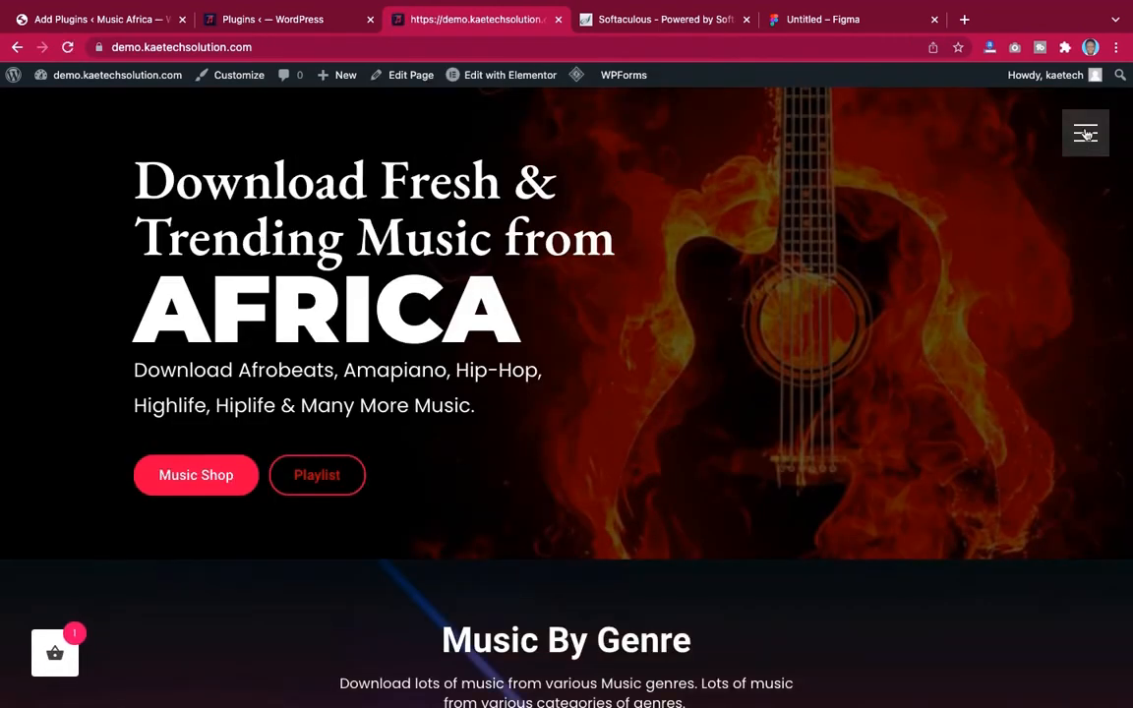
Open and close the homepage's full-screen menu and scroll to the Music By Genre section
left_click(1084, 134)
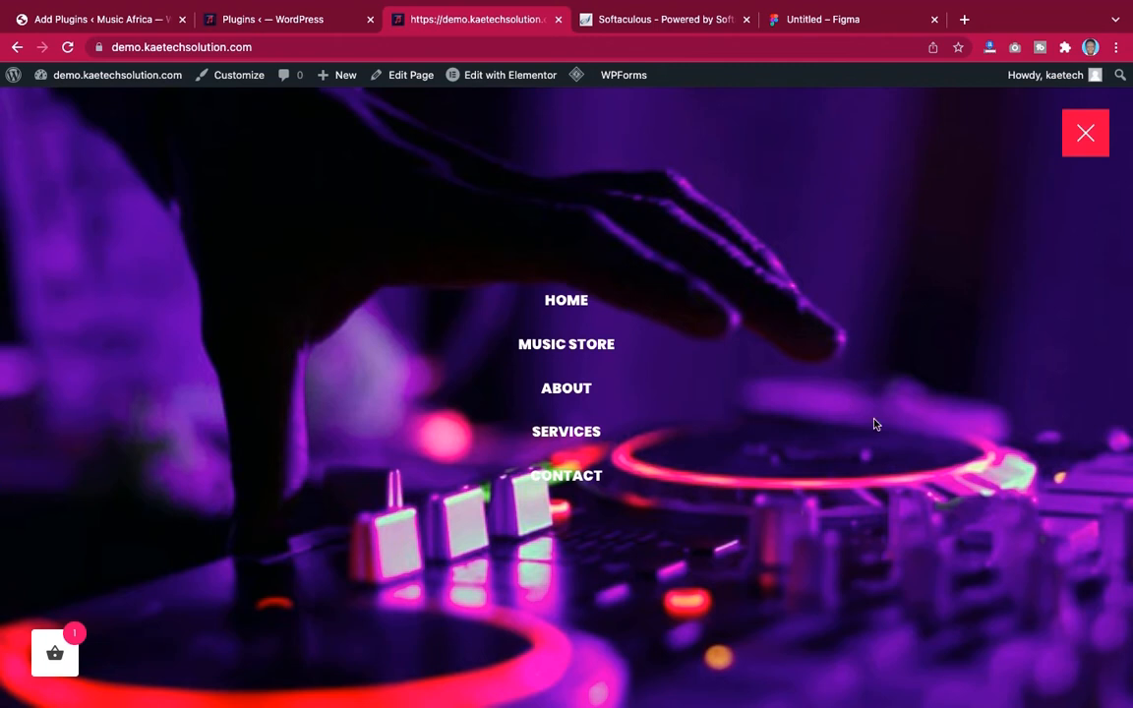
left_click(1083, 134)
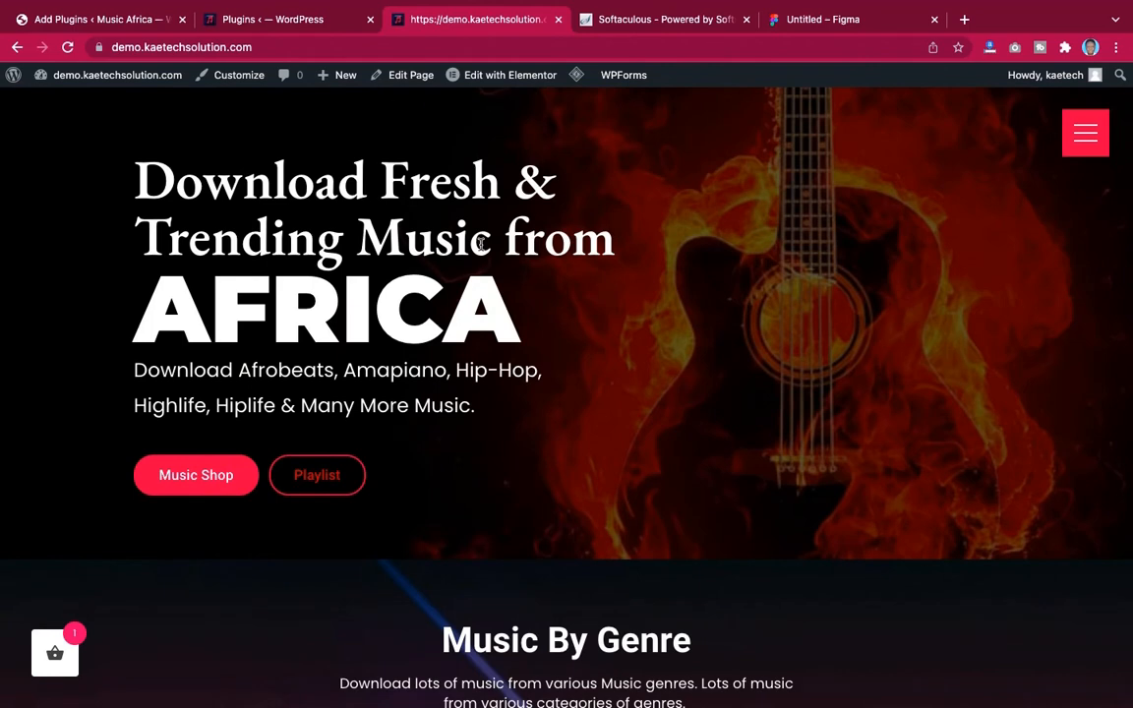
scroll(482, 242, "down", 6)
scroll(482, 250, "up", 2)
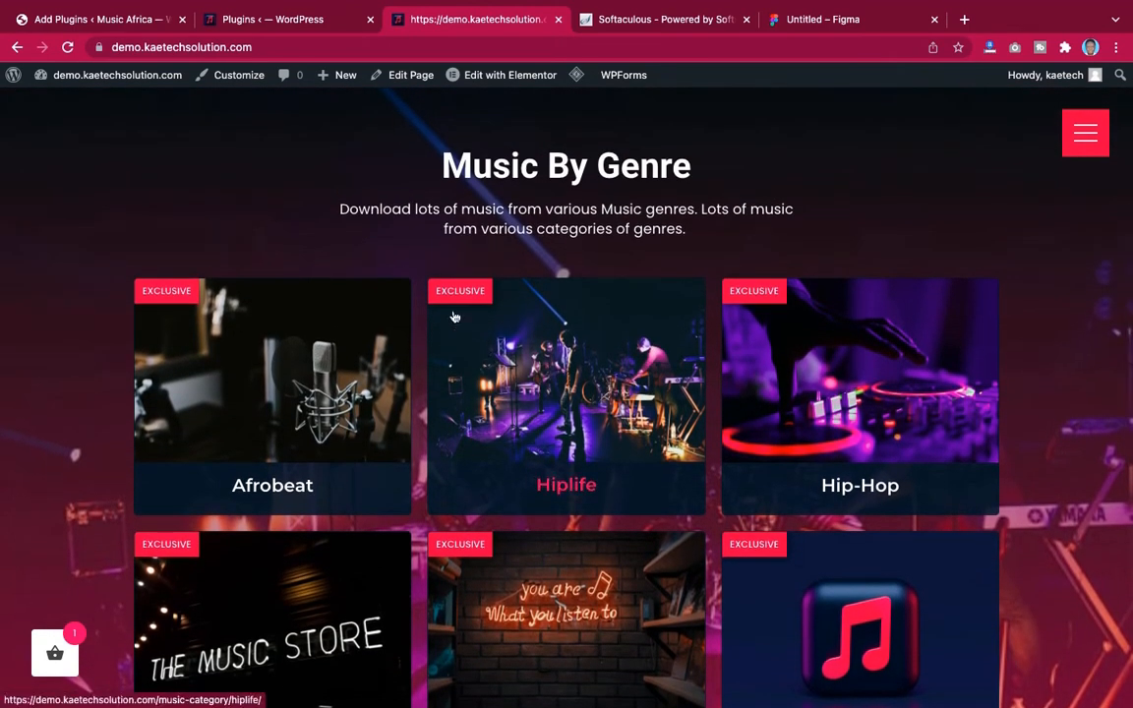
Check the end of the installed plugins list, then reopen the demo homepage's full-screen menu
left_click(288, 21)
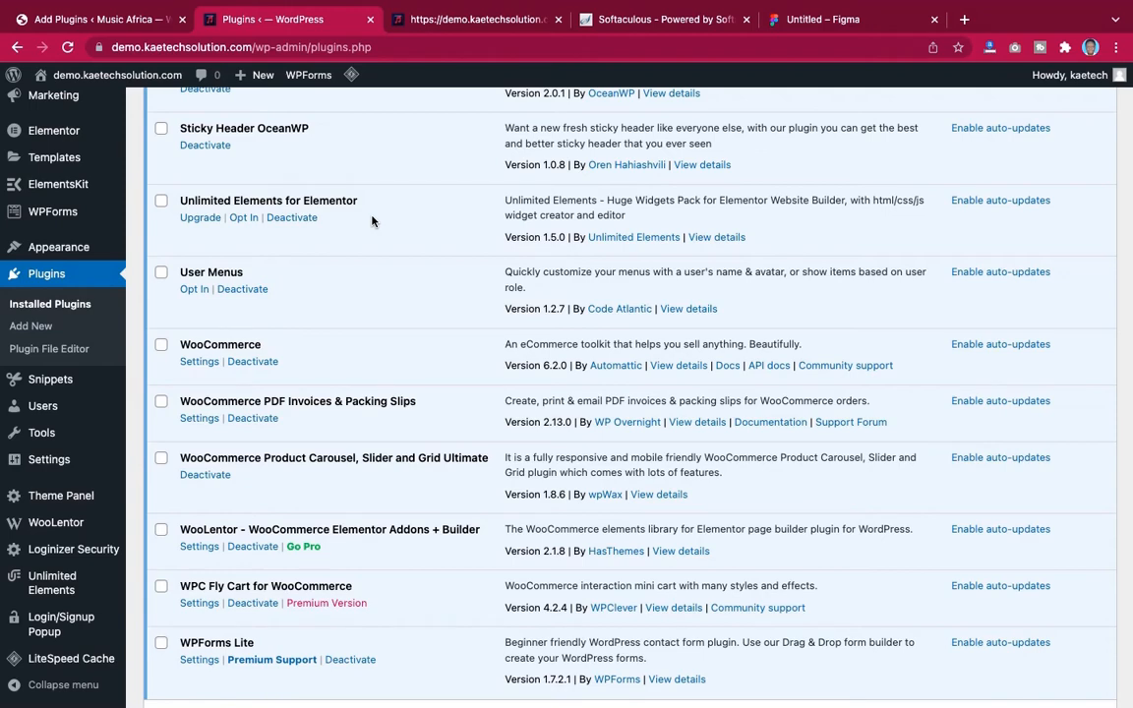
scroll(365, 361, "down", 2)
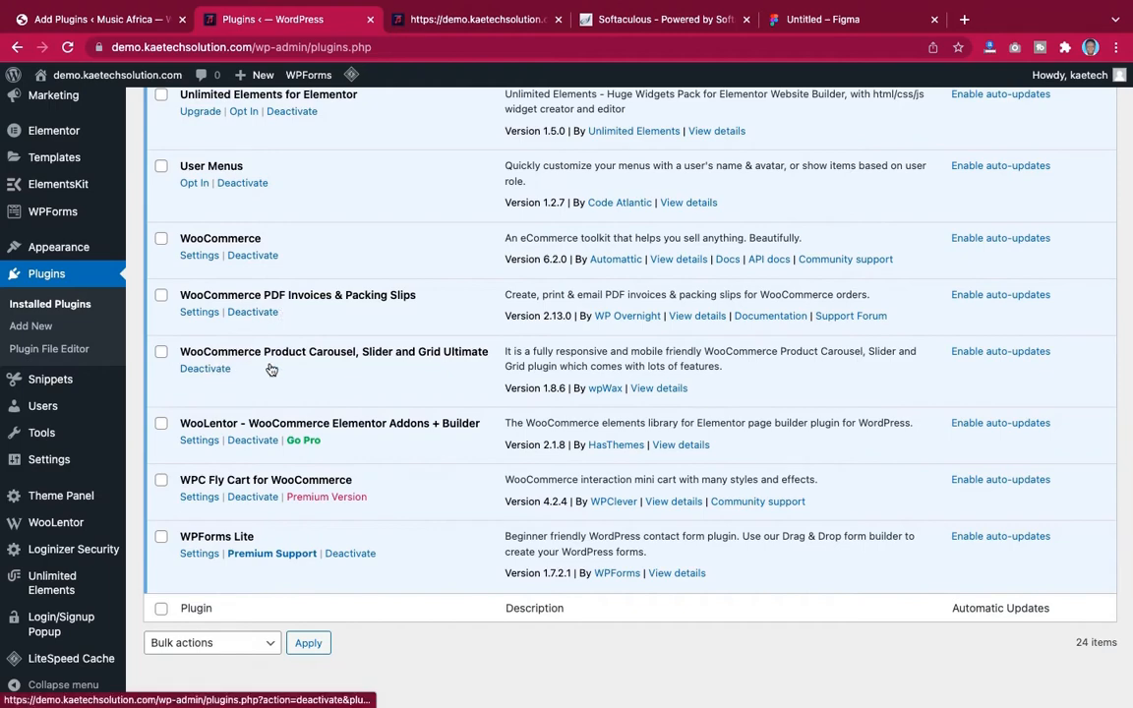
left_click(453, 21)
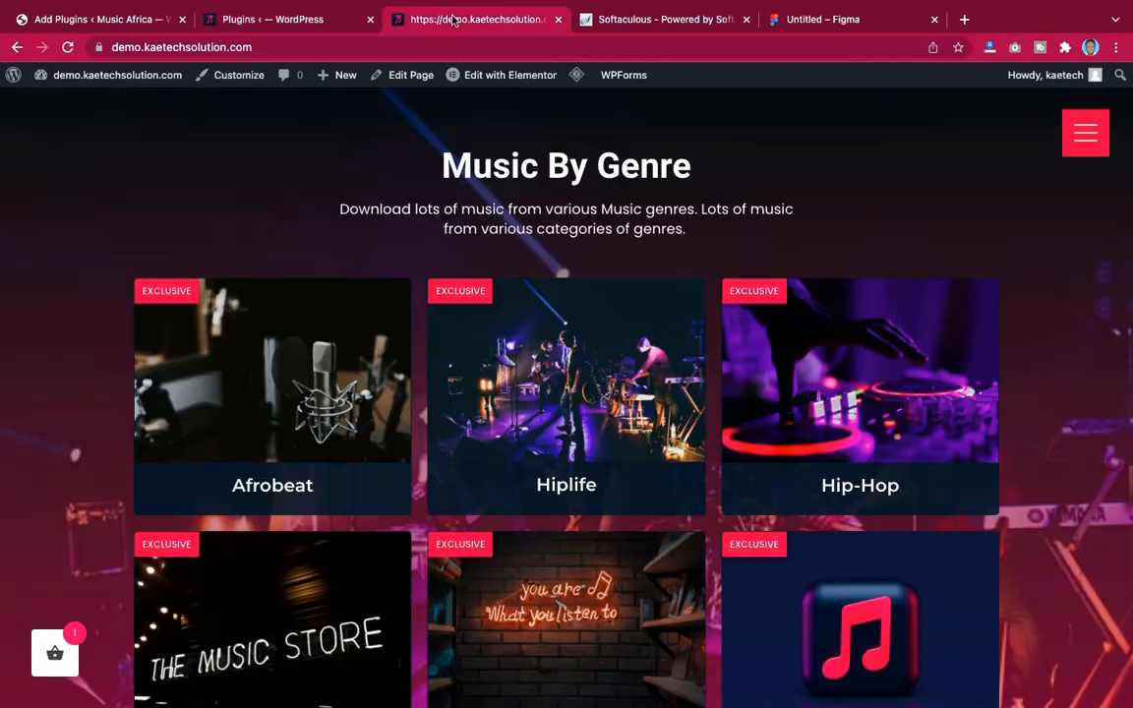
left_click(1086, 133)
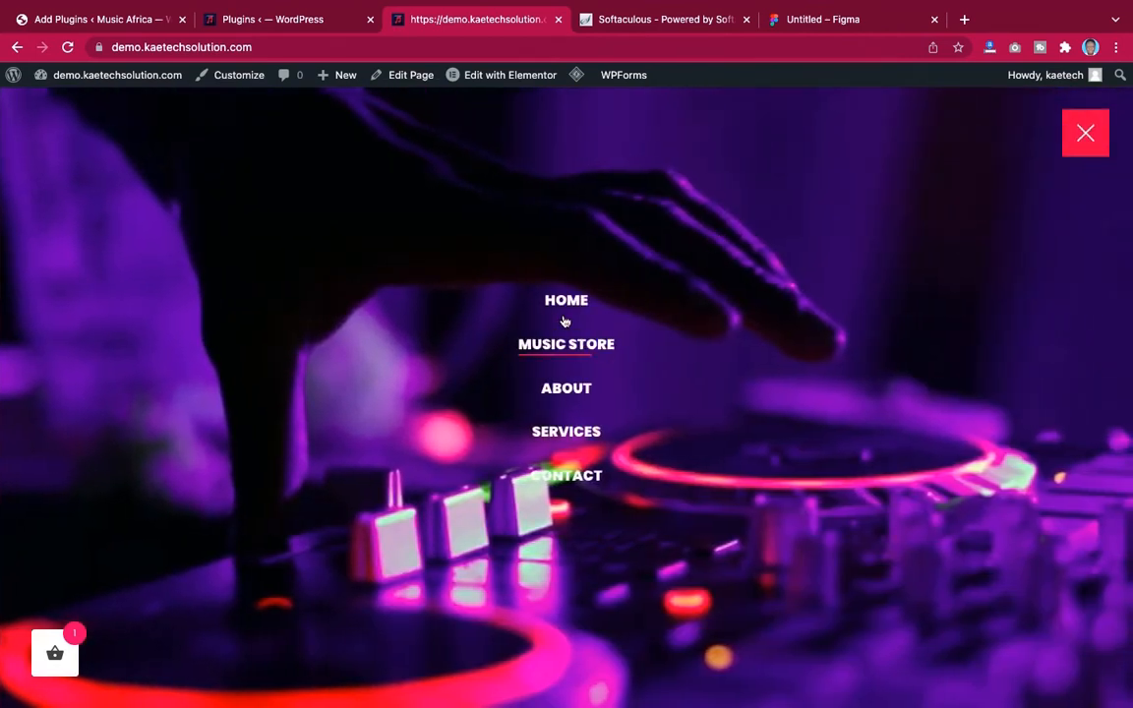
Open the demo's Music Store page and scroll through its song grid and playlist player
left_click(562, 307)
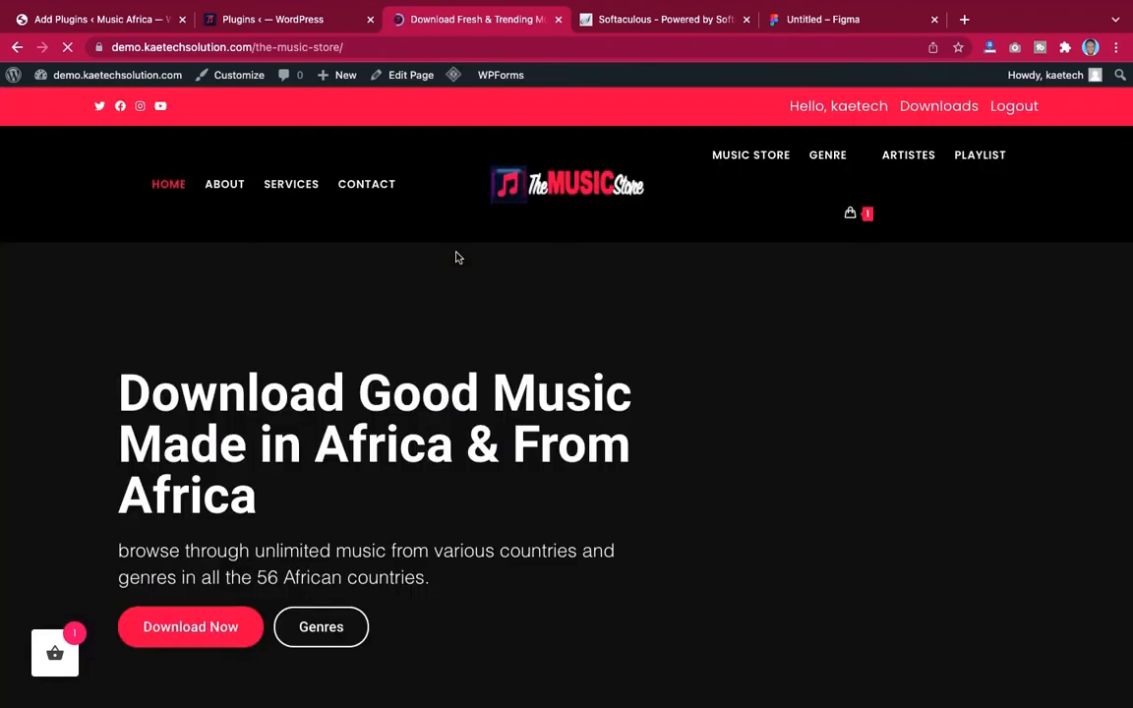
scroll(678, 399, "down", 10)
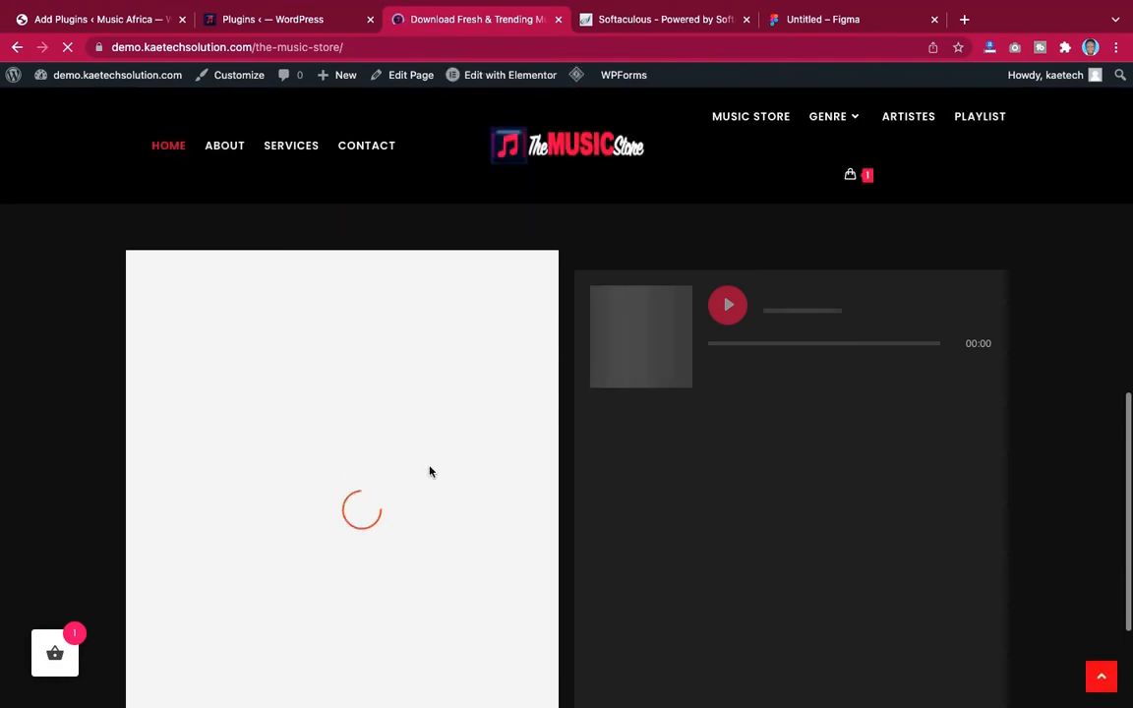
scroll(462, 433, "down", 2)
scroll(462, 434, "up", 5)
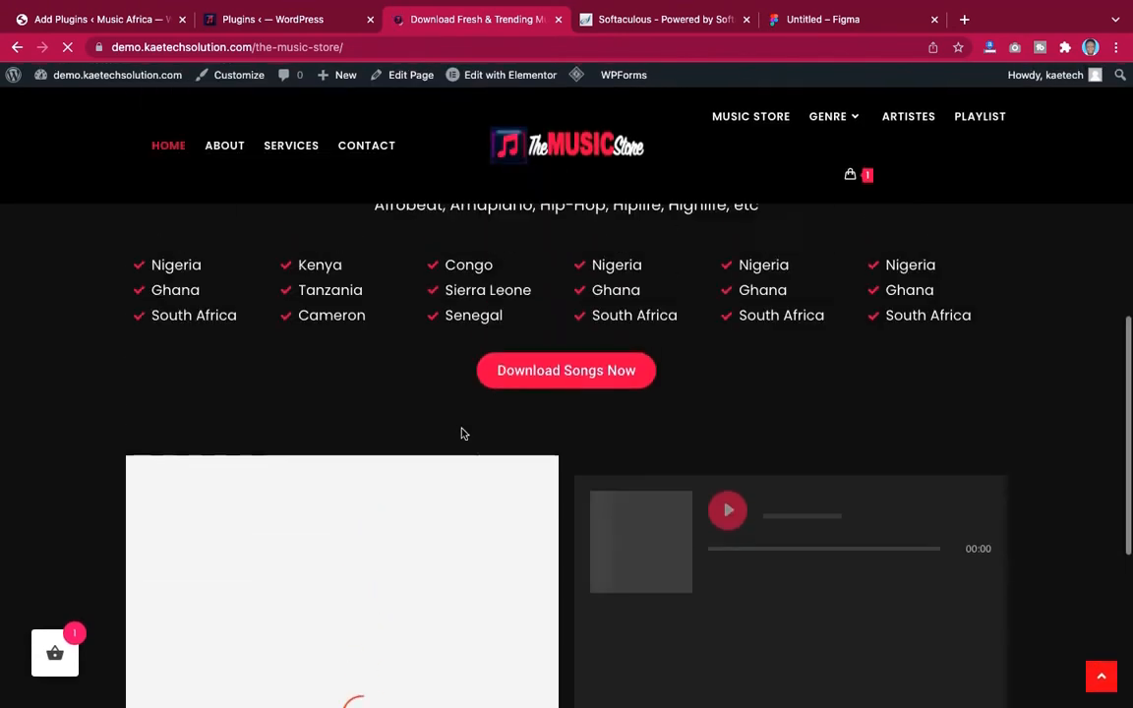
scroll(463, 433, "down", 4)
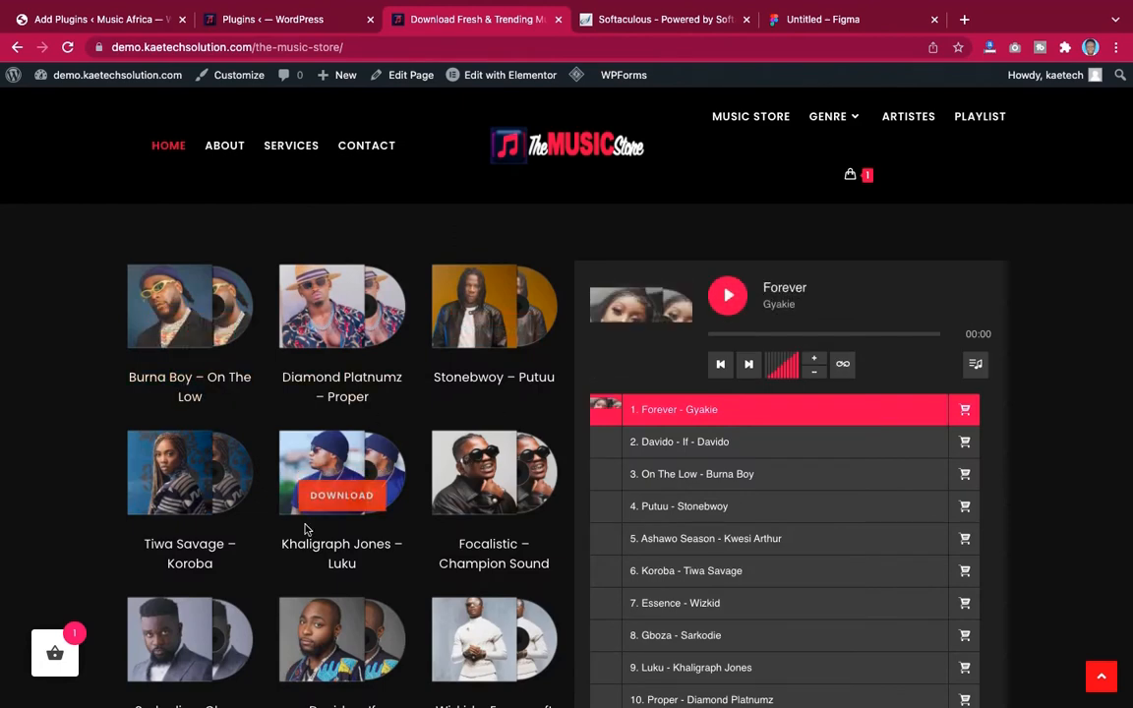
scroll(367, 587, "down", 2)
scroll(367, 587, "up", 4)
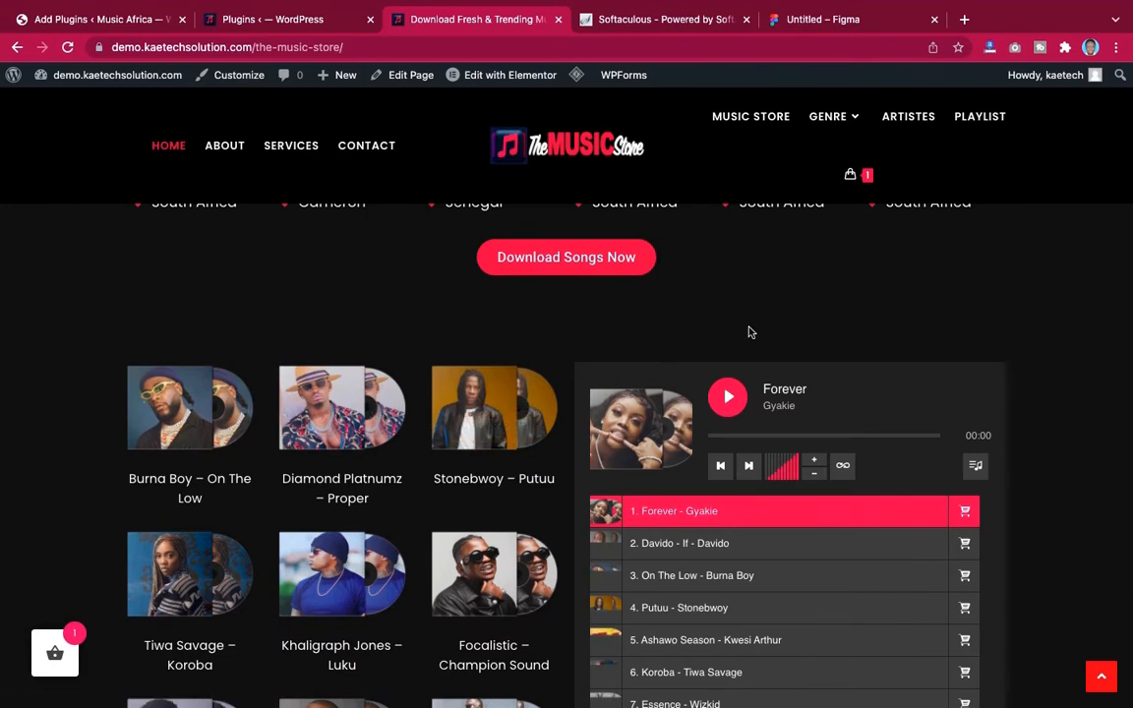
Check the end of the demo's plugins list, then open the Music Store's download basket
left_click(264, 19)
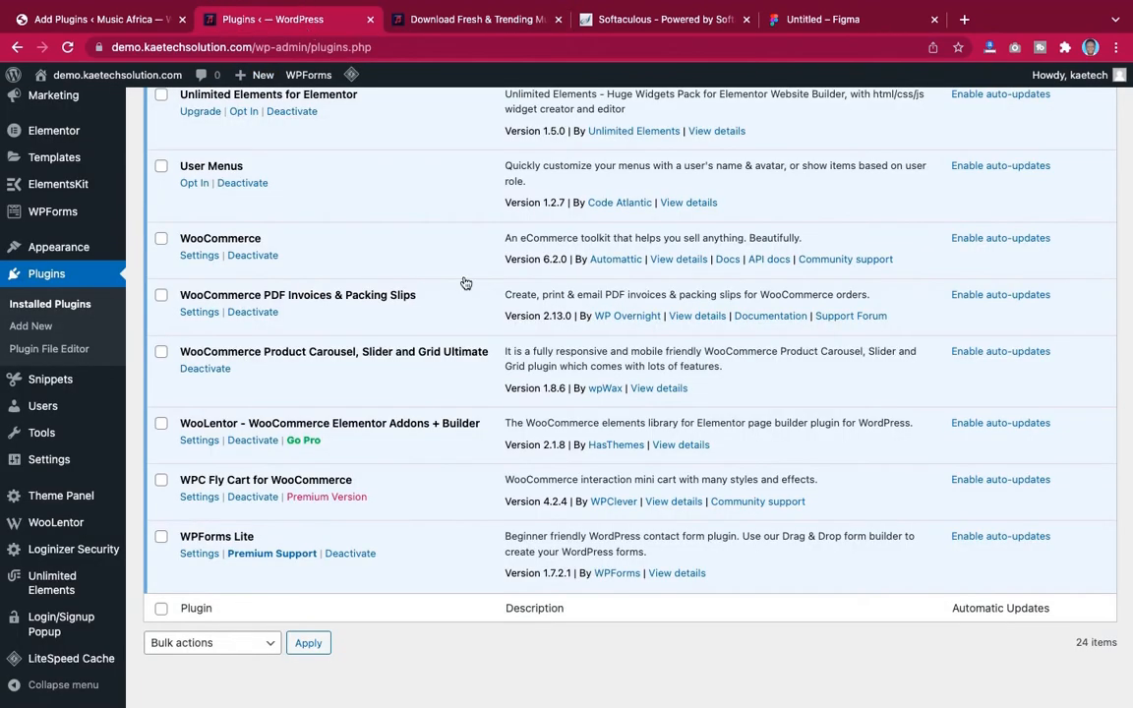
scroll(368, 441, "down", 1)
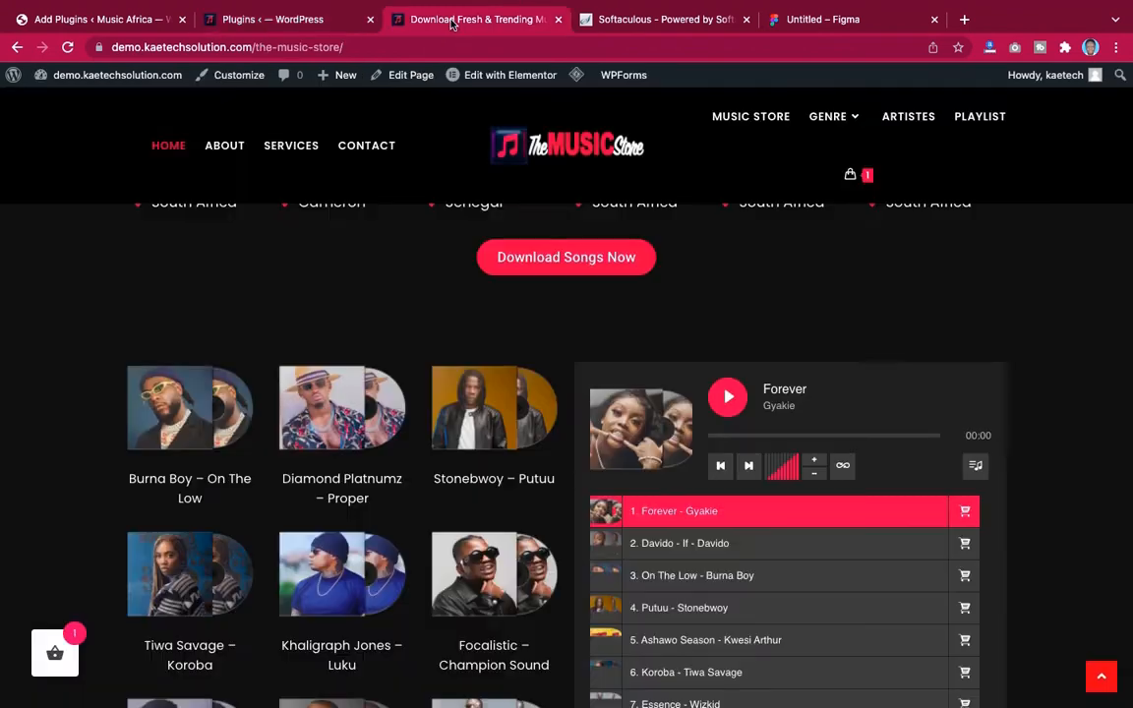
left_click(408, 20)
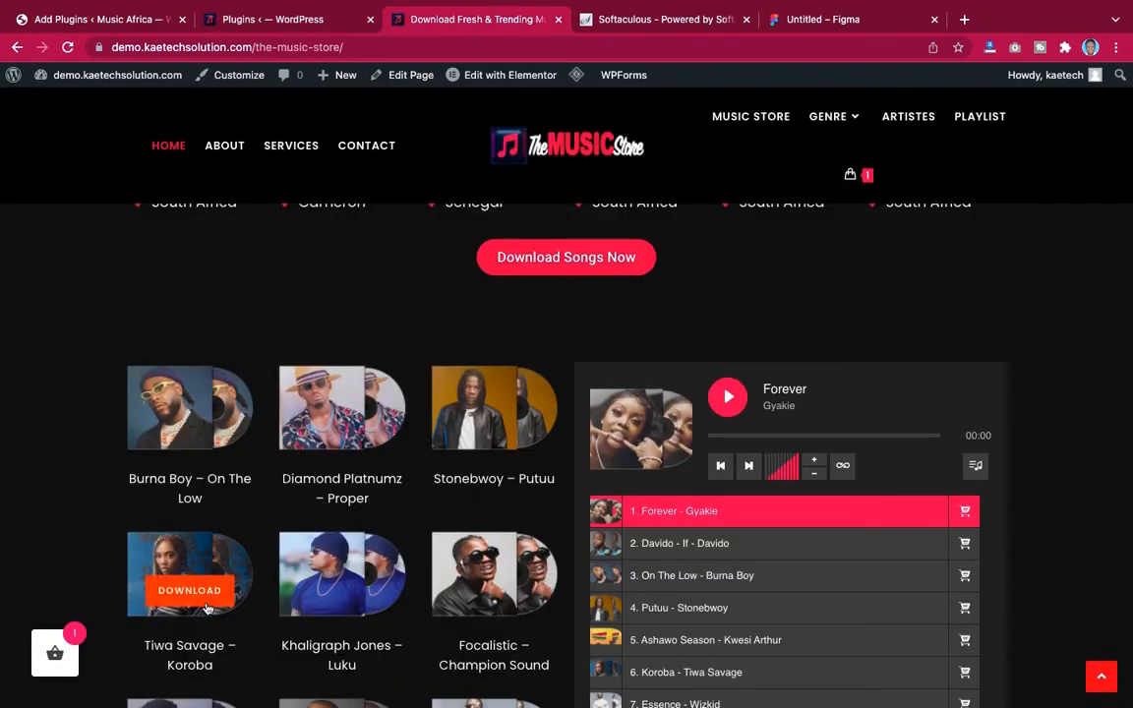
left_click(56, 652)
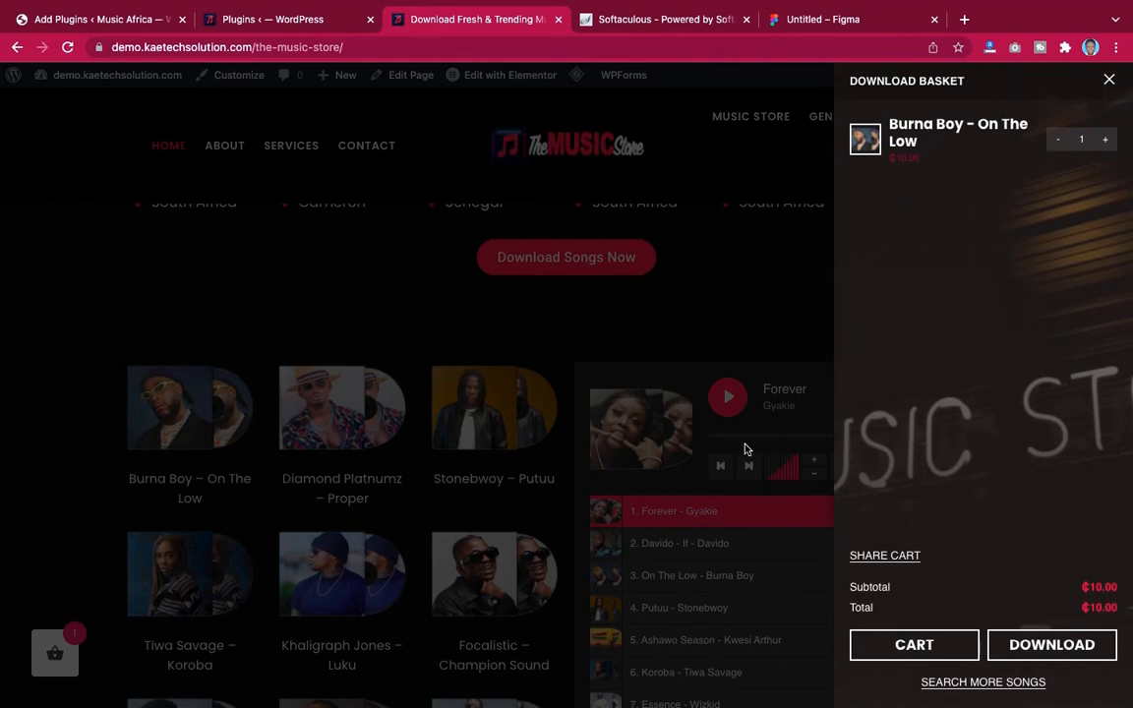
Review the demo site's installed plugins list from the top
left_click(277, 21)
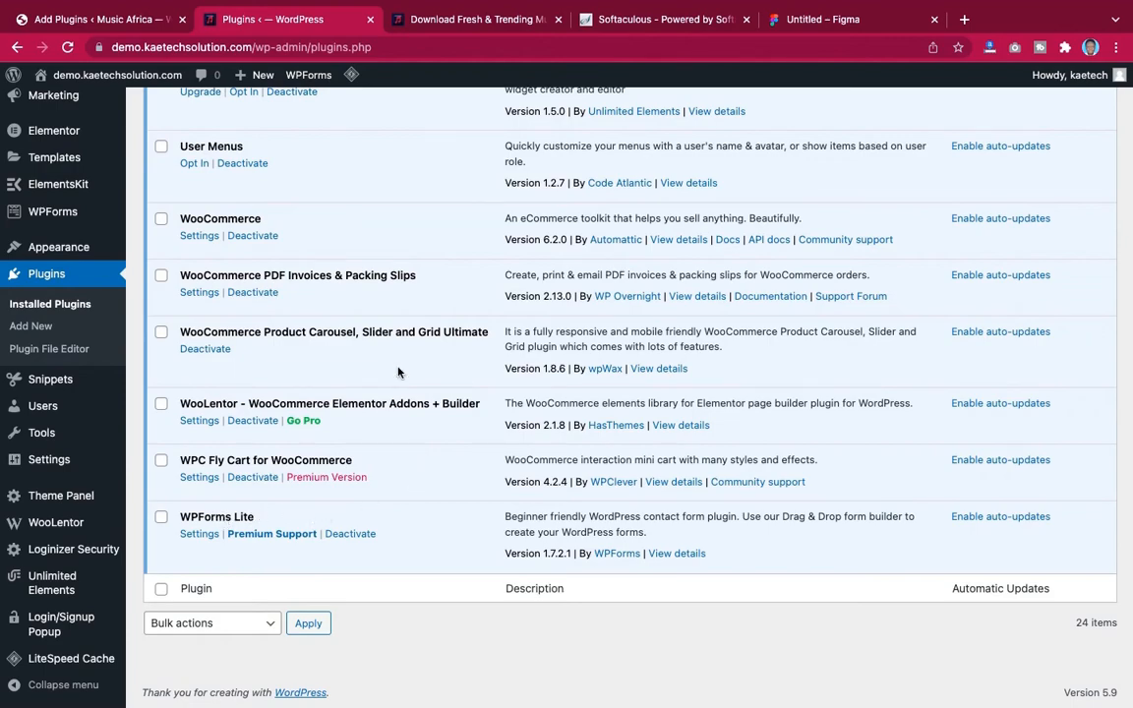
scroll(398, 372, "up", 10)
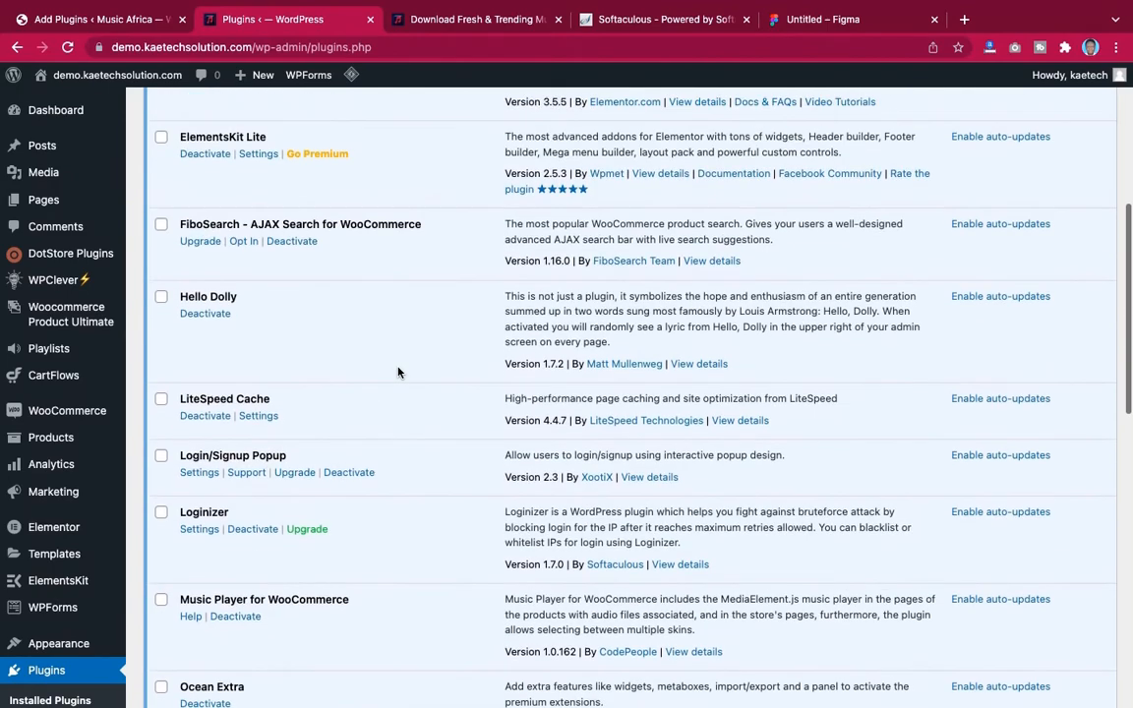
scroll(398, 371, "up", 5)
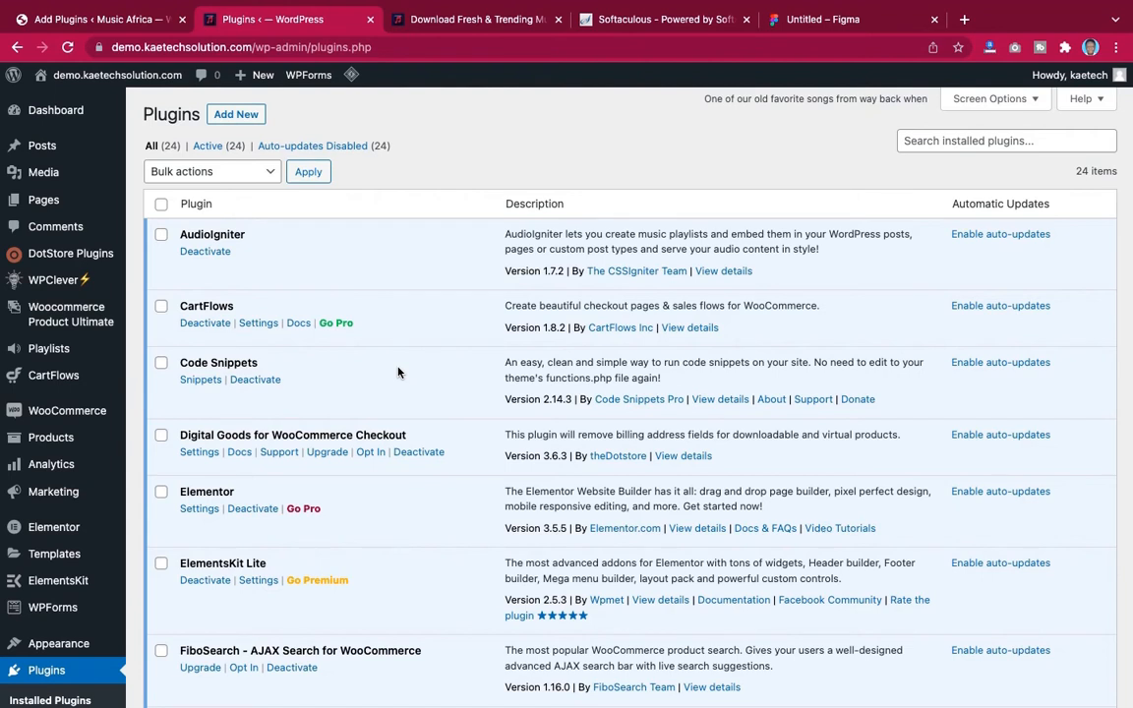
scroll(398, 372, "down", 10)
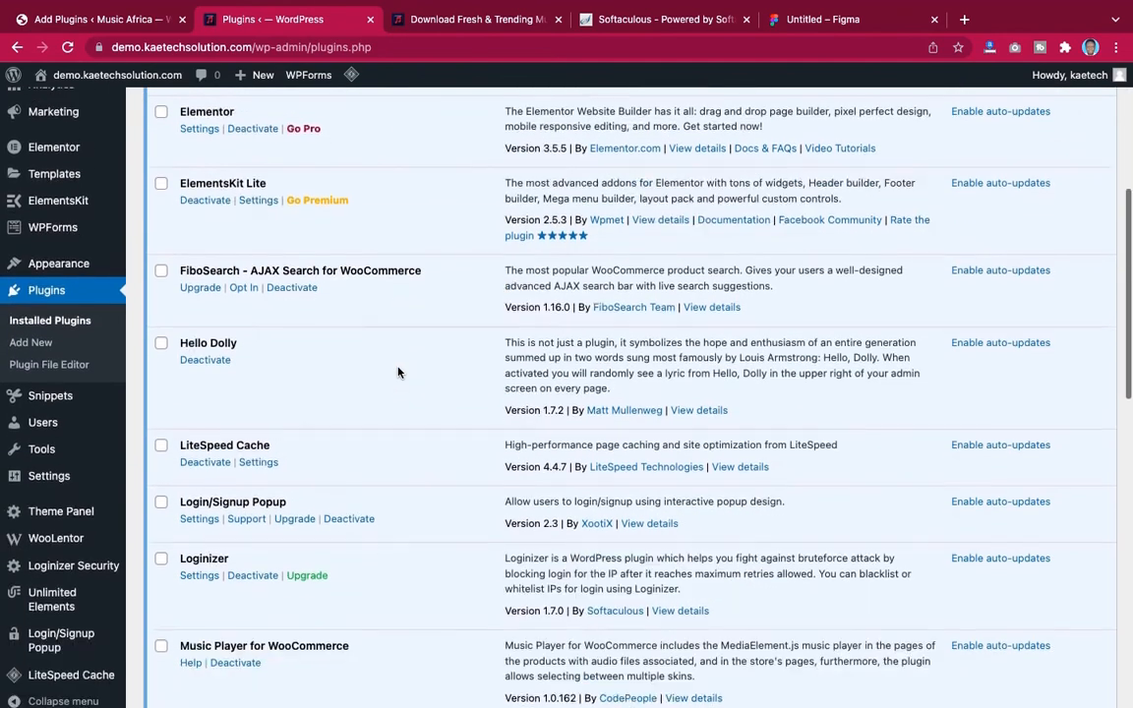
scroll(398, 372, "up", 10)
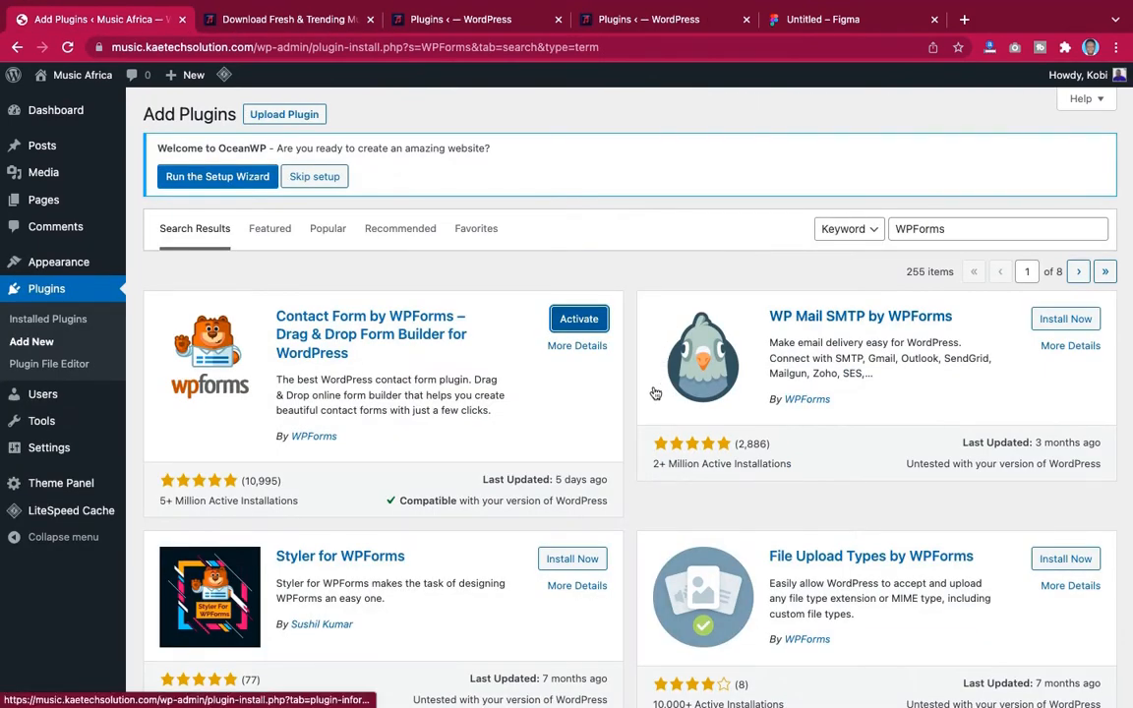
scroll(652, 447, "down", 5)
scroll(652, 450, "up", 5)
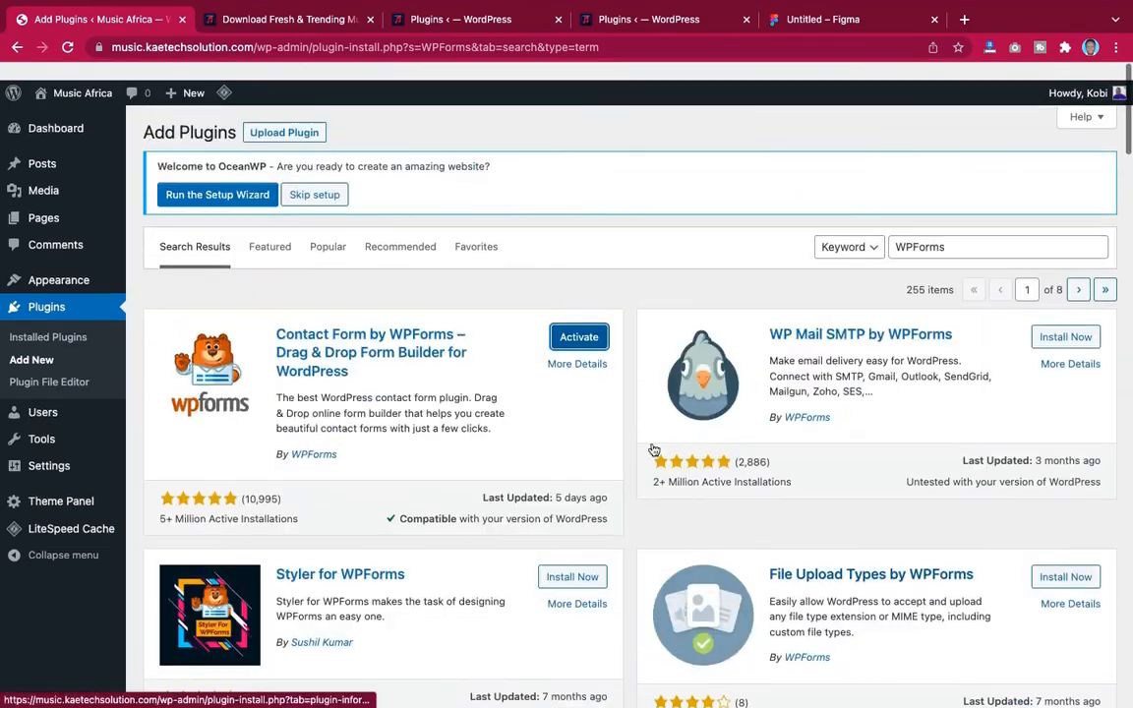
scroll(654, 450, "down", 5)
scroll(652, 450, "up", 5)
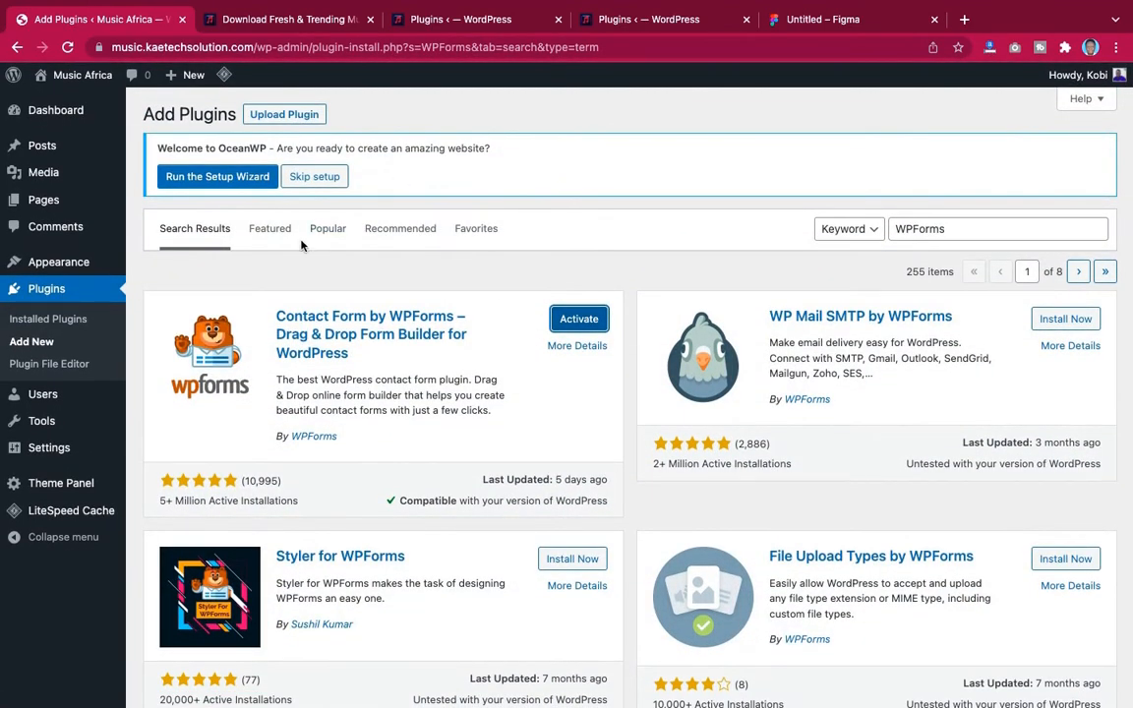
Filter the Music Africa installed plugins to inactive ones, select them all and bulk-activate them
left_click(39, 320)
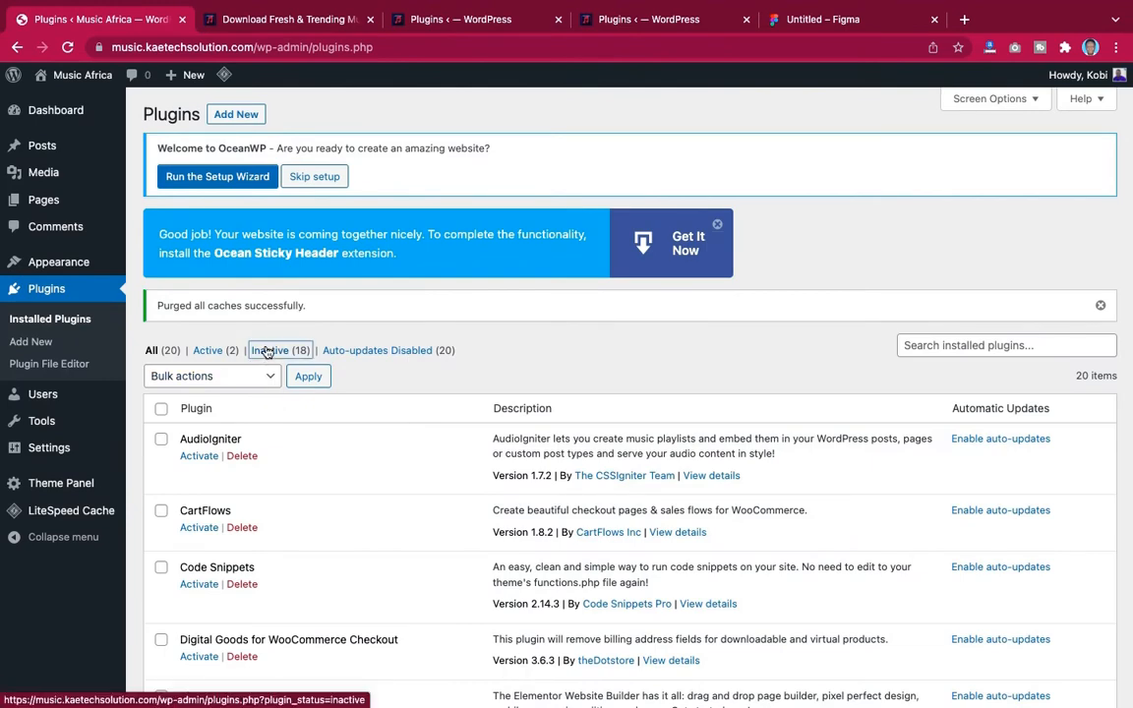
left_click(295, 354)
scroll(443, 455, "down", 8)
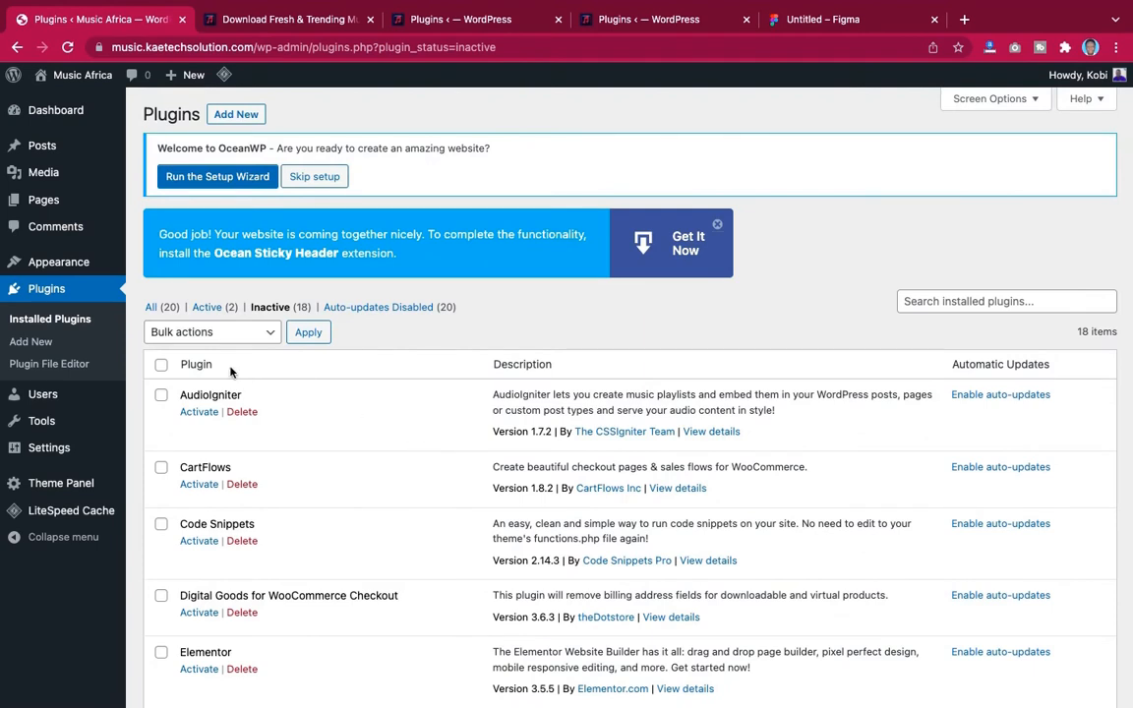
left_click(162, 368)
scroll(346, 462, "down", 10)
scroll(346, 462, "up", 5)
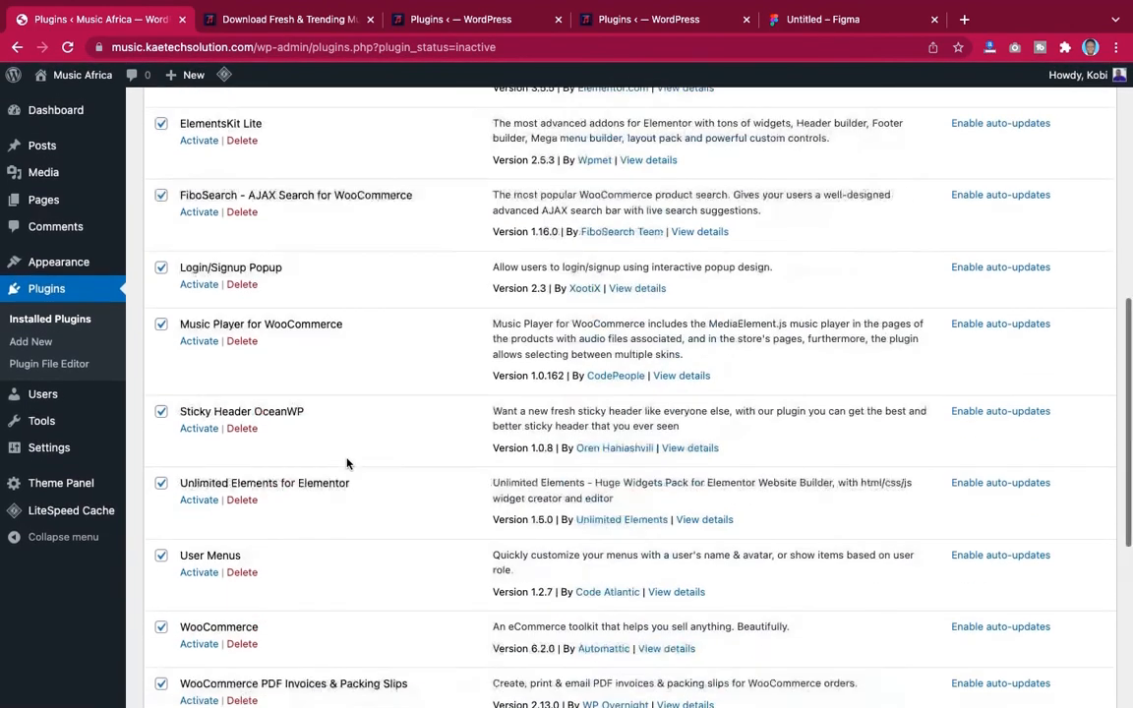
scroll(346, 463, "up", 10)
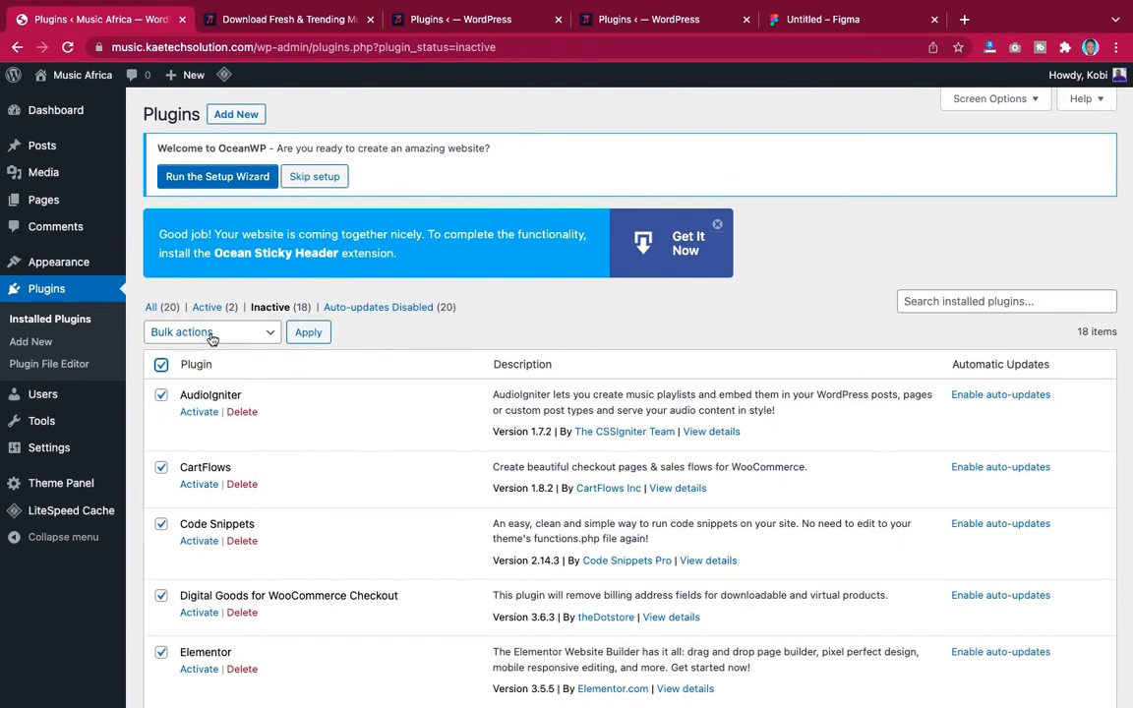
left_click(210, 333)
left_click(202, 357)
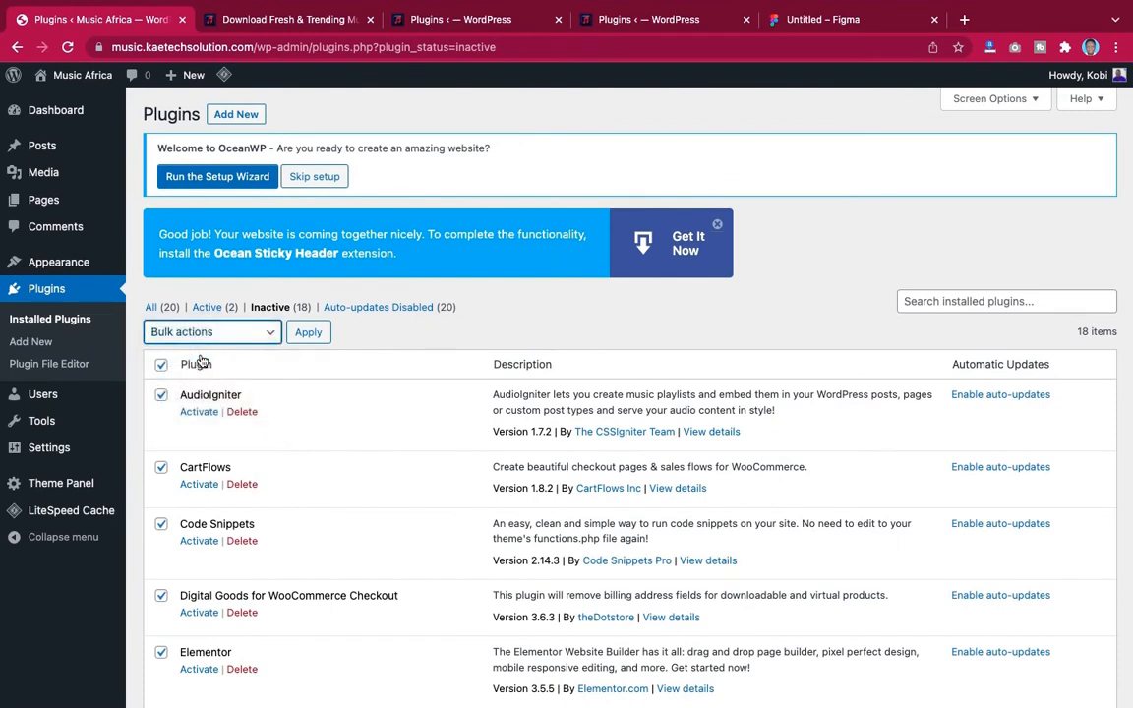
left_click(312, 332)
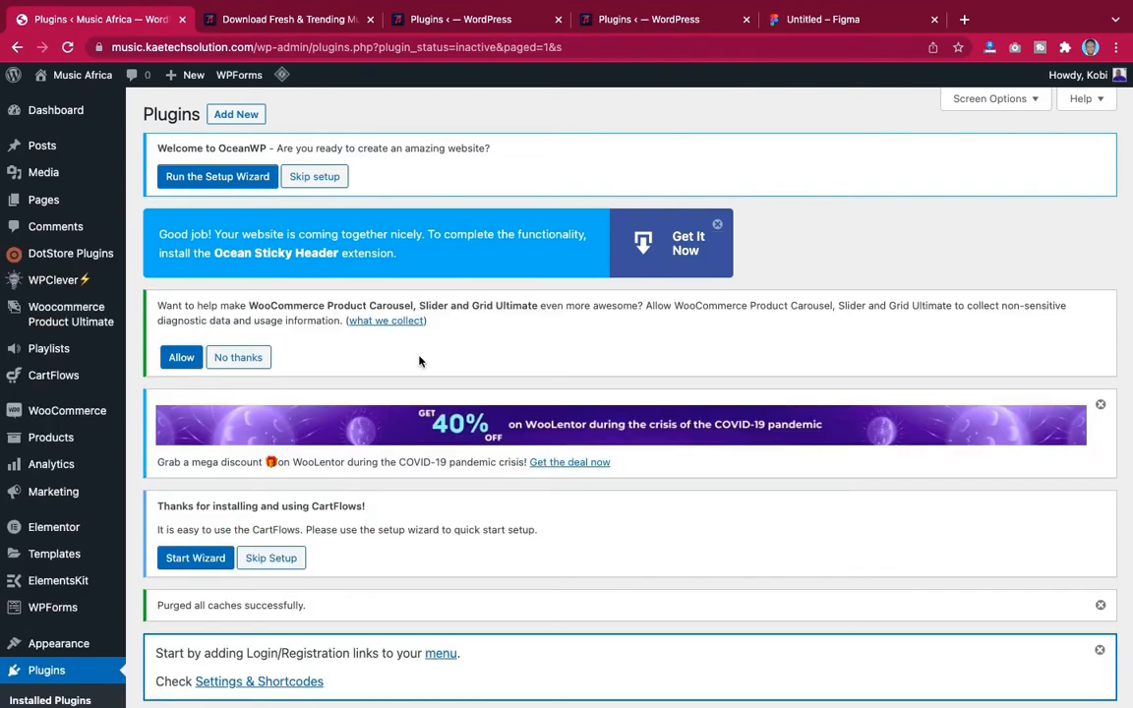
Launch the OceanWP Setup Wizard and get started with it
scroll(420, 359, "down", 15)
scroll(420, 361, "up", 15)
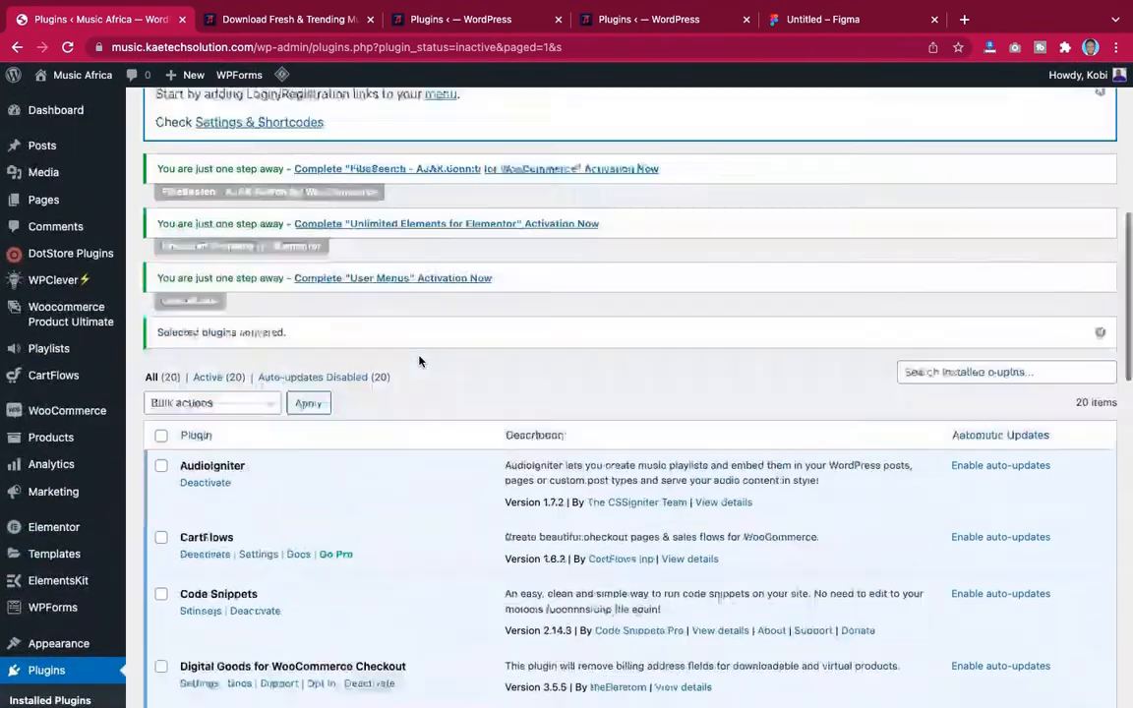
scroll(420, 361, "up", 8)
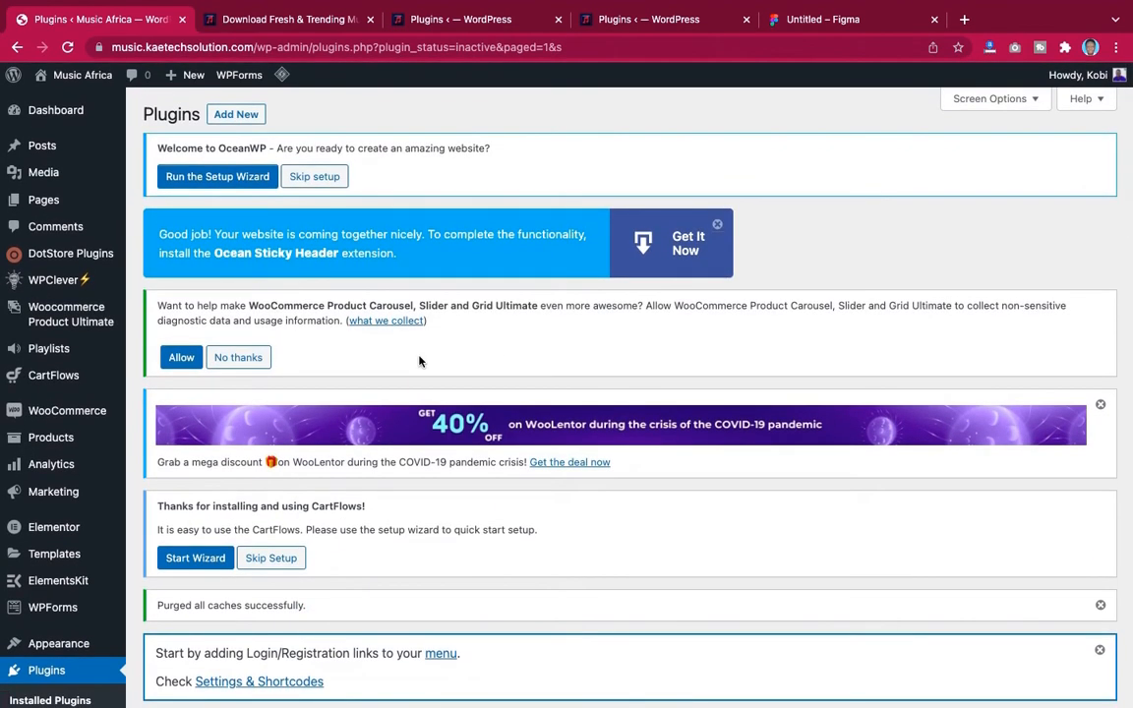
left_click(214, 182)
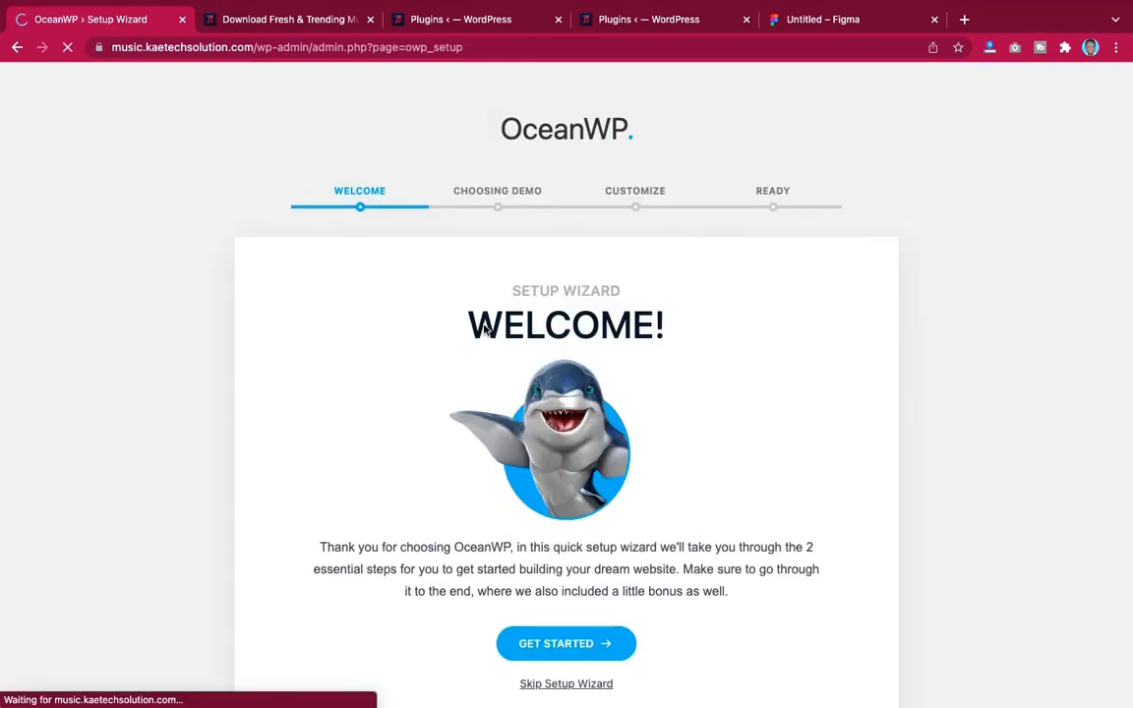
scroll(941, 411, "down", 1)
scroll(941, 411, "up", 1)
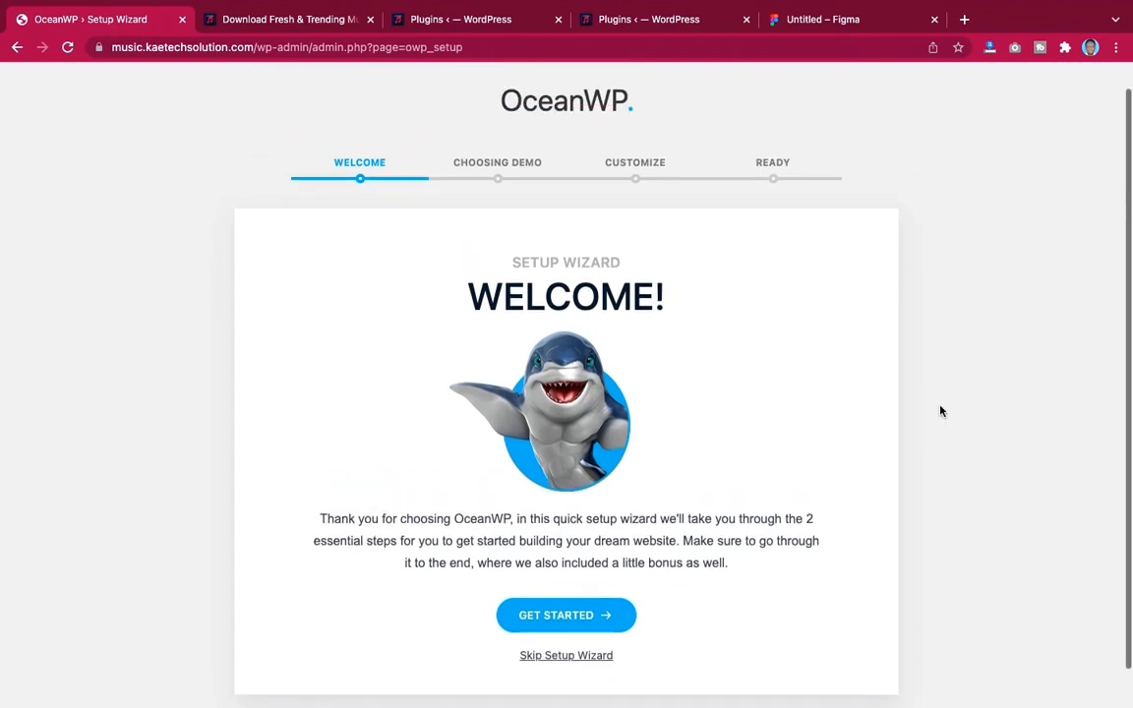
scroll(941, 409, "down", 1)
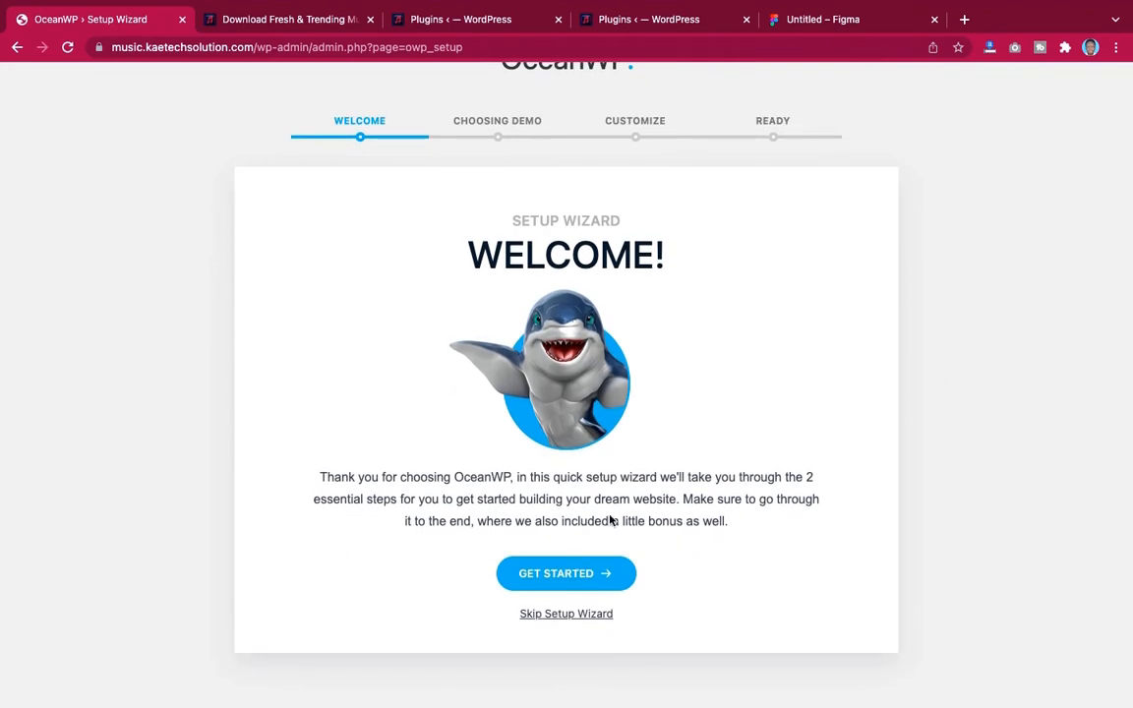
left_click(595, 579)
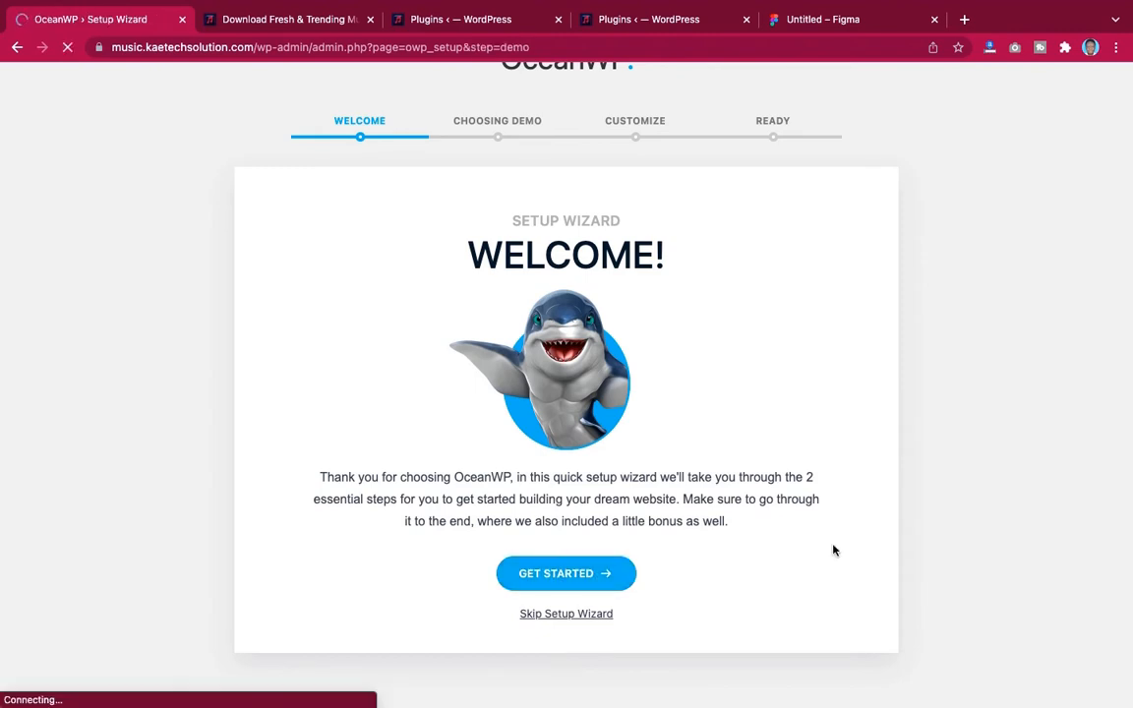
Browse the OceanWP demo templates available in the setup wizard
scroll(833, 551, "down", 3)
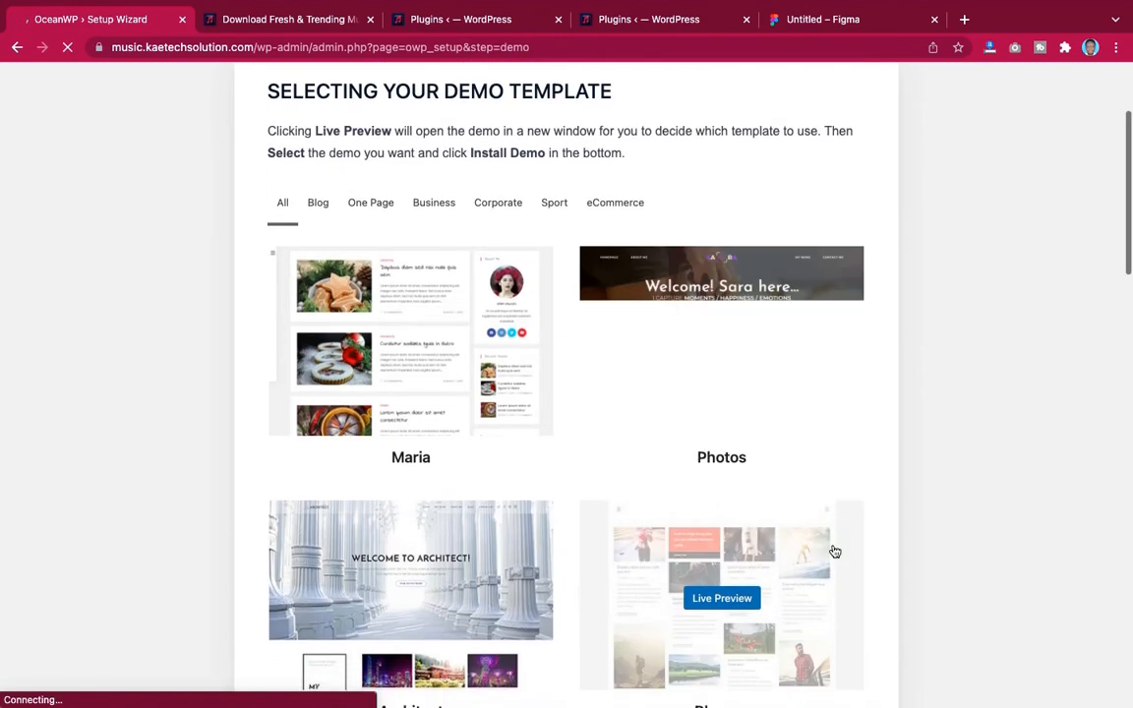
scroll(730, 460, "up", 3)
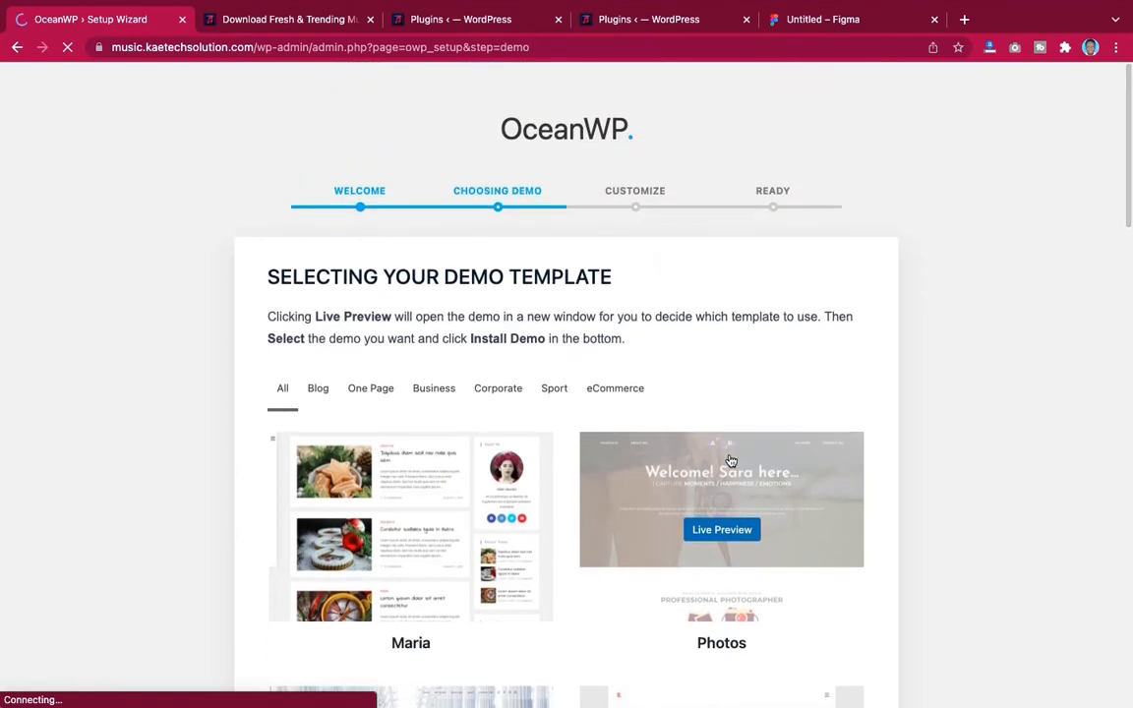
scroll(747, 477, "down", 10)
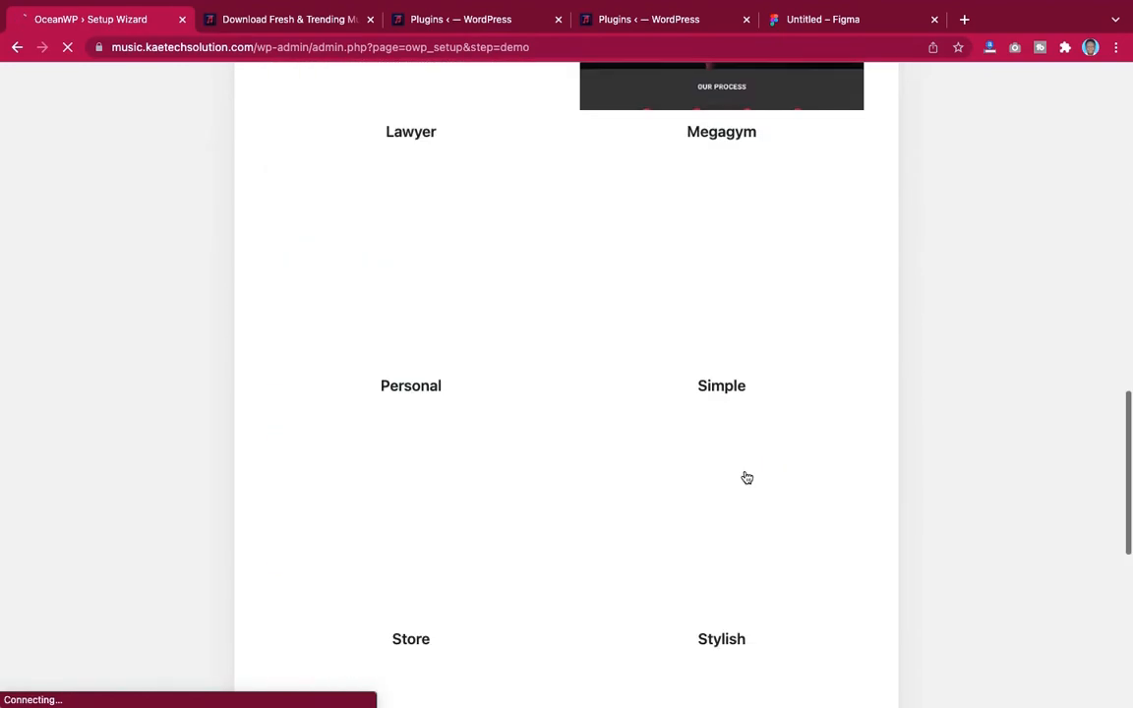
scroll(746, 477, "down", 10)
scroll(746, 477, "up", 20)
scroll(746, 477, "down", 12)
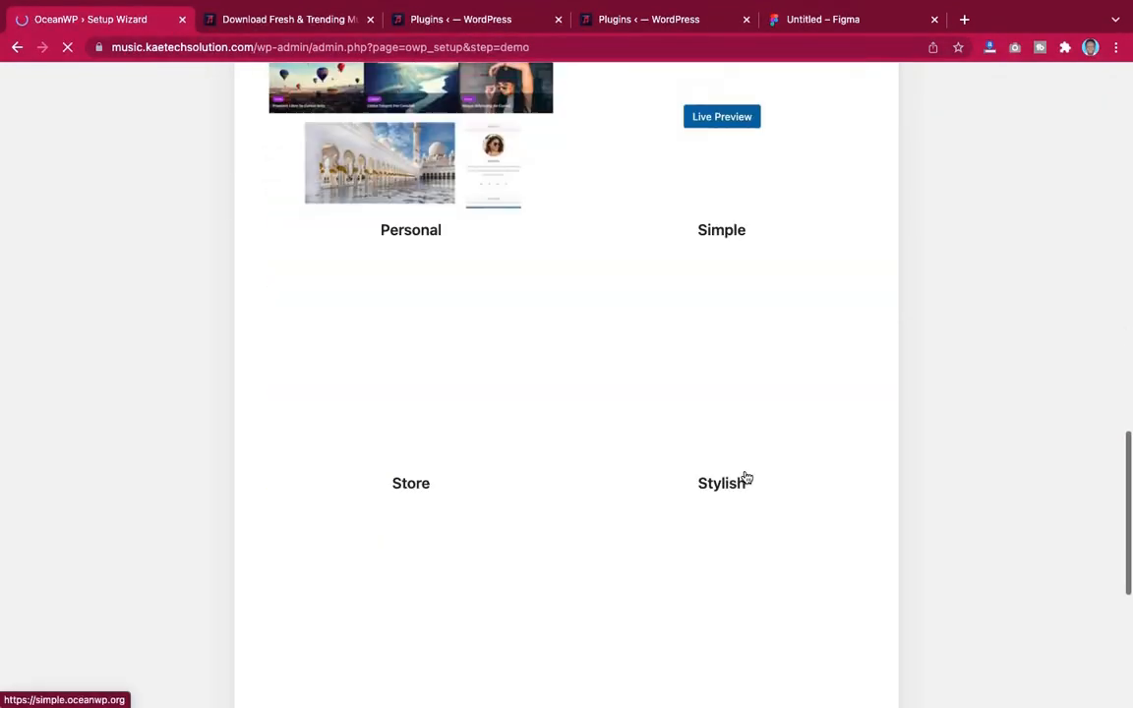
scroll(746, 477, "down", 5)
scroll(746, 477, "up", 11)
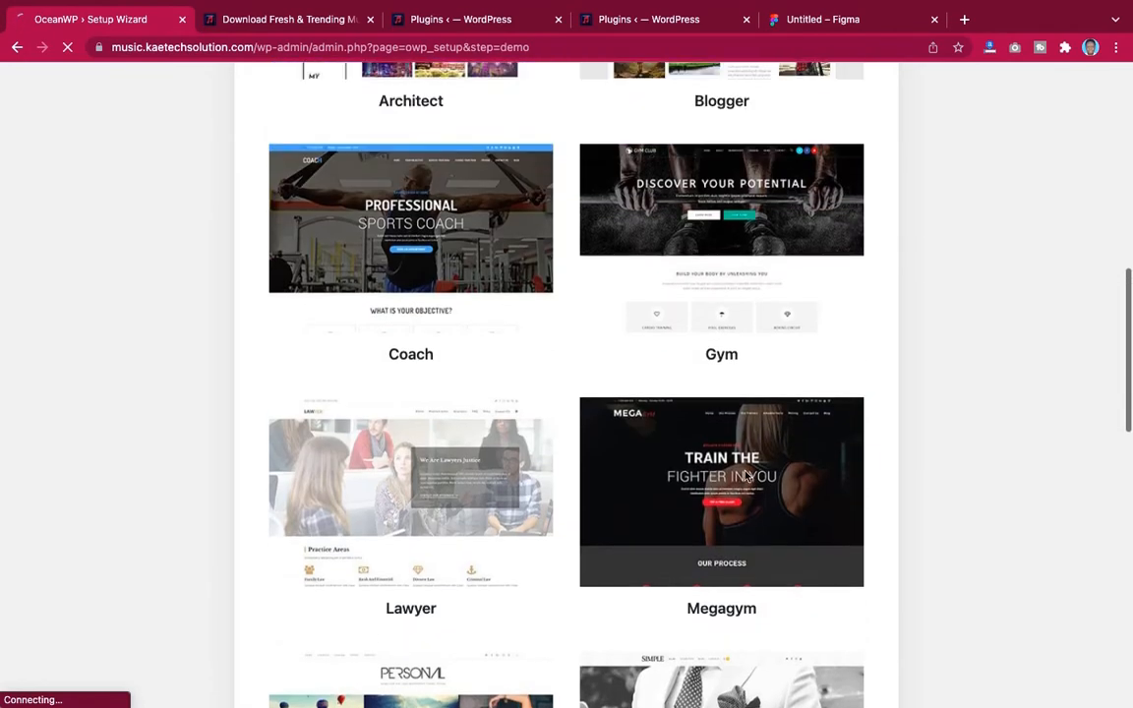
scroll(747, 477, "up", 8)
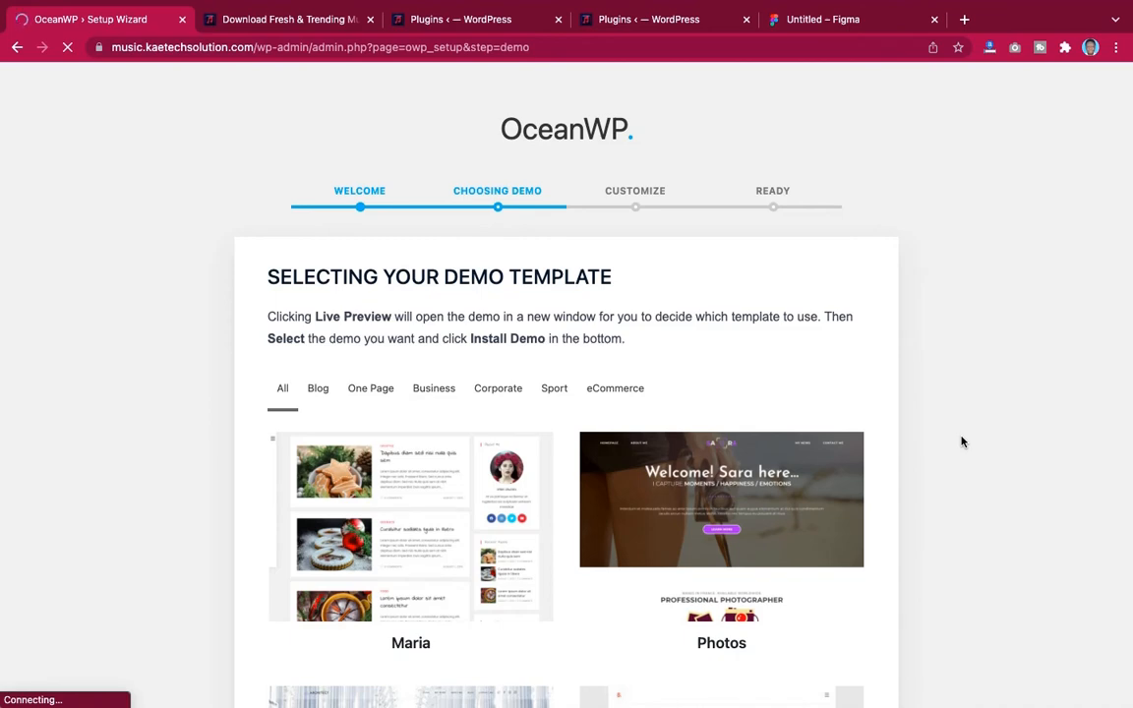
scroll(961, 442, "down", 15)
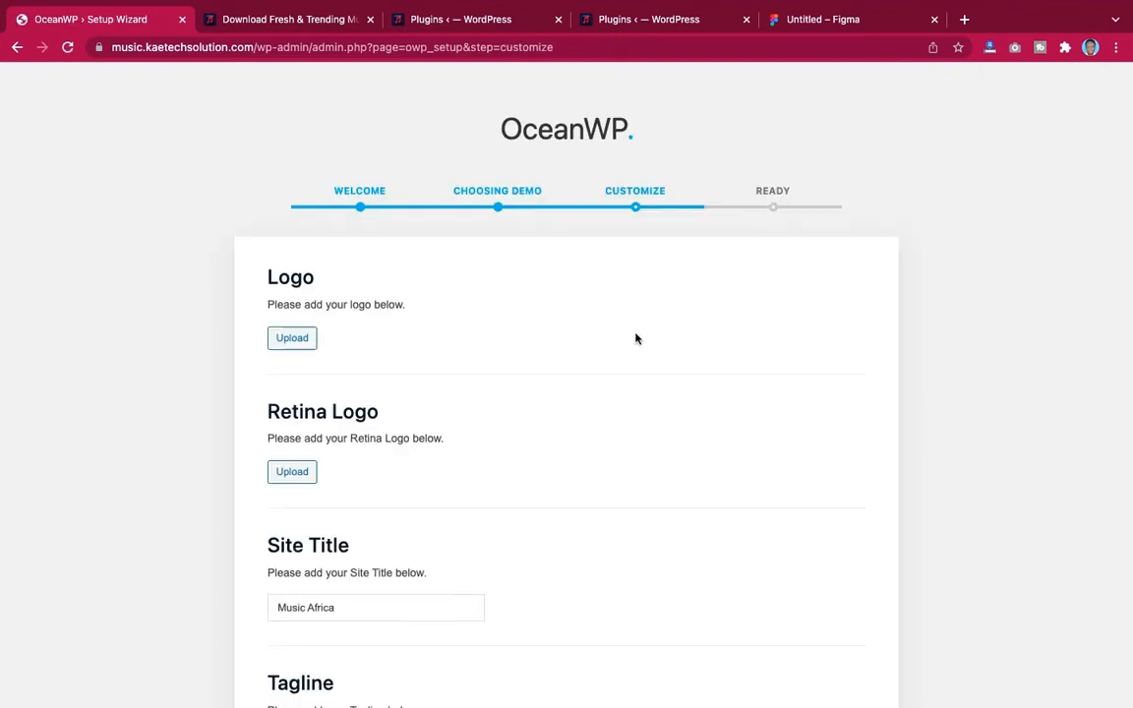
Review the wizard's customize options for logo, site title, tagline, site icon and colours
scroll(418, 363, "down", 5)
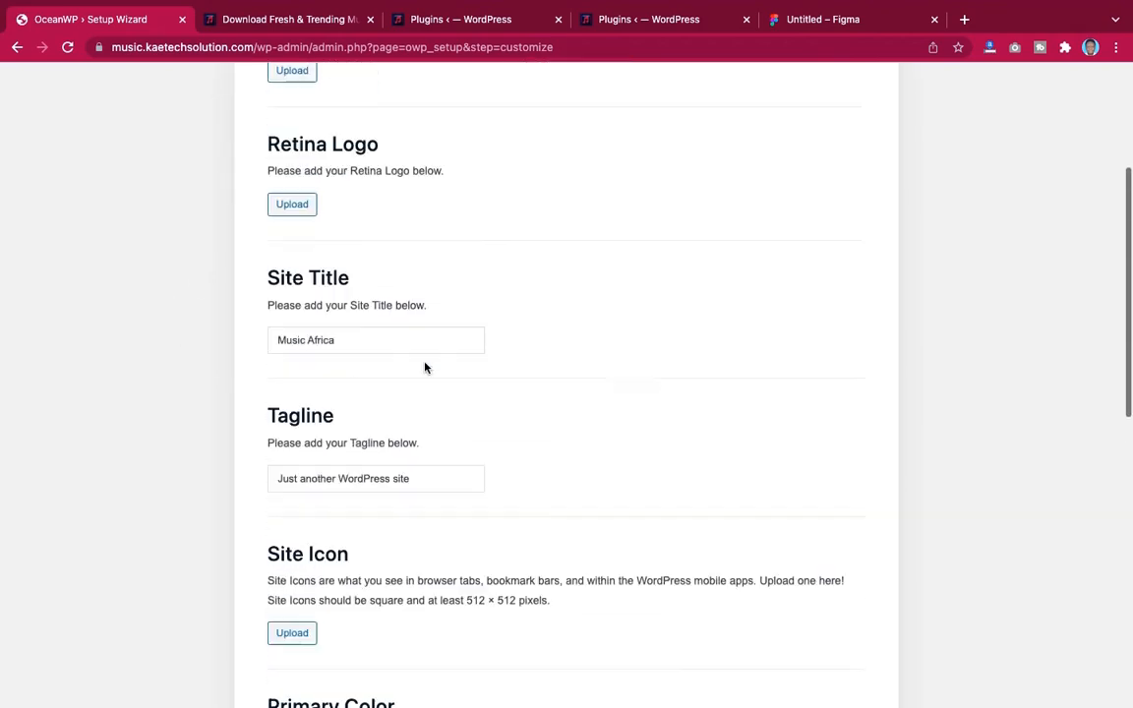
scroll(422, 364, "up", 5)
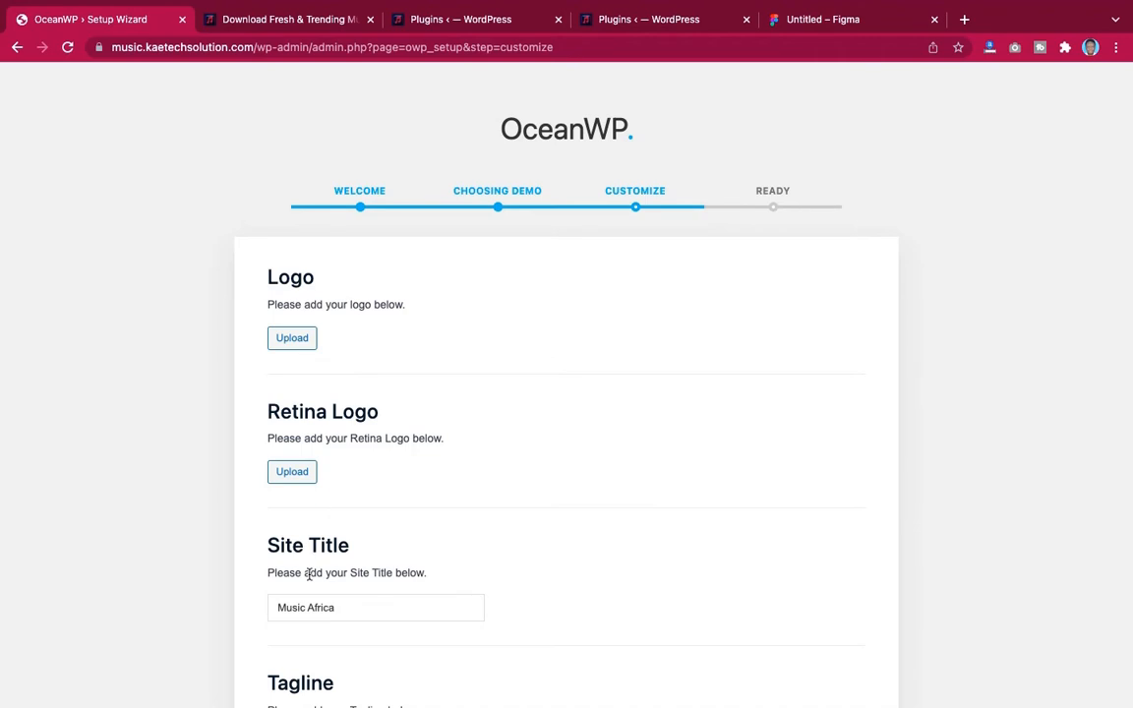
scroll(286, 576, "down", 2)
scroll(371, 562, "down", 5)
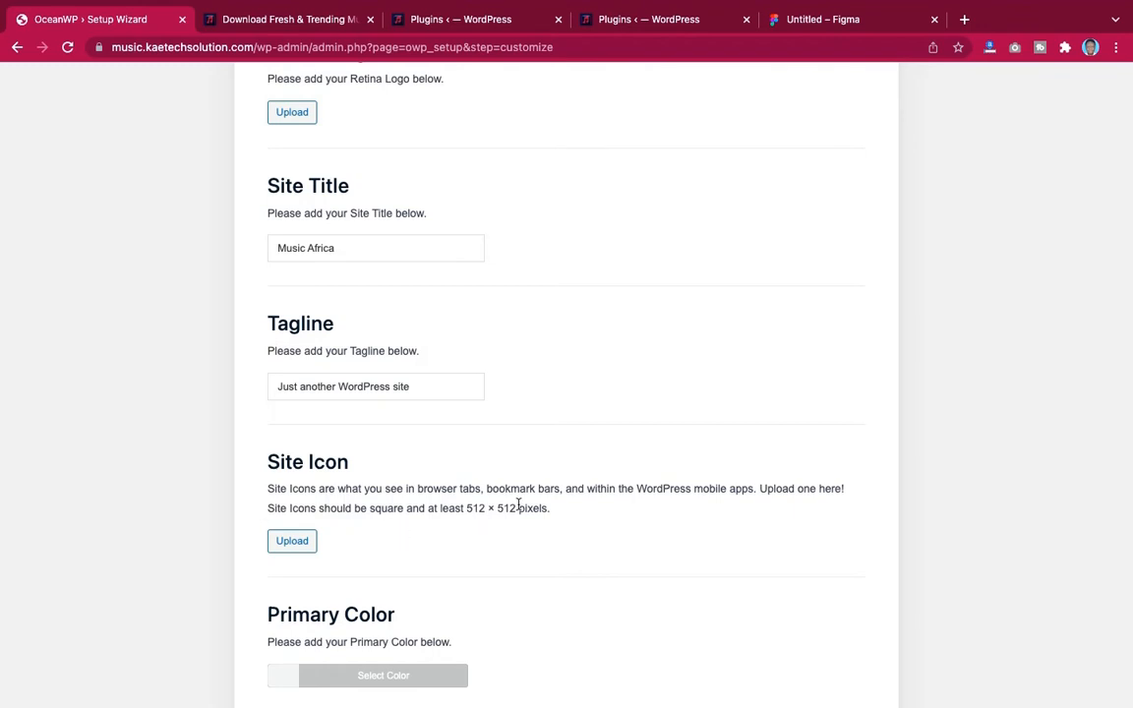
scroll(519, 509, "down", 13)
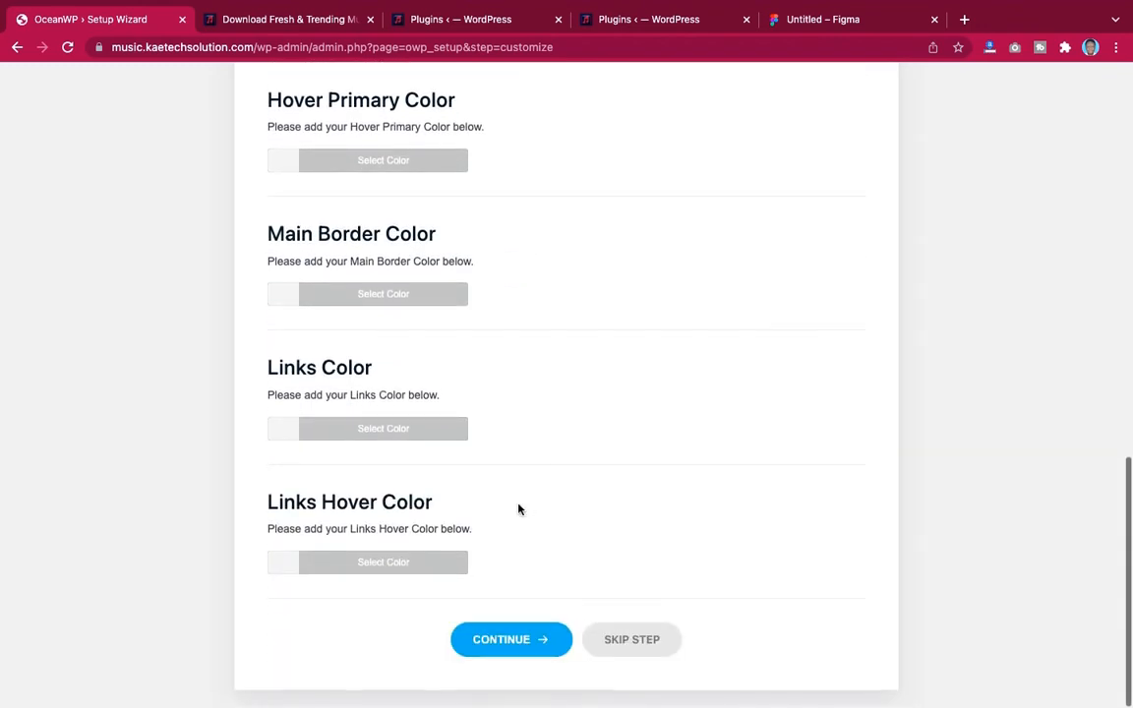
scroll(519, 509, "up", 8)
scroll(519, 508, "down", 8)
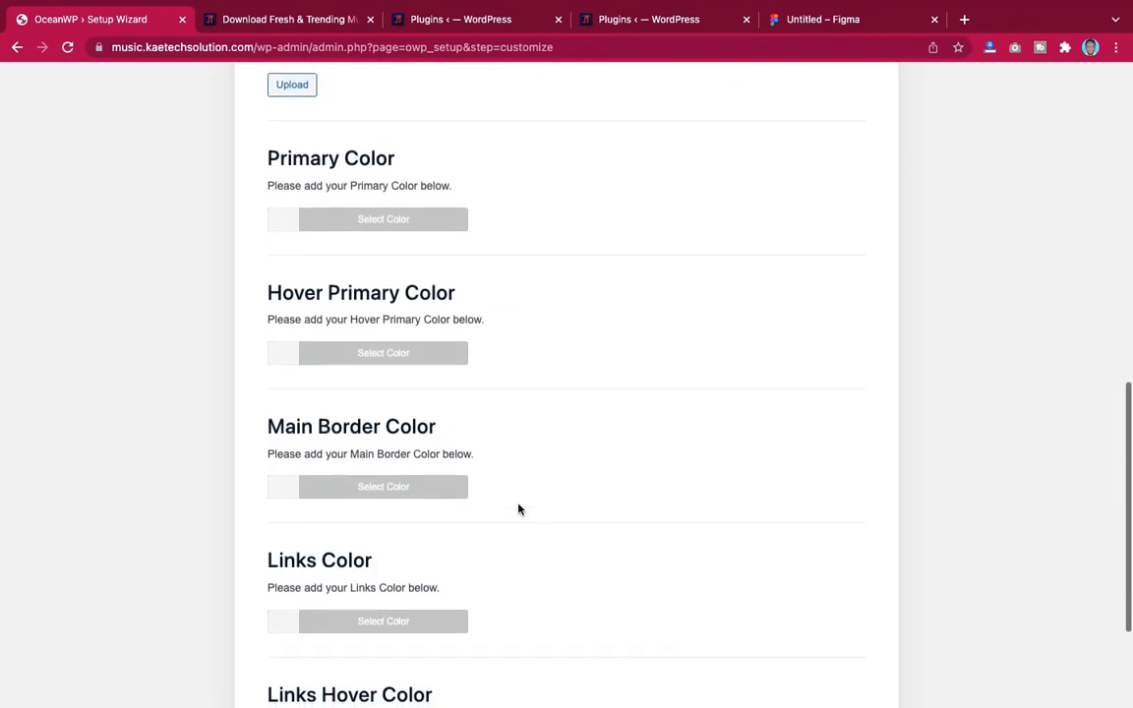
scroll(519, 508, "up", 20)
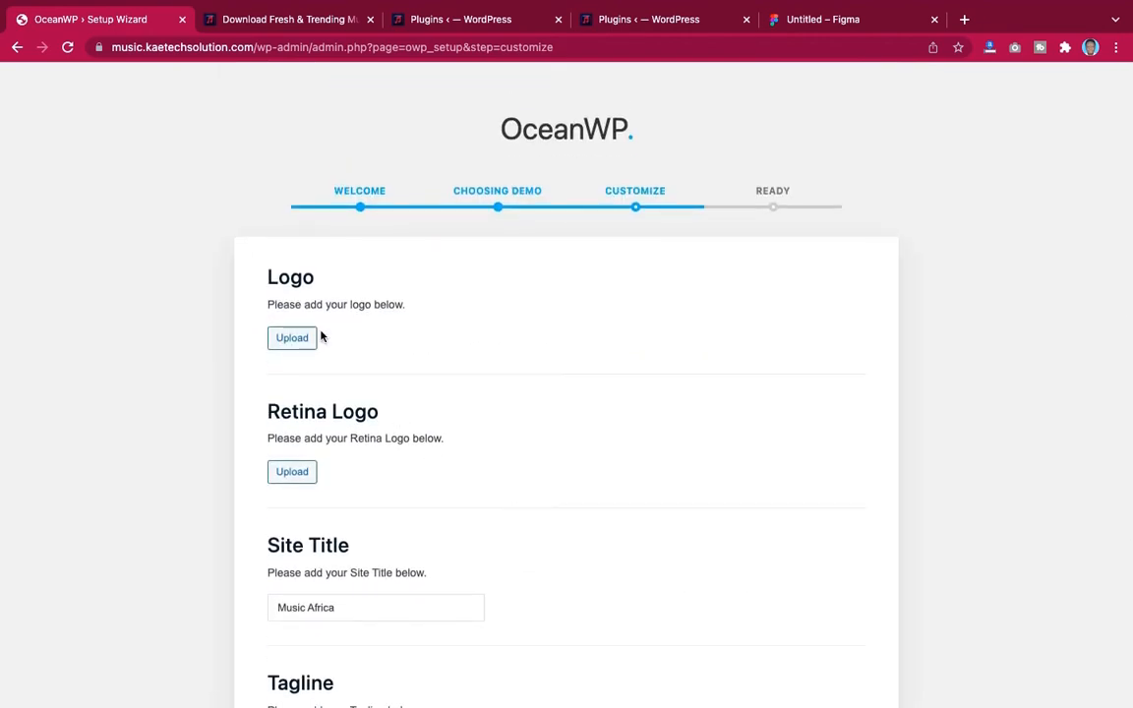
Open the image uploader for the site logo
left_click(292, 337)
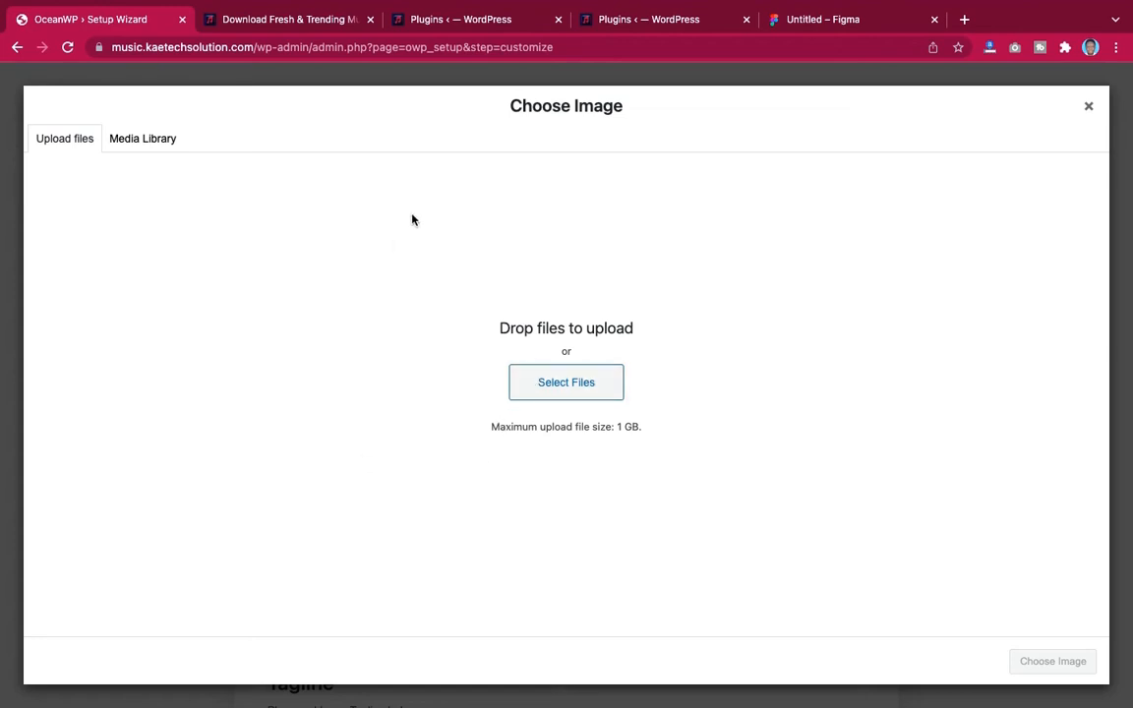
Open Finder beside the browser and go into the music store folder on the Desktop
mouse_move(354, 5)
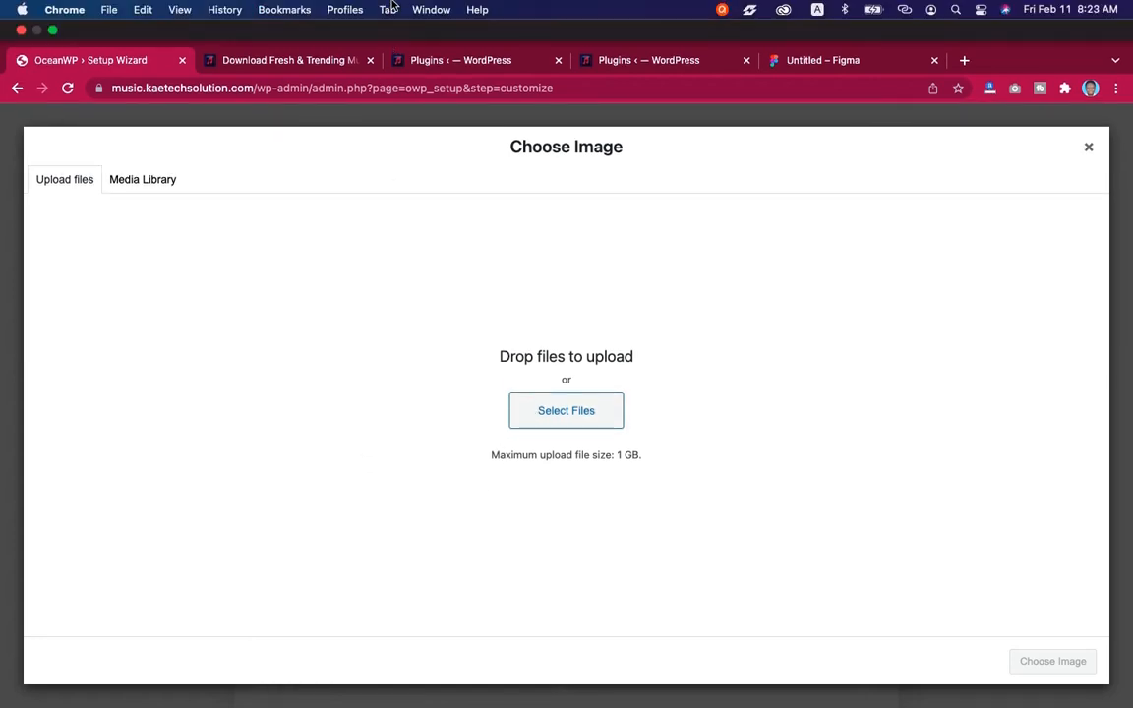
left_click(53, 31)
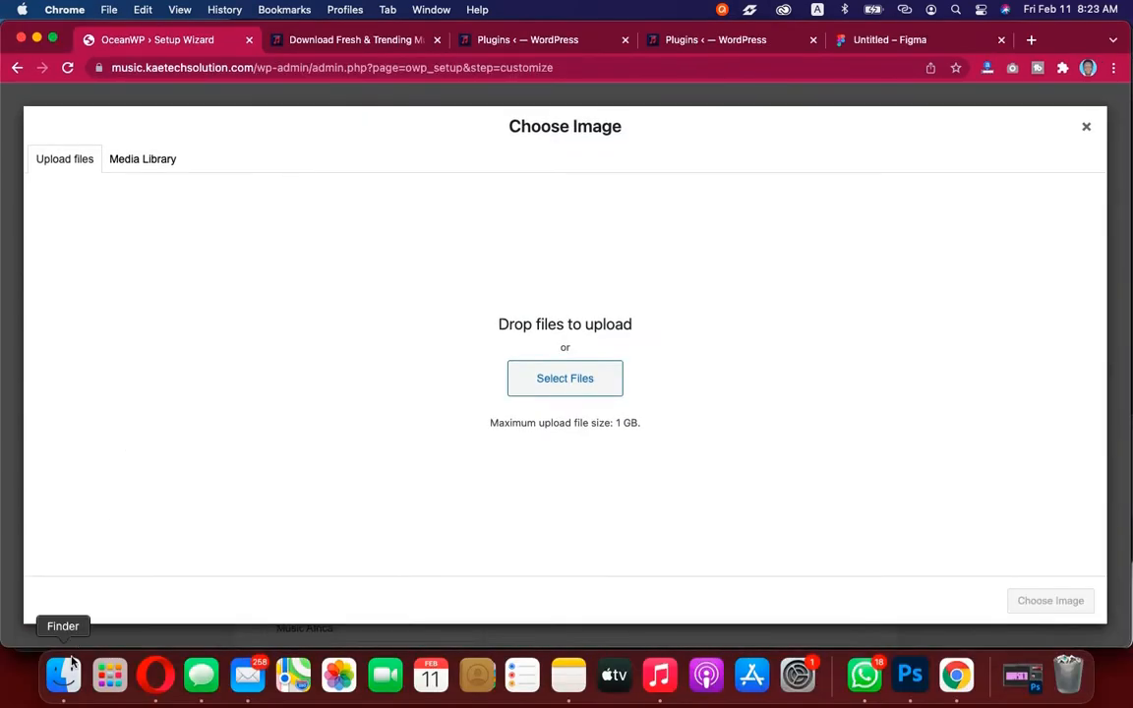
left_click(64, 673)
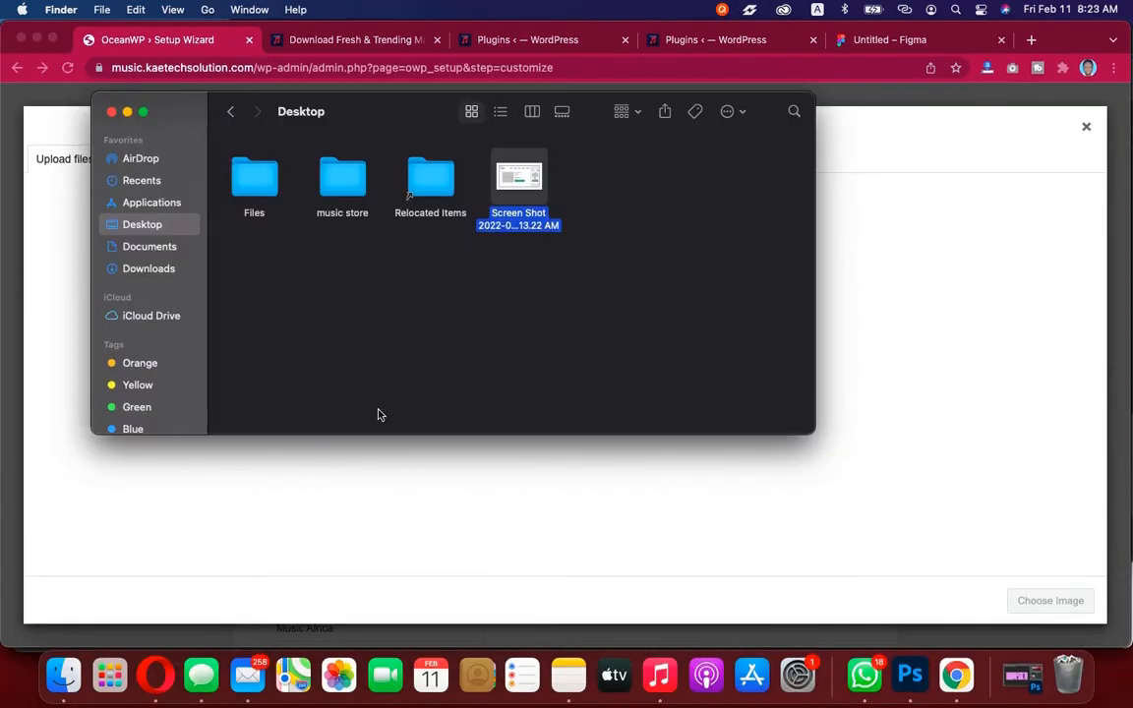
left_click(351, 188)
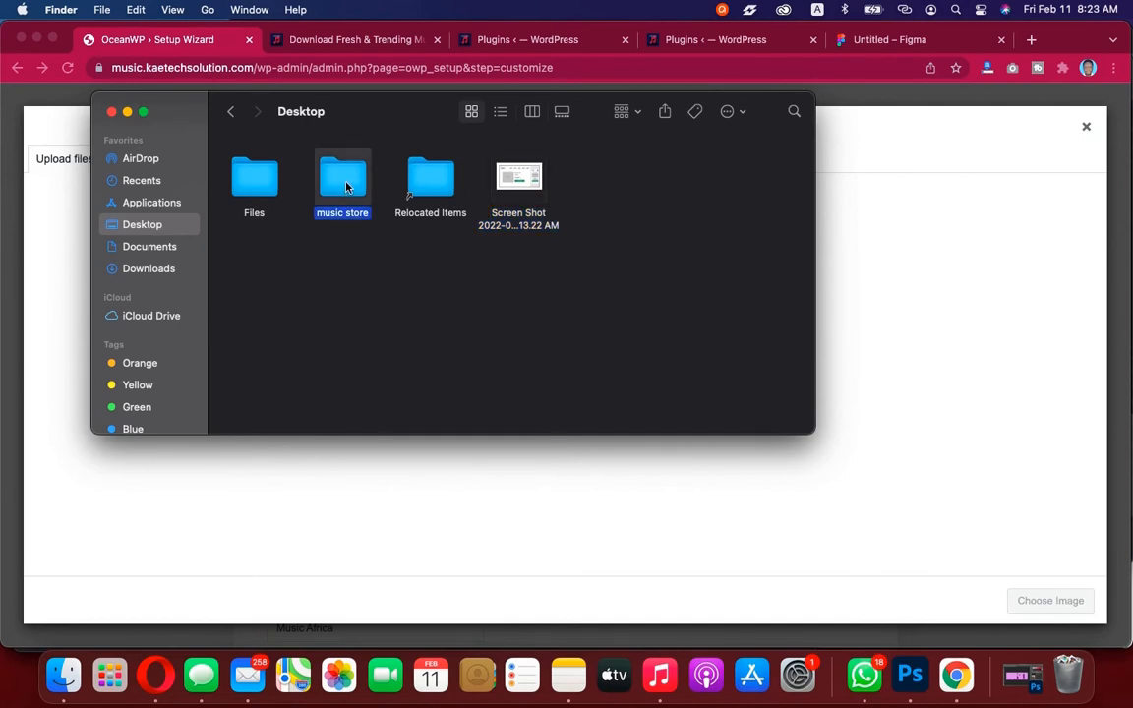
double_click(346, 188)
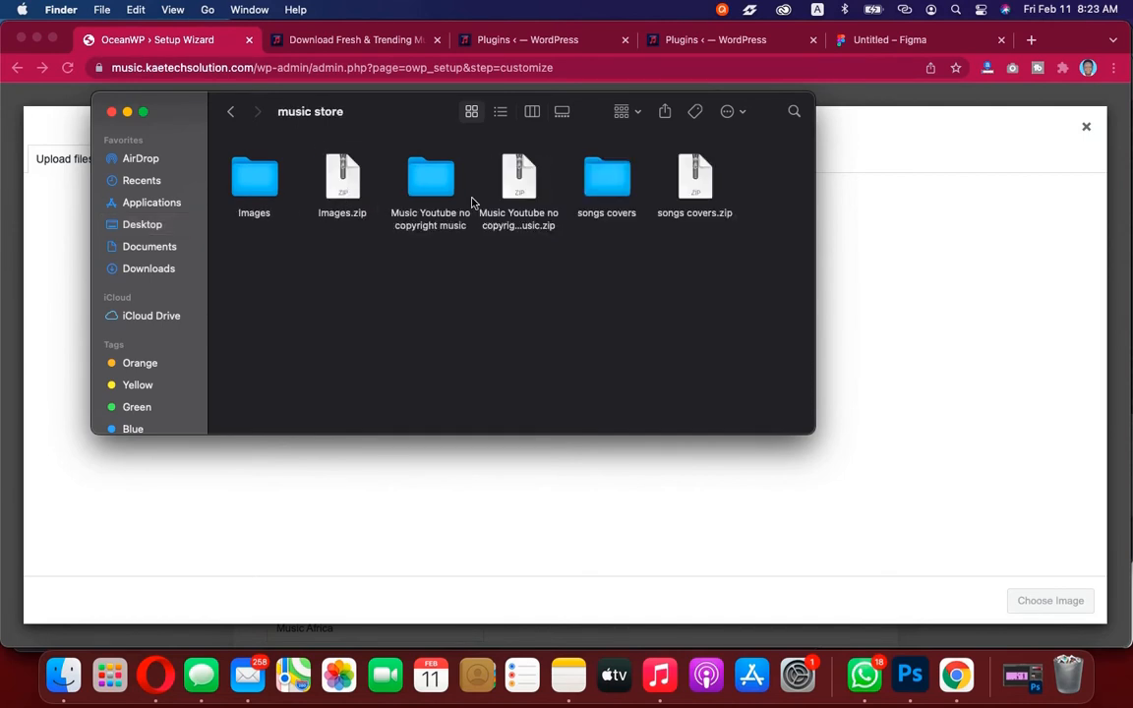
Browse the songs covers, Music Youtube no copyright music and Images subfolders to review their files
left_click(616, 191)
double_click(616, 191)
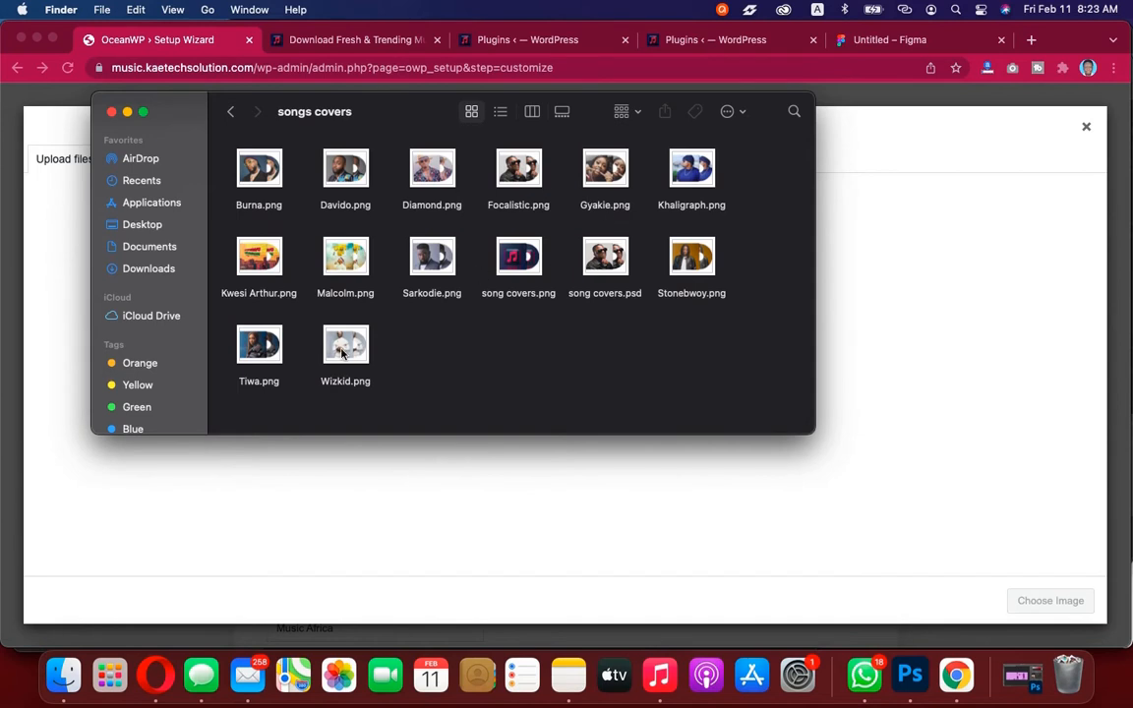
left_click(232, 111)
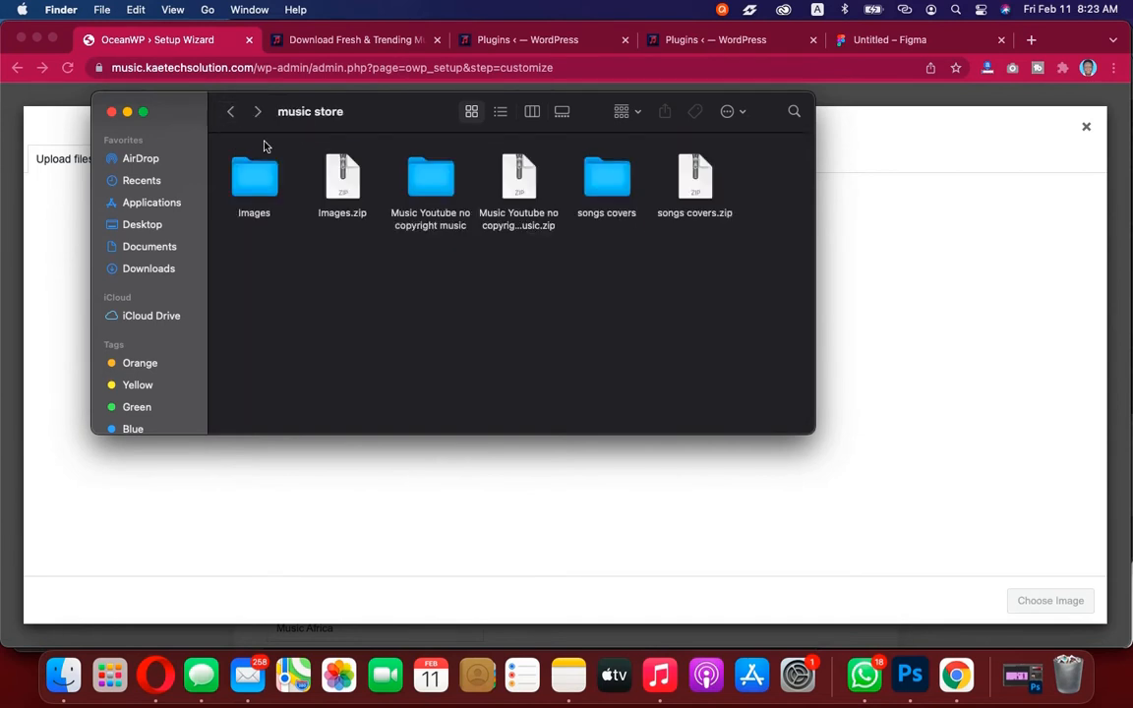
double_click(435, 190)
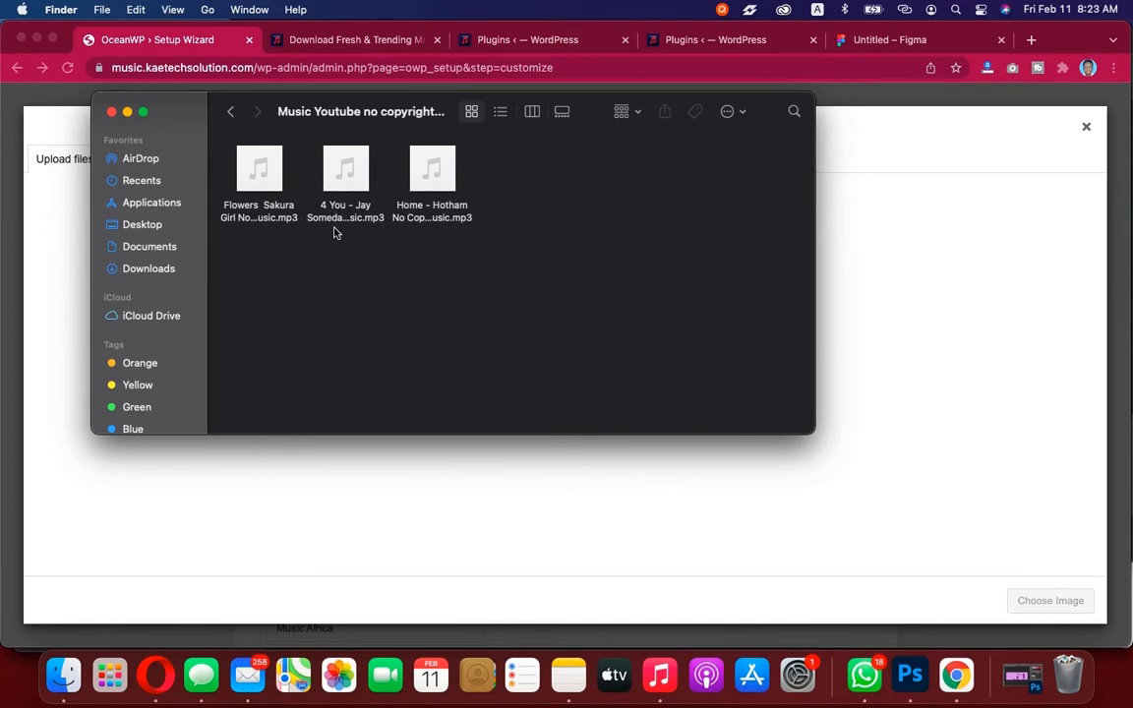
left_click(231, 112)
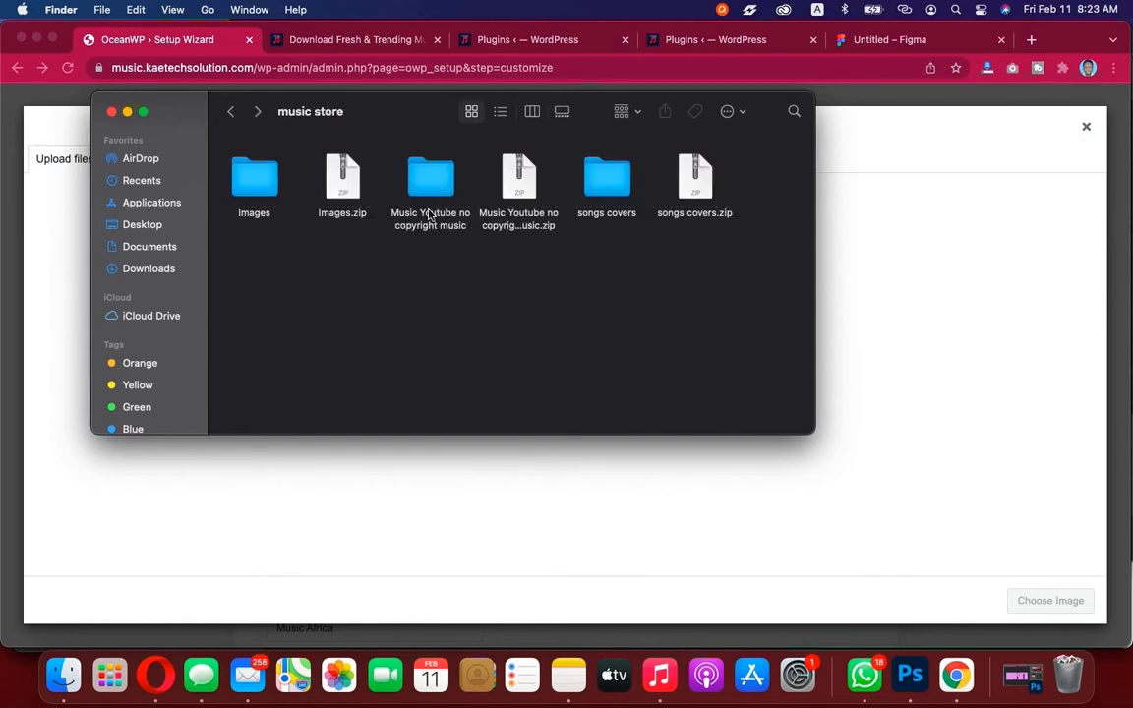
left_click(261, 187)
double_click(261, 187)
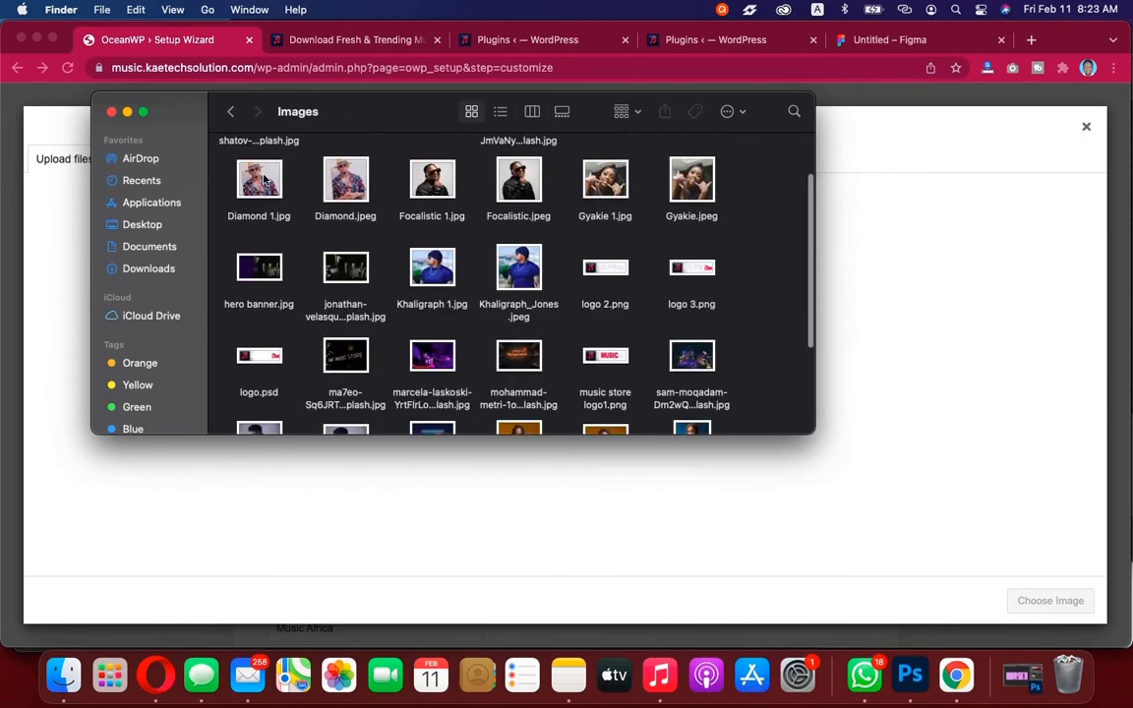
scroll(518, 340, "down", 5)
scroll(518, 340, "up", 5)
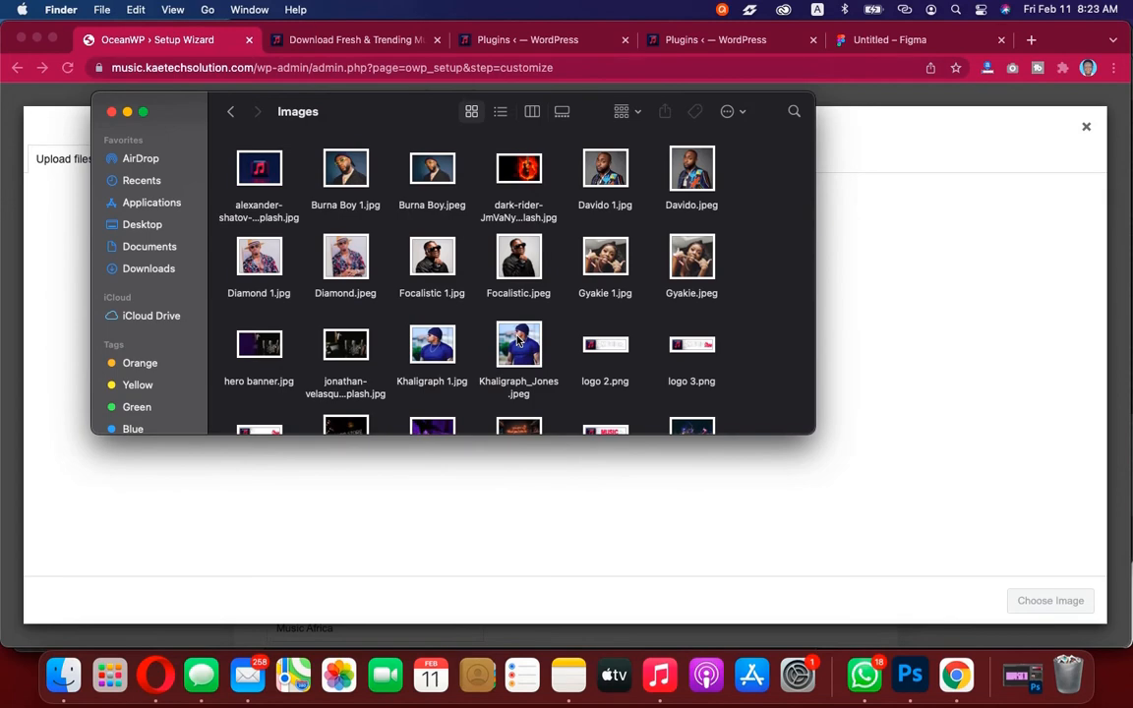
scroll(519, 340, "down", 5)
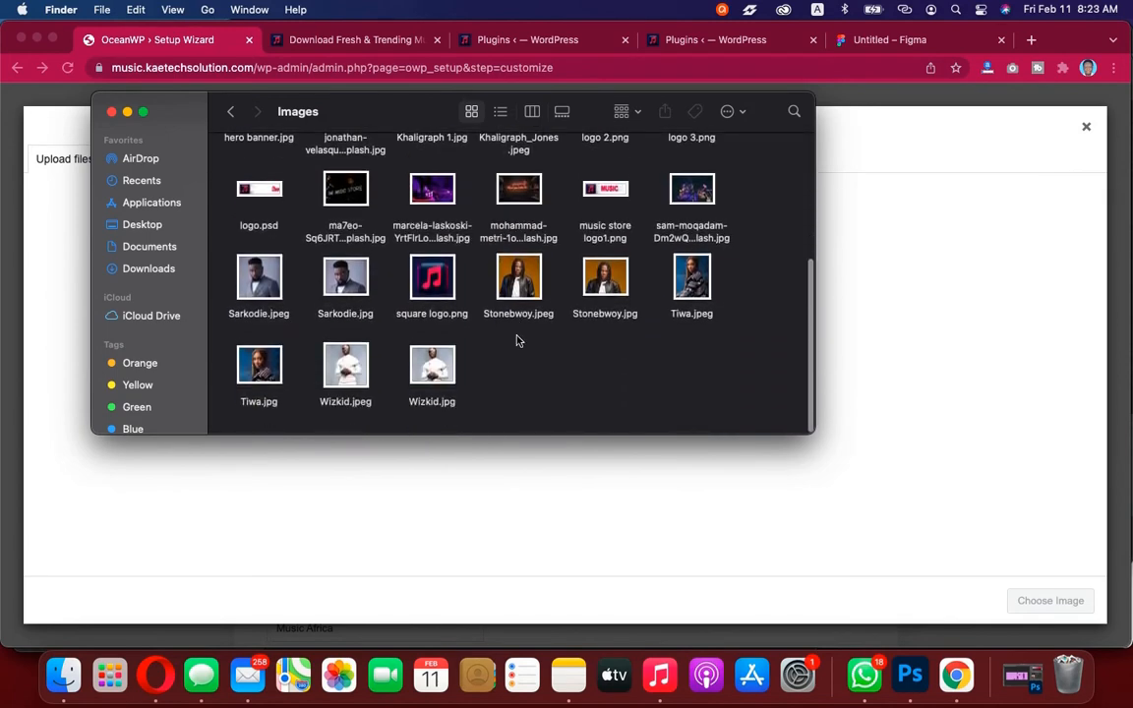
scroll(516, 340, "up", 5)
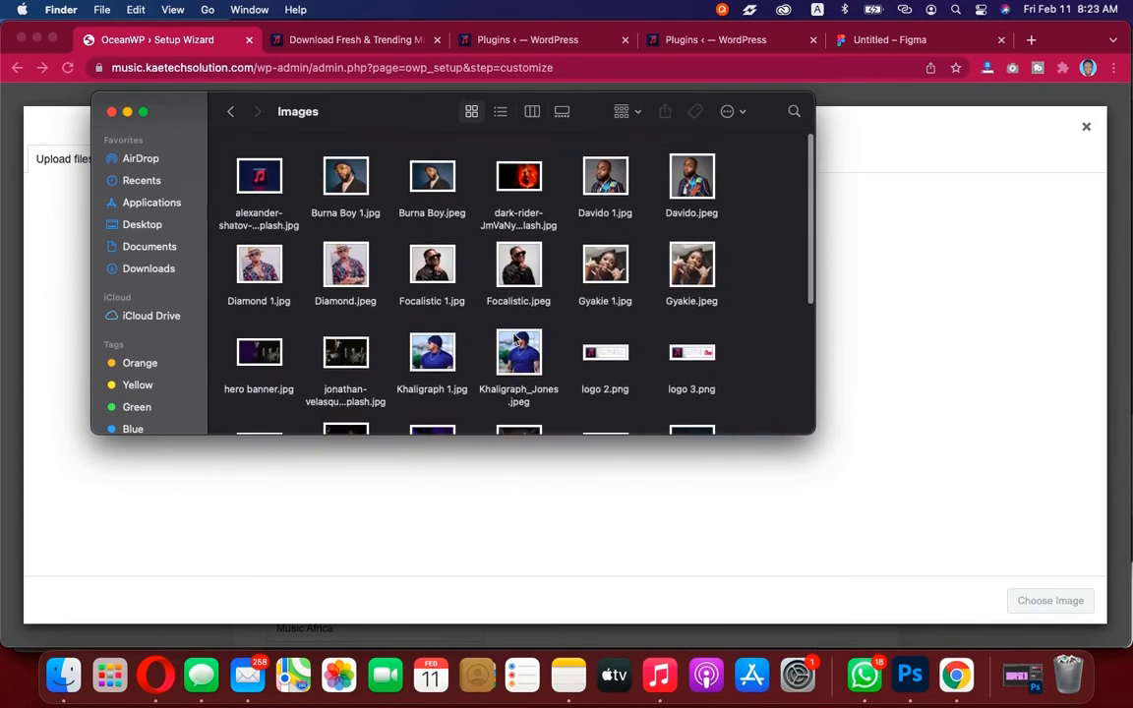
left_click(234, 118)
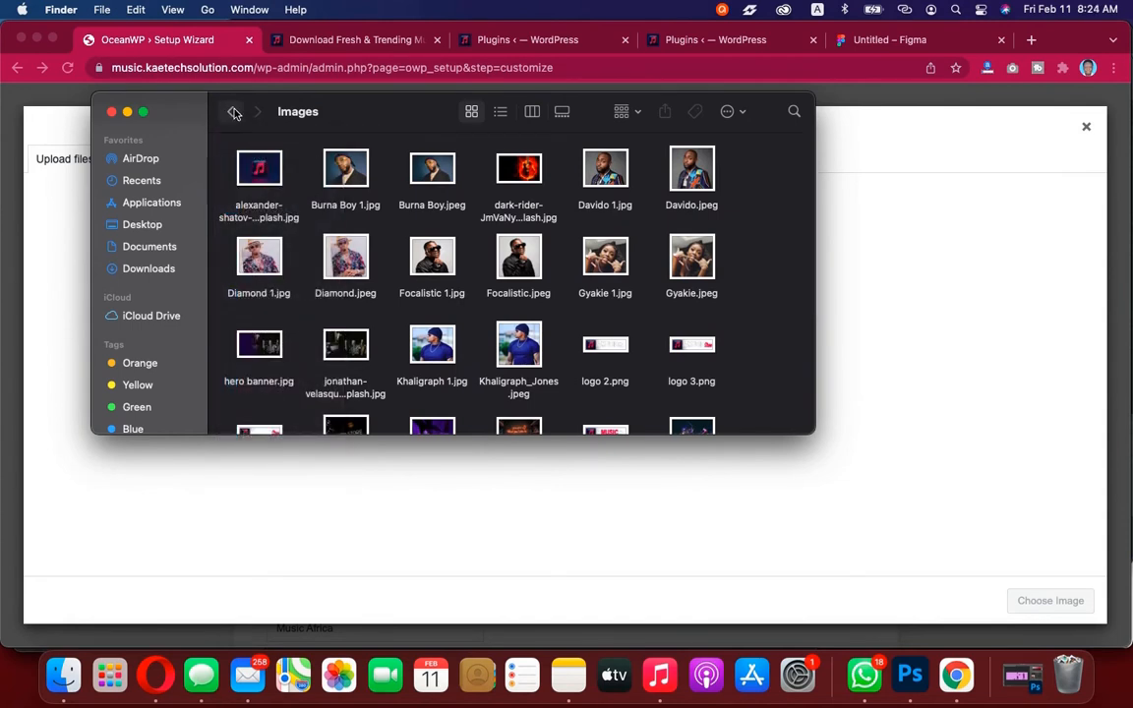
left_click(232, 113)
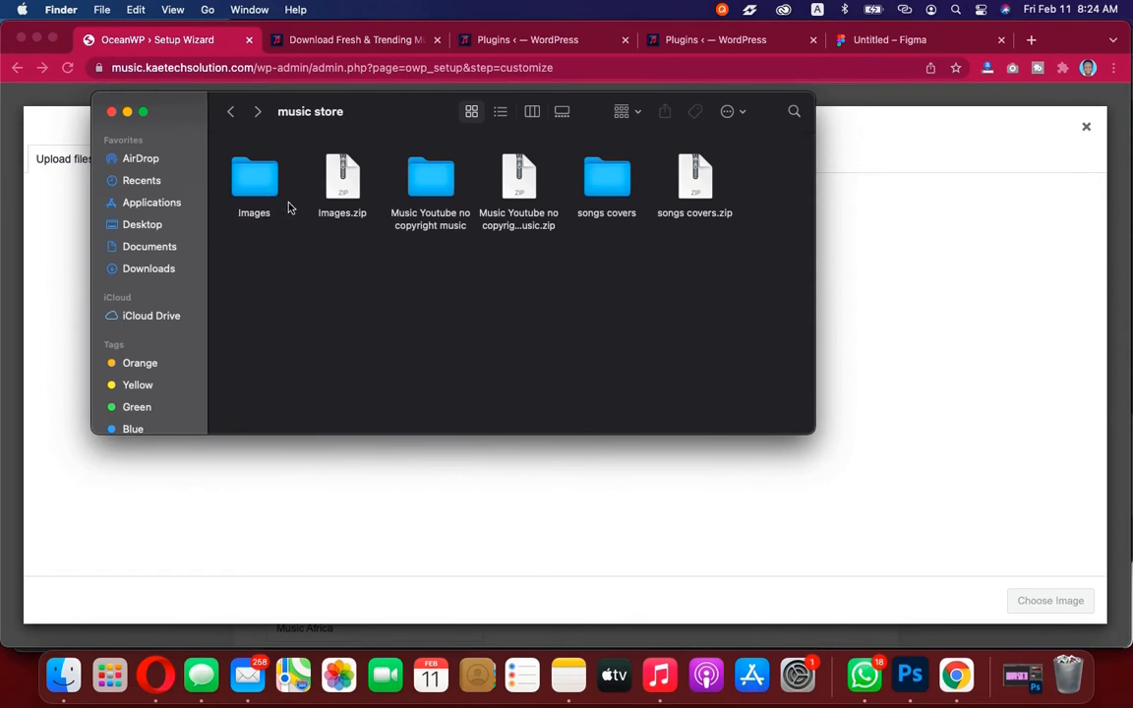
Look over the zip archives and revisit the Images, music and songs covers folders in the music store folder
left_click(325, 181)
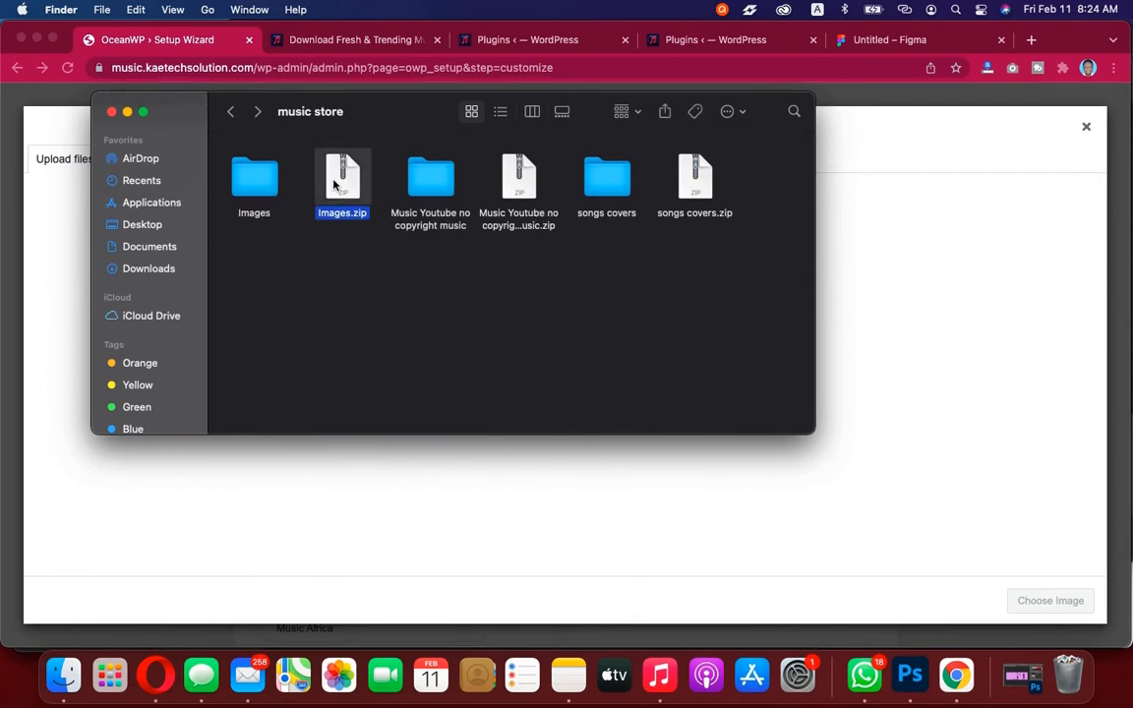
left_click(520, 172)
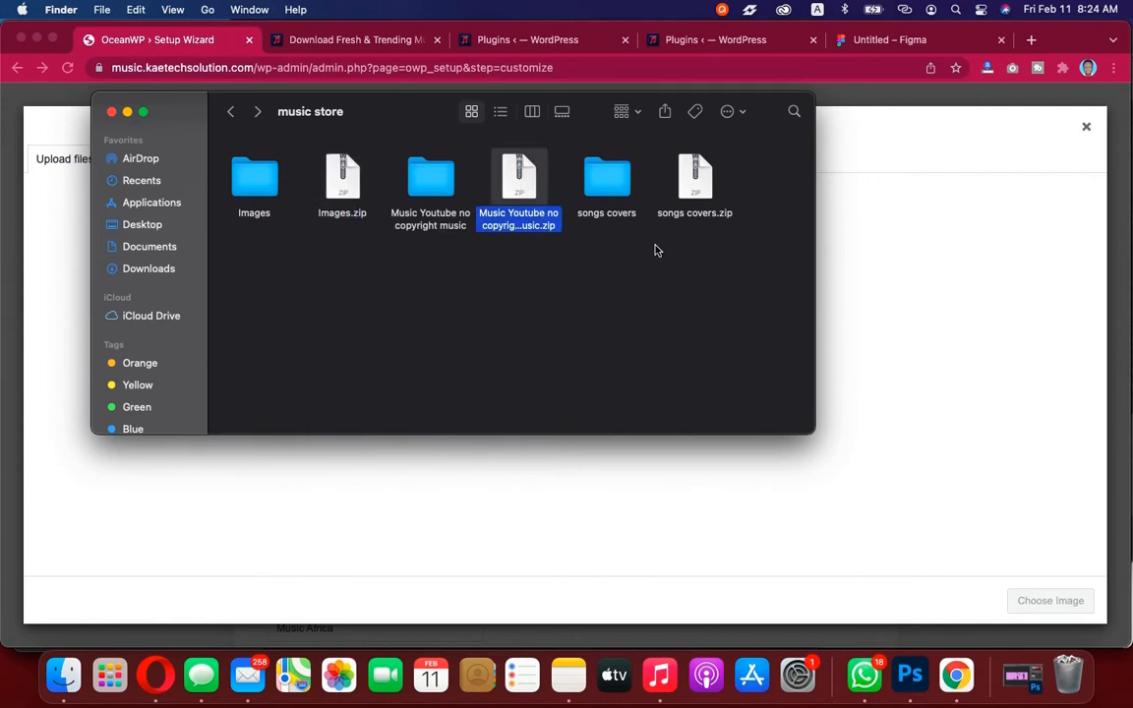
left_click(698, 186)
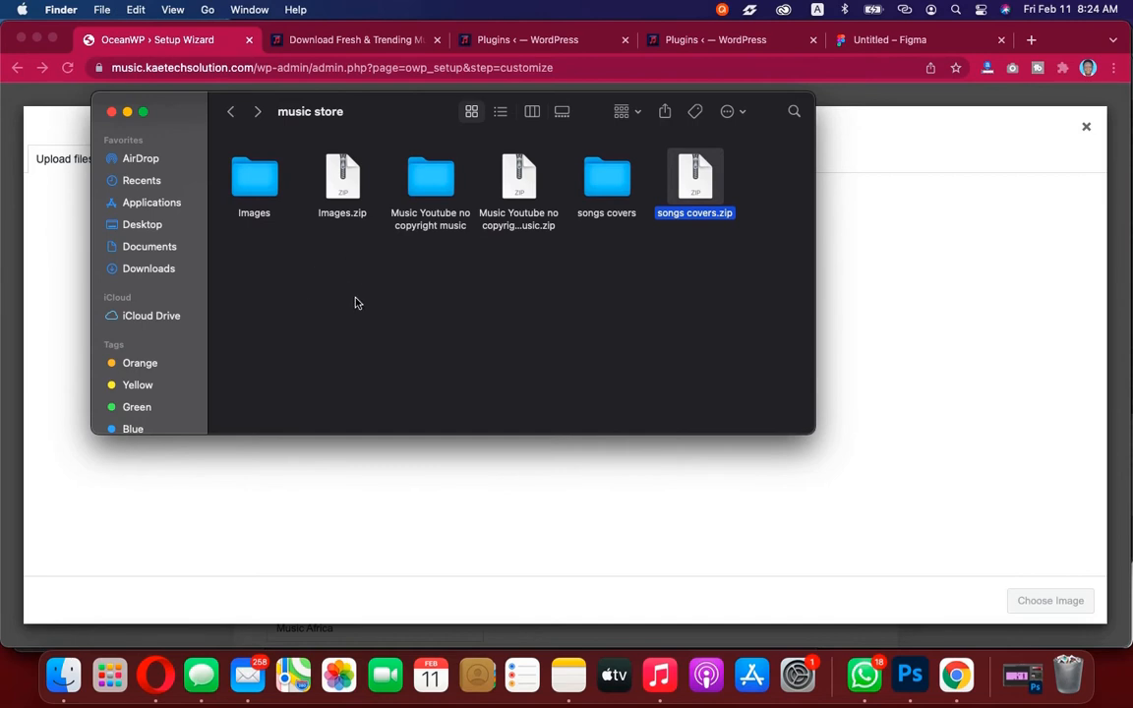
double_click(253, 179)
scroll(459, 328, "down", 5)
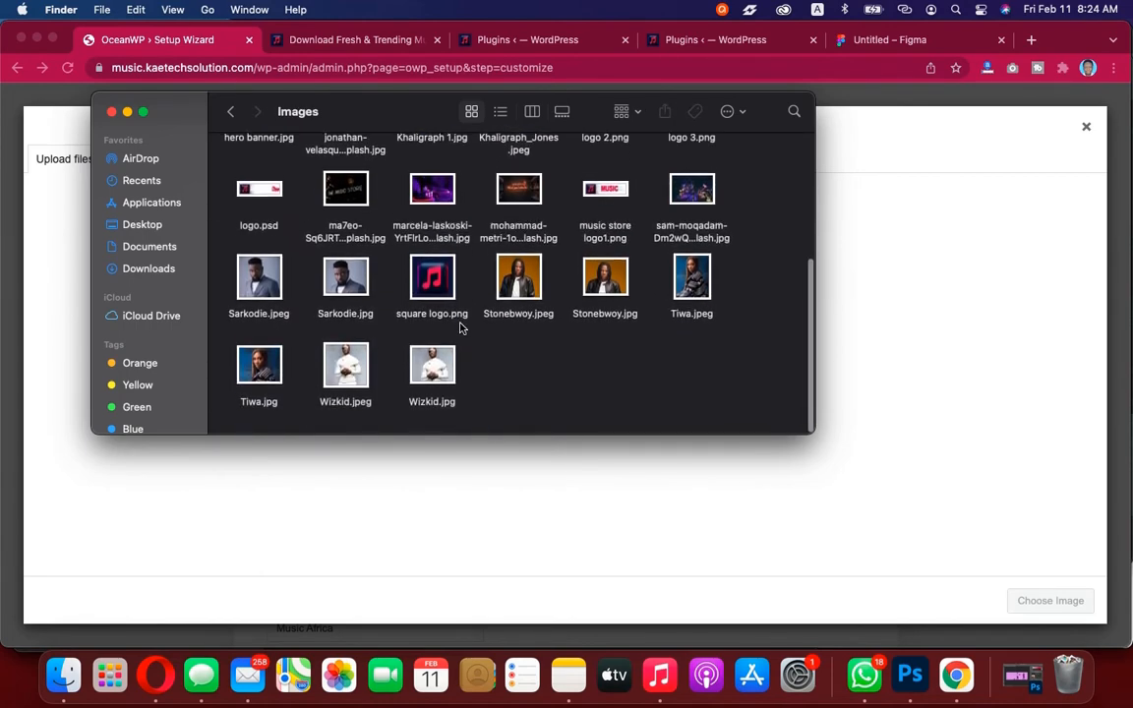
scroll(459, 327, "up", 5)
left_click(230, 111)
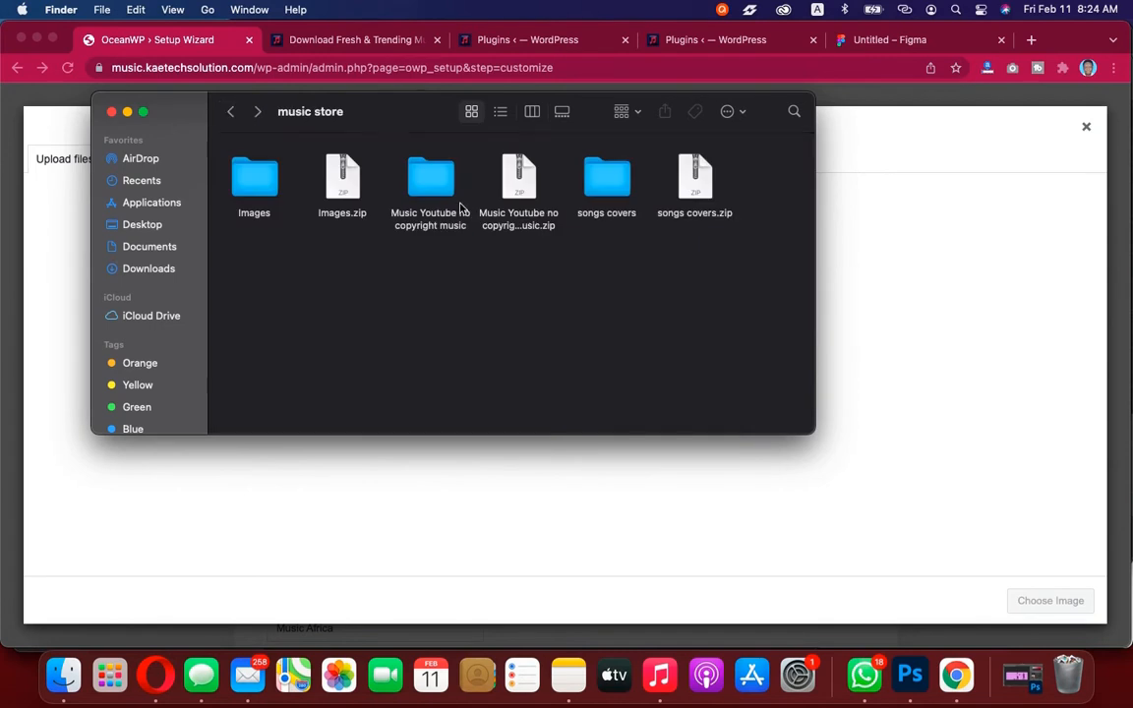
double_click(431, 177)
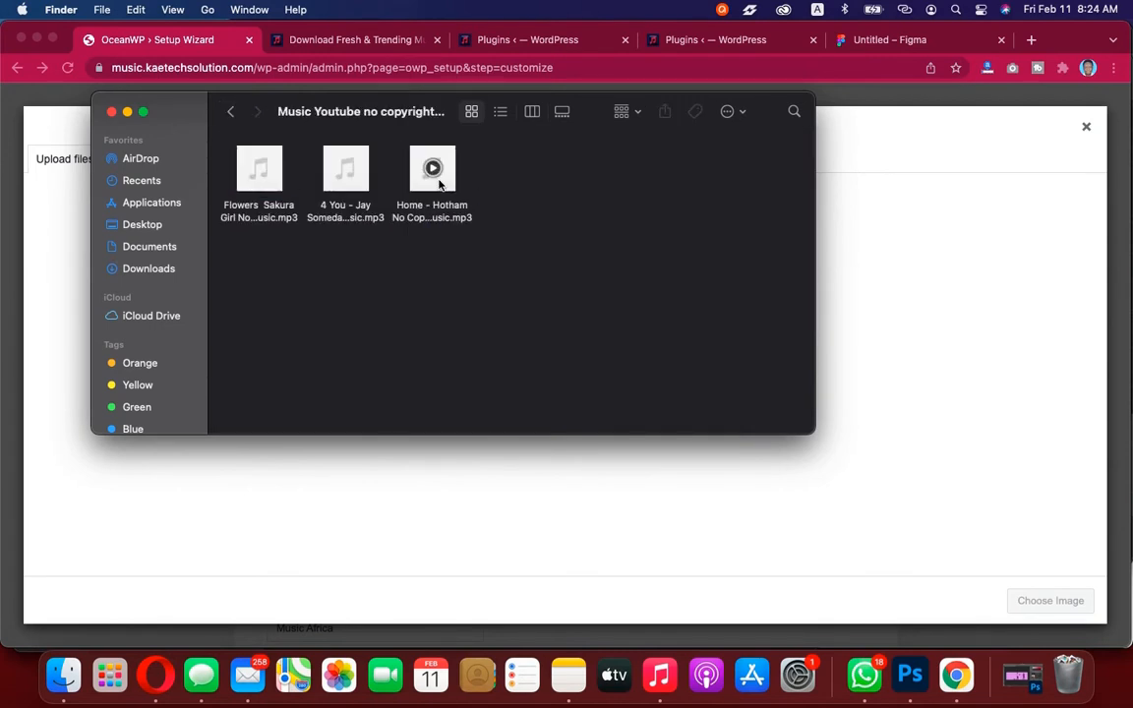
mouse_move(347, 180)
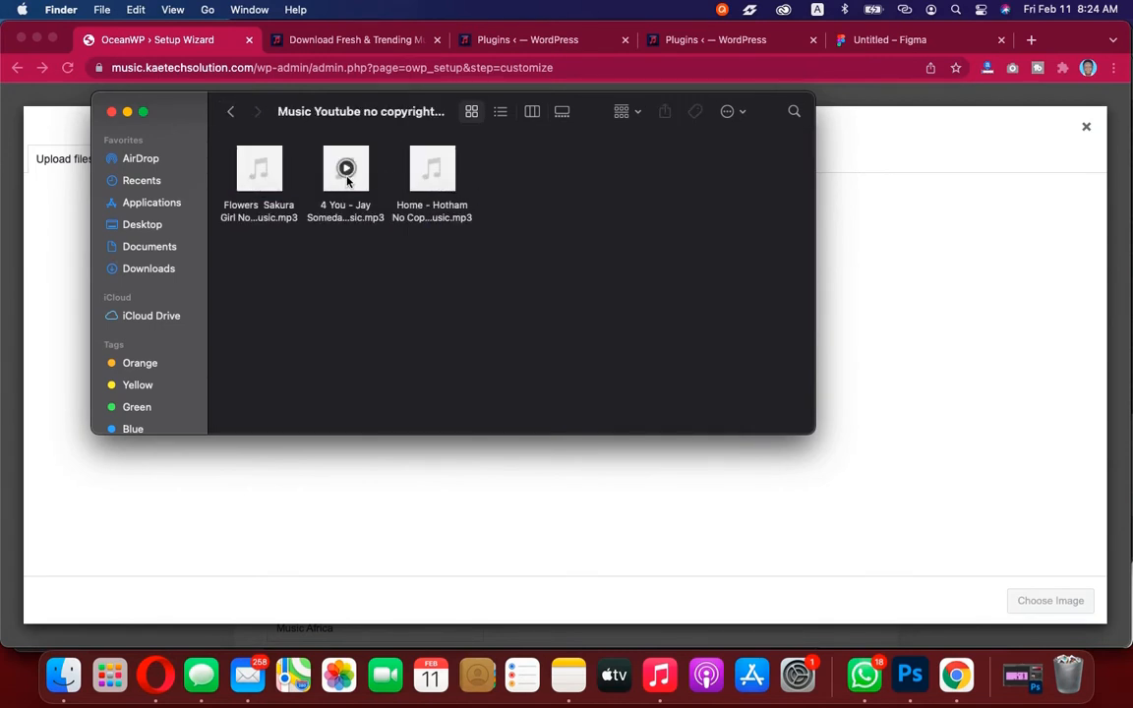
left_click(231, 111)
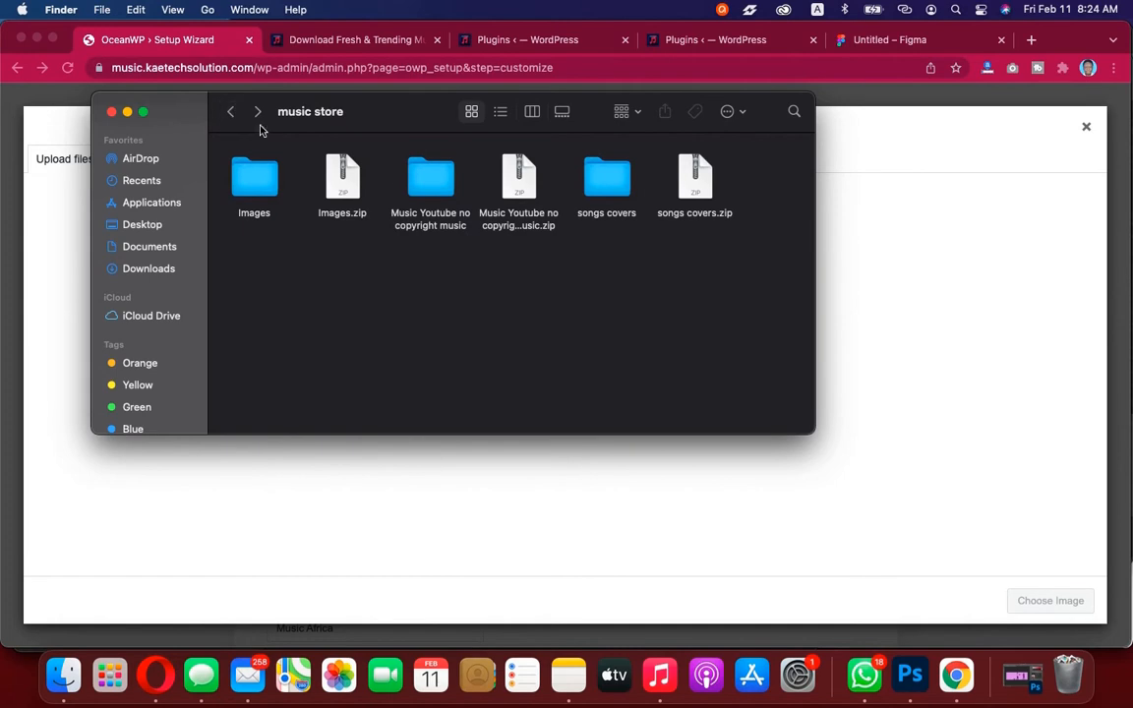
double_click(621, 182)
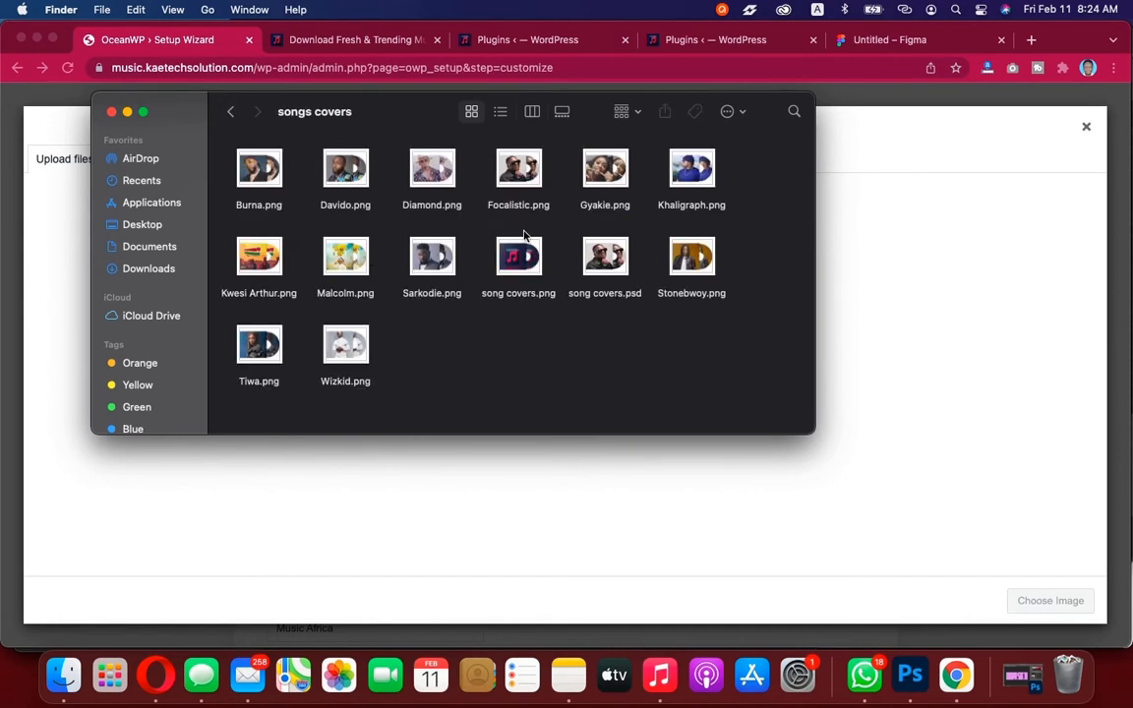
left_click(230, 114)
Select all files in the Images folder and drop them into the Choose Image dialog to upload them
double_click(259, 175)
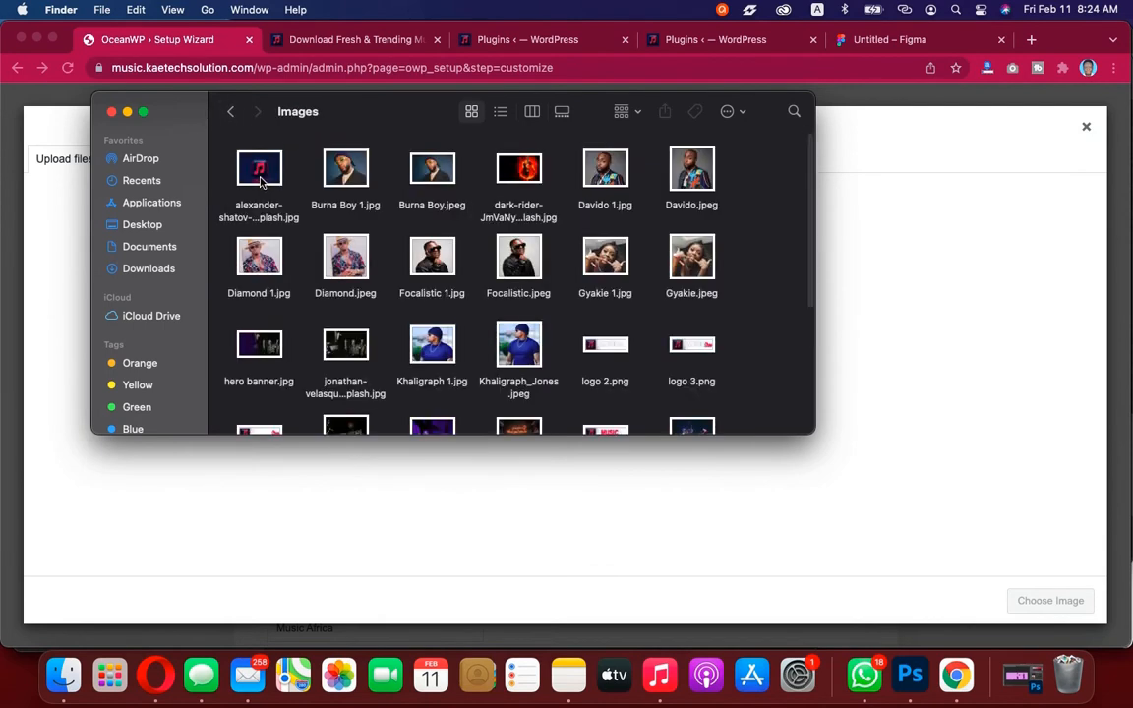
left_click(260, 175)
key("super+a")
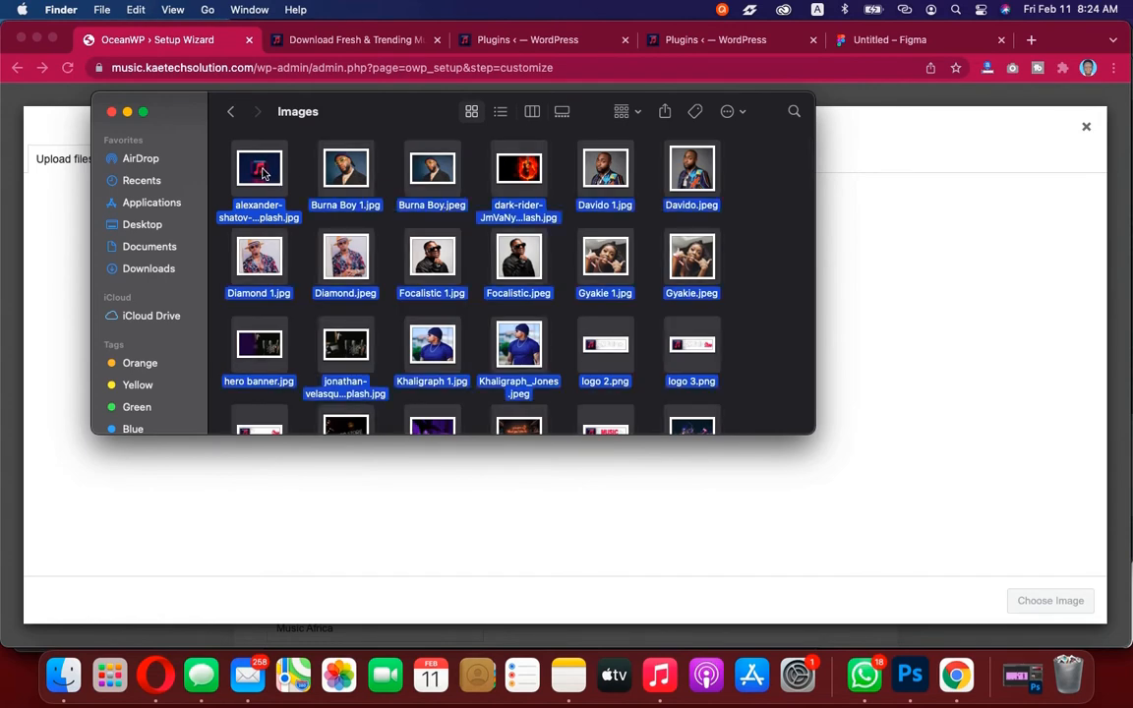
left_click_drag(261, 174, 199, 487)
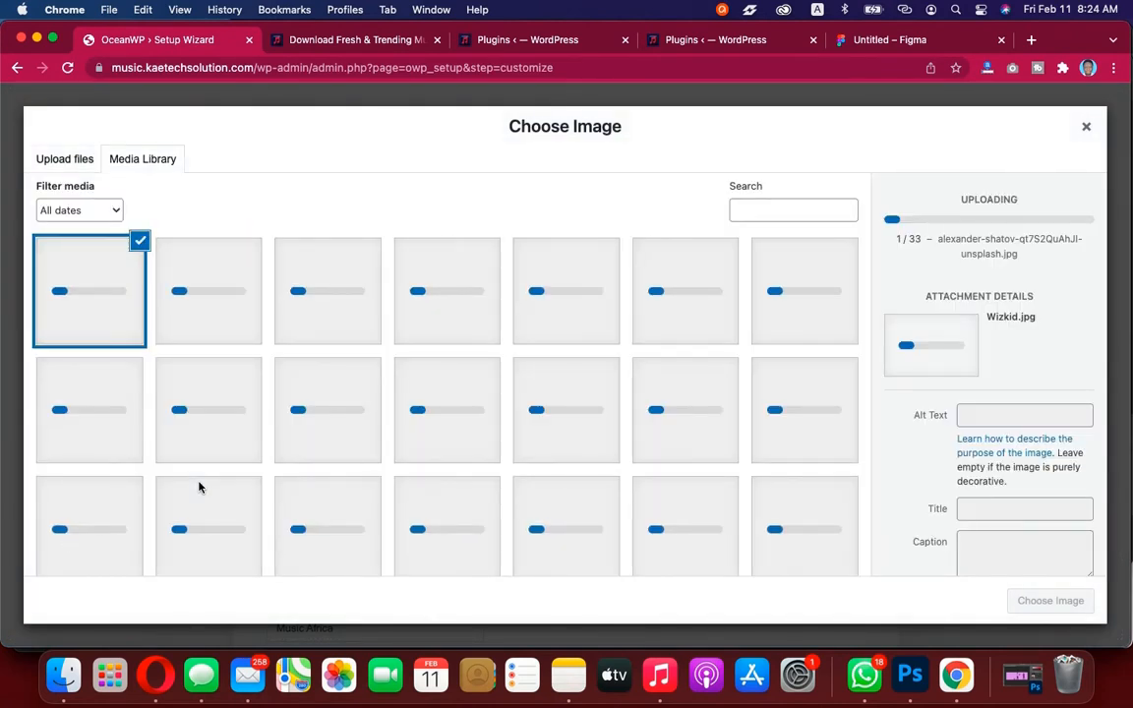
Select all files in the songs covers folder and drop them into the media library to upload them too
left_click(63, 675)
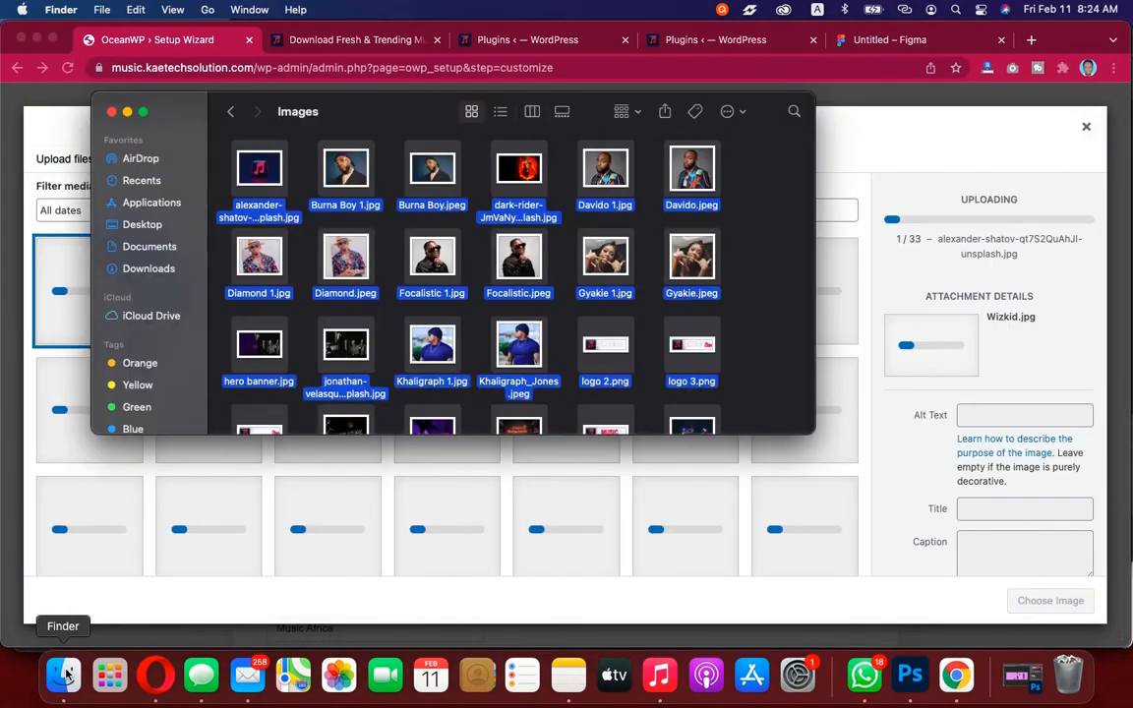
left_click(230, 112)
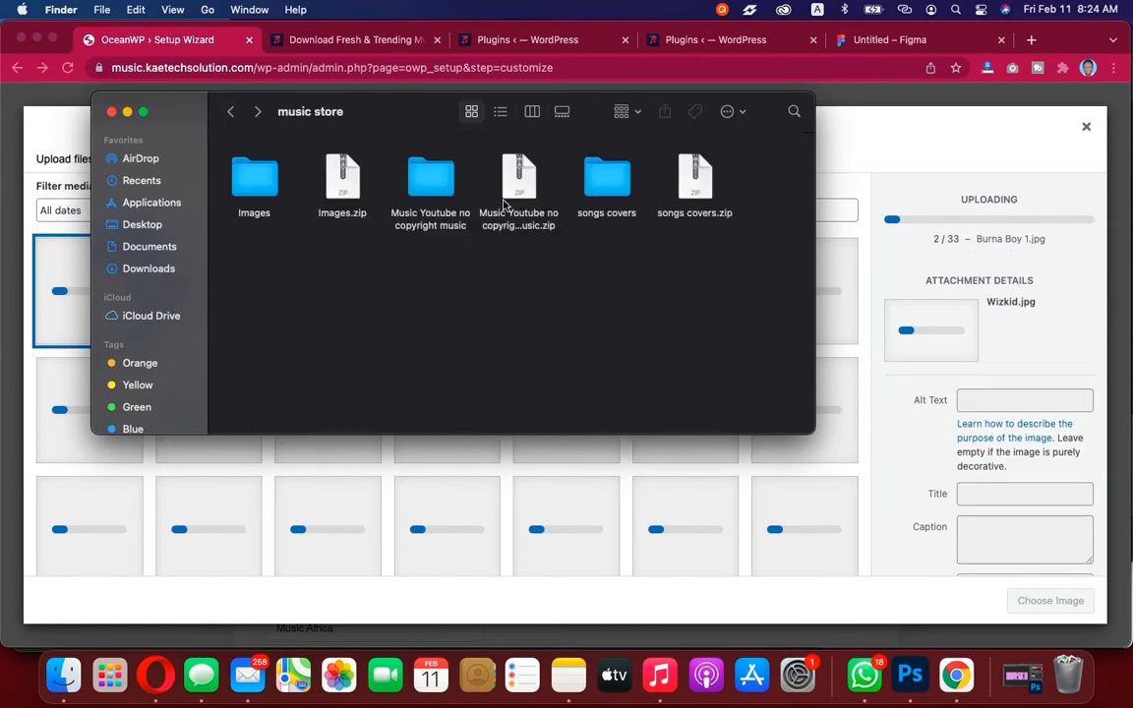
left_click(607, 182)
double_click(606, 183)
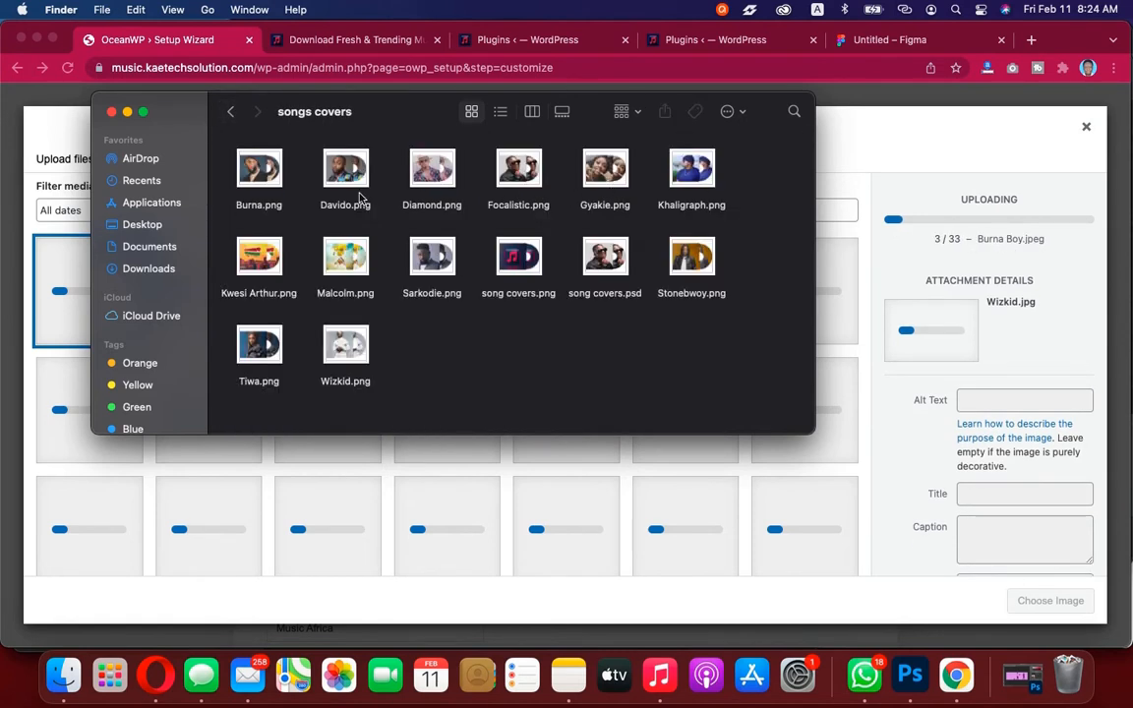
left_click(260, 169)
key("super+a")
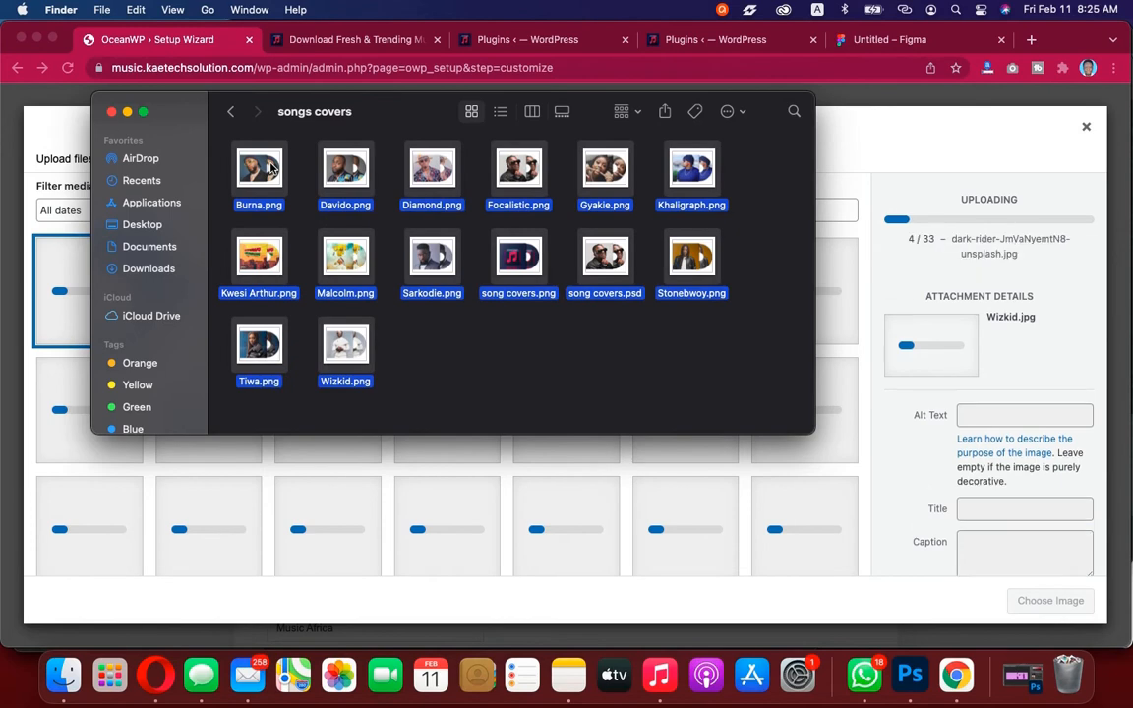
left_click_drag(245, 152, 169, 489)
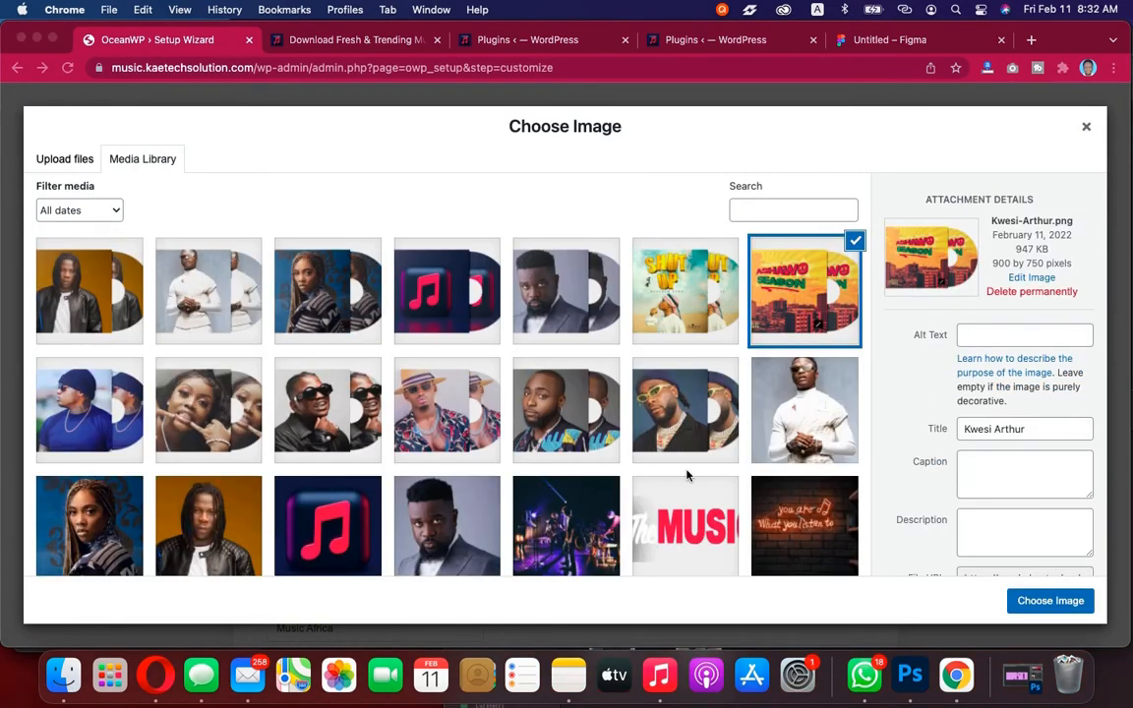
Scroll through the uploaded images in the media library
scroll(689, 473, "down", 3)
scroll(686, 475, "up", 2)
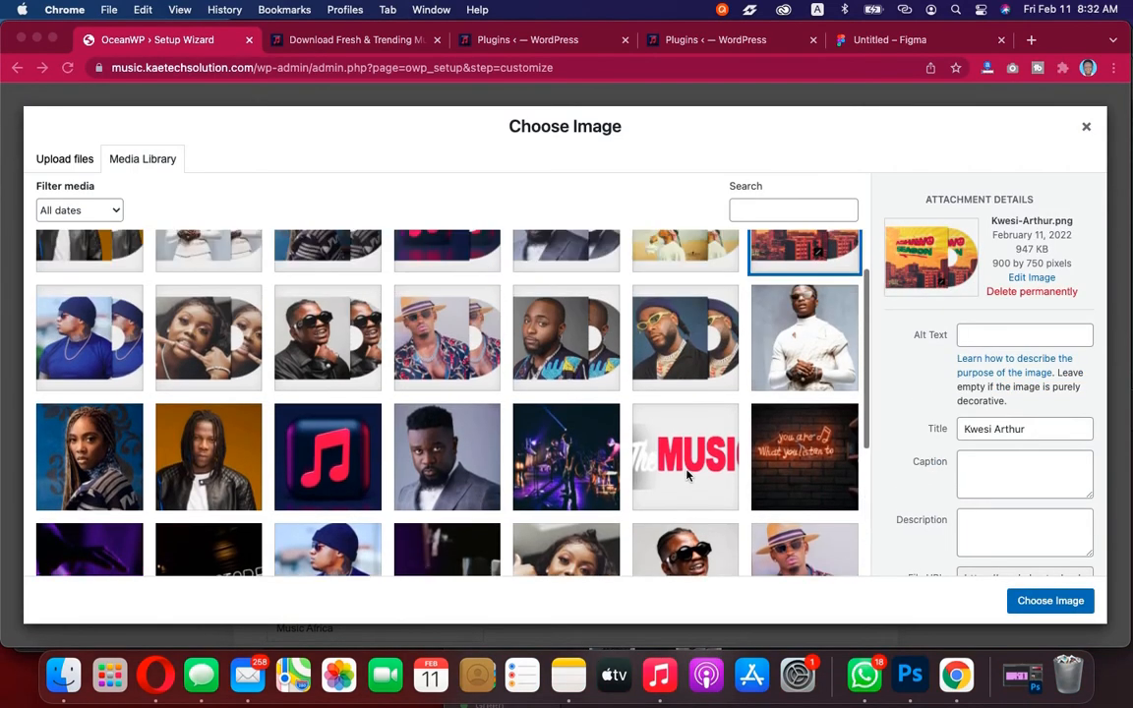
scroll(687, 475, "up", 1)
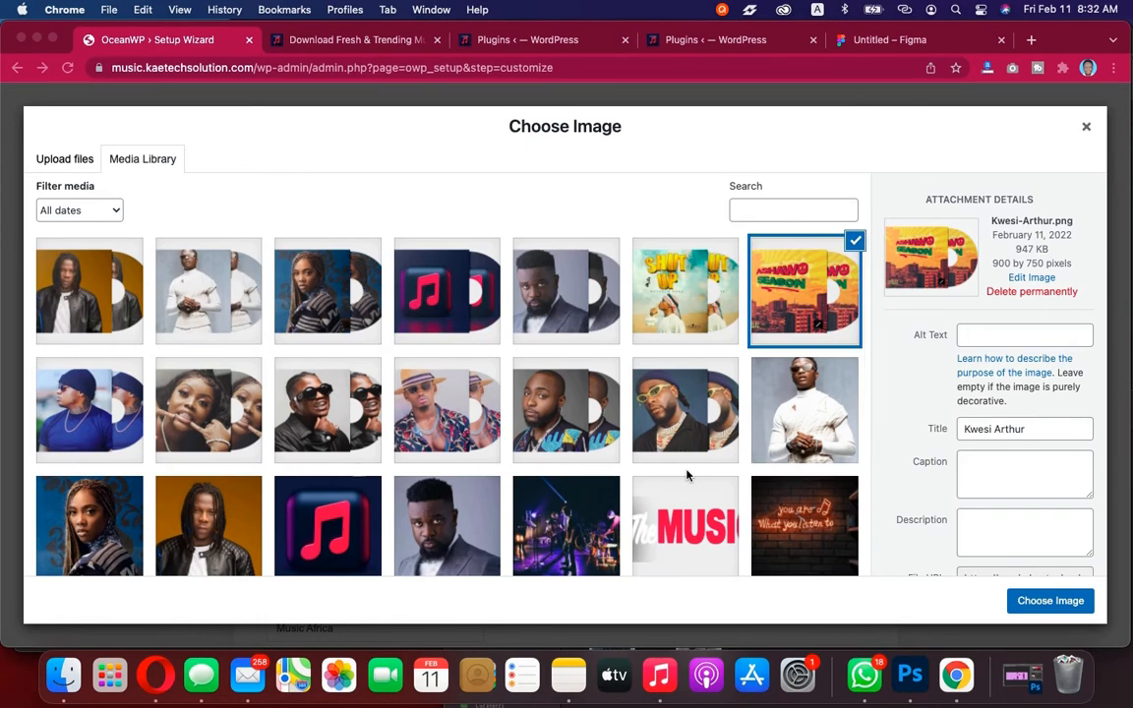
scroll(686, 475, "down", 2)
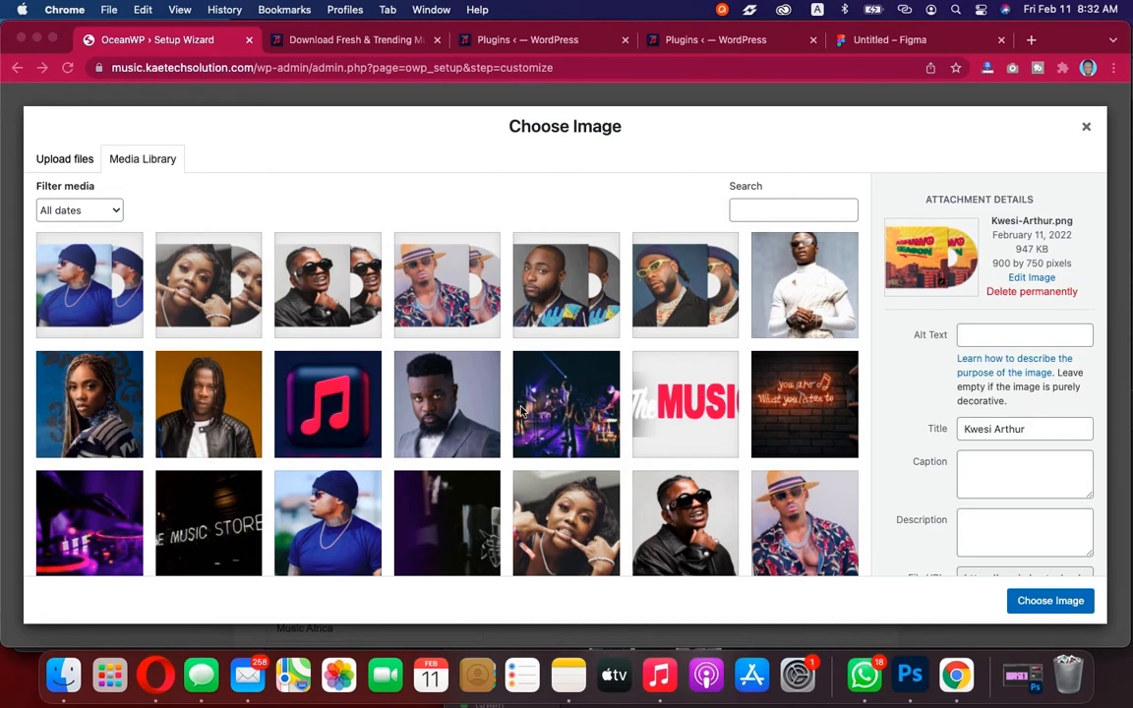
scroll(586, 443, "down", 3)
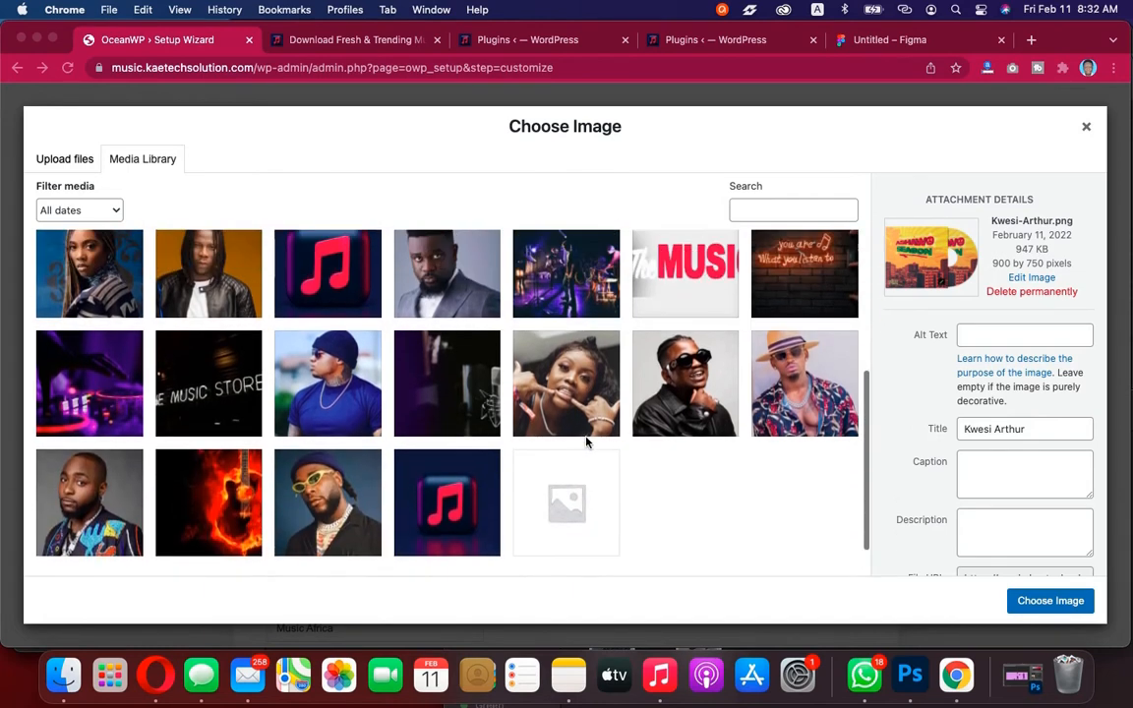
Choose the music store logo1 image from the media library as the site Logo
scroll(588, 443, "up", 3)
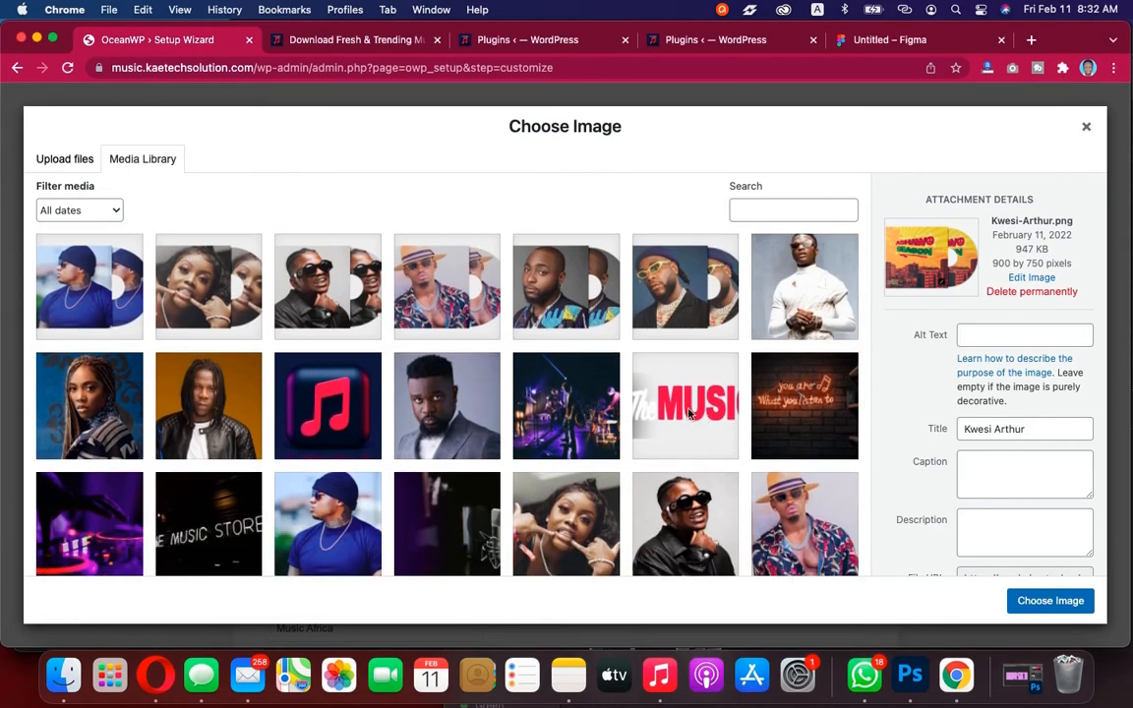
left_click(691, 407)
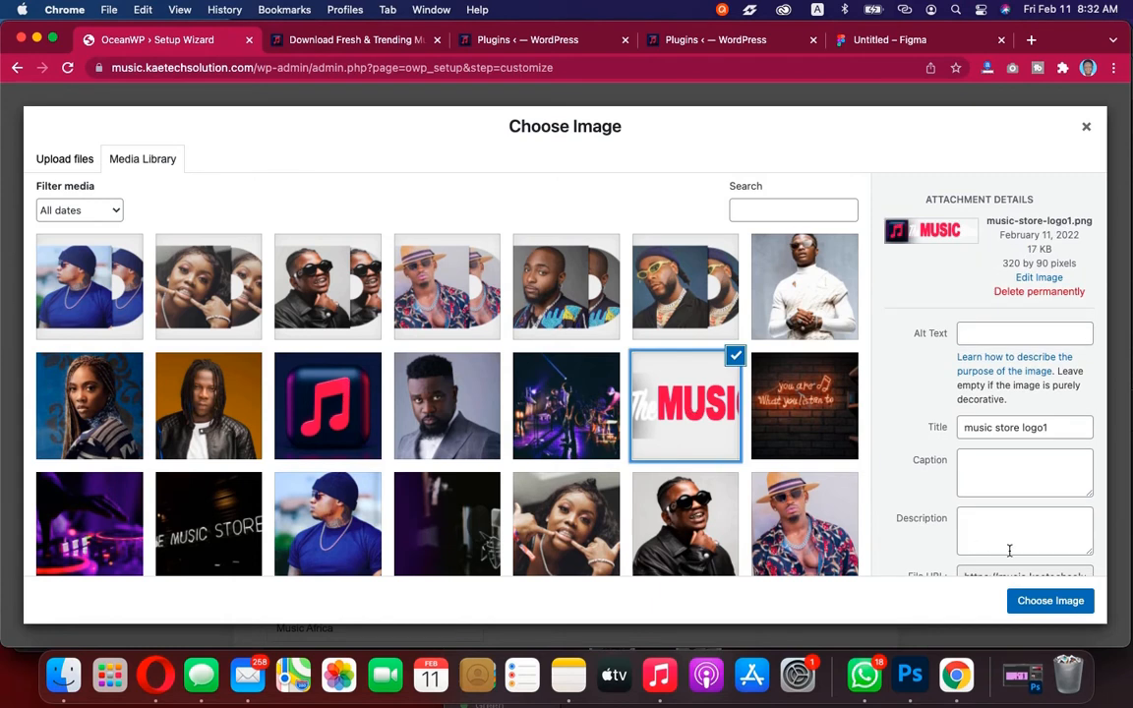
left_click(1049, 598)
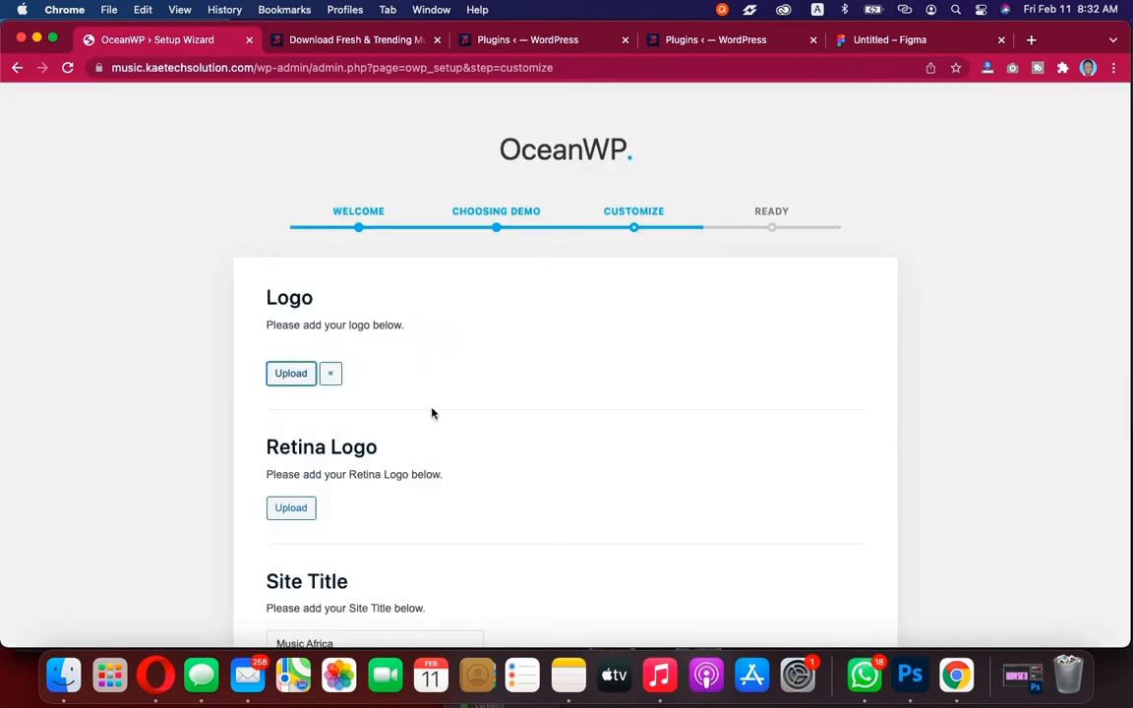
Set the Retina Logo to the same music store logo1 image
scroll(404, 430, "down", 2)
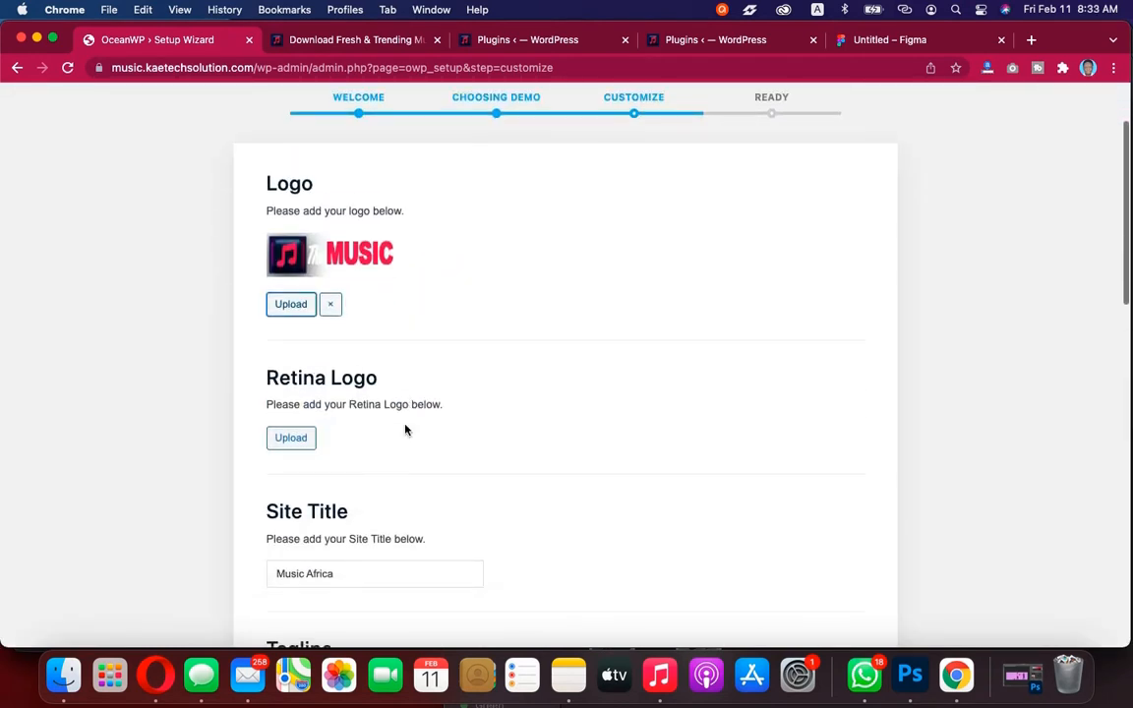
left_click(302, 437)
left_click(654, 392)
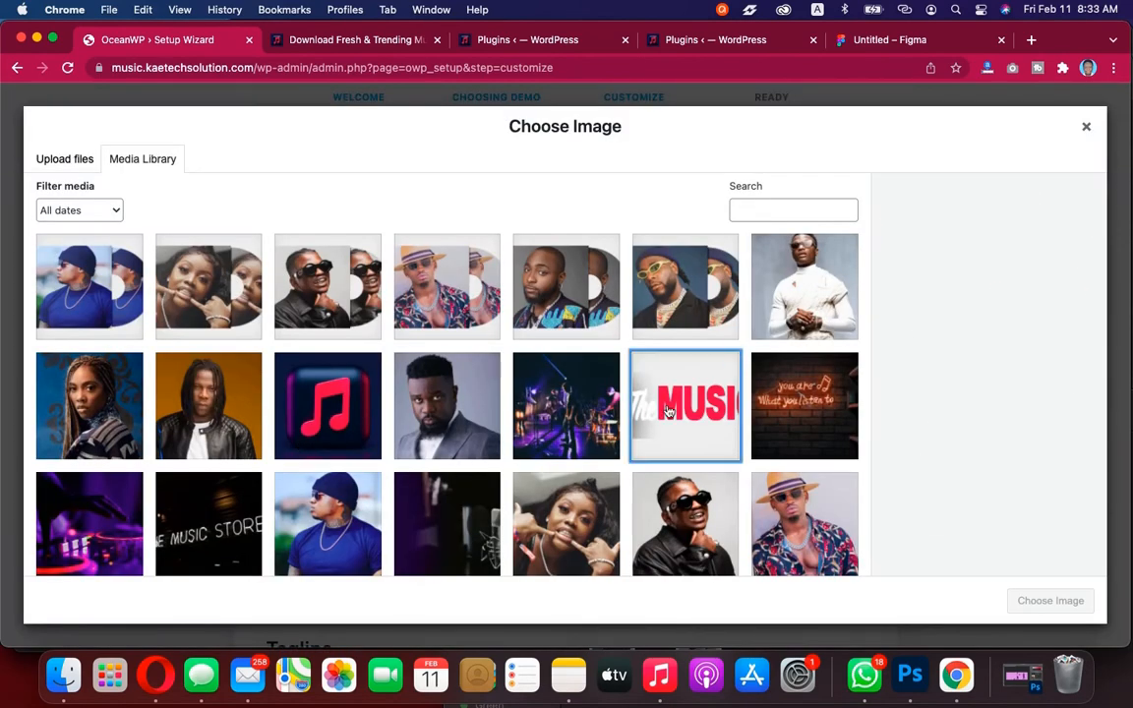
left_click(1031, 601)
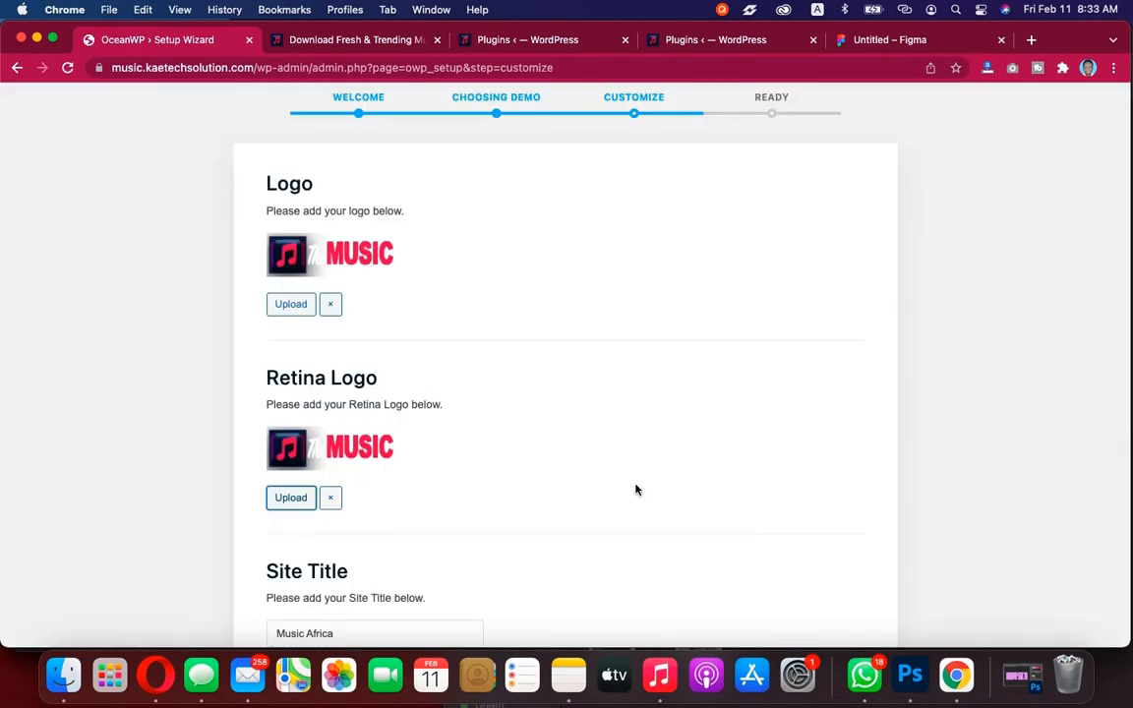
Replace the Site Title with "The Music Store"
scroll(509, 456, "down", 2)
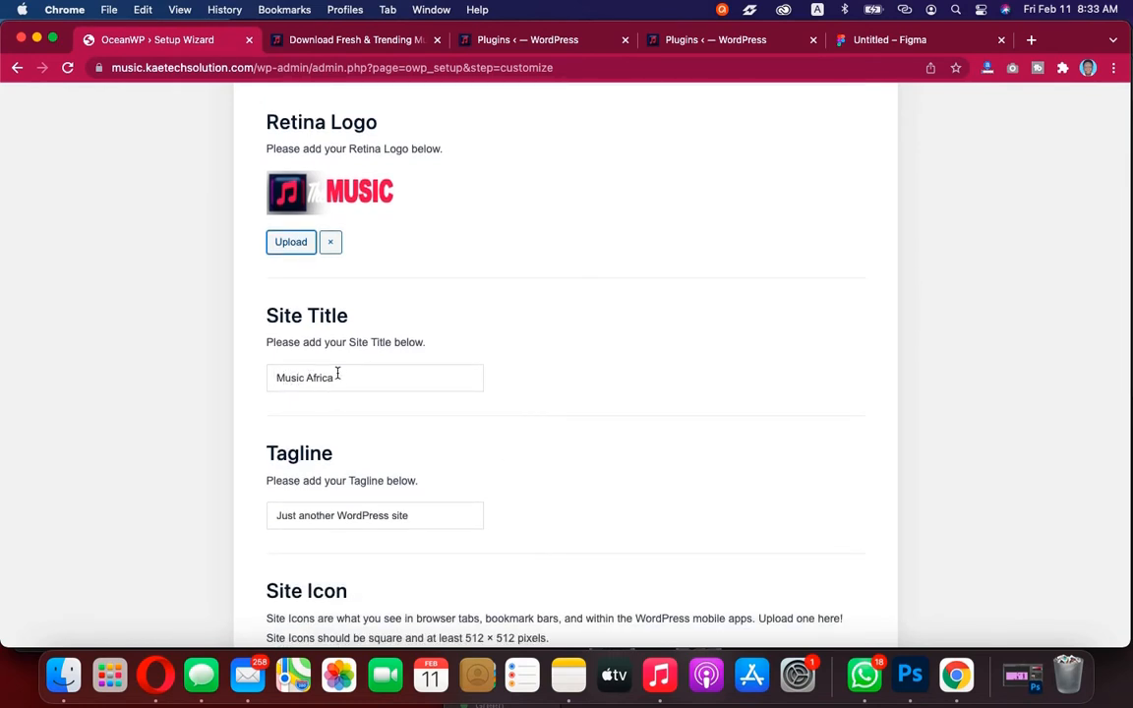
left_click_drag(337, 374, 271, 377)
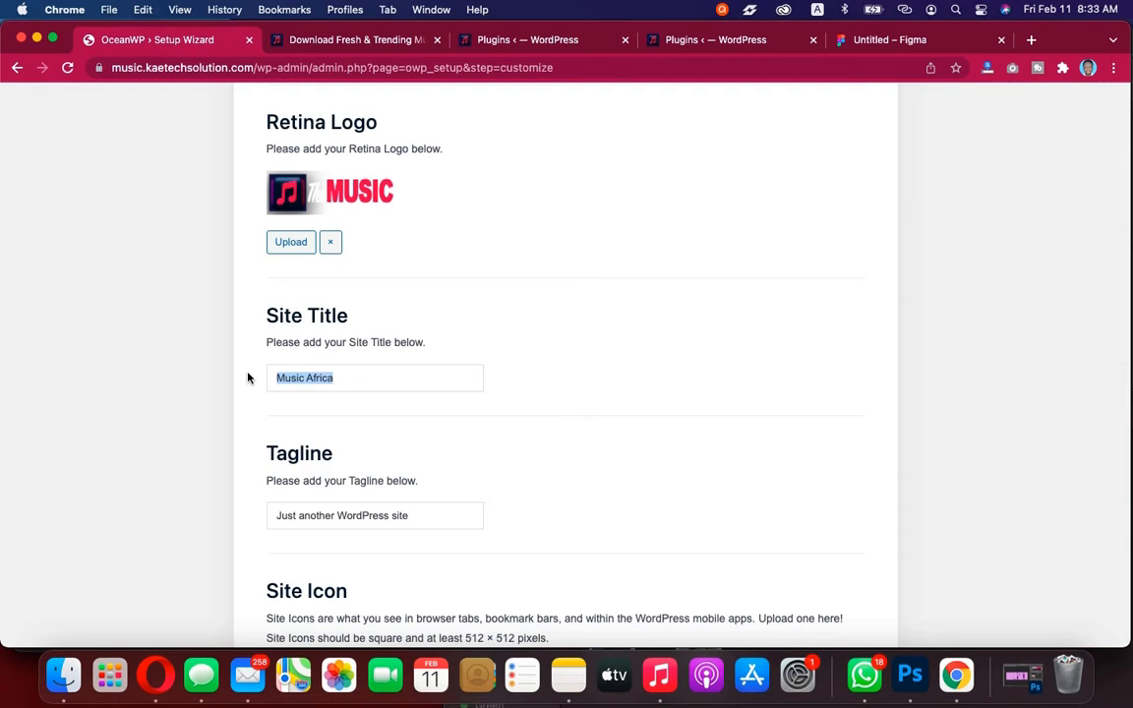
type("The")
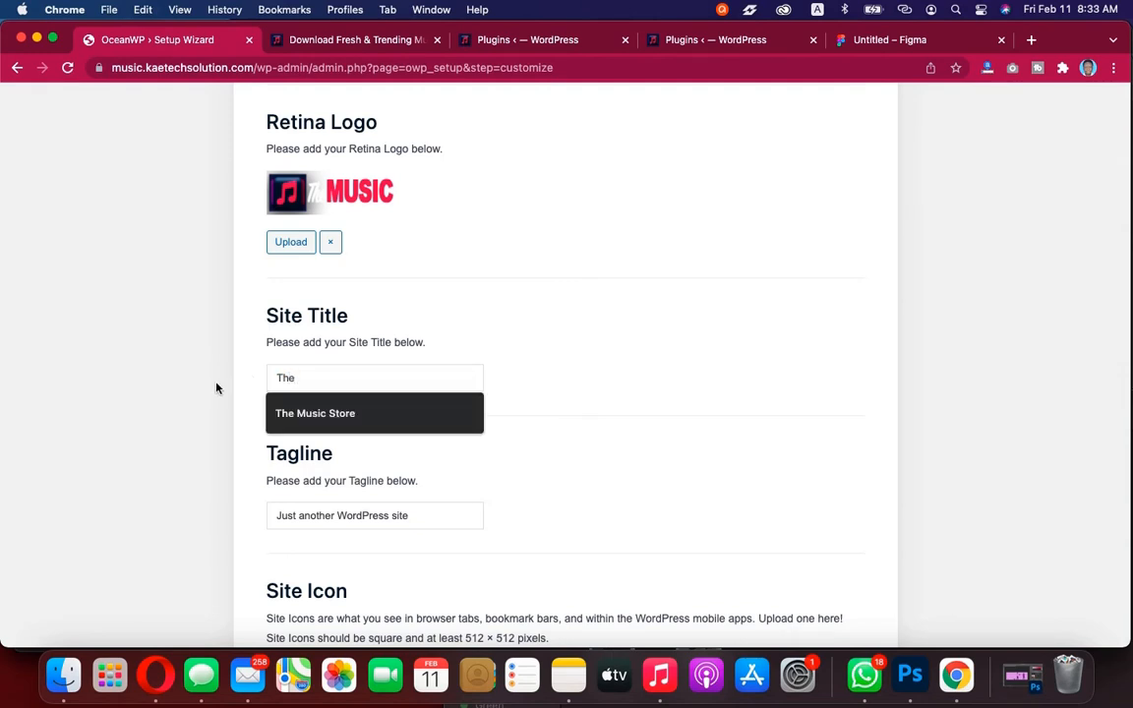
left_click(327, 415)
Replace the Tagline with "Best Music Store in Africa"
scroll(518, 449, "down", 3)
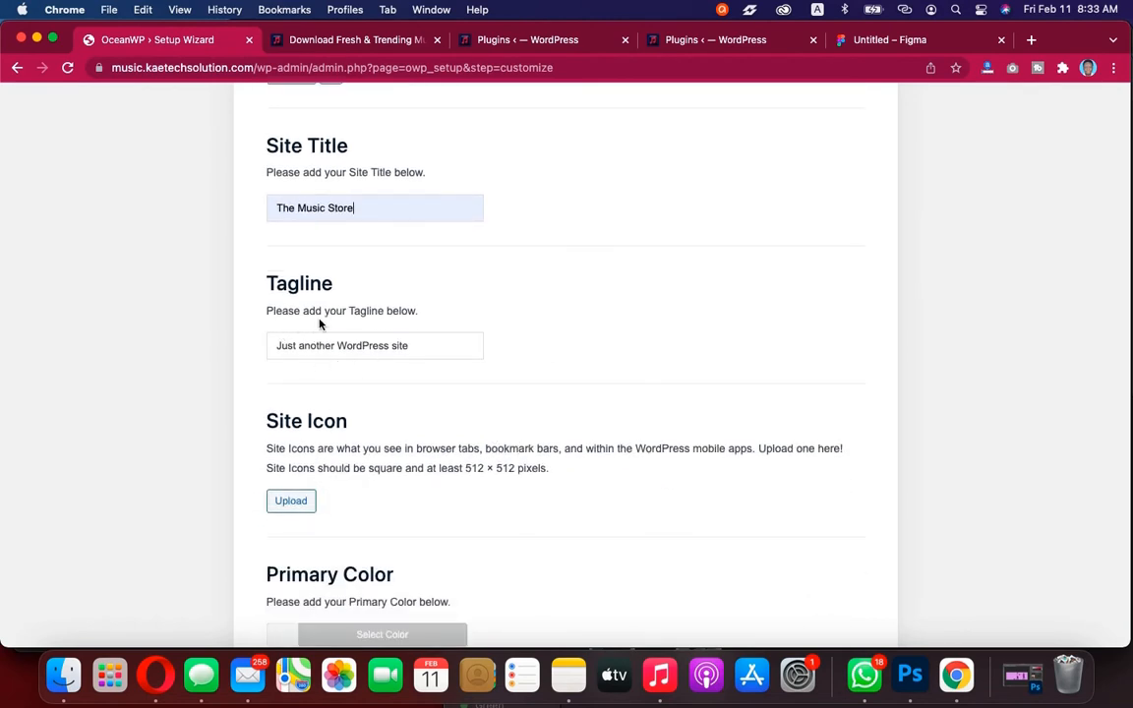
left_click_drag(429, 345, 184, 342)
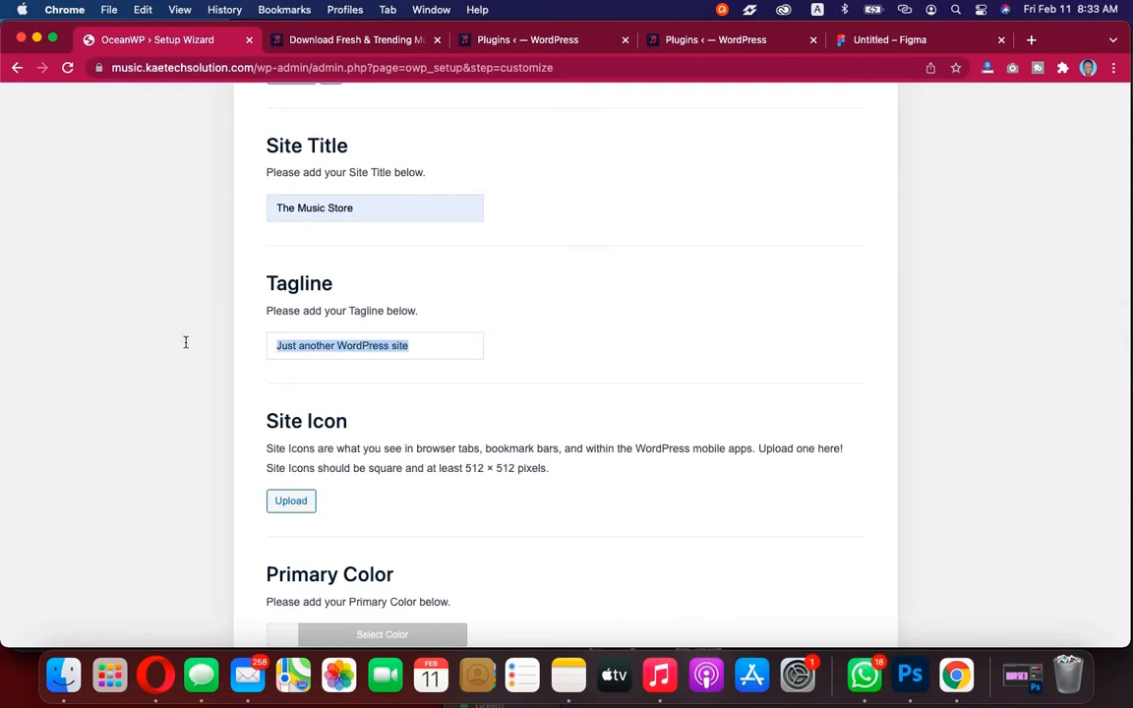
type("Best")
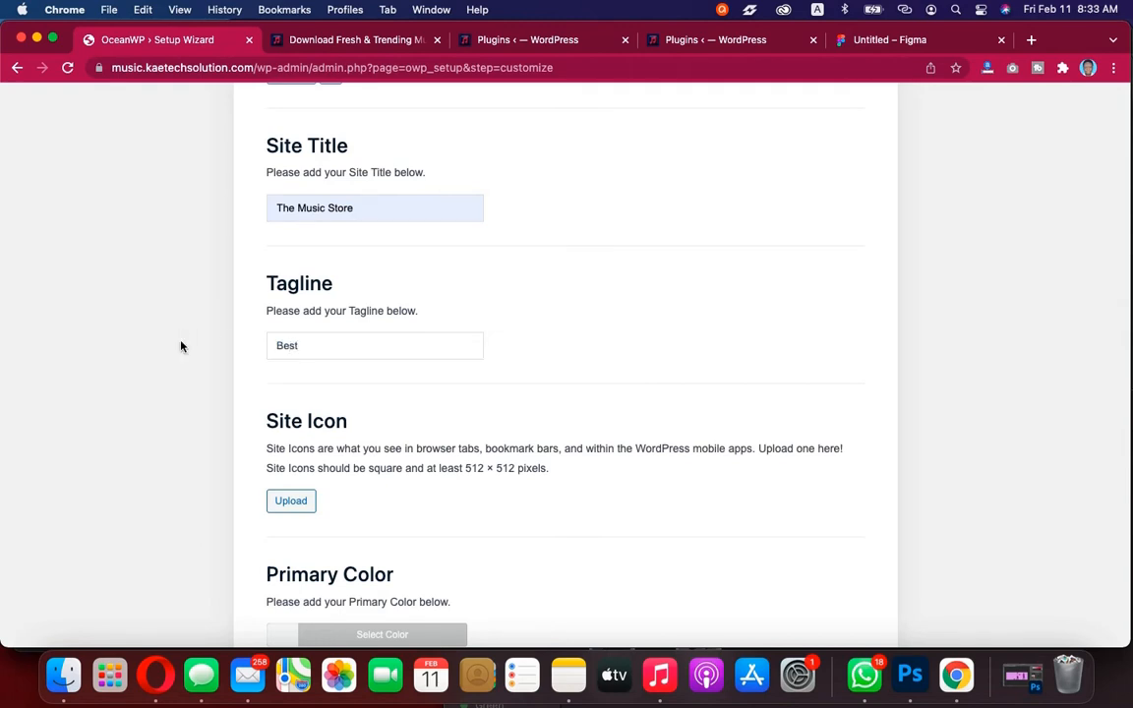
type(" Music Store in Africa")
Set the Site Icon to the square logo image from the media library
scroll(572, 425, "down", 3)
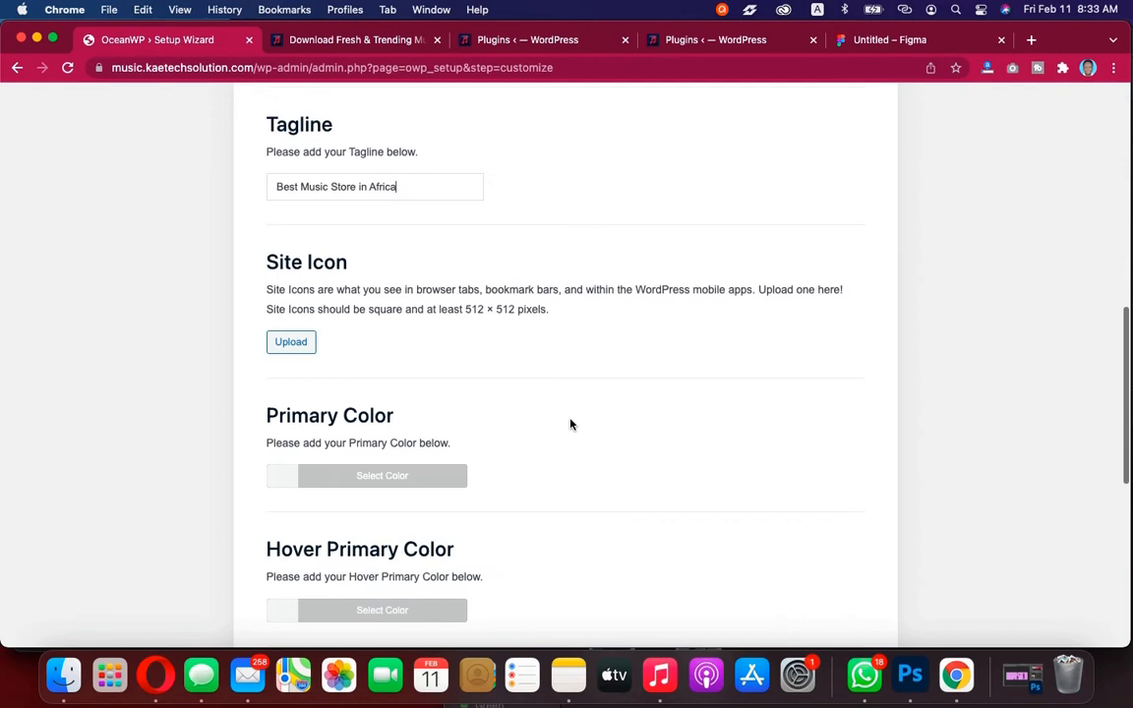
left_click(286, 348)
left_click(344, 404)
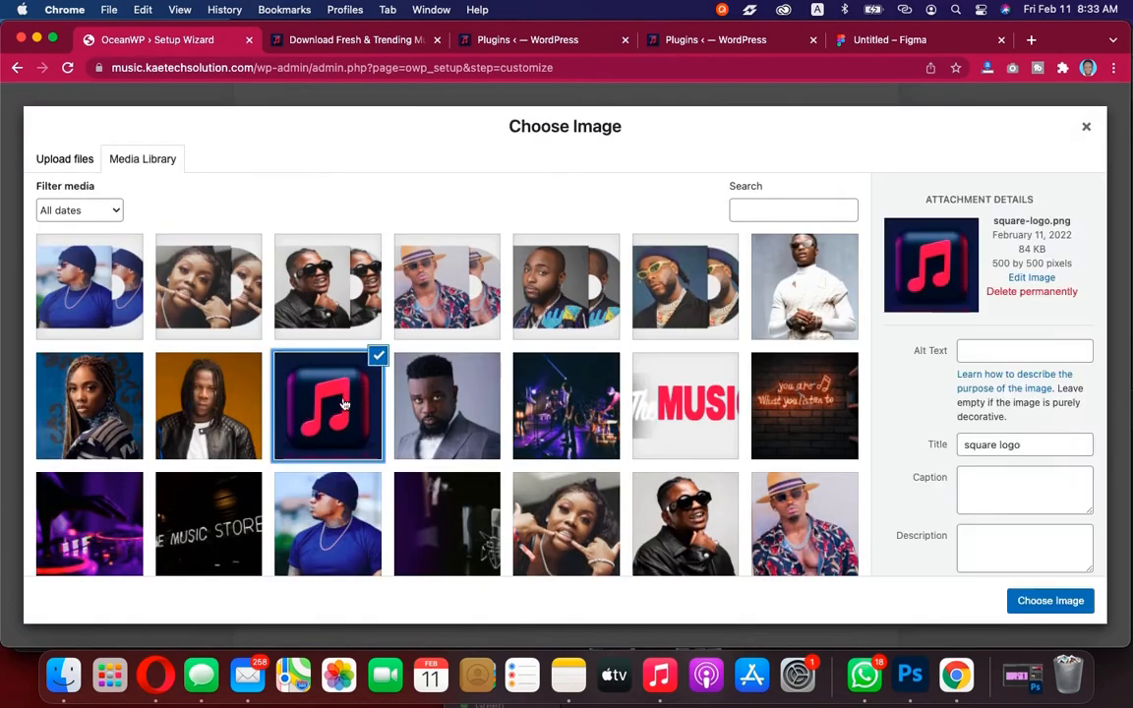
left_click(1070, 606)
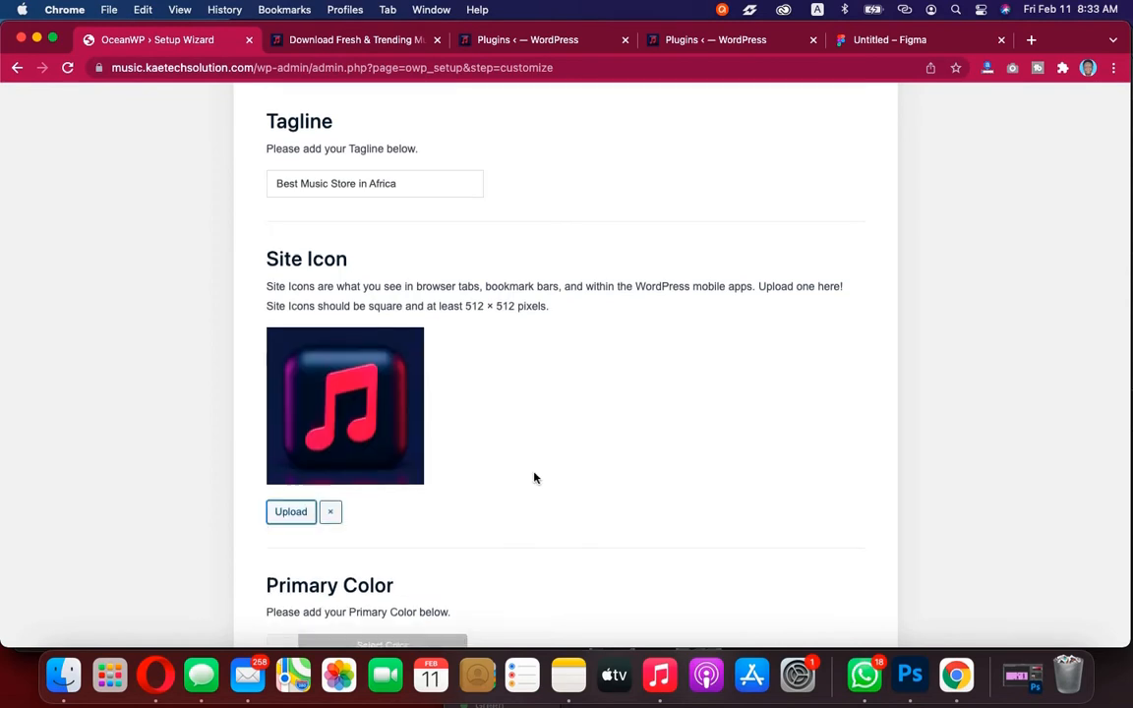
Copy the primary red code from the Music site note in Notes and set the Primary Color to #E31D52
scroll(534, 477, "down", 4)
scroll(534, 478, "down", 3)
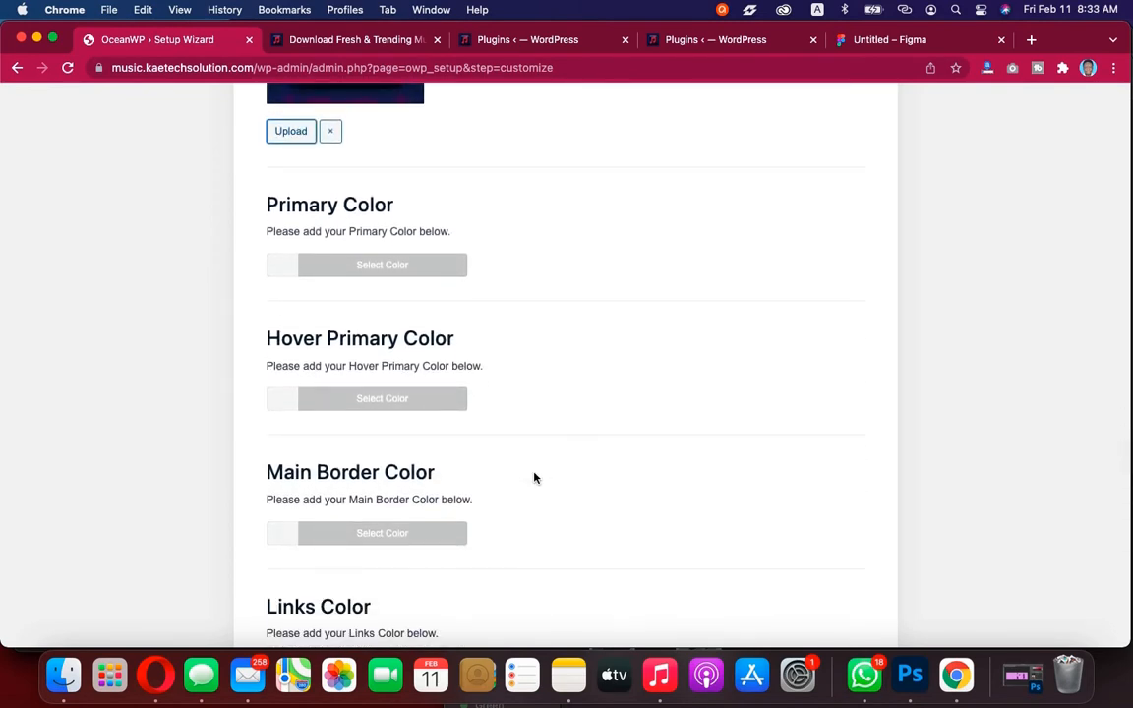
left_click(576, 678)
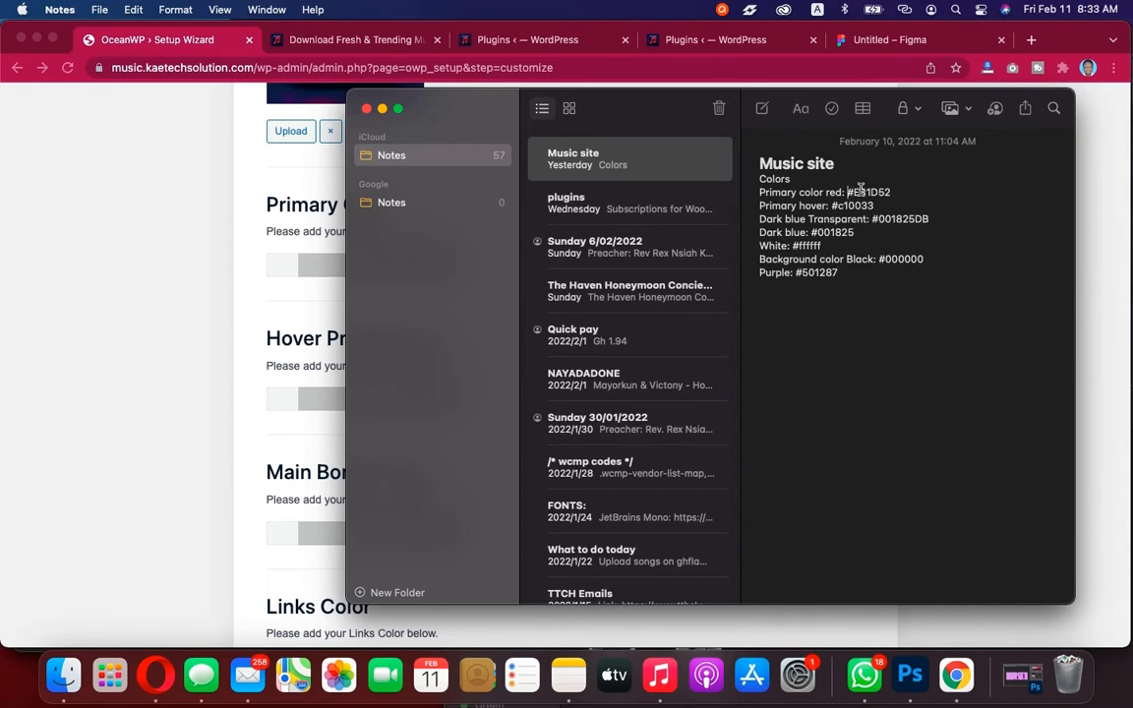
left_click_drag(849, 192, 900, 192)
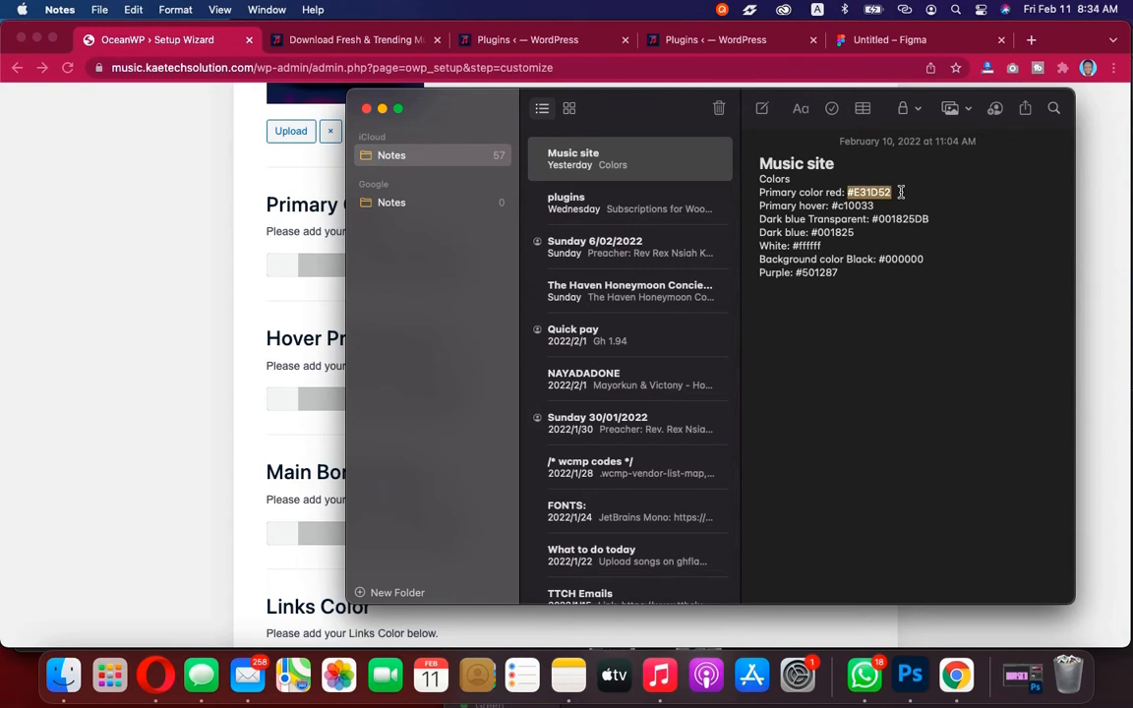
left_click(196, 309)
left_click(286, 270)
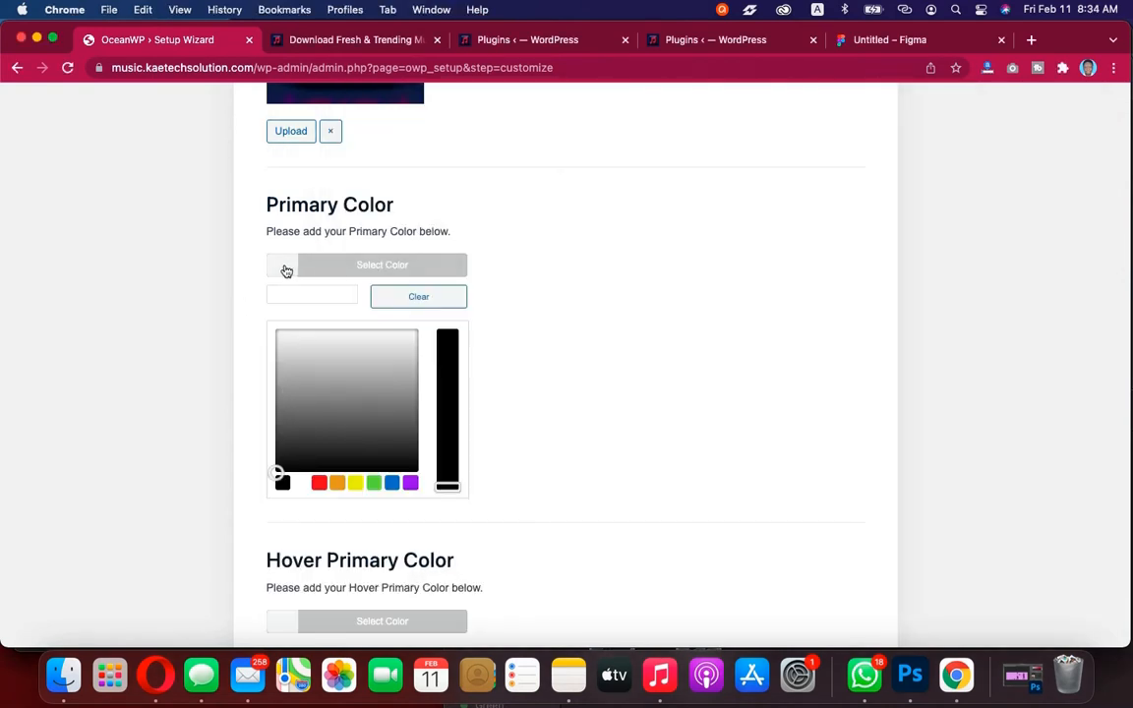
left_click(336, 292)
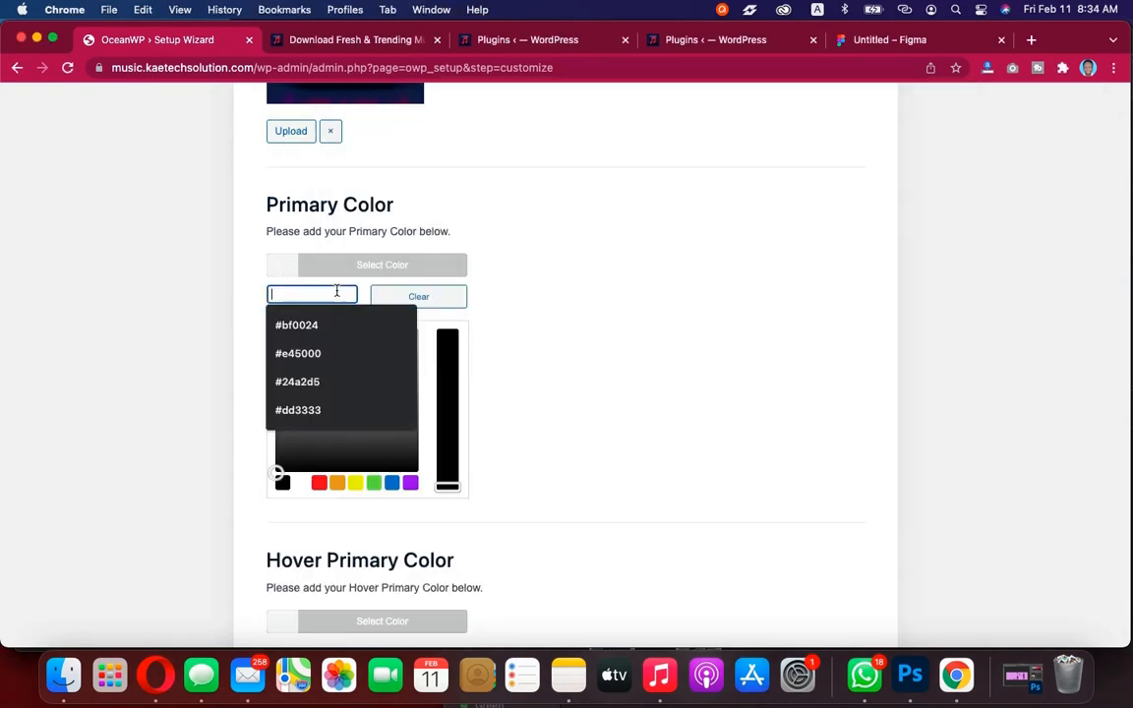
type("#ed1d43")
left_click(282, 271)
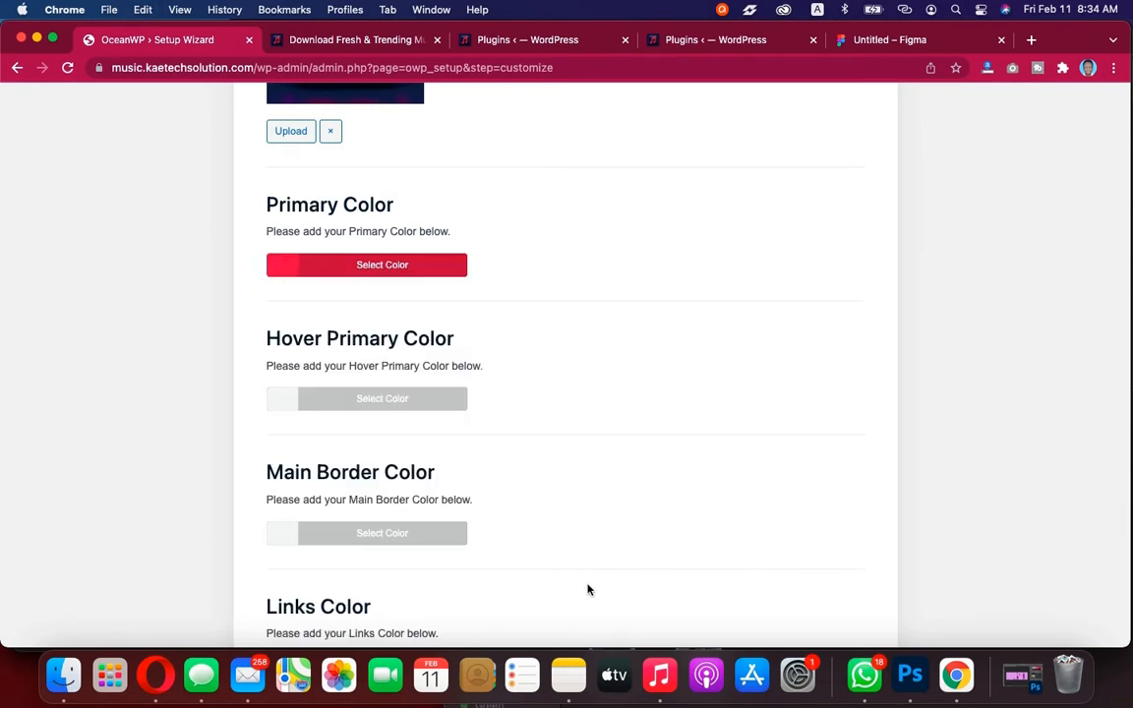
Copy the primary hover code from the note and set the Hover Primary Color to #c10033
left_click(568, 674)
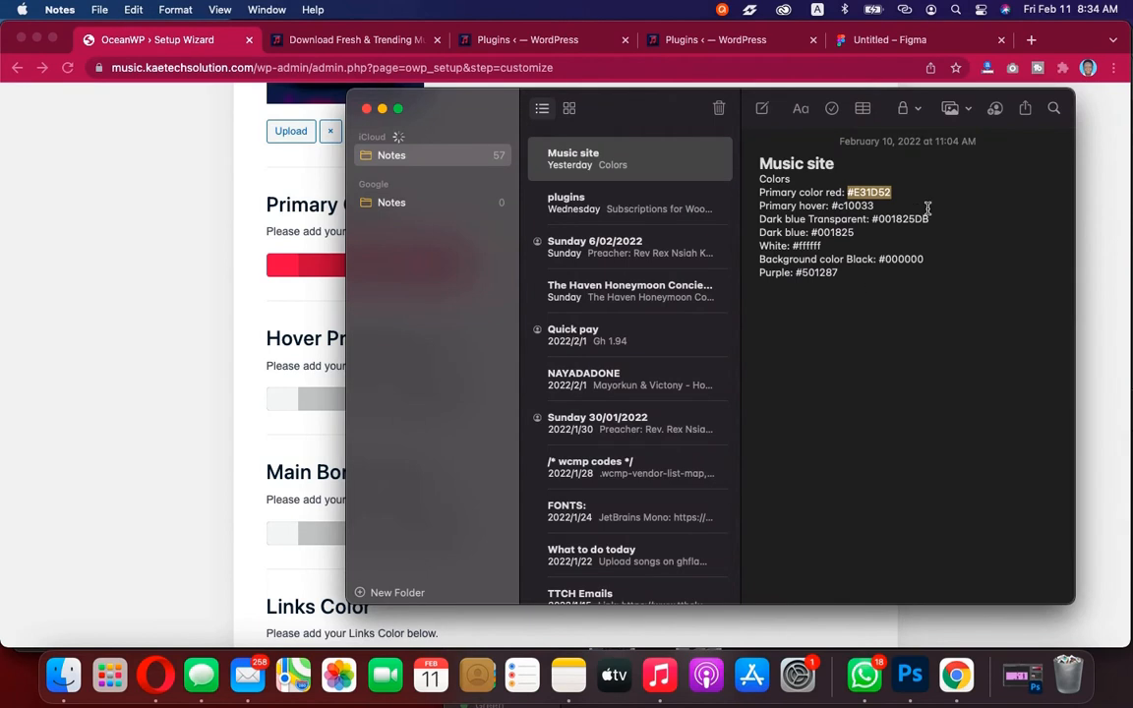
left_click(883, 207)
left_click_drag(883, 206, 836, 206)
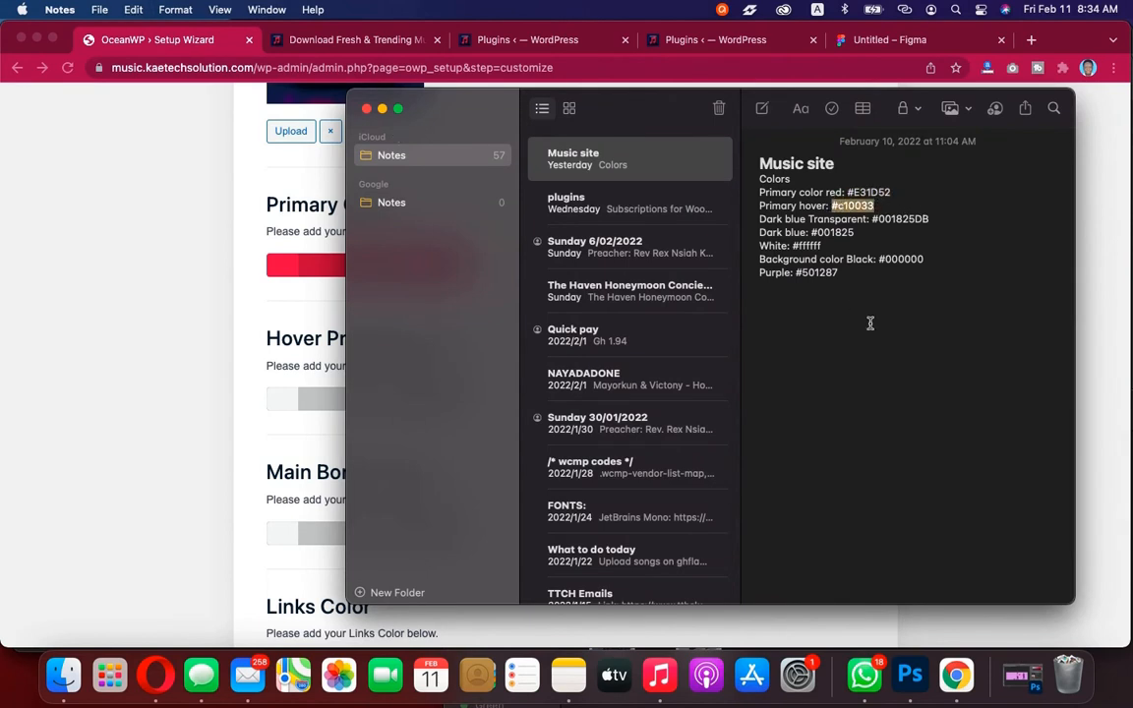
left_click(262, 376)
left_click(283, 403)
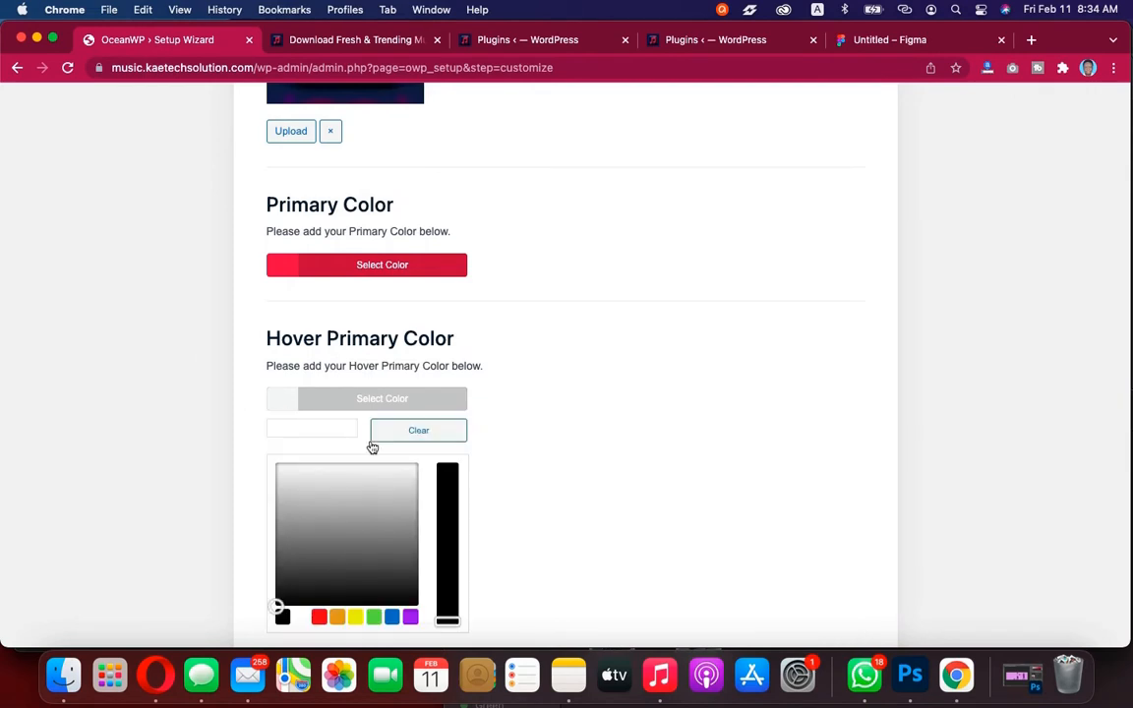
left_click(333, 430)
type("#c10033")
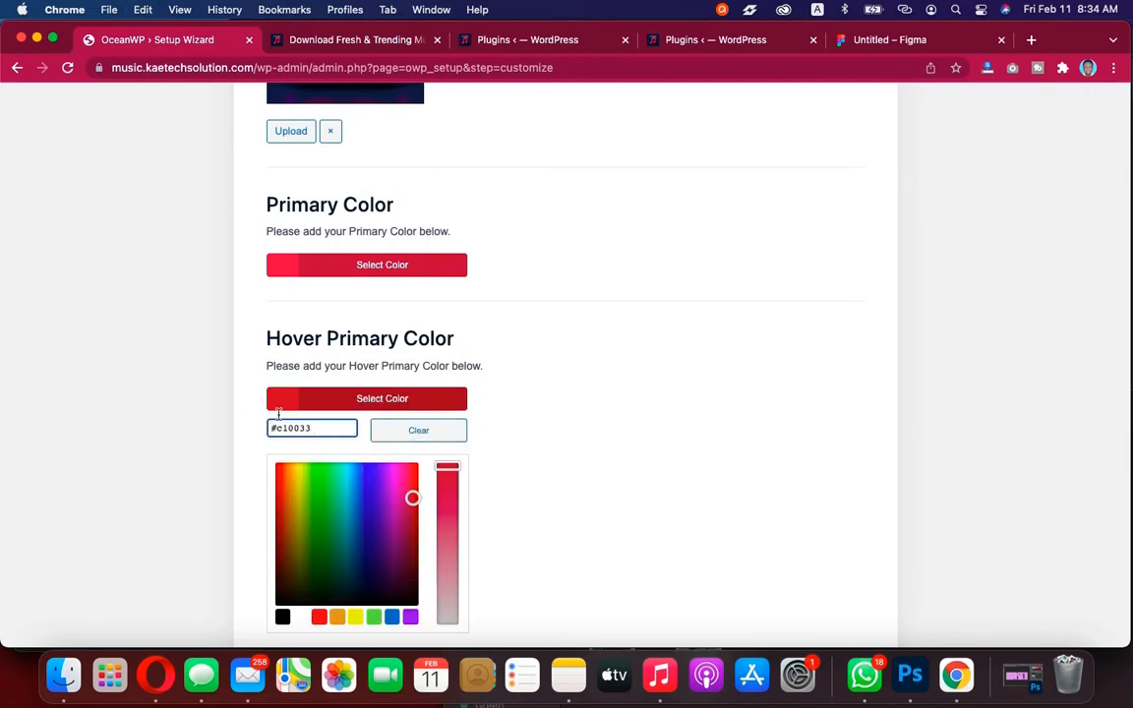
left_click(279, 400)
Set the Main Border Color to white, #ffffff, with the color picker
scroll(279, 403, "down", 5)
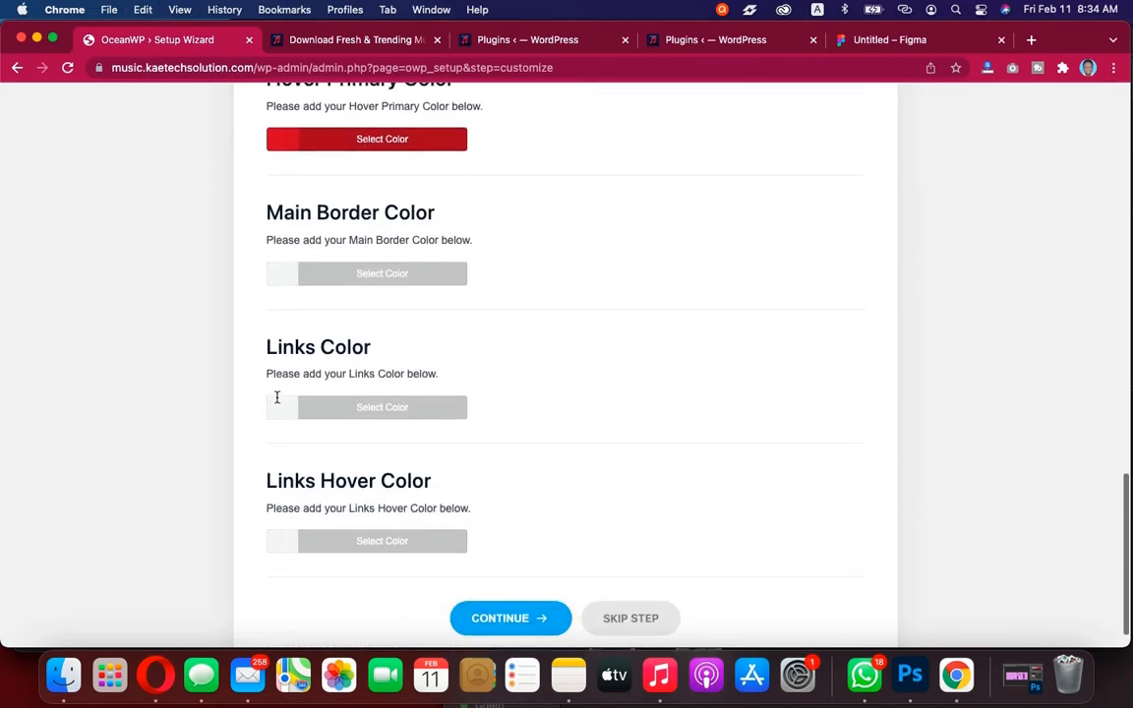
left_click(279, 279)
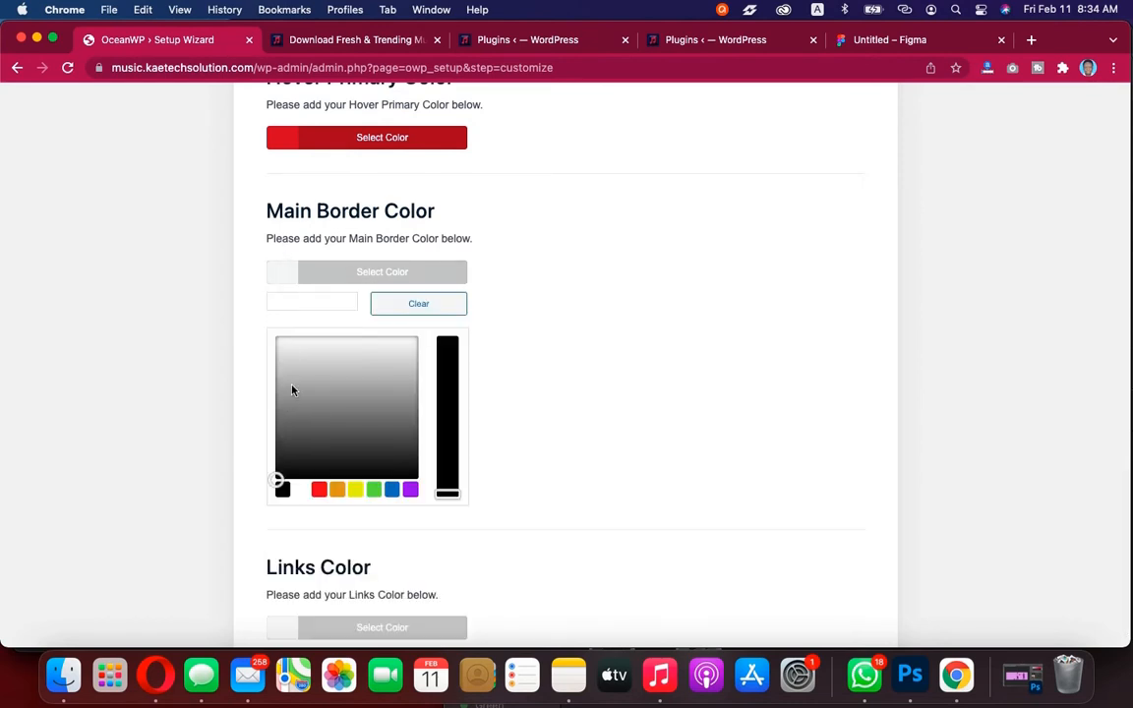
left_click(305, 490)
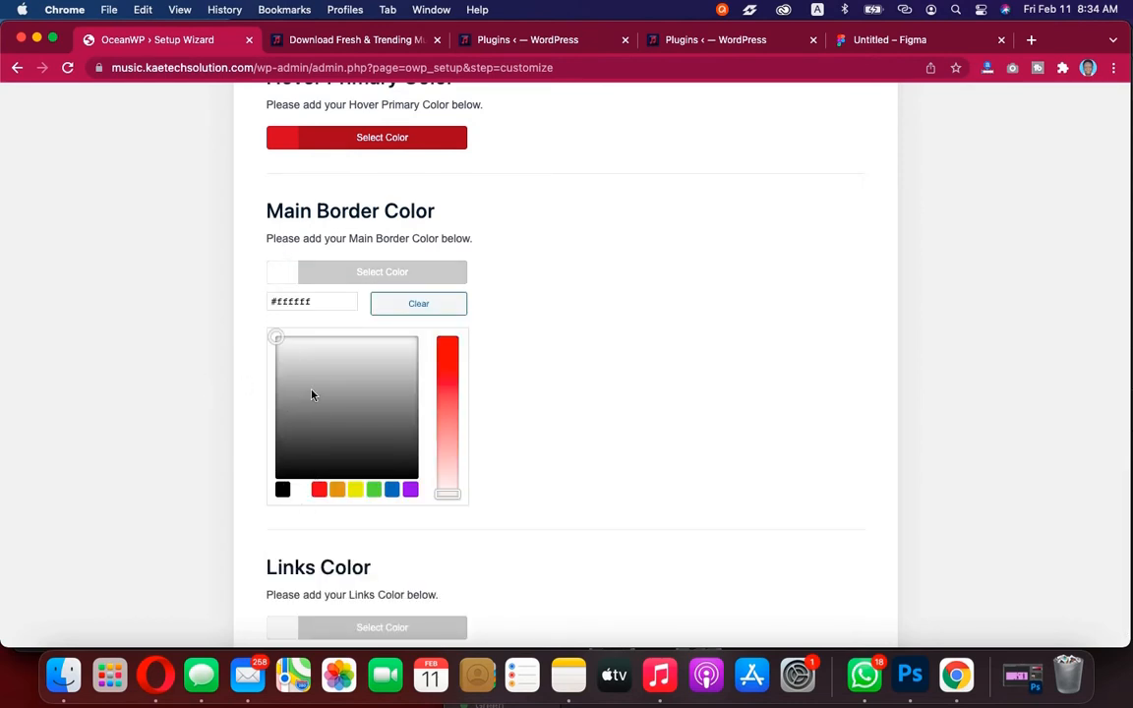
left_click(281, 276)
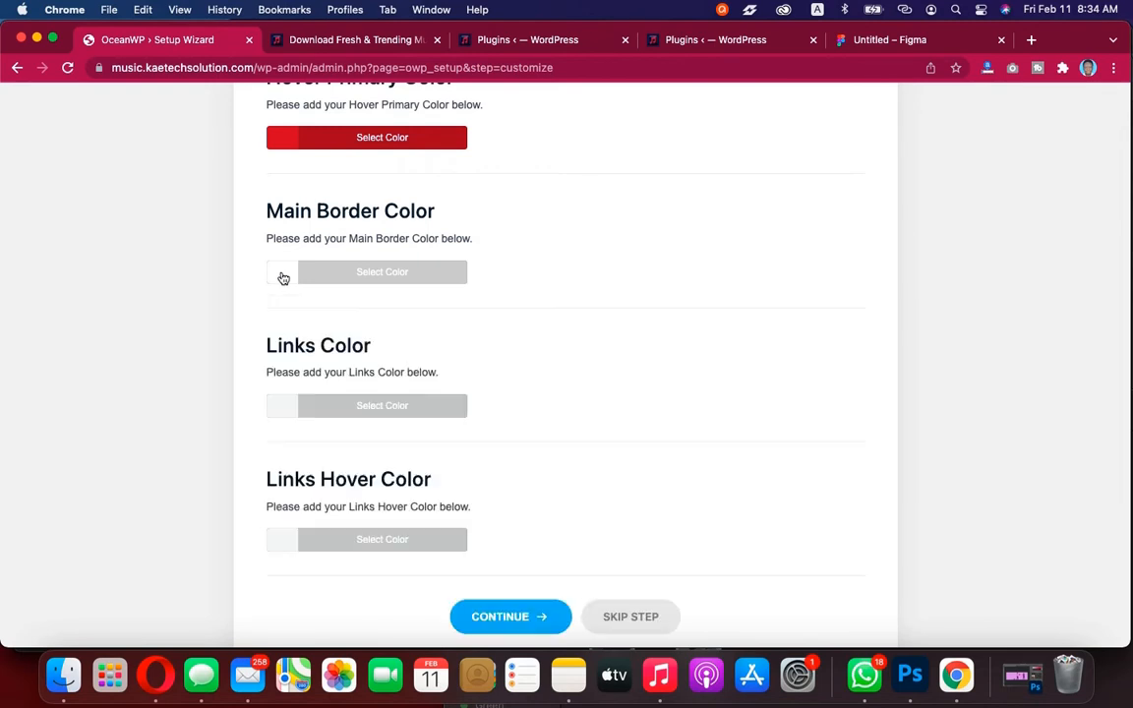
Set the Links Color to #ededed with the color picker
scroll(521, 402, "down", 1)
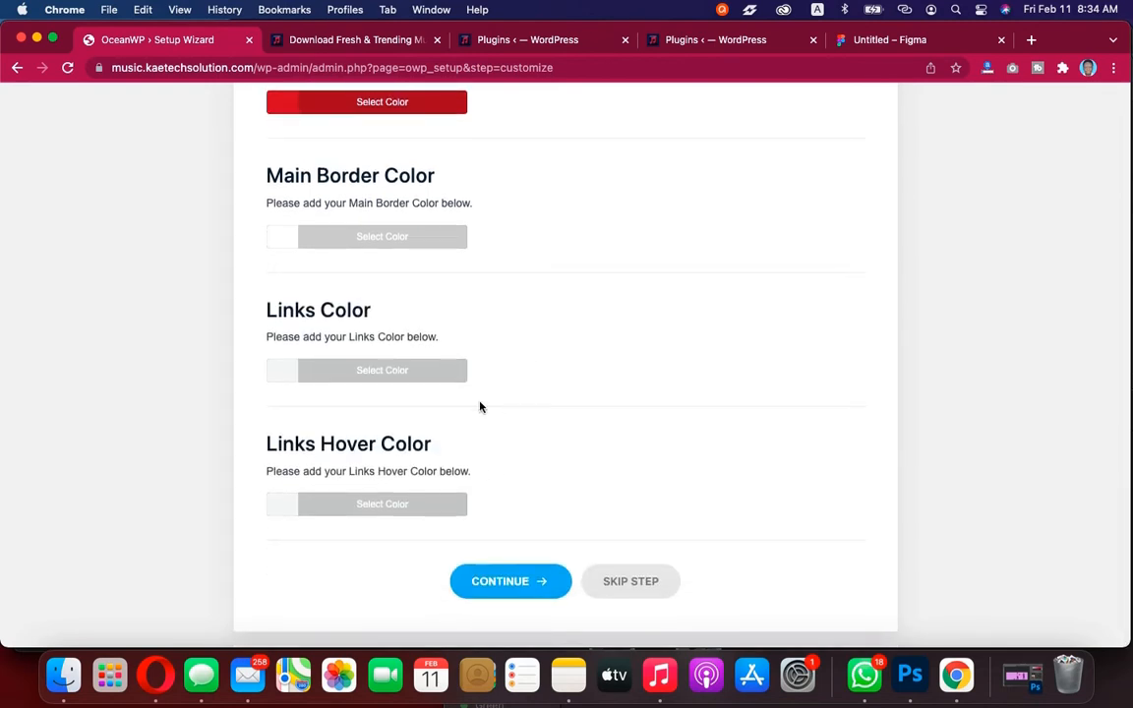
left_click(275, 383)
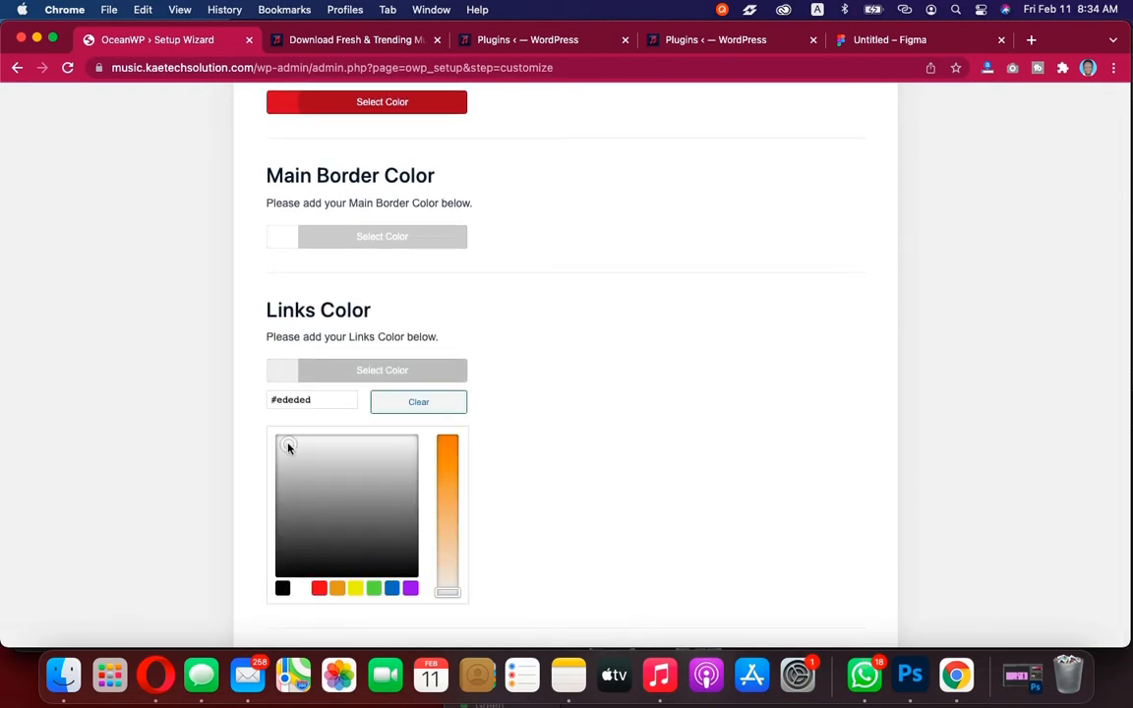
left_click(251, 406)
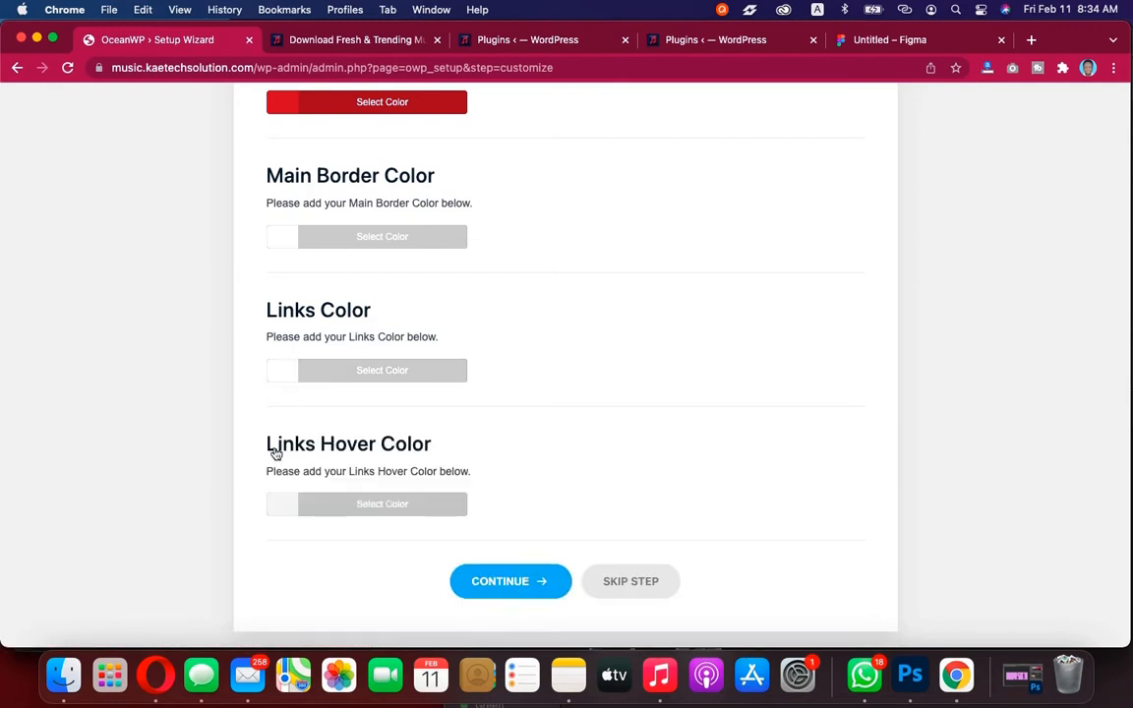
Copy the primary color code #e31d52 and set the Links Hover Color to it
left_click(284, 507)
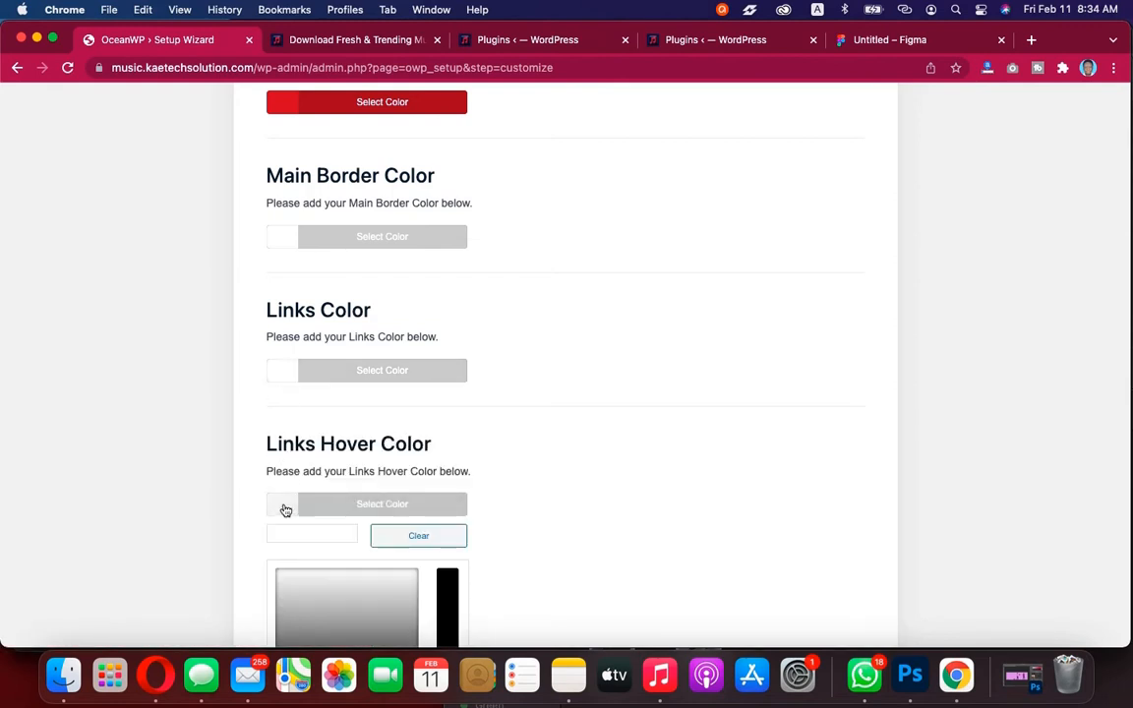
scroll(288, 443, "up", 5)
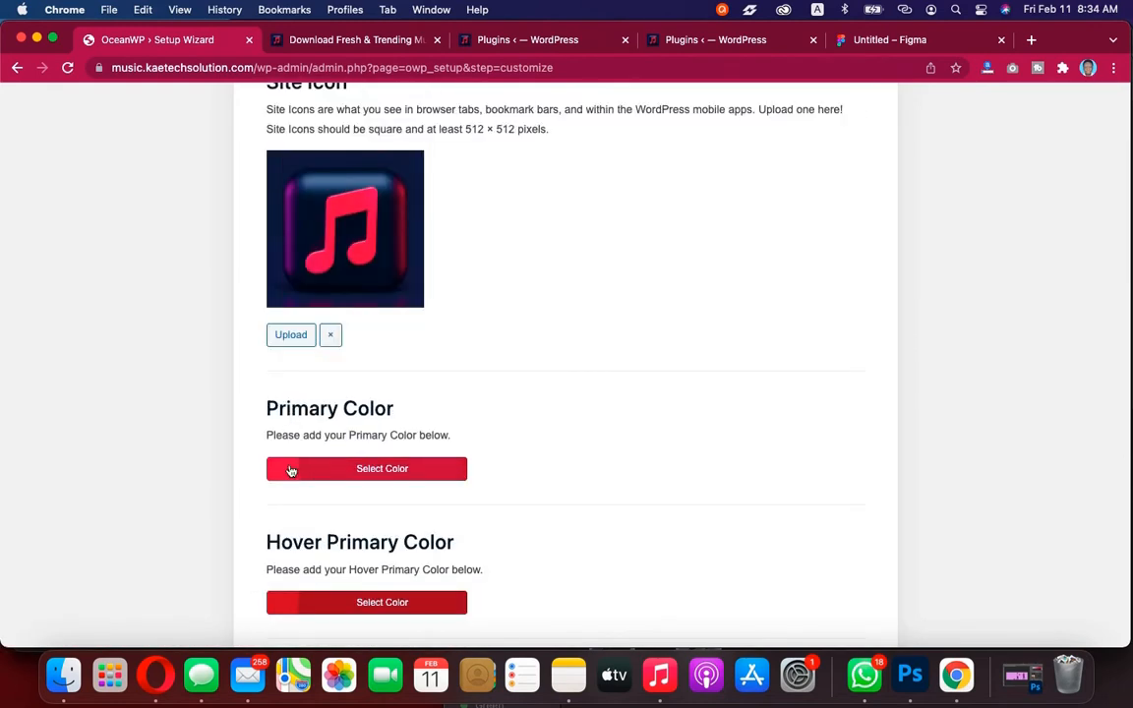
left_click(291, 469)
scroll(288, 470, "down", 2)
left_click_drag(318, 398, 230, 400)
key("super+c")
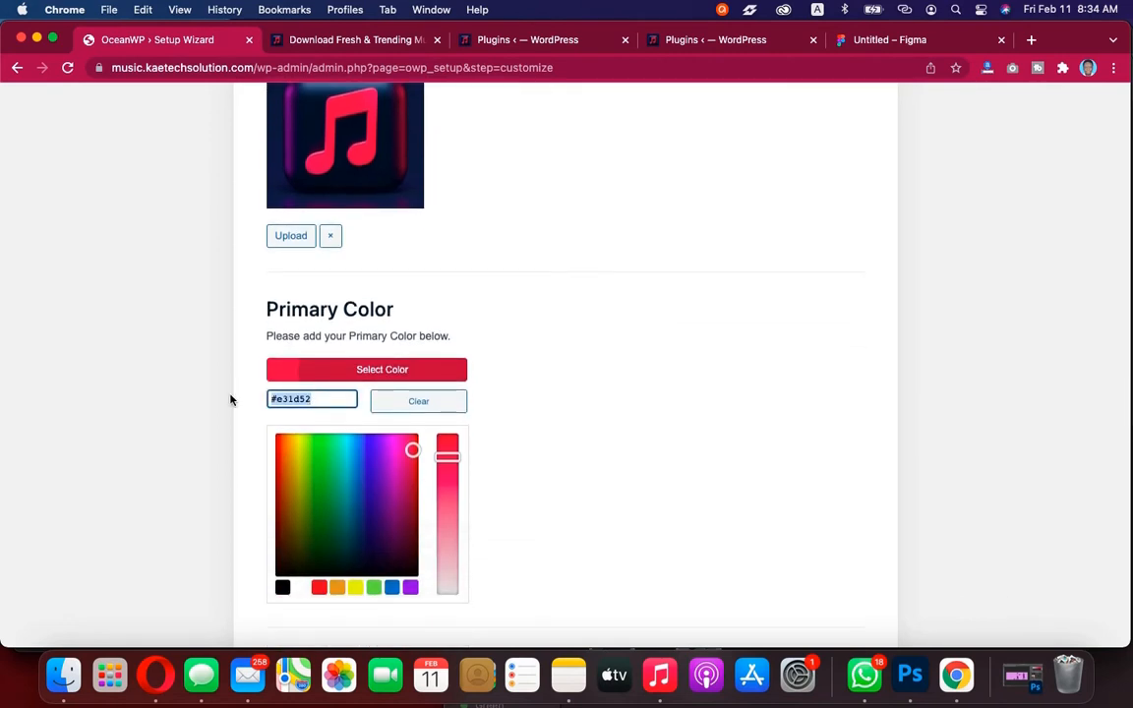
left_click(230, 400)
scroll(230, 400, "down", 6)
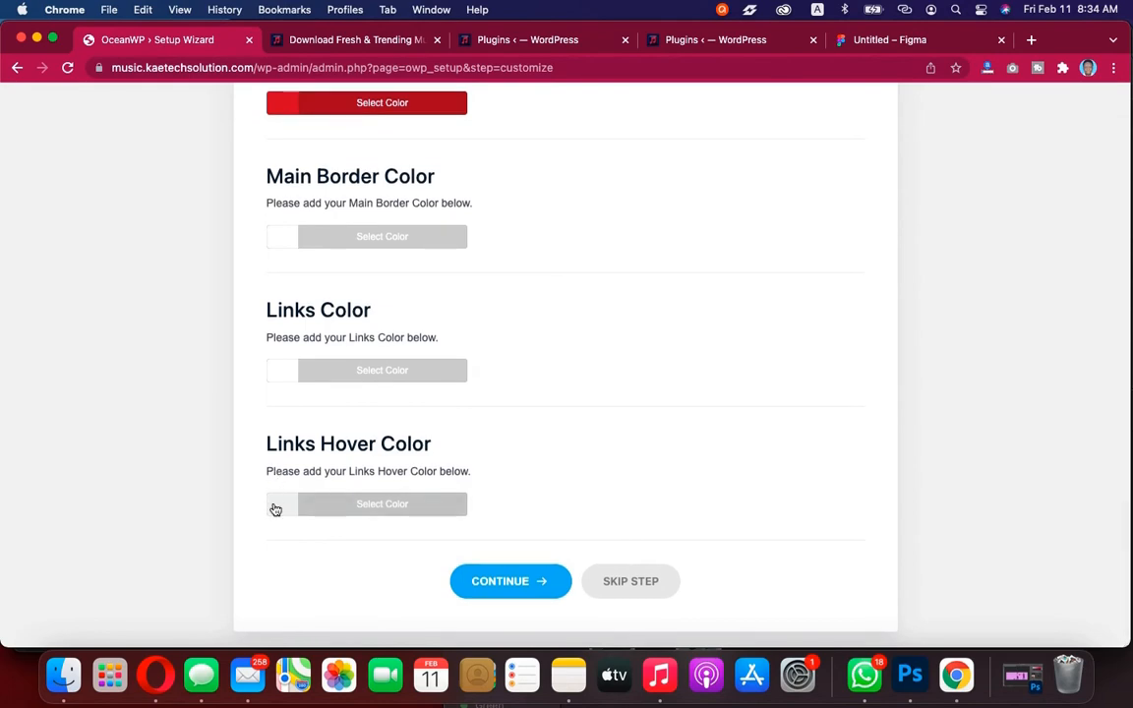
left_click(280, 507)
left_click(292, 536)
key("super+v")
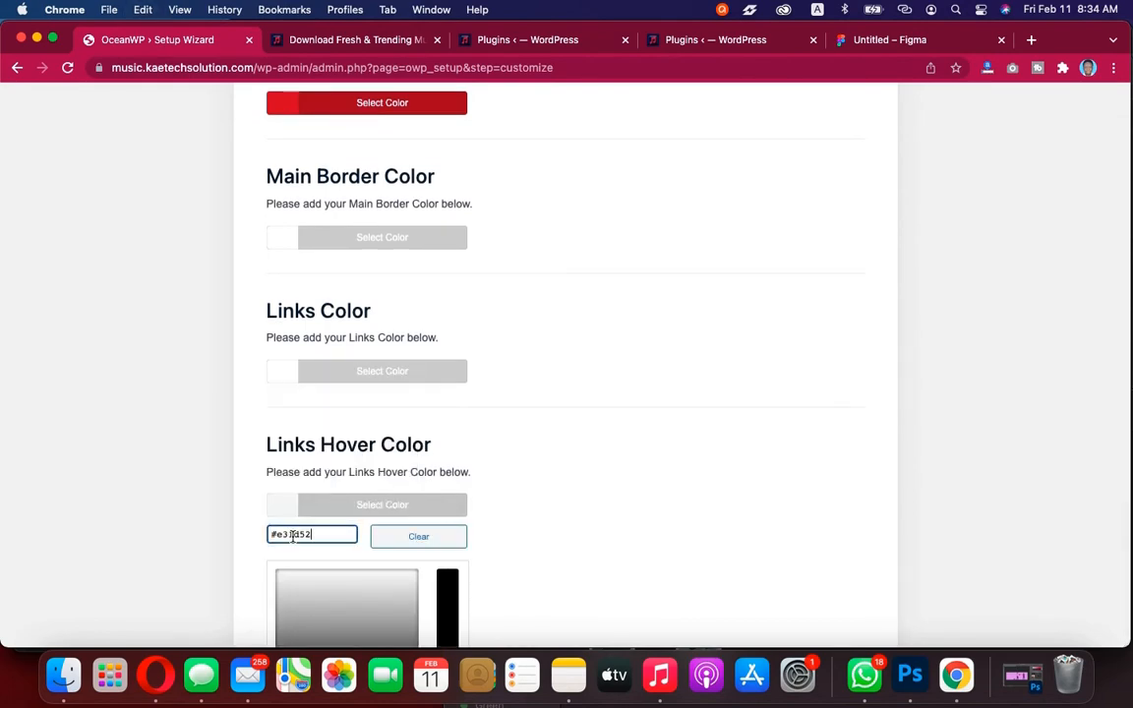
key("Tab")
left_click(607, 452)
Continue past the customization step and finish the setup wizard to return to the WordPress dashboard
scroll(607, 452, "up", 15)
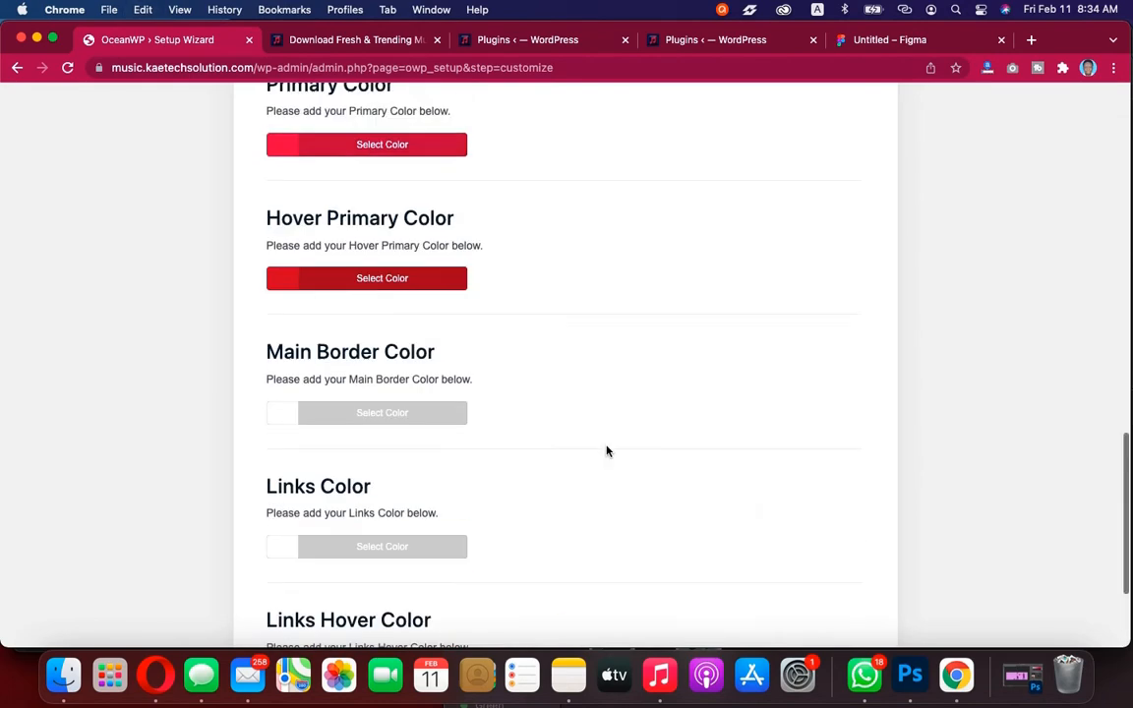
scroll(607, 451, "down", 9)
scroll(607, 451, "down", 5)
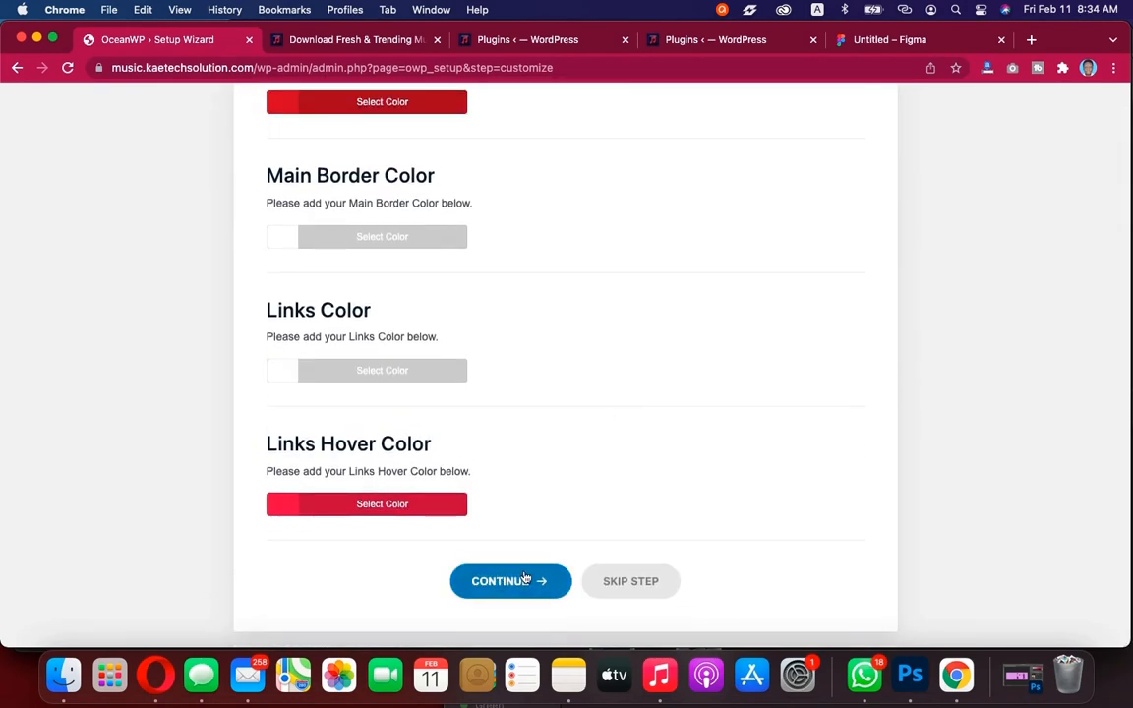
scroll(542, 463, "up", 3)
scroll(543, 463, "down", 3)
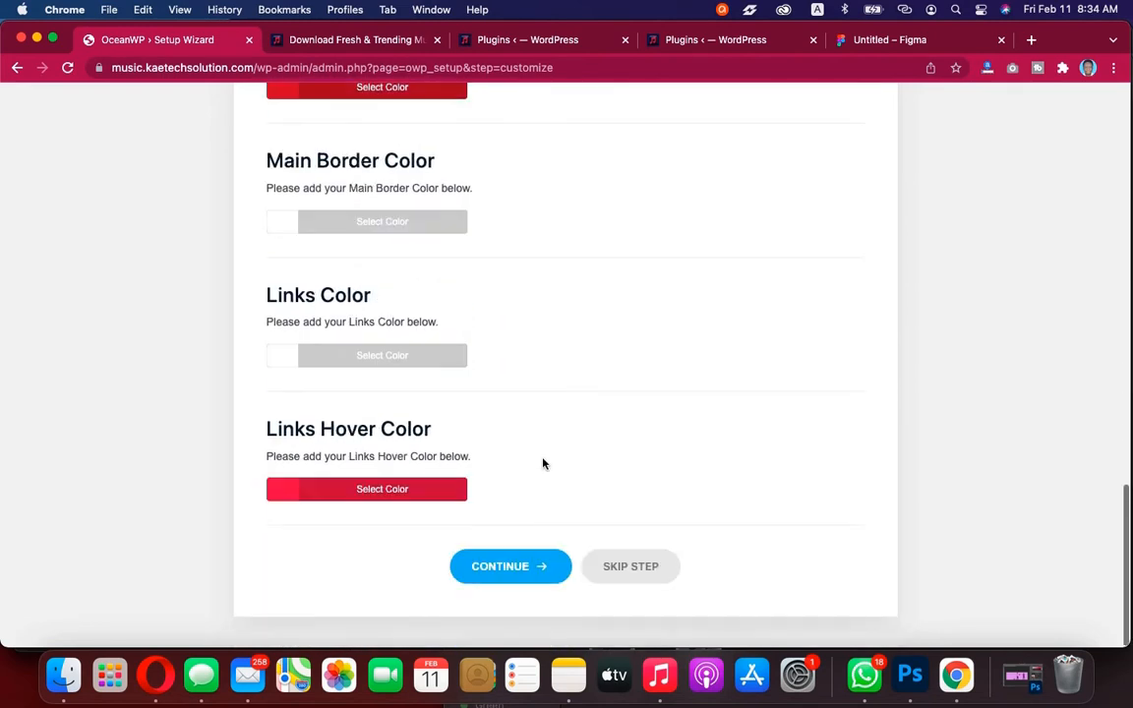
left_click(499, 582)
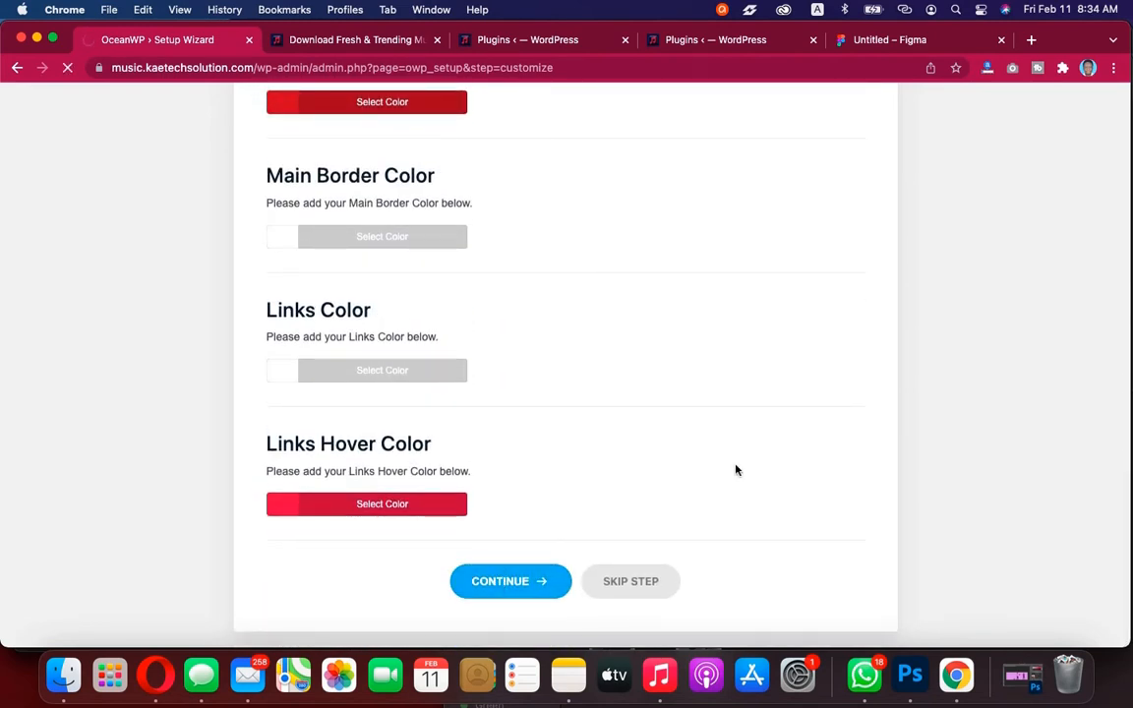
scroll(735, 470, "down", 2)
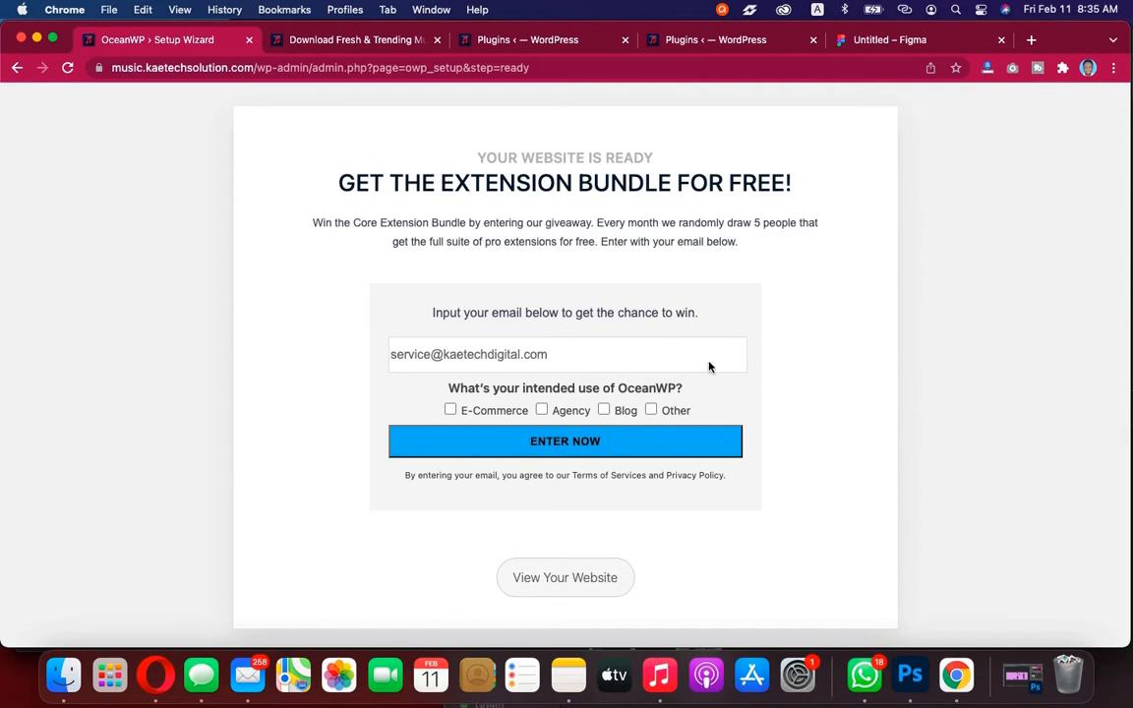
left_click(556, 579)
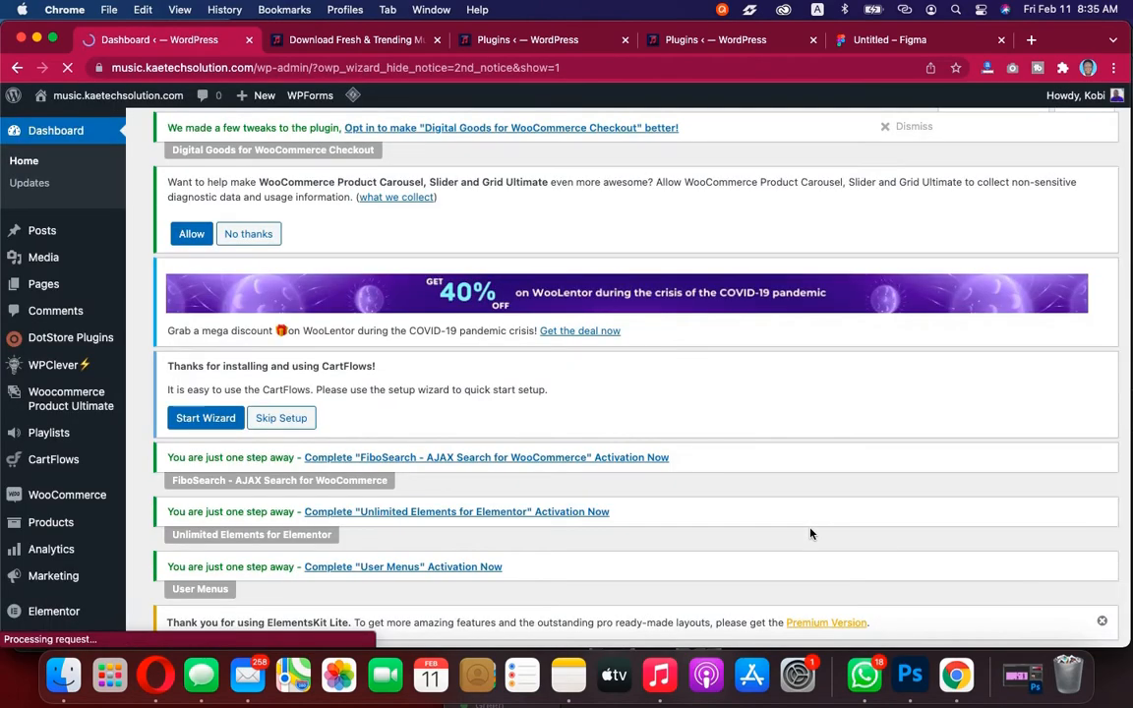
Dismiss the Digital Goods for WooCommerce Checkout plugin notice on the dashboard
scroll(562, 572, "down", 15)
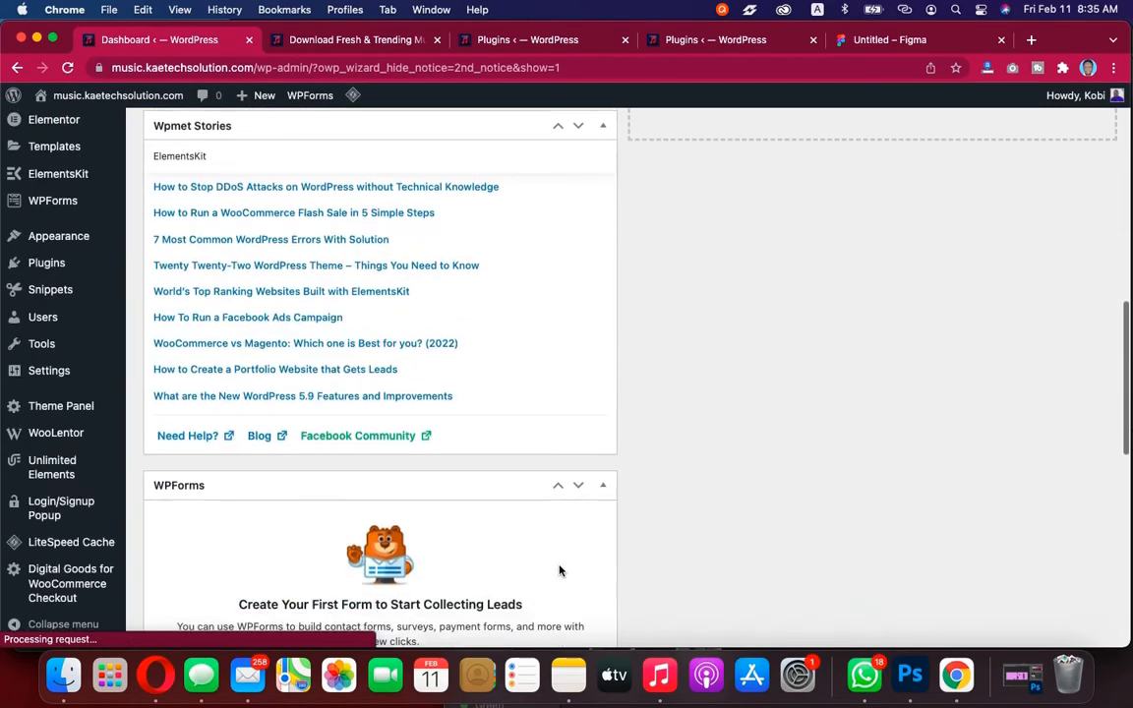
scroll(558, 570, "down", 5)
scroll(558, 570, "up", 15)
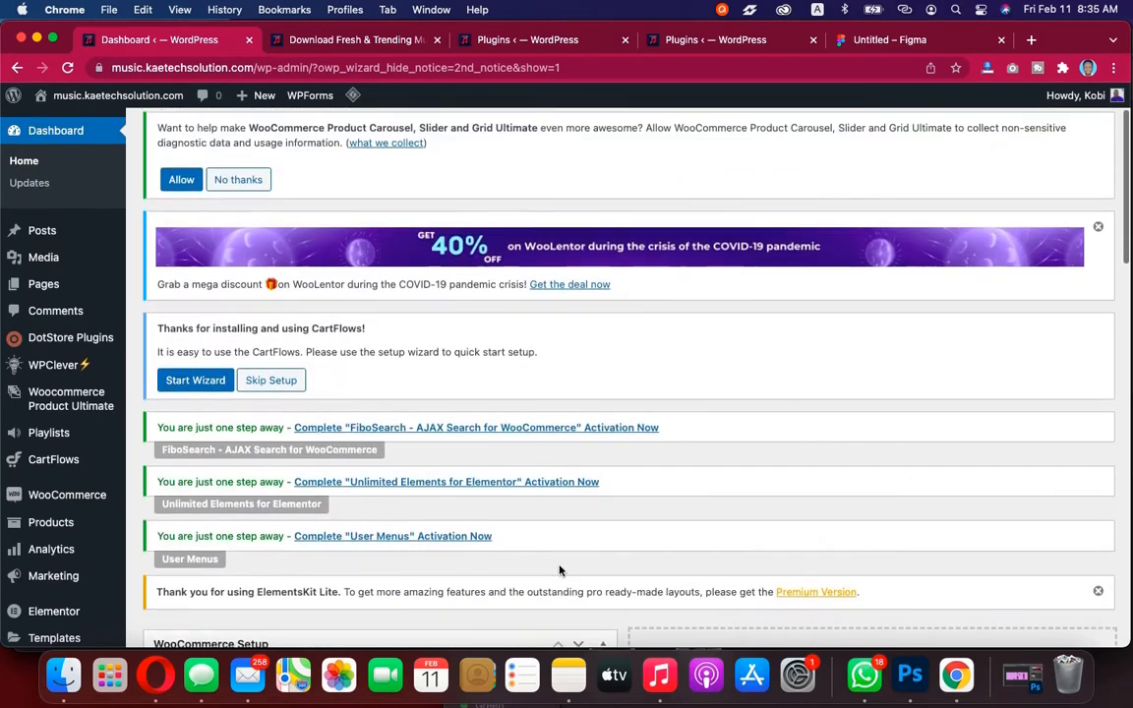
scroll(560, 571, "up", 3)
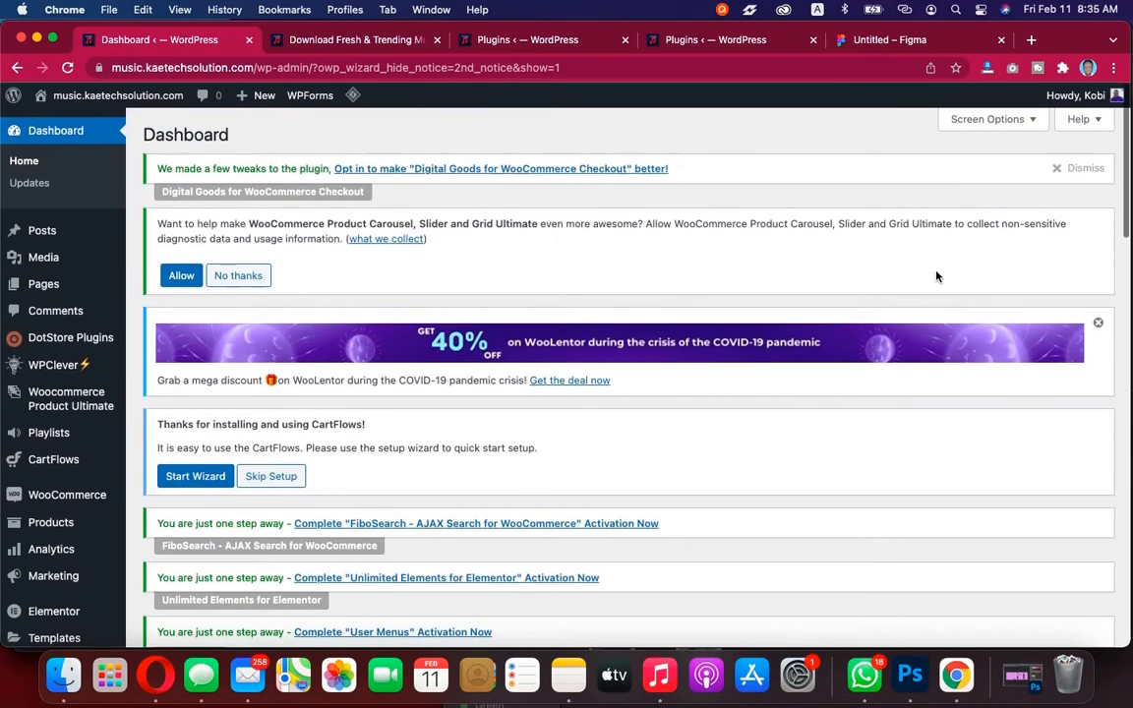
left_click(1081, 169)
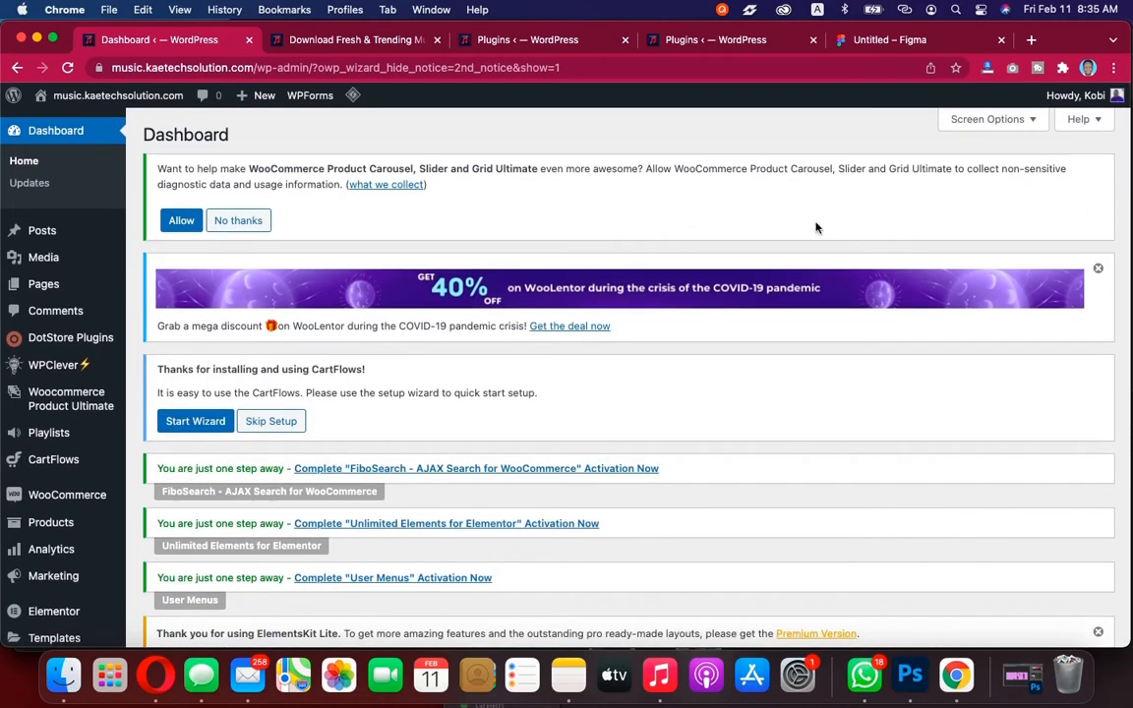
Hide the Wpmet Stories, WPForms and Elementor Overview dashboard widgets through Screen Options, keeping WooCommerce Setup
left_click(971, 119)
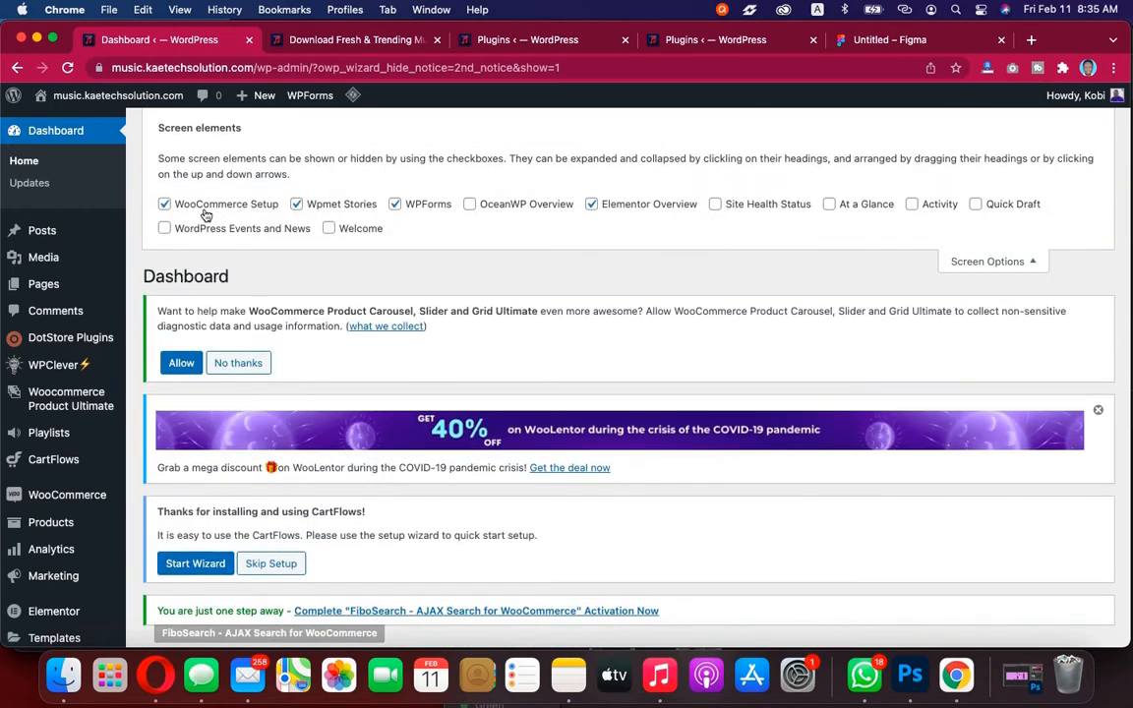
left_click(164, 204)
left_click(296, 204)
left_click(394, 204)
left_click(591, 205)
left_click(164, 205)
left_click(1005, 261)
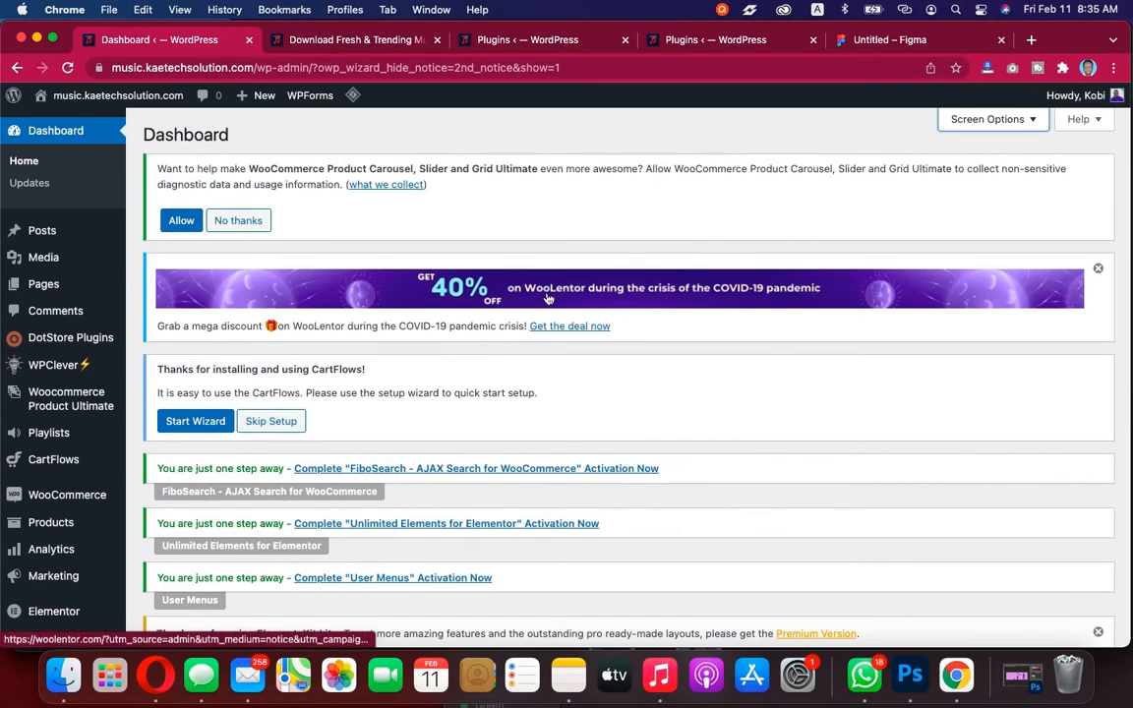
Open the FiboSearch activation link and skip the opt-in to reach the FiboSearch settings
scroll(725, 339, "down", 10)
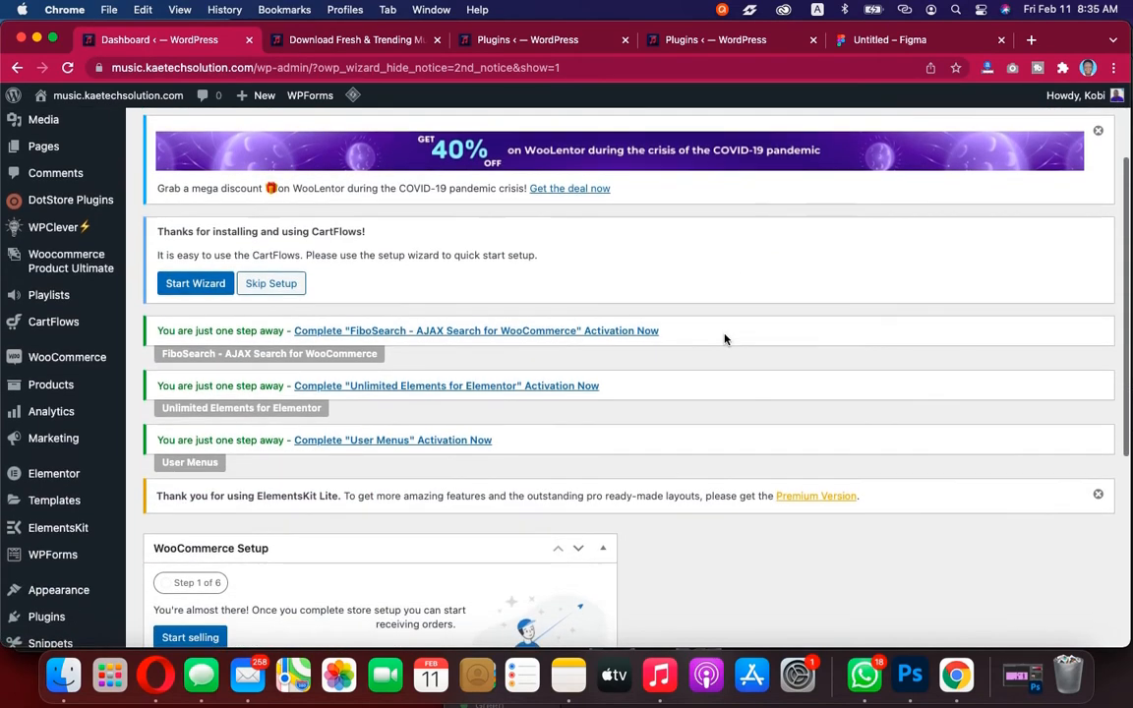
scroll(725, 340, "up", 3)
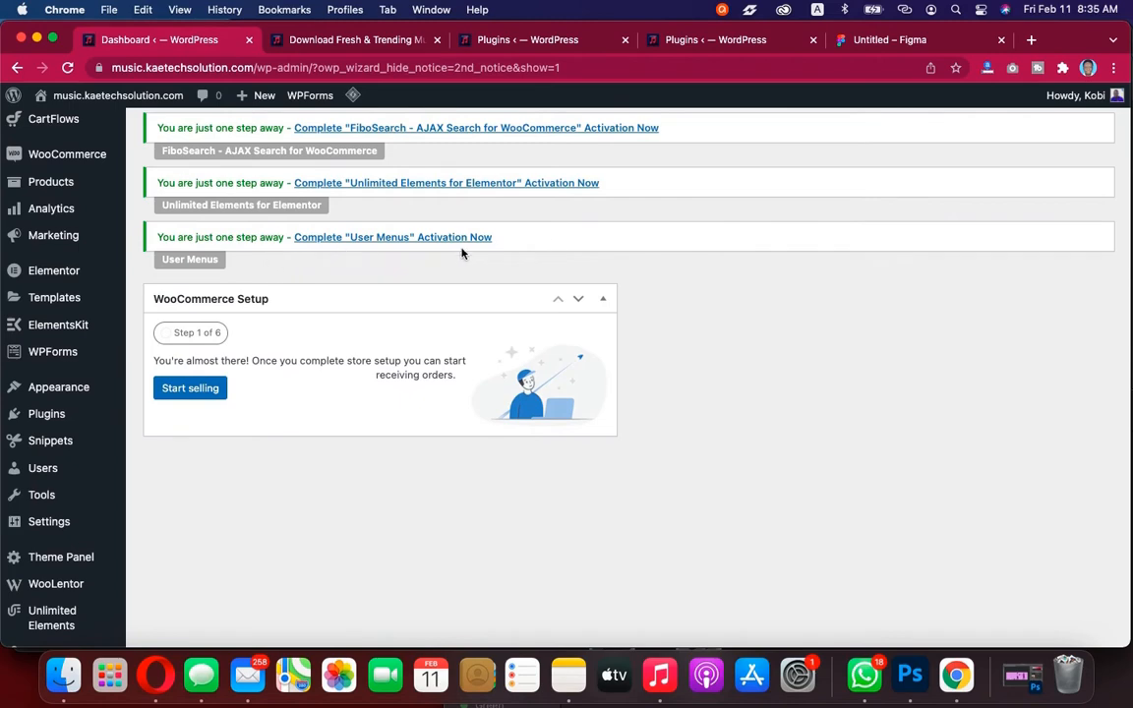
scroll(463, 254, "up", 4)
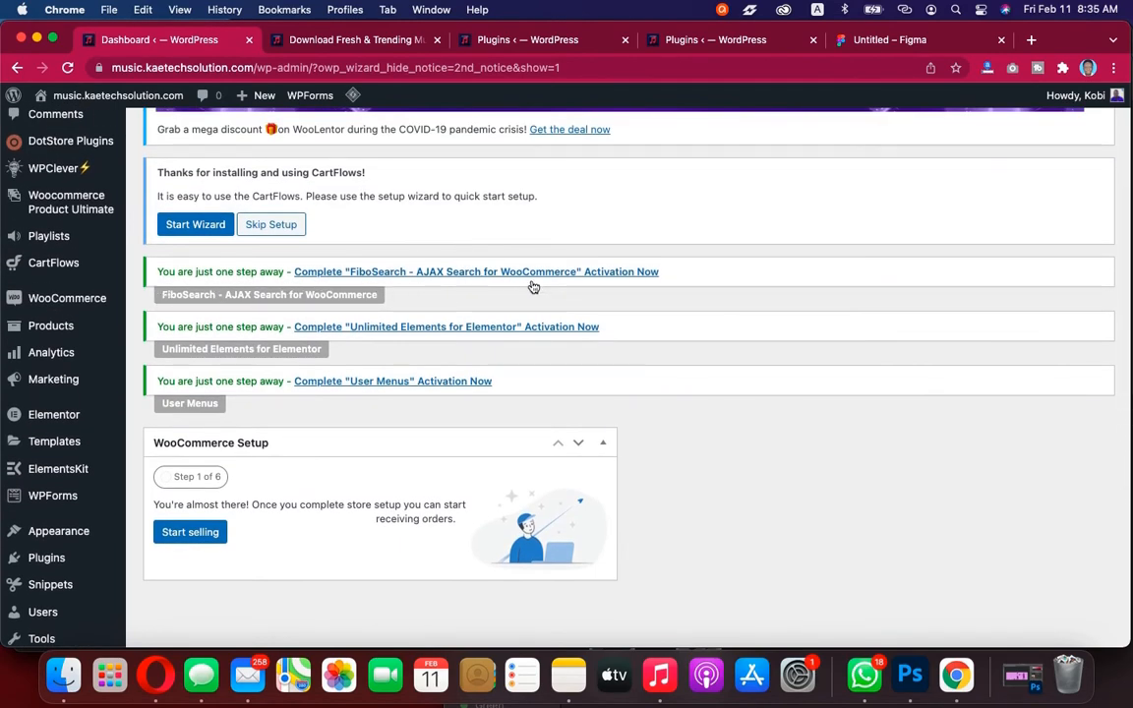
left_click(492, 274)
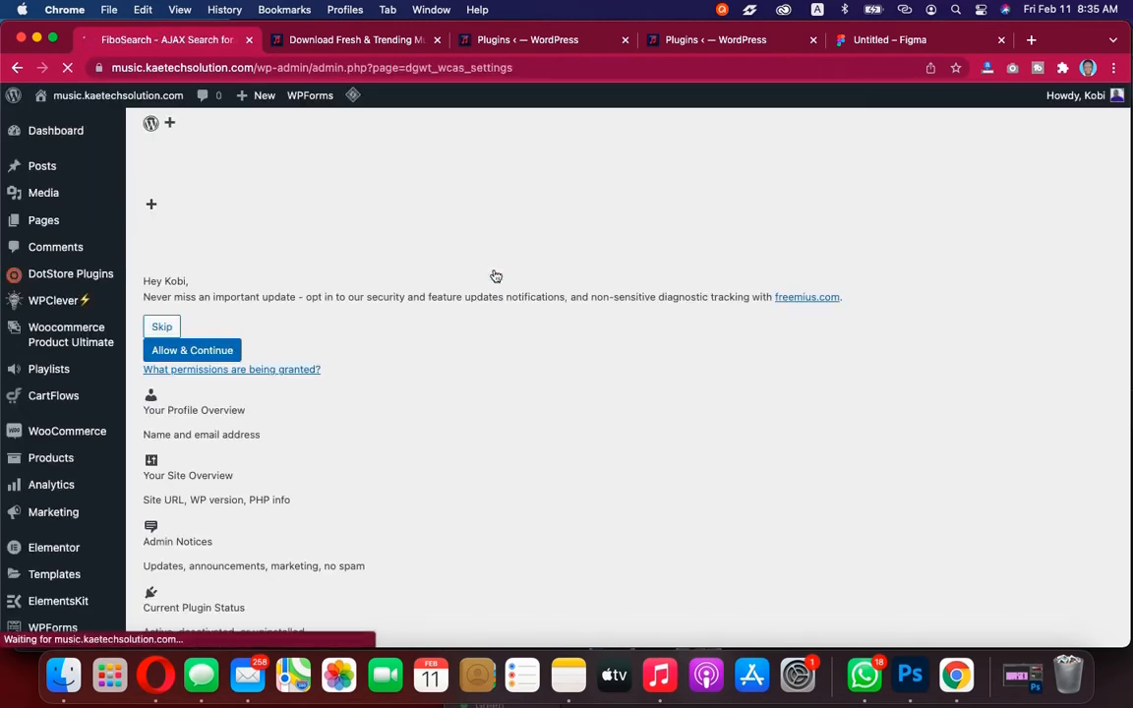
left_click(481, 331)
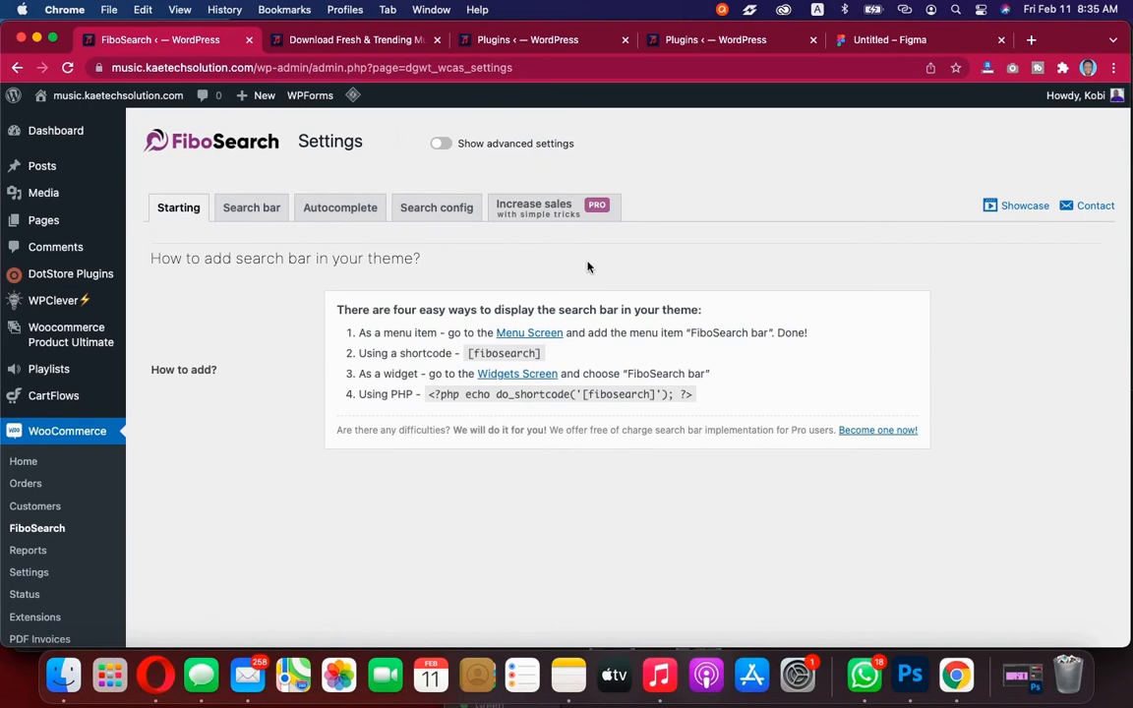
Turn on FiboSearch's advanced settings and copy the [fibosearch] shortcode
scroll(278, 397, "down", 2)
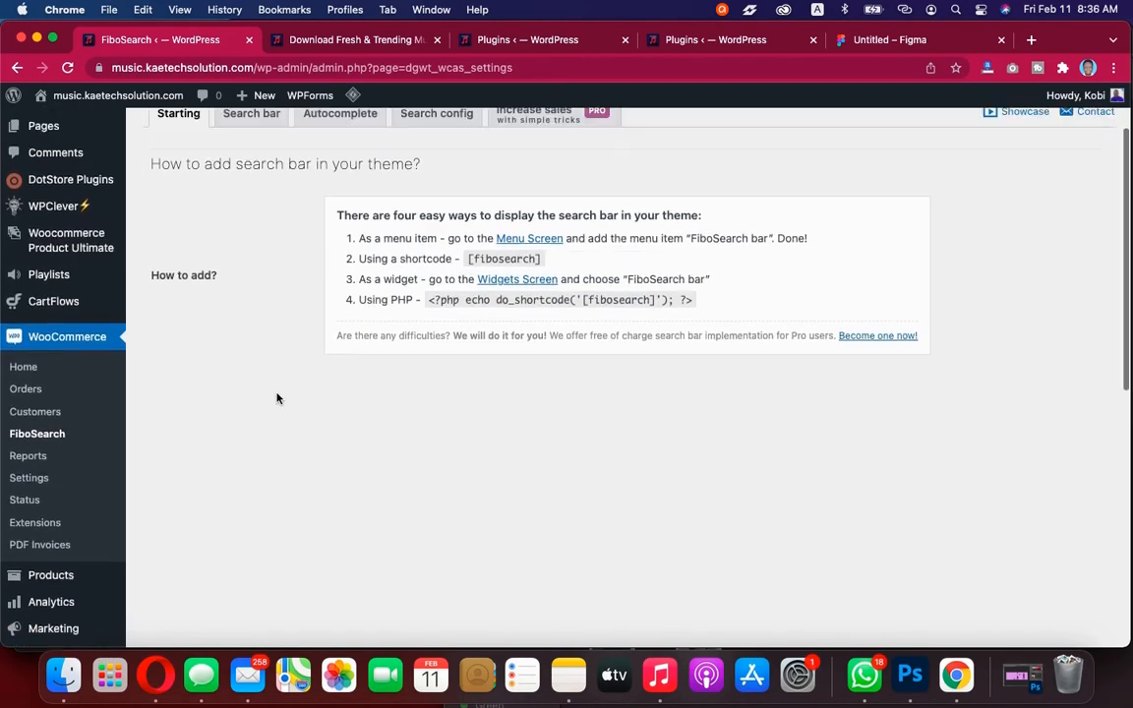
scroll(278, 398, "up", 2)
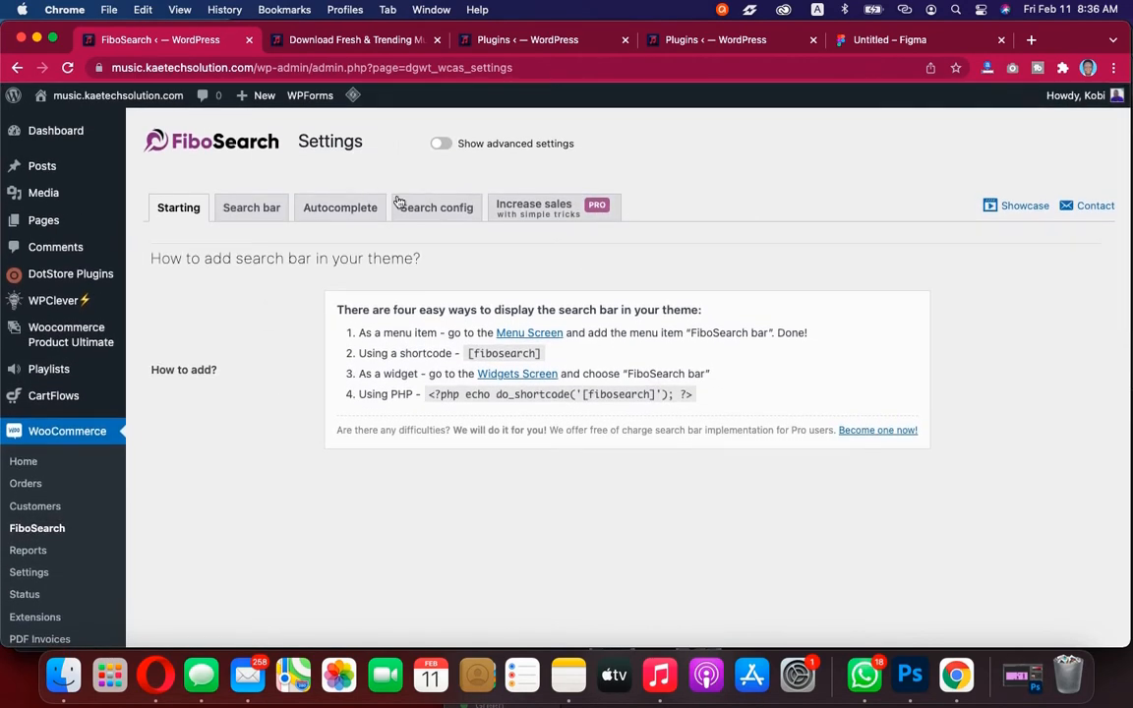
left_click(438, 144)
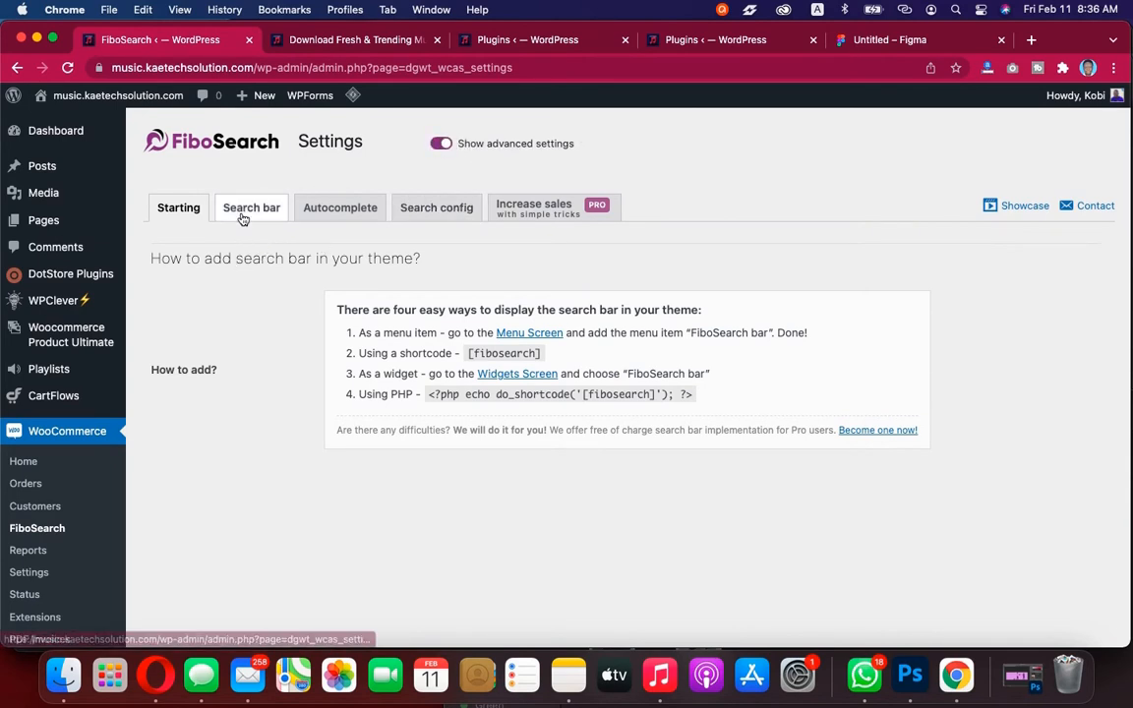
scroll(243, 341, "down", 1)
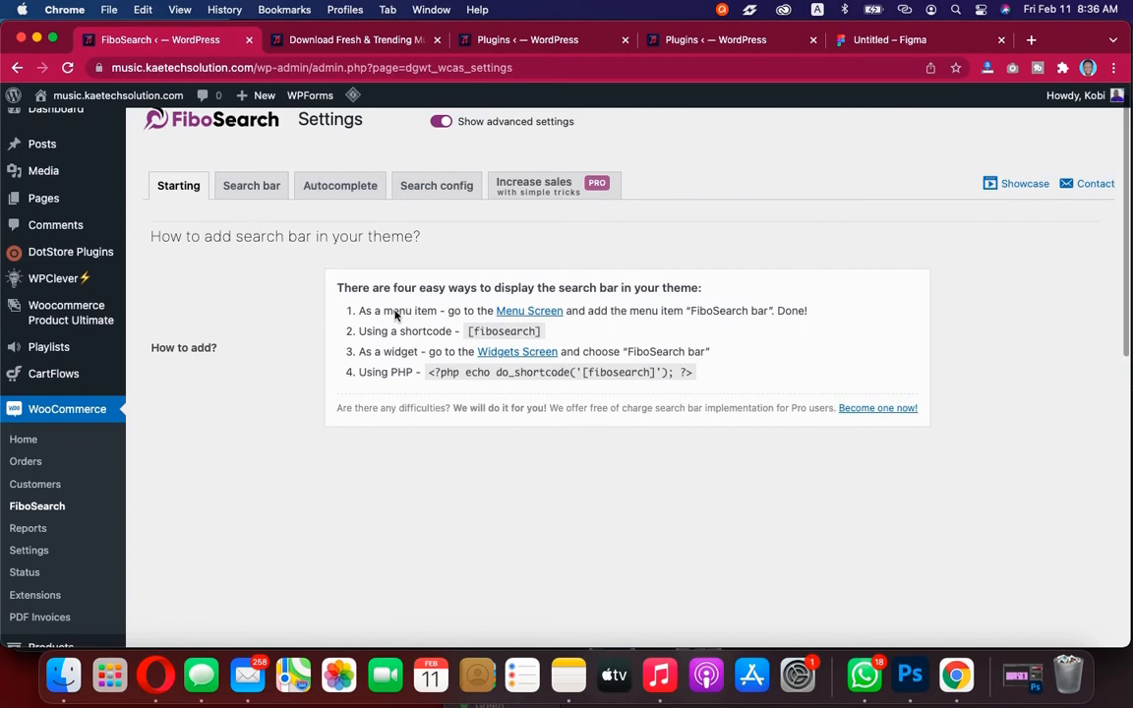
left_click_drag(548, 336, 462, 334)
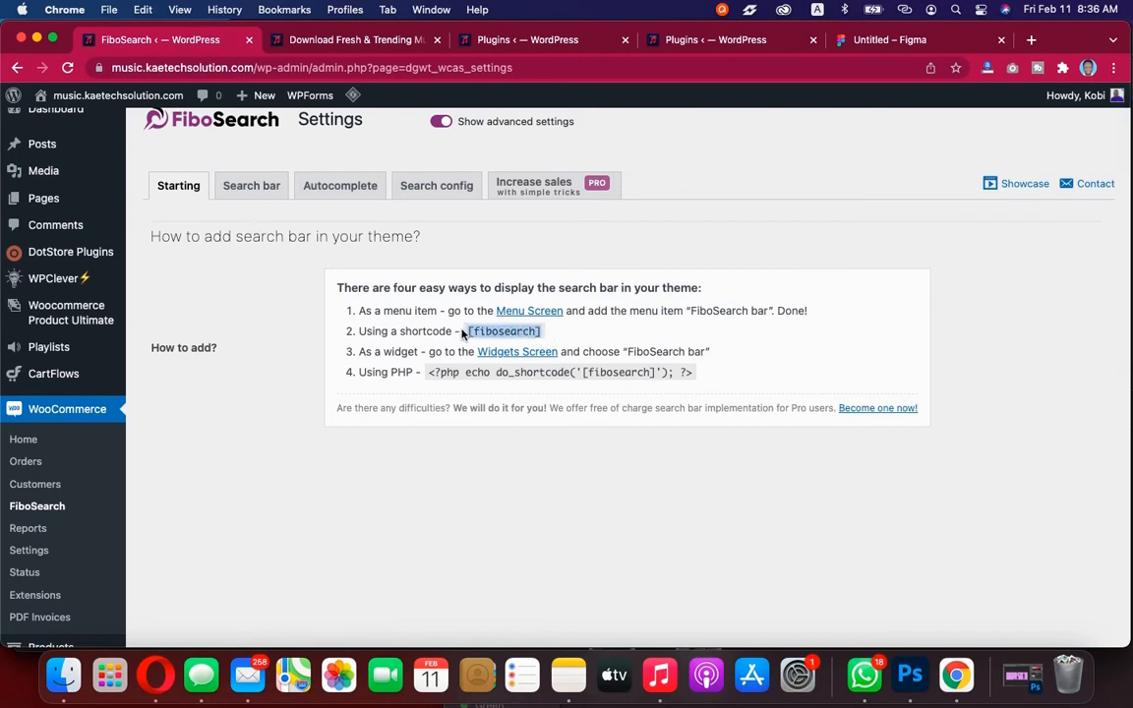
Set the search bar placeholder to 'Search for songs...' and save the FiboSearch settings, returning to the Dashboard
left_click(253, 187)
scroll(254, 349, "down", 2)
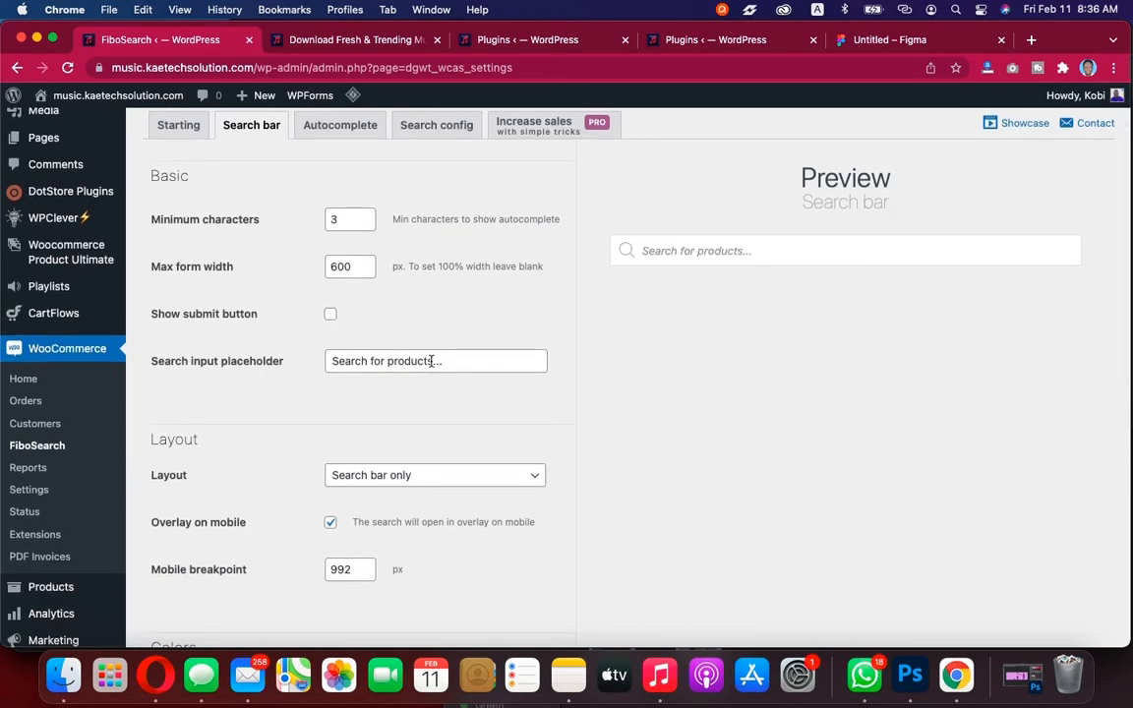
left_click_drag(430, 361, 385, 361)
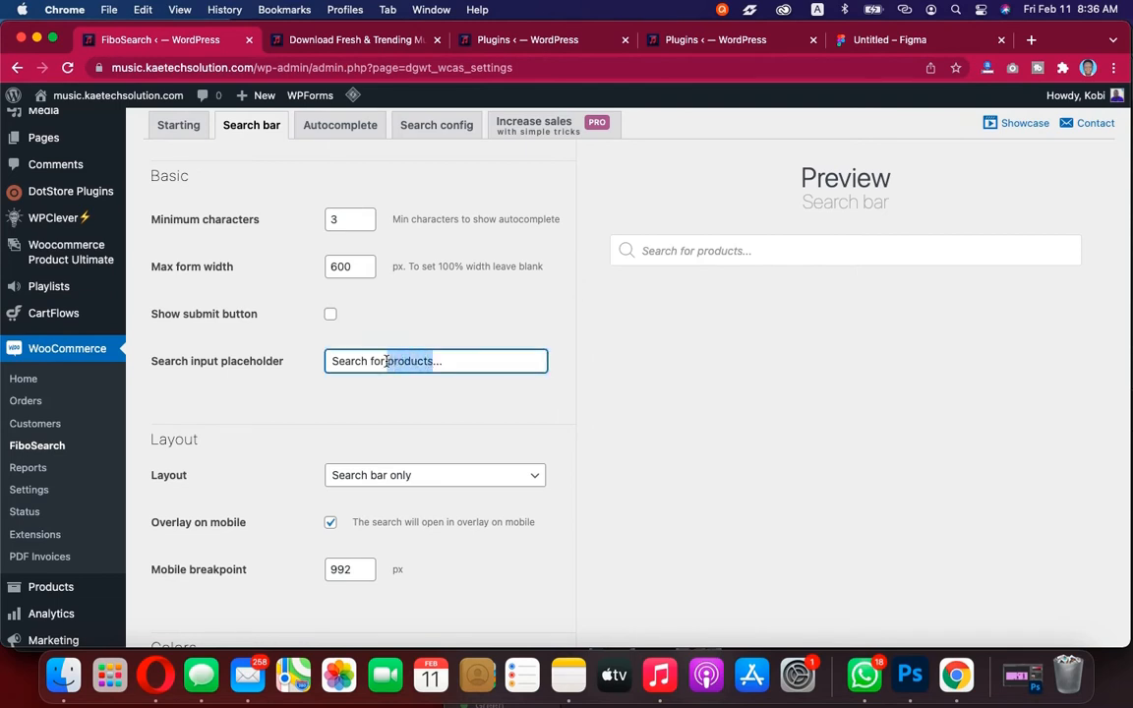
type("m")
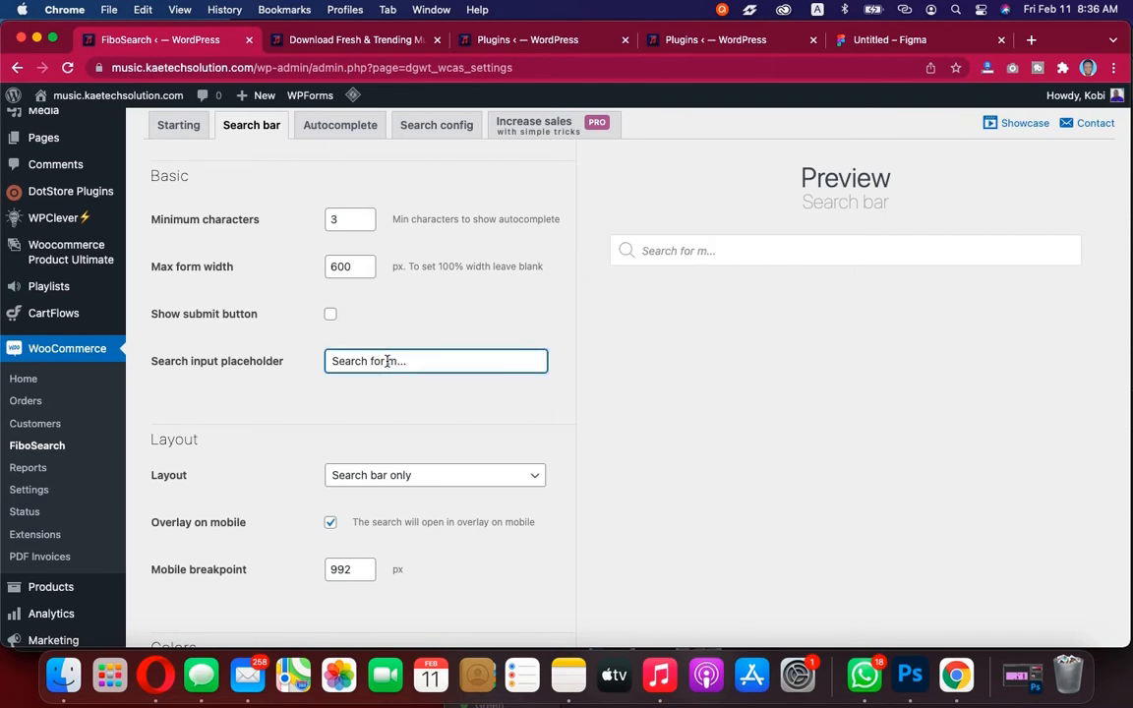
type("ongs")
scroll(393, 437, "down", 5)
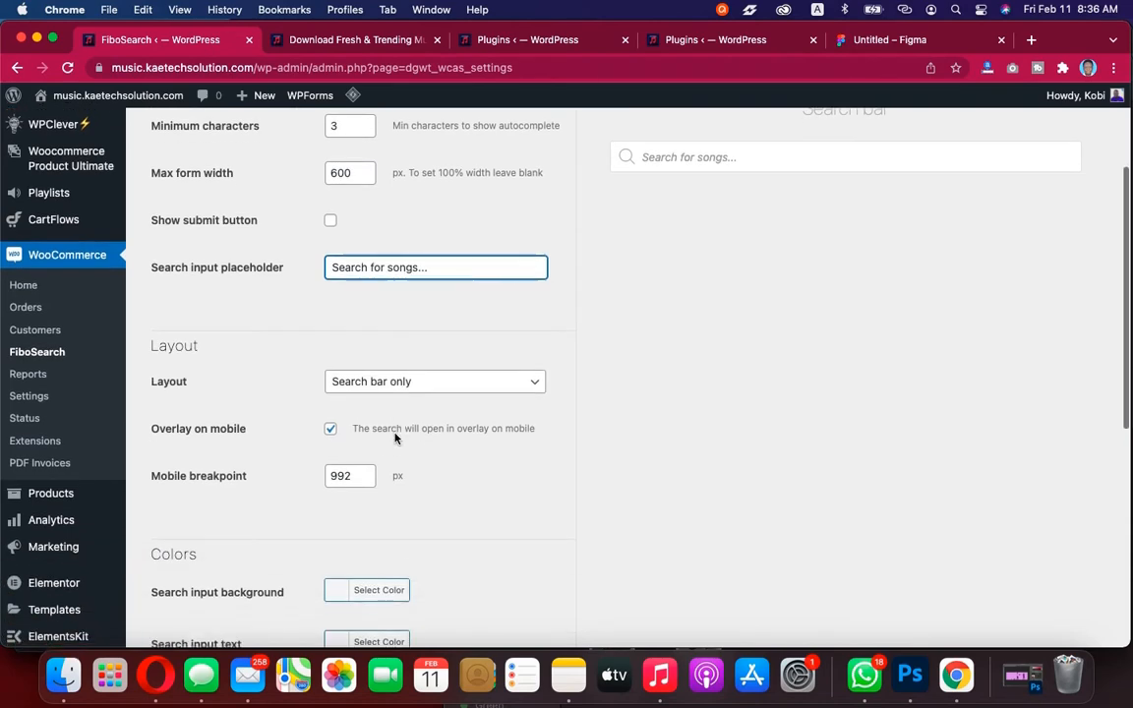
scroll(396, 439, "up", 2)
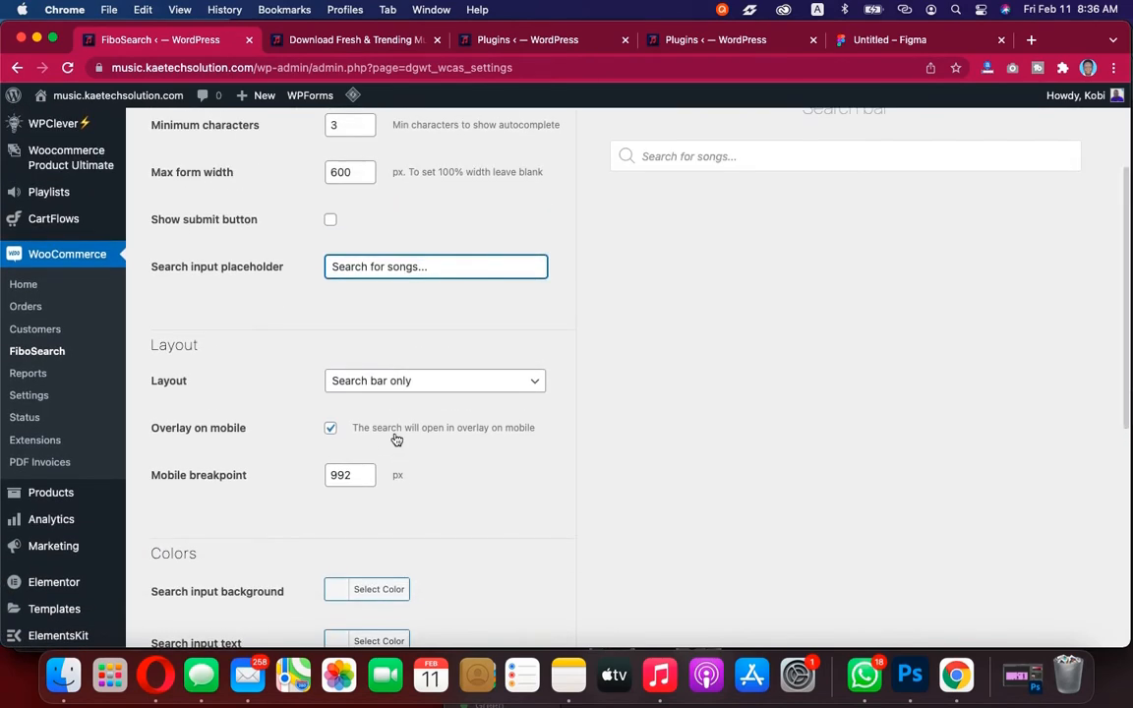
scroll(397, 440, "down", 1)
scroll(396, 440, "down", 10)
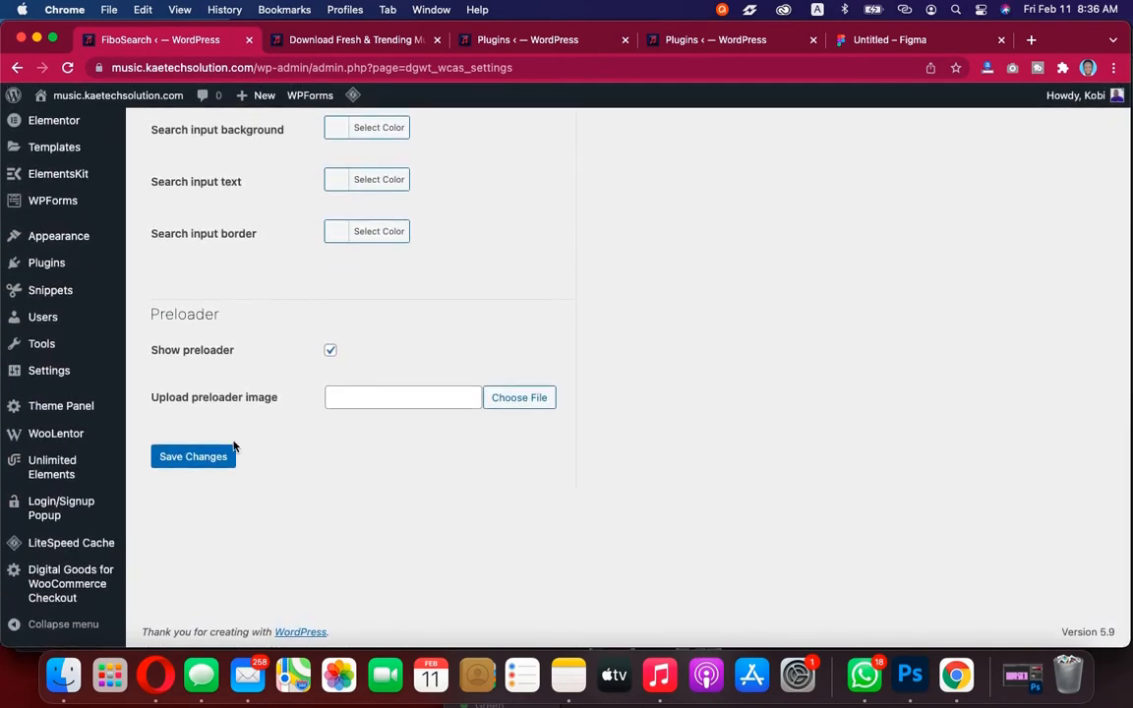
left_click(197, 456)
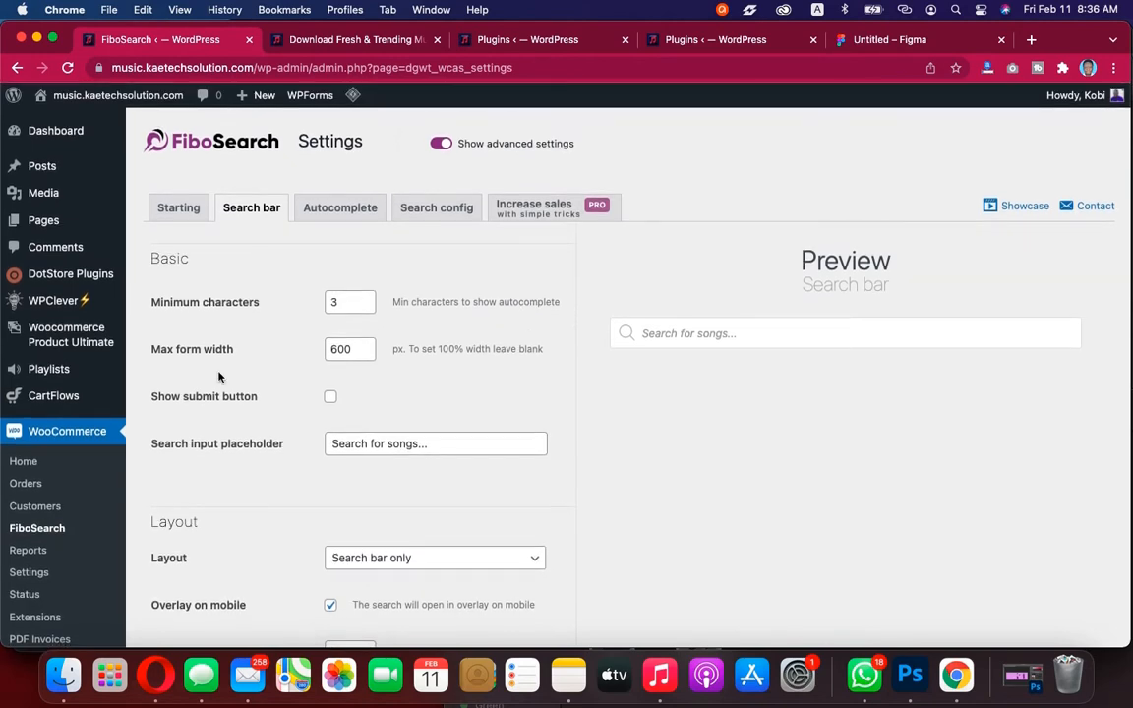
left_click(64, 136)
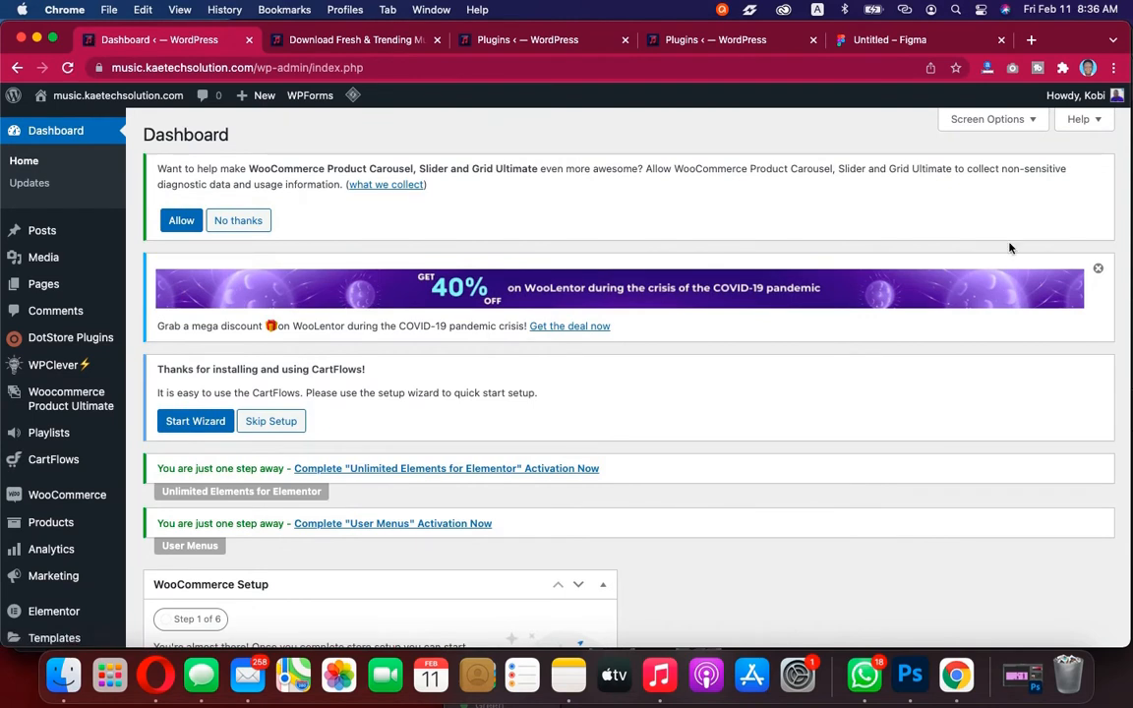
Dismiss the WooLentor promo, the WooCommerce Product Carousel opt-in and the CartFlows setup notices on the Dashboard
left_click(1097, 269)
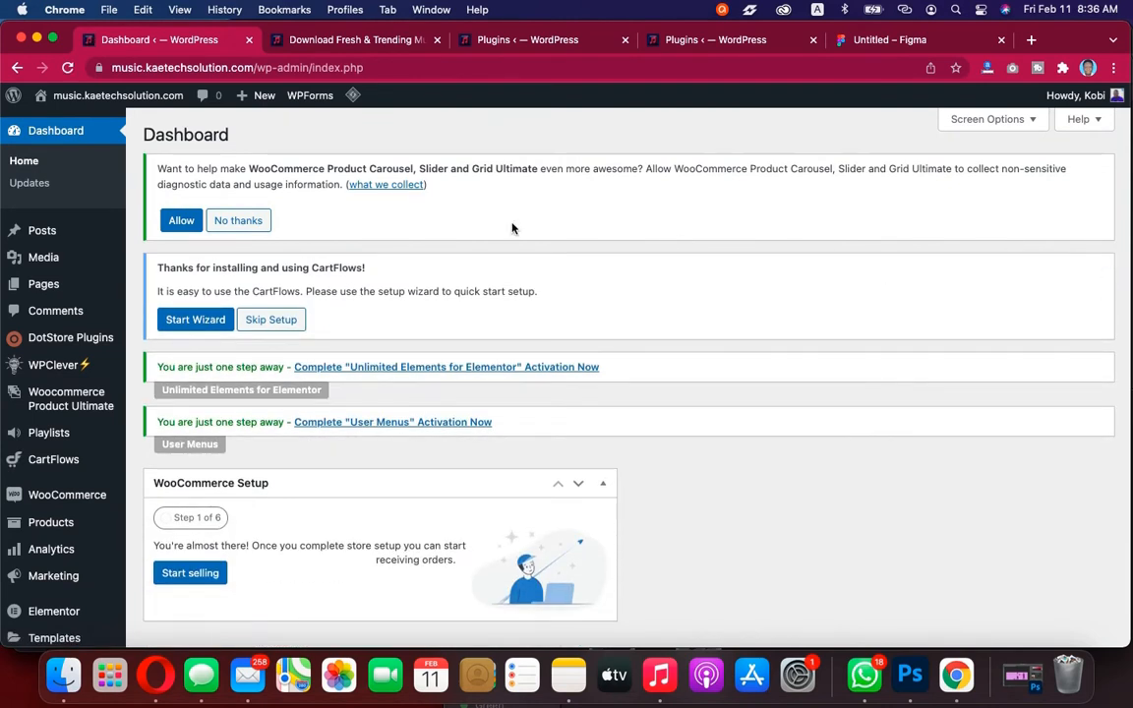
left_click(228, 220)
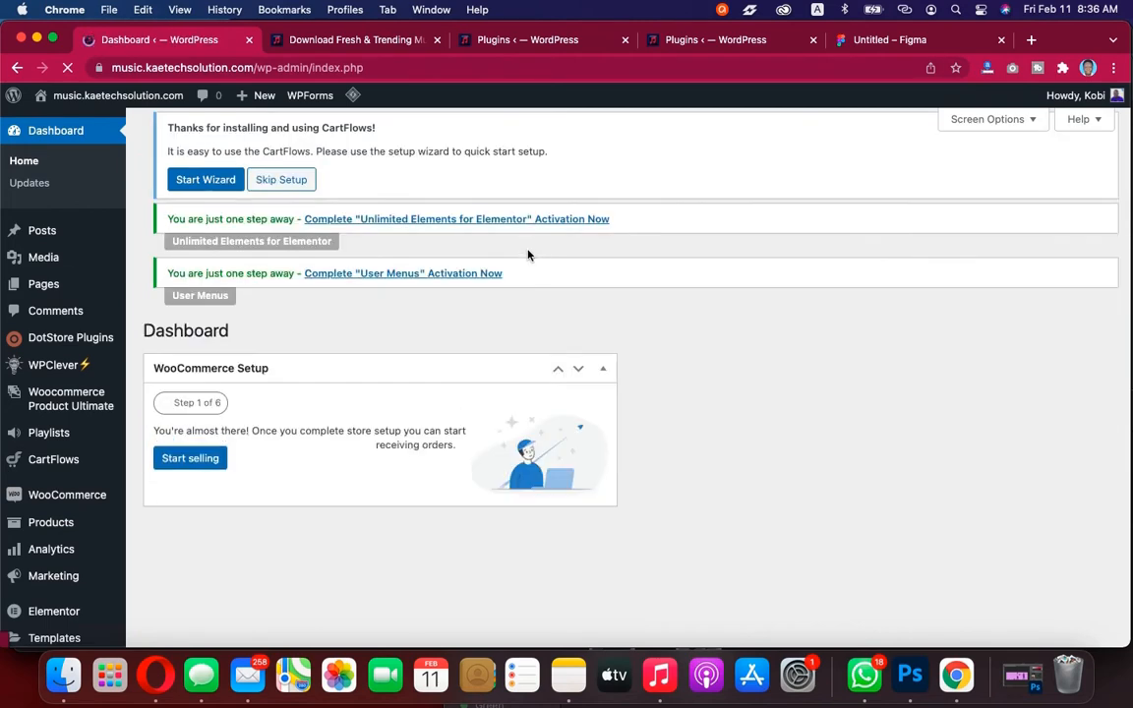
left_click(284, 221)
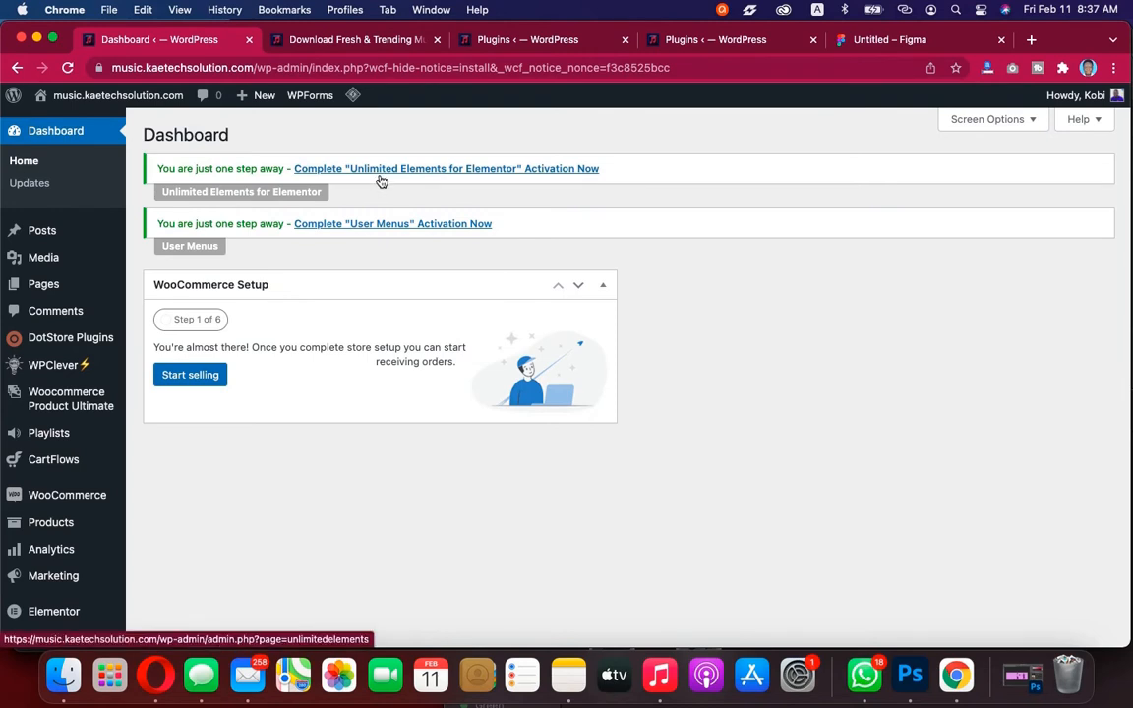
Open the Unlimited Elements for Elementor activation link, skip the opt-in, and return to the Dashboard
left_click(487, 169)
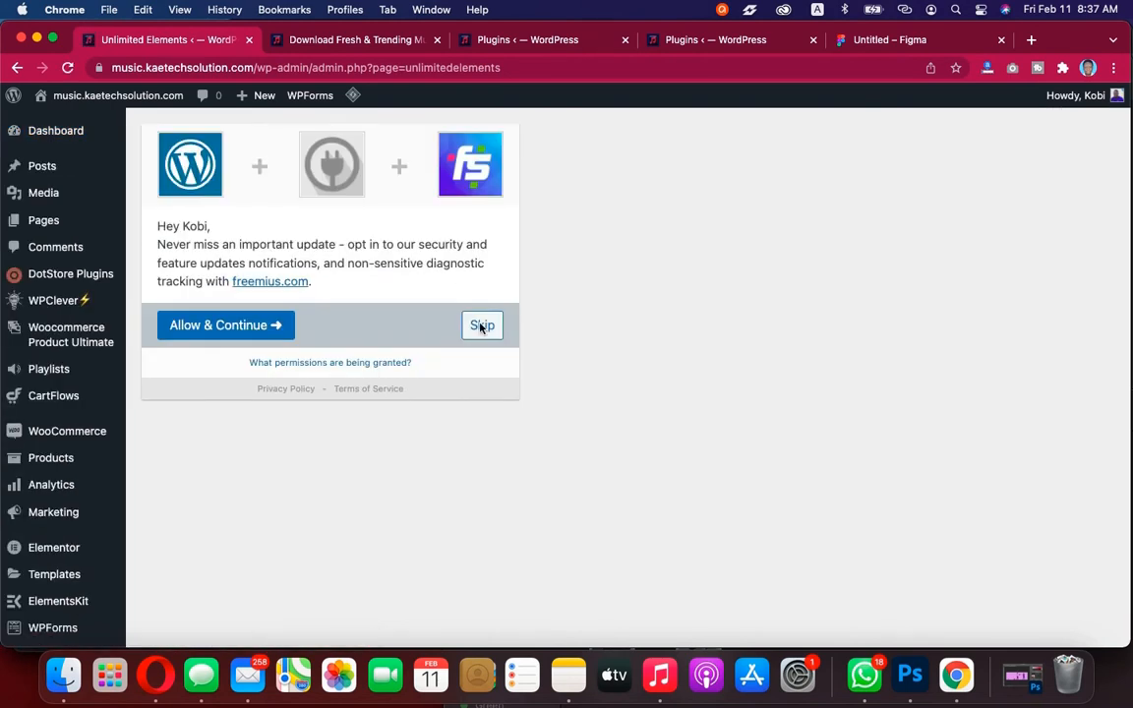
left_click(482, 326)
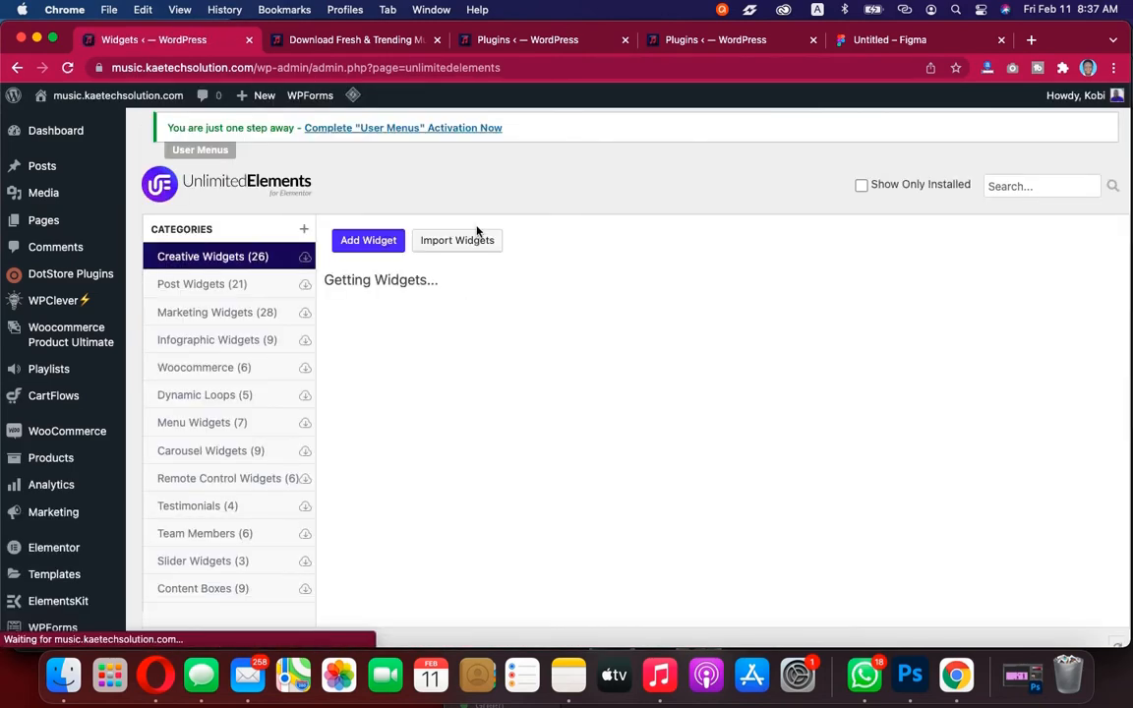
left_click(79, 138)
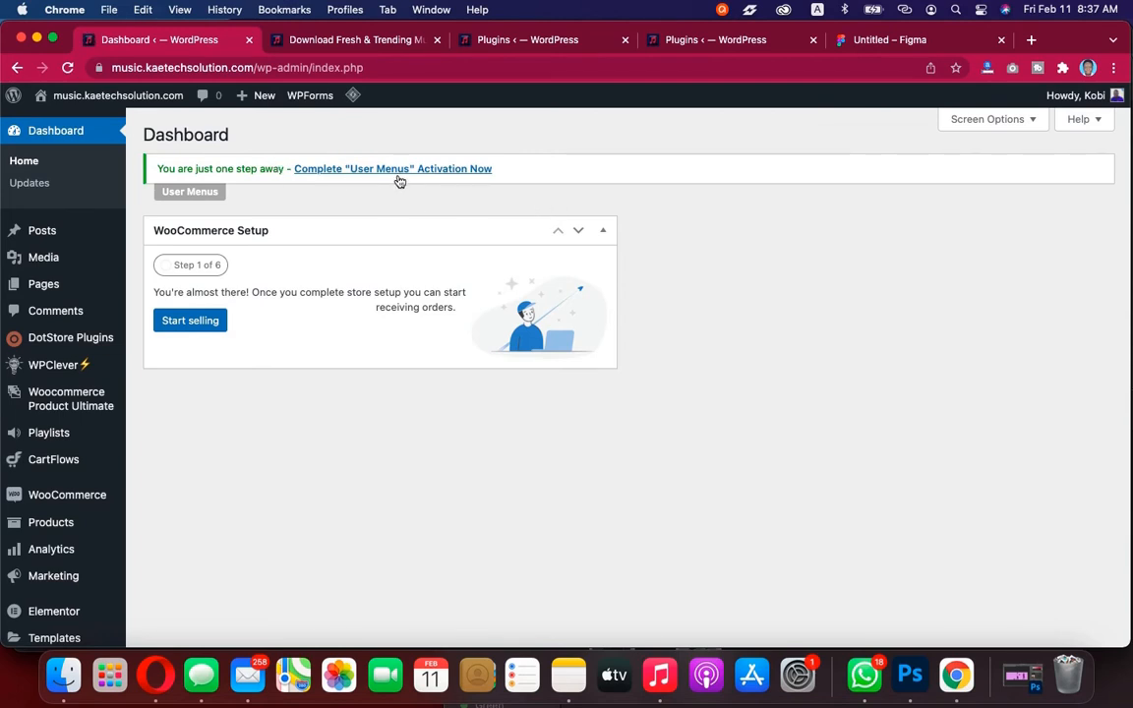
Open the User Menus activation link, skip its opt-in, and dismiss the Ocean Sticky Header notice on the Plugins page
left_click(439, 174)
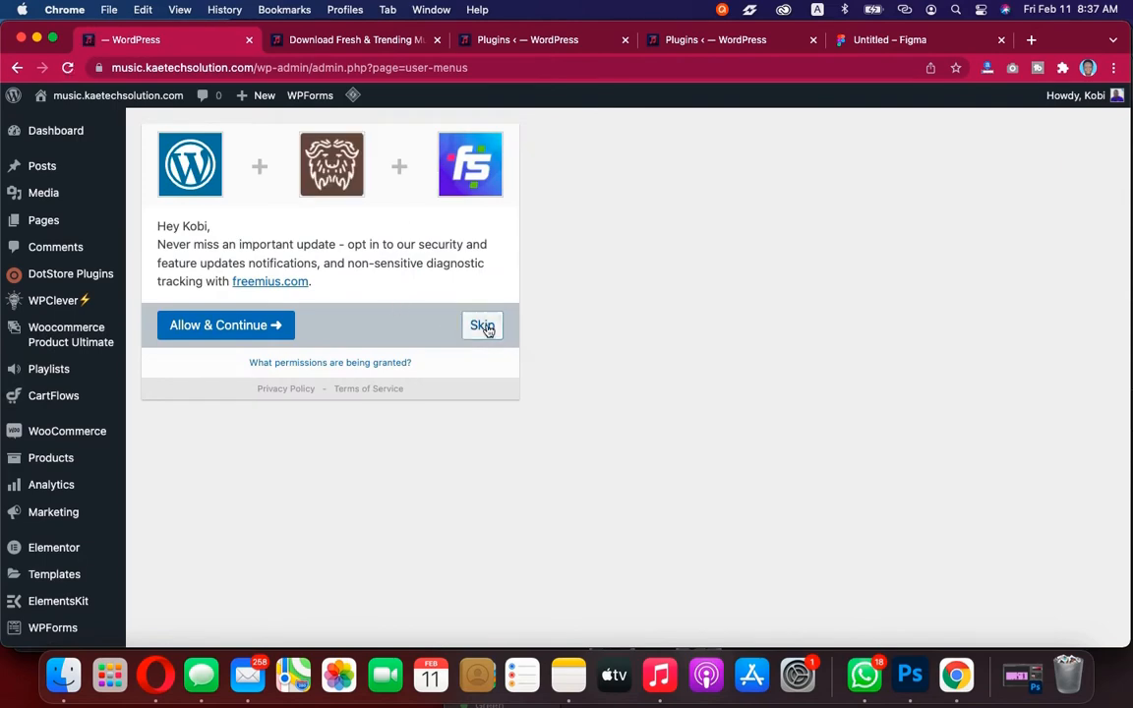
left_click(482, 326)
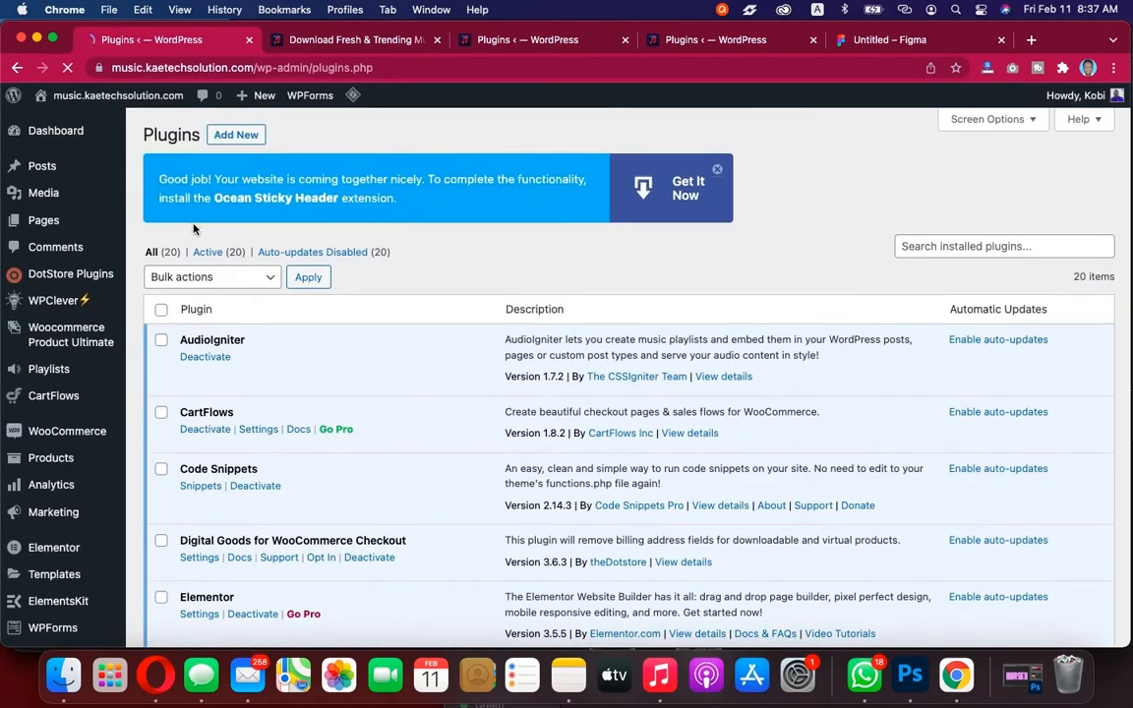
left_click(721, 171)
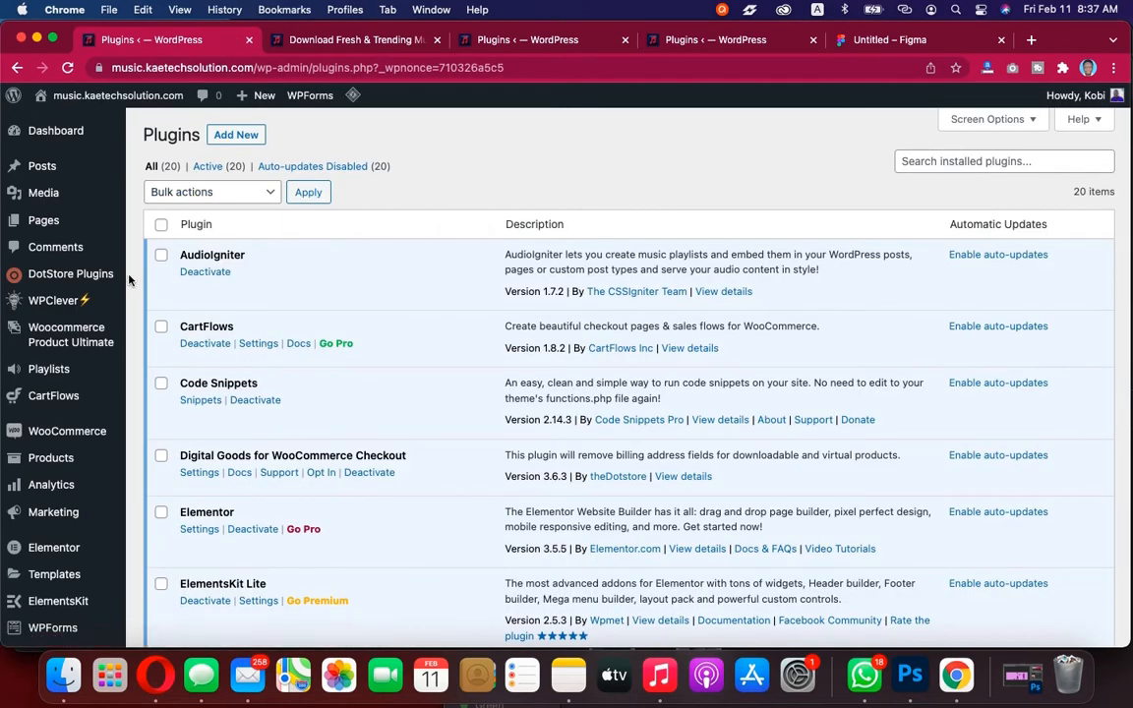
Review the installed plugins list and open the live site in a new tab to inspect the front end
scroll(129, 281, "down", 5)
scroll(129, 281, "down", 5)
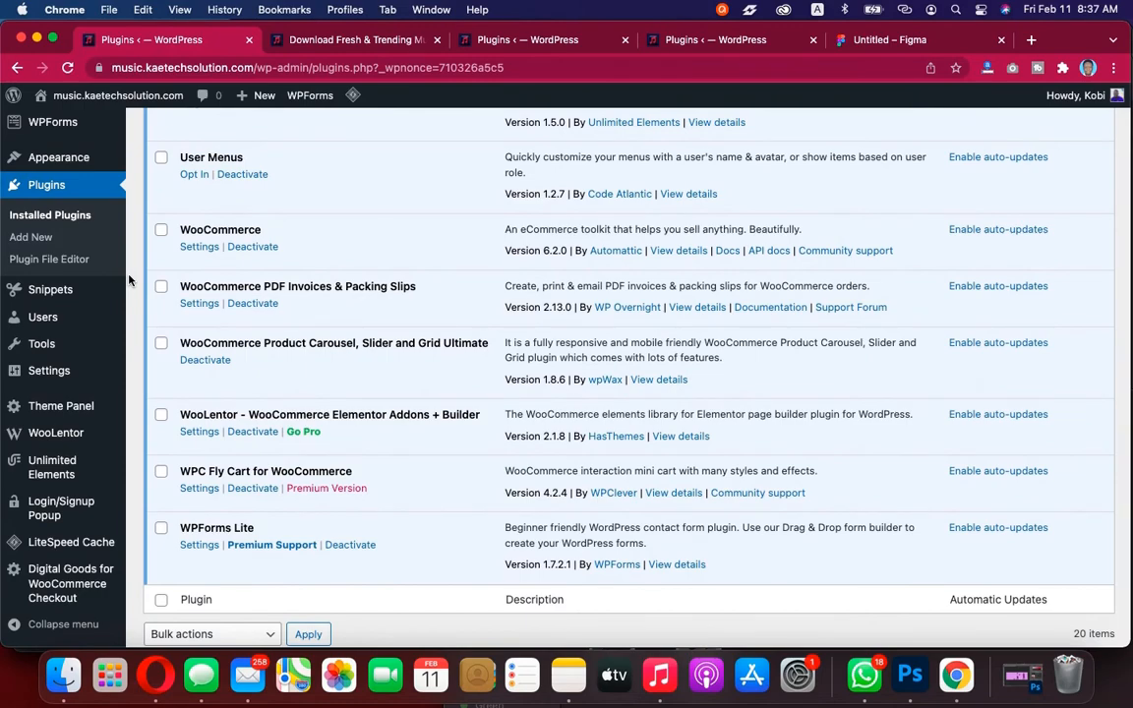
scroll(129, 281, "up", 12)
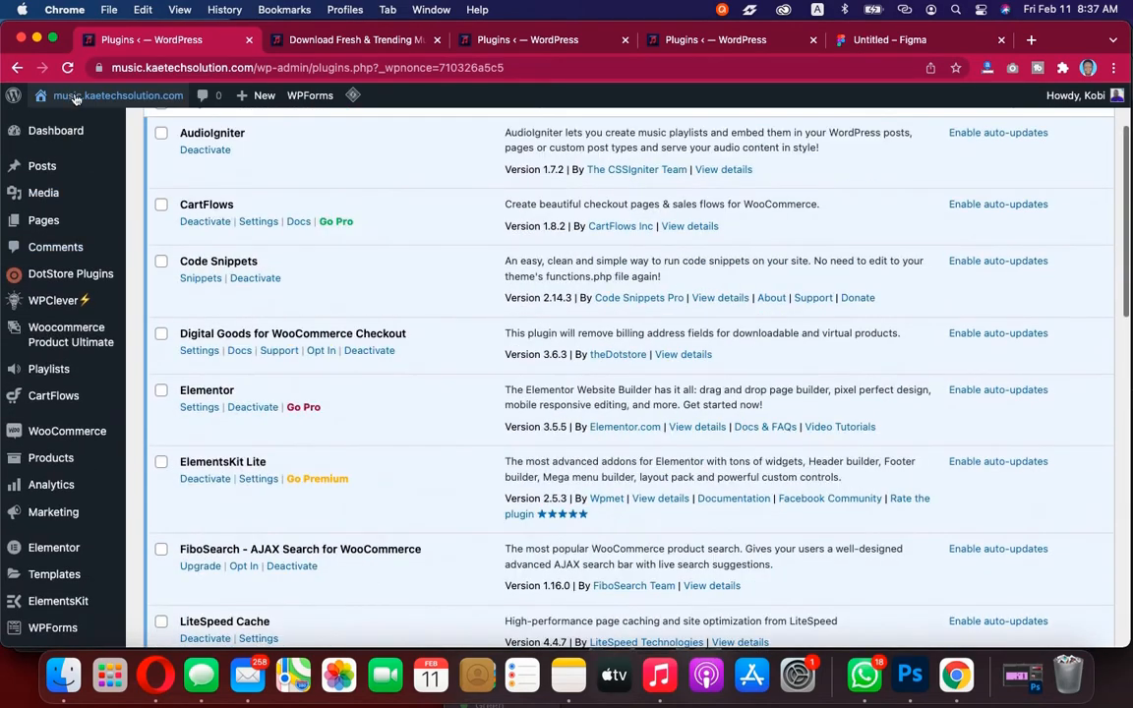
mouse_move(76, 99)
right_click(55, 120)
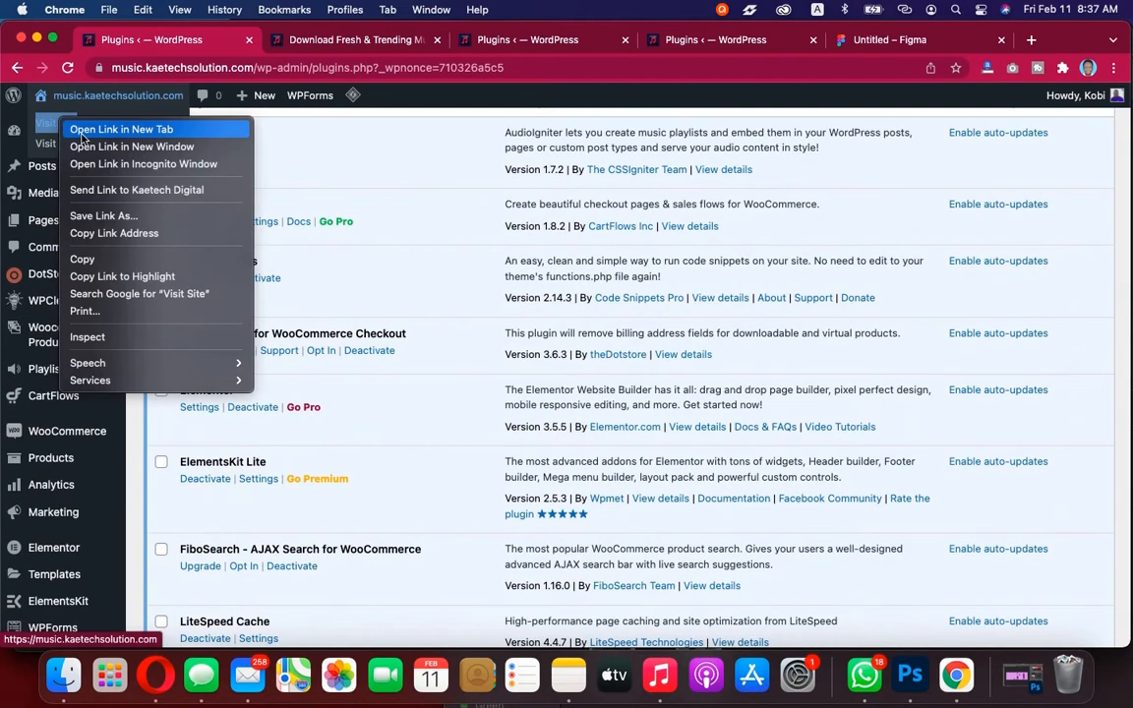
left_click(83, 131)
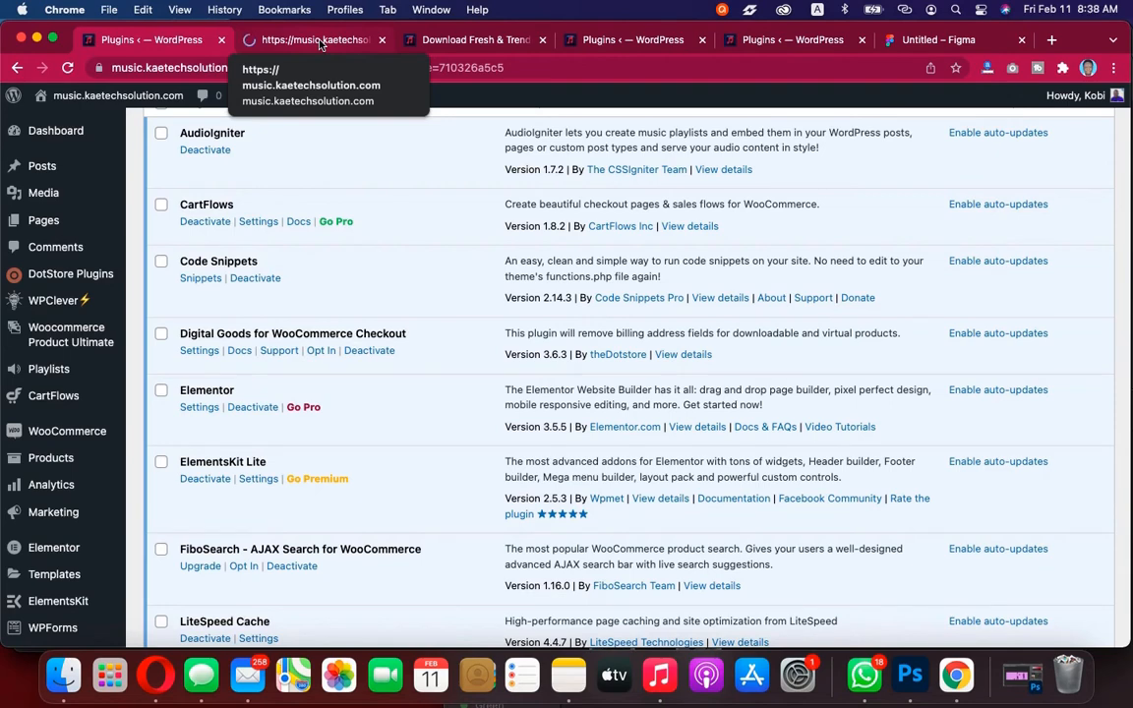
left_click(319, 44)
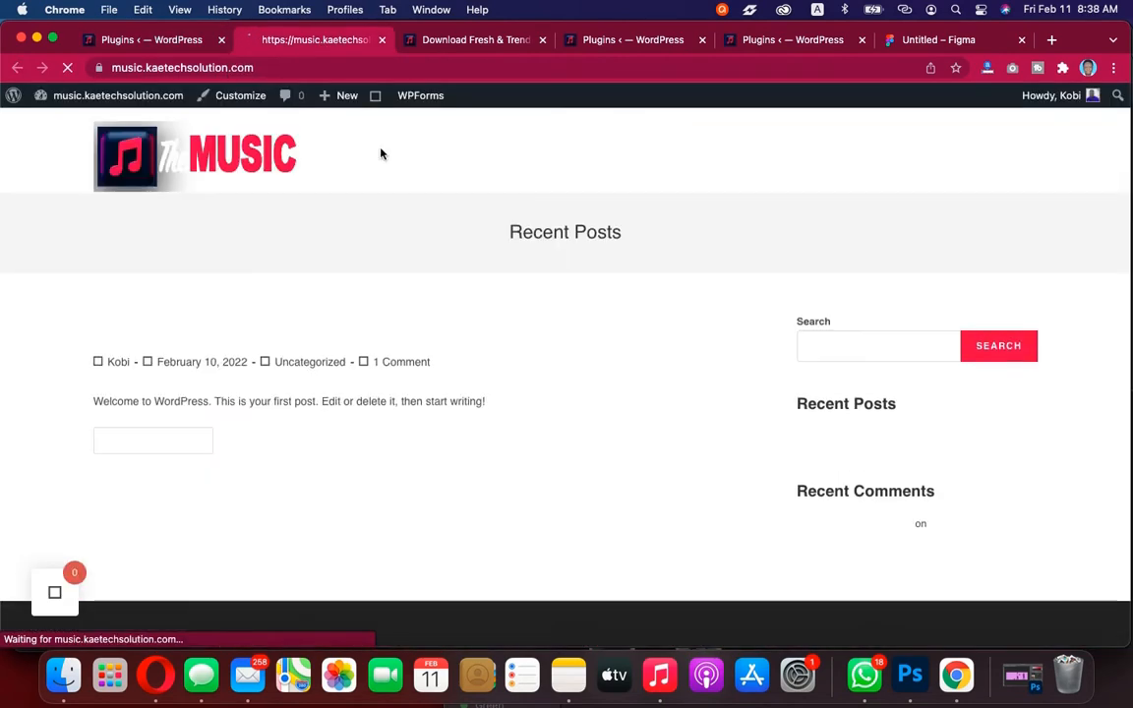
scroll(683, 332, "down", 1)
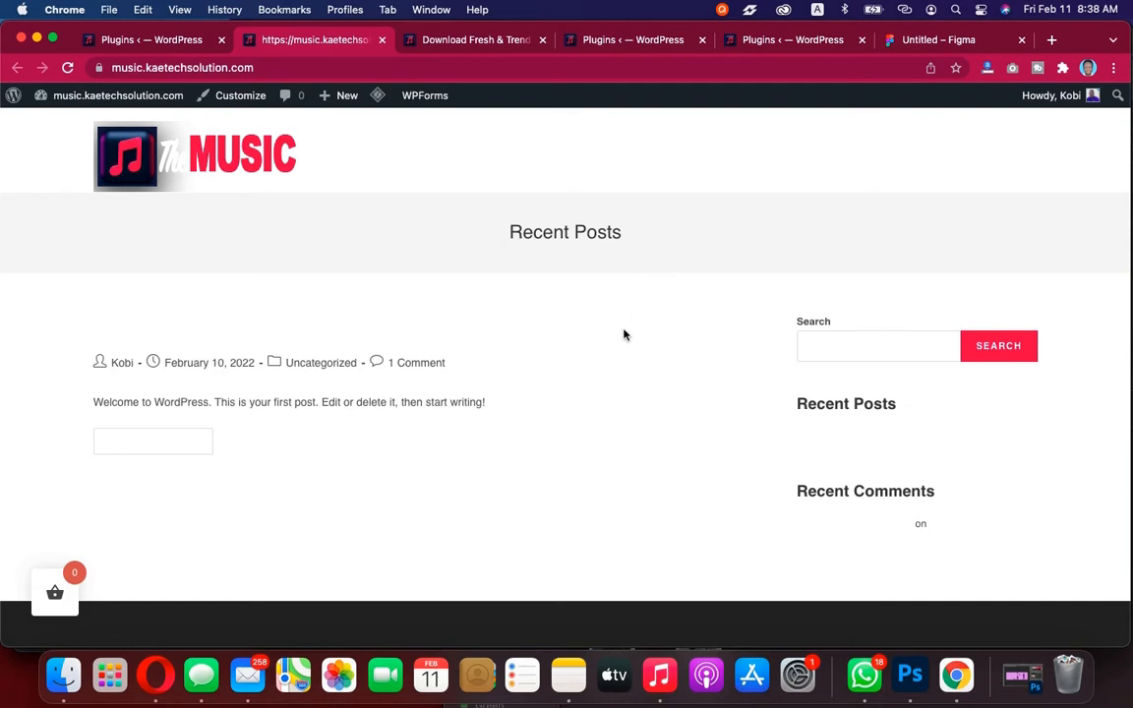
Open the theme Customizer for the site from the front-end admin bar
left_click(149, 39)
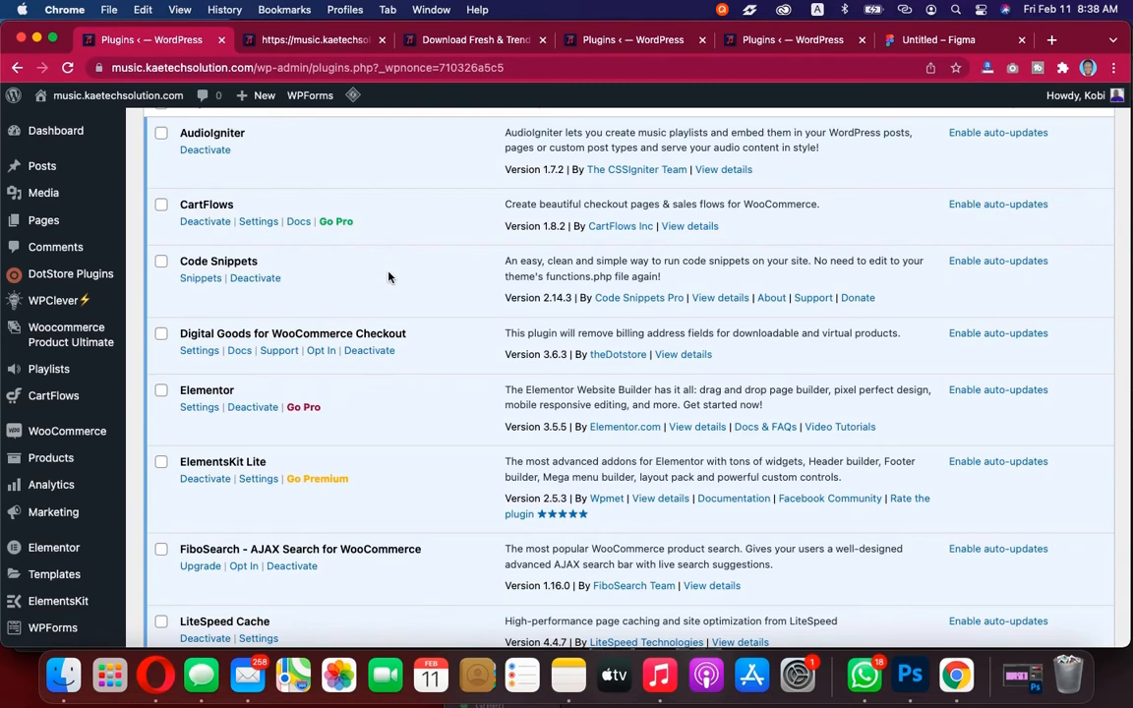
left_click(337, 41)
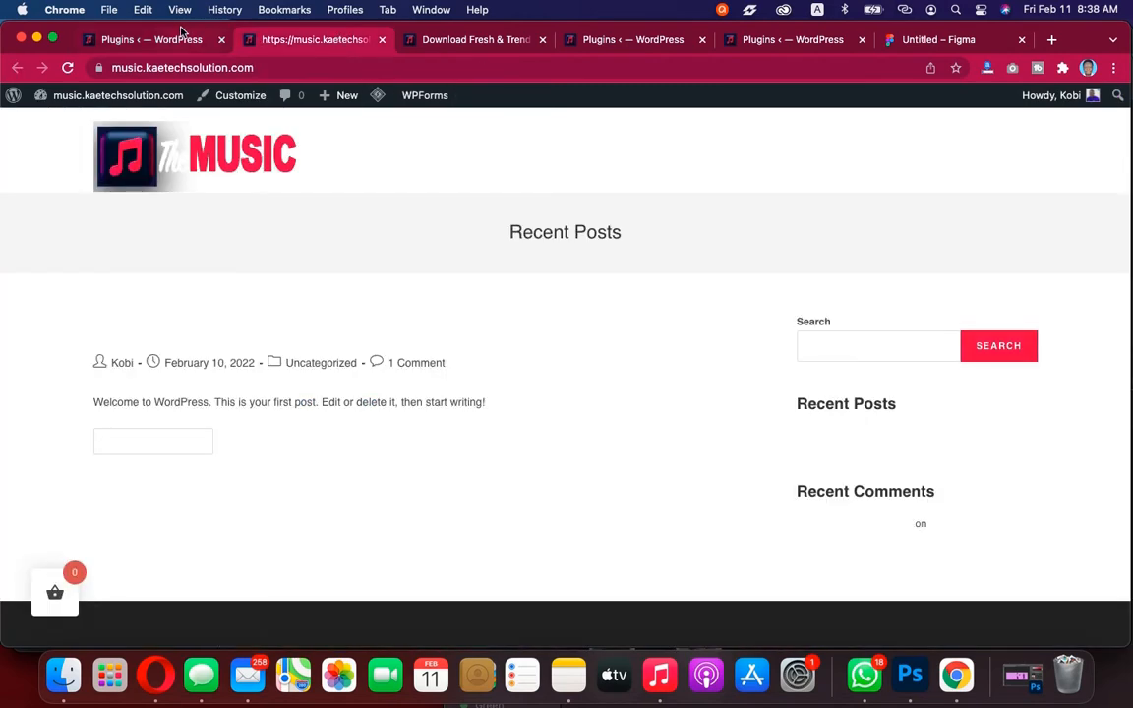
left_click(240, 98)
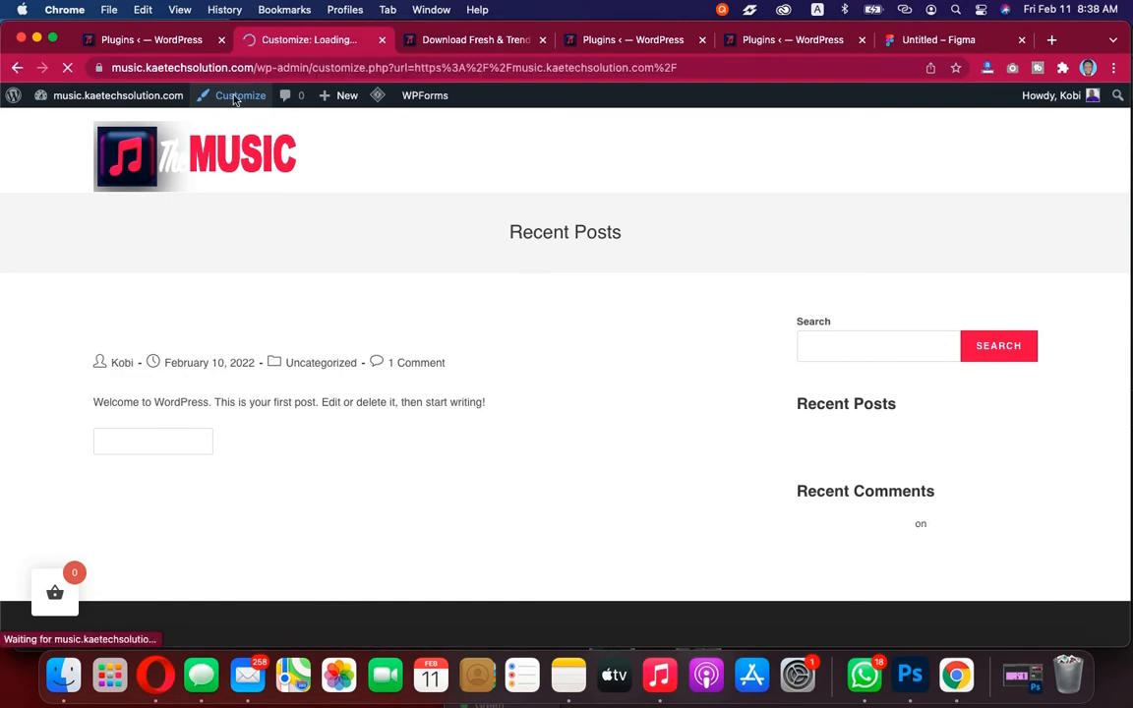
left_click(182, 40)
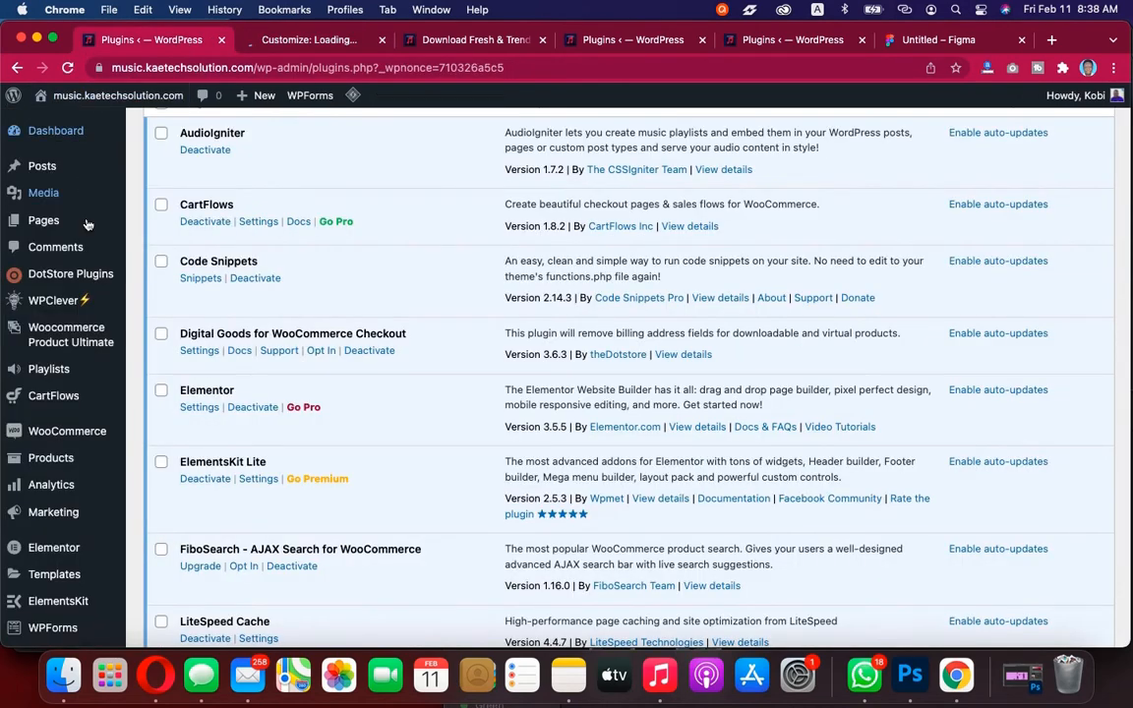
mouse_move(97, 363)
scroll(45, 462, "down", 5)
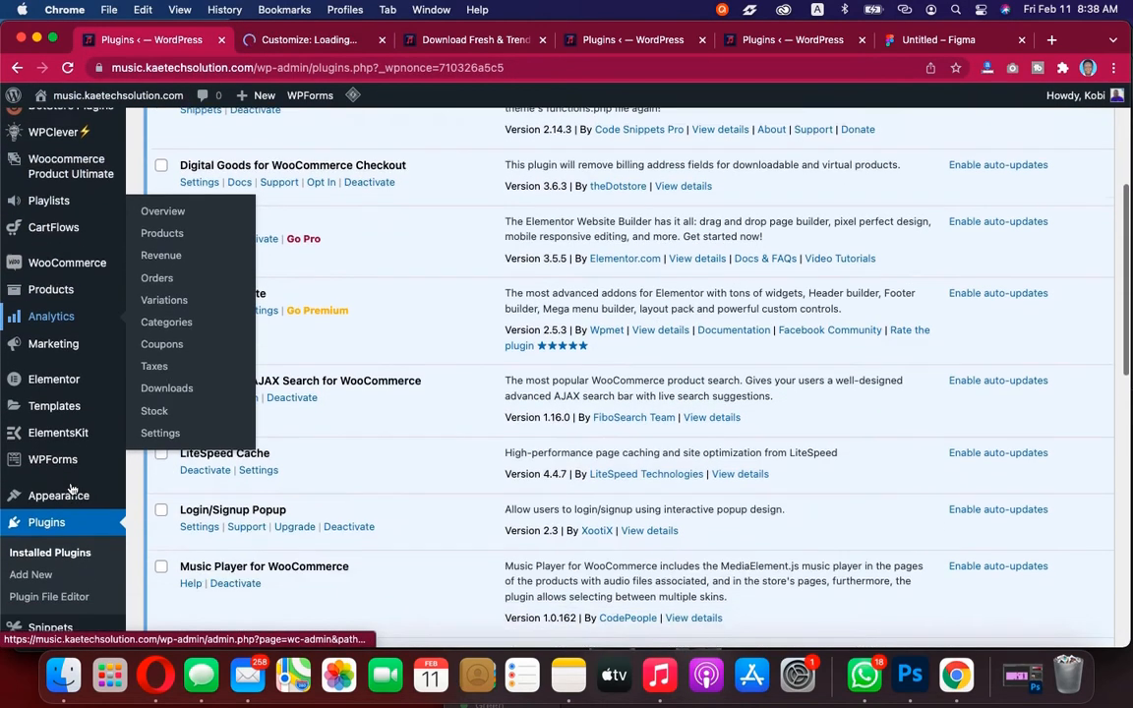
mouse_move(53, 433)
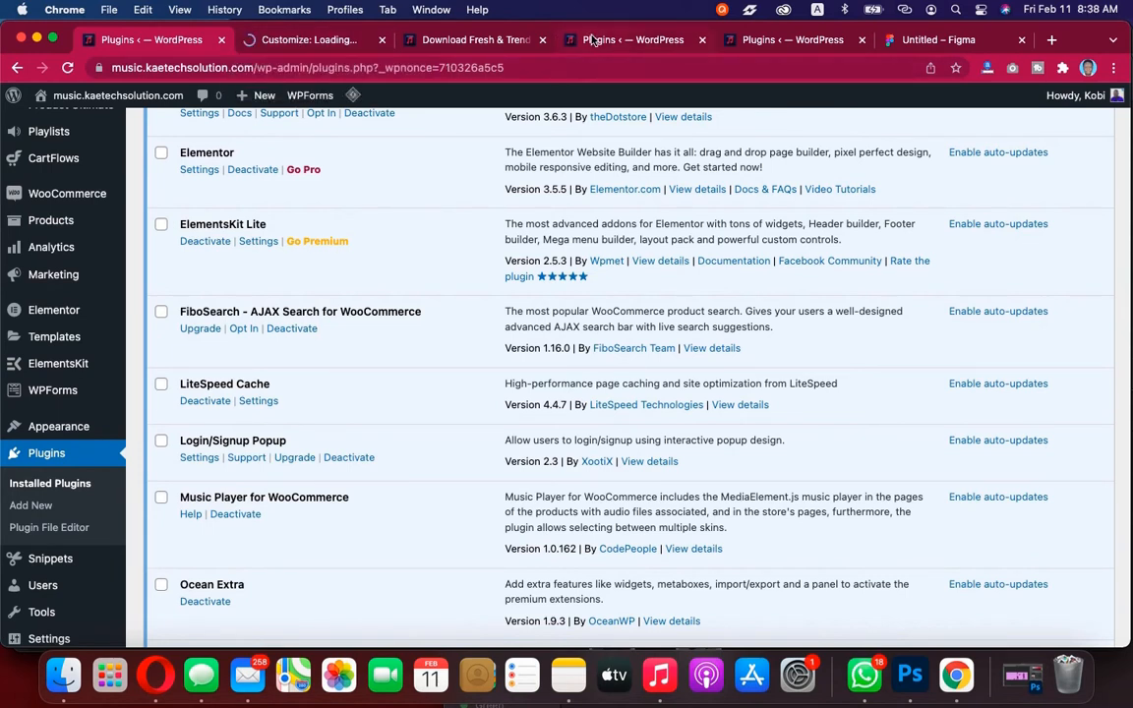
left_click(472, 41)
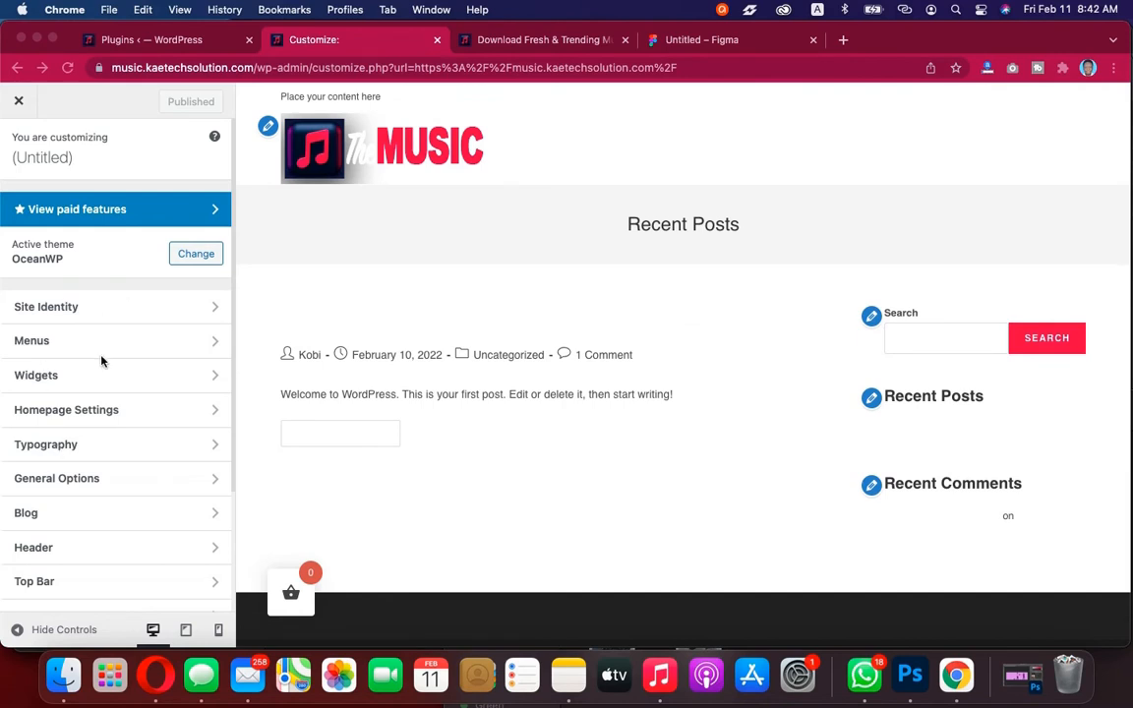
In General Options' General Styling, set the site background colour to black #000000
scroll(103, 354, "down", 5)
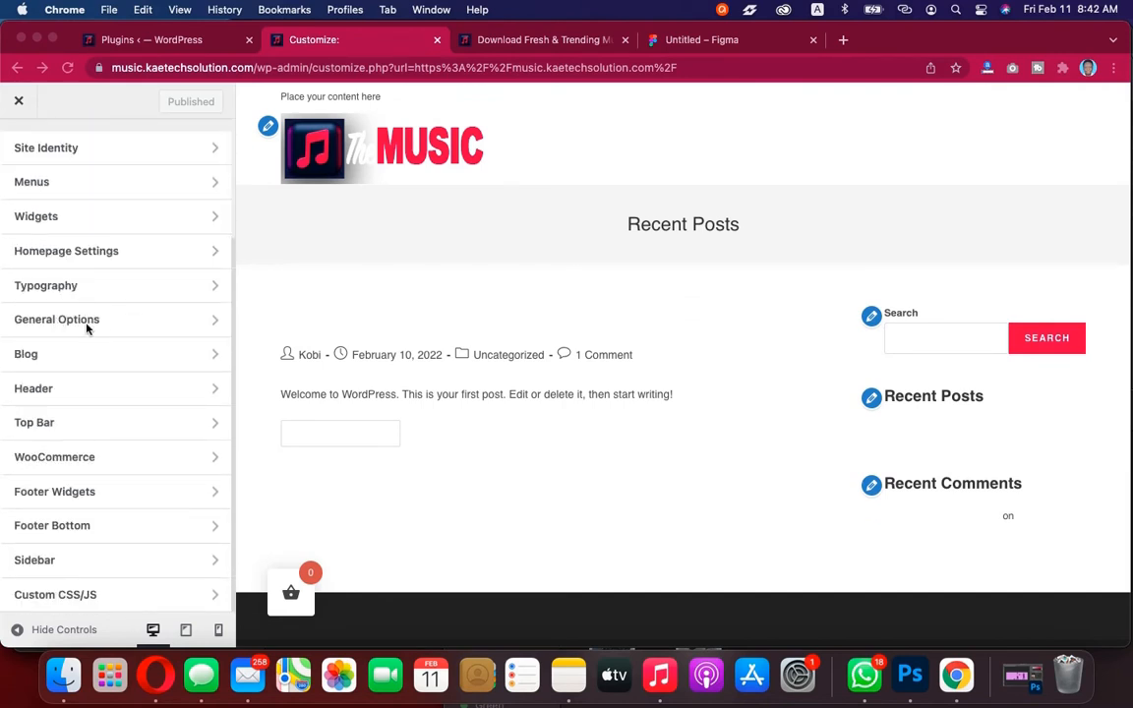
left_click(93, 328)
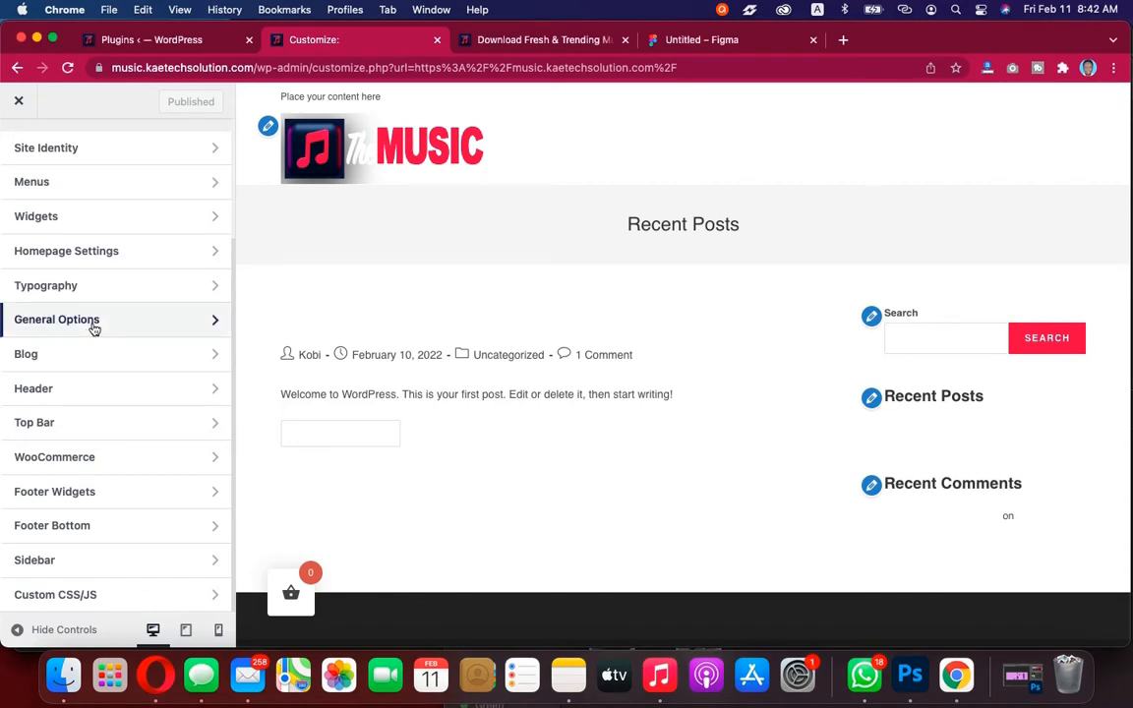
left_click(94, 328)
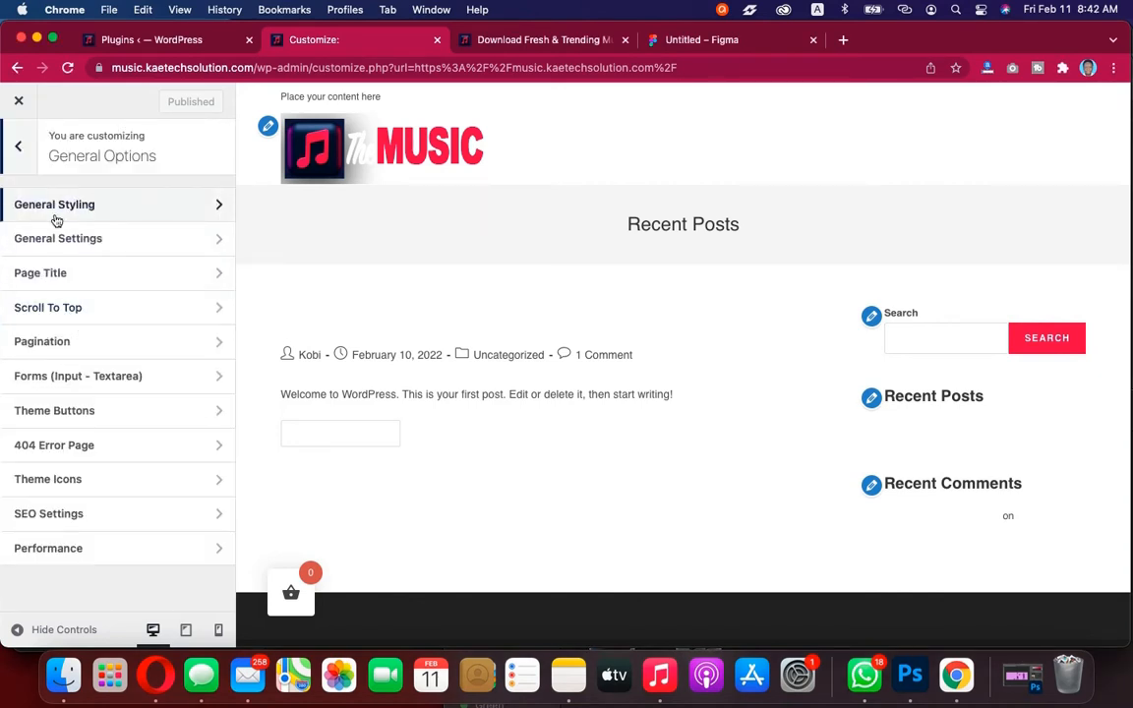
left_click(149, 215)
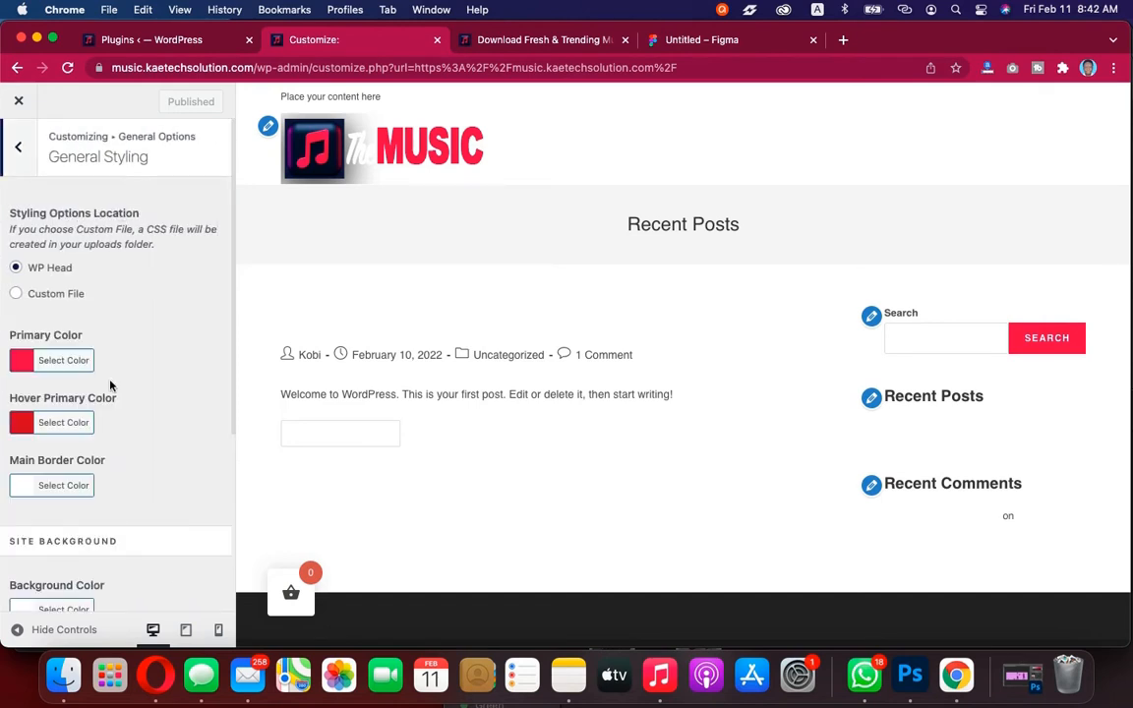
scroll(110, 386, "down", 3)
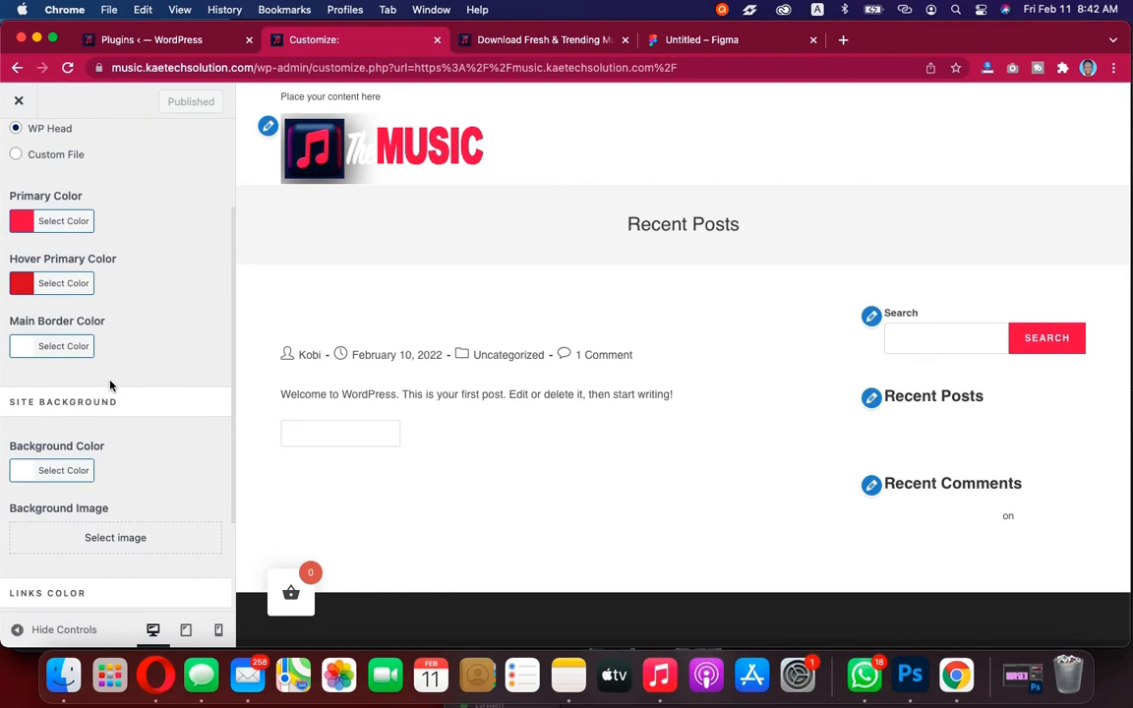
scroll(110, 386, "down", 3)
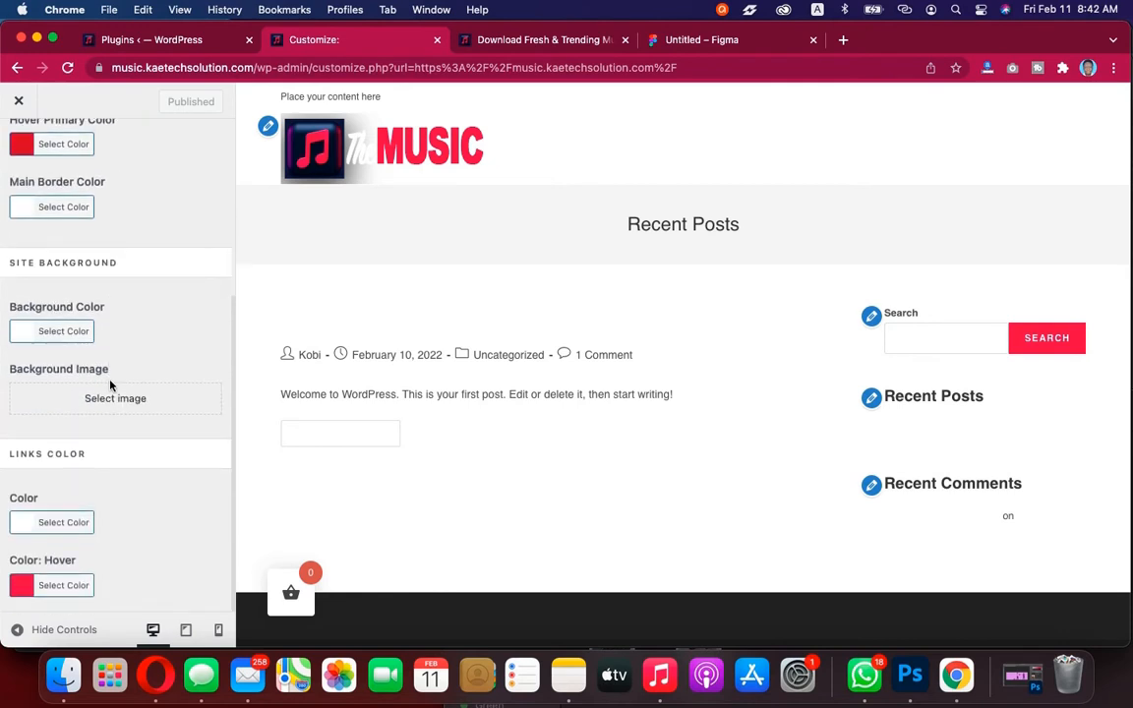
scroll(121, 192, "up", 1)
scroll(121, 167, "down", 1)
left_click(15, 332)
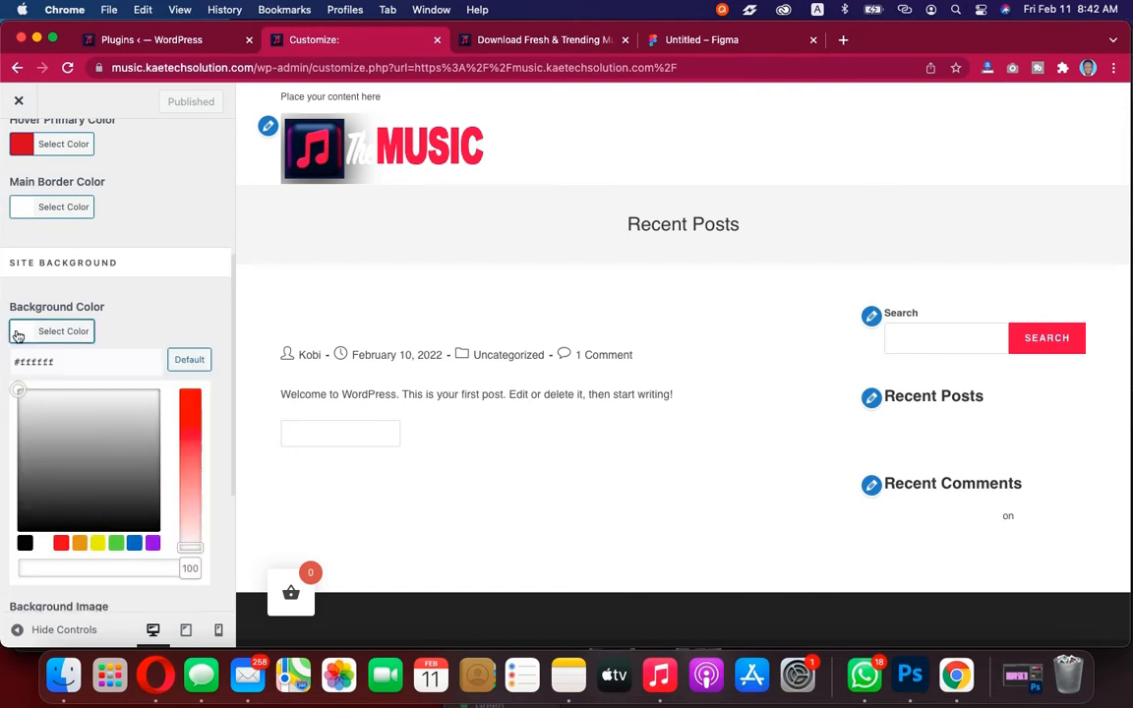
left_click(24, 543)
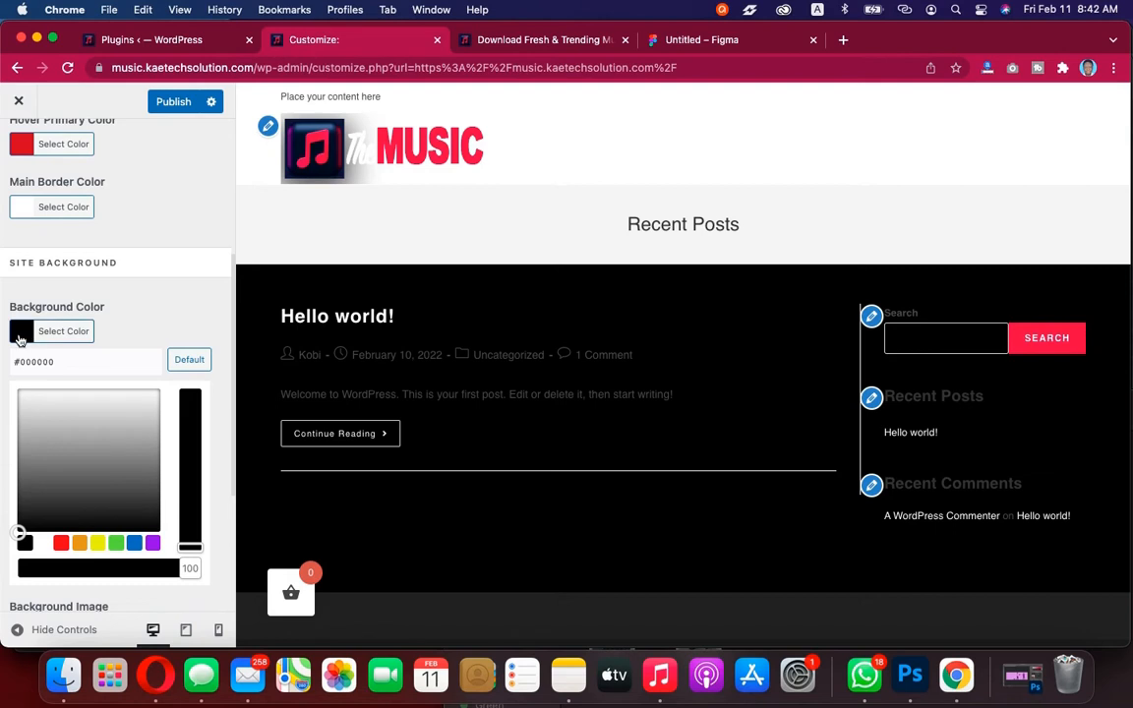
left_click(19, 335)
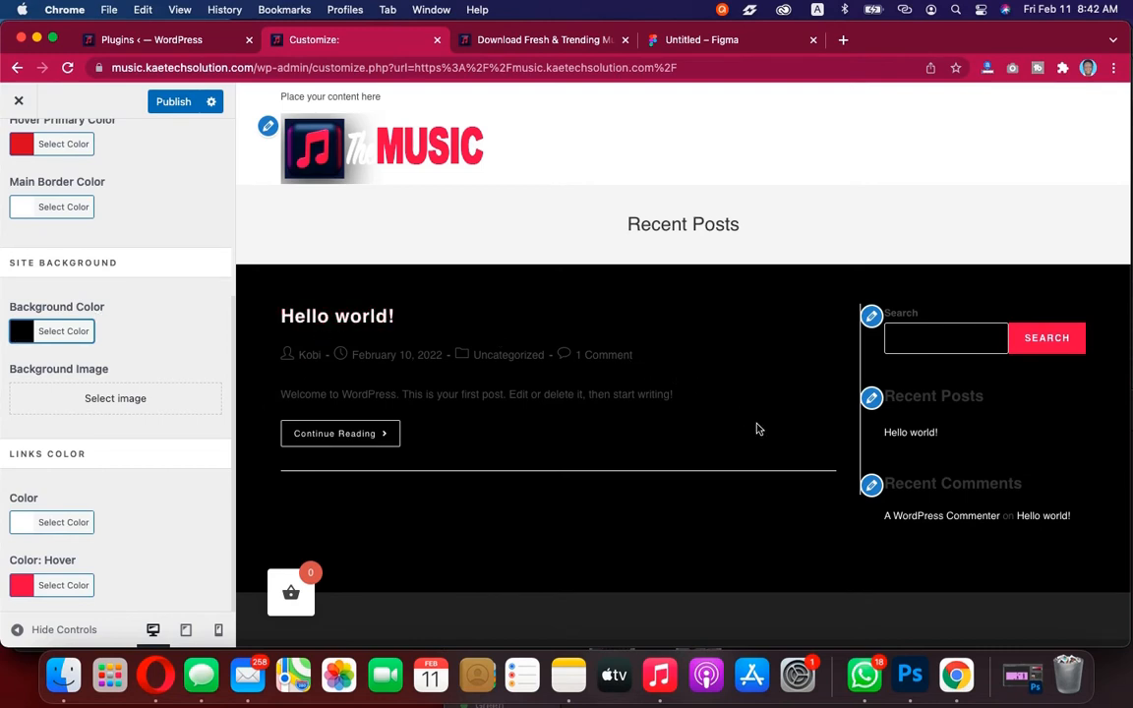
Preview the black background on the page and return to the main Customizer section list
scroll(694, 333, "down", 1)
scroll(693, 332, "down", 1)
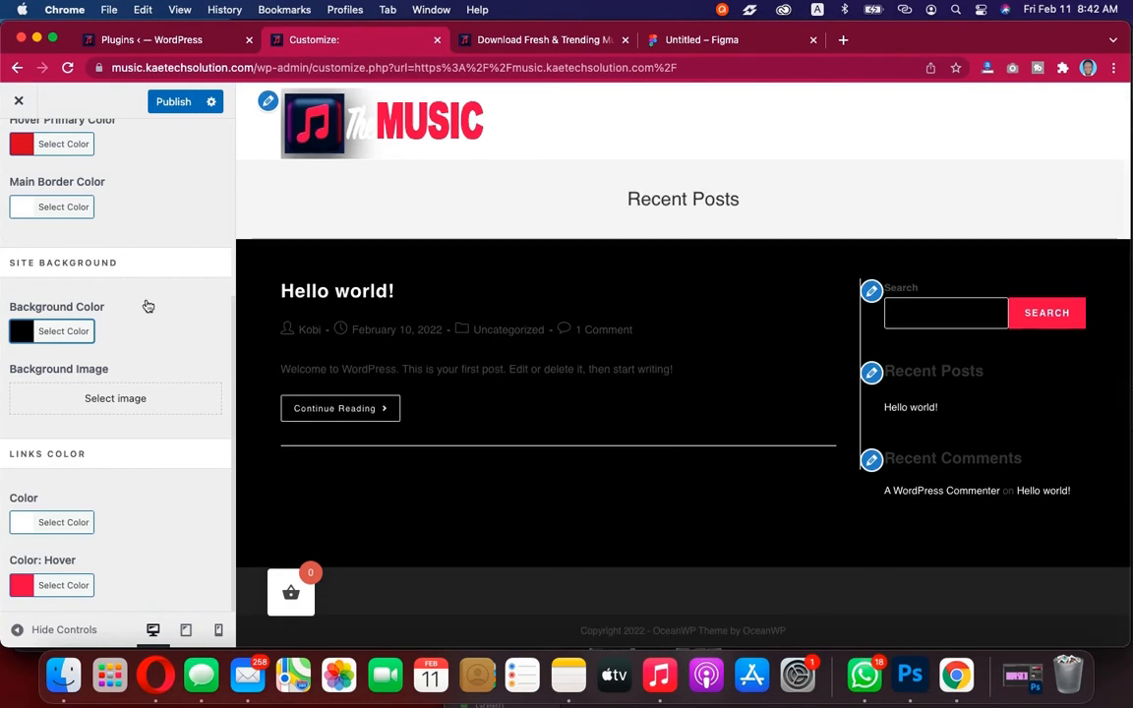
scroll(145, 305, "up", 5)
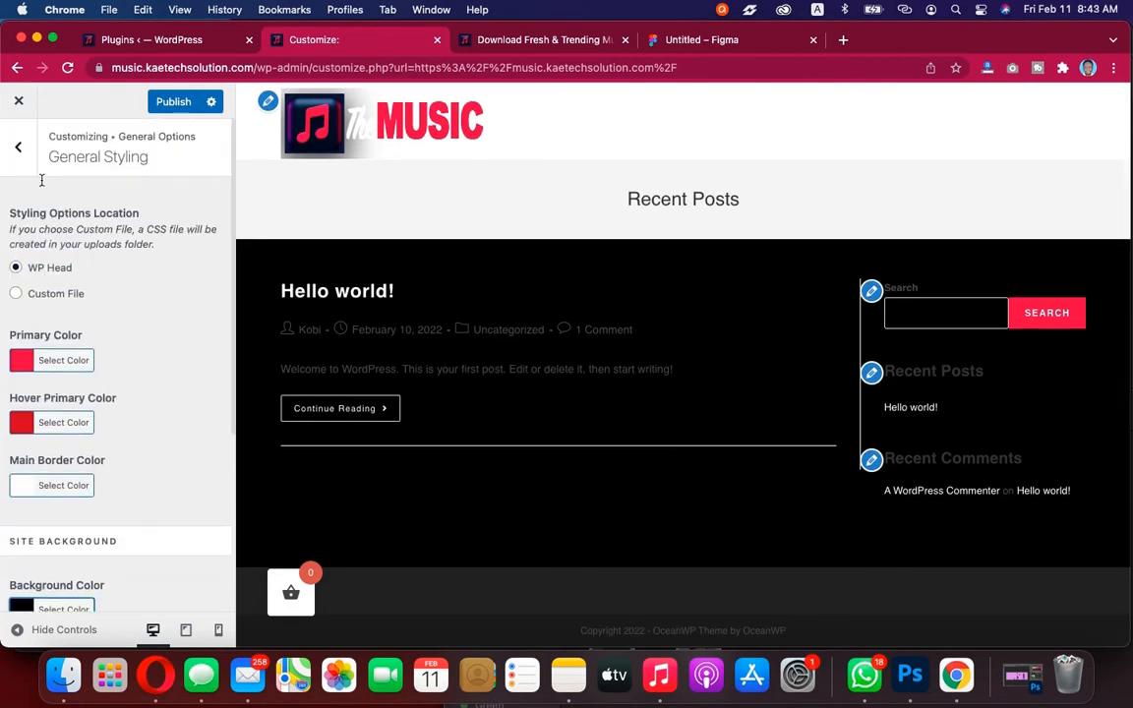
left_click(18, 146)
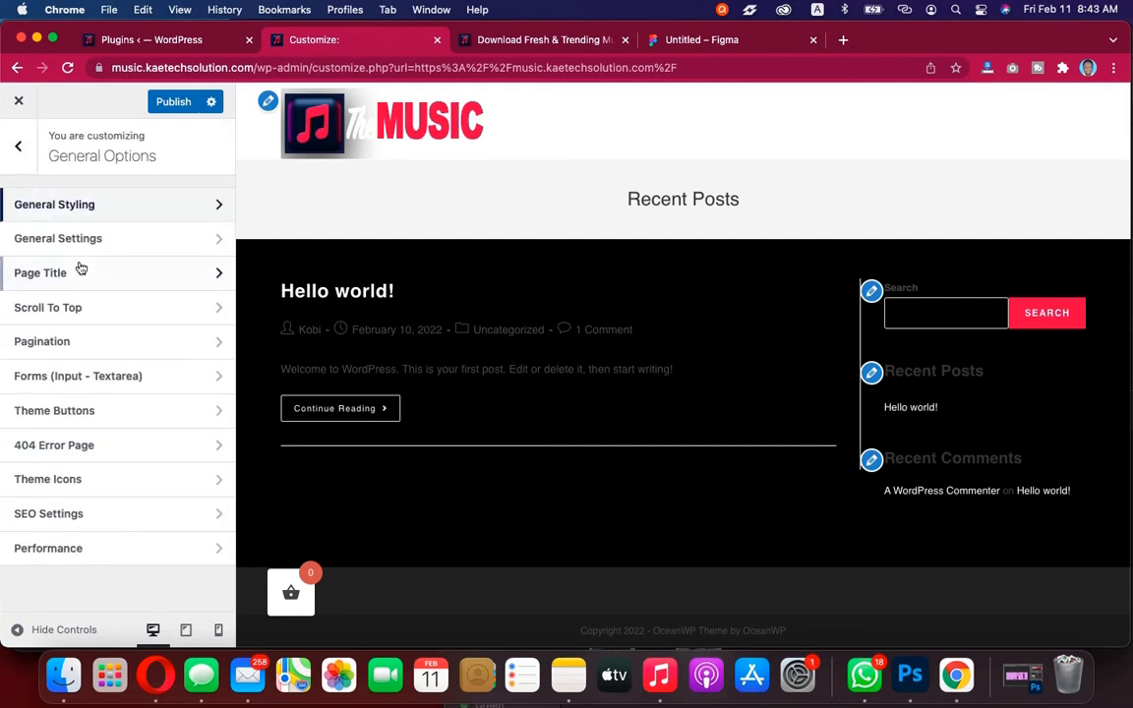
left_click(19, 146)
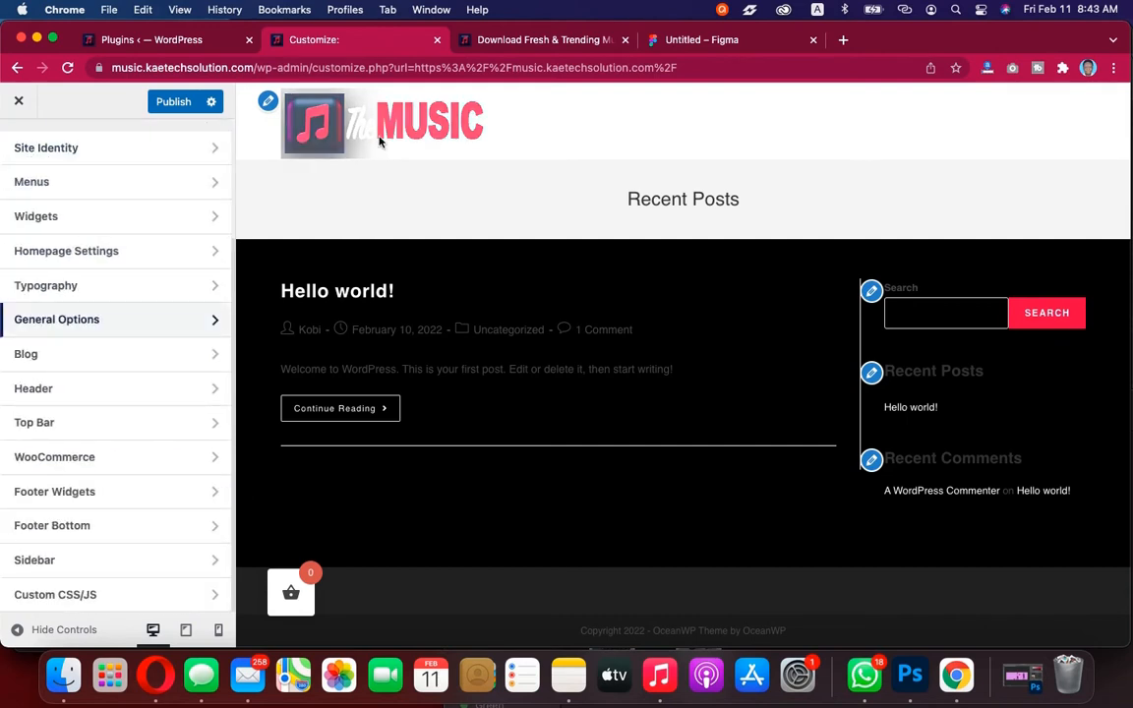
In the Header's General settings, set the header background colour to black #000000
left_click(71, 394)
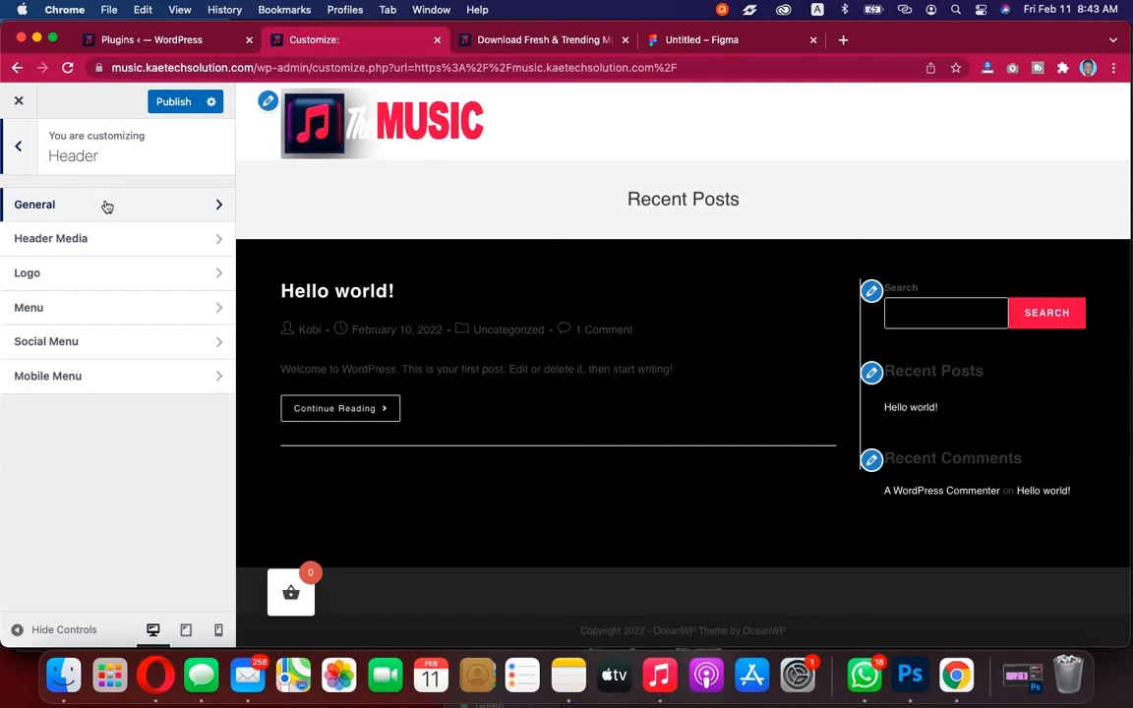
left_click(107, 205)
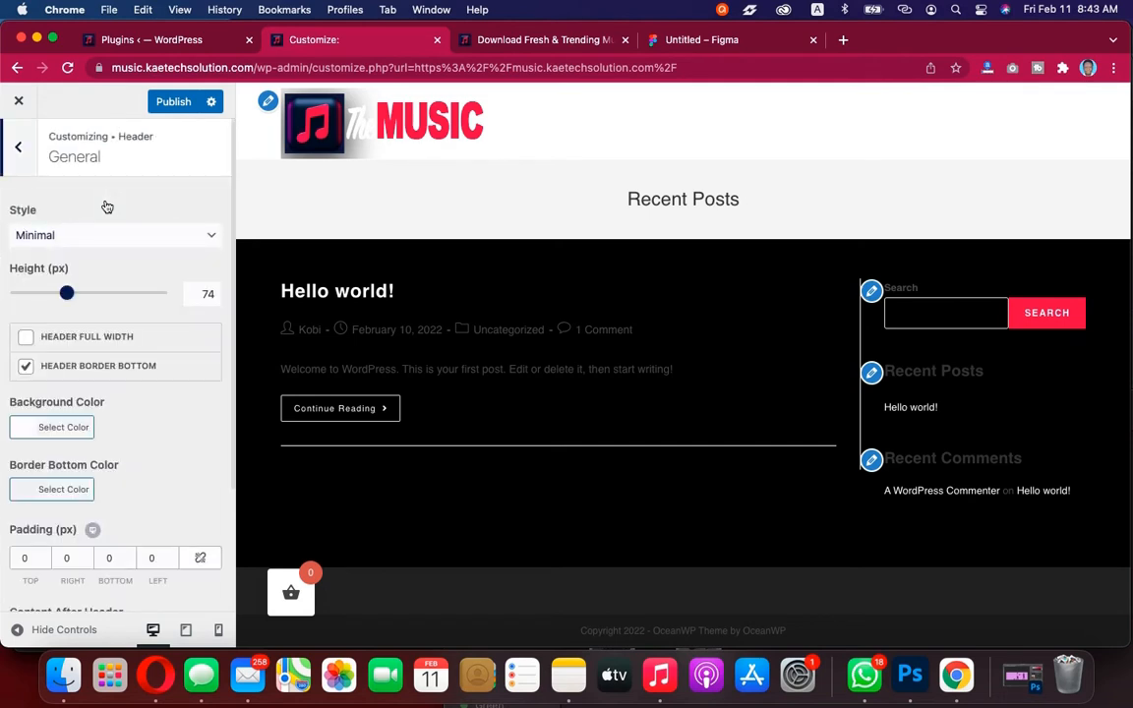
scroll(111, 428, "down", 3)
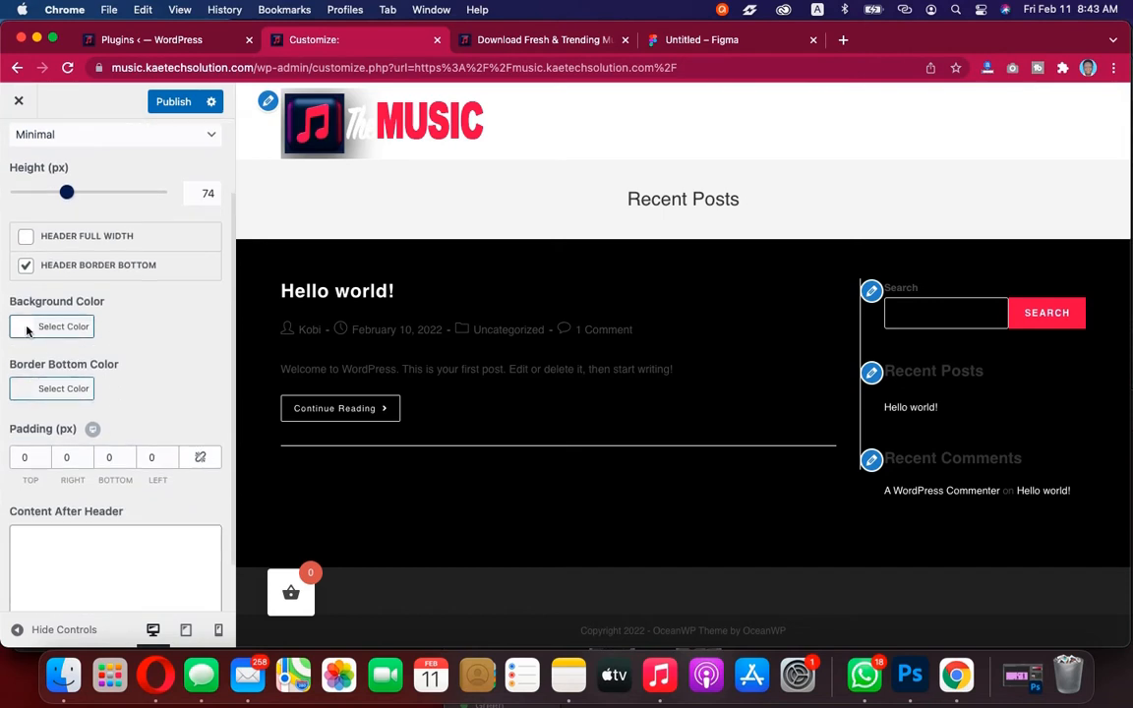
left_click(27, 328)
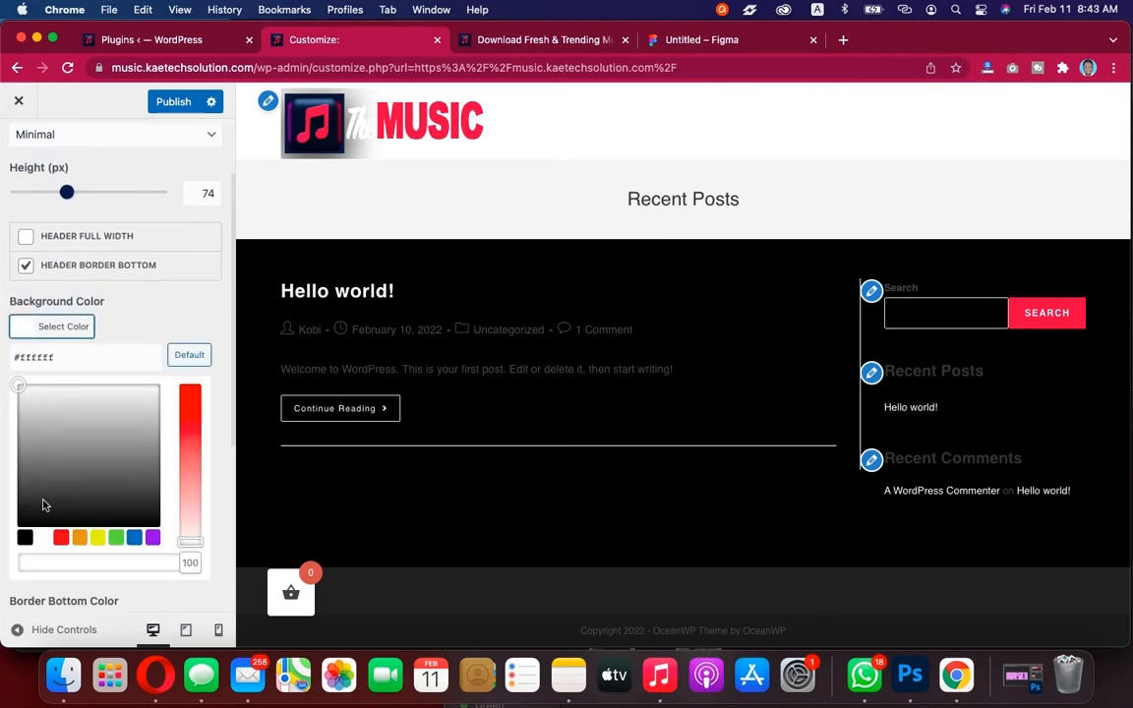
left_click(25, 537)
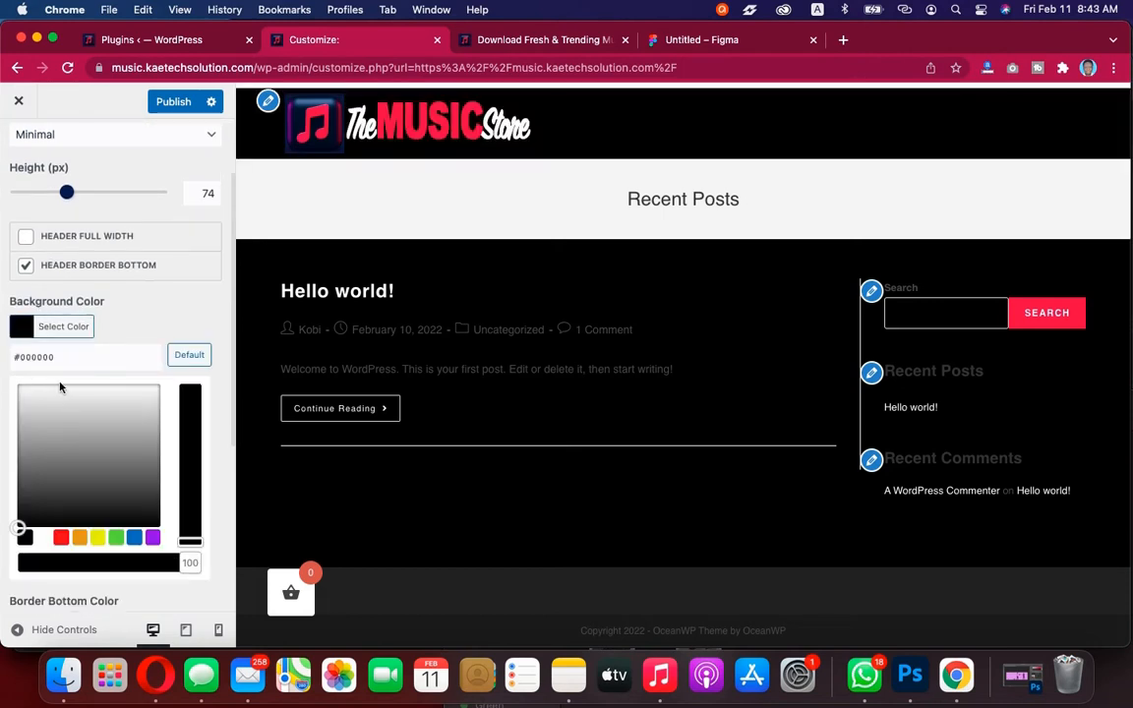
left_click(44, 327)
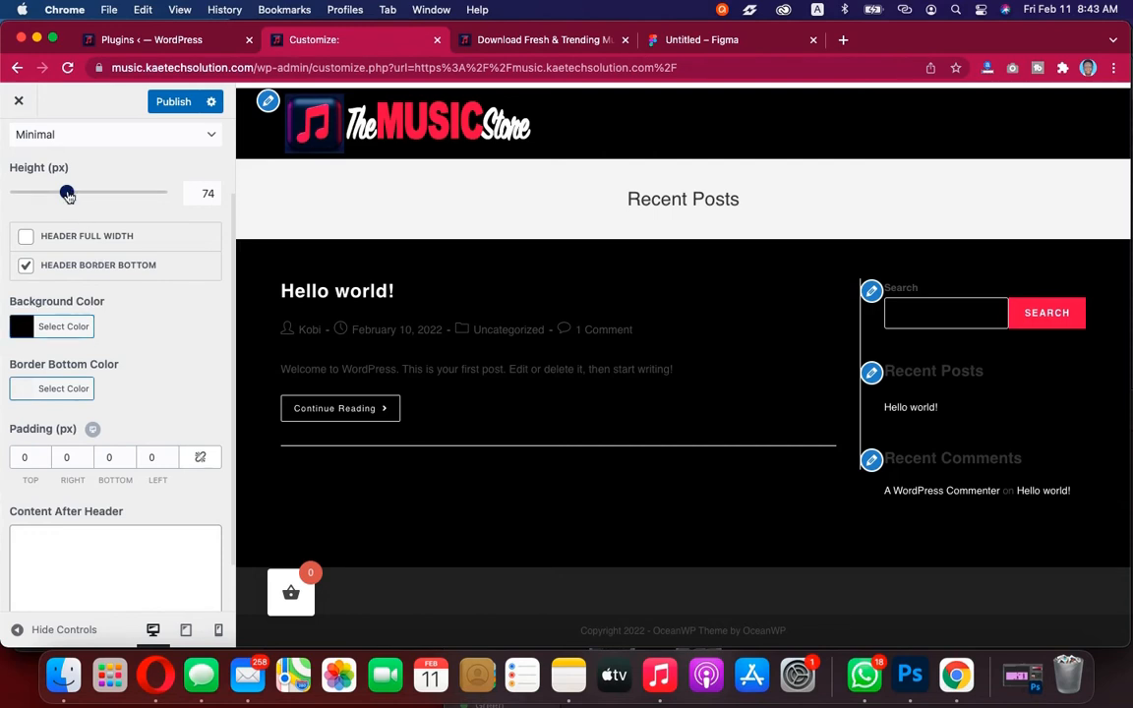
Set the header height to 90 px and return to the Header section list
scroll(67, 197, "up", 2)
scroll(67, 197, "down", 2)
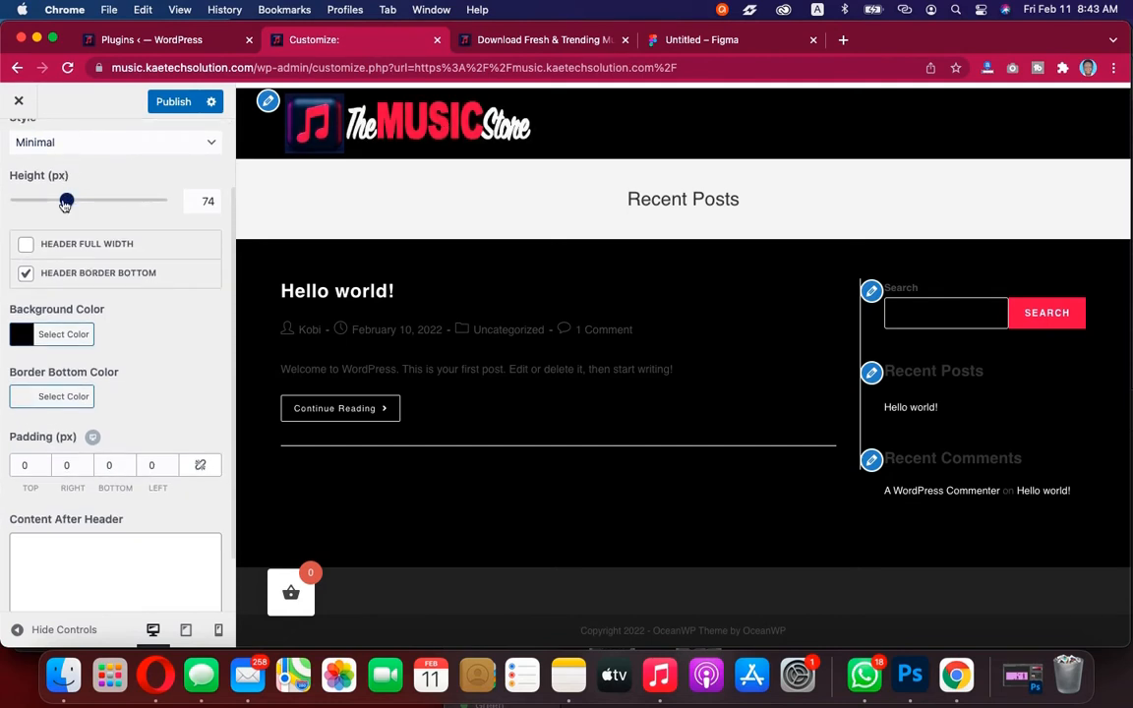
left_click_drag(202, 200, 216, 200)
left_click(154, 222)
scroll(155, 317, "down", 1)
scroll(154, 316, "up", 2)
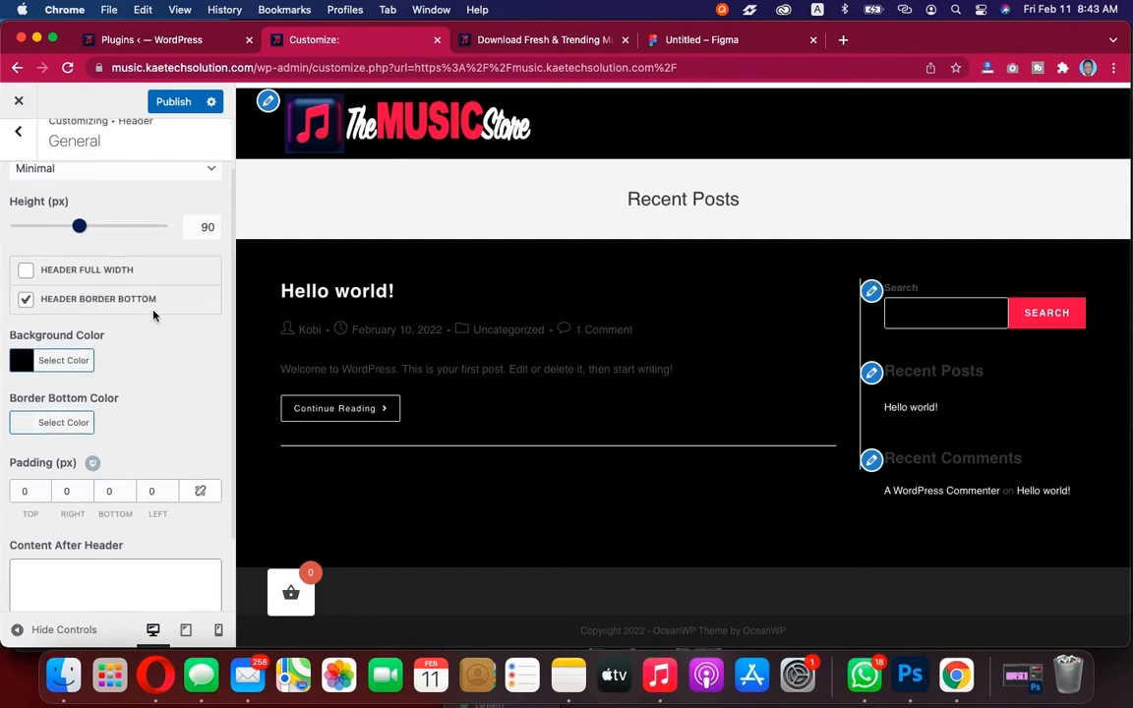
scroll(153, 314, "down", 3)
scroll(152, 315, "up", 5)
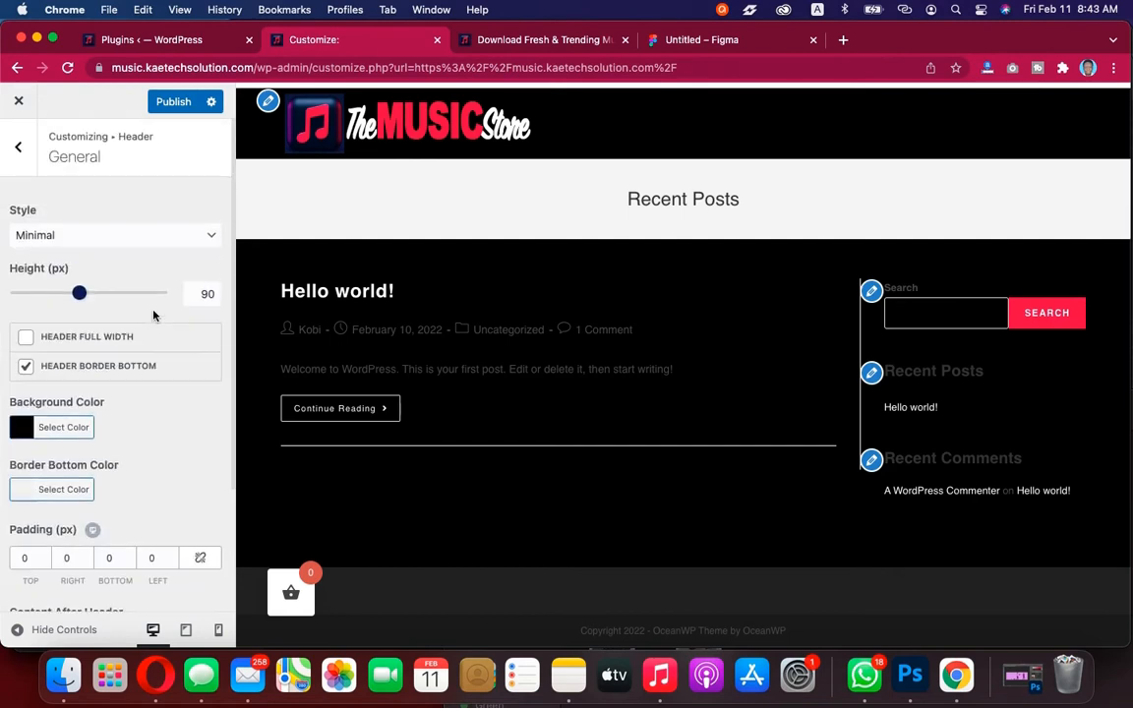
scroll(153, 315, "down", 5)
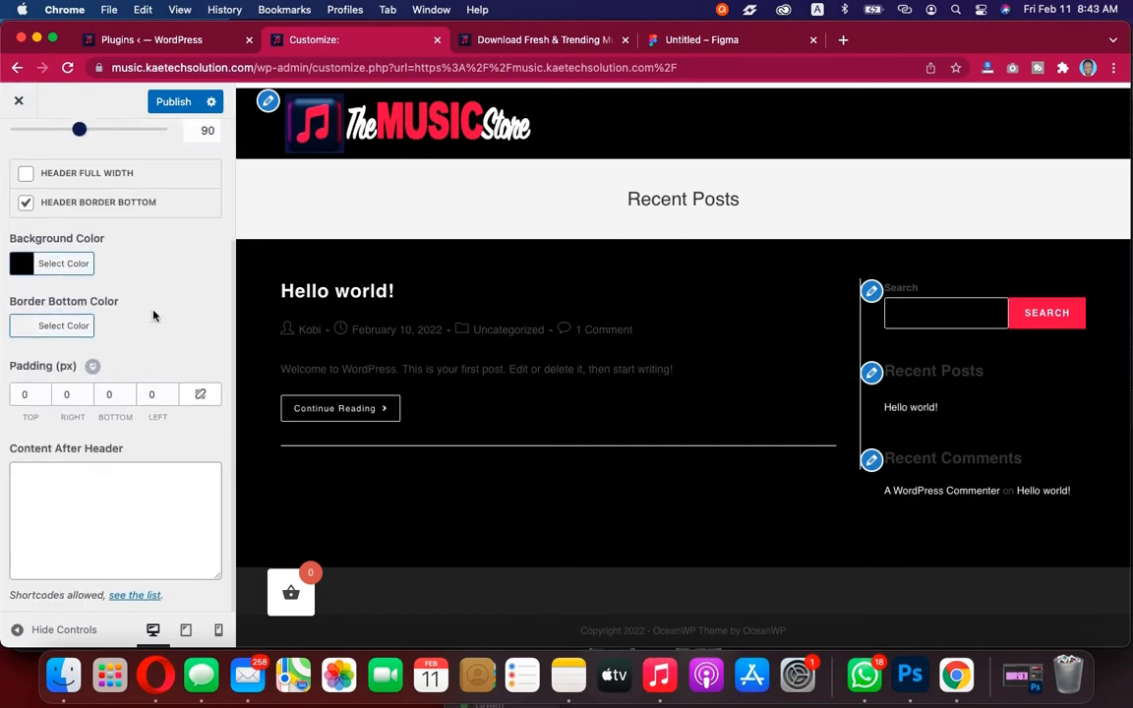
scroll(153, 316, "up", 5)
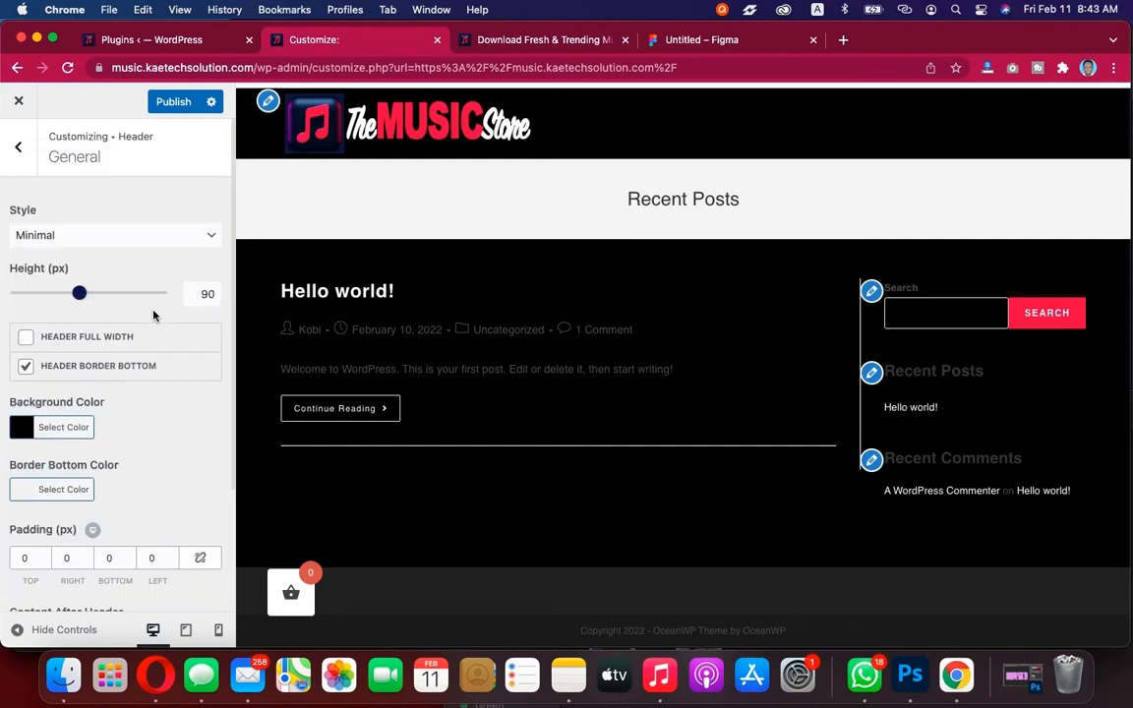
left_click(20, 149)
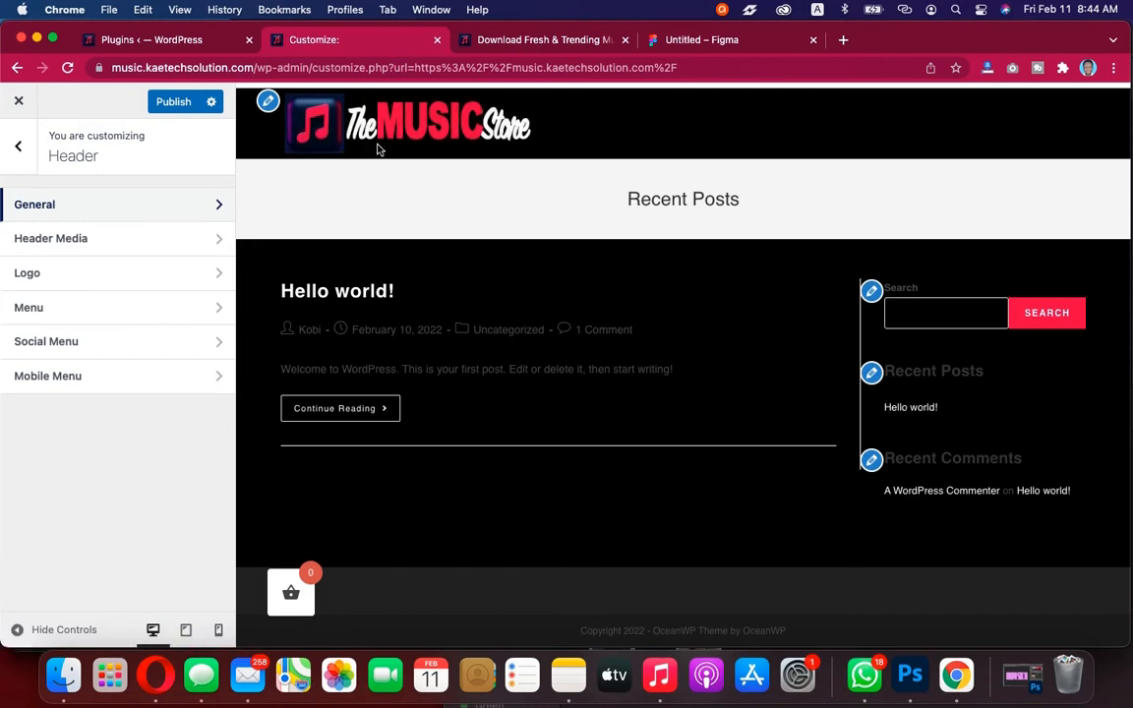
Open the logo settings, set the logo's max width to 218 px, and go back to the Header sections
left_click(268, 101)
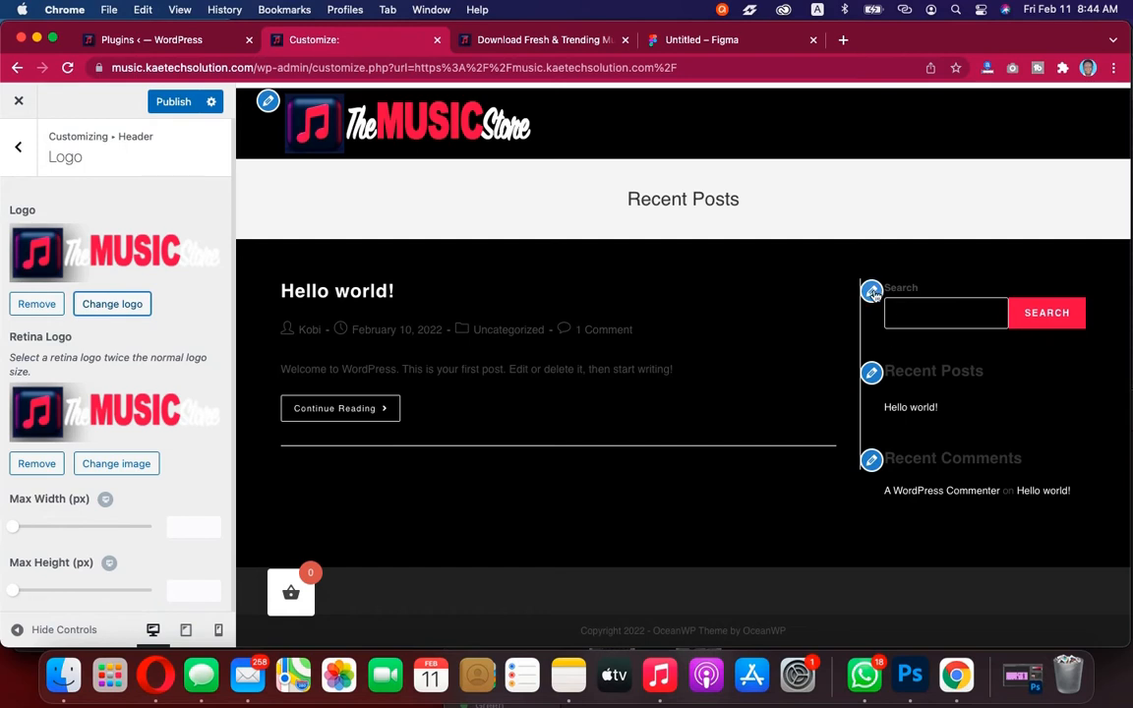
scroll(109, 440, "down", 1)
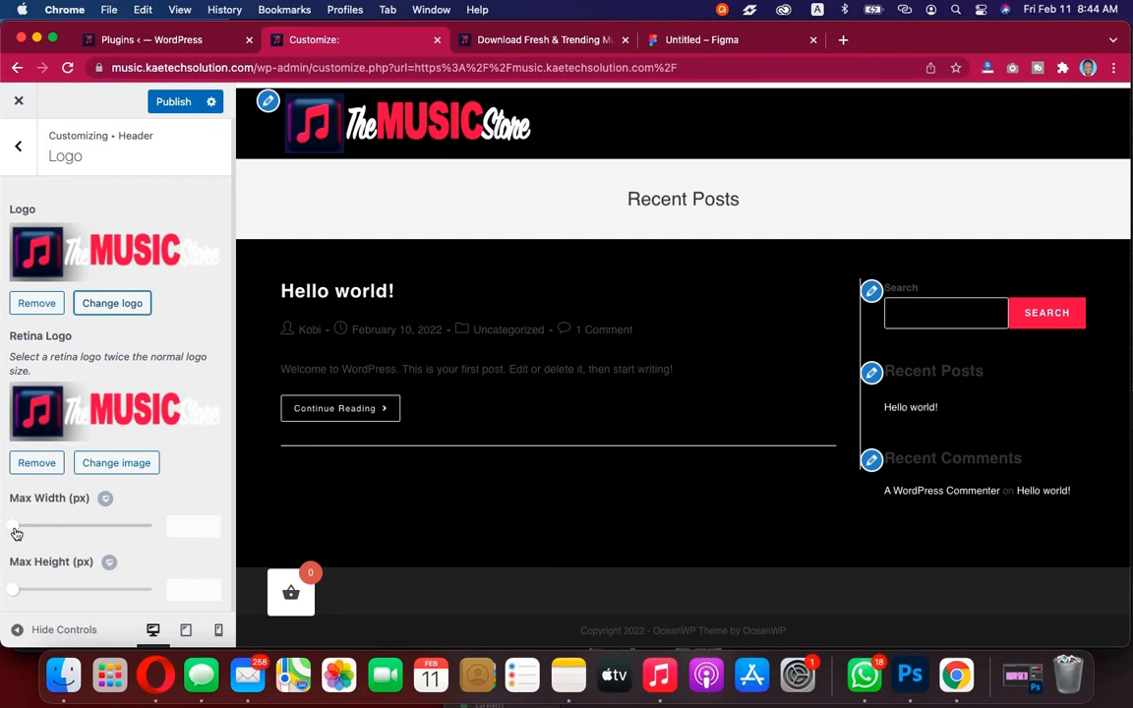
left_click_drag(16, 533, 74, 530)
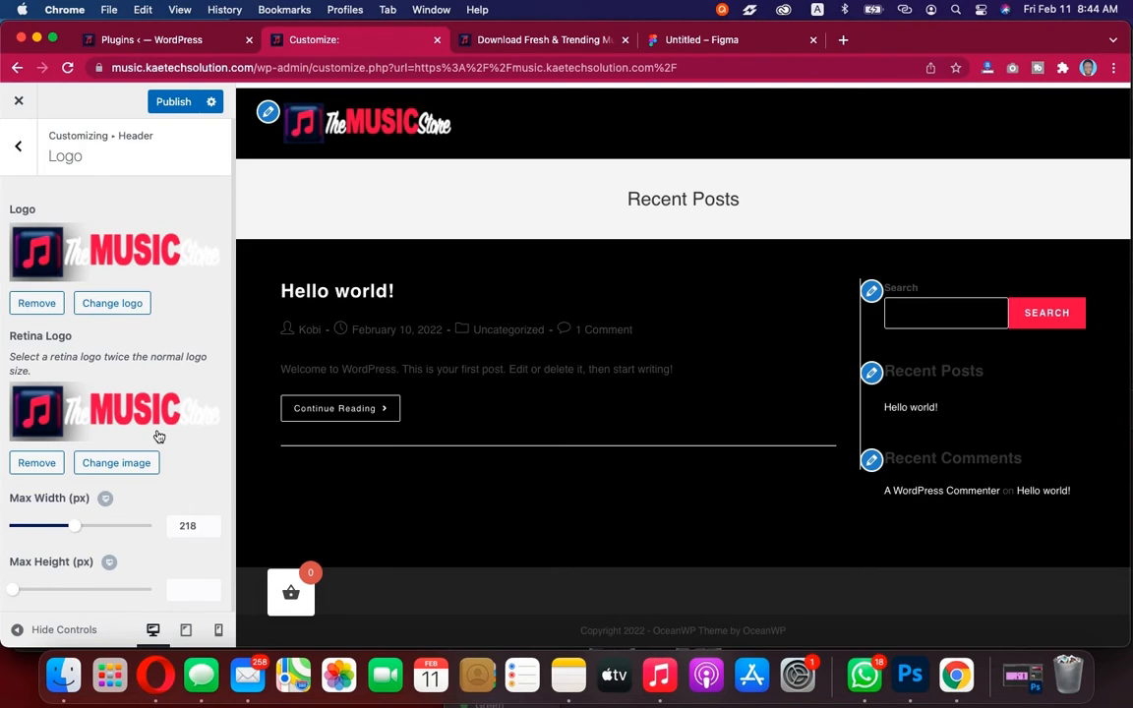
left_click(19, 147)
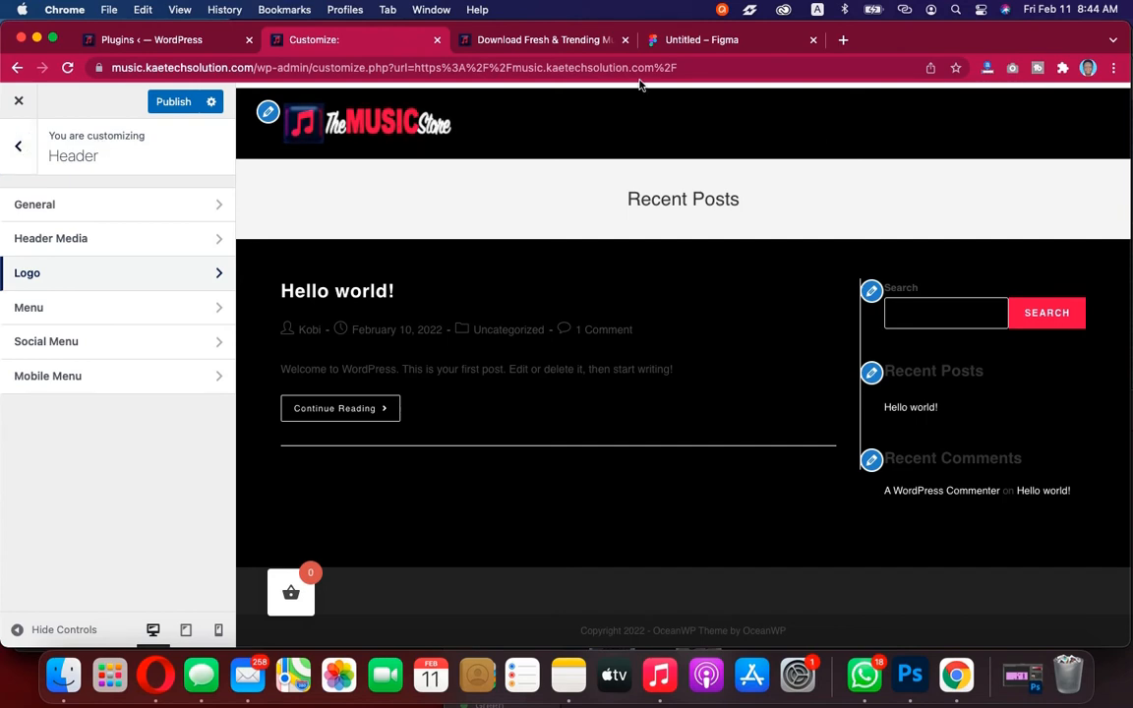
Compare the header against the reference demo site tab, then publish the Customizer changes
left_click(582, 40)
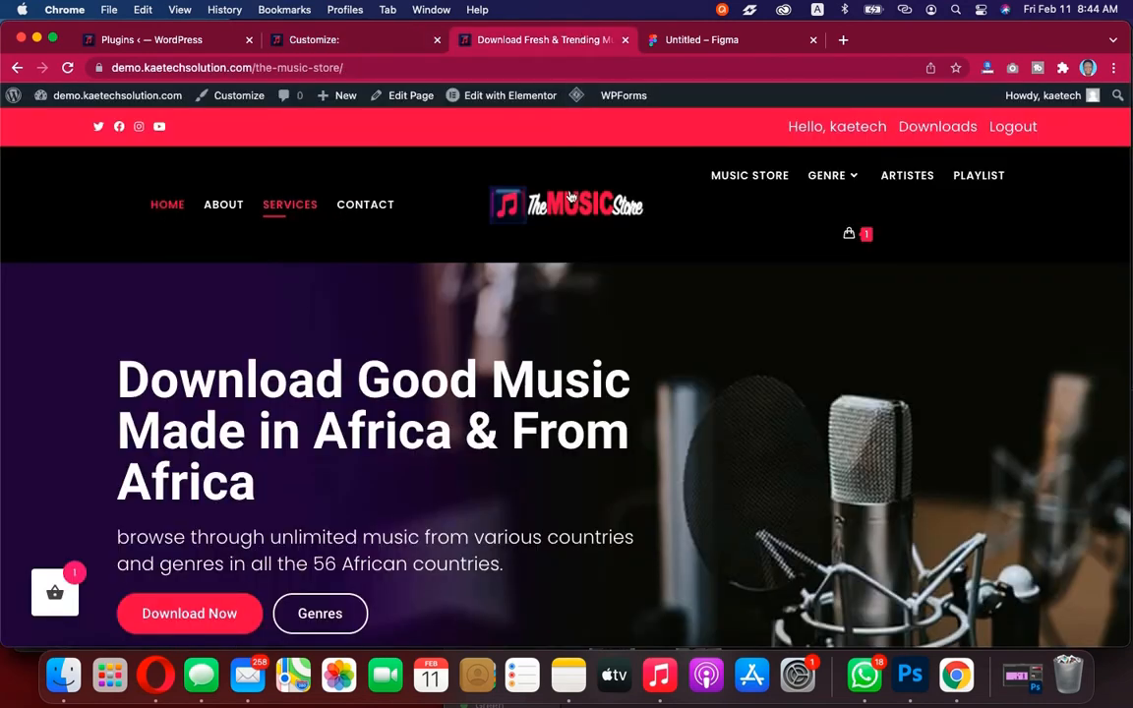
left_click(341, 41)
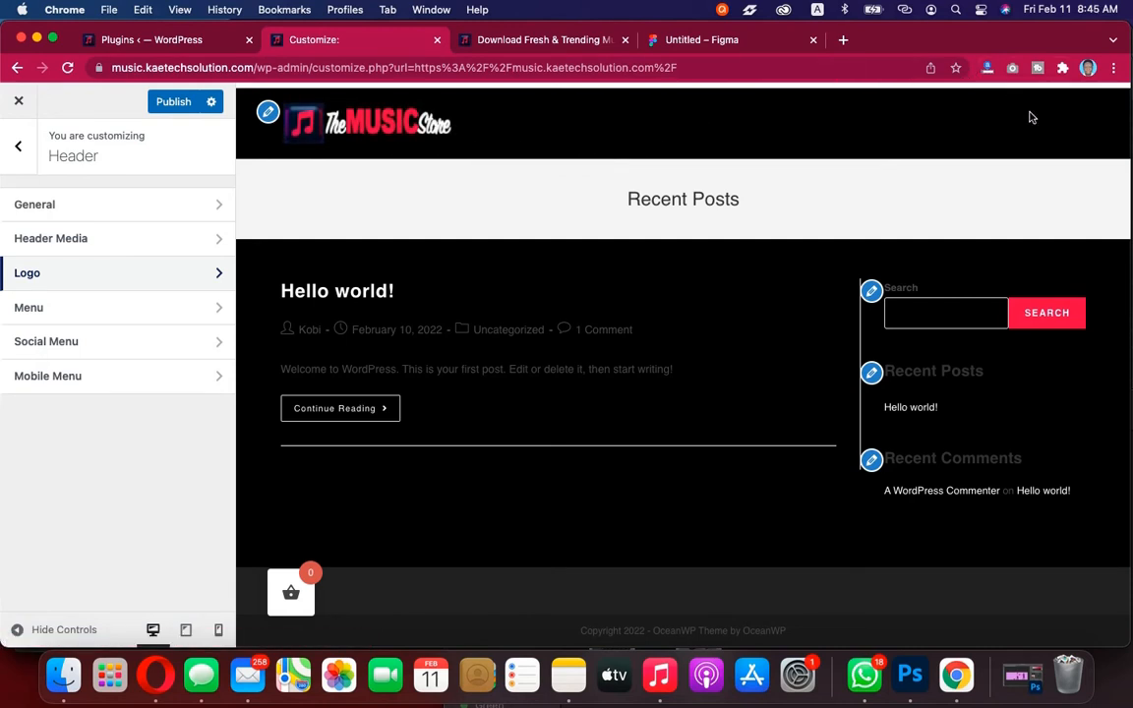
left_click(578, 37)
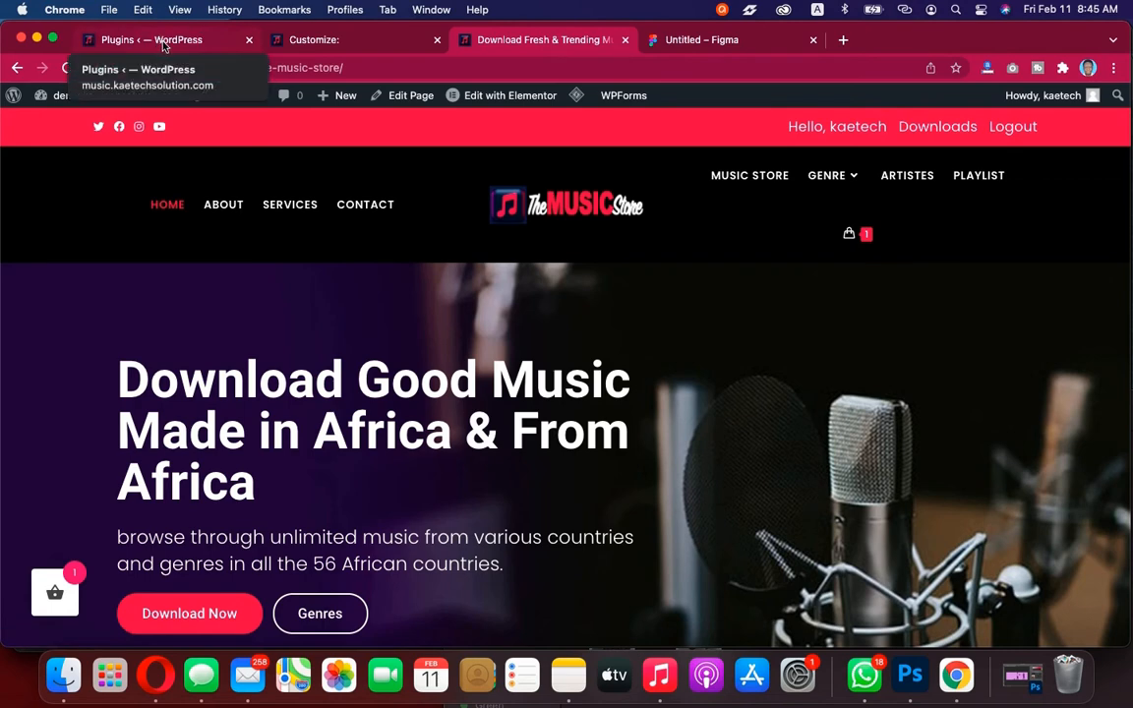
left_click(293, 39)
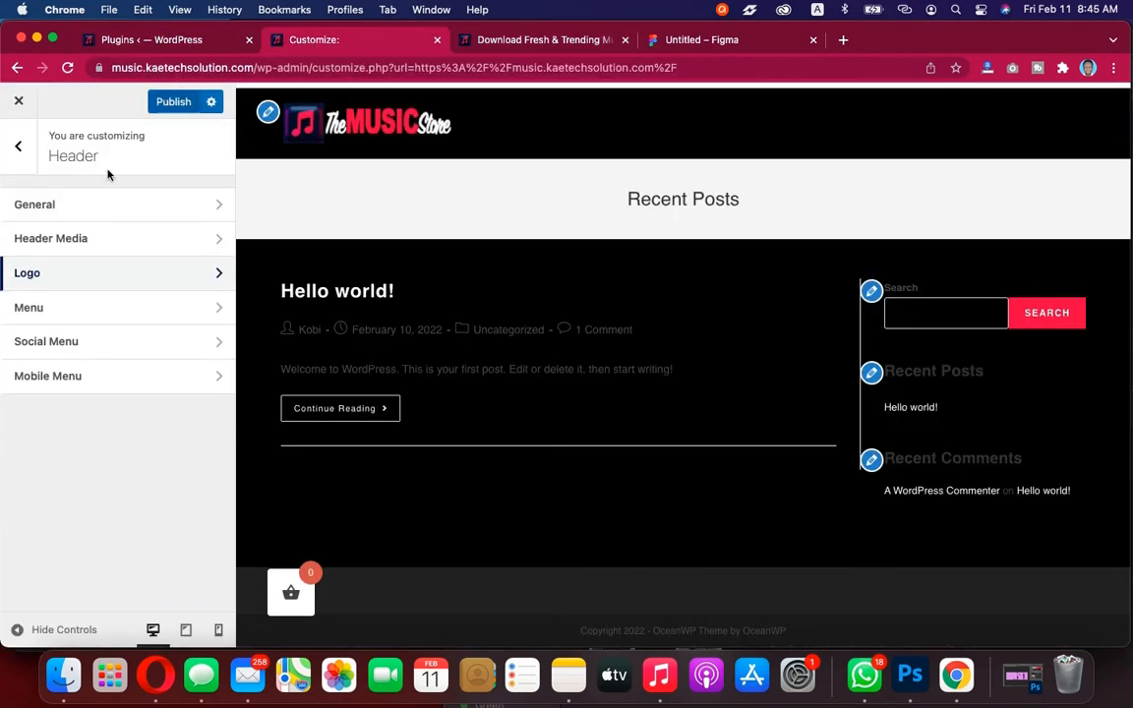
left_click(165, 104)
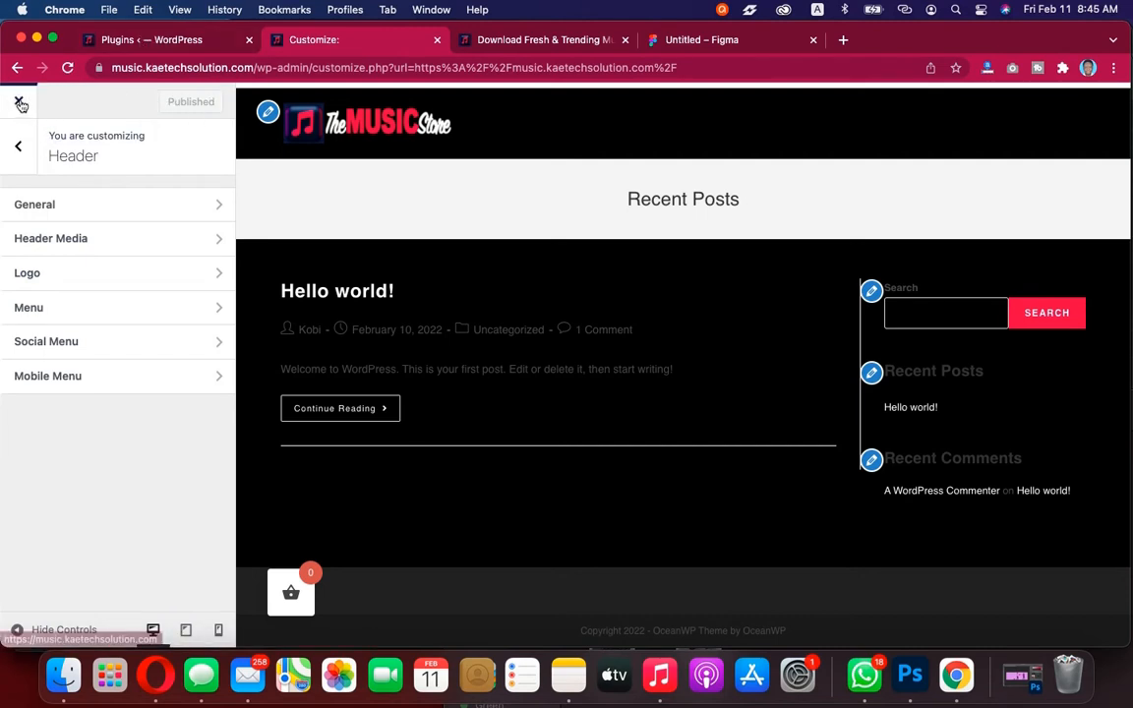
Switch to the plugins tab and review the installed plugins list
left_click(158, 42)
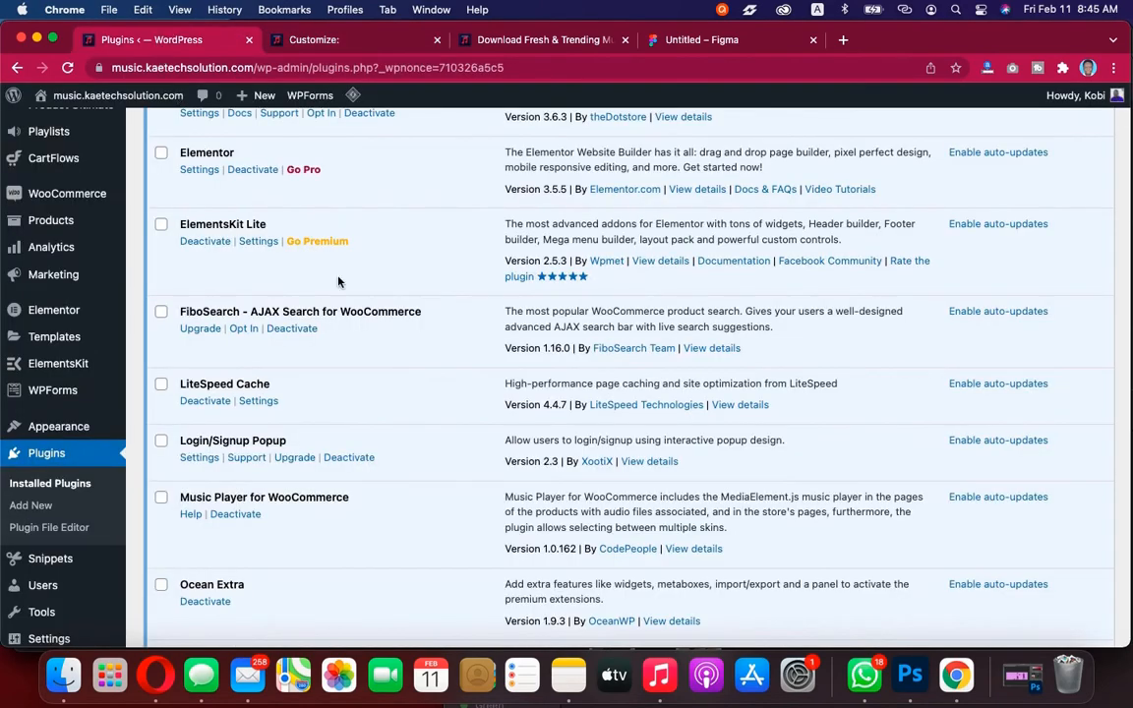
scroll(338, 282, "up", 5)
scroll(338, 282, "down", 3)
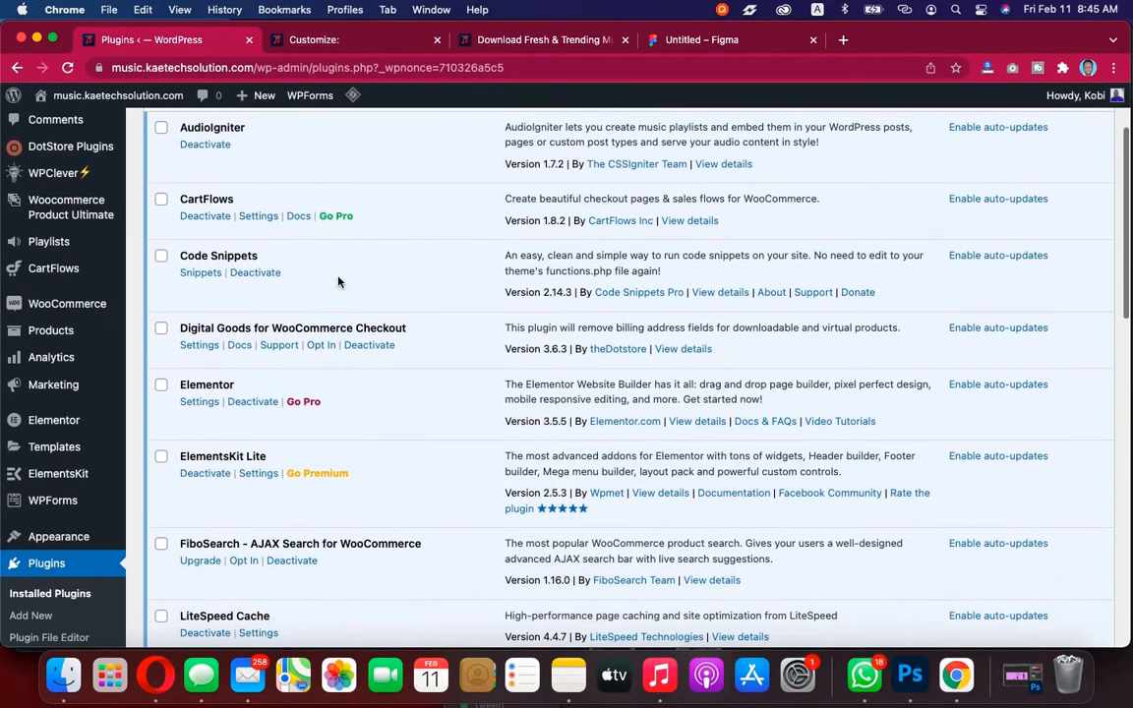
scroll(339, 282, "down", 1)
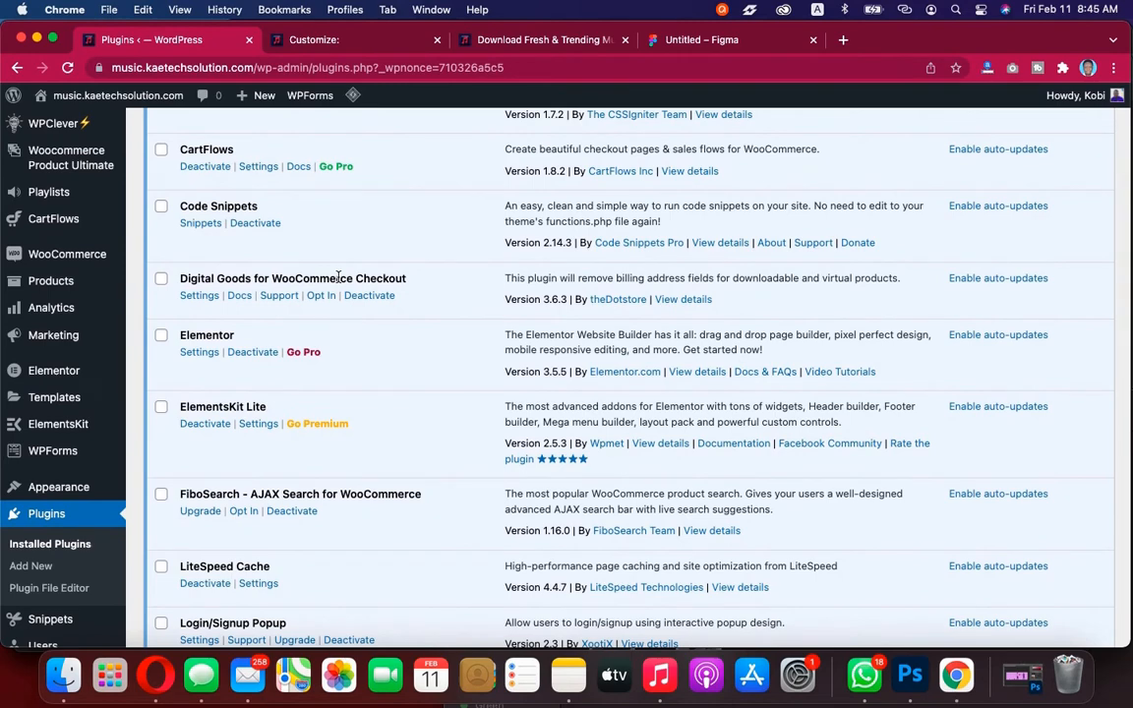
scroll(338, 278, "up", 3)
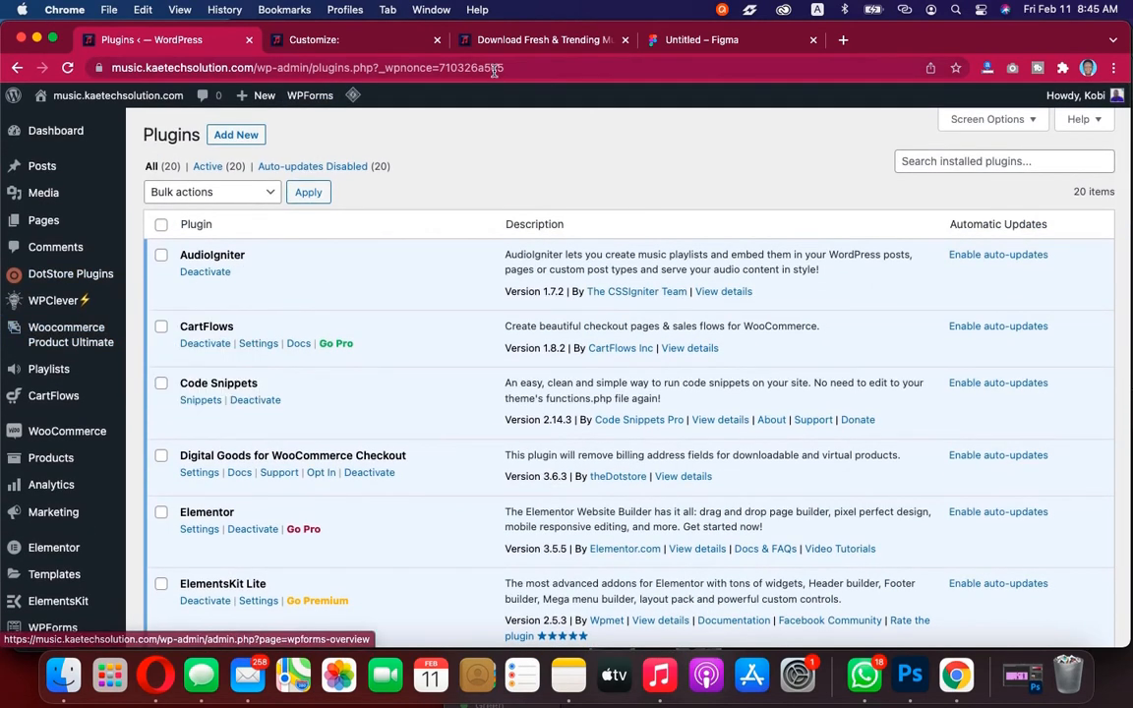
Browse the reference demo site's home page, its sections and its overlay menu
left_click(528, 42)
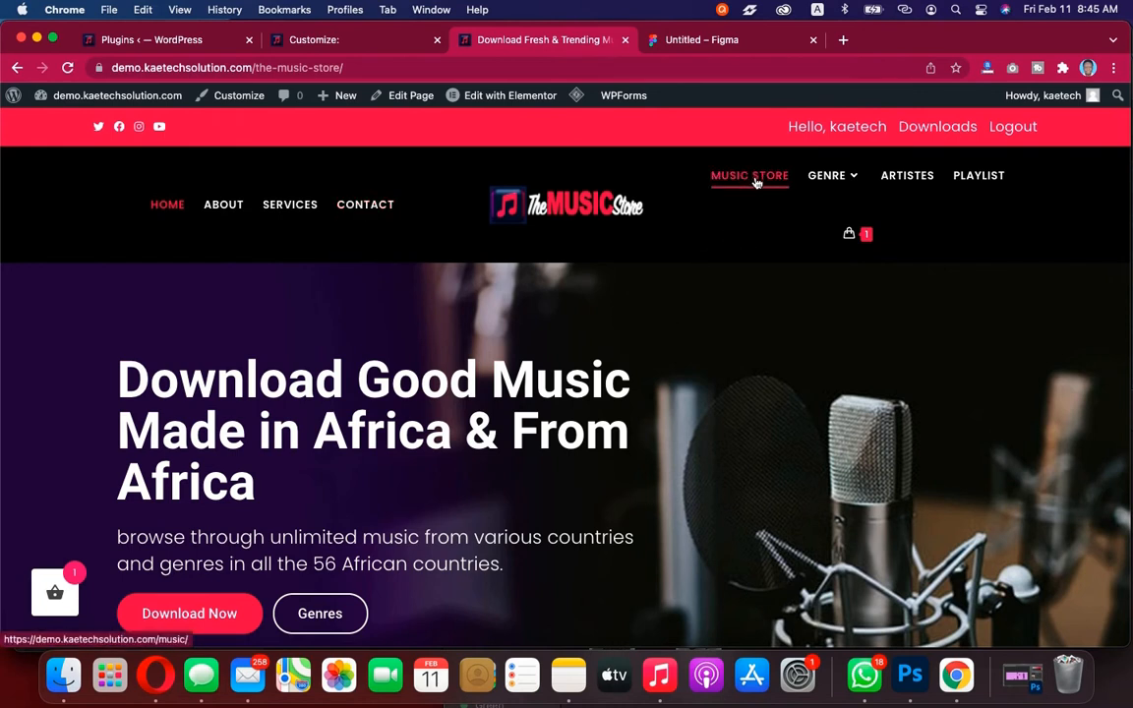
mouse_move(829, 177)
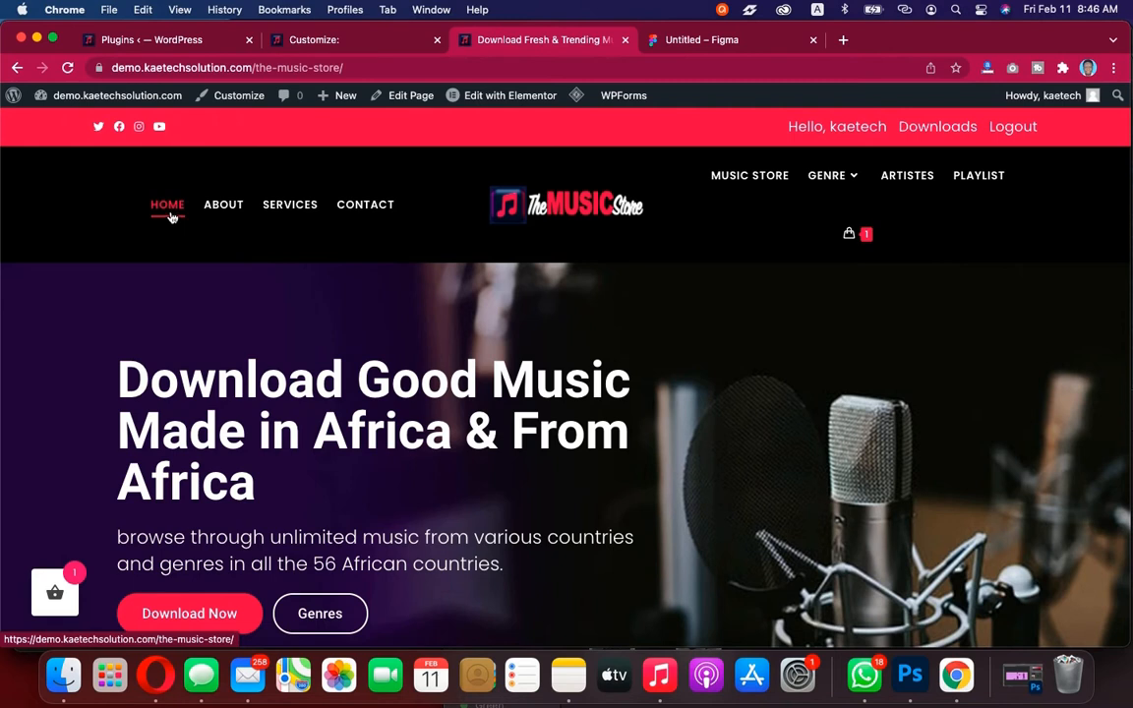
left_click(549, 217)
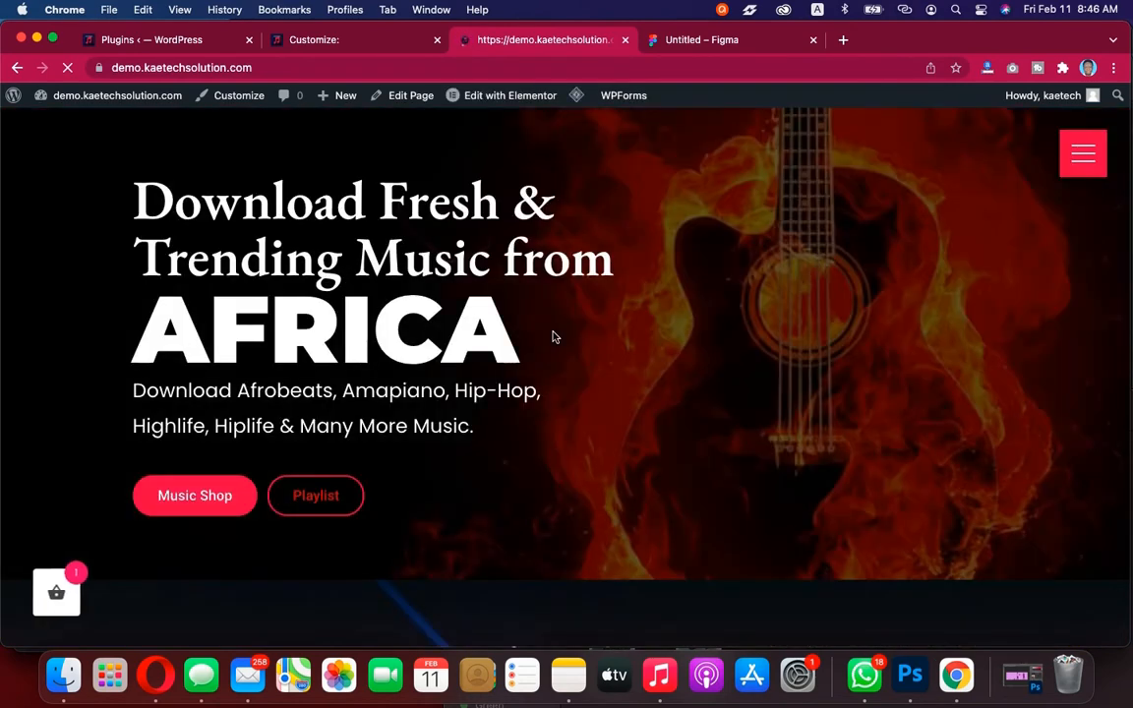
scroll(872, 285, "down", 1)
scroll(871, 285, "down", 3)
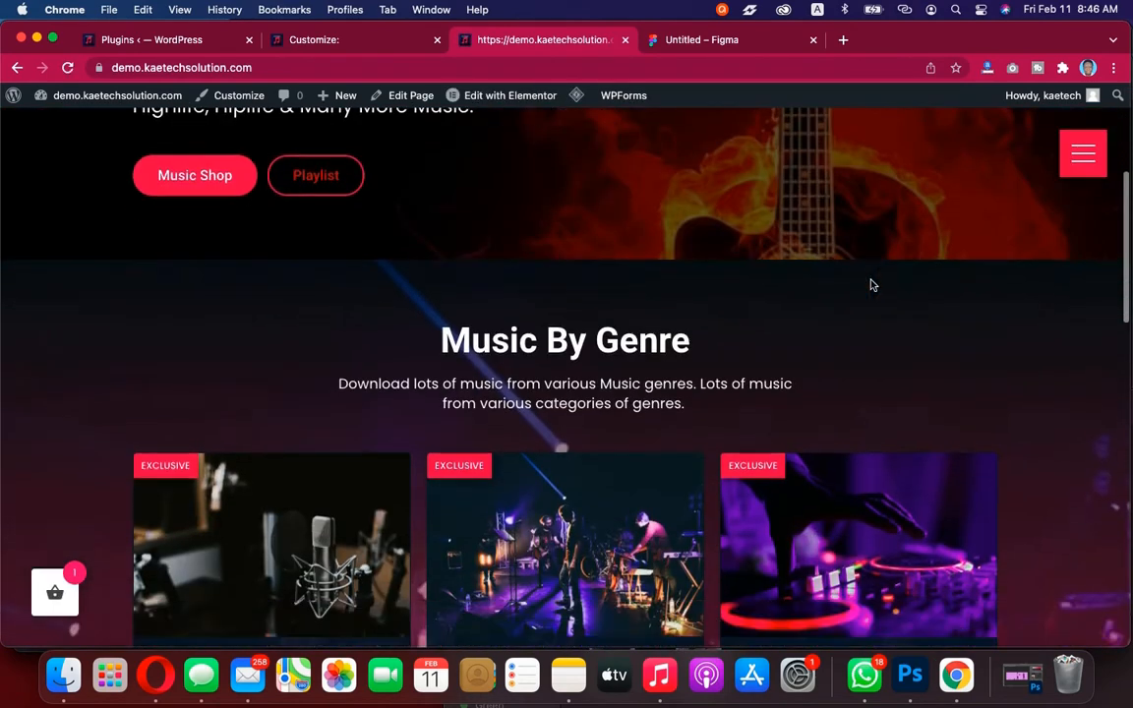
scroll(871, 285, "up", 4)
scroll(871, 285, "down", 10)
scroll(871, 286, "down", 5)
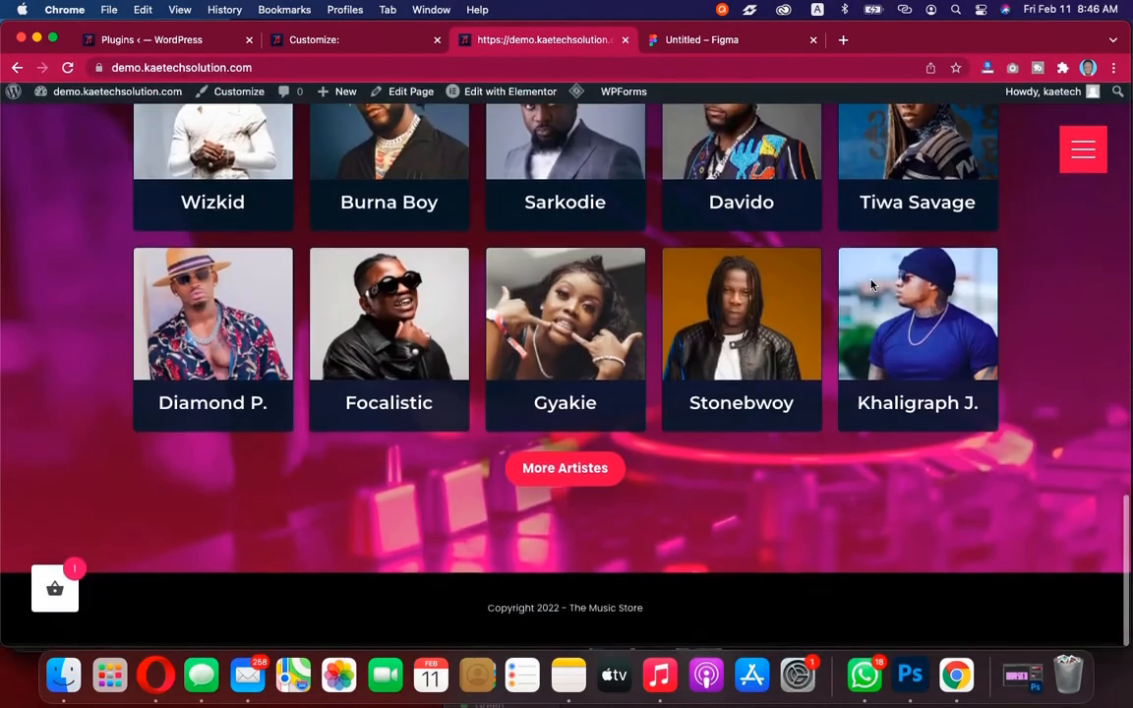
scroll(871, 285, "up", 15)
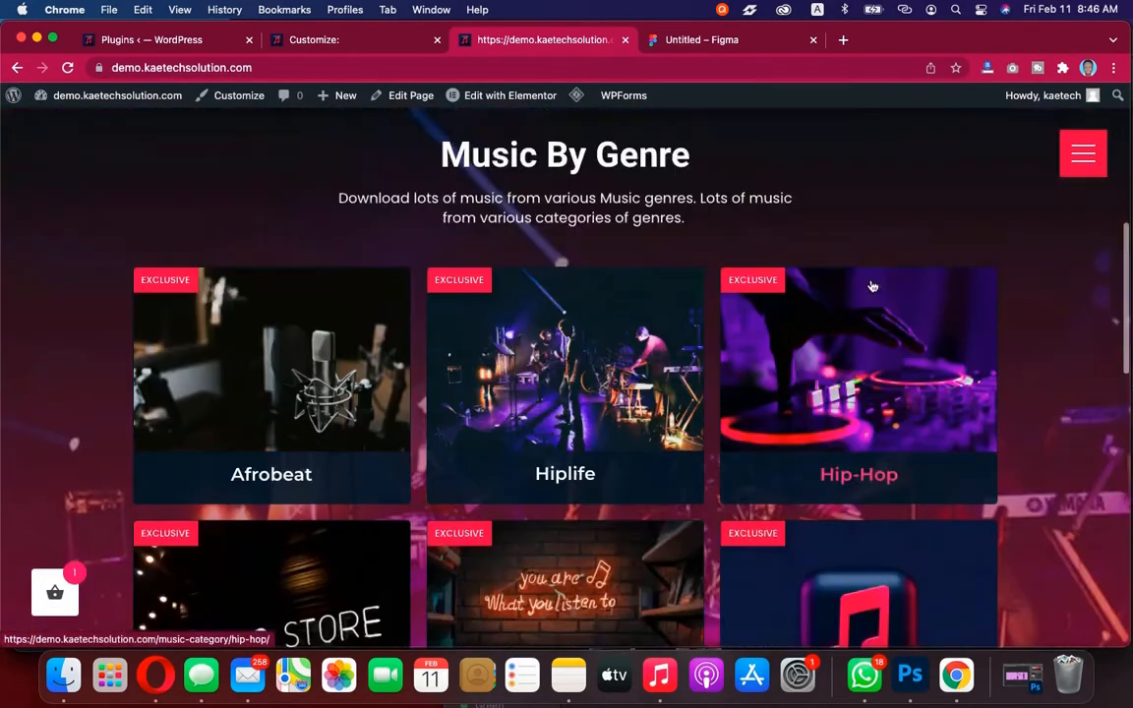
scroll(871, 285, "down", 12)
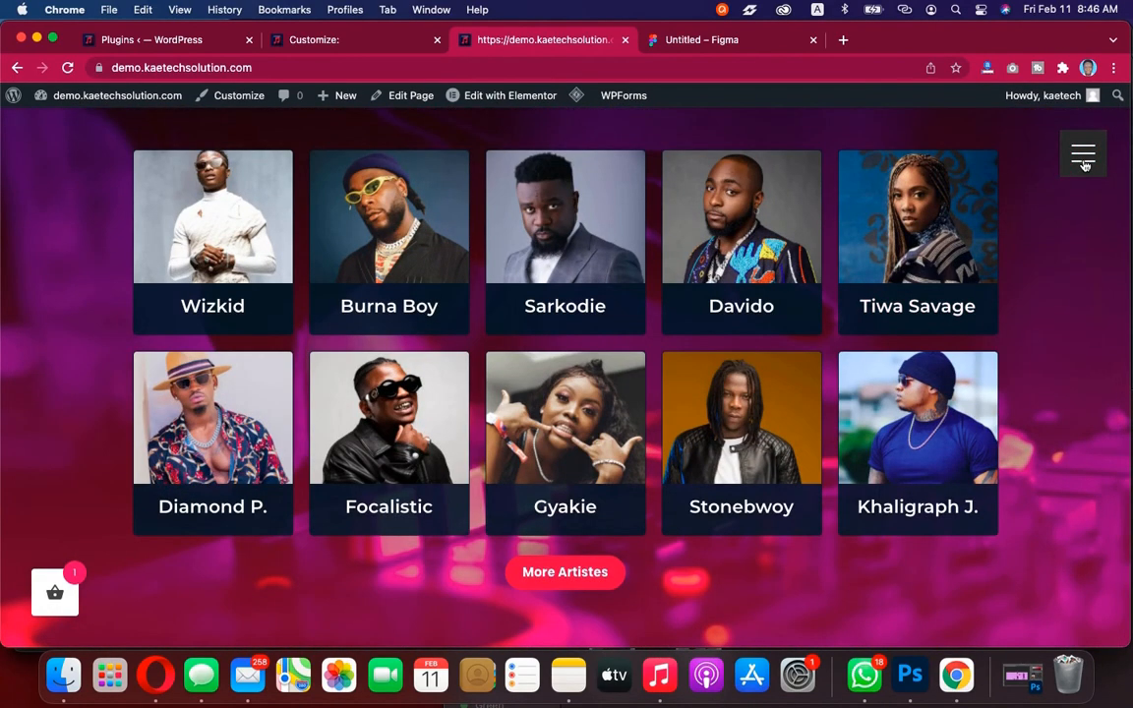
left_click(1082, 165)
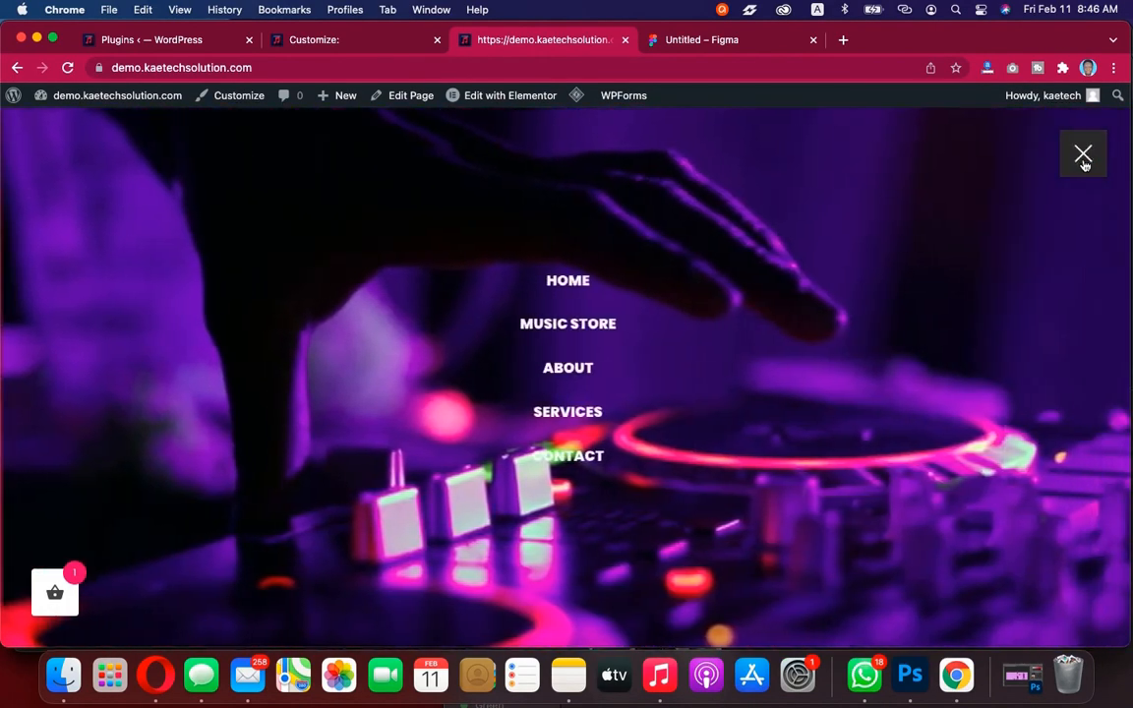
left_click(1082, 165)
scroll(1042, 252, "up", 12)
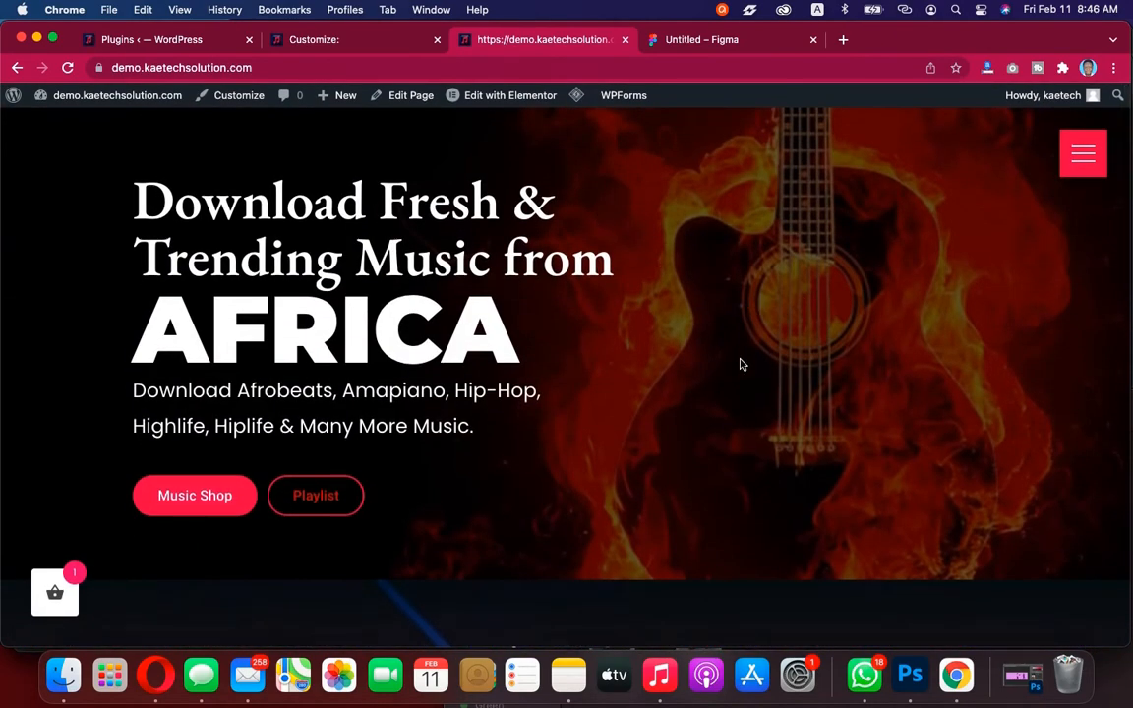
scroll(741, 362, "down", 10)
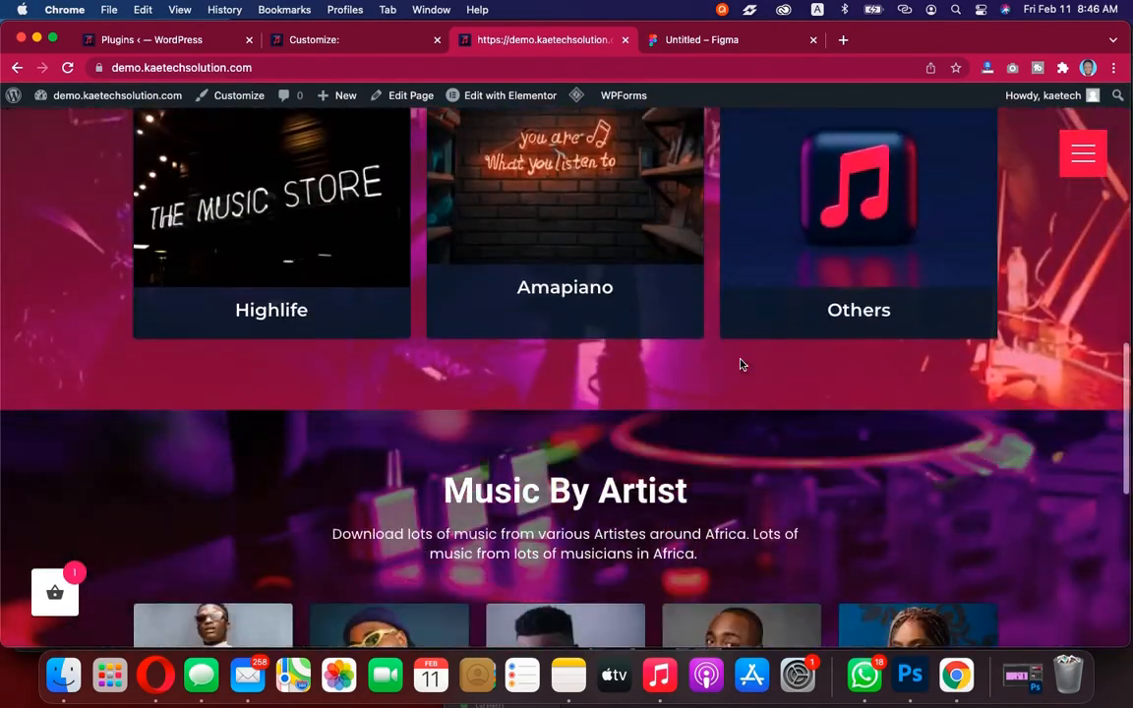
Scroll through the reference demo site's home page once more
scroll(741, 365, "down", 6)
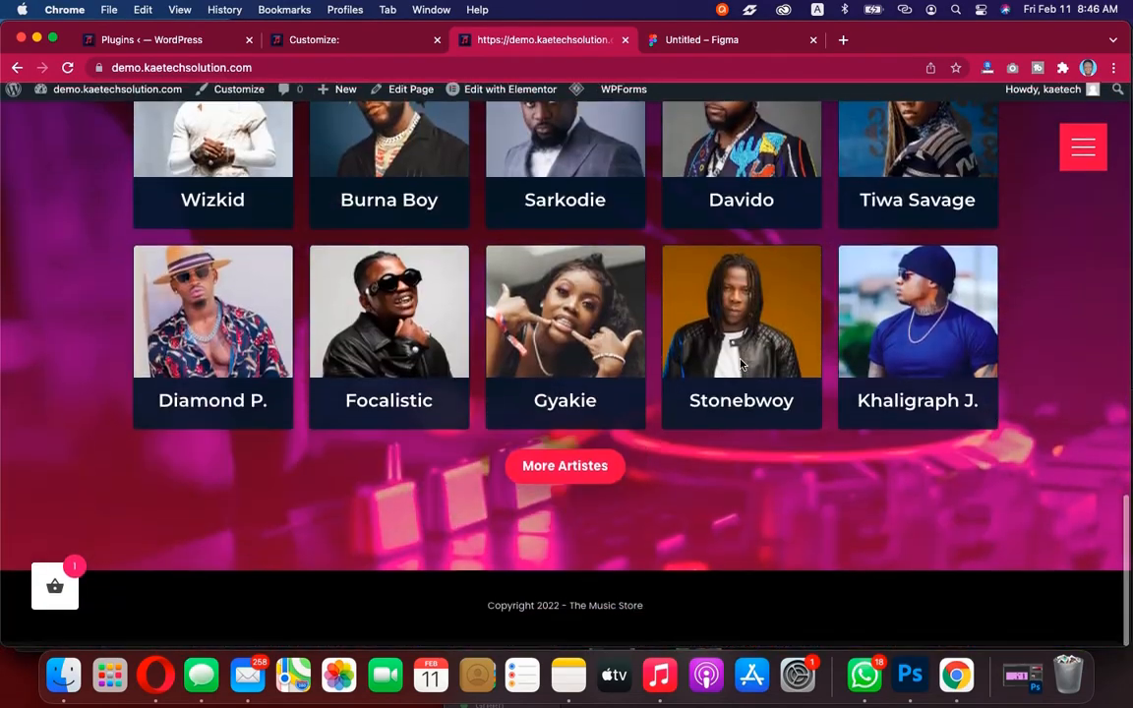
scroll(741, 364, "up", 11)
scroll(741, 365, "up", 5)
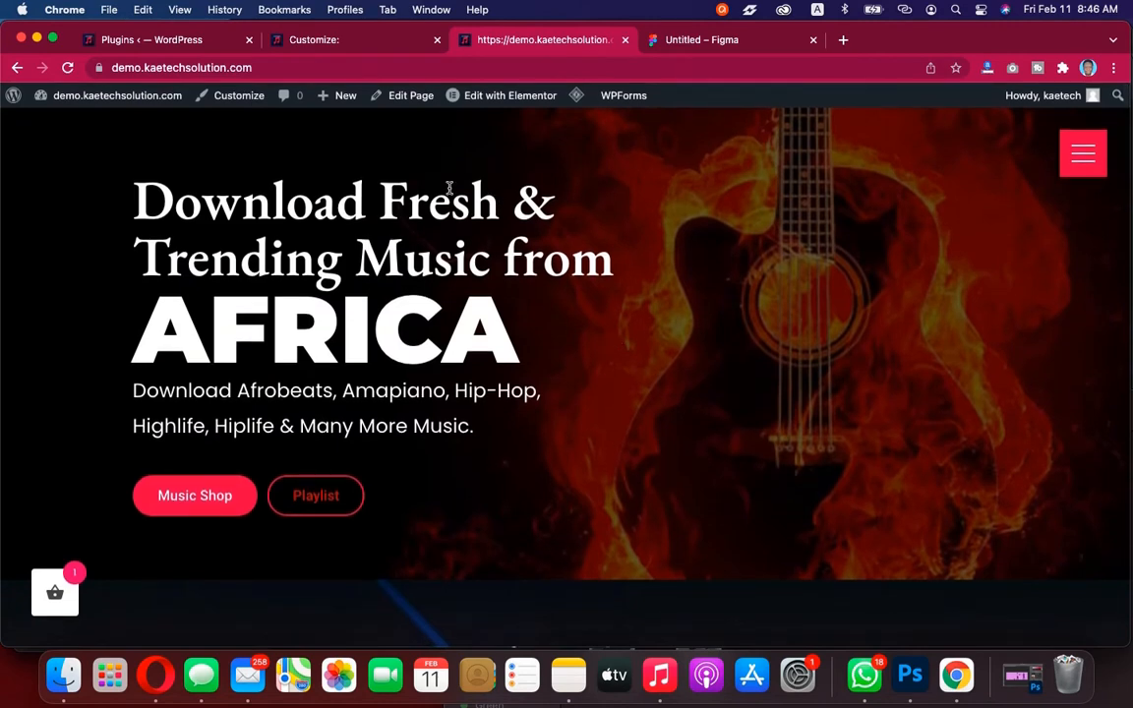
Add a new page in the dashboard, close the block editor welcome guide, and turn off fullscreen mode
left_click(174, 39)
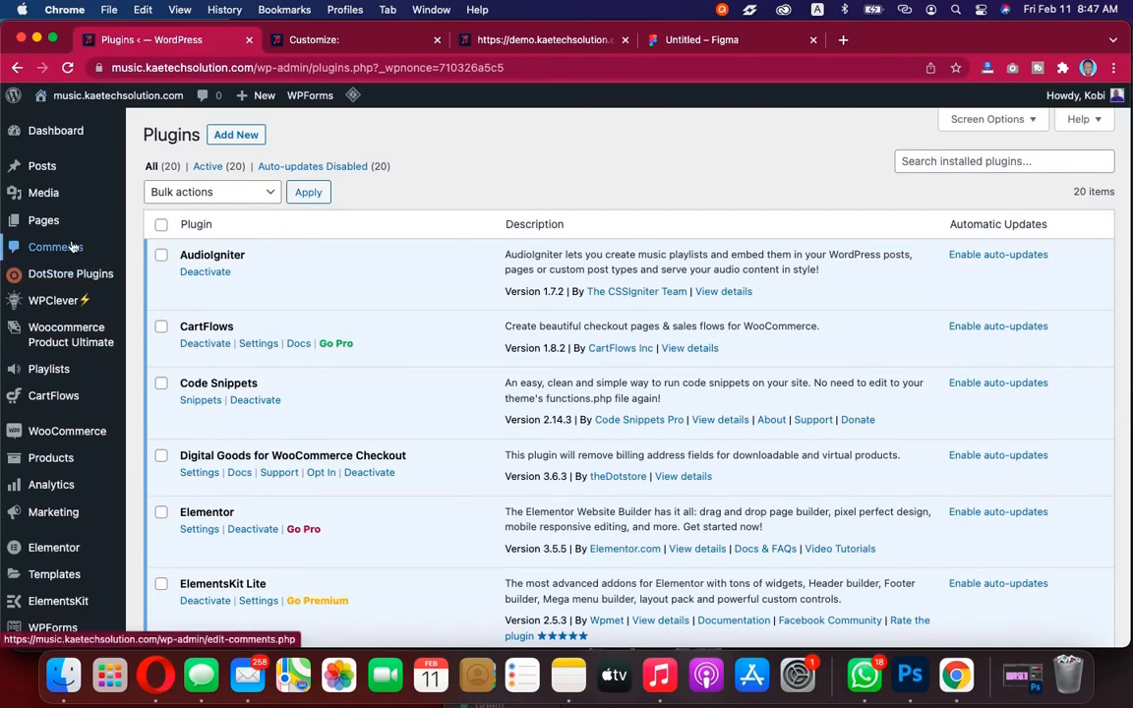
mouse_move(41, 231)
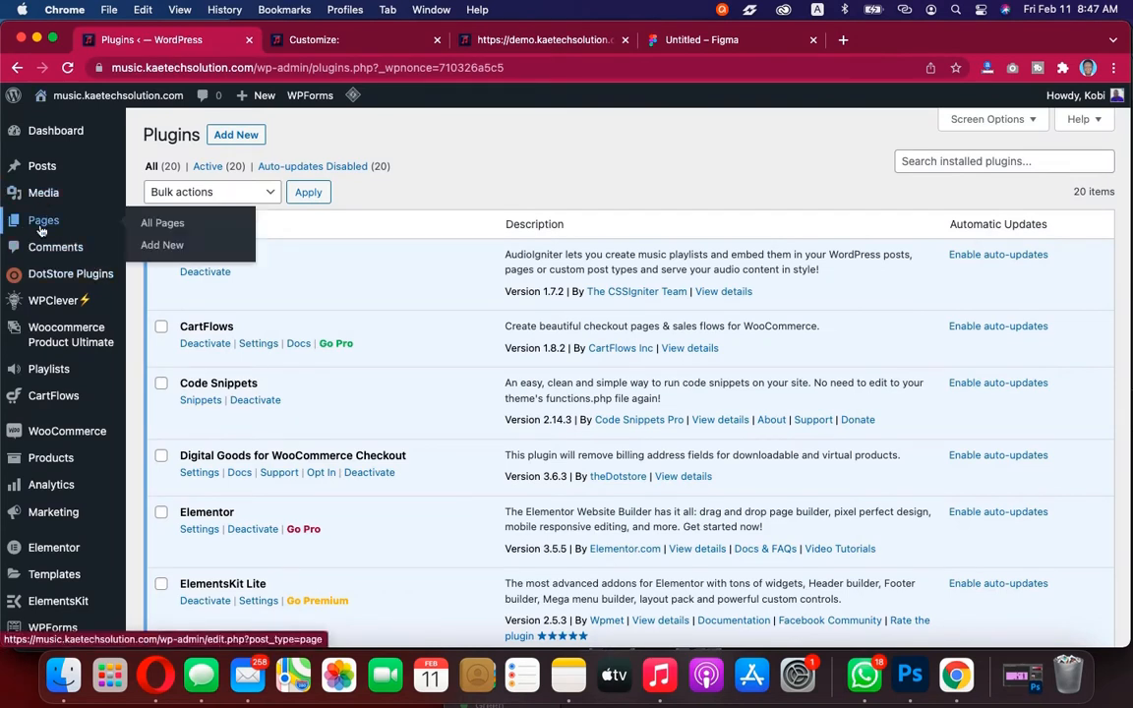
left_click(165, 247)
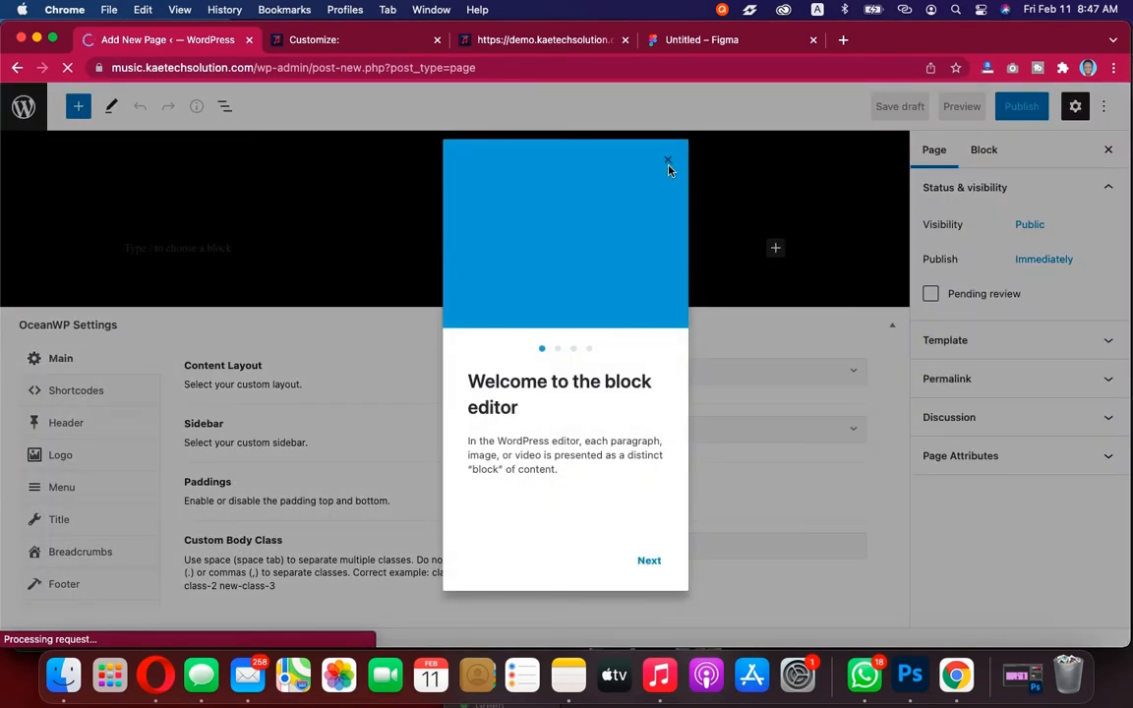
left_click(668, 168)
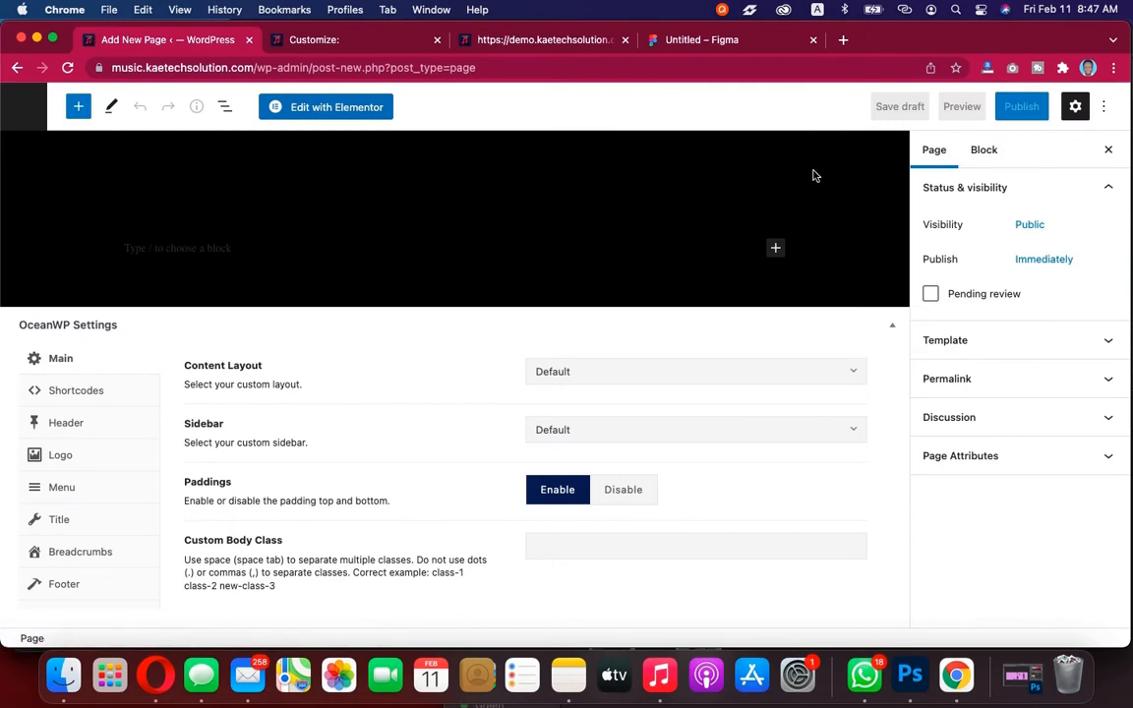
left_click(1105, 108)
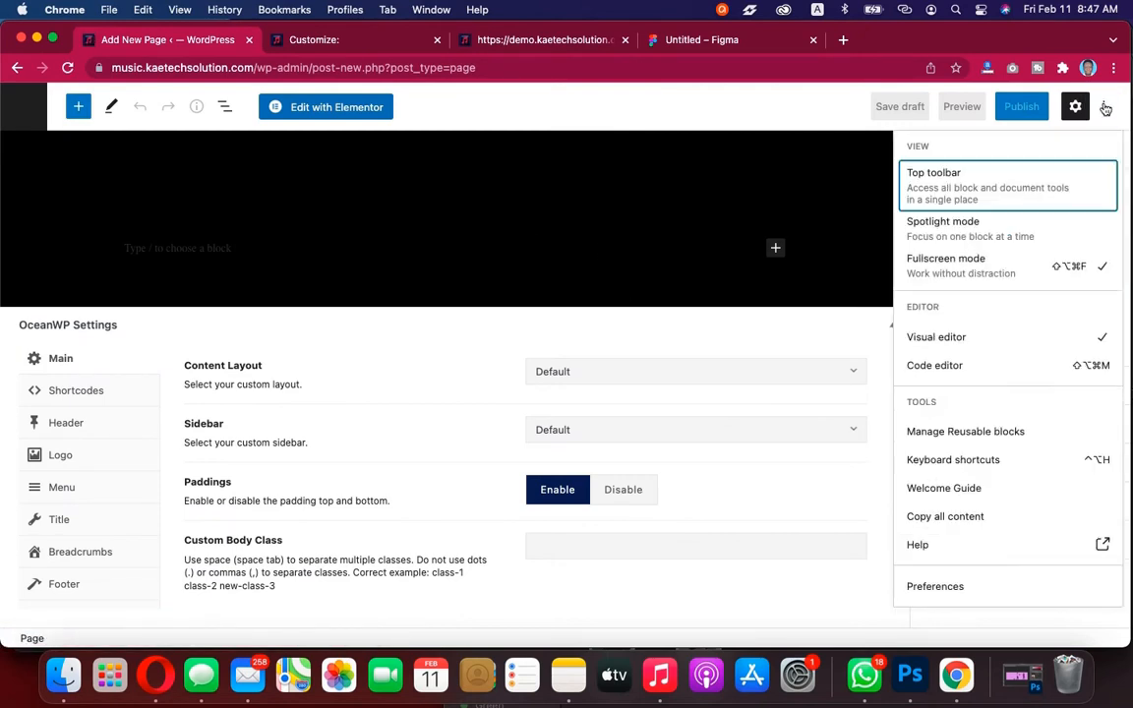
left_click(992, 284)
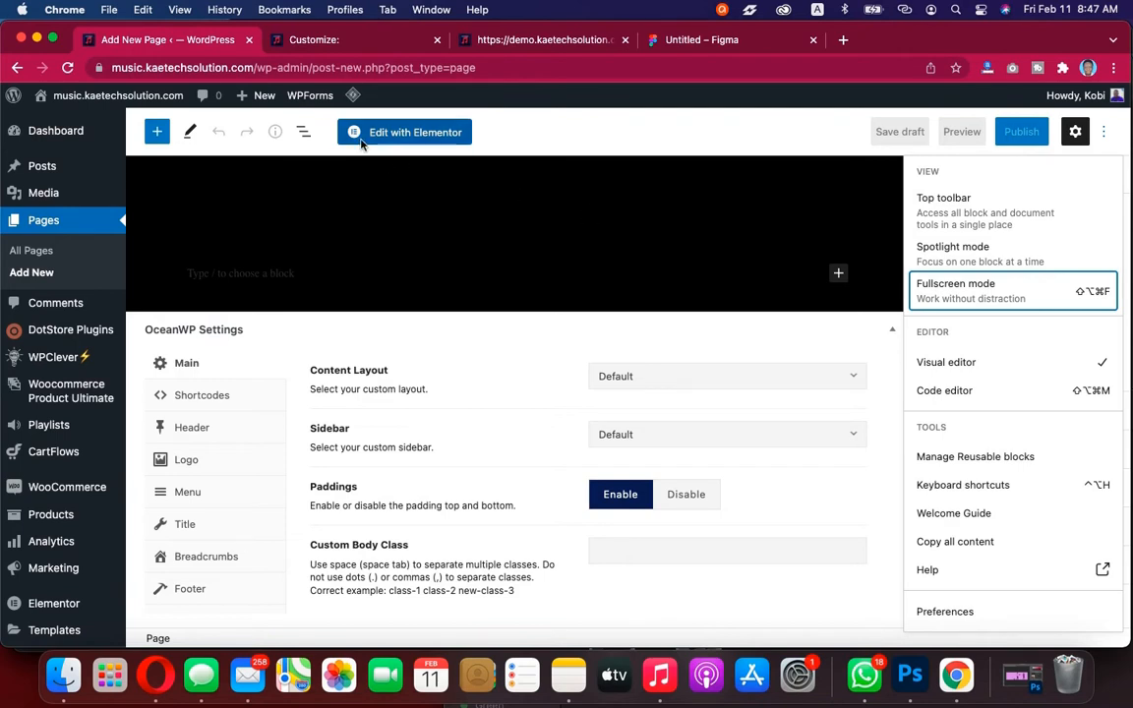
left_click(616, 219)
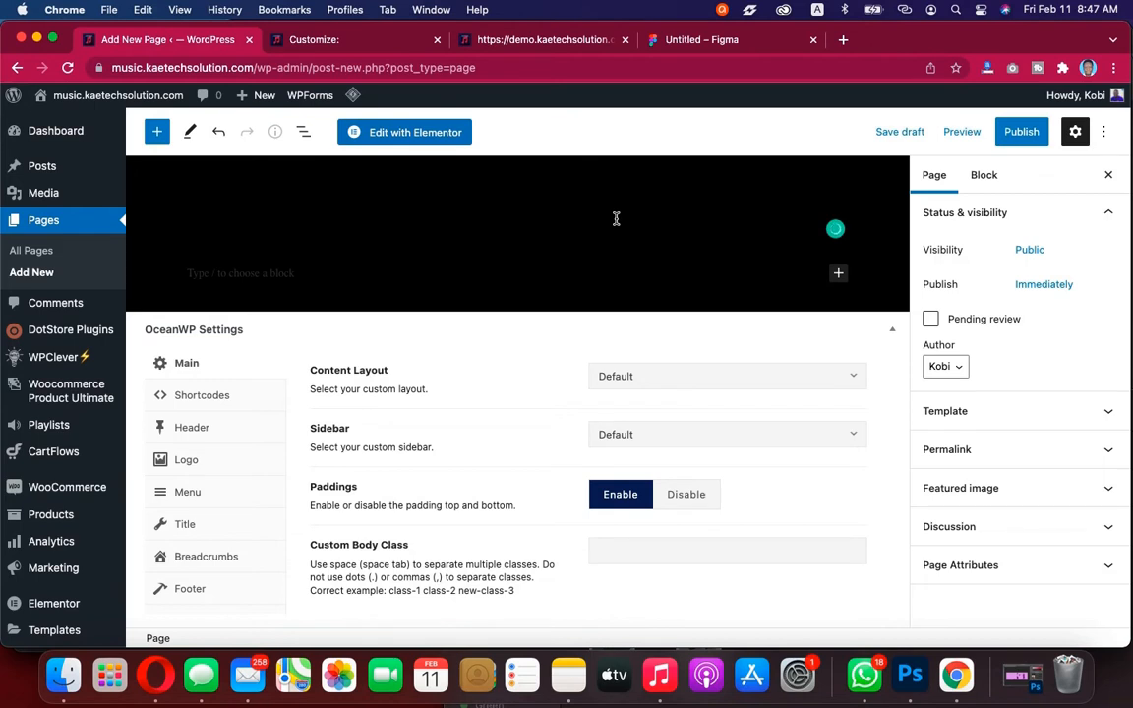
key("super+a")
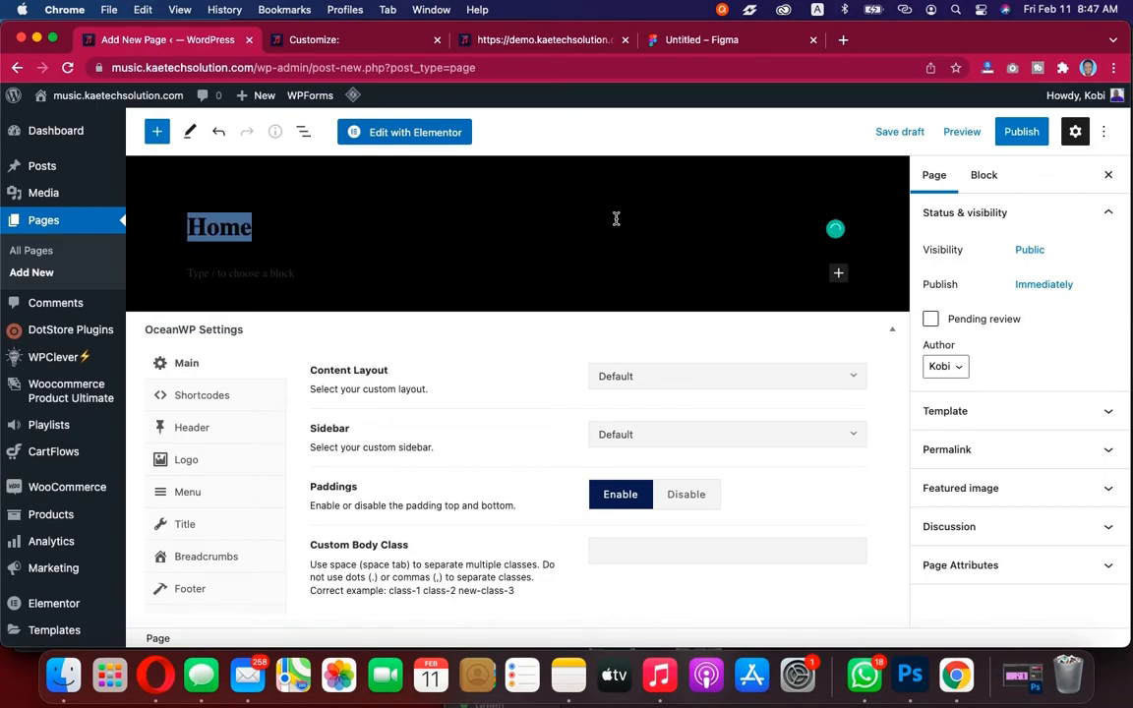
key("BackSpace")
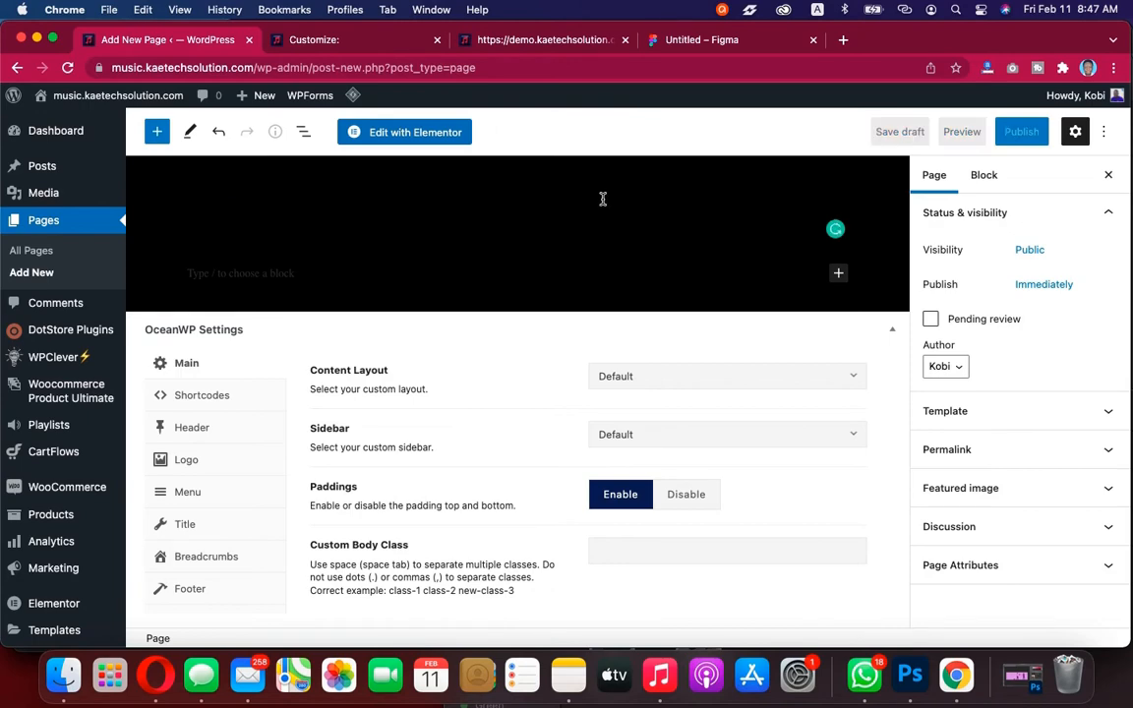
In the Customizer's General Options, set the Page Title background colour to black
left_click(340, 43)
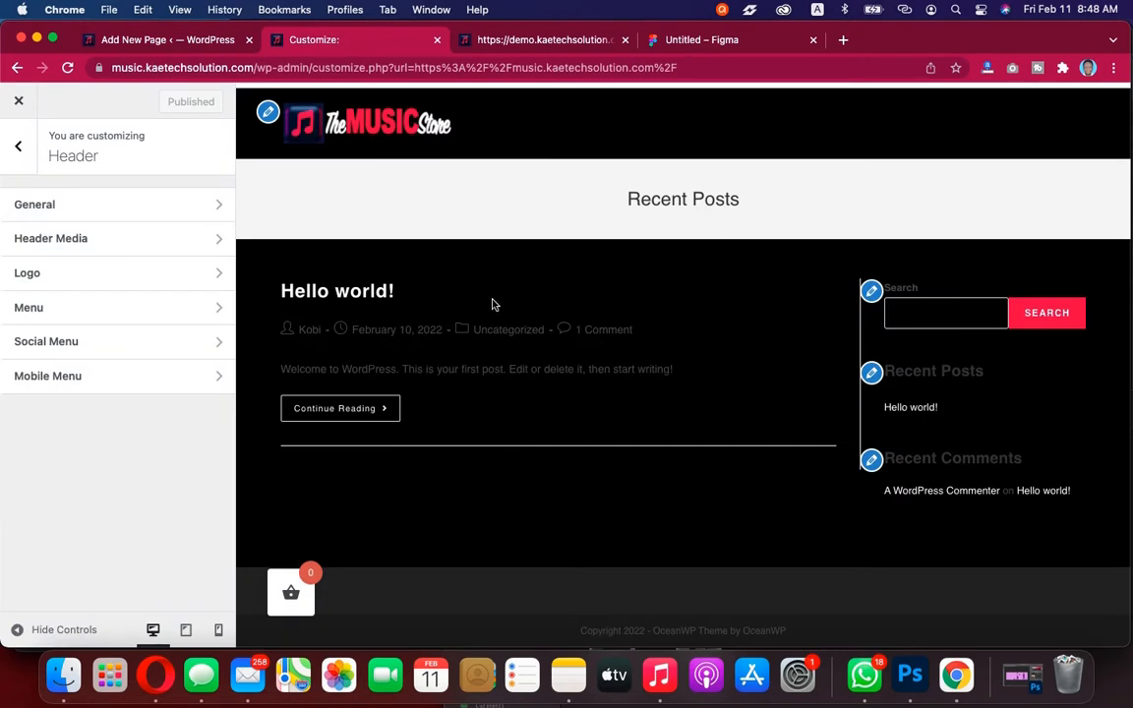
left_click(19, 149)
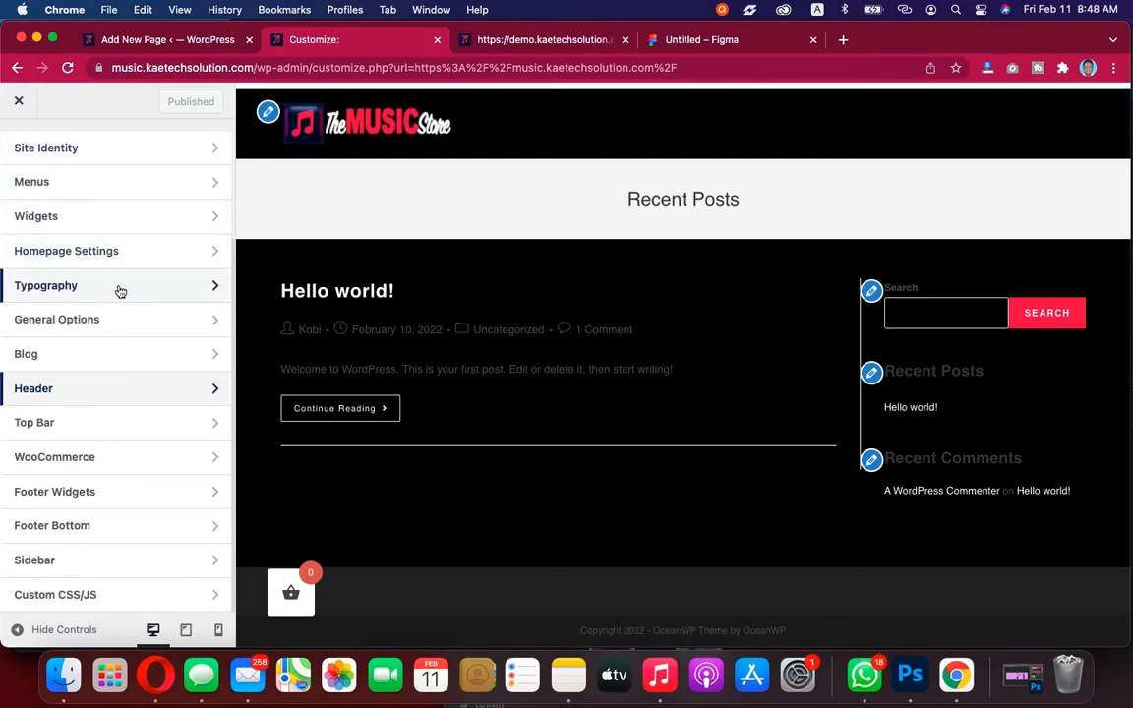
left_click(96, 321)
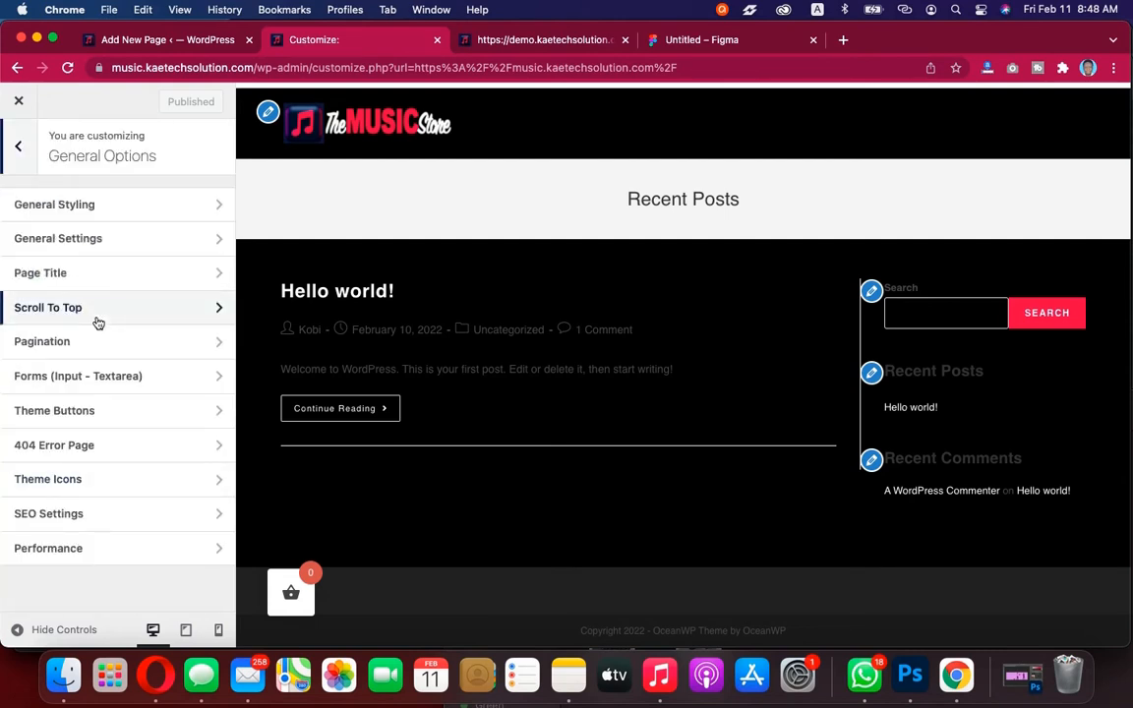
left_click(144, 206)
scroll(110, 348, "down", 5)
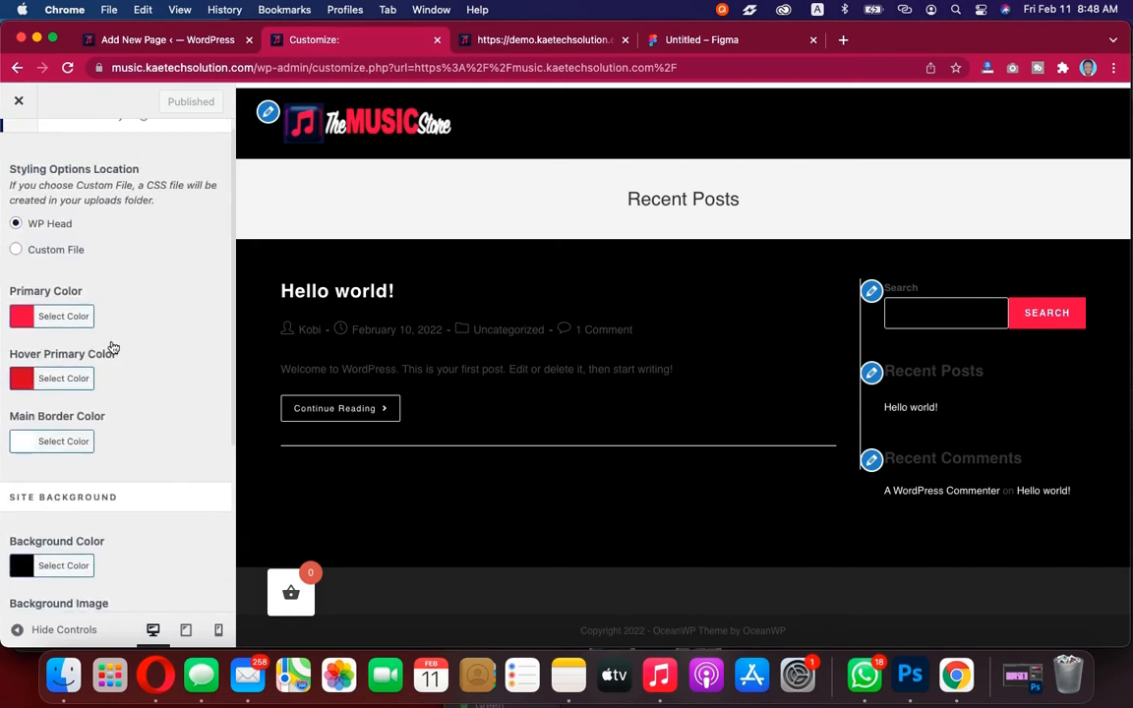
scroll(111, 346, "up", 5)
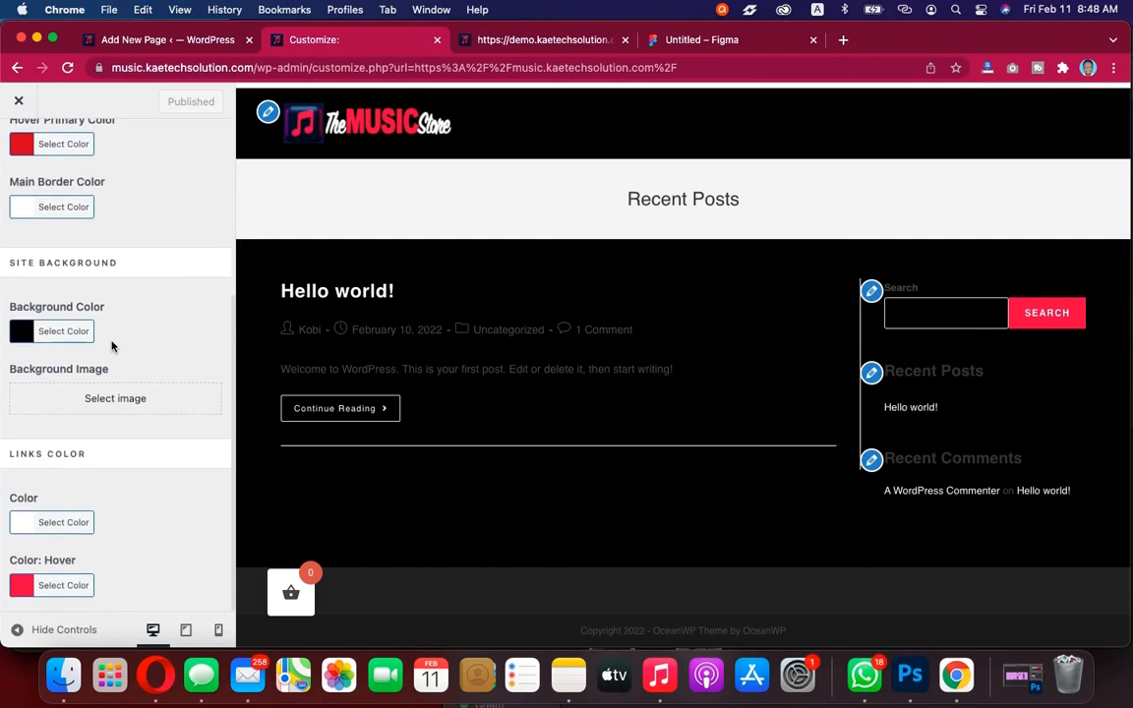
left_click(18, 146)
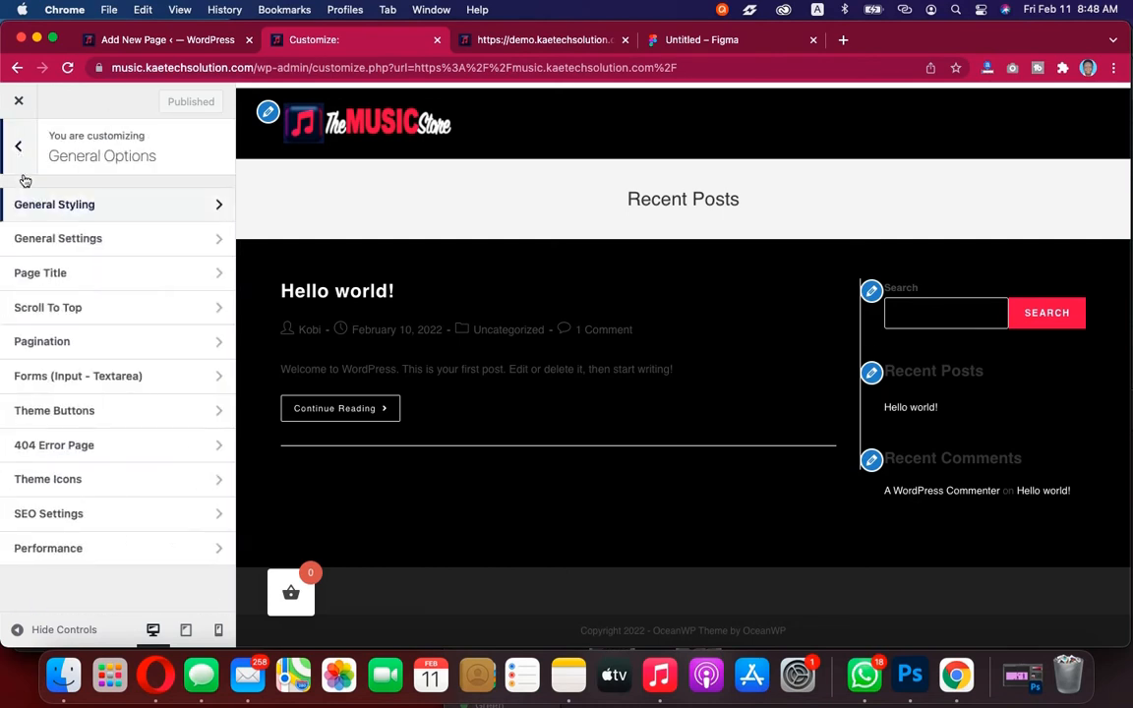
left_click(94, 276)
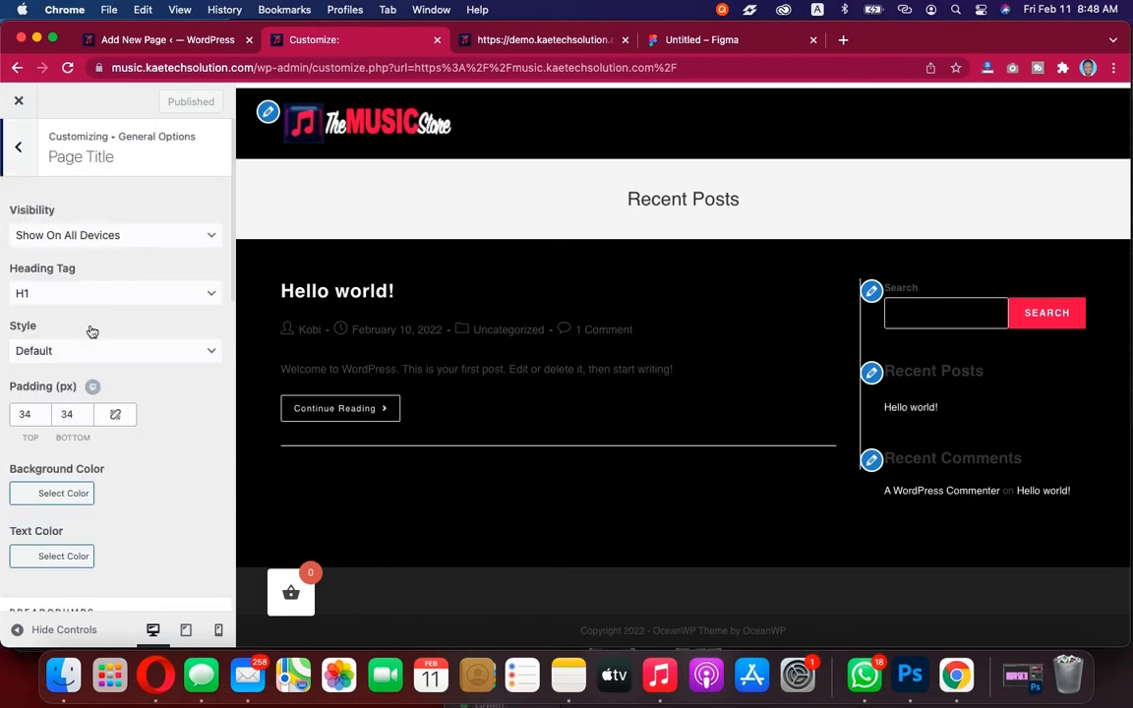
scroll(94, 335, "down", 5)
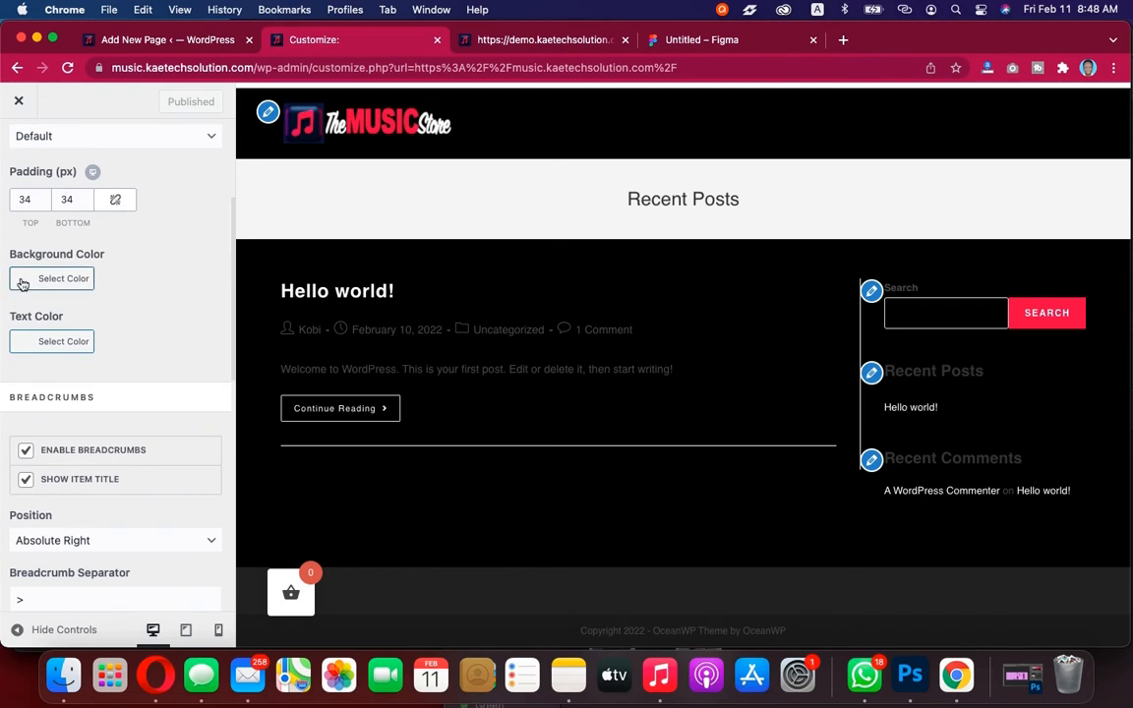
left_click(23, 283)
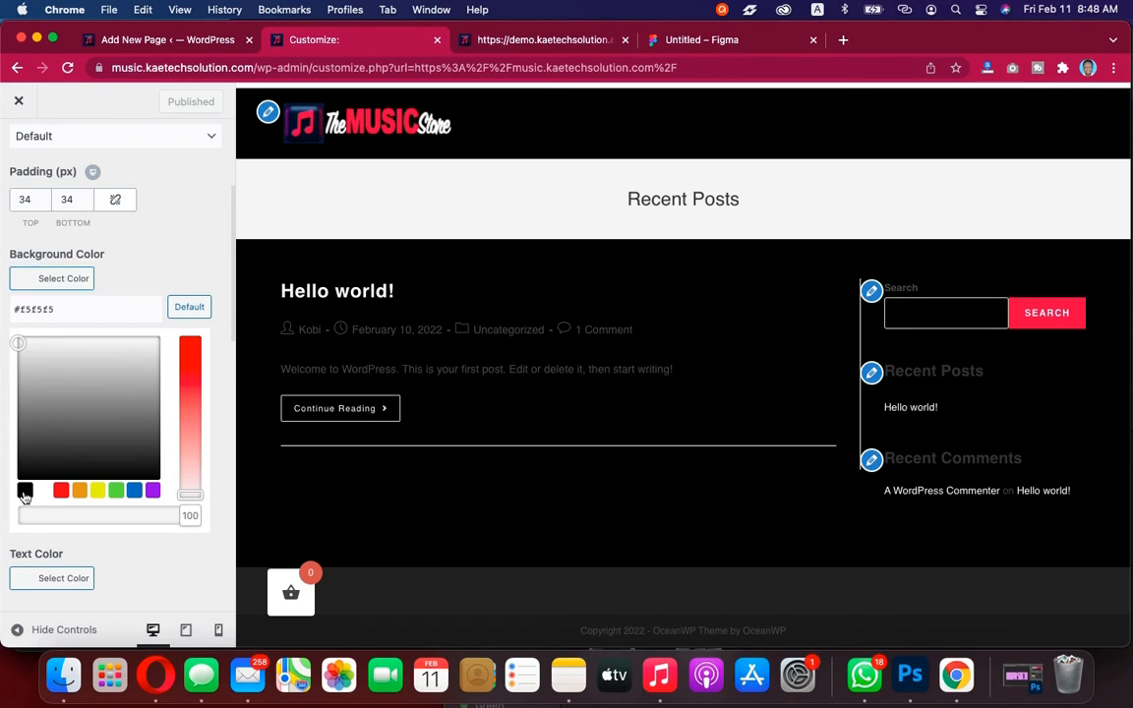
left_click(21, 448)
left_click(23, 283)
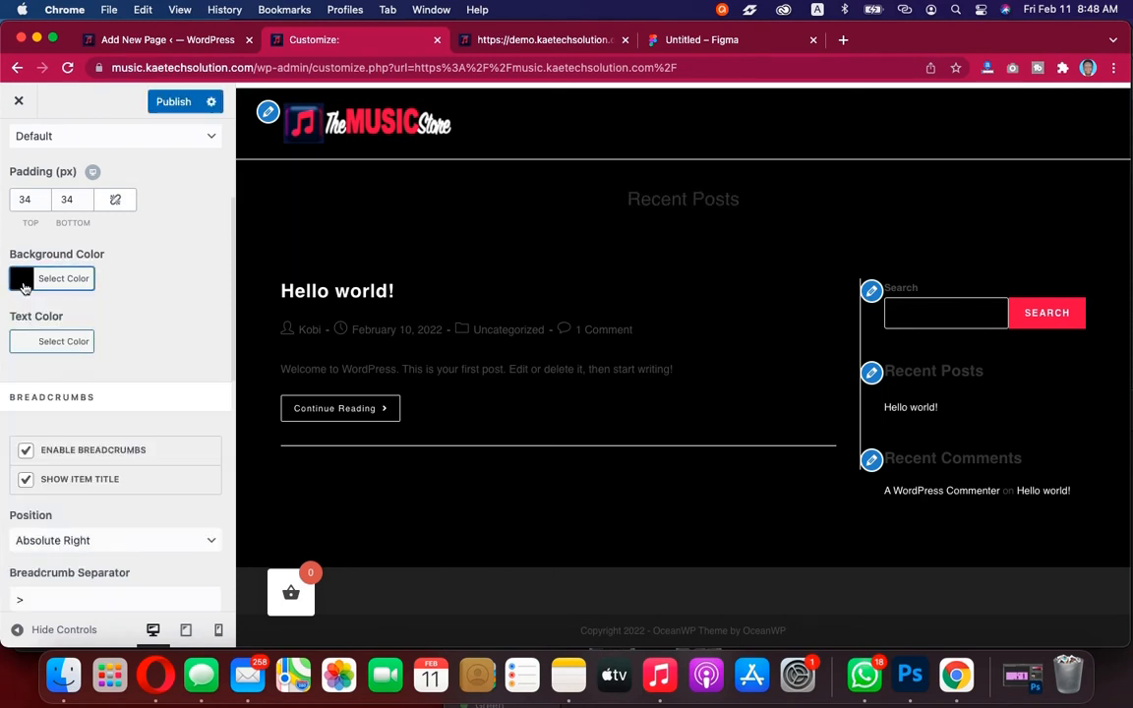
Set the Page Title text colour to white (#ffffff)
left_click(19, 343)
left_click(30, 420)
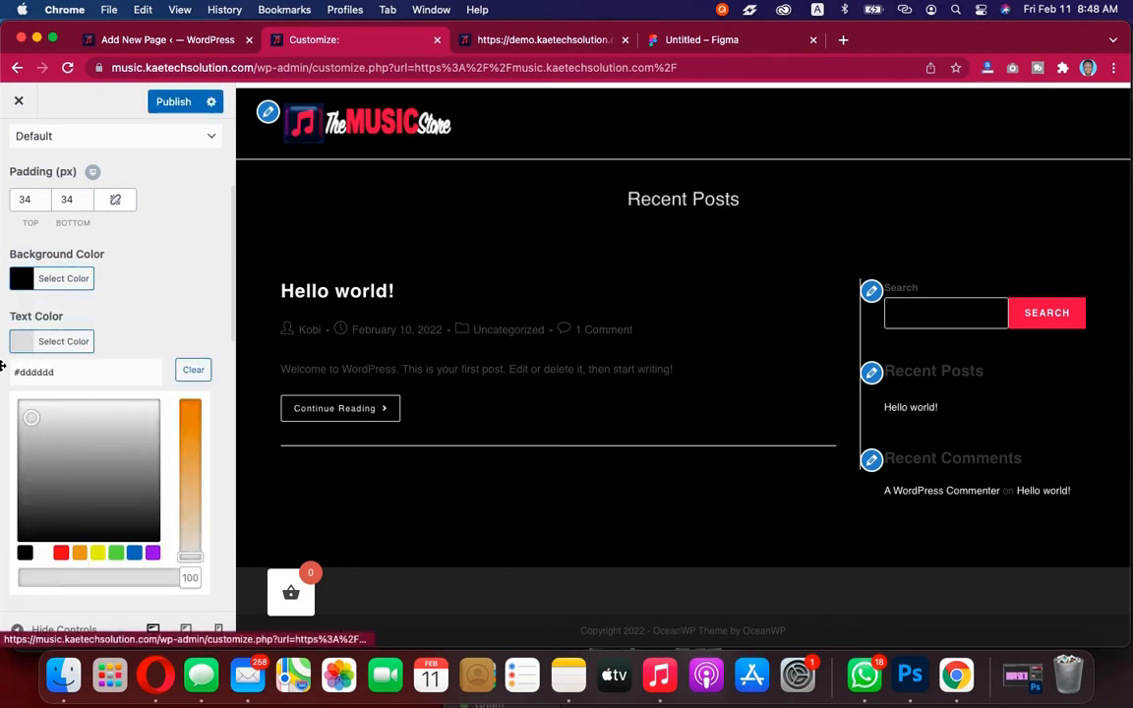
left_click(29, 417)
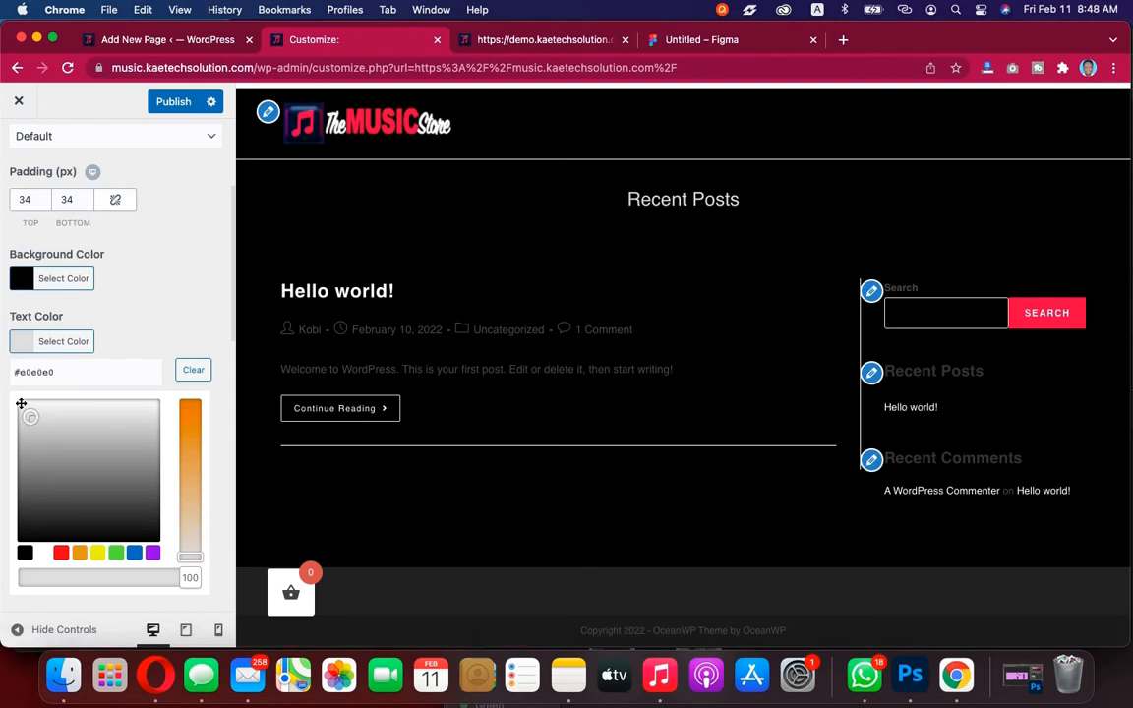
left_click(44, 558)
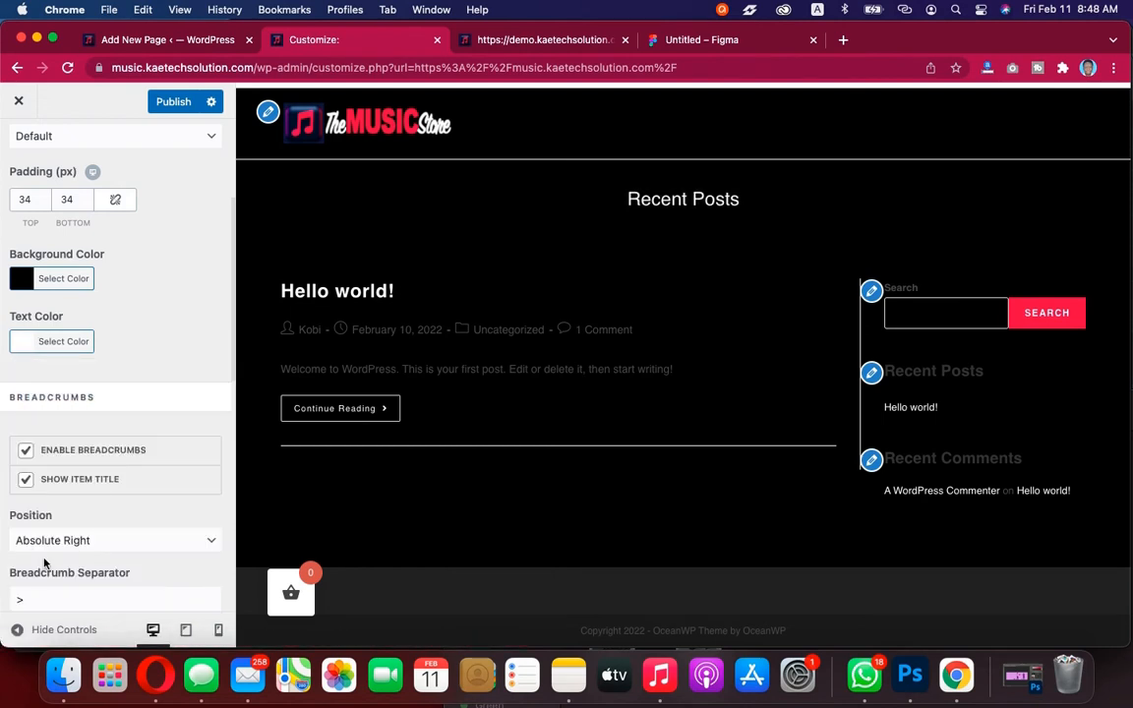
left_click(23, 343)
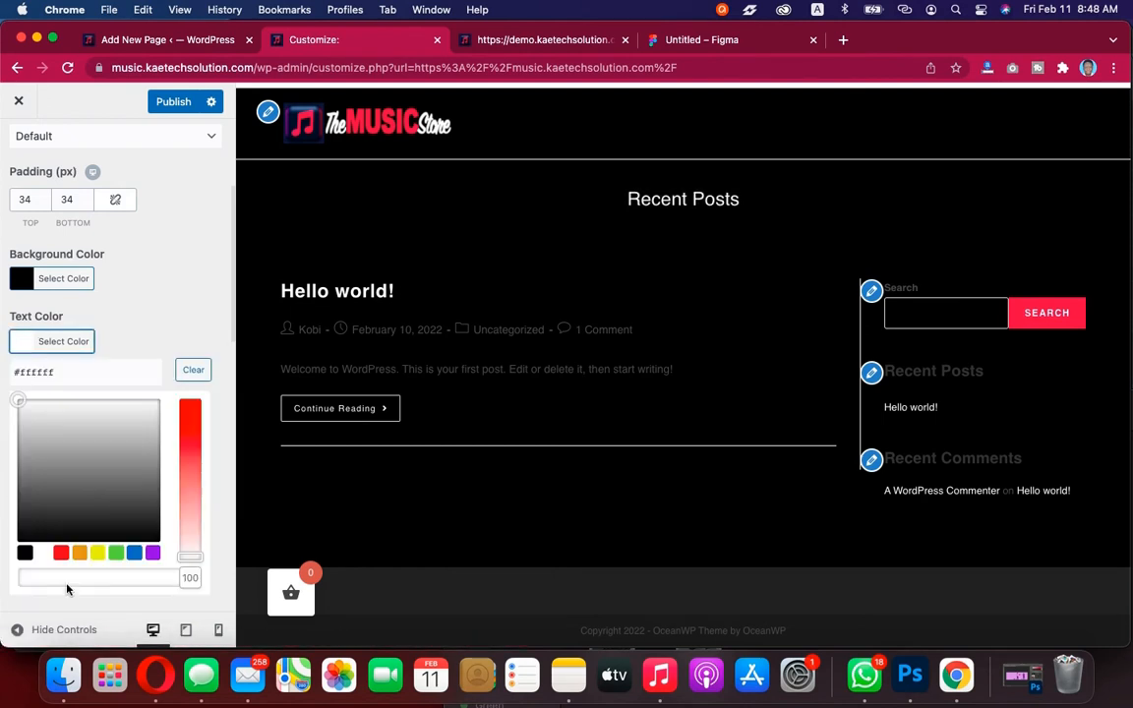
left_click(26, 344)
Set the breadcrumbs link colour to white (#ffffff), checking the site colour notes
scroll(174, 392, "down", 10)
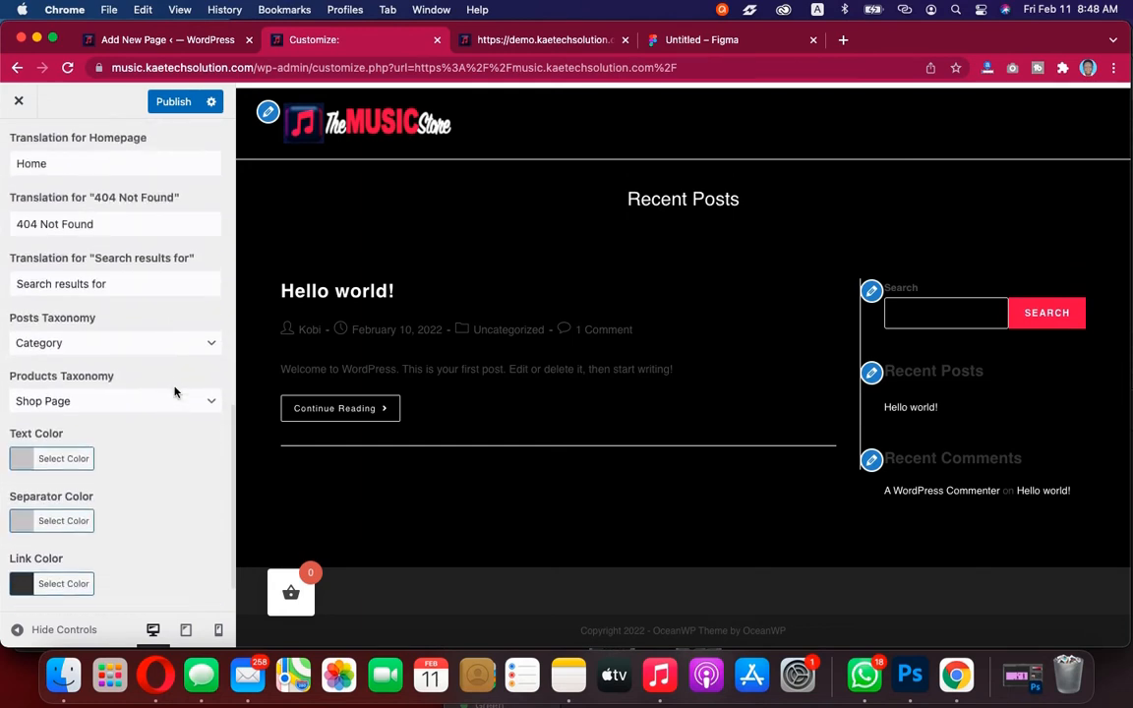
scroll(176, 393, "down", 2)
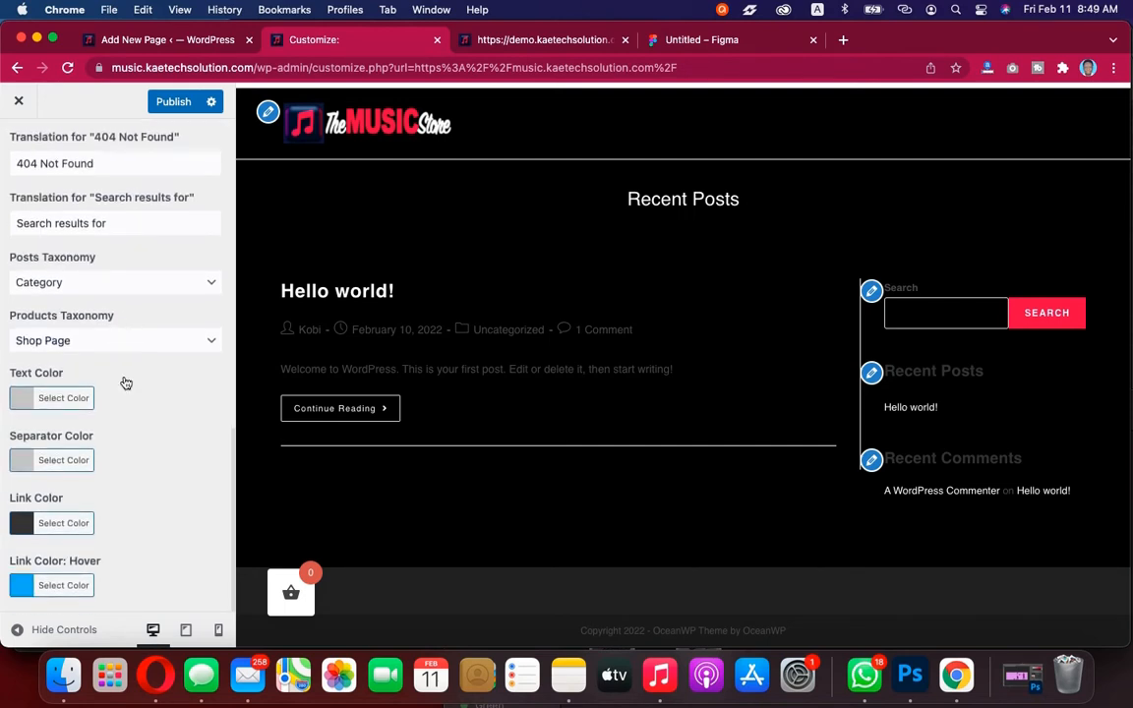
scroll(126, 382, "up", 5)
scroll(124, 382, "down", 5)
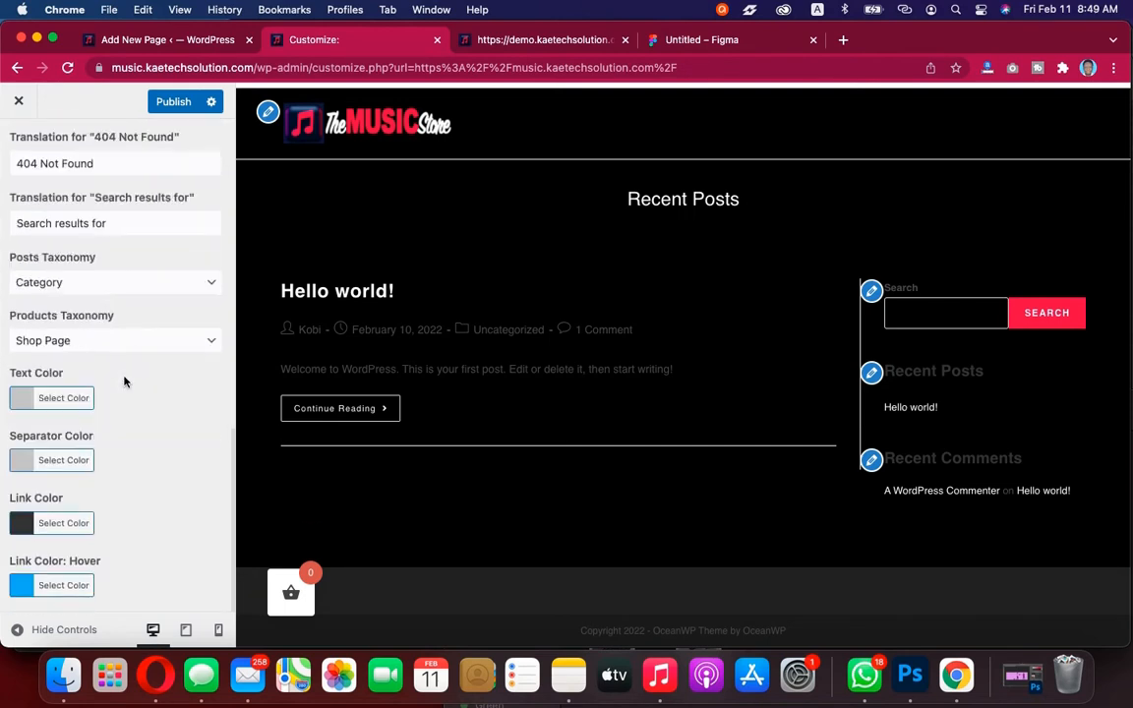
left_click(22, 528)
scroll(123, 529, "down", 5)
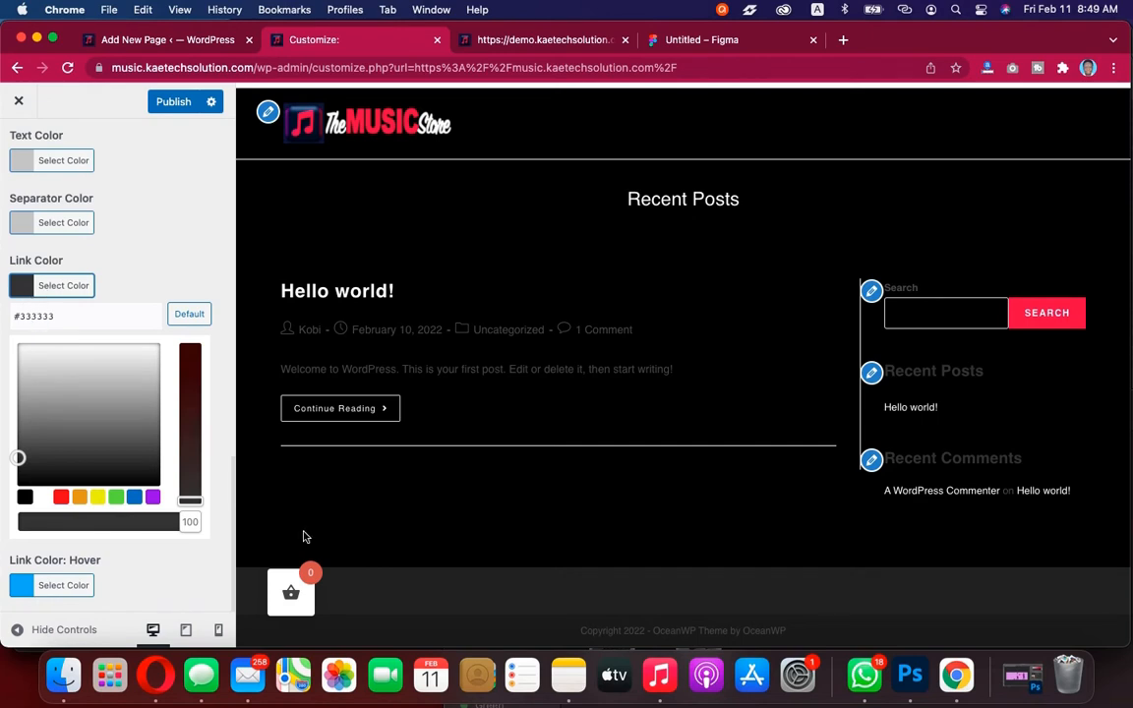
left_click(569, 674)
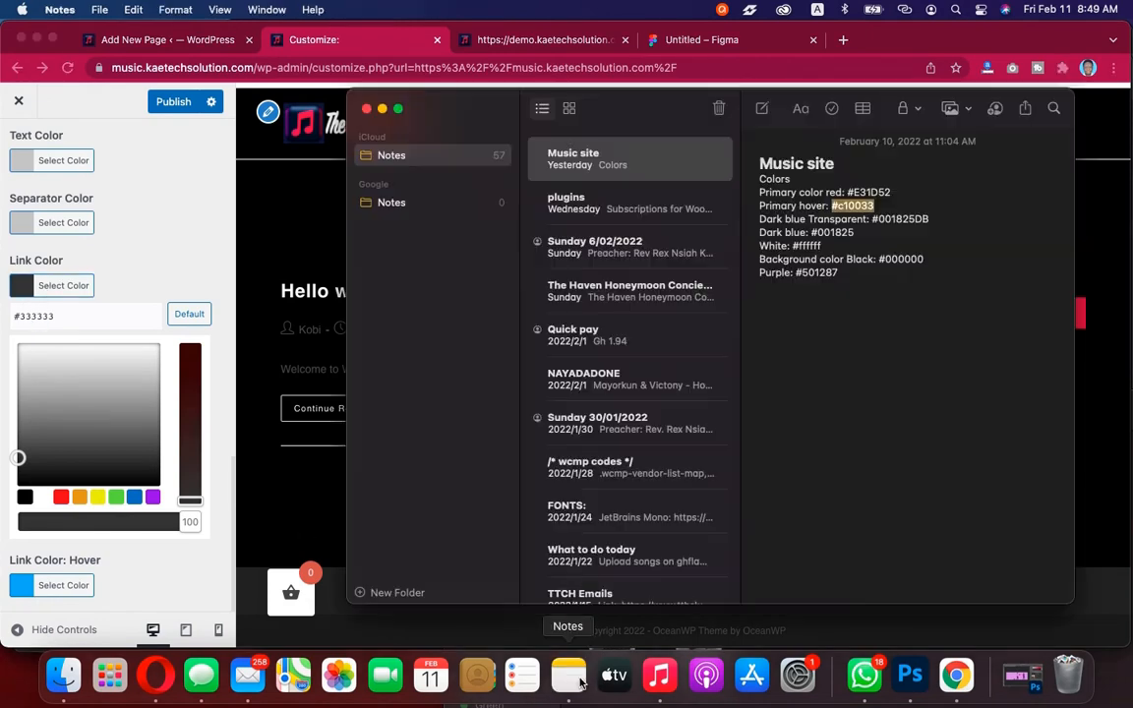
left_click(23, 266)
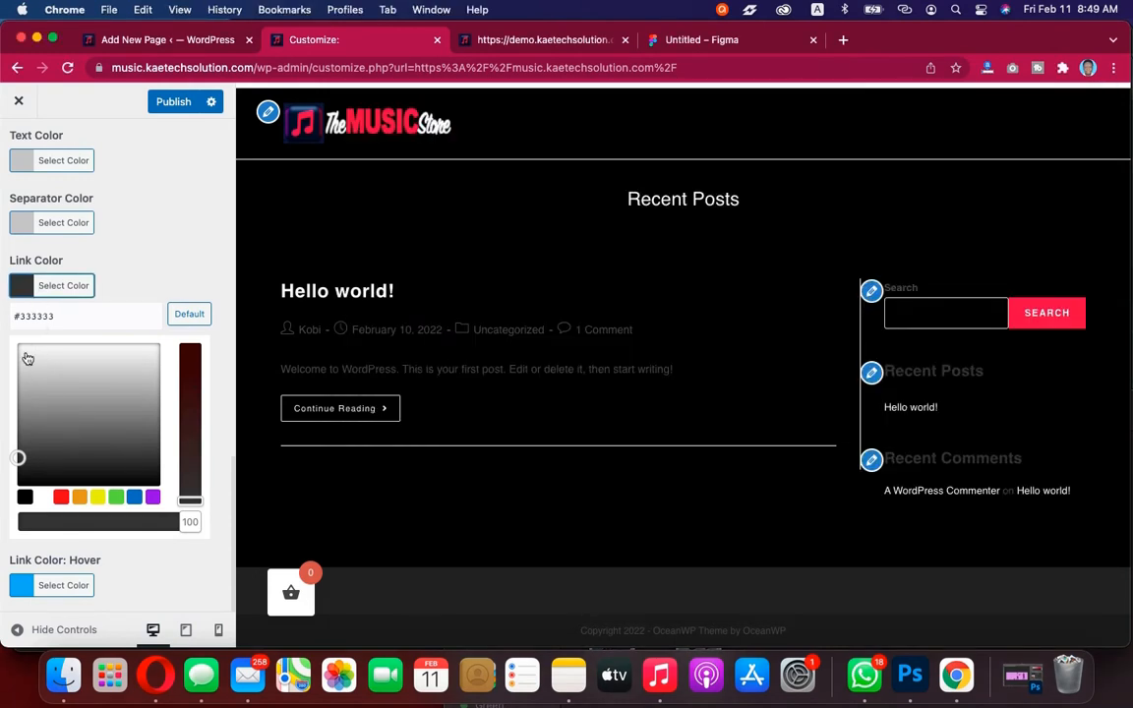
left_click(44, 497)
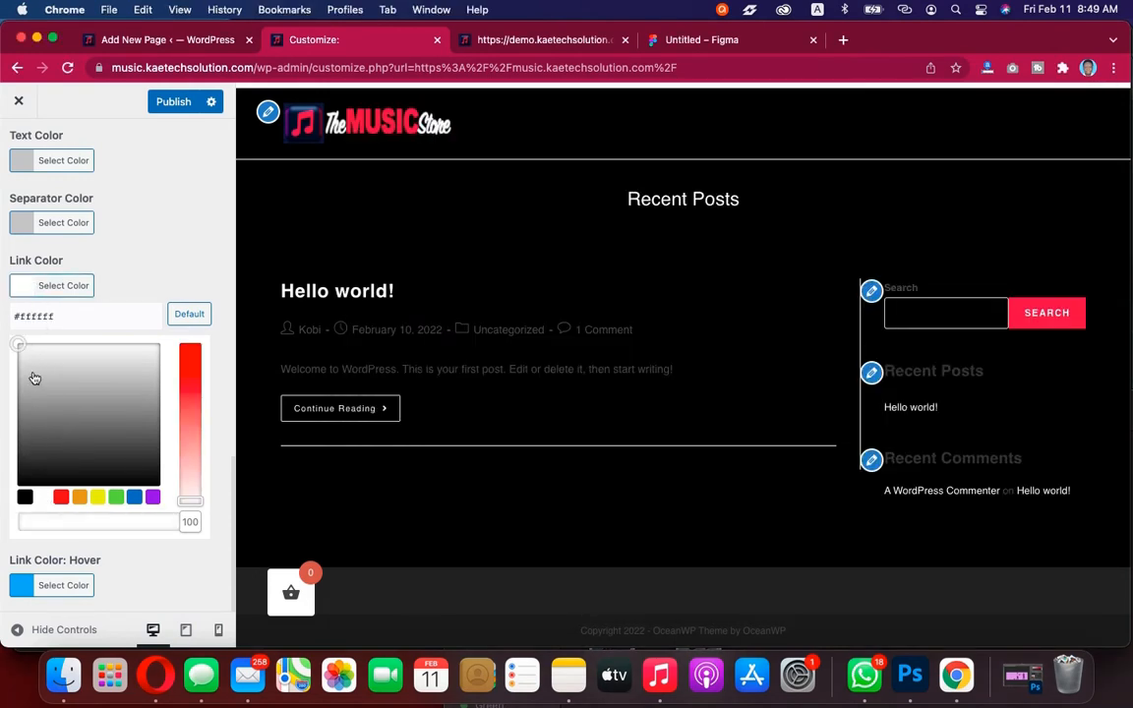
left_click(22, 285)
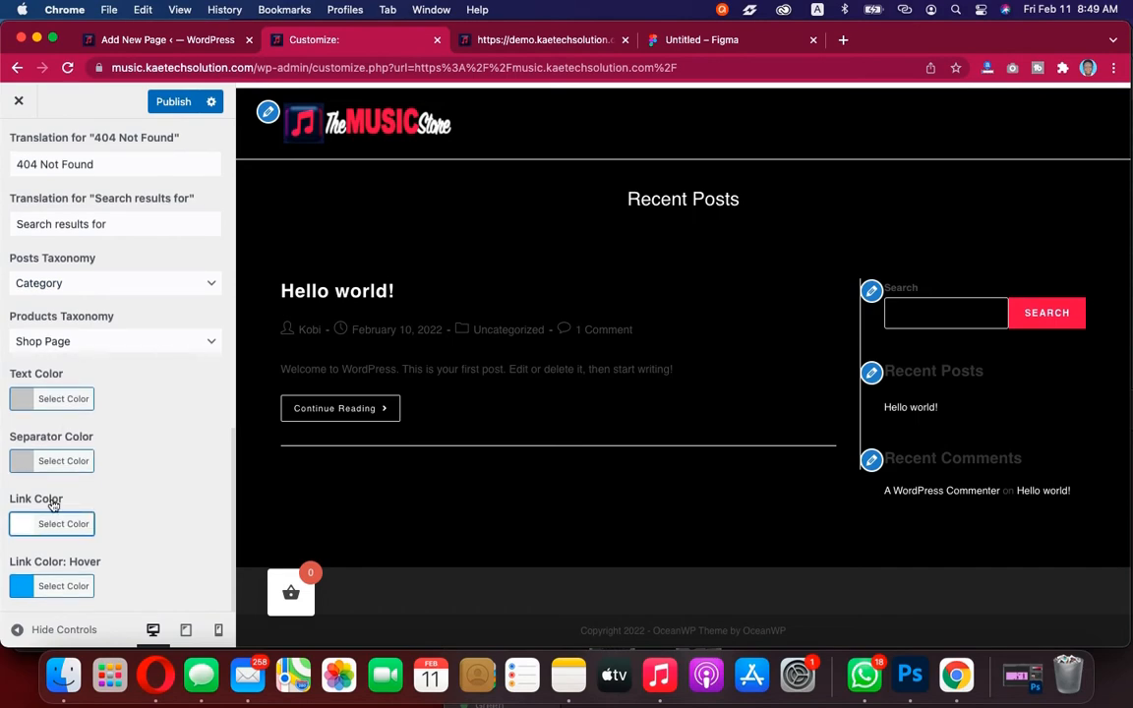
Set the breadcrumbs link hover colour to #e31d52, copying the primary red from the site colour notes
left_click(21, 586)
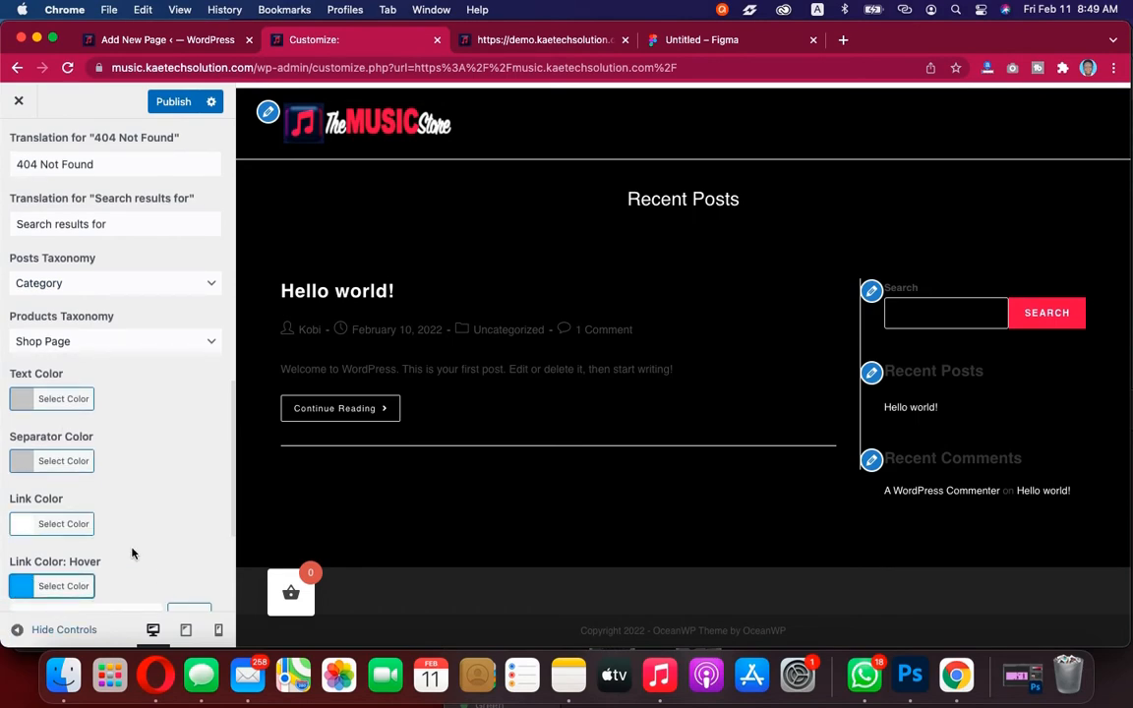
scroll(134, 551, "down", 5)
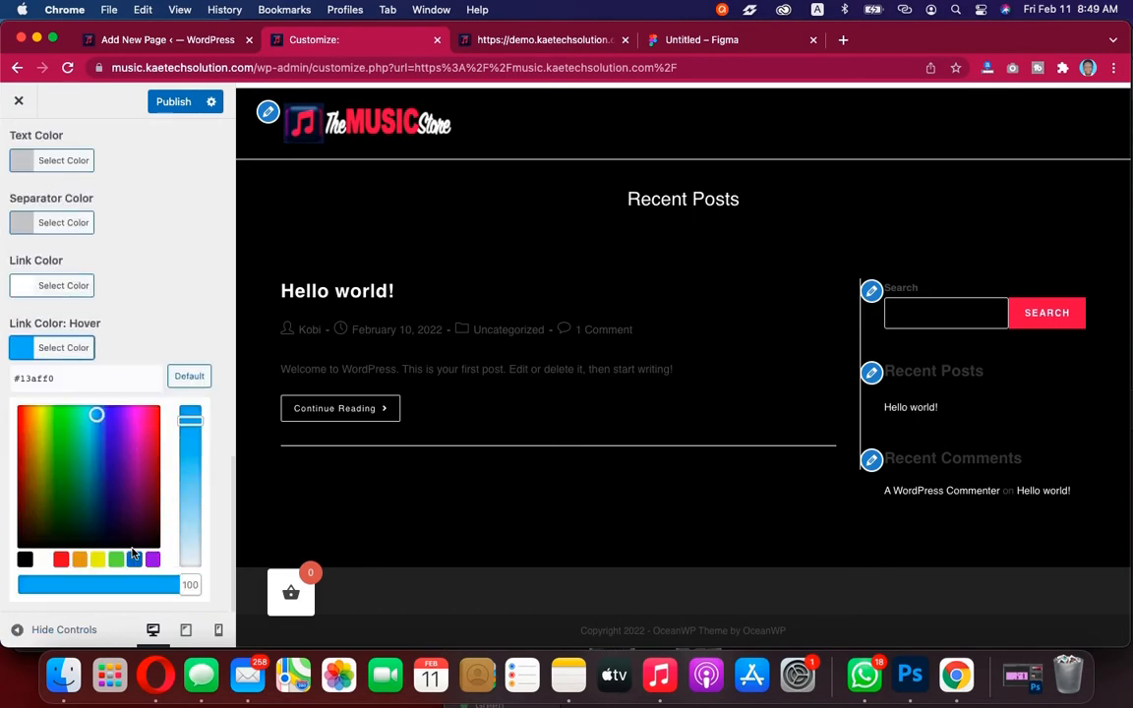
left_click(568, 675)
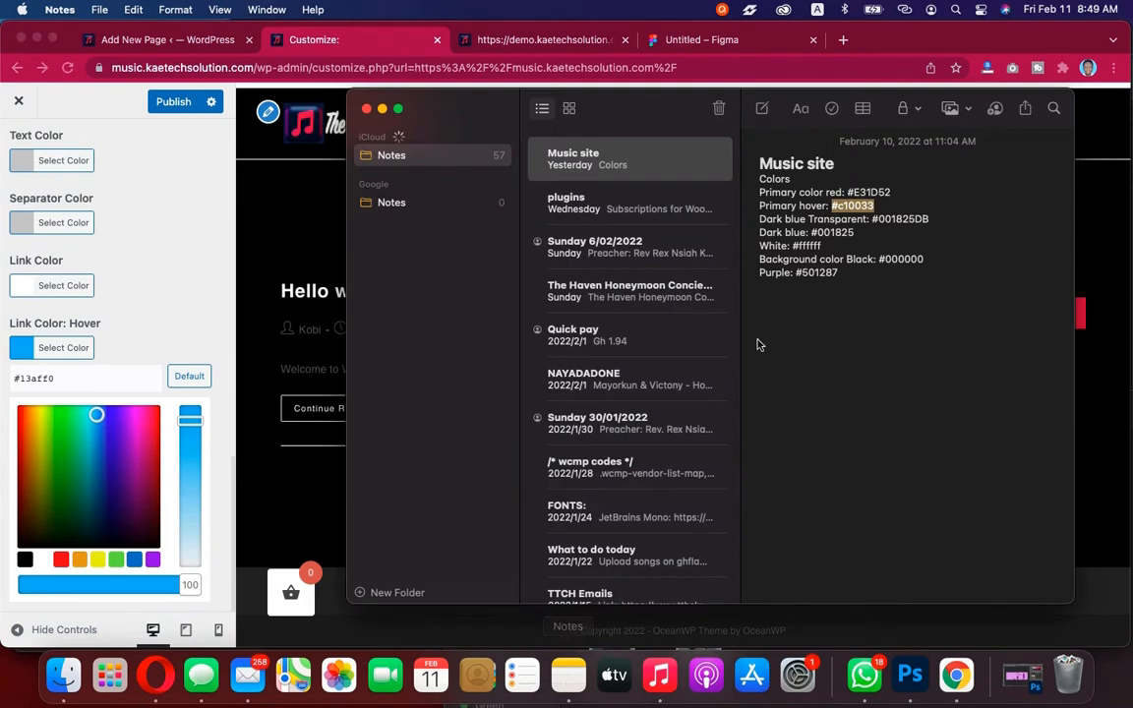
left_click(893, 193)
left_click_drag(893, 193, 847, 193)
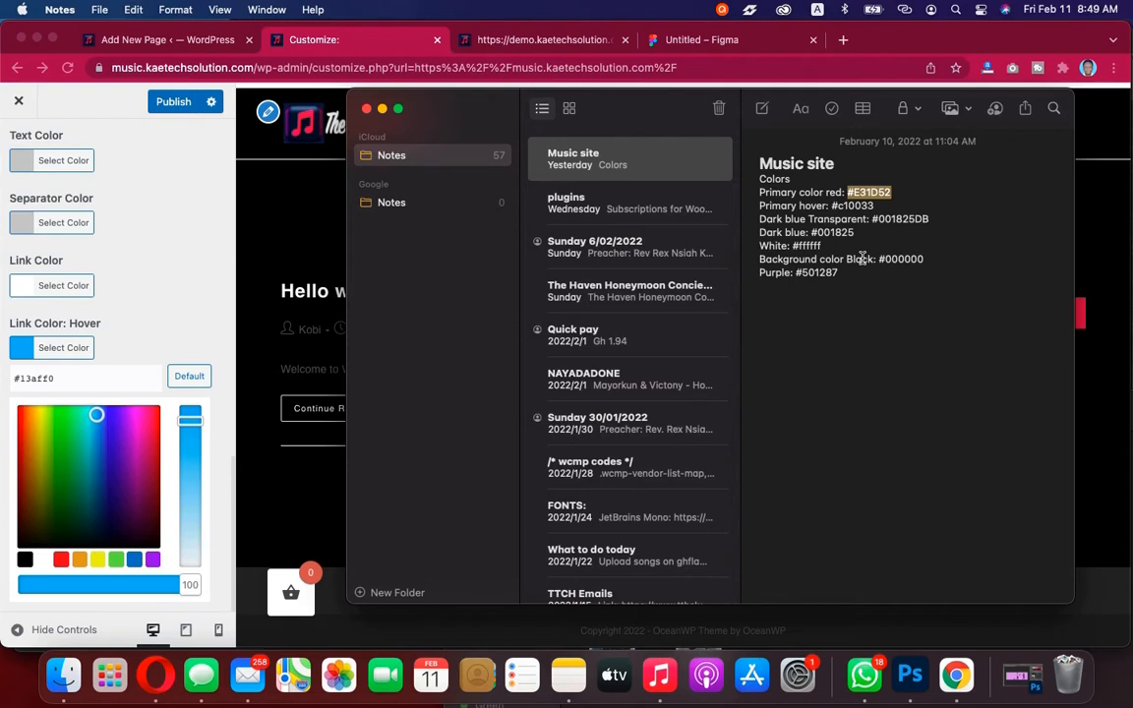
left_click(71, 379)
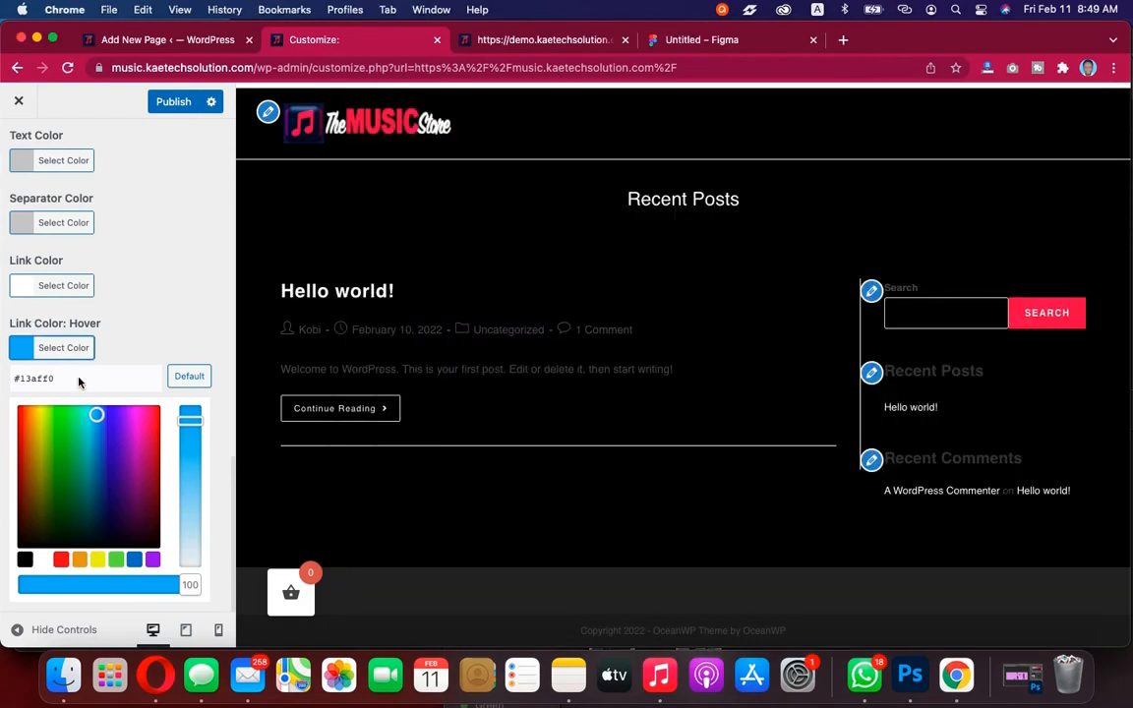
left_click(71, 379)
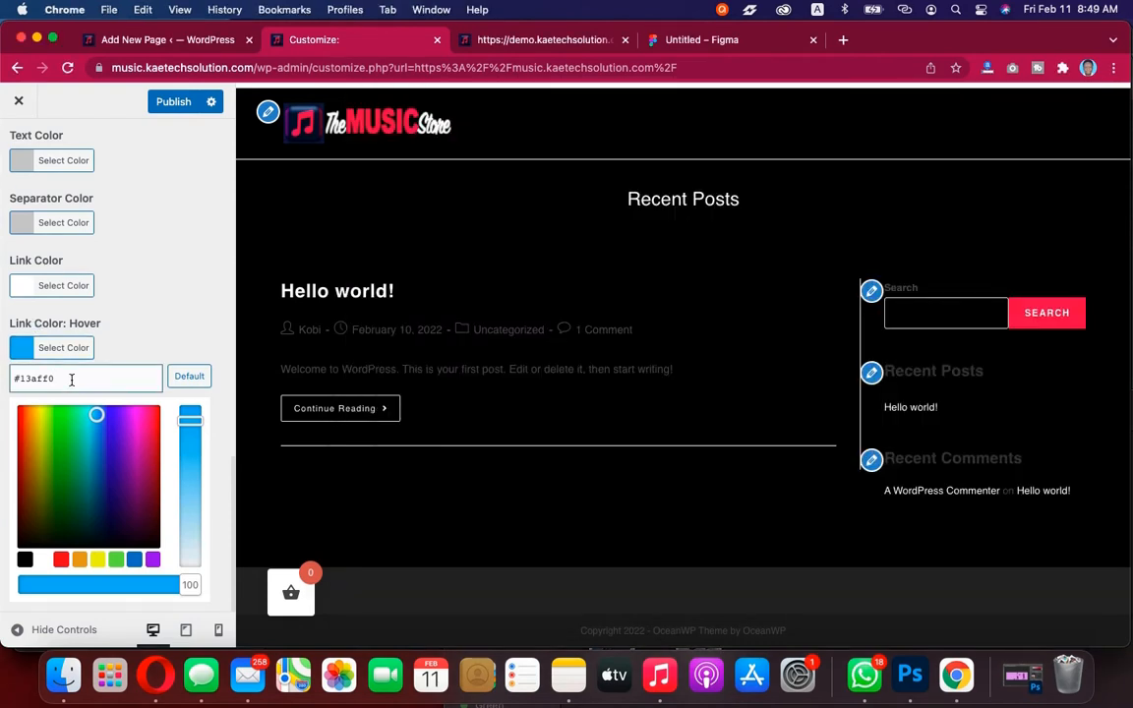
key("super+a")
type("#e31d52")
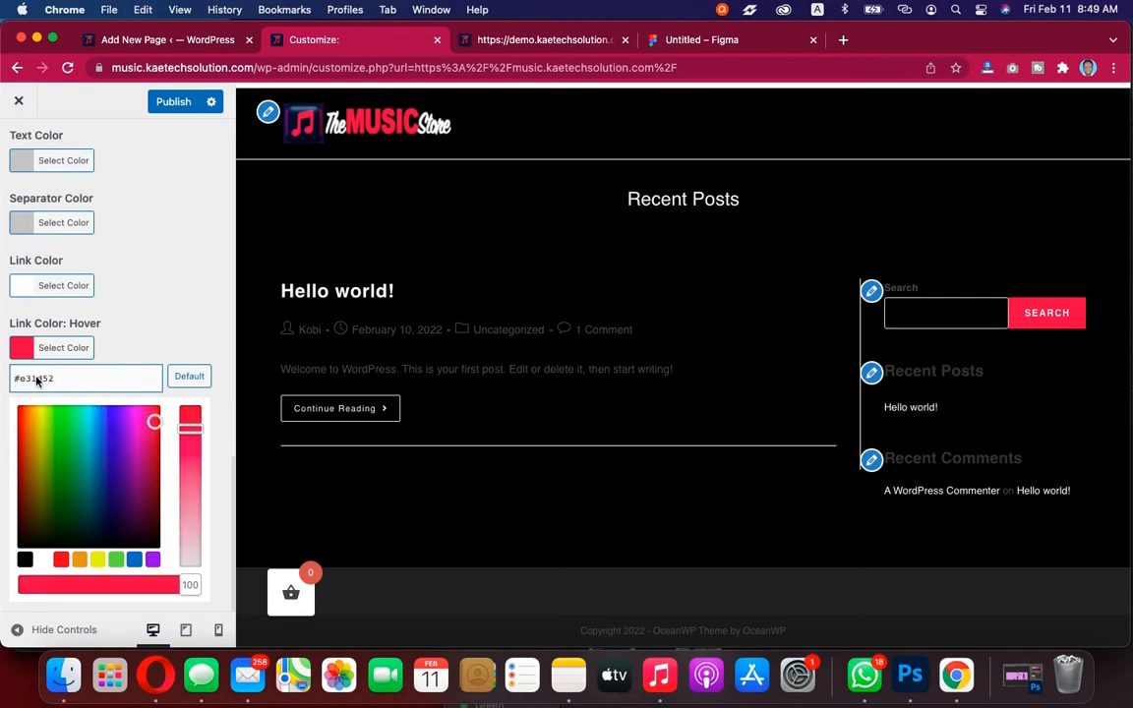
left_click(25, 352)
Switch the breadcrumb Home Item to Text and back to Icon
scroll(93, 496, "up", 5)
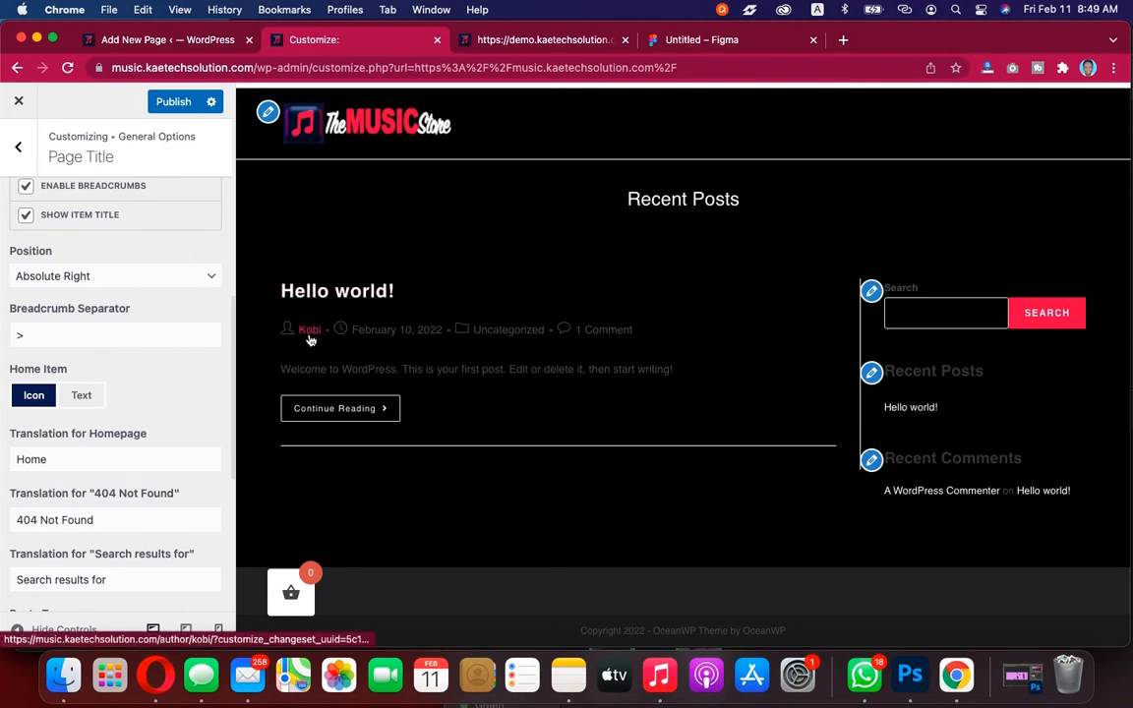
scroll(138, 439, "up", 1)
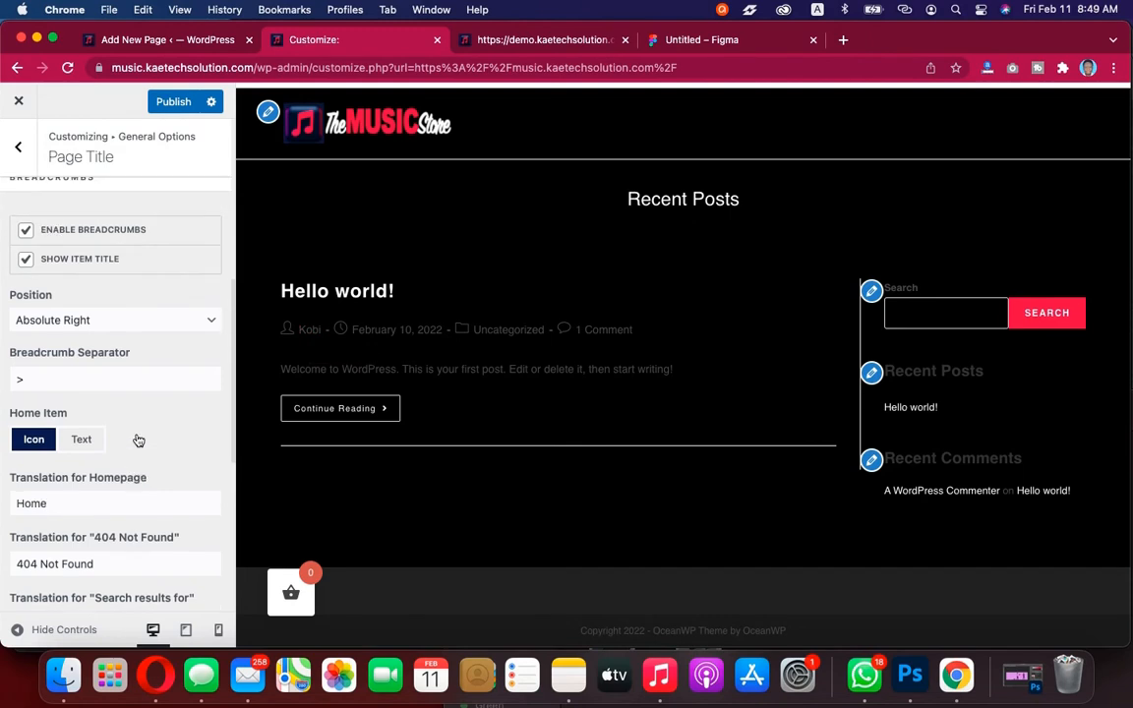
scroll(139, 439, "up", 2)
scroll(139, 439, "down", 6)
scroll(139, 439, "up", 1)
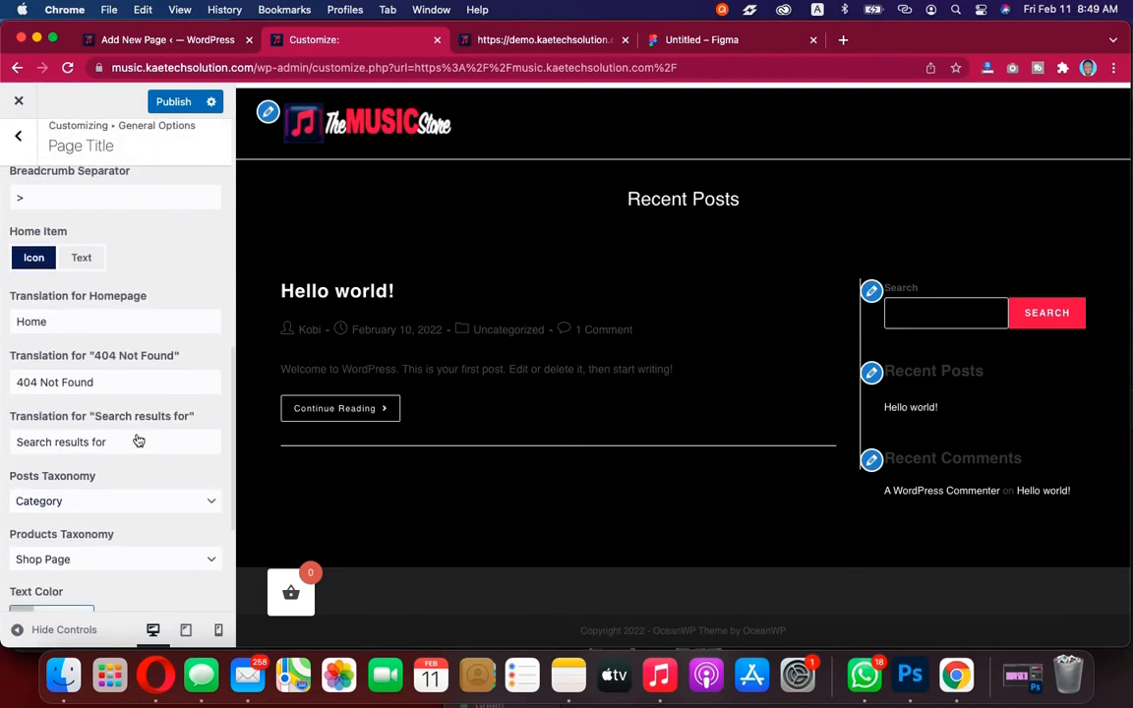
left_click(86, 262)
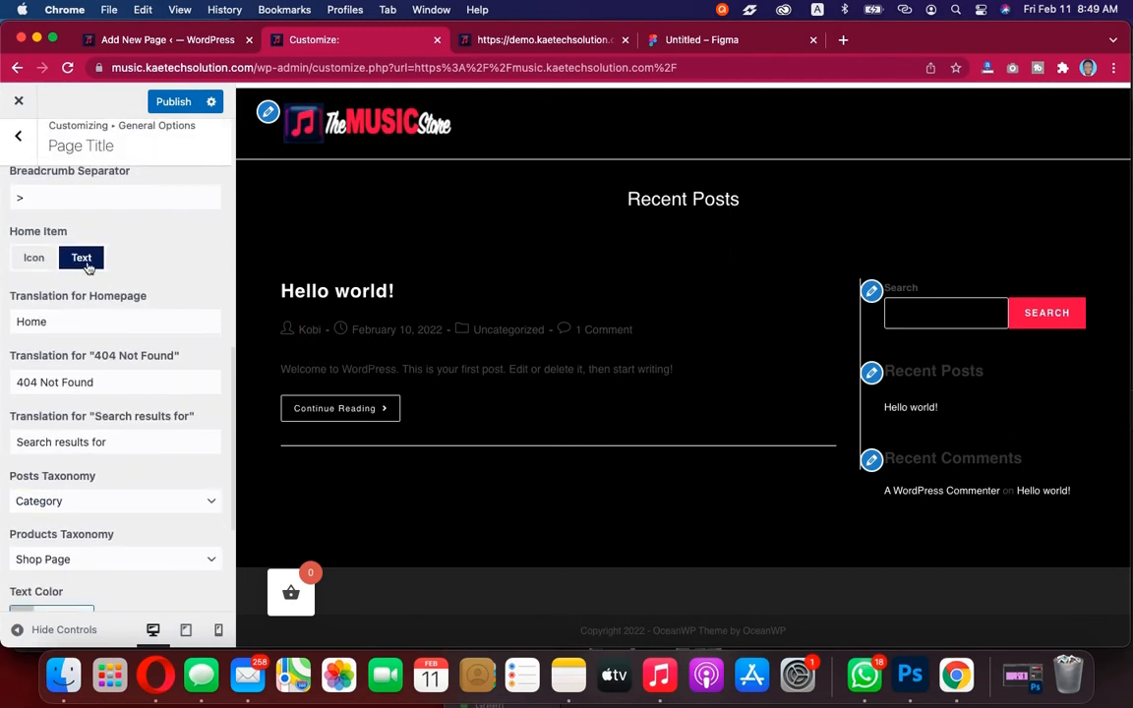
scroll(128, 334, "down", 4)
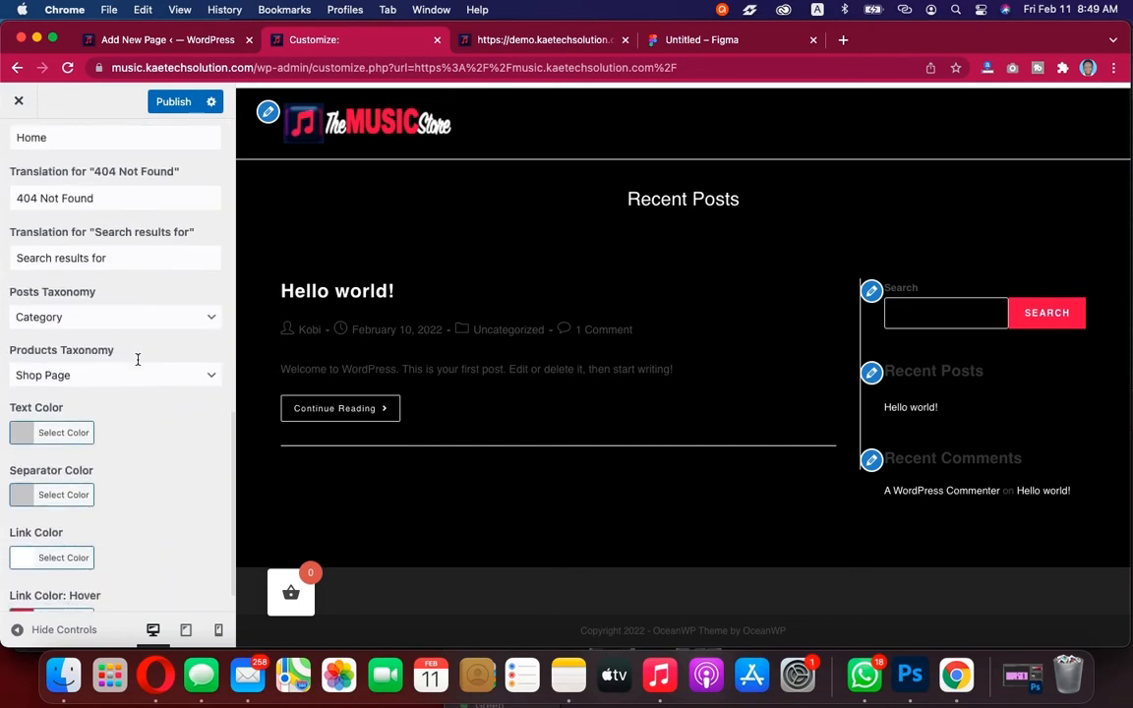
scroll(138, 360, "down", 1)
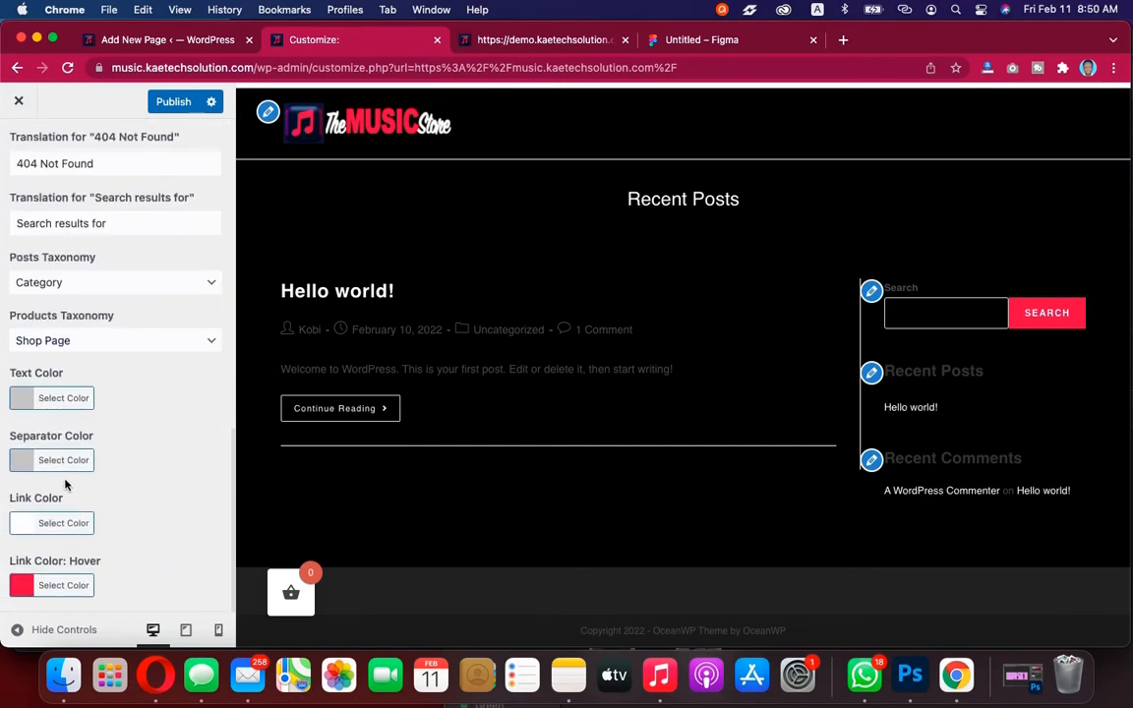
left_click(23, 403)
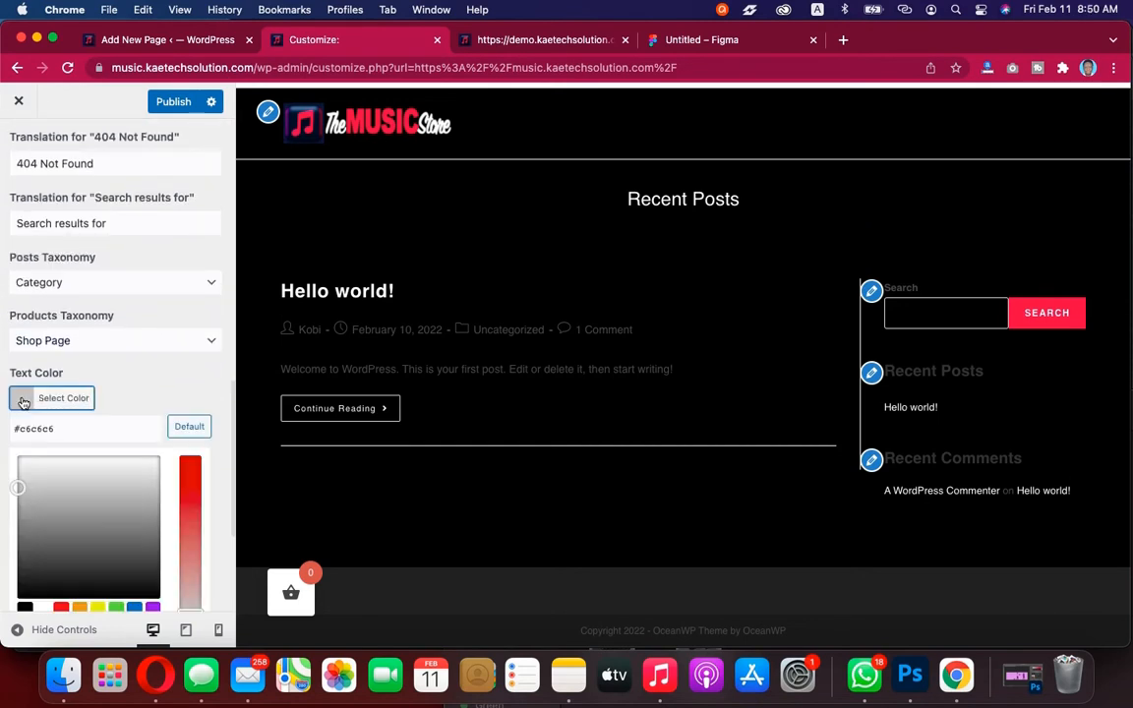
left_click(20, 398)
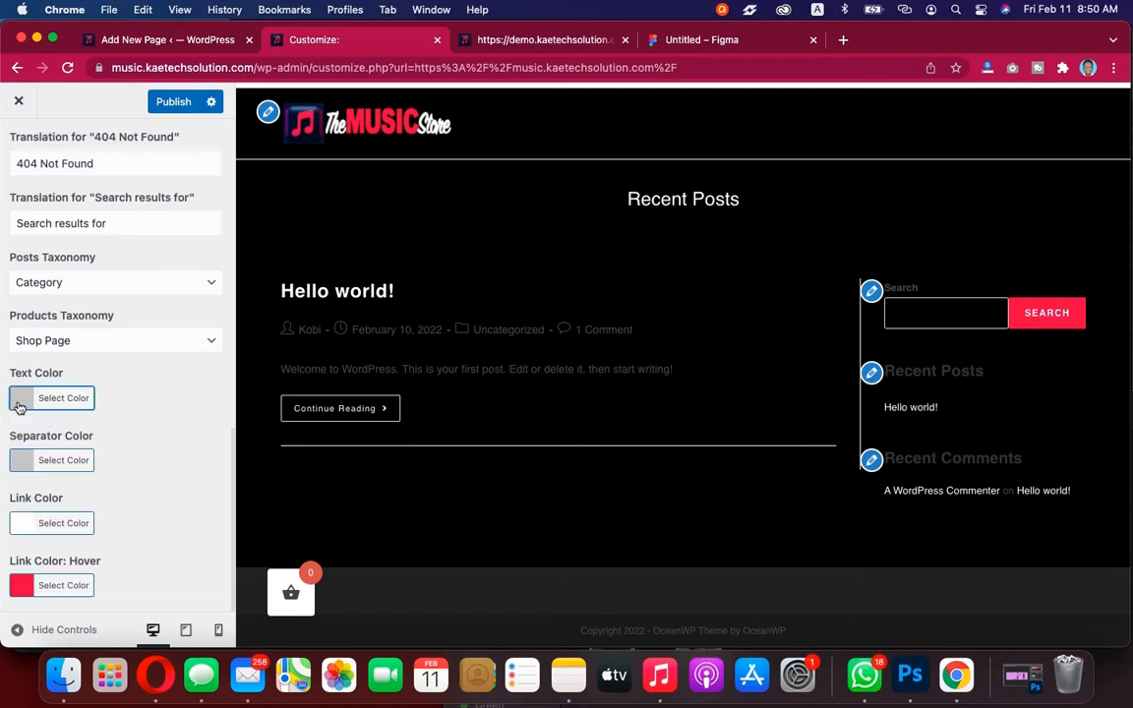
scroll(19, 408, "up", 5)
left_click(35, 309)
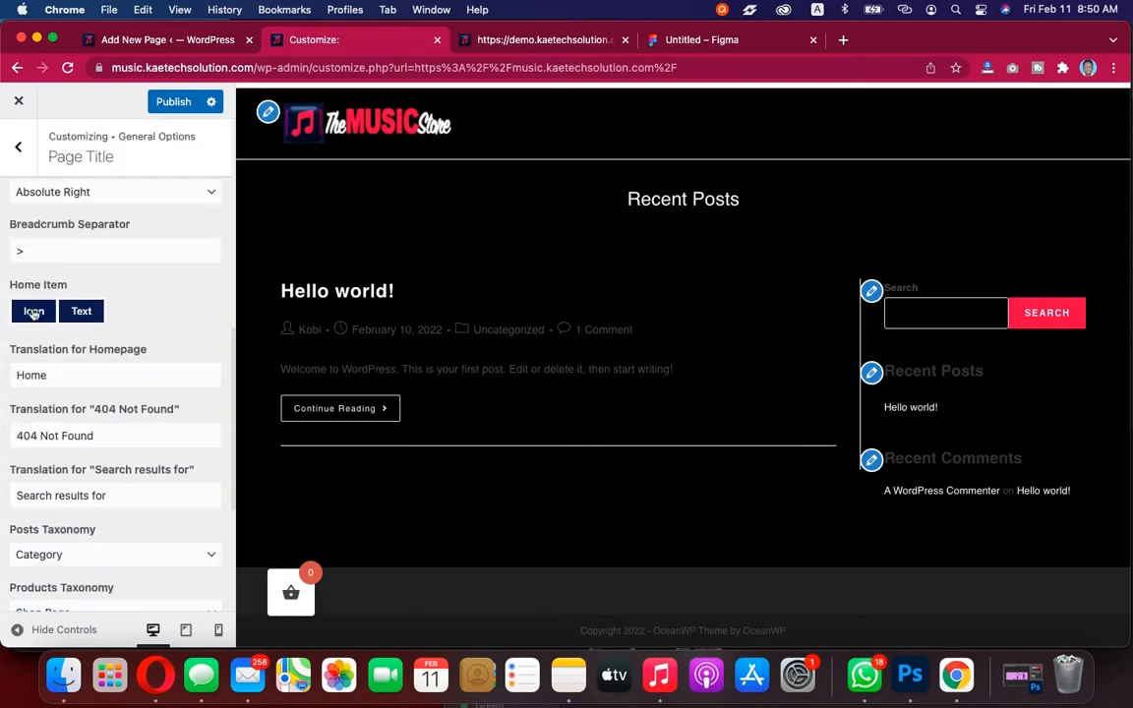
Publish the Customizer changes and return to General Options
scroll(128, 305, "up", 4)
scroll(128, 306, "up", 5)
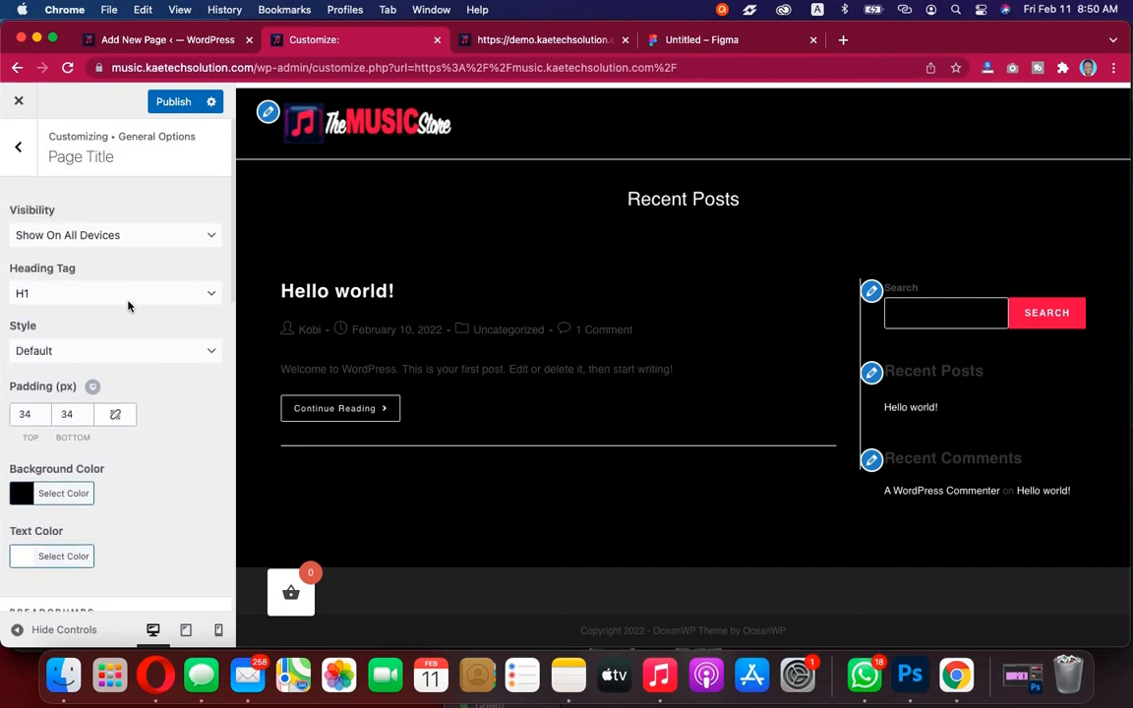
left_click(174, 101)
left_click(19, 147)
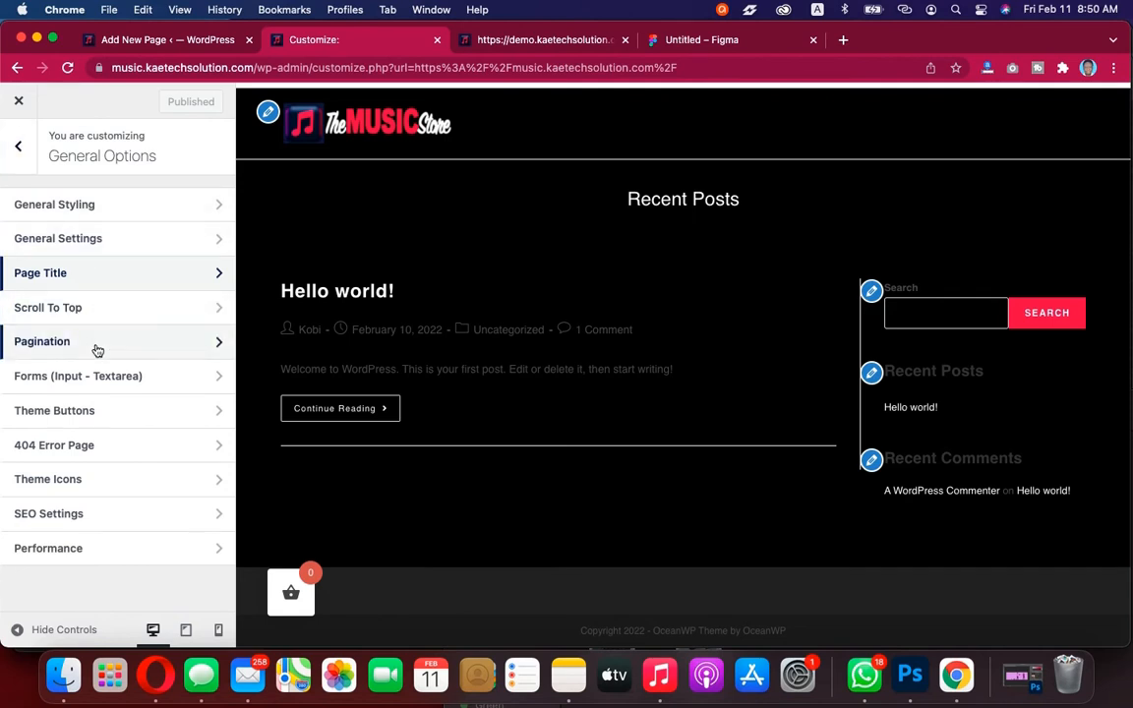
In Theme Buttons, set the button background colour to #e31d52
left_click(89, 411)
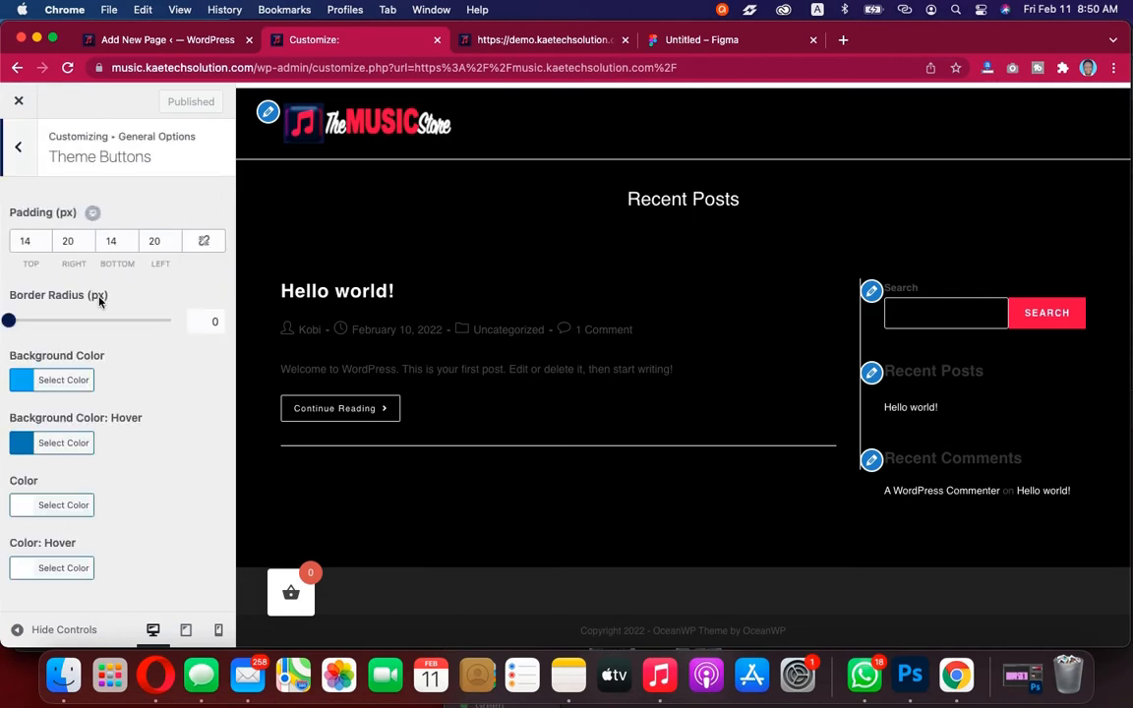
left_click(22, 382)
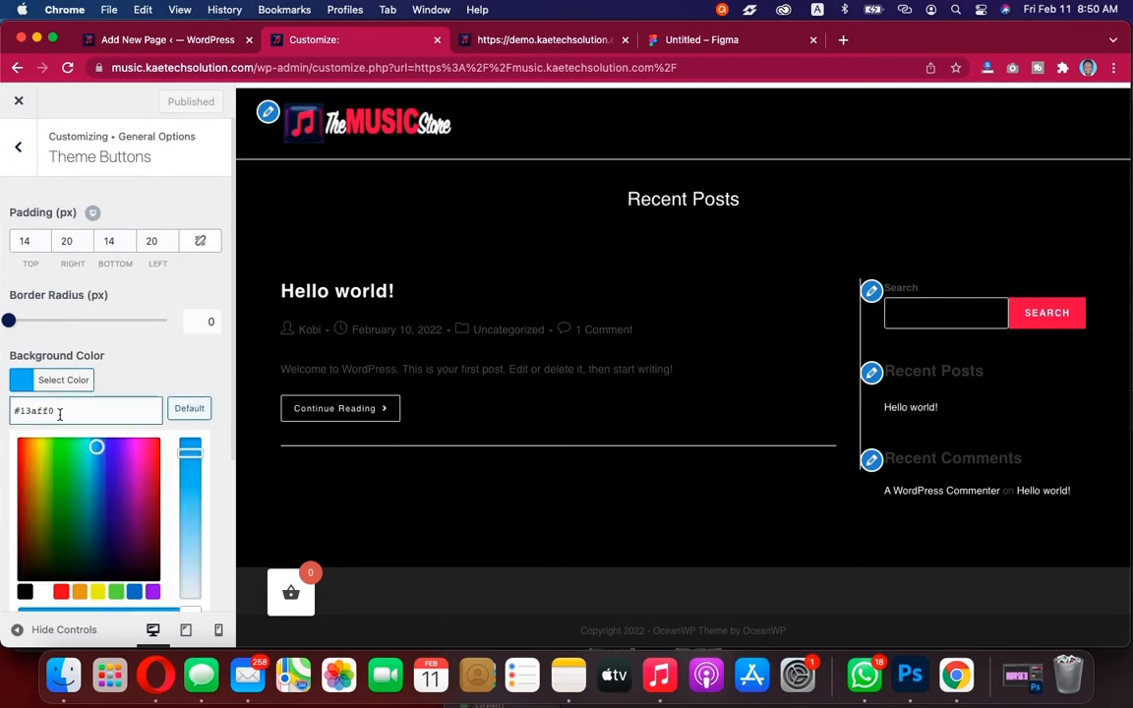
key("super+a")
type("#e31d52")
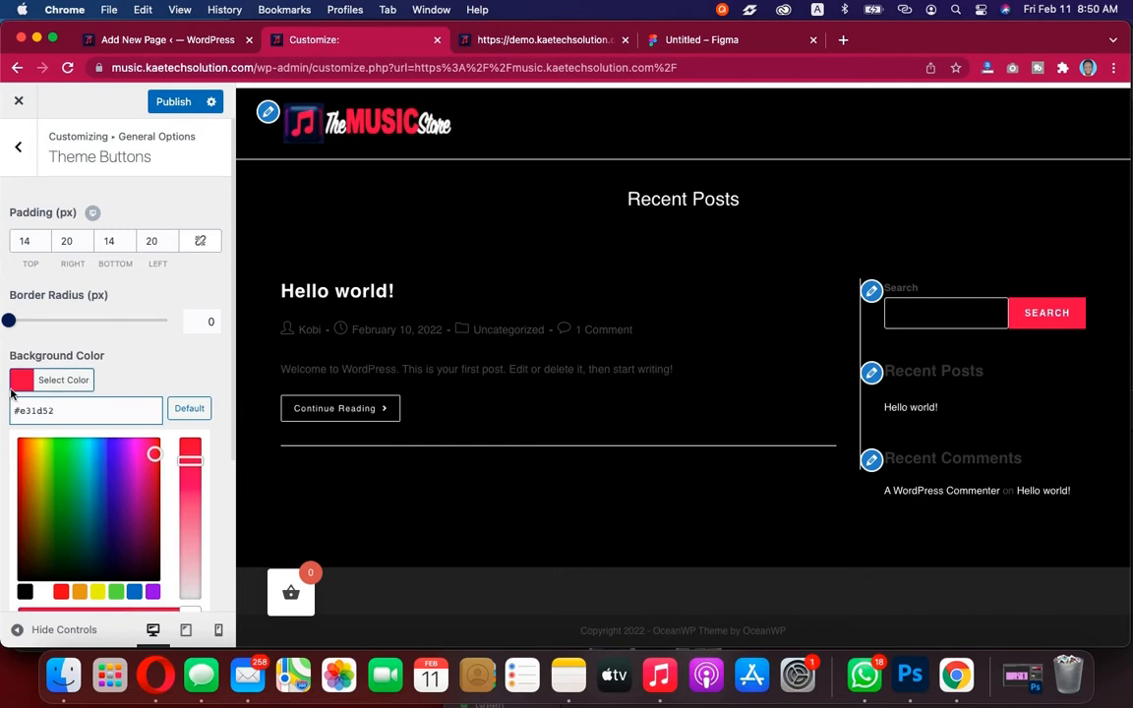
left_click(19, 380)
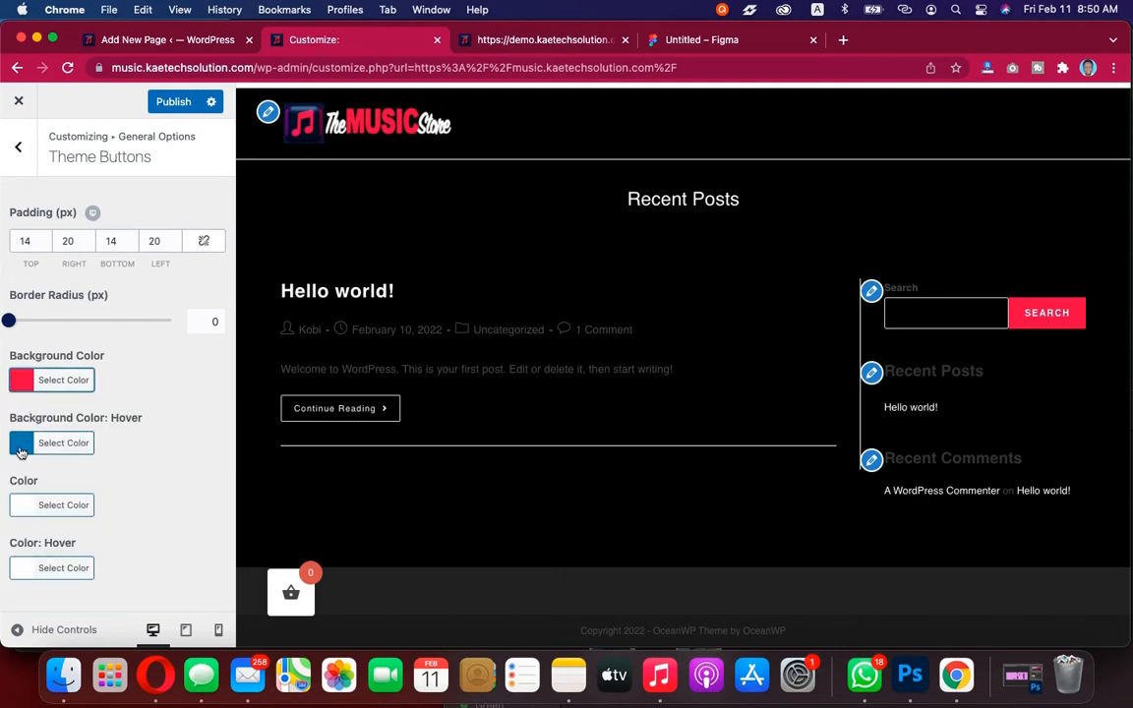
Set the Theme Buttons hover background colour to a darker red, #c61948
left_click(19, 443)
scroll(92, 403, "down", 4)
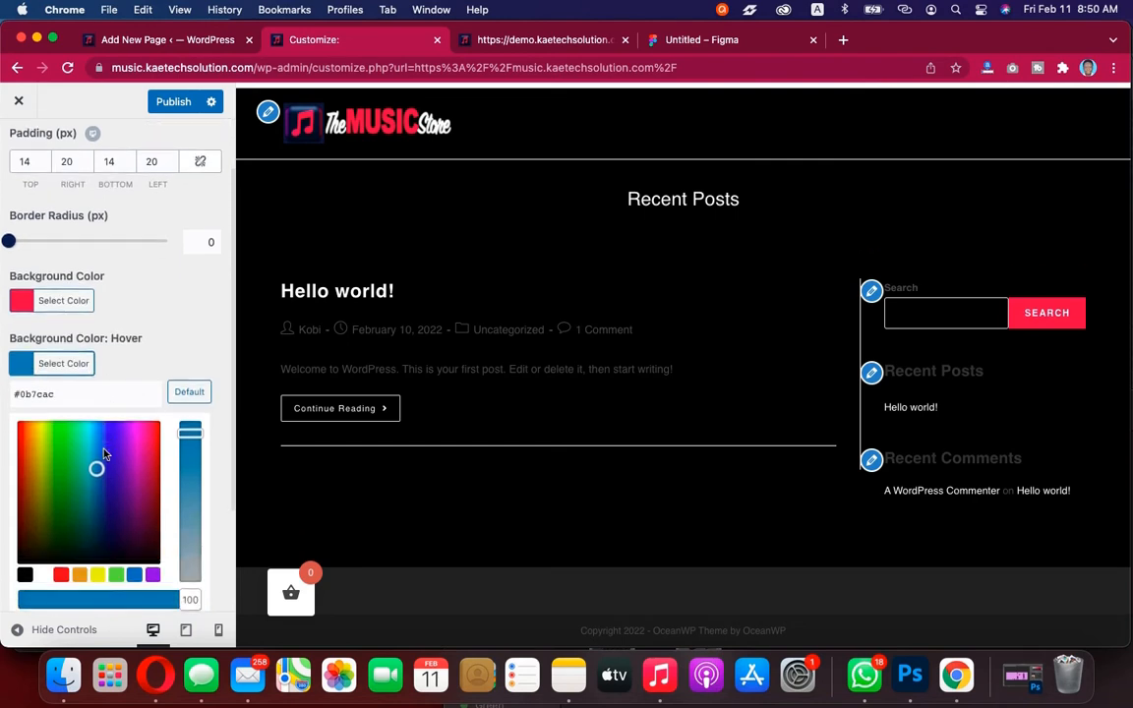
left_click(86, 268)
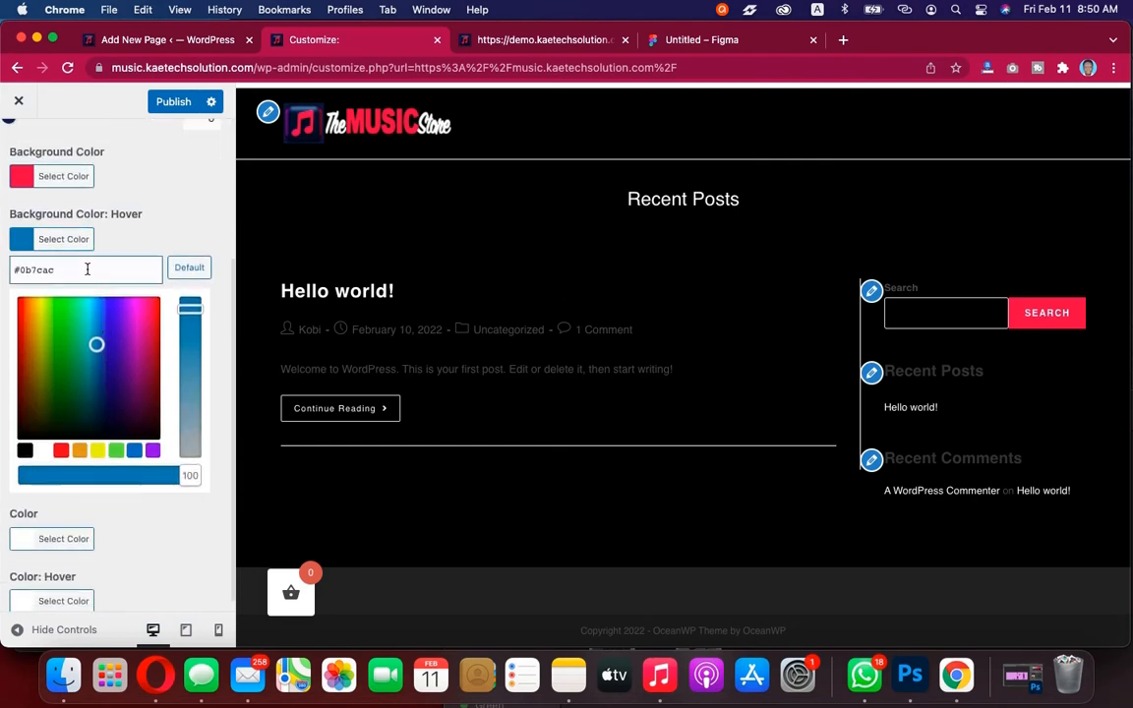
key("super+a")
type("#e31d52")
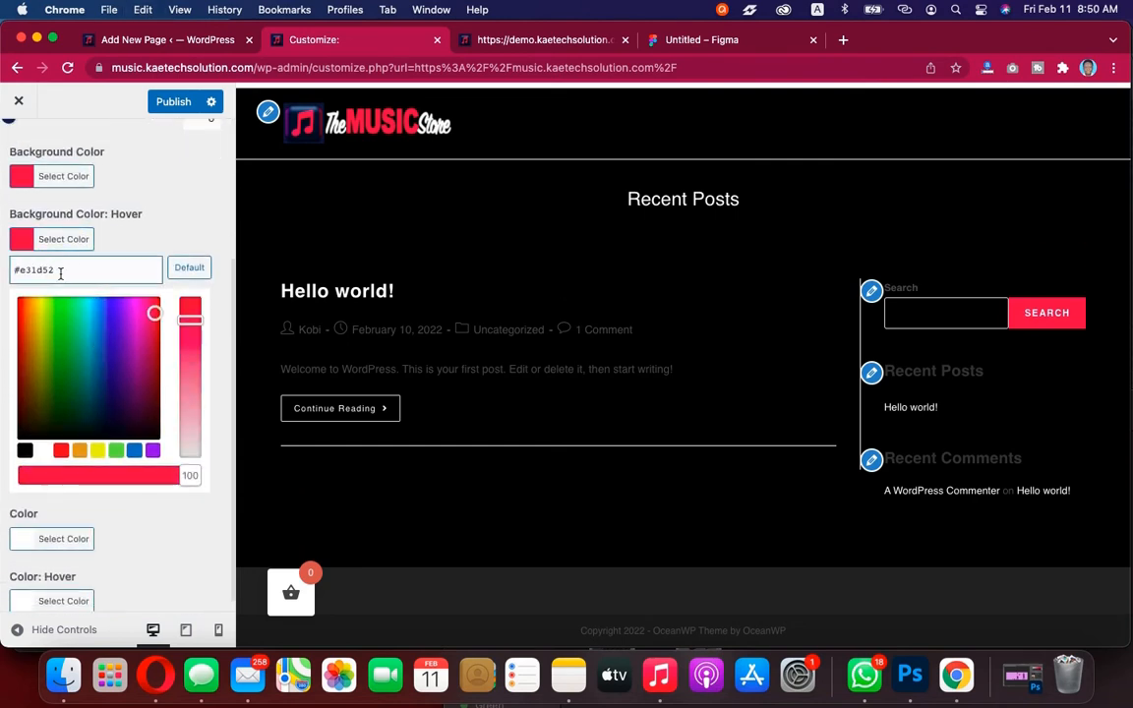
left_click(156, 317)
left_click(156, 329)
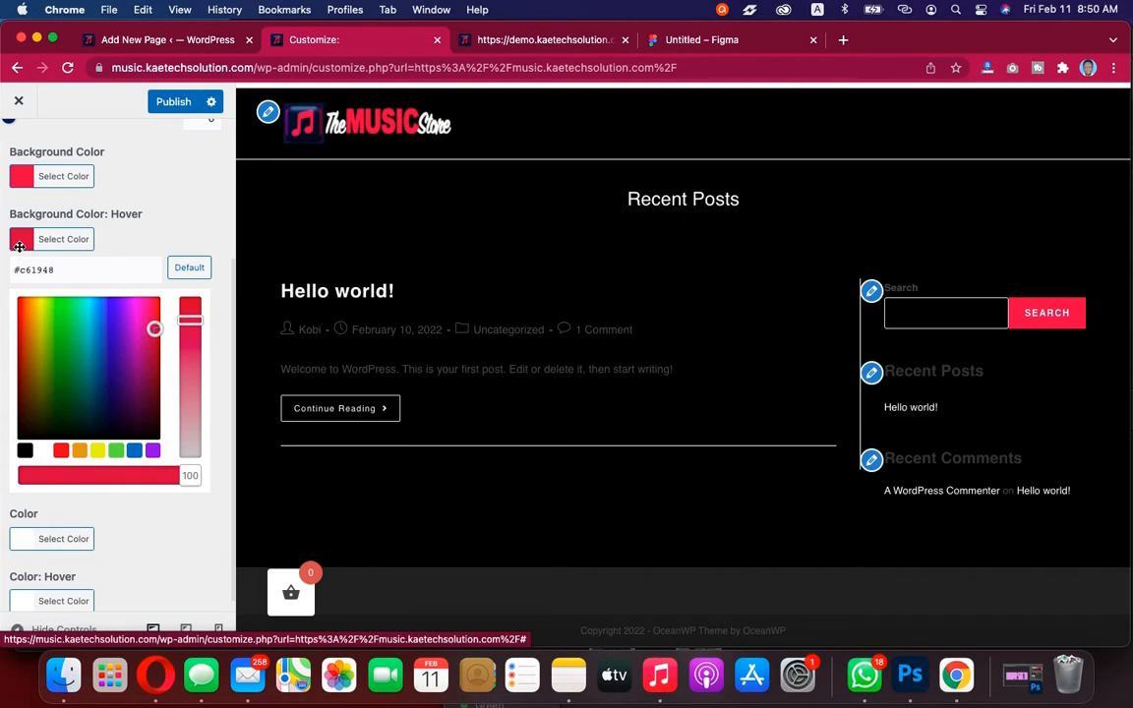
left_click(23, 245)
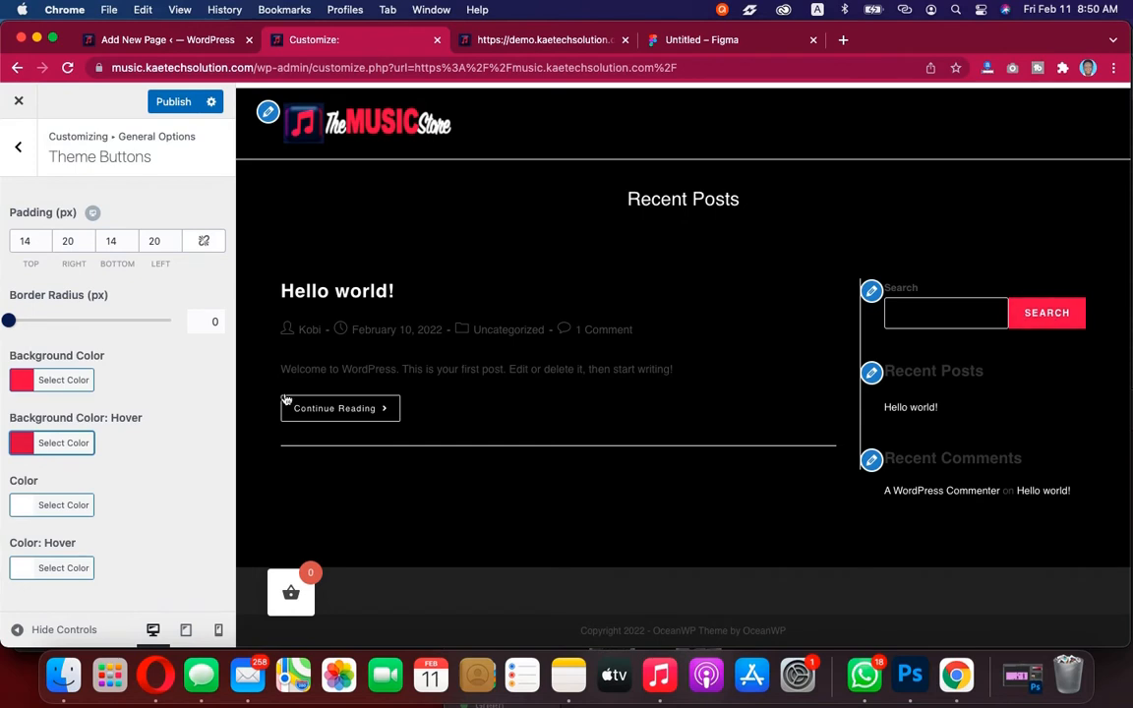
Return to General Options and publish the Theme Buttons changes
left_click(19, 148)
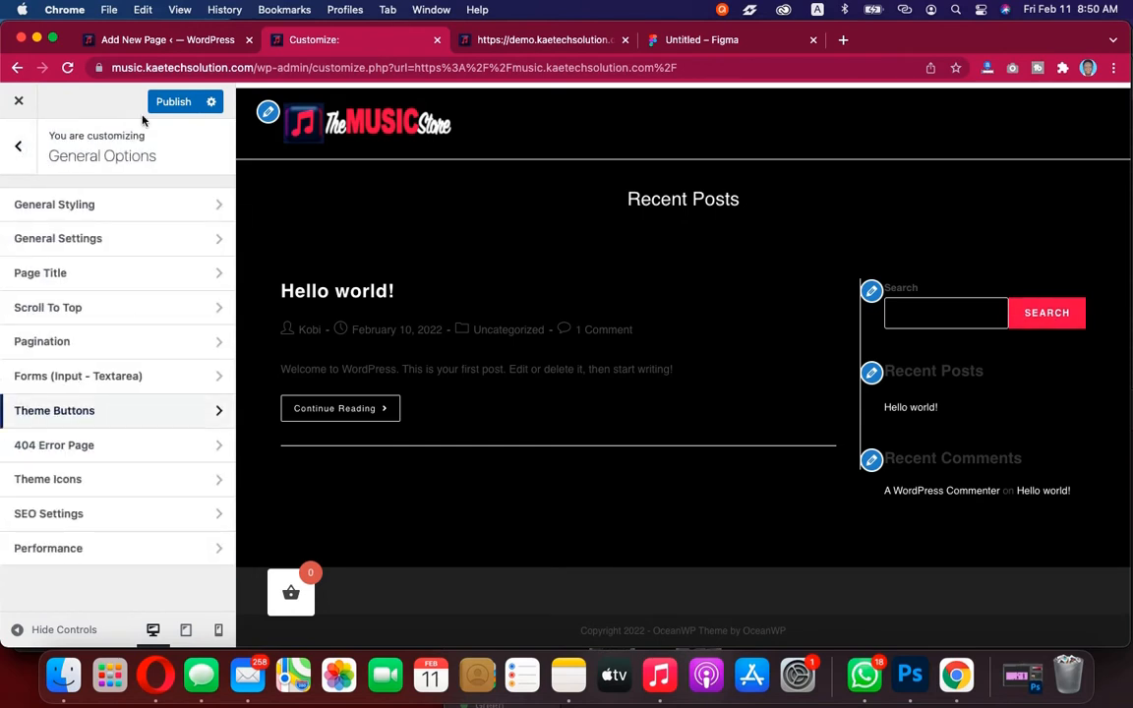
left_click(177, 102)
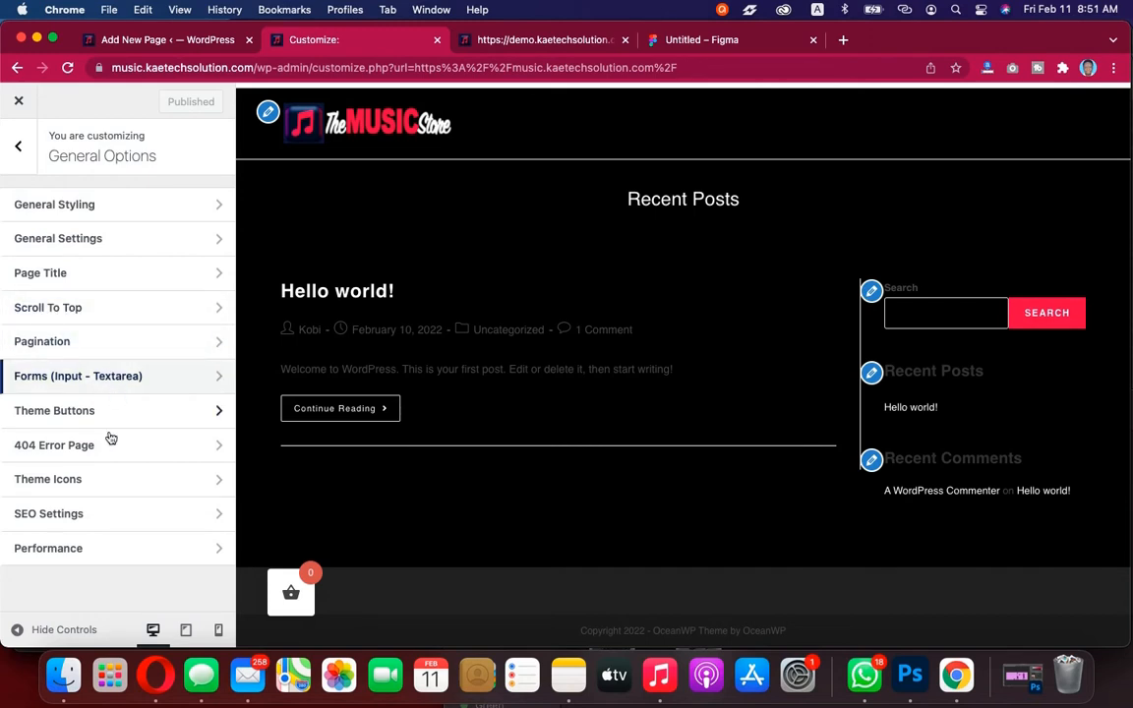
In Theme Icons, set the Blog Entries icon colour to white, #ffffff
left_click(97, 488)
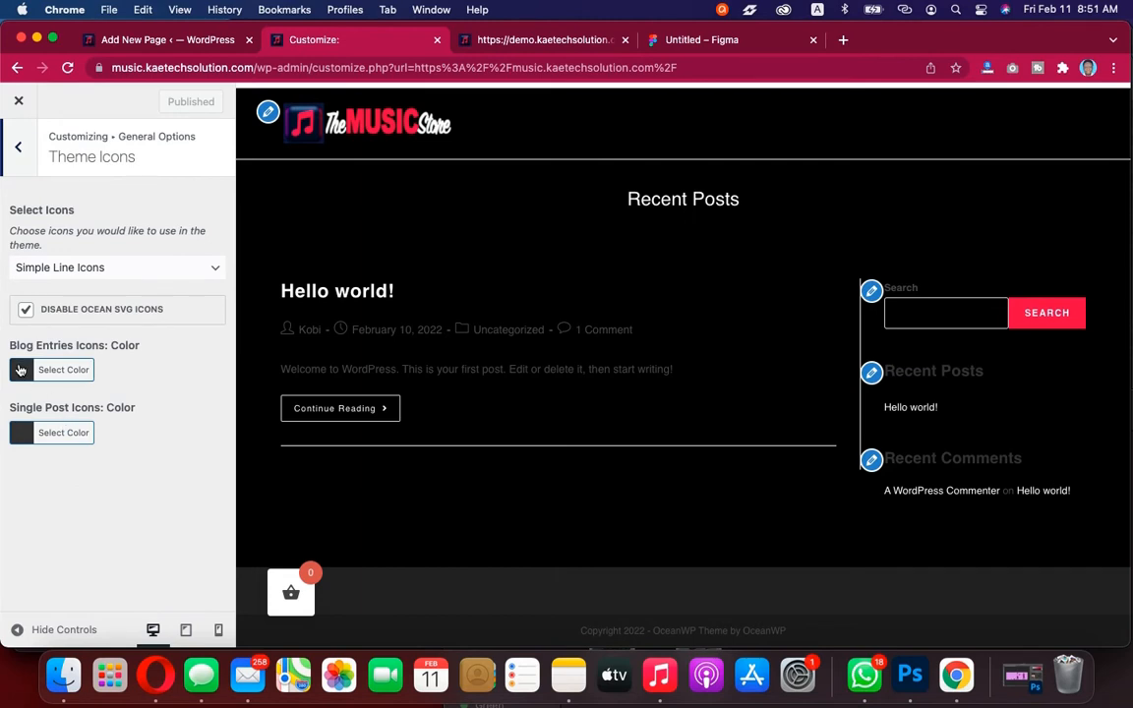
left_click(19, 370)
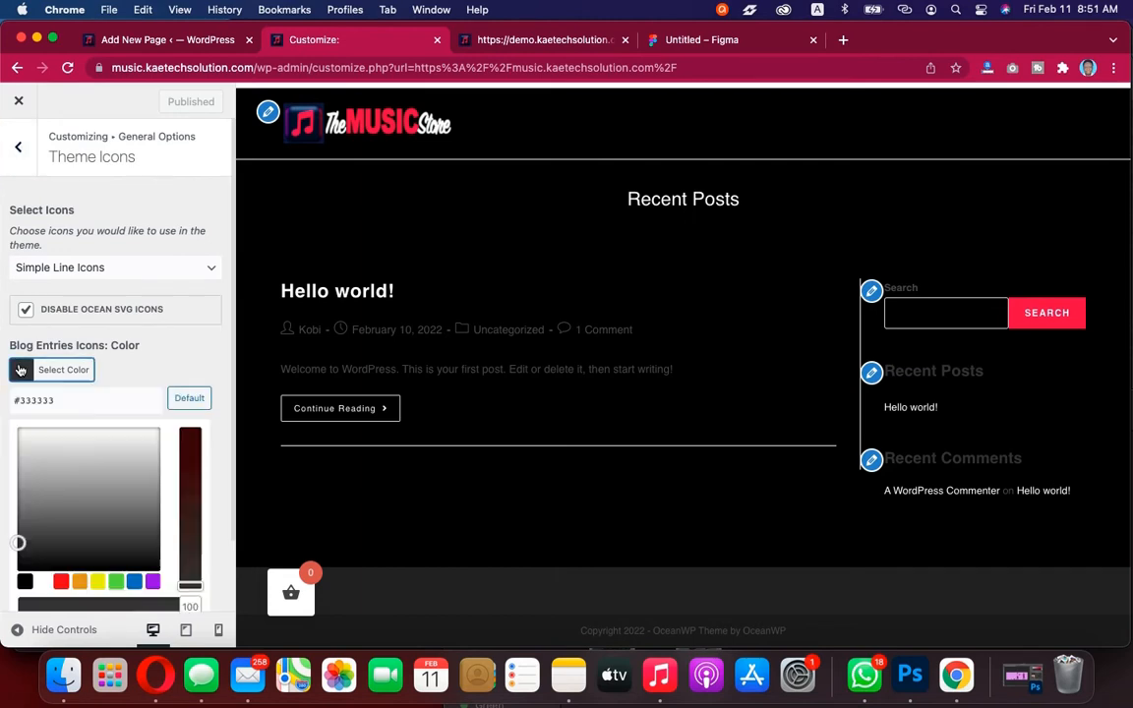
left_click(19, 443)
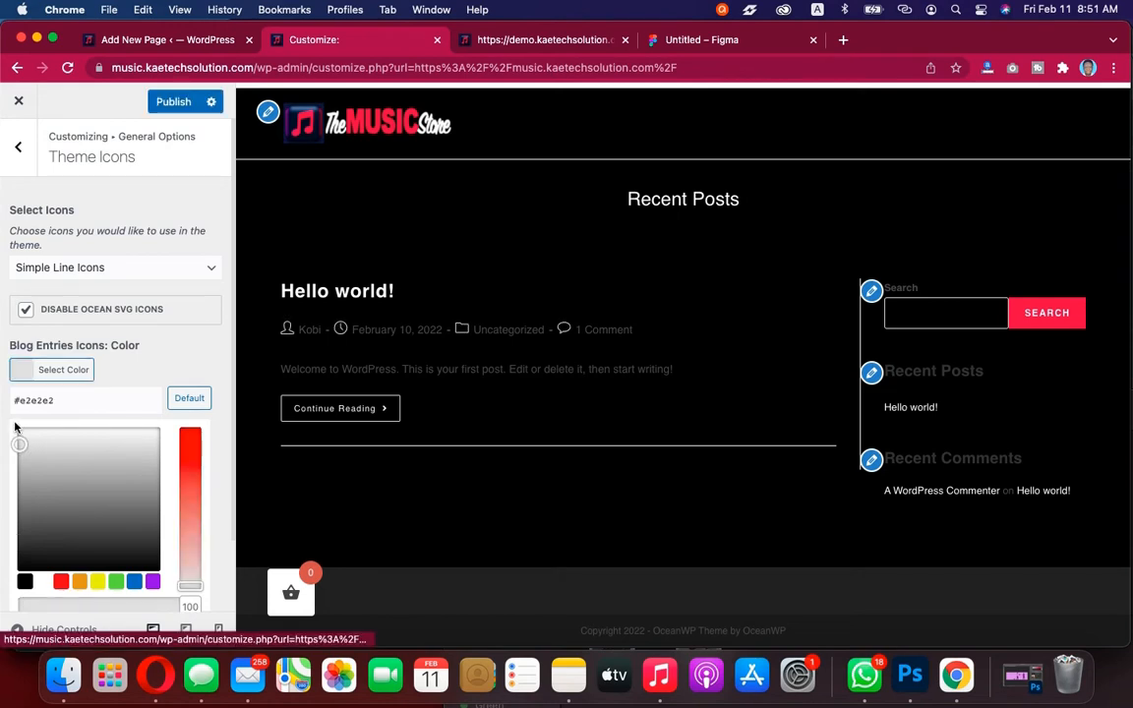
left_click(16, 427)
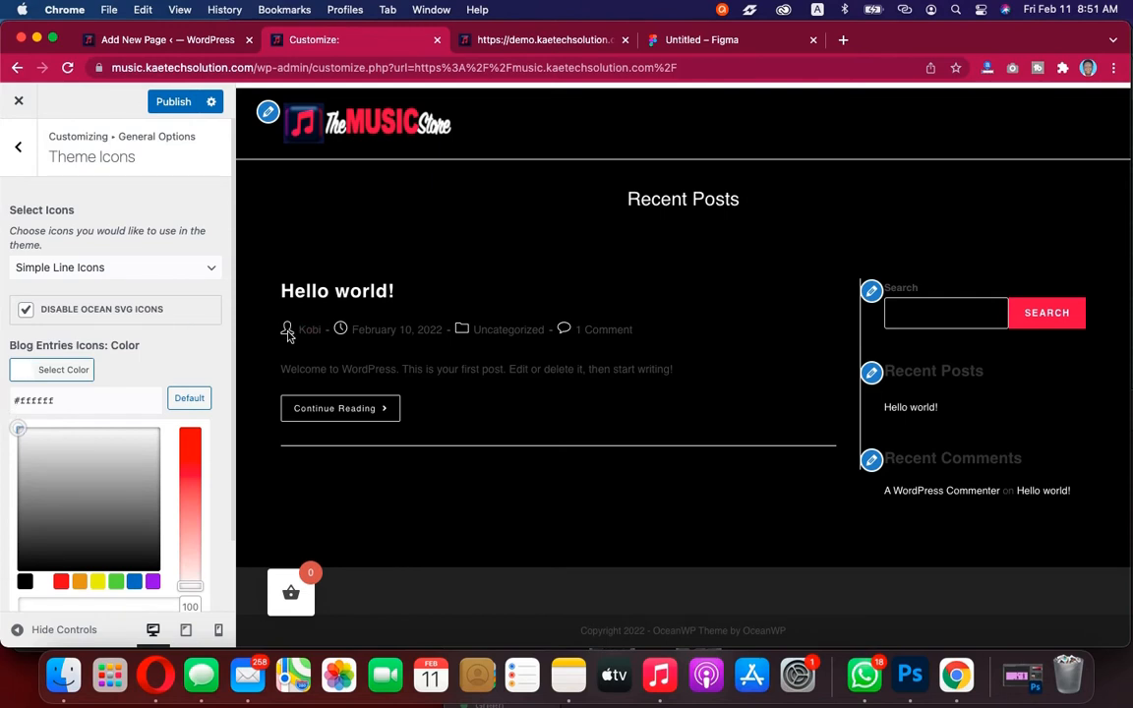
left_click(19, 334)
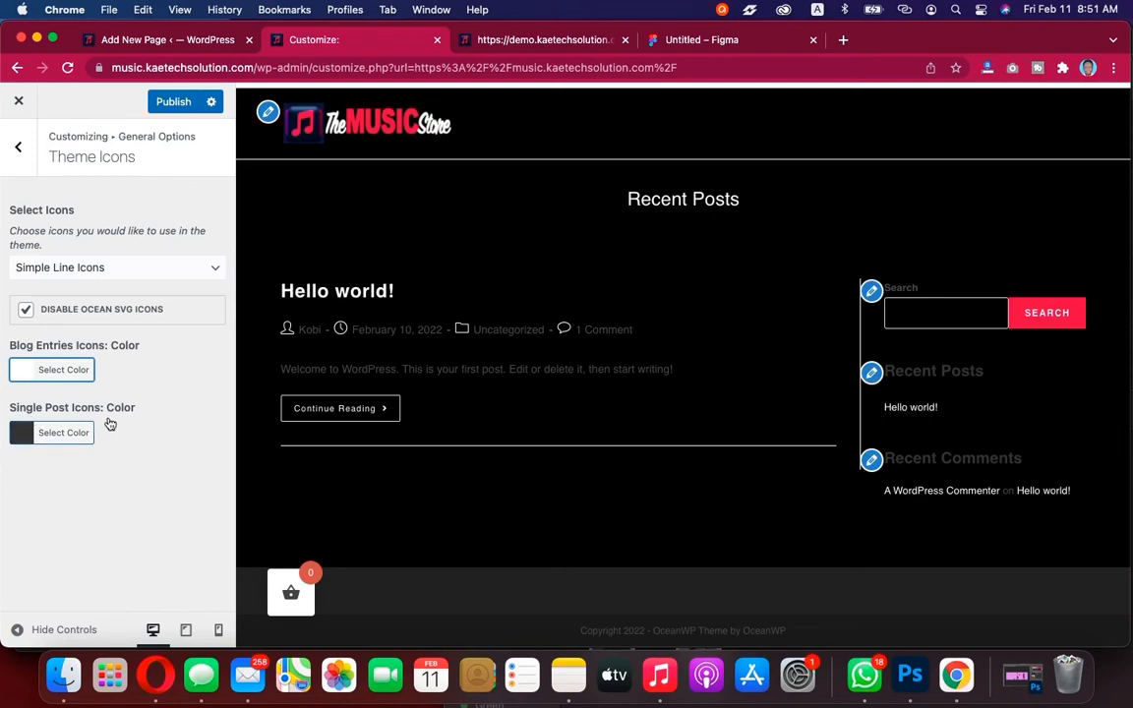
Set the Single Post icon colour to white, #ffffff
left_click(24, 433)
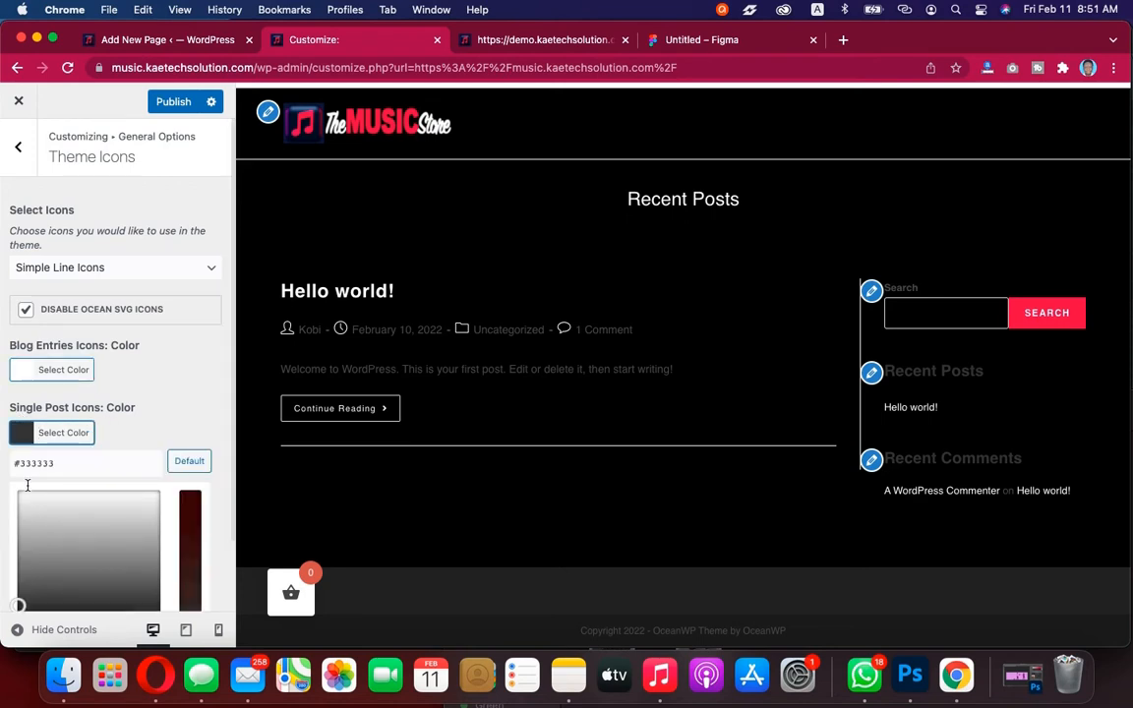
left_click(27, 504)
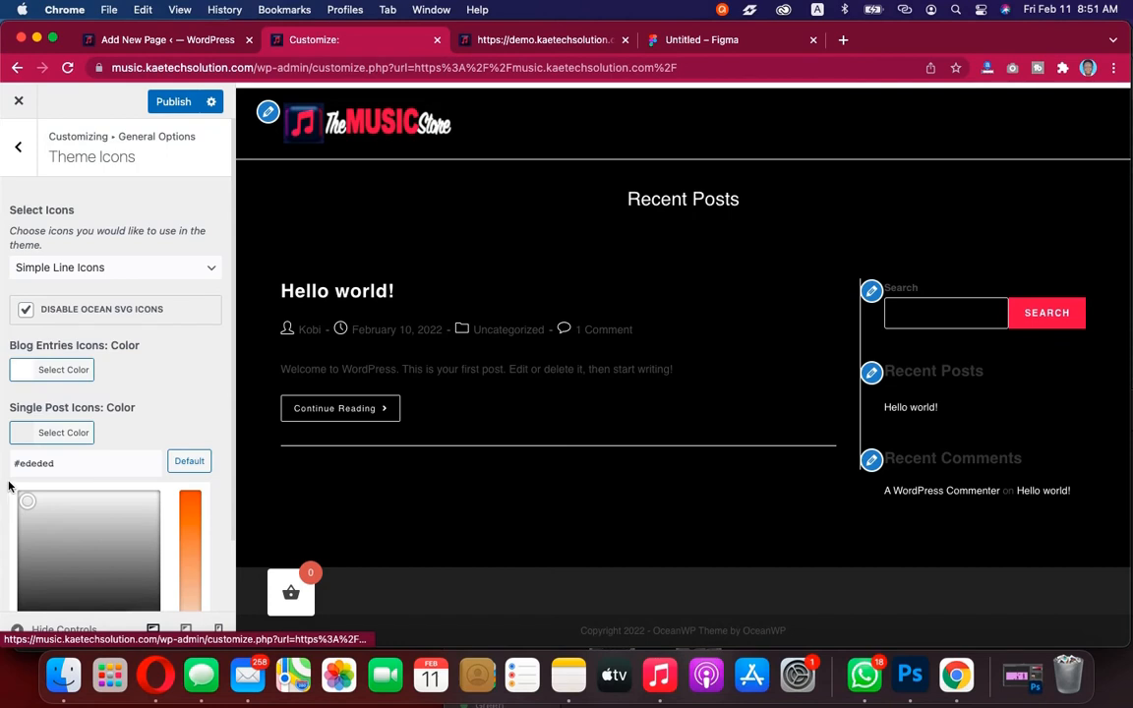
left_click_drag(9, 486, 7, 486)
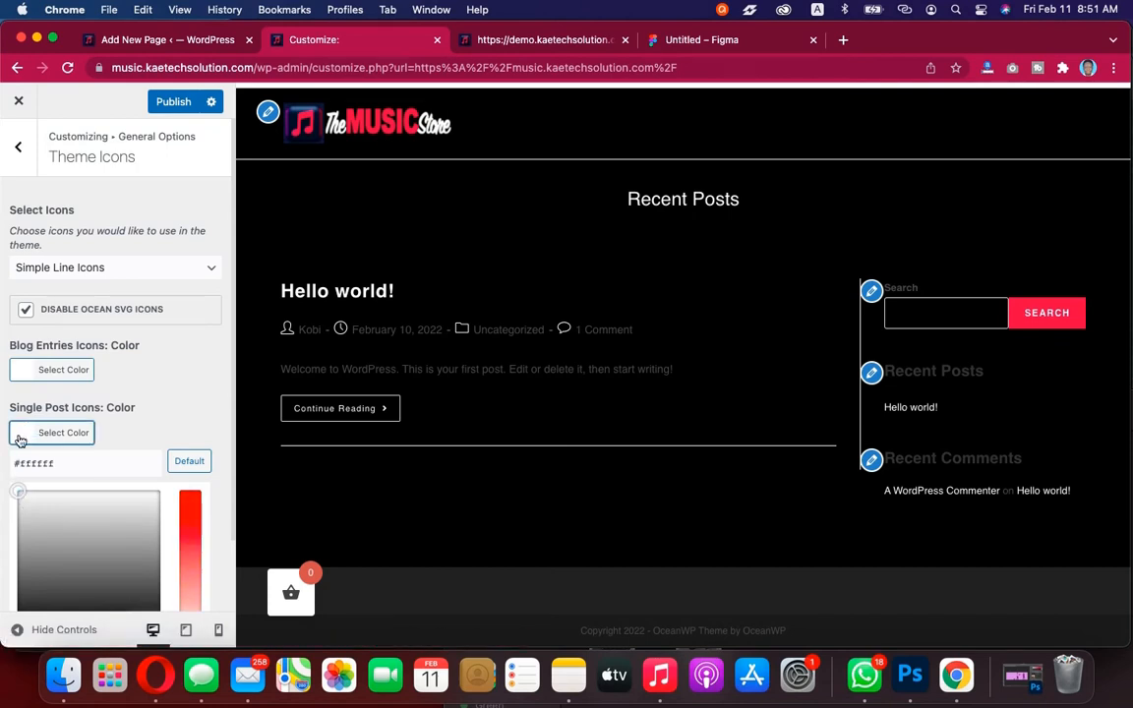
left_click(19, 438)
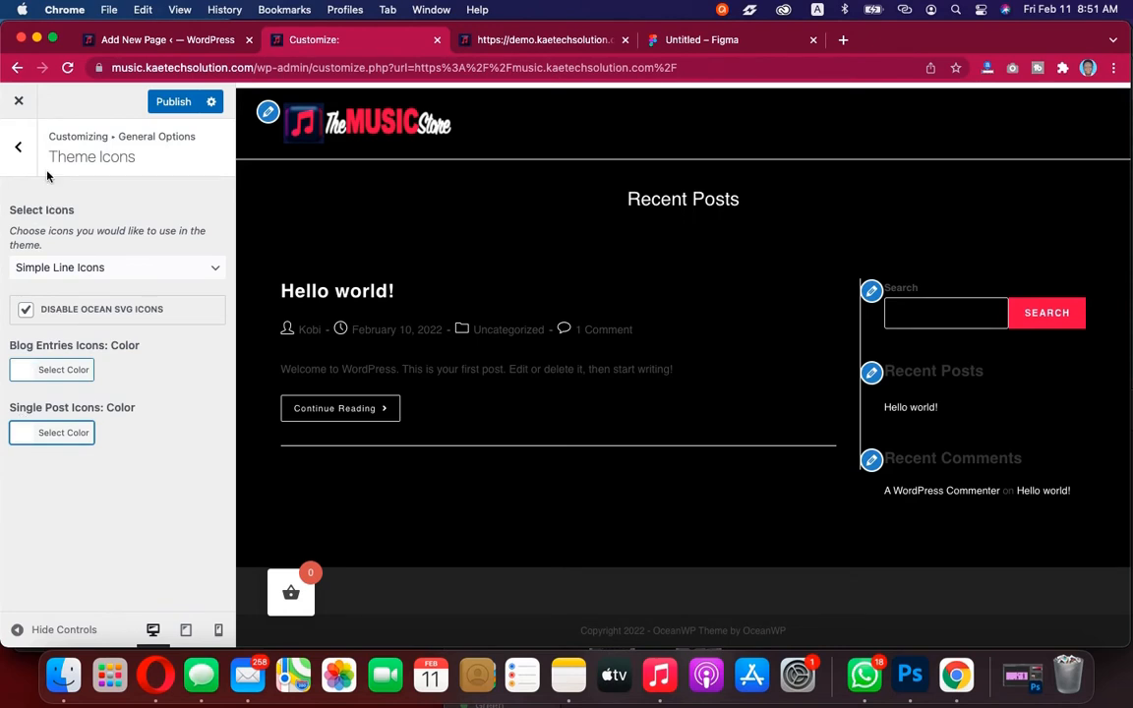
Return to General Options and publish the Theme Icons changes
left_click(17, 145)
left_click(173, 102)
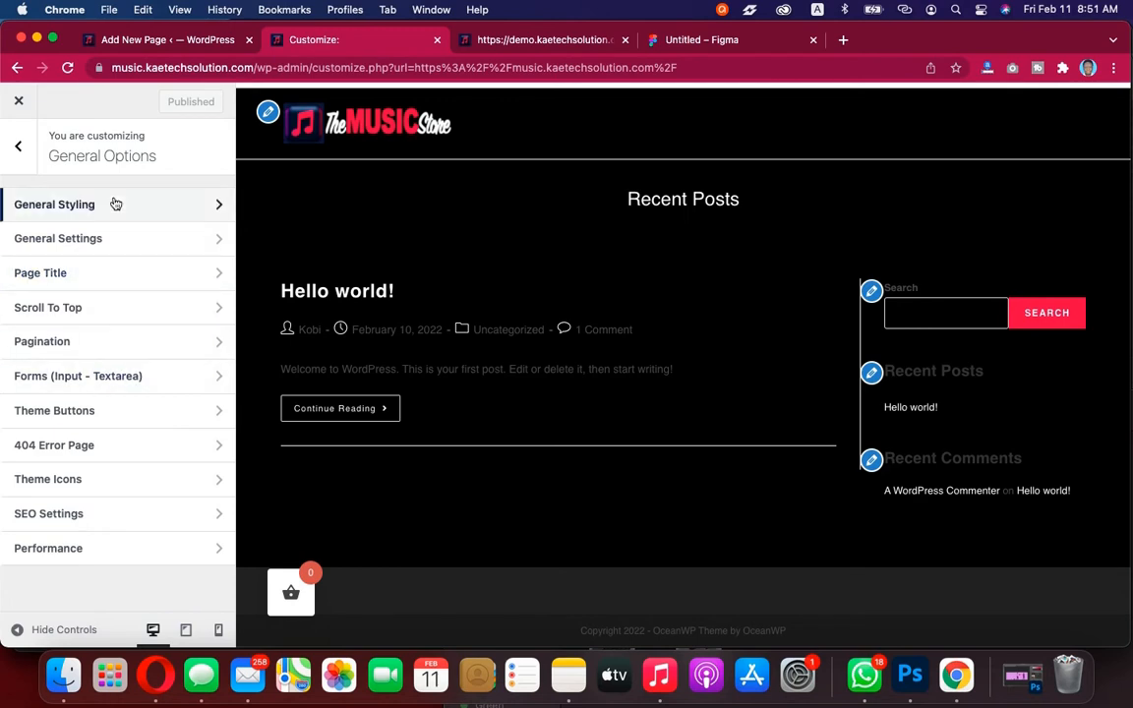
In Typography's Body settings, set the body font colour to light grey, #eaeaea
left_click(17, 145)
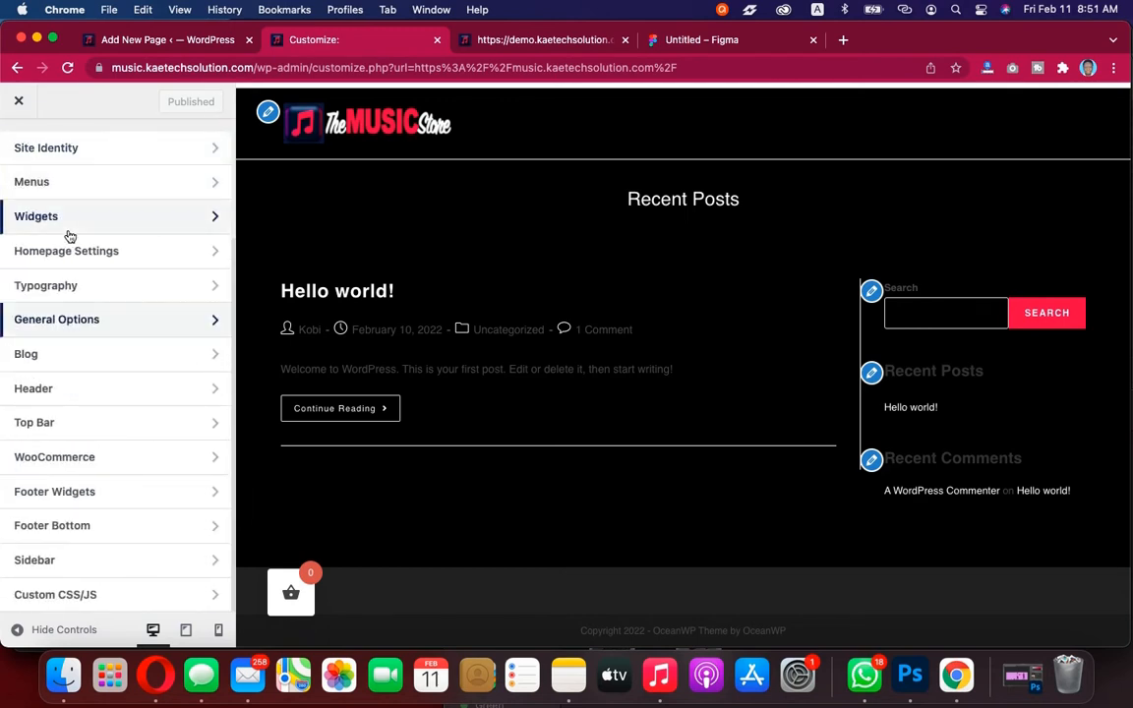
left_click(147, 295)
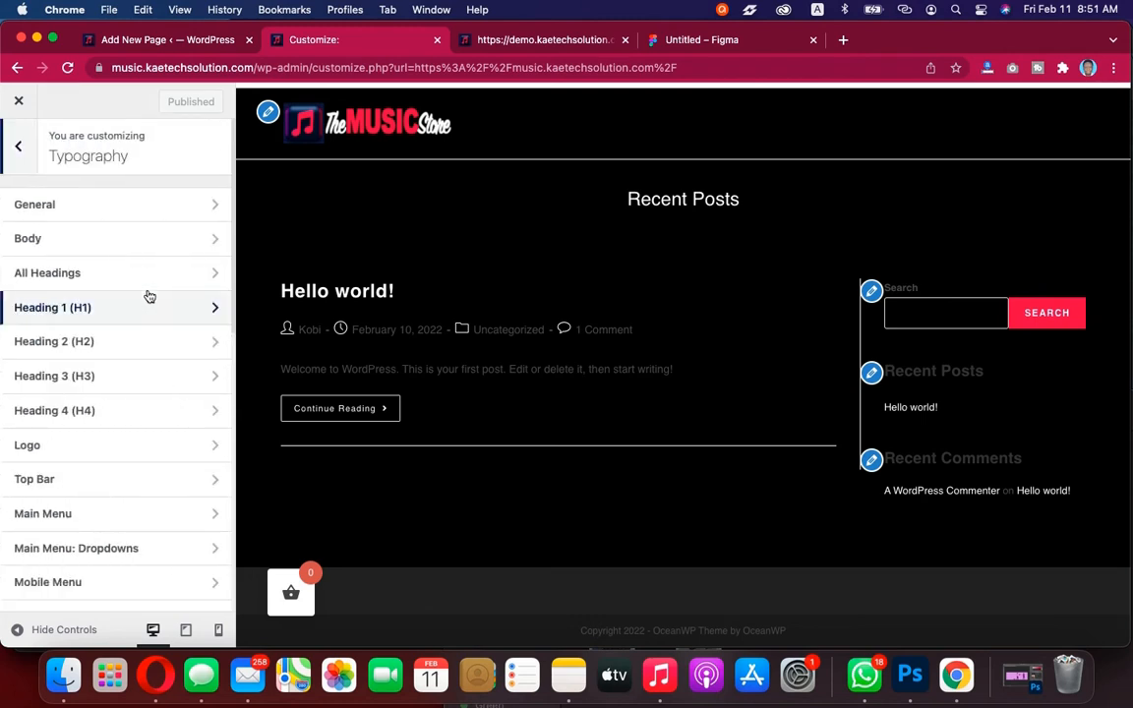
left_click(164, 202)
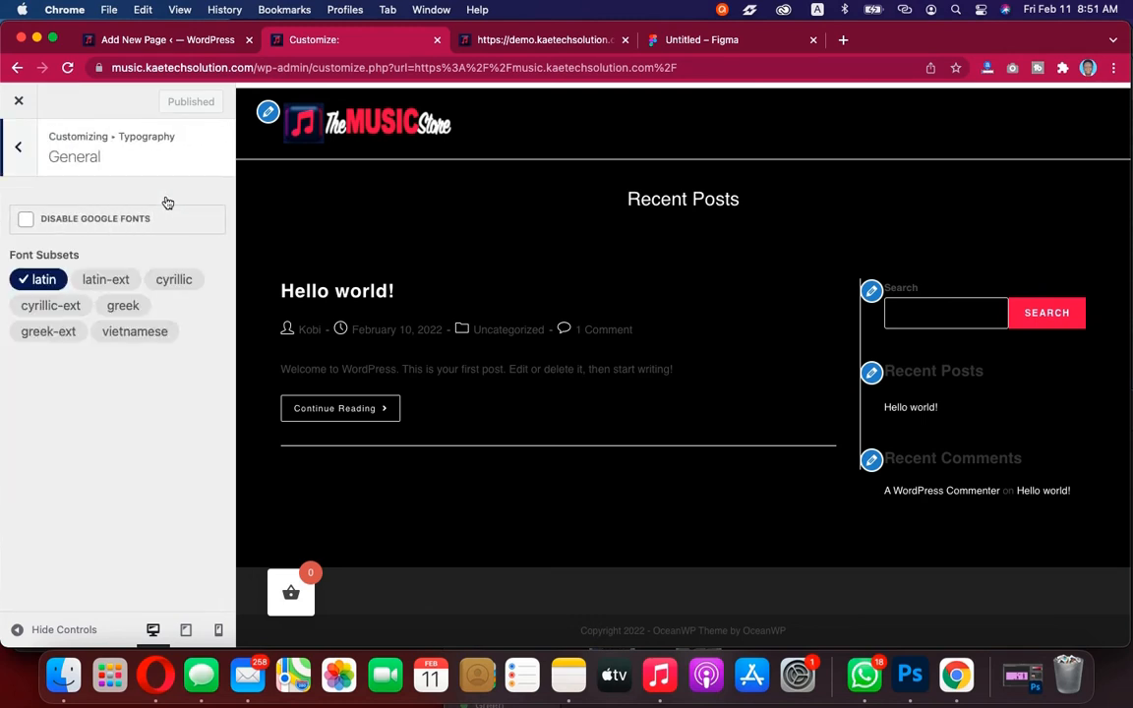
left_click(18, 144)
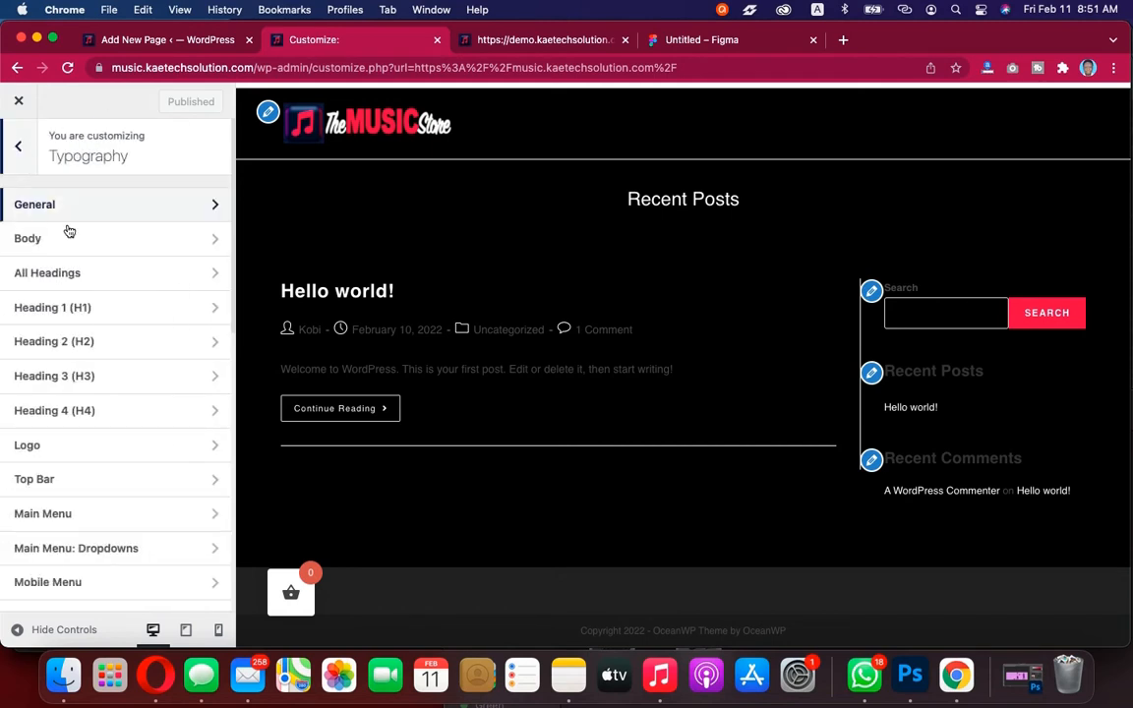
left_click(108, 243)
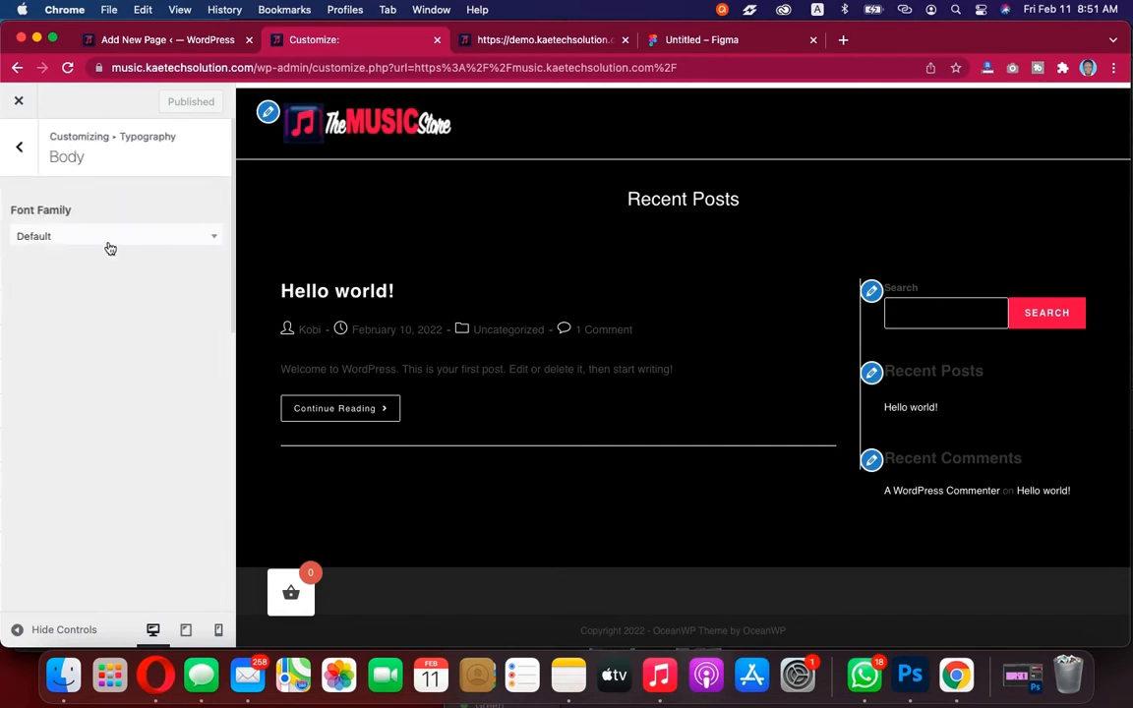
scroll(96, 315, "down", 3)
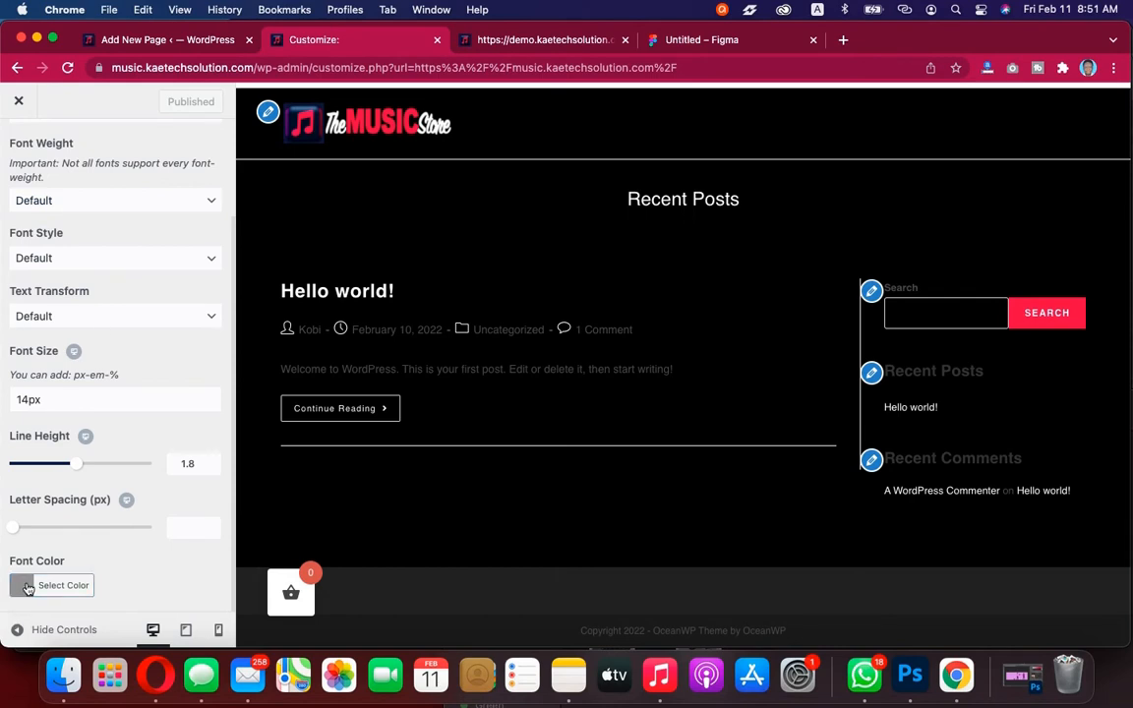
left_click(28, 587)
scroll(93, 480, "down", 3)
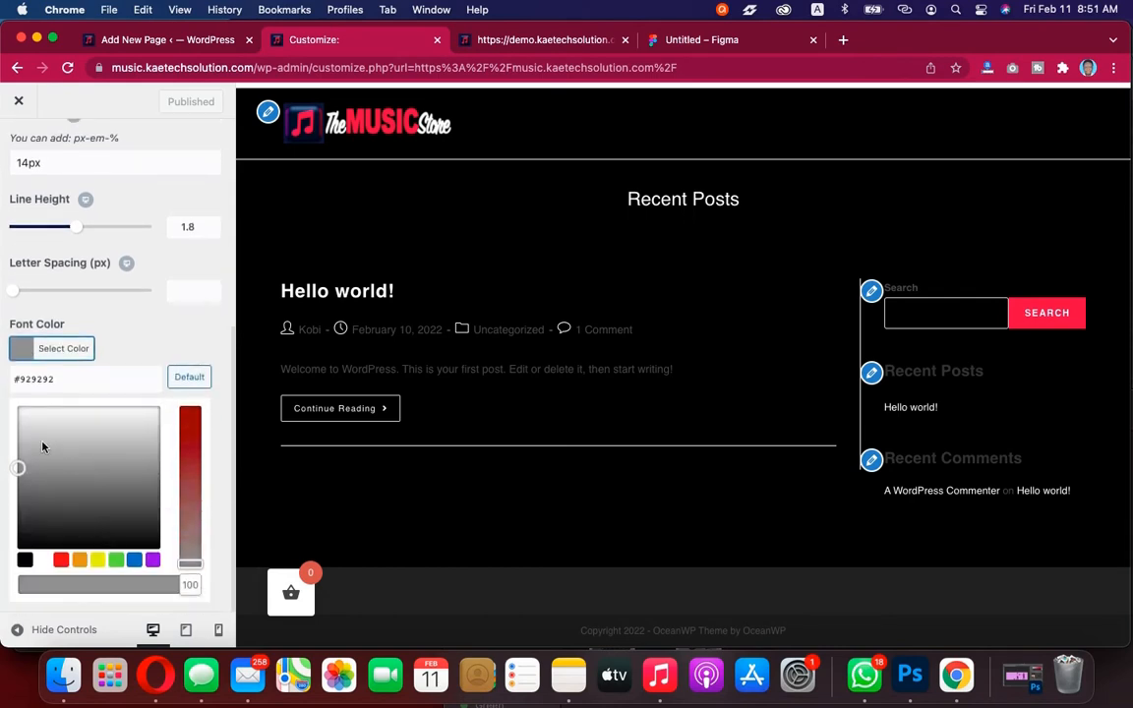
left_click(21, 418)
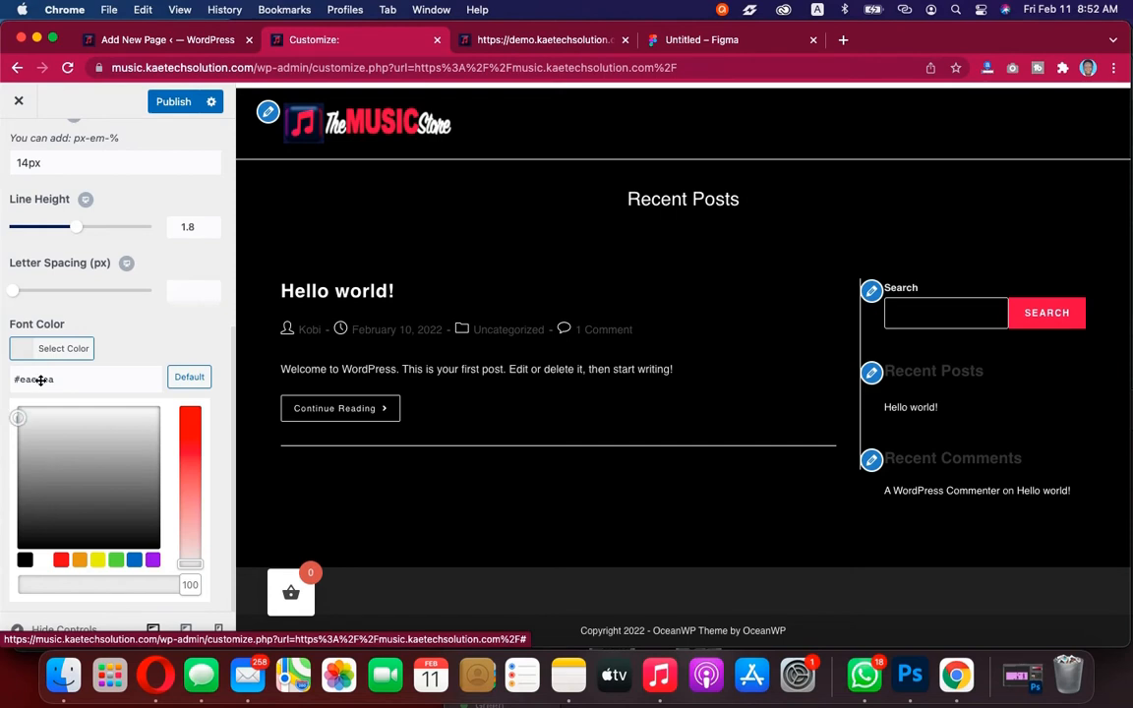
left_click(28, 350)
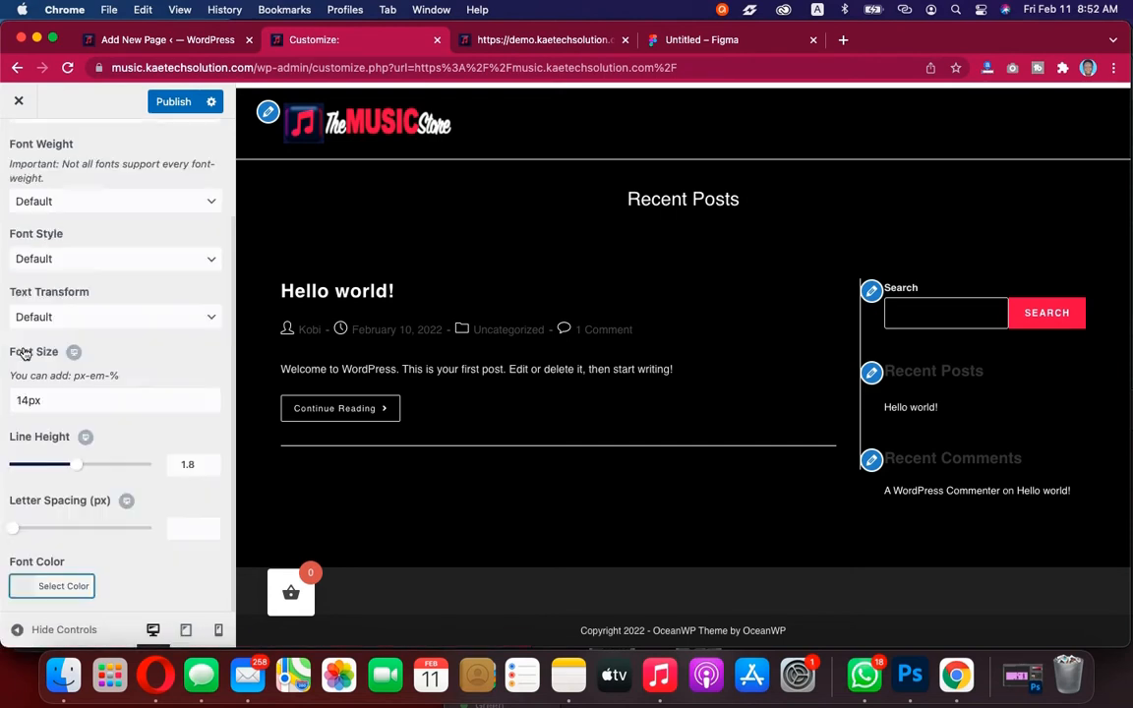
Copy the body colour hex value and add it as 'Body Color' to the Music site note in Notes
left_click(21, 586)
scroll(89, 504, "down", 1)
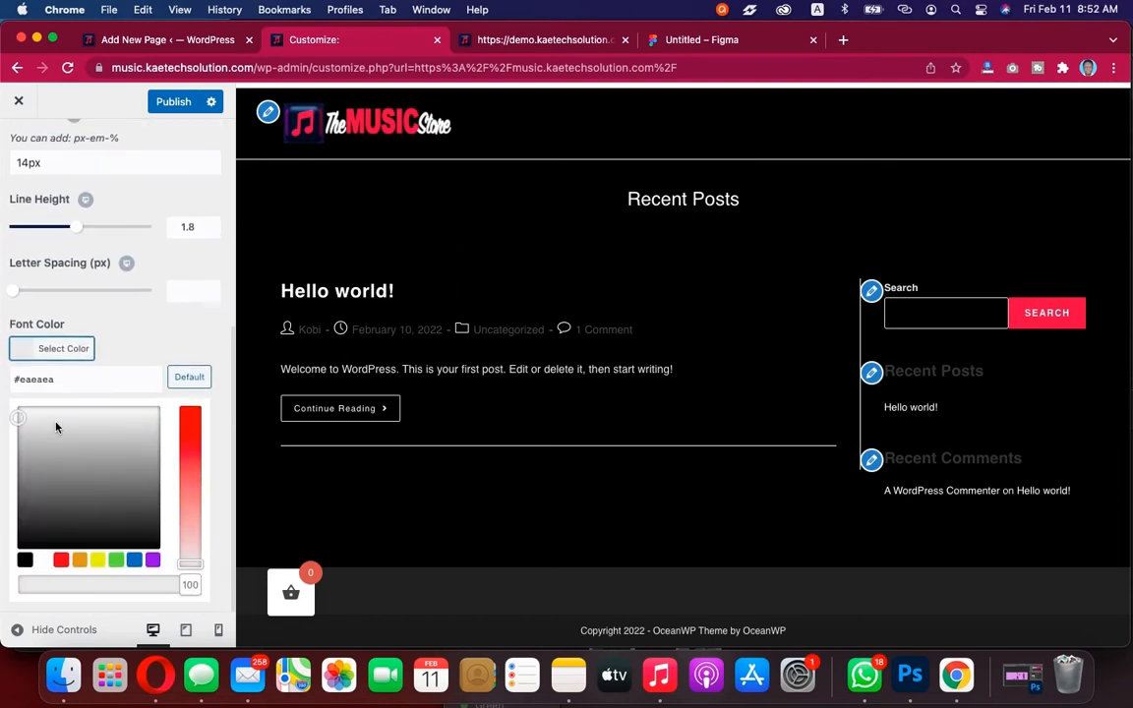
left_click_drag(57, 378, 11, 379)
key("super+c")
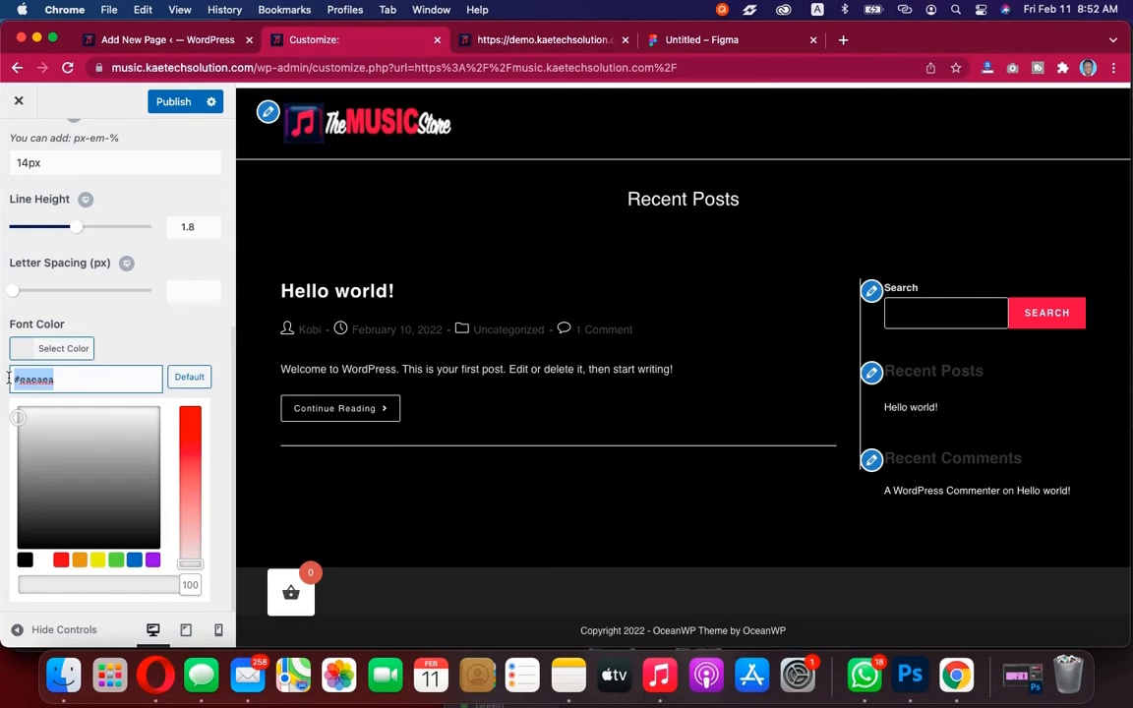
left_click(568, 674)
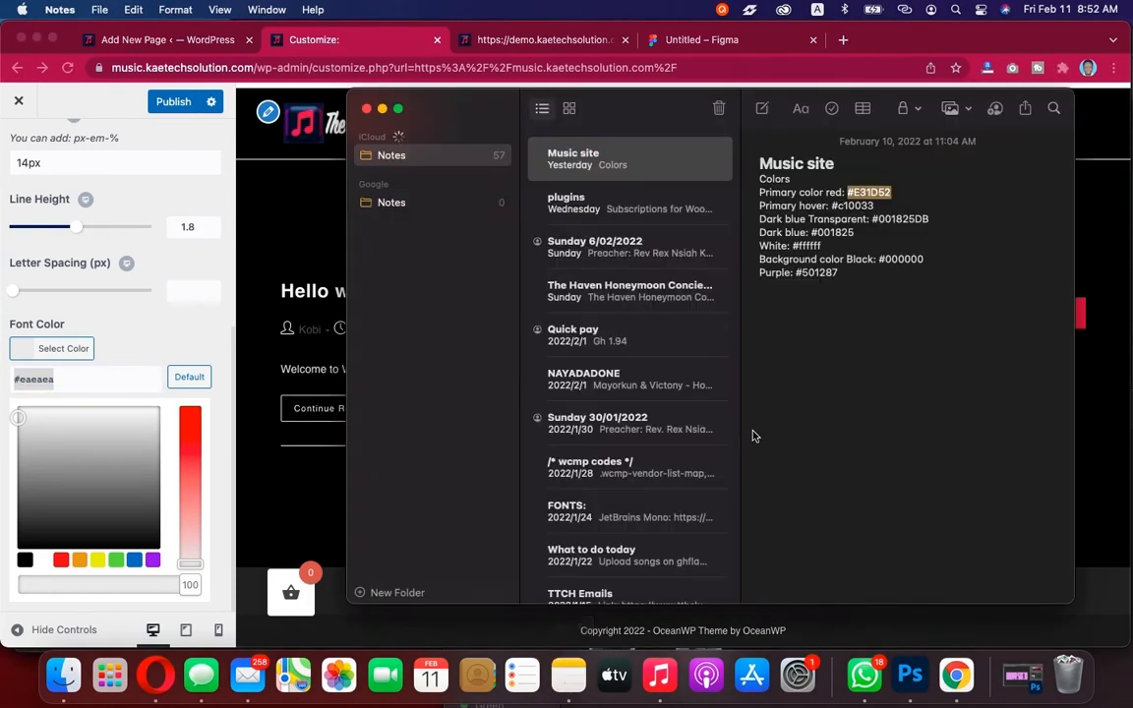
left_click(848, 282)
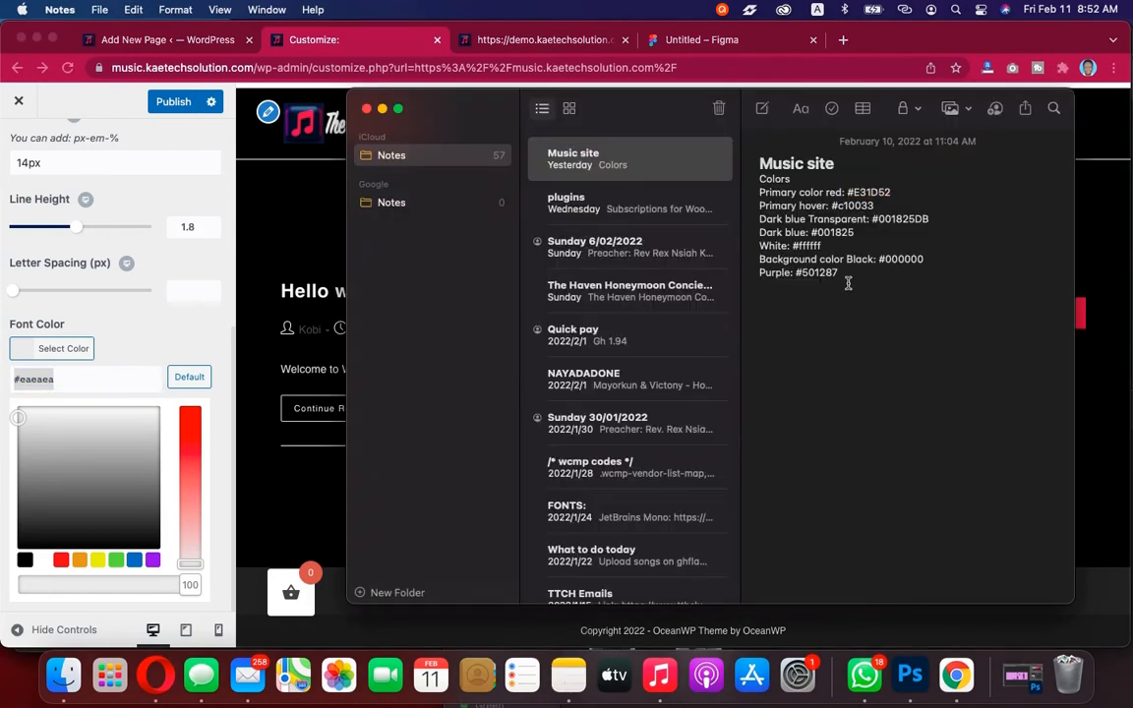
key("Return")
key("Return")
key("super+v")
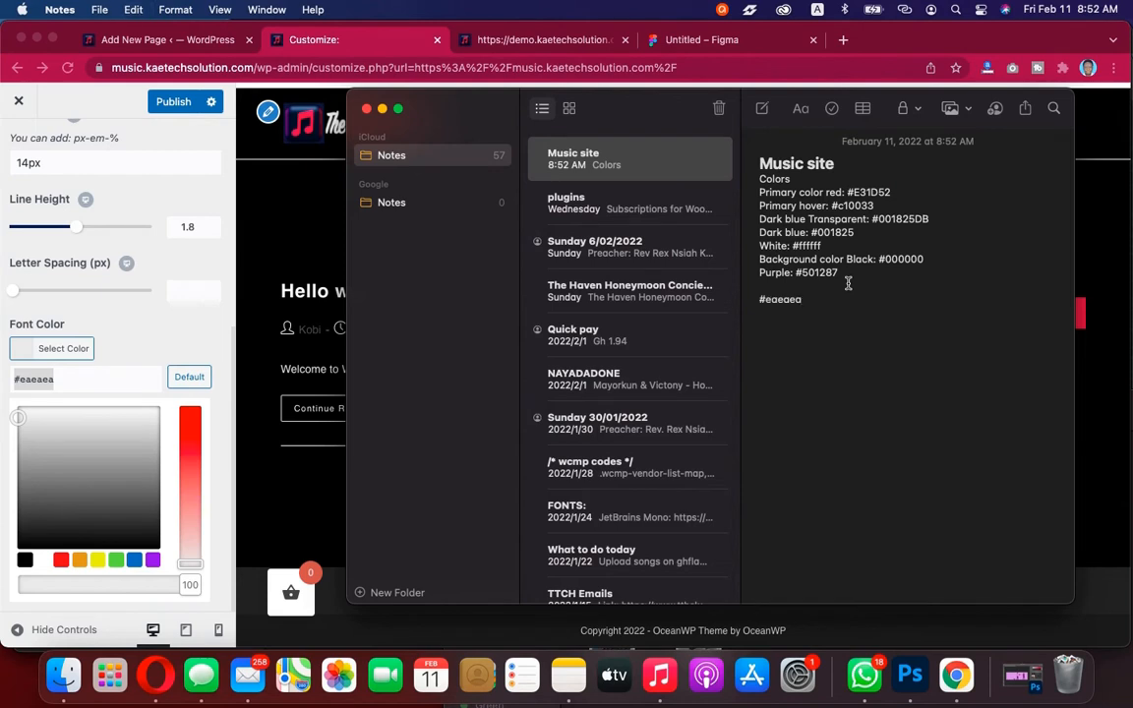
left_click(755, 303)
type("Body C")
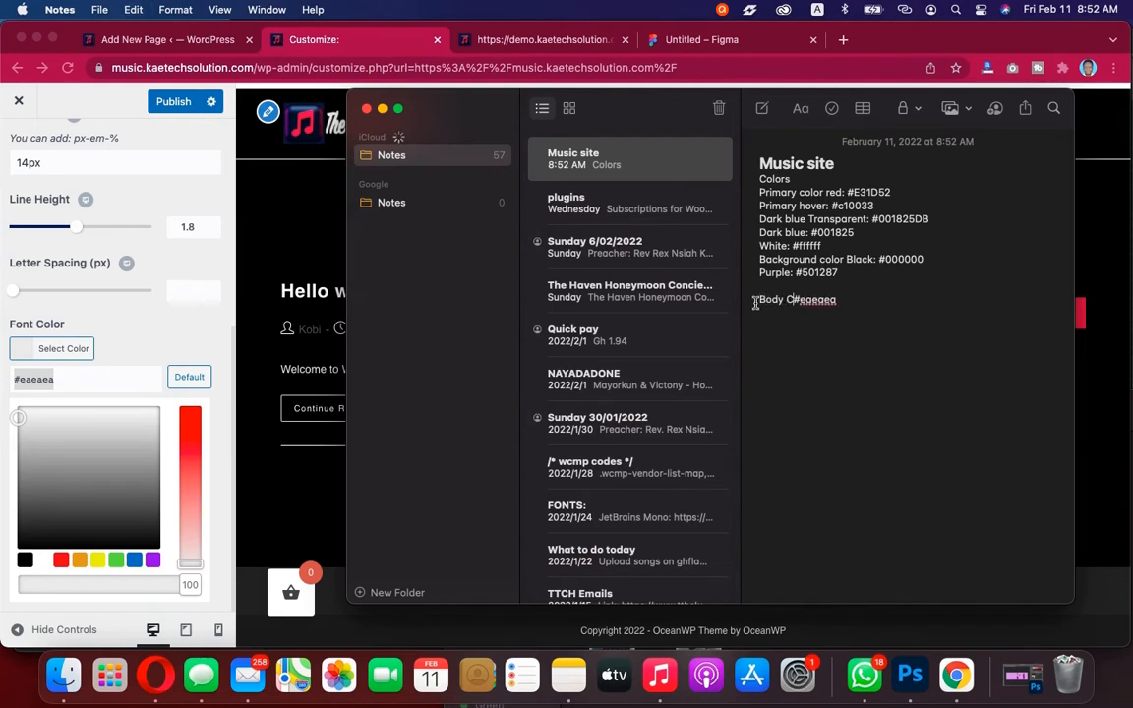
type("olor")
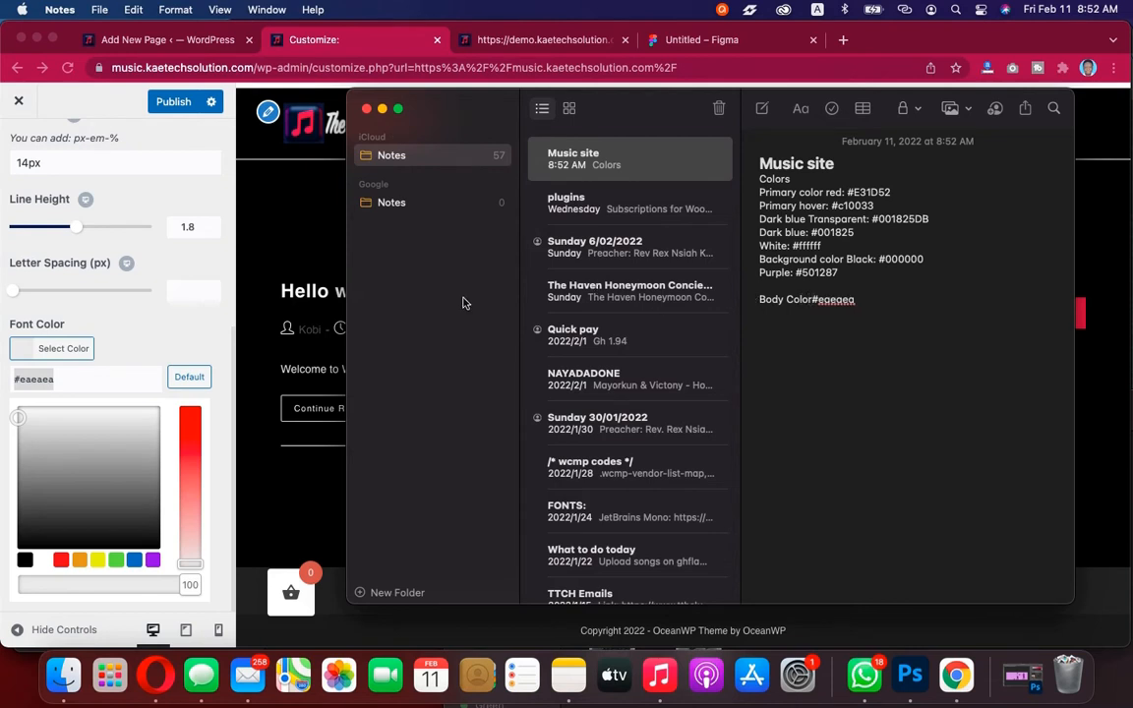
Set the body font family to Poppins with font weight Normal: 400
left_click(20, 350)
left_click(20, 350)
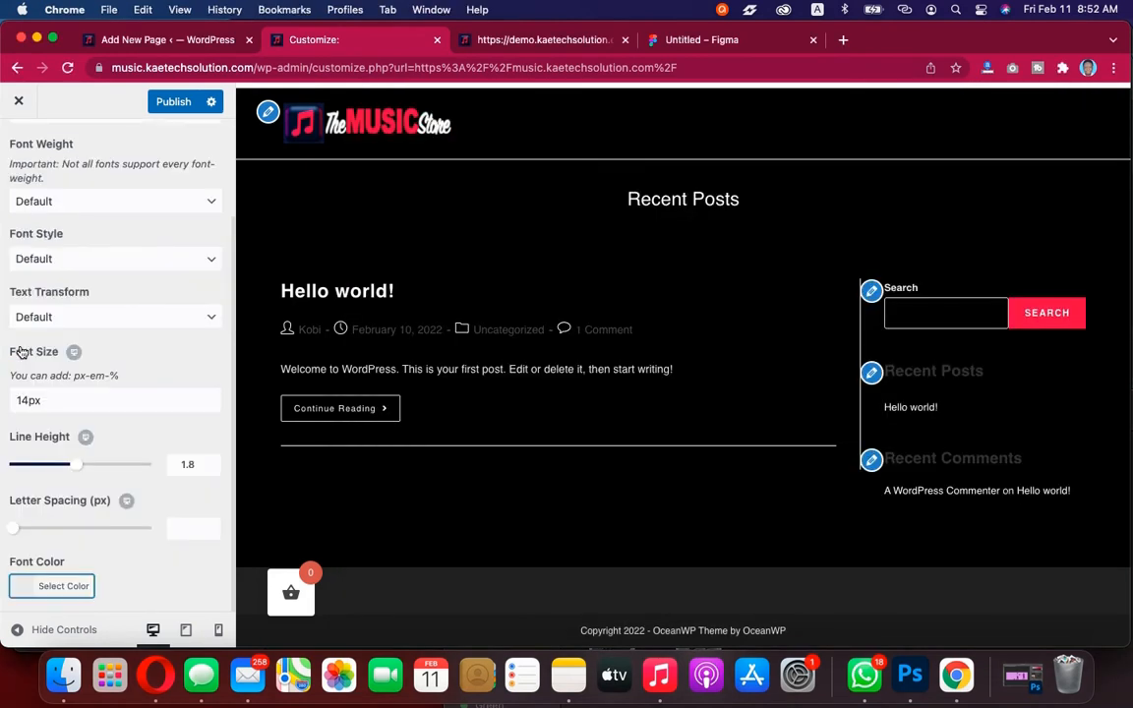
scroll(146, 421, "up", 3)
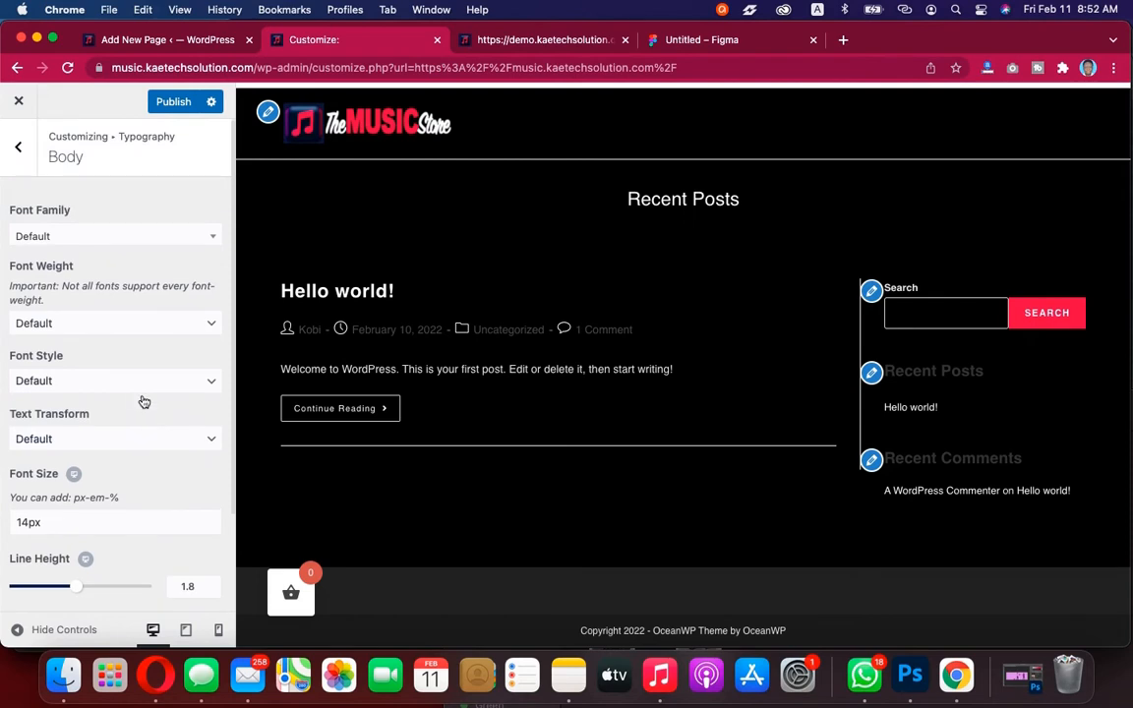
left_click(152, 237)
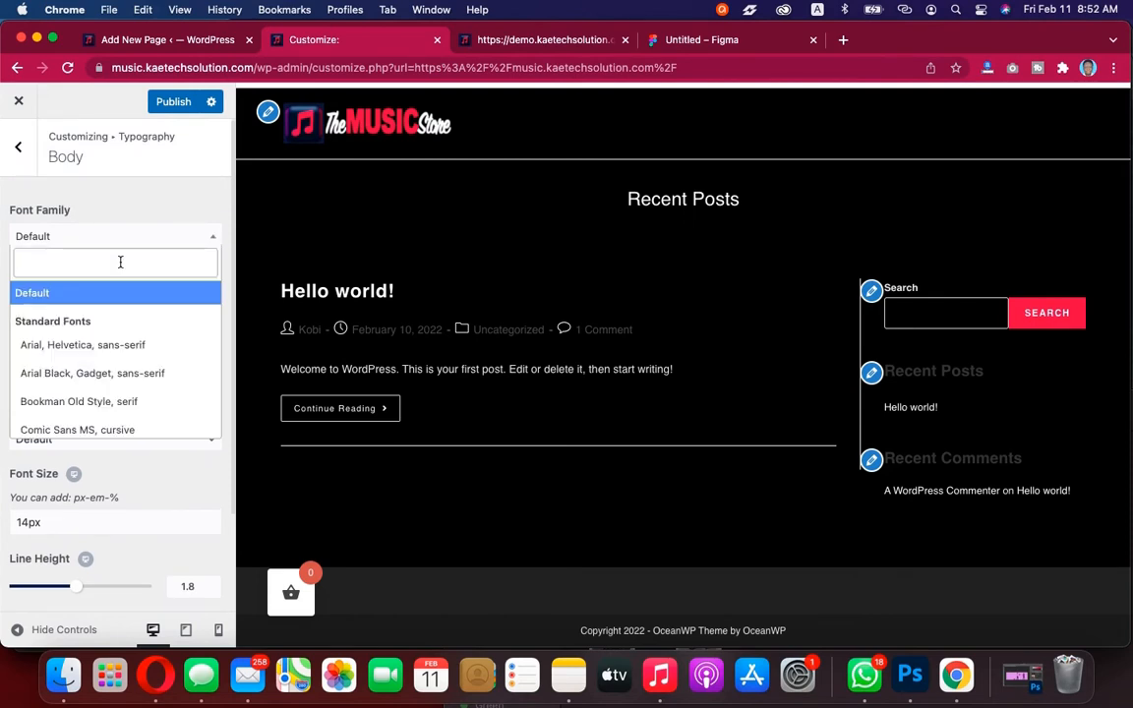
type("pop")
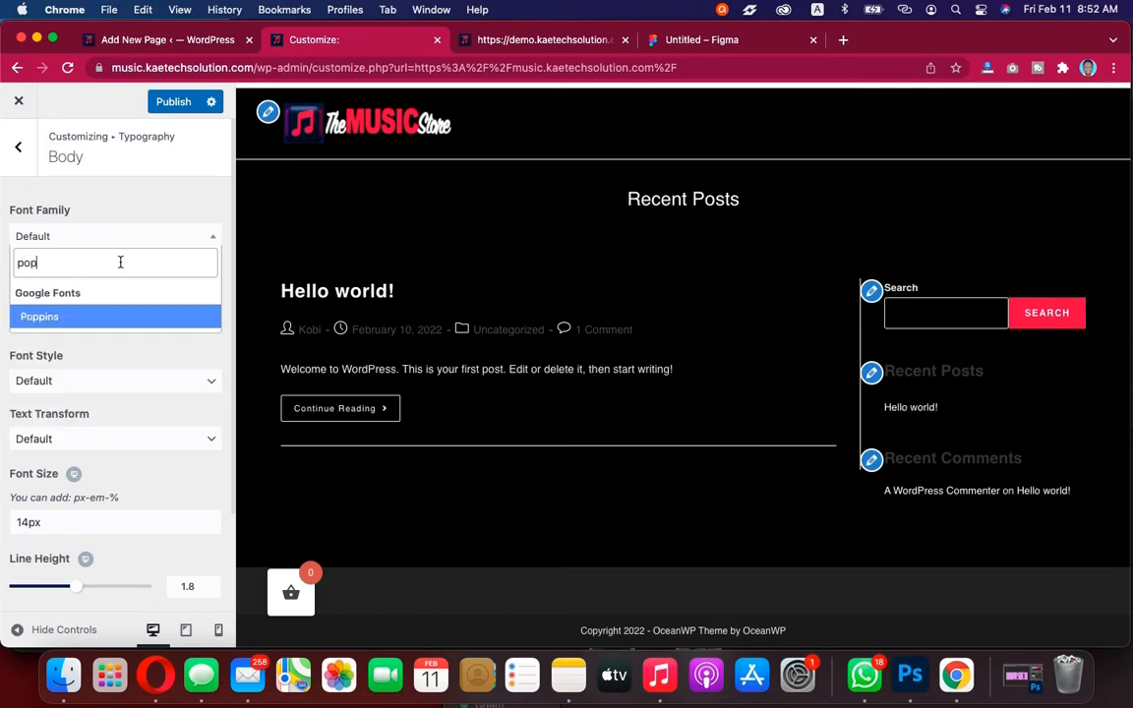
left_click(81, 318)
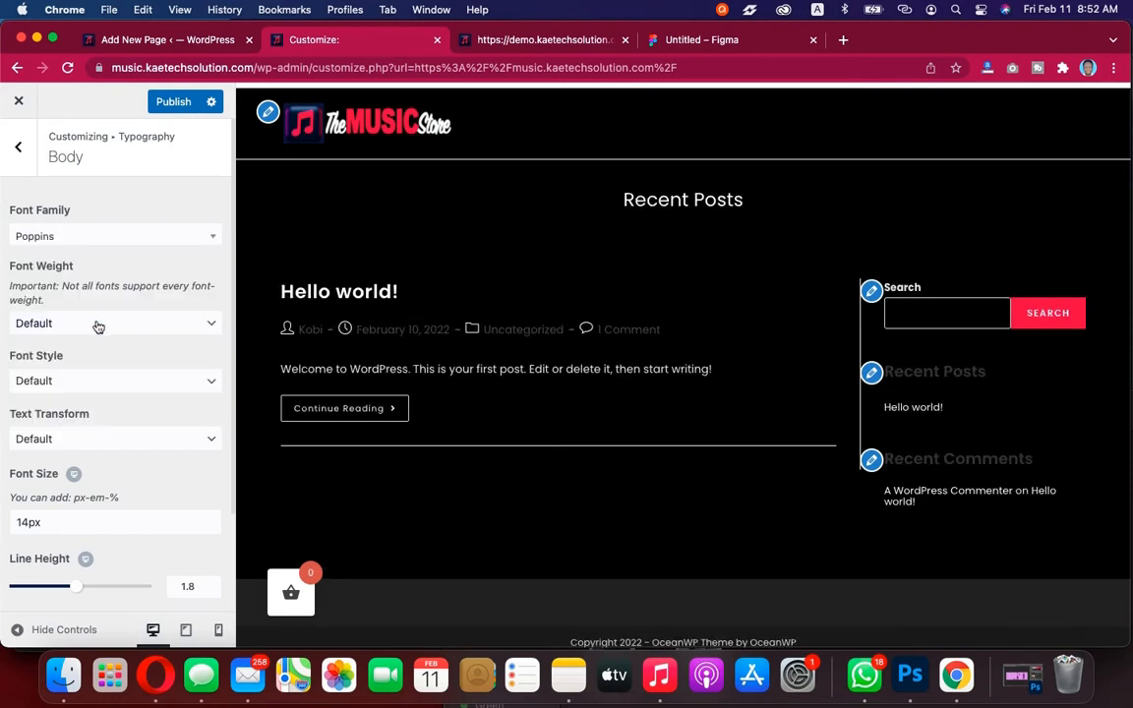
left_click(98, 324)
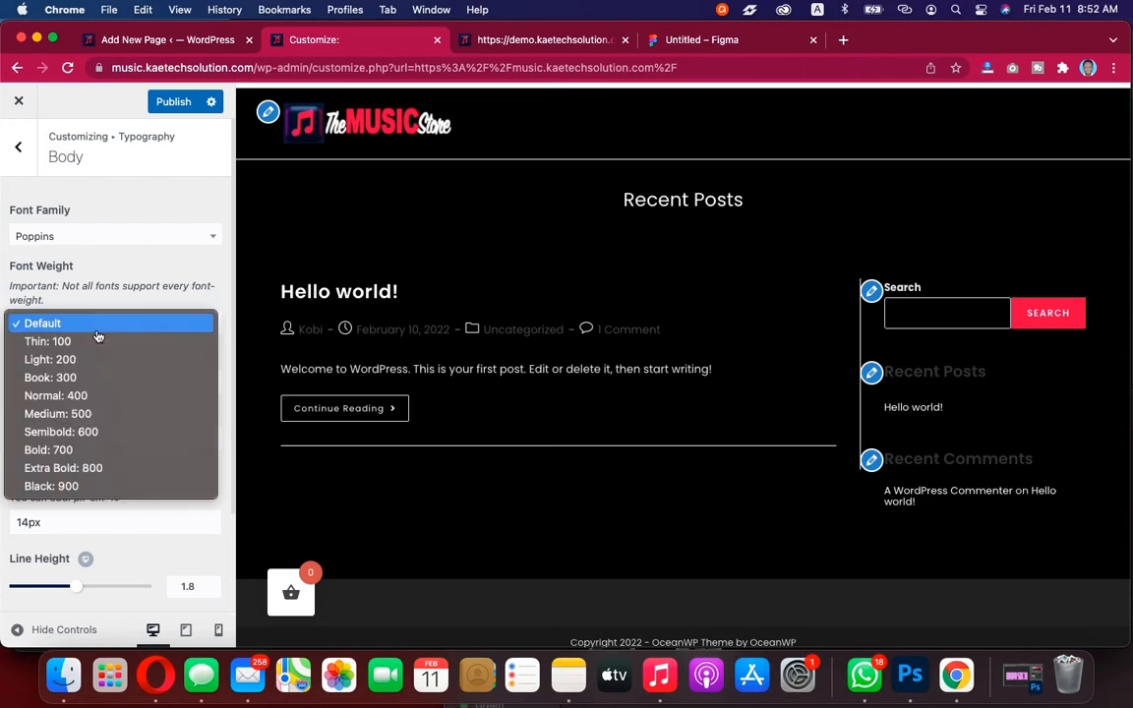
left_click(87, 396)
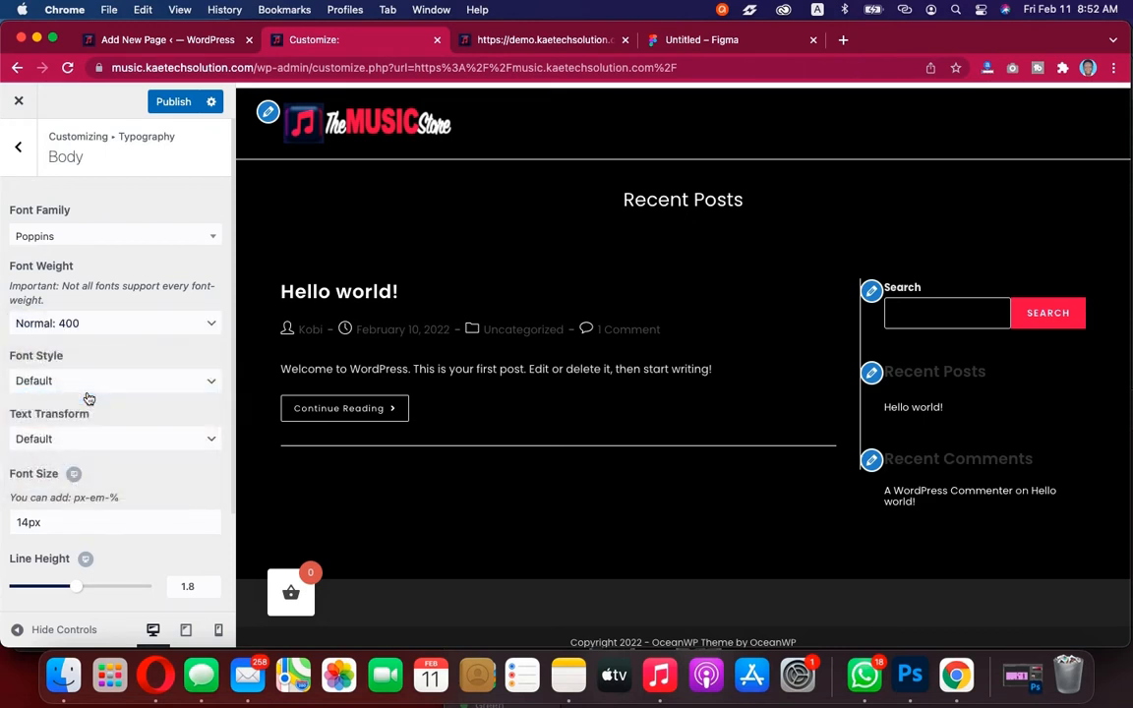
scroll(88, 428, "down", 2)
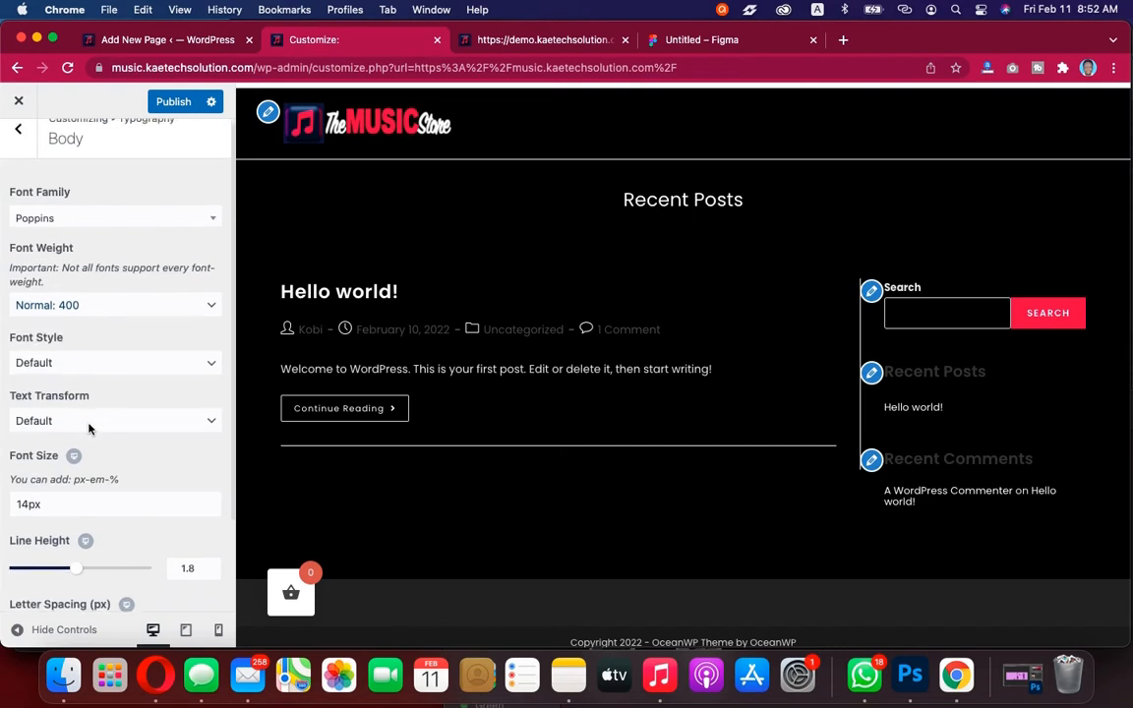
left_click(112, 324)
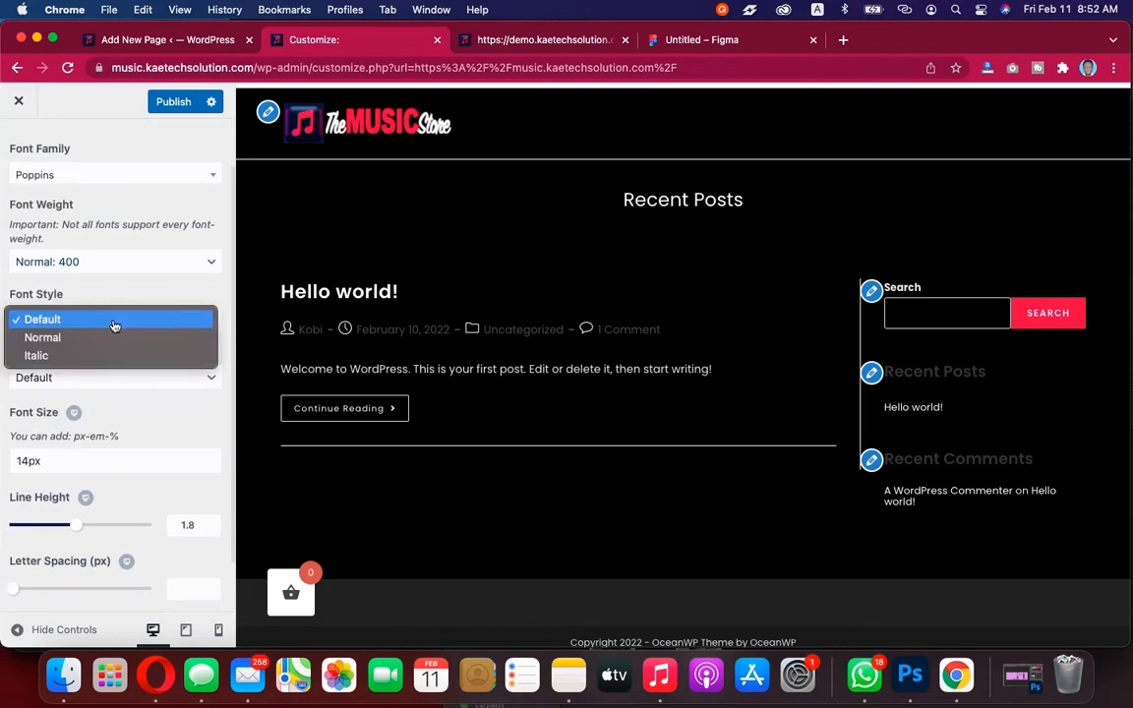
left_click(112, 320)
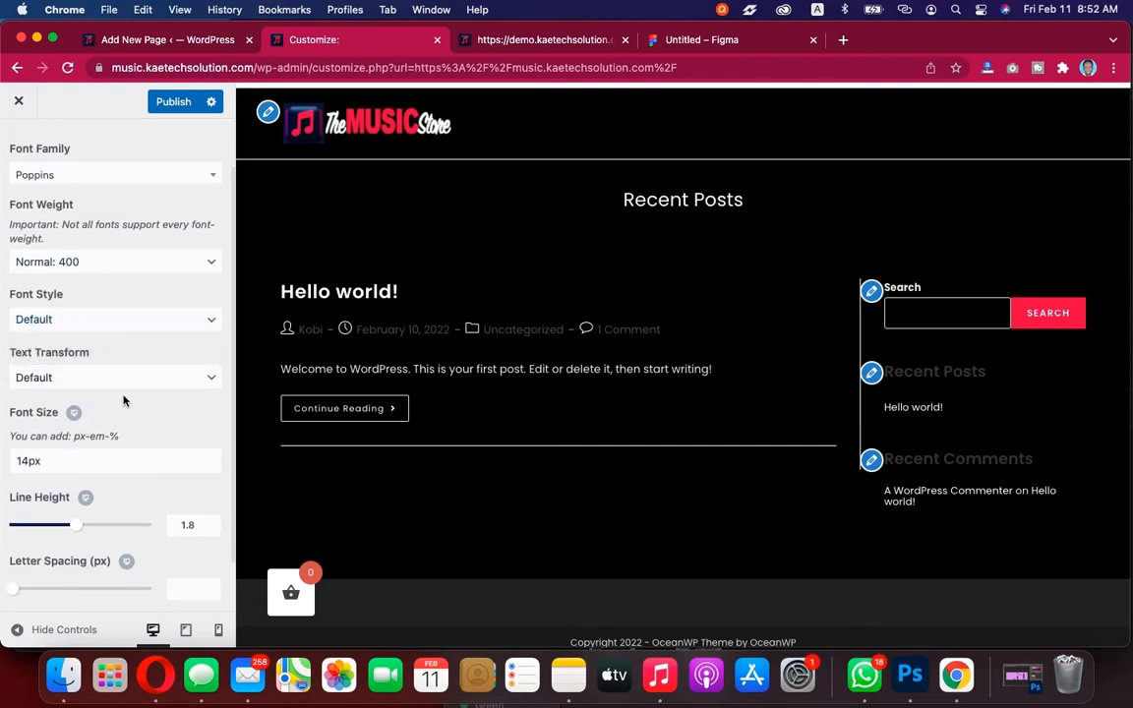
scroll(123, 400, "down", 2)
scroll(123, 395, "up", 4)
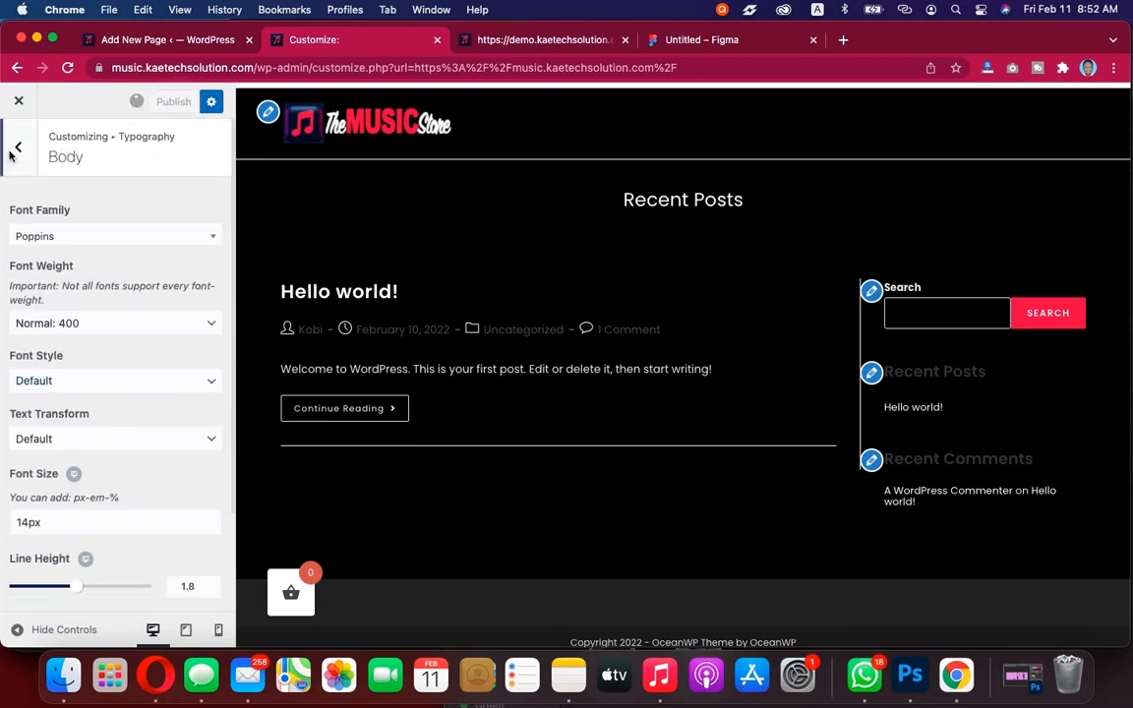
Open the All Headings typography settings and set the headings font colour to white, #ffffff
left_click(20, 151)
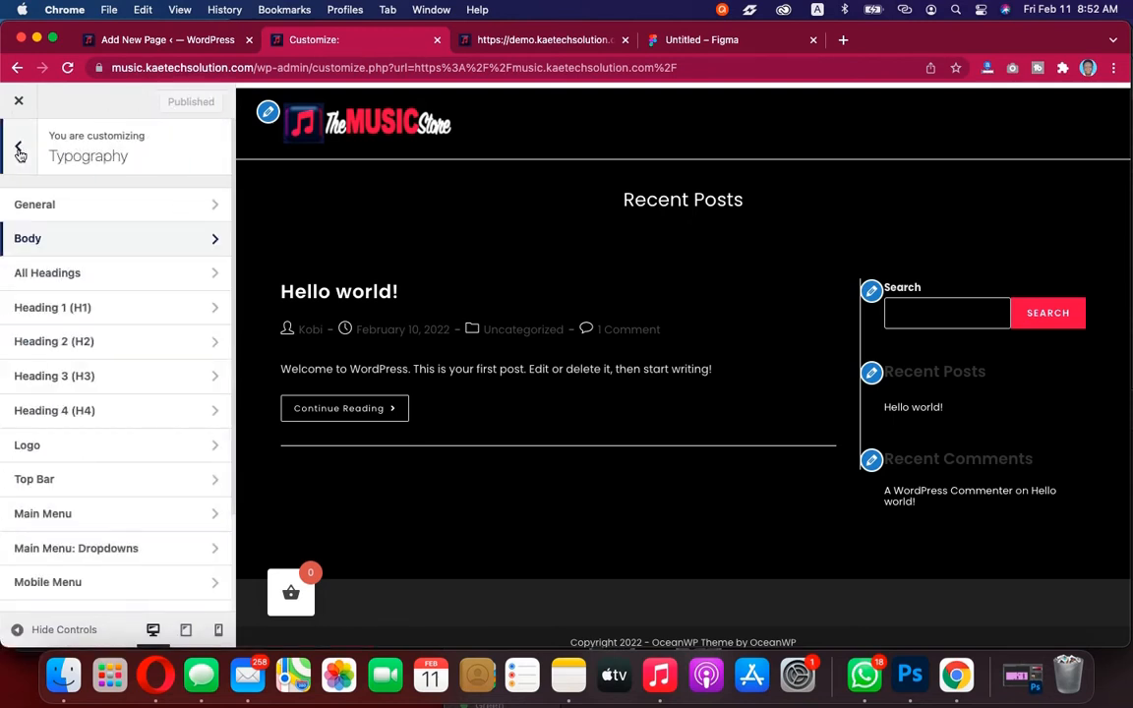
left_click(87, 281)
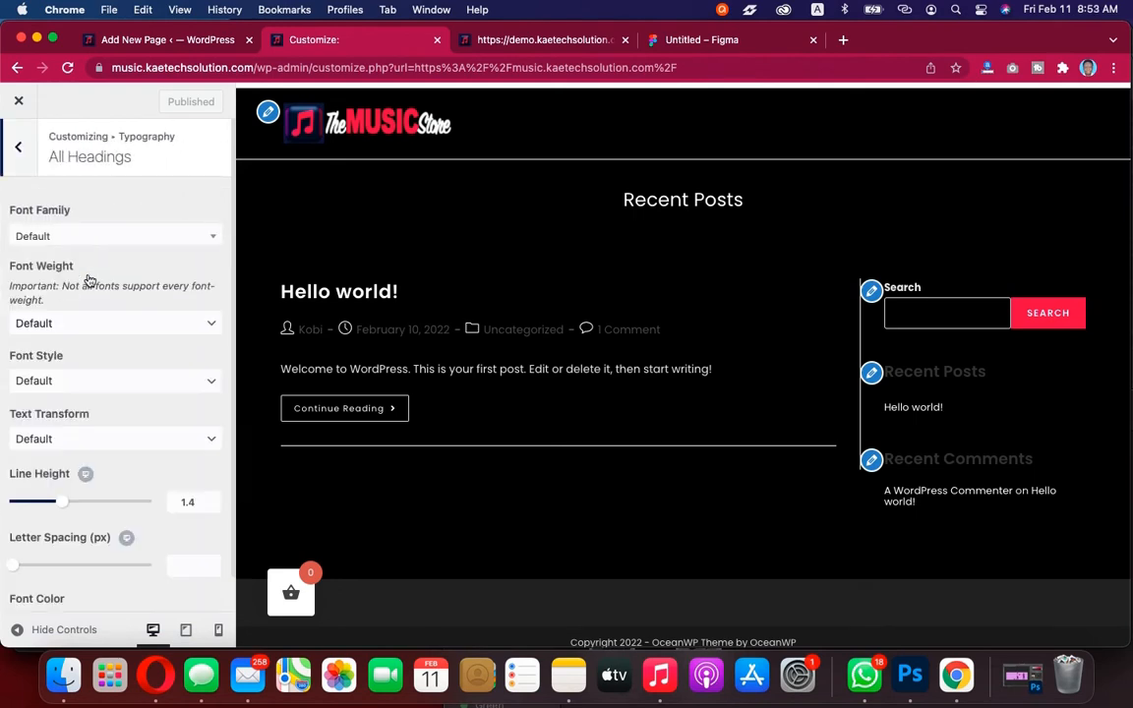
scroll(89, 295, "down", 1)
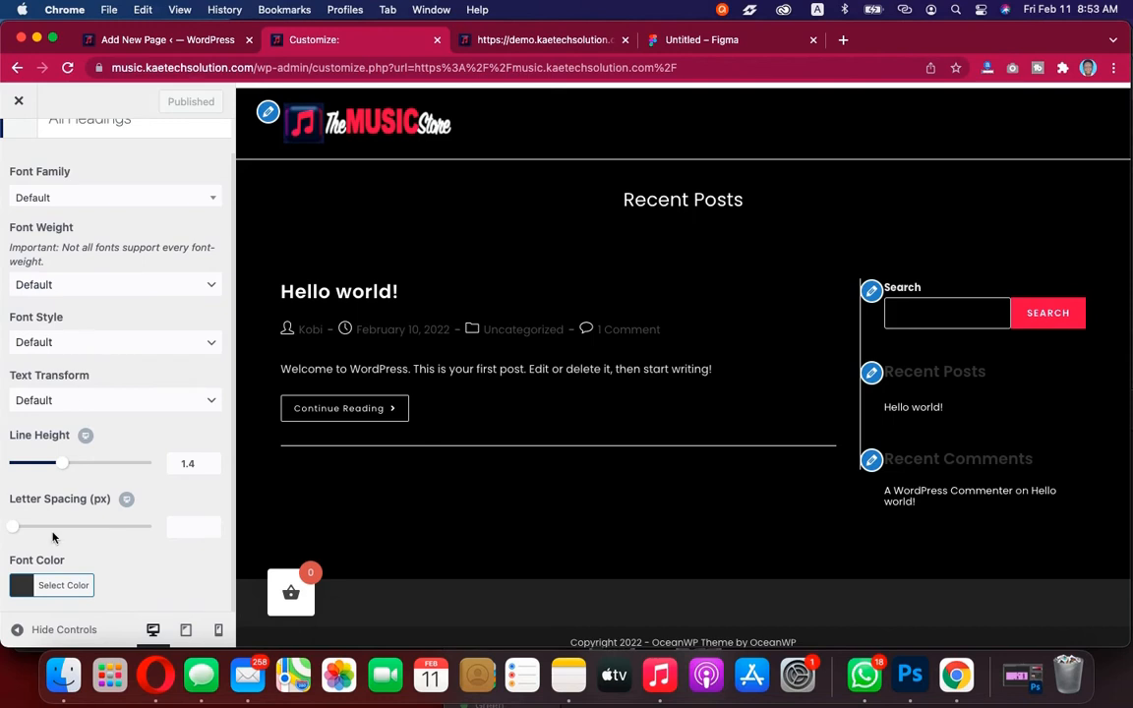
left_click(20, 590)
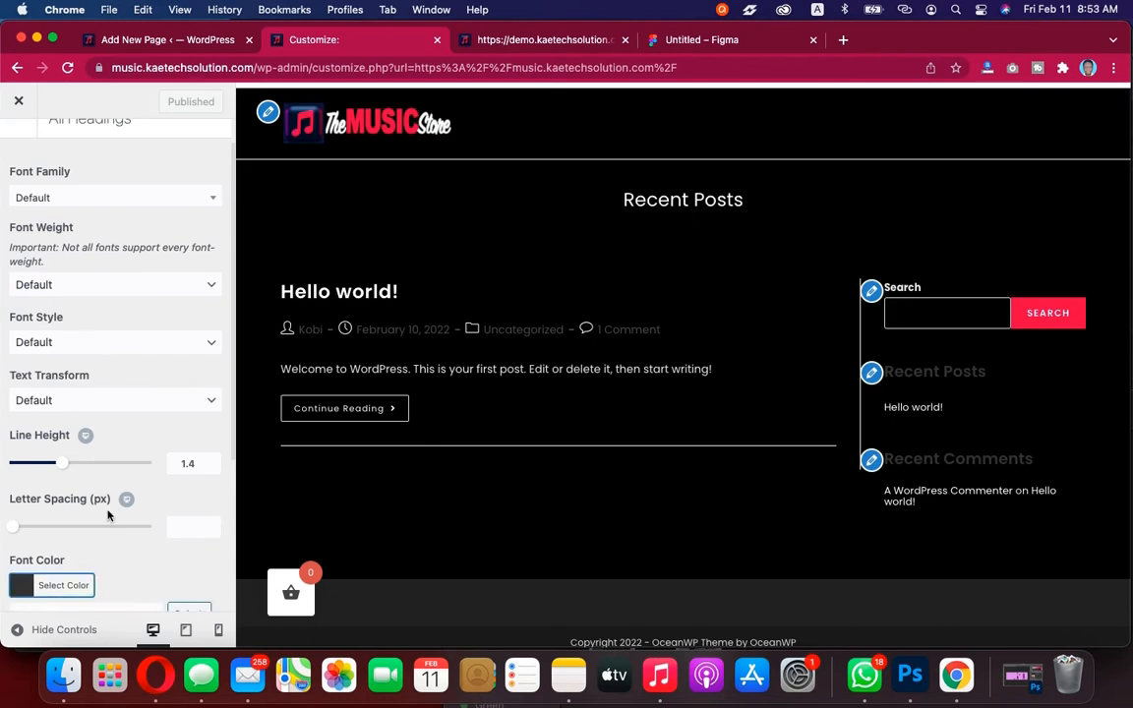
scroll(99, 462, "down", 5)
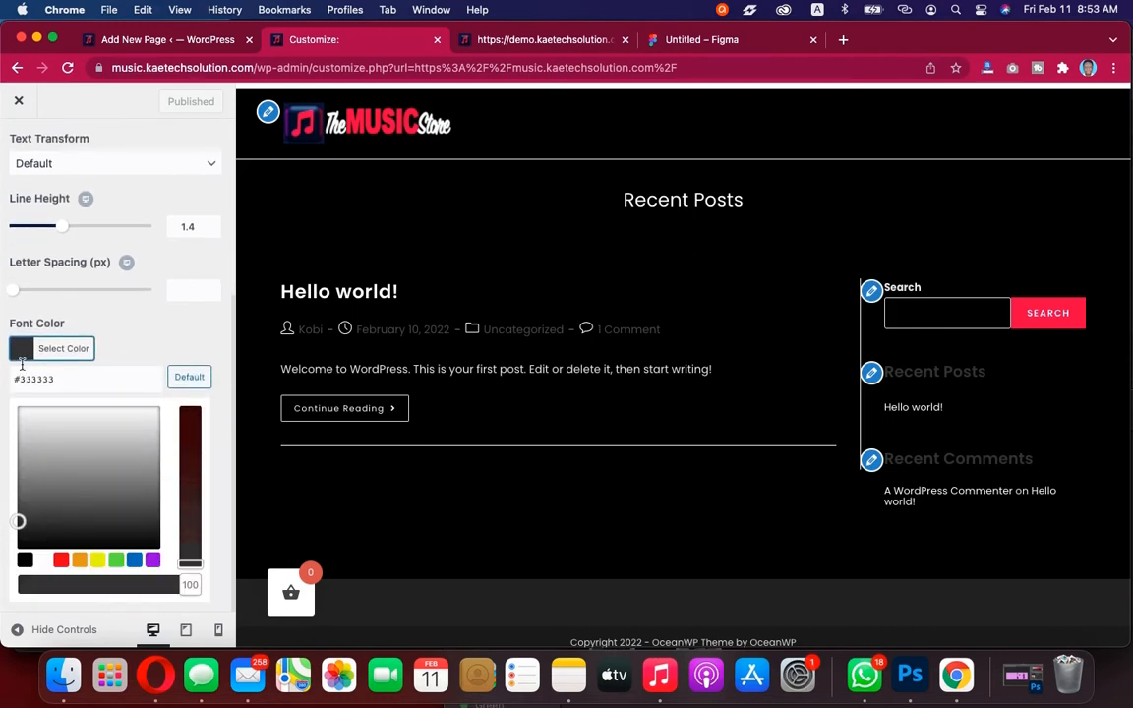
left_click(43, 560)
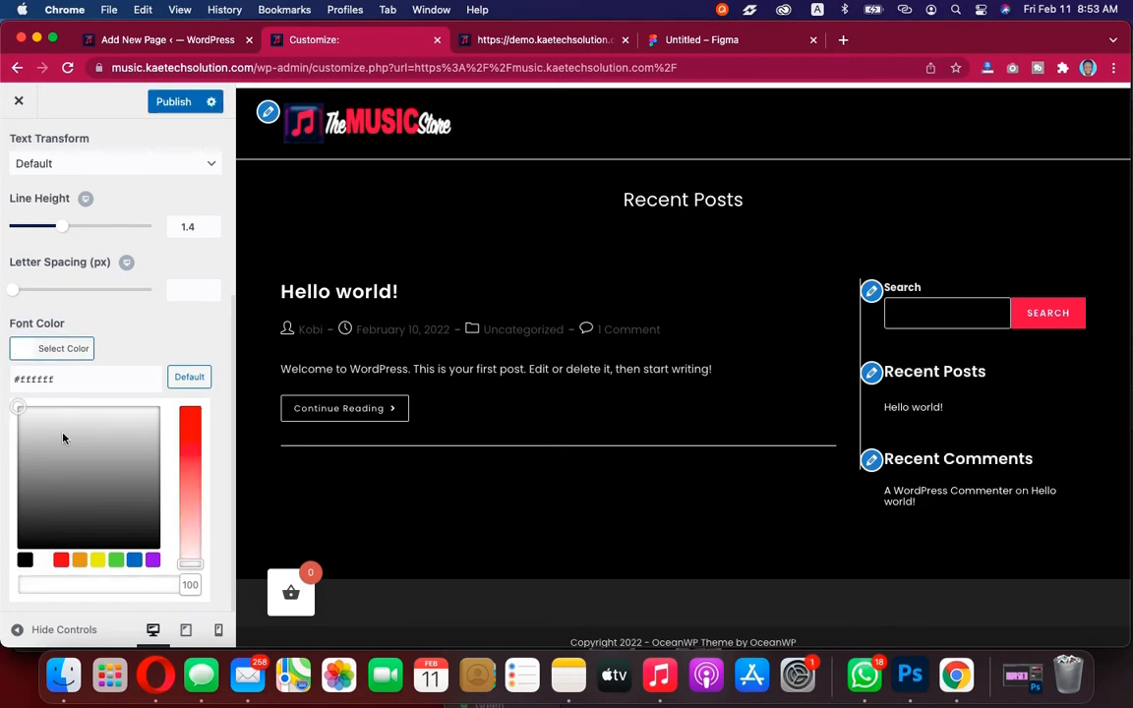
left_click(19, 347)
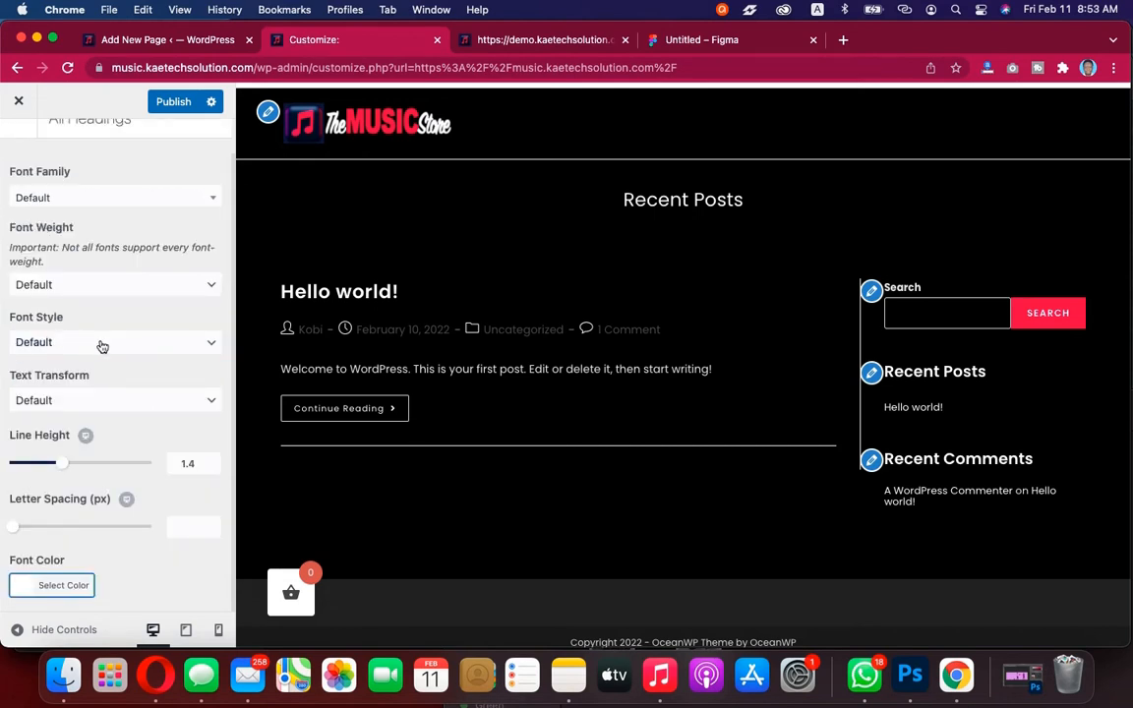
Set the headings font family to Montserrat with font weight Bold: 700
scroll(102, 346, "up", 2)
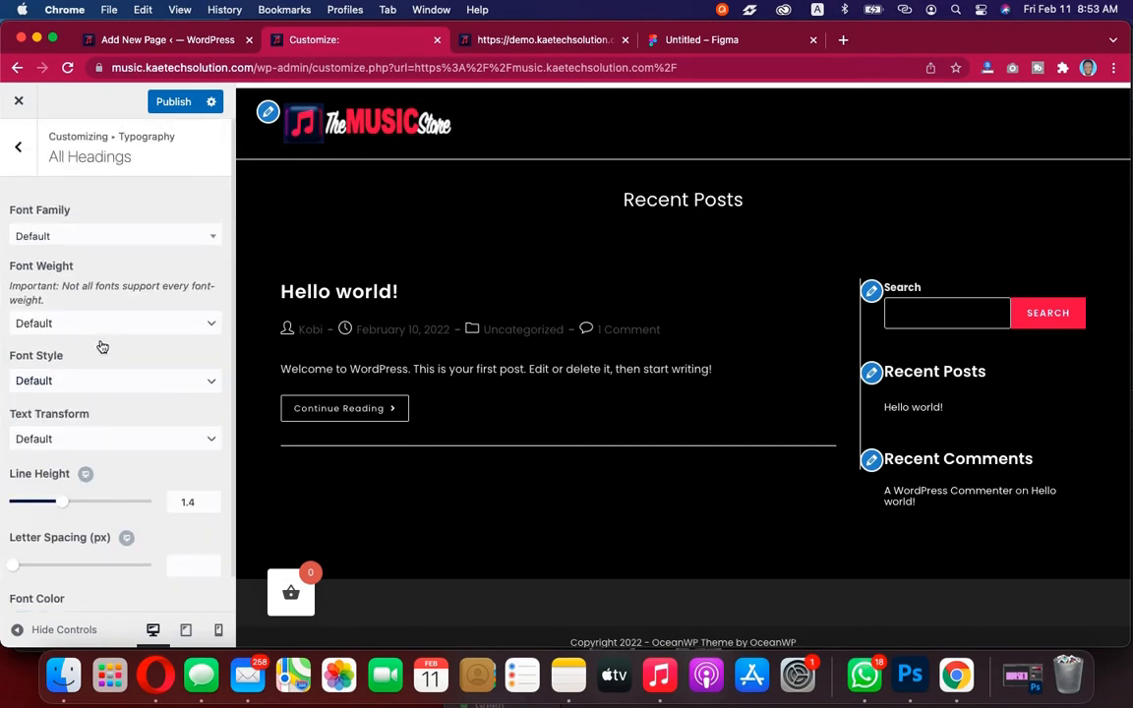
left_click(114, 238)
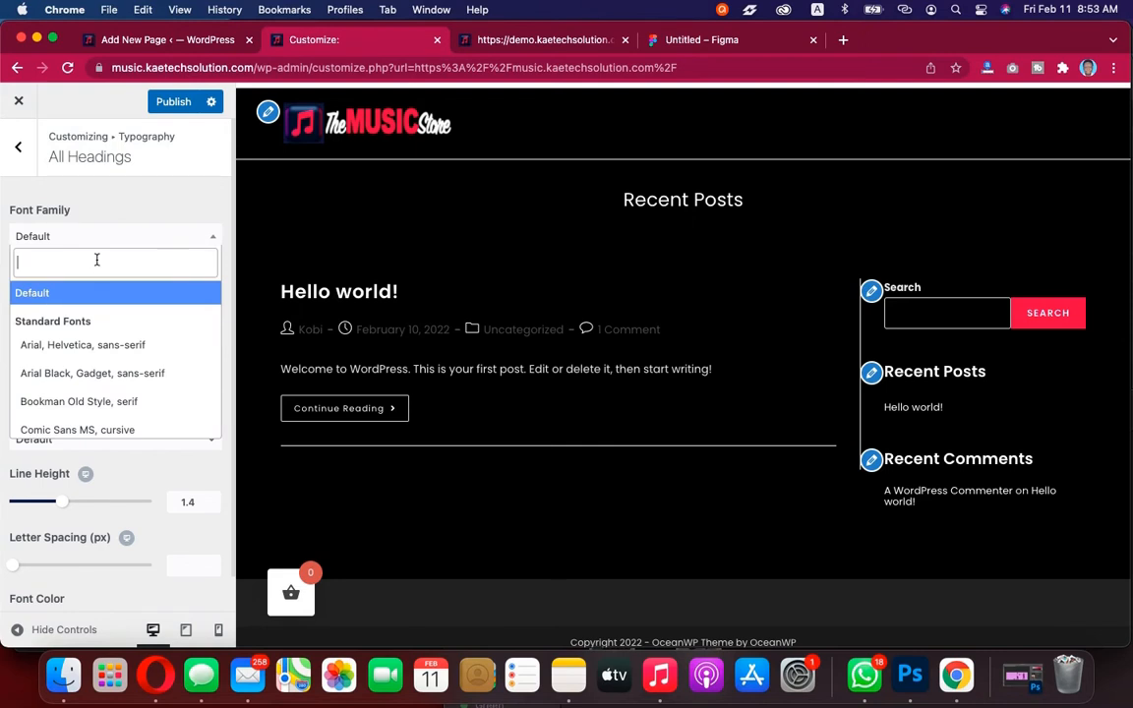
type("mont")
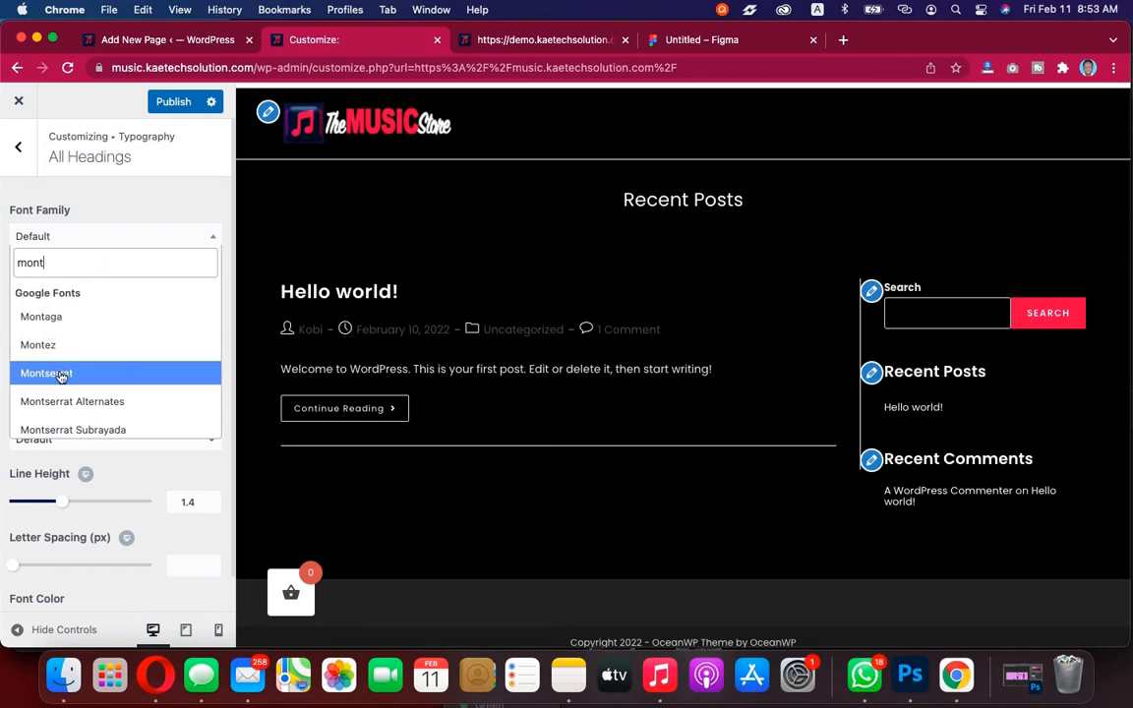
left_click(63, 373)
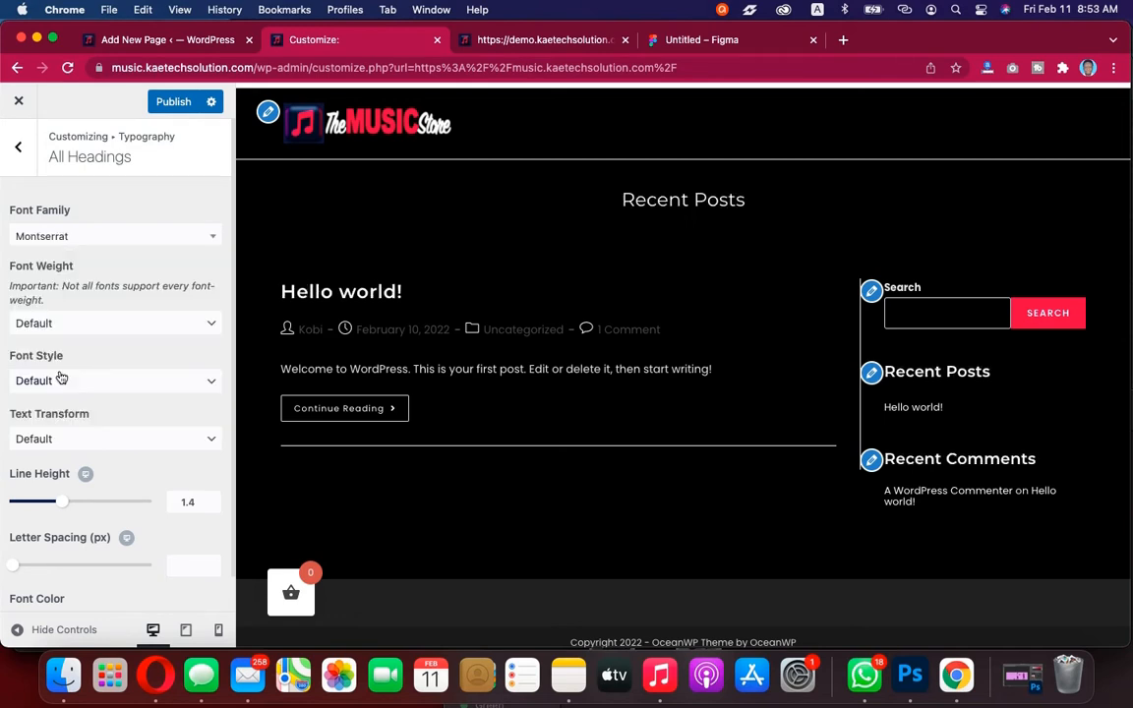
left_click(83, 326)
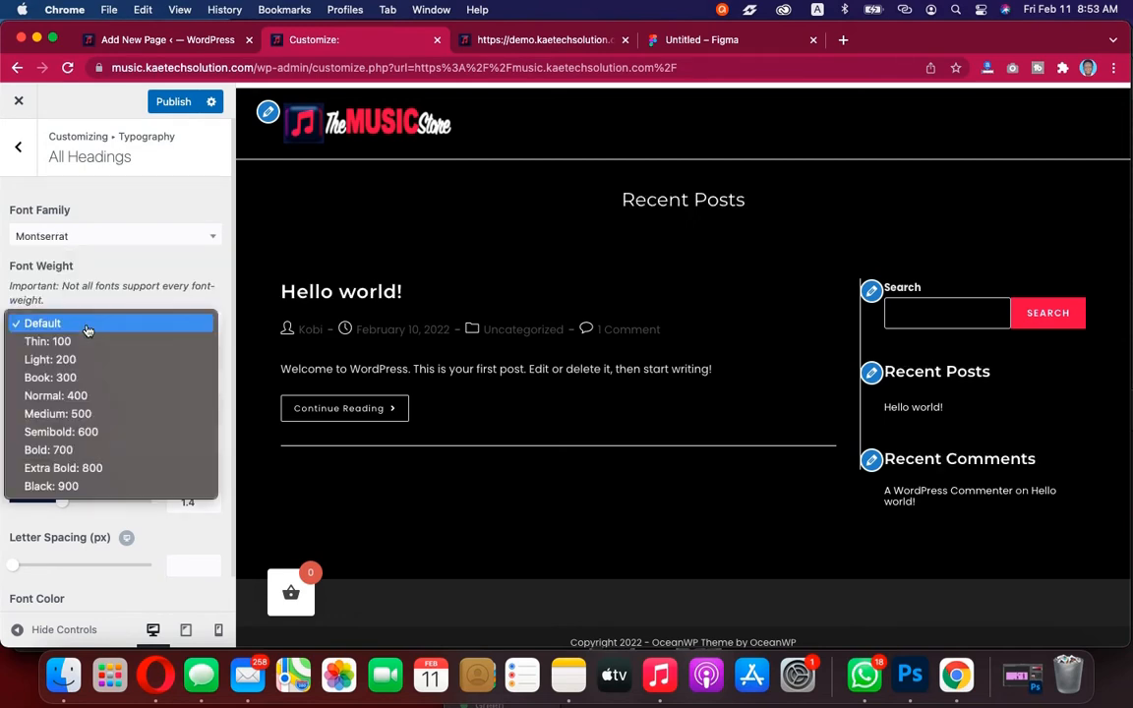
left_click(77, 434)
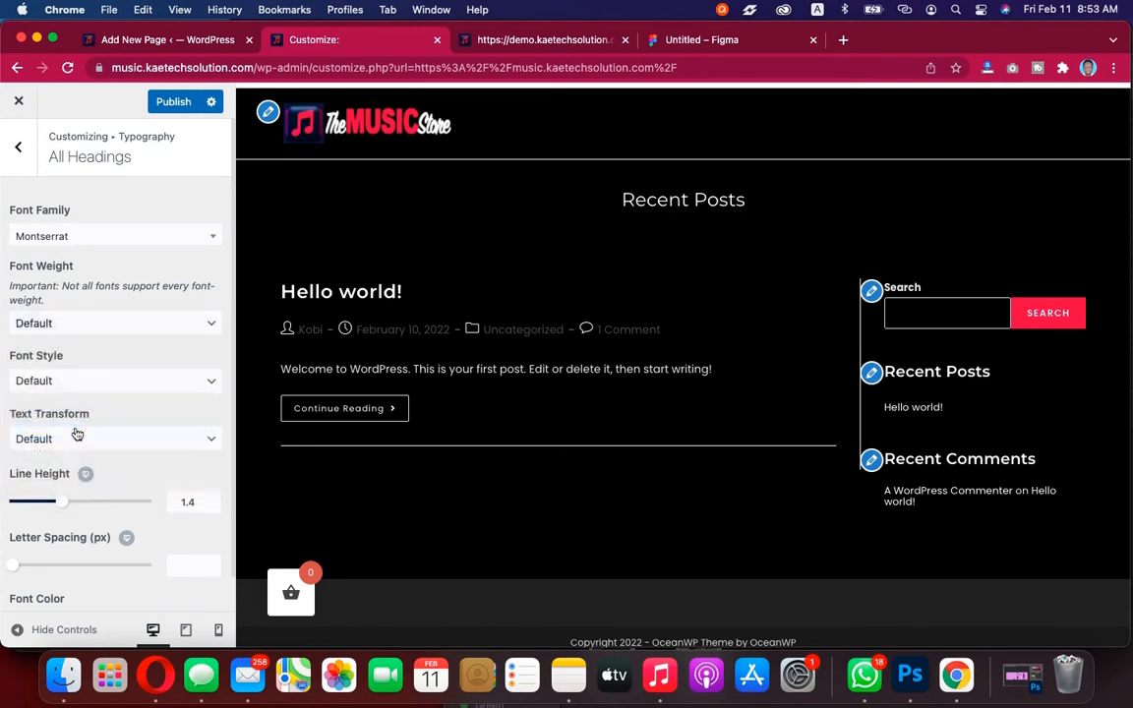
left_click(95, 319)
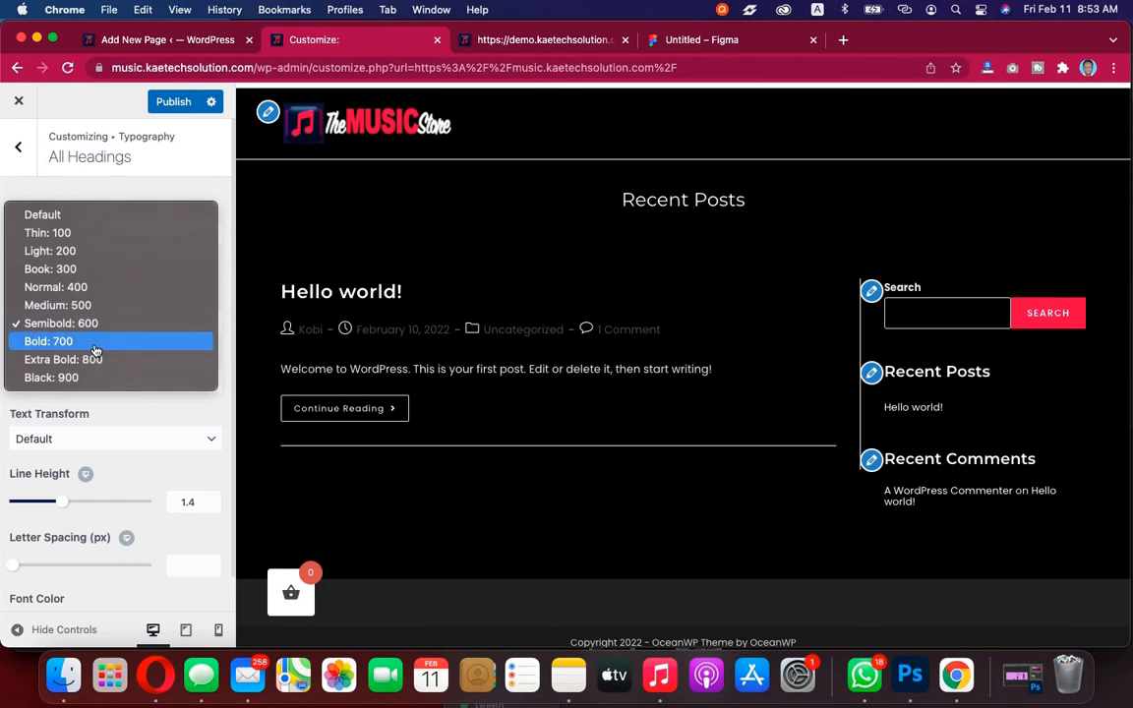
left_click(95, 346)
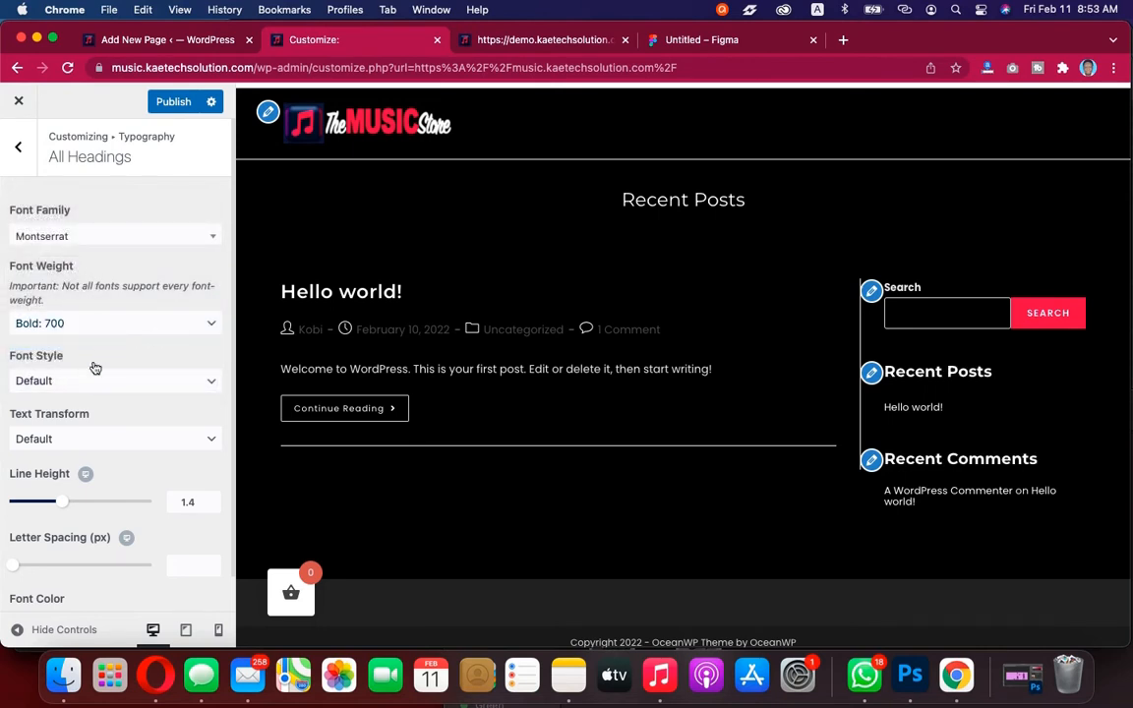
Publish the All Headings typography changes
scroll(94, 359, "down", 2)
scroll(94, 368, "up", 2)
left_click(173, 102)
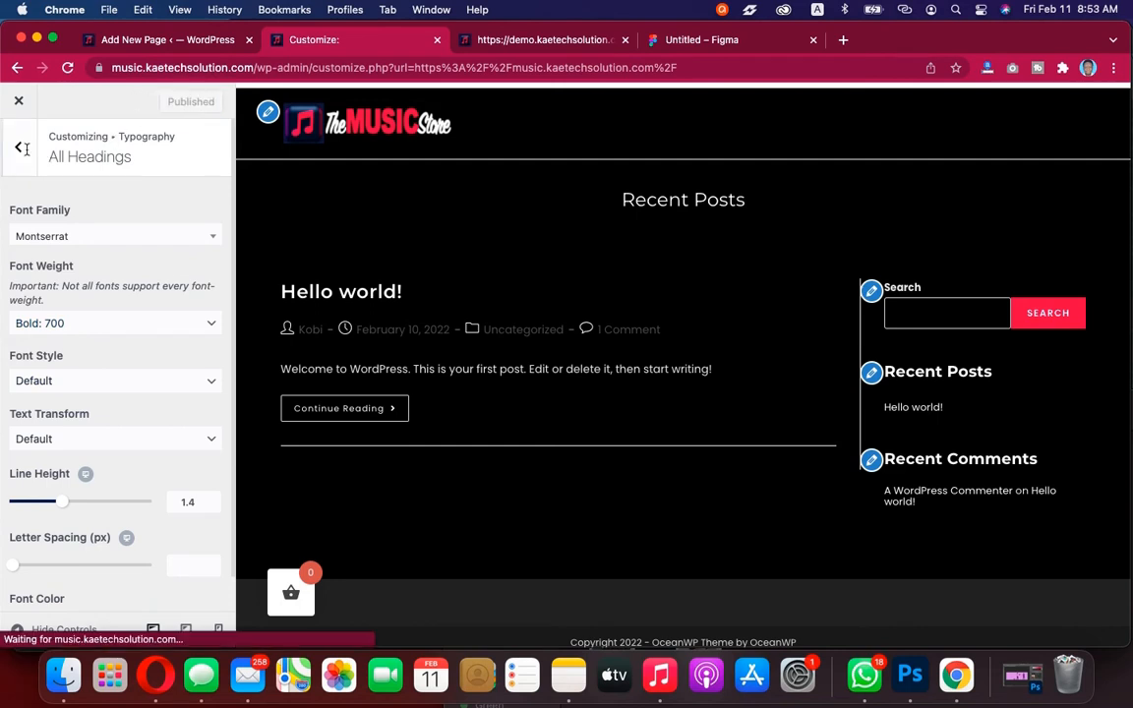
Open the Main Menu typography settings and set its font family to Montserrat with font weight Semibold: 600
left_click(18, 149)
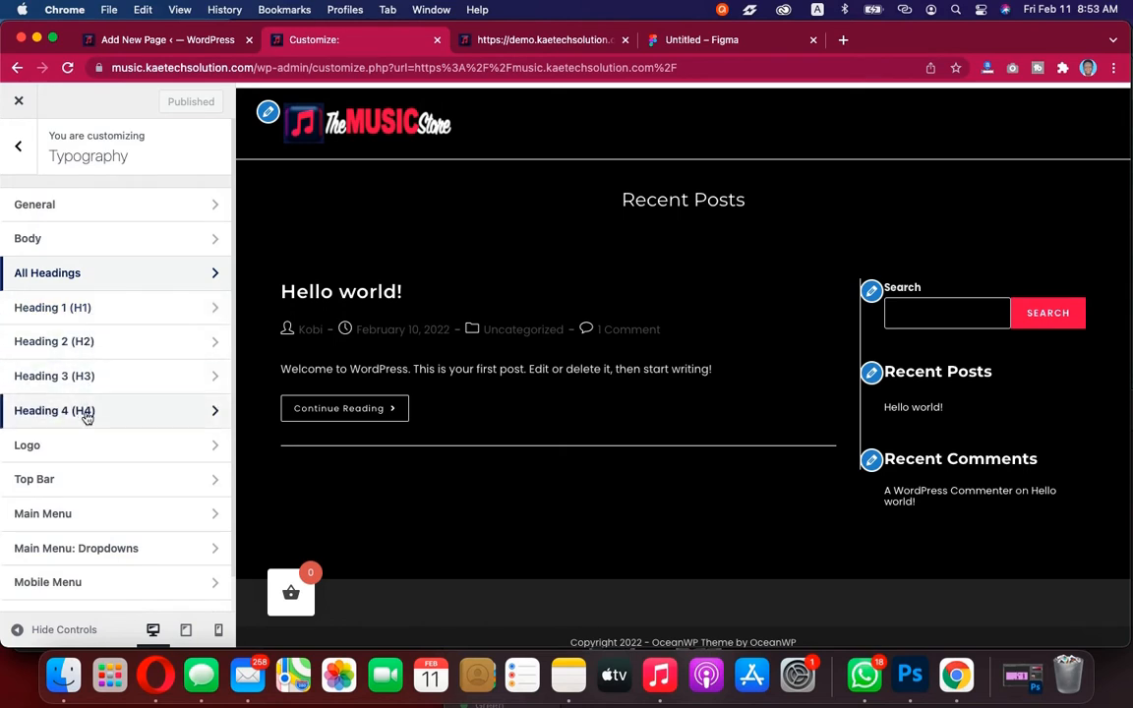
scroll(78, 462, "down", 5)
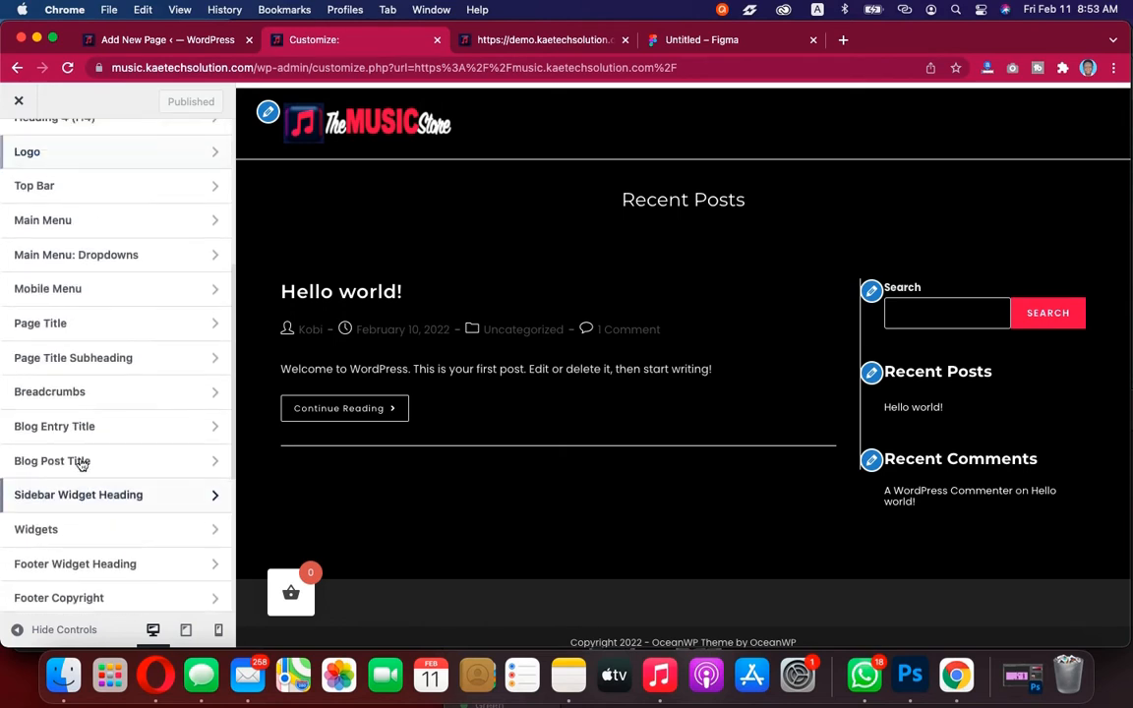
scroll(81, 462, "up", 2)
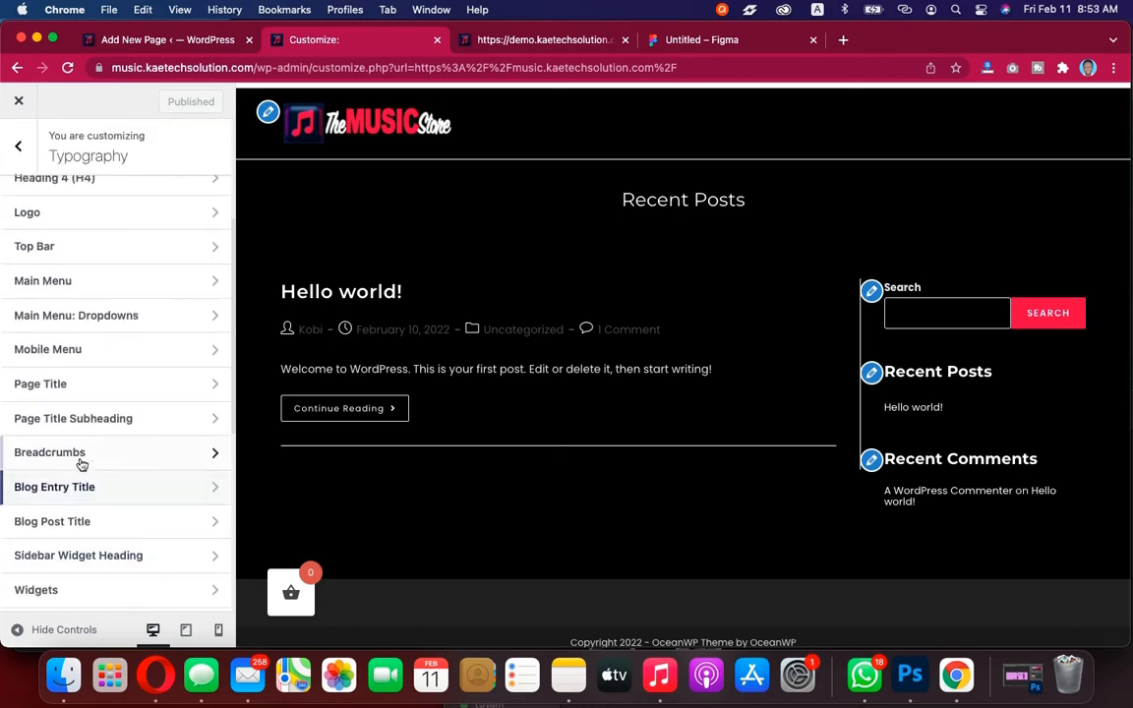
left_click(115, 280)
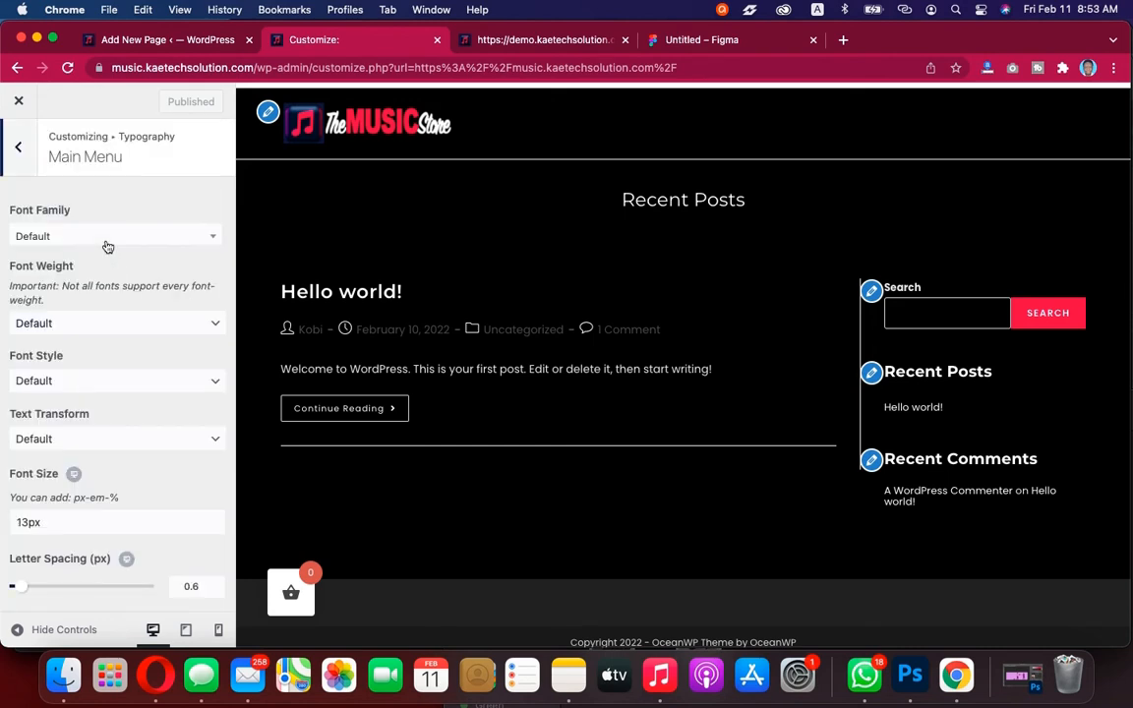
left_click(107, 236)
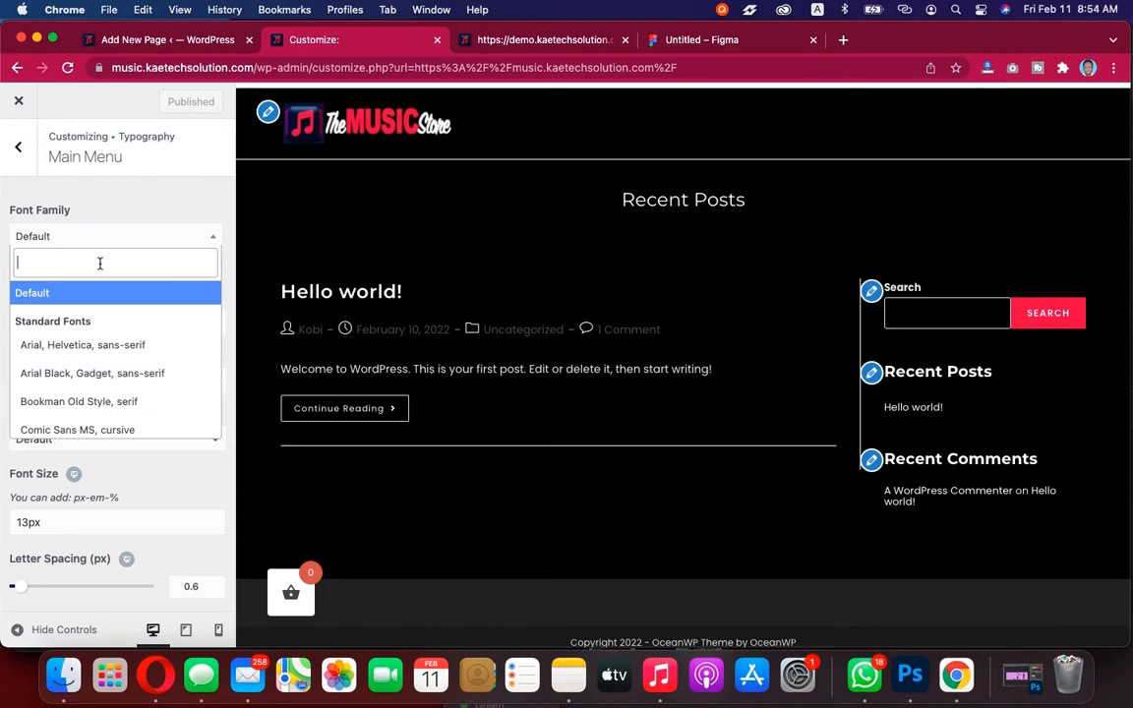
type("mont")
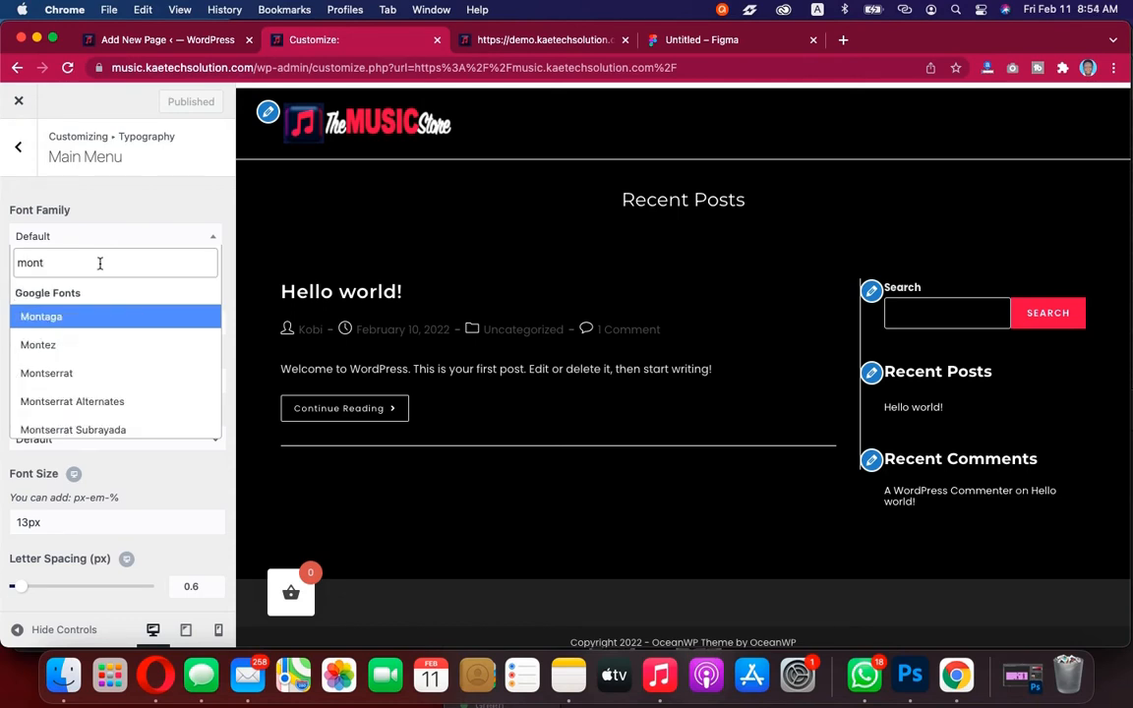
left_click(69, 373)
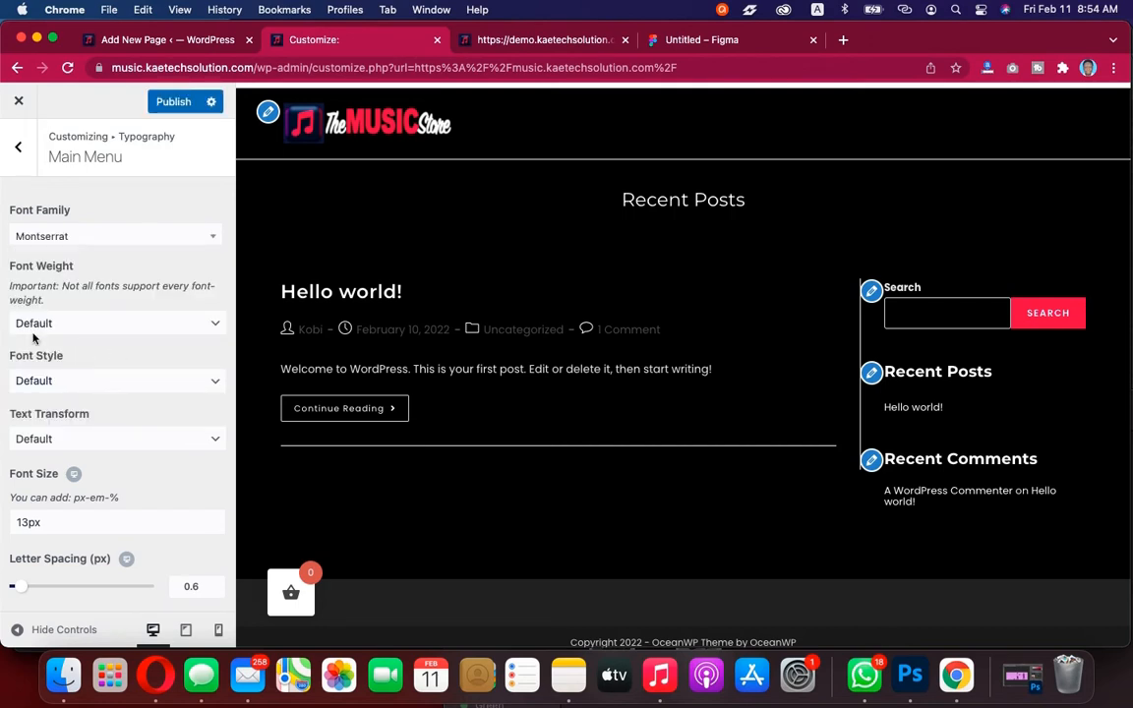
left_click(110, 326)
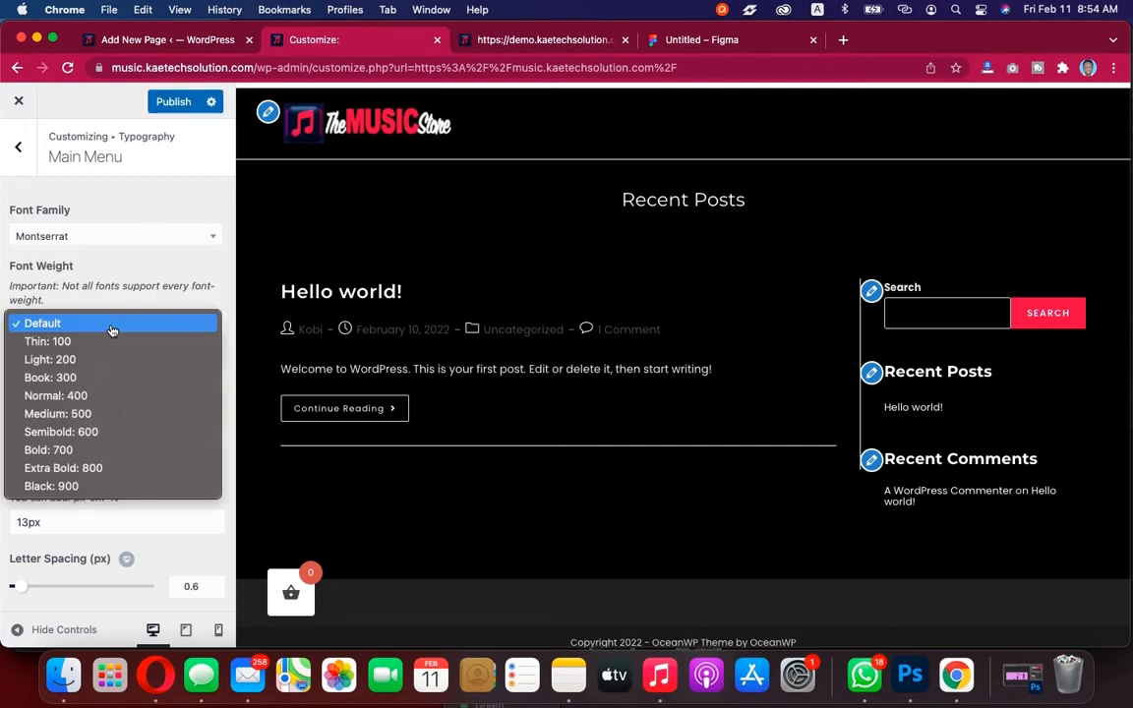
left_click(93, 432)
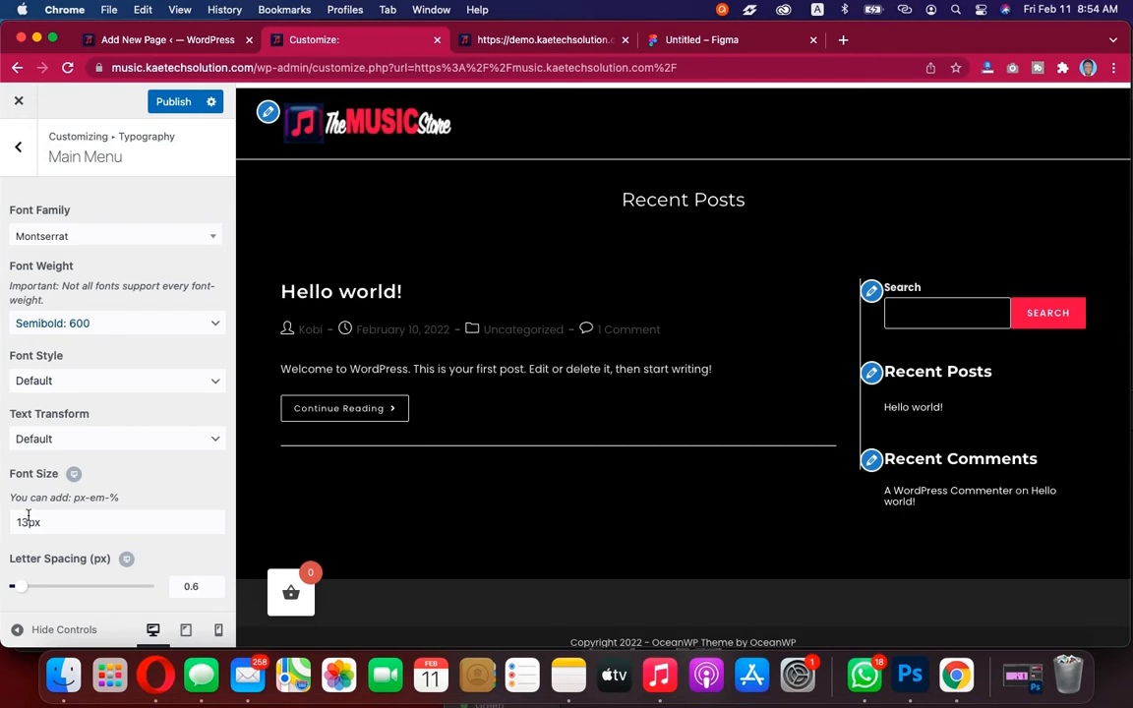
Publish the Main Menu typography changes and return to the main Customizer sections
left_click(151, 95)
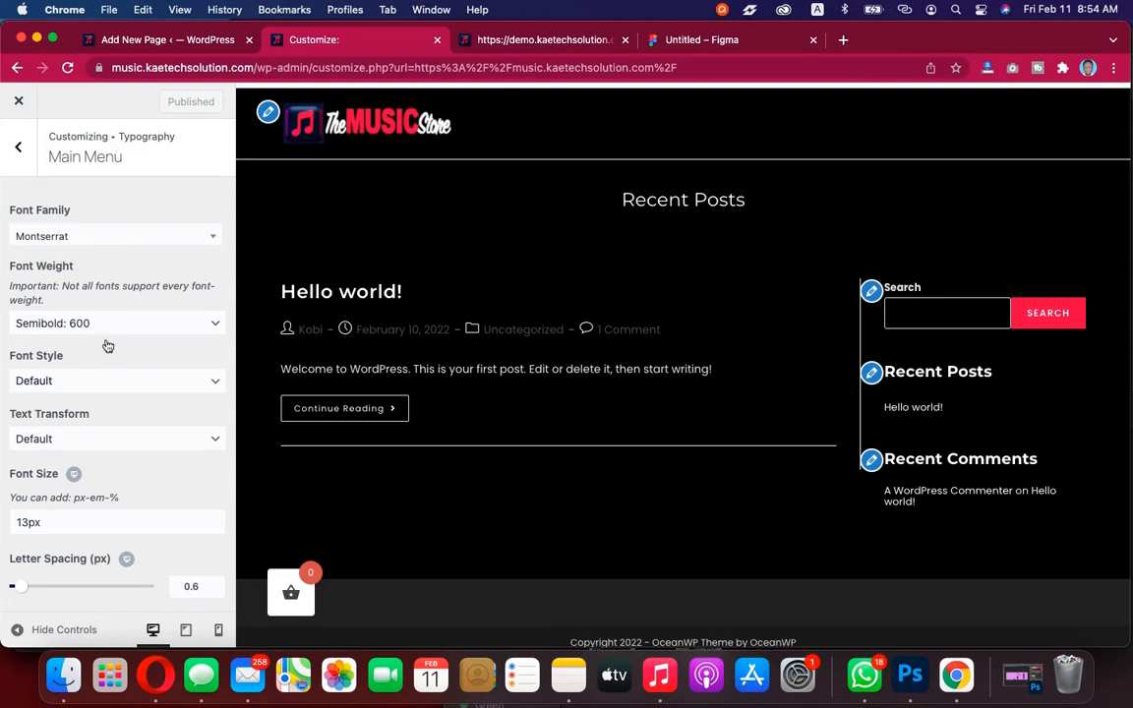
left_click(18, 150)
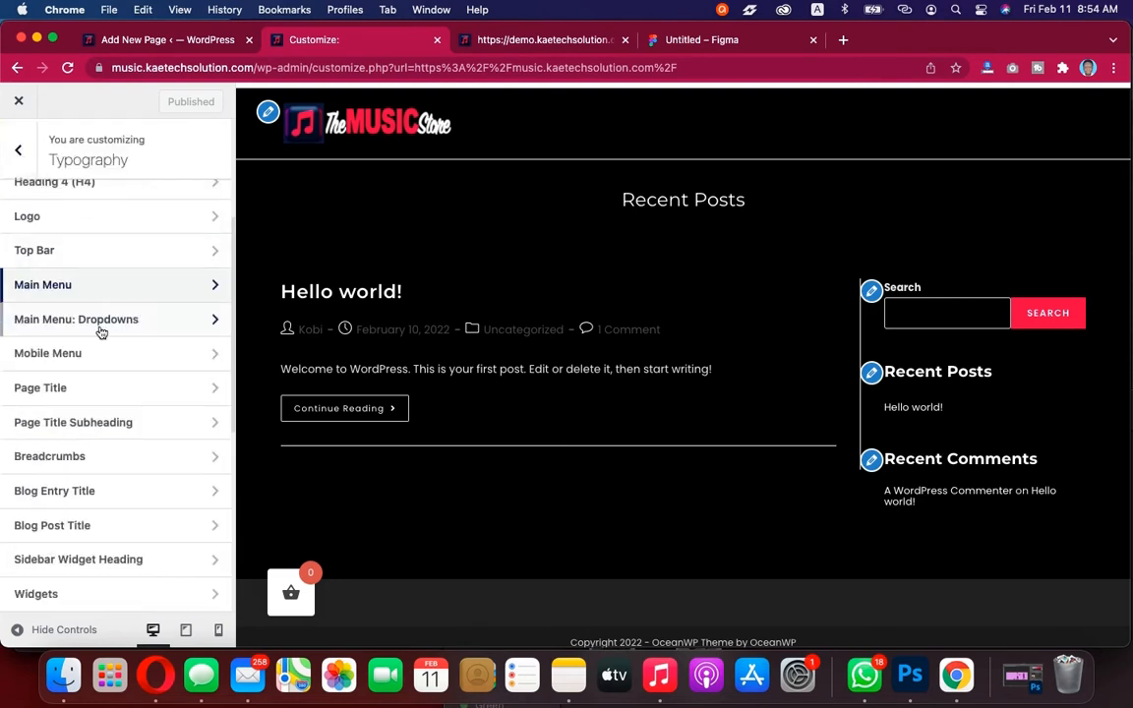
scroll(101, 344, "down", 8)
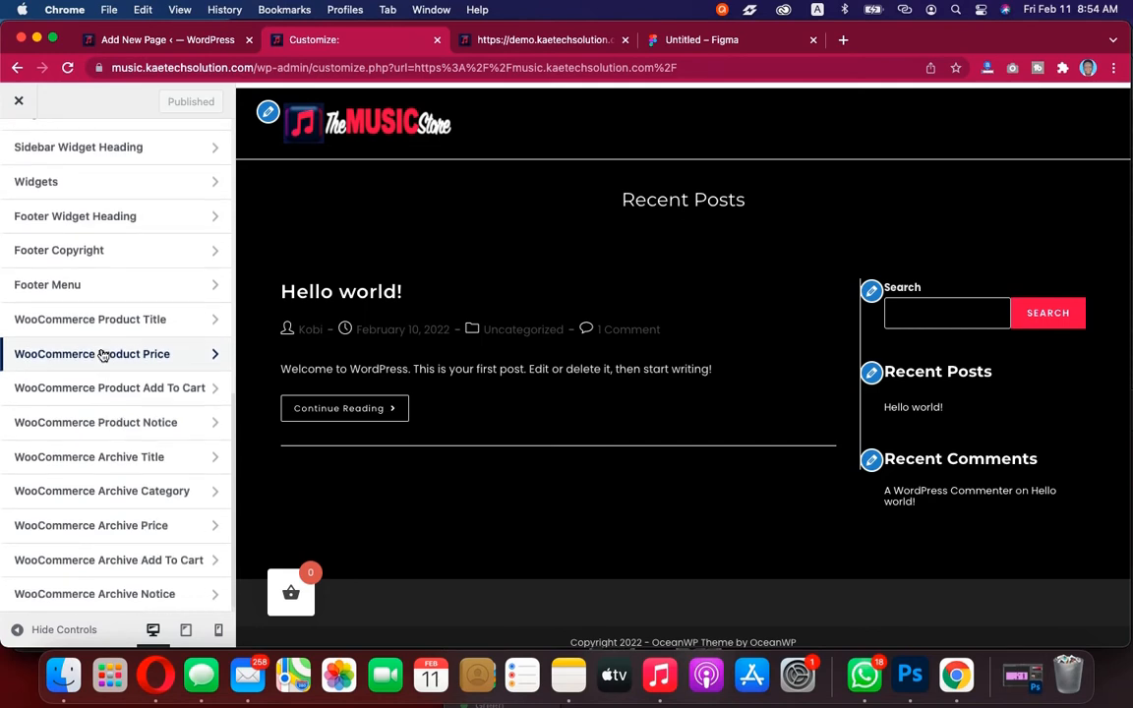
scroll(96, 513, "up", 10)
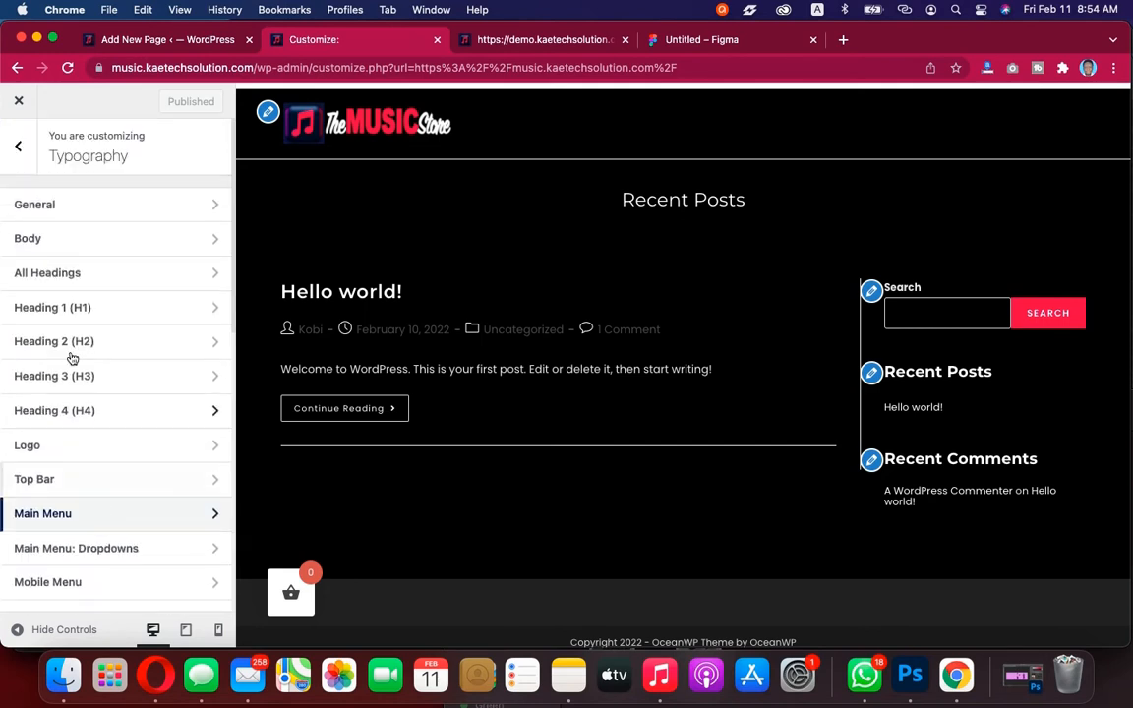
left_click(18, 147)
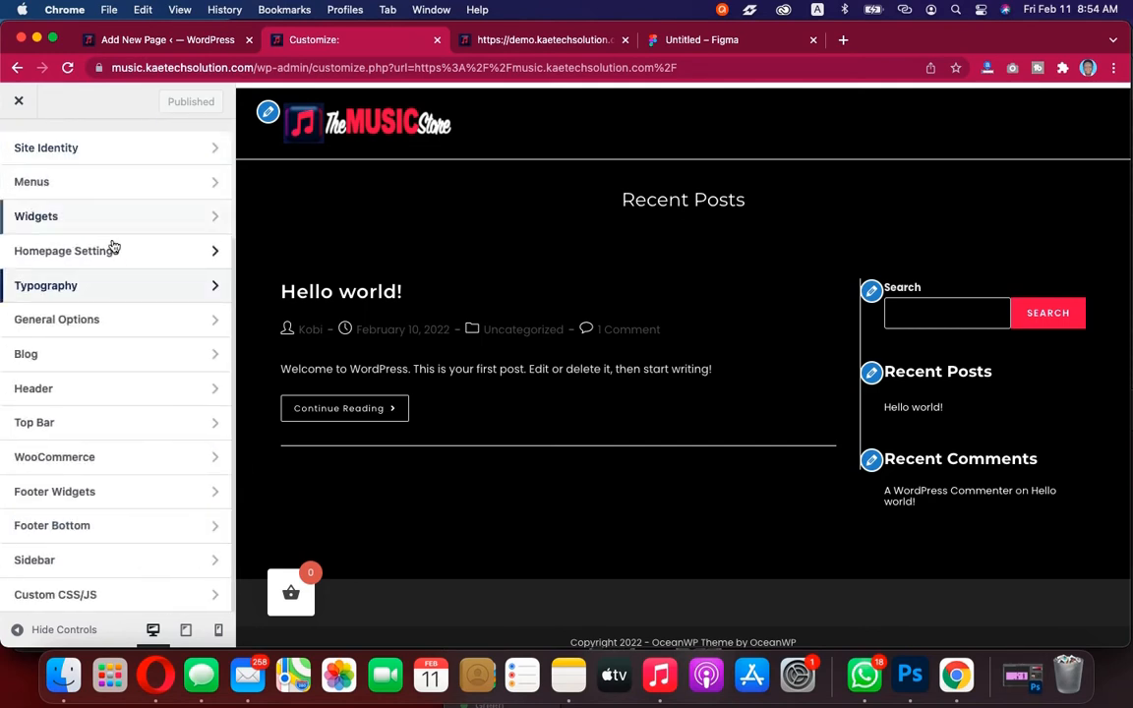
Switch to the demo site tab to compare its design
left_click(516, 42)
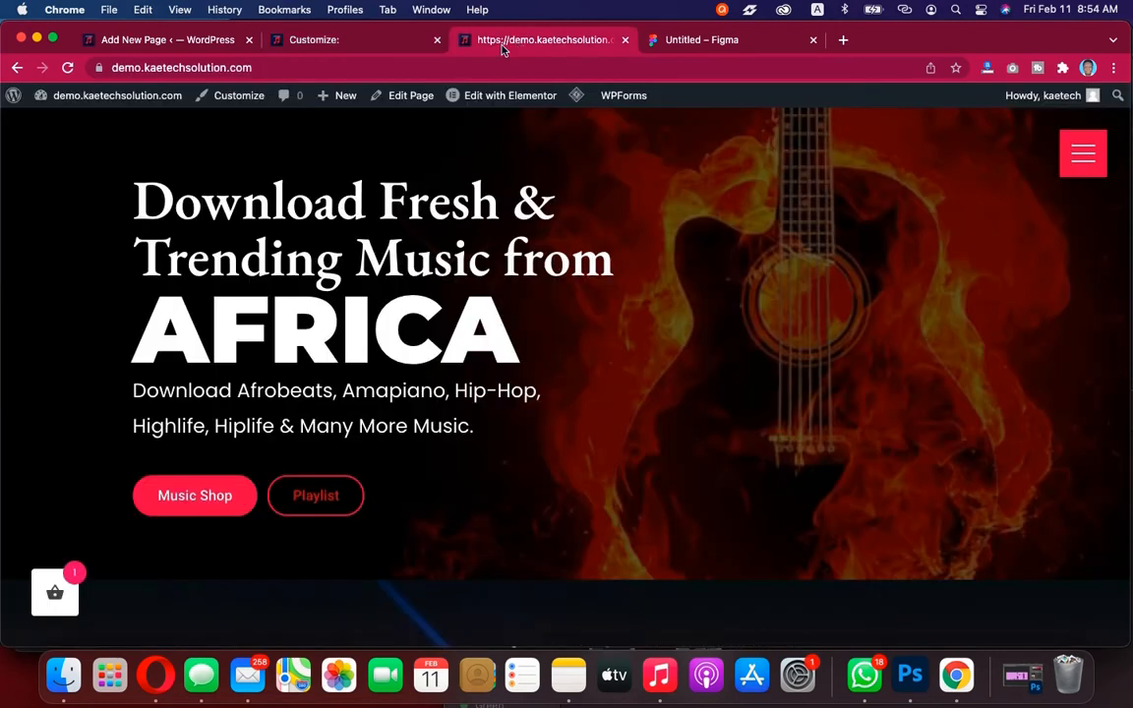
Create a new page and title it "Frontpage"
left_click(208, 43)
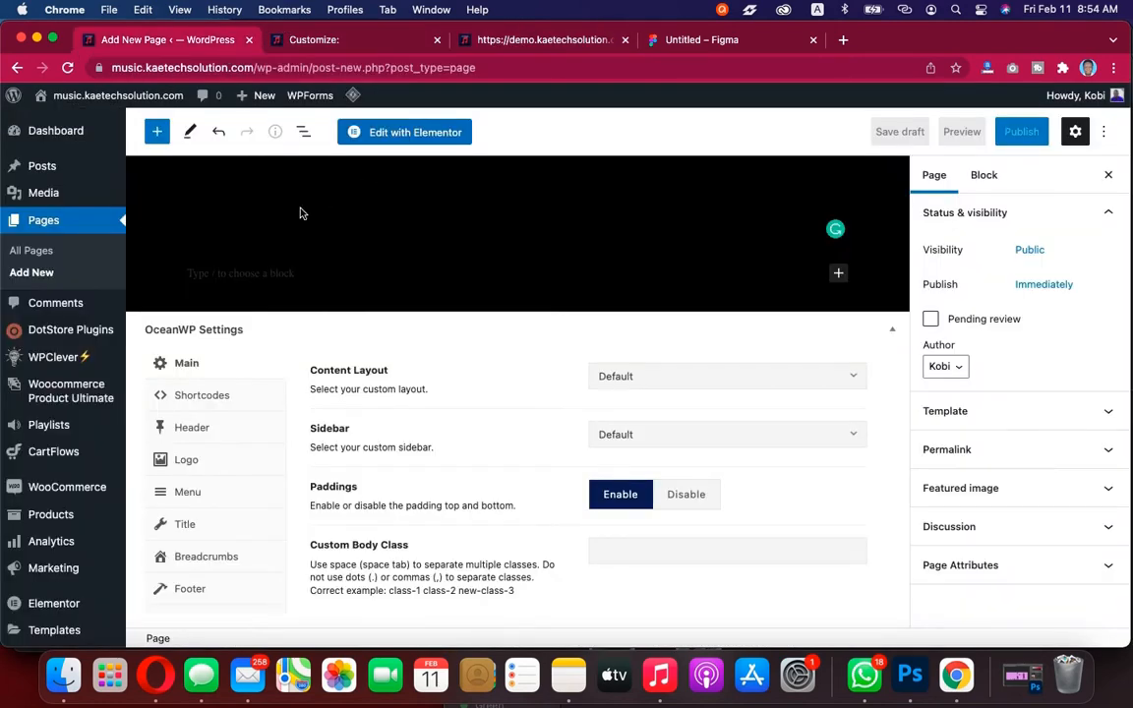
left_click(67, 67)
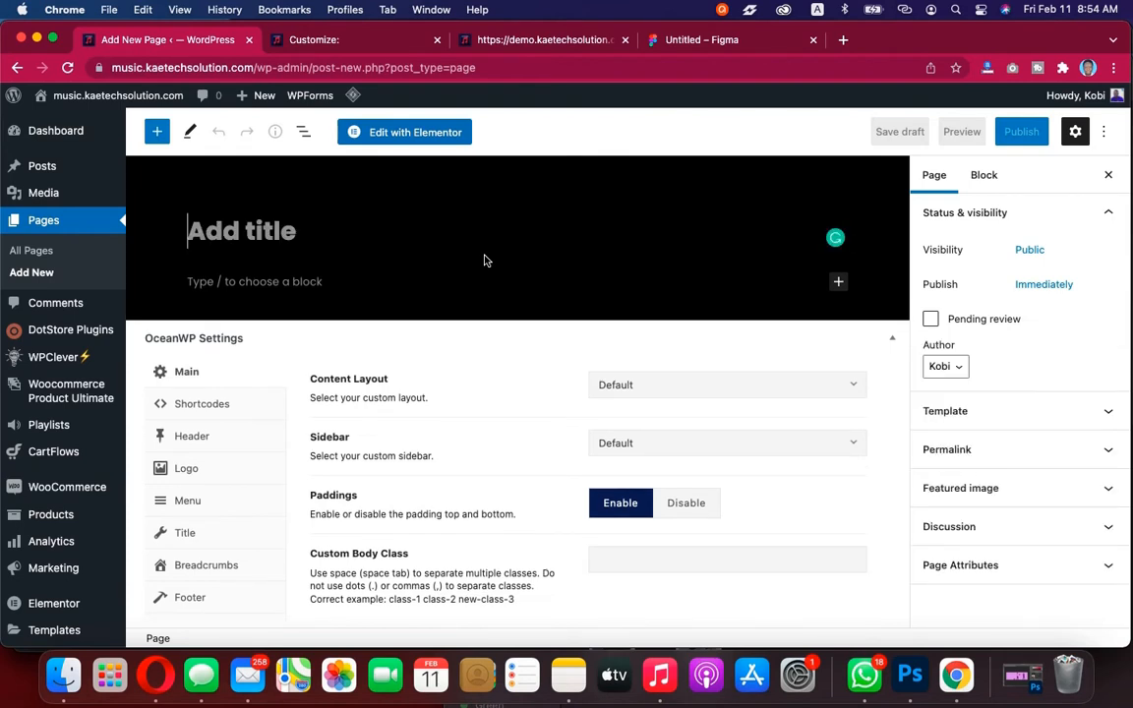
type("Home")
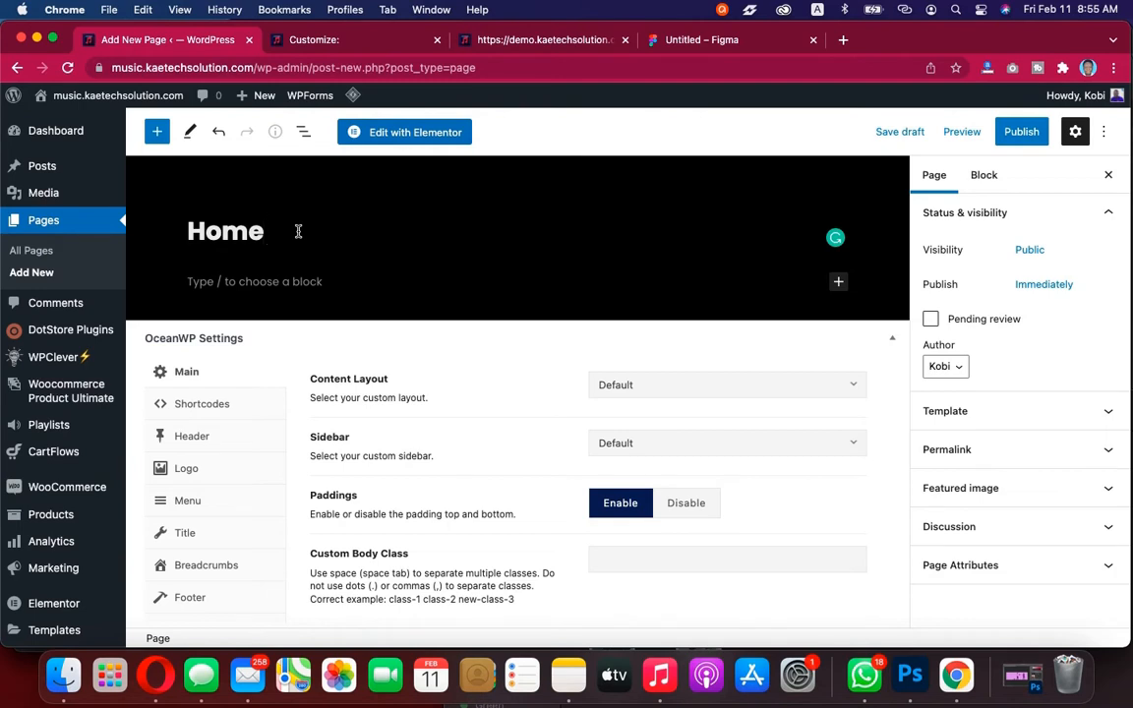
key("Left")
type("Front")
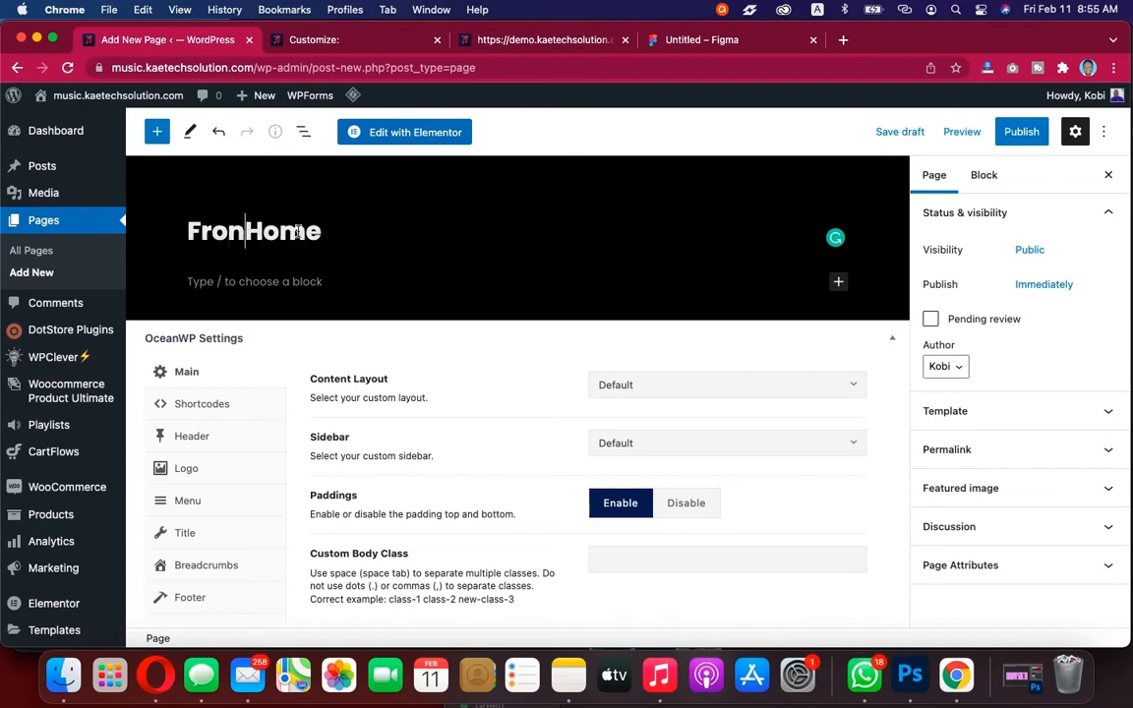
type("p")
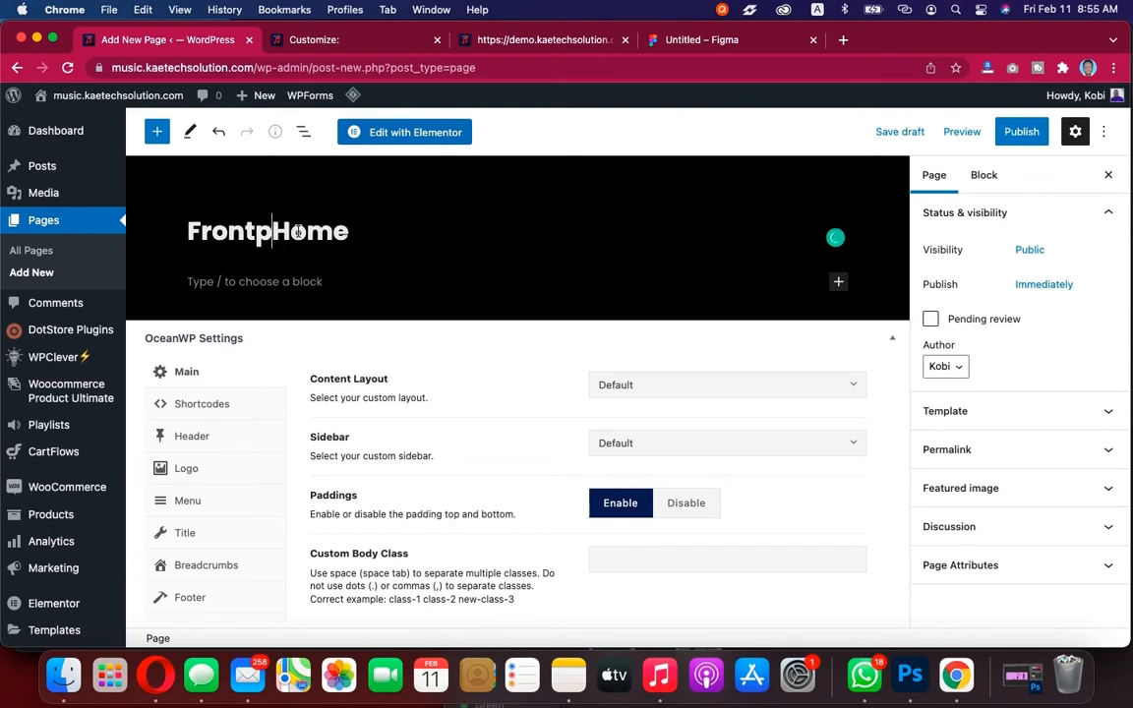
key("BackSpace")
type("pa")
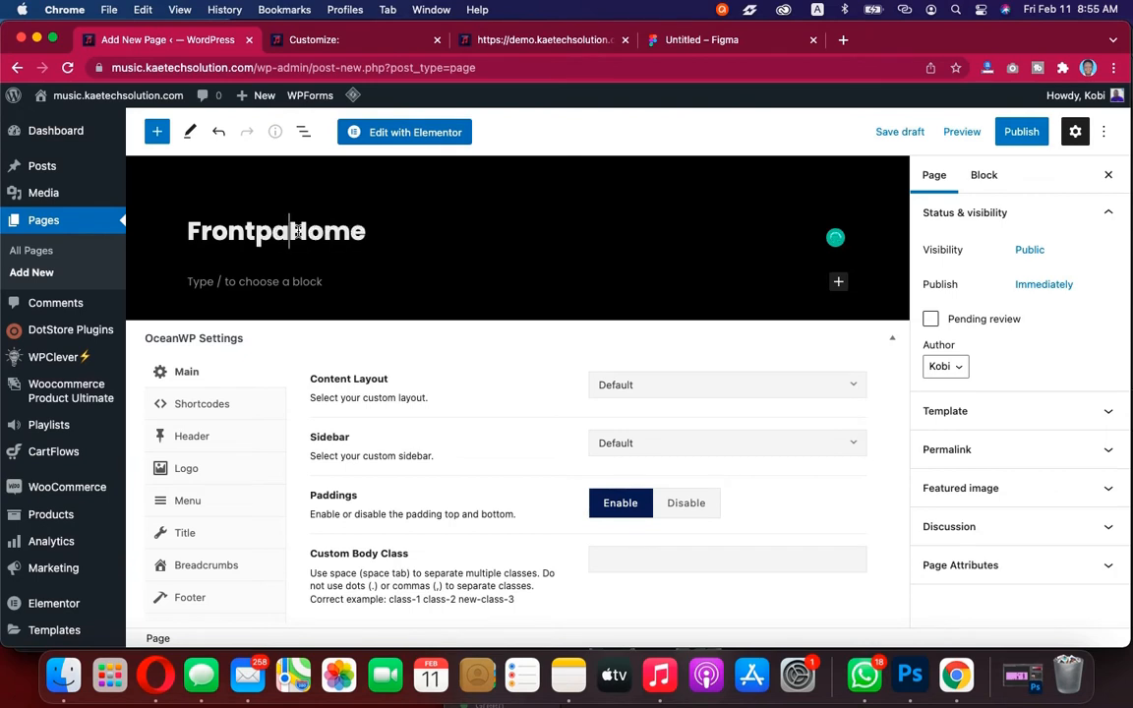
type("ge")
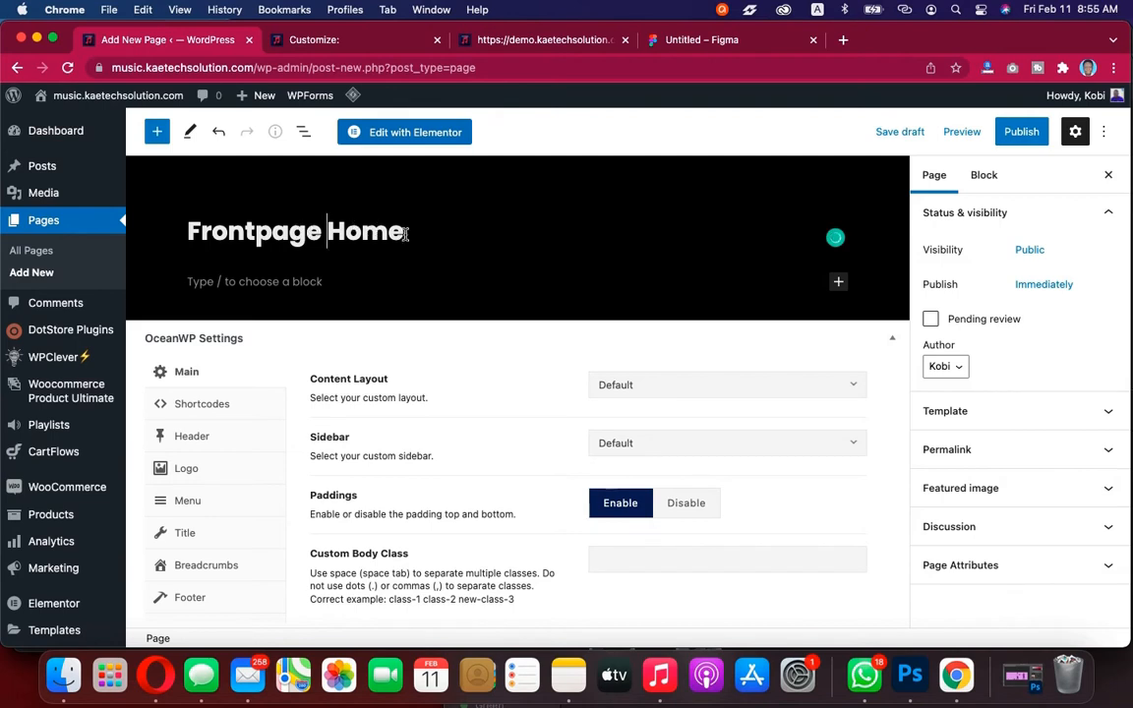
left_click_drag(422, 233, 324, 228)
key("BackSpace")
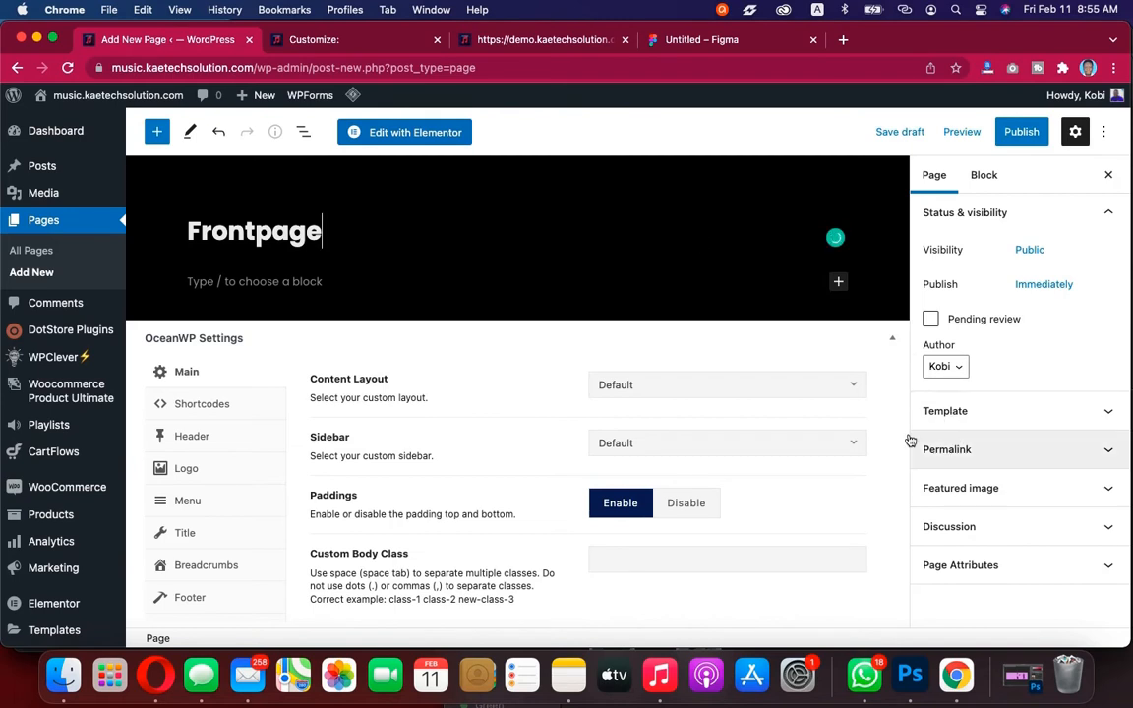
Disable the page title display in the page's OceanWP Title settings
scroll(568, 435, "down", 1)
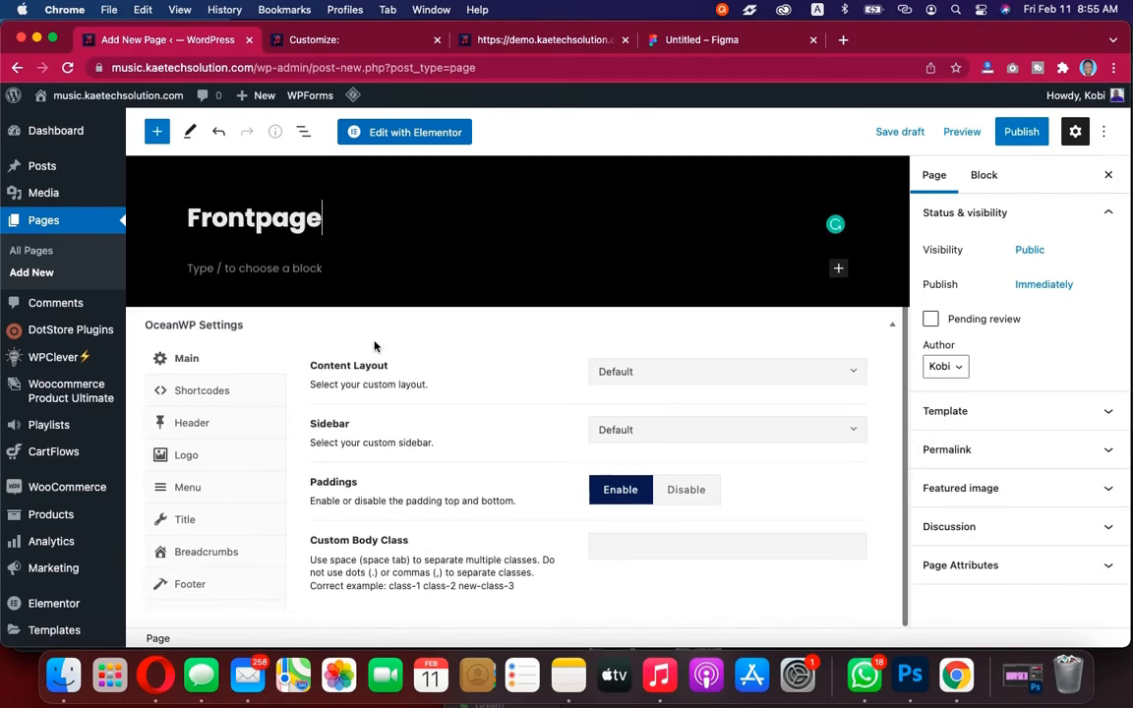
left_click(207, 527)
left_click(762, 375)
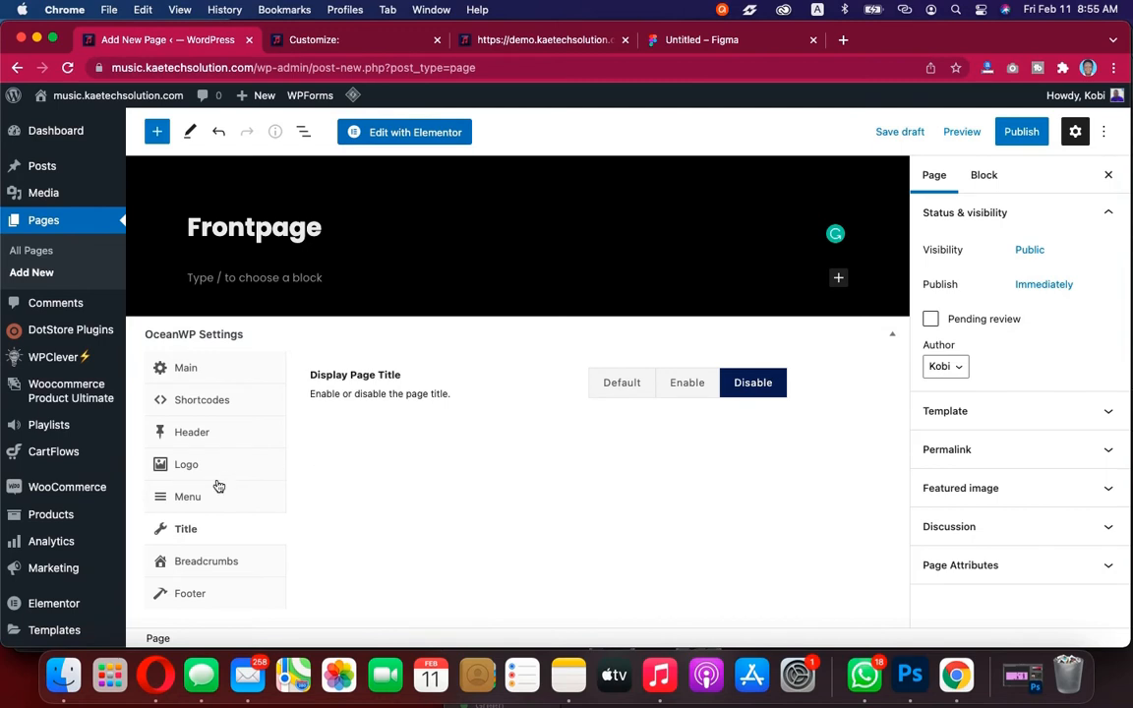
left_click(232, 379)
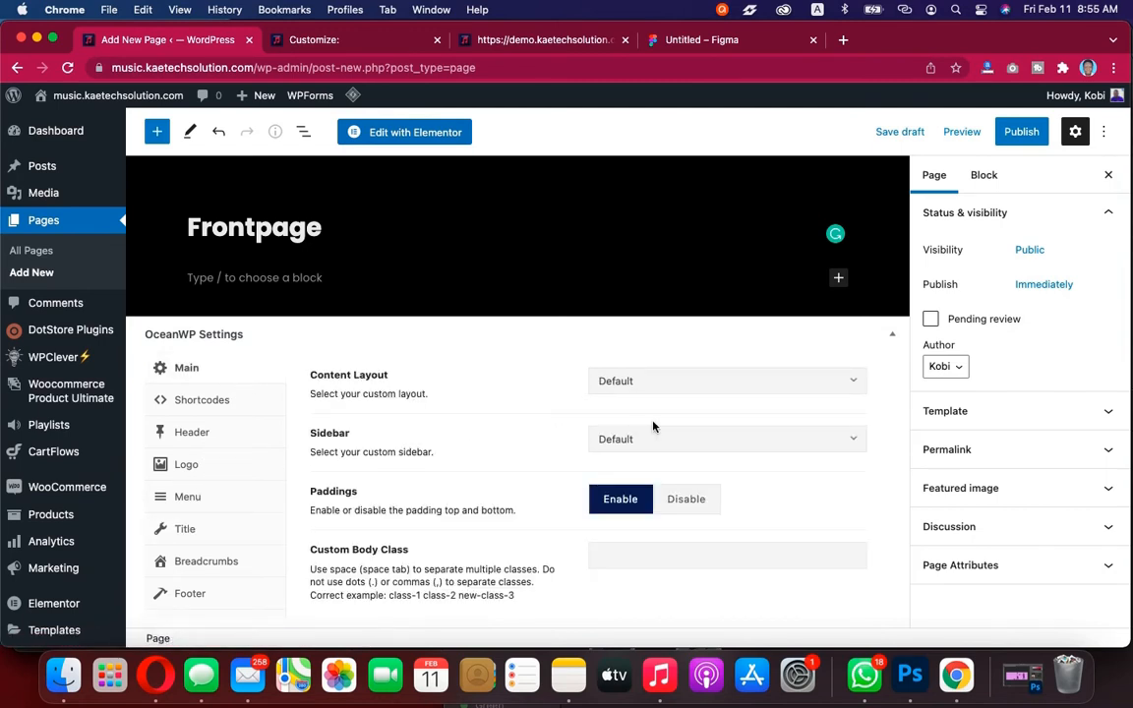
left_click(839, 382)
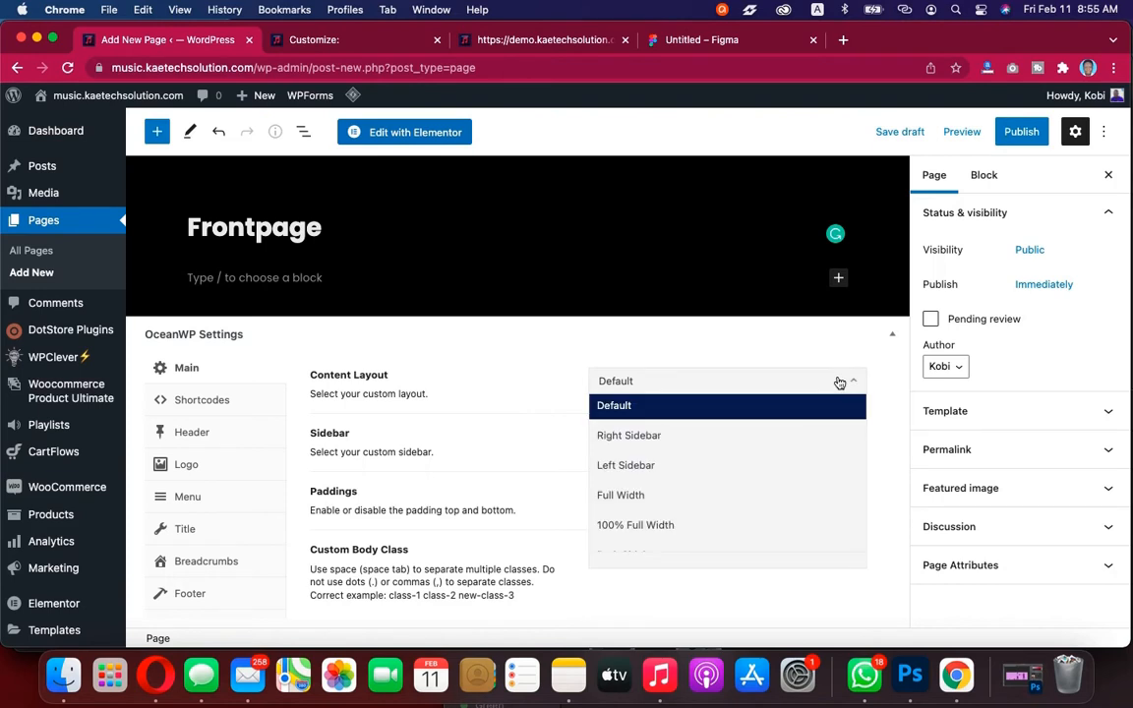
left_click(839, 383)
Set the page template to Elementor Canvas and publish the Frontpage page
left_click(1041, 415)
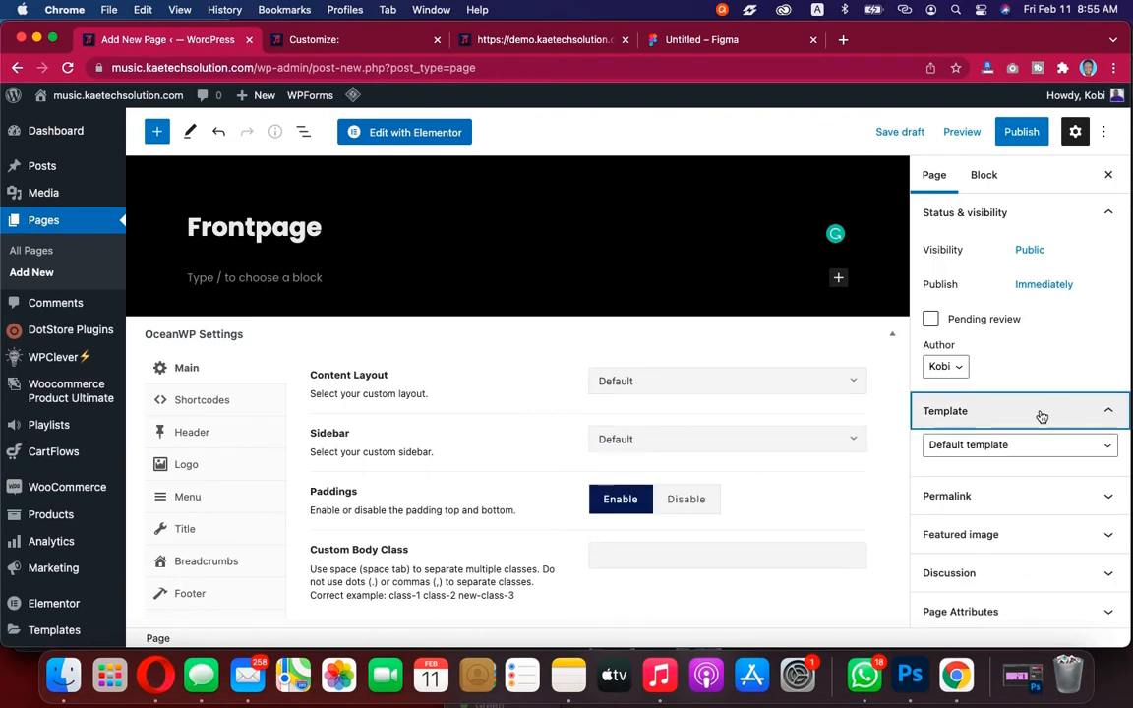
left_click(1016, 448)
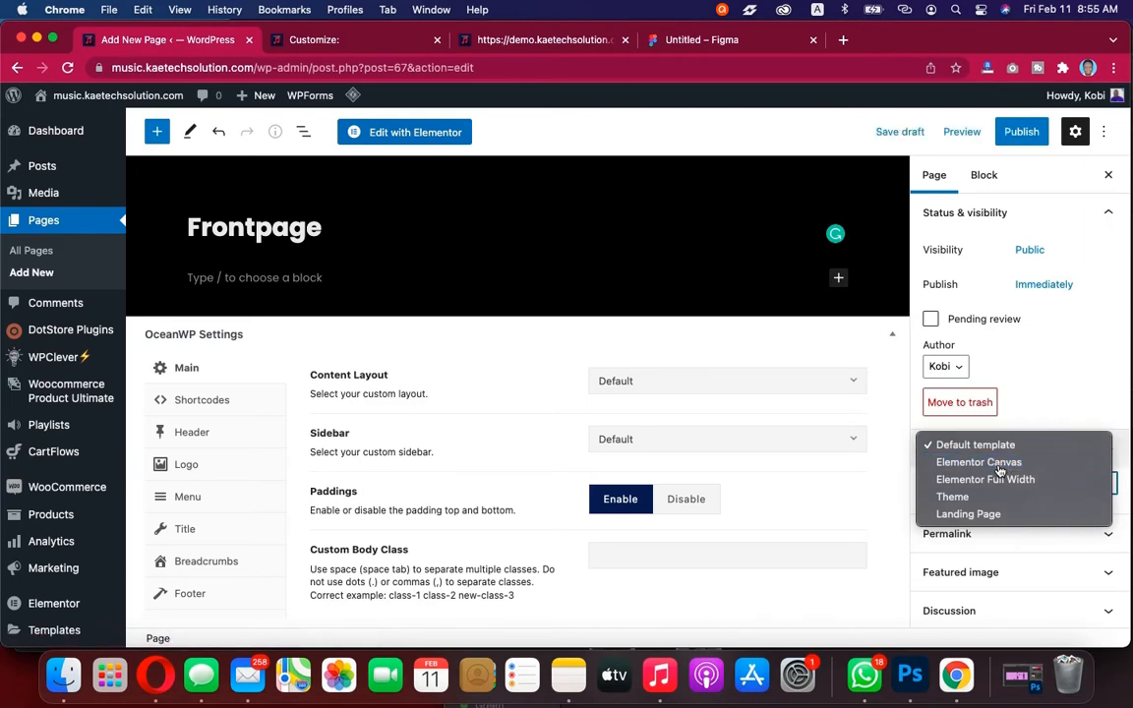
left_click(998, 466)
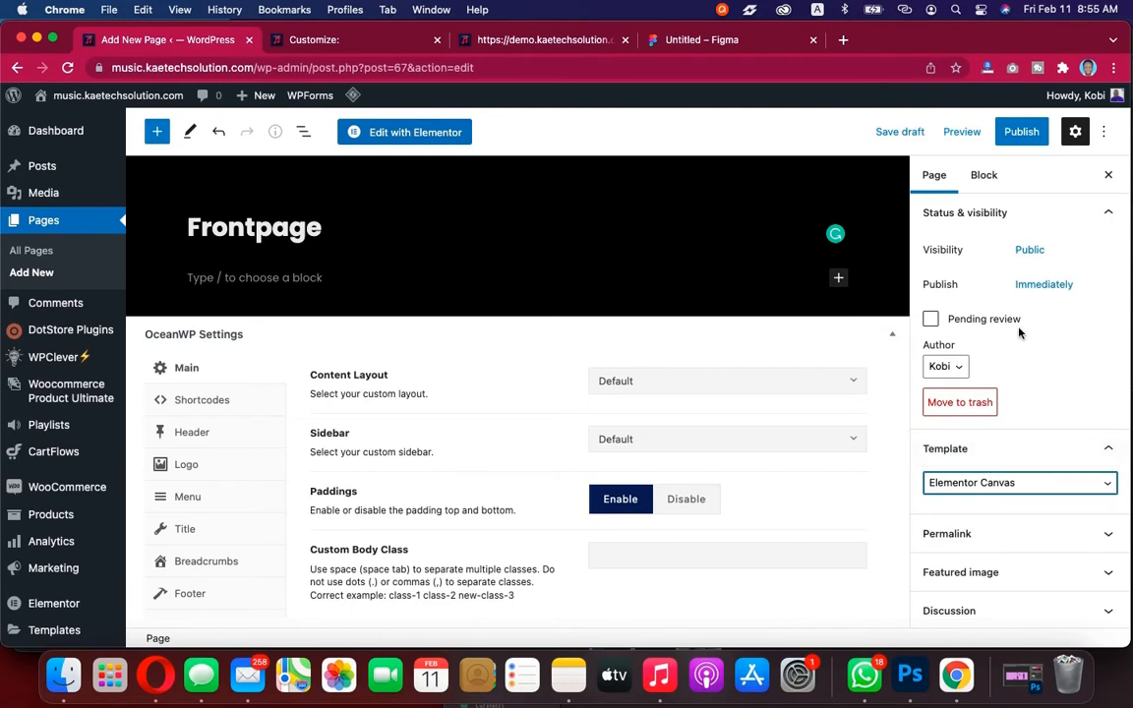
left_click(1026, 136)
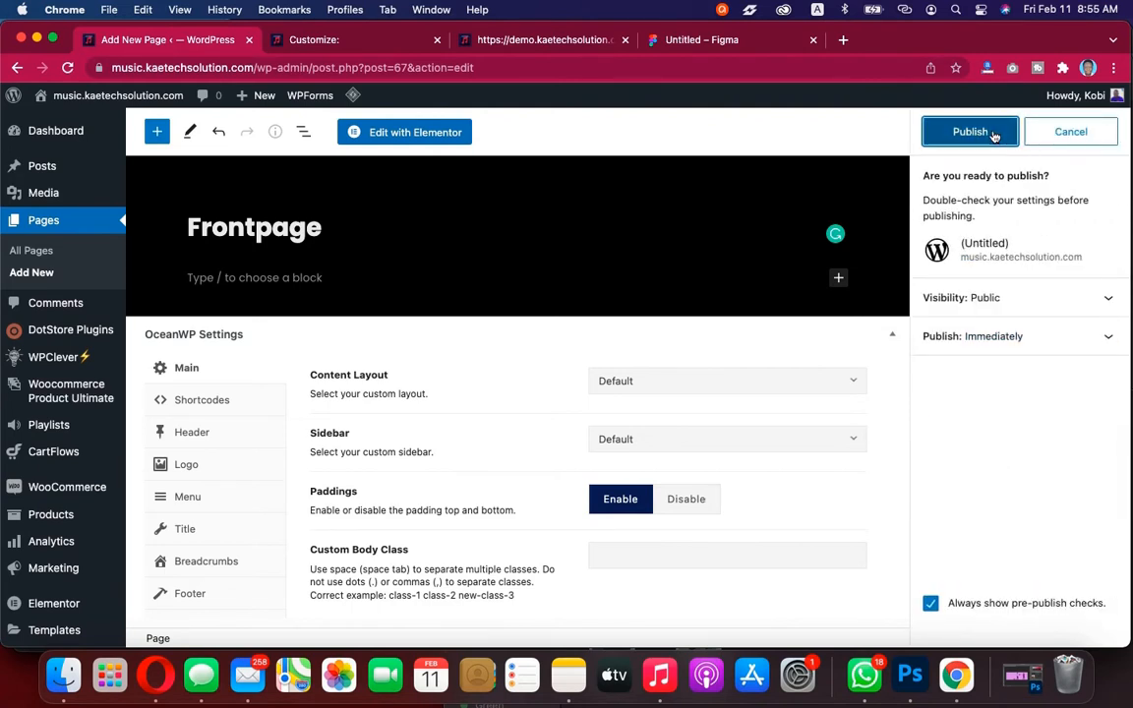
left_click(995, 136)
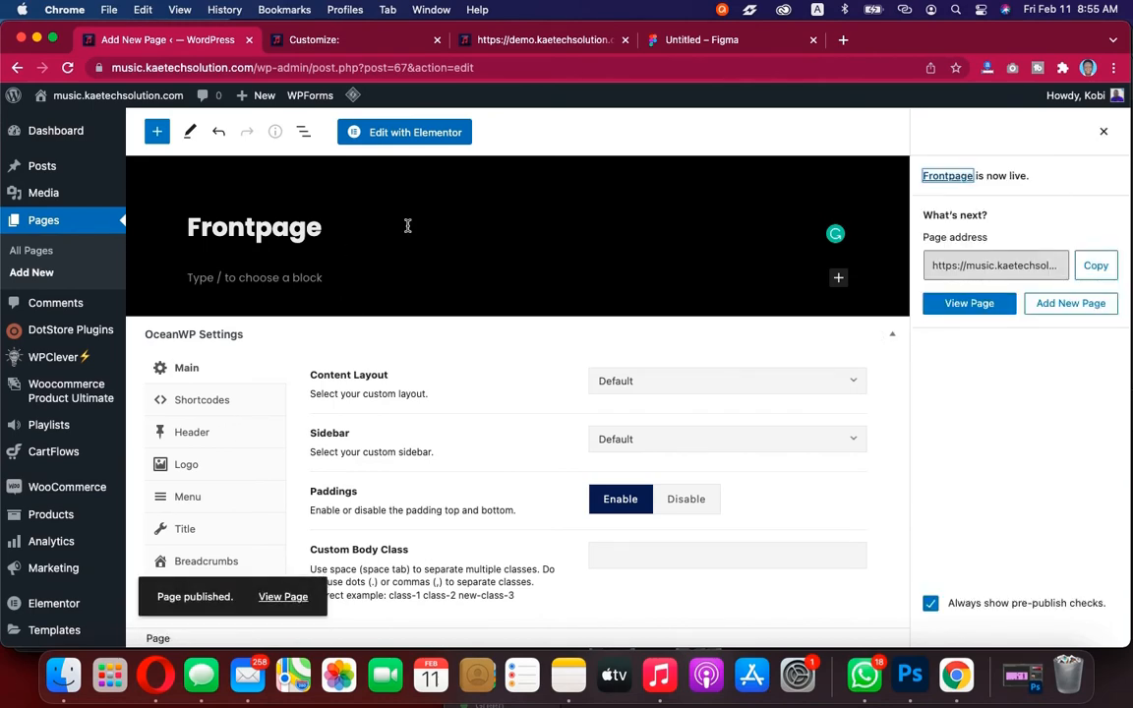
Close the Customizer and reload the live site to check its front end
left_click(539, 41)
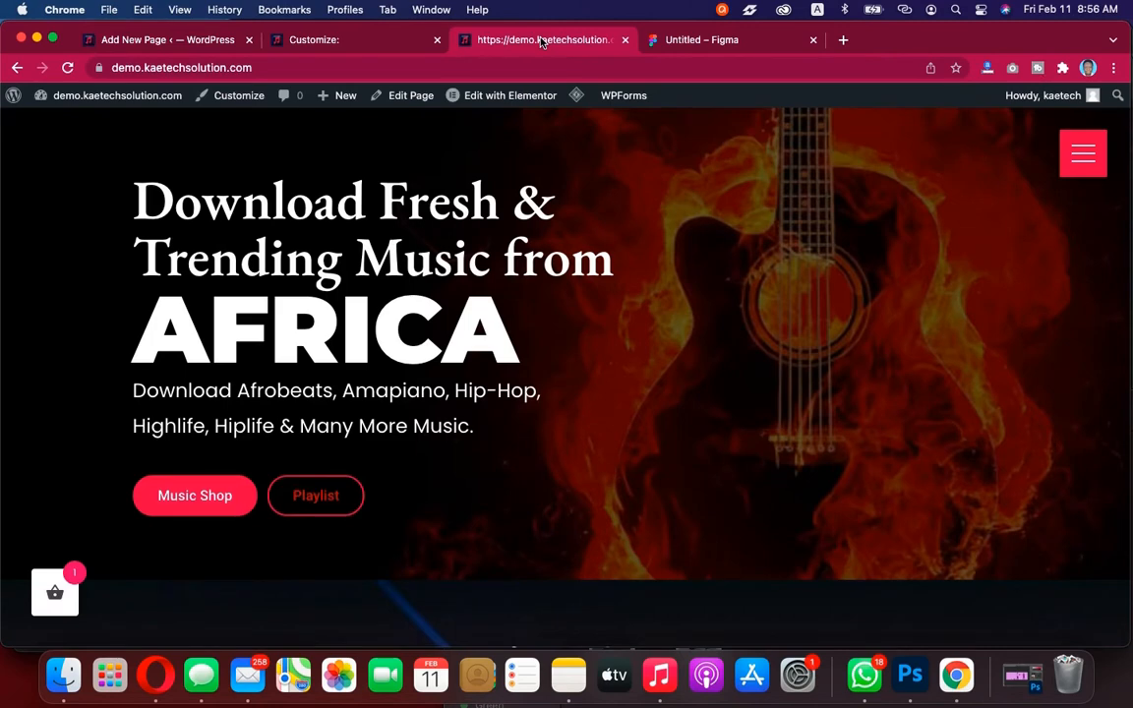
left_click(335, 39)
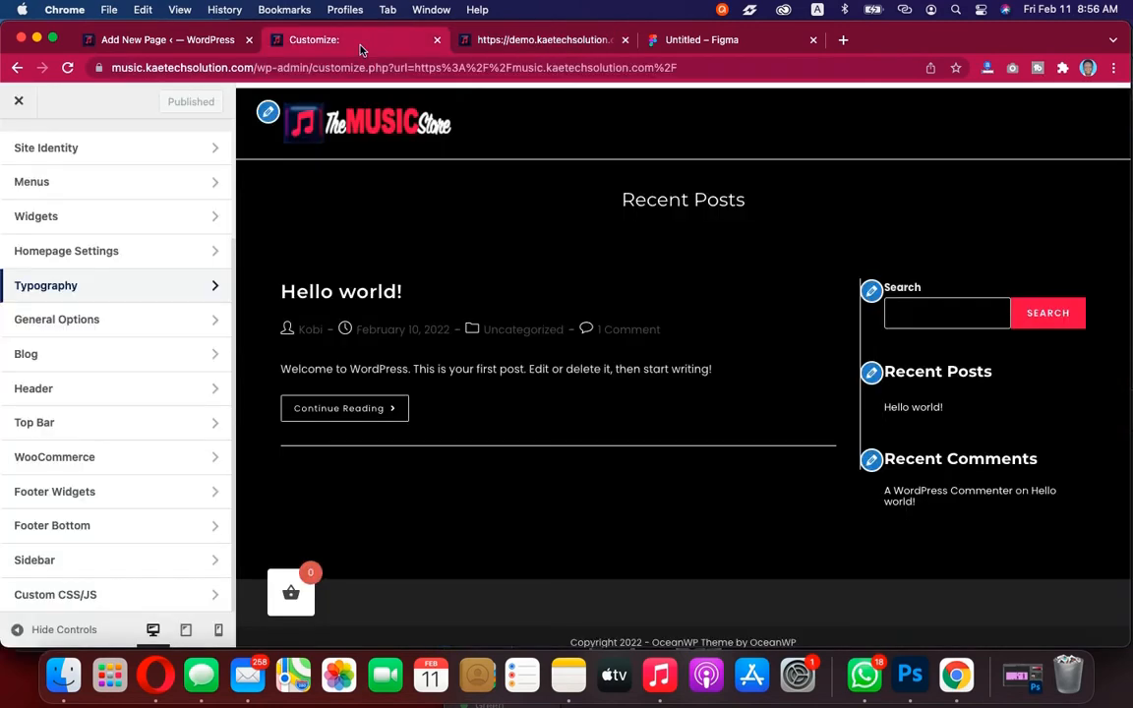
left_click(18, 103)
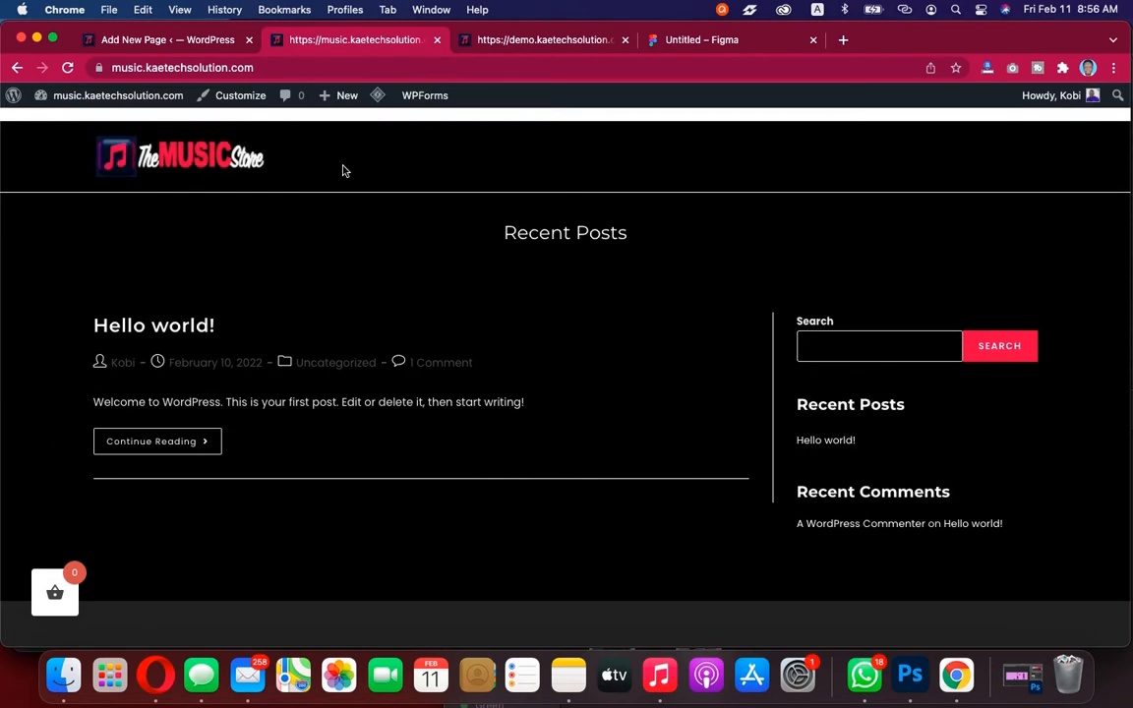
left_click(68, 67)
Start another new page and open the demo site's HOME menu link in a new tab
left_click(192, 50)
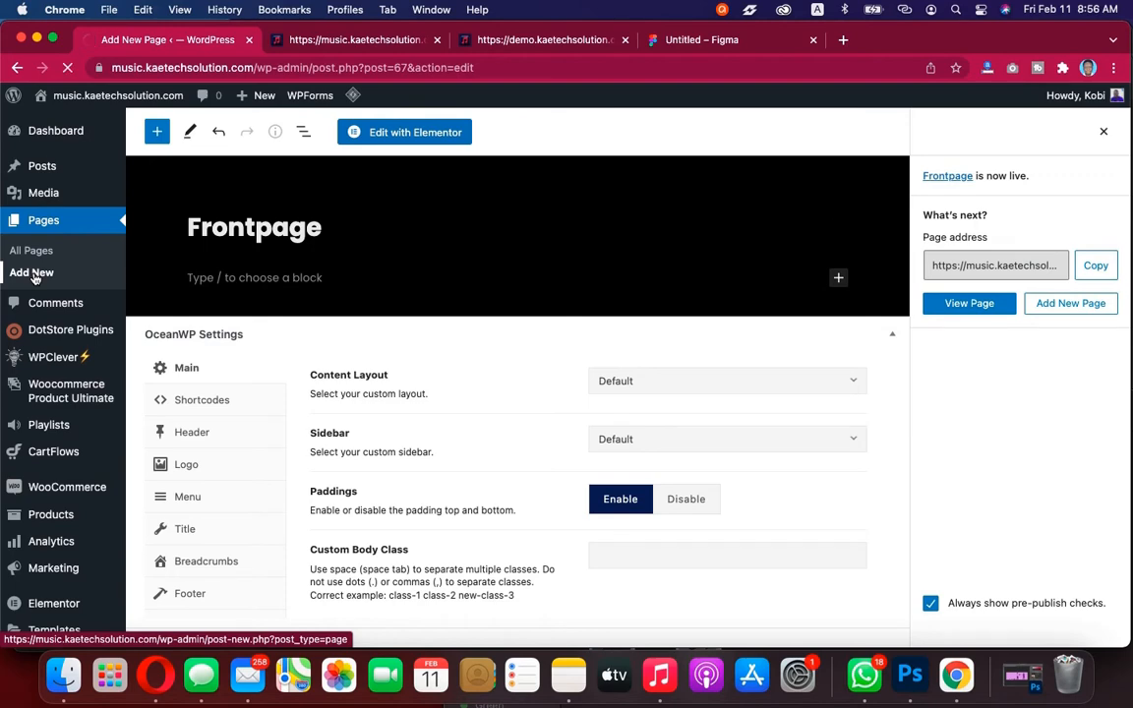
left_click(34, 276)
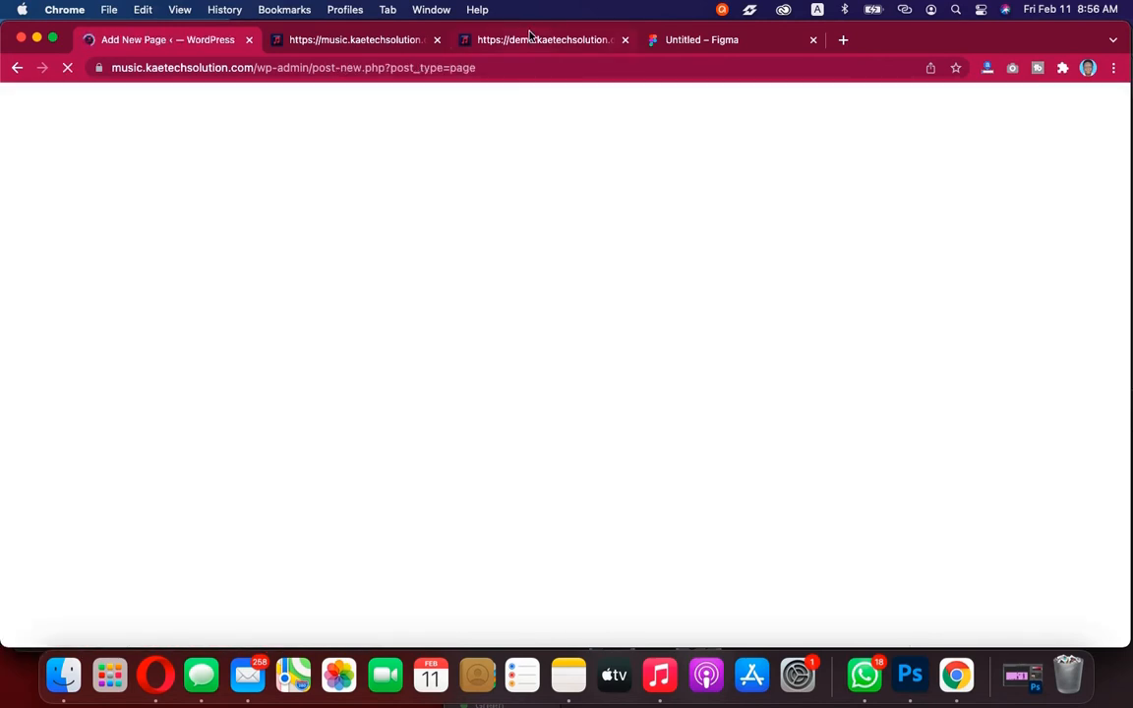
left_click(529, 41)
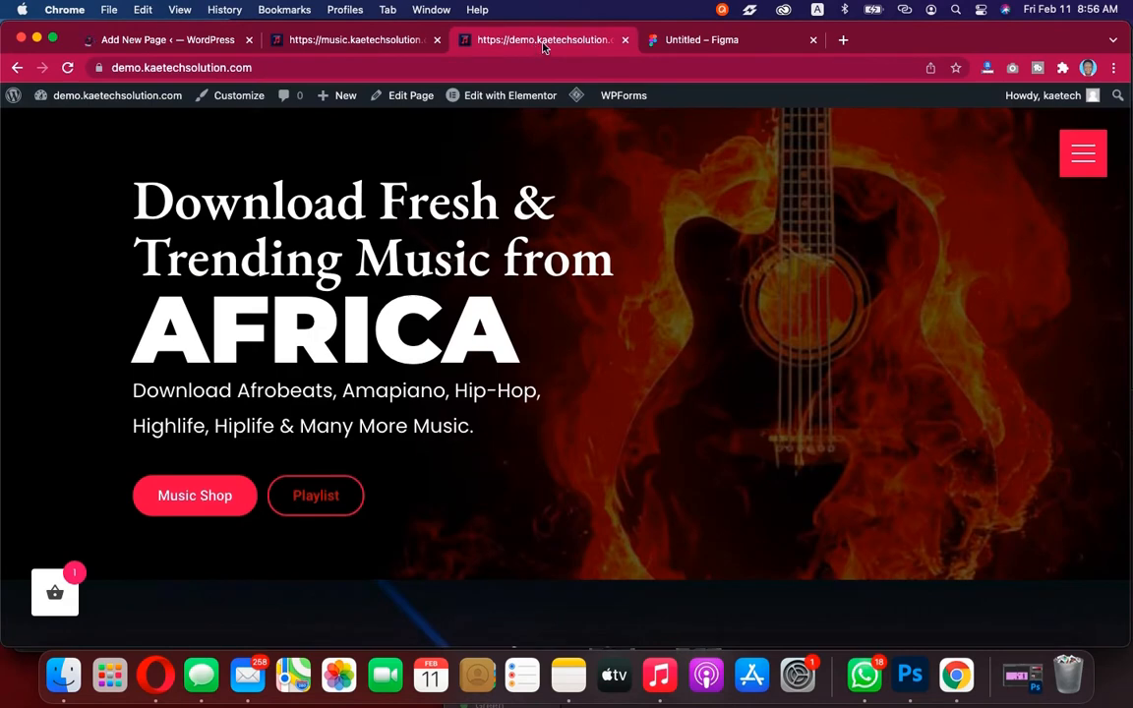
left_click(1083, 152)
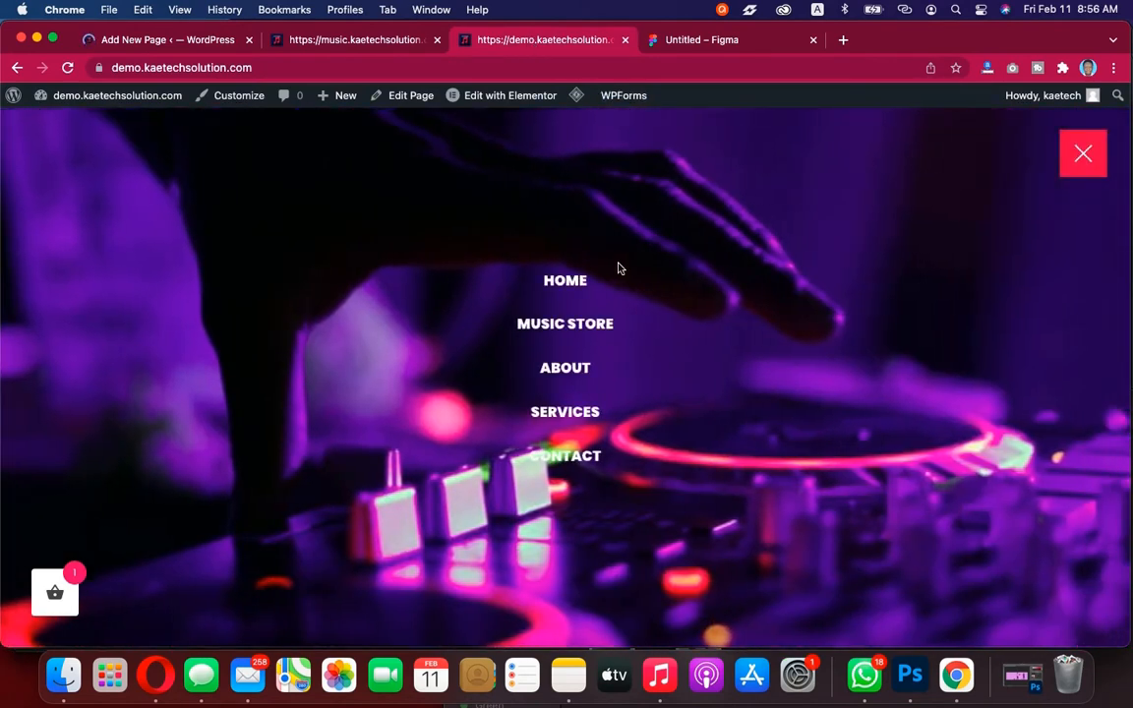
right_click(565, 279)
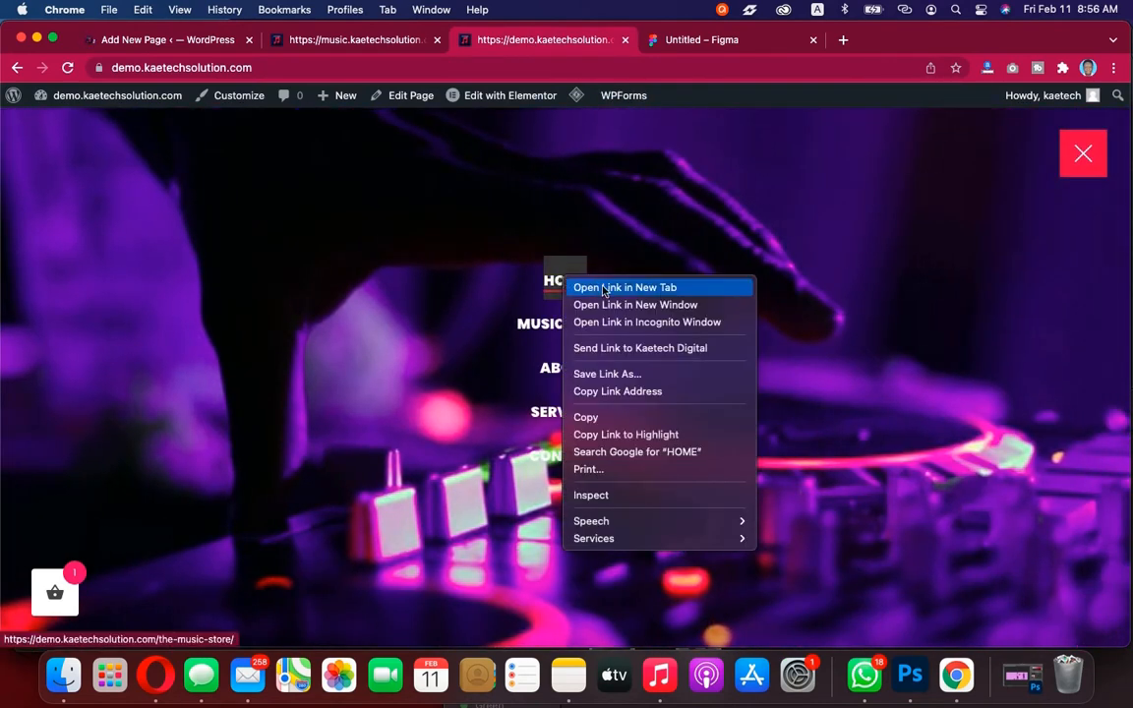
left_click(602, 287)
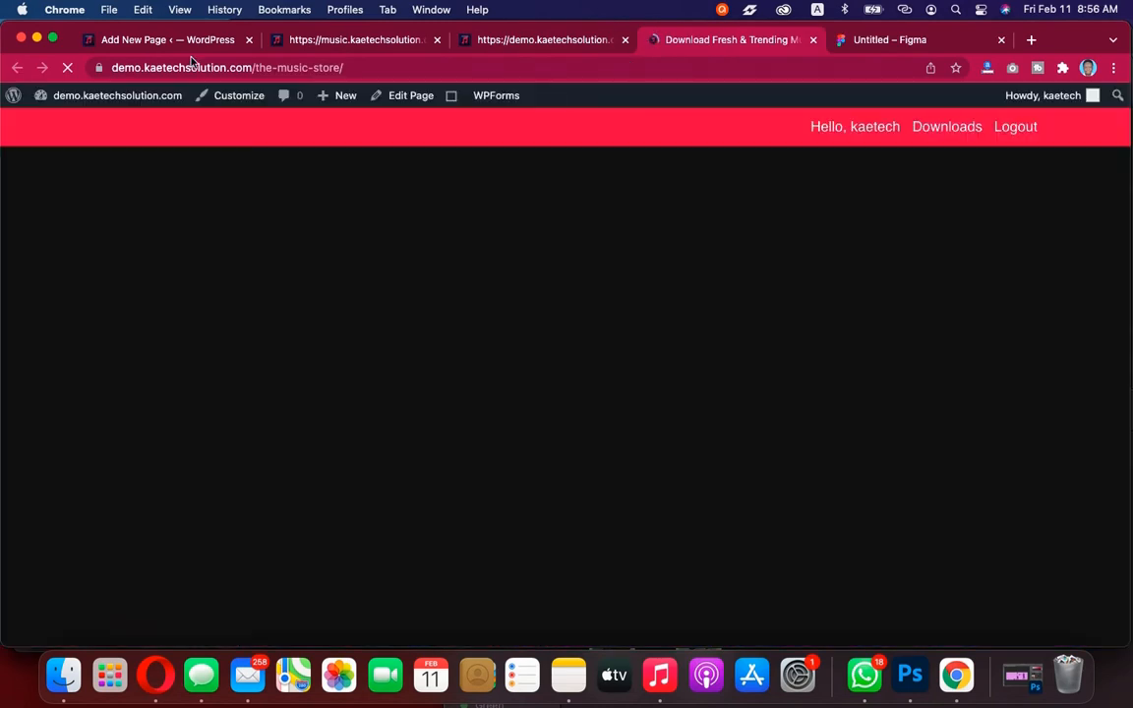
Title the new page "Home" and disable its page title display in the OceanWP Title settings
left_click(187, 41)
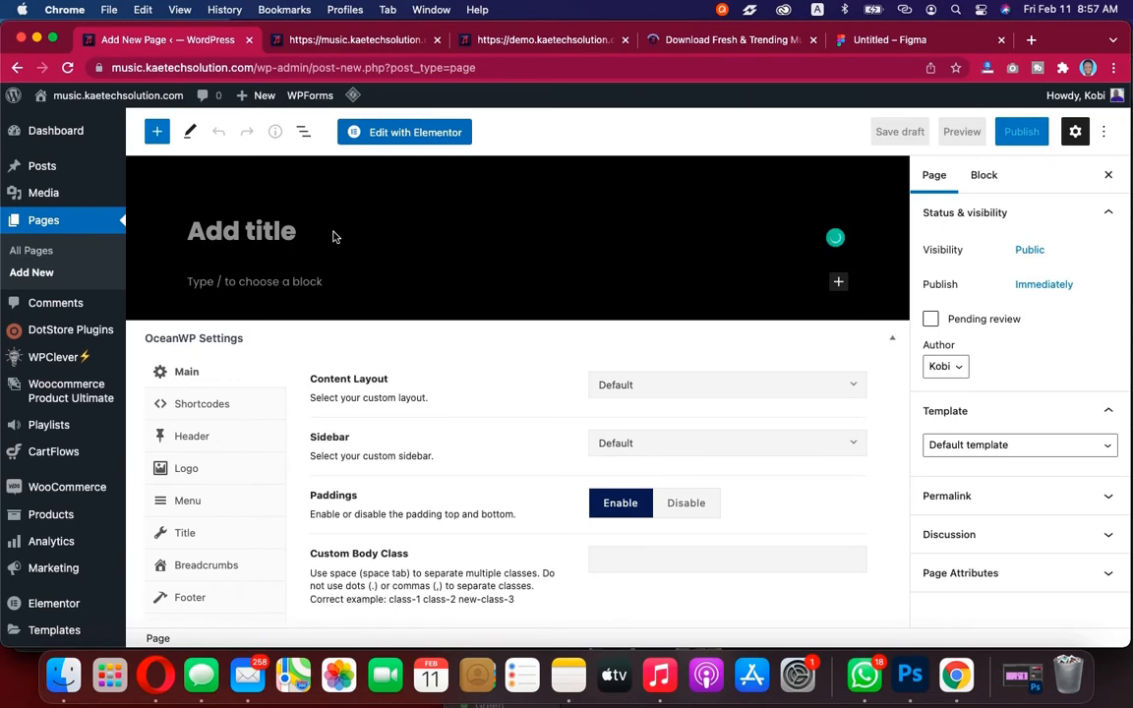
type("Home")
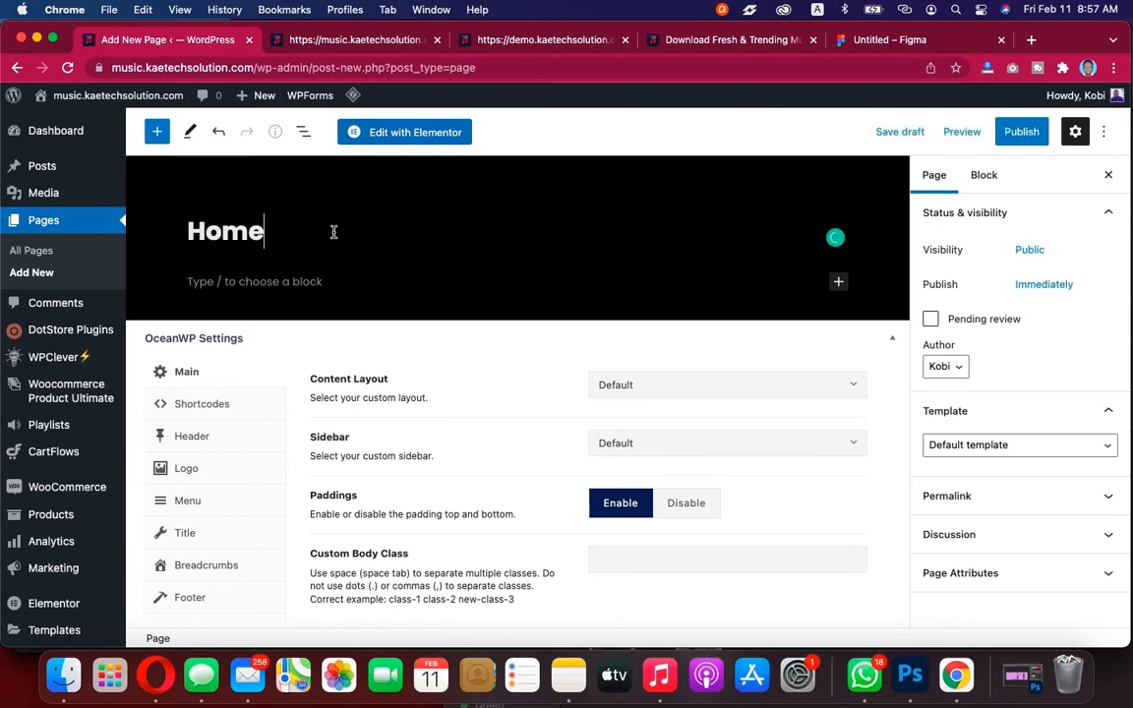
scroll(274, 472, "down", 1)
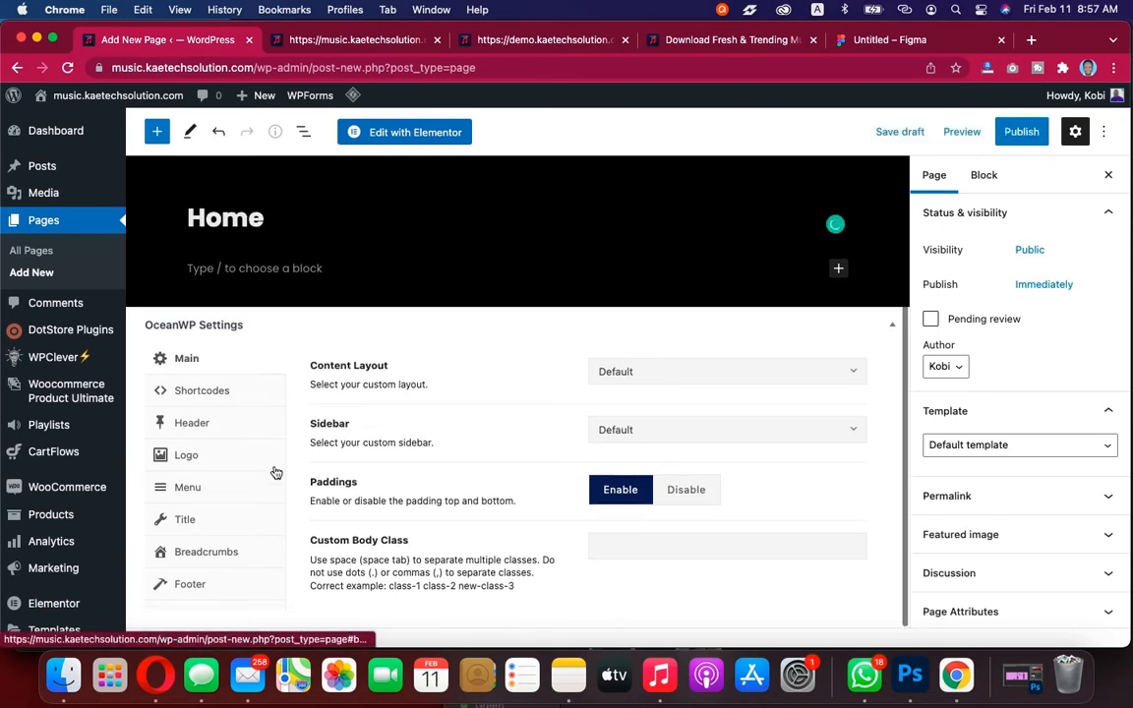
left_click(189, 518)
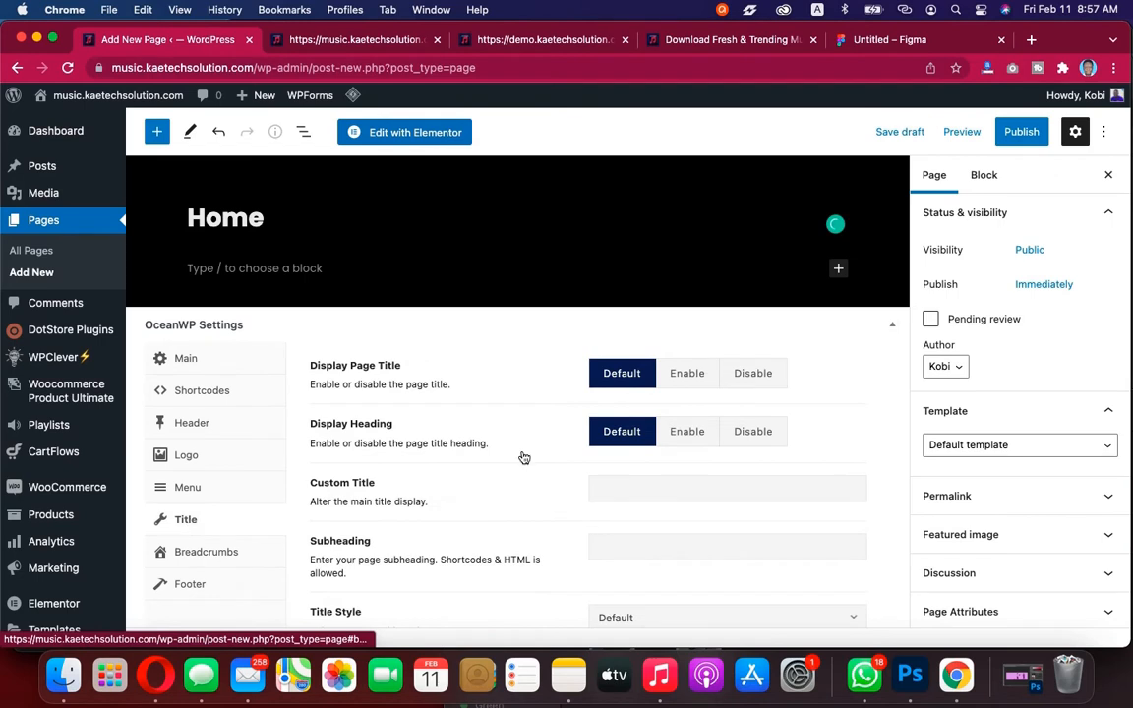
left_click(753, 374)
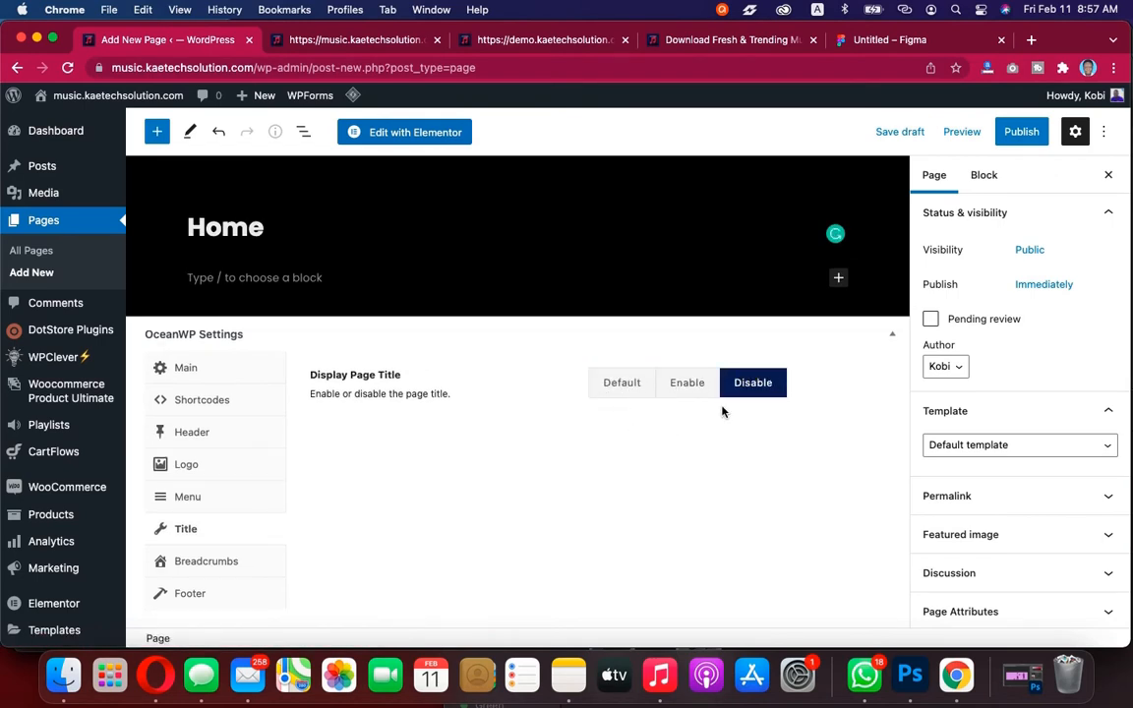
Set the page template to Elementor Full Width and publish the Home page
left_click(1028, 448)
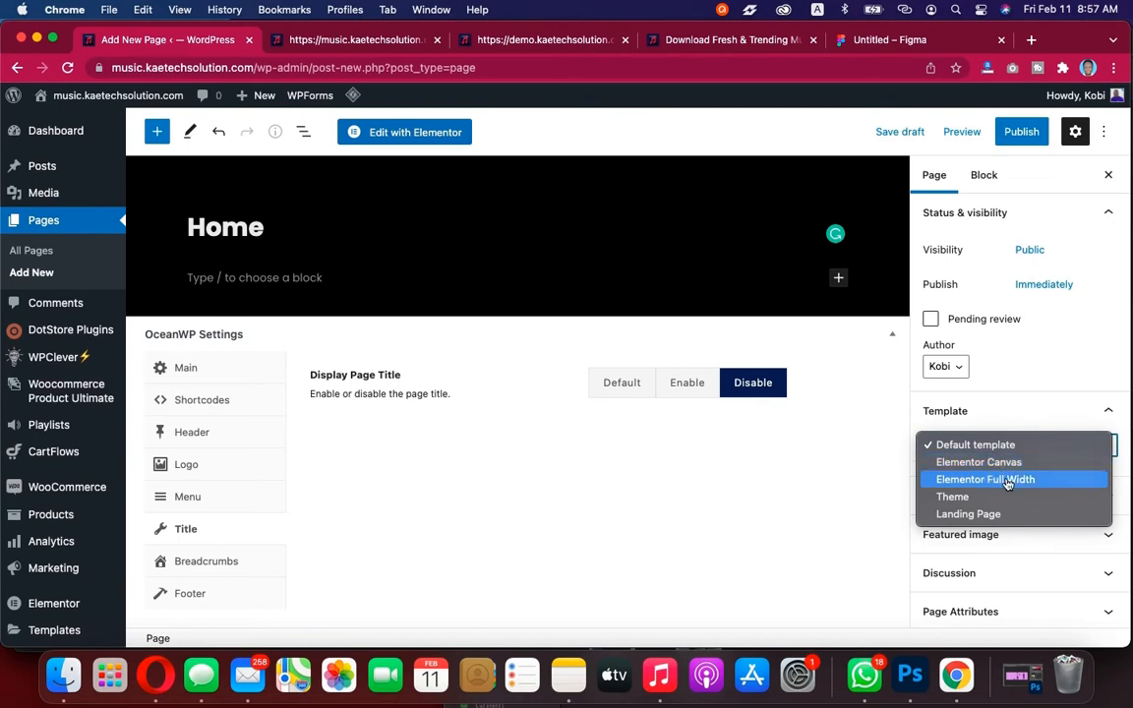
left_click(1007, 481)
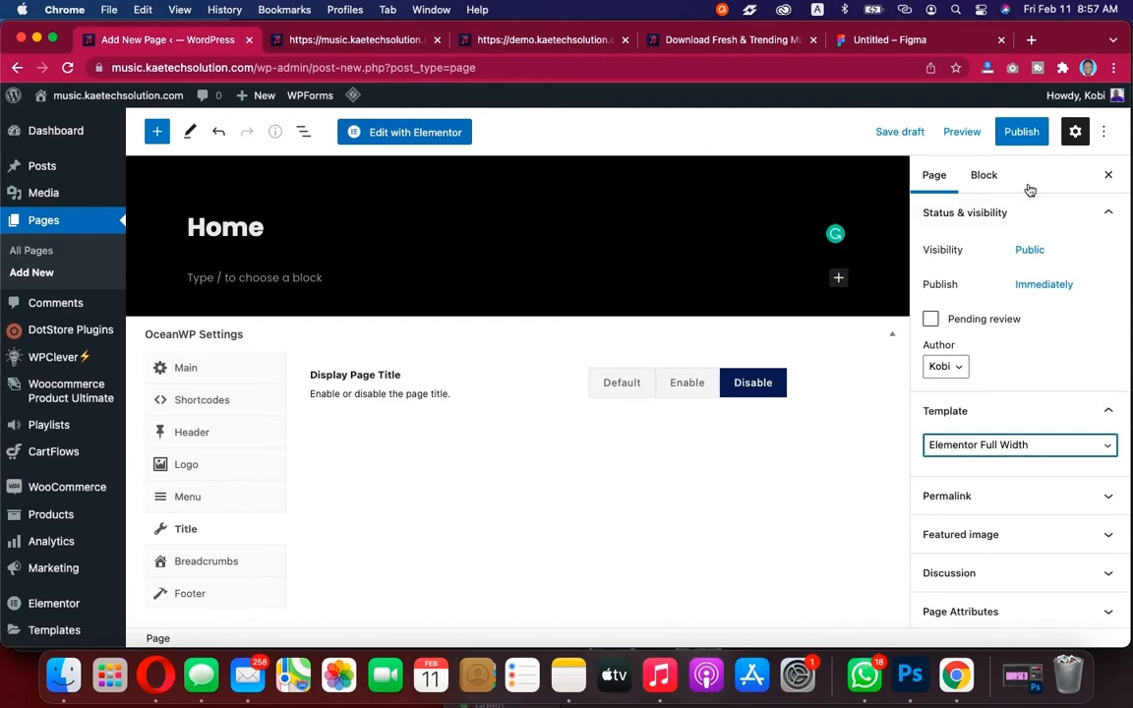
left_click(1023, 133)
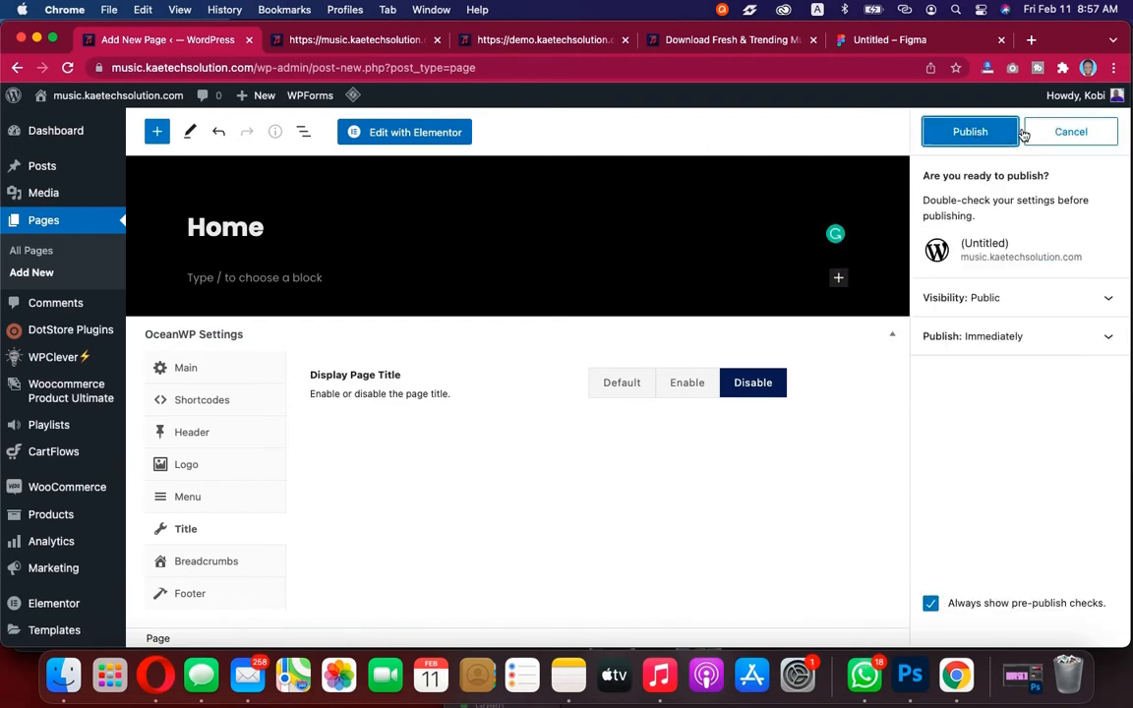
left_click(985, 134)
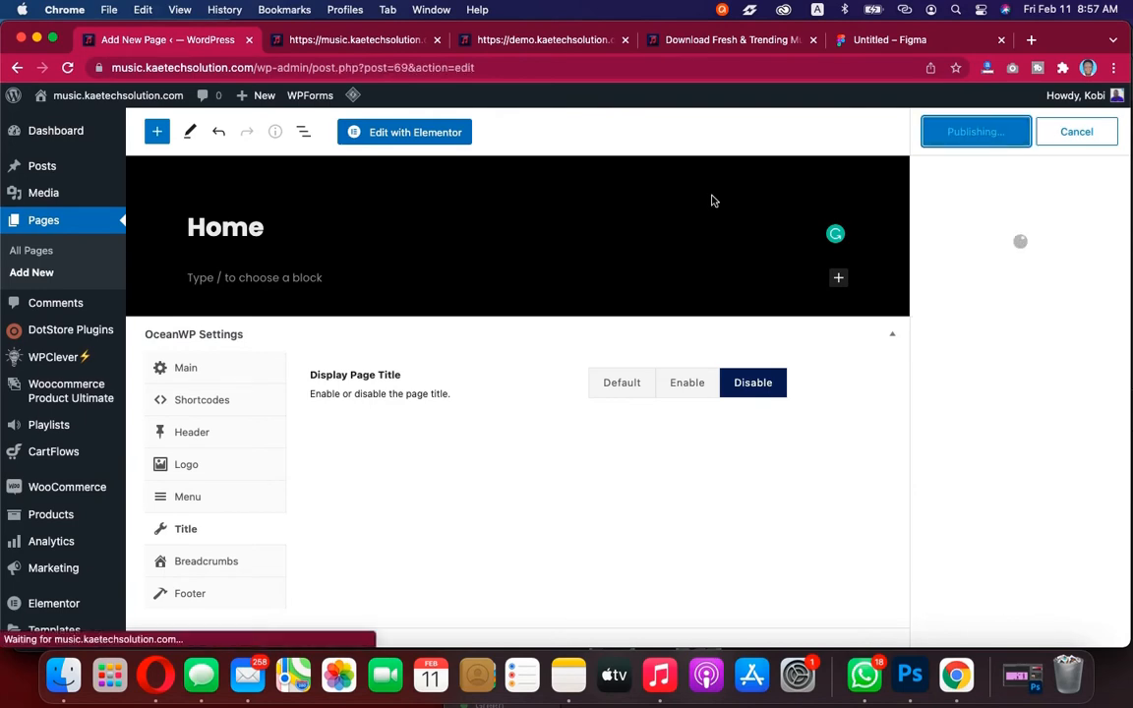
Compare against the demo site's menu pages and open the Add New Page screen in new tabs
left_click(558, 44)
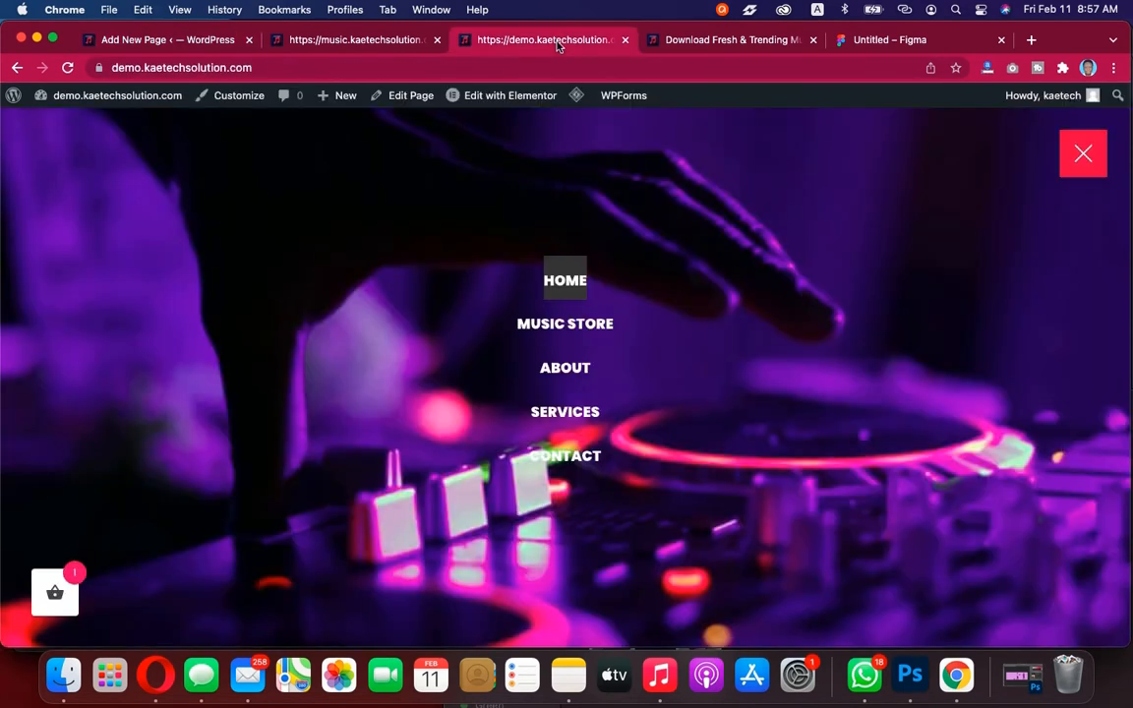
left_click(677, 44)
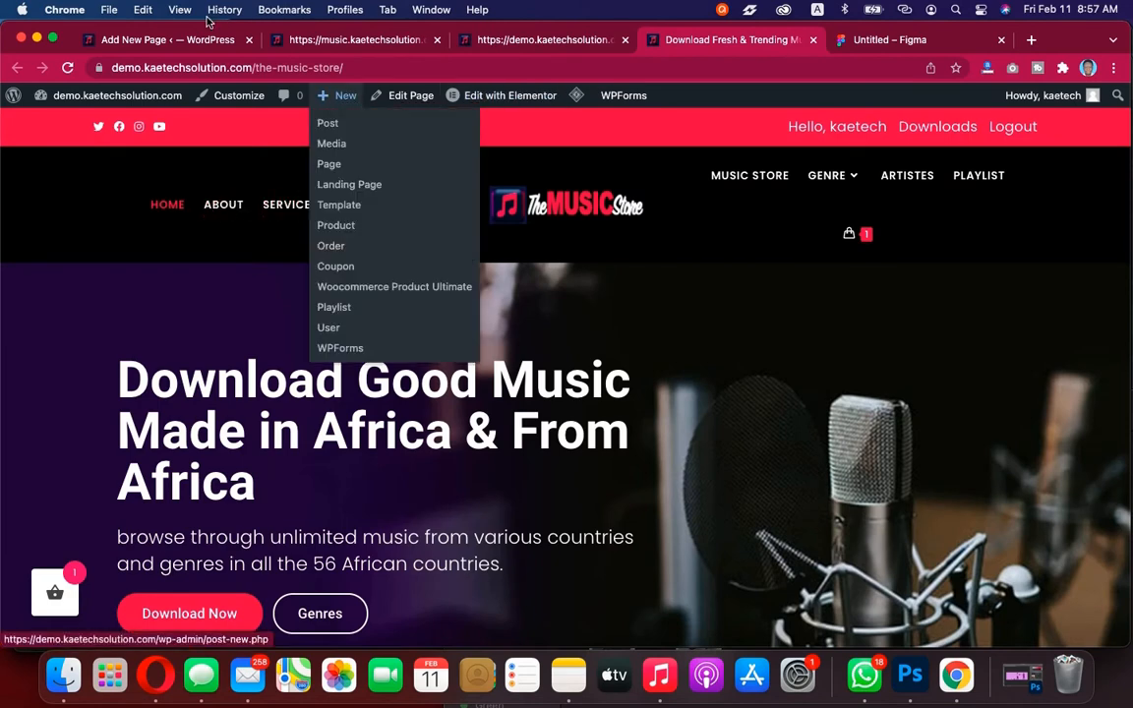
left_click(179, 35)
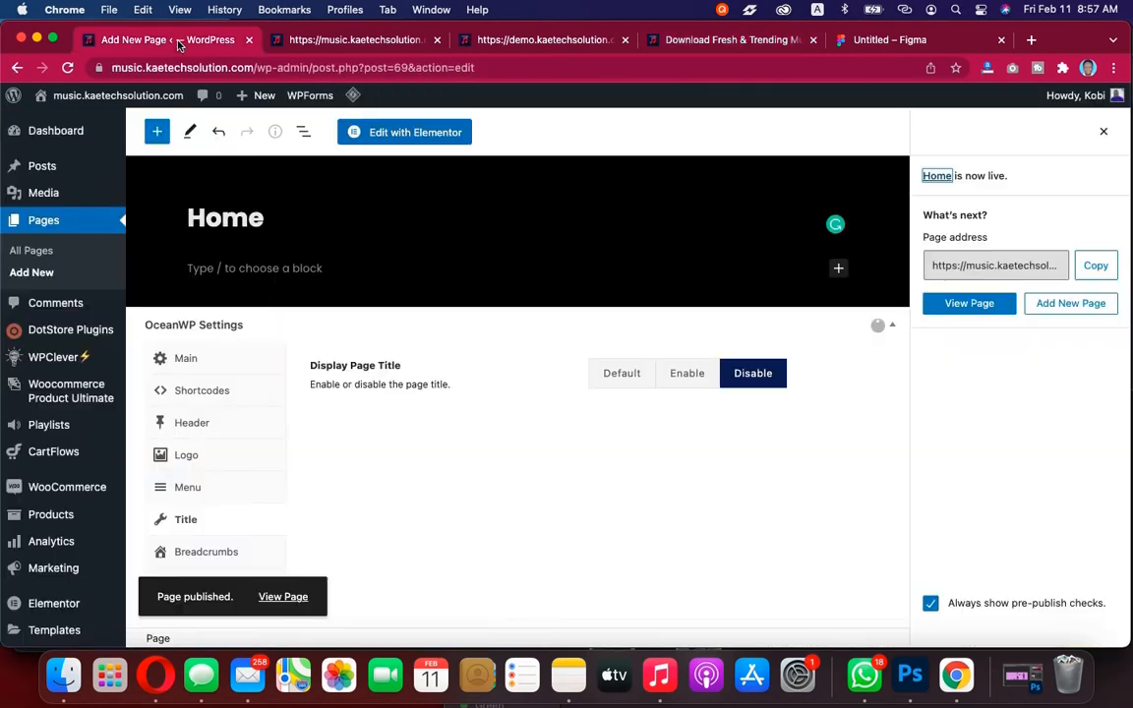
right_click(32, 272)
left_click(83, 273)
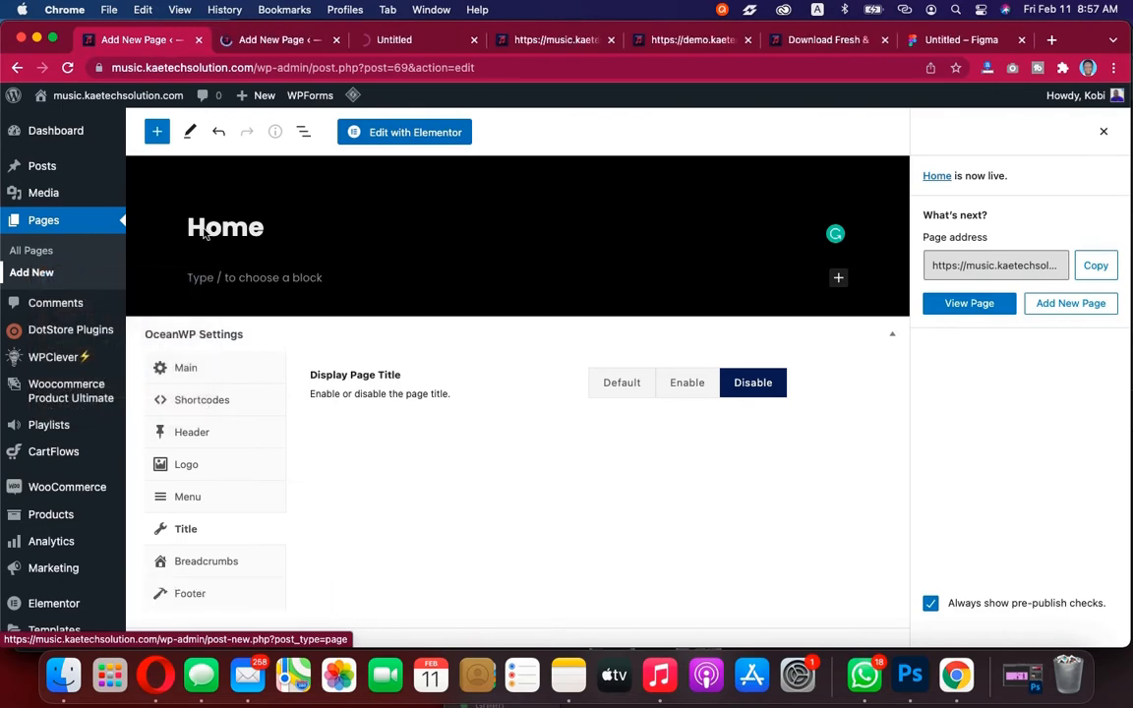
left_click(276, 40)
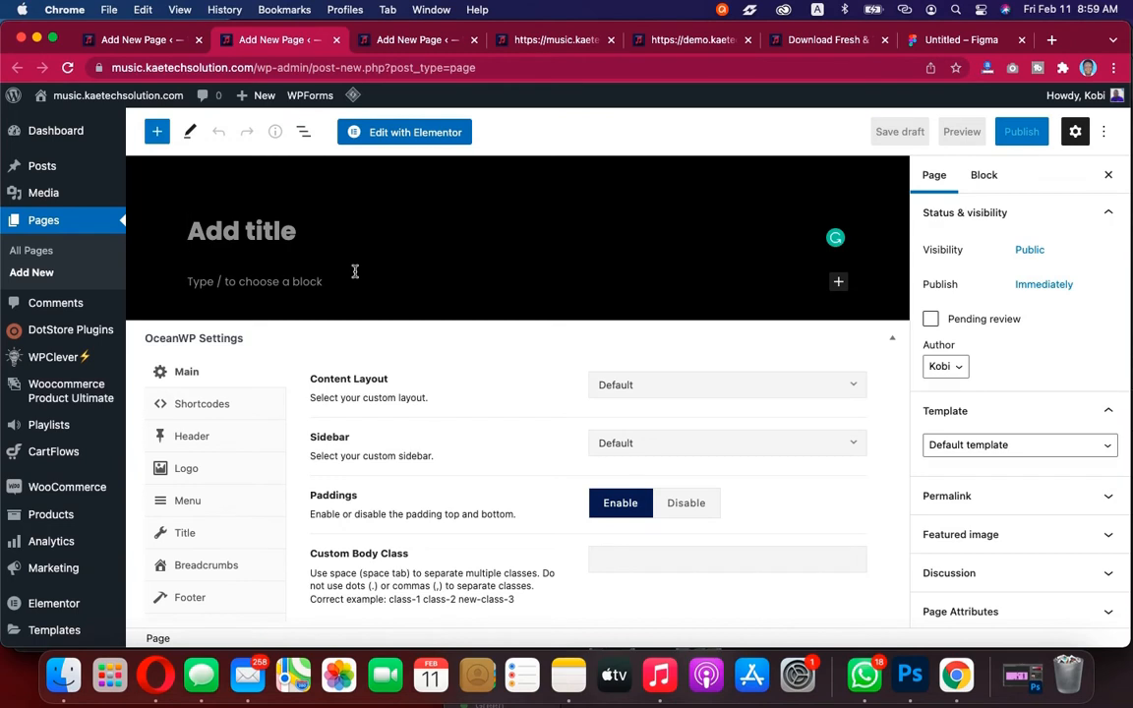
Title the new page "About Us" and disable its page title display in the OceanWP Title settings
type("Ab")
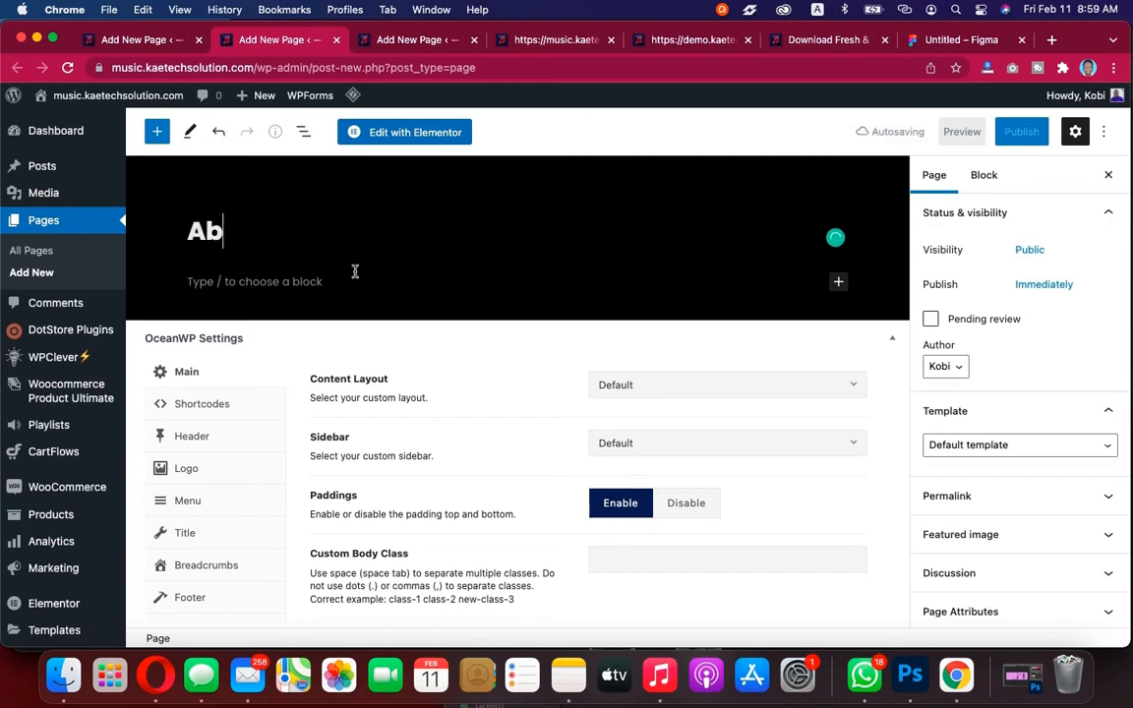
type("out")
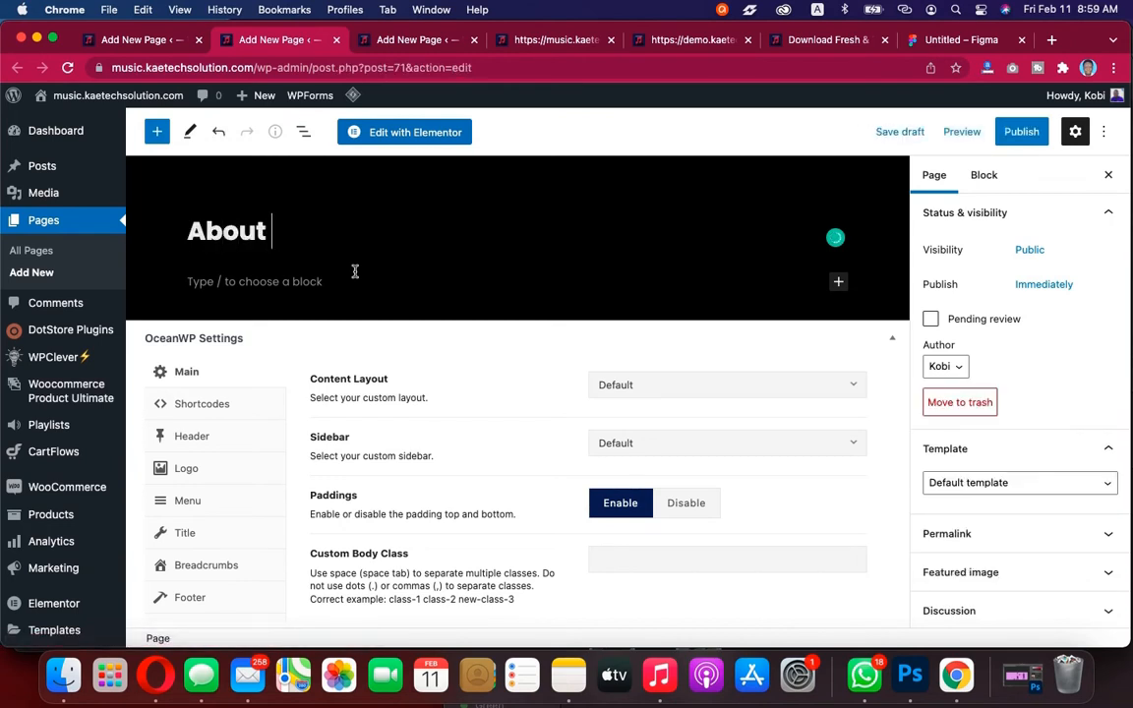
type(" Us")
scroll(502, 419, "down", 1)
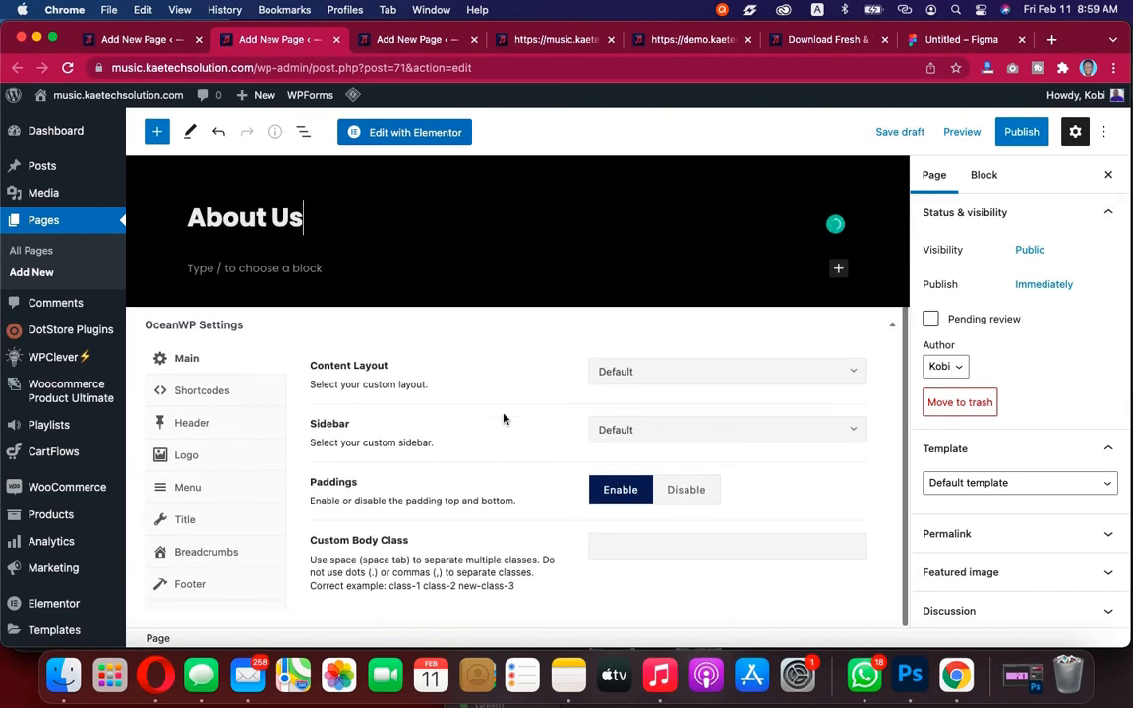
left_click(183, 524)
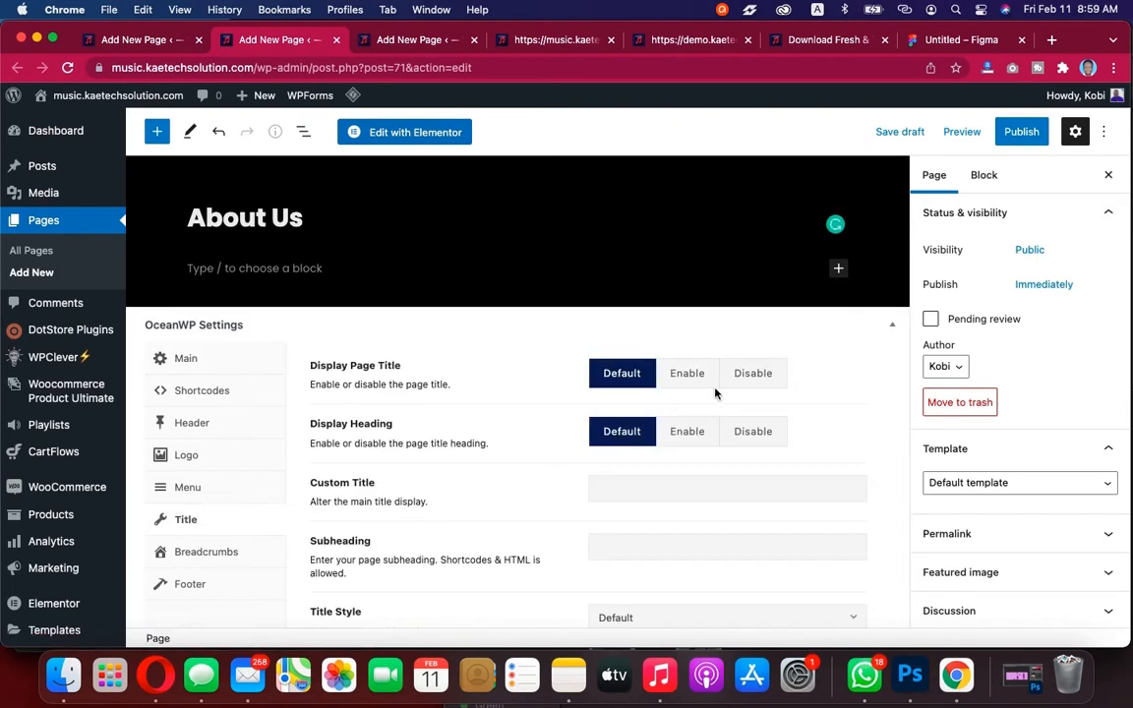
left_click(752, 373)
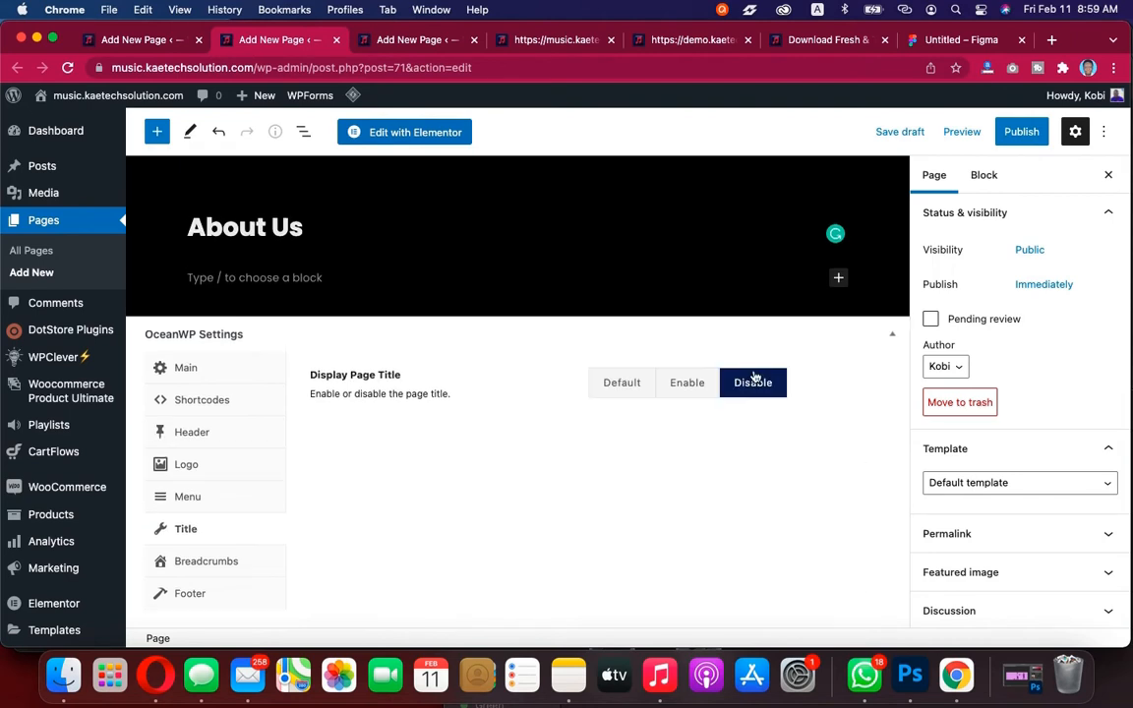
Set the page template to Elementor Full Width and publish the About Us page
left_click(980, 486)
left_click(980, 519)
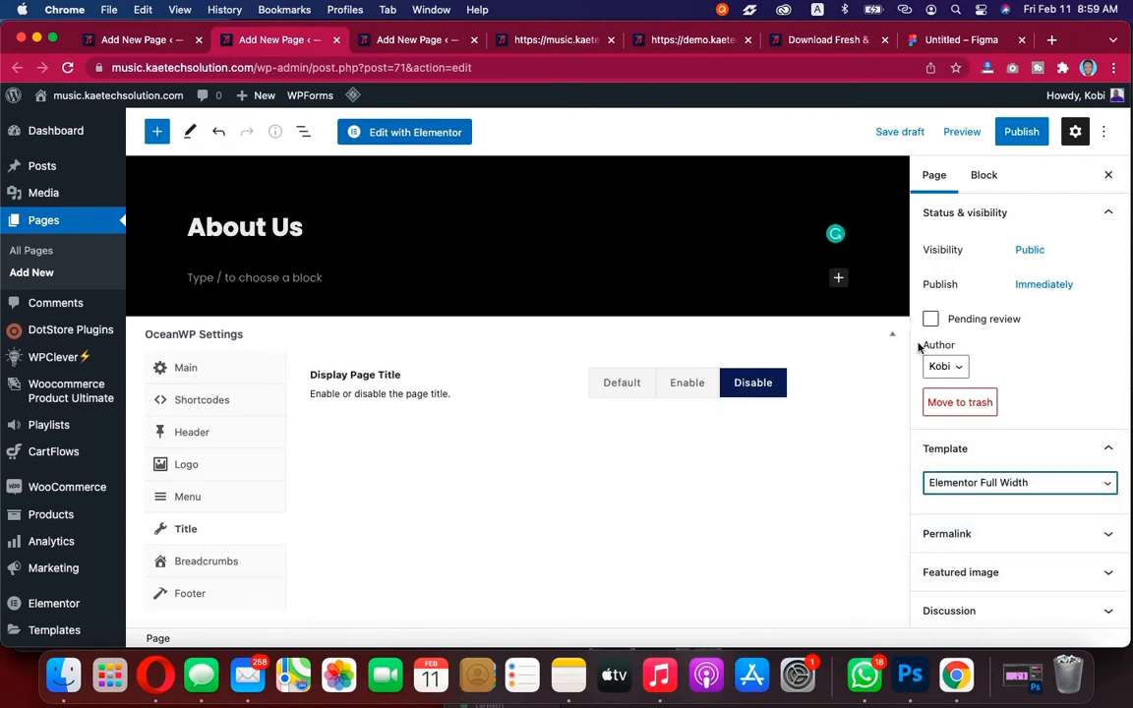
left_click(1020, 132)
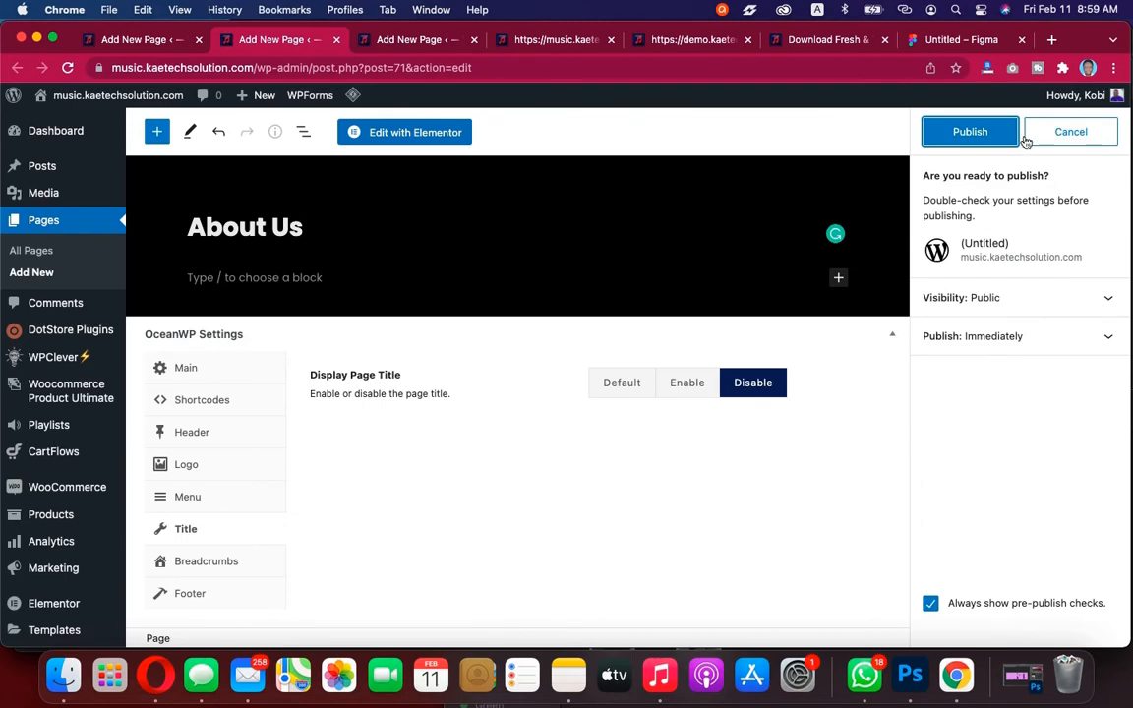
left_click(969, 132)
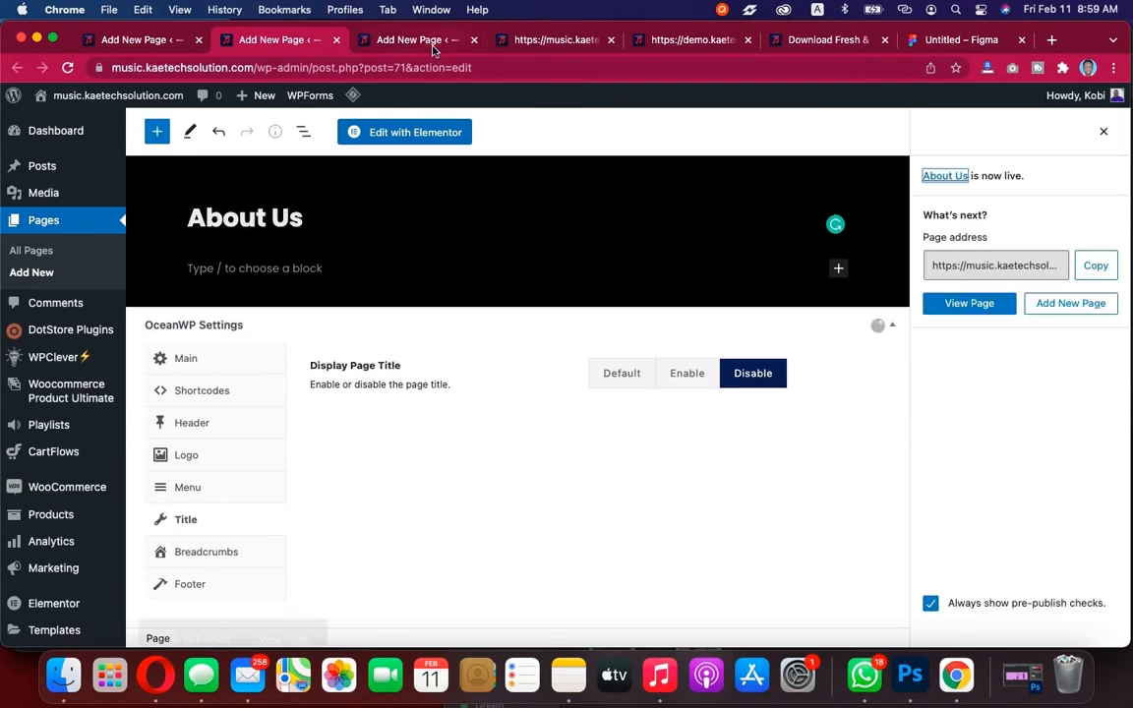
Title the next new page "Sevices" and disable its page title display in the OceanWP Title settings
left_click(418, 40)
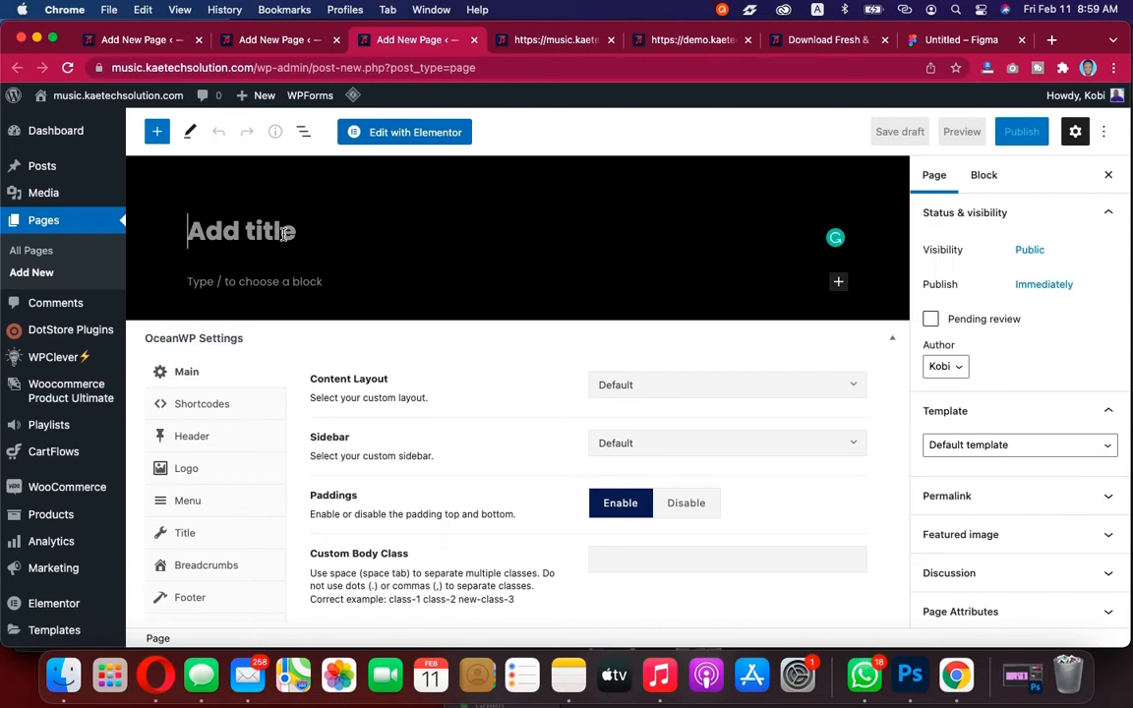
type("S")
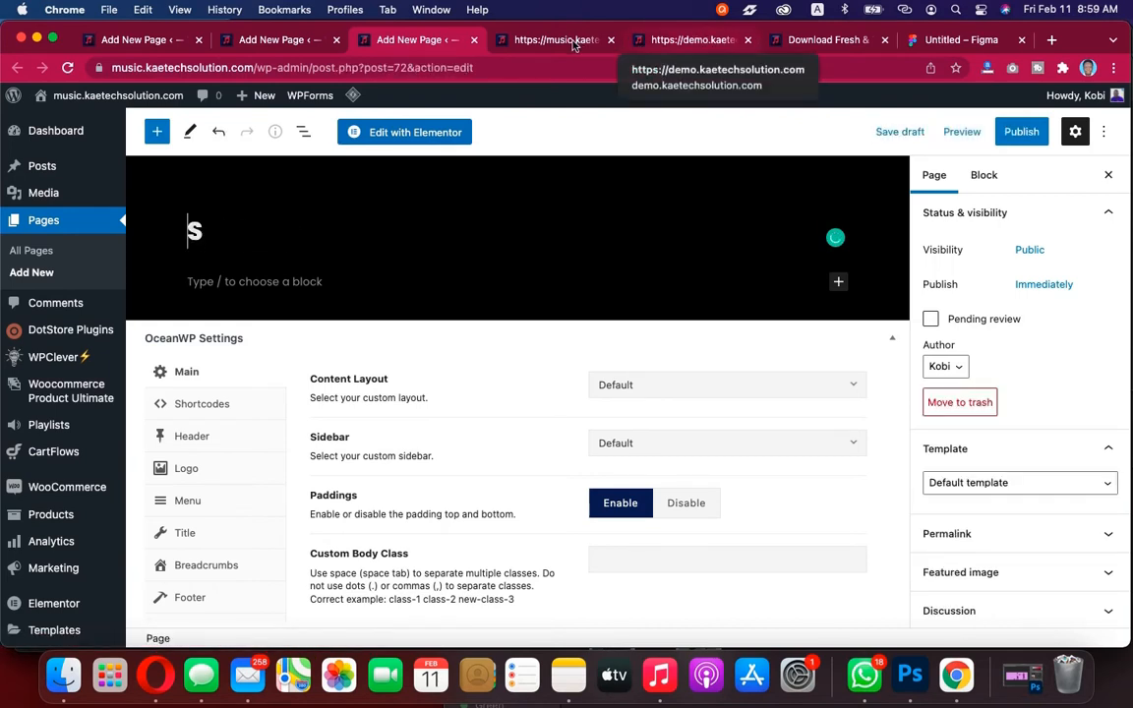
left_click(510, 38)
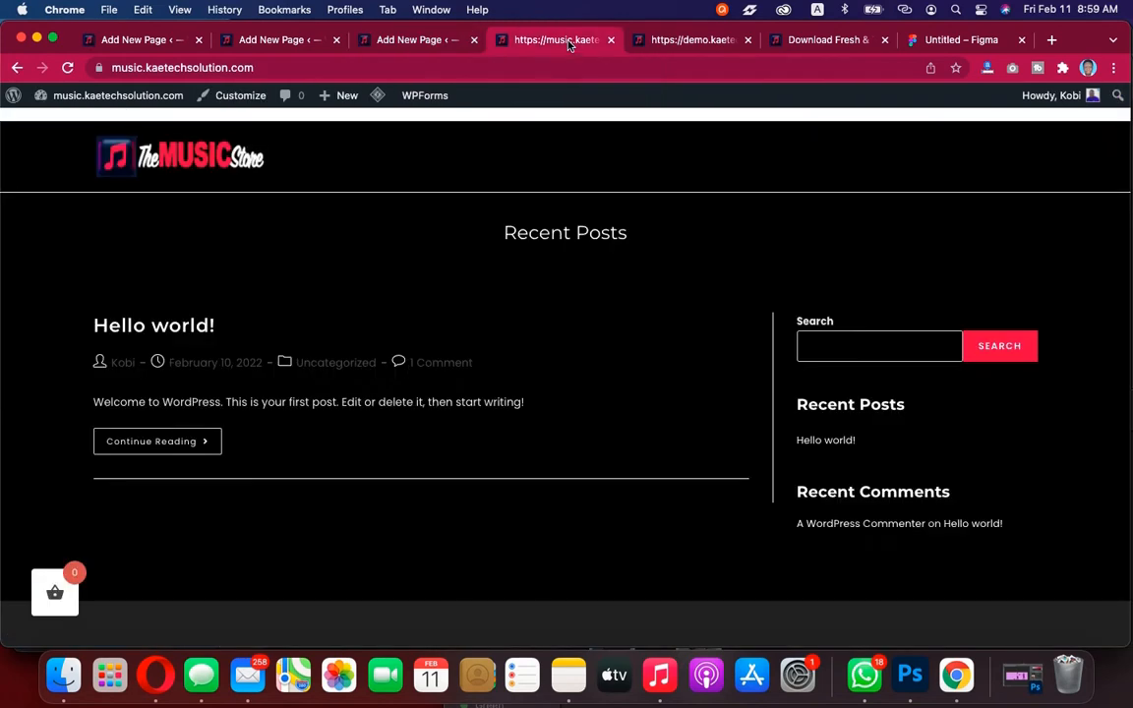
left_click(692, 41)
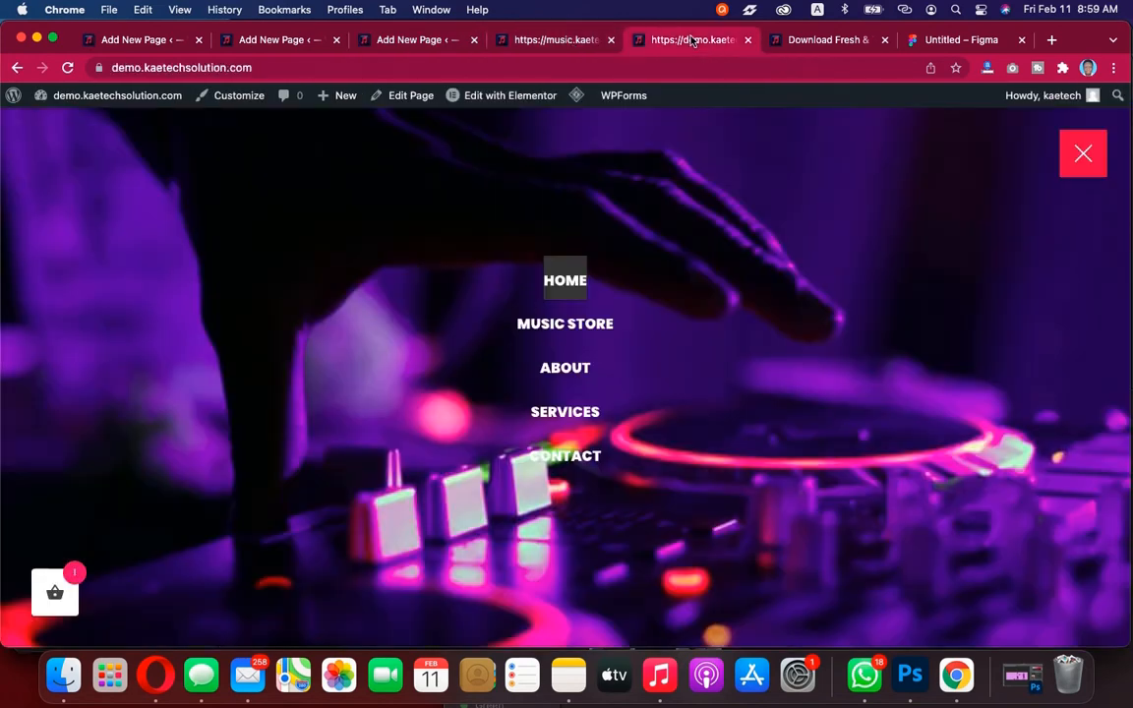
left_click(847, 44)
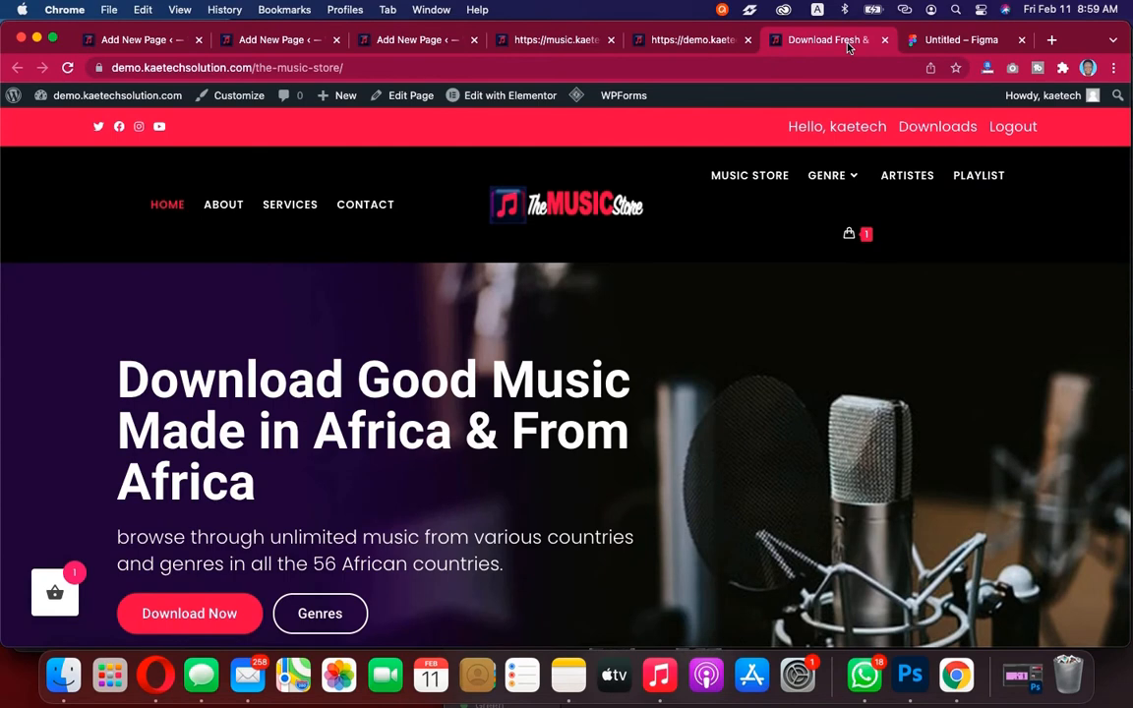
left_click(378, 41)
key("Right")
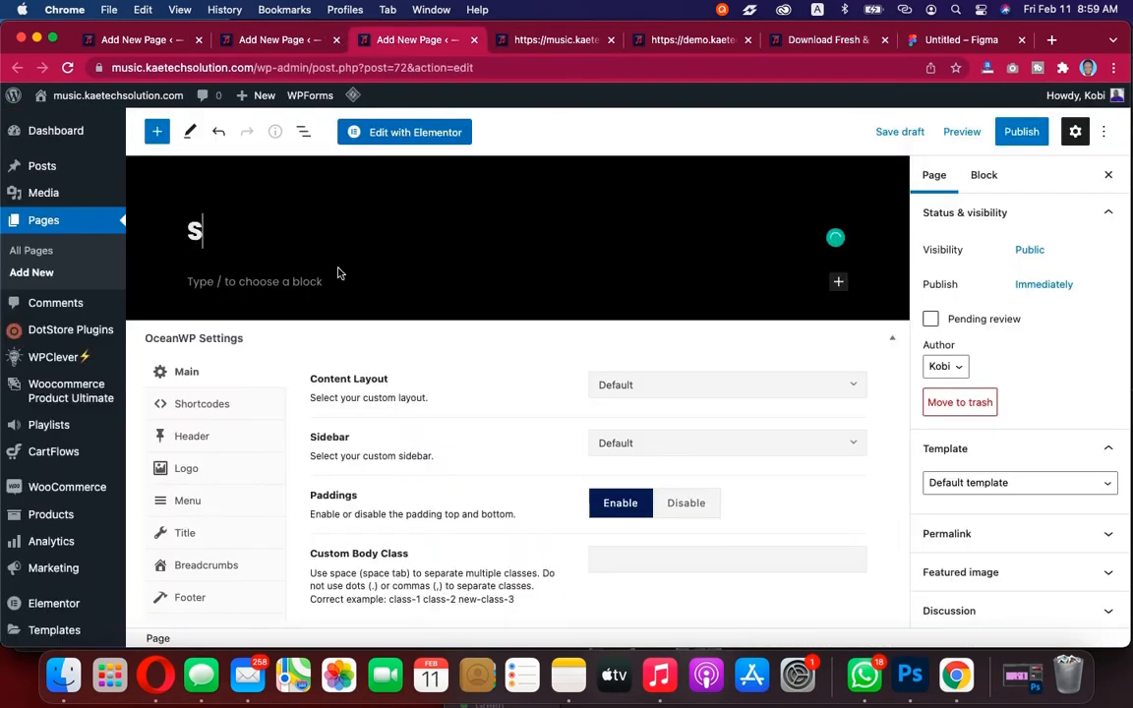
key("BackSpace")
type("Sevices")
left_click(184, 534)
left_click(764, 389)
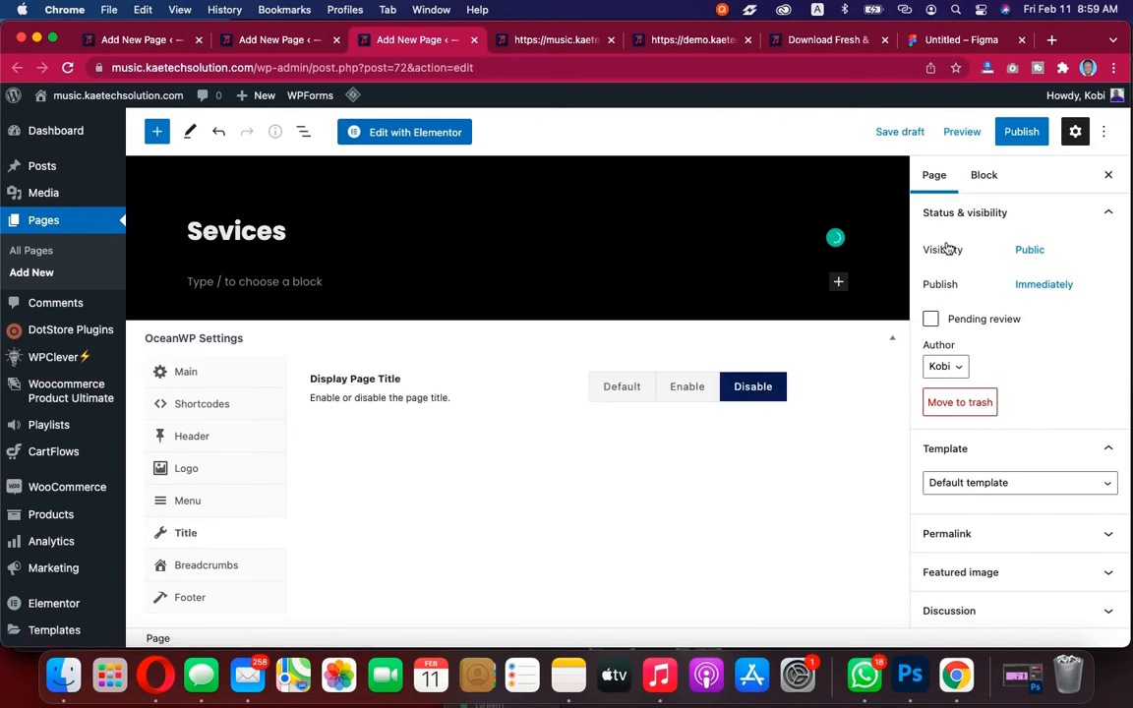
Set the page template to Elementor Full Width and publish the Sevices page
left_click(968, 483)
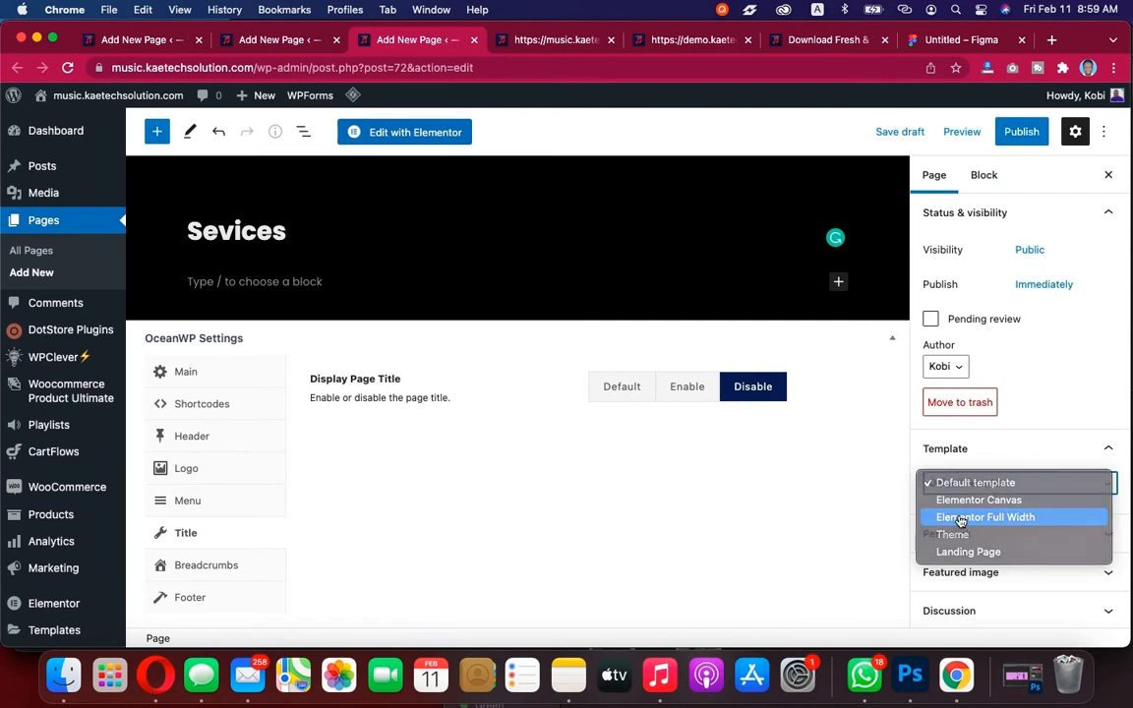
left_click(968, 519)
left_click(1021, 131)
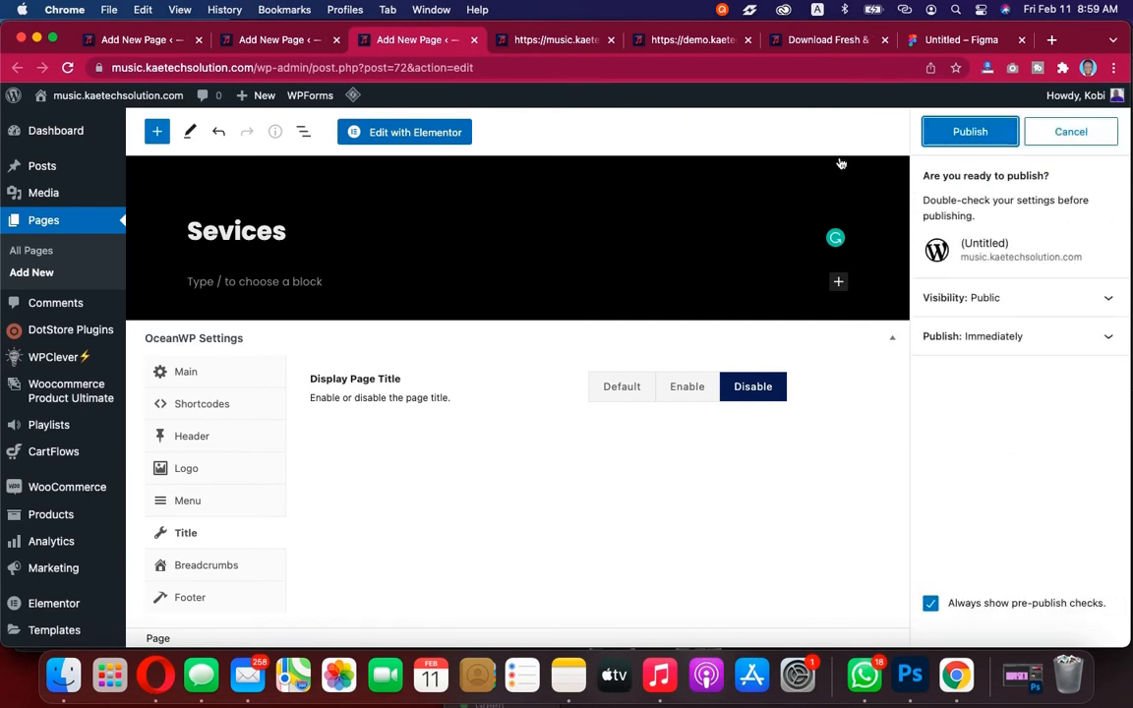
left_click(969, 131)
Close the published About Us and Sevices editor tabs and open another Add New Page tab
left_click(298, 41)
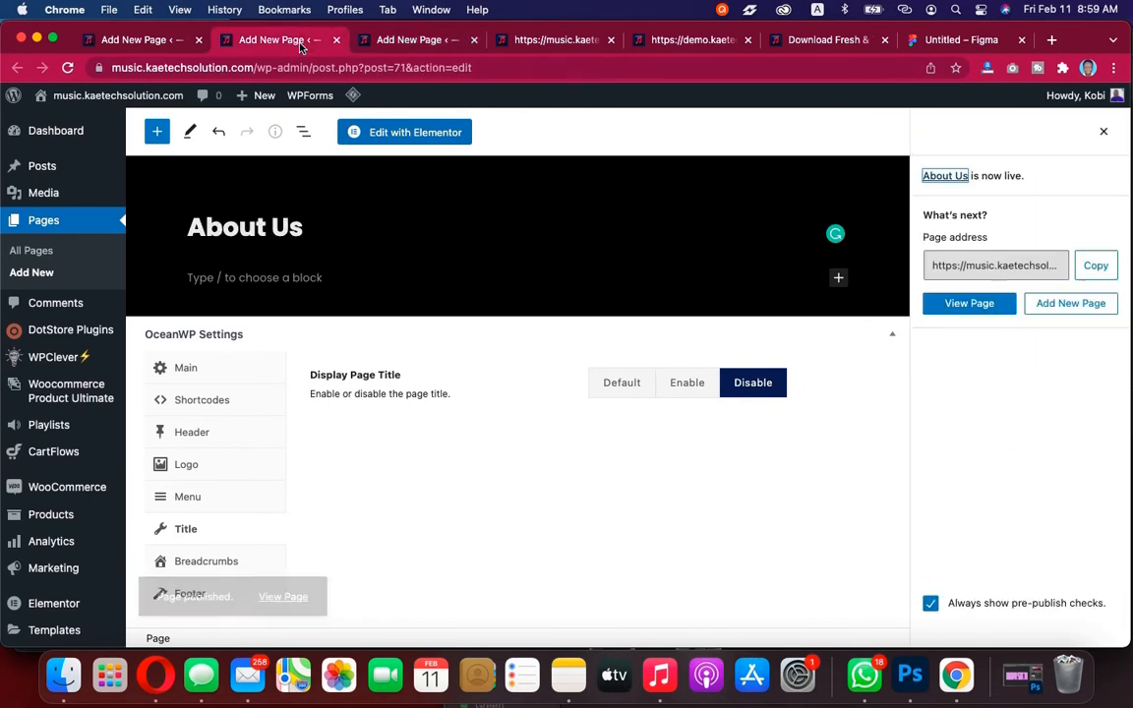
left_click(337, 41)
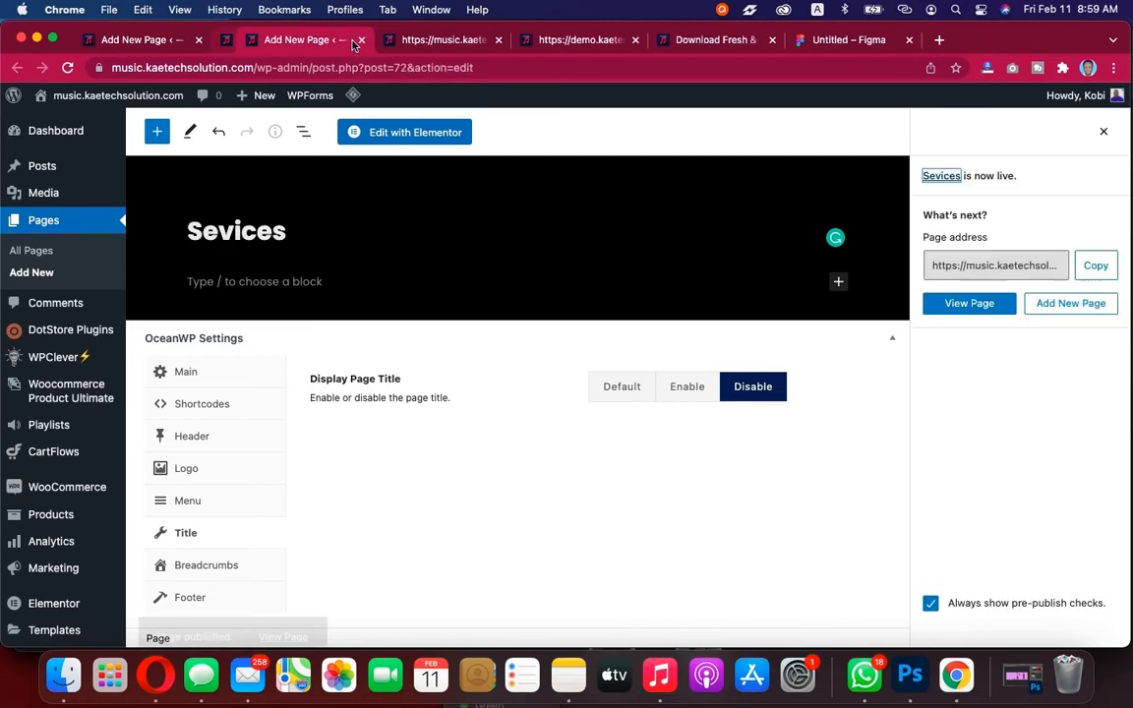
left_click(338, 42)
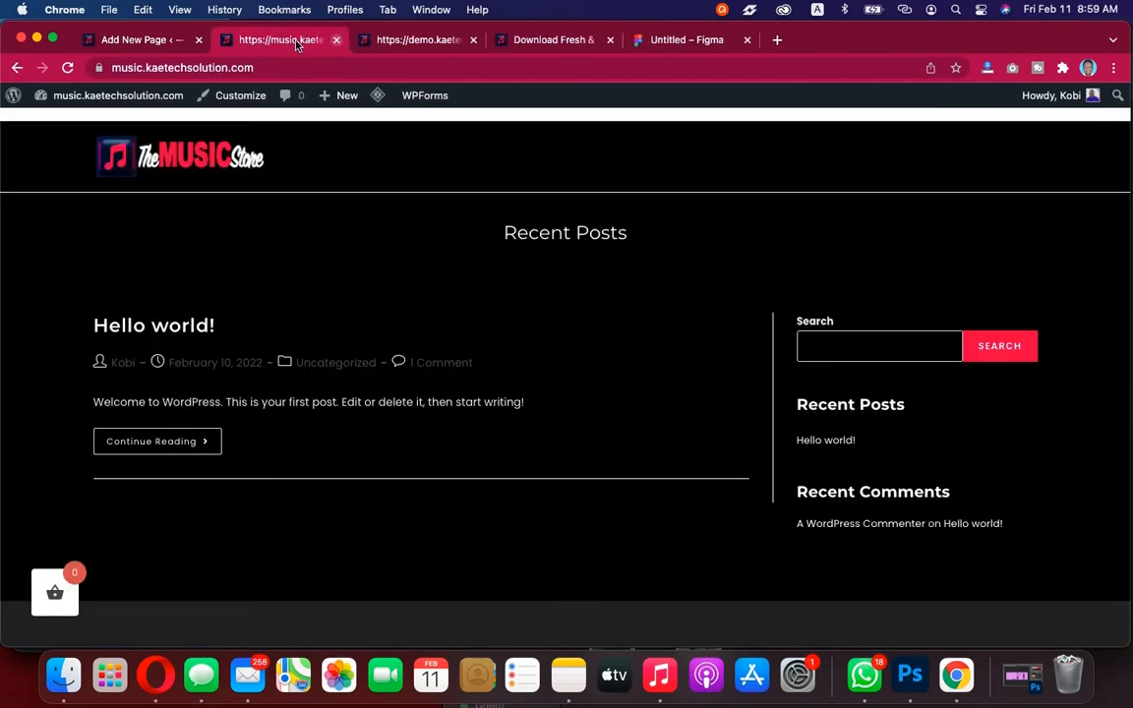
left_click(158, 39)
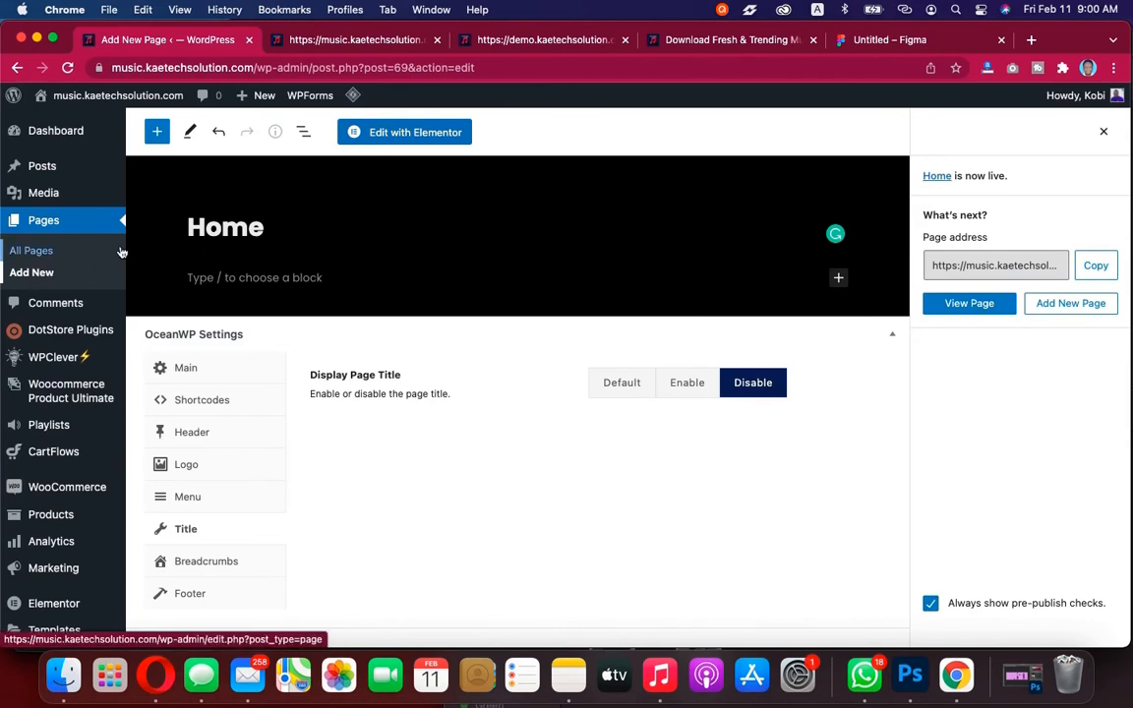
right_click(21, 273)
left_click(59, 281)
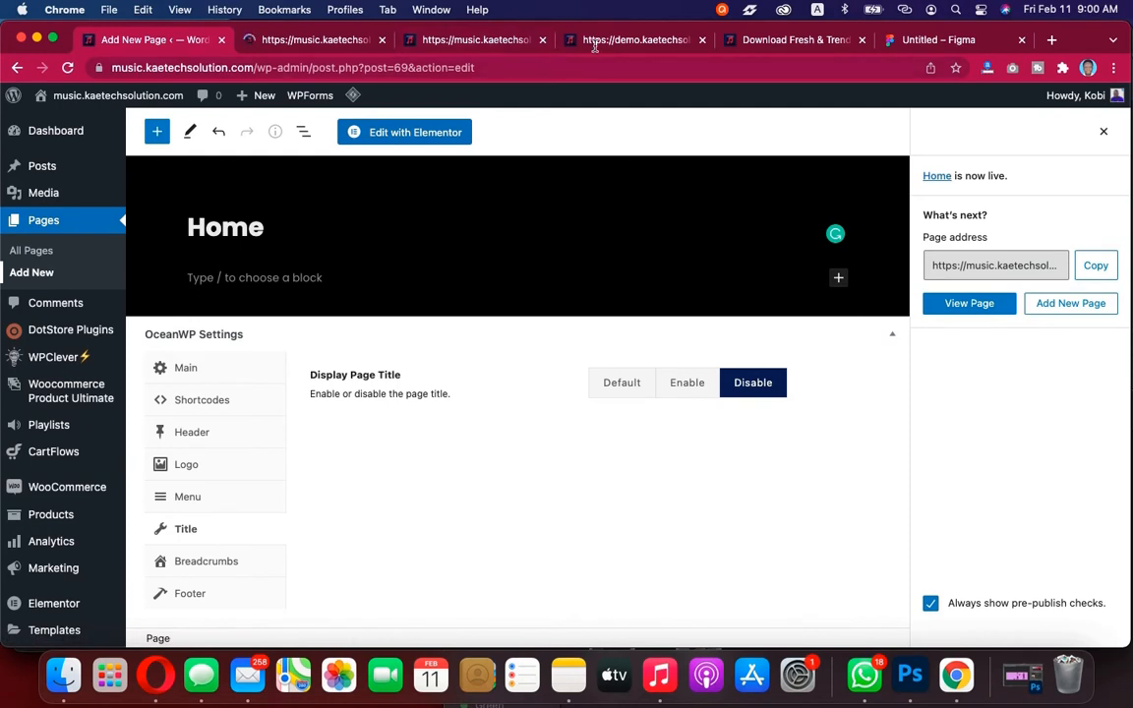
left_click(313, 43)
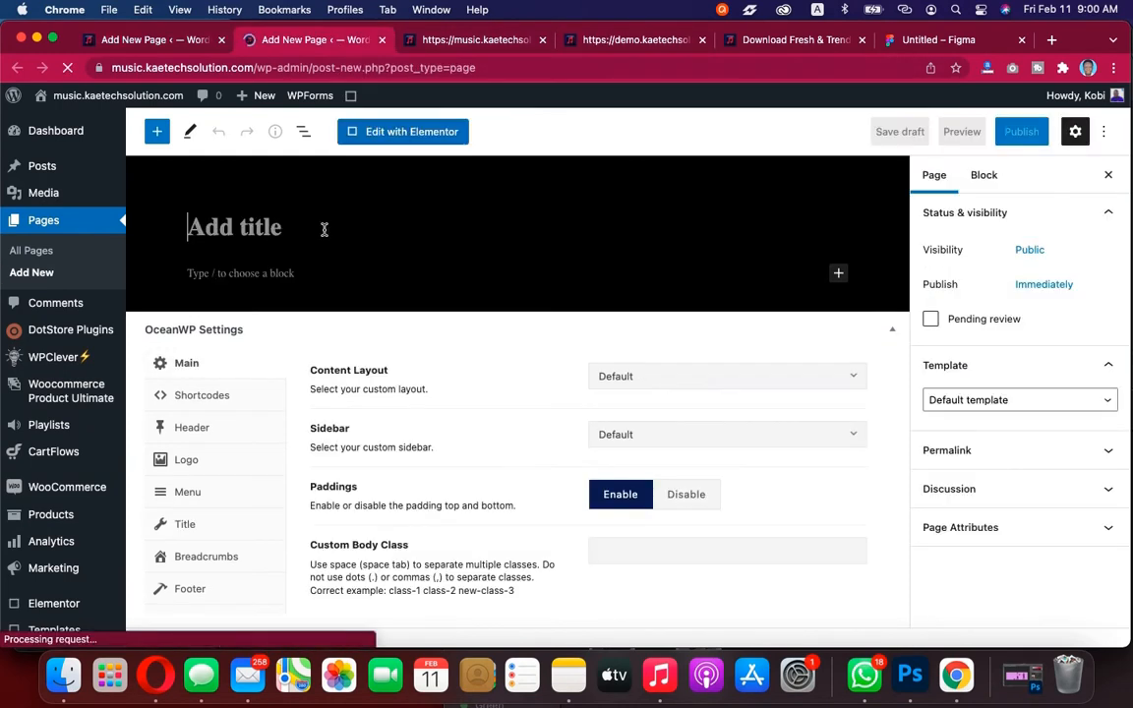
Title the new page "Contact" and disable its page title display in the OceanWP Title settings
type("Contact")
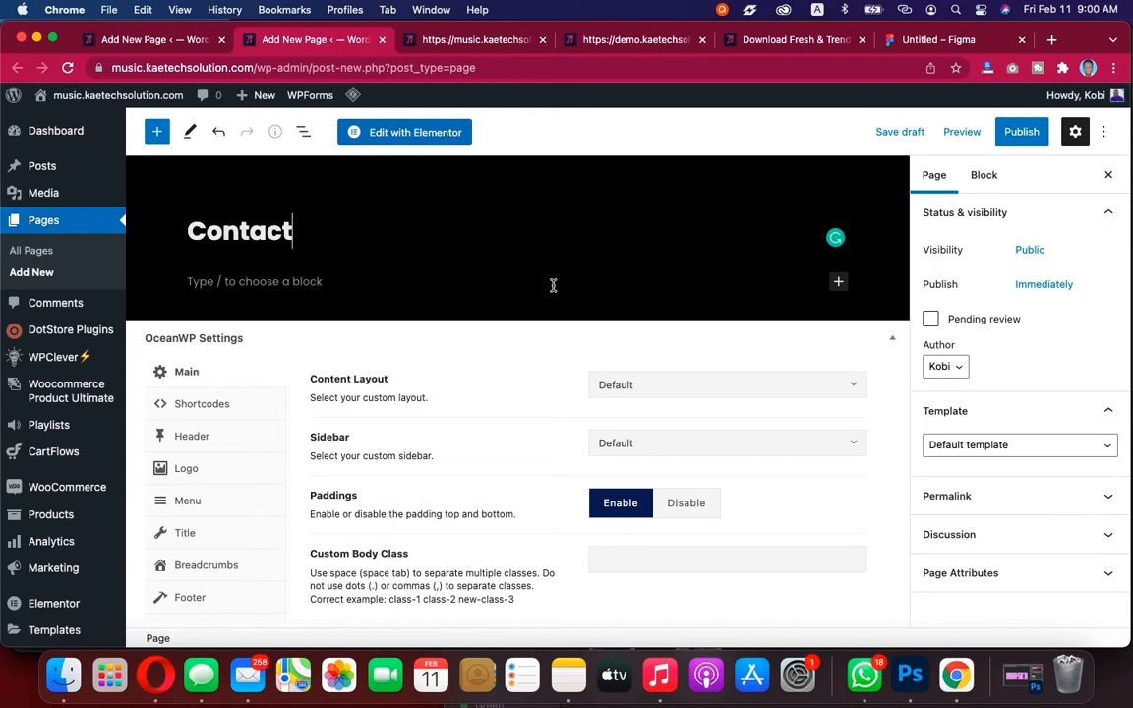
left_click(202, 536)
left_click(764, 396)
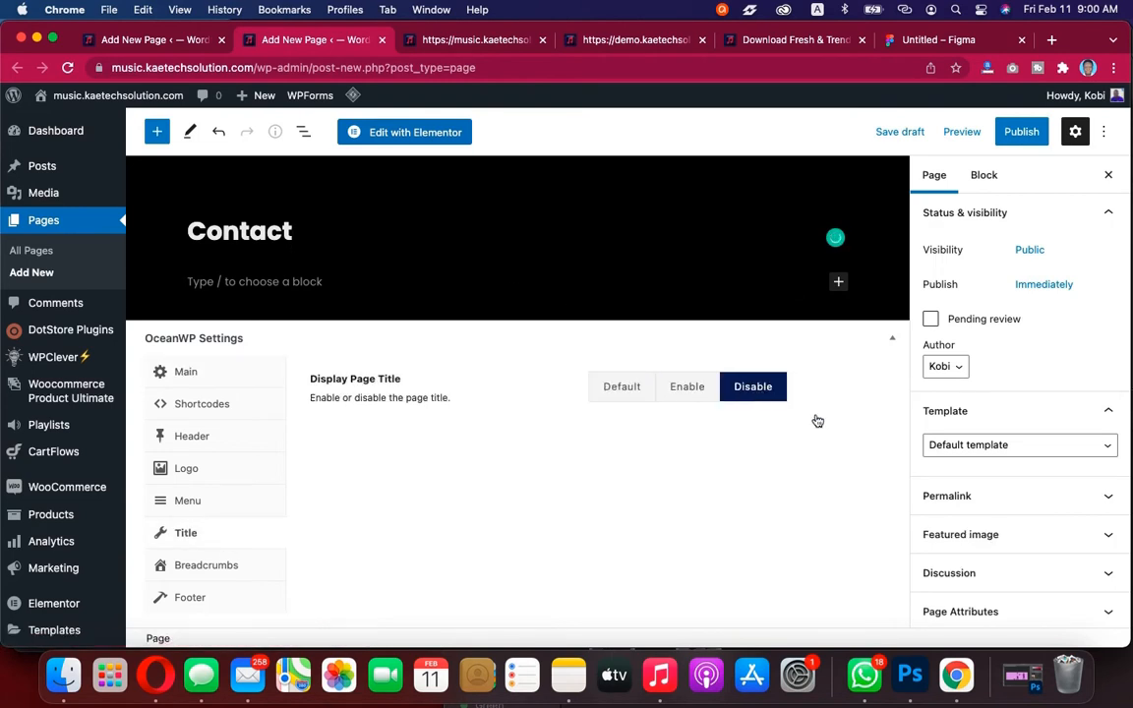
Set the page template to Elementor Full Width, publish the Contact page, and switch to the live site tab
left_click(969, 444)
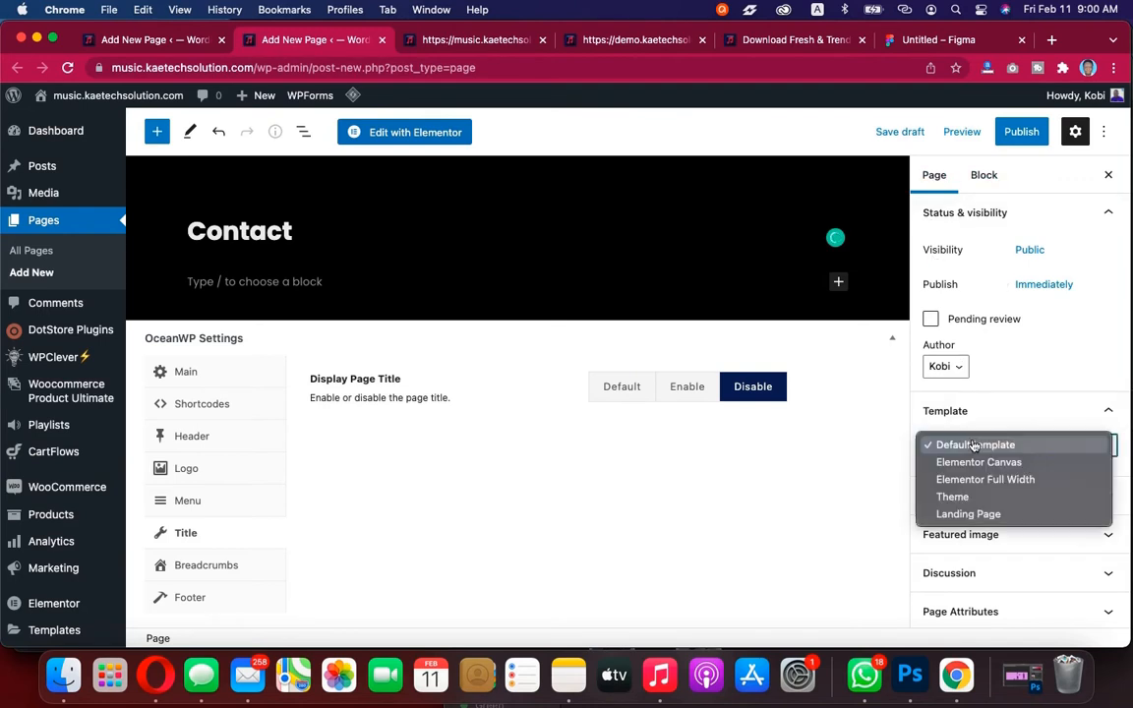
left_click(949, 478)
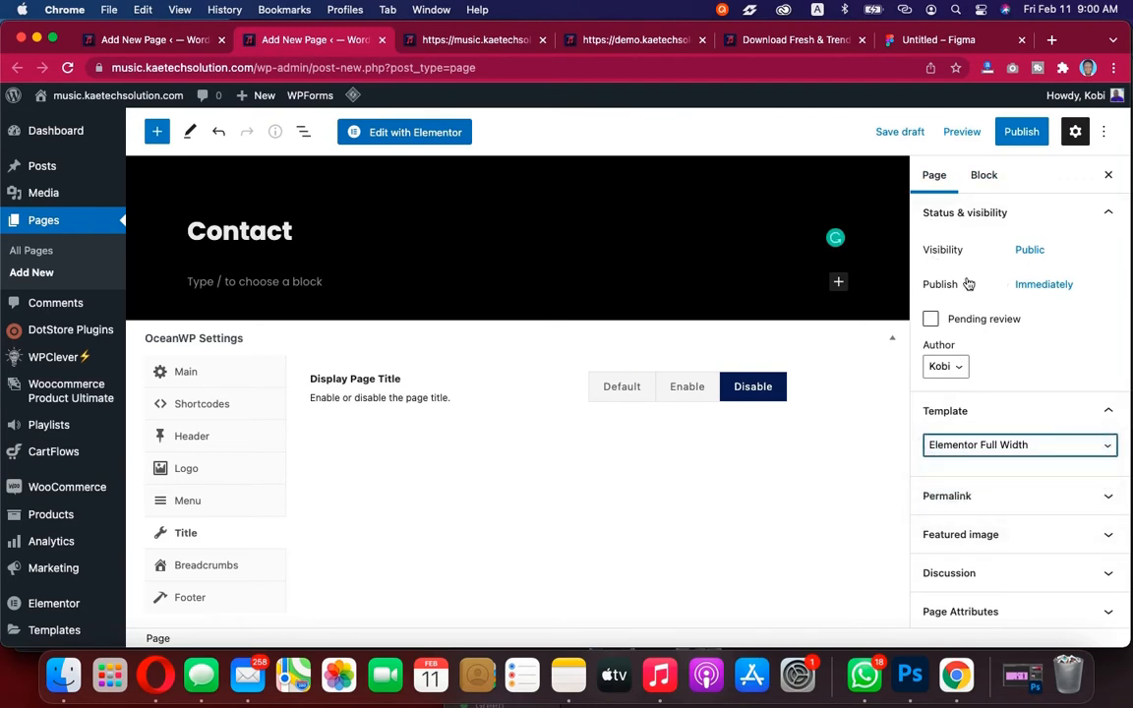
left_click(1022, 132)
left_click(978, 133)
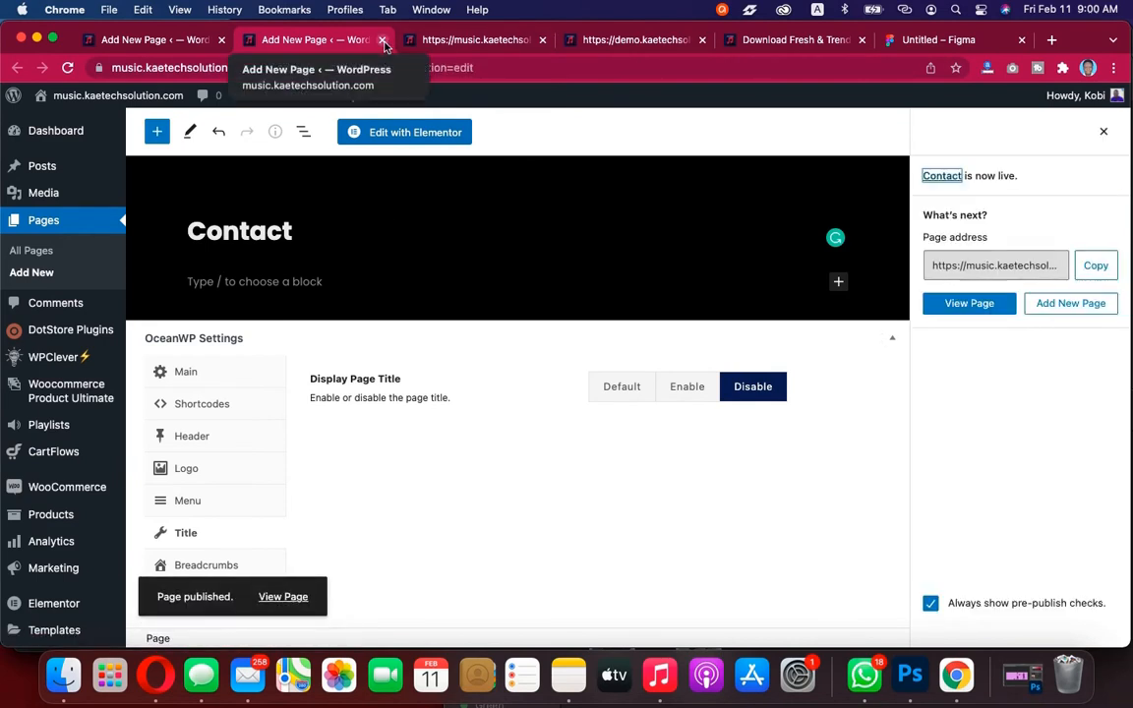
left_click(426, 42)
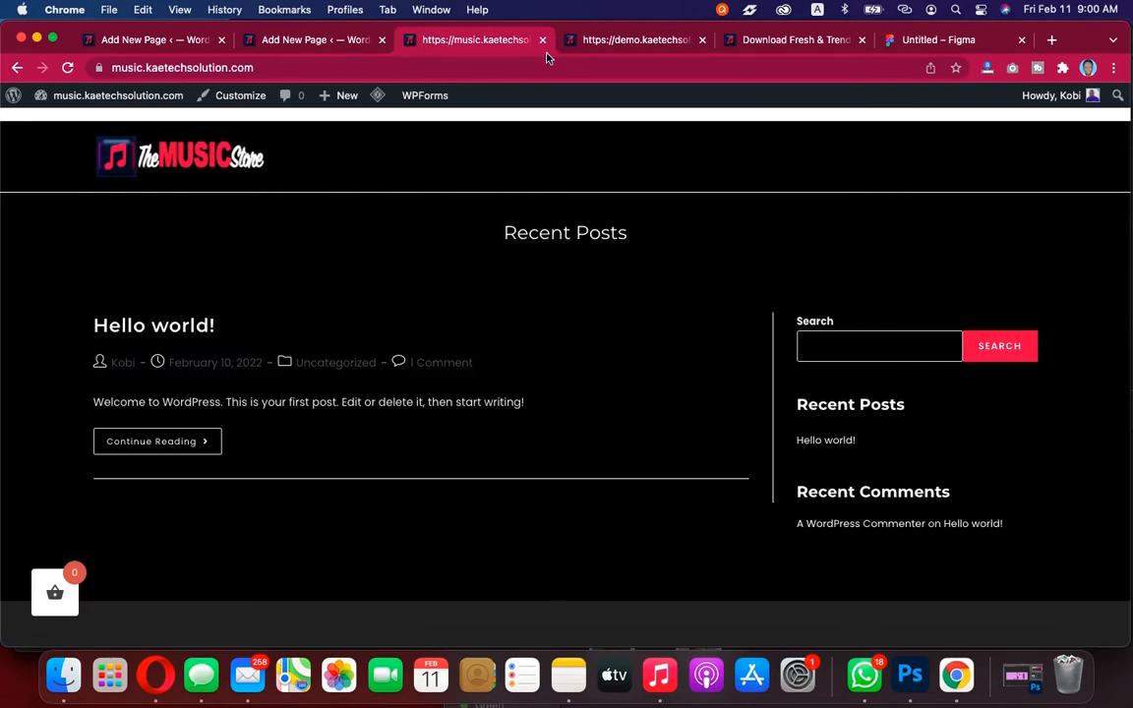
Compare the live site with the demo site and close the live site tab
left_click(637, 49)
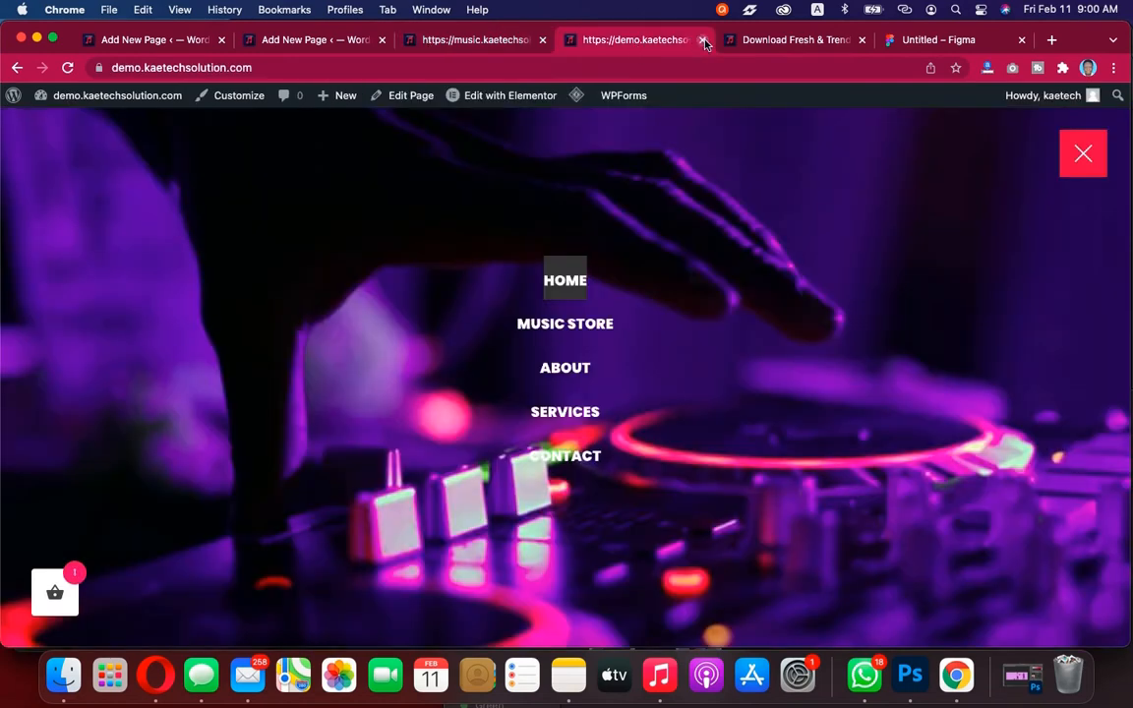
left_click(777, 42)
left_click(488, 41)
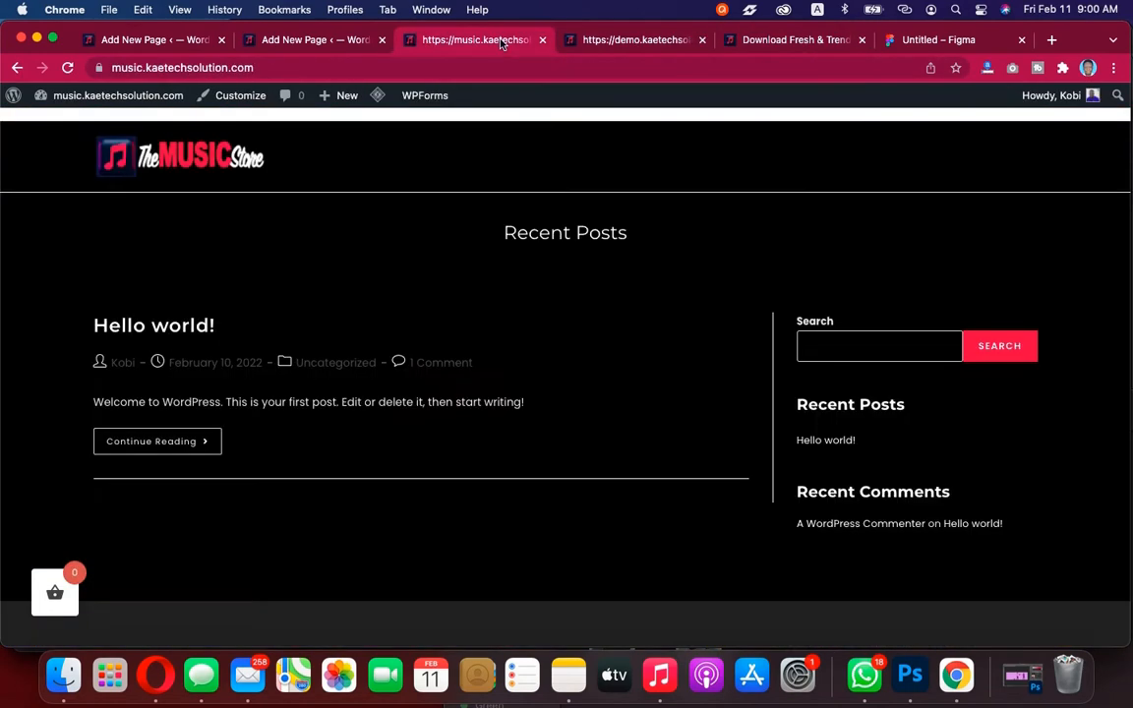
left_click(542, 40)
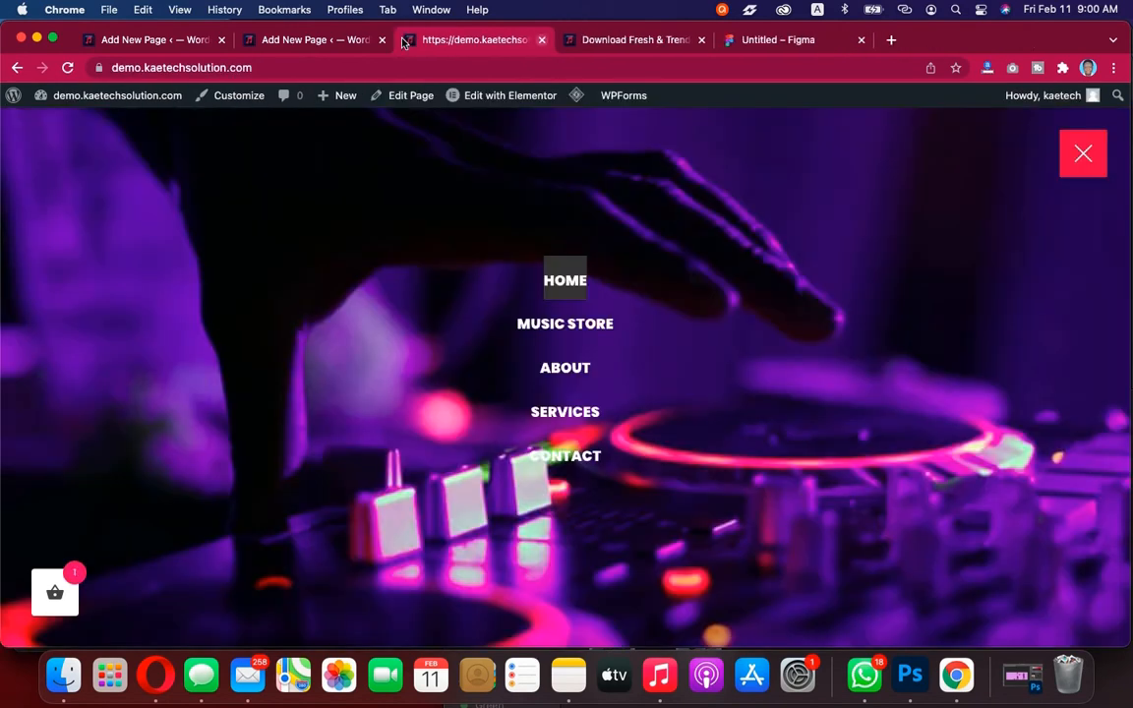
Close the demo site's menu overlay and open the list of all pages in the admin
left_click(270, 44)
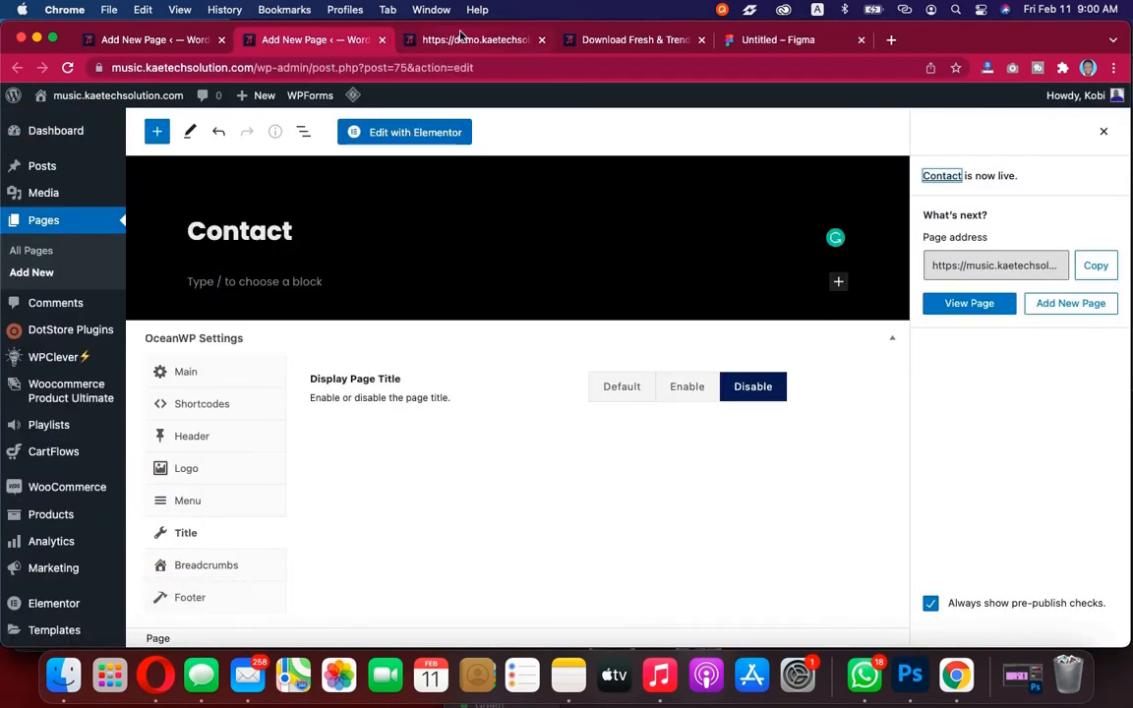
left_click(414, 35)
left_click(1083, 153)
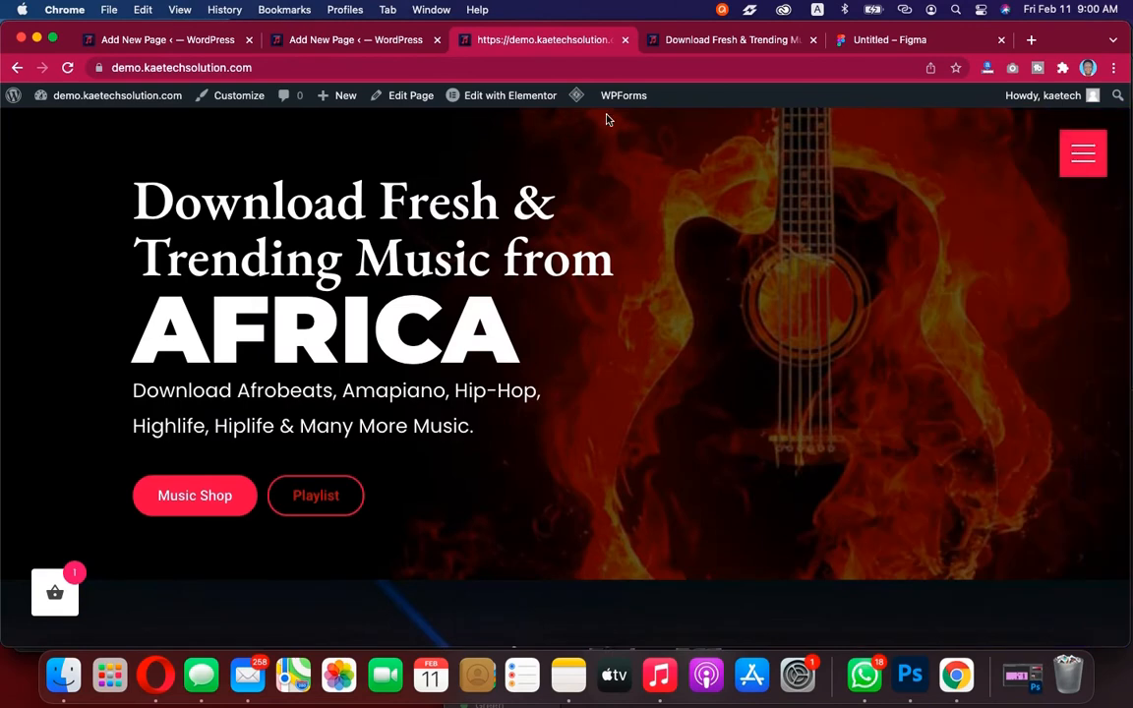
left_click(387, 44)
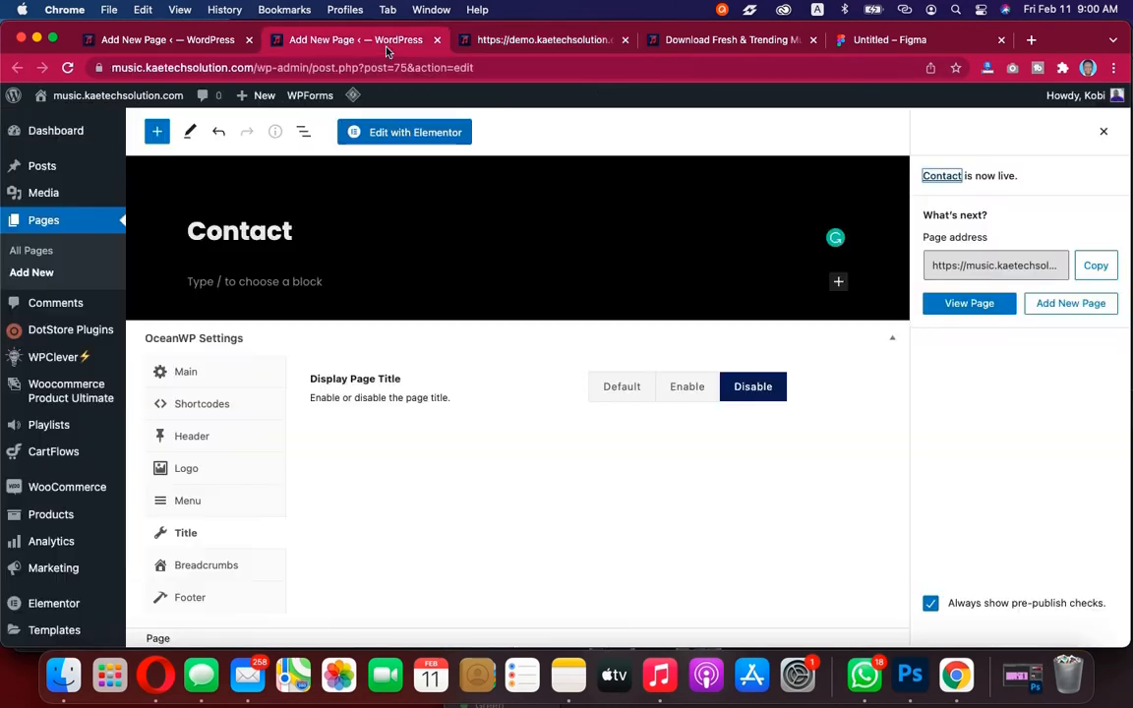
left_click(26, 252)
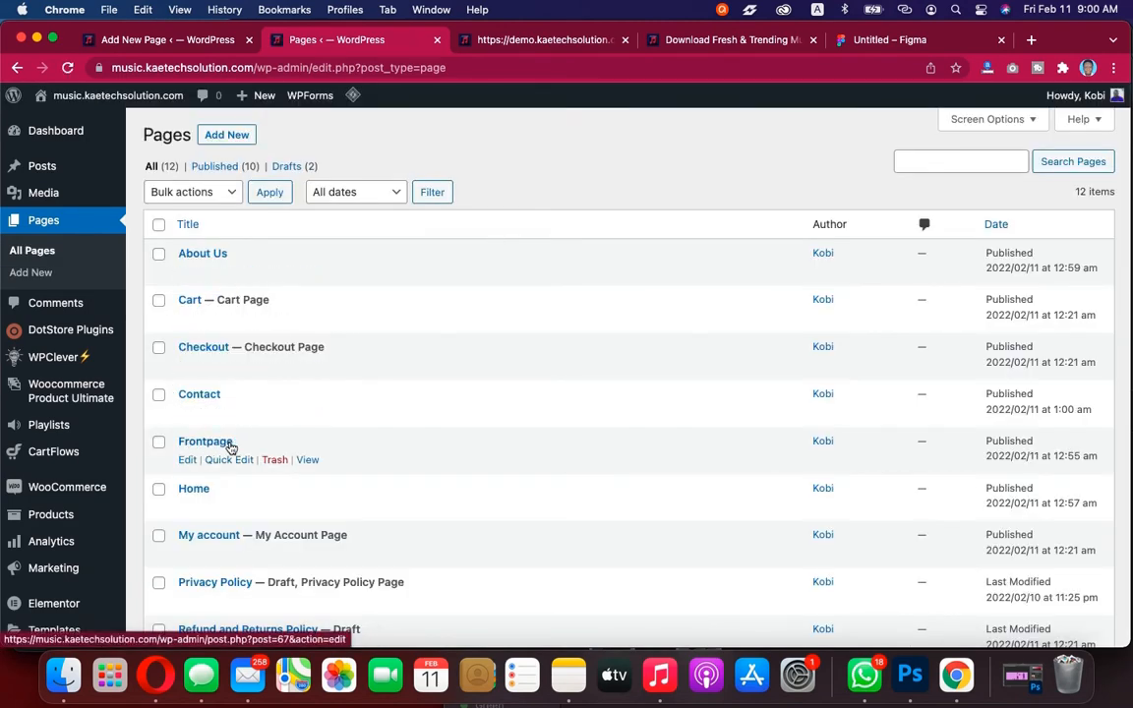
Scroll through the pages list to review the pages created so far
scroll(239, 454, "down", 3)
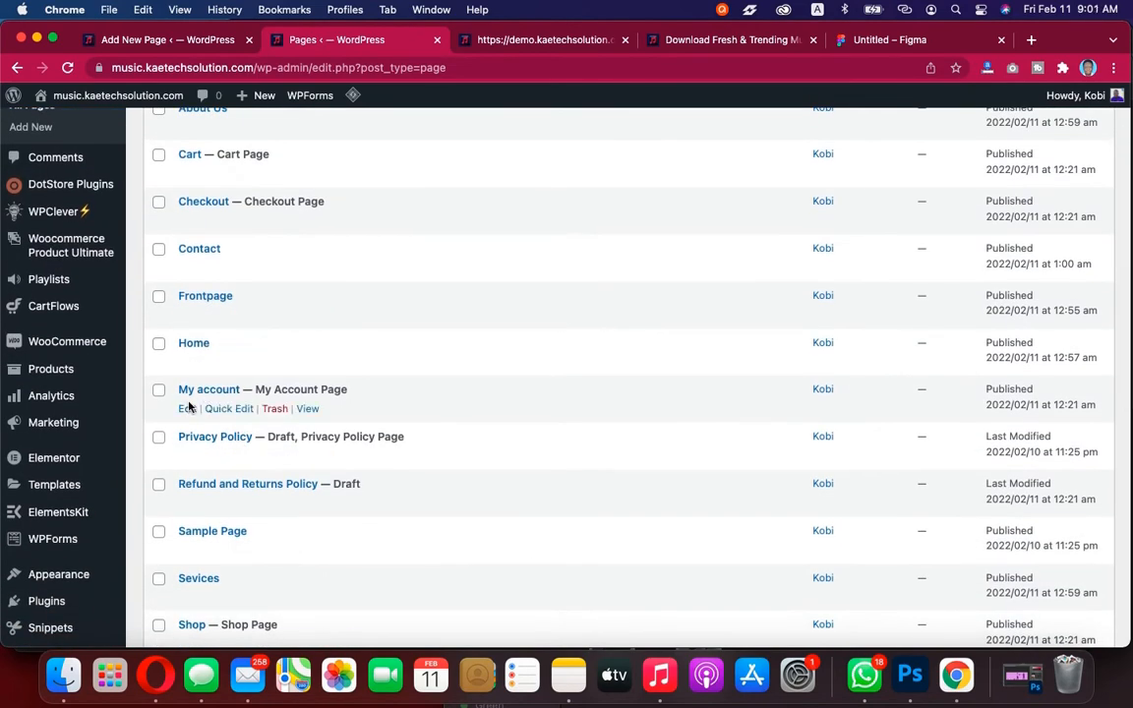
scroll(199, 451, "down", 1)
scroll(198, 451, "down", 3)
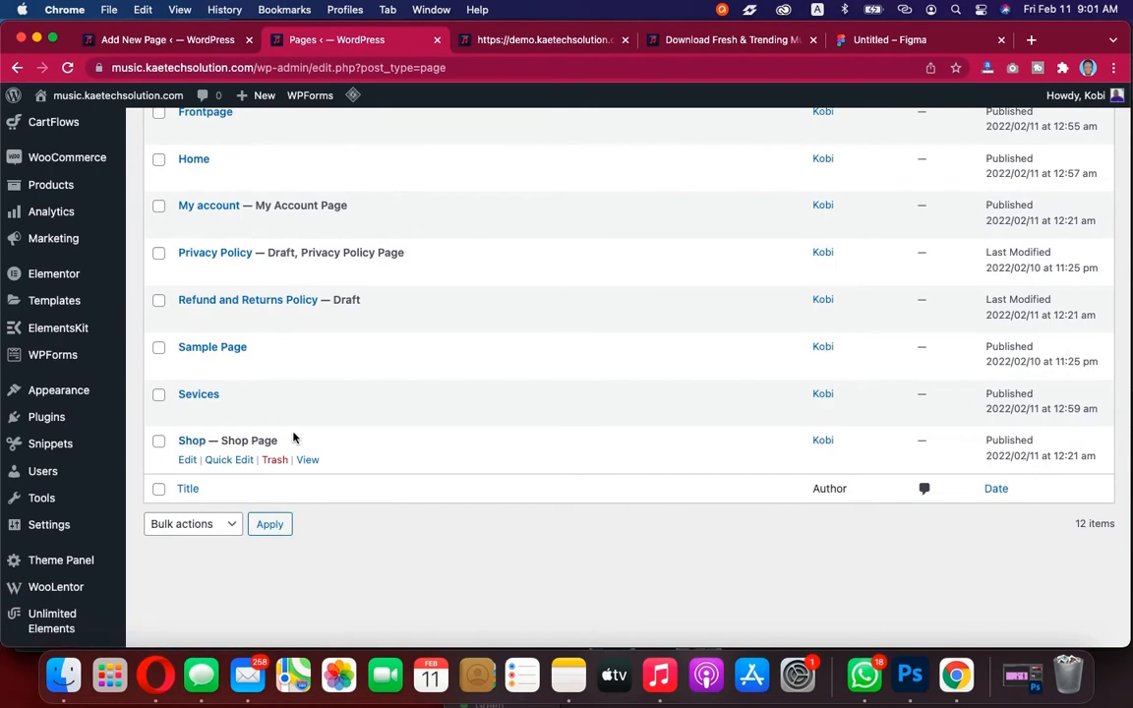
scroll(293, 439, "up", 6)
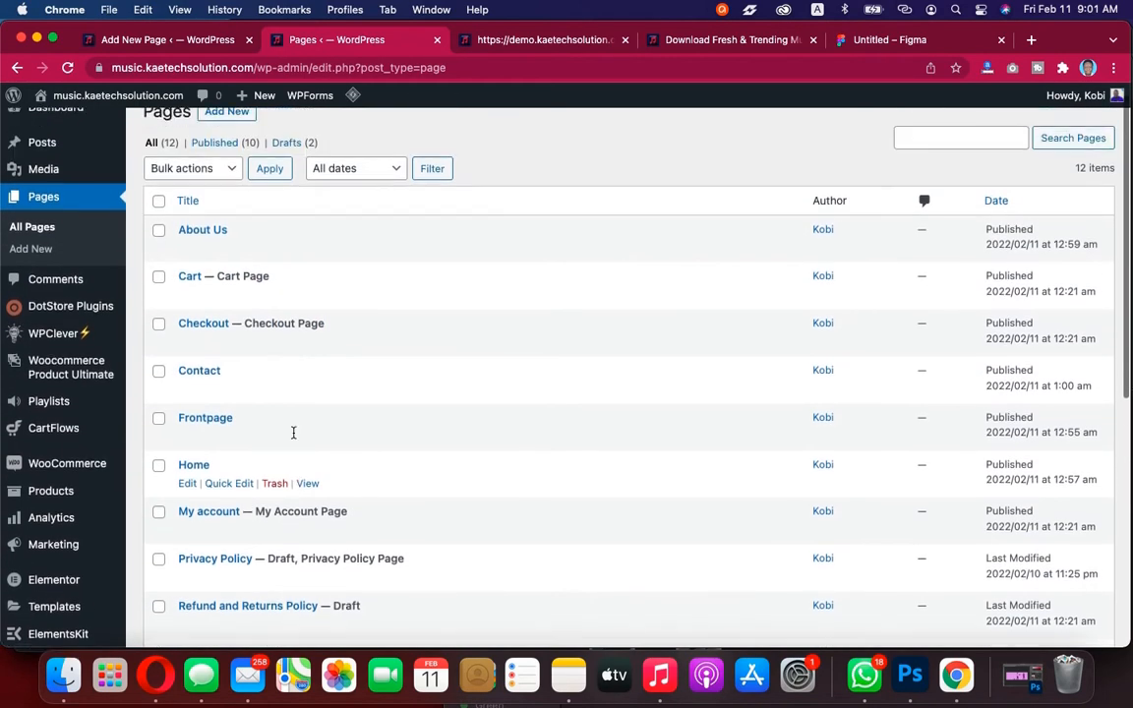
scroll(293, 432, "down", 2)
scroll(295, 432, "up", 2)
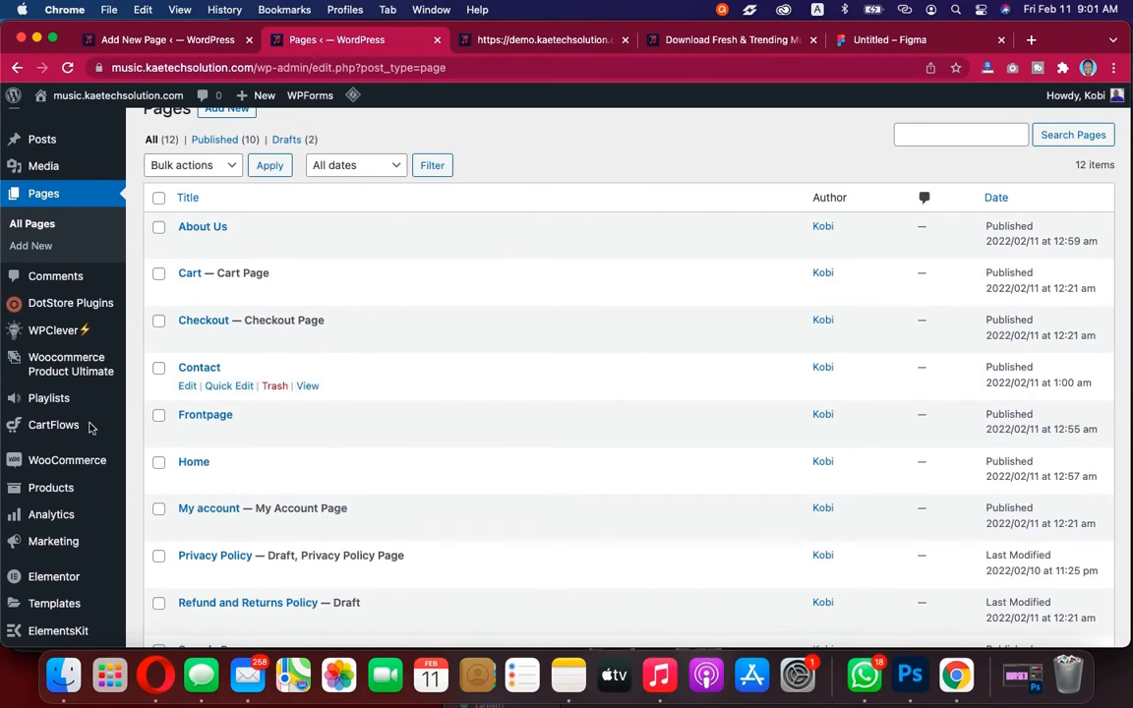
mouse_move(63, 463)
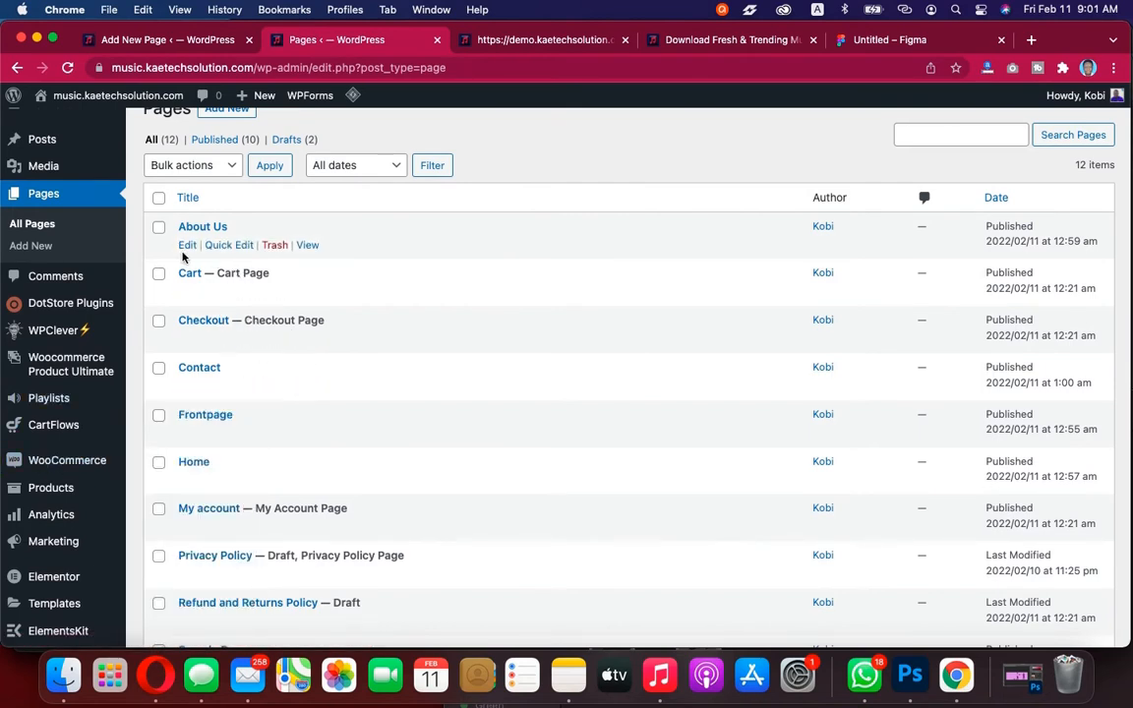
scroll(302, 386, "down", 3)
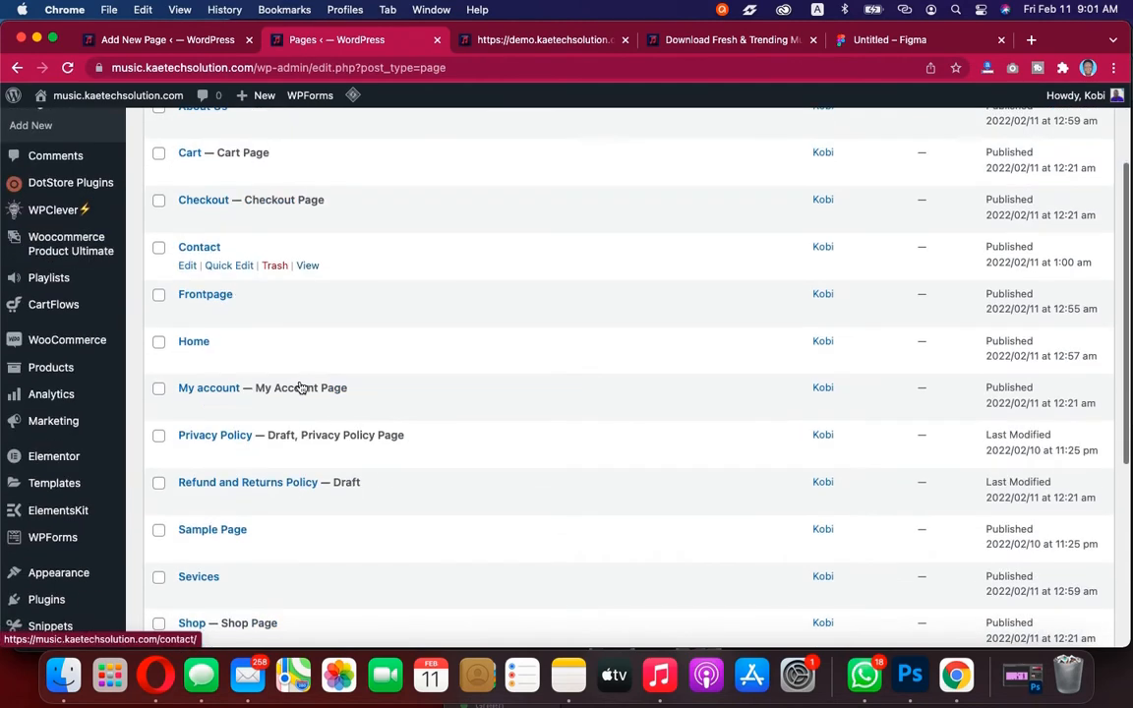
scroll(330, 387, "down", 2)
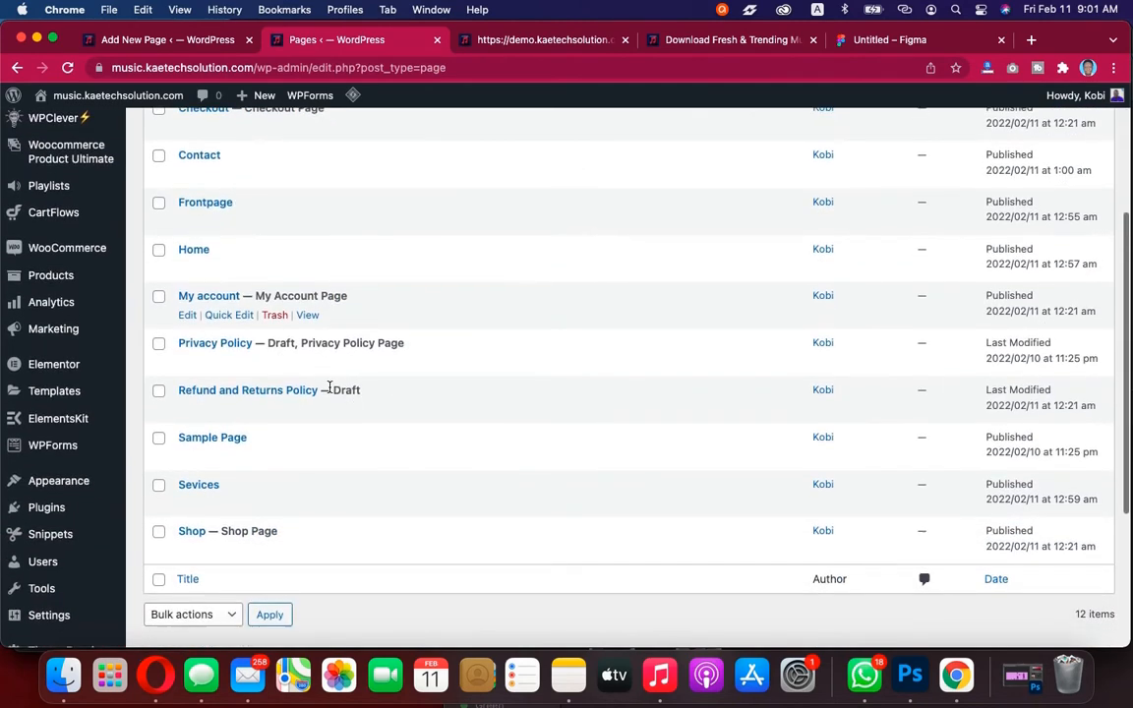
scroll(269, 399, "down", 2)
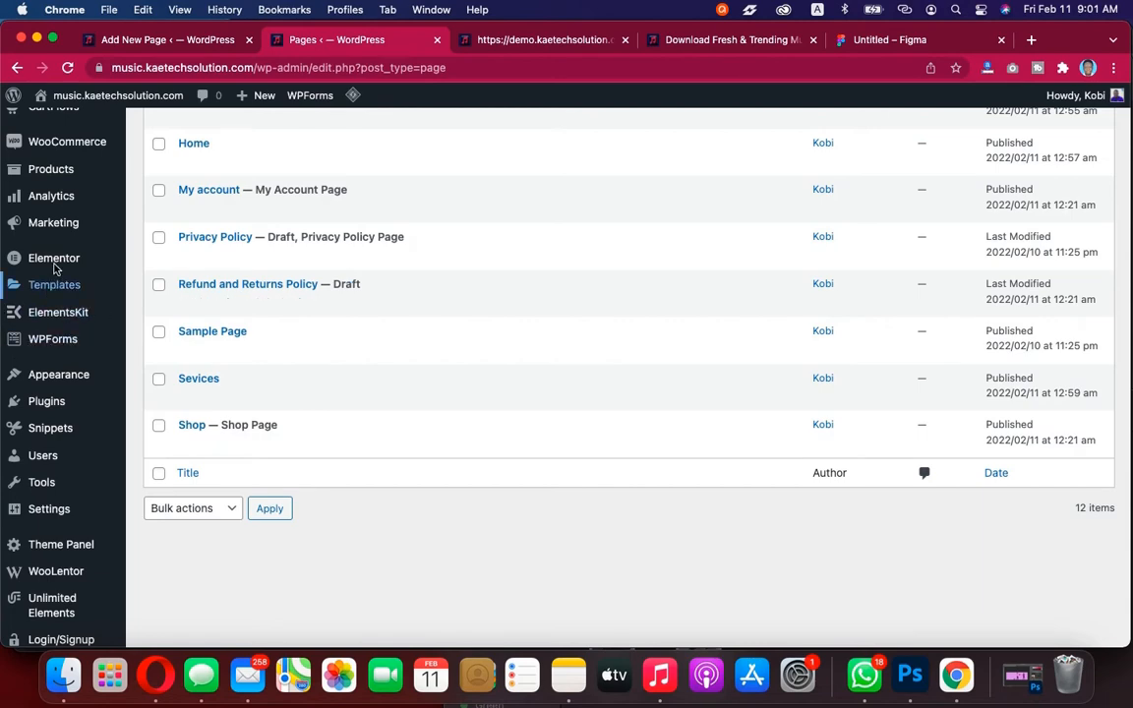
mouse_move(76, 145)
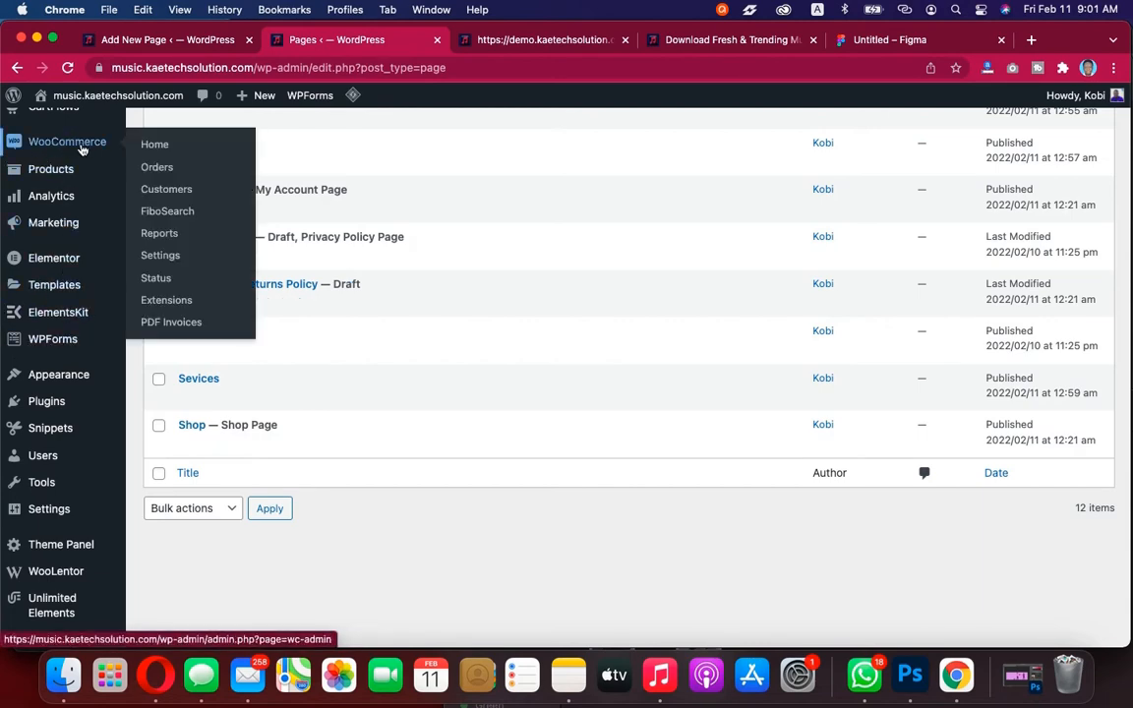
scroll(369, 252, "up", 5)
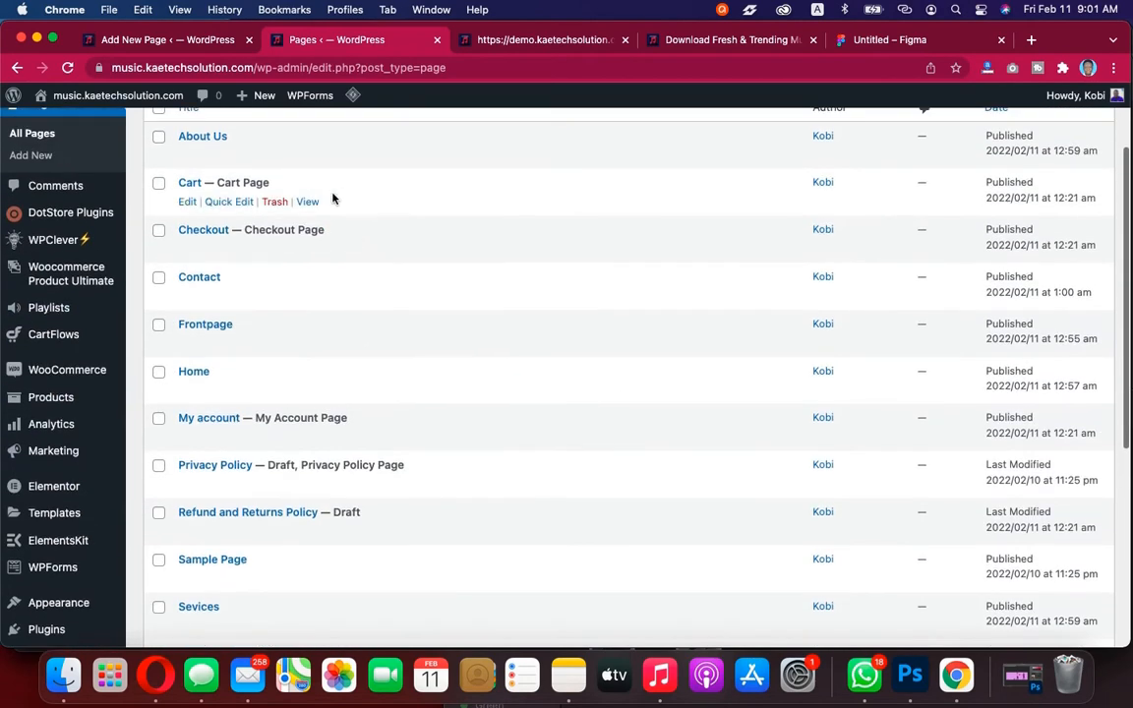
scroll(332, 199, "up", 3)
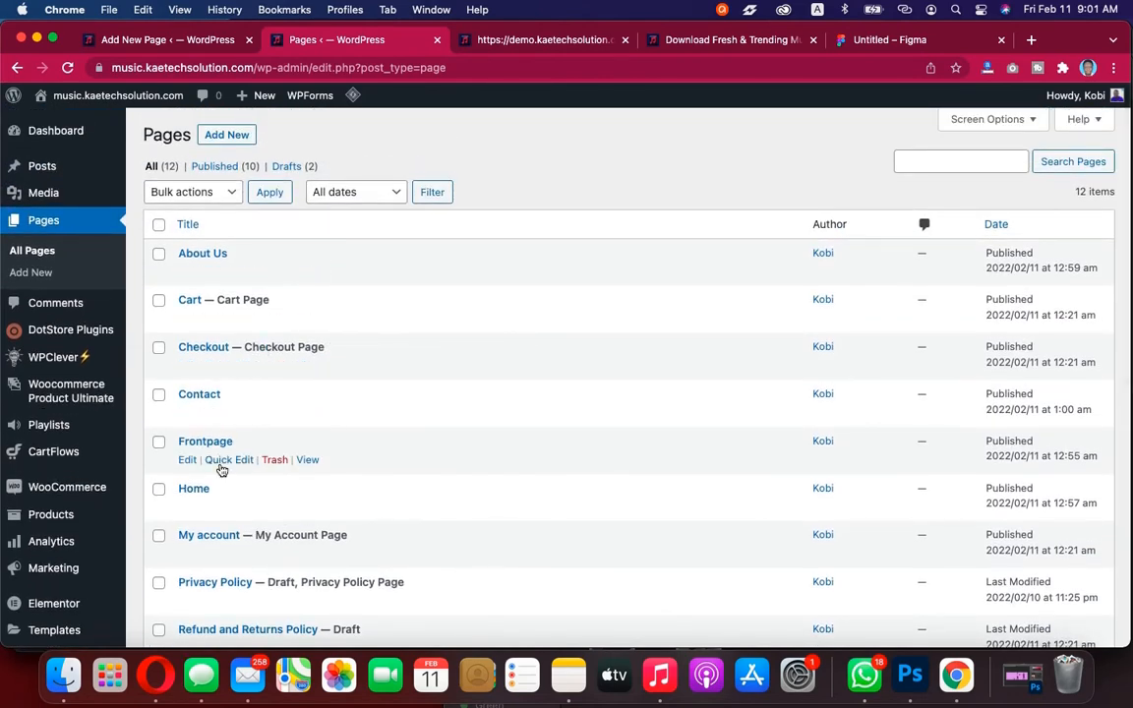
scroll(223, 470, "down", 4)
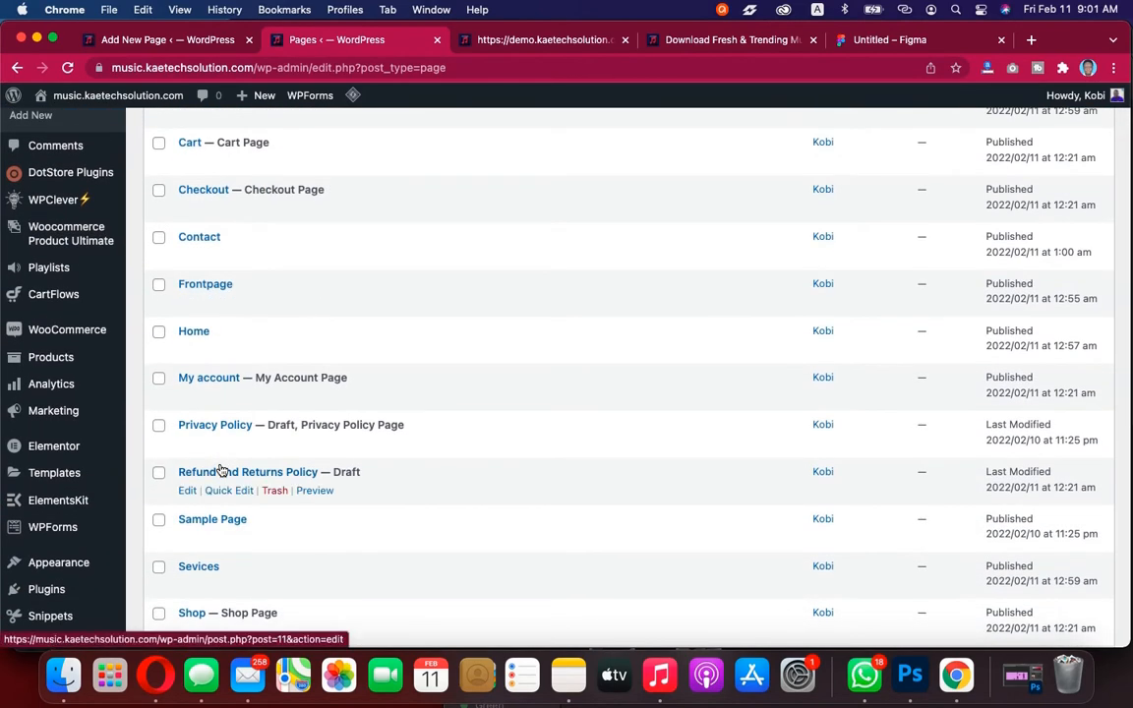
scroll(222, 470, "down", 5)
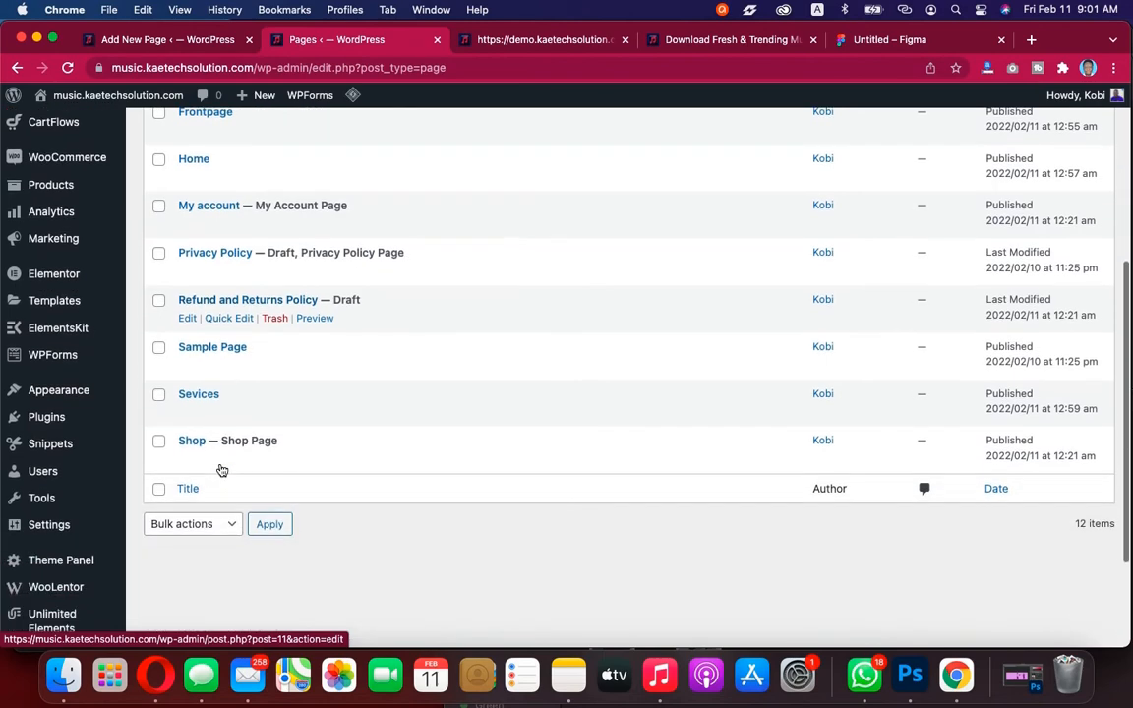
scroll(222, 470, "up", 4)
scroll(222, 470, "up", 1)
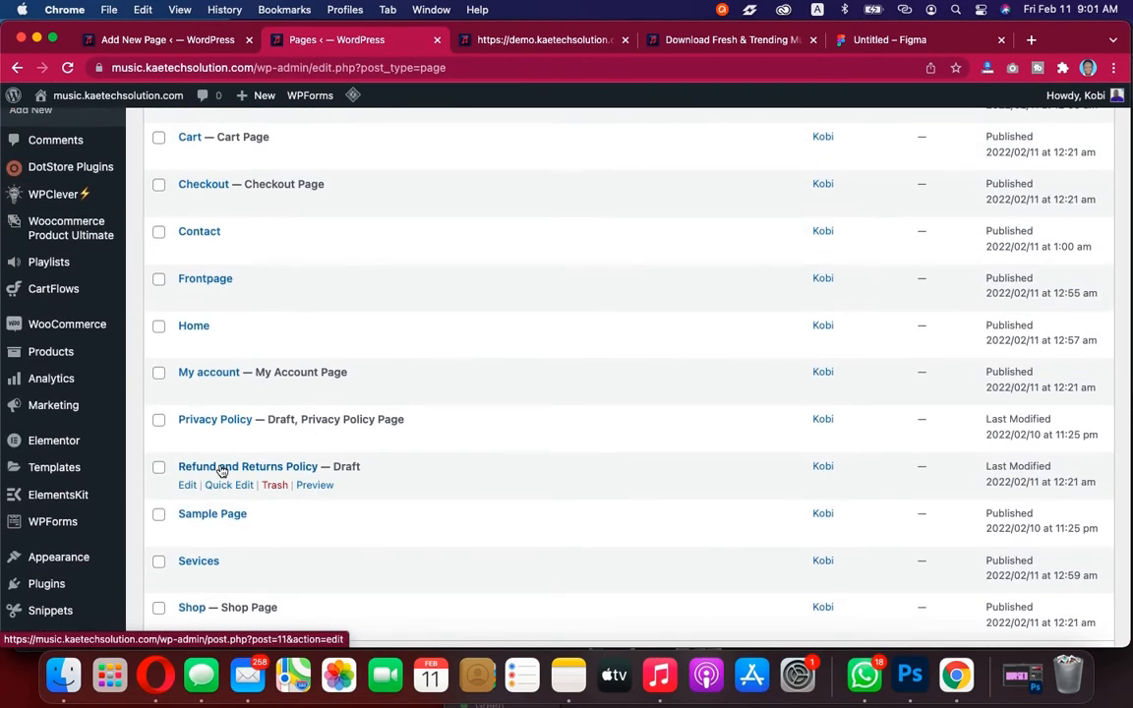
scroll(222, 470, "up", 5)
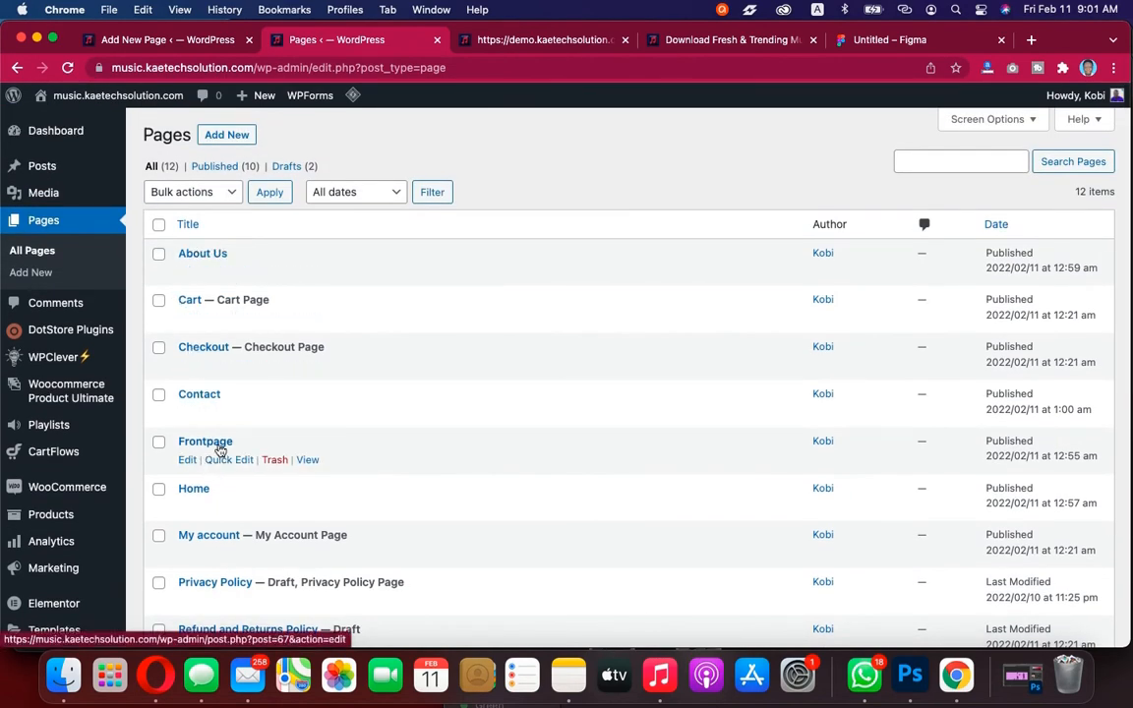
scroll(223, 444, "down", 3)
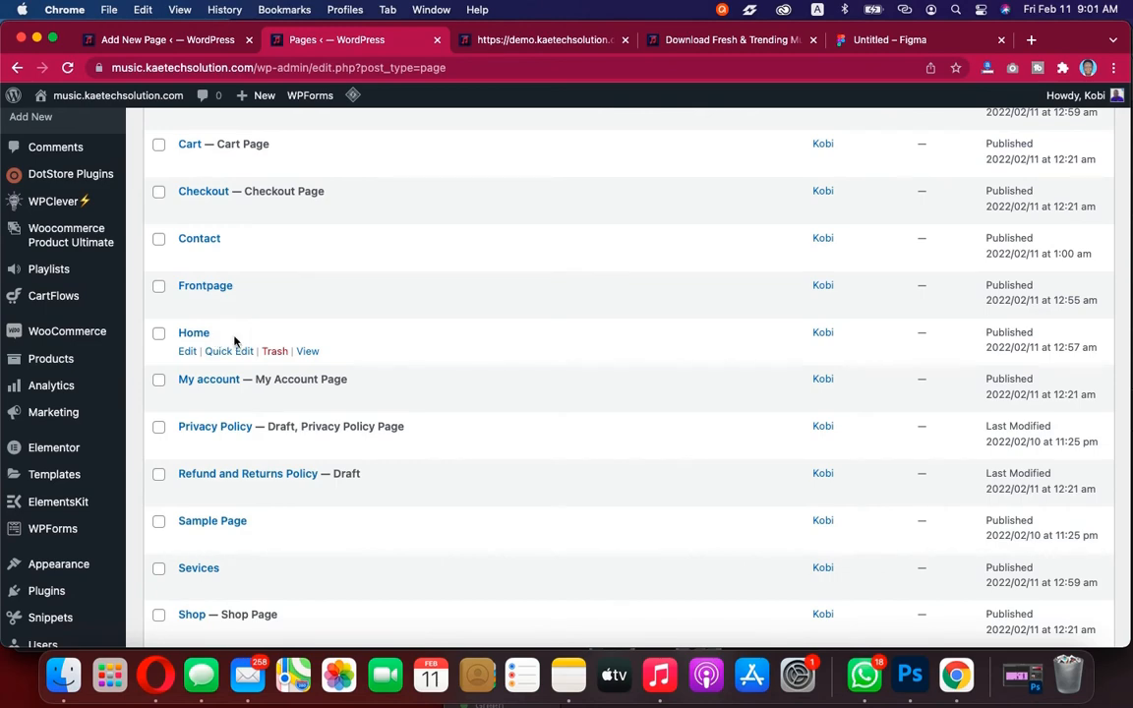
scroll(234, 340, "down", 2)
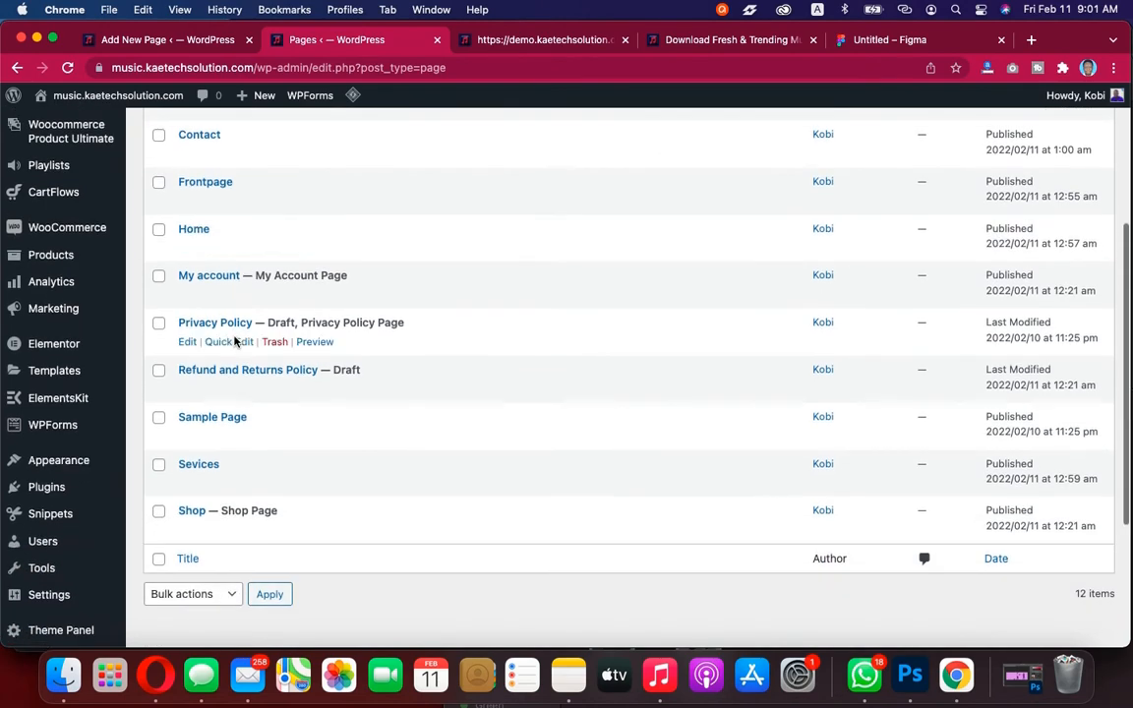
Examine the demo site's homepage layout
left_click(577, 42)
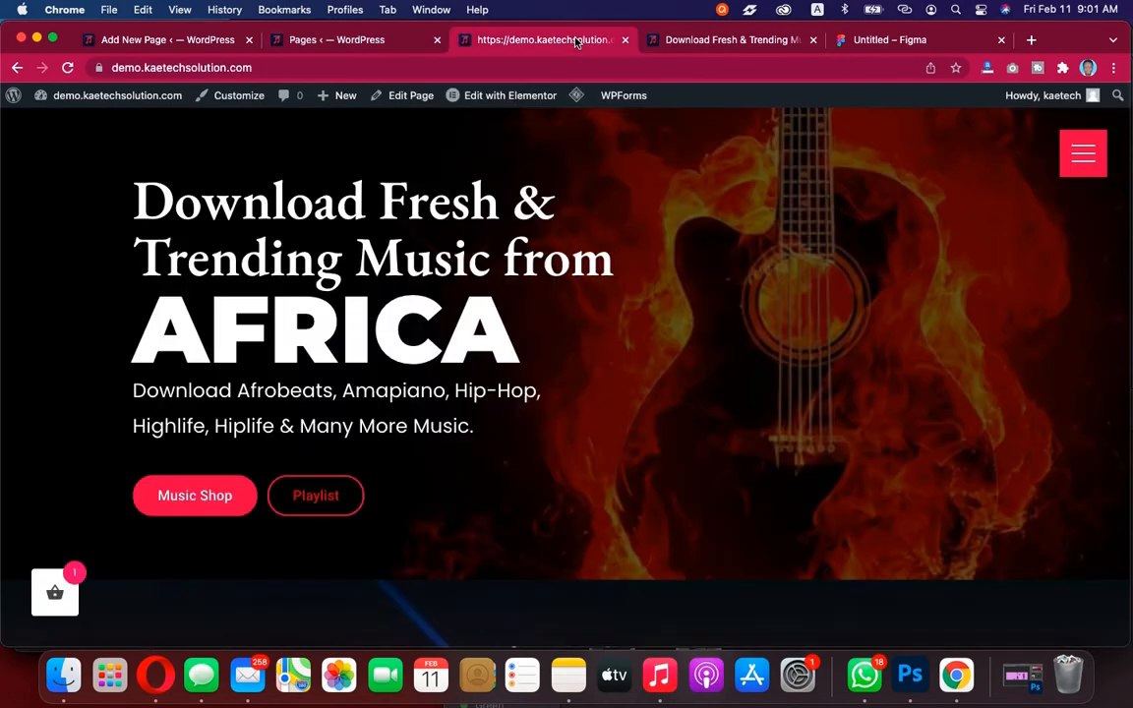
scroll(623, 434, "down", 15)
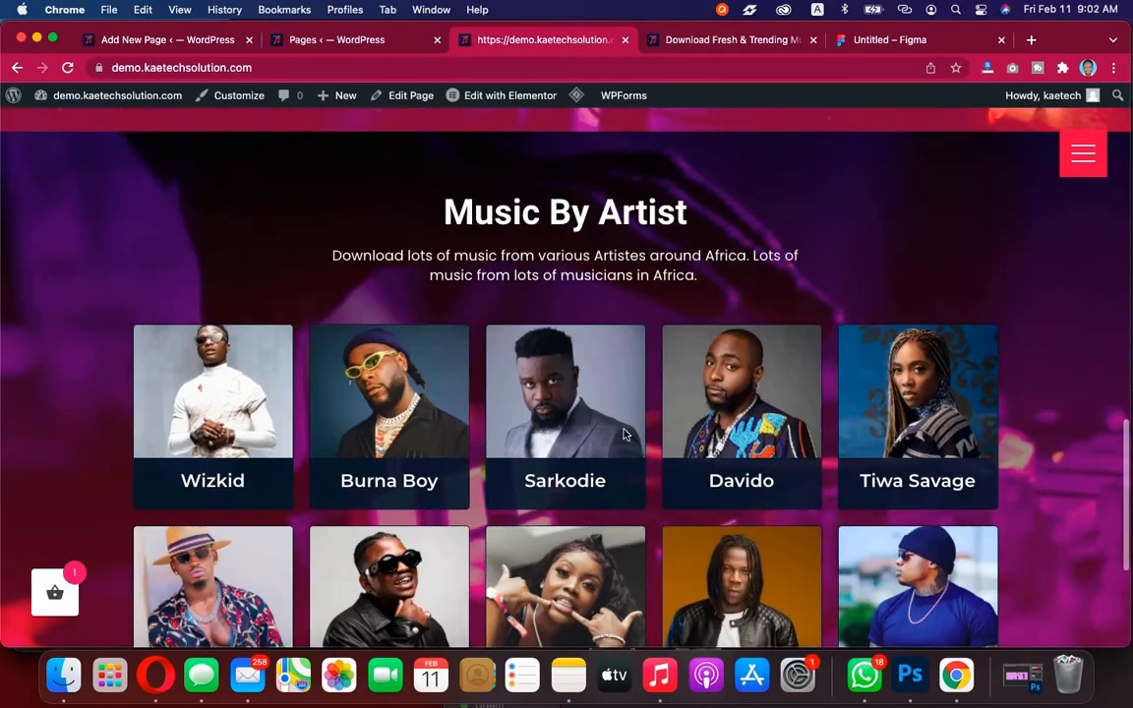
scroll(624, 433, "up", 15)
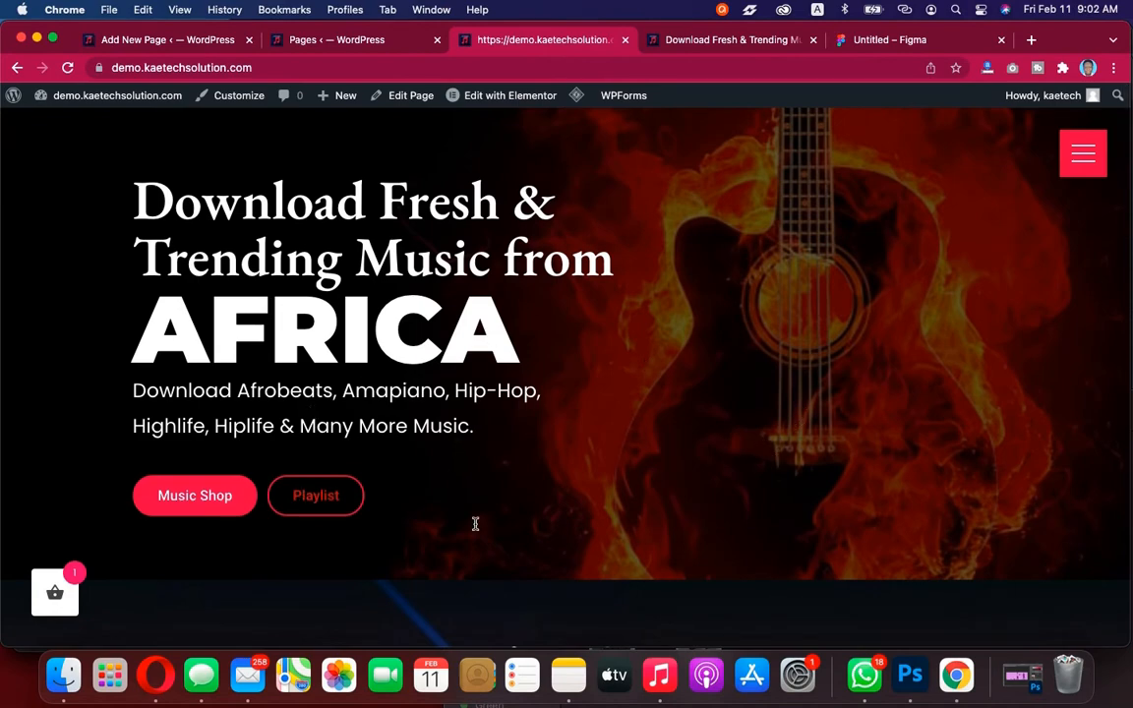
scroll(632, 531, "down", 8)
scroll(632, 531, "up", 8)
Open the Reading settings page from the Settings section
left_click(321, 40)
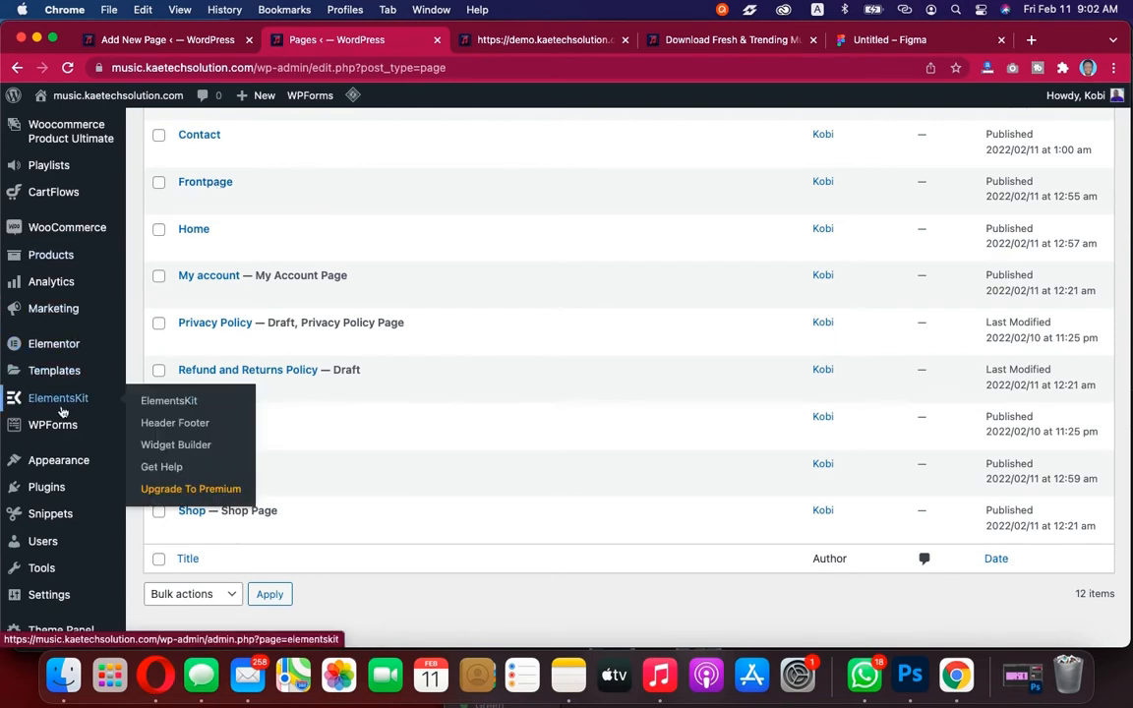
mouse_move(54, 462)
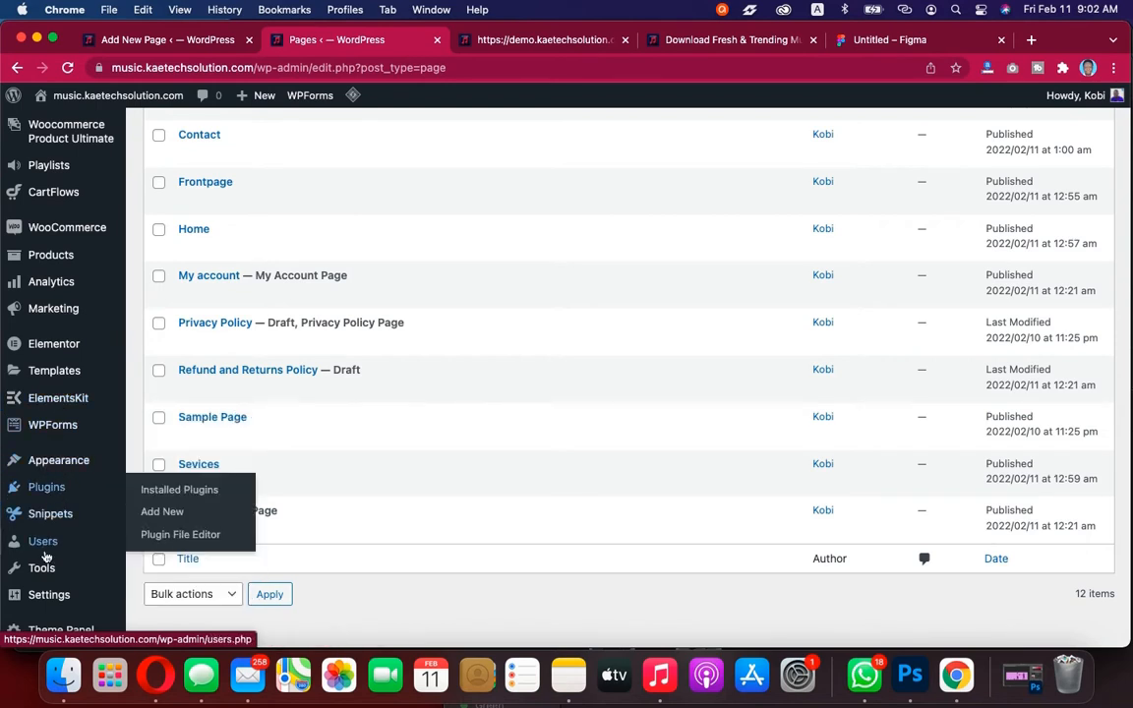
mouse_move(39, 605)
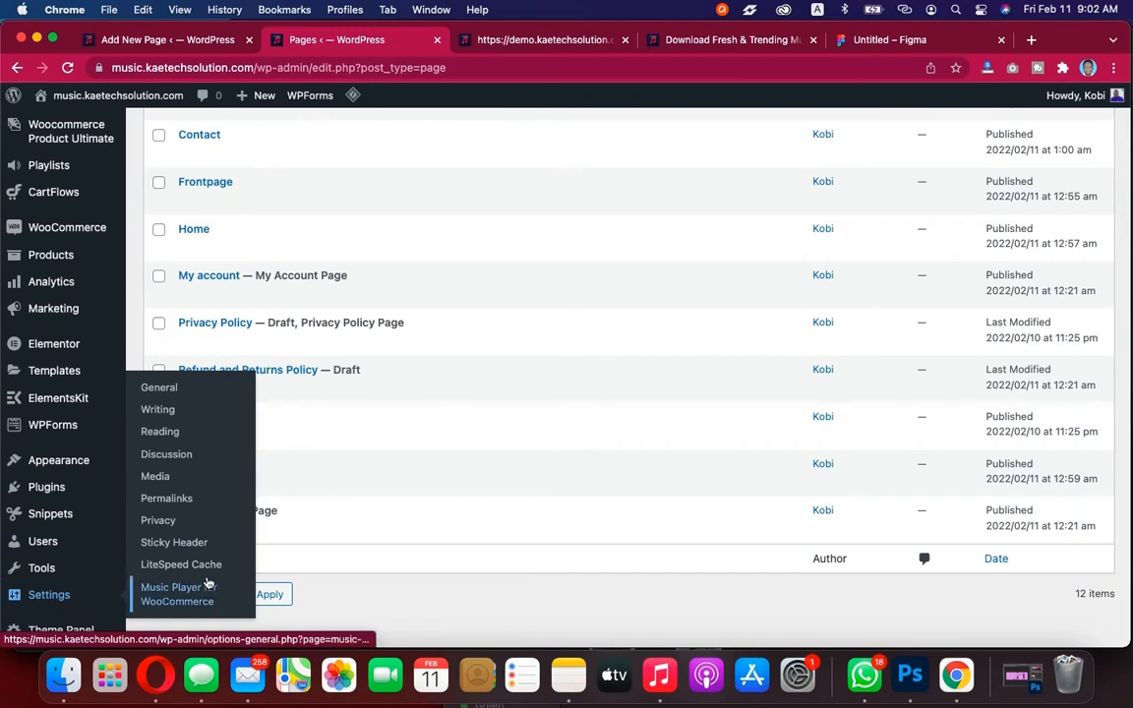
left_click(159, 432)
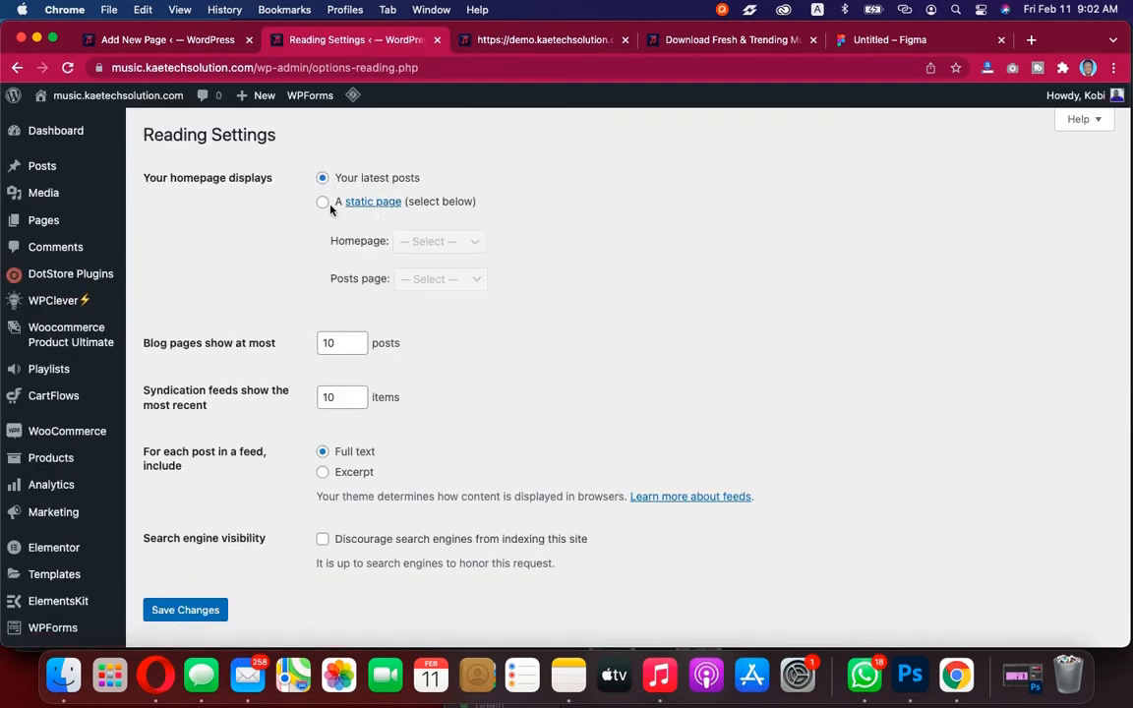
Open the live site in a new tab and return to Reading Settings
left_click(468, 40)
left_click(374, 42)
mouse_move(105, 100)
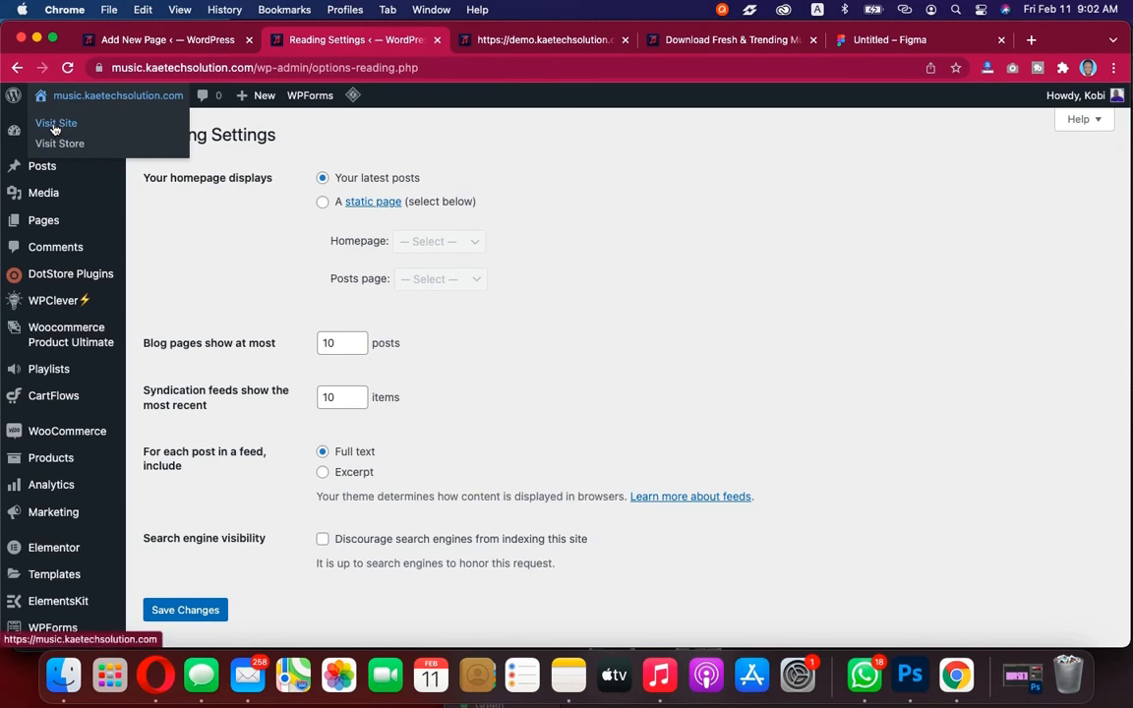
right_click(57, 125)
left_click(83, 134)
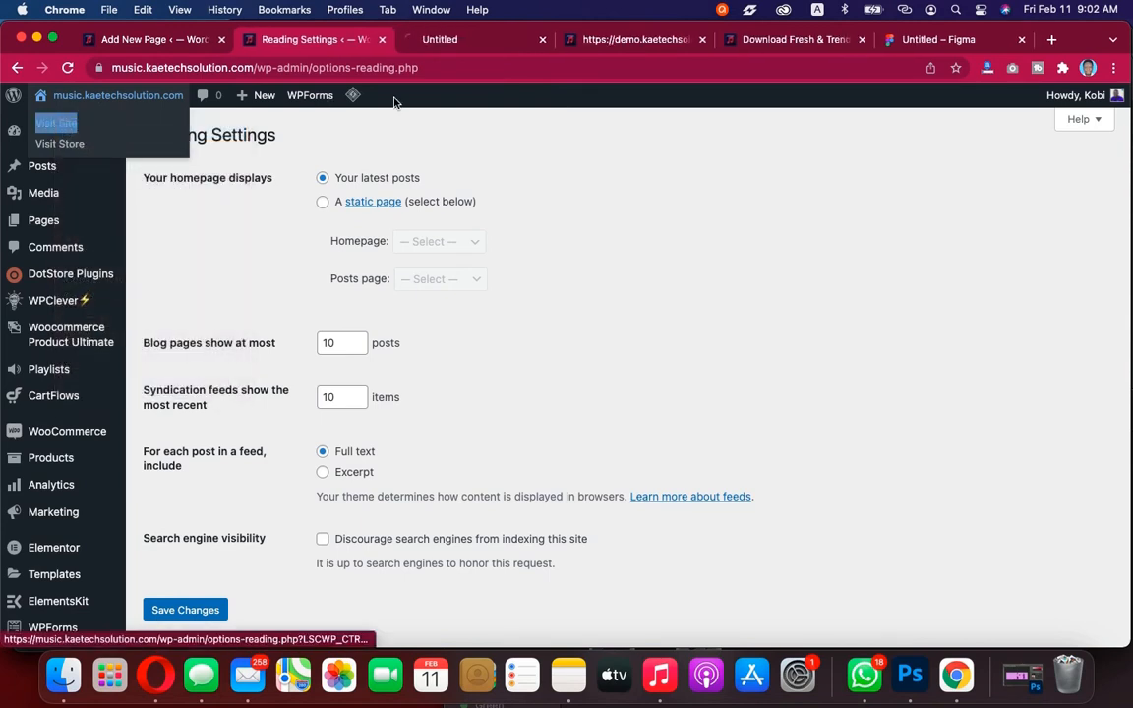
left_click(469, 41)
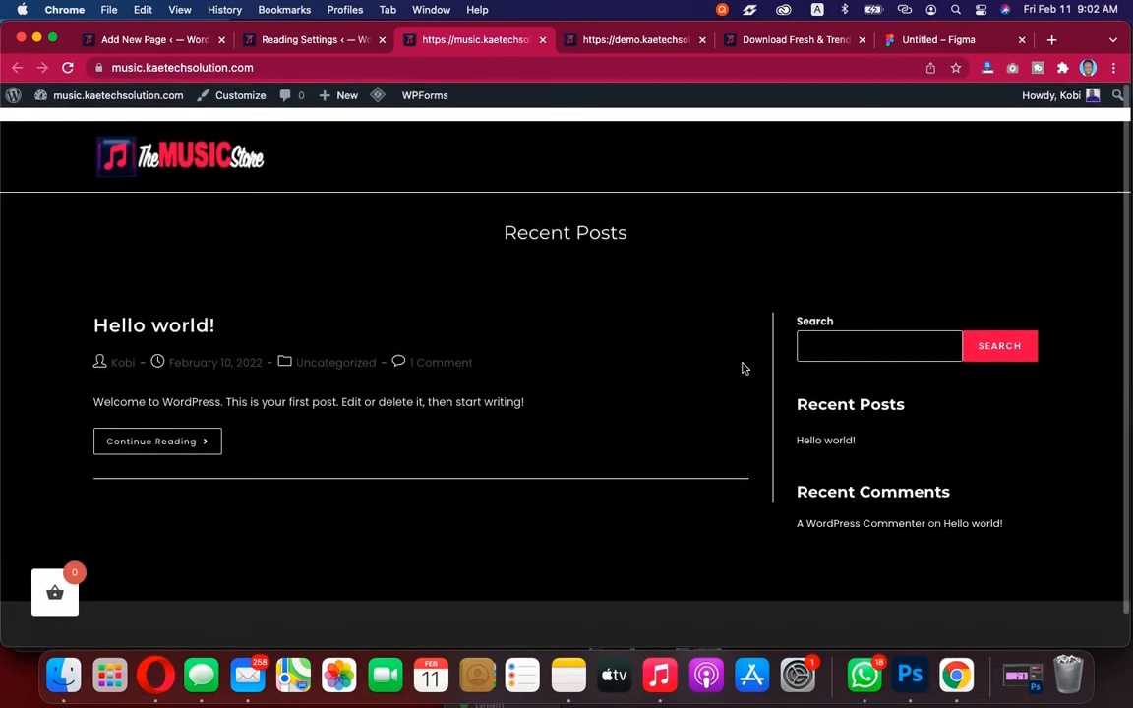
left_click(309, 41)
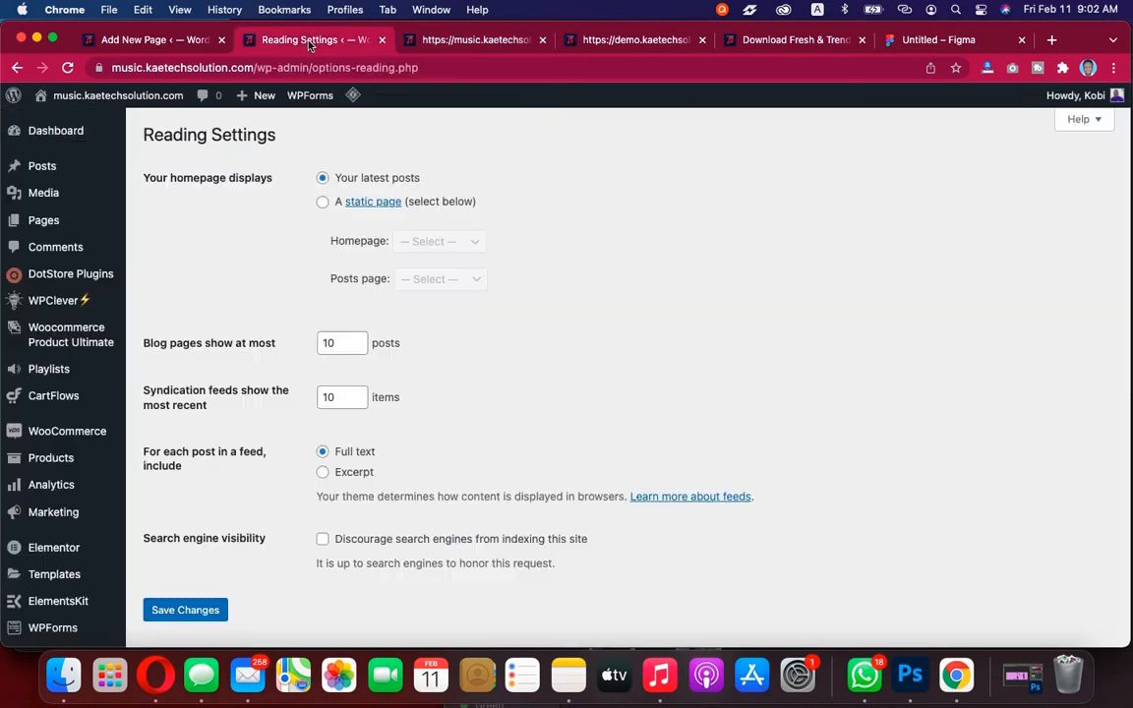
Set the homepage to display a static page and choose Frontpage as the homepage
left_click(322, 201)
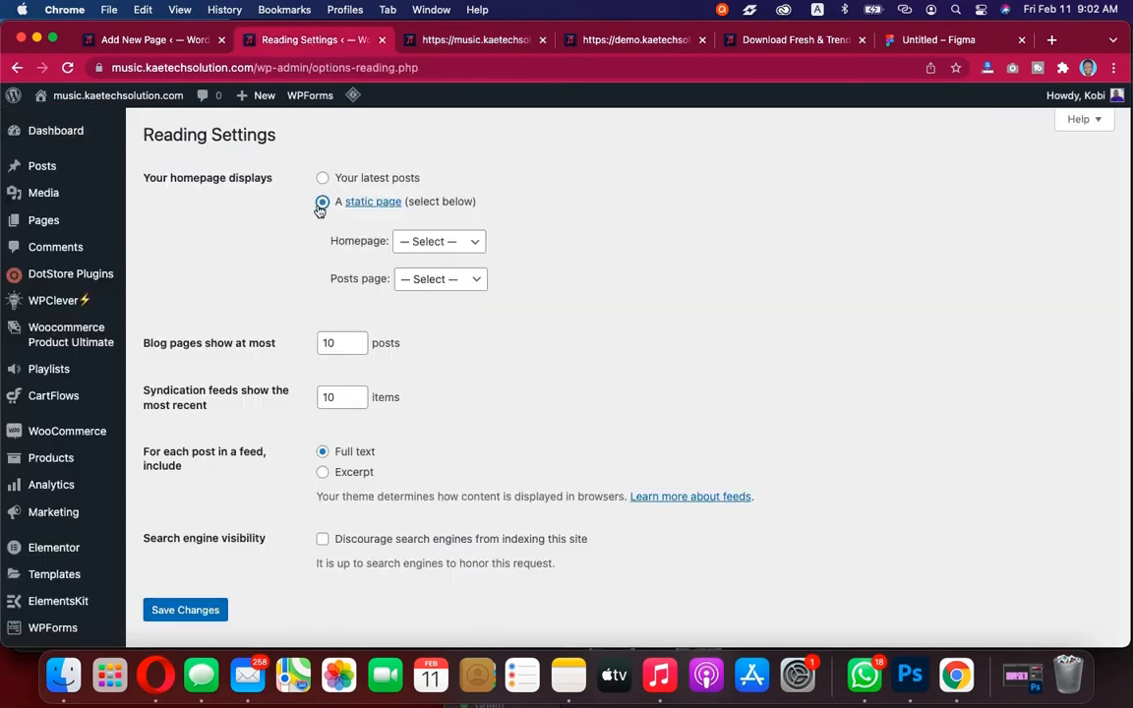
left_click(668, 44)
scroll(685, 369, "down", 5)
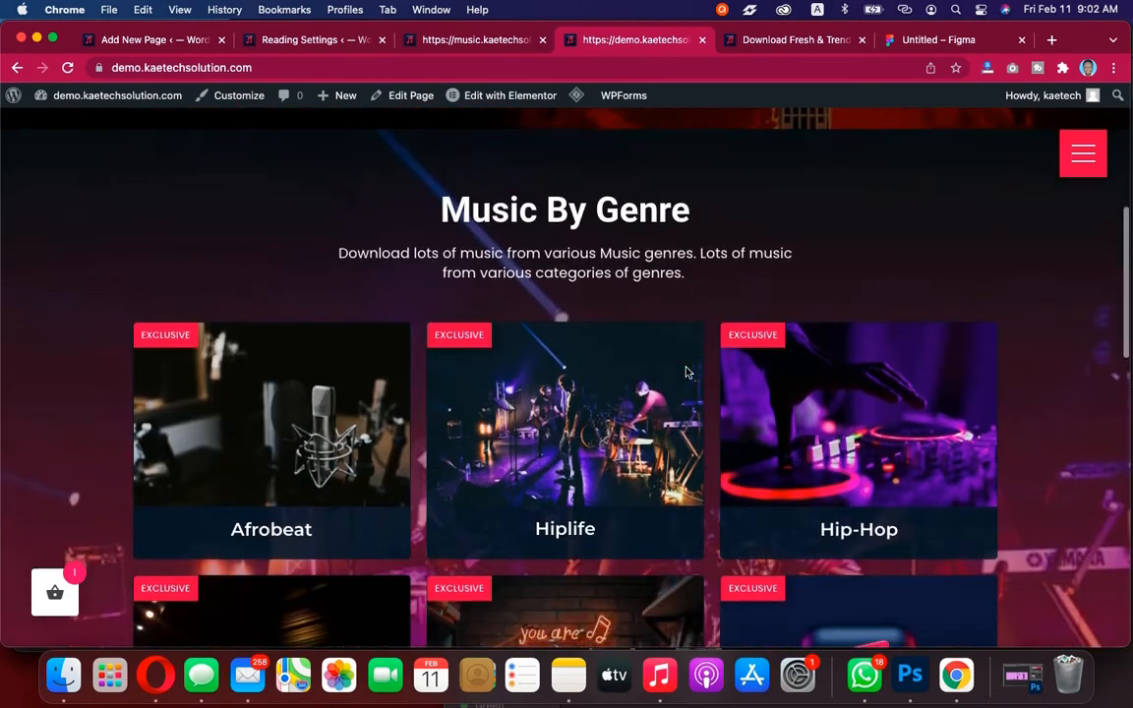
scroll(685, 372, "up", 5)
left_click(327, 45)
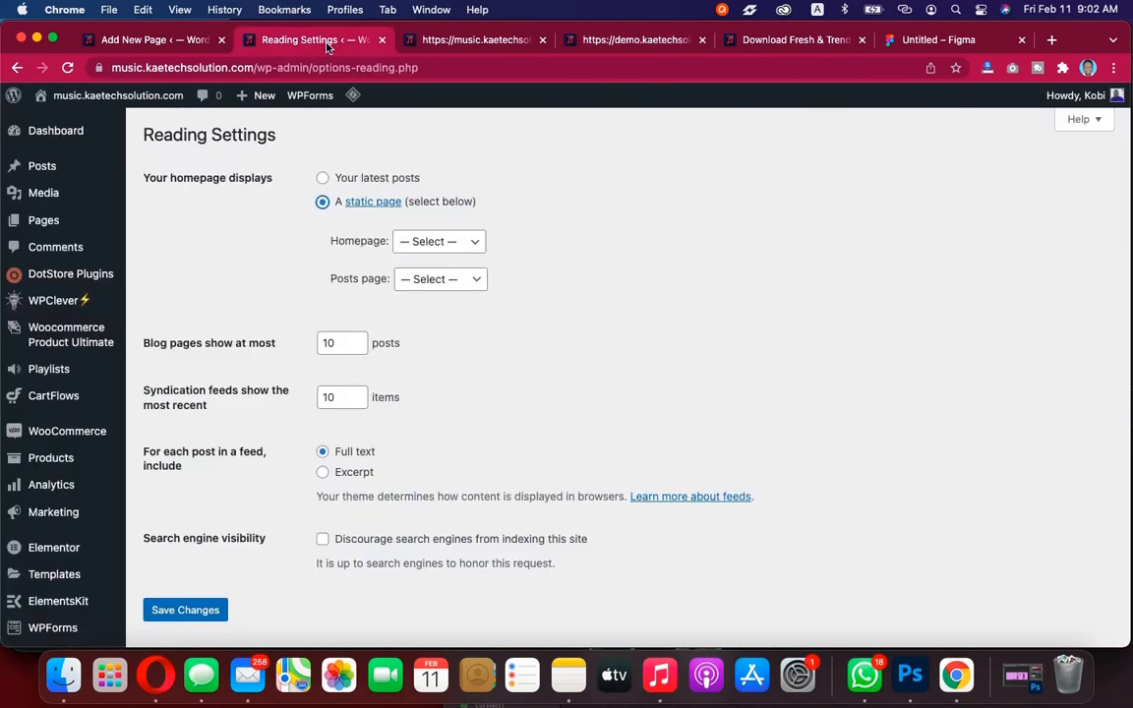
left_click(434, 243)
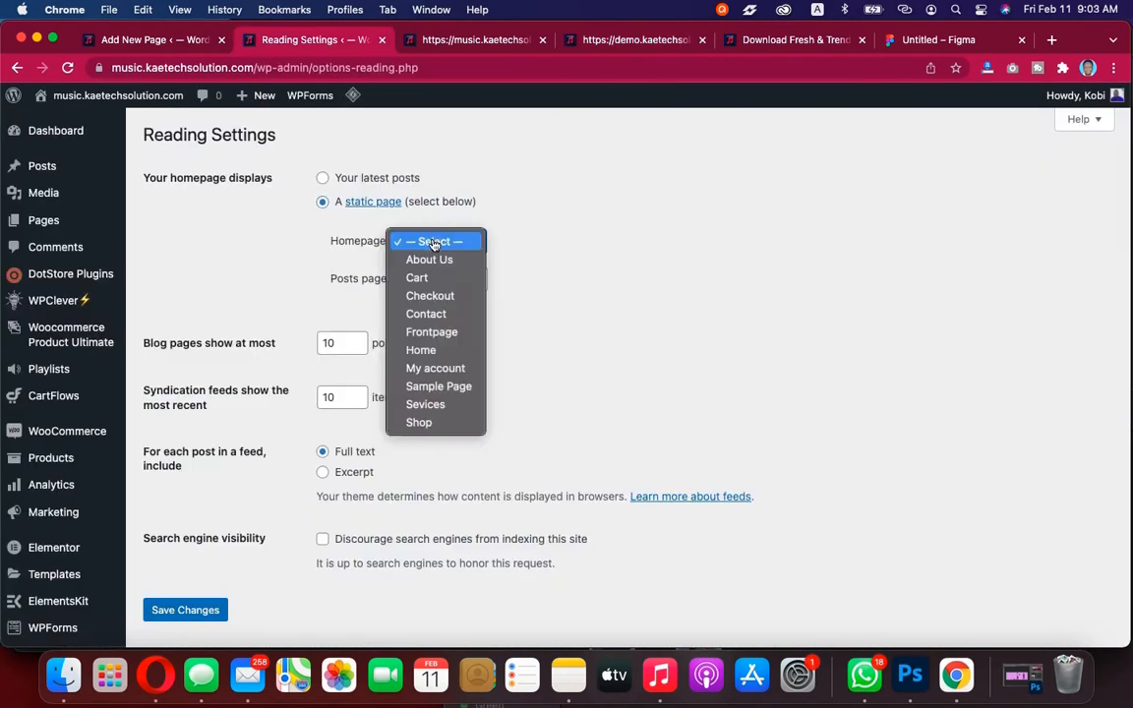
left_click(430, 333)
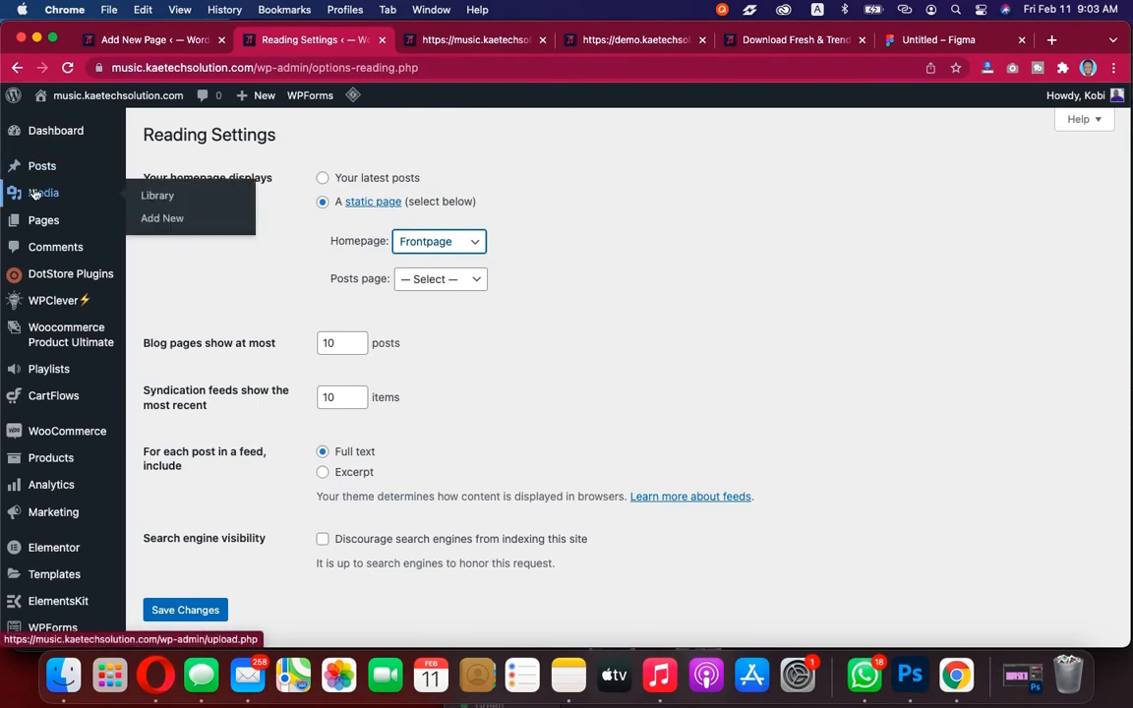
Open the pages list in a new tab and view the Frontpage page
mouse_move(42, 220)
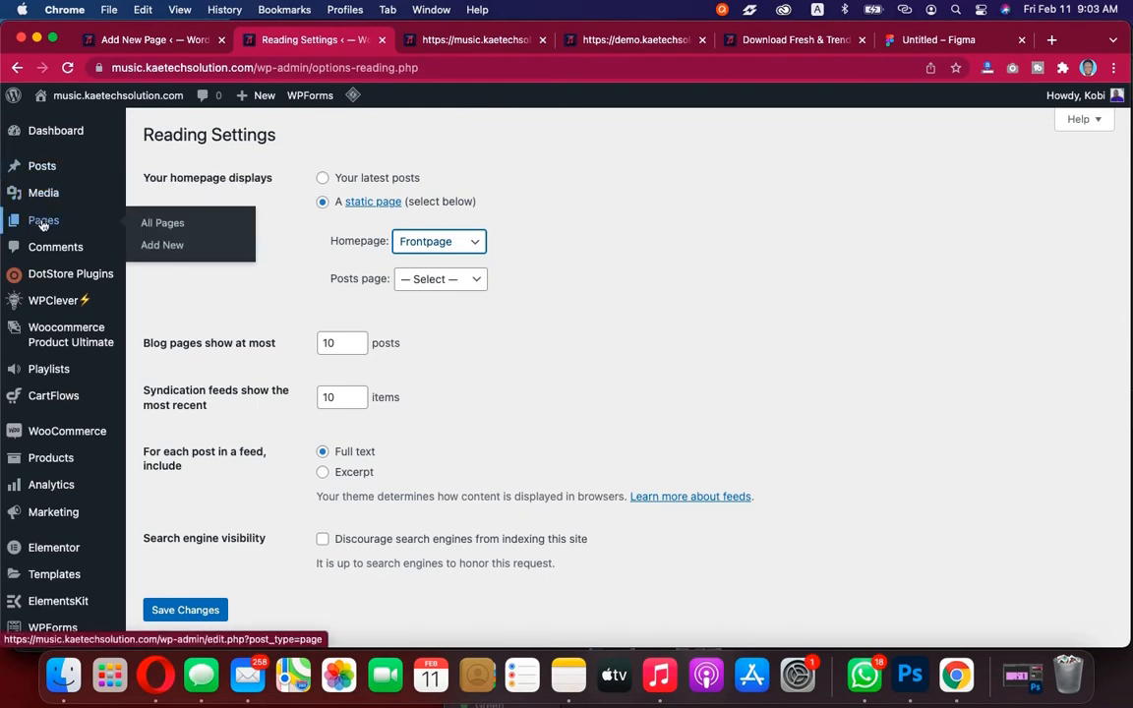
right_click(164, 227)
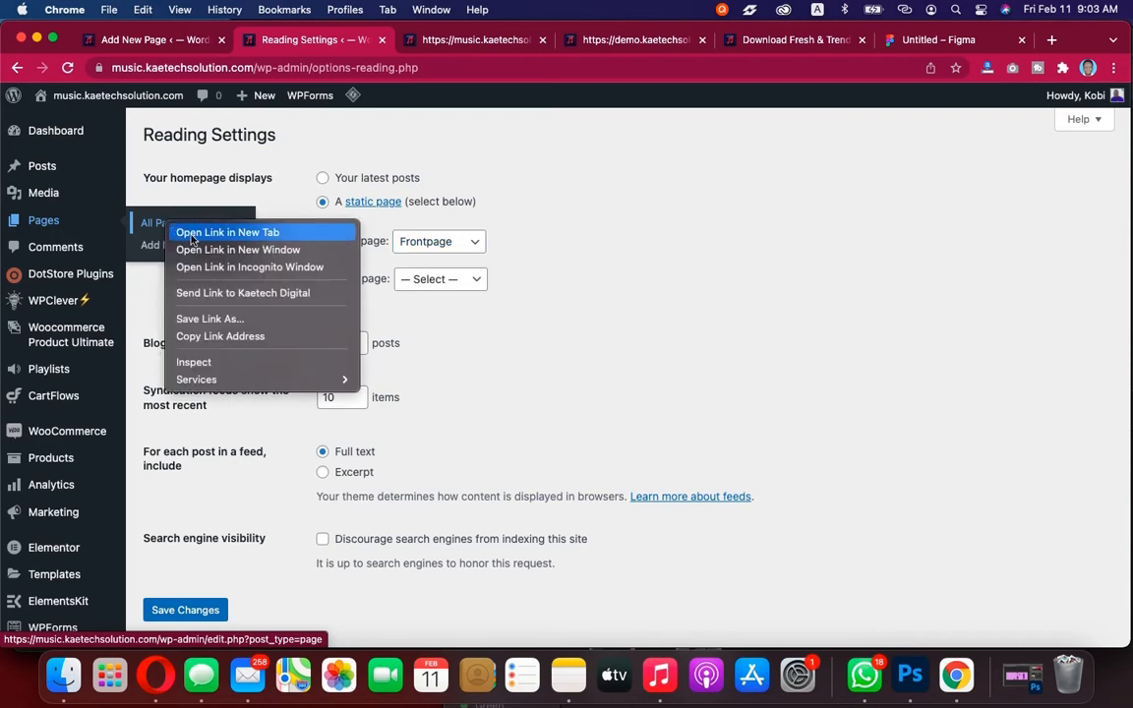
left_click(192, 239)
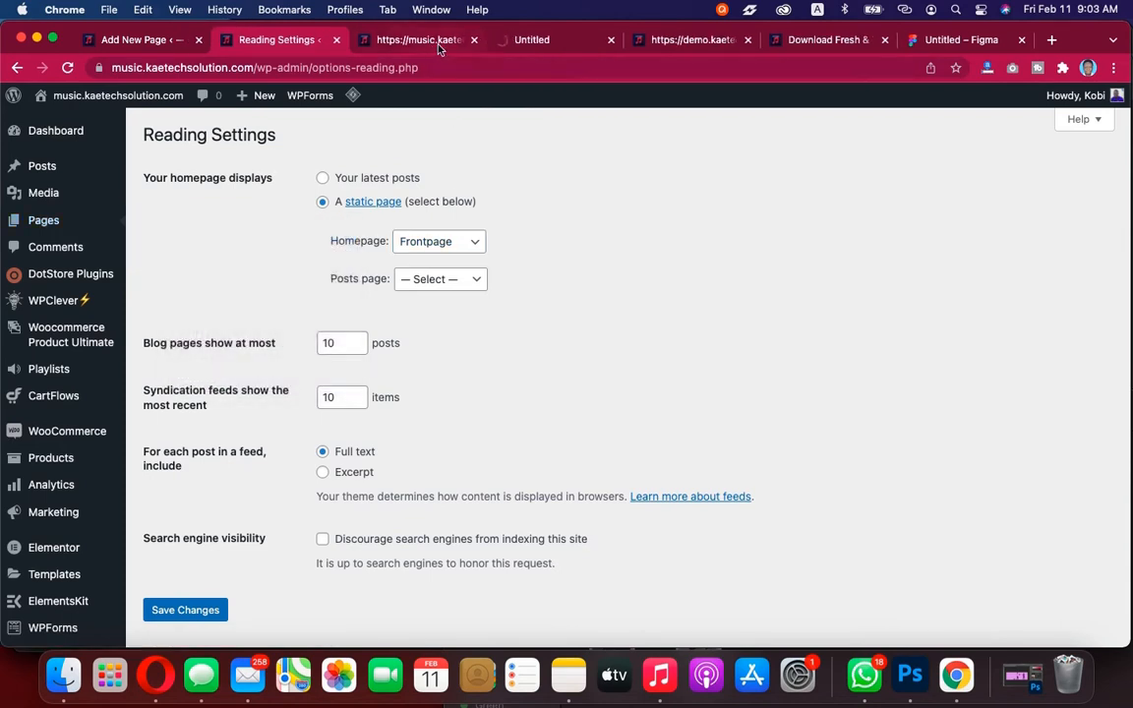
left_click(565, 40)
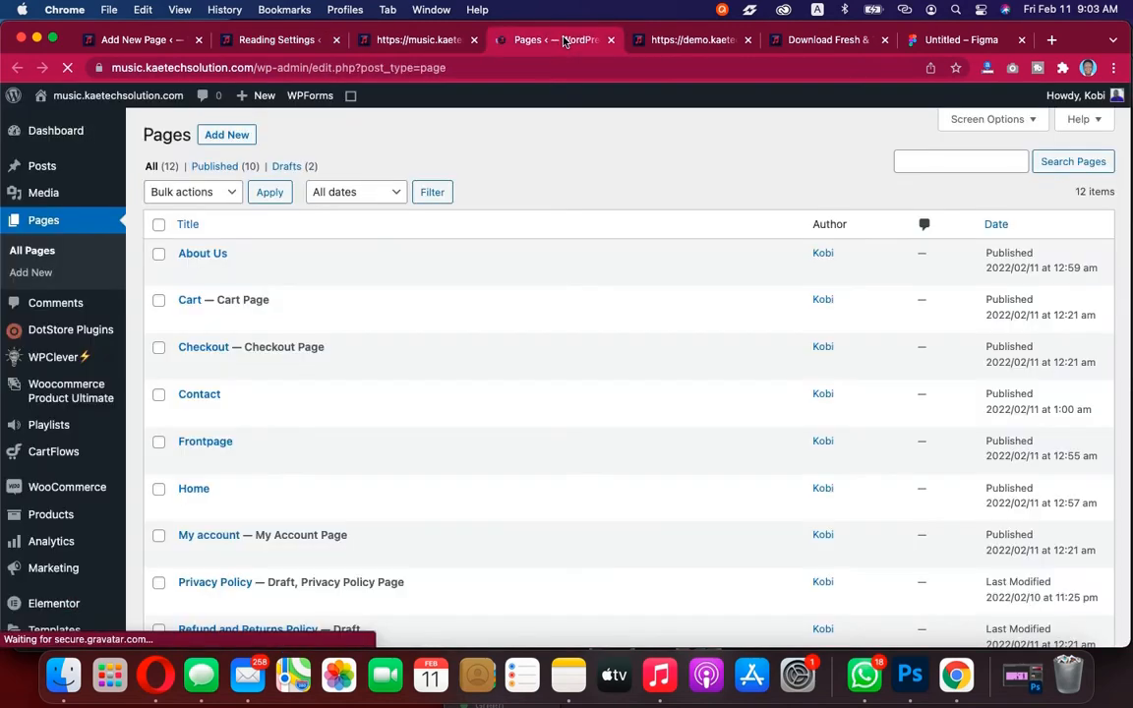
scroll(304, 261, "down", 2)
scroll(317, 288, "down", 3)
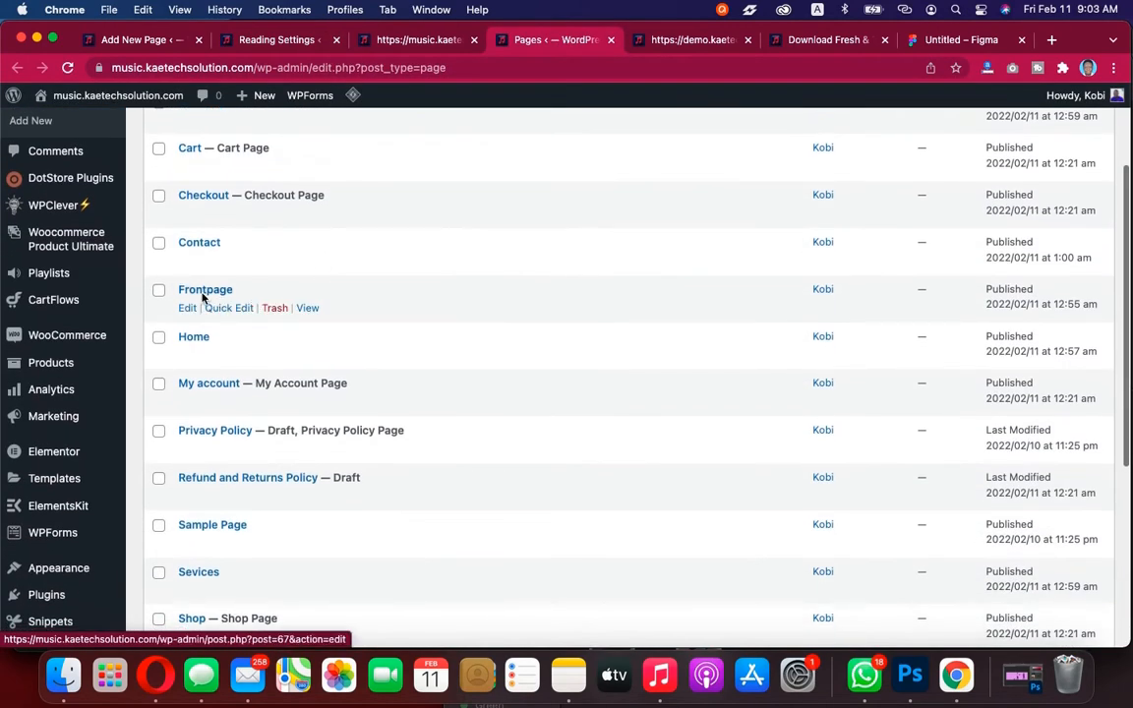
left_click(308, 309)
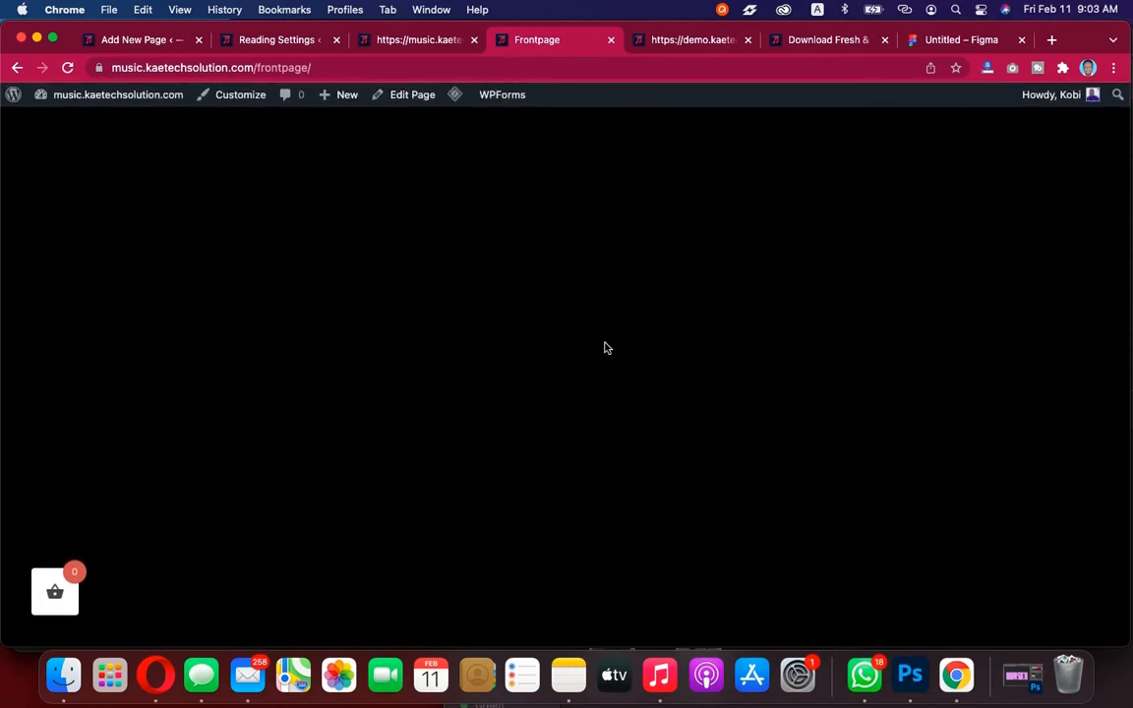
Compare the Frontpage, the demo site and the live site across their tabs
scroll(303, 202, "left", 5)
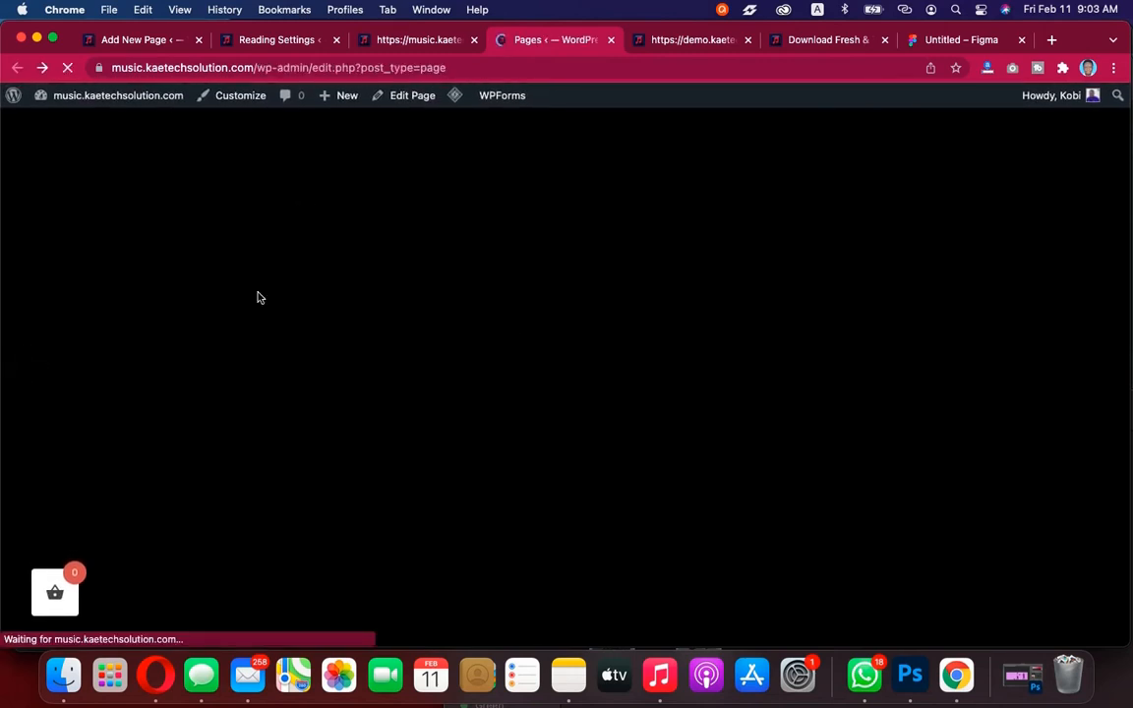
scroll(259, 297, "right", 5)
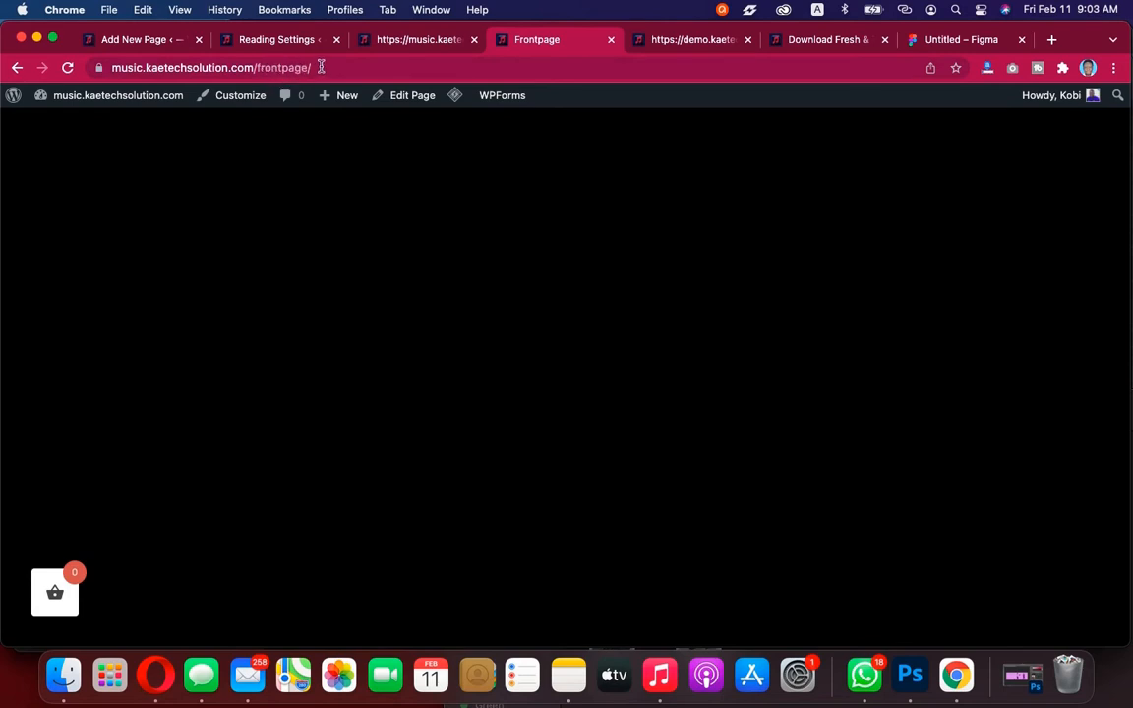
left_click_drag(320, 67, 256, 66)
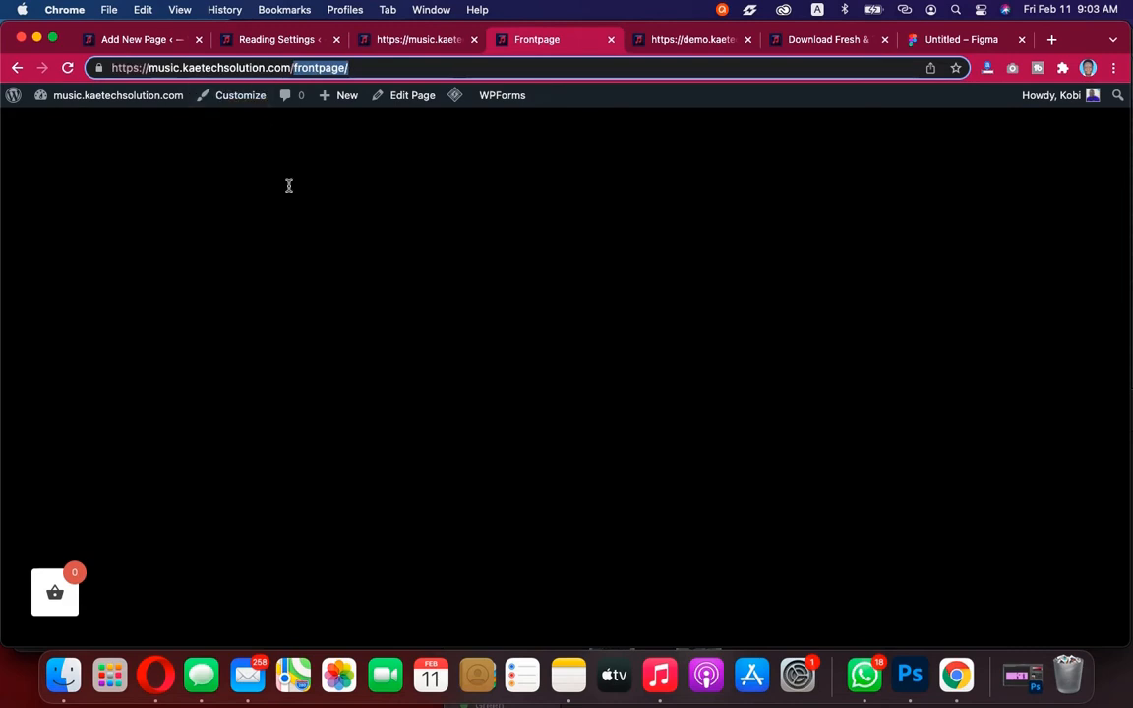
left_click(288, 185)
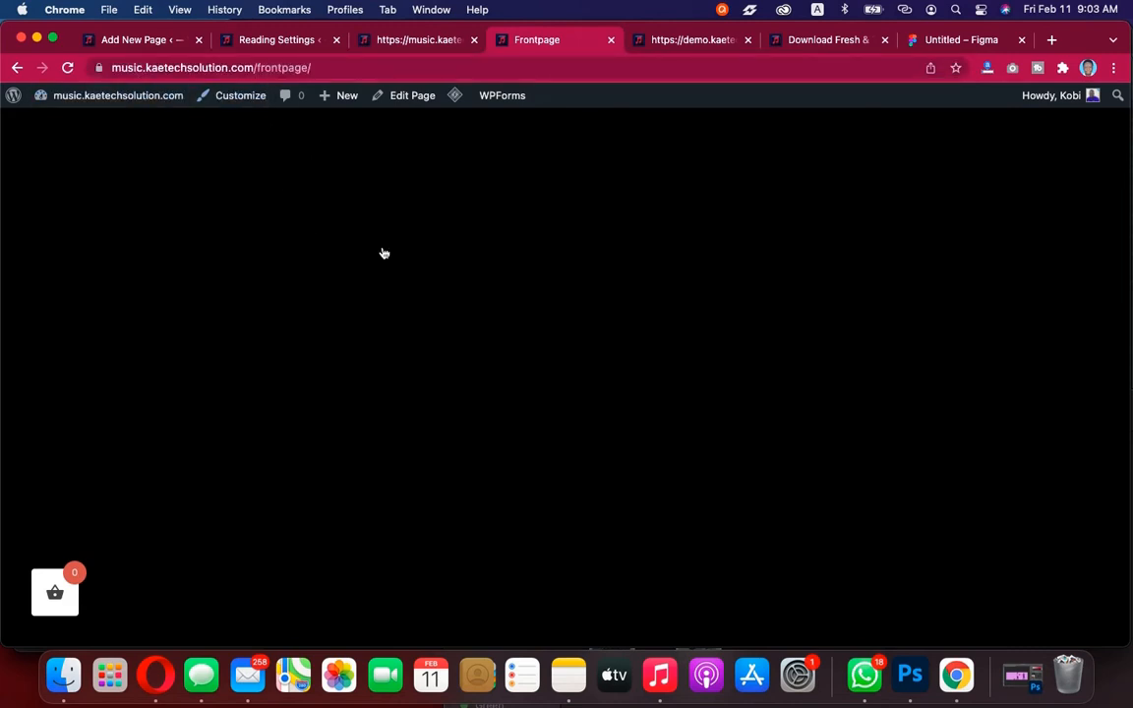
left_click(710, 43)
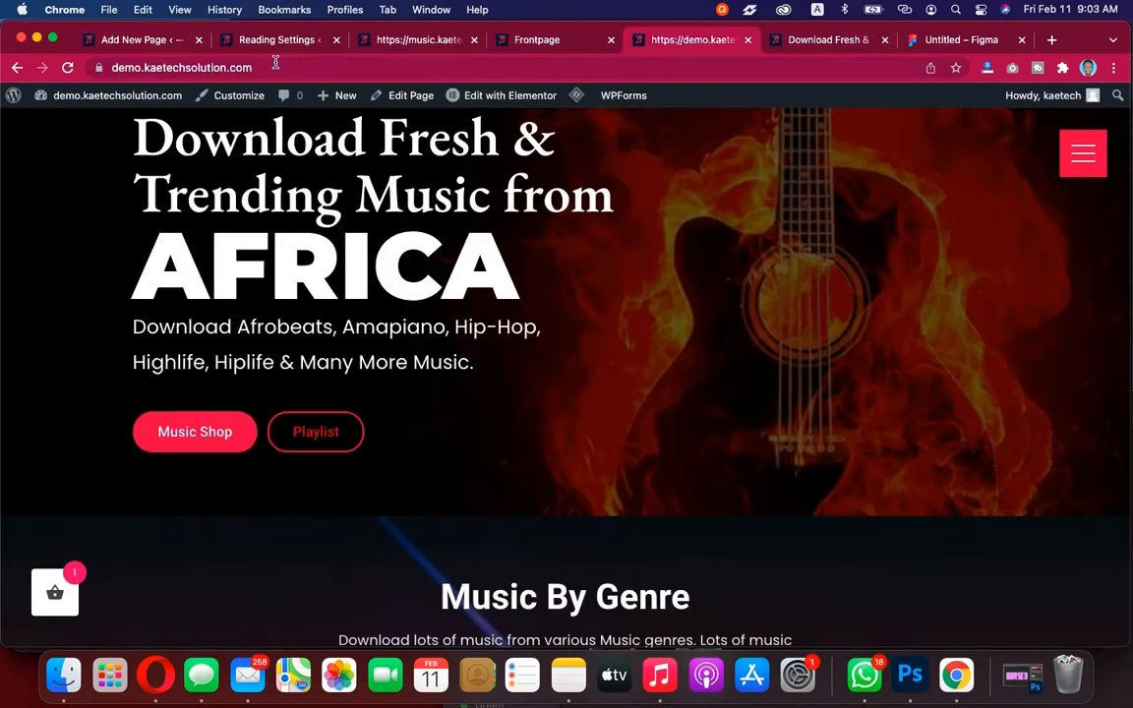
left_click(383, 39)
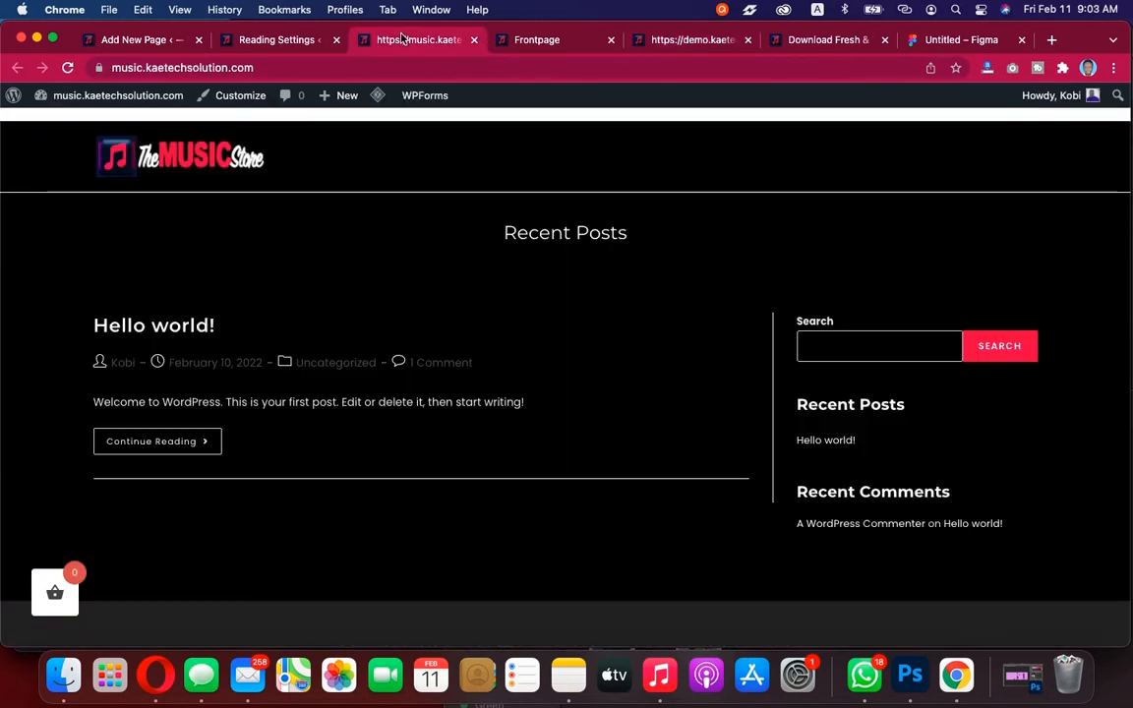
left_click(281, 40)
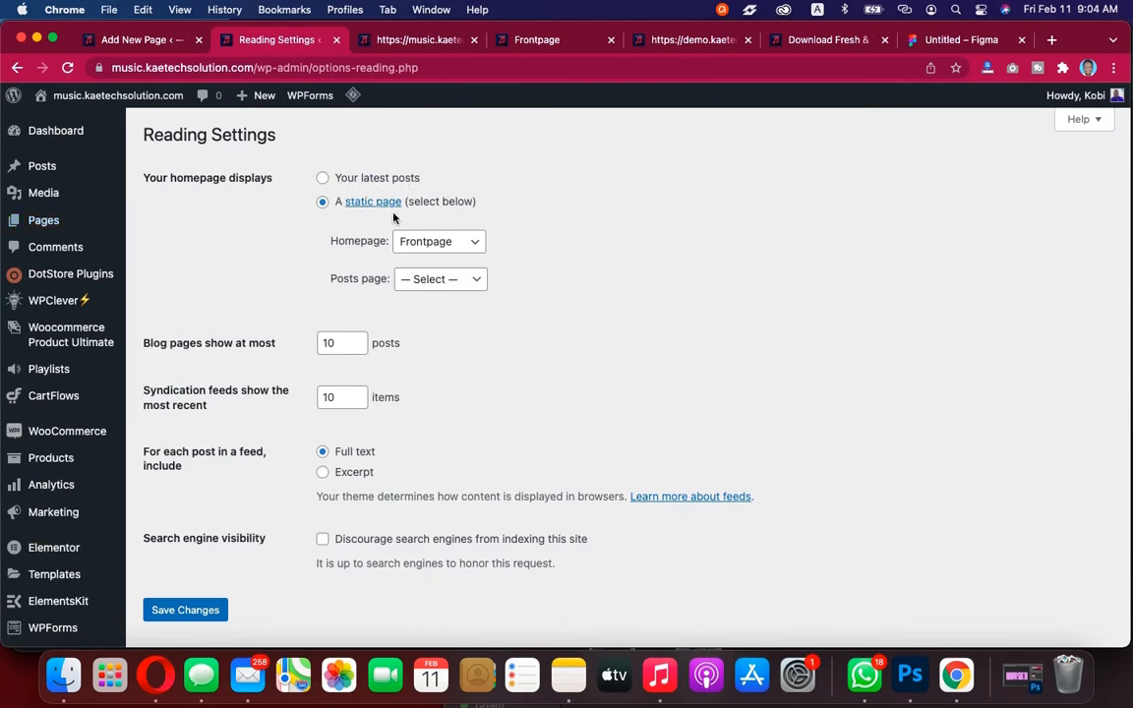
Confirm Frontpage as the static homepage and save the Reading settings
left_click(444, 246)
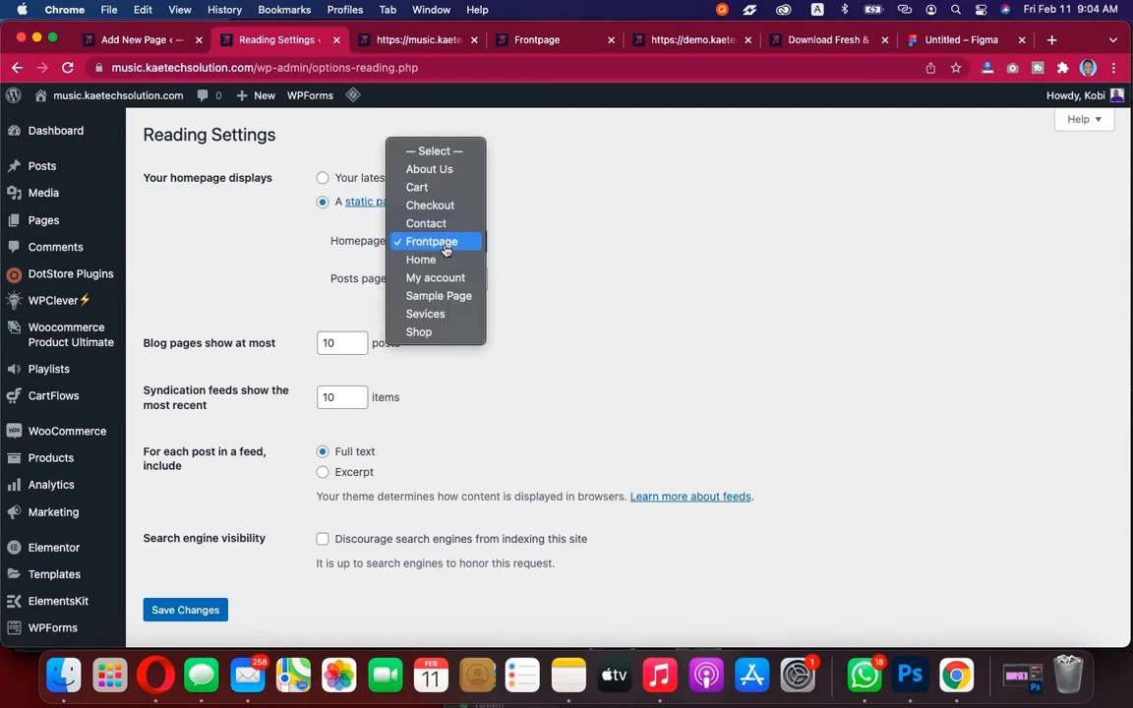
left_click(432, 246)
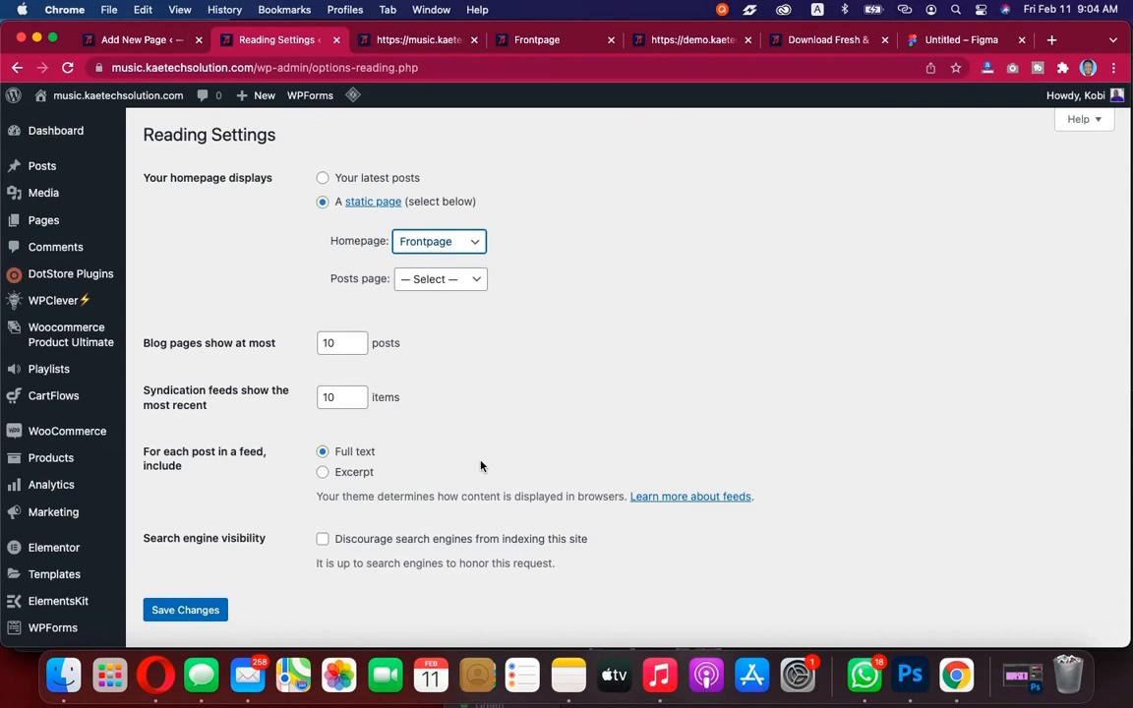
scroll(481, 465, "down", 5)
left_click(187, 398)
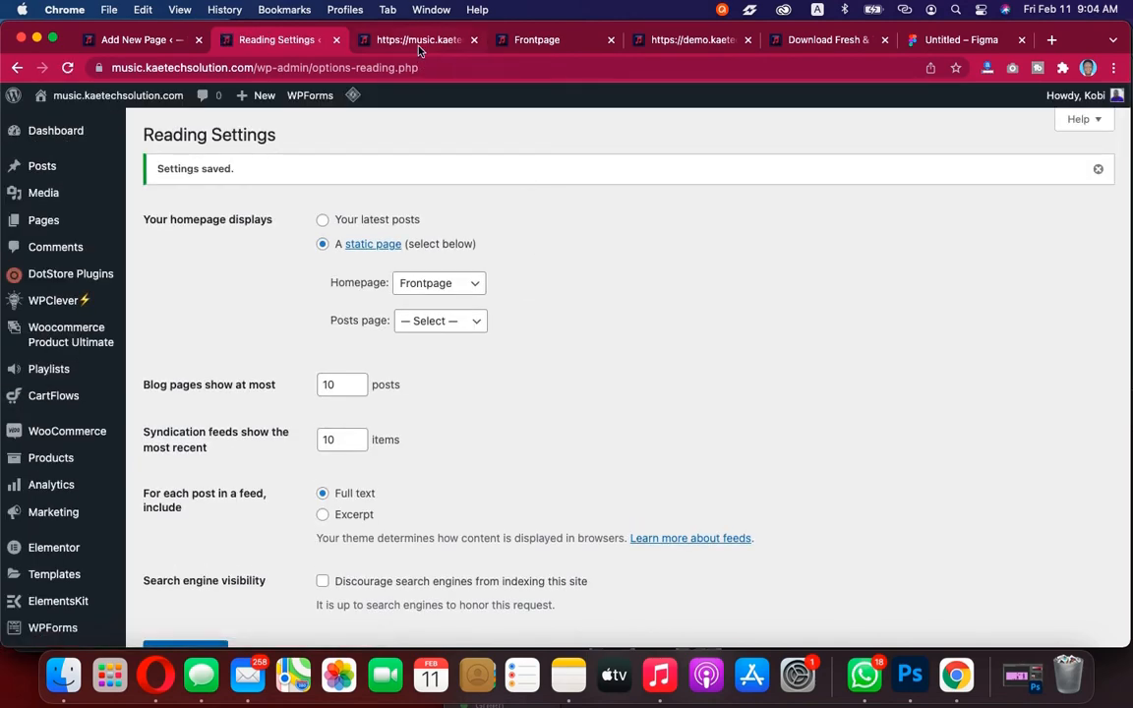
Reload the live Frontpage and purge all of the site's caches
left_click(418, 44)
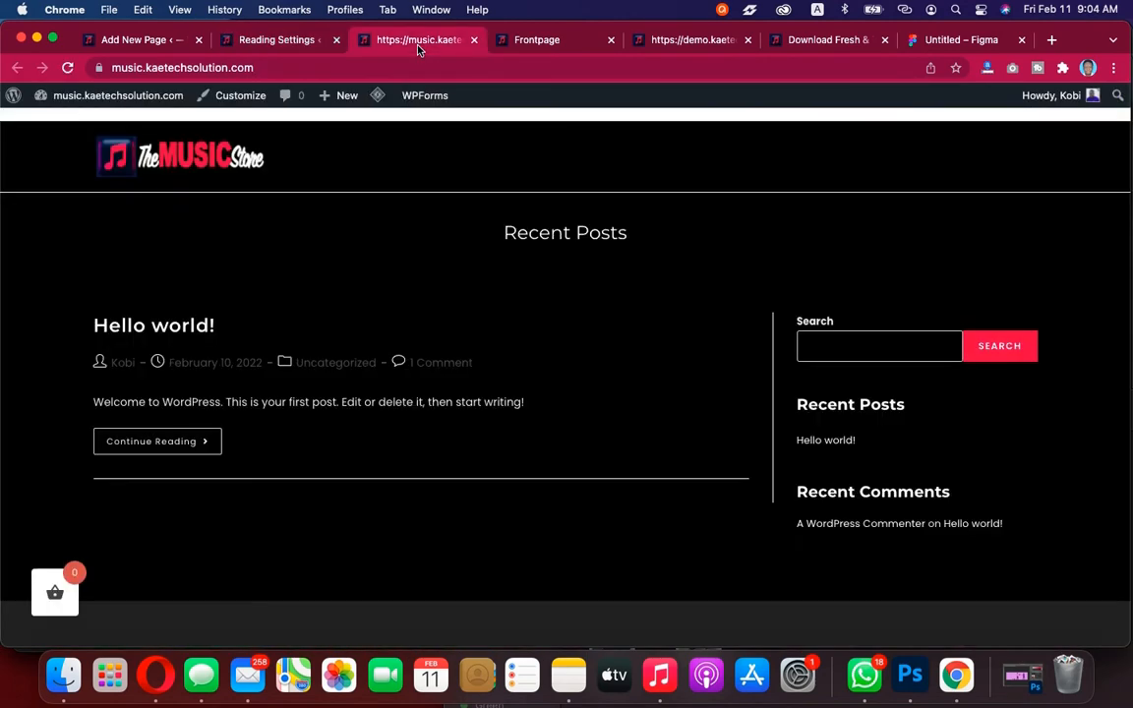
left_click(531, 42)
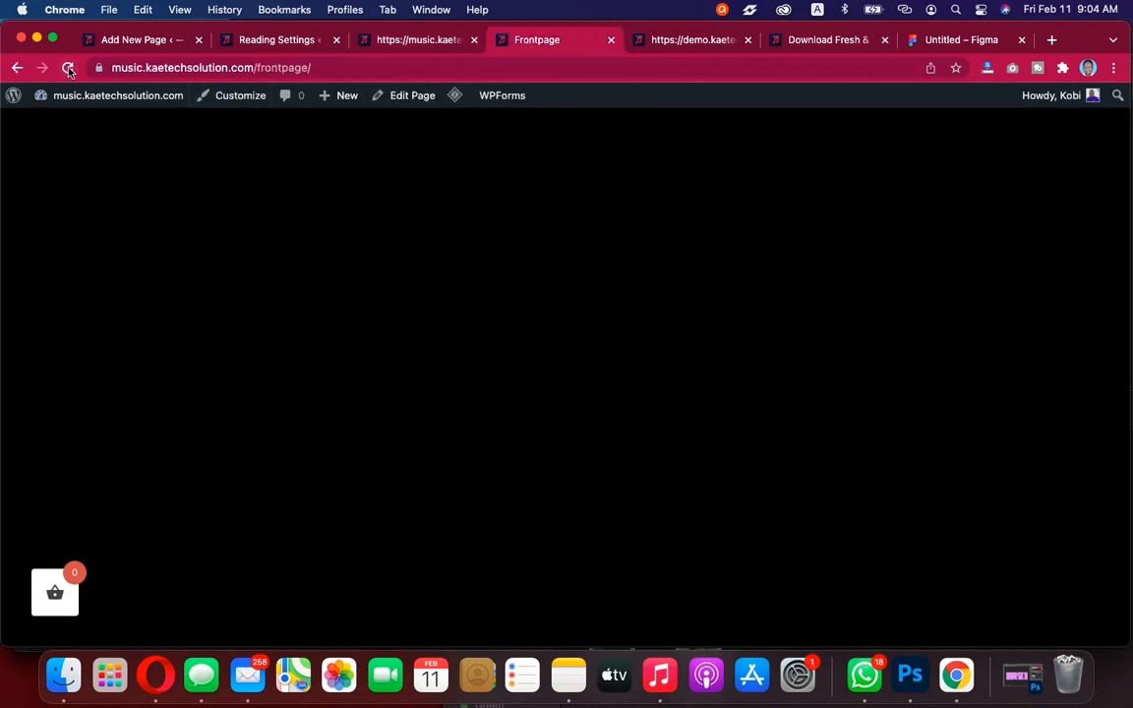
left_click(68, 69)
left_click(295, 41)
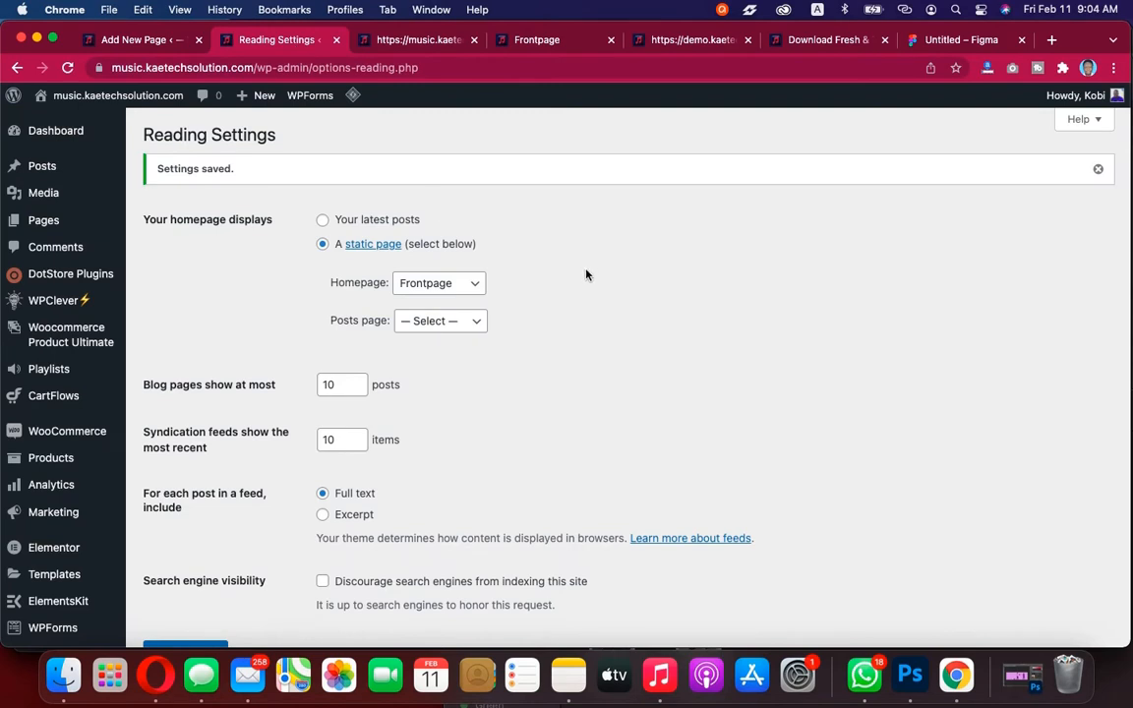
left_click(541, 42)
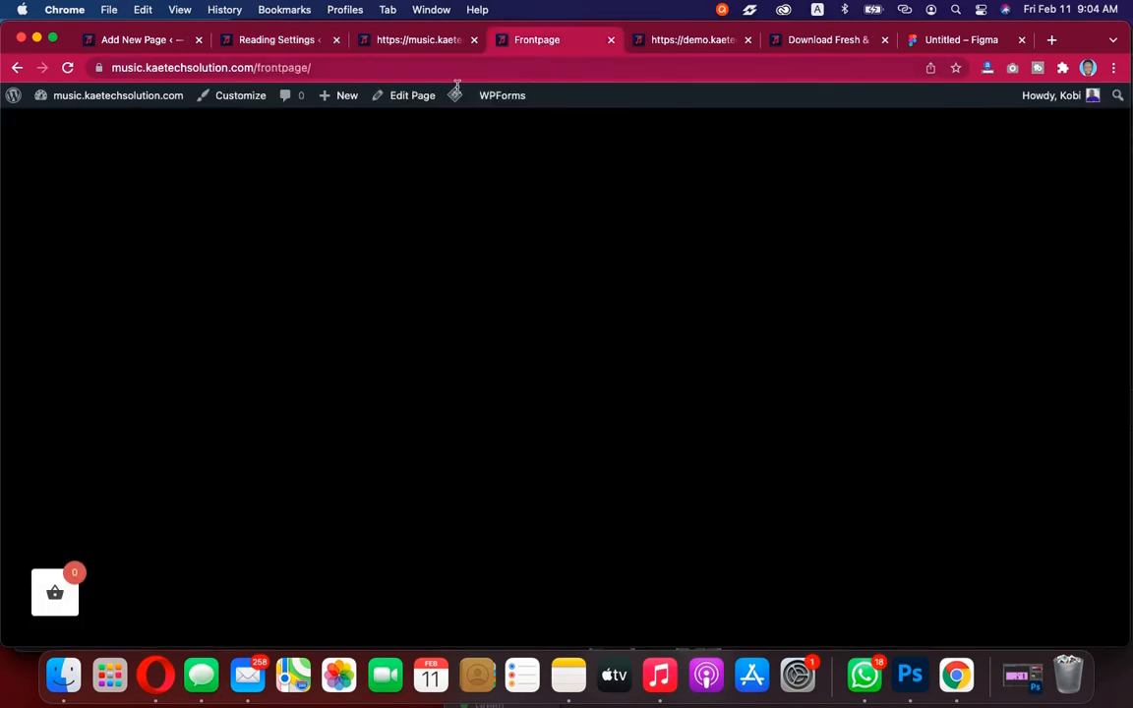
mouse_move(454, 96)
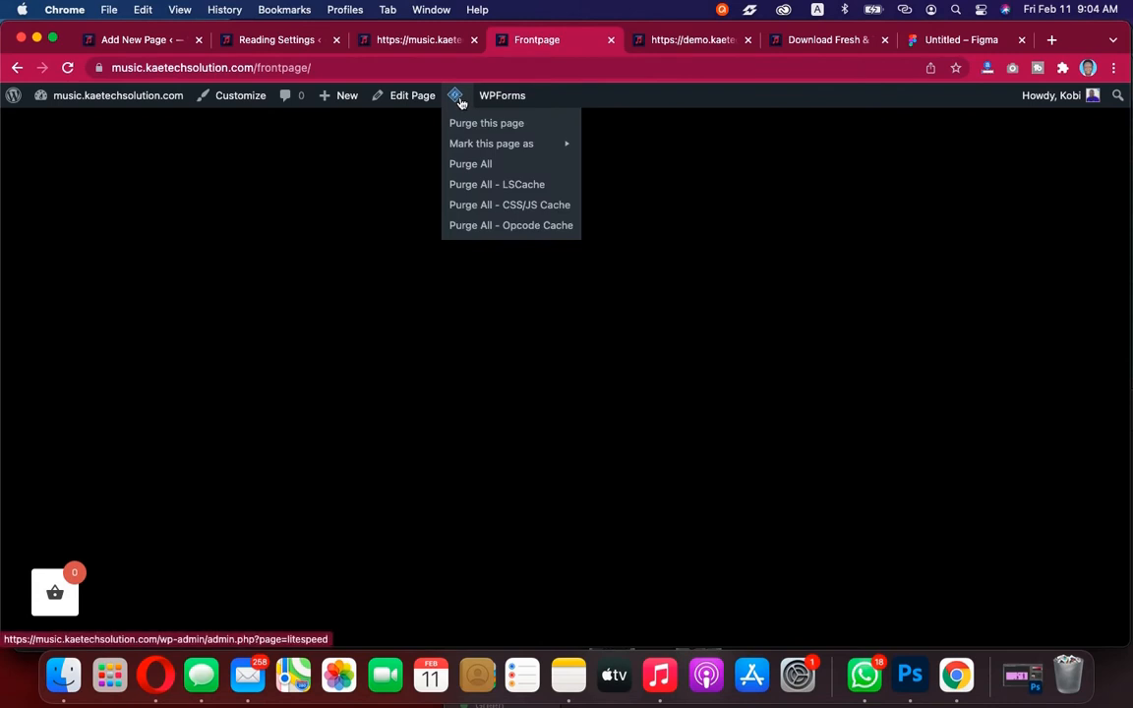
left_click(472, 169)
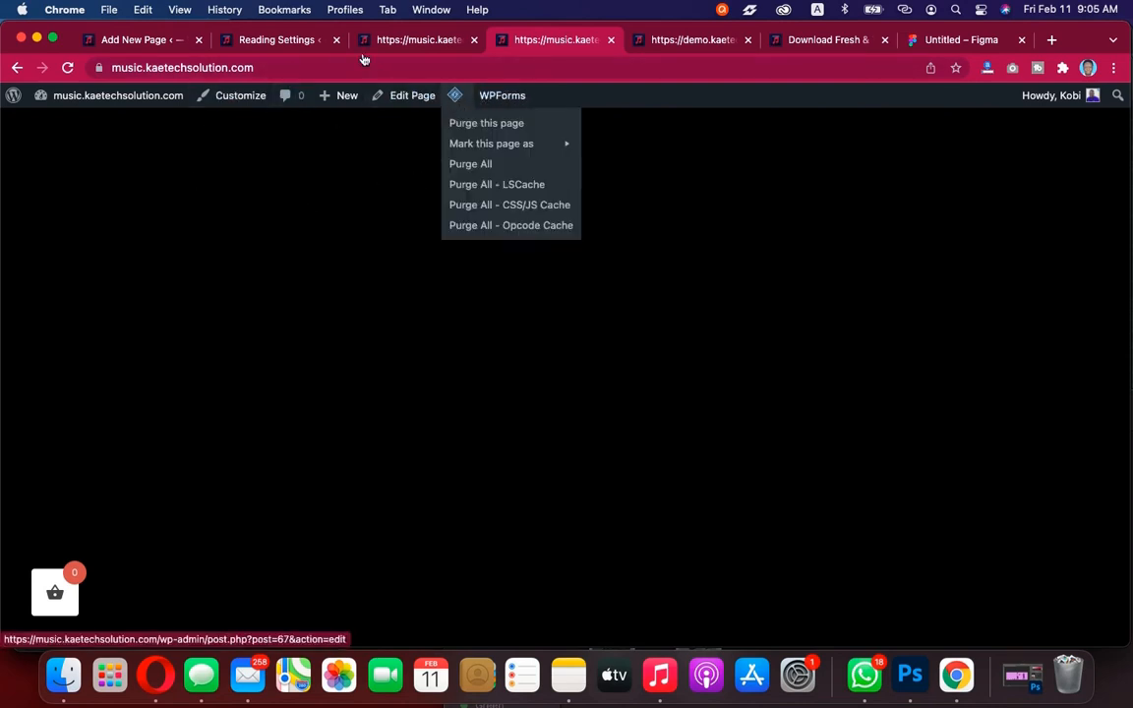
Scroll through the demo site's homepage to compare it with the live Frontpage
mouse_move(458, 109)
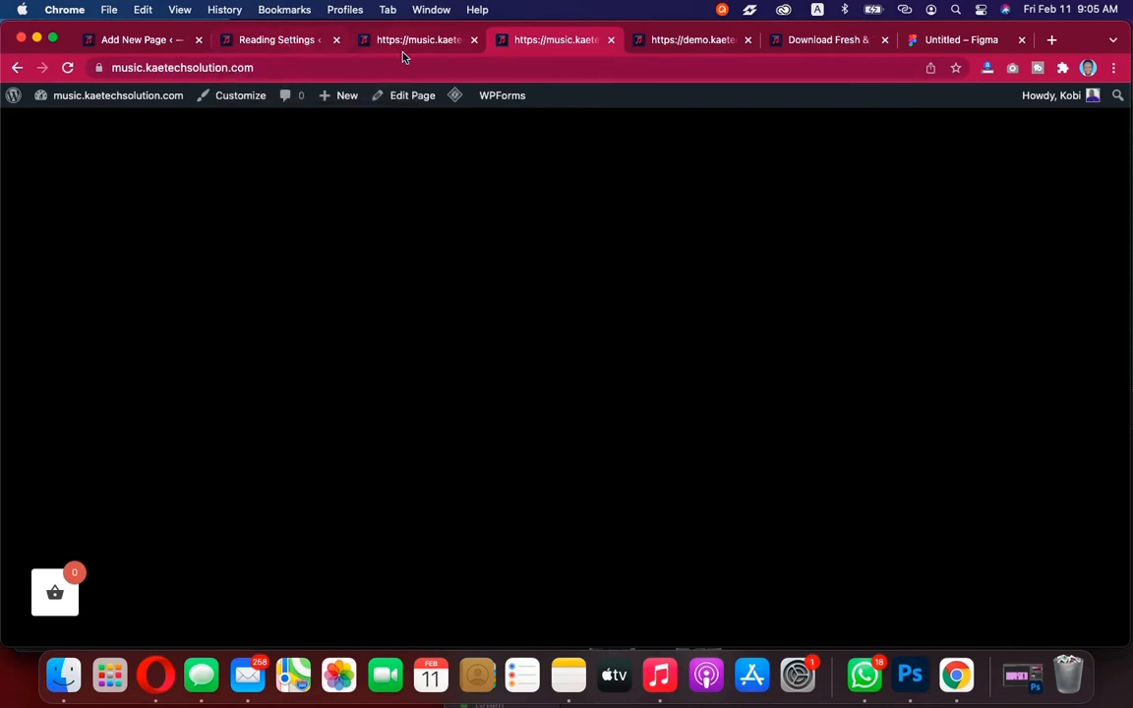
scroll(283, 449, "left", 5)
scroll(593, 463, "down", 2)
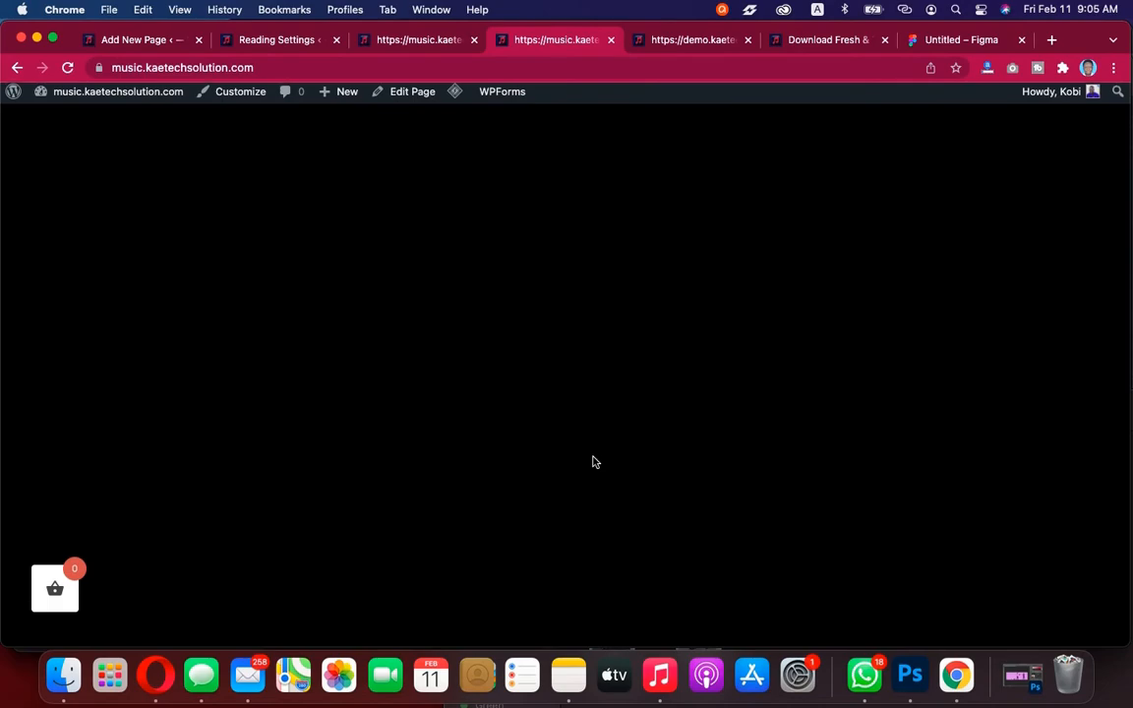
left_click(693, 44)
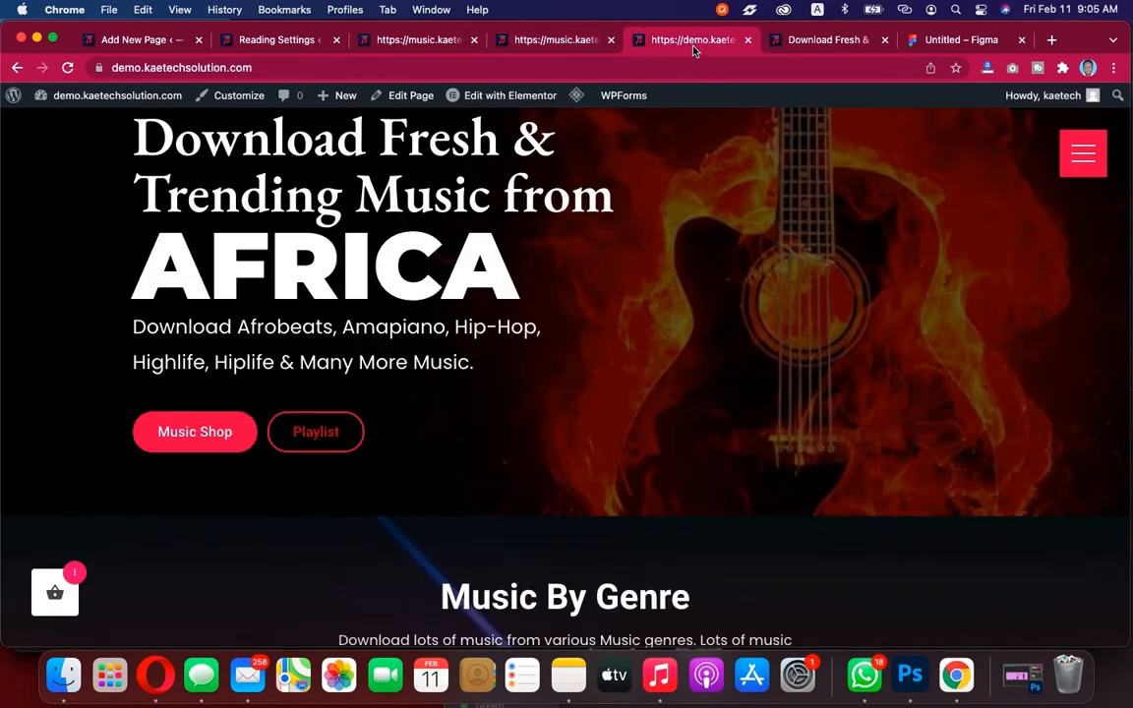
scroll(732, 395, "down", 15)
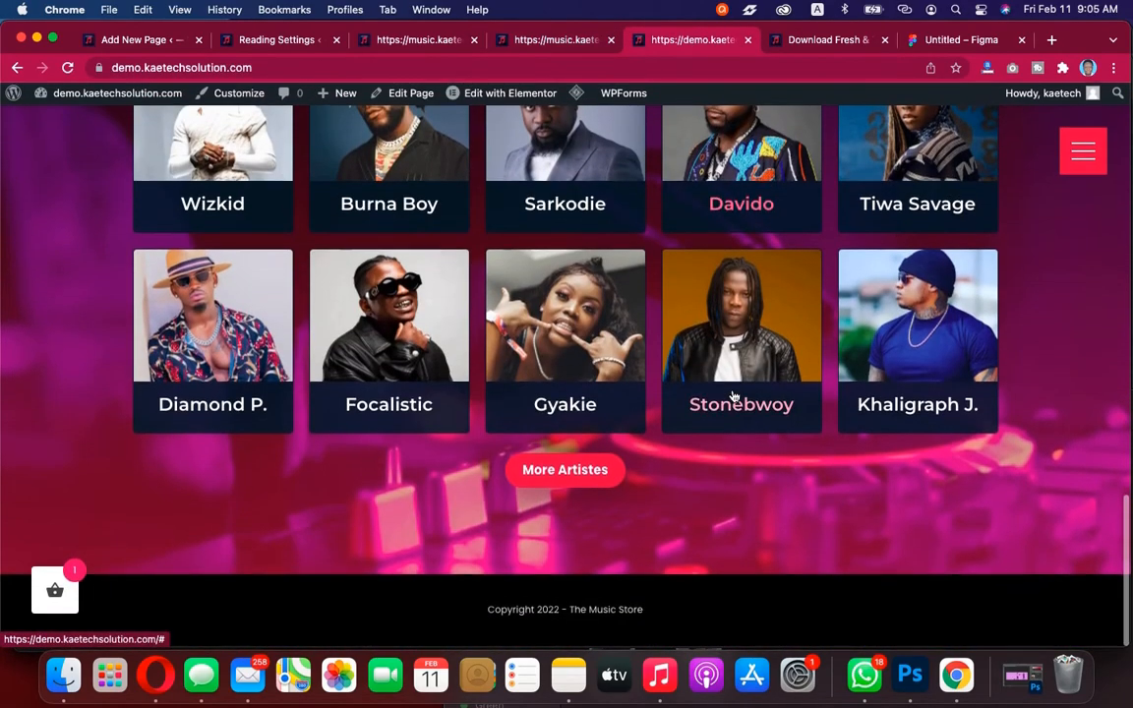
scroll(733, 396, "up", 10)
scroll(732, 395, "up", 10)
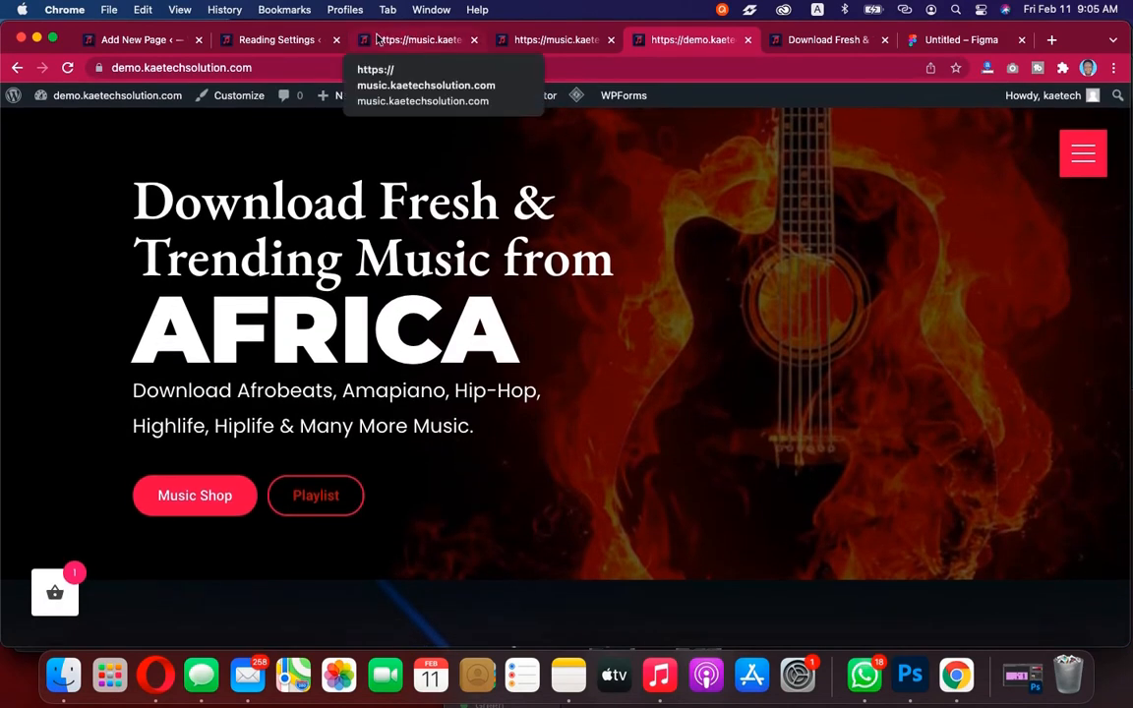
Close the Reading Settings tab and return to the Home page editor tab
left_click(282, 39)
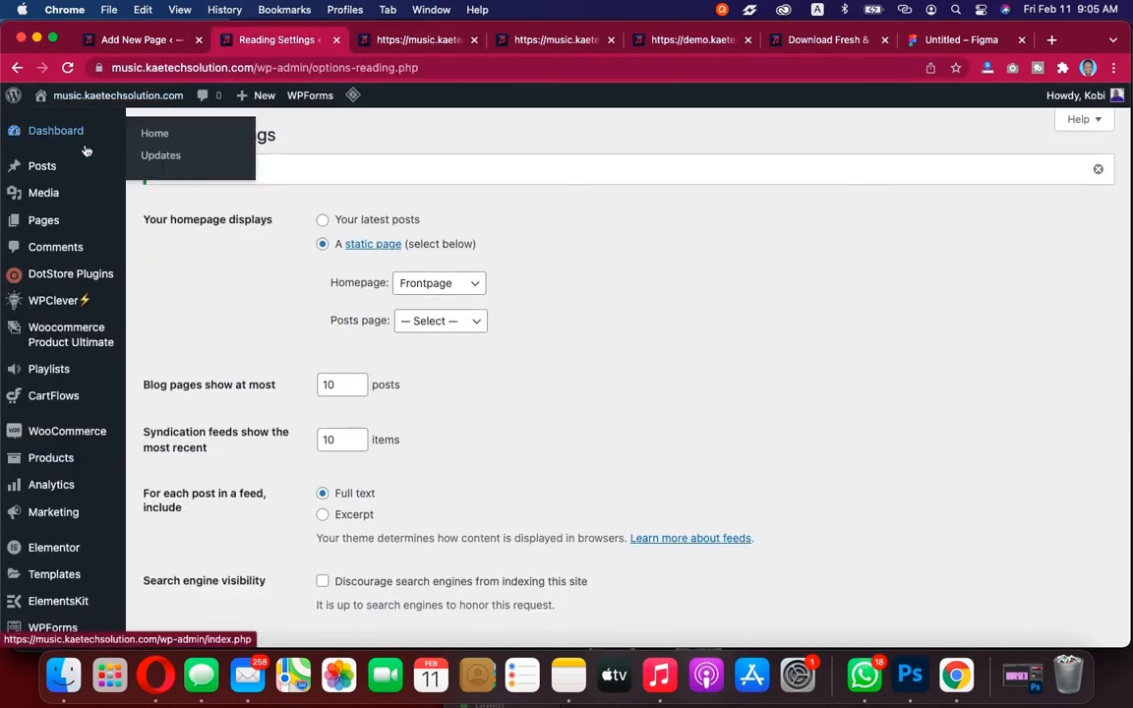
left_click(336, 39)
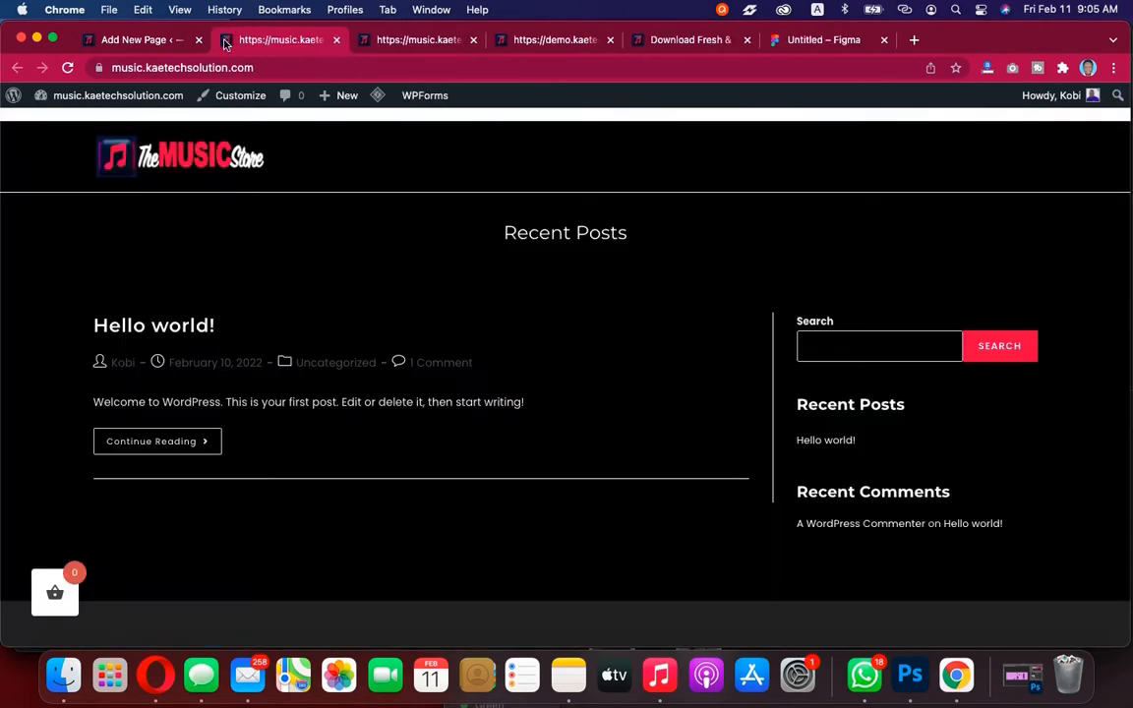
left_click(146, 39)
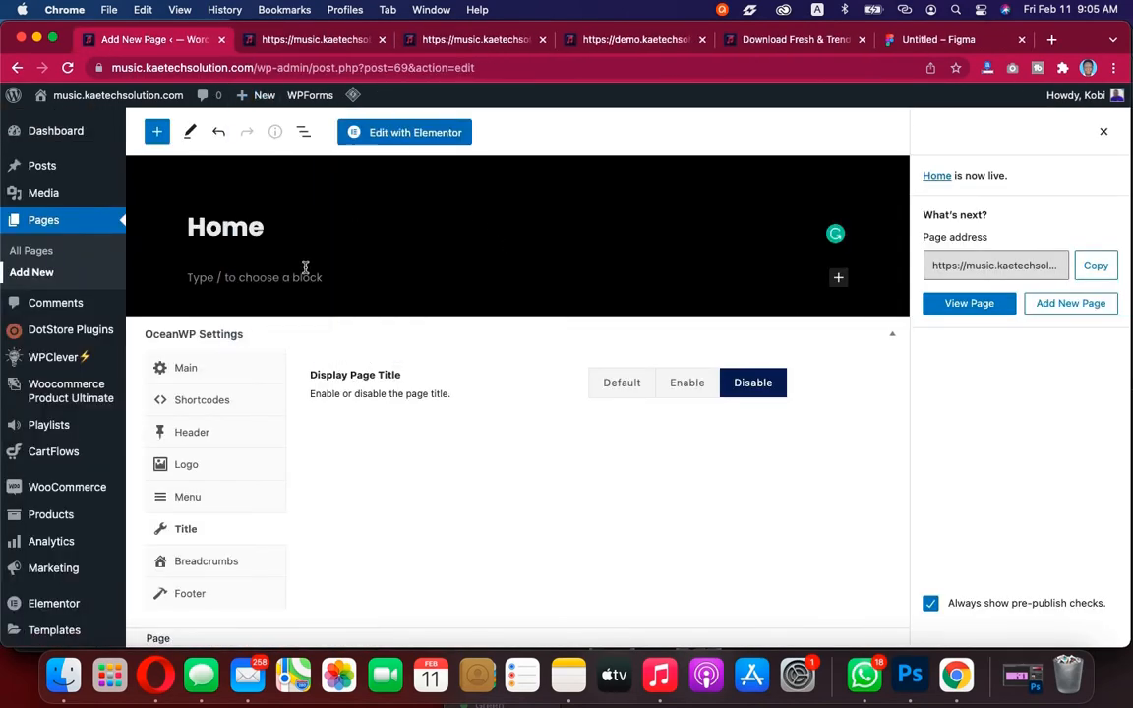
Open the Frontpage page from the pages list and launch it in Elementor
left_click(35, 250)
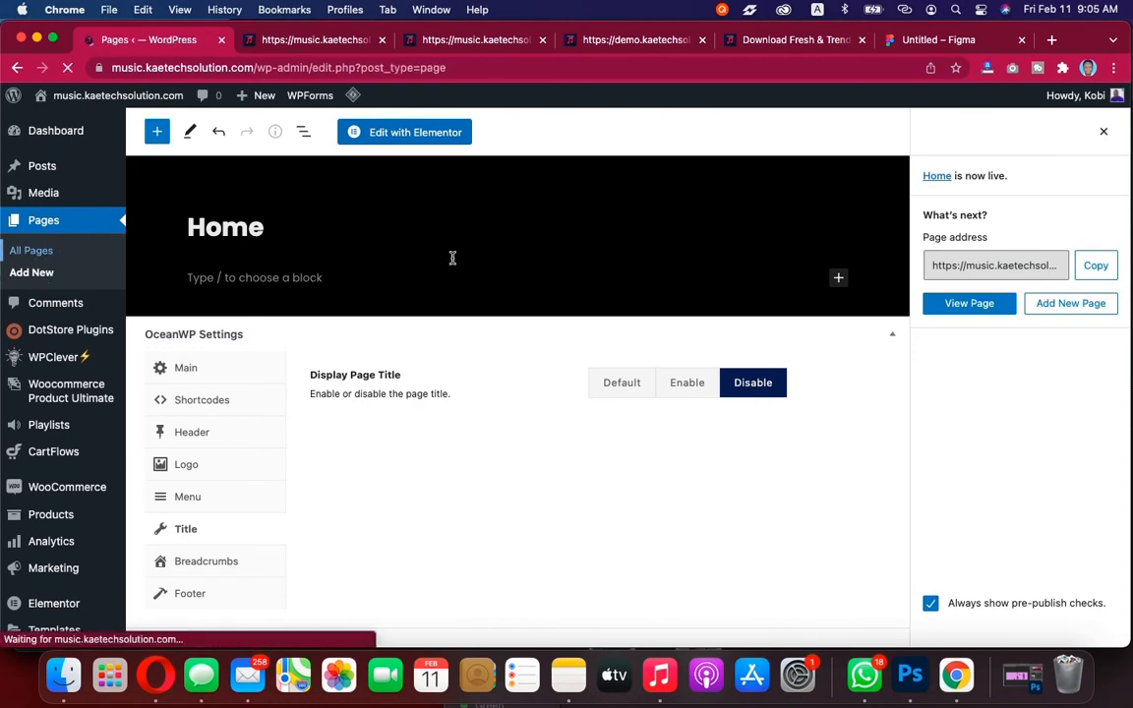
scroll(346, 430, "down", 3)
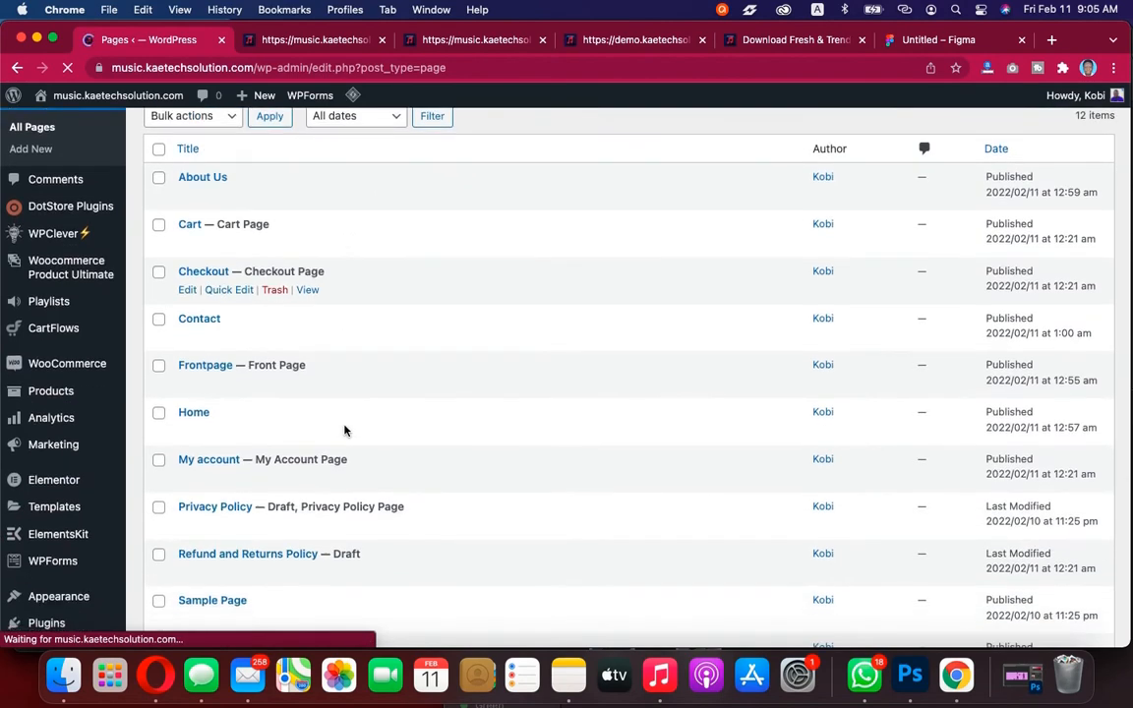
left_click(204, 348)
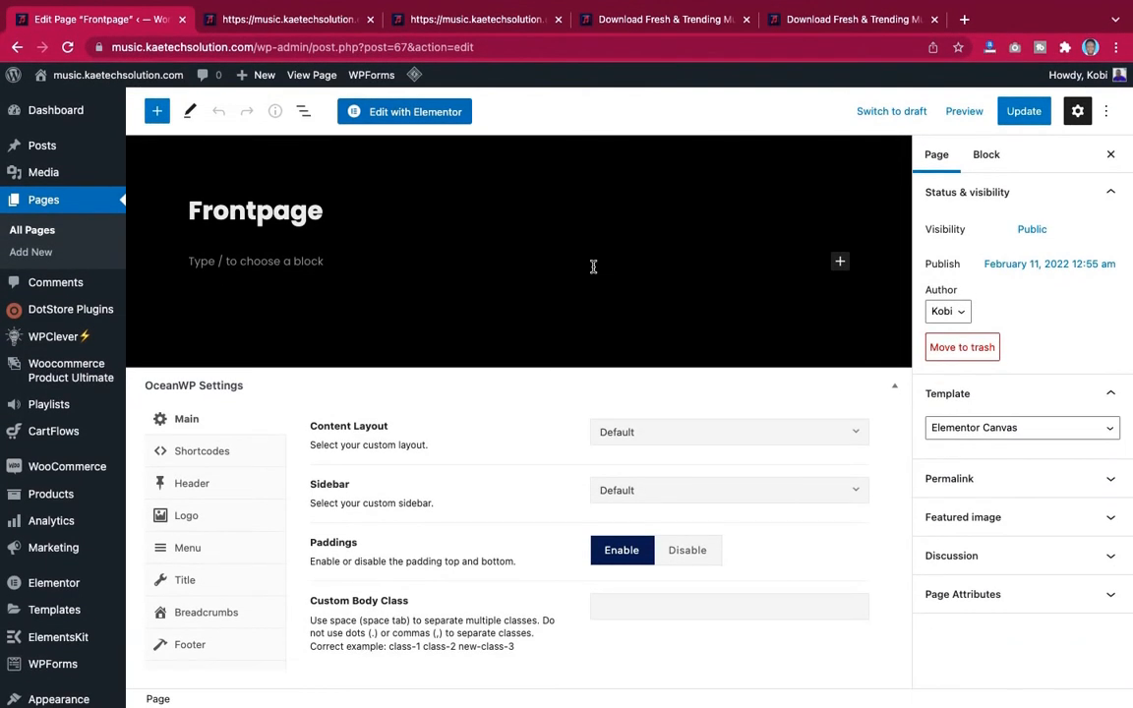
left_click(426, 114)
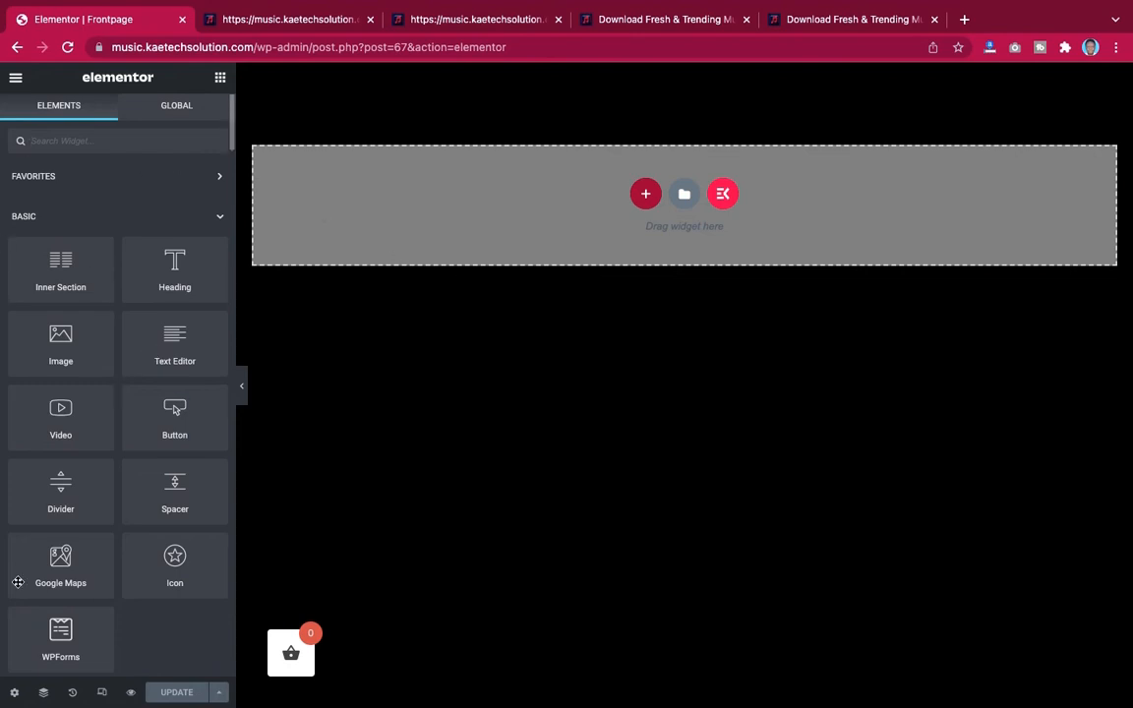
Browse the available widgets in the Elementor panel
scroll(104, 398, "down", 12)
scroll(105, 399, "down", 20)
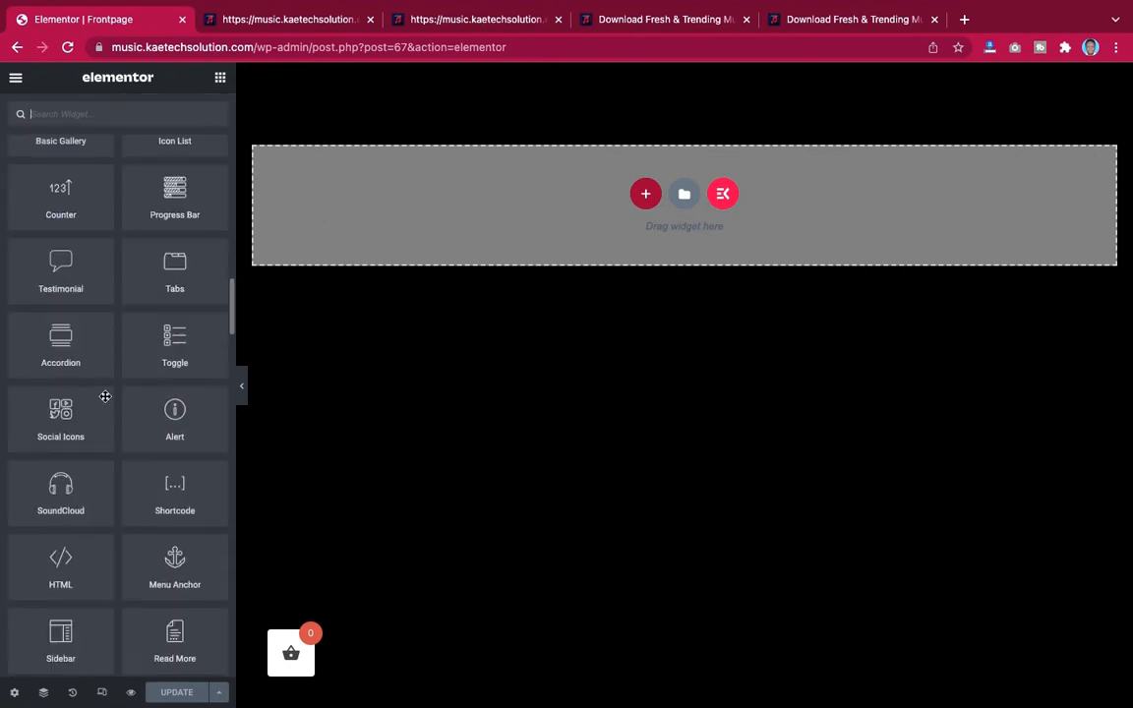
scroll(105, 397, "down", 6)
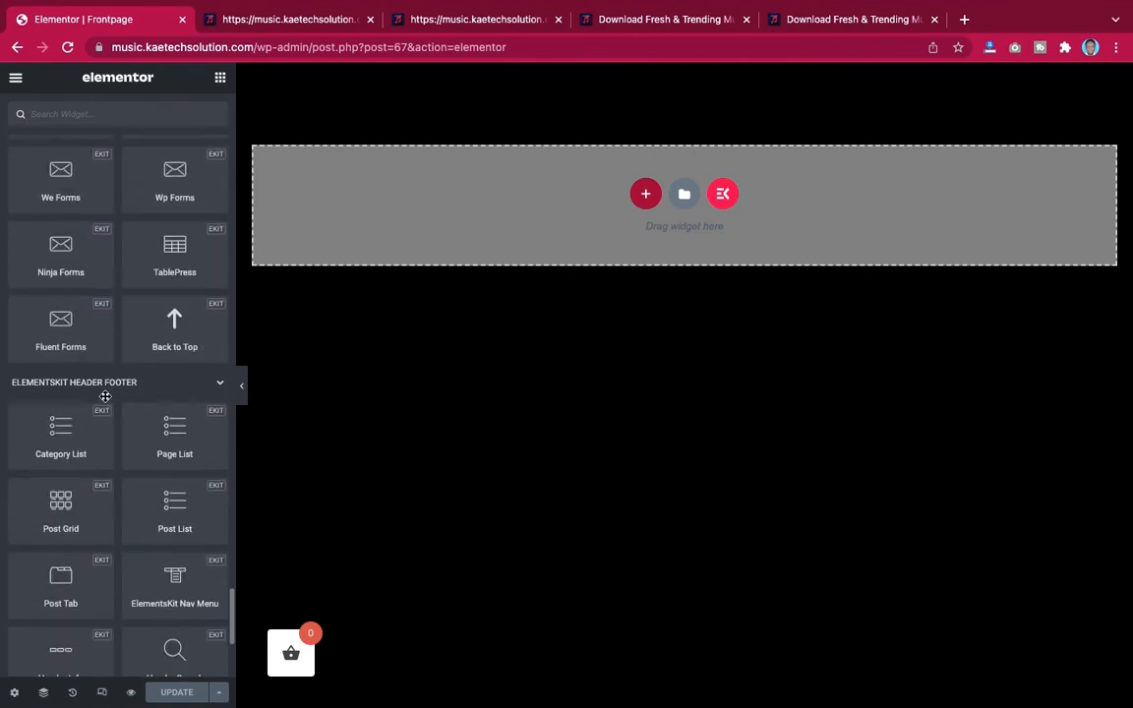
scroll(106, 398, "up", 20)
scroll(105, 398, "up", 1)
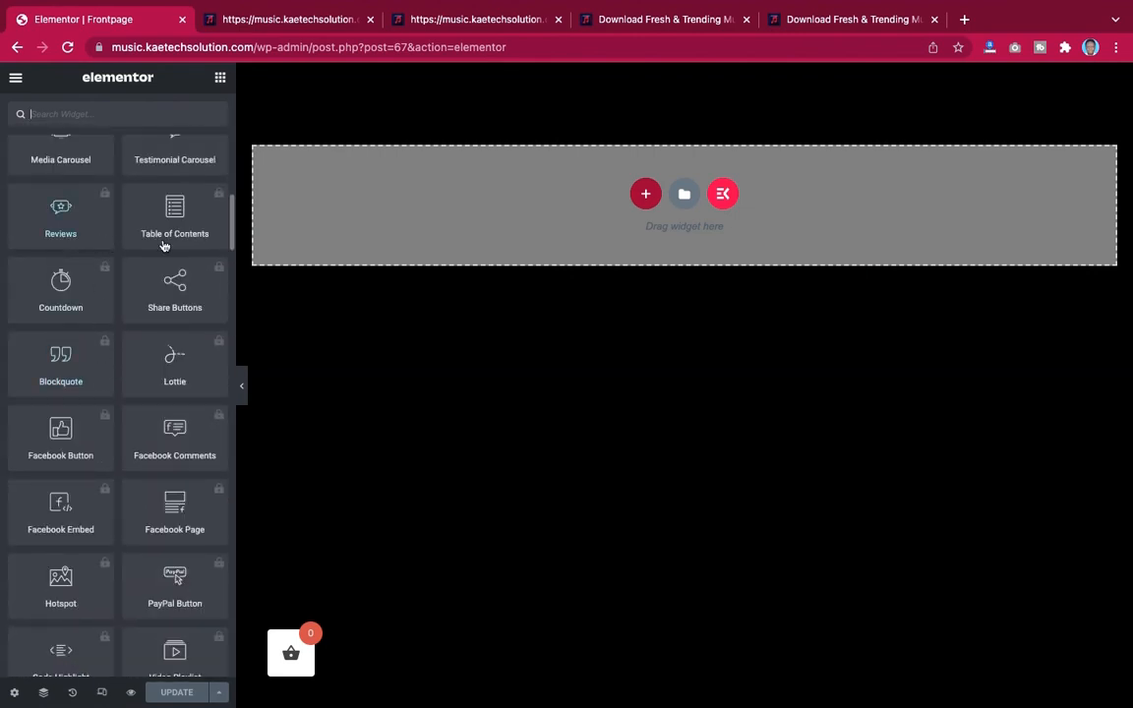
scroll(93, 268, "up", 6)
scroll(92, 269, "up", 5)
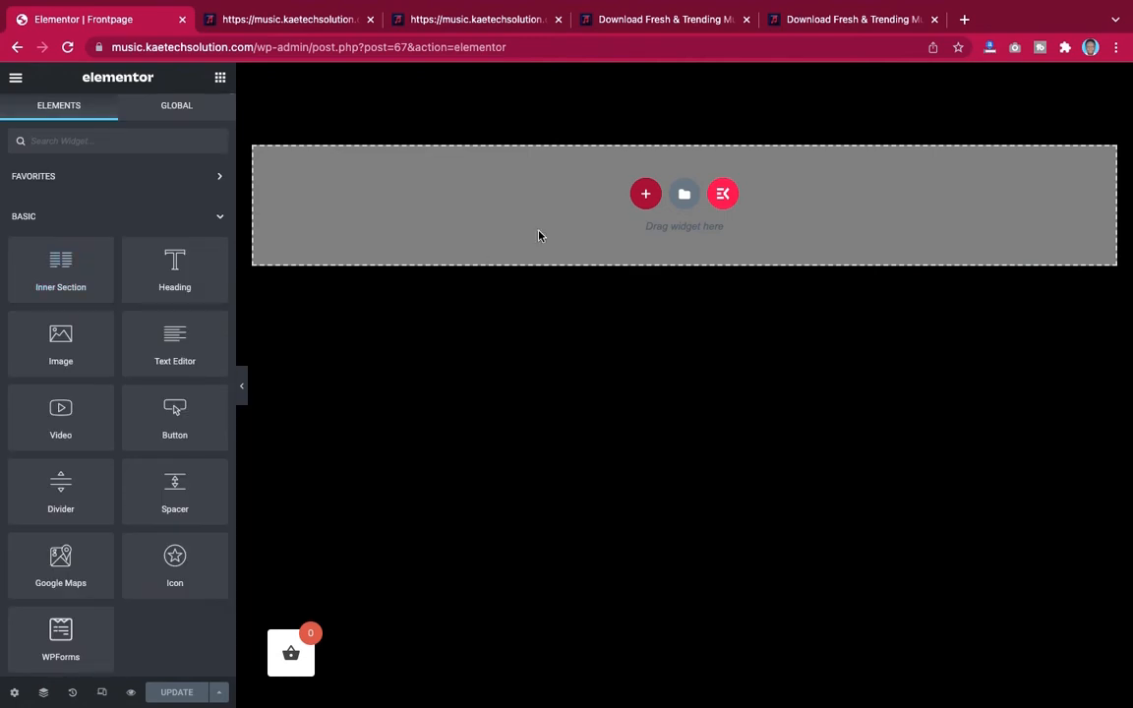
Add a new single-column section and set its background type to Classic
left_click(646, 195)
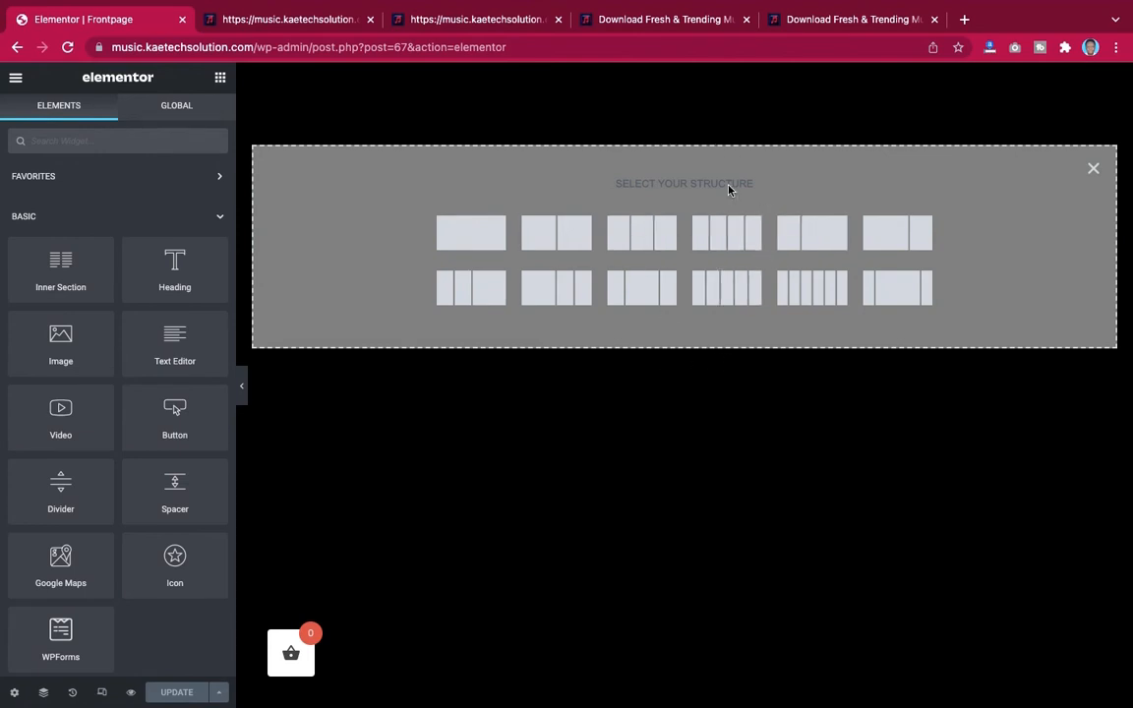
left_click(472, 233)
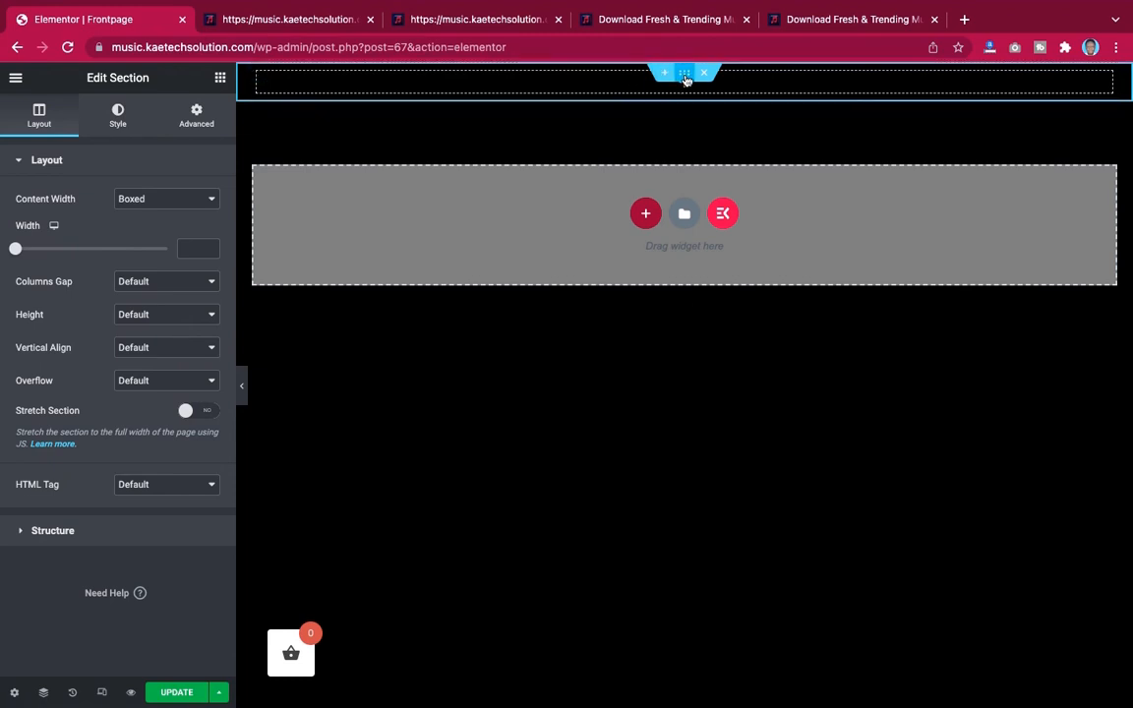
left_click(117, 116)
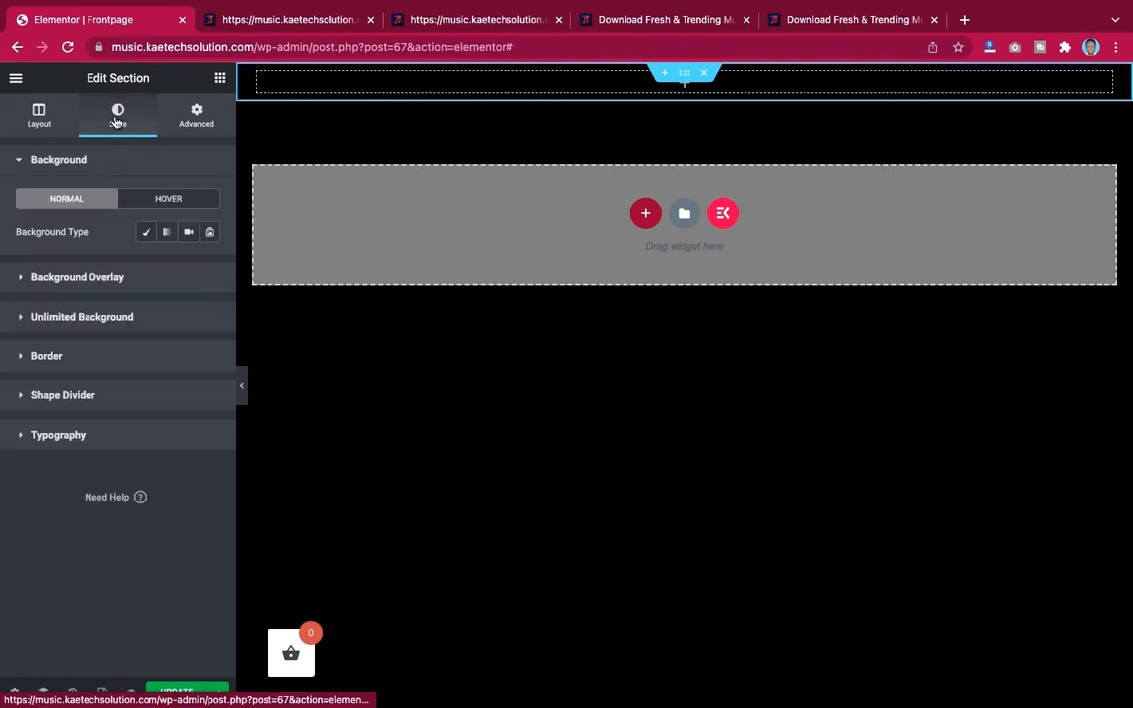
left_click(147, 234)
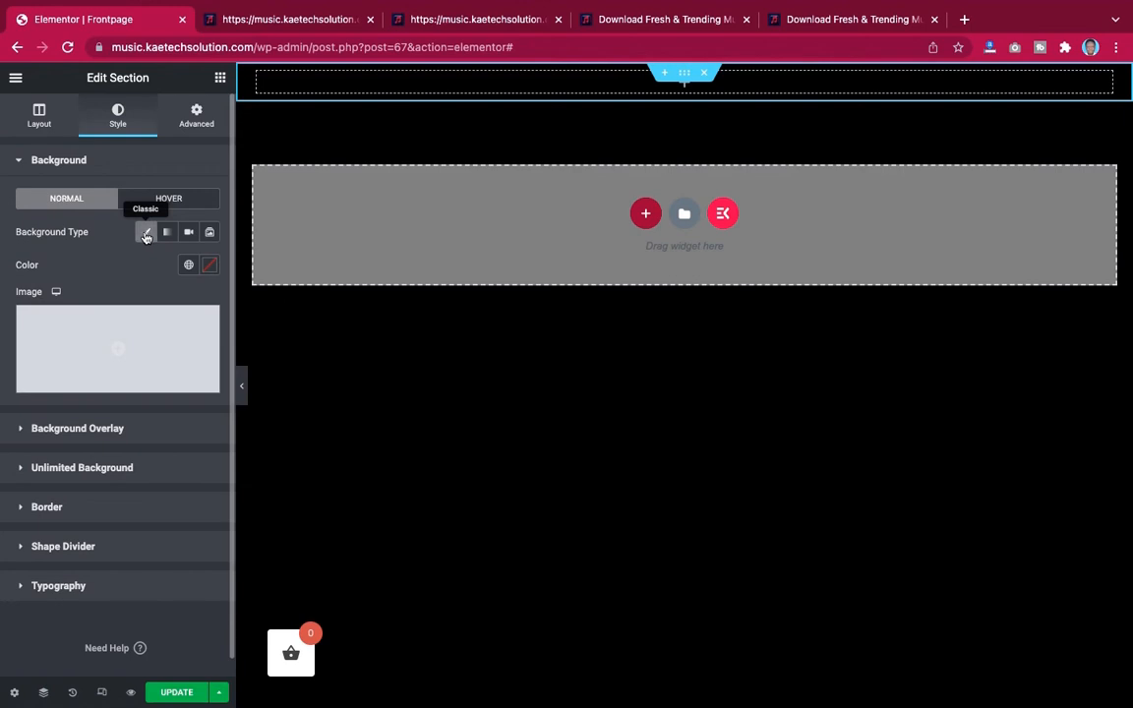
Set the section's background image to sam-moqadam-Dm2wQY1_QnM-unsplash.jpg from the media library
left_click(121, 333)
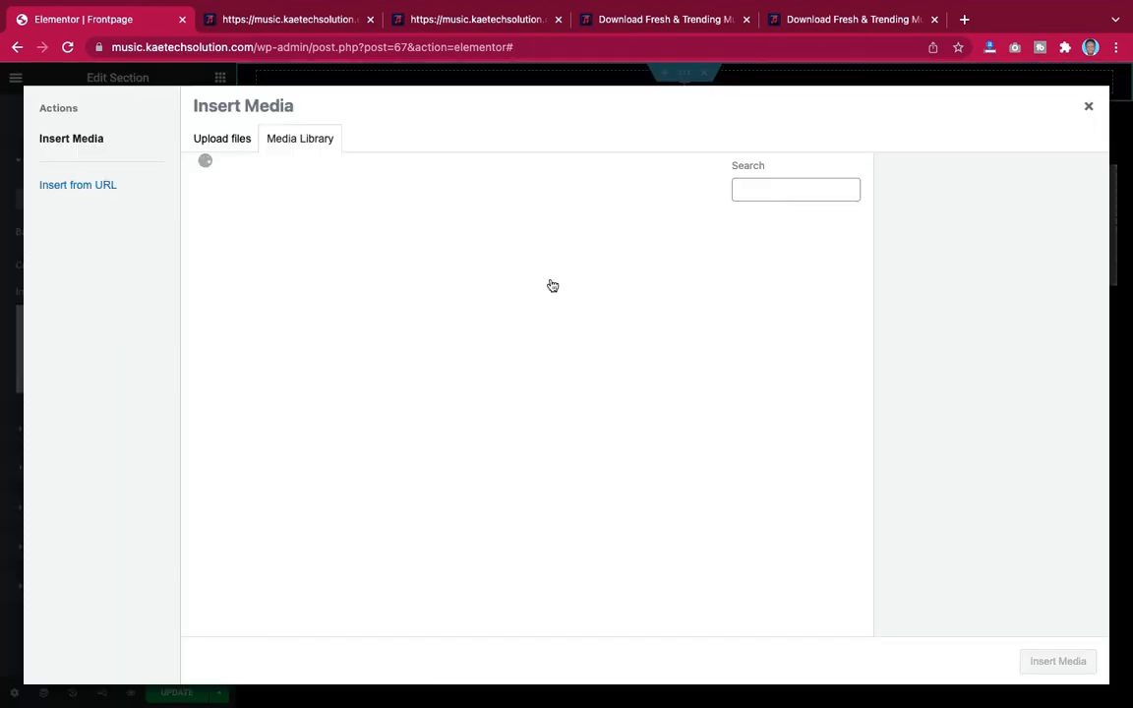
scroll(552, 379, "down", 5)
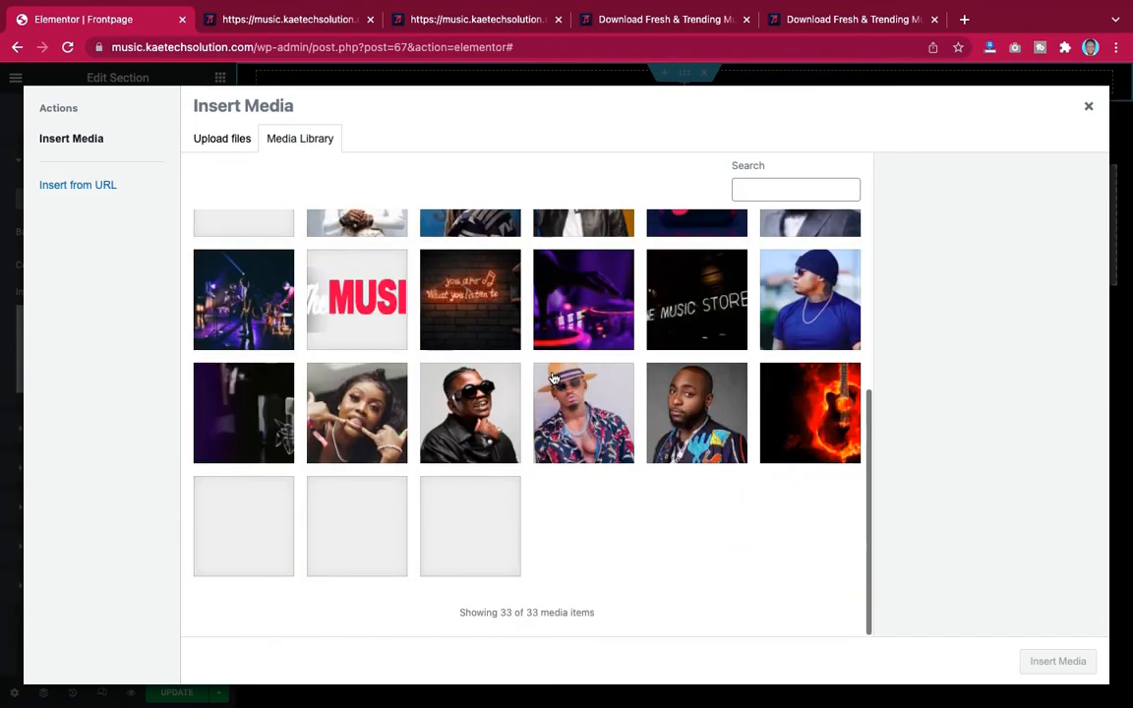
scroll(552, 379, "up", 1)
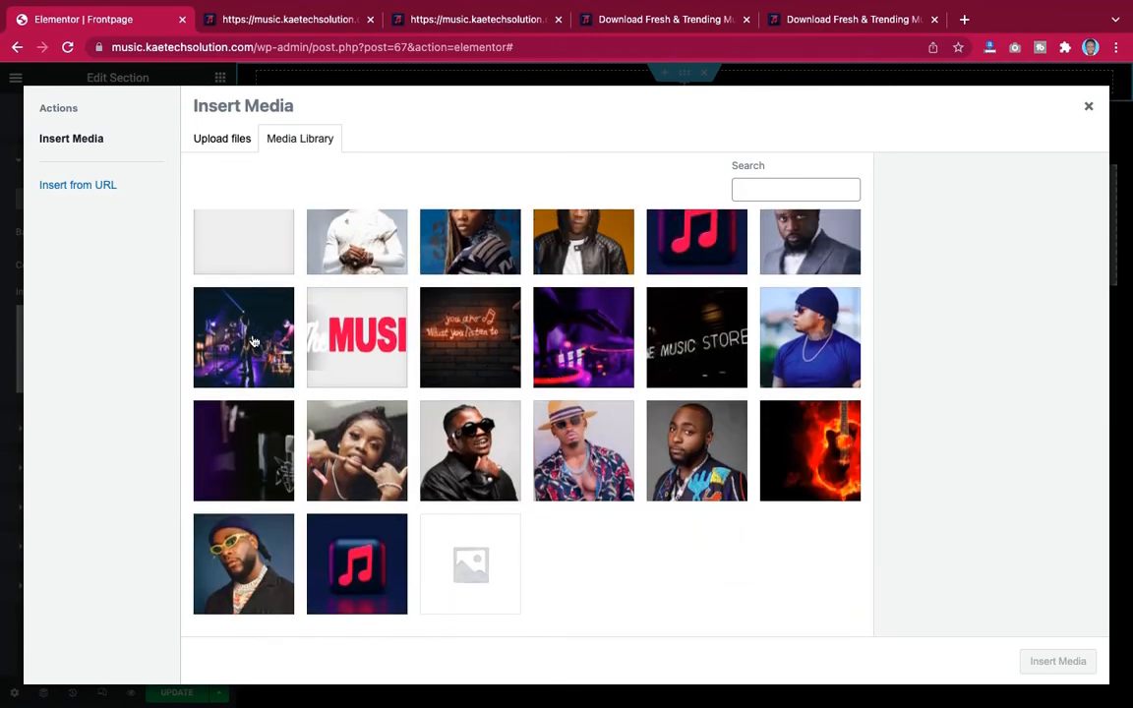
left_click(253, 342)
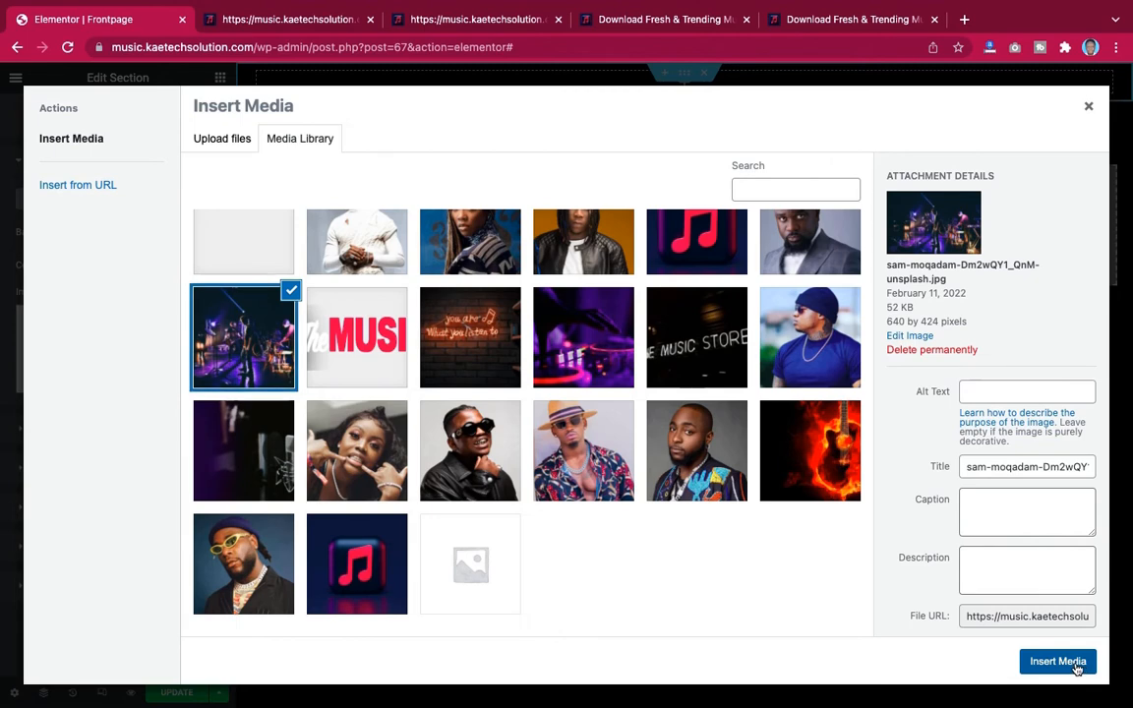
left_click(1076, 667)
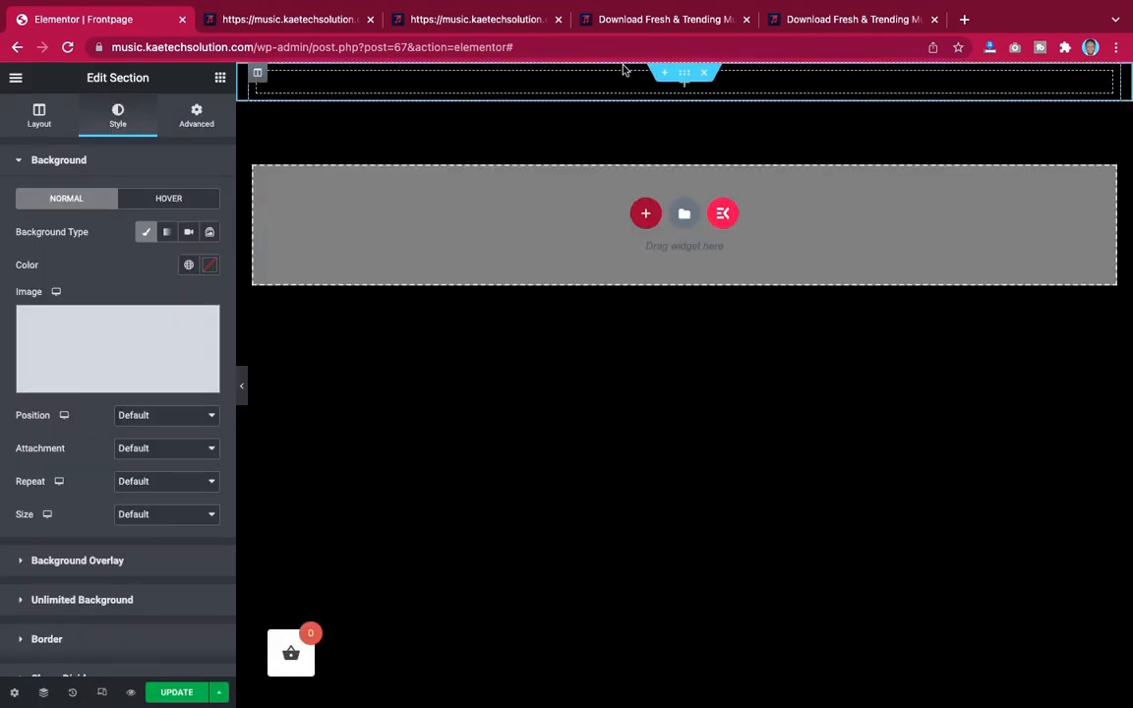
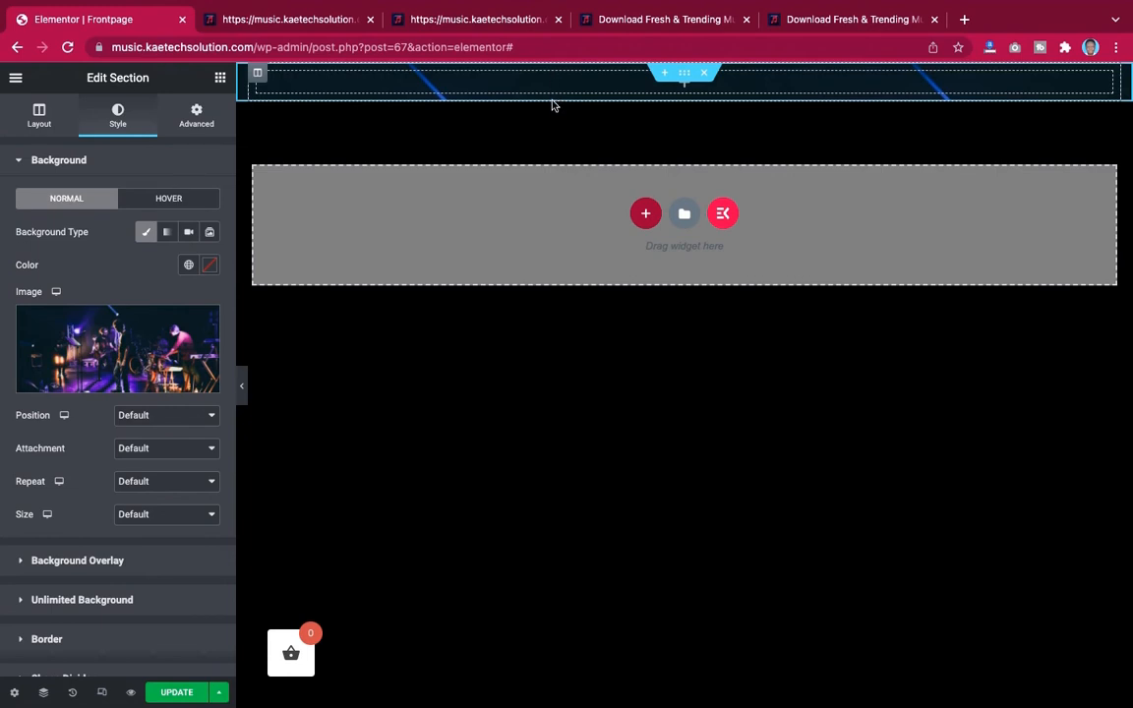
Set the section's height to Min Height with a minimum height of 400 px
left_click(39, 118)
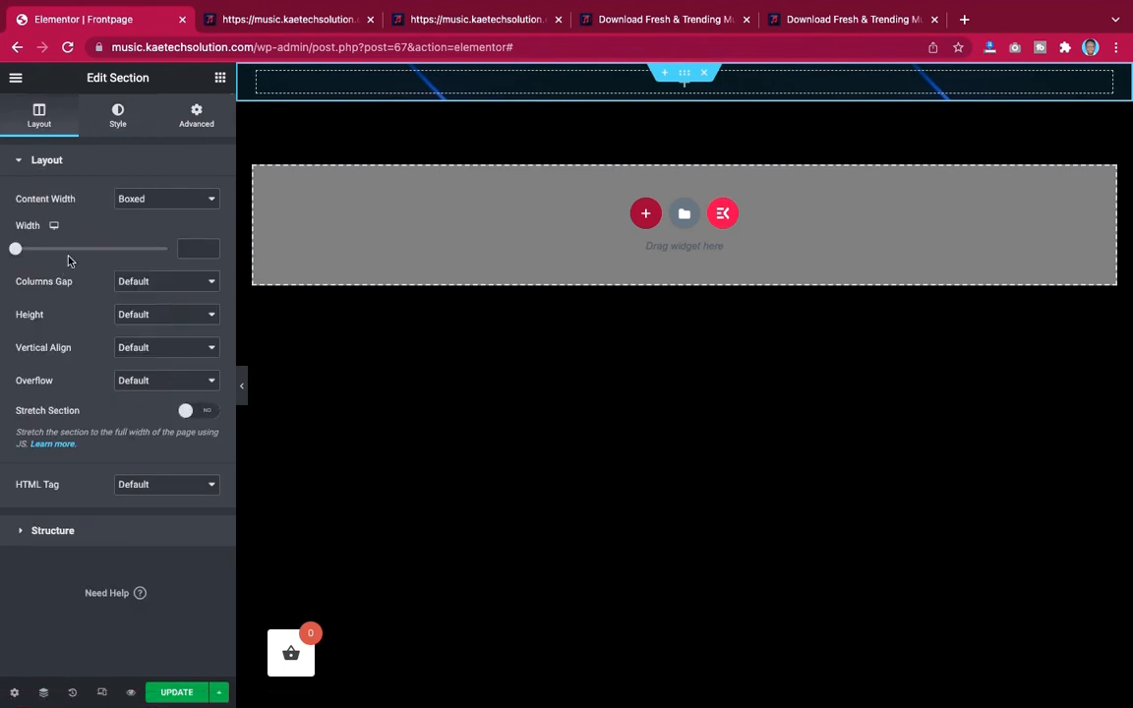
left_click(165, 314)
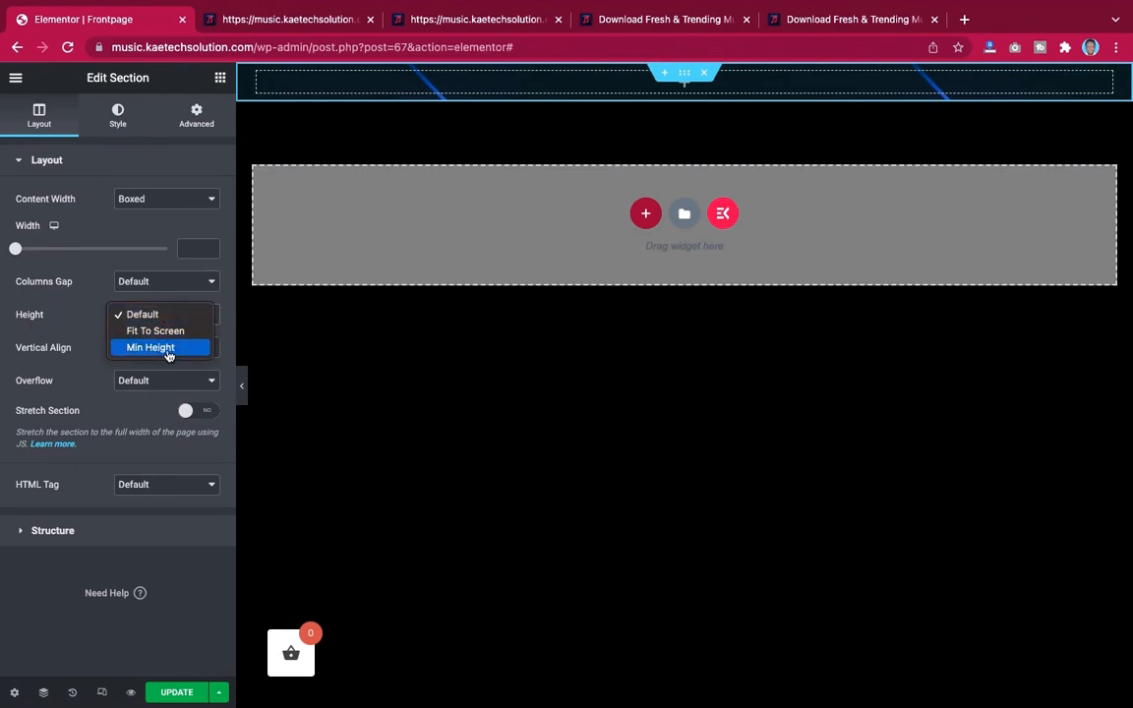
left_click(167, 350)
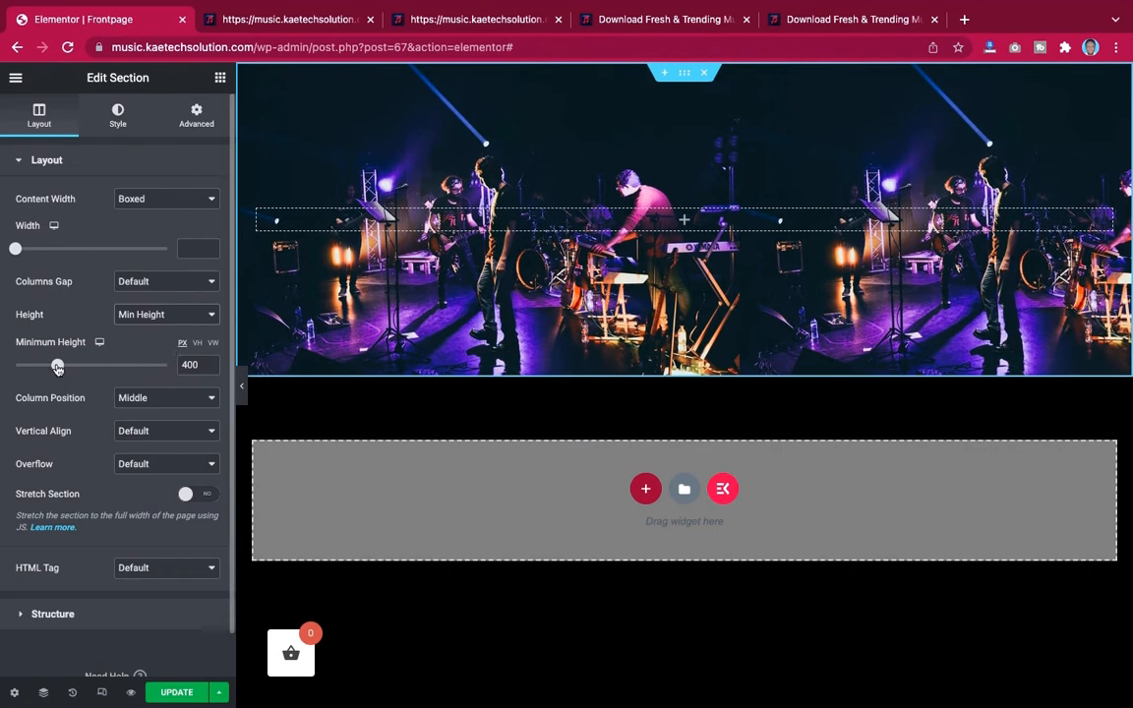
mouse_move(57, 368)
left_mouse_down()
mouse_move(101, 365)
mouse_move(62, 374)
left_mouse_up()
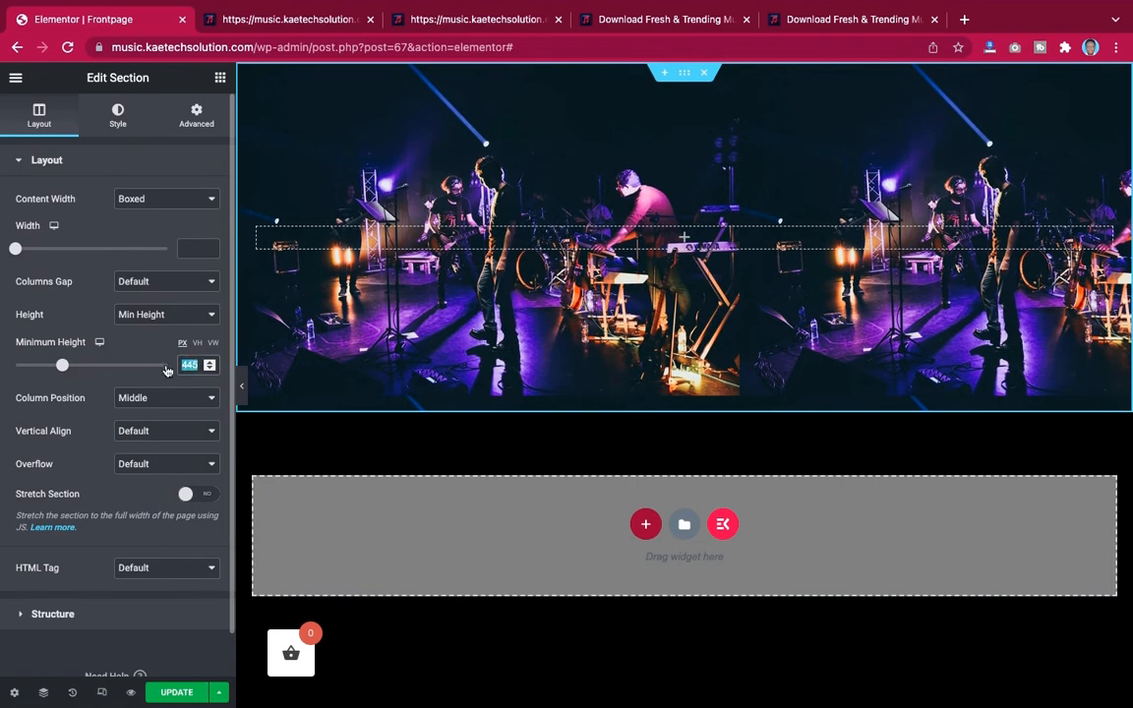
type("400")
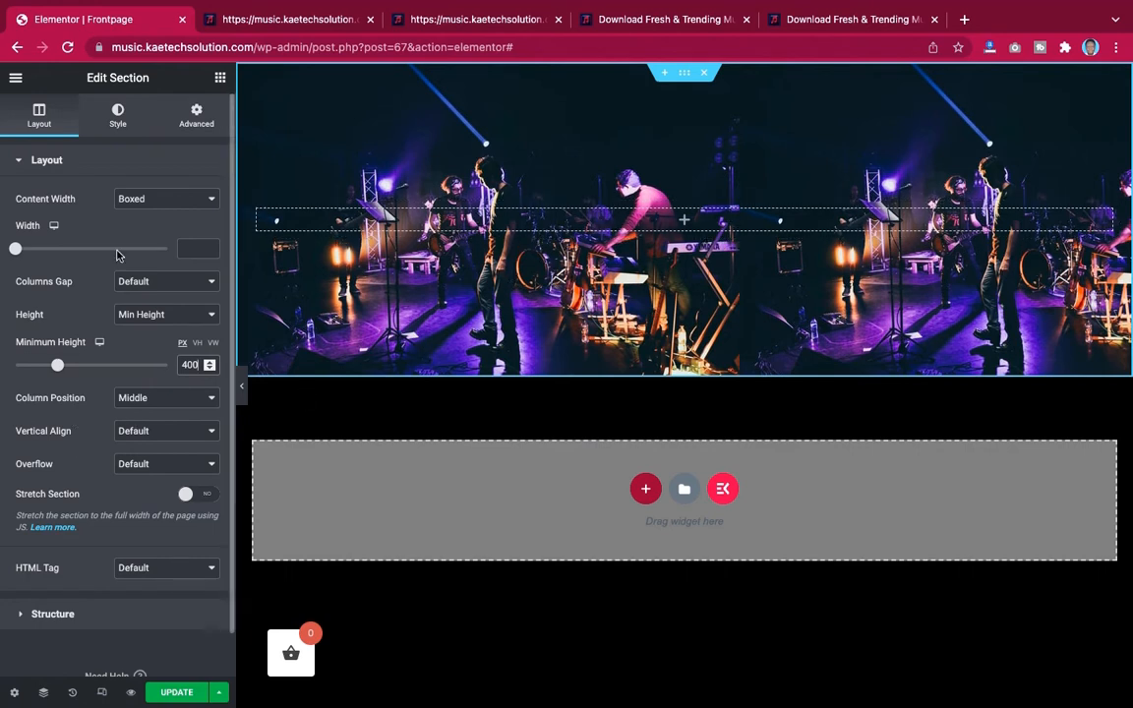
Set the section background image to No-repeat, Center Center position and Cover size
left_click(119, 125)
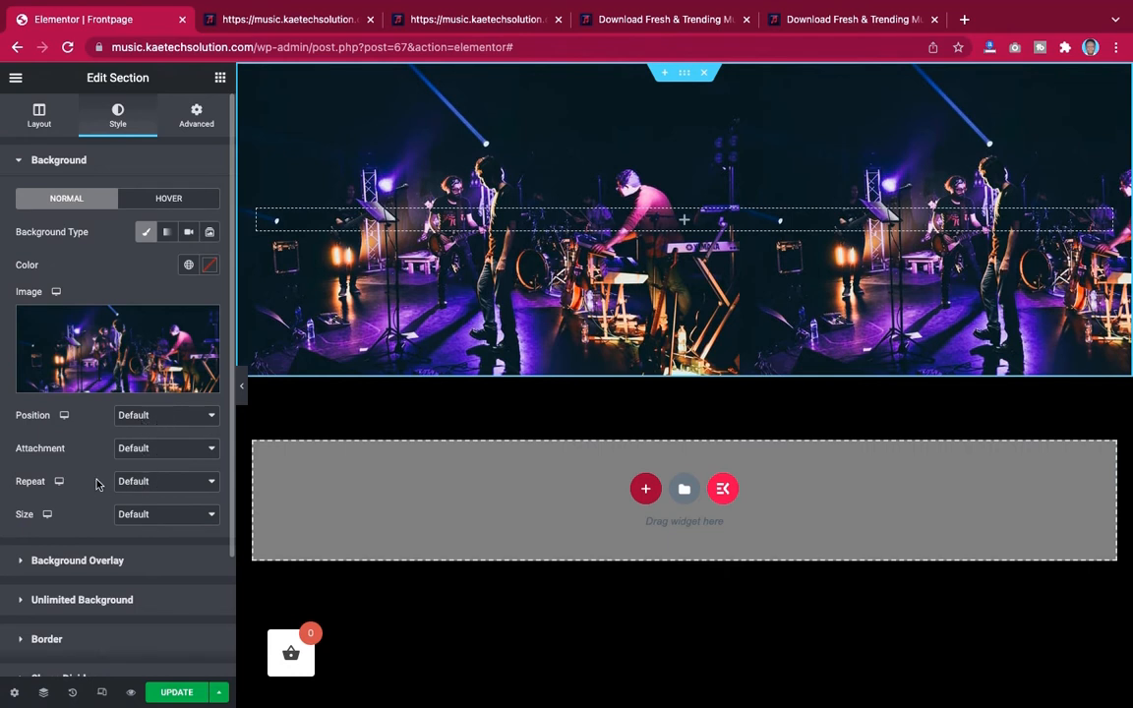
left_click(160, 481)
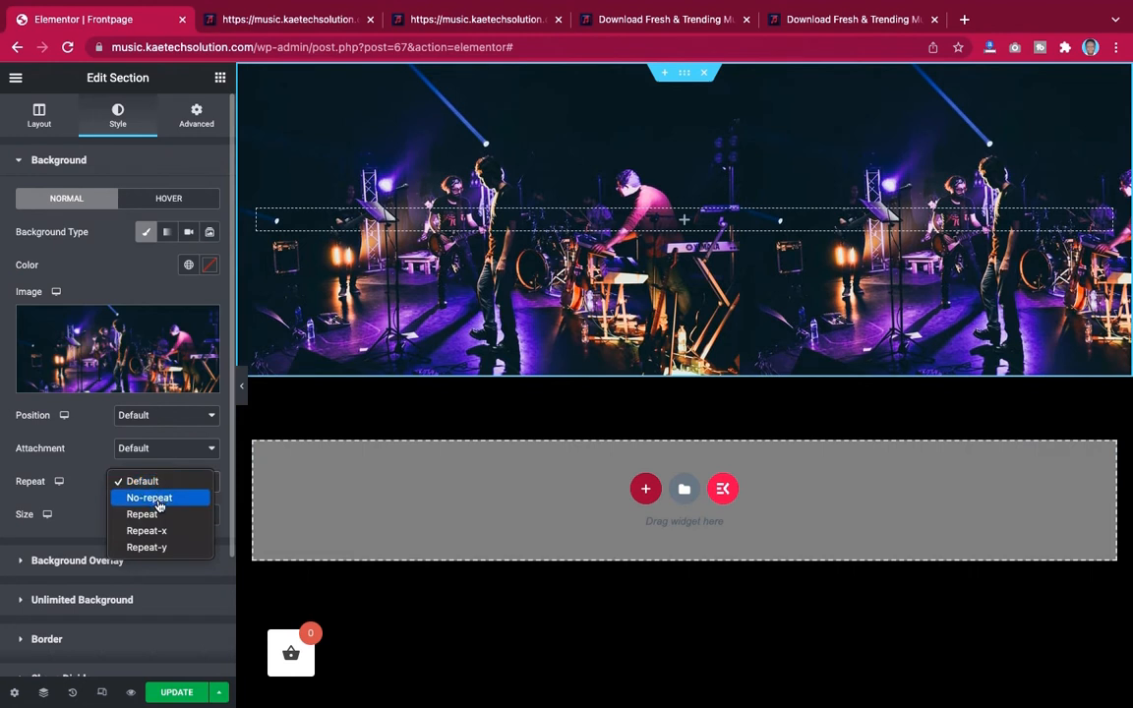
left_click(159, 498)
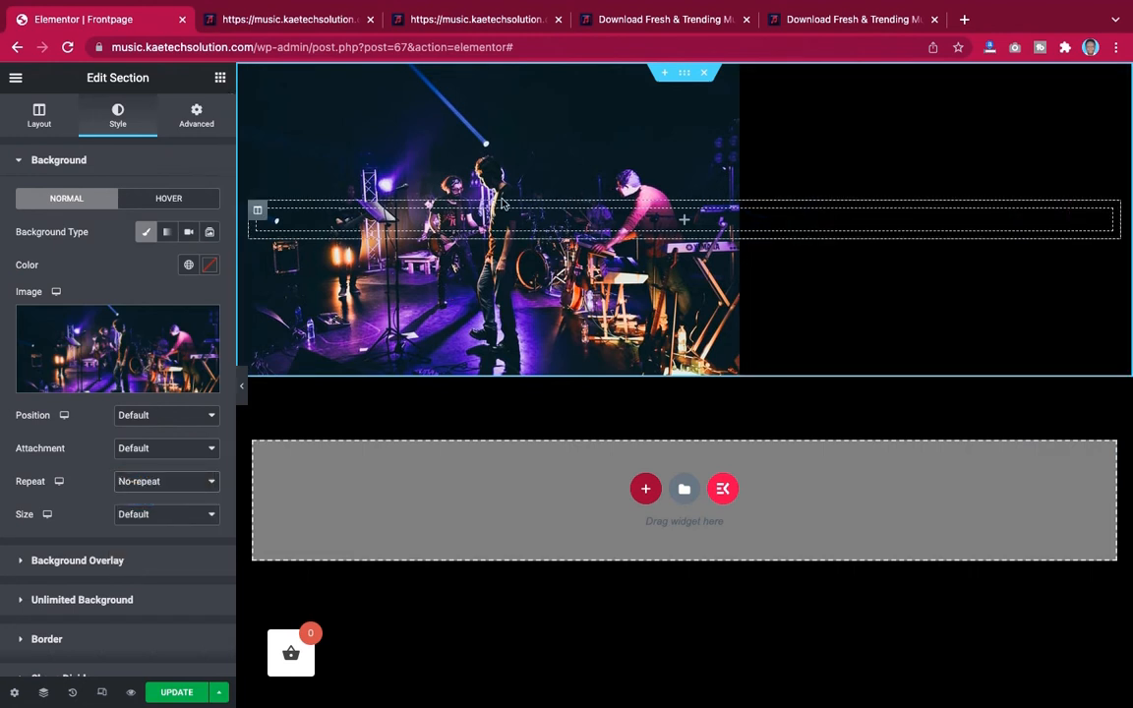
left_click(153, 416)
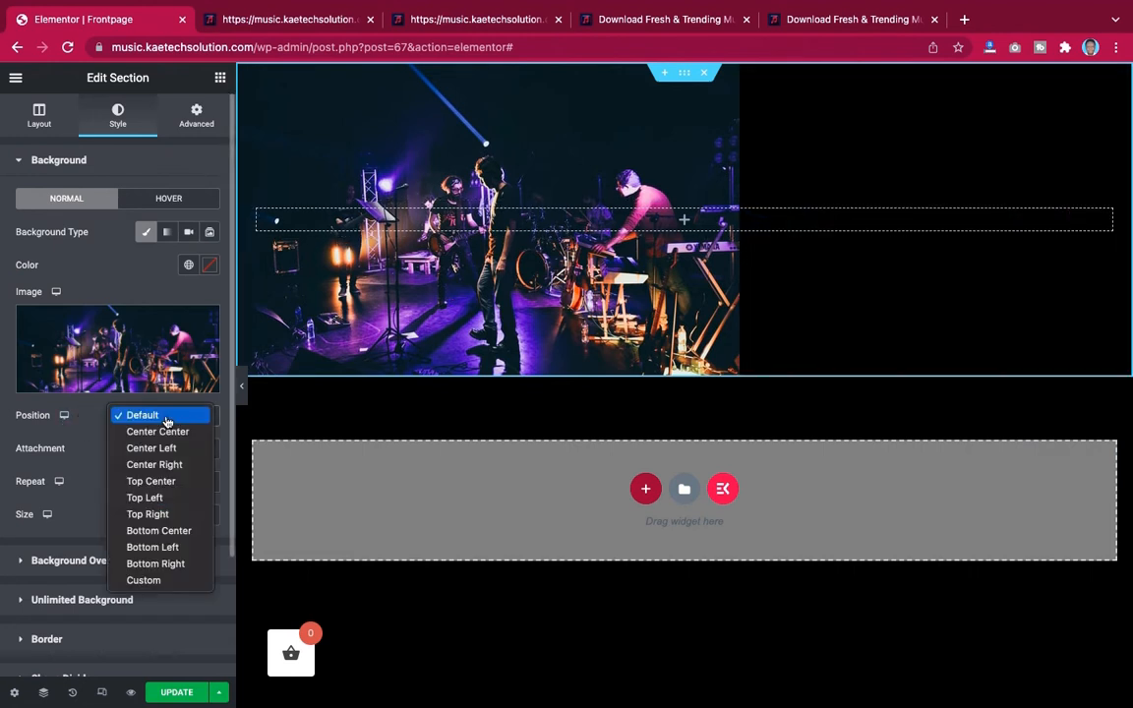
left_click(170, 436)
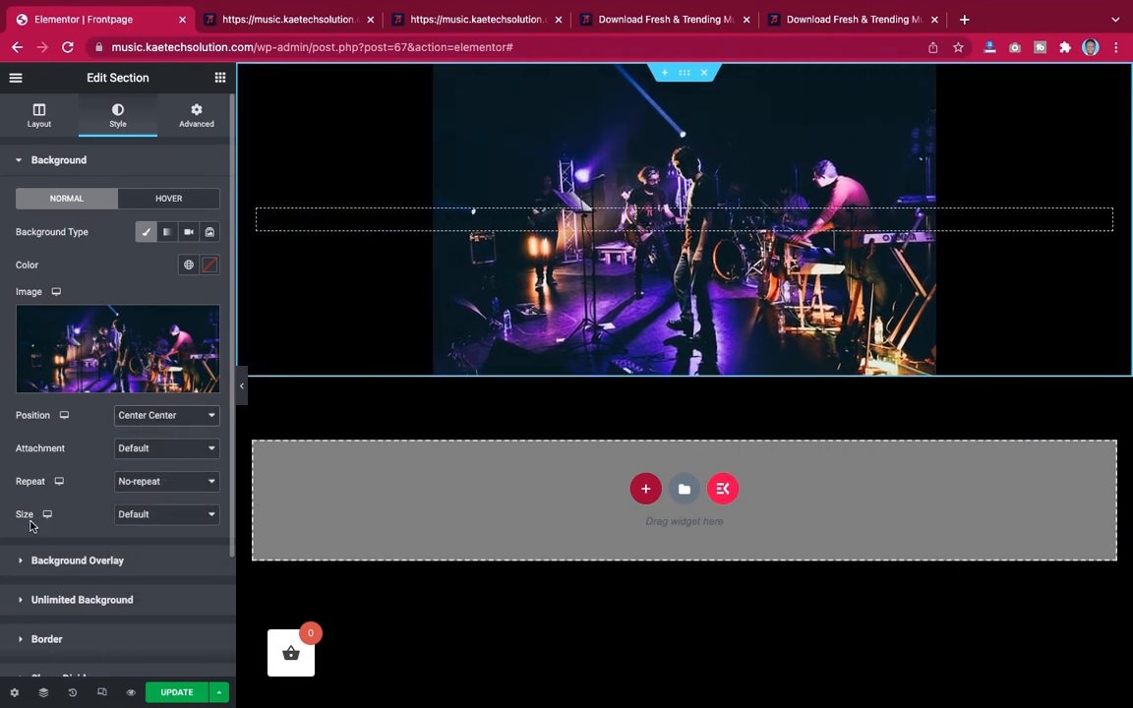
left_click(148, 526)
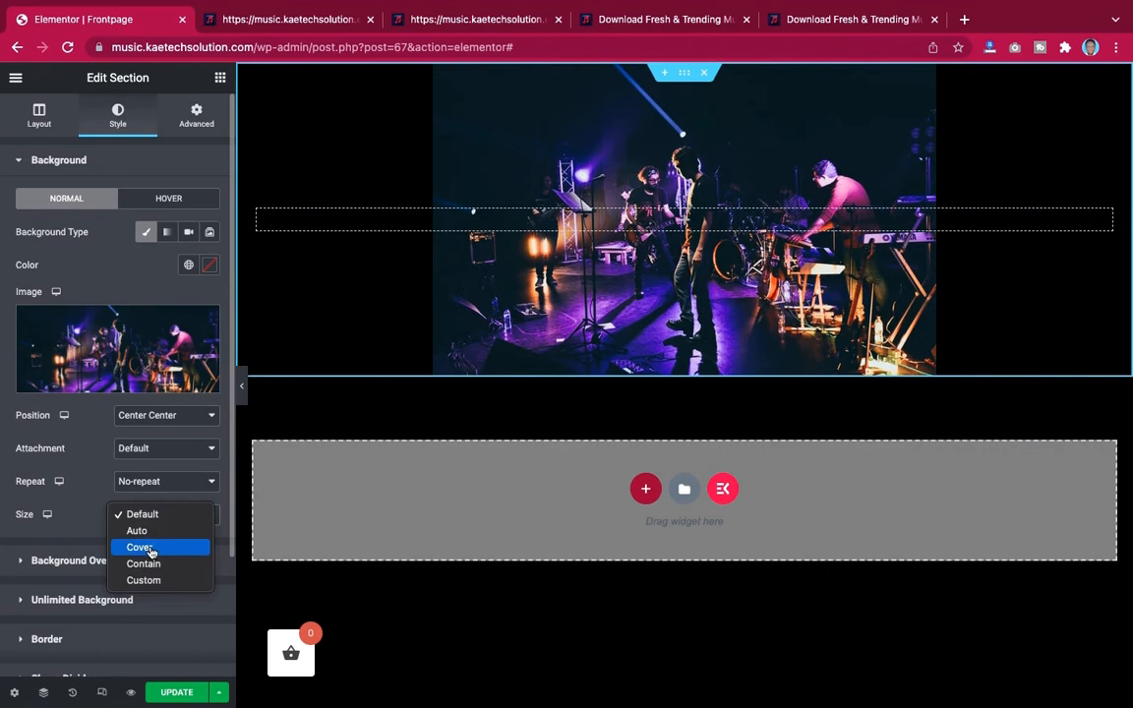
left_click(150, 549)
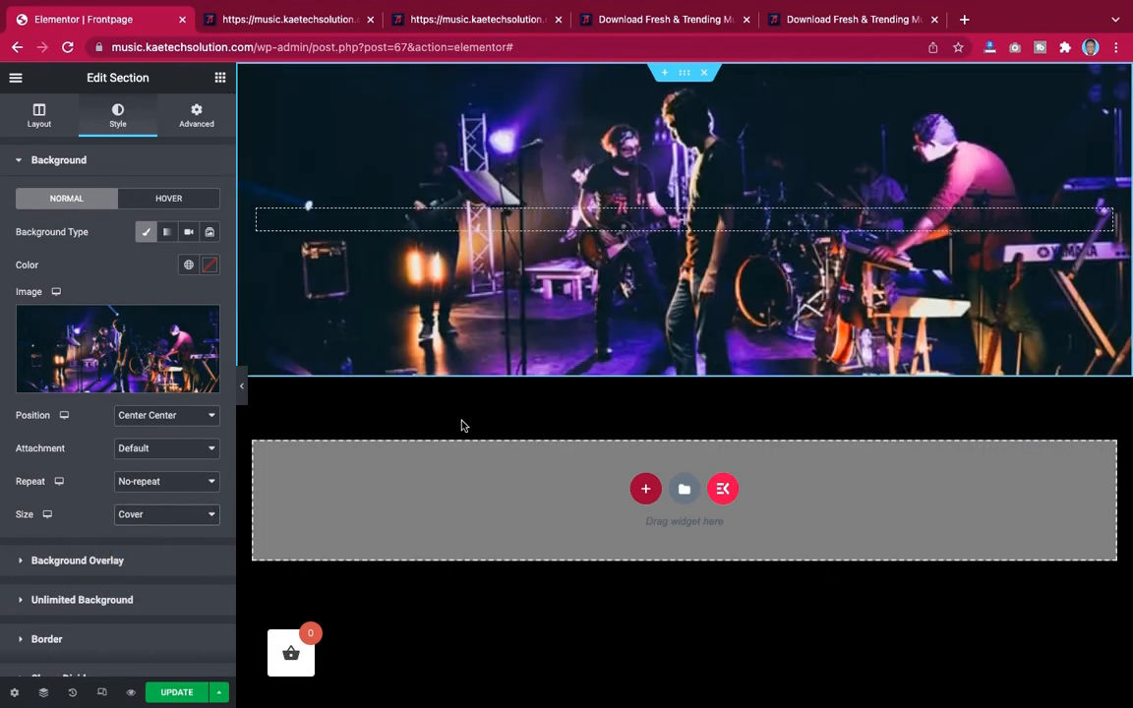
Add a Heading widget into the hero section's column
left_click(242, 390)
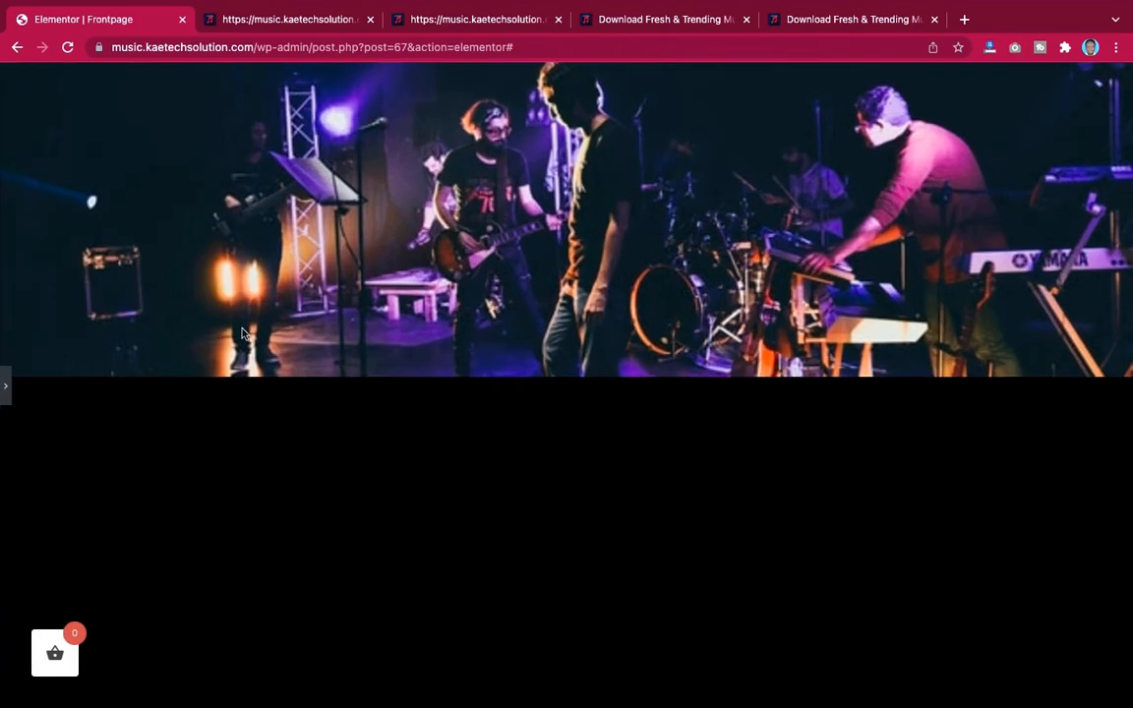
left_click(7, 385)
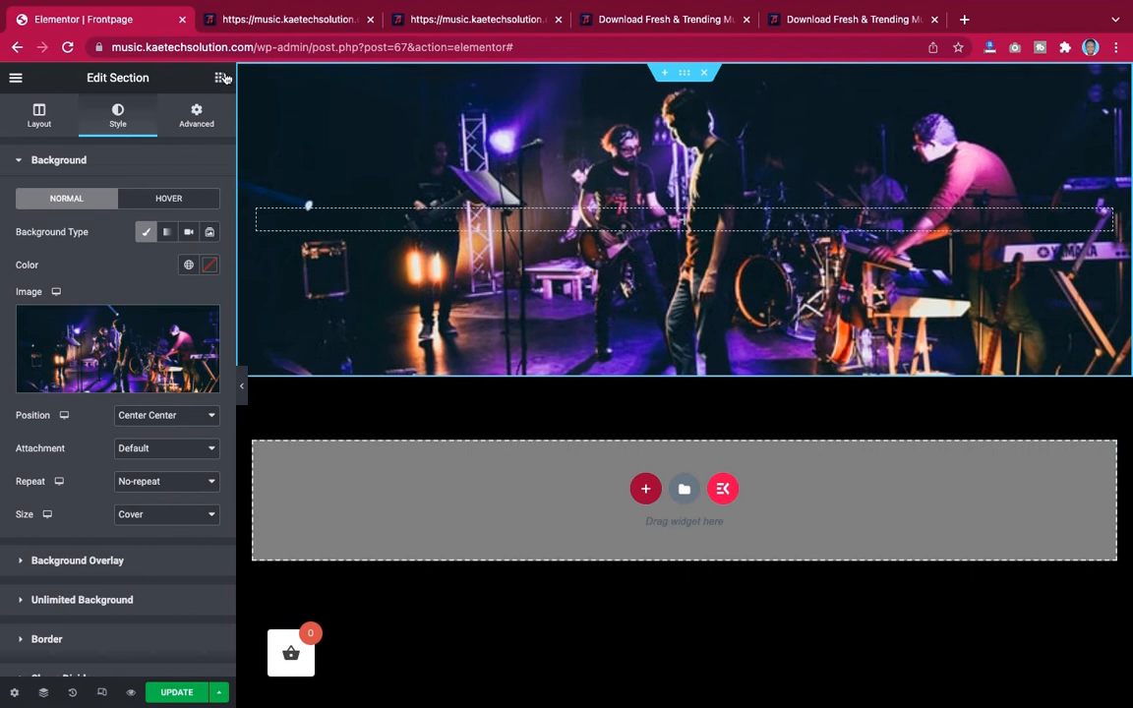
left_click(220, 79)
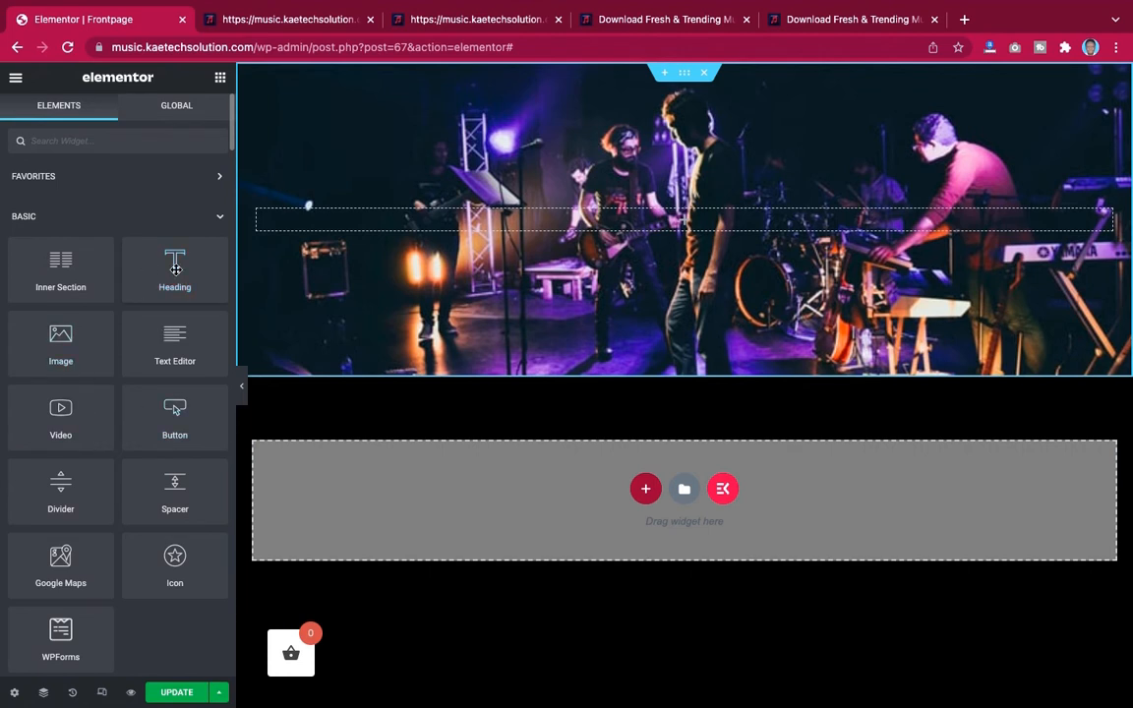
left_click_drag(172, 265, 612, 229)
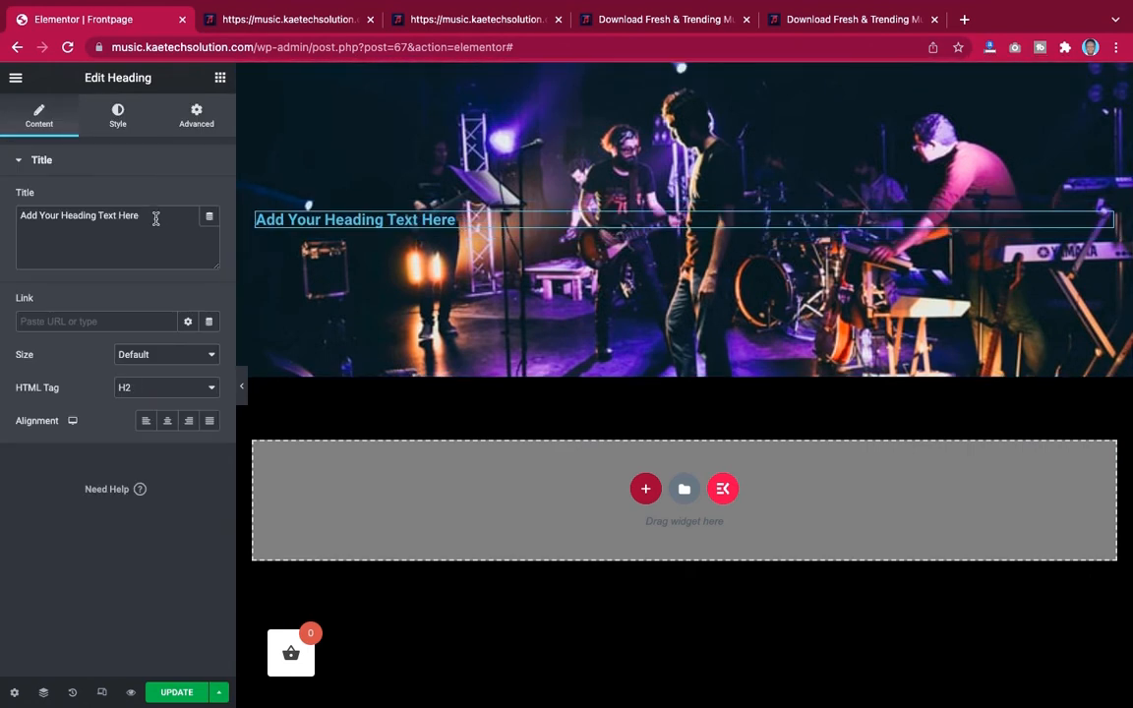
Change the heading title to Best Music Website and center-align it
triple_click(2, 216)
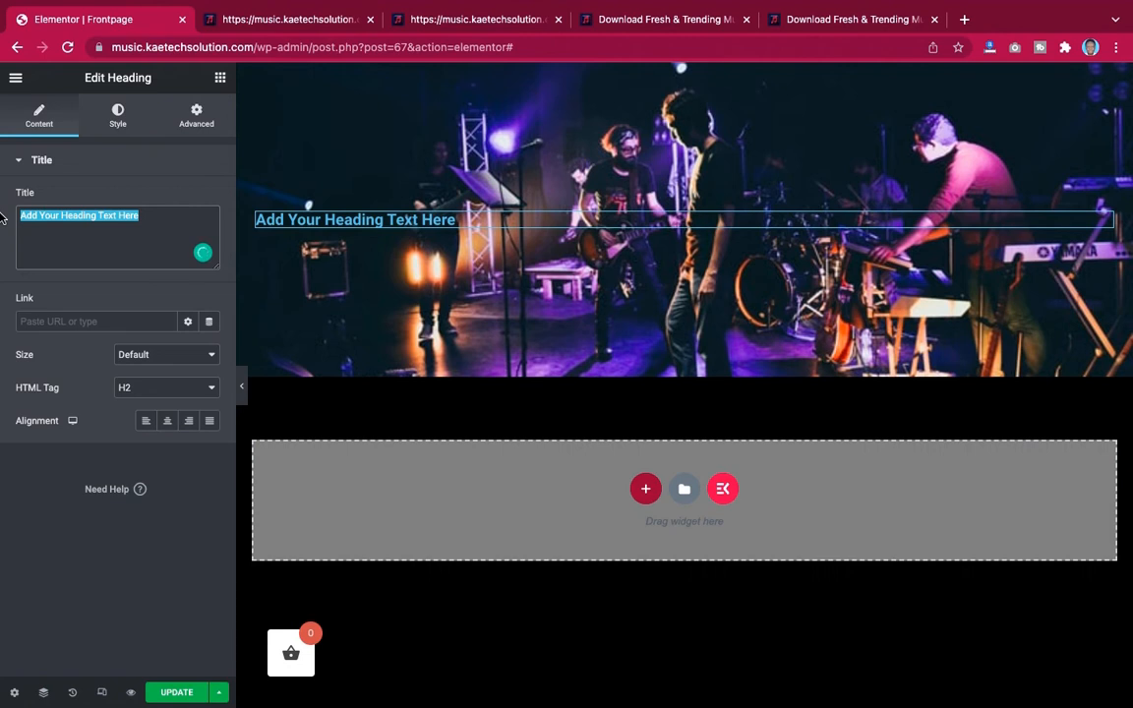
type("Best Mu")
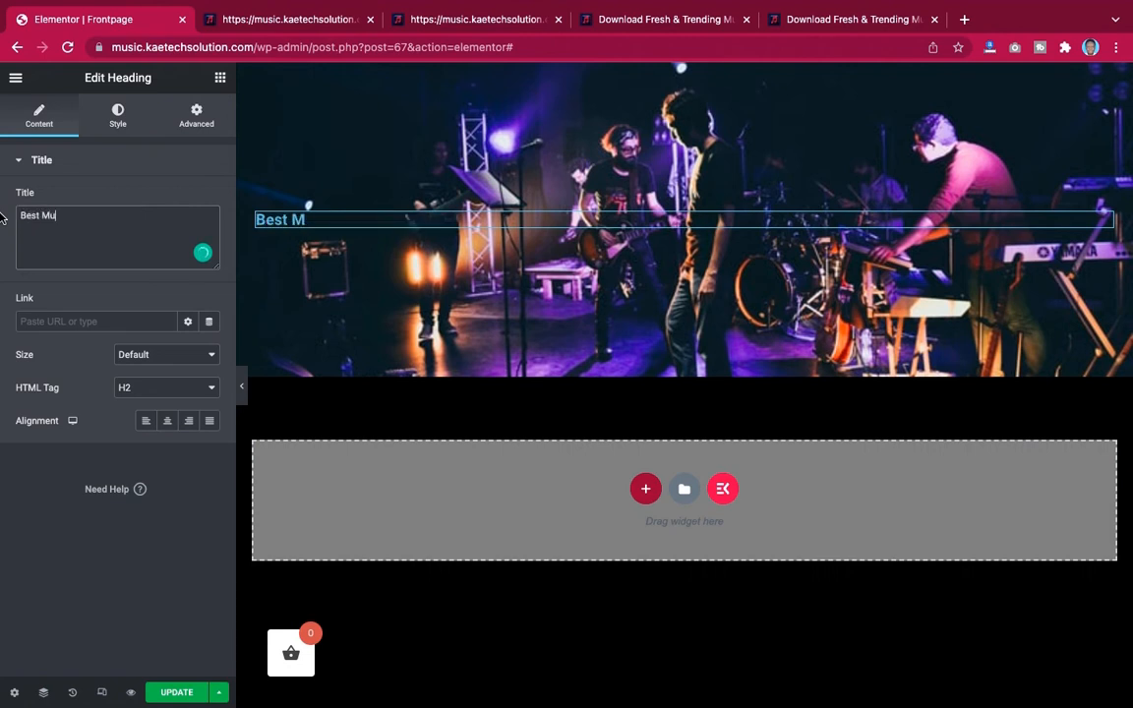
type("sic We")
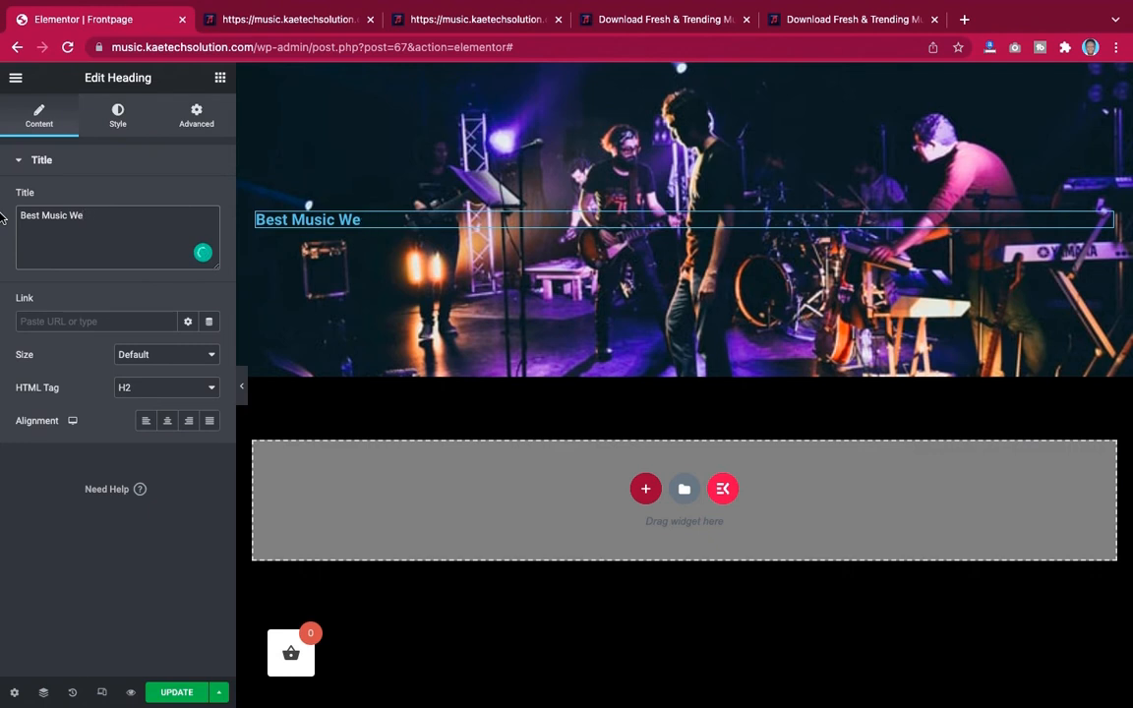
type("besite")
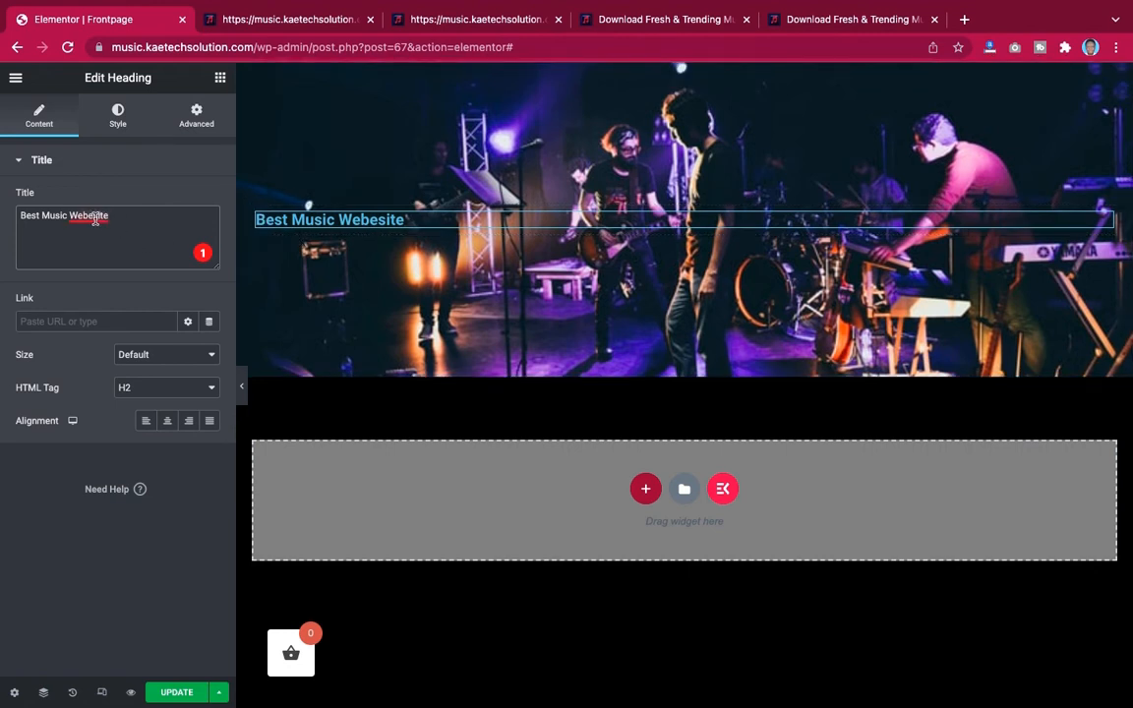
mouse_move(94, 216)
left_click(82, 245)
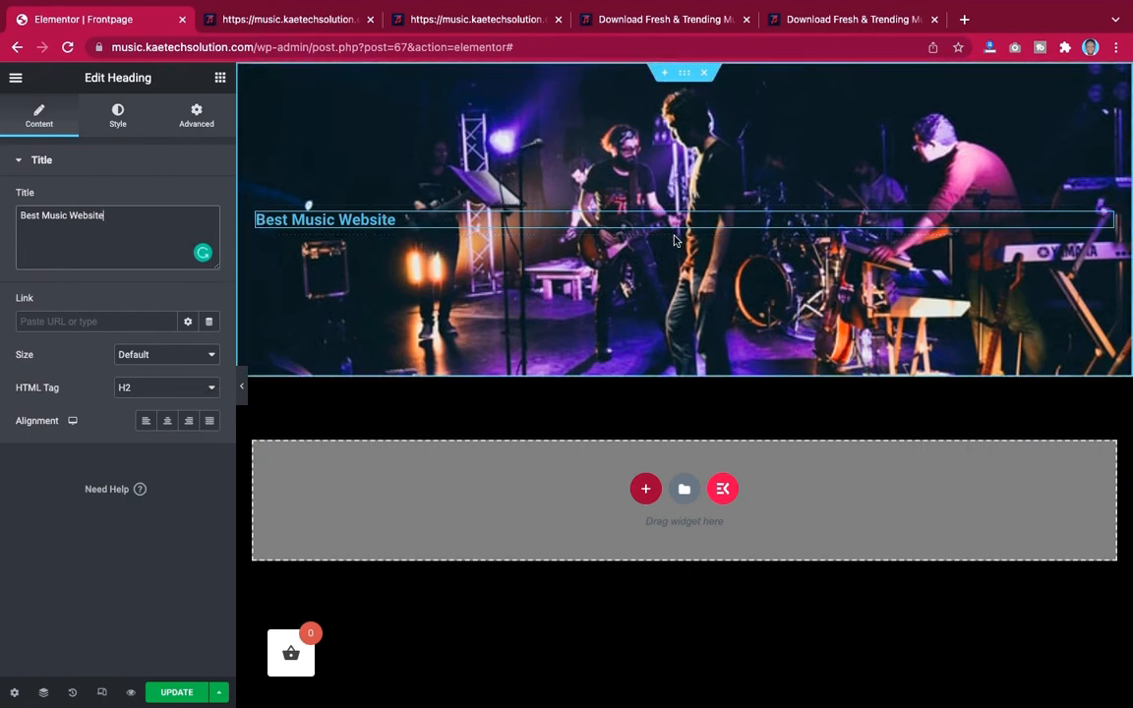
left_click(164, 426)
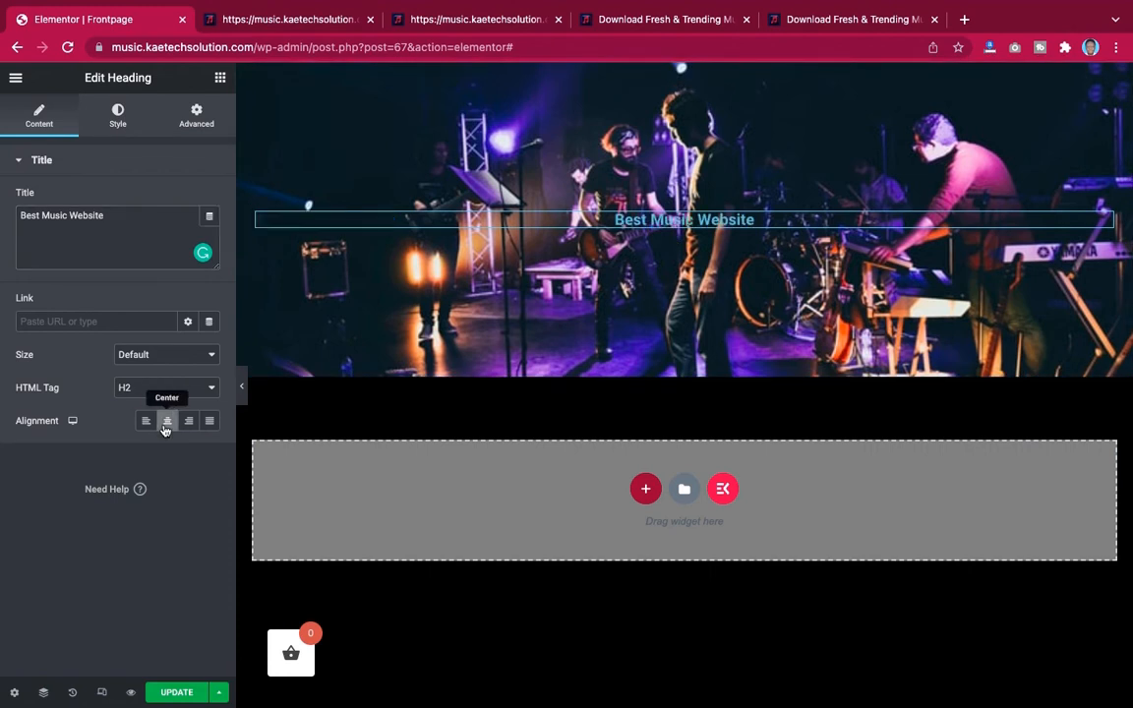
Set the heading text color to white (#FFFFFF)
left_click(117, 114)
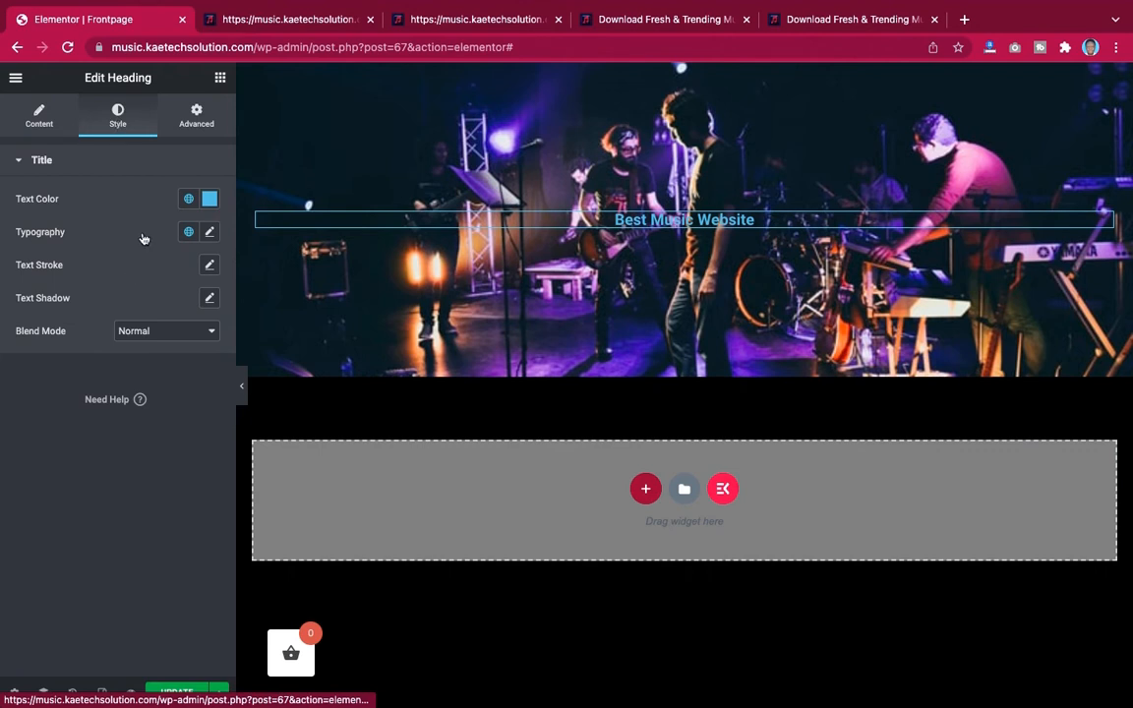
left_click(210, 201)
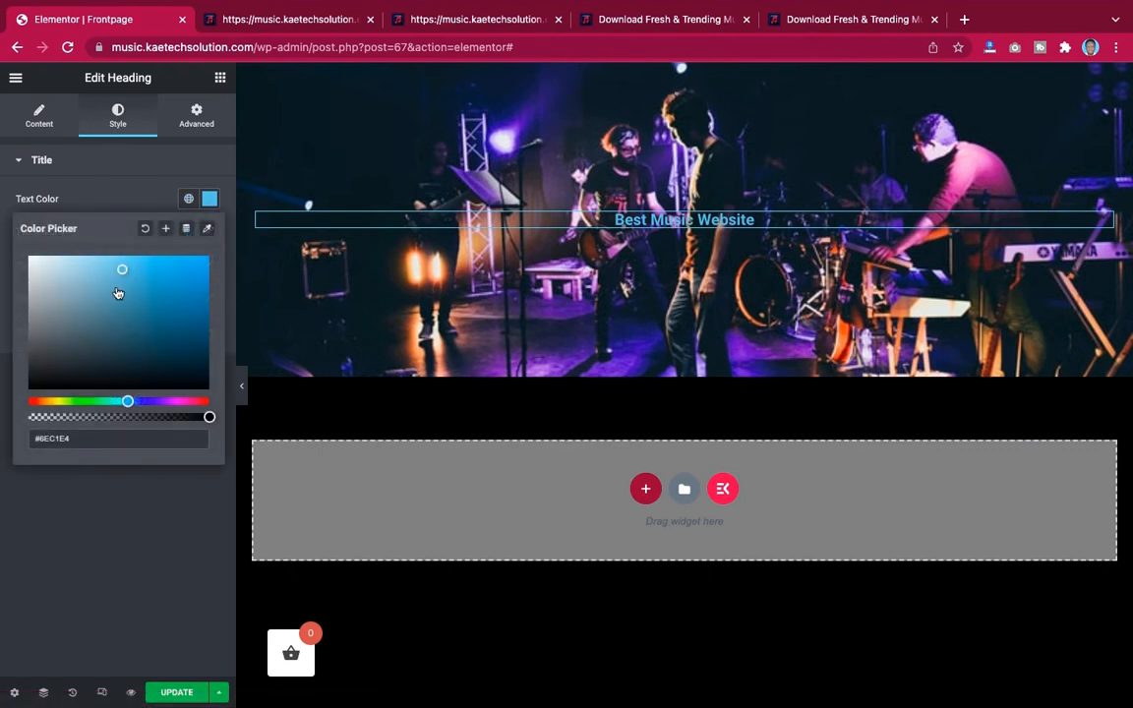
left_click_drag(108, 257, 2, 227)
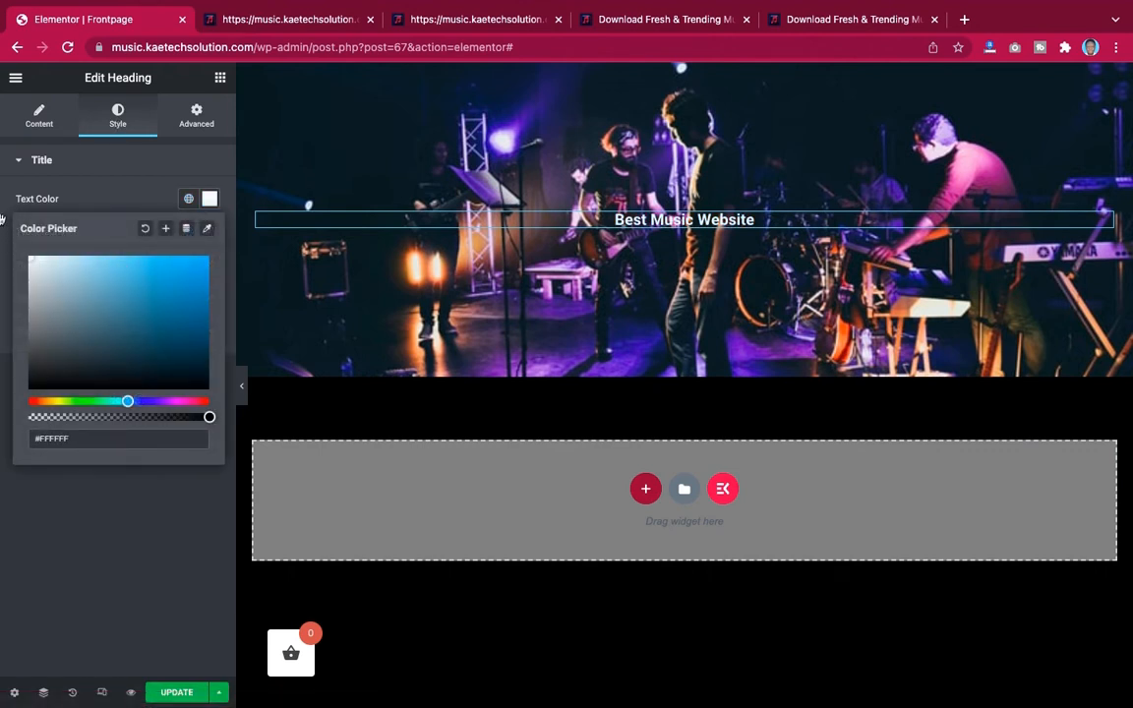
left_click(5, 195)
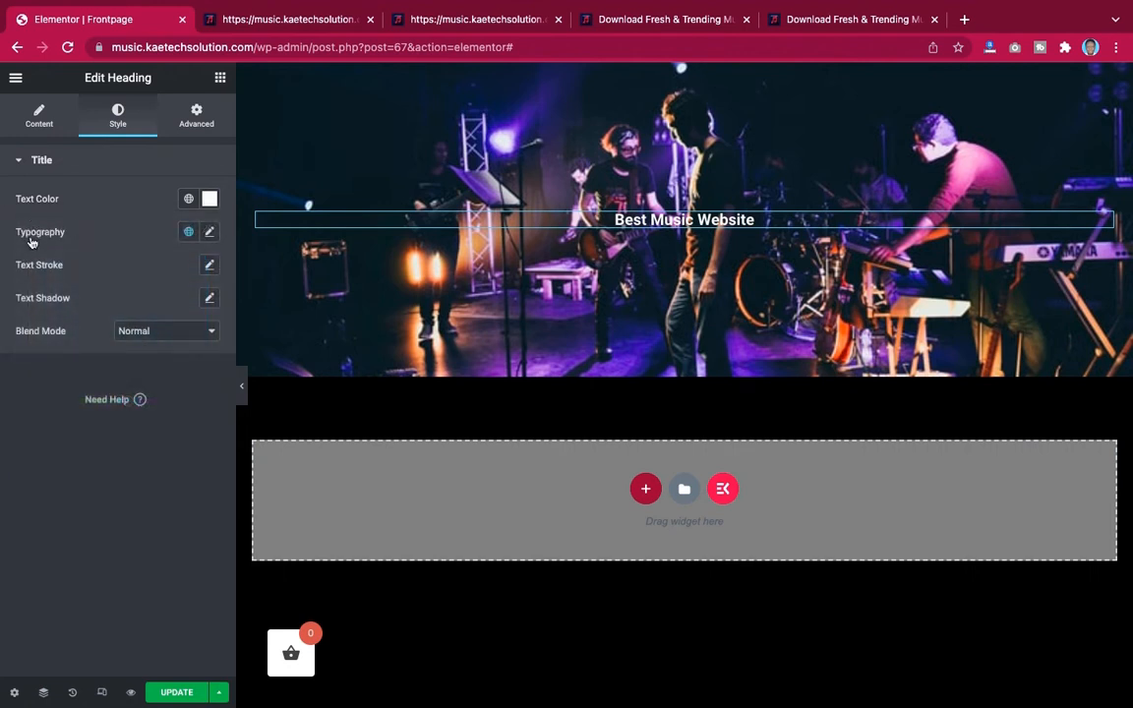
Set the heading typography font family to Montserrat and size to 56 px
left_click(210, 233)
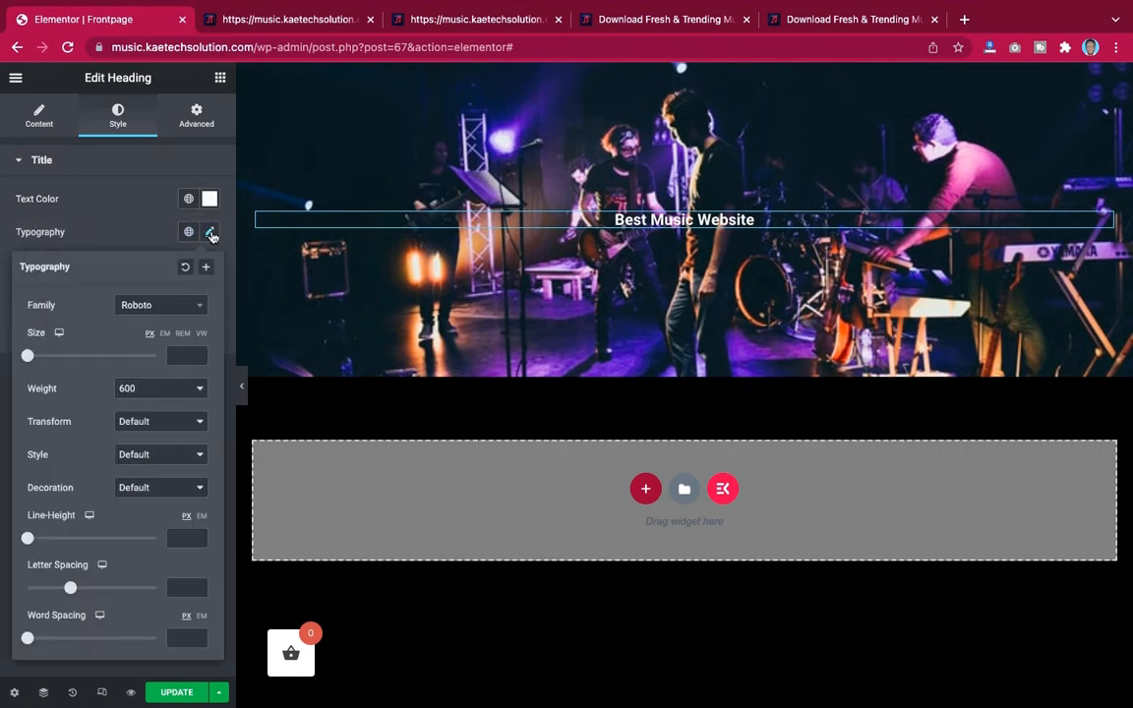
left_click(166, 309)
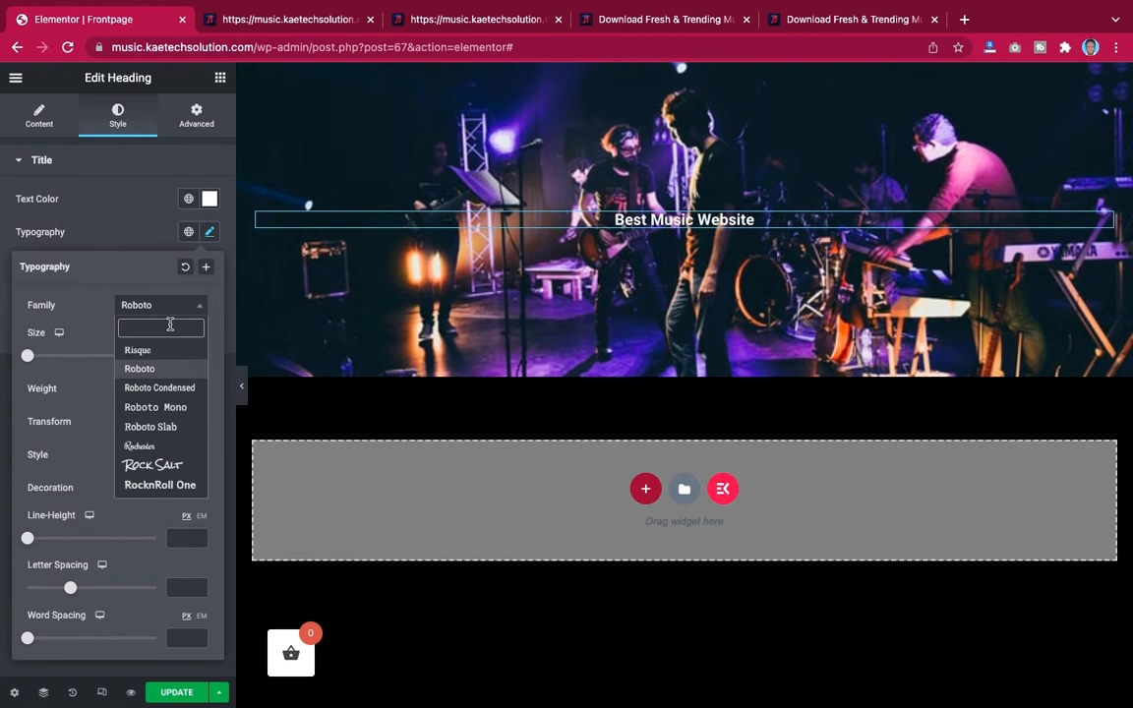
type("monts")
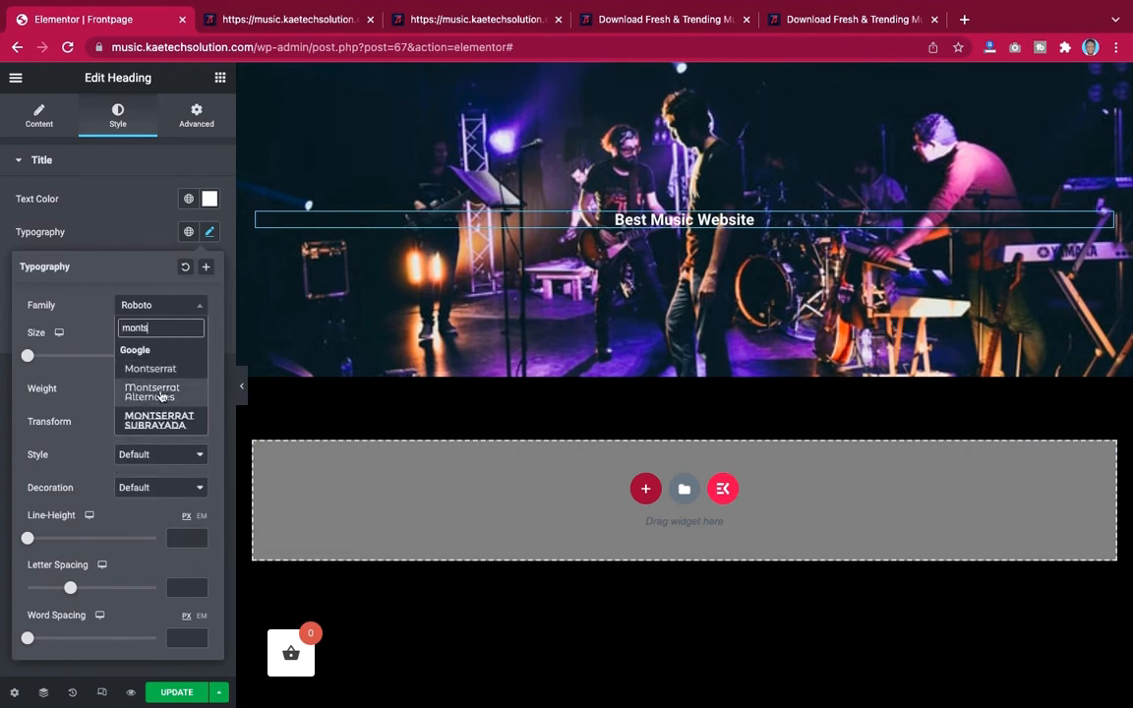
left_click(169, 371)
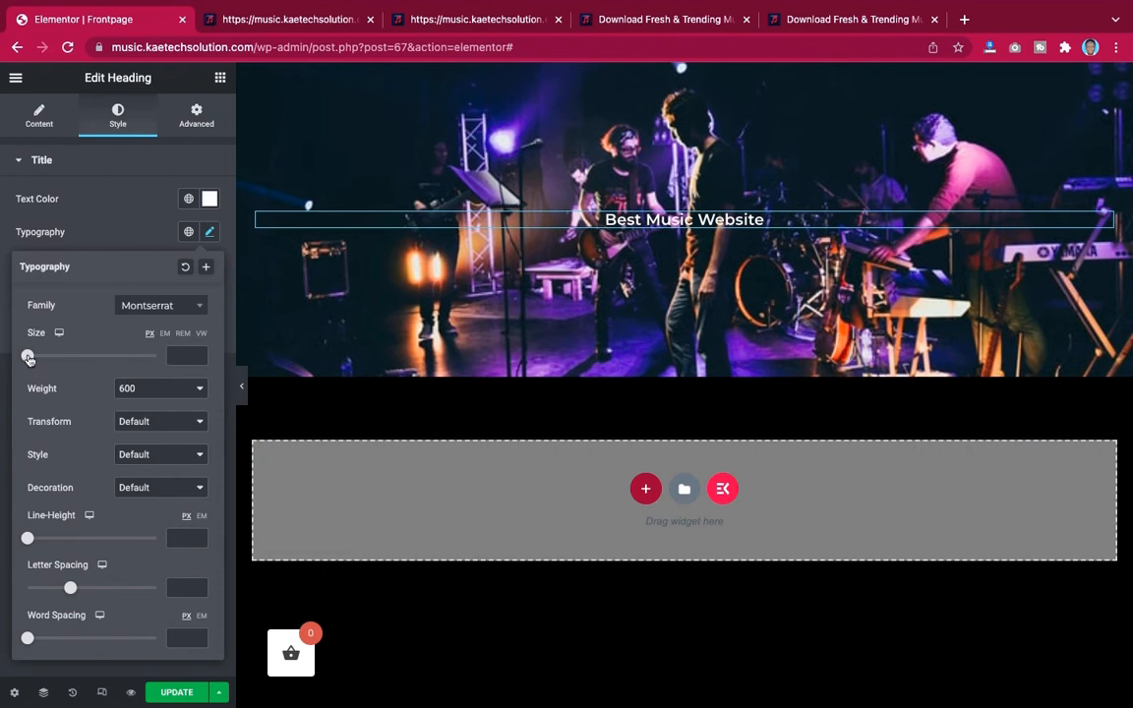
left_click_drag(28, 358, 63, 360)
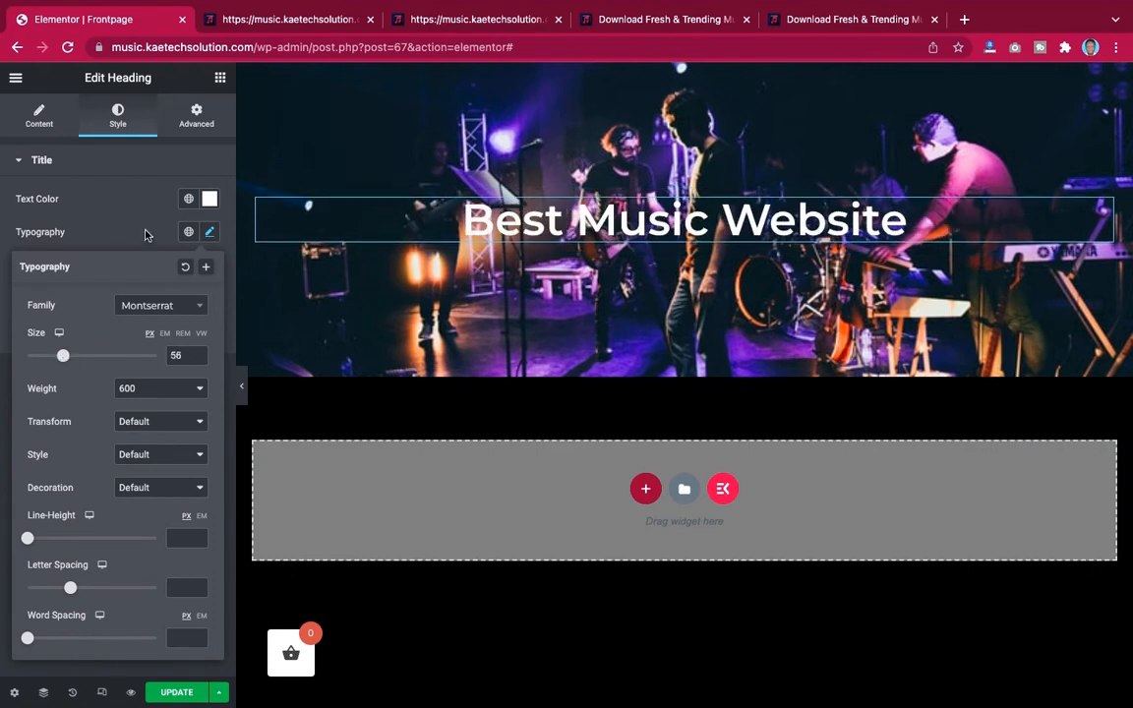
Set the heading font weight to 900 and text transform to Uppercase
left_click(167, 397)
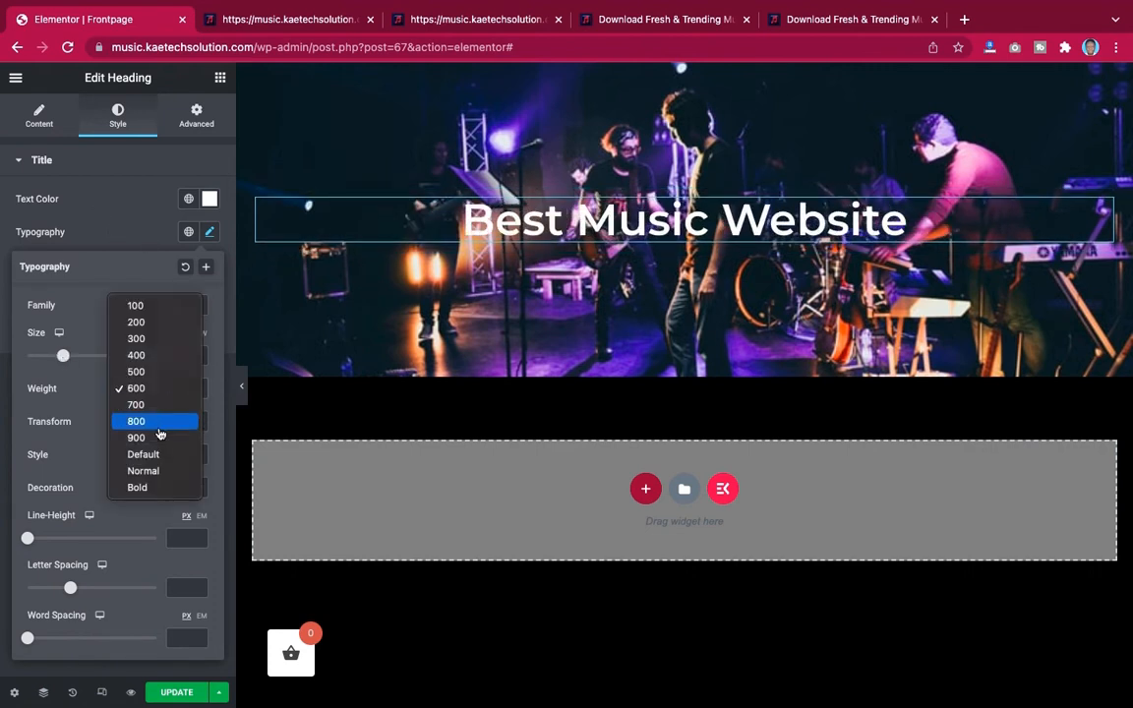
left_click(159, 438)
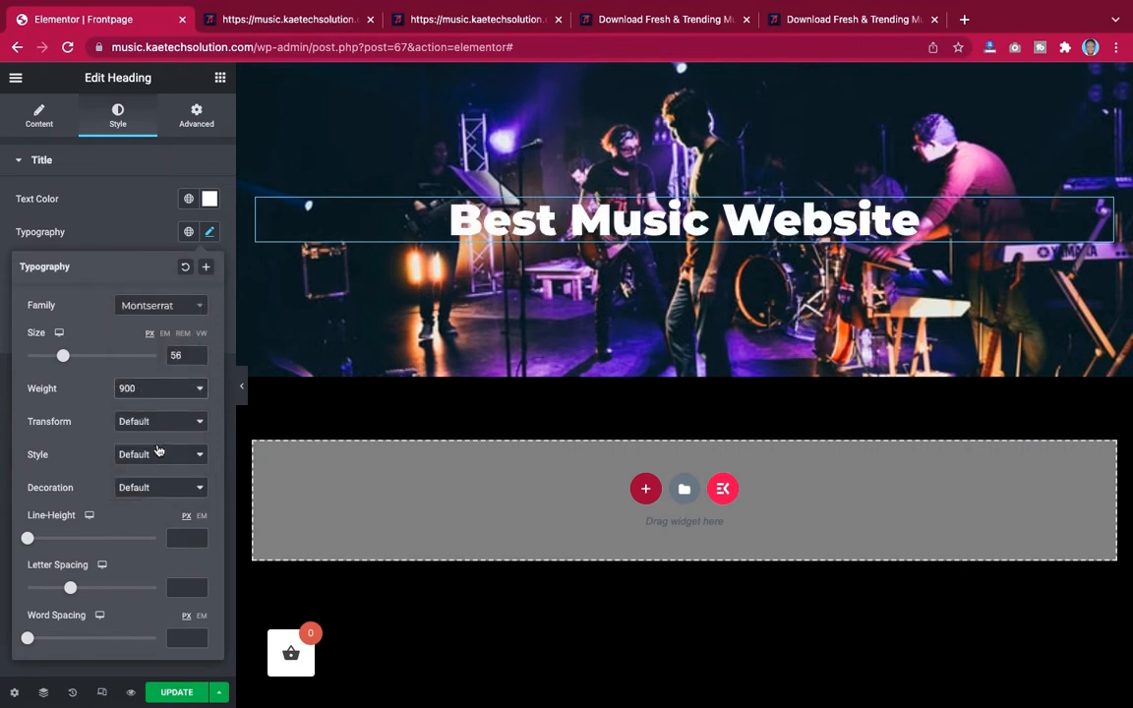
left_click(163, 422)
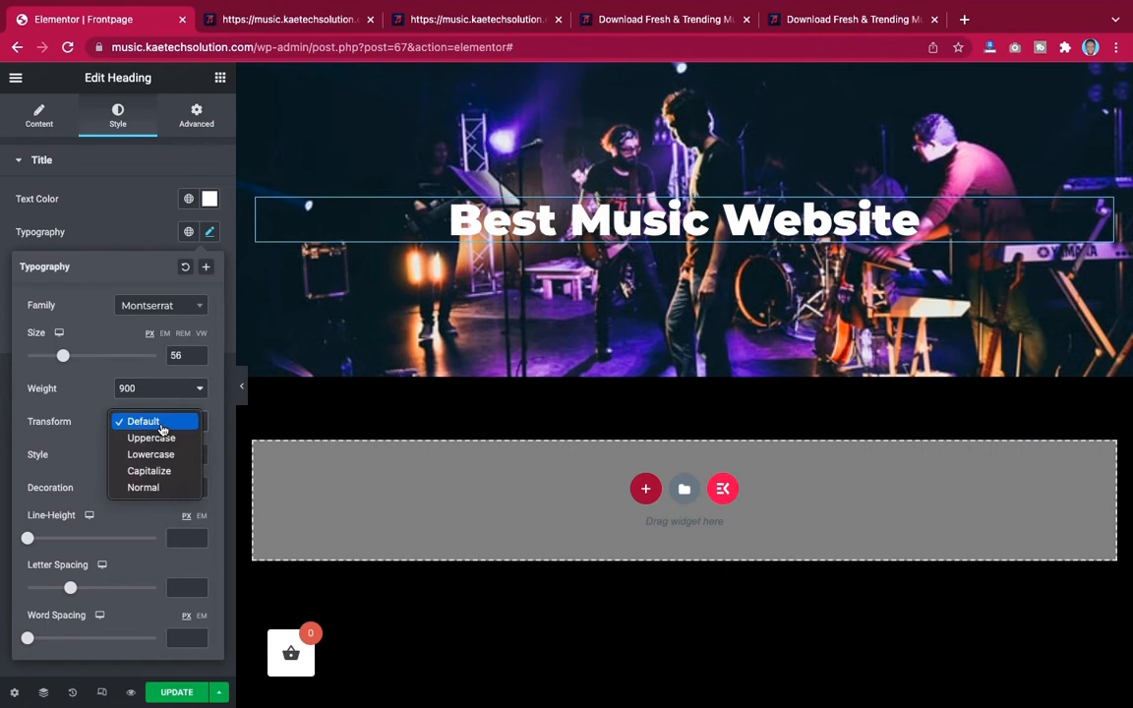
left_click(155, 437)
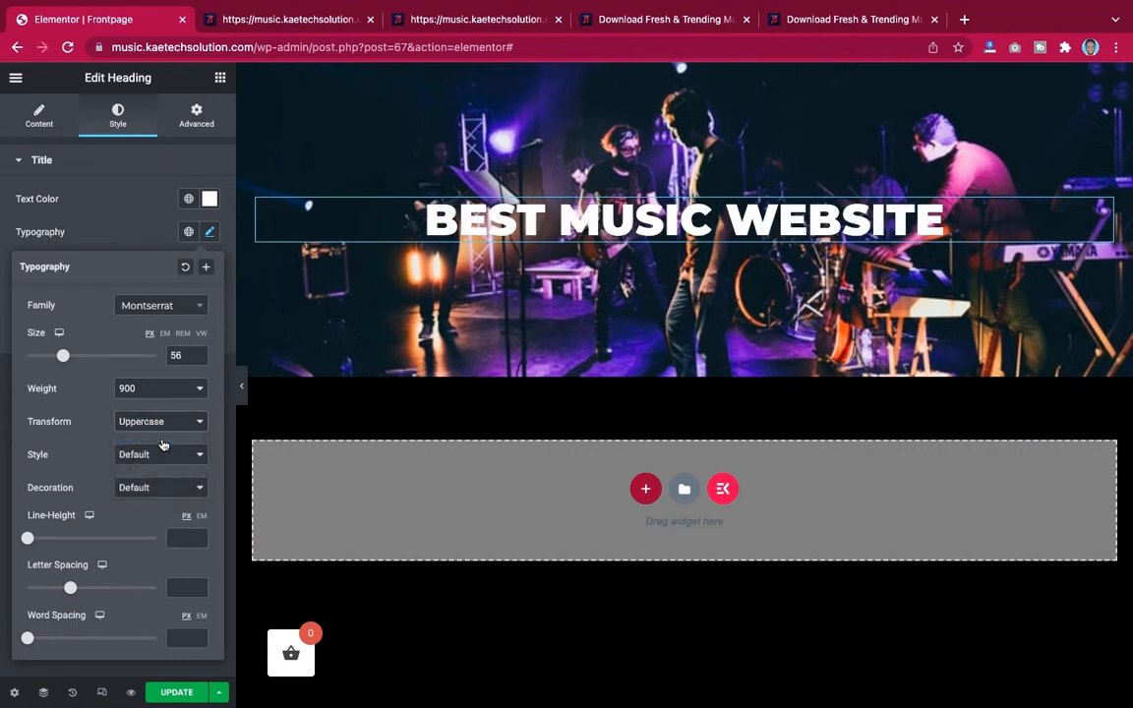
Set the heading's text transform back to Default
left_click(156, 419)
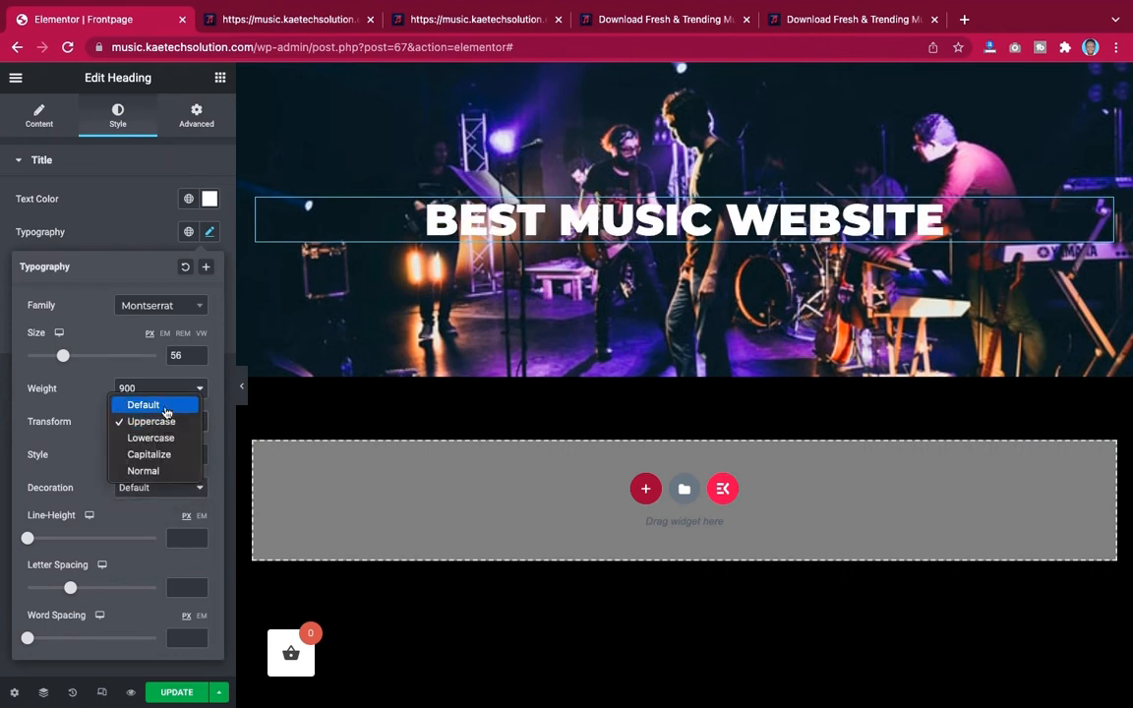
left_click(165, 406)
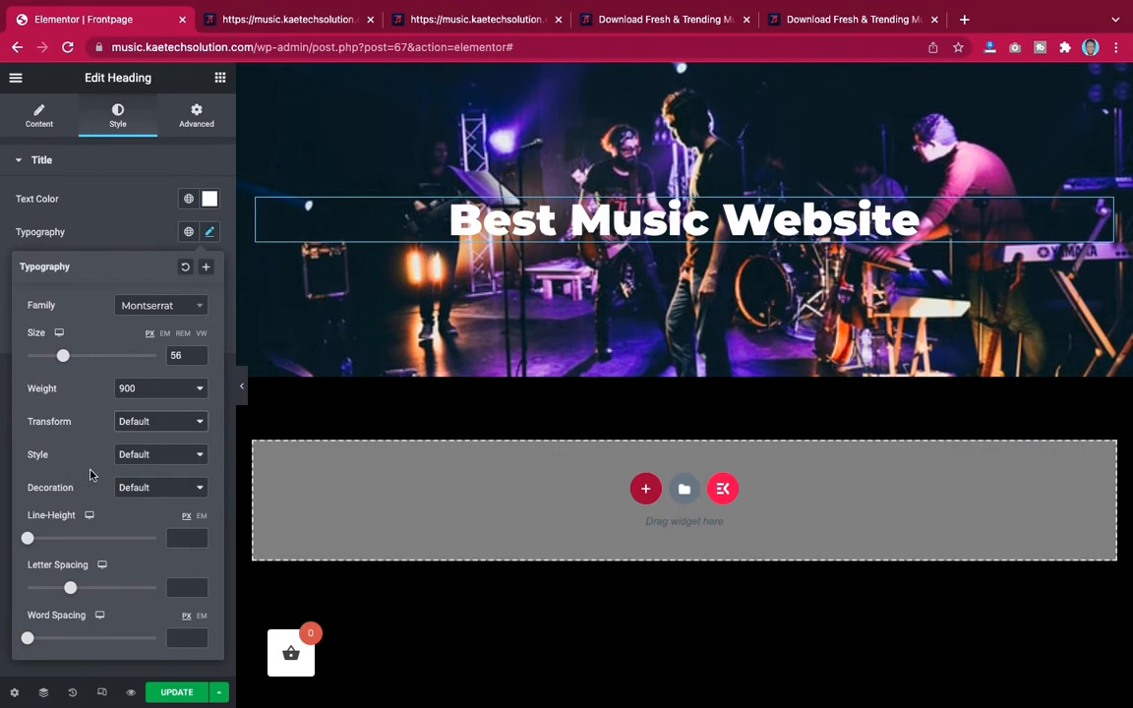
left_click(147, 456)
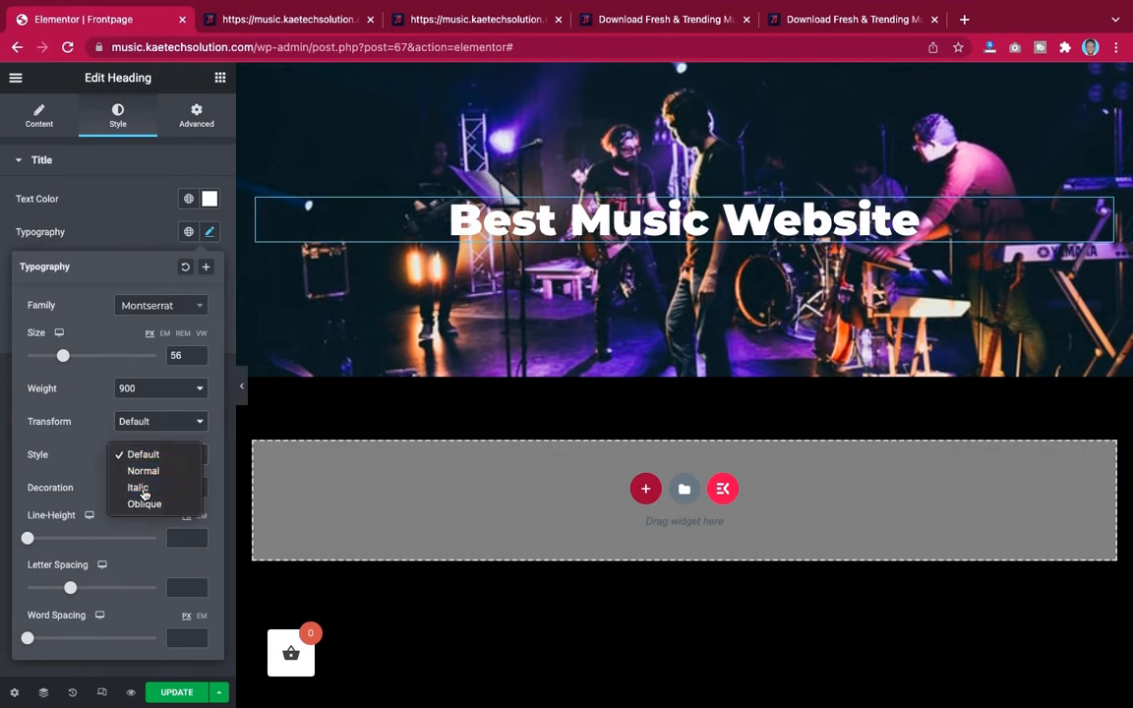
left_click(142, 490)
left_click(153, 458)
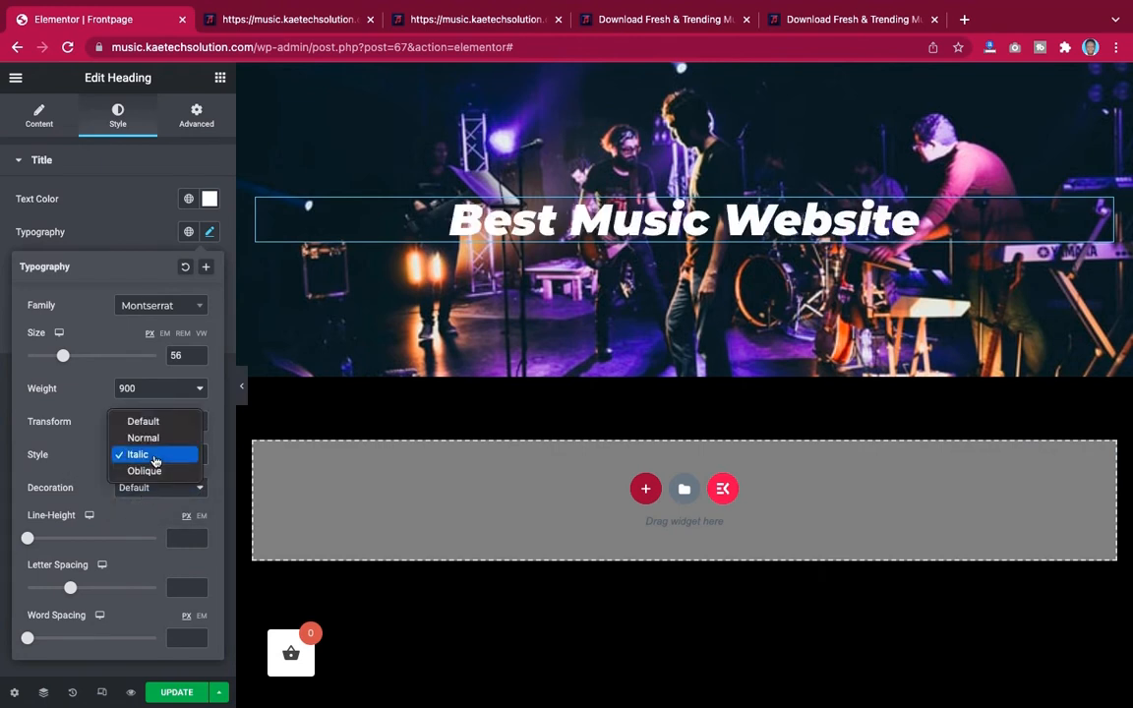
left_click(145, 421)
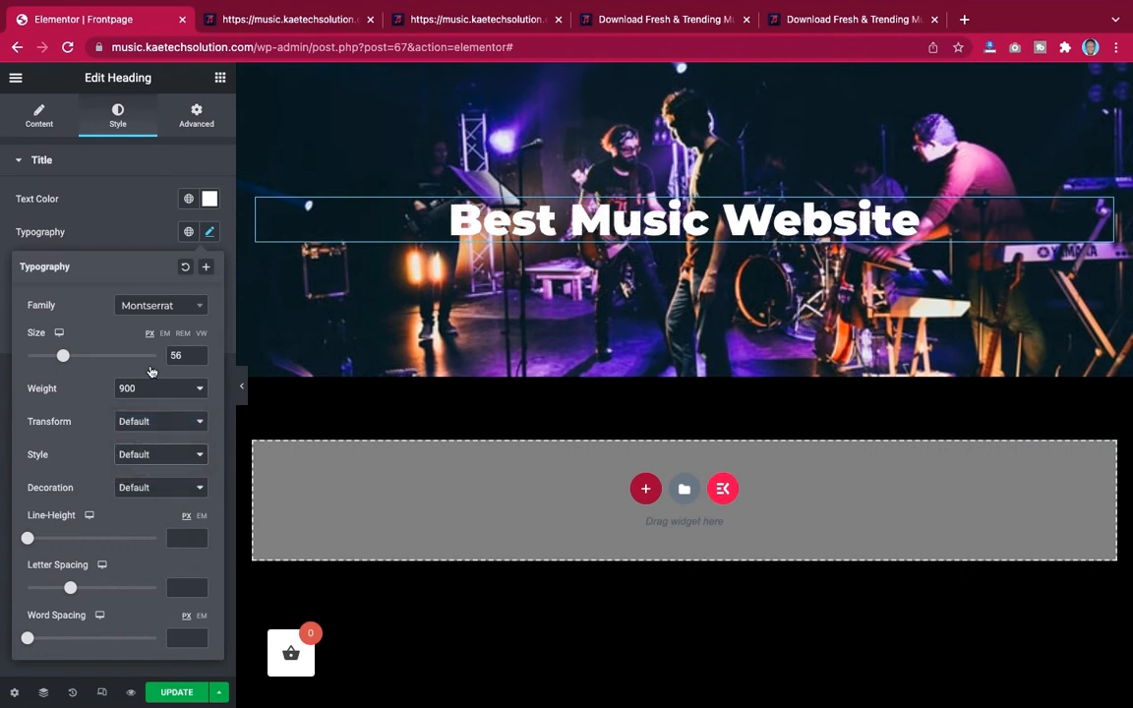
left_click(127, 212)
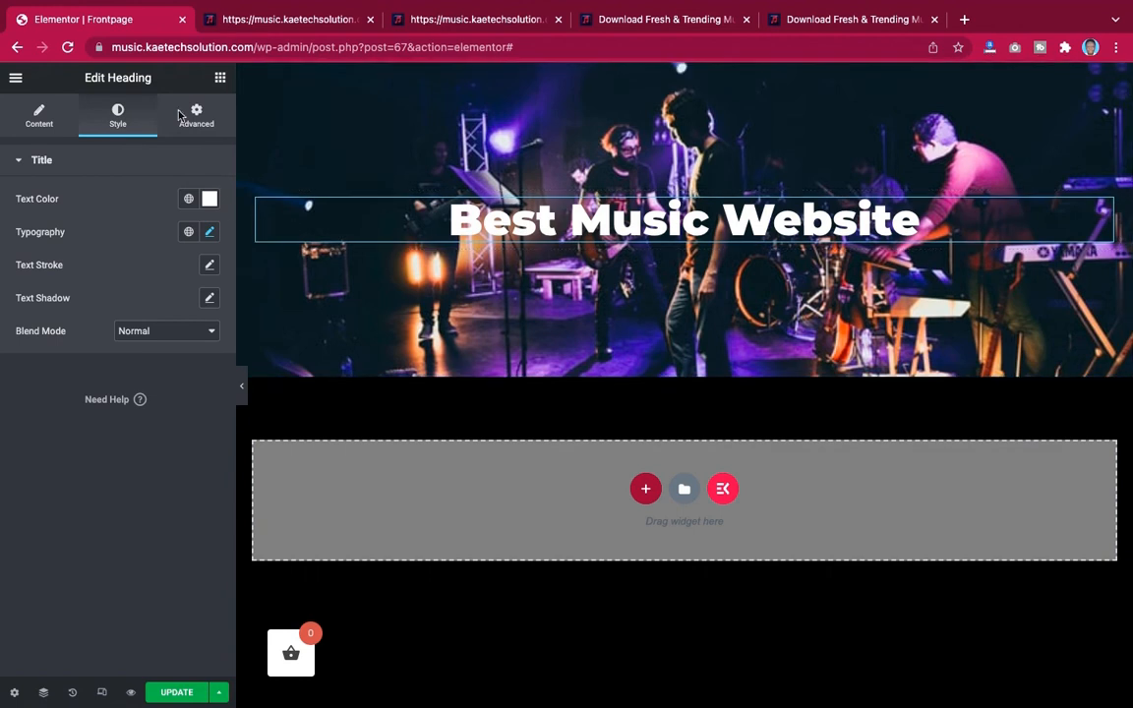
Add a Button widget below the heading in the hero section and center-align it
left_click(221, 77)
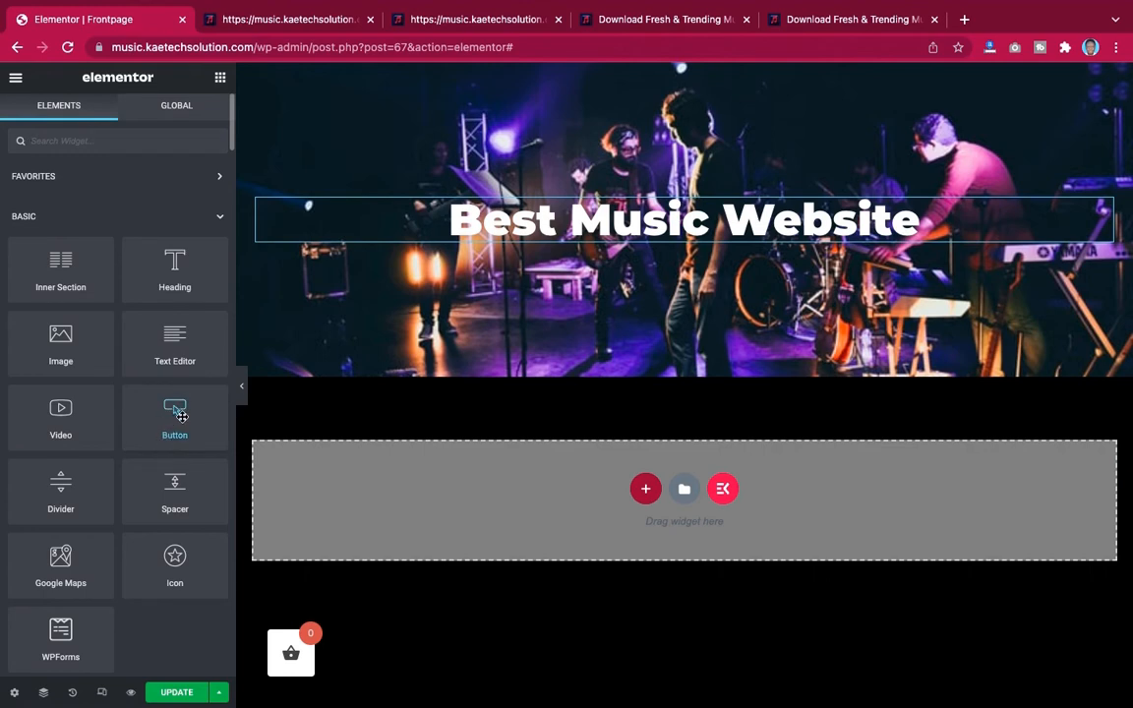
left_click_drag(181, 416, 695, 244)
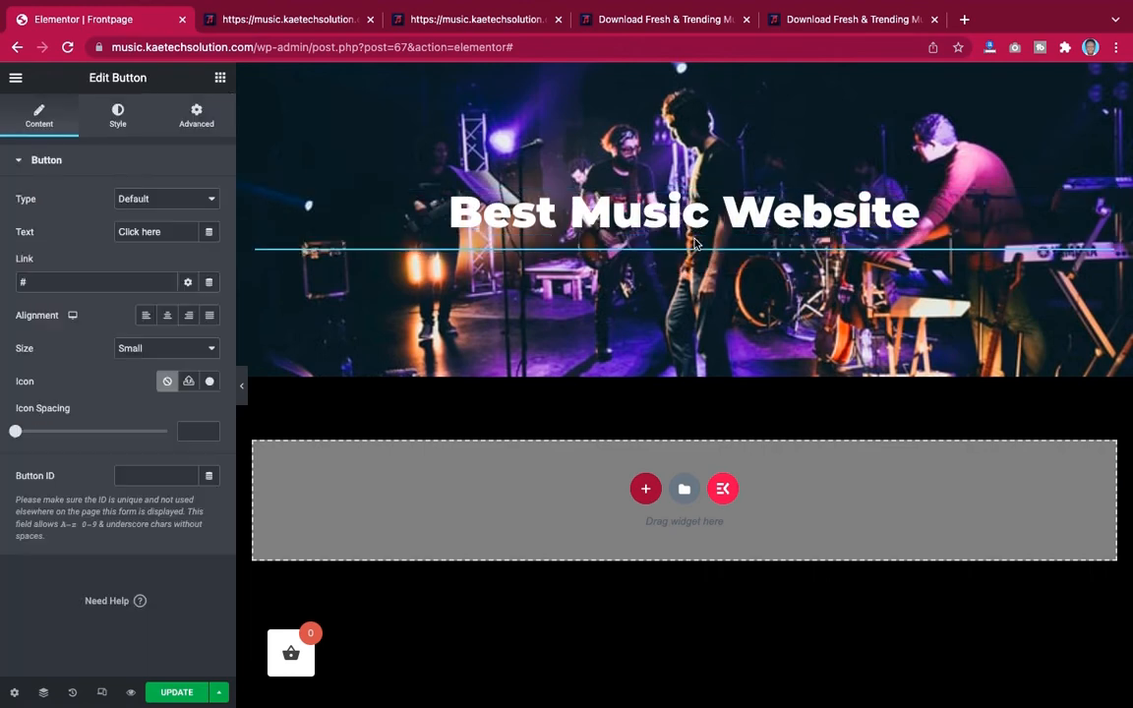
left_click(167, 316)
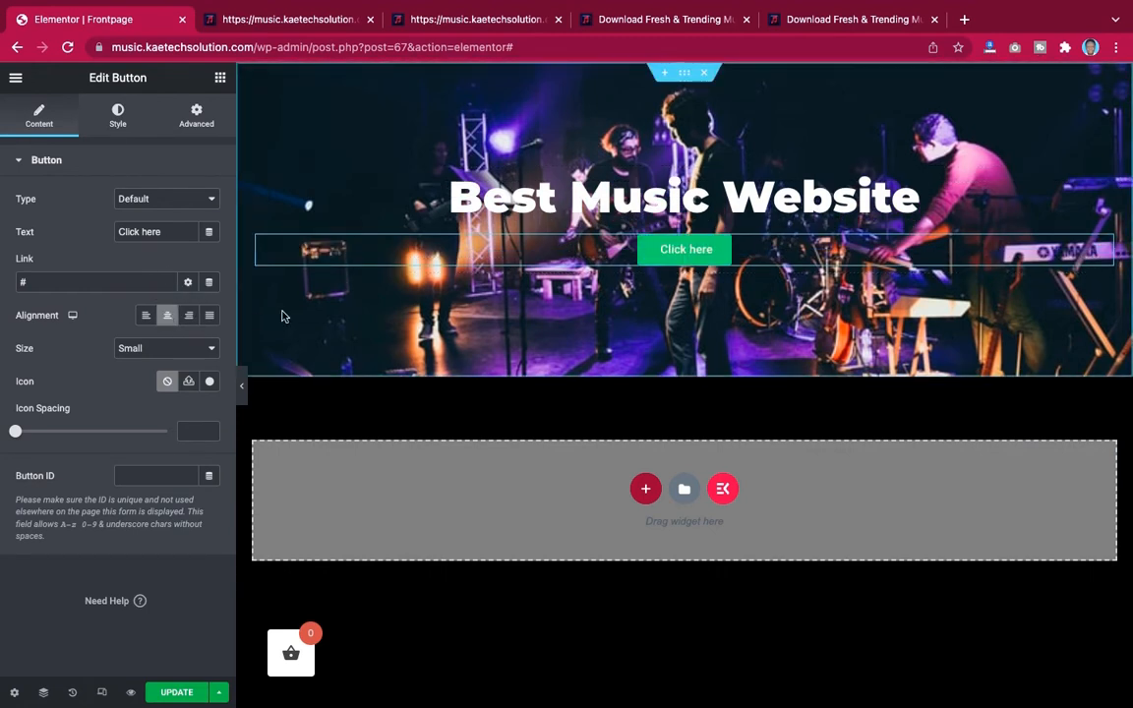
Set the button's background color to red
left_click(118, 116)
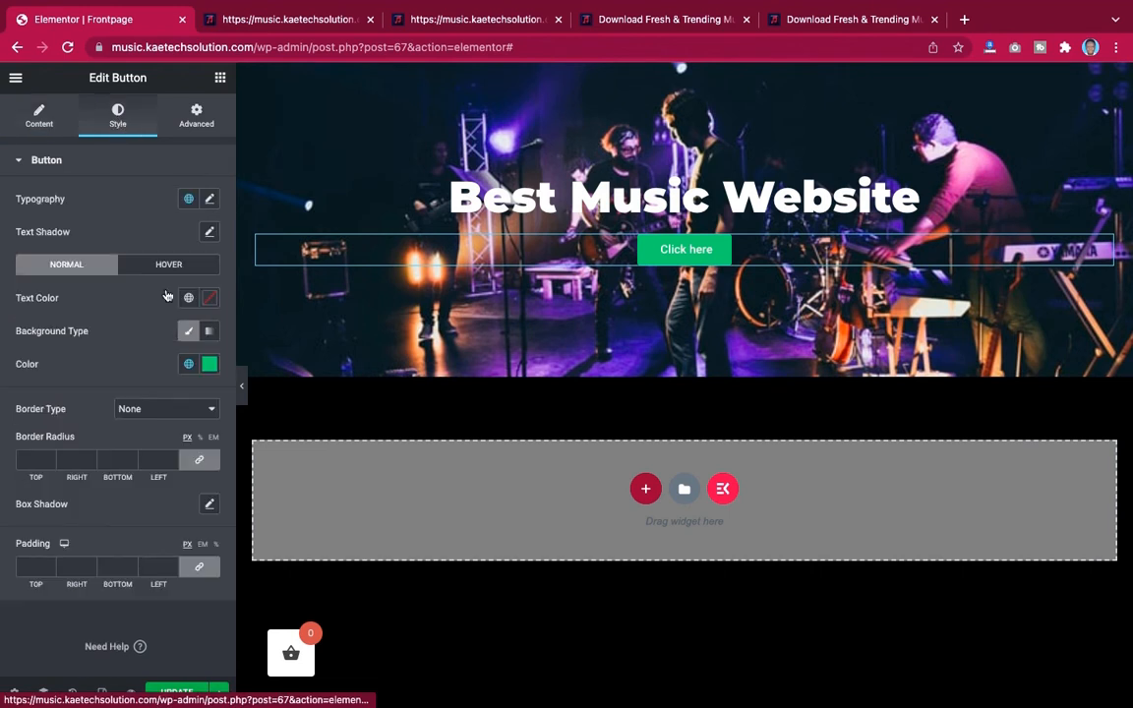
left_click(210, 364)
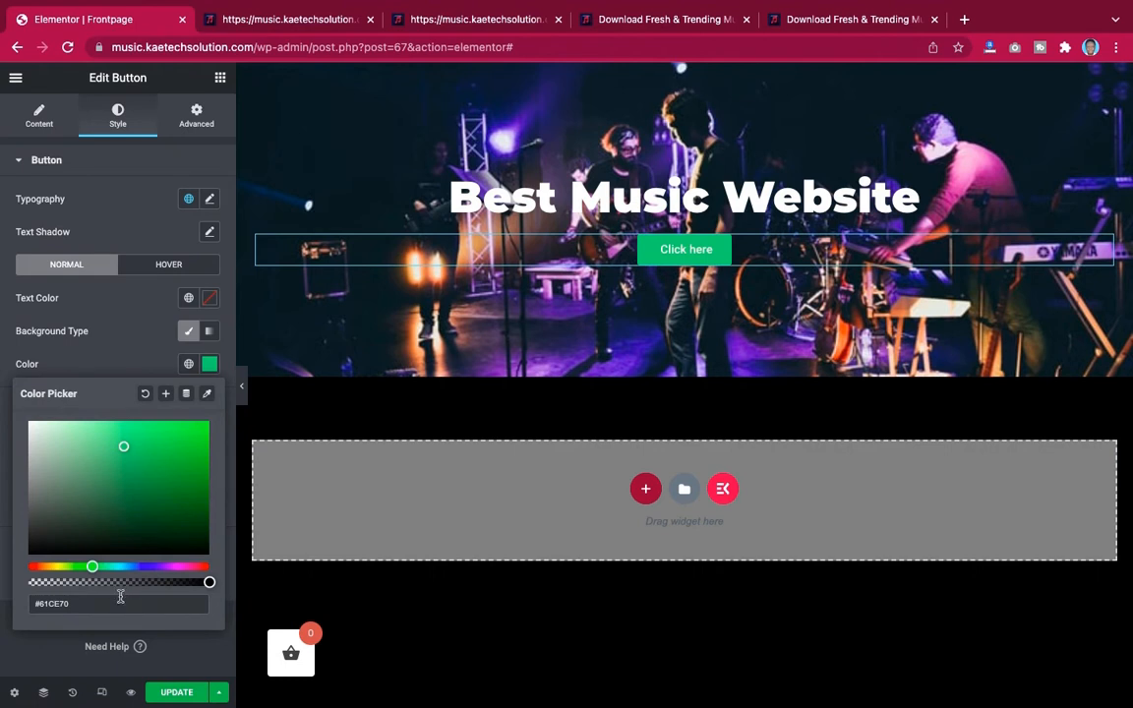
left_click_drag(90, 566, 27, 566)
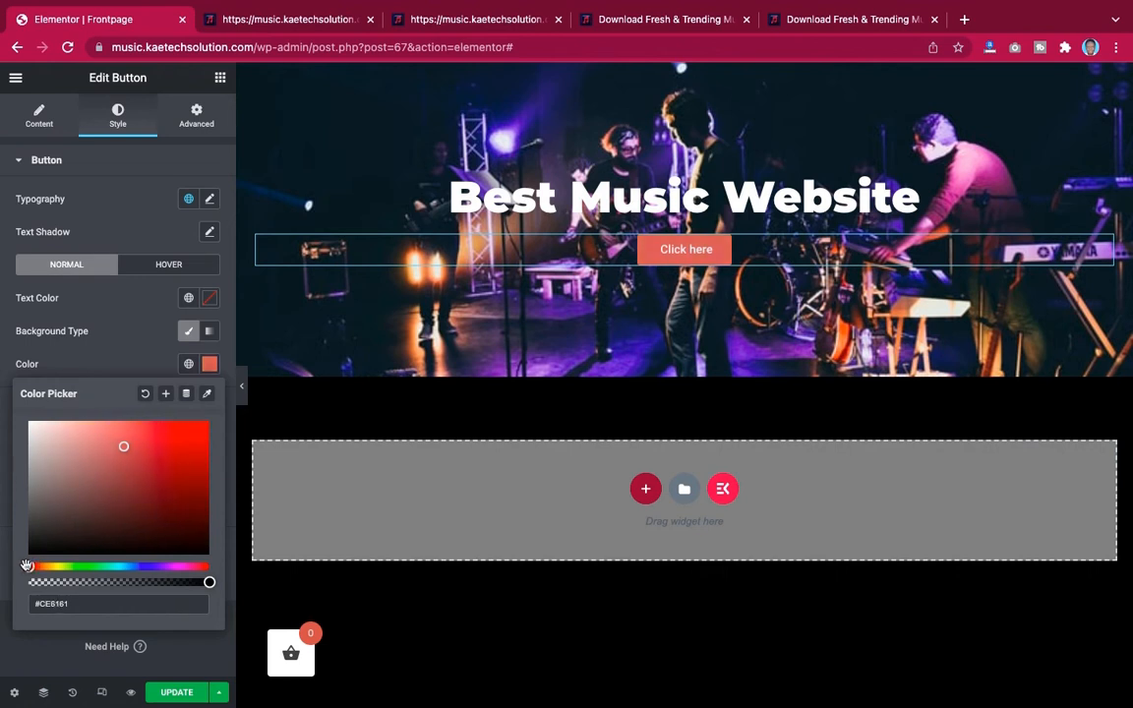
left_click(197, 445)
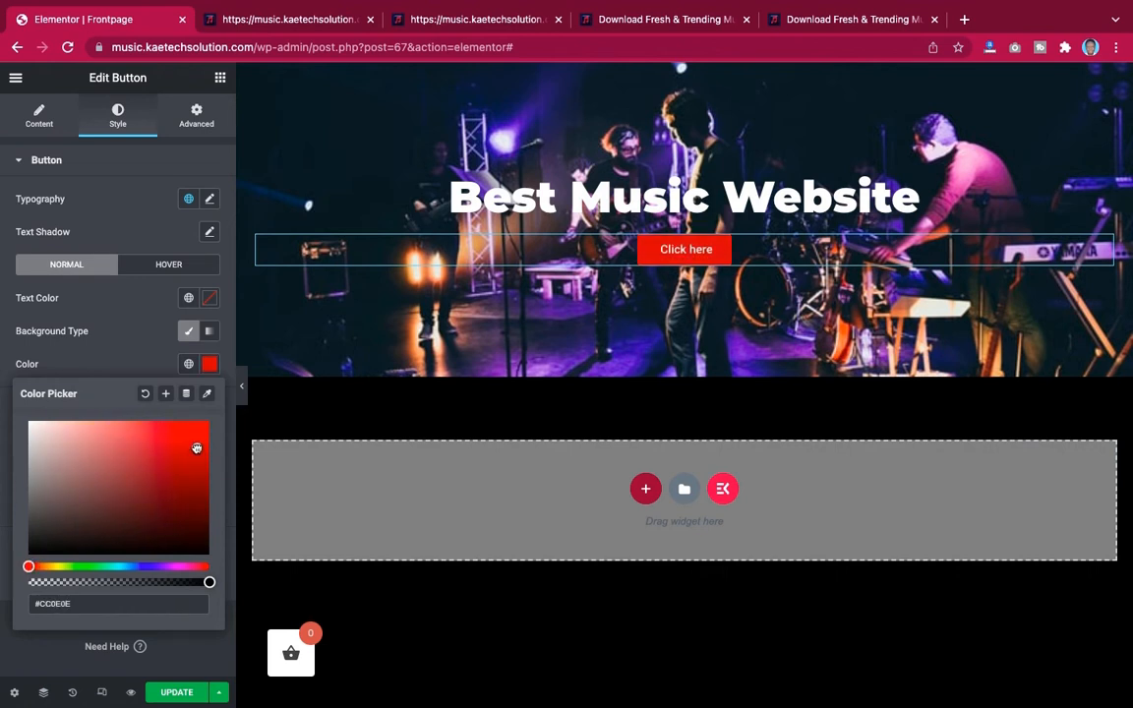
left_click(118, 358)
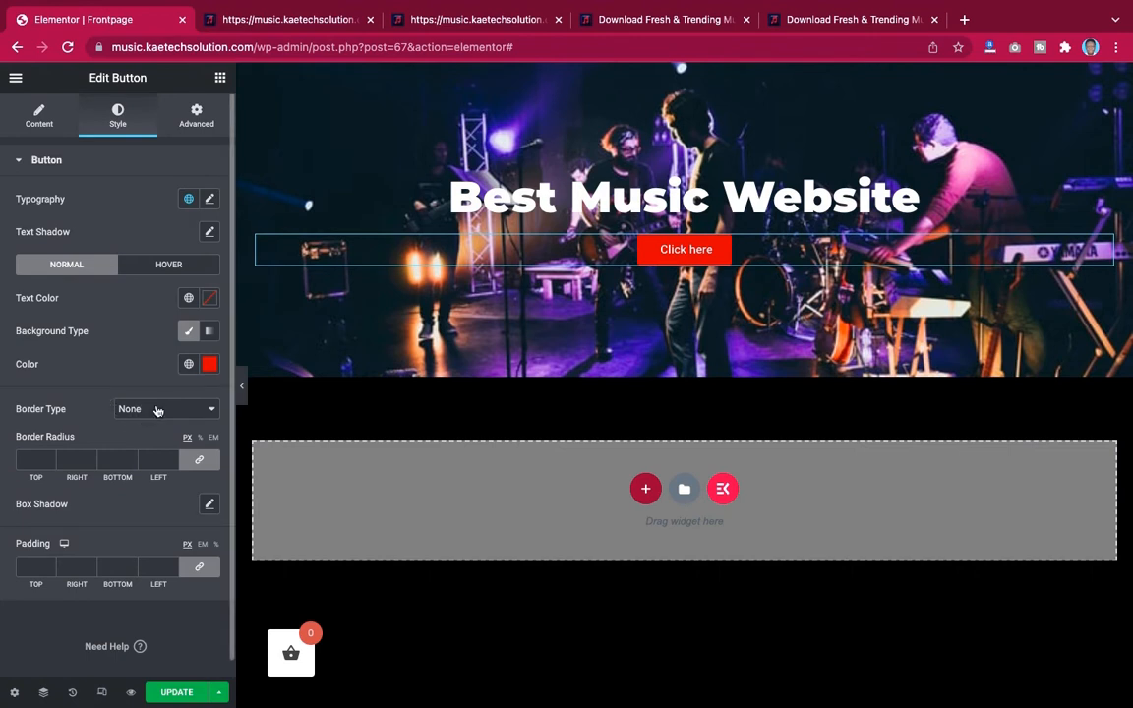
left_click(156, 410)
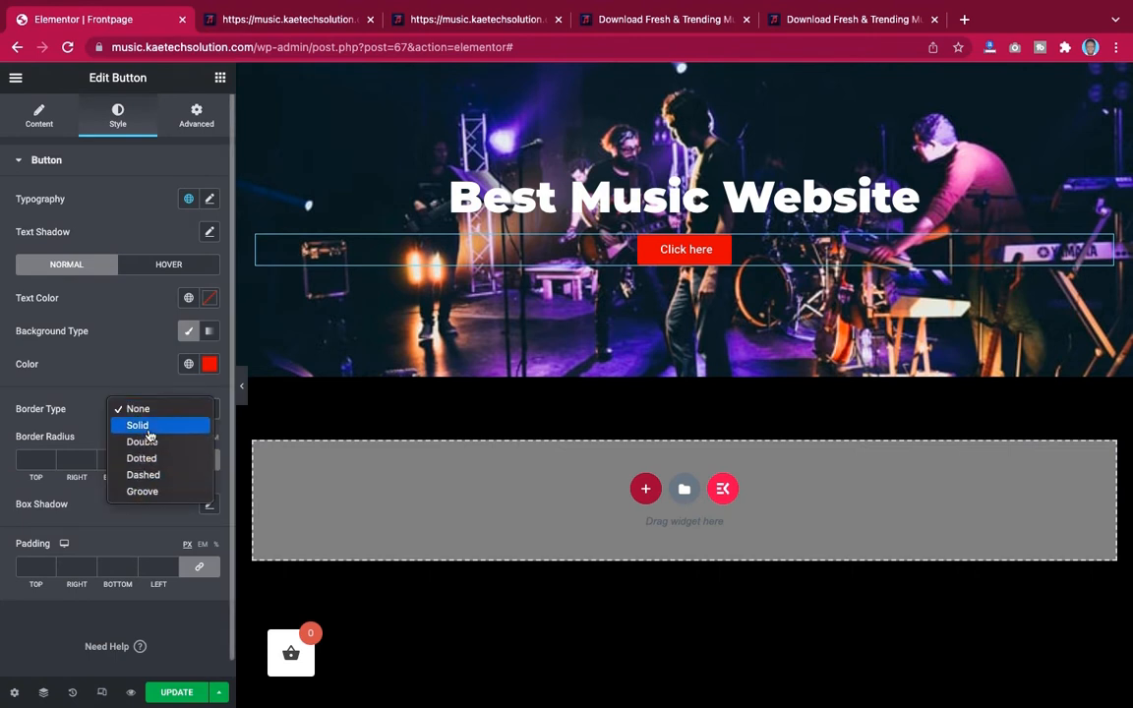
left_click(148, 408)
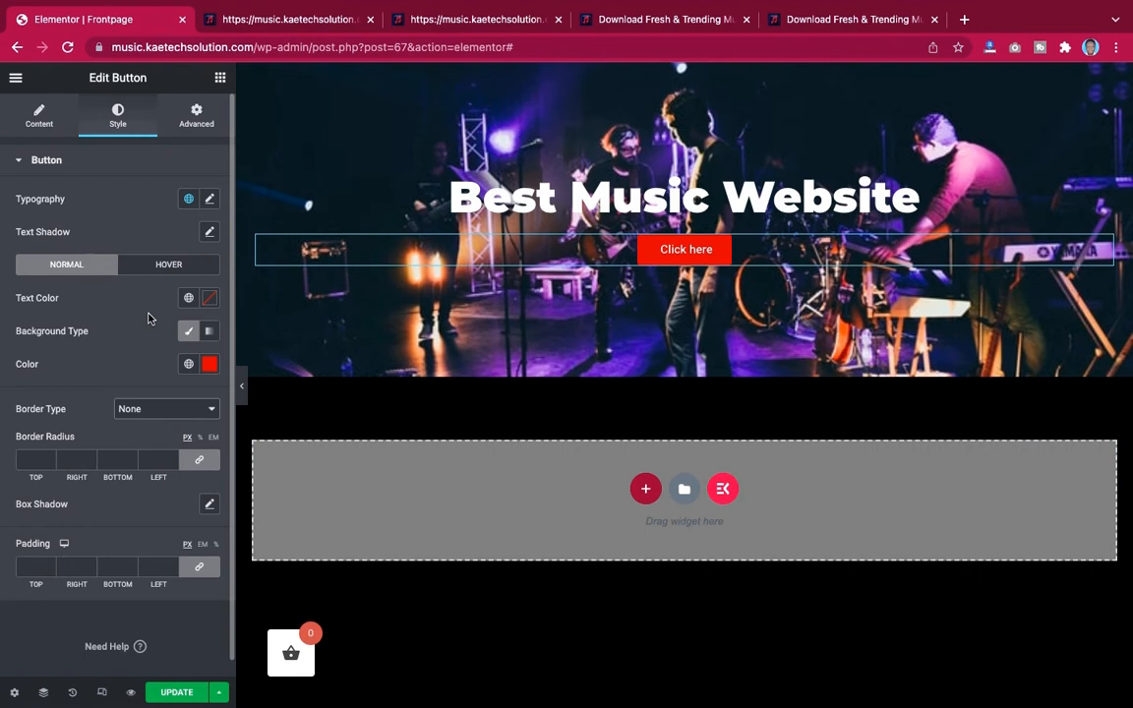
left_click(39, 116)
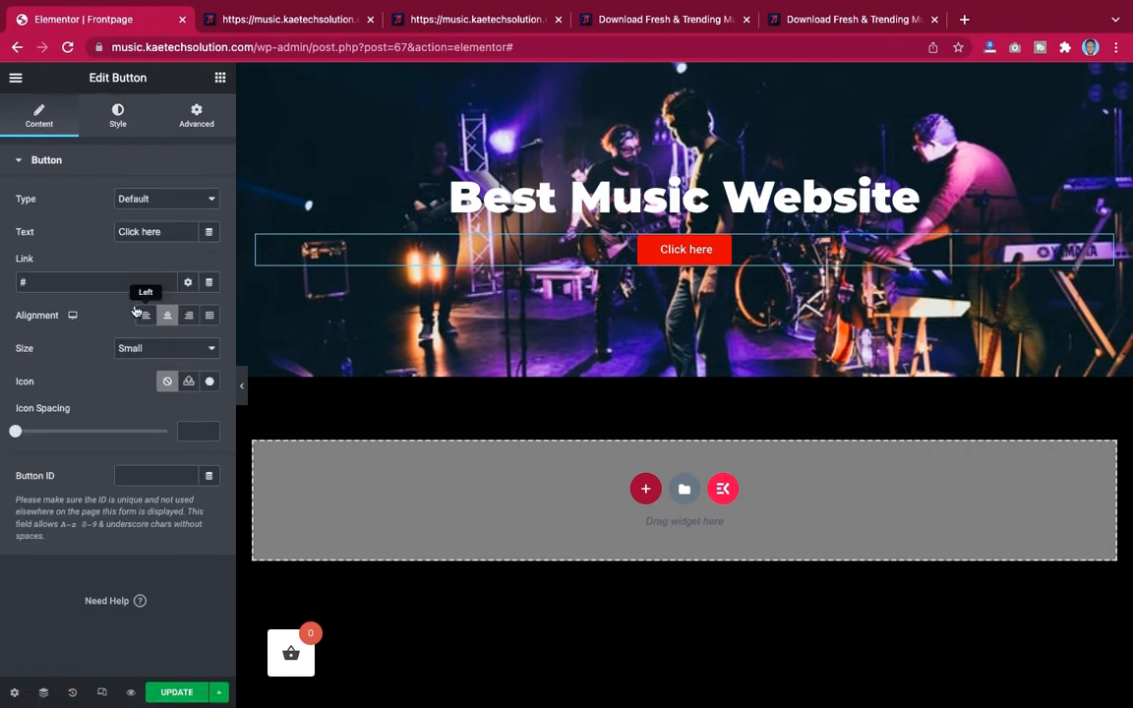
left_click(145, 349)
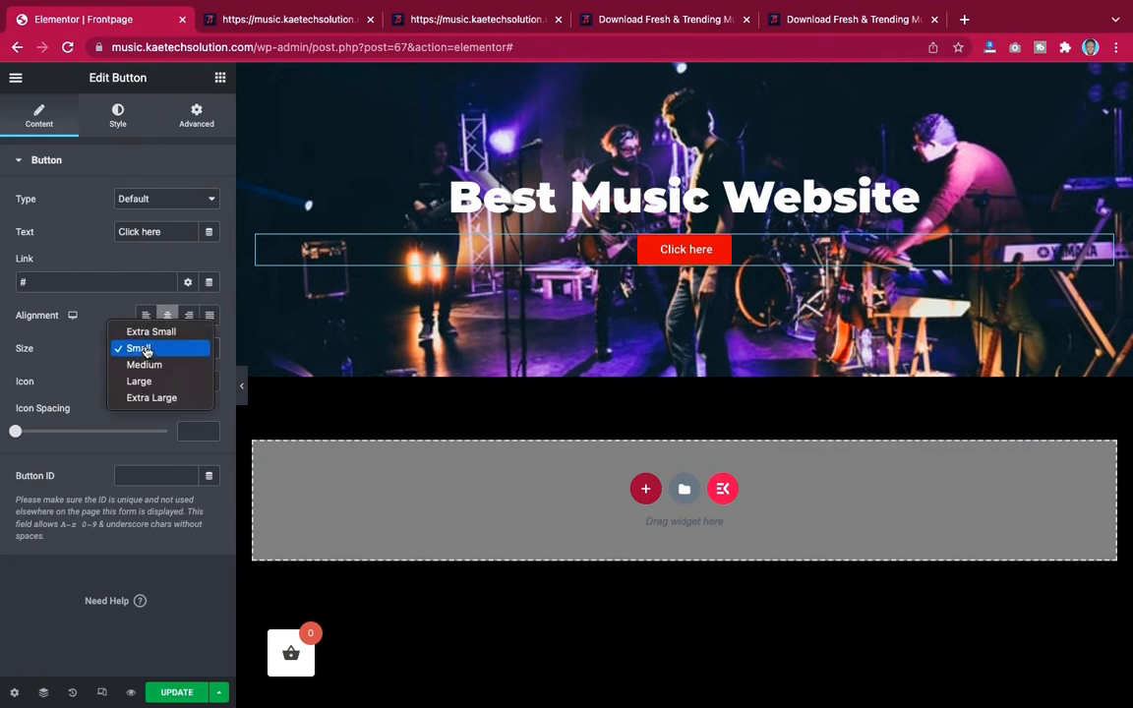
left_click(143, 368)
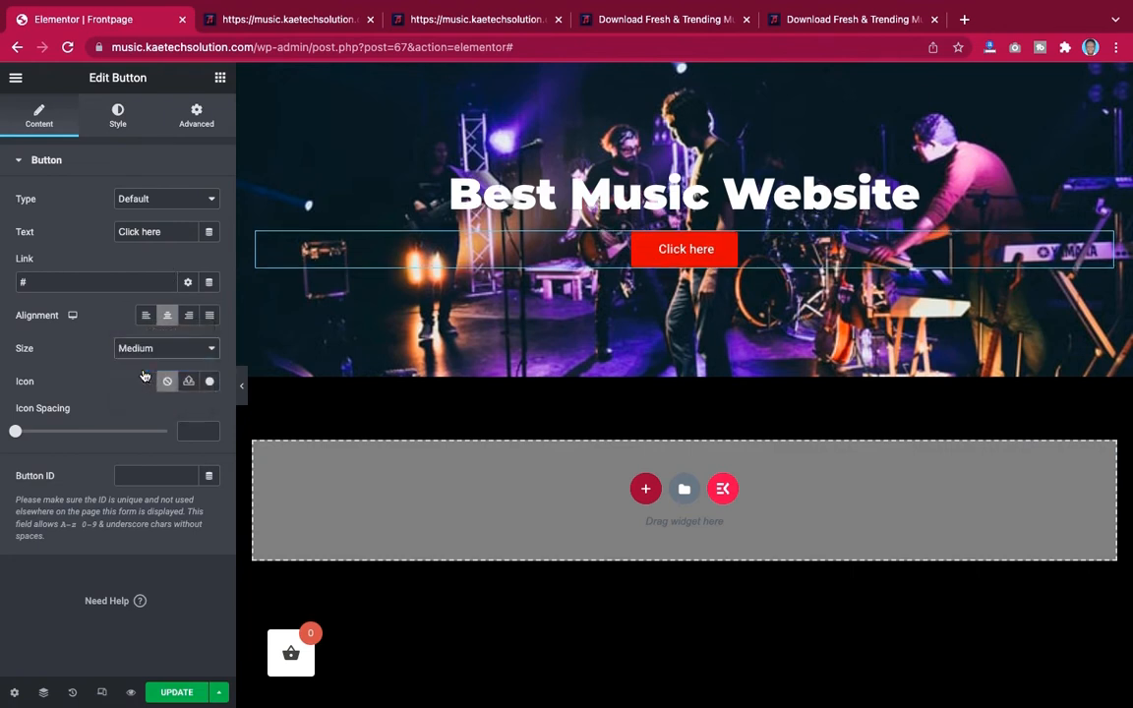
left_click(149, 348)
left_click(144, 366)
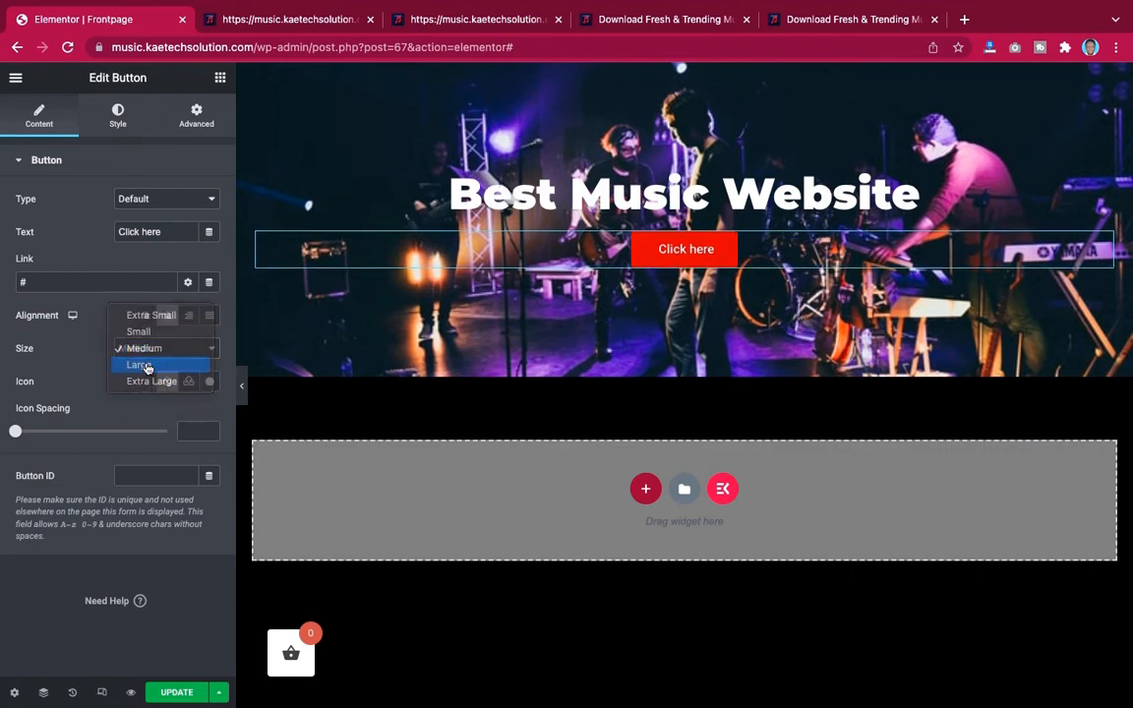
left_click(151, 353)
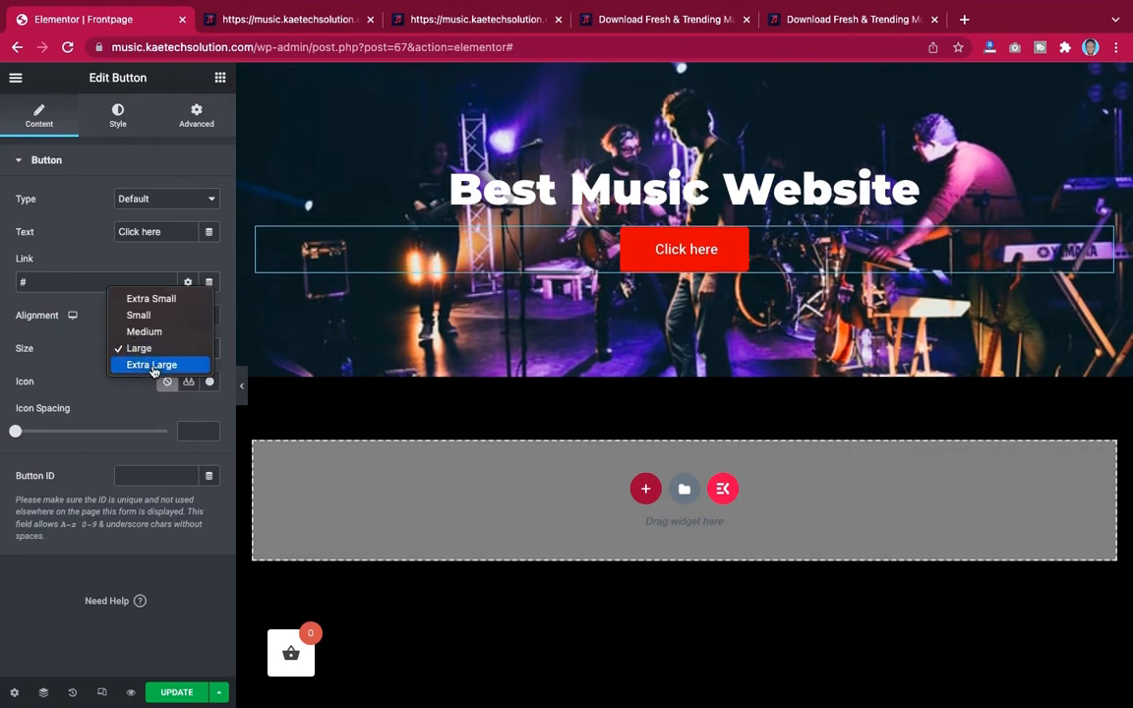
left_click(152, 366)
left_click(149, 348)
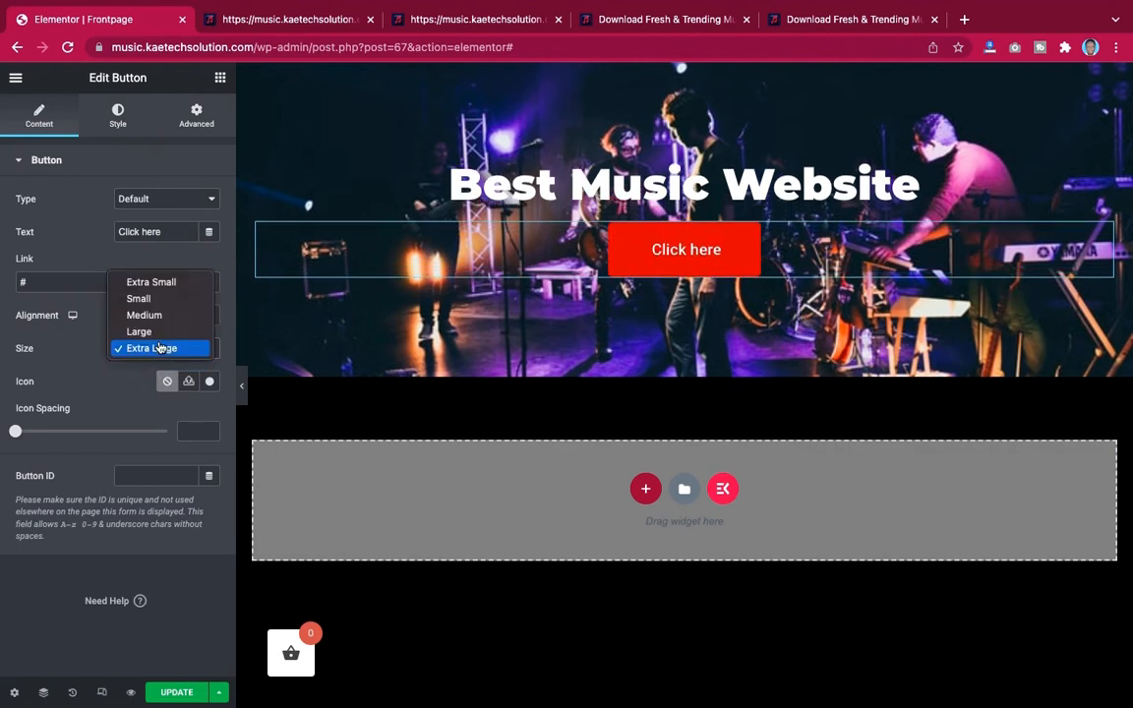
left_click(166, 298)
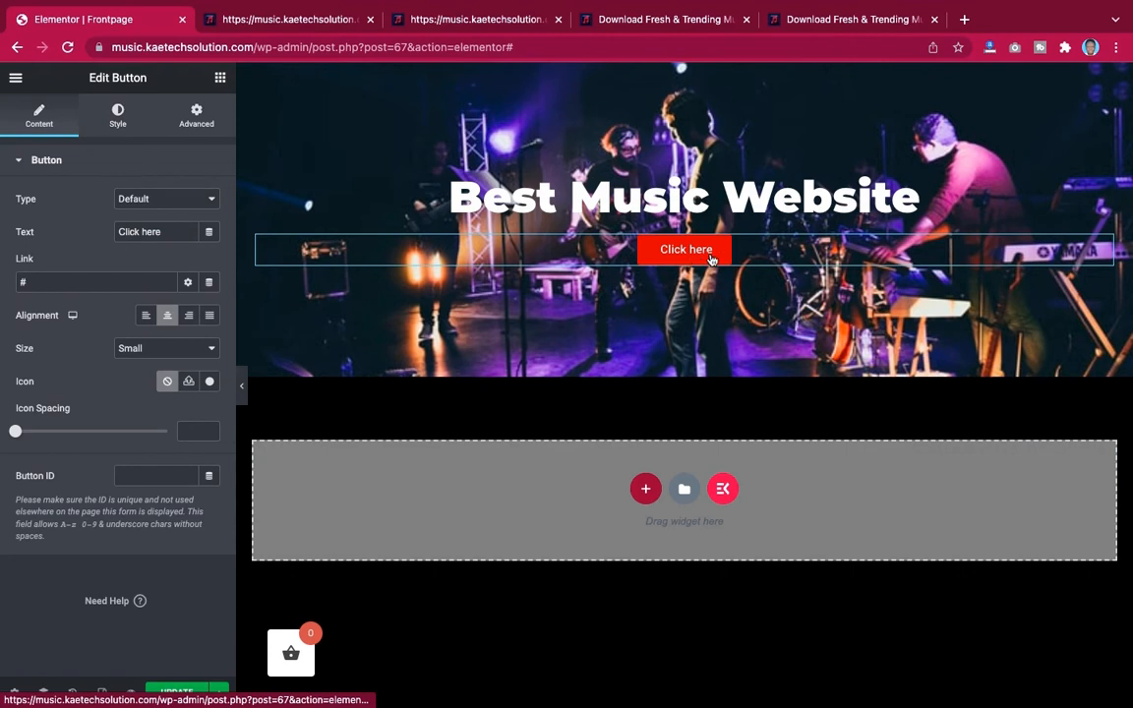
Change the button text to View More
left_click(118, 115)
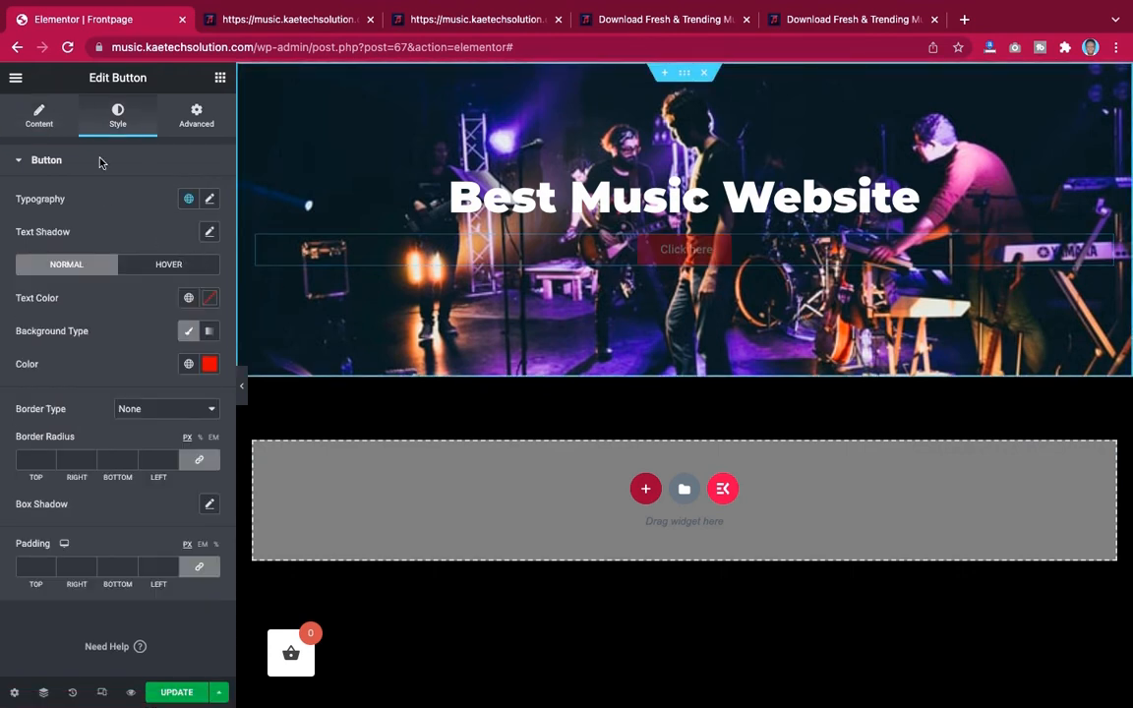
left_click(39, 116)
left_click_drag(169, 232, 86, 232)
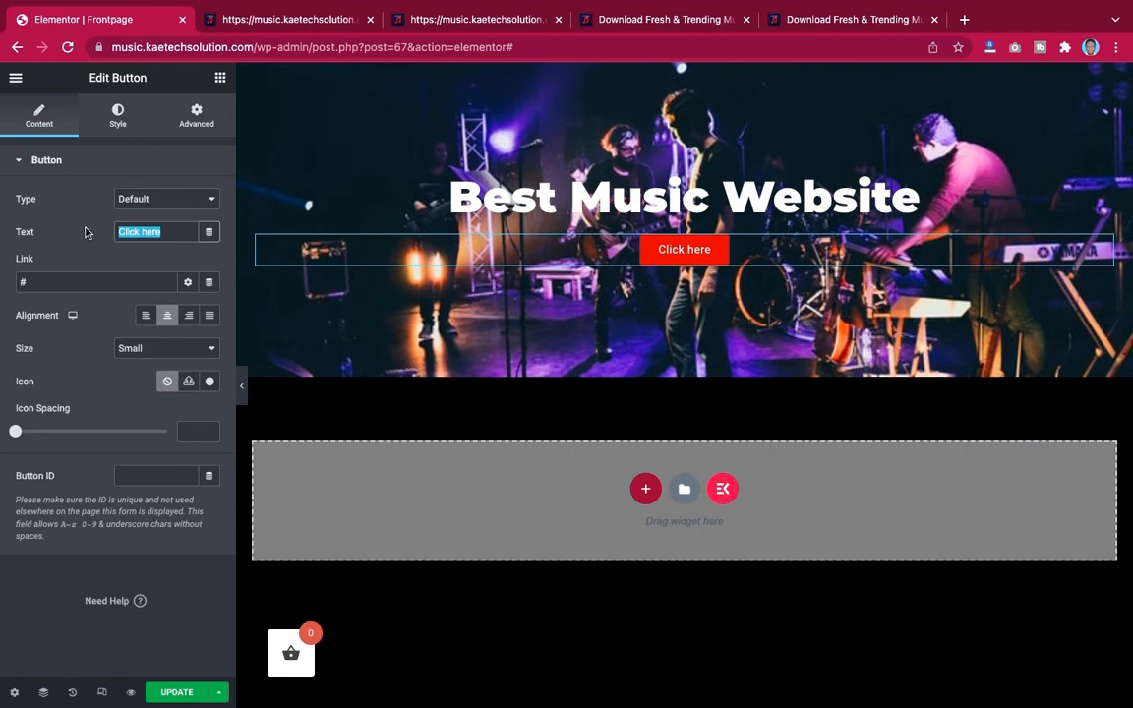
type("View M")
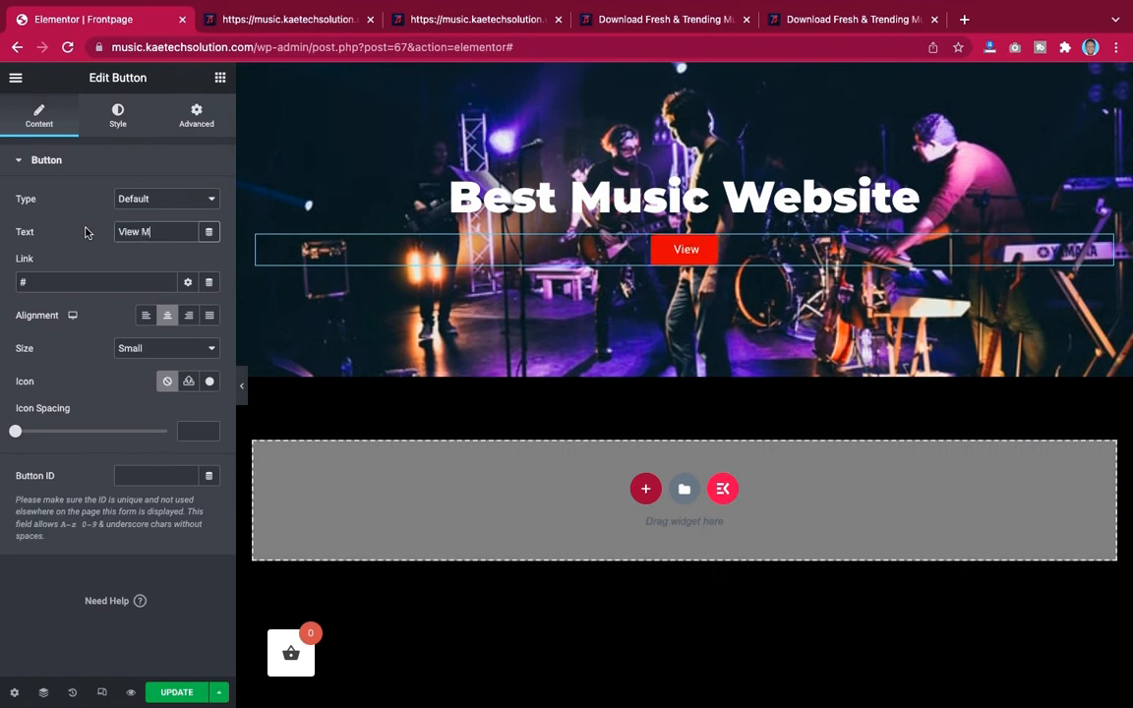
type("ore")
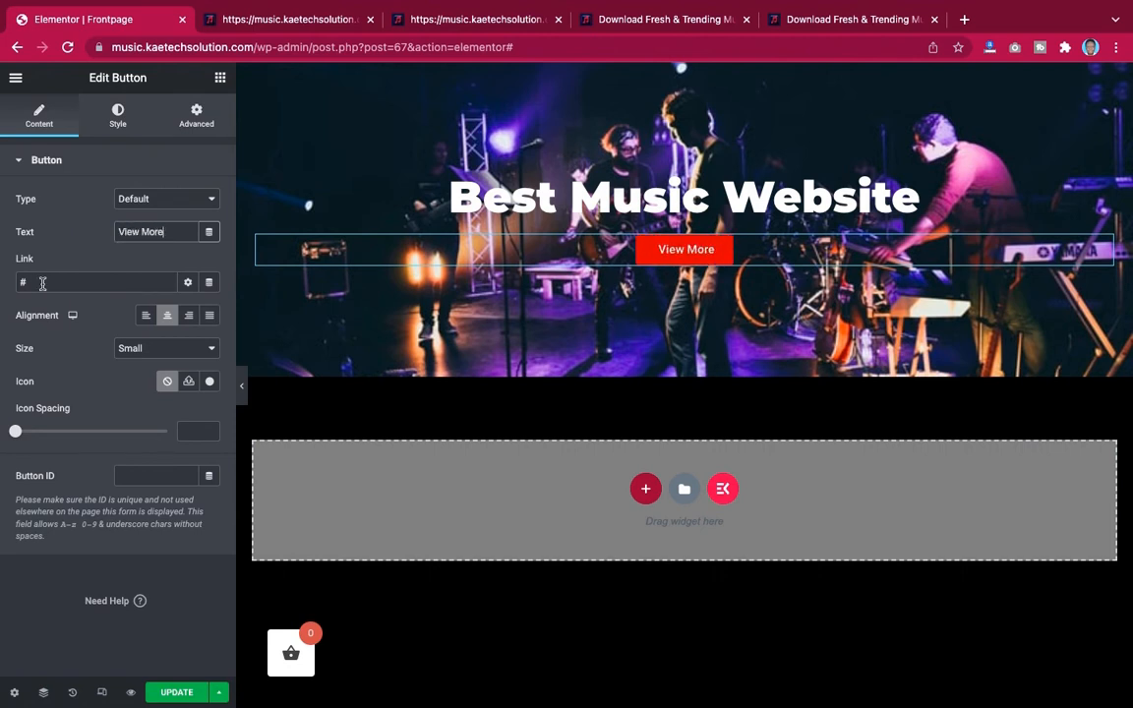
Add a long right arrow icon from the icon library to the button, positioned after the text
left_click(43, 284)
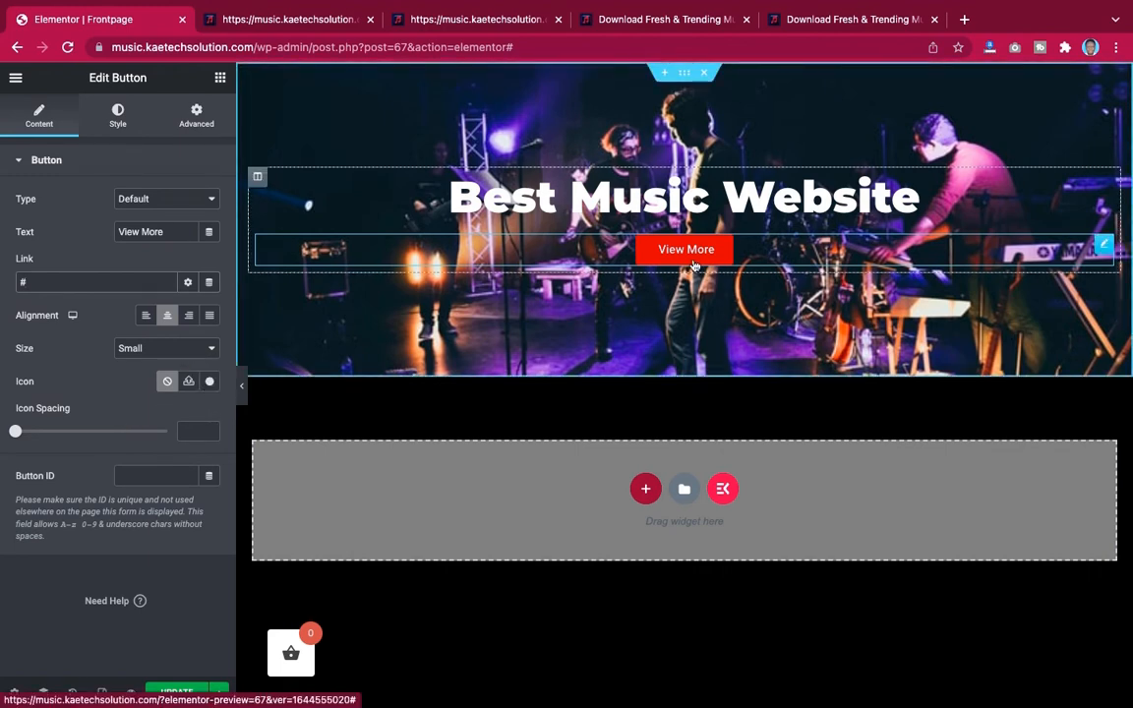
left_click(208, 384)
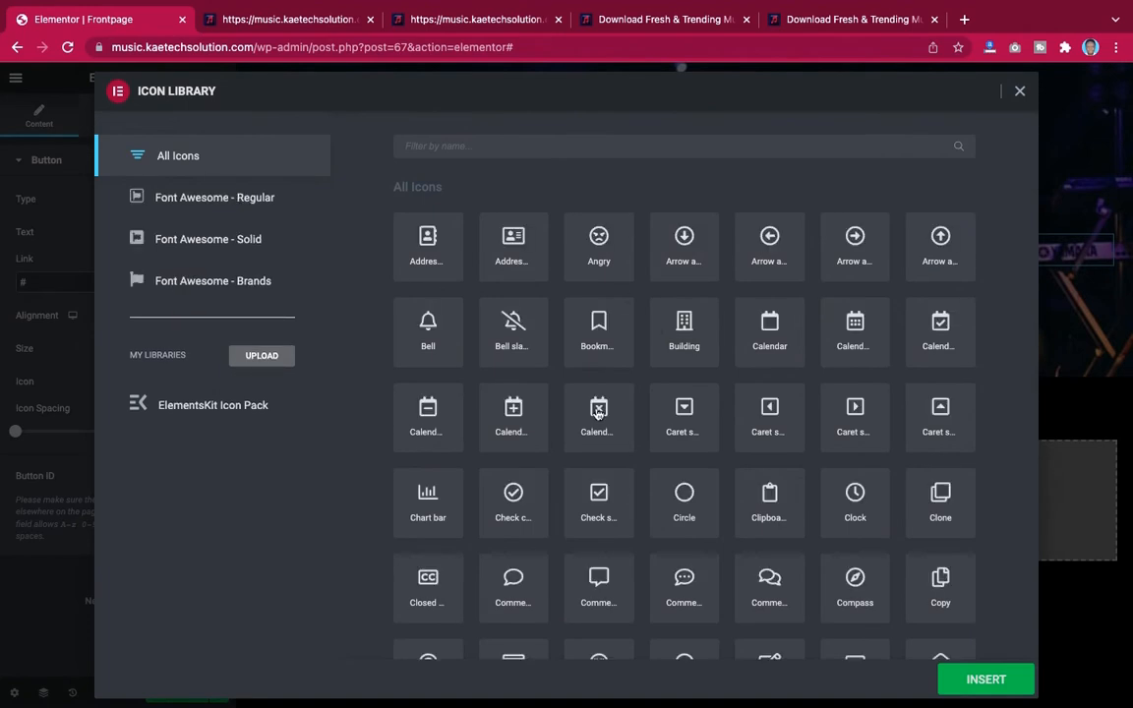
left_click(676, 146)
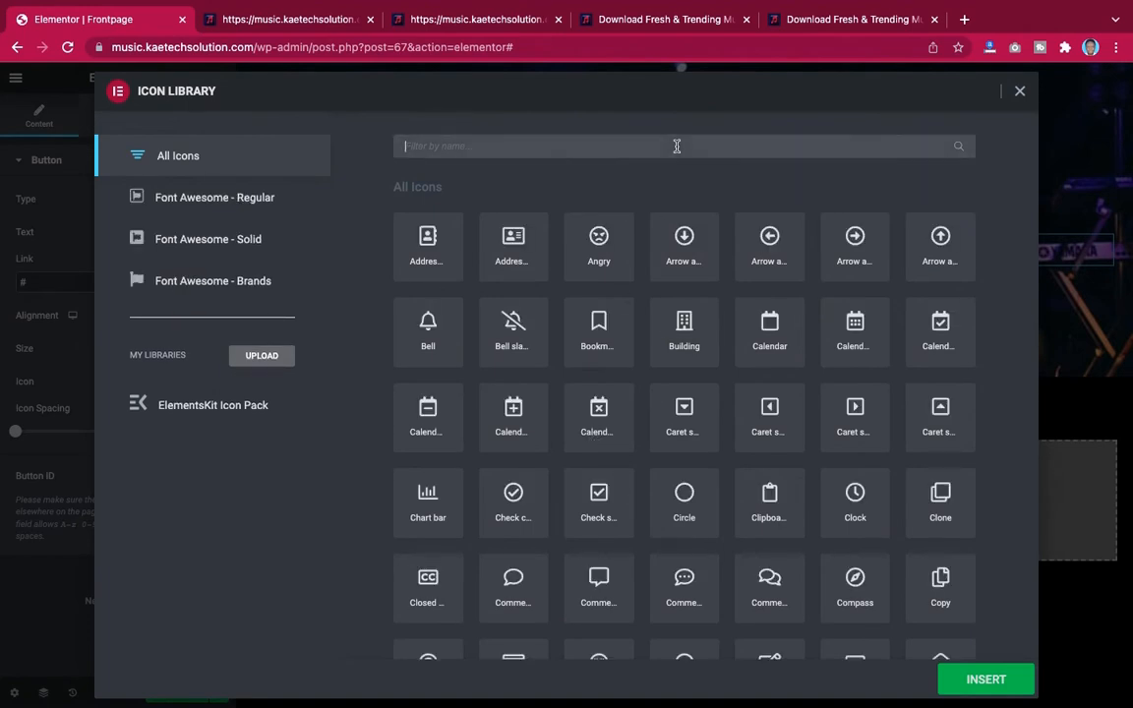
type("arr")
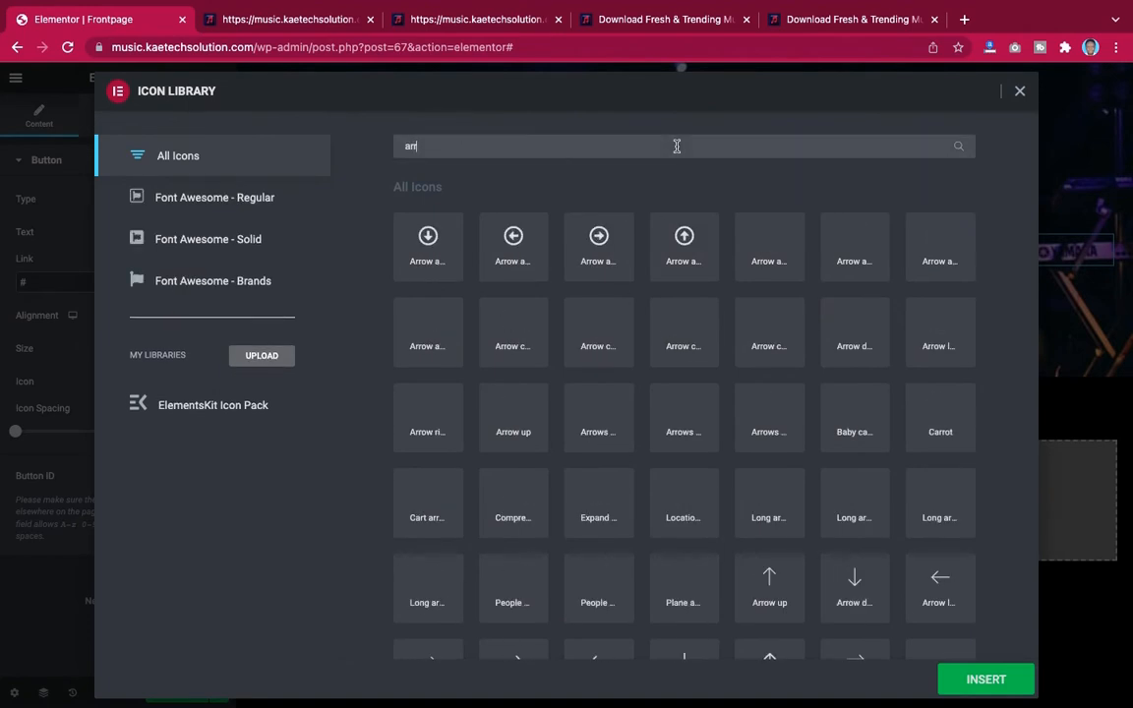
type("ow")
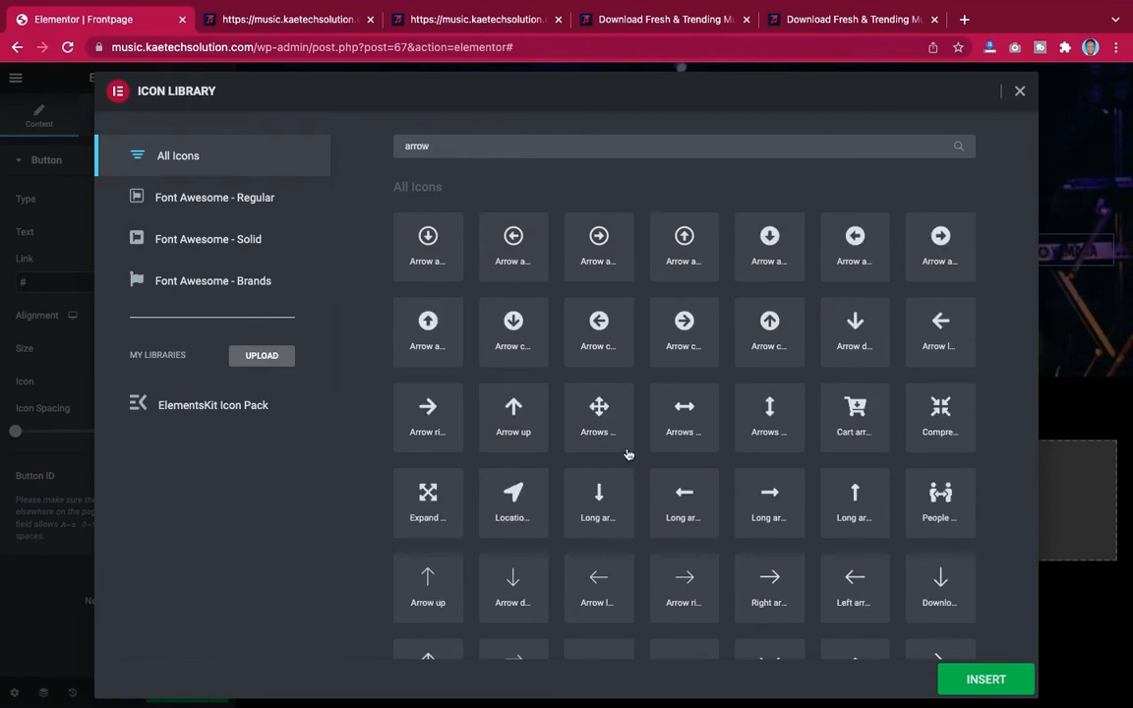
left_click(769, 502)
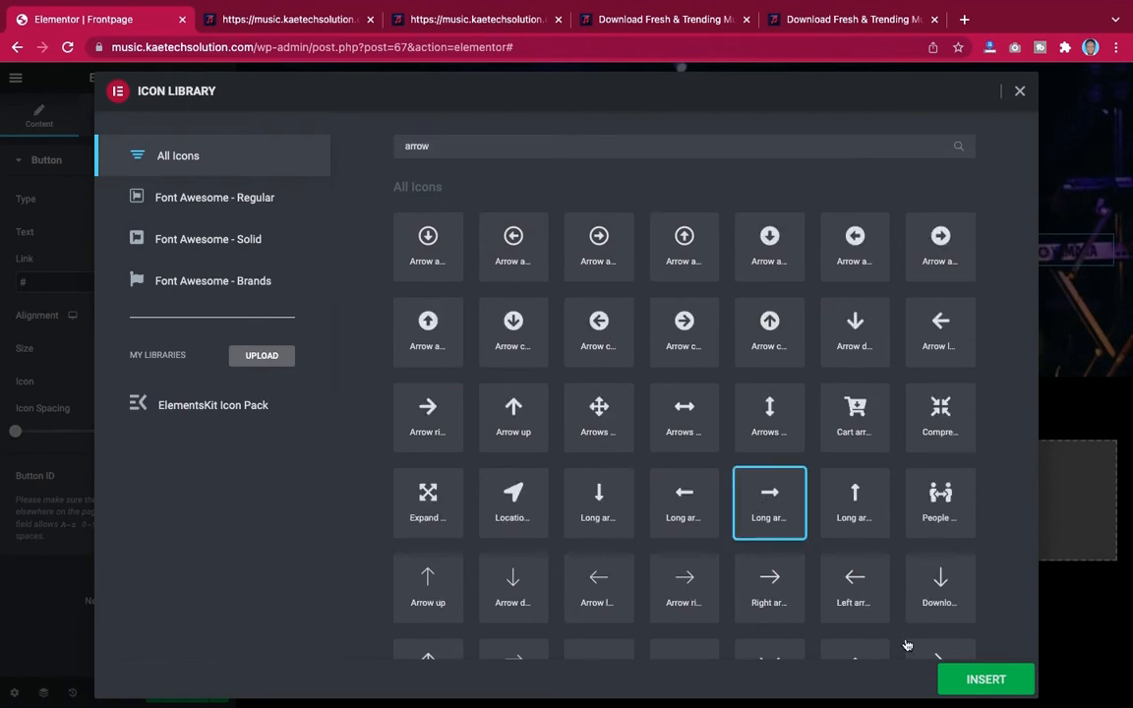
left_click(999, 680)
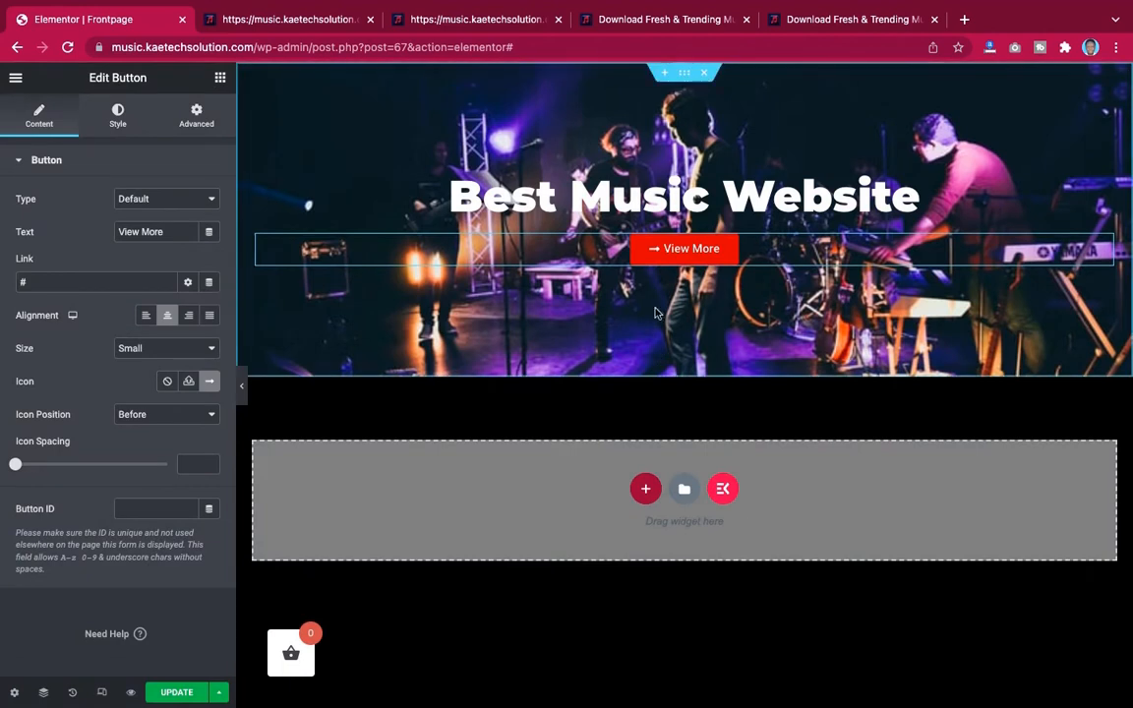
left_click(165, 414)
left_click(163, 433)
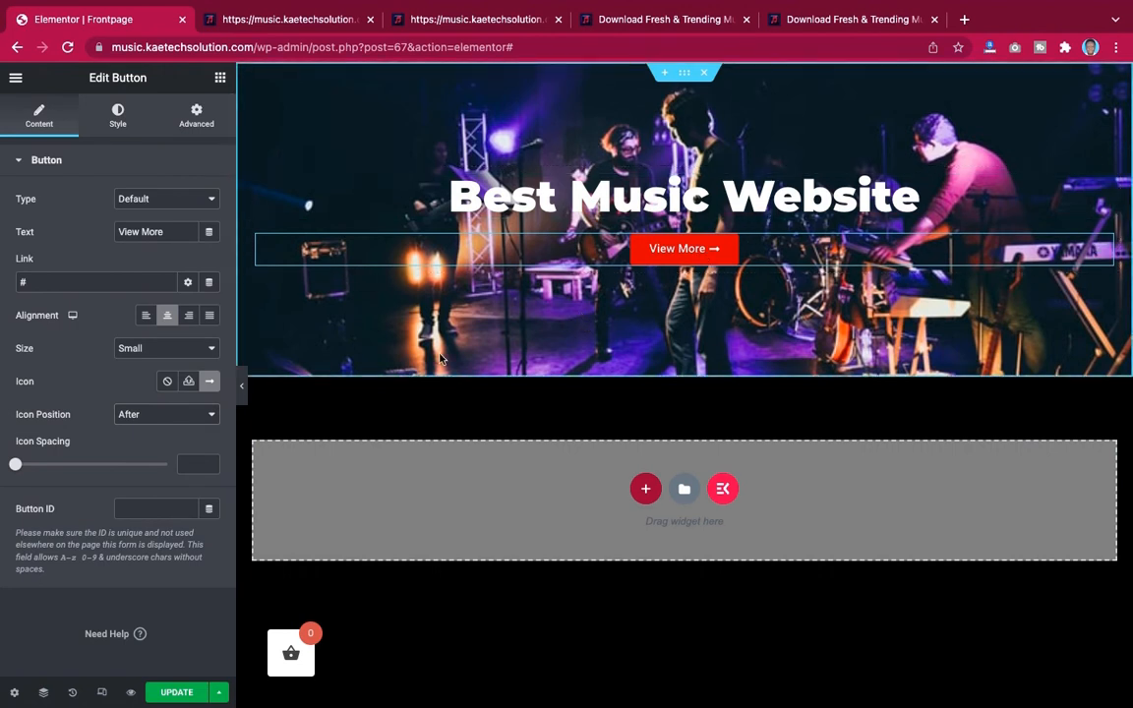
Set the button's icon spacing to 11
right_click(18, 468)
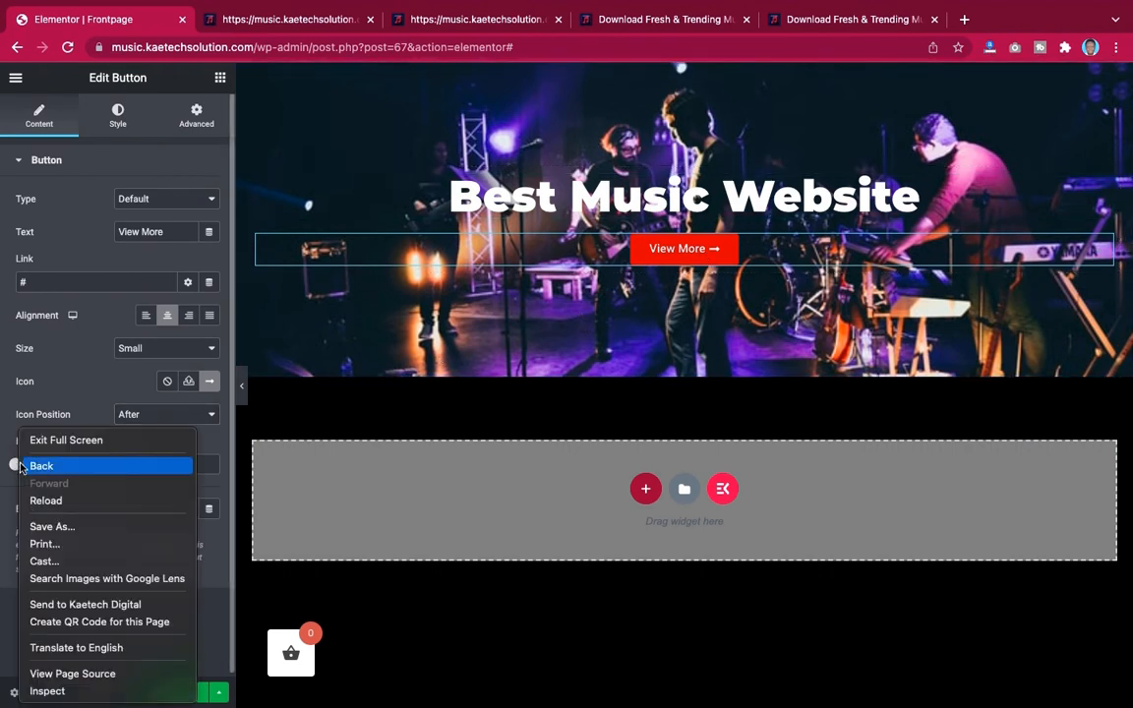
left_click(20, 468)
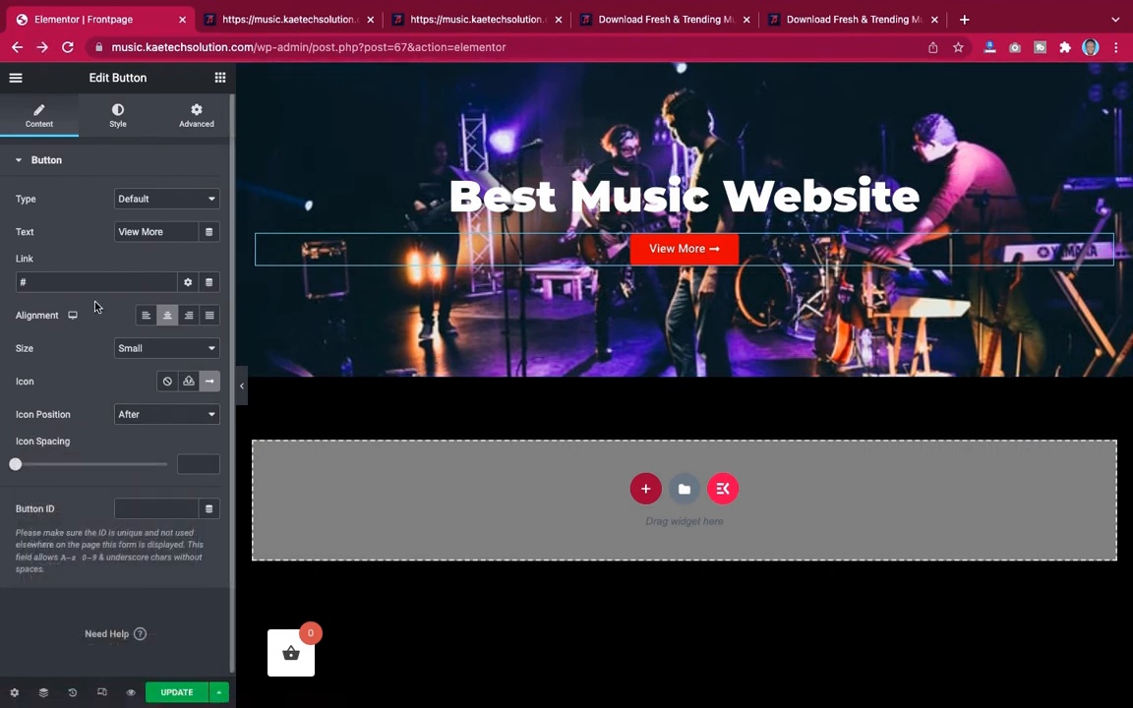
left_click_drag(15, 466, 48, 466)
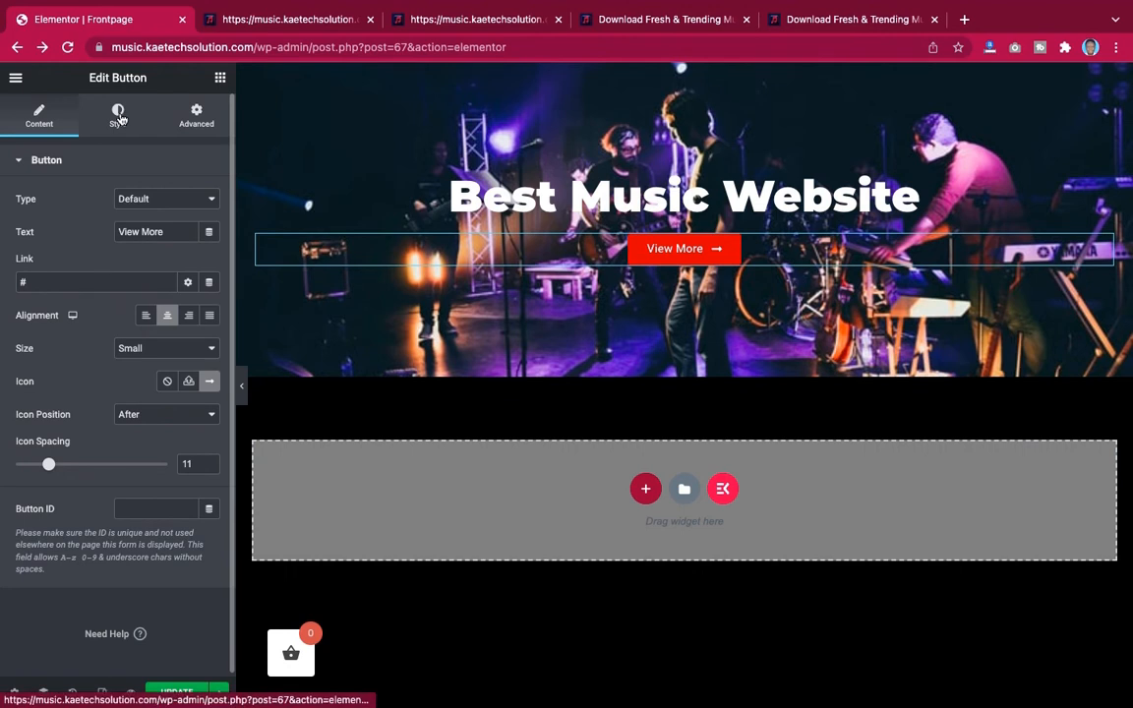
Round the button's corners with a 50 px border radius on all sides and preview the hero section
left_click(641, 260)
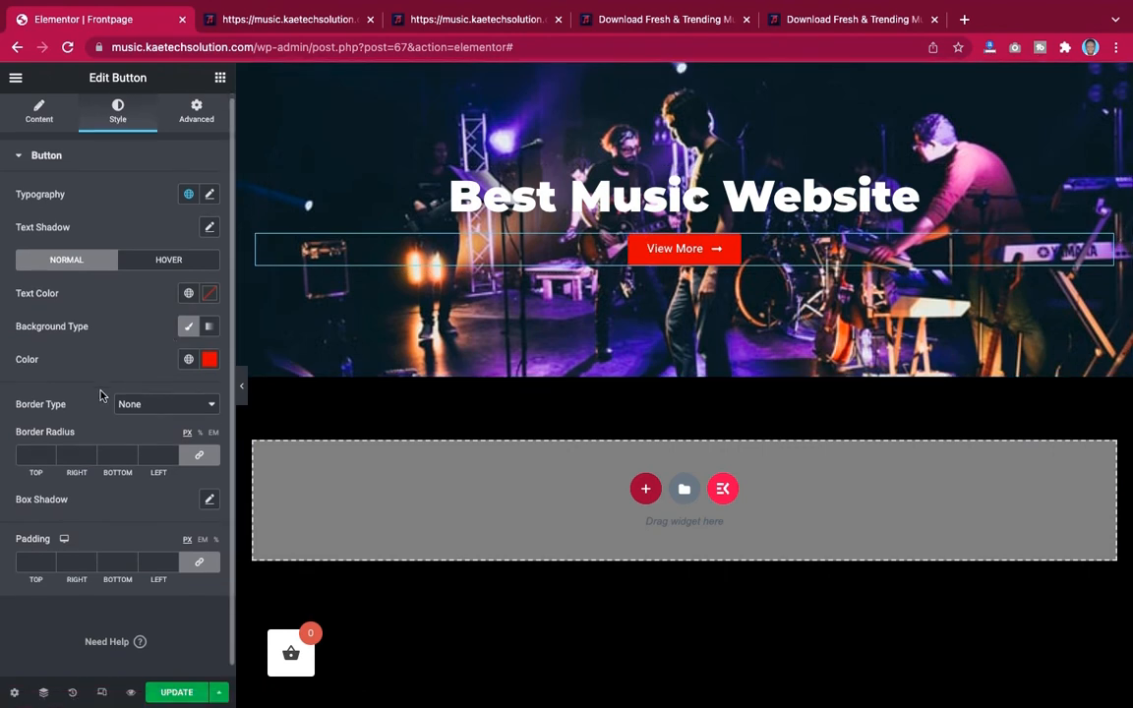
scroll(101, 397, "down", 1)
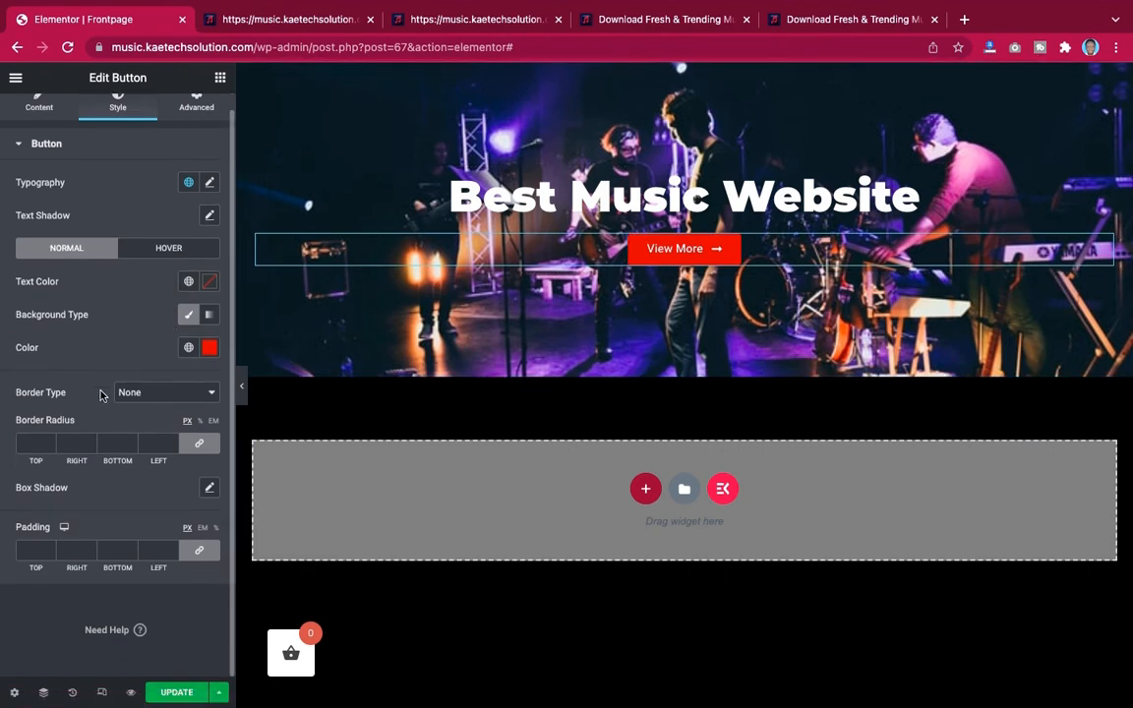
left_click(18, 444)
type("50")
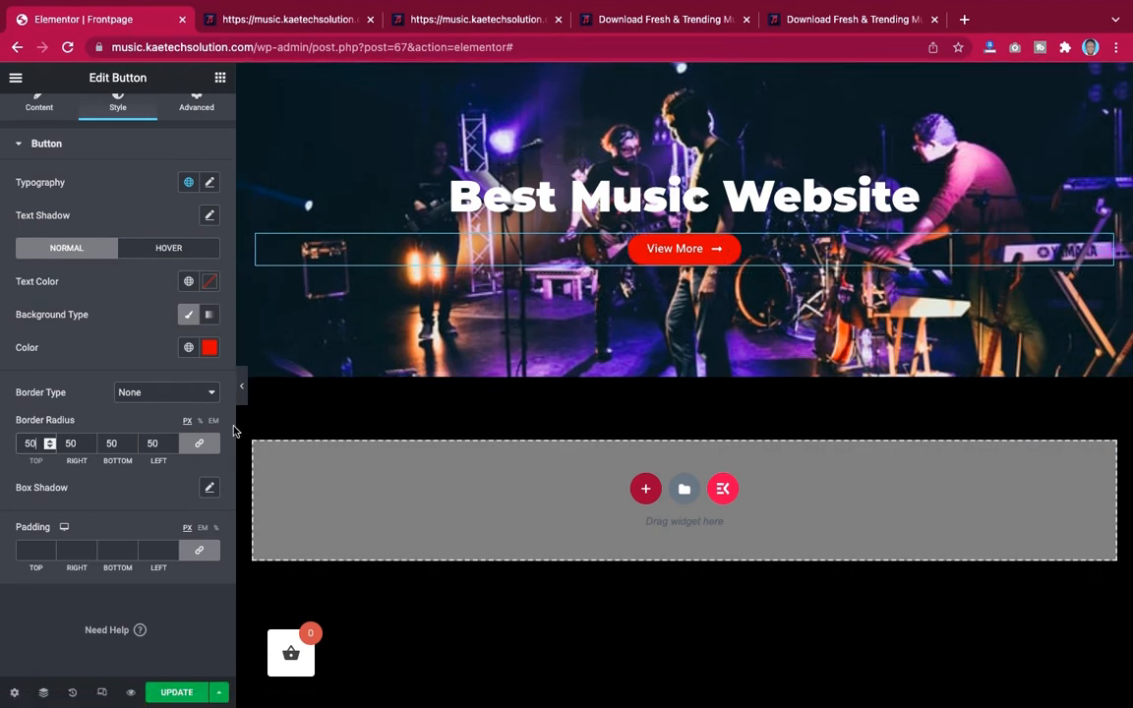
left_click(242, 385)
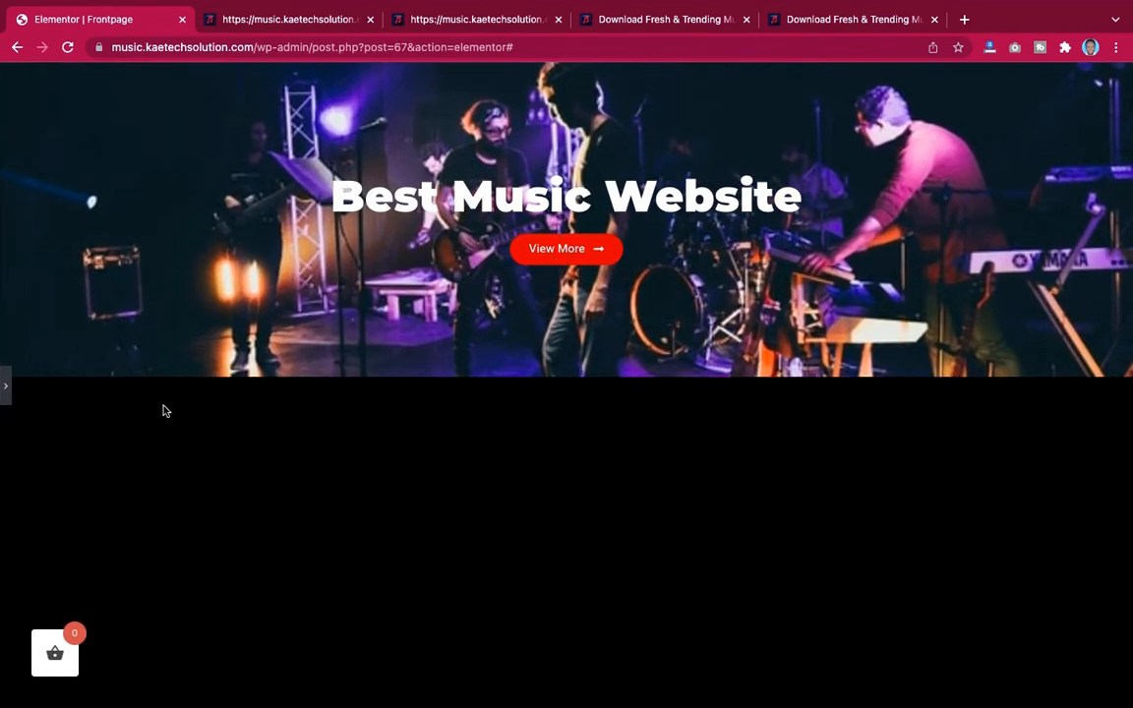
left_click(8, 398)
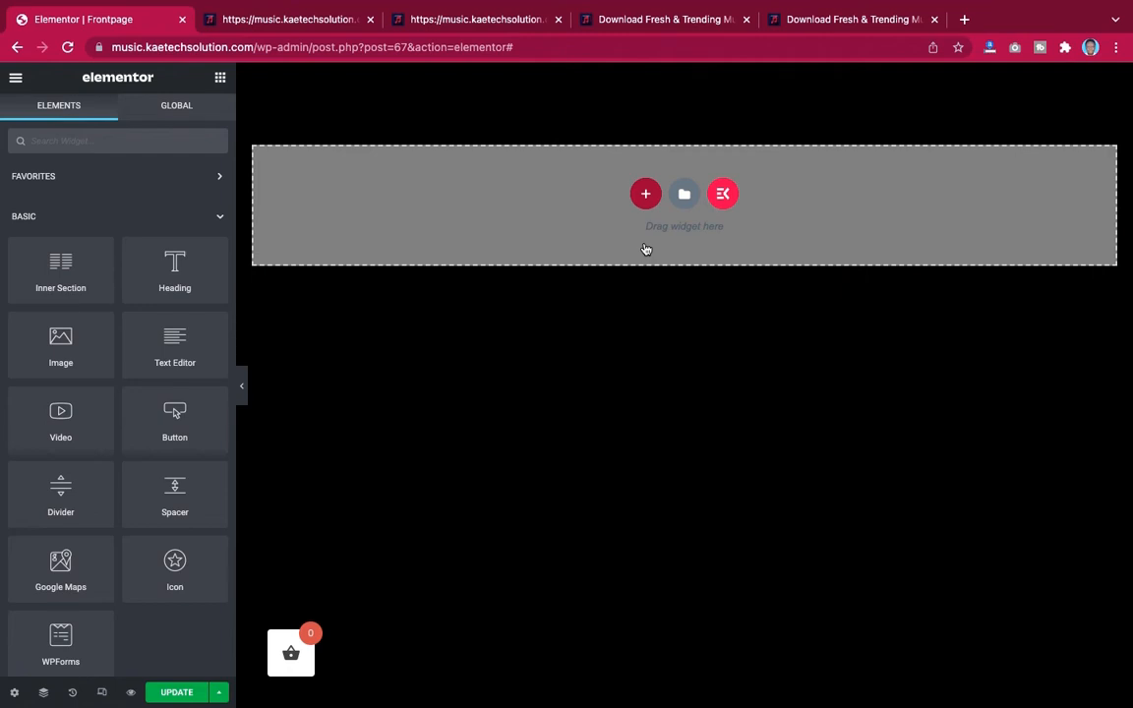
Open the site's Global Colors and set Primary to #E31D52, copied from the Music site note
left_click(16, 80)
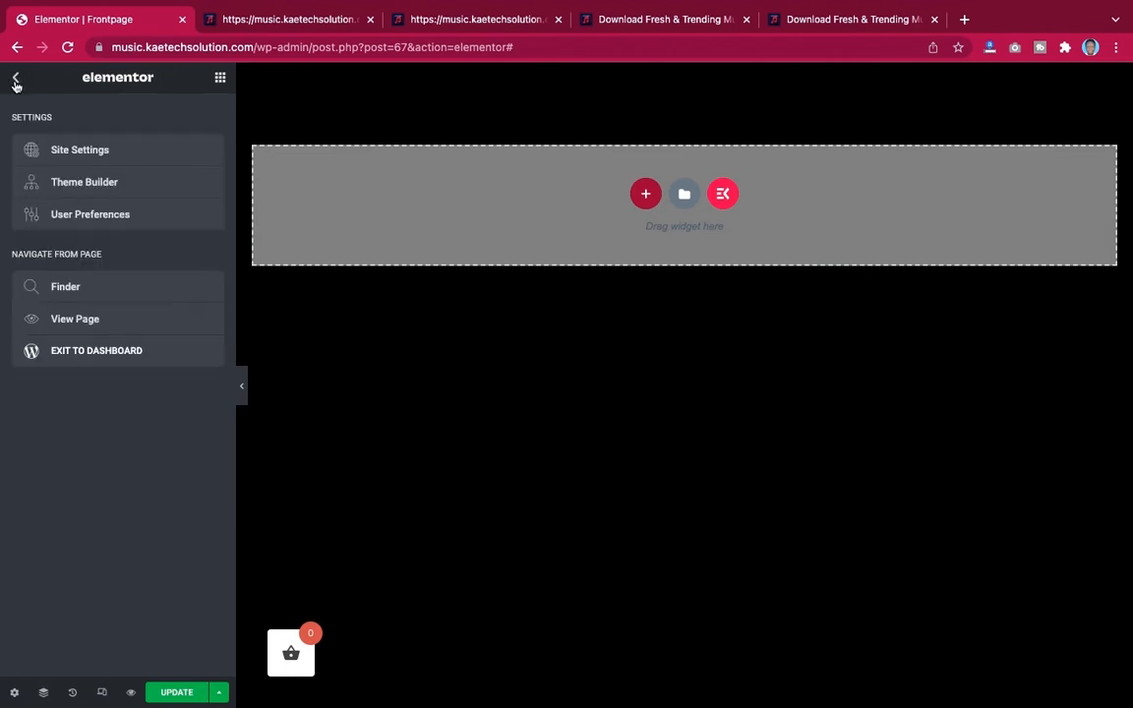
left_click(58, 155)
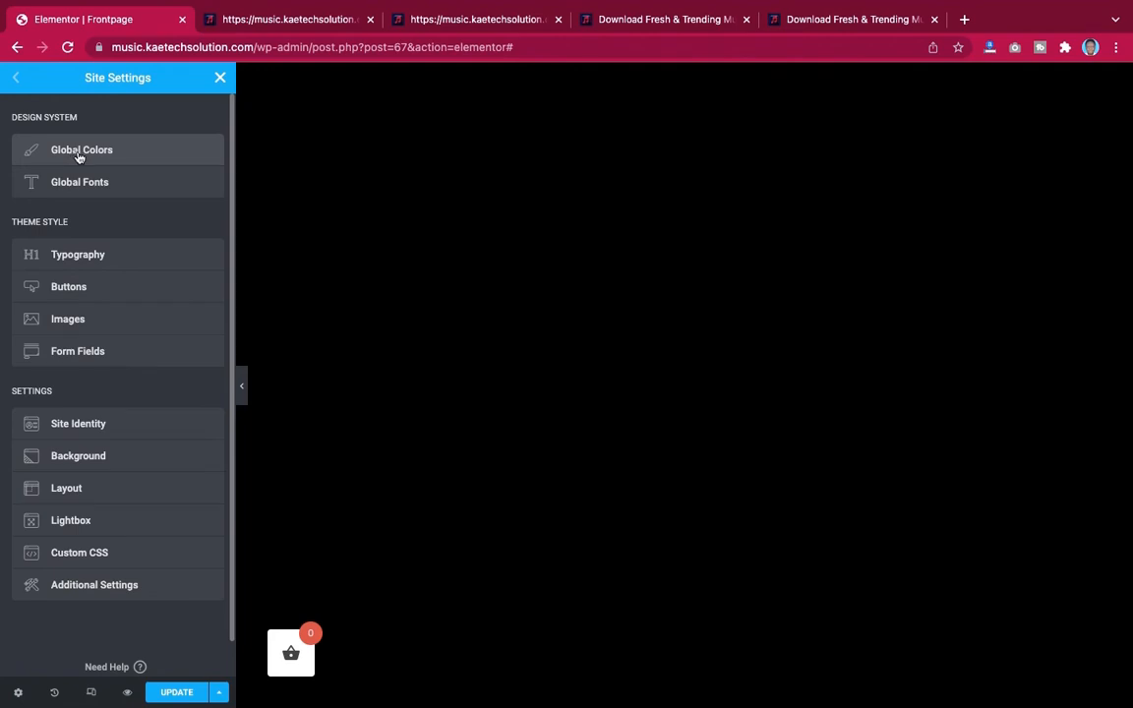
left_click(78, 154)
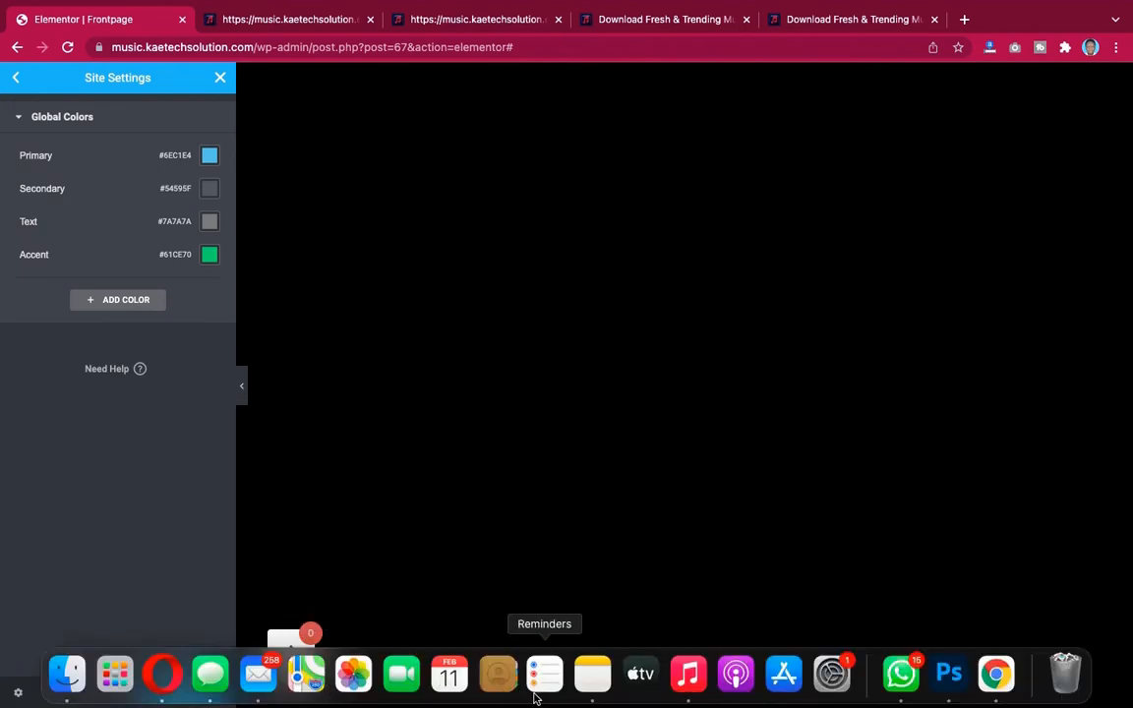
left_click(573, 689)
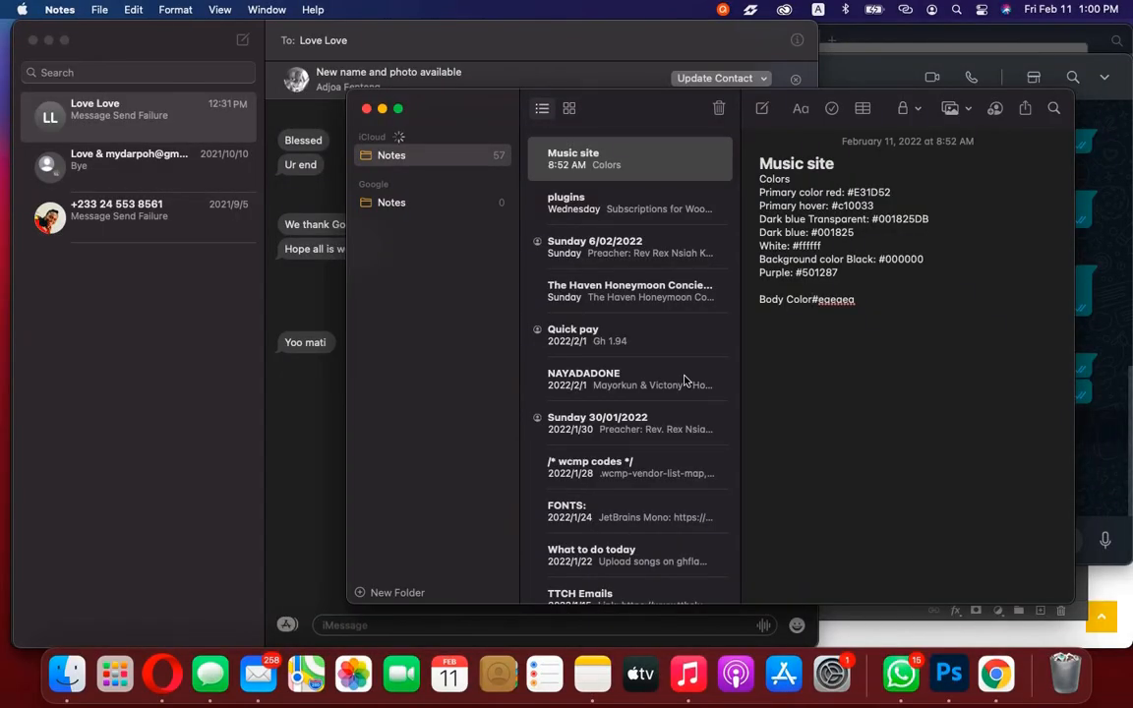
key("ctrl+Right")
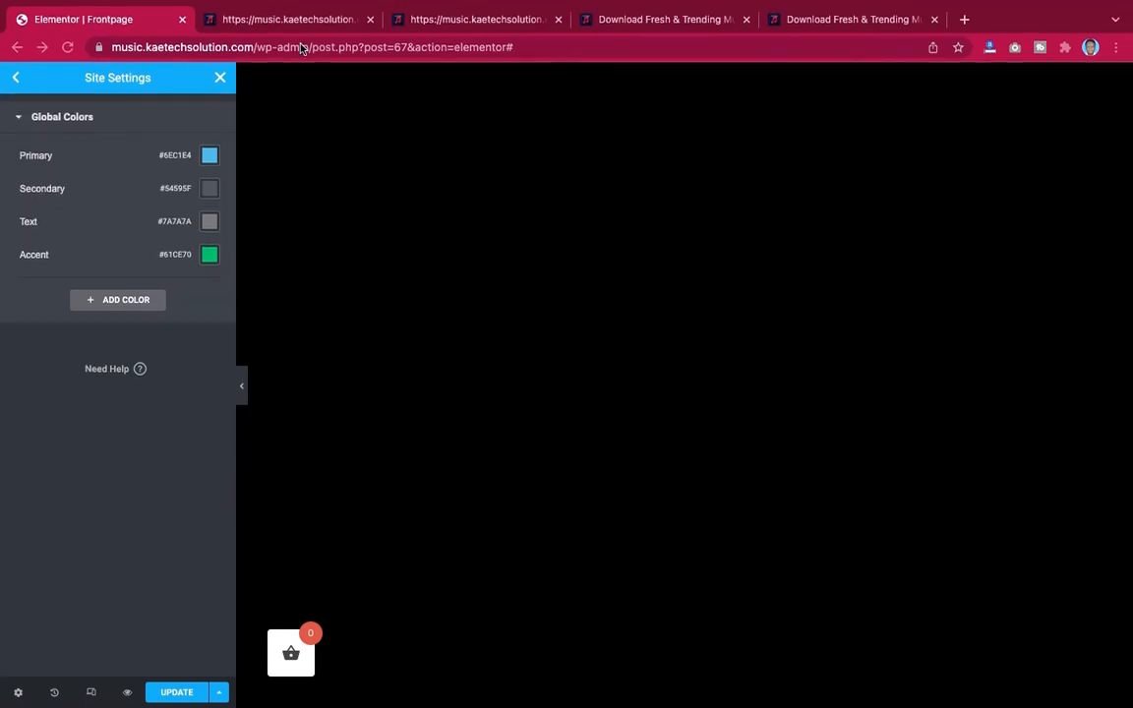
key("ctrl+Left")
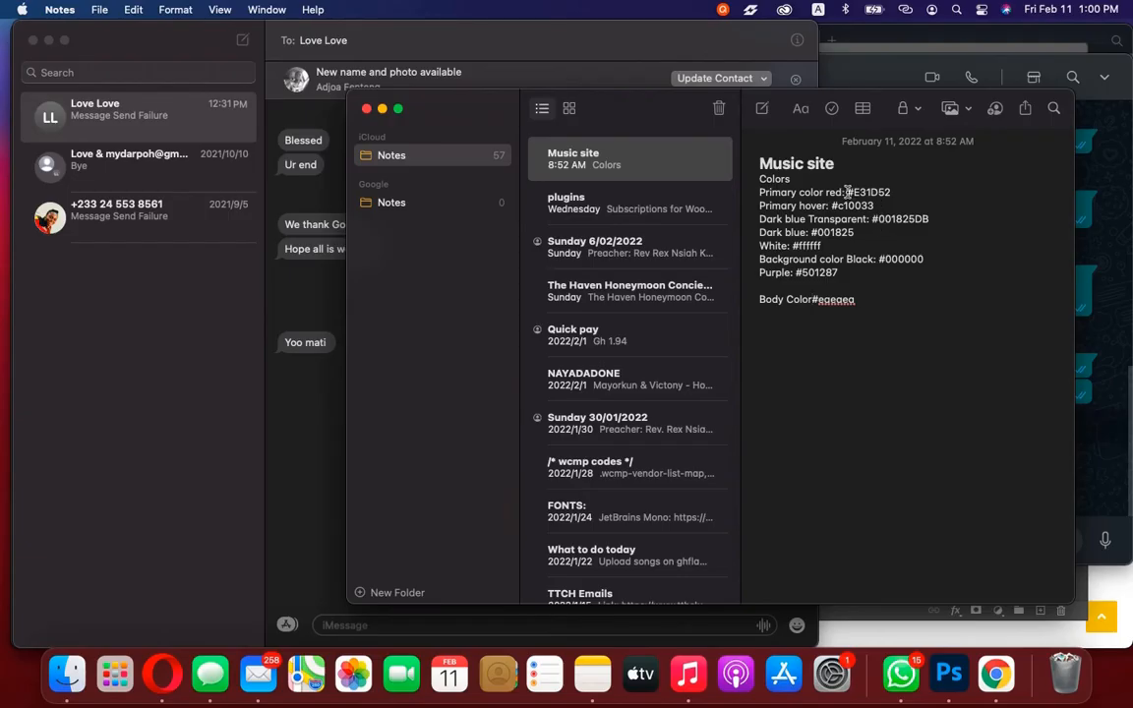
left_click_drag(847, 192, 895, 192)
key("super+c")
key("ctrl+Right")
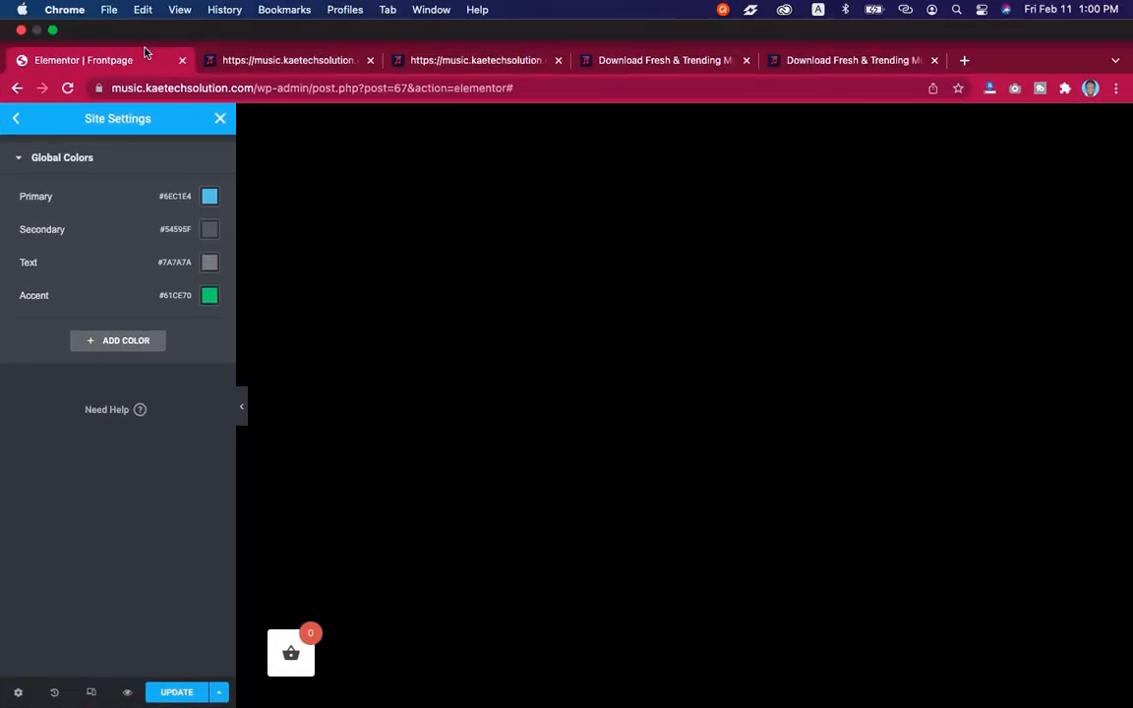
left_click(54, 31)
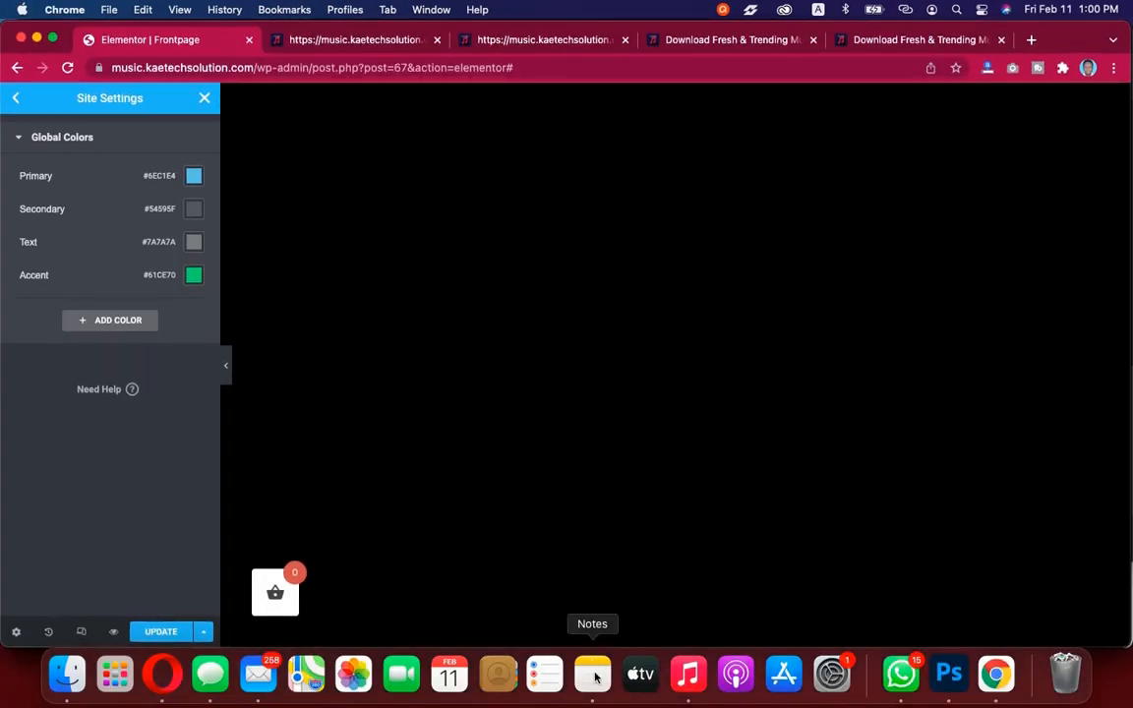
left_click(193, 177)
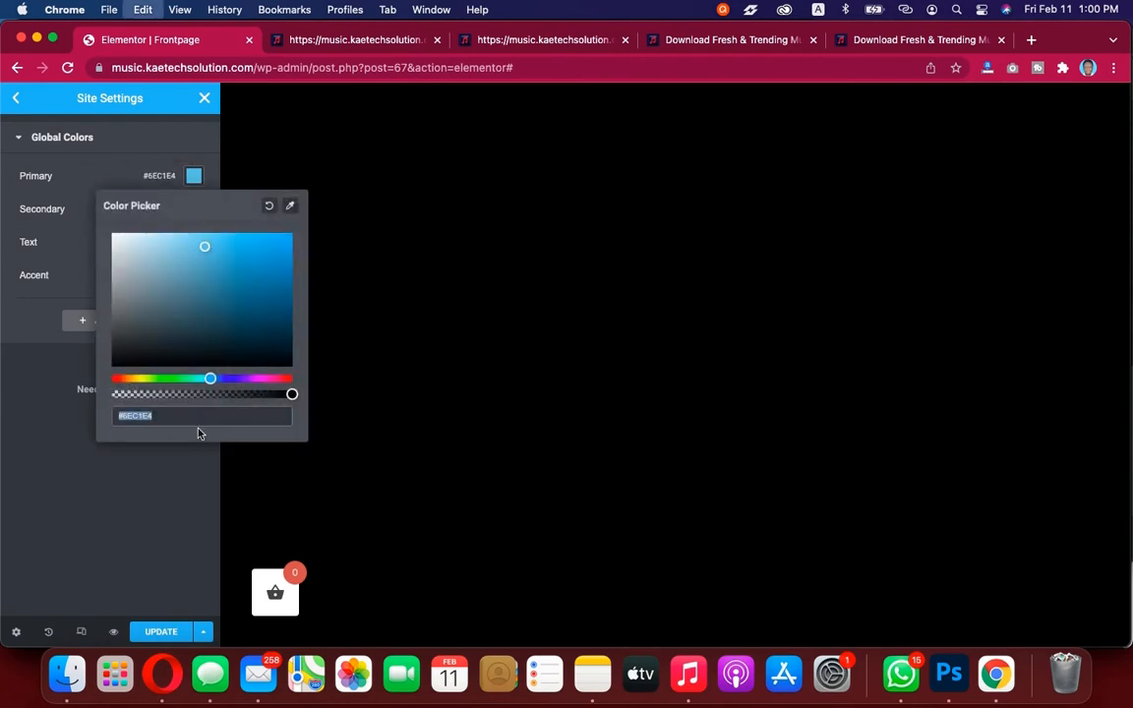
key("super+v")
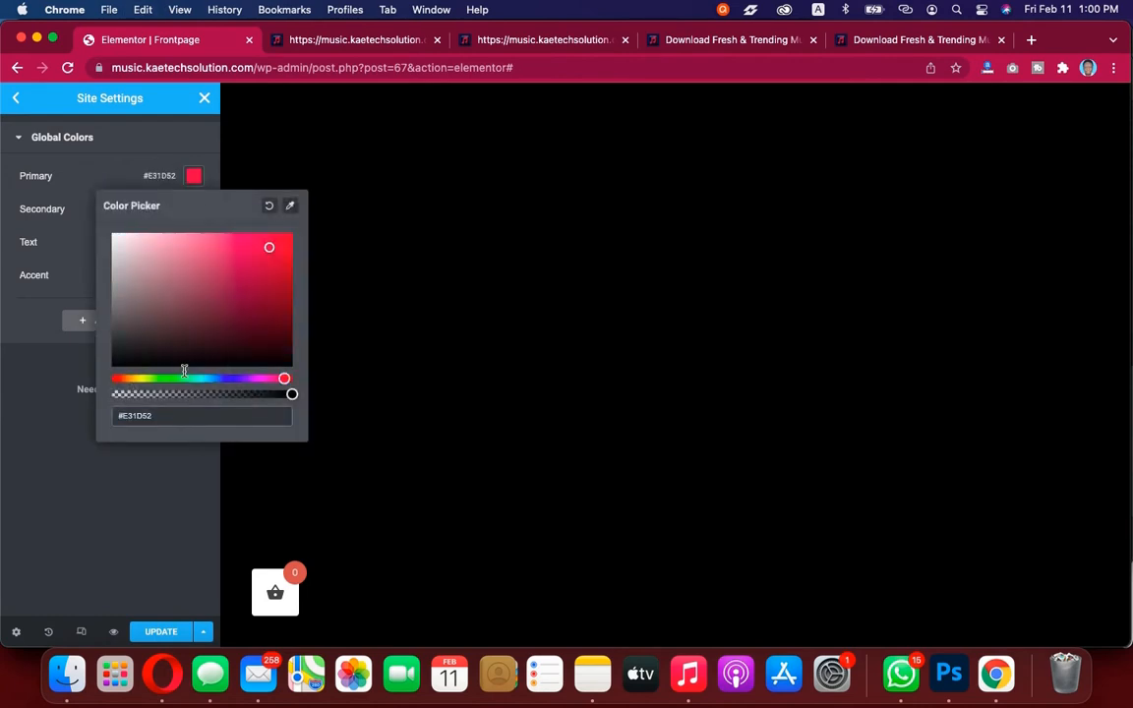
left_click(195, 178)
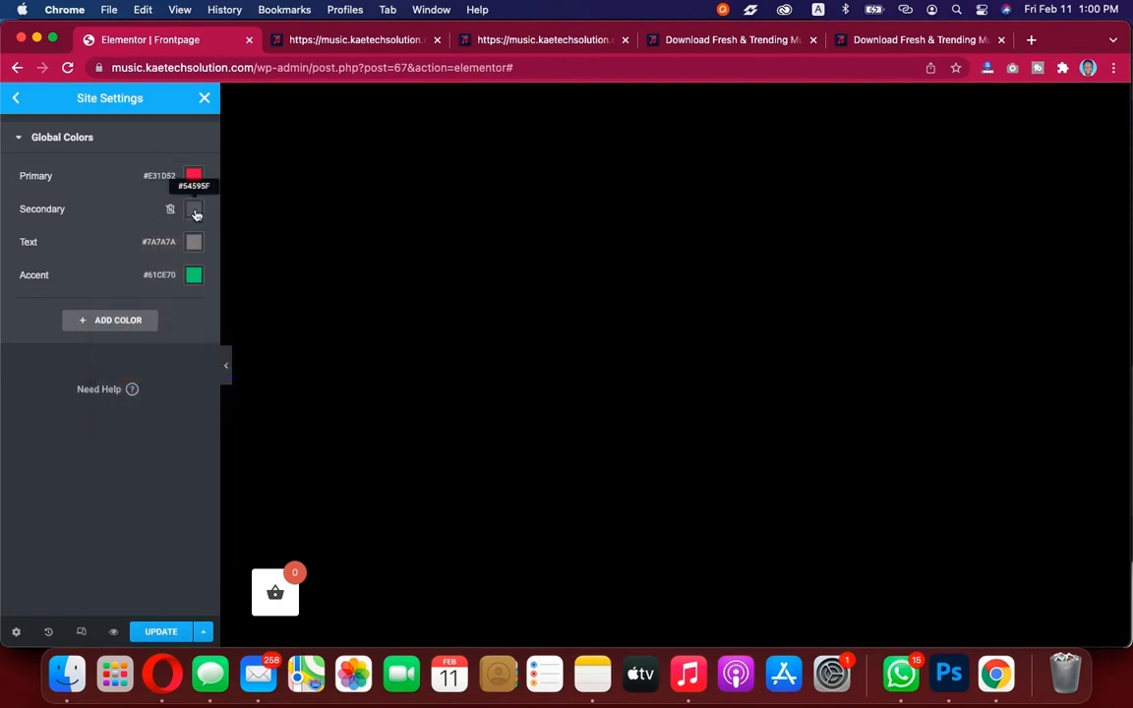
Set the Secondary and Text global colors to white #FFFFFF
left_click(195, 213)
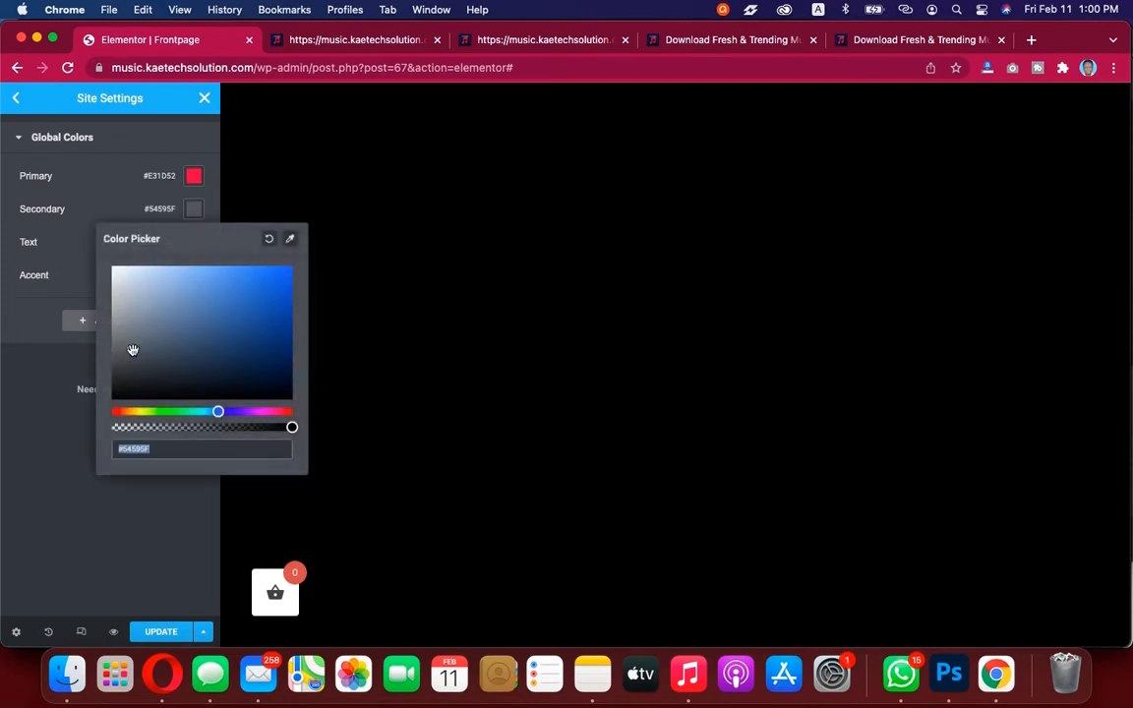
type("#FFFFFF")
left_click(75, 234)
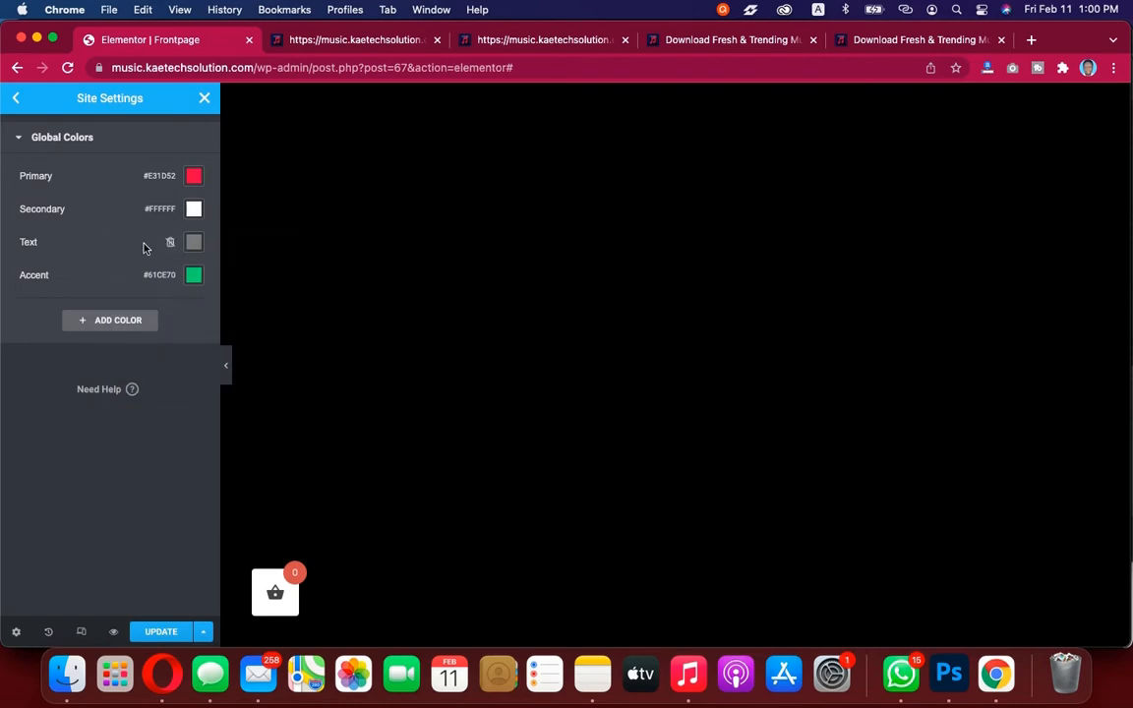
left_click(194, 245)
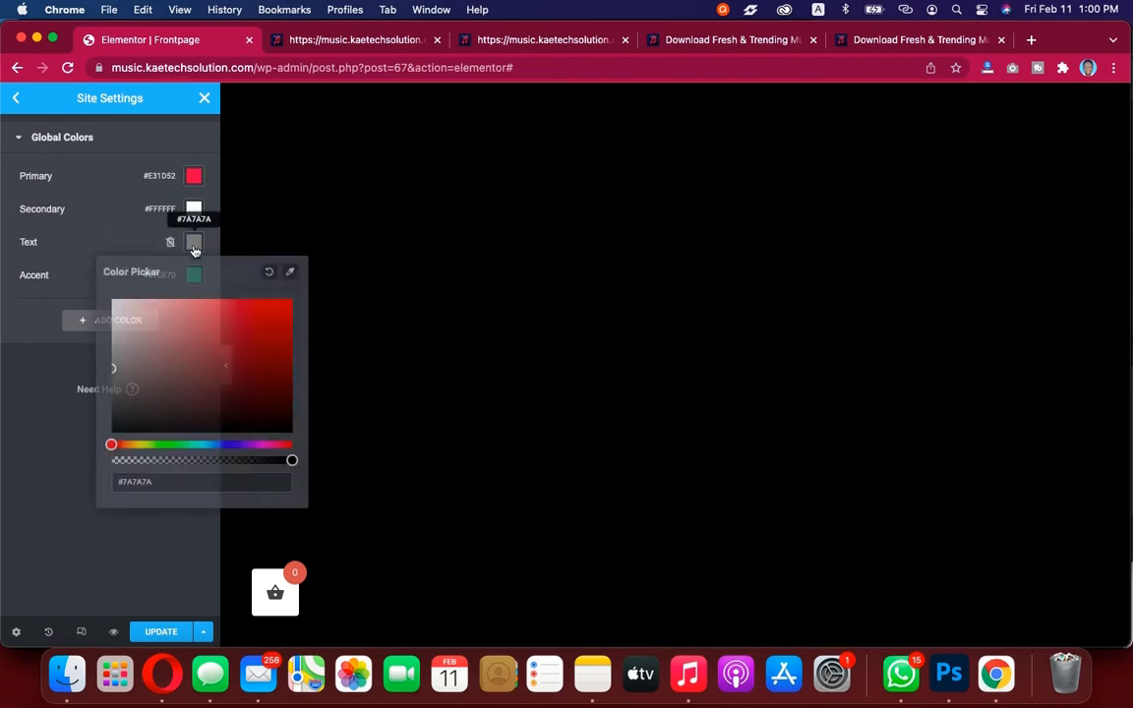
left_click(116, 306)
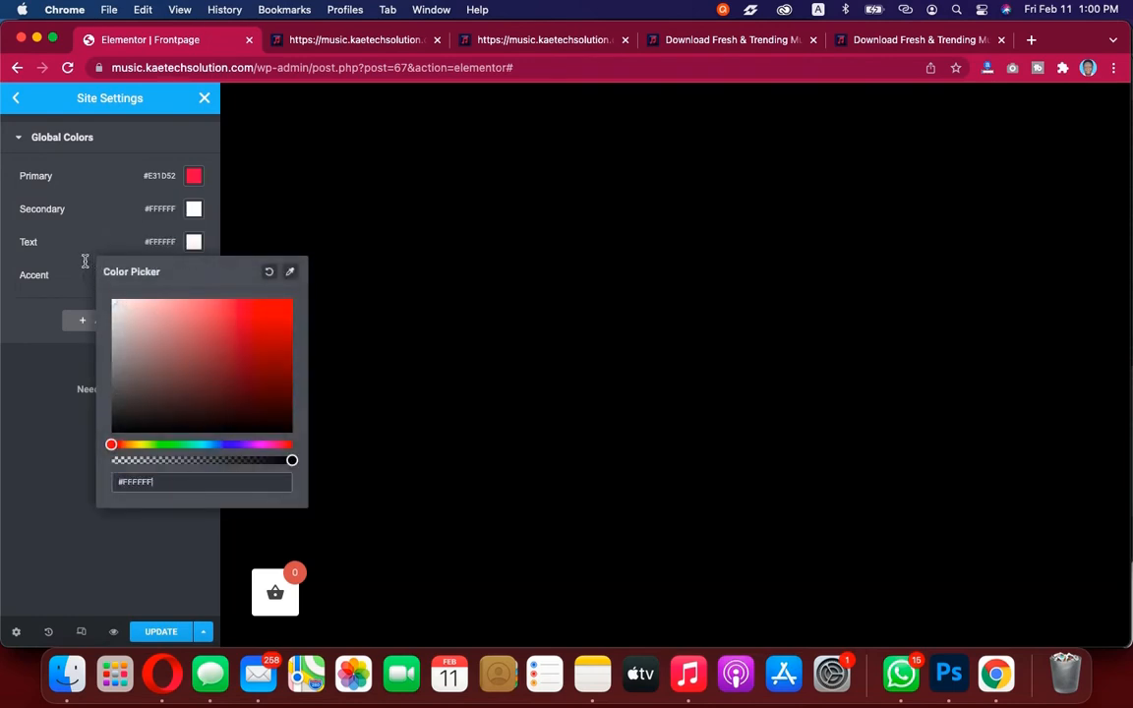
left_click(76, 233)
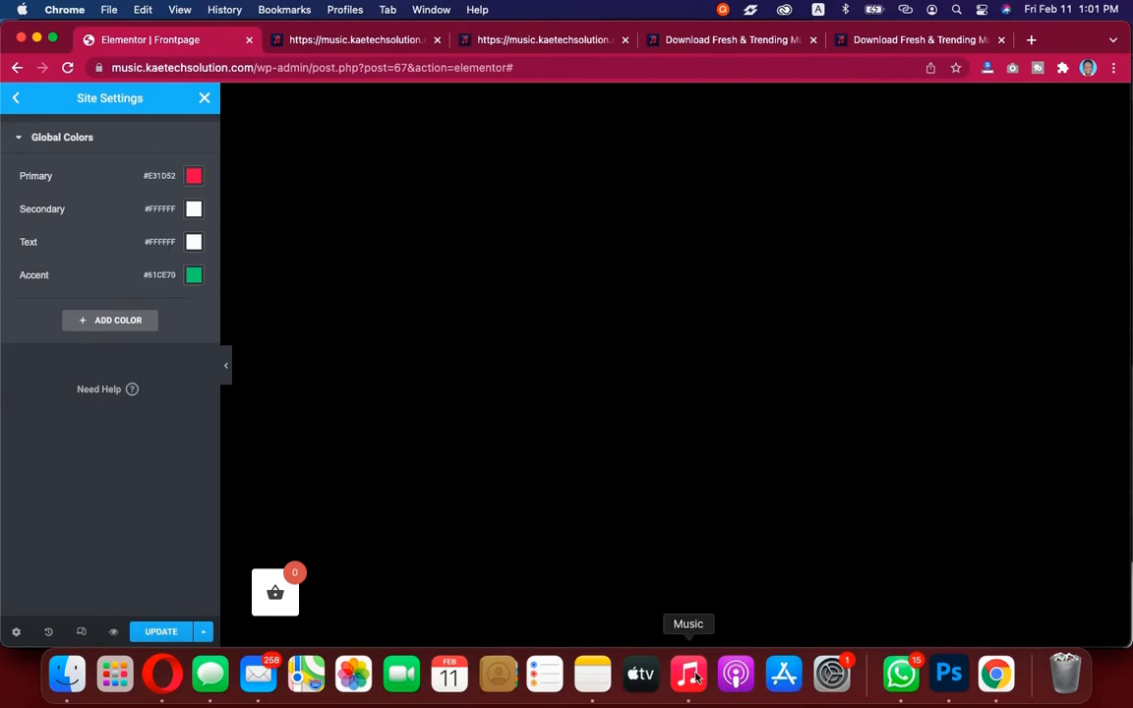
Copy the primary hover value #c10033 from the note and set it as the Accent global color
left_click(592, 675)
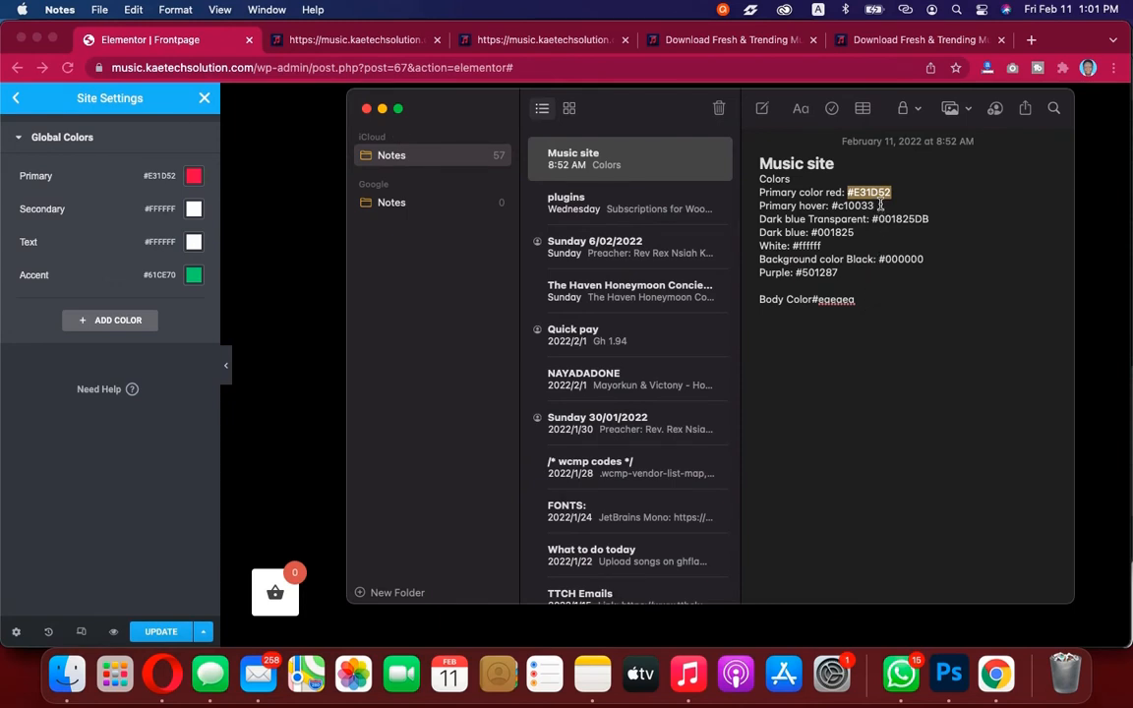
left_click(880, 204)
left_click_drag(880, 205, 834, 201)
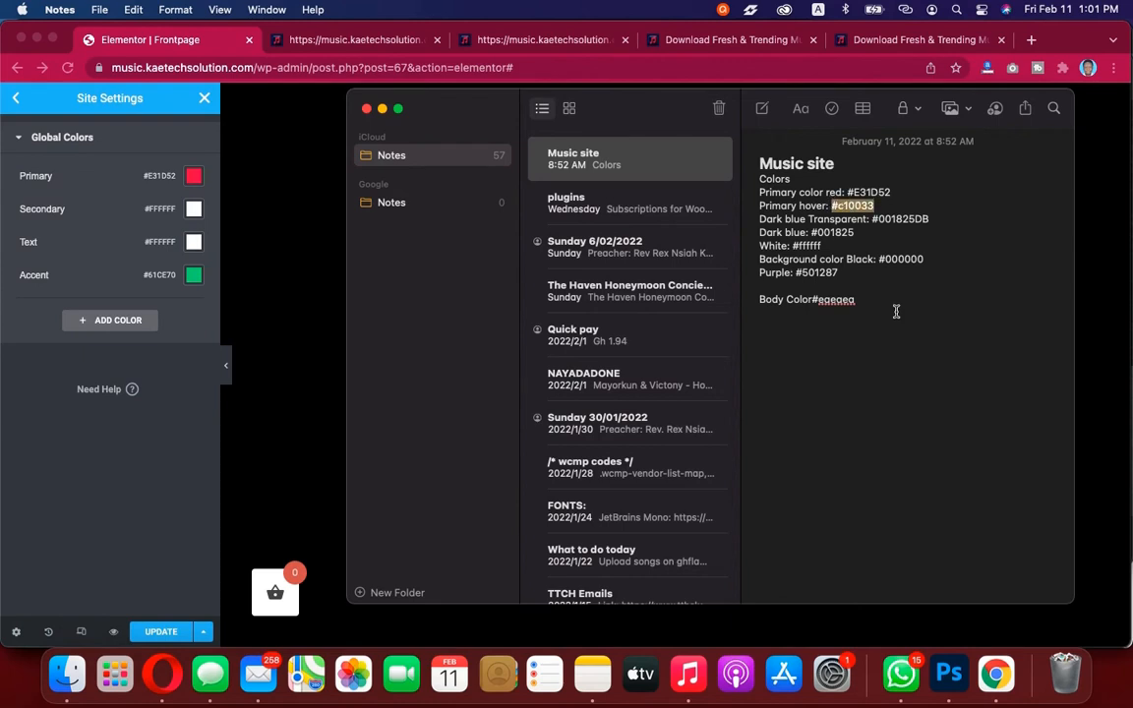
left_click(196, 286)
left_click(194, 279)
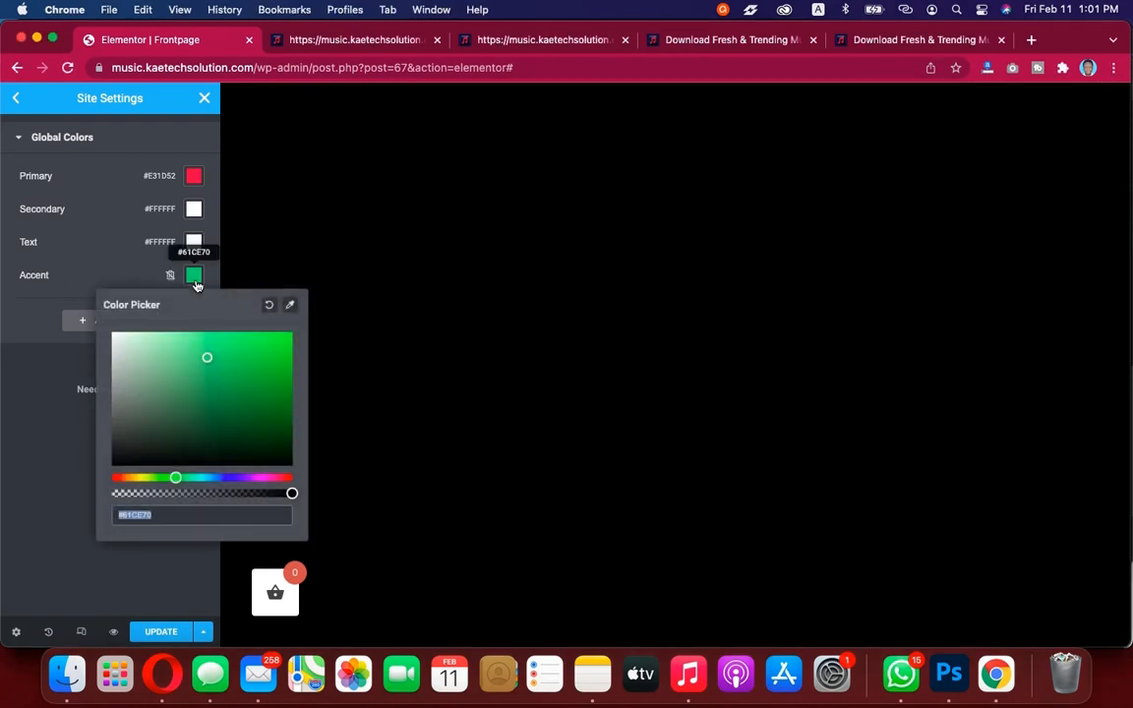
type("#c10033")
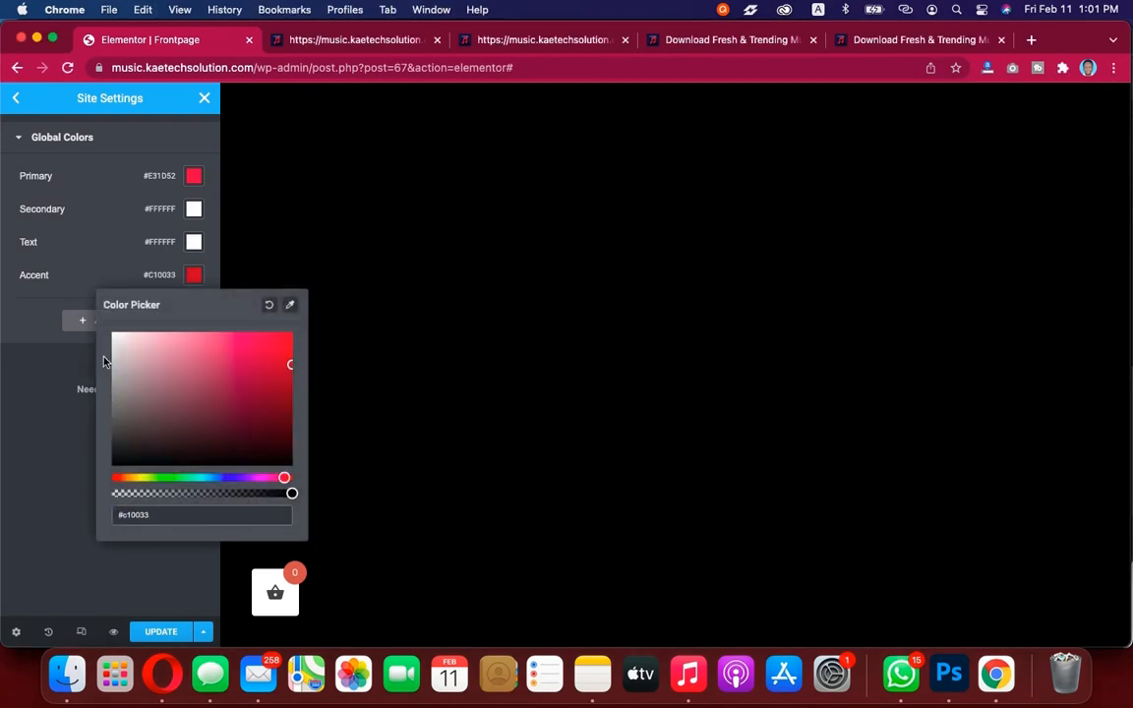
left_click(108, 279)
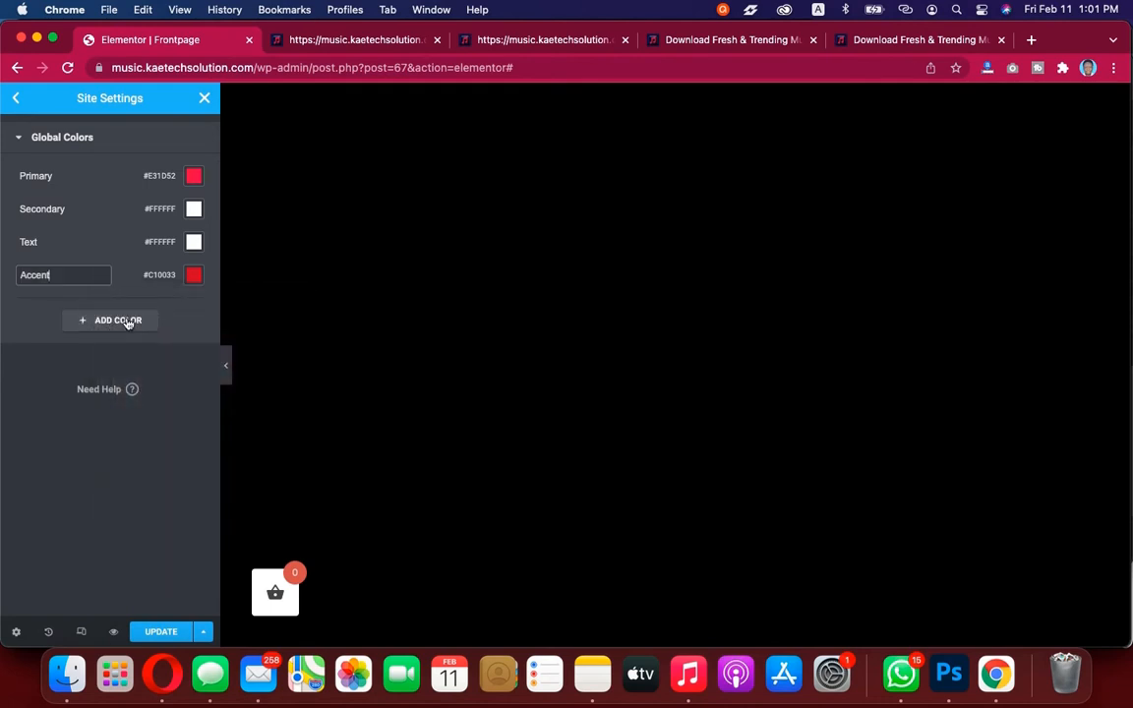
Add a new global color and open its picker after copying the dark blue transparent value #001825DB from the note
left_click(128, 322)
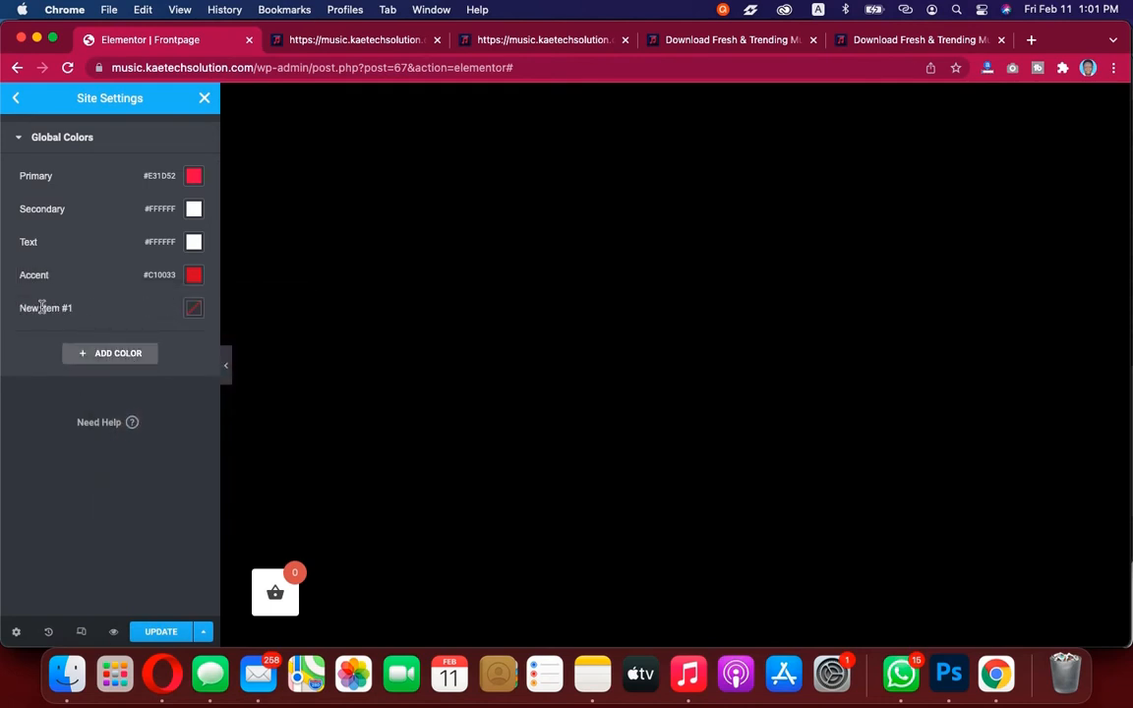
left_click(592, 674)
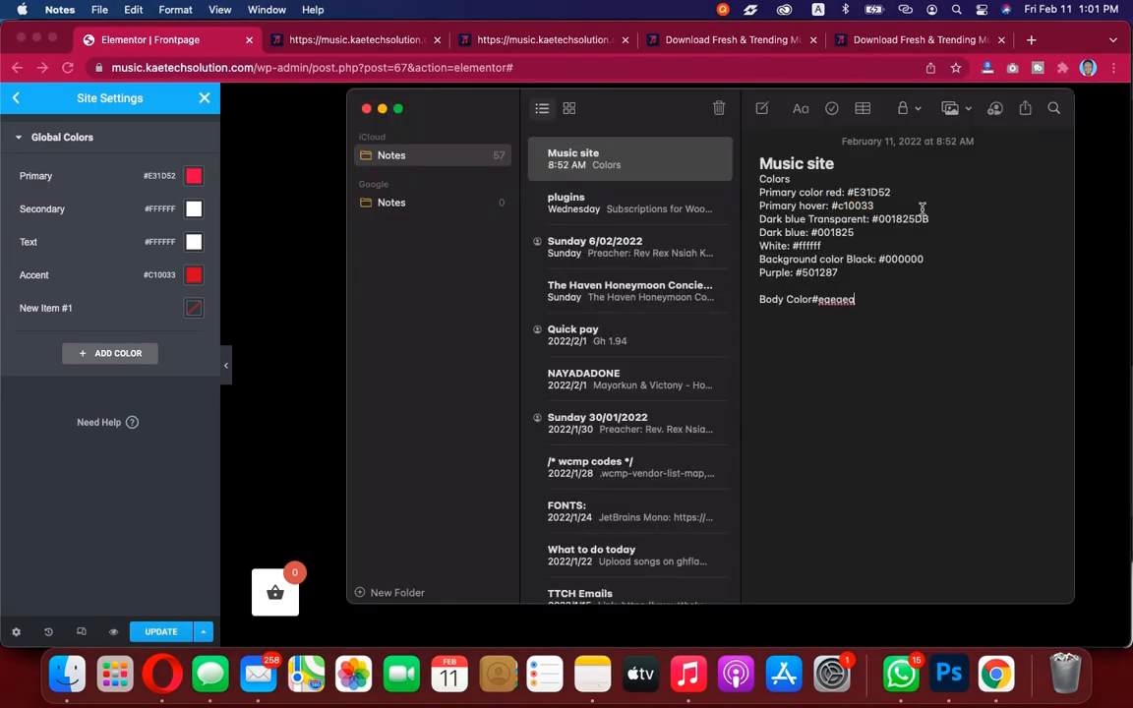
left_click_drag(929, 219, 874, 218)
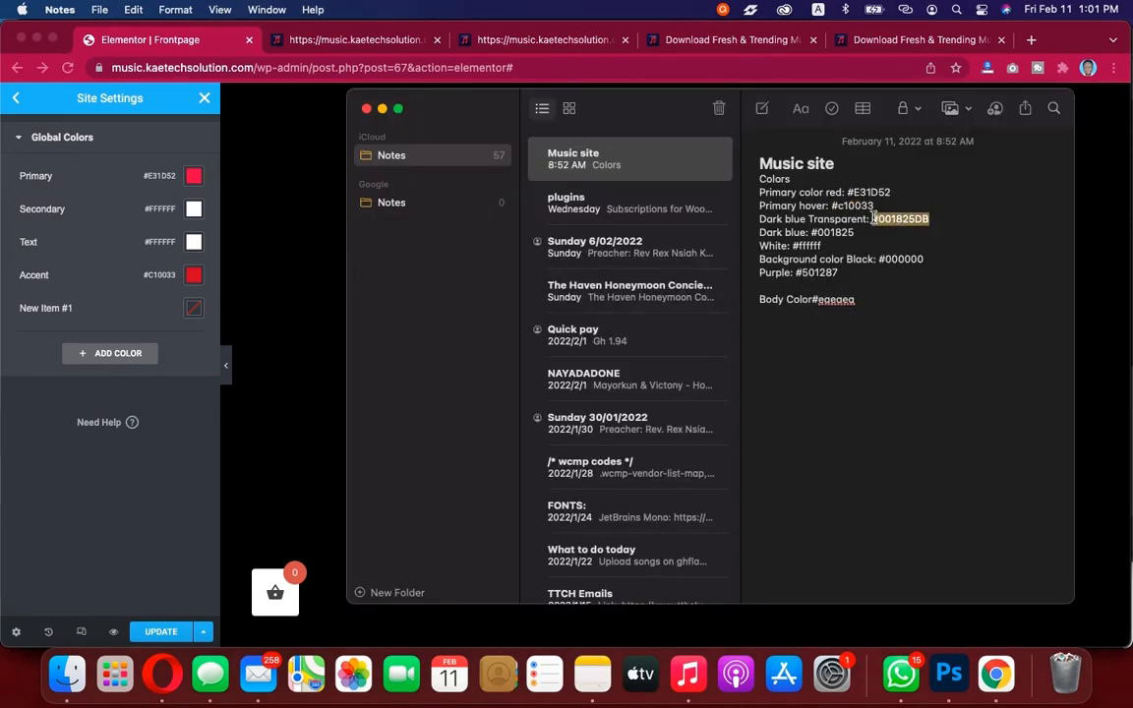
key("super+c")
left_click(194, 313)
left_click(193, 311)
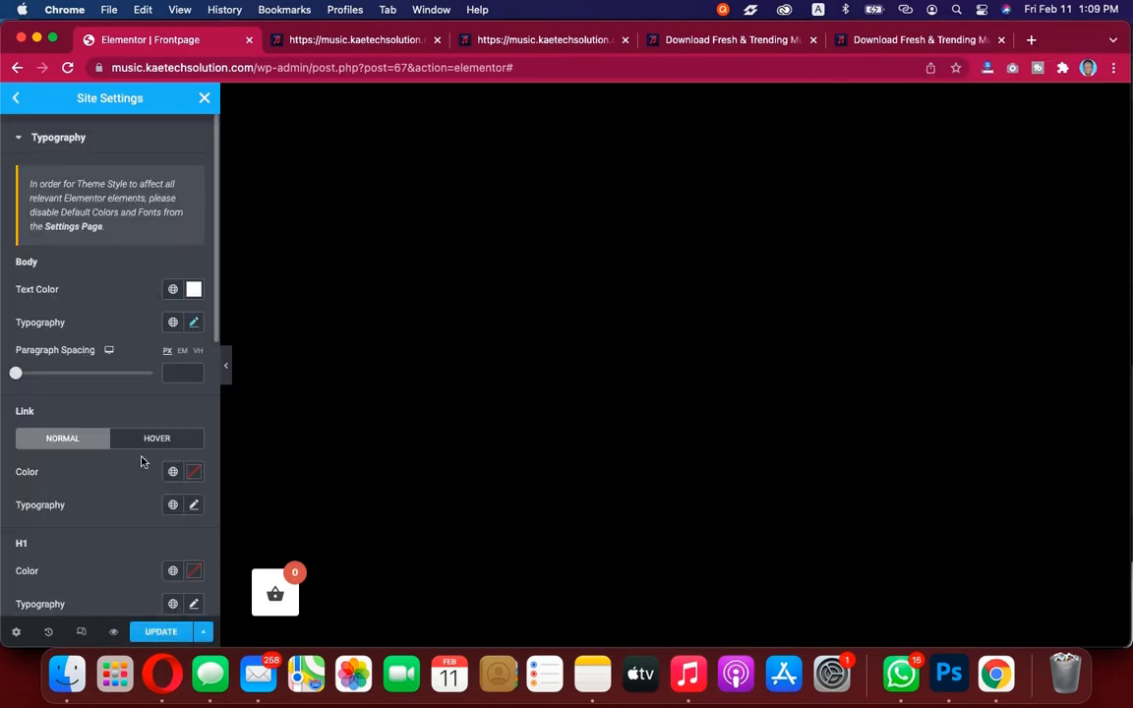
scroll(138, 462, "down", 4)
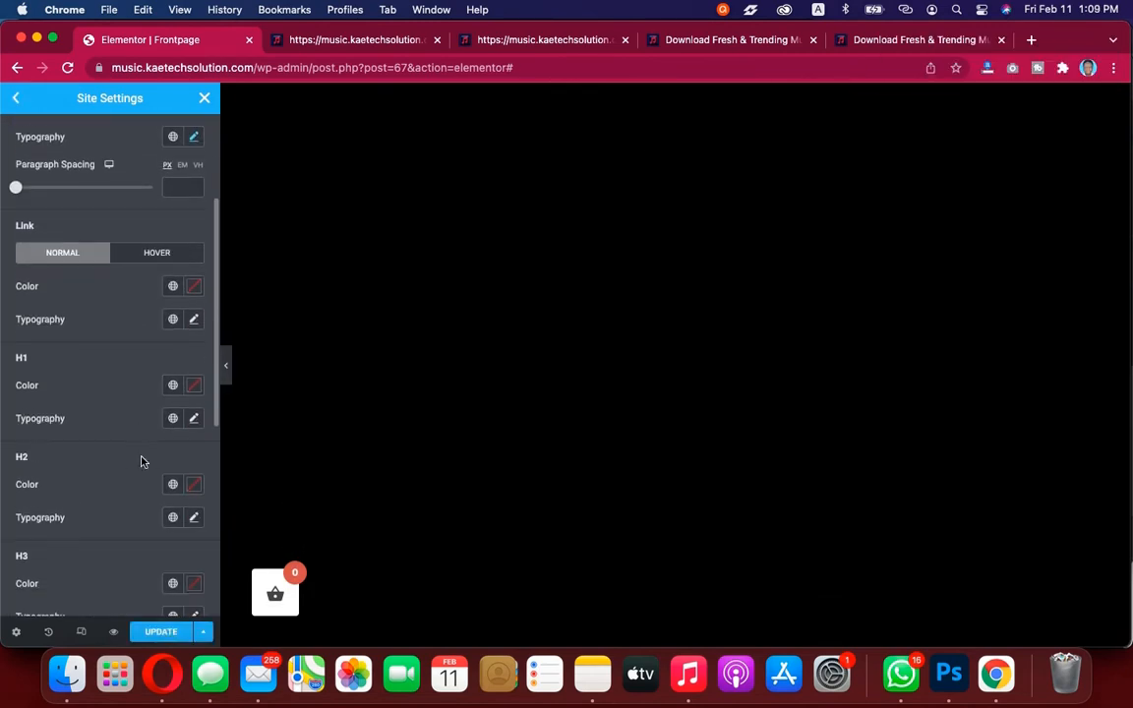
scroll(141, 461, "up", 3)
scroll(140, 461, "down", 2)
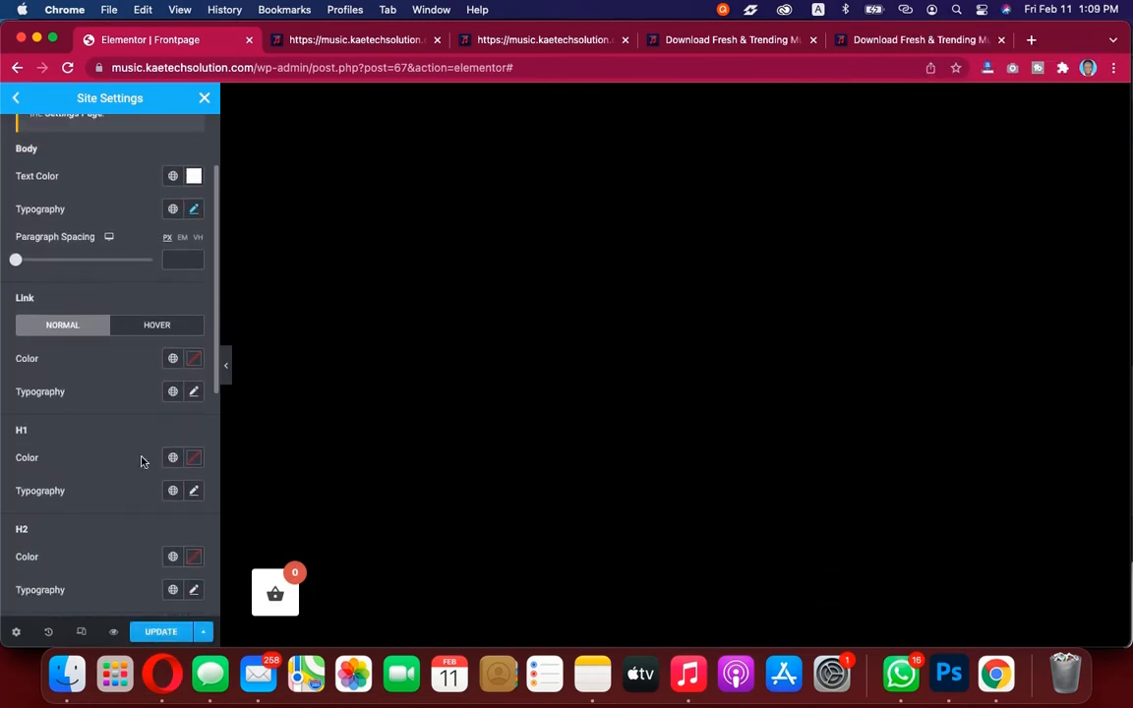
Save the updated site settings and close the Site Settings panel
scroll(141, 461, "down", 1)
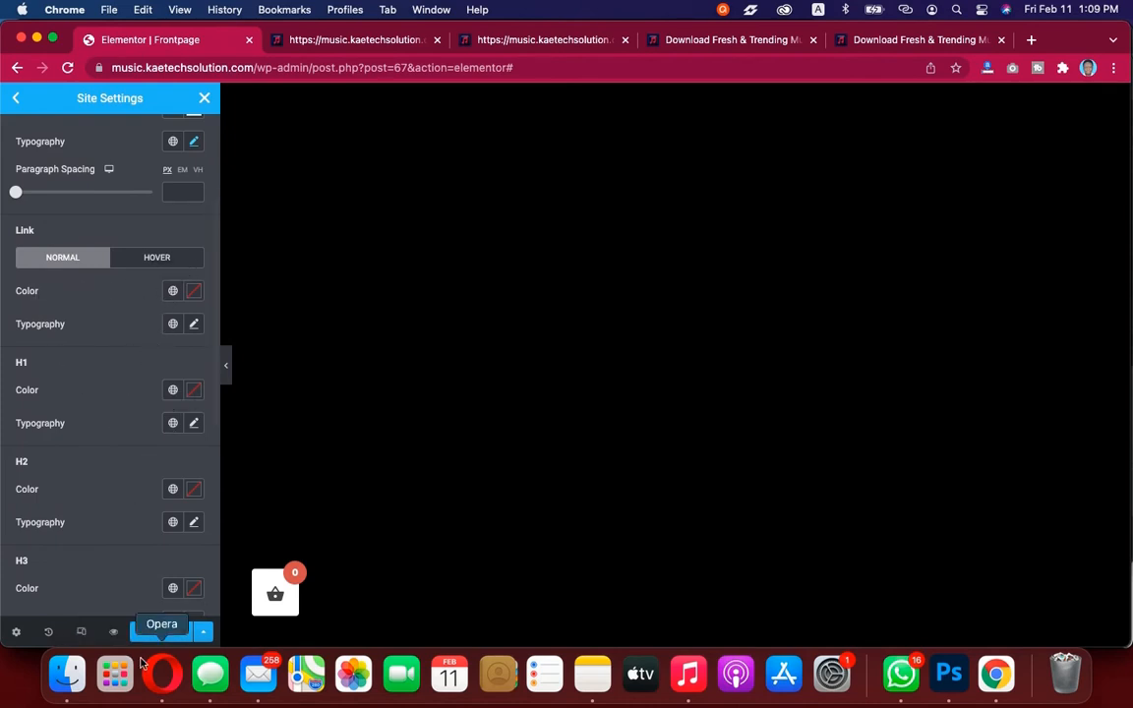
left_click(170, 633)
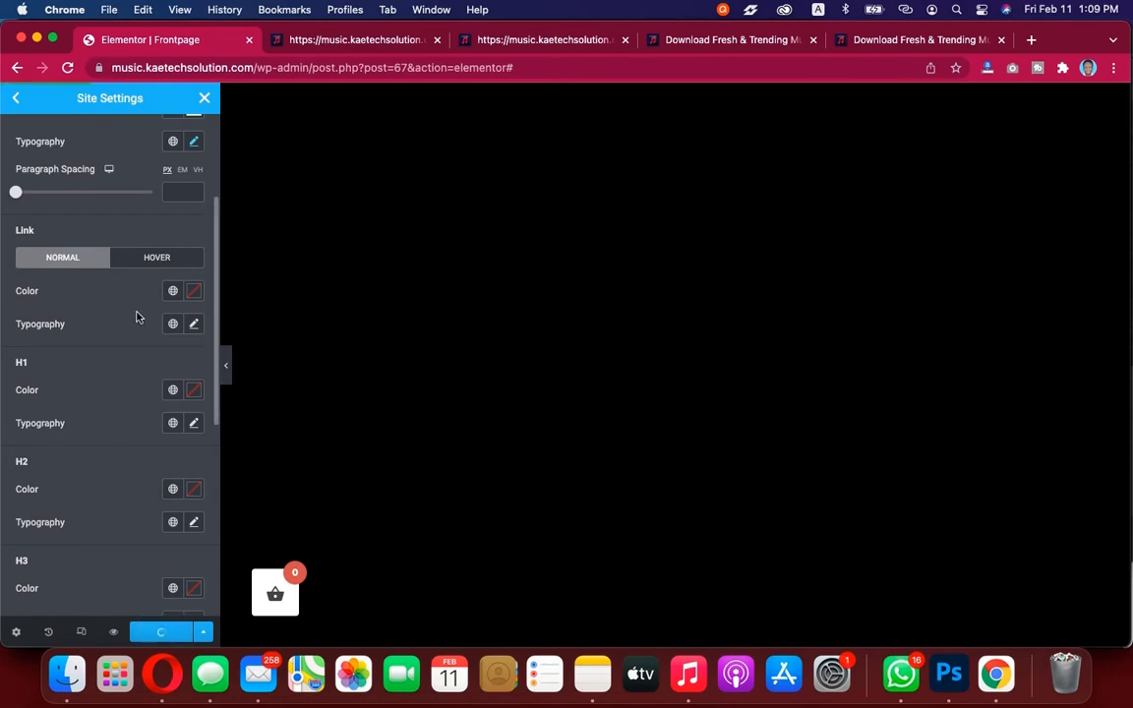
scroll(124, 292, "up", 4)
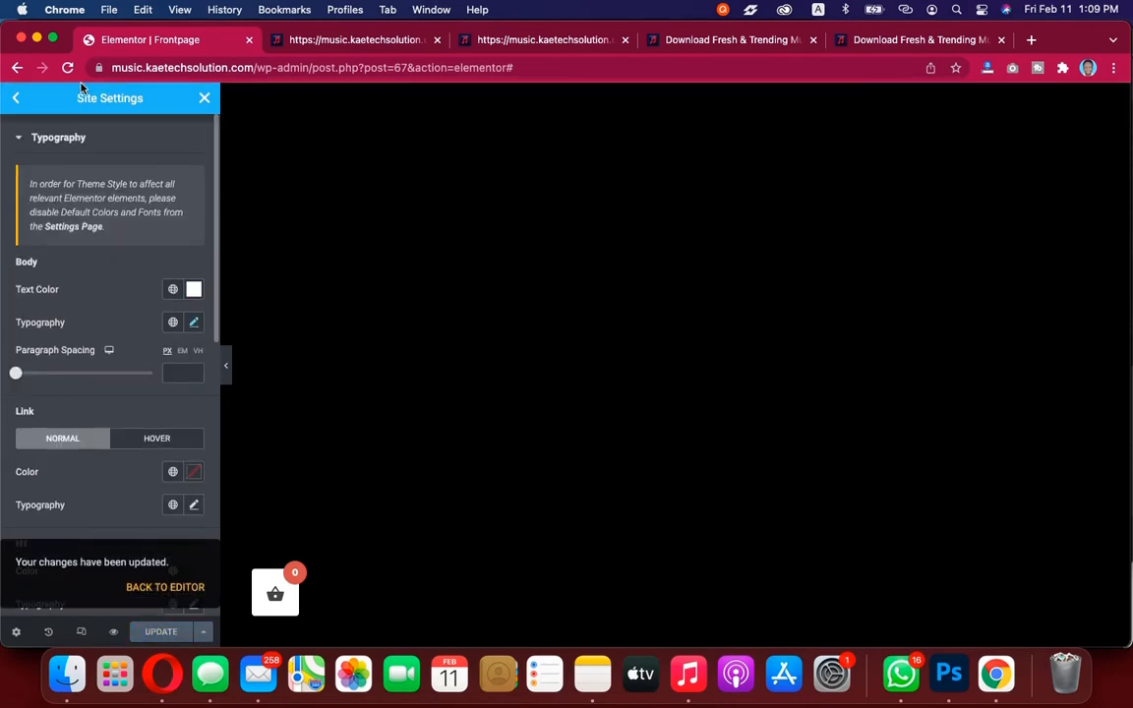
left_click(17, 103)
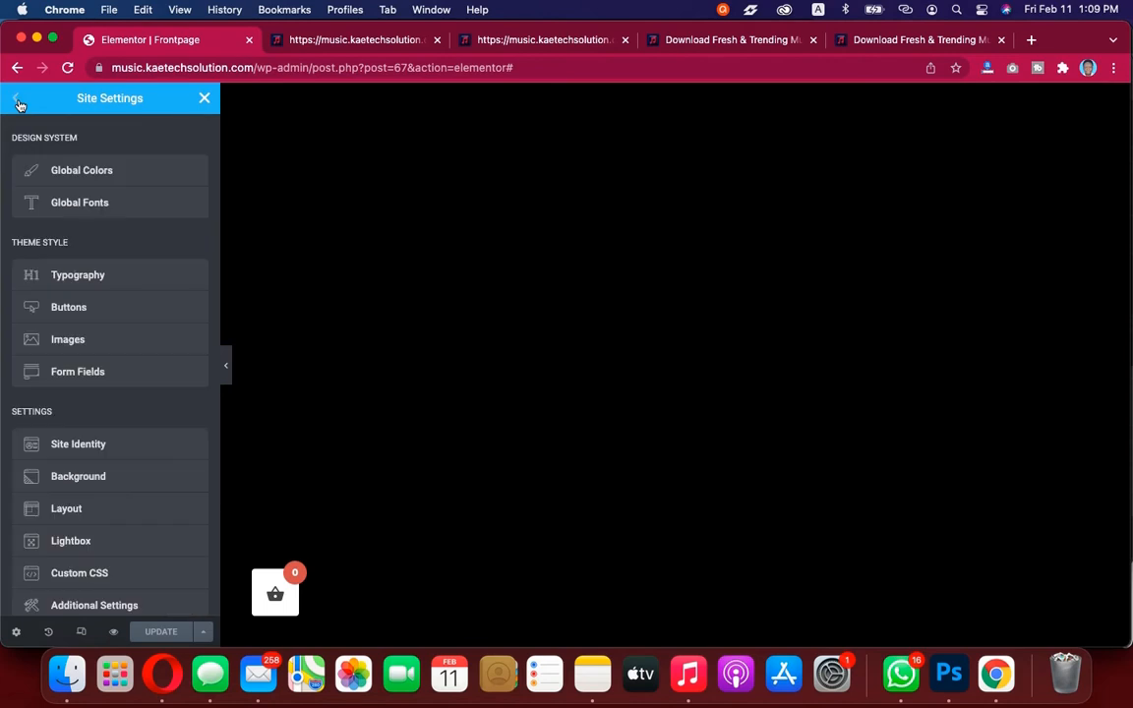
left_click(205, 99)
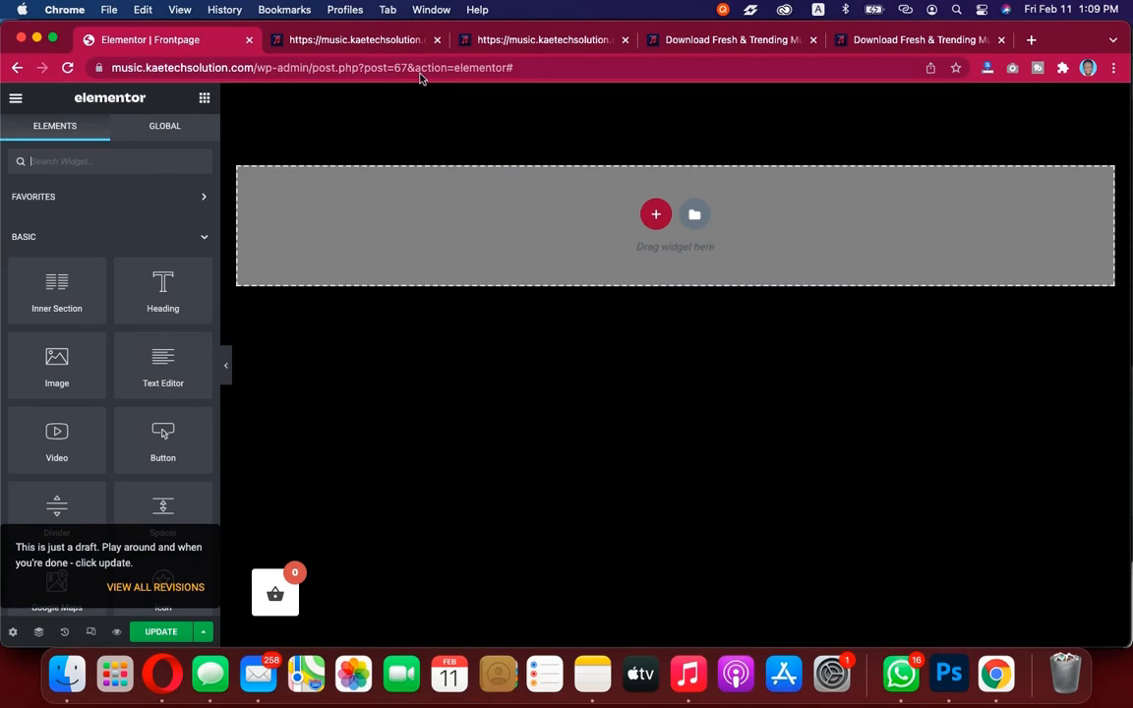
Examine the demo site's homepage hero section in the other browser tabs
left_click(571, 47)
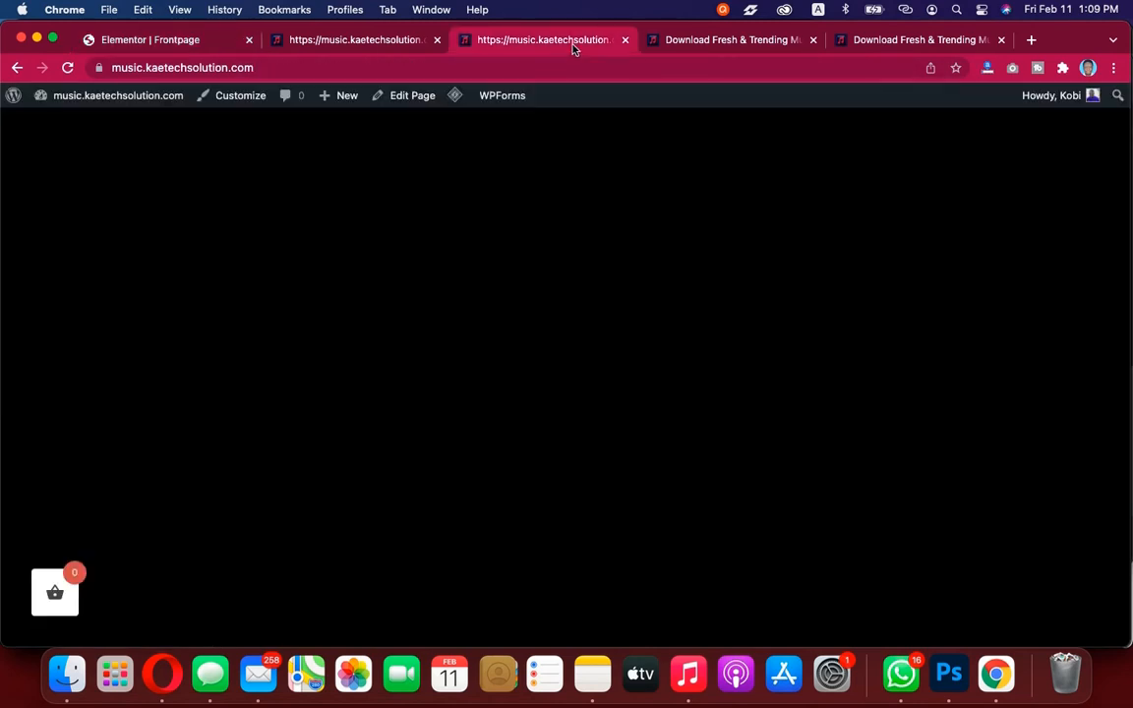
left_click(717, 39)
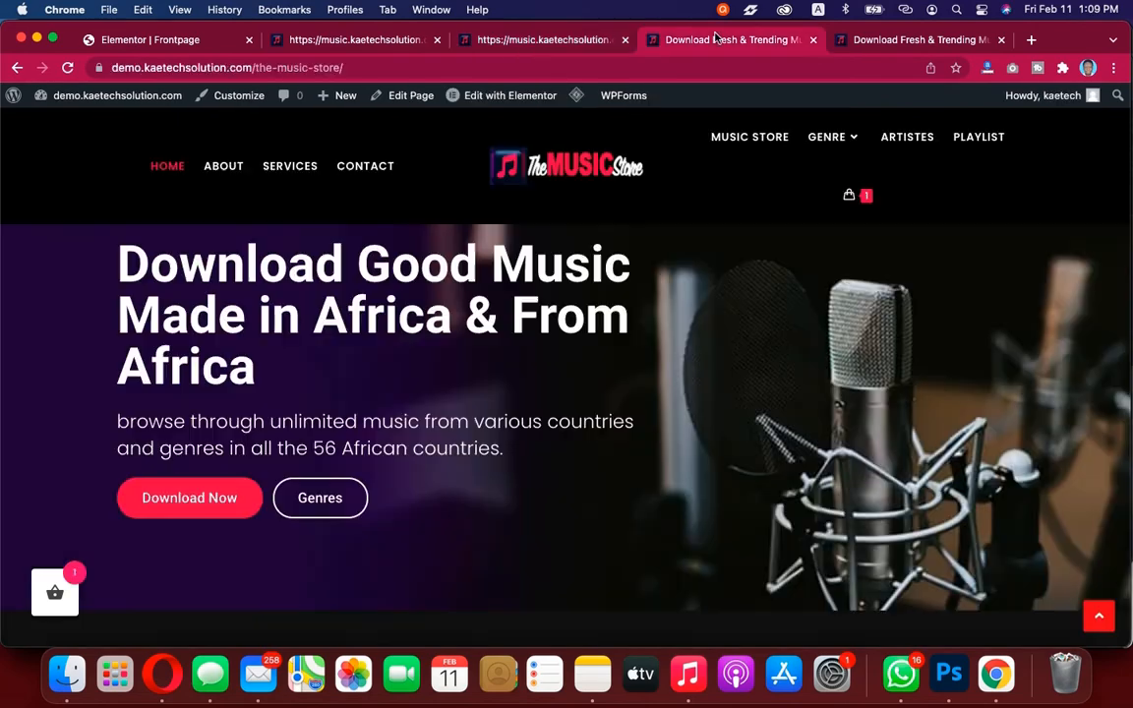
left_click(892, 43)
scroll(703, 428, "down", 6)
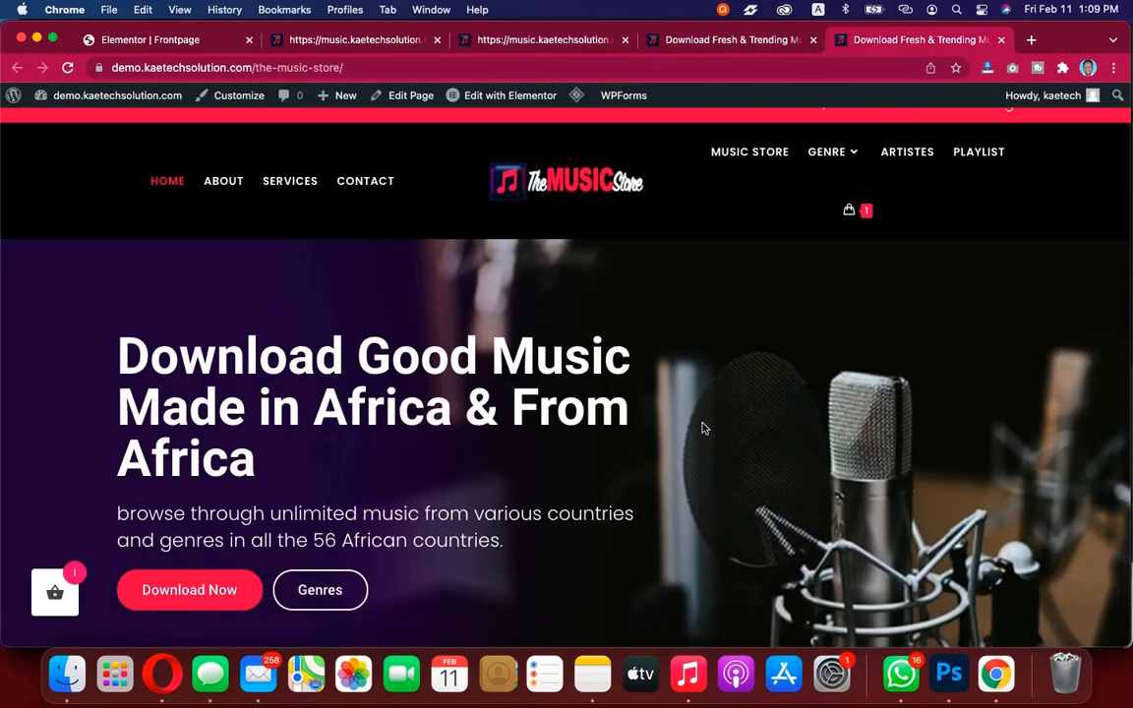
scroll(703, 428, "up", 6)
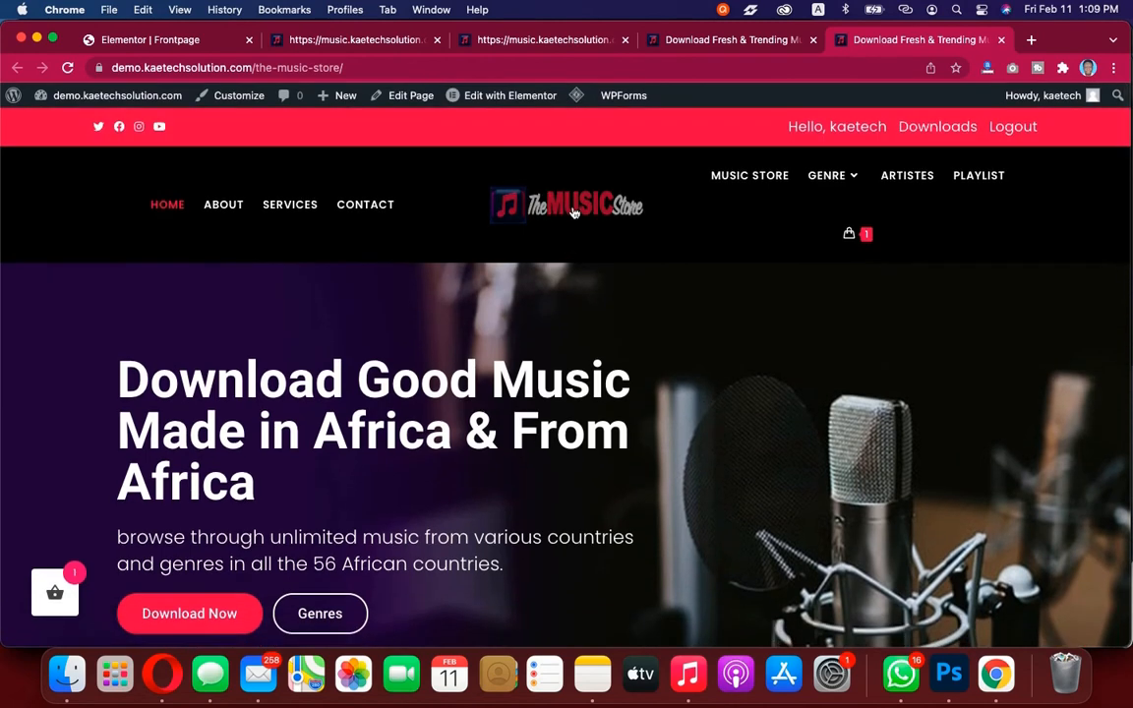
left_click(573, 209)
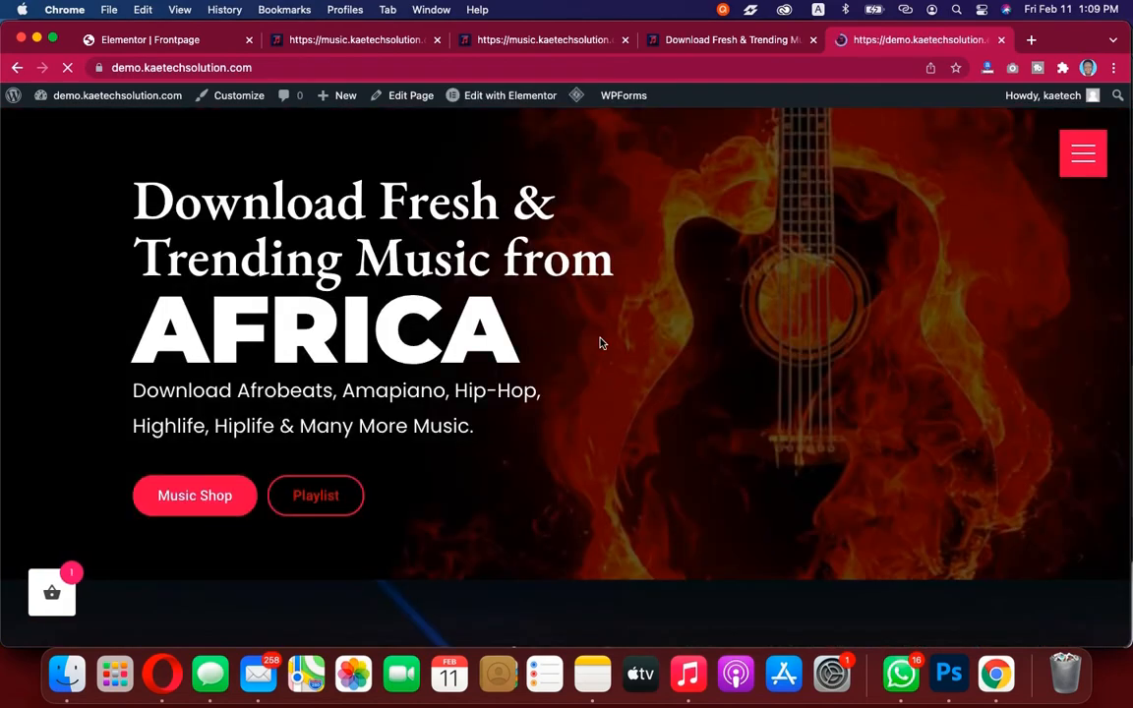
scroll(601, 342, "down", 2)
scroll(601, 342, "down", 10)
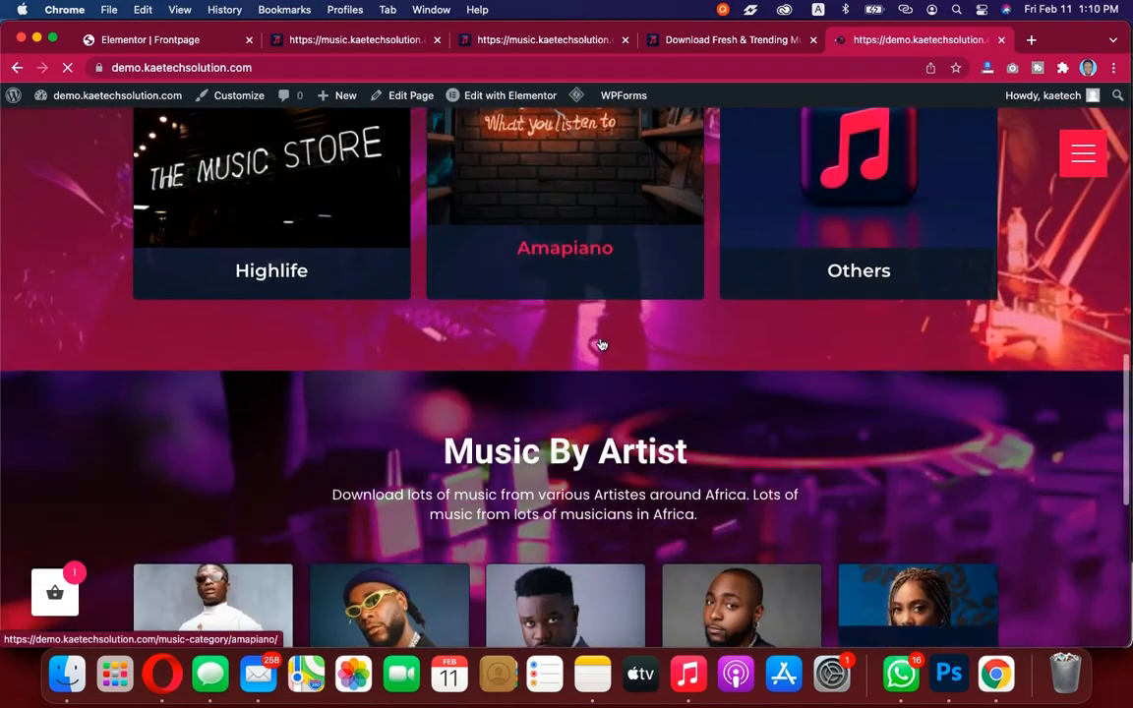
scroll(601, 342, "up", 12)
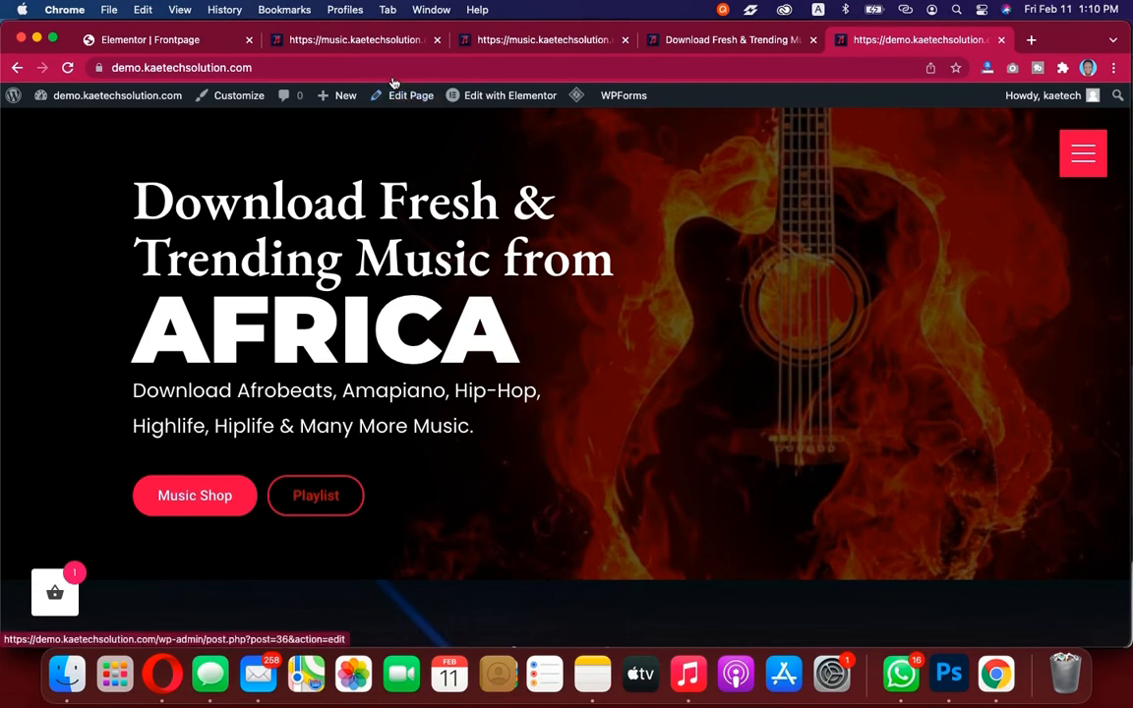
Add a new two-column section to the Frontpage
left_click(210, 44)
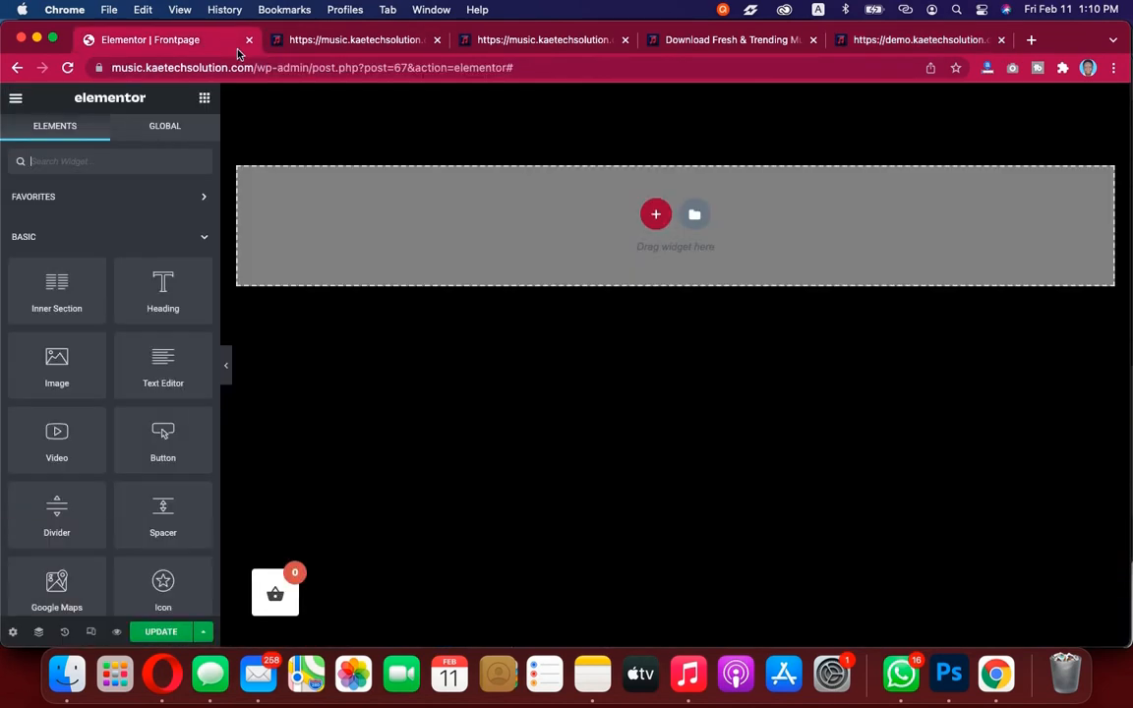
left_click(659, 215)
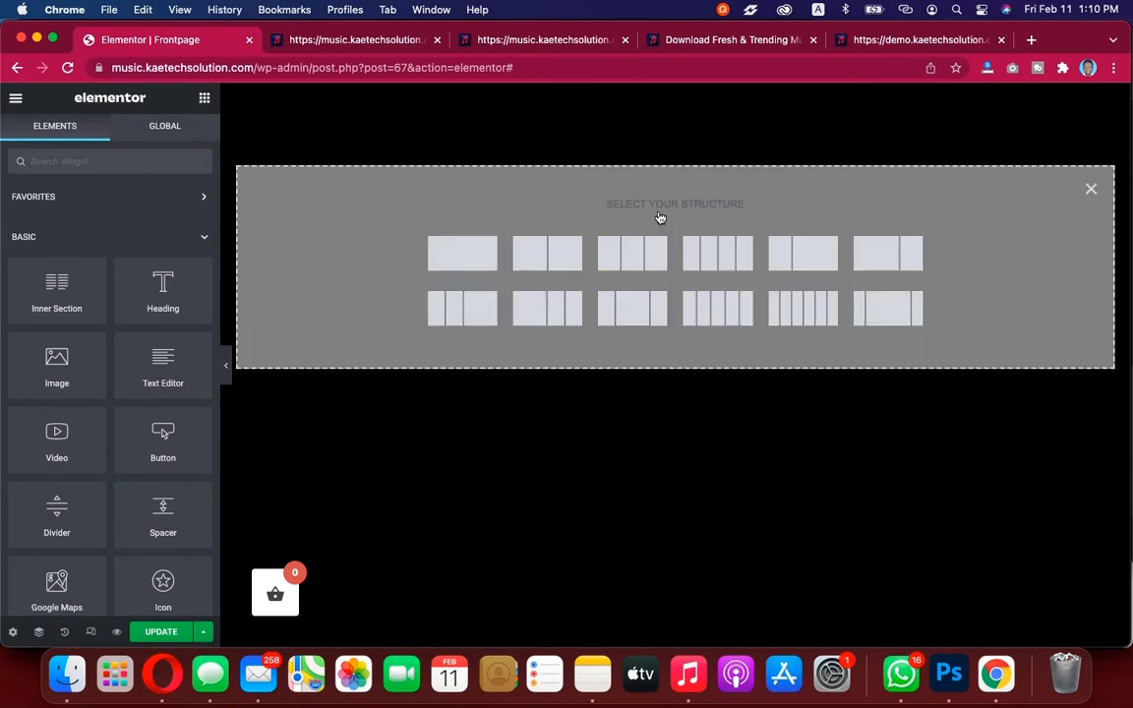
left_click(549, 251)
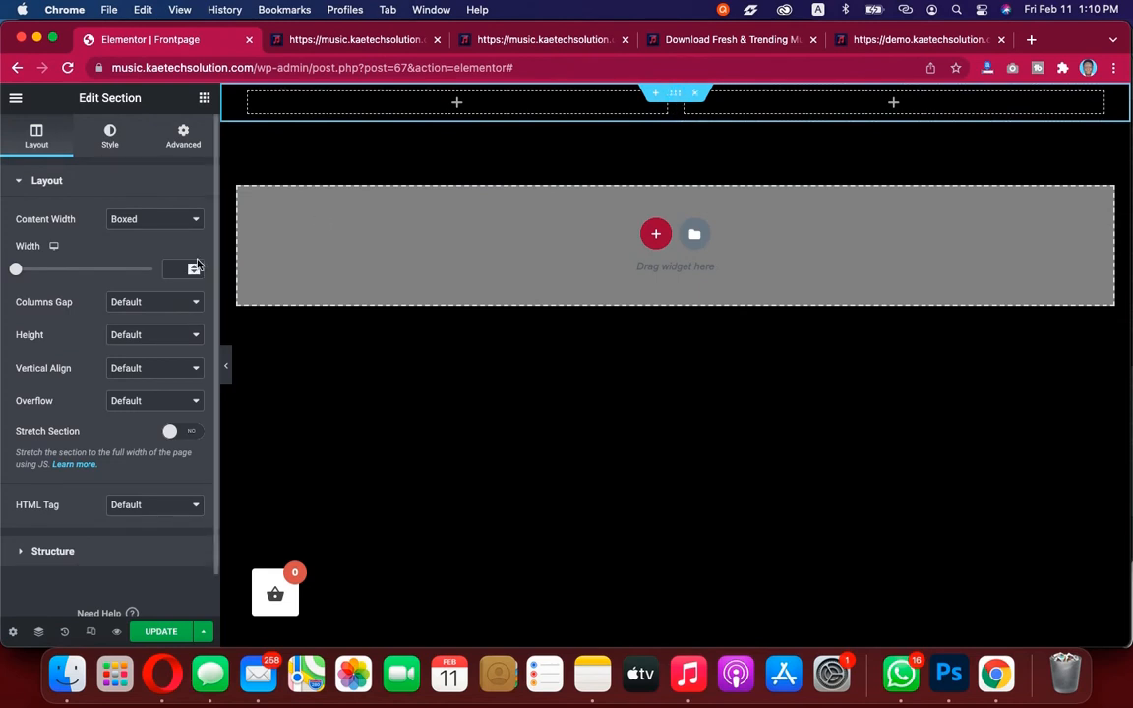
Set the section height to Min Height with a minimum height of 600 px
left_click(143, 335)
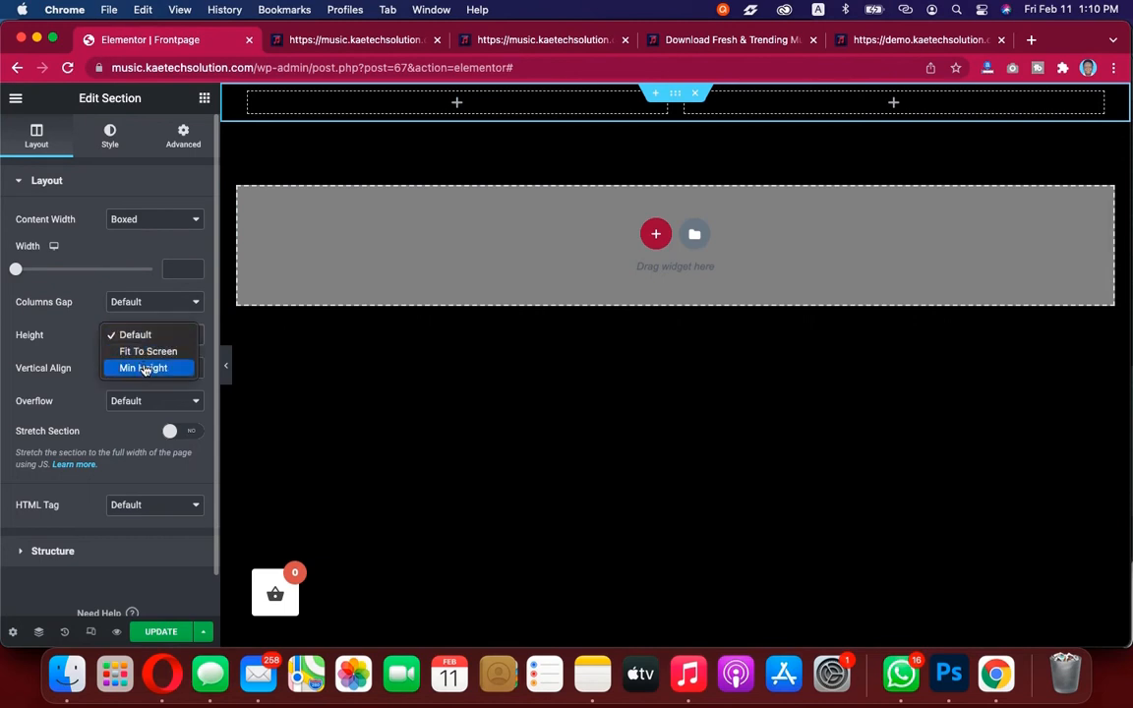
left_click(143, 367)
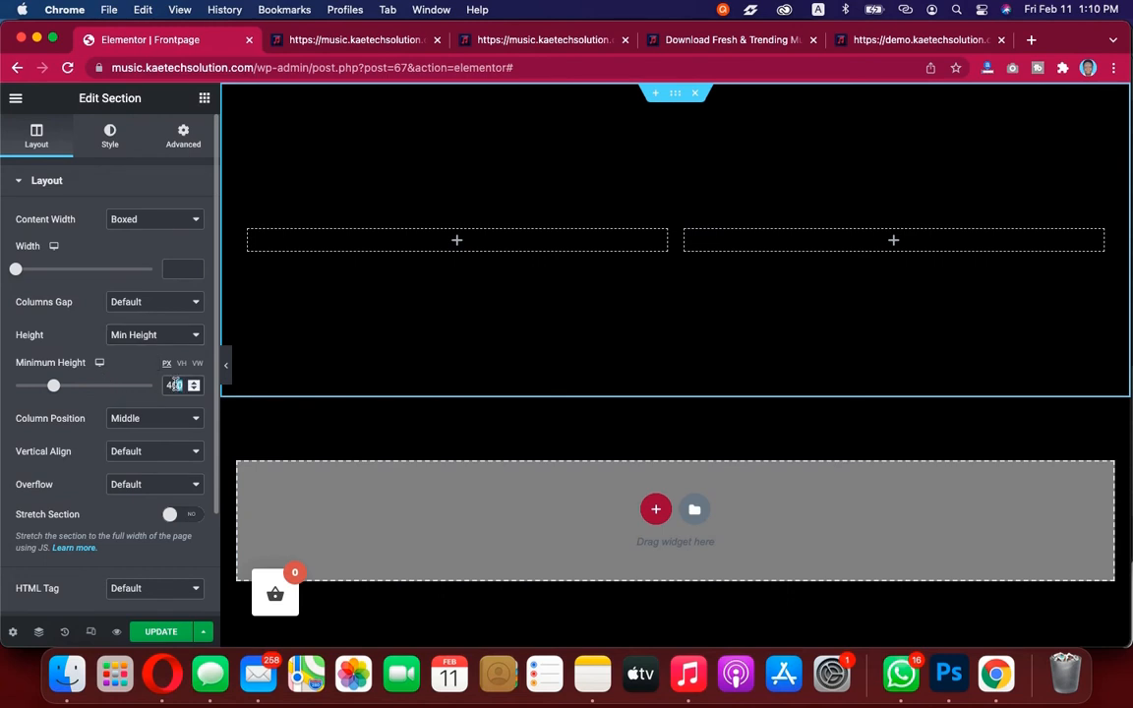
left_click_drag(175, 385, 161, 388)
type("600")
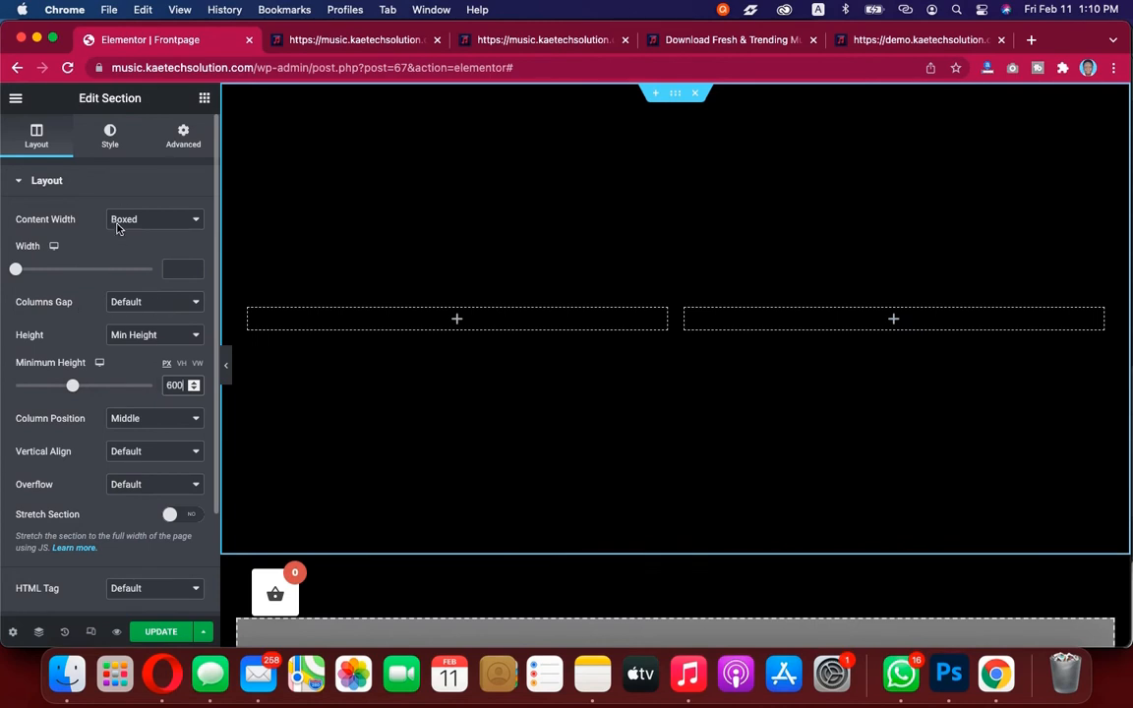
Give the section a classic background image using the flaming guitar picture dark-rider-JmVaNyemtN8-unsplash.jpg from the media library
left_click(110, 138)
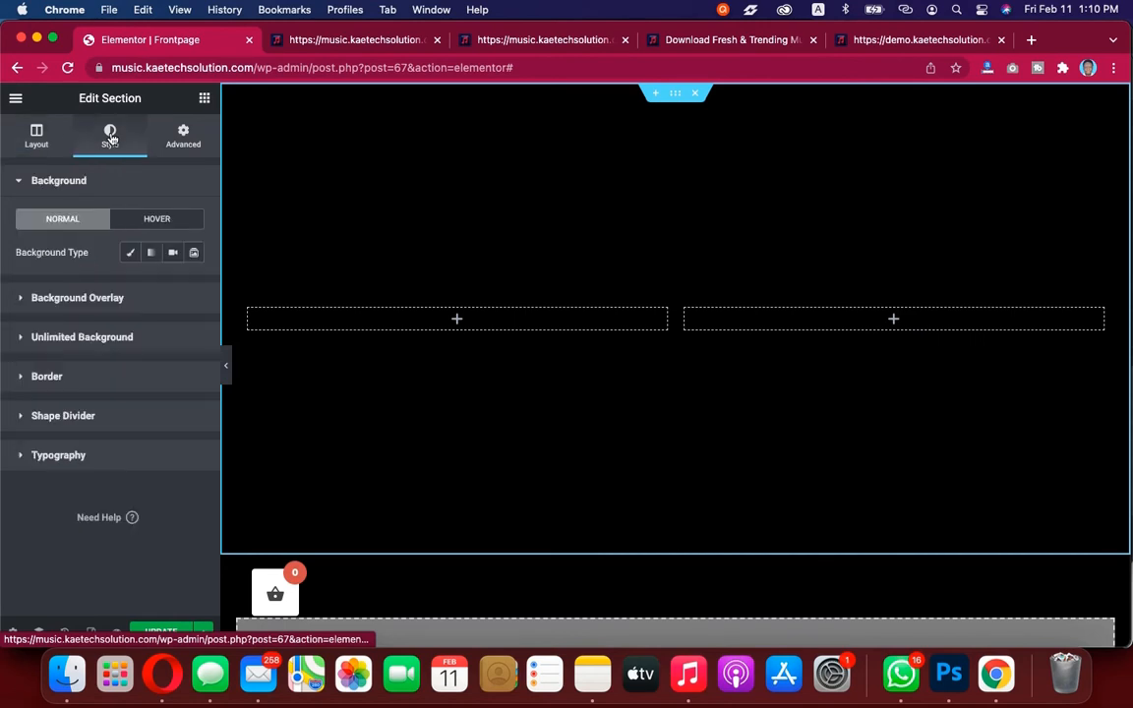
left_click(130, 254)
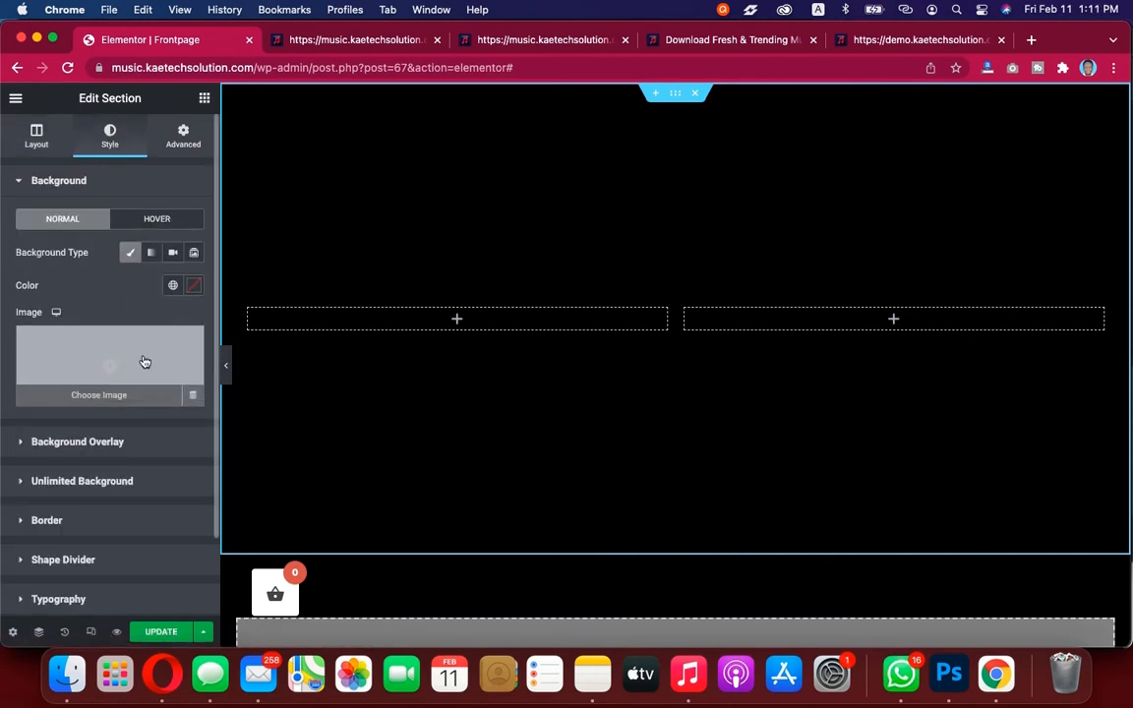
left_click(142, 355)
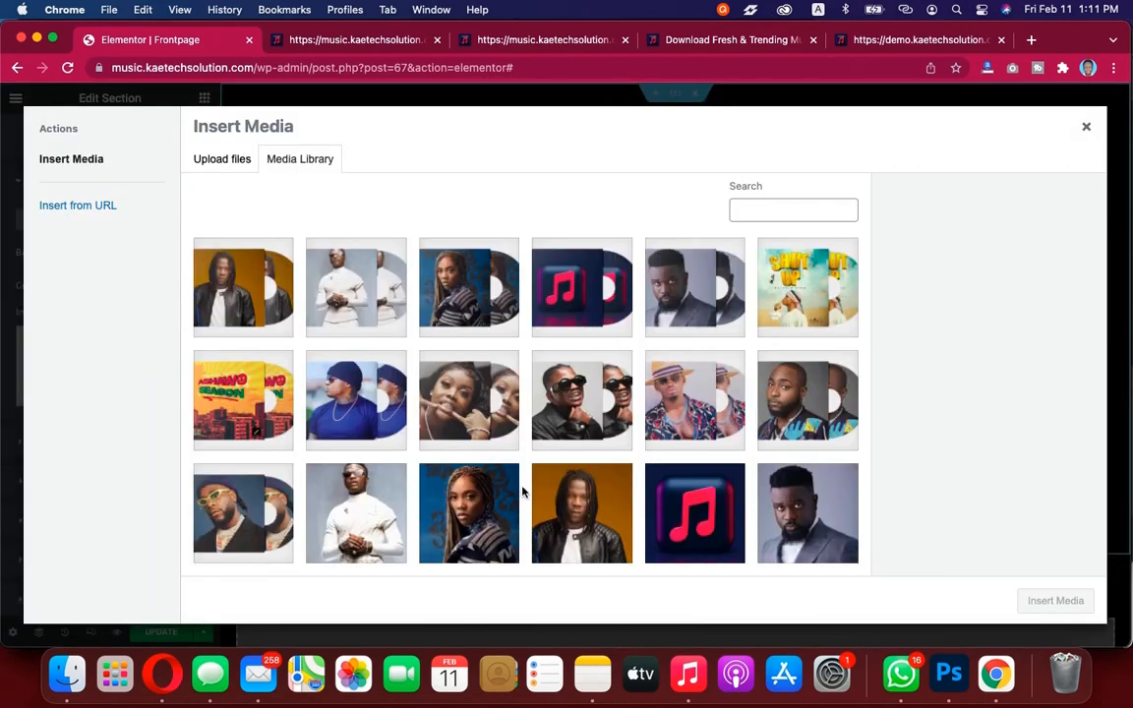
scroll(527, 500, "down", 7)
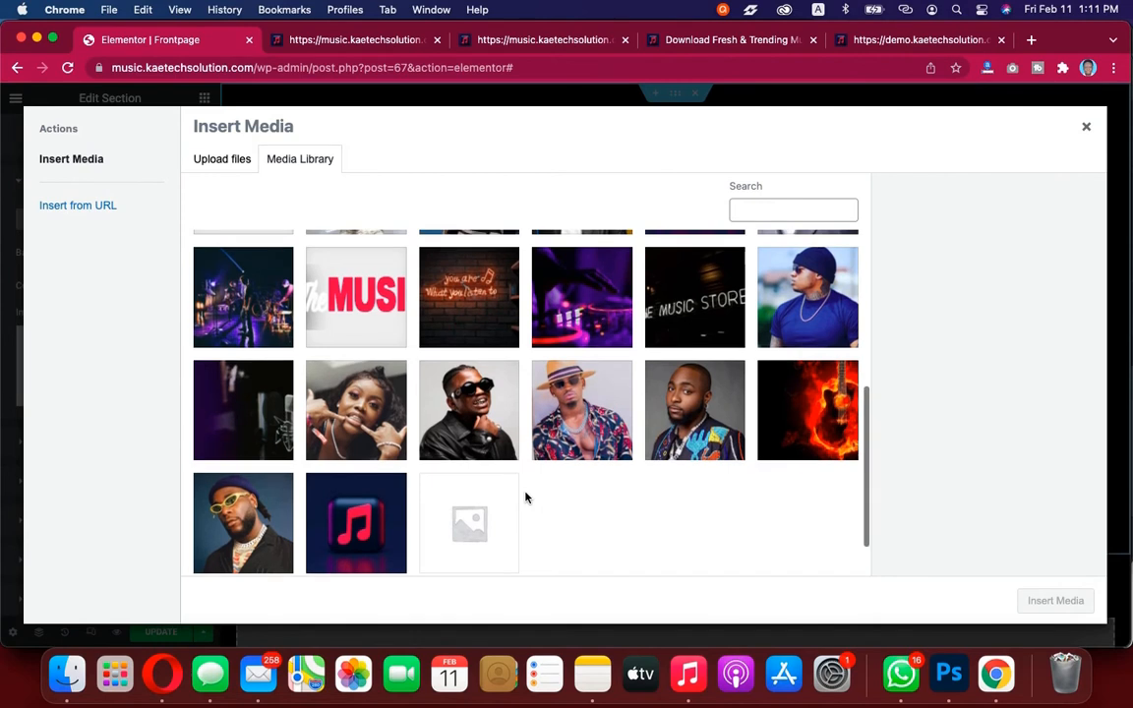
scroll(527, 499, "down", 1)
scroll(526, 496, "up", 1)
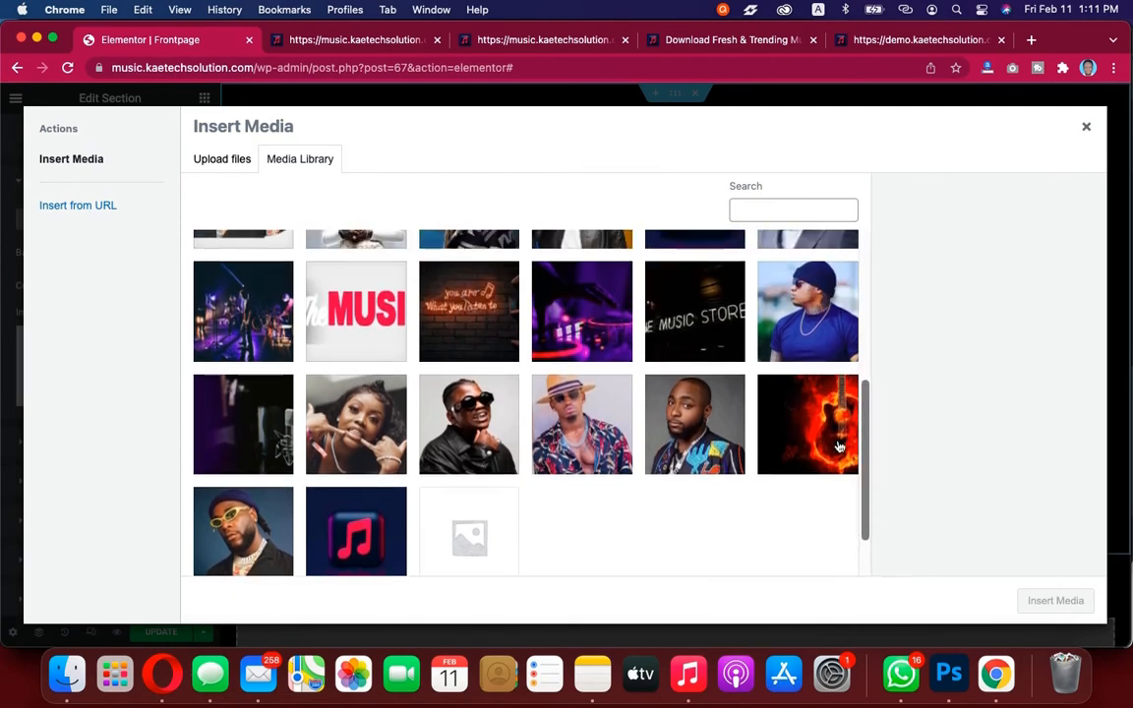
left_click(806, 422)
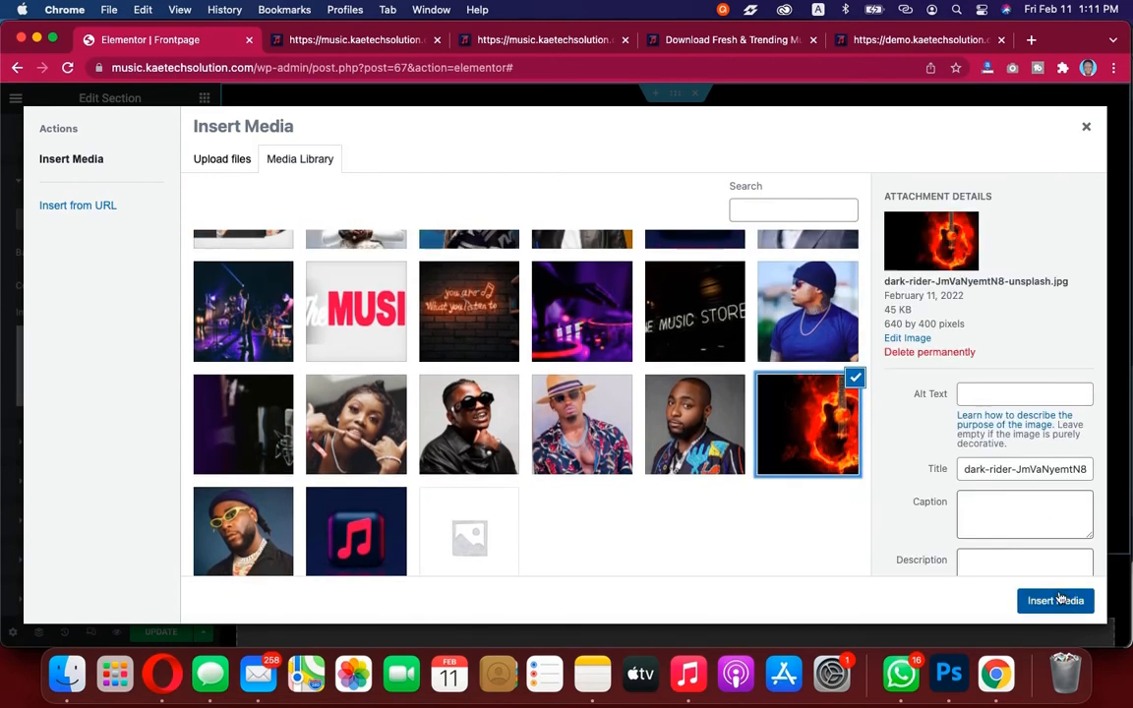
left_click(1028, 600)
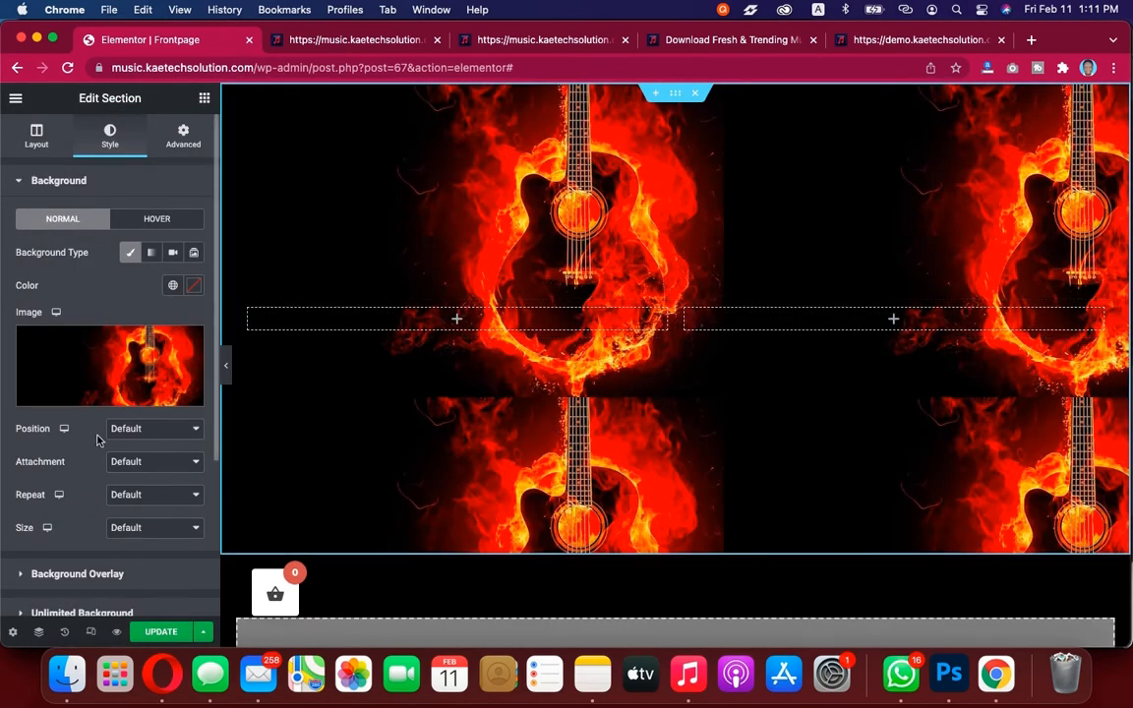
Set the background image position to Center Center, comparing with the demo's hero
left_click(138, 433)
left_click(140, 447)
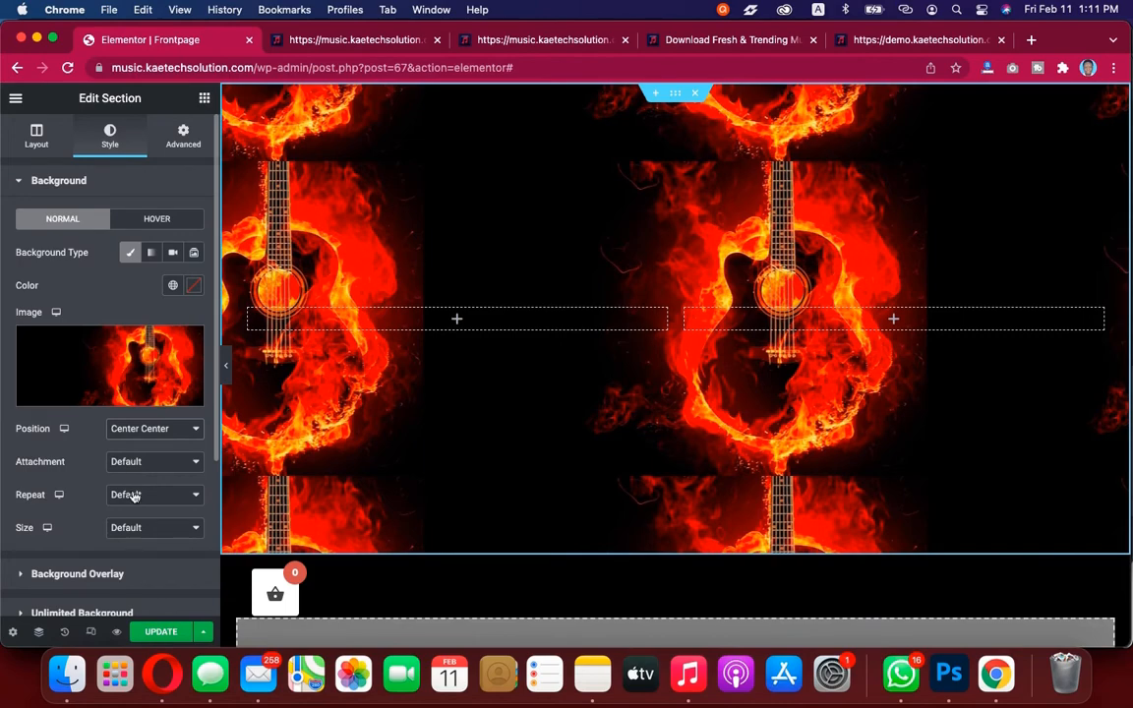
left_click(895, 43)
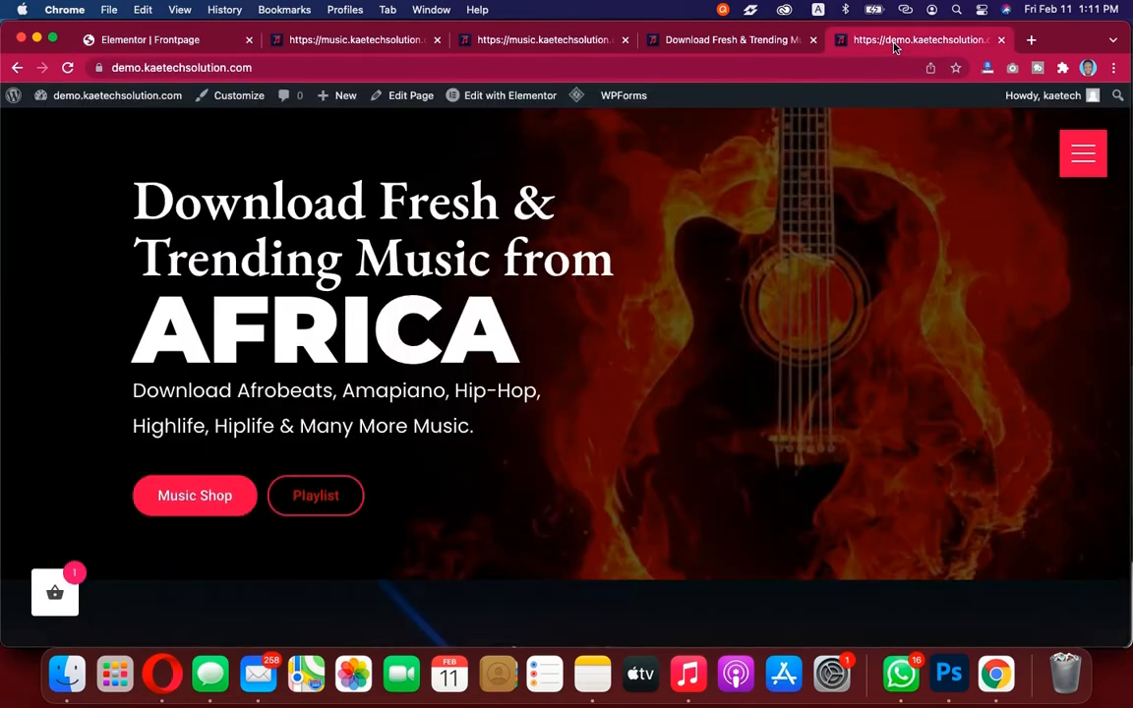
scroll(767, 375, "down", 5)
scroll(767, 376, "up", 3)
left_click(192, 41)
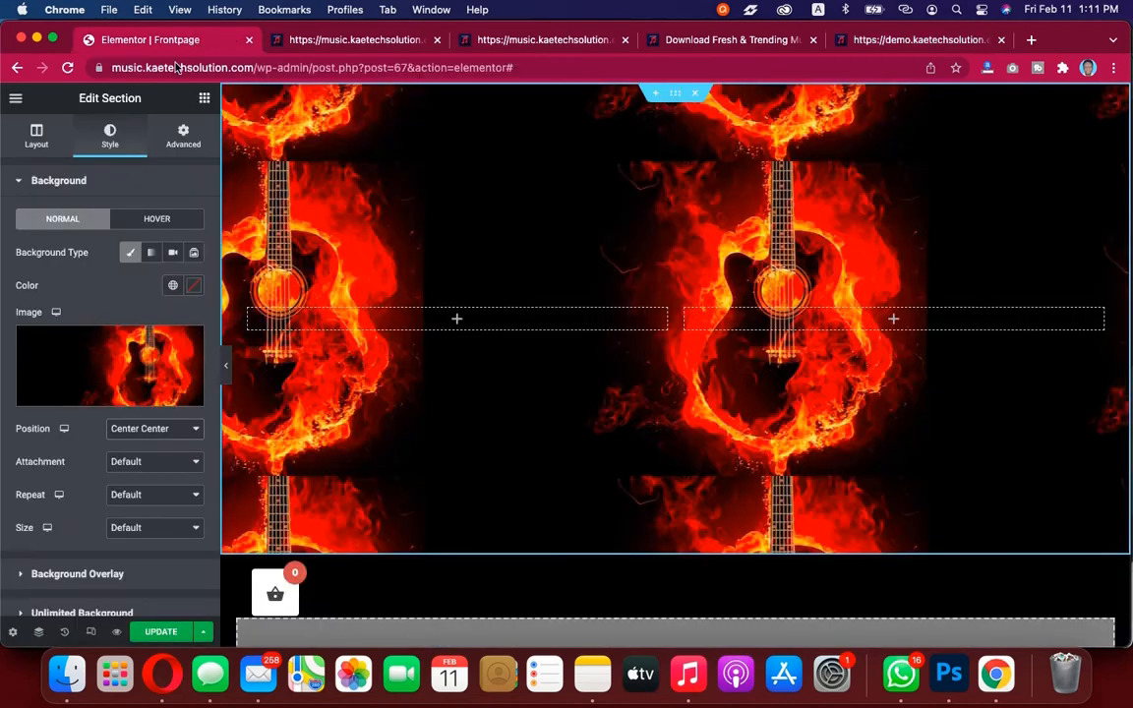
Set the background attachment to Fixed and the repeat to No-repeat, then compare with the demo hero
left_click(141, 462)
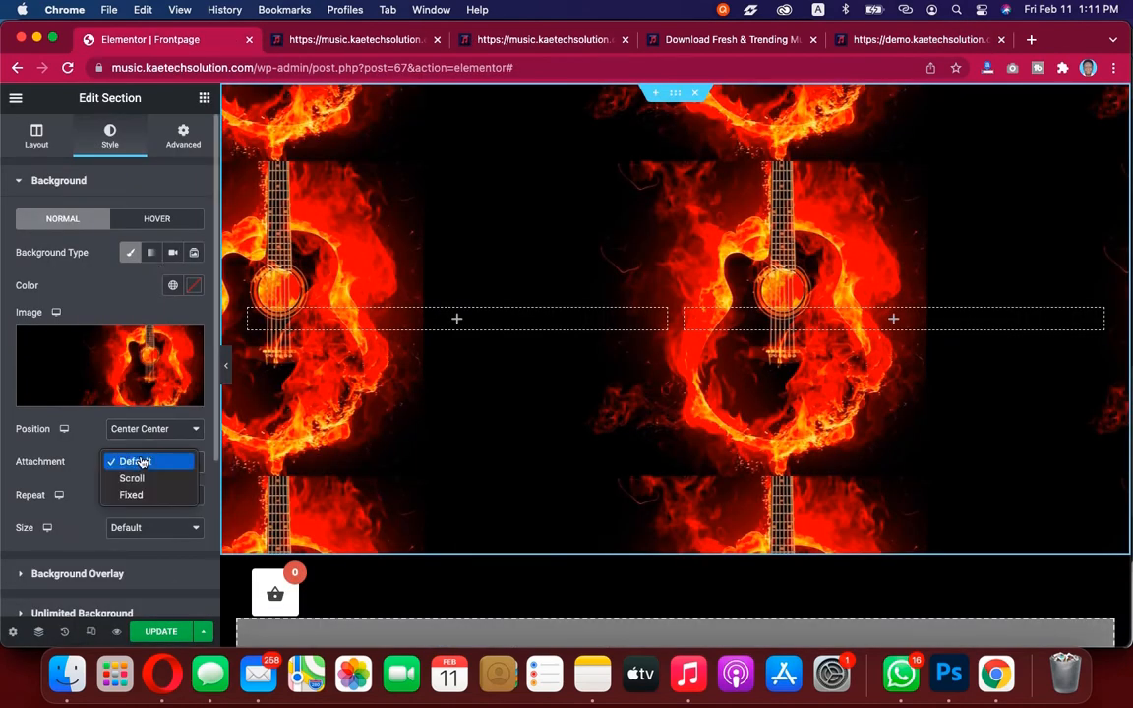
left_click(137, 496)
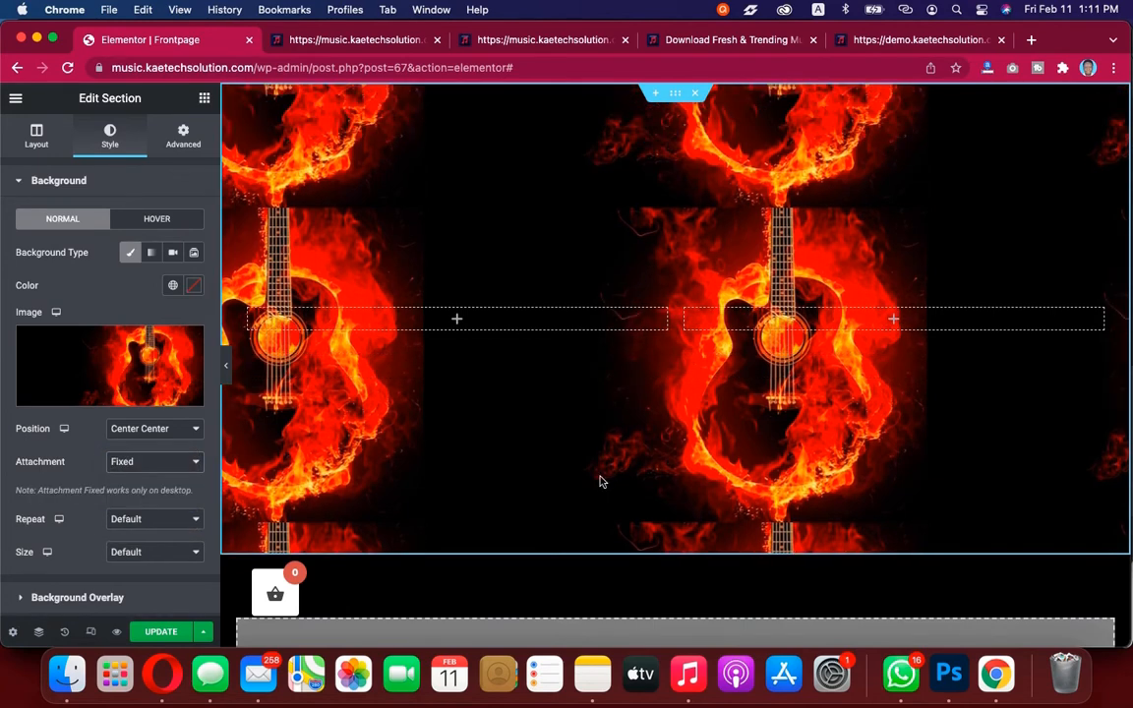
scroll(601, 481, "down", 3)
scroll(602, 481, "up", 3)
scroll(602, 481, "down", 3)
scroll(602, 481, "up", 3)
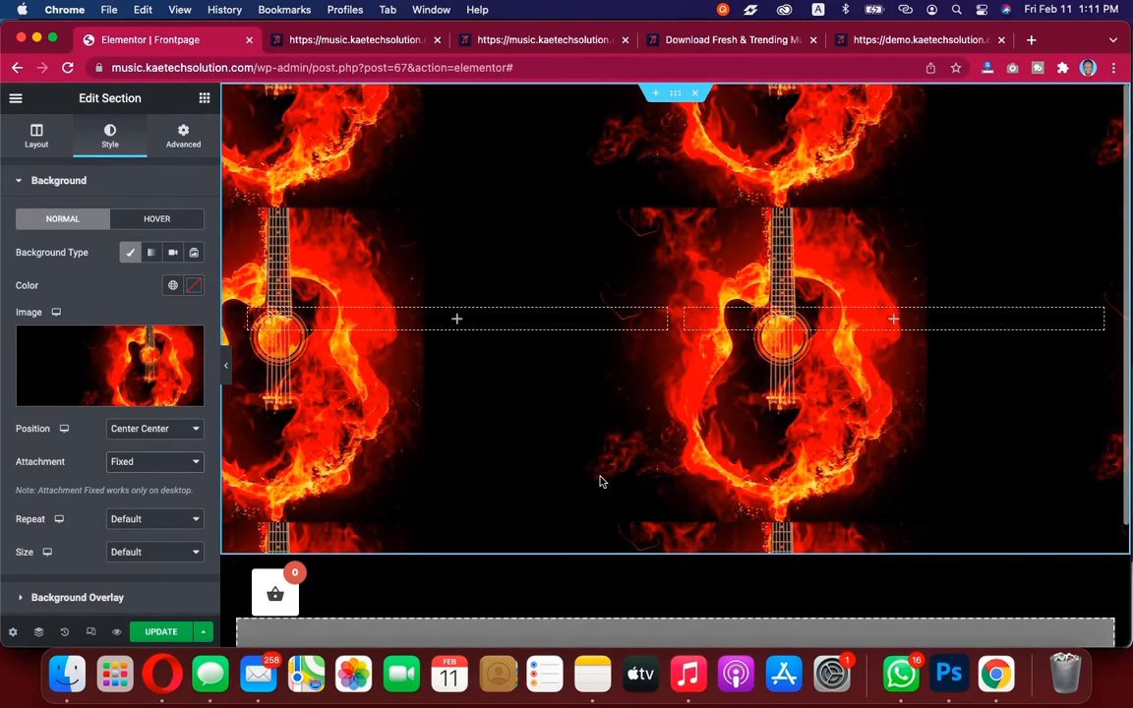
scroll(99, 466, "down", 3)
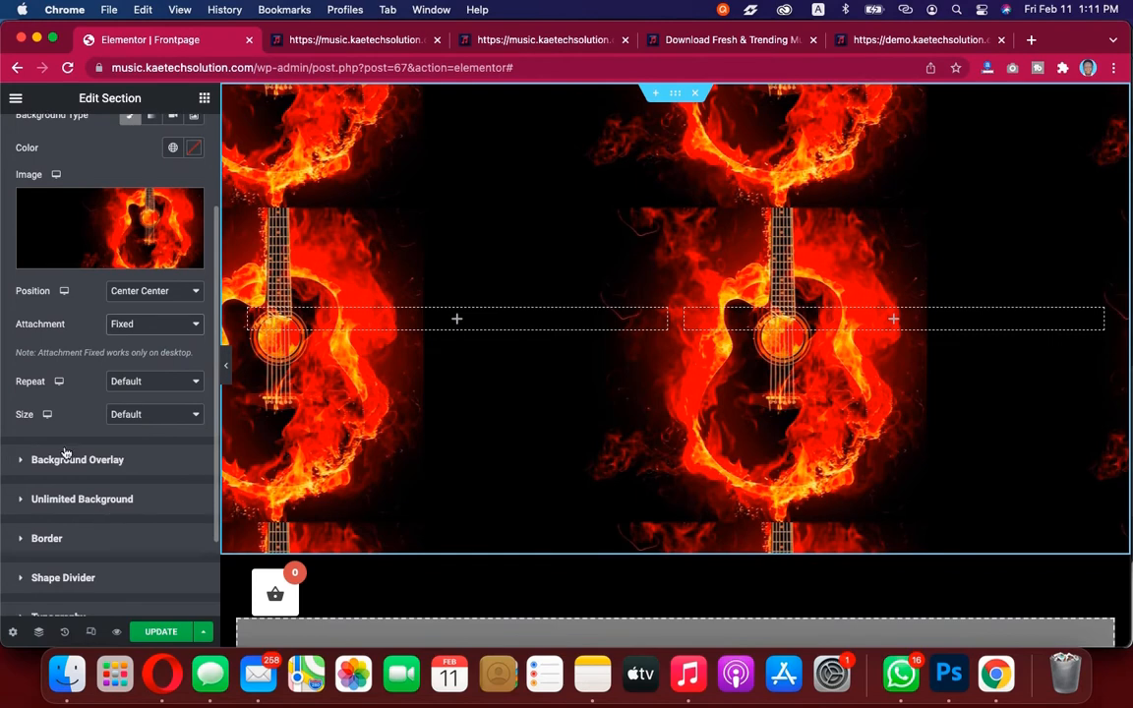
left_click(148, 383)
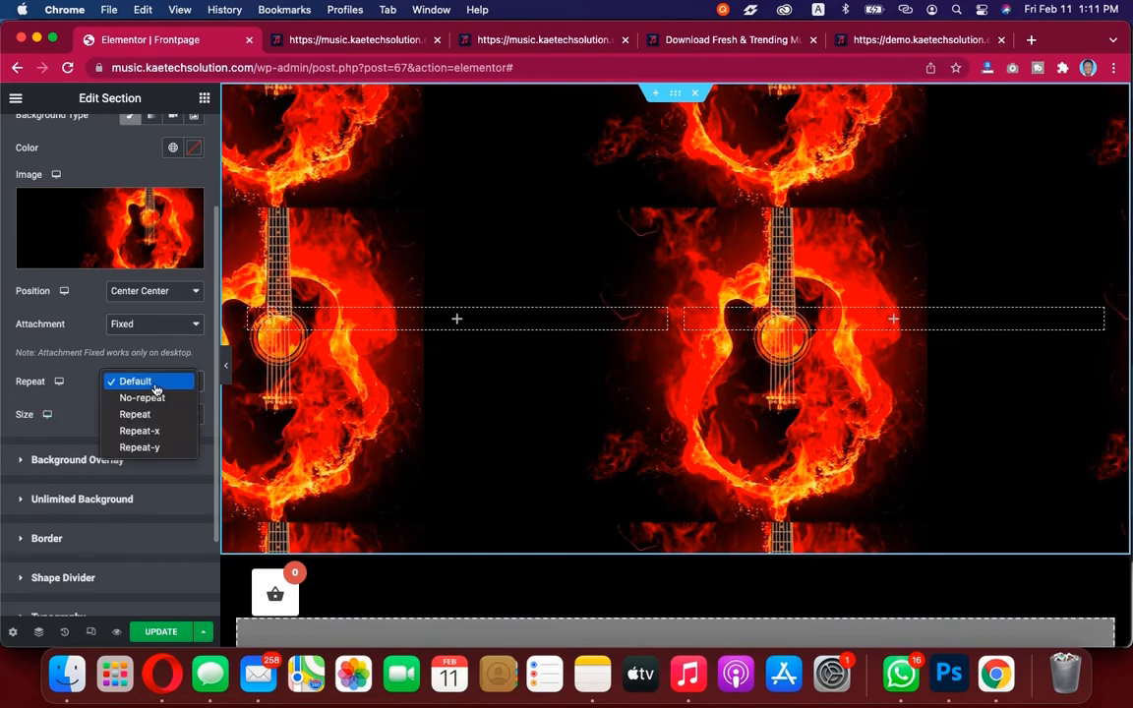
left_click(153, 398)
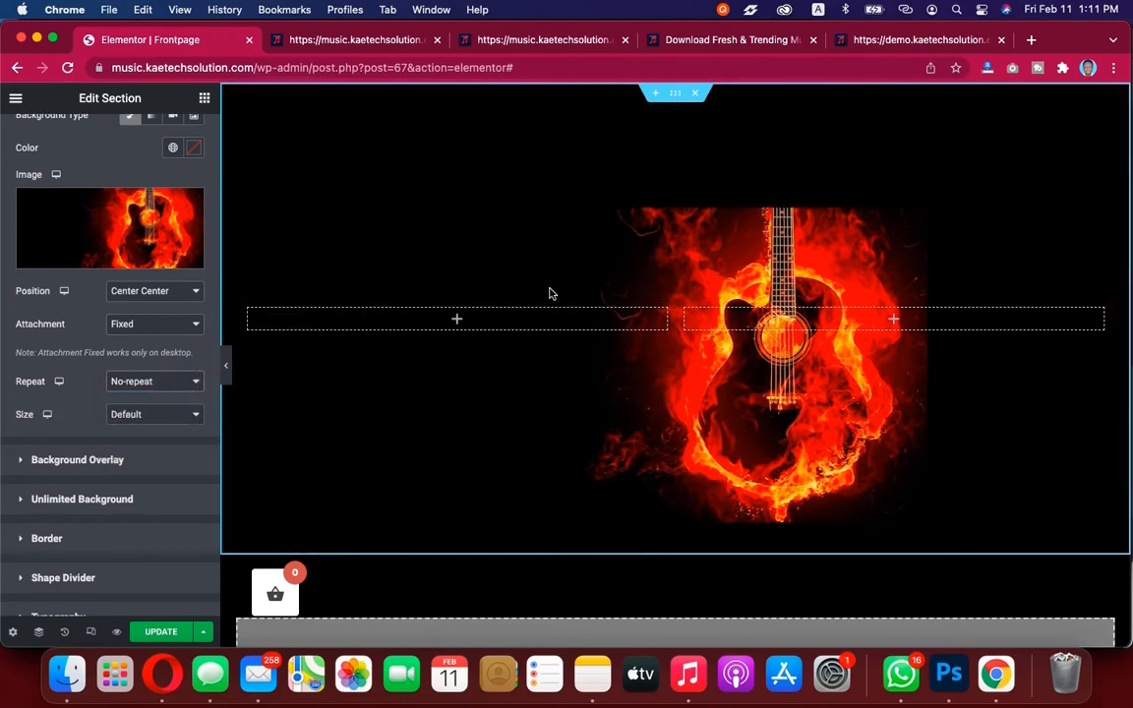
left_click(828, 37)
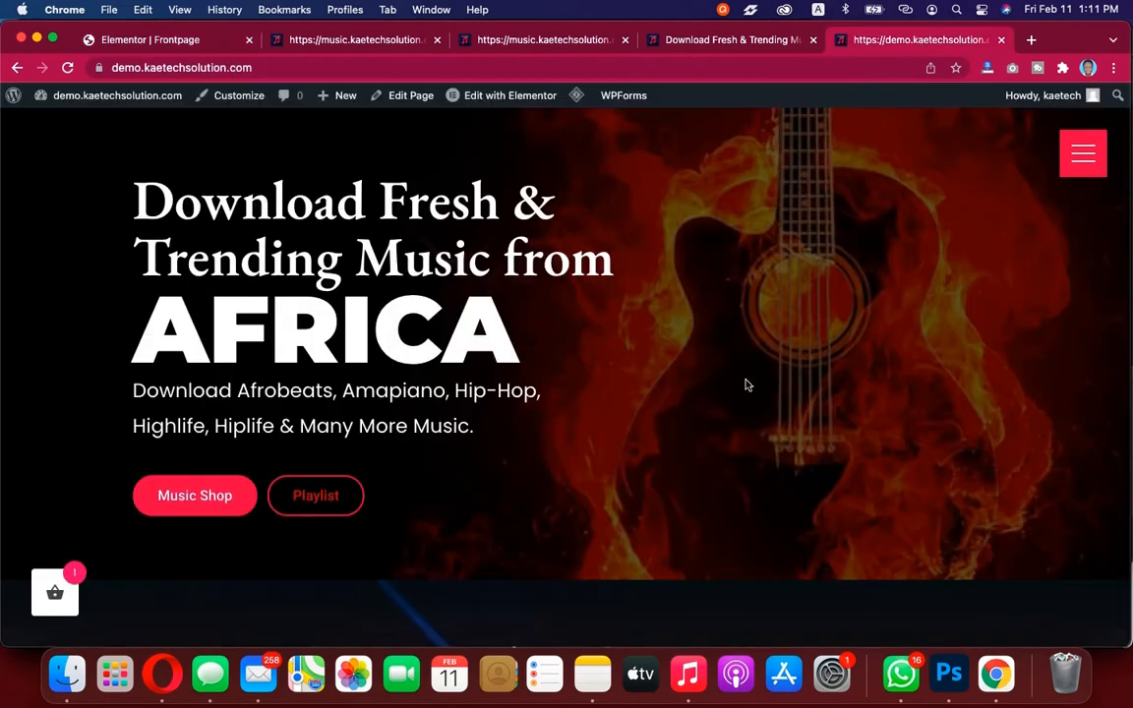
Set the background image size to Cover and compare the result with the demo's hero
left_click(149, 39)
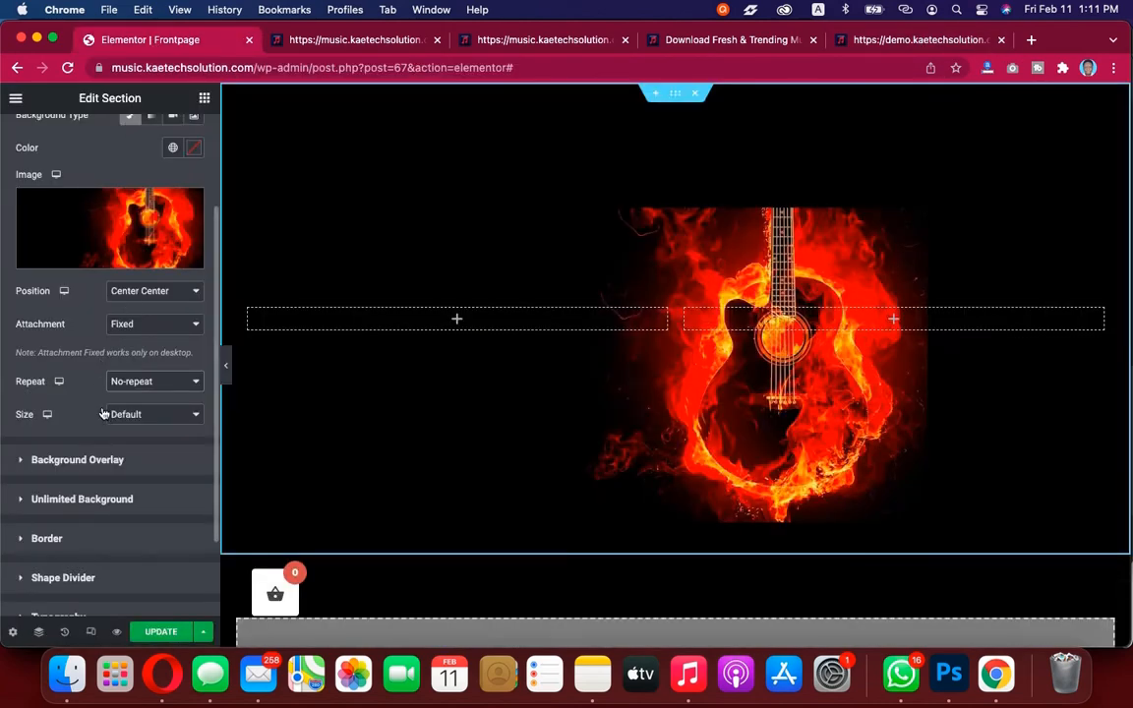
left_click(141, 416)
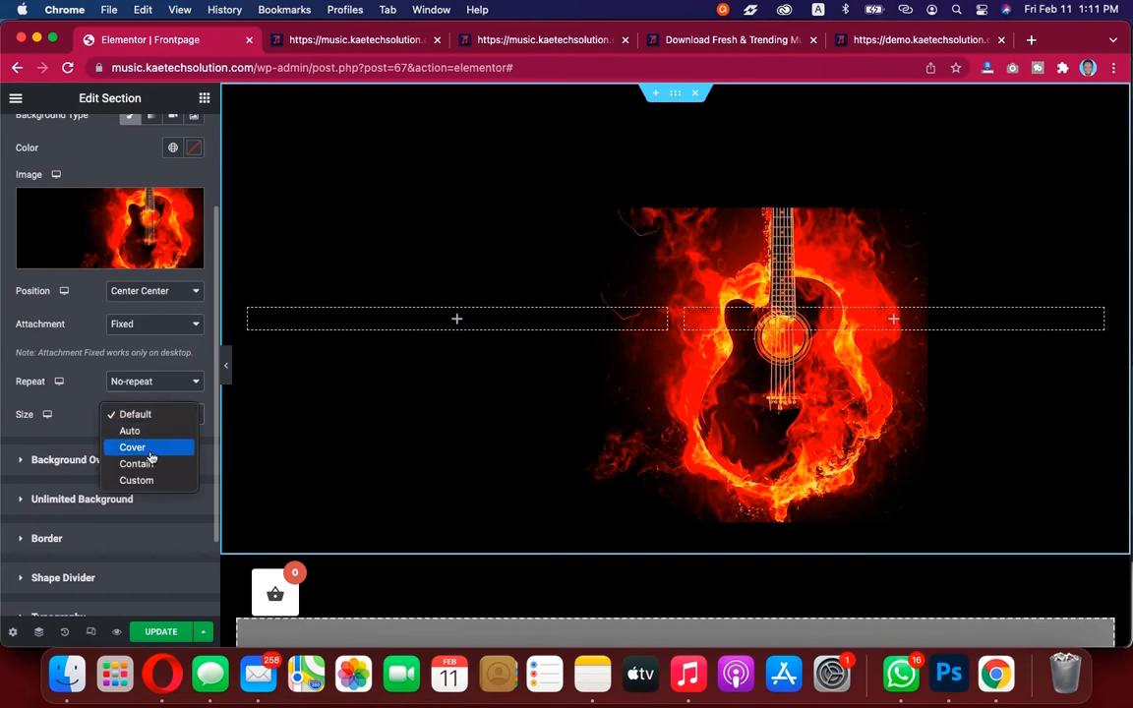
left_click(132, 447)
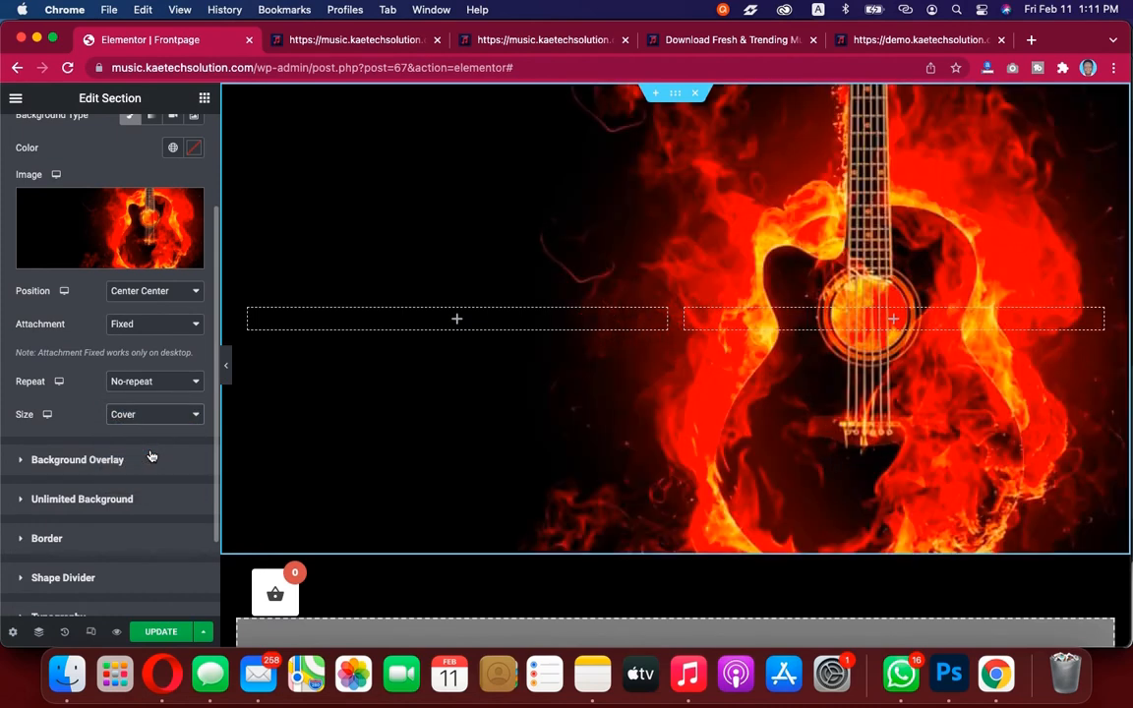
left_click(922, 40)
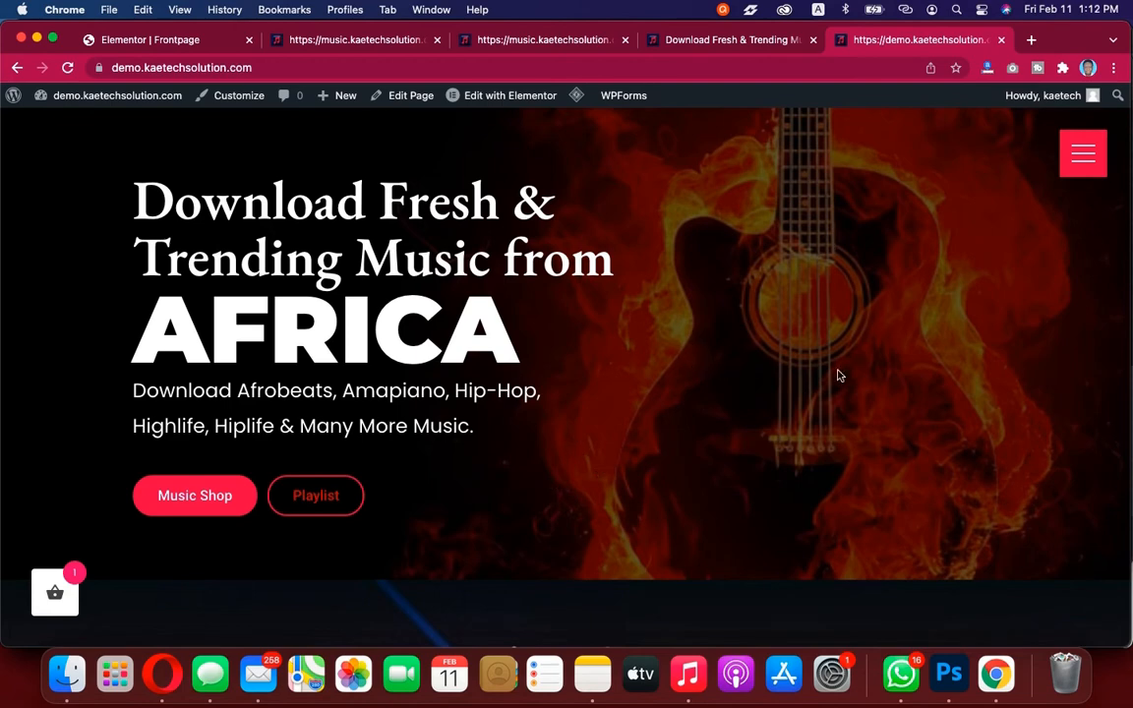
left_click(148, 39)
Add a classic background overlay in a near-black colour with opacity 0.6
scroll(98, 335, "down", 2)
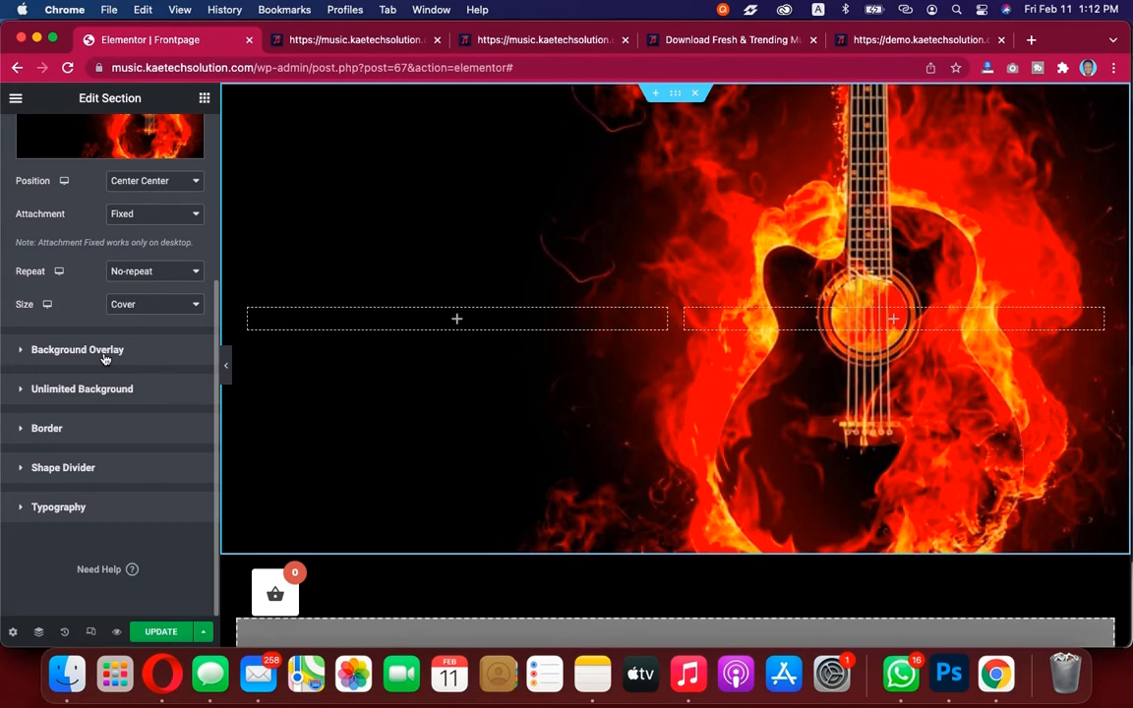
left_click(105, 356)
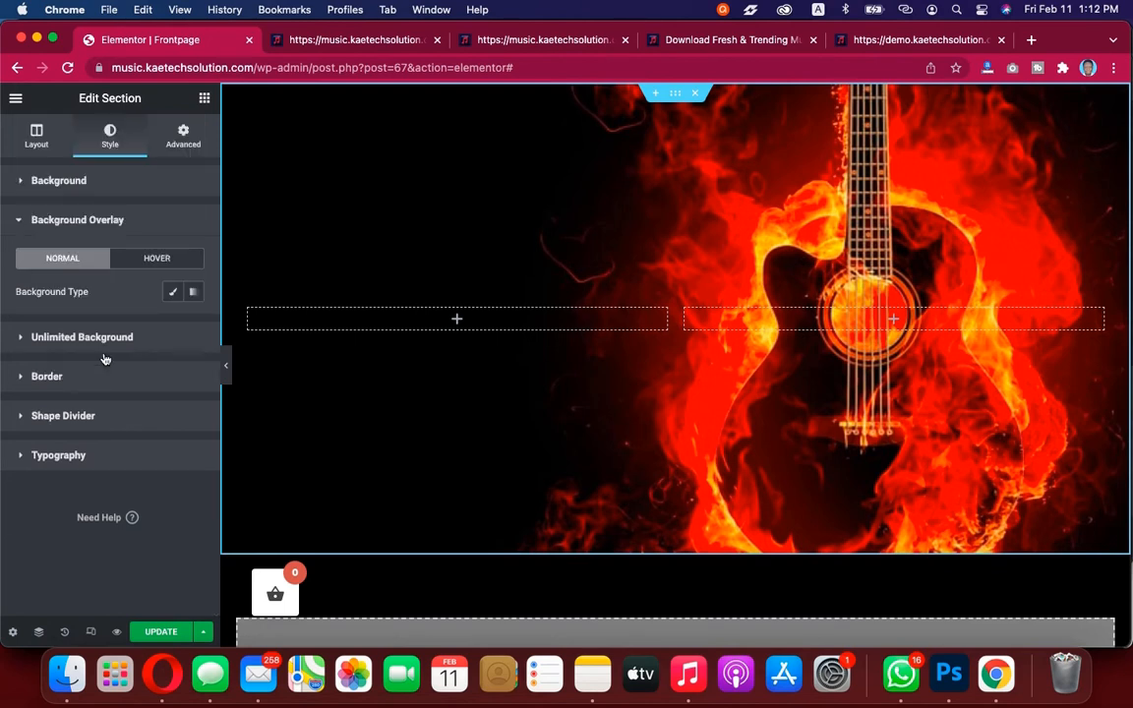
left_click(174, 295)
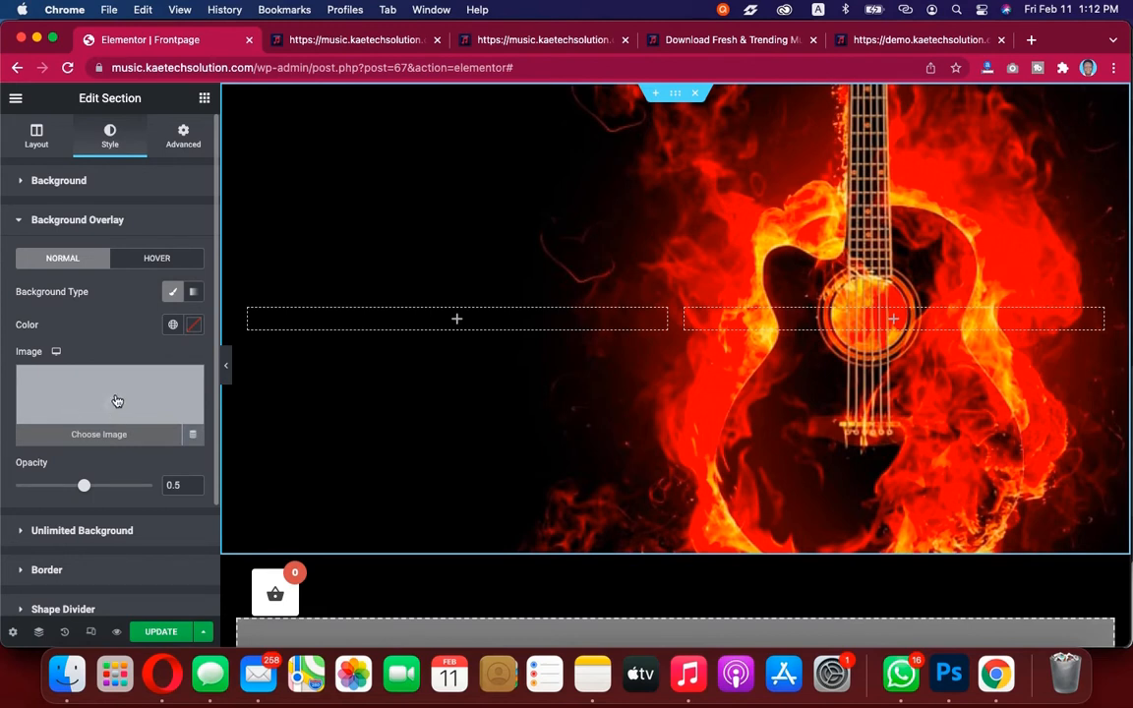
left_click(193, 328)
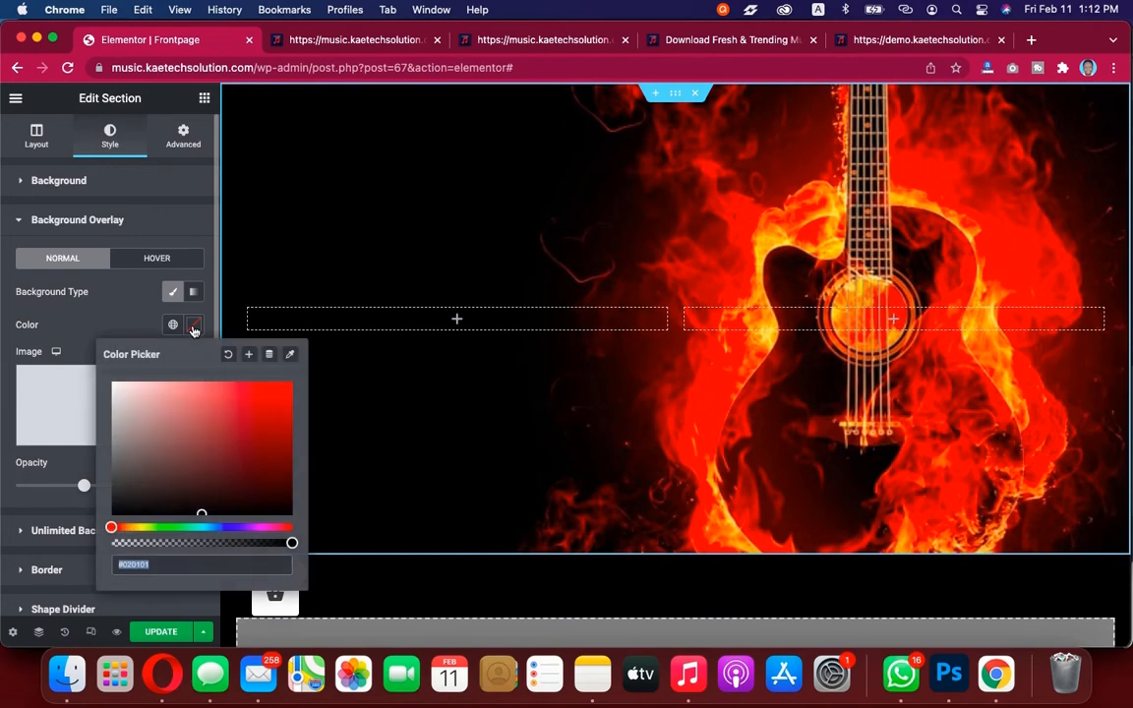
left_click(202, 512)
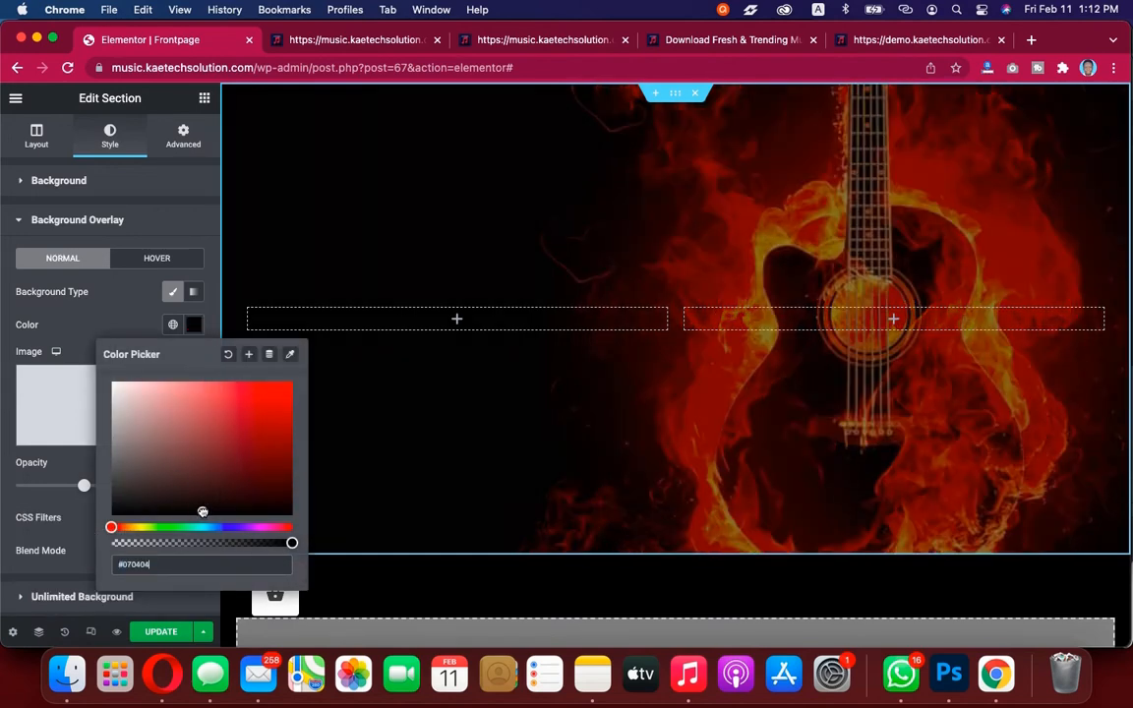
left_click_drag(202, 512, 202, 519)
left_click(85, 488)
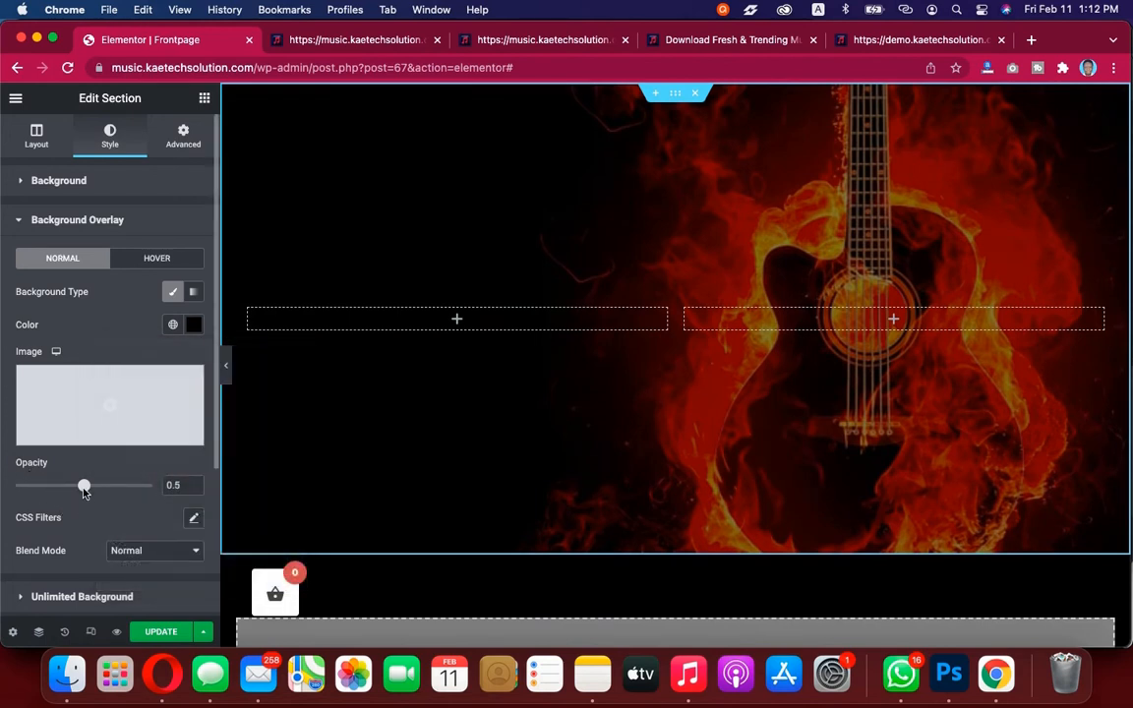
left_click_drag(84, 487, 99, 487)
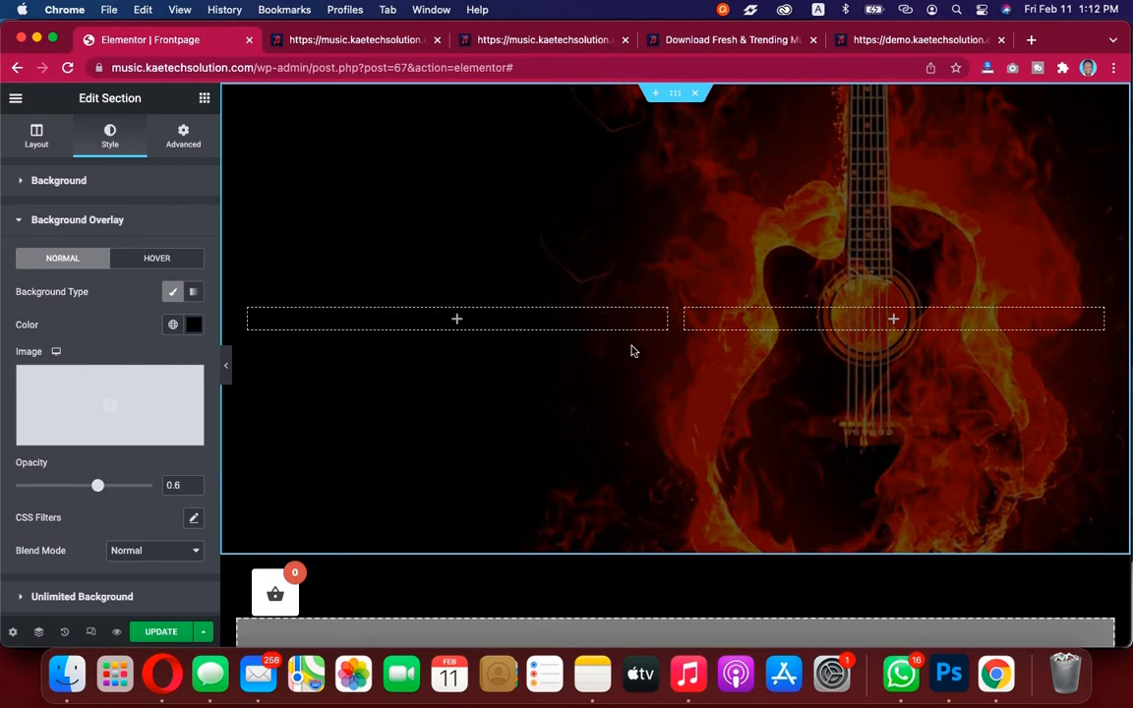
Inspect the demo hero heading's styles in the browser's developer tools
left_click(916, 41)
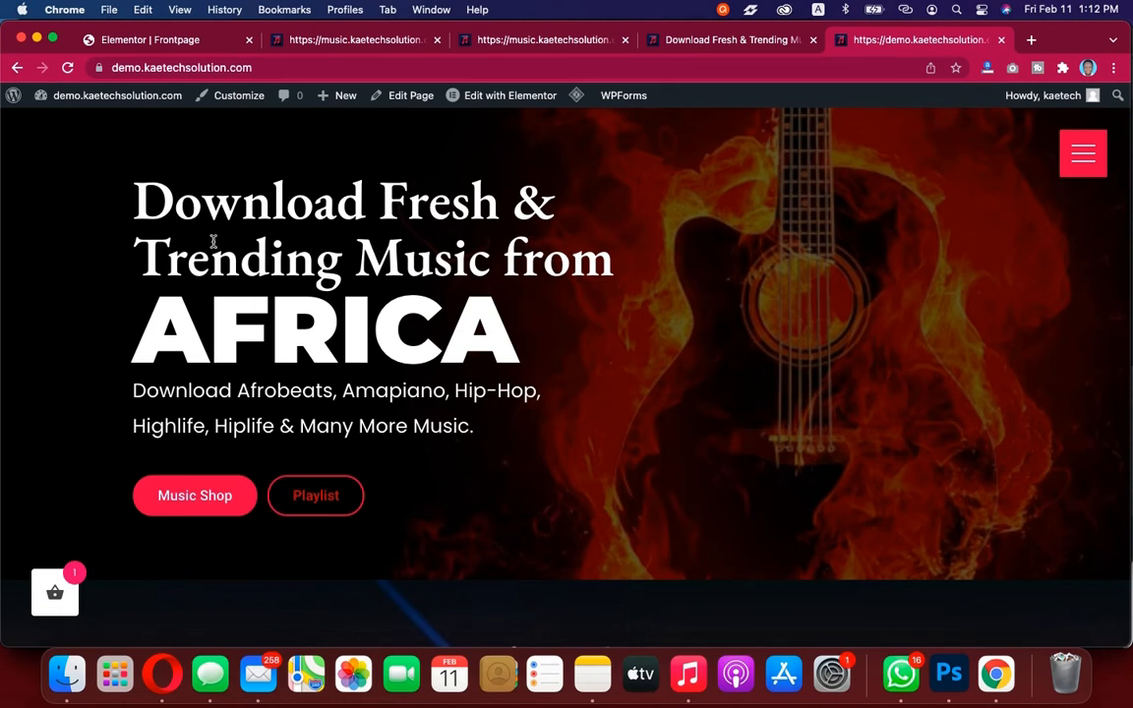
right_click(451, 210)
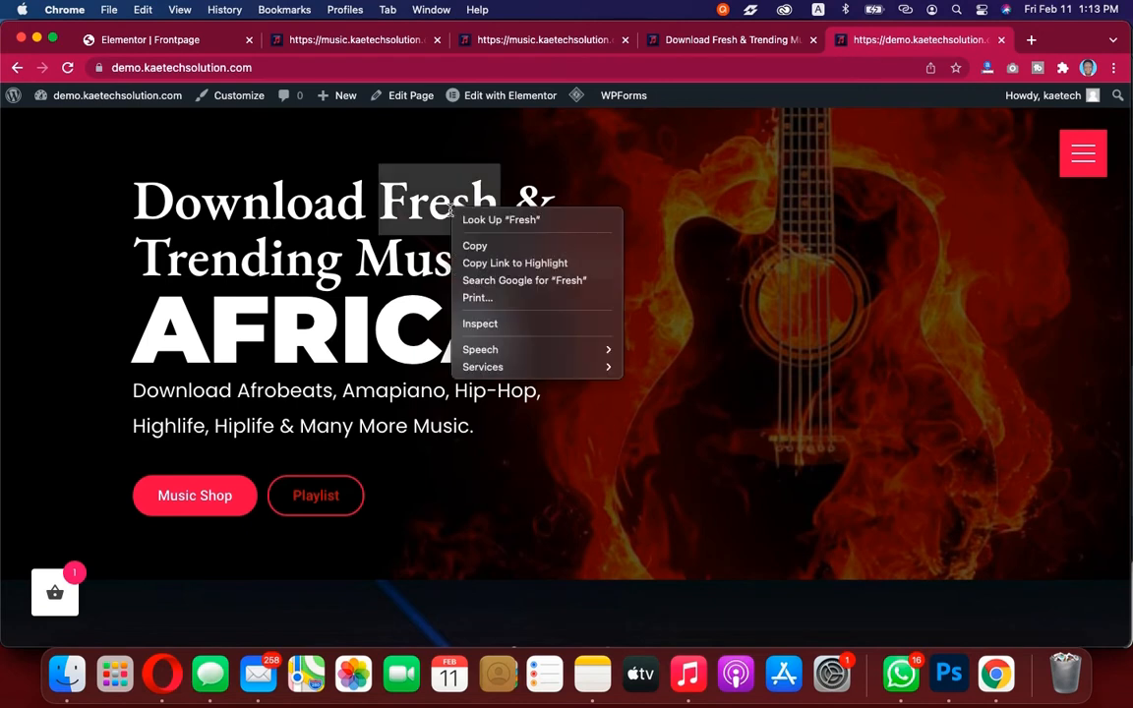
left_click(494, 327)
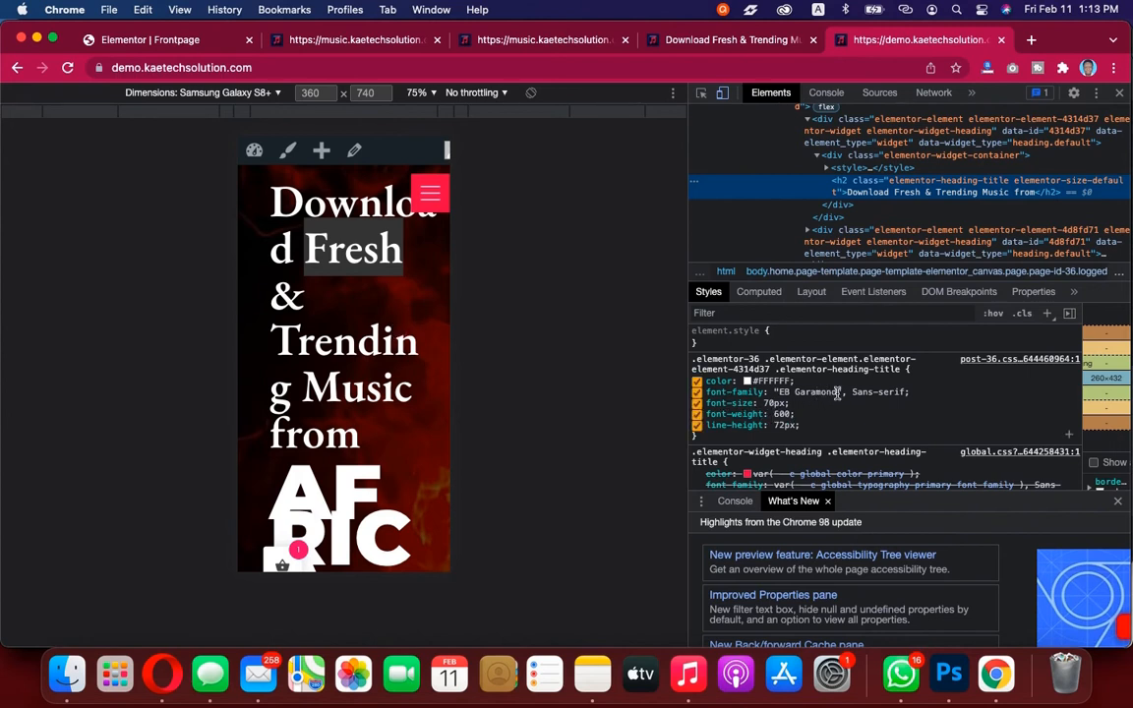
left_click(176, 42)
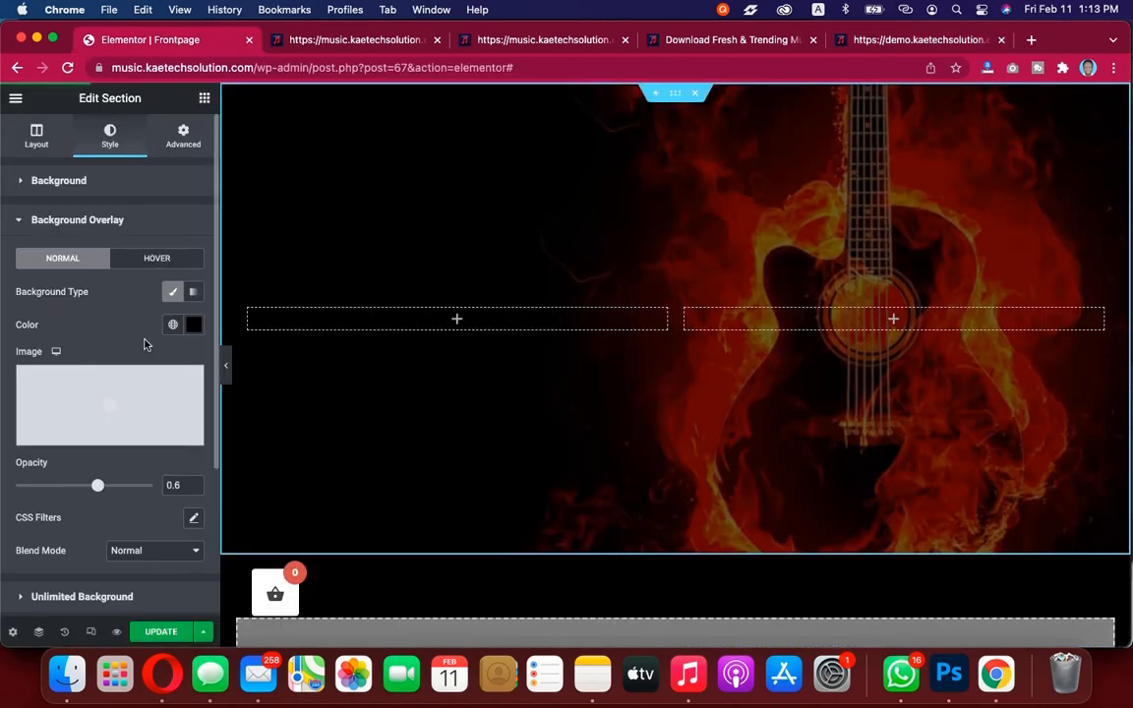
Add a Heading widget to the hero's left column and paste into its title
left_click(204, 99)
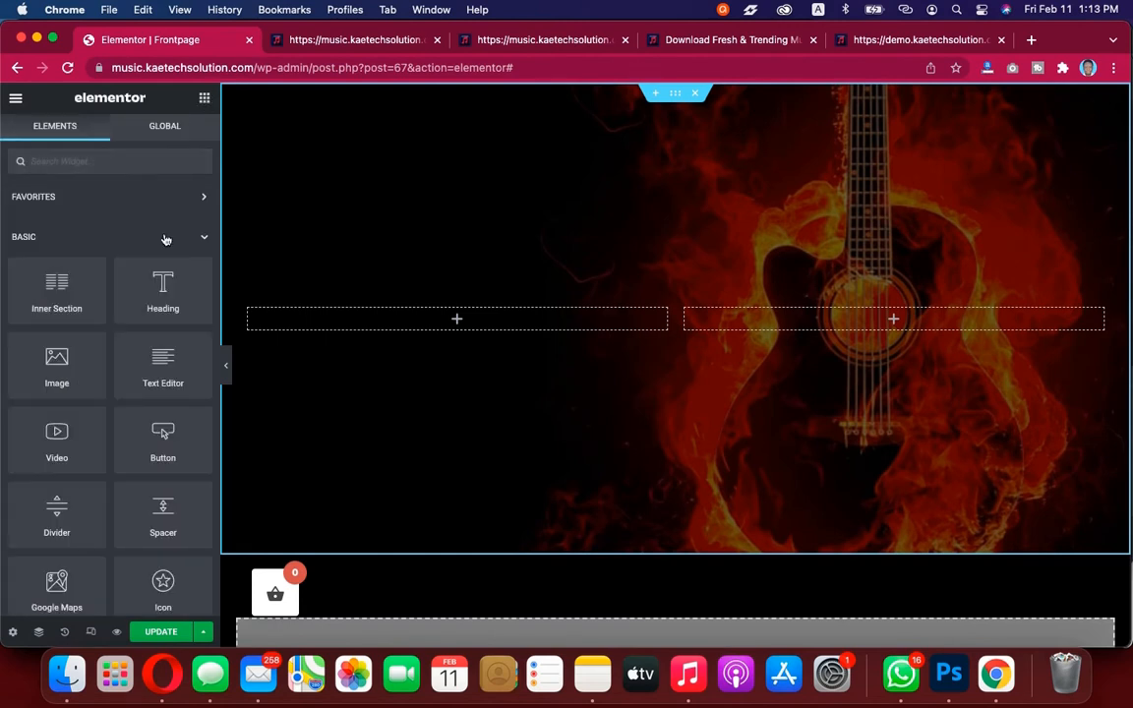
left_click_drag(157, 292, 471, 325)
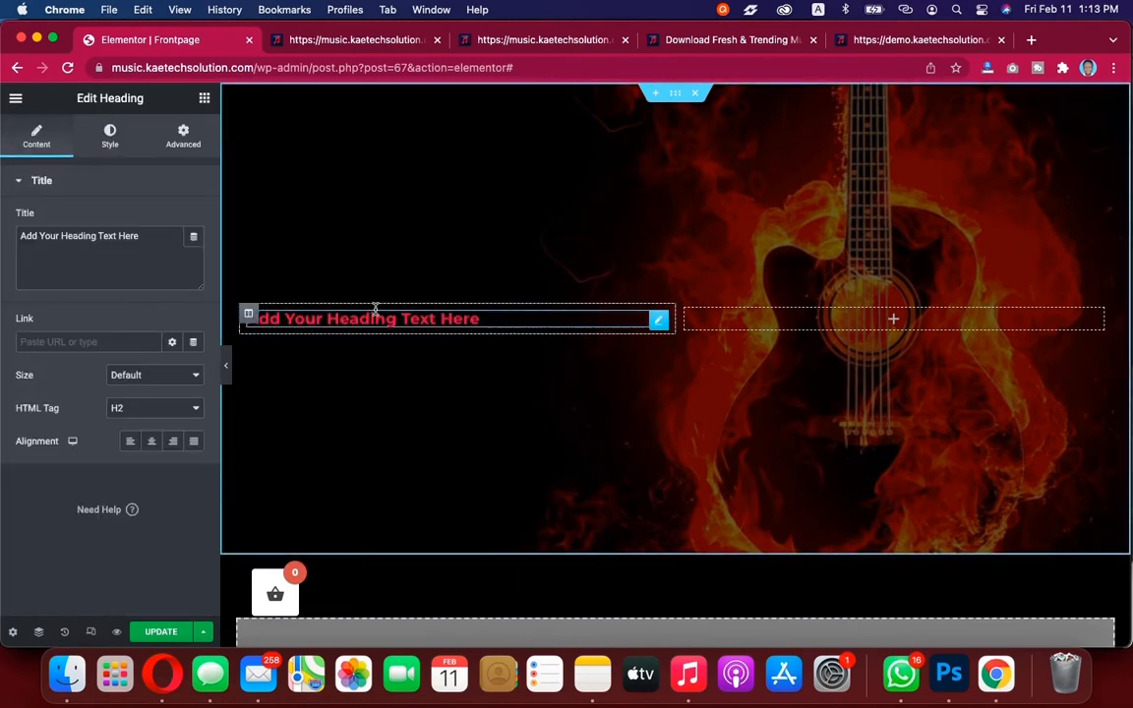
left_click(157, 237)
left_click_drag(157, 237, 5, 230)
type("#c10033")
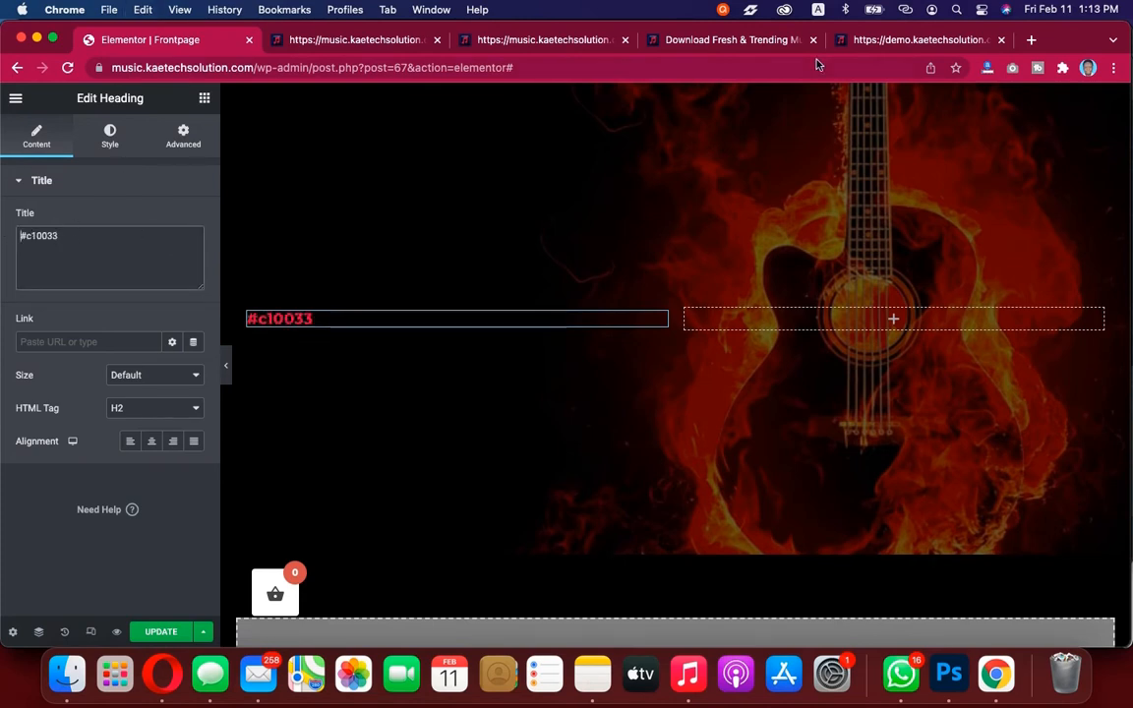
Copy the demo's heading text and set the title to "Download Fresh & Trending Music from"
left_click(874, 41)
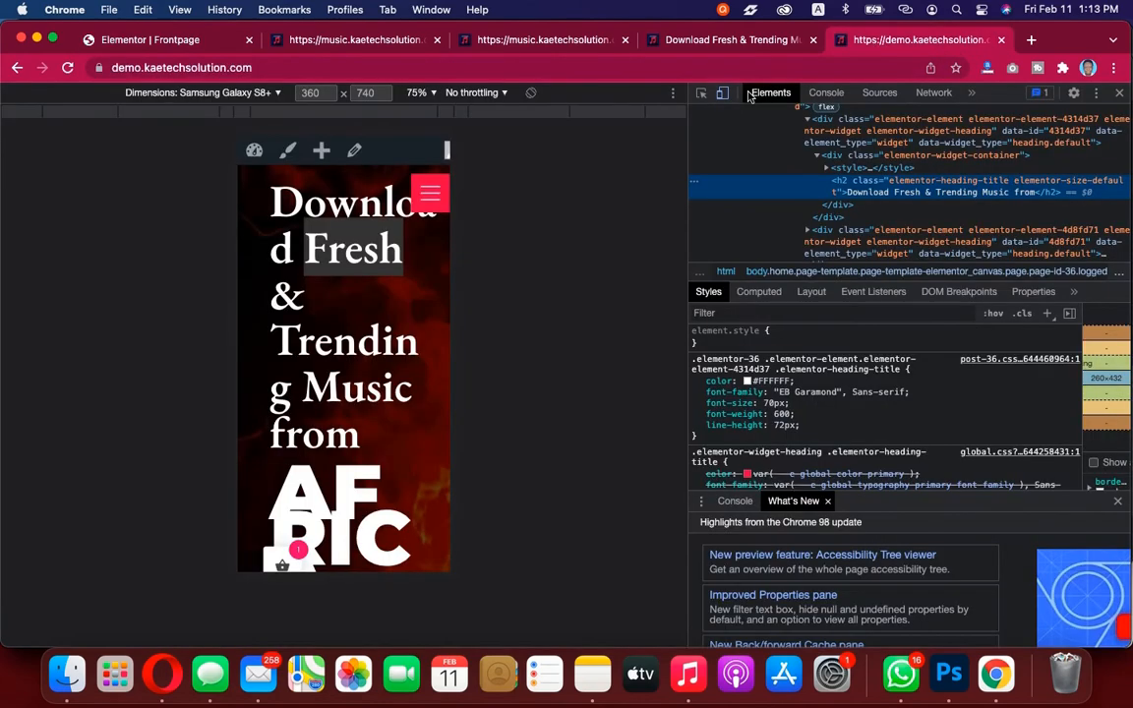
left_click(1119, 92)
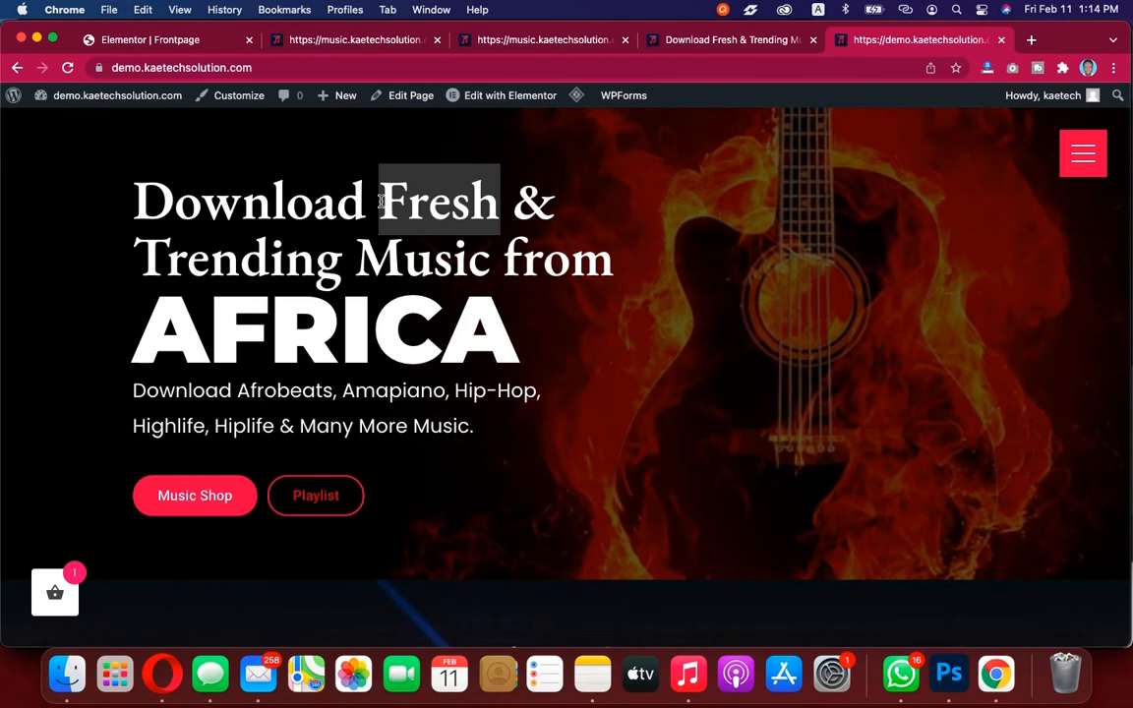
left_click(344, 180)
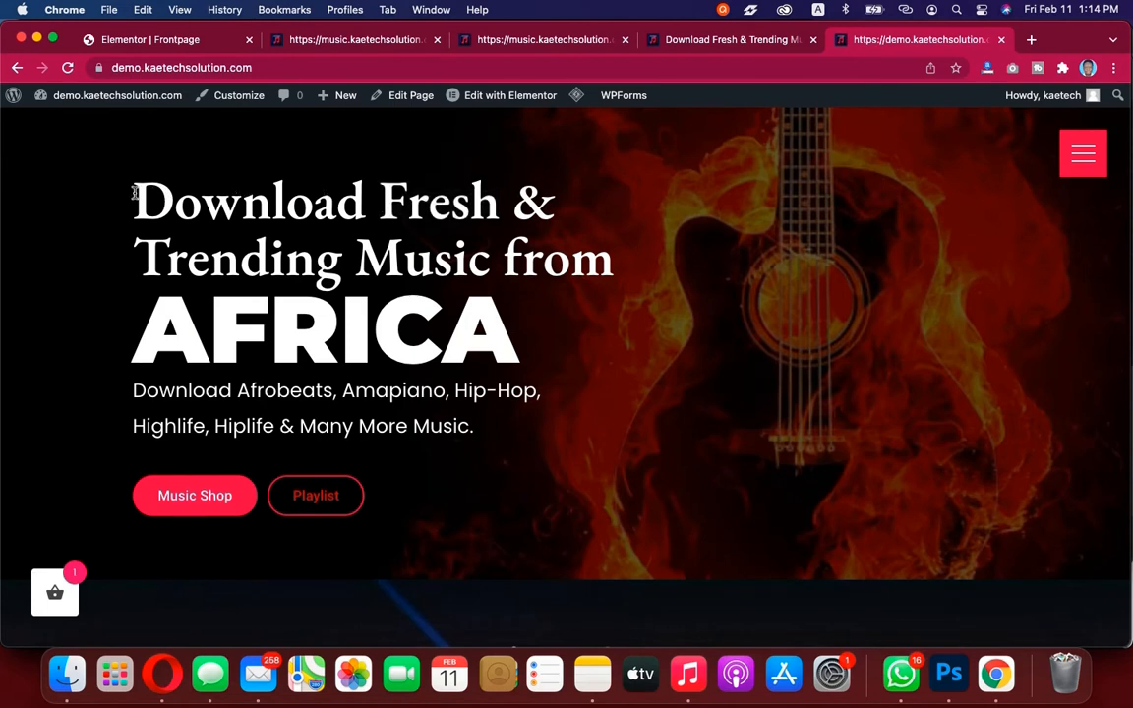
left_click_drag(136, 192, 612, 254)
key("super+c")
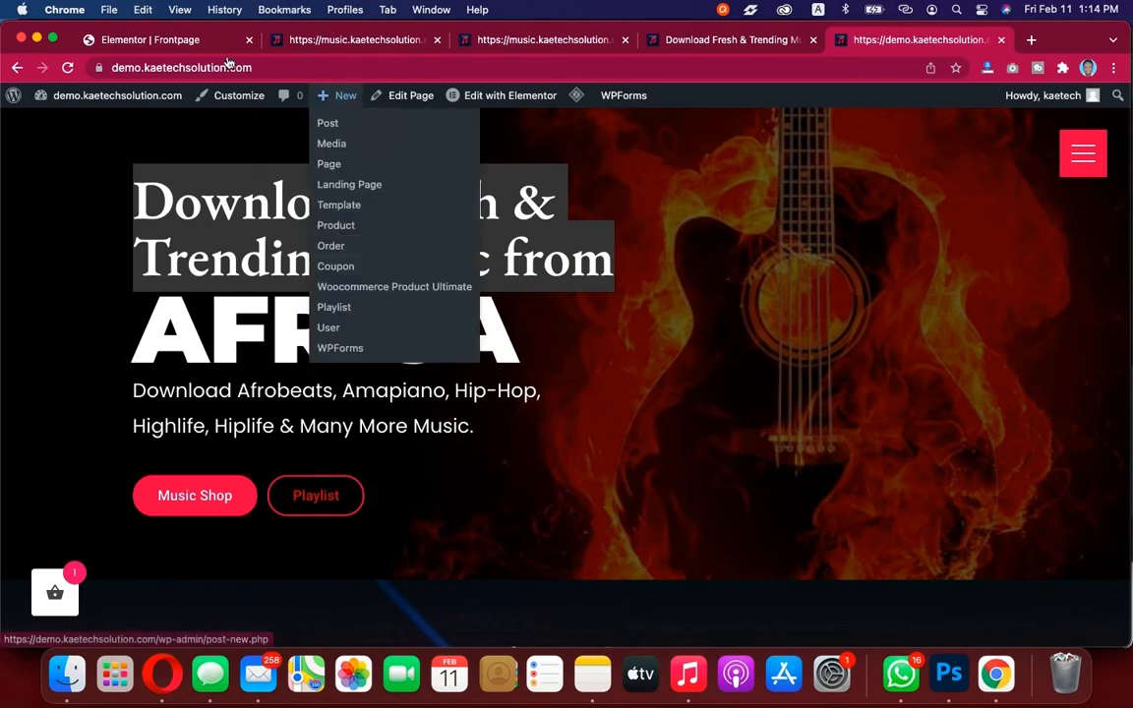
left_click(192, 40)
left_click_drag(101, 236, 2, 230)
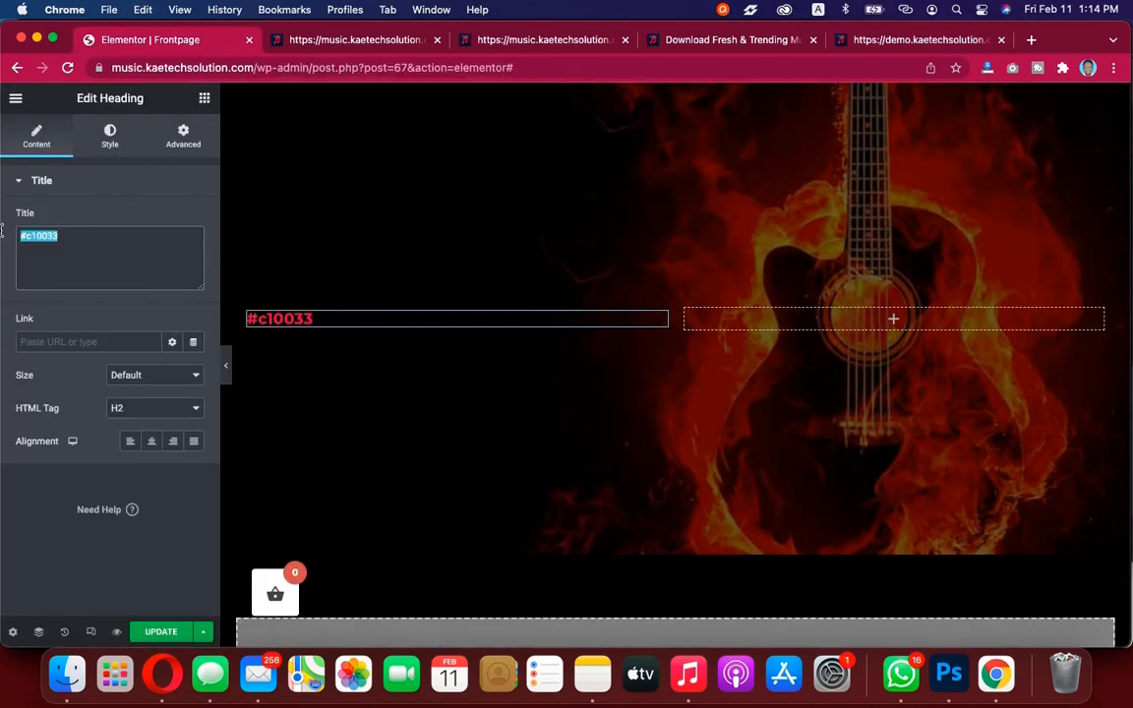
key("super+v")
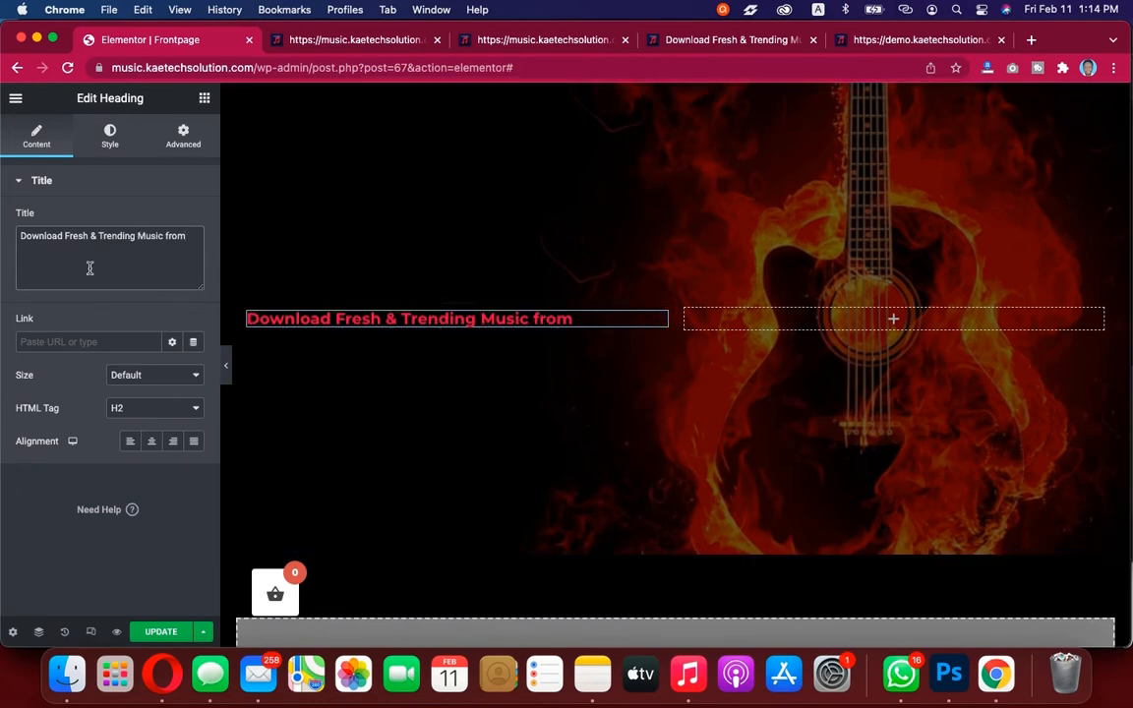
Set the heading's text colour to the global Secondary colour
left_click(110, 134)
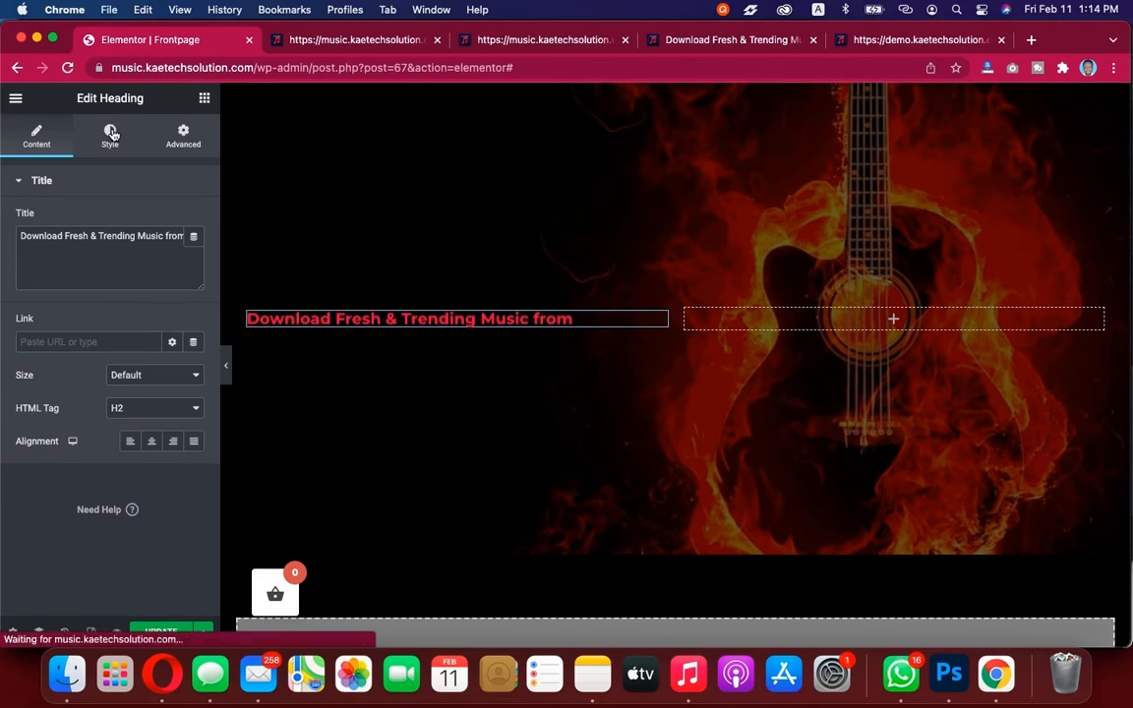
left_click(192, 218)
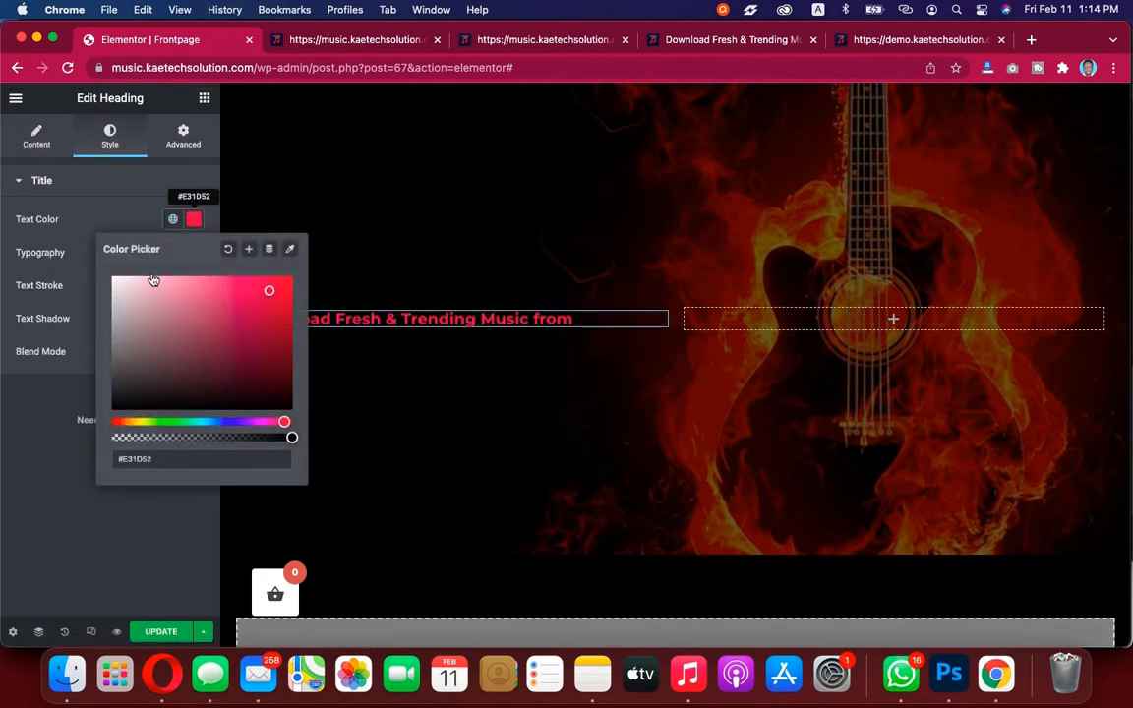
left_click_drag(142, 288, 88, 234)
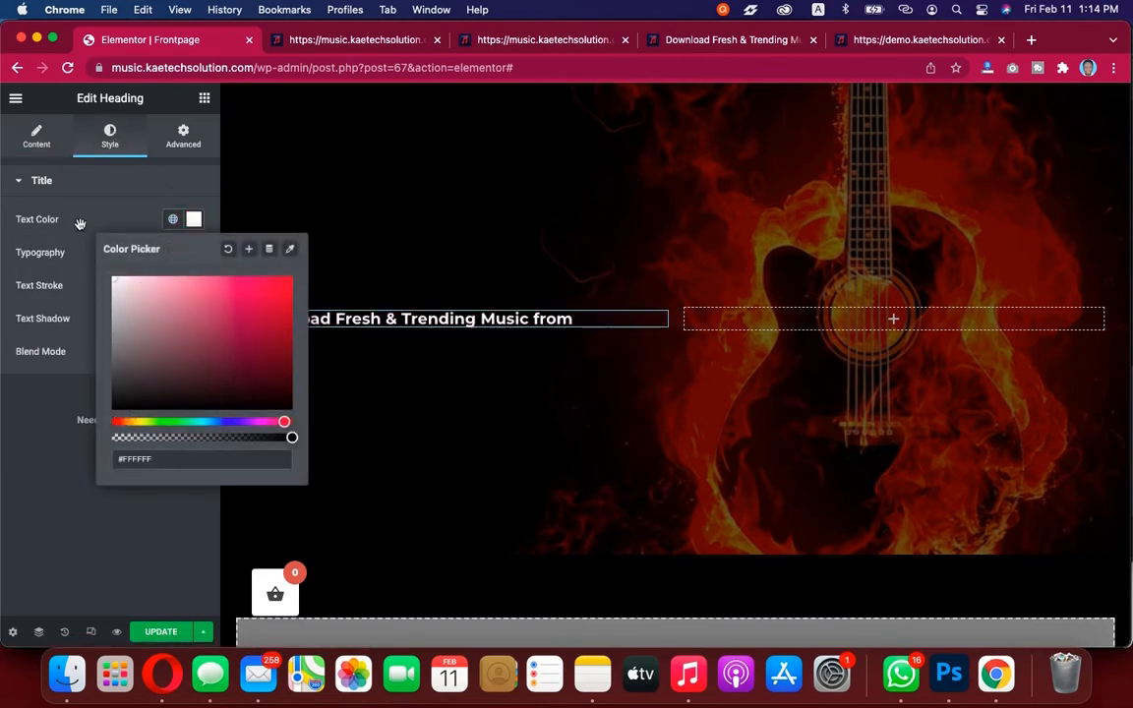
left_click(80, 226)
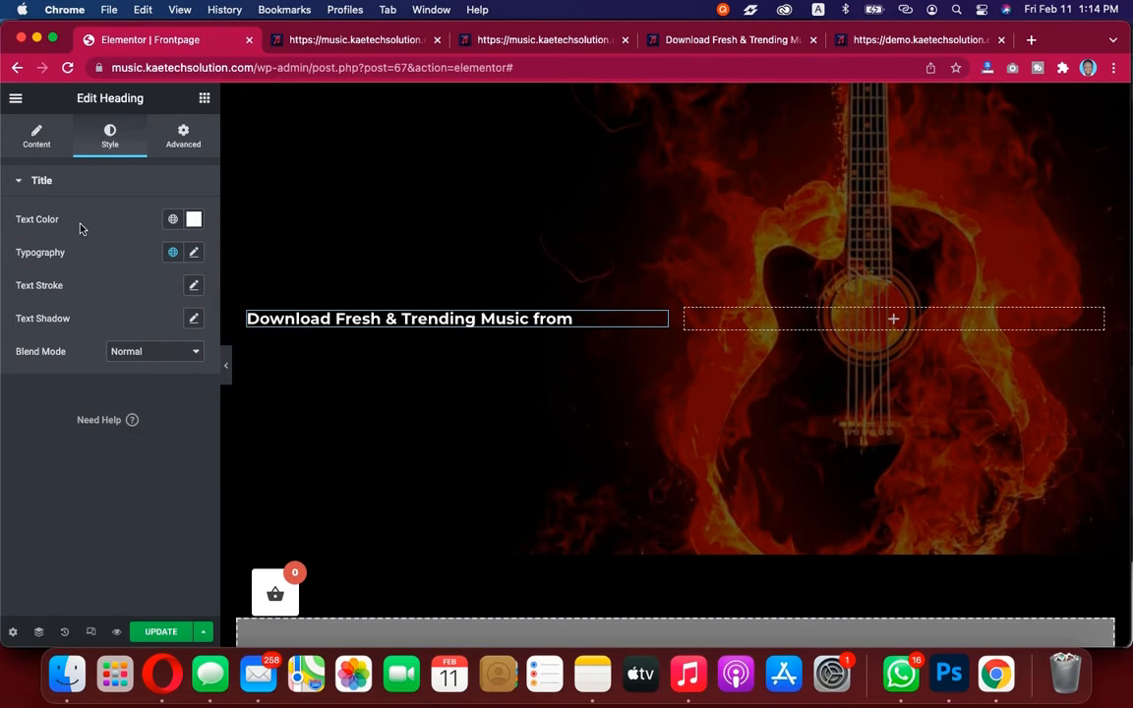
left_click(173, 221)
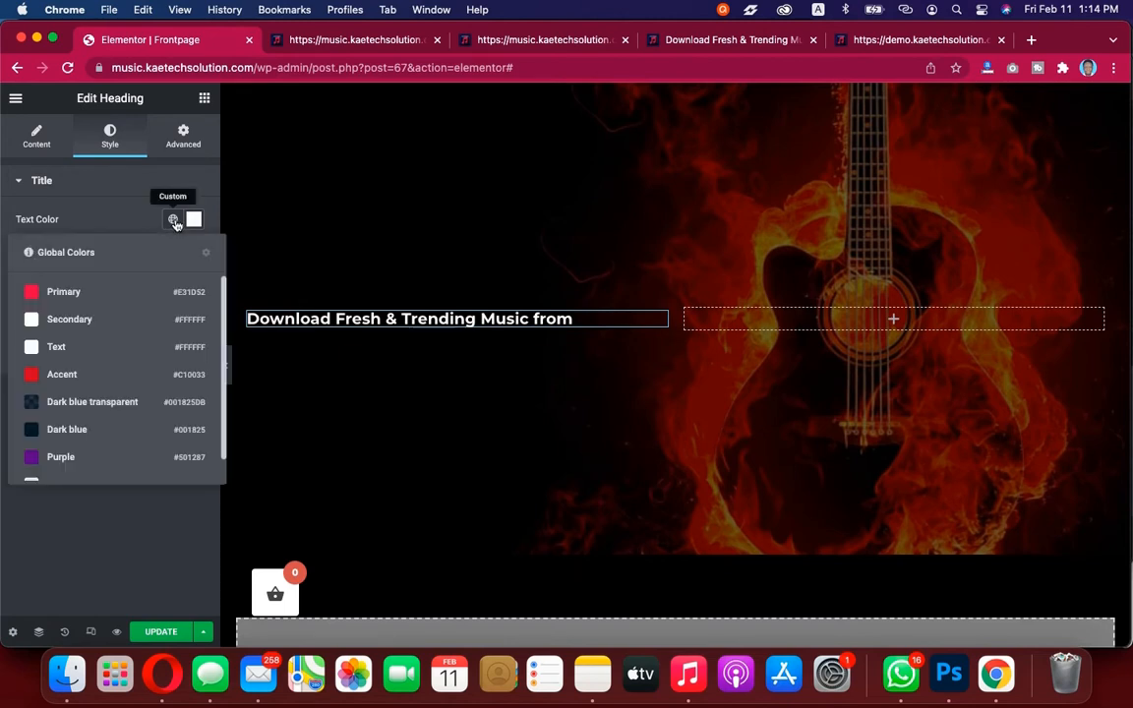
left_click(59, 321)
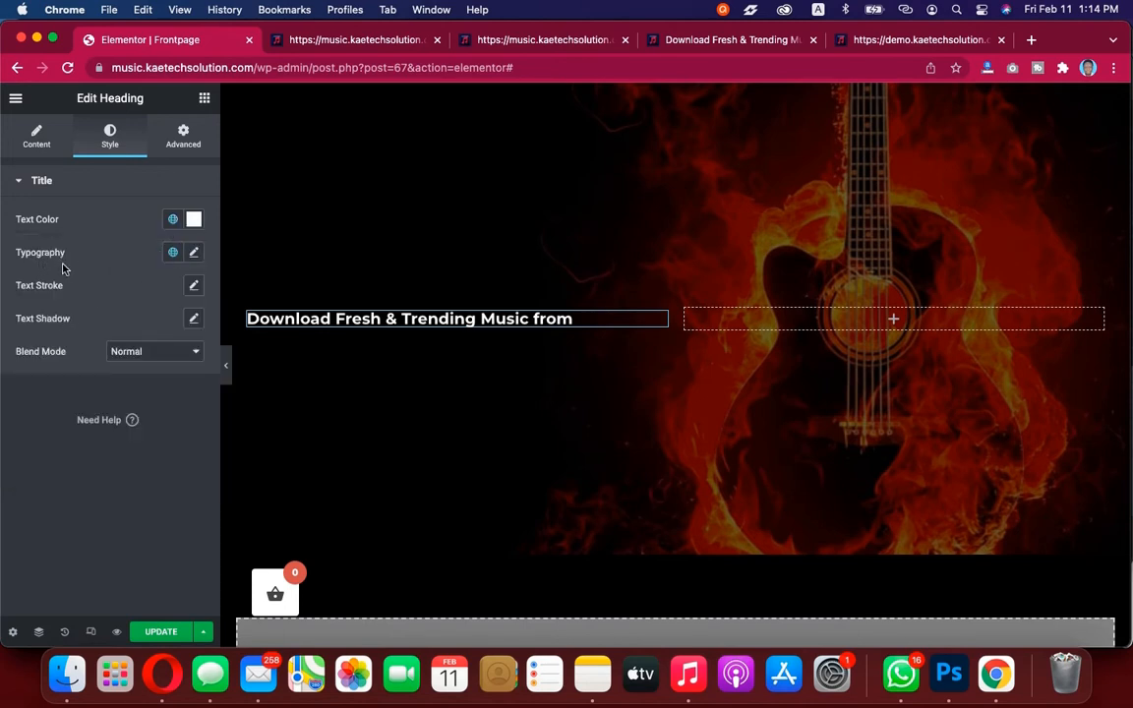
Set the heading typography to the EB Garamond family at a size of 56 px
left_click(194, 252)
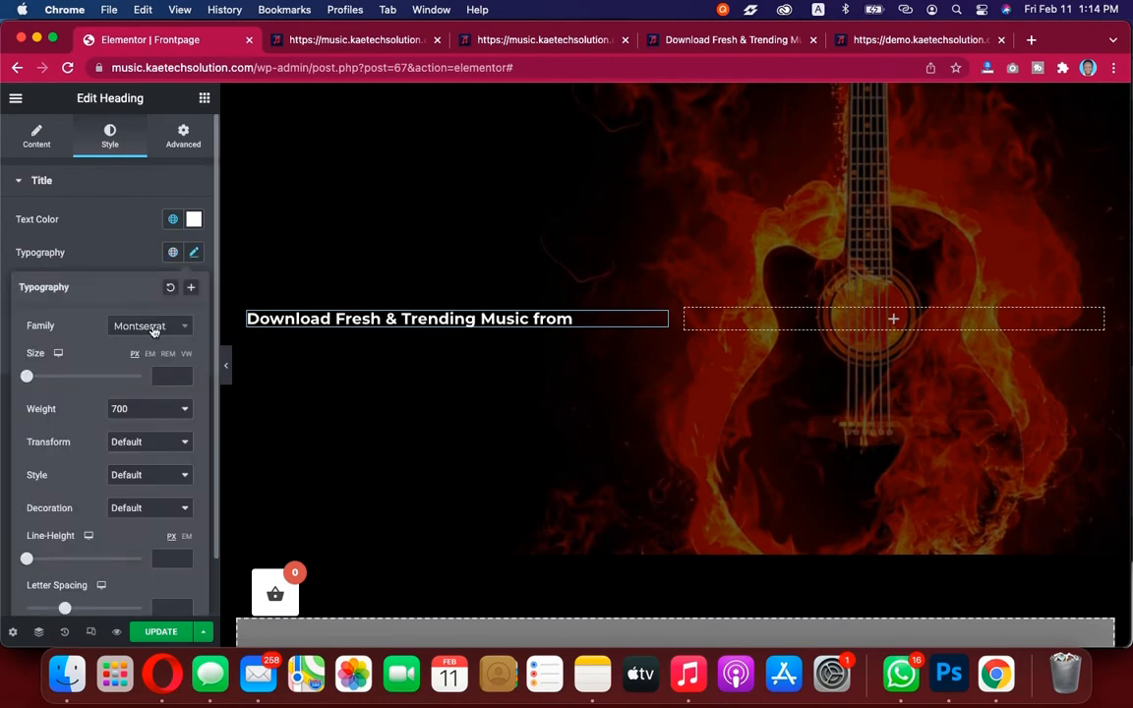
left_click(153, 329)
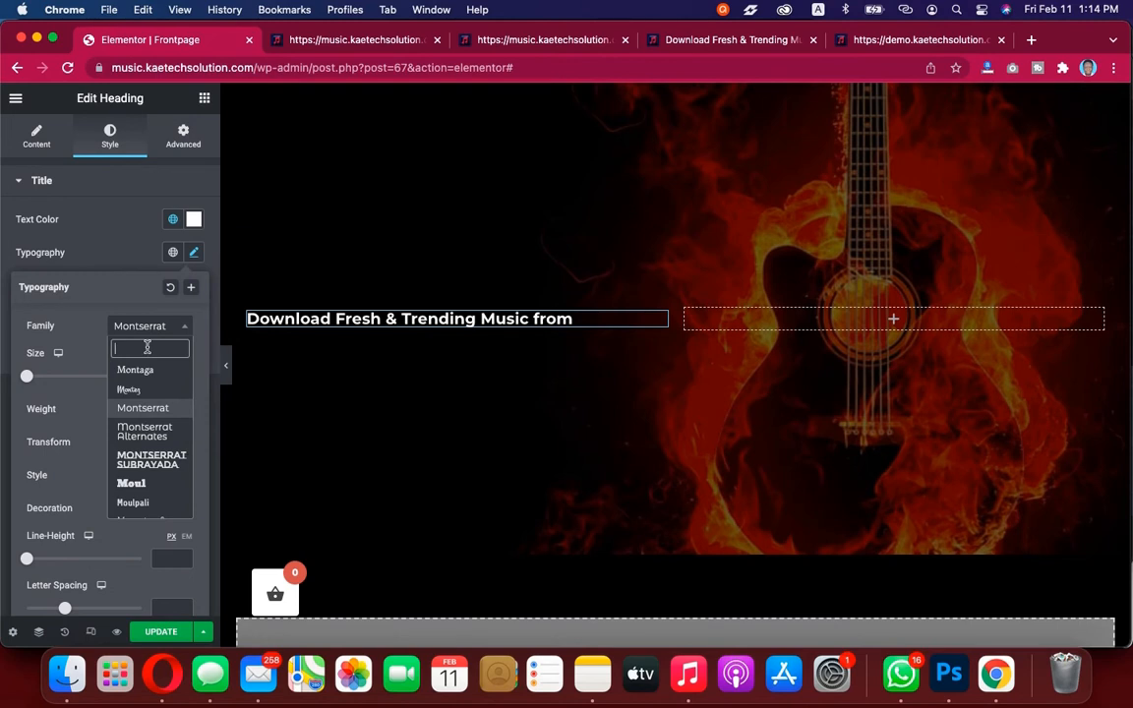
type("eb")
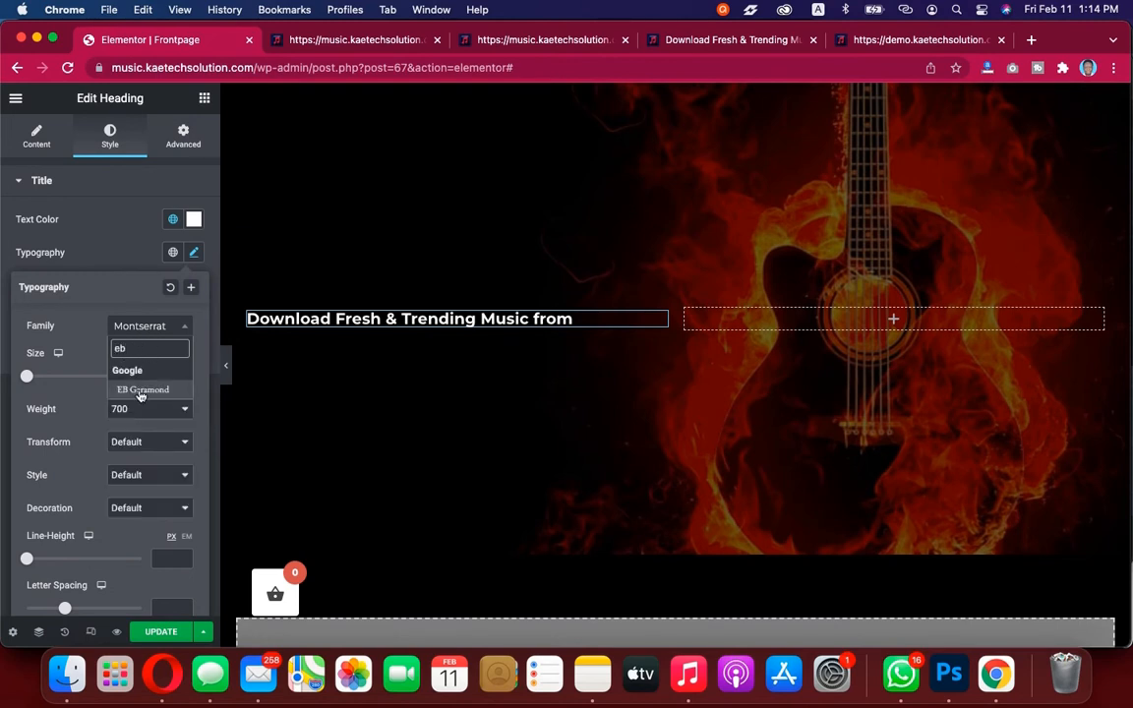
left_click(141, 390)
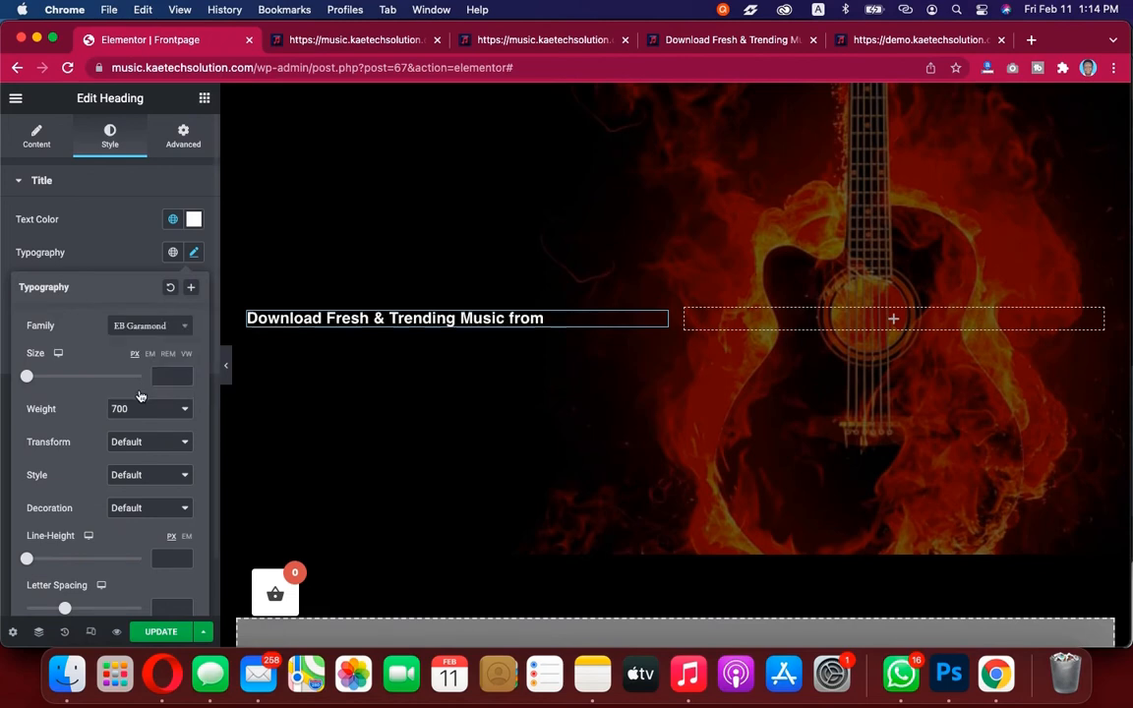
left_click(30, 375)
left_click_drag(82, 380, 58, 380)
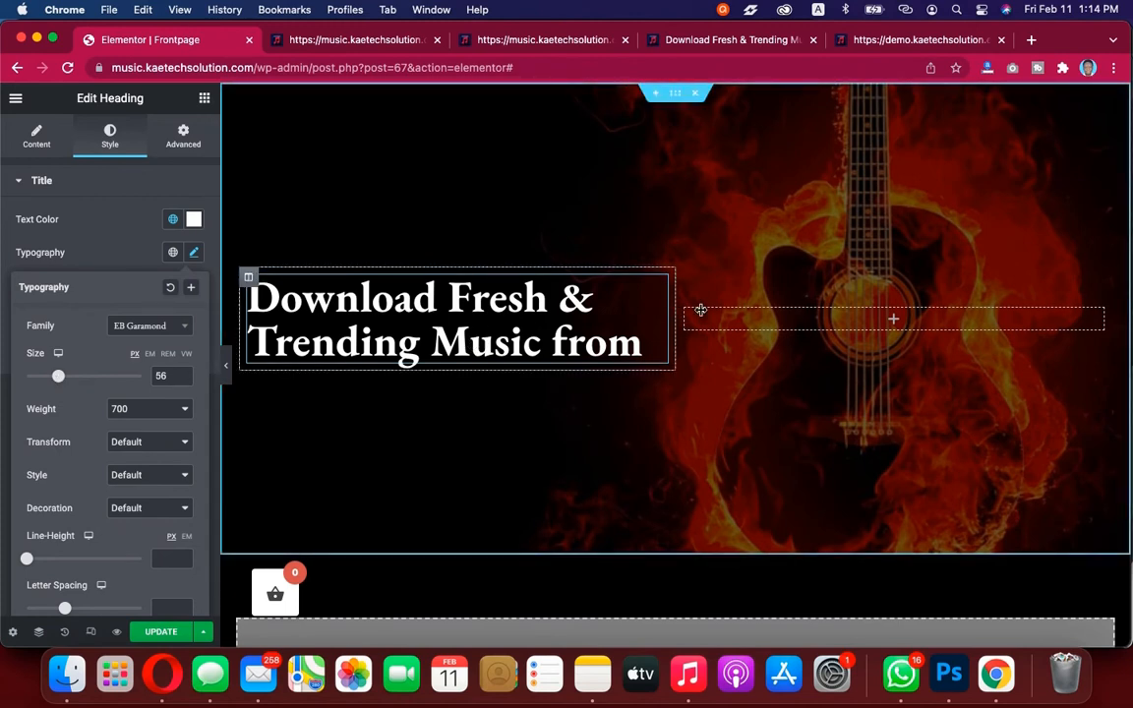
Widen the hero's left column so the heading spans further across the background
left_click_drag(677, 311, 769, 308)
left_click(194, 254)
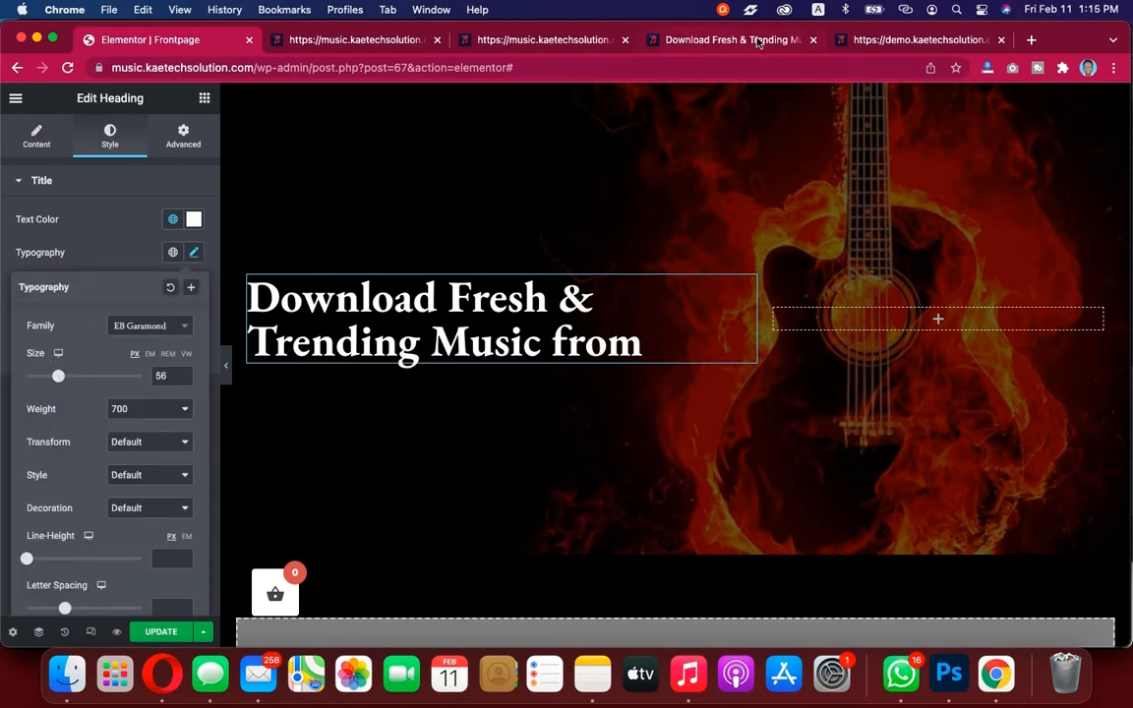
Inspect the demo site's heading to read its font styles
left_click(888, 41)
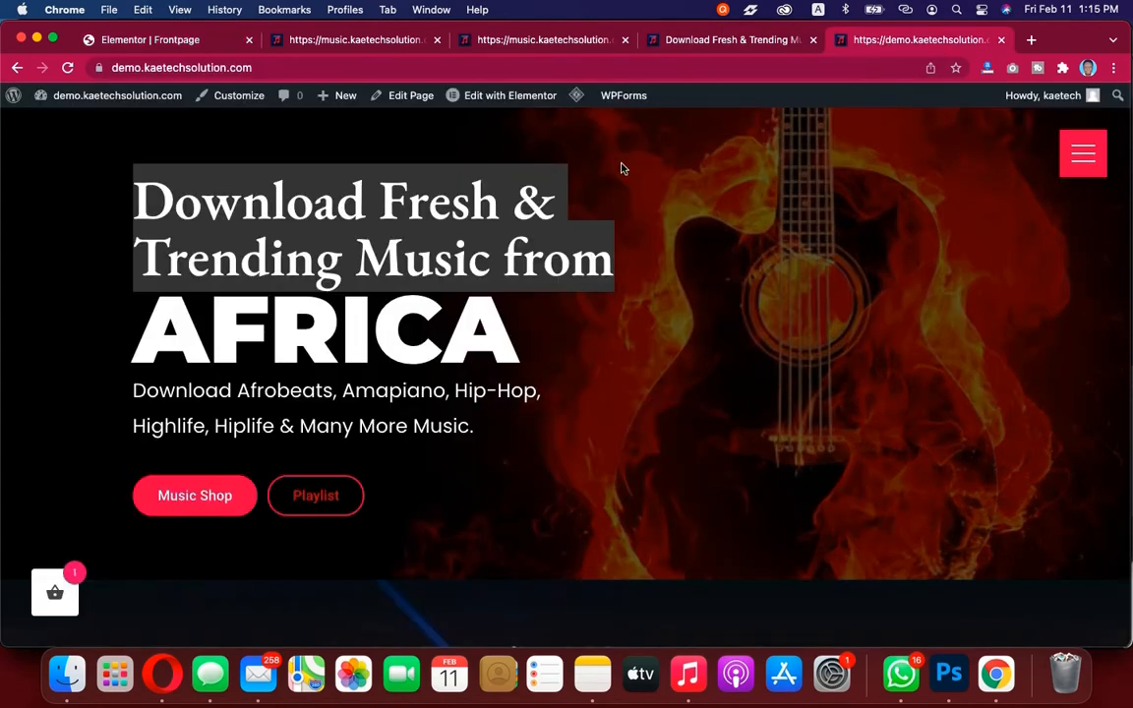
left_click(547, 217)
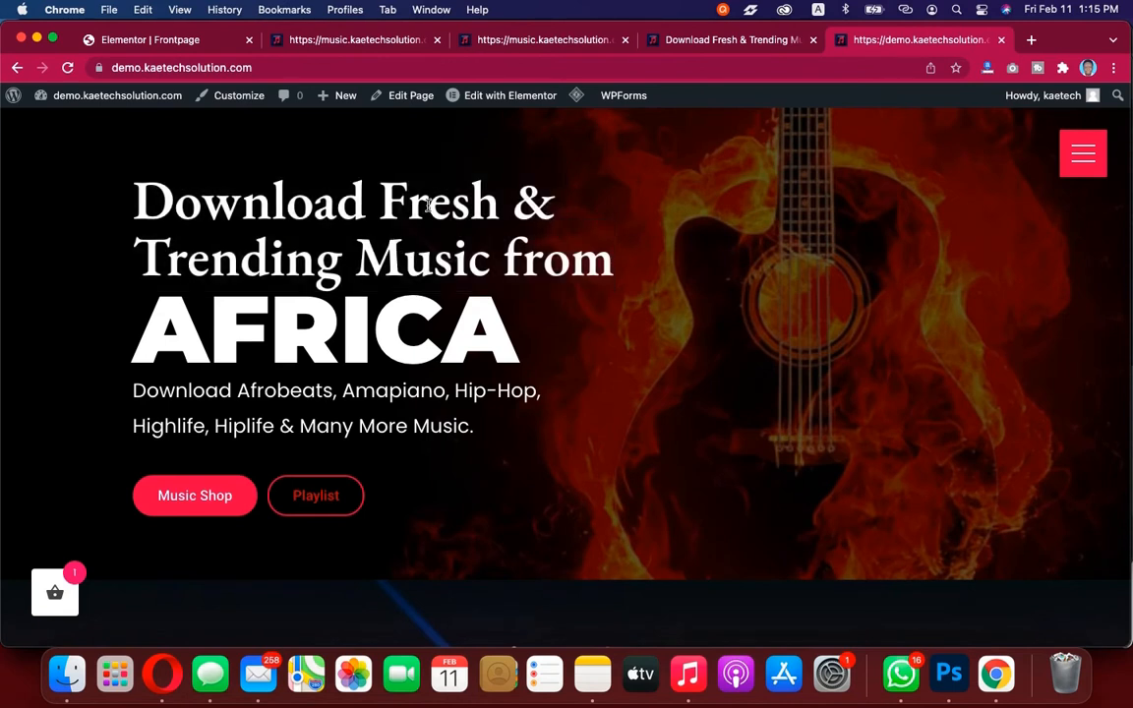
right_click(429, 203)
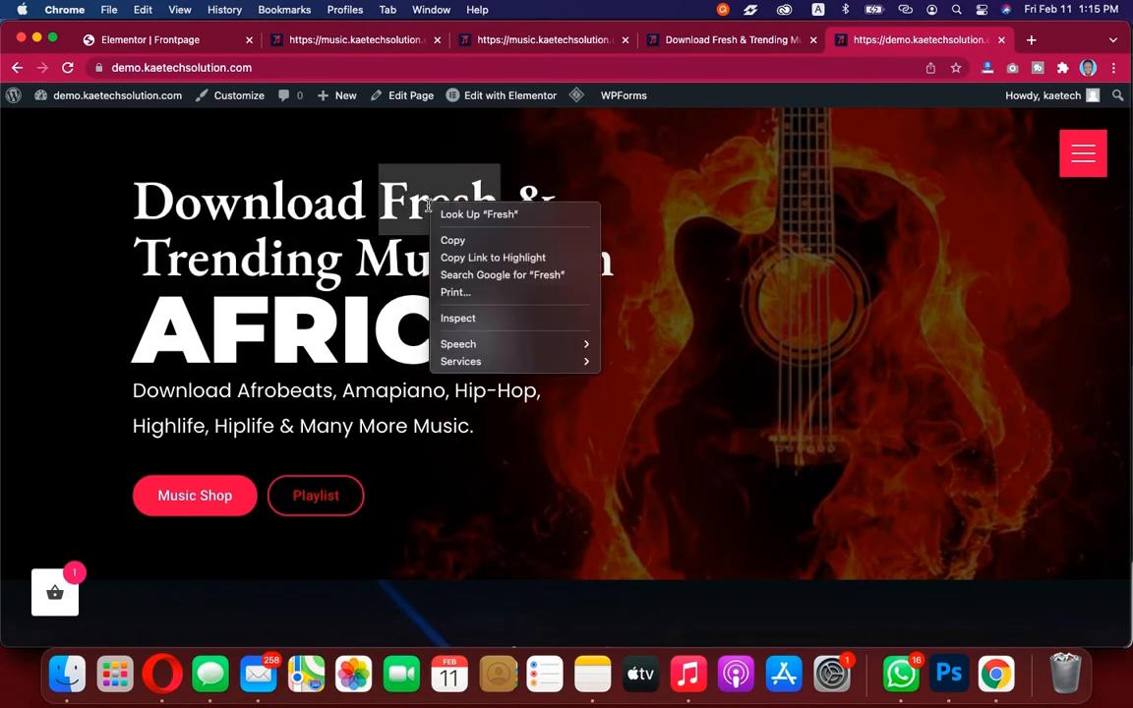
left_click(470, 319)
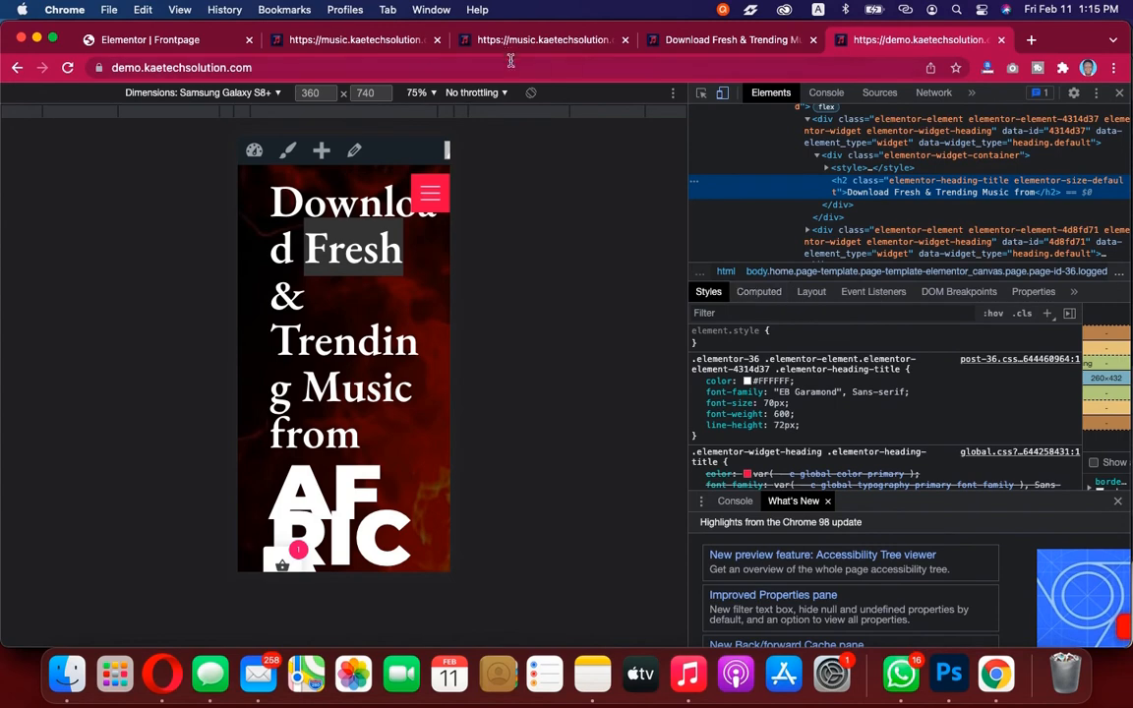
left_click(150, 44)
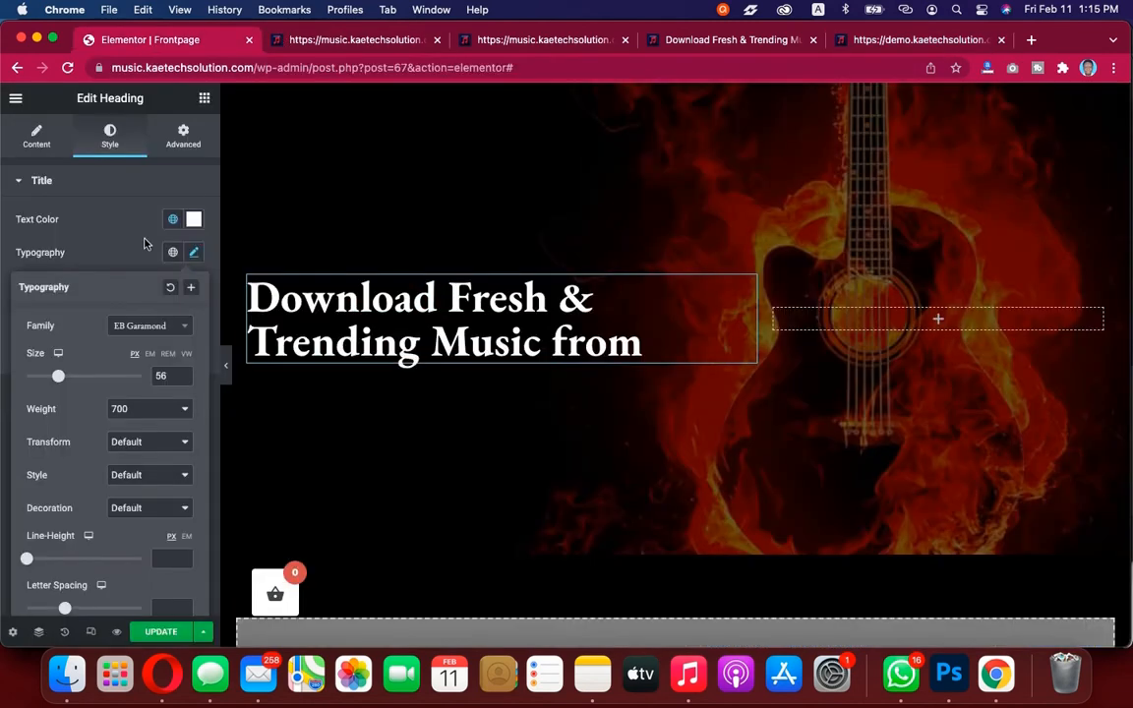
Set the heading's font size to 70 px and its weight to 600
double_click(160, 376)
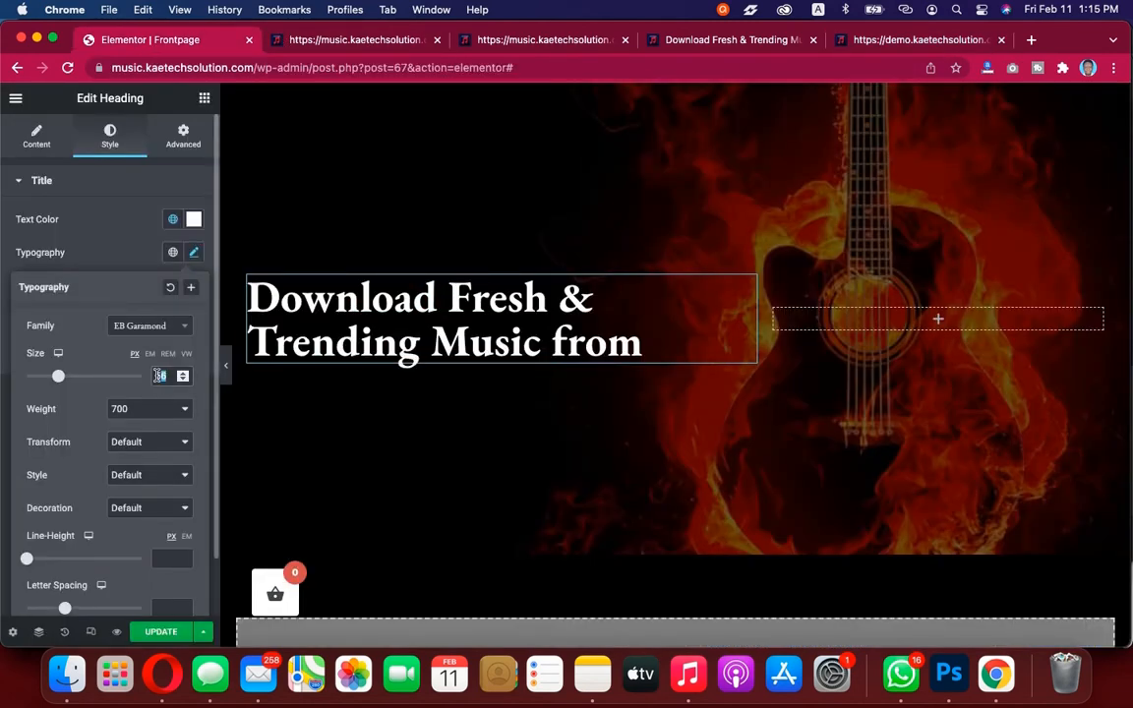
left_click(913, 41)
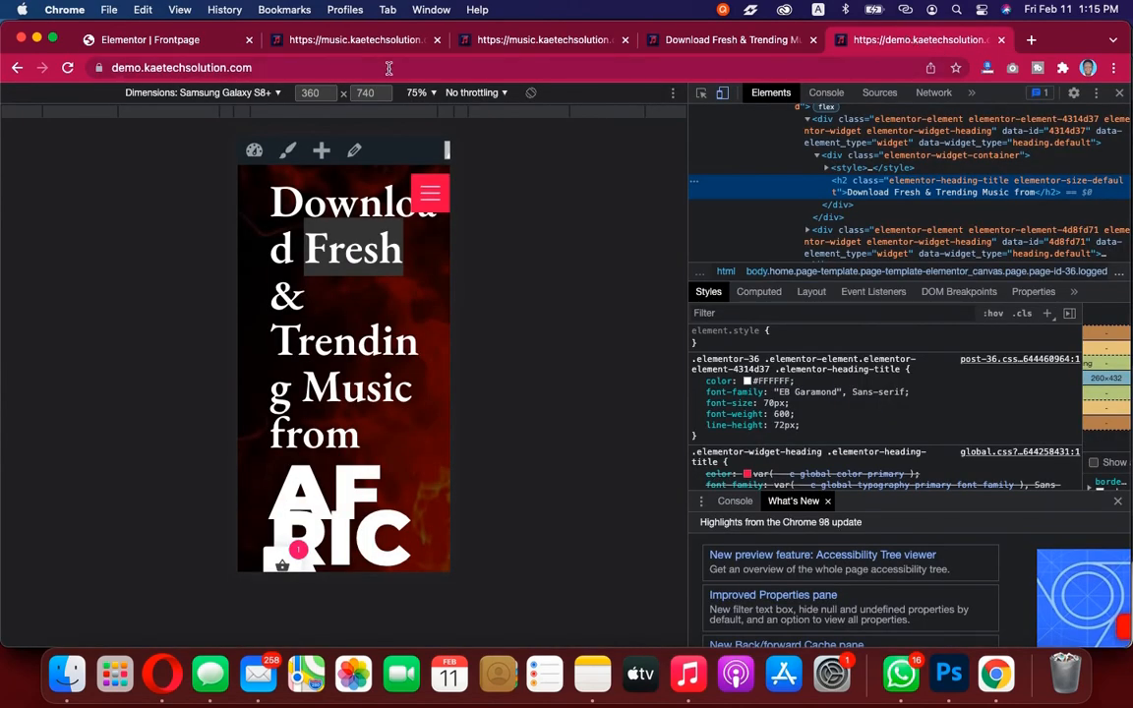
left_click(157, 40)
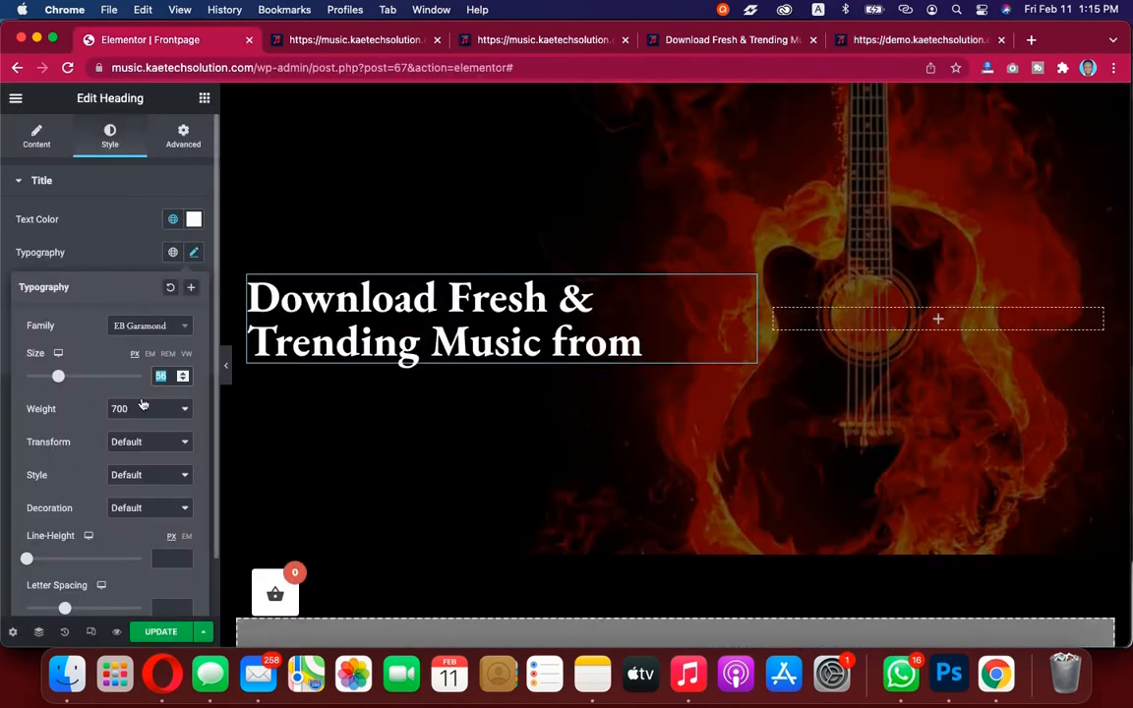
type("70")
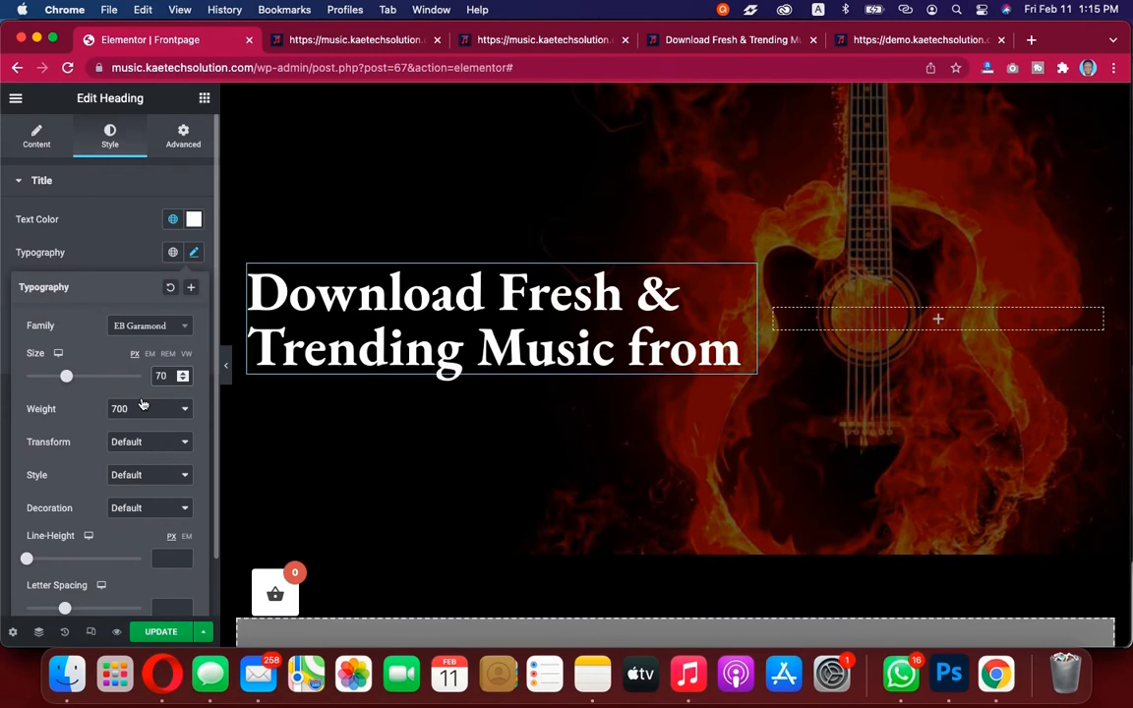
left_click(137, 407)
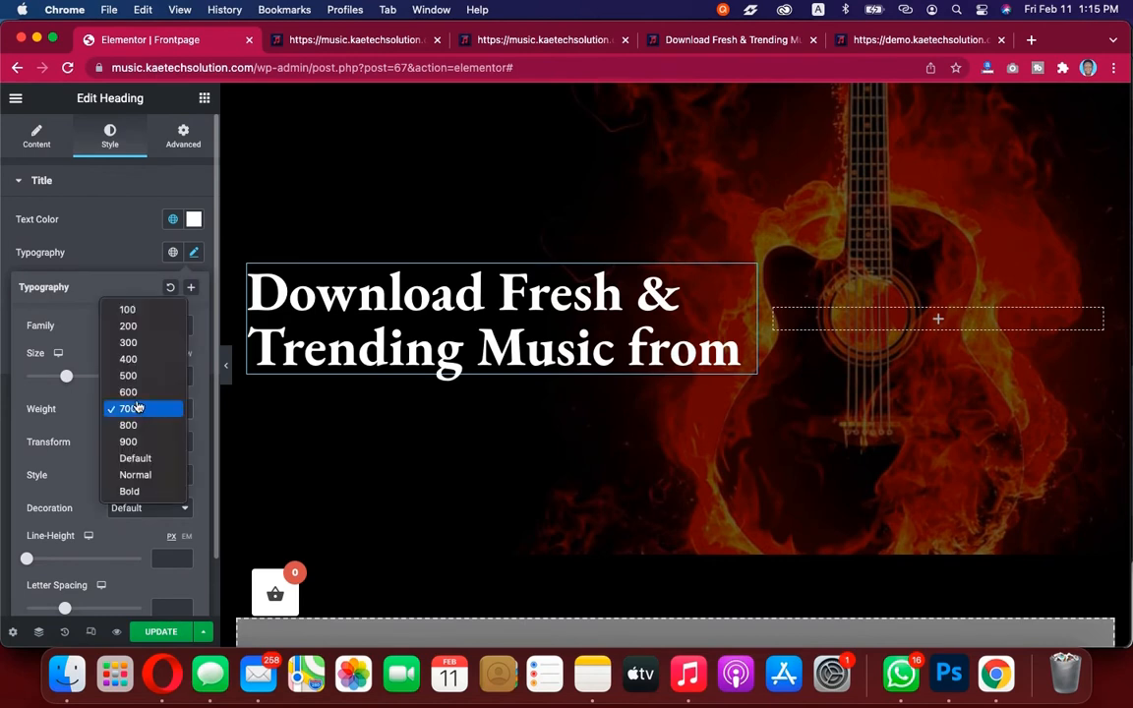
left_click(129, 391)
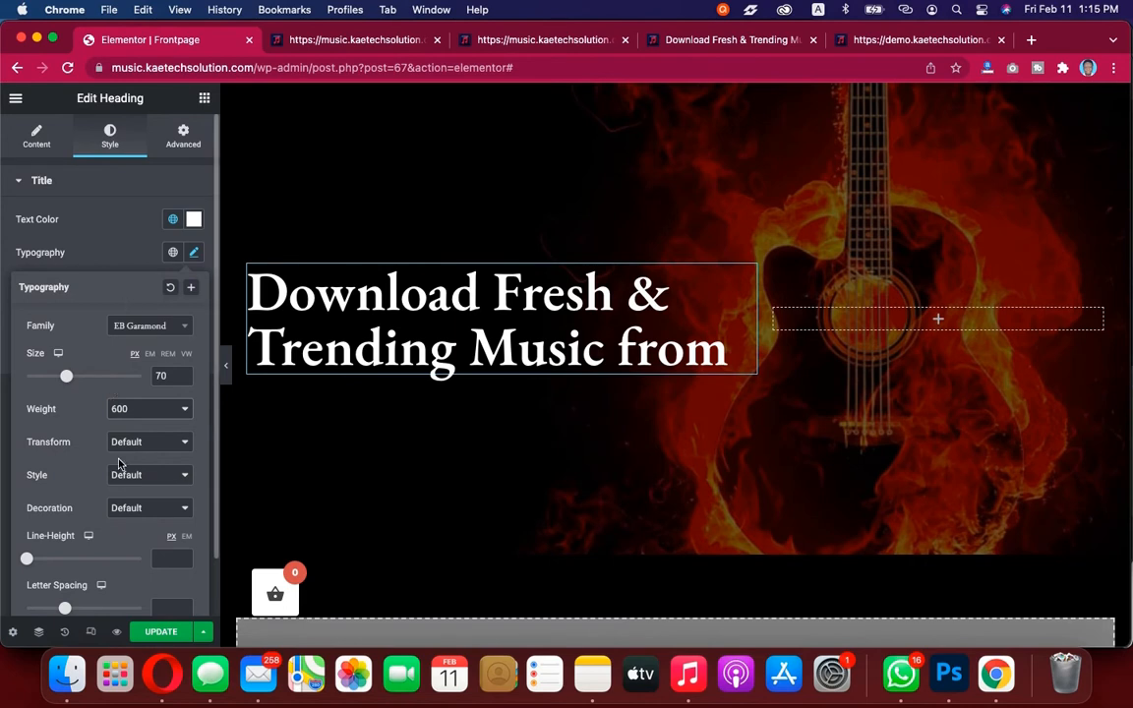
Set the heading's line height to 72 px
scroll(122, 474, "down", 3)
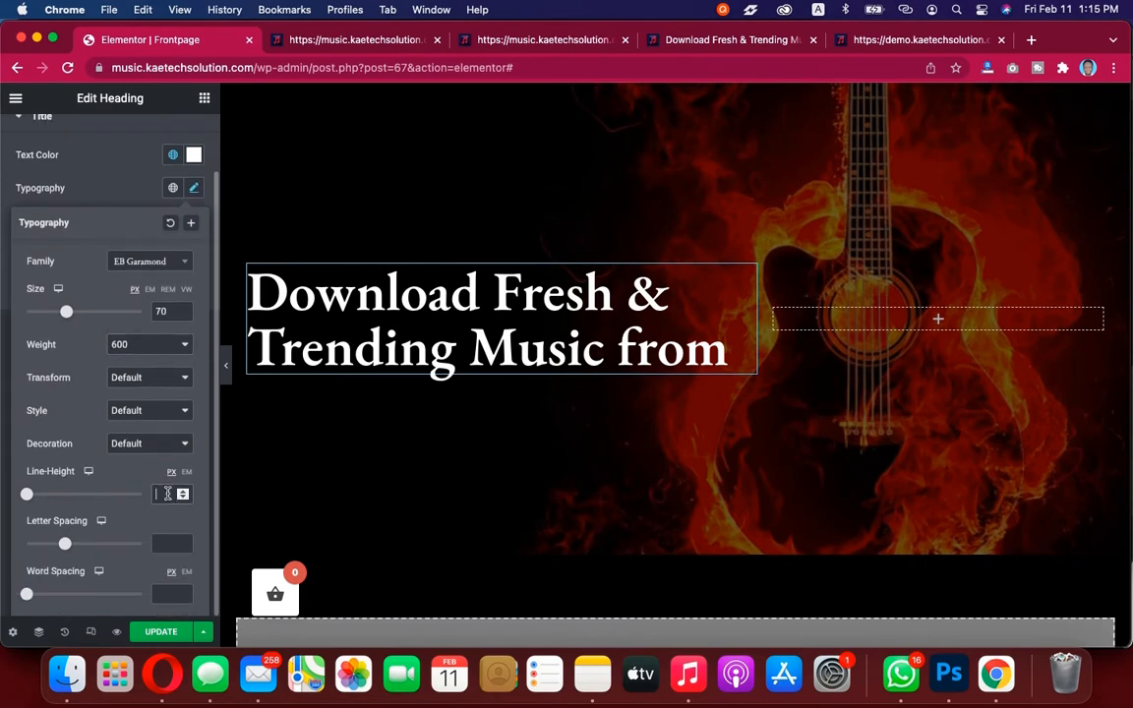
left_click(167, 493)
type("72")
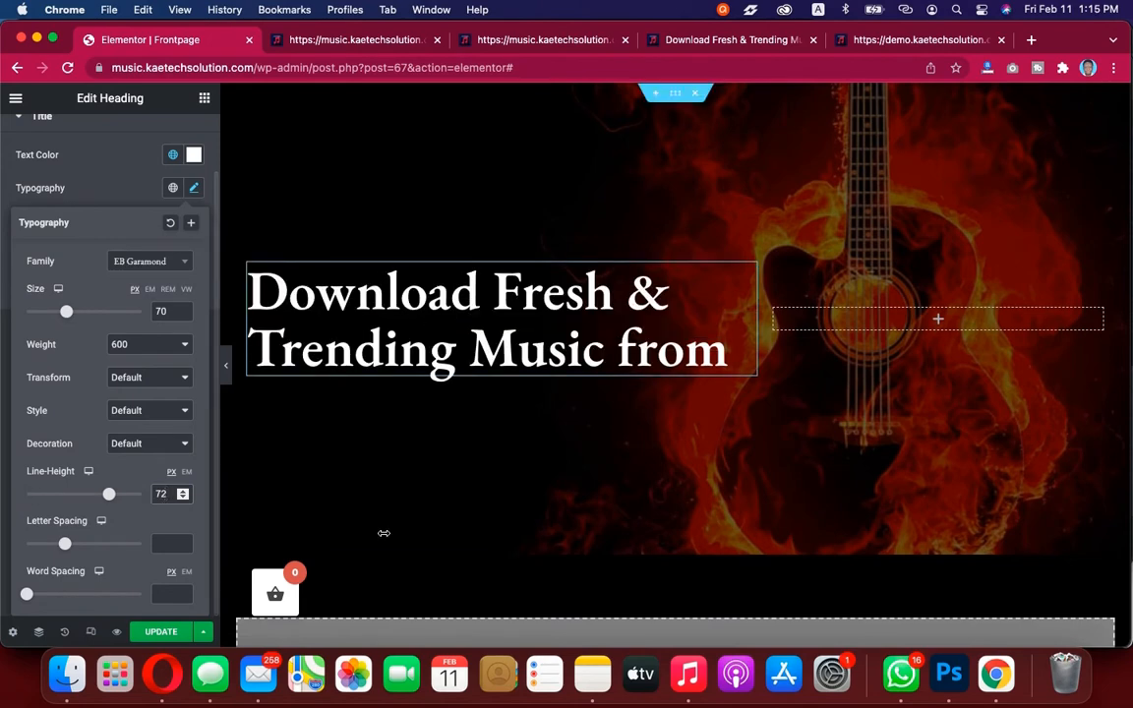
Switch the demo's inspector to desktop view and compare the heading layout
left_click(883, 39)
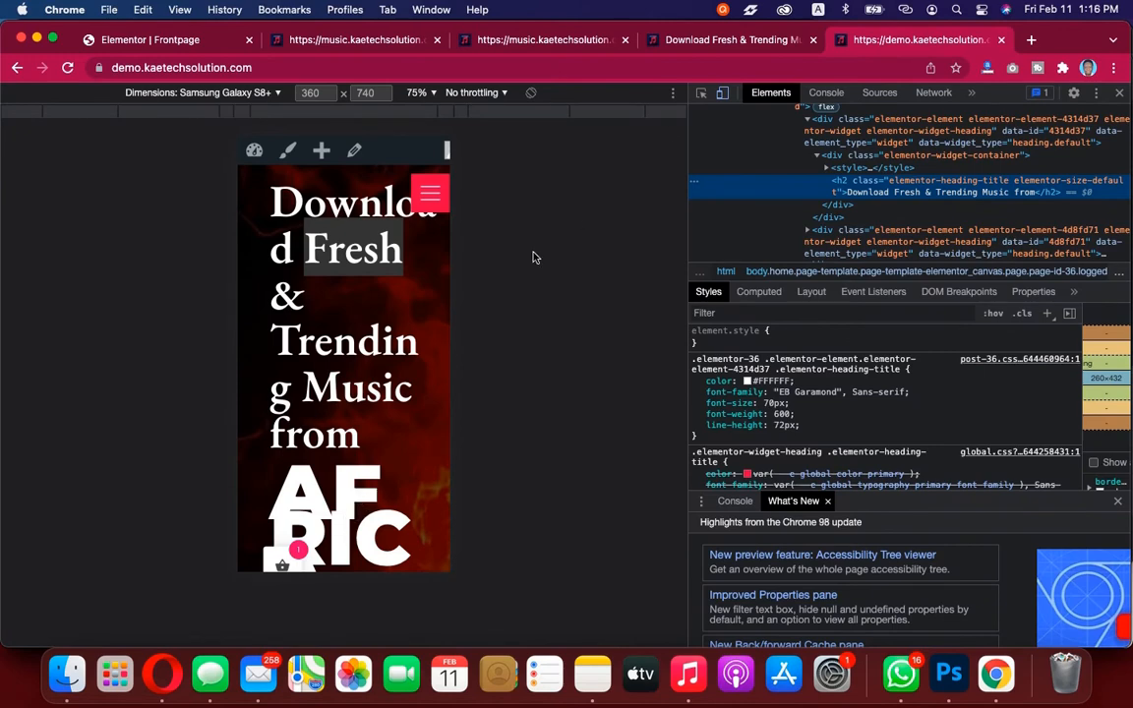
key("super+shift+c")
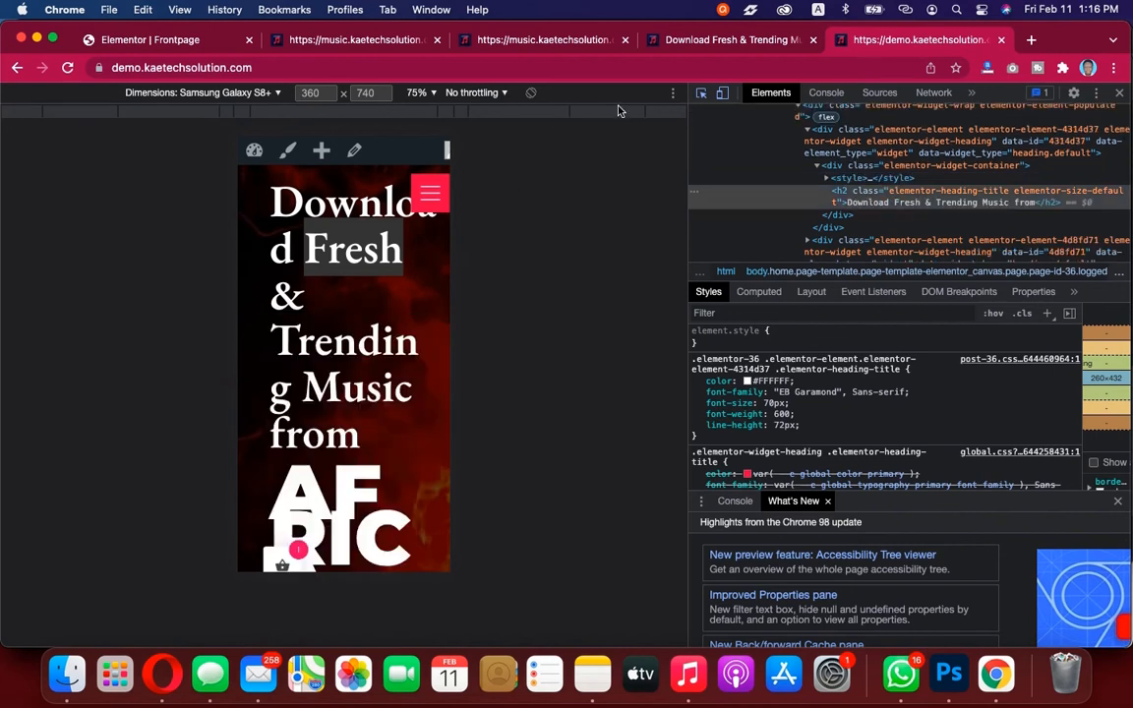
left_click(723, 94)
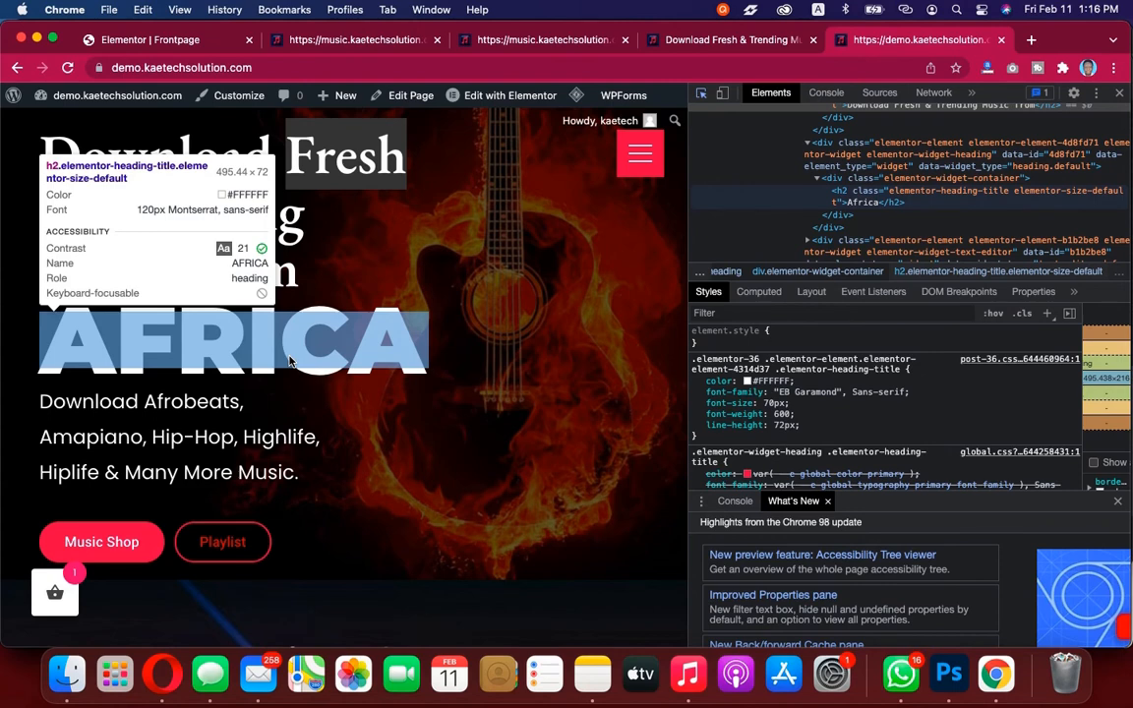
left_click(157, 40)
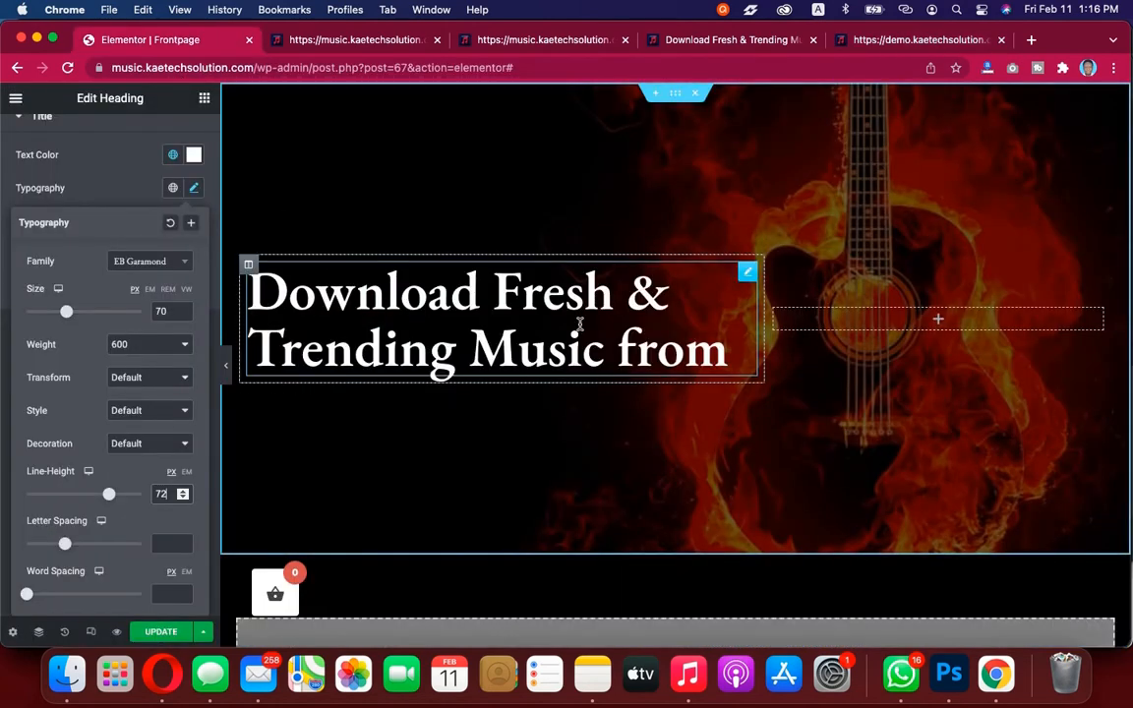
Add another Heading widget below the first heading in the hero's left column
left_click(96, 190)
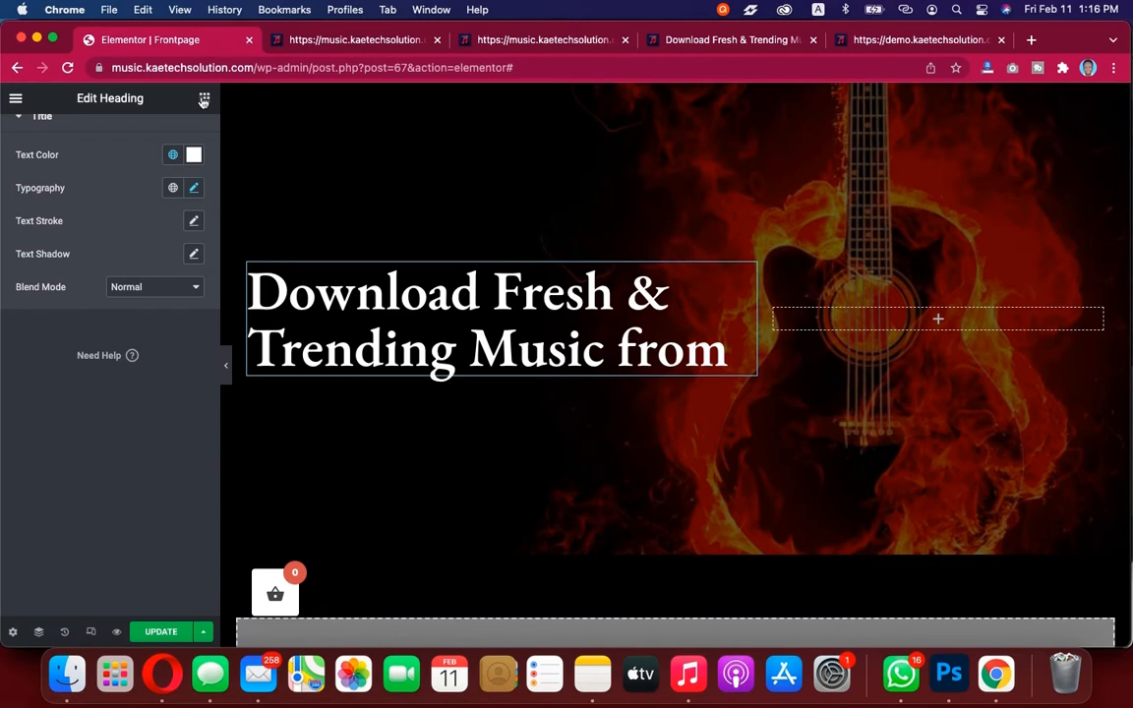
left_click(203, 99)
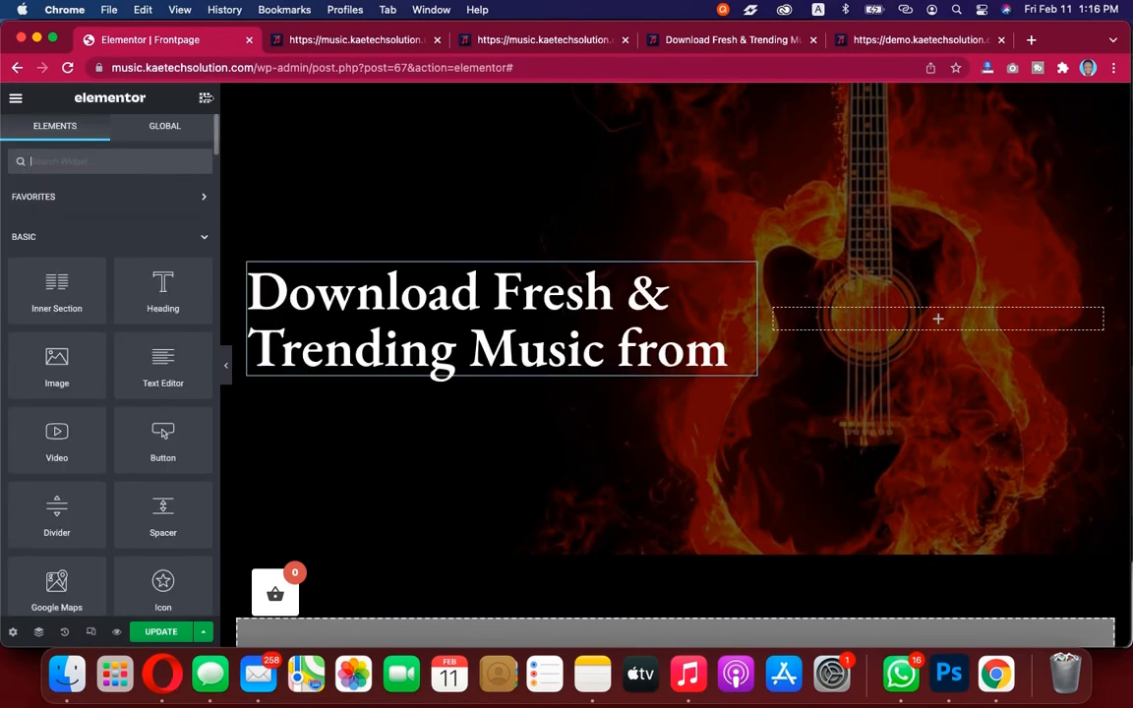
left_click_drag(141, 258, 433, 378)
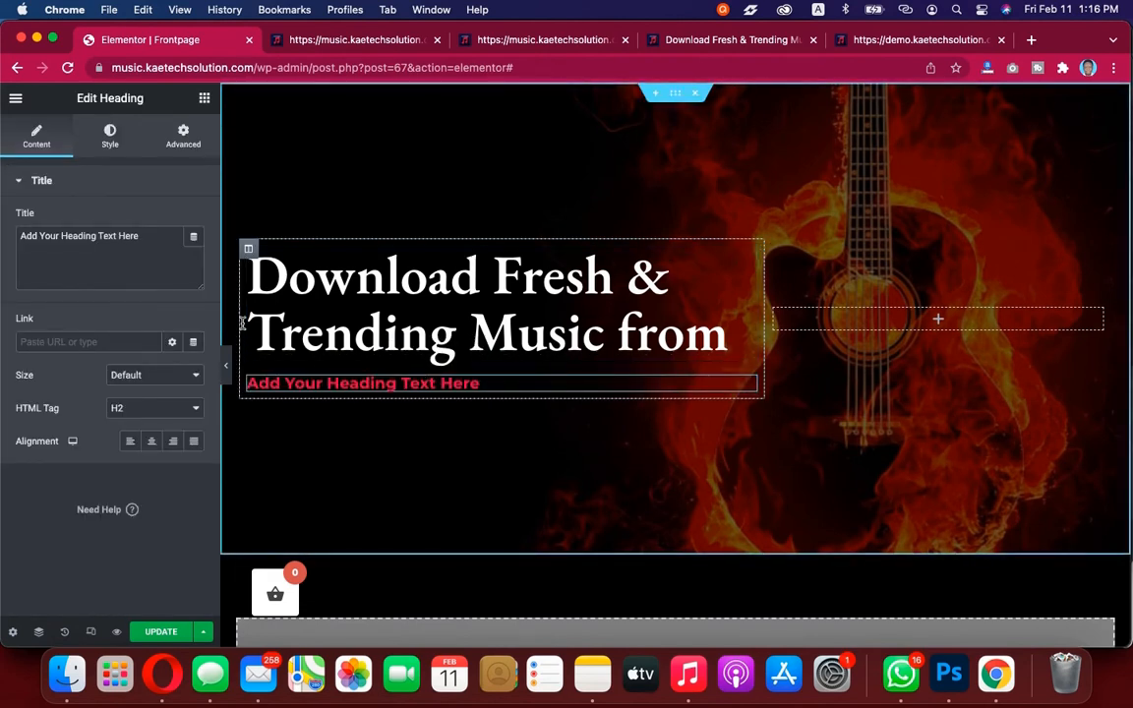
Set the new heading's text colour to the global Secondary colour
left_click(111, 147)
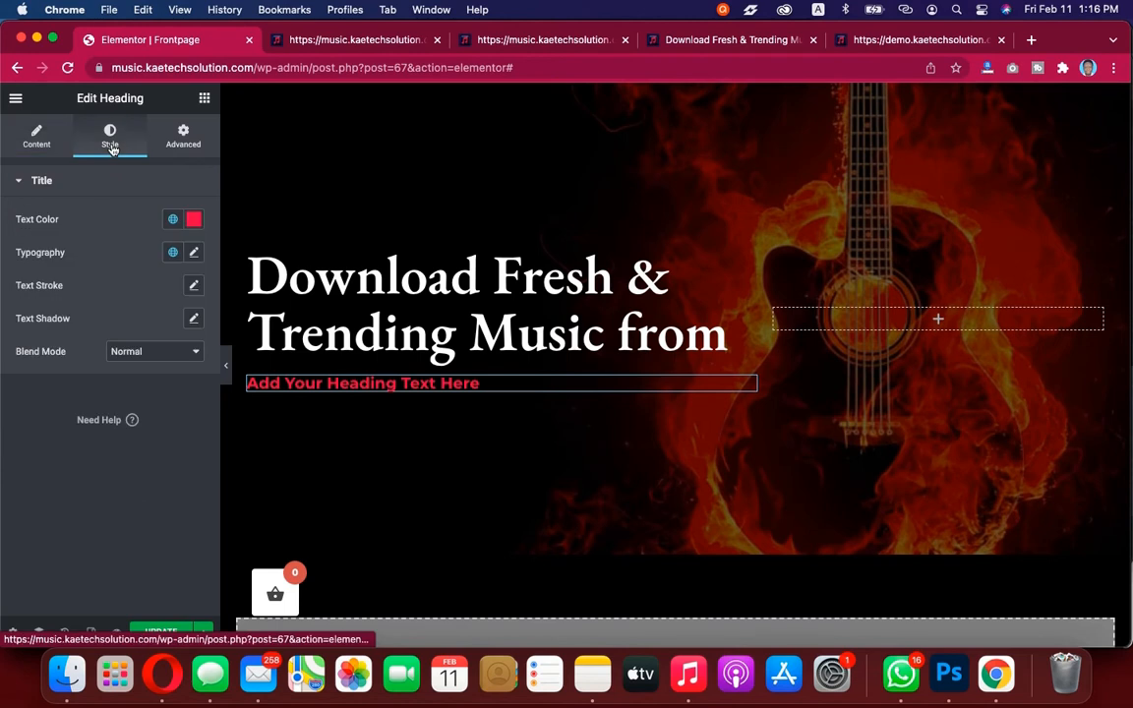
left_click(173, 224)
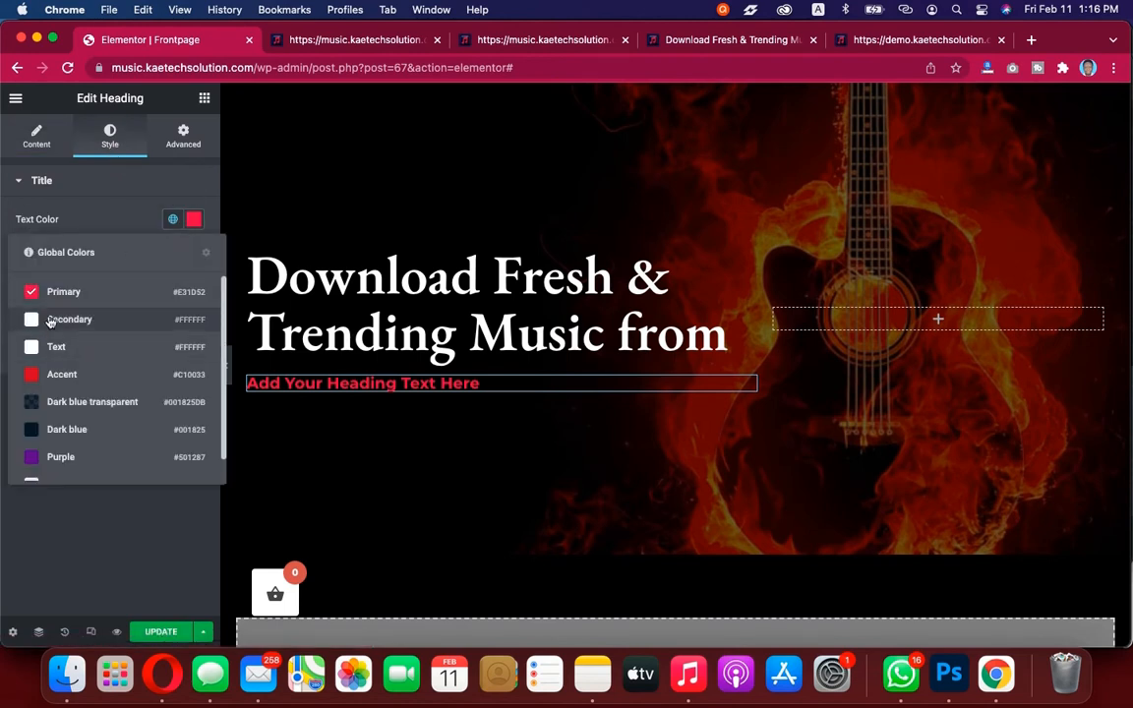
left_click(49, 320)
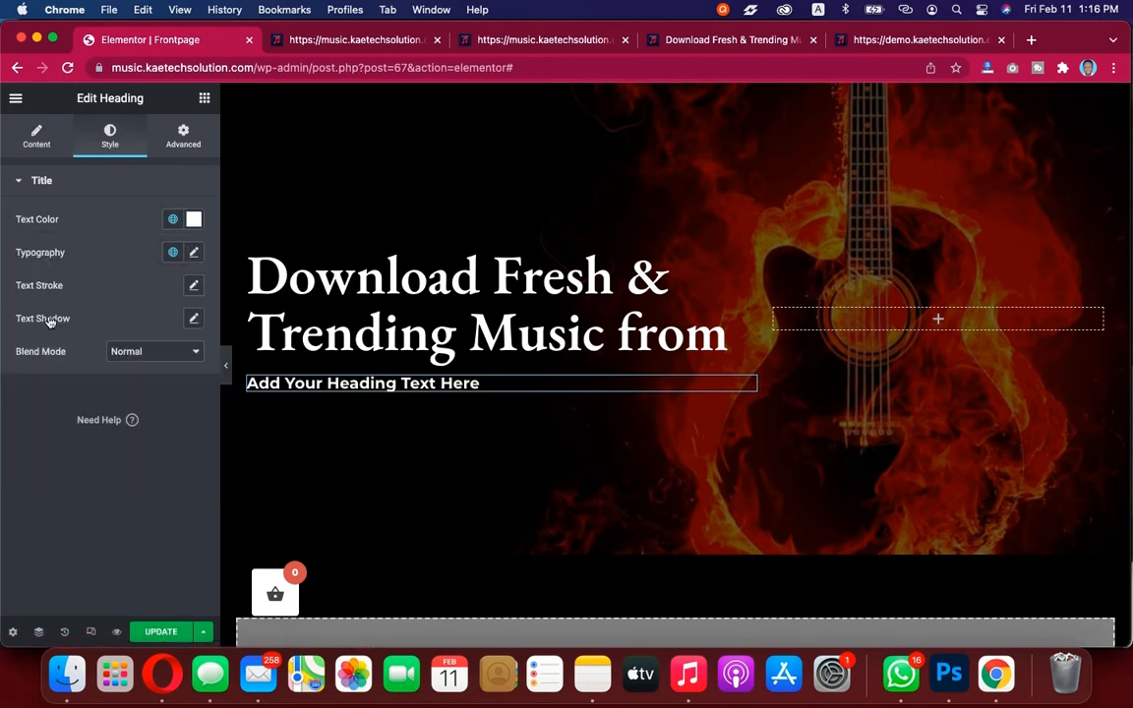
Set the new heading's typography size to 120 px, matching the demo's AFRICA heading
left_click(195, 253)
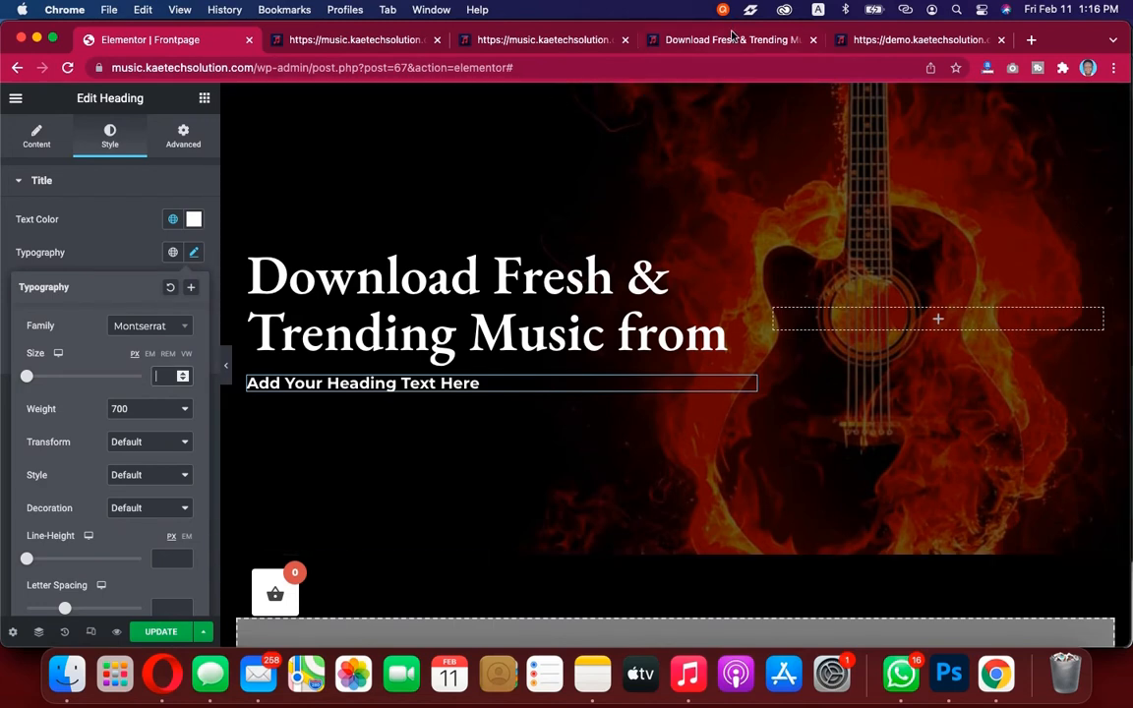
left_click(880, 40)
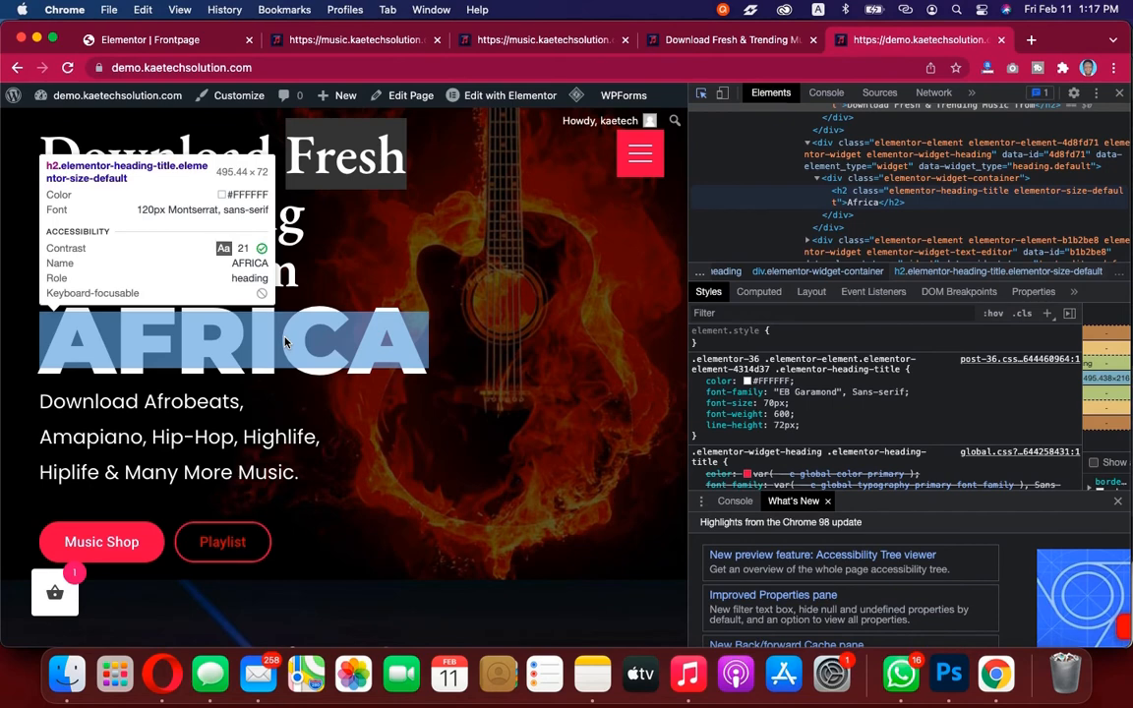
left_click(178, 46)
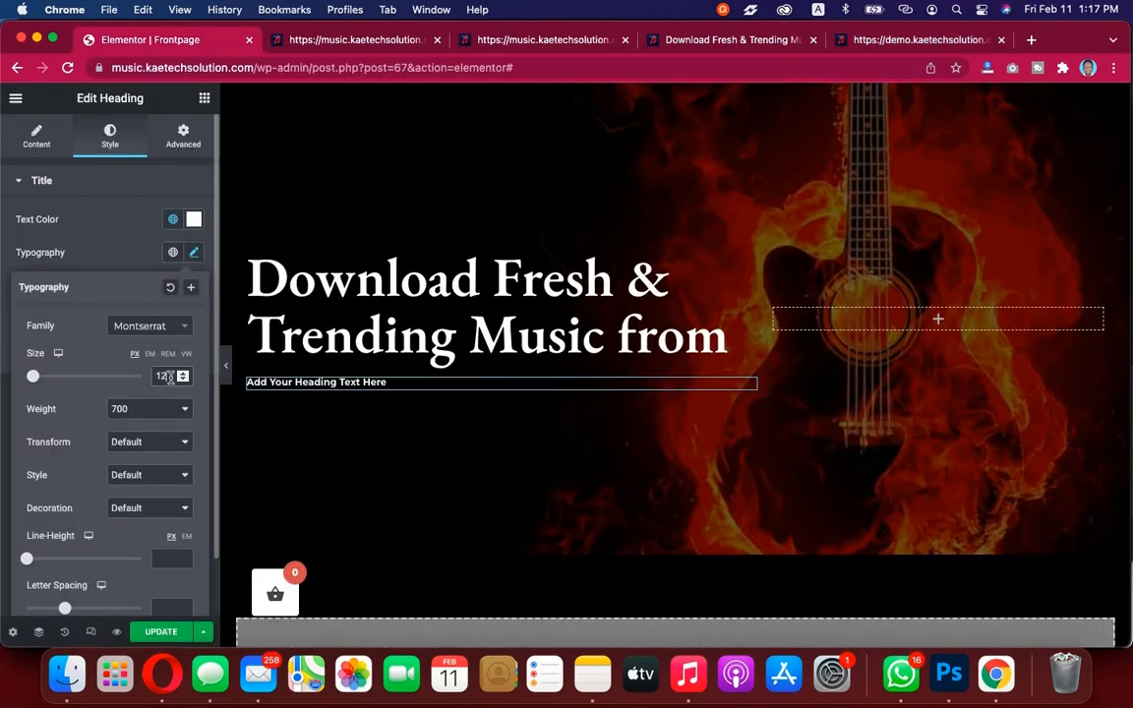
type("120")
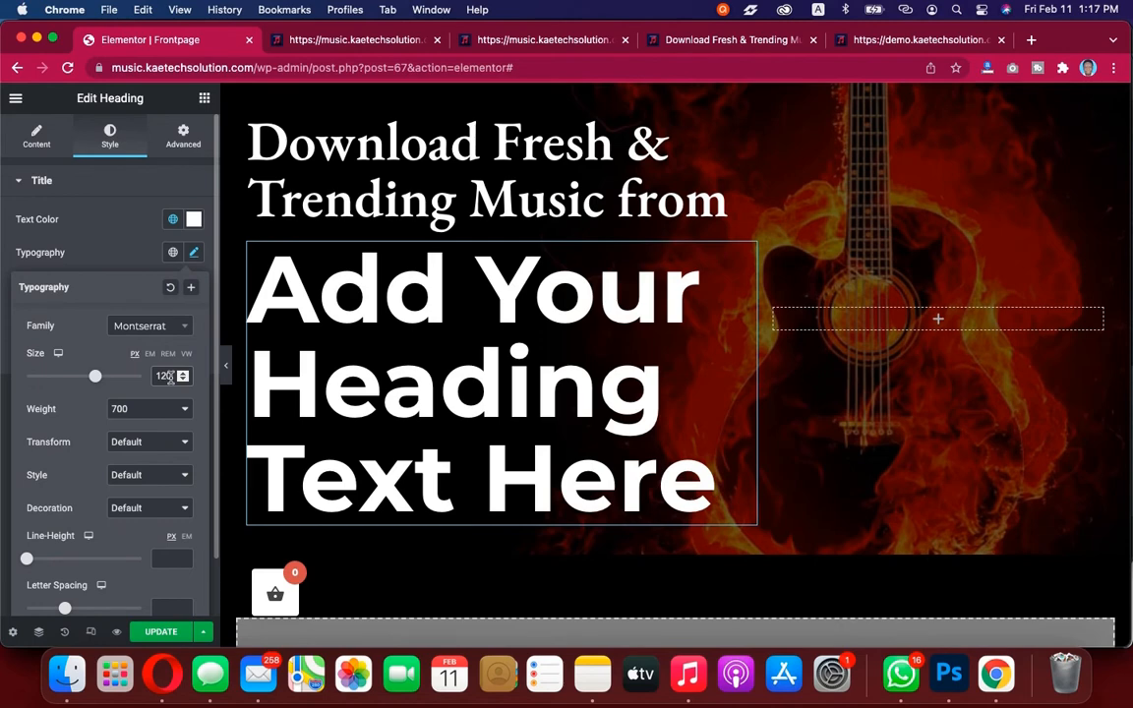
Replace the new heading's title with "AFRICA"
left_click(112, 234)
left_click(36, 135)
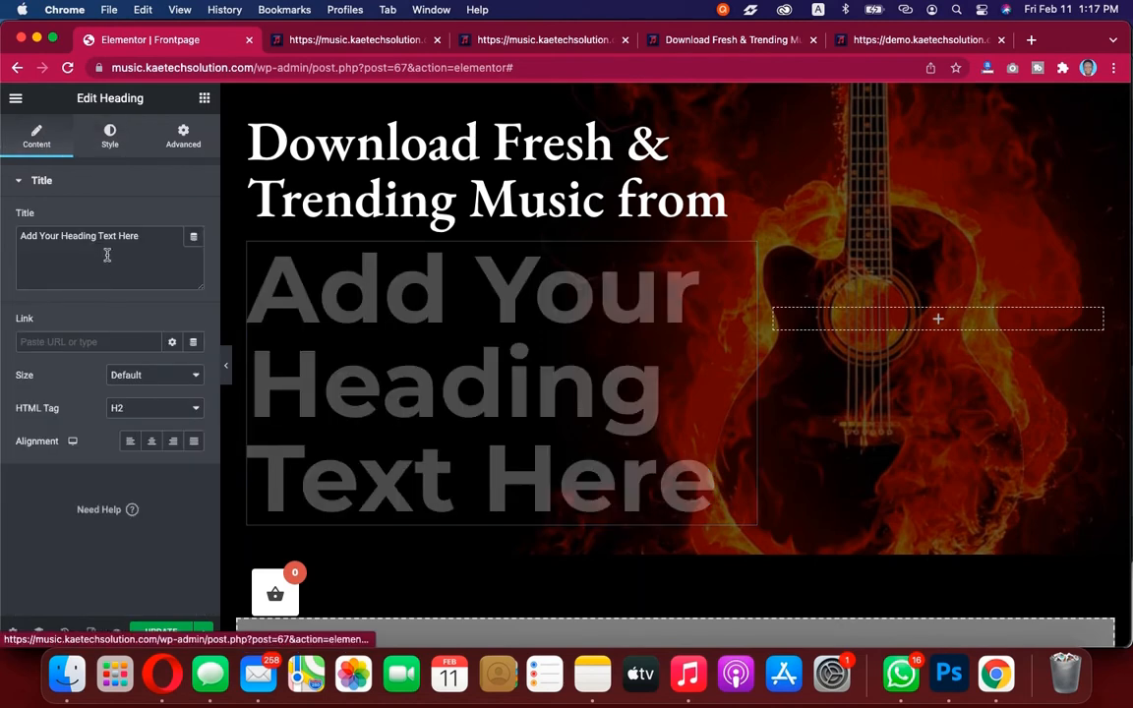
left_click_drag(151, 243, 5, 230)
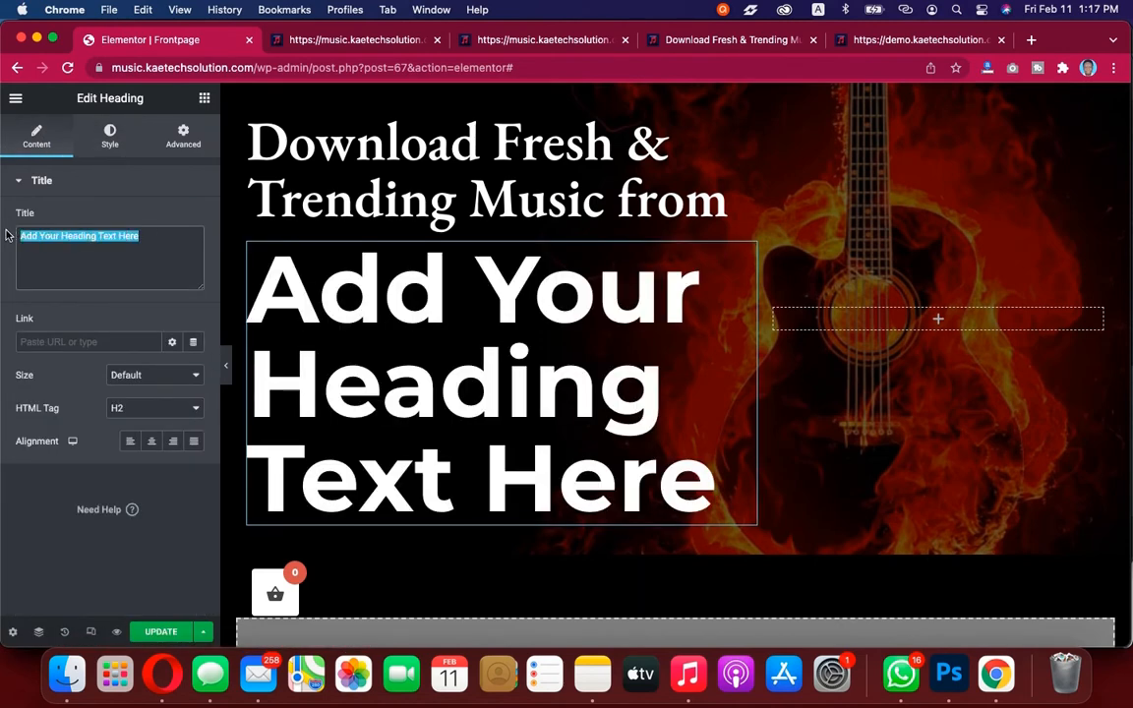
type("A")
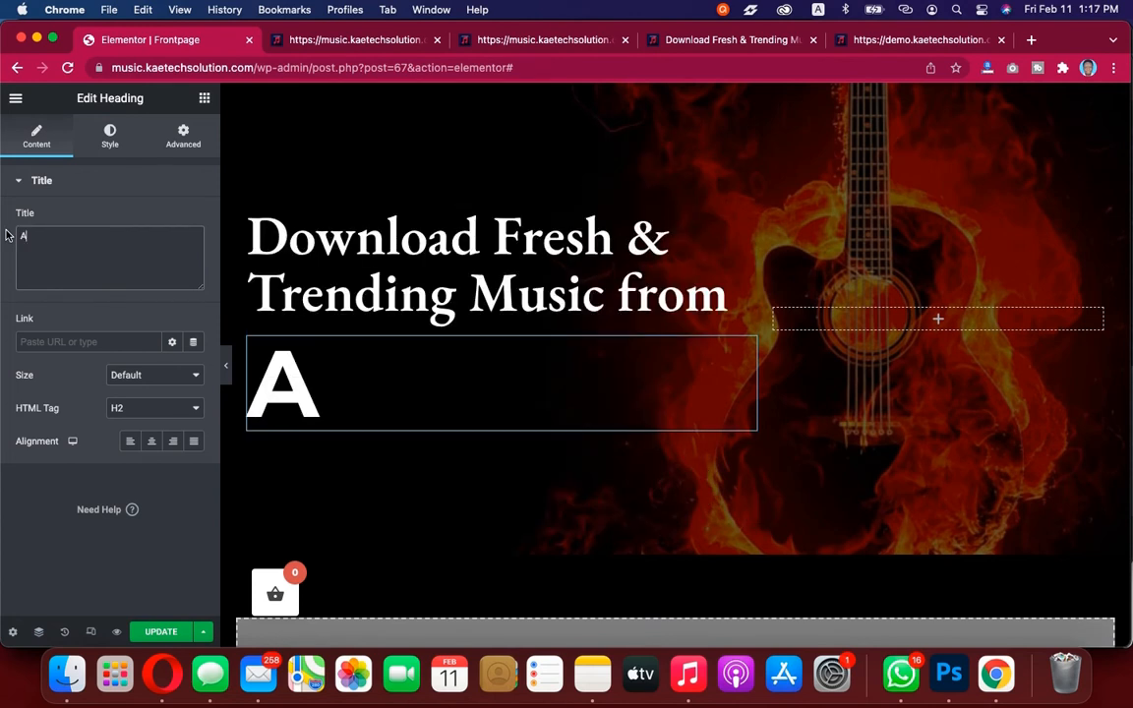
type("FRICA")
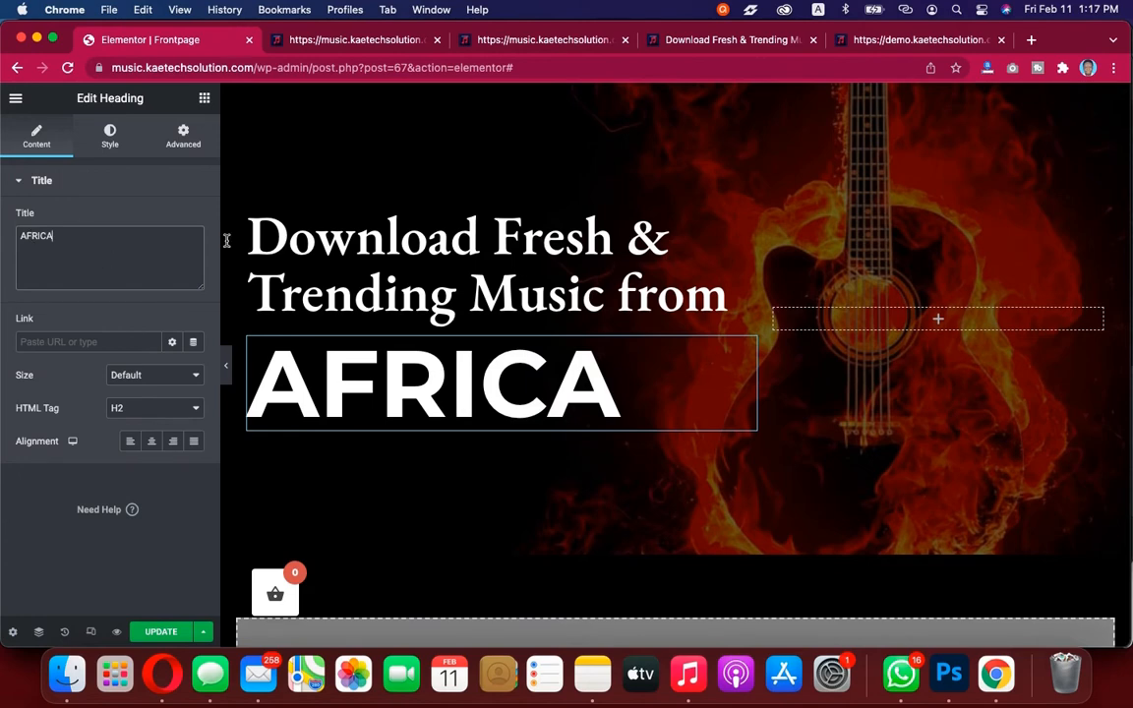
Inspect the demo's AFRICA heading styles and return to the heading's style settings
left_click(922, 42)
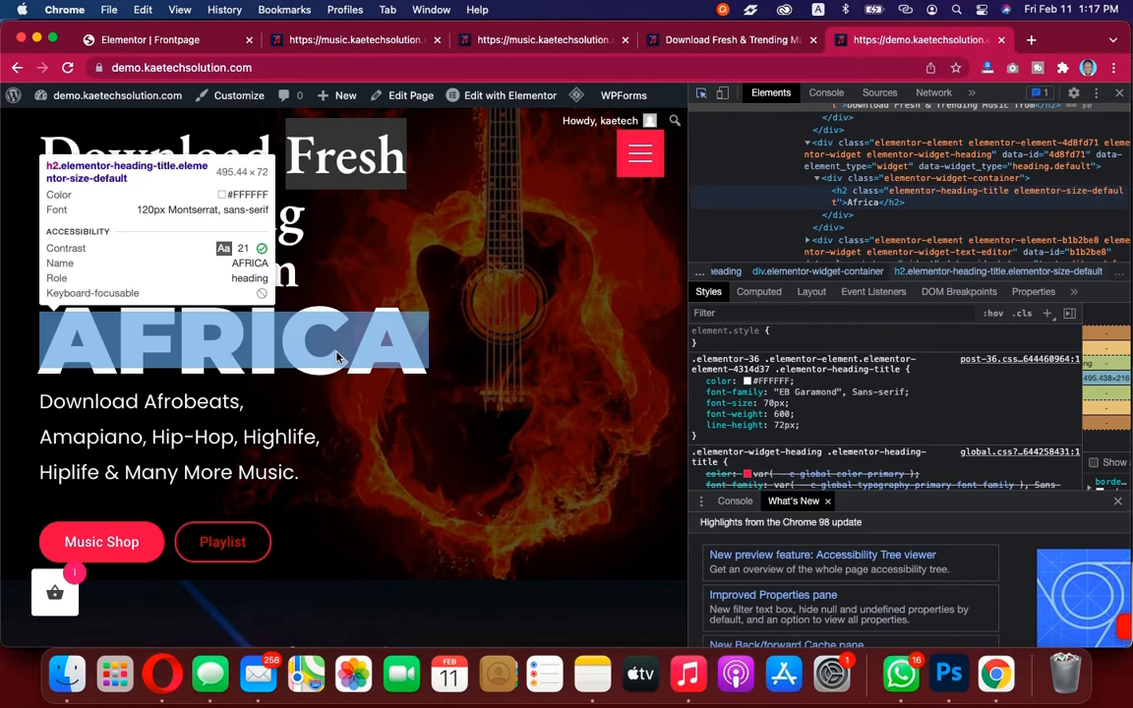
left_click(336, 357)
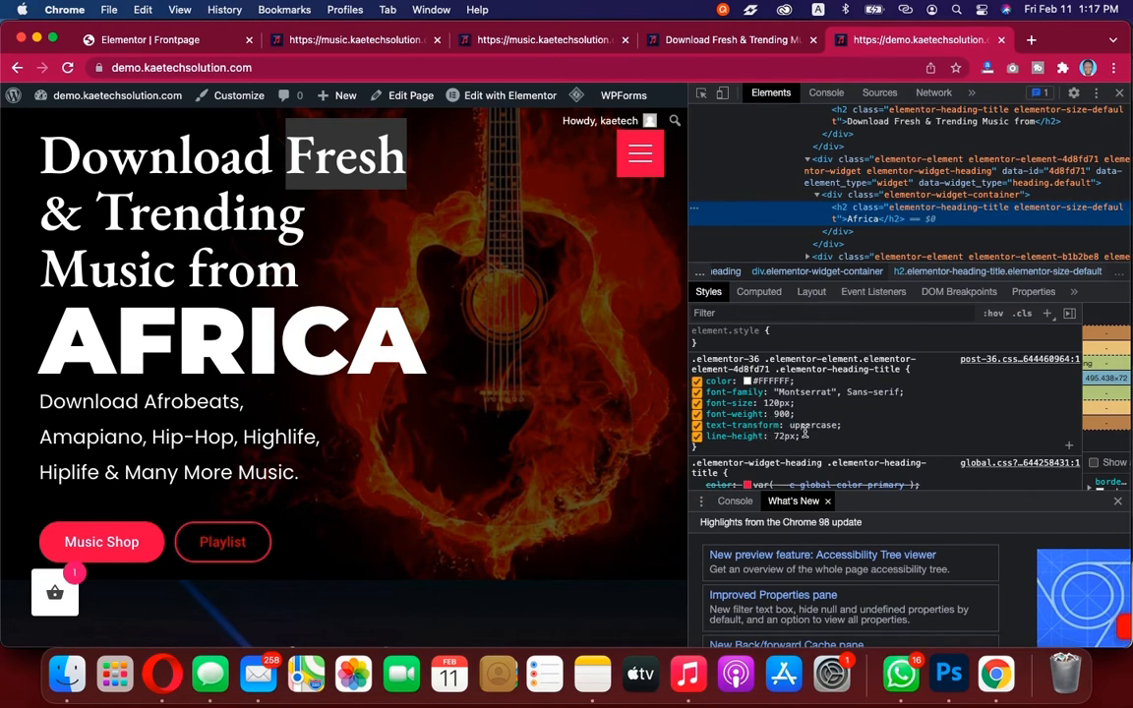
left_click(161, 37)
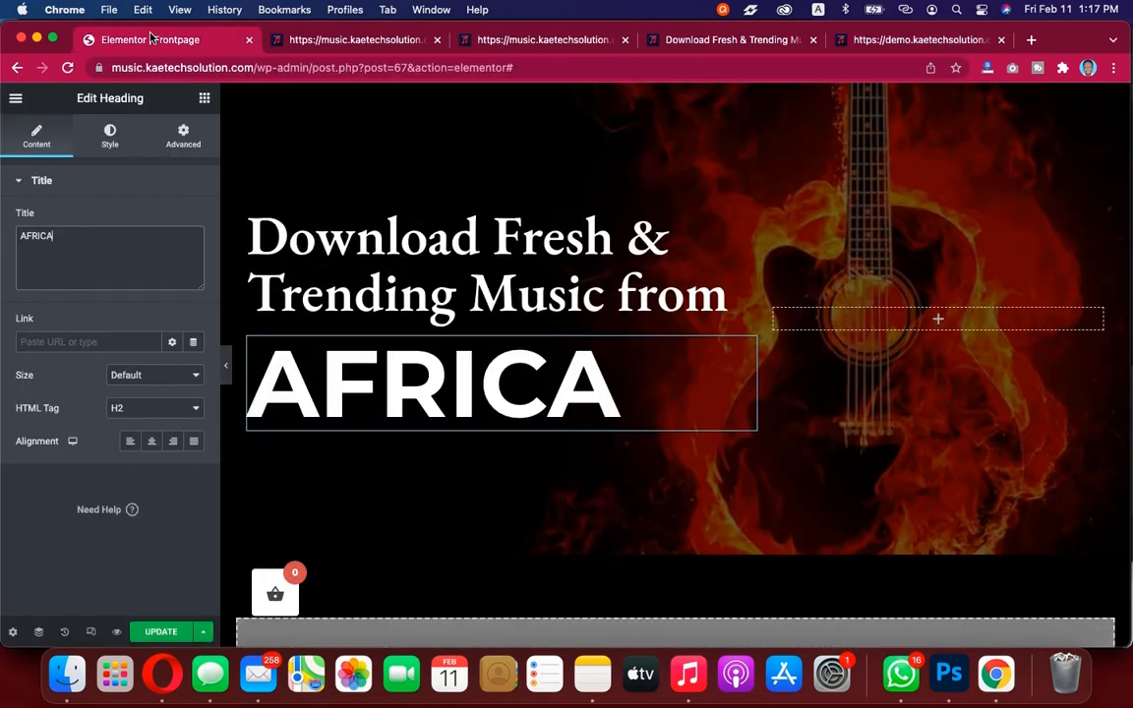
left_click(112, 140)
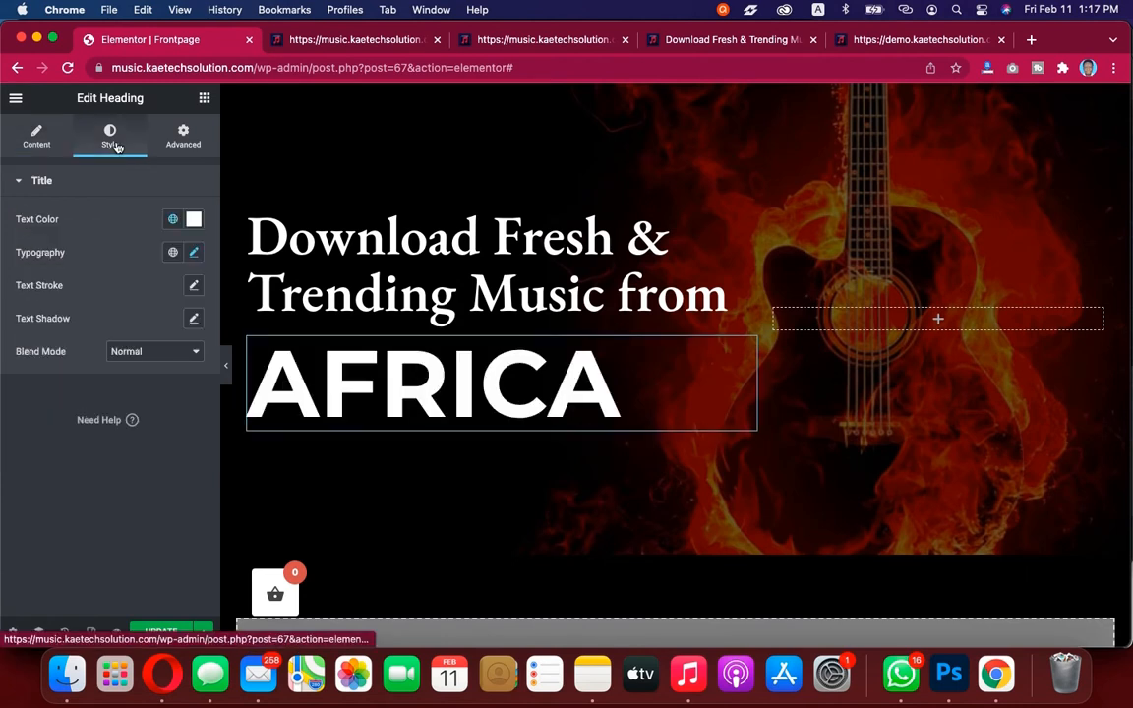
Set the AFRICA heading's typography weight to 900
left_click(193, 254)
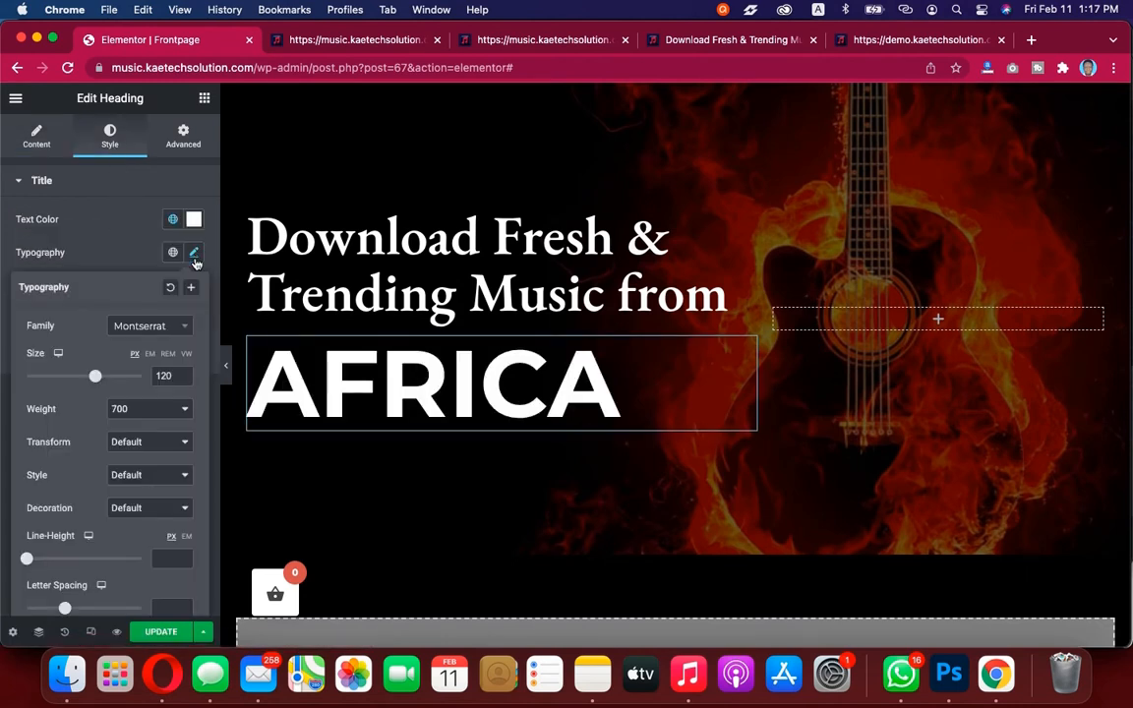
left_click(151, 413)
left_click(147, 444)
left_click(119, 259)
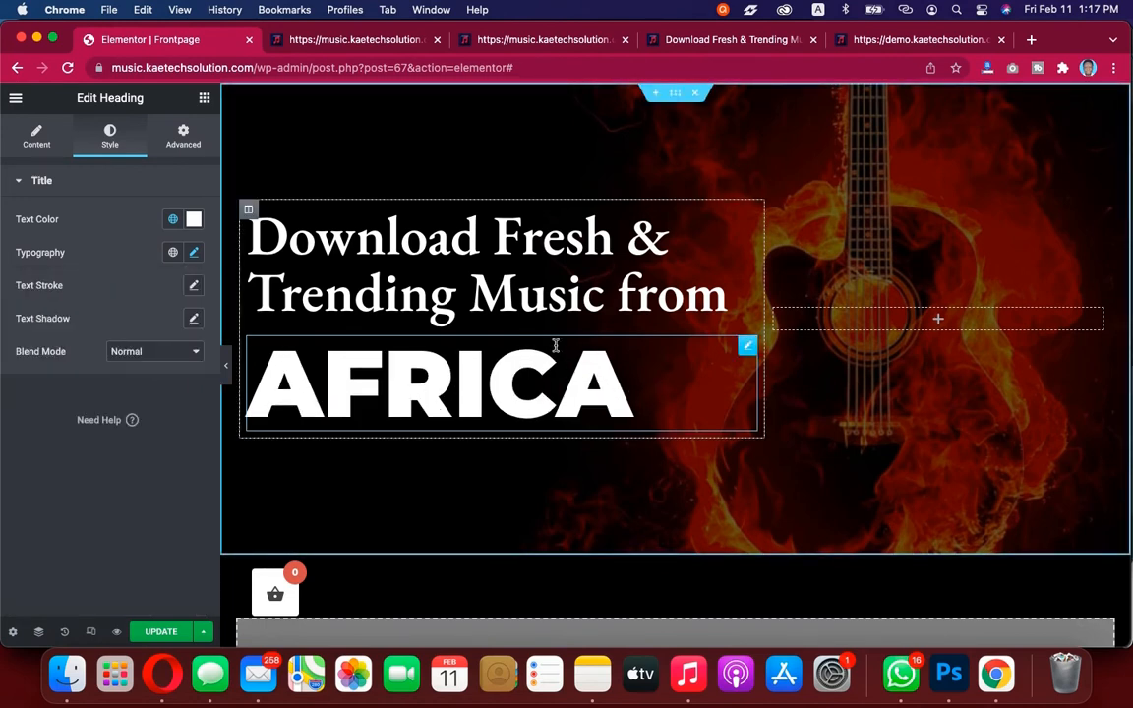
Copy the demo page's description paragraph text beneath the AFRICA heading
left_click(893, 39)
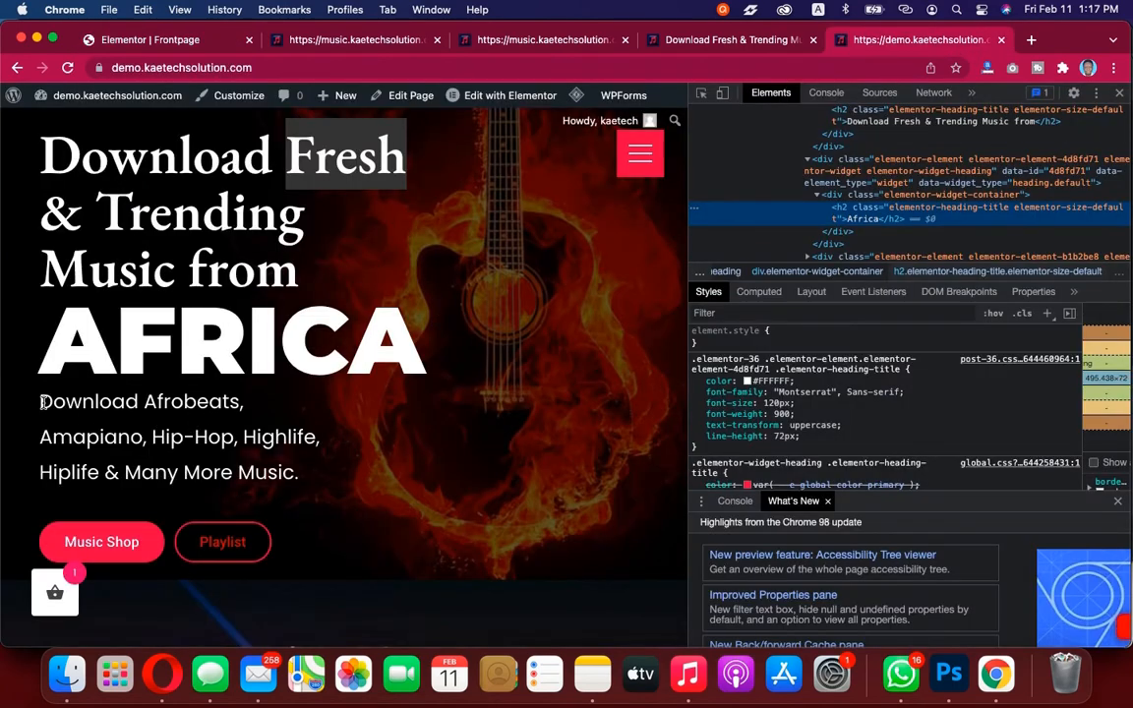
left_click_drag(42, 402, 311, 470)
key("super+c")
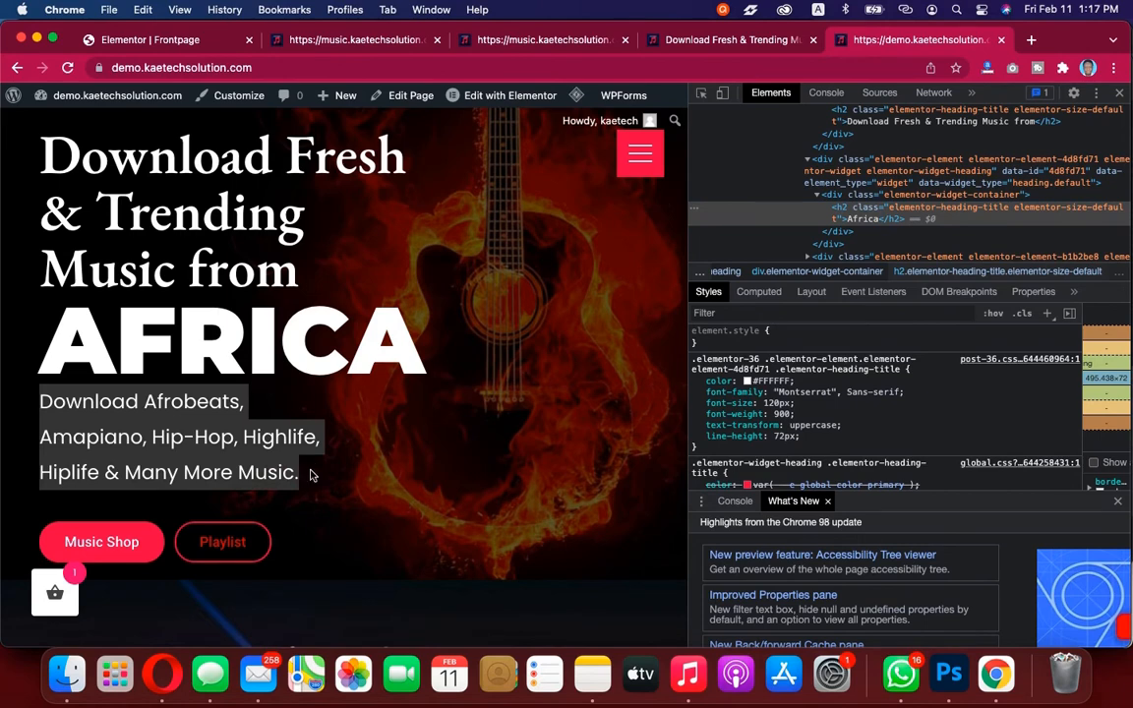
left_click(201, 436)
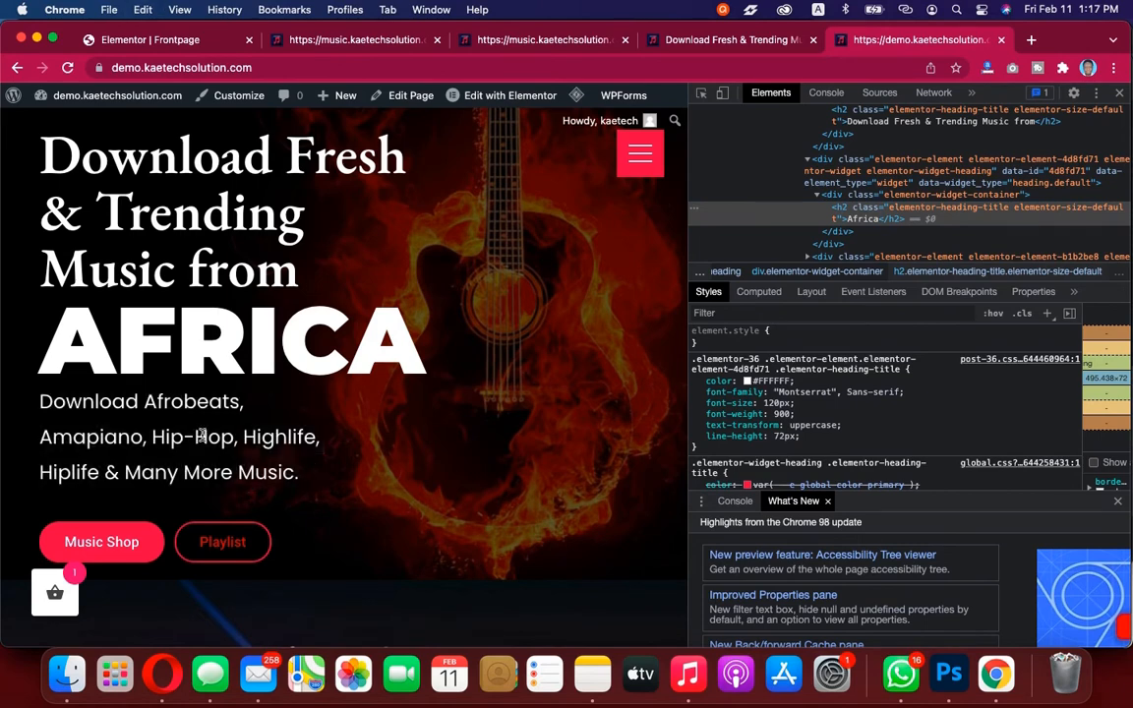
Inspect the demo's description paragraph styles with the browser's element inspector
left_click(701, 93)
mouse_move(292, 397)
left_click(234, 433)
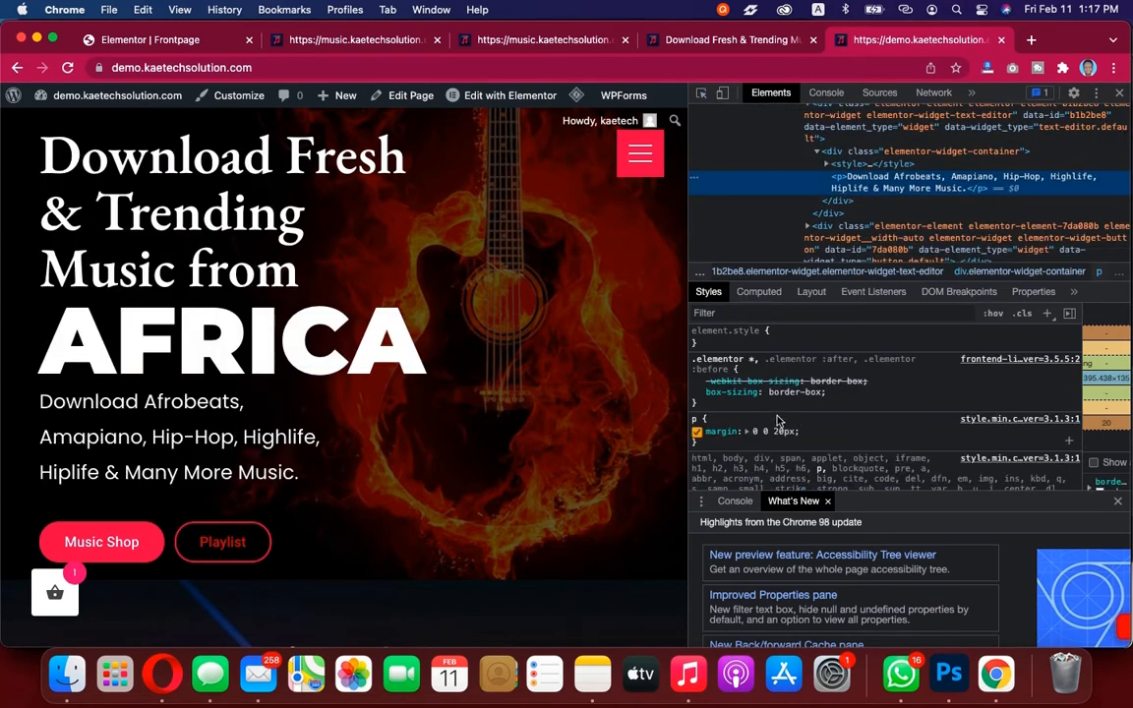
scroll(910, 406, "down", 5)
scroll(909, 406, "up", 6)
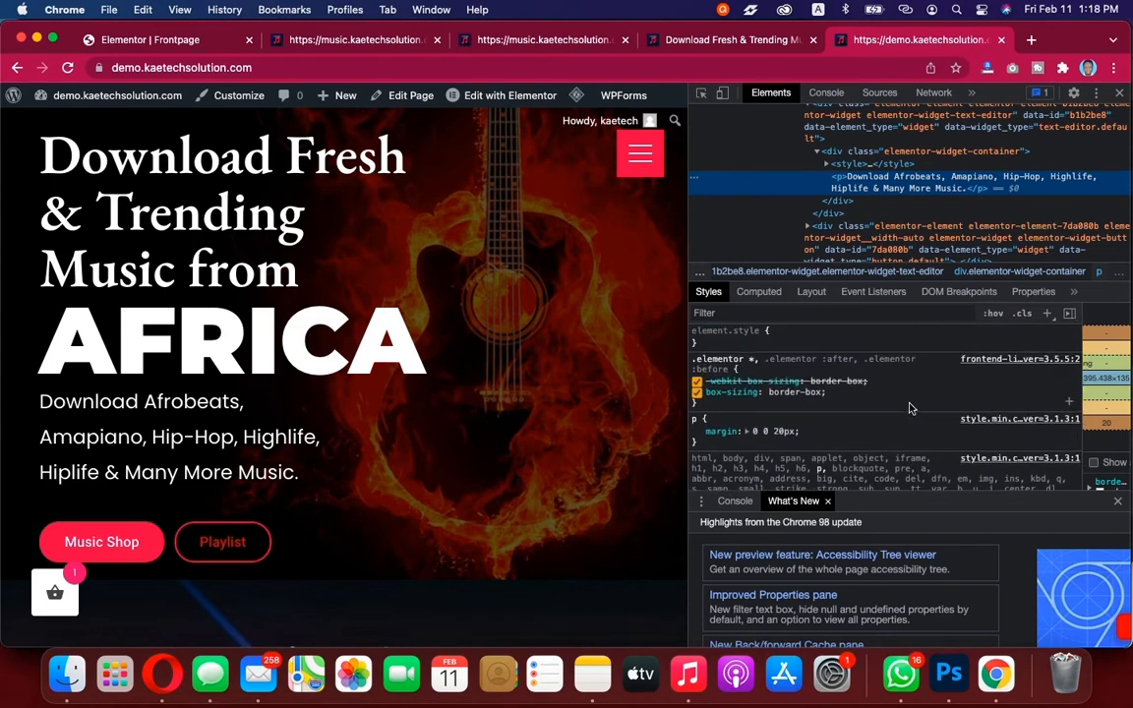
left_click(702, 96)
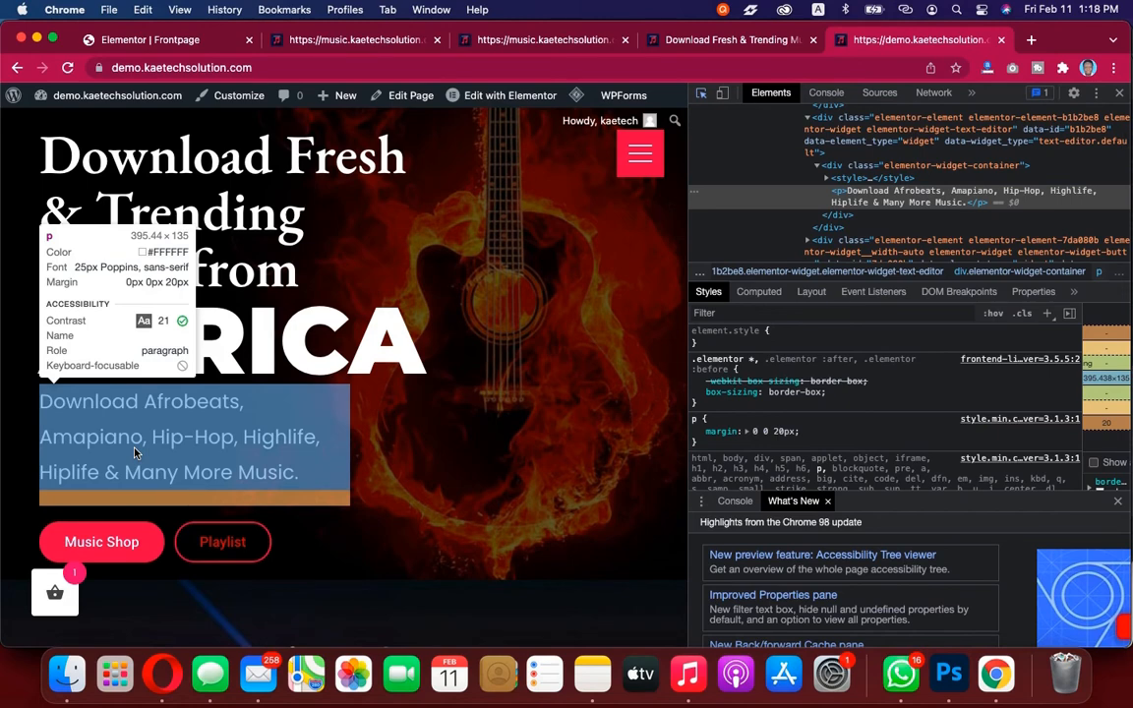
Add a Text Editor widget below the AFRICA heading and replace its placeholder with the copied description text
left_click(180, 40)
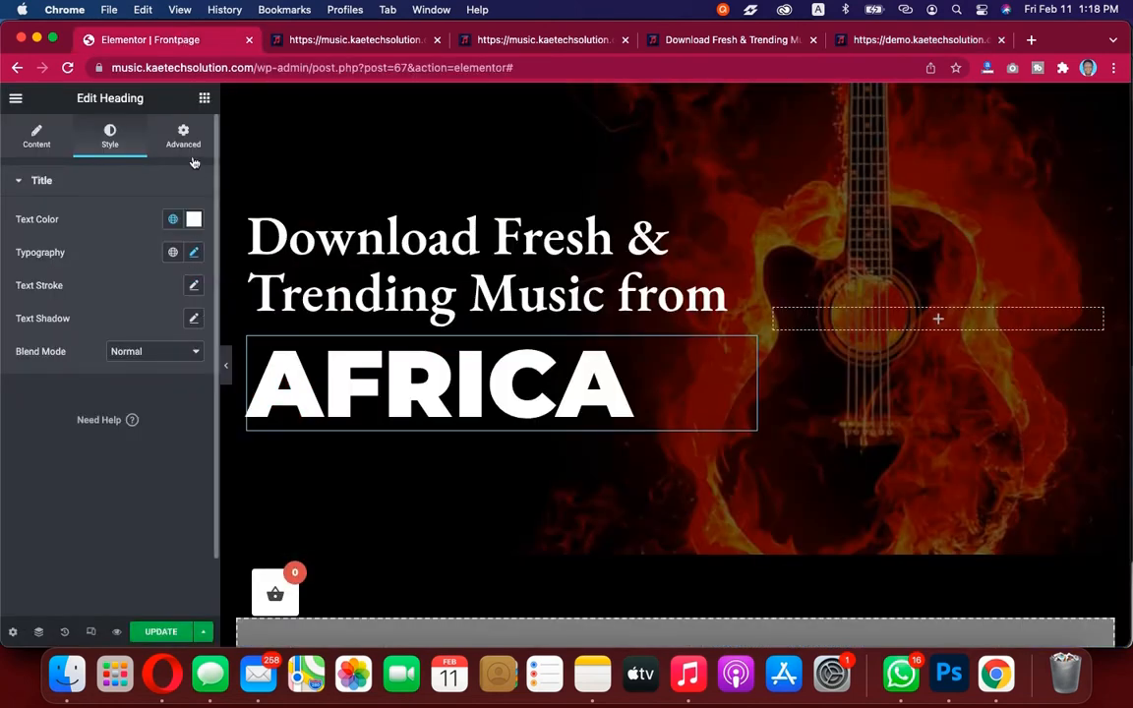
left_click(204, 99)
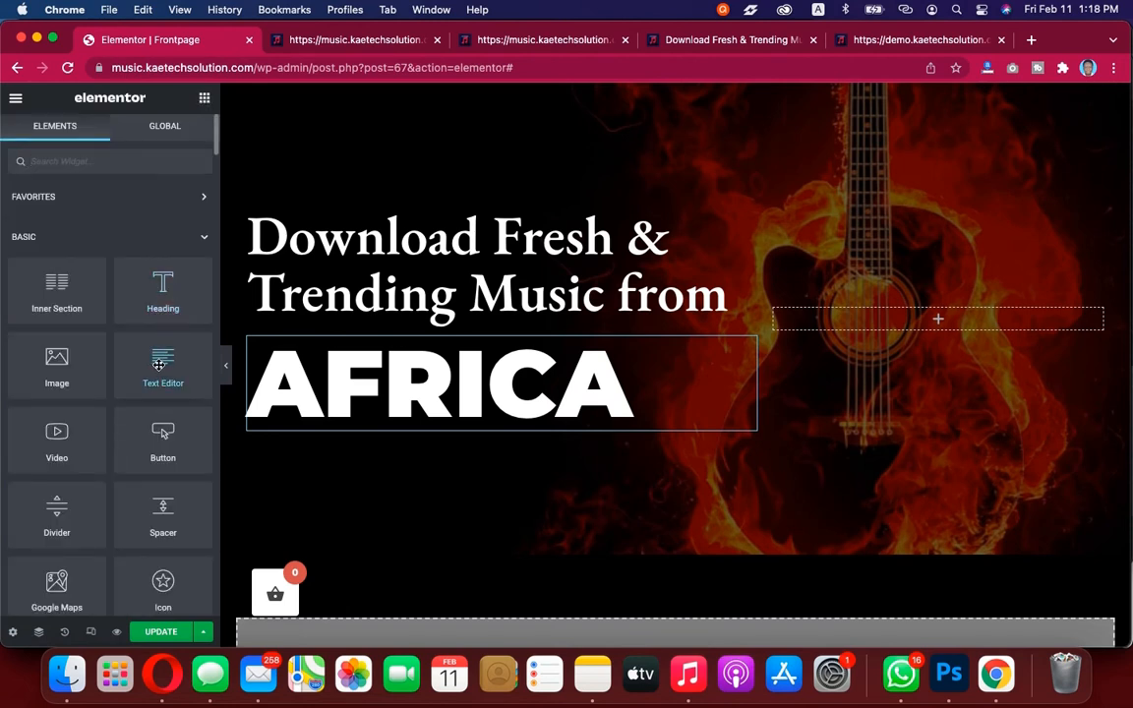
left_click_drag(159, 365, 443, 416)
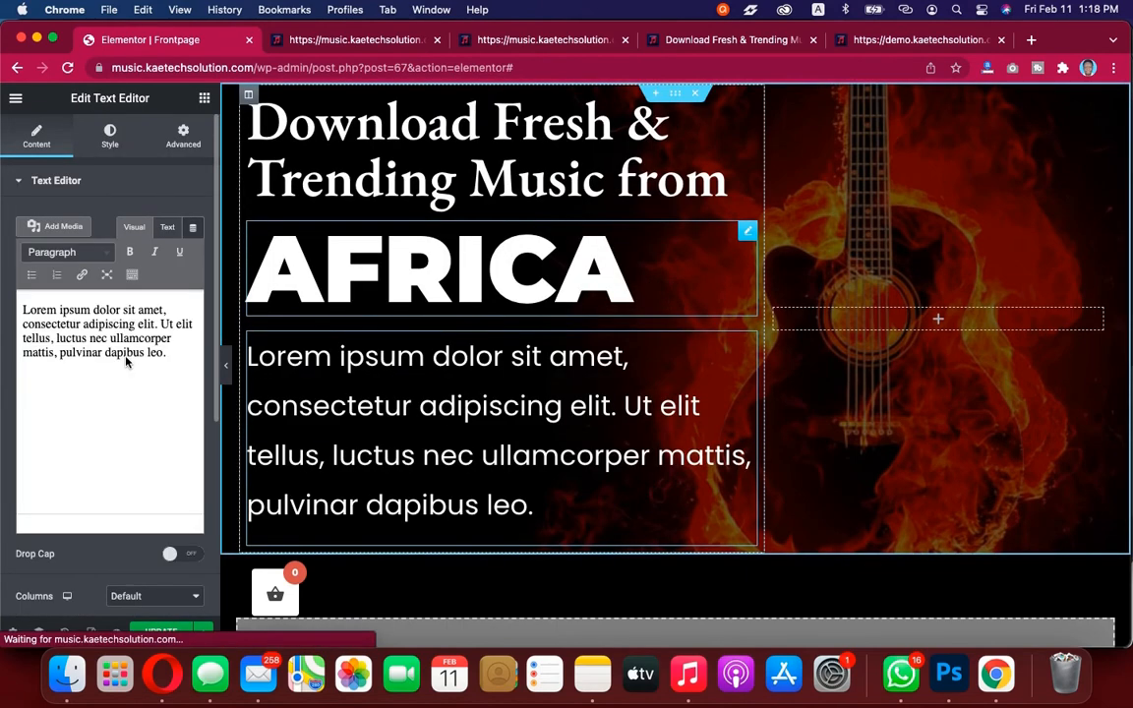
triple_click(117, 341)
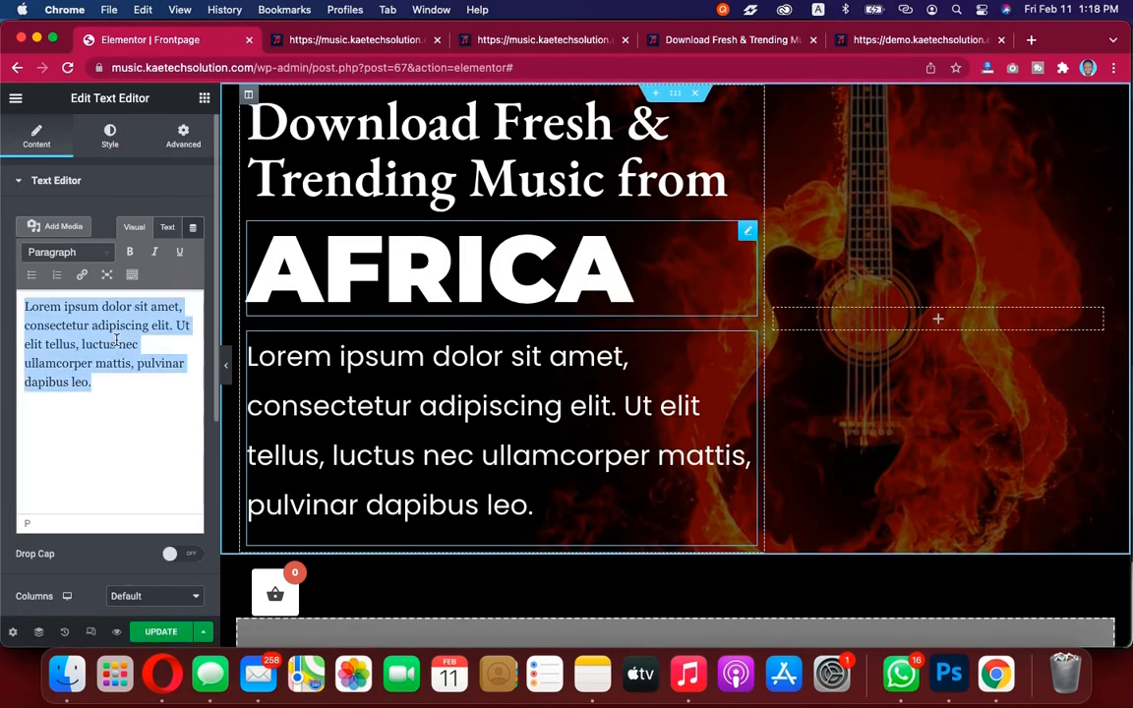
key("super+v")
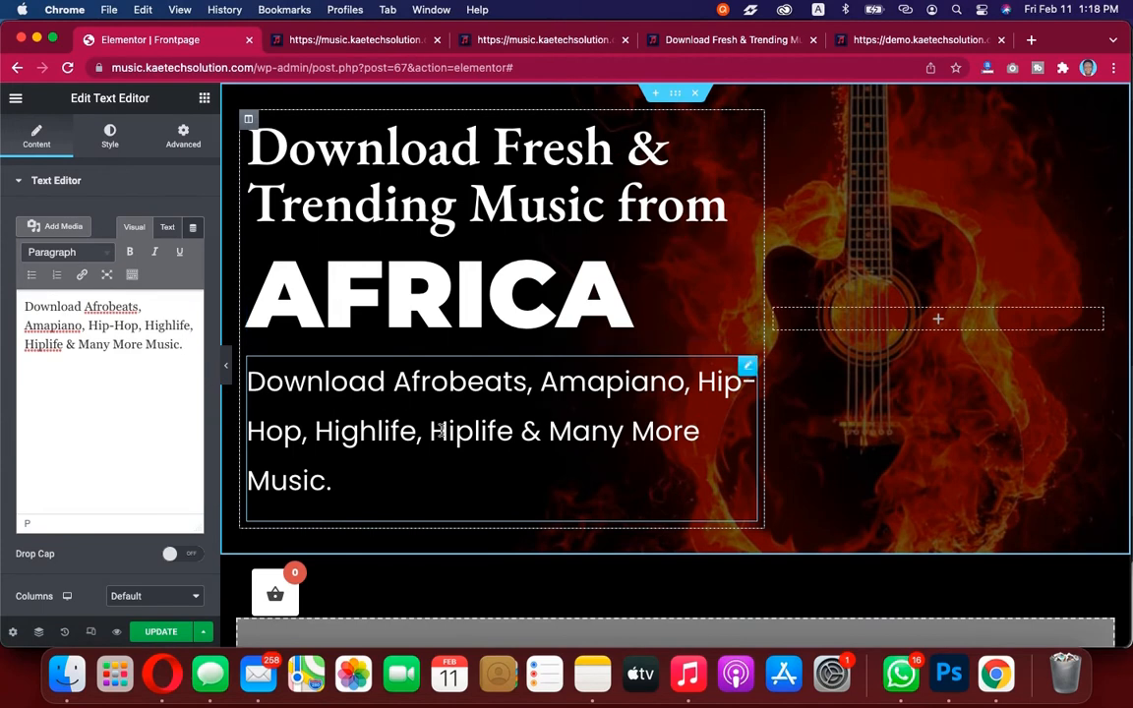
Set the description paragraph's typography size to 20 px
left_click(109, 141)
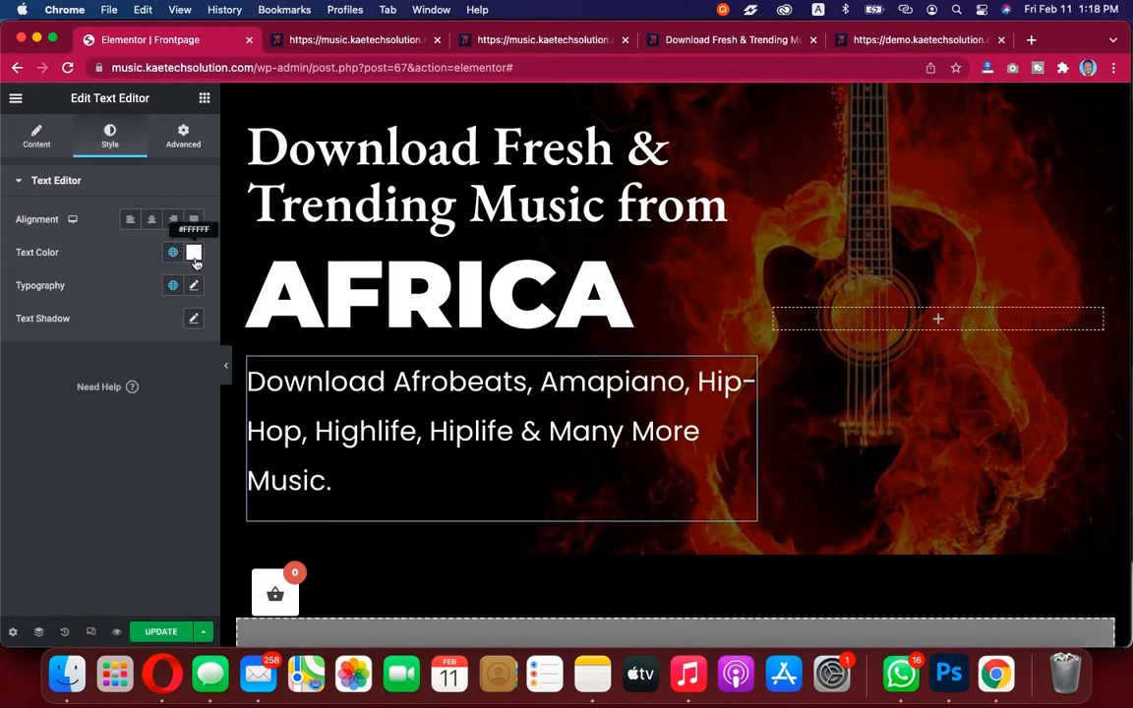
left_click(194, 286)
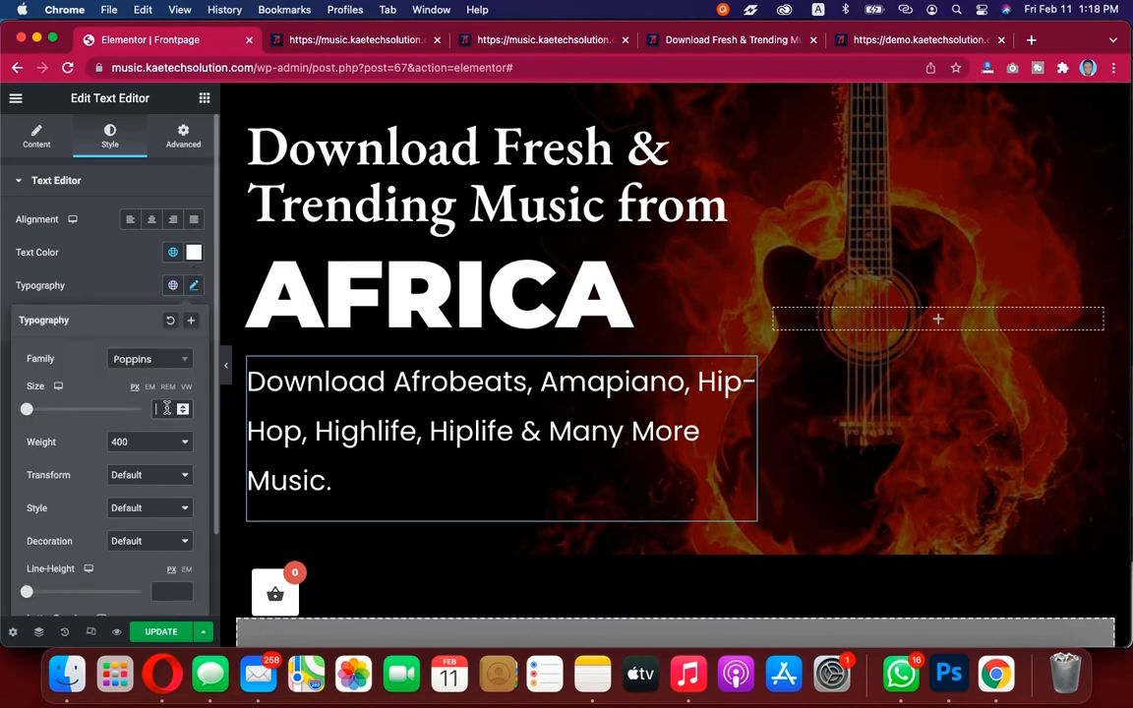
left_click(166, 408)
type("12")
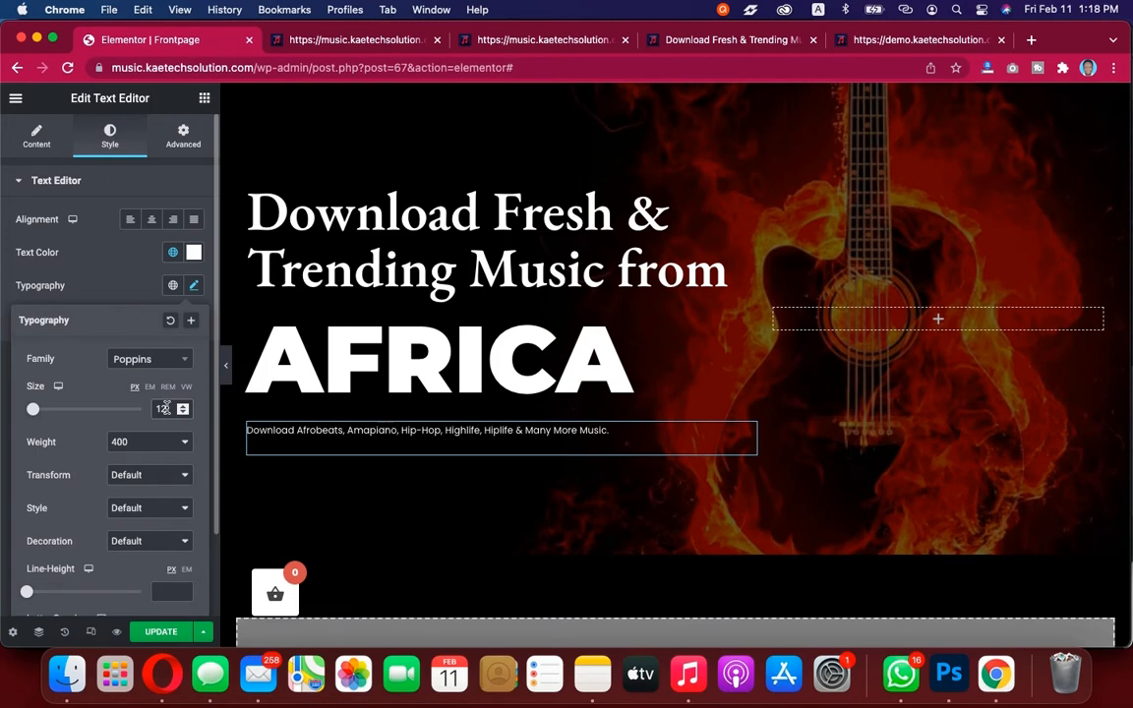
type("0")
key("BackSpace")
key("BackSpace")
key("BackSpace")
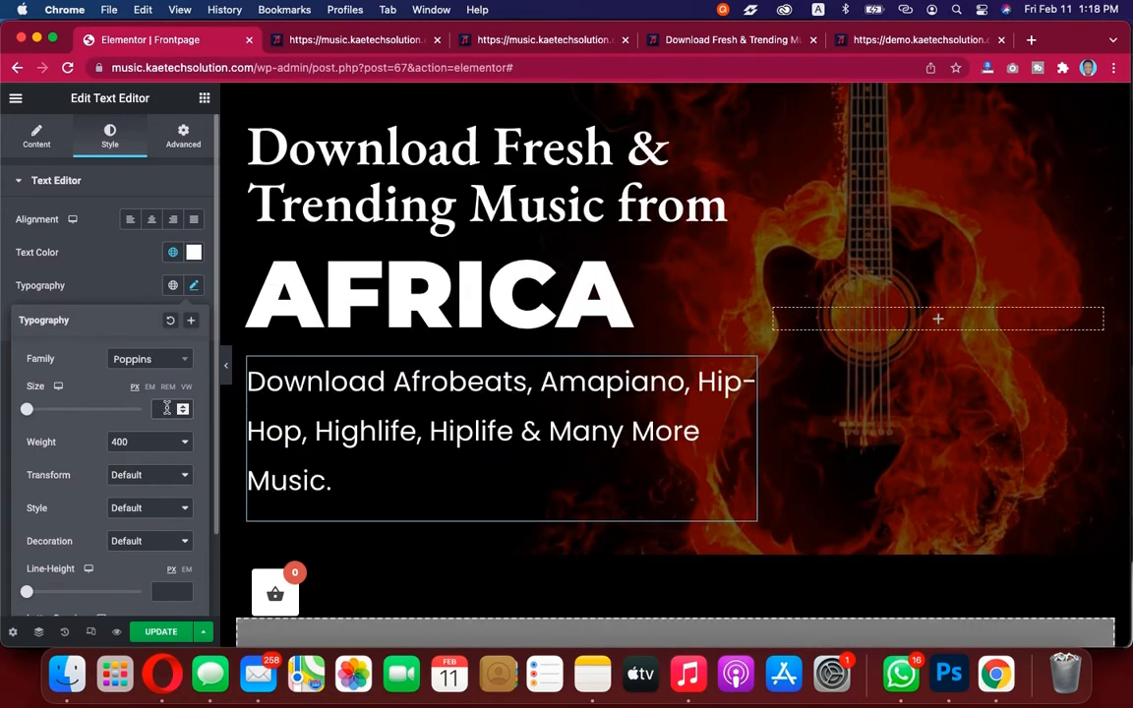
type("20")
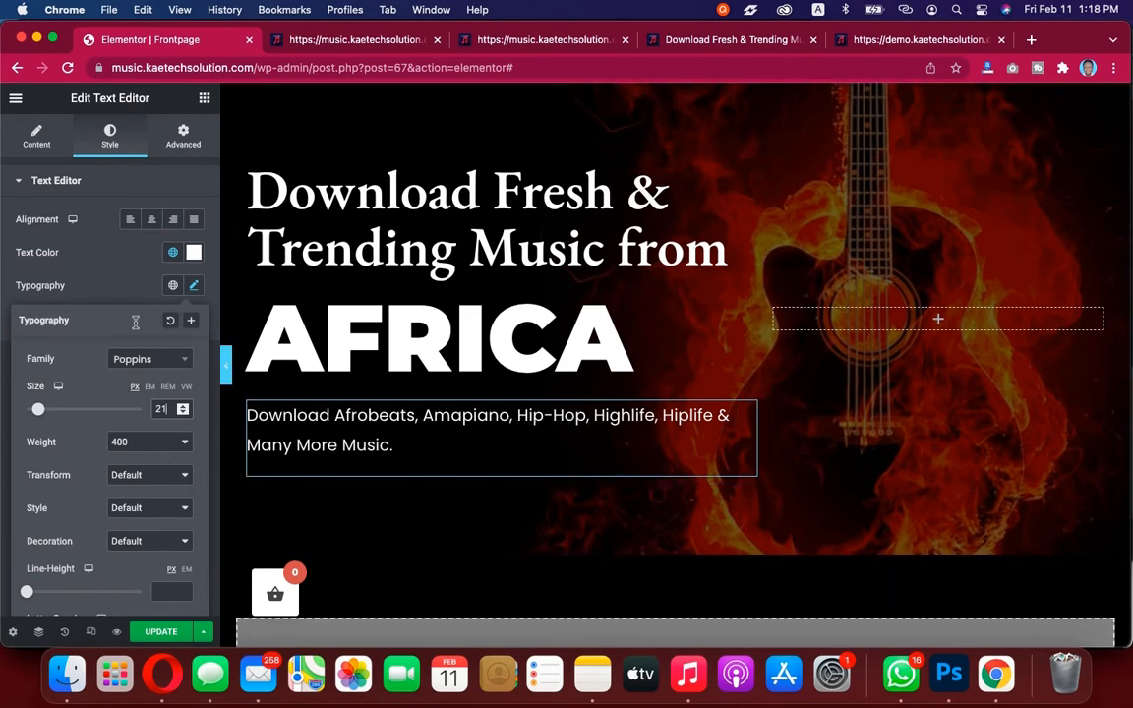
left_click(103, 285)
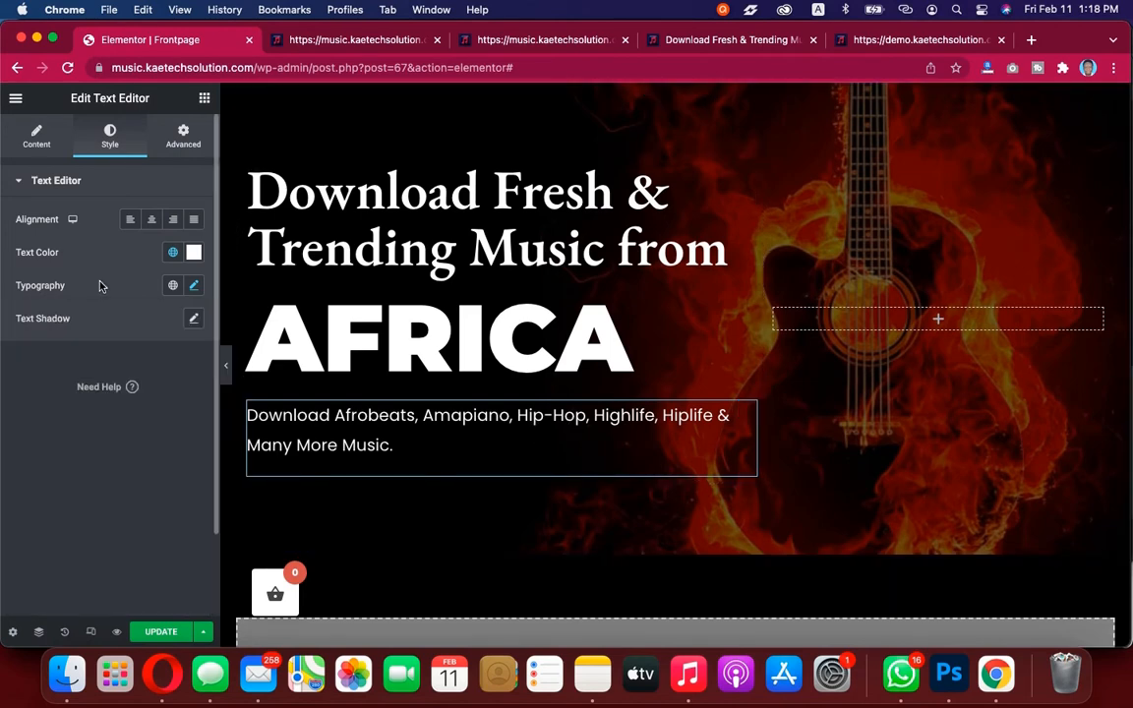
Compare the demo hero section against the editor layout
left_click(888, 40)
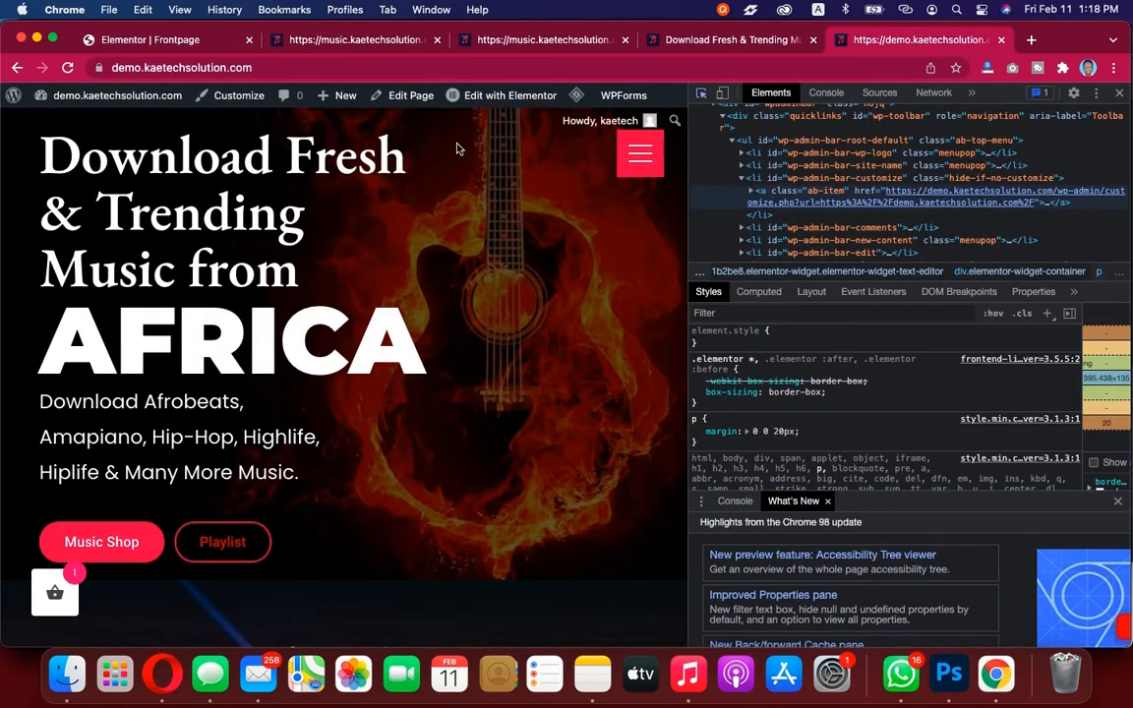
left_click(1122, 94)
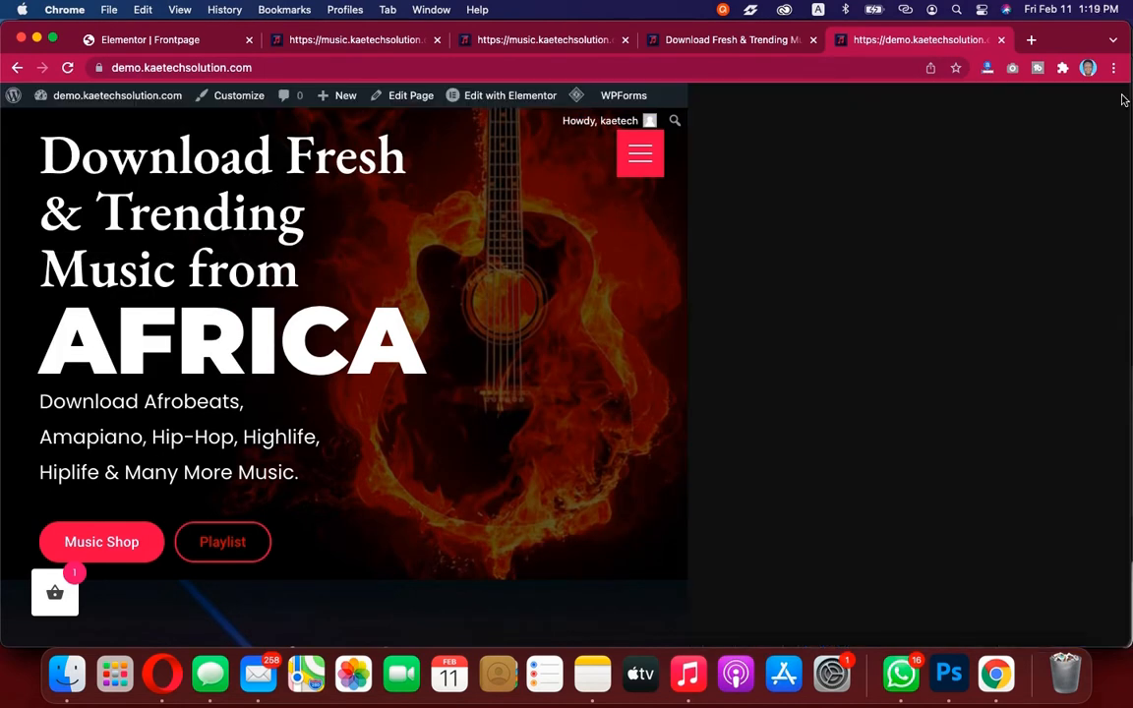
left_click(869, 234)
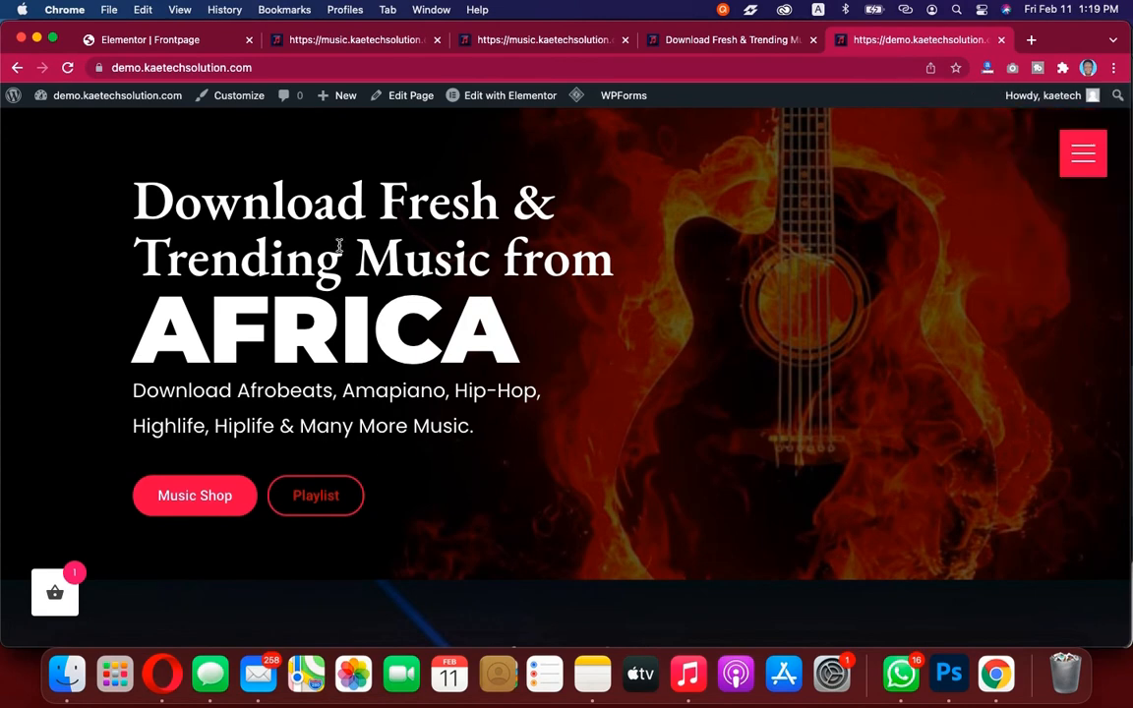
left_click(150, 42)
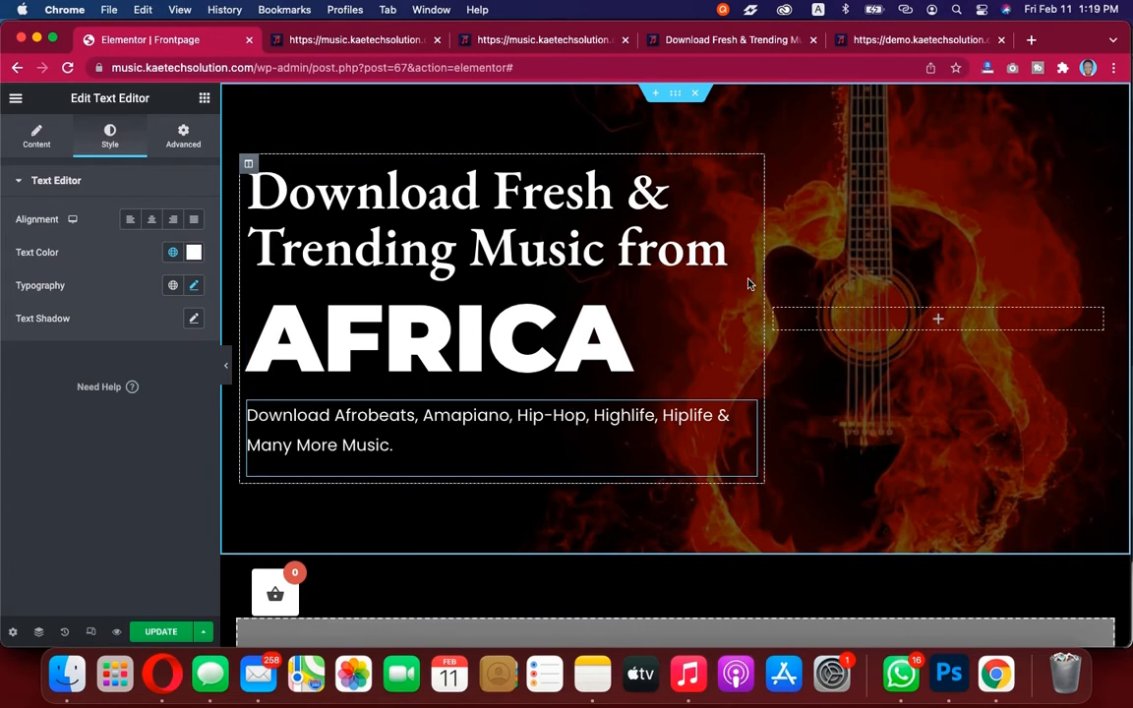
Resize the hero's text column by dragging its divider, previewing the layout
left_click_drag(765, 276, 715, 278)
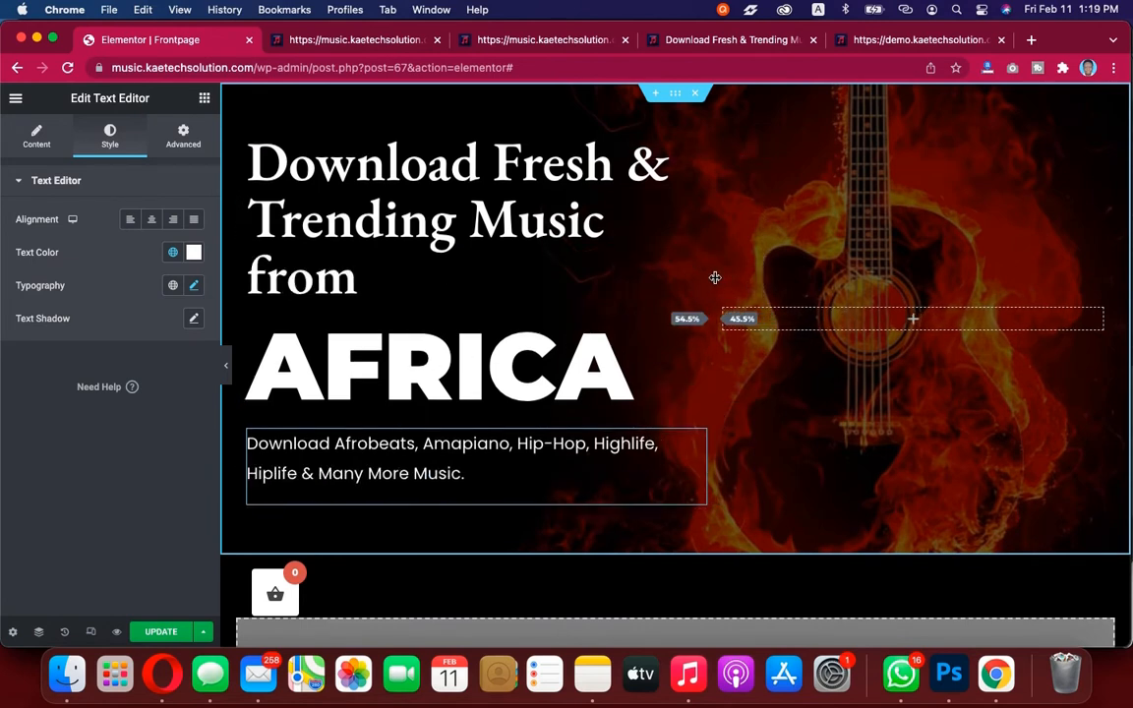
left_click(225, 365)
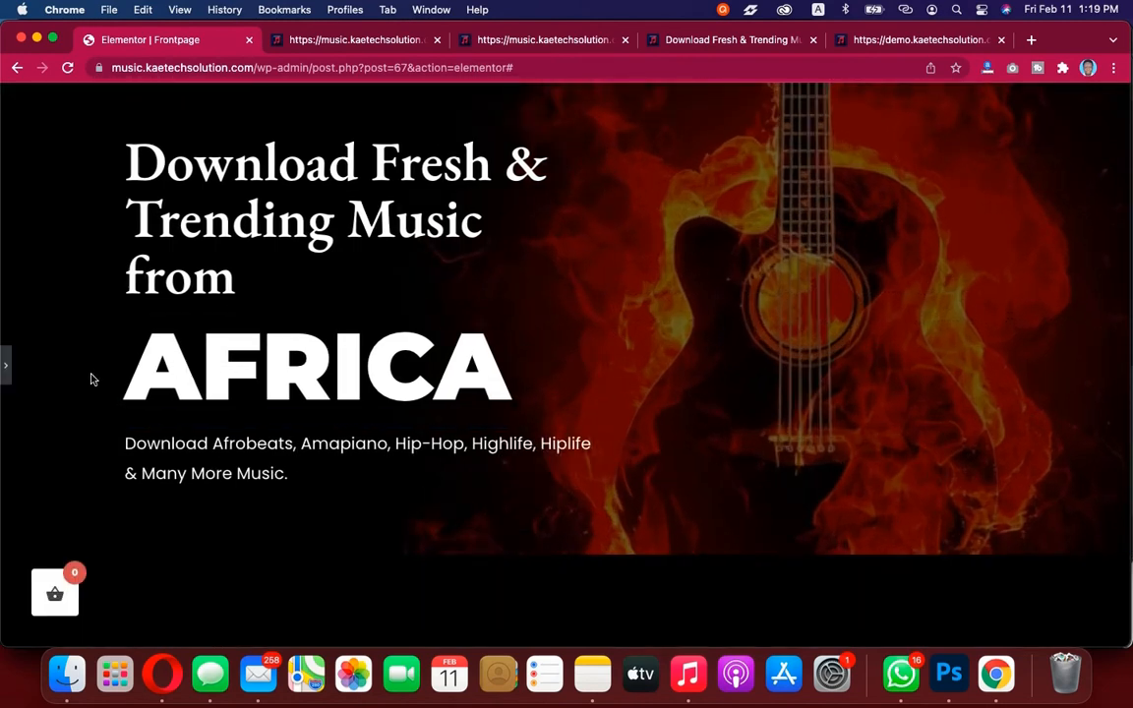
left_click(5, 365)
left_click_drag(712, 219, 739, 218)
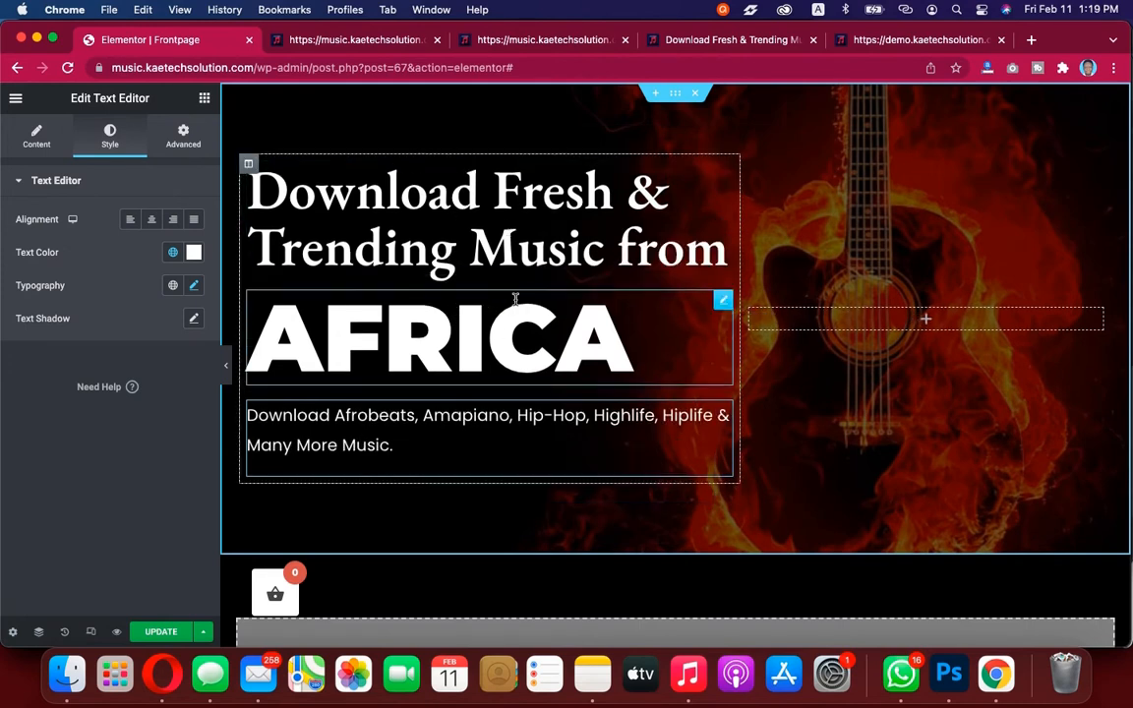
Set the AFRICA heading's top margin to -20 px with margin values unlinked
left_click(900, 40)
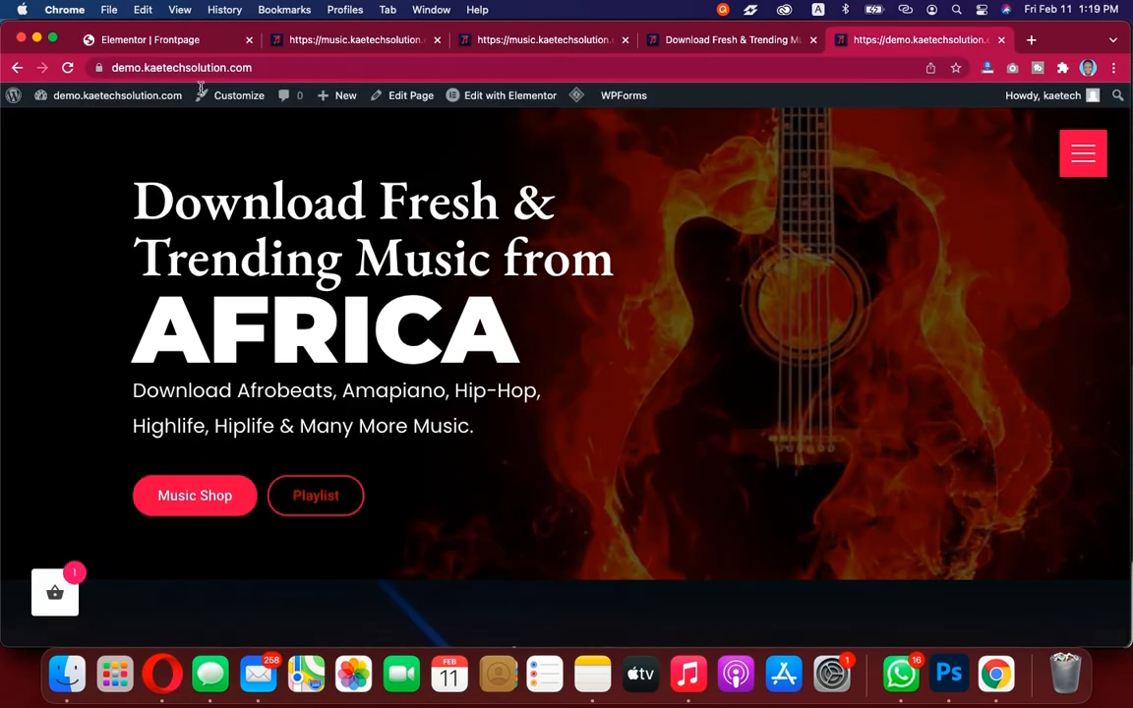
left_click(188, 41)
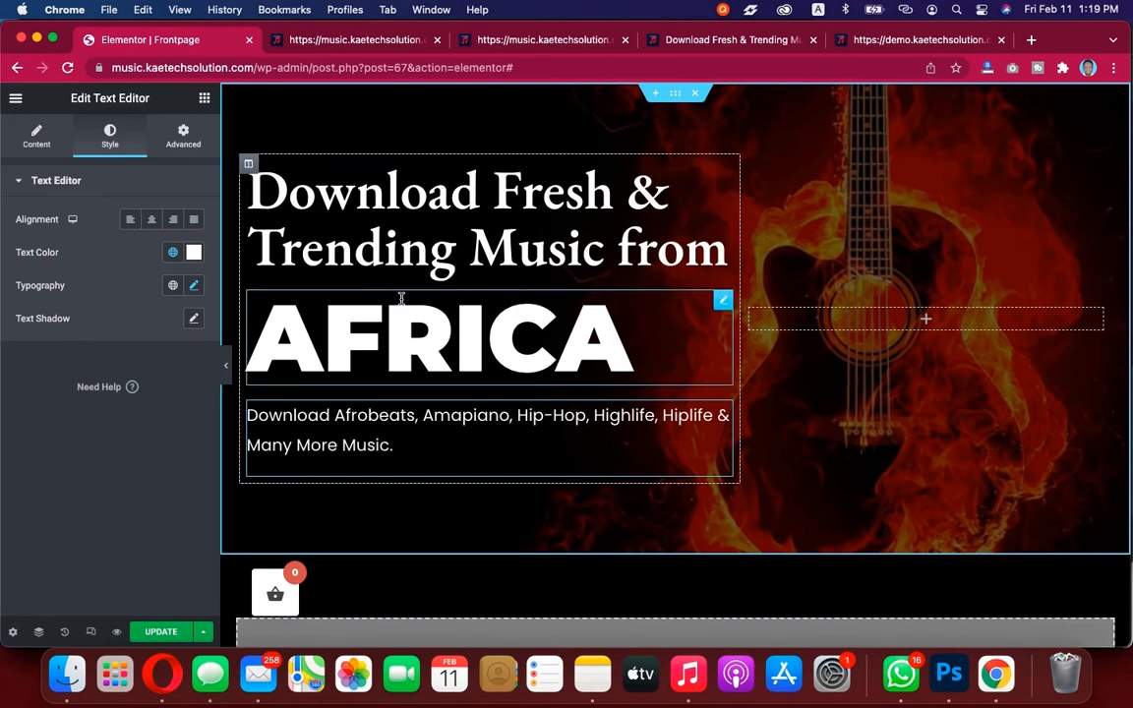
left_click(724, 302)
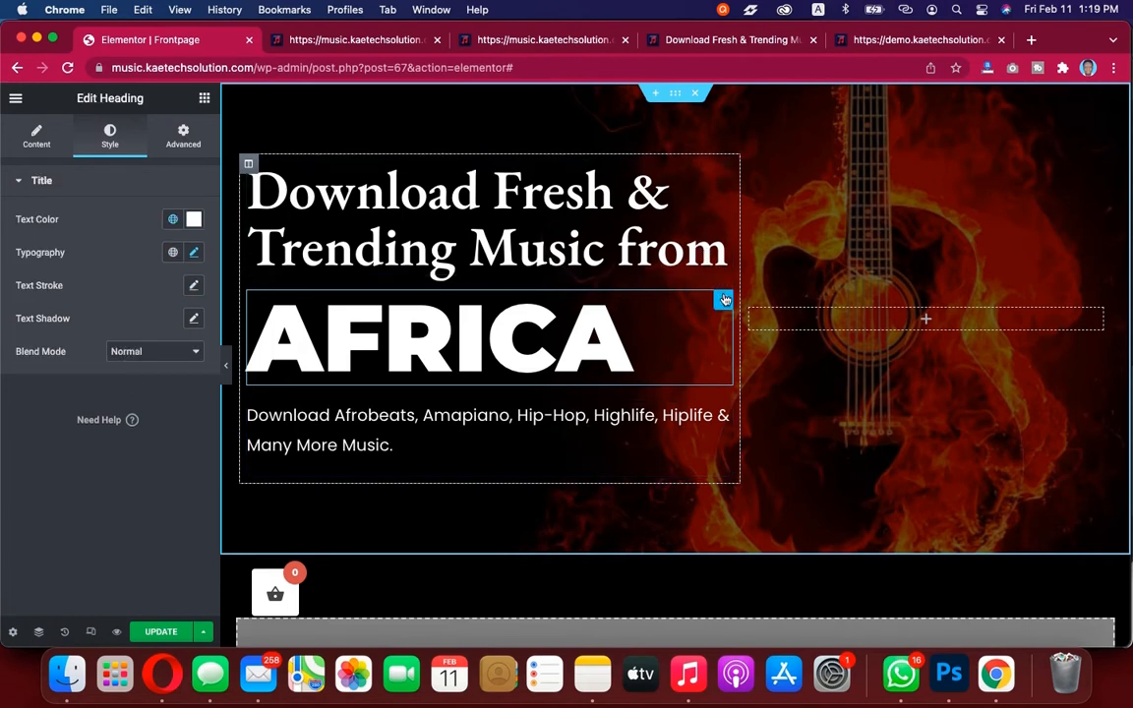
left_click(191, 136)
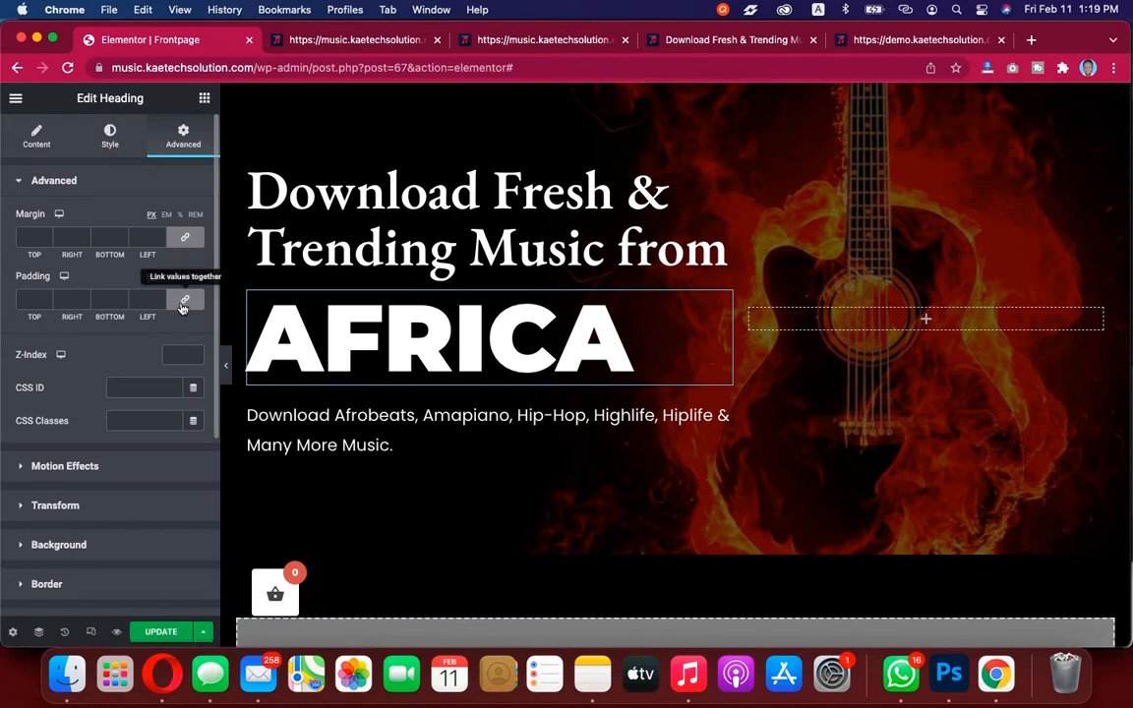
left_click(184, 238)
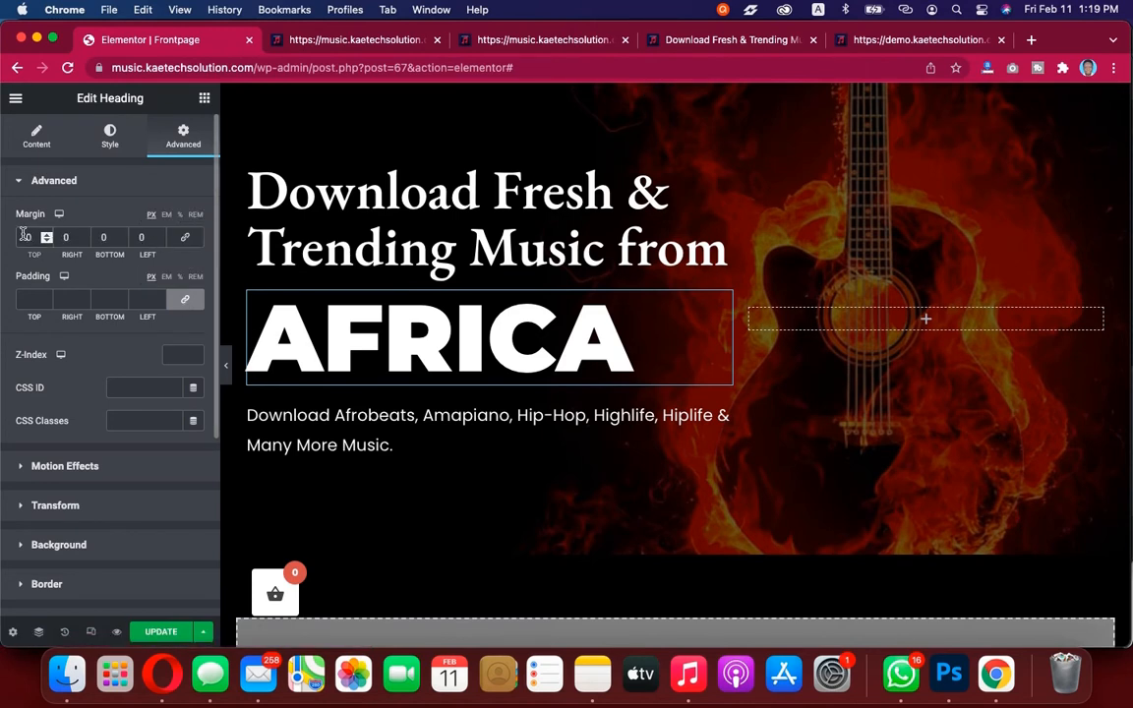
type("2")
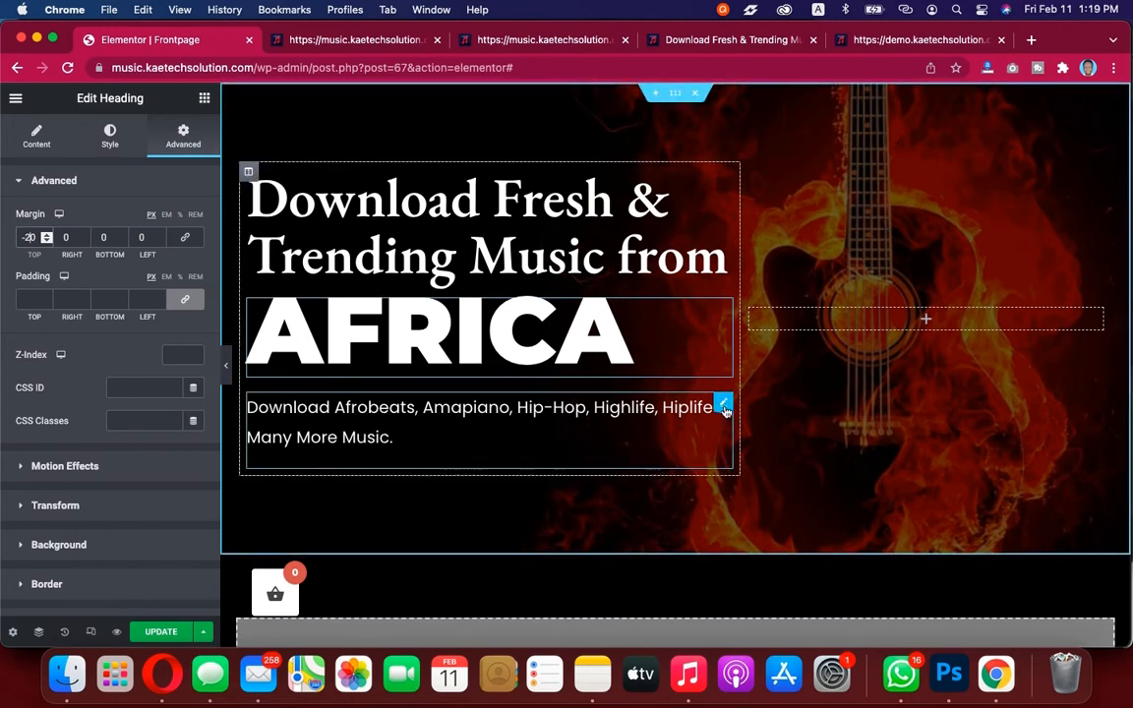
Set the description paragraph's top margin to -20 px with margin values unlinked, and preview the result
left_click(723, 406)
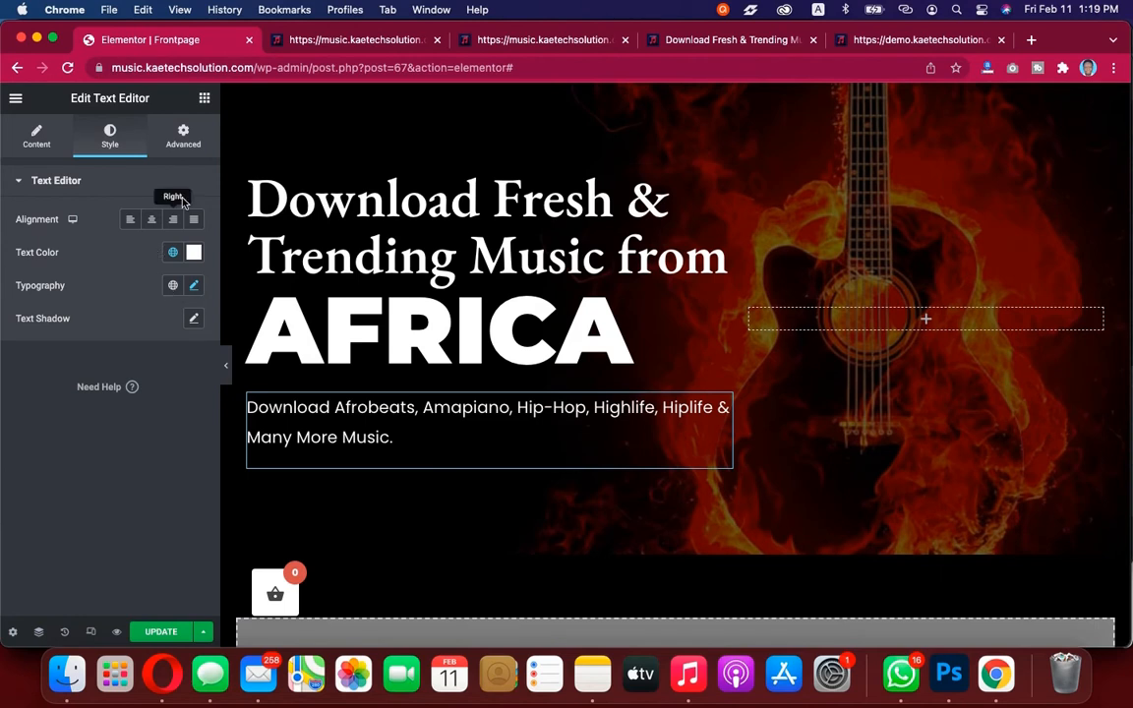
left_click(187, 143)
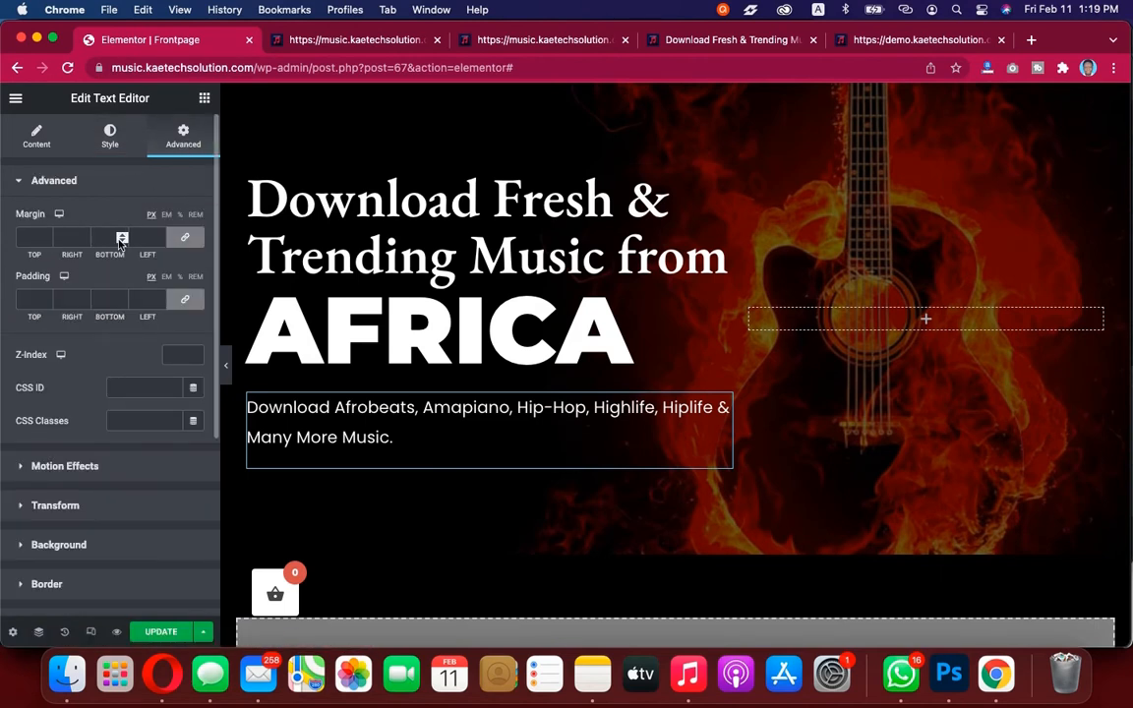
left_click(187, 240)
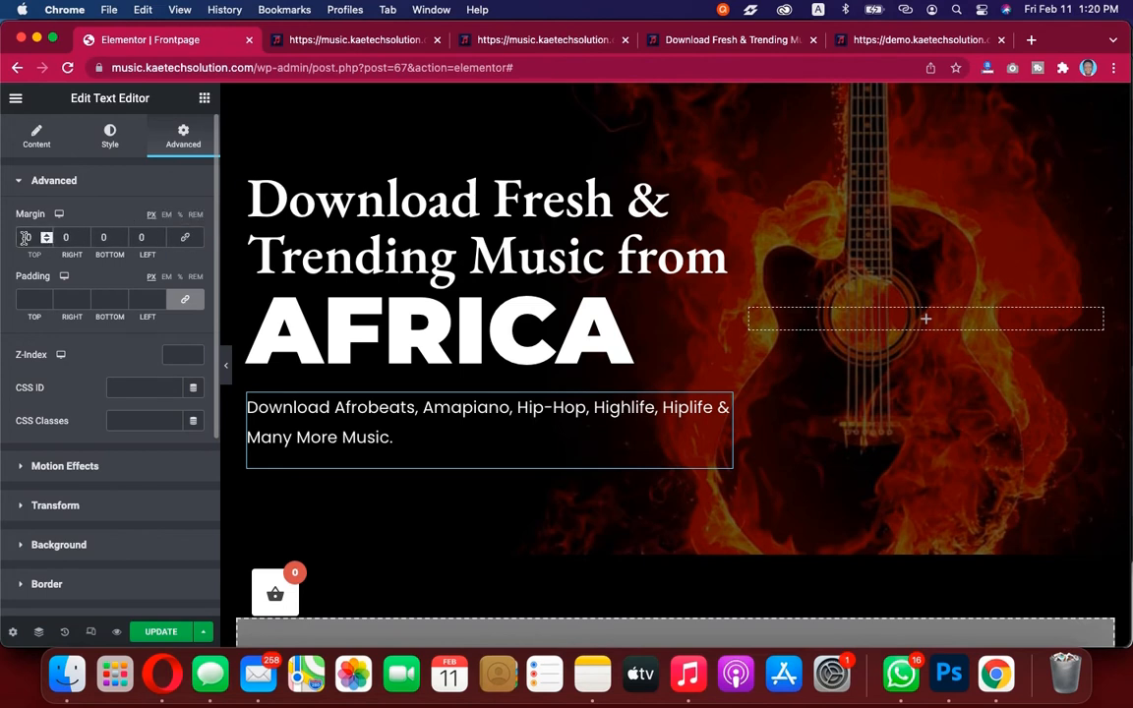
type("2")
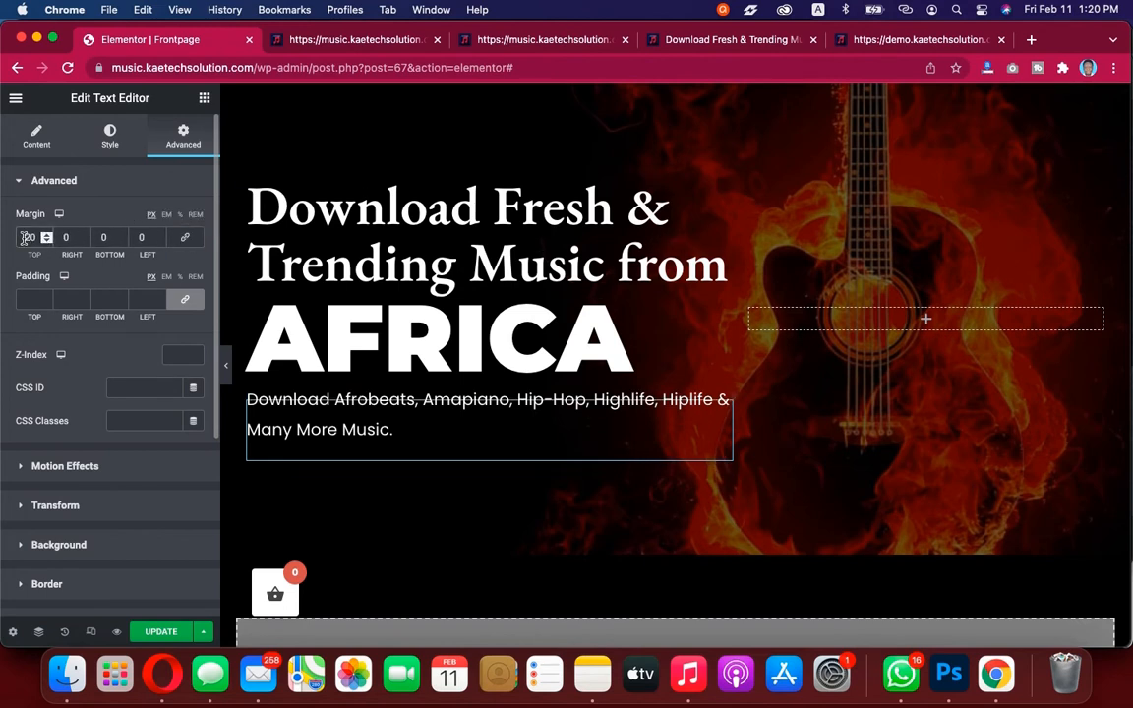
left_click(227, 371)
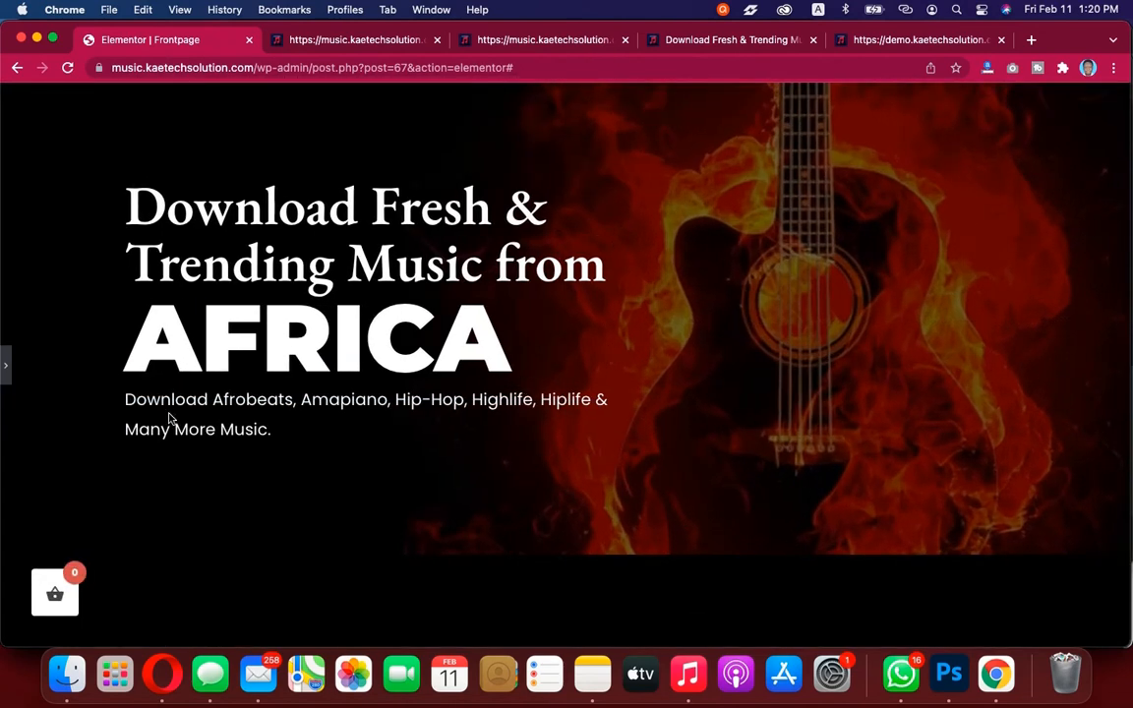
left_click(7, 366)
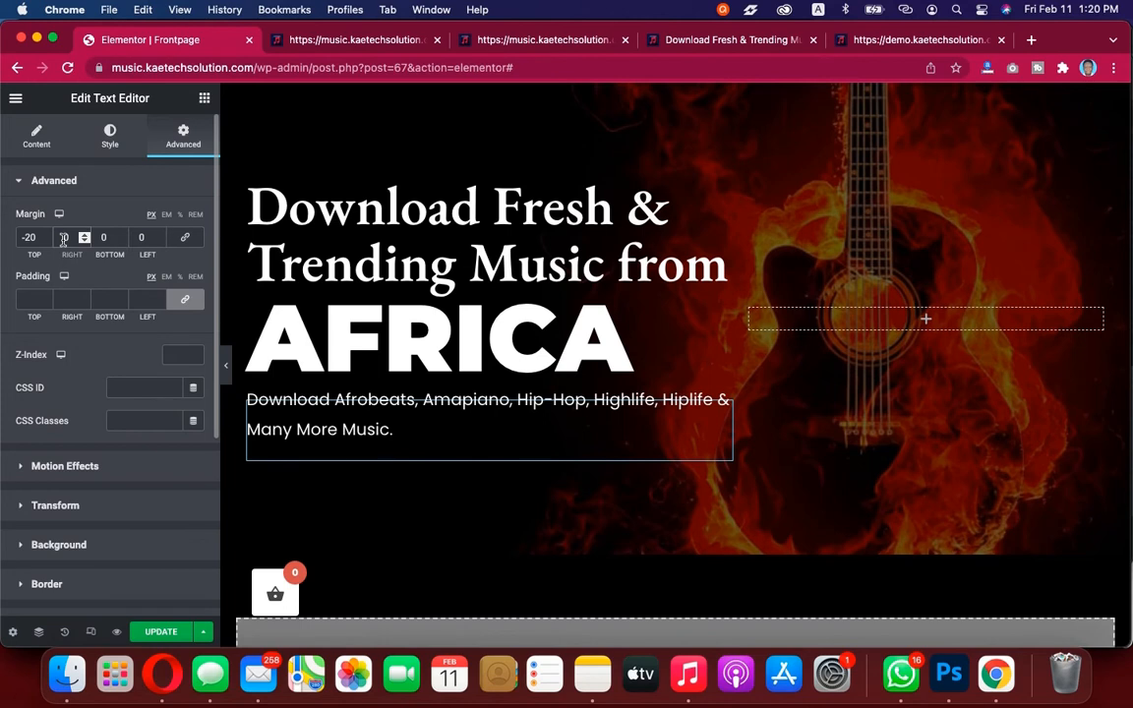
Set the description text editor's right margin to 50 px
type("1")
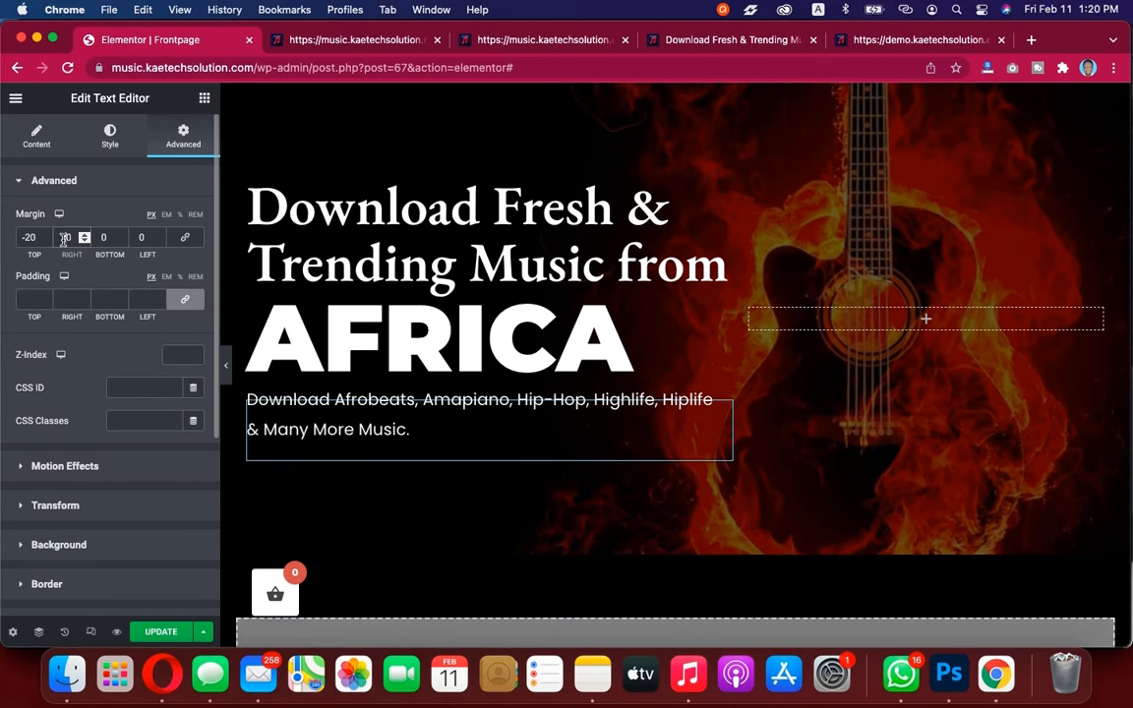
key("BackSpace")
type("2")
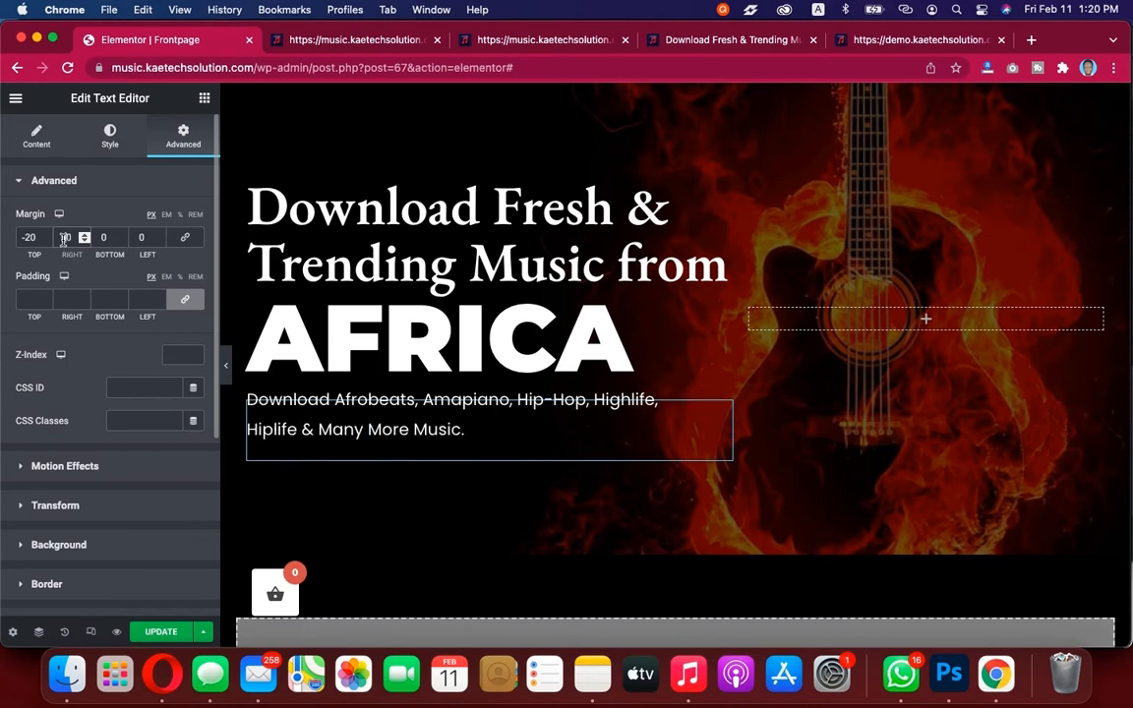
Preview the hero section and compare it with the reference demo site
left_click(229, 366)
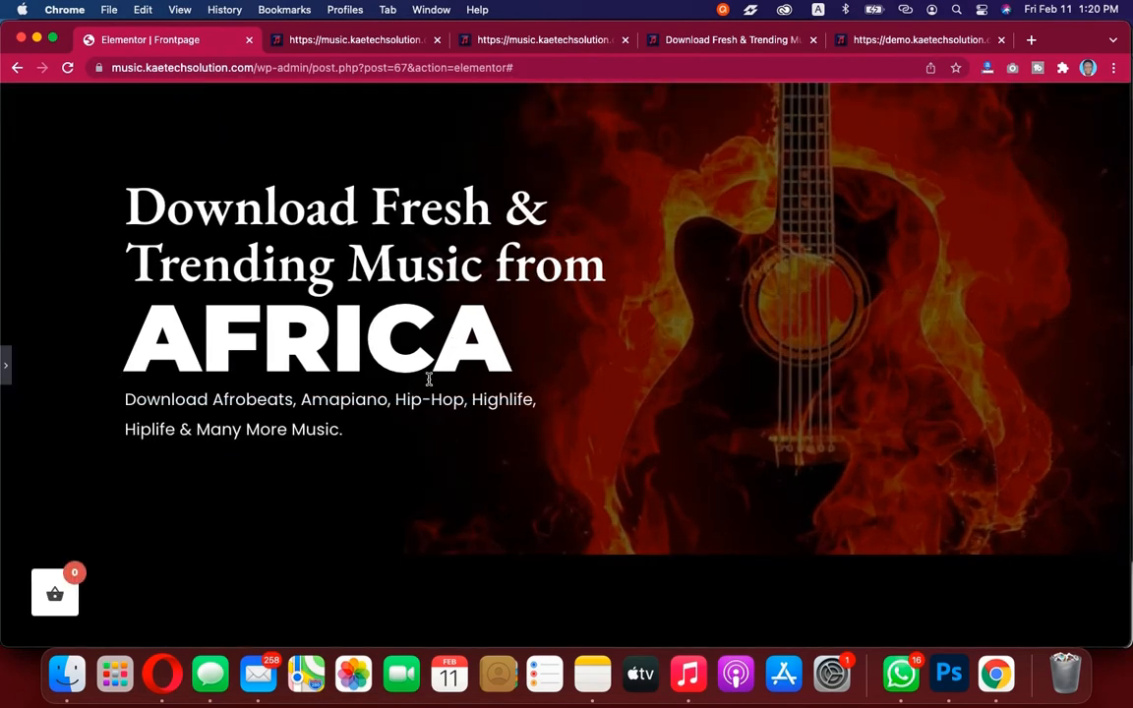
left_click(6, 363)
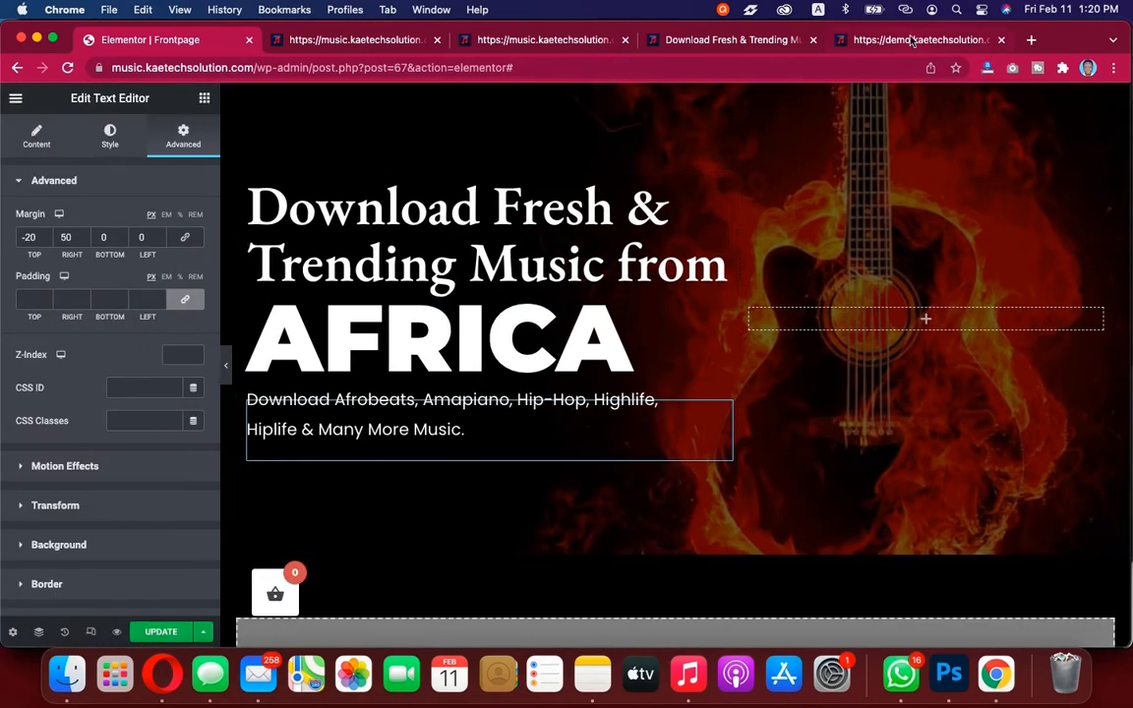
left_click(828, 39)
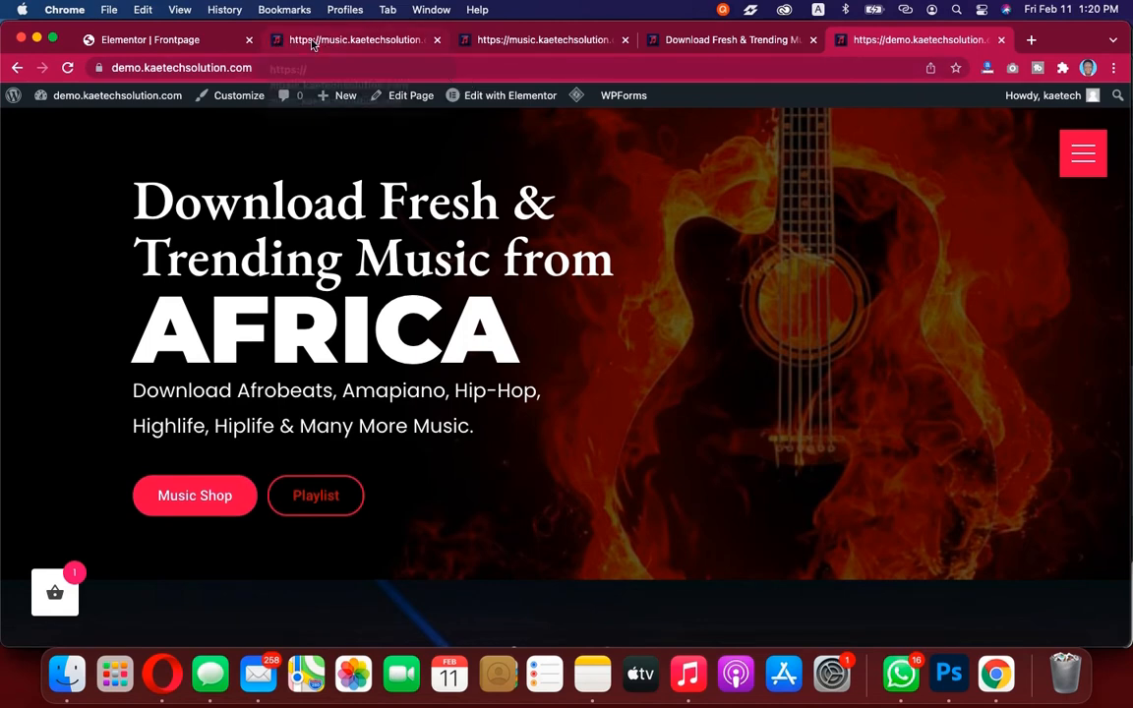
left_click(191, 40)
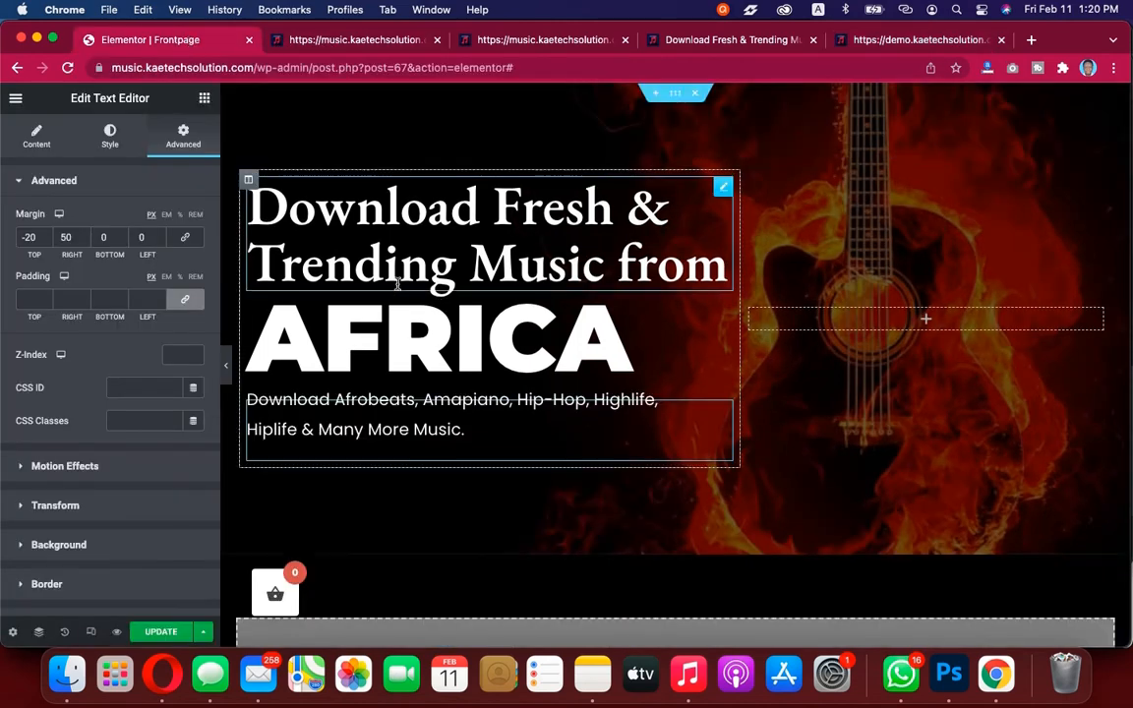
Add a Button widget below the description text in the hero section
left_click(204, 100)
scroll(329, 332, "down", 3)
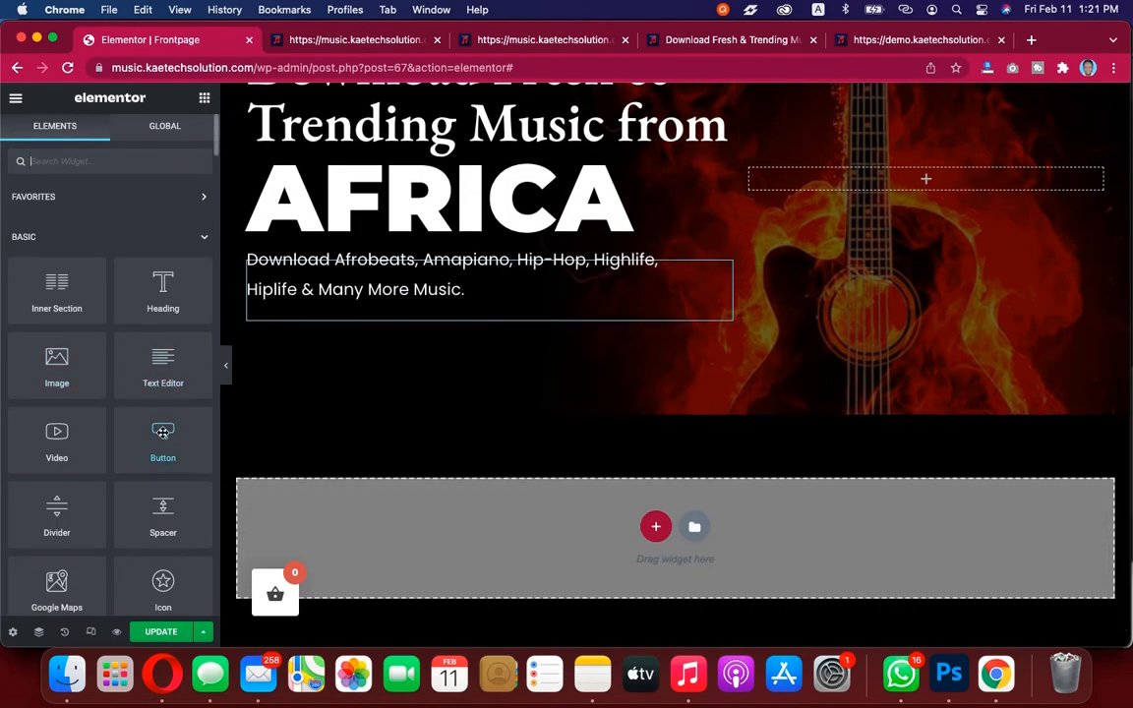
left_click_drag(162, 431, 358, 313)
left_click_drag(358, 312, 357, 314)
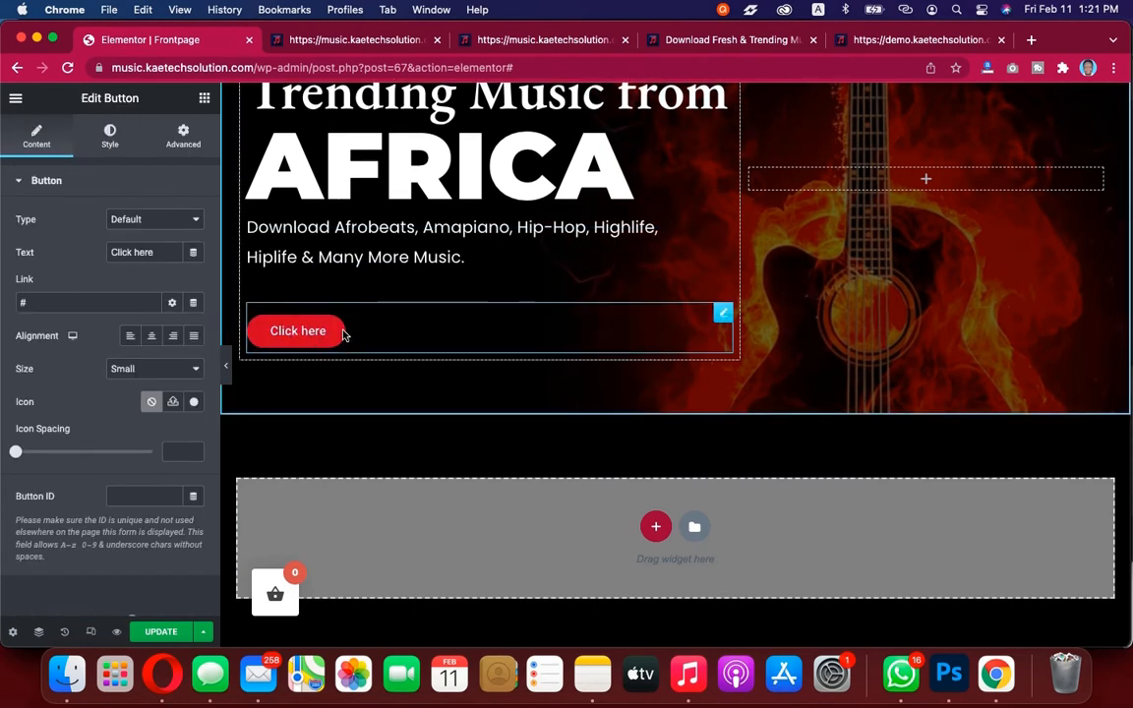
Compare the new button with the buttons on the reference demo site
left_click(913, 42)
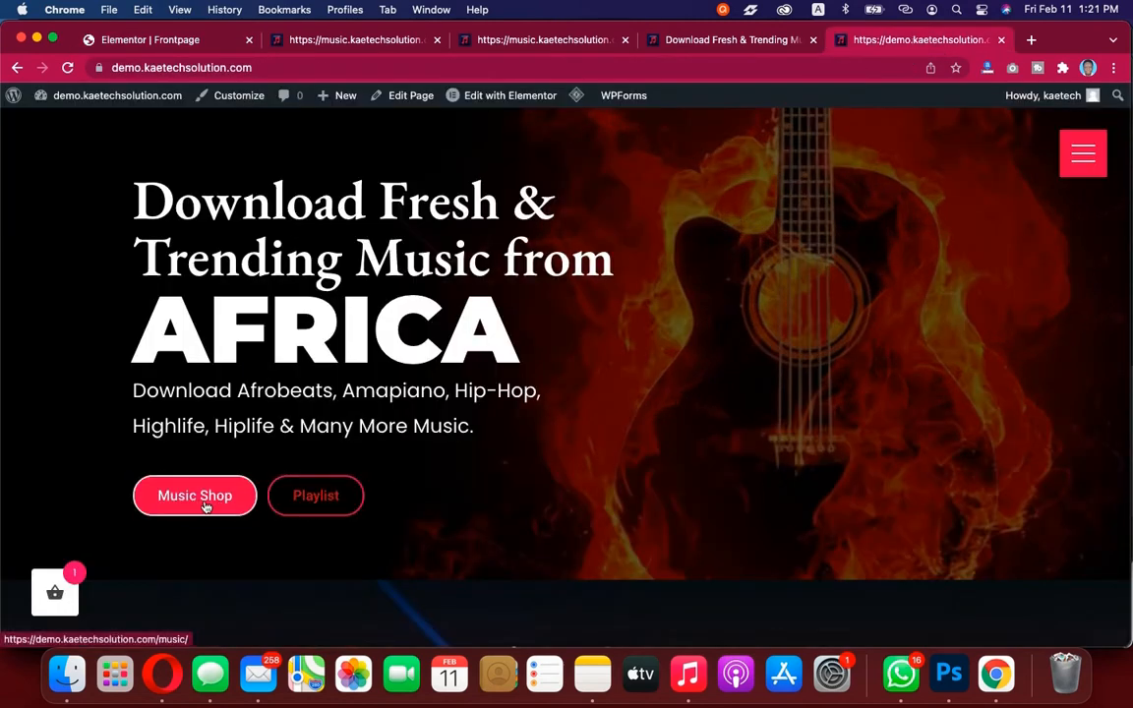
left_click(157, 42)
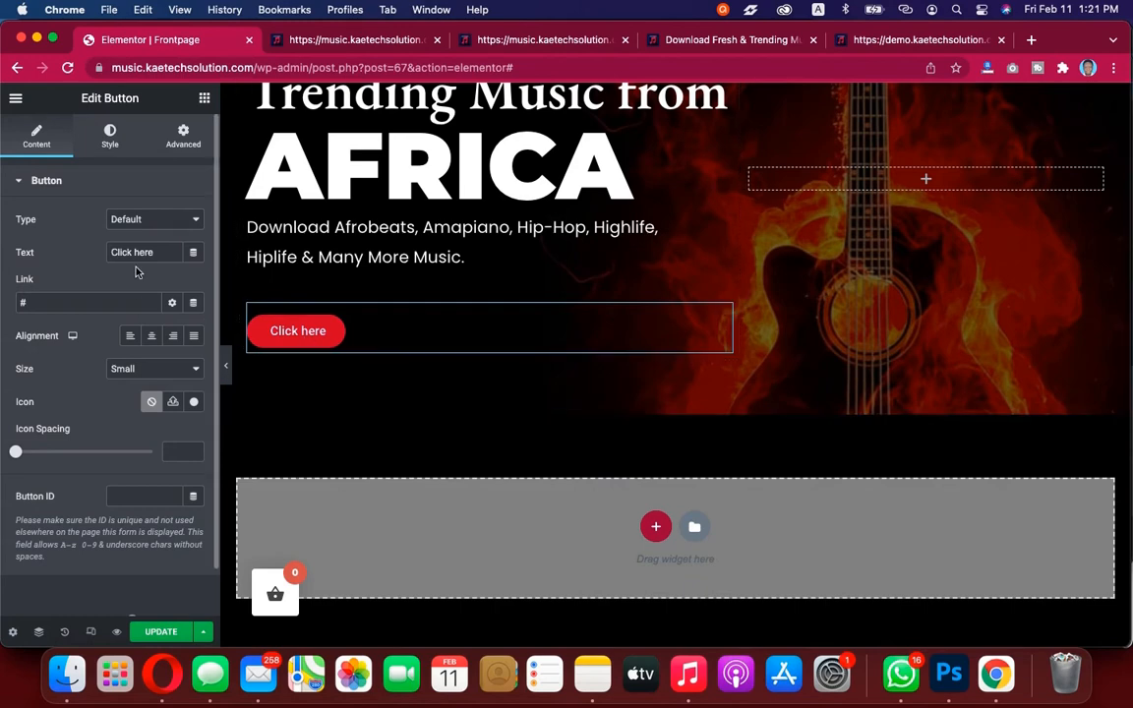
left_click(949, 39)
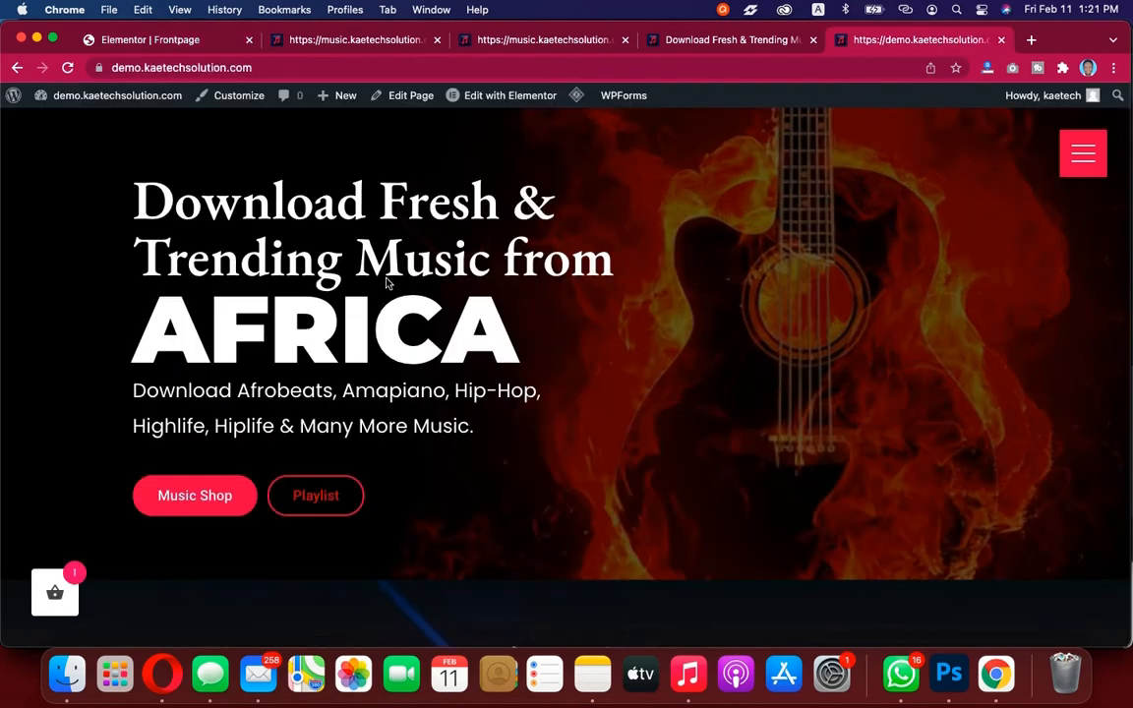
left_click(168, 36)
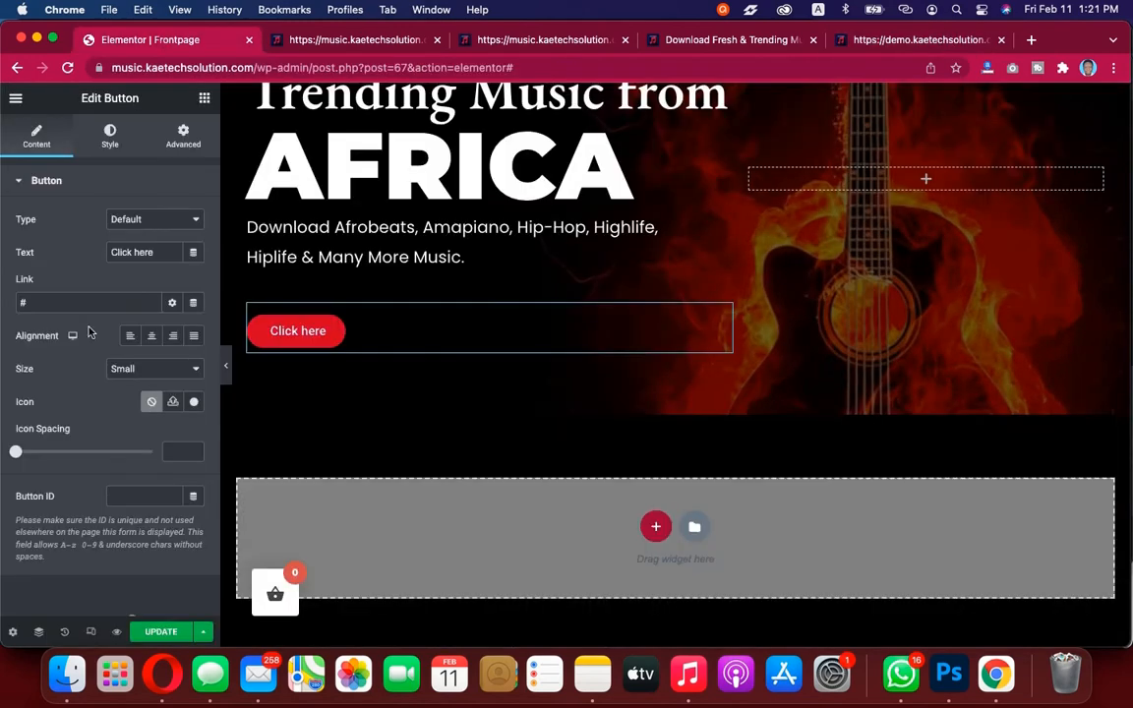
Set the button text to MUSIC SHOP
left_click_drag(173, 254, 82, 253)
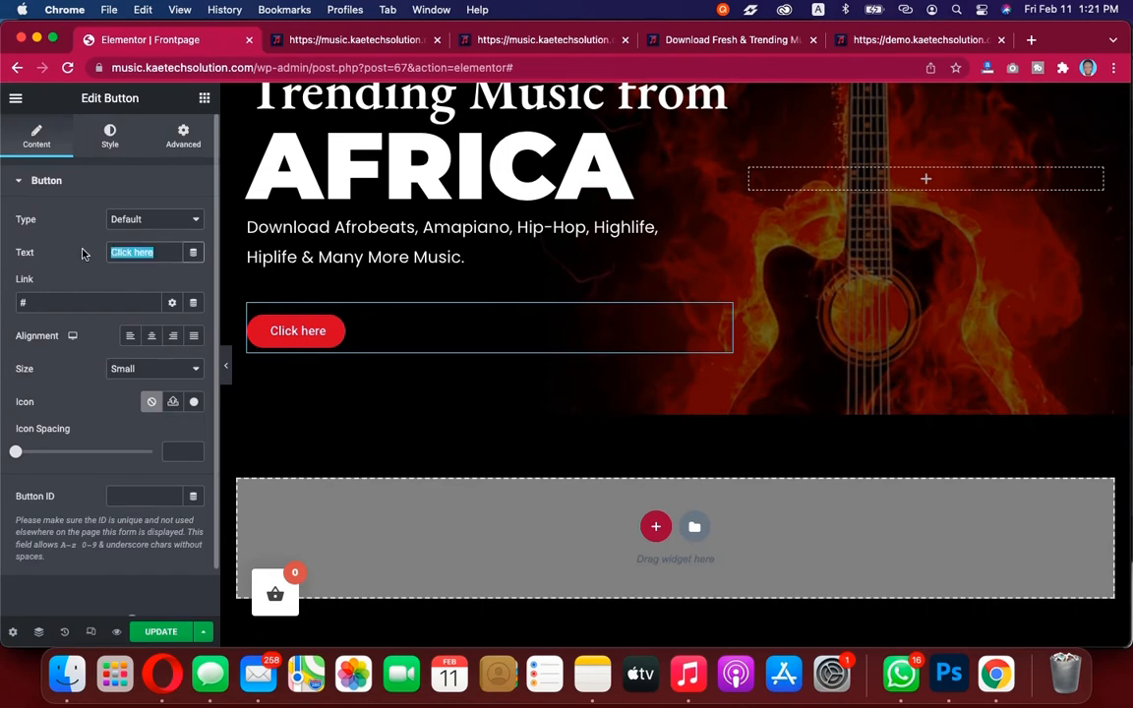
type("MUSIC")
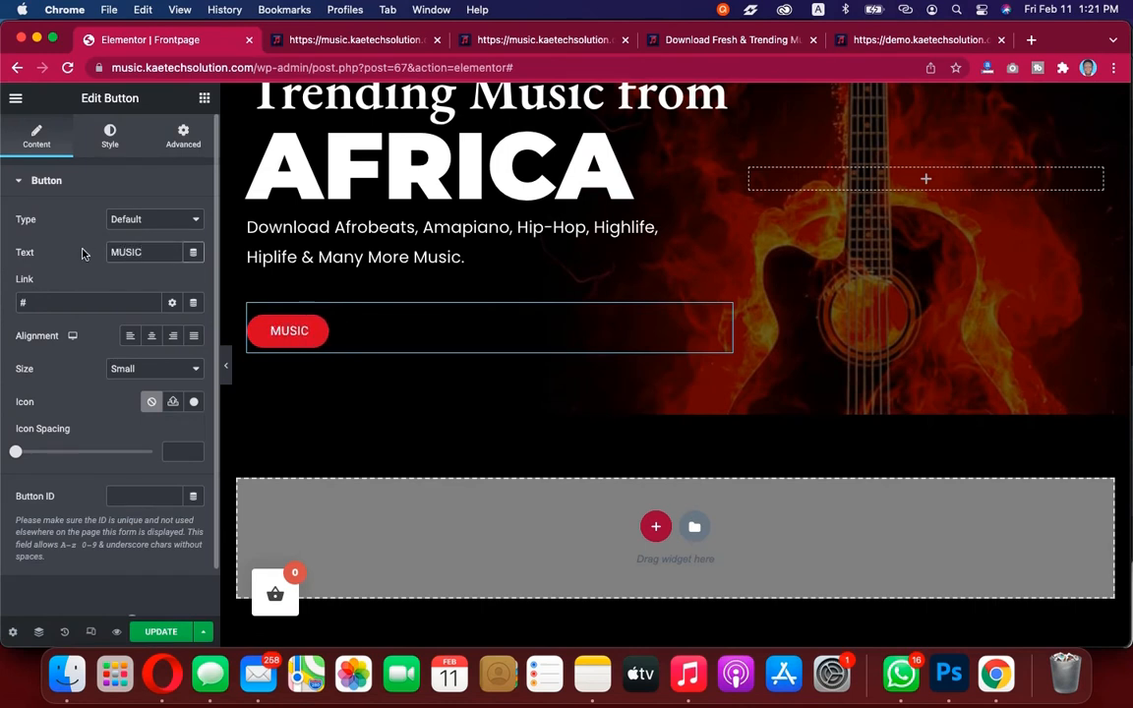
type(" SHOP")
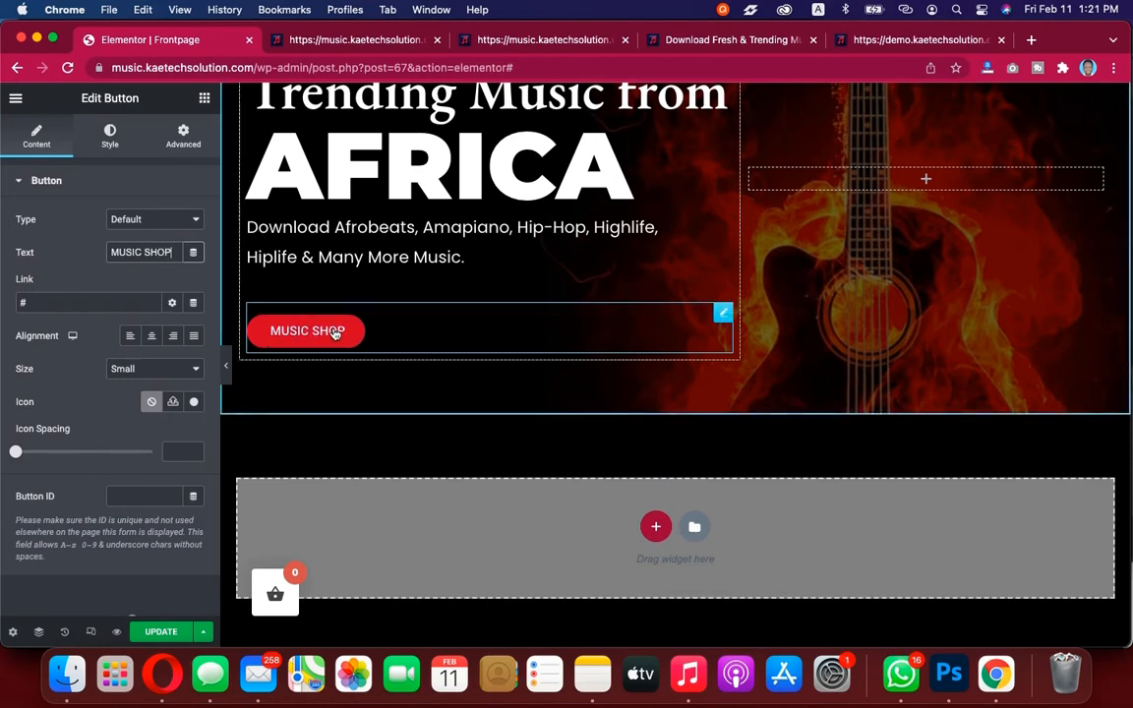
Check the button label's capitalization on the reference demo site
left_click(885, 39)
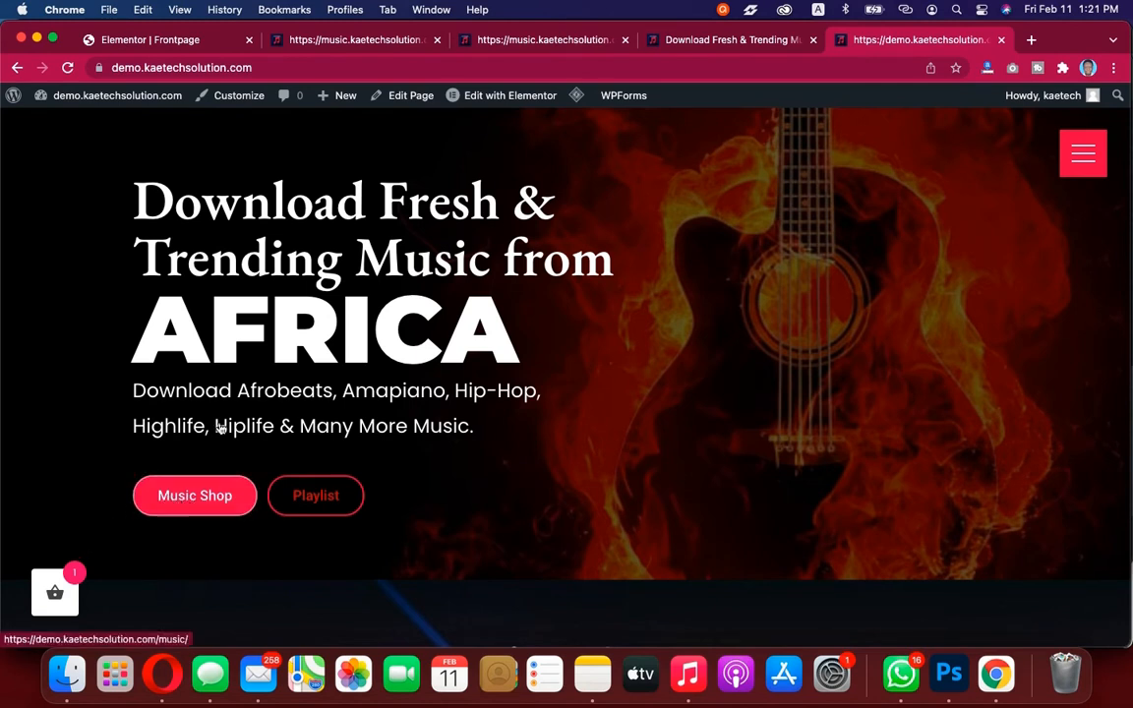
left_click(187, 39)
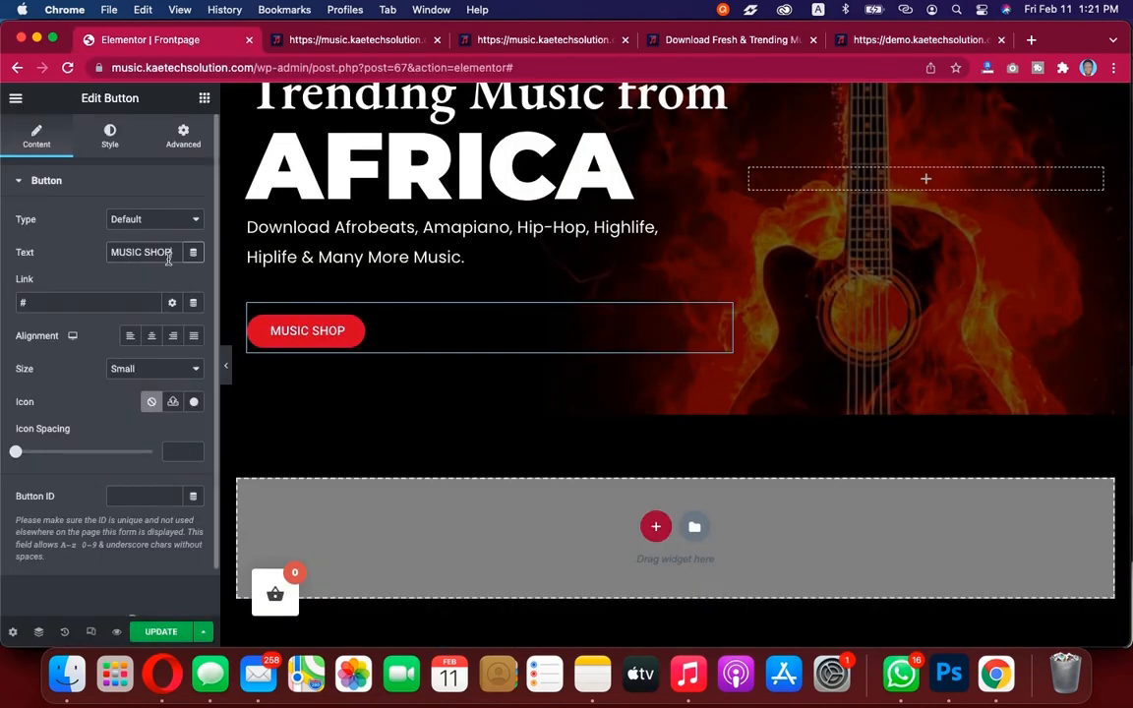
left_click(929, 41)
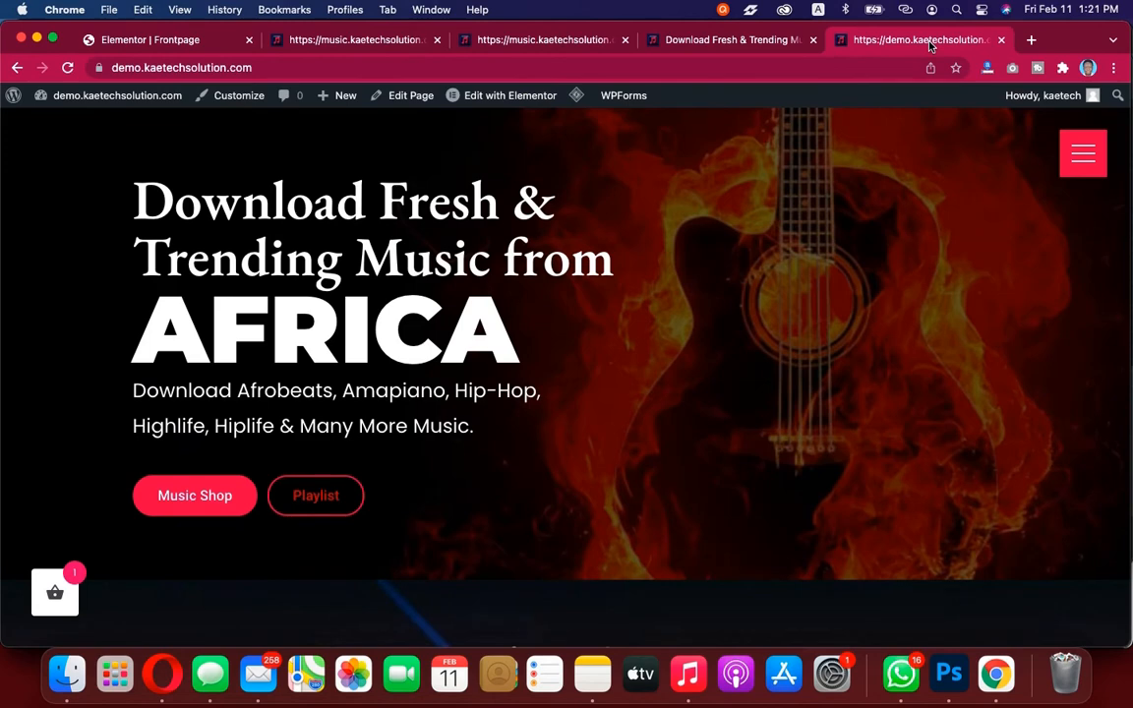
left_click(144, 39)
Change the button text to Music Shop
left_click_drag(175, 254, 115, 252)
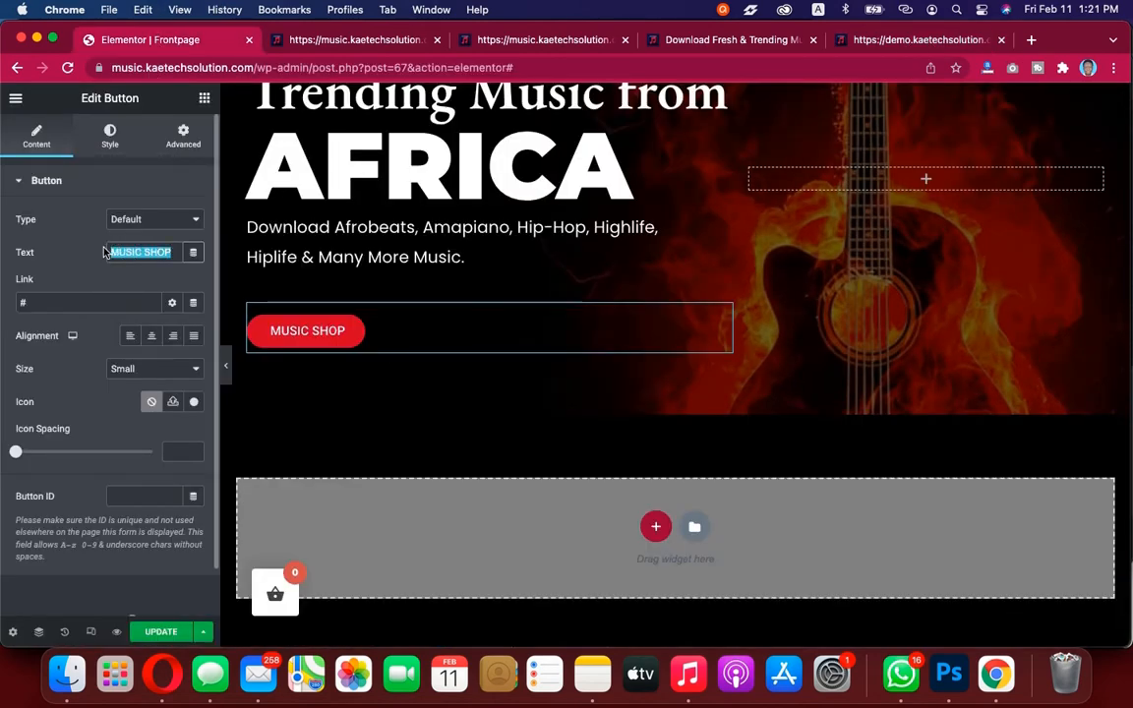
type("Music")
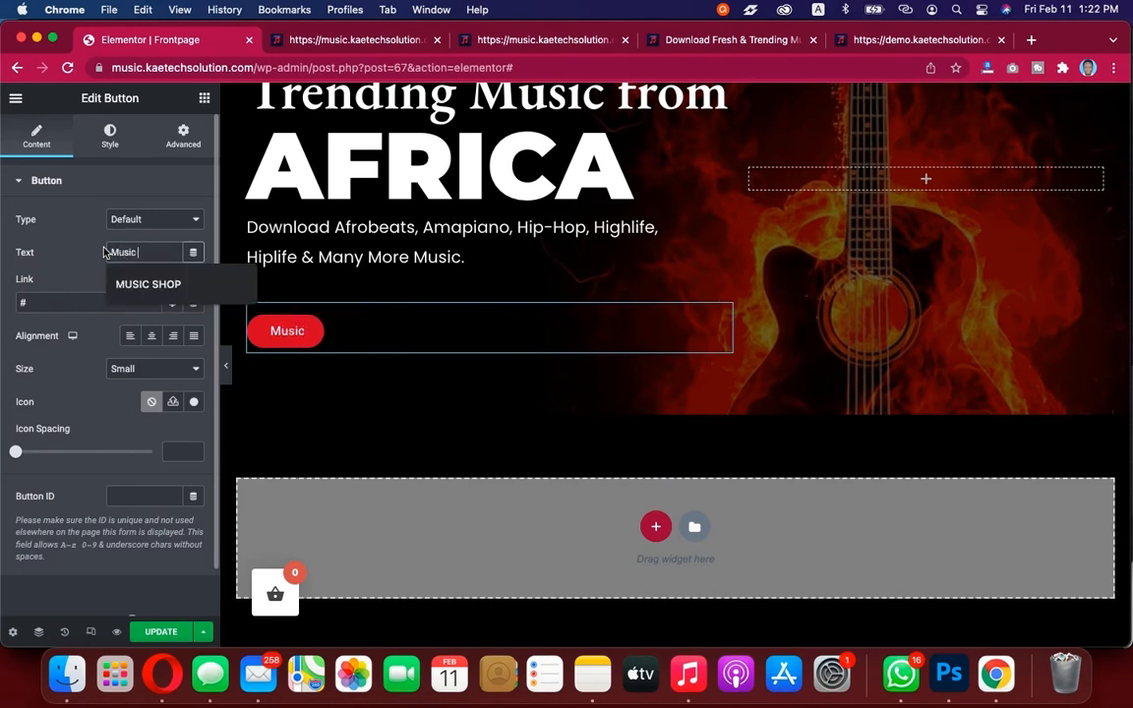
type(" Shop")
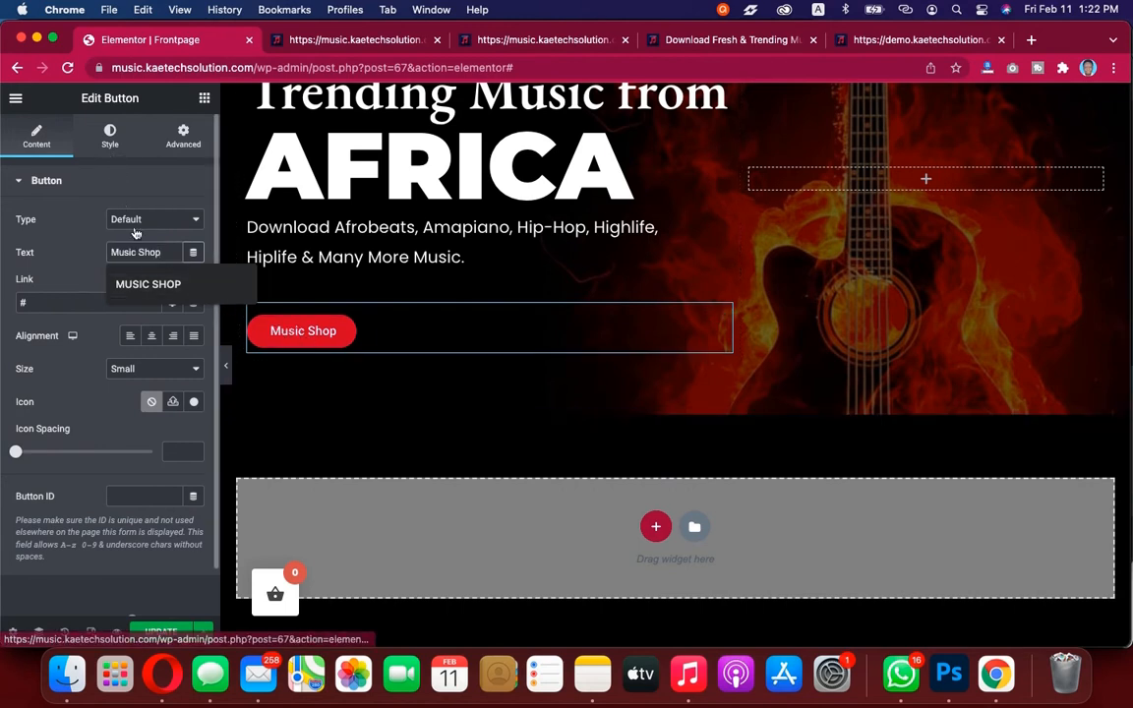
left_click(68, 244)
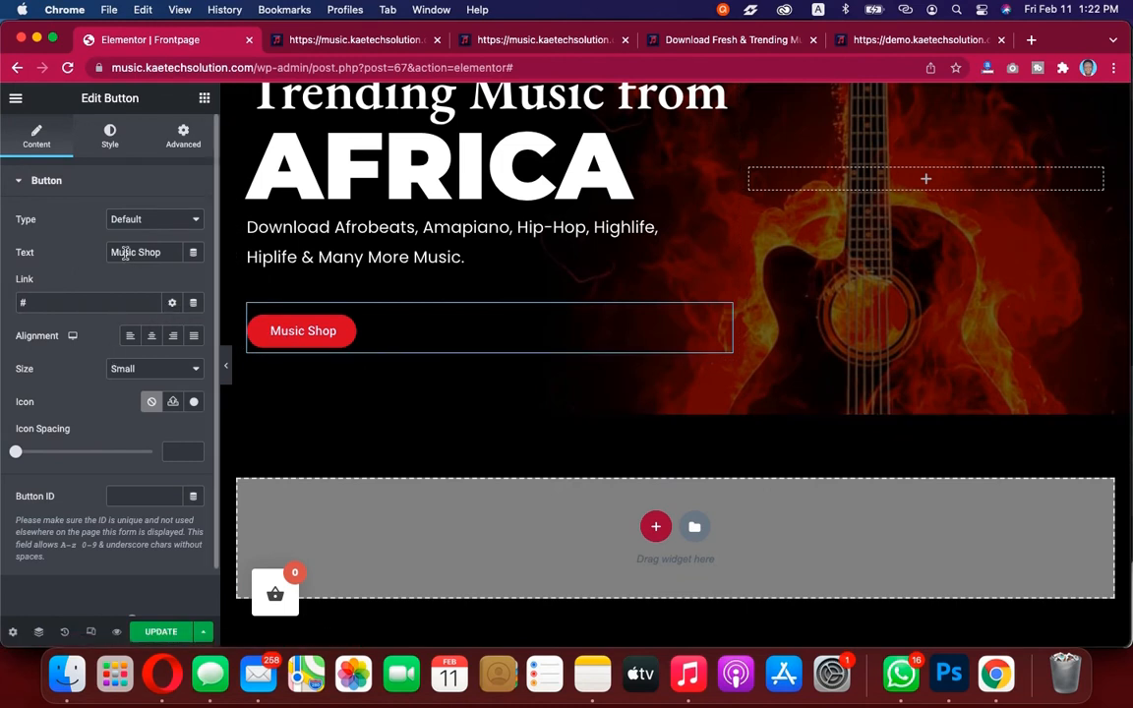
Set the button's hover border type to Solid
left_click(112, 141)
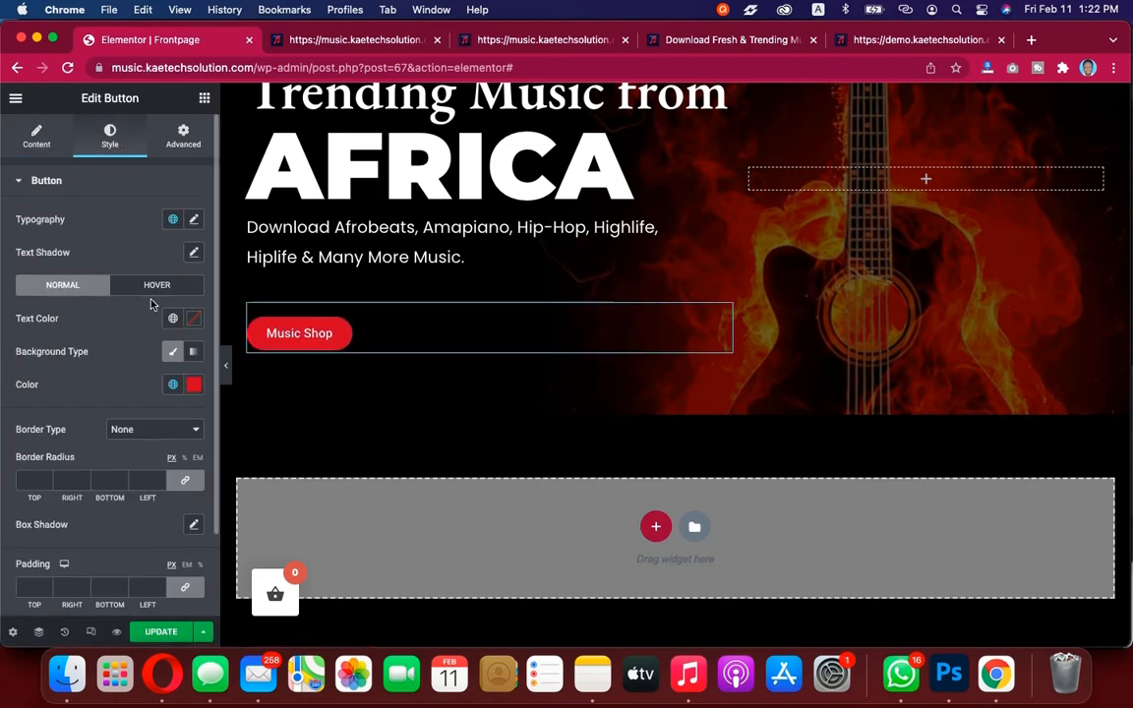
scroll(148, 310, "down", 3)
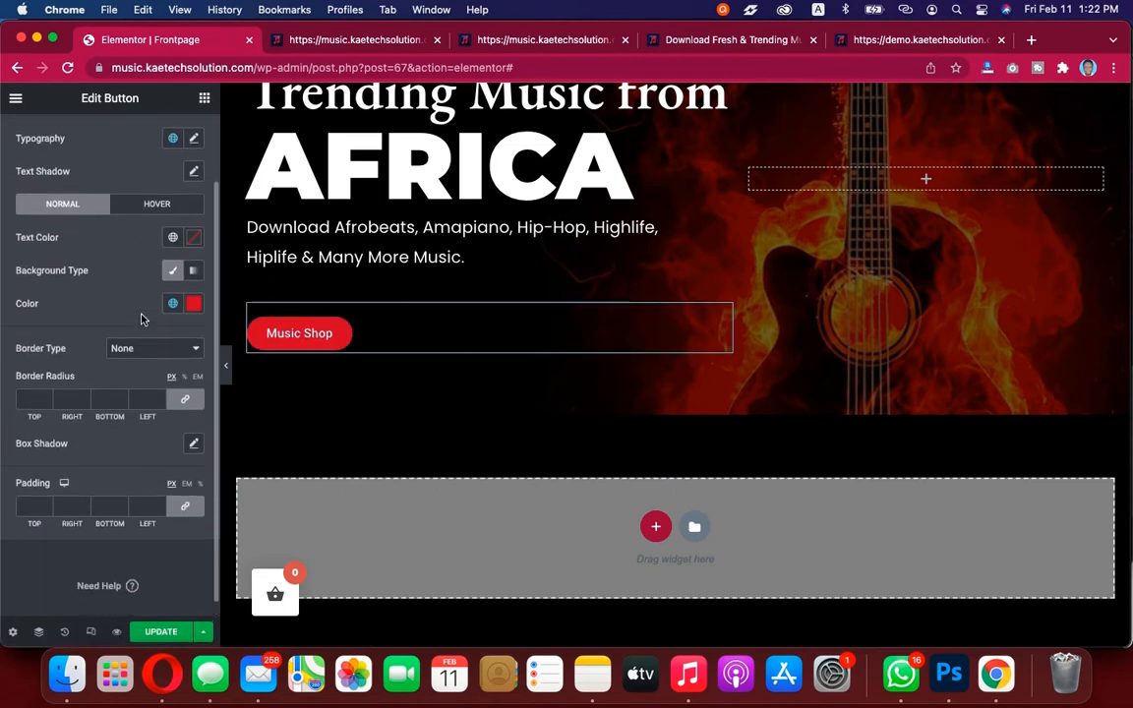
left_click(158, 205)
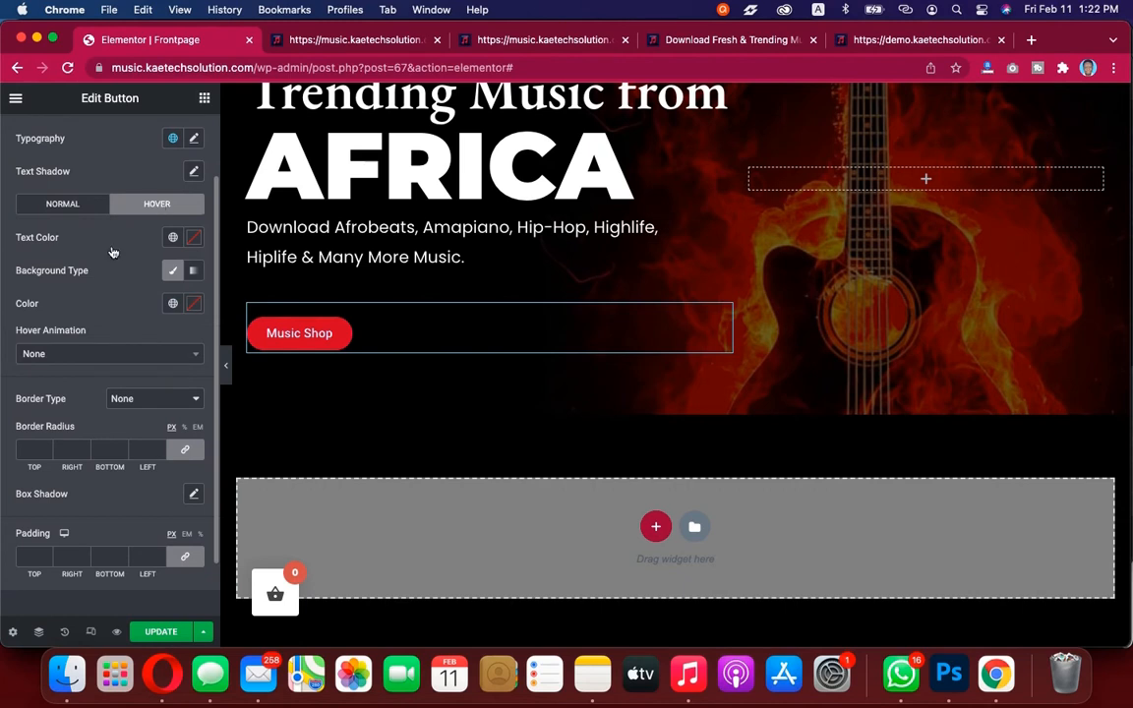
scroll(138, 353, "down", 2)
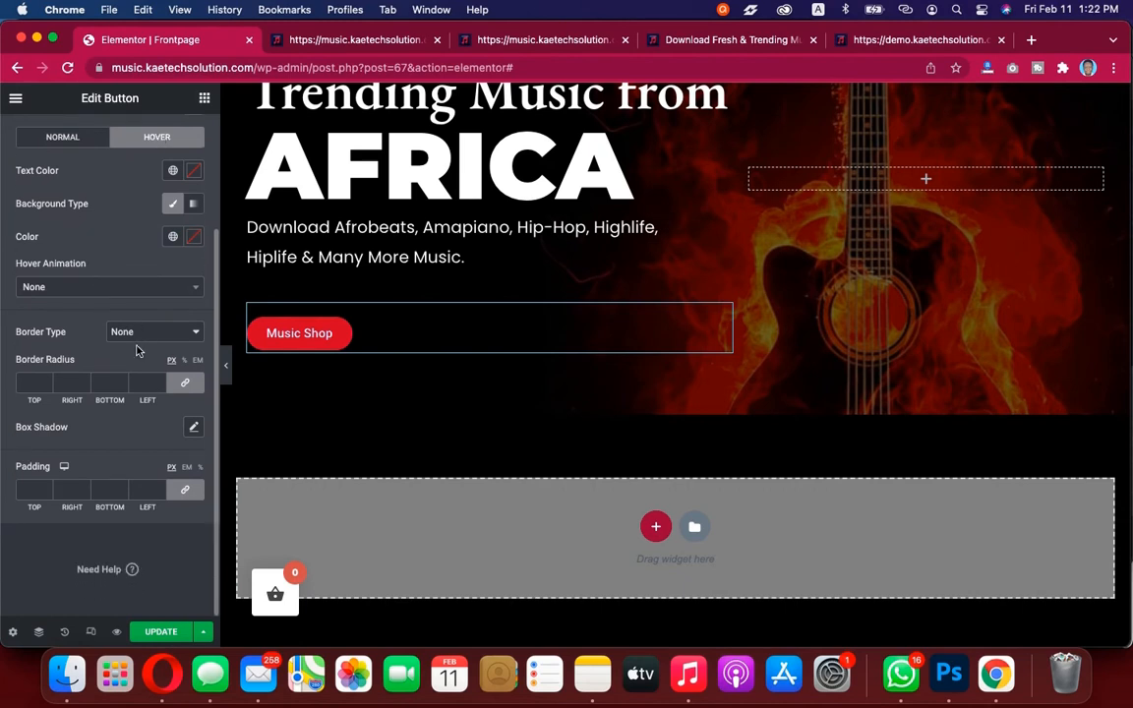
left_click(153, 337)
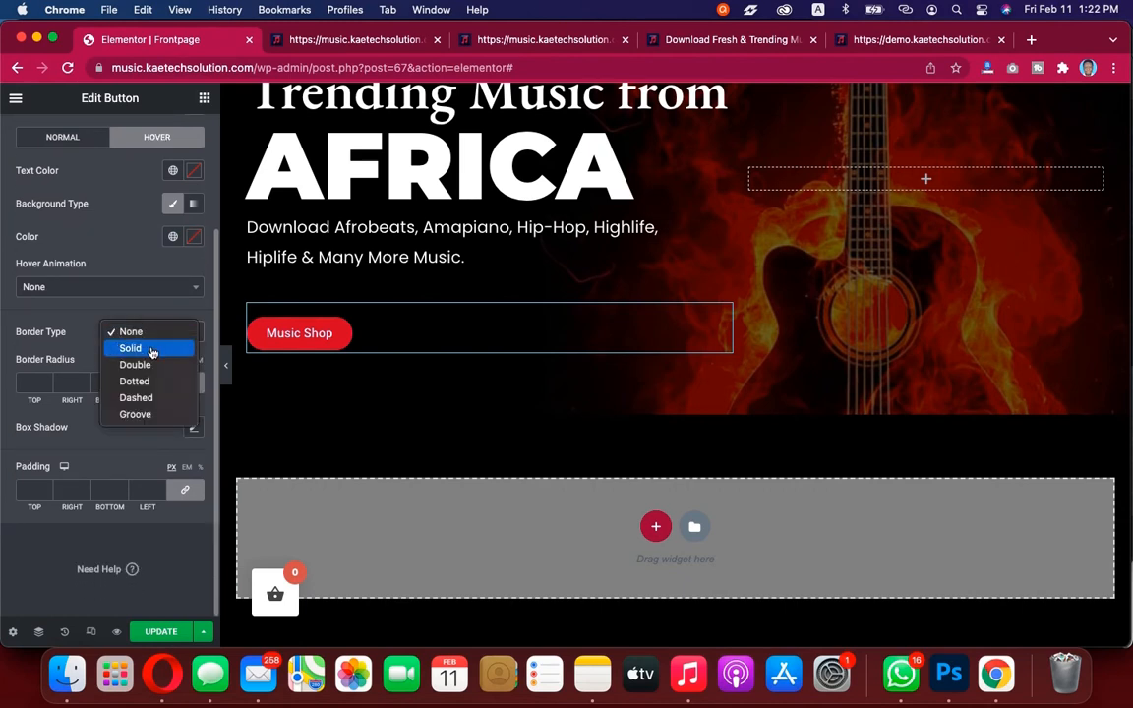
left_click(150, 339)
Set the hover border color to white
scroll(151, 352, "down", 3)
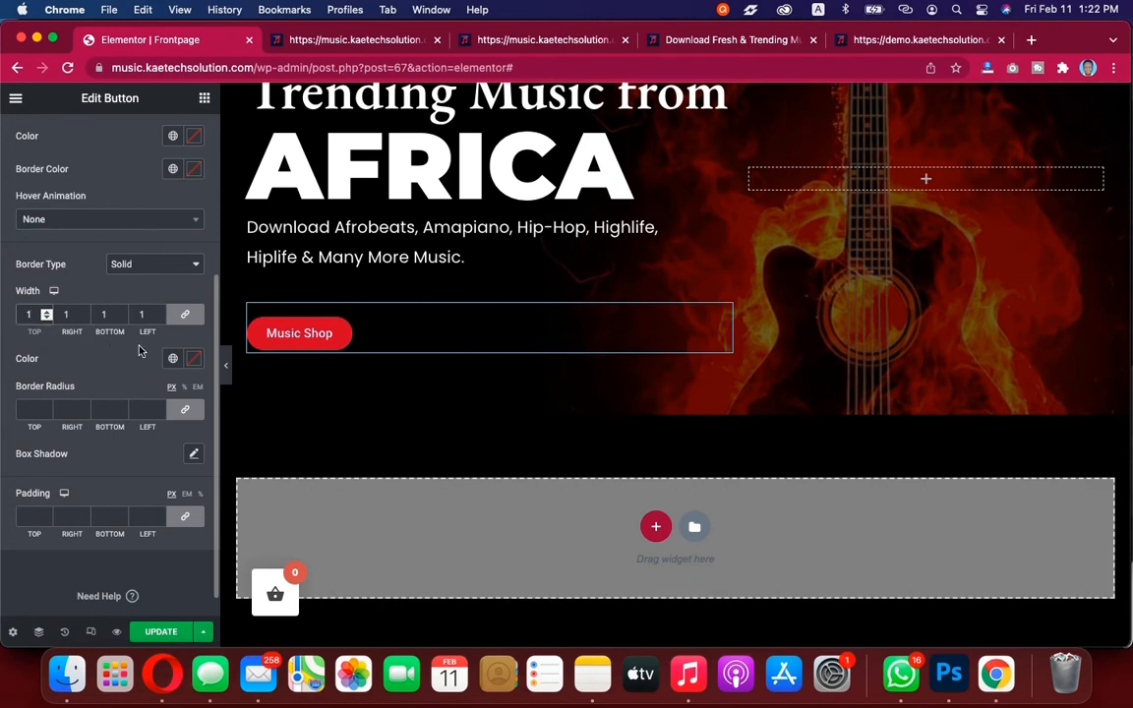
left_click(194, 361)
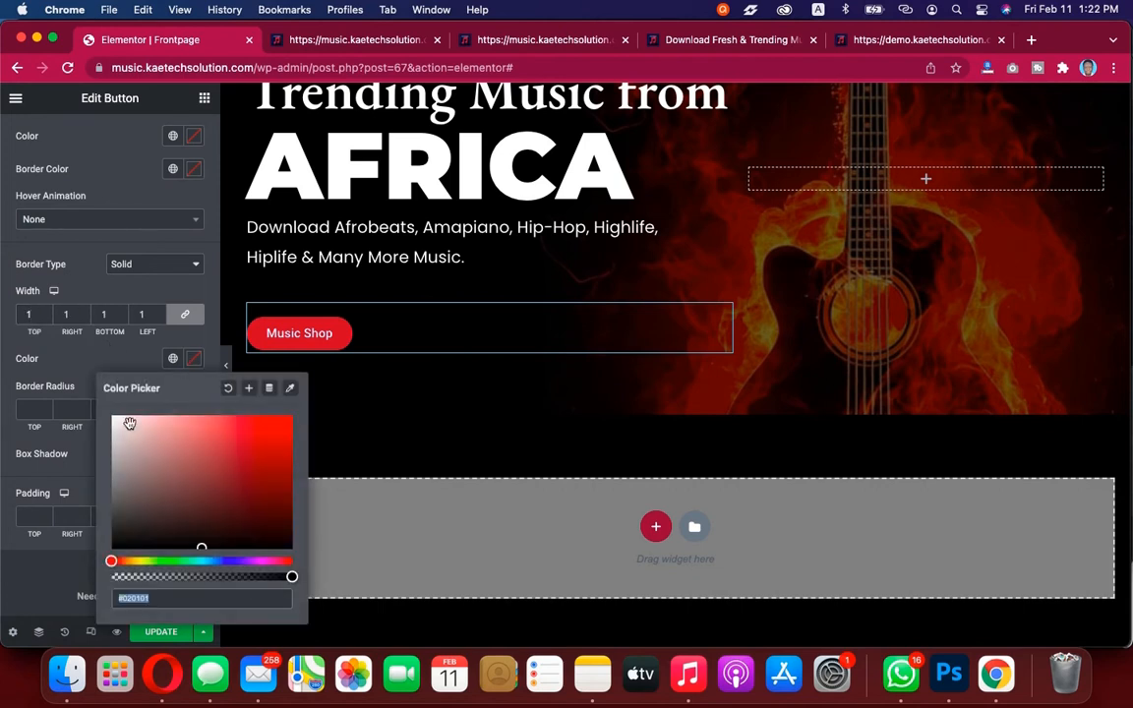
left_click(82, 358)
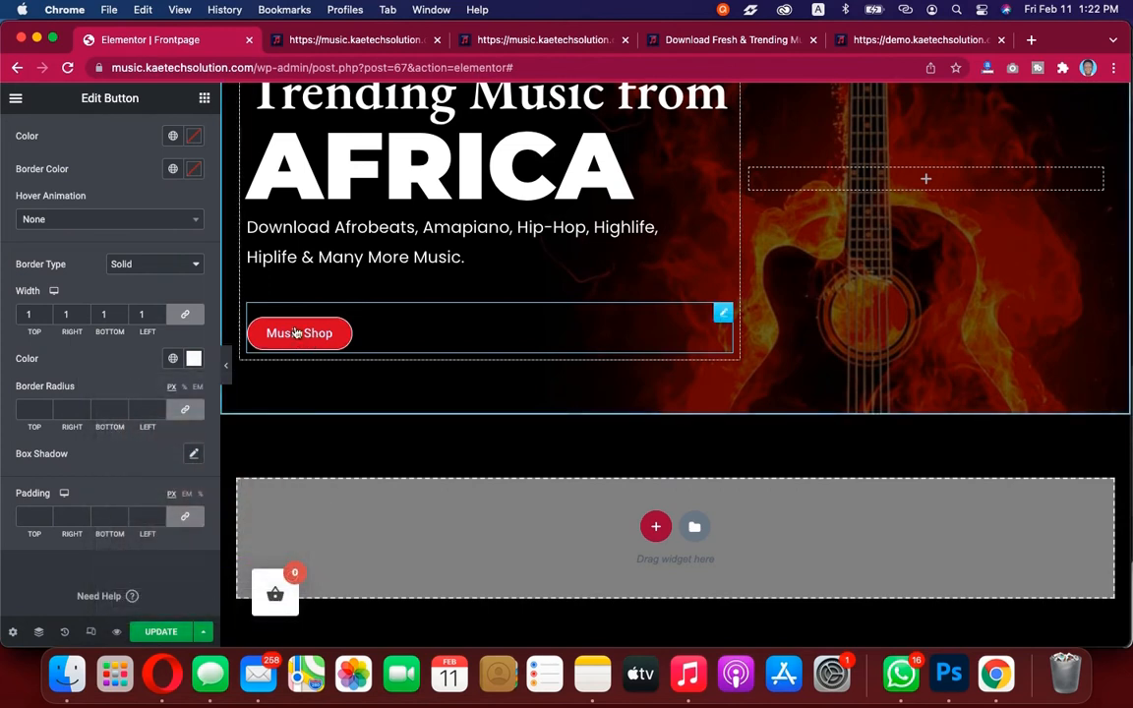
Set the hover border width to 2 on all sides
scroll(108, 314, "up", 5)
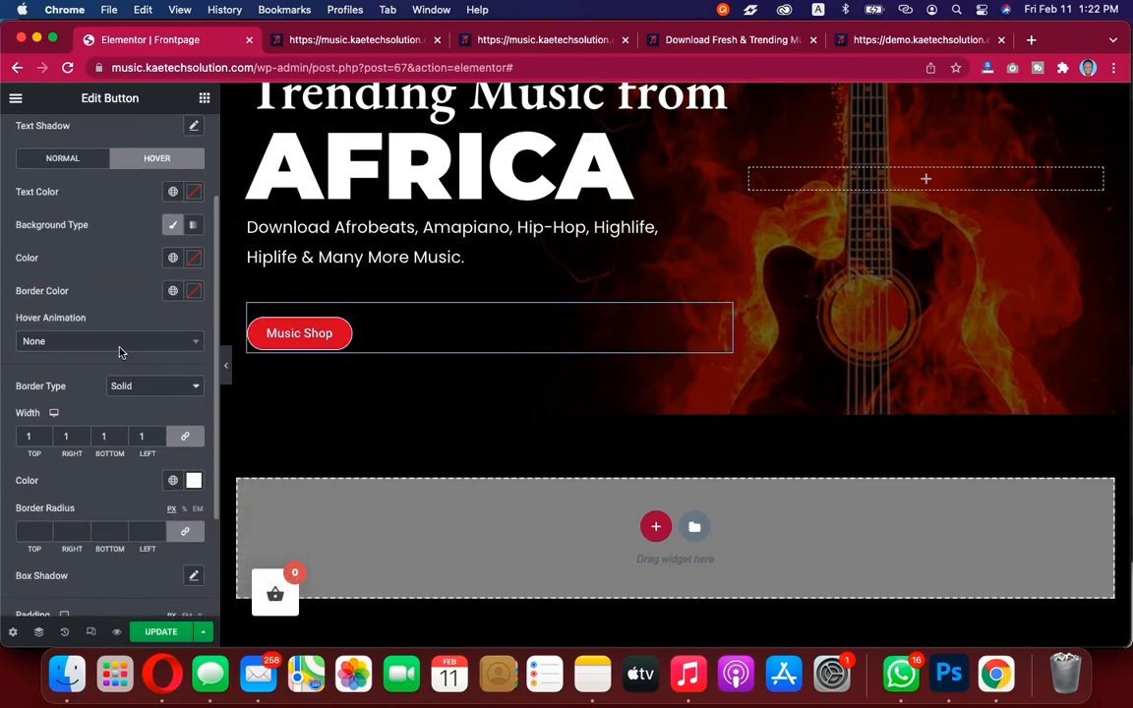
scroll(120, 353, "down", 1)
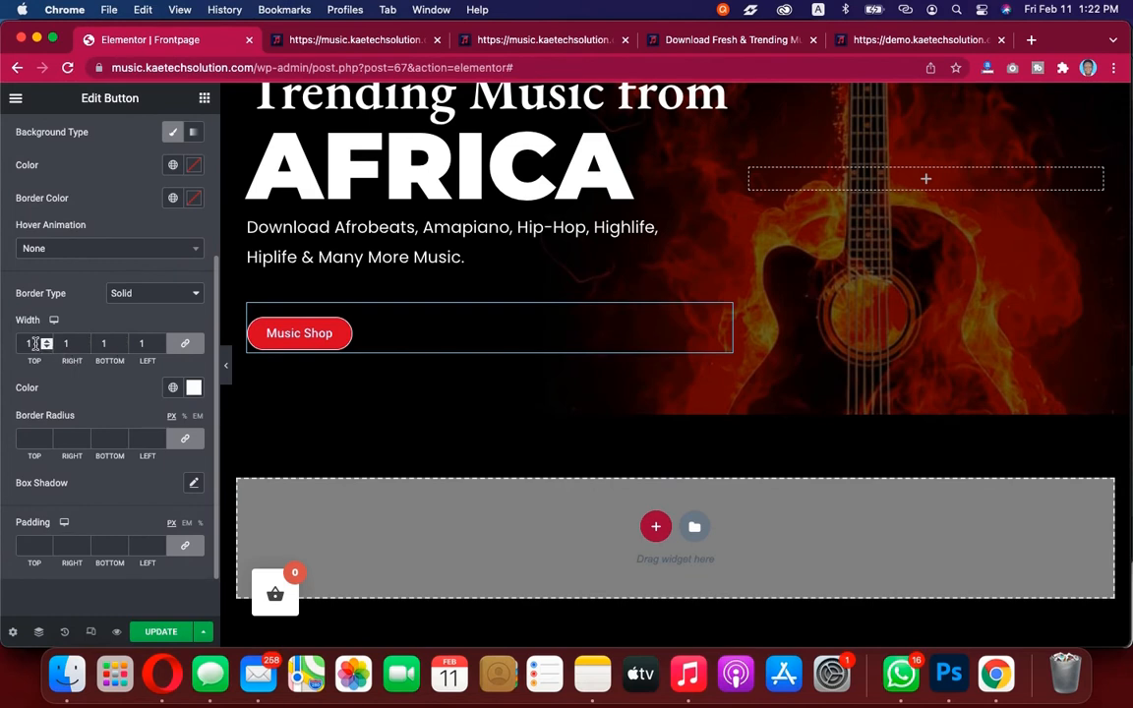
left_click_drag(34, 343, 15, 343)
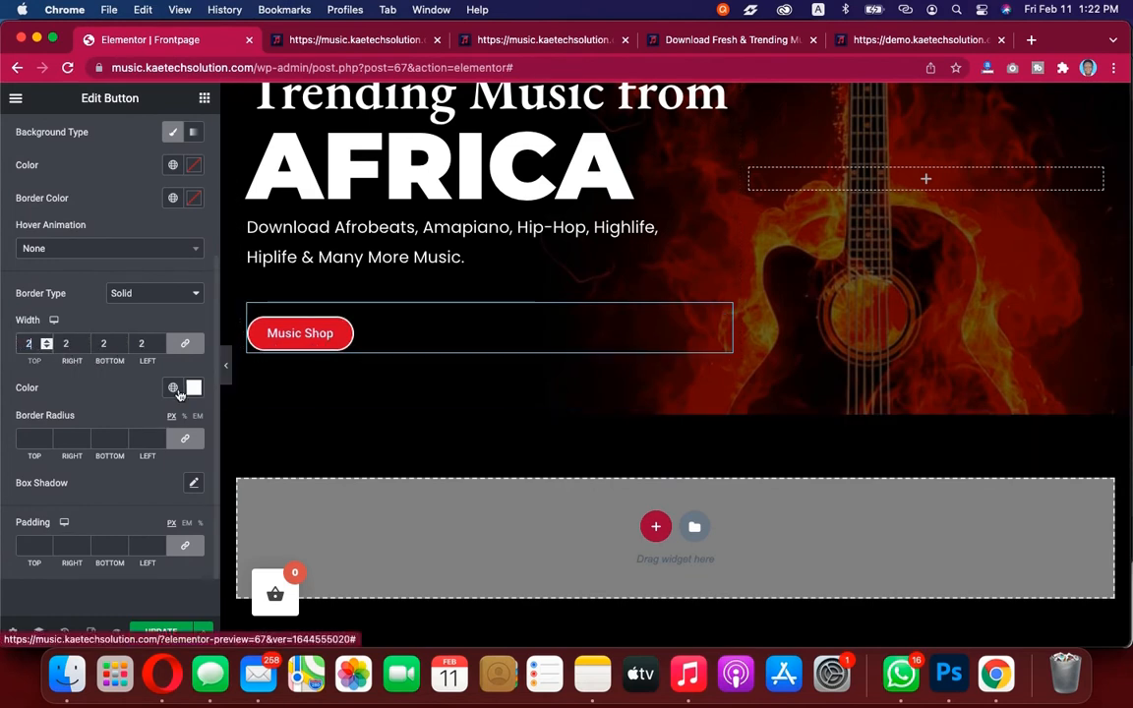
Preview the hero section with the styled Music Shop button
left_click(225, 365)
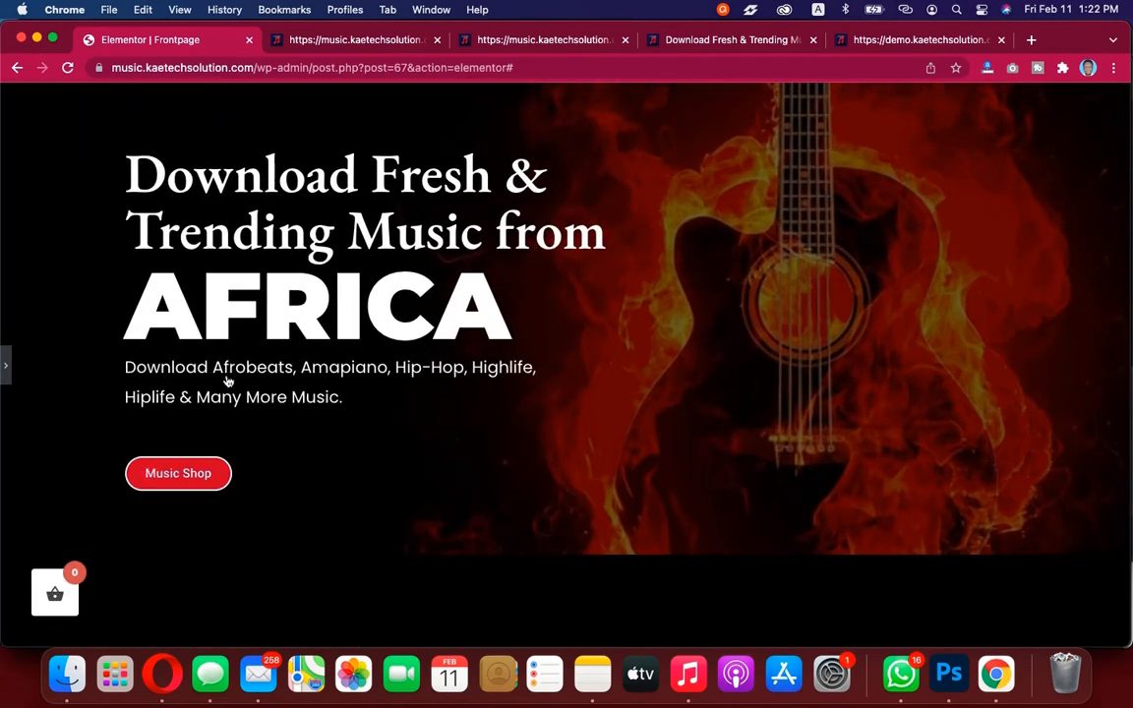
left_click(7, 371)
scroll(85, 339, "up", 5)
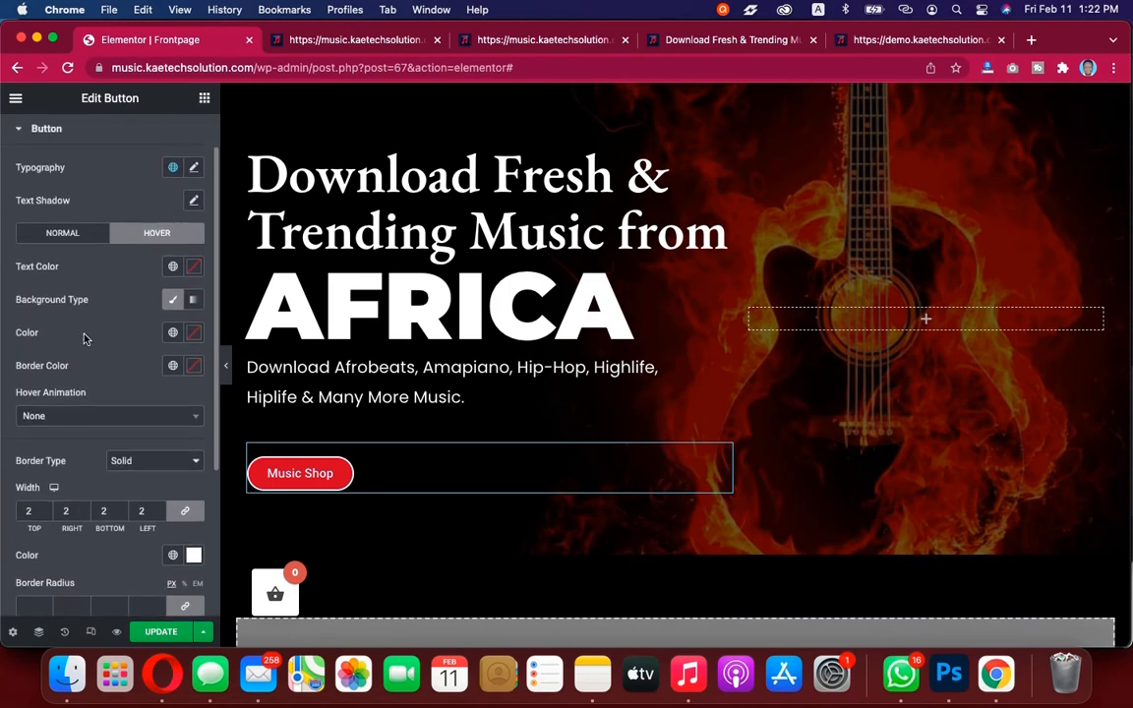
Set the button's hover border type to None
scroll(84, 339, "down", 3)
scroll(84, 339, "up", 2)
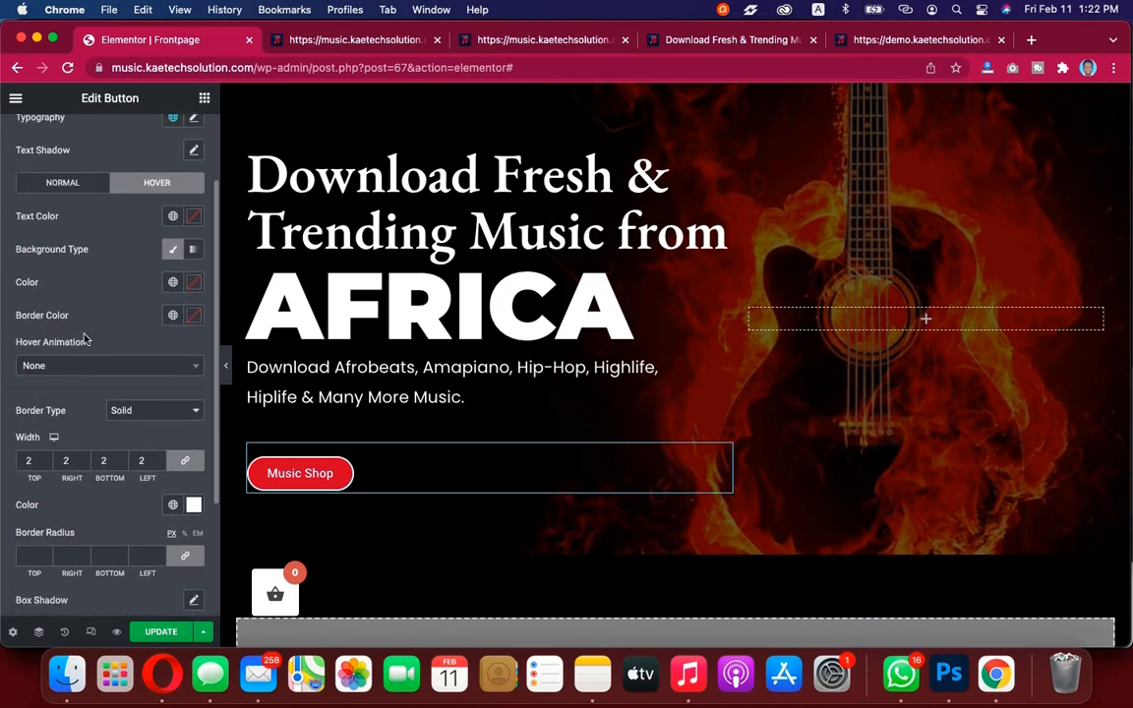
scroll(84, 339, "up", 1)
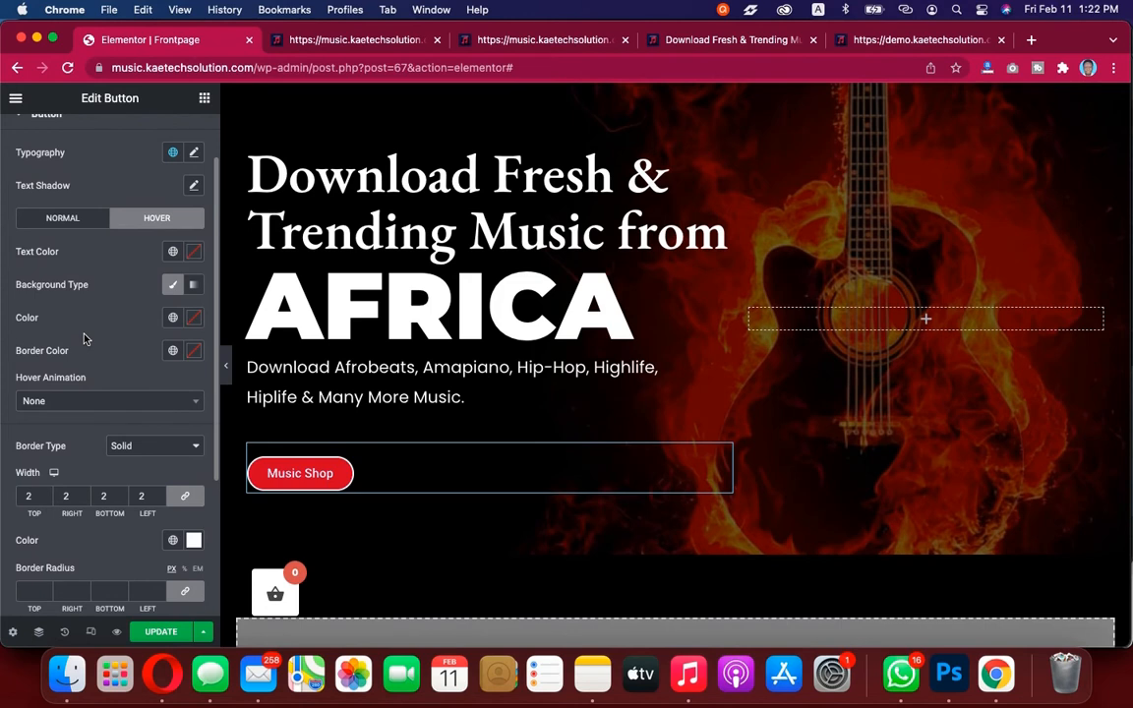
scroll(85, 339, "down", 4)
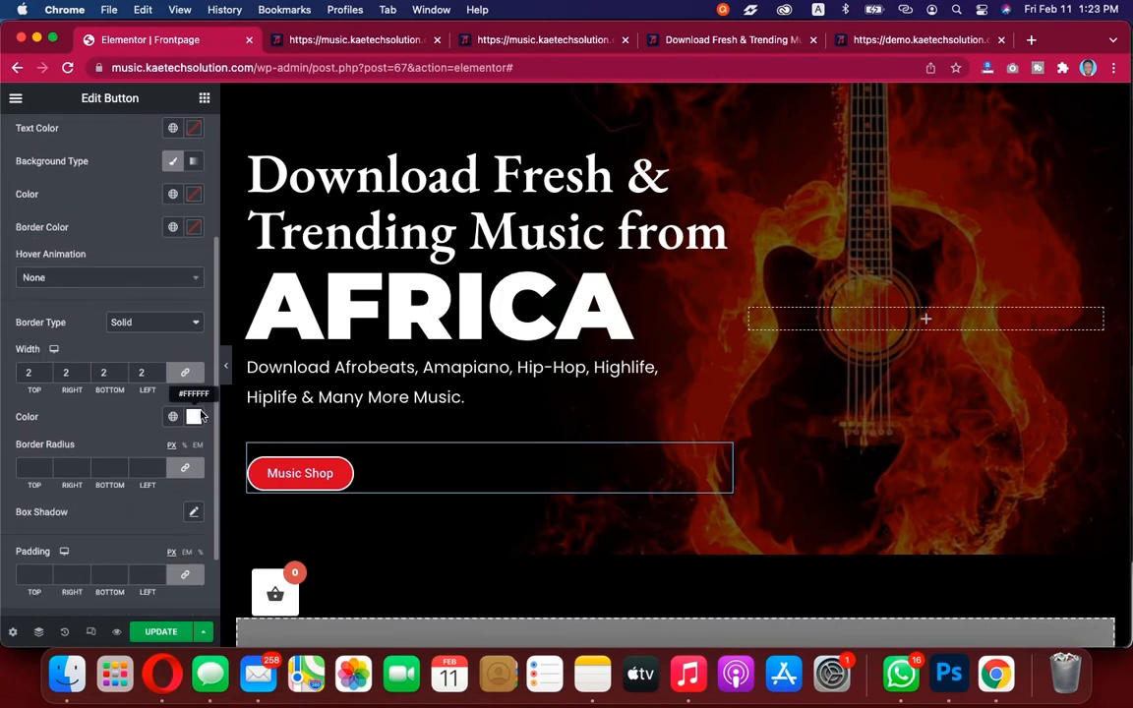
left_click(157, 324)
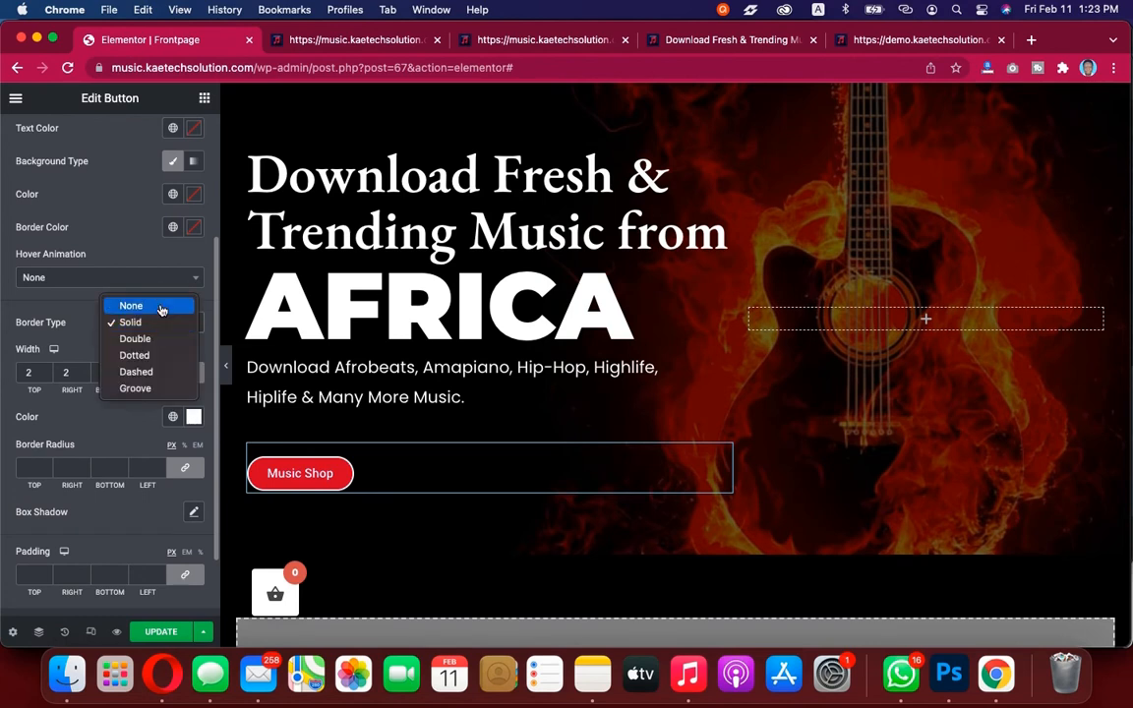
left_click(162, 310)
Set the hover text color to white and the hover background color to the global Primary color
scroll(161, 308, "up", 4)
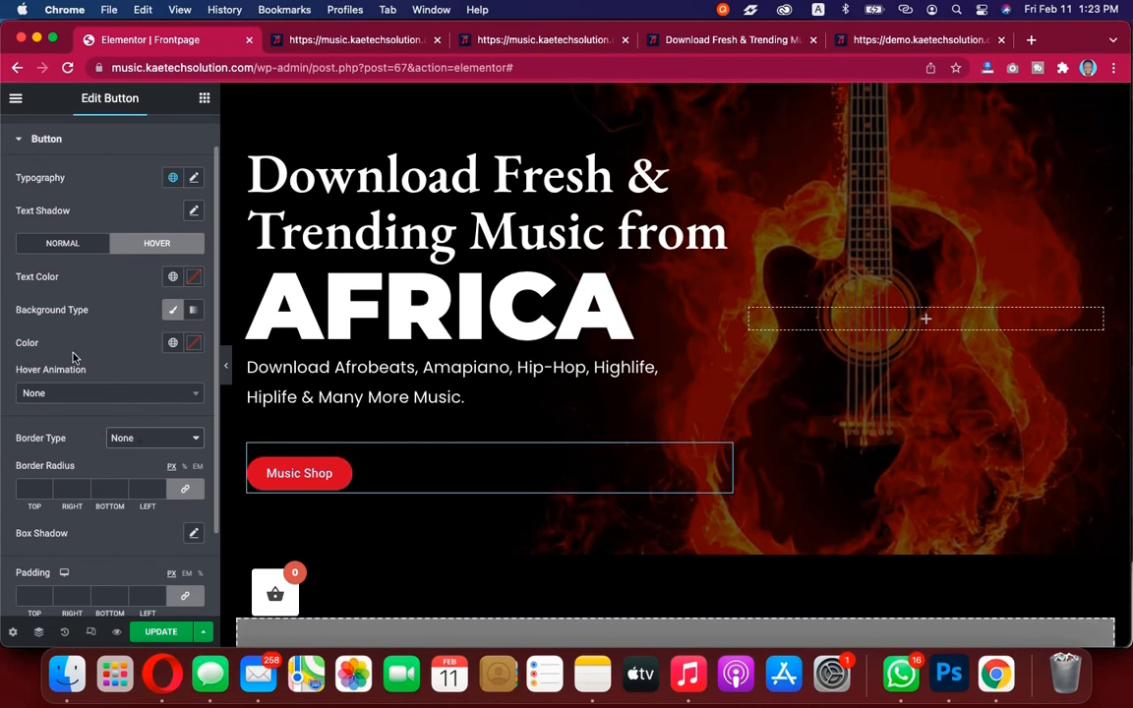
left_click(197, 283)
left_click_drag(139, 348, 88, 301)
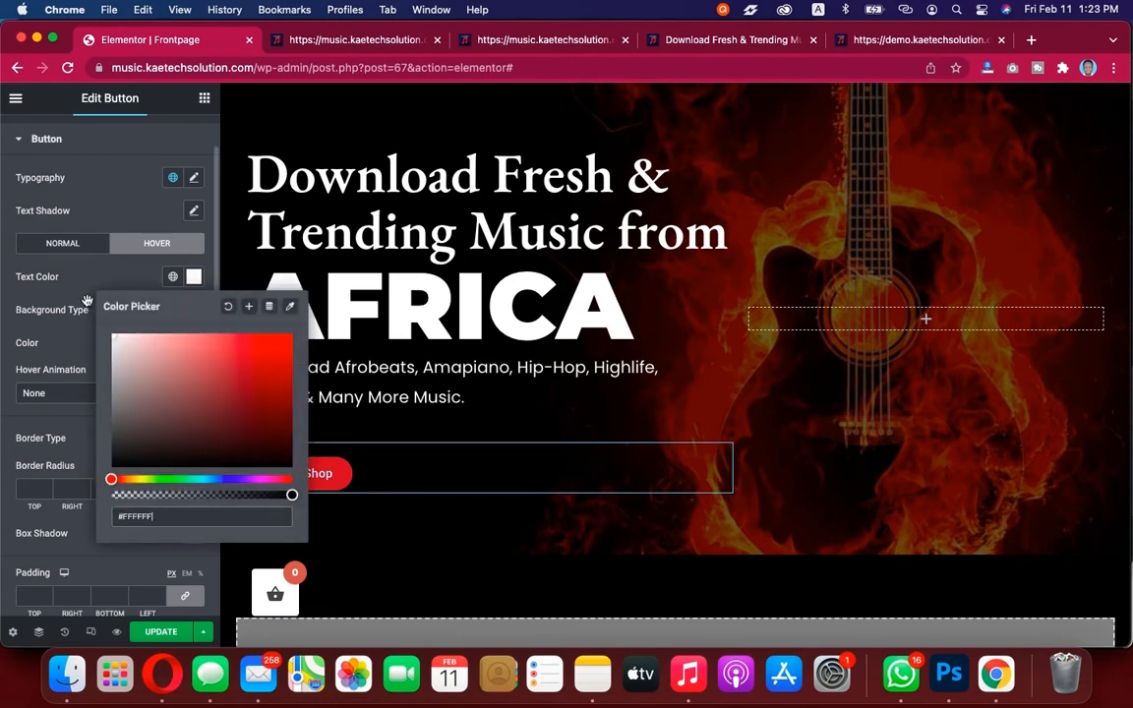
left_click(79, 295)
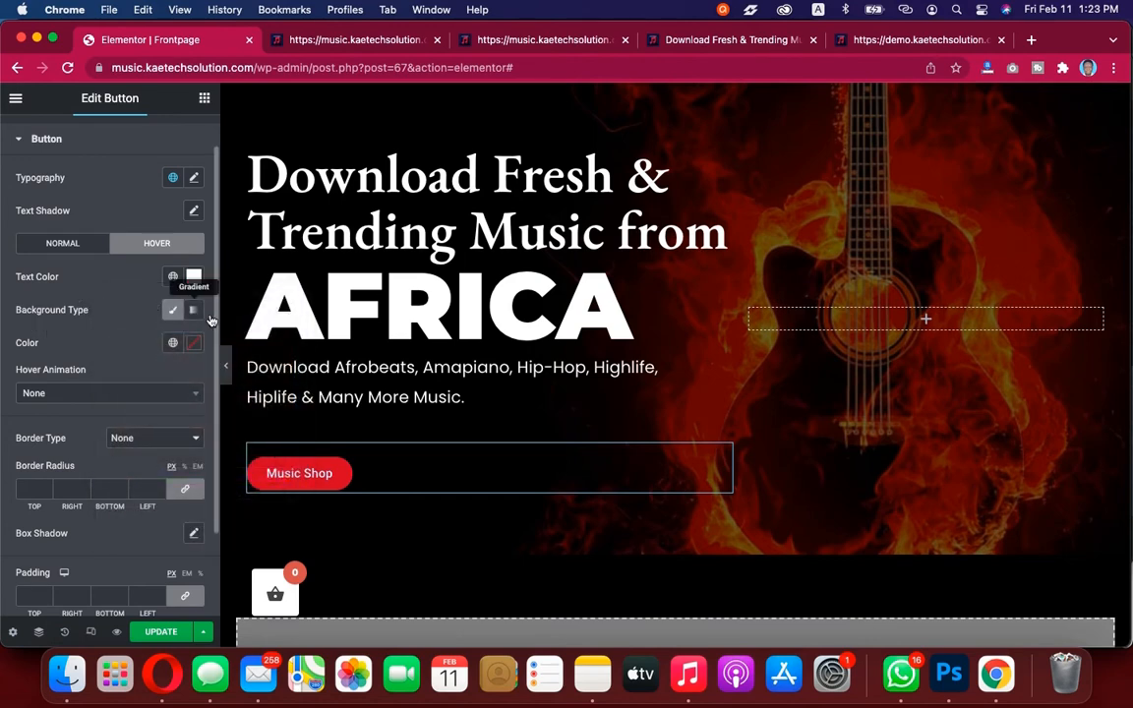
left_click(175, 346)
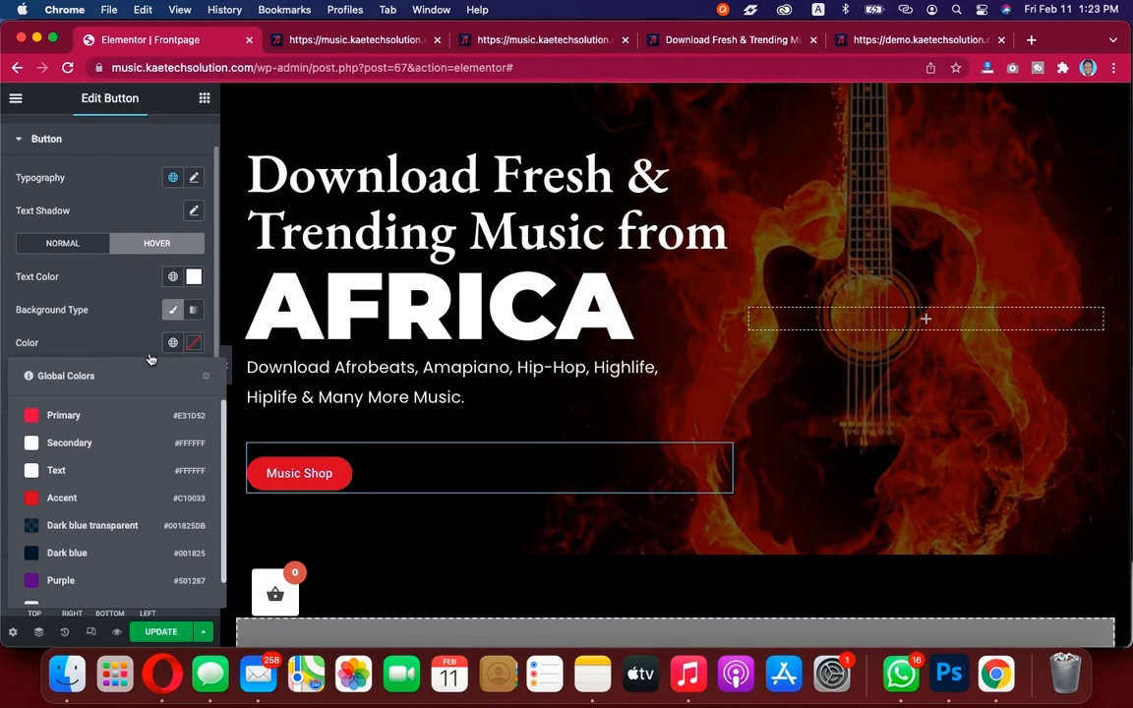
left_click(46, 417)
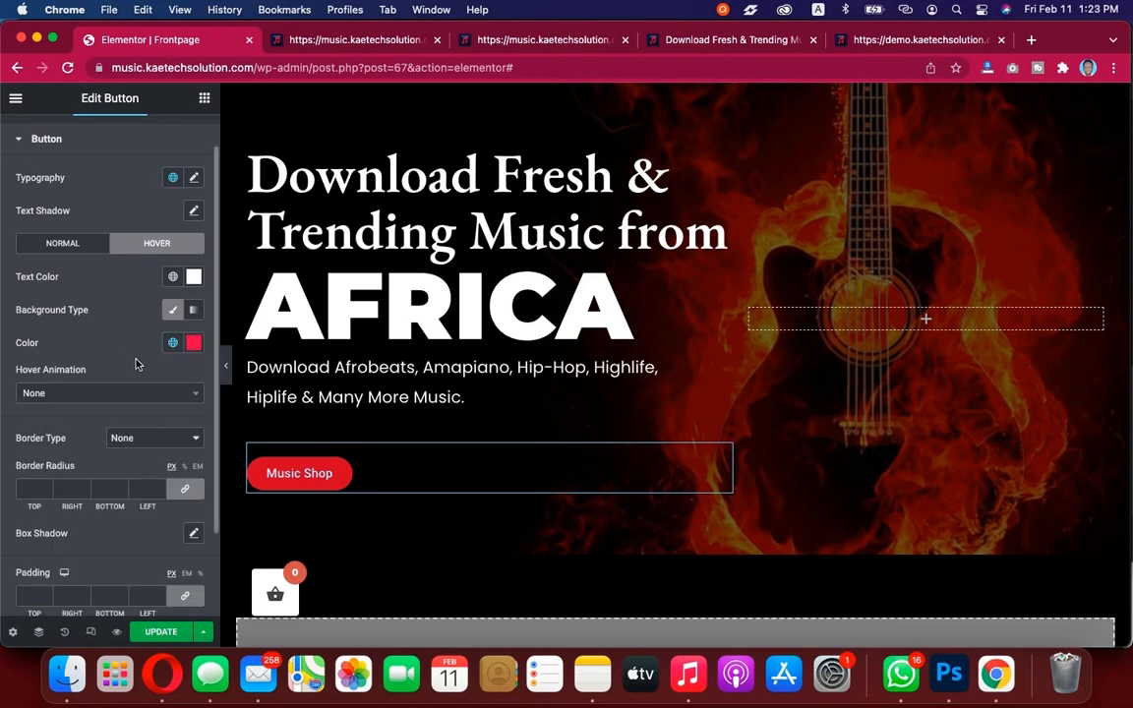
Set the hover border type back to Solid and clear the hover border width color
scroll(135, 364, "down", 3)
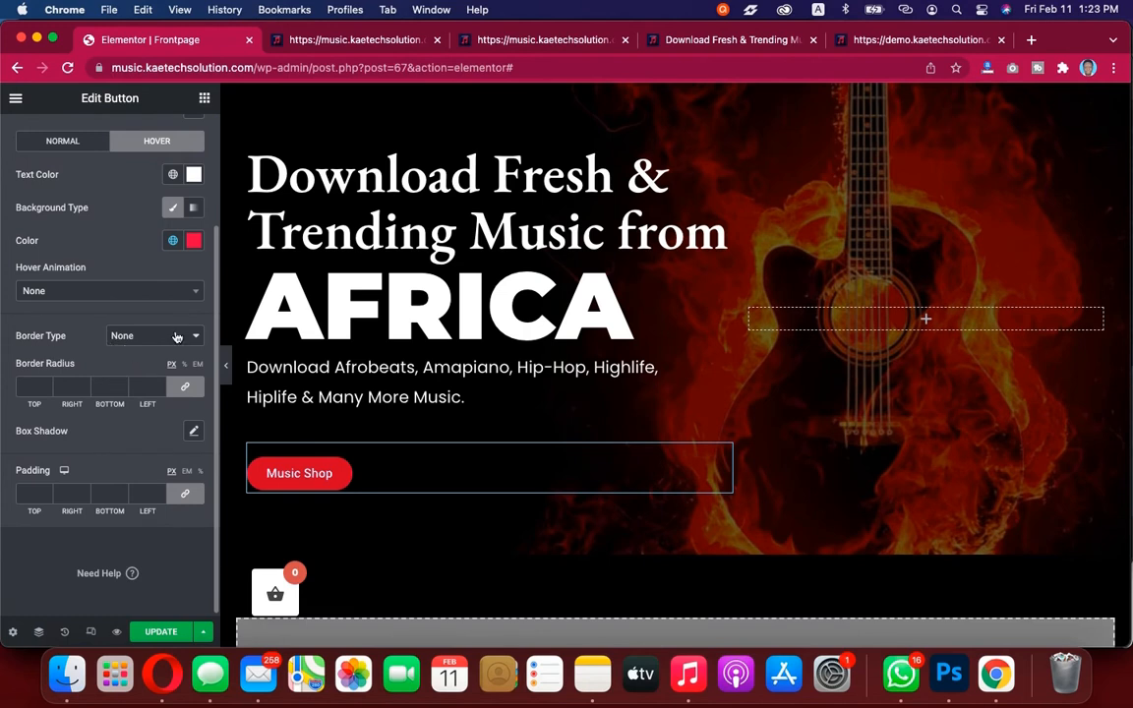
left_click(171, 339)
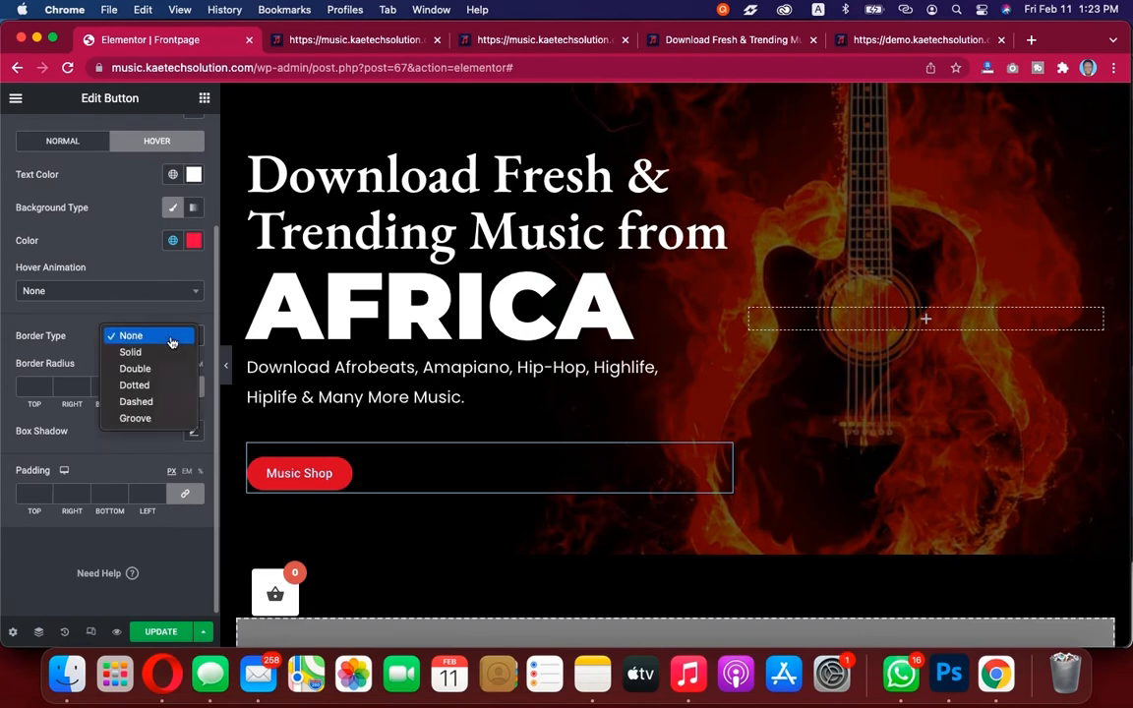
left_click(132, 352)
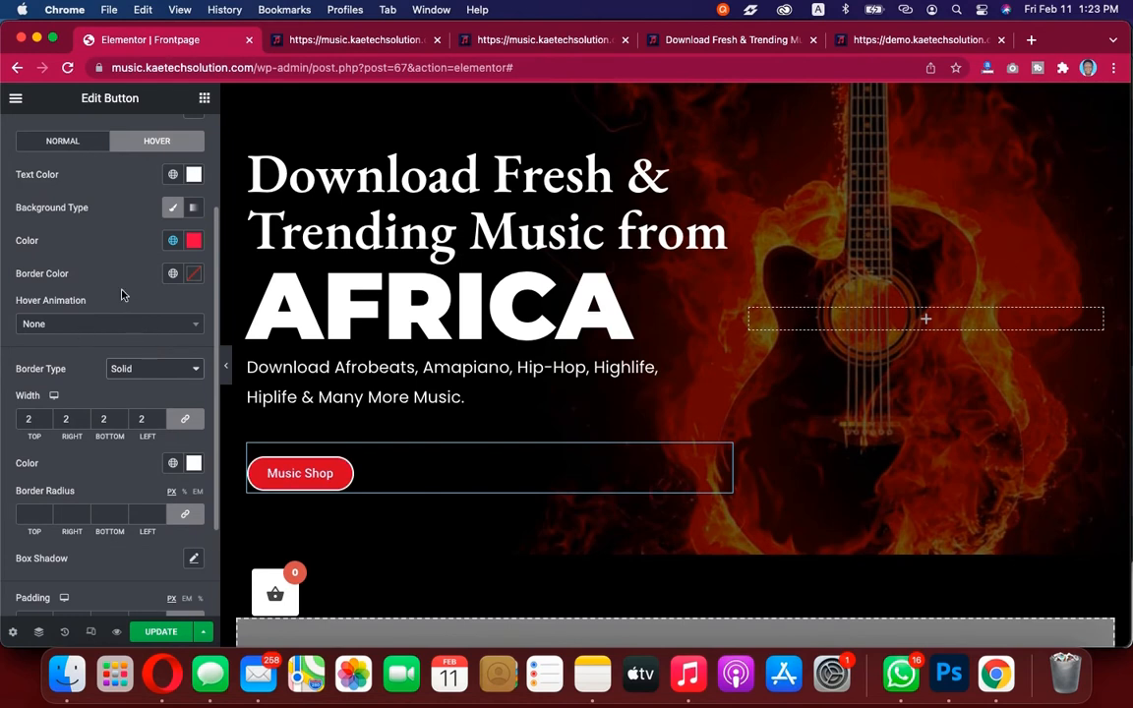
left_click(193, 465)
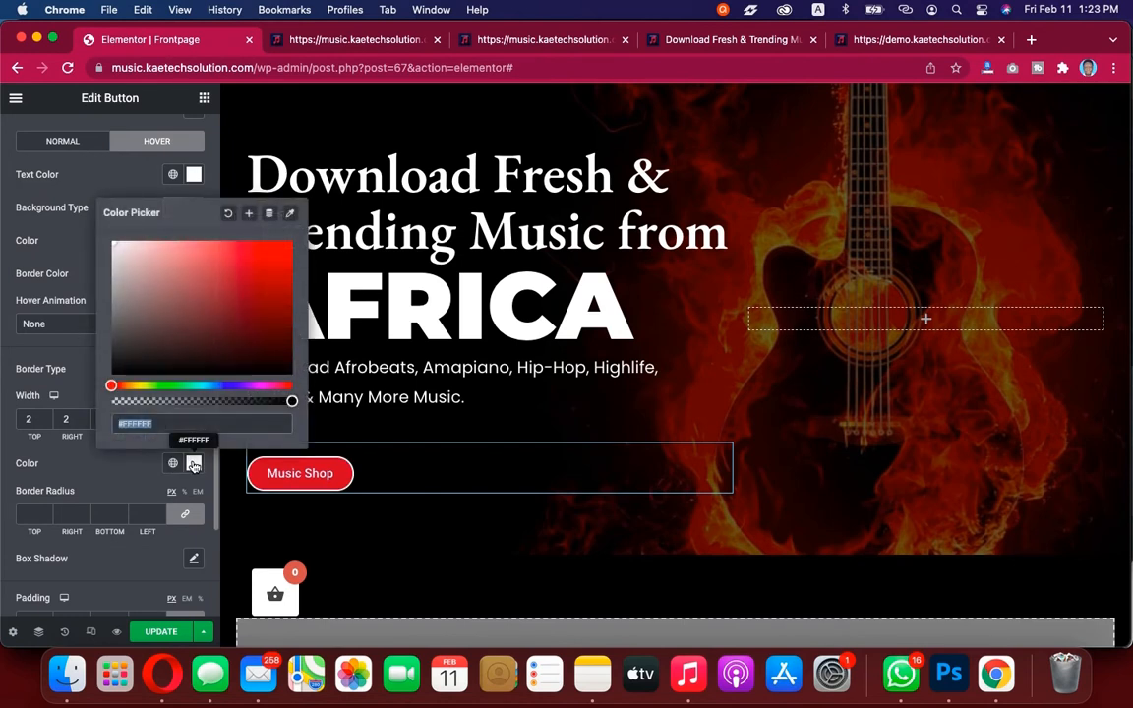
left_click(229, 213)
left_click(65, 335)
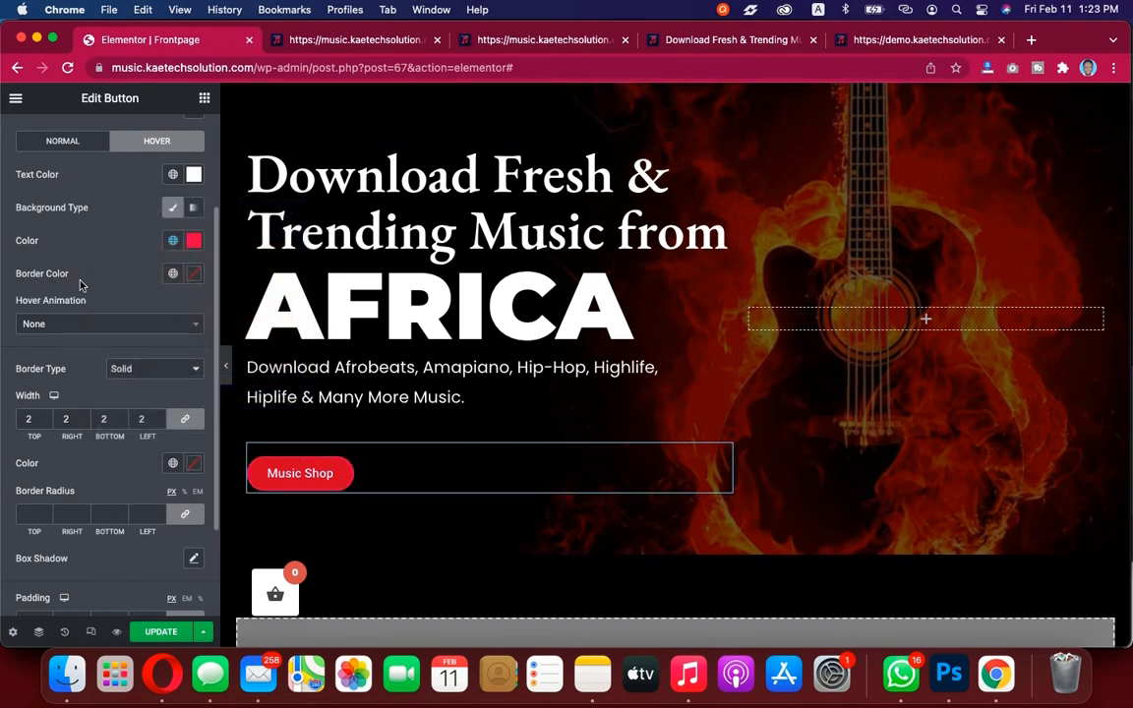
Set the hover Border Color to white
left_click(193, 275)
left_click(125, 337)
left_click_drag(98, 315, 84, 295)
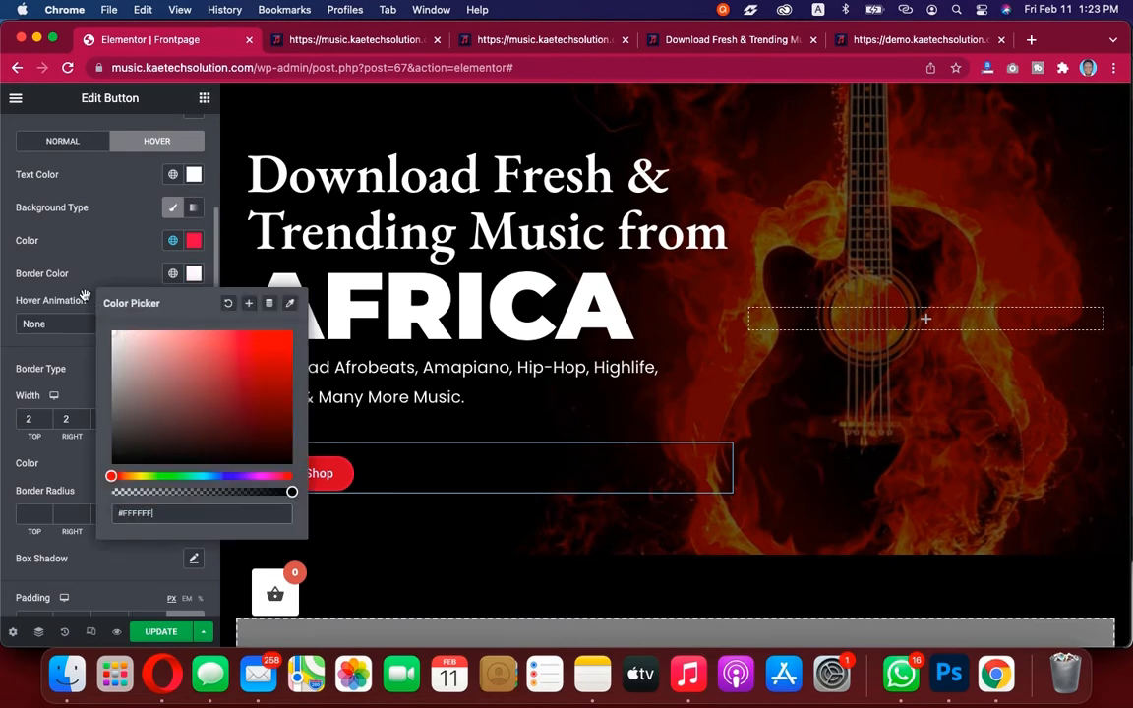
left_click(68, 246)
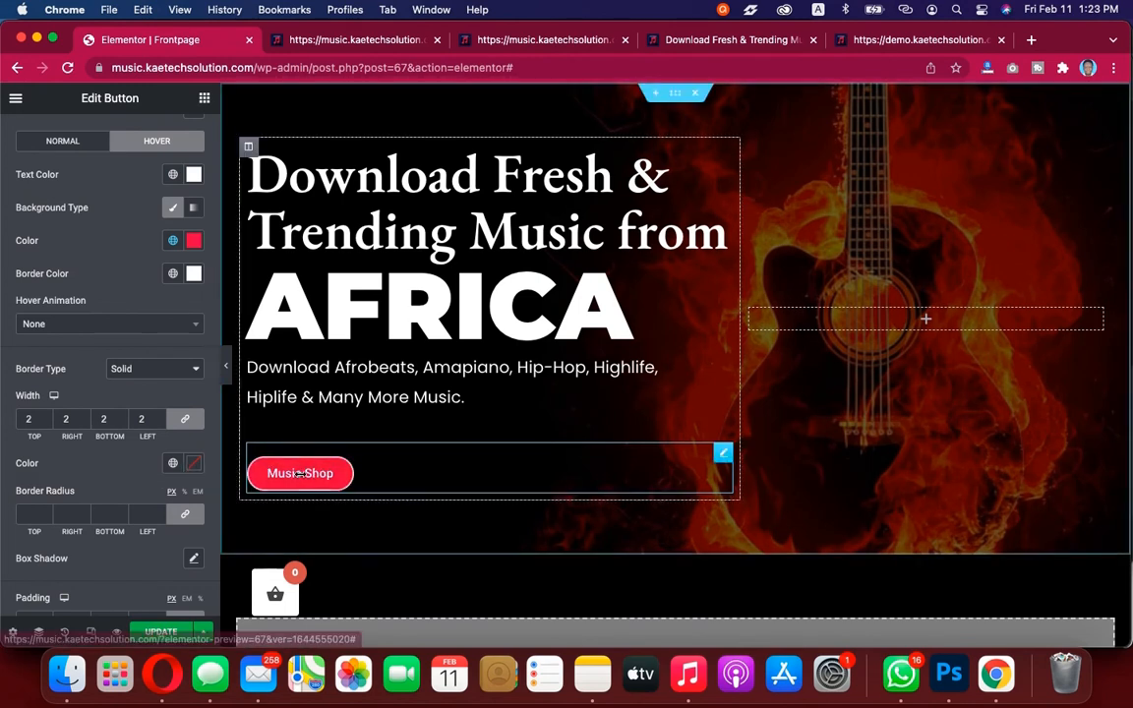
Set the button's normal-state border color to the global Primary color
scroll(81, 304, "up", 3)
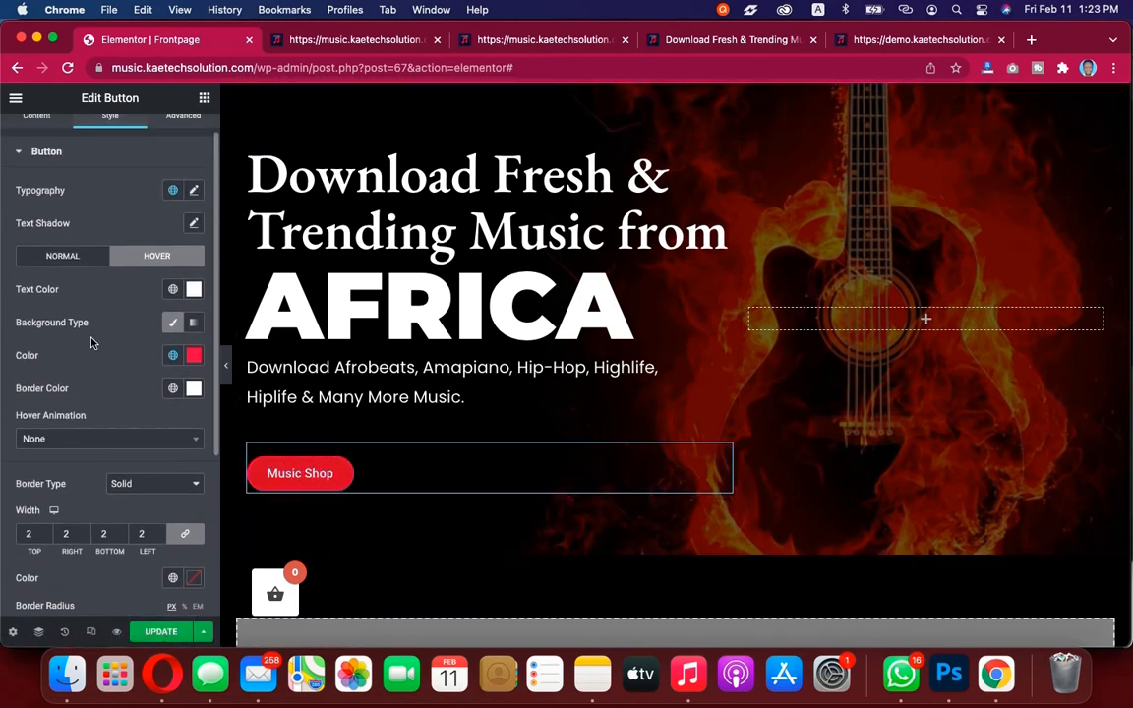
left_click(77, 265)
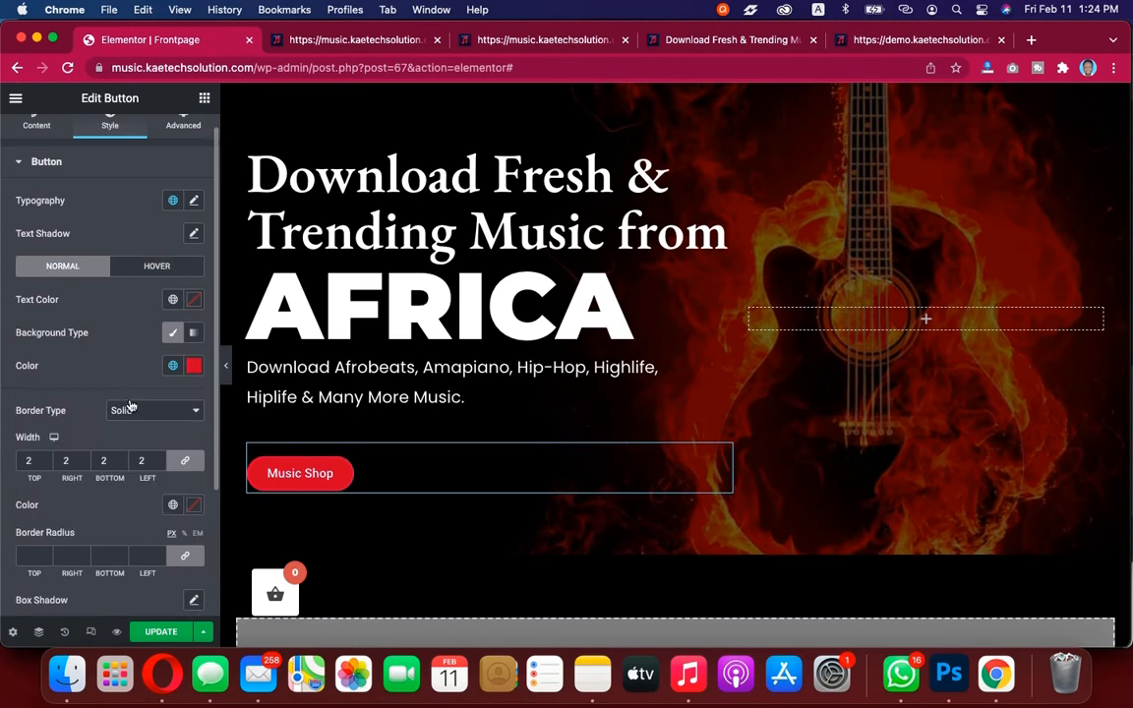
scroll(129, 405, "down", 3)
left_click(194, 404)
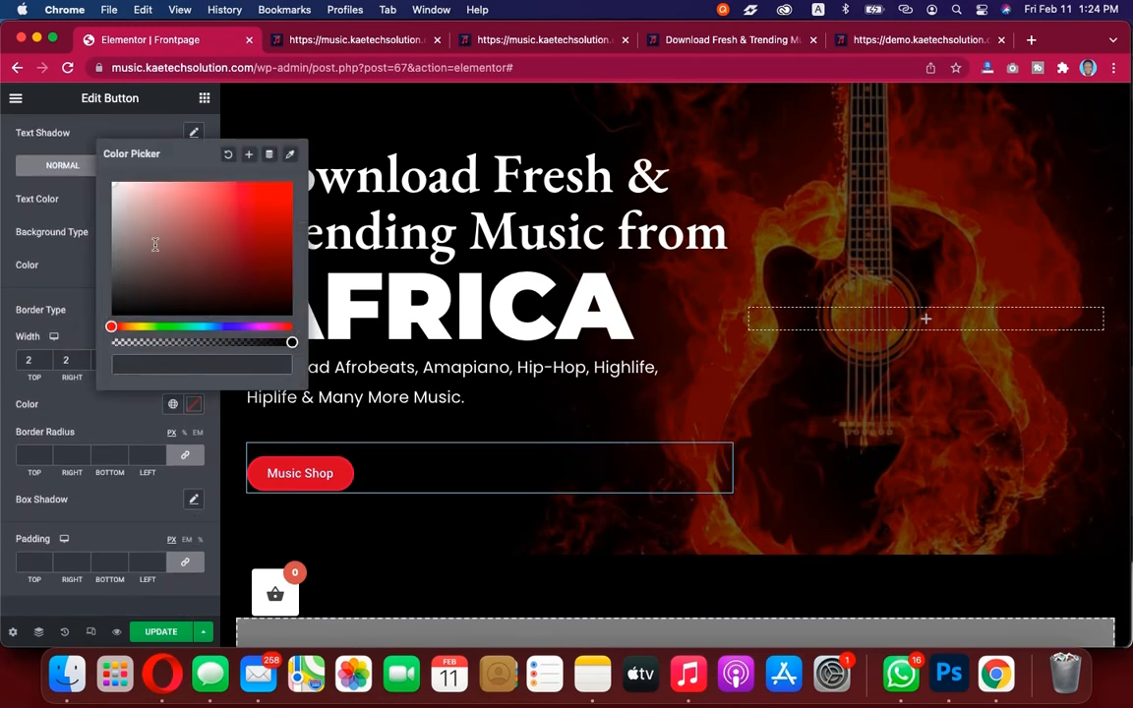
left_click(103, 427)
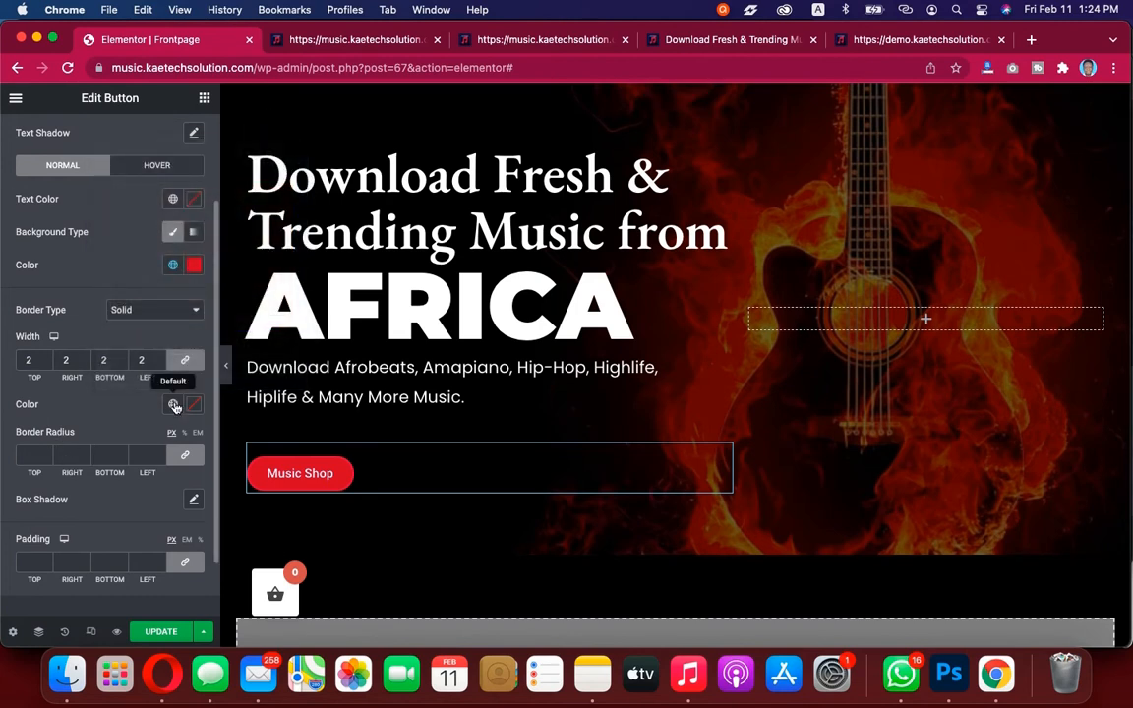
left_click(173, 404)
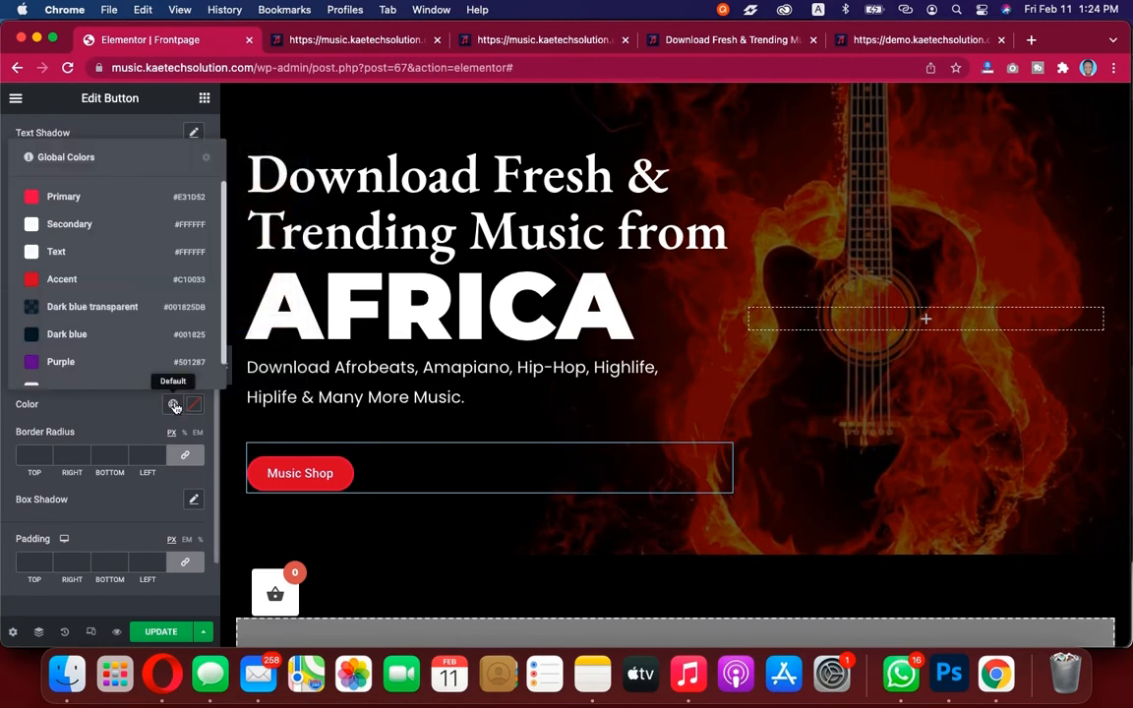
left_click(77, 199)
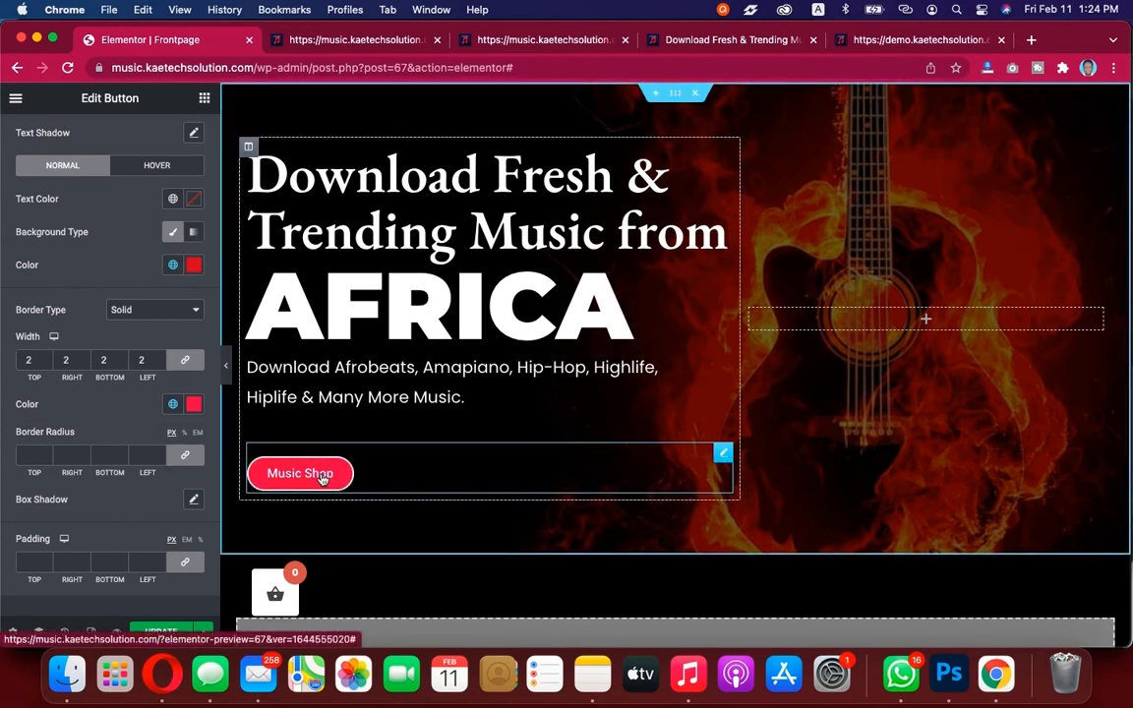
Compare the editor's hero section with the demo site's hero buttons
left_click(868, 36)
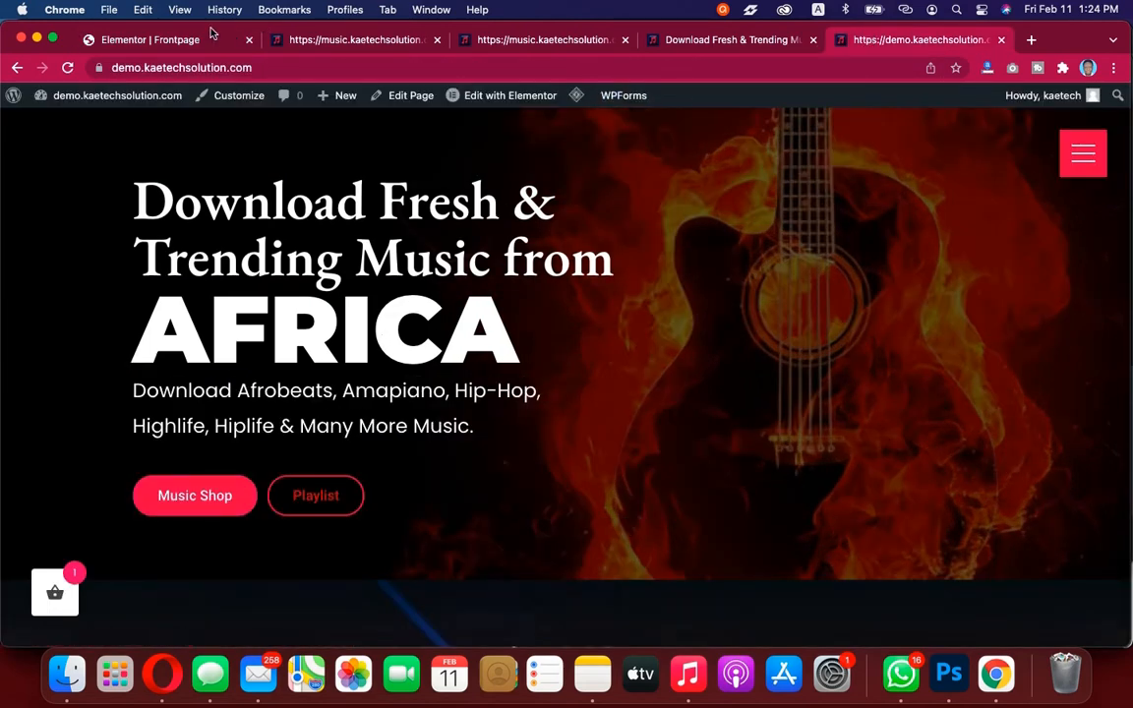
left_click(175, 38)
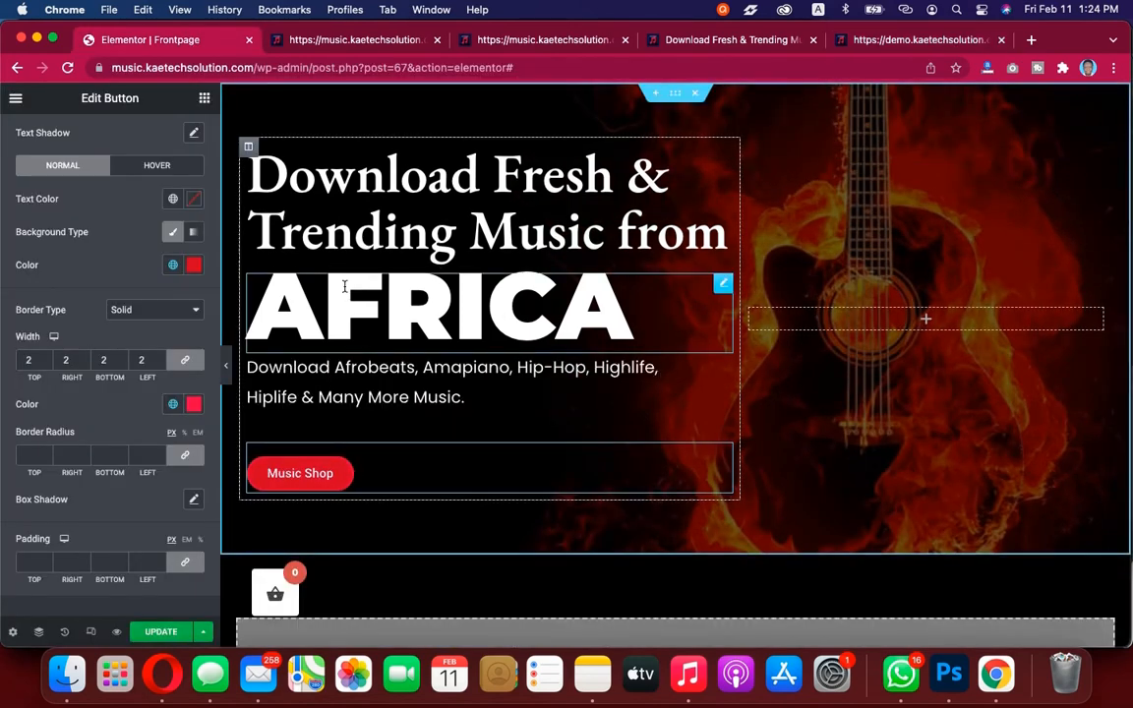
scroll(404, 486, "down", 3)
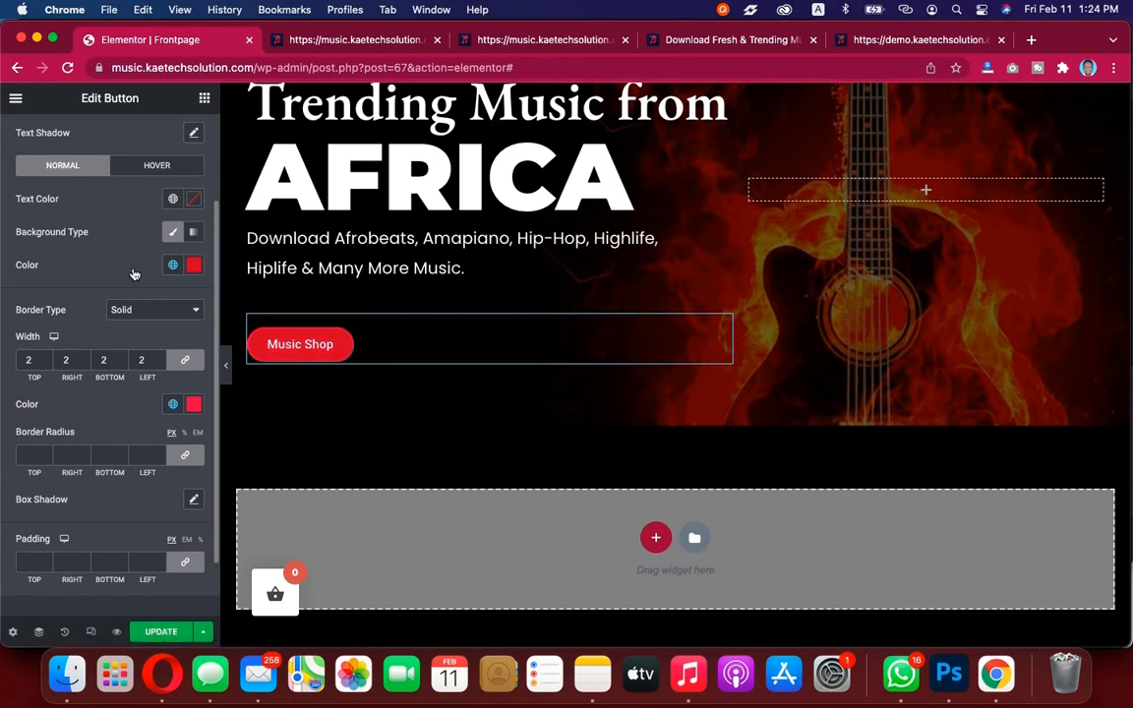
scroll(119, 248, "up", 3)
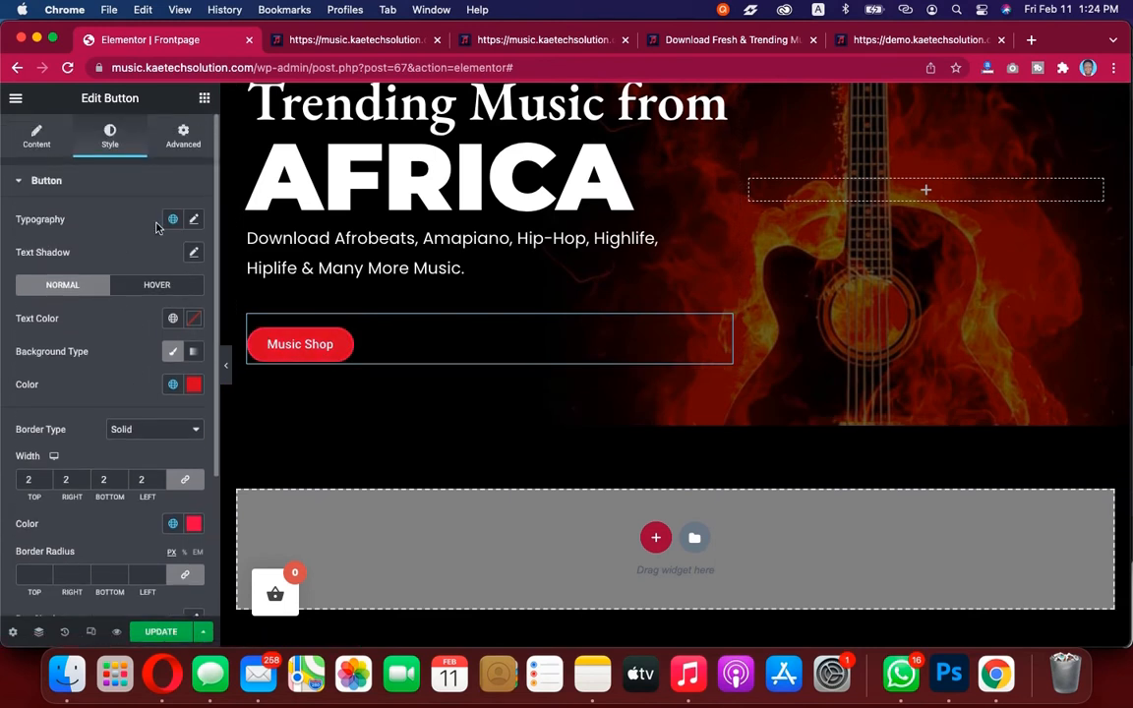
Set the button's typography size to 28 px
left_click(194, 219)
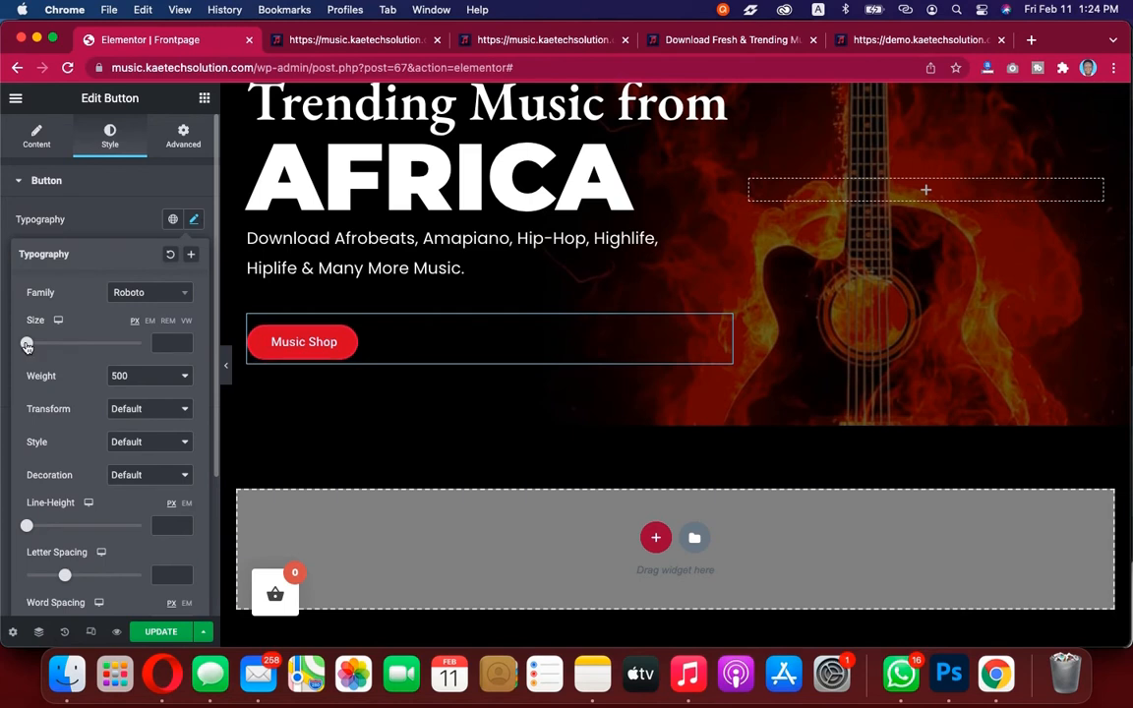
left_click_drag(28, 344, 43, 346)
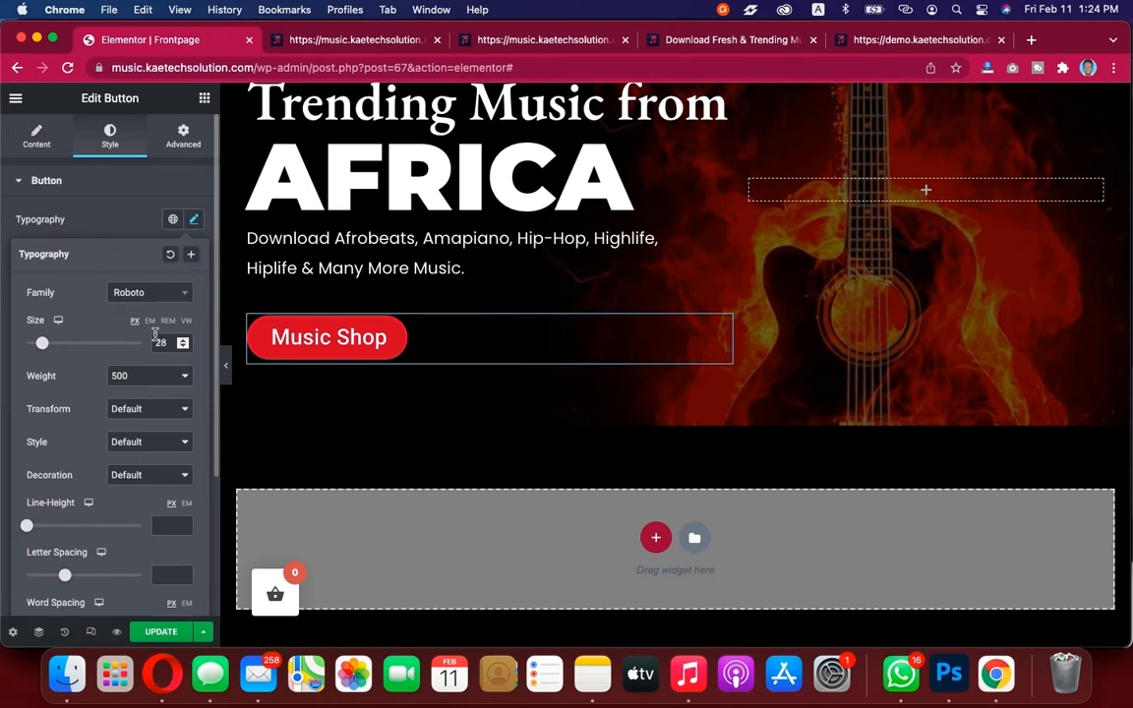
left_click(106, 230)
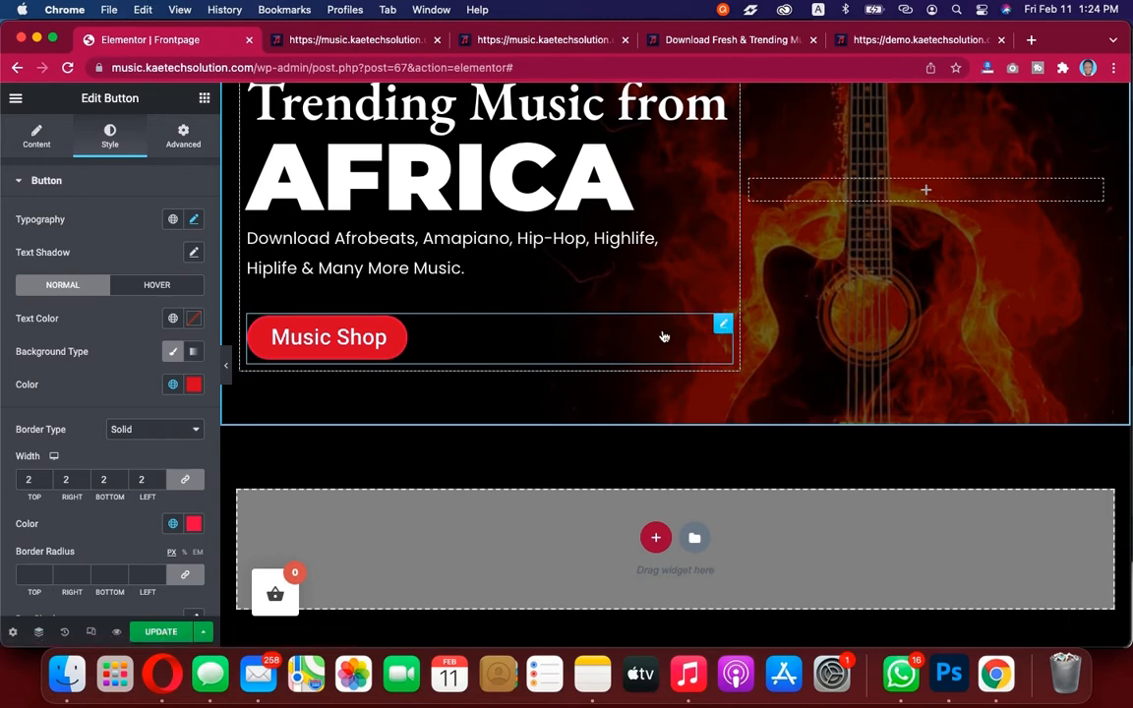
Try setting the button's position to Absolute, then return it to Default
scroll(457, 276, "up", 3)
scroll(458, 277, "down", 3)
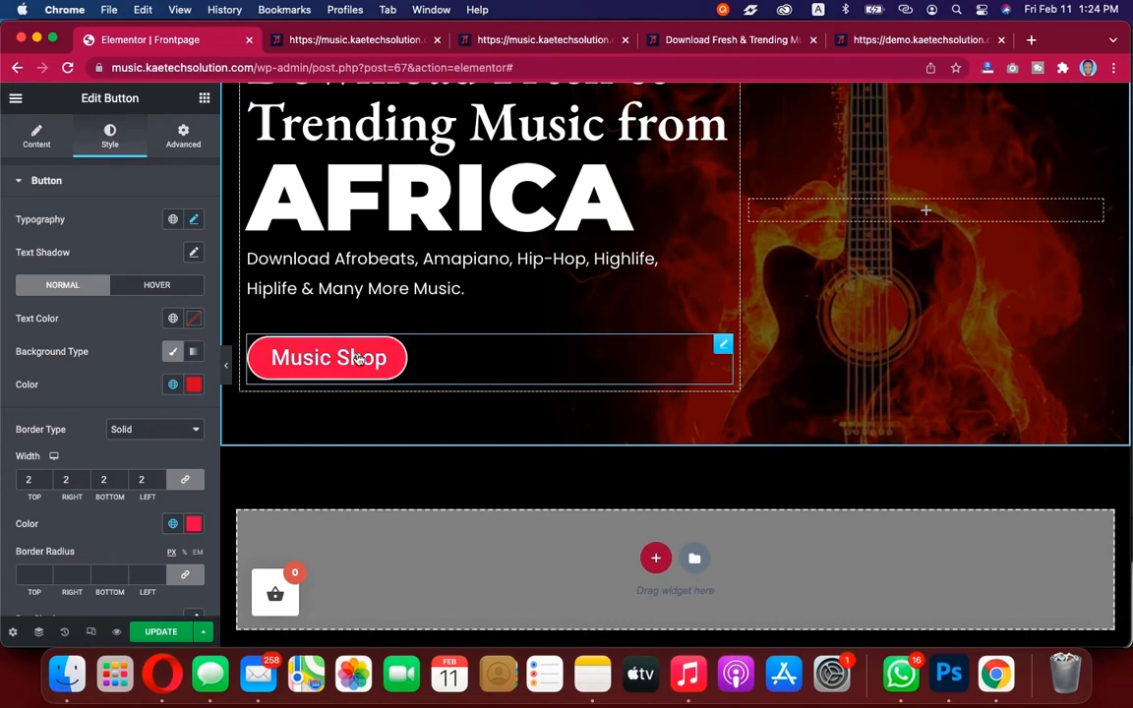
left_click(190, 139)
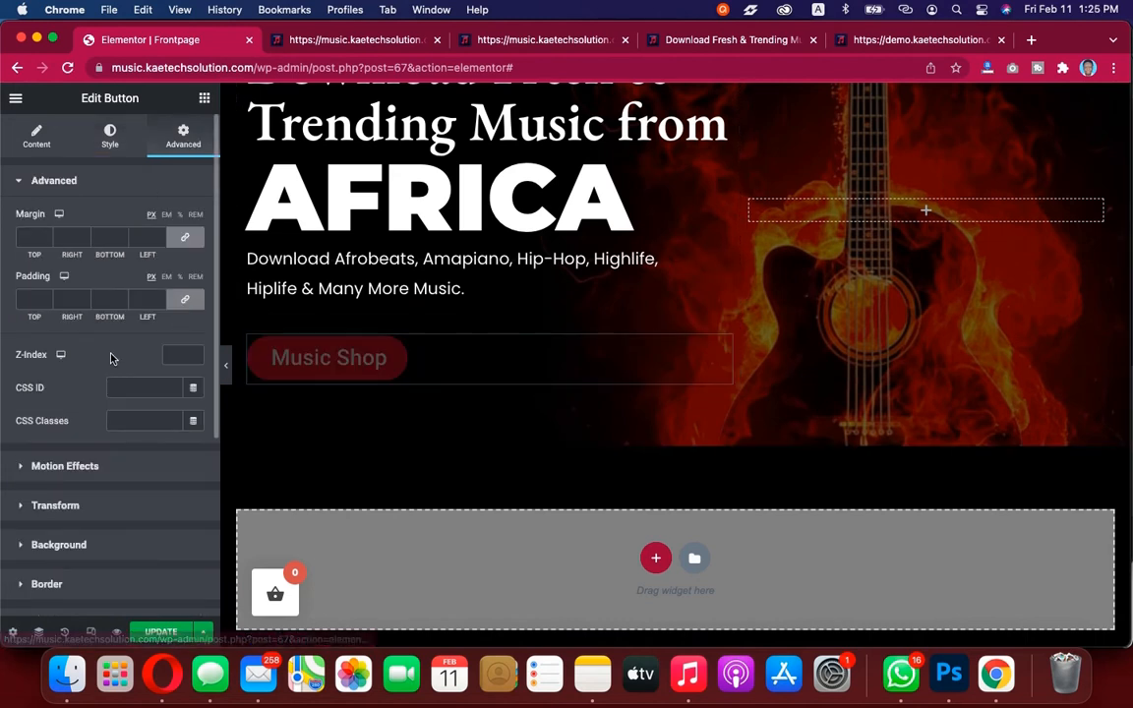
scroll(109, 356, "down", 3)
scroll(112, 360, "down", 3)
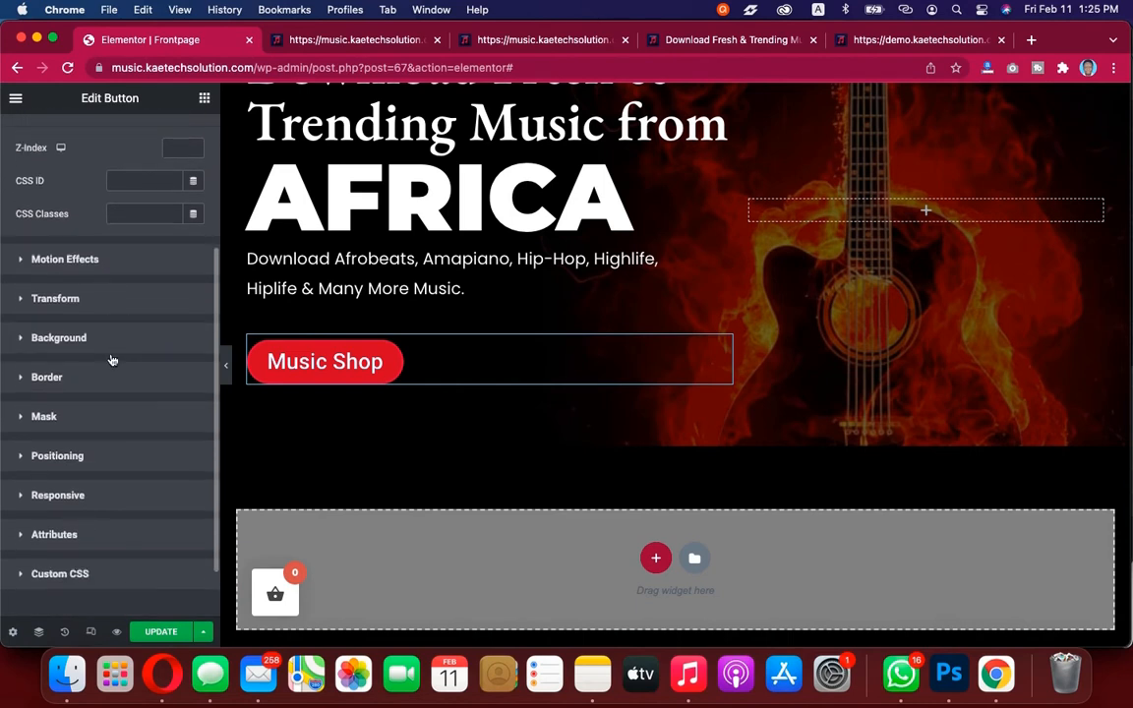
scroll(112, 360, "down", 1)
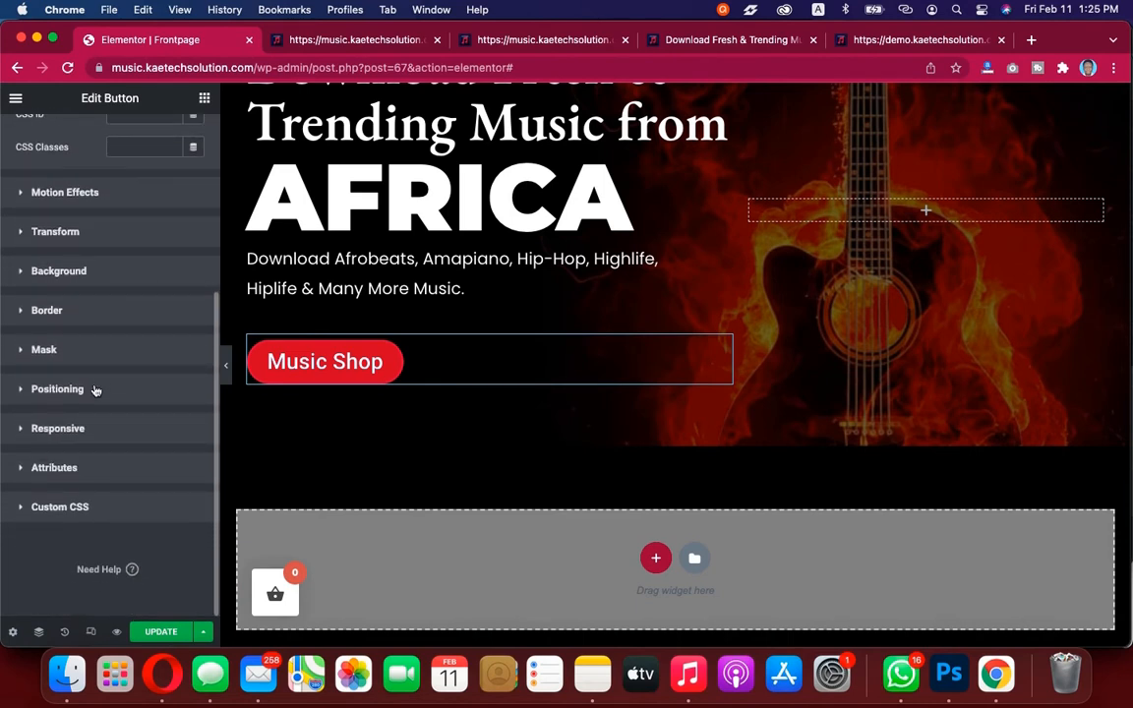
left_click(96, 390)
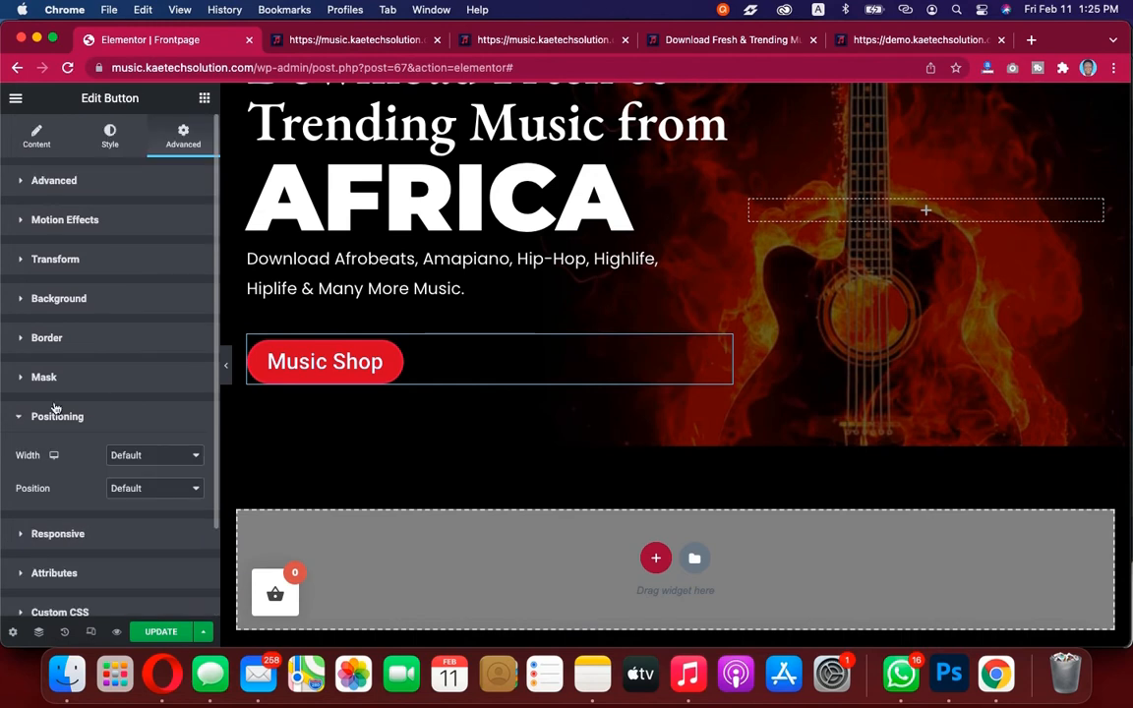
scroll(95, 417, "down", 2)
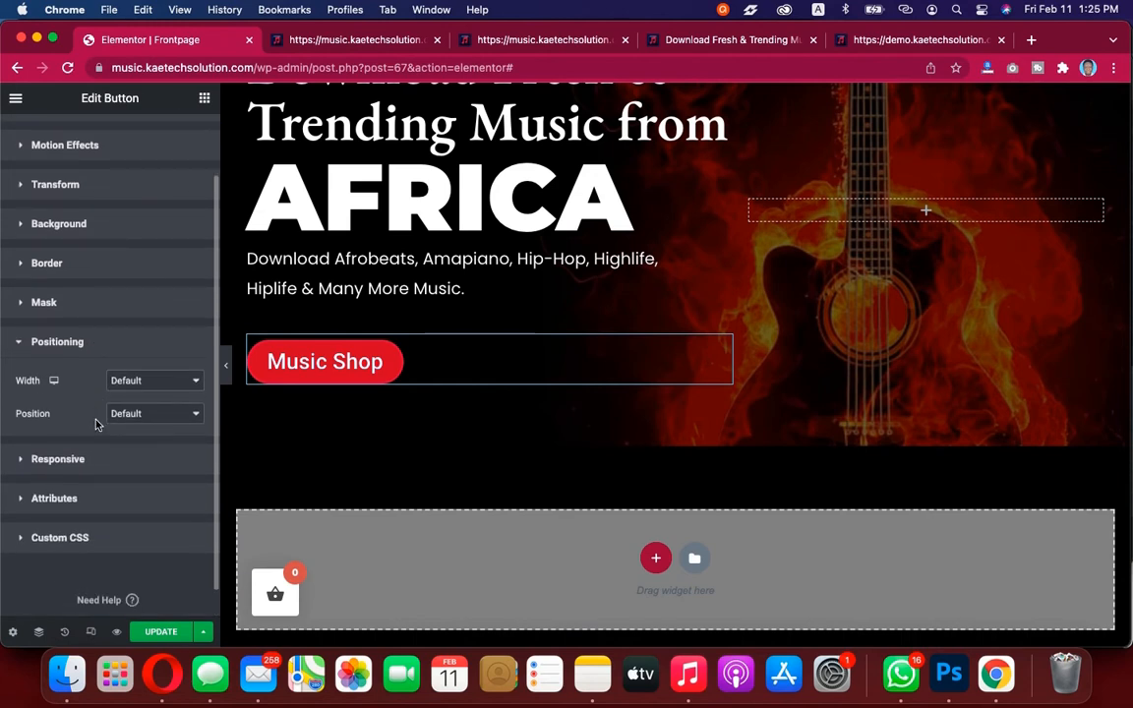
left_click(153, 414)
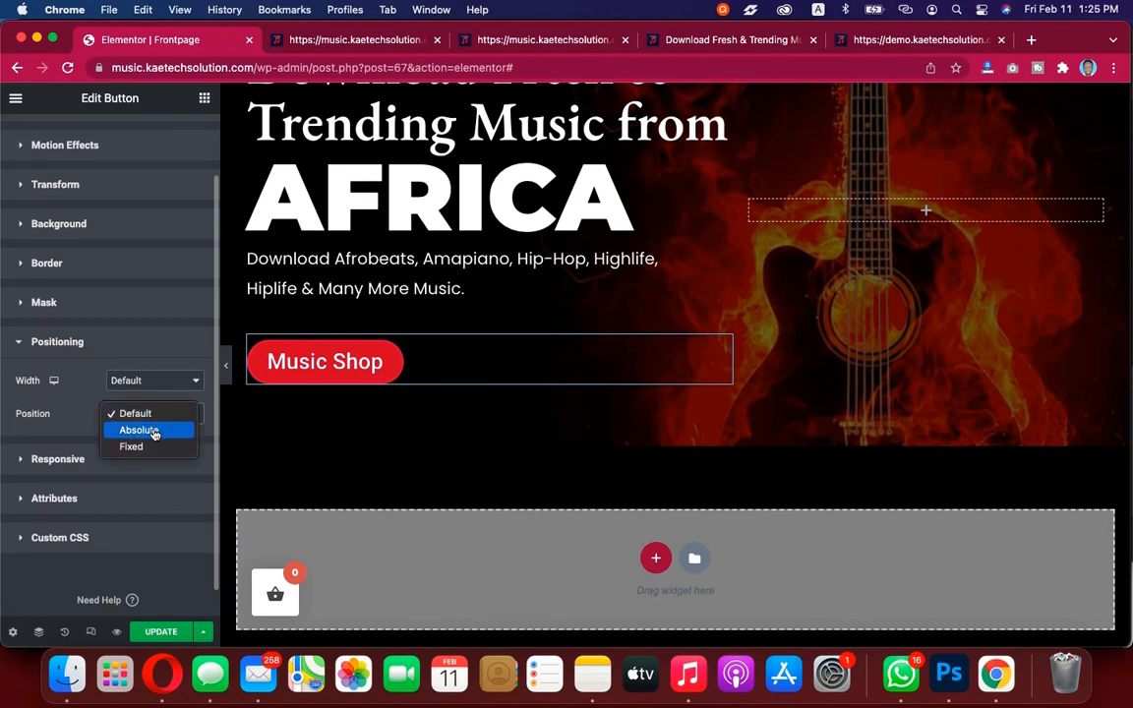
left_click(154, 434)
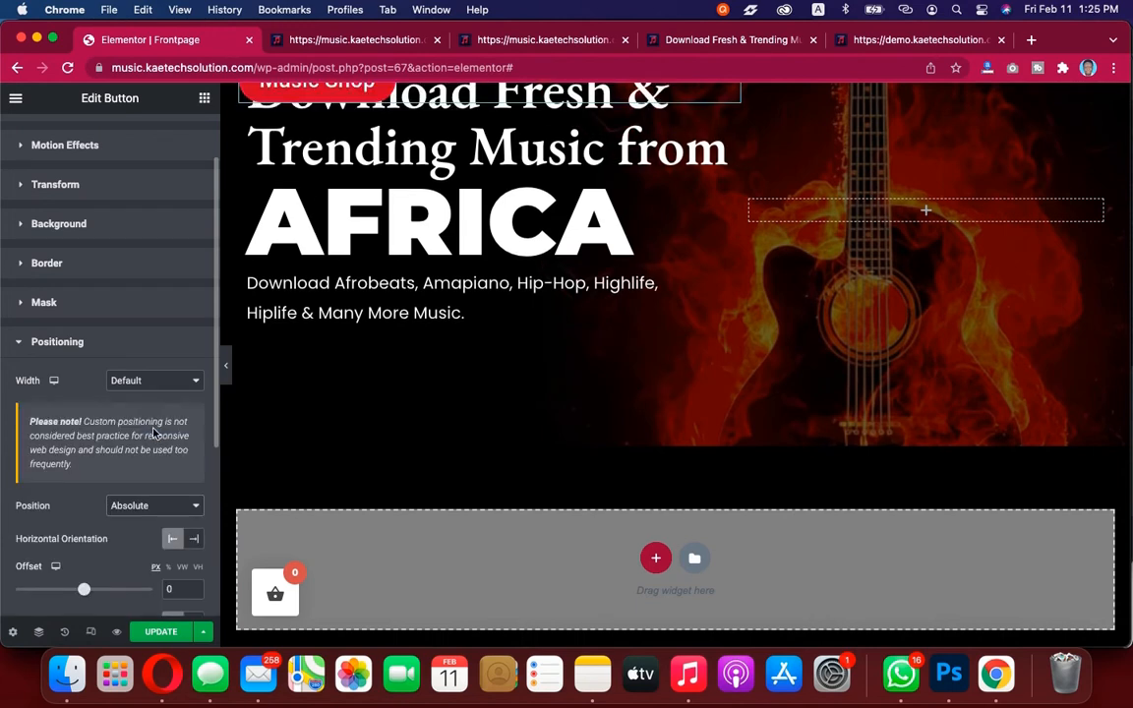
left_click(137, 508)
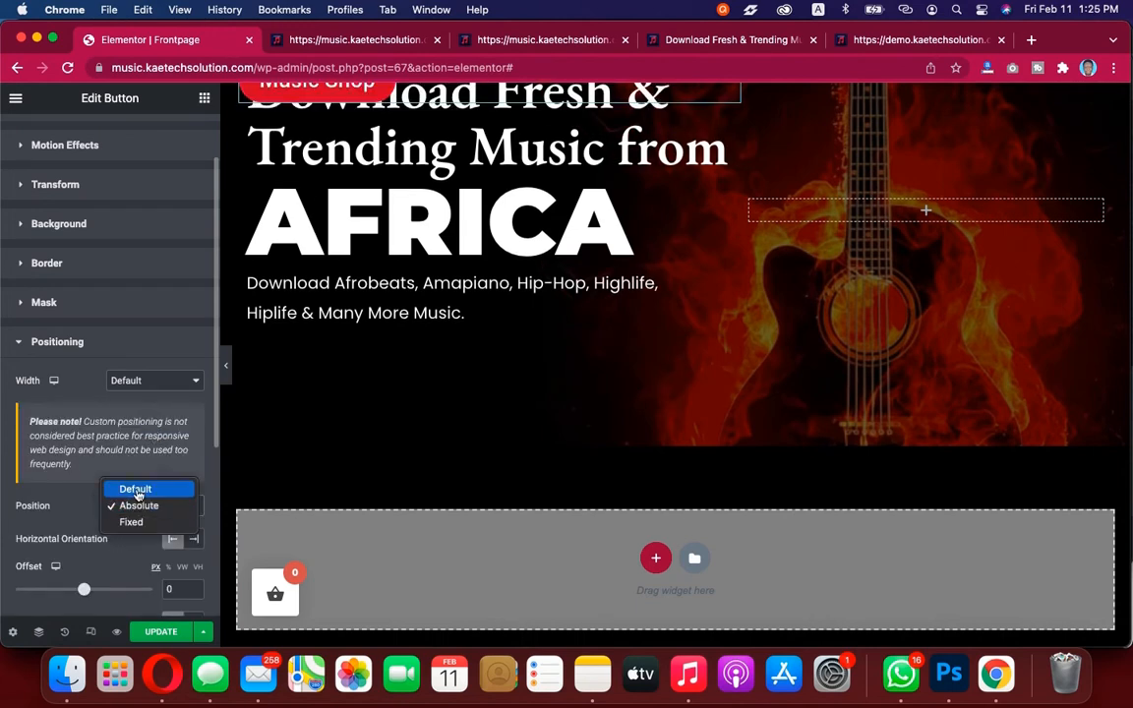
left_click(139, 487)
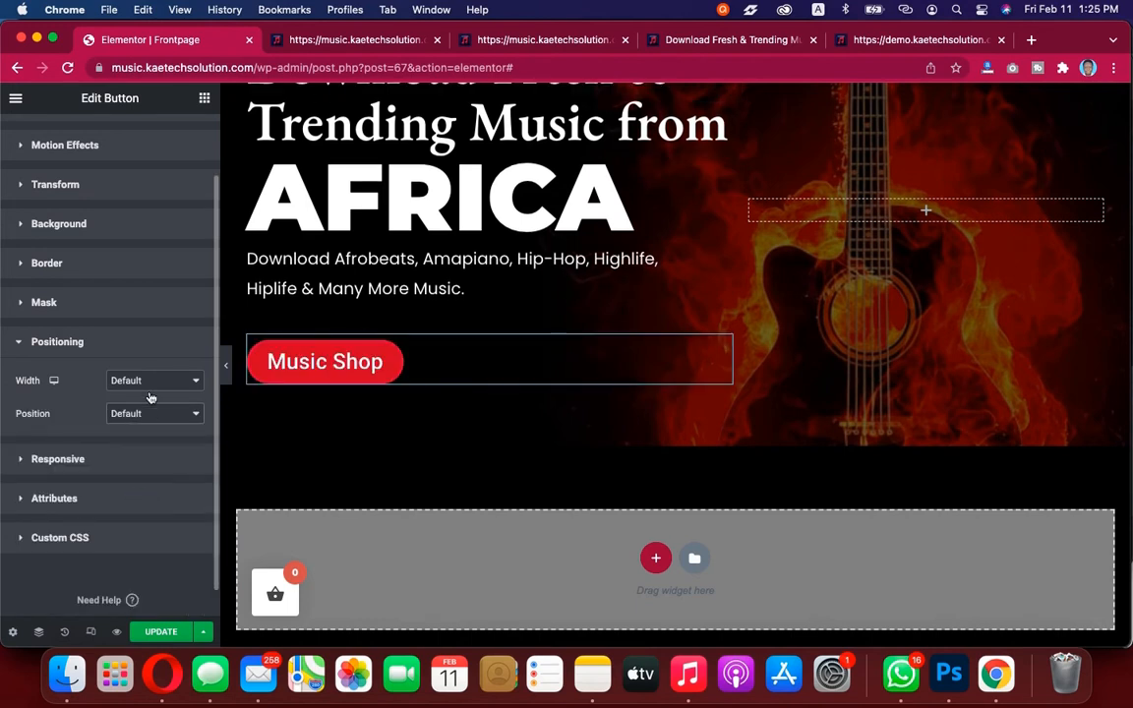
Set the button's width to Inline (auto) and duplicate the button
left_click(152, 387)
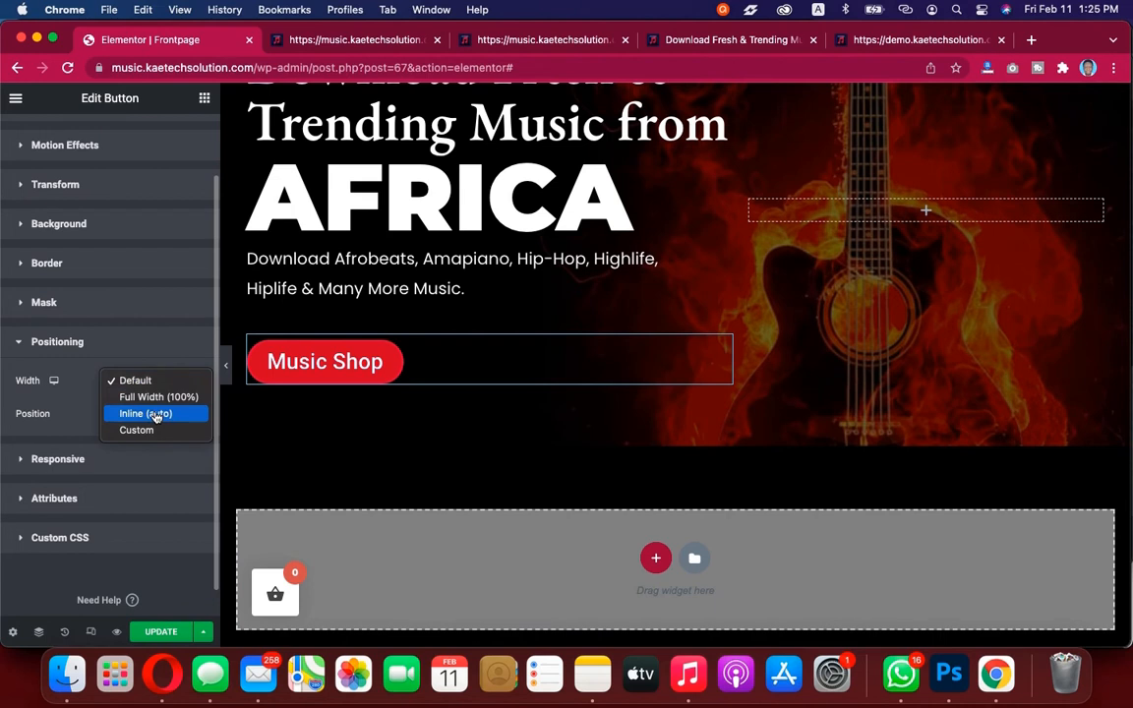
left_click(154, 414)
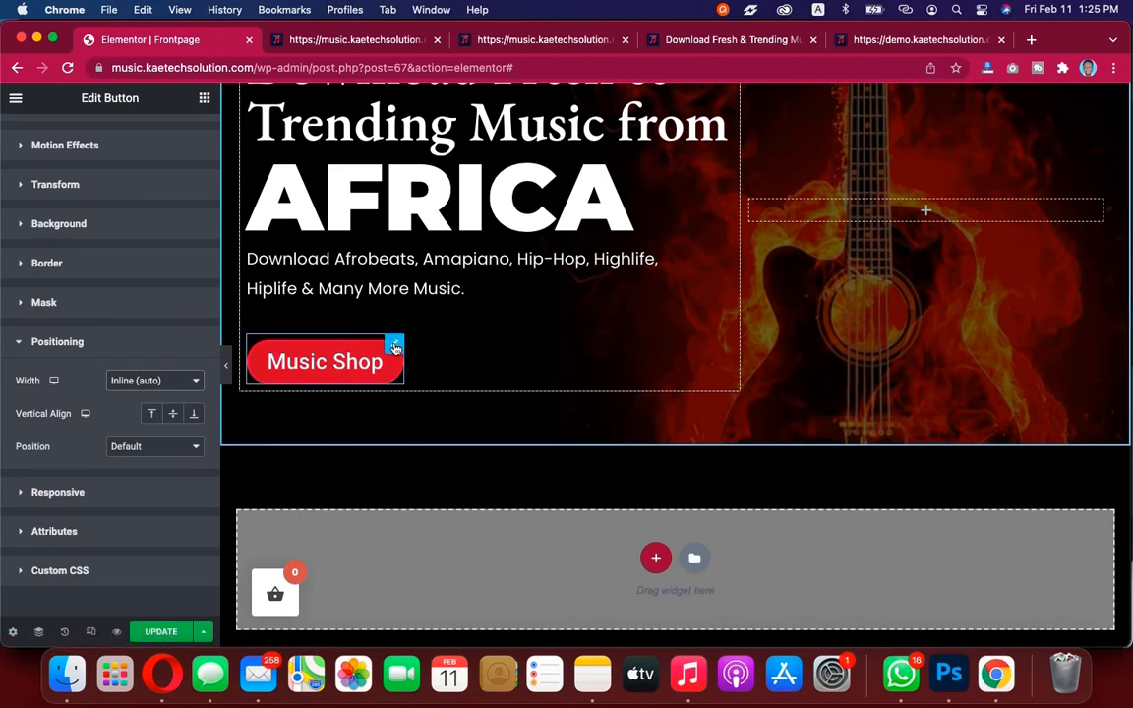
right_click(394, 348)
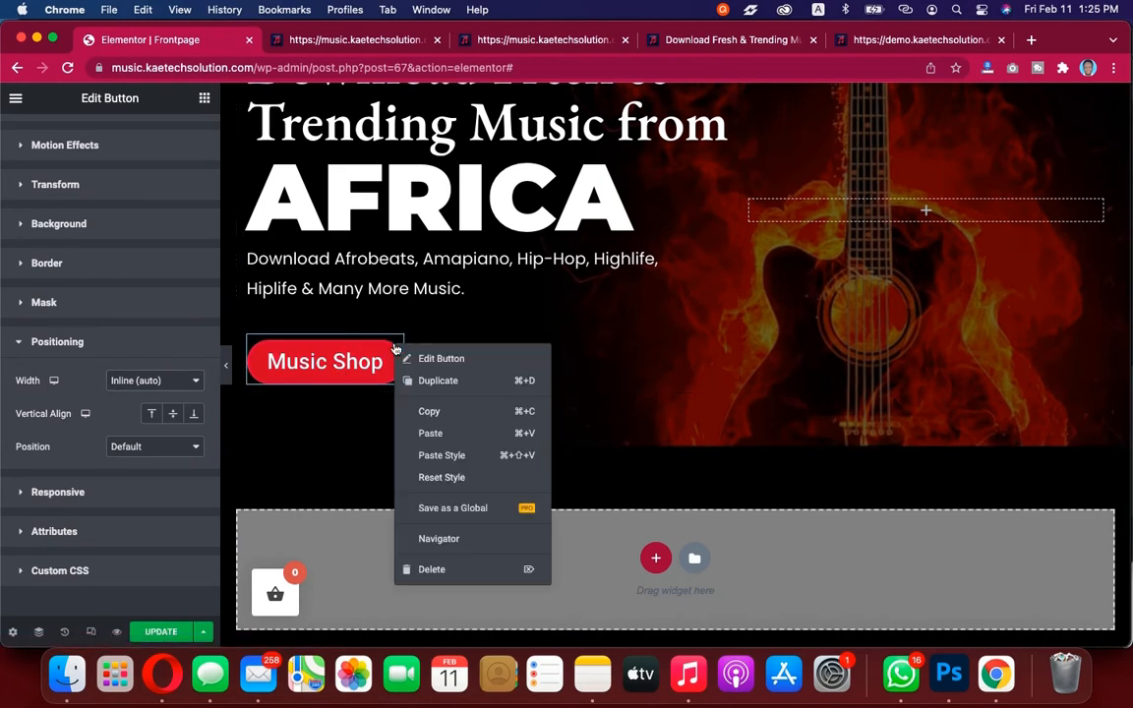
left_click(429, 382)
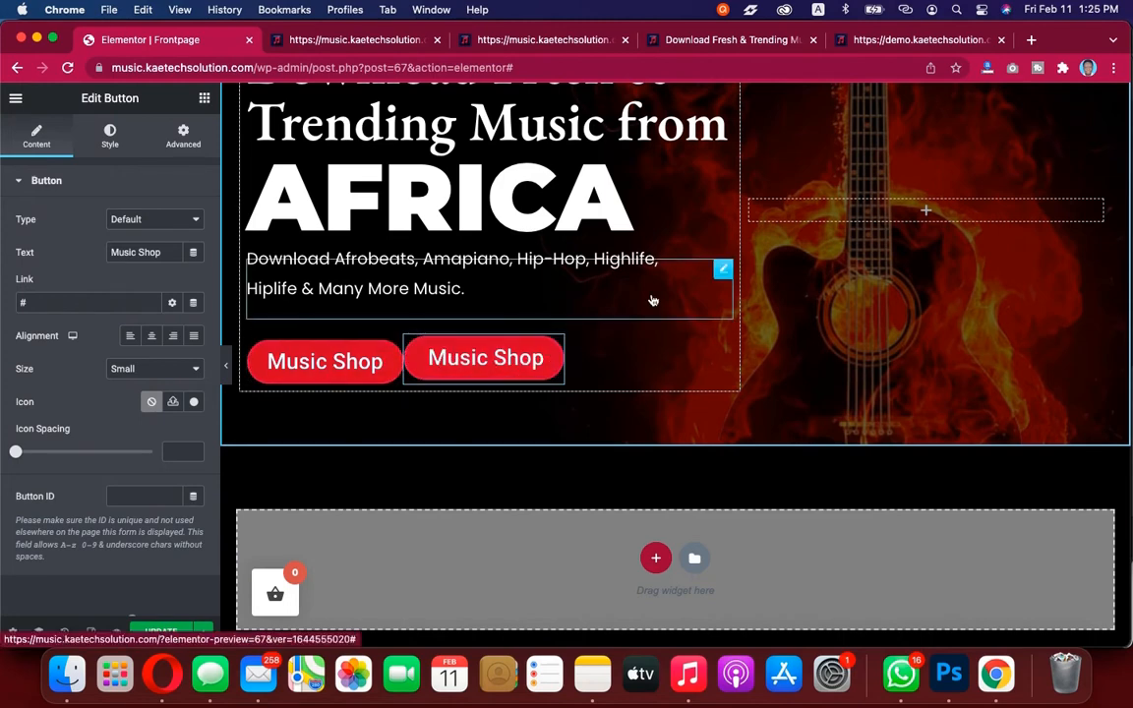
Compare the two editor buttons with the demo site's hero buttons
left_click(892, 35)
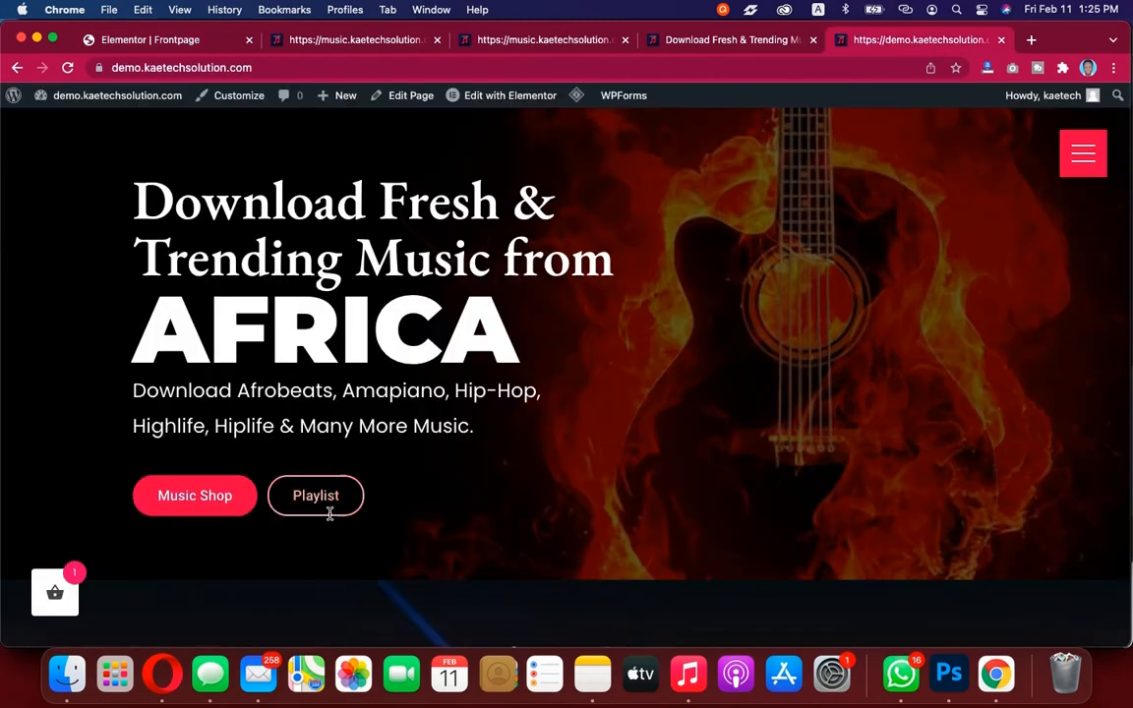
left_click(751, 41)
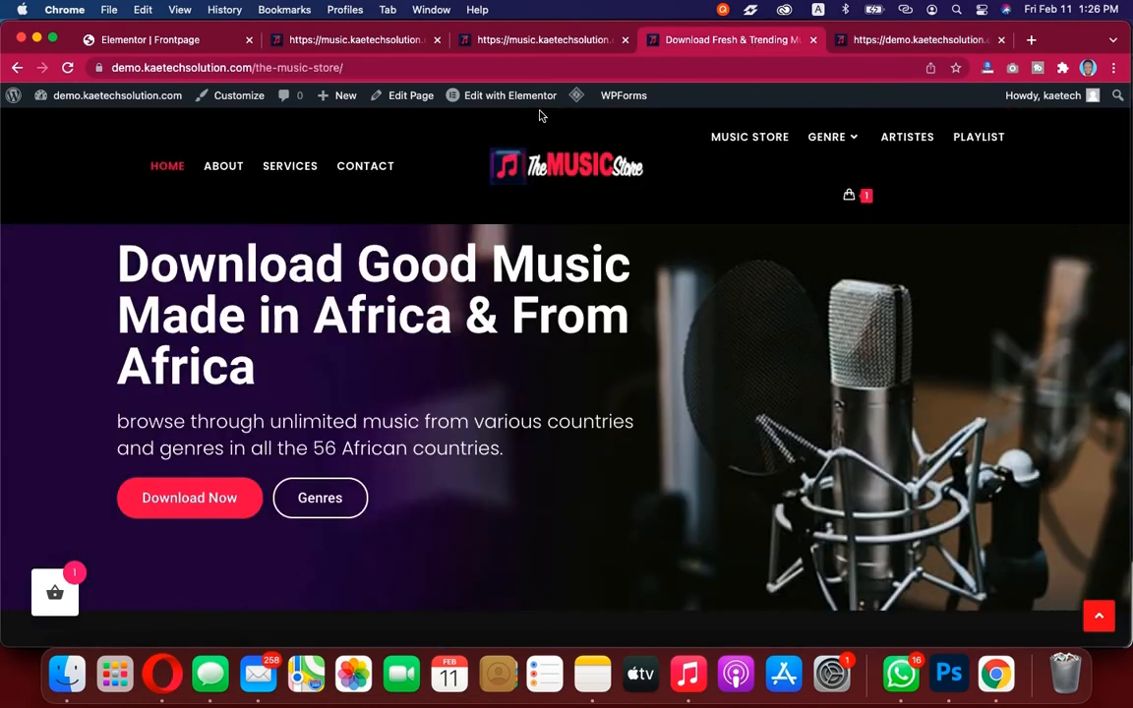
left_click(165, 37)
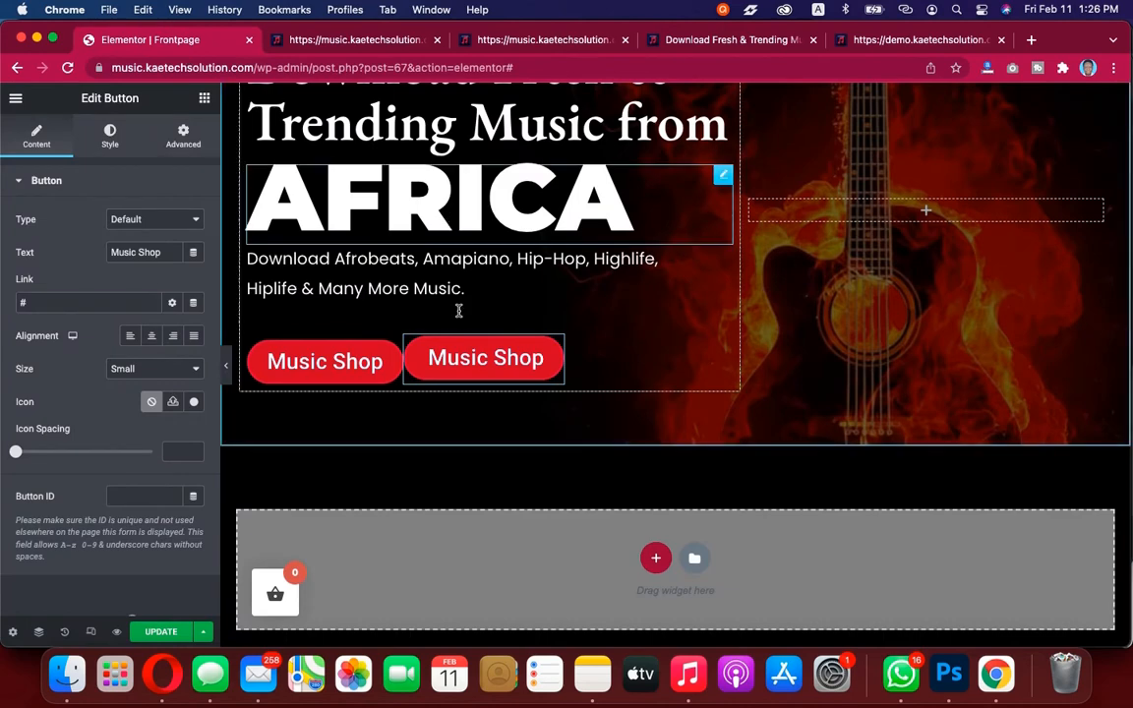
Make the duplicate button's normal background color fully transparent
scroll(513, 389, "down", 1)
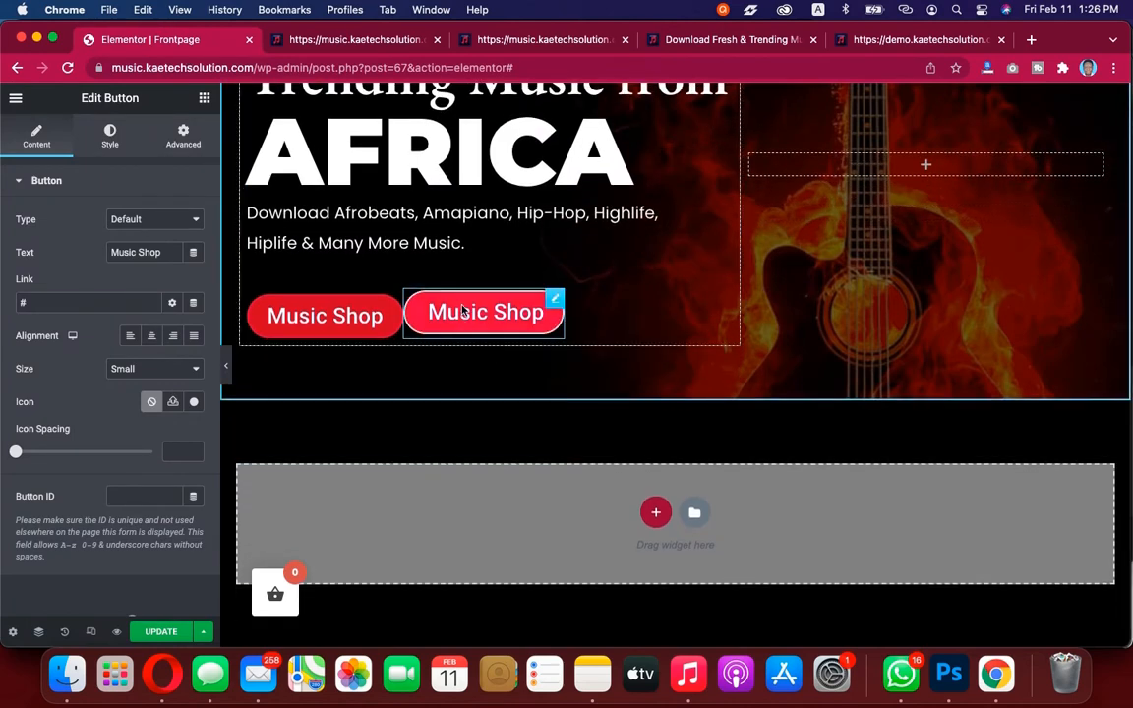
left_click(111, 136)
scroll(143, 368, "down", 2)
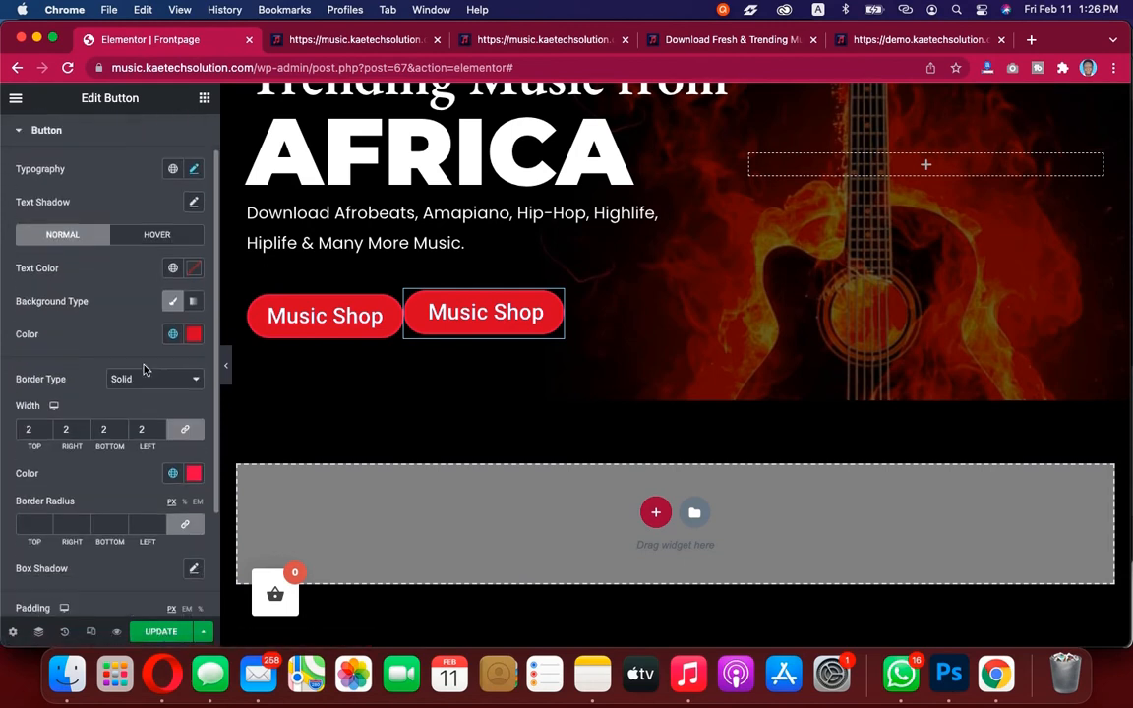
left_click(194, 287)
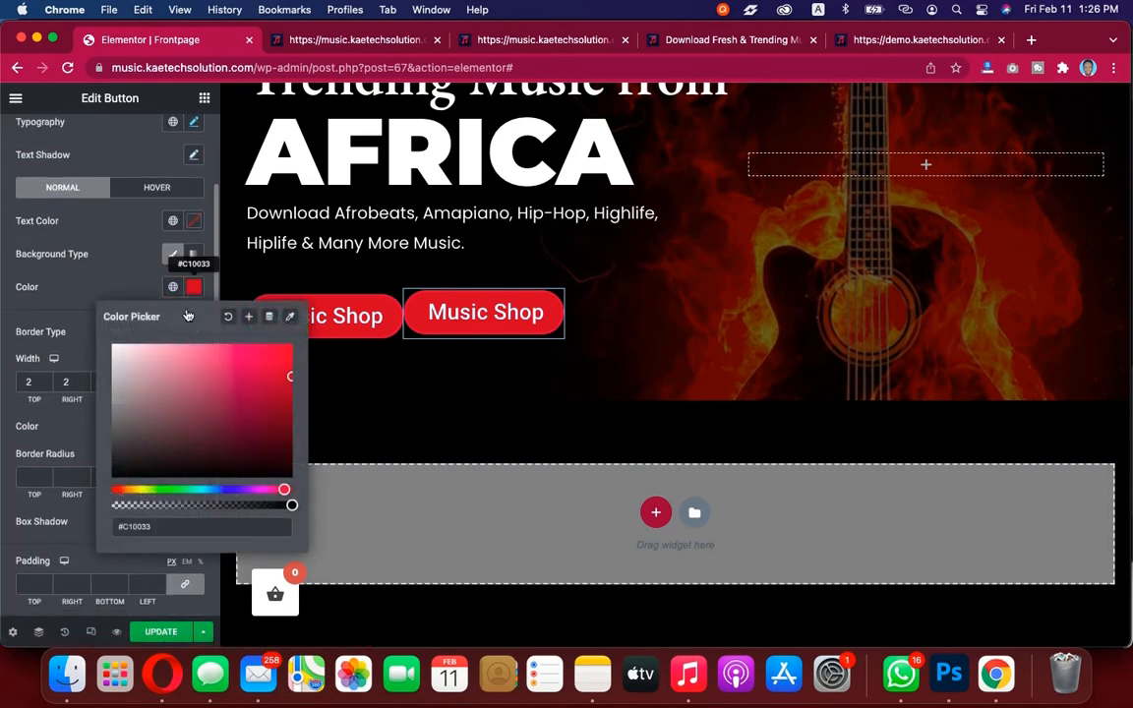
left_click_drag(292, 505, 87, 498)
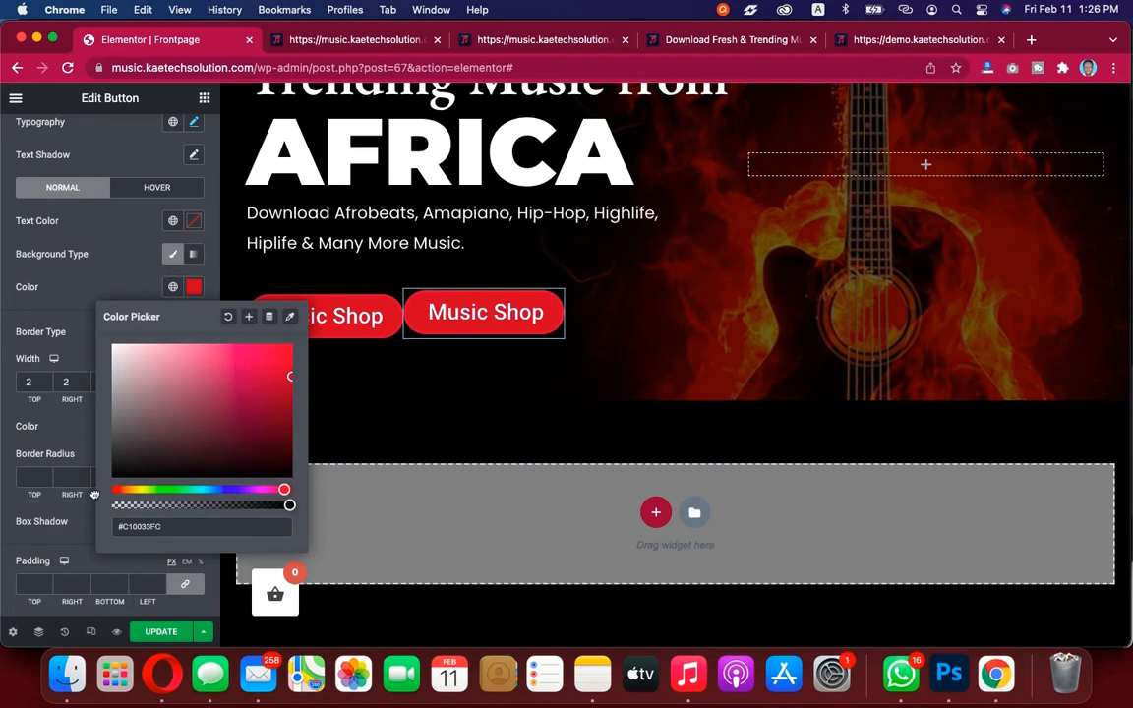
left_click(80, 284)
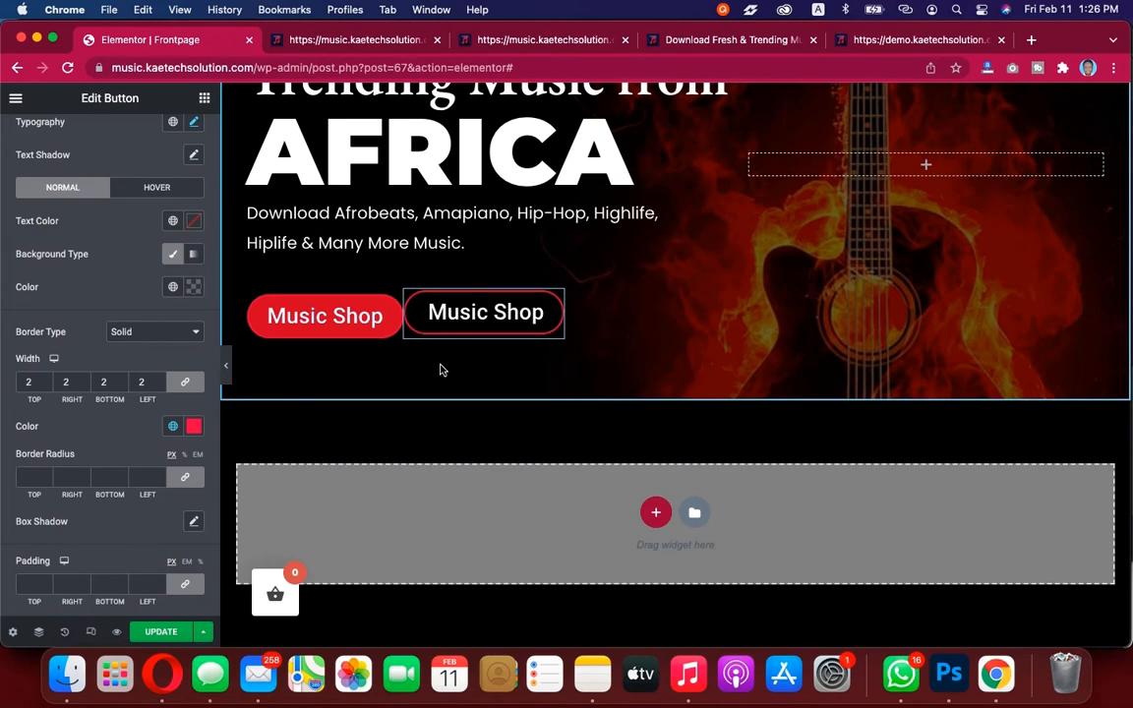
Set the duplicate button's text color to the global Primary color after checking the demo's Playlist button
left_click(936, 41)
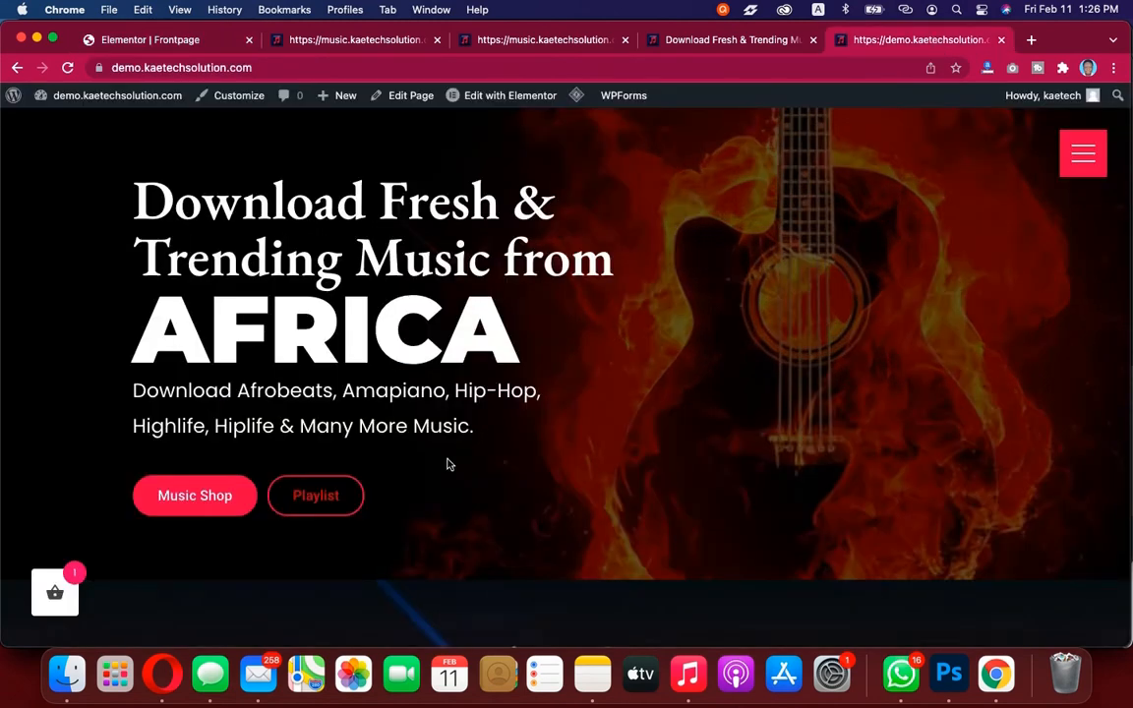
left_click(159, 36)
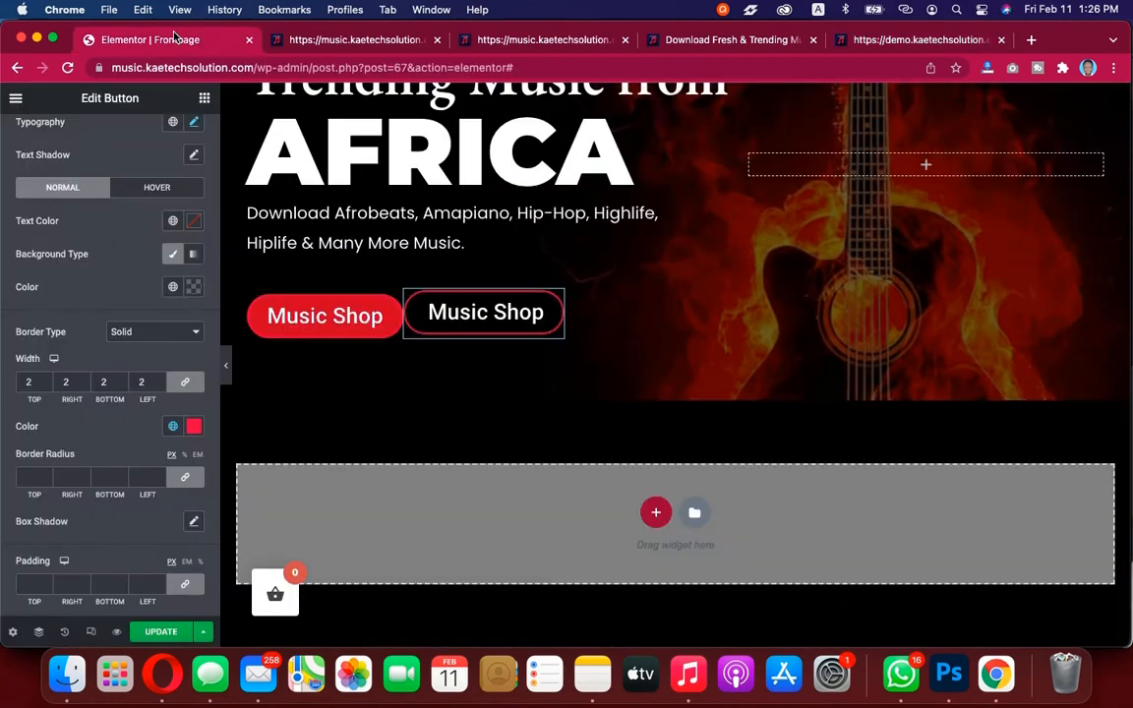
scroll(71, 173, "up", 3)
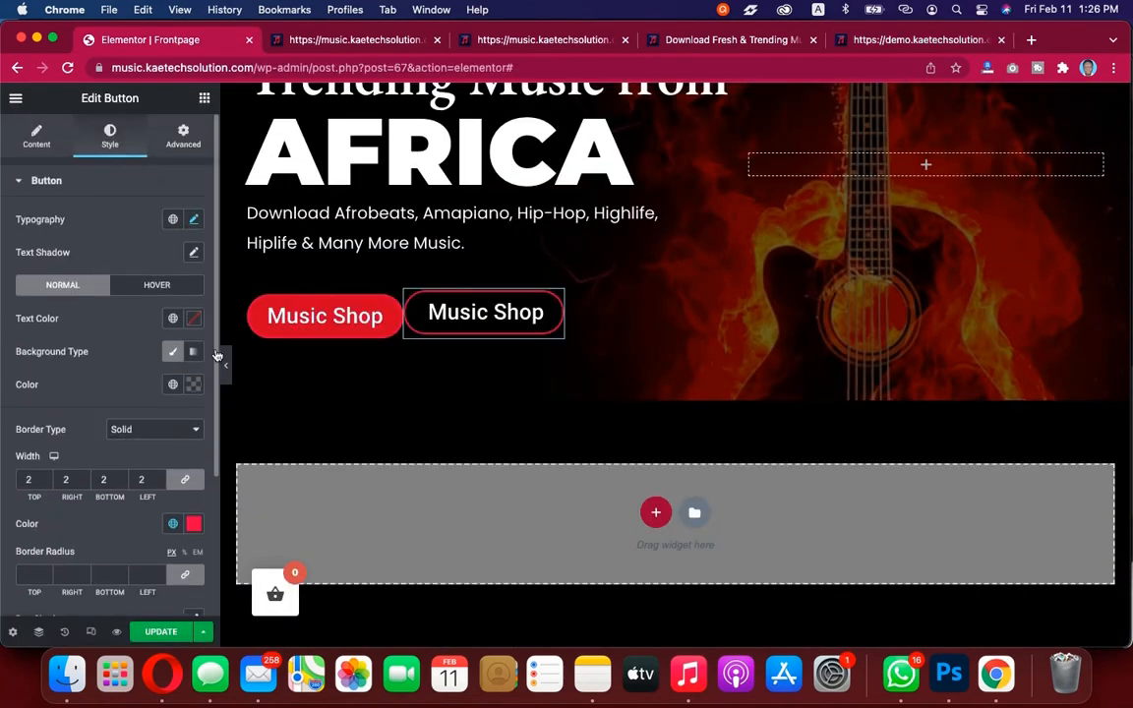
scroll(136, 445, "down", 4)
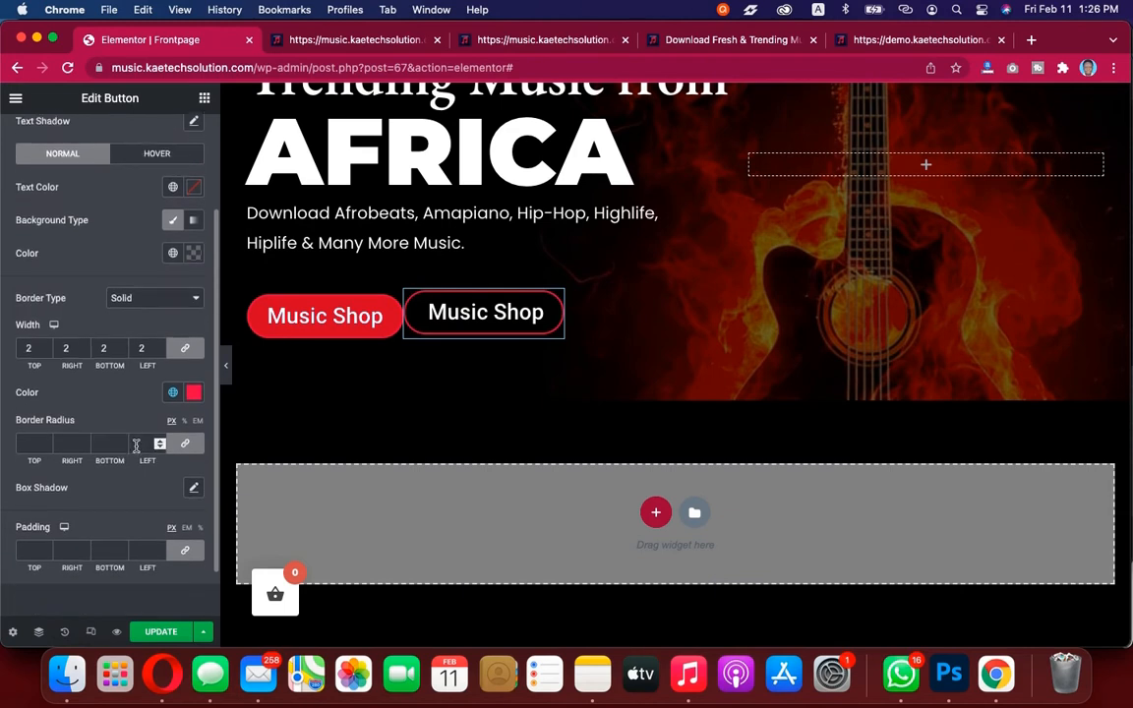
left_click(194, 187)
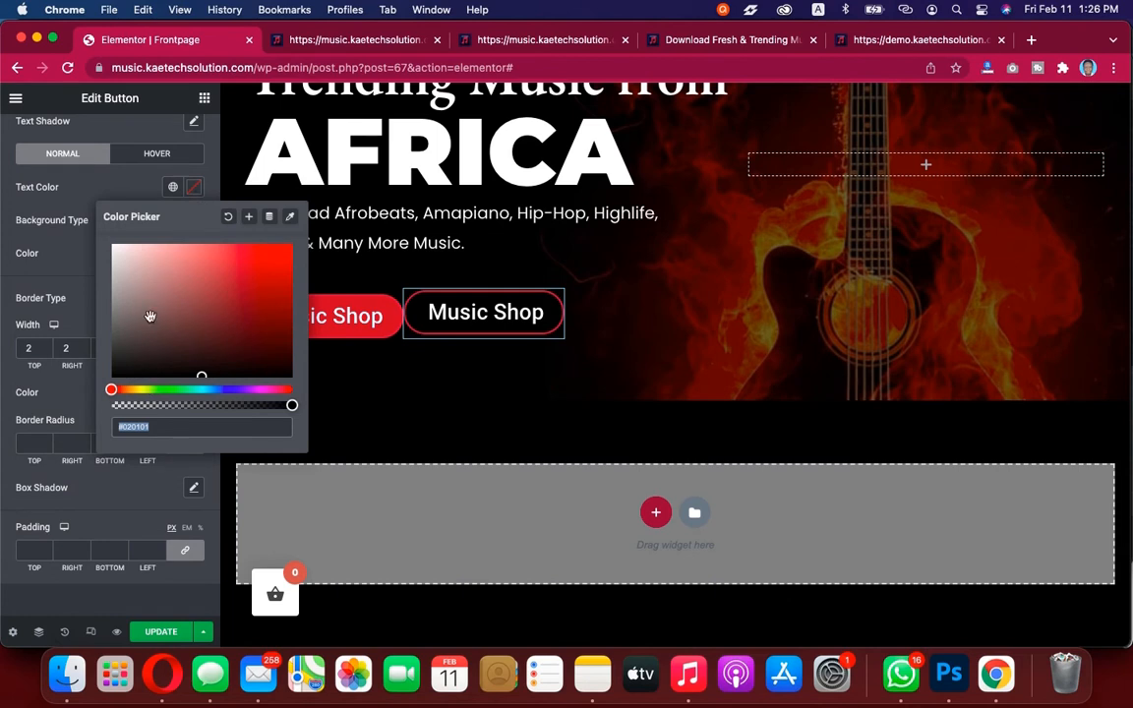
left_click(75, 212)
left_click(174, 188)
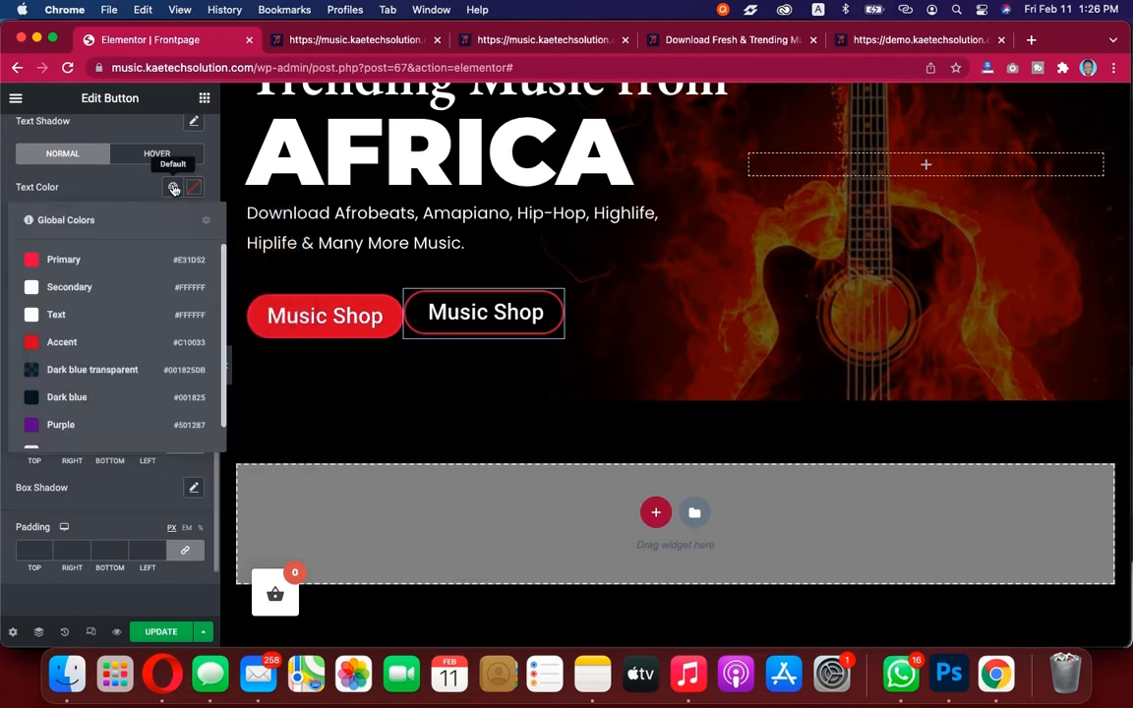
left_click(54, 258)
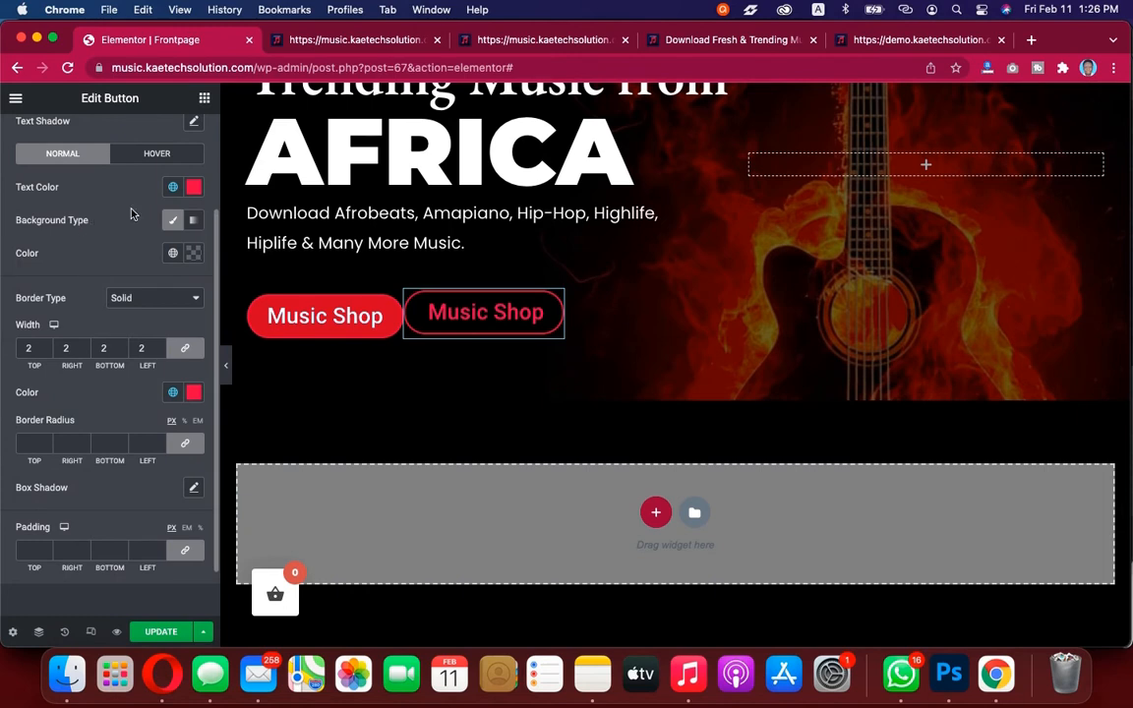
Change the duplicate button's text to Playlist
scroll(104, 172, "up", 3)
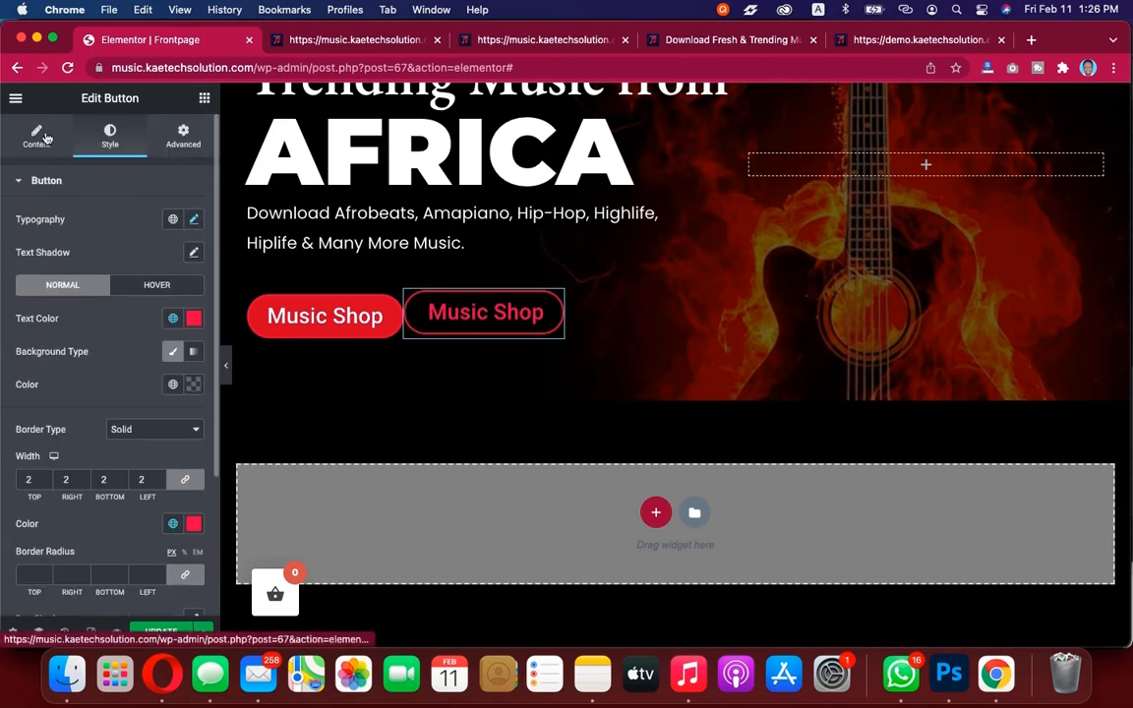
left_click(37, 135)
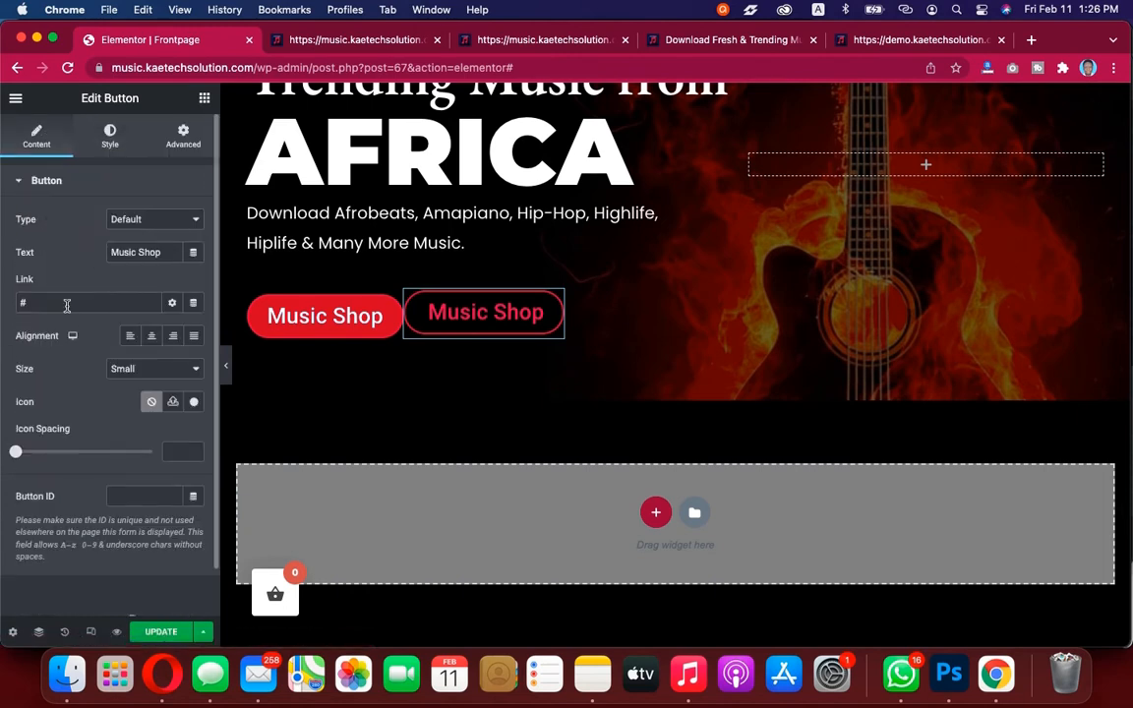
left_click_drag(173, 254, 107, 253)
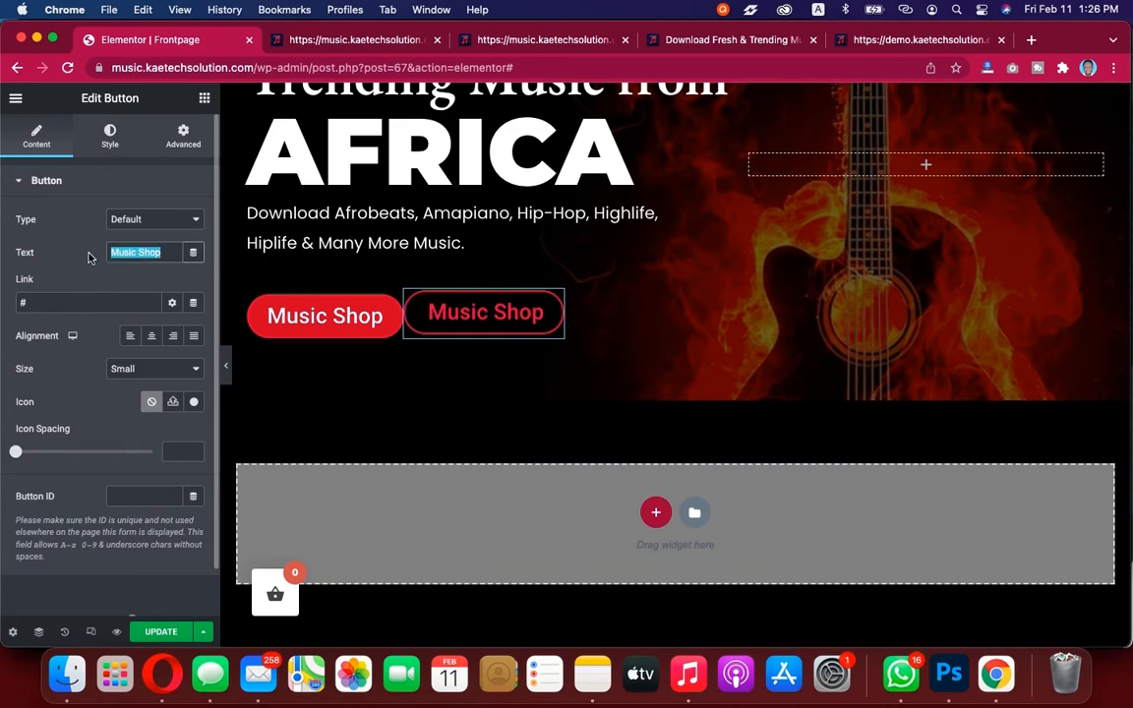
type("Playlist")
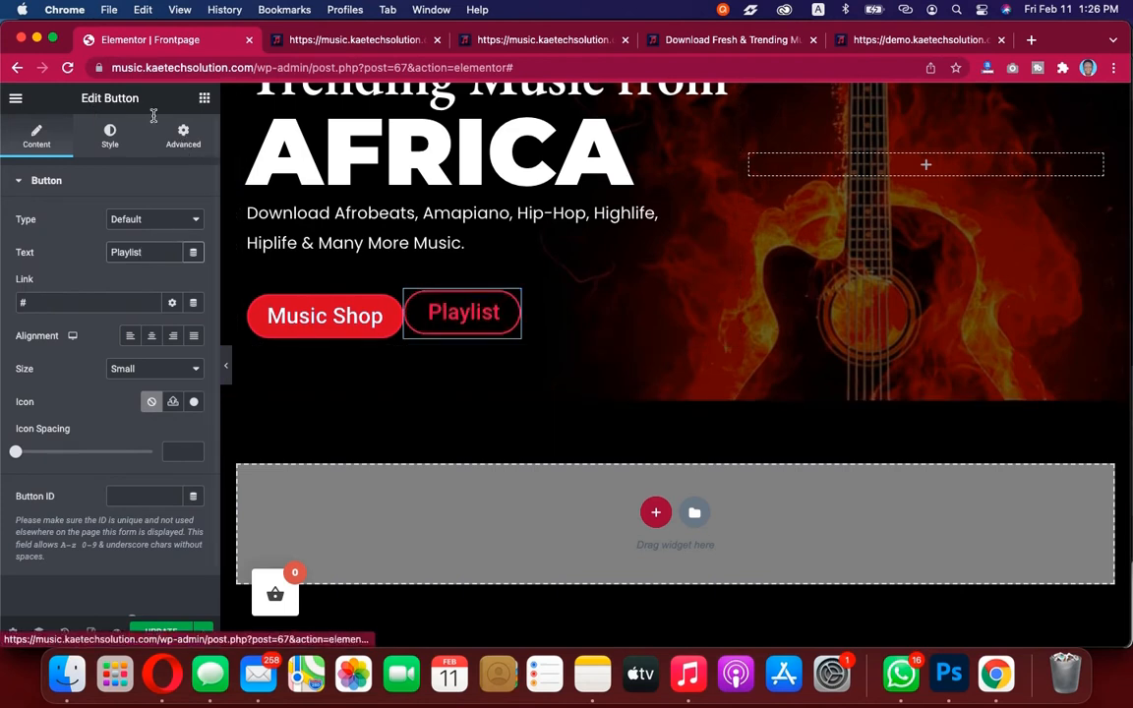
Set the duplicate button's left margin to 20 px and preview the layout
left_click(183, 135)
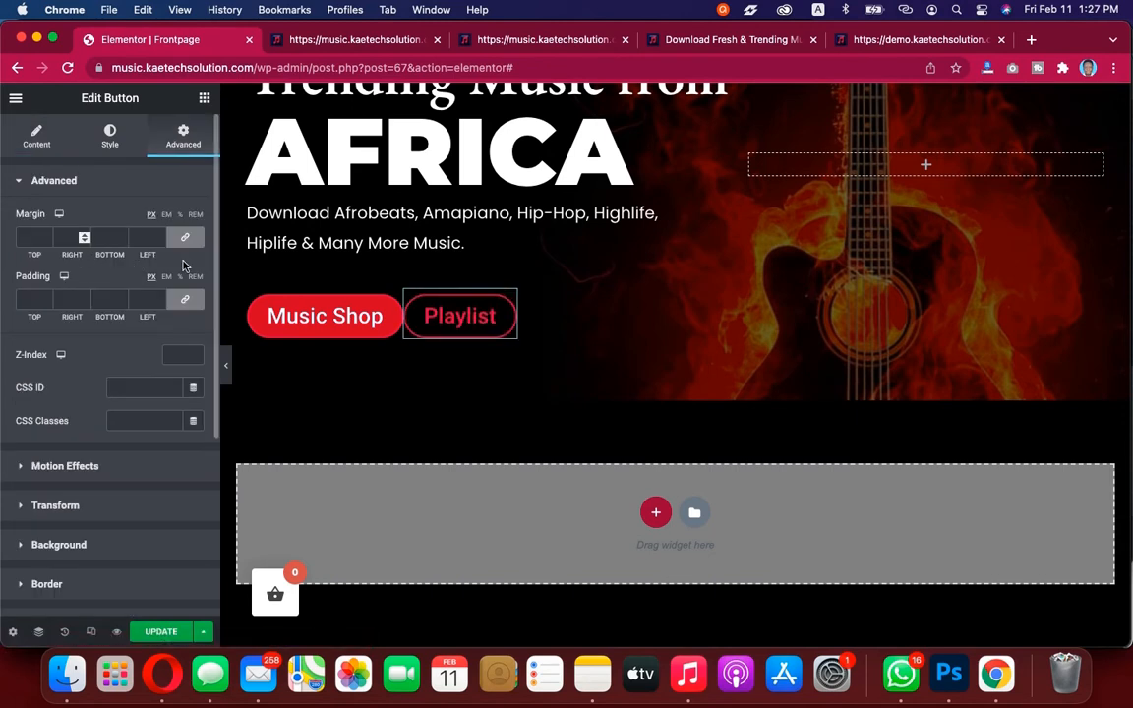
left_click(188, 241)
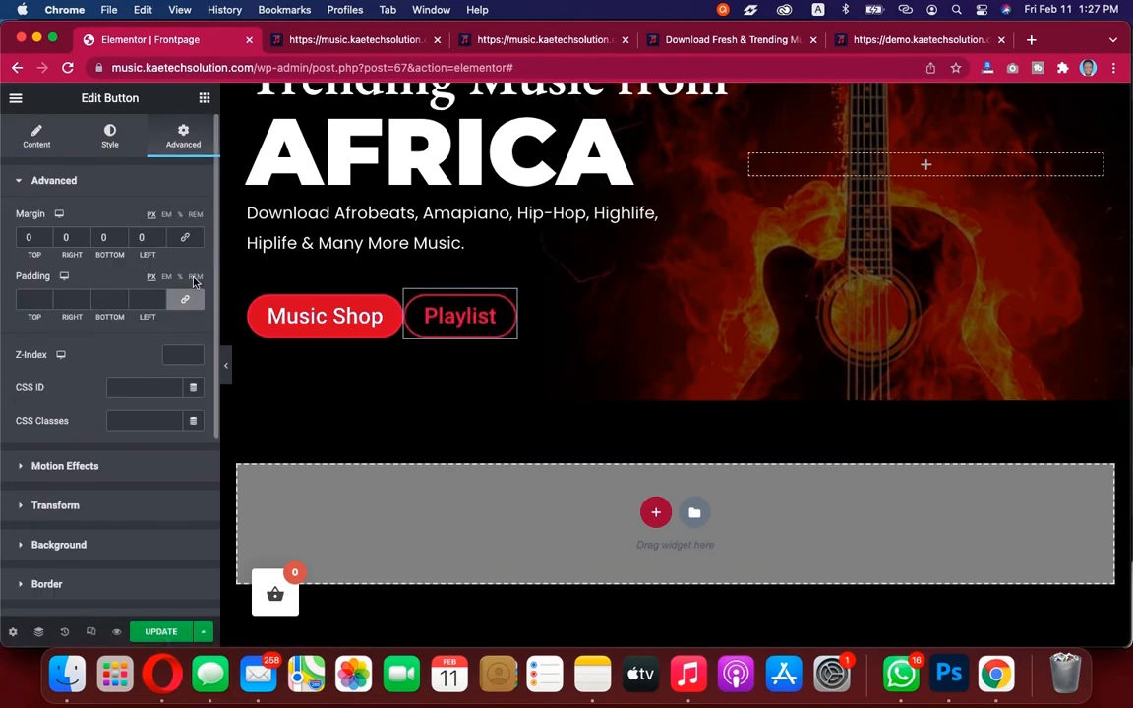
left_click(187, 302)
type("2")
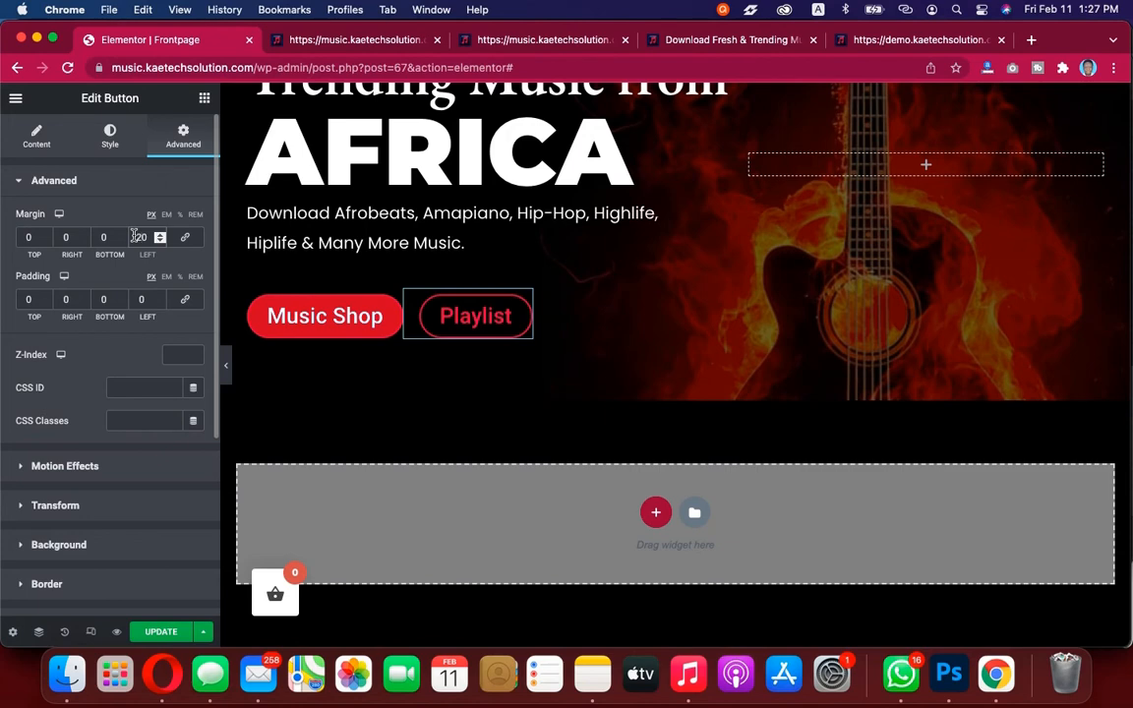
left_click(225, 365)
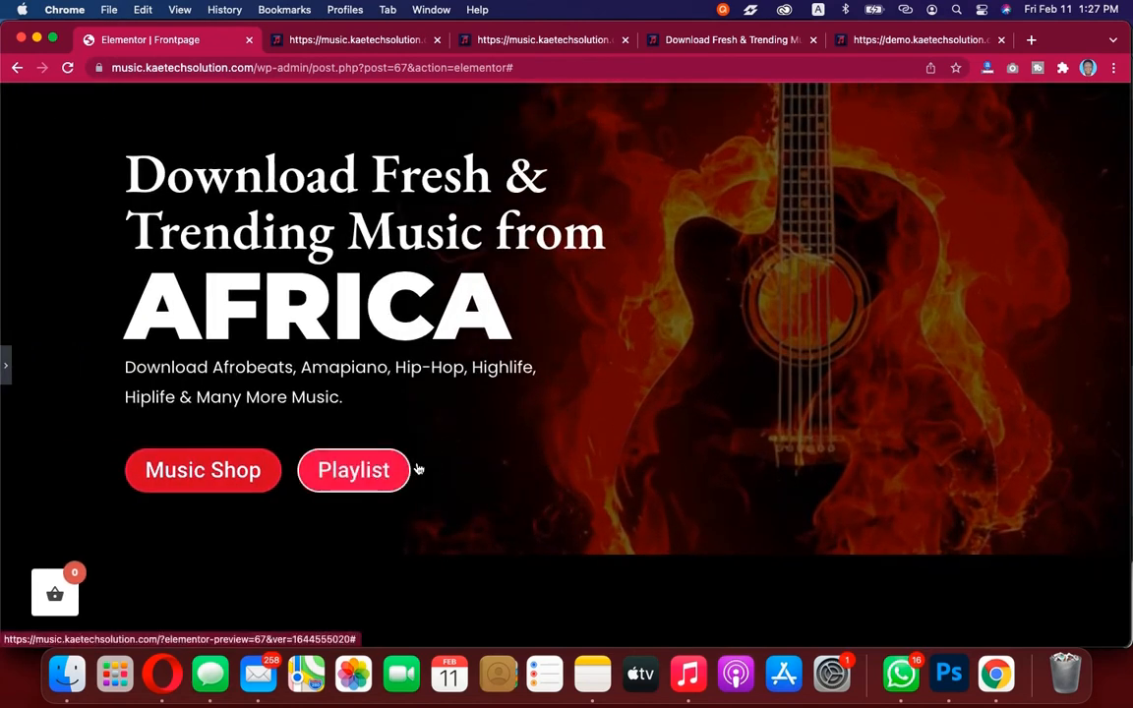
left_click(9, 374)
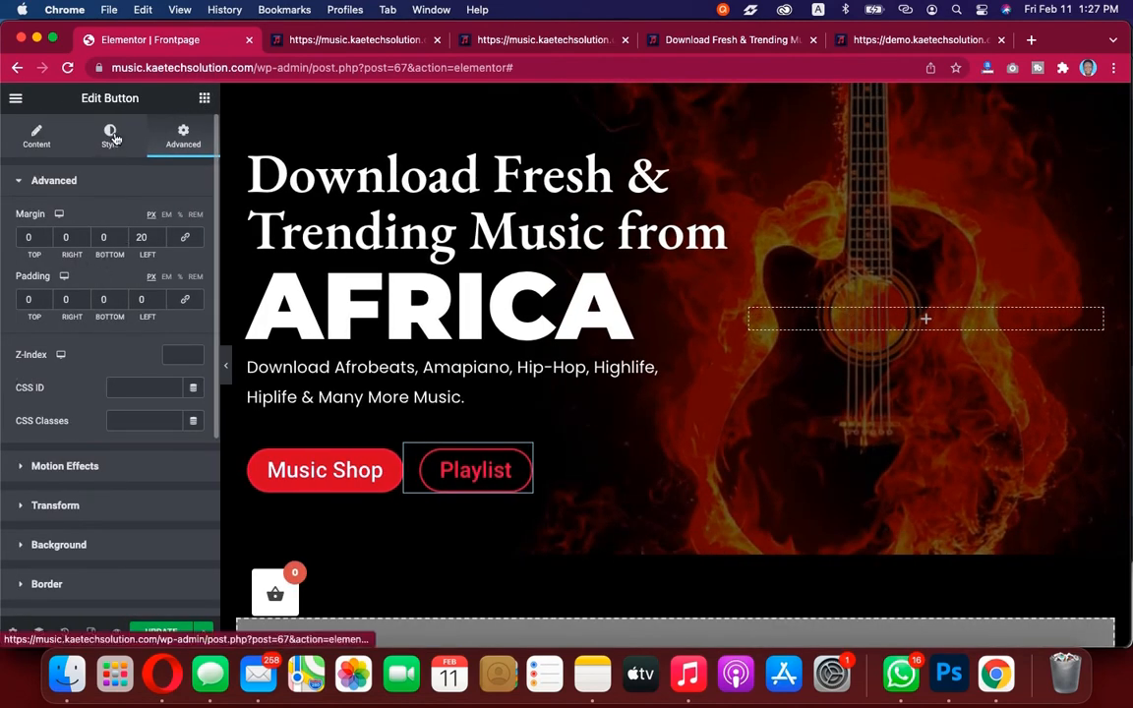
Make the duplicate button's hover background color fully transparent
left_click(111, 138)
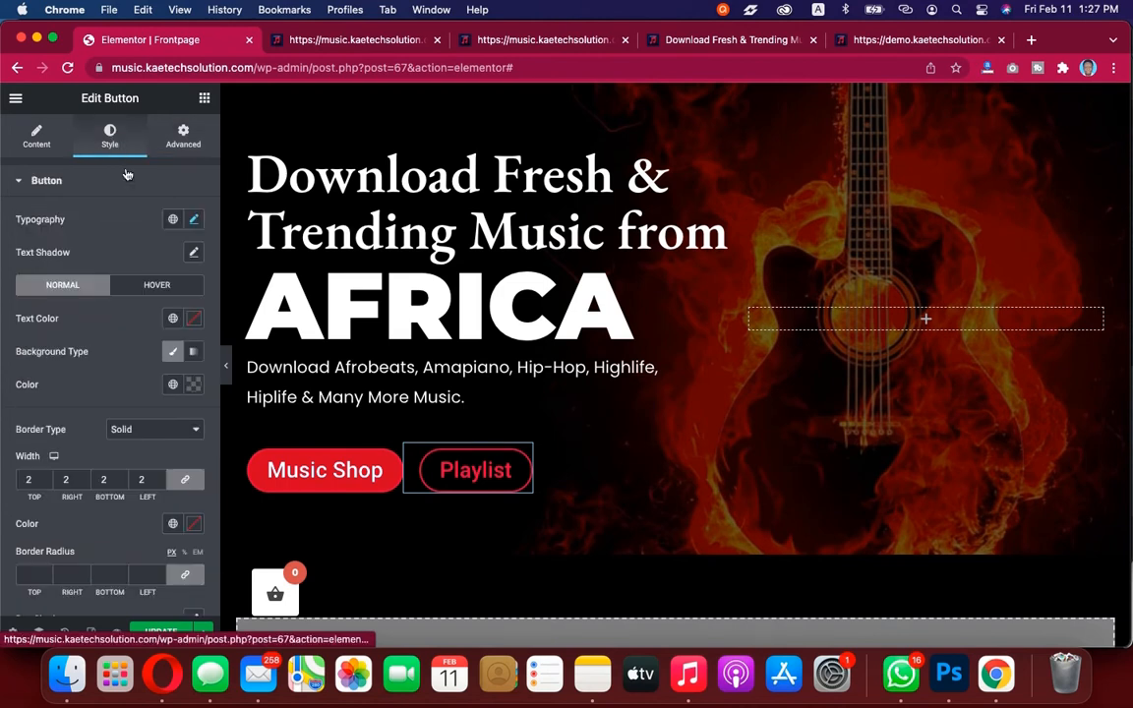
left_click(150, 287)
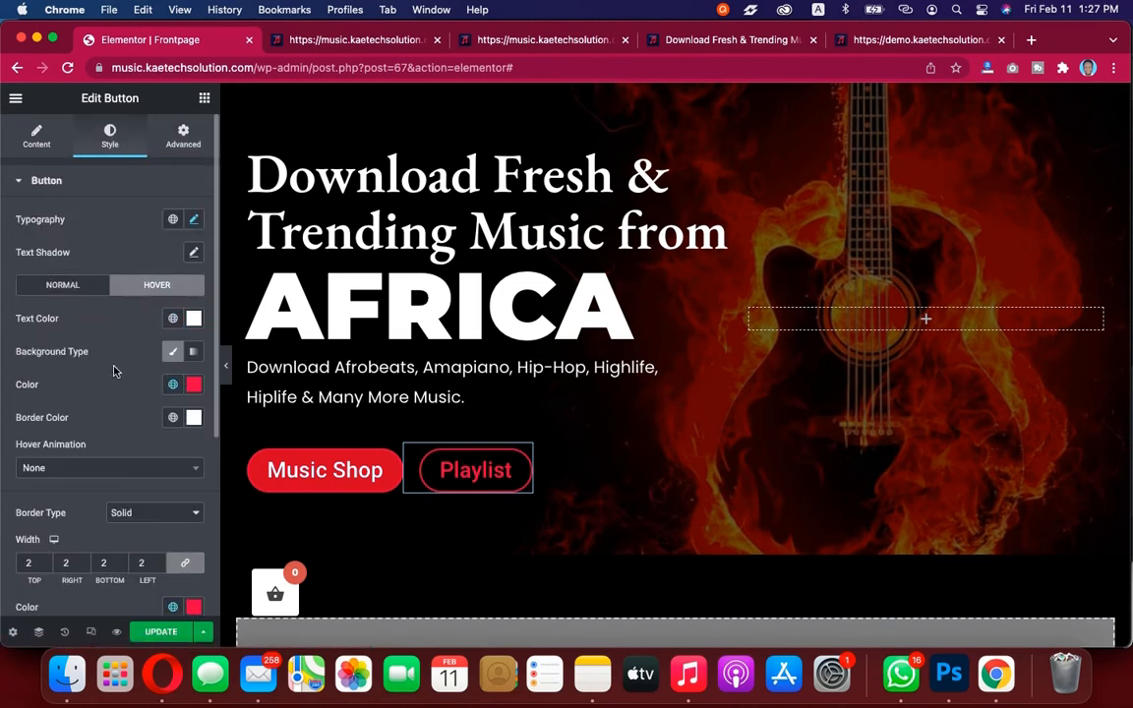
scroll(113, 370, "down", 1)
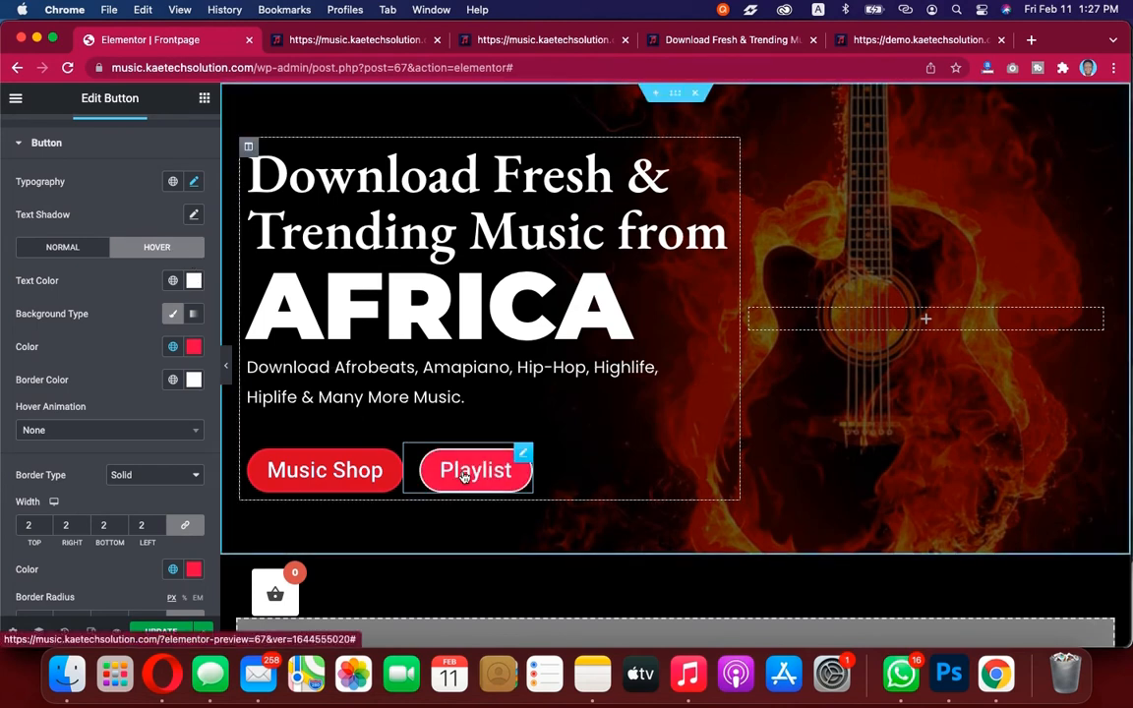
left_click(193, 346)
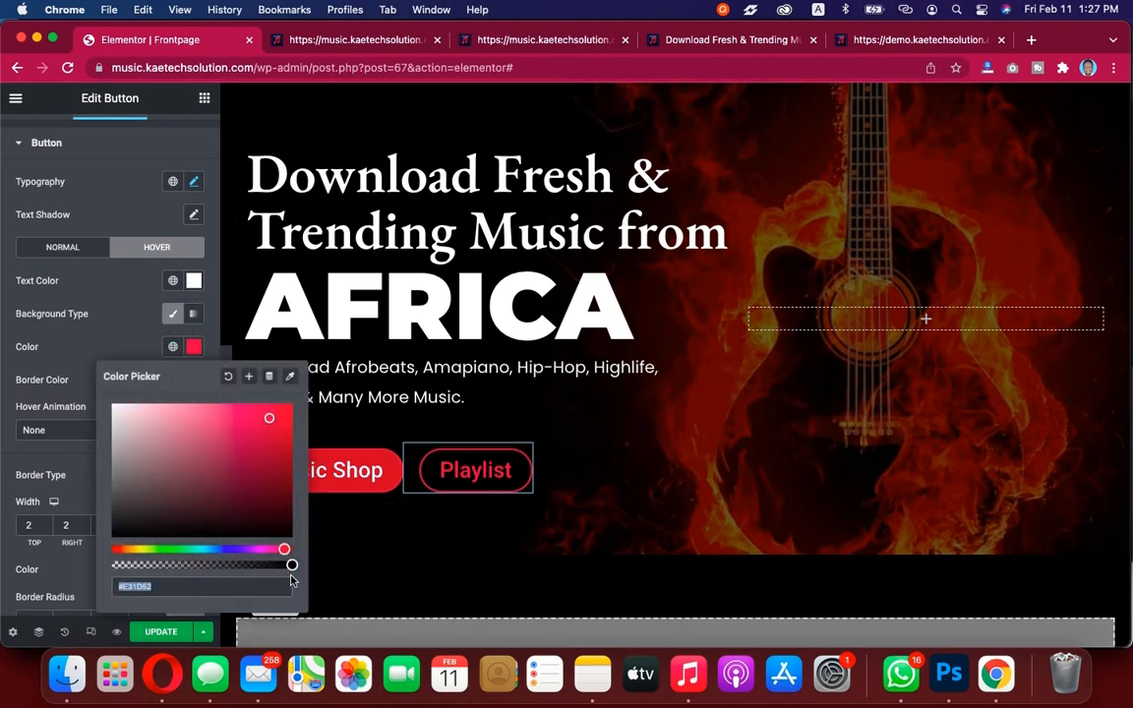
left_click_drag(291, 565, 99, 562)
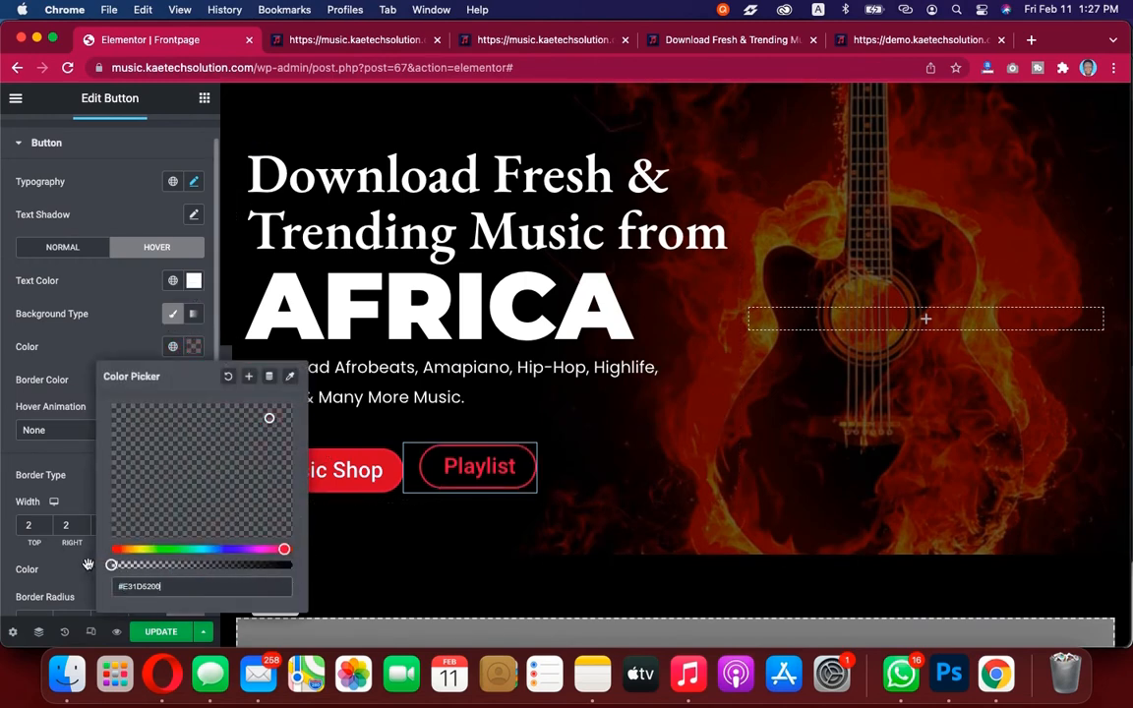
left_click(82, 343)
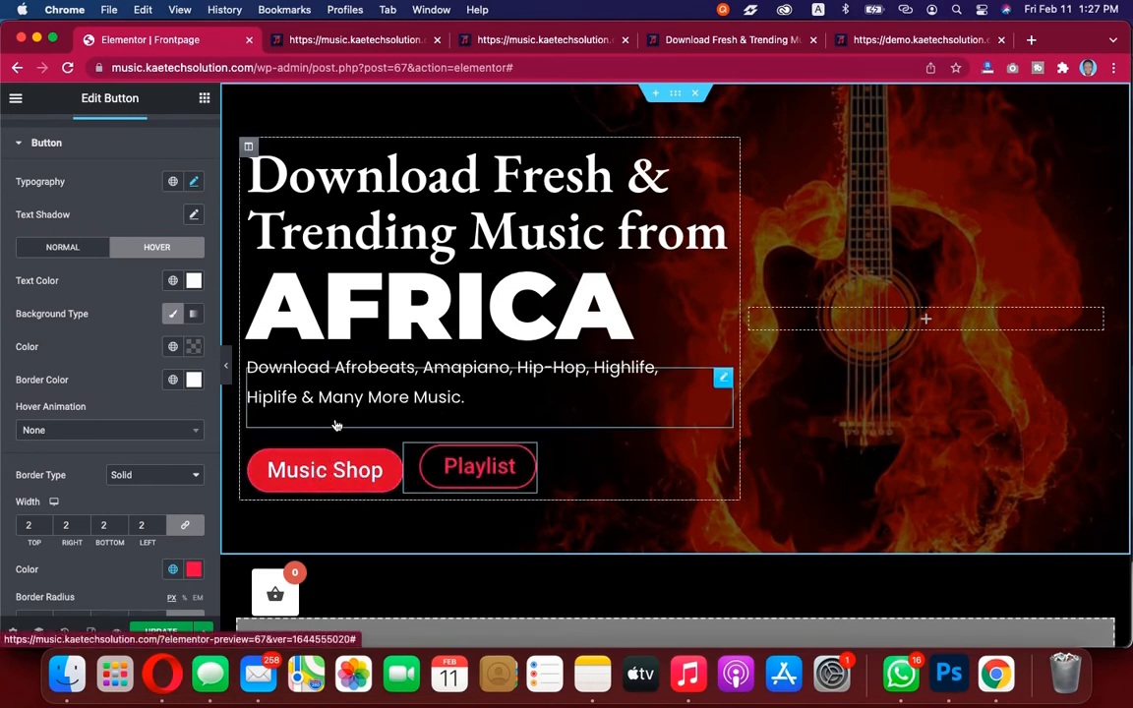
Preview the Playlist button's hover appearance on the canvas
scroll(34, 150, "up", 1)
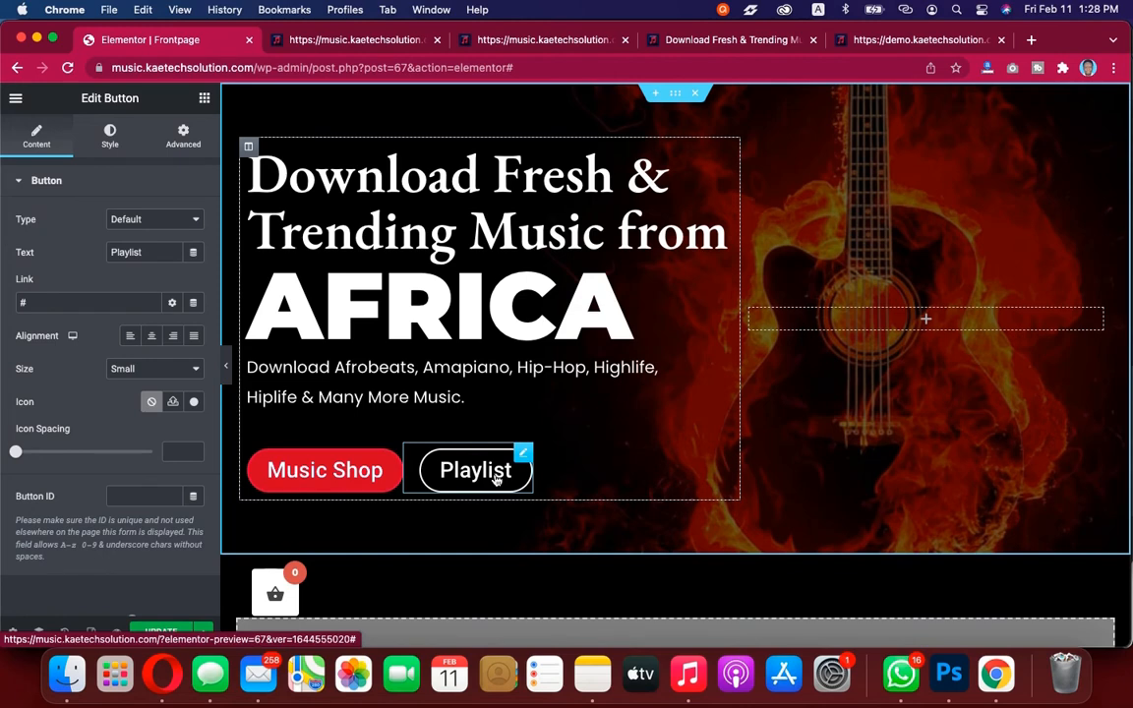
scroll(721, 443, "down", 3)
scroll(719, 445, "up", 3)
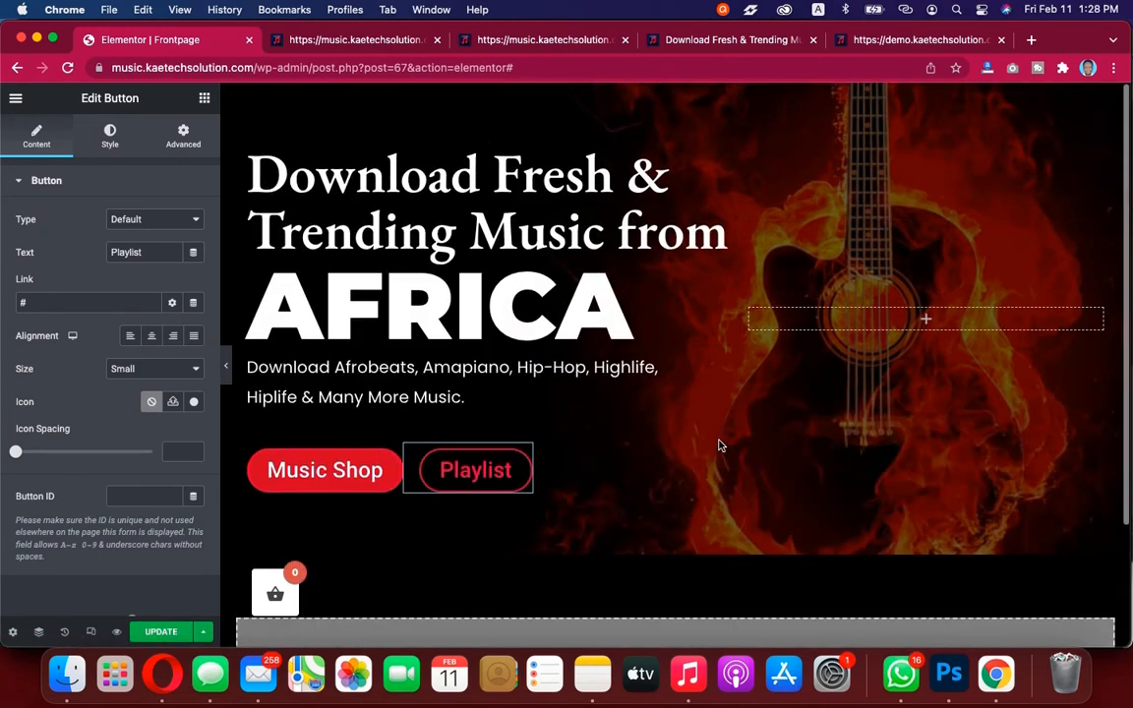
scroll(719, 405, "down", 1)
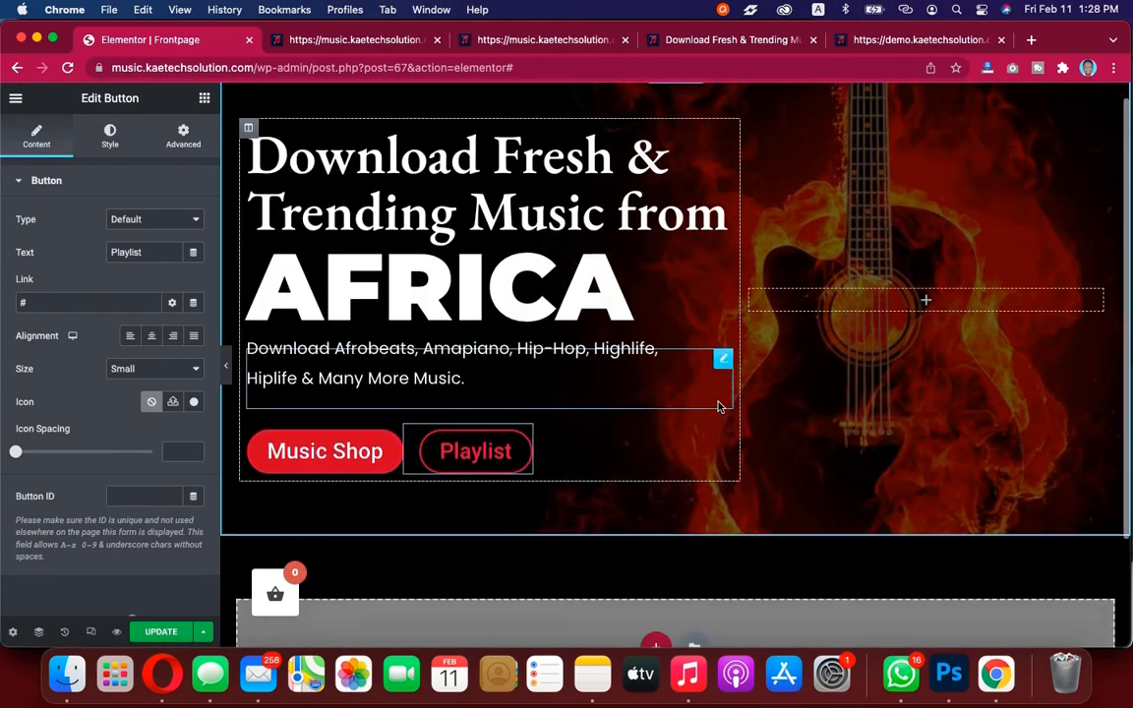
scroll(719, 405, "down", 3)
scroll(719, 405, "up", 3)
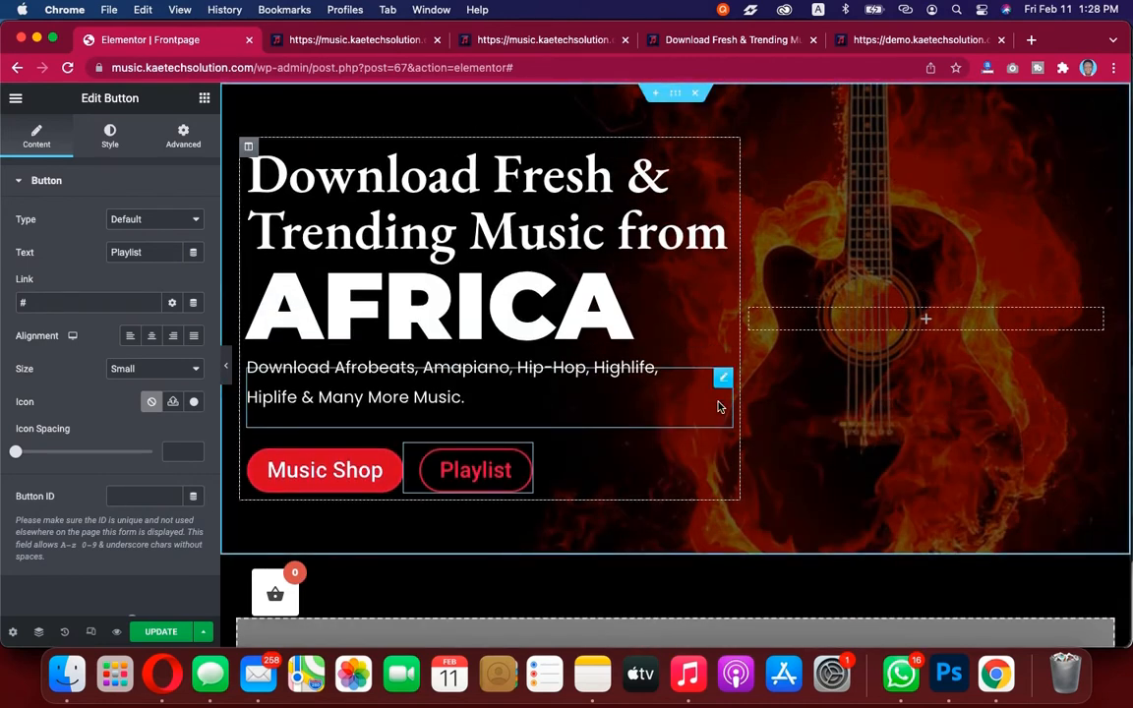
scroll(718, 405, "down", 3)
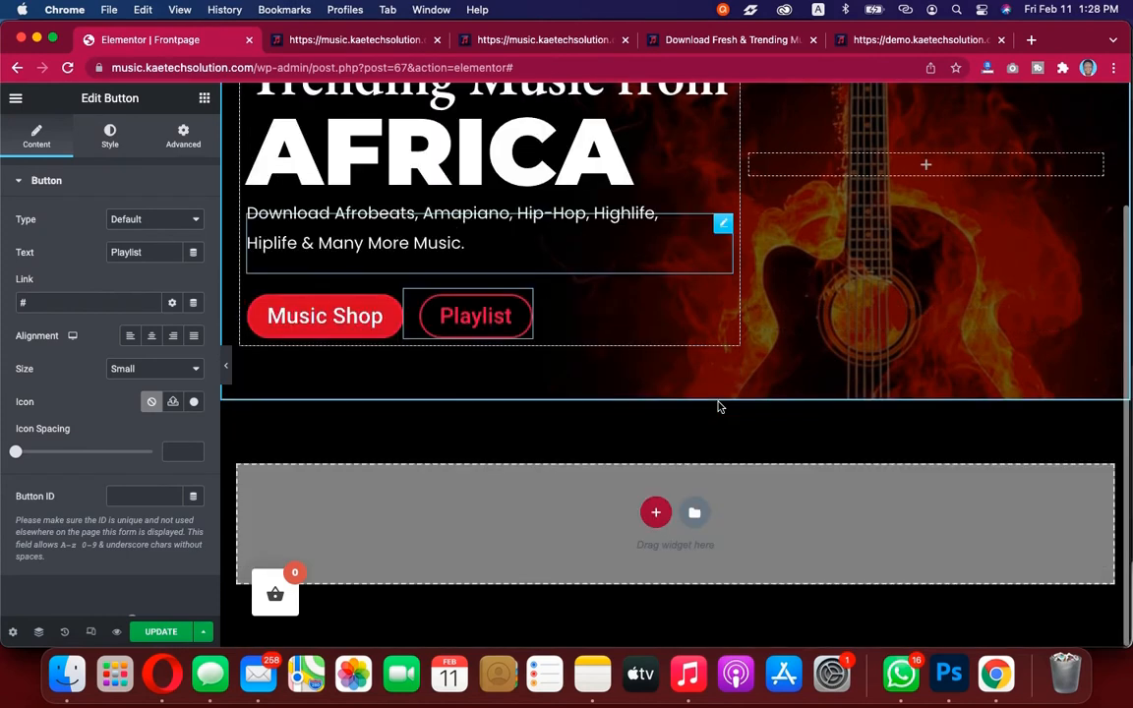
Examine the demo site's homepage hero buttons and the sections below them
left_click(921, 41)
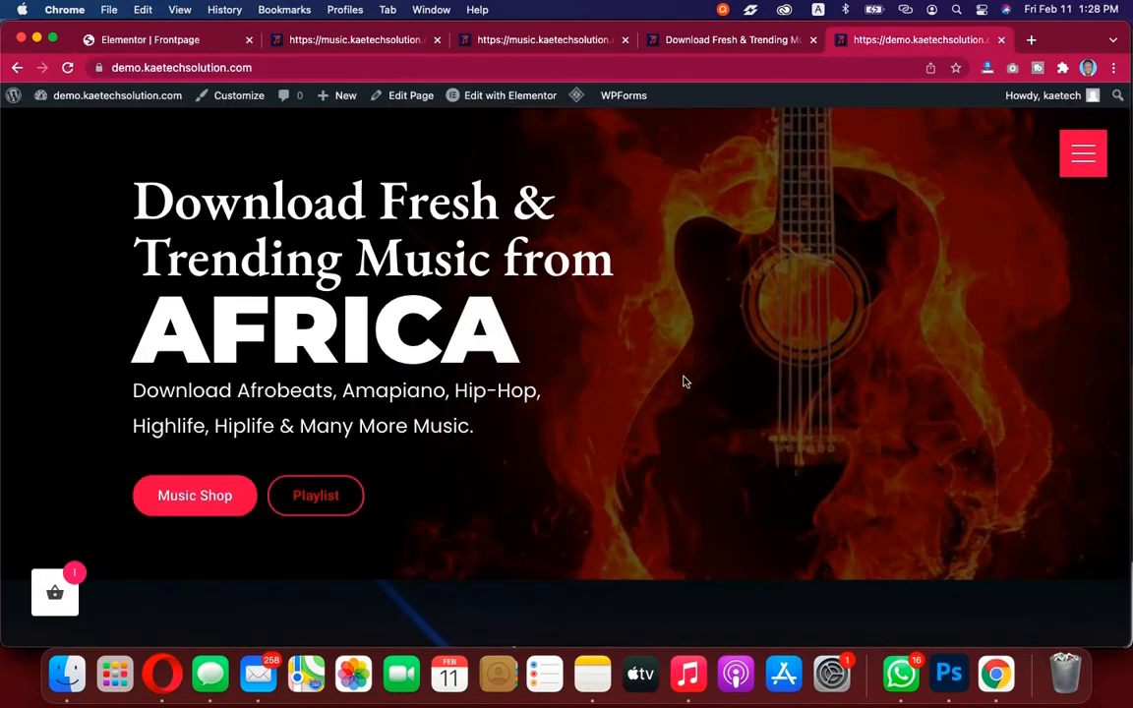
scroll(682, 380, "down", 5)
scroll(686, 381, "down", 3)
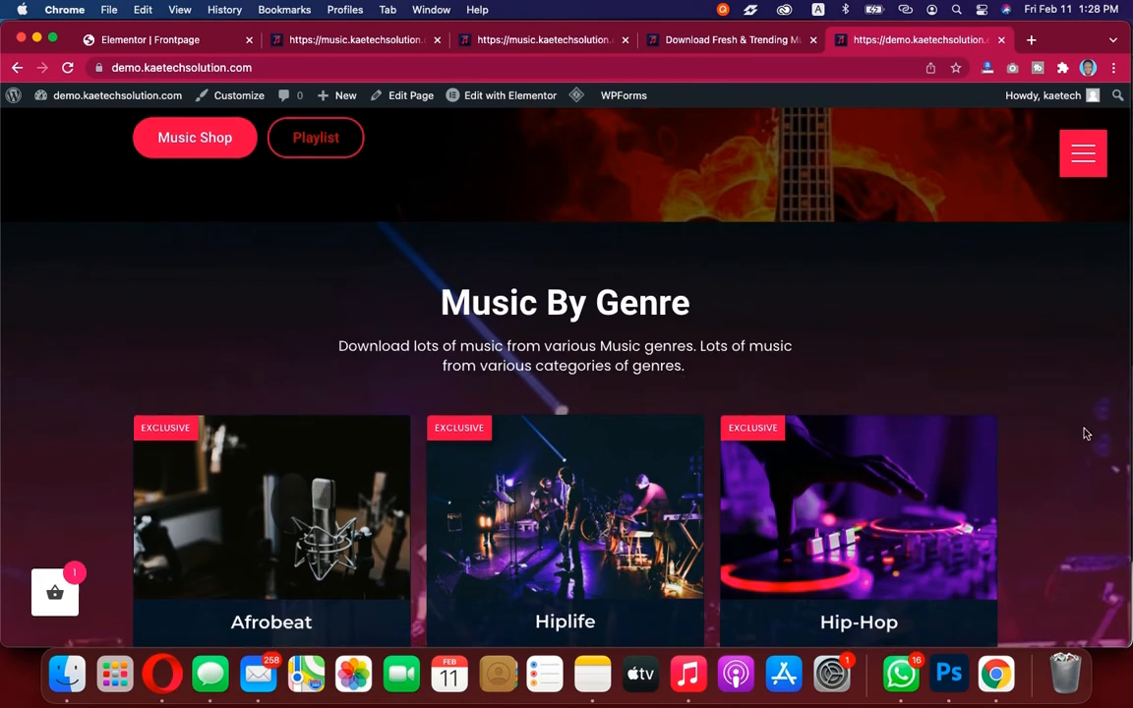
scroll(1085, 434, "down", 8)
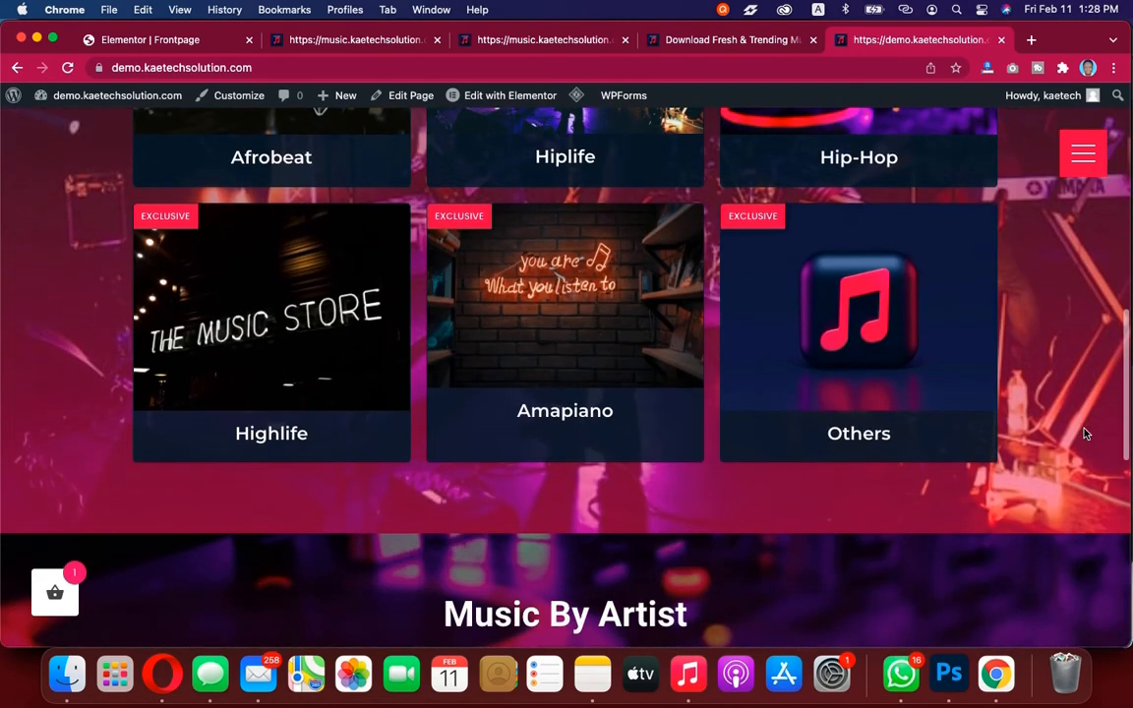
scroll(1085, 434, "up", 10)
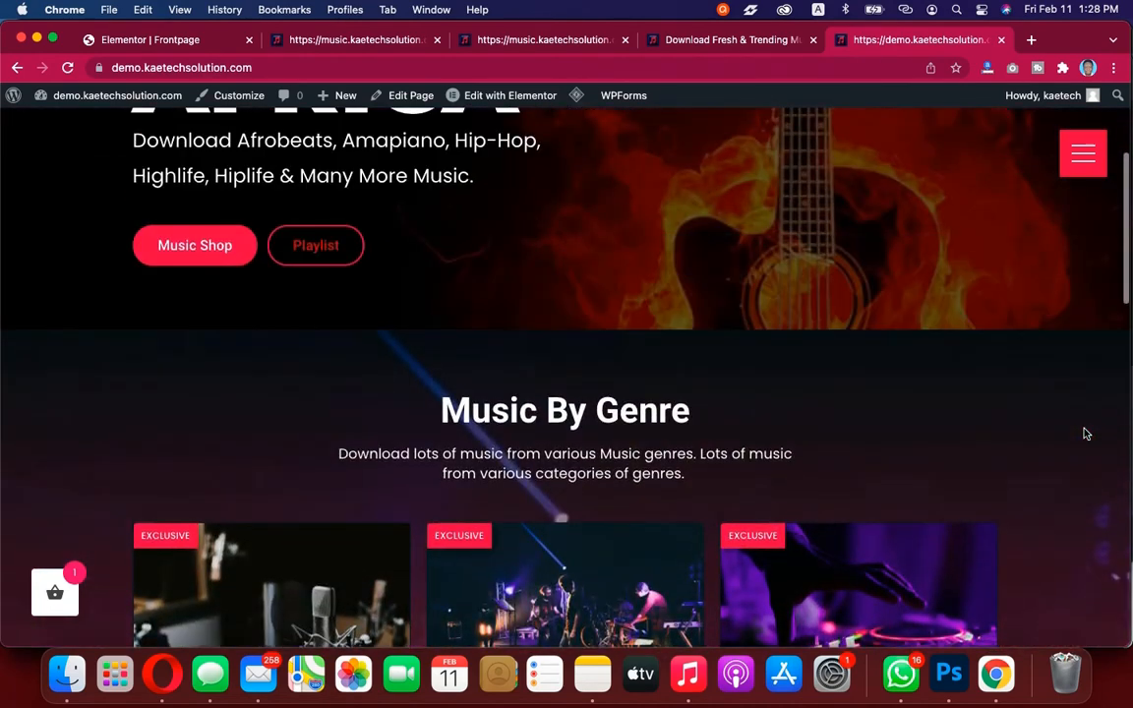
left_click(141, 42)
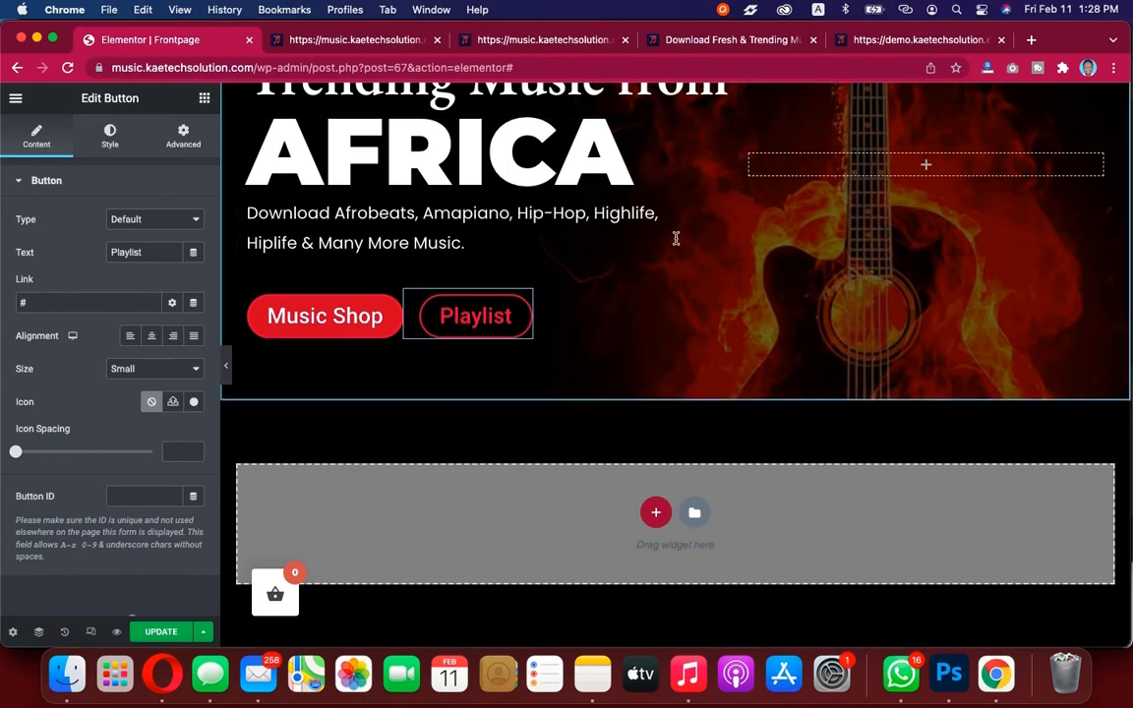
scroll(875, 279, "up", 3)
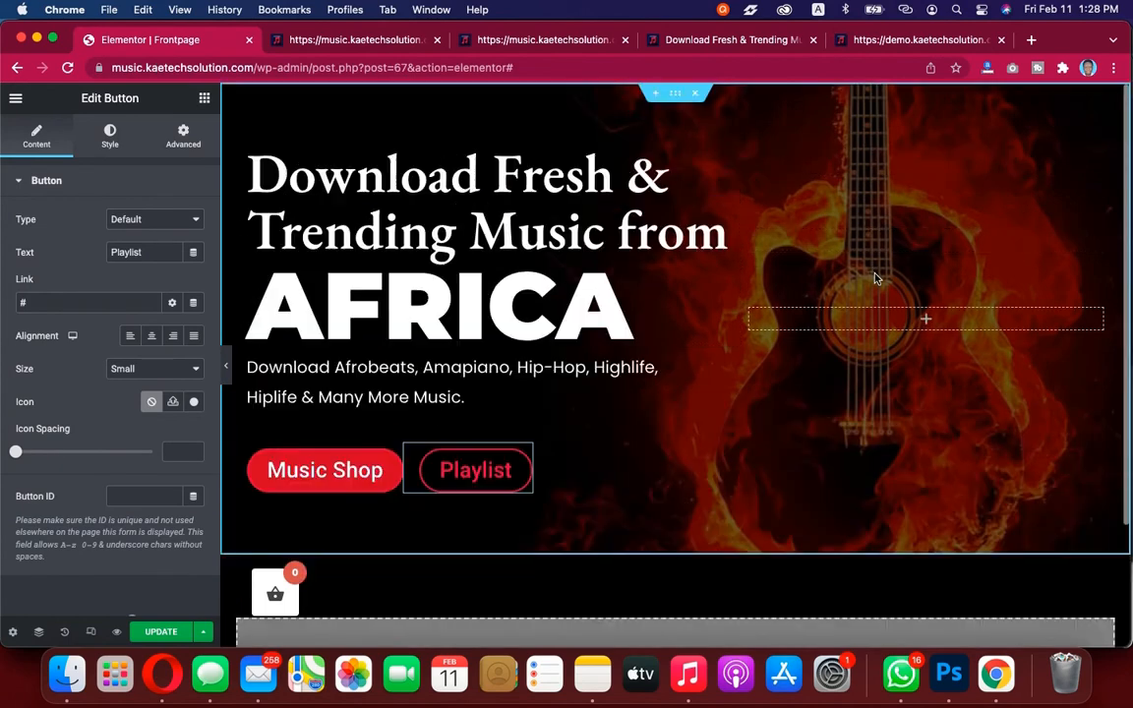
Add a new empty section above the hero and update the page
left_click(654, 95)
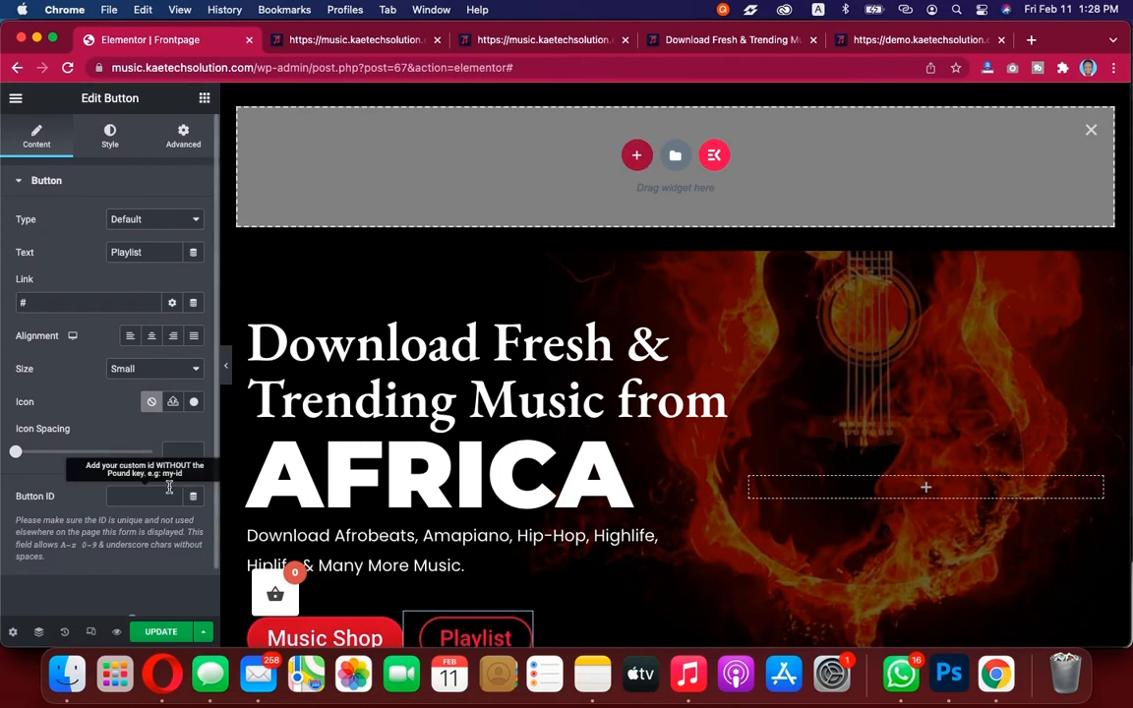
left_click(161, 634)
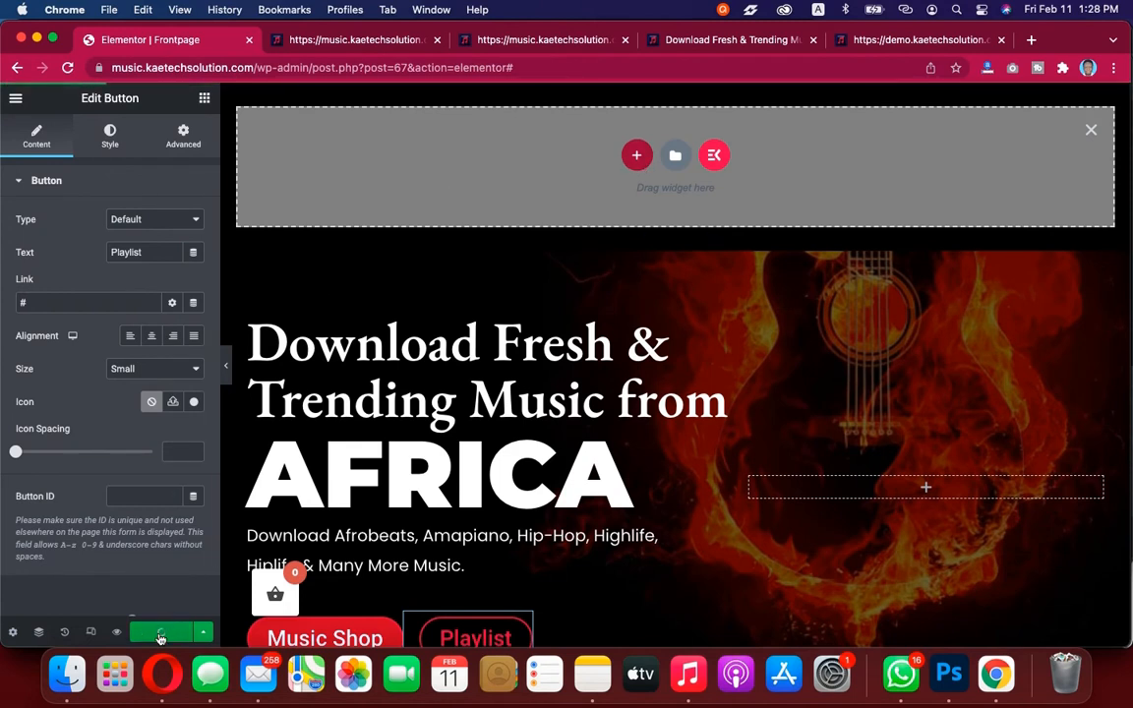
Open the Unlimited Elements widgets library from the site's WordPress dashboard
left_click(371, 38)
mouse_move(108, 98)
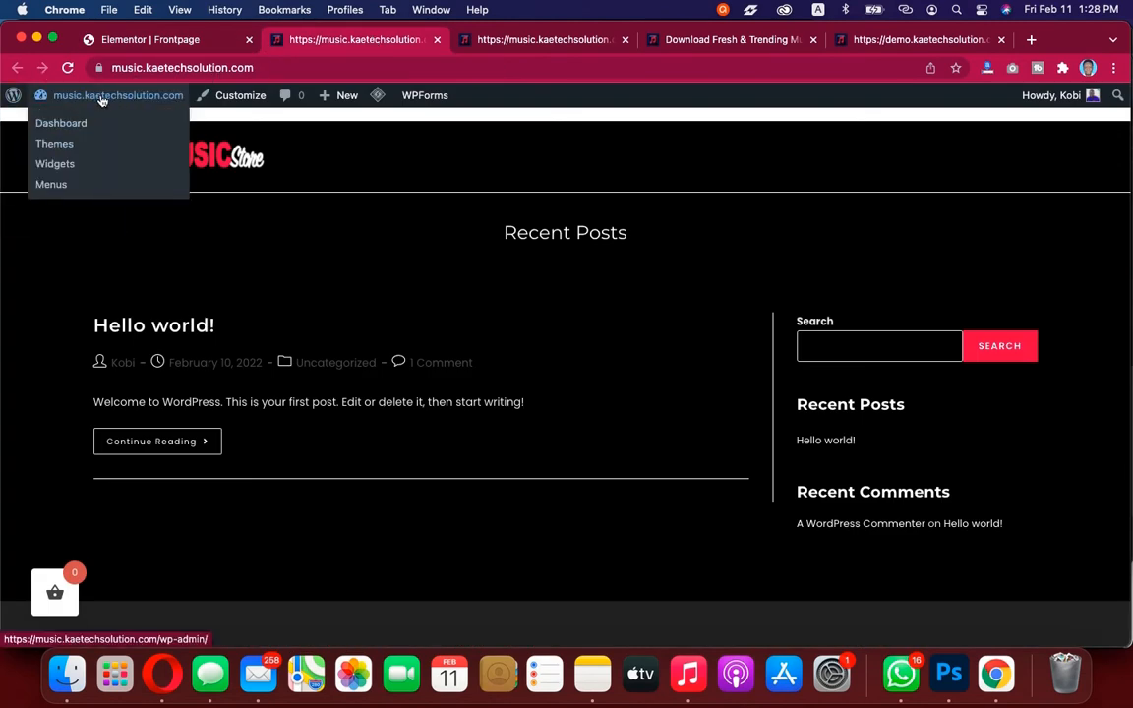
left_click(76, 122)
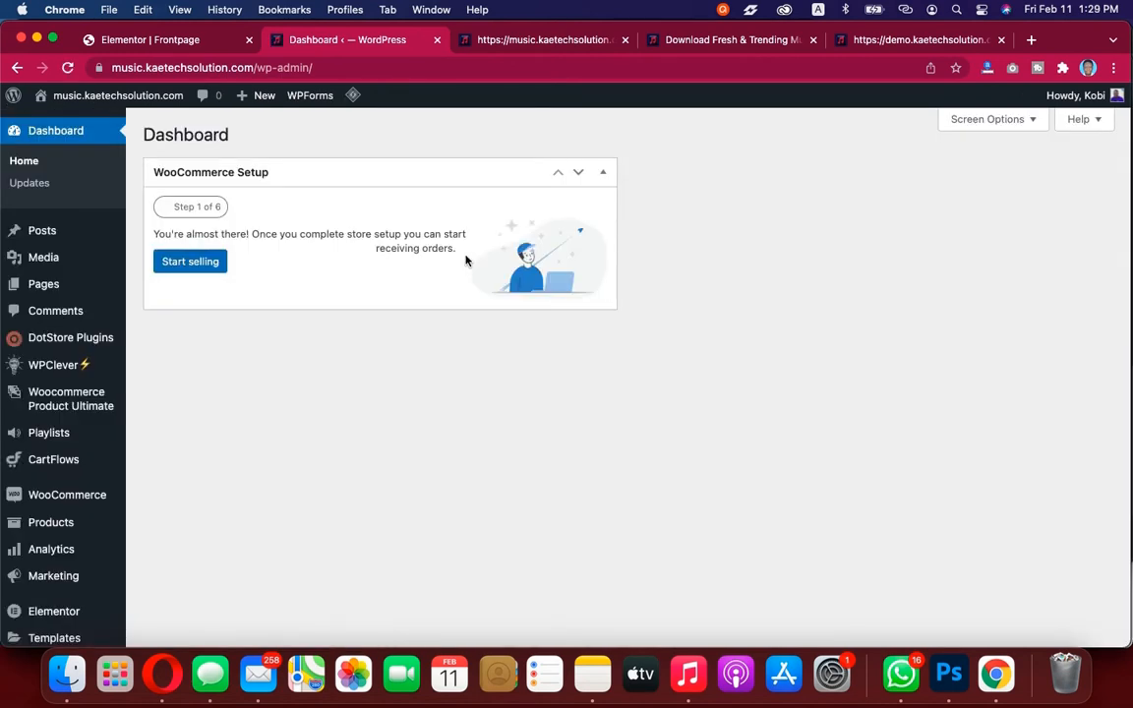
scroll(159, 423, "down", 10)
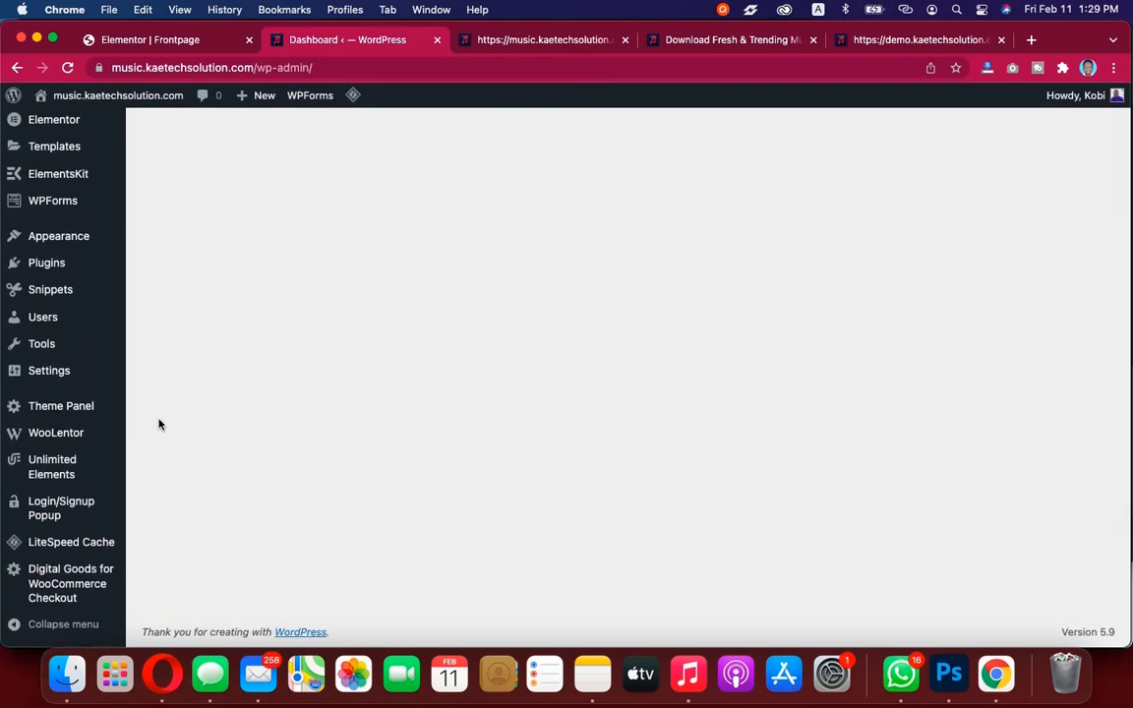
mouse_move(59, 470)
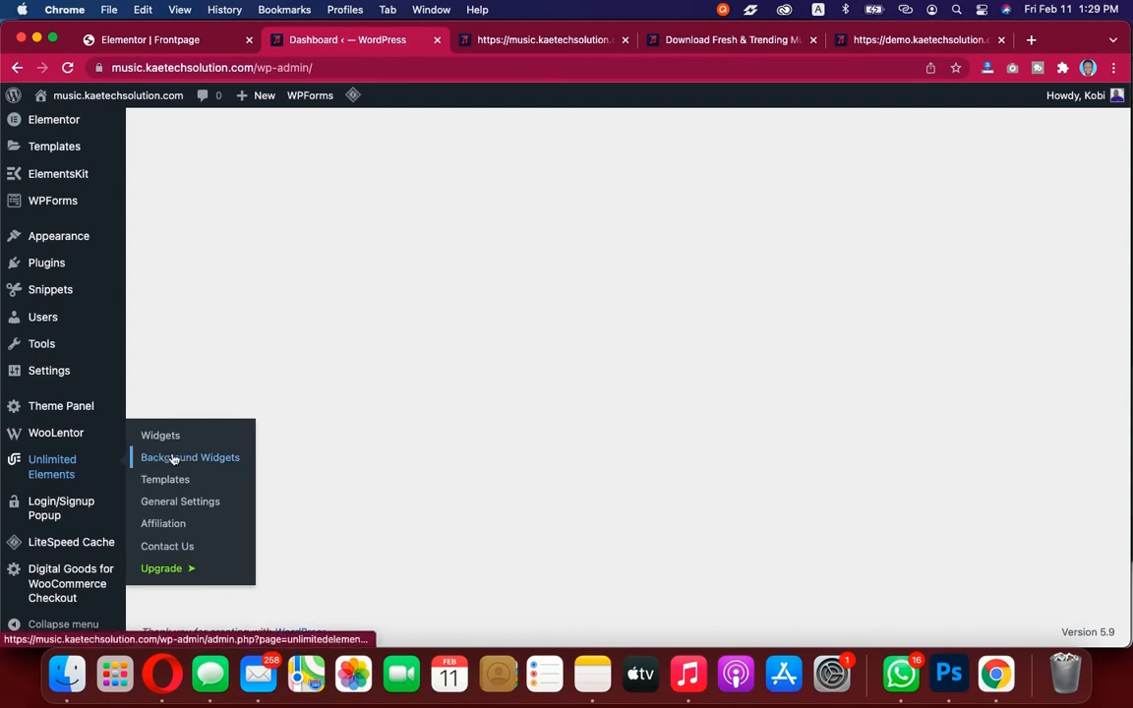
left_click(167, 436)
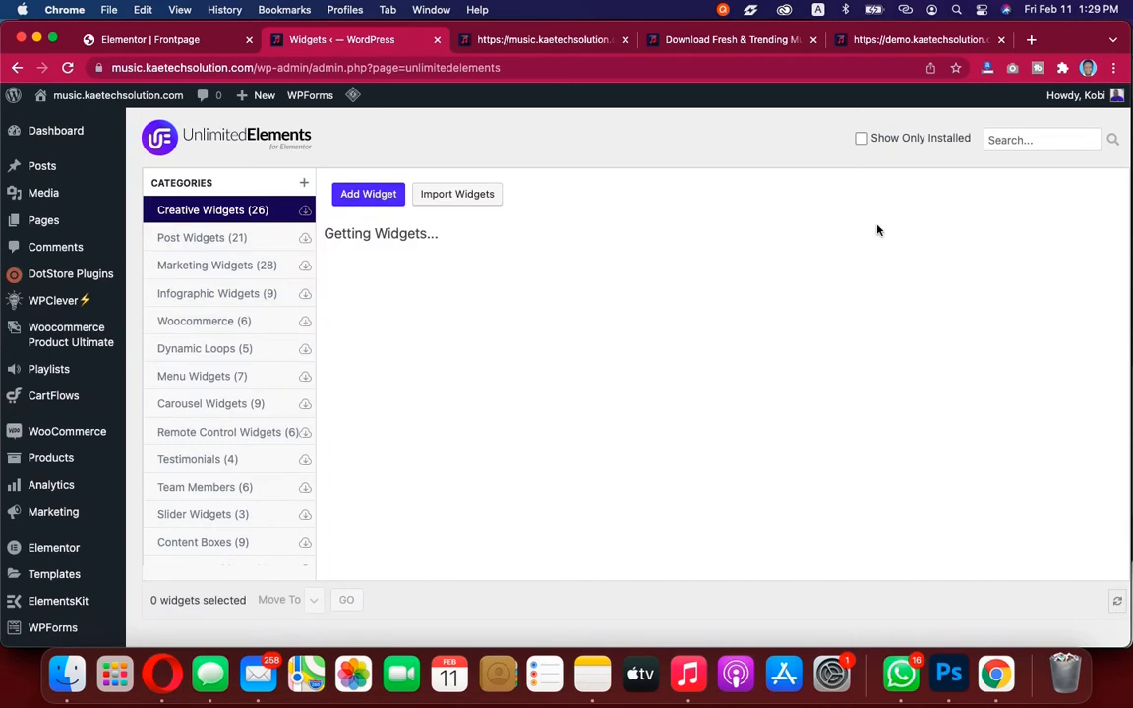
Search the widgets for menu and install the free Fullscreen Menu widget
left_click(1046, 141)
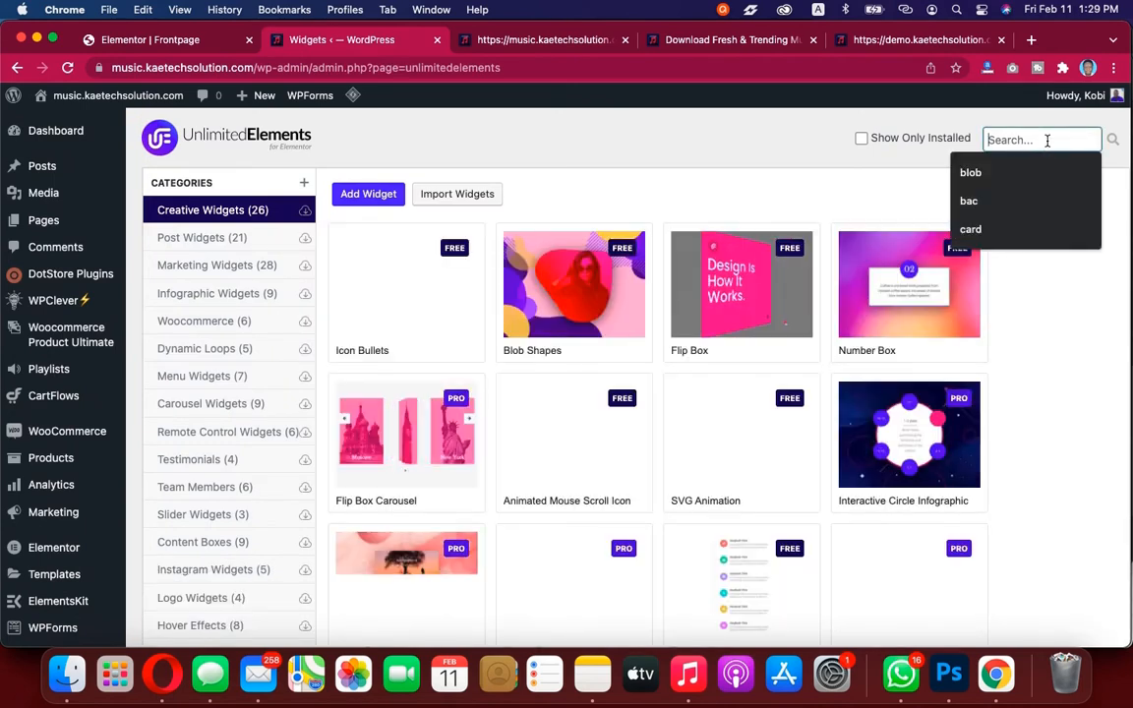
type("menu")
left_click(209, 240)
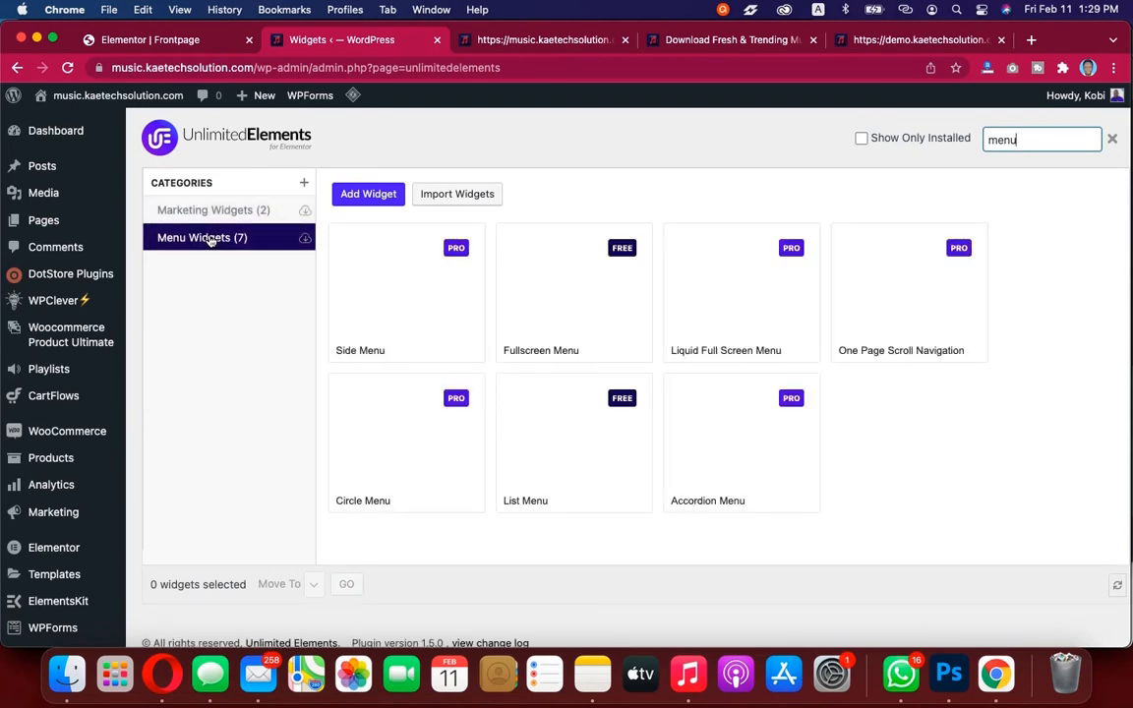
mouse_move(562, 254)
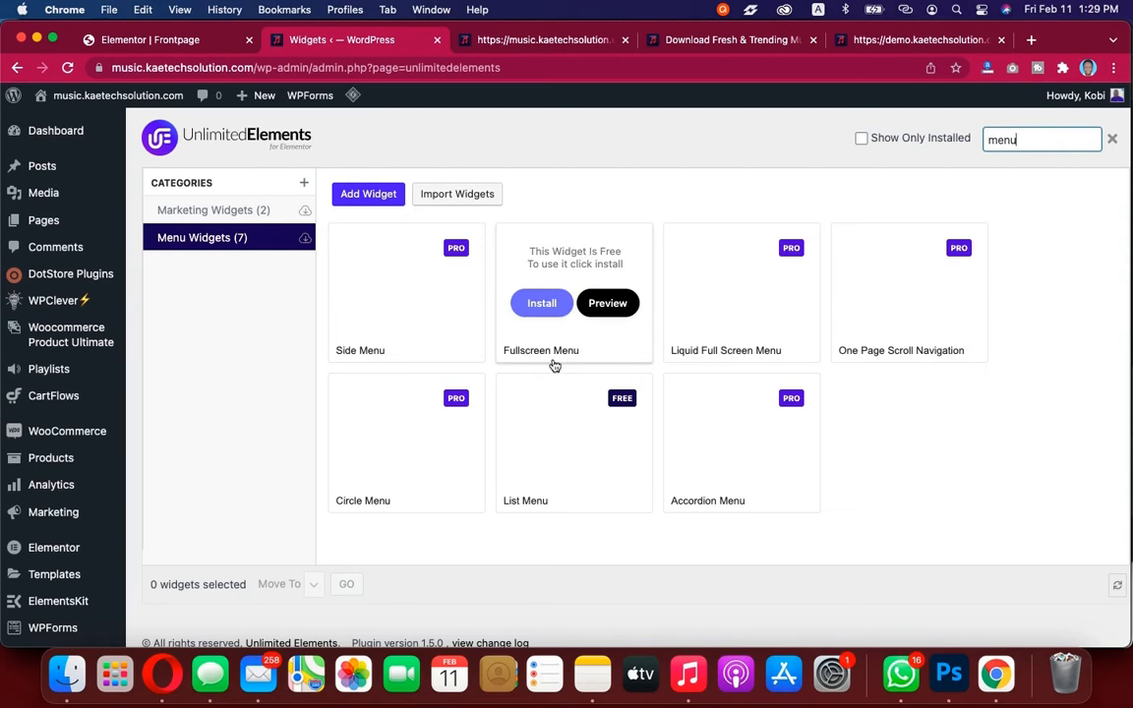
left_click(551, 306)
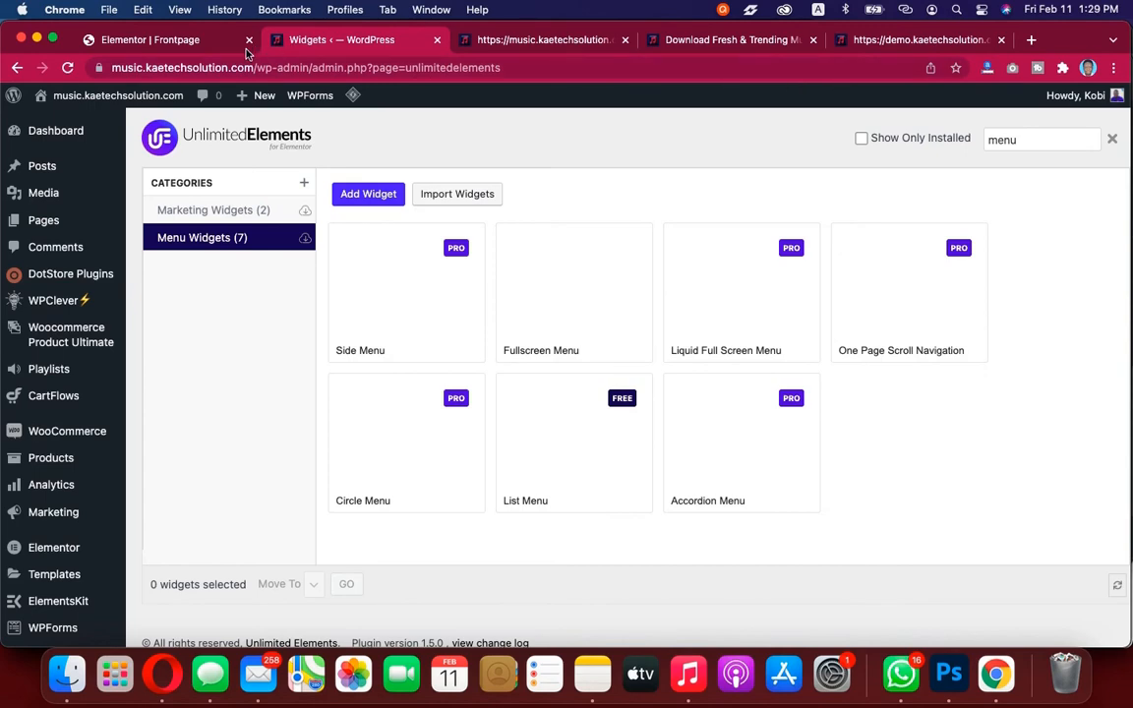
Return to the Elementor editor and reload the page
left_click(192, 44)
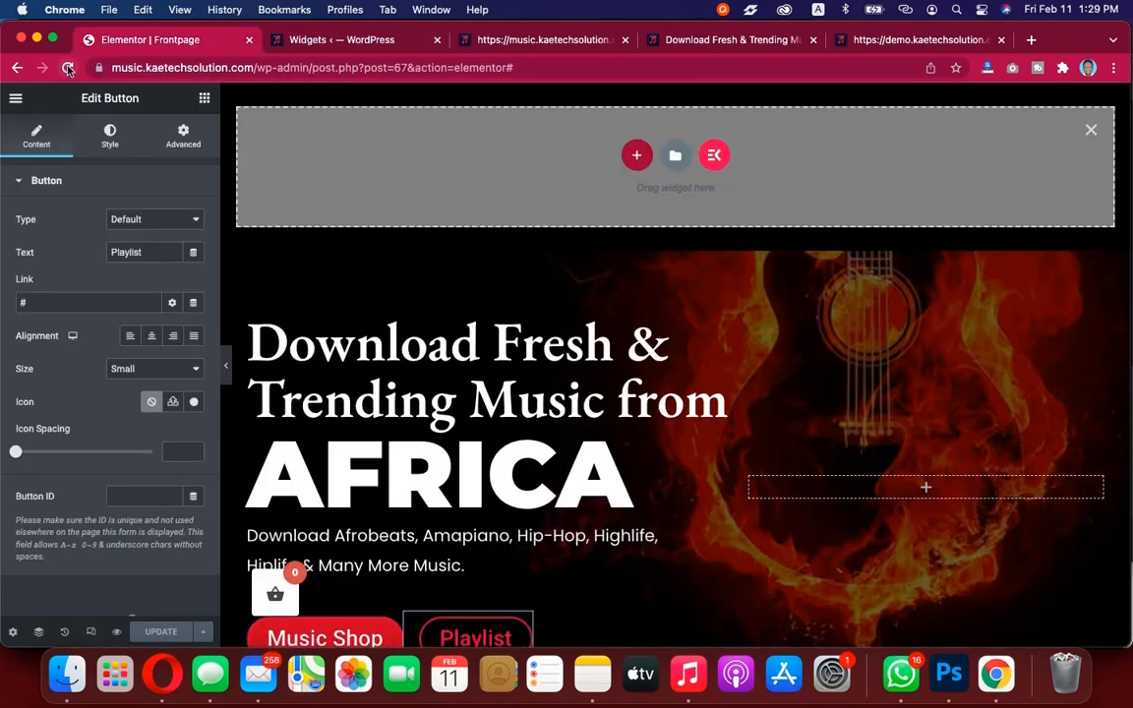
left_click(68, 67)
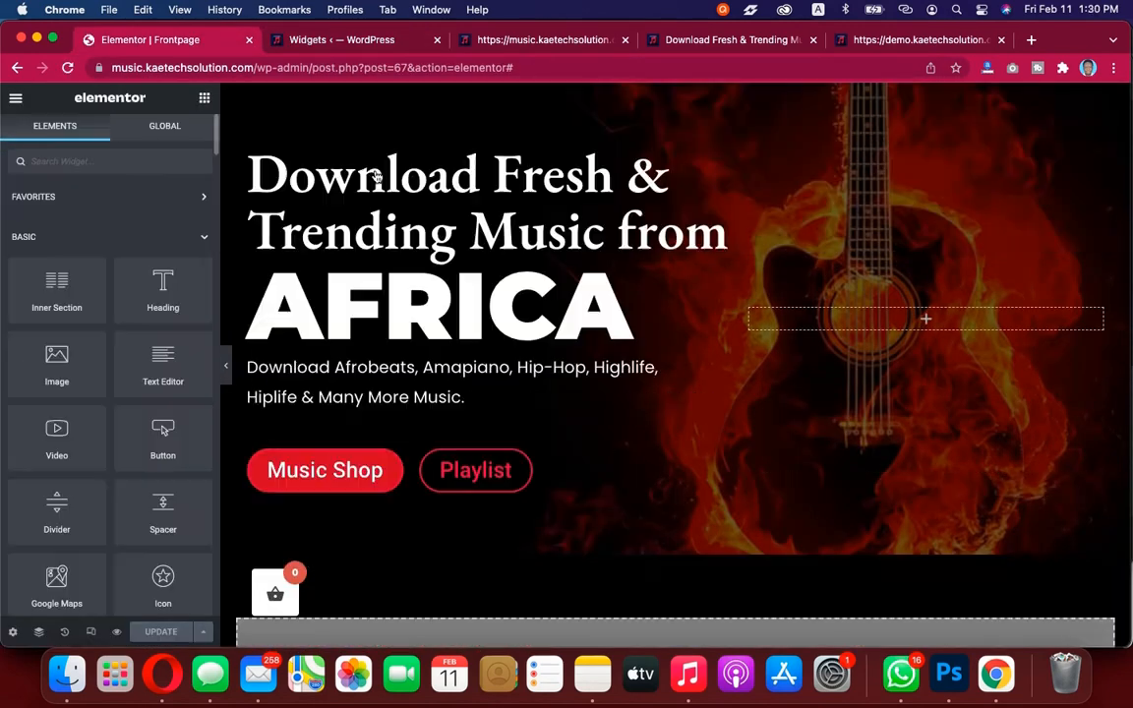
Search the Elementor widgets for menu and place the Fullscreen Menu widget into the empty top section
scroll(817, 430, "down", 3)
scroll(817, 430, "up", 3)
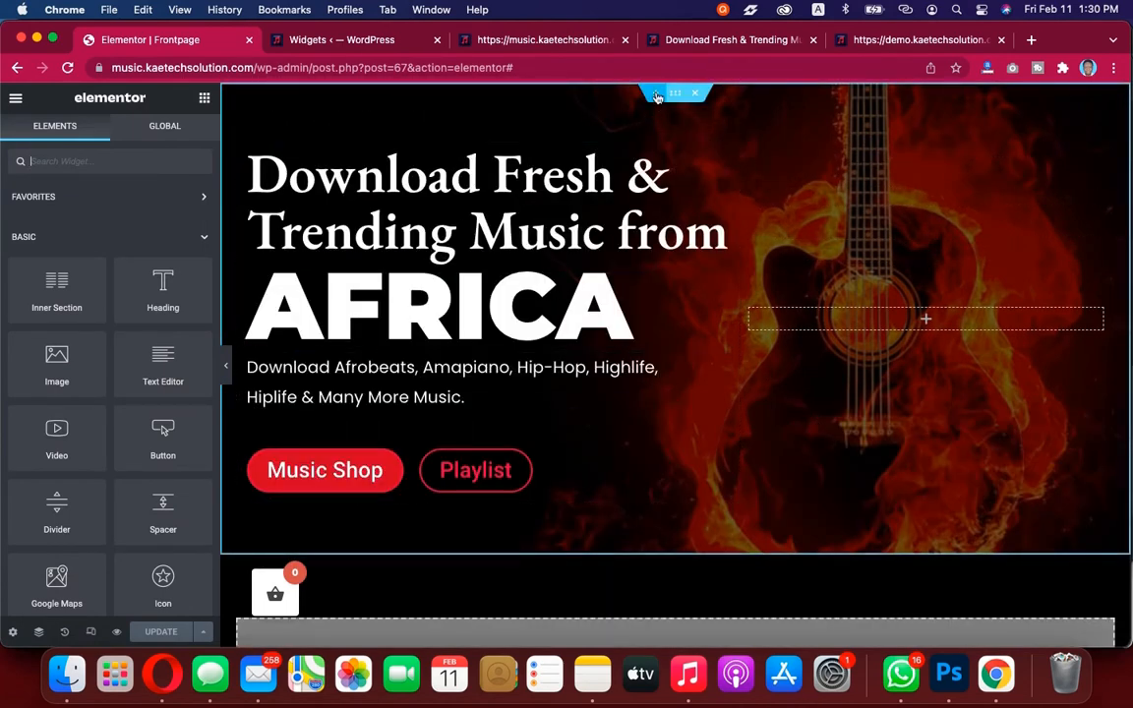
left_click(655, 95)
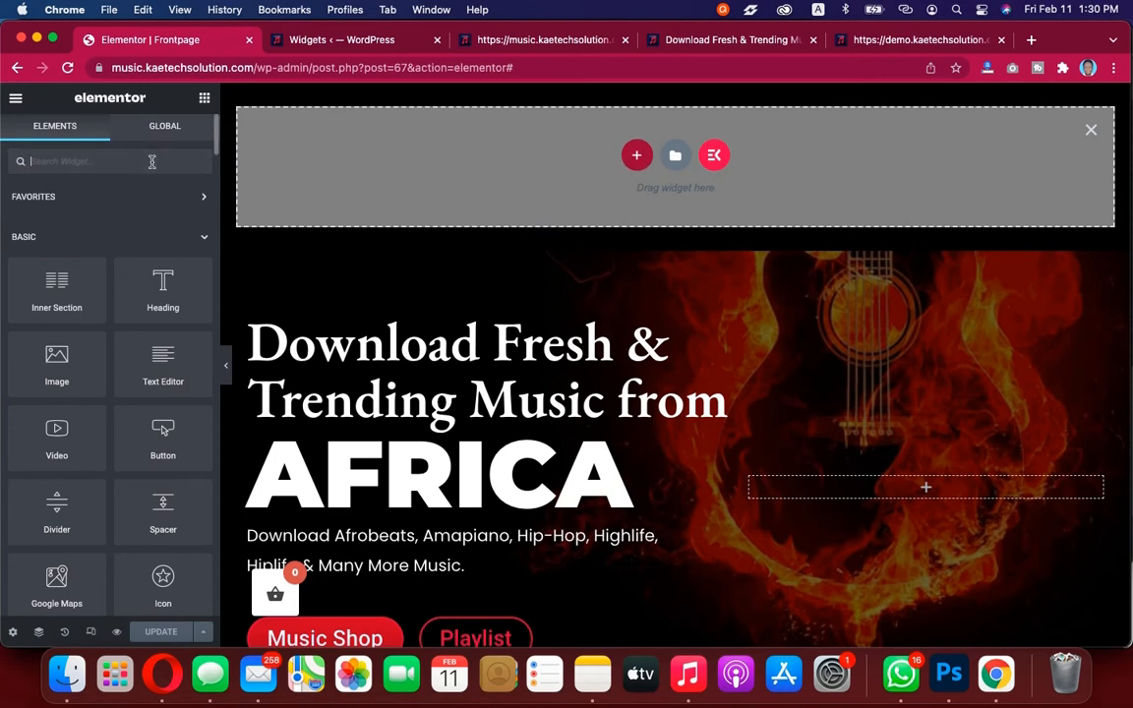
type("menu")
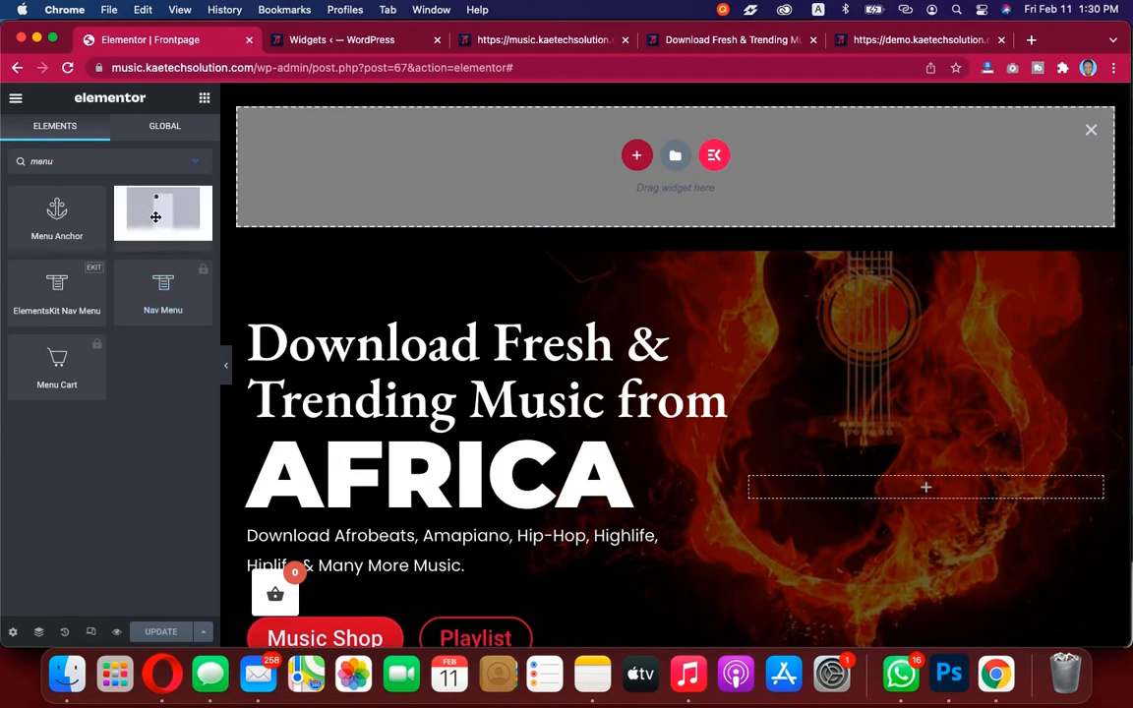
left_click_drag(156, 216, 633, 157)
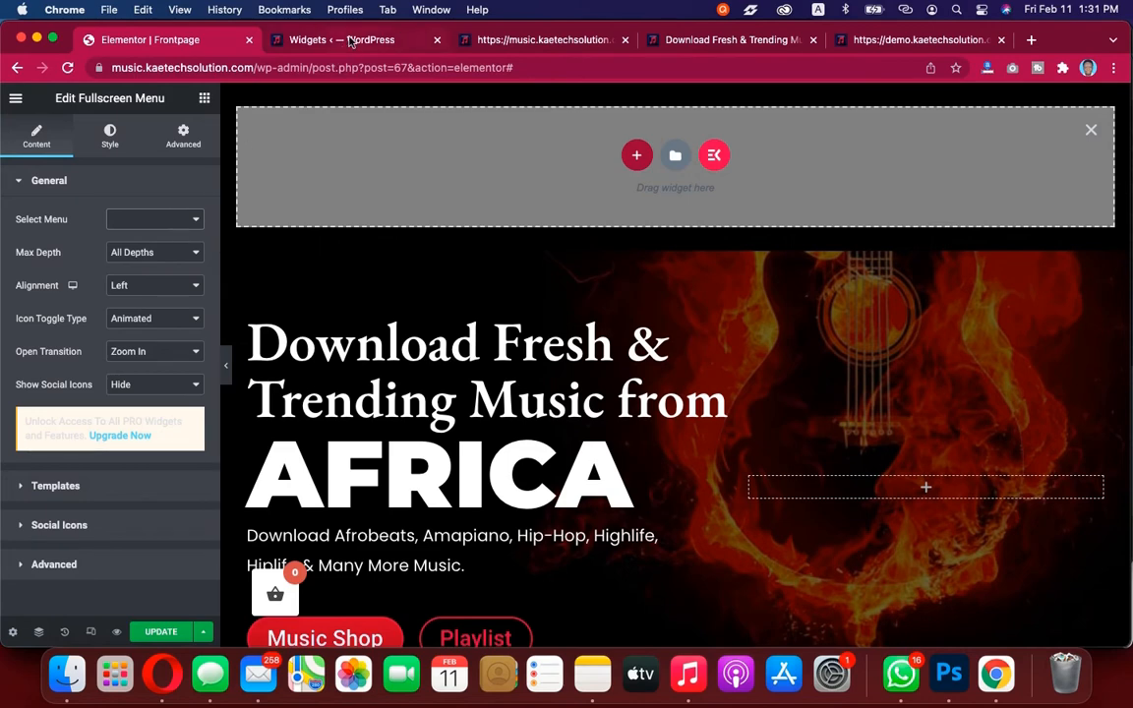
Open the WordPress Menus page from the dashboard's Appearance section
left_click(316, 41)
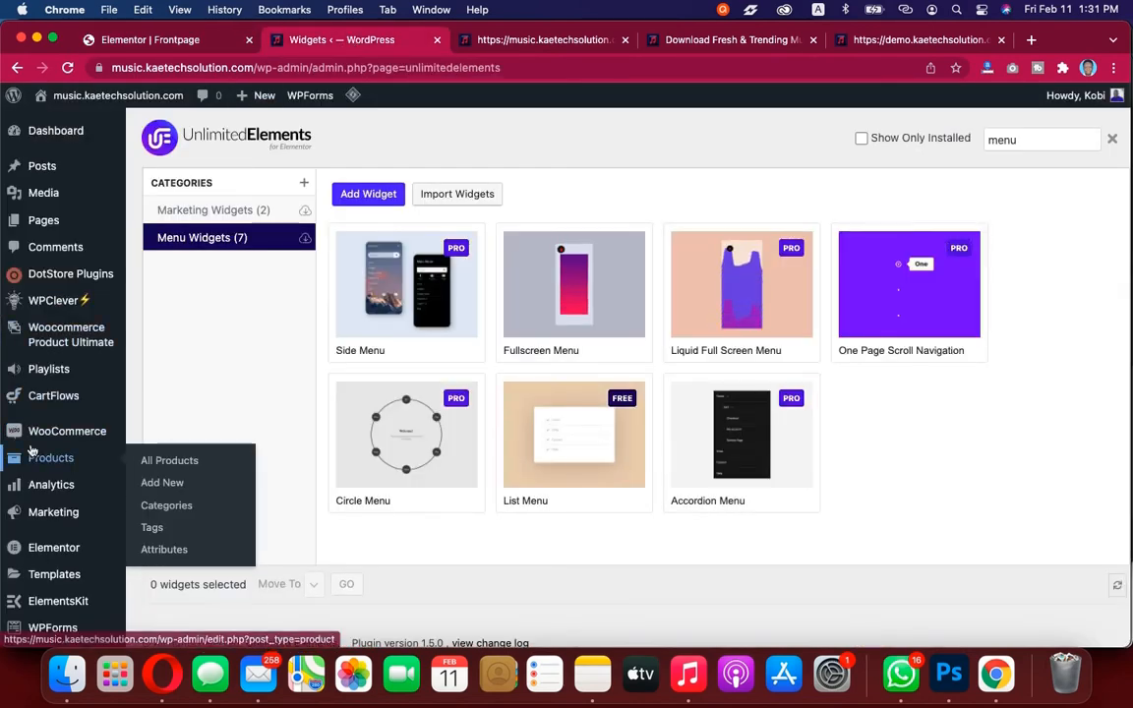
scroll(32, 450, "down", 4)
scroll(33, 453, "down", 1)
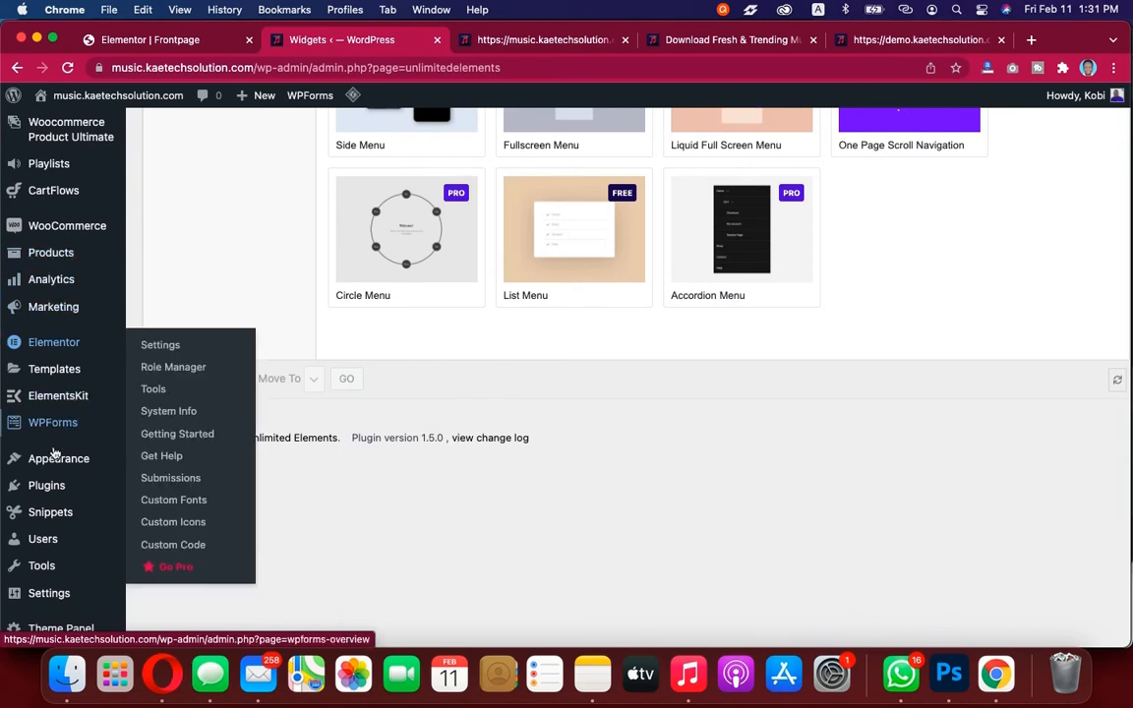
mouse_move(57, 471)
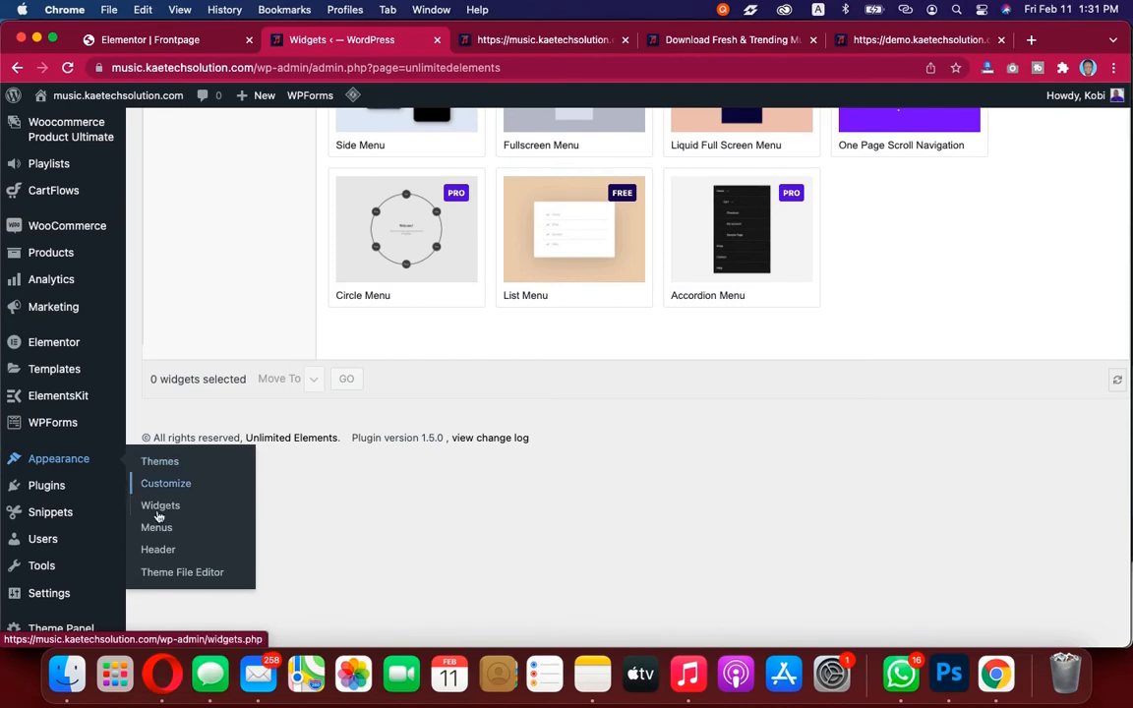
left_click(167, 529)
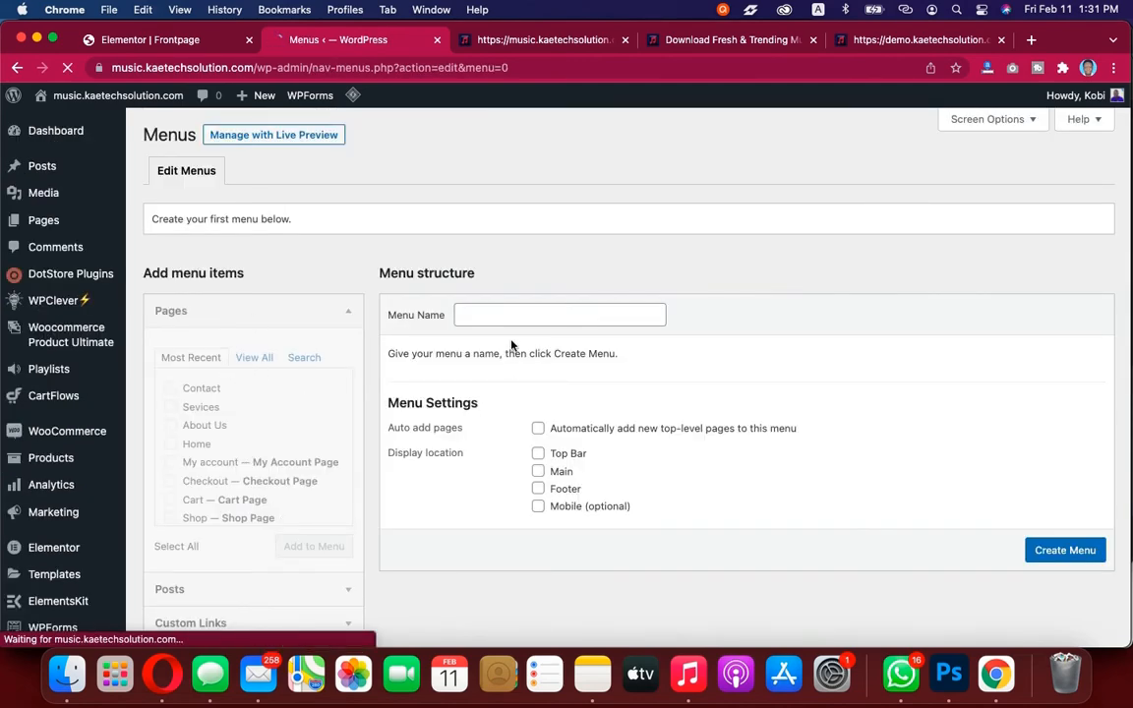
Name the new menu Full Screen Menu
scroll(511, 344, "down", 2)
scroll(511, 344, "up", 1)
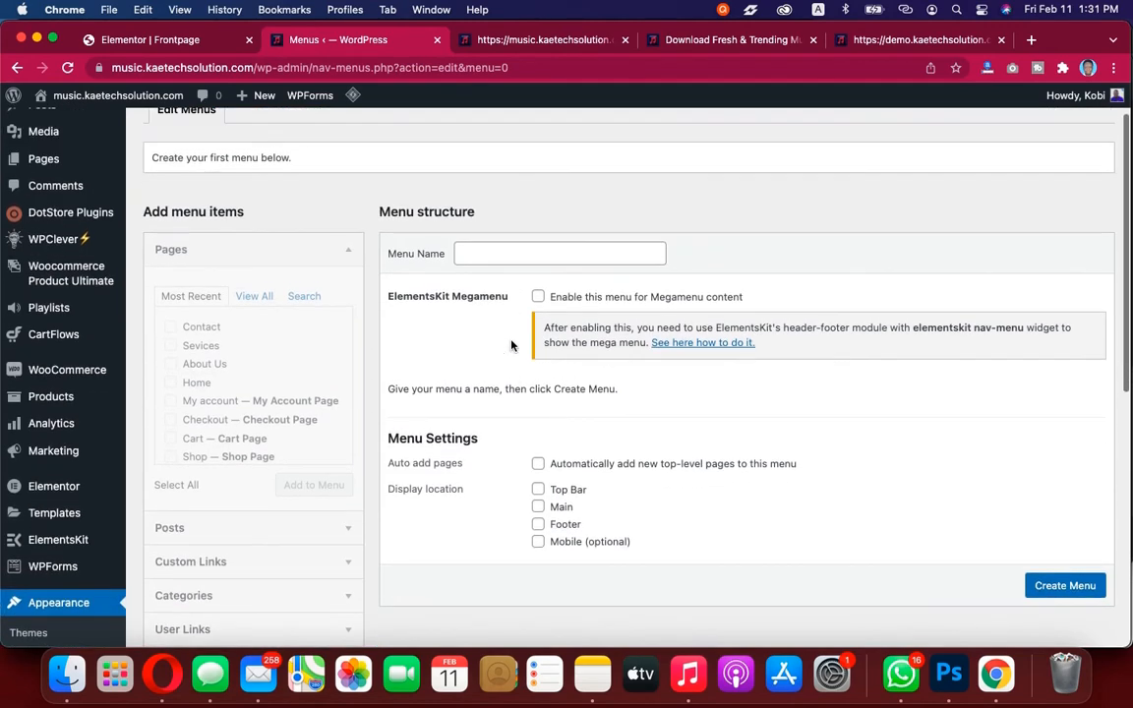
left_click(493, 256)
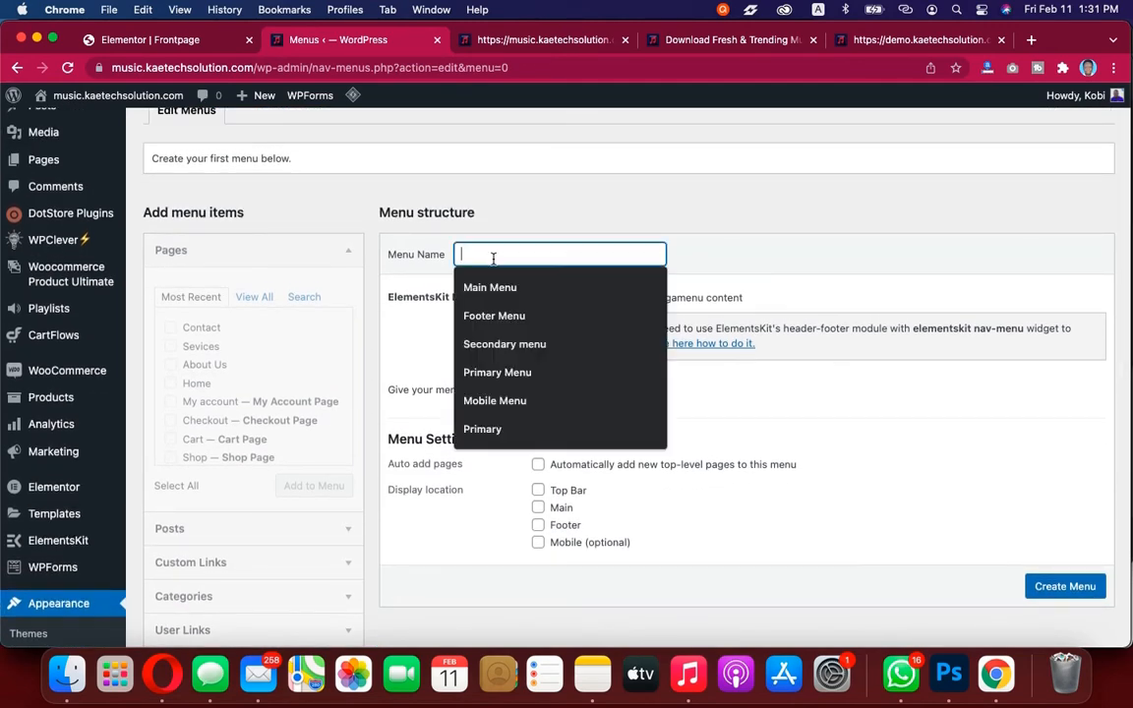
left_click(497, 289)
scroll(482, 466, "down", 2)
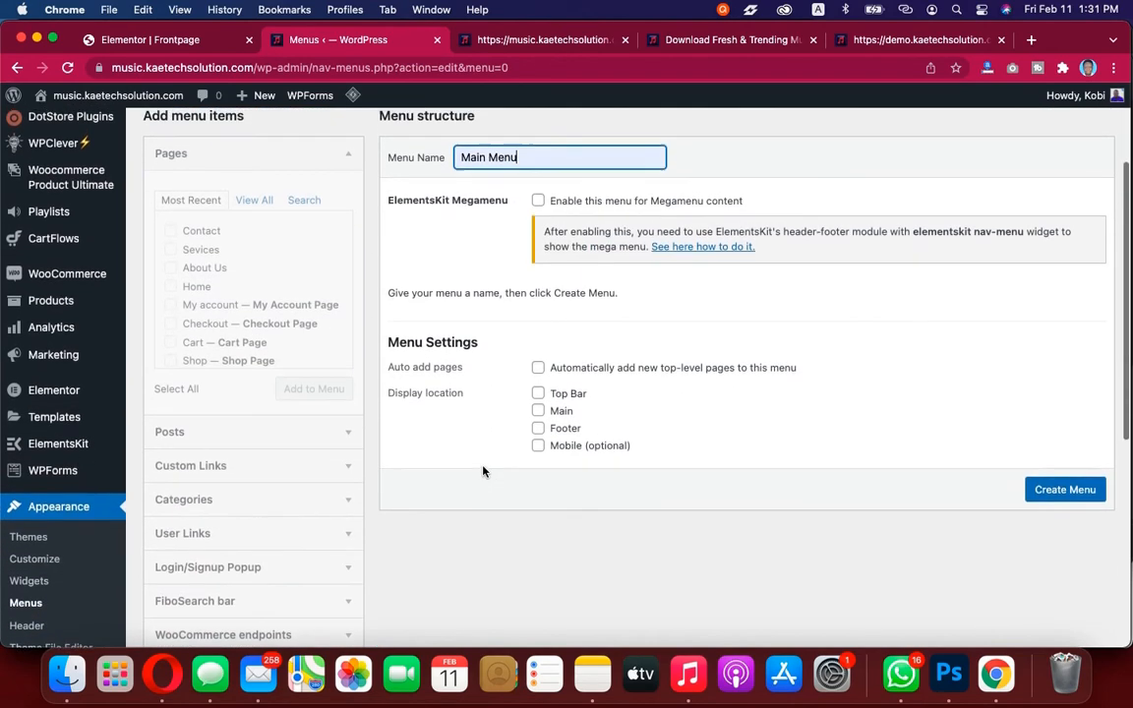
left_click(518, 173)
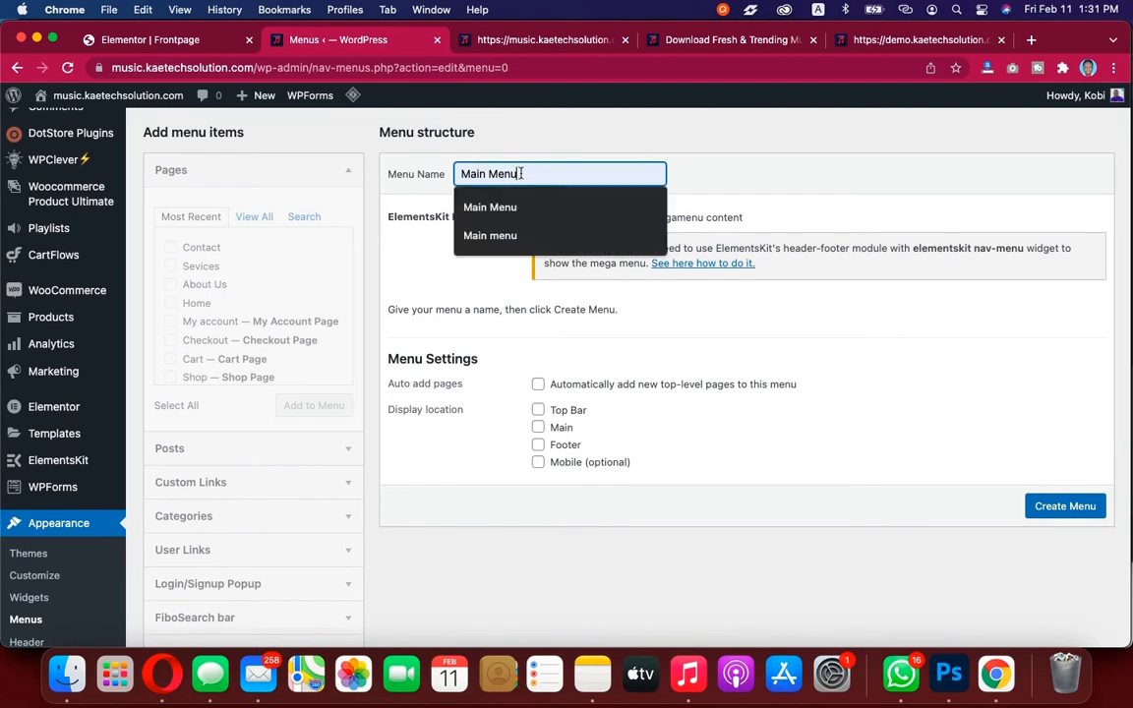
left_click_drag(518, 173, 447, 173)
type("Full Scree")
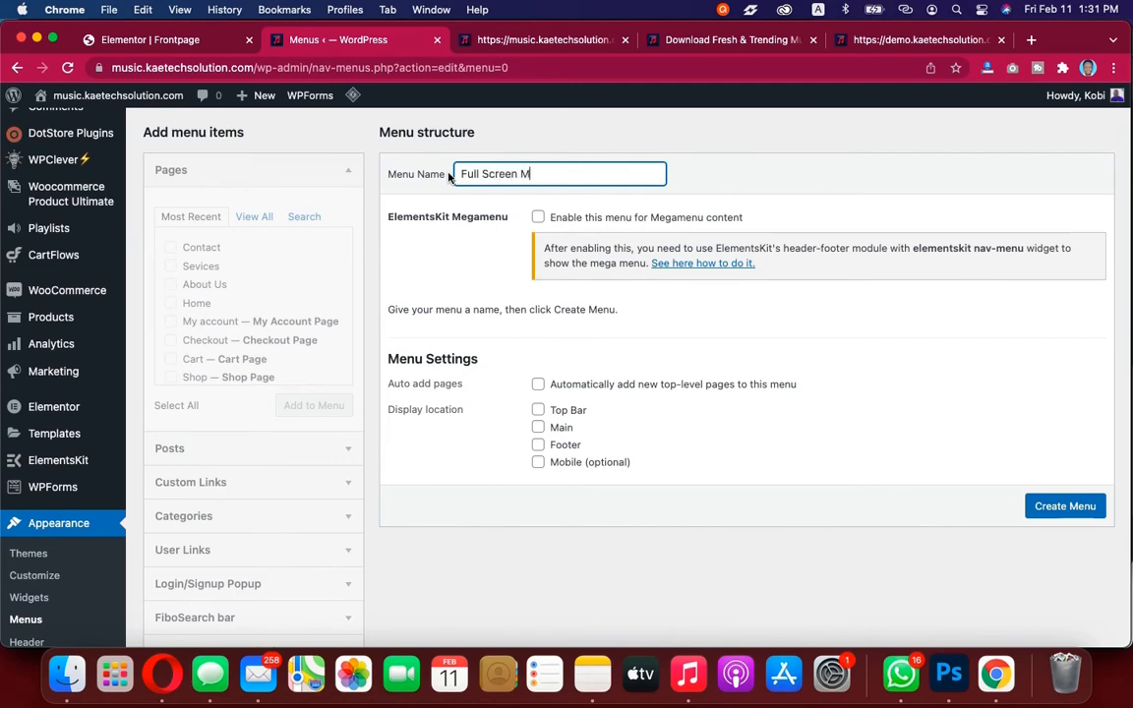
Compare the demo site's fullscreen menu and header navigation items across the open tabs
left_click(952, 39)
left_click(1081, 154)
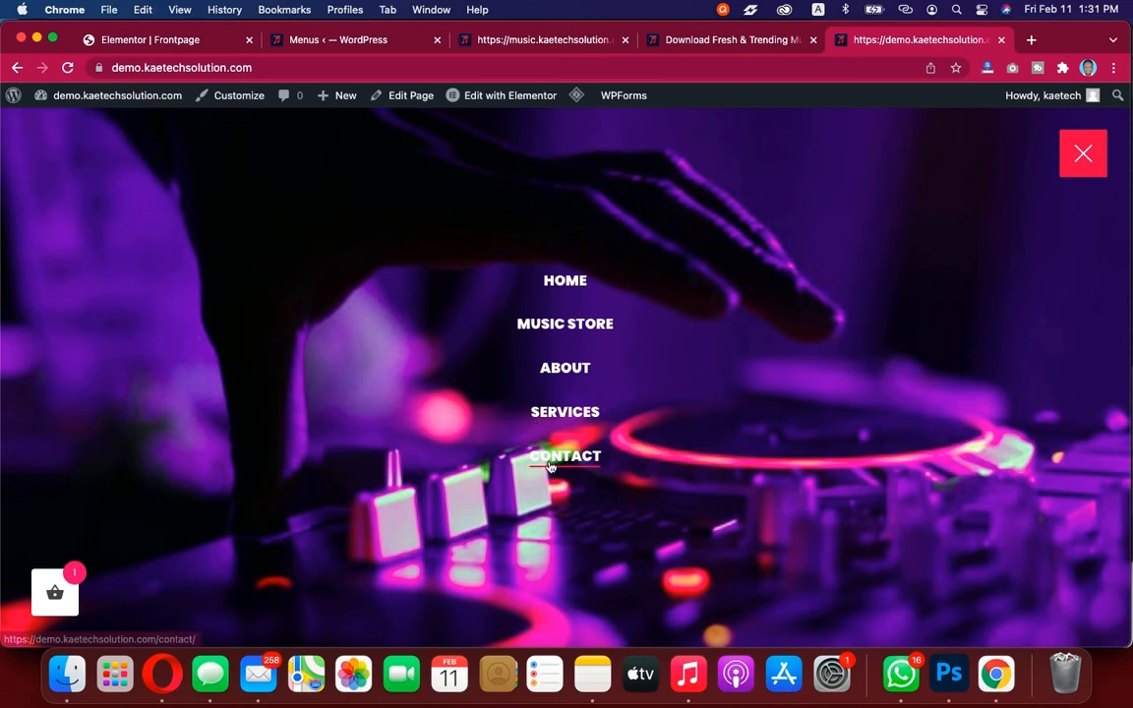
left_click(729, 41)
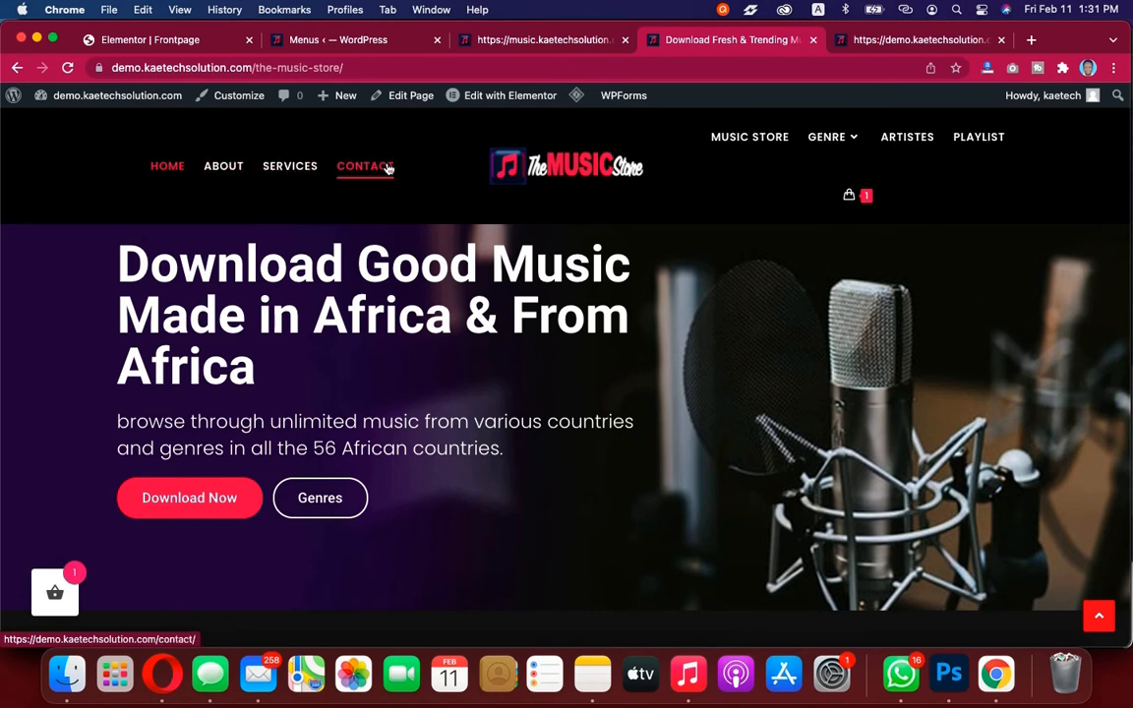
left_click(568, 41)
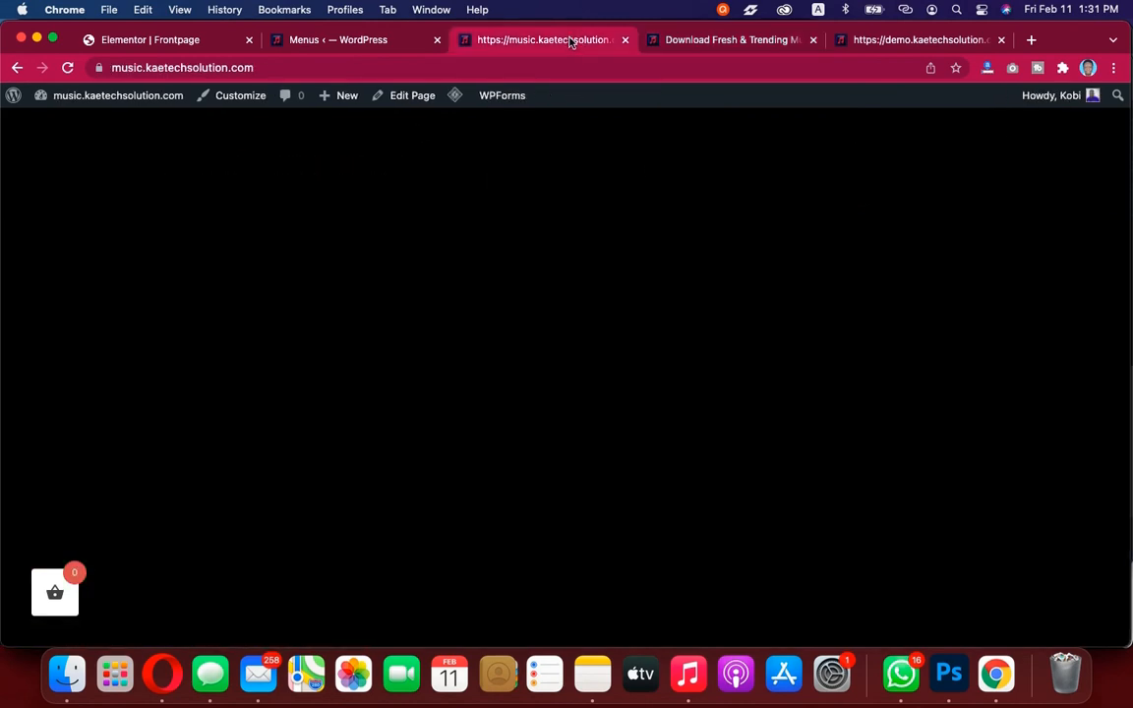
left_click(880, 39)
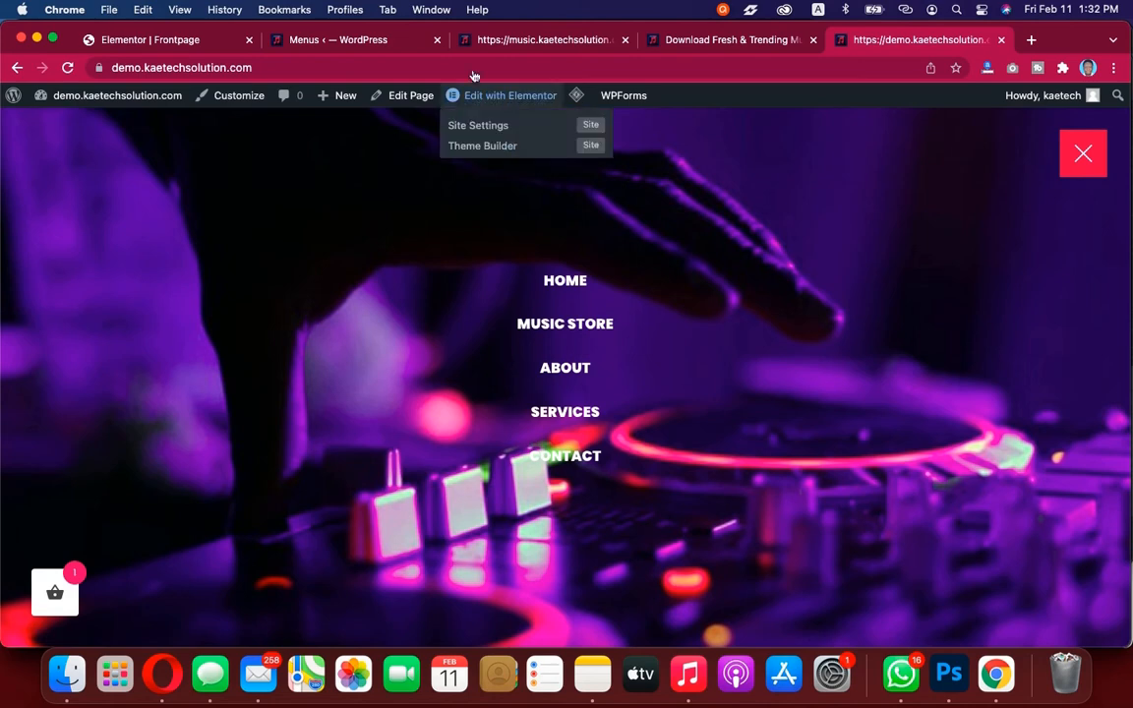
left_click(702, 44)
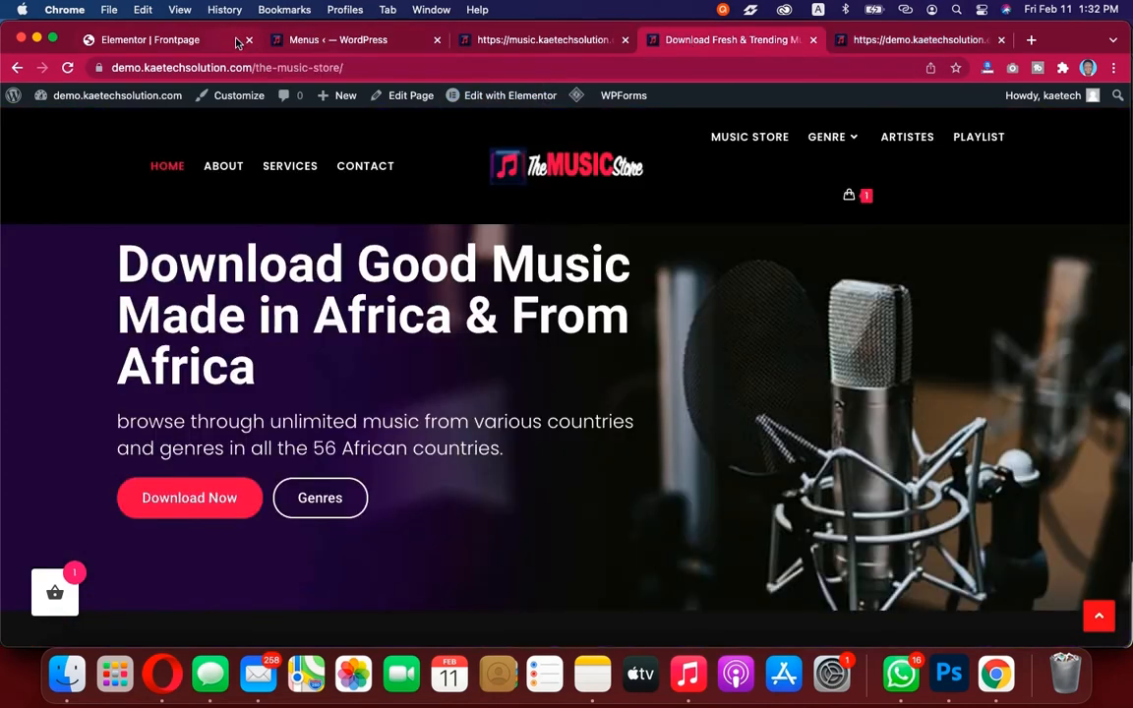
left_click(166, 46)
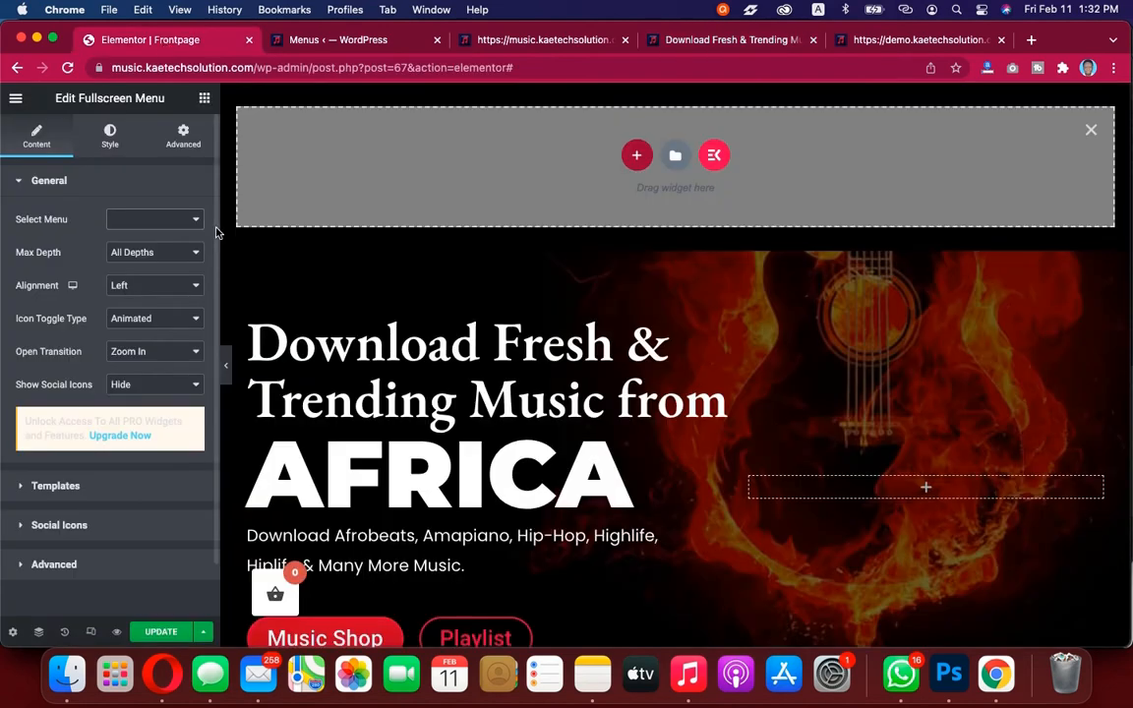
left_click(332, 41)
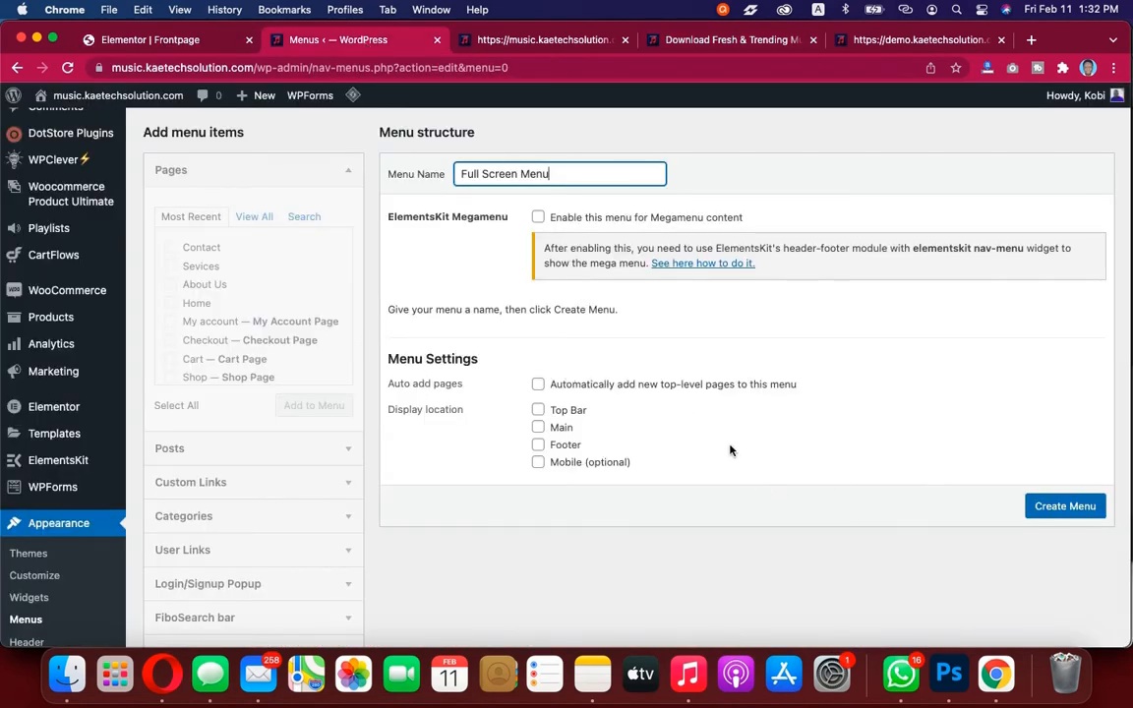
Create the menu and add the Home, About Us, Sevices, Contact and Shop pages to it
left_click(1048, 506)
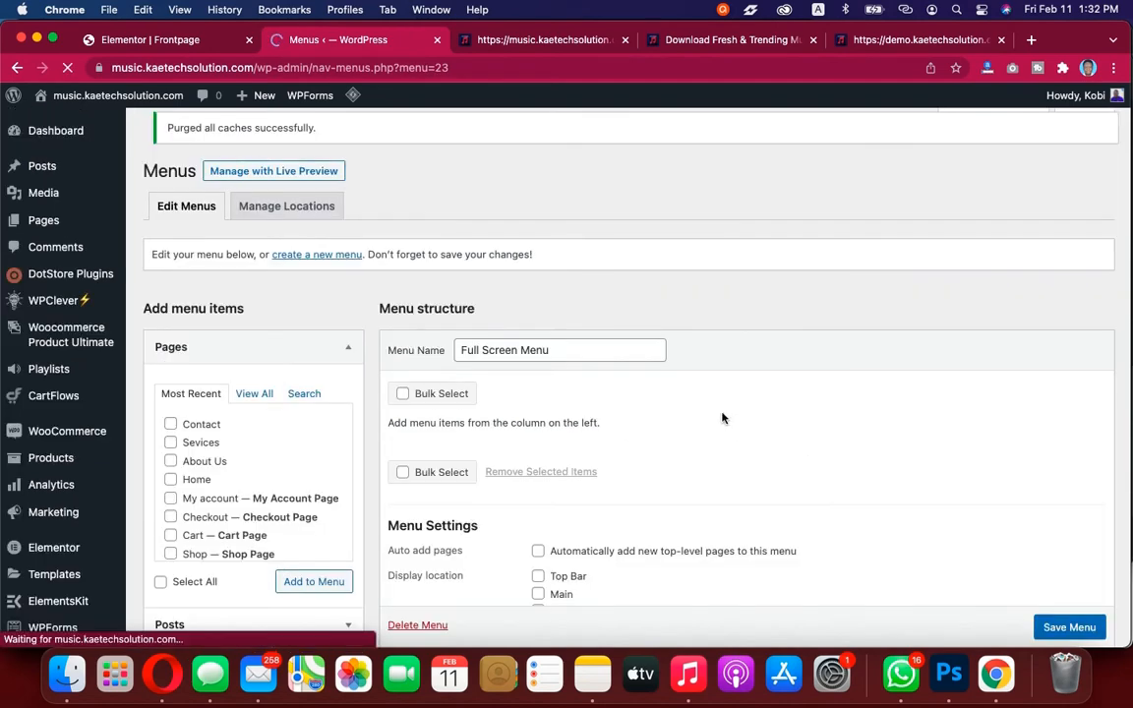
scroll(722, 418, "down", 3)
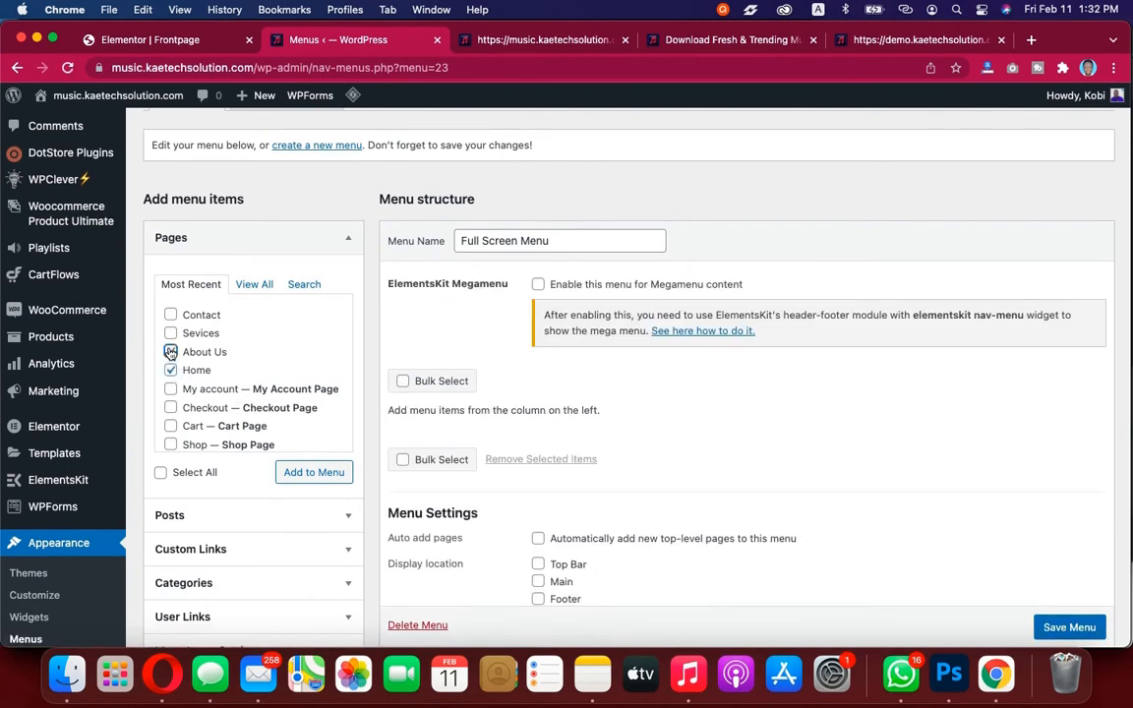
left_click(171, 334)
left_click(171, 315)
scroll(223, 397, "down", 2)
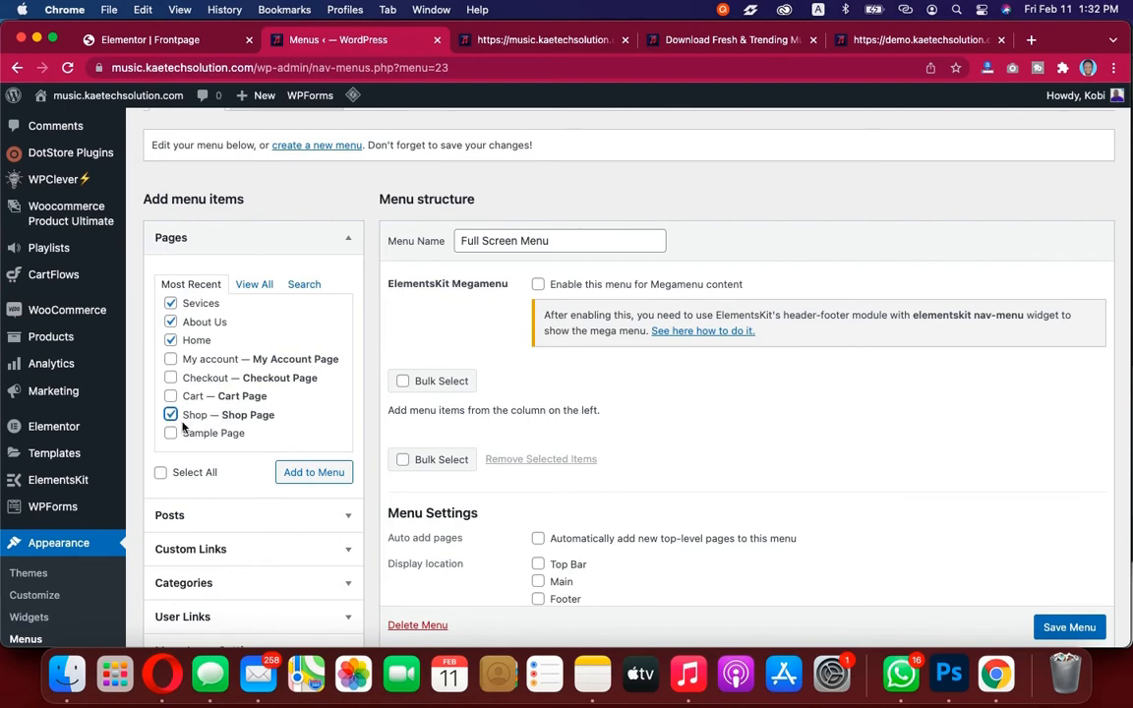
left_click(310, 473)
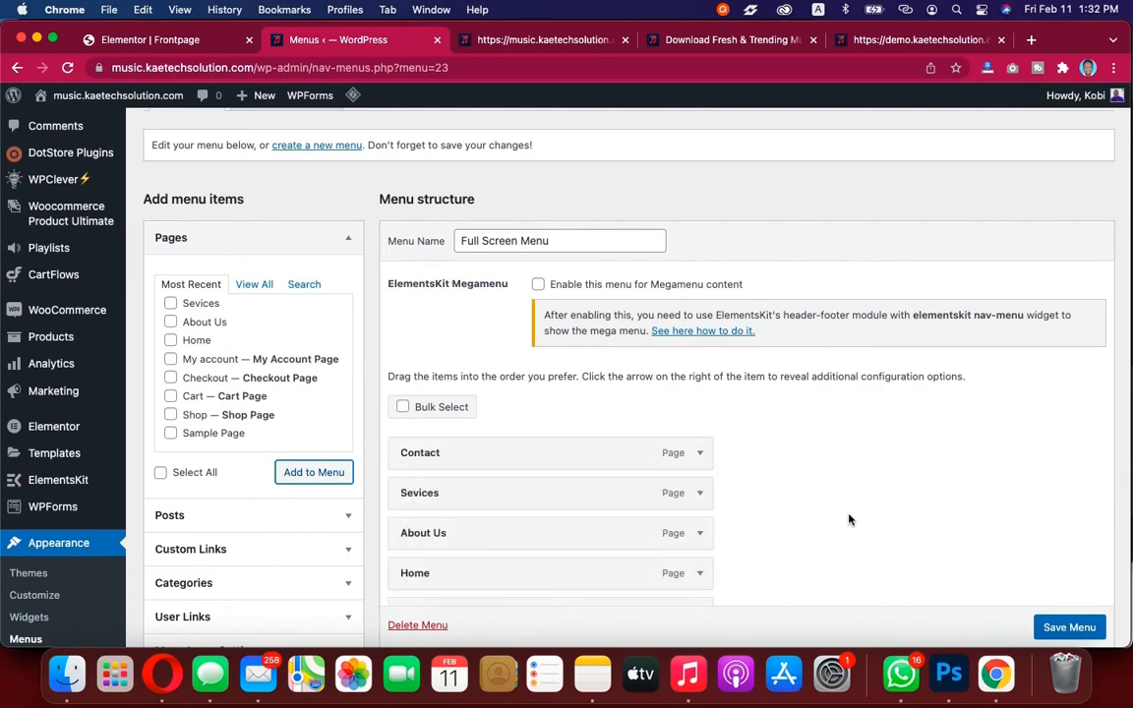
Reorder the menu items as Home, Shop, About Us, Sevices, Contact
scroll(850, 519, "down", 3)
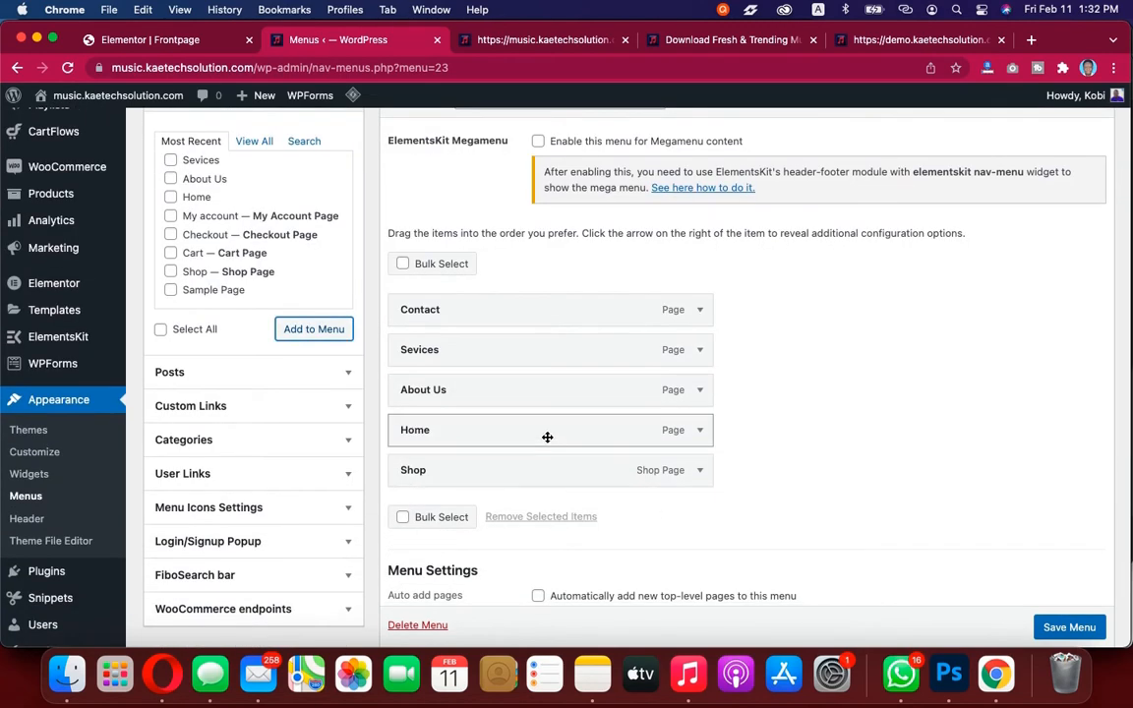
left_click_drag(549, 440, 550, 319)
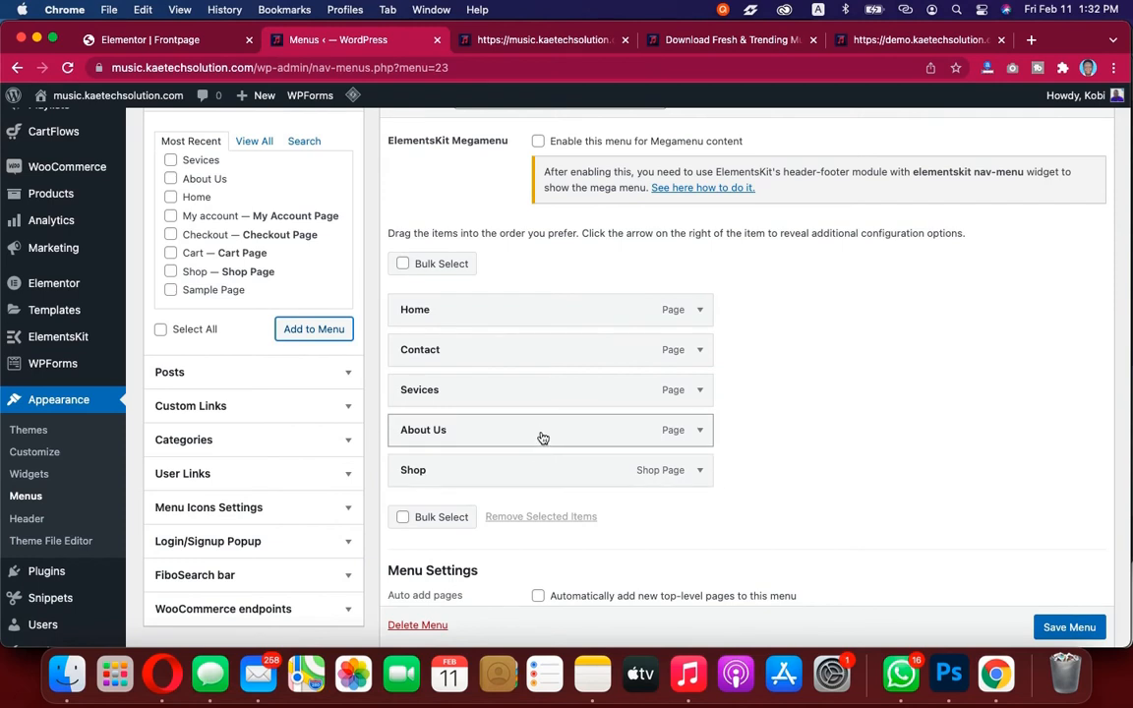
left_click_drag(542, 437, 540, 357)
left_click_drag(532, 481, 536, 359)
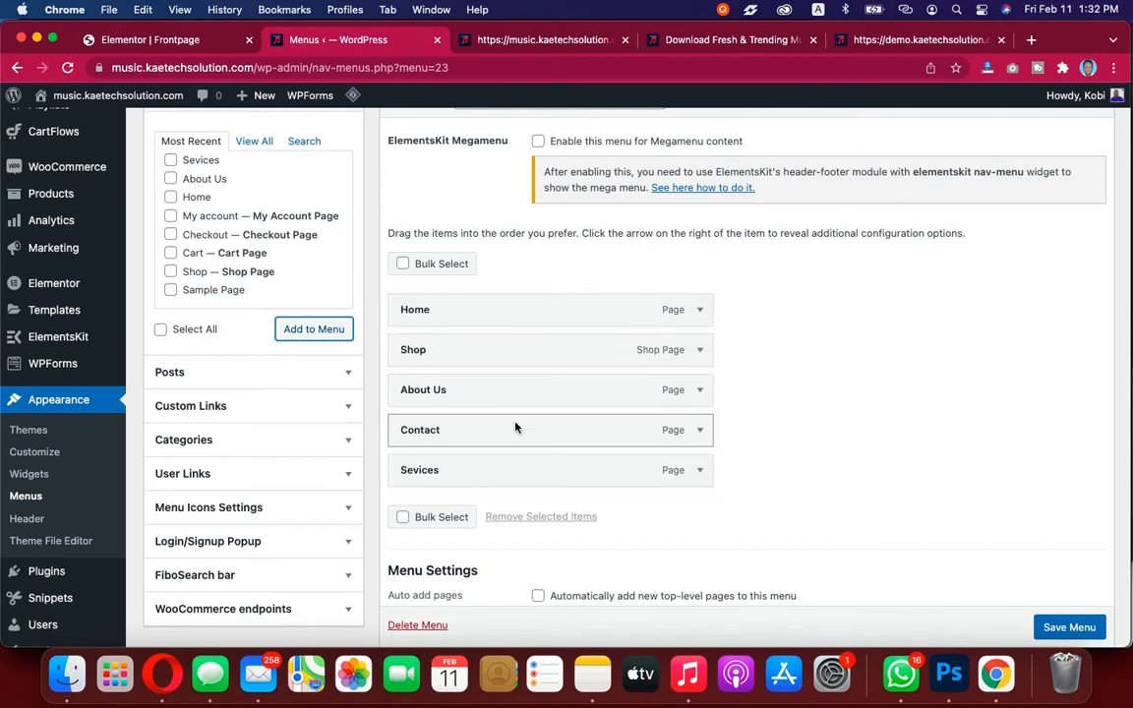
left_click_drag(517, 429, 516, 473)
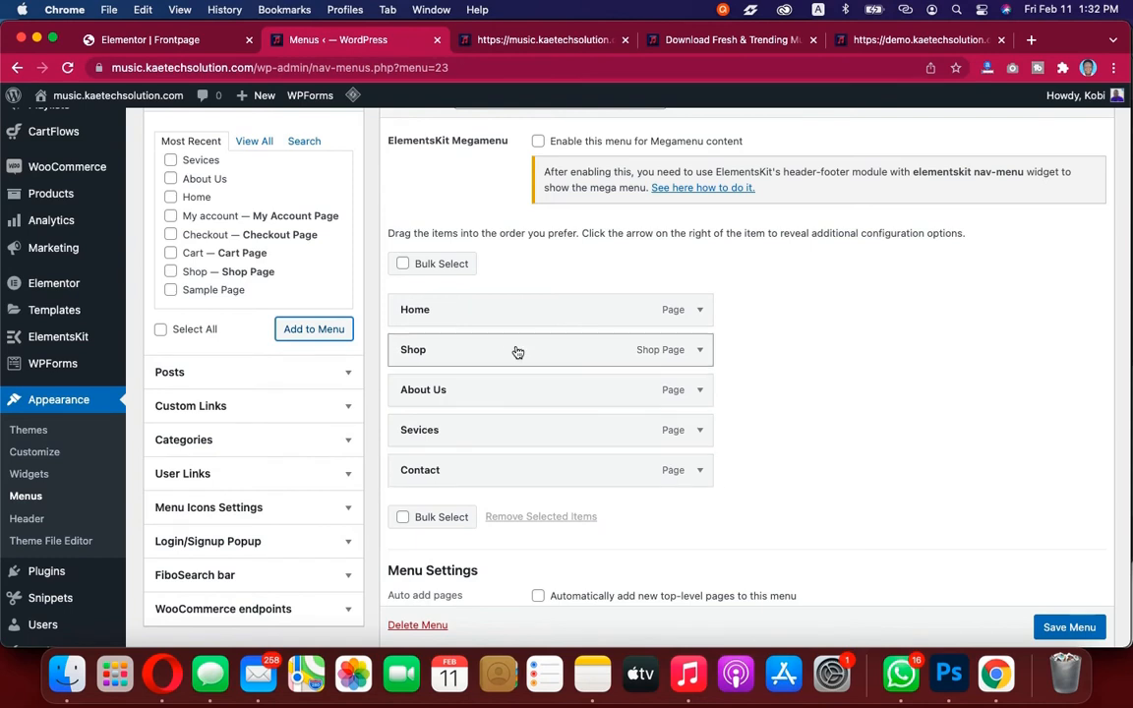
Change the Shop item's navigation label to Music Shop
left_click(699, 350)
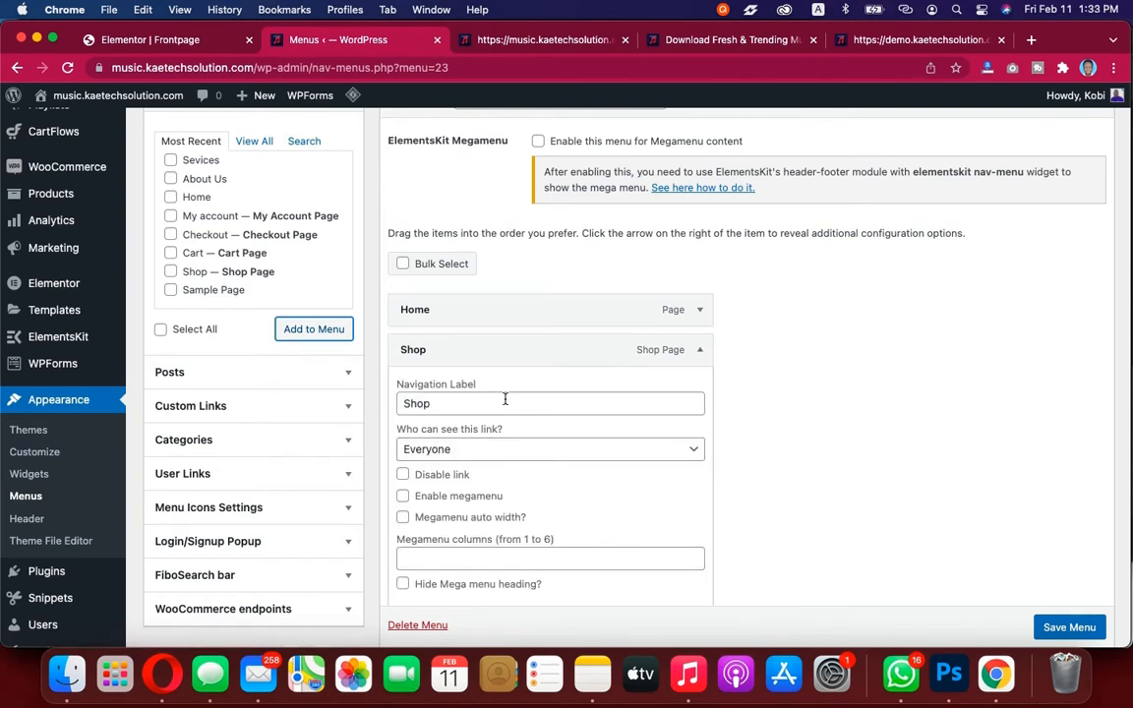
left_click(403, 404)
type("Music")
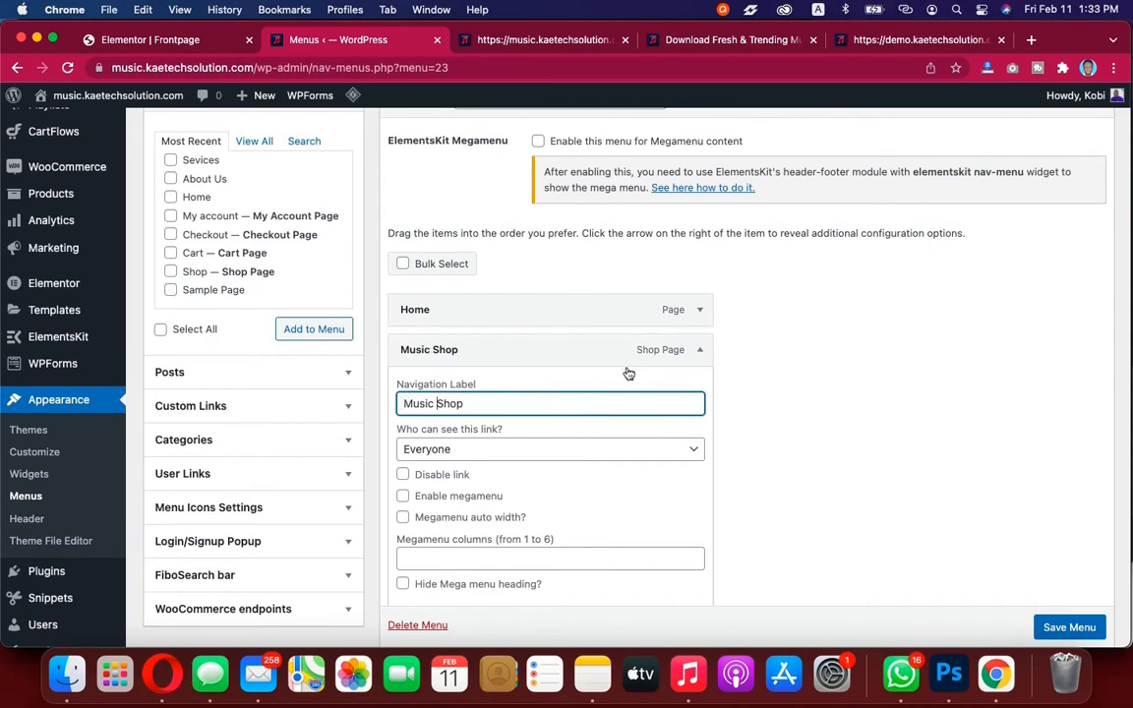
left_click(699, 351)
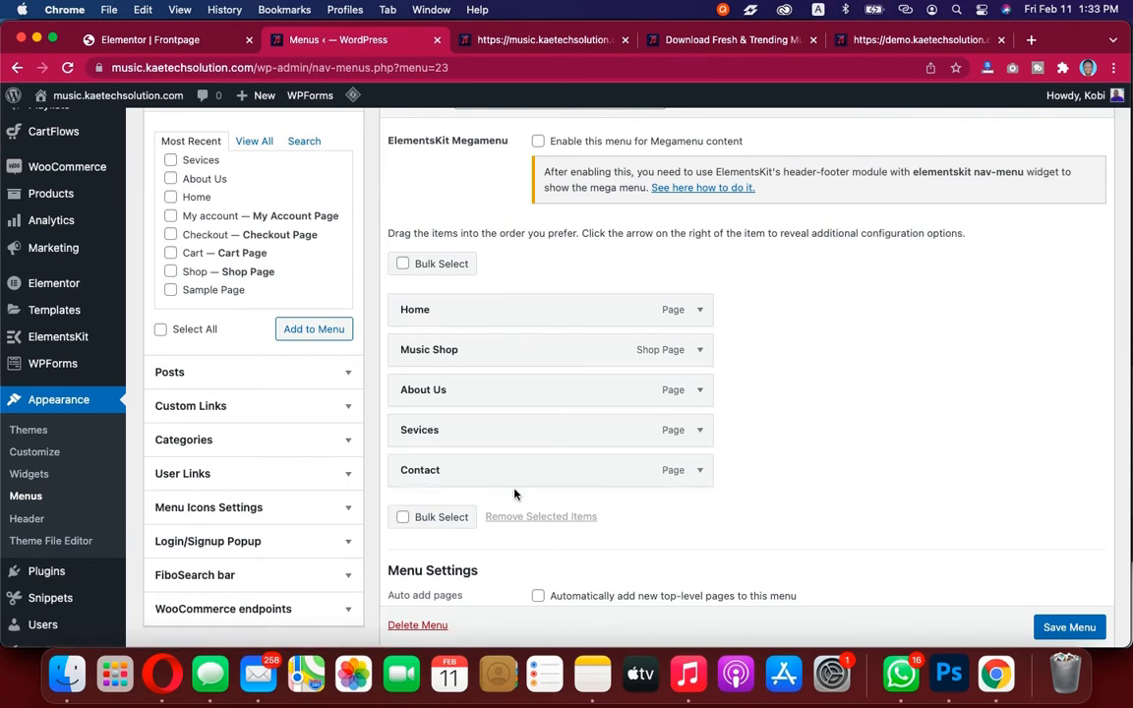
Save the Full Screen Menu
scroll(1069, 631, "down", 1)
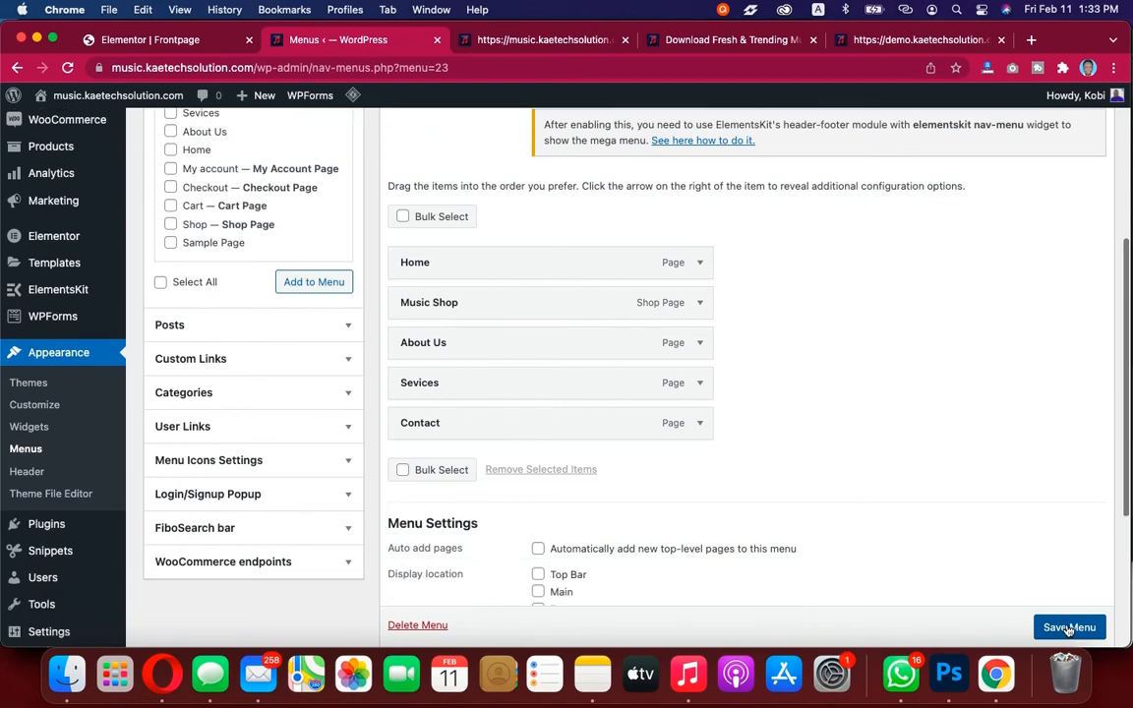
left_click(1071, 627)
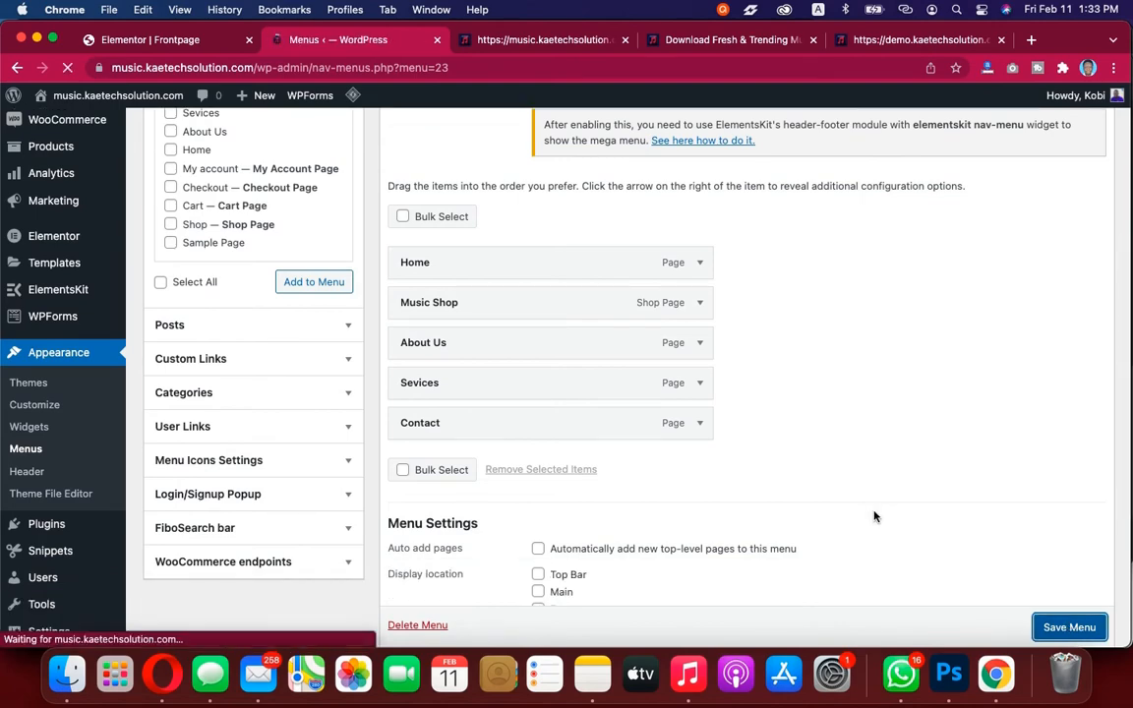
scroll(874, 516, "down", 5)
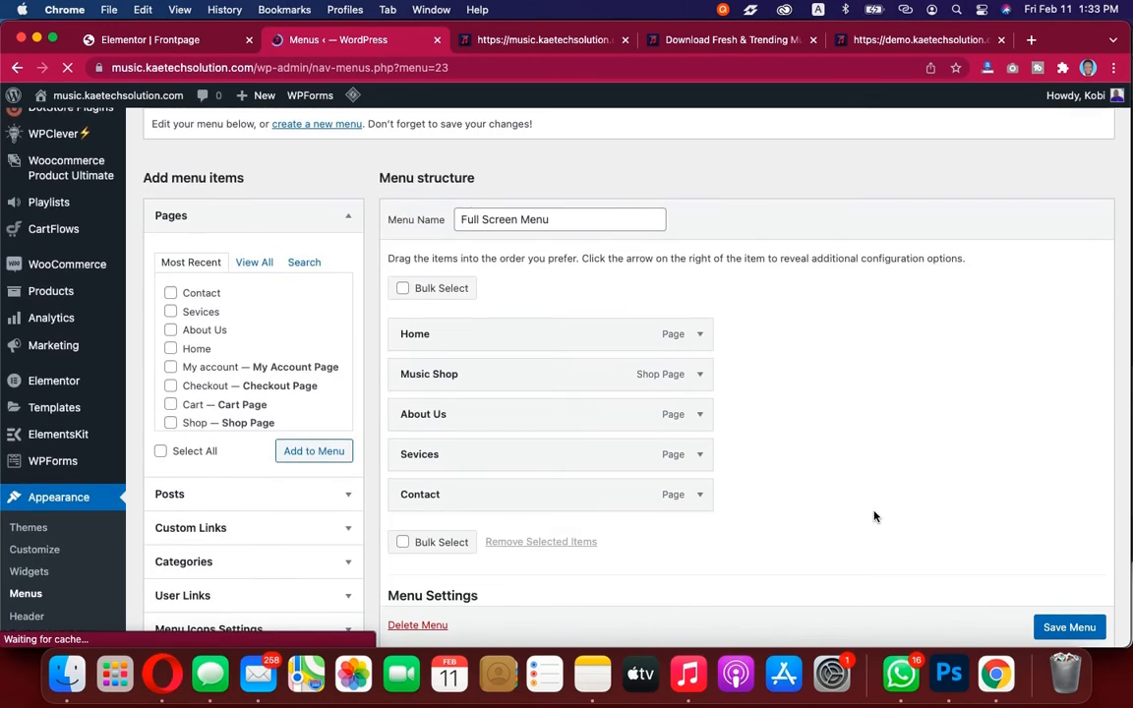
scroll(851, 506, "up", 1)
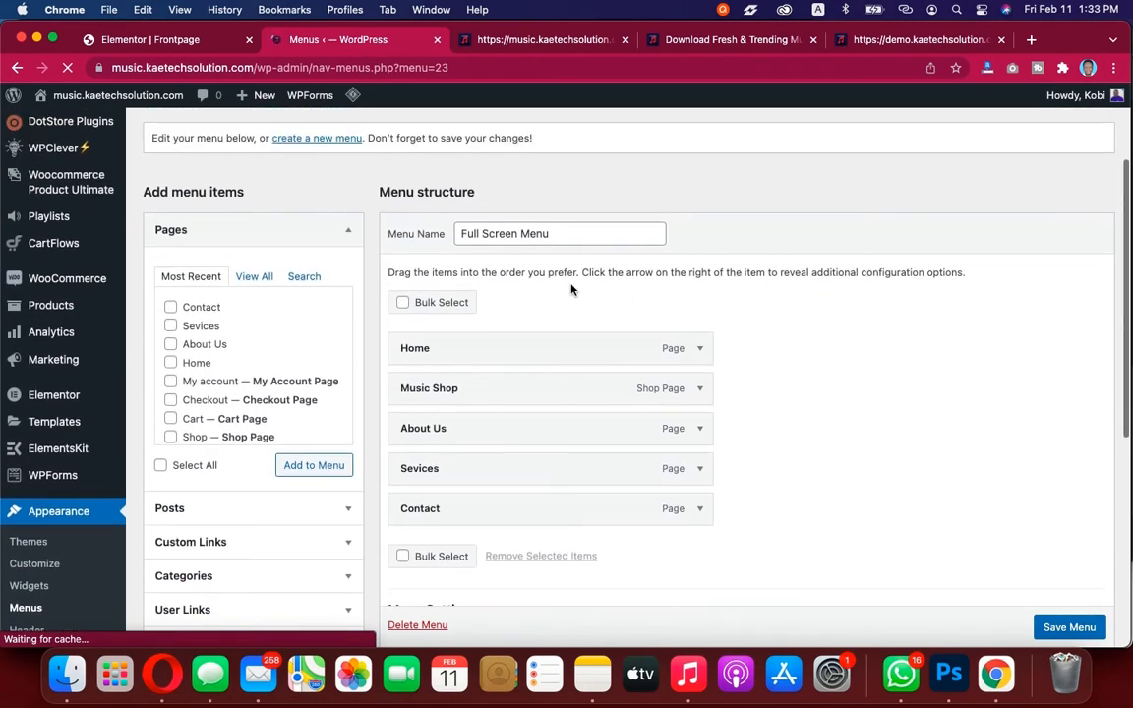
Create a new menu named Main Menu
scroll(570, 246, "up", 1)
left_click_drag(521, 253, 415, 253)
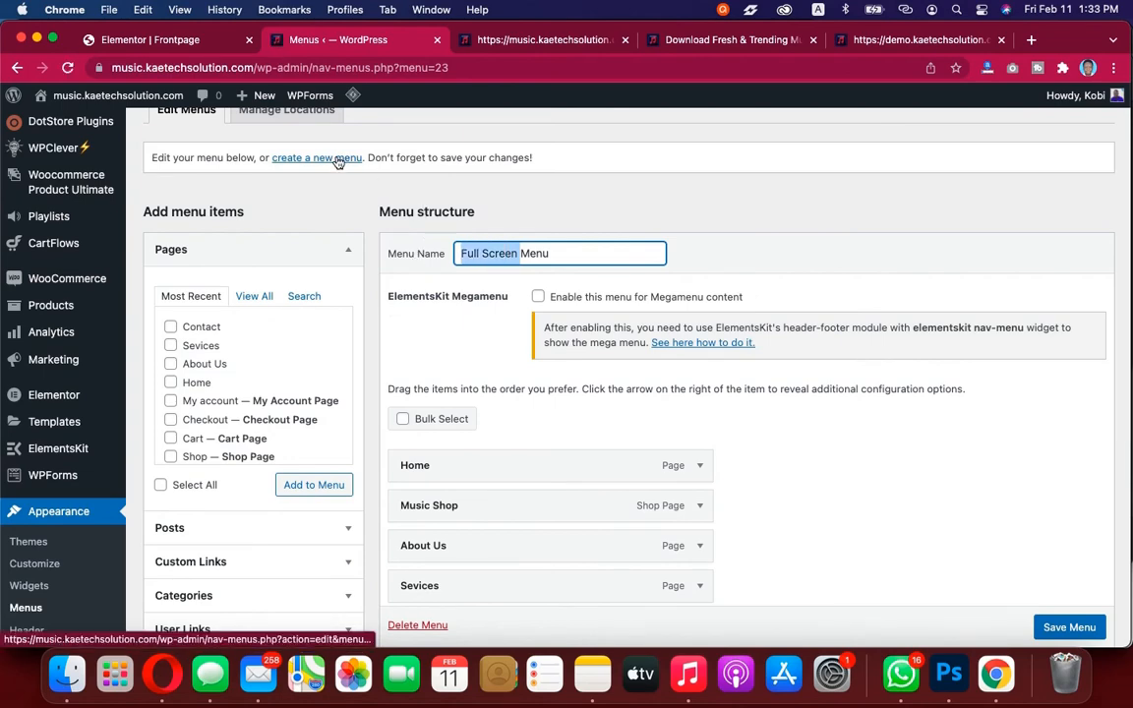
left_click(345, 210)
left_click(317, 160)
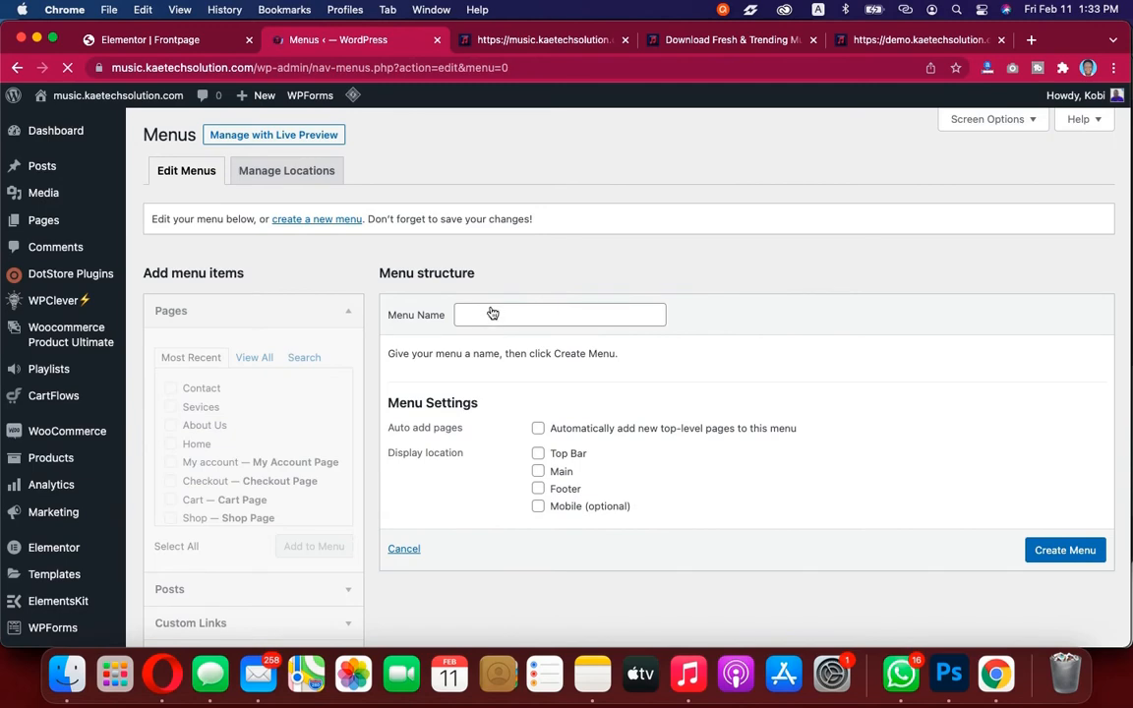
left_click(500, 314)
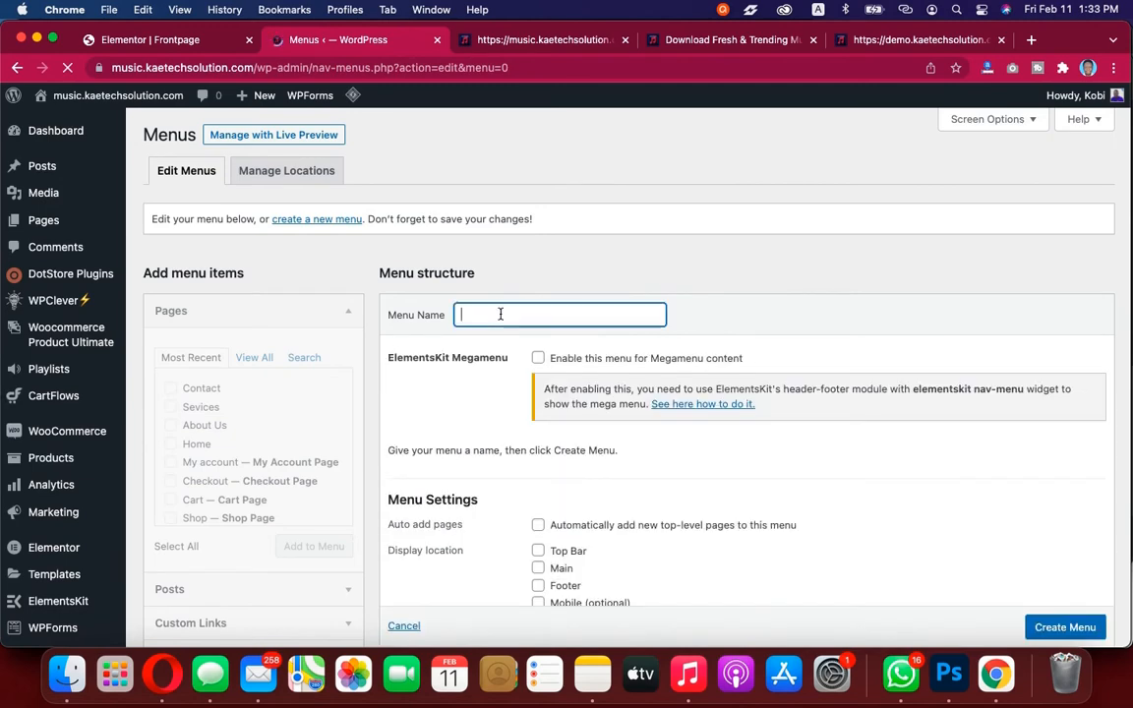
left_click(503, 349)
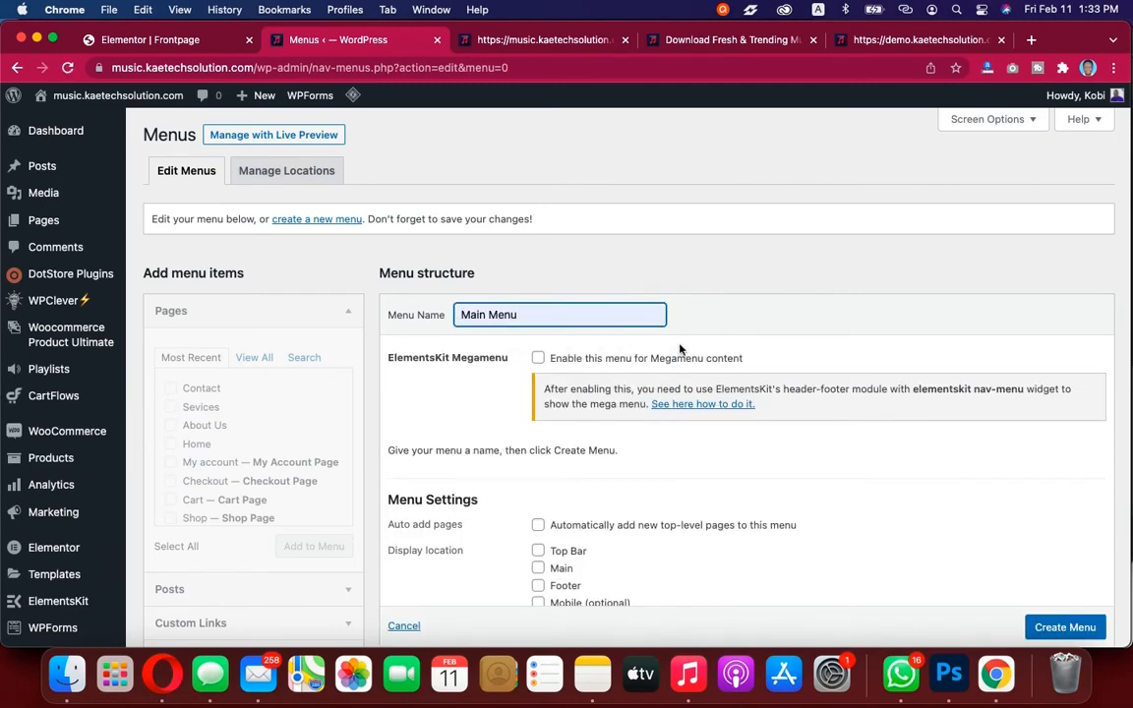
scroll(610, 308, "down", 3)
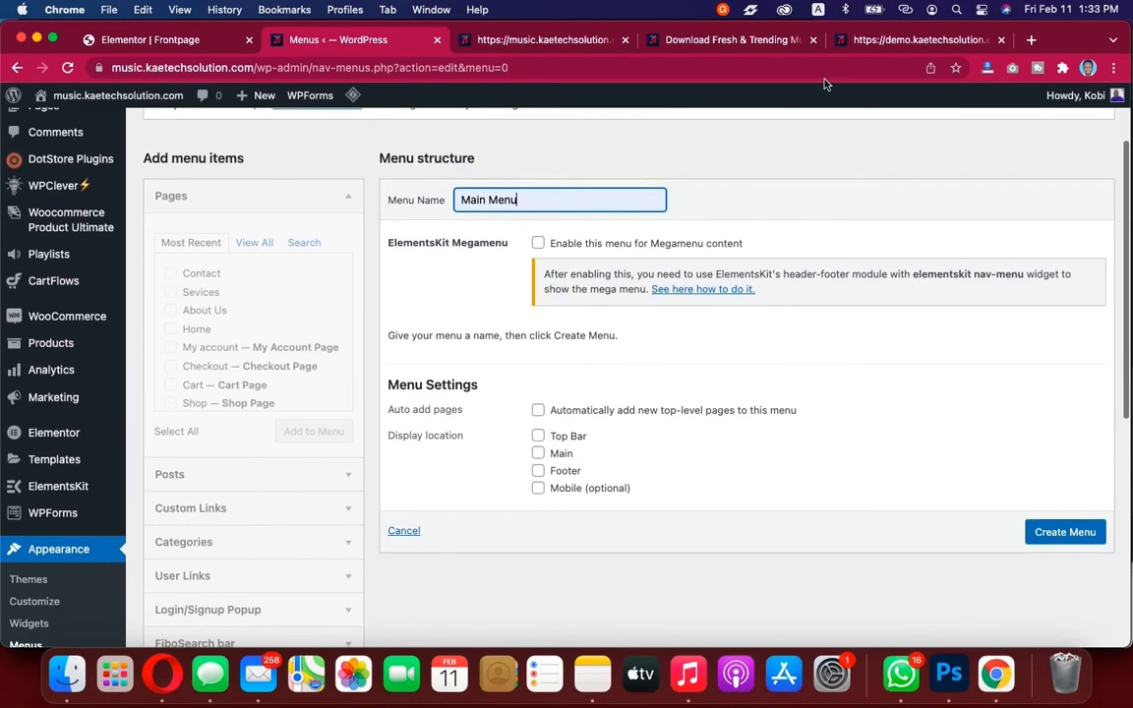
left_click(710, 40)
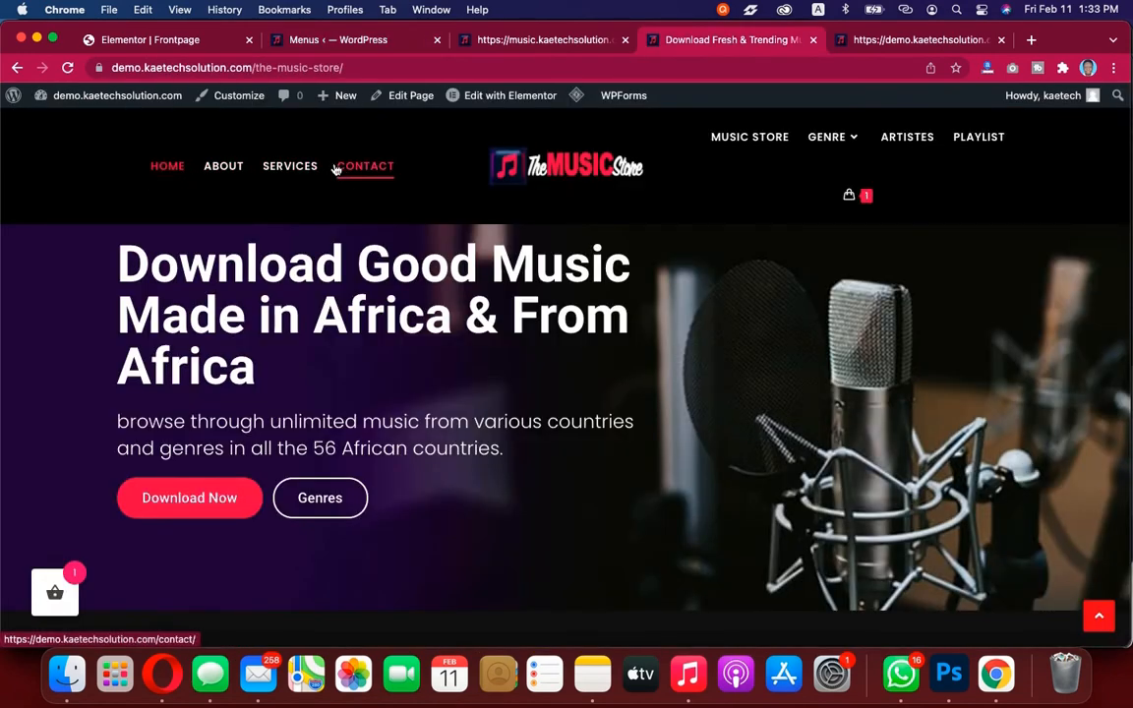
left_click(148, 44)
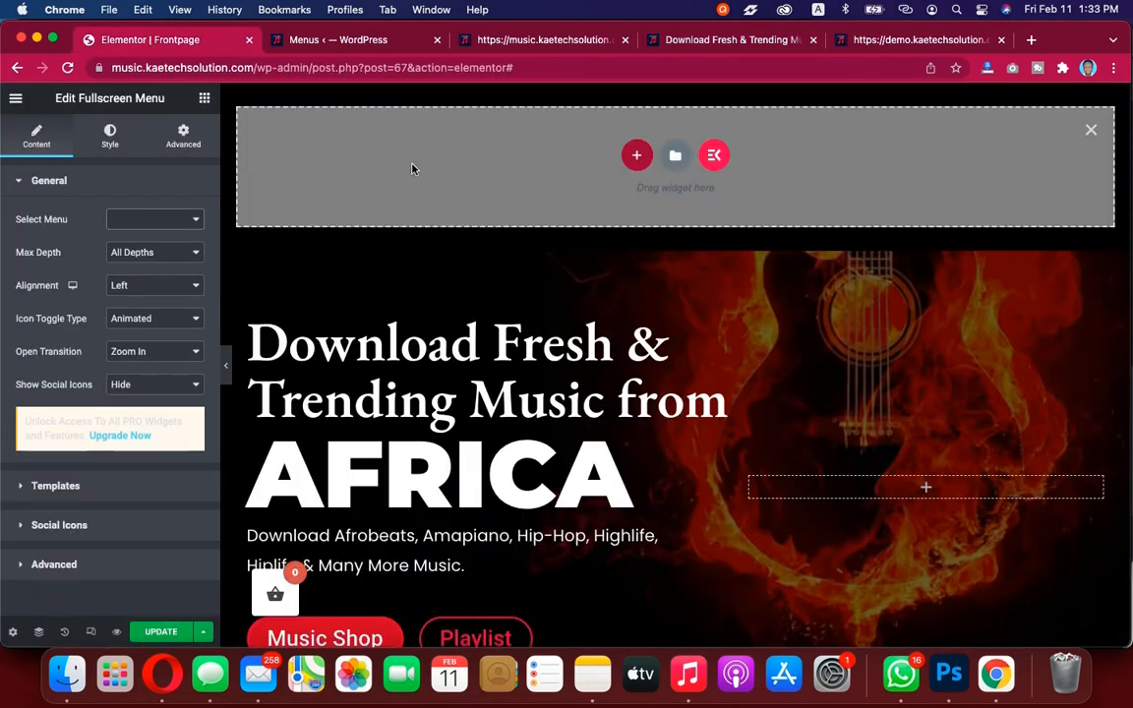
left_click(366, 43)
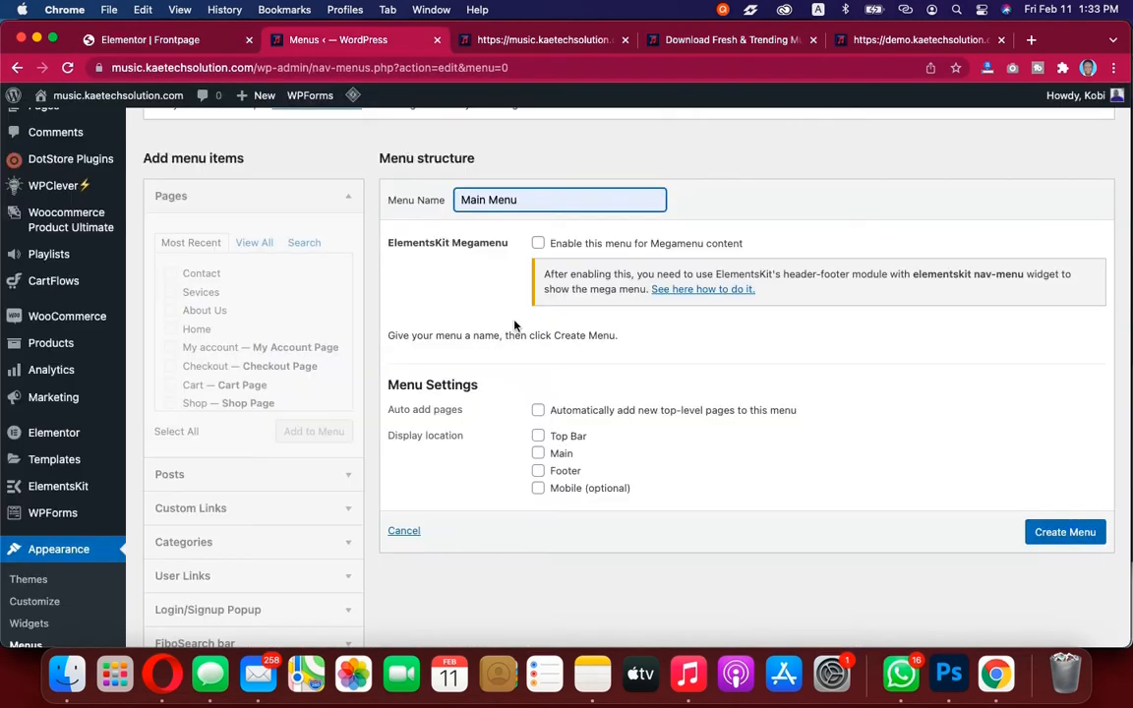
left_click(1059, 529)
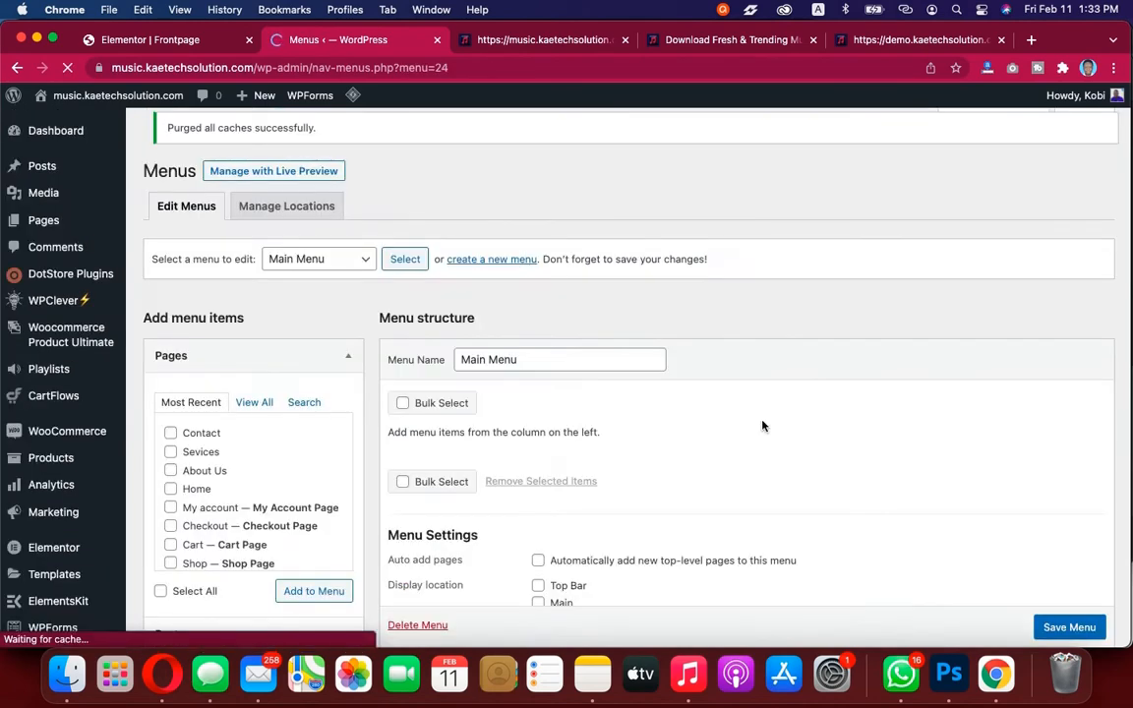
Add the Home, About Us, Sevices and Contact pages to Main Menu
scroll(763, 425, "down", 5)
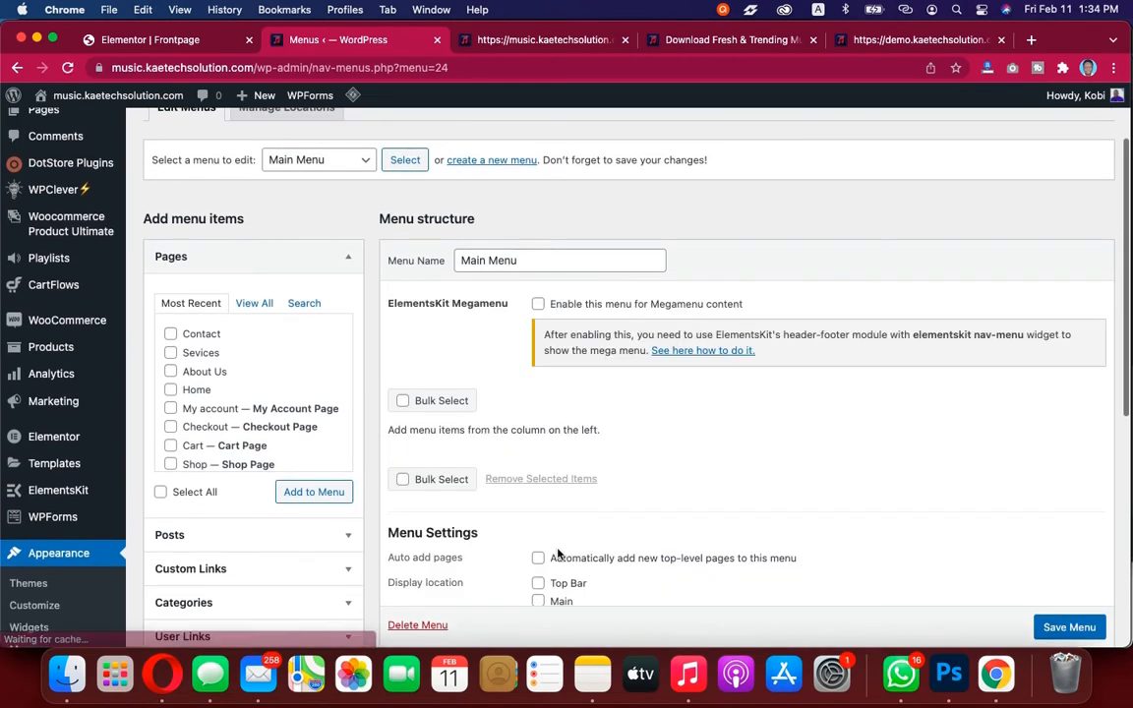
scroll(590, 472, "down", 2)
scroll(615, 481, "up", 2)
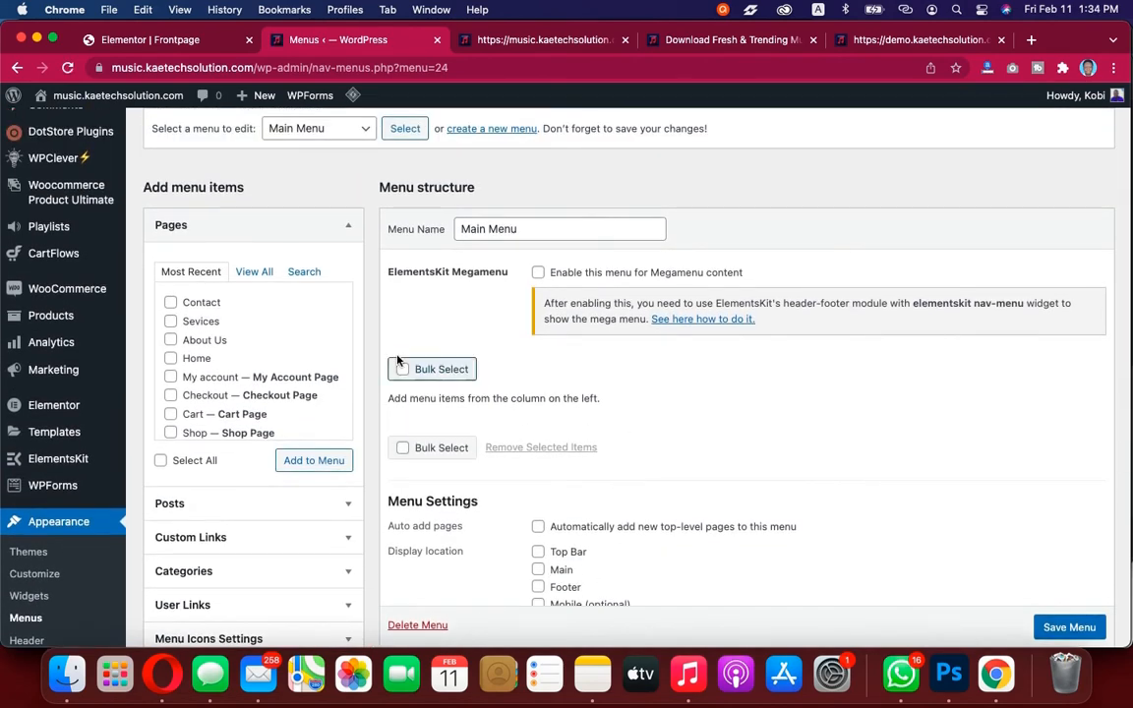
left_click(171, 358)
left_click(170, 339)
left_click(171, 321)
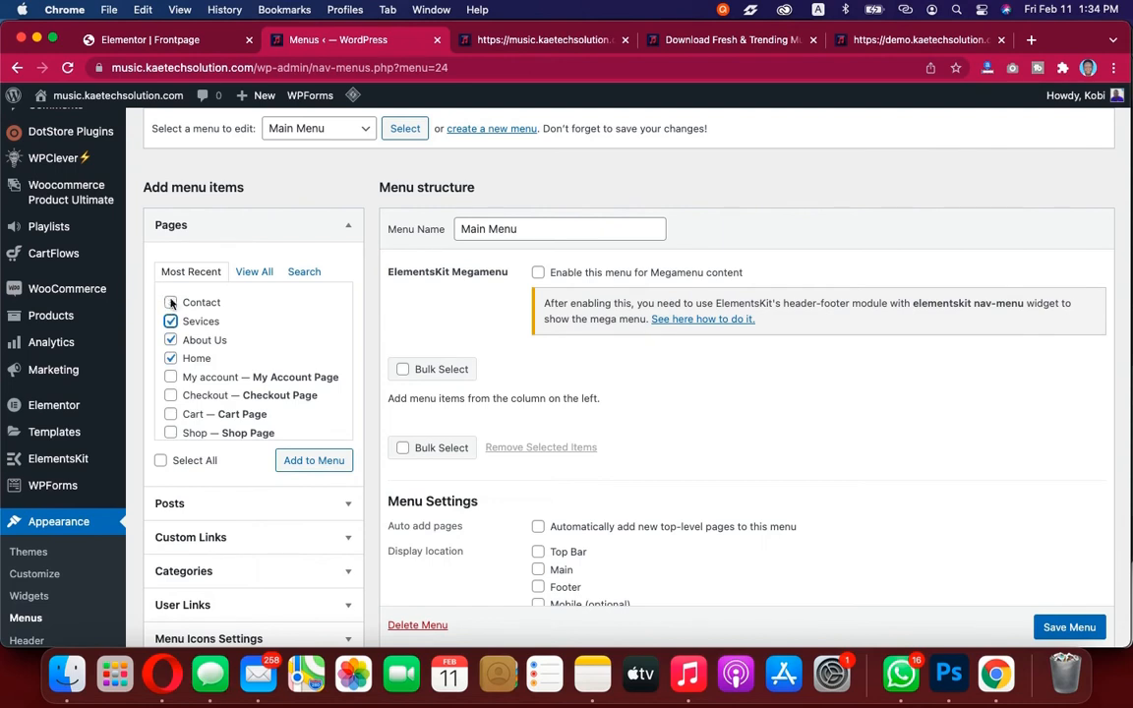
left_click(171, 303)
left_click(317, 466)
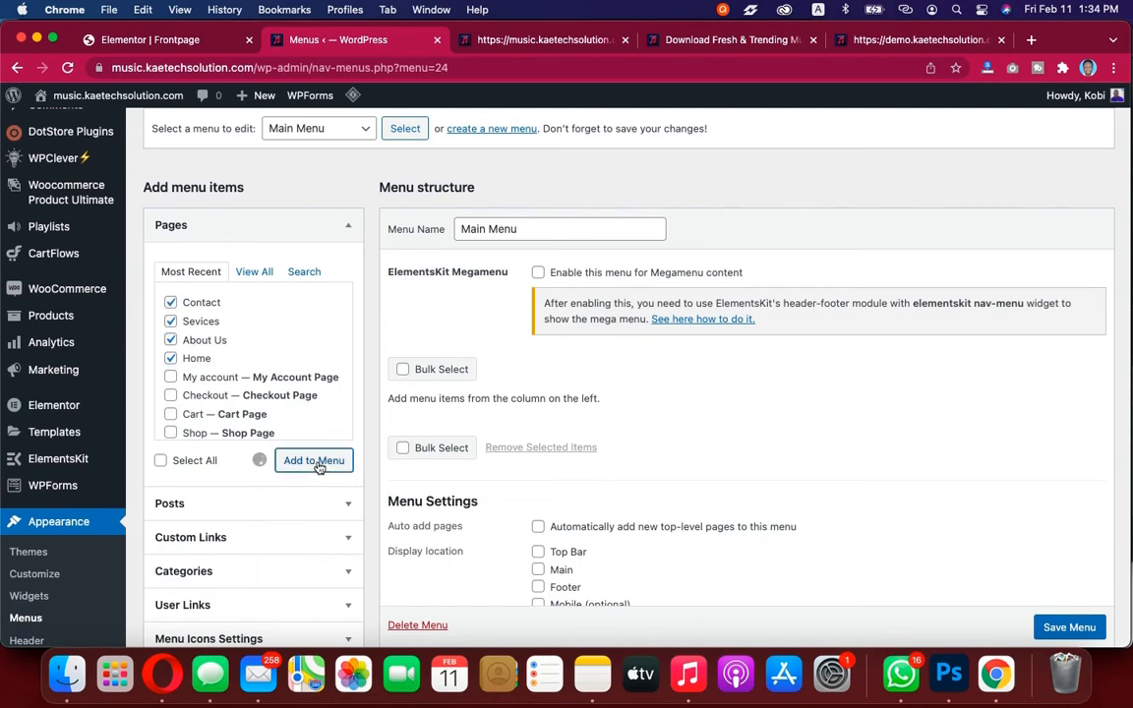
Reorder the Main Menu items as Home, About Us, Sevices, Contact and save the menu
scroll(796, 492, "down", 2)
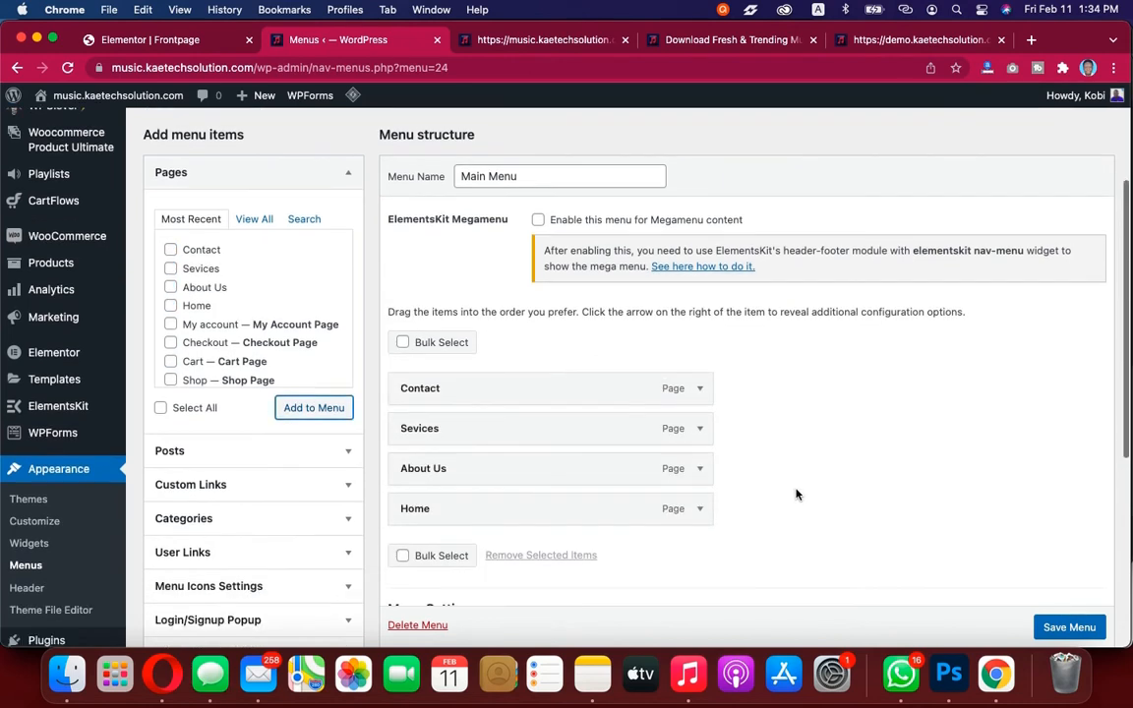
left_click_drag(584, 496, 582, 364)
left_click_drag(554, 485, 552, 405)
left_click_drag(540, 454, 599, 483)
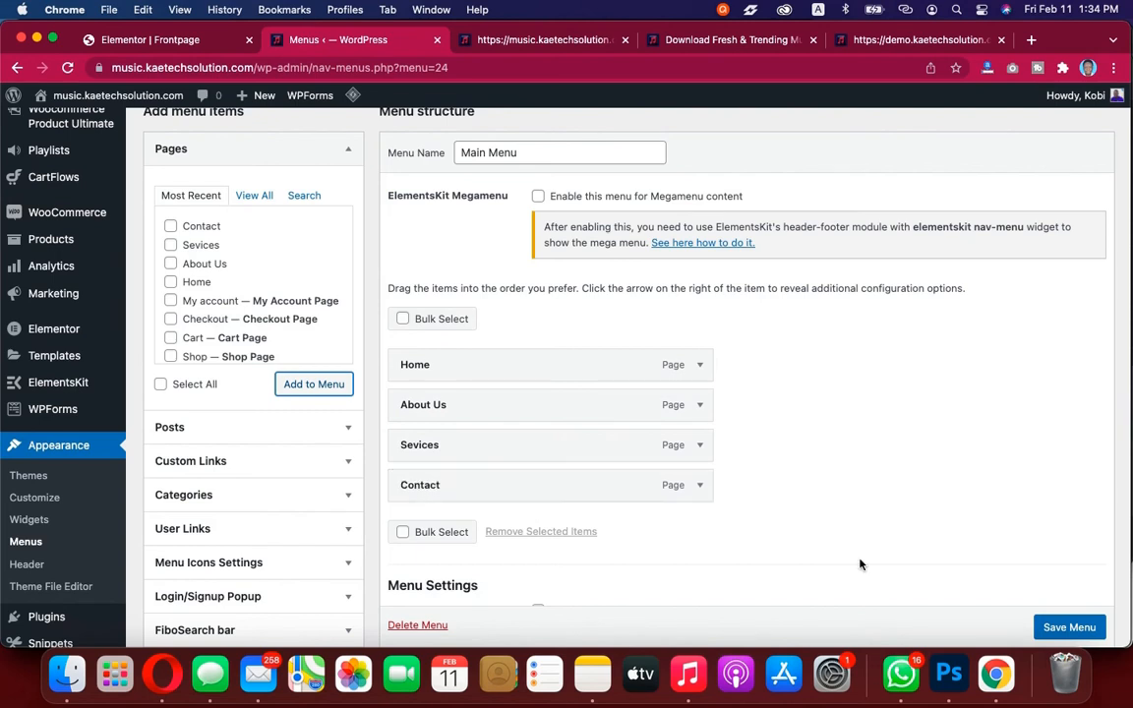
scroll(1080, 625, "down", 1)
left_click(1077, 625)
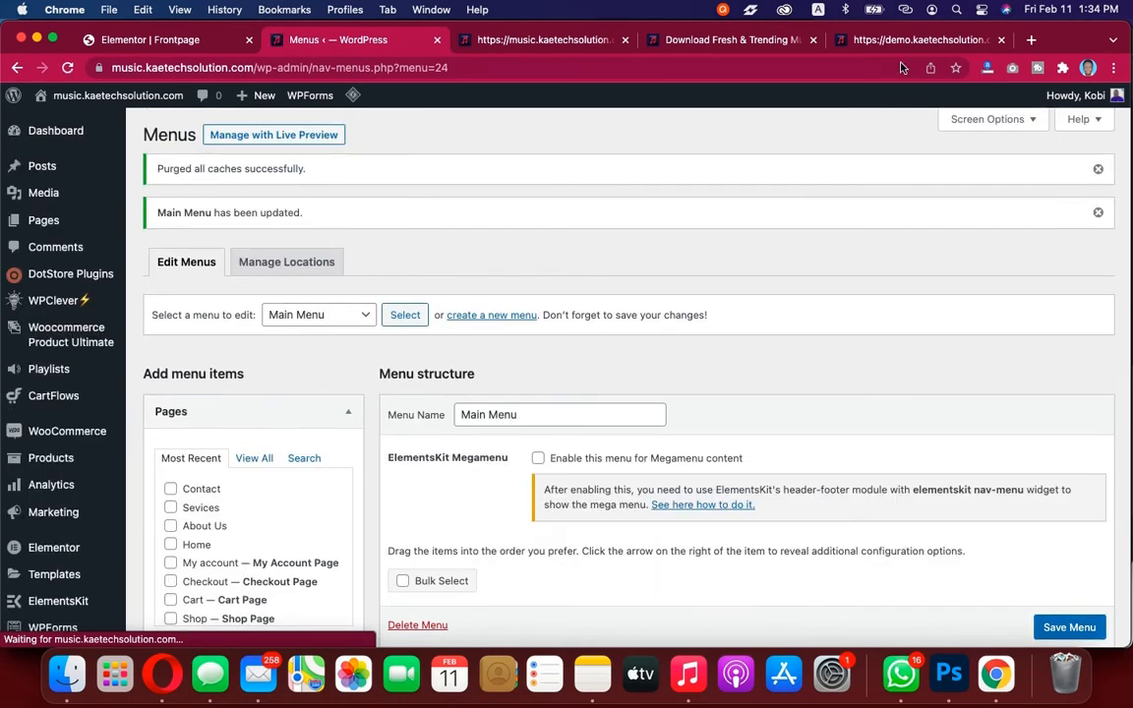
Create another new menu named Right Menu
left_click(774, 45)
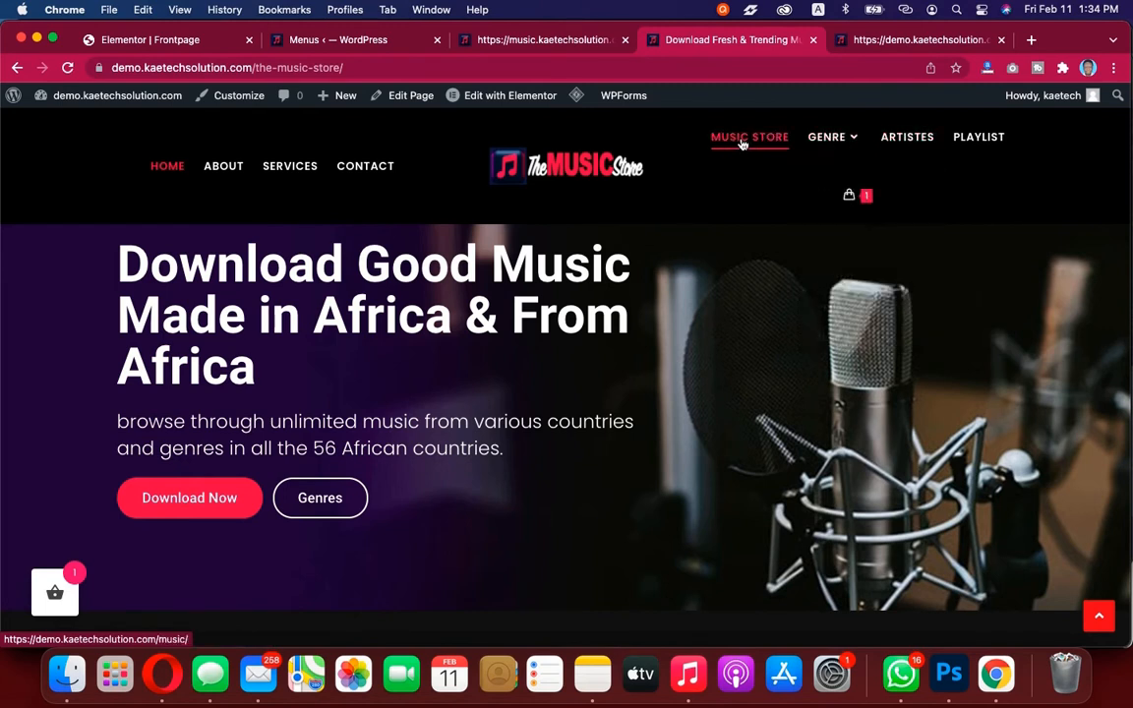
mouse_move(842, 146)
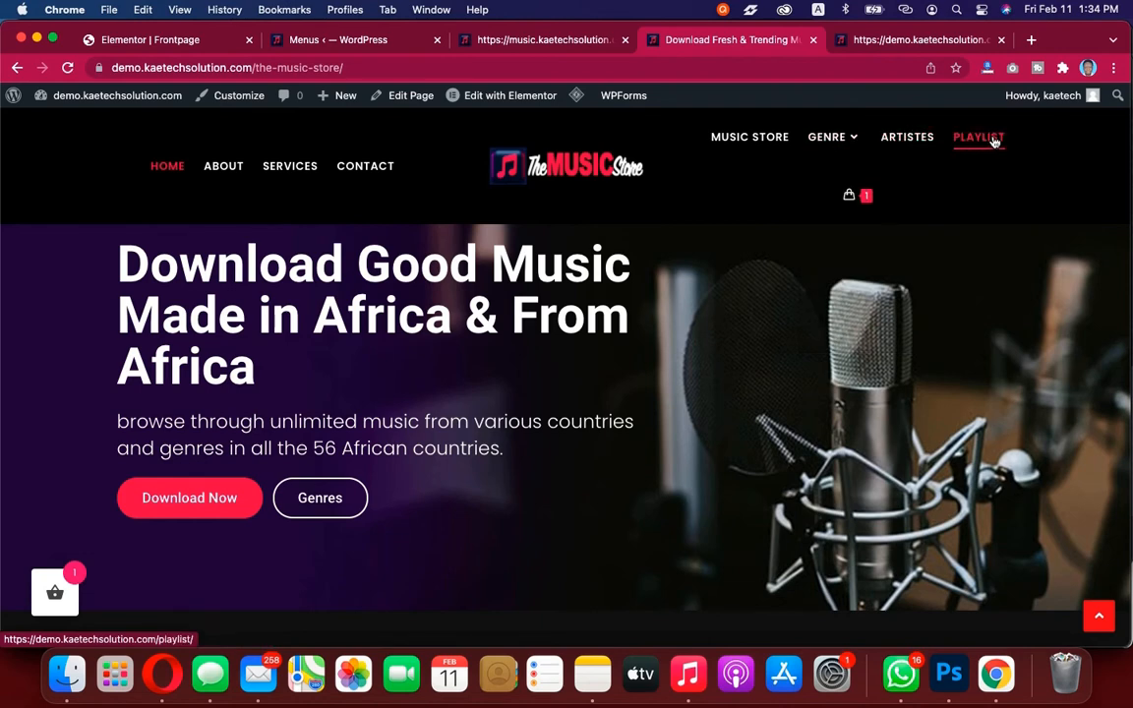
left_click(160, 40)
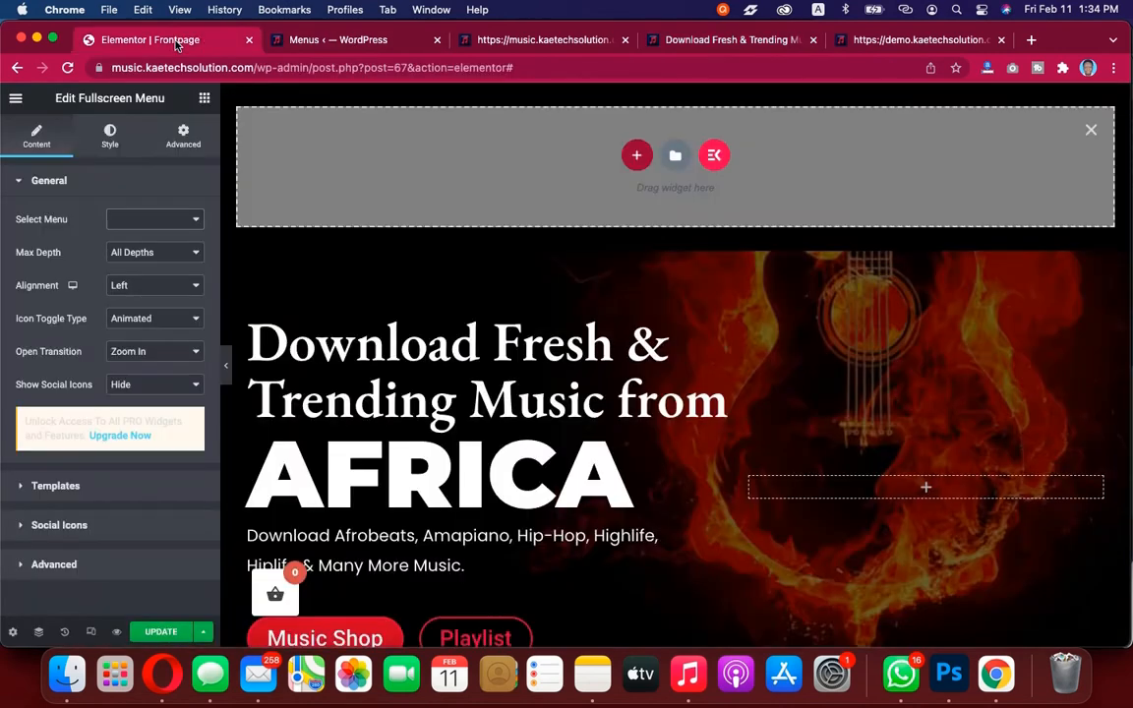
left_click(308, 43)
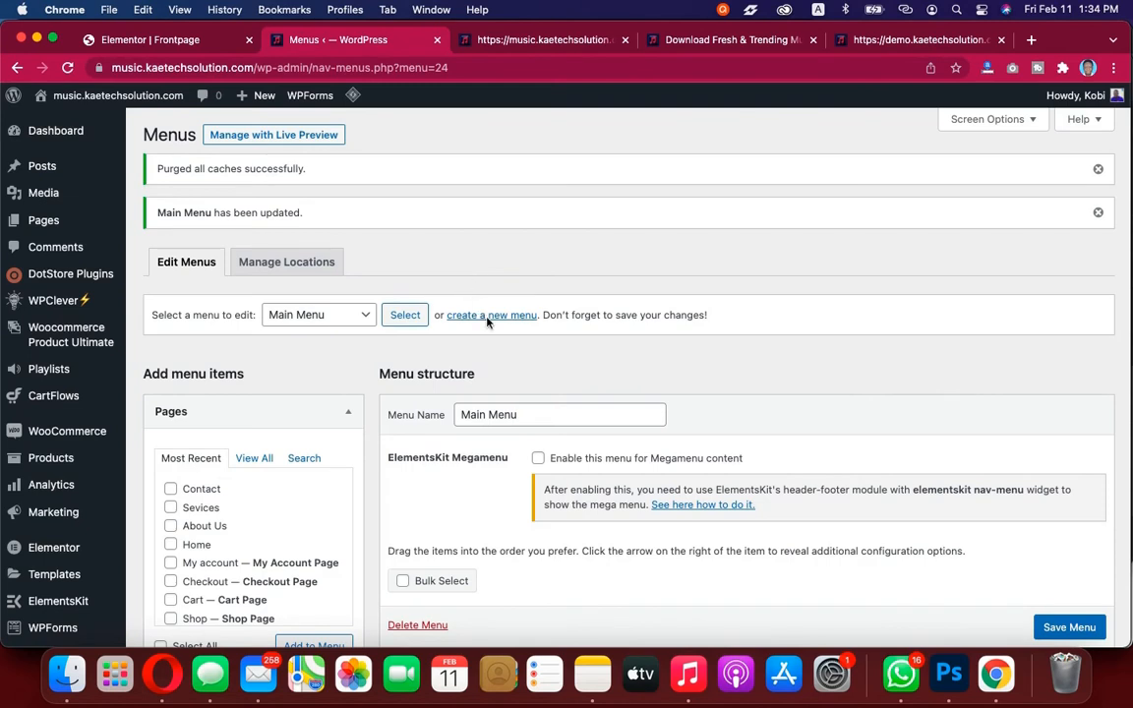
left_click(512, 316)
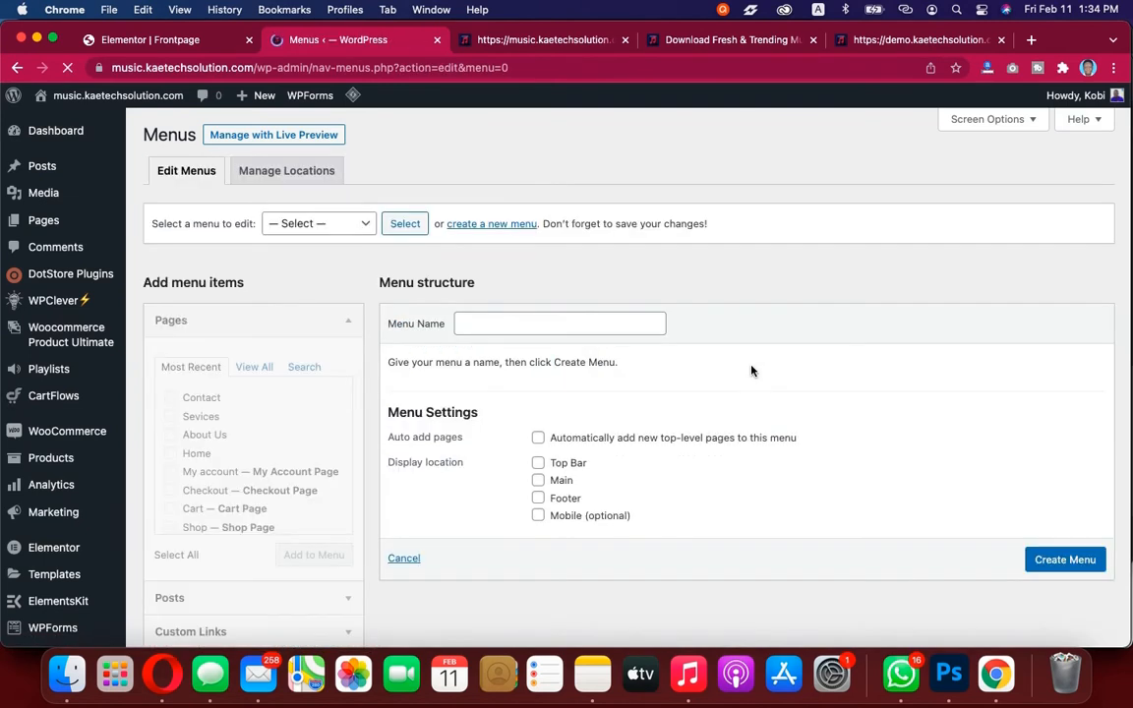
left_click(568, 324)
type("Right")
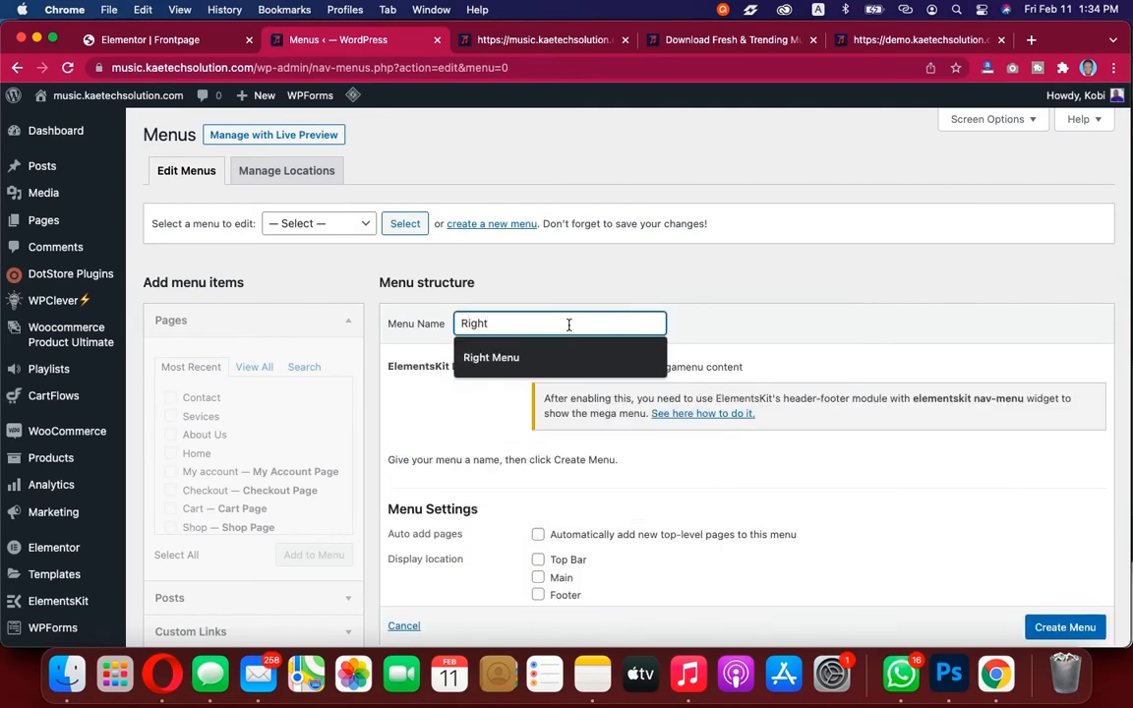
key("Down")
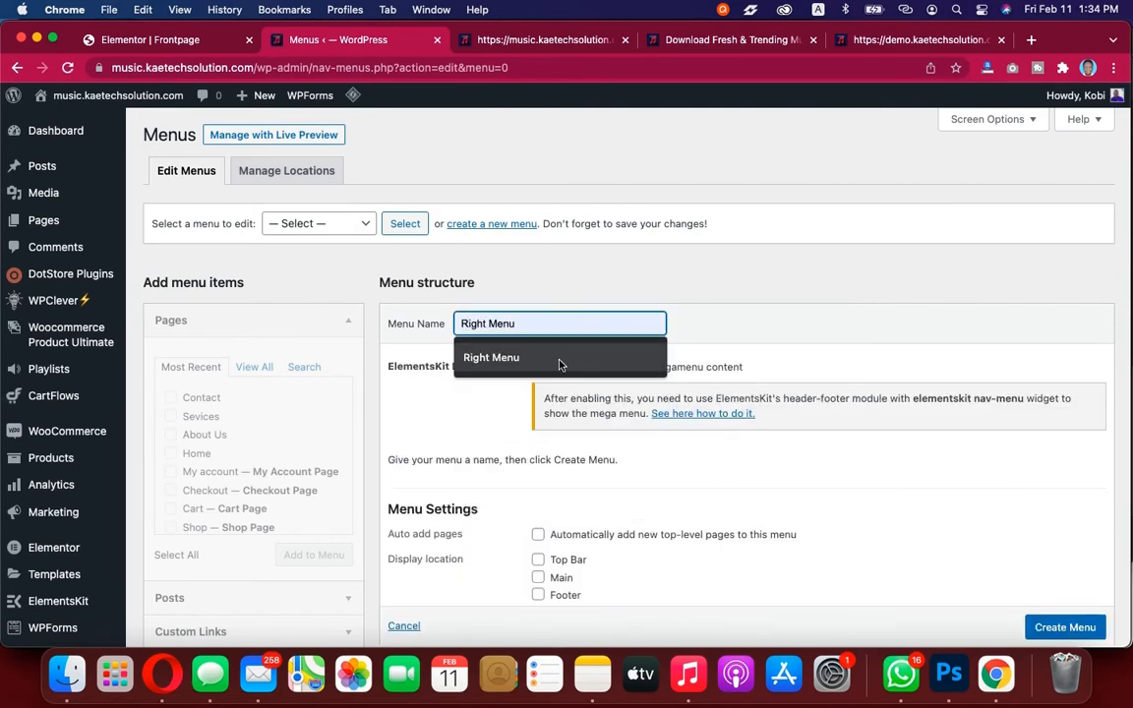
key("Return")
scroll(561, 366, "down", 5)
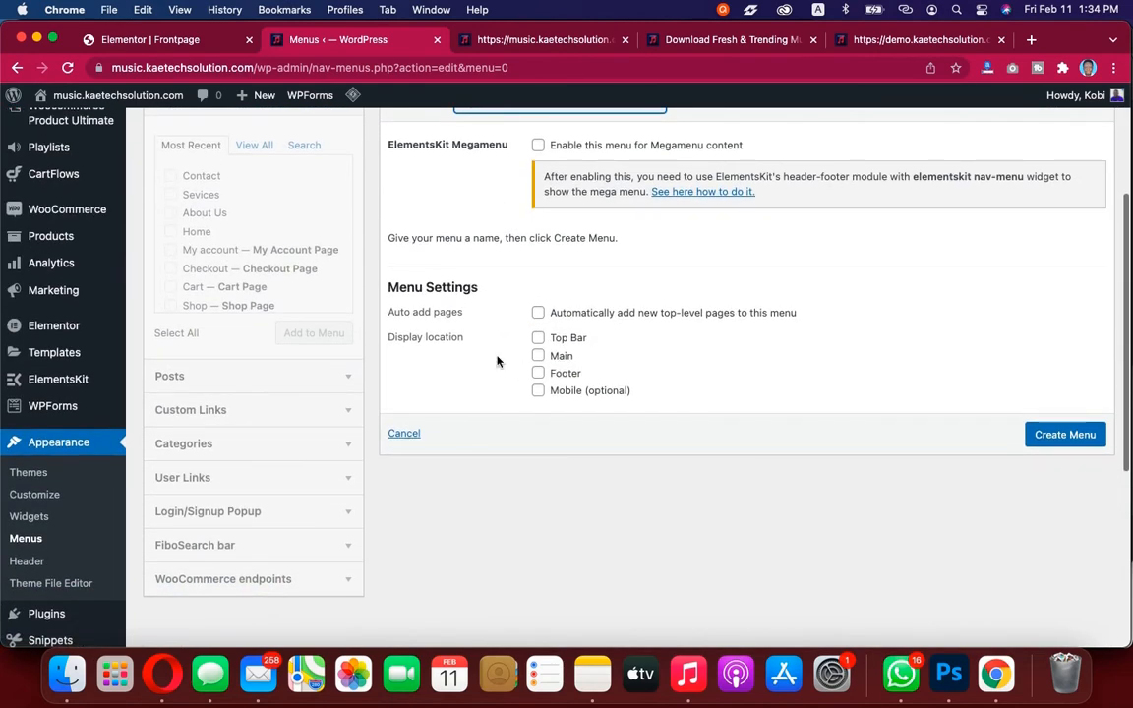
left_click(1059, 435)
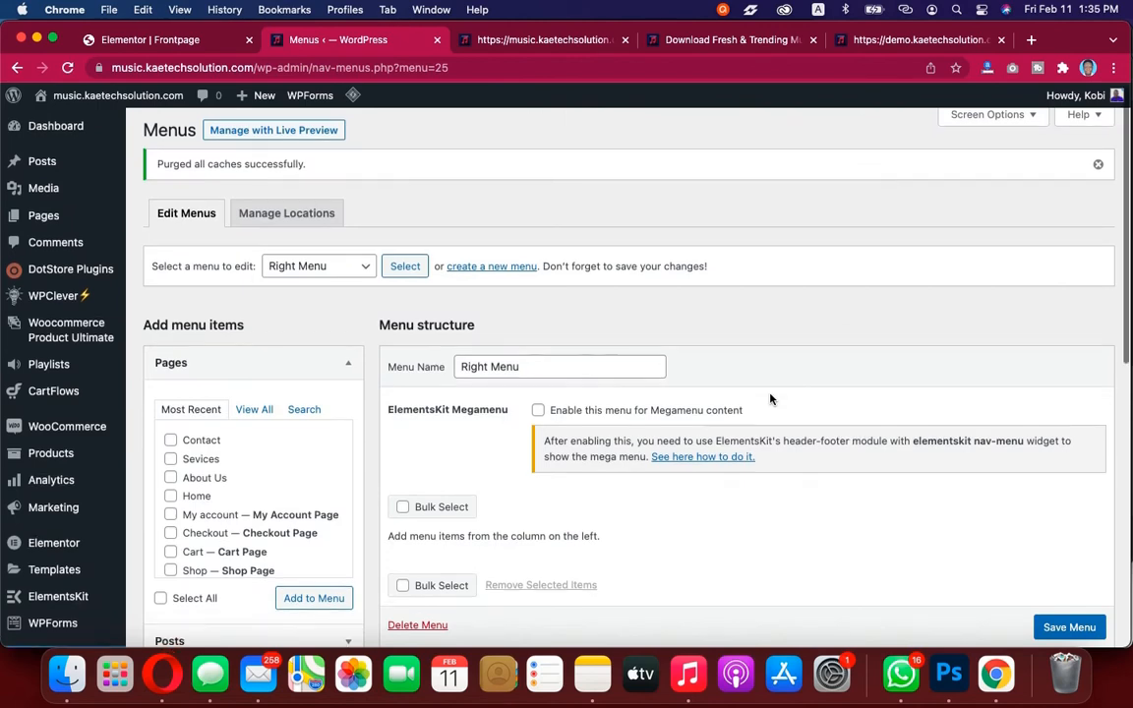
Add the Shop page to Right Menu
scroll(770, 398, "down", 3)
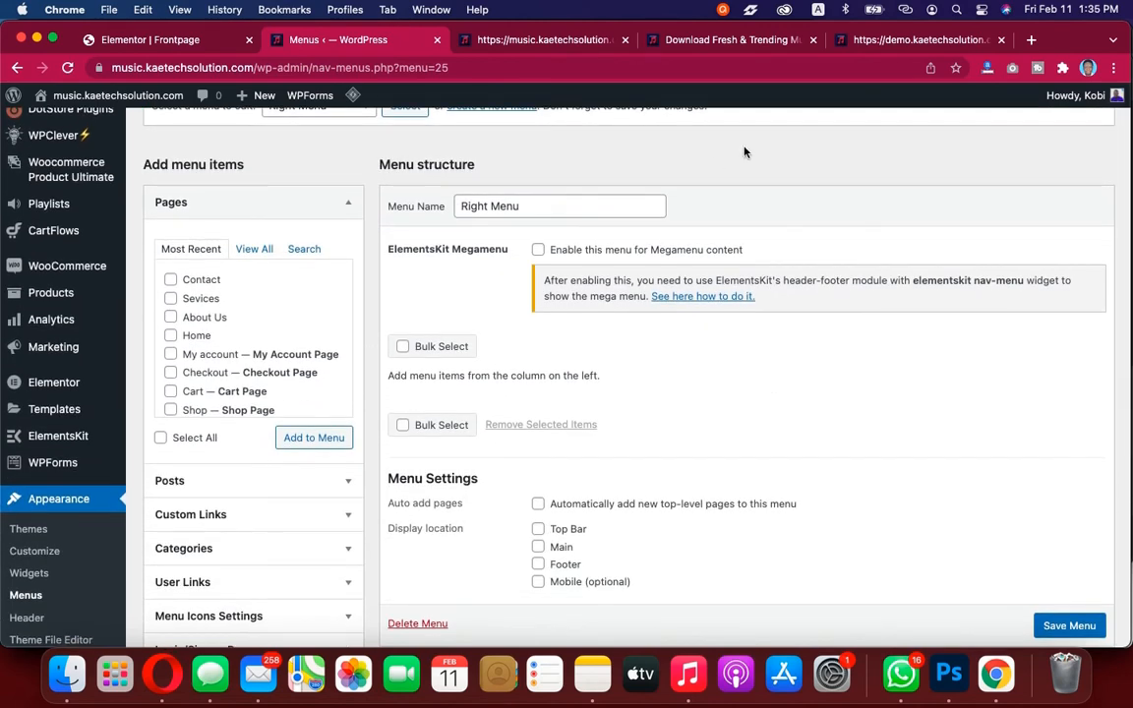
left_click(929, 47)
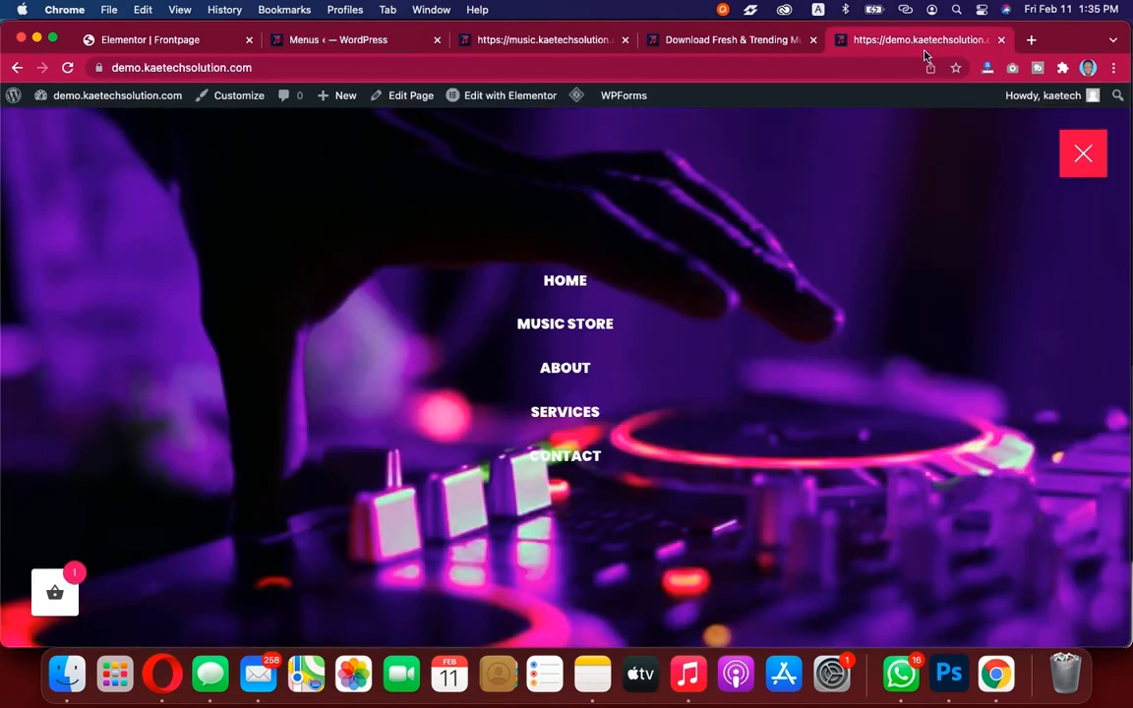
left_click(770, 39)
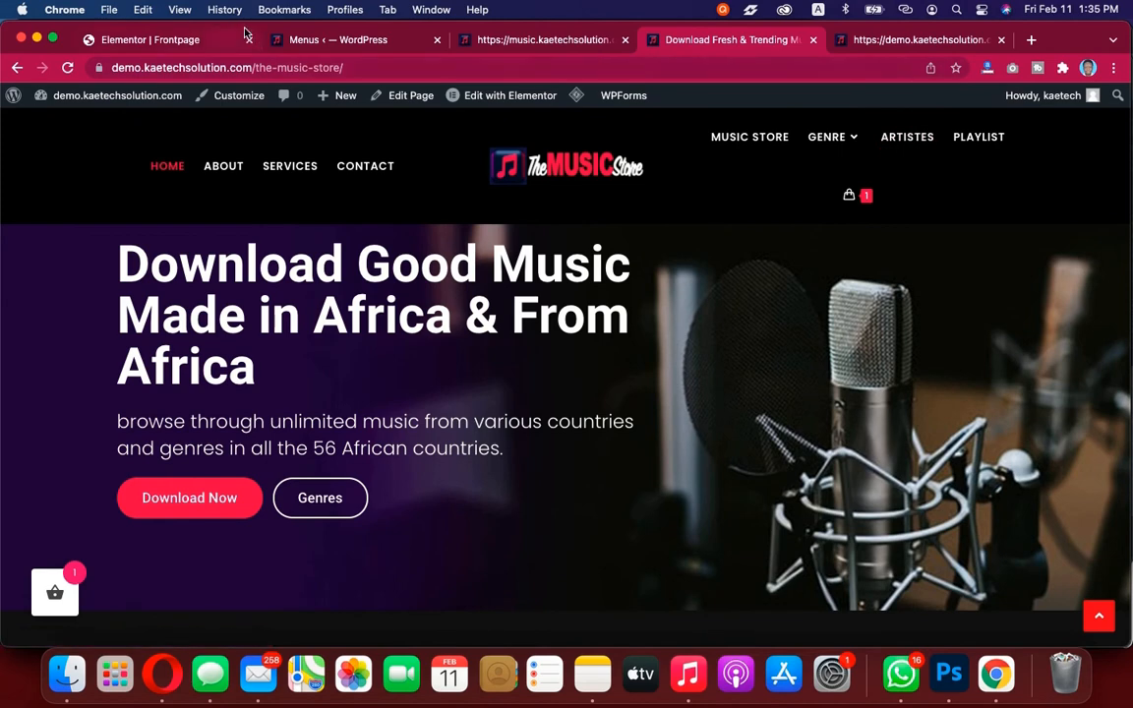
left_click(157, 40)
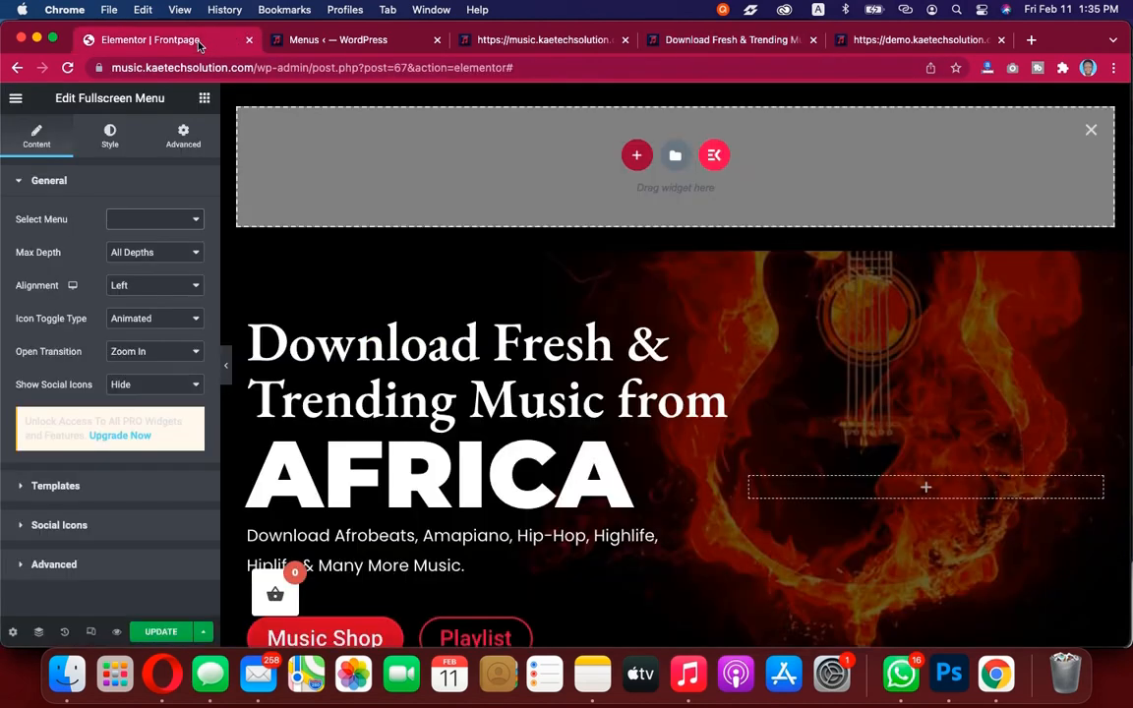
left_click(325, 39)
scroll(457, 283, "down", 3)
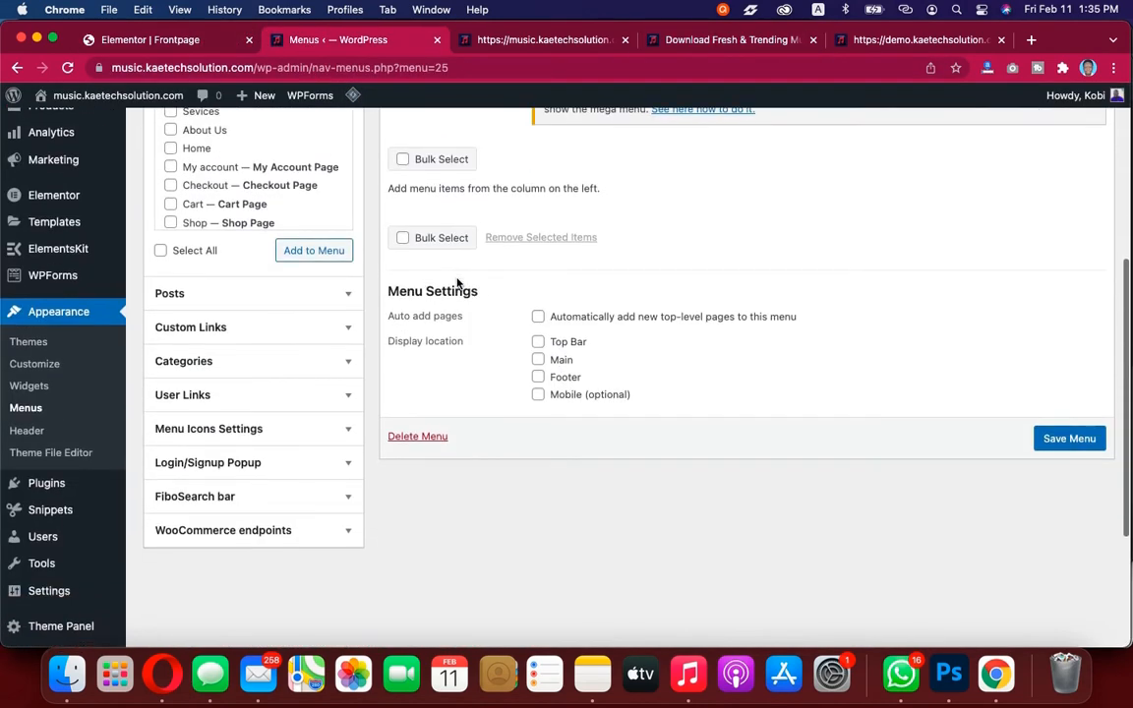
scroll(457, 283, "up", 2)
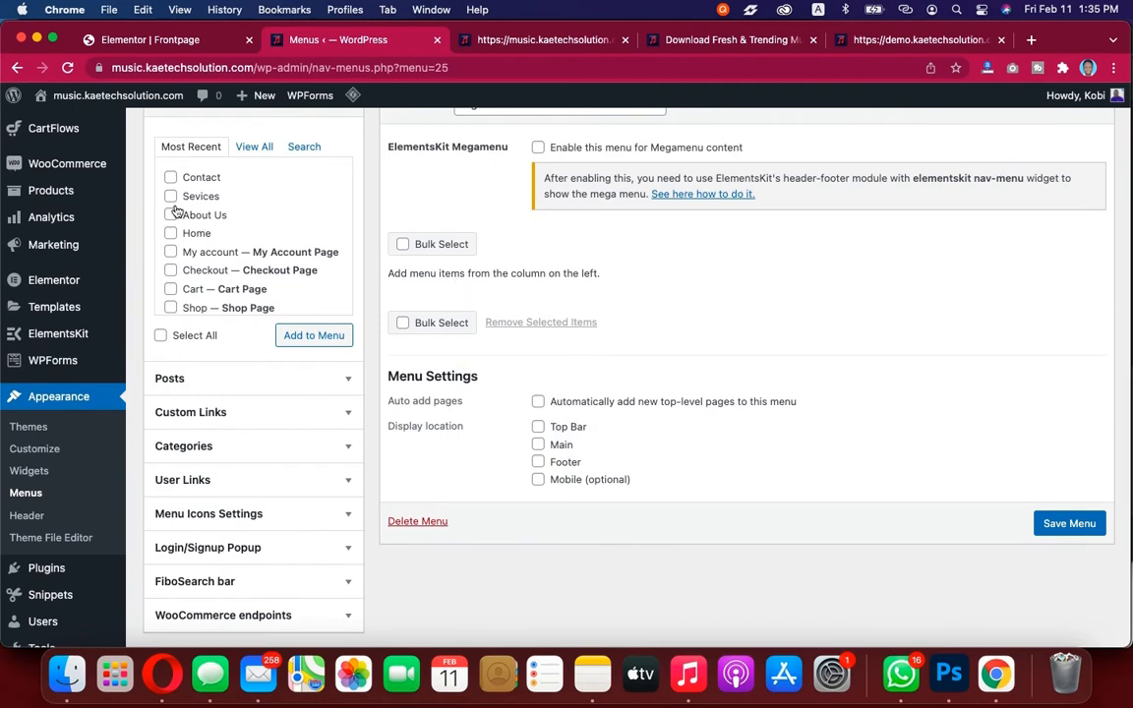
left_click(170, 307)
scroll(244, 270, "down", 1)
scroll(244, 271, "up", 1)
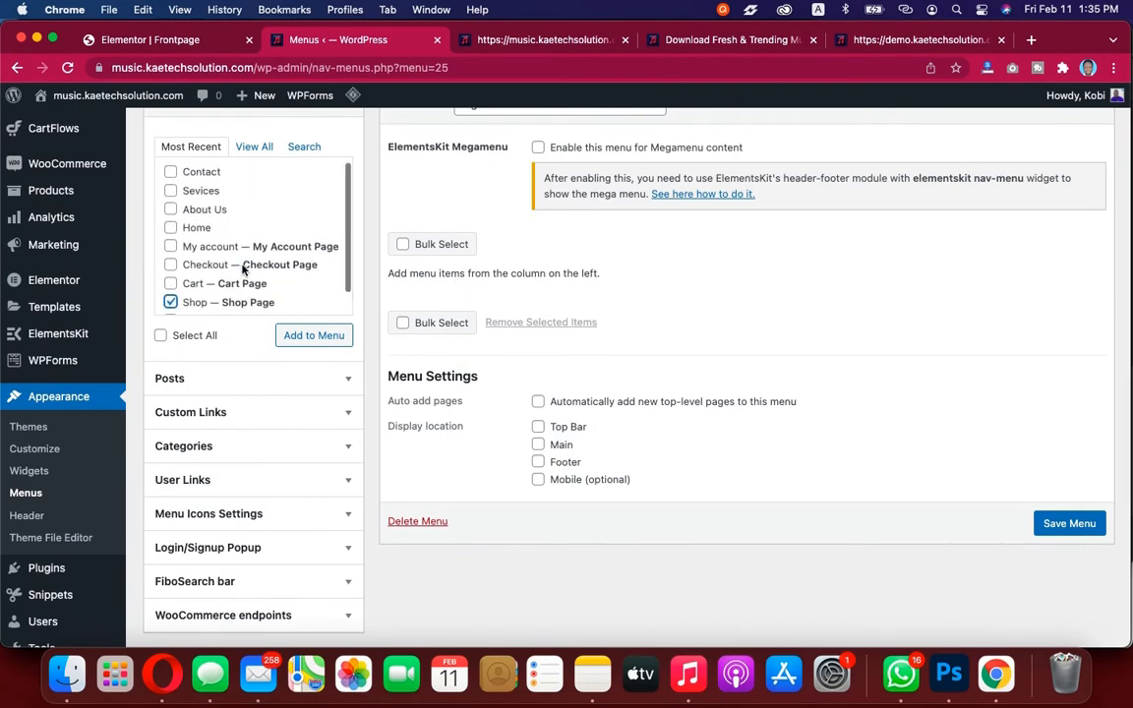
left_click(300, 336)
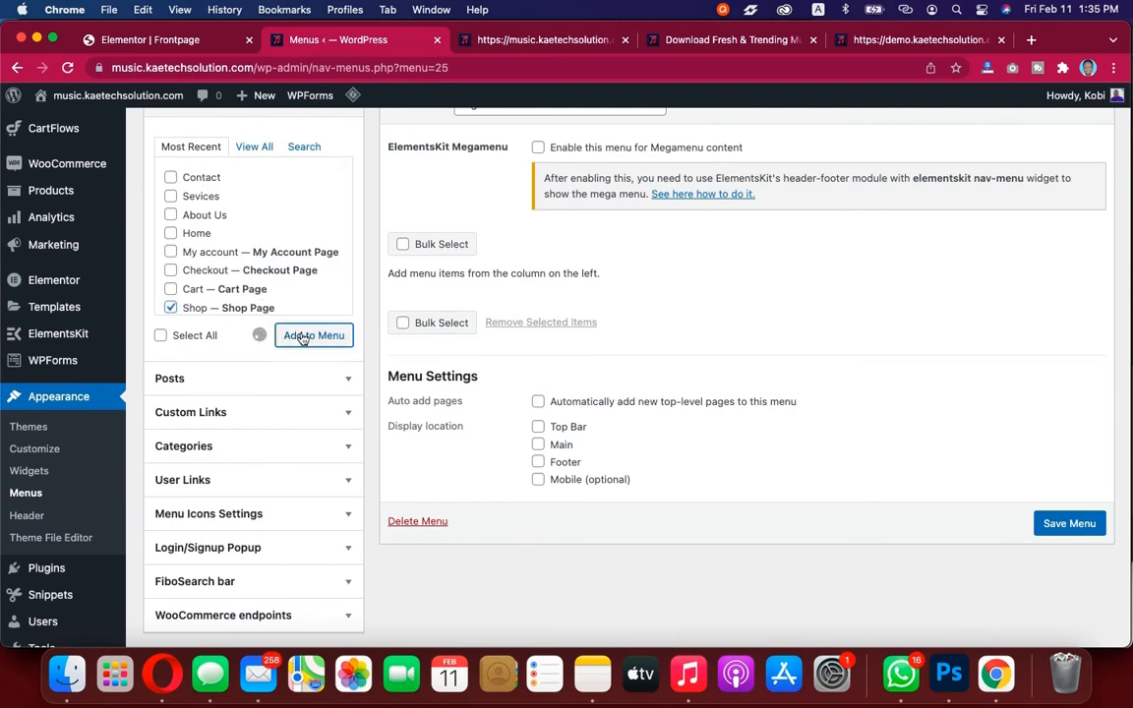
scroll(315, 361, "down", 3)
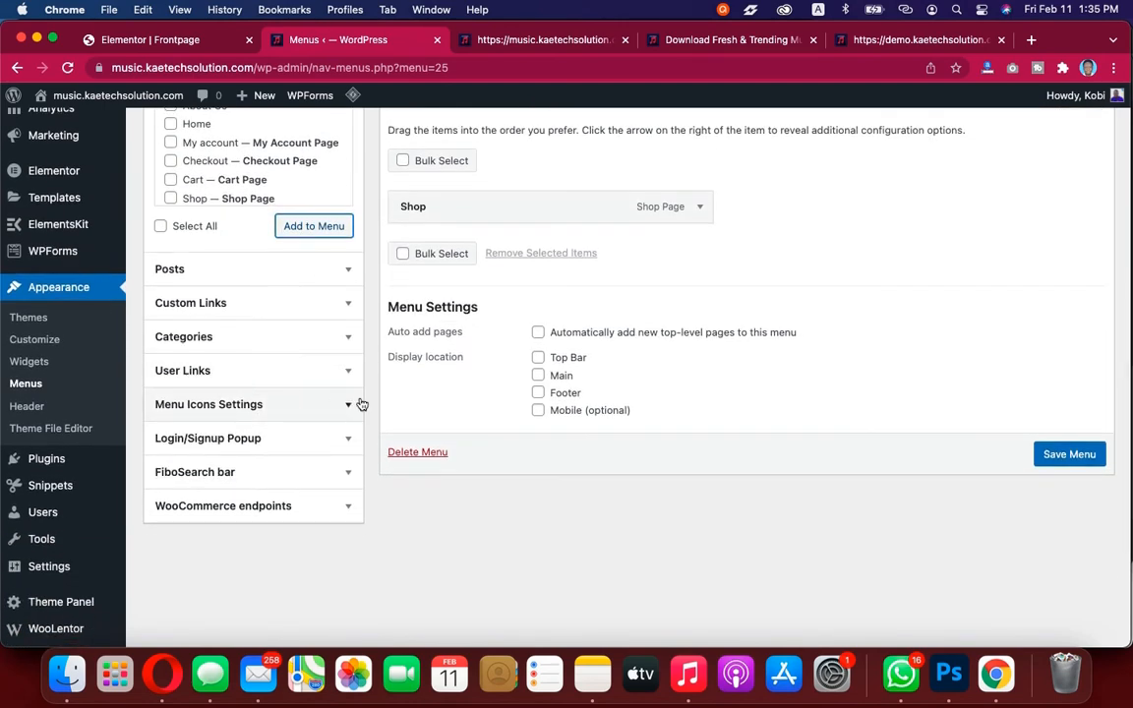
left_click(330, 336)
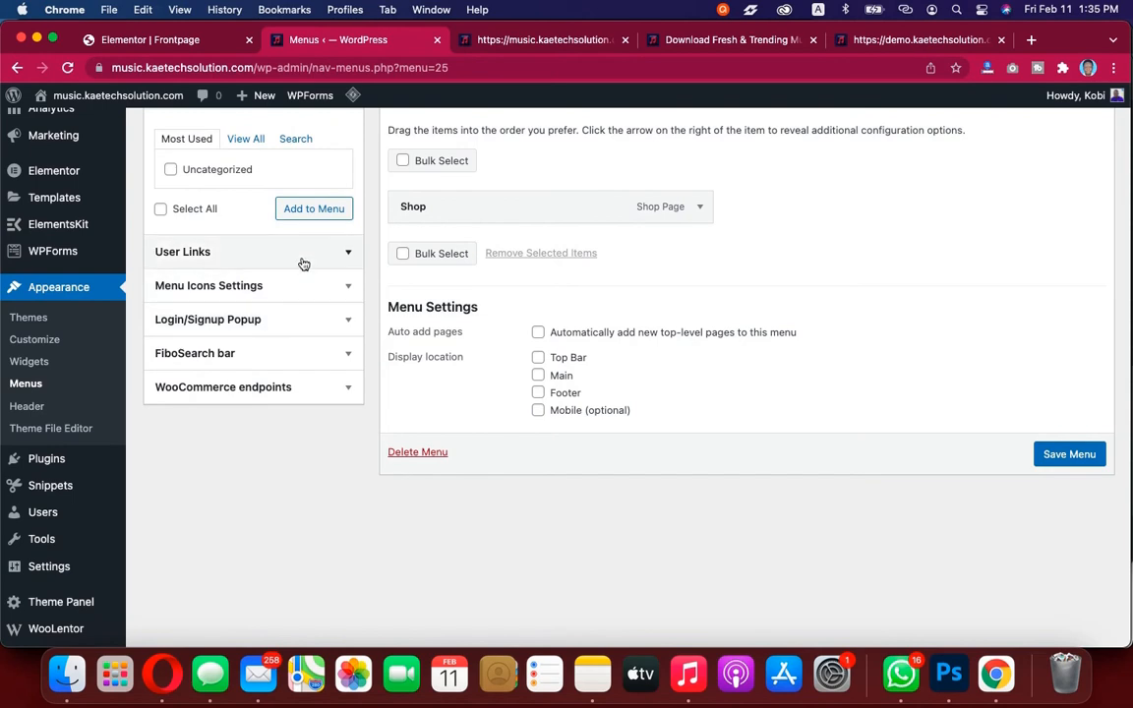
scroll(304, 263, "up", 2)
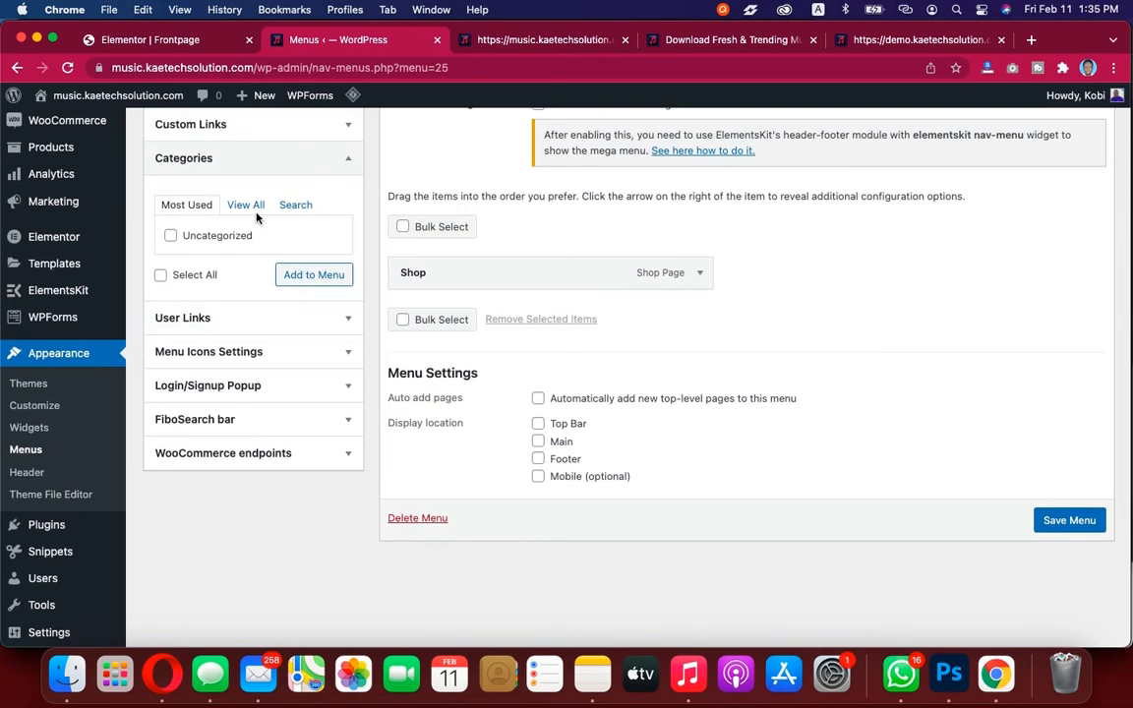
left_click(319, 162)
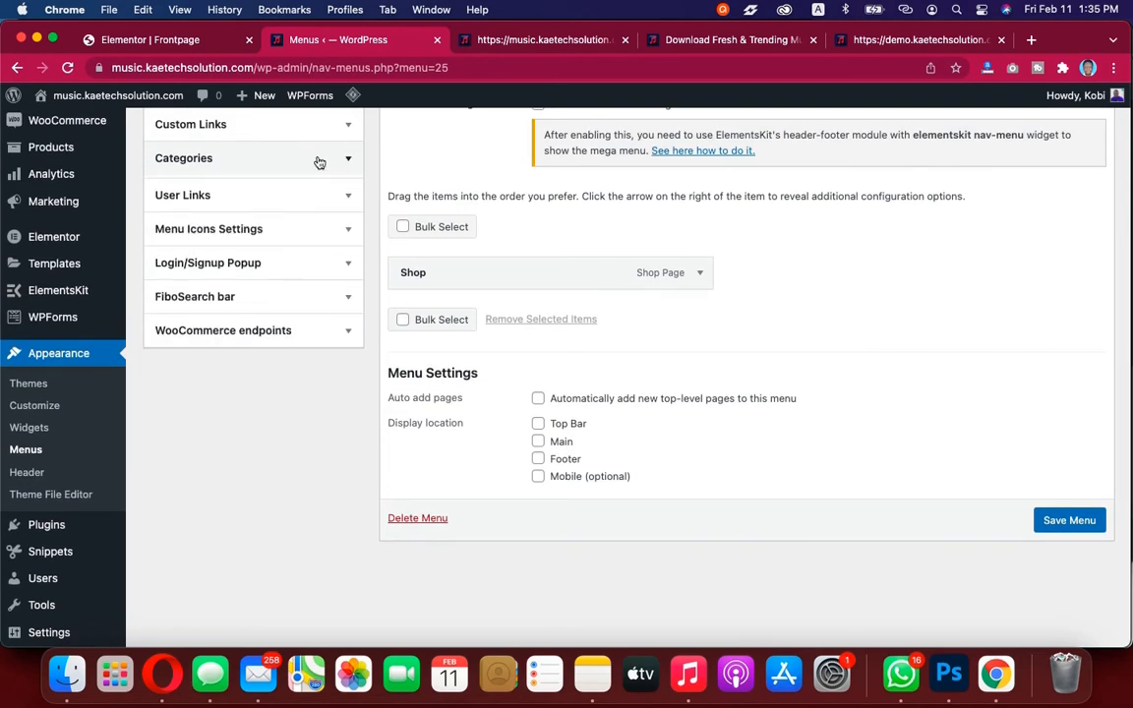
left_click(319, 163)
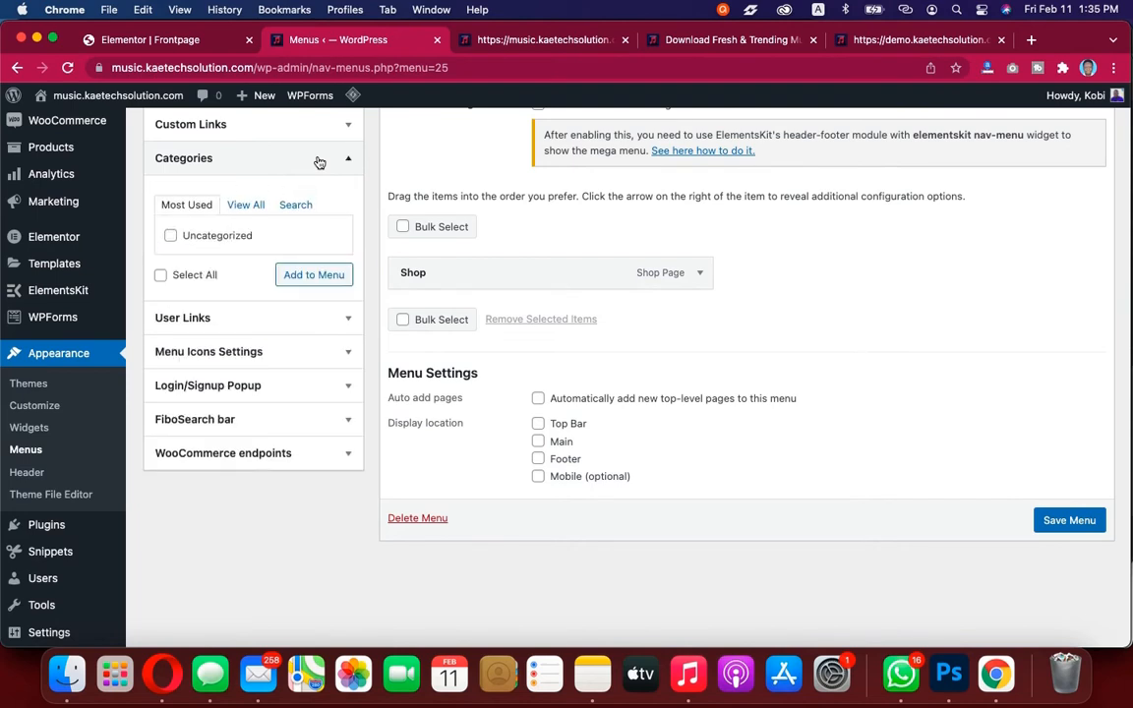
left_click(318, 163)
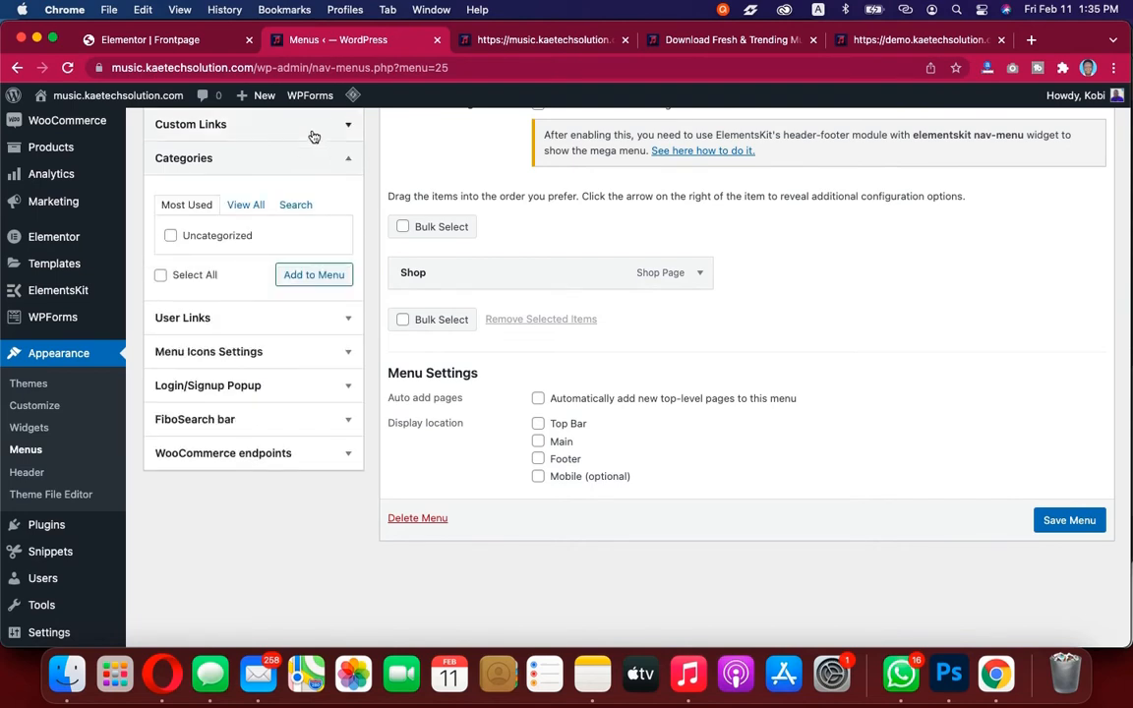
Add a custom link named Genre with URL # to Right Menu
left_click(310, 126)
left_click(250, 210)
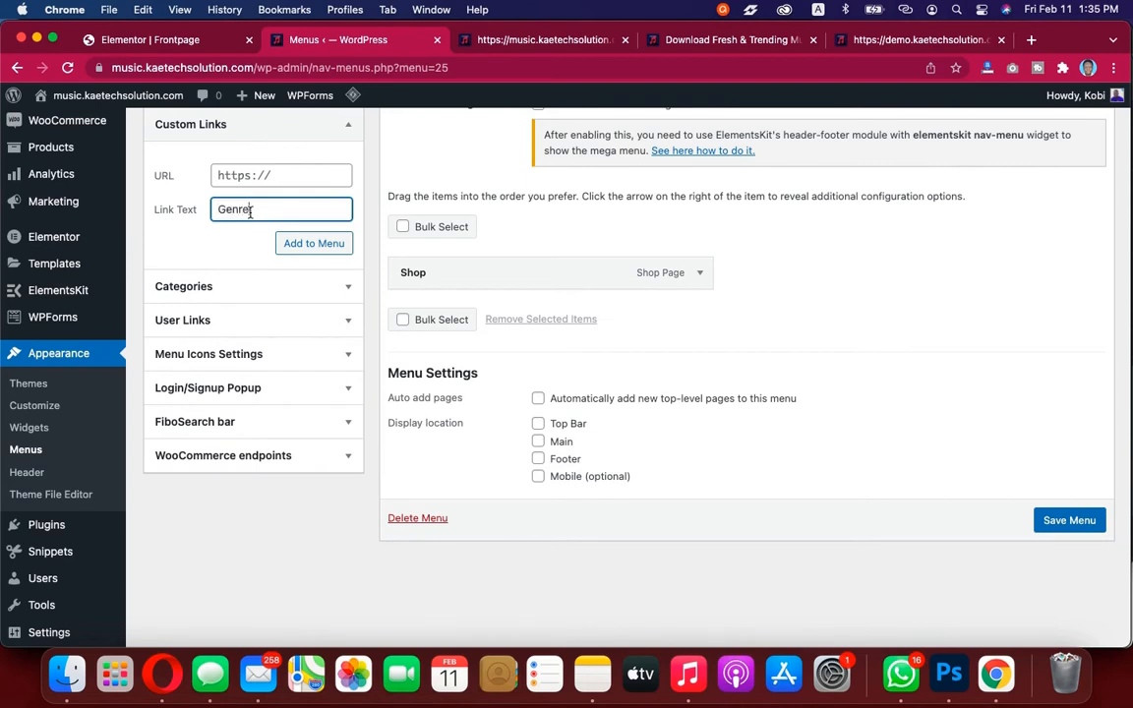
left_click(258, 175)
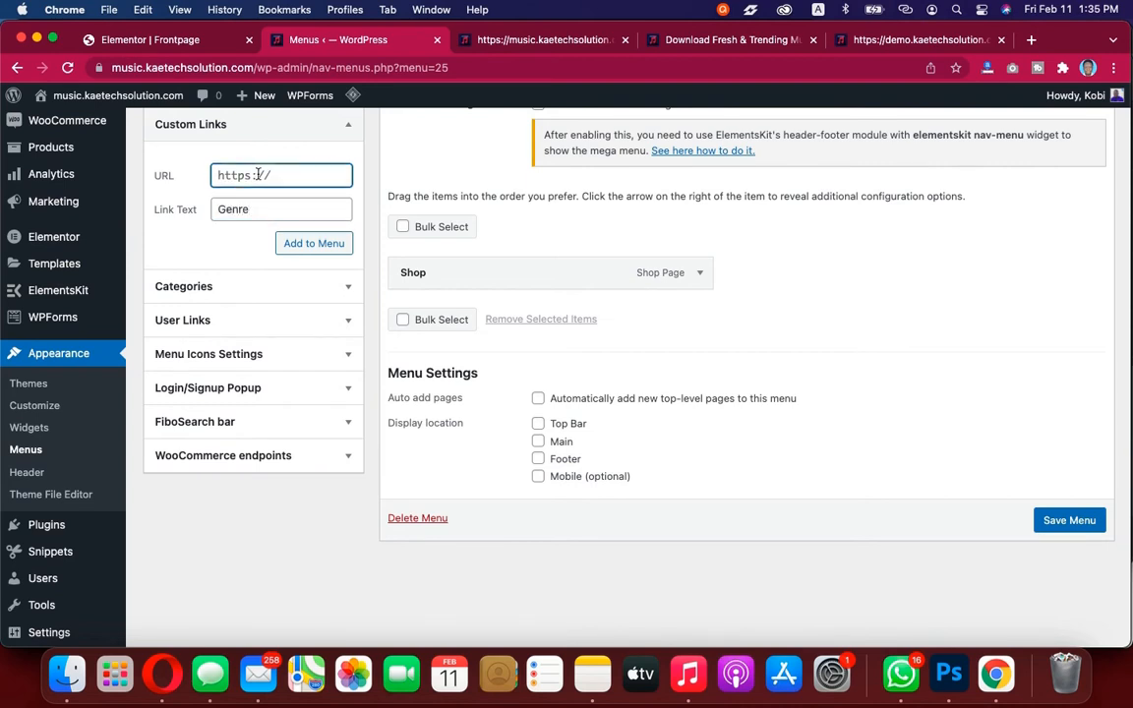
key("super+a")
type("#")
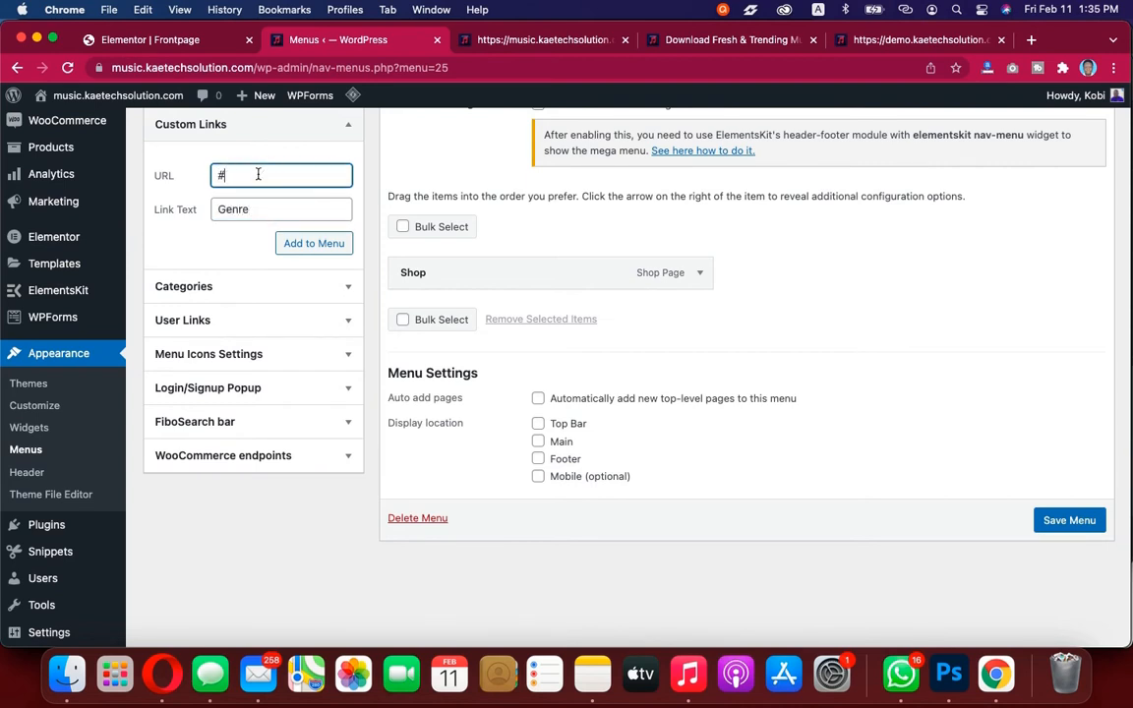
left_click(324, 243)
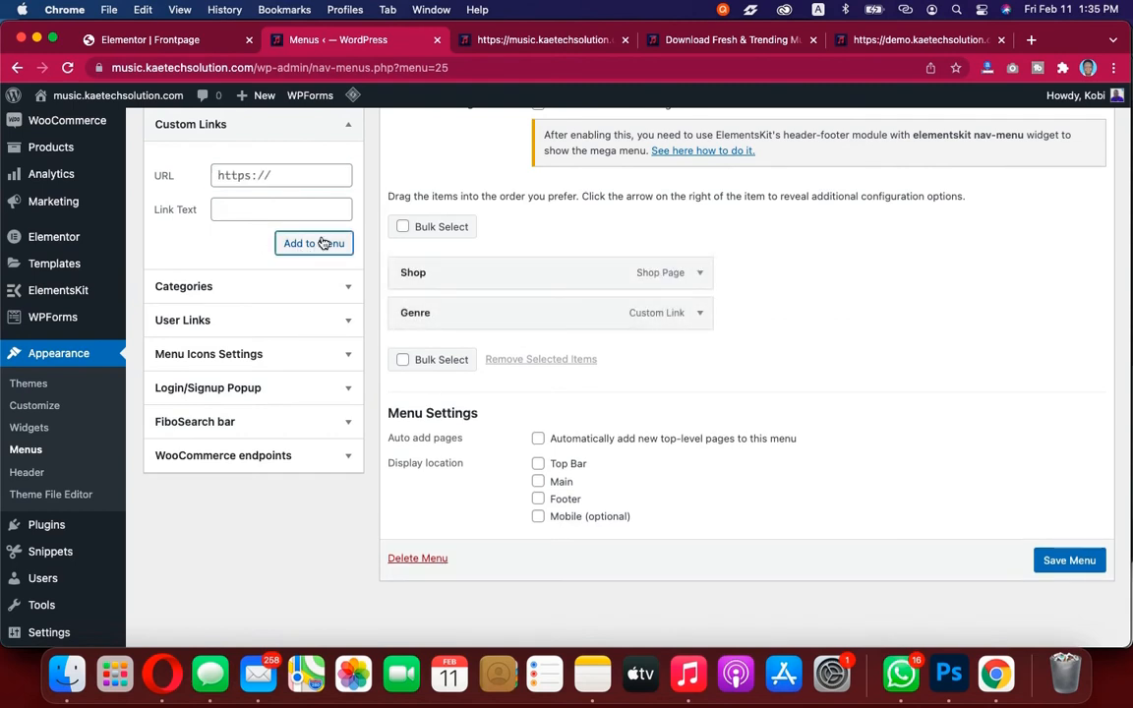
Check the demo site's navigation, then add a custom link named Artsites with URL # to Right Menu
left_click(288, 177)
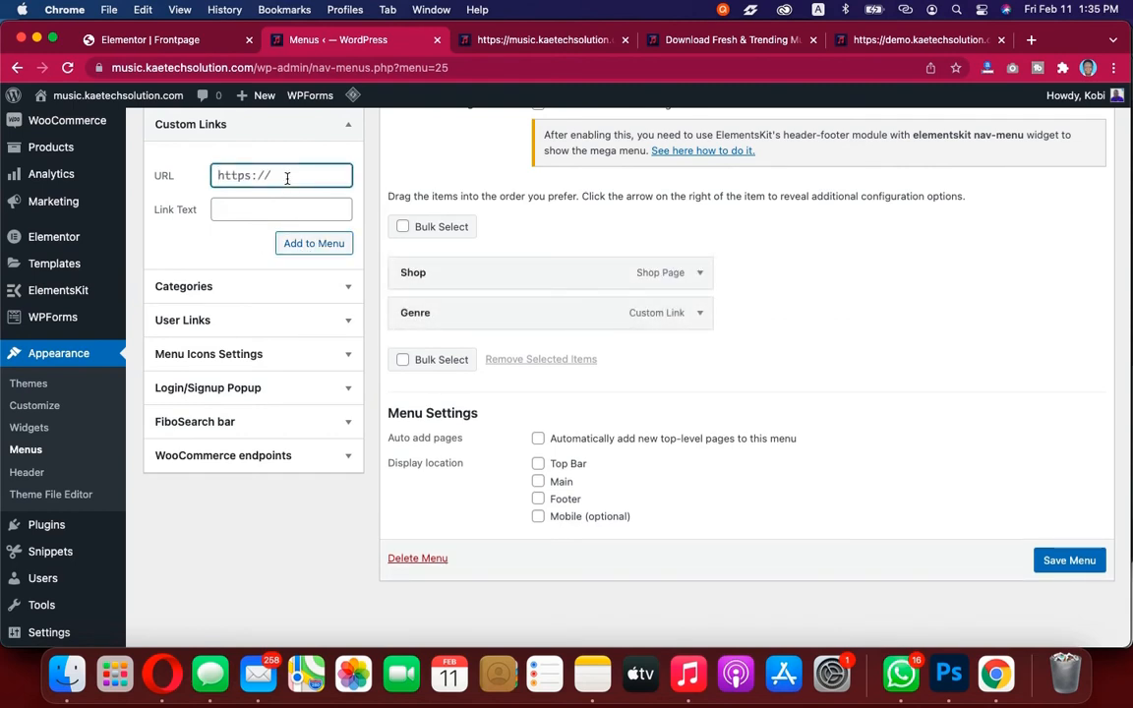
type("#")
left_click(277, 214)
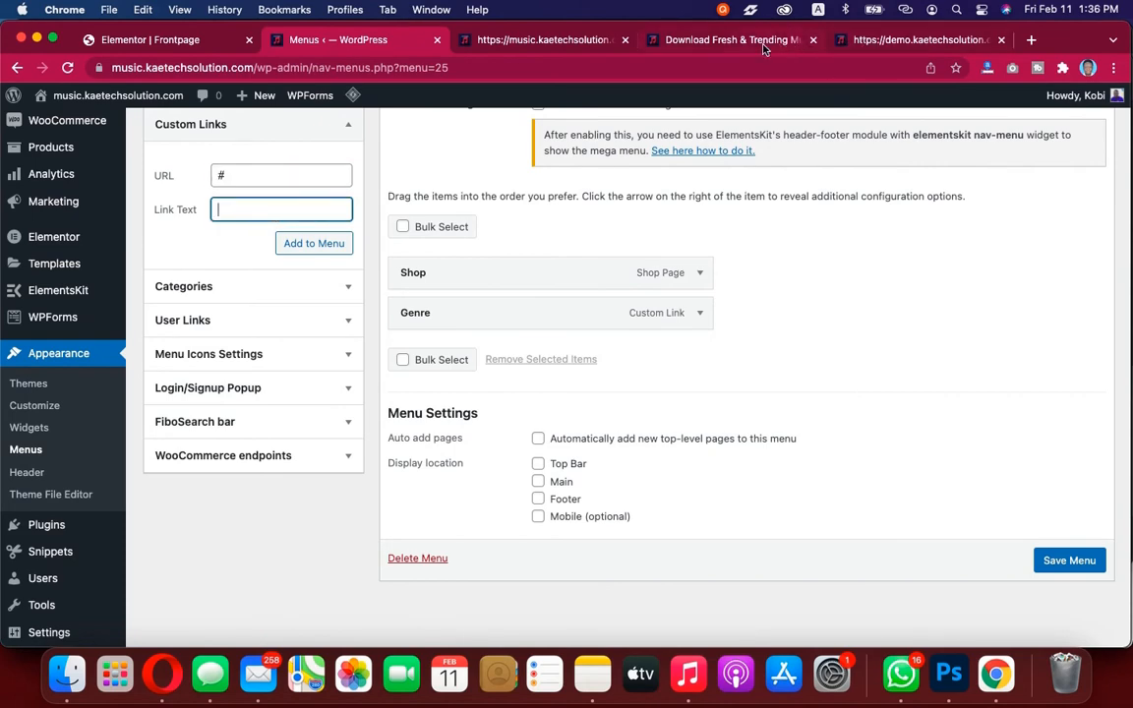
left_click(733, 40)
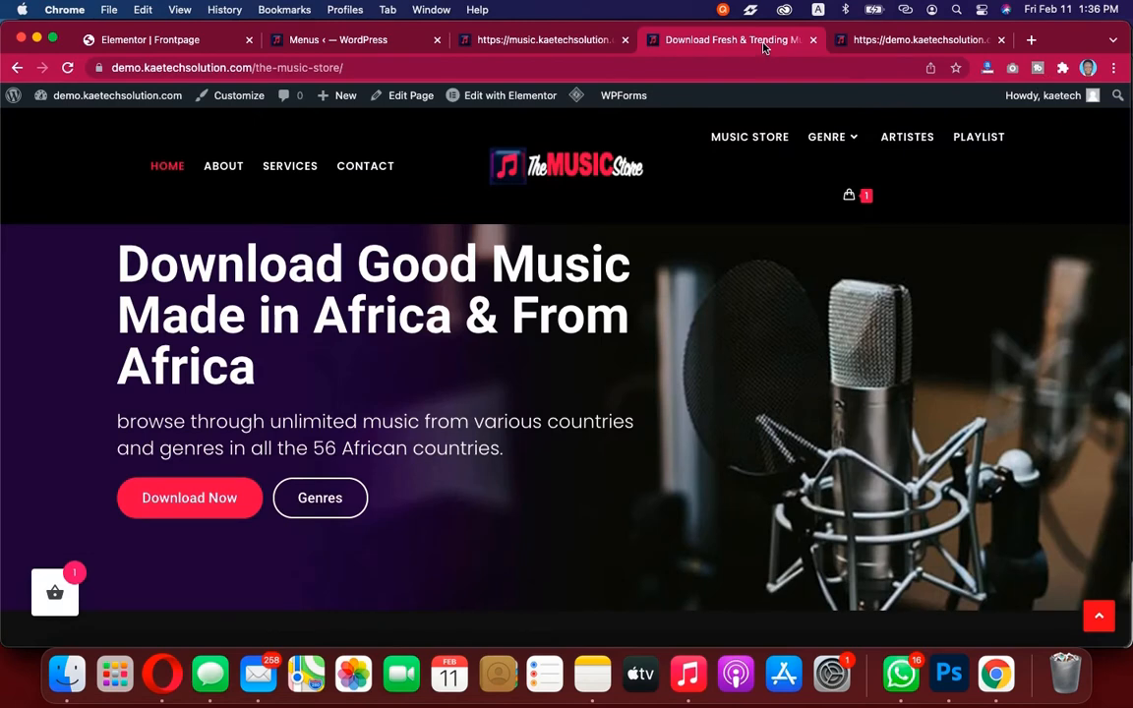
left_click(325, 40)
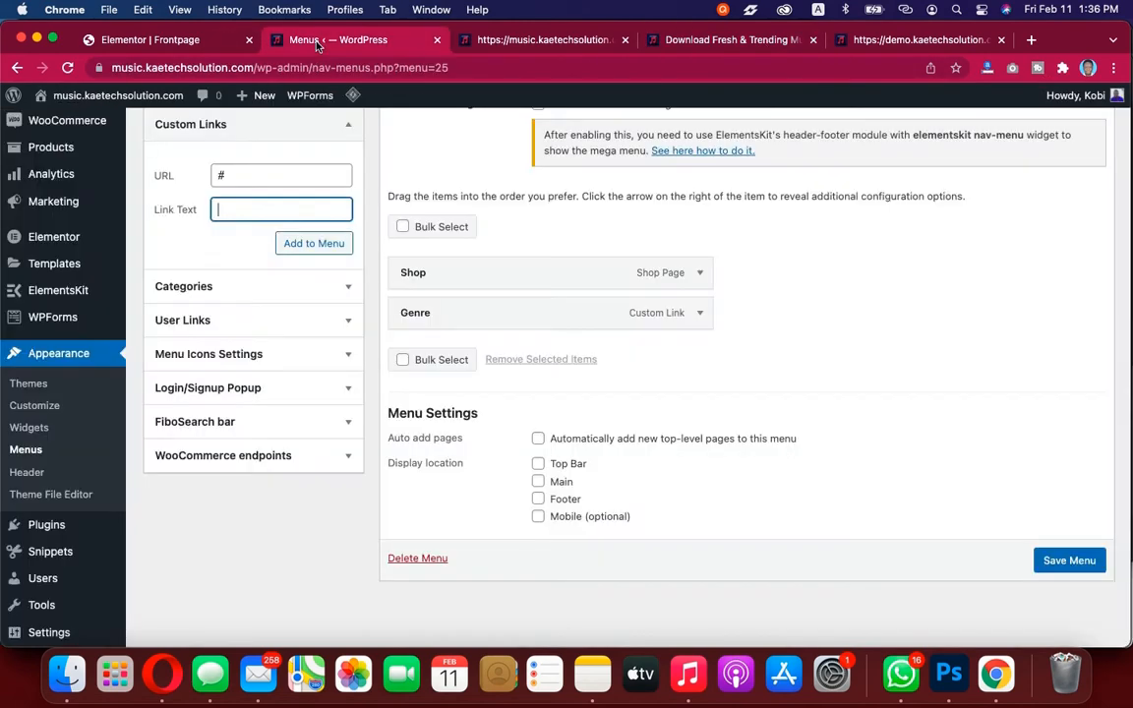
left_click(263, 202)
type("Artsite")
key("BackSpace")
type("s")
left_click(313, 245)
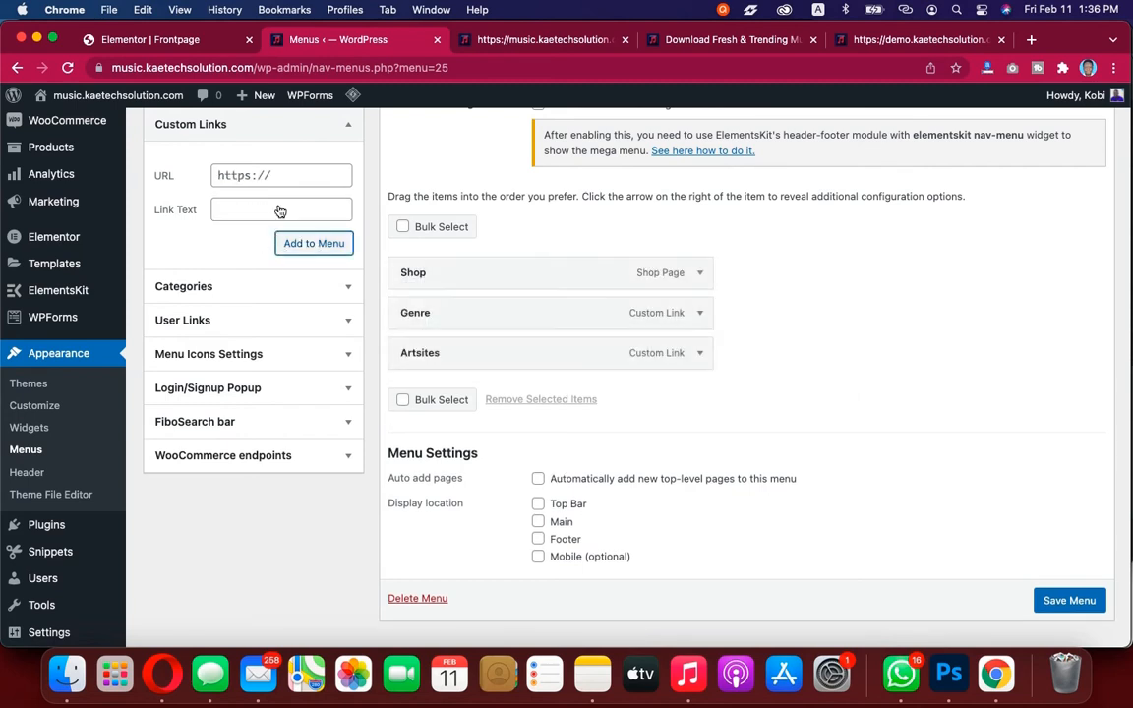
Correct the Artsites item's navigation label to Artistes
left_click(700, 352)
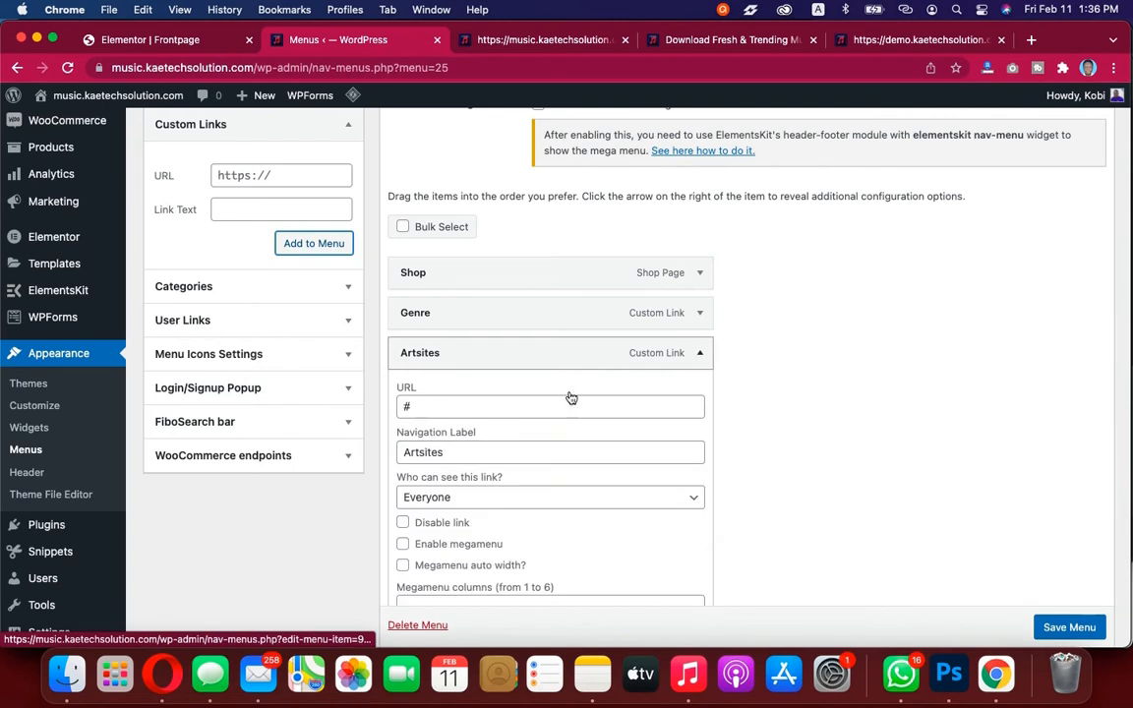
left_click(424, 451)
key("BackSpace")
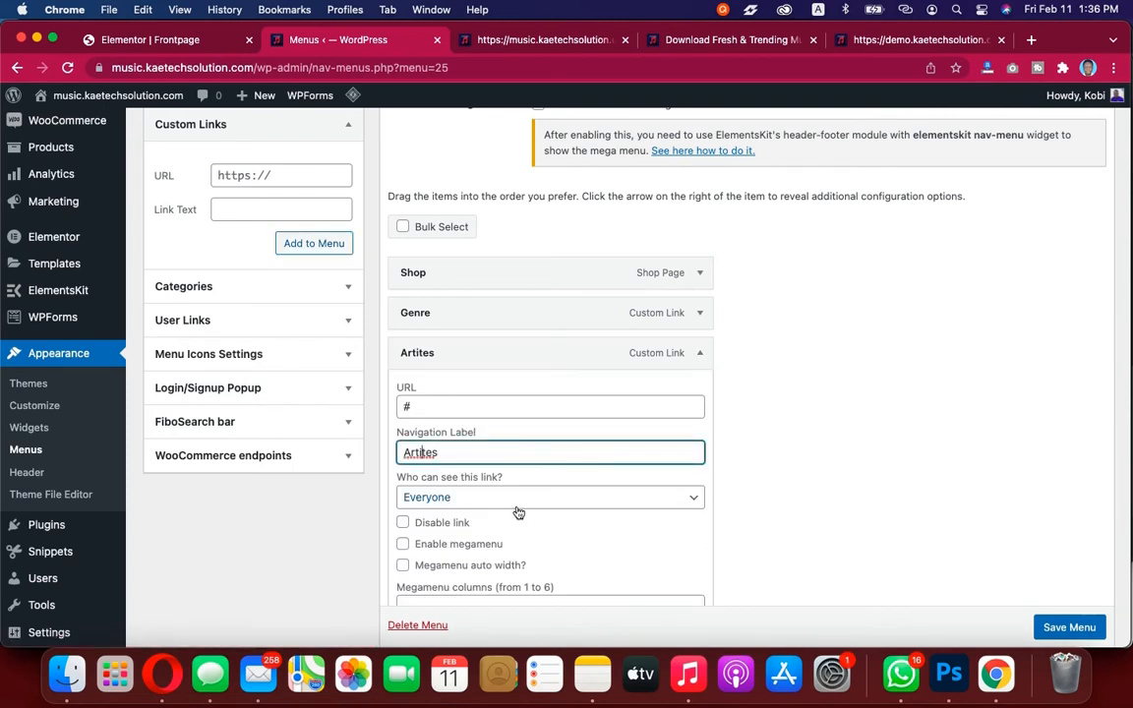
type("st")
left_click(700, 352)
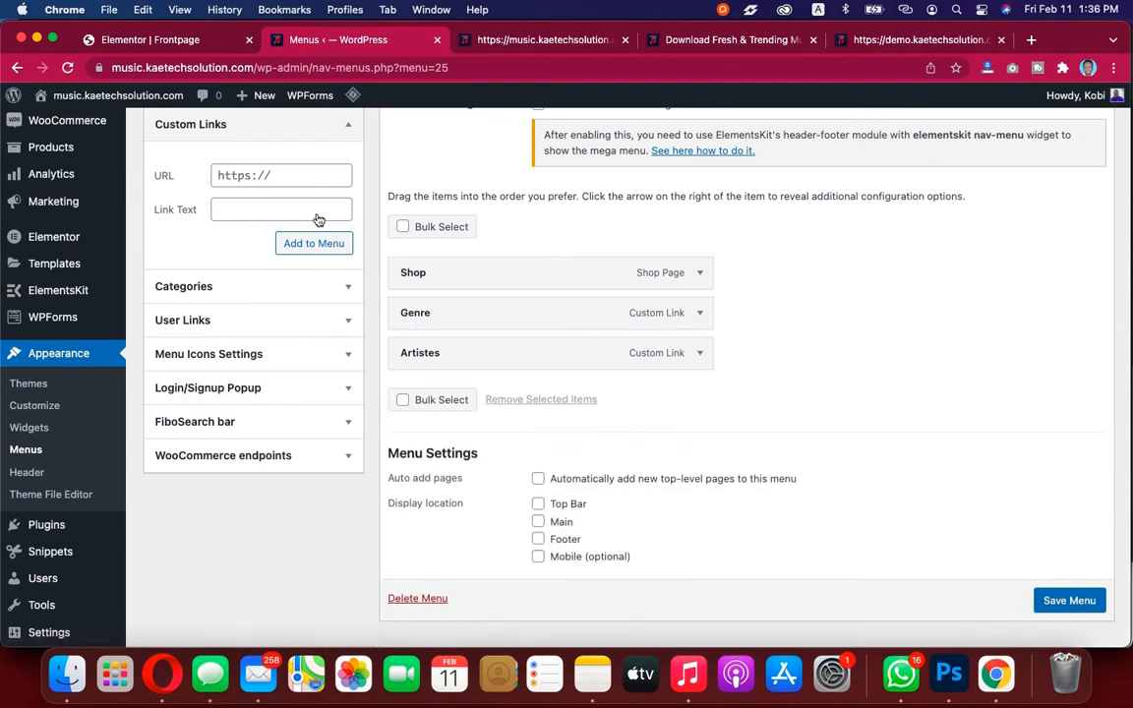
Add a custom link named Playlist with URL # to Right Menu
triple_click(294, 180)
type("#")
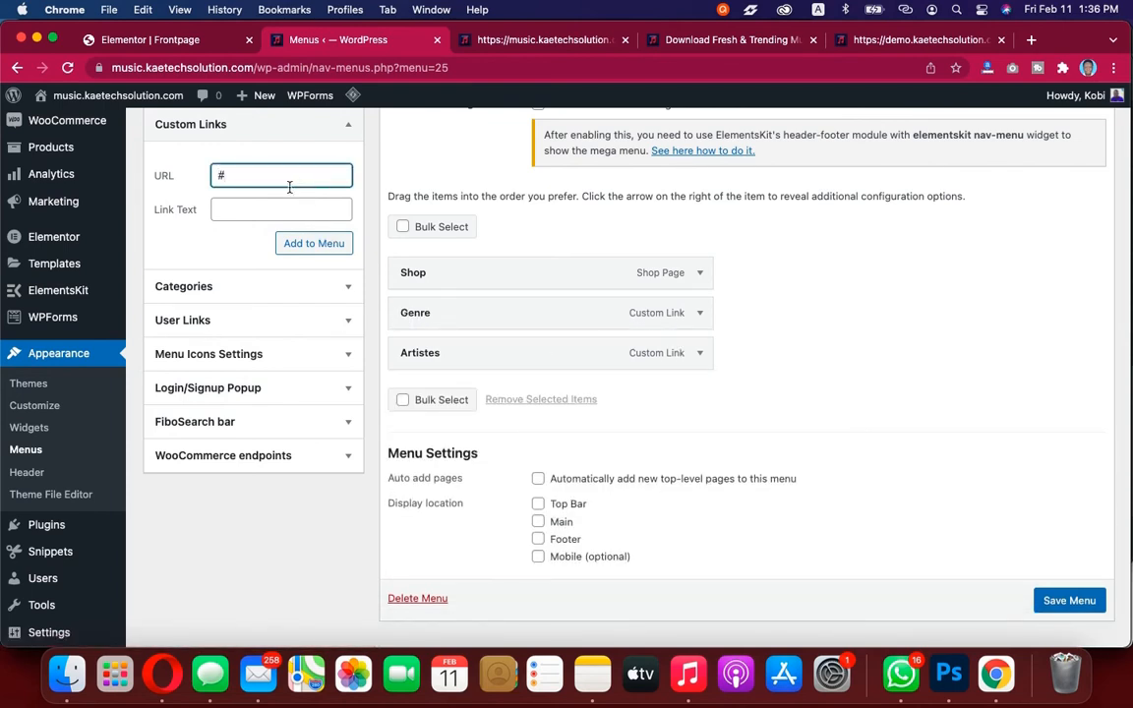
left_click(280, 210)
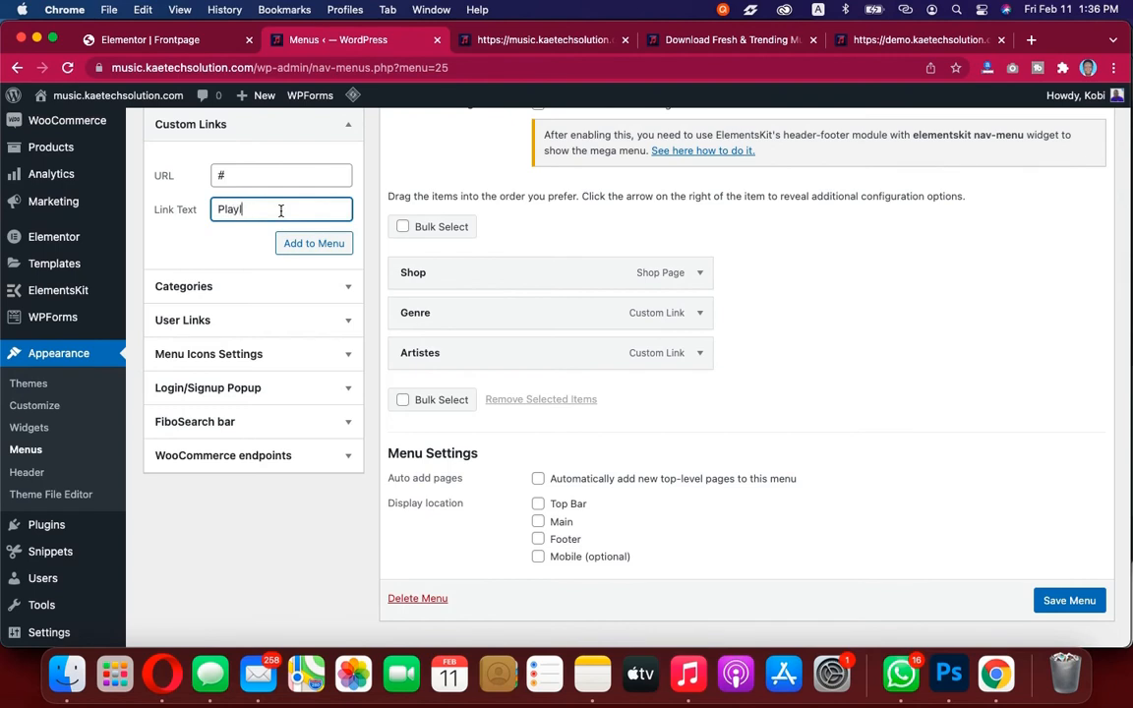
left_click(320, 247)
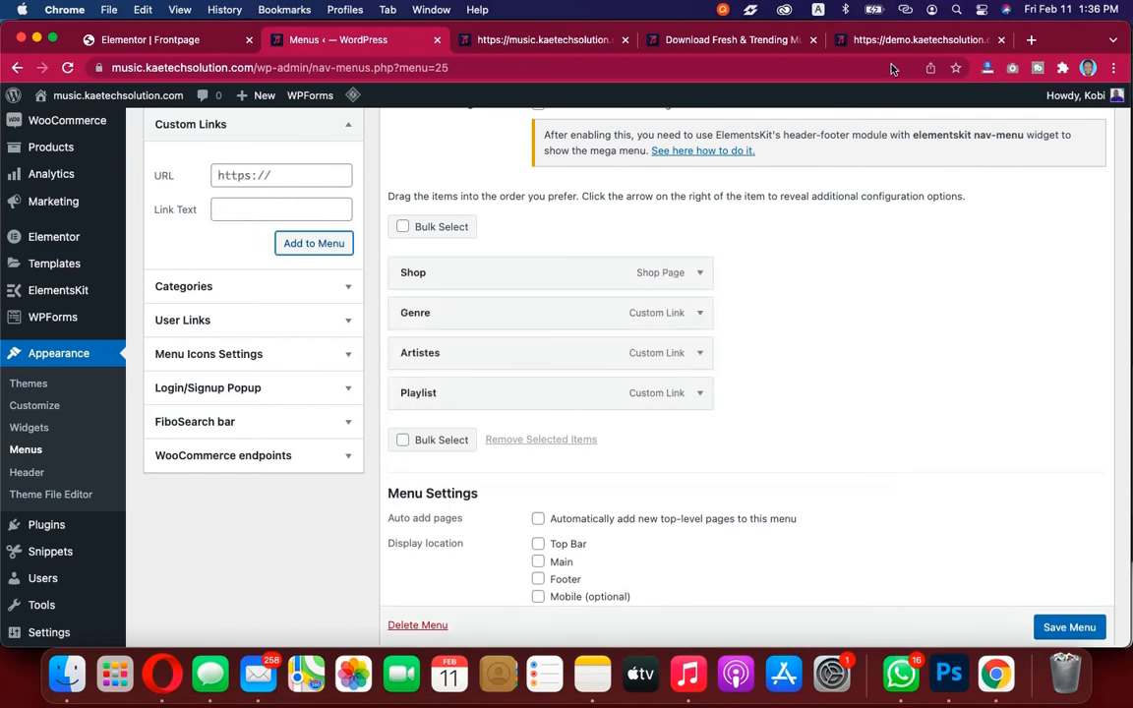
Compare Right Menu with the demo site's navigation and save the menu
left_click(751, 41)
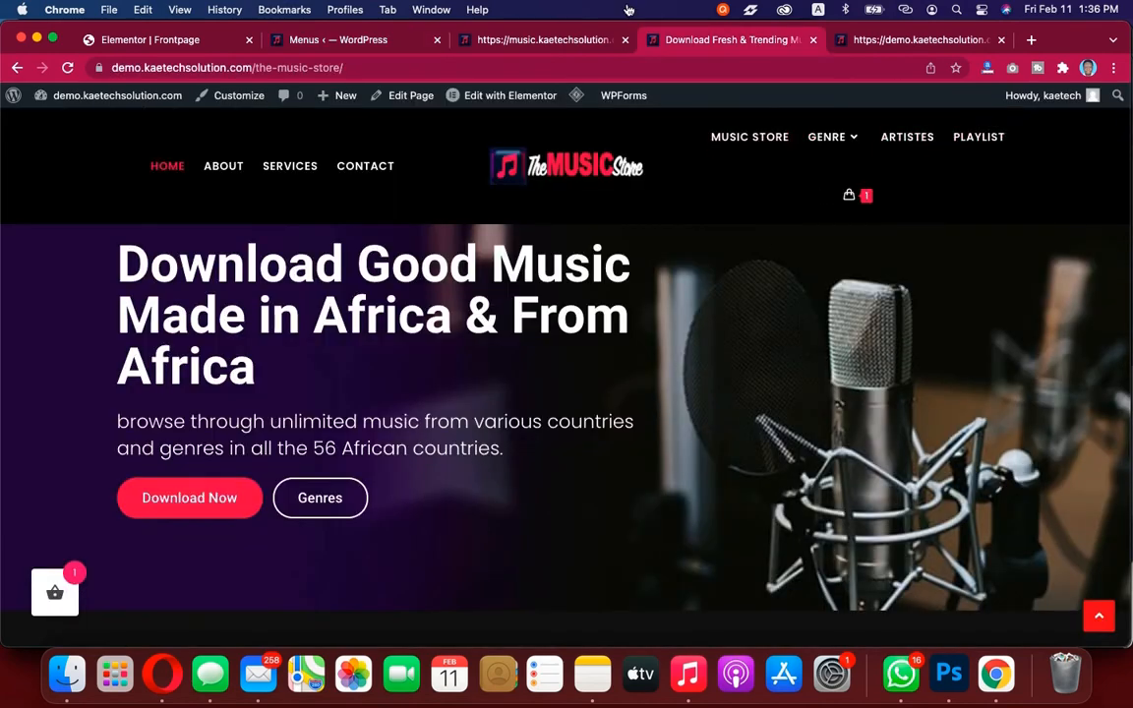
left_click(339, 40)
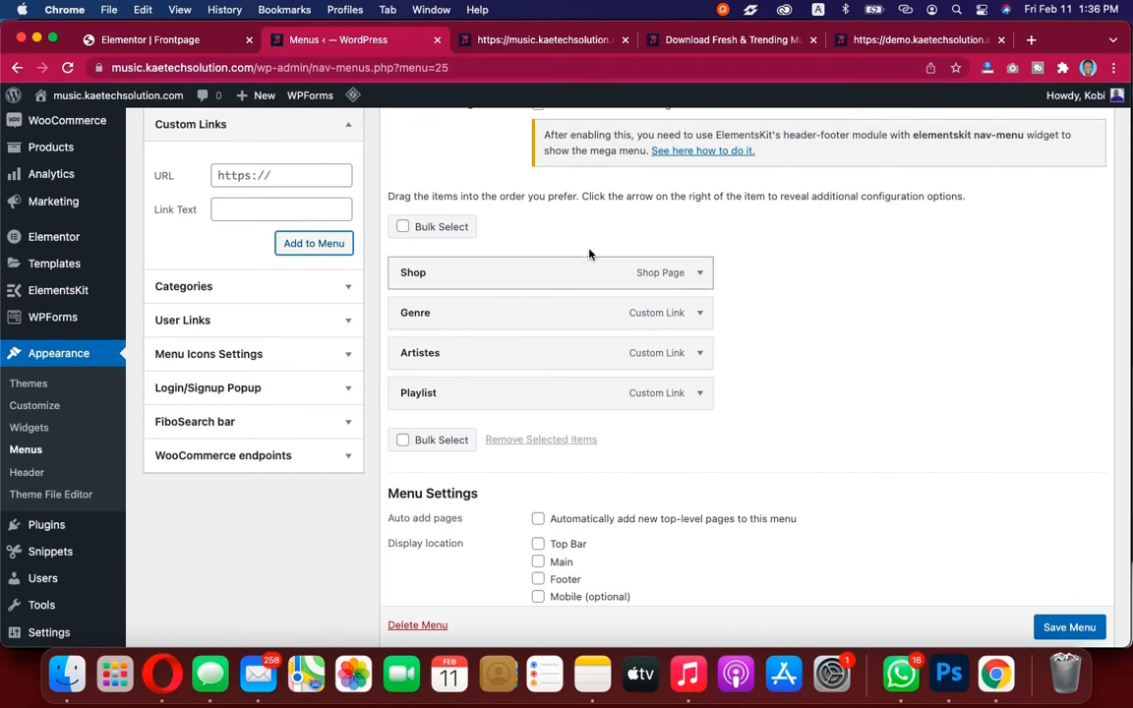
scroll(1066, 626, "down", 1)
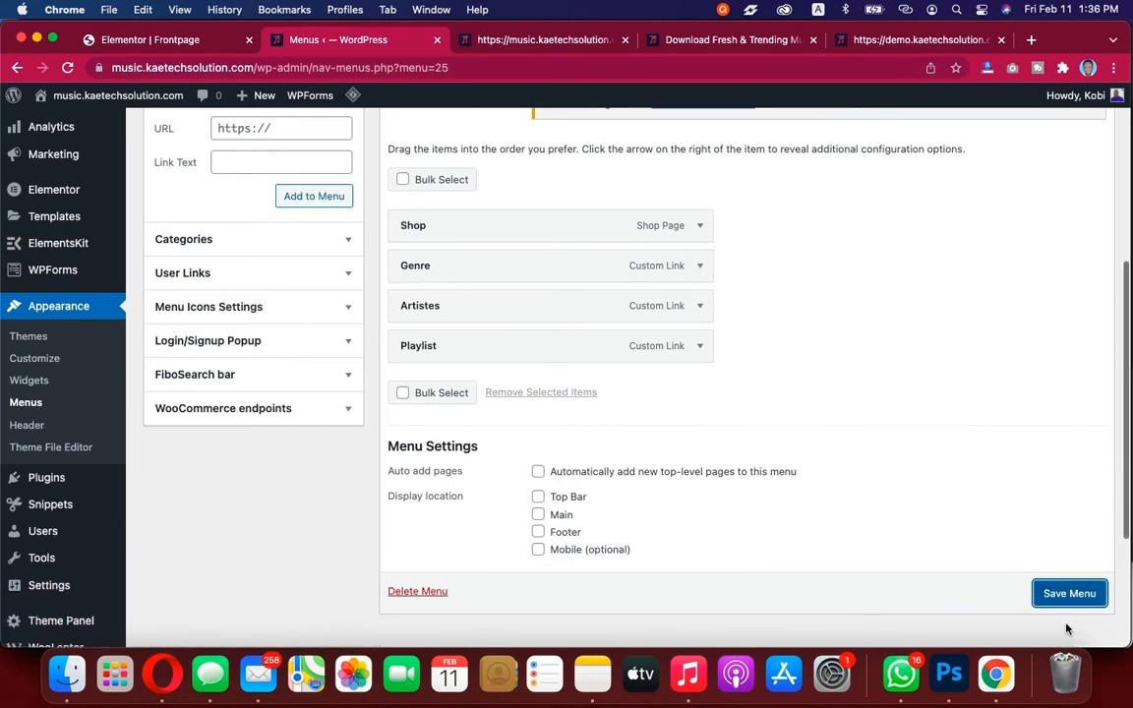
left_click(1062, 590)
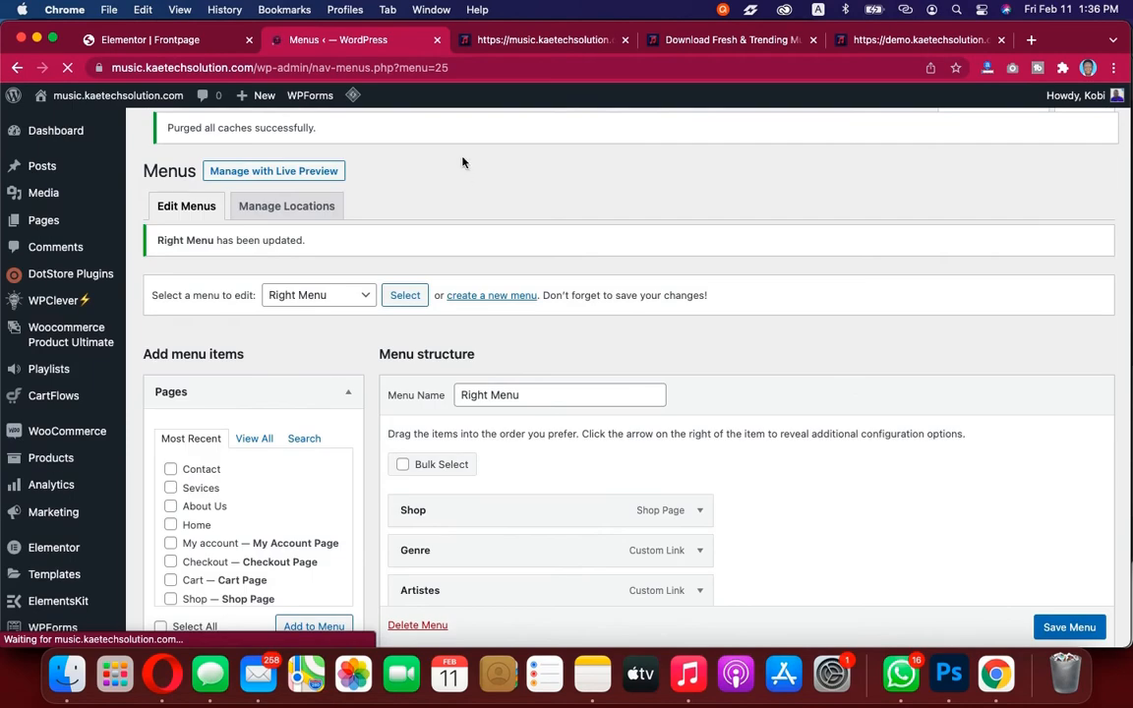
Return to the Elementor editor, update the page and reload it
left_click(174, 40)
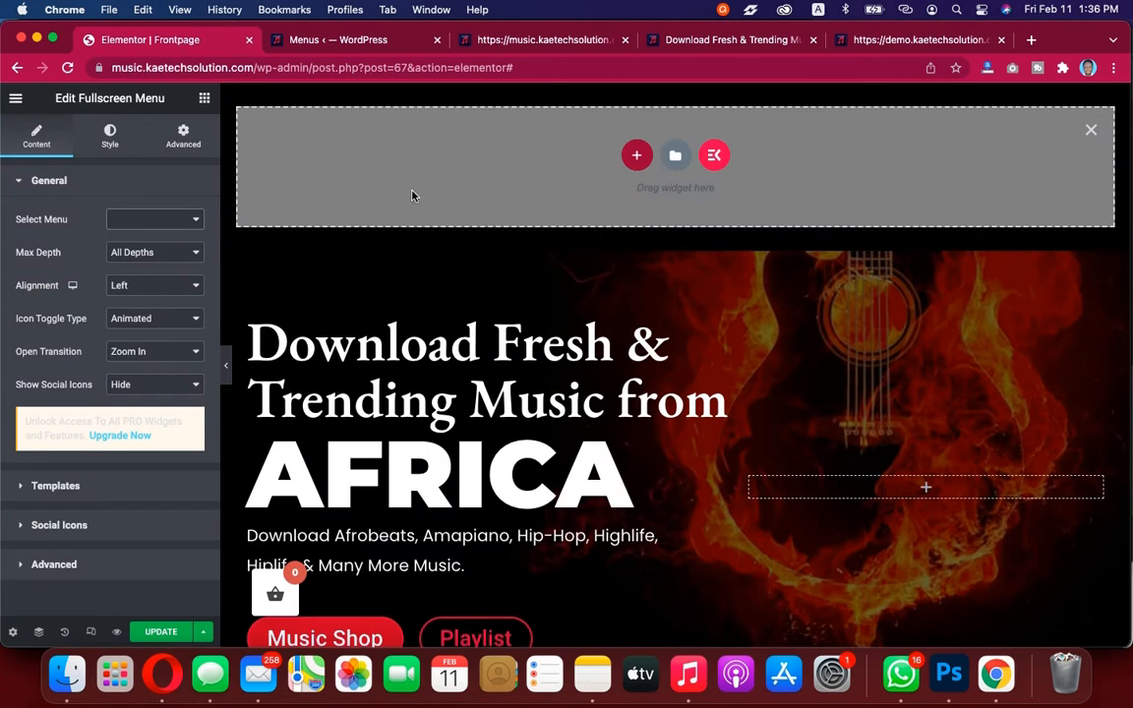
left_click(67, 68)
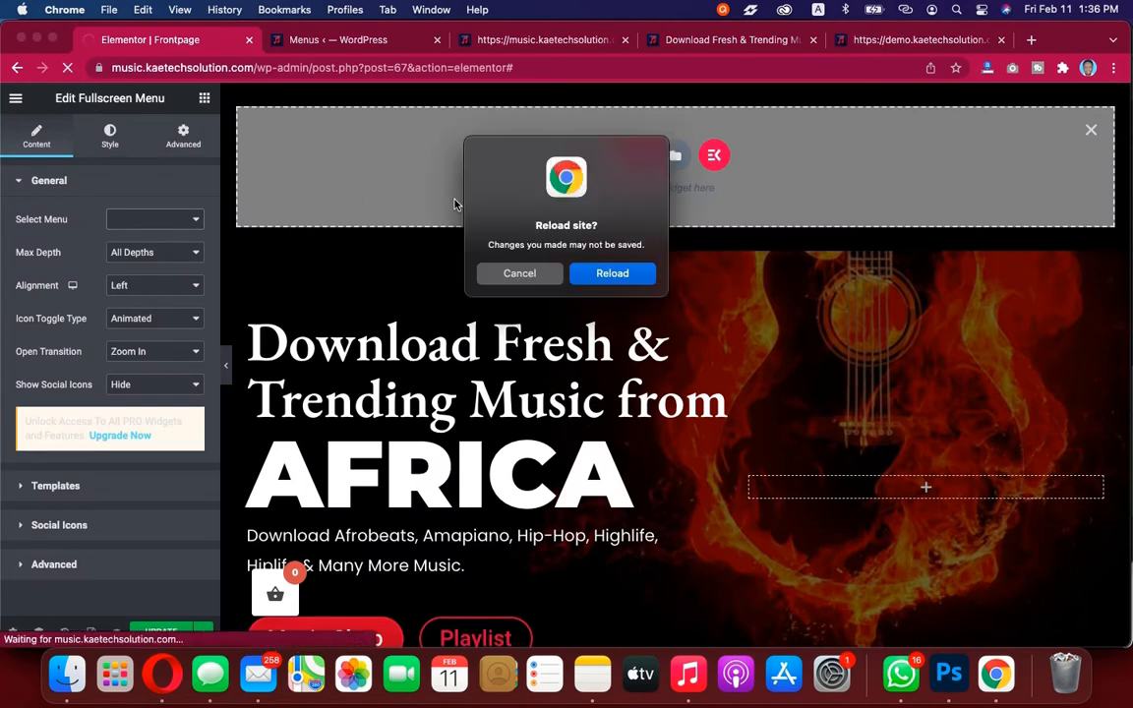
left_click(519, 273)
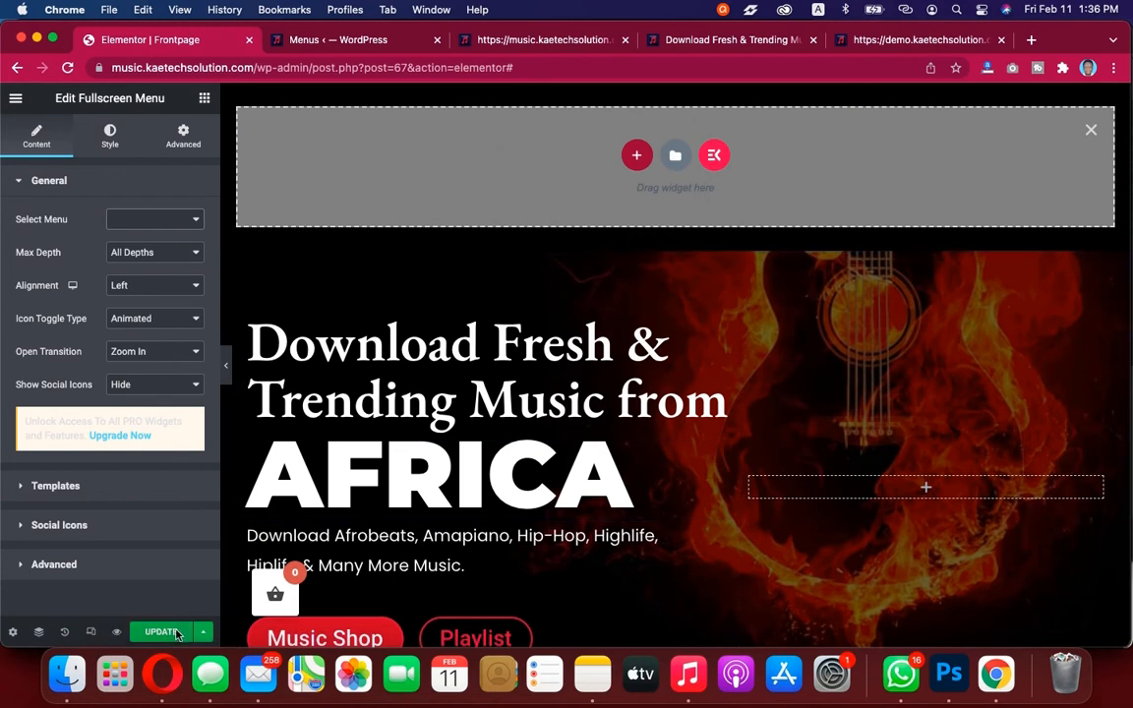
left_click(165, 633)
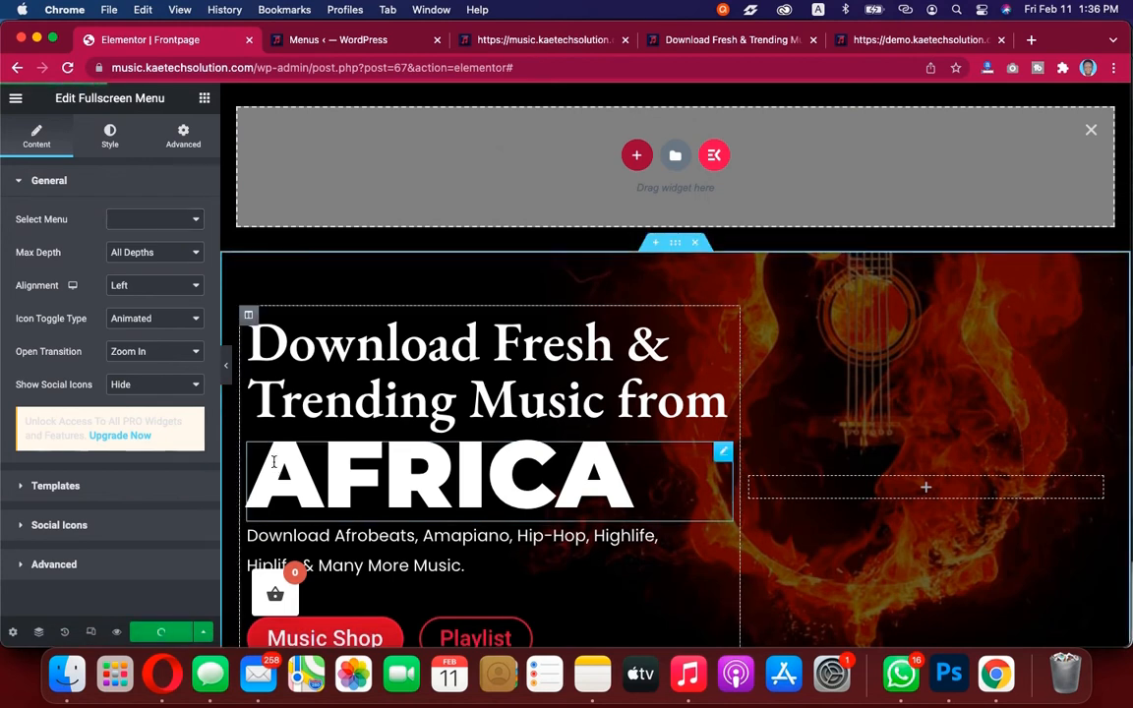
left_click(68, 68)
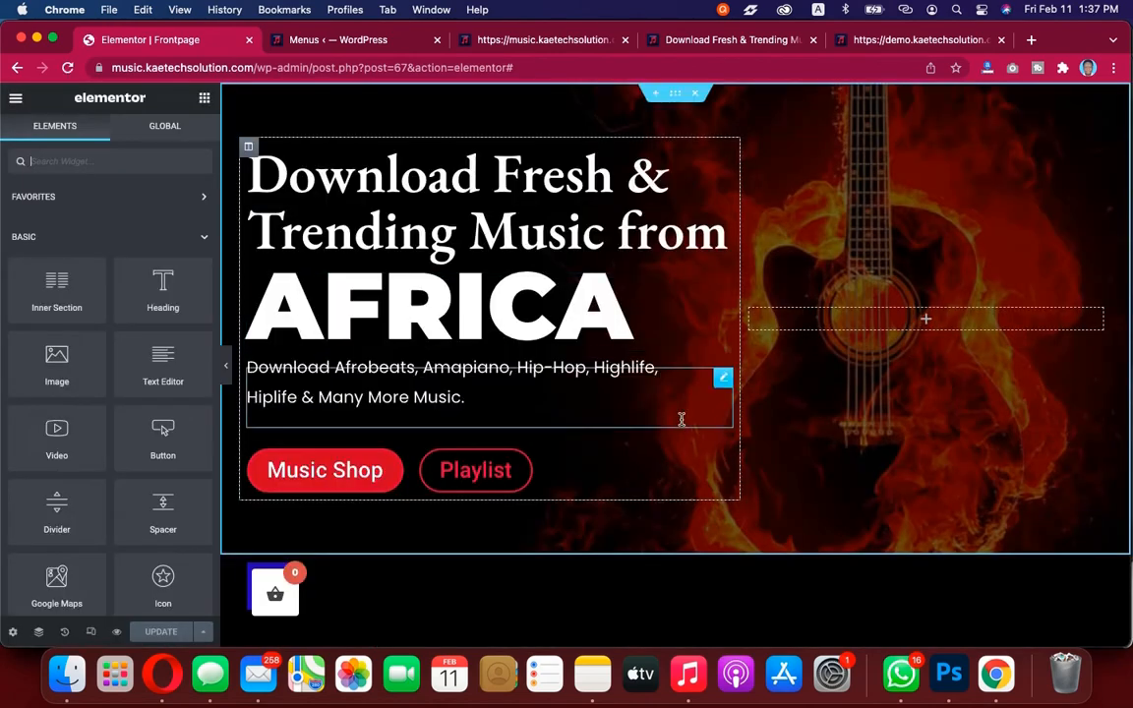
Scroll through the page and open the Navigator to inspect the page's sections
scroll(683, 423, "down", 2)
scroll(682, 424, "down", 2)
scroll(682, 425, "up", 1)
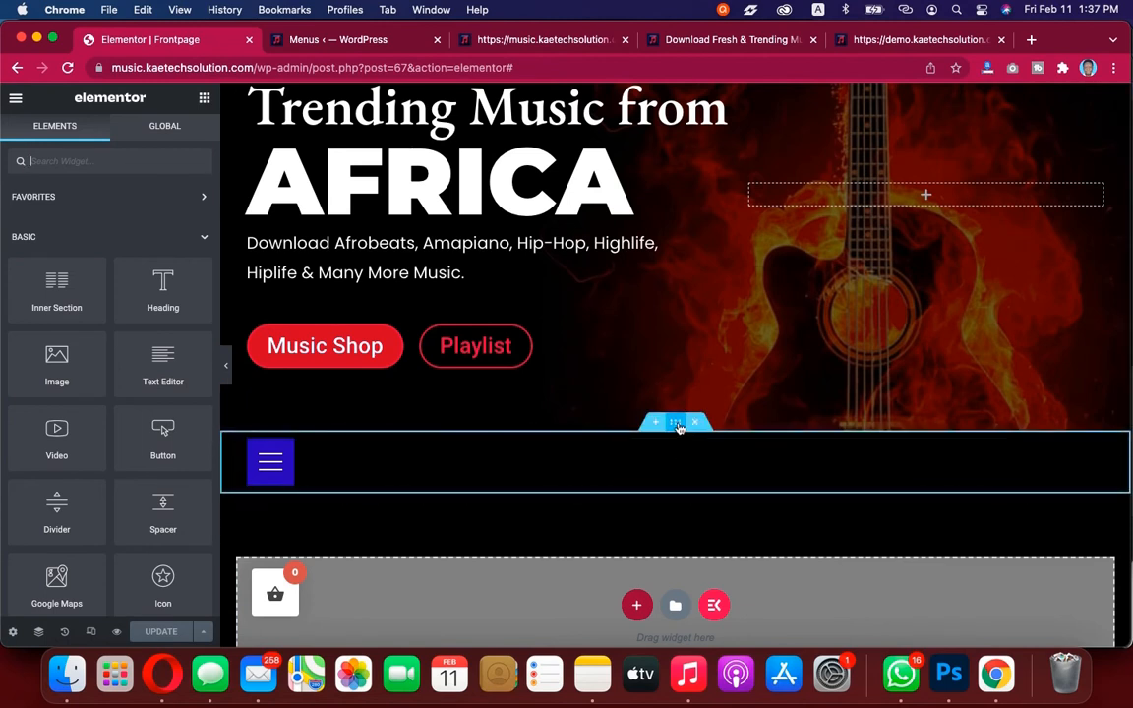
left_click(54, 38)
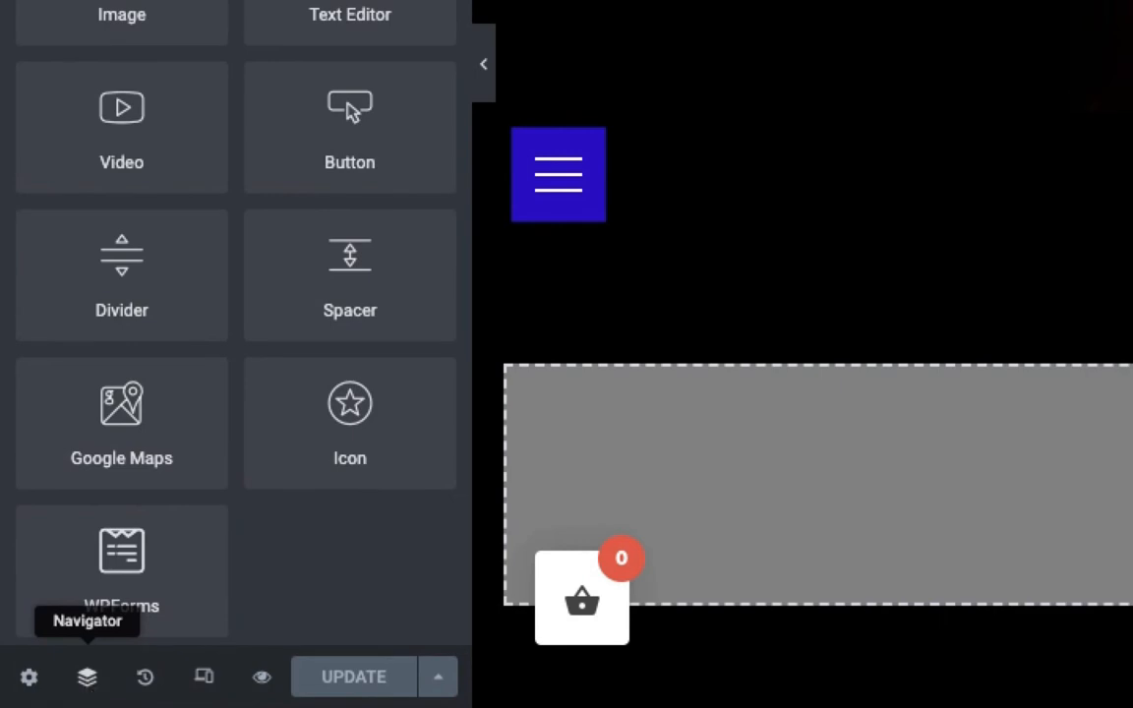
left_click(87, 681)
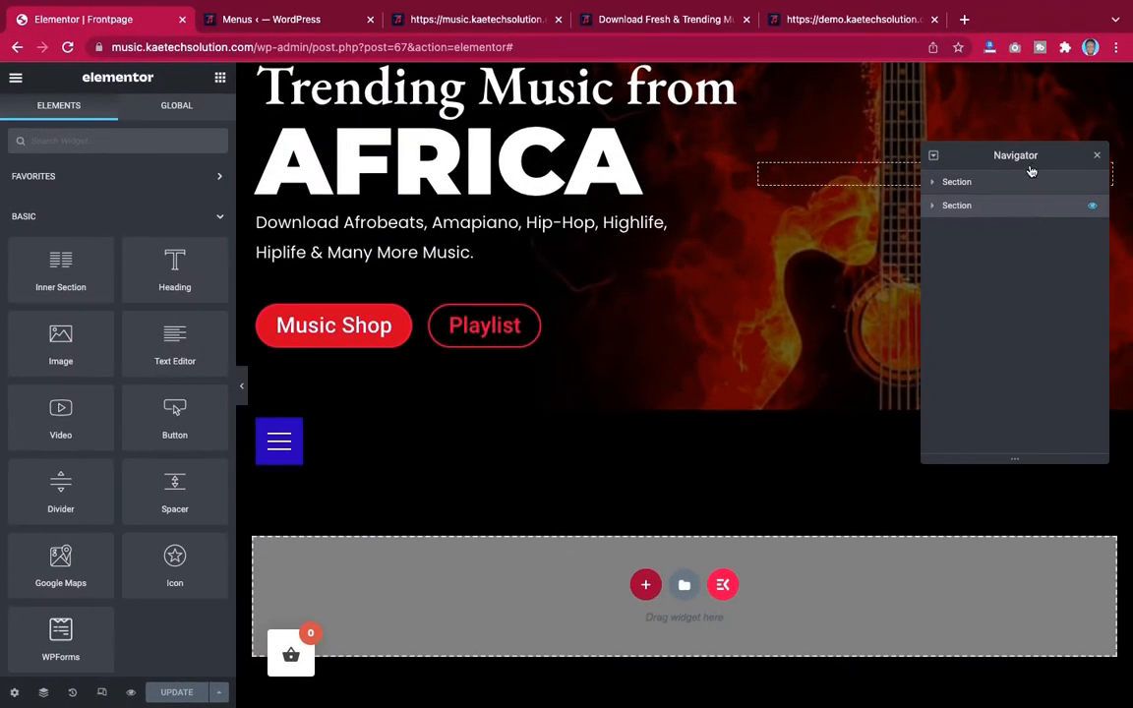
left_click_drag(1031, 171, 1032, 179)
scroll(792, 270, "up", 3)
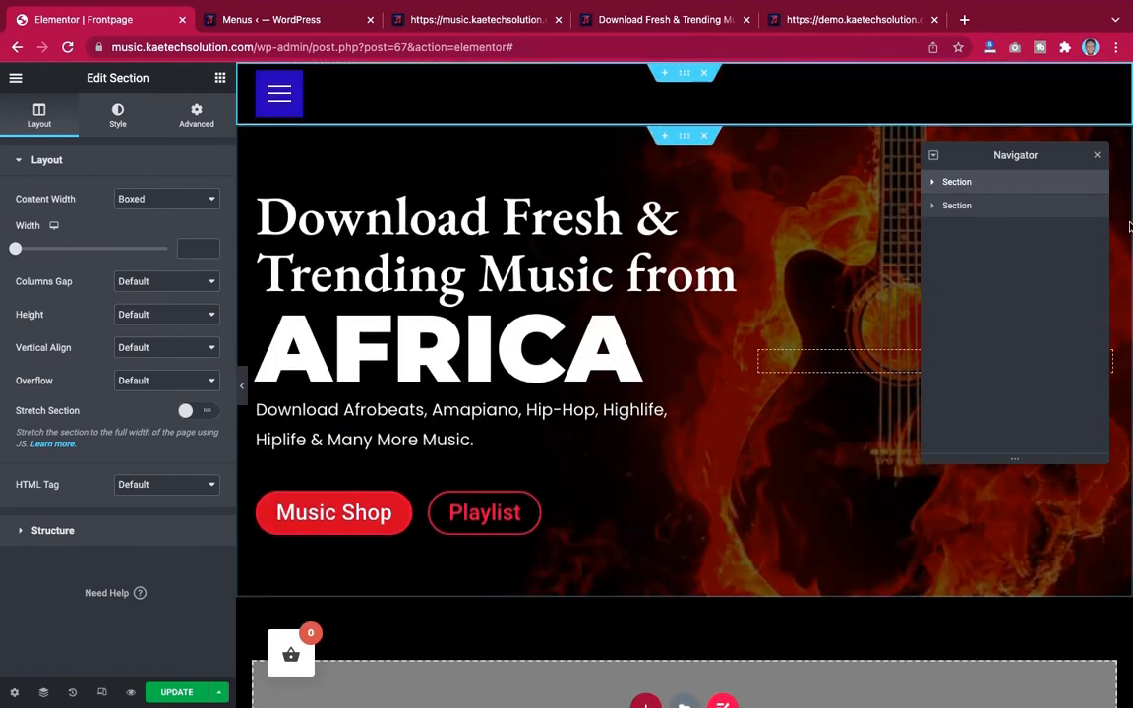
left_click(1098, 157)
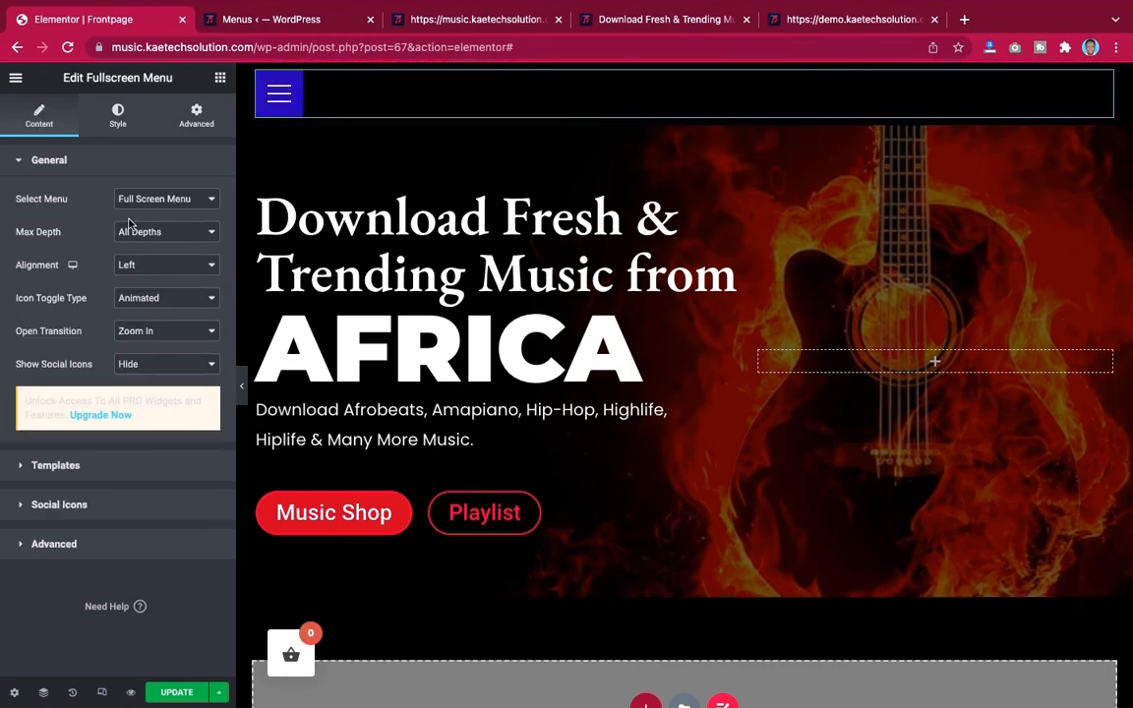
Check the Fullscreen Menu widget's selected menu is Full Screen Menu and preview its toggle open and closed
left_click(165, 201)
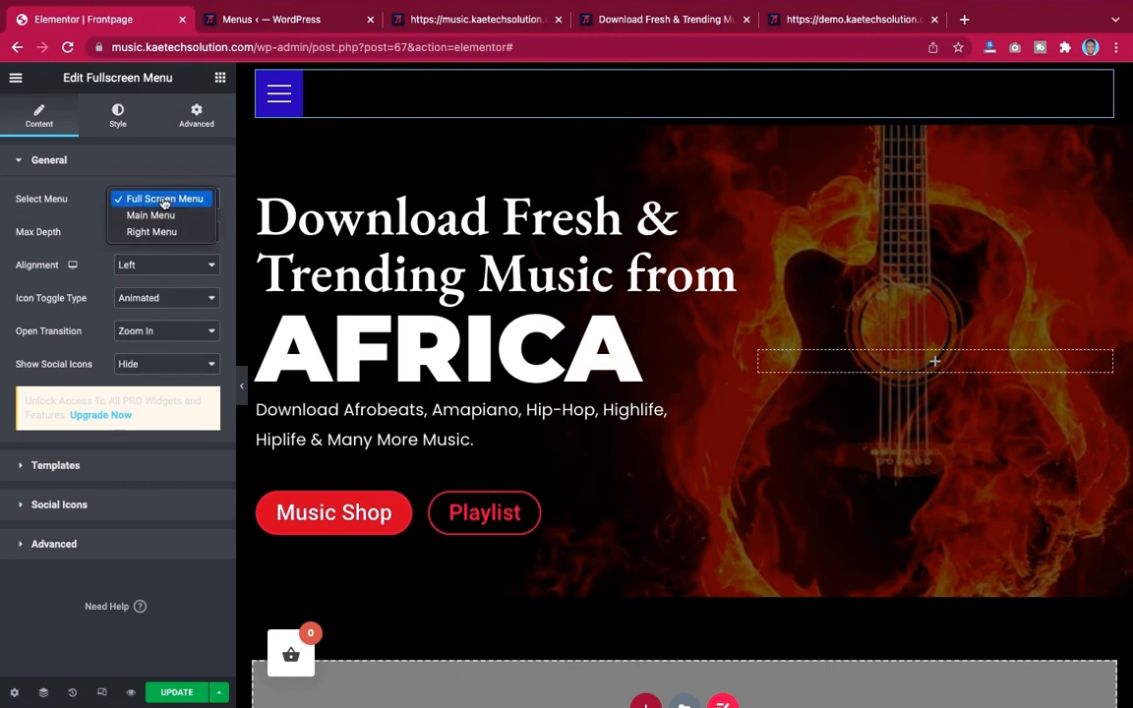
left_click(174, 201)
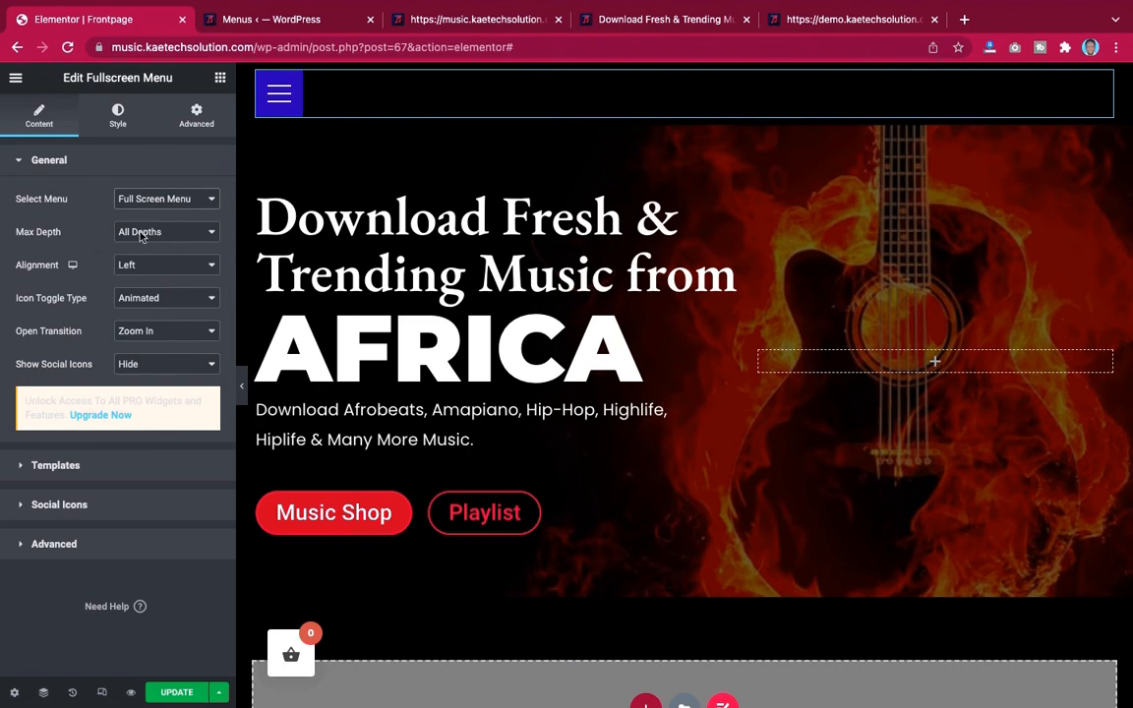
left_click(284, 99)
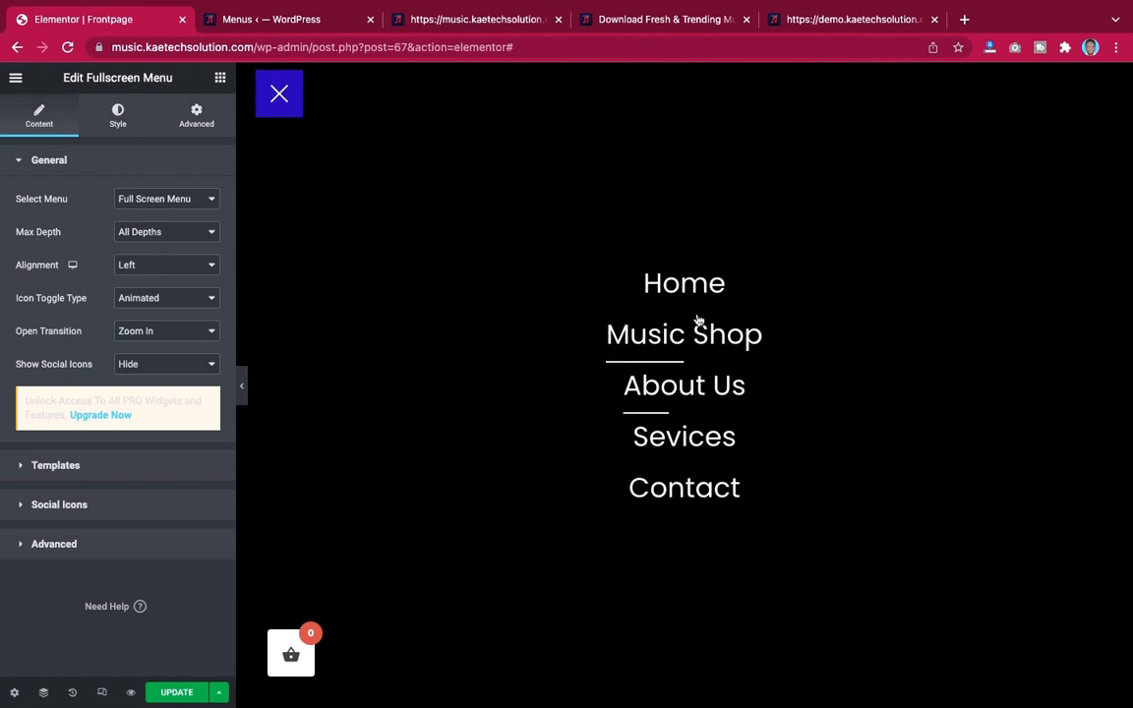
left_click(291, 104)
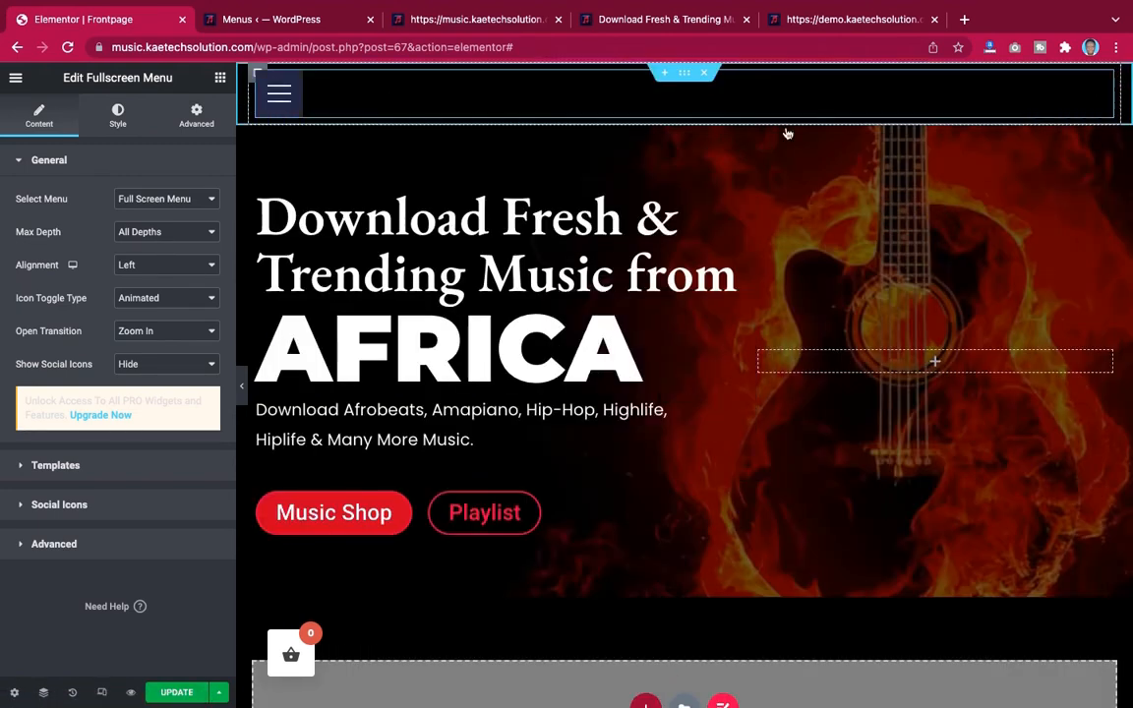
Switch to the demo site tab and open and close its full-screen menu to compare the navigation items
left_click(836, 20)
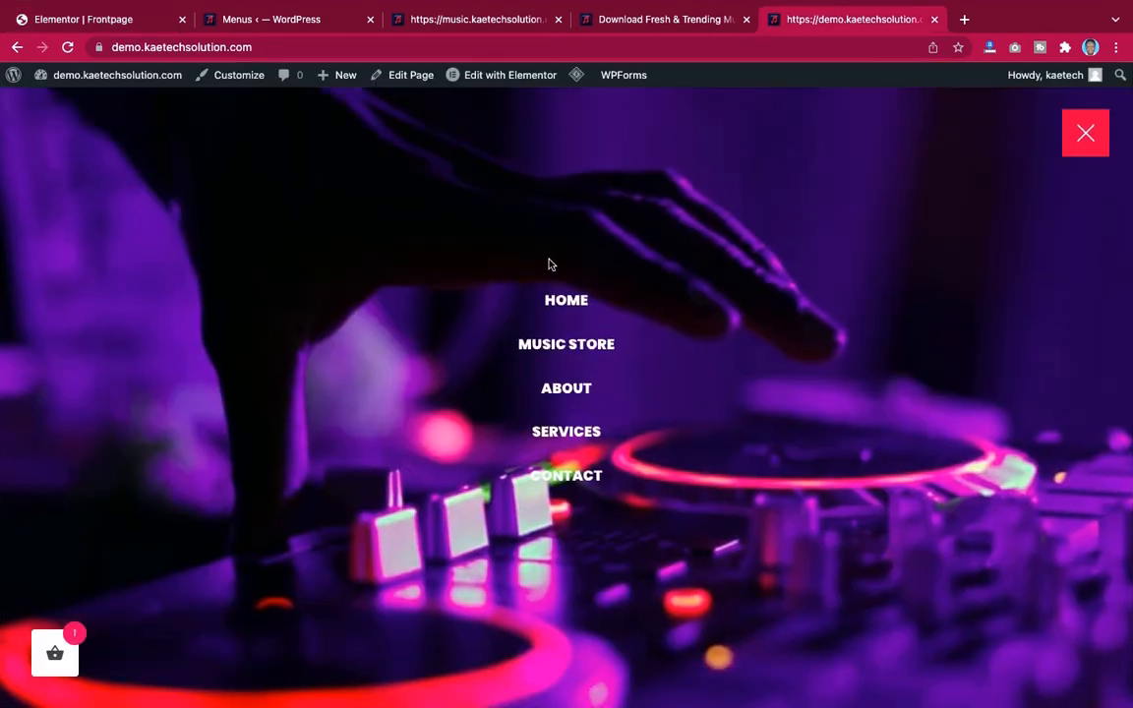
left_click(1089, 130)
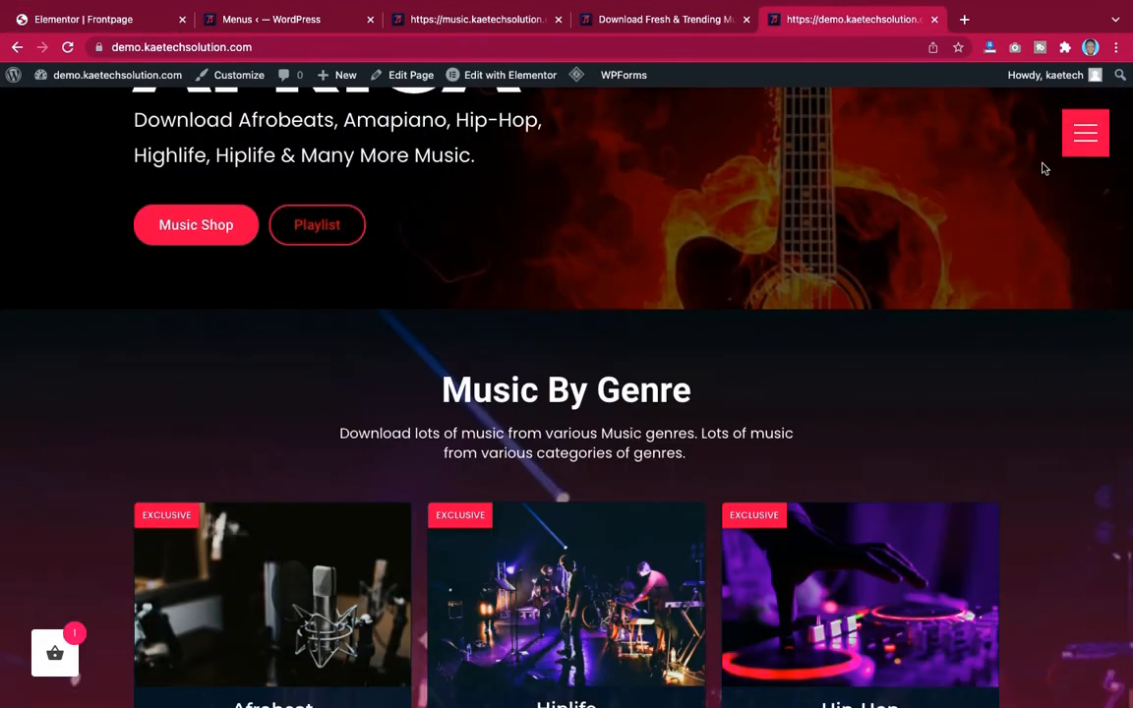
left_click(1081, 134)
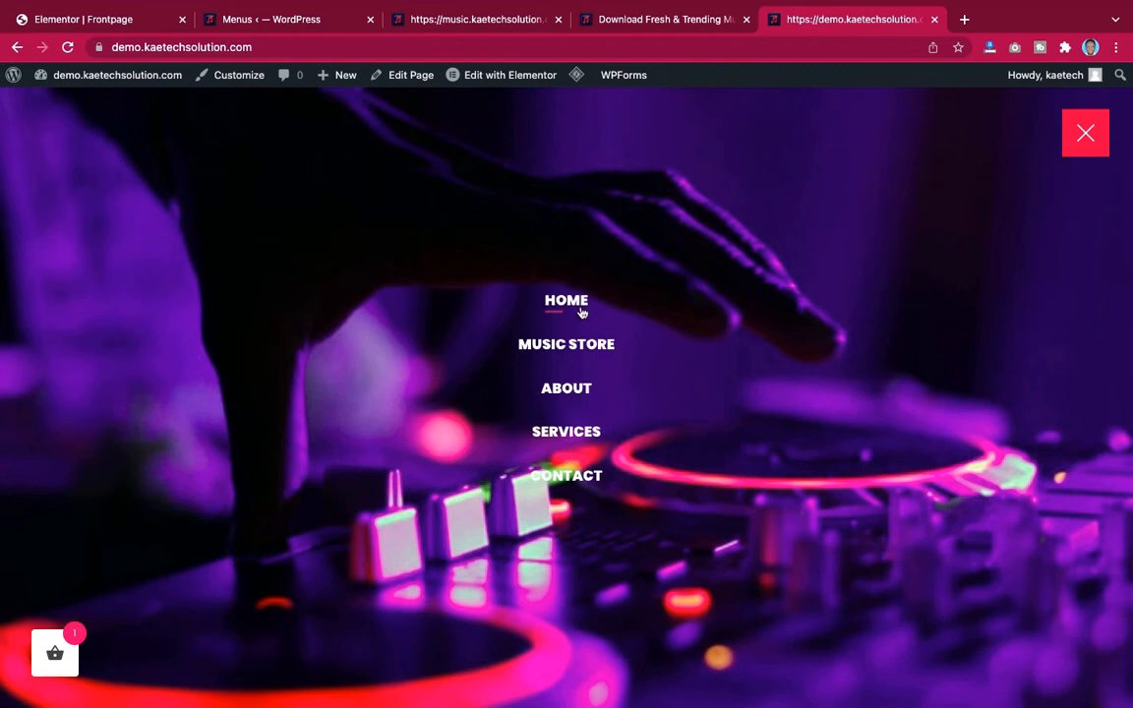
left_click(1086, 133)
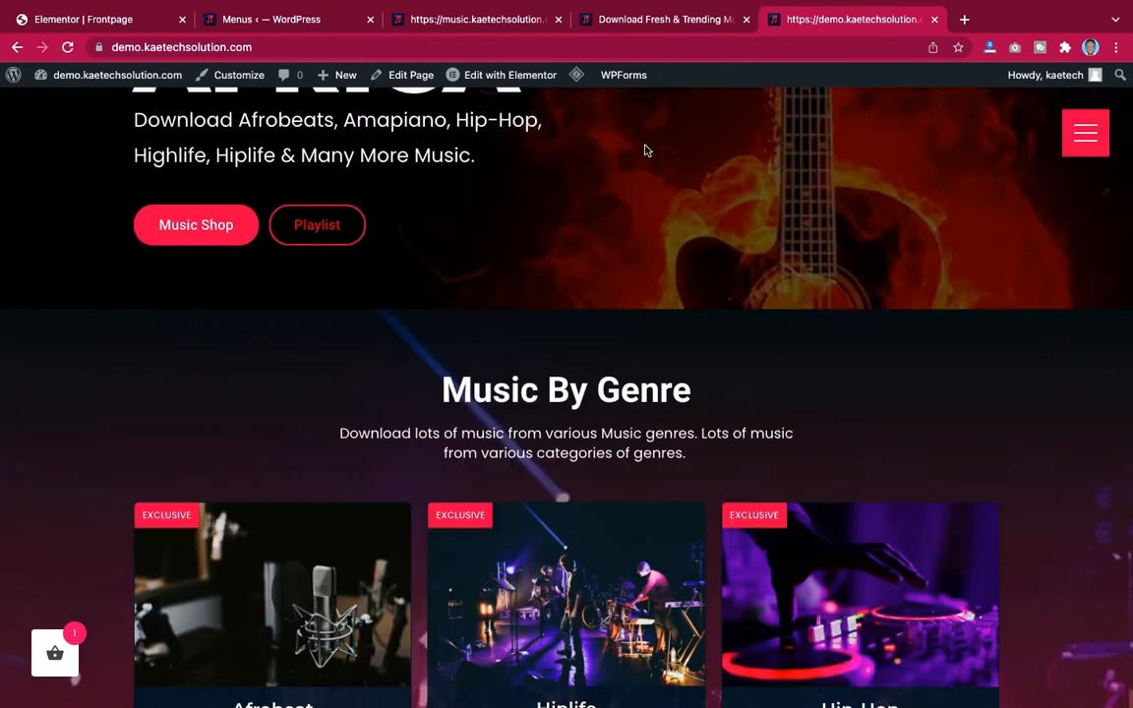
Return to the Elementor editor, toggle the full-screen menu preview open and closed, and hide and reshow the editor panel
left_click(103, 19)
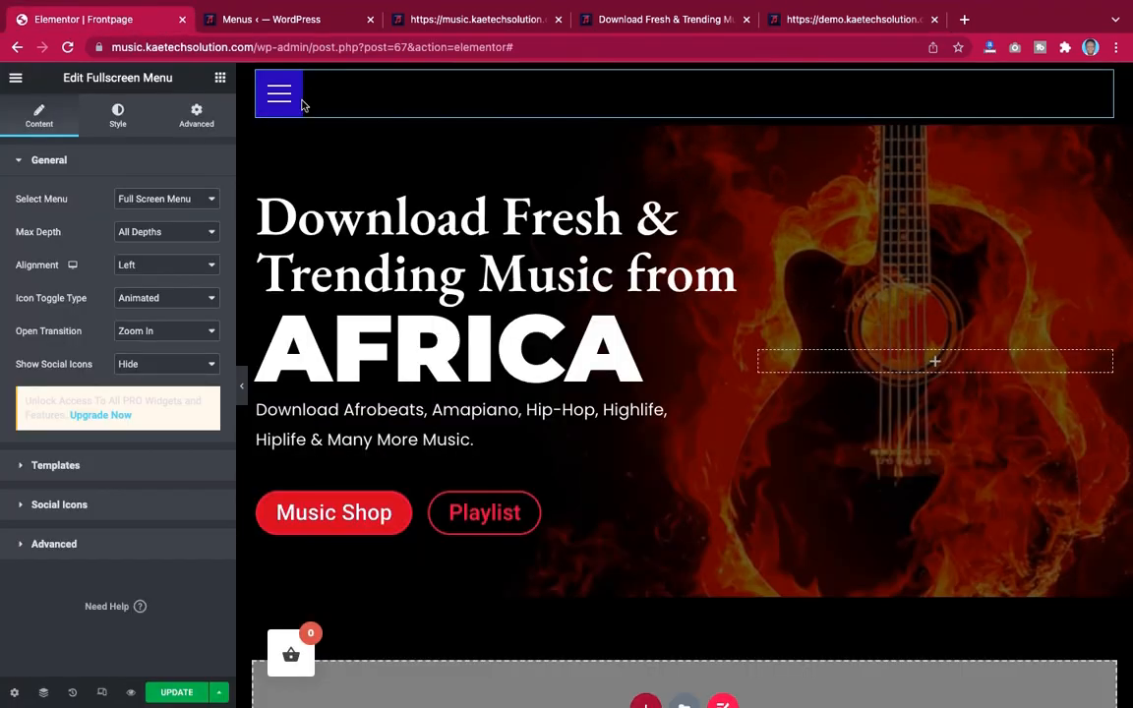
left_click(289, 98)
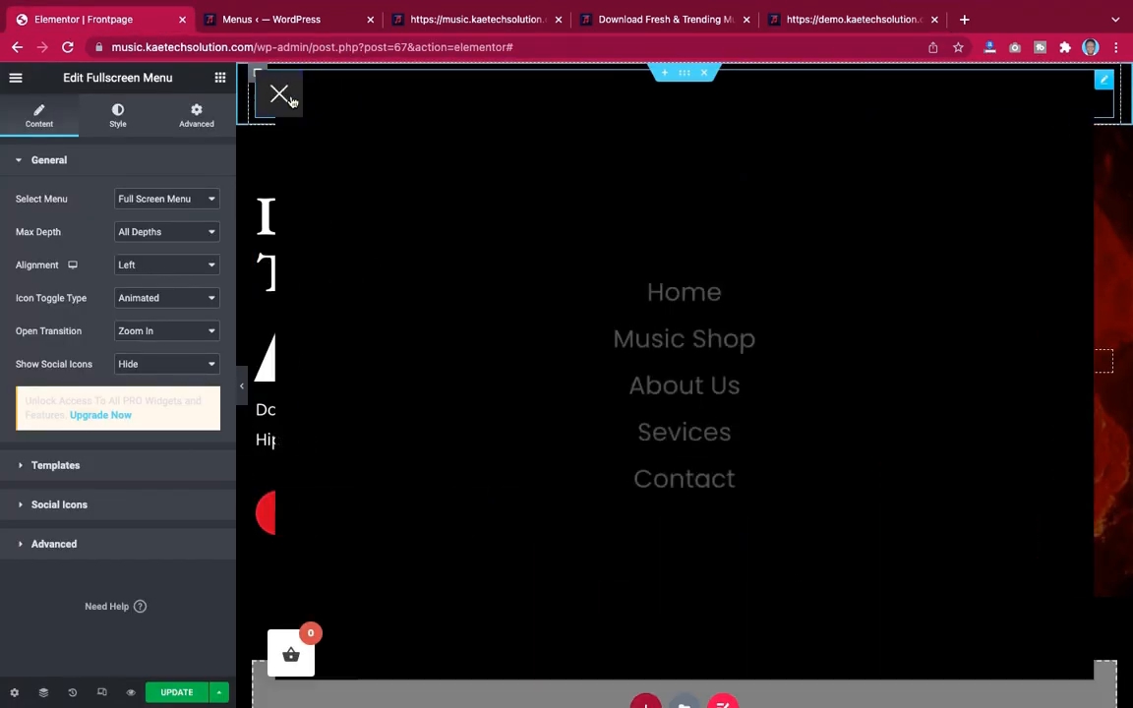
left_click(287, 99)
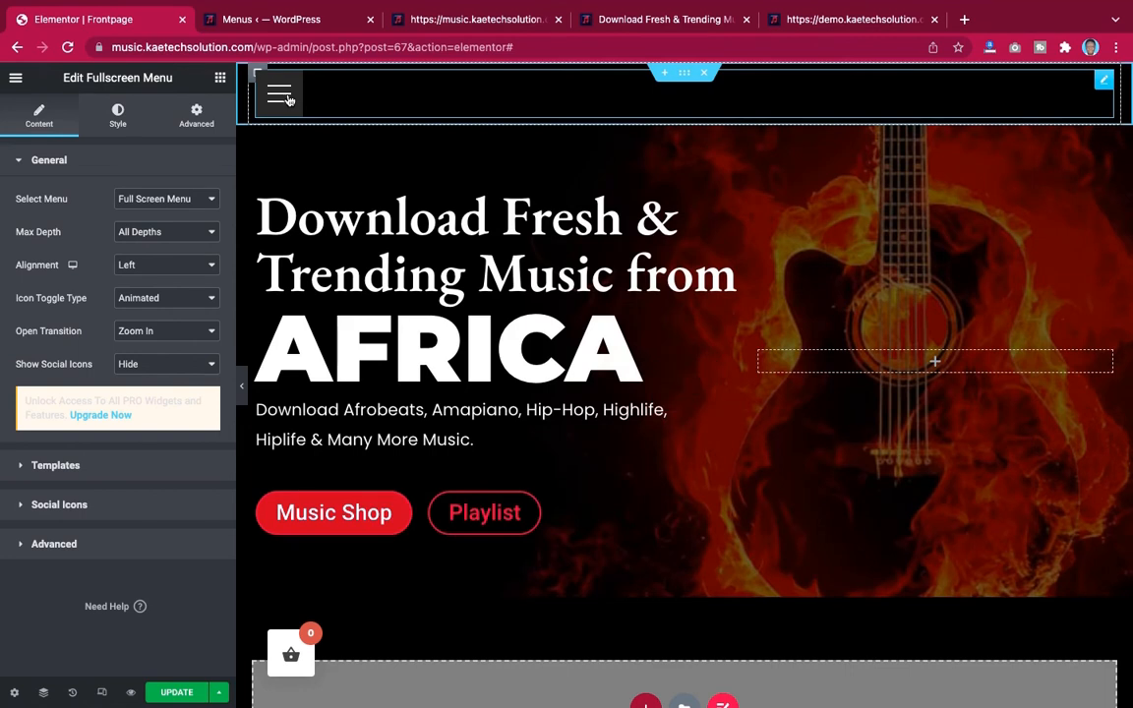
left_click(243, 389)
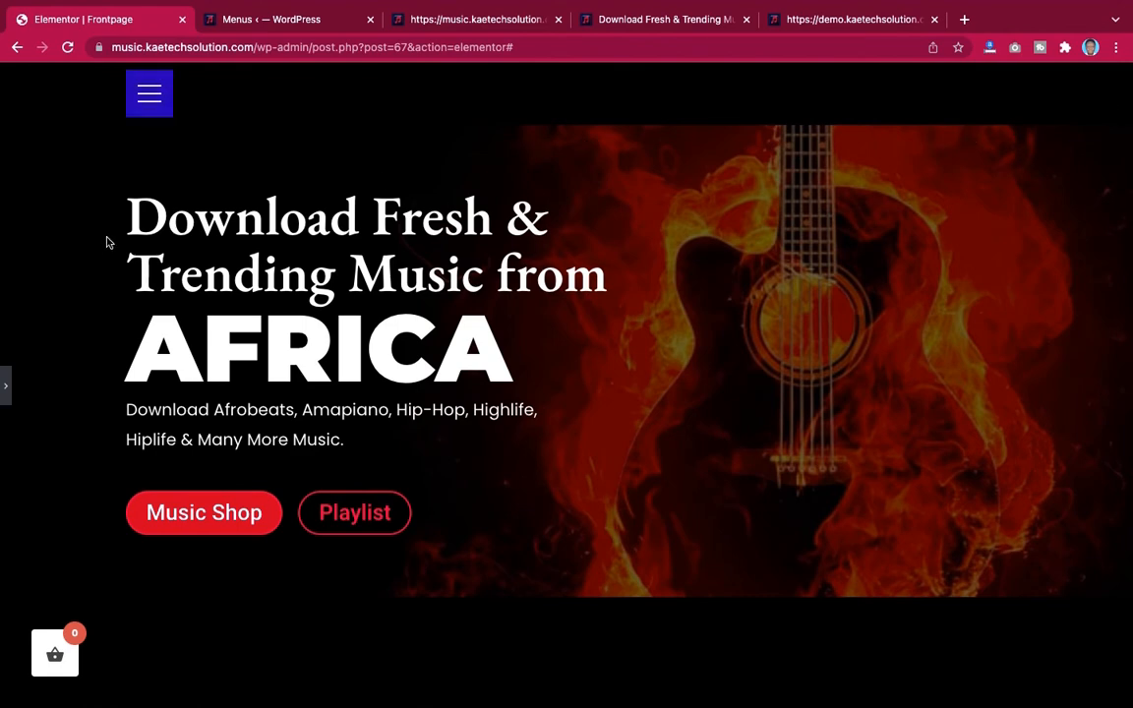
left_click(5, 386)
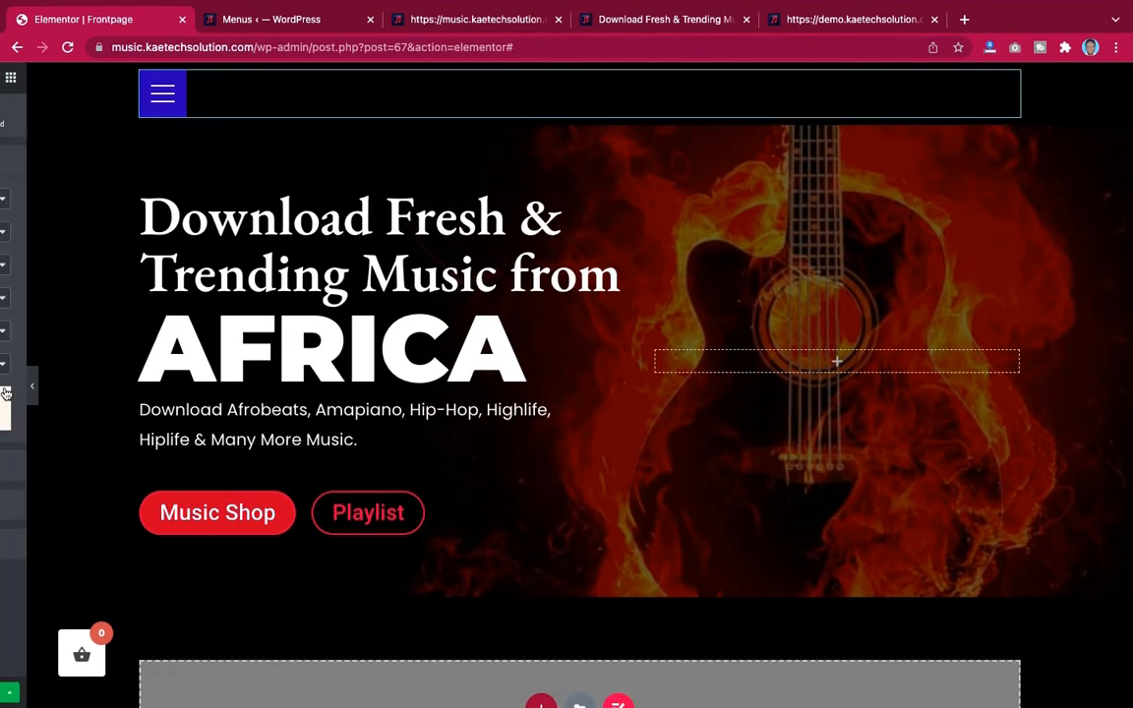
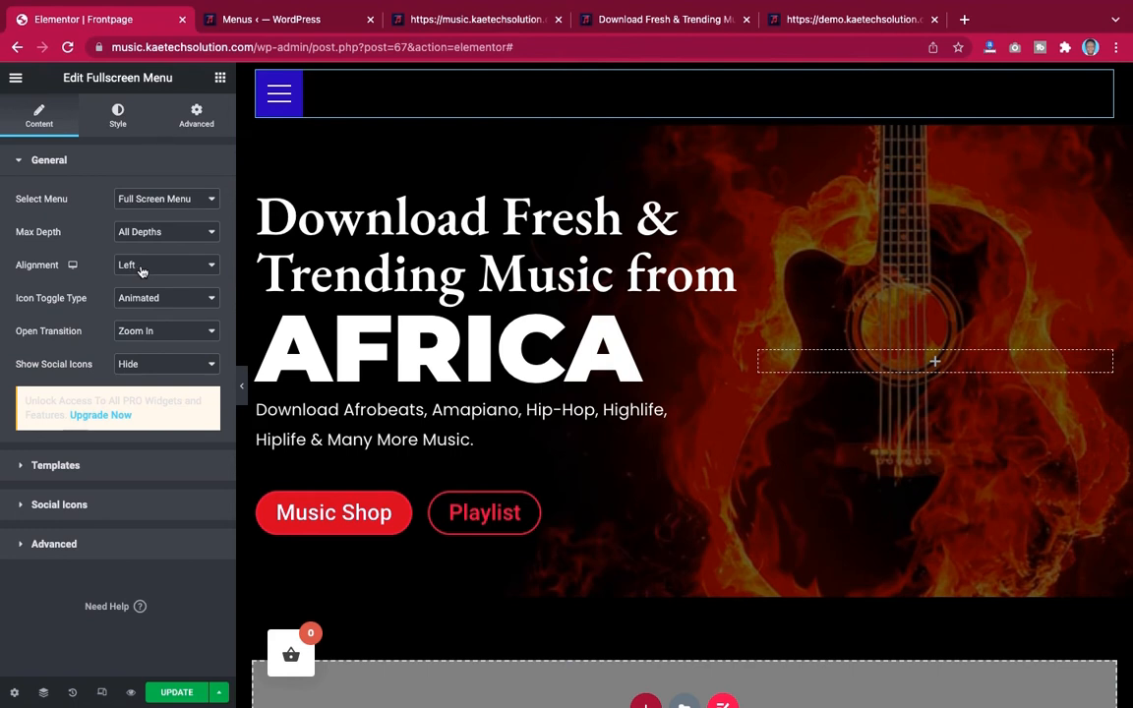
Align the full-screen menu toggle to the Right and set the hamburger background color to the global Primary color
left_click(138, 267)
left_click(139, 282)
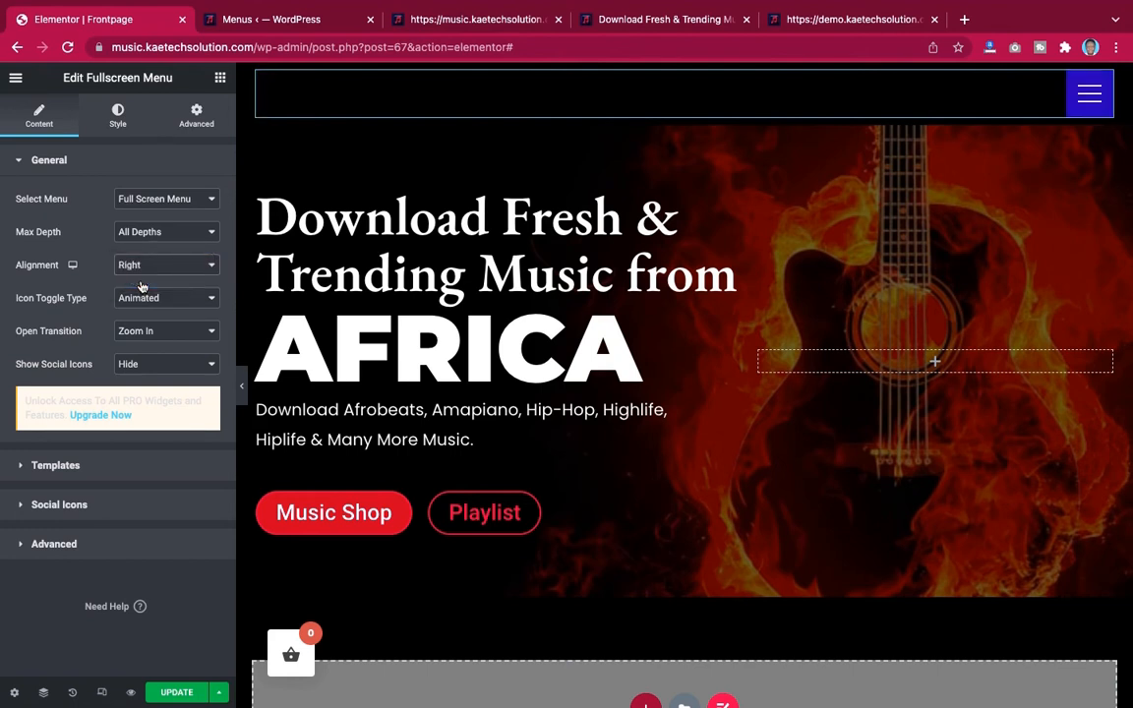
left_click(118, 116)
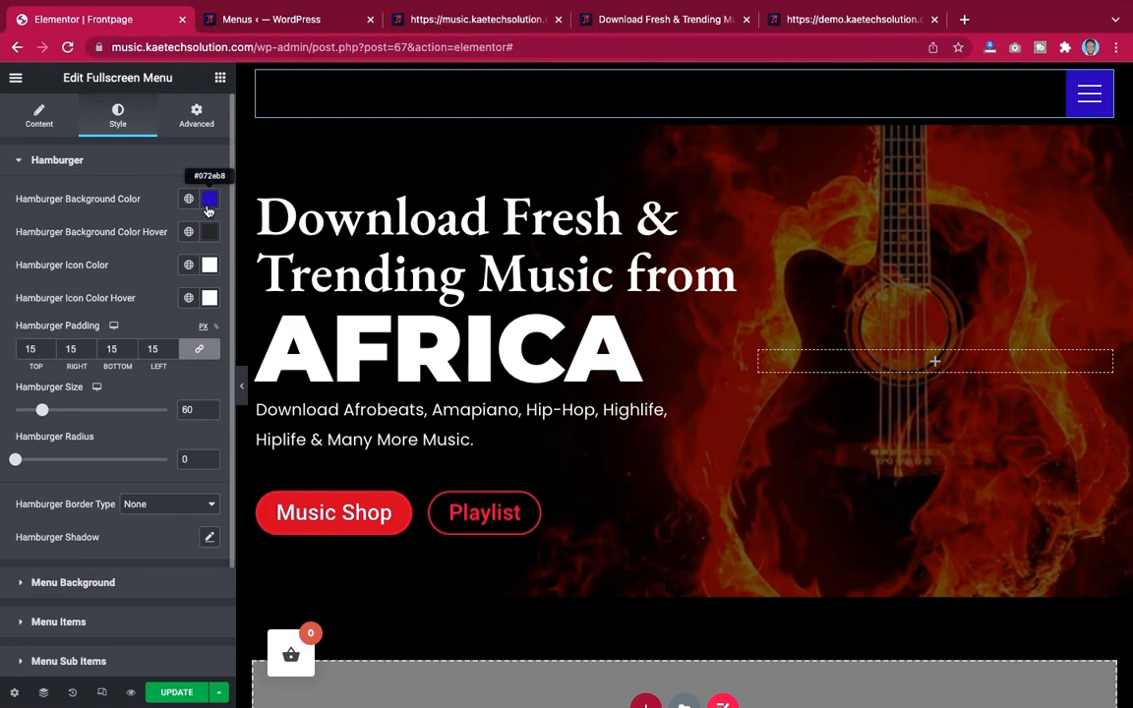
left_click(209, 202)
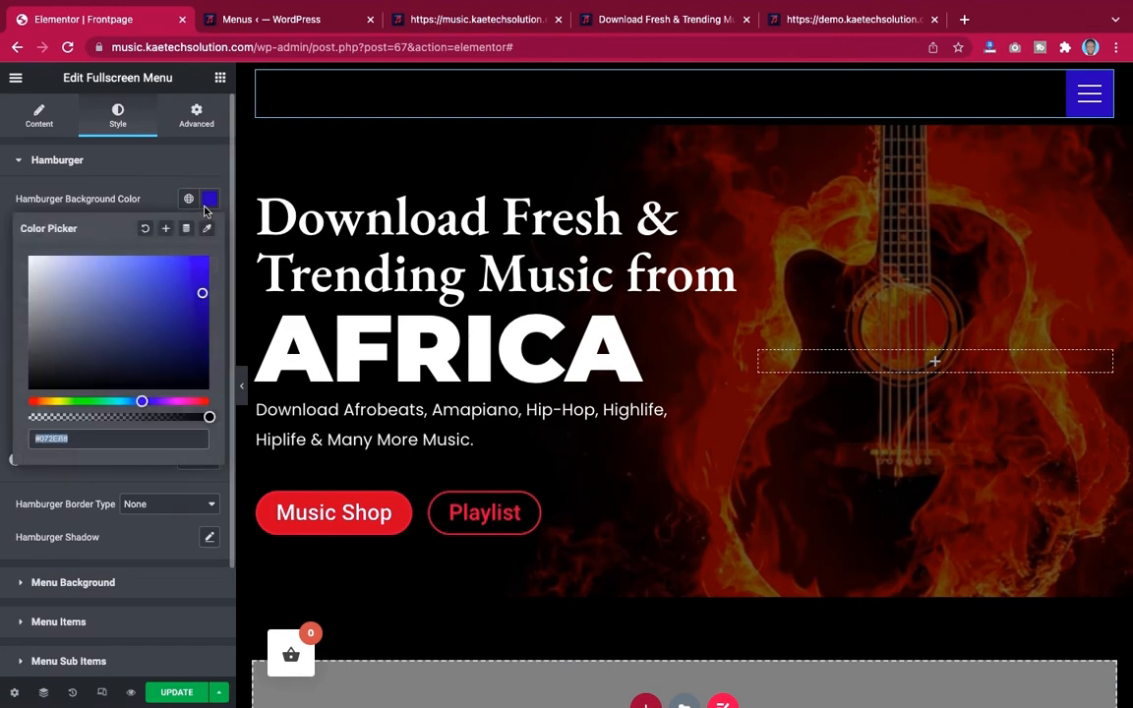
left_click(205, 205)
left_click(187, 199)
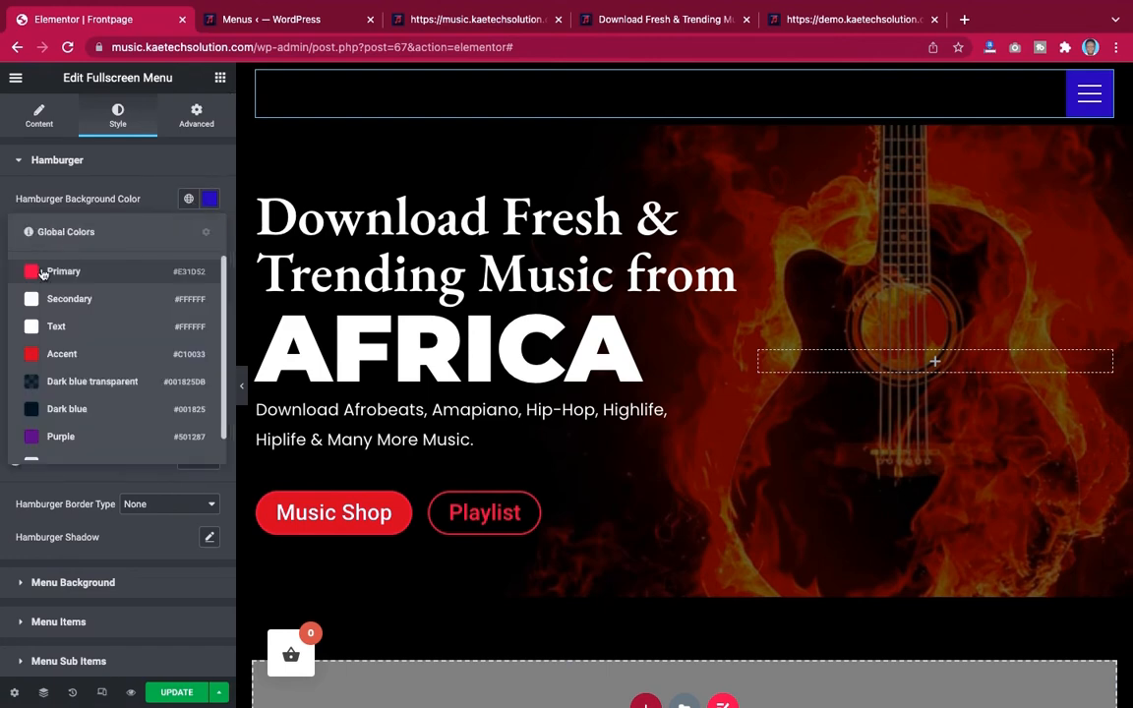
left_click(41, 271)
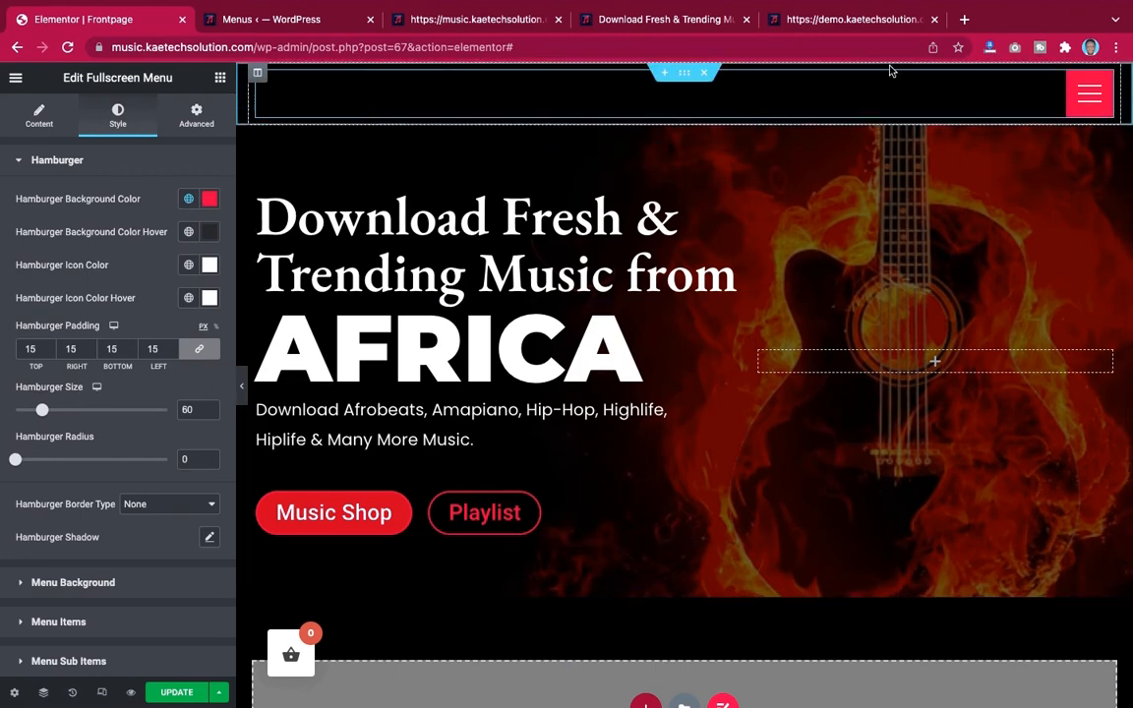
Set the full-screen menu's background image to hero-banner.jpg from the media library
left_click(868, 26)
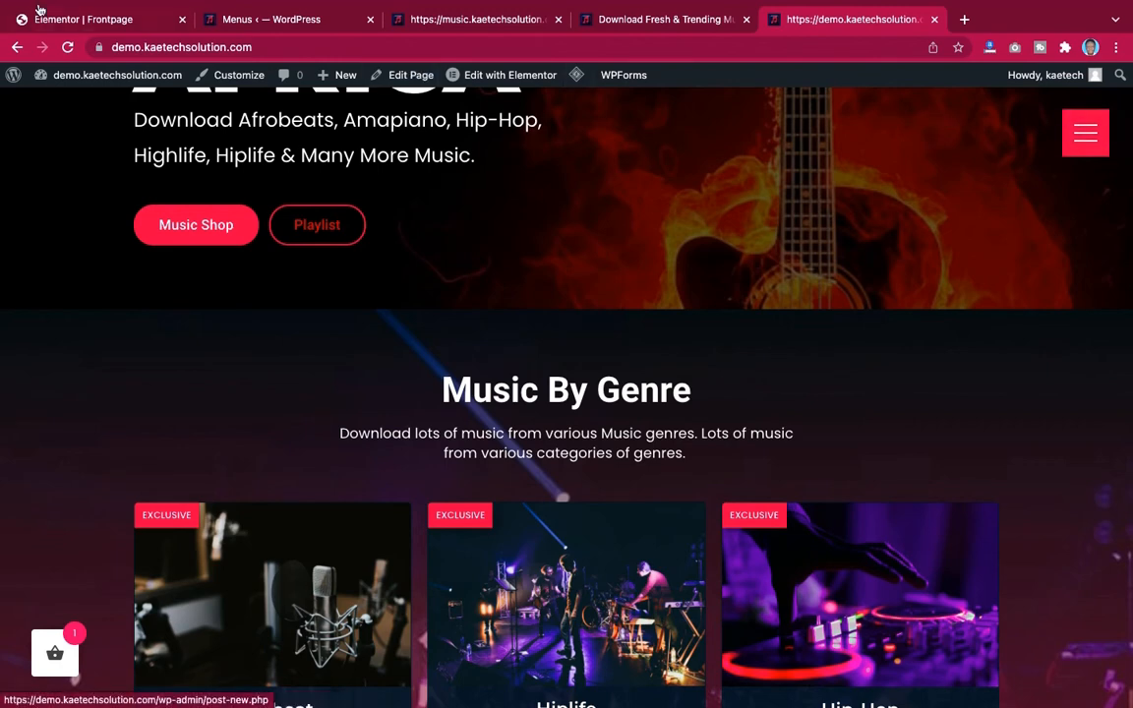
left_click(72, 20)
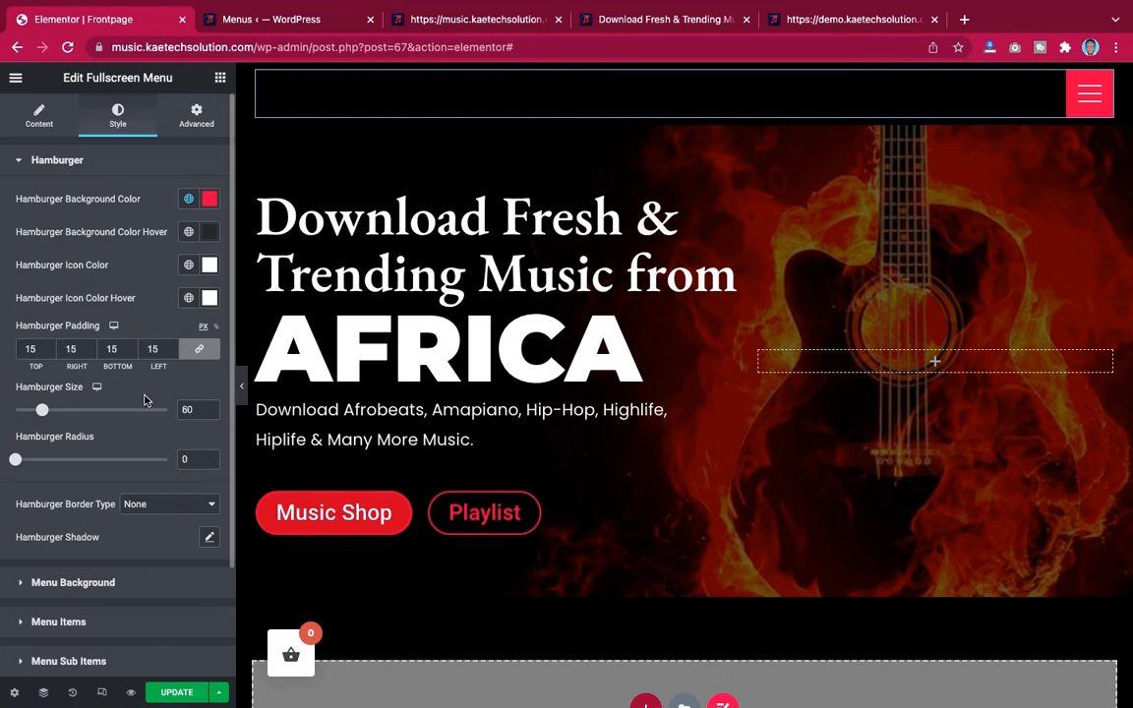
scroll(144, 399, "down", 3)
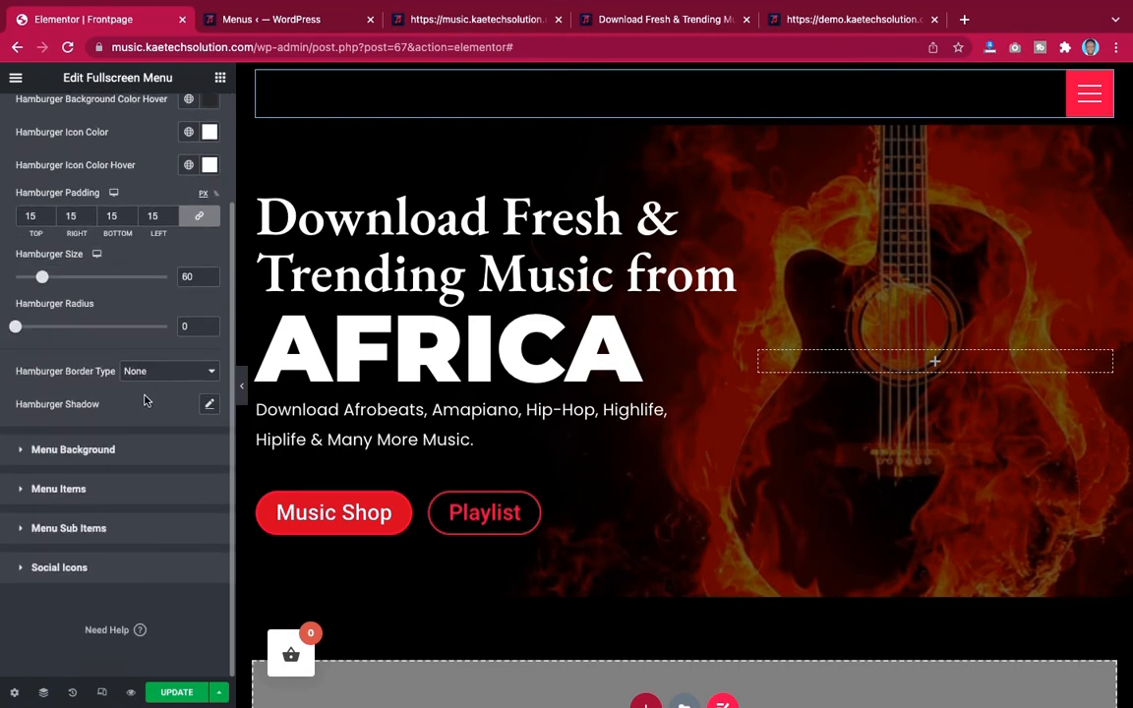
left_click(92, 454)
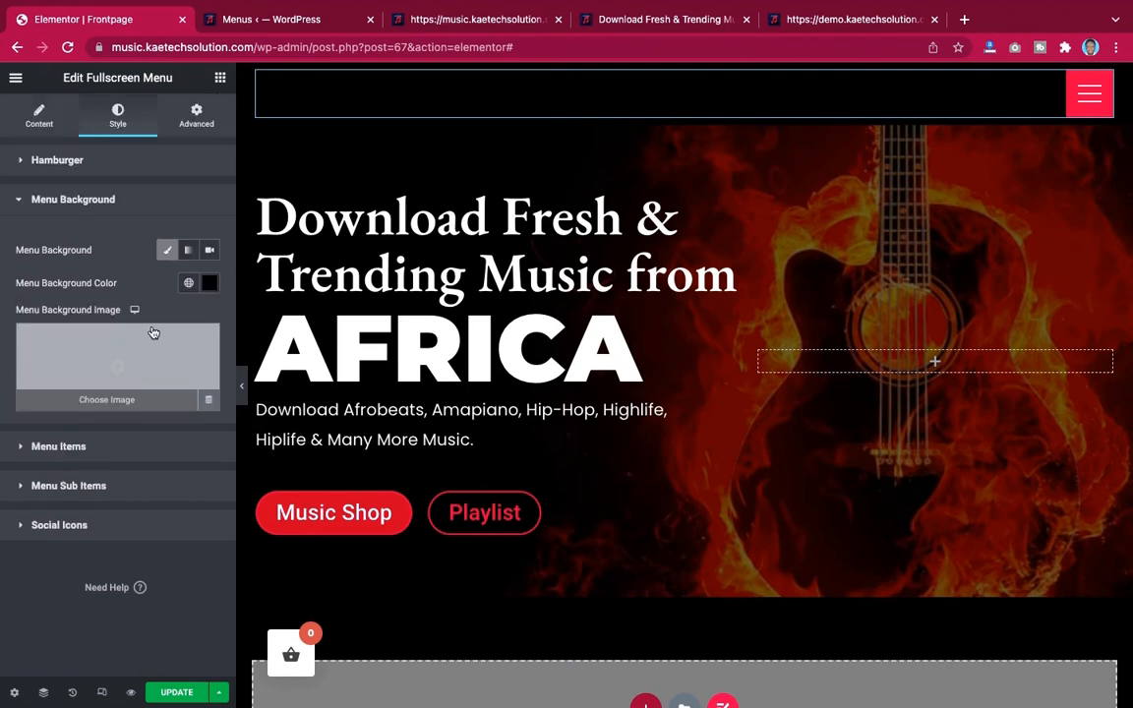
left_click(131, 349)
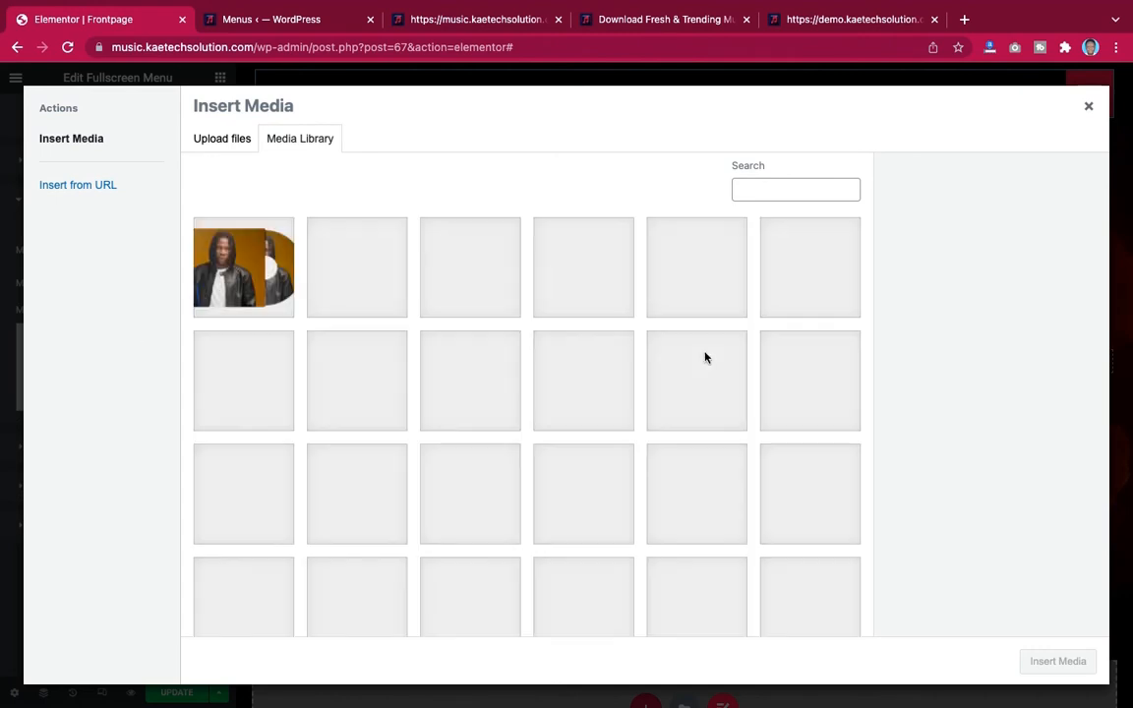
scroll(704, 357, "down", 3)
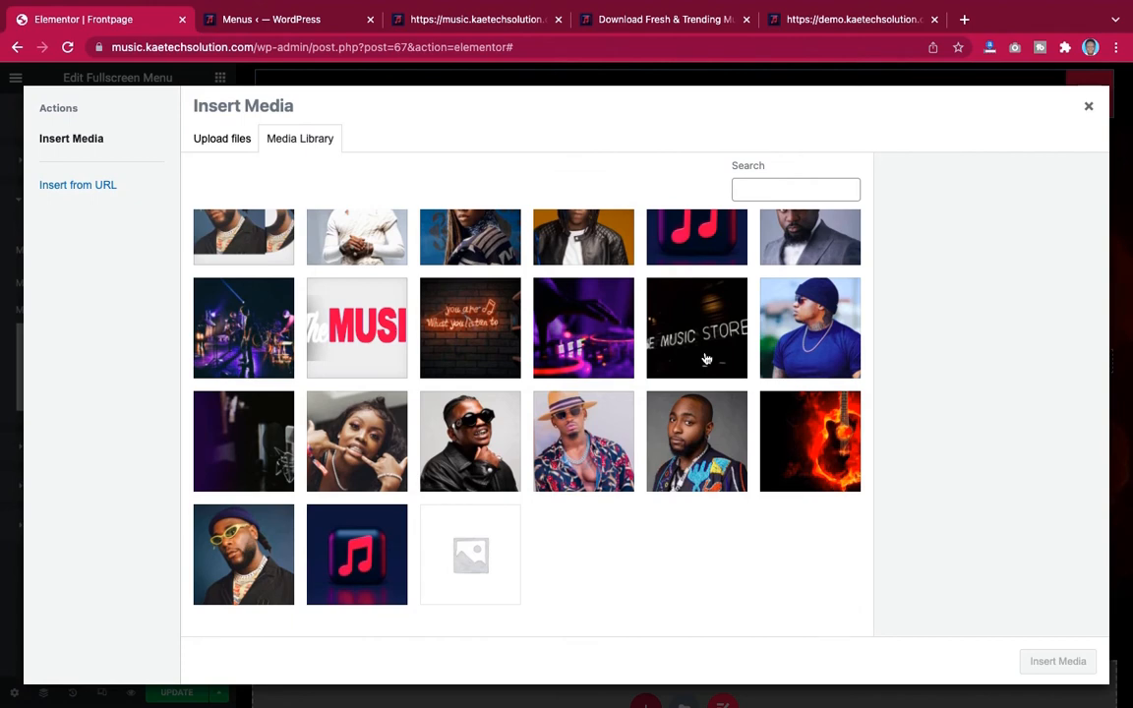
scroll(704, 358, "down", 1)
scroll(704, 358, "up", 3)
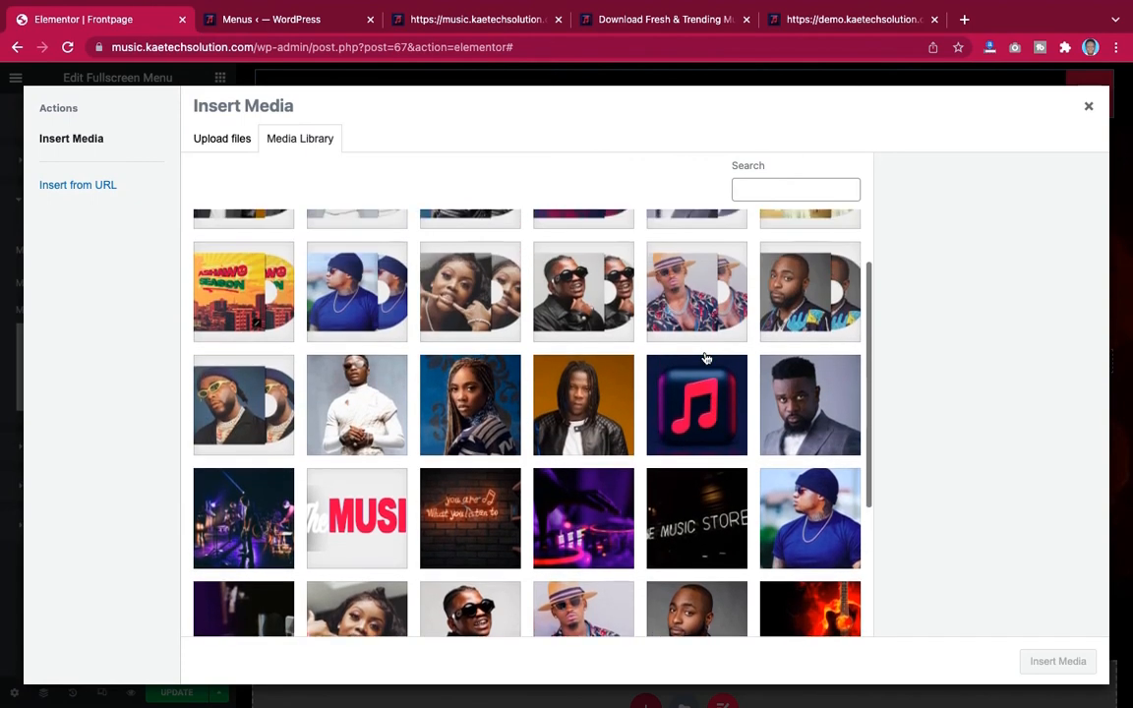
scroll(704, 358, "up", 1)
scroll(704, 358, "down", 2)
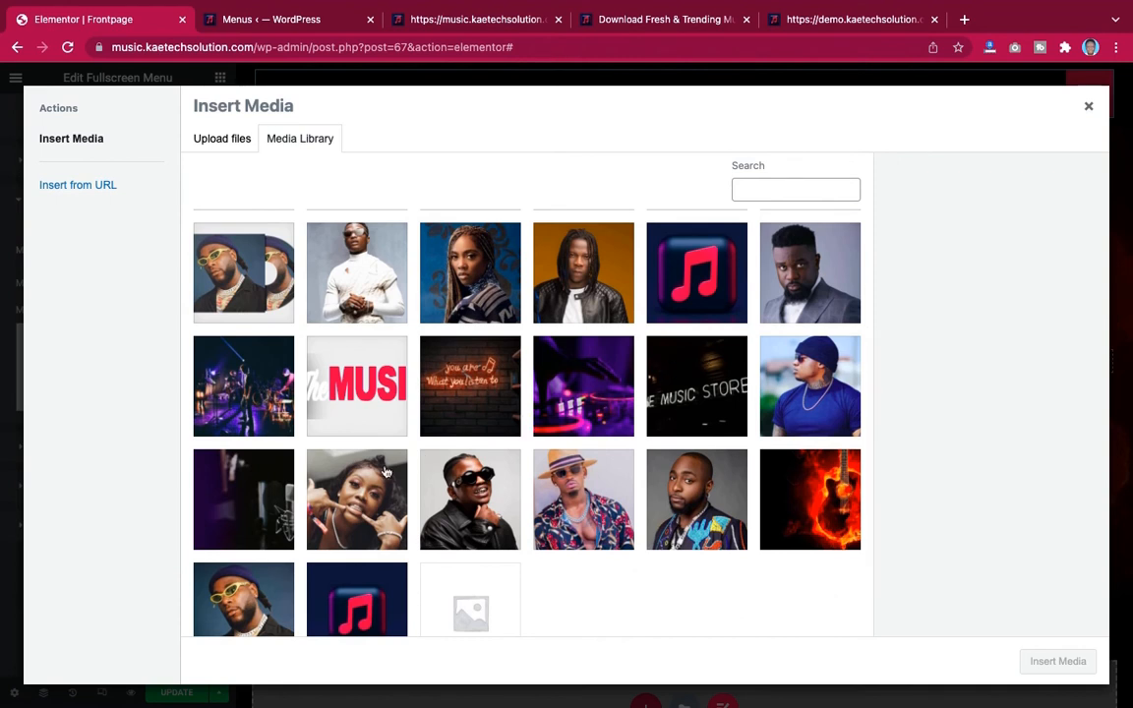
left_click(253, 492)
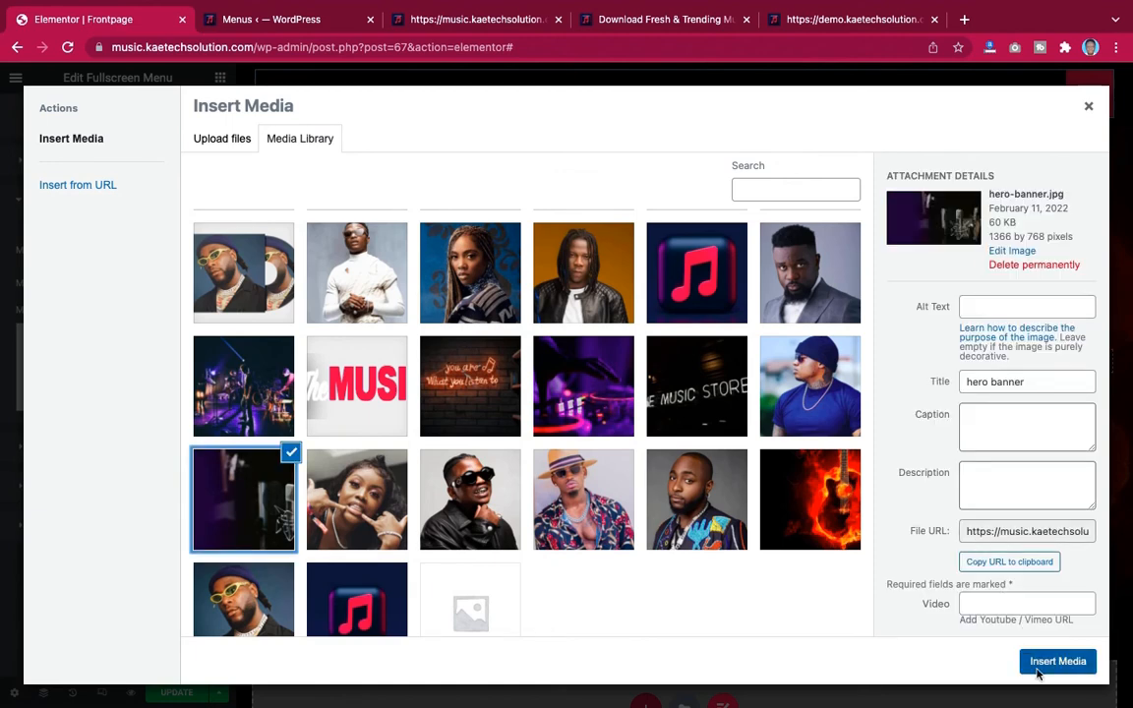
left_click(1042, 664)
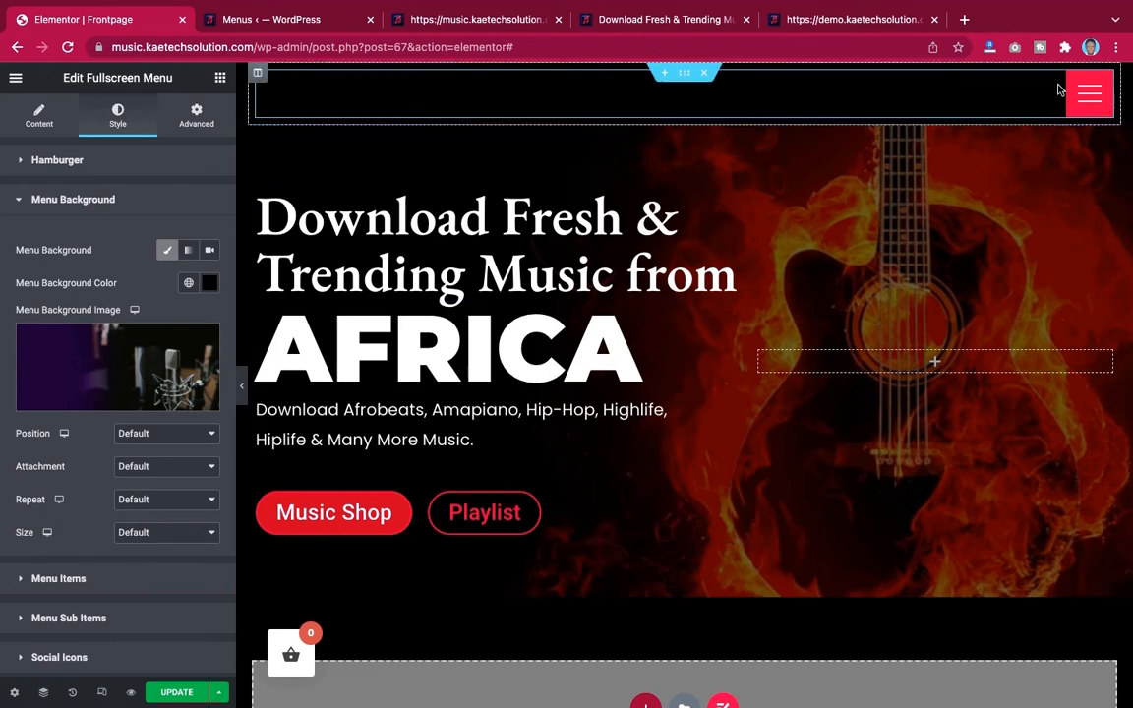
Set the menu background image's position to Center Center, repeat to No-repeat and size to Cover
left_click(1087, 93)
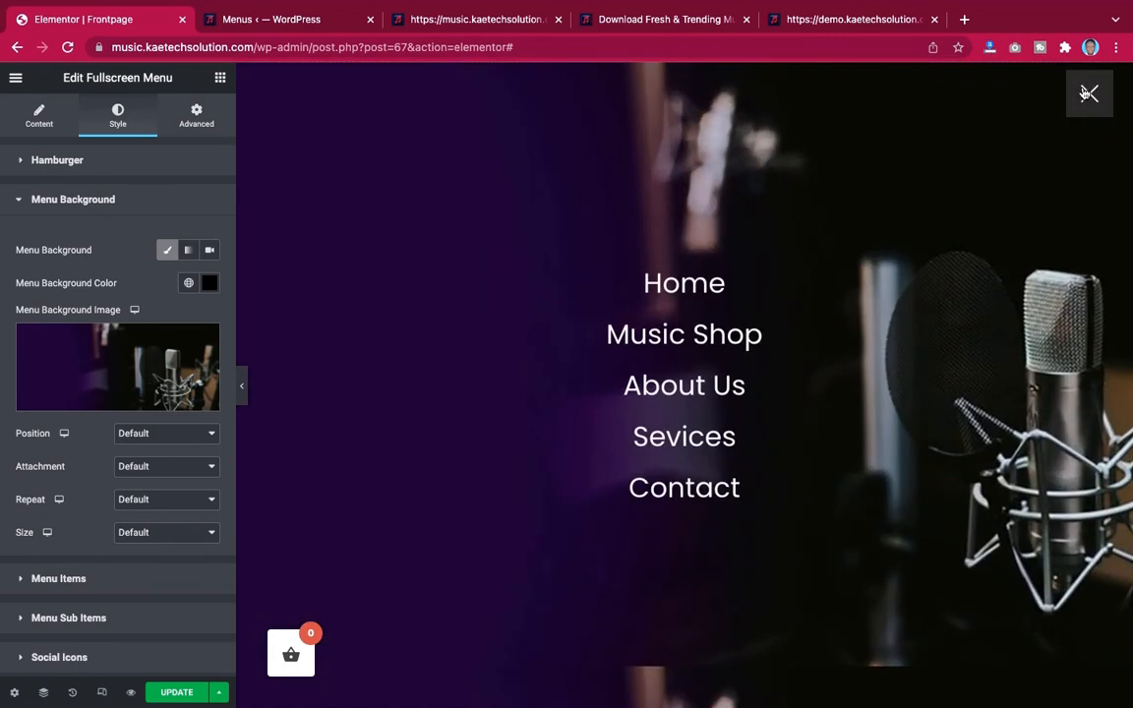
left_click(241, 386)
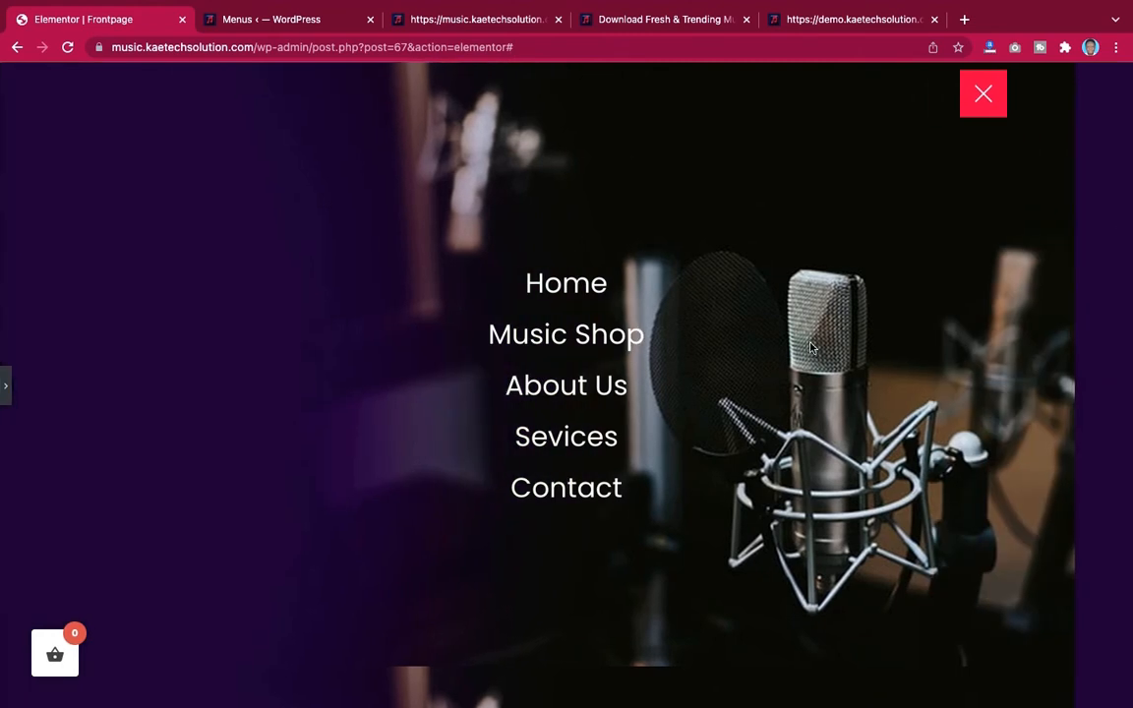
left_click(6, 388)
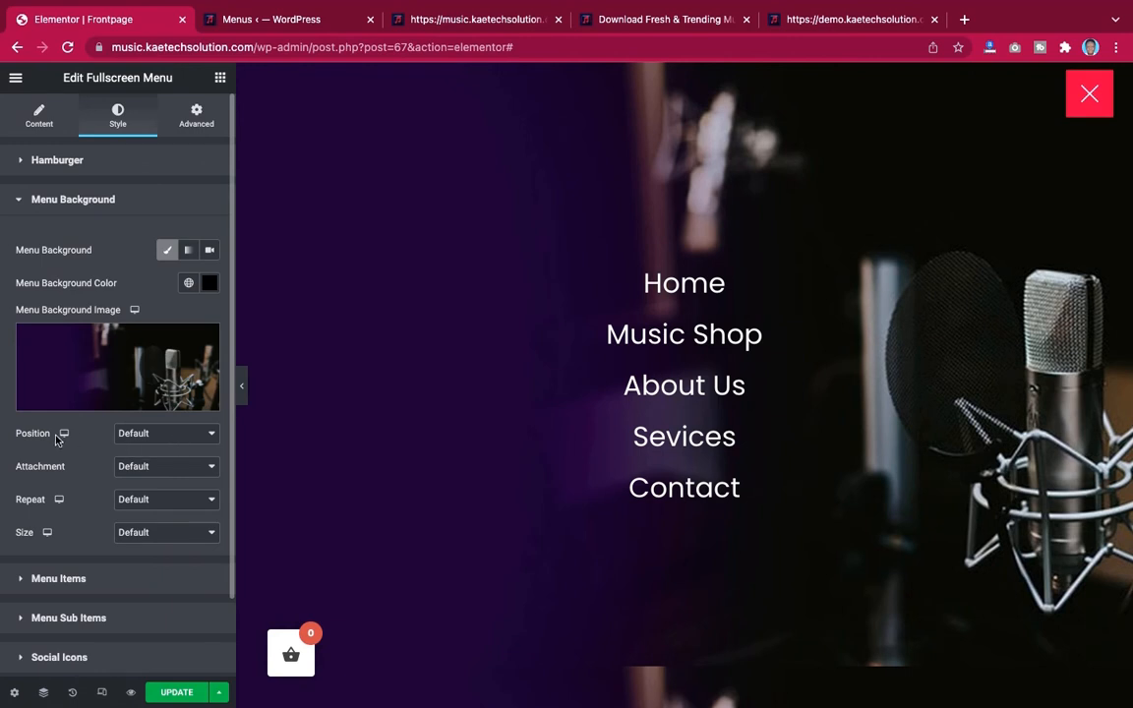
left_click(147, 435)
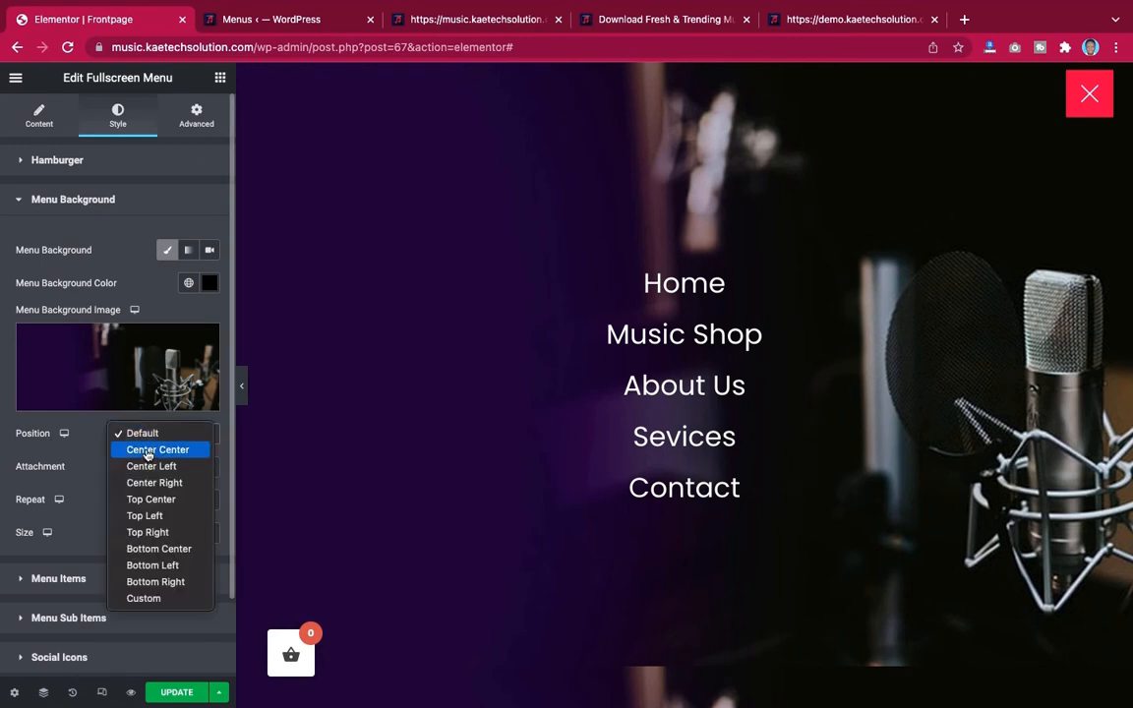
left_click(147, 450)
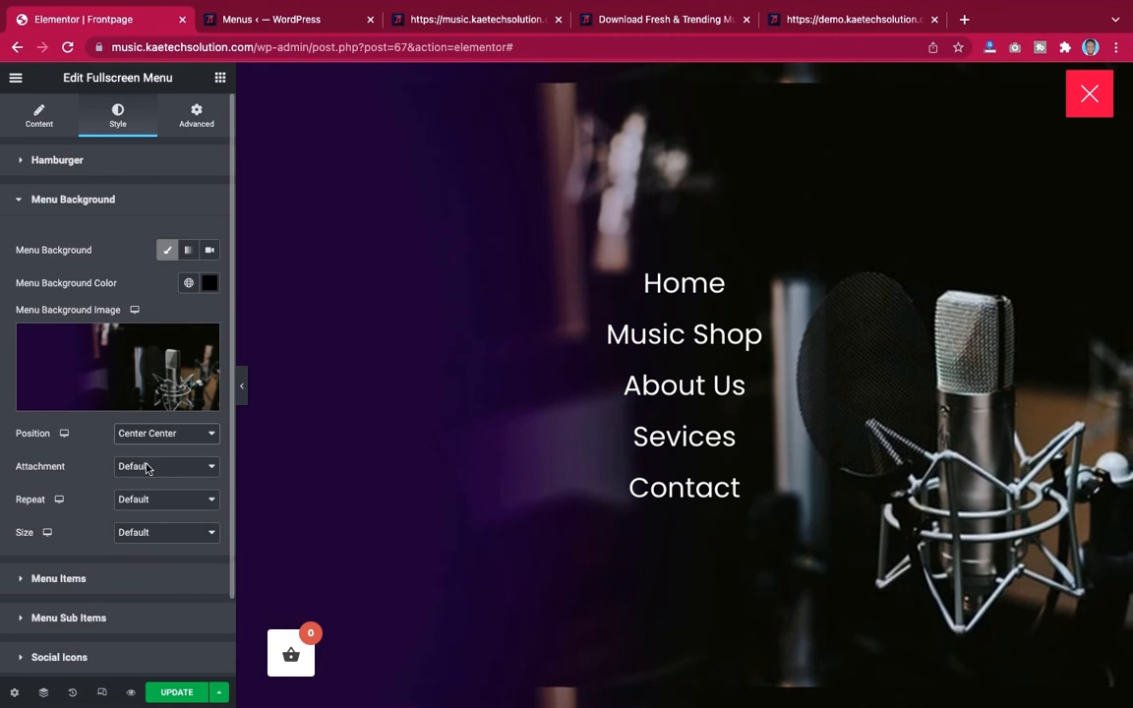
left_click(147, 468)
left_click(147, 468)
left_click(147, 503)
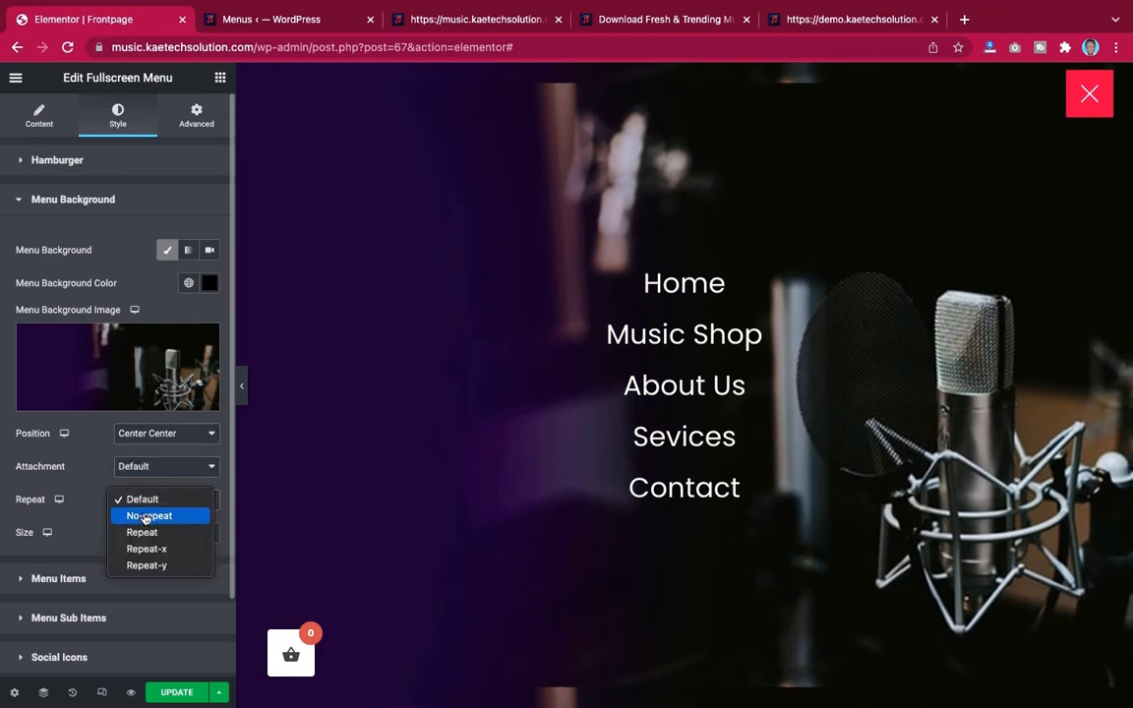
left_click(145, 516)
left_click(144, 528)
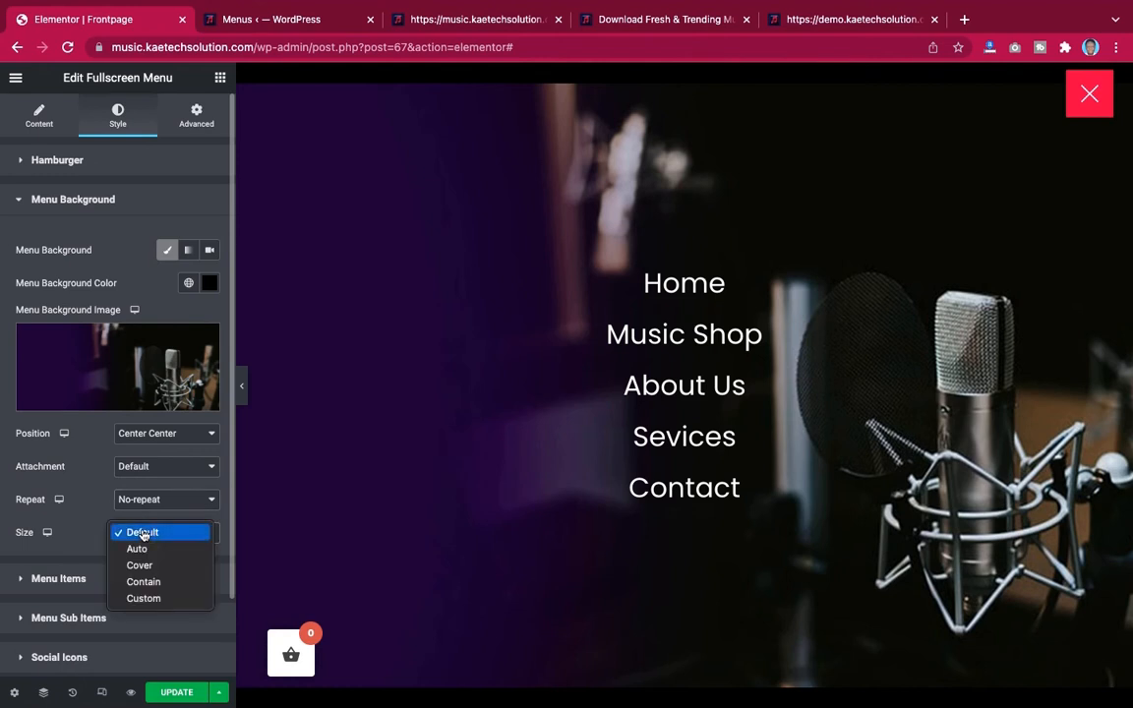
left_click(139, 565)
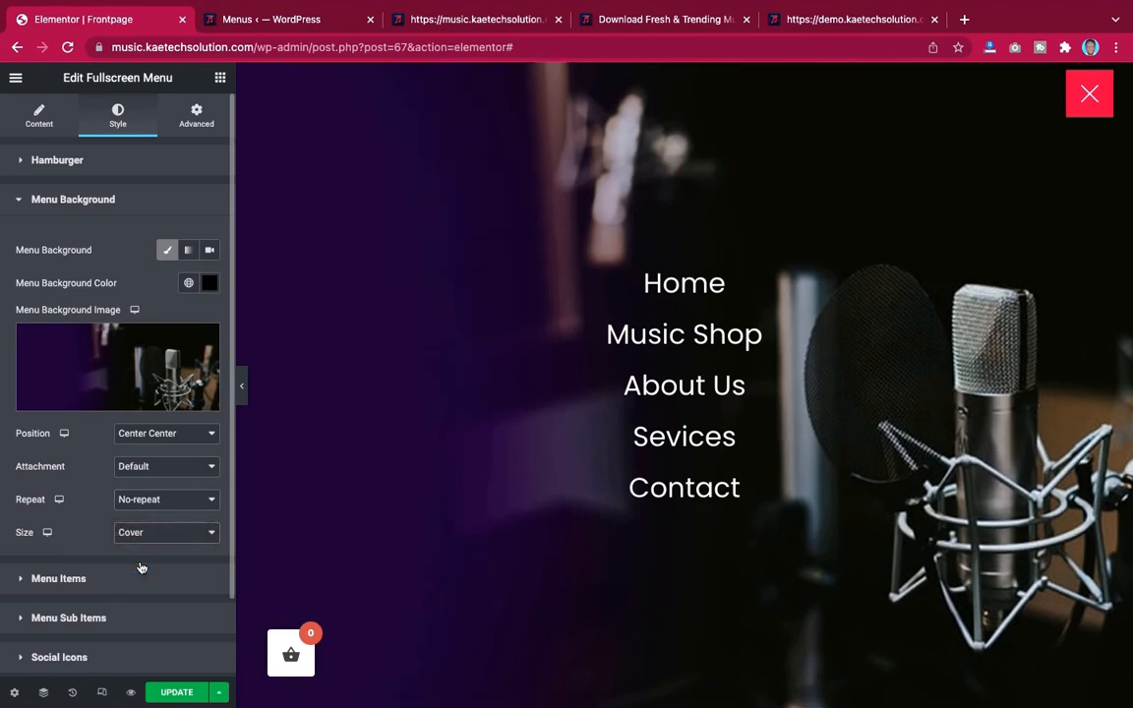
Preview the full-screen menu open and closed and compare it with the demo site's full-screen menu
left_click(242, 385)
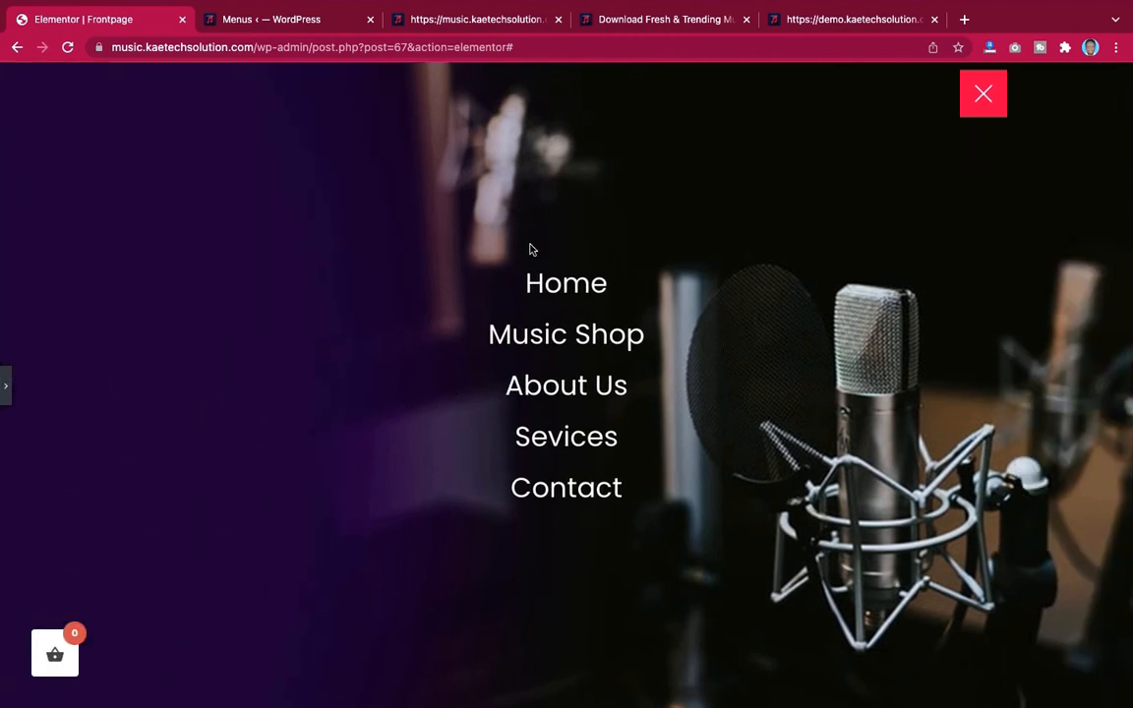
left_click(983, 106)
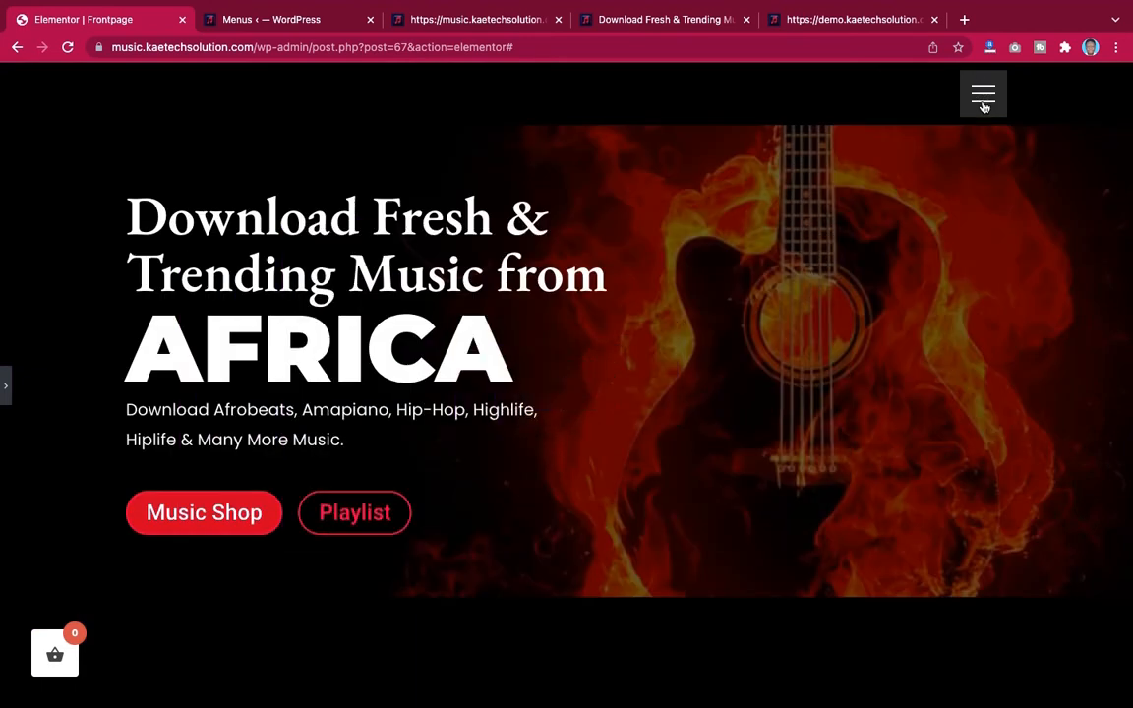
left_click(984, 106)
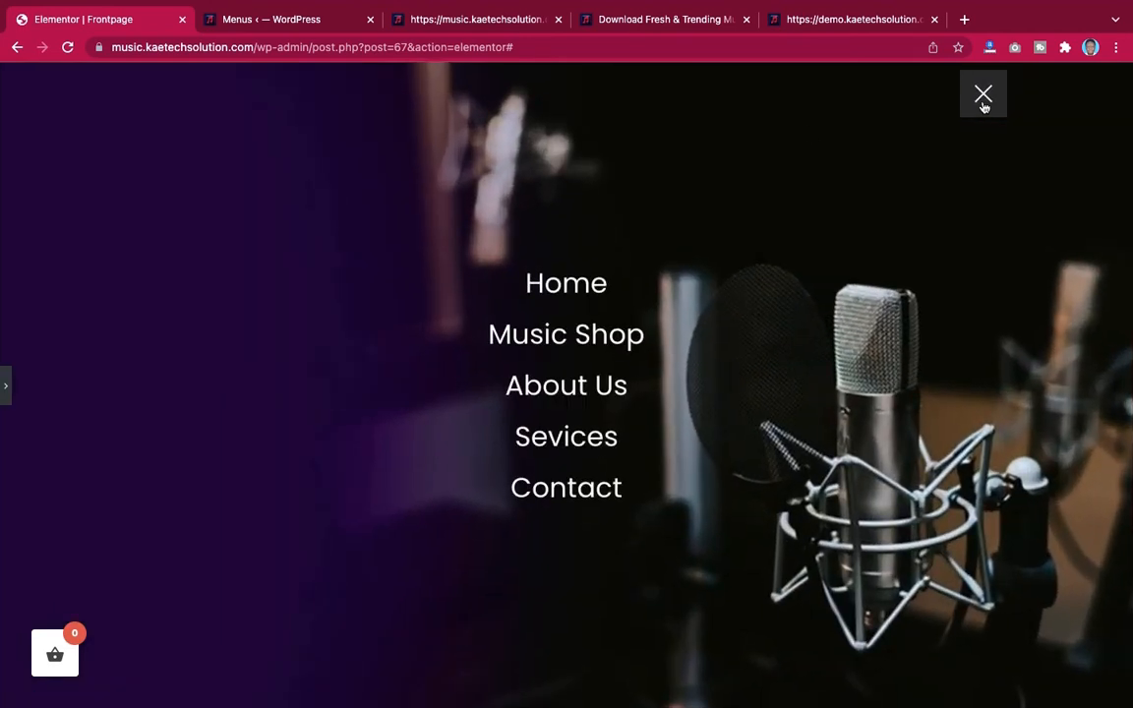
left_click(6, 385)
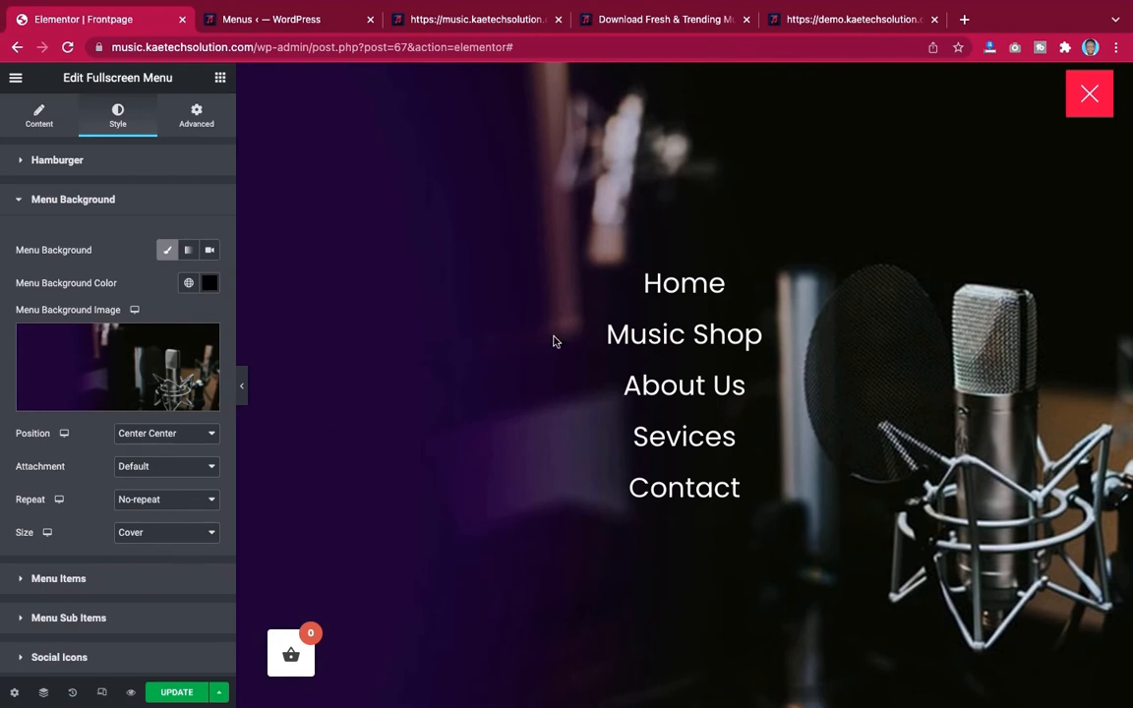
left_click(852, 20)
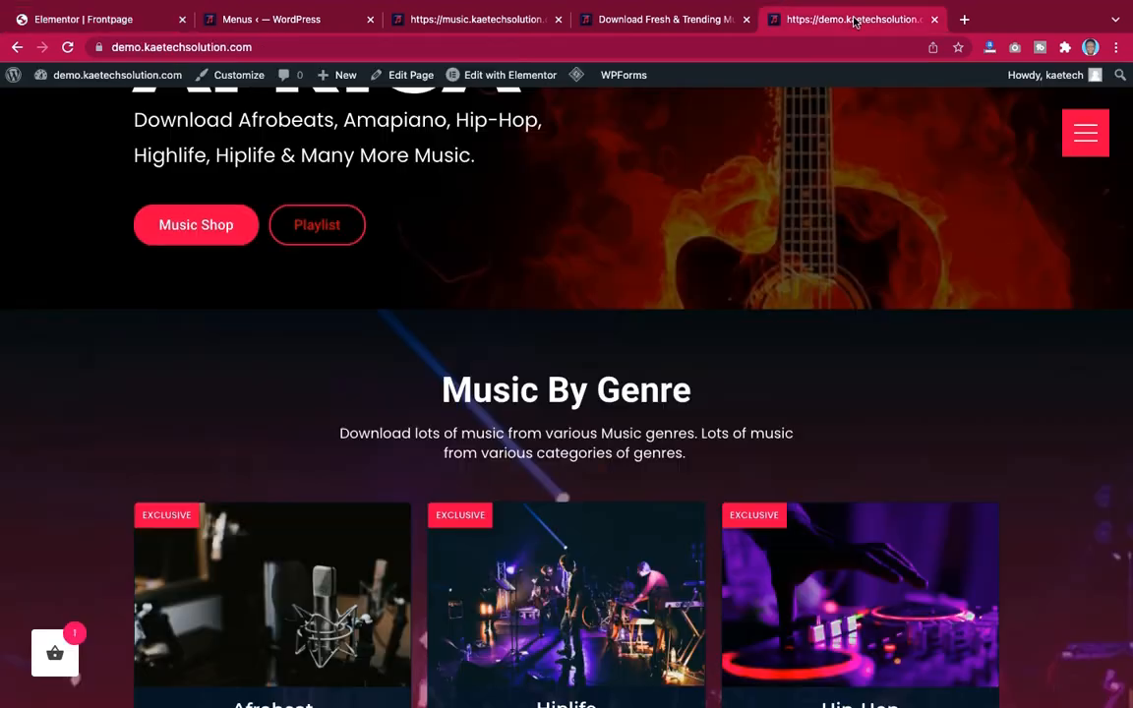
left_click(1085, 133)
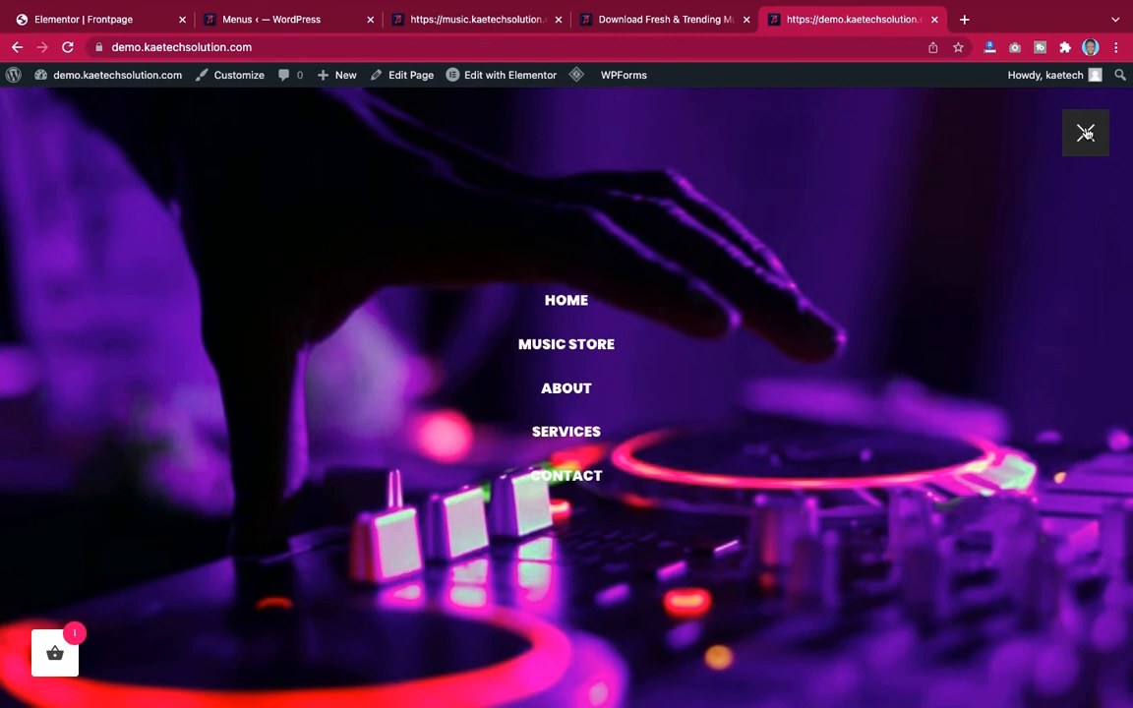
left_click(1085, 133)
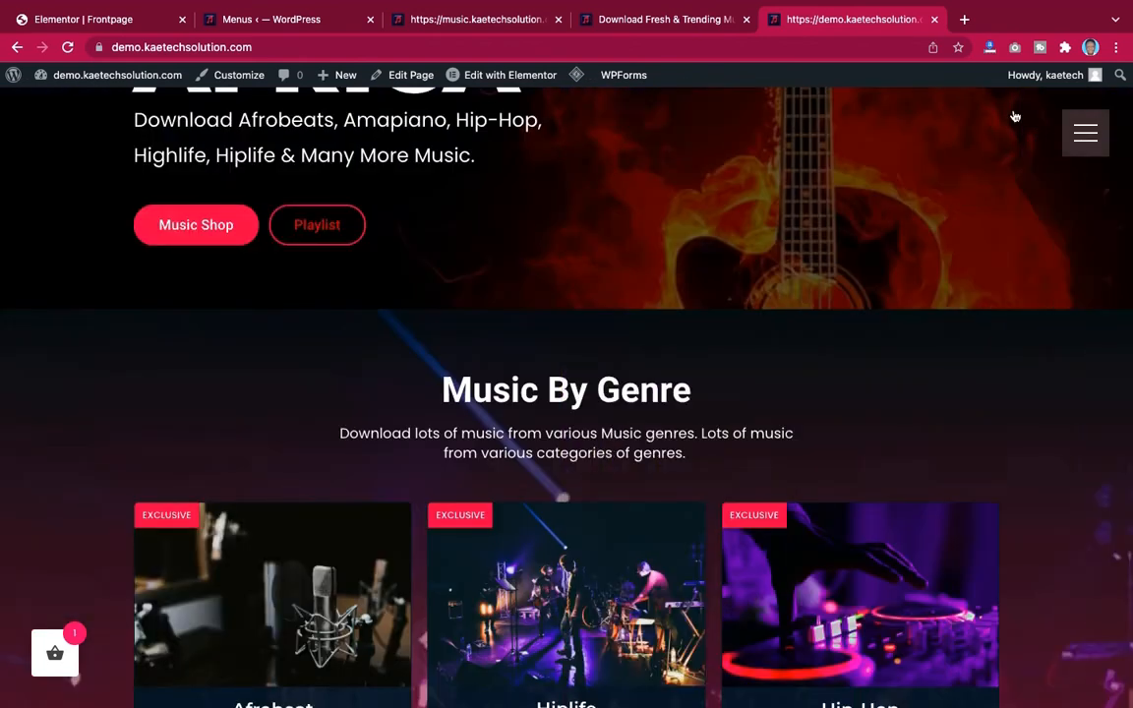
left_click(84, 19)
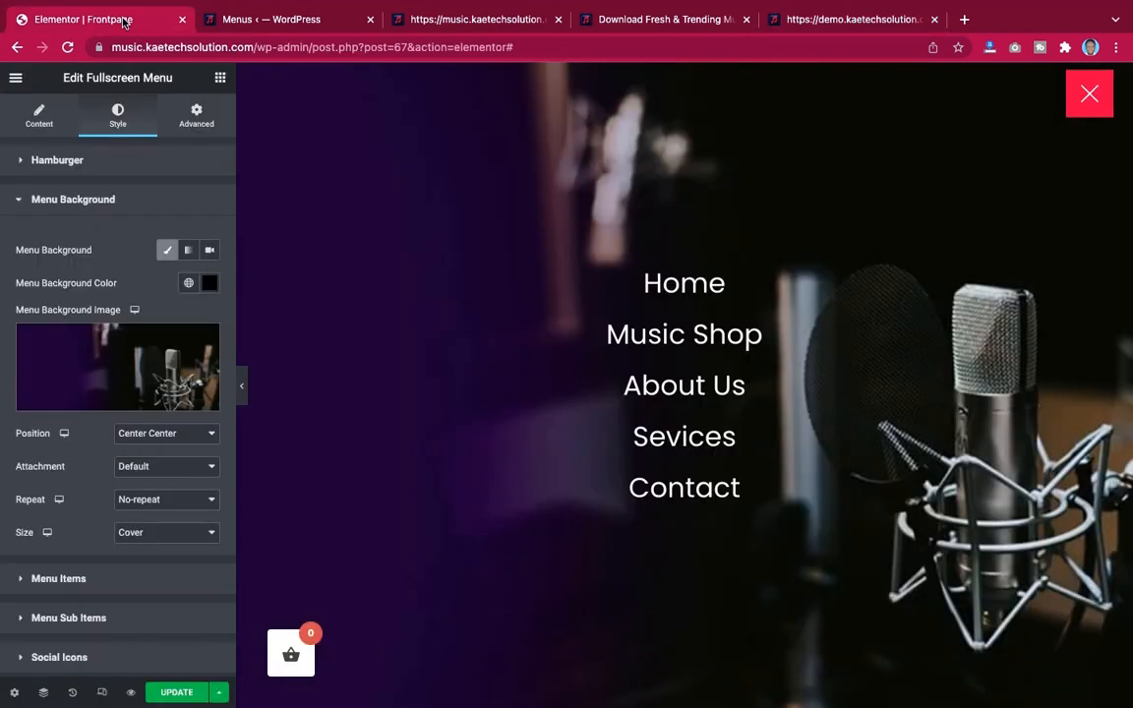
Close the full-screen menu and set the menu widget's positioning width to Inline (auto)
left_click(1088, 94)
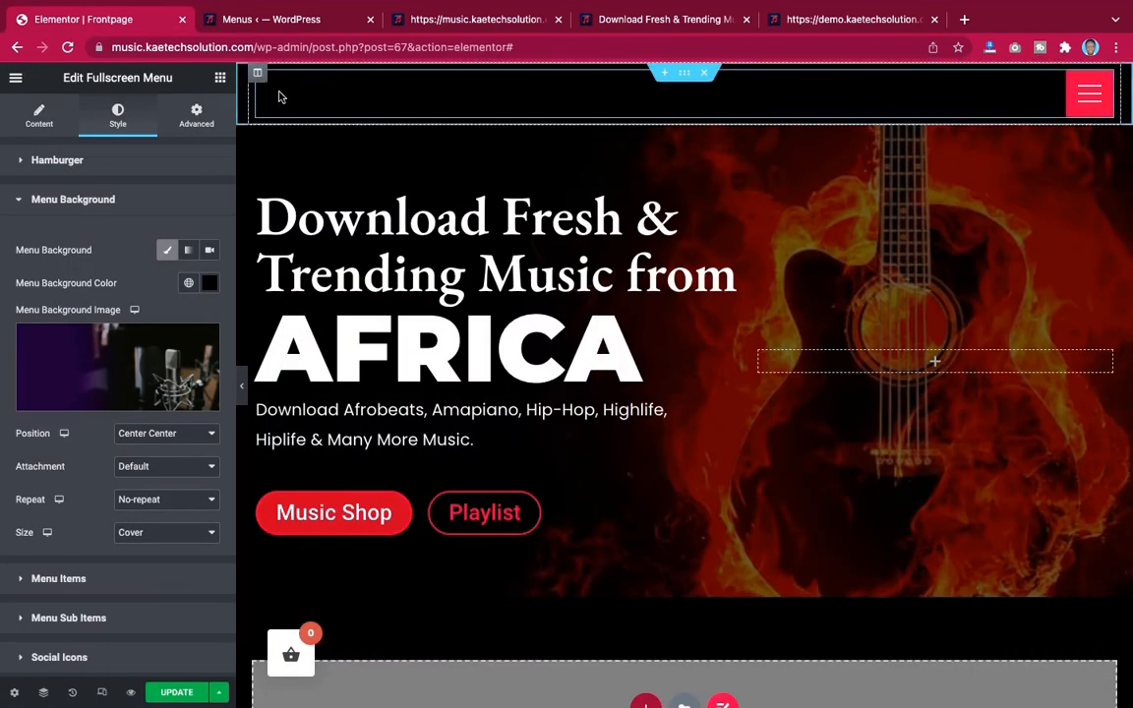
left_click(197, 116)
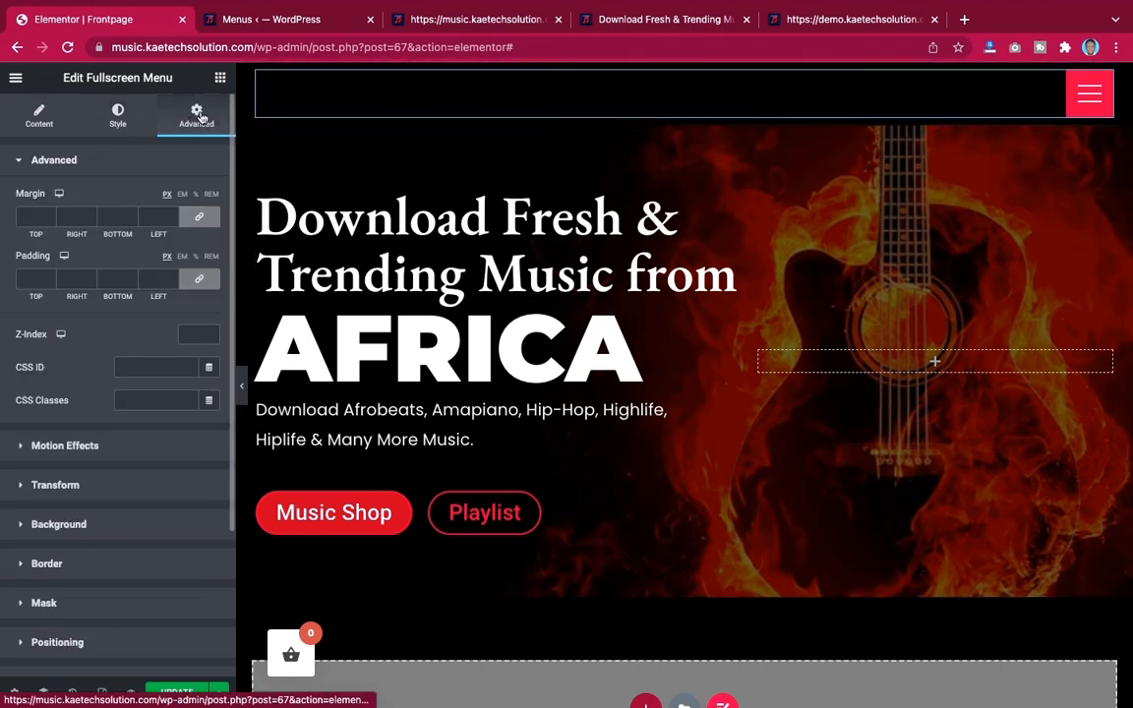
scroll(106, 450, "down", 5)
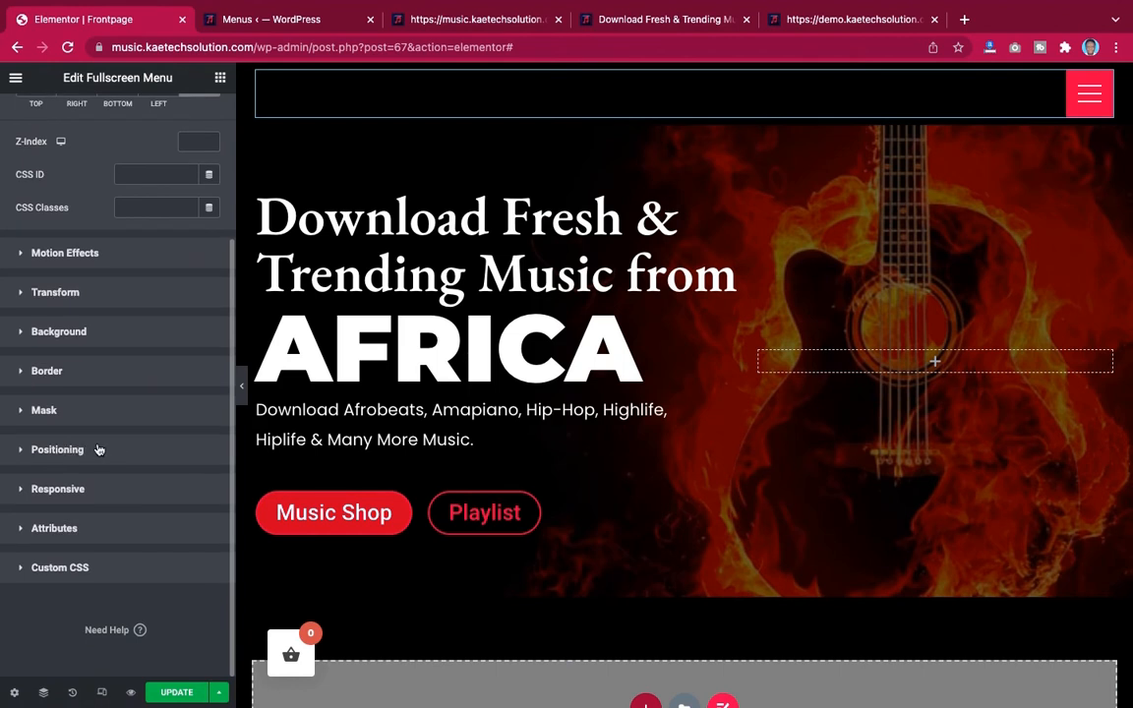
left_click(98, 449)
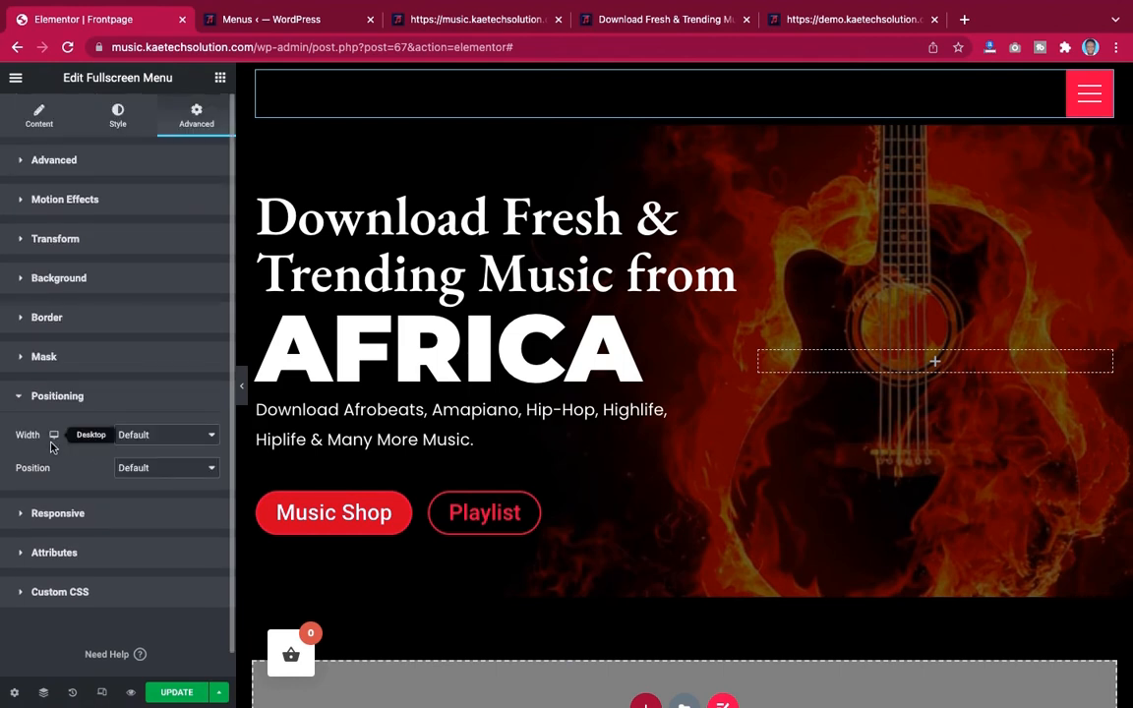
left_click(188, 440)
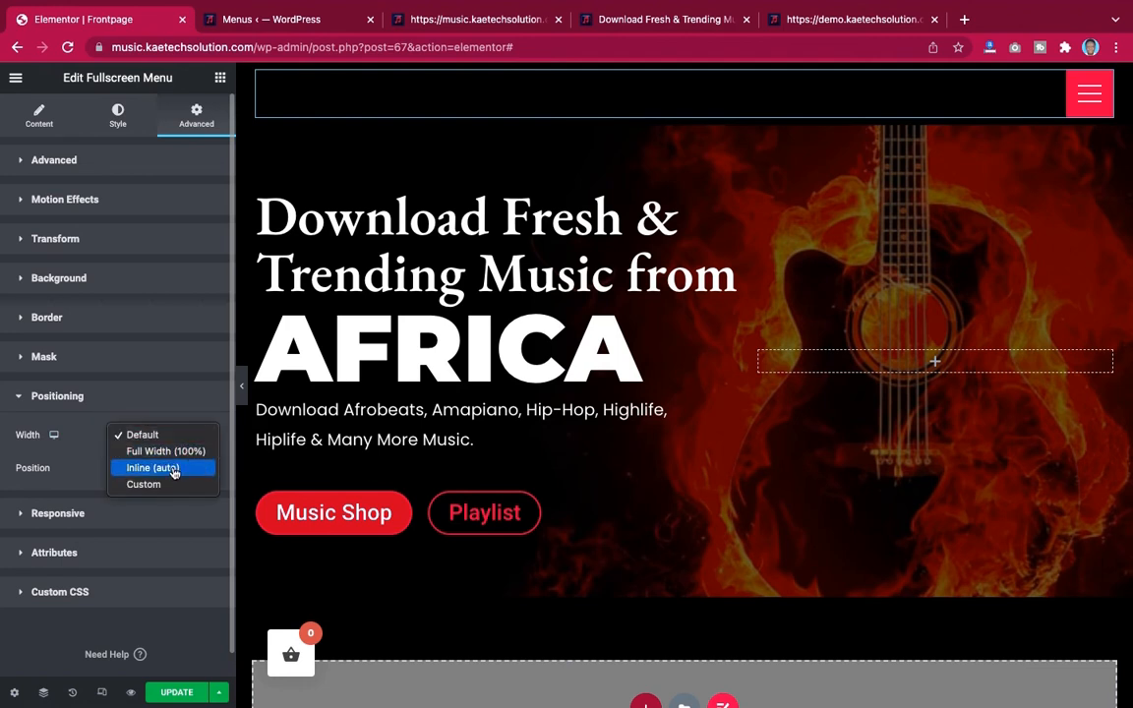
left_click(173, 472)
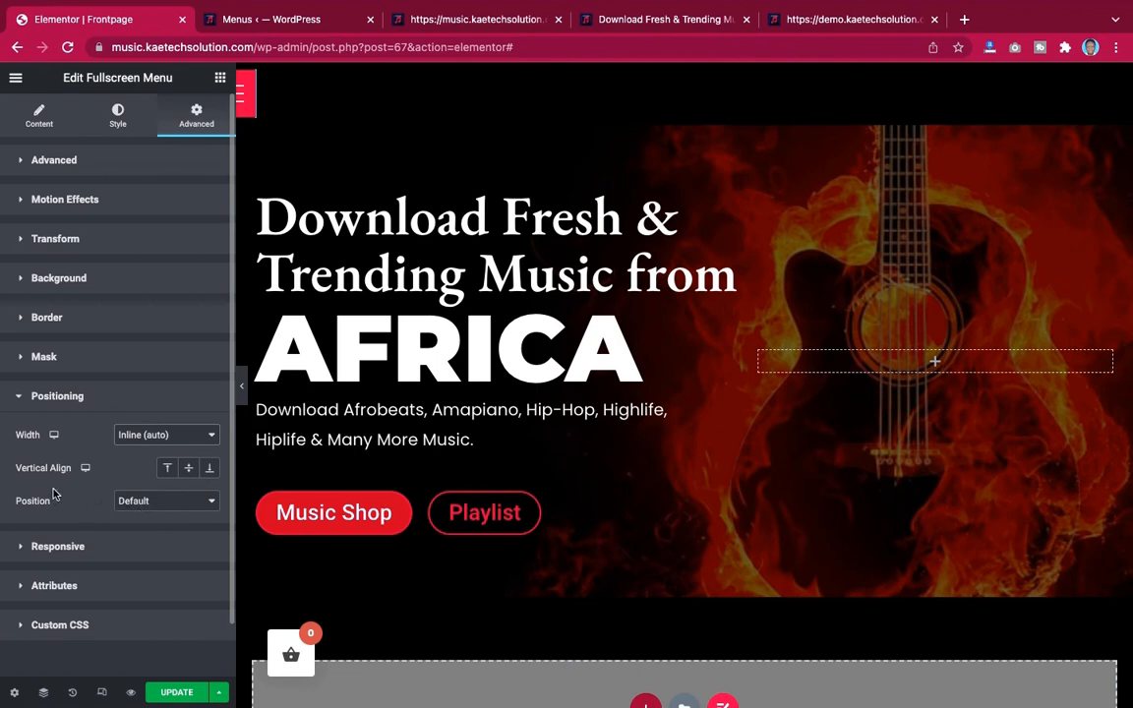
Set the widget's position to Absolute and drag the menu toggle to the header's top-right corner, about 1089 px offset
left_click(170, 502)
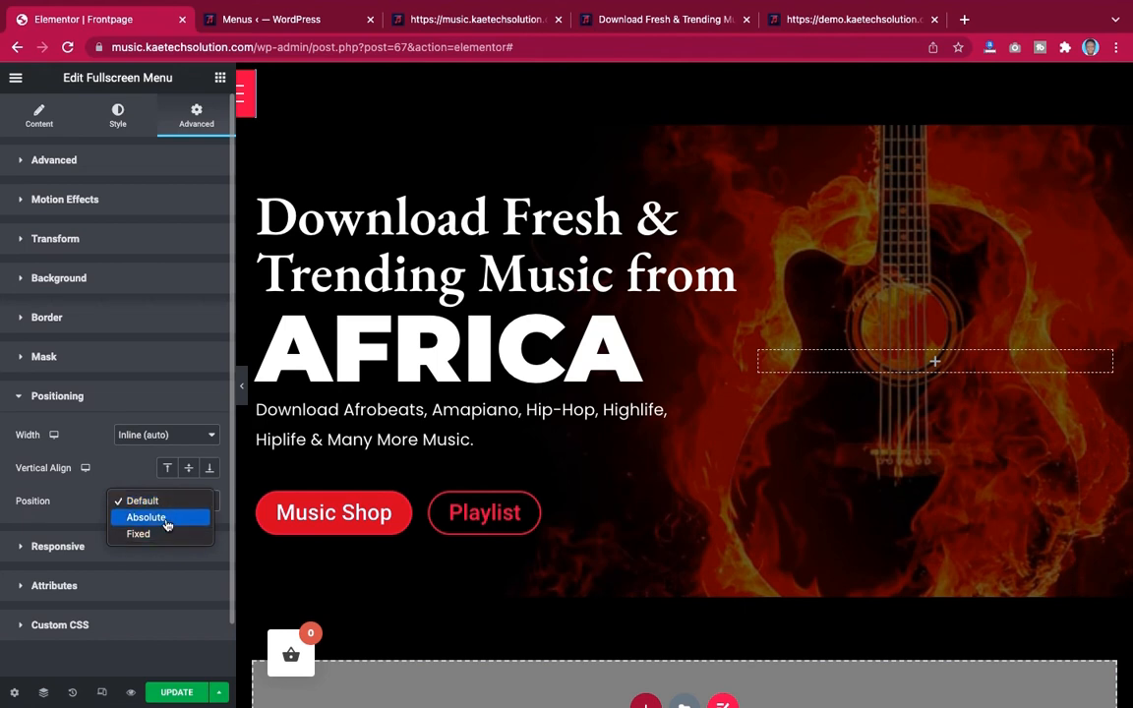
left_click(167, 518)
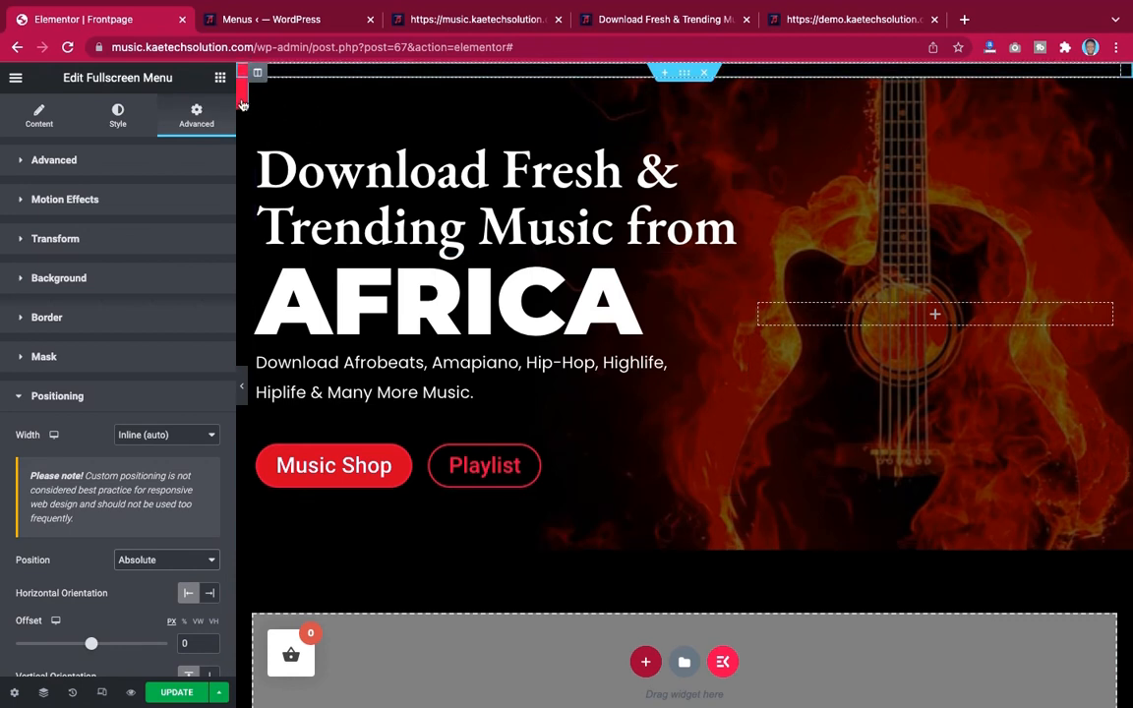
left_click_drag(242, 103, 1100, 132)
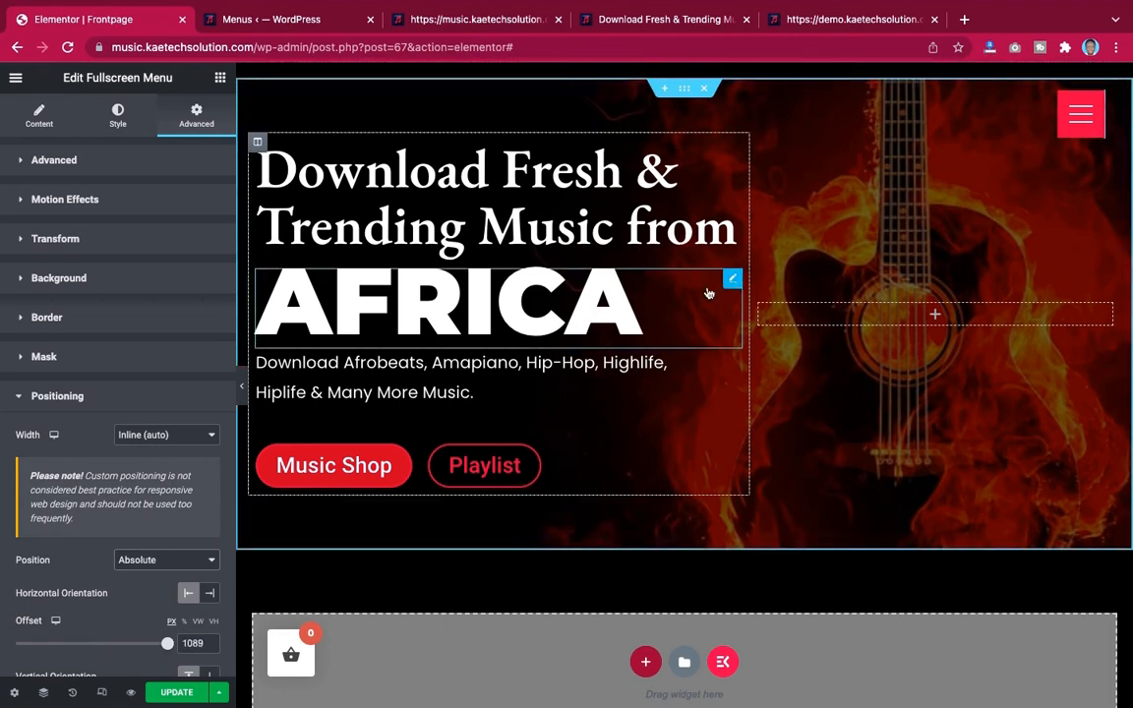
left_click(241, 387)
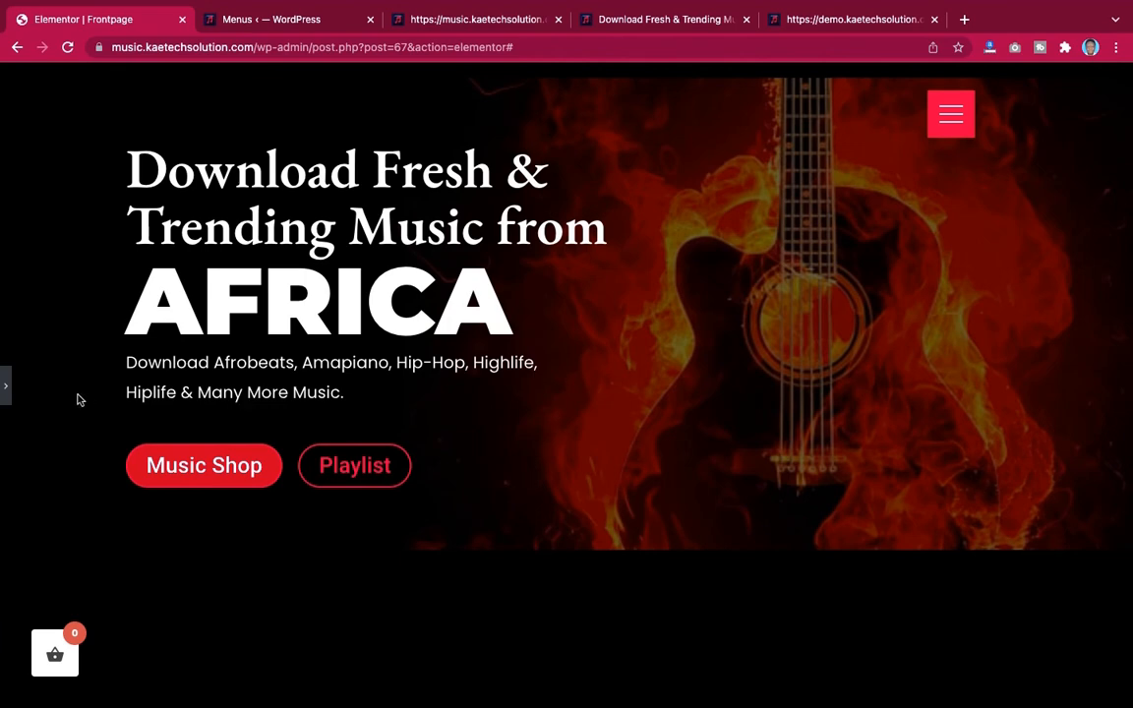
left_click(4, 392)
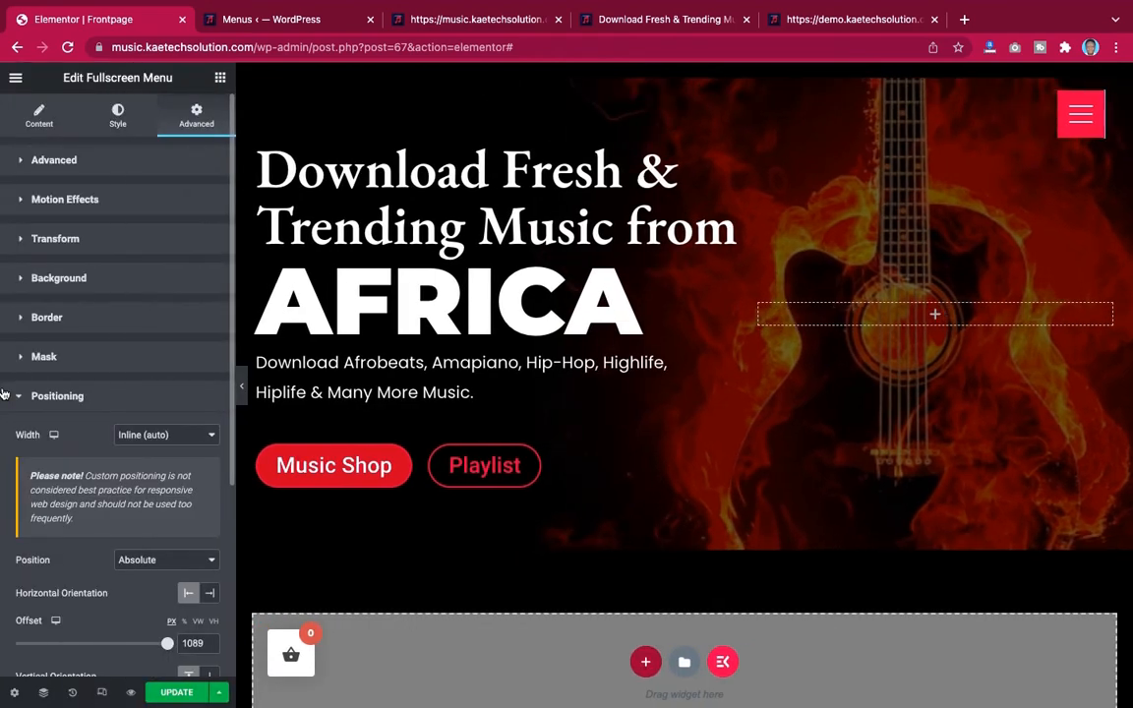
Switch the widget's horizontal orientation to Right and preview the toggle's placement
scroll(117, 444, "down", 3)
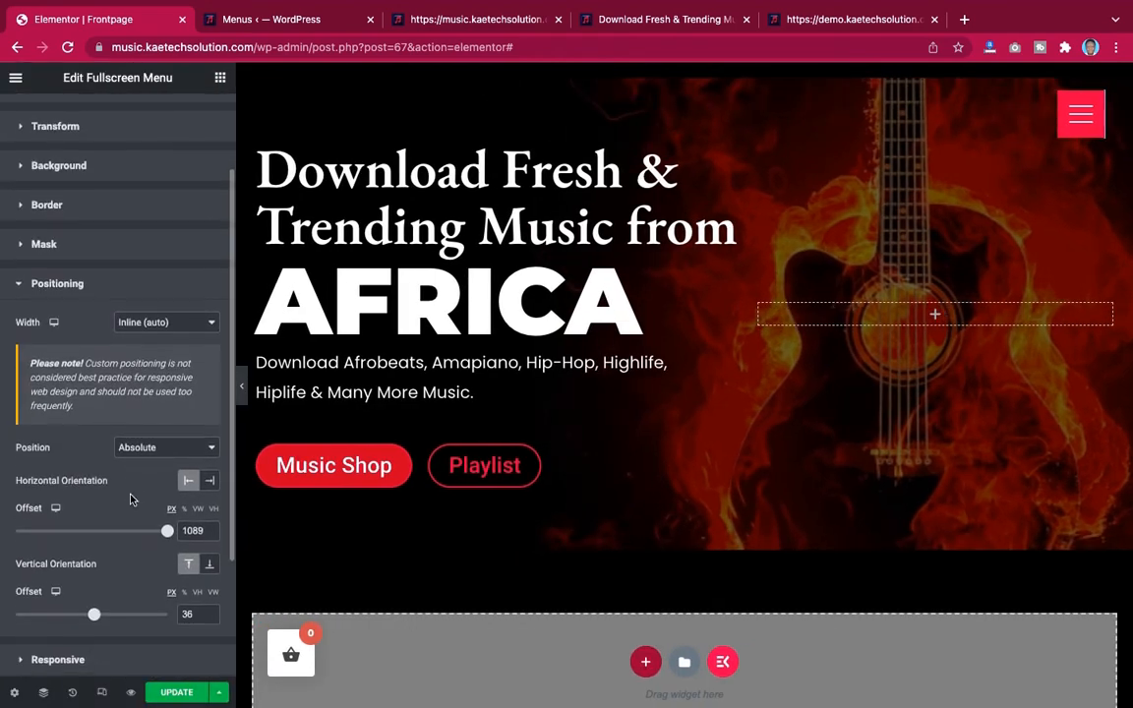
scroll(131, 499, "down", 1)
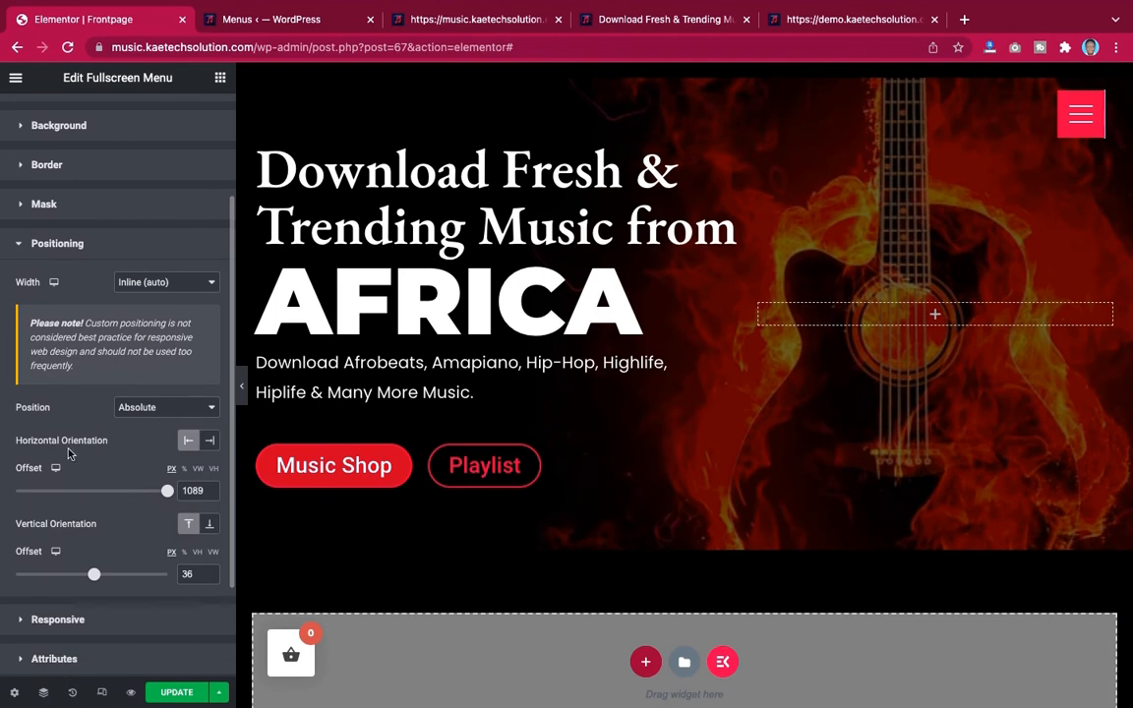
left_click(209, 443)
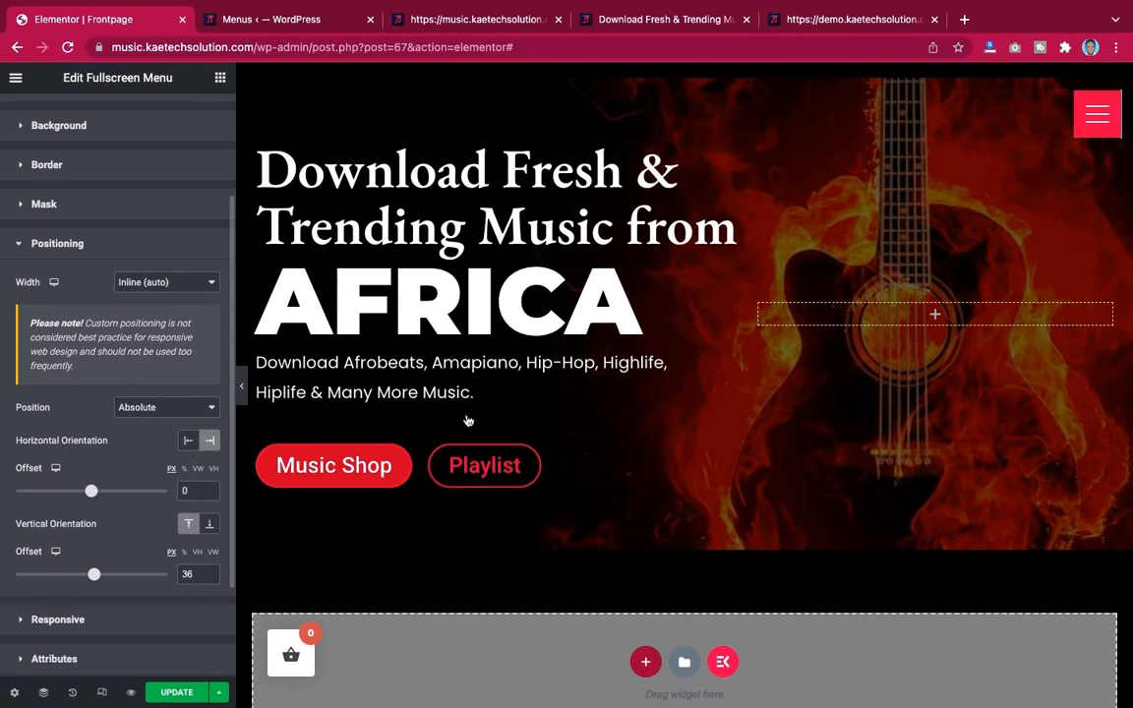
left_click(243, 391)
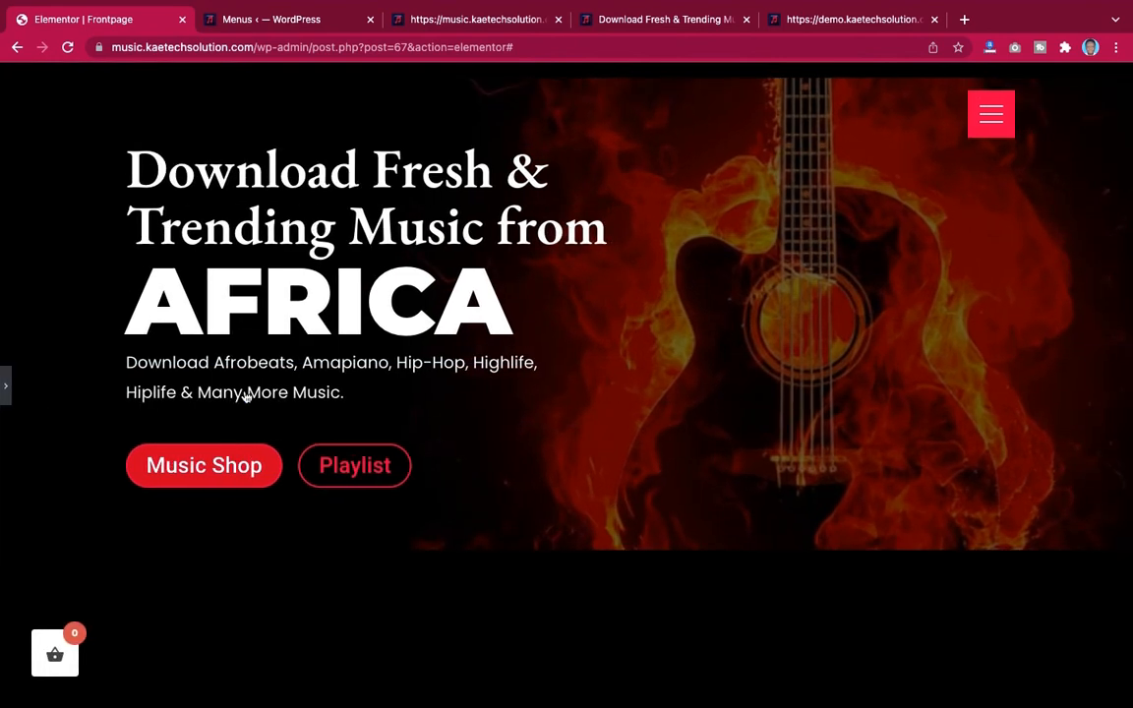
left_click(6, 386)
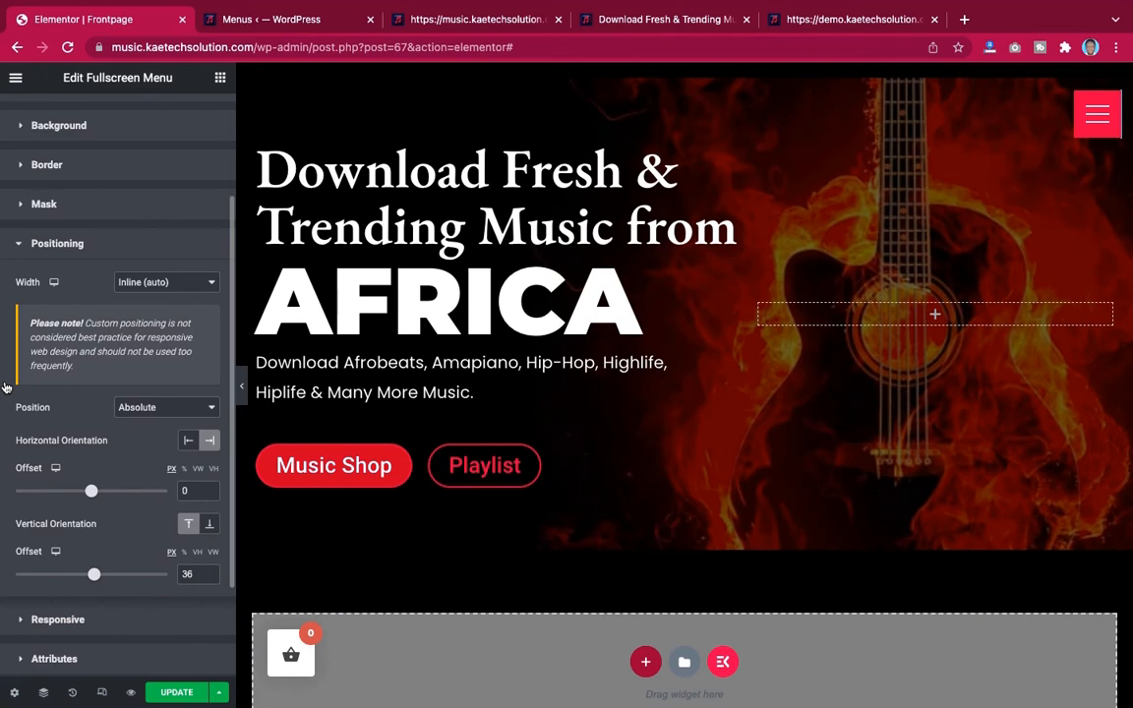
Change the menu widget's position to Fixed and preview the page
left_click(170, 407)
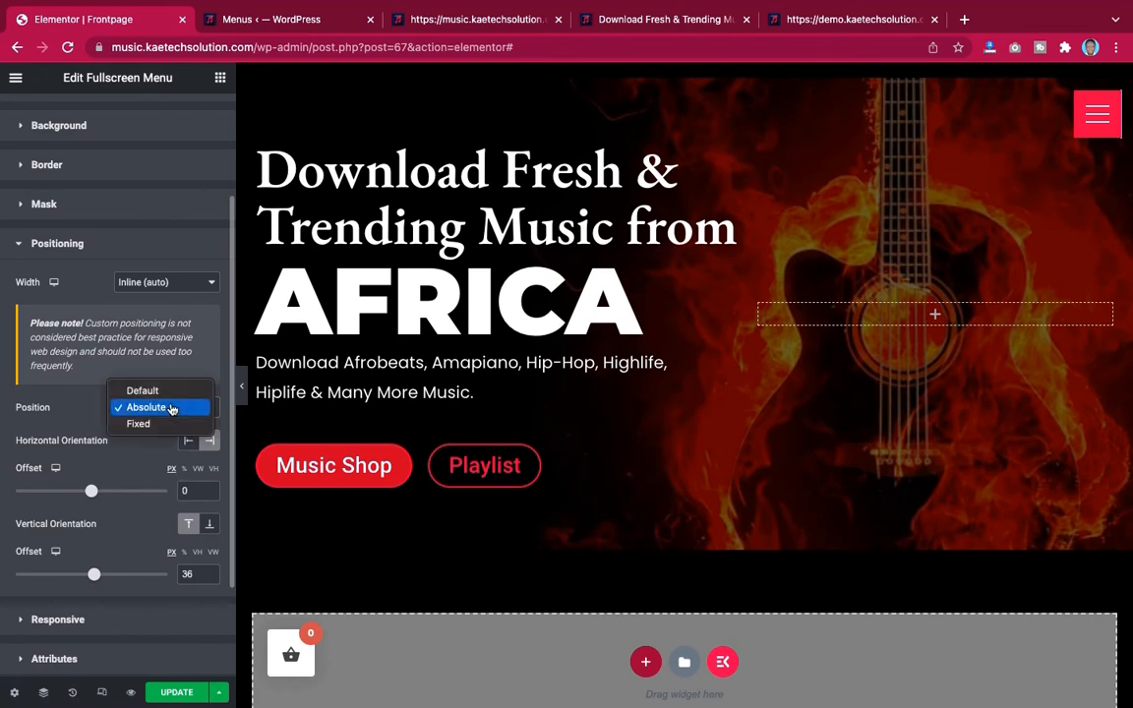
left_click(167, 424)
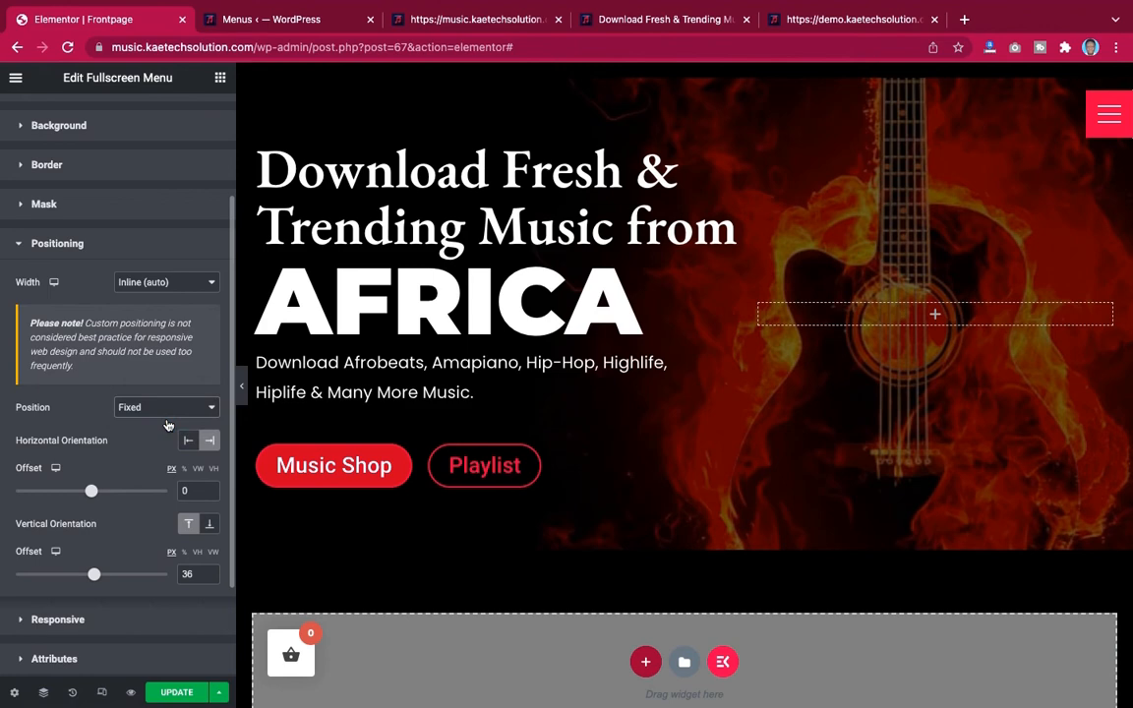
left_click(241, 385)
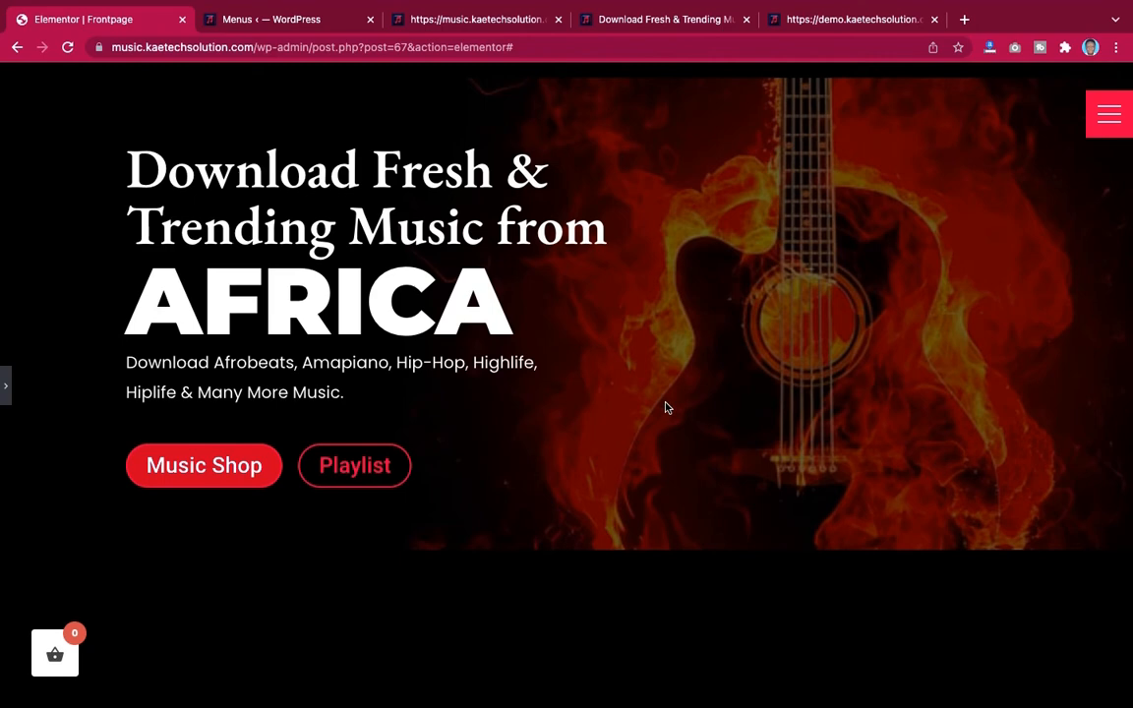
left_click(7, 389)
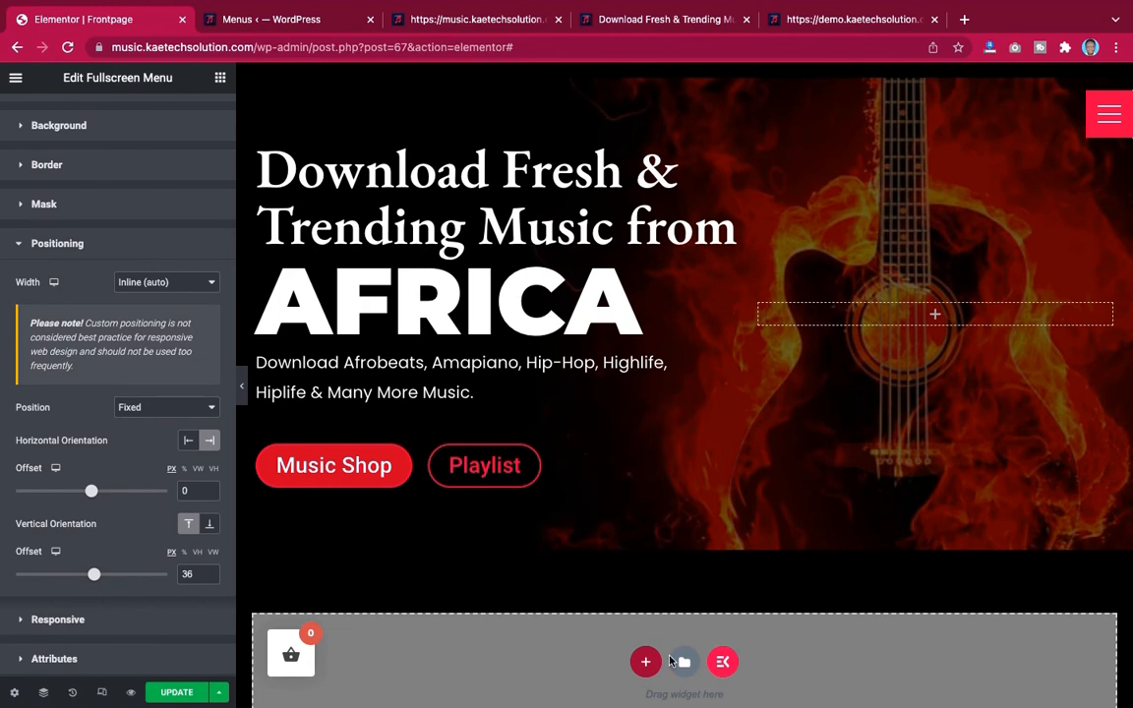
left_click(644, 663)
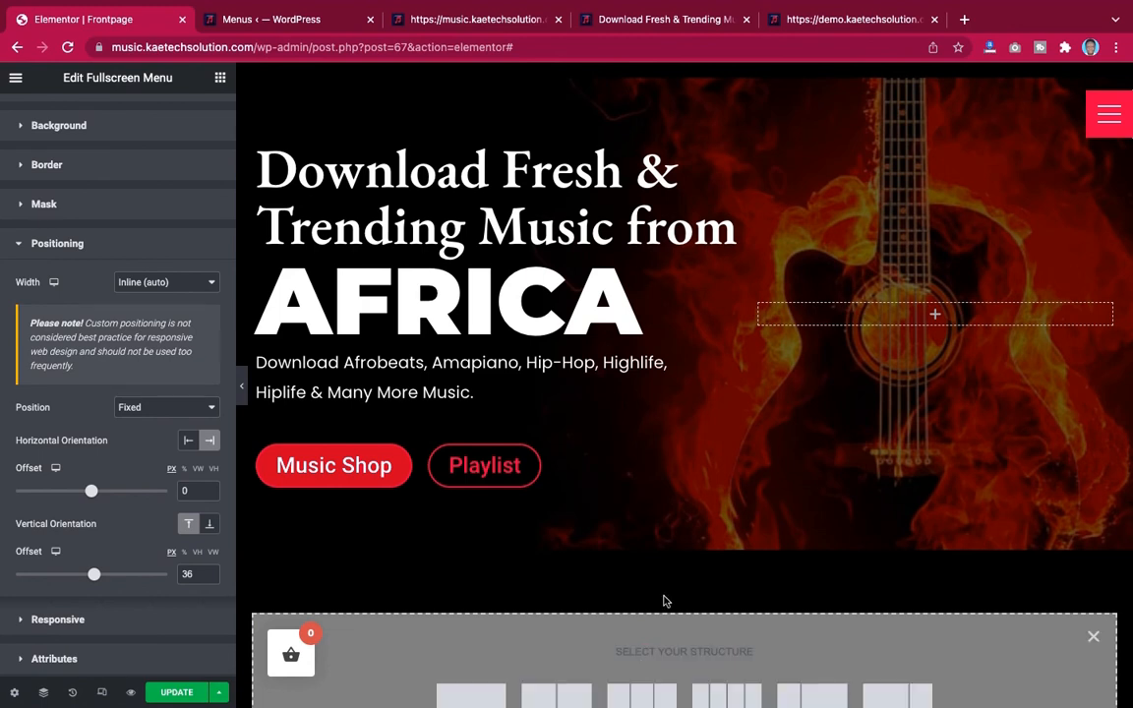
scroll(666, 599, "down", 3)
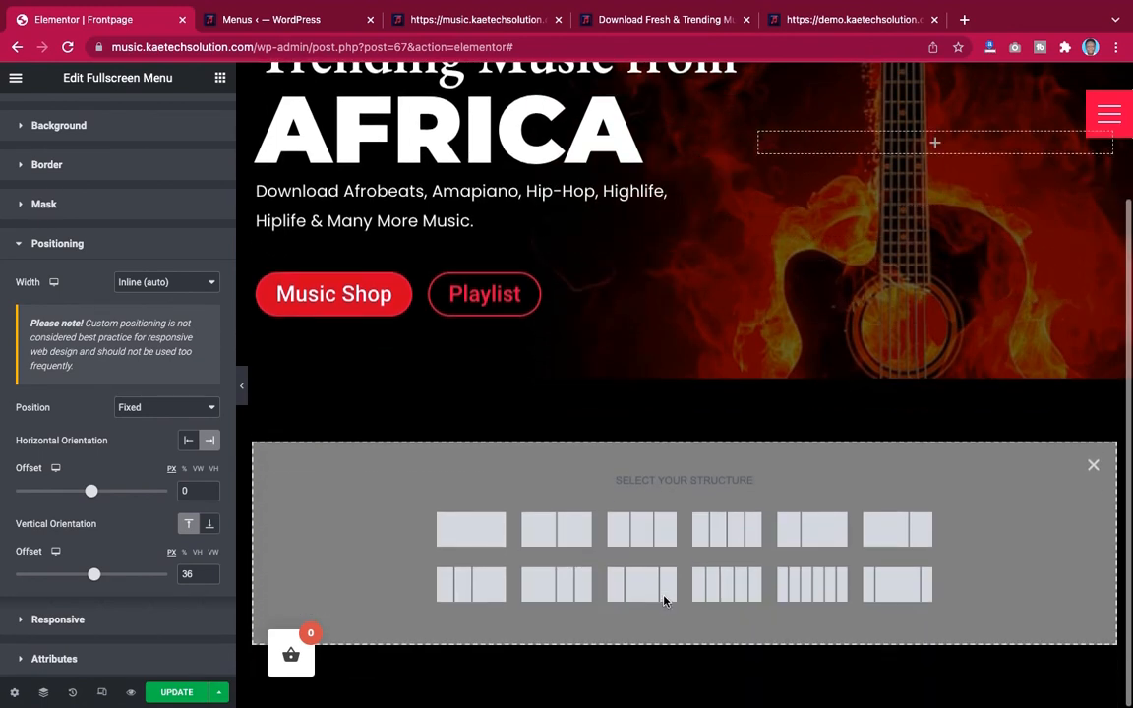
left_click(475, 530)
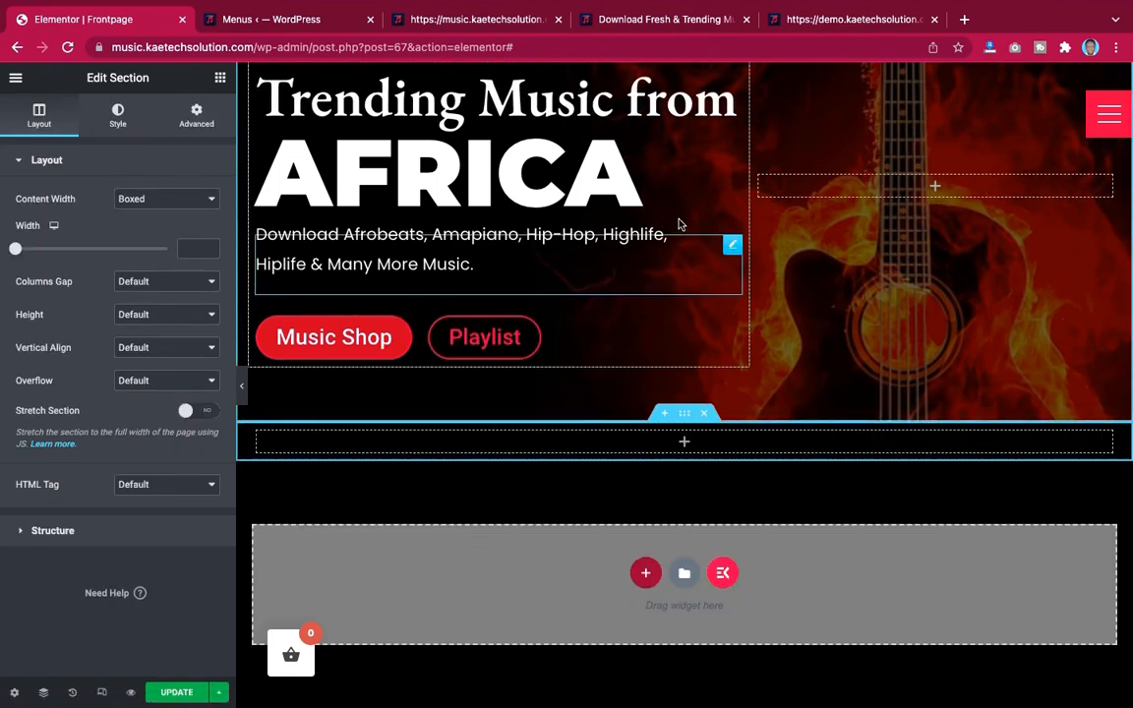
scroll(677, 224, "up", 1)
scroll(681, 224, "down", 1)
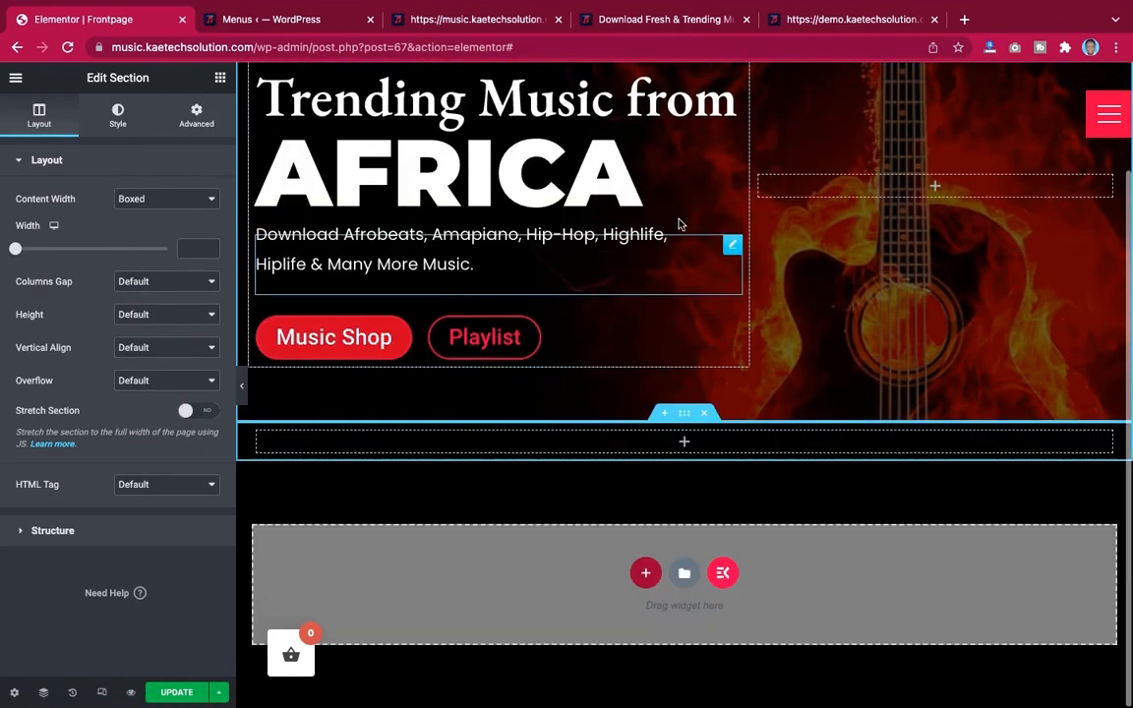
scroll(681, 224, "up", 1)
scroll(680, 224, "down", 1)
scroll(681, 224, "up", 1)
scroll(678, 225, "up", 1)
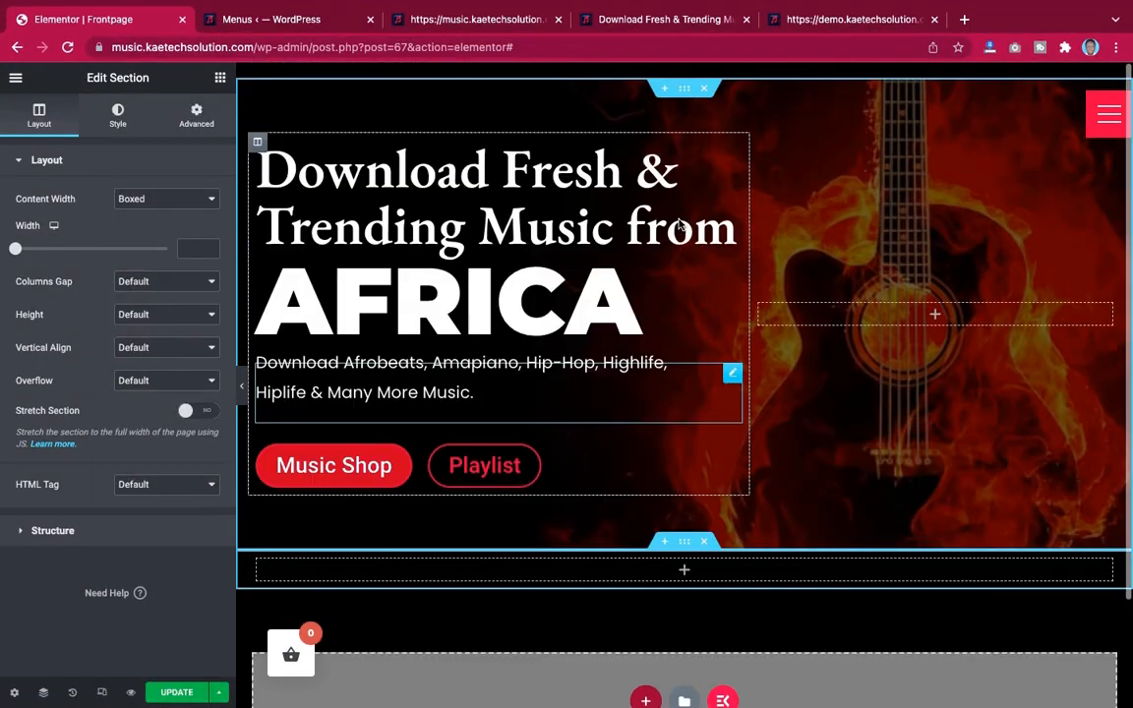
scroll(677, 224, "down", 1)
scroll(677, 224, "up", 1)
scroll(669, 354, "down", 1)
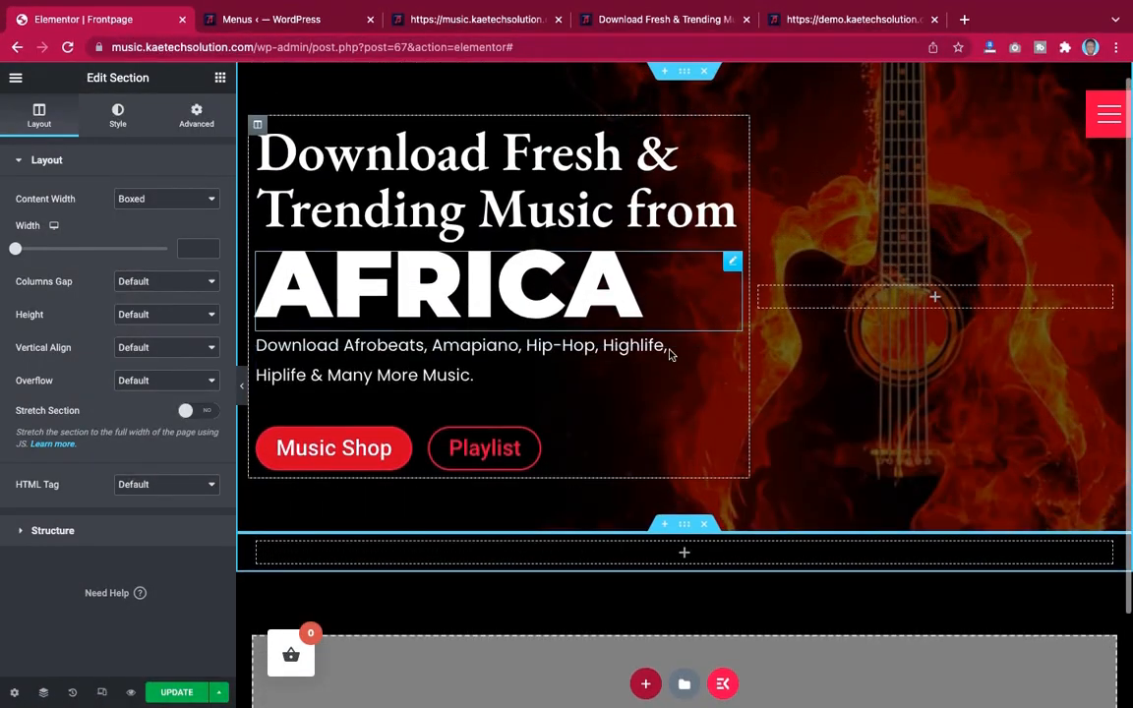
left_click(705, 524)
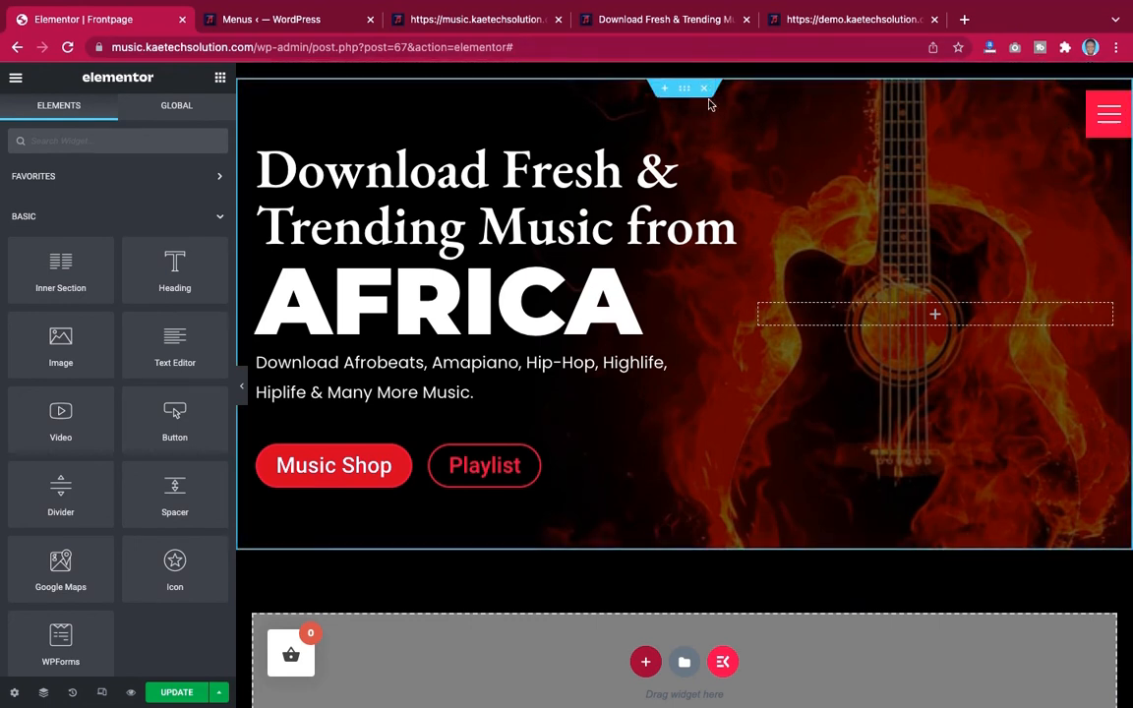
Open and close the full-screen menu, then review the widget's positioning settings
left_click(1108, 116)
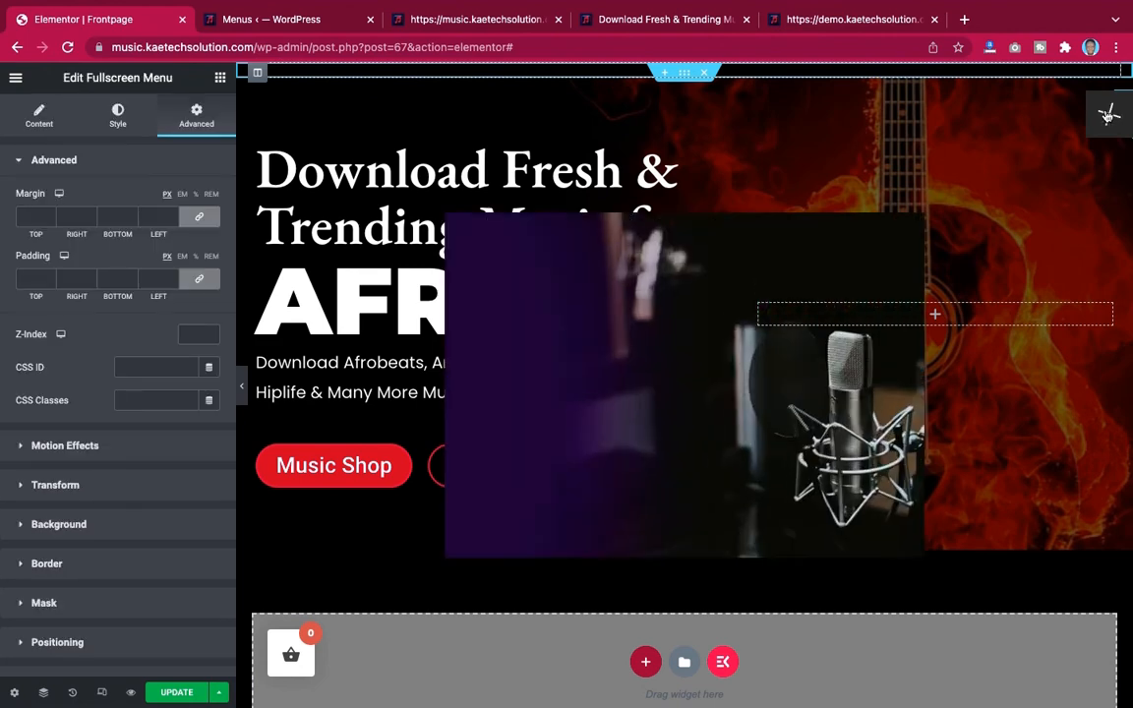
left_click(1108, 116)
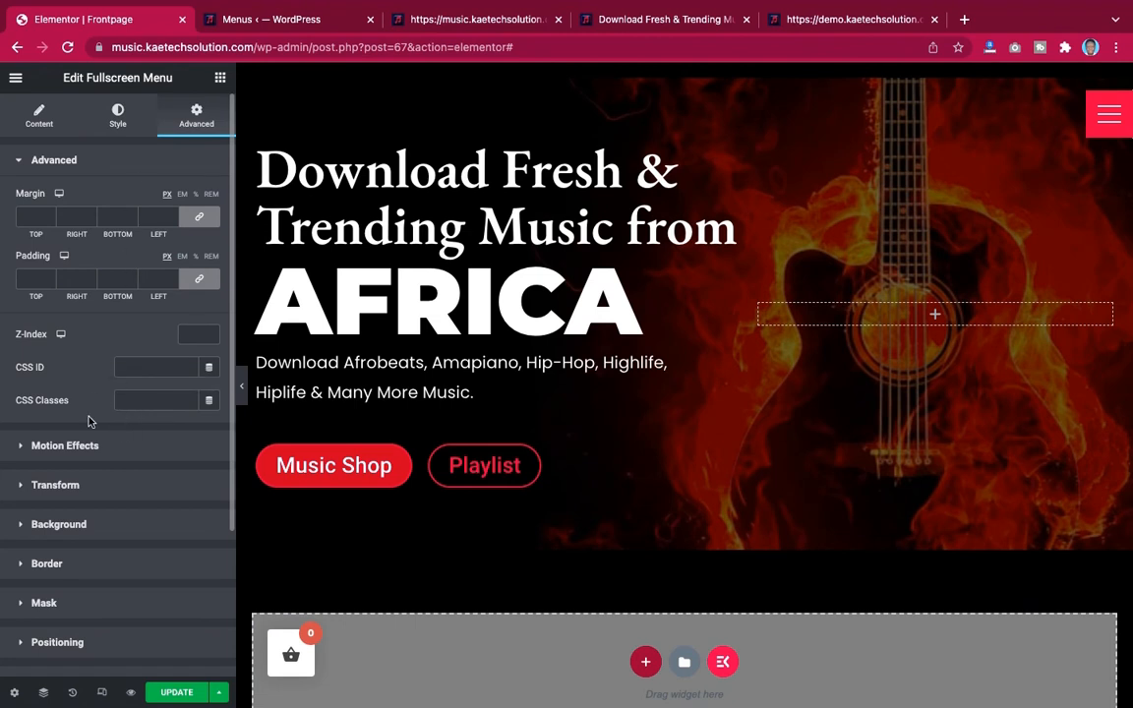
scroll(88, 421, "down", 2)
scroll(90, 423, "up", 1)
scroll(91, 423, "down", 1)
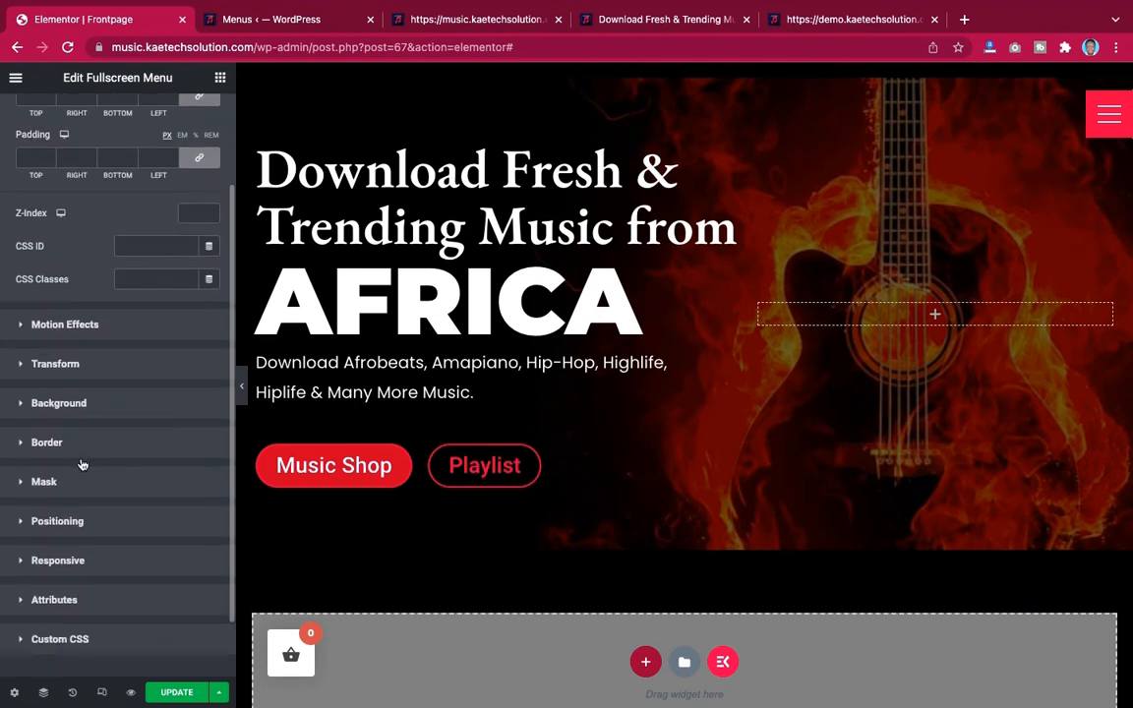
scroll(93, 419, "up", 1)
scroll(91, 419, "up", 2)
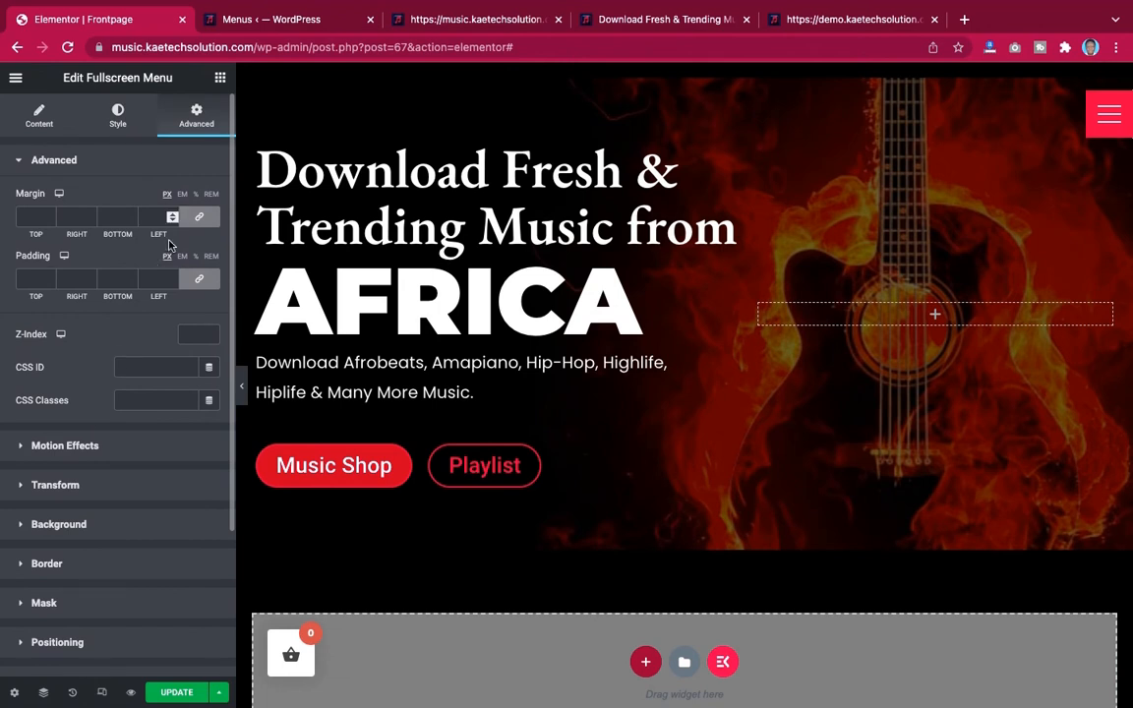
scroll(139, 457, "down", 3)
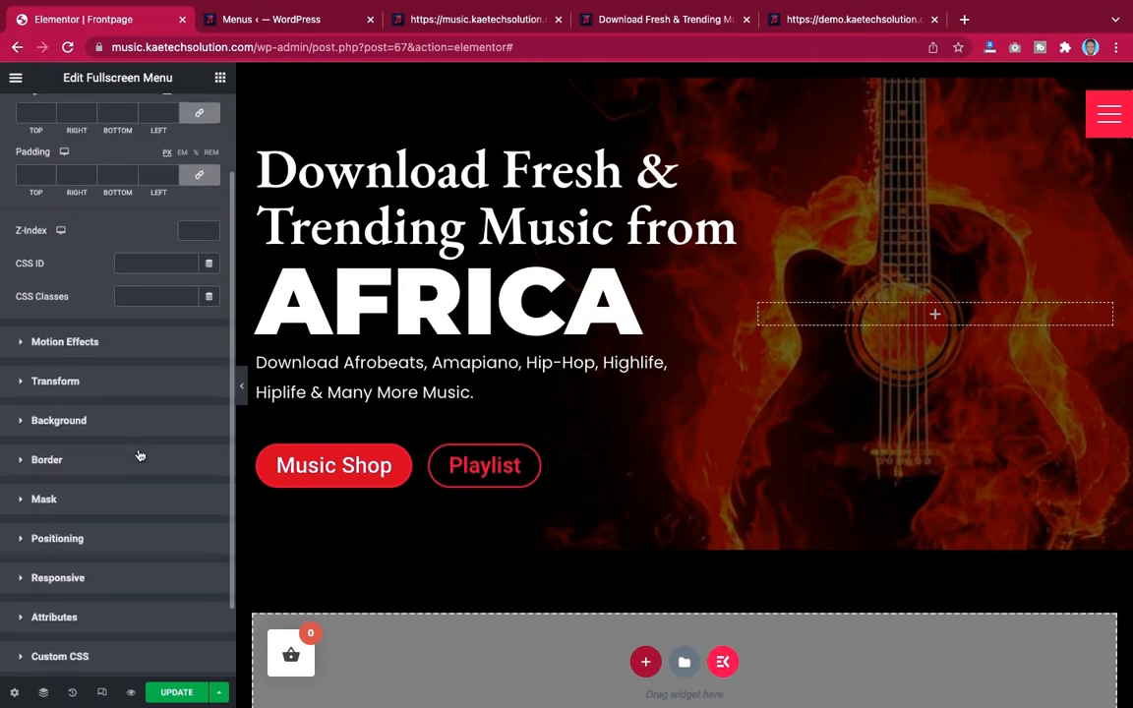
left_click(115, 478)
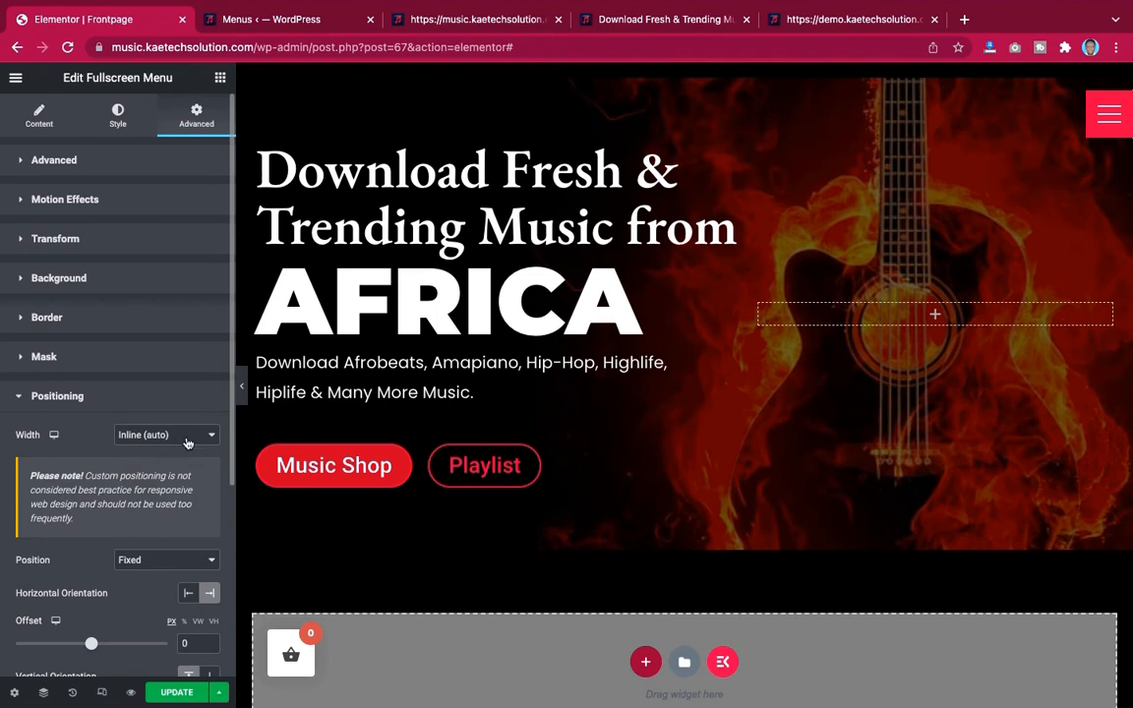
scroll(187, 442, "down", 2)
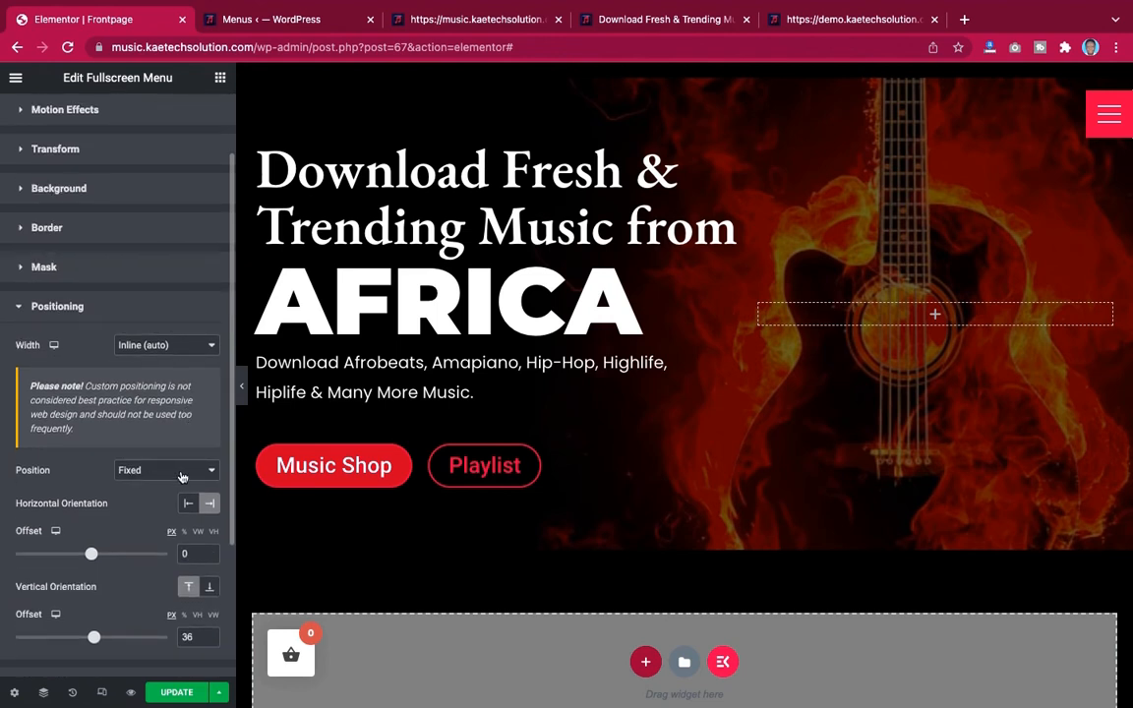
scroll(172, 492, "down", 3)
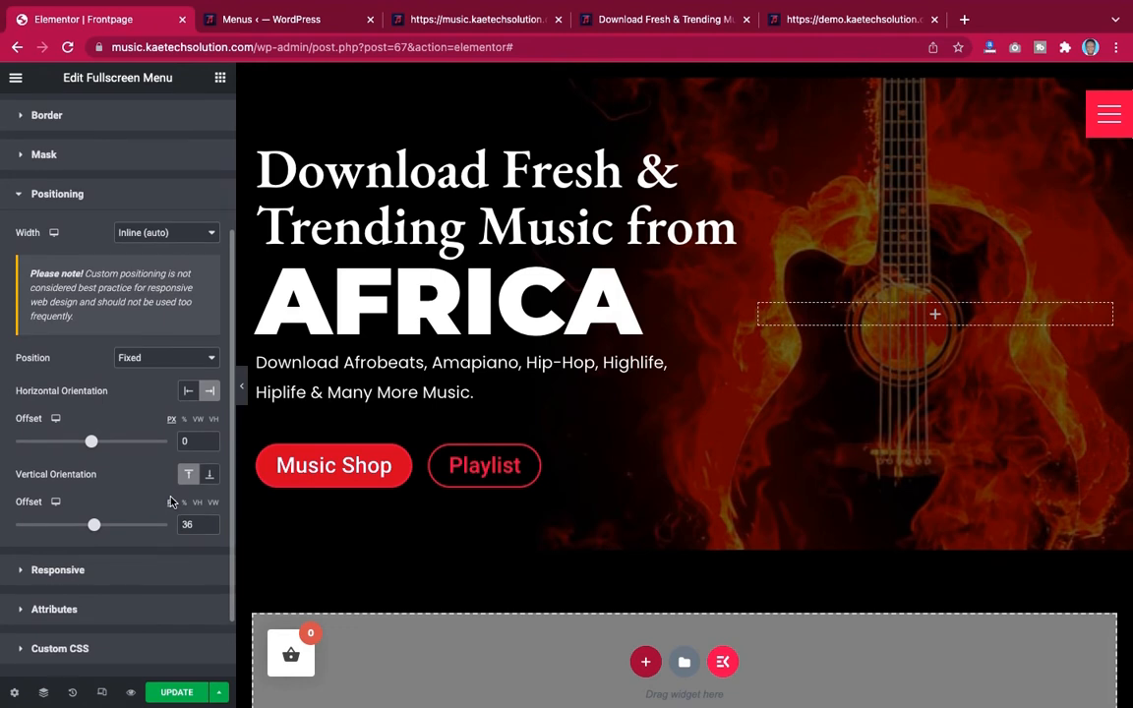
Unlink the menu widget's padding values and set its right padding to 30 px, checking against the demo site
scroll(170, 501, "down", 1)
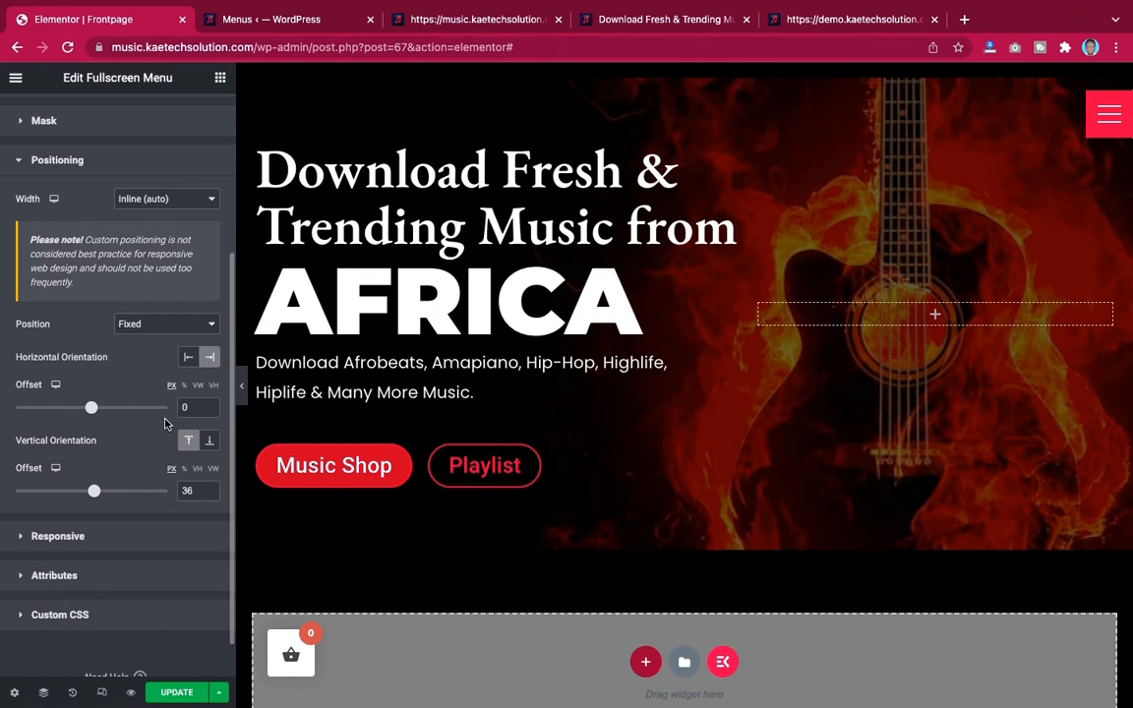
scroll(165, 423, "up", 1)
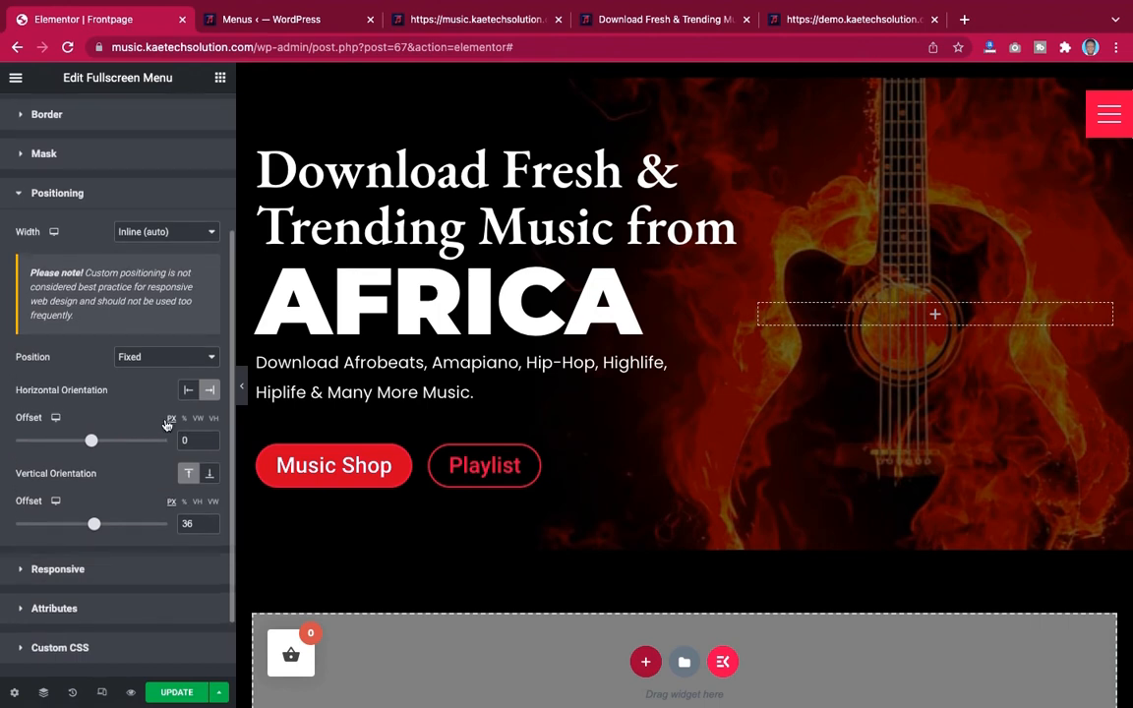
scroll(166, 423, "up", 6)
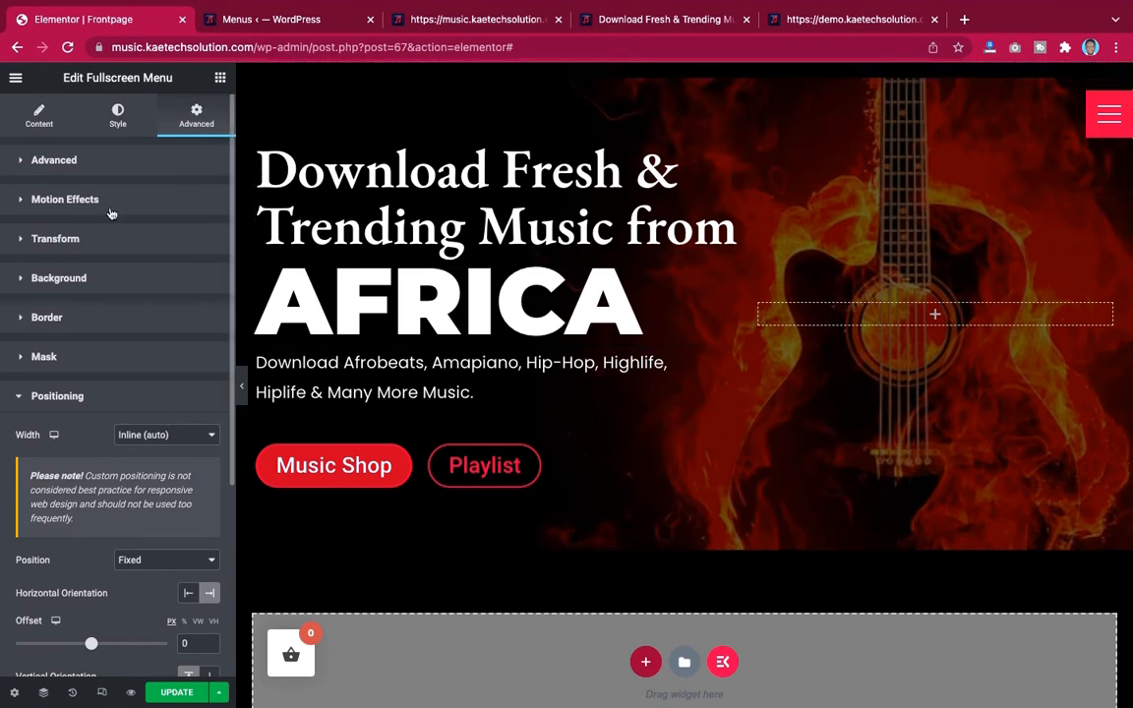
left_click(163, 165)
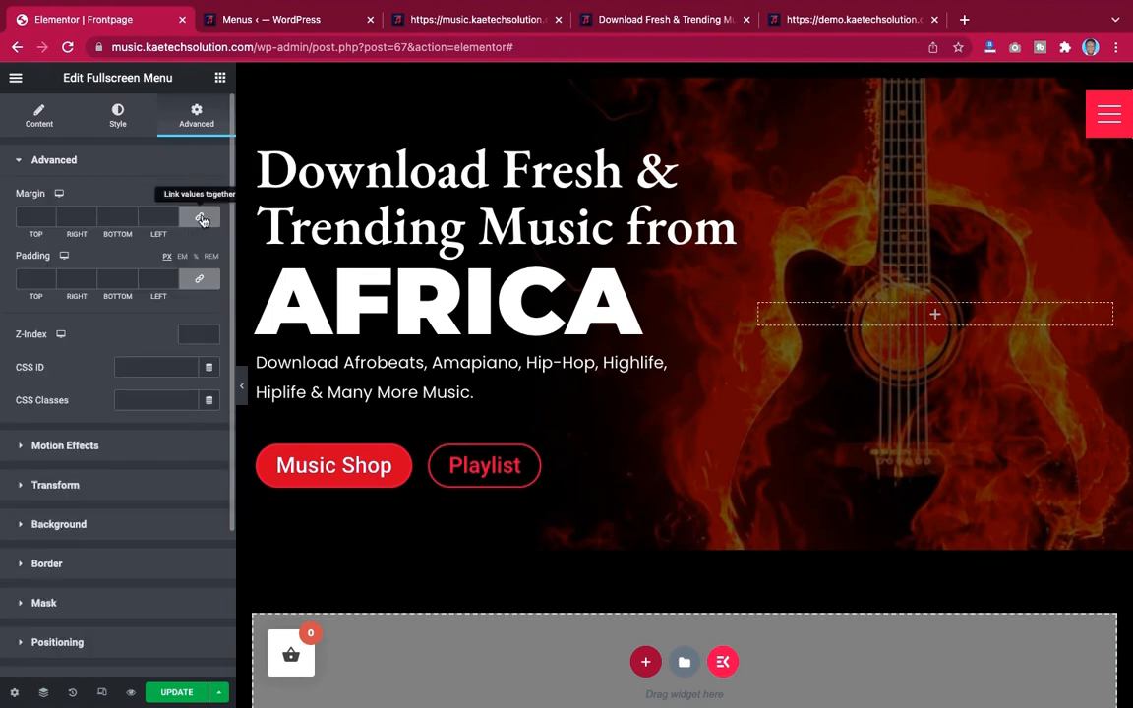
left_click(196, 283)
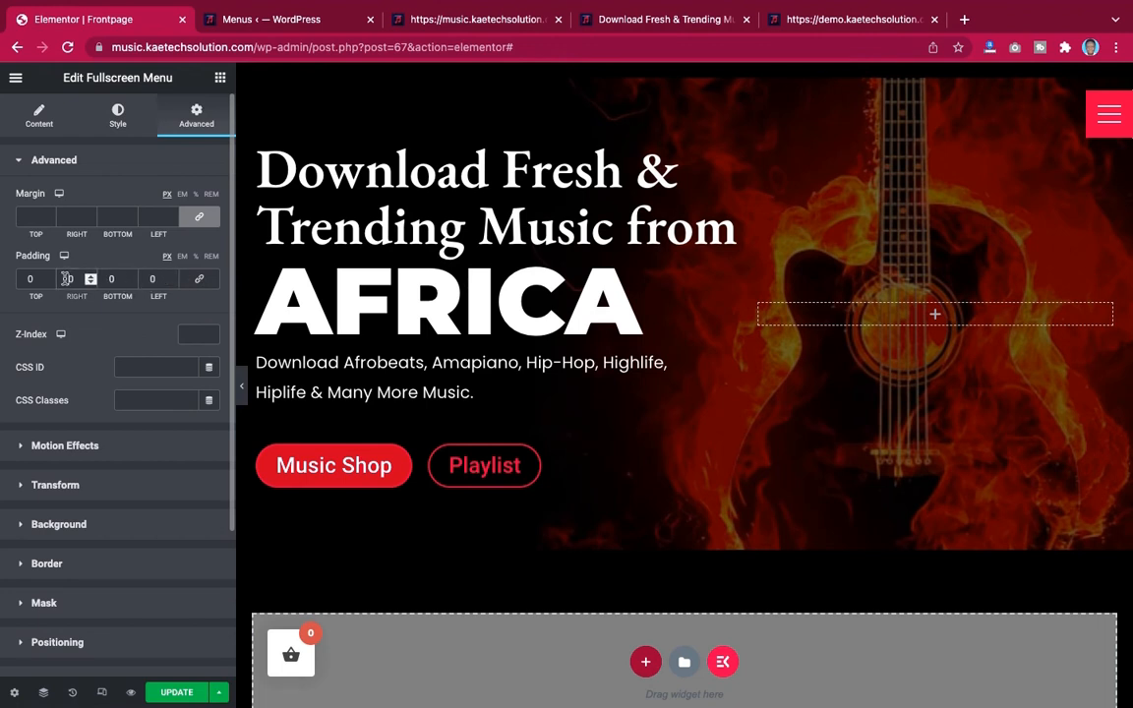
type("2")
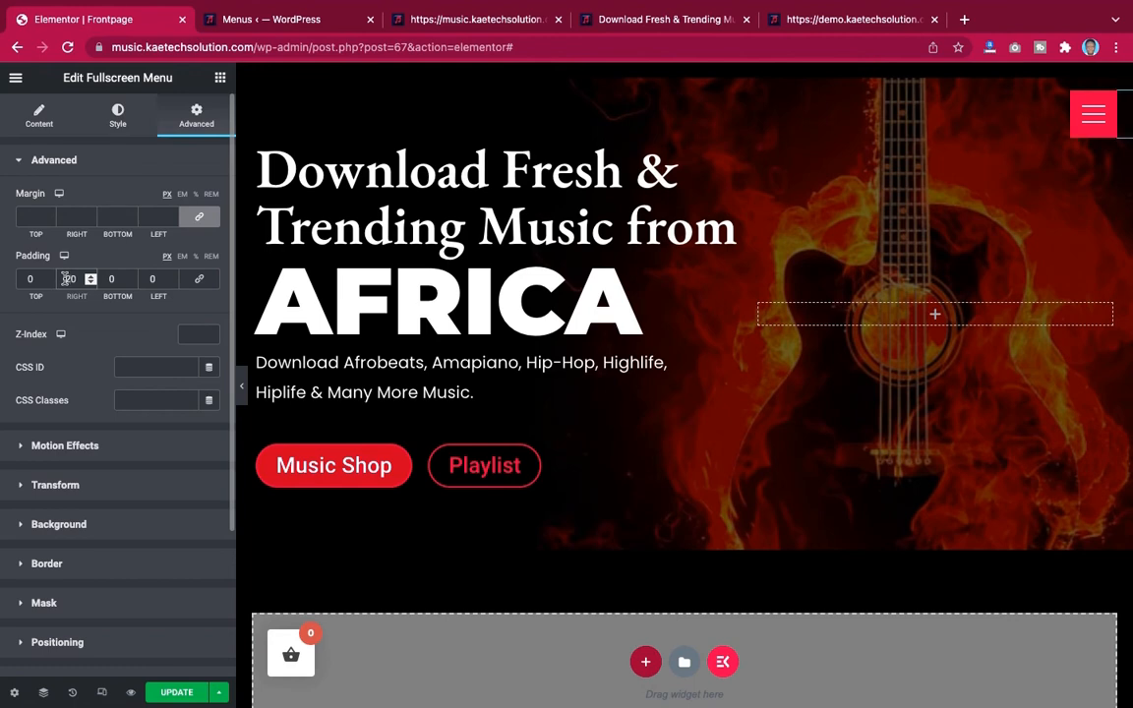
left_click(829, 21)
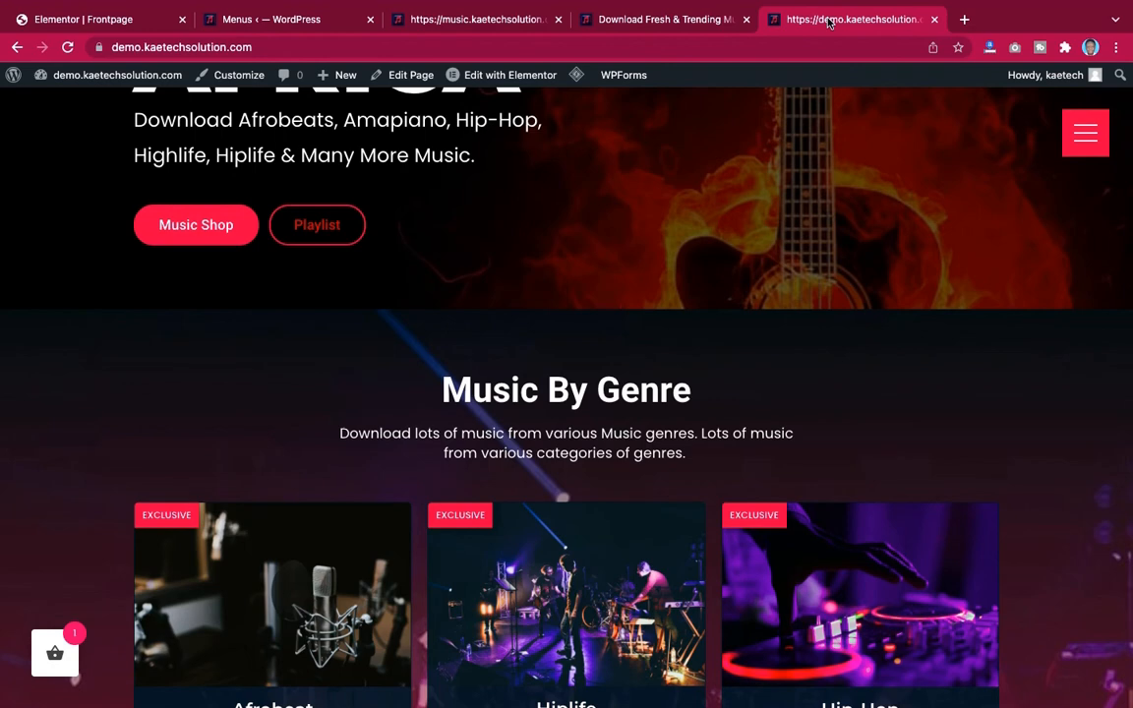
left_click(118, 22)
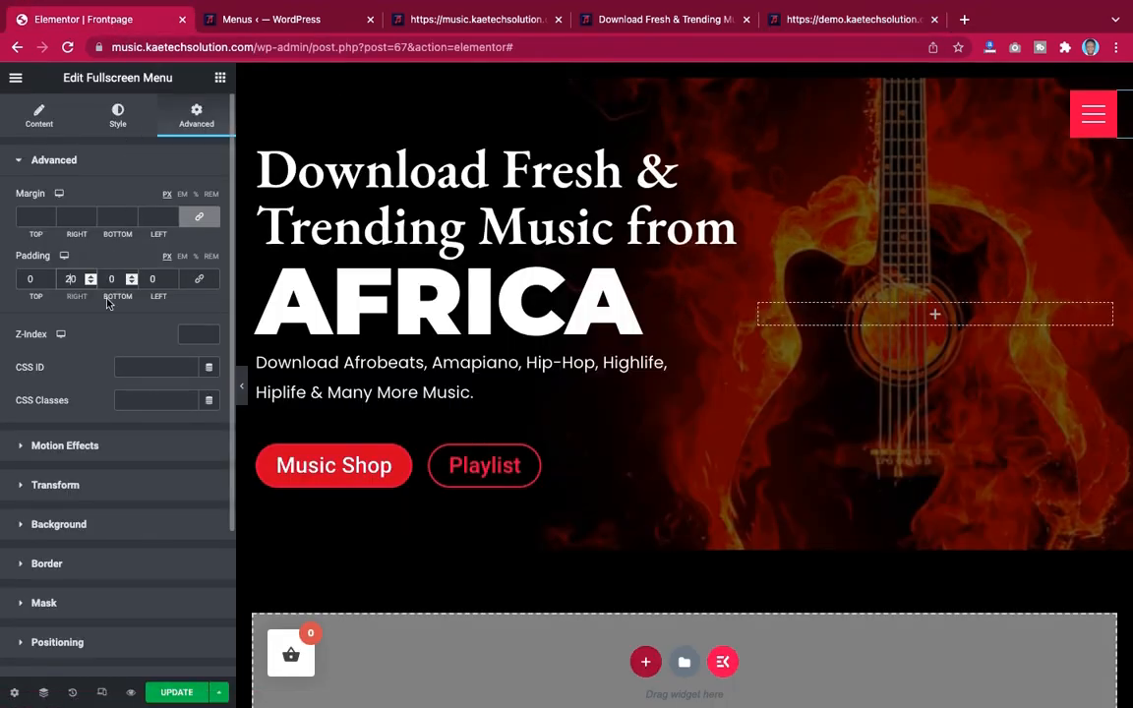
key("BackSpace")
type("3")
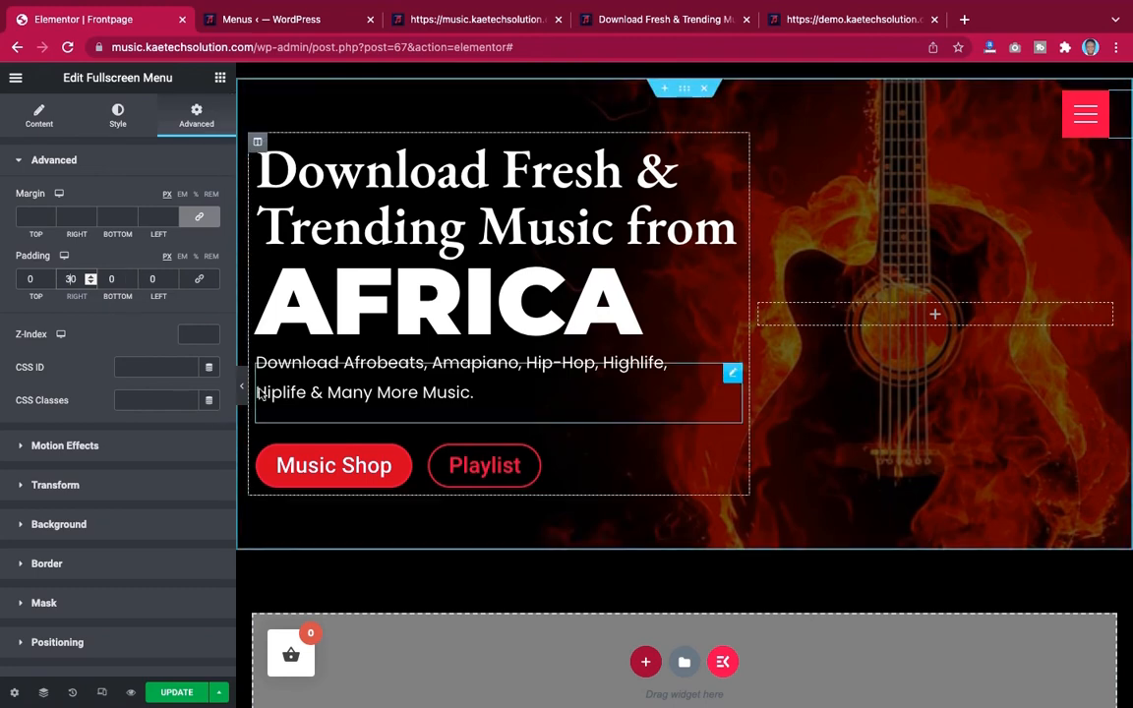
Preview the page and compare the menu toggle's placement with the demo site's header
left_click(241, 385)
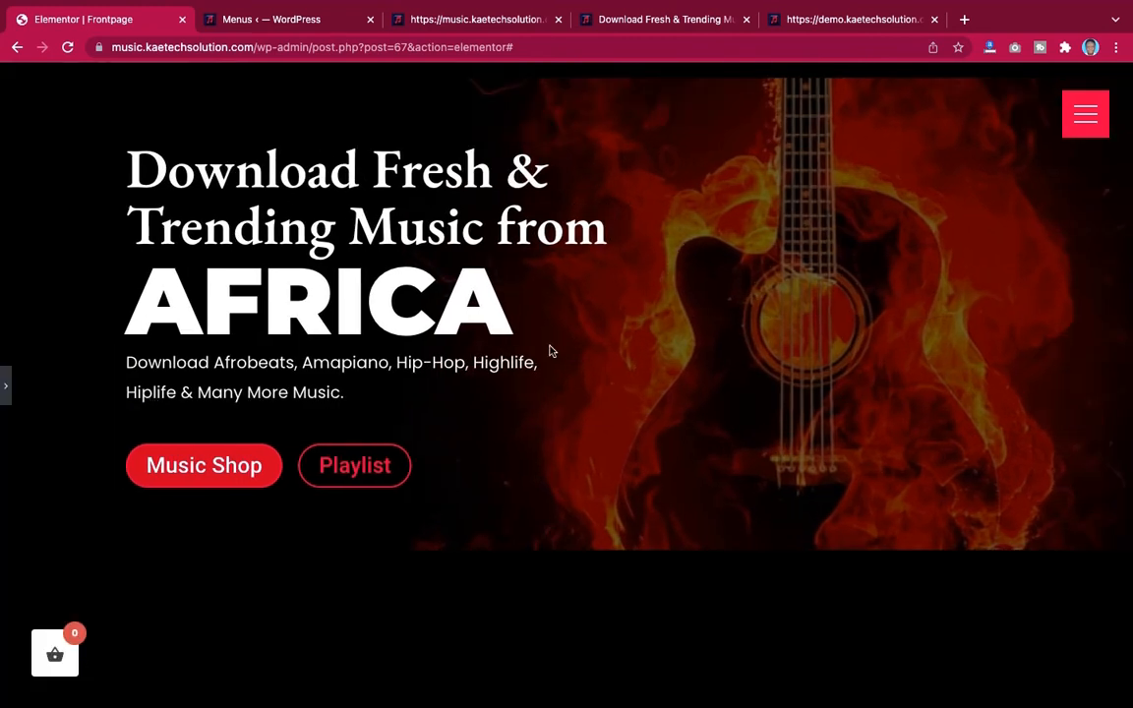
left_click(5, 388)
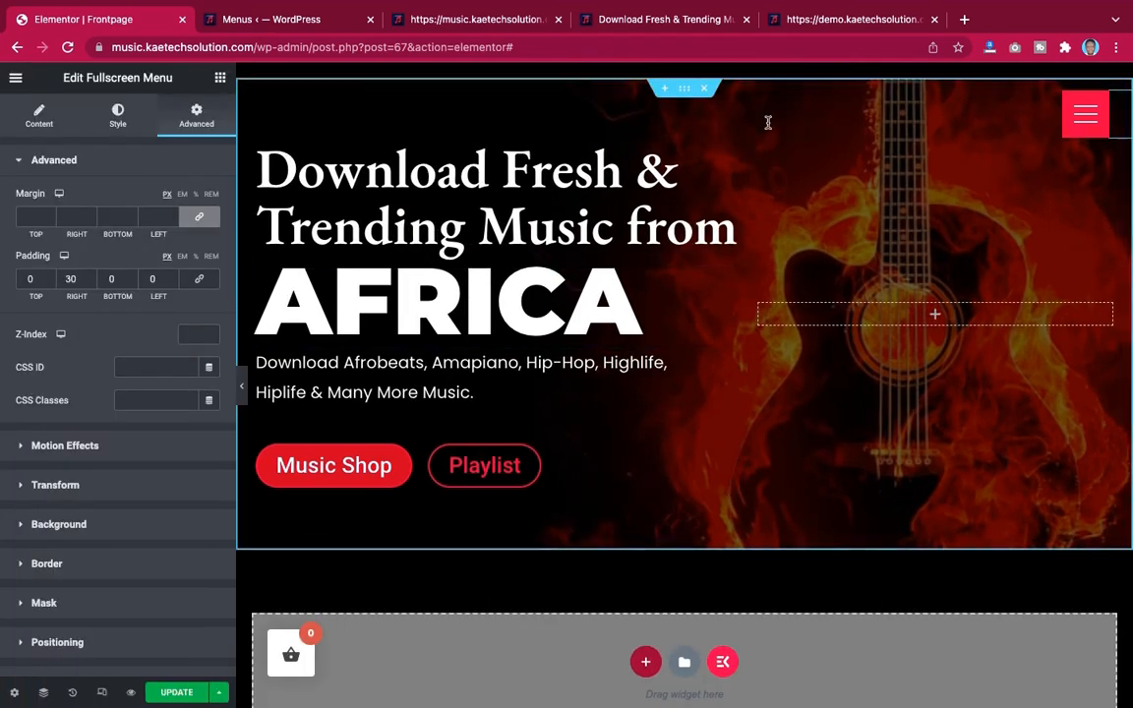
left_click(838, 20)
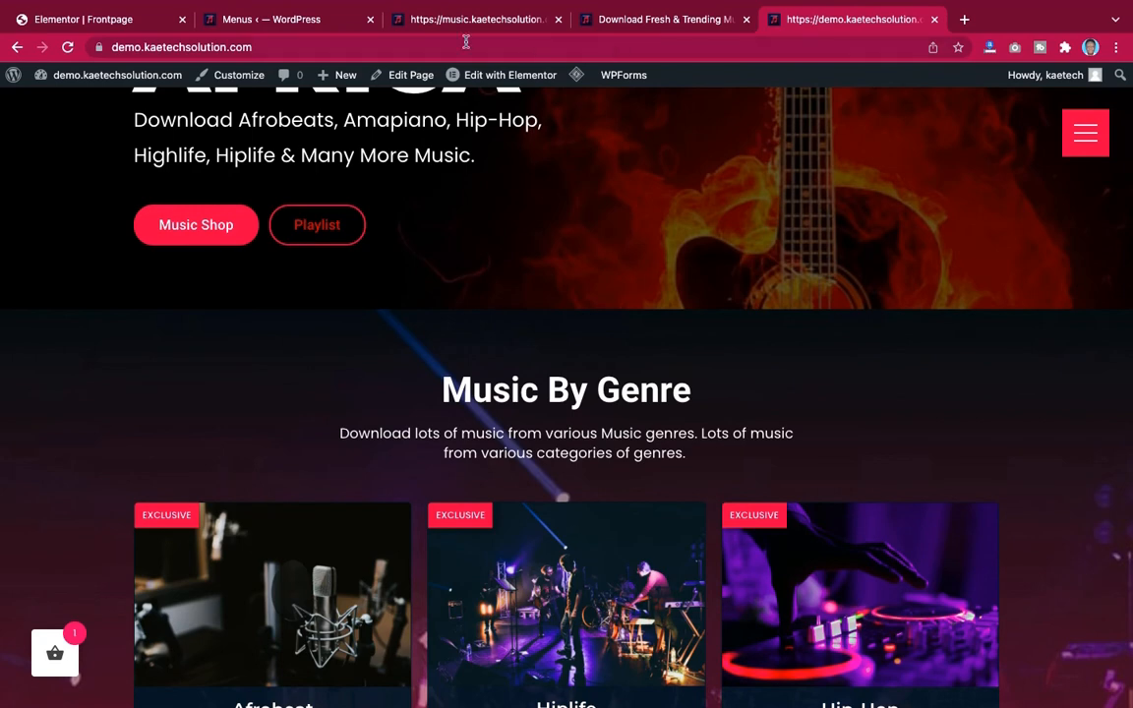
left_click(98, 20)
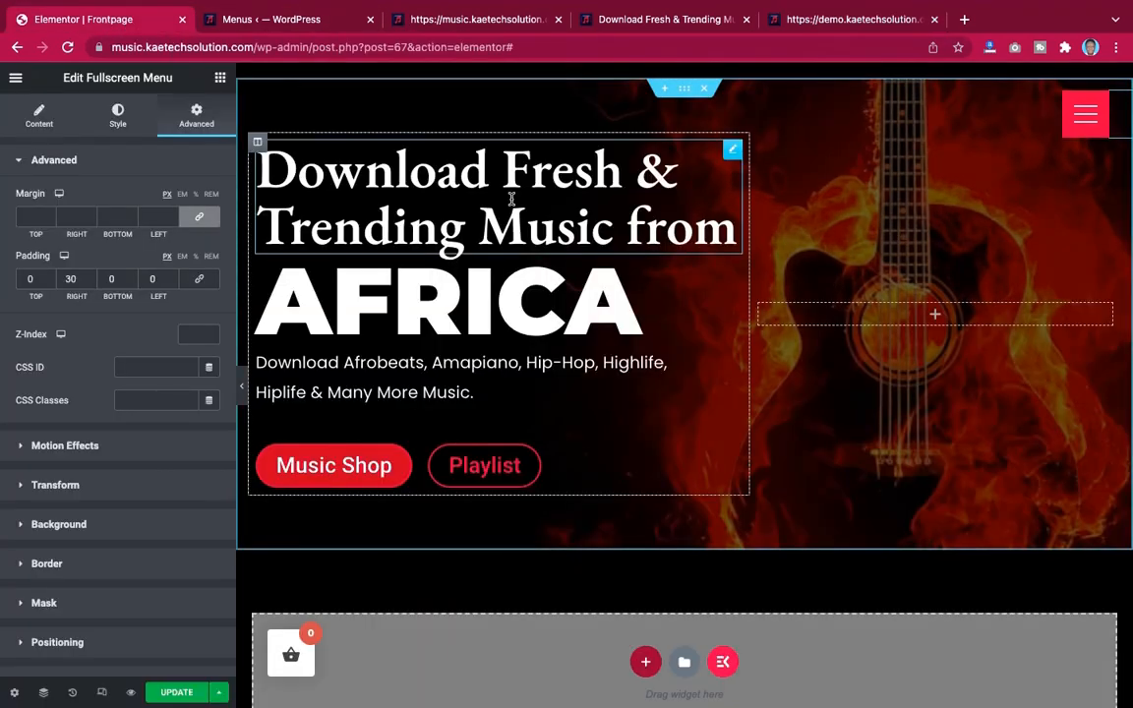
left_click(873, 23)
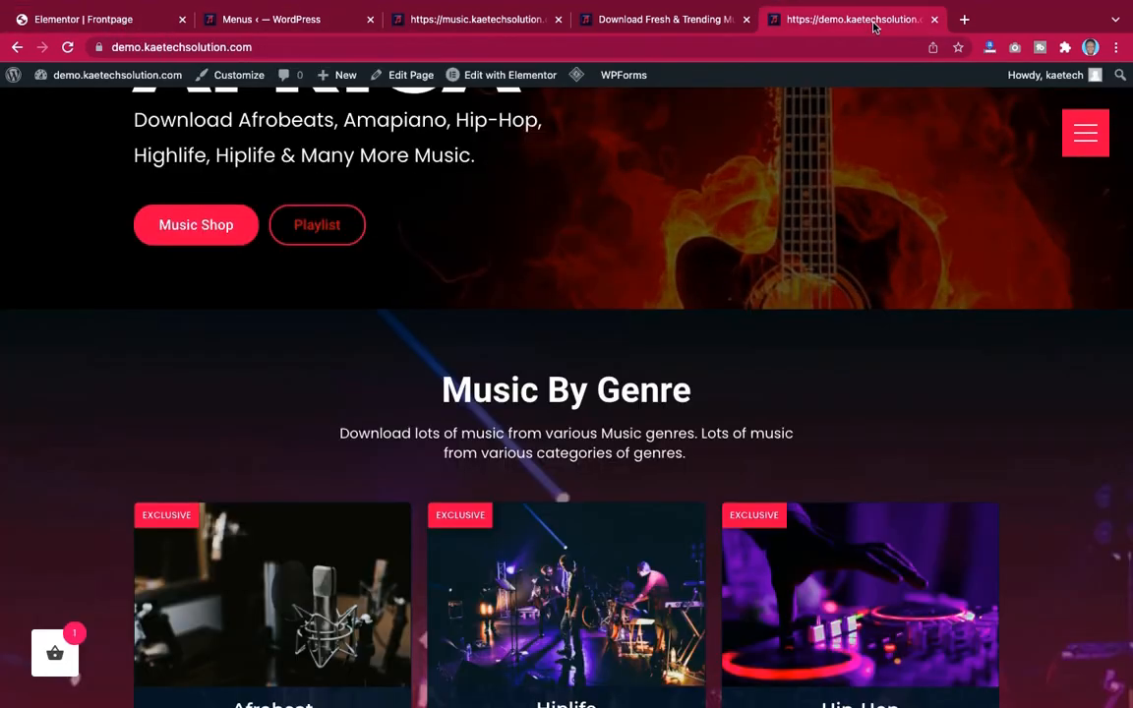
scroll(617, 233, "up", 3)
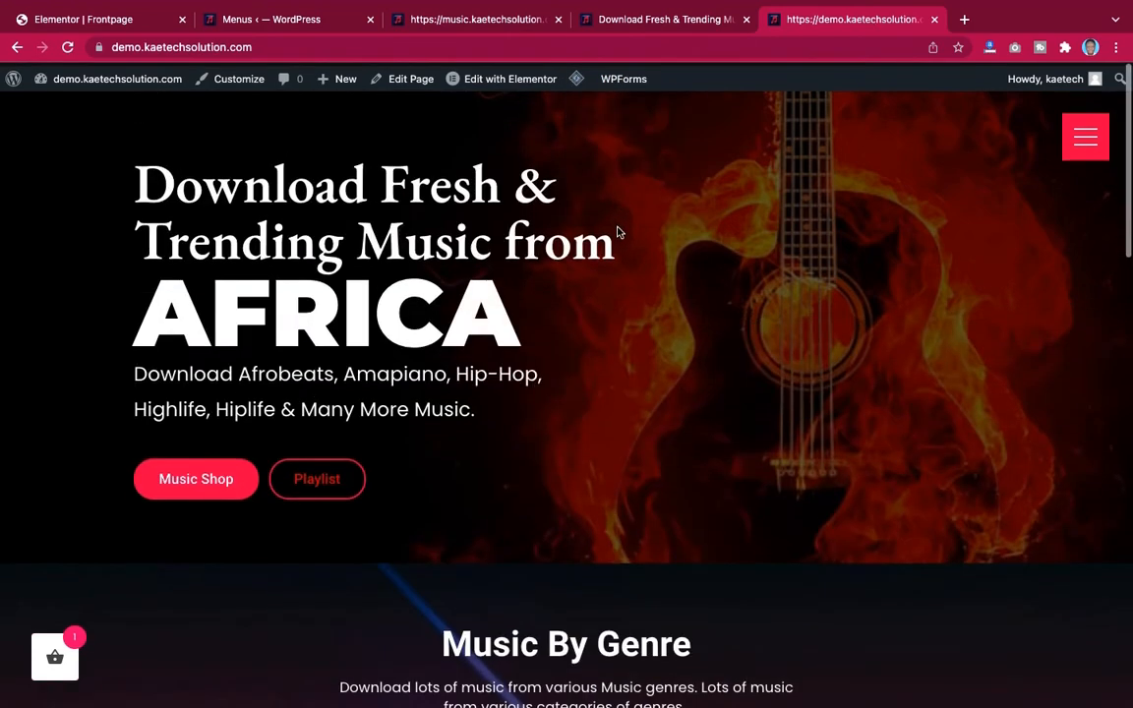
scroll(616, 233, "down", 5)
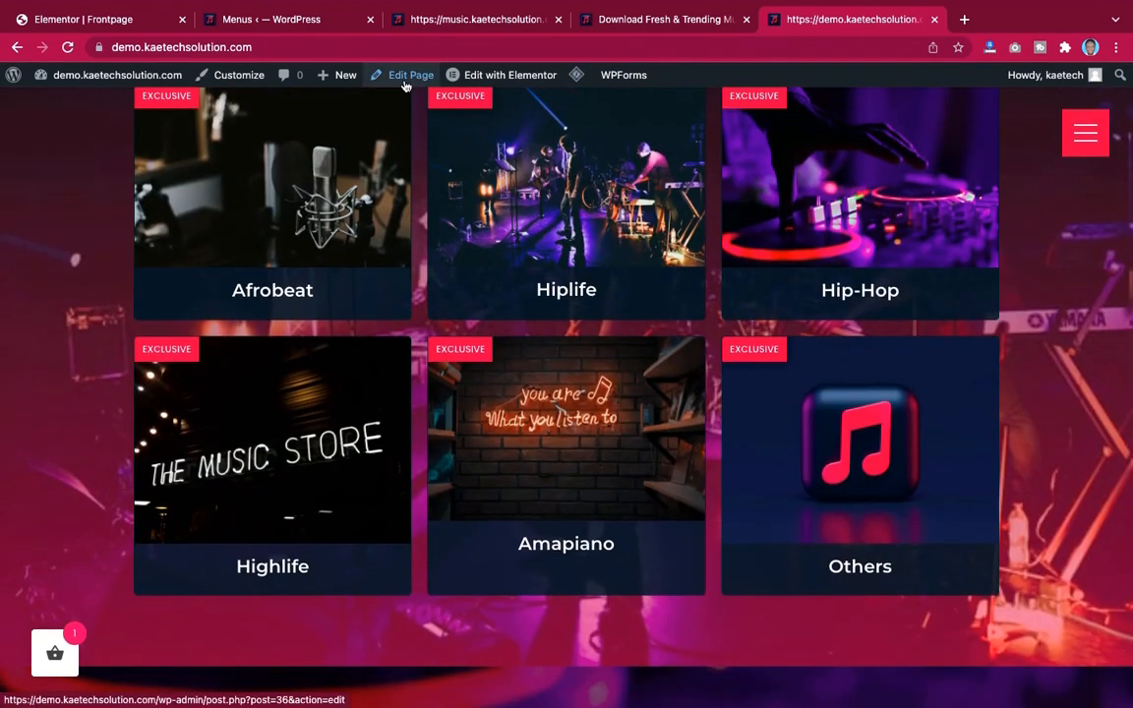
left_click(134, 28)
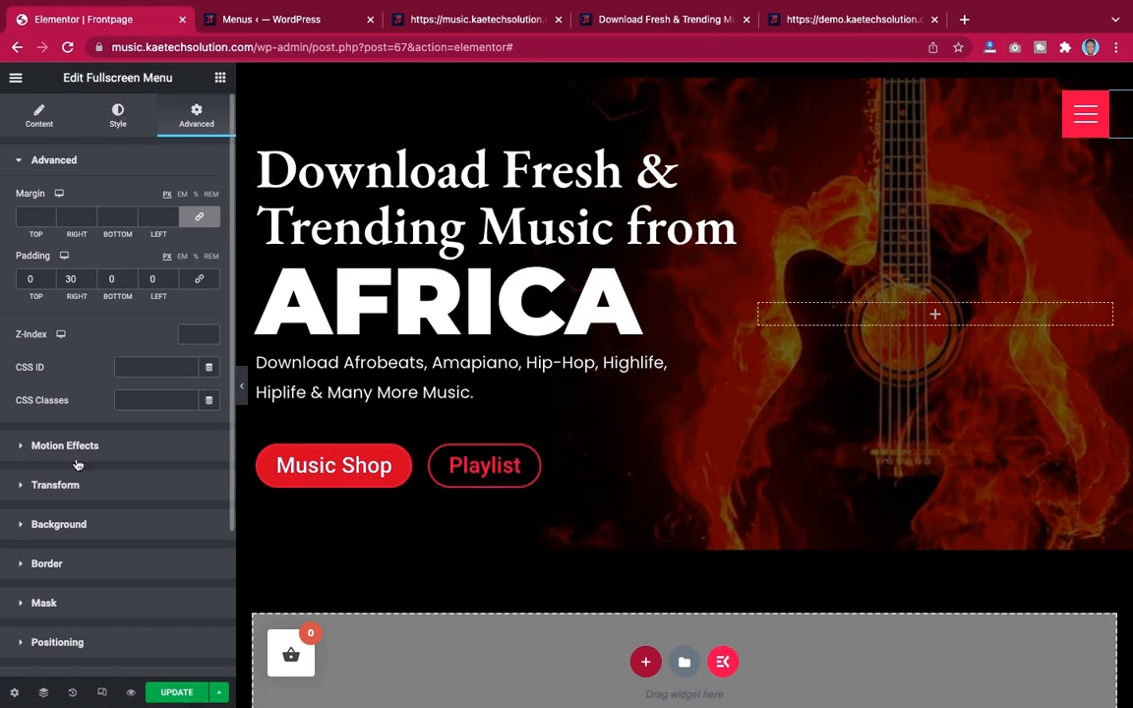
Increase the hamburger toggle's size to 68
left_click(118, 112)
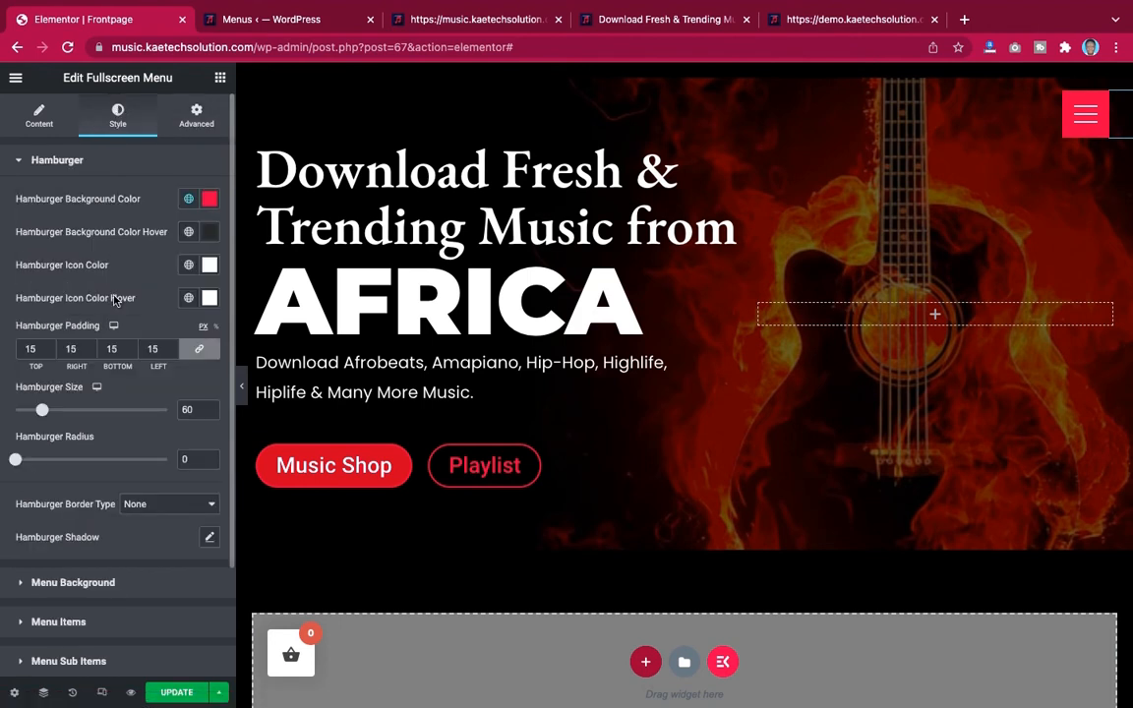
scroll(114, 300, "down", 3)
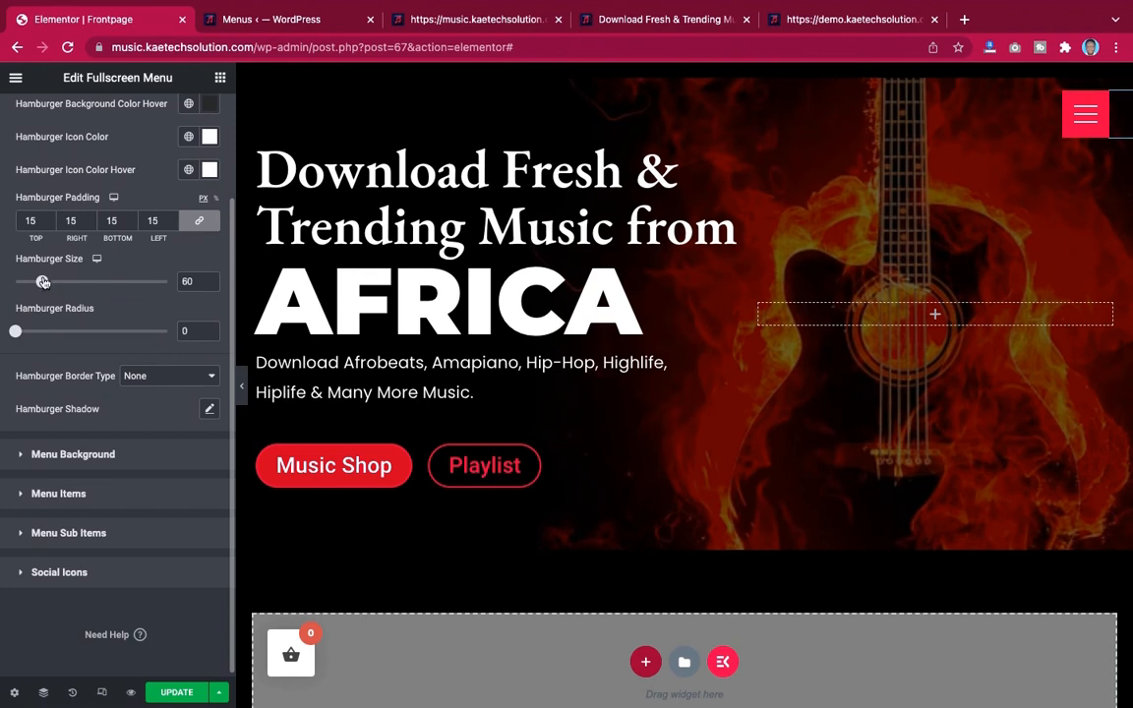
left_click_drag(43, 283, 50, 282)
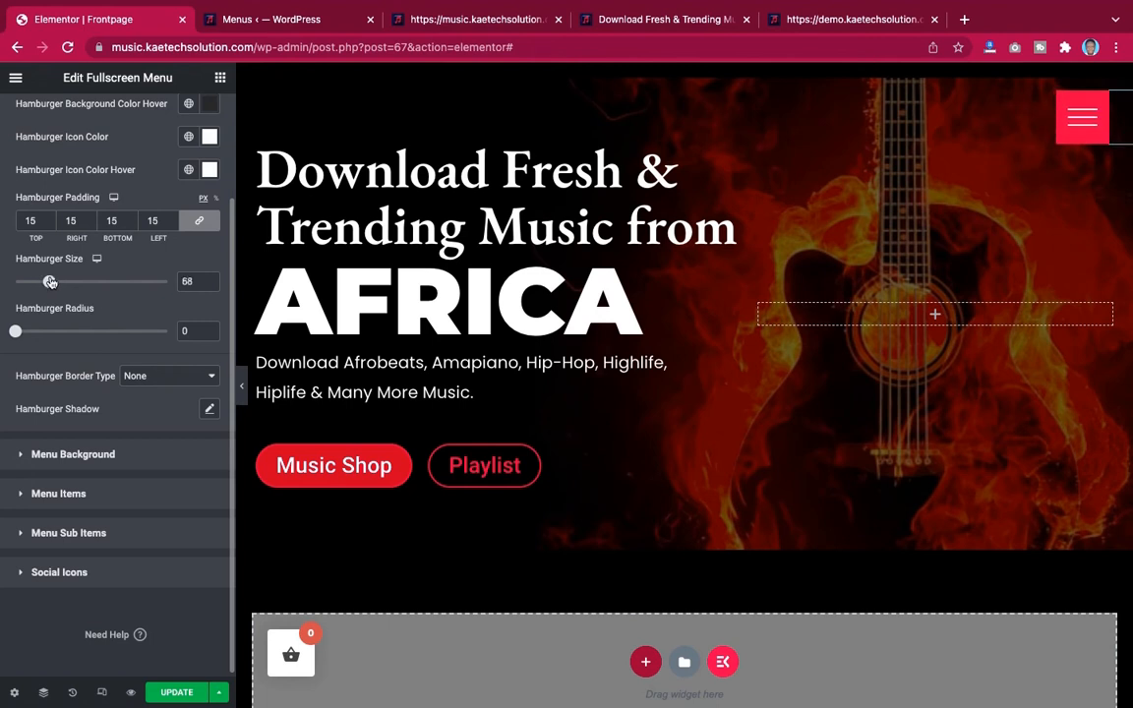
scroll(107, 383, "down", 1)
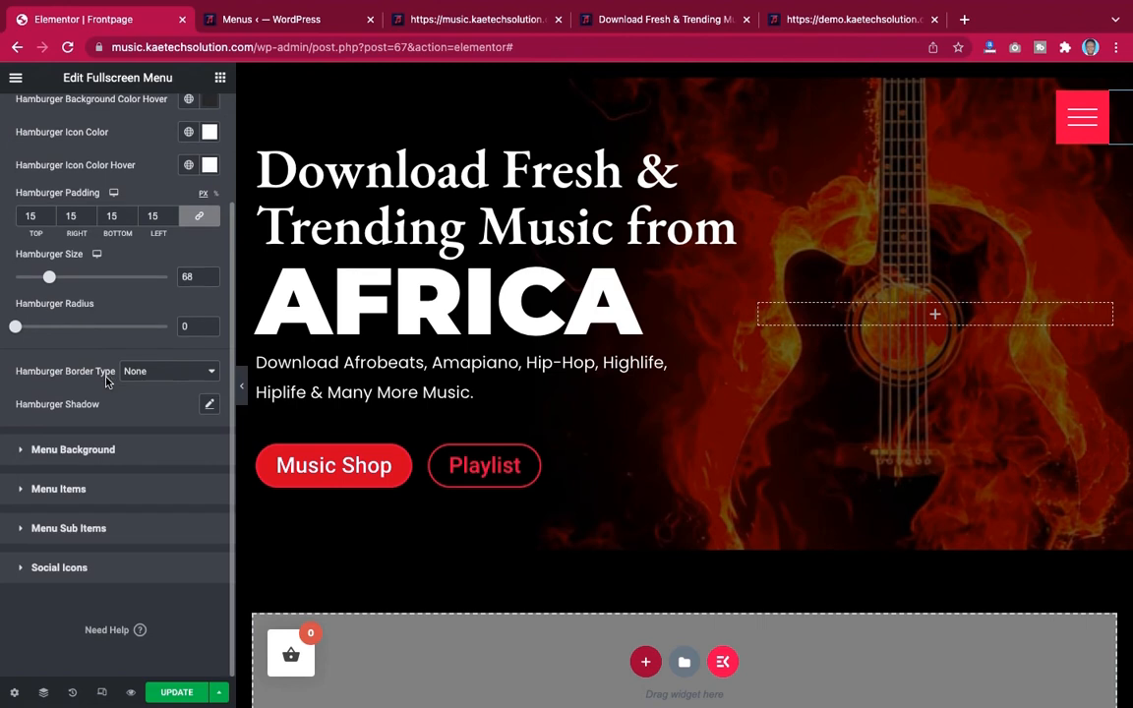
Set the full-screen menu's open transition to Slide From Right
left_click(59, 488)
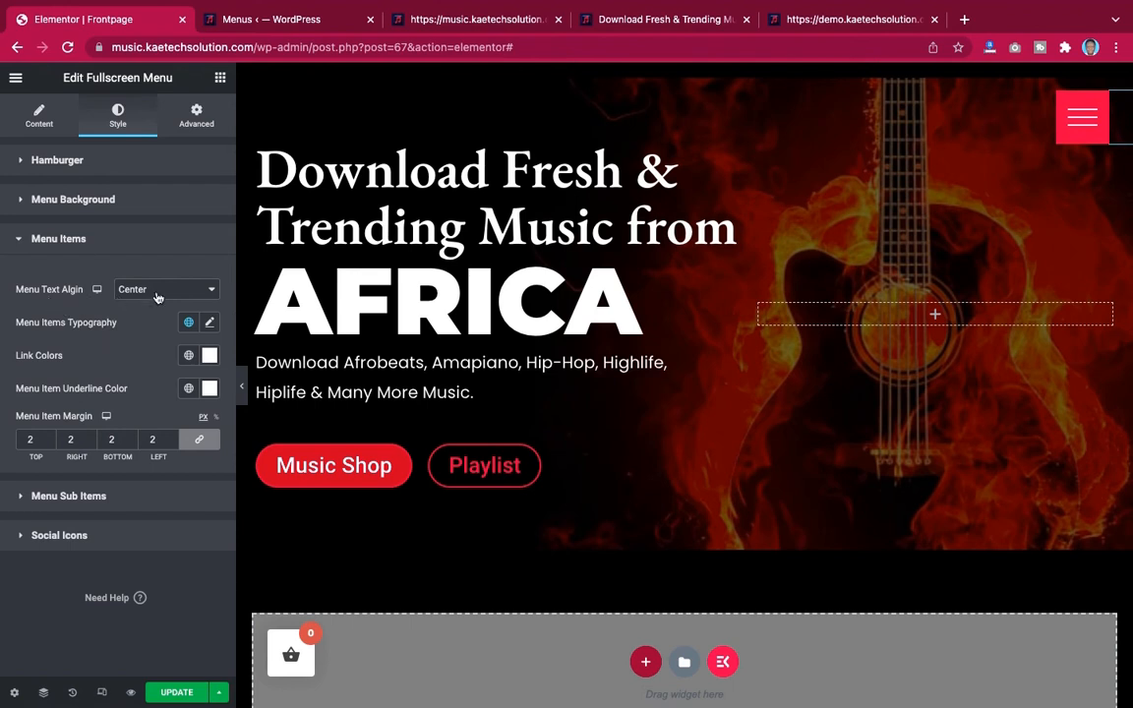
left_click(92, 535)
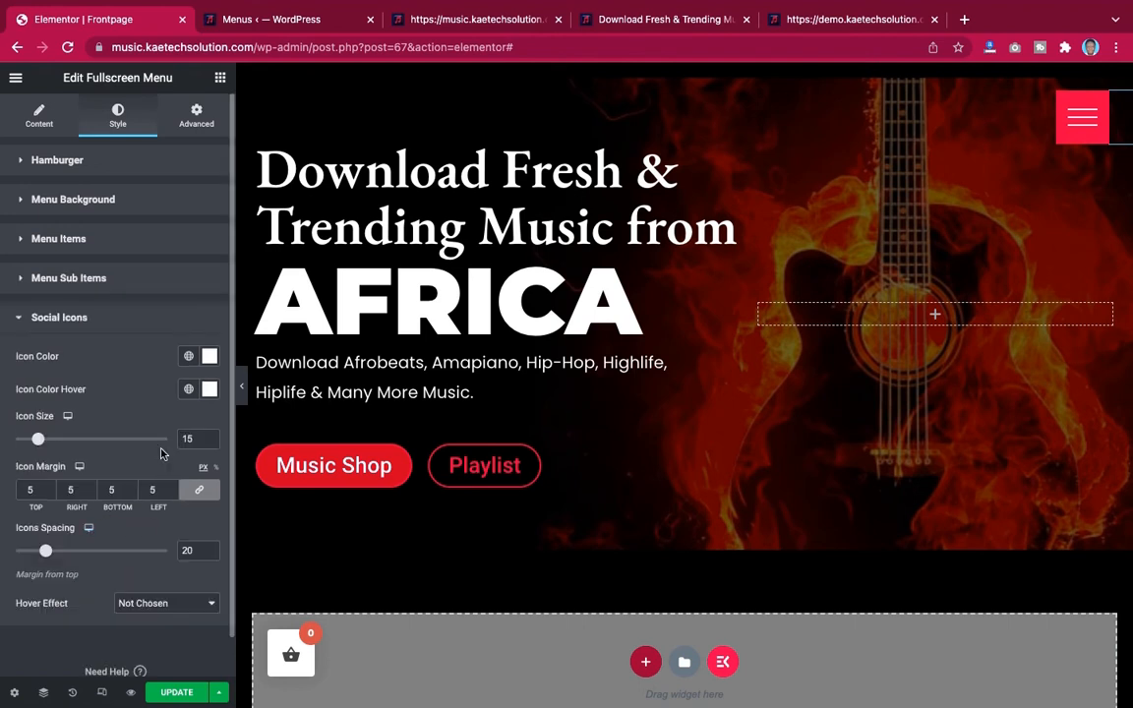
left_click(126, 318)
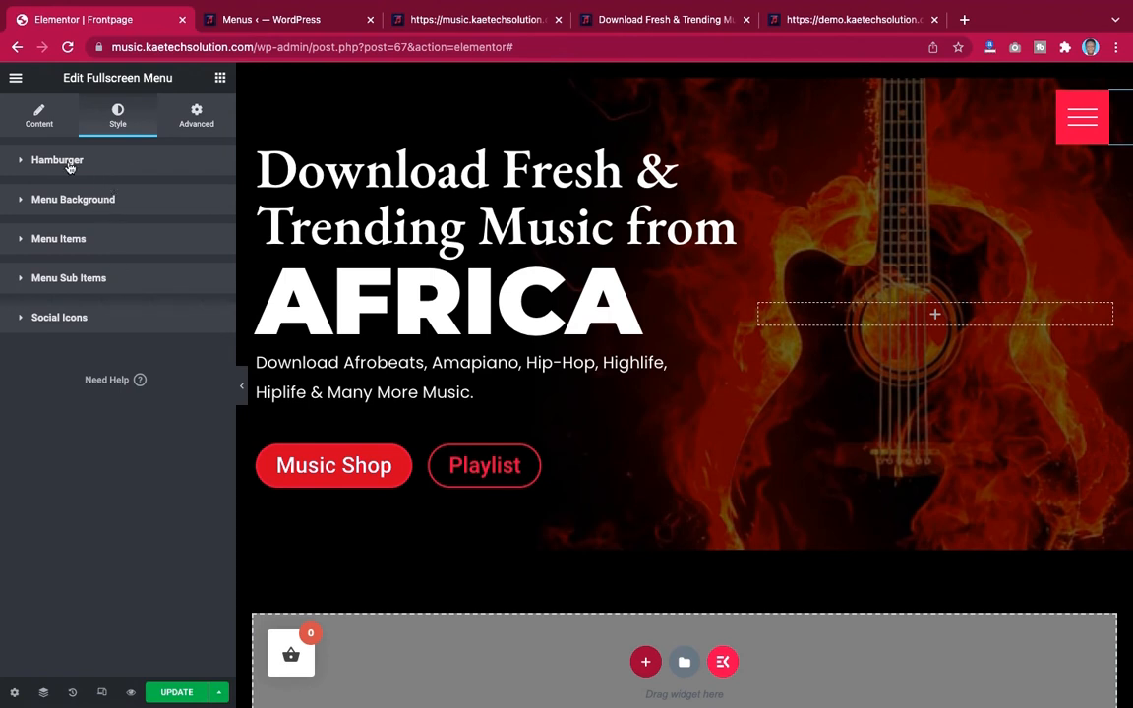
left_click(38, 122)
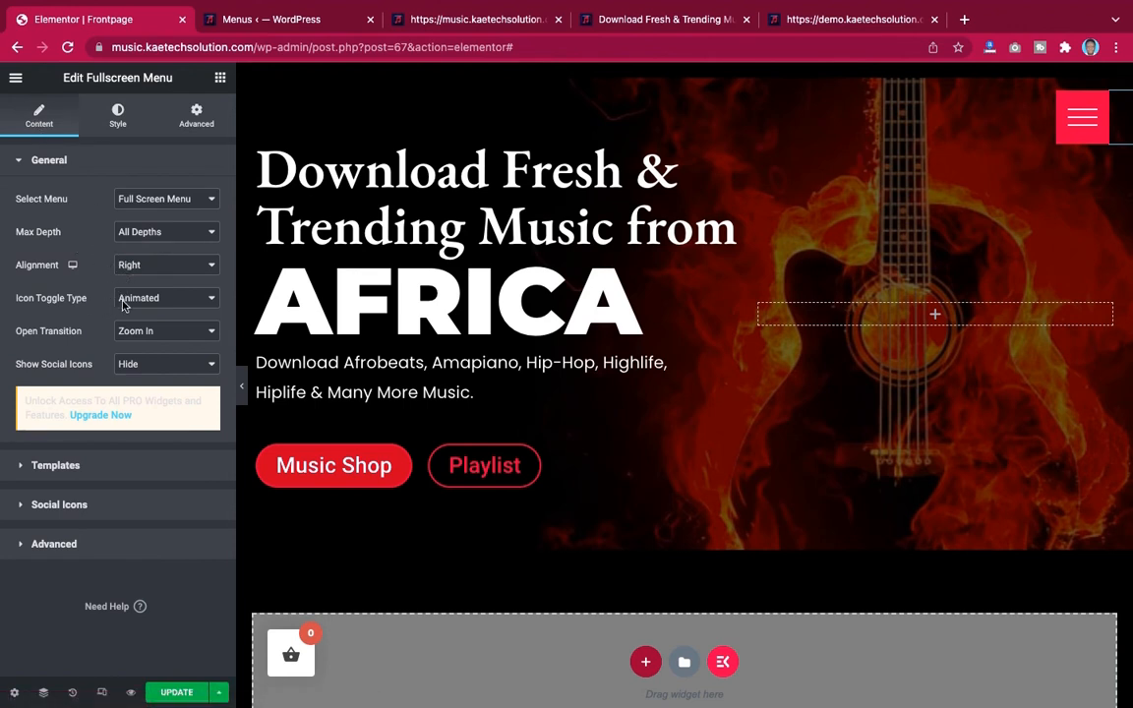
left_click(184, 336)
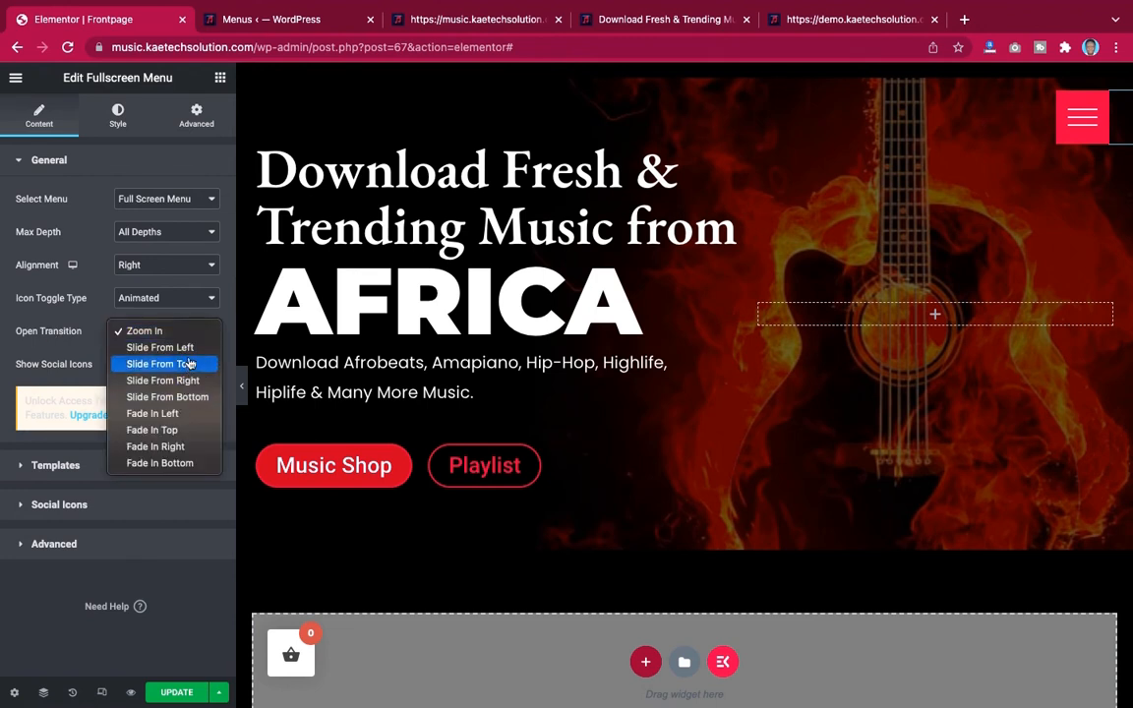
left_click(175, 381)
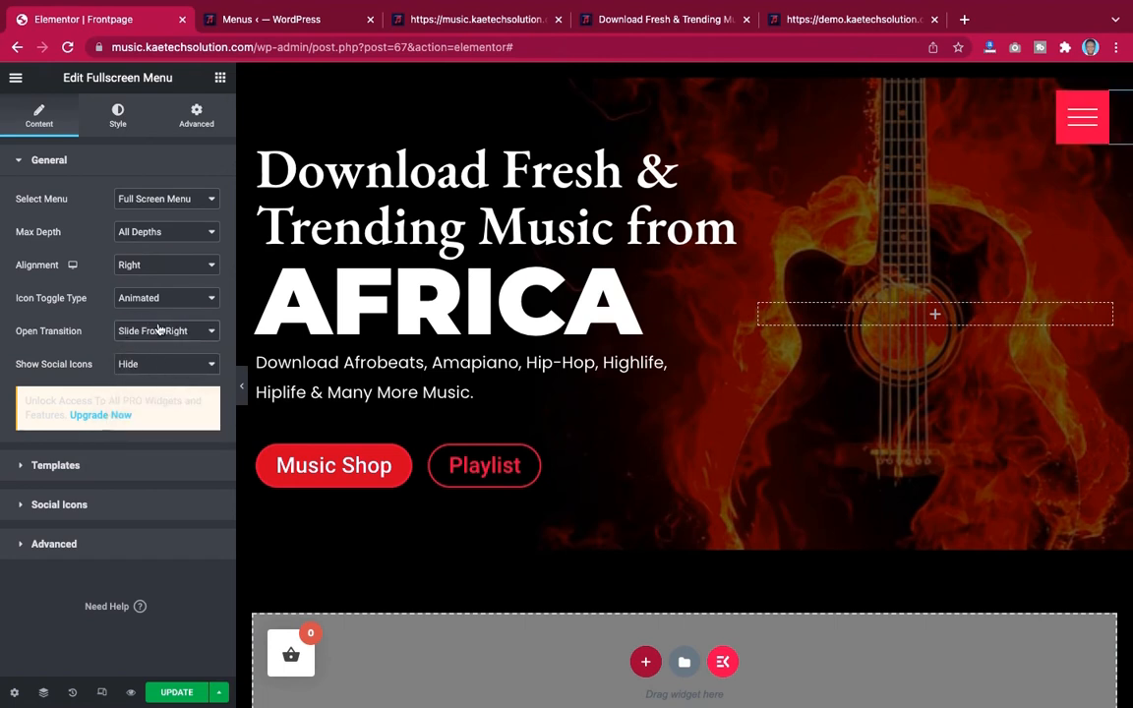
Preview the page and test opening and closing the full-screen menu with the new transition
left_click(240, 386)
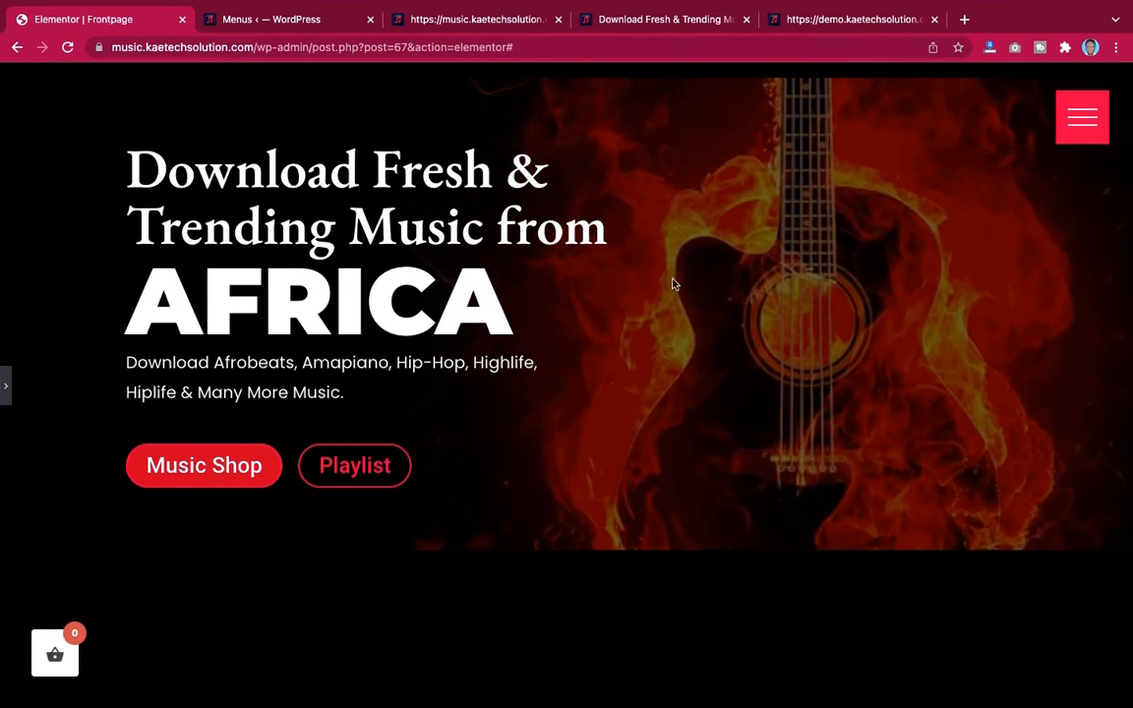
left_click(1082, 120)
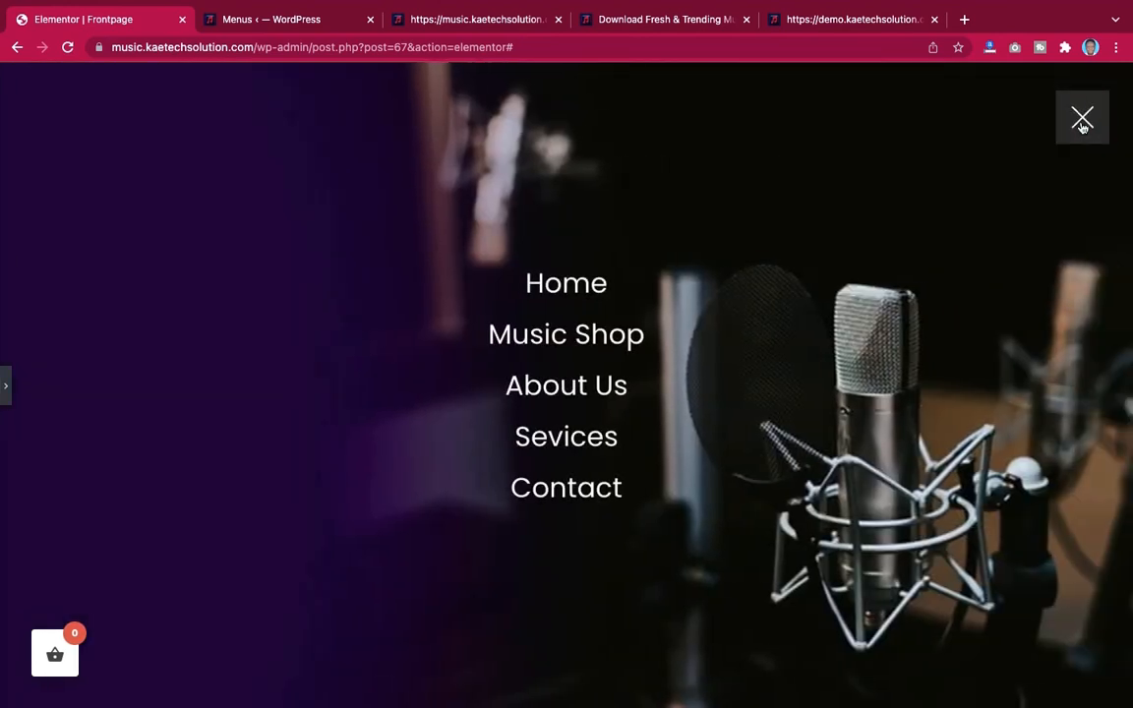
left_click(1081, 120)
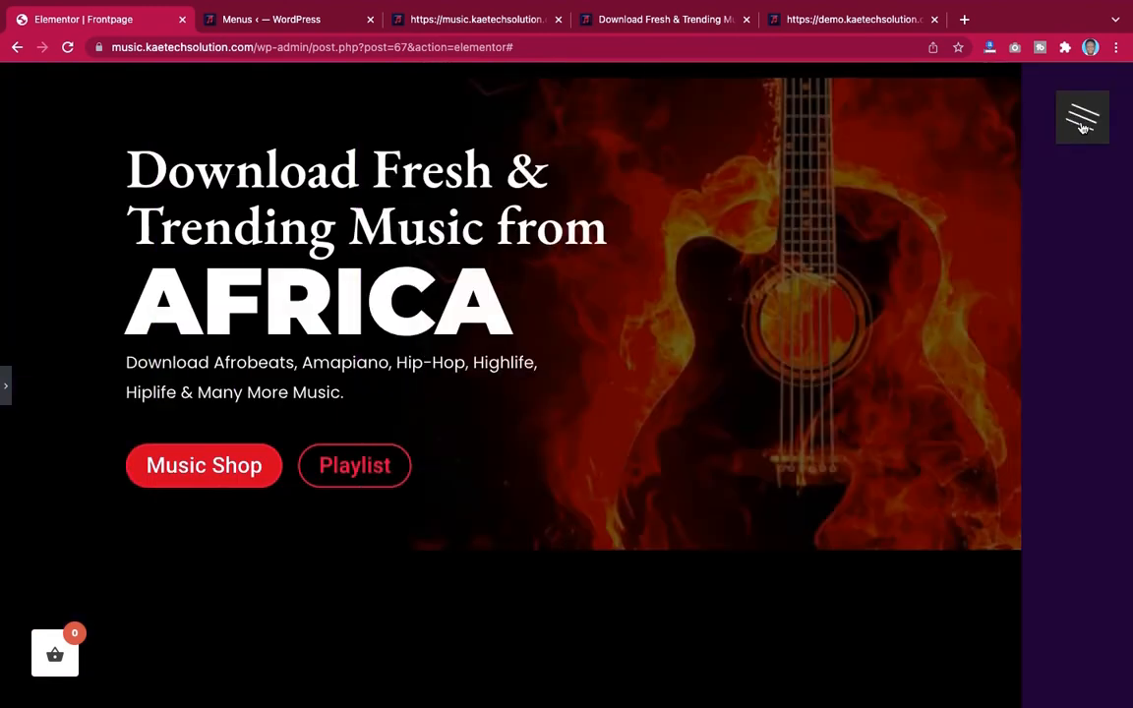
left_click(1082, 120)
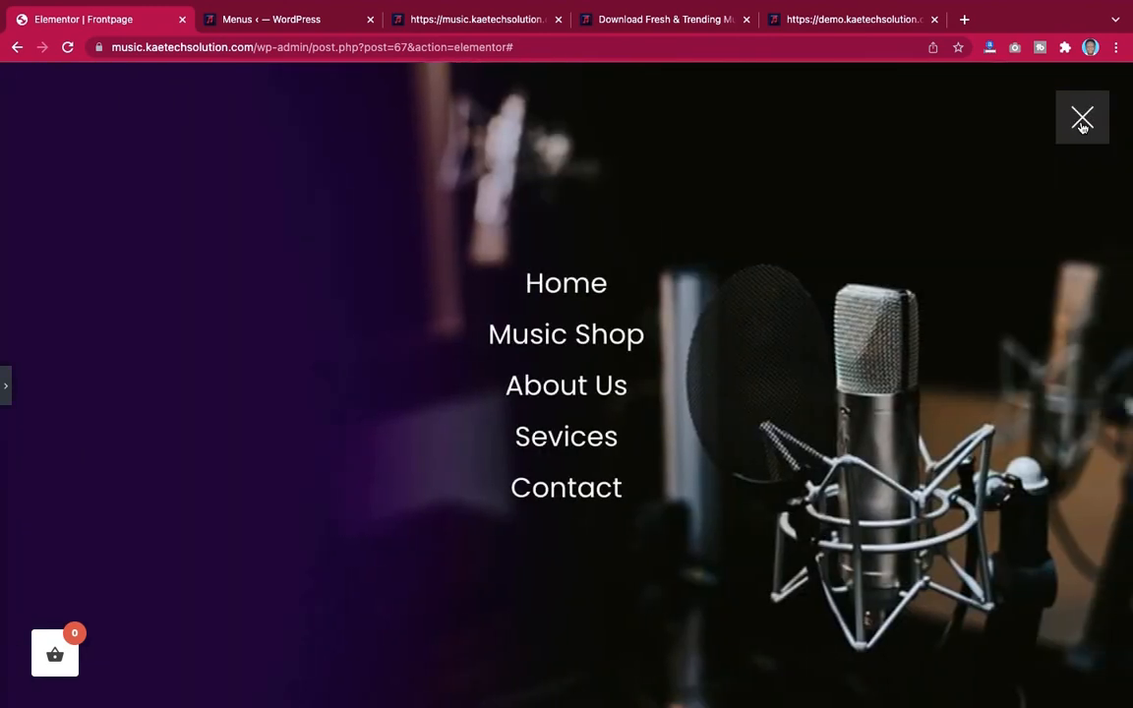
left_click(1082, 120)
left_click(1082, 120)
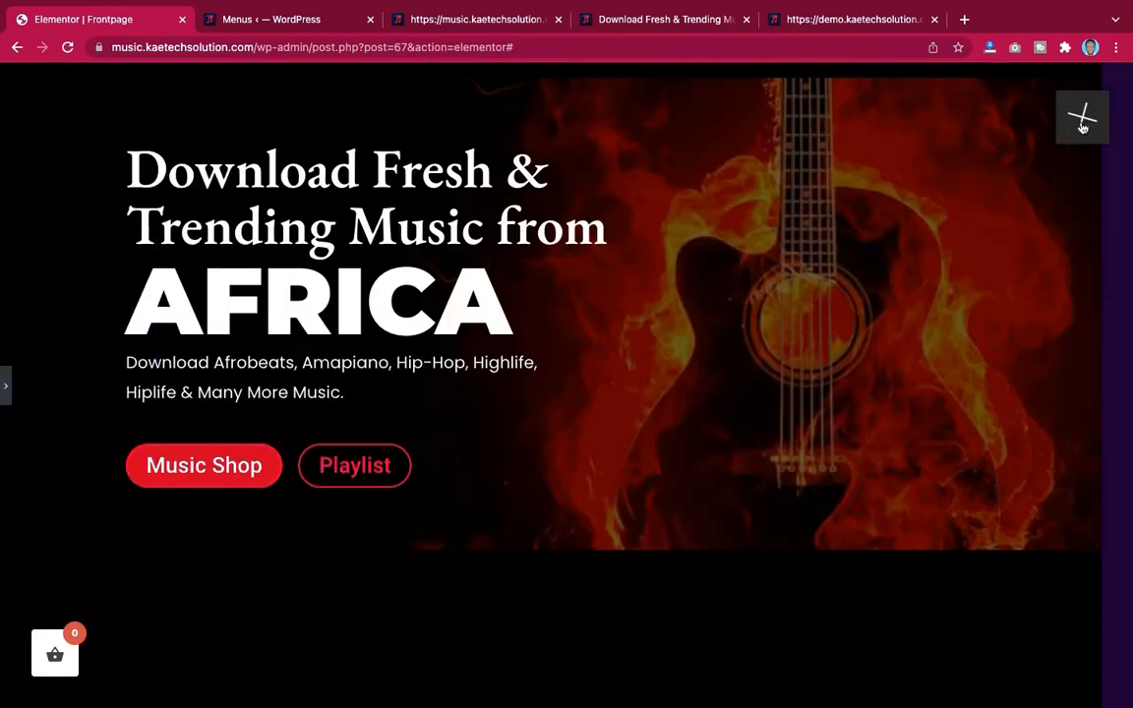
left_click(1082, 120)
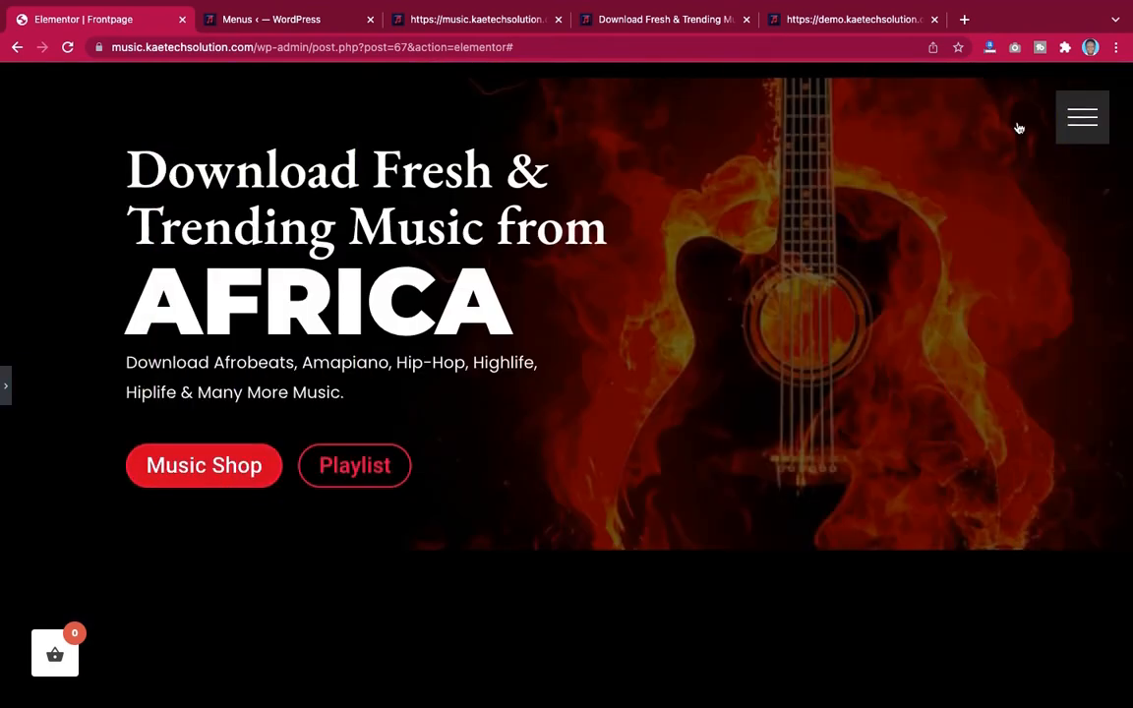
left_click(7, 386)
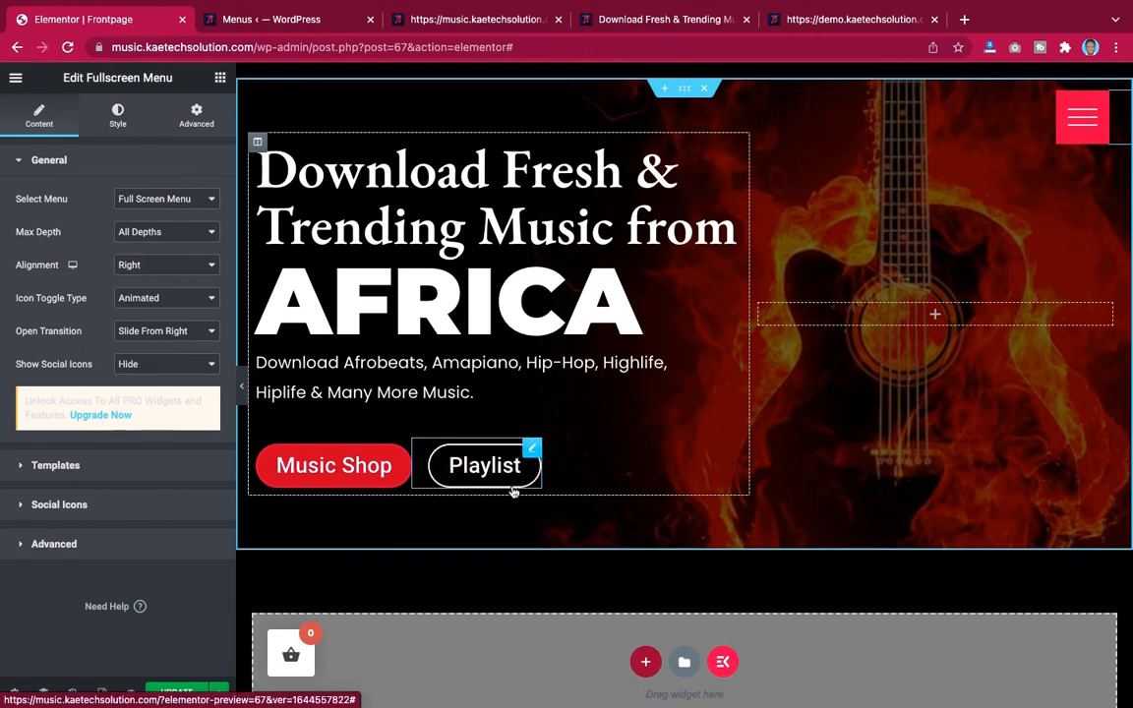
scroll(673, 510, "down", 1)
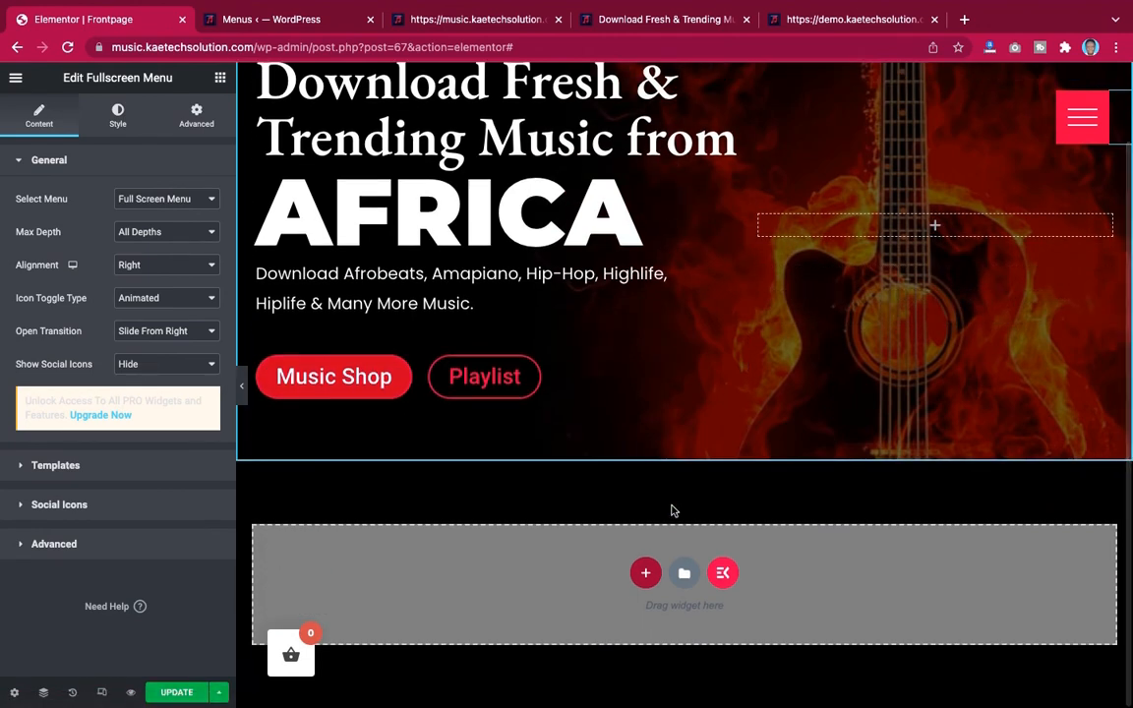
Compare the demo site's Music By Genre section below the hero with the page being built
scroll(673, 510, "up", 1)
scroll(672, 511, "down", 1)
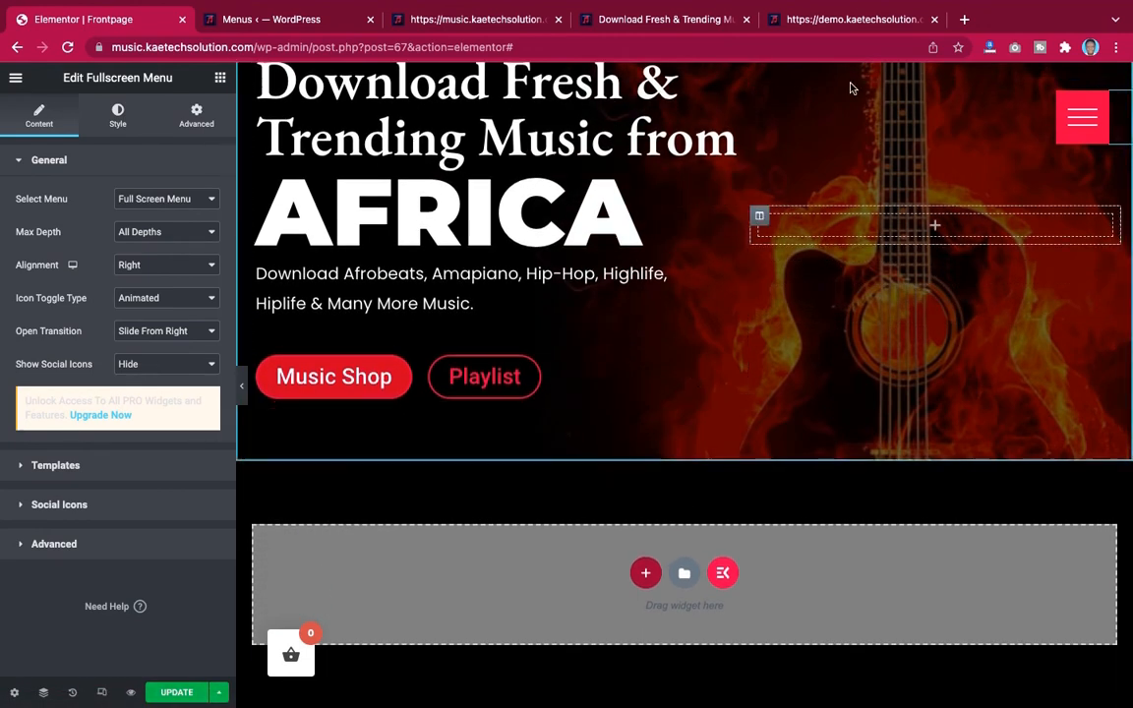
left_click(788, 22)
scroll(776, 372, "up", 5)
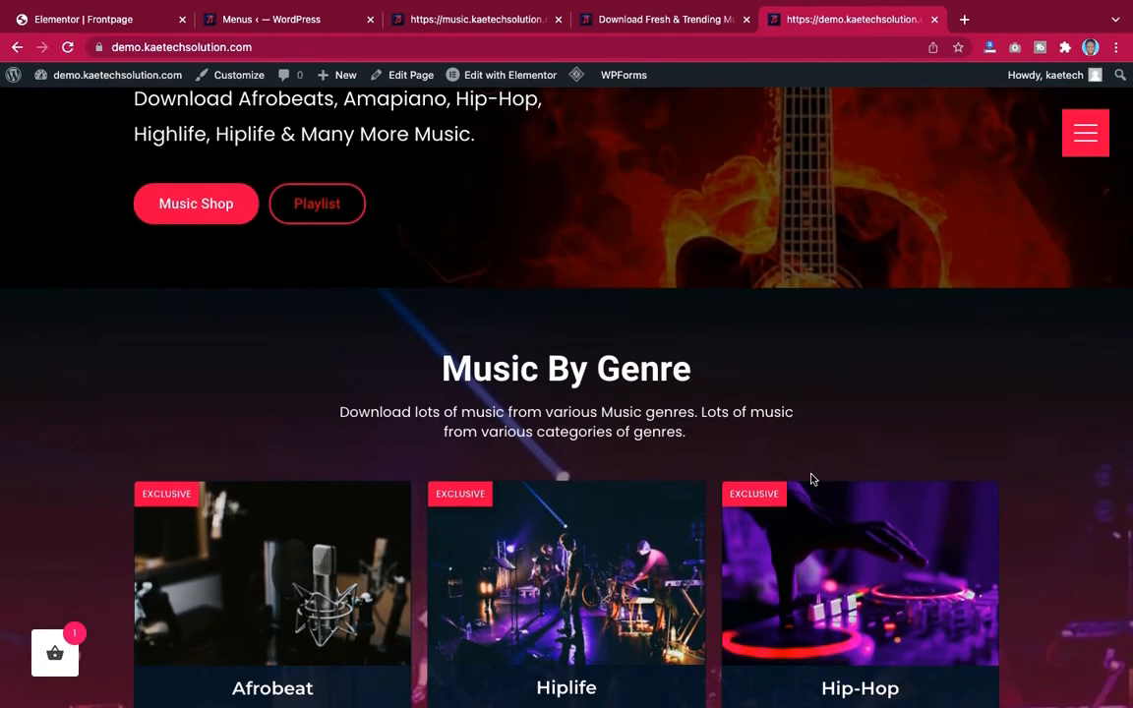
scroll(809, 477, "down", 2)
scroll(812, 480, "down", 5)
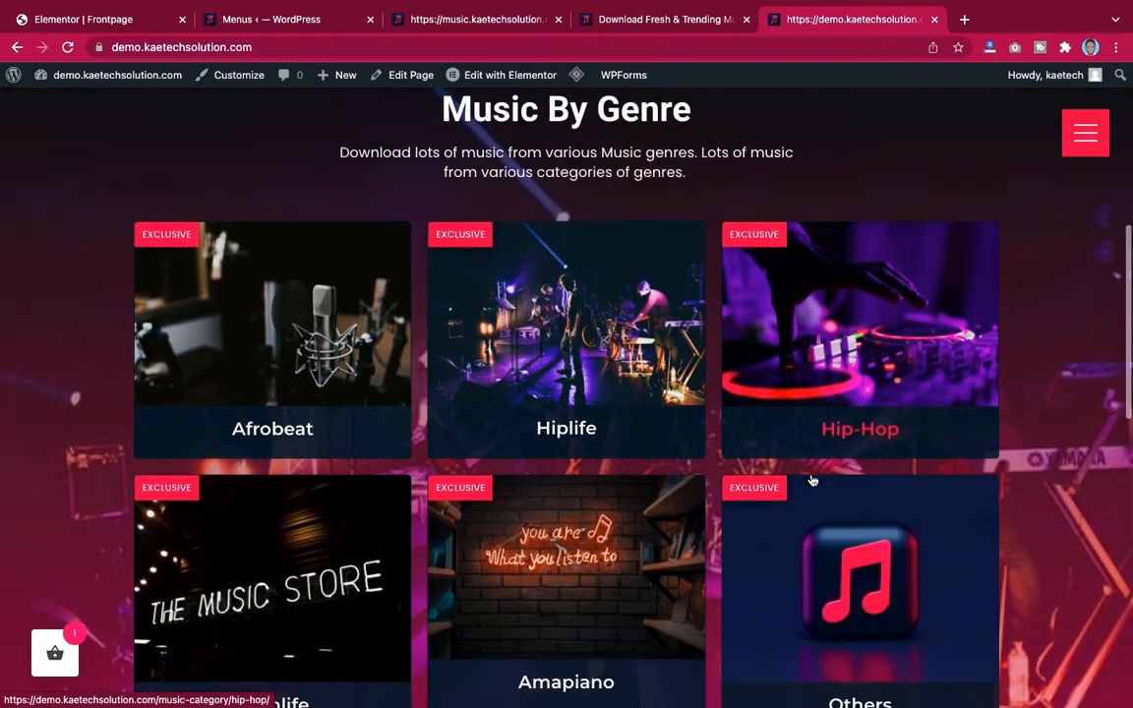
scroll(813, 480, "up", 3)
scroll(813, 479, "up", 1)
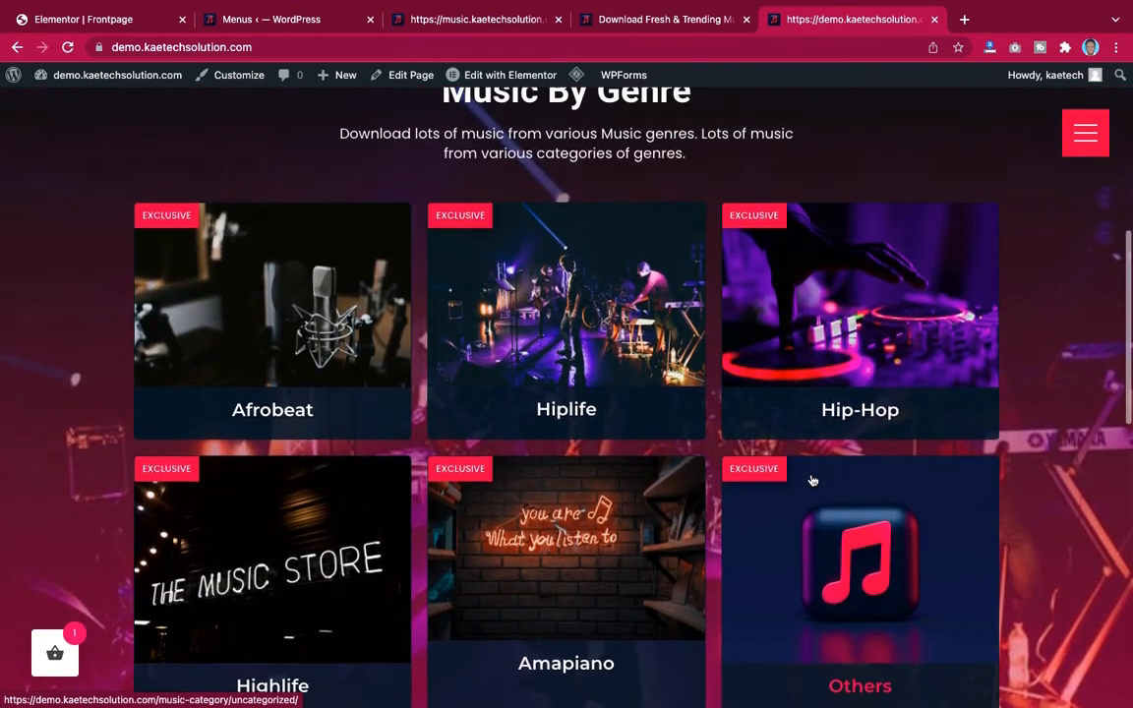
scroll(812, 480, "down", 3)
scroll(812, 480, "up", 4)
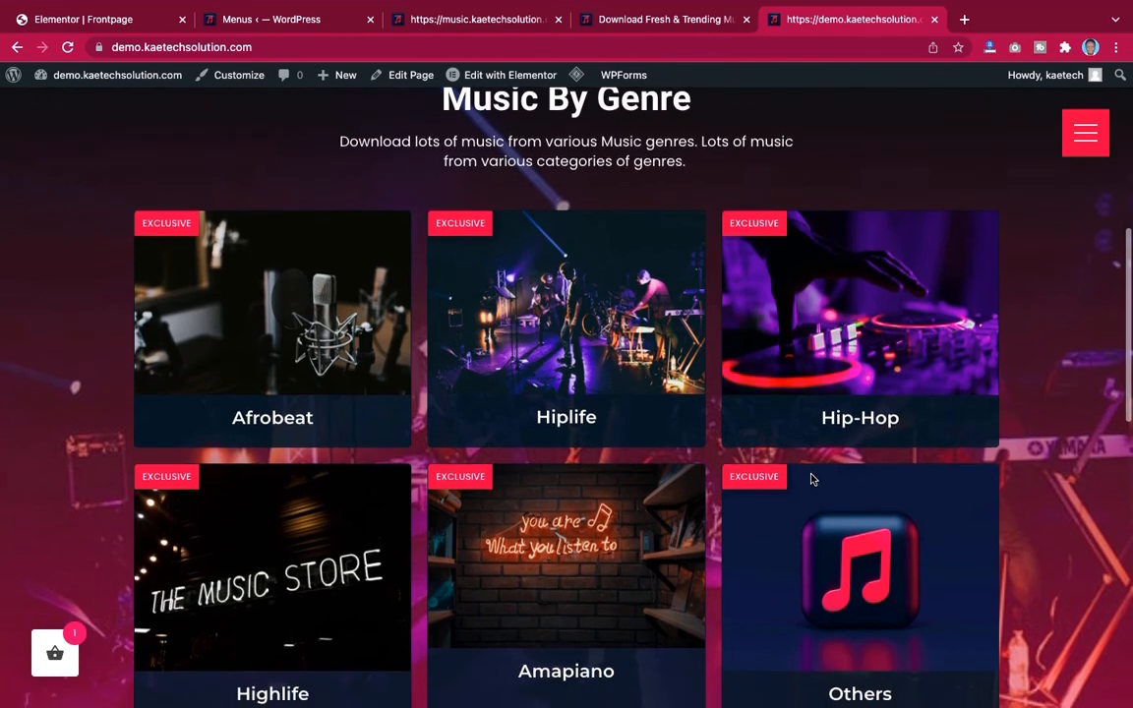
scroll(812, 479, "up", 2)
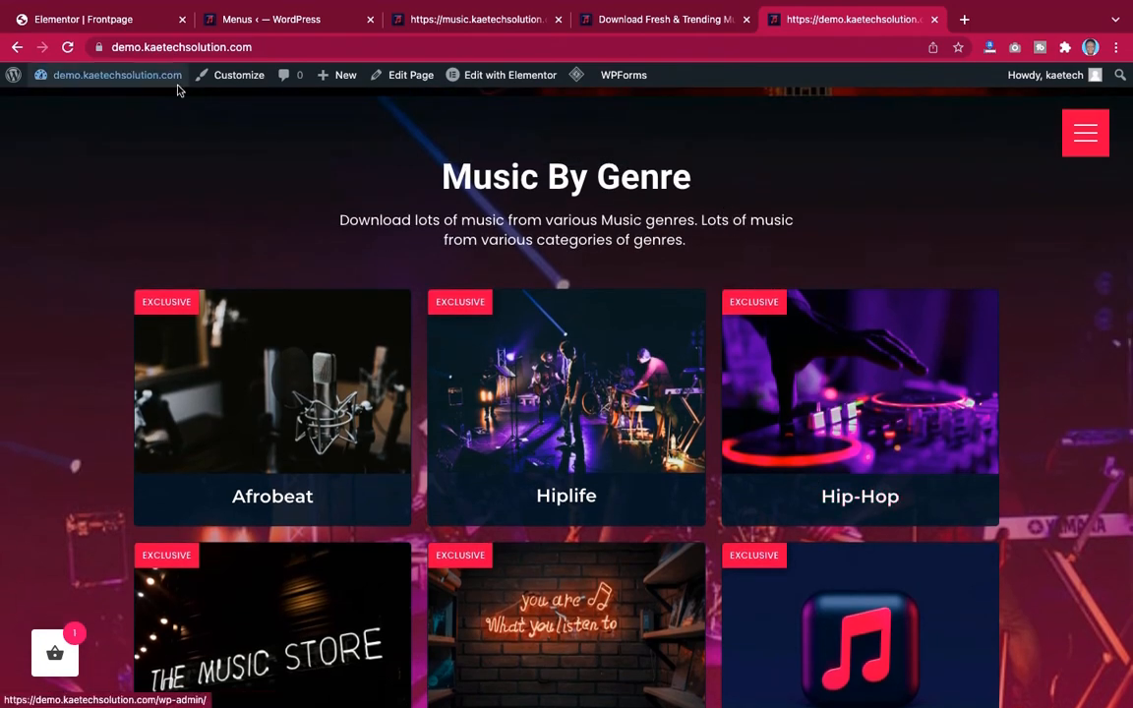
left_click(89, 19)
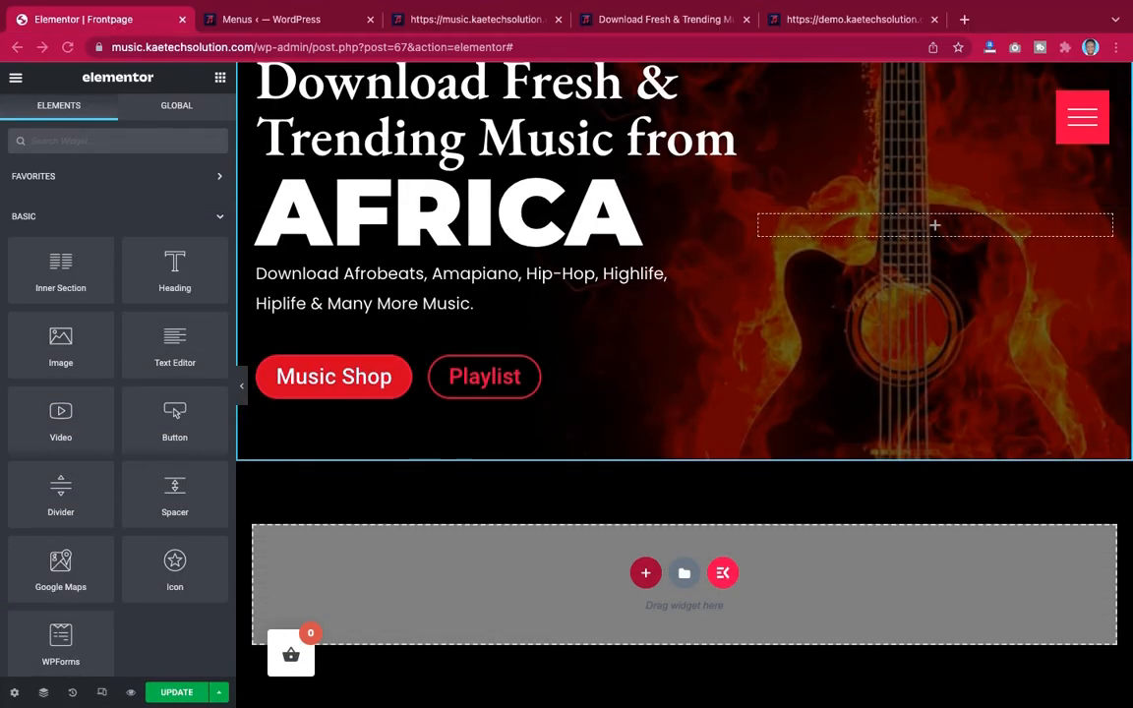
Set the full-screen menu's background image to the purple DJ turntable photo from the media library and update the page
scroll(754, 324, "up", 2)
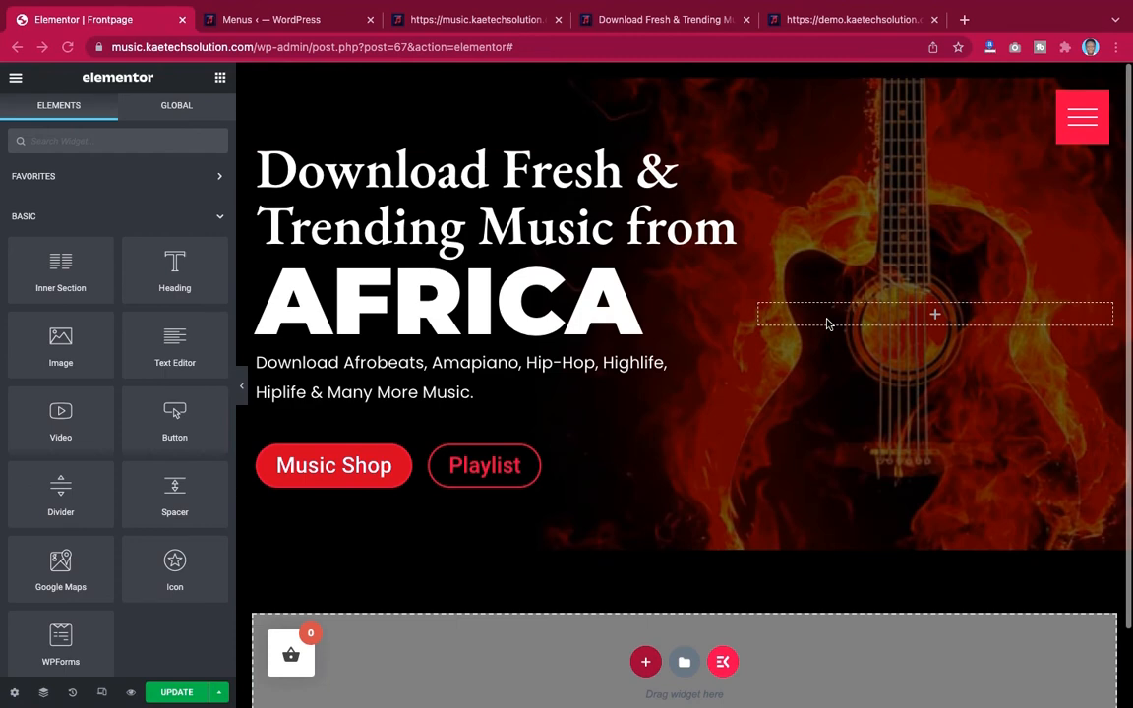
left_click(1081, 120)
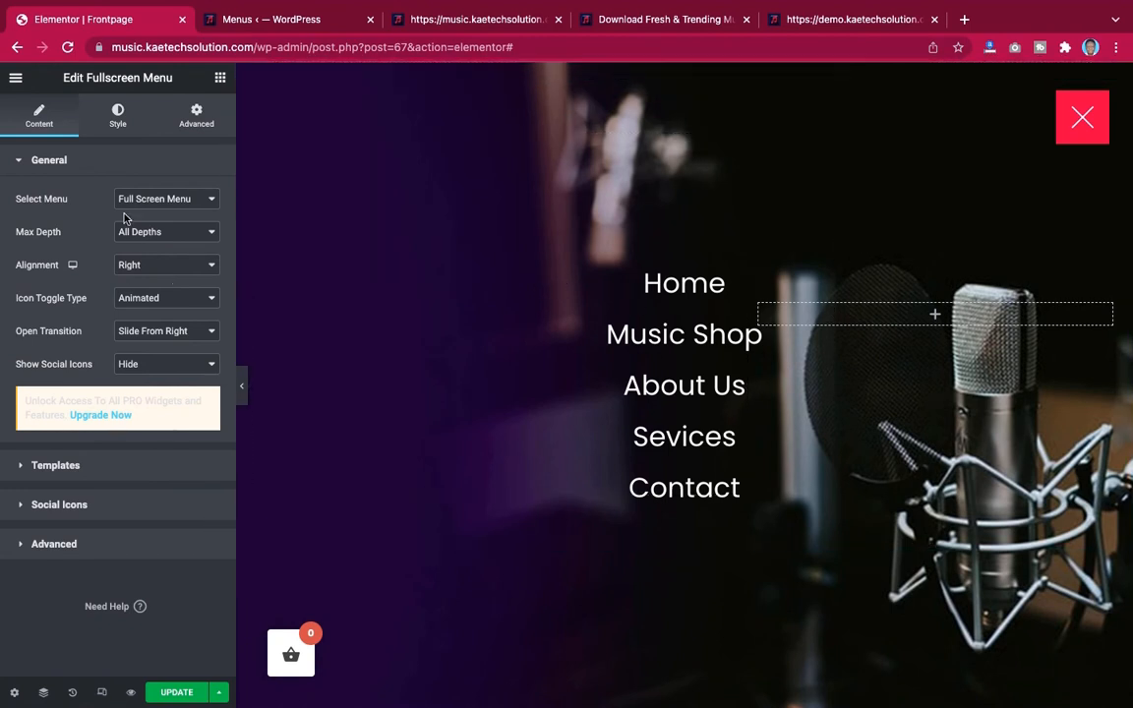
left_click(118, 116)
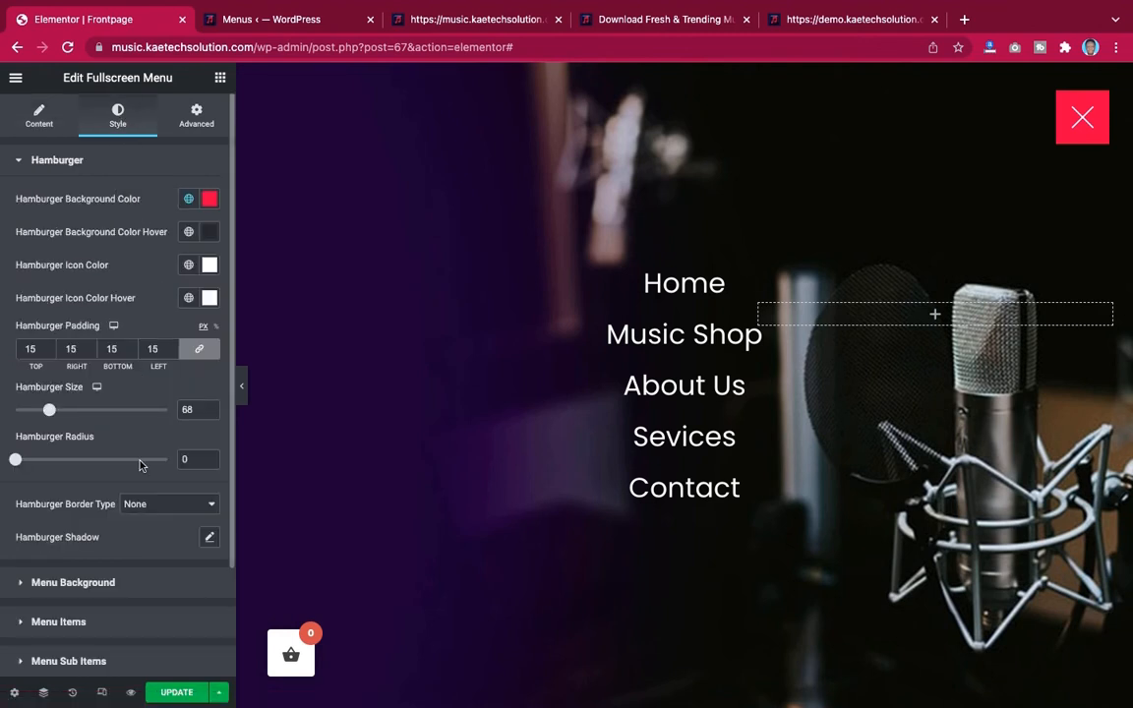
scroll(140, 465, "down", 3)
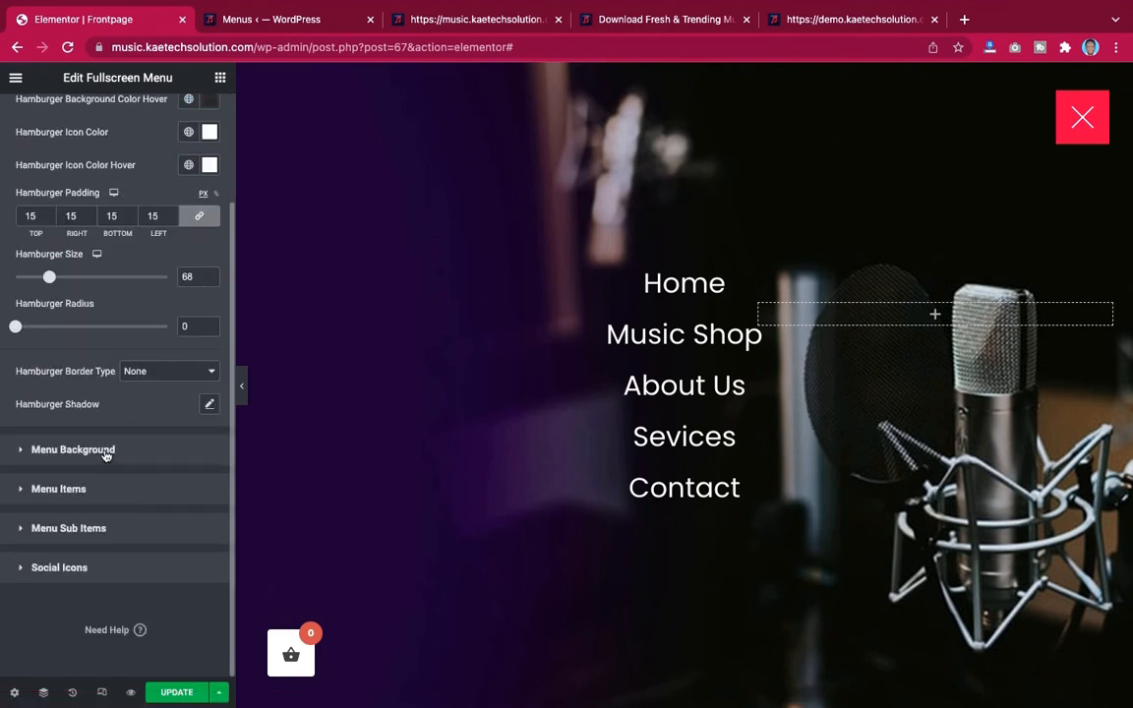
left_click(105, 452)
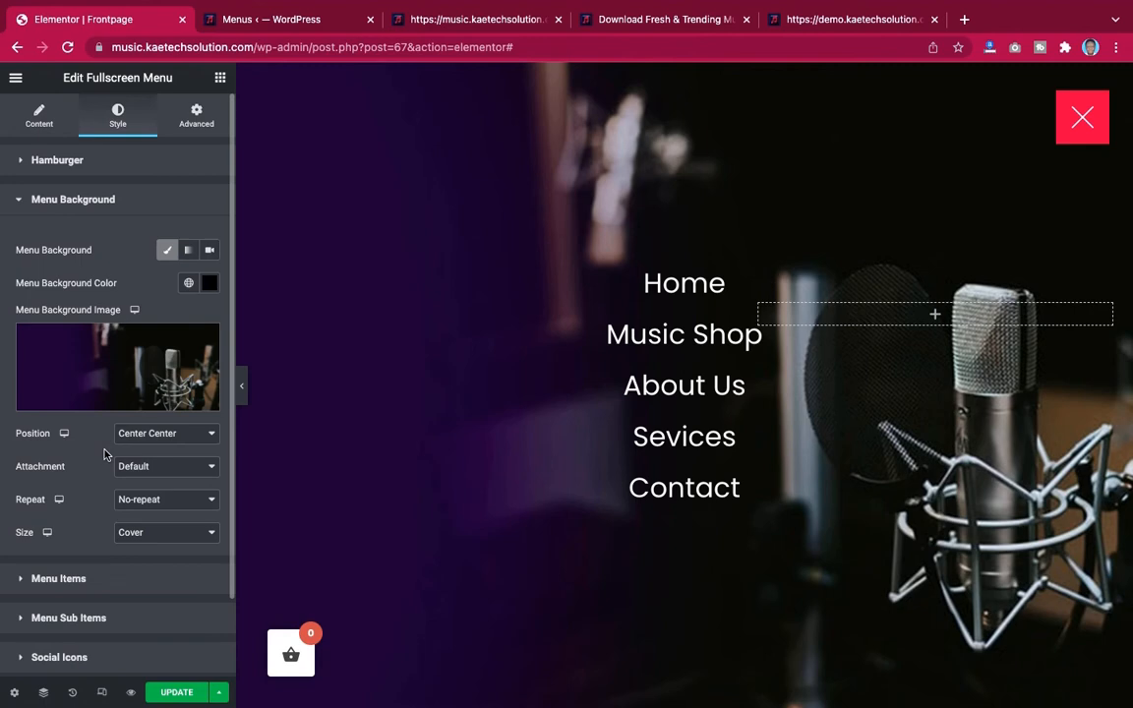
left_click(153, 360)
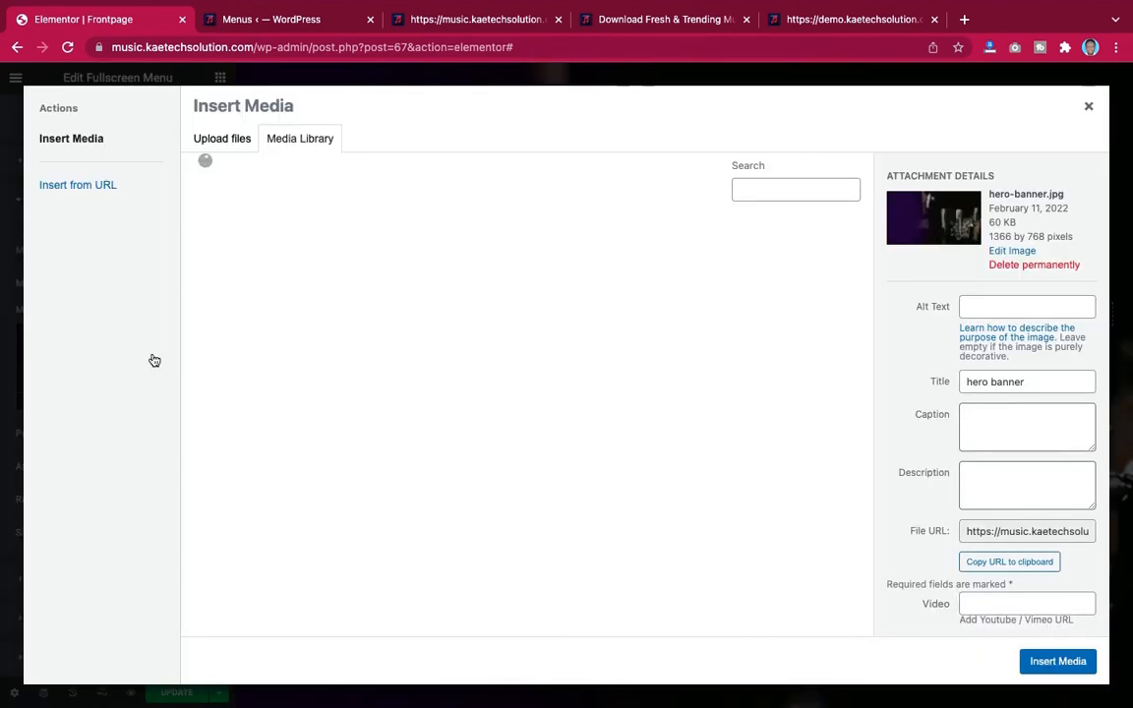
scroll(670, 420, "down", 3)
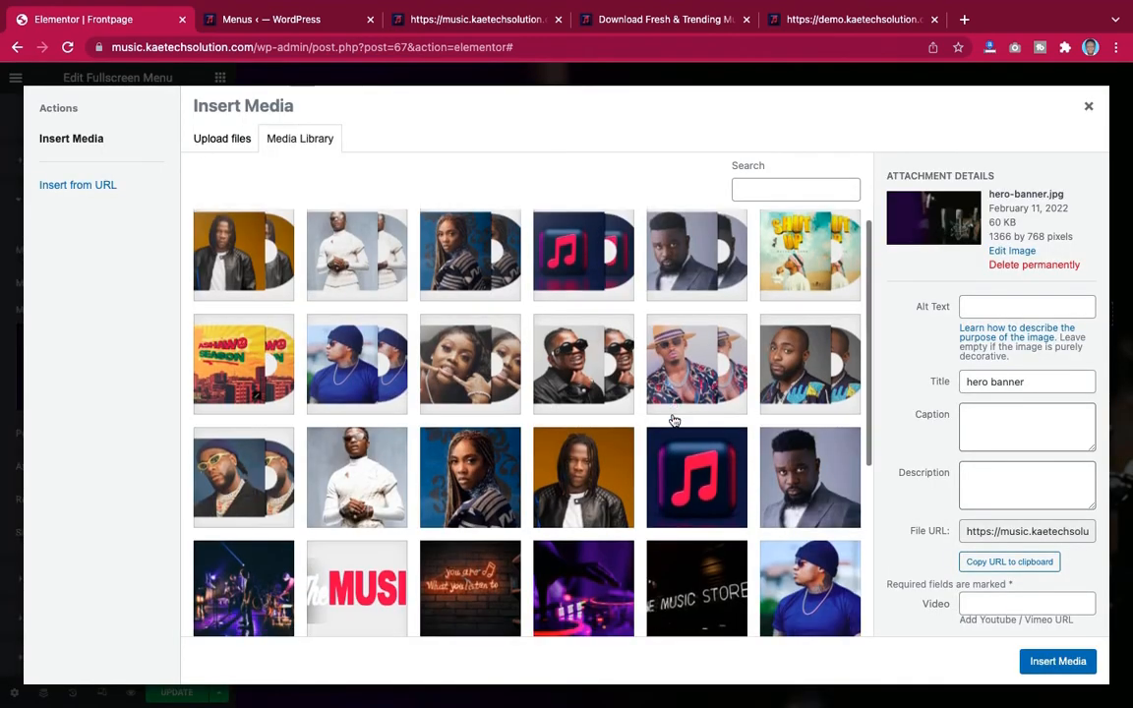
left_click(581, 455)
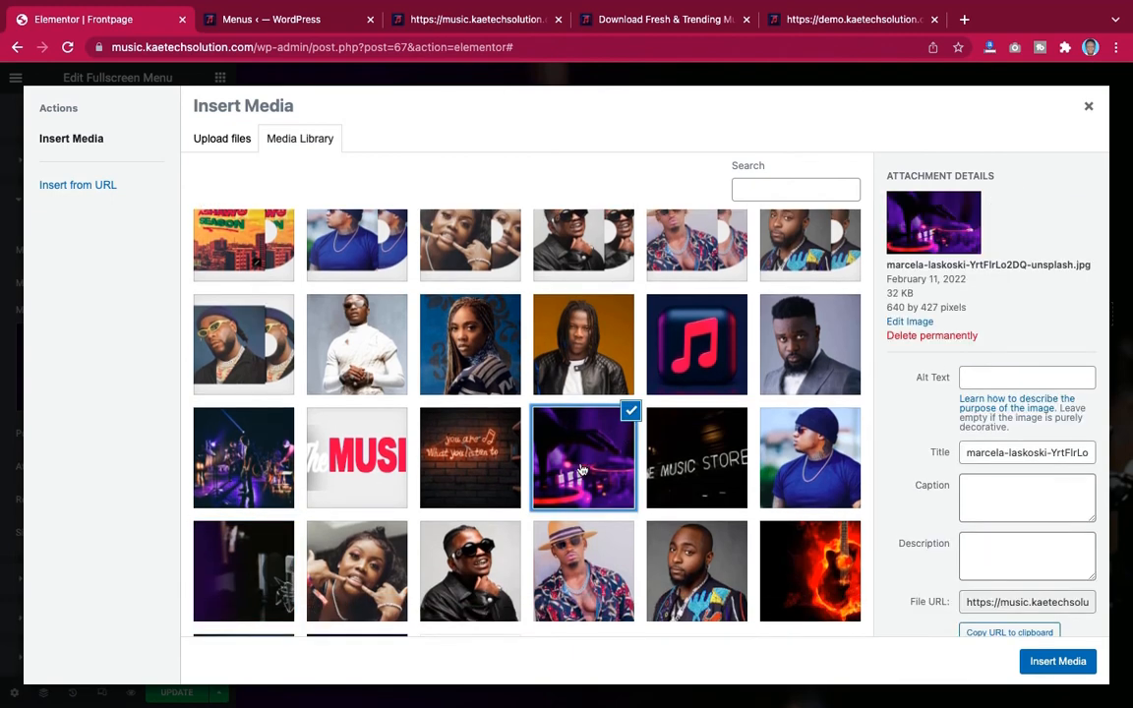
left_click(1057, 661)
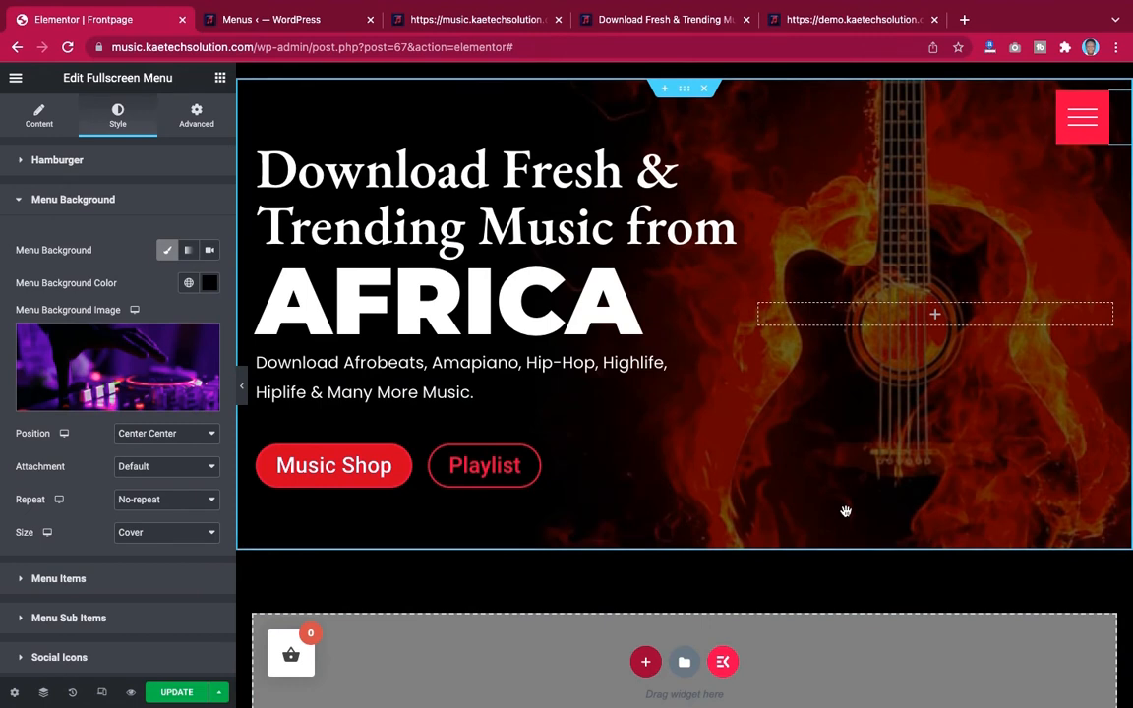
left_click(179, 694)
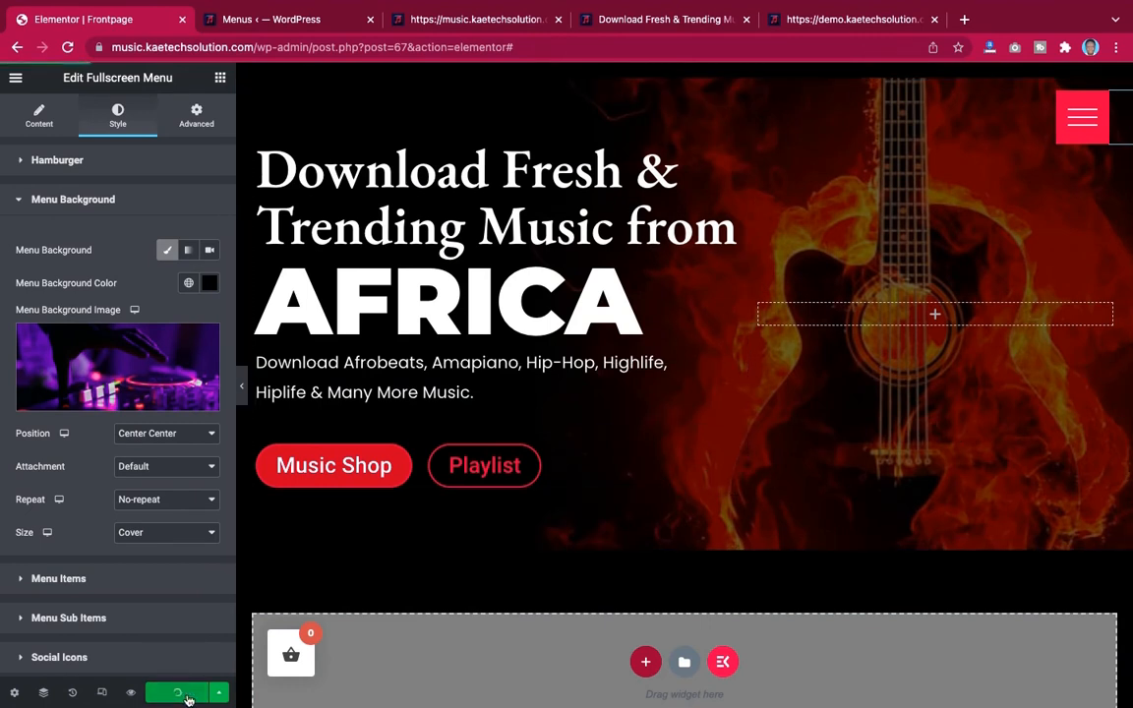
Open and close the full-screen menu in the editor to check the new background image
left_click(1092, 120)
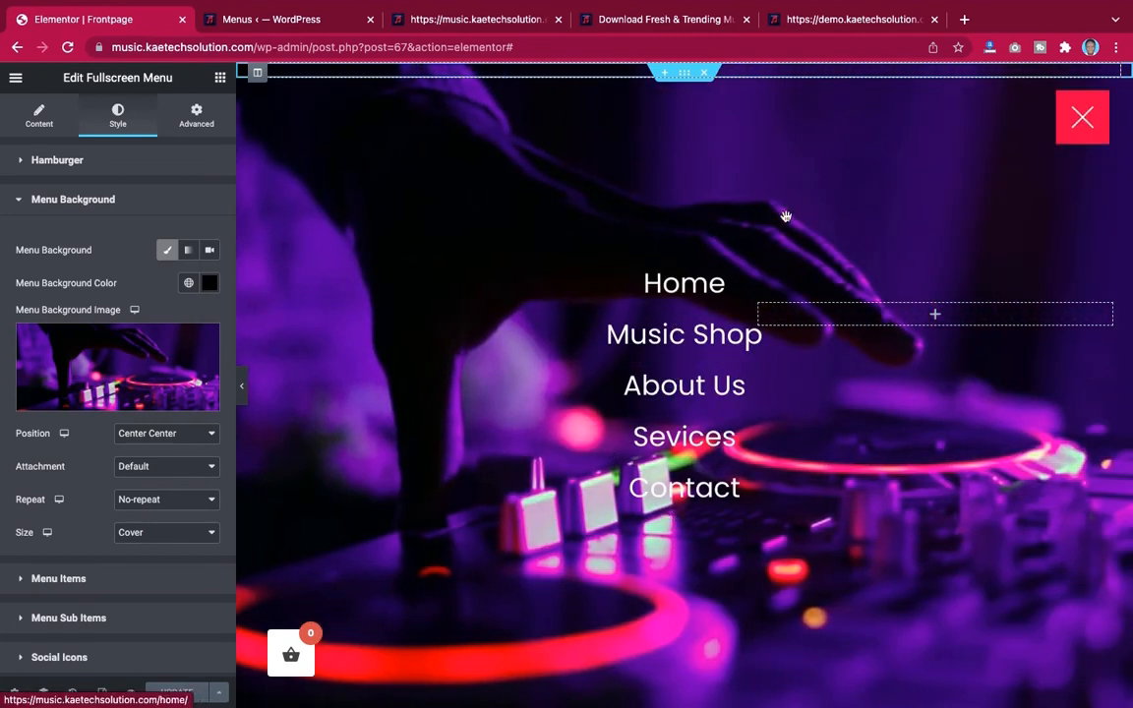
left_click(1092, 115)
left_click(1093, 115)
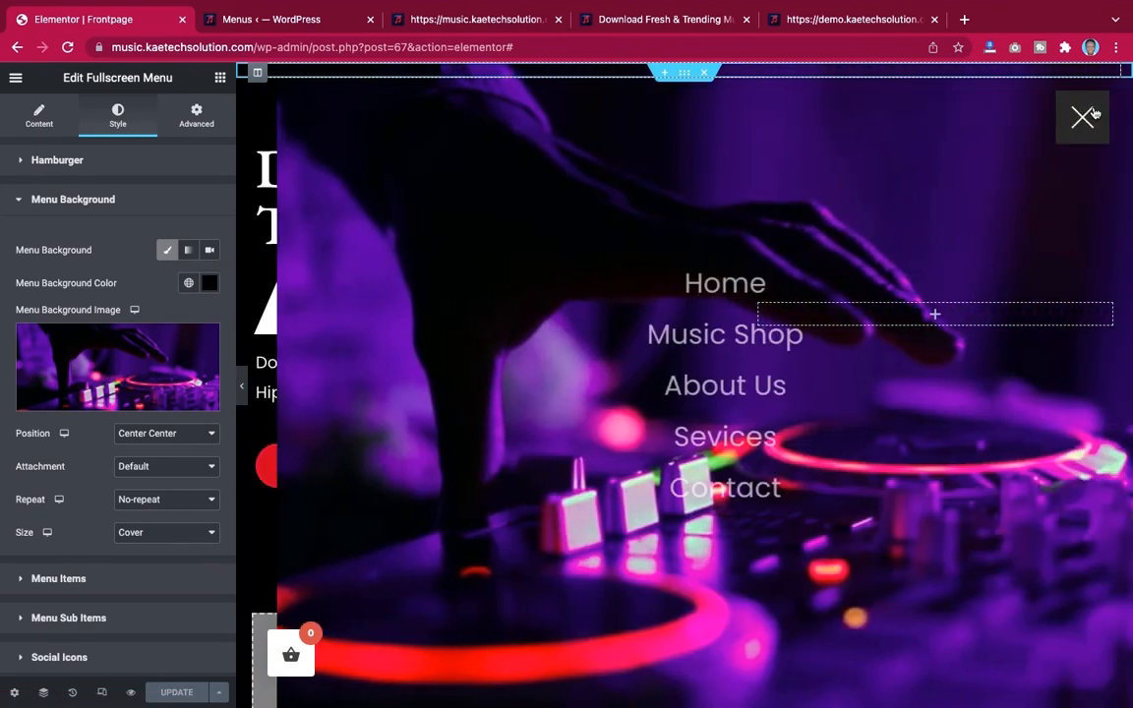
left_click(1093, 115)
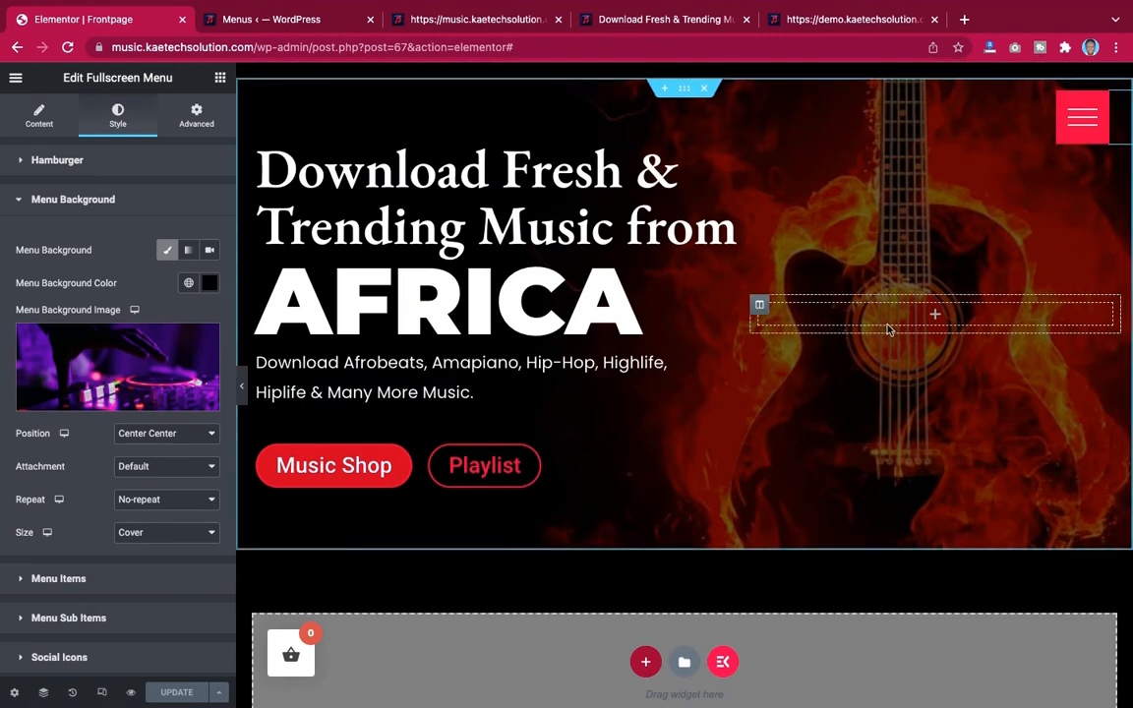
scroll(888, 329, "down", 1)
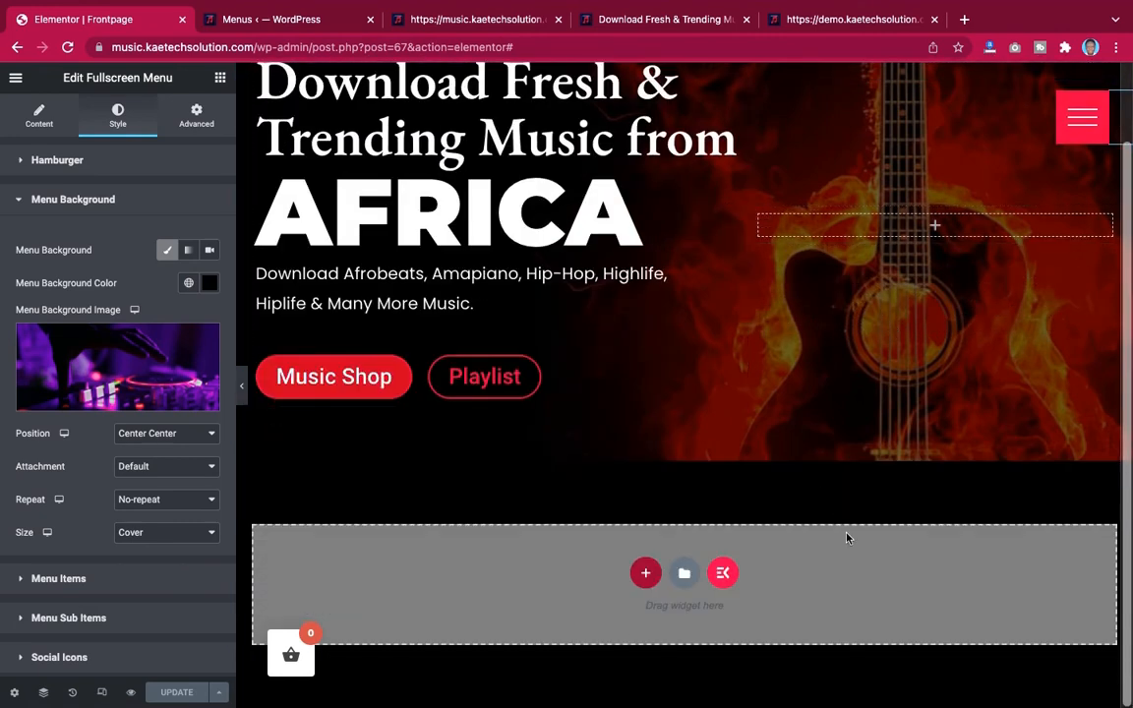
Review the demo site's genre cards layout again before building that section
left_click(871, 23)
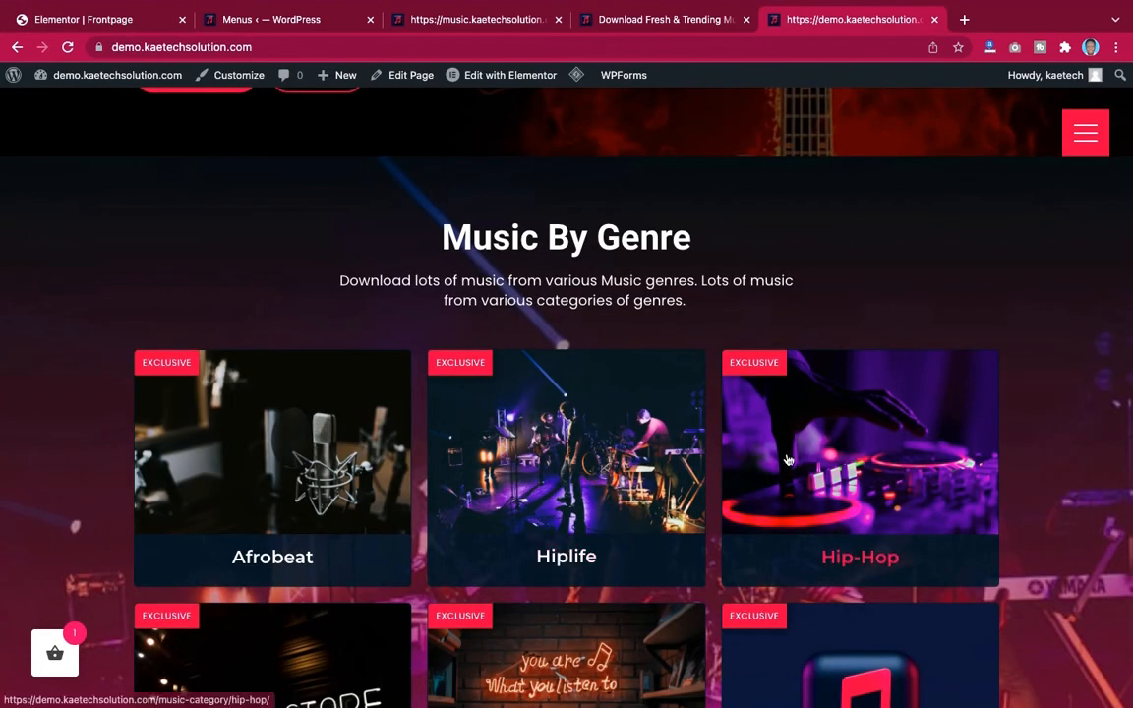
scroll(788, 460, "down", 3)
scroll(788, 460, "up", 3)
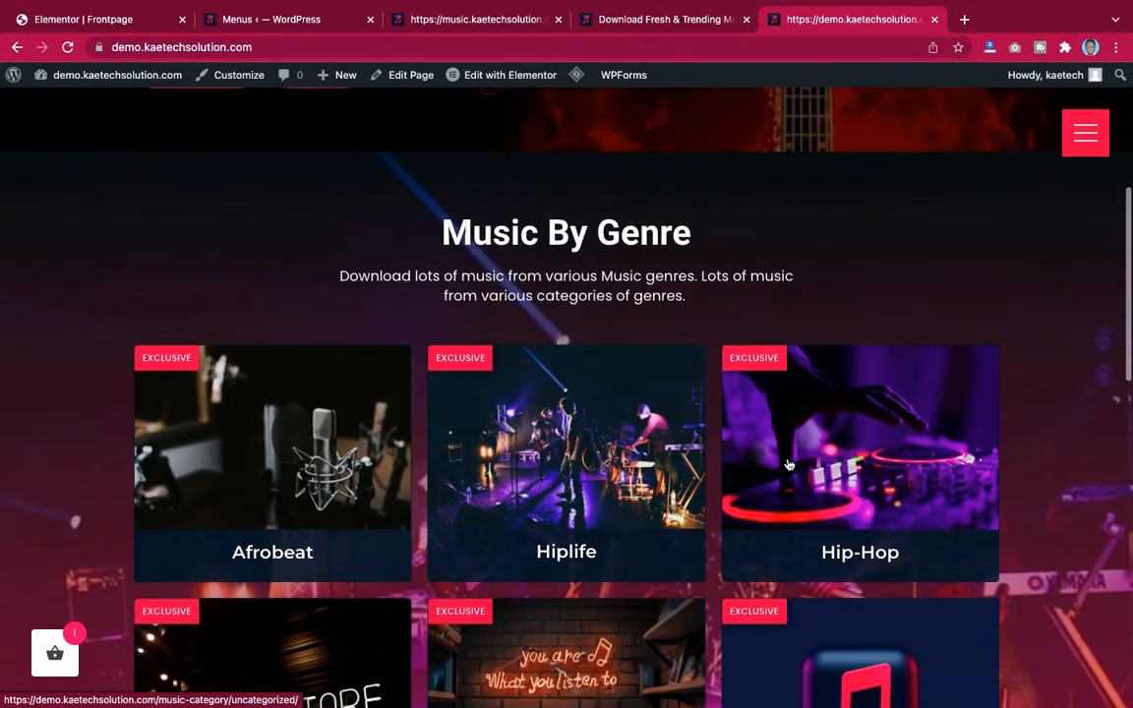
left_click(78, 13)
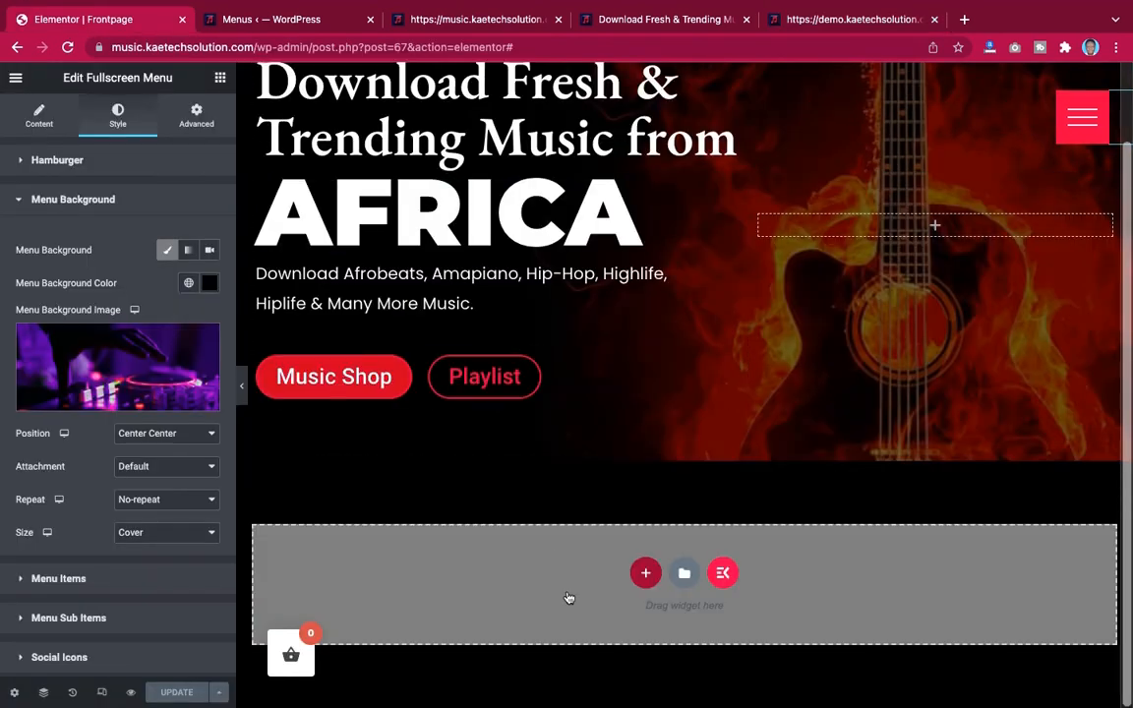
Try adding a three-column section below the hero, then delete it
left_click(645, 572)
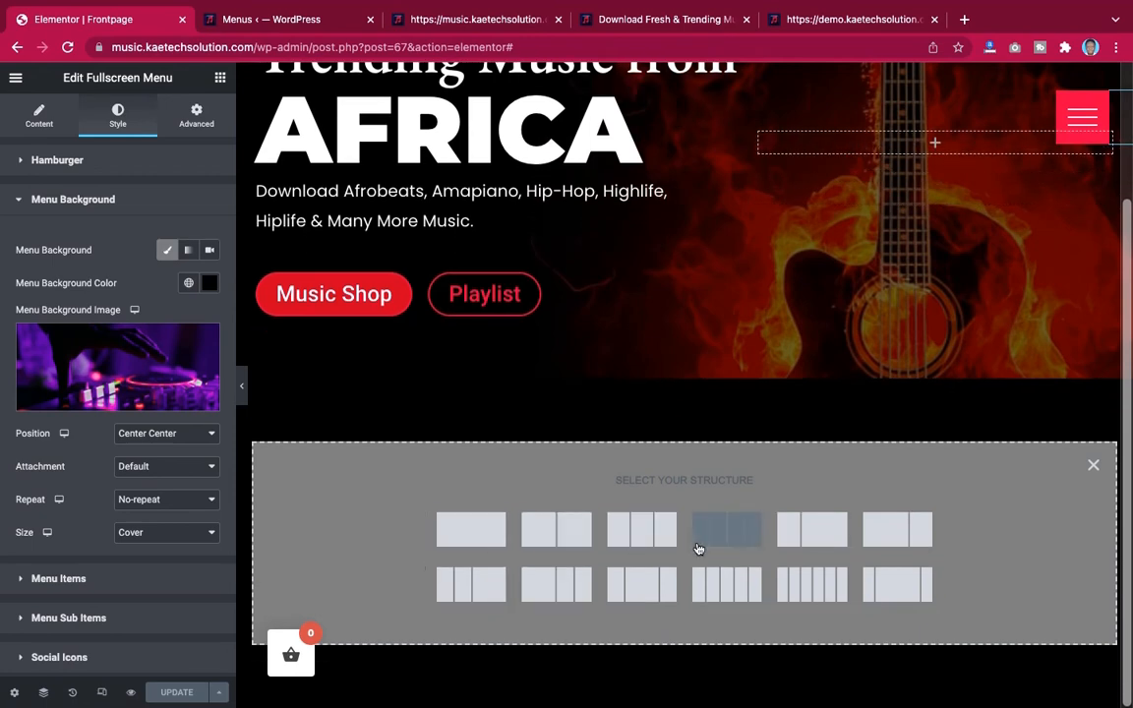
left_click(850, 19)
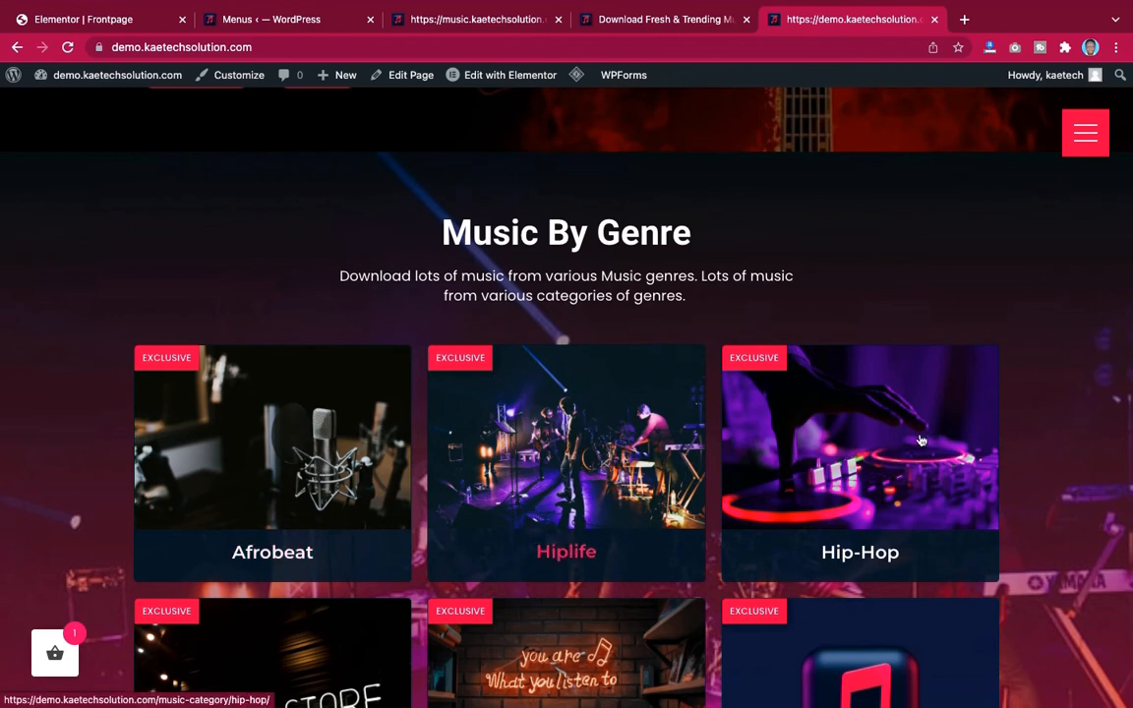
left_click(98, 20)
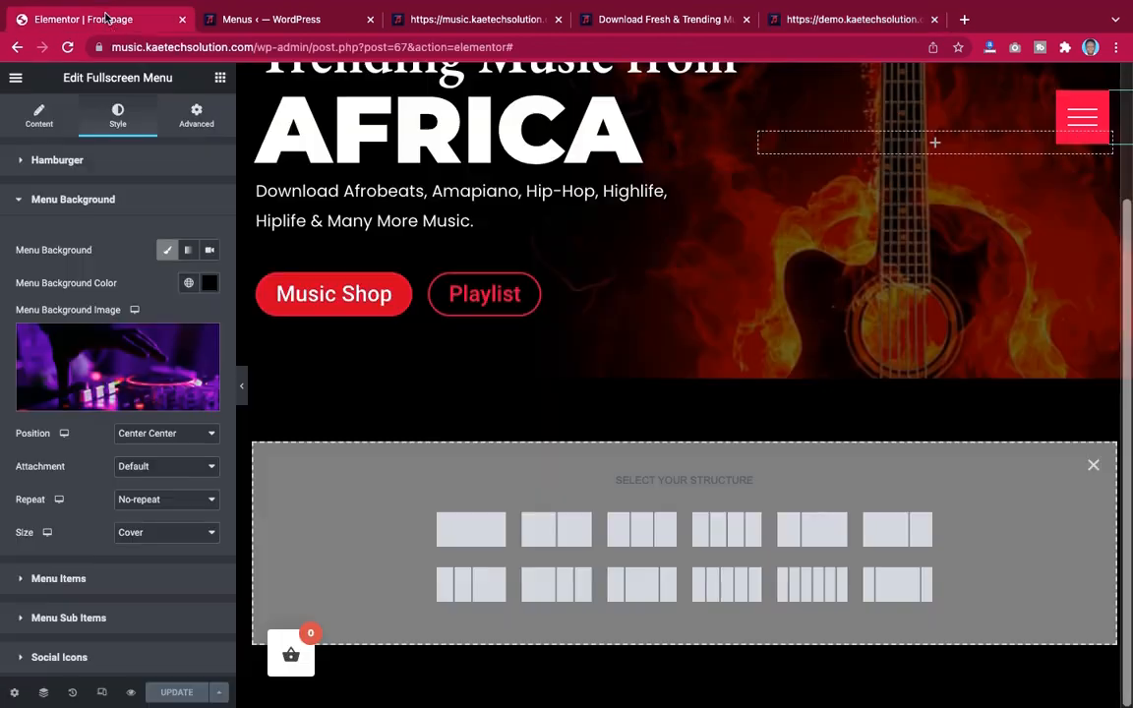
left_click(650, 531)
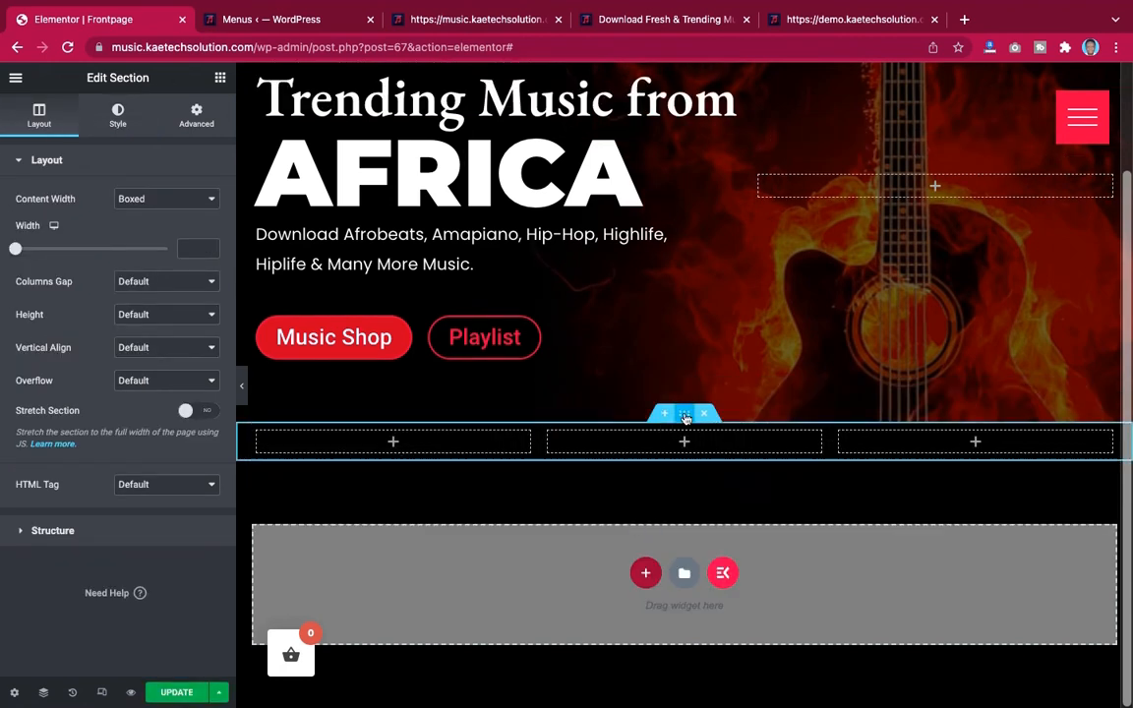
left_click(844, 24)
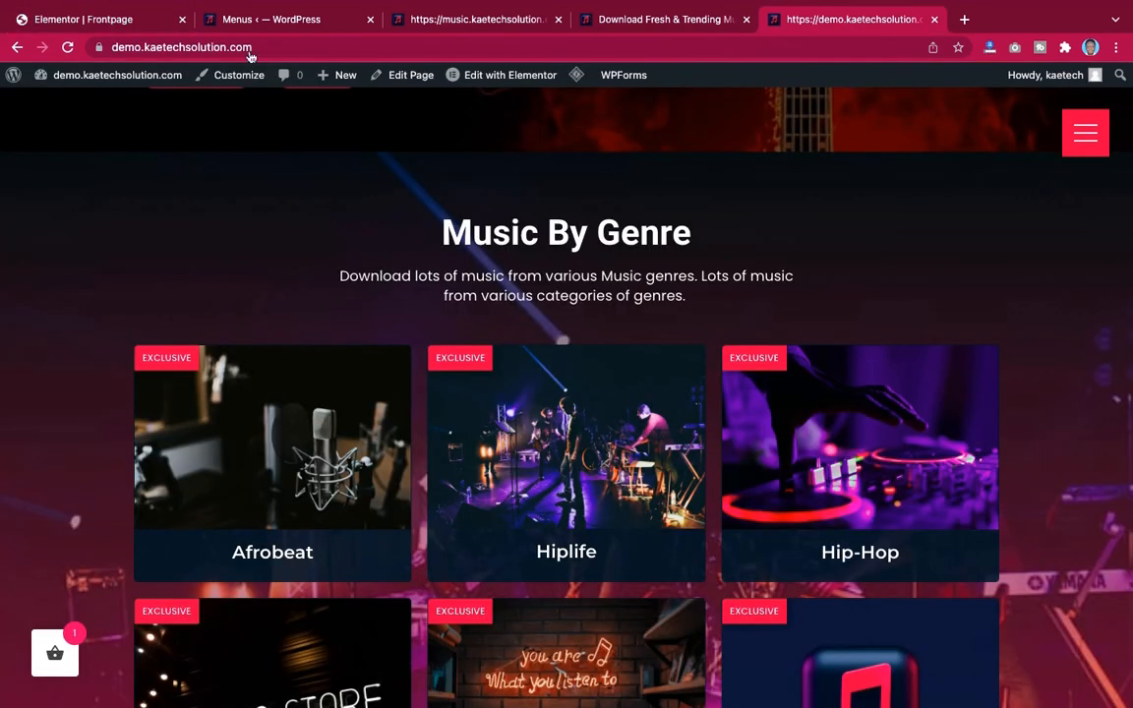
left_click(94, 22)
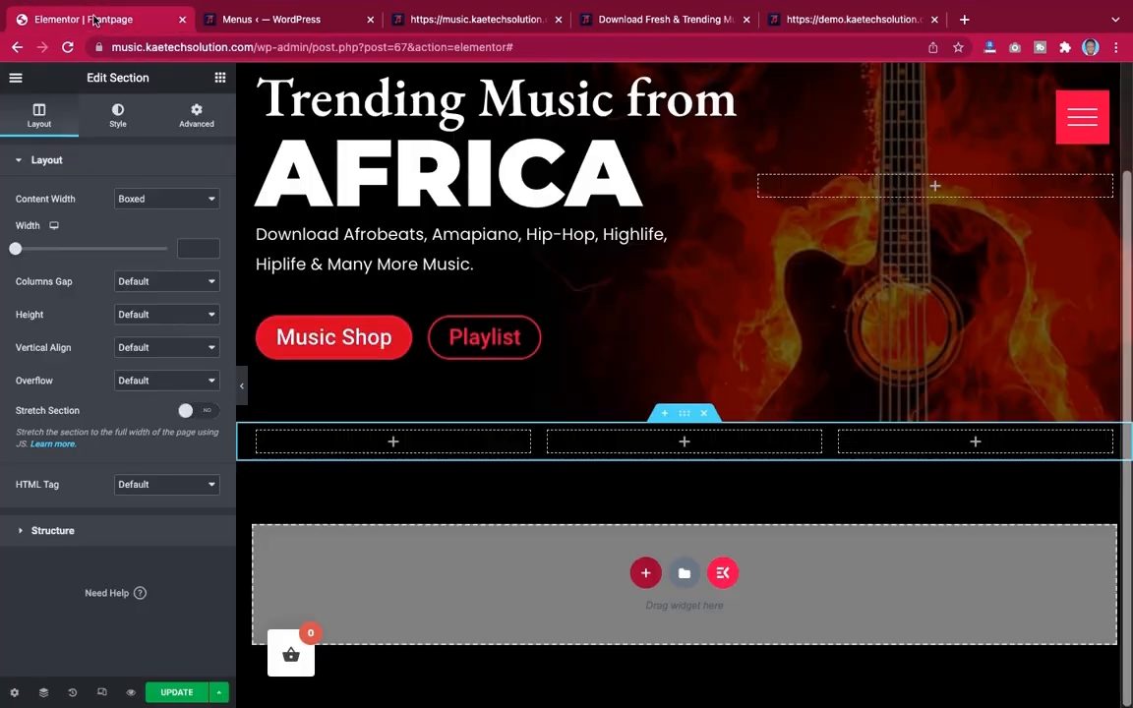
left_click(704, 415)
Add a one-column section below the hero and place an Inner Section widget inside it
left_click(645, 573)
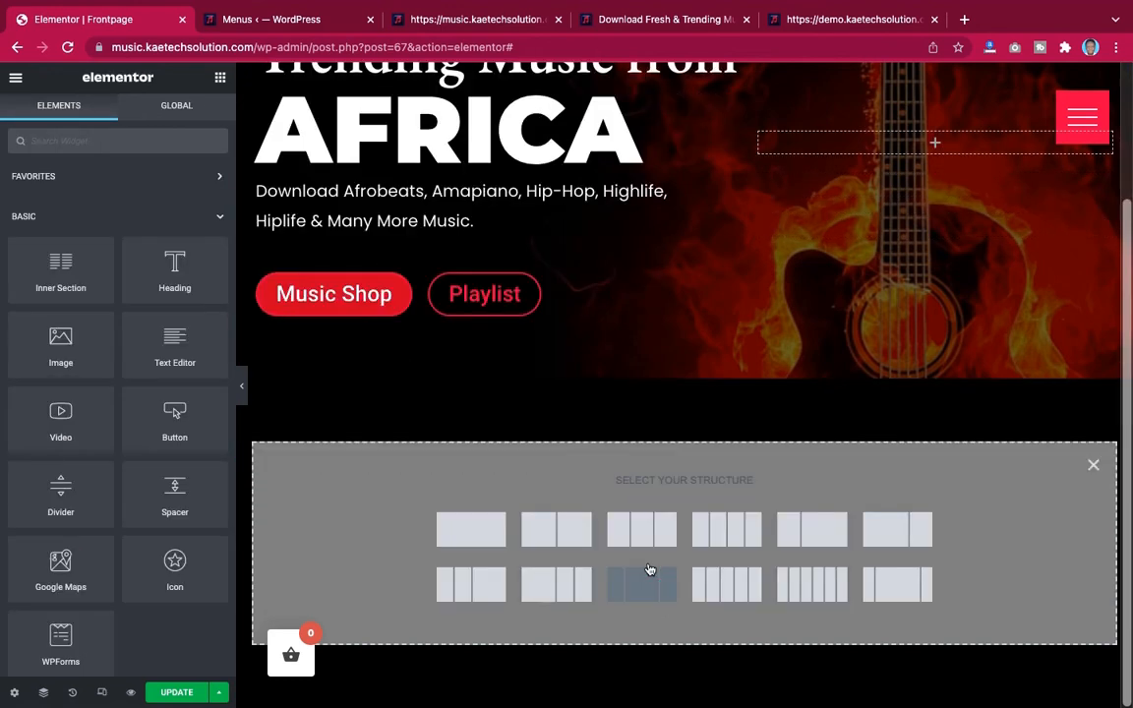
left_click(466, 539)
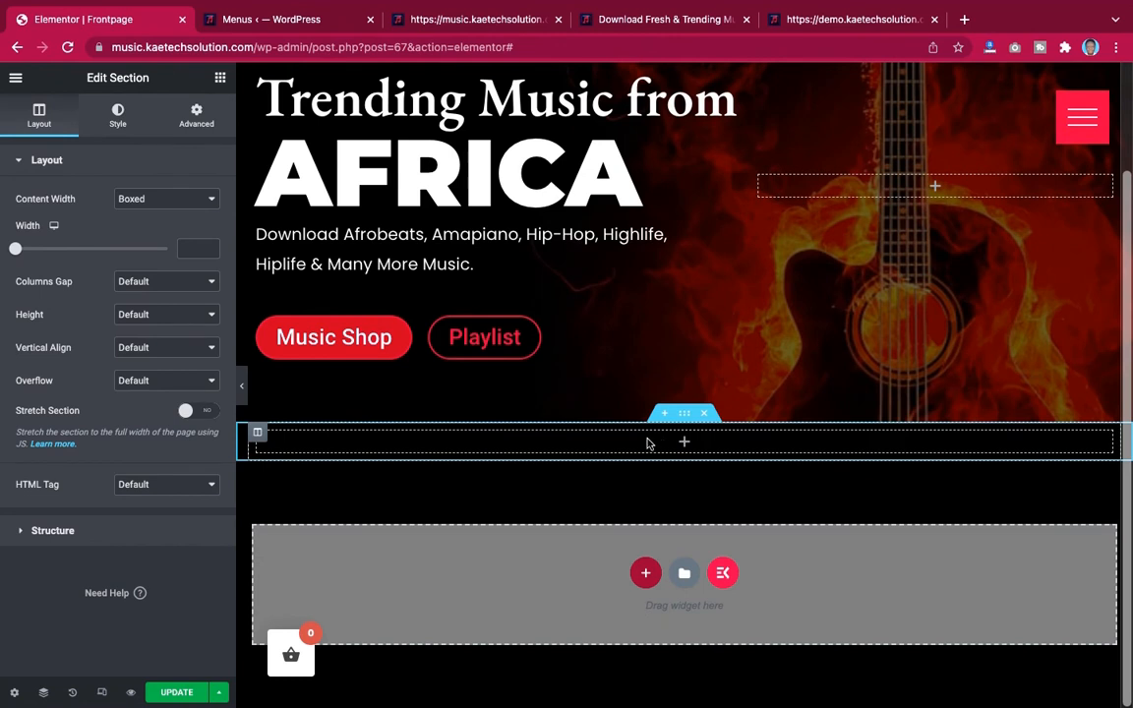
left_click(220, 79)
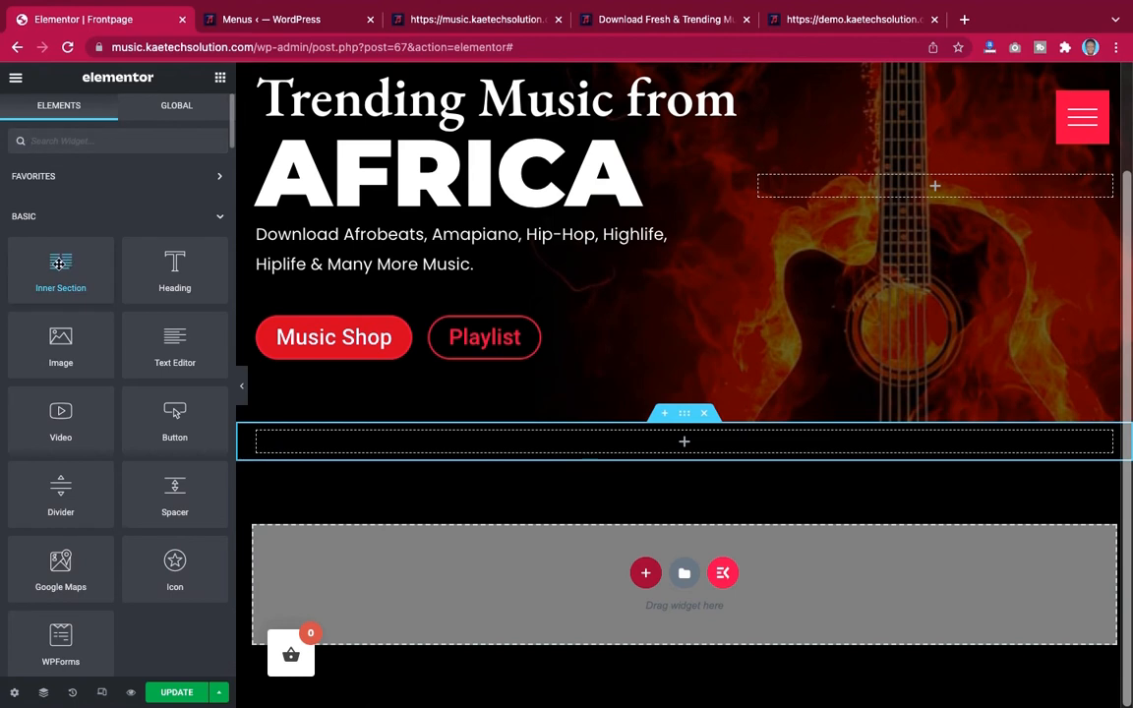
left_click_drag(57, 261, 468, 441)
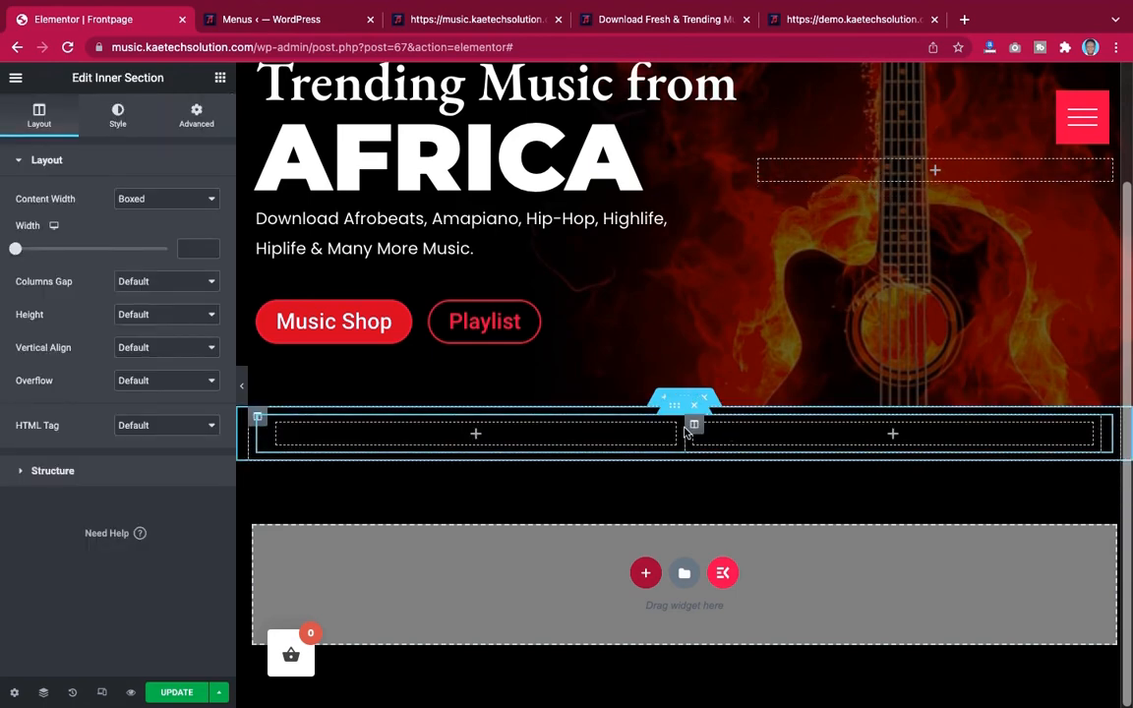
left_click(833, 21)
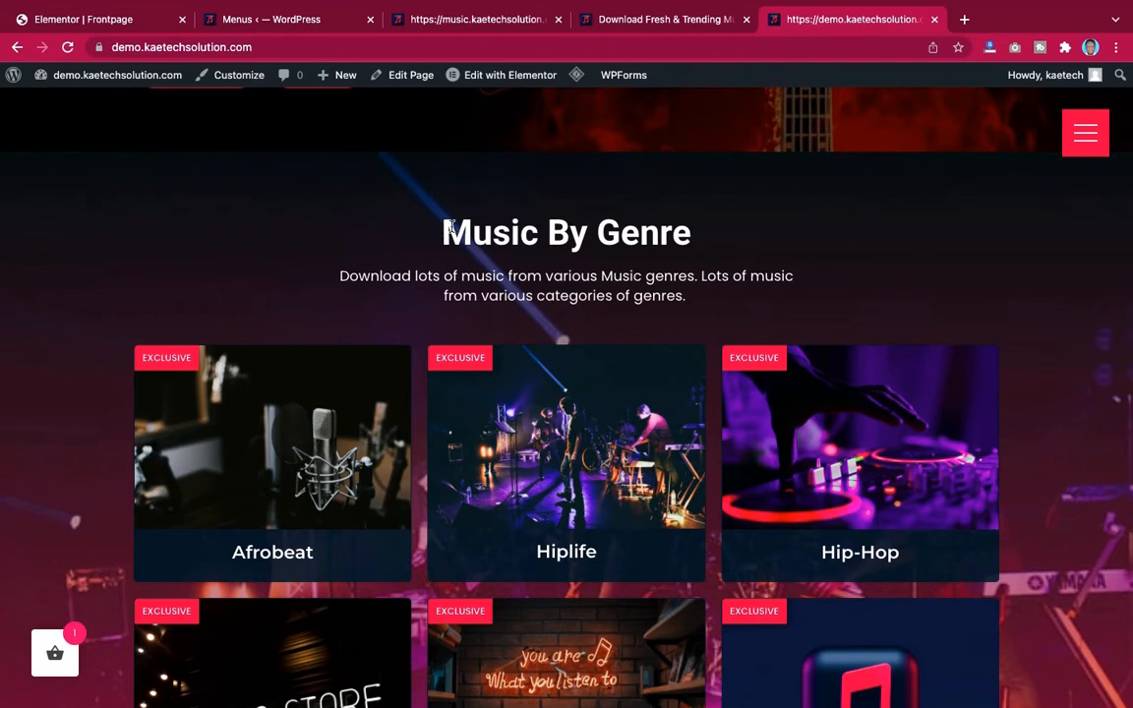
Copy the Music By Genre heading text from the demo site and return to the Elementor editor
left_click_drag(587, 205, 690, 249)
key("super+c")
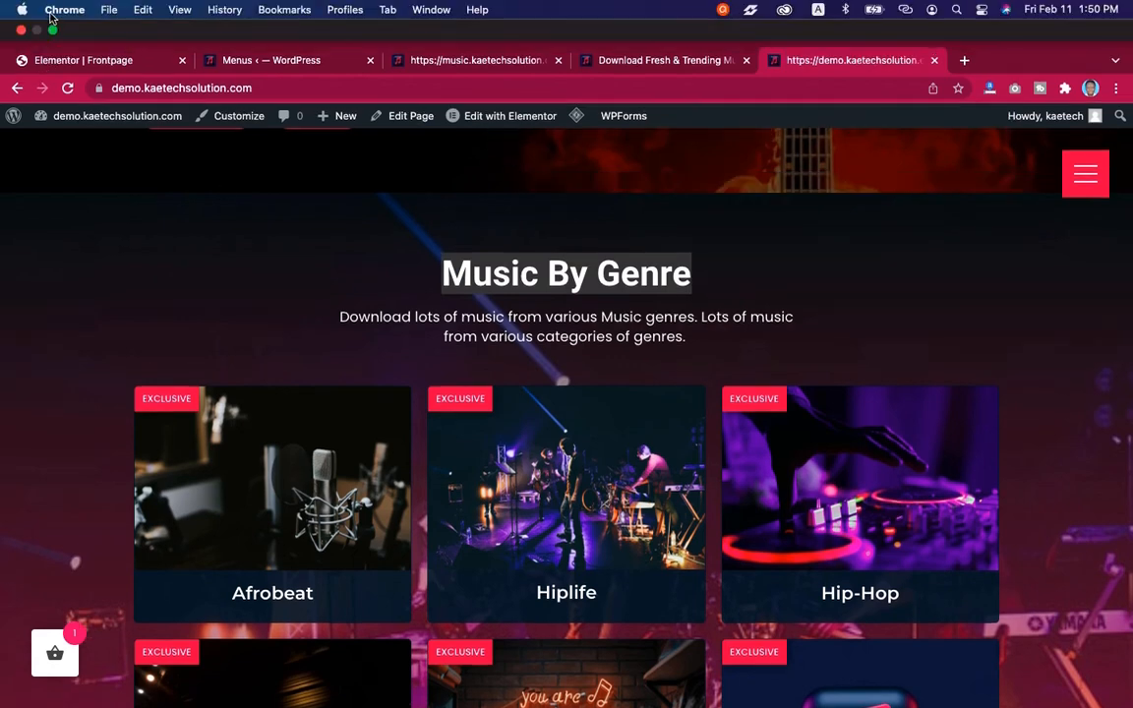
left_click(52, 13)
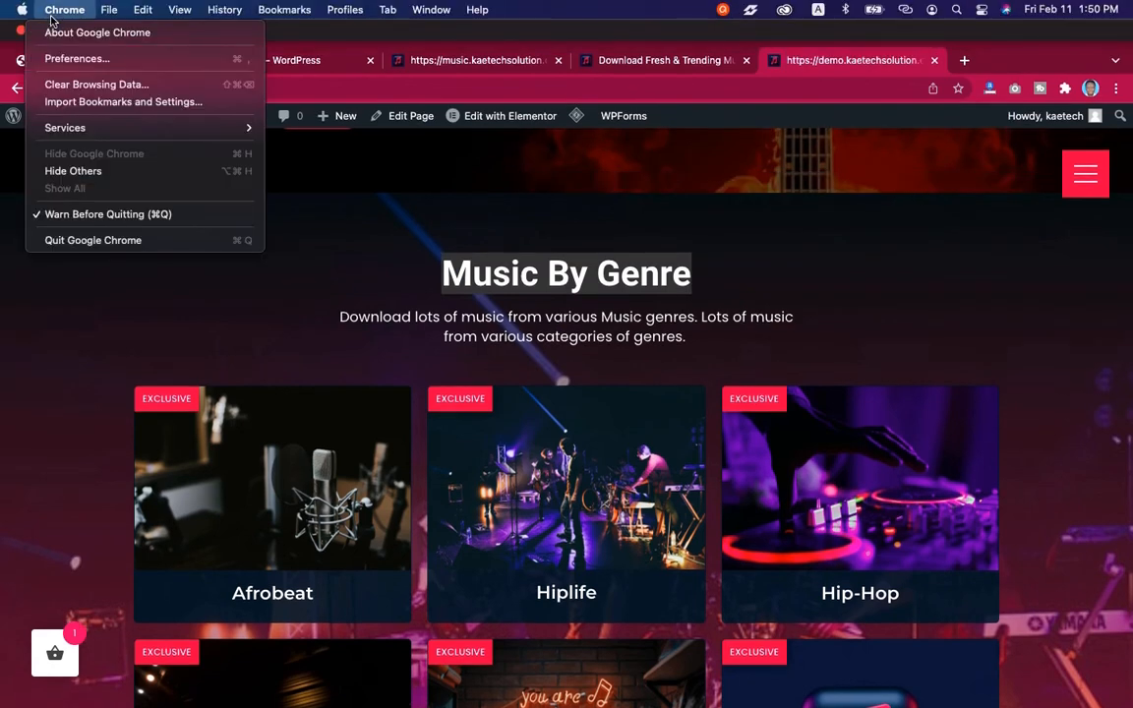
left_click(12, 62)
left_click(52, 59)
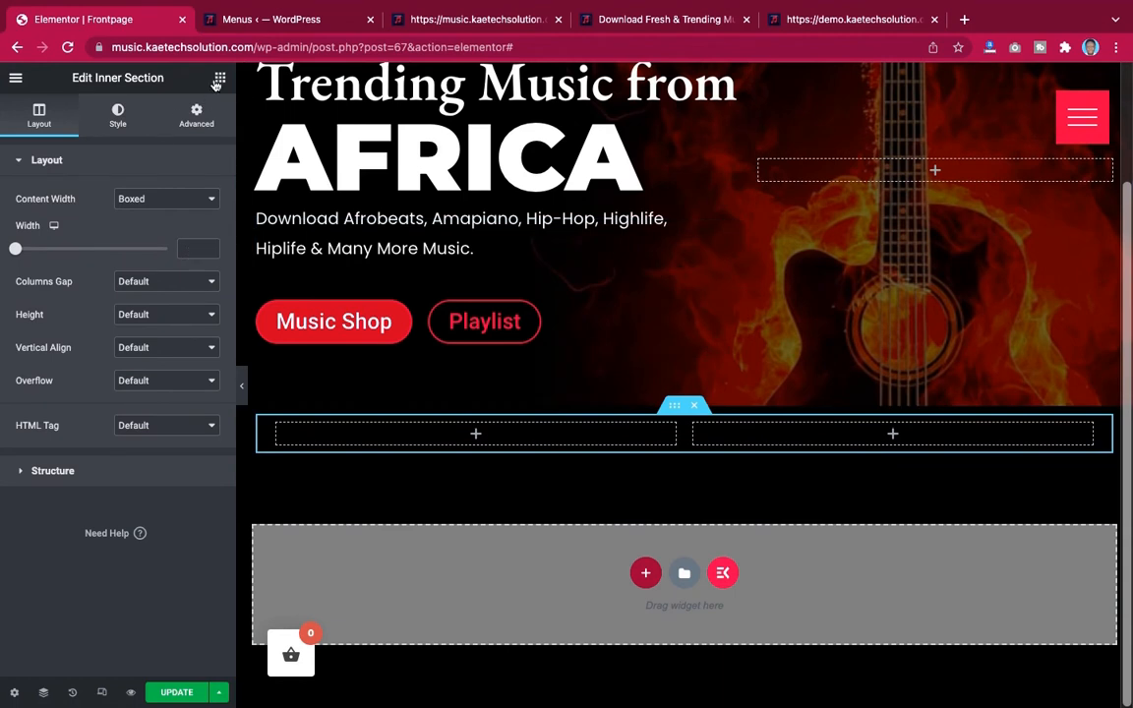
Add a Heading widget to the new section with the title Music By Genre, centre-aligned
left_click(218, 79)
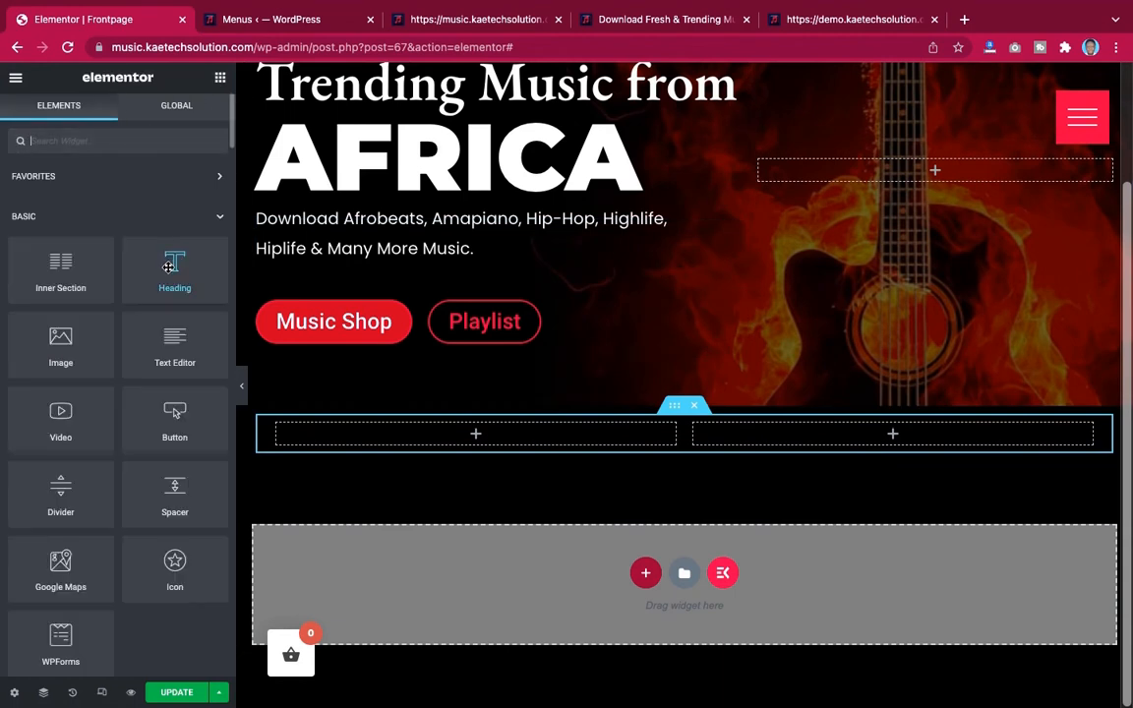
left_click_drag(174, 270, 688, 403)
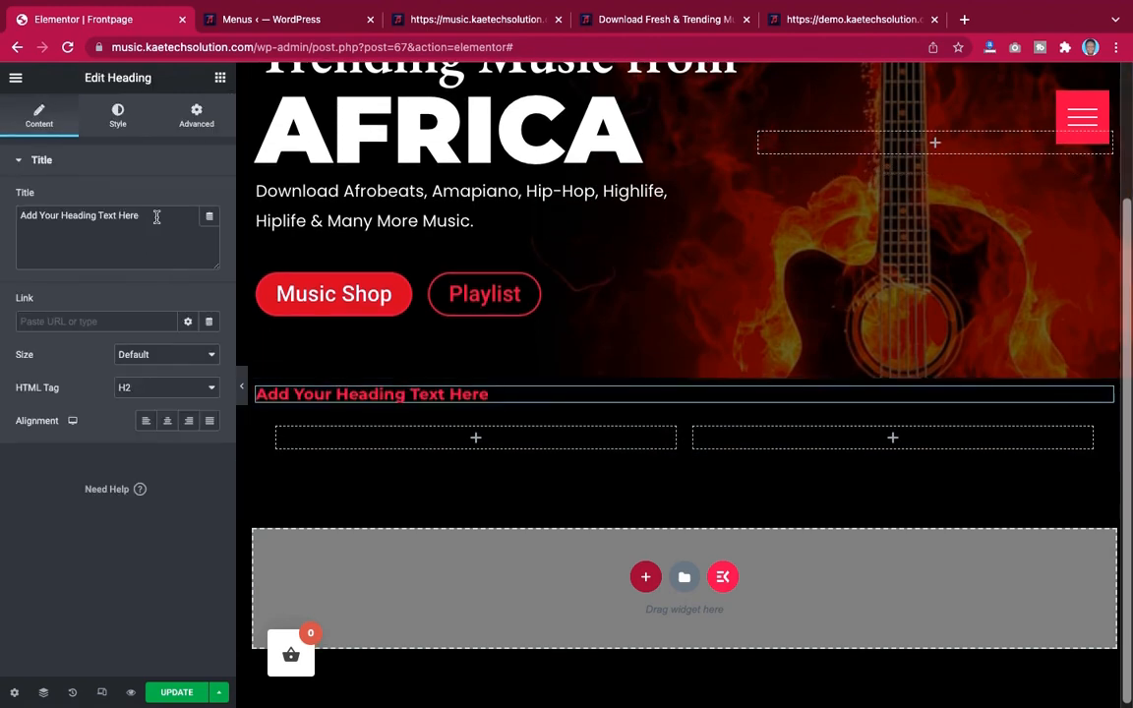
triple_click(156, 217)
key("super+v")
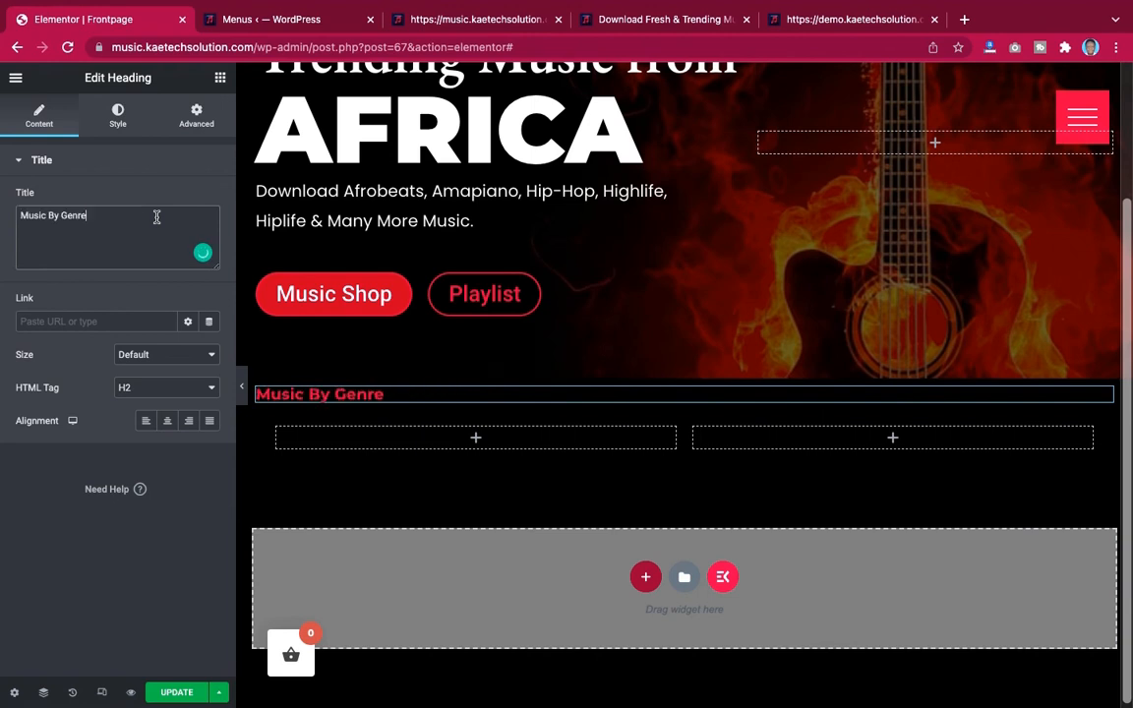
left_click(167, 420)
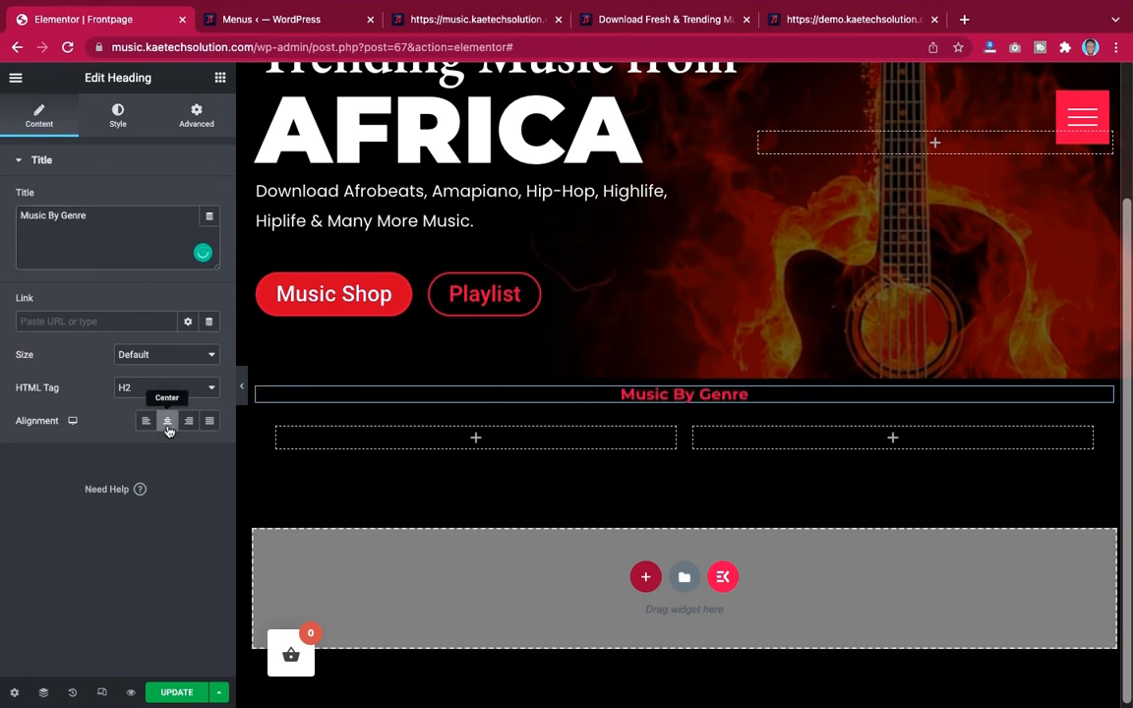
Set the heading's text colour to #FFFFFF and enlarge its typography size
left_click(118, 118)
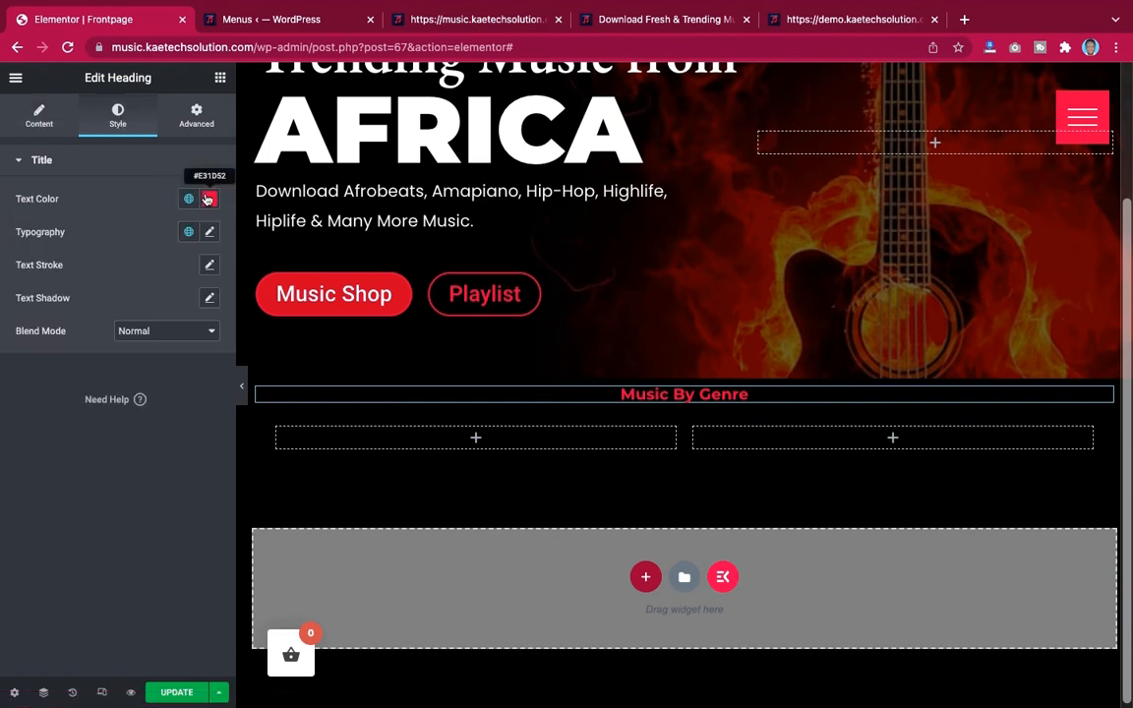
left_click(209, 199)
type("#FFFFFF")
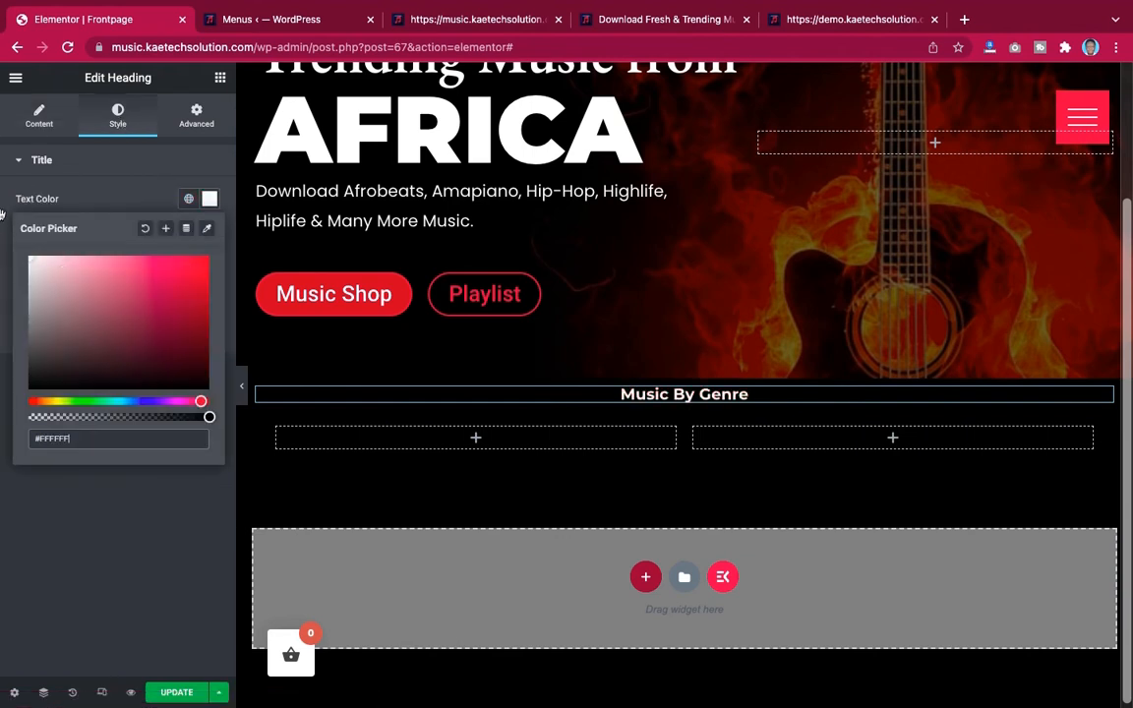
left_click(141, 205)
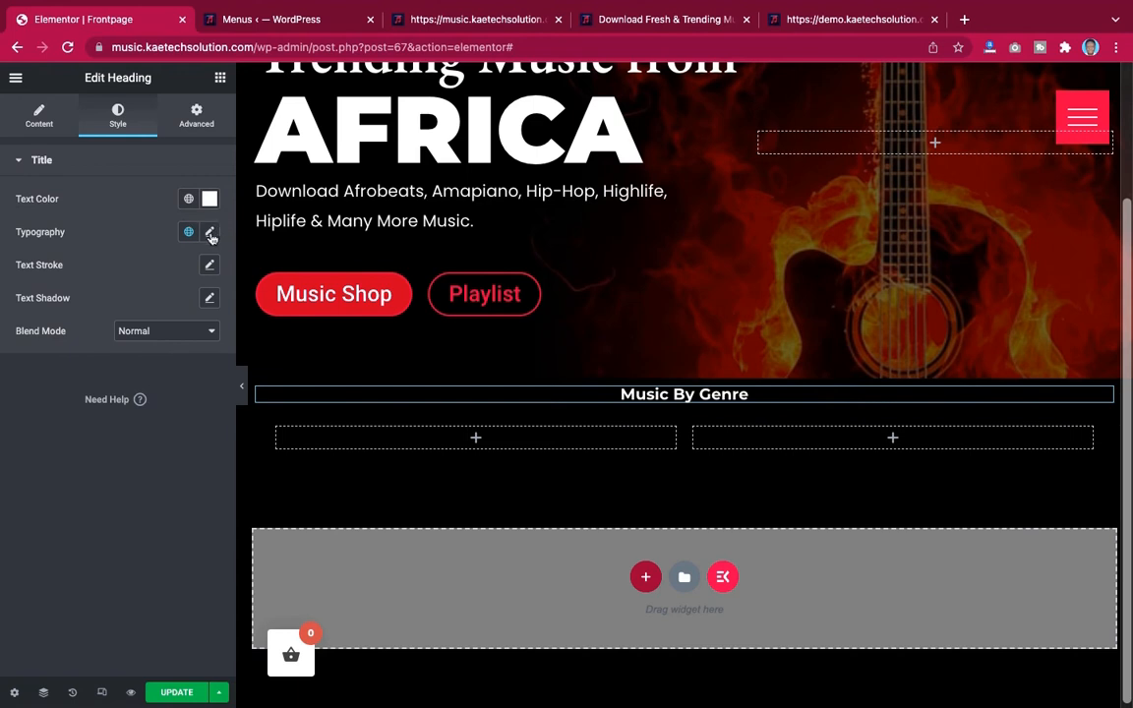
left_click(209, 233)
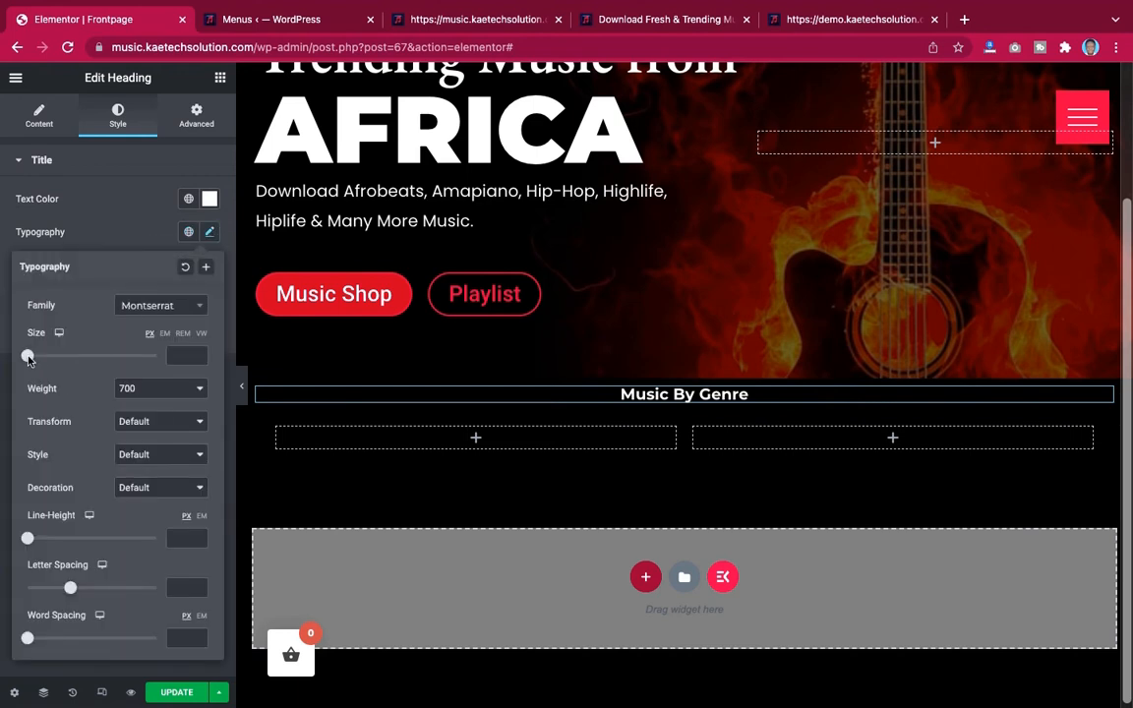
mouse_move(27, 356)
left_mouse_down()
mouse_move(58, 358)
mouse_move(49, 360)
left_mouse_up()
left_click(106, 228)
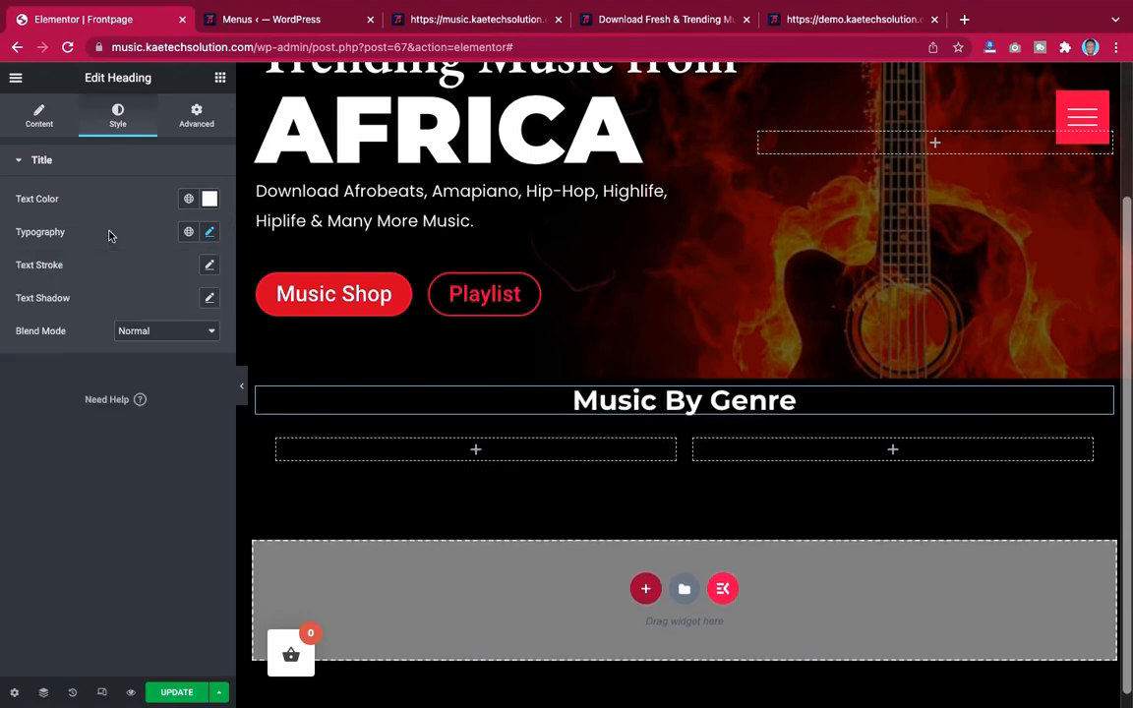
Copy the genre description paragraph from the demo site and return to the editor
left_click(839, 20)
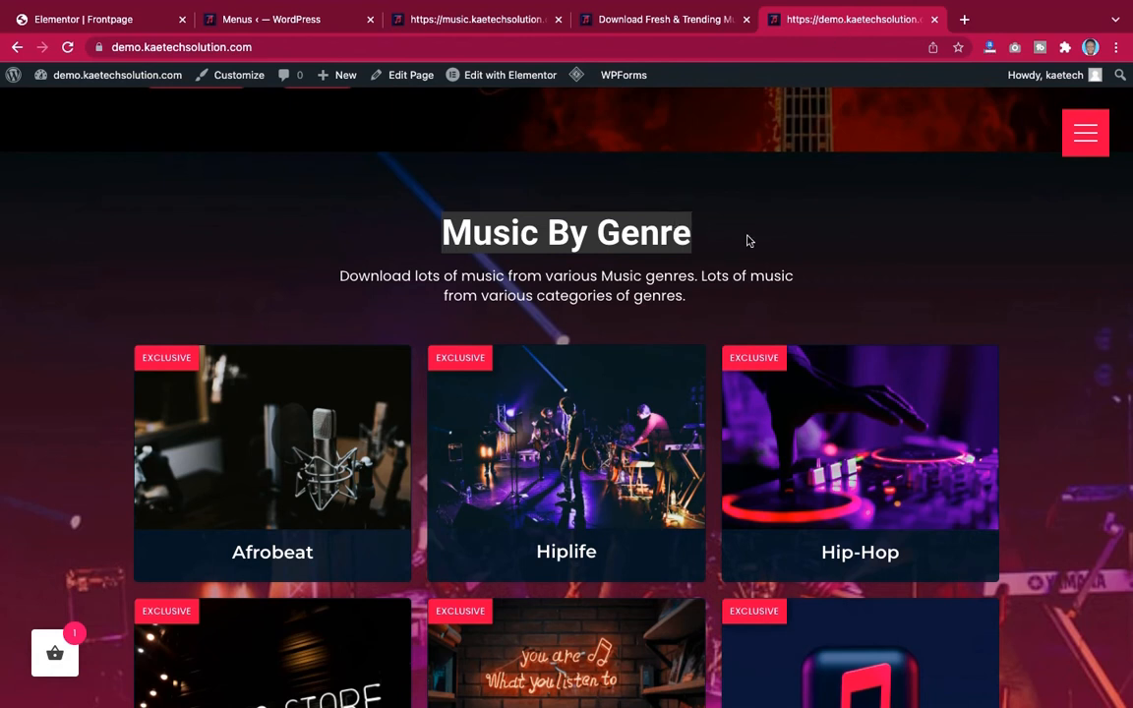
left_click(546, 224)
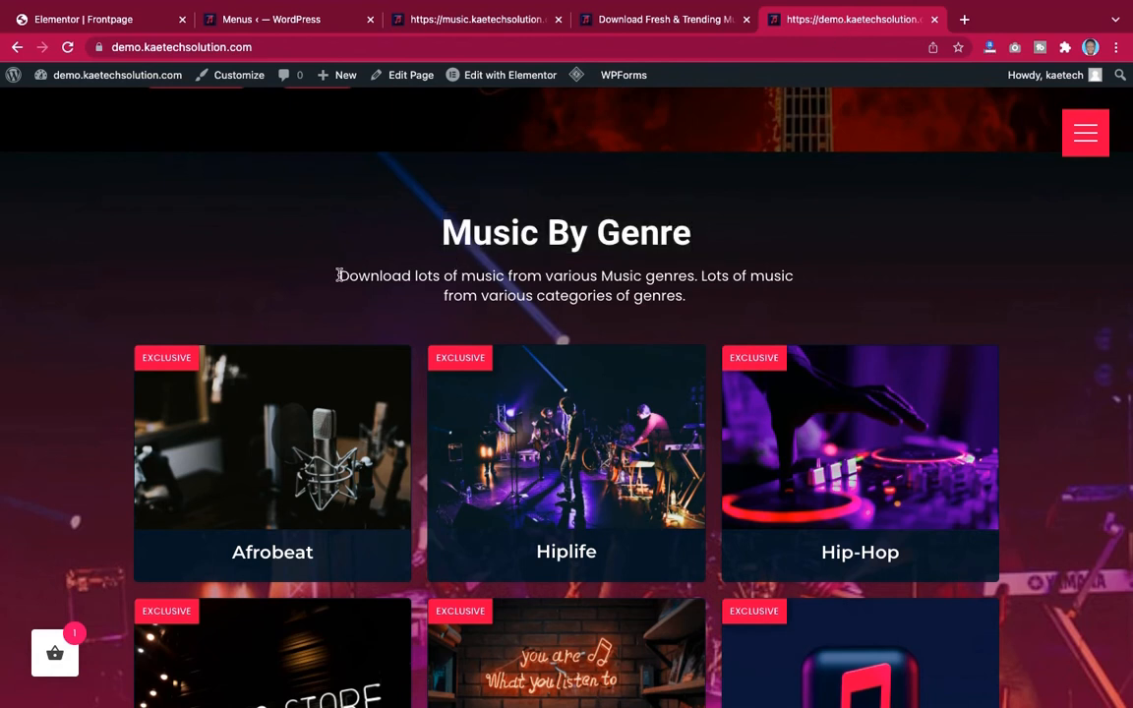
left_click_drag(337, 276, 698, 291)
key("ctrl+c")
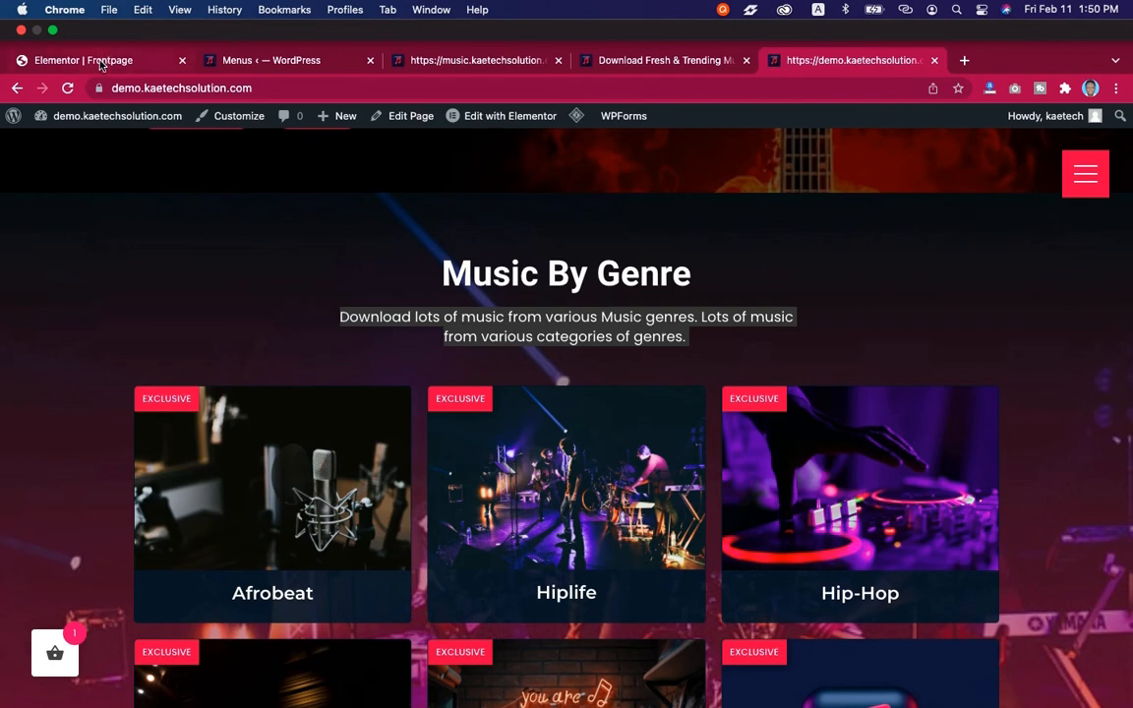
left_click(101, 65)
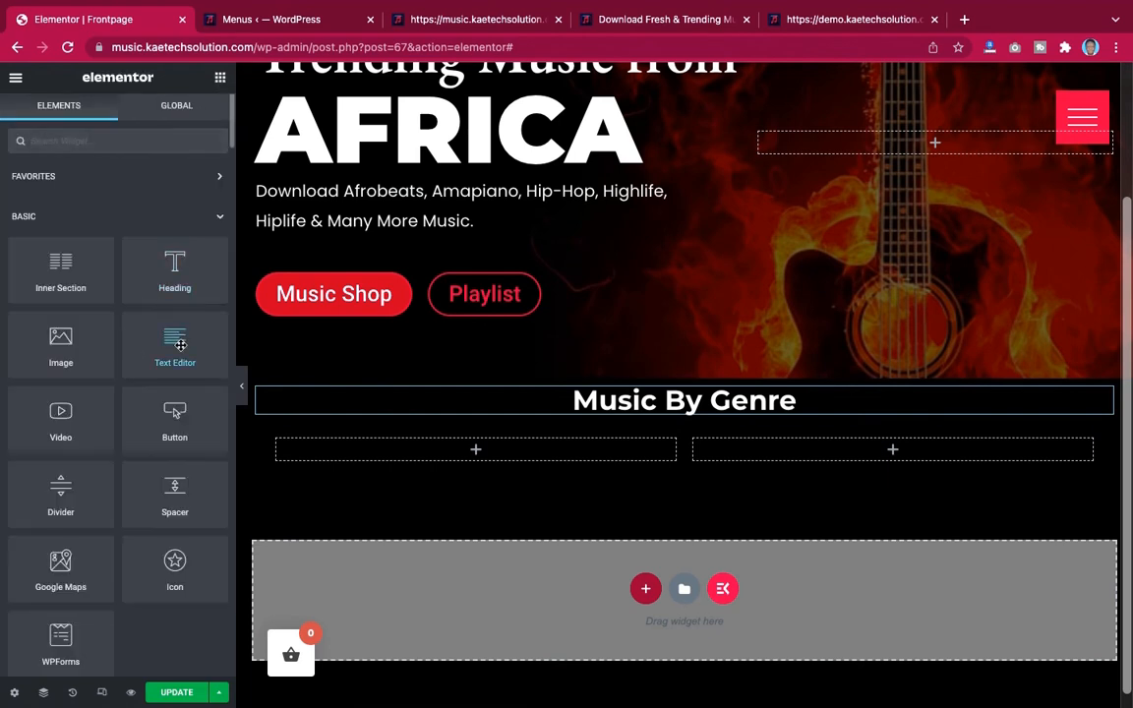
Add a Text Editor widget below the heading containing the pasted genre description, centre-aligned
left_click_drag(173, 343, 692, 409)
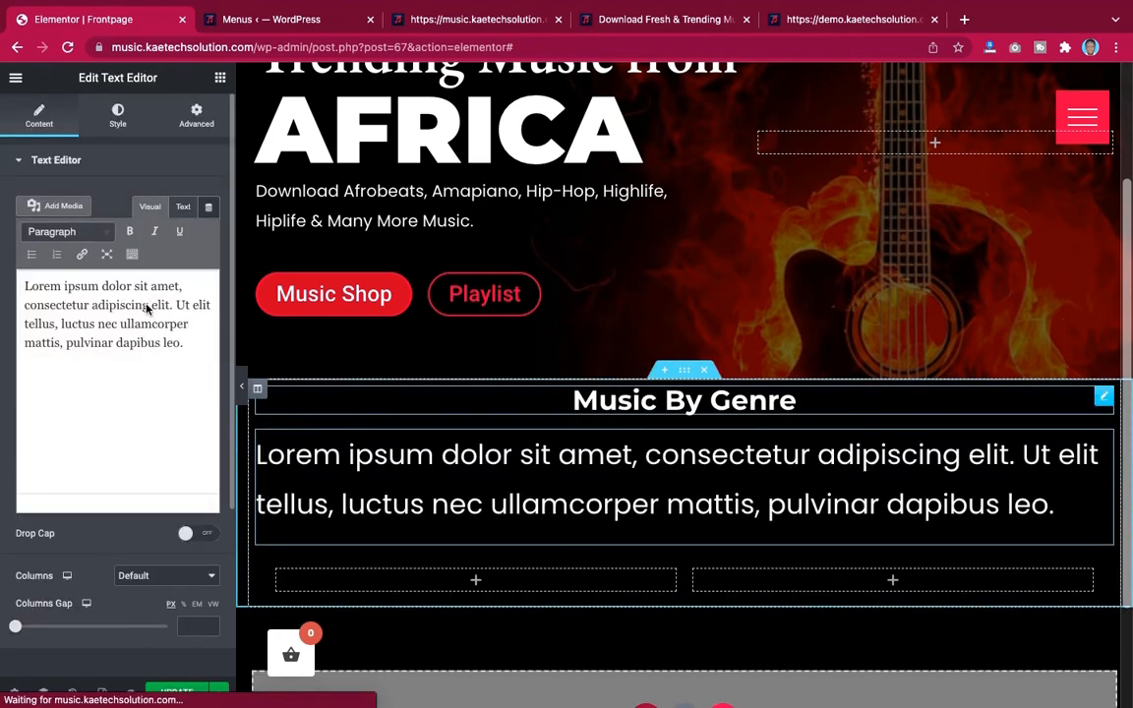
triple_click(145, 308)
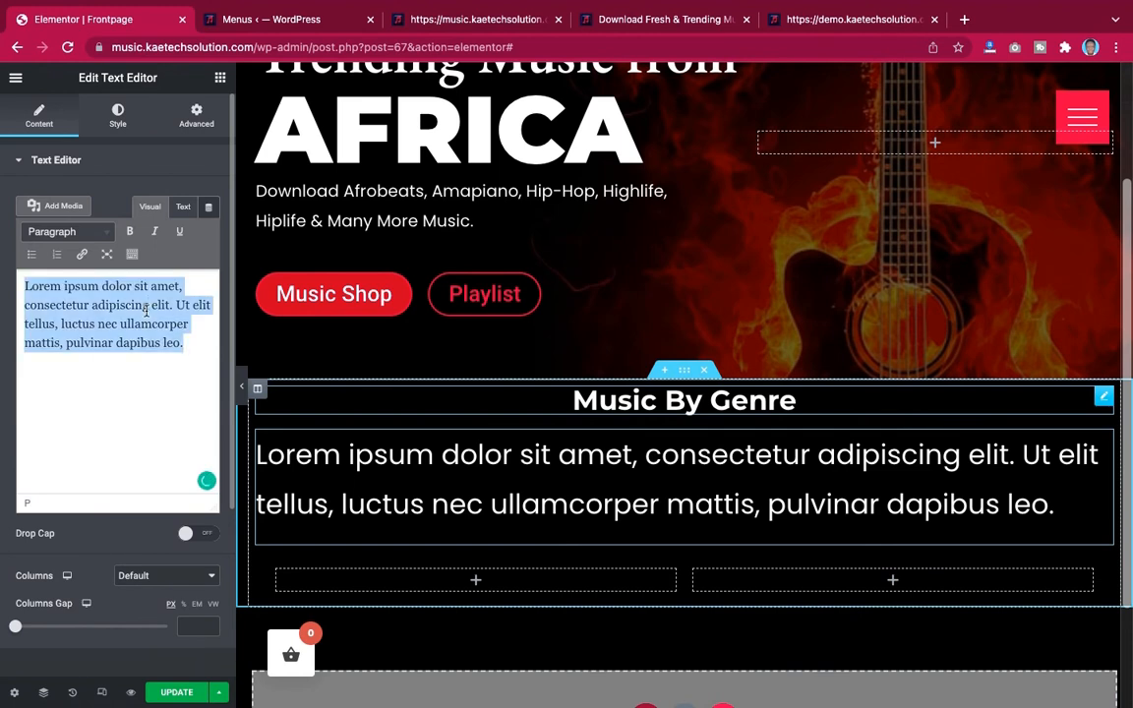
key("ctrl+v")
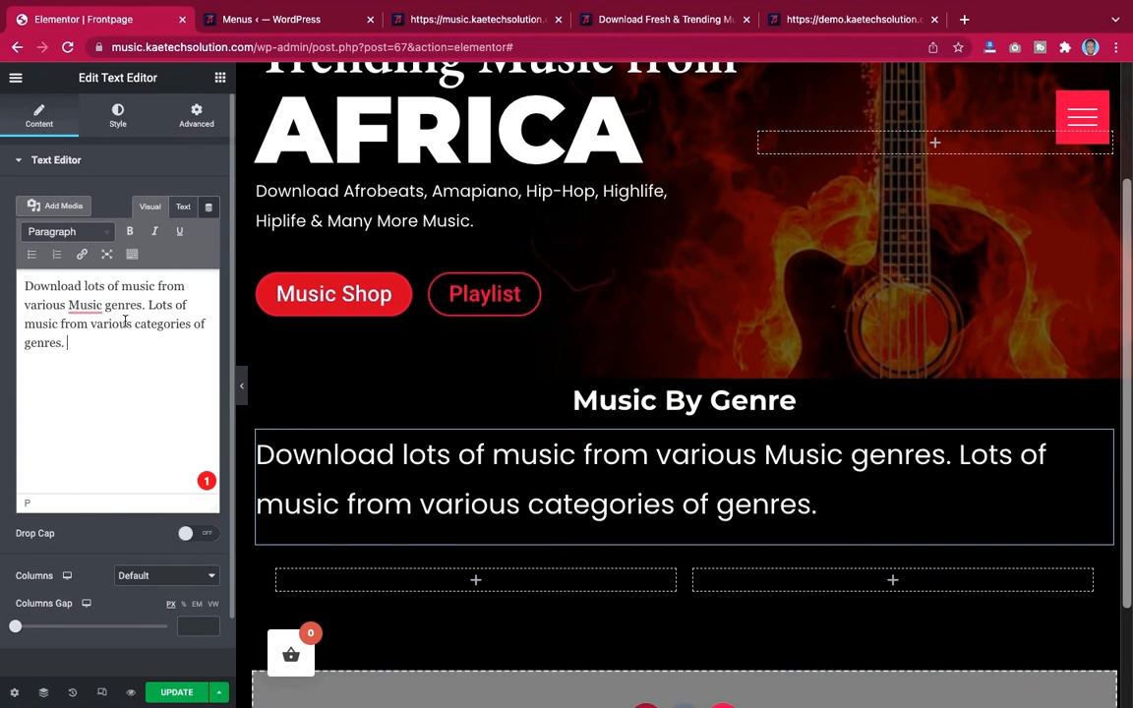
left_click(118, 116)
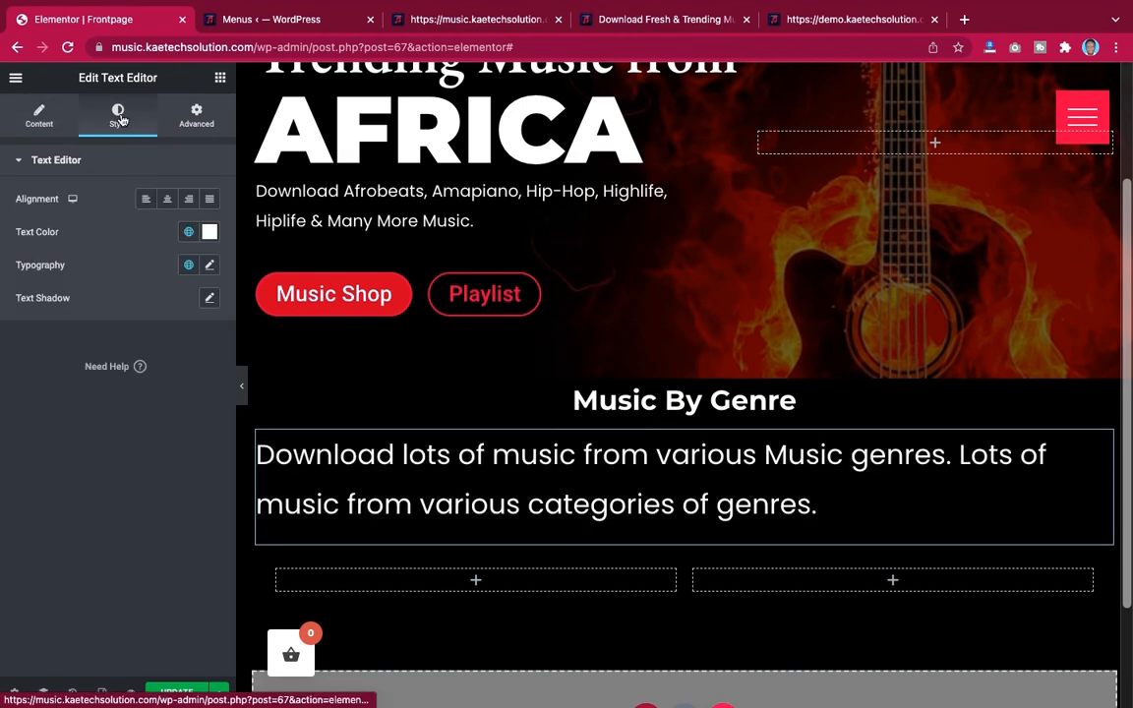
left_click(167, 199)
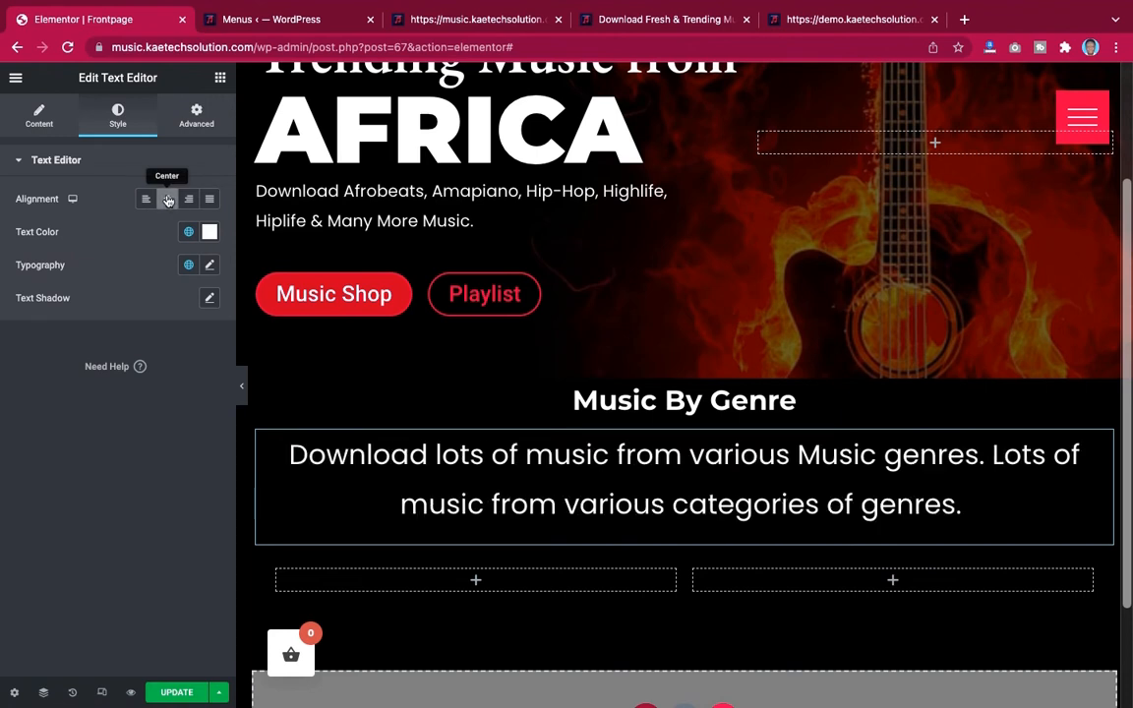
Set the description's typography size to 16 px
left_click(209, 265)
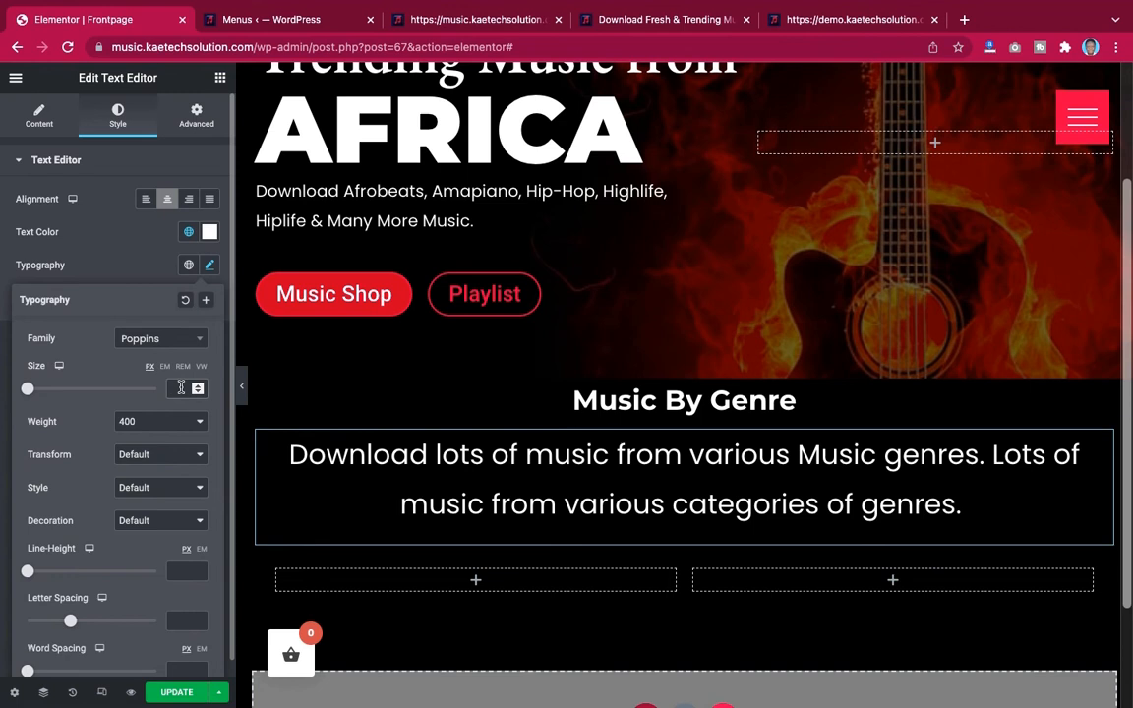
left_click(181, 388)
type("14")
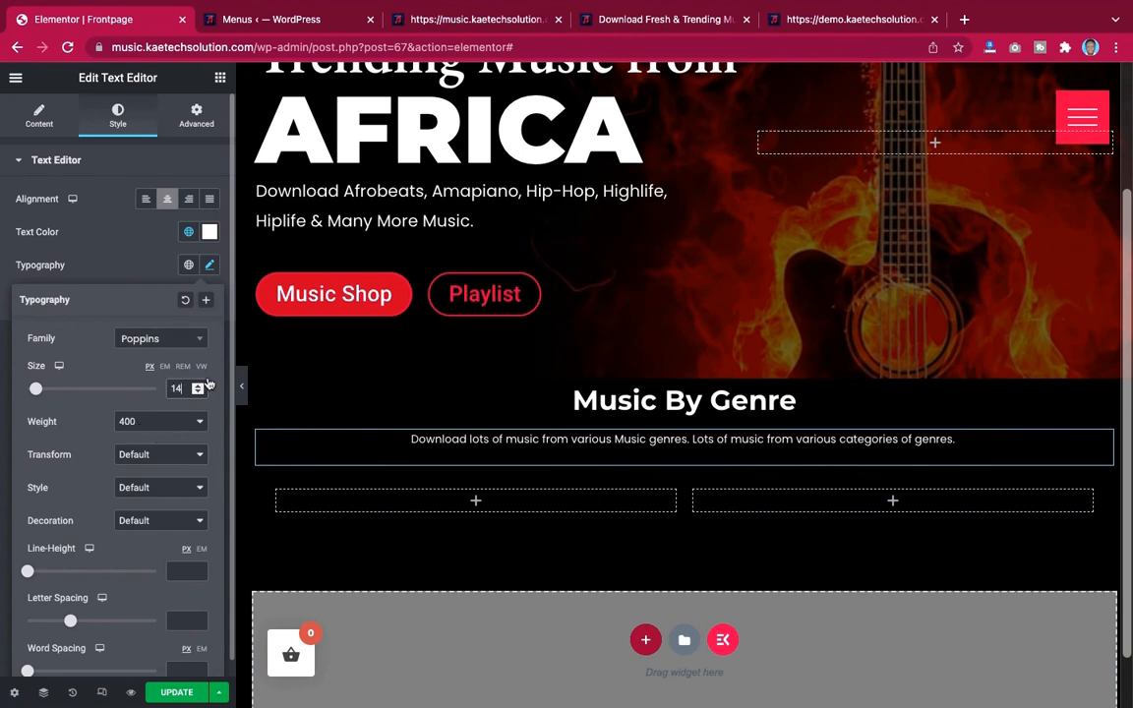
left_click_drag(183, 387, 154, 388)
type("1")
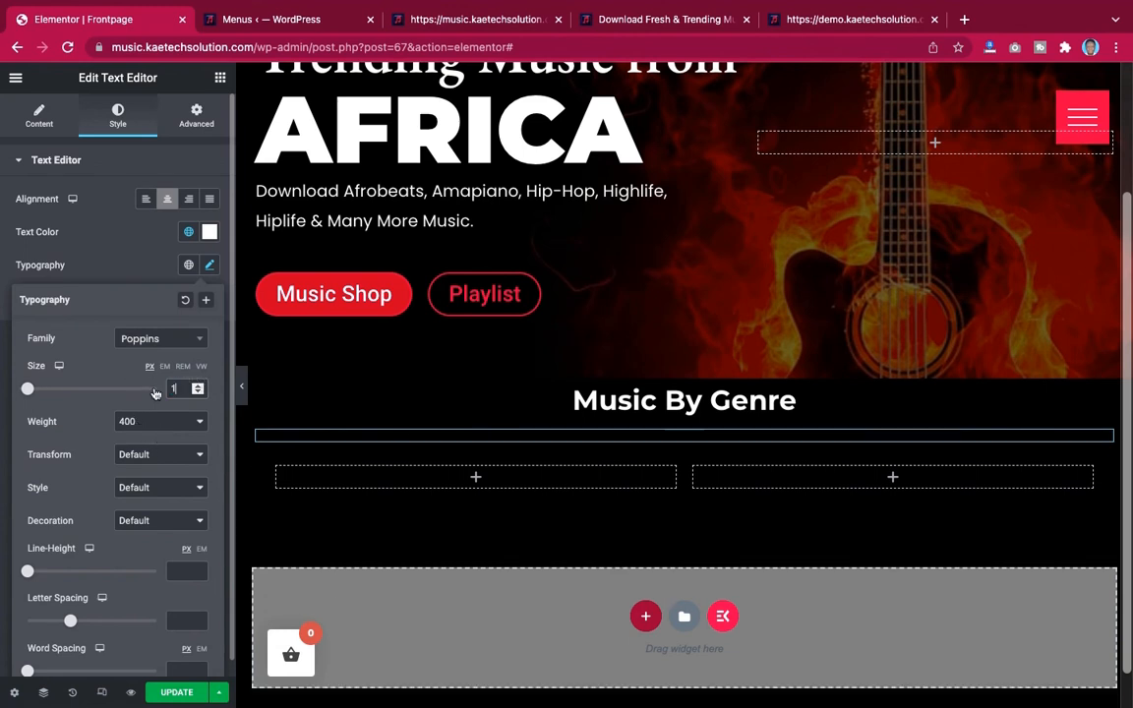
type("6")
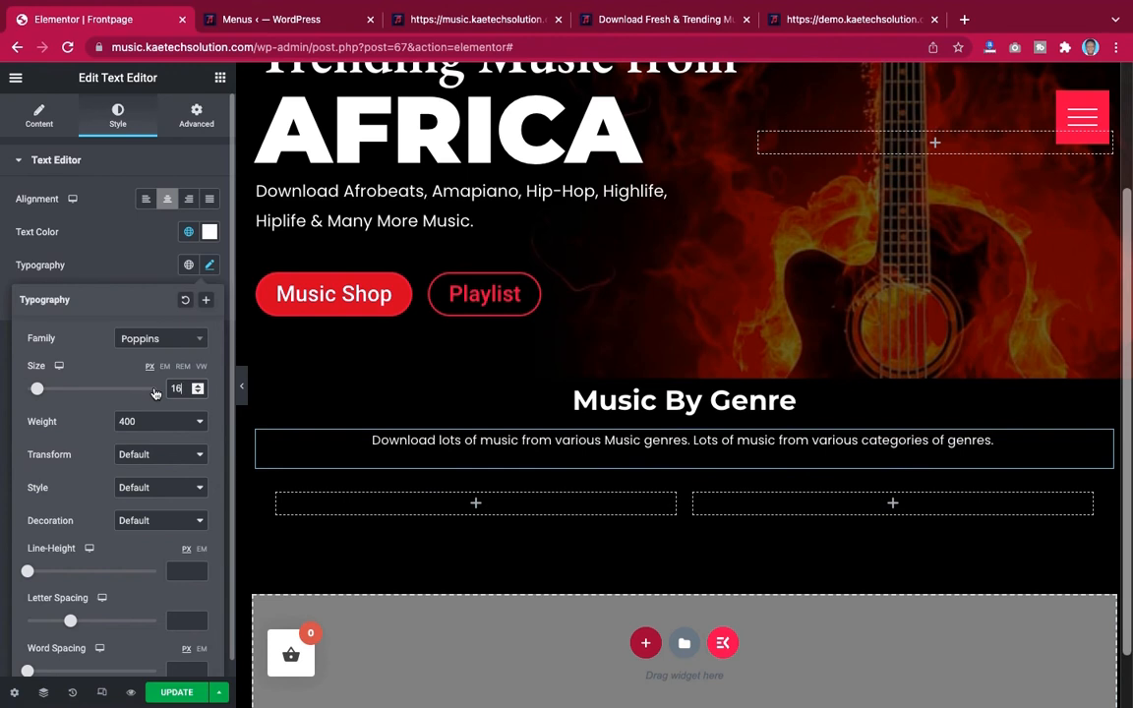
left_click(121, 275)
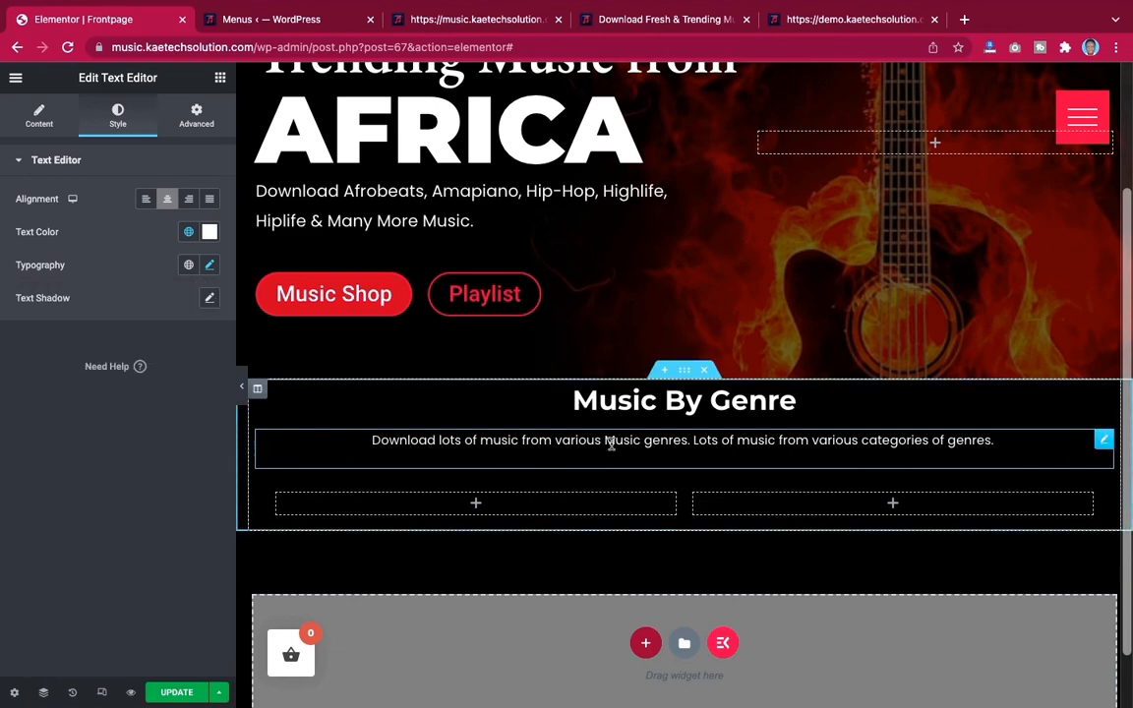
Unlink the description's margins and set the right margin to 250 px and the left margin to 150 px
left_click(196, 114)
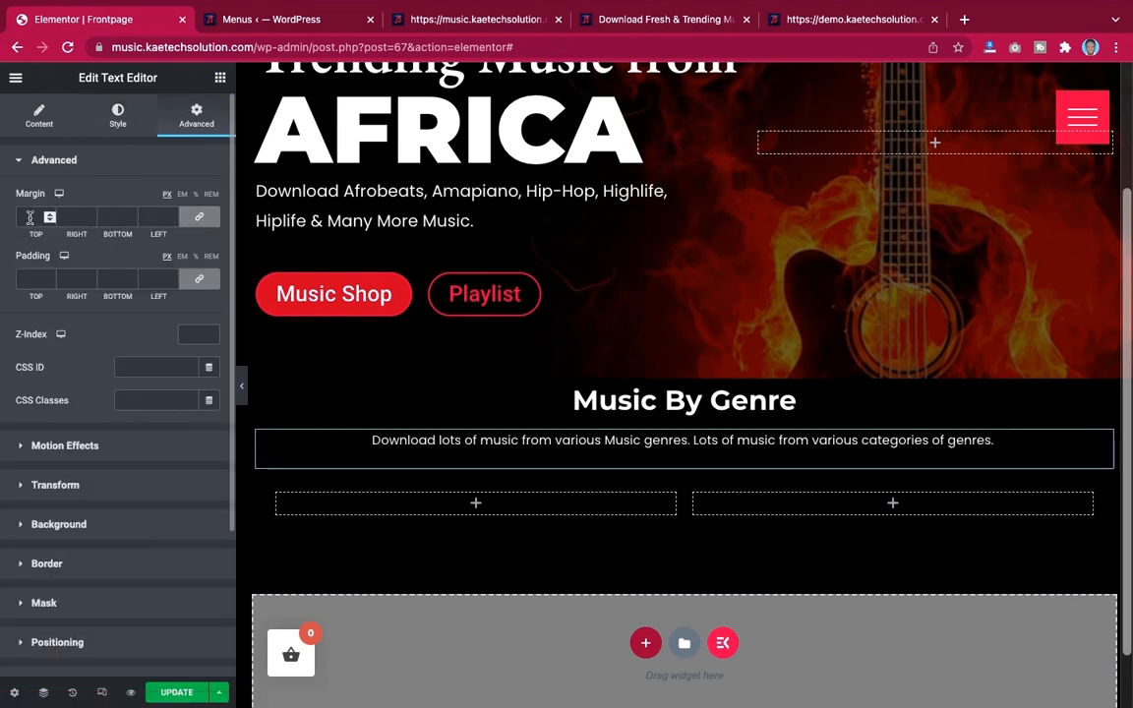
left_click(198, 217)
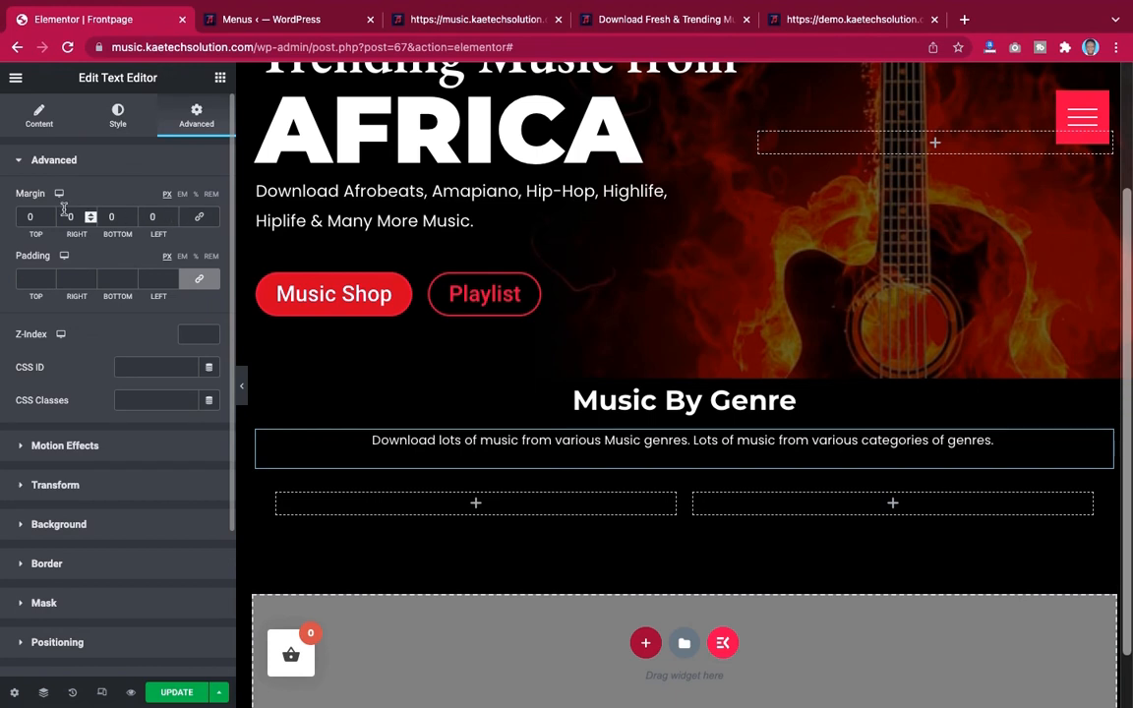
type("1")
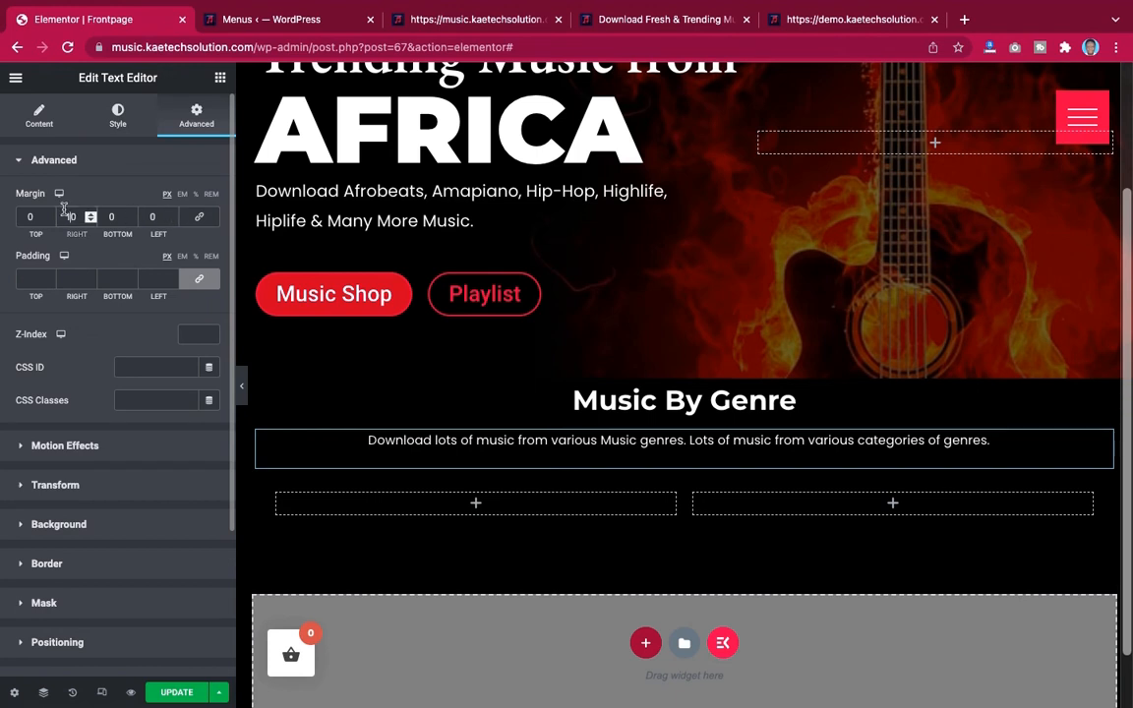
type("00")
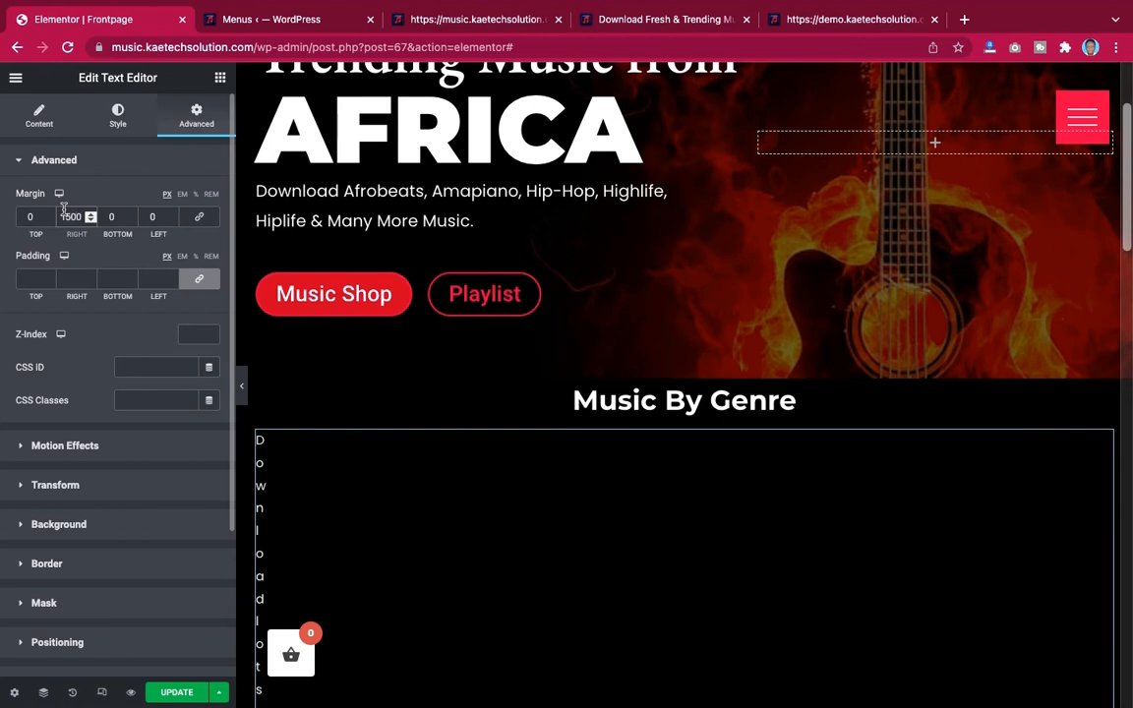
key("BackSpace")
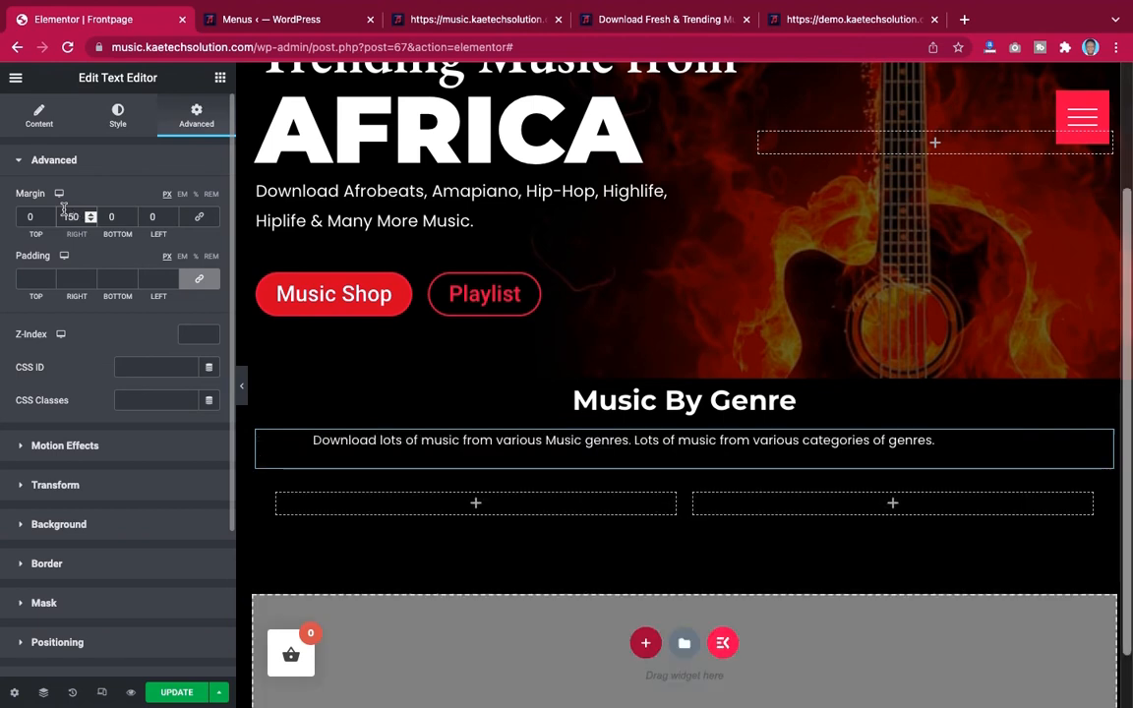
left_click(148, 216)
type("1")
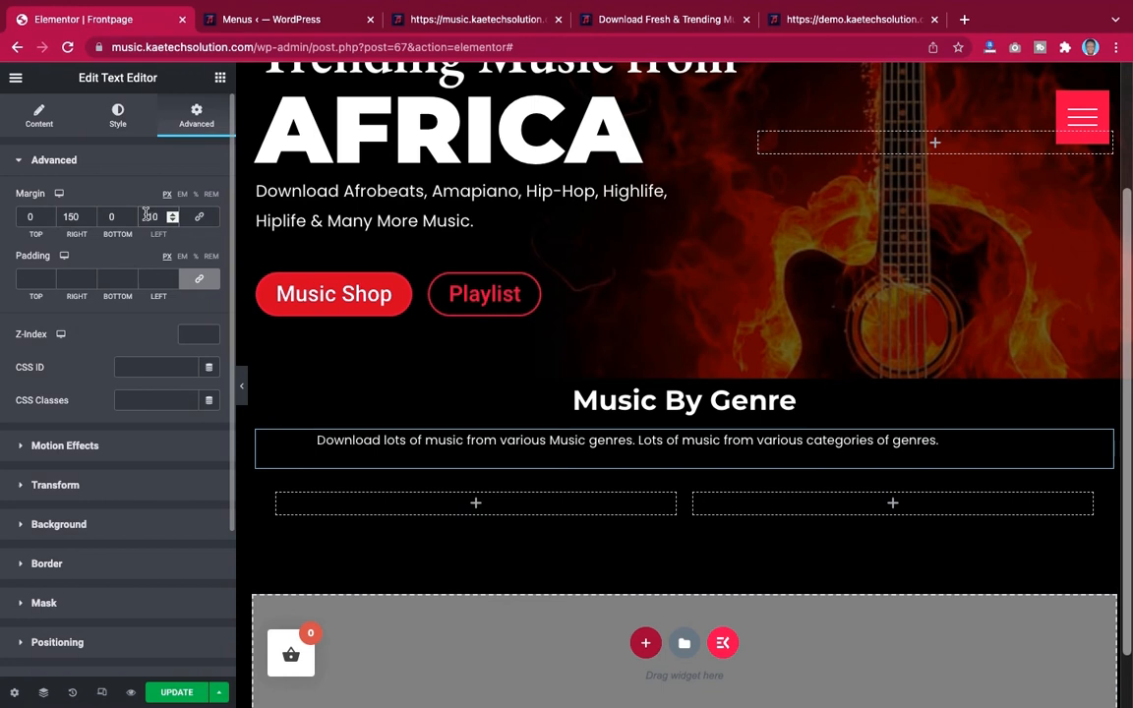
type("5")
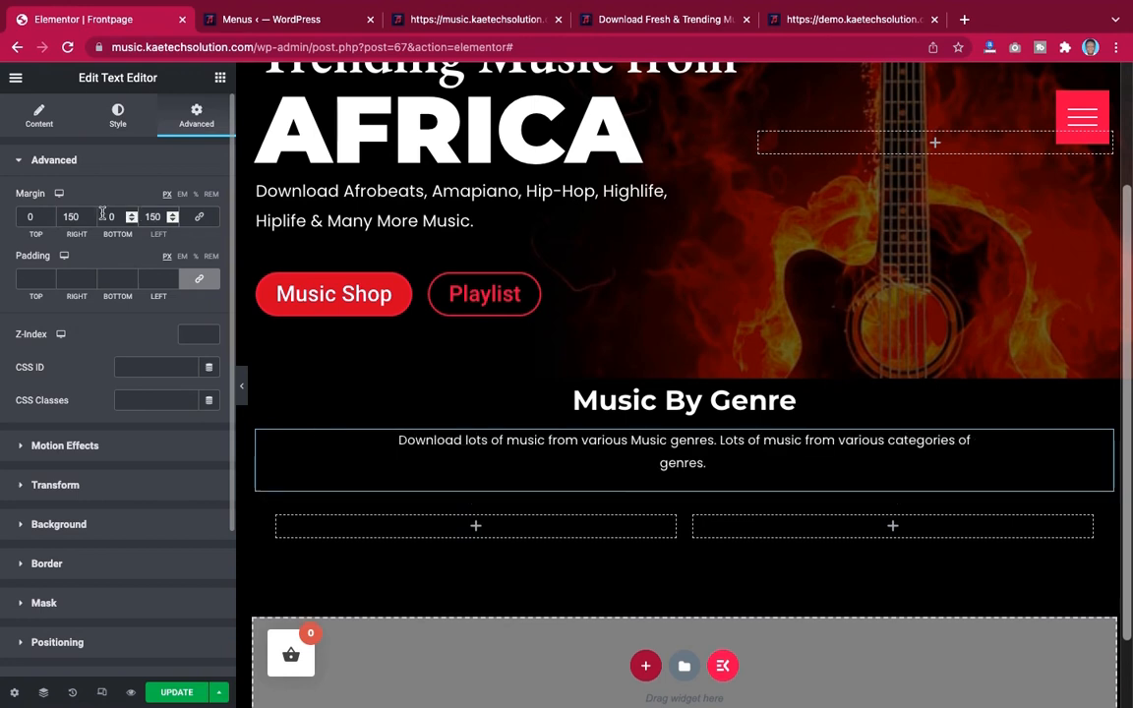
double_click(70, 215)
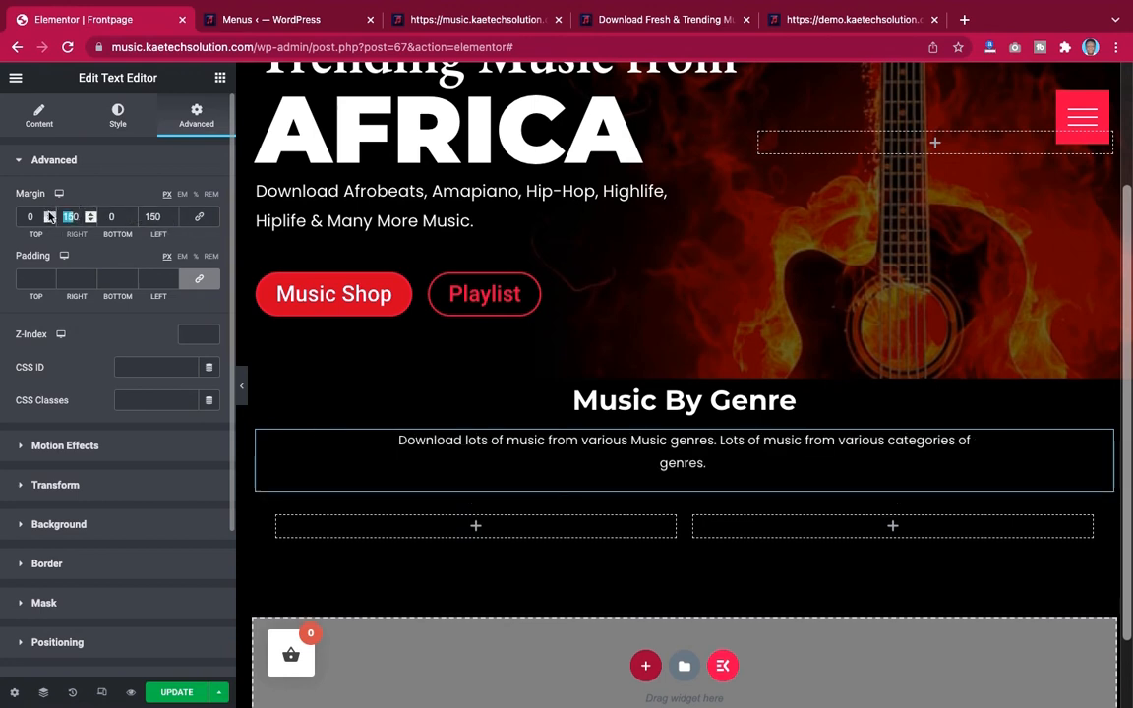
type("250")
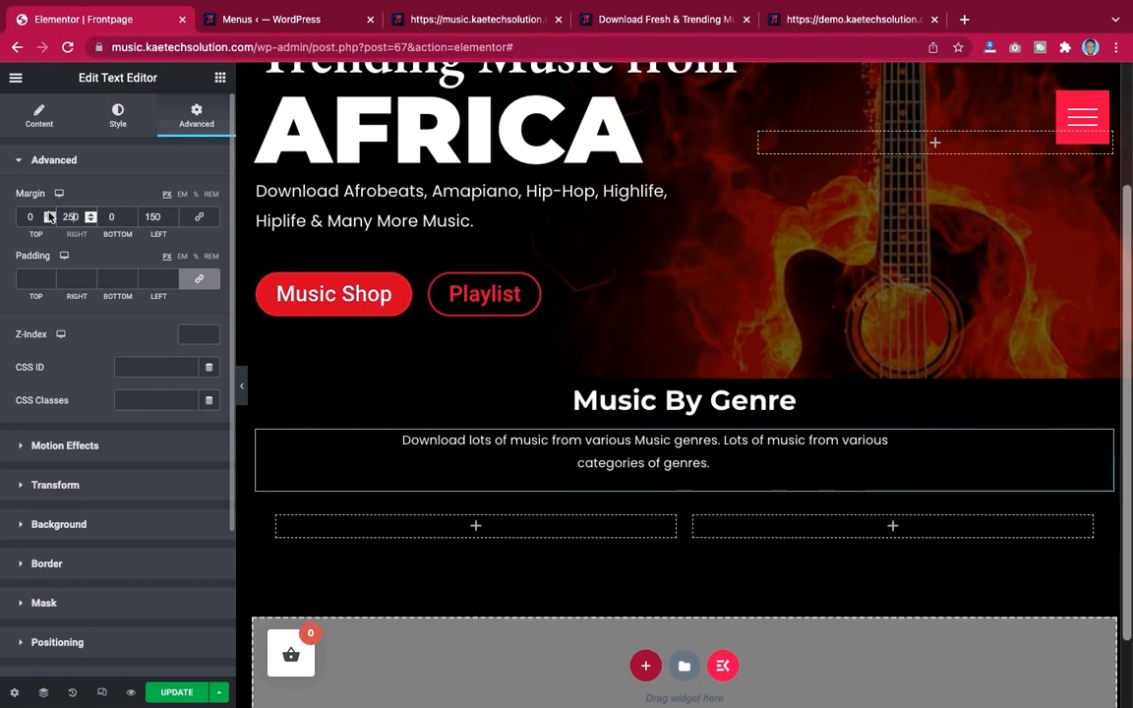
Set the description's left and right margins both to 300 px
double_click(150, 215)
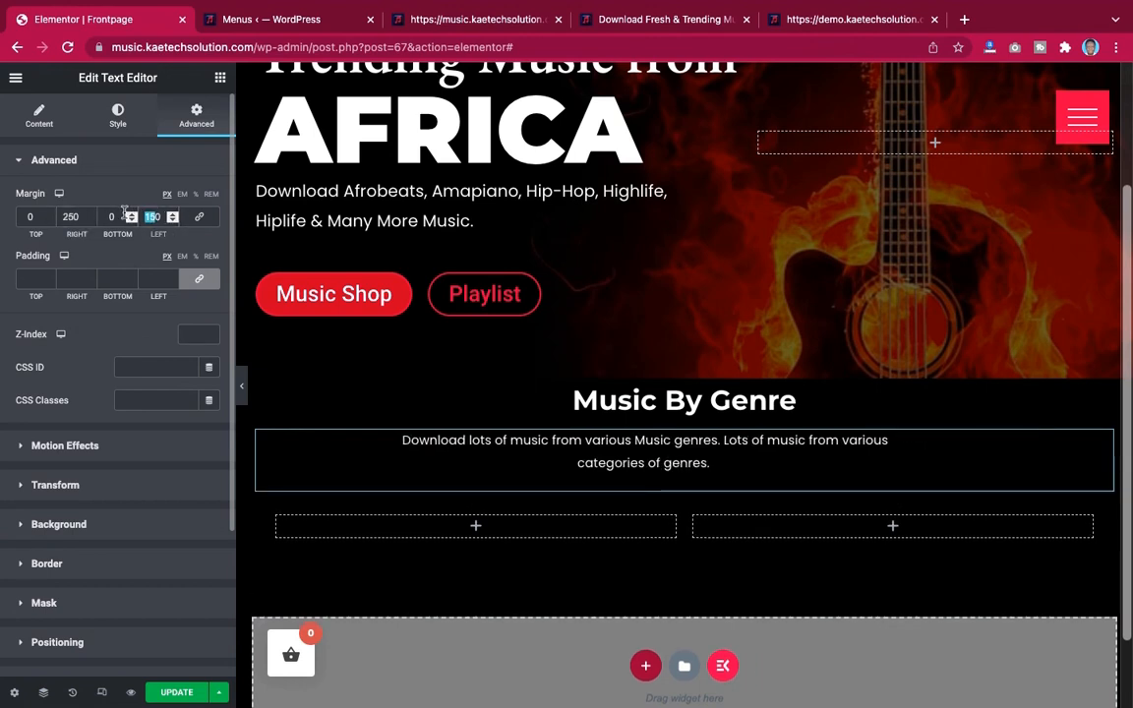
type("250")
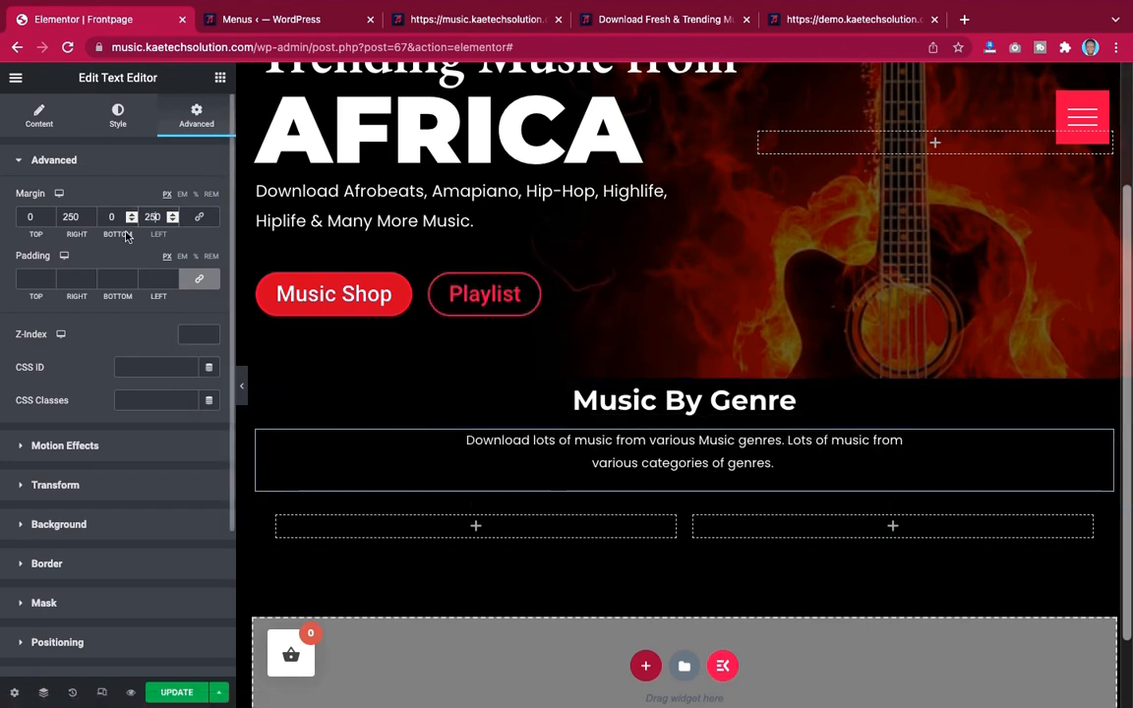
key("BackSpace")
key("BackSpace")
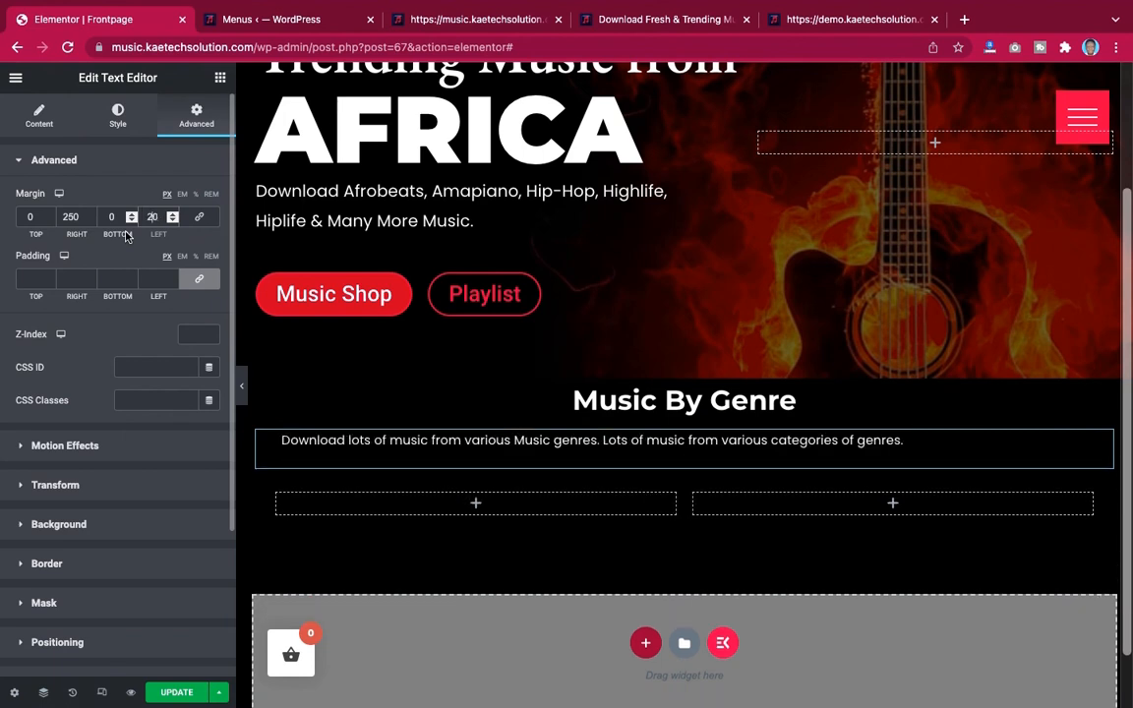
type("70")
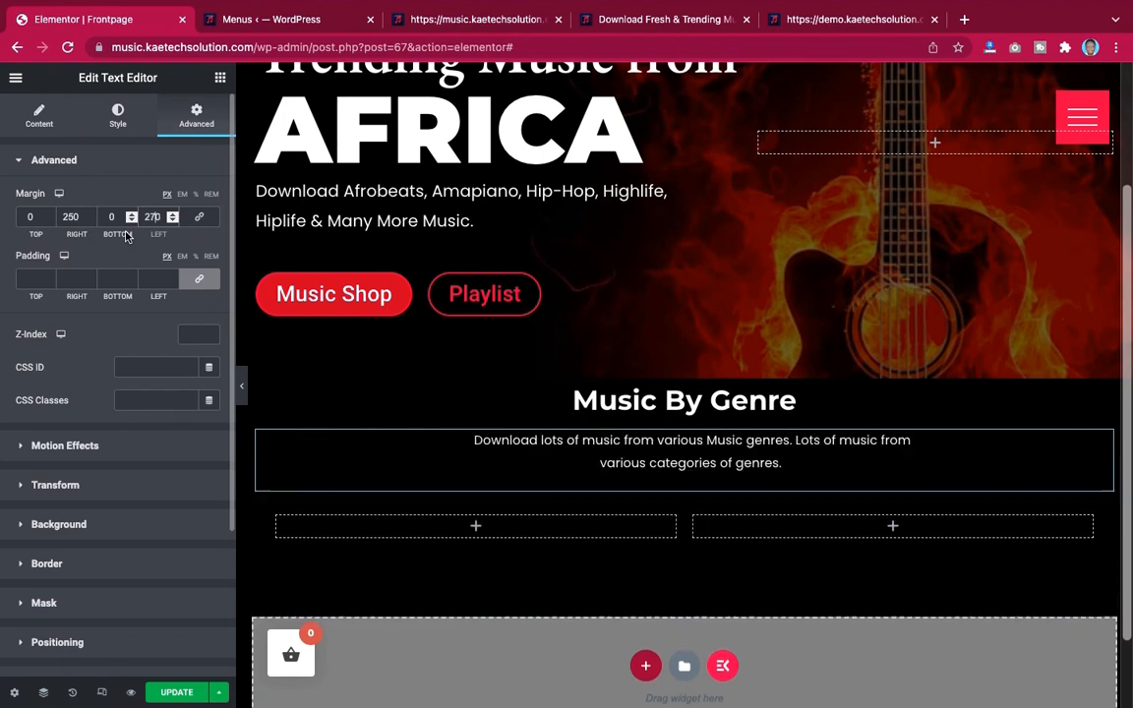
left_click(74, 215)
key("BackSpace")
key("BackSpace")
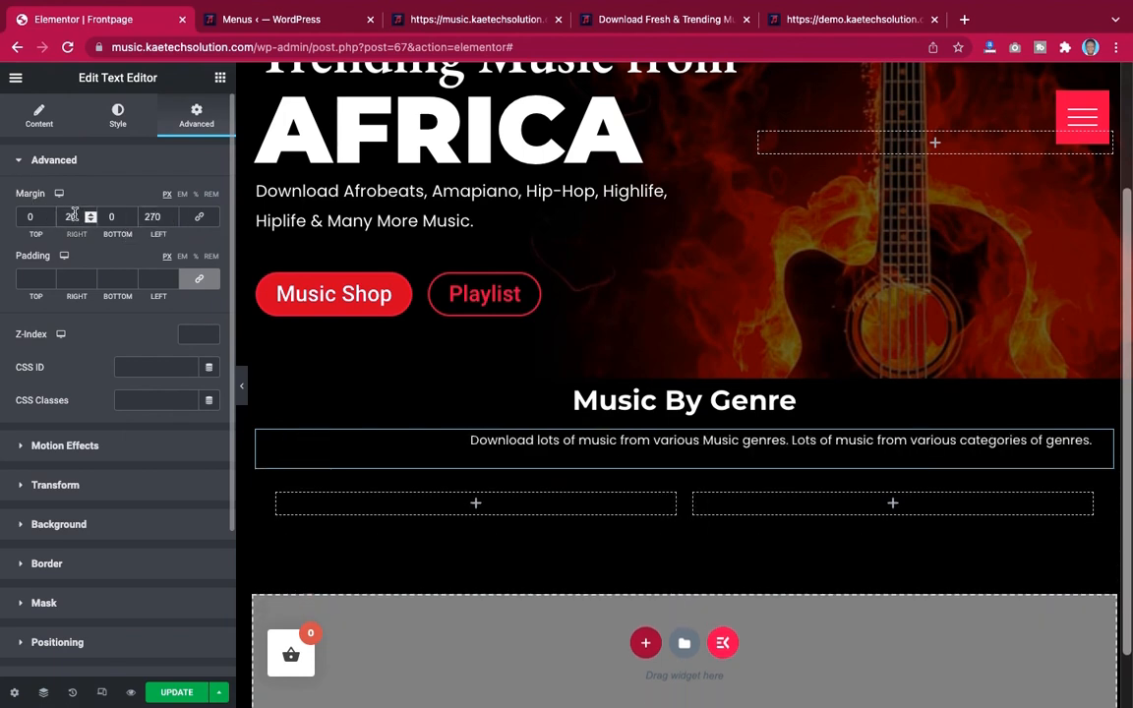
type("70")
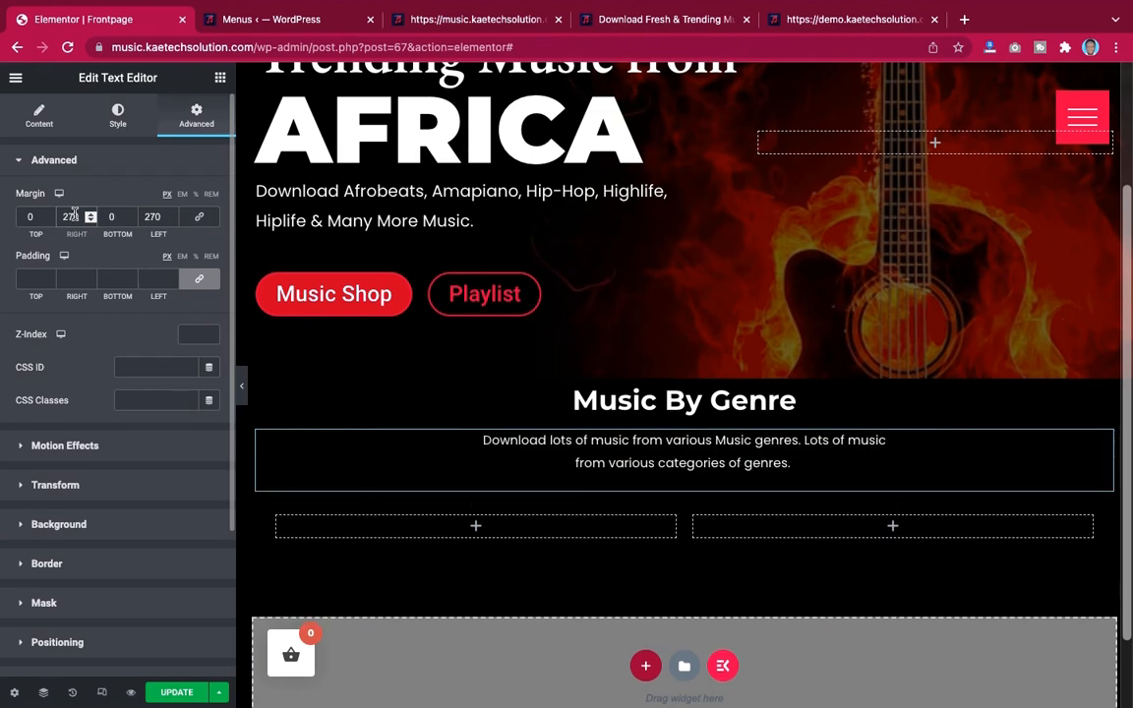
key("BackSpace")
key("BackSpace")
key("BackSpace")
type("0")
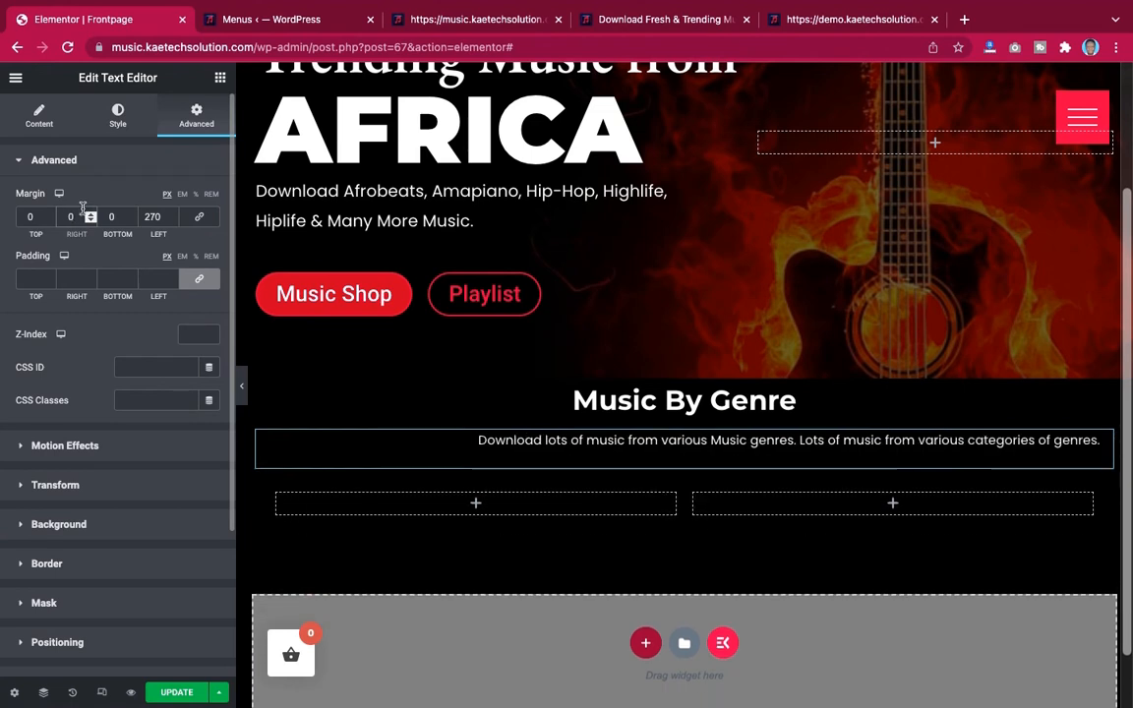
key("BackSpace")
type("300")
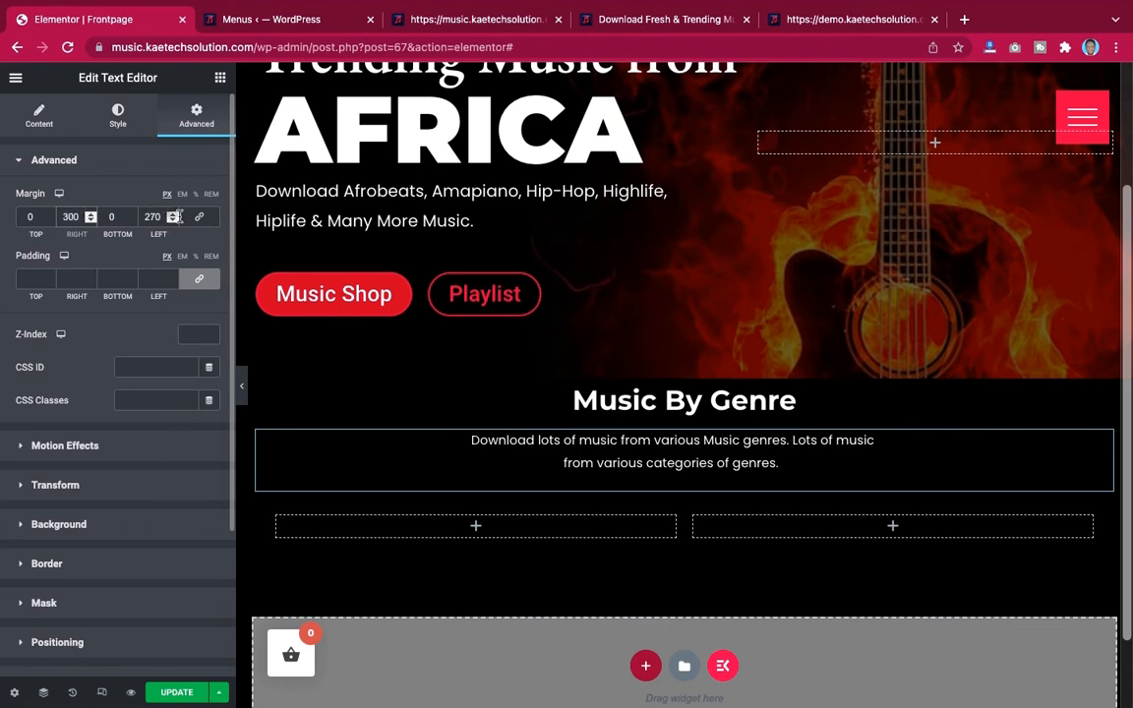
double_click(149, 216)
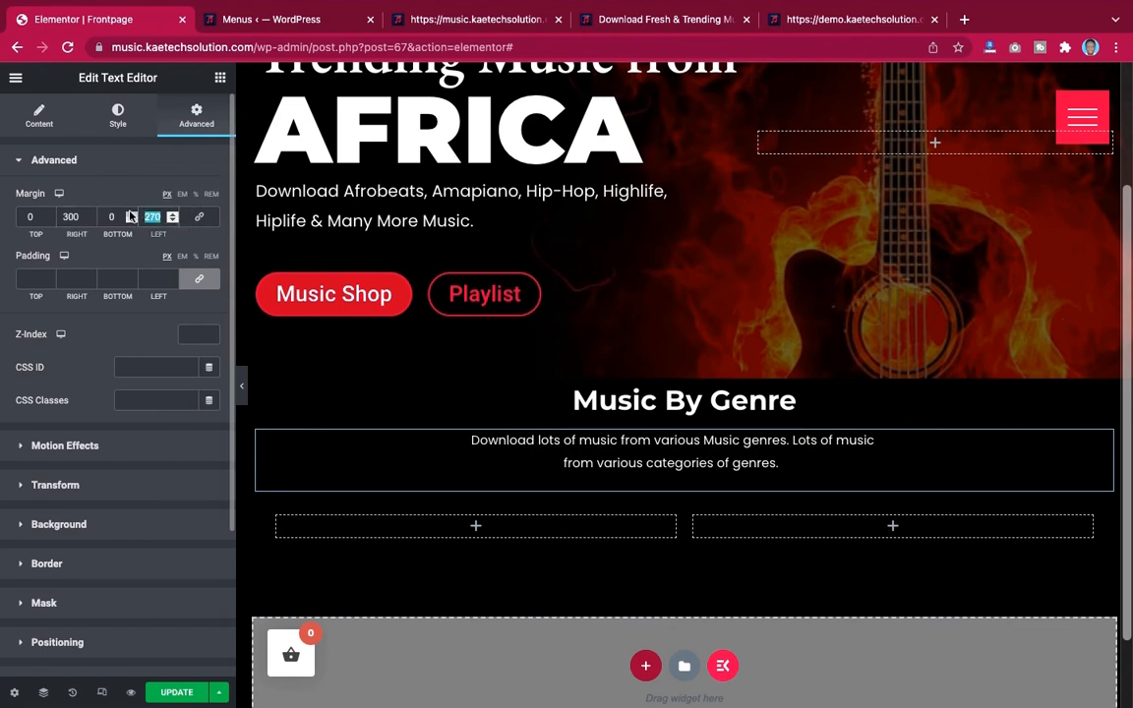
type("30")
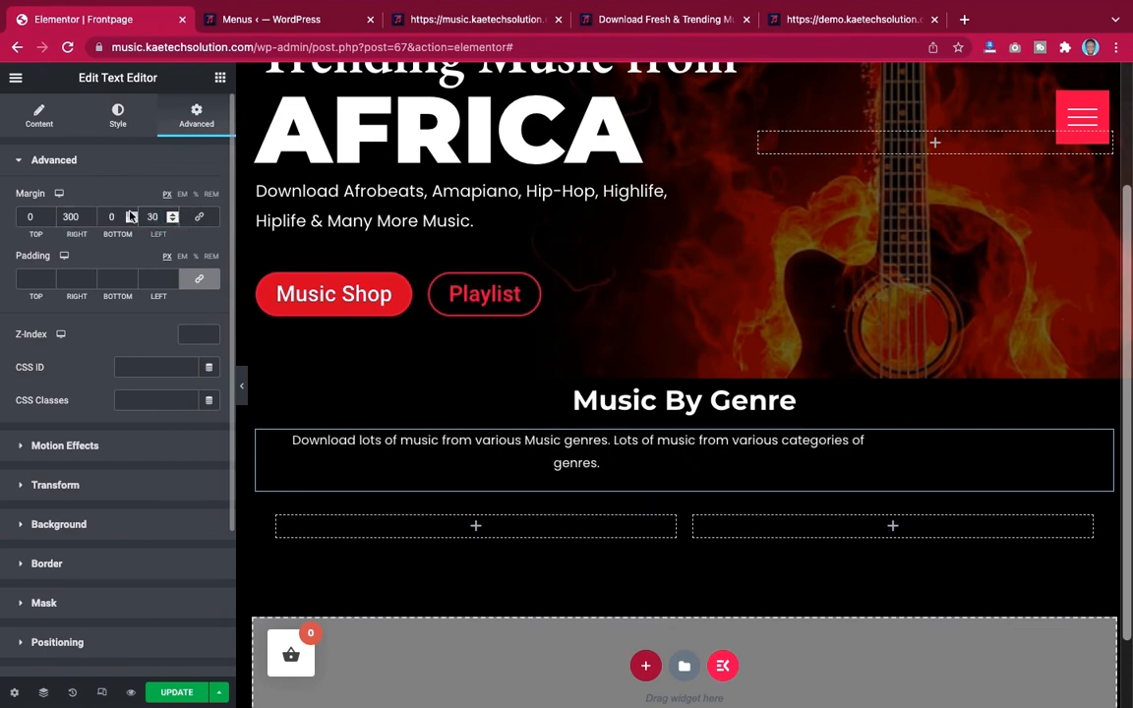
type("0")
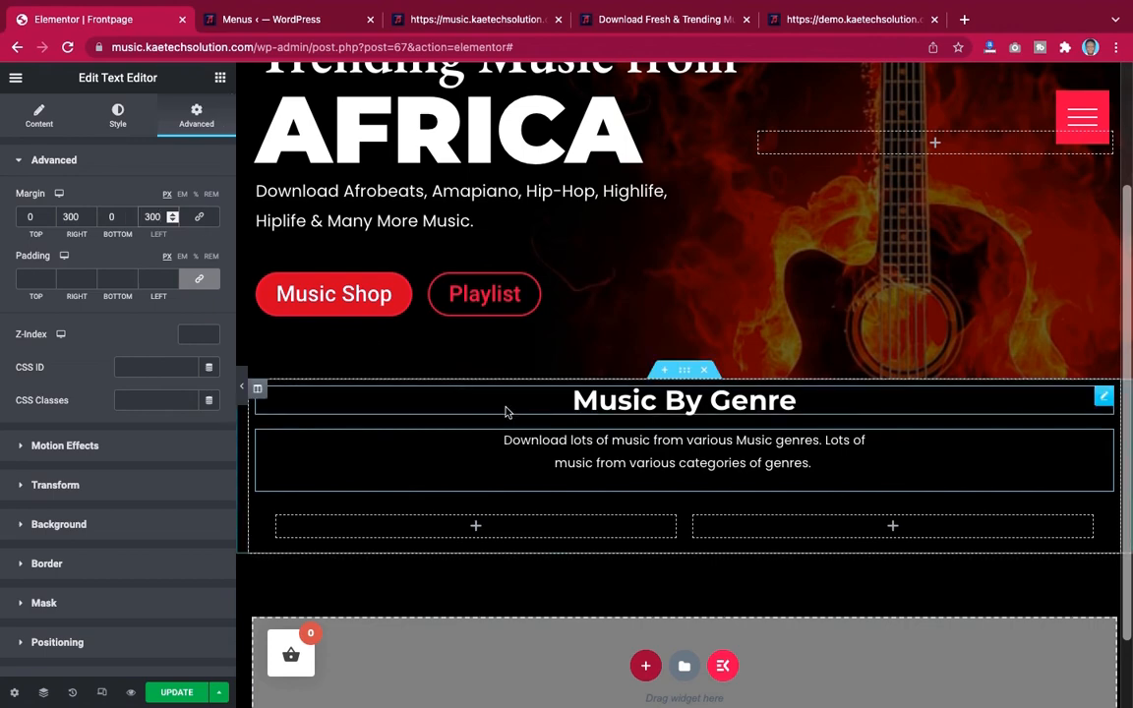
Compare the Music By Genre section with the demo site's version
scroll(773, 542, "down", 1)
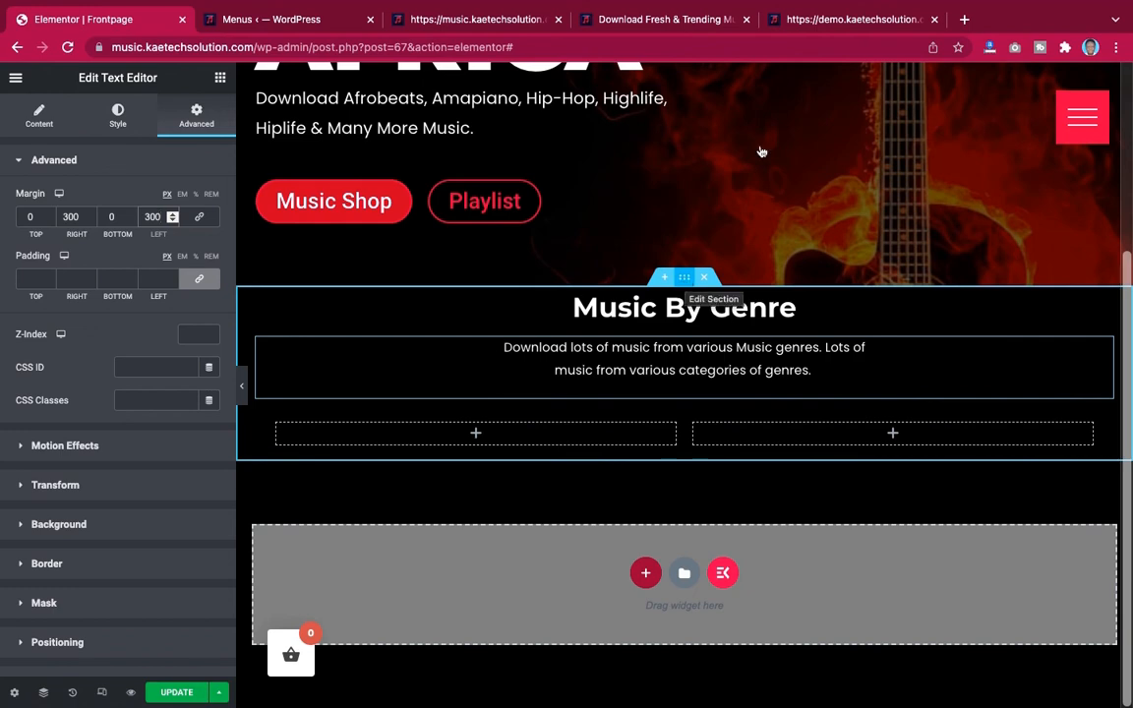
left_click(831, 20)
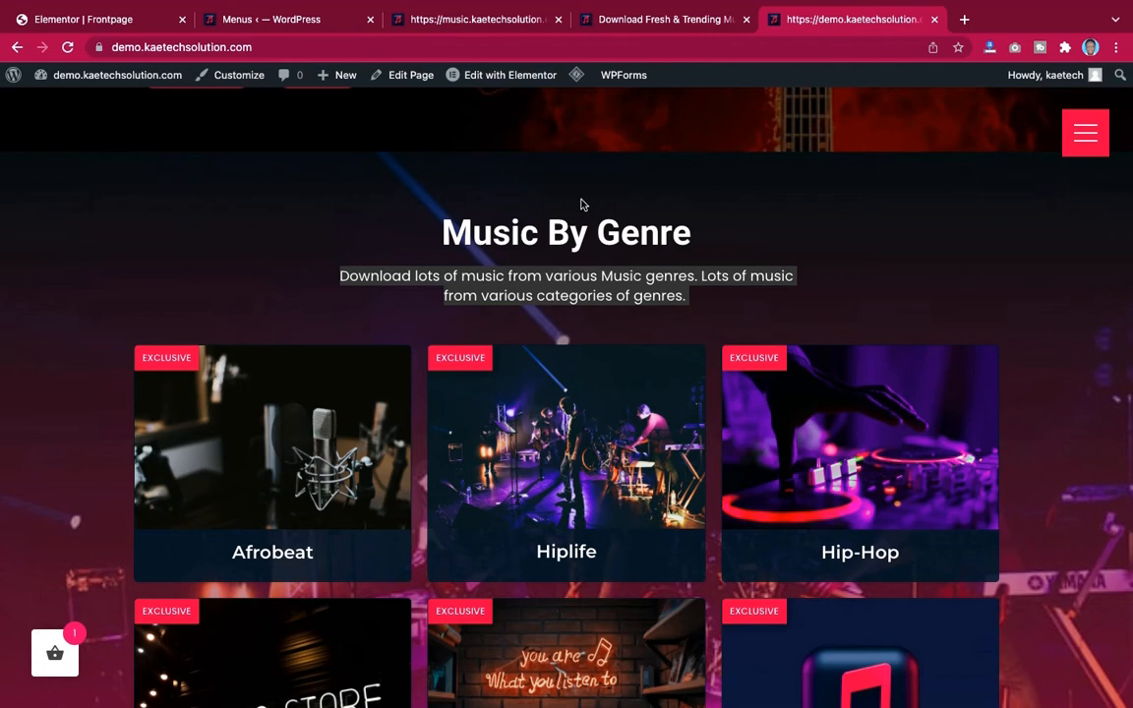
scroll(580, 204, "down", 4)
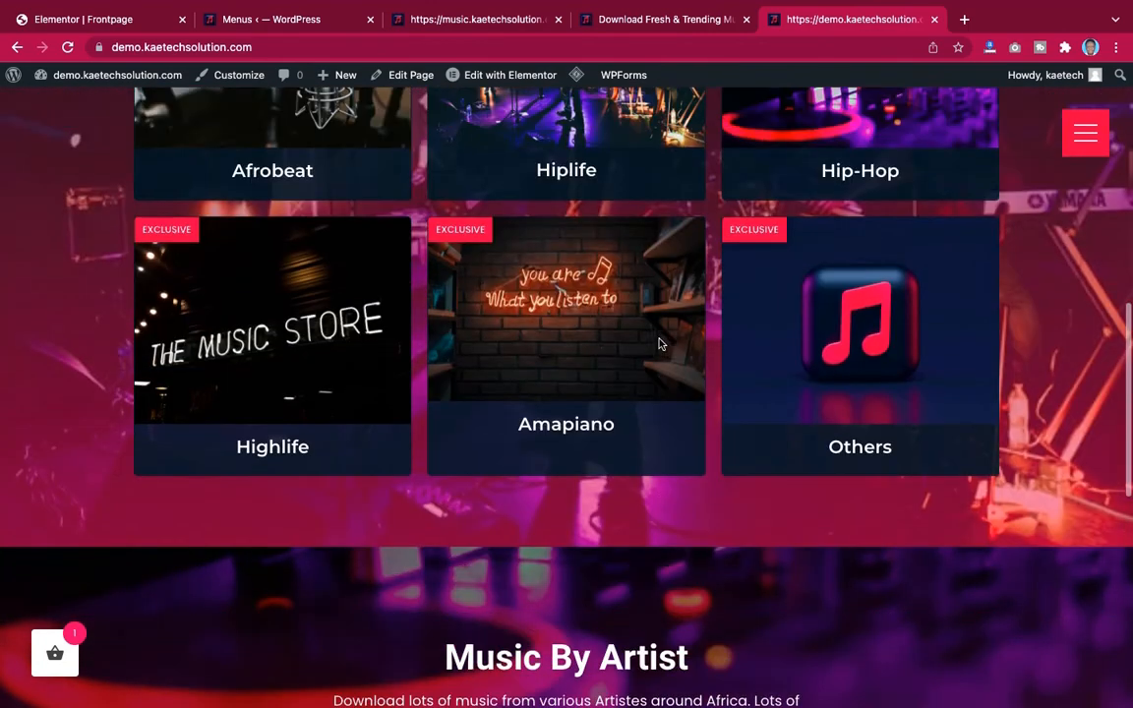
scroll(660, 343, "up", 4)
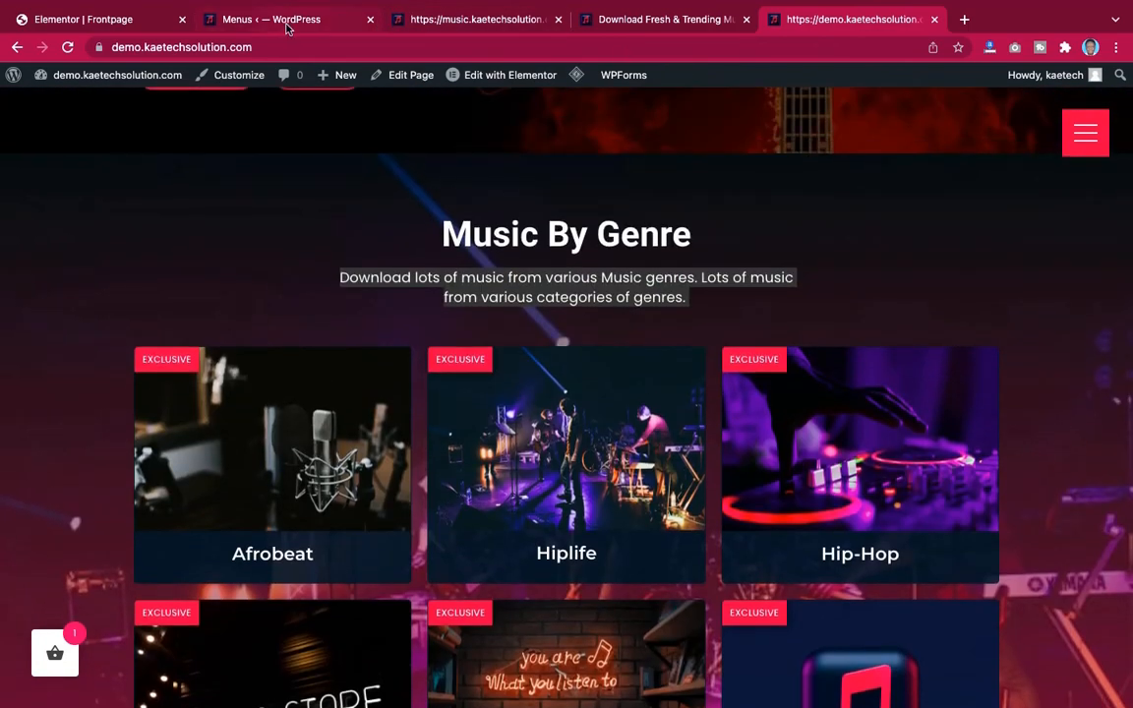
left_click(122, 26)
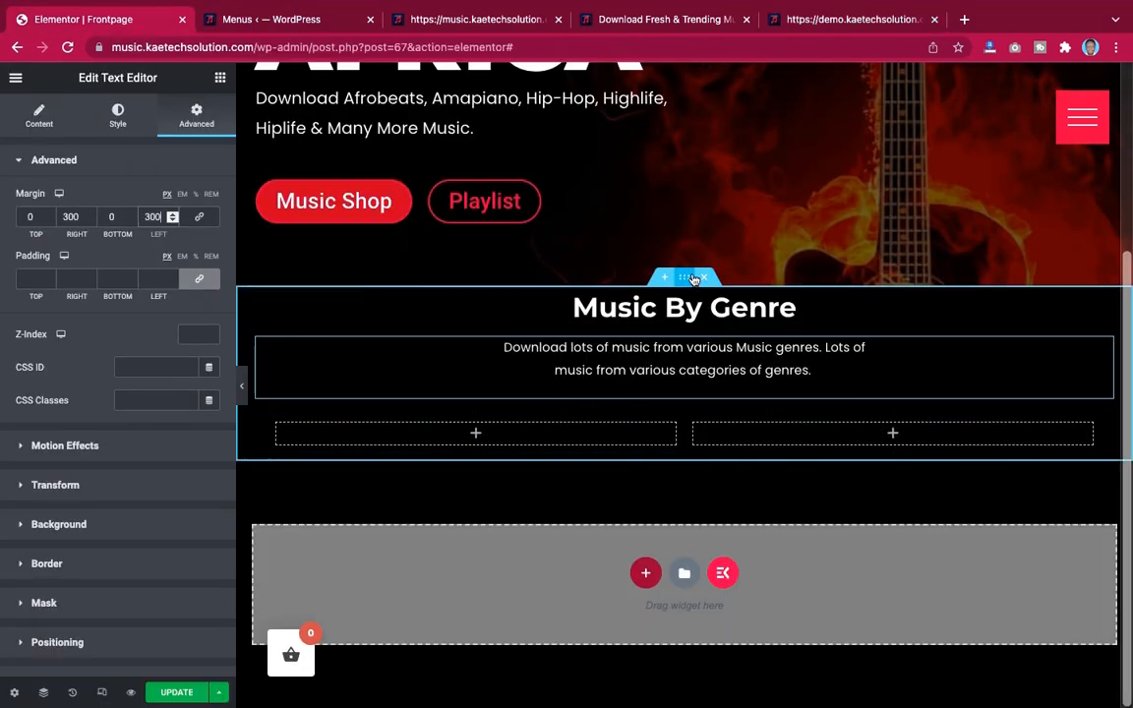
Select the Music By Genre section and set its top and bottom padding to 70 px
left_click(691, 279)
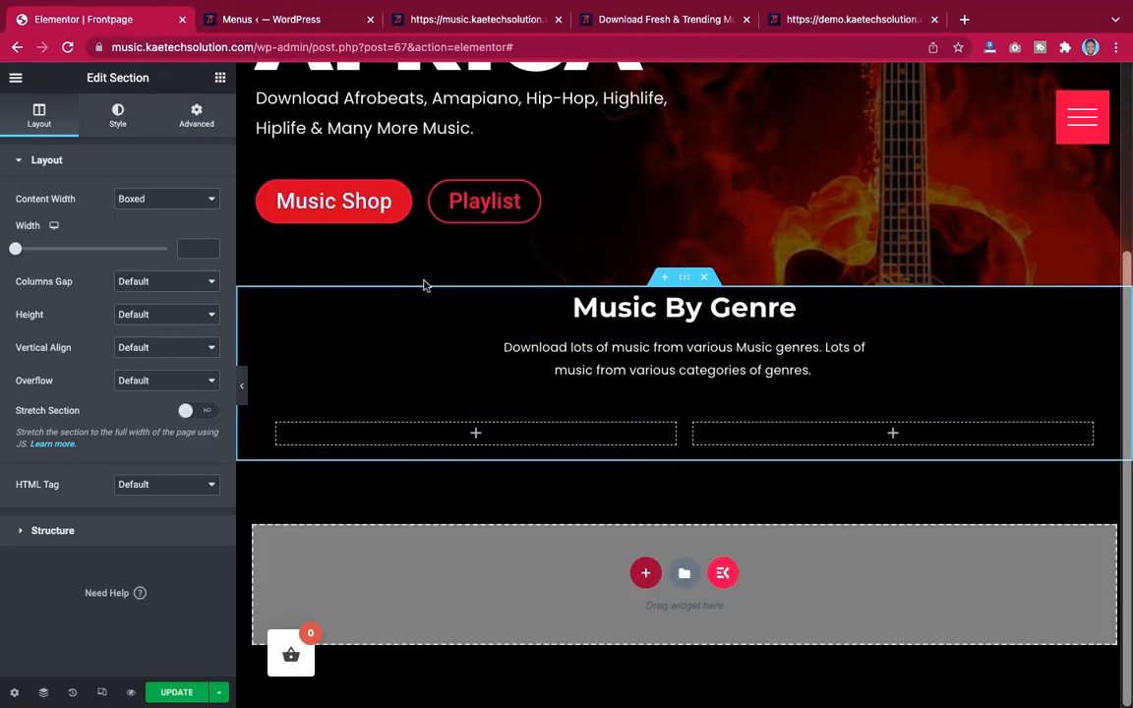
left_click(198, 117)
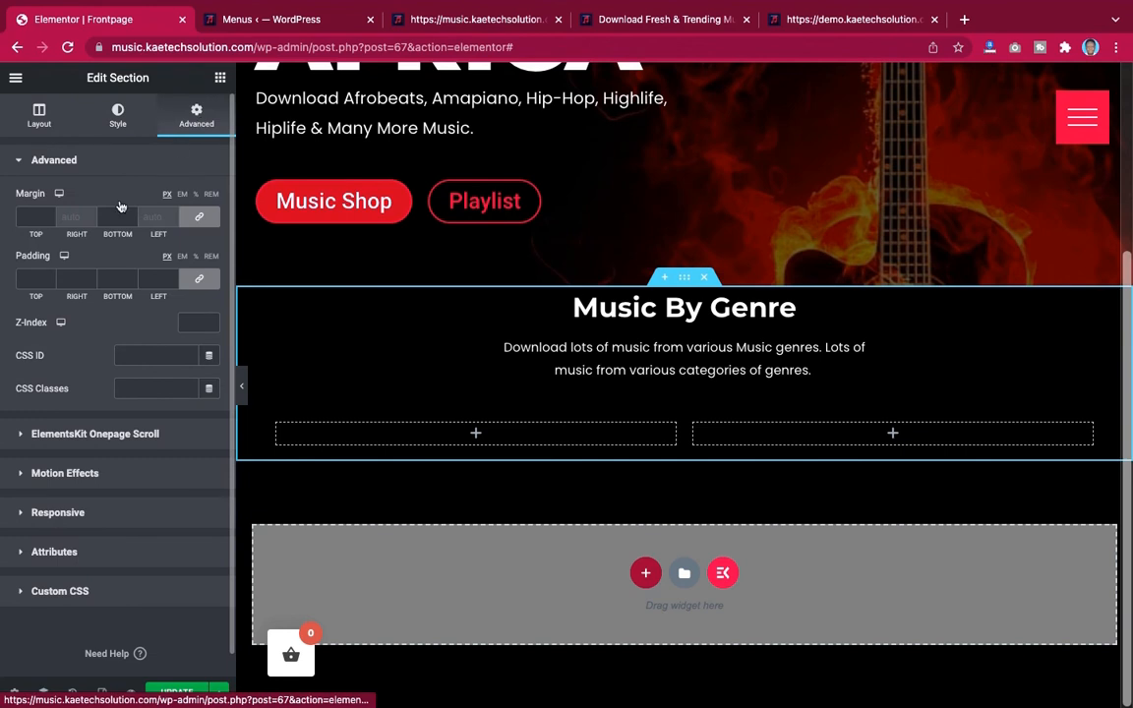
left_click(207, 213)
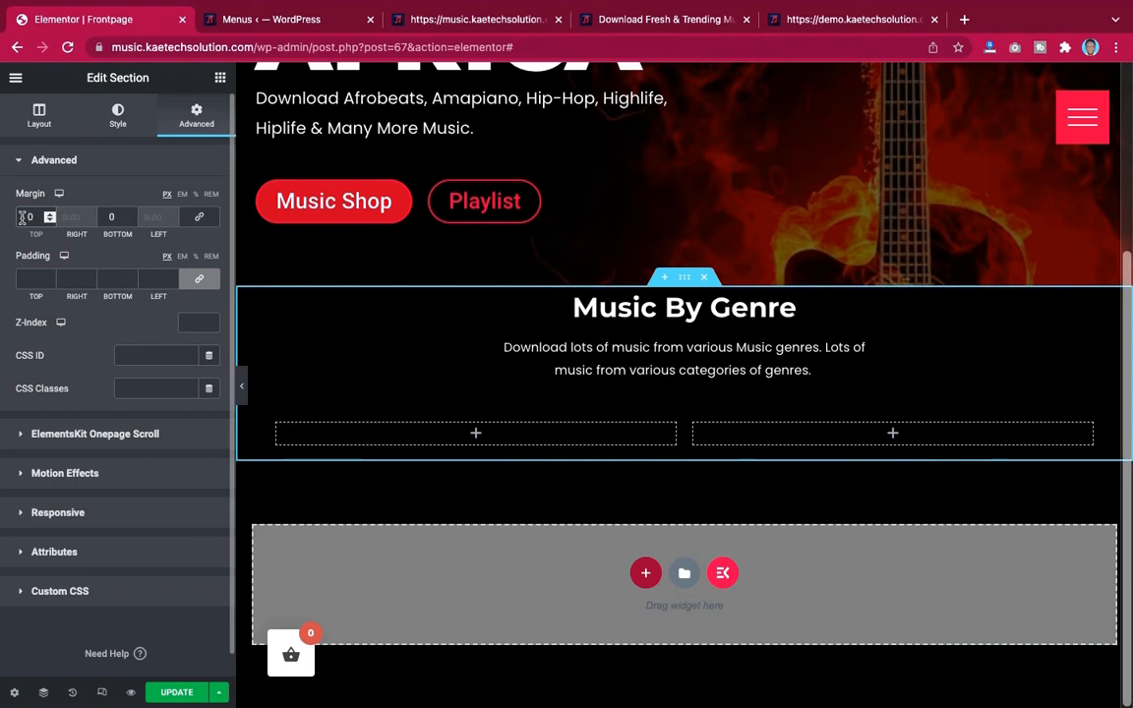
type("5")
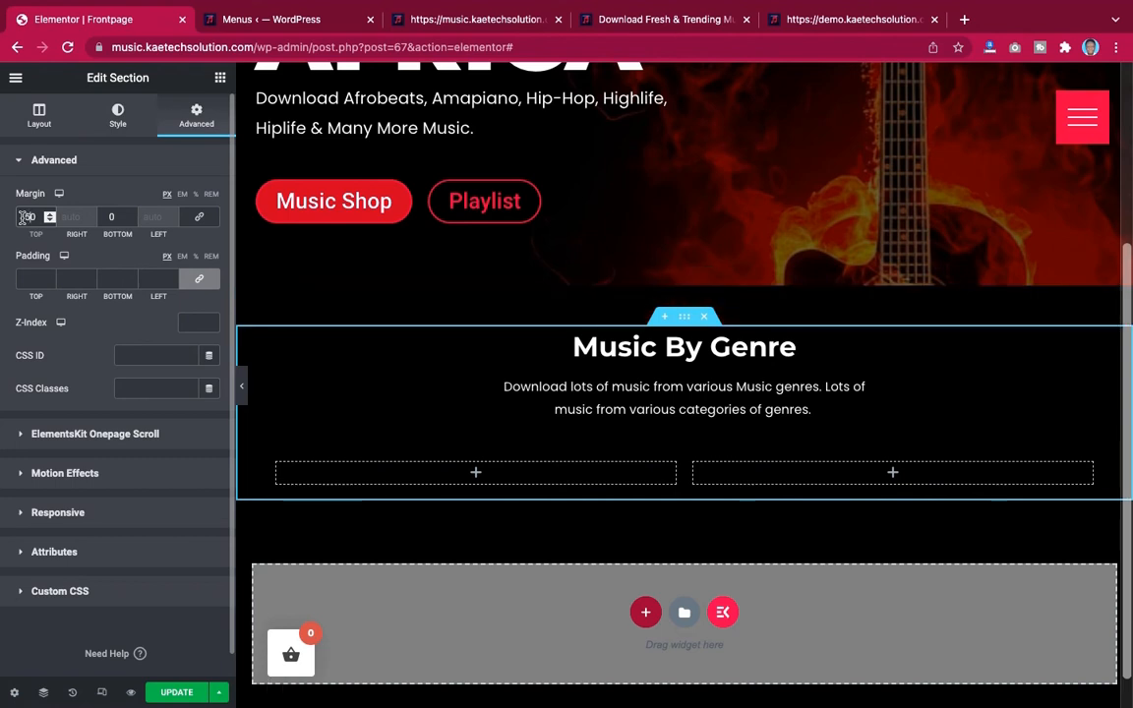
key("BackSpace")
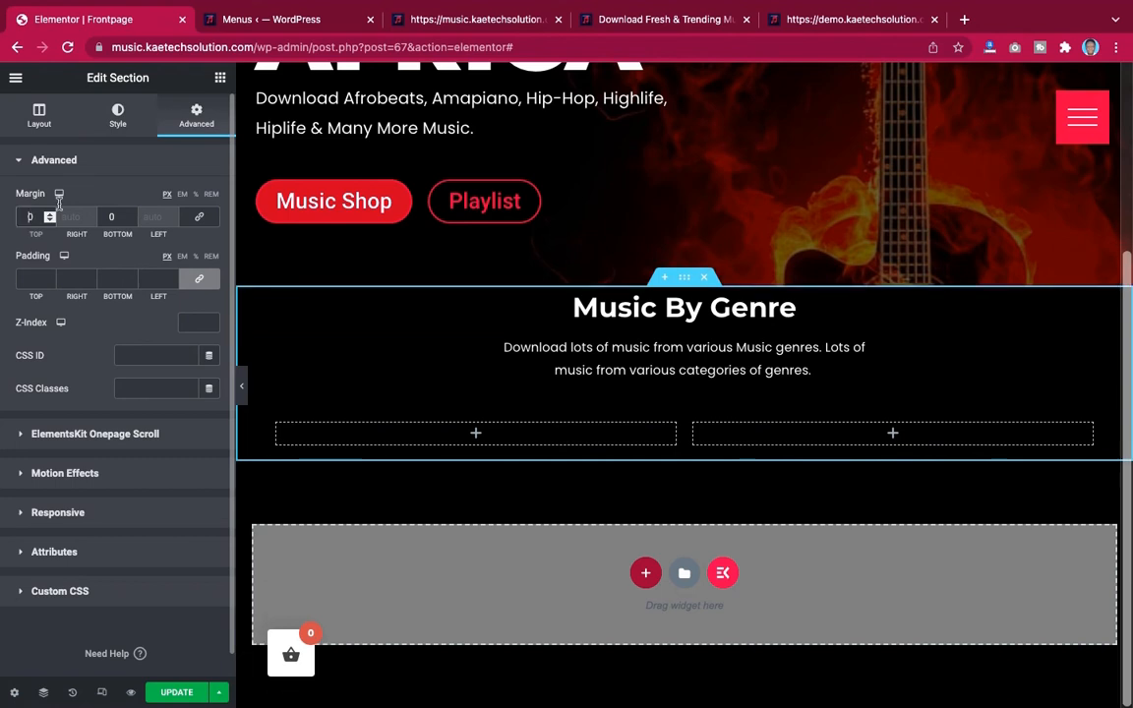
left_click(197, 219)
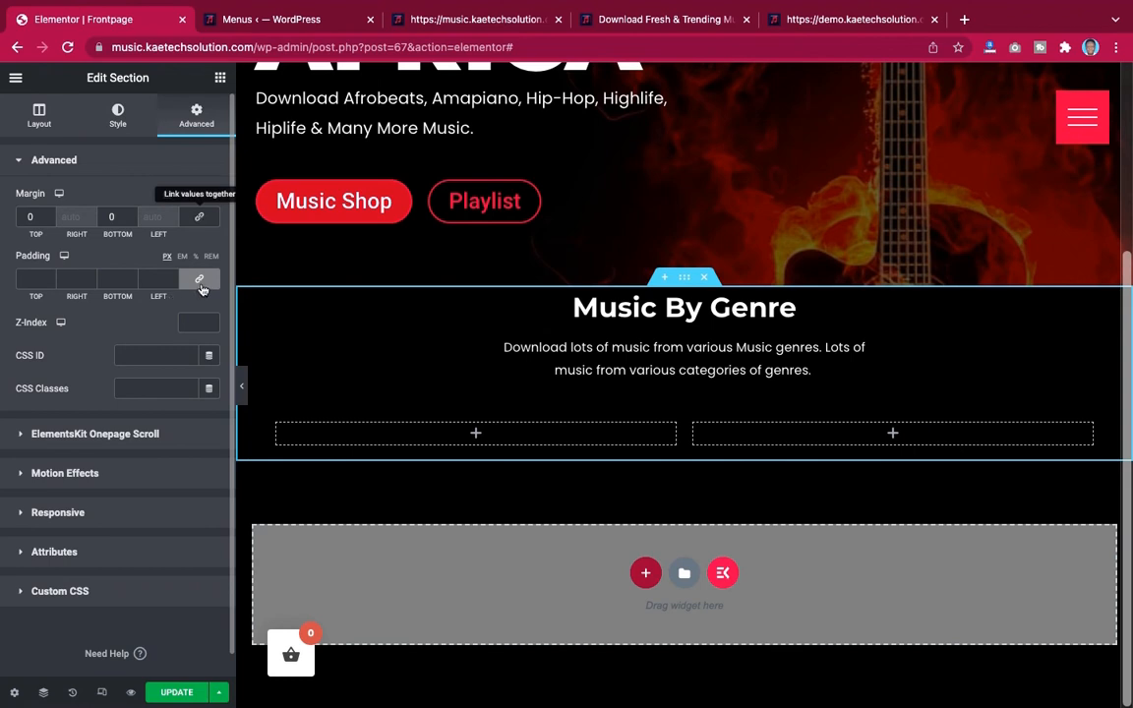
left_click(202, 281)
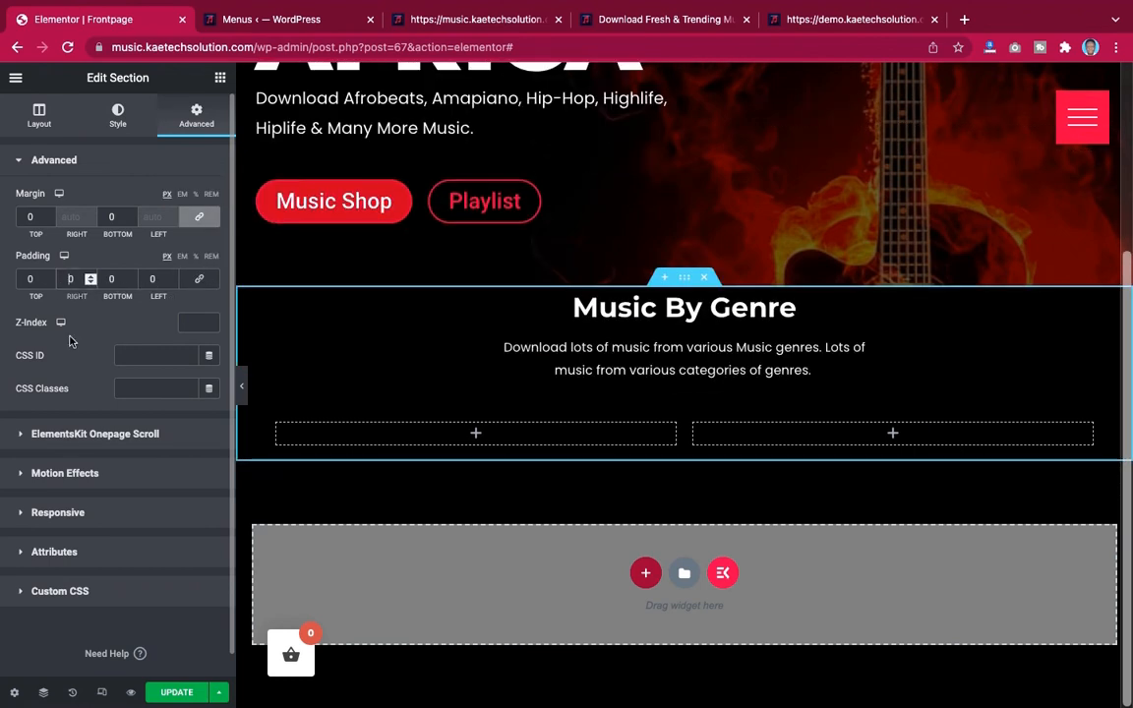
left_click(24, 279)
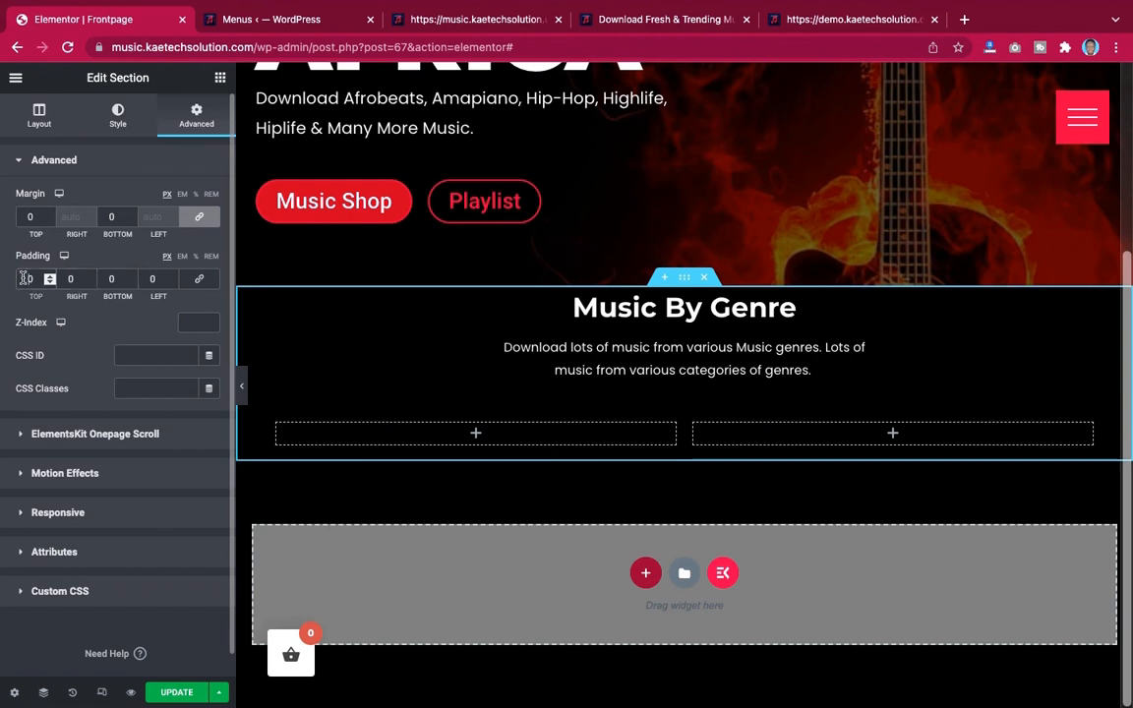
type("5")
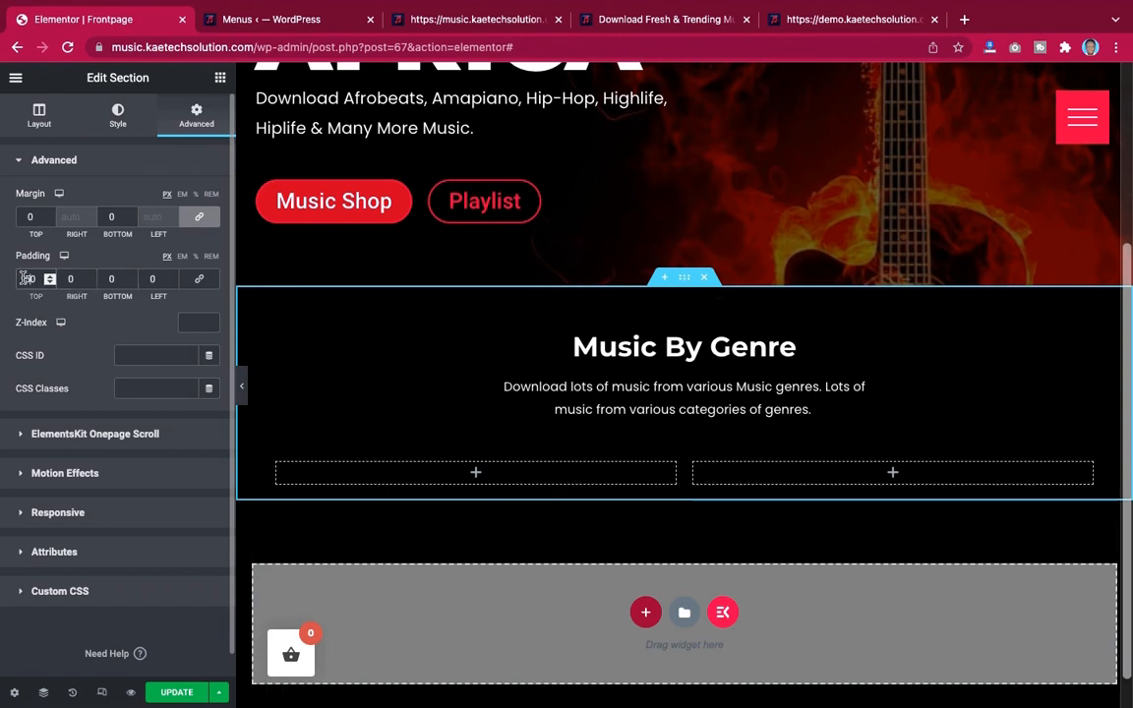
left_click(110, 278)
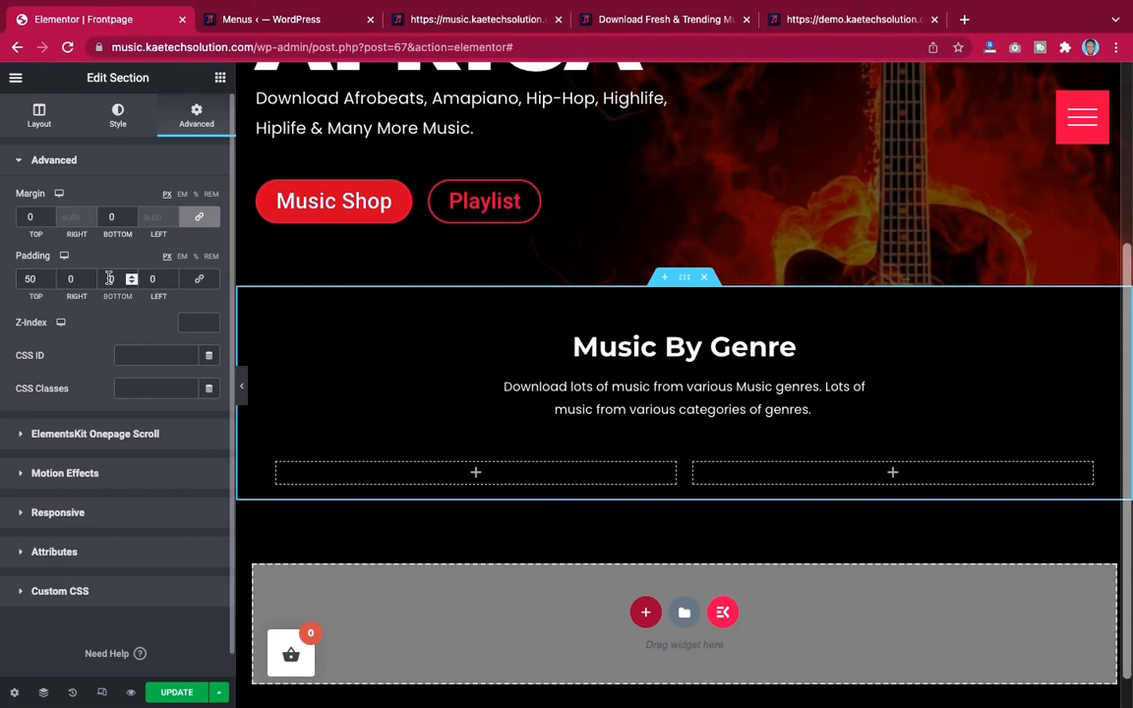
type("5")
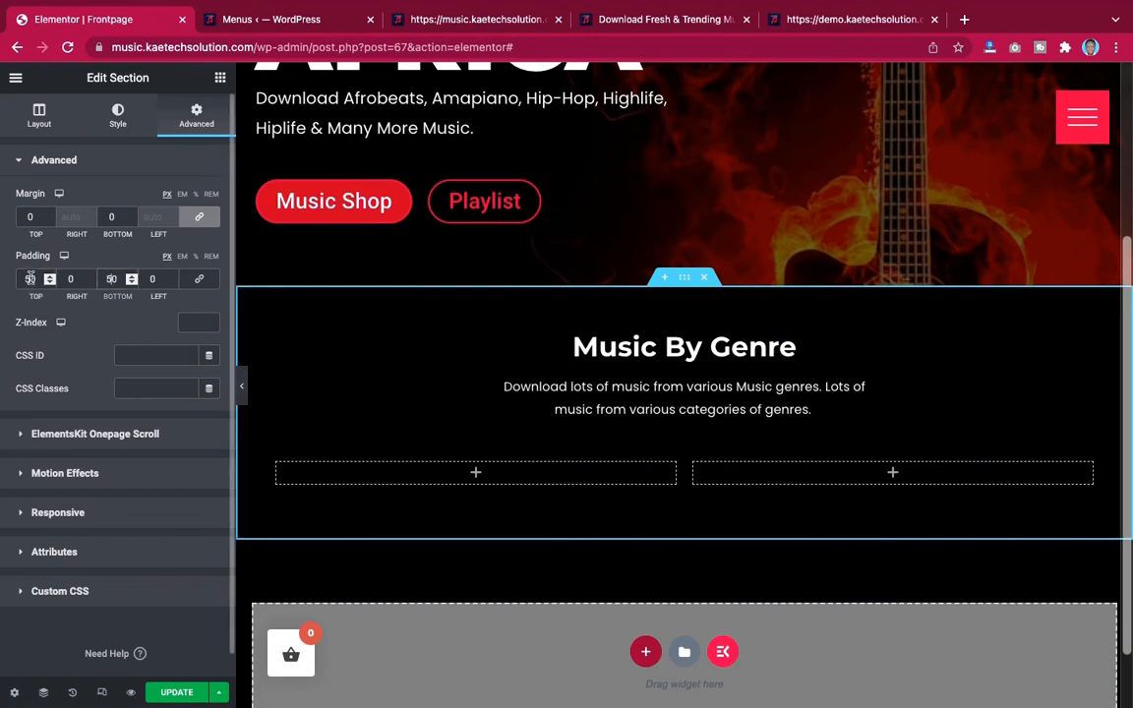
left_click_drag(30, 279, 6, 281)
type("7")
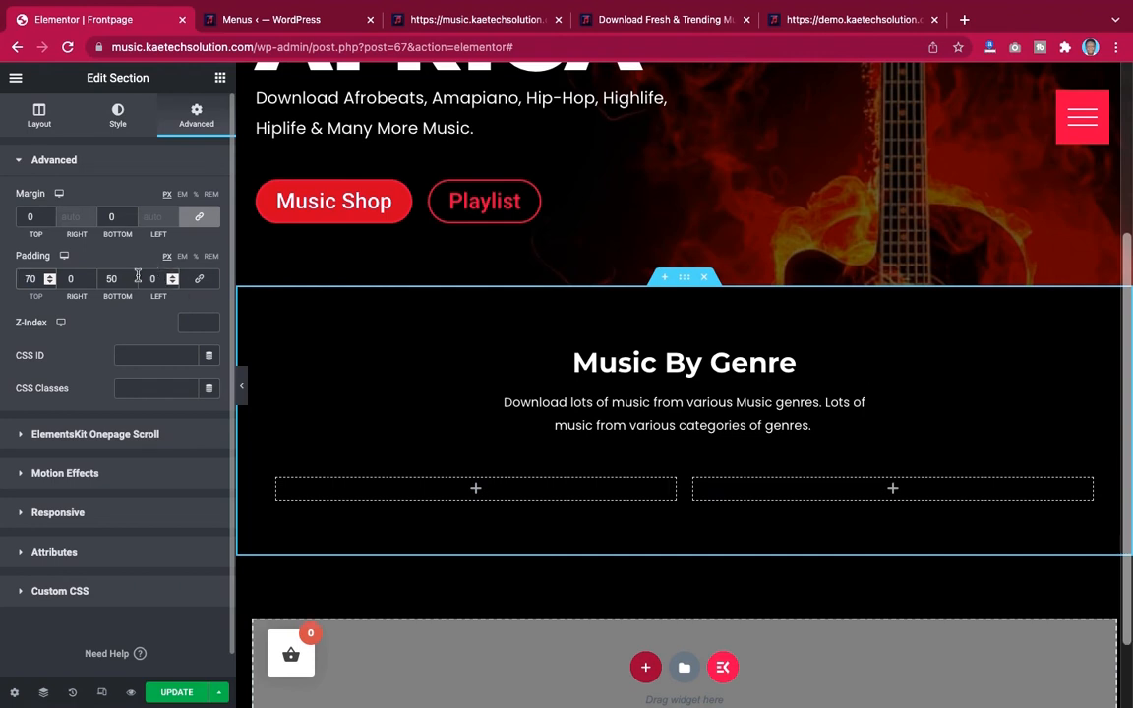
left_click_drag(112, 279, 94, 283)
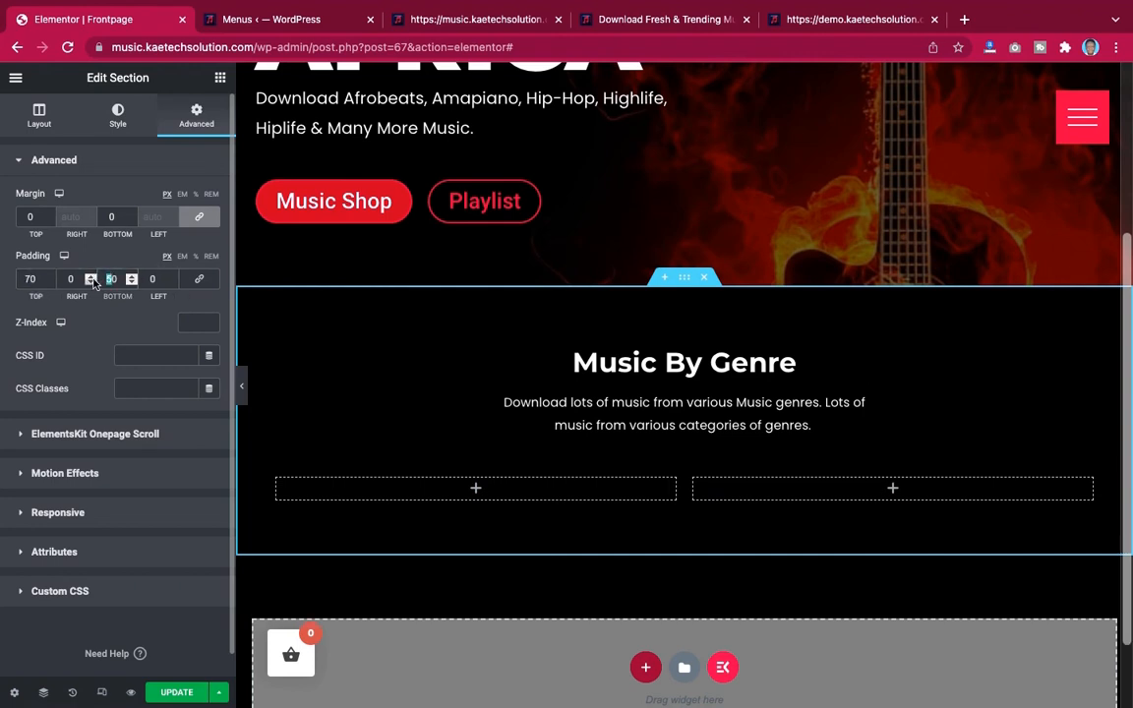
type("7")
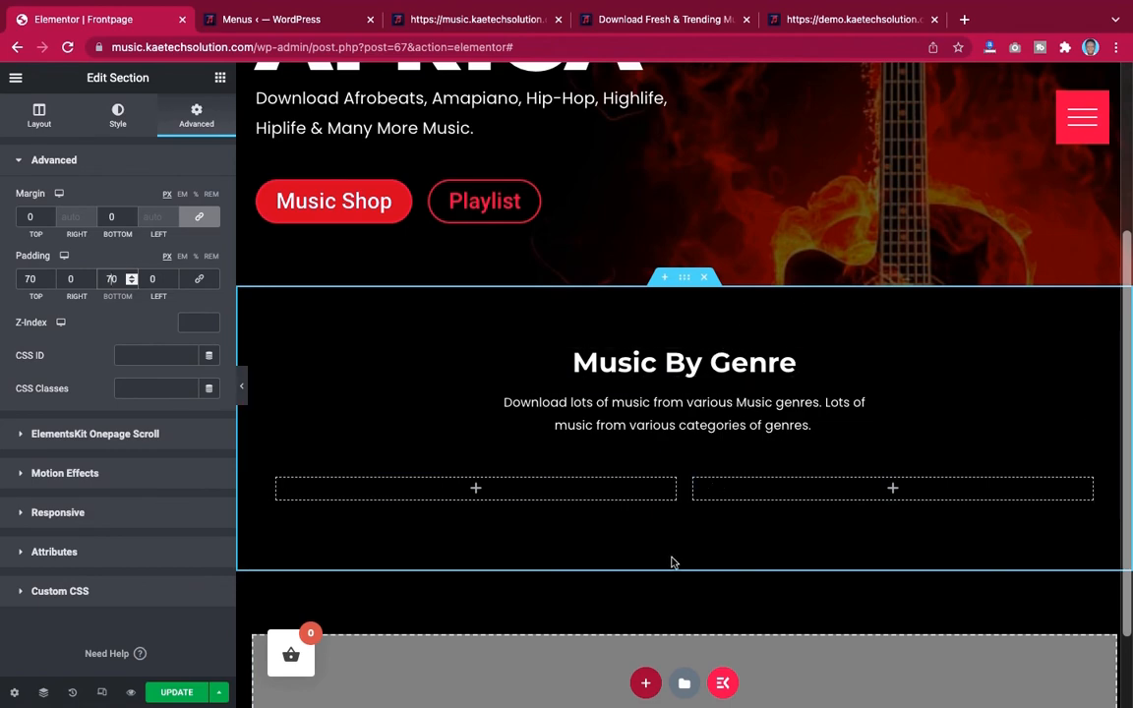
Examine the genre cards layout on the demo site, then return to the editor
scroll(709, 337, "up", 3)
scroll(709, 338, "down", 4)
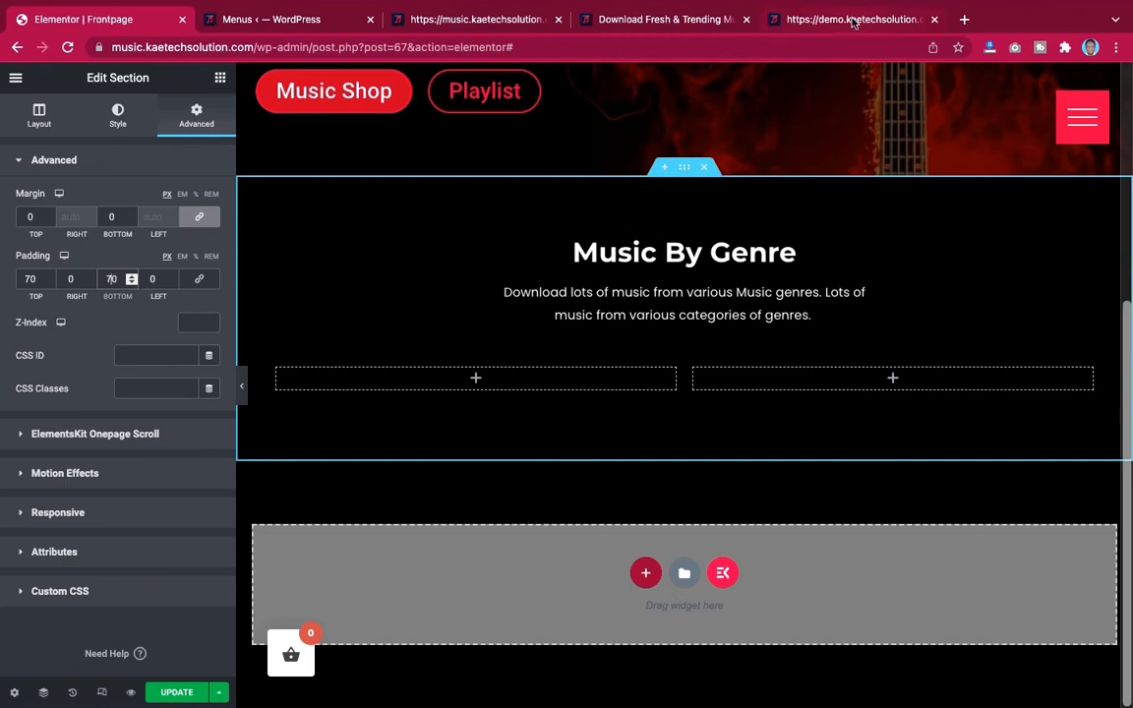
left_click(772, 19)
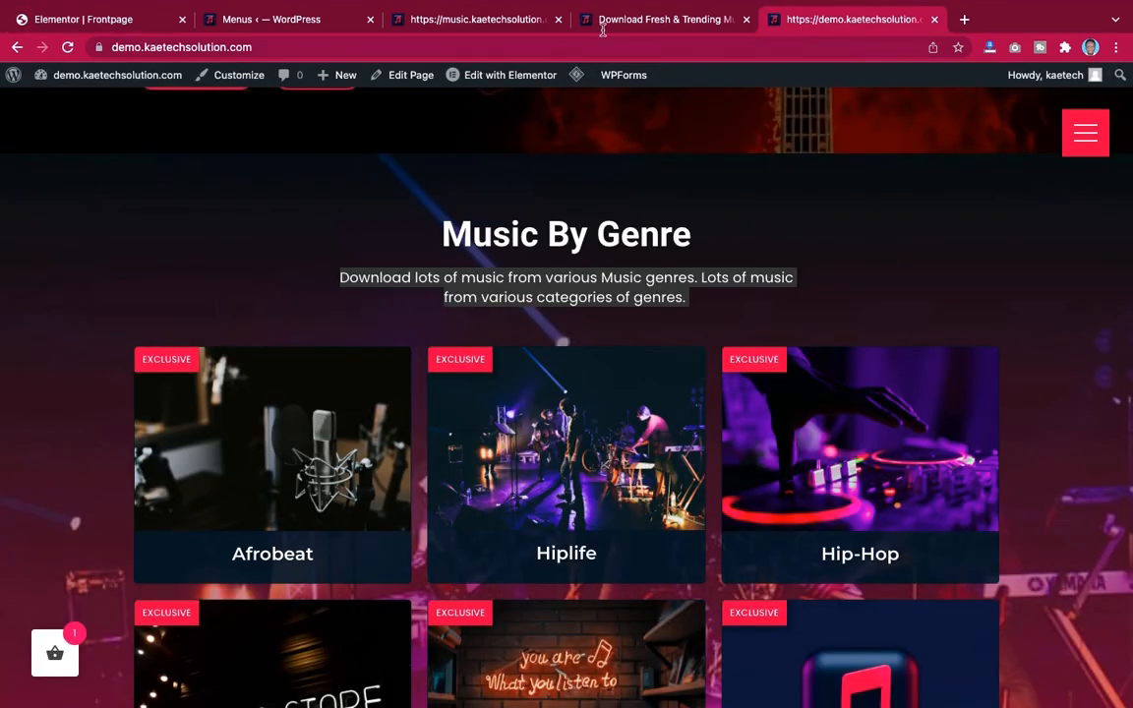
scroll(758, 223, "down", 5)
scroll(760, 229, "up", 3)
scroll(760, 229, "up", 6)
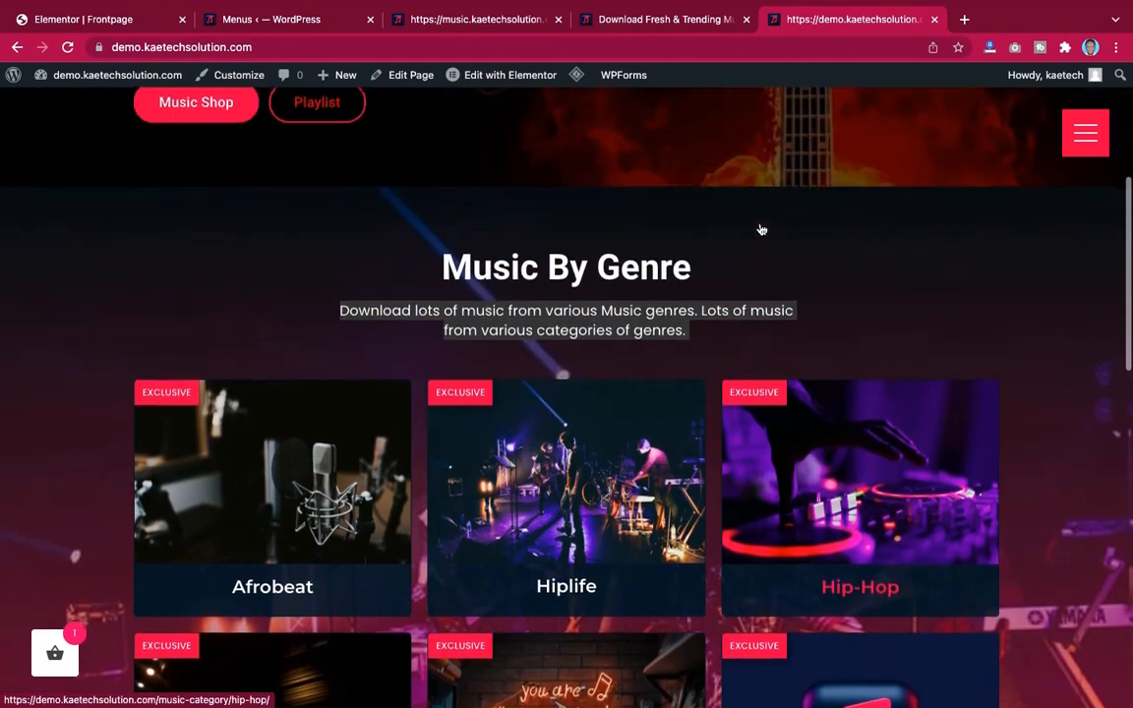
scroll(759, 228, "down", 7)
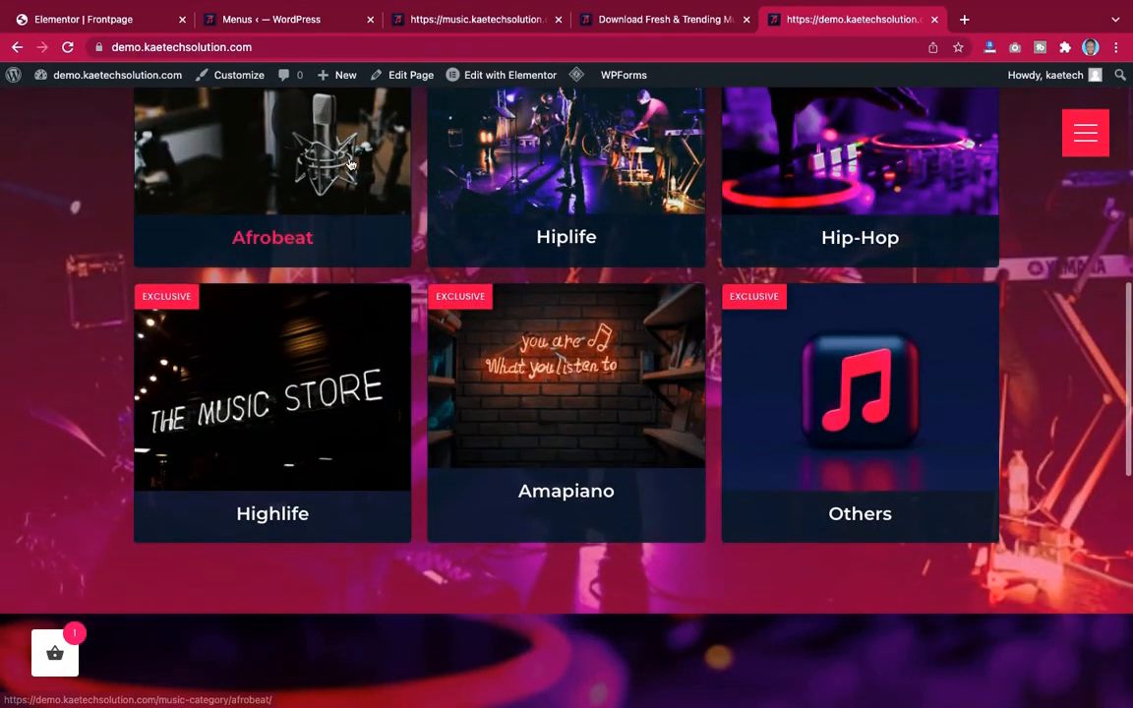
left_click(56, 18)
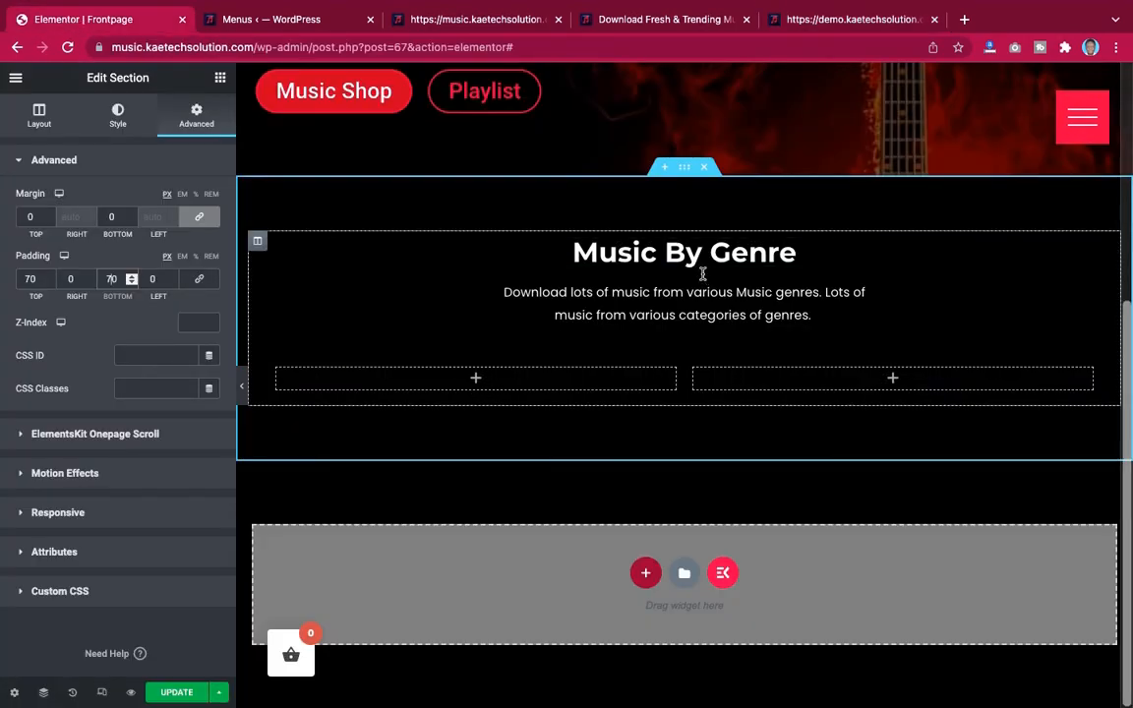
Give the Music By Genre section a classic background using the concert stage image from the media library
scroll(702, 278, "up", 4)
scroll(702, 278, "down", 2)
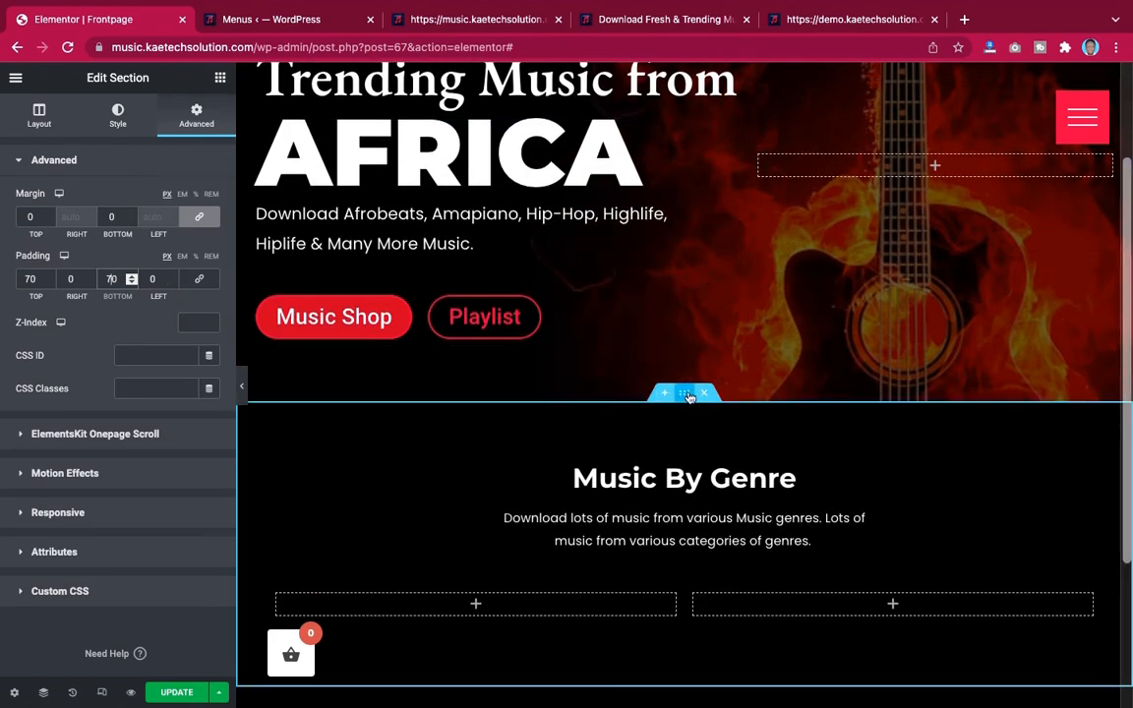
left_click(117, 115)
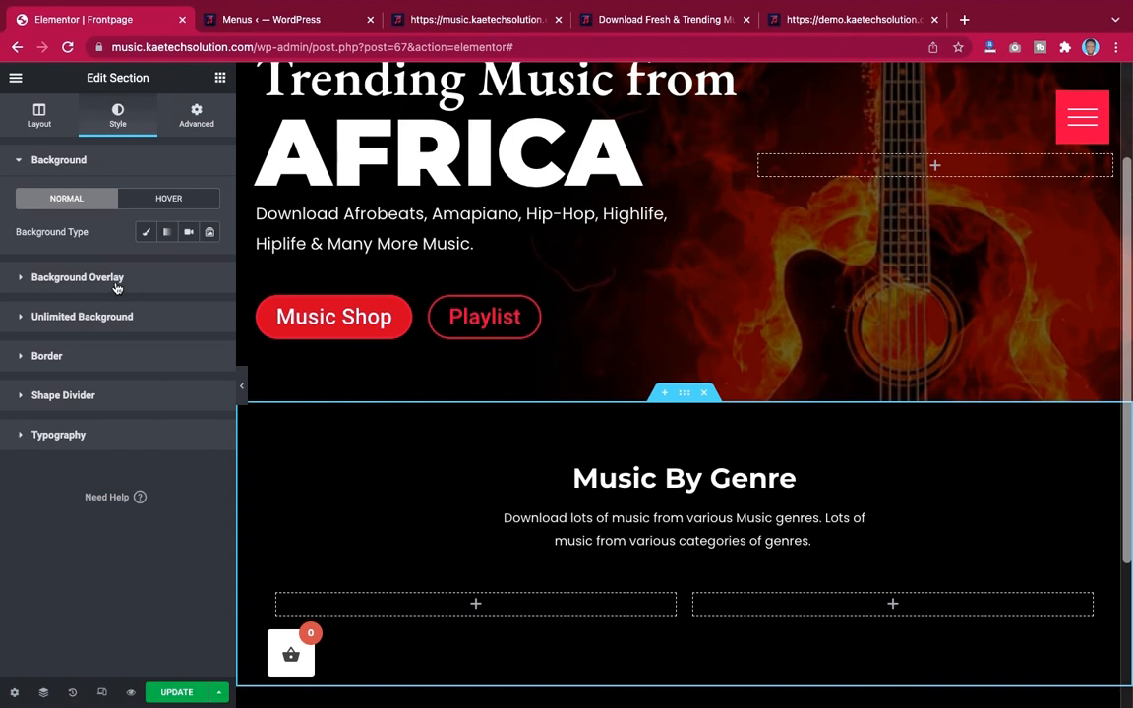
left_click(146, 234)
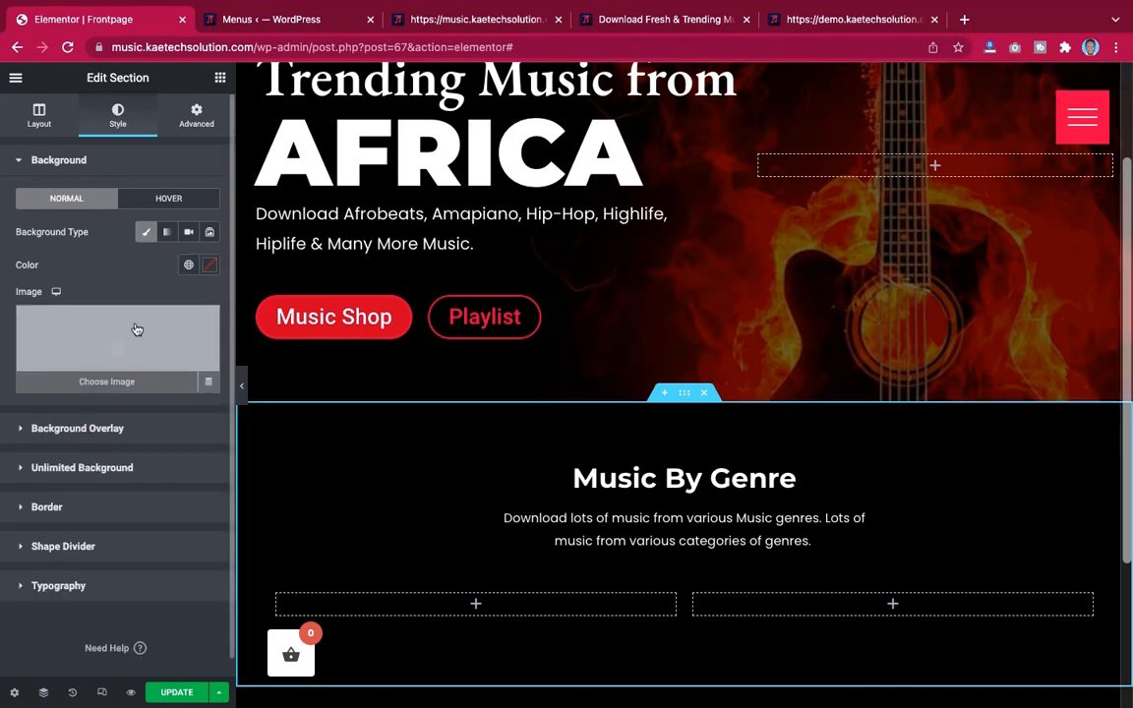
left_click(124, 334)
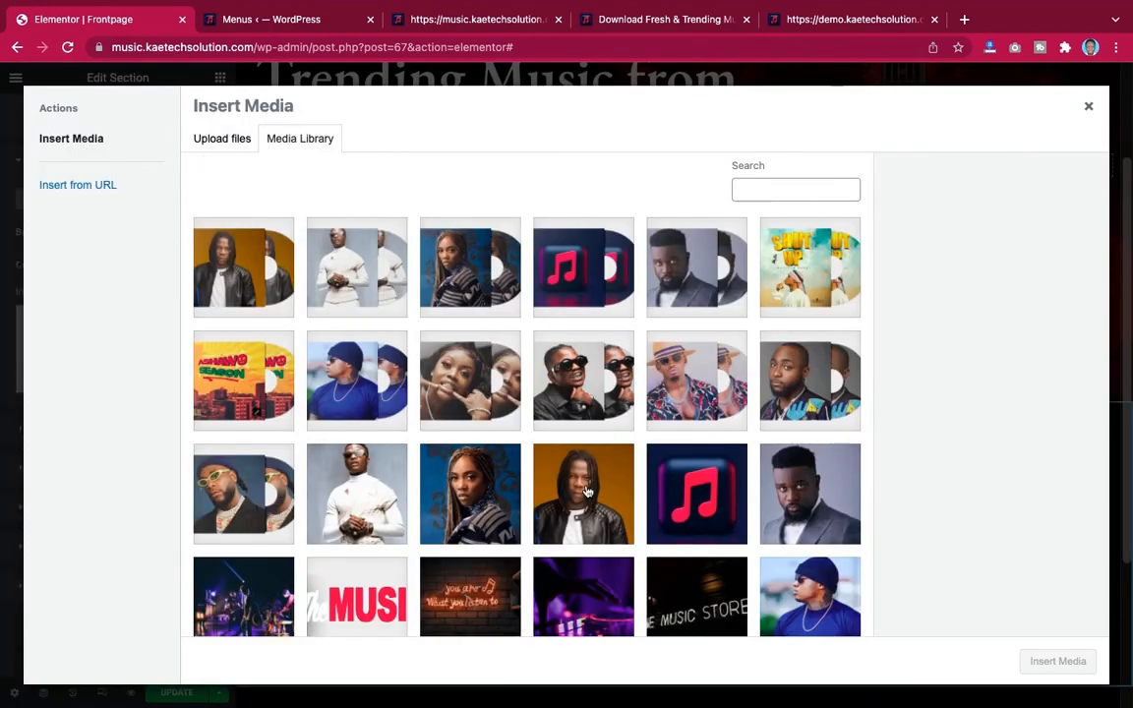
scroll(588, 490, "down", 2)
scroll(587, 491, "down", 2)
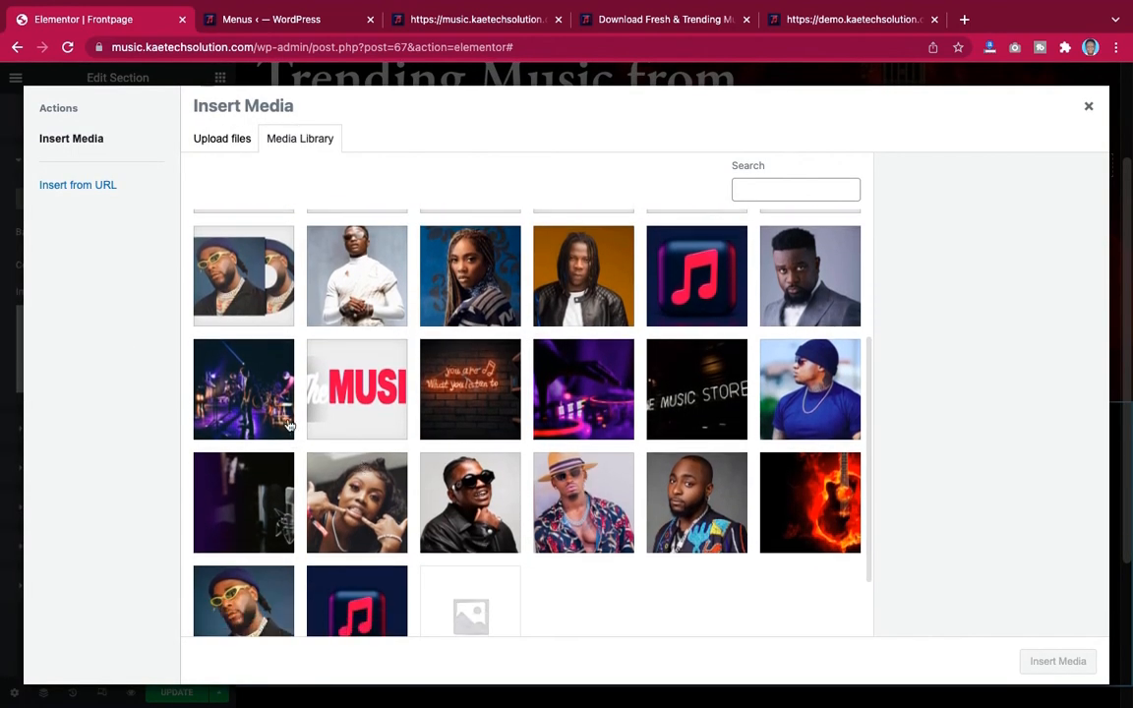
left_click(263, 407)
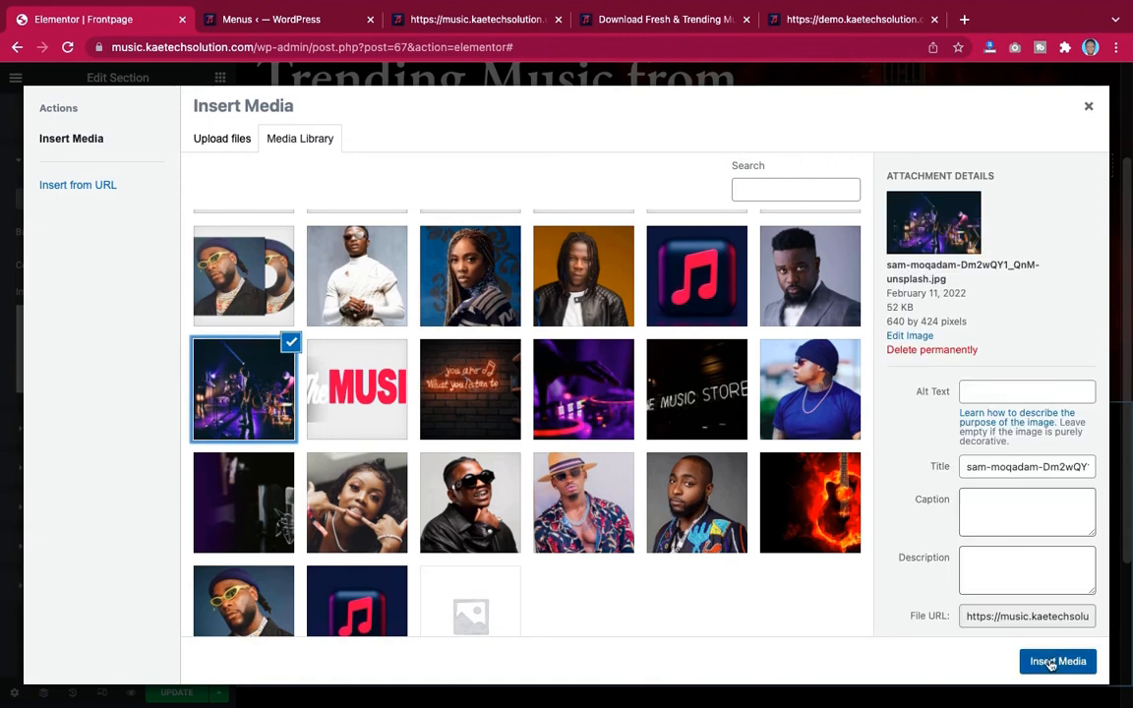
left_click(1050, 664)
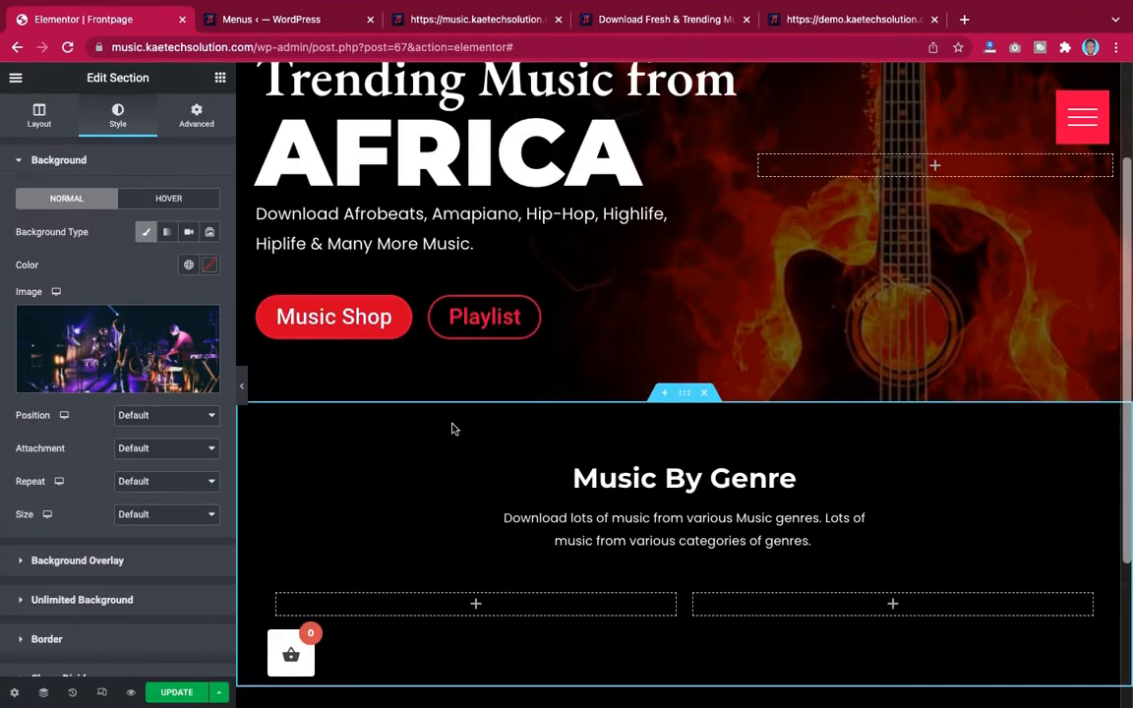
Set the background image position to Center Center, repeat to No-repeat and size to Cover
scroll(451, 428, "down", 3)
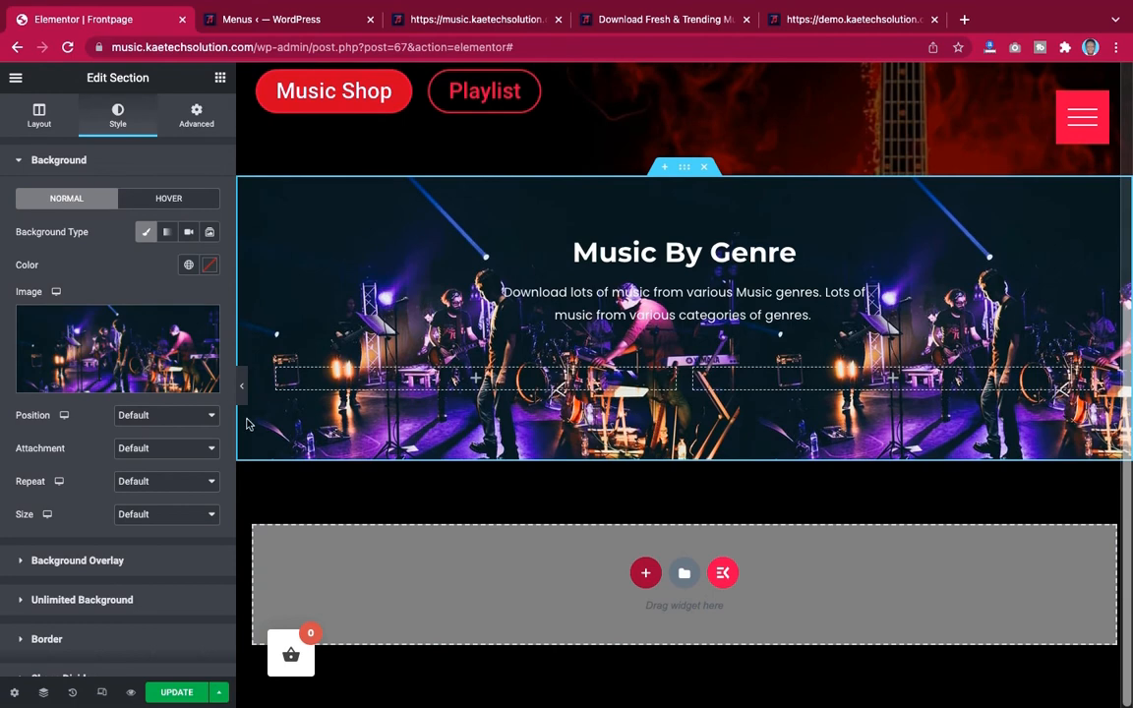
left_click(158, 419)
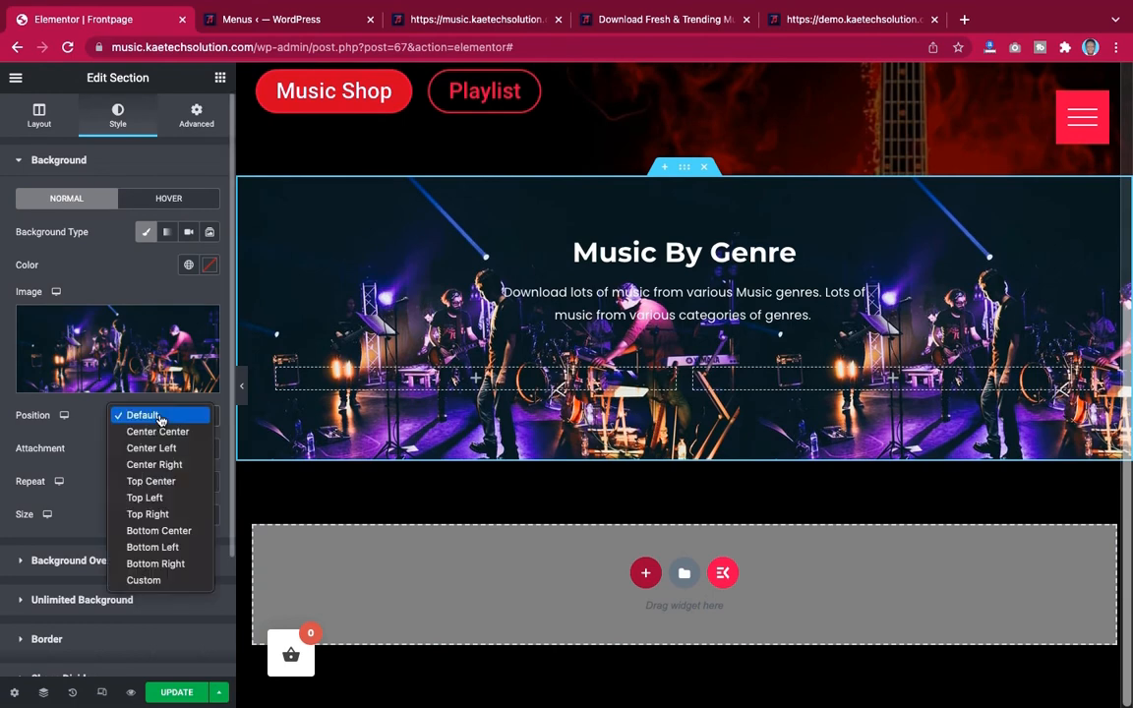
left_click(159, 434)
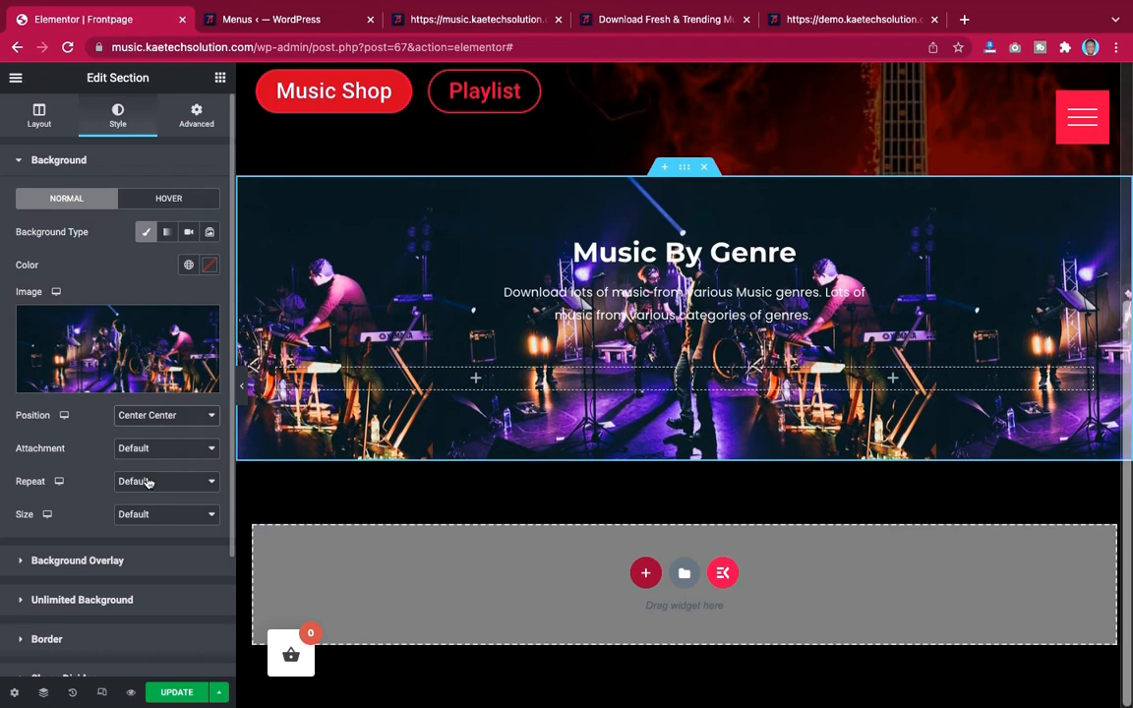
left_click(147, 481)
left_click(148, 499)
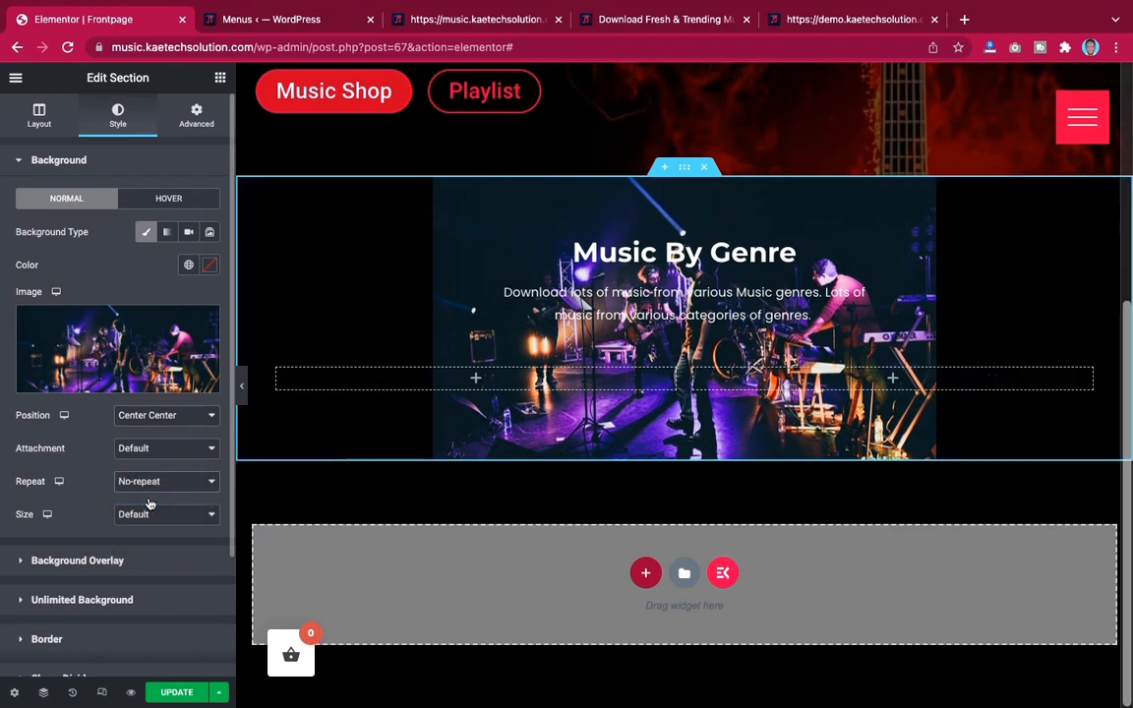
left_click(150, 513)
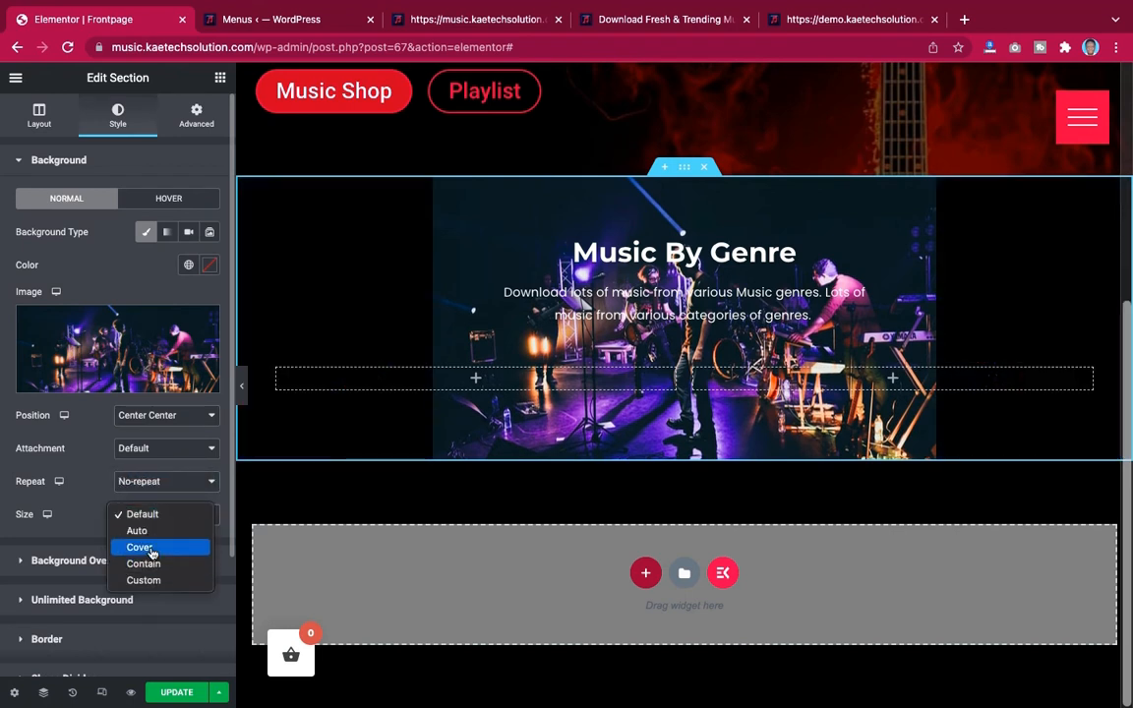
left_click(153, 548)
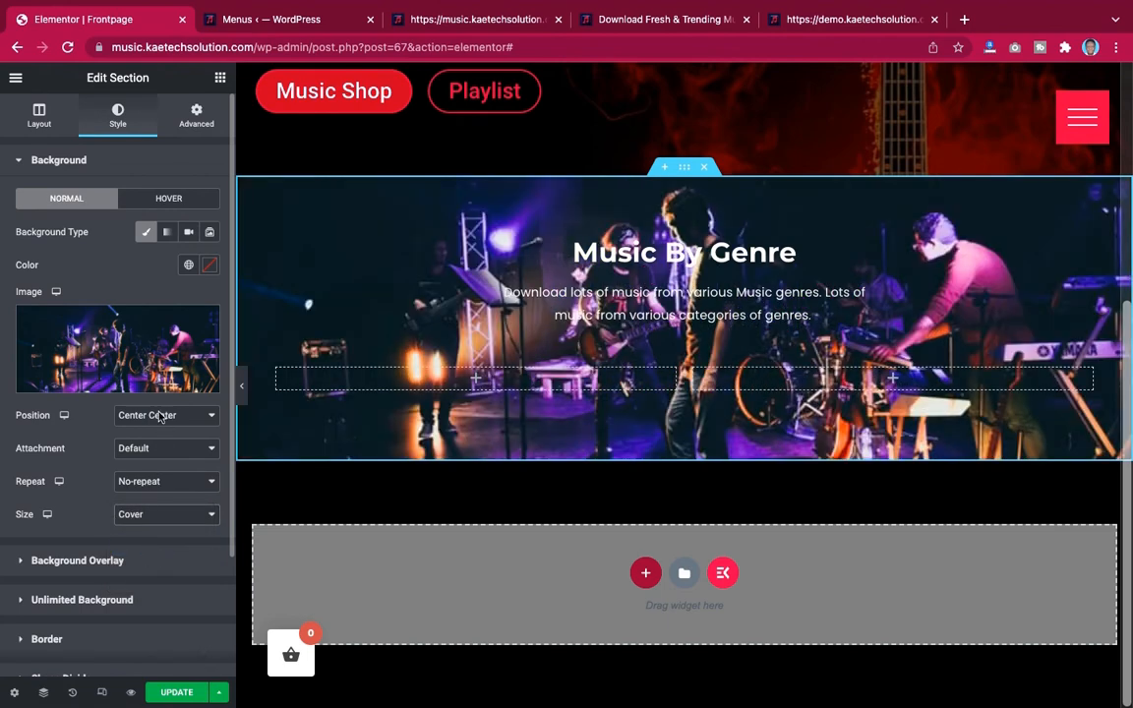
Add a near-black #030101 background overlay and set its opacity to 0.71
scroll(700, 306, "up", 1)
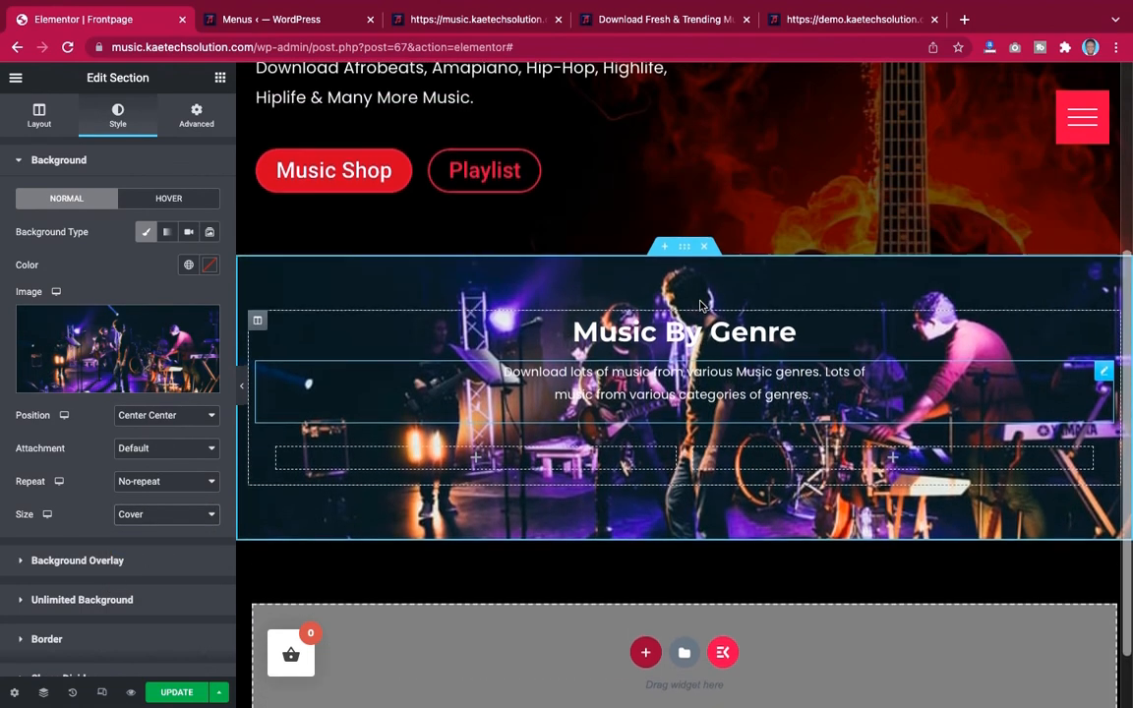
scroll(700, 306, "down", 1)
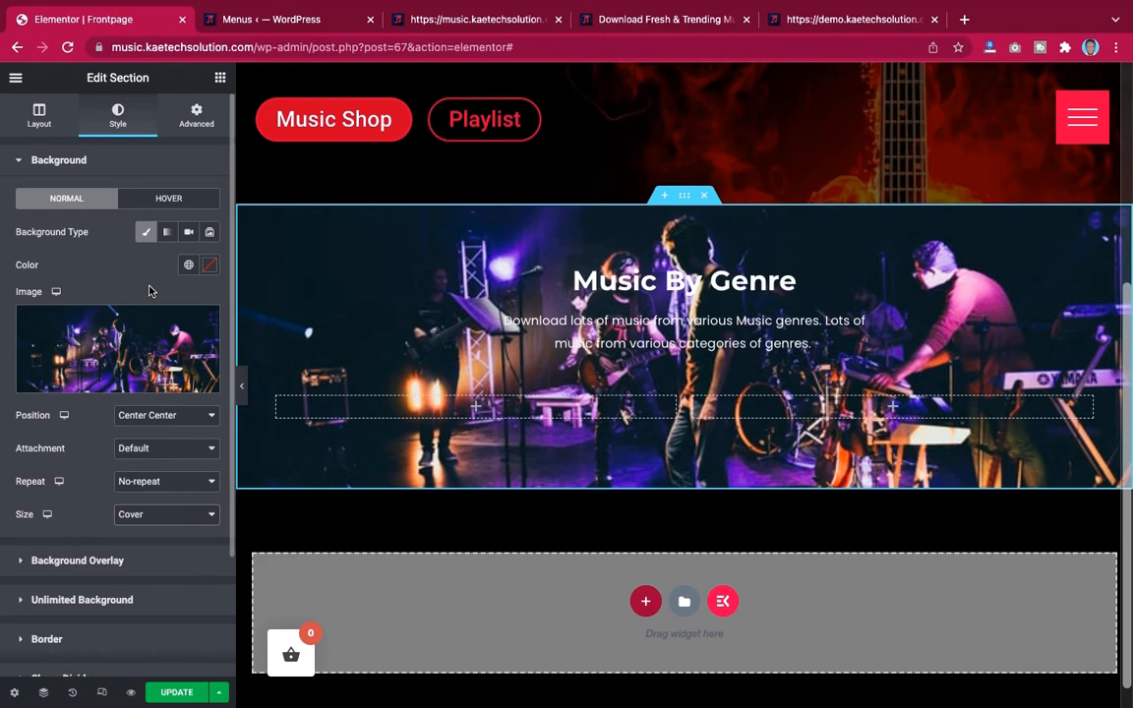
scroll(108, 374, "down", 2)
left_click(77, 473)
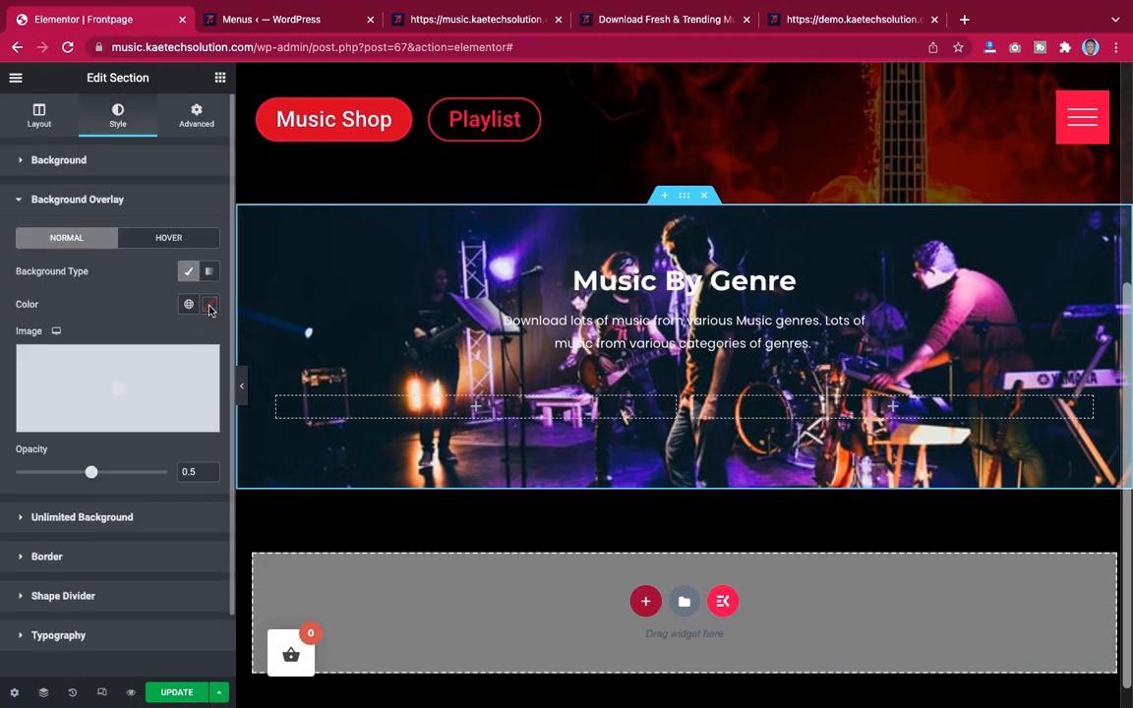
left_click(209, 304)
left_click(119, 491)
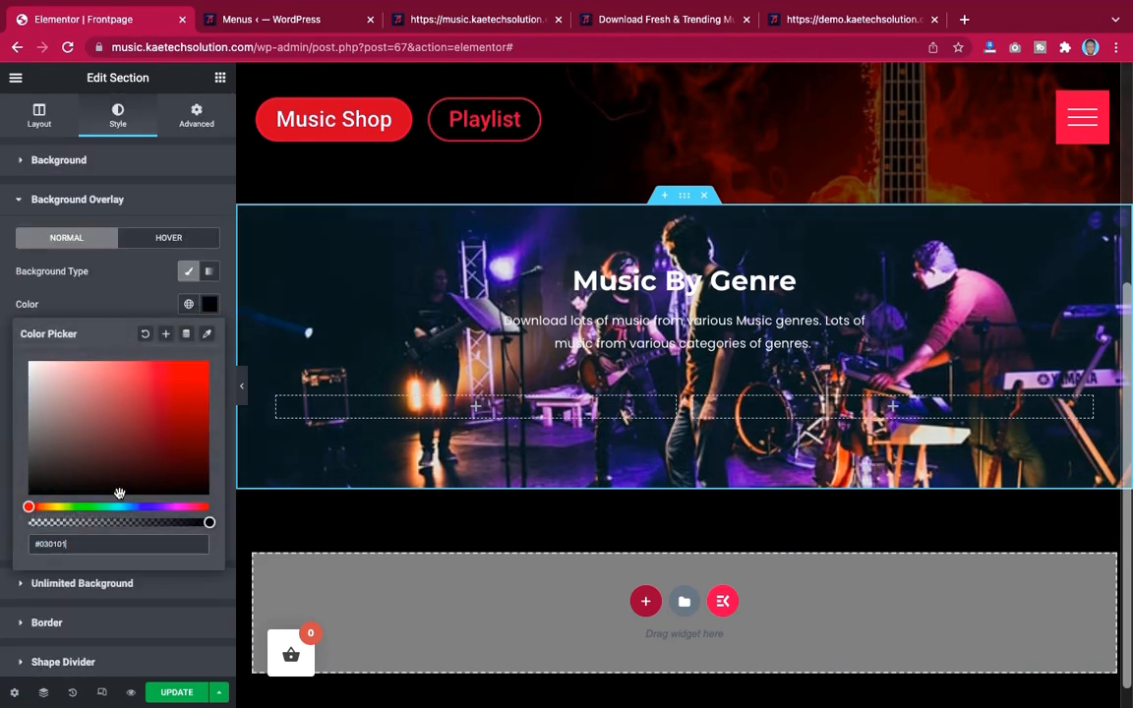
left_click(125, 311)
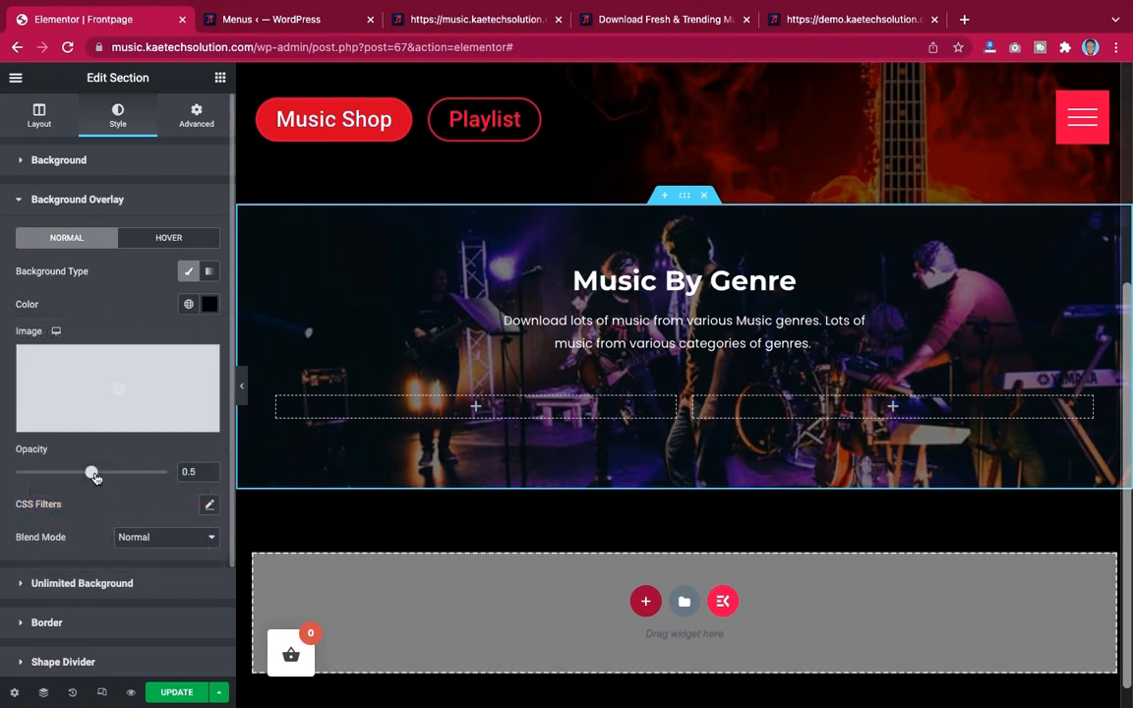
left_click_drag(95, 477, 113, 477)
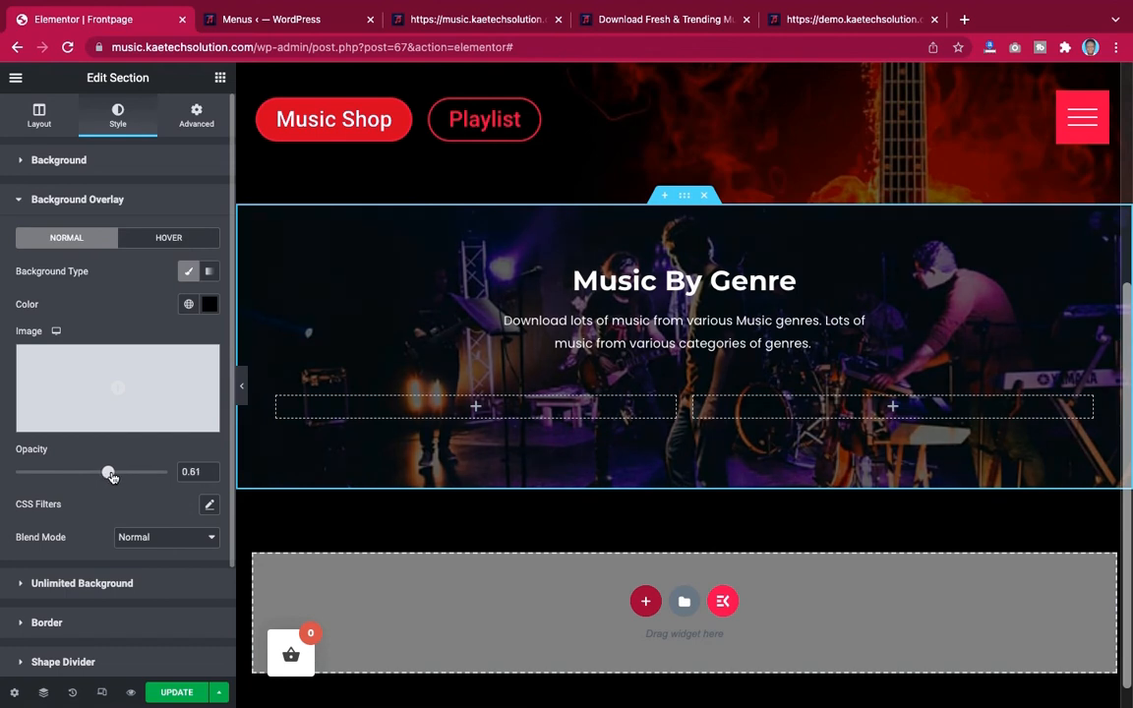
left_click_drag(113, 477, 127, 478)
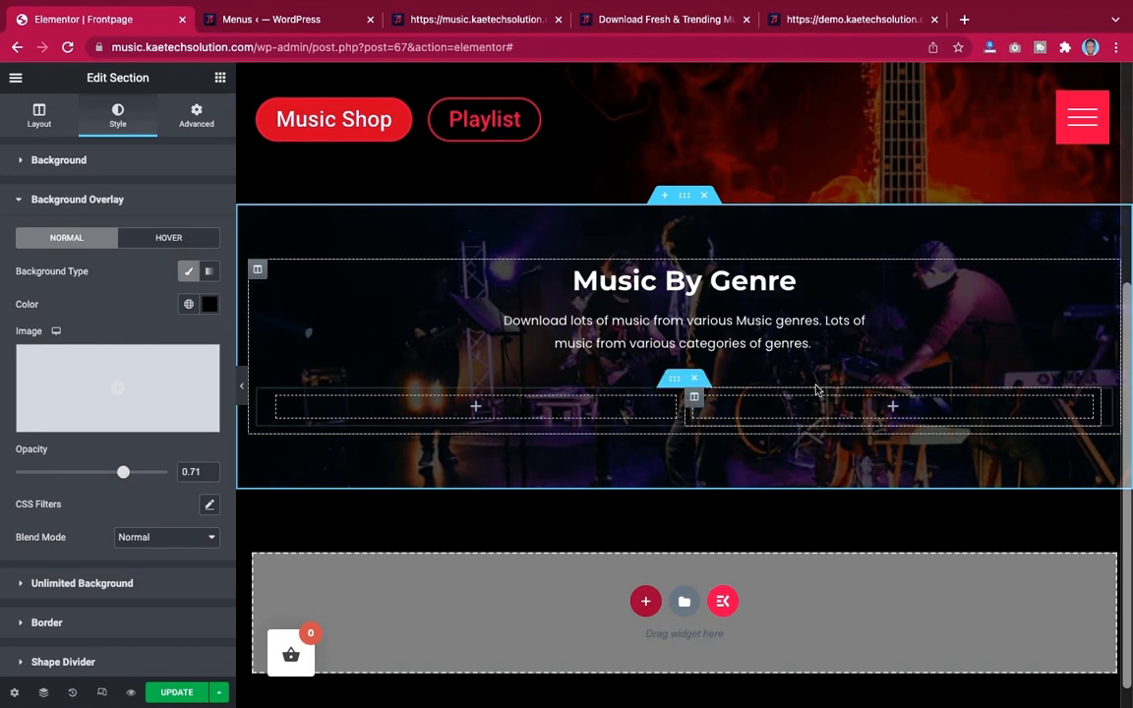
Compare the section's background and genre cards with the demo site's Music By Genre section
scroll(815, 390, "down", 1)
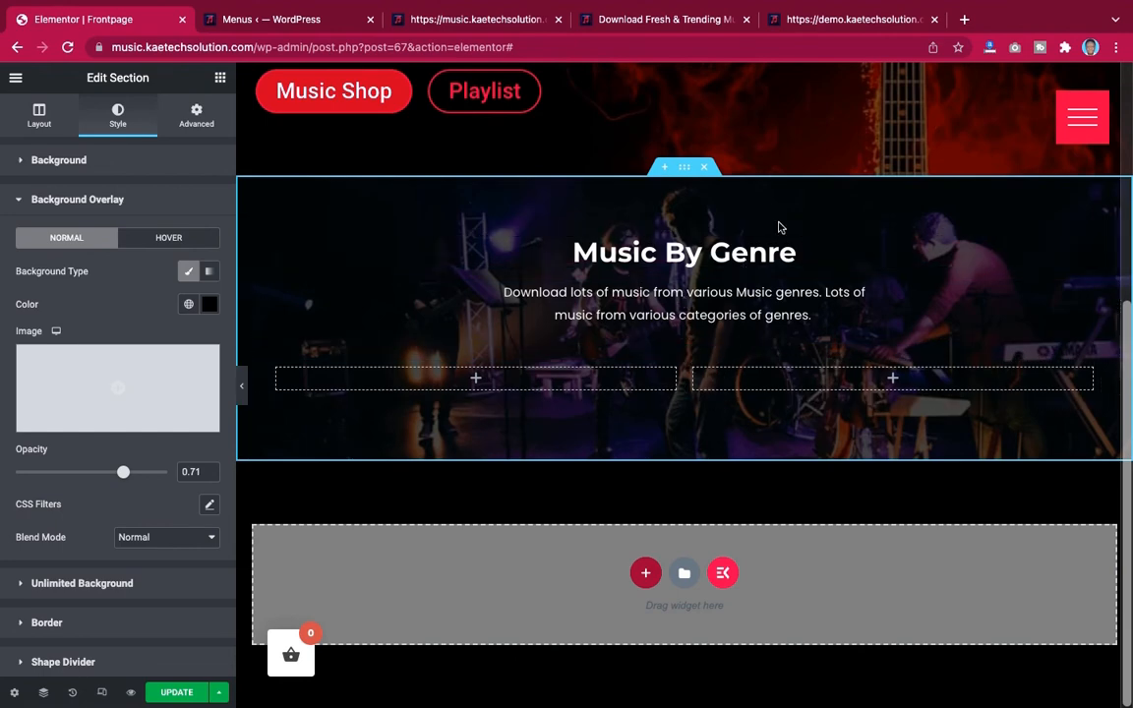
left_click(841, 20)
scroll(753, 208, "up", 3)
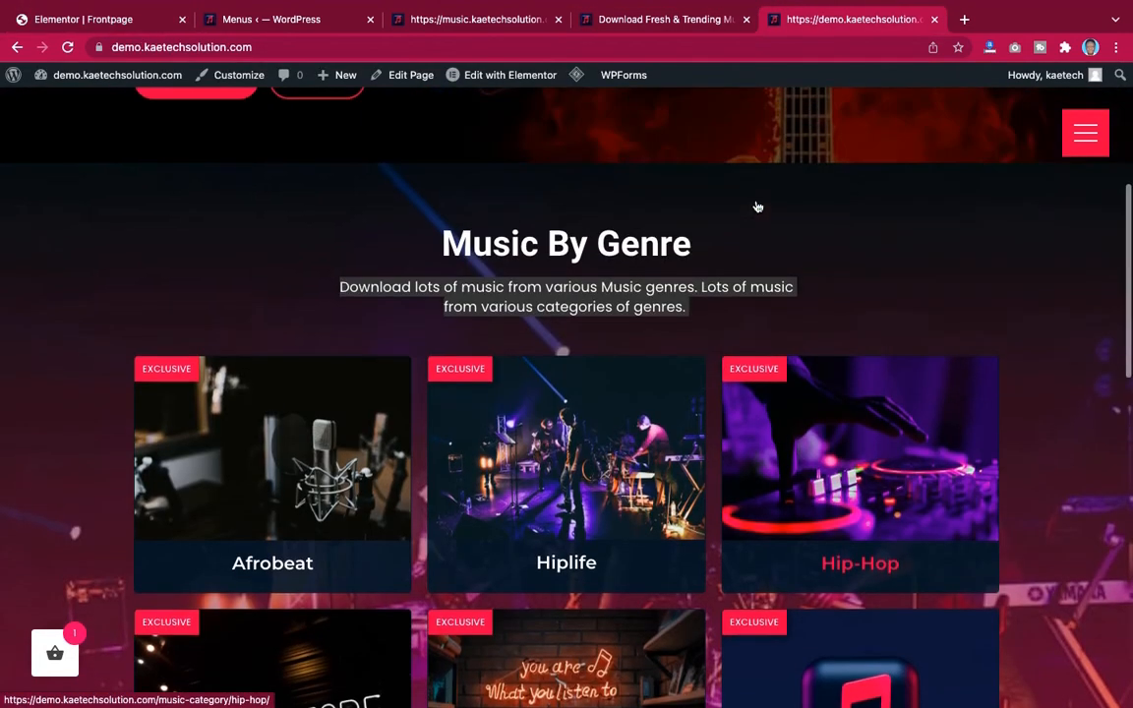
scroll(757, 205, "down", 1)
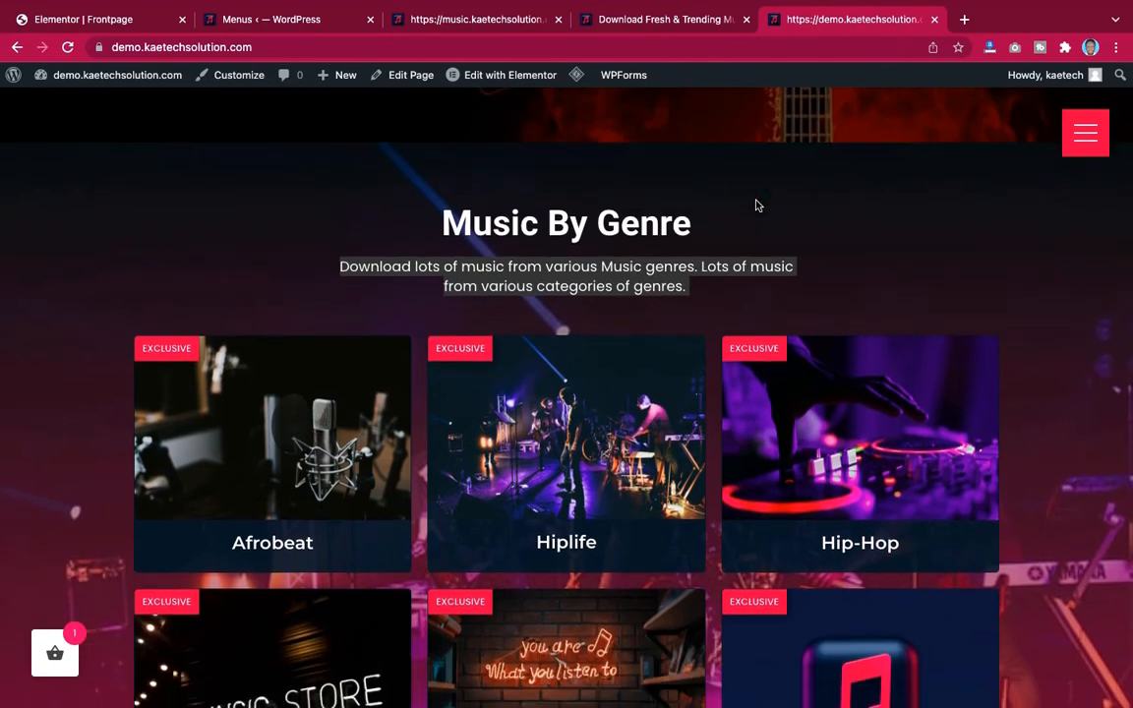
scroll(757, 205, "down", 2)
scroll(758, 204, "down", 3)
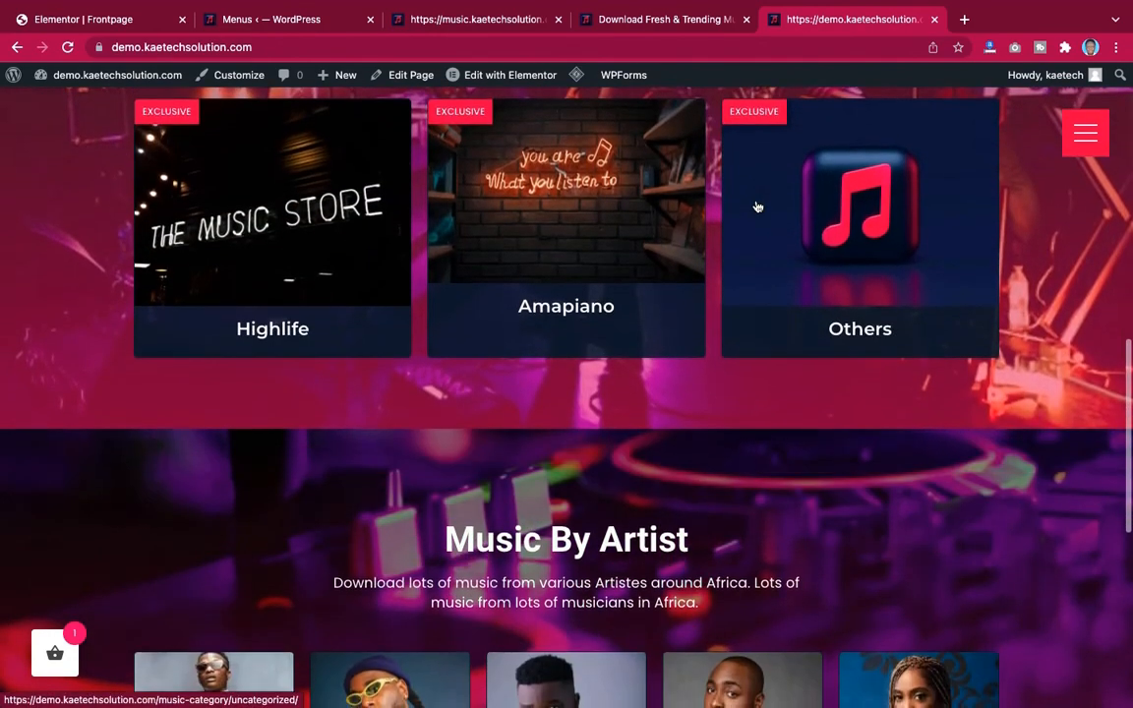
scroll(757, 205, "up", 6)
scroll(757, 205, "down", 2)
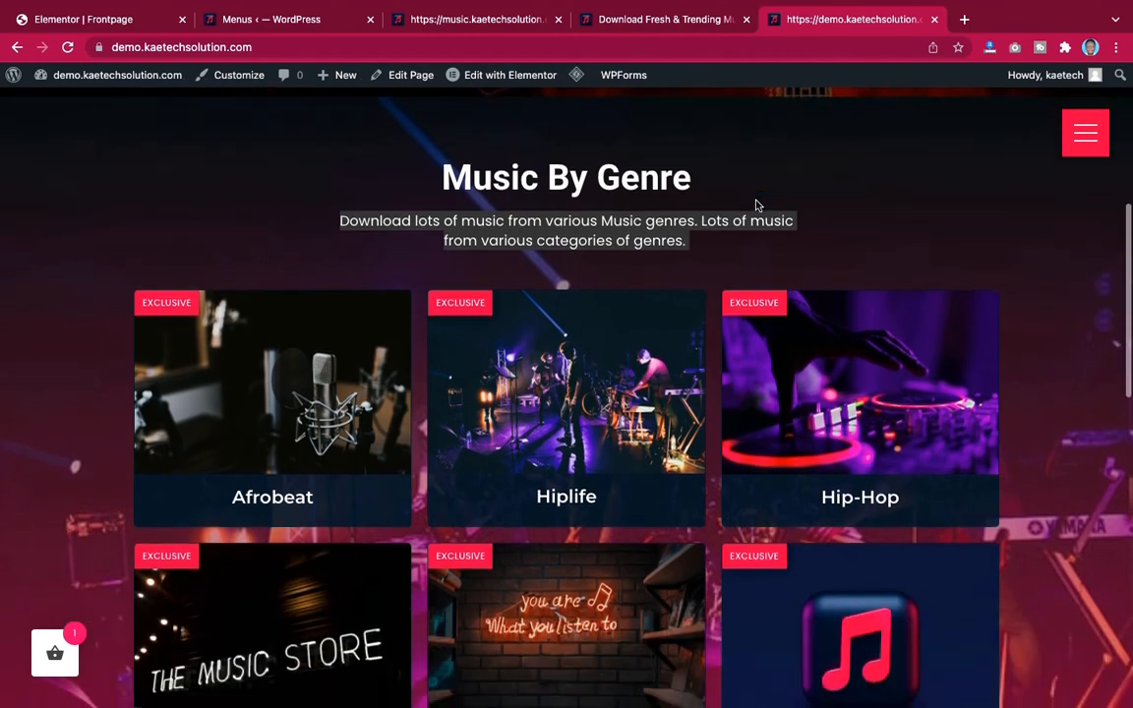
scroll(757, 206, "up", 1)
scroll(757, 205, "down", 5)
scroll(753, 208, "up", 2)
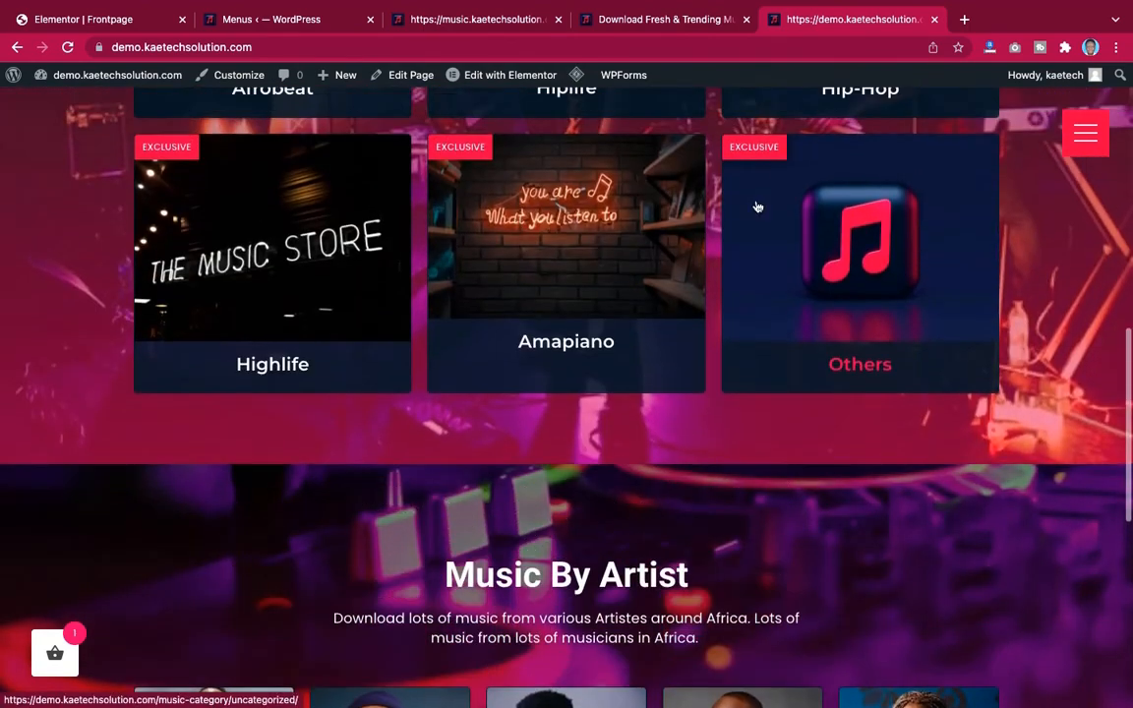
scroll(739, 440, "up", 3)
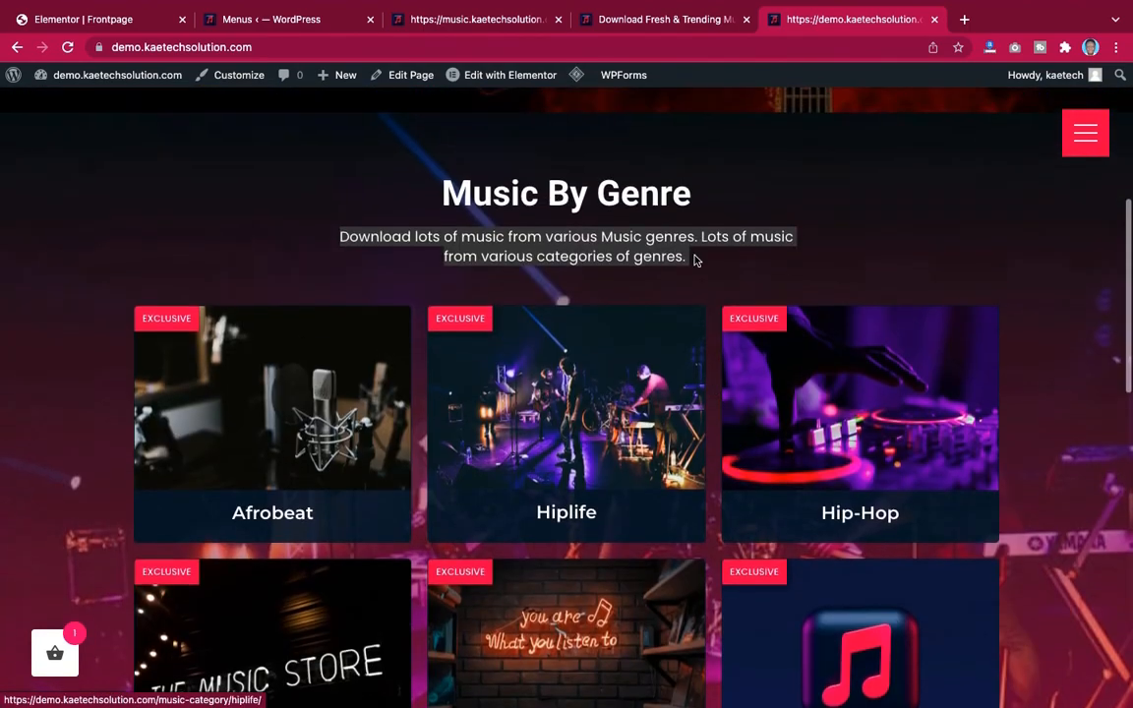
Return to the editor, switch the overlay to a gradient type and set its opacity to 0.56
left_click(106, 23)
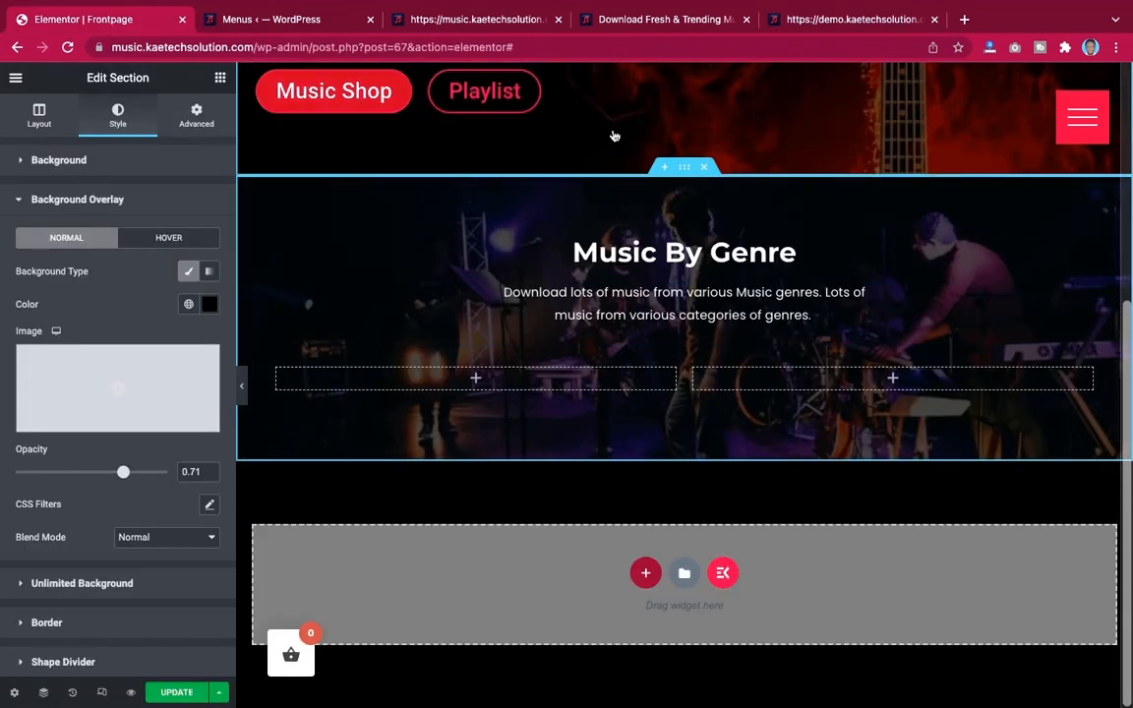
left_click(210, 276)
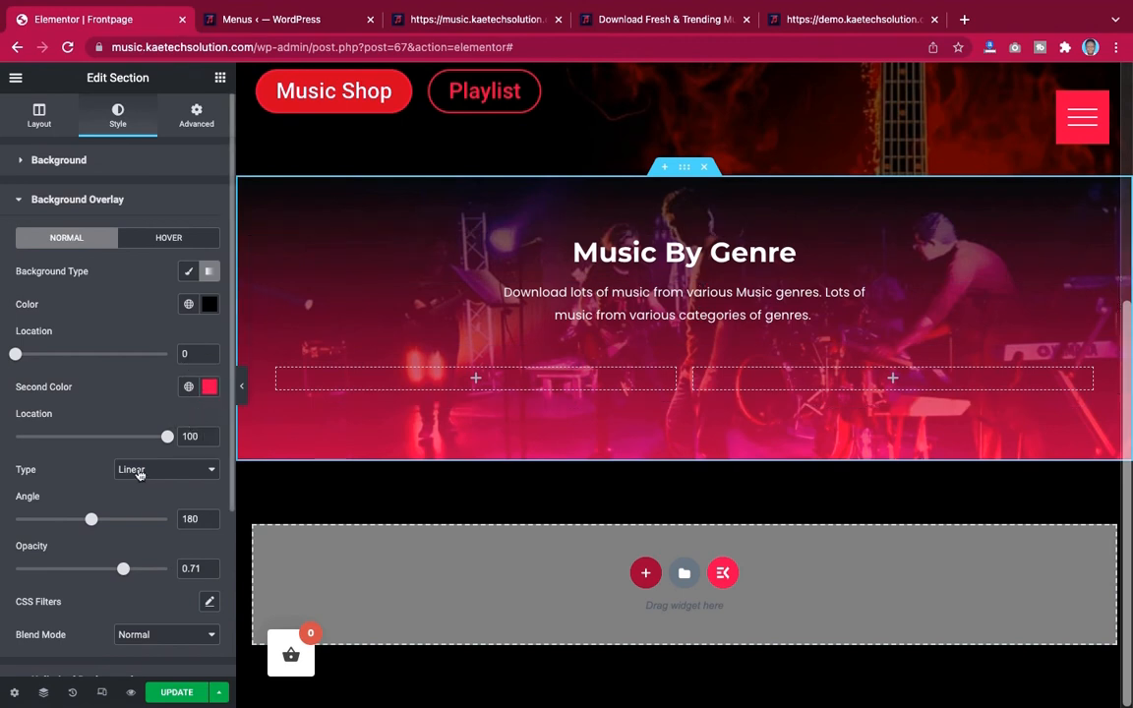
scroll(144, 422, "down", 2)
scroll(144, 422, "up", 1)
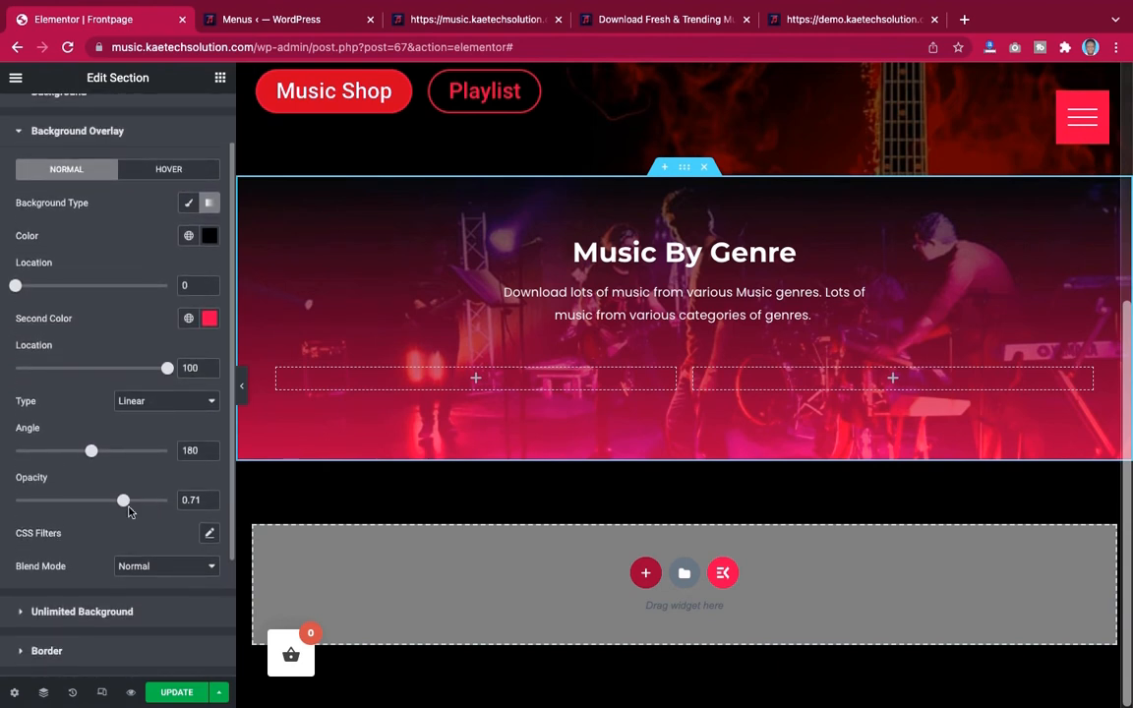
left_click_drag(123, 502, 100, 502)
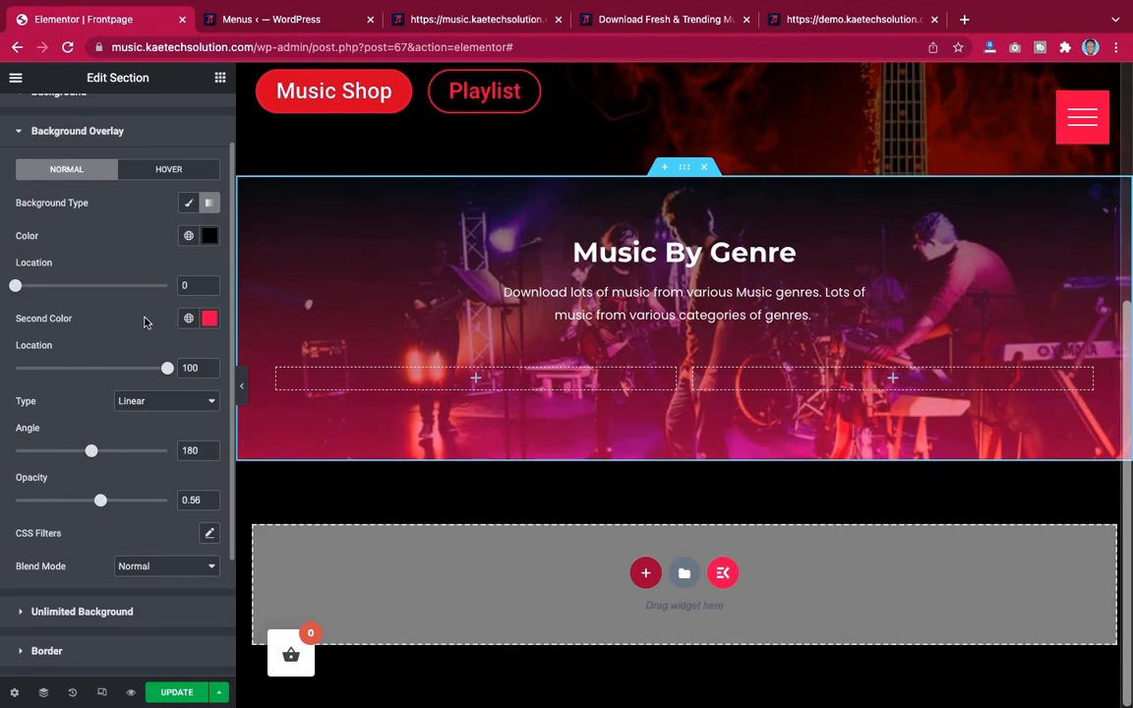
Duplicate the first empty column in the section's inner row to make three columns
scroll(592, 300, "up", 3)
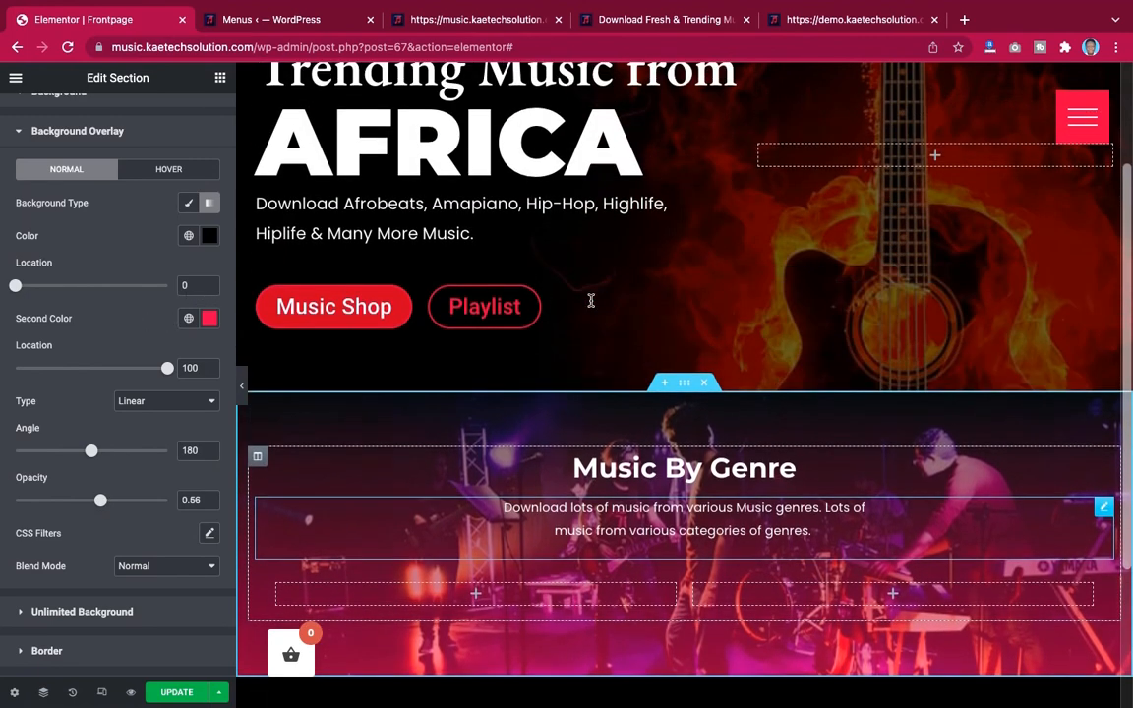
scroll(494, 446, "down", 2)
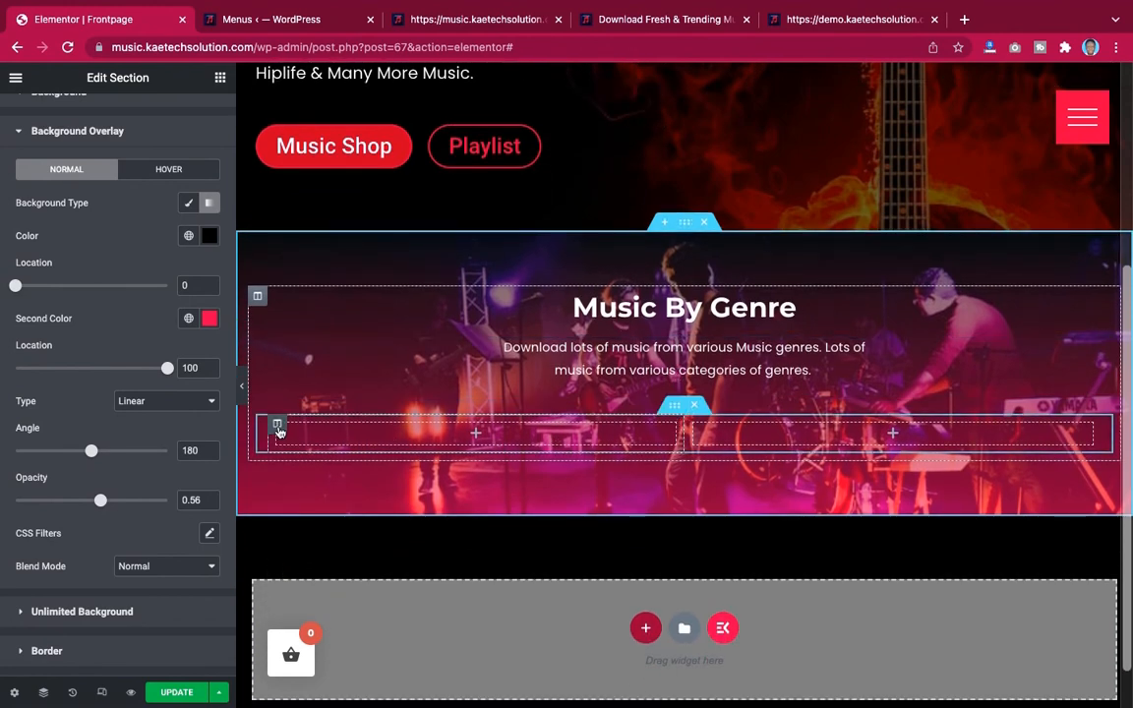
right_click(279, 430)
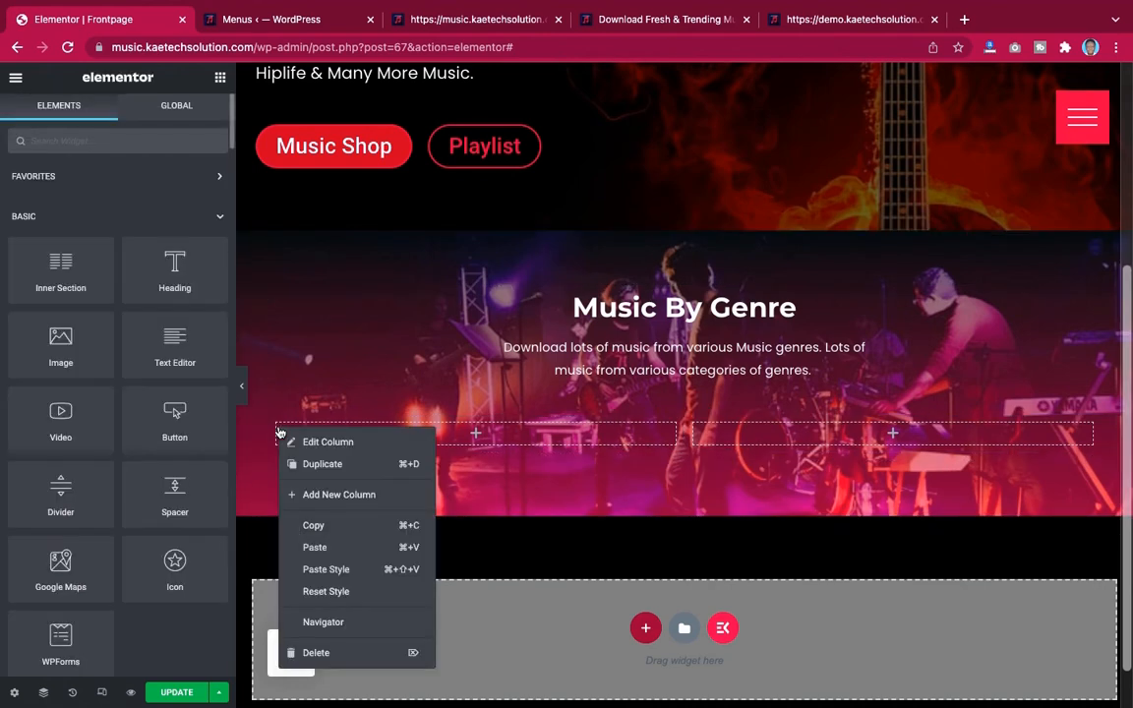
left_click(309, 463)
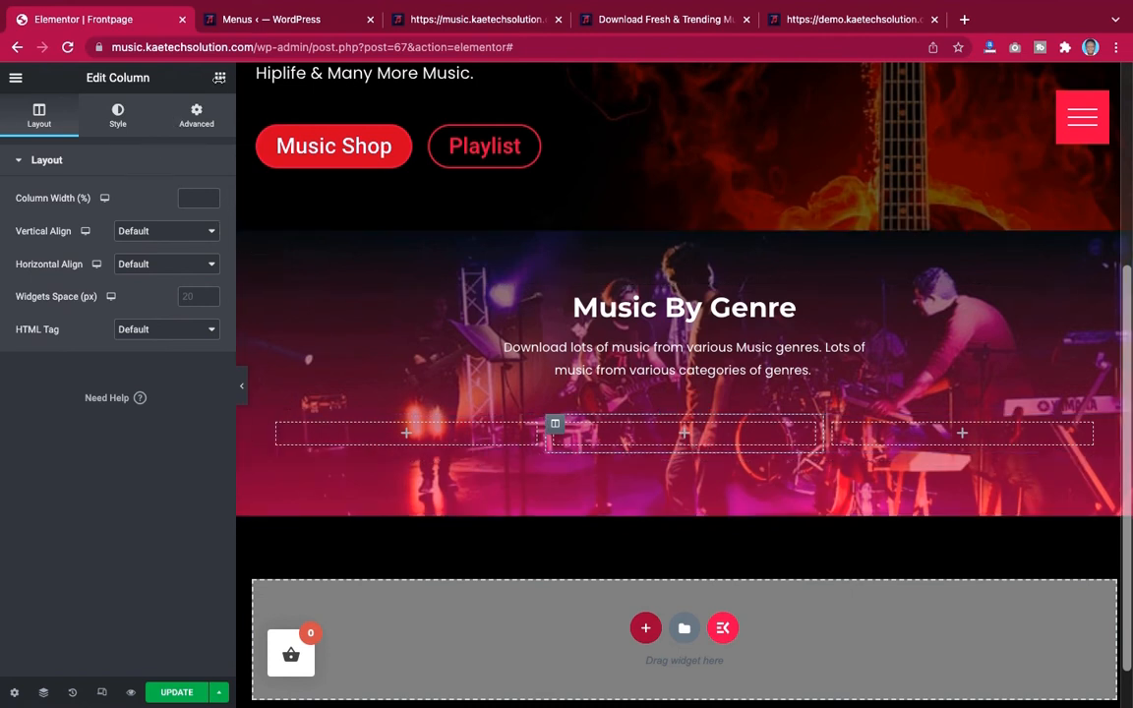
Add an Icon Box widget into the first column of the section's inner row, checking the demo's genre cards first
left_click(220, 79)
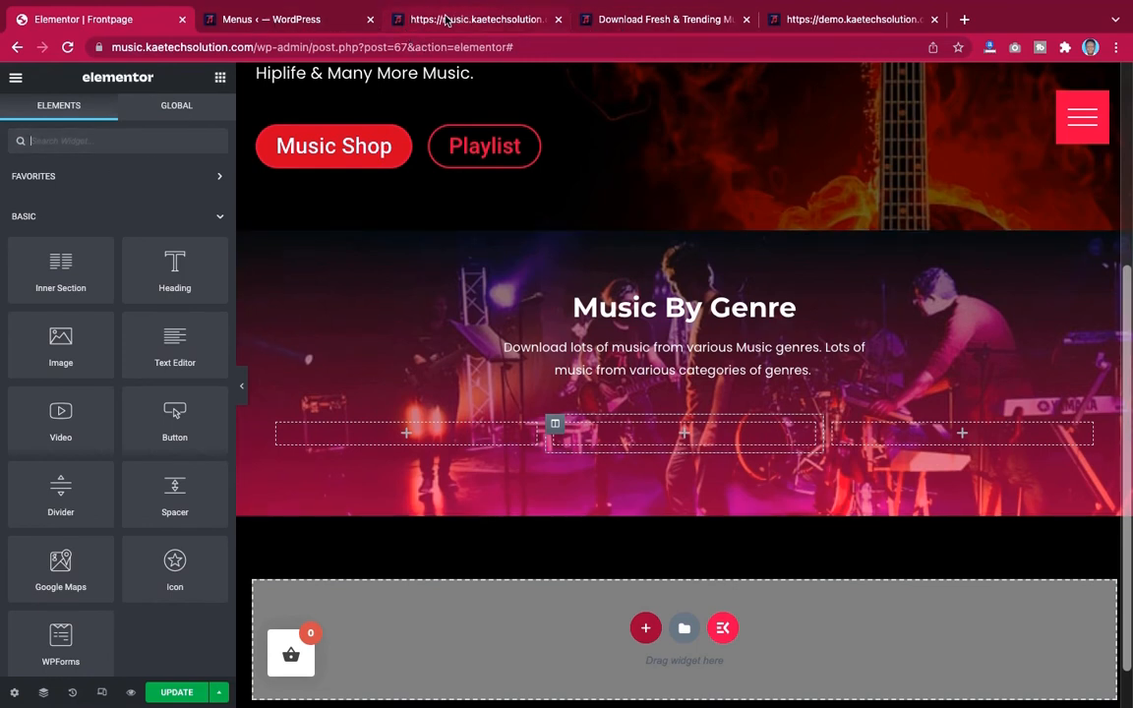
left_click(826, 19)
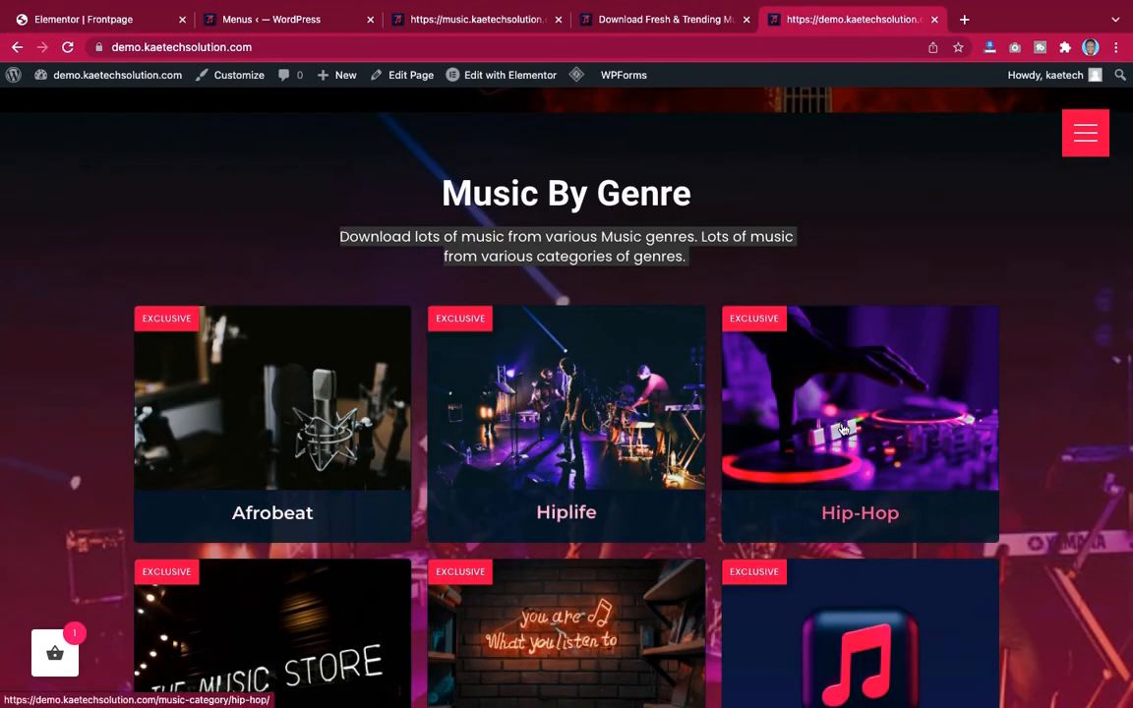
left_click(108, 19)
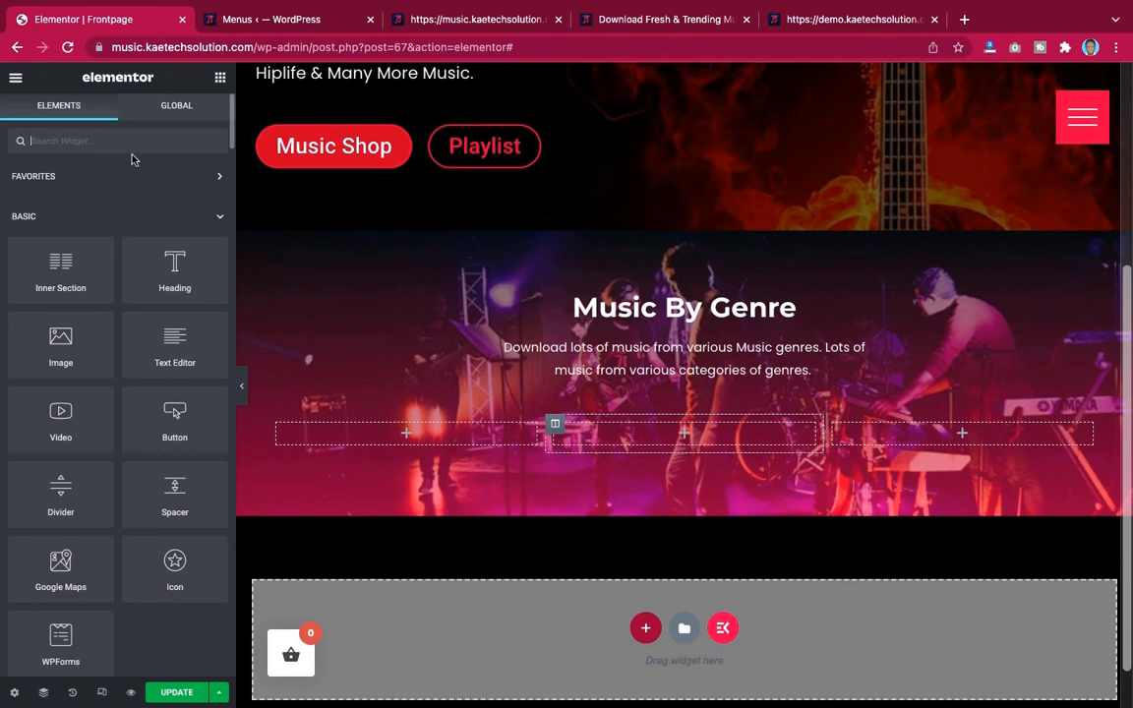
type("box")
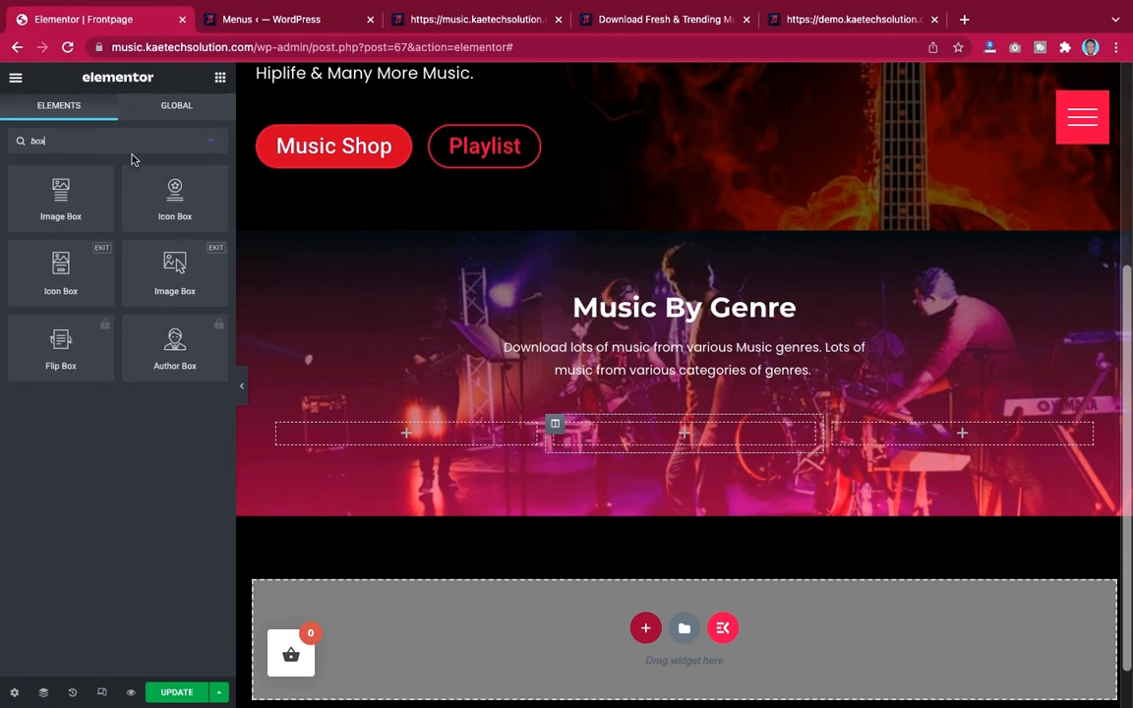
left_click_drag(61, 272, 406, 378)
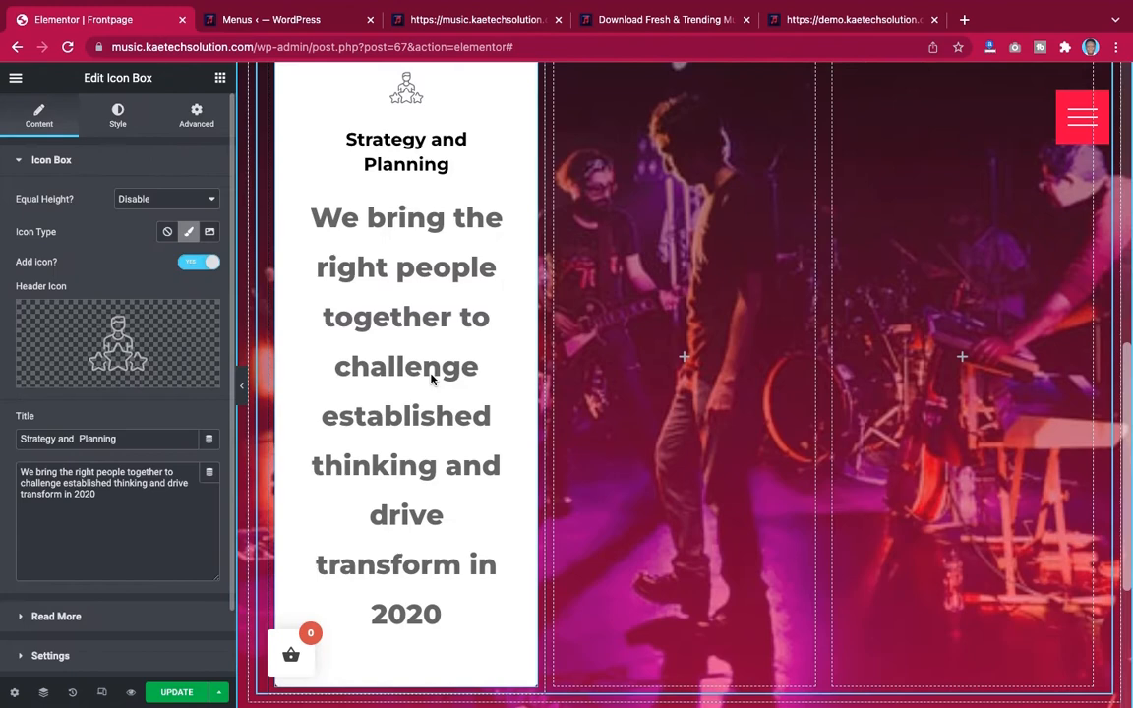
Clear the icon box's description text
scroll(429, 379, "down", 1)
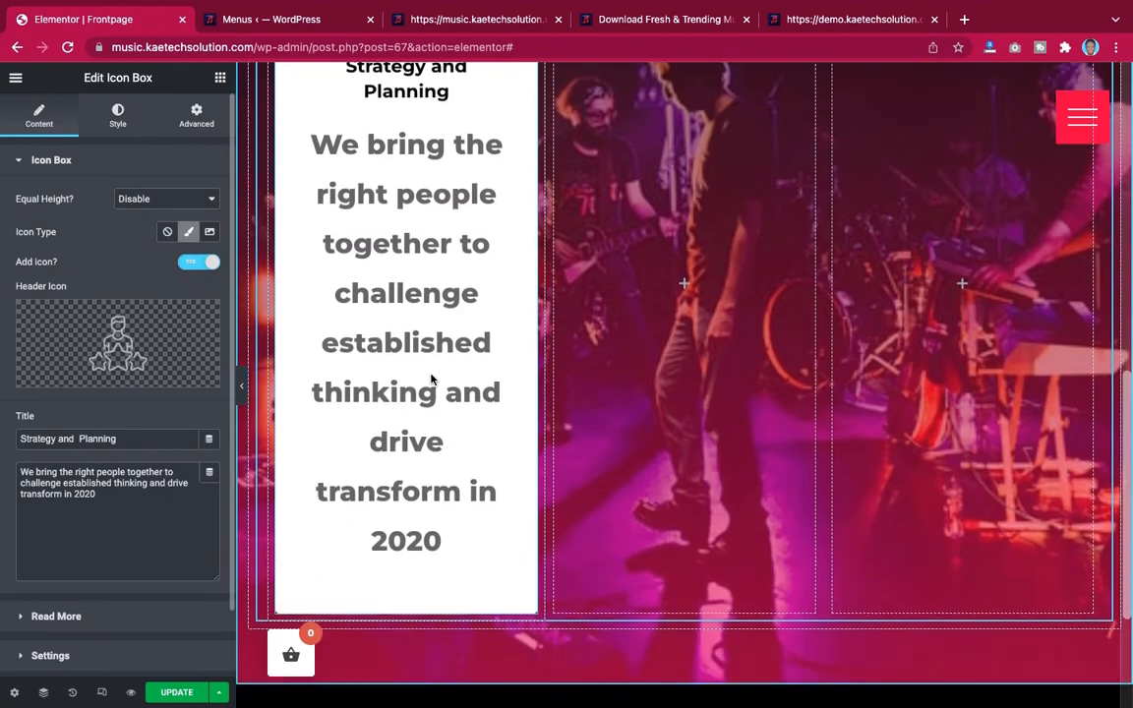
key("ctrl+a")
key("BackSpace")
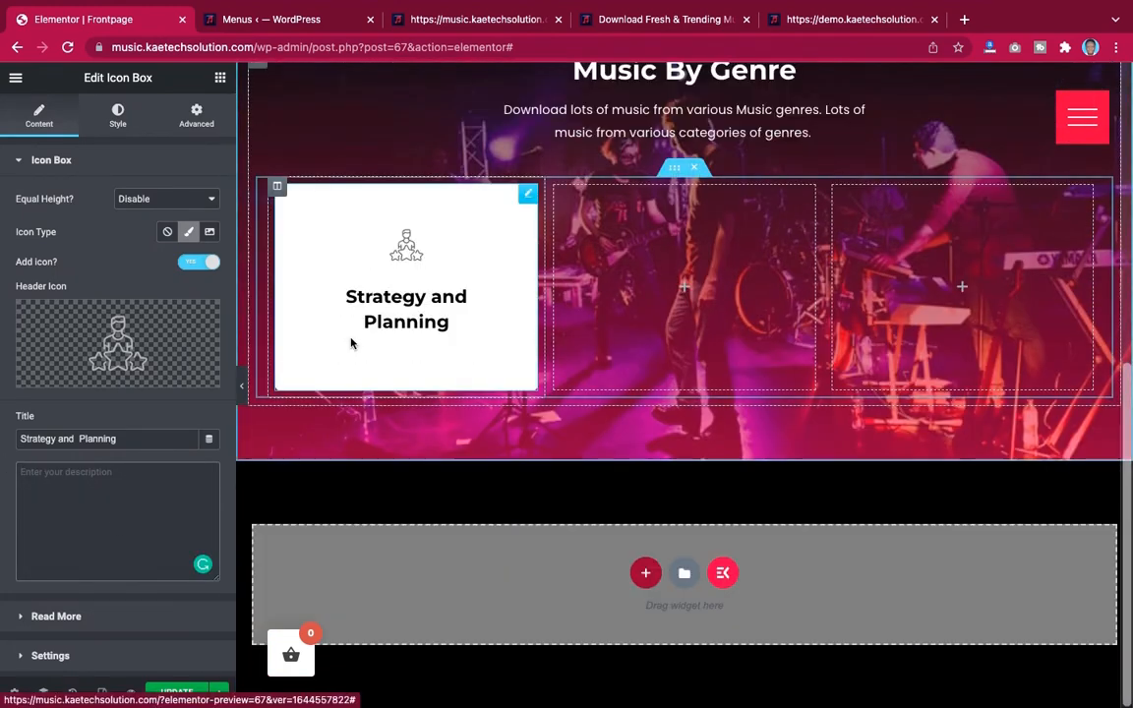
Switch the icon box's icon type to Image and insert hero-banner.jpg from the media library
left_click(208, 232)
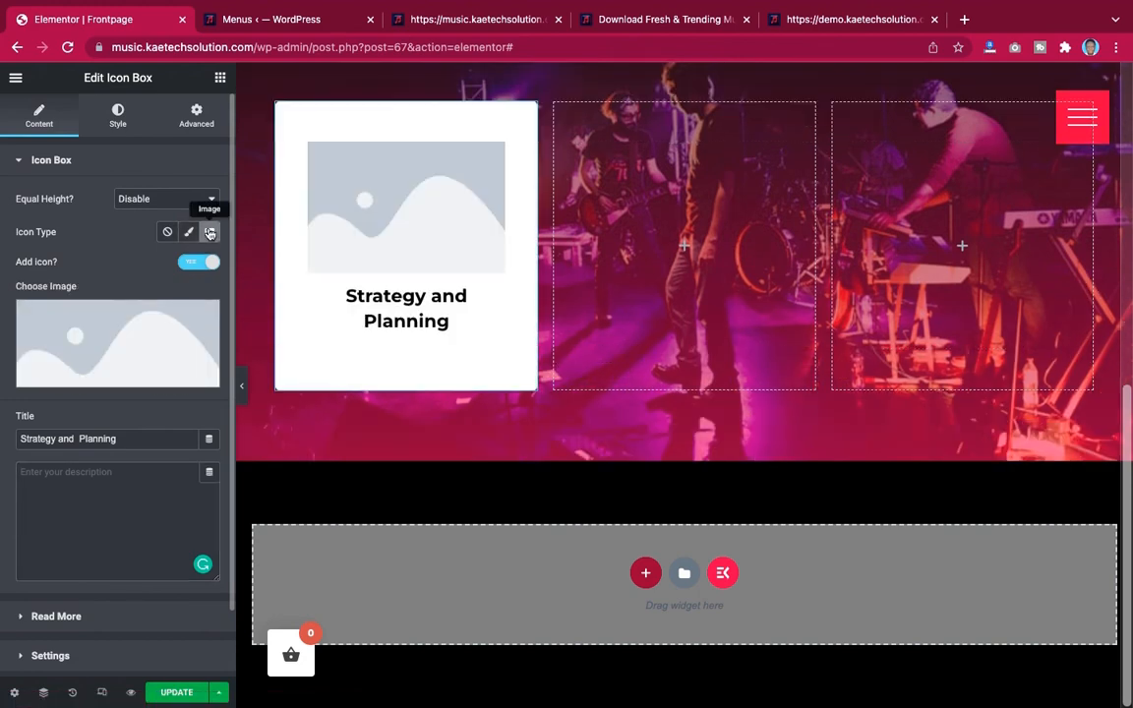
left_click(110, 333)
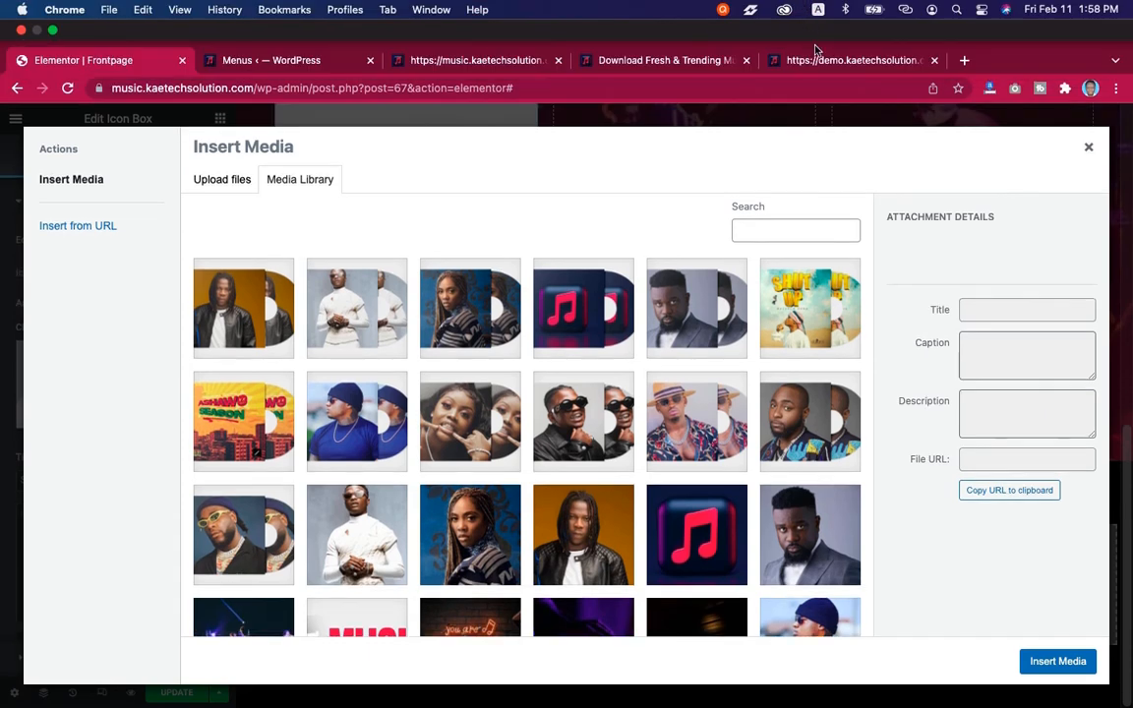
left_click(814, 61)
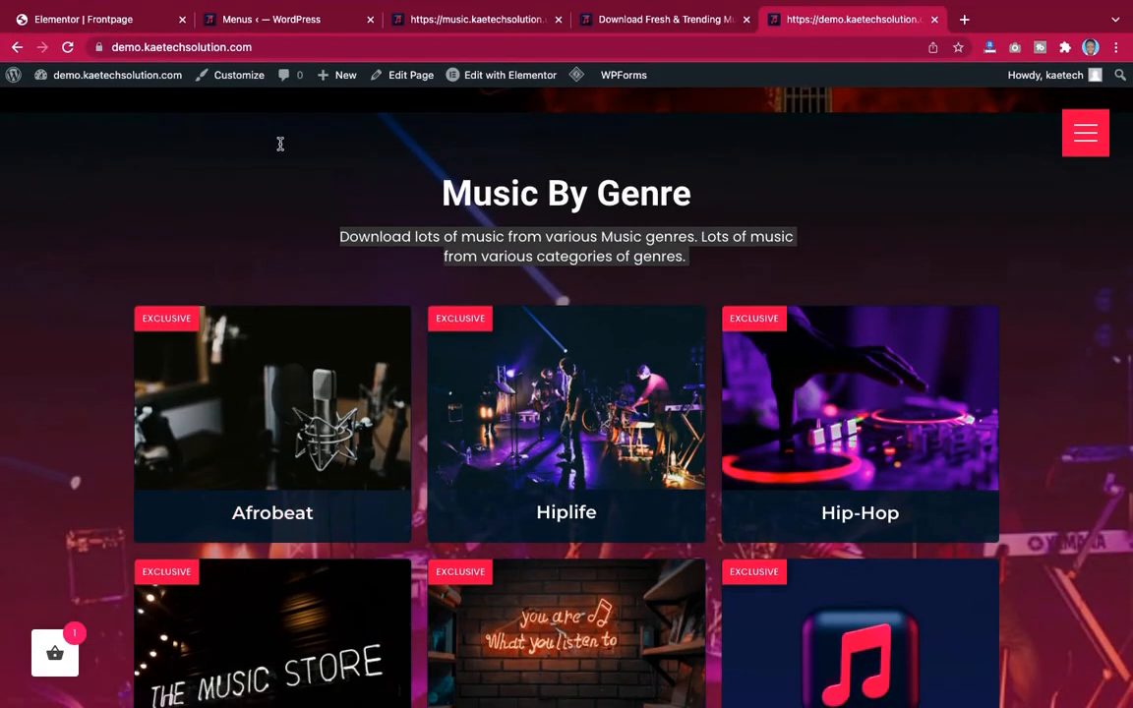
left_click(117, 22)
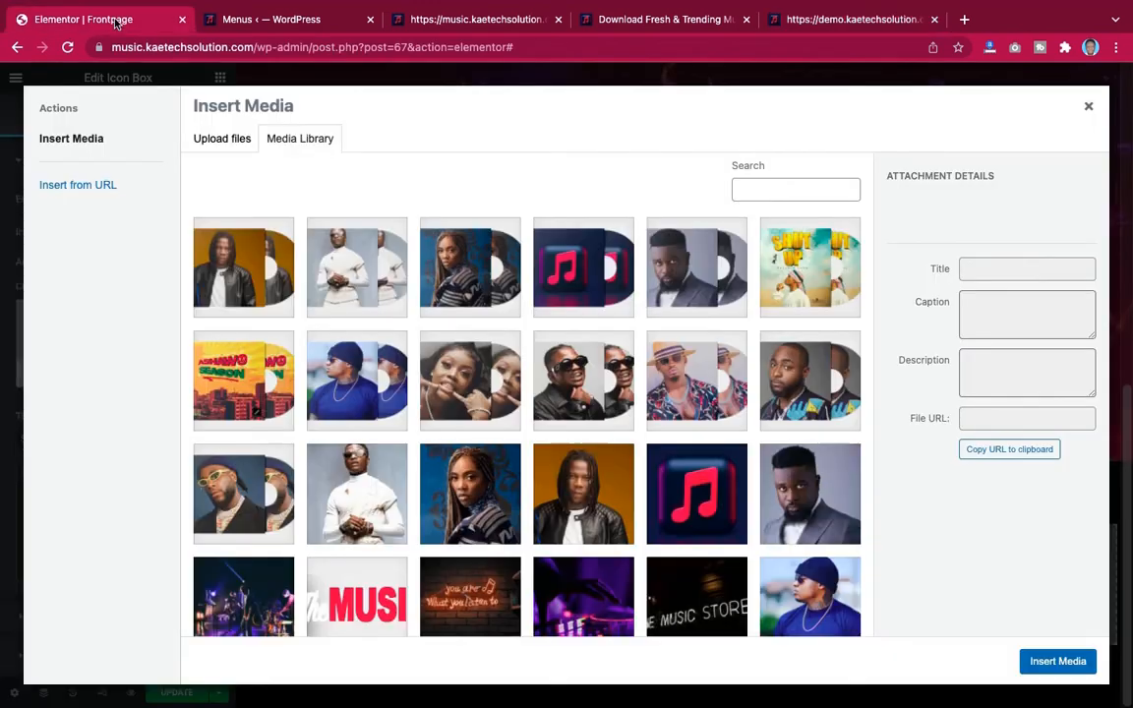
scroll(578, 485, "down", 5)
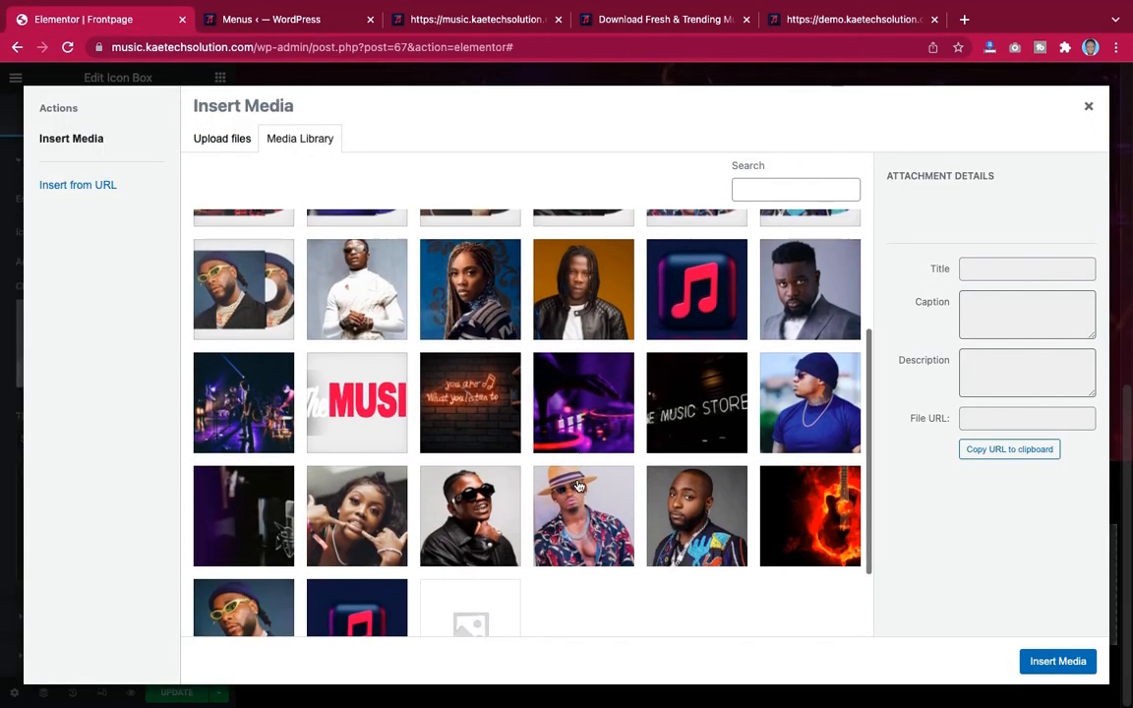
scroll(578, 485, "down", 1)
scroll(579, 486, "up", 1)
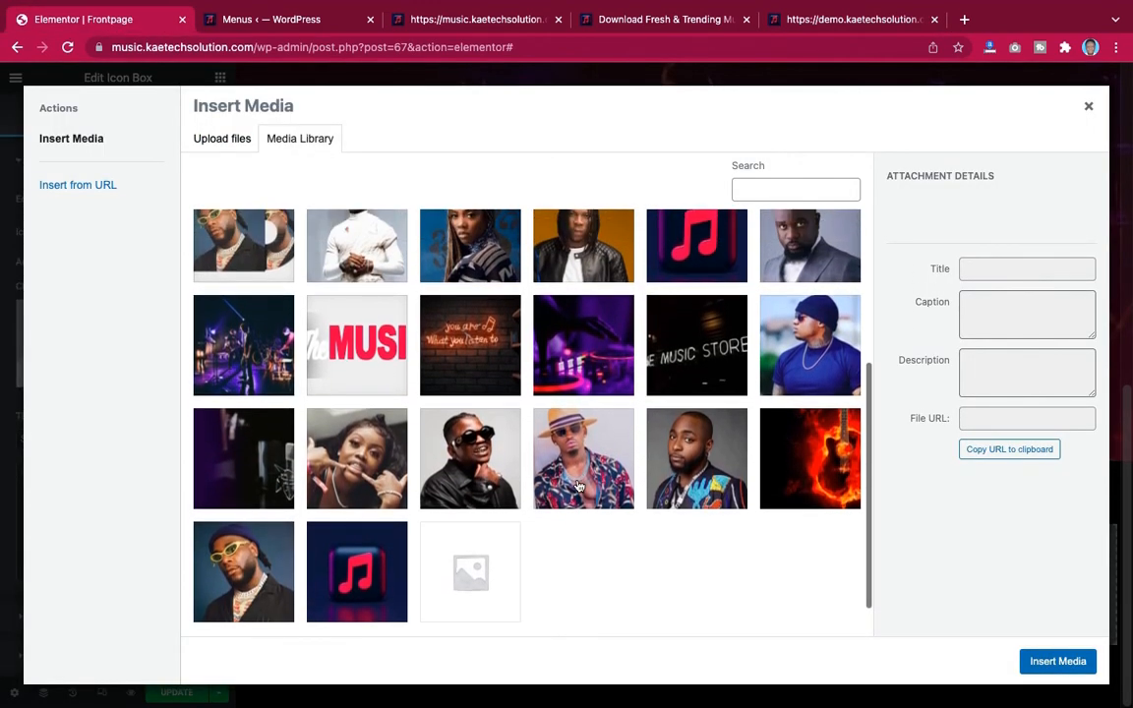
scroll(325, 462, "up", 1)
left_click(243, 472)
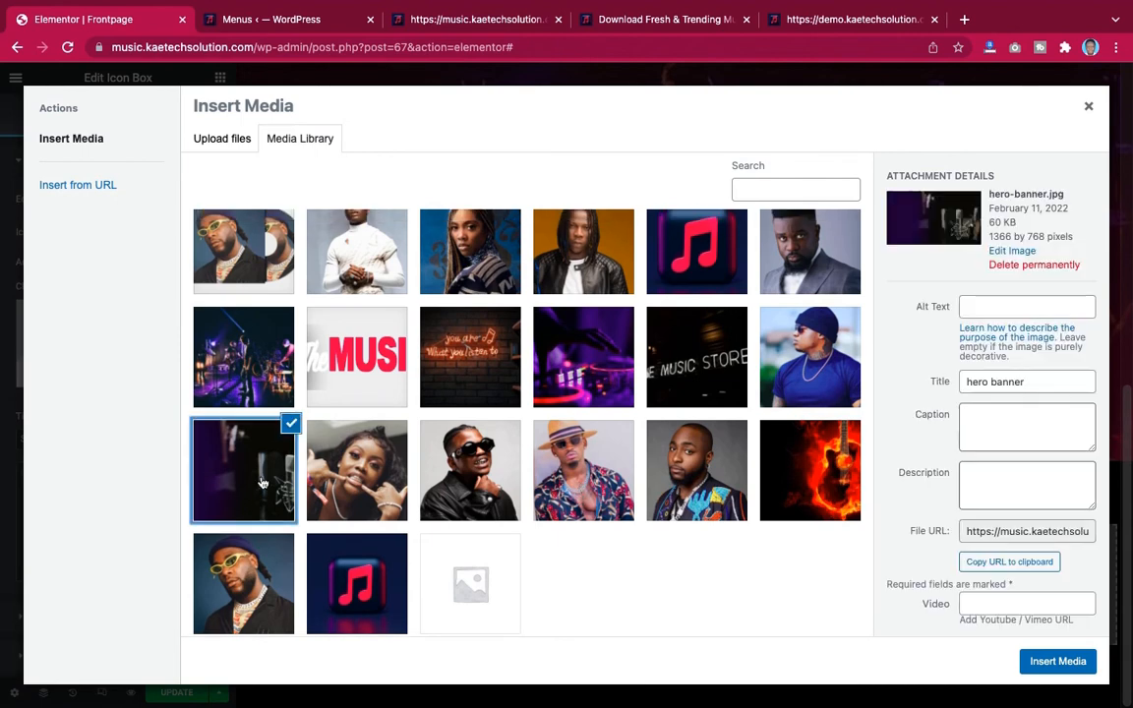
left_click(1049, 661)
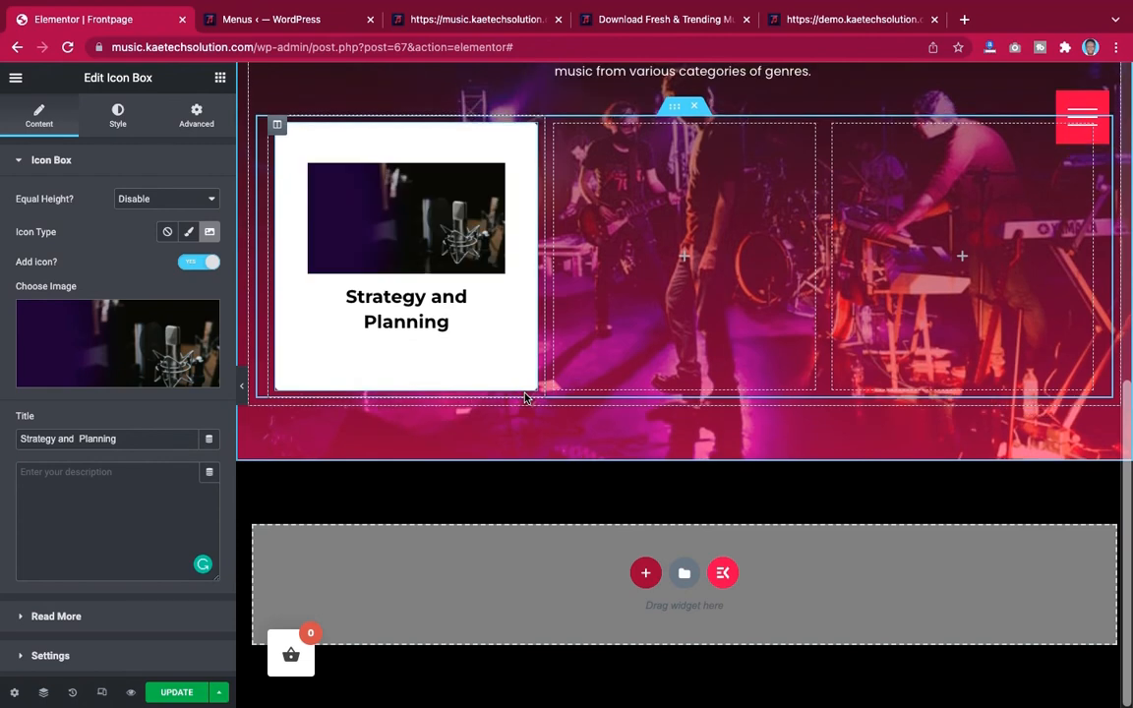
Enable Equal Height for the icon box
scroll(439, 222, "up", 1)
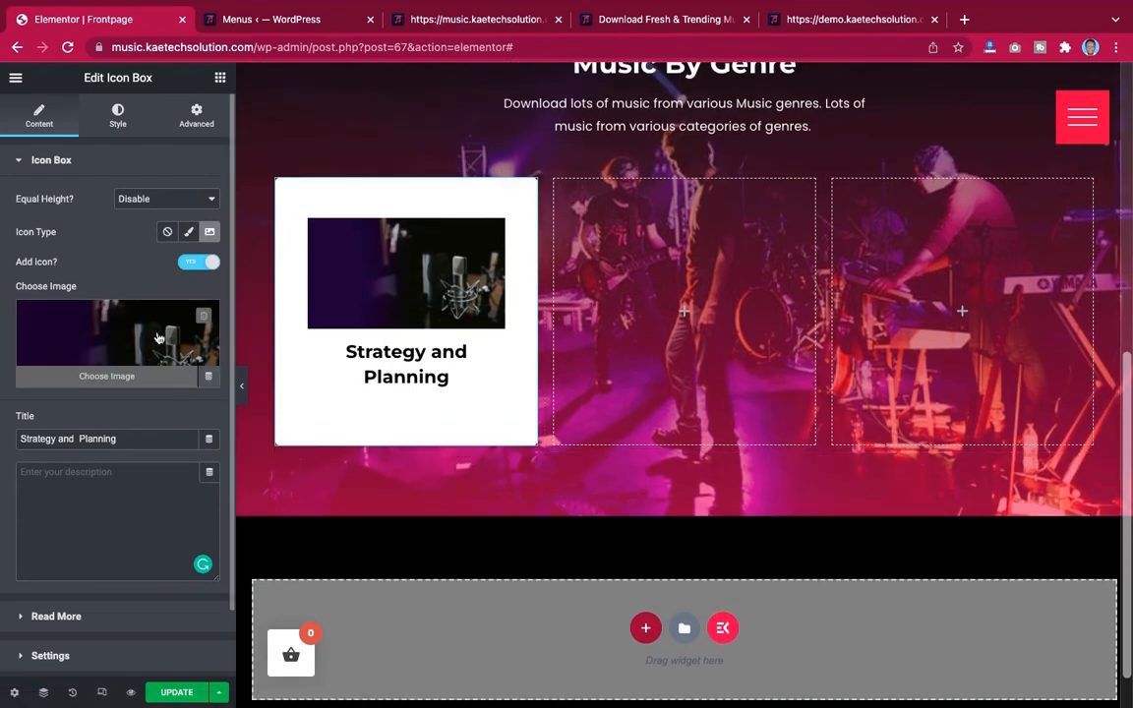
left_click(139, 200)
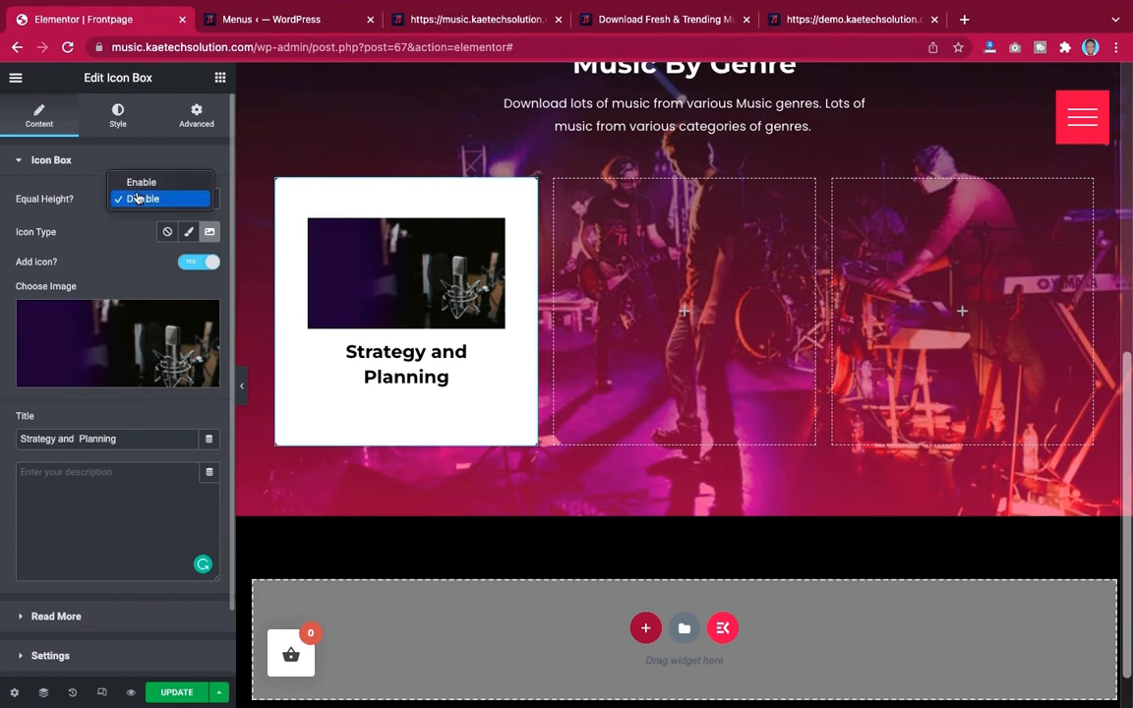
left_click(141, 183)
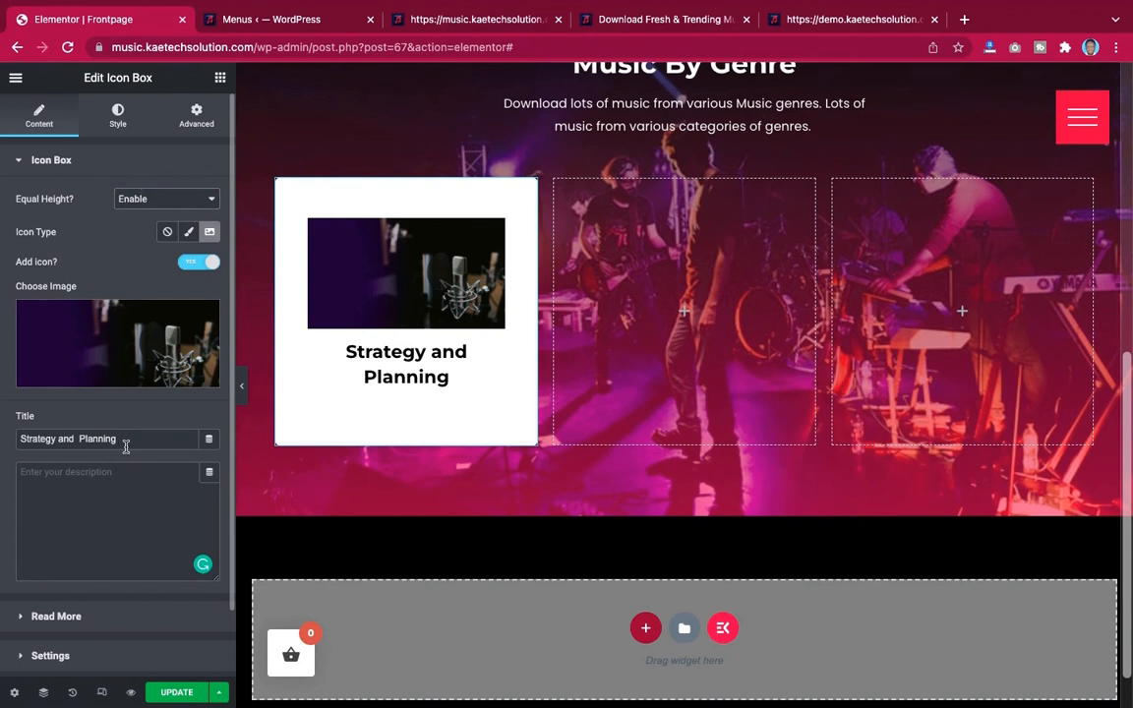
Rename the icon box title to Afrobeat, matching the demo's first genre card
left_click_drag(130, 442, 9, 443)
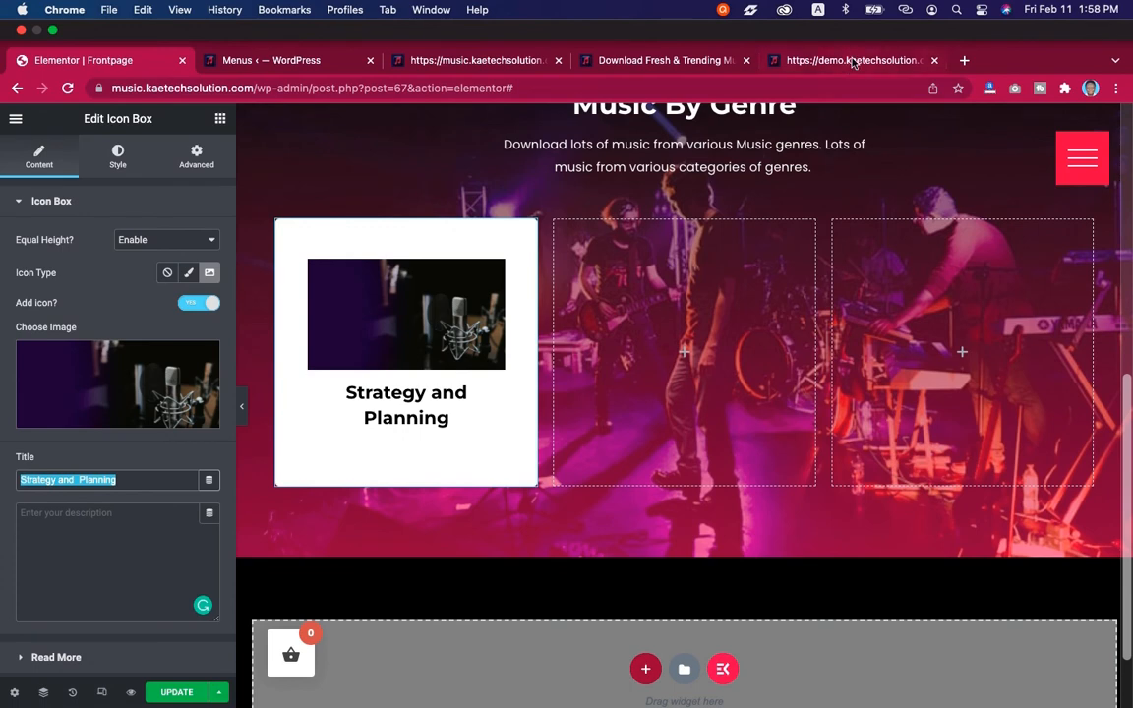
left_click(777, 19)
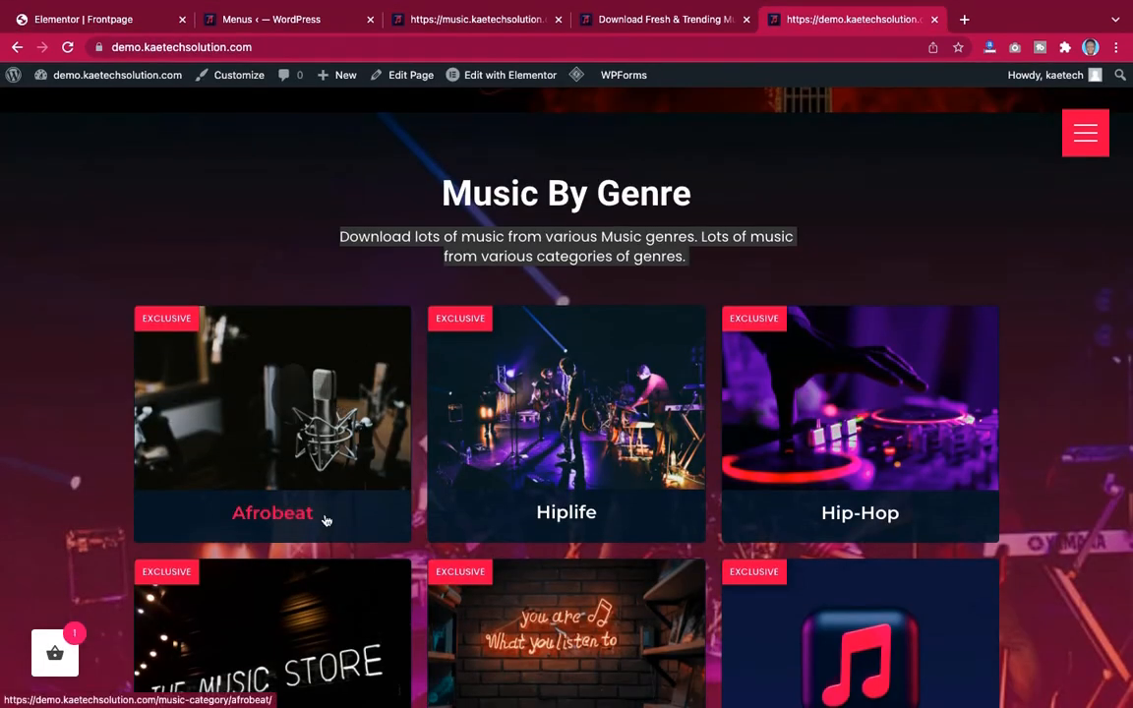
left_click(98, 17)
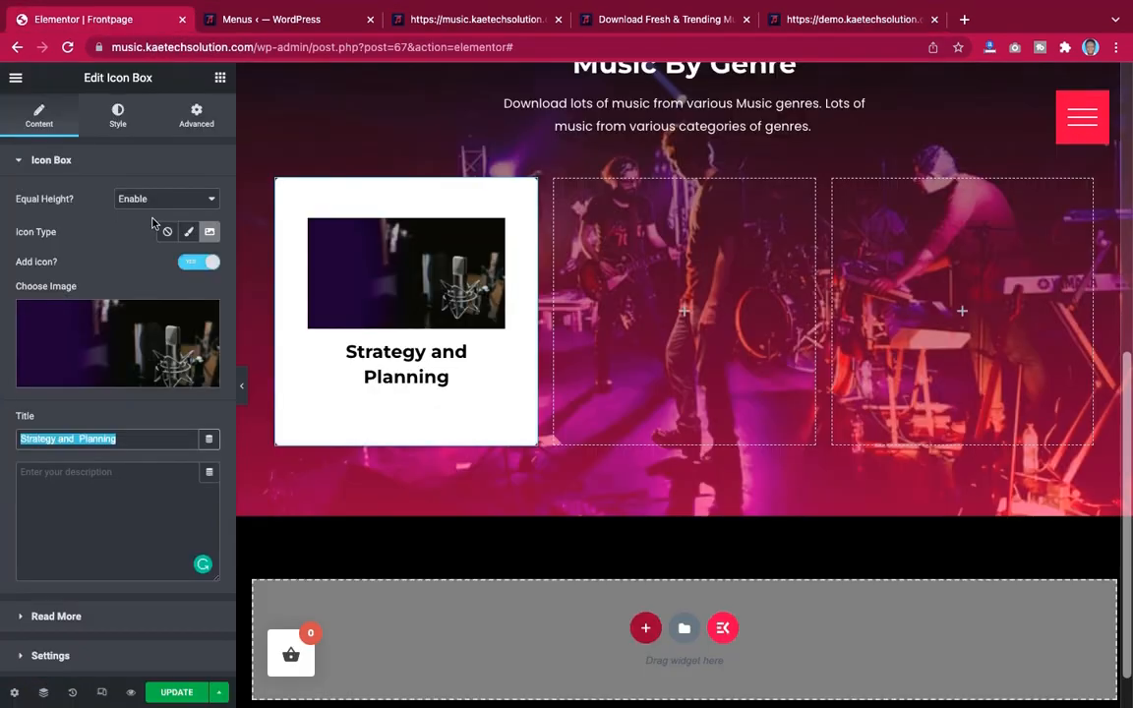
type("Afrobeat")
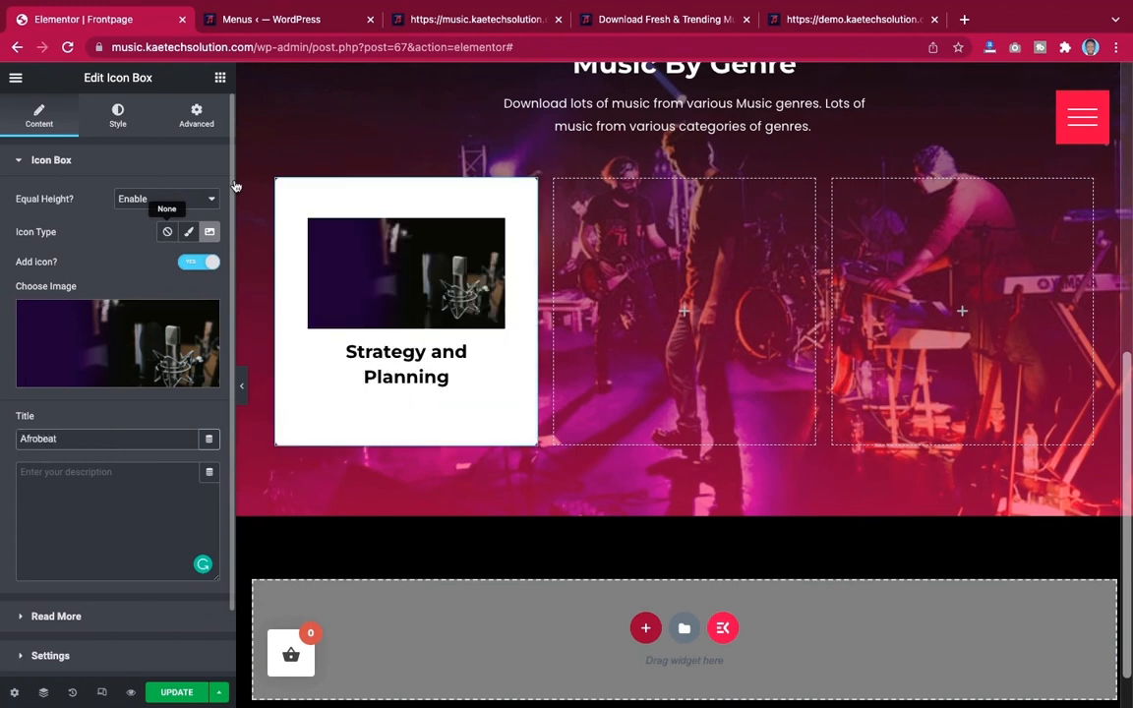
scroll(137, 425, "down", 1)
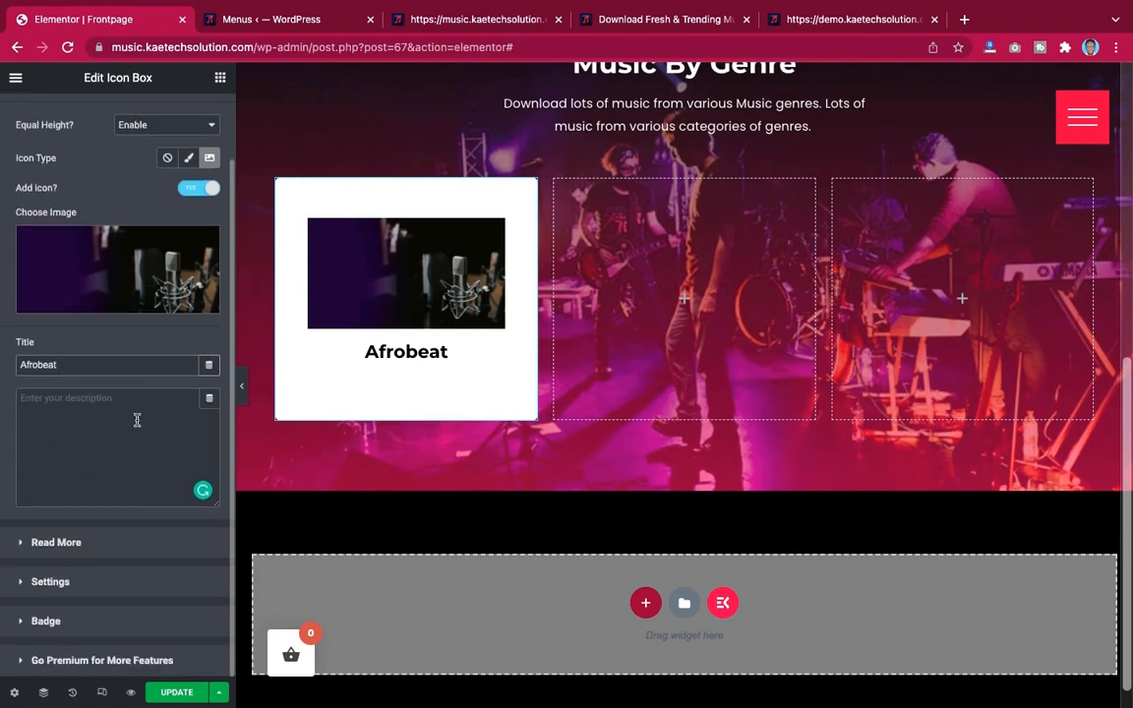
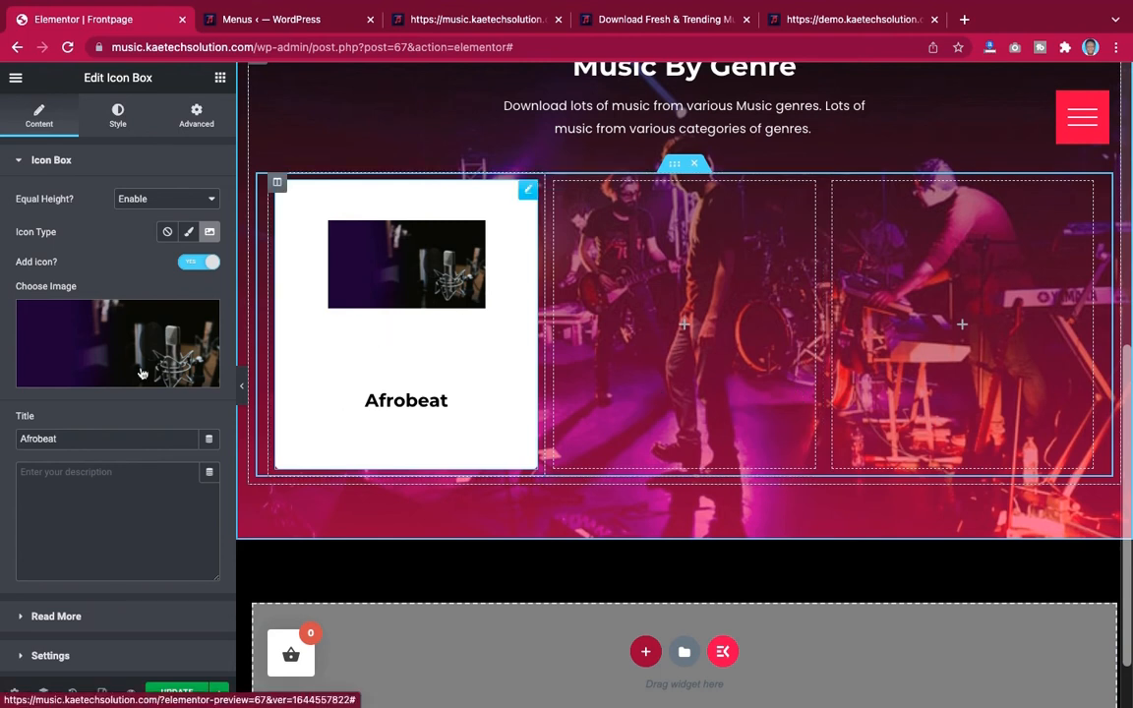
Set the icon box container's background color to the global Dark blue transparent color
scroll(89, 359, "down", 2)
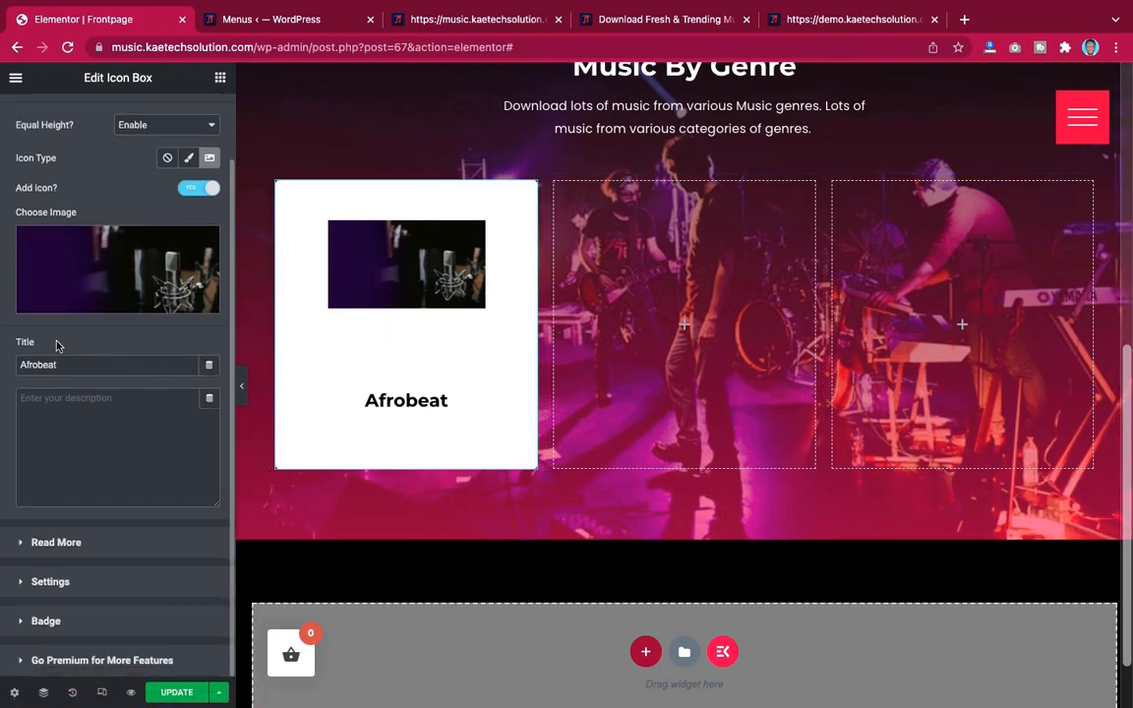
scroll(56, 345, "up", 2)
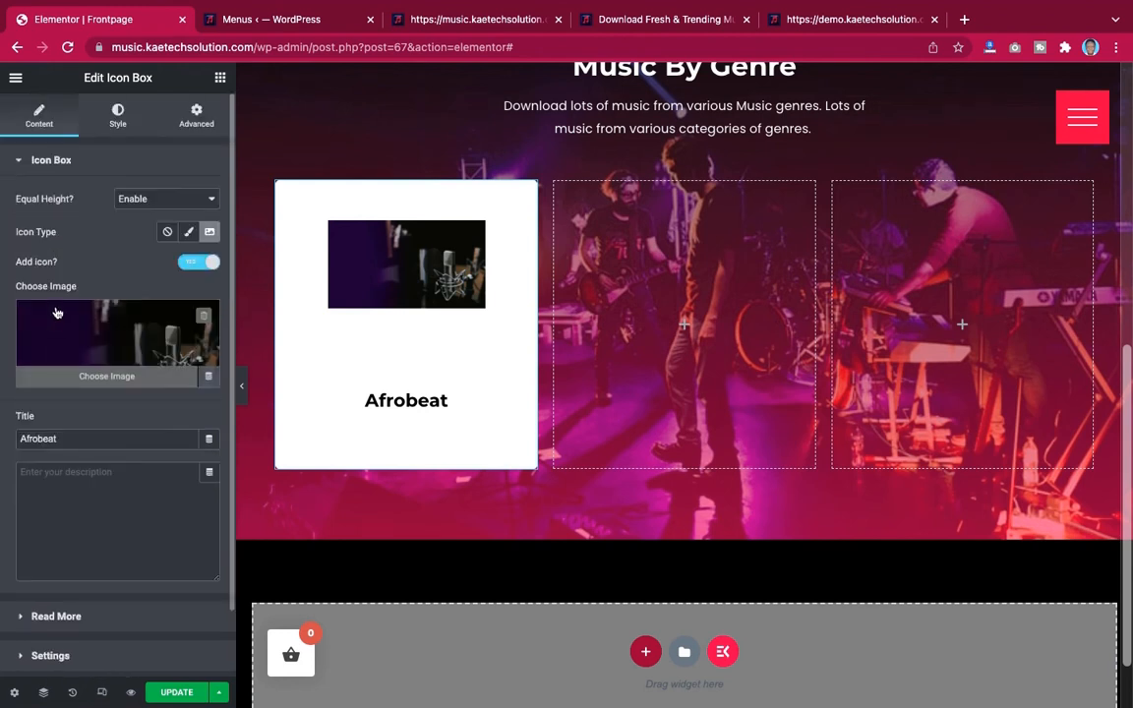
left_click(118, 116)
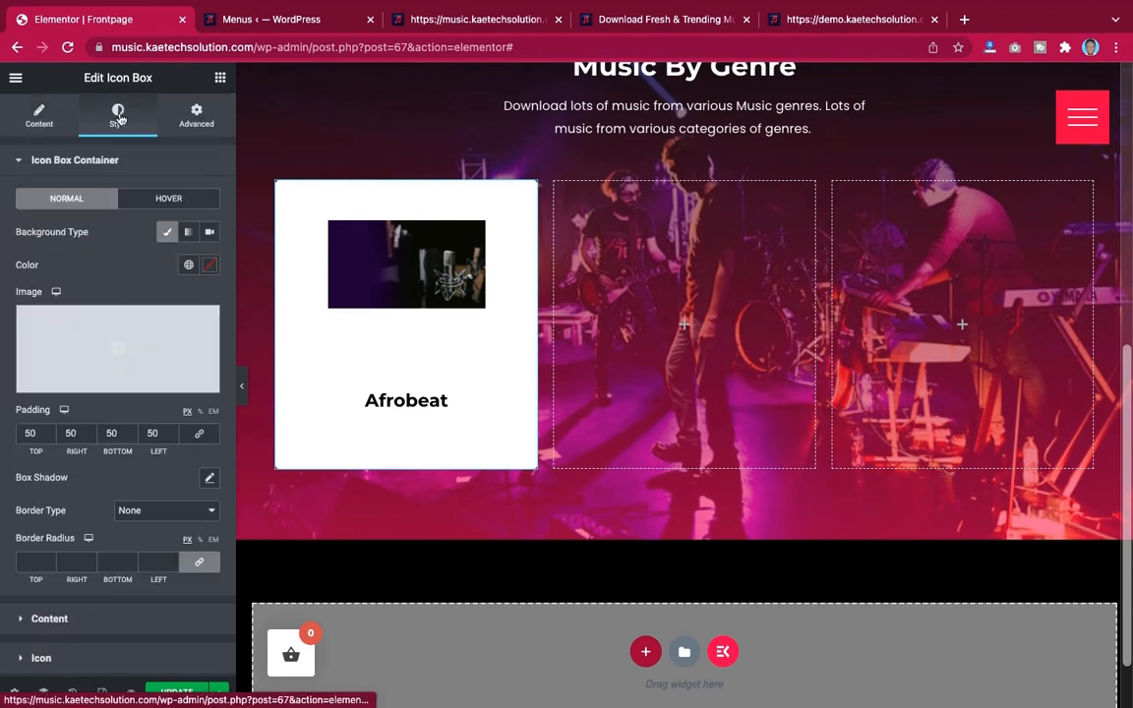
scroll(120, 324, "down", 1)
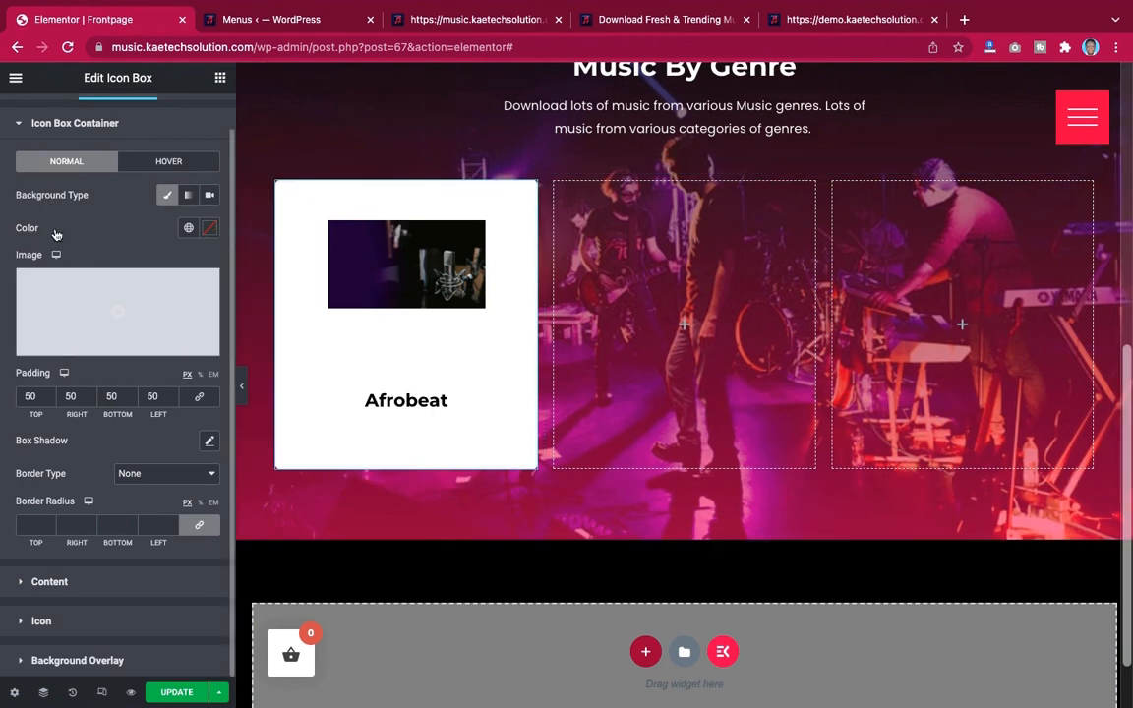
left_click(208, 231)
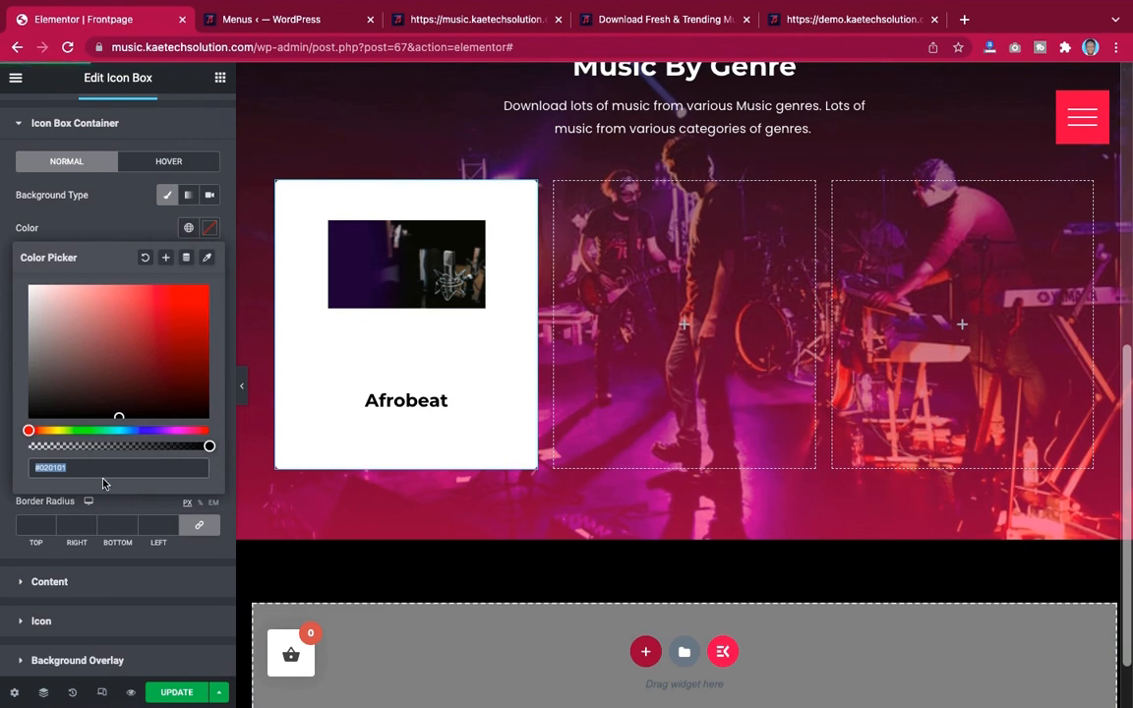
left_click(108, 227)
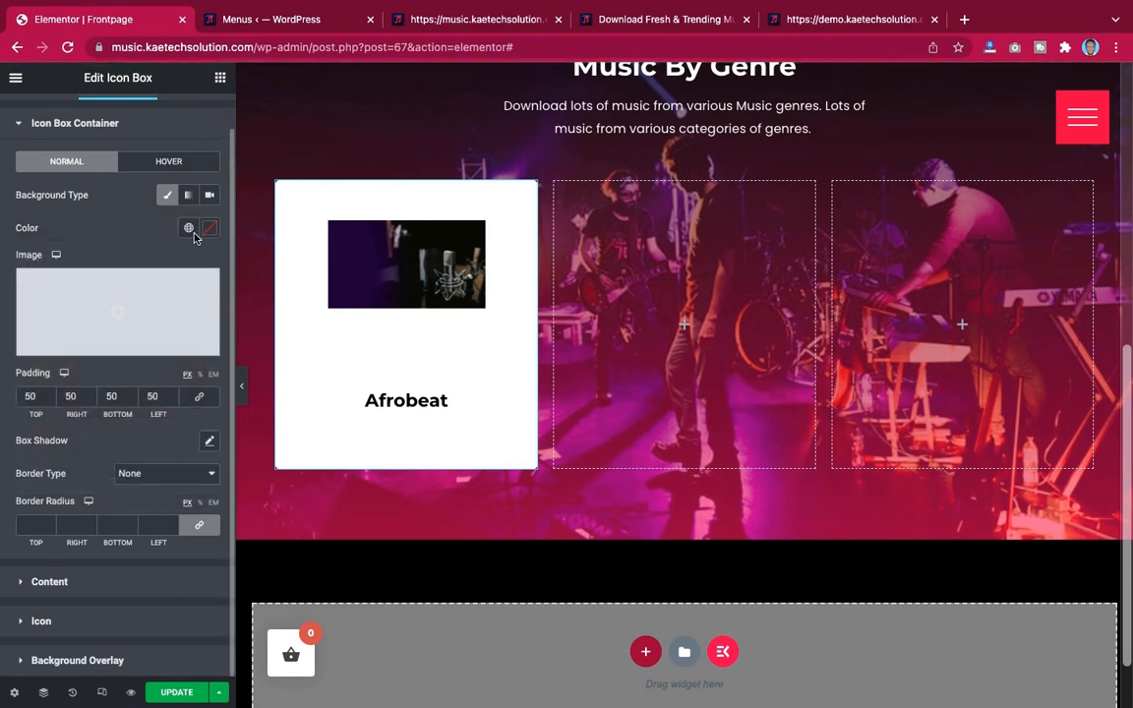
left_click(188, 227)
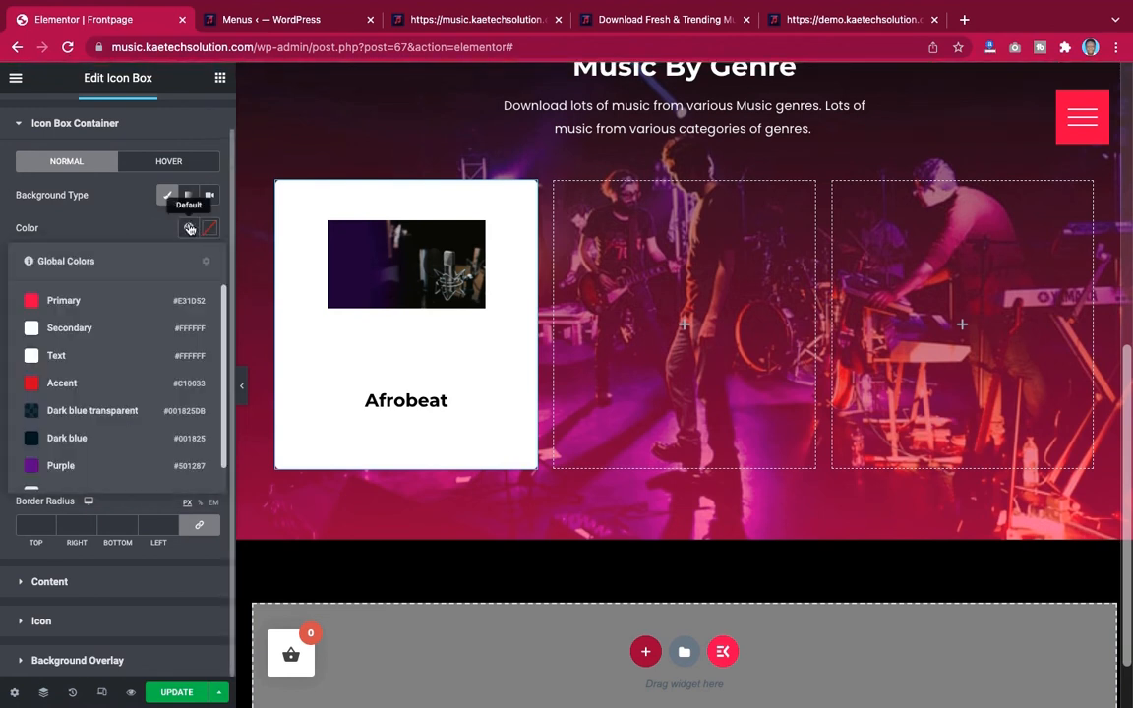
left_click(82, 411)
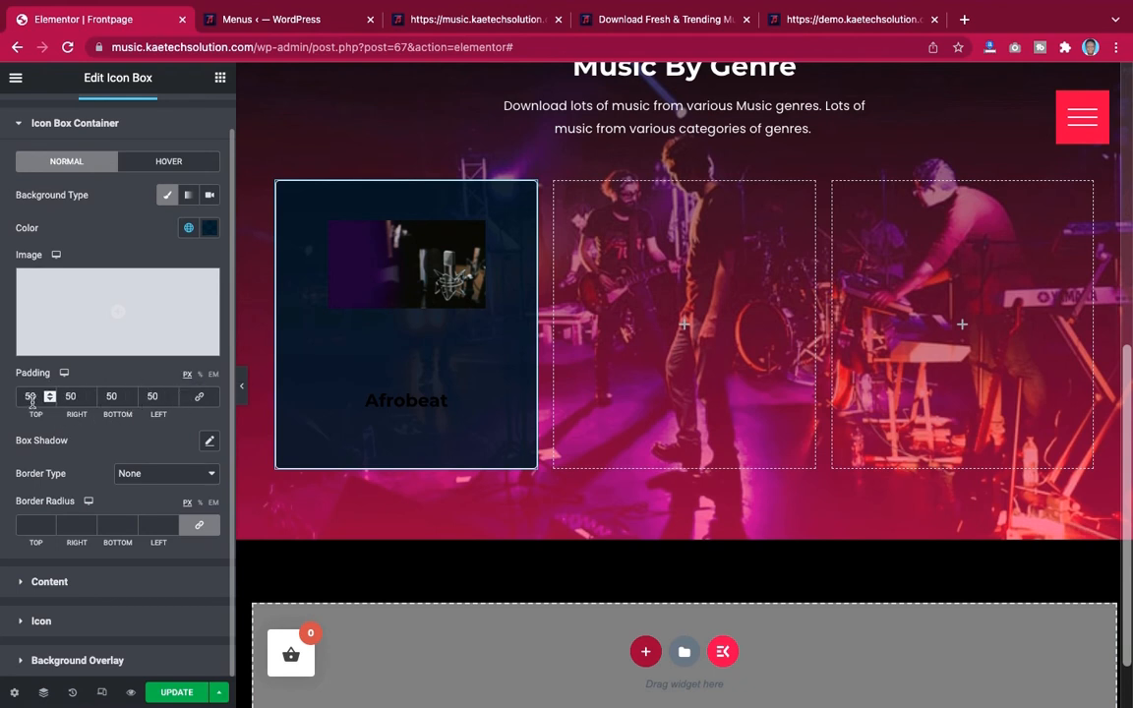
Set the icon box container's padding to 0 on all four sides
left_click_drag(37, 397, 5, 394)
type("0")
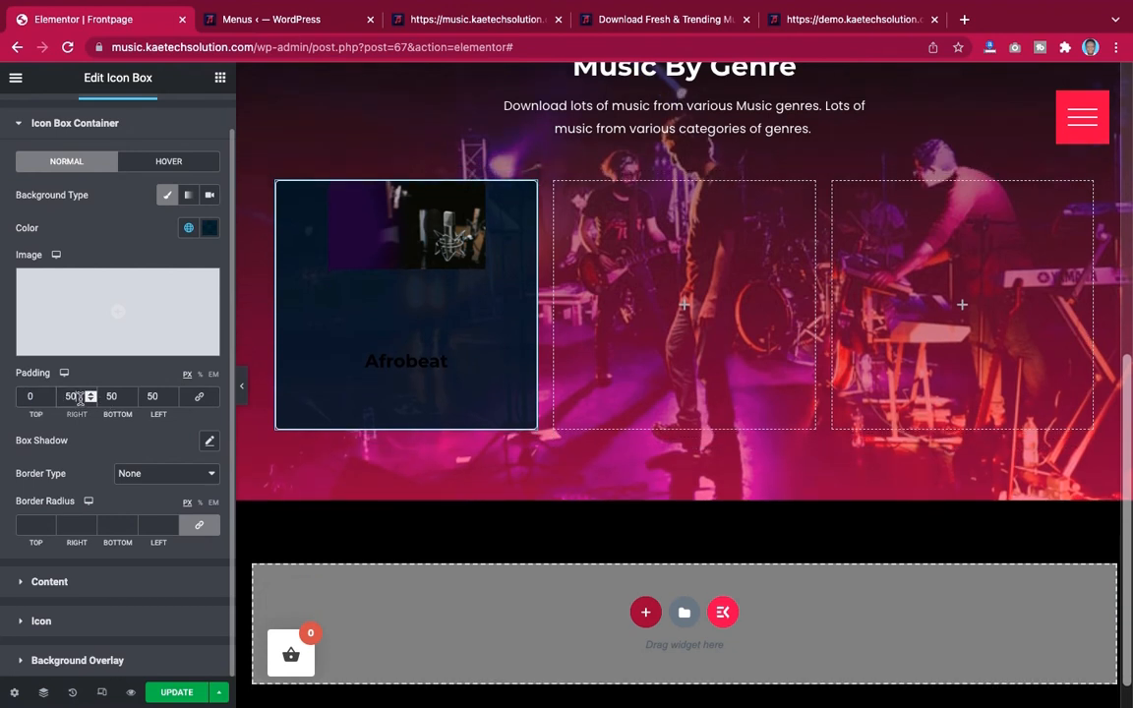
left_click_drag(76, 396, 111, 396)
type("0")
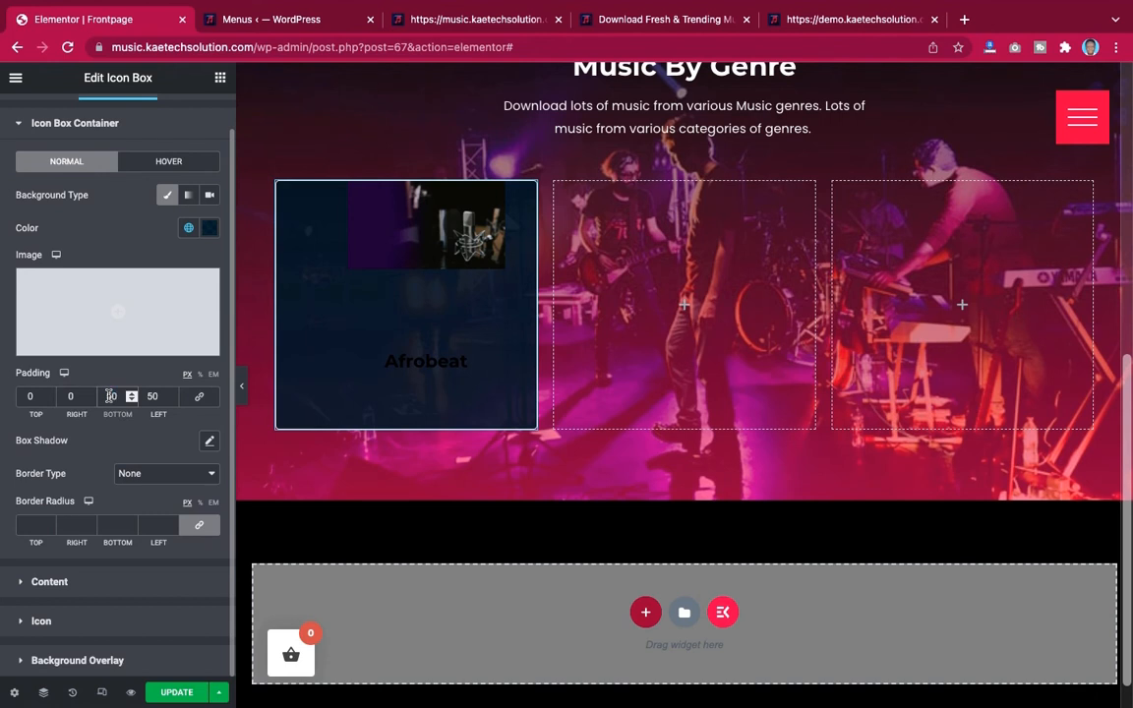
type("0")
left_click_drag(161, 396, 138, 397)
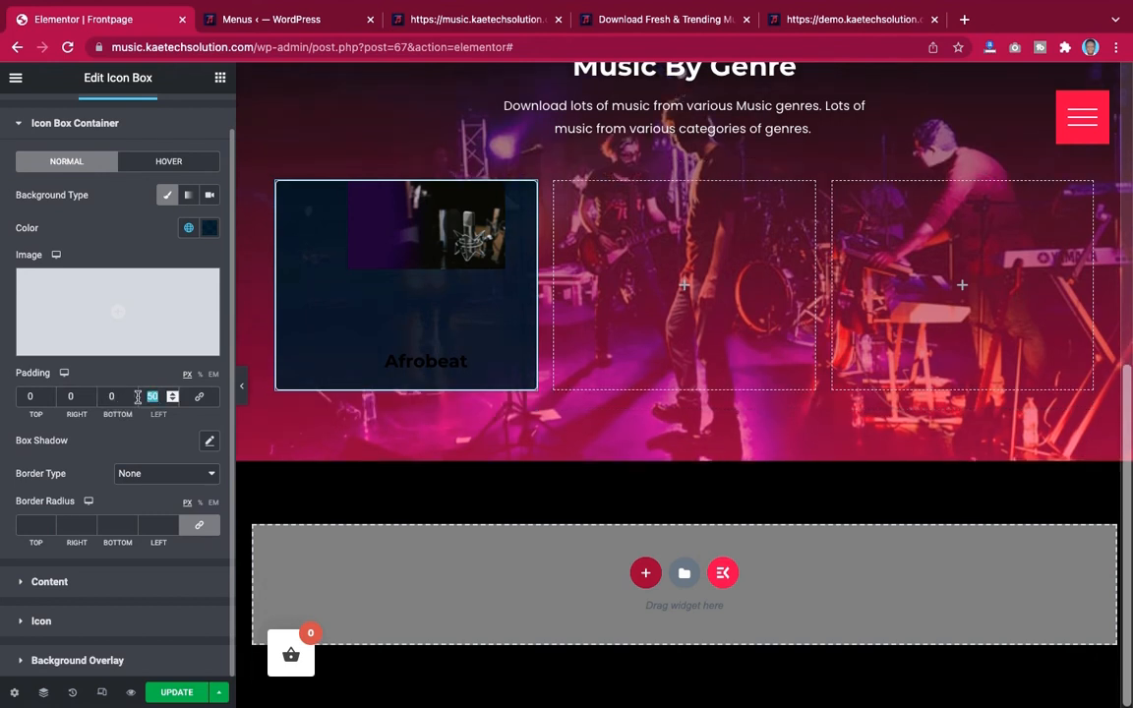
type("0")
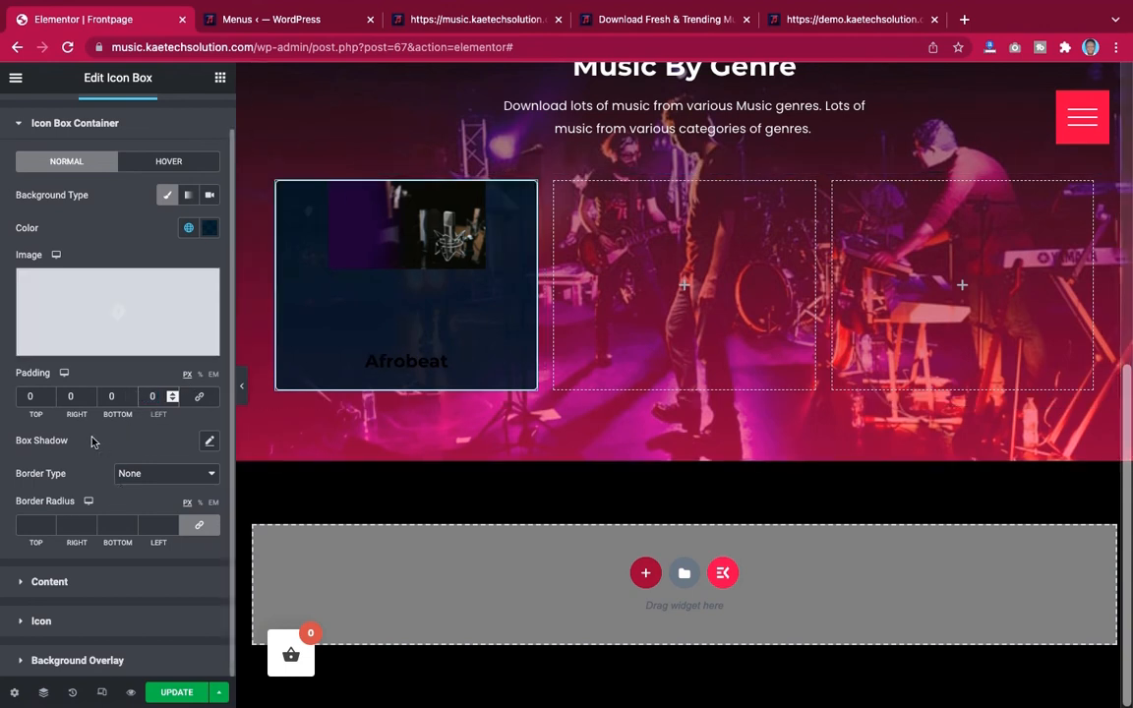
Set the icon box title color to white (#FFFFFF)
left_click(99, 590)
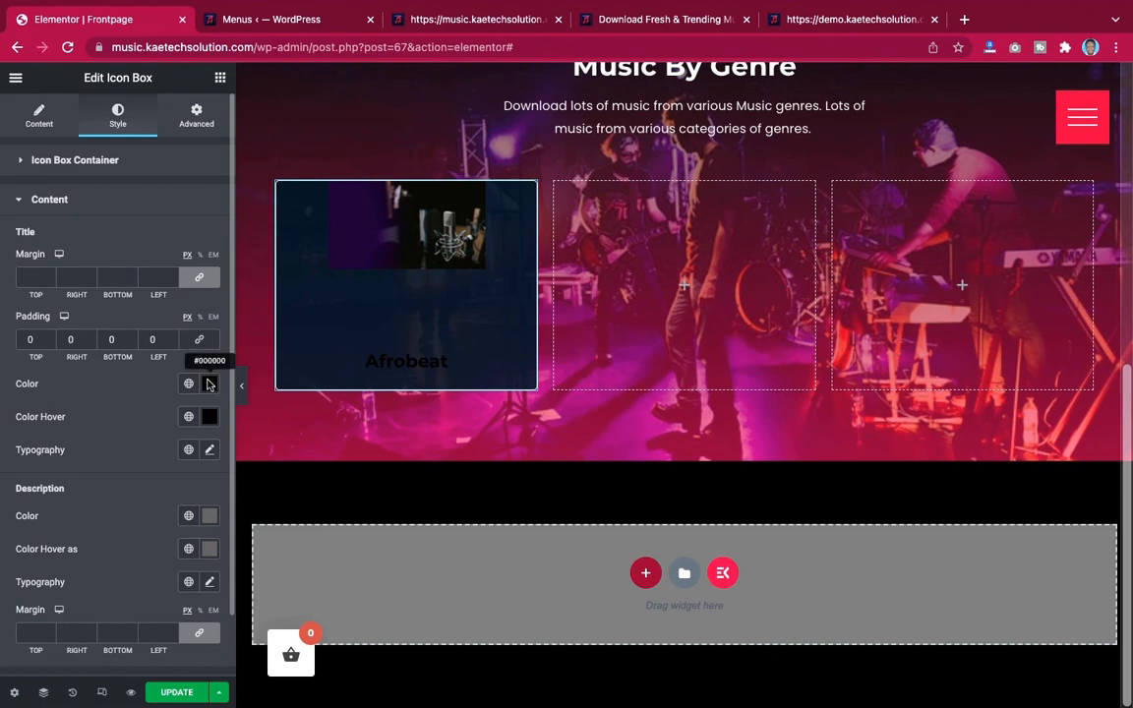
left_click(210, 384)
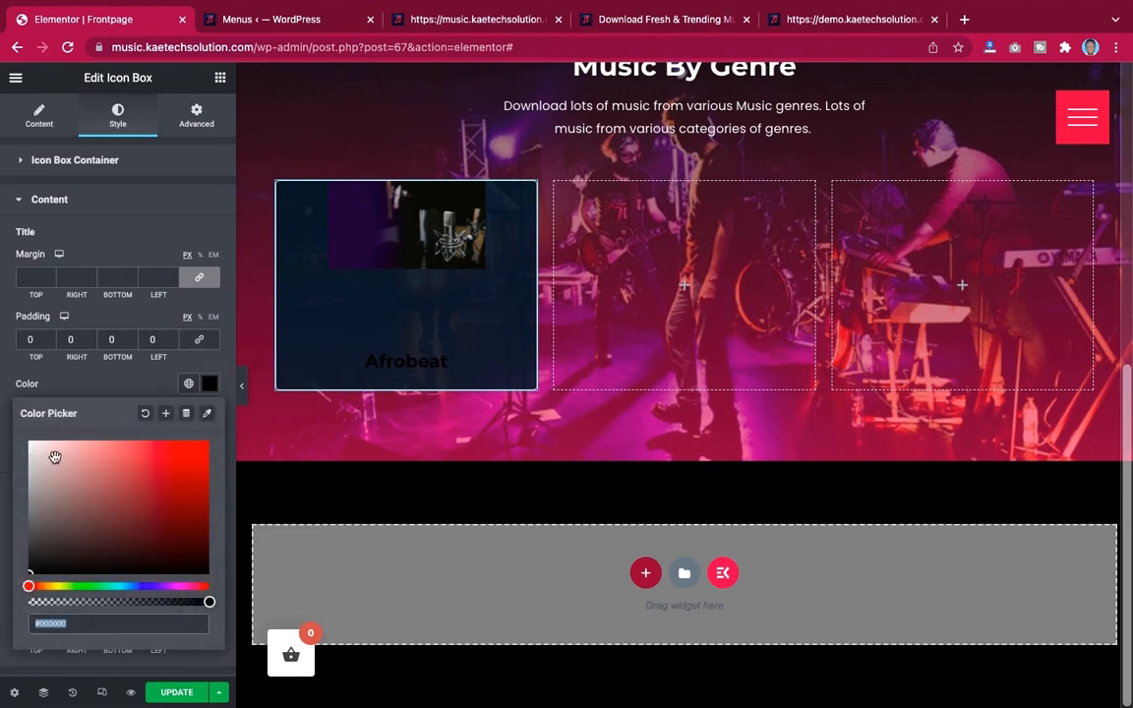
left_click_drag(50, 460, 7, 406)
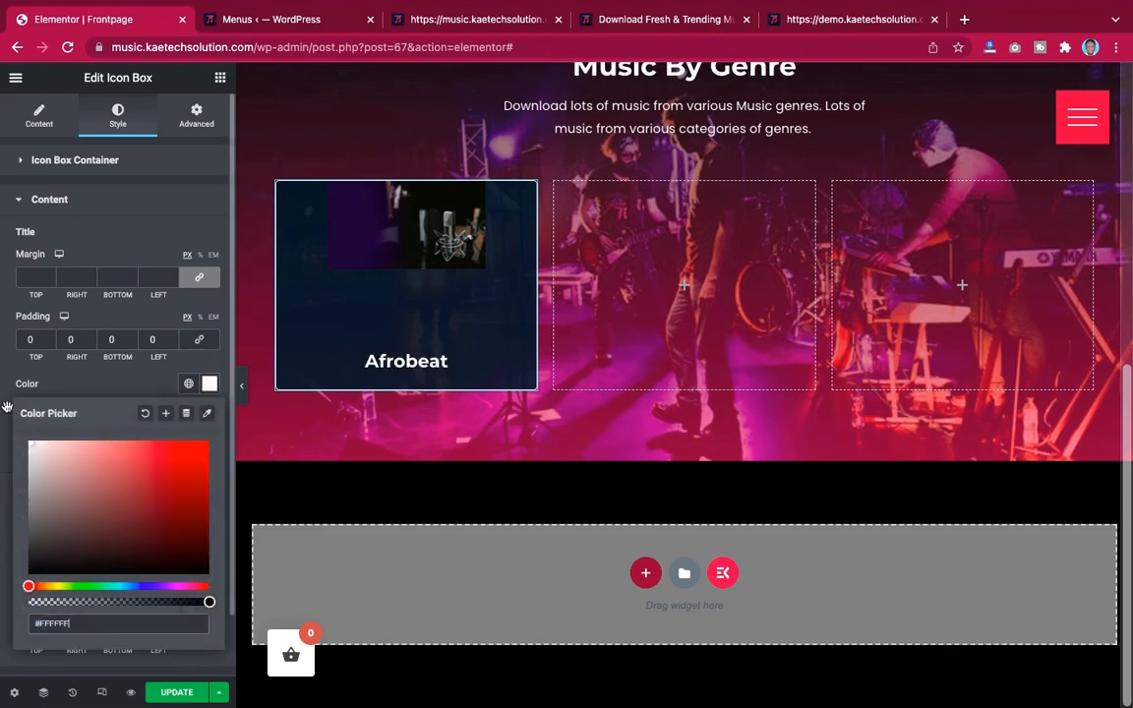
left_click(57, 382)
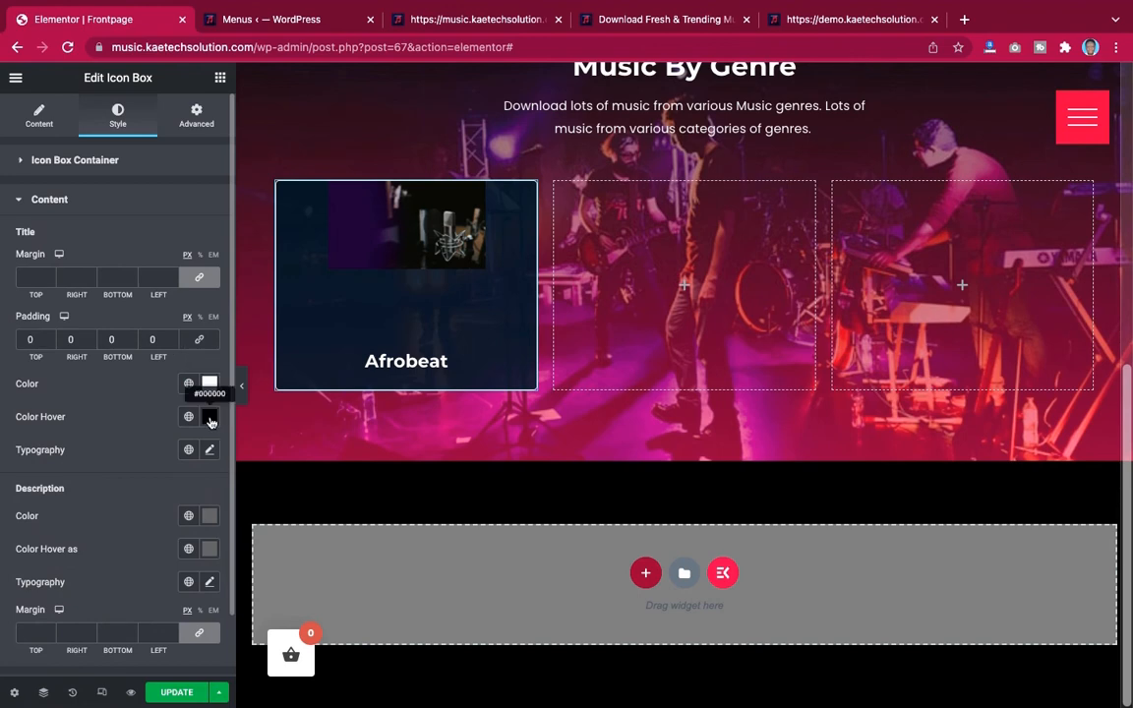
Set the title's hover color to the global Primary color, checking the demo card for reference
left_click(209, 417)
left_click(855, 20)
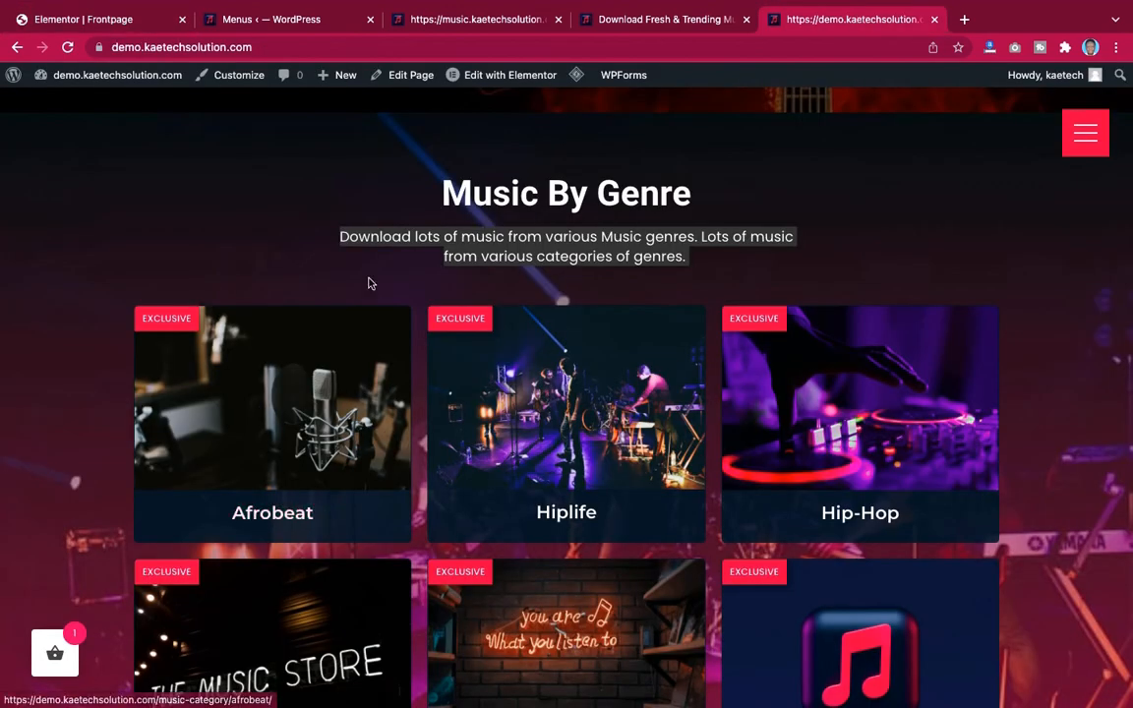
left_click(116, 20)
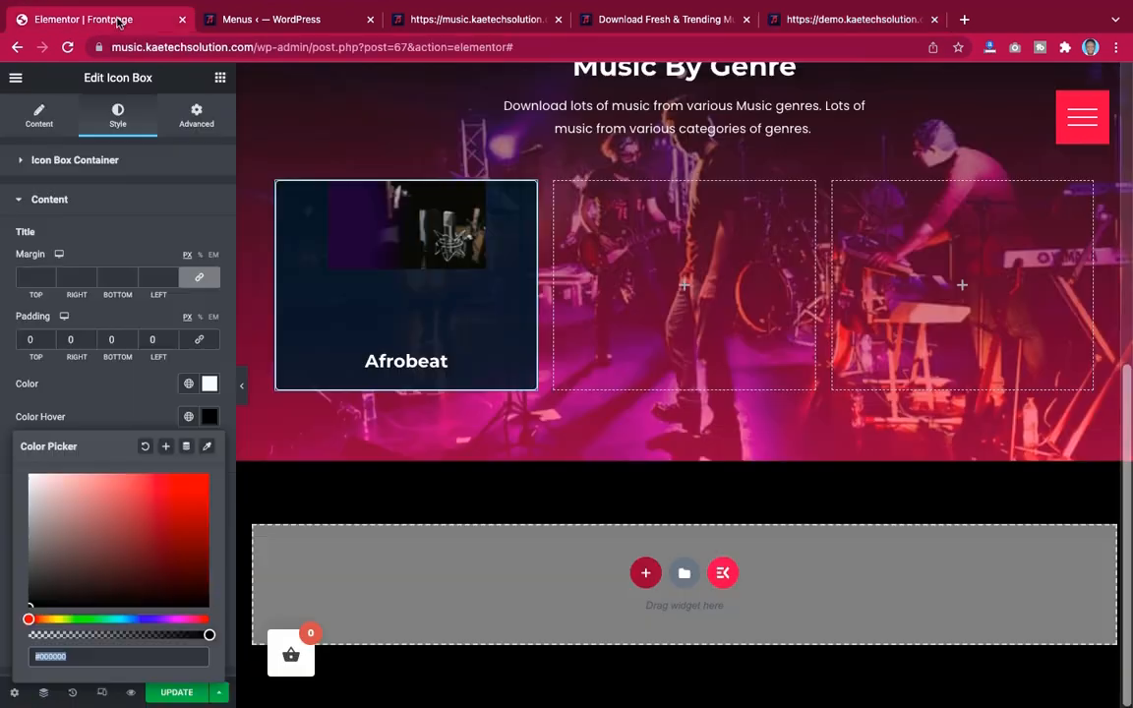
left_click(154, 421)
left_click(188, 417)
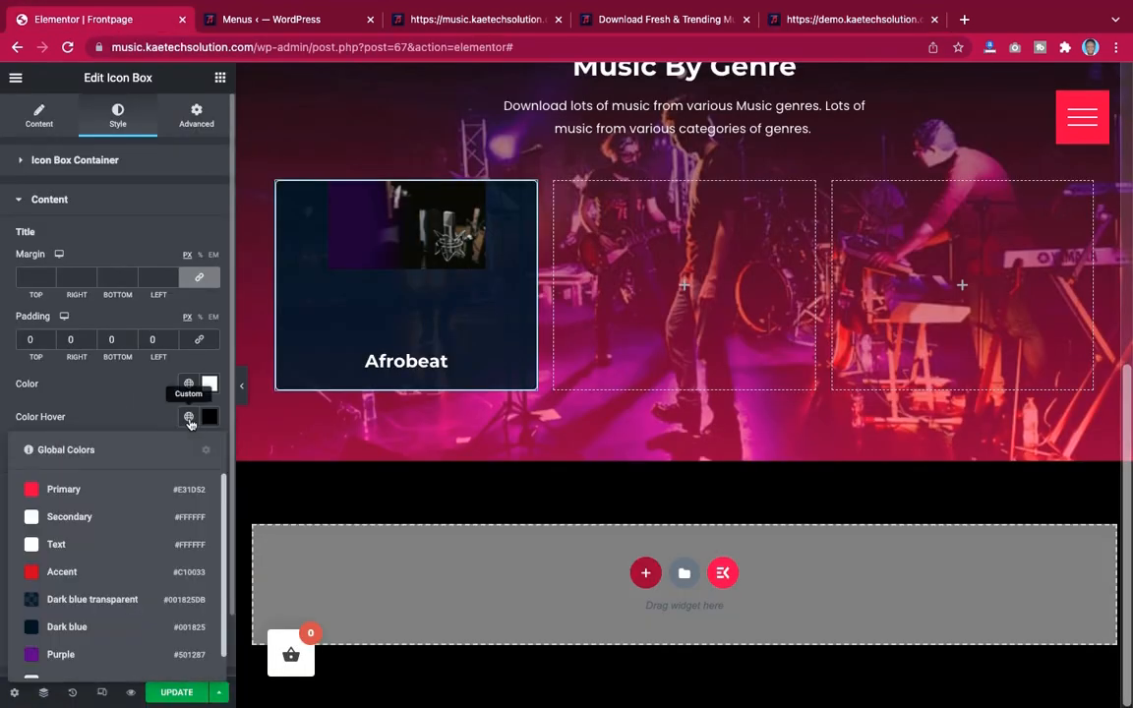
left_click(59, 491)
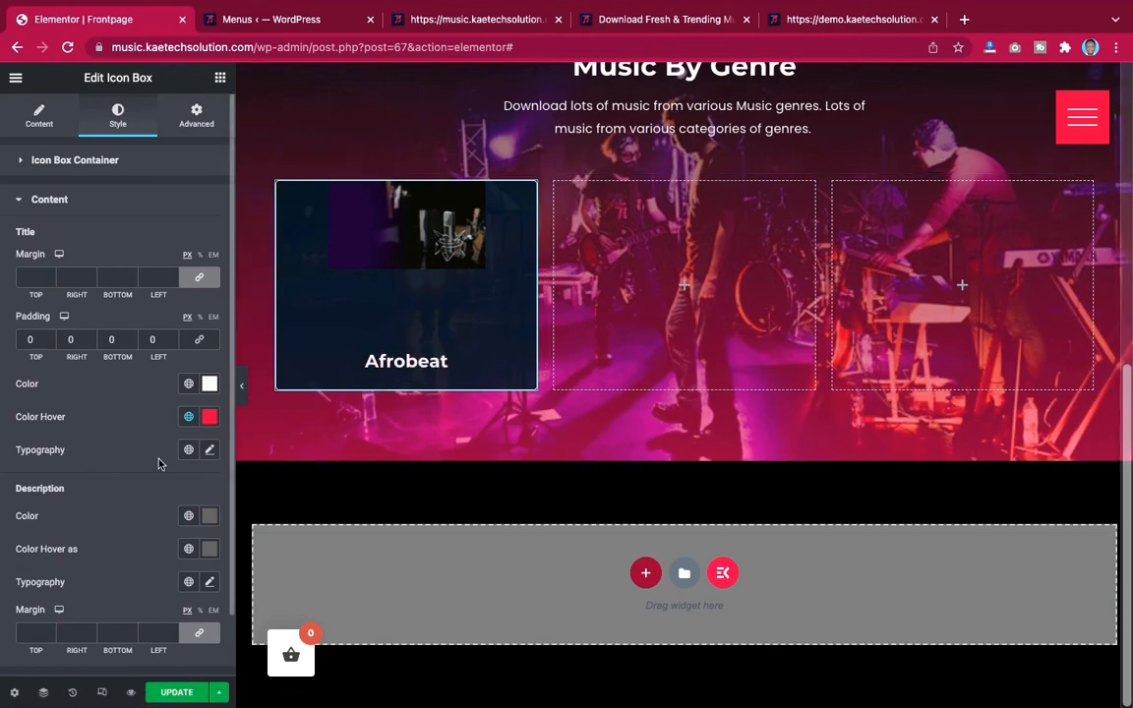
Set the icon image width to 340
scroll(160, 463, "down", 1)
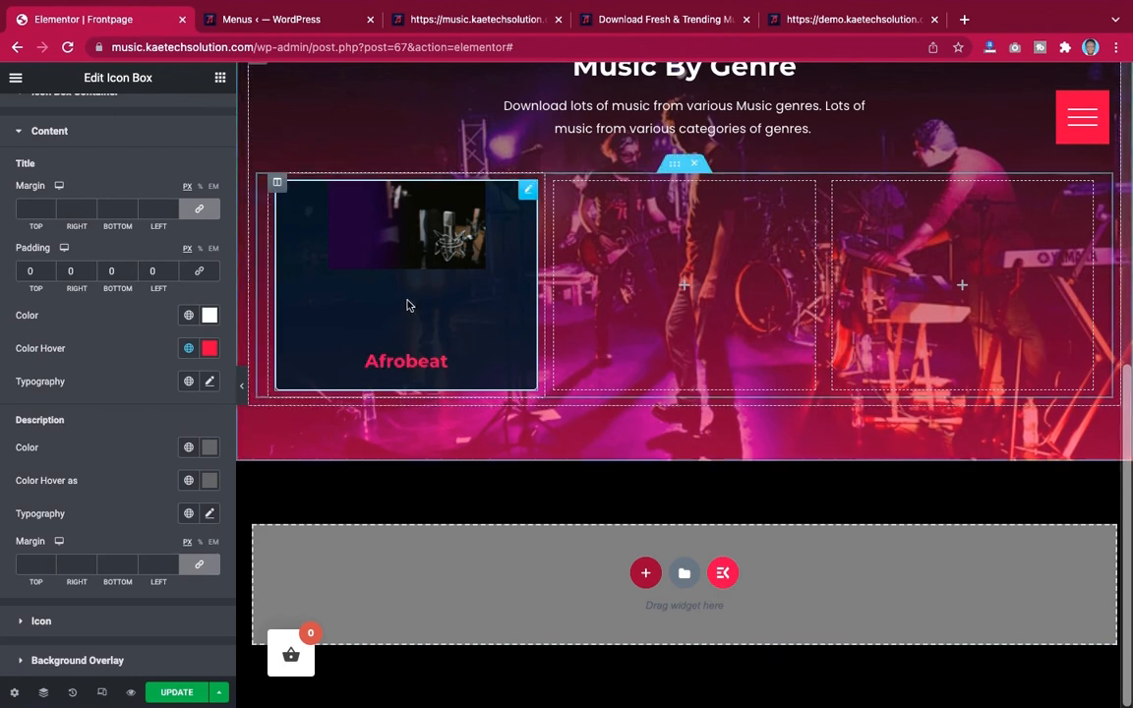
left_click(86, 621)
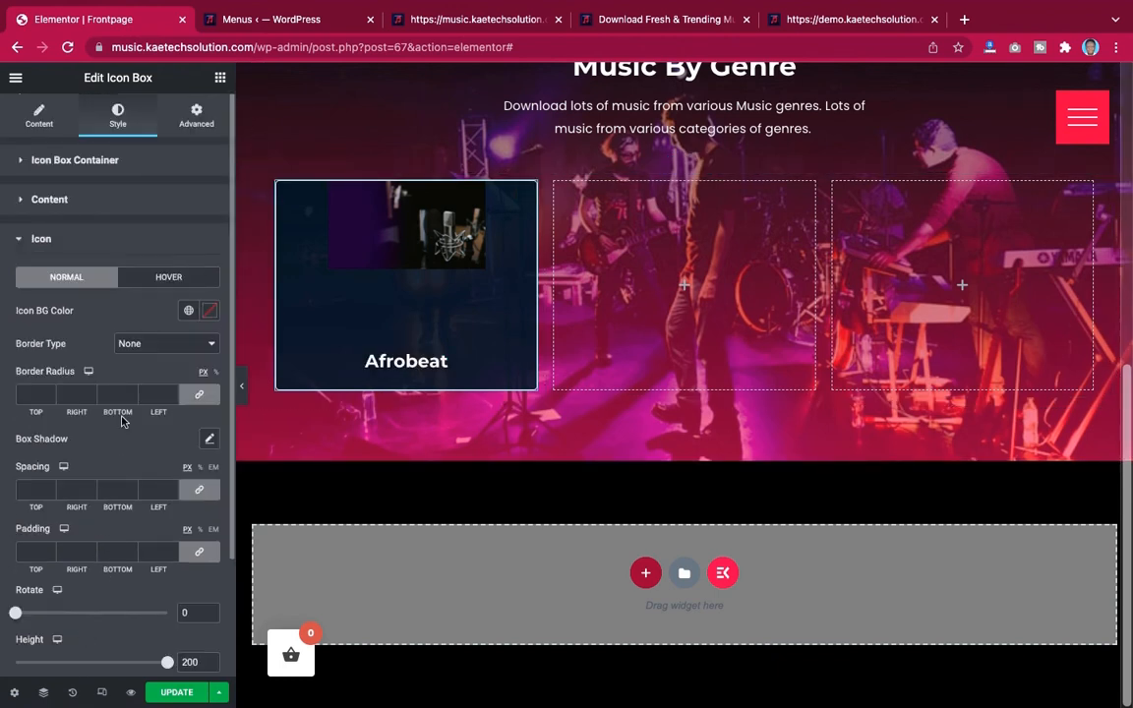
scroll(128, 394, "down", 2)
scroll(128, 402, "down", 1)
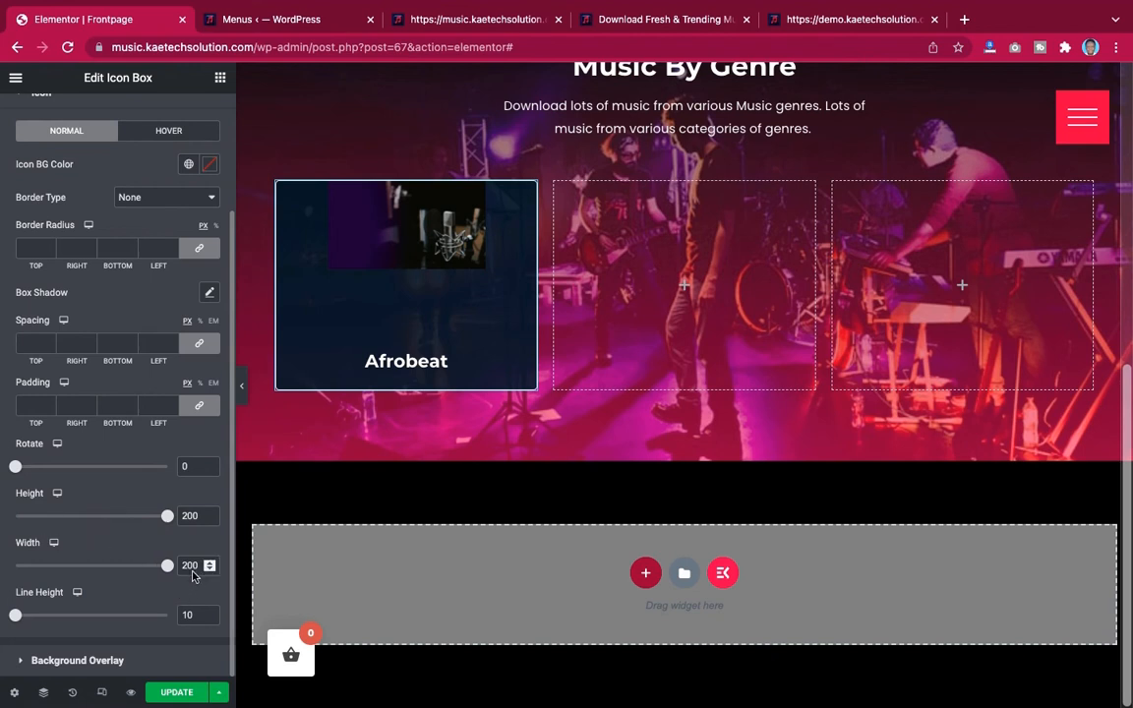
left_click_drag(190, 565, 168, 564)
type("340")
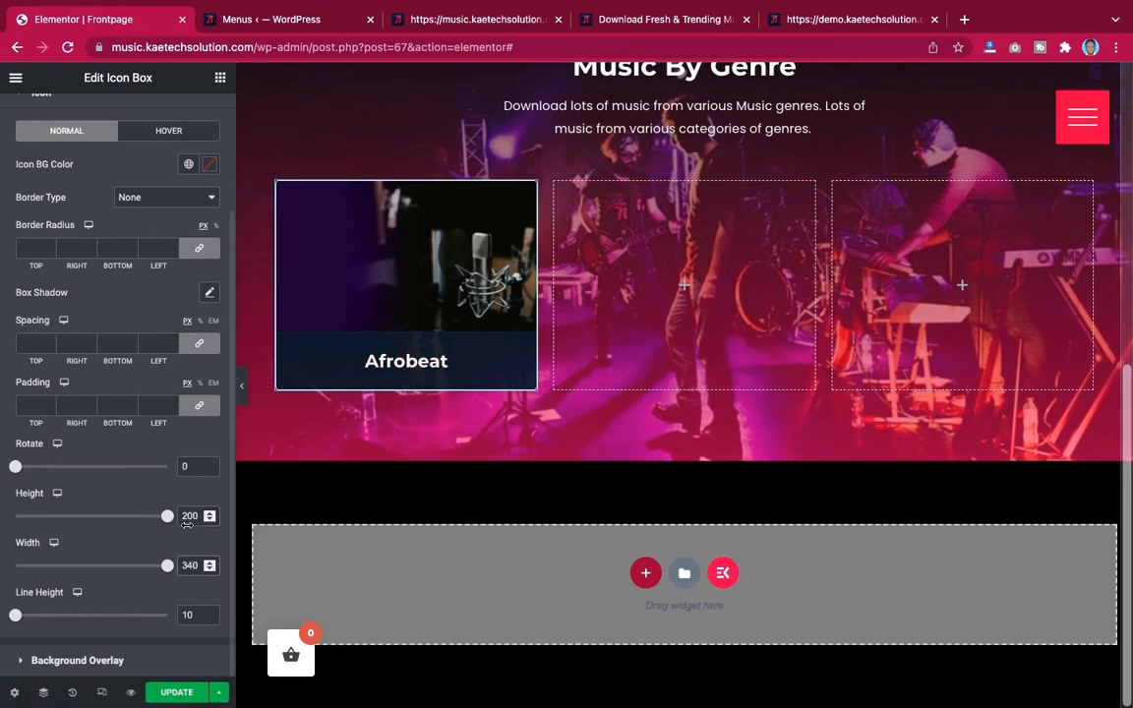
mouse_move(167, 518)
left_mouse_down()
mouse_move(153, 518)
mouse_move(177, 518)
left_mouse_up()
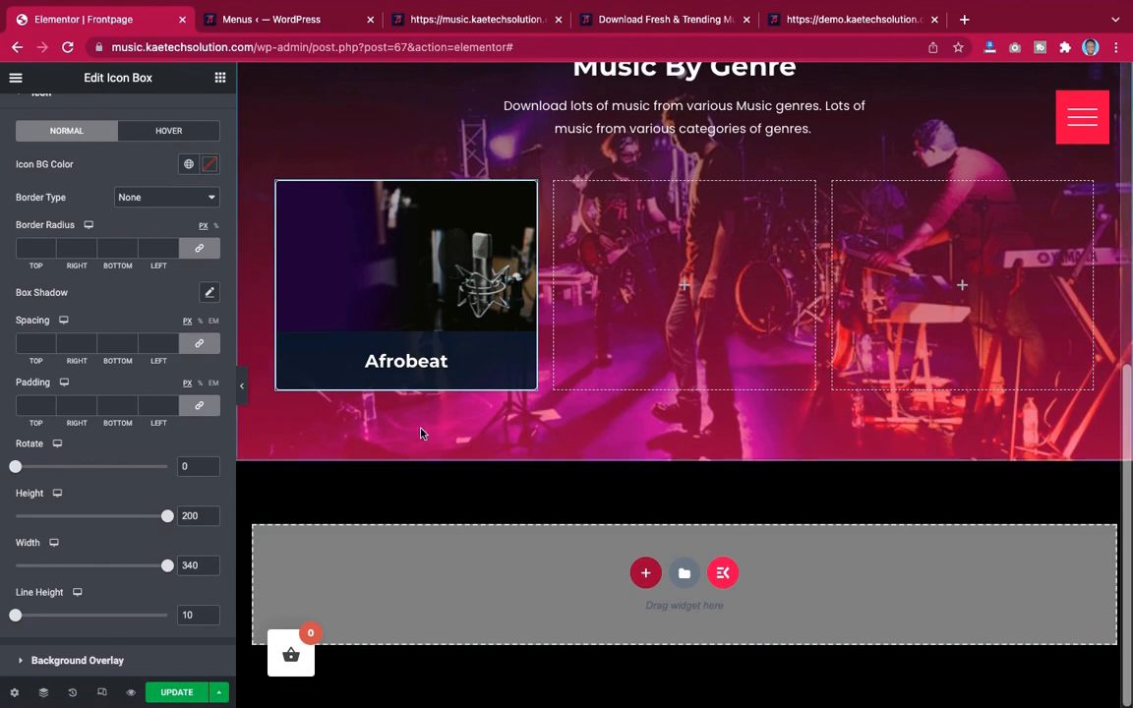
Compare the edited Afrobeat card with the demo site's Afrobeat card
left_click(840, 21)
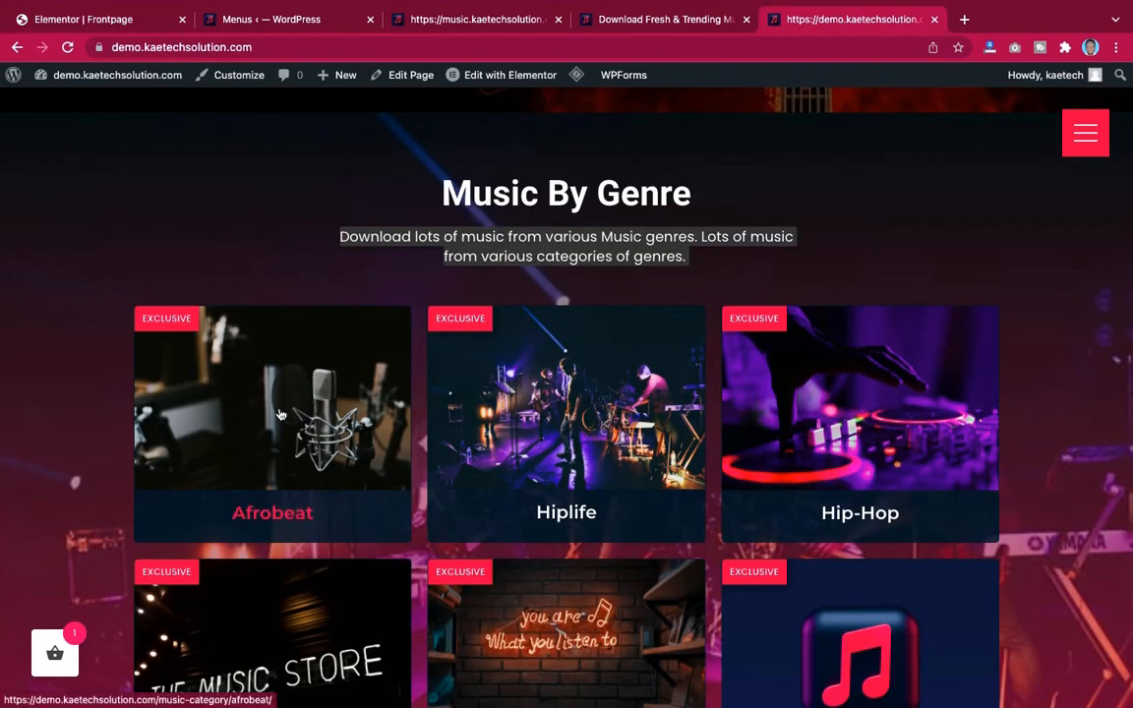
left_click(132, 22)
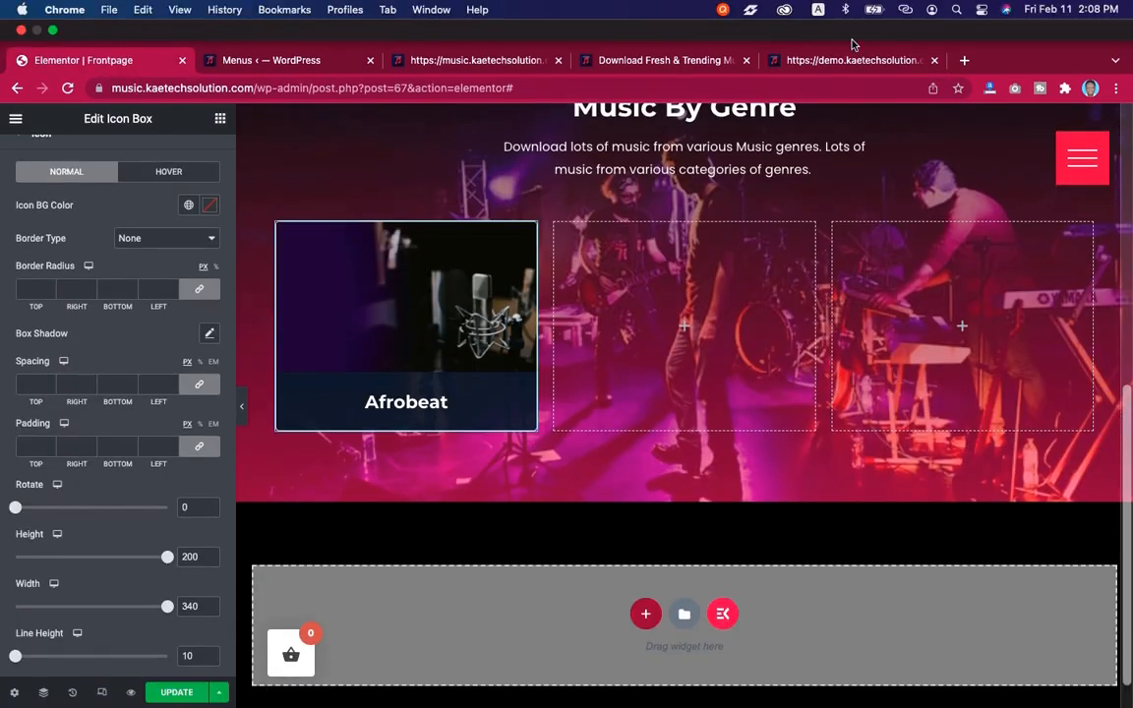
left_click(854, 61)
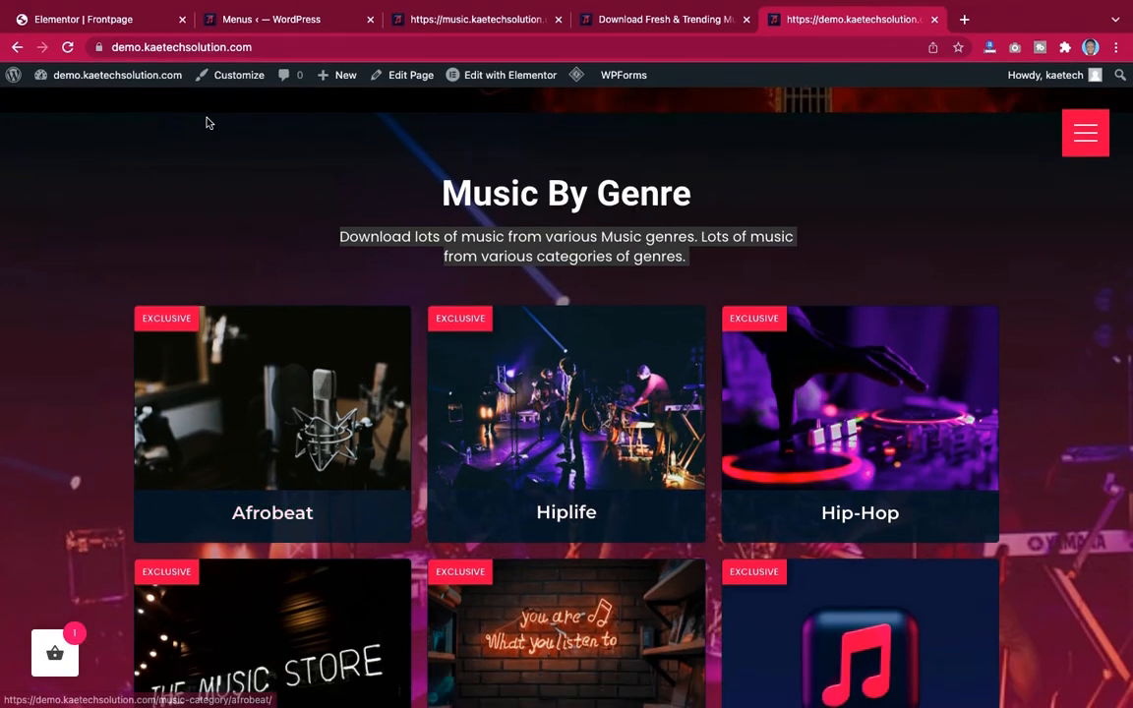
left_click(124, 20)
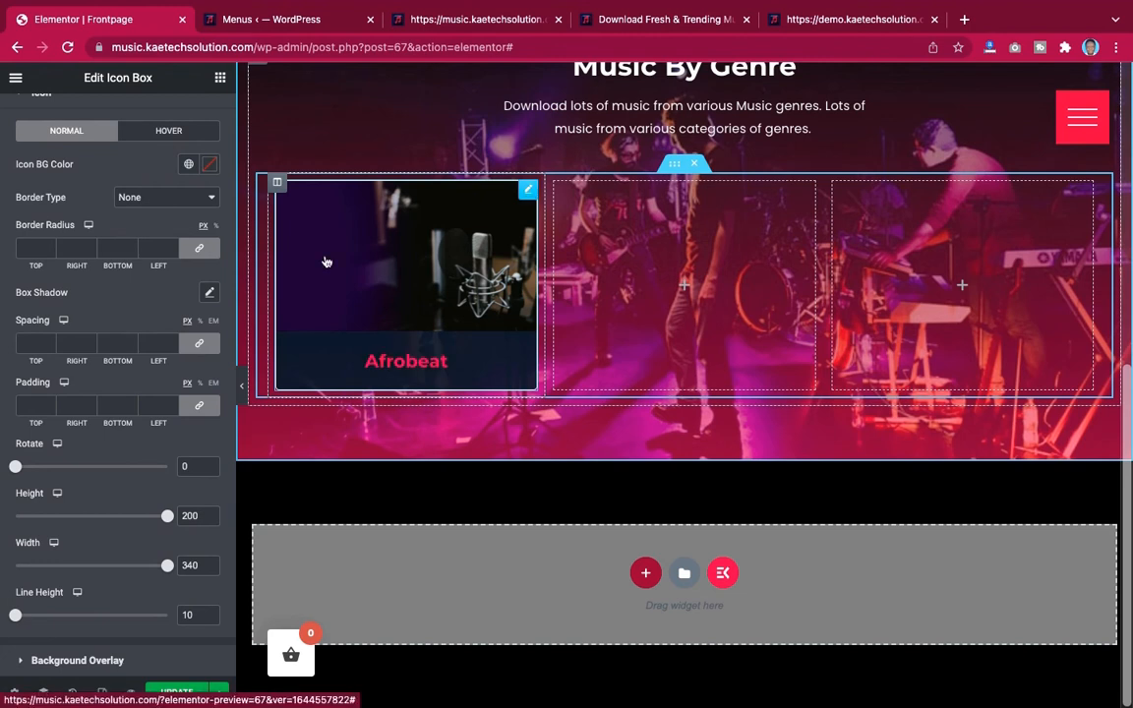
scroll(63, 134, "up", 3)
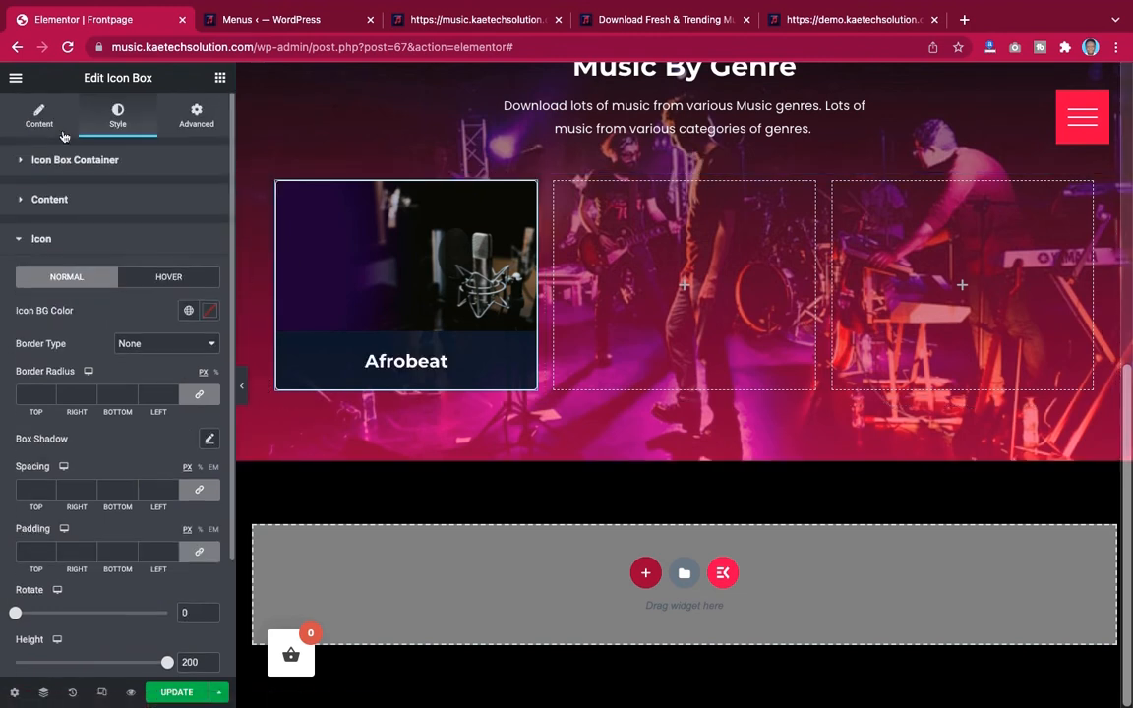
left_click(40, 116)
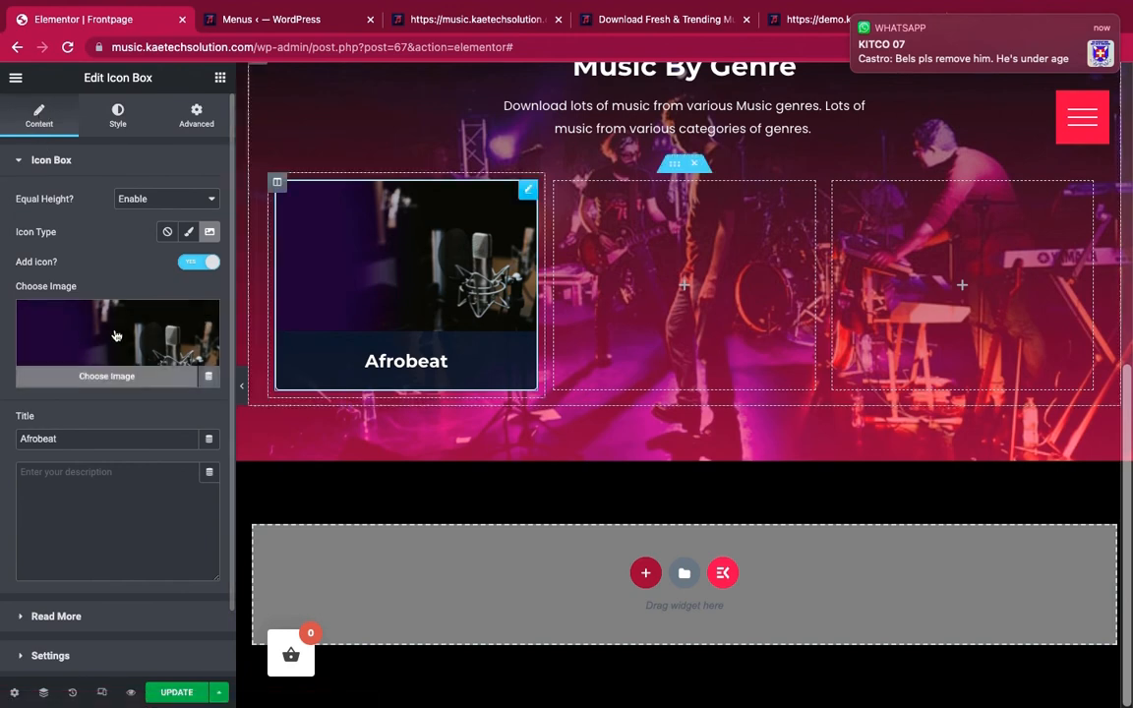
left_click(854, 18)
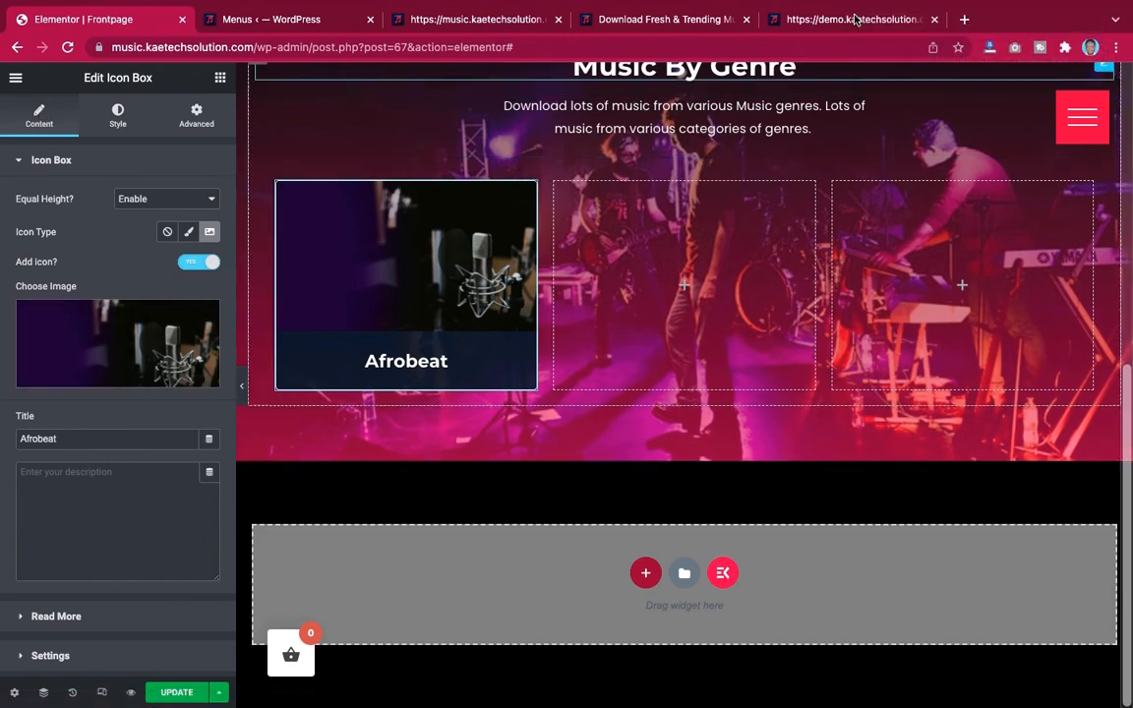
left_click(108, 325)
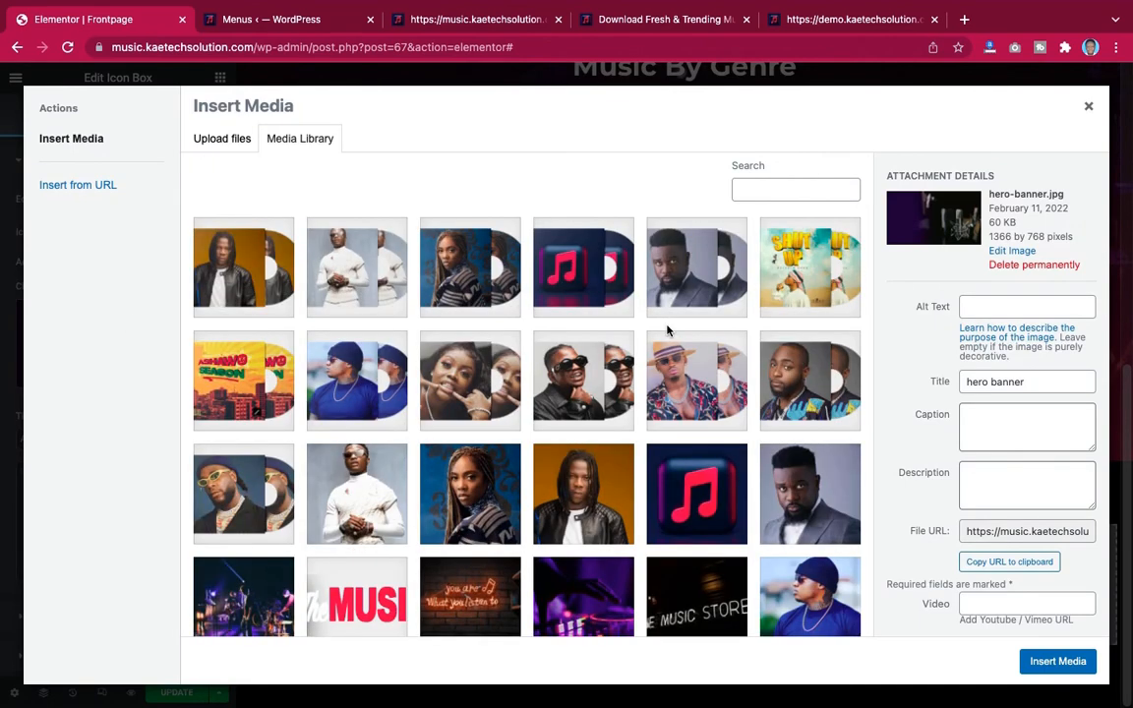
scroll(647, 448, "down", 3)
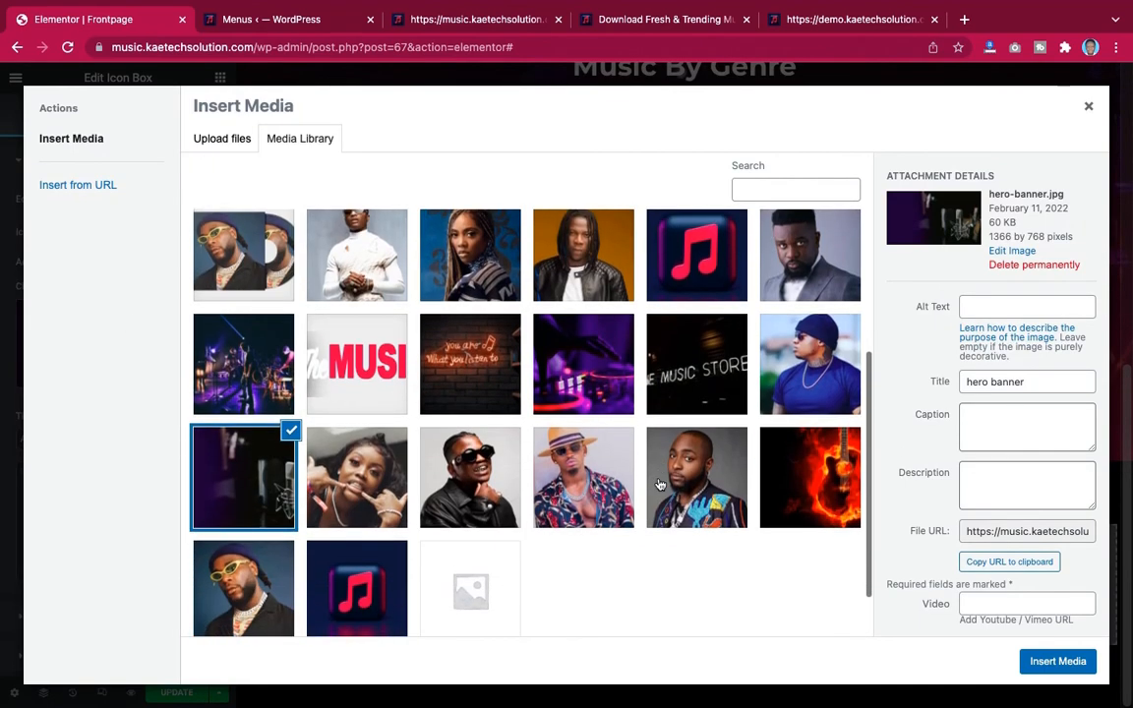
scroll(660, 484, "down", 1)
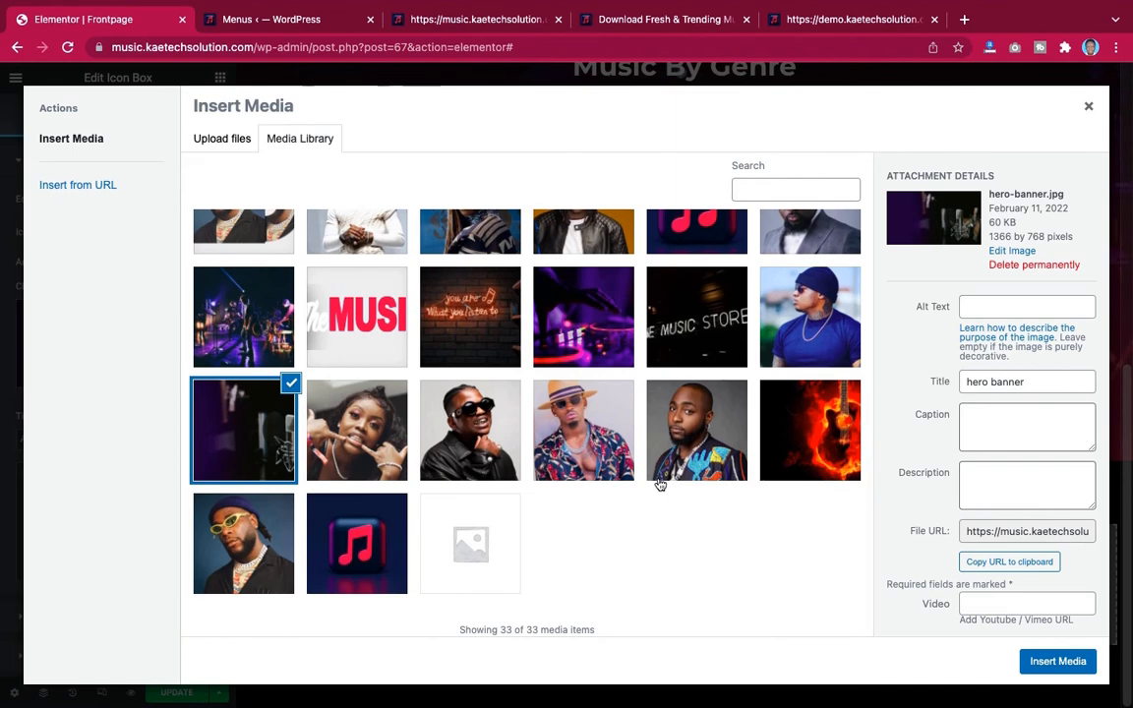
scroll(660, 484, "up", 1)
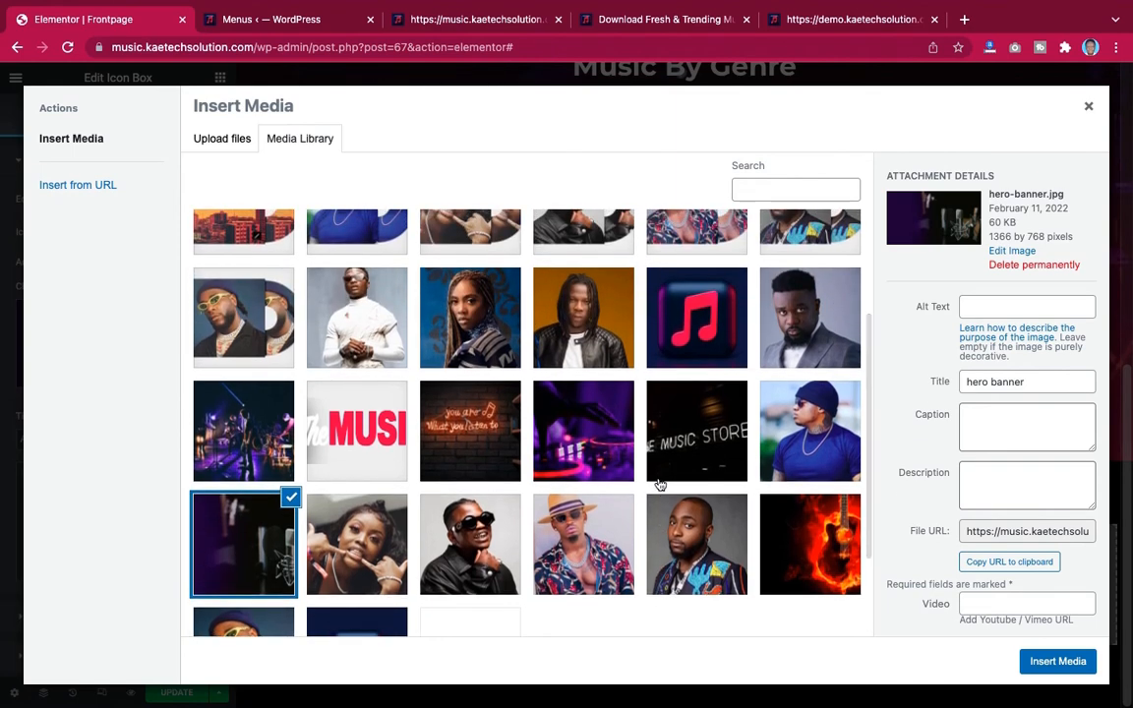
left_click(1089, 106)
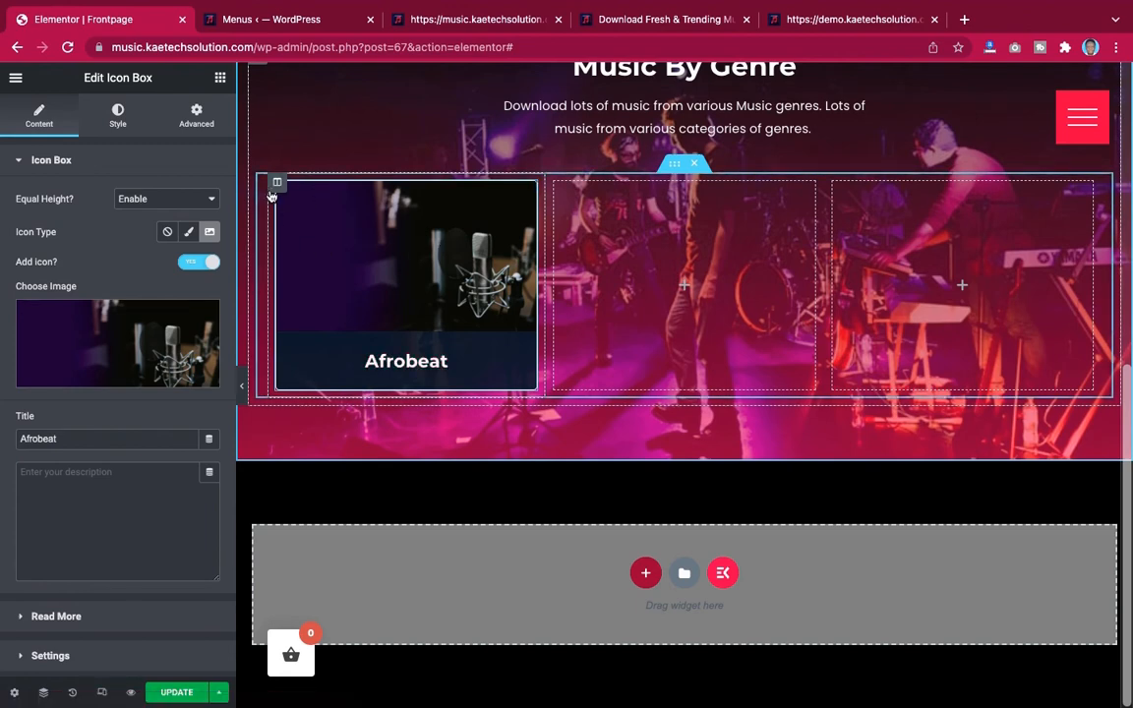
Show the EXCLUSIVE badge at the top left of the Afrobeat card, matching the demo card
left_click(797, 19)
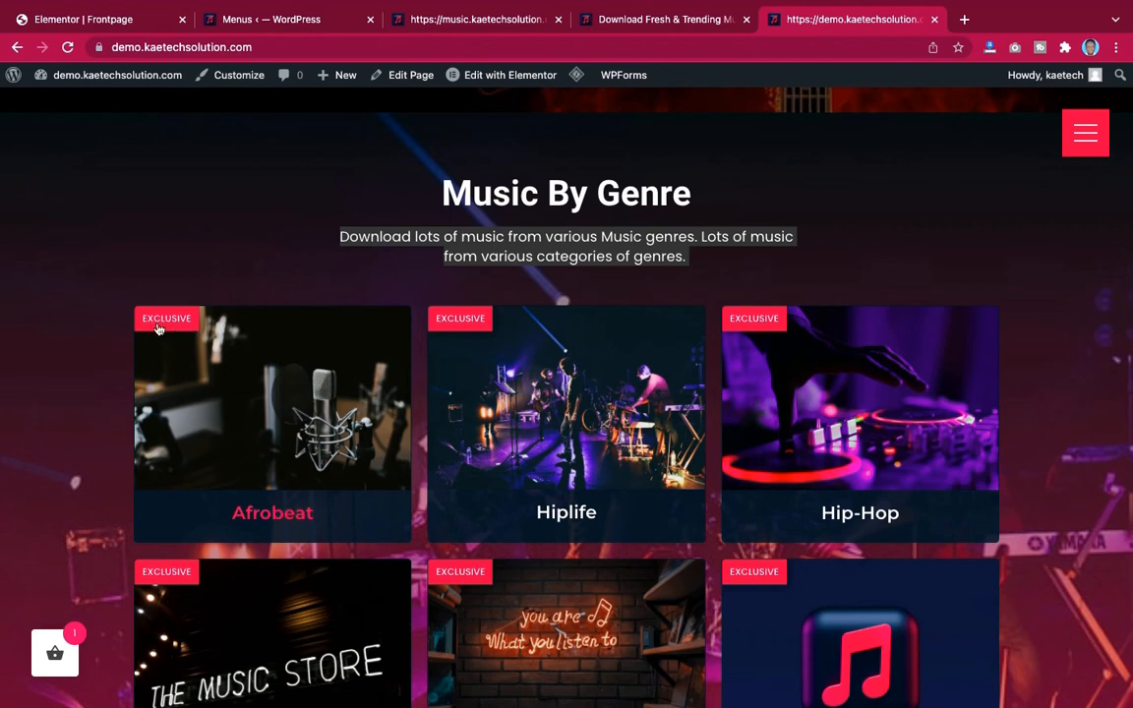
left_click(69, 20)
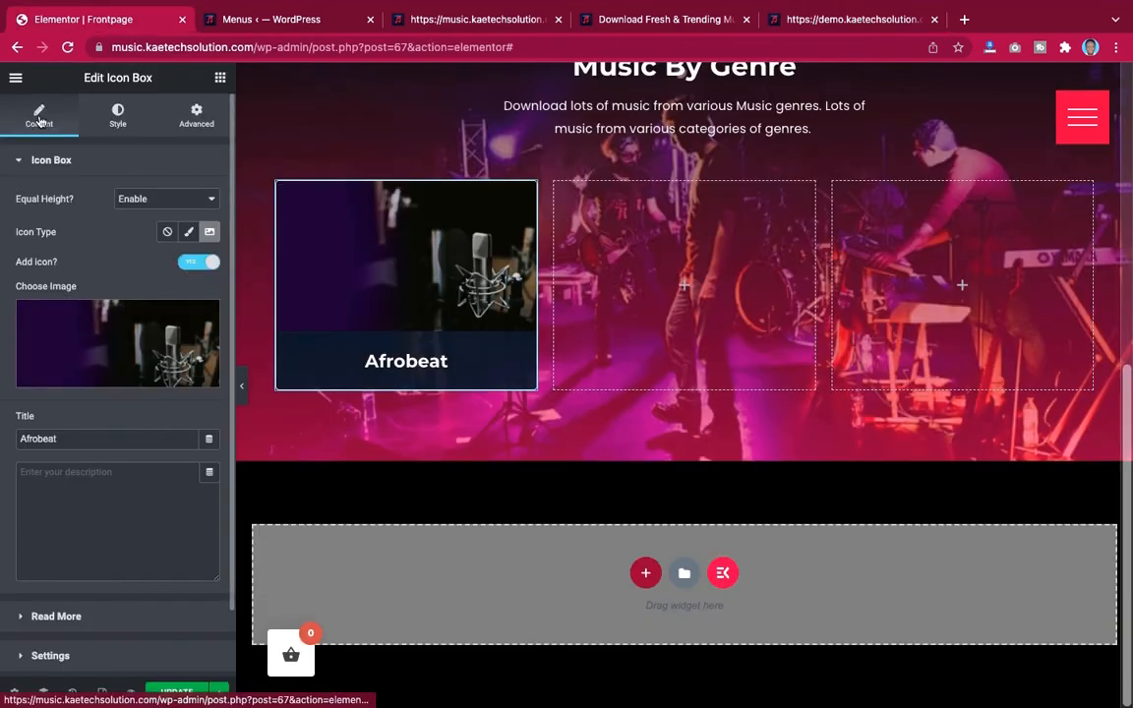
scroll(98, 319, "down", 2)
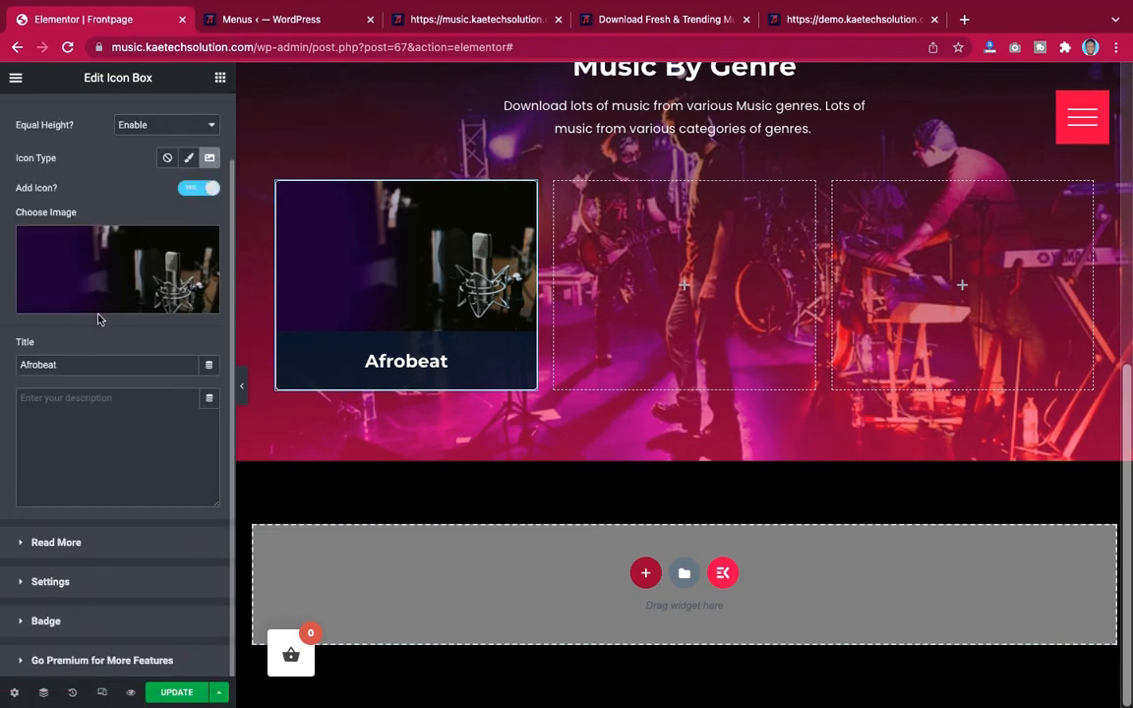
left_click(82, 621)
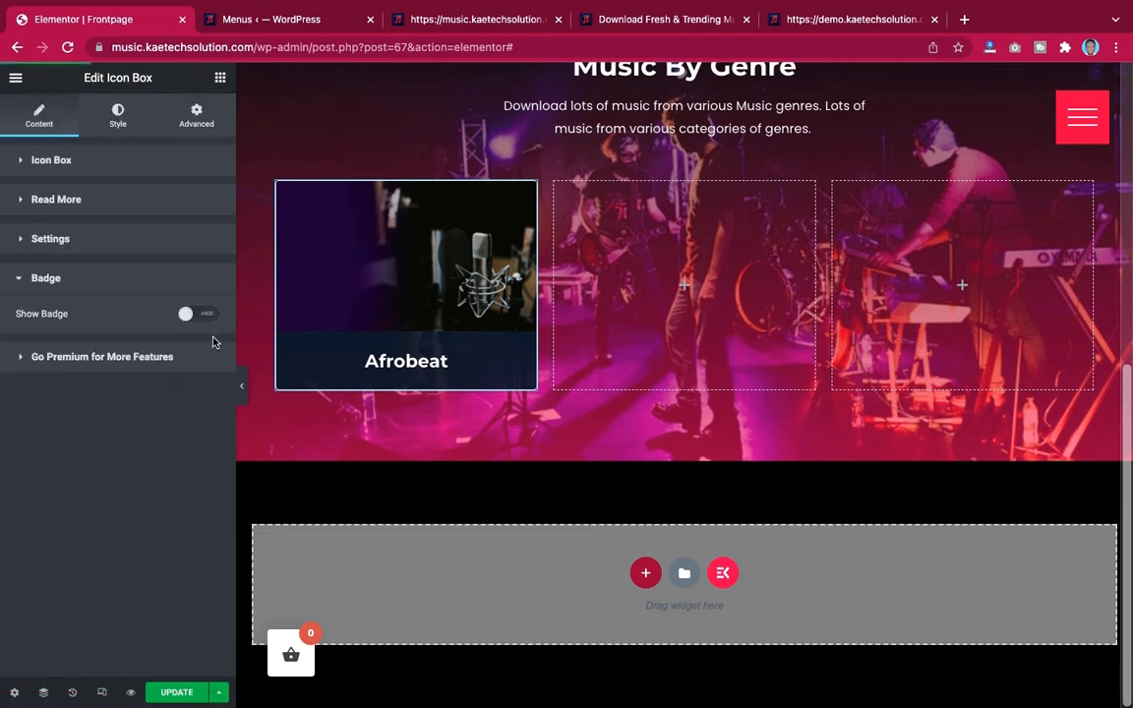
left_click(201, 313)
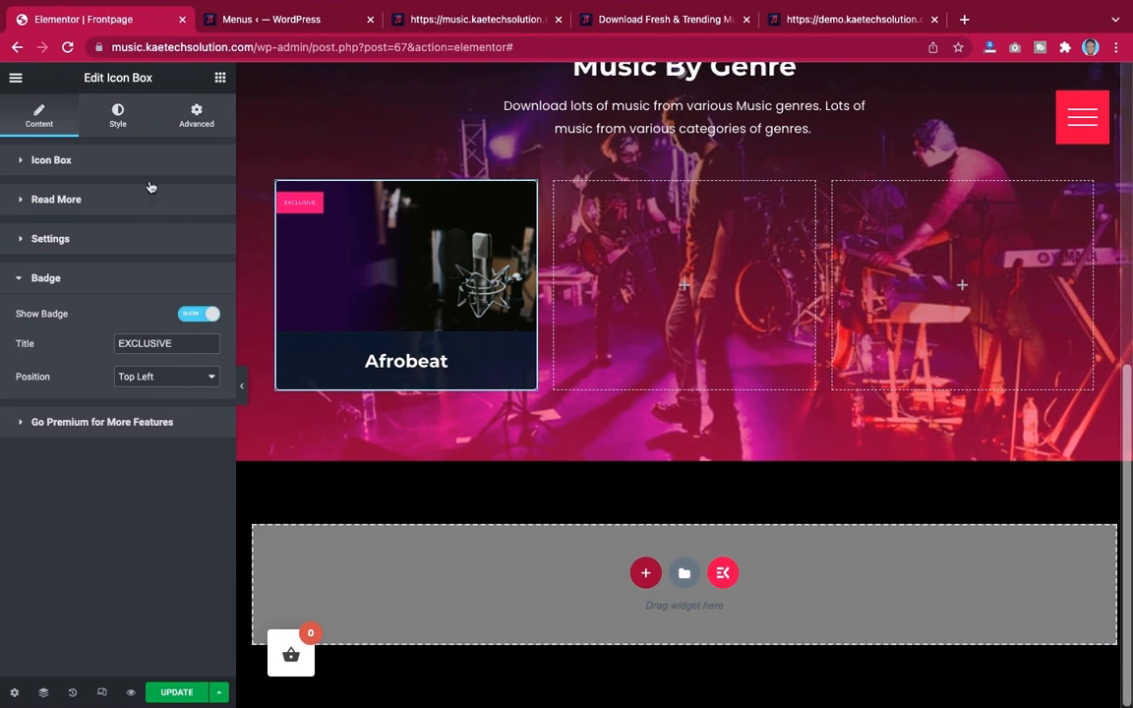
Unlink the badge's padding values and set the top padding to 10
left_click(122, 115)
scroll(133, 287, "down", 2)
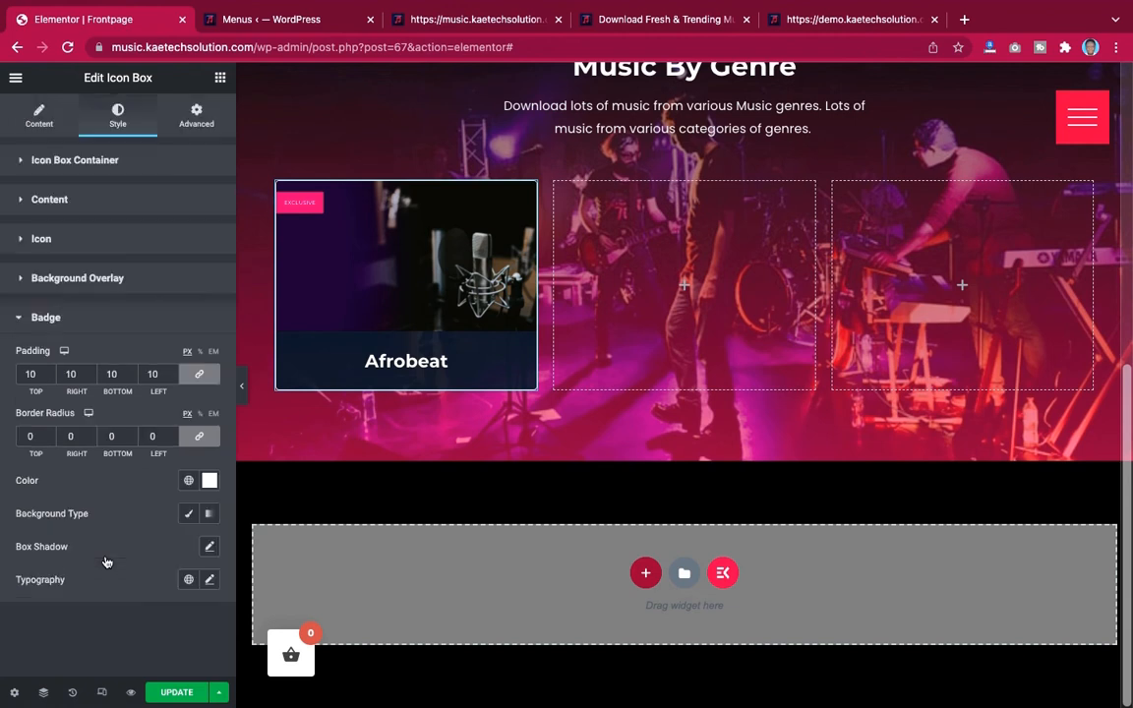
left_click(199, 374)
left_click_drag(40, 371, 20, 371)
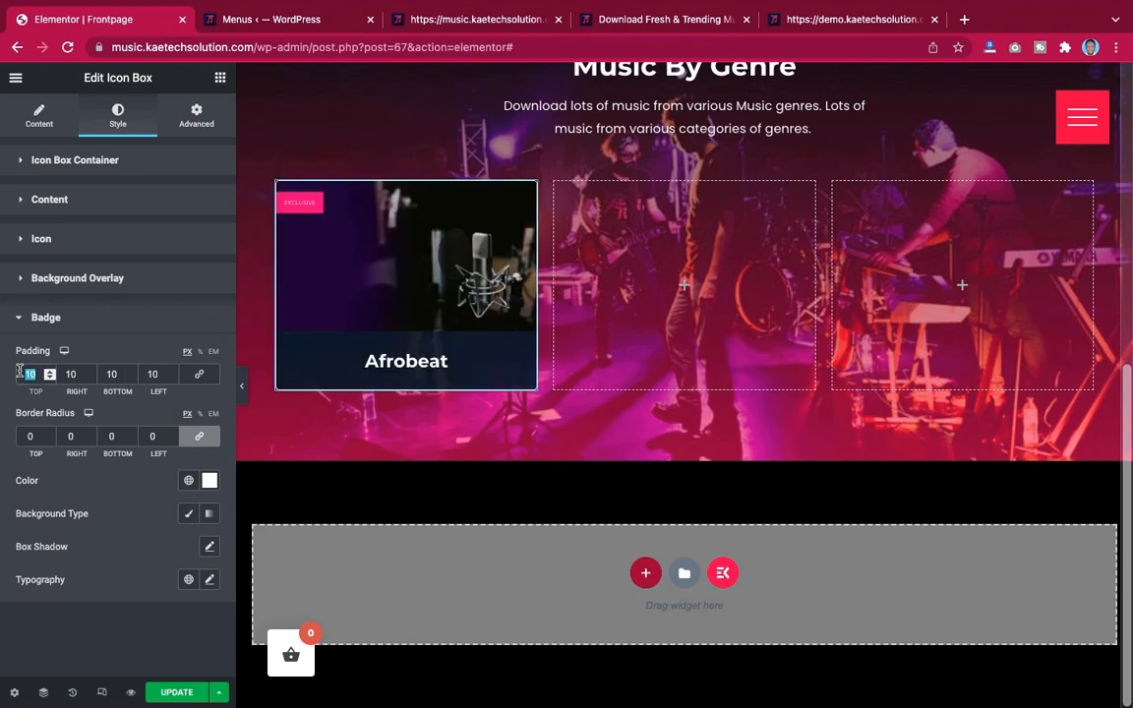
type("0")
type("1")
Set the badge typography to the Poppins font at size 16
left_click(209, 579)
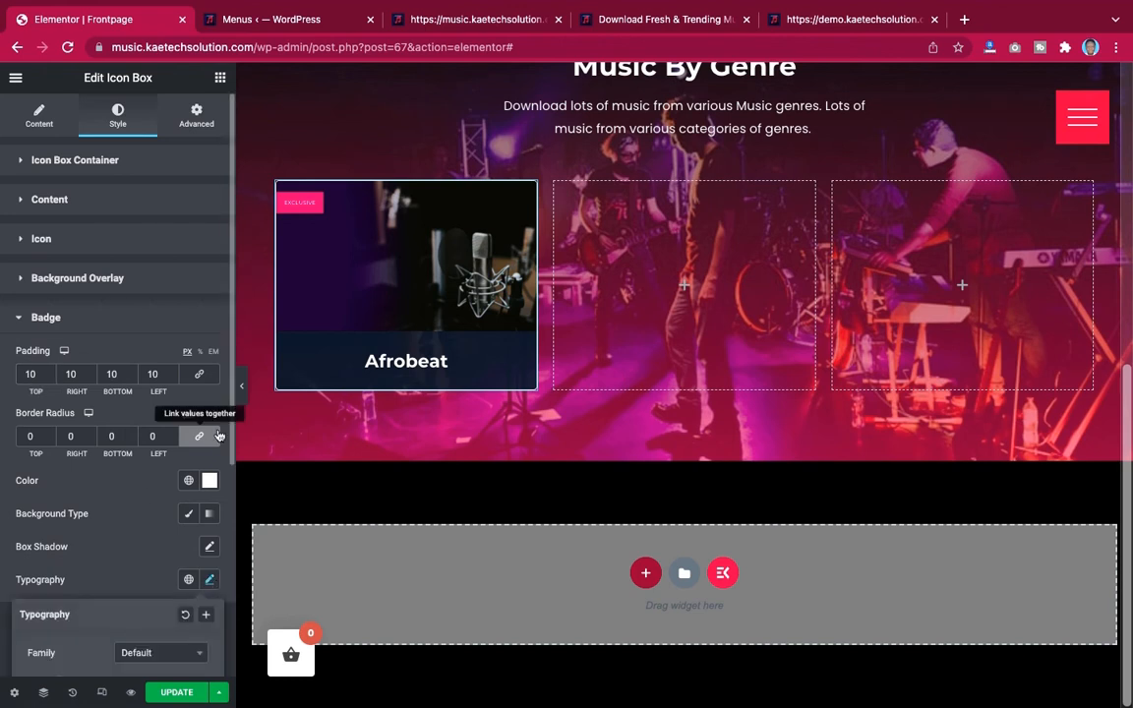
scroll(175, 540, "down", 5)
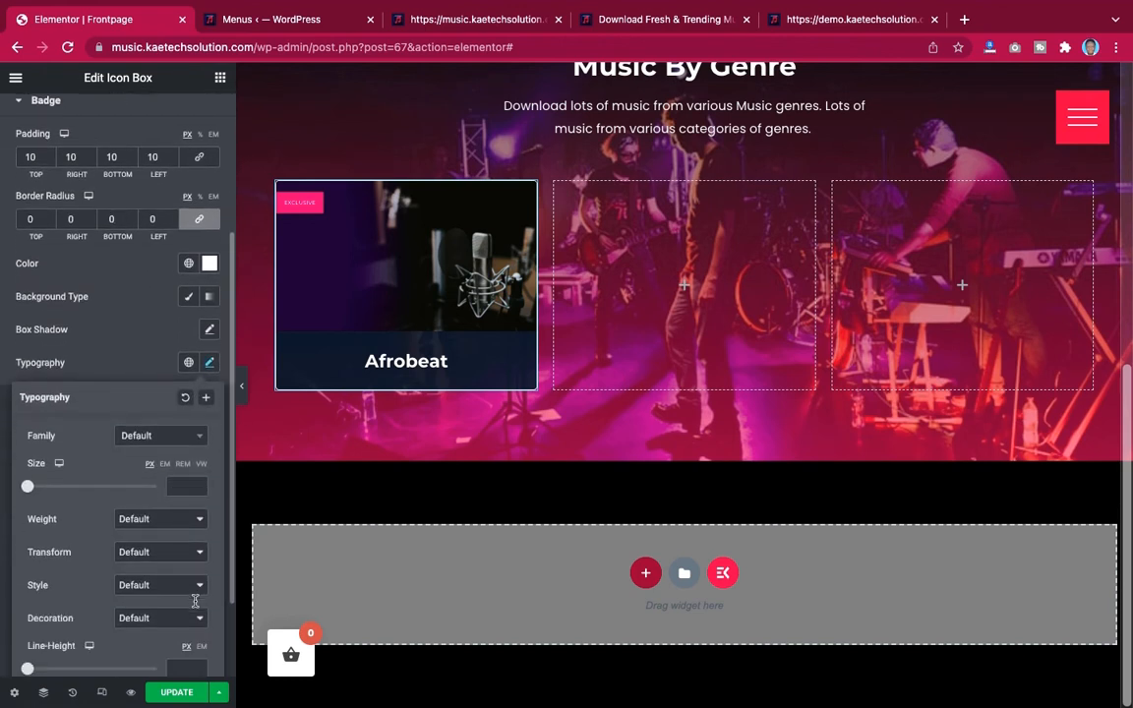
left_click(157, 417)
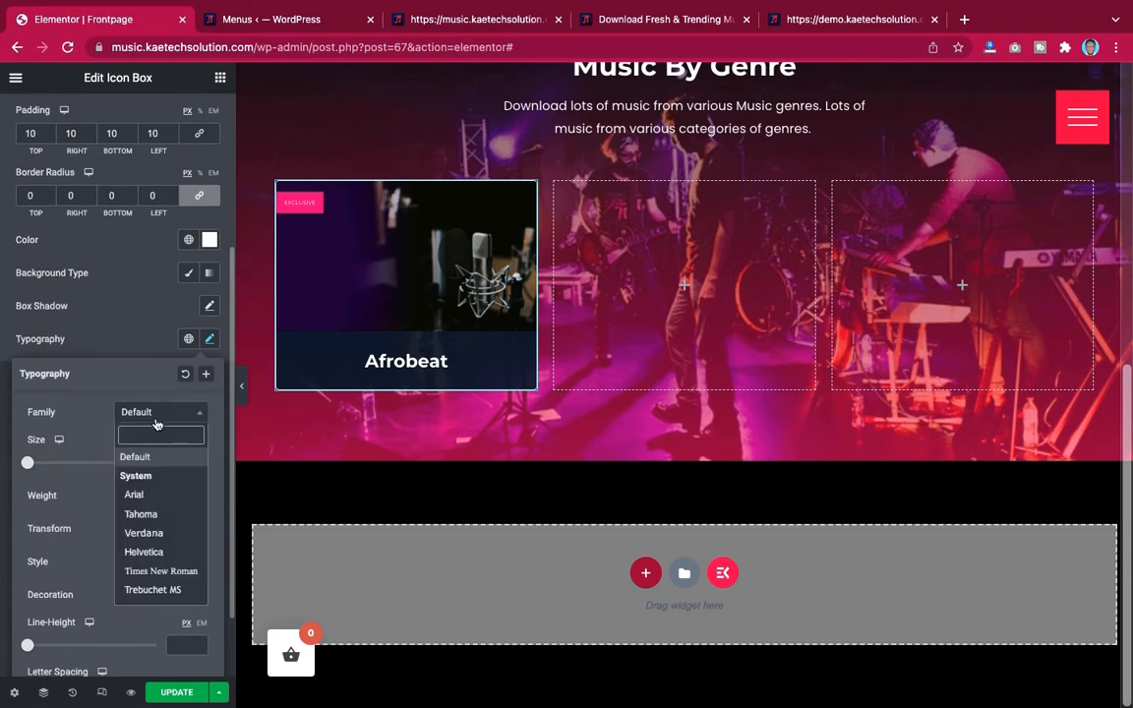
type("pop")
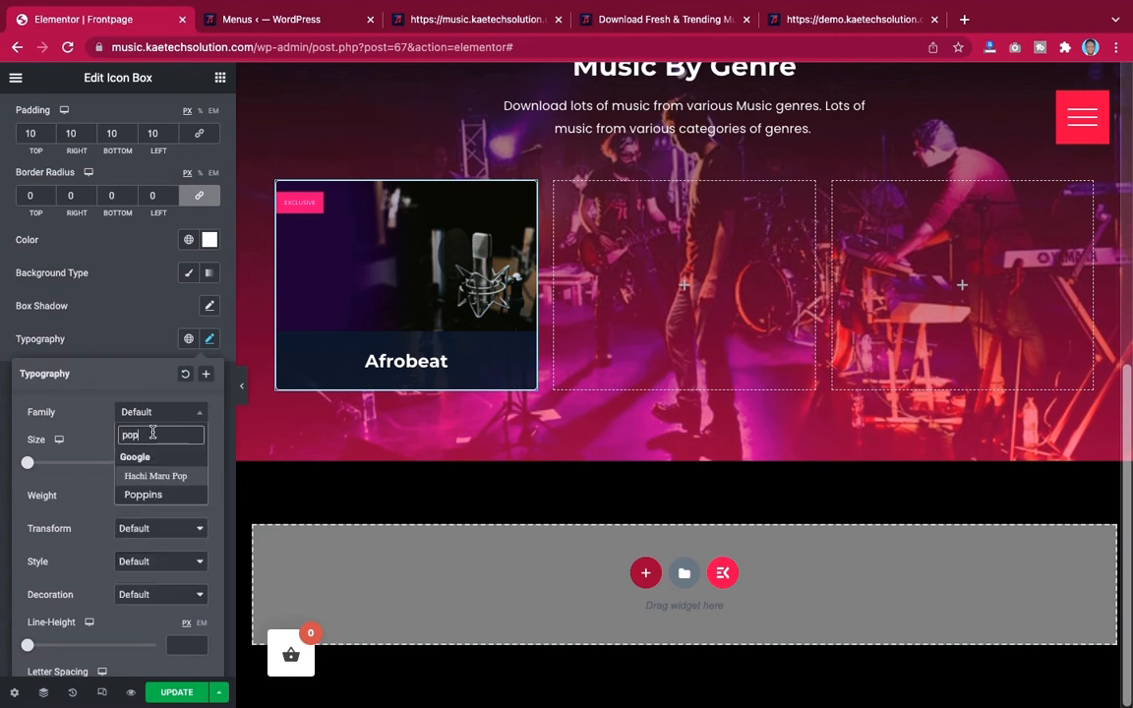
left_click(144, 494)
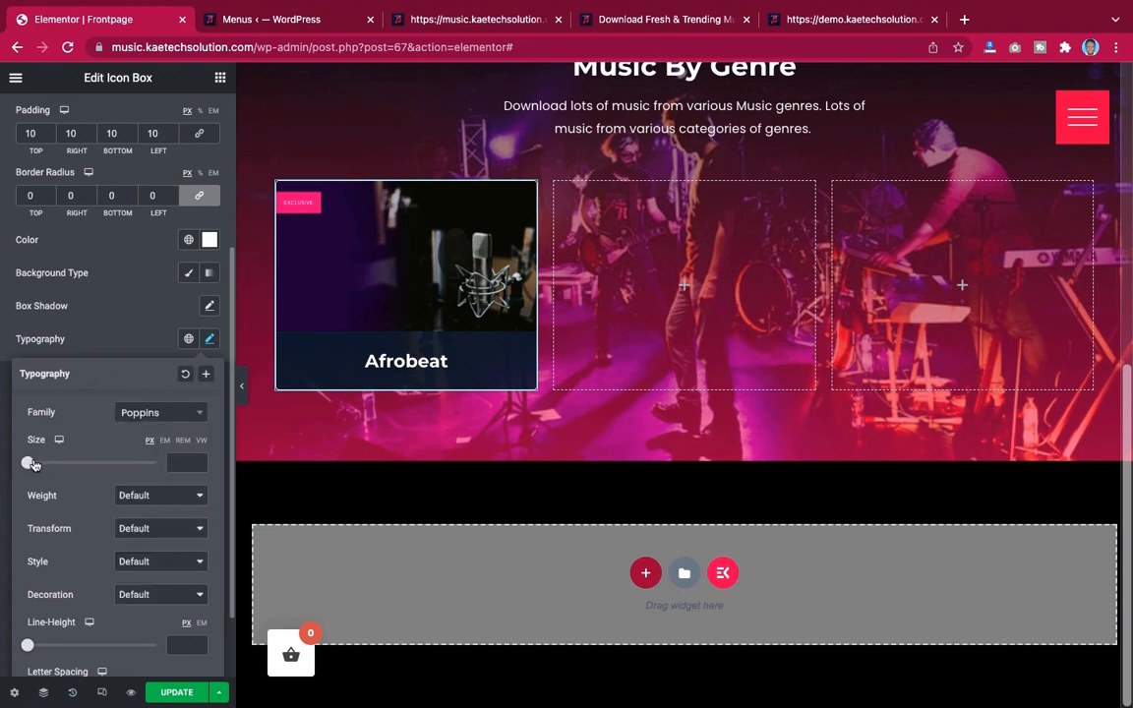
left_click_drag(31, 463, 41, 464)
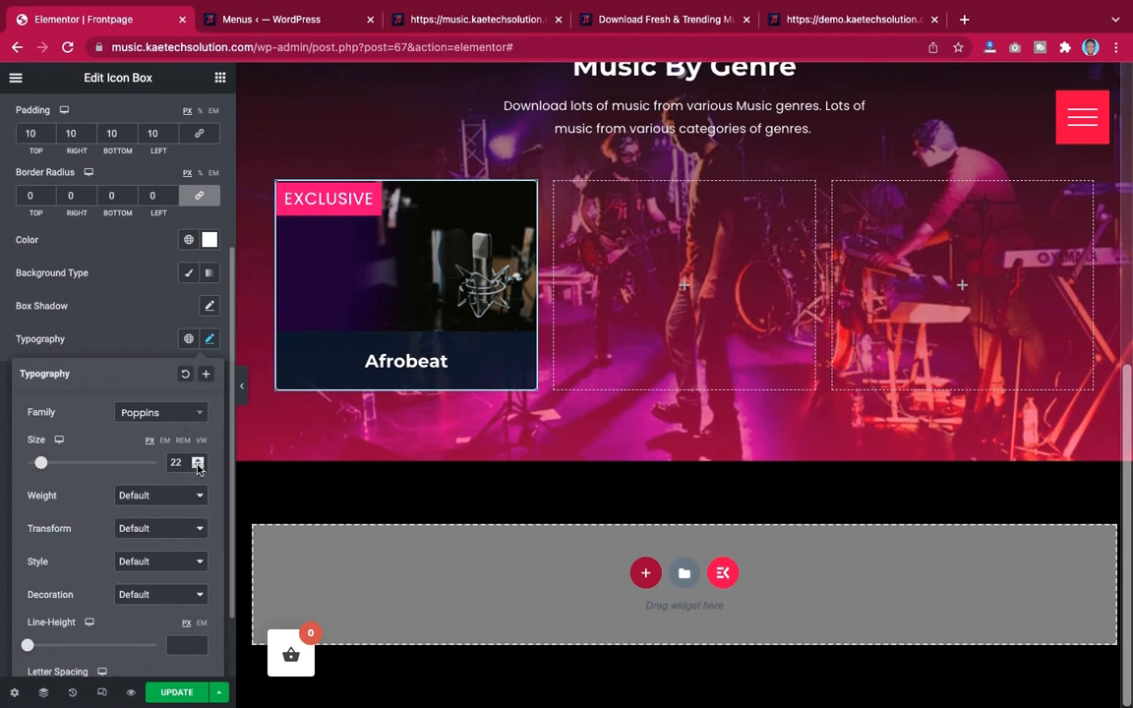
left_click(196, 467)
left_click(196, 467)
left_click(197, 467)
left_click(196, 467)
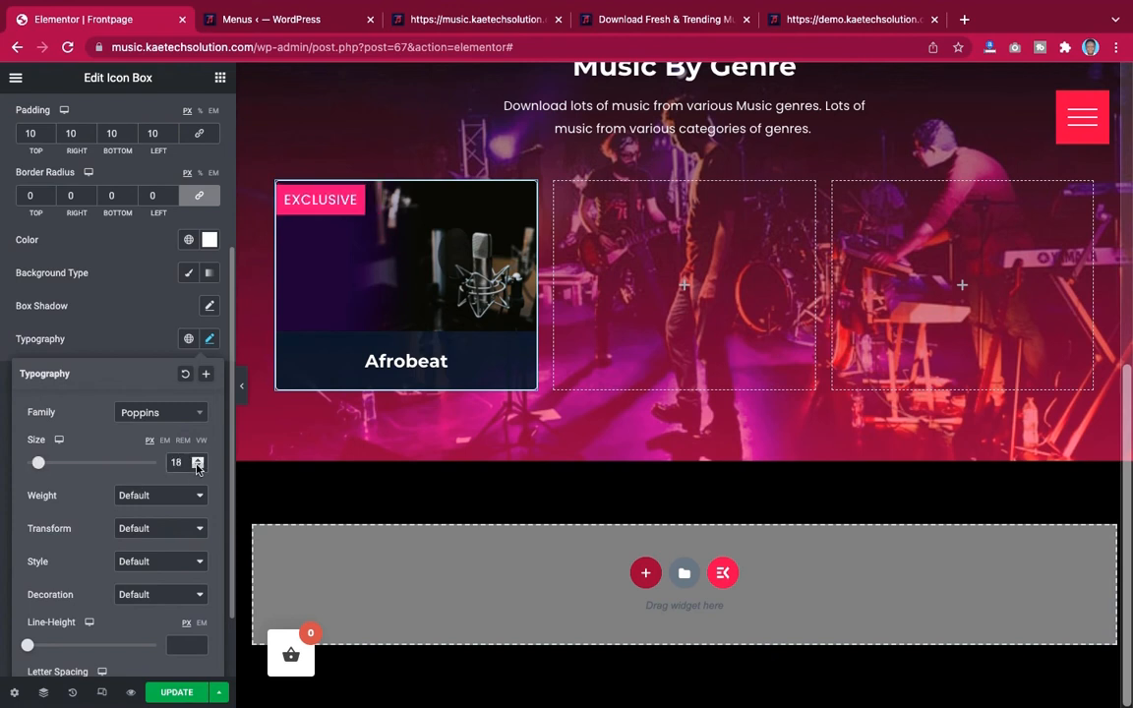
left_click(196, 467)
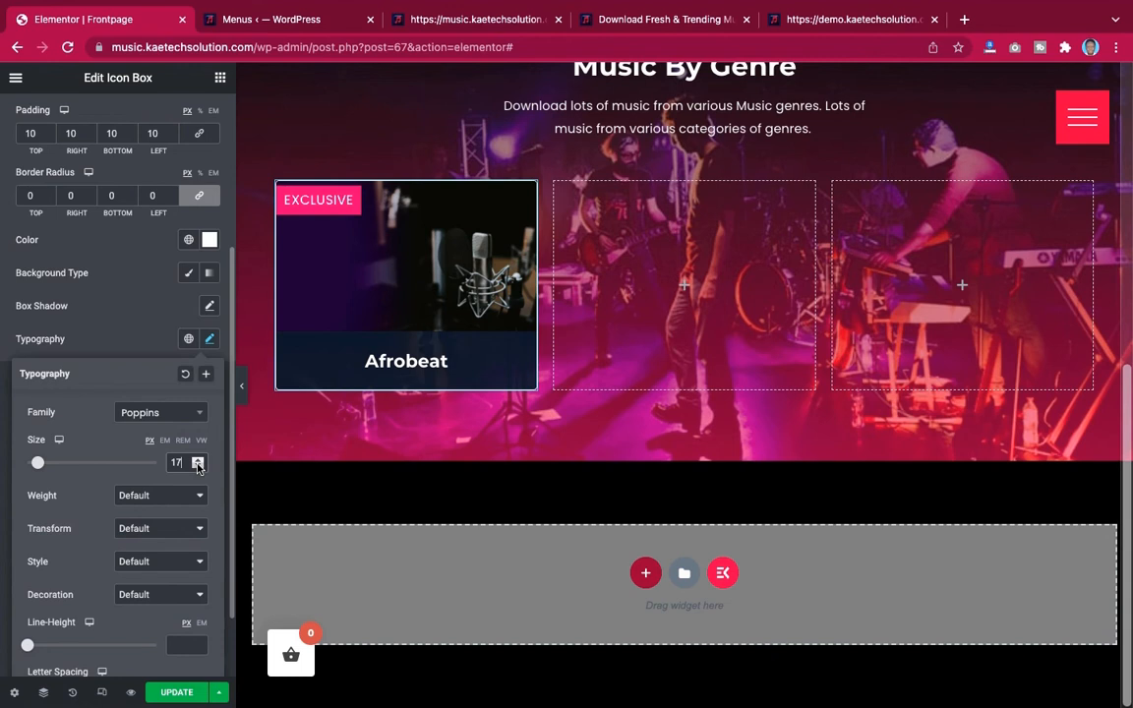
left_click(196, 467)
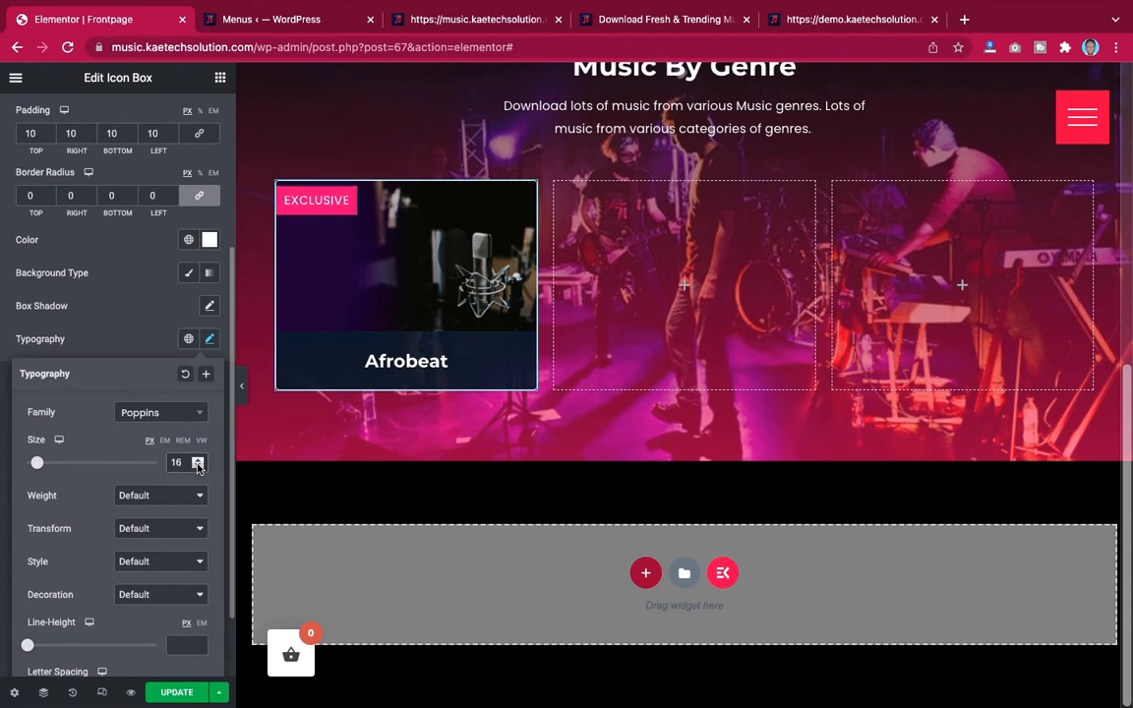
left_click(115, 338)
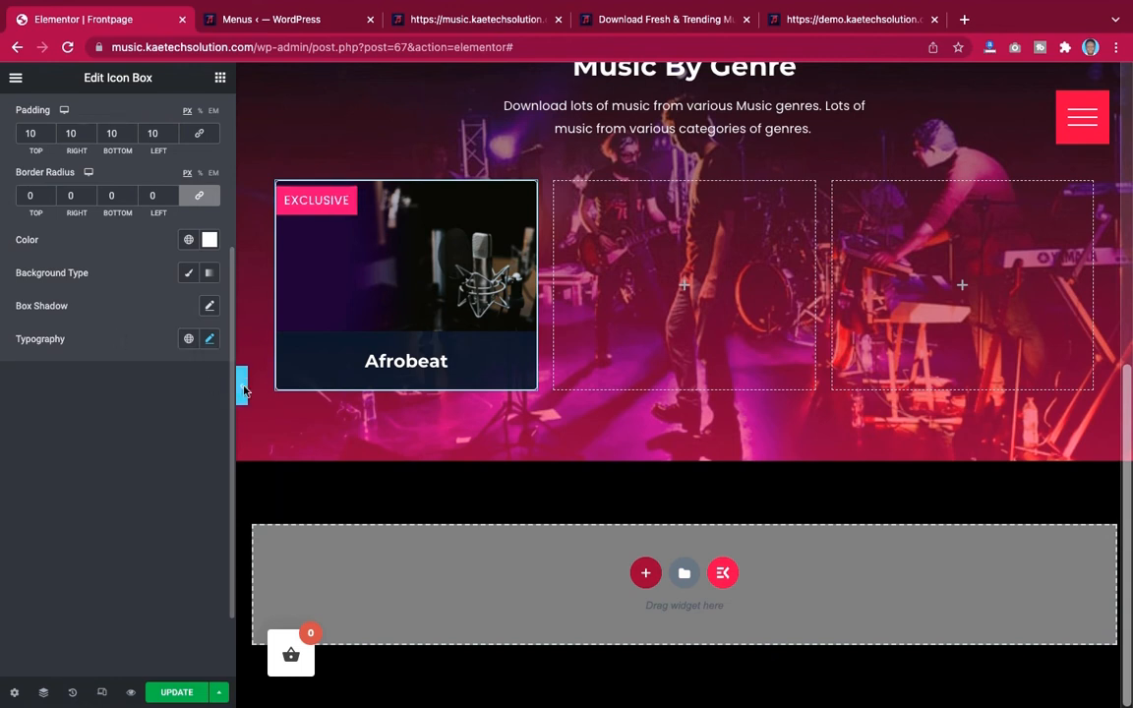
Give the badge a classic background using the global Primary color
left_click(242, 385)
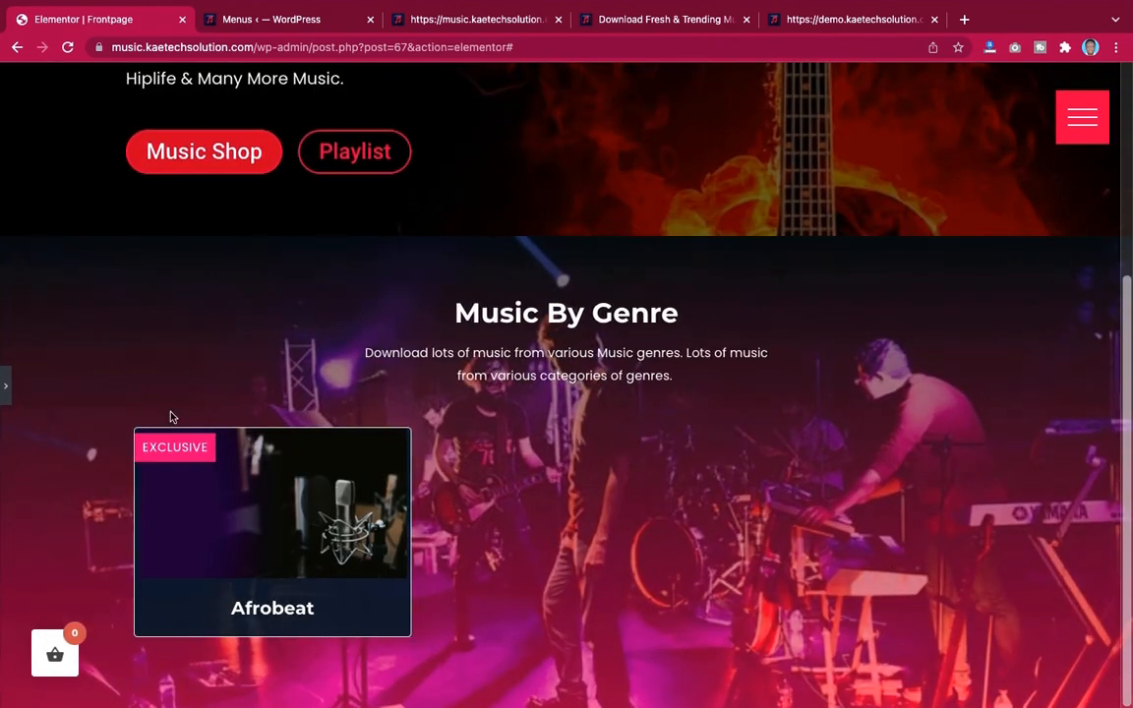
left_click(7, 387)
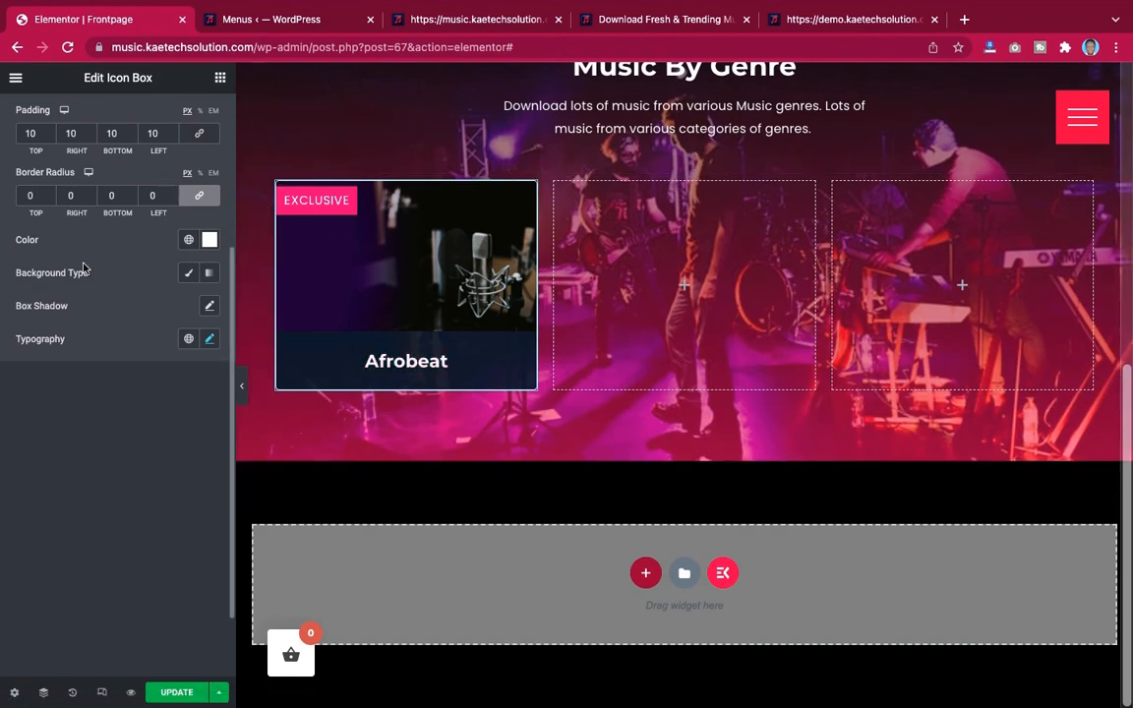
left_click(190, 274)
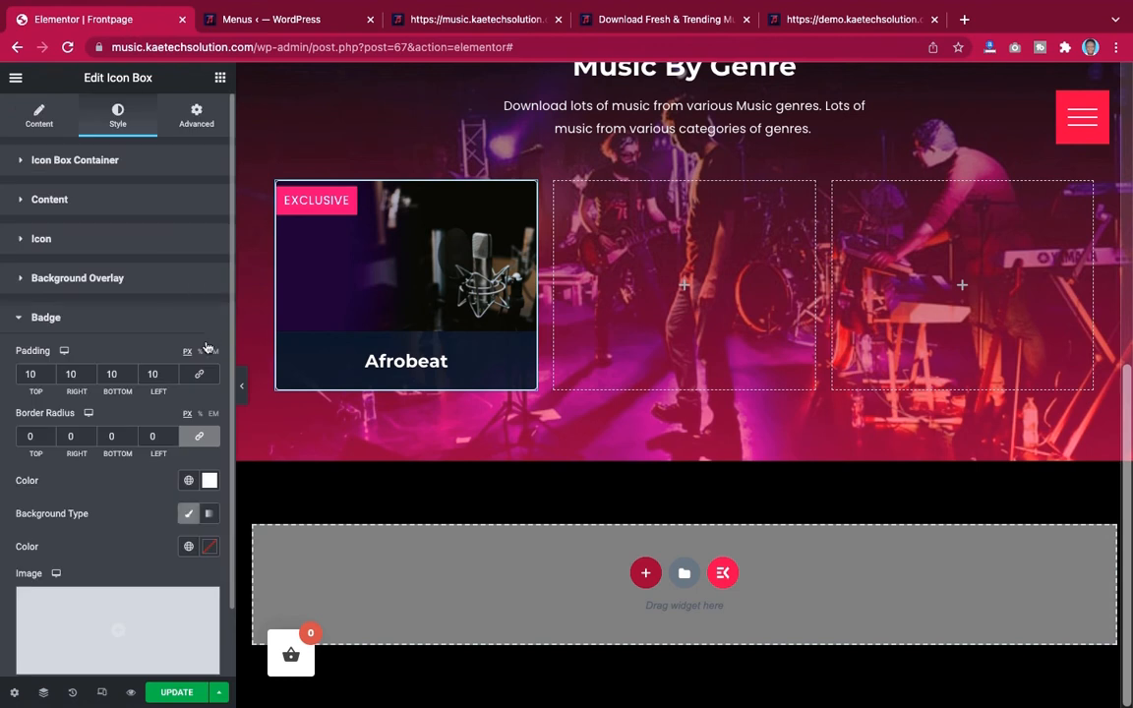
left_click(209, 470)
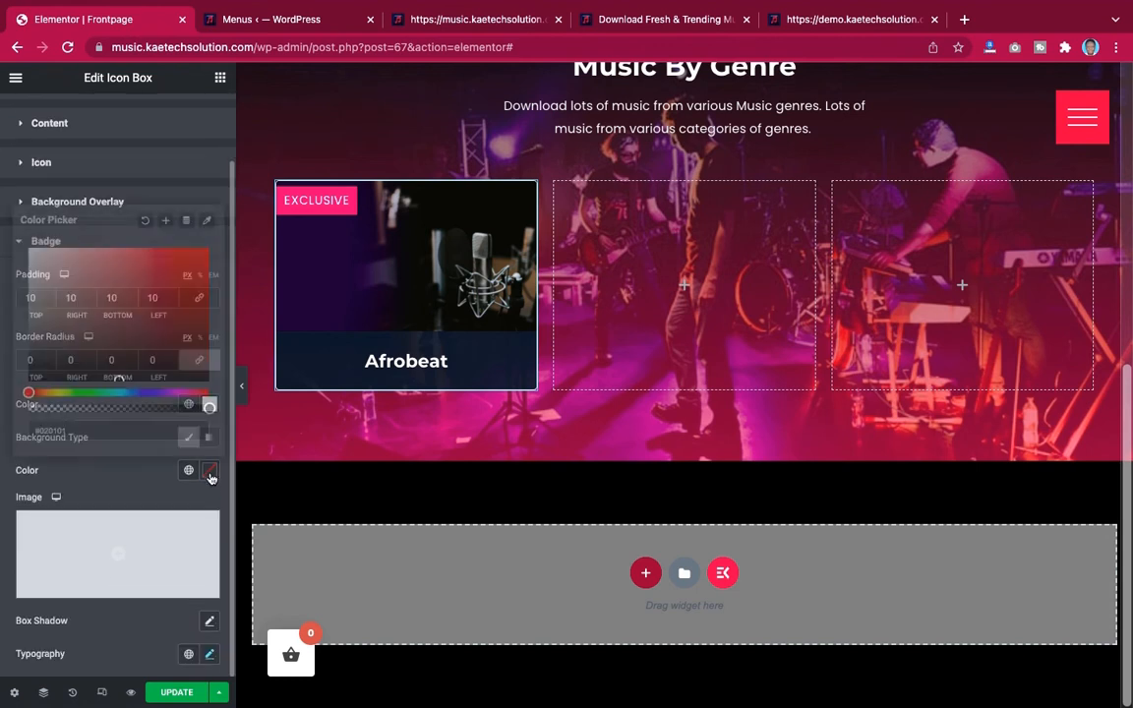
left_click(126, 496)
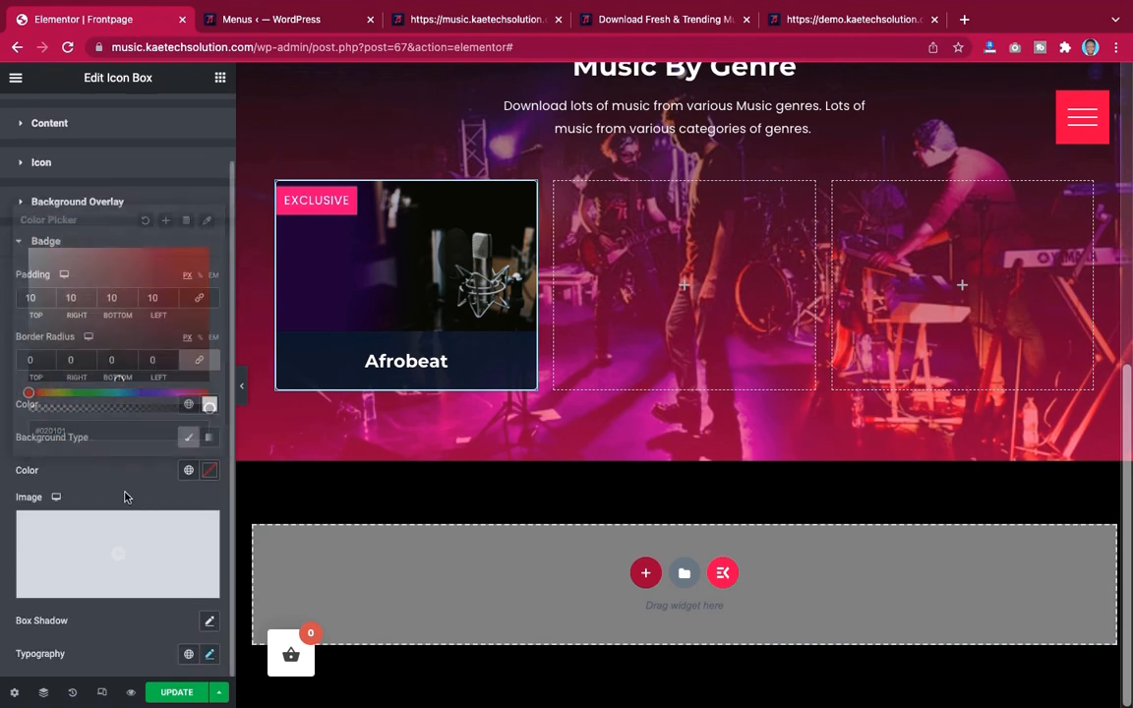
left_click(190, 473)
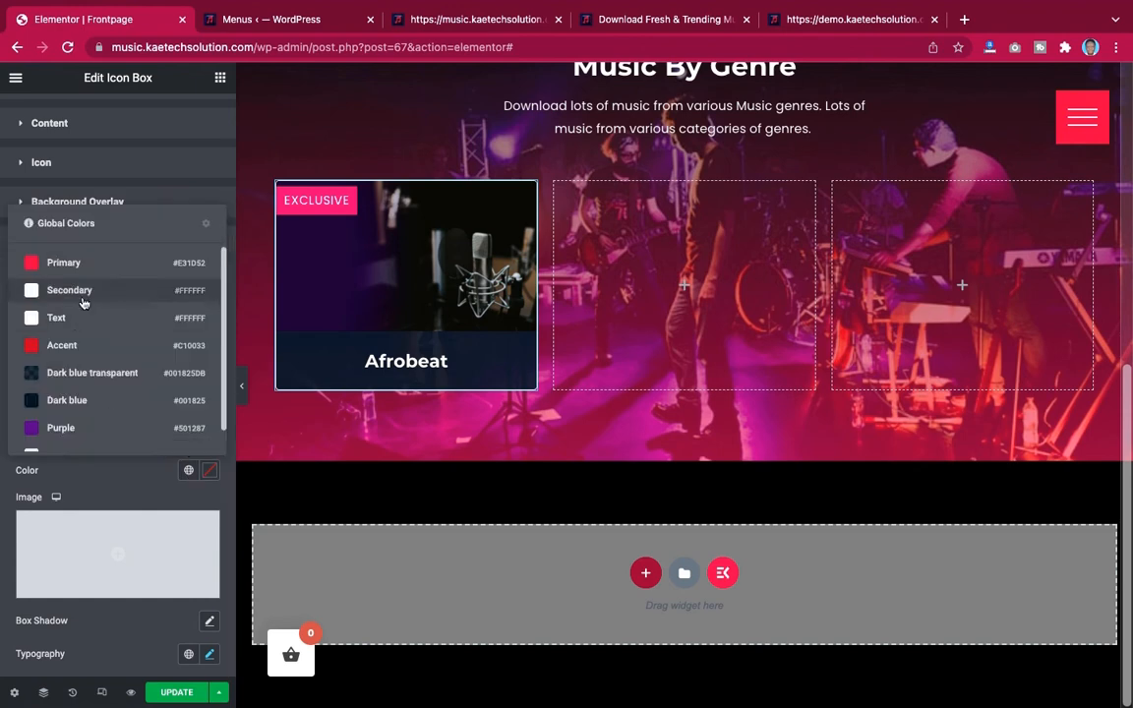
left_click(87, 263)
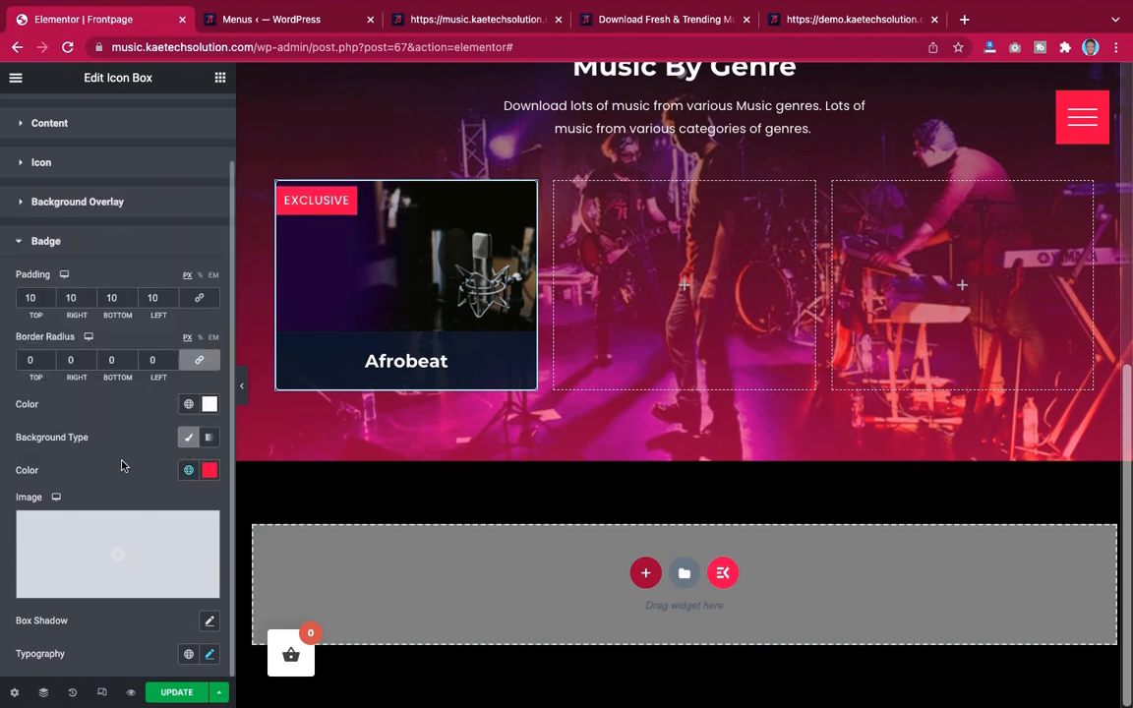
scroll(246, 394, "up", 3)
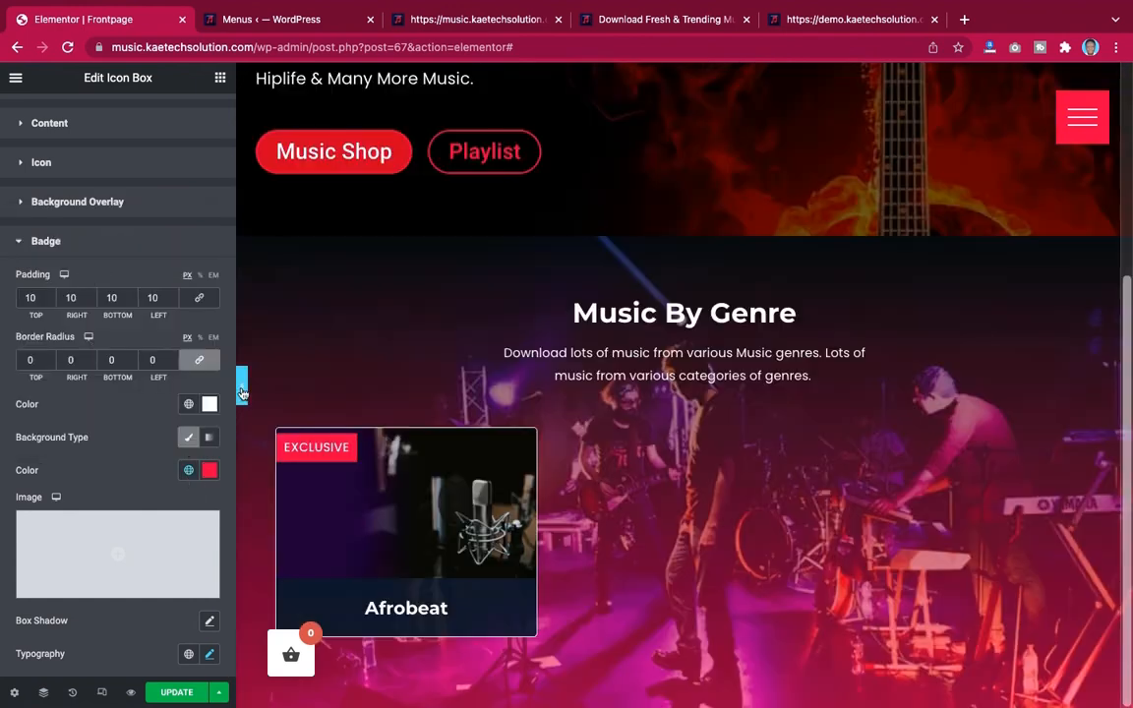
left_click(241, 385)
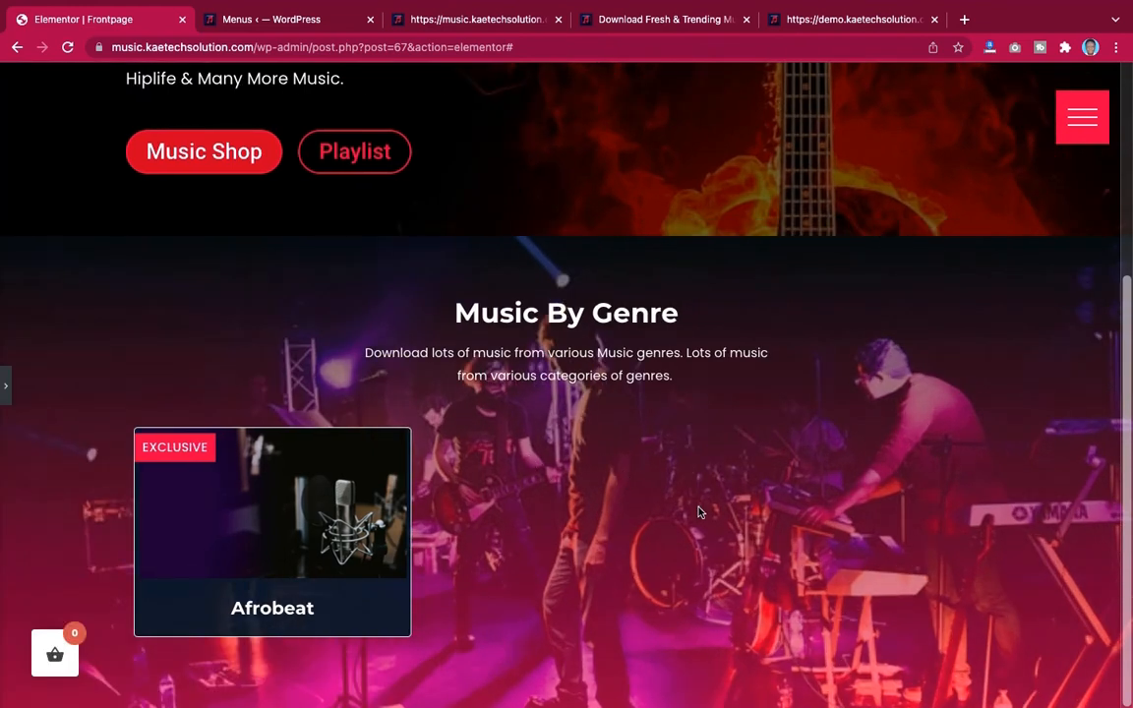
scroll(10, 396, "down", 2)
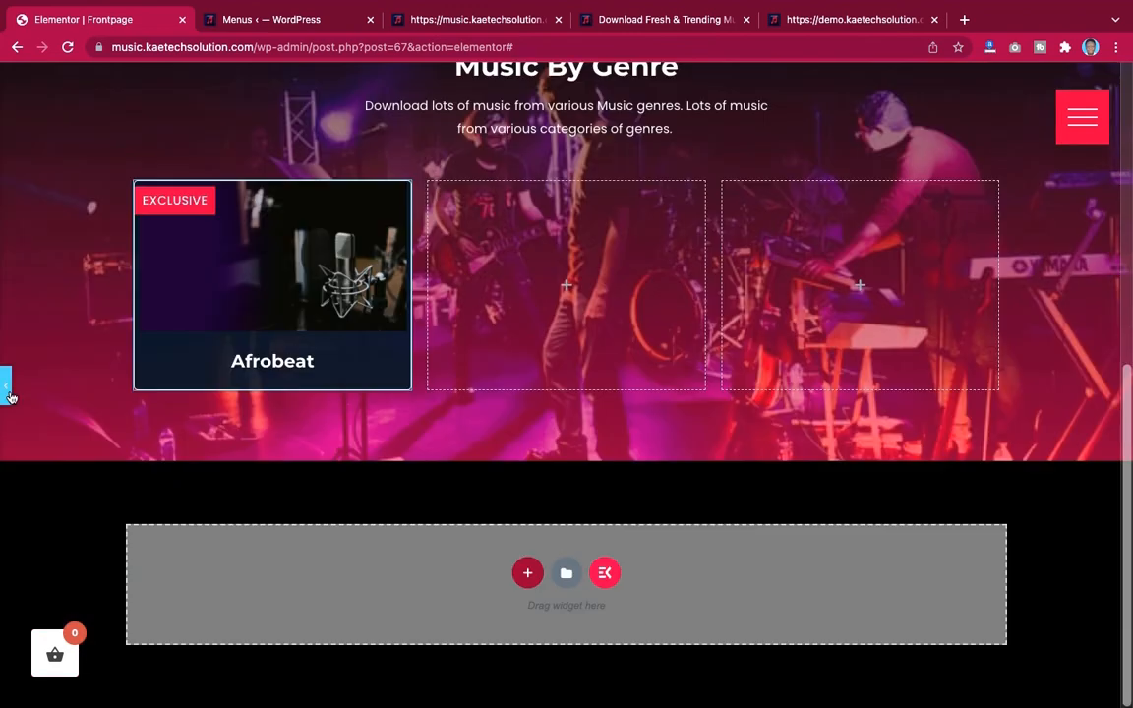
Compare the Afrobeat card with the demo site, then copy the Afrobeat card widget
left_click(6, 384)
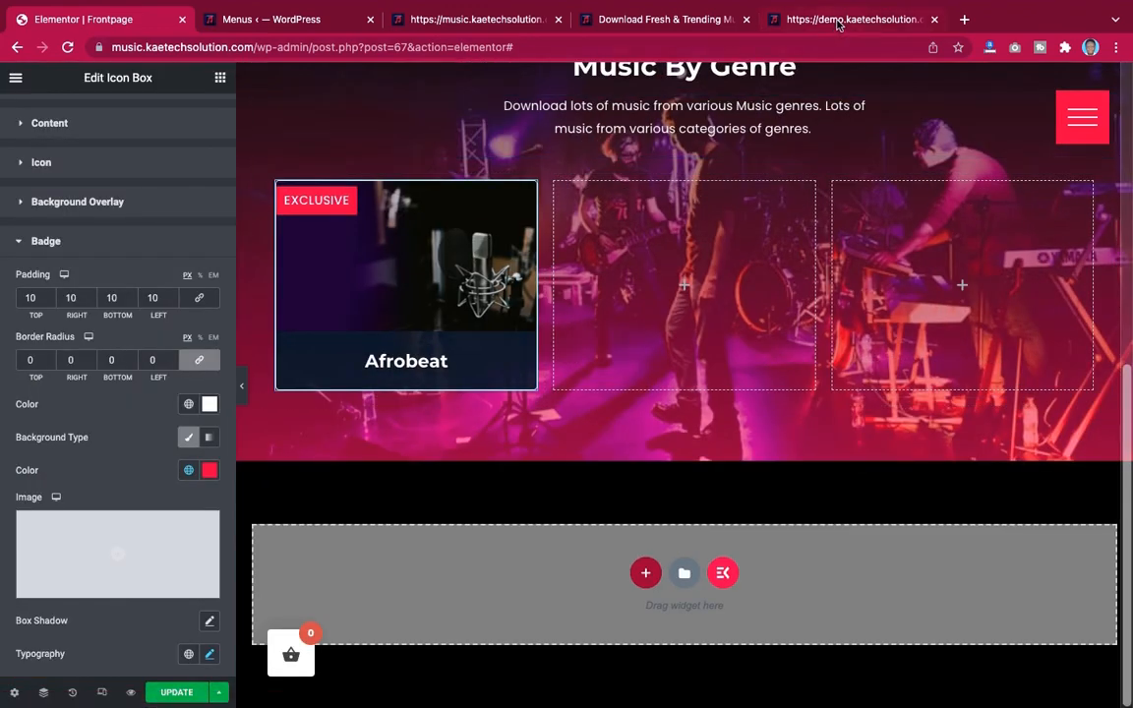
left_click(839, 20)
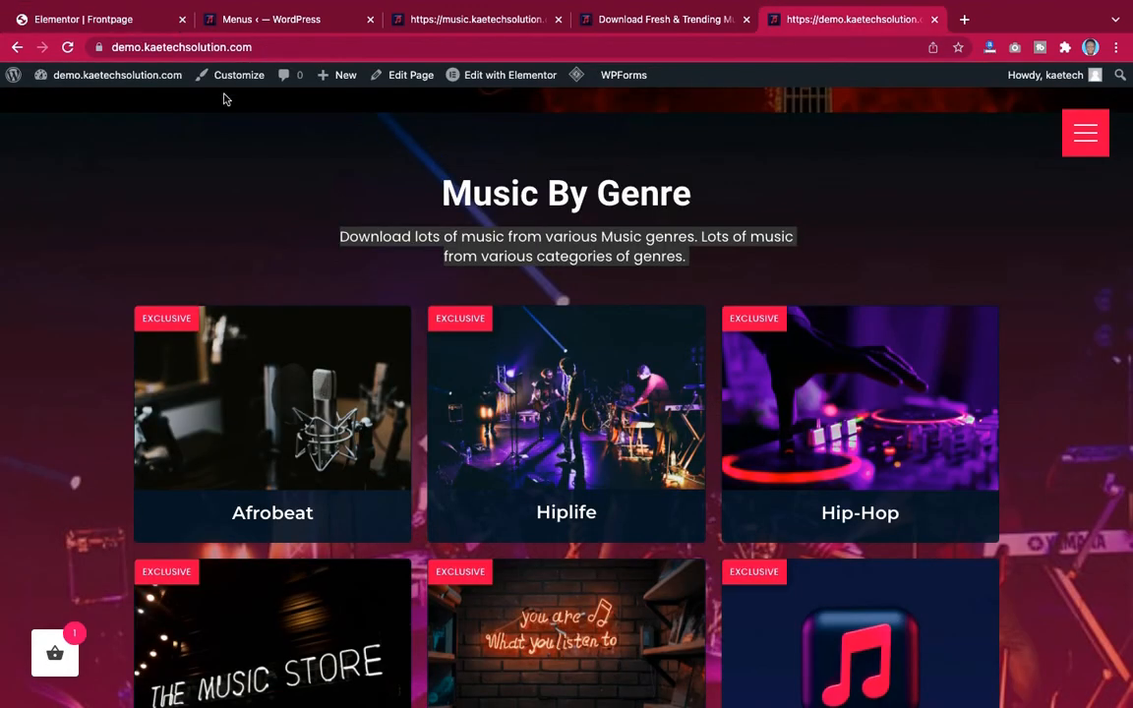
left_click(116, 22)
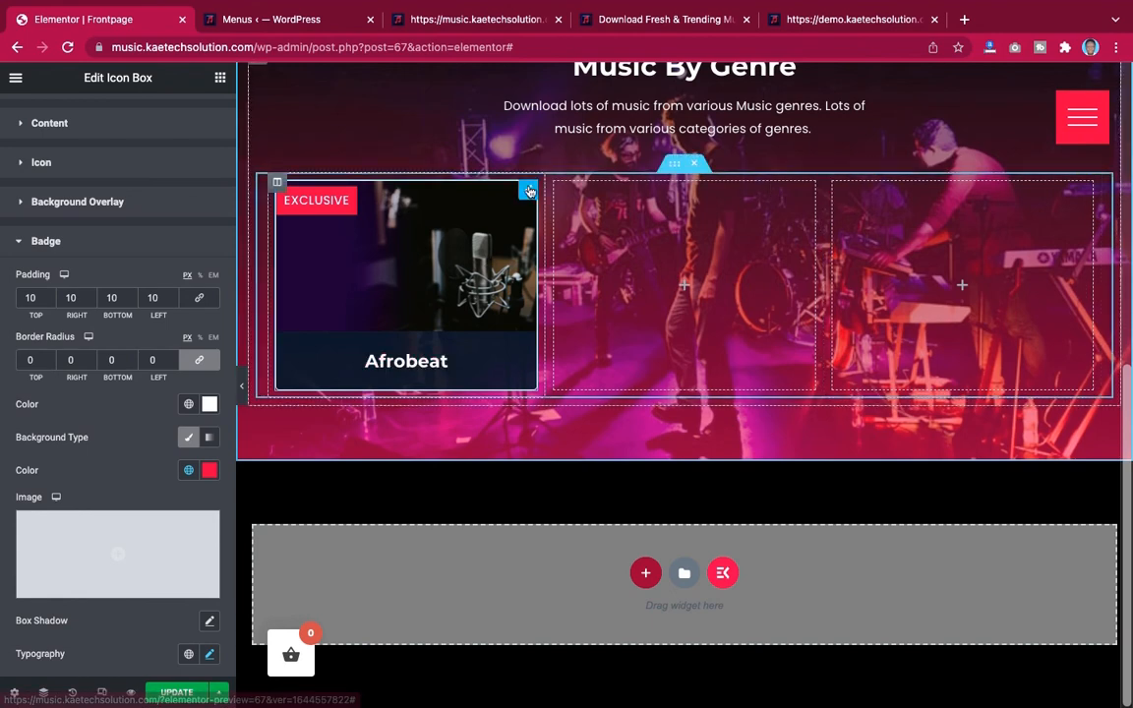
right_click(529, 190)
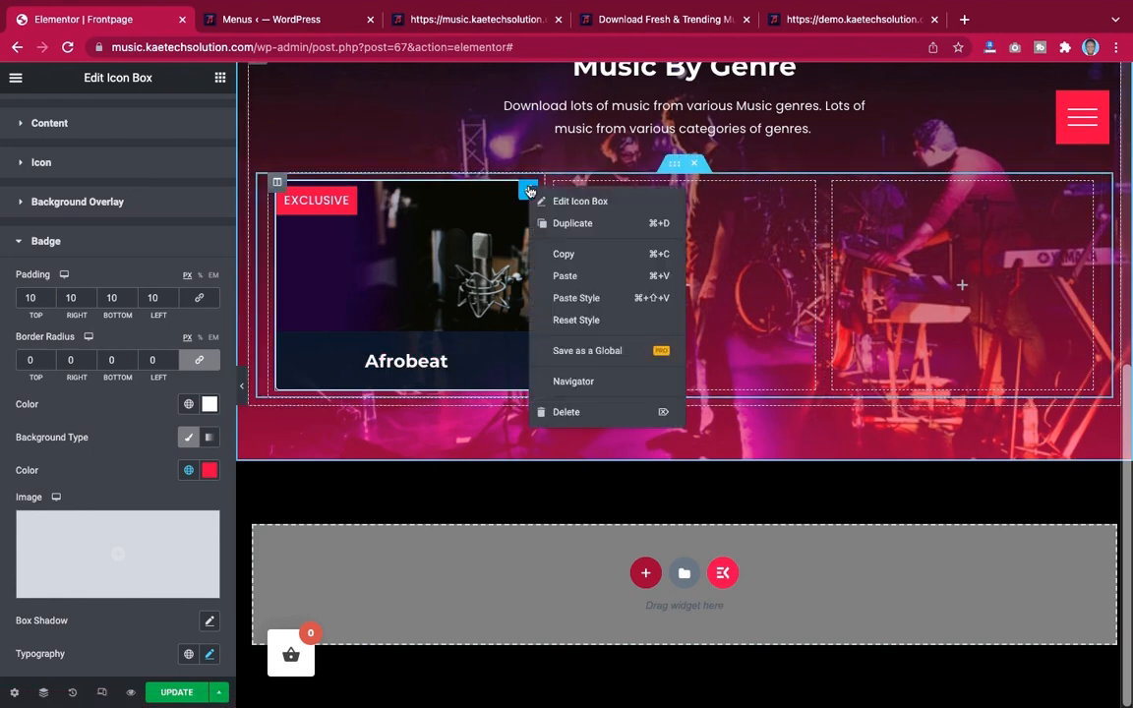
left_click(557, 256)
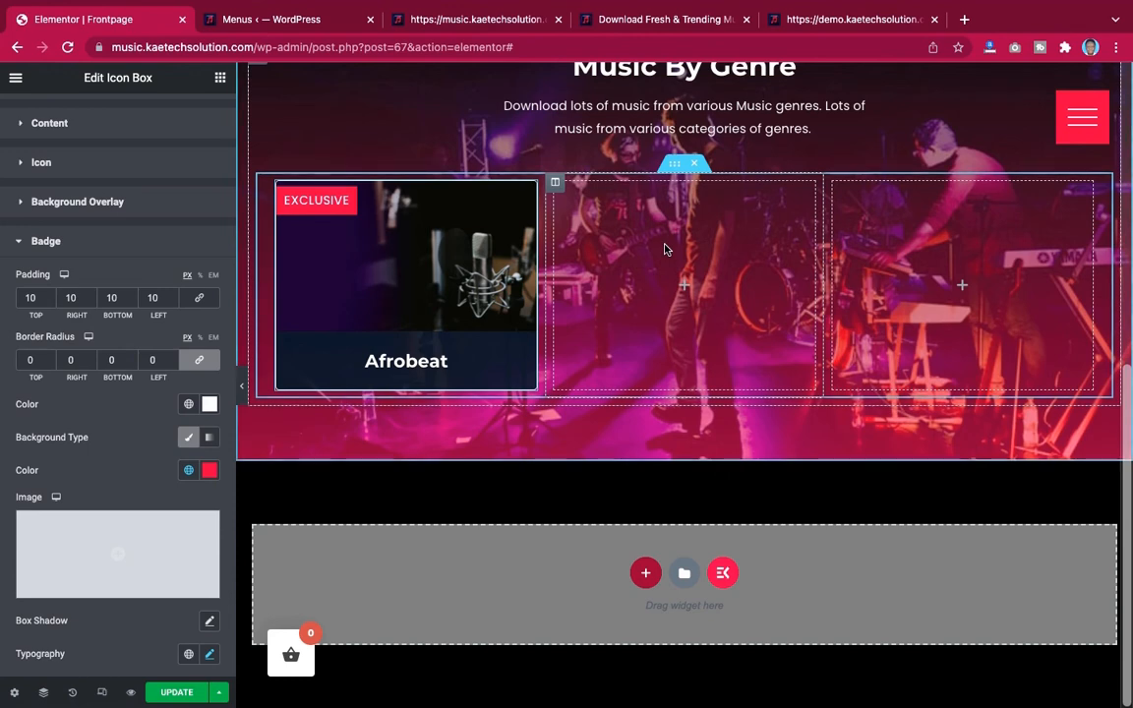
Paste copies of the Afrobeat card into the second and third empty columns of the genre row
right_click(664, 249)
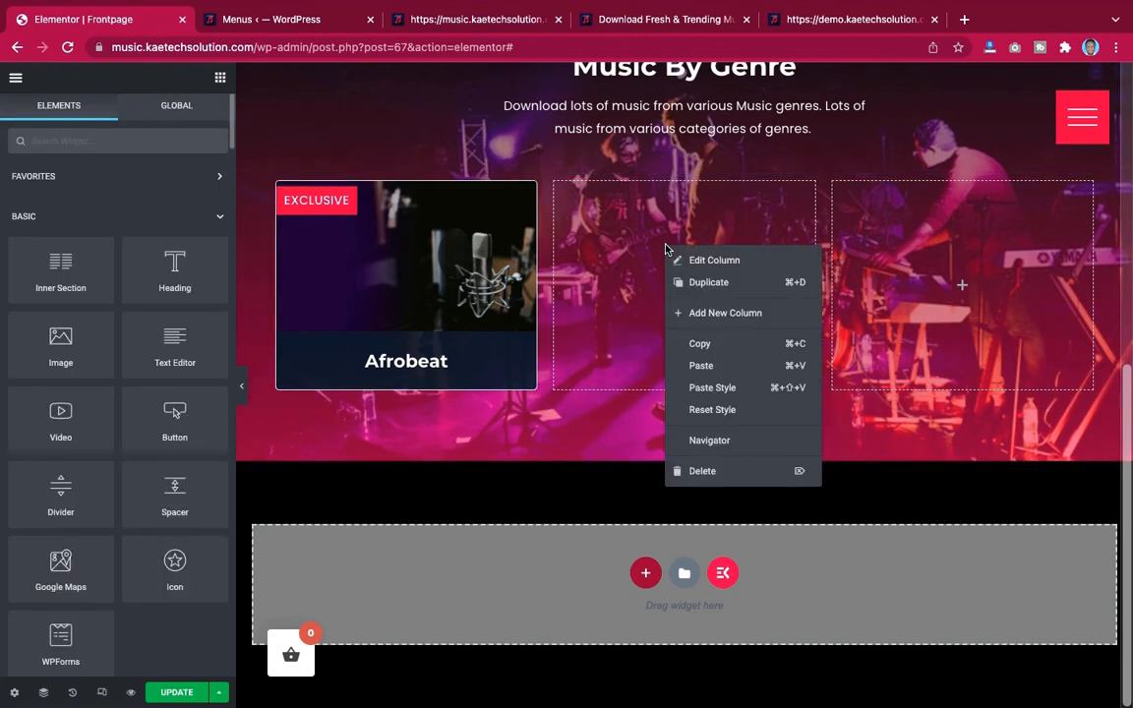
left_click(701, 364)
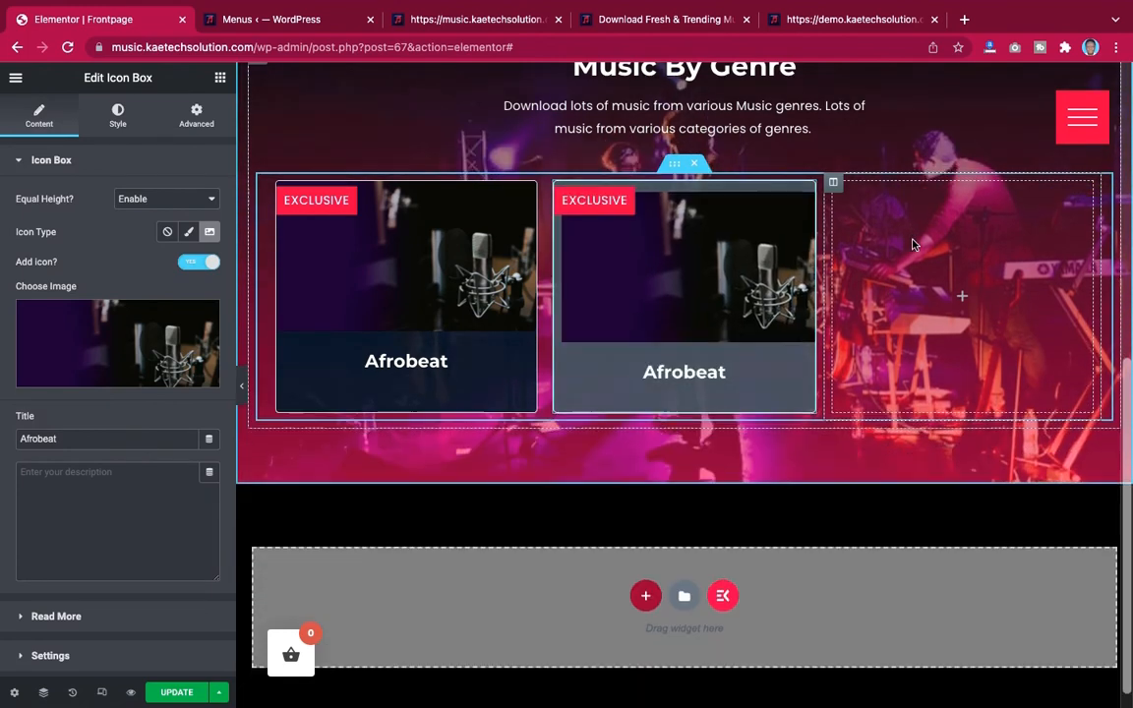
right_click(913, 244)
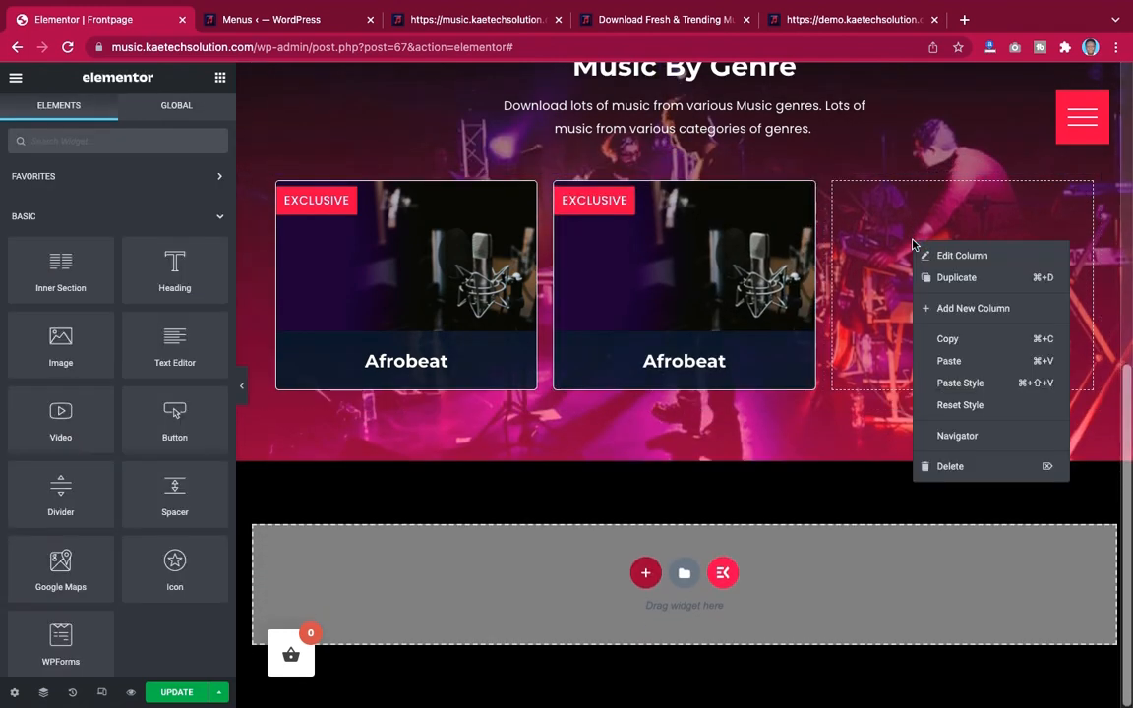
left_click(946, 362)
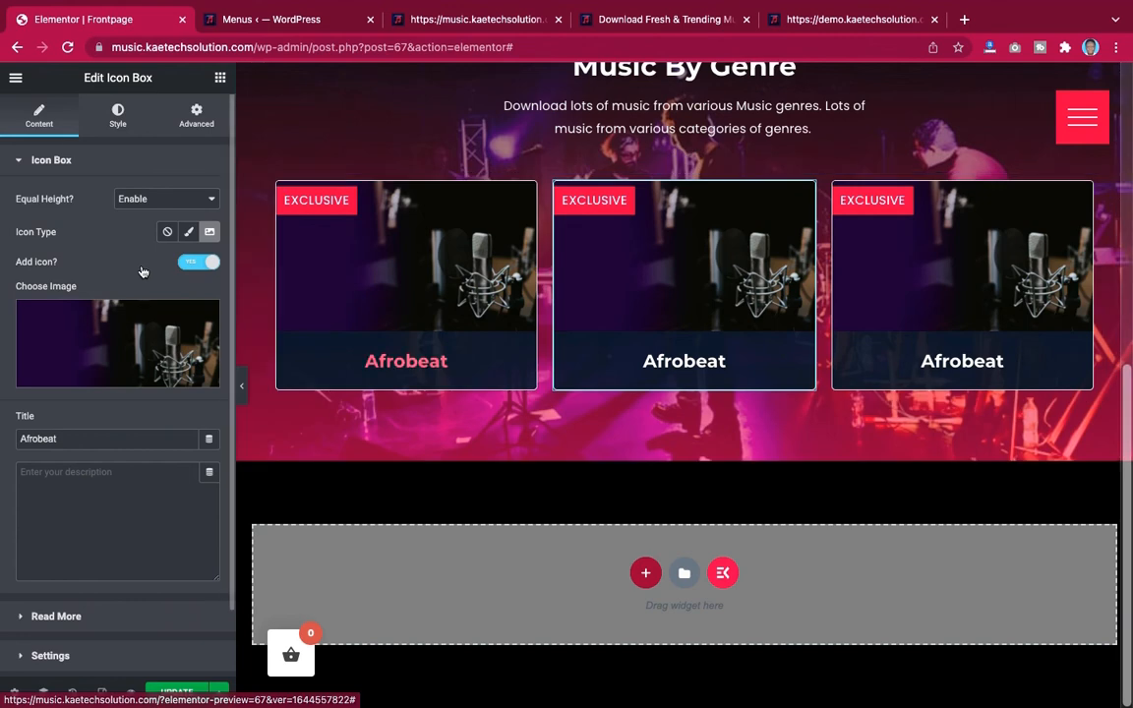
Replace the second card's image with the purple concert stage photo from the media library
left_click(102, 336)
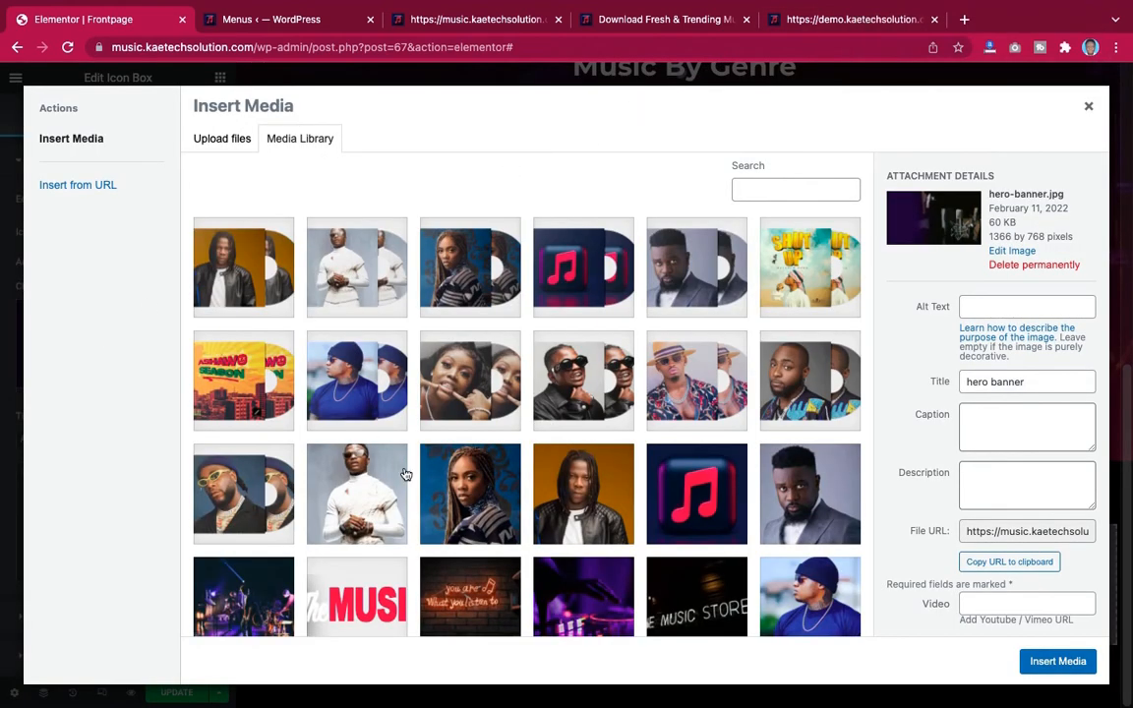
scroll(405, 475, "down", 3)
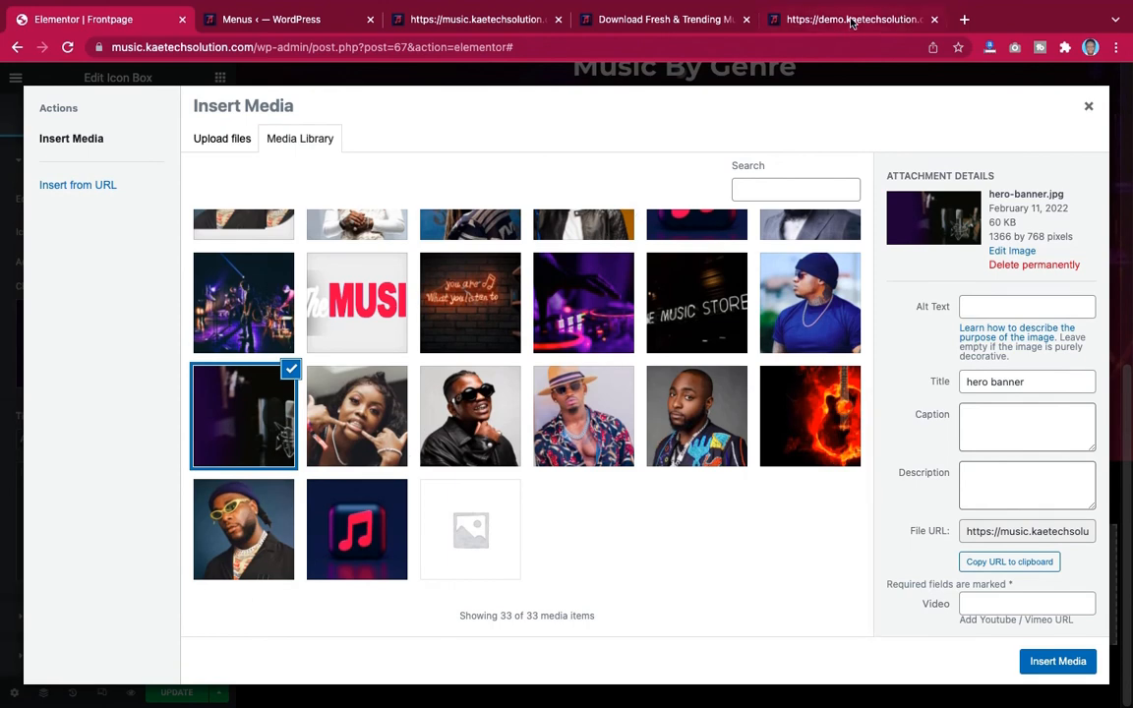
left_click(851, 21)
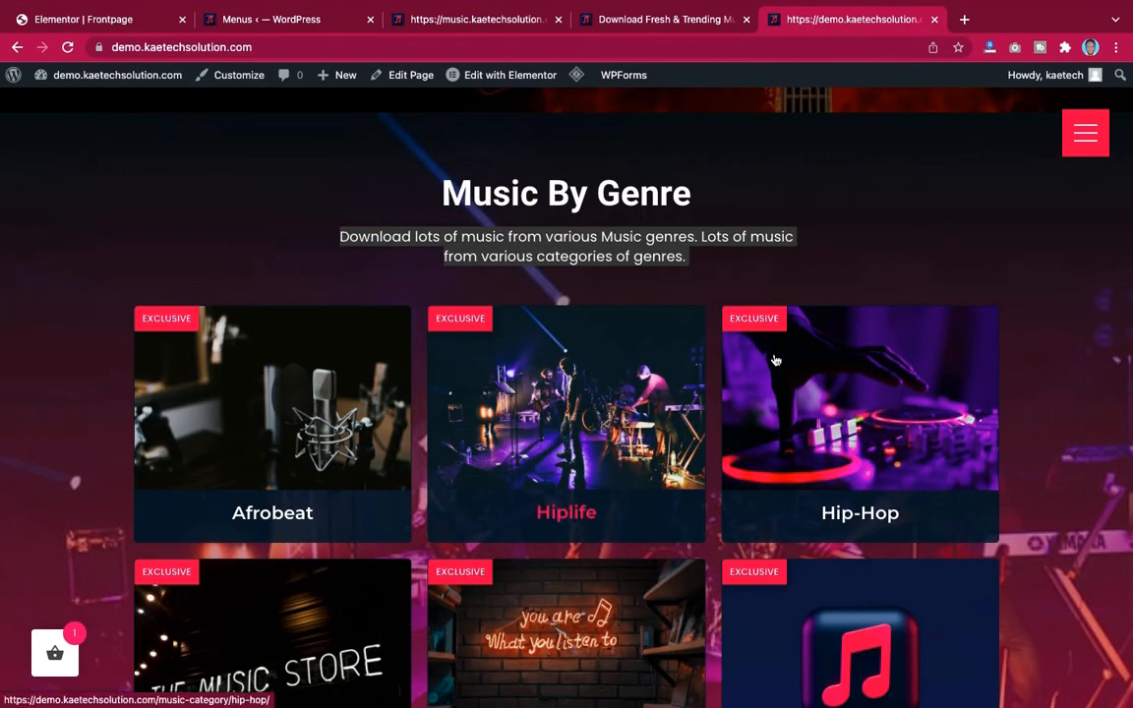
left_click(102, 21)
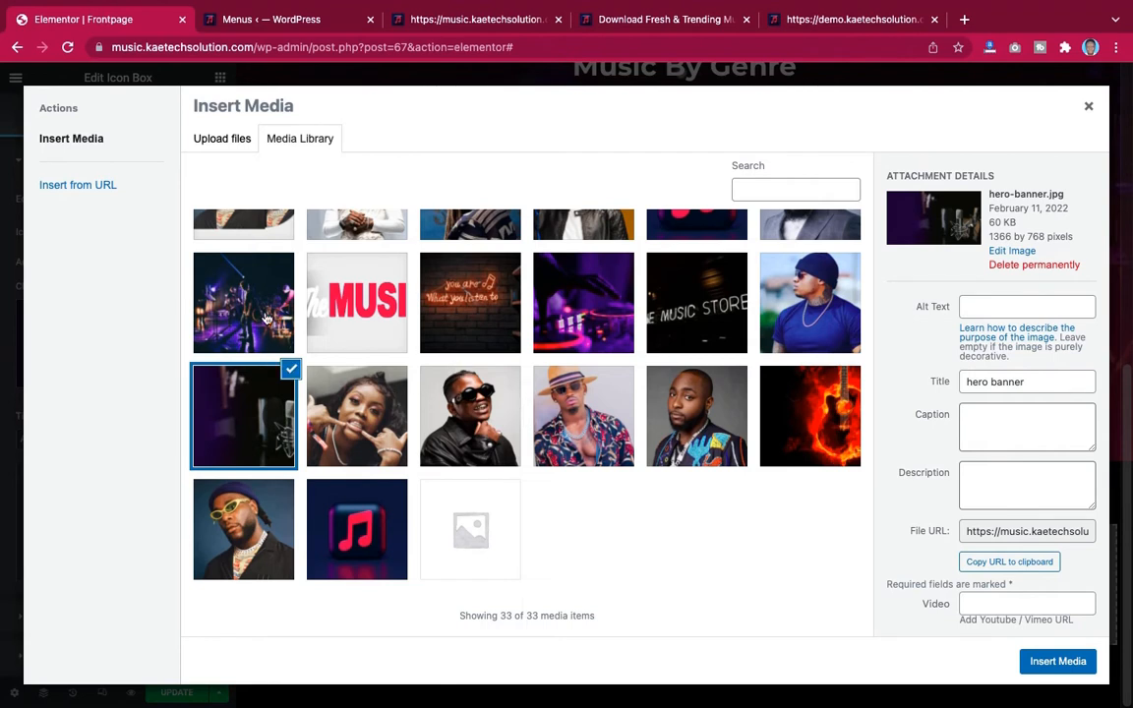
left_click(242, 288)
left_click(1040, 663)
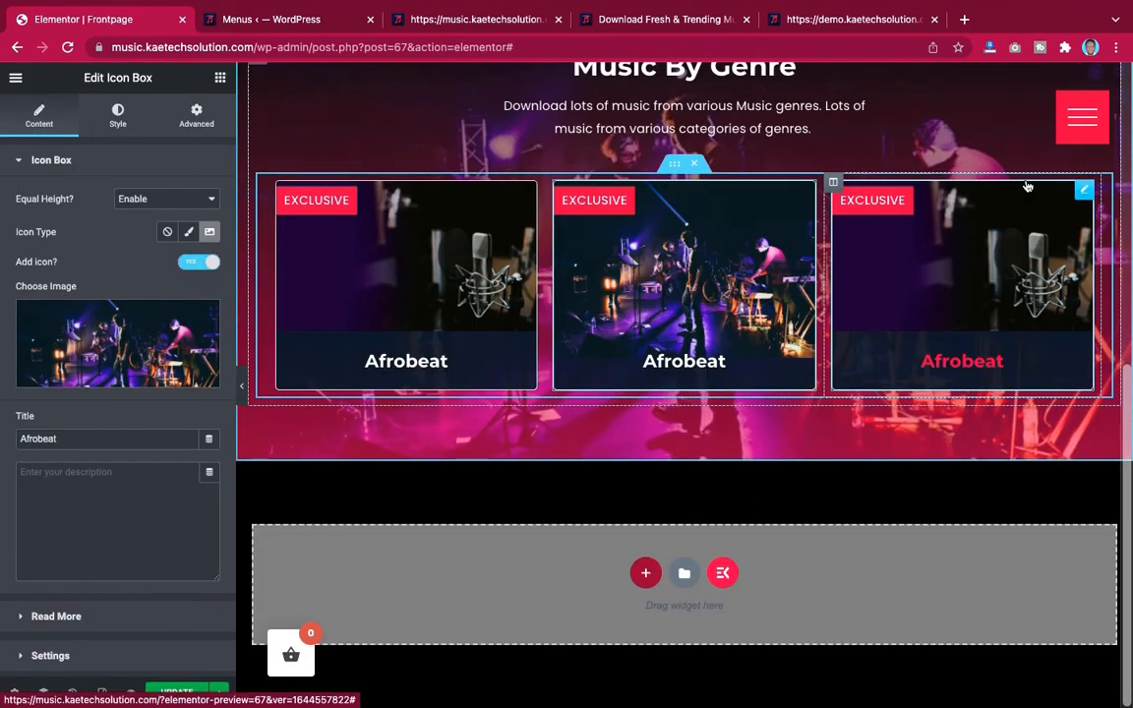
Rename the second card's title to Hiplife
left_click(851, 18)
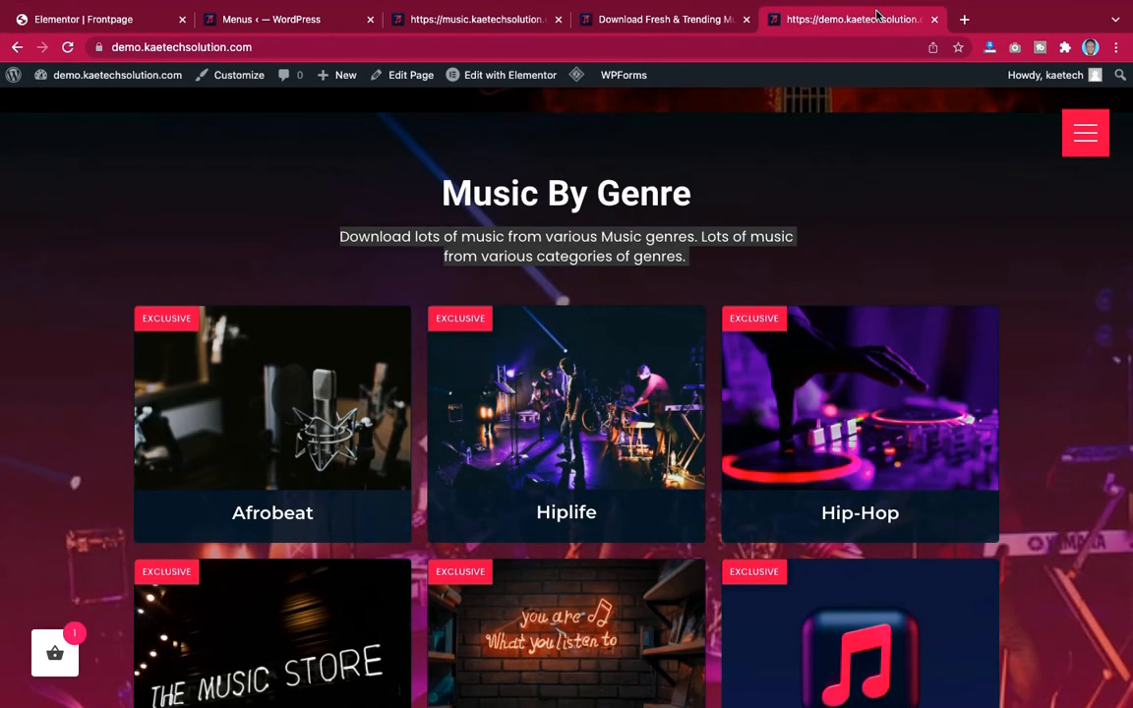
left_click(93, 19)
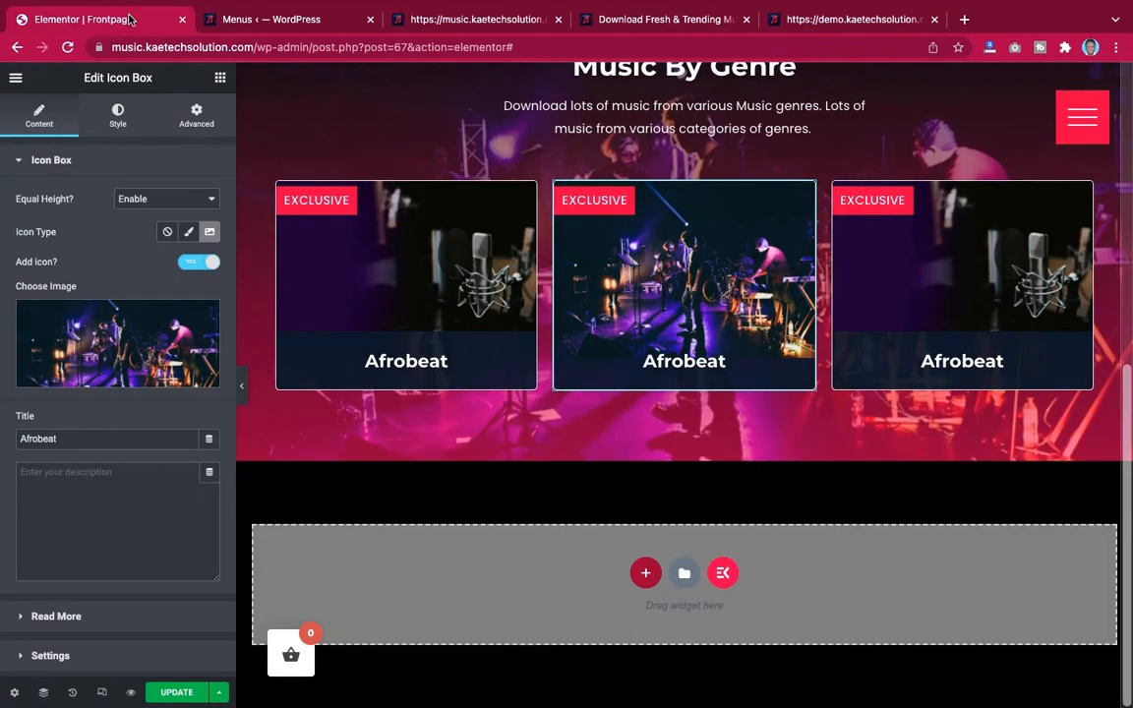
left_click_drag(67, 438, 2, 434)
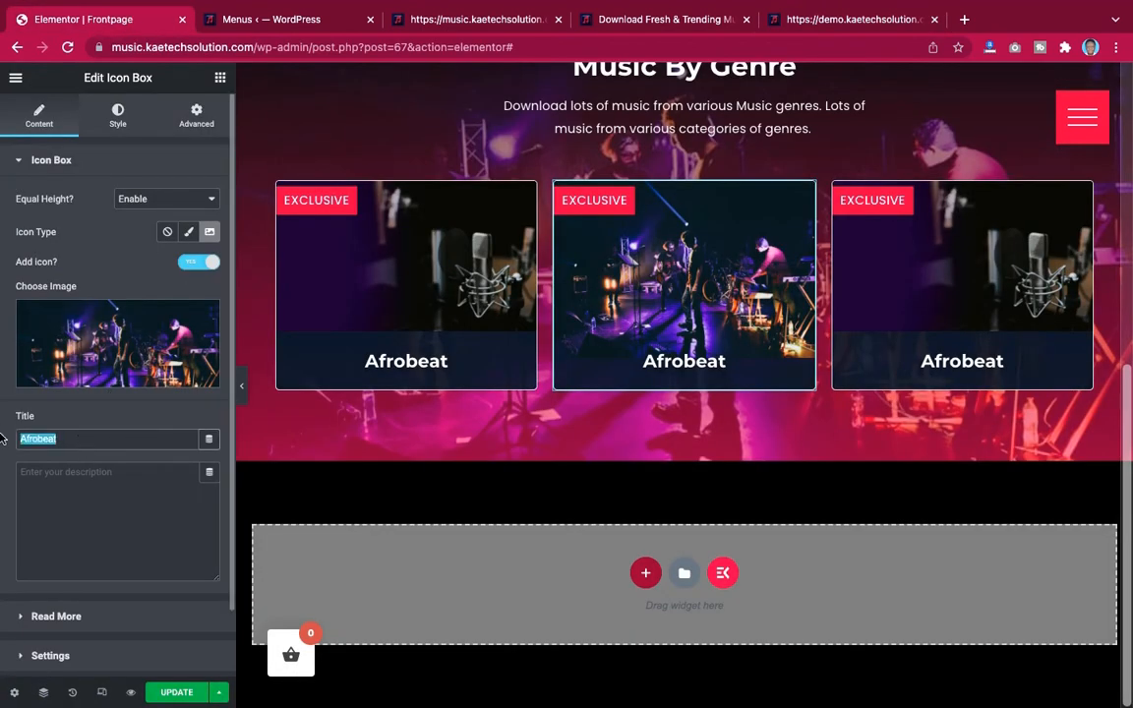
type("Hiplife")
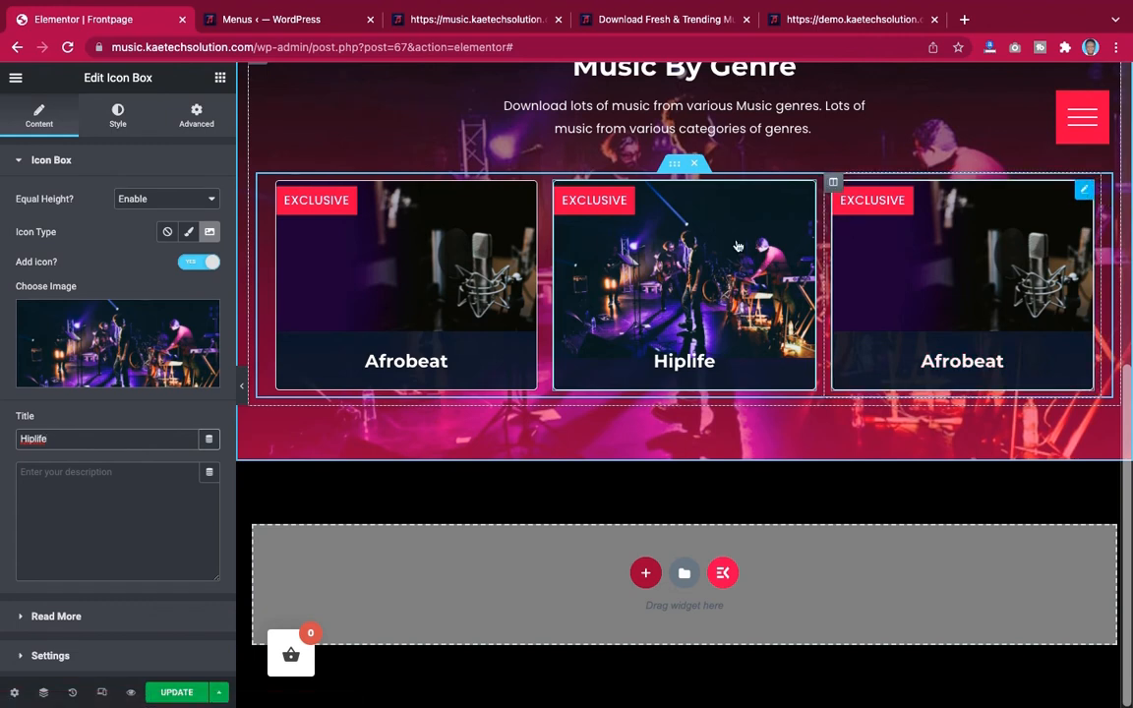
Set the third card's image to the DJ turntable photo and its title to Hip-Hop
left_click(112, 333)
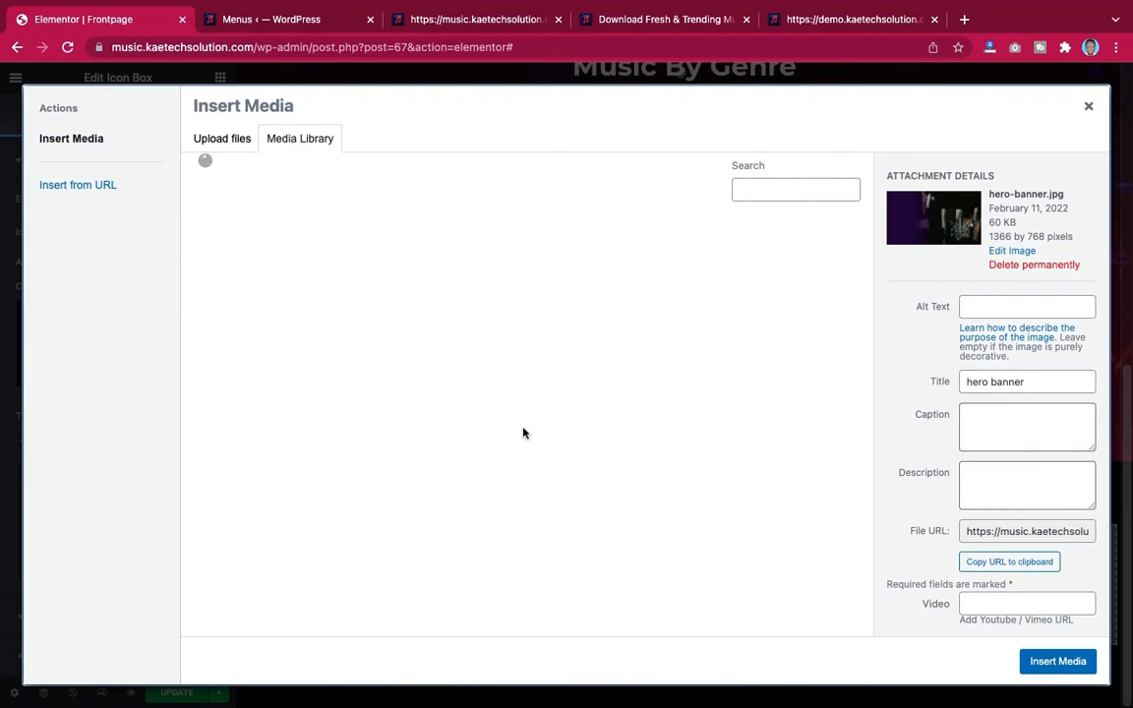
scroll(508, 492, "down", 5)
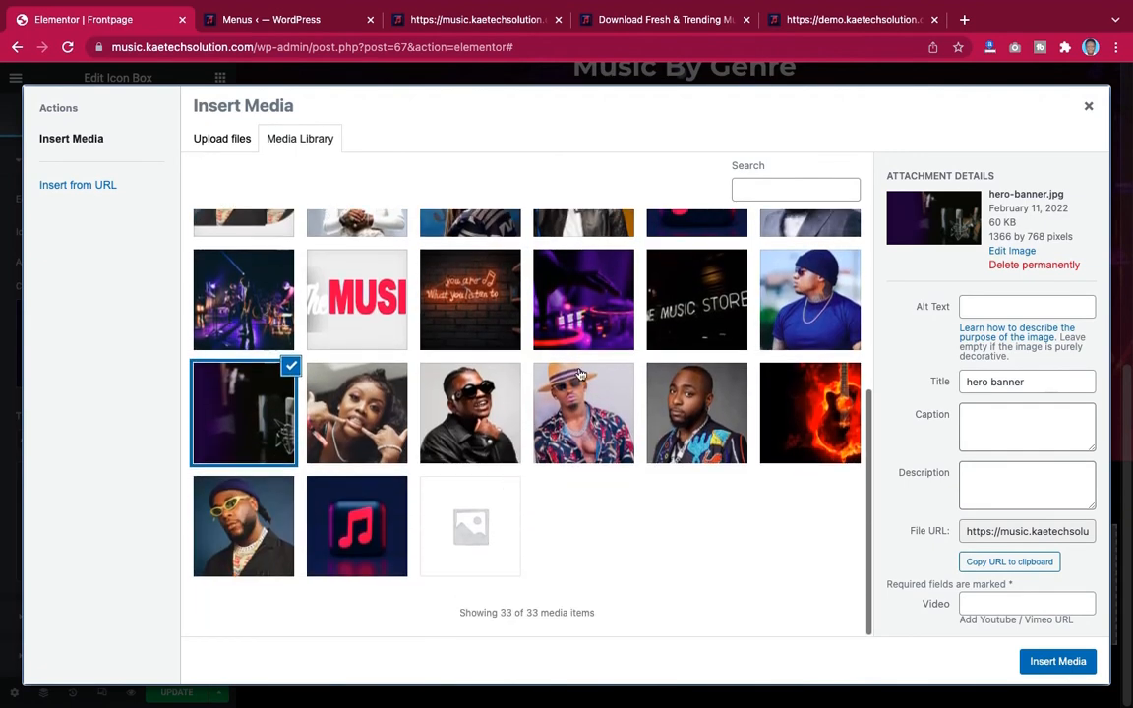
left_click(580, 313)
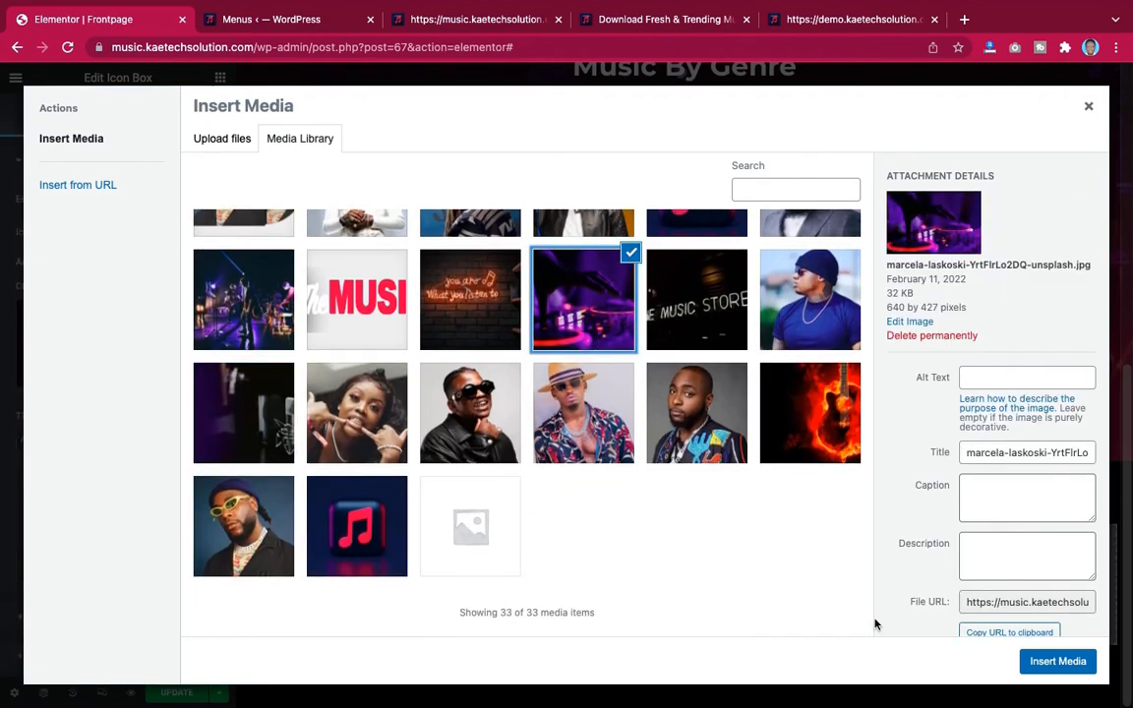
left_click(1050, 664)
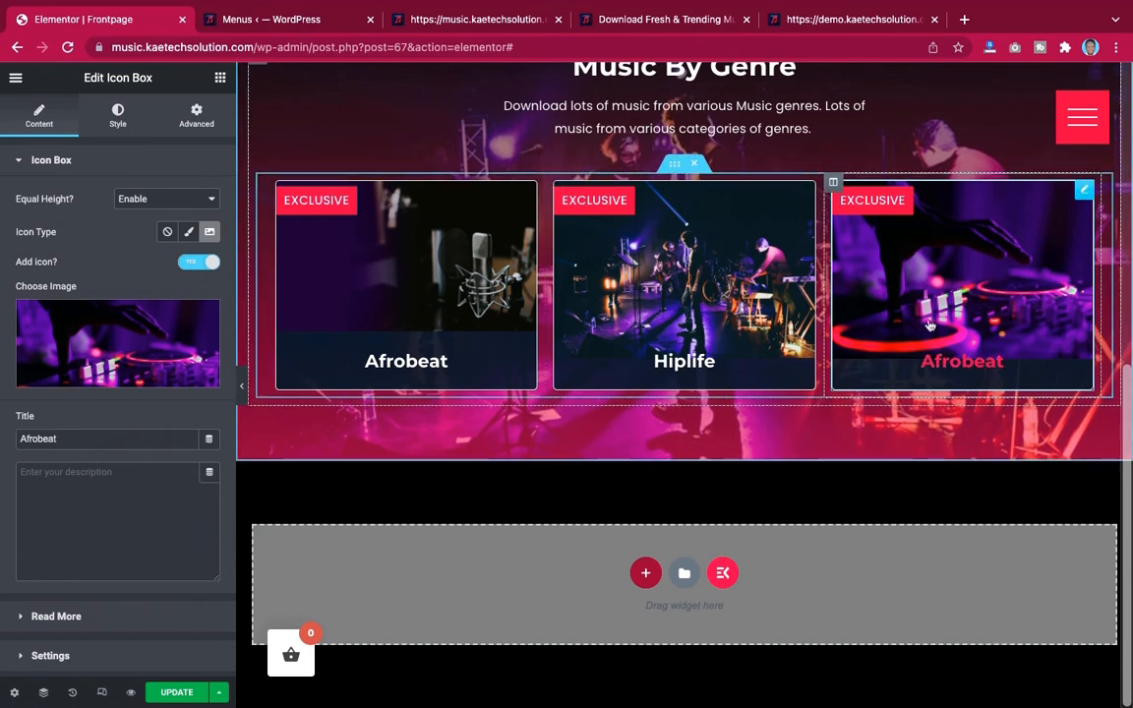
left_click_drag(89, 439, 15, 439)
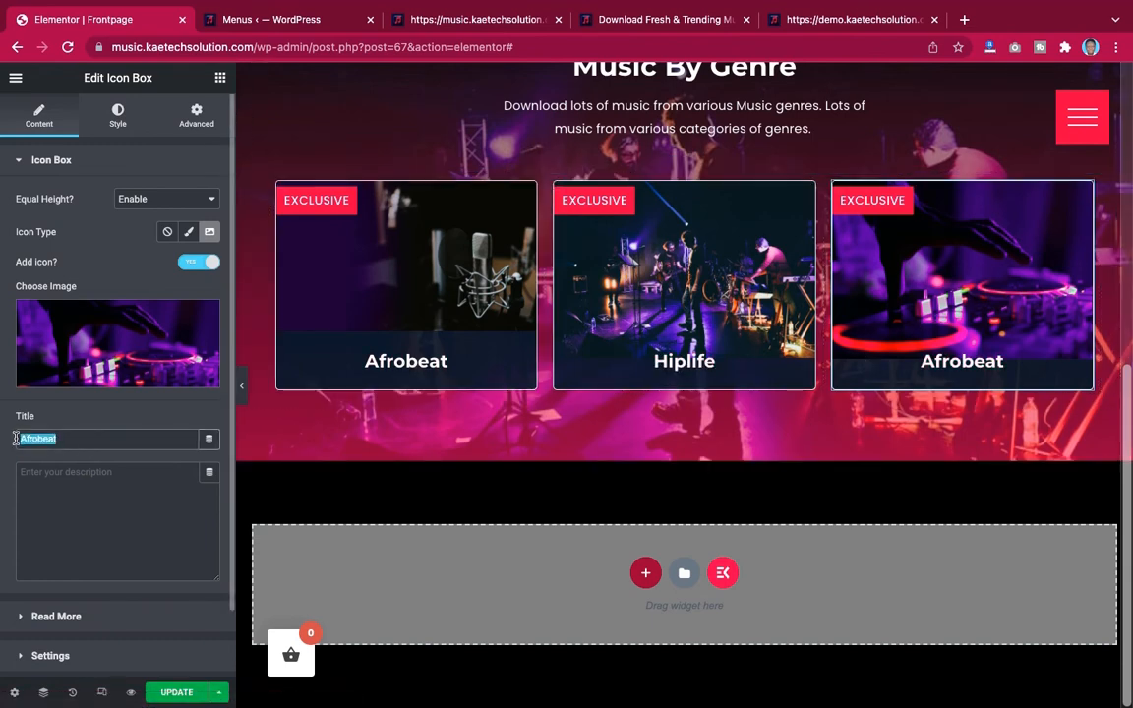
type("Hip-Hop")
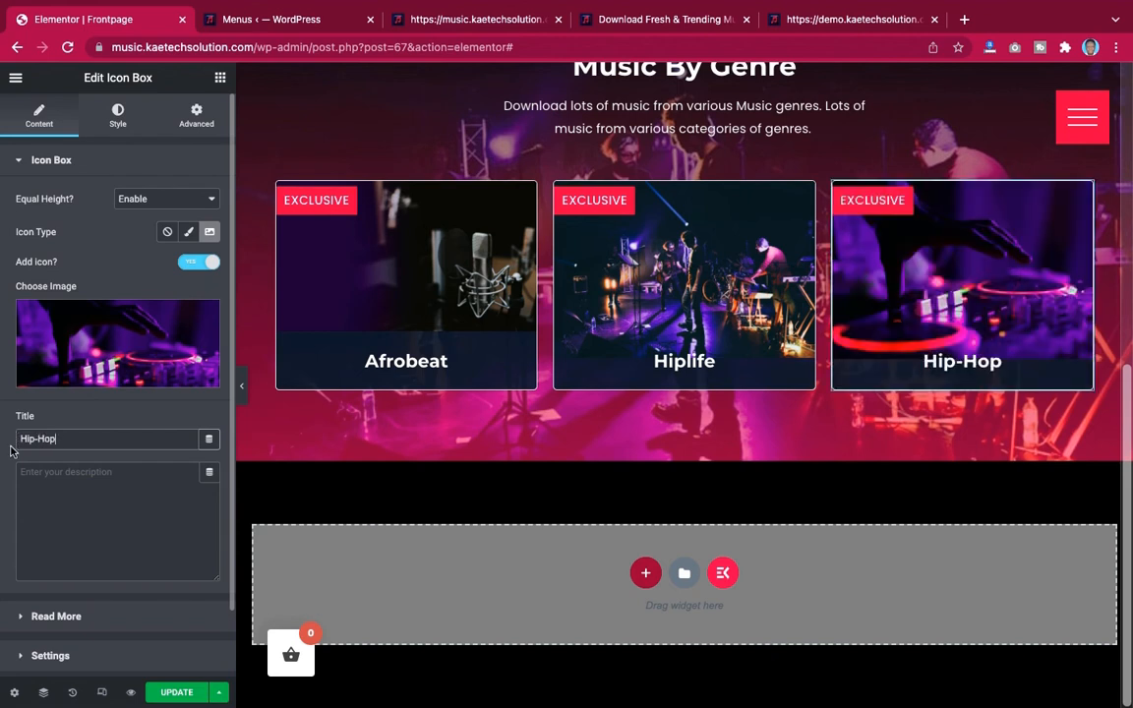
Preview the row of three genre cards with the editor panel hidden
left_click(241, 396)
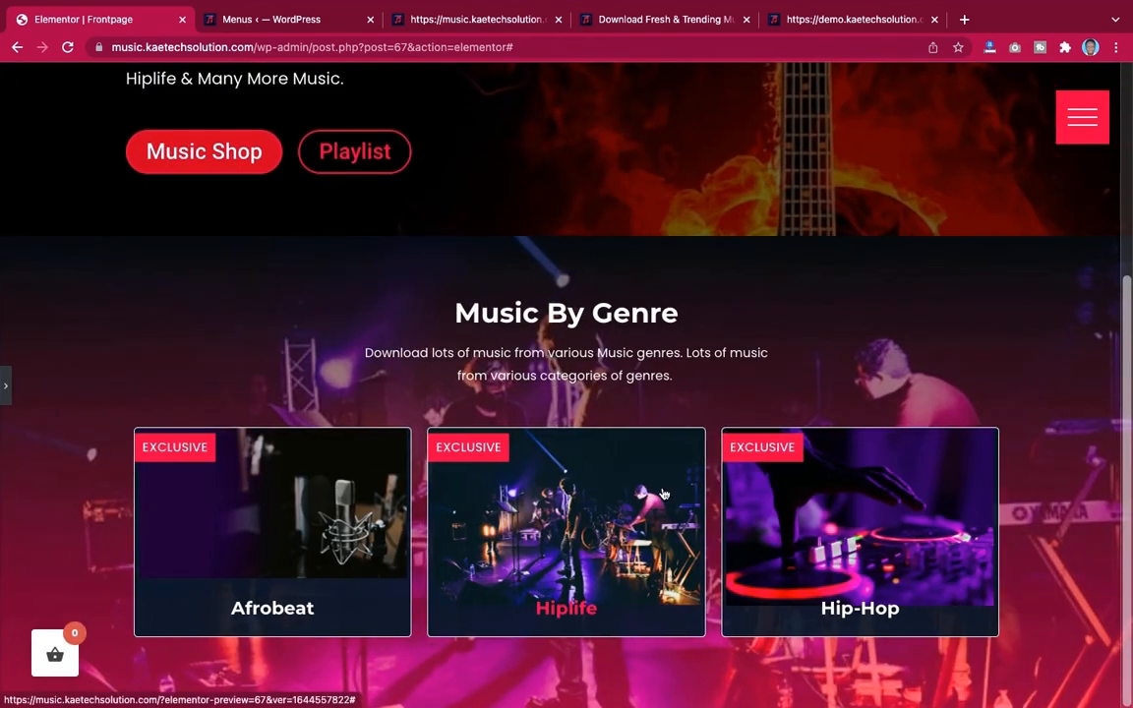
scroll(6, 396, "down", 3)
left_click(6, 386)
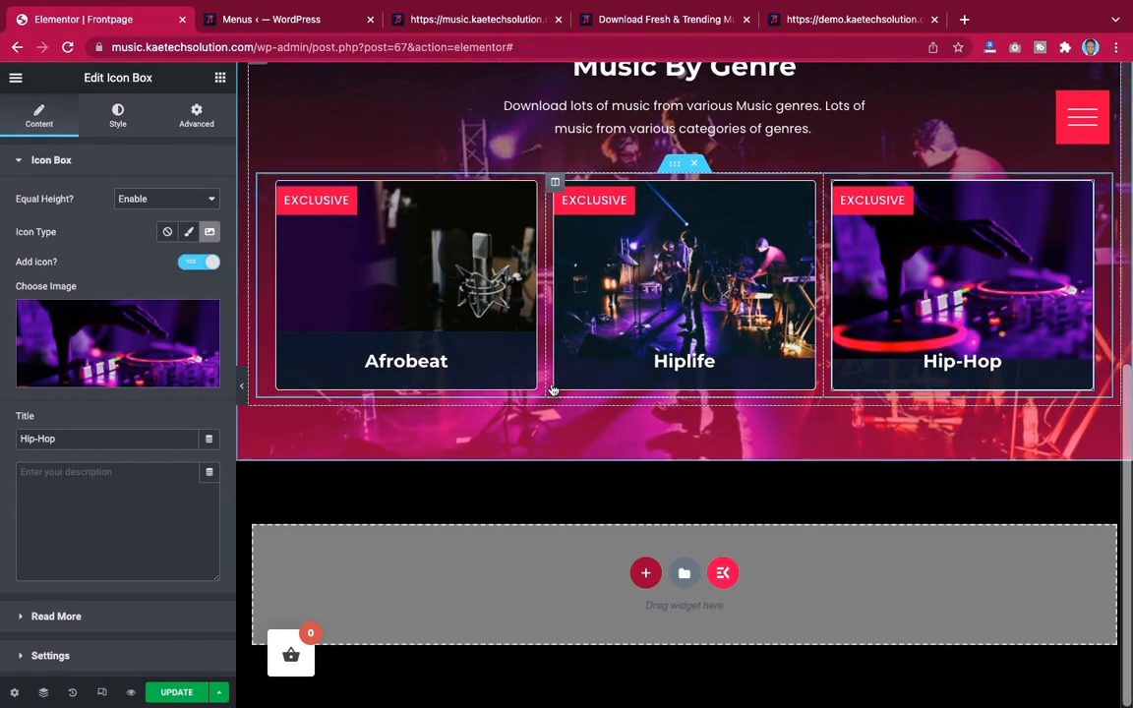
Duplicate the inner section holding the three genre cards to create a second row
right_click(674, 170)
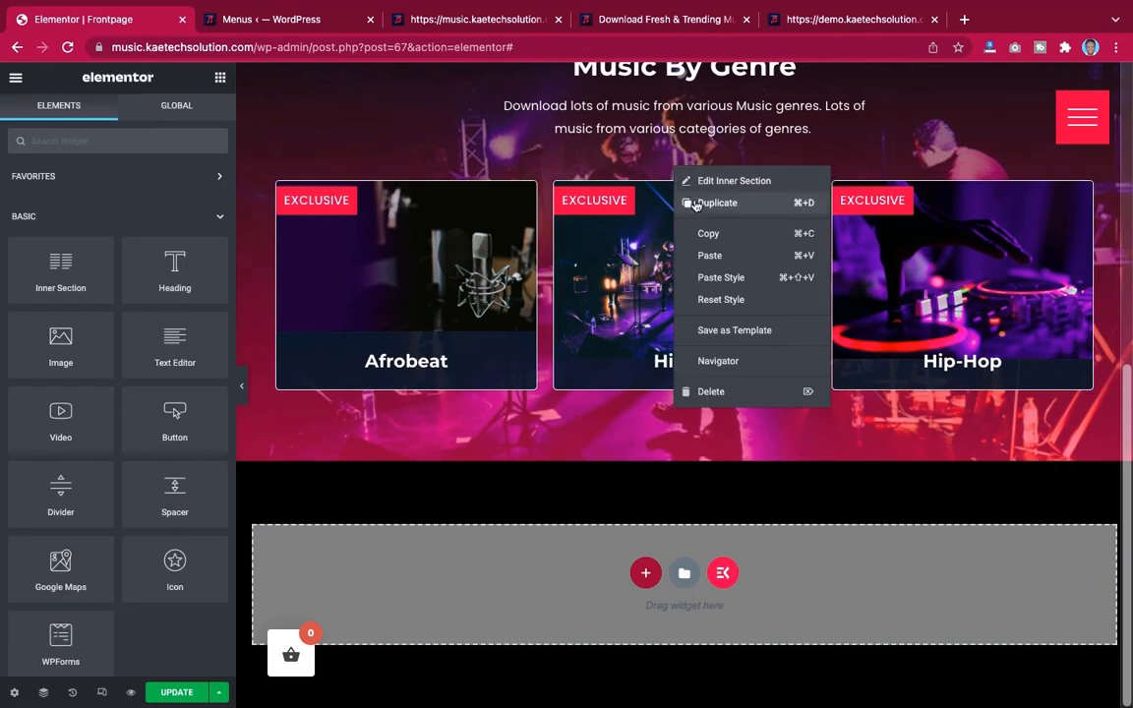
left_click(695, 204)
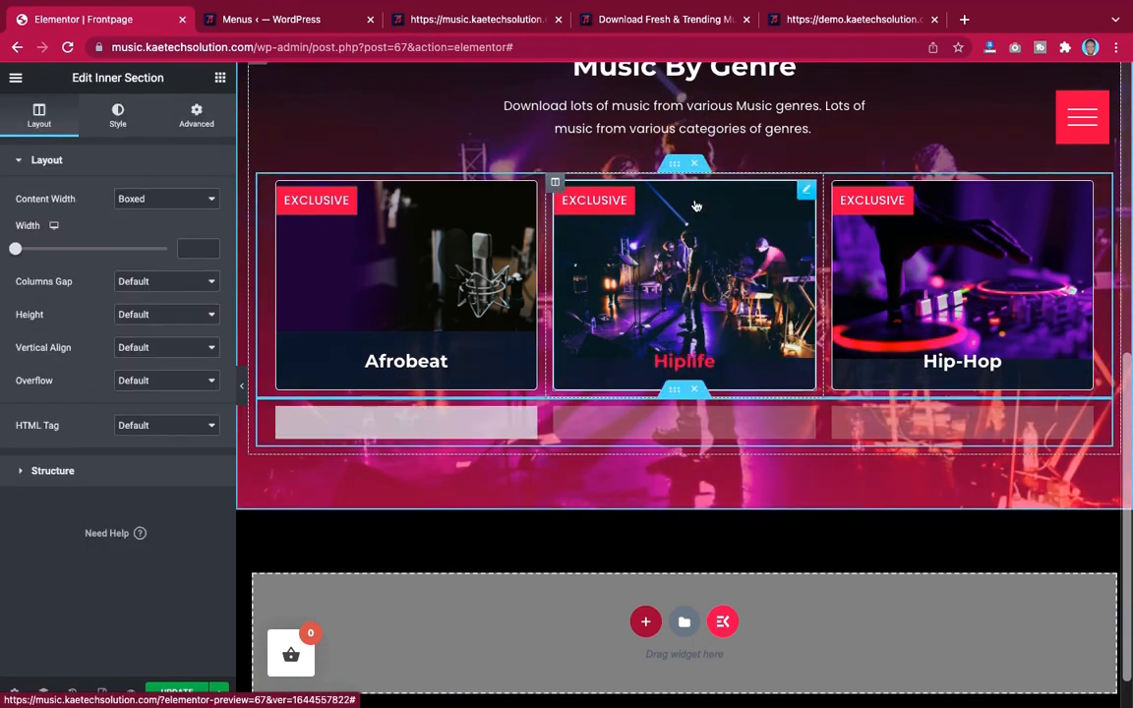
scroll(694, 205, "down", 2)
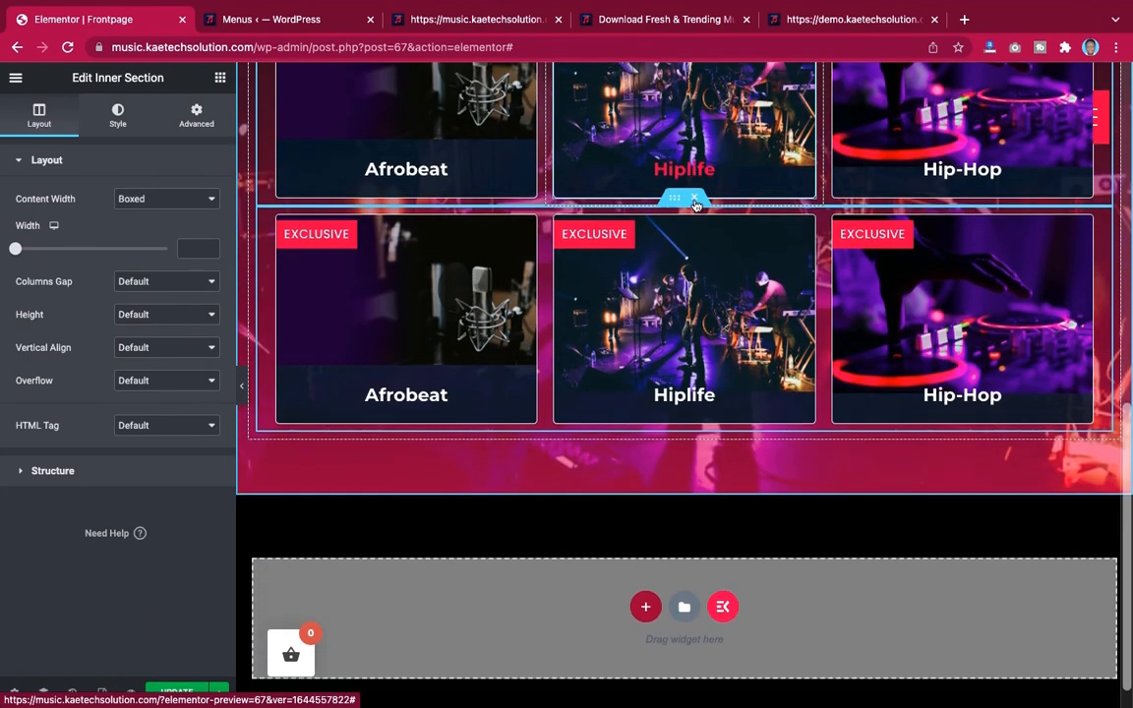
scroll(694, 206, "up", 1)
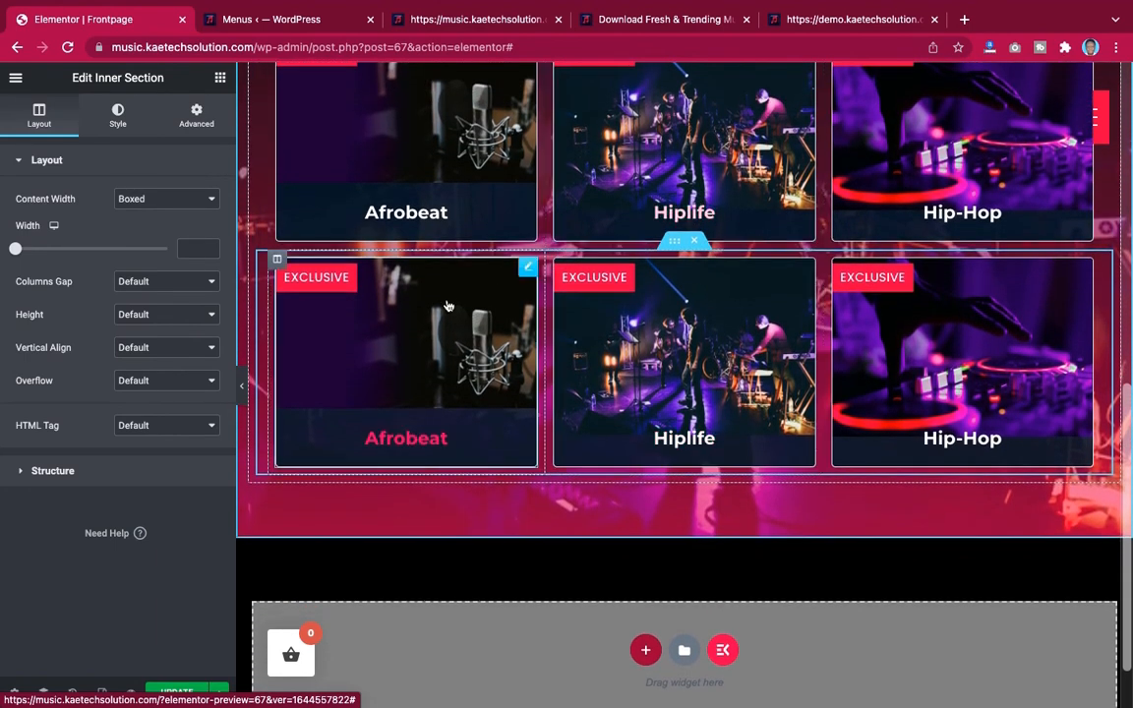
Replace the image of the second row's first card with the music store photo
left_click(507, 277)
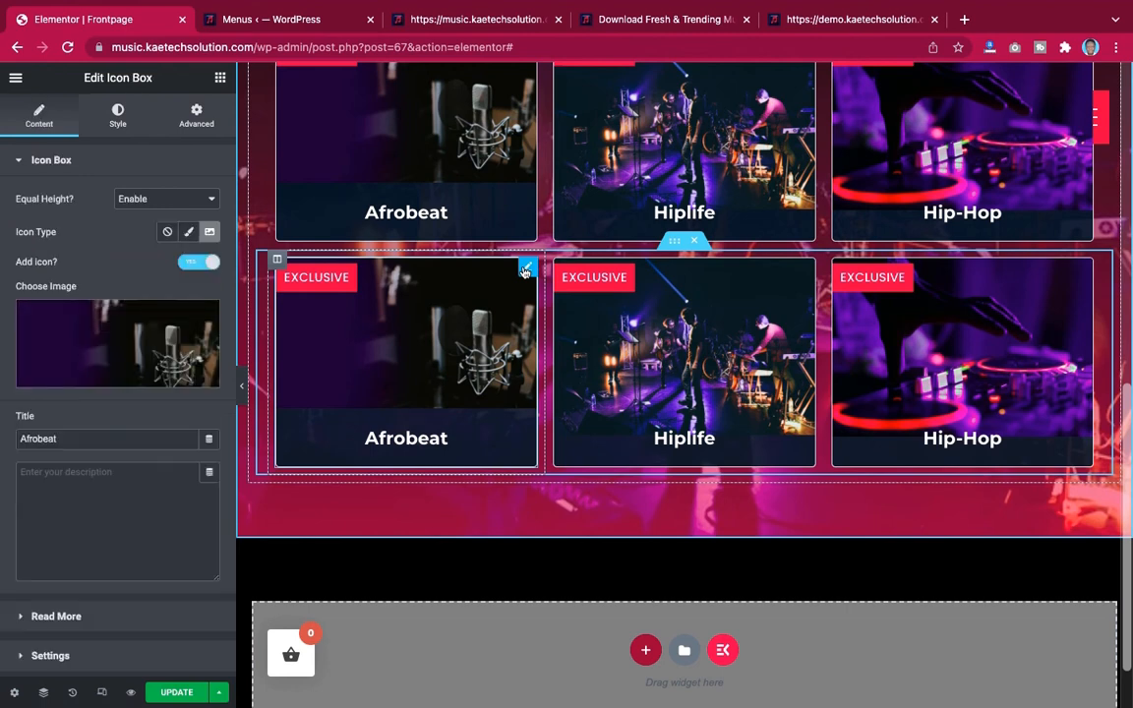
left_click(175, 324)
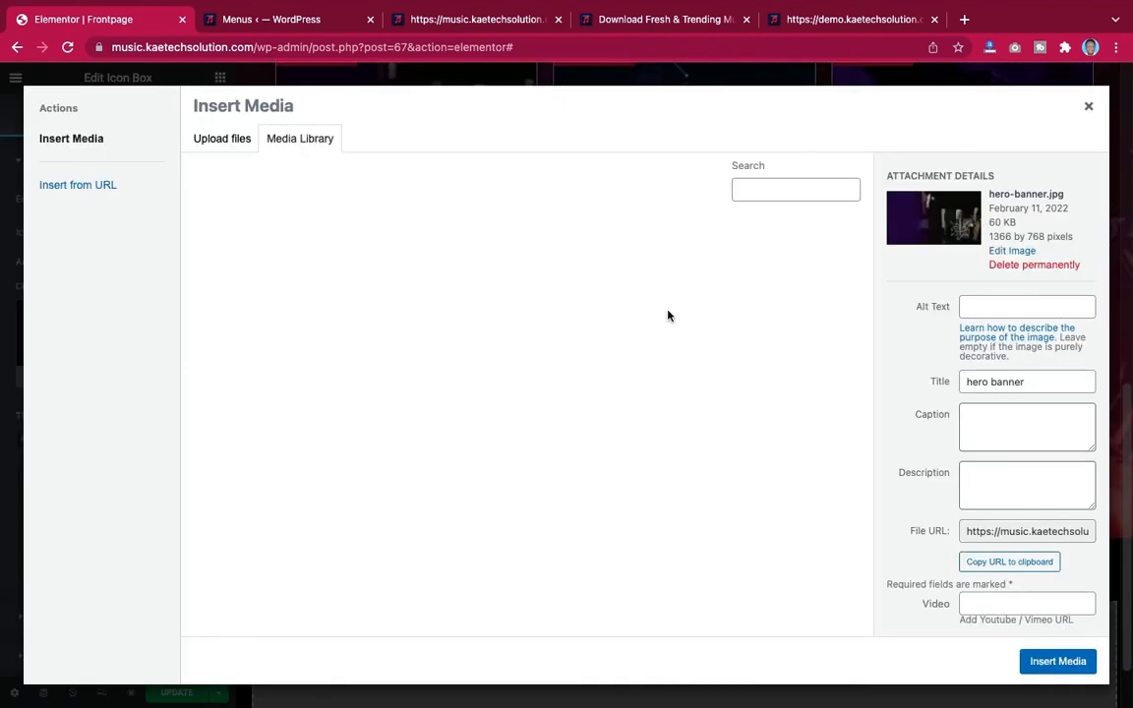
left_click(878, 19)
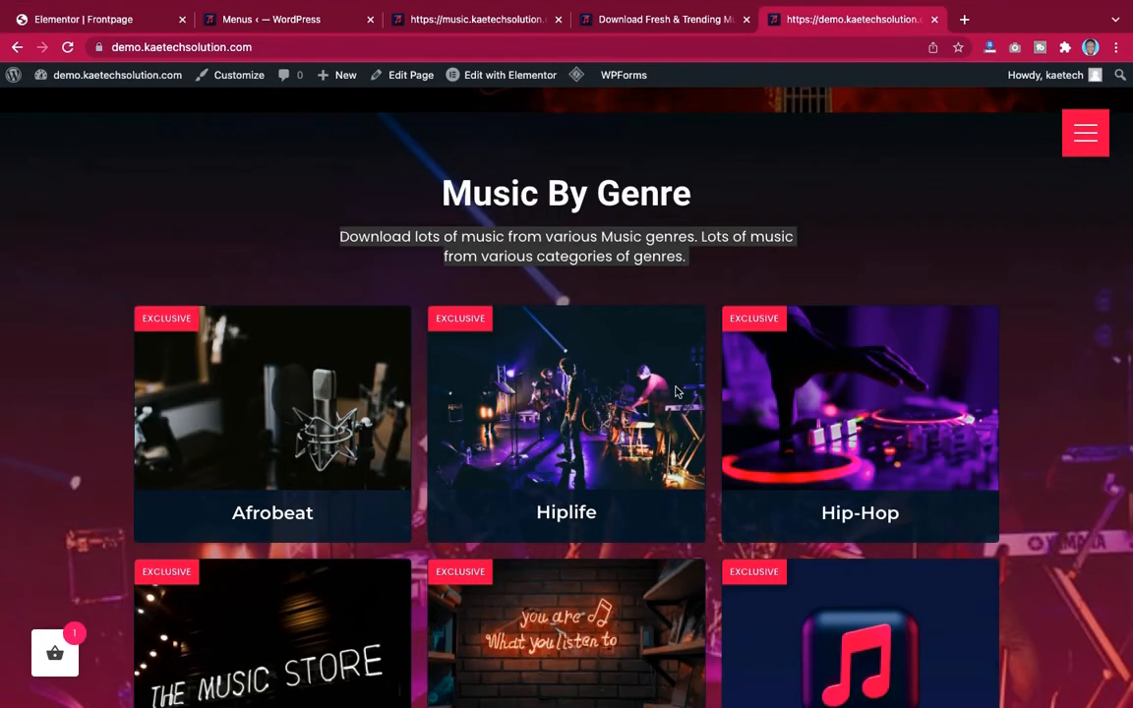
scroll(676, 391, "down", 2)
left_click(98, 20)
scroll(678, 393, "down", 4)
left_click(697, 423)
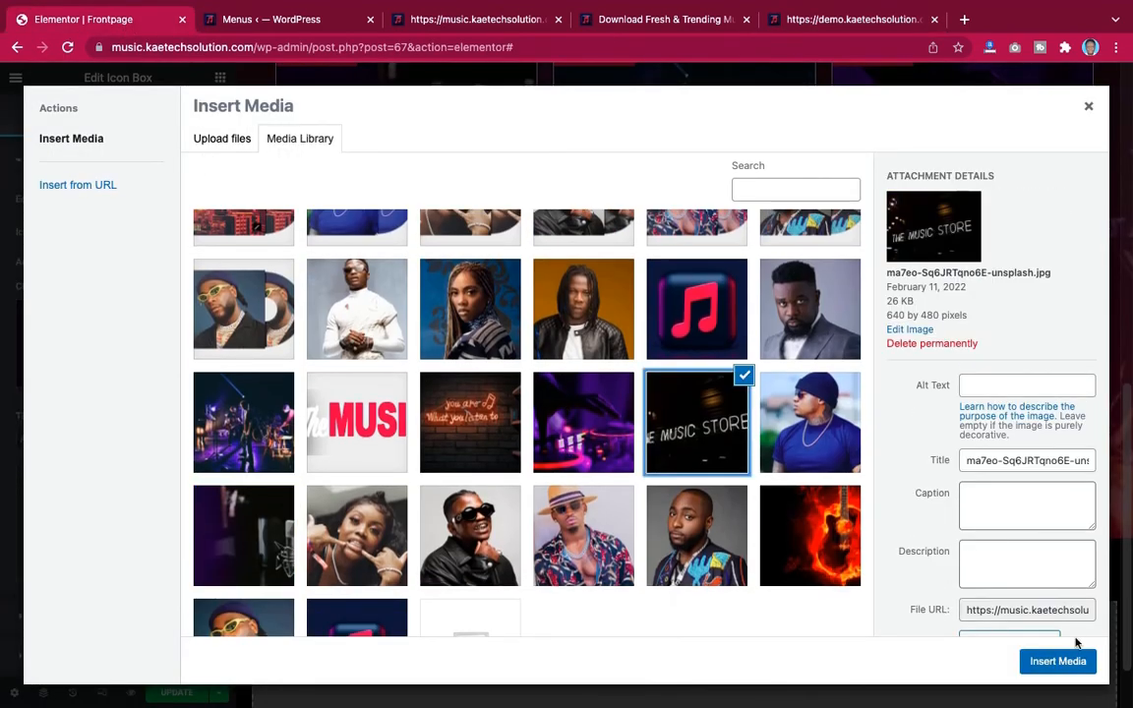
left_click(1057, 661)
Replace the image of the second row's middle card with the neon 'you are what you listen to' photo
left_click(109, 324)
left_click(470, 511)
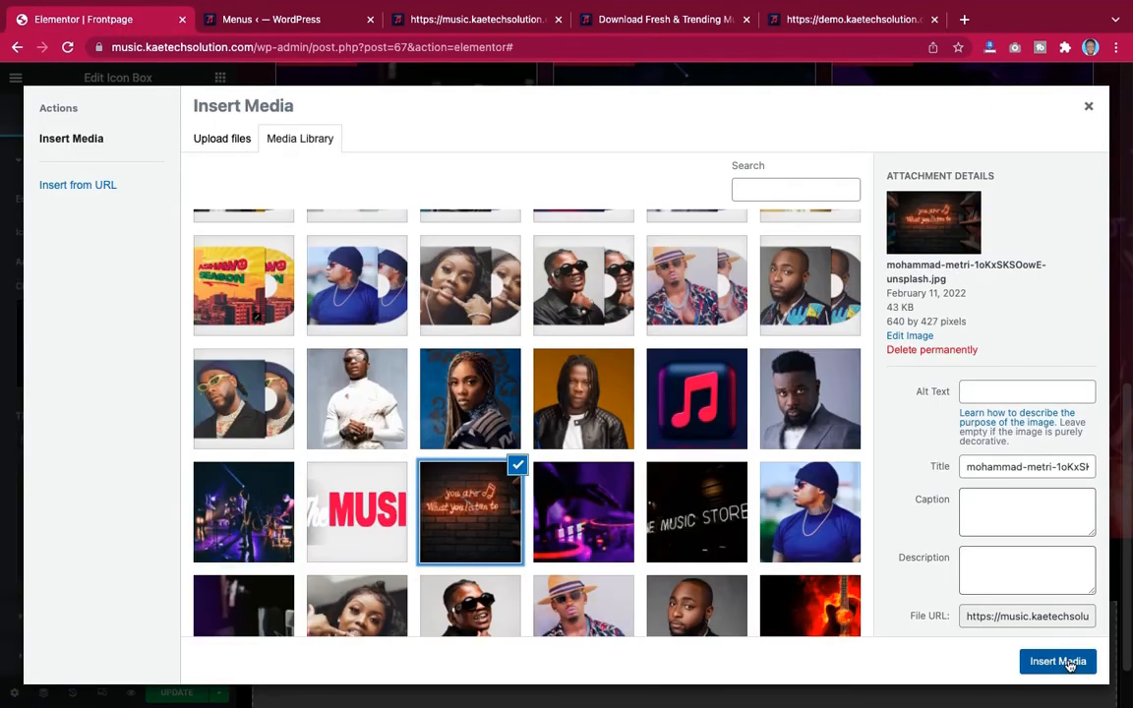
left_click(1070, 664)
Replace the image of the second row's third card with the red music note icon photo
left_click(1083, 268)
left_click(118, 342)
left_click(697, 493)
left_click(1057, 661)
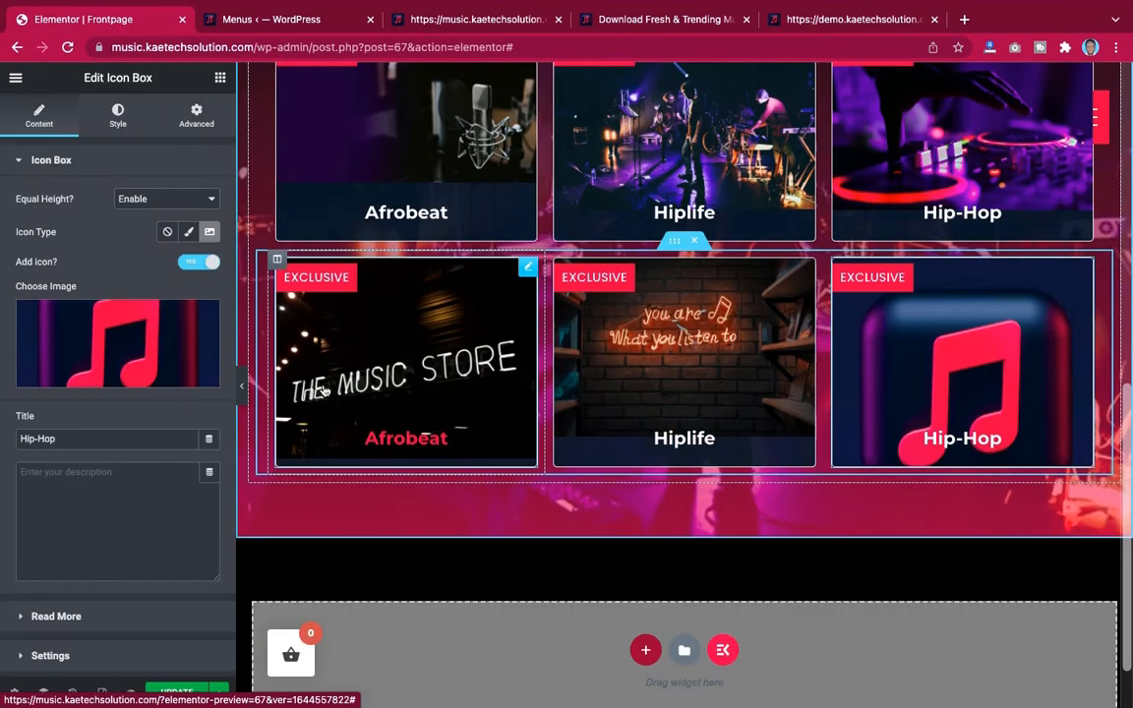
Save the page changes with Update
scroll(733, 455, "up", 5)
scroll(590, 492, "down", 2)
left_click(180, 693)
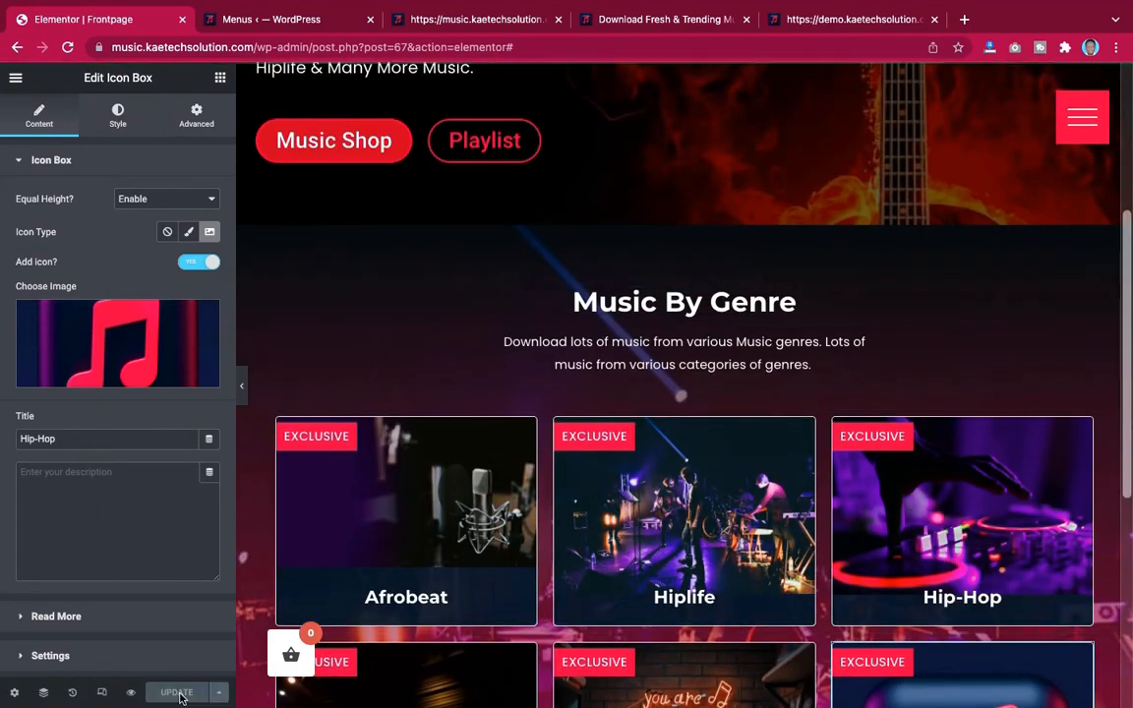
Preview both rows of genre cards with the editor panel hidden, then restore the panel
scroll(551, 524, "down", 1)
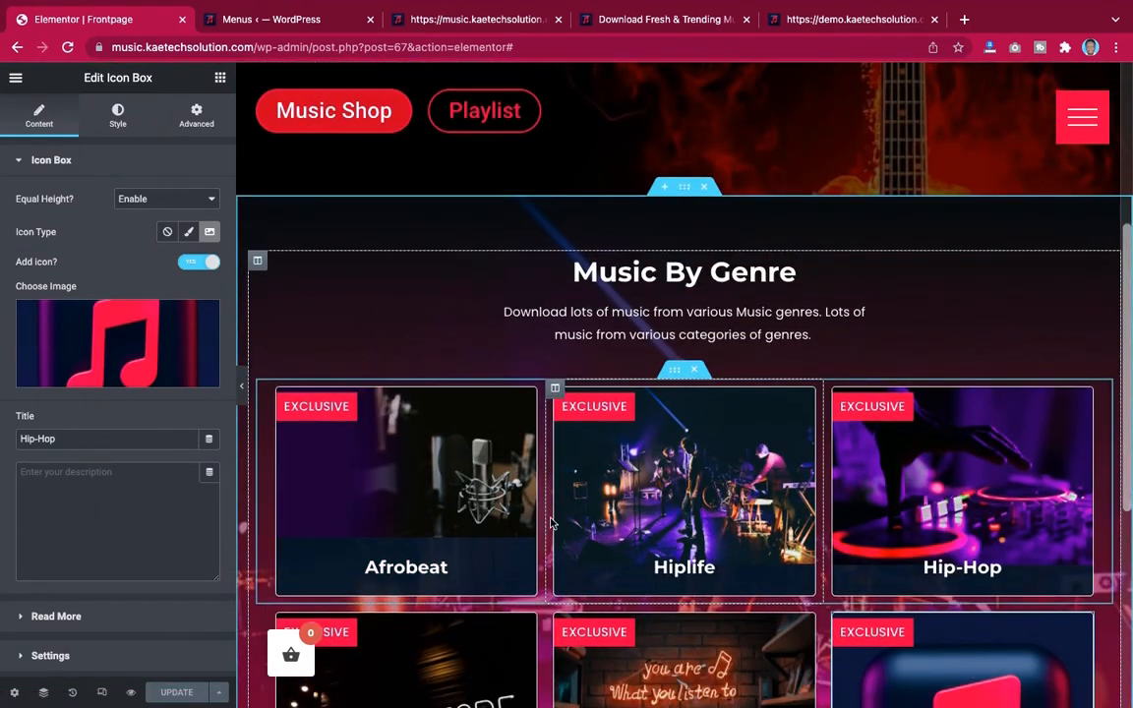
scroll(551, 524, "down", 4)
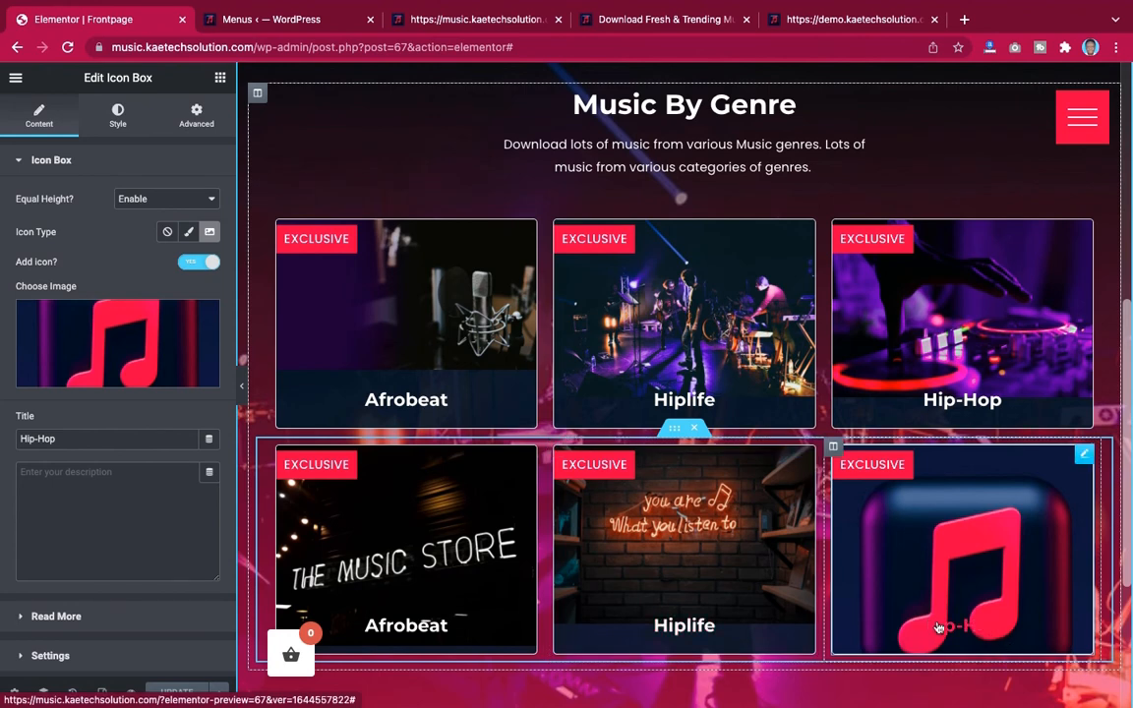
left_click(244, 379)
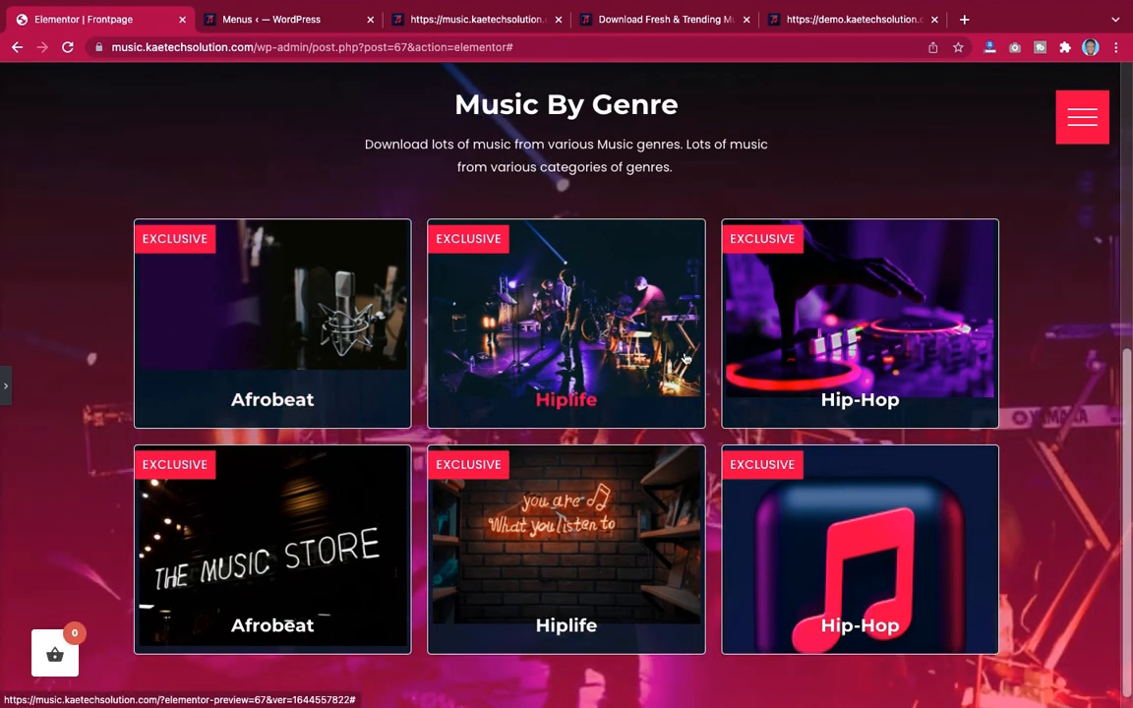
scroll(928, 328, "up", 5)
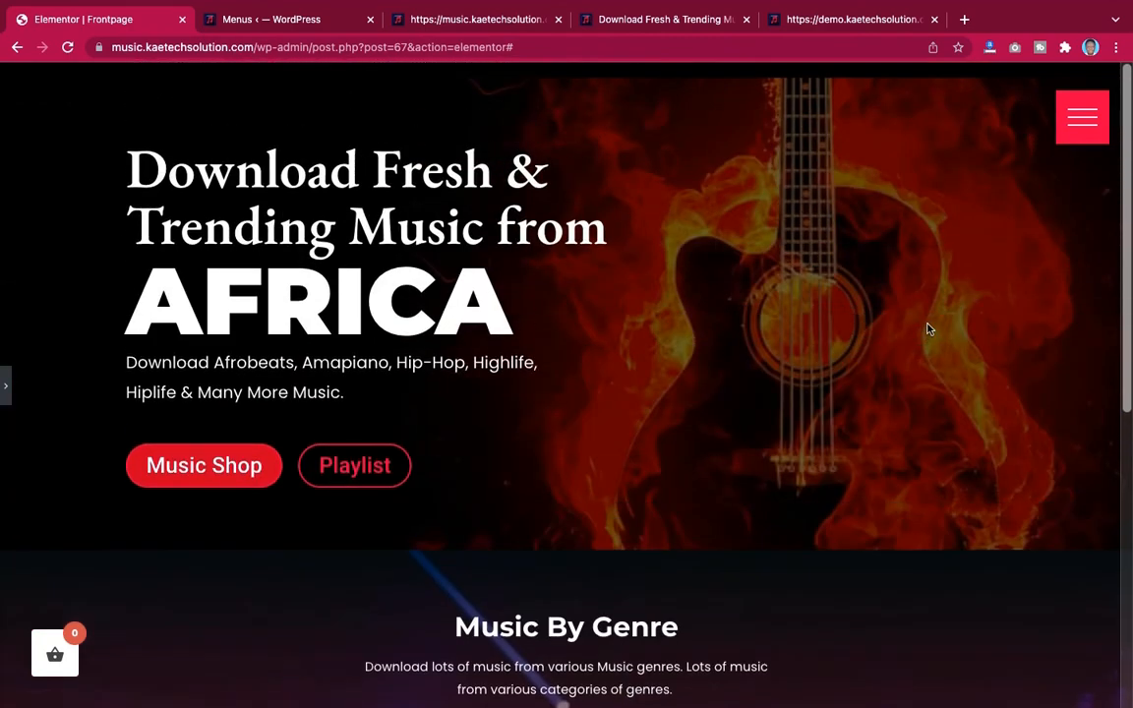
scroll(929, 329, "down", 5)
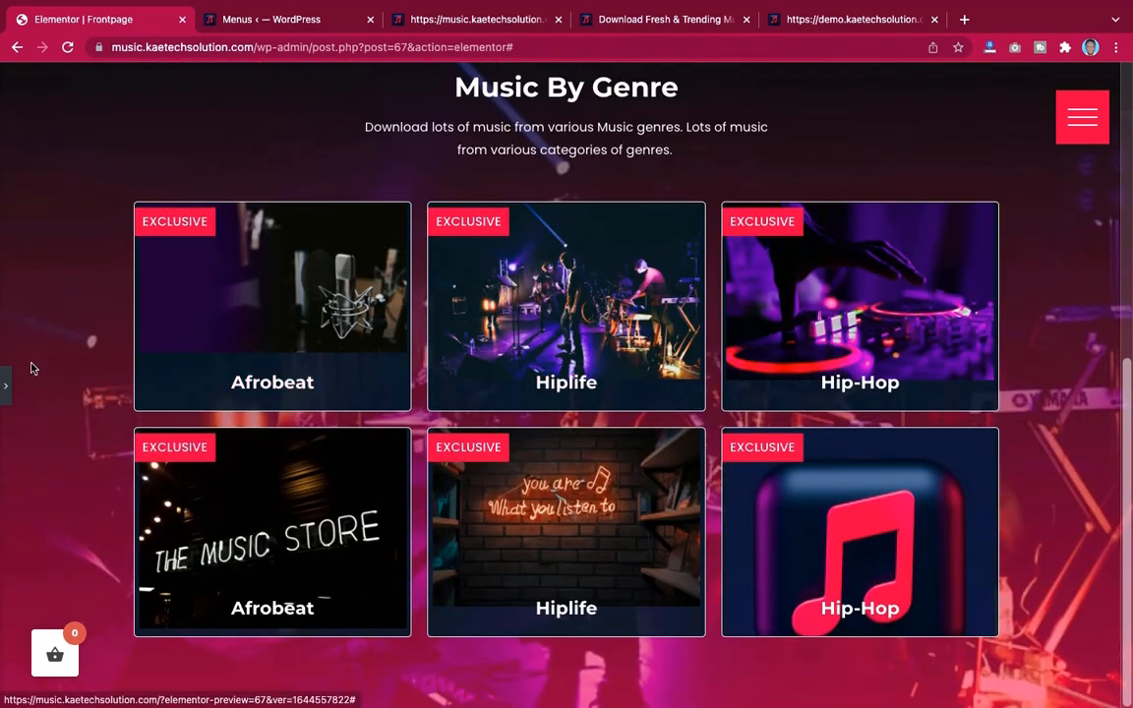
left_click(6, 385)
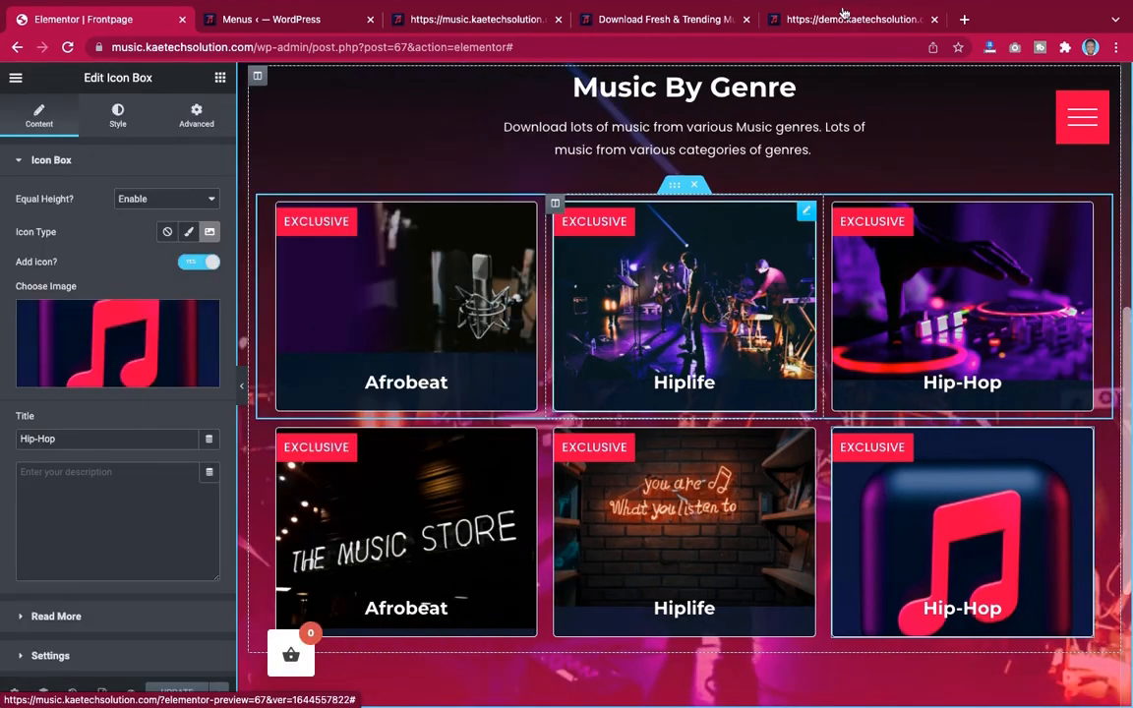
Examine the demo site's Music By Artist section in the other tab
mouse_move(843, 9)
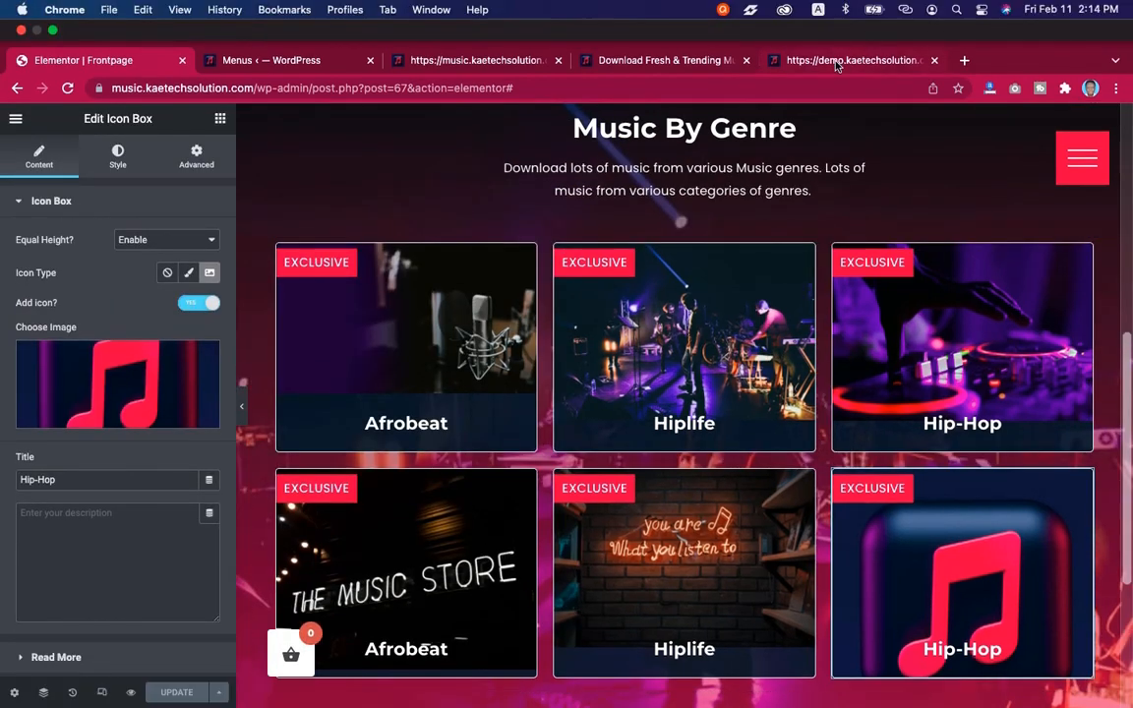
left_click(838, 60)
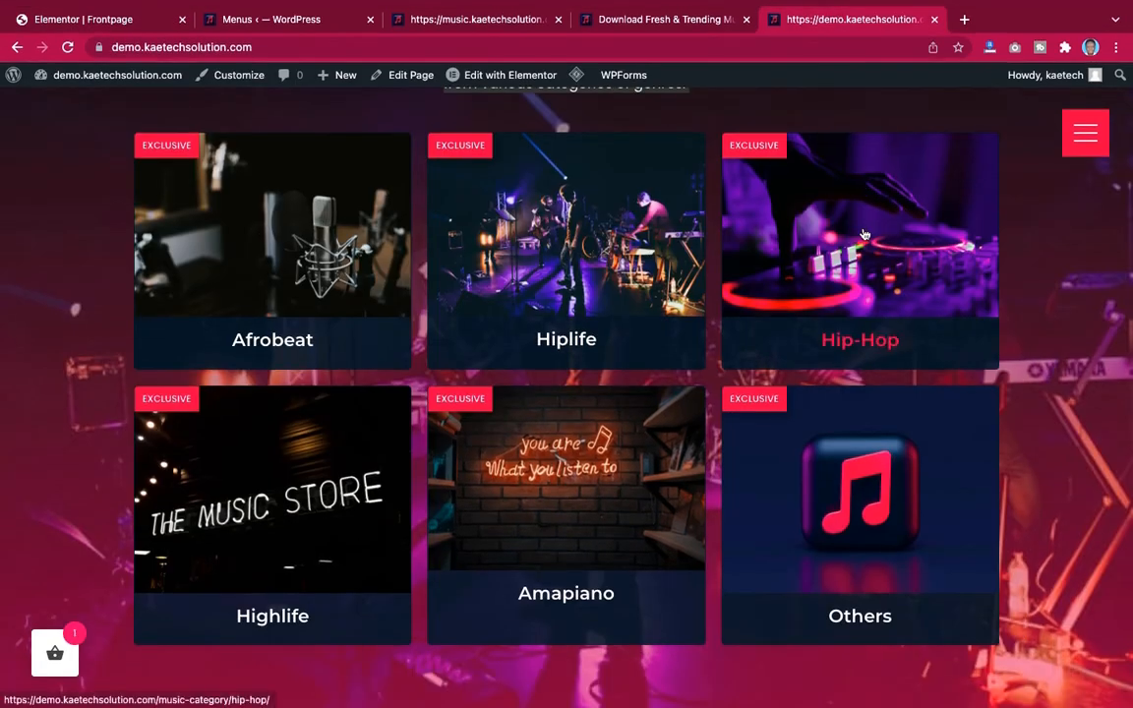
scroll(863, 234, "down", 5)
scroll(865, 234, "down", 5)
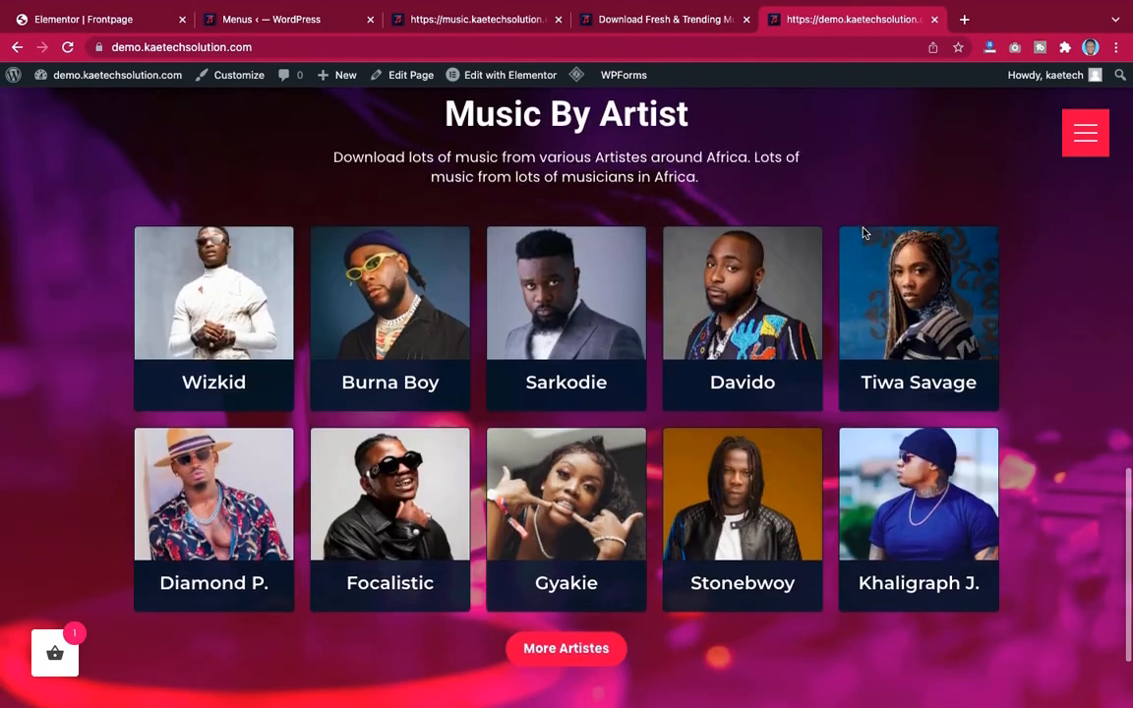
scroll(864, 233, "up", 1)
scroll(865, 233, "up", 2)
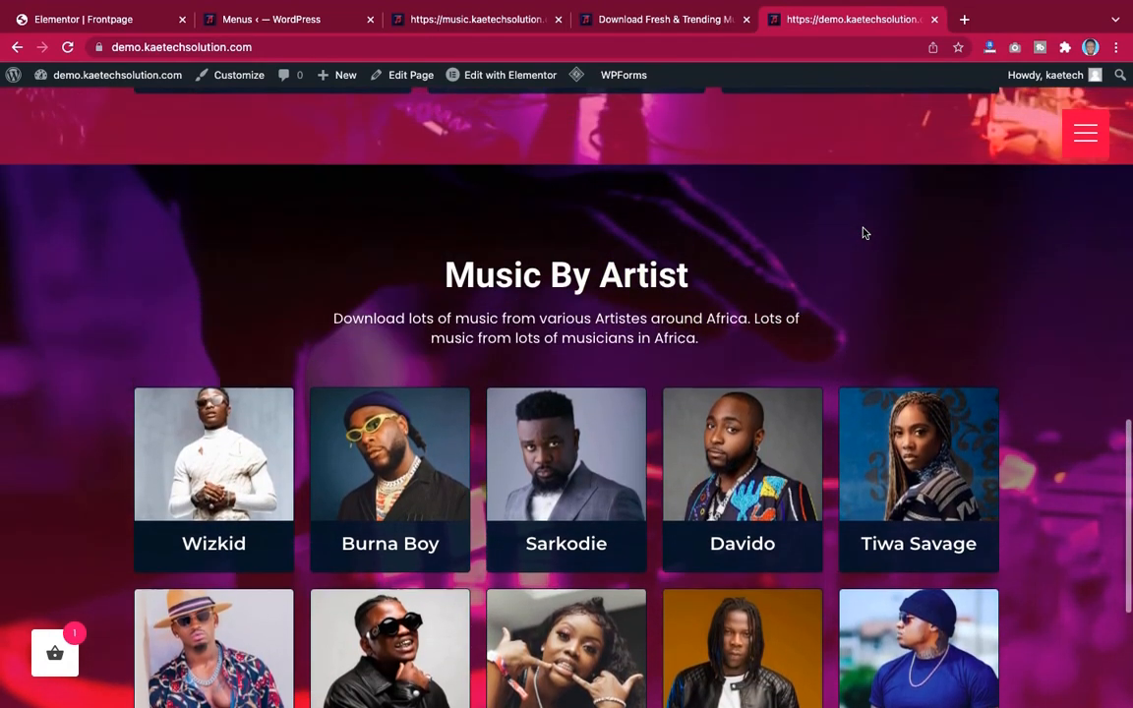
scroll(864, 233, "down", 1)
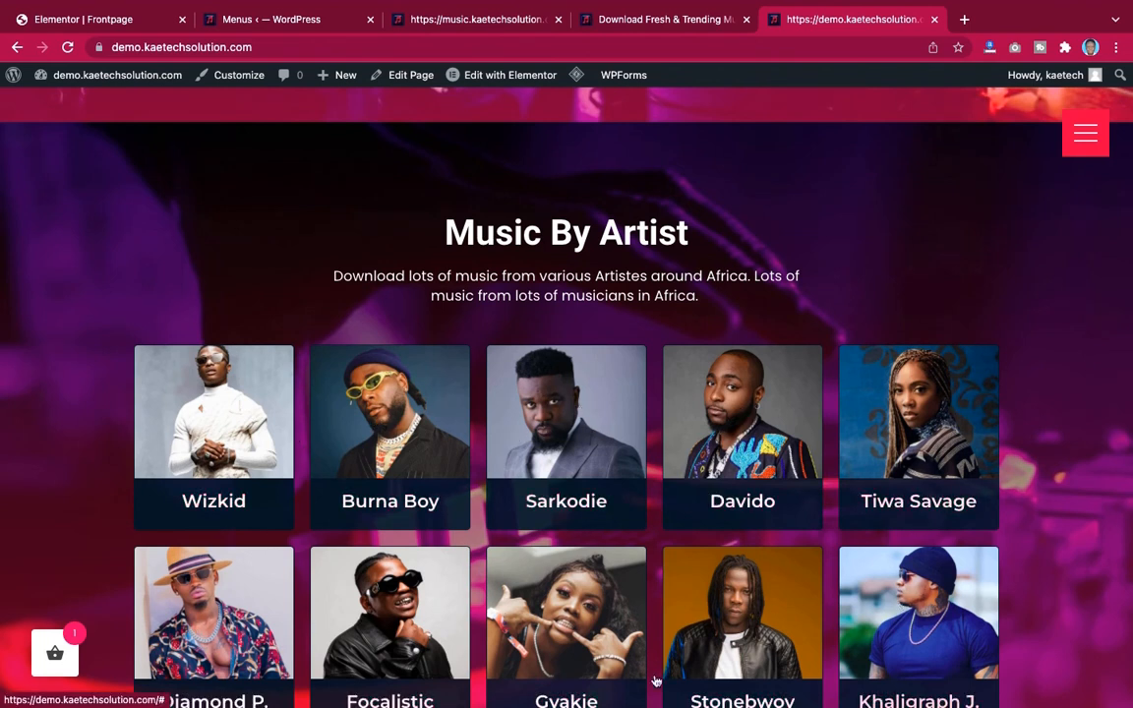
Duplicate the whole Music By Genre section in the editor
left_click(145, 19)
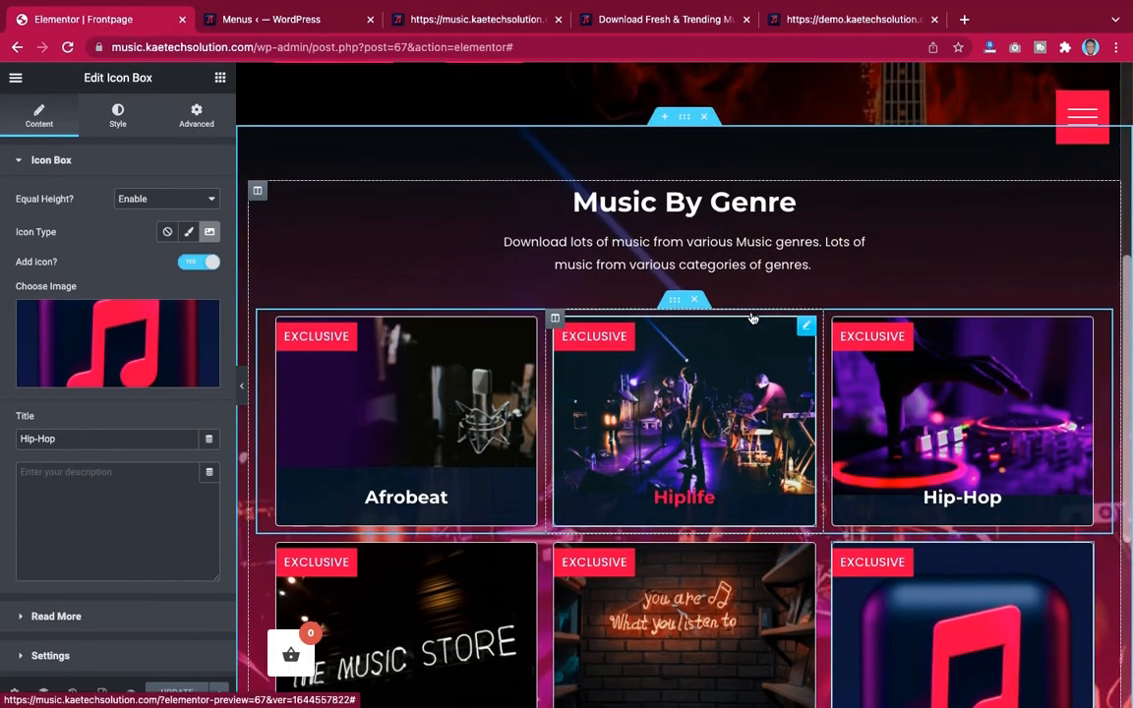
scroll(694, 270, "down", 1)
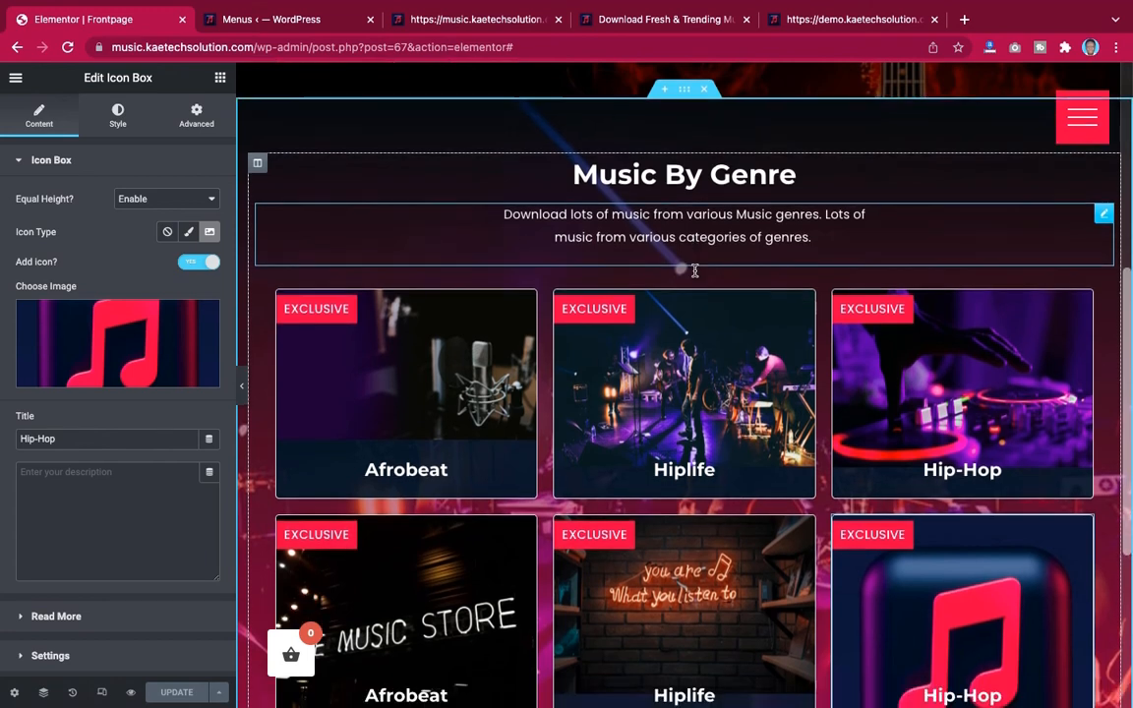
scroll(694, 271, "down", 1)
scroll(751, 170, "up", 2)
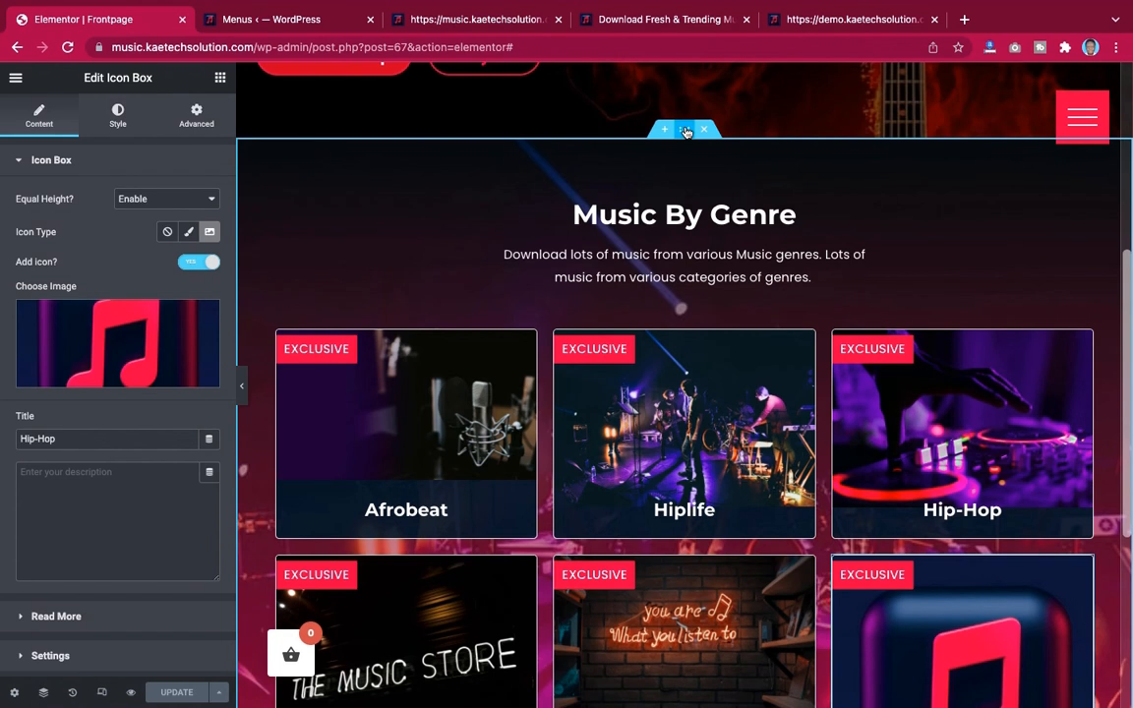
right_click(687, 131)
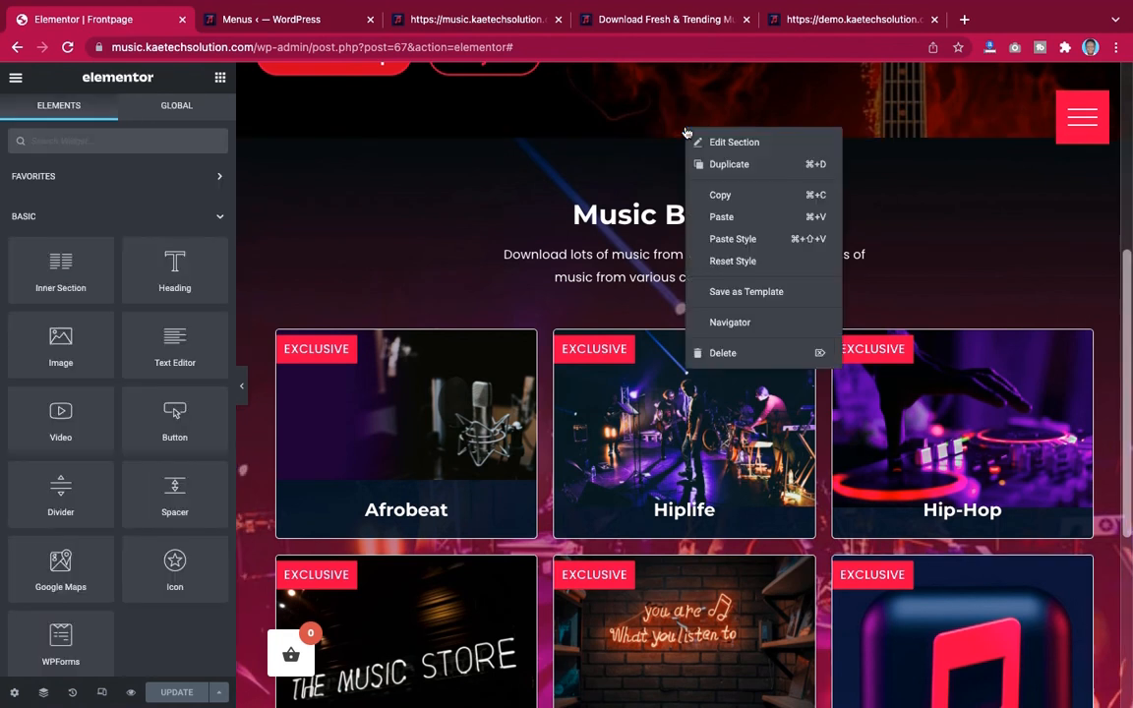
left_click(728, 164)
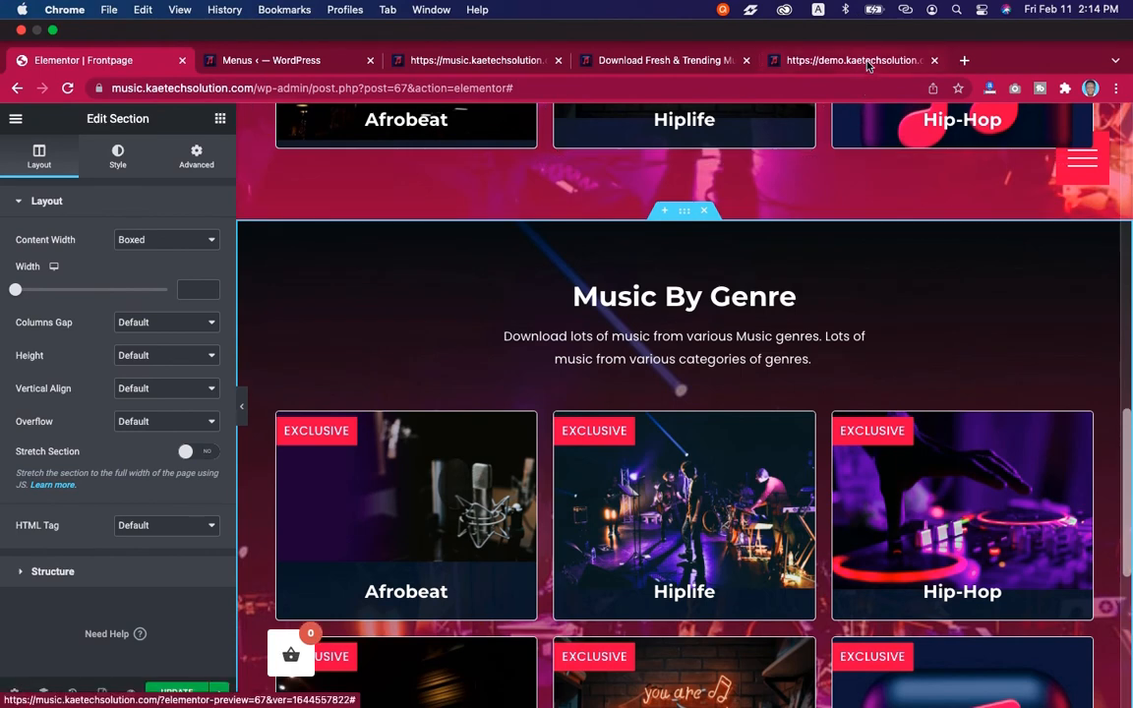
Copy the heading from the demo and set the duplicated section's heading to Music By Artist
left_click(782, 59)
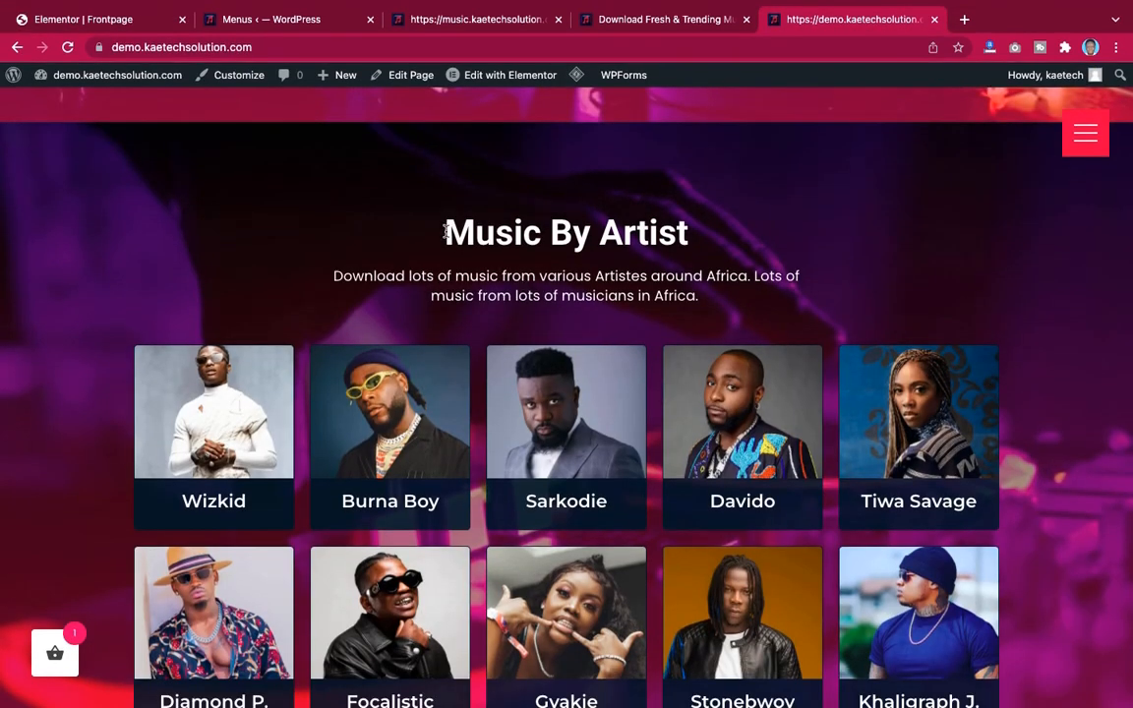
left_click_drag(445, 232, 686, 226)
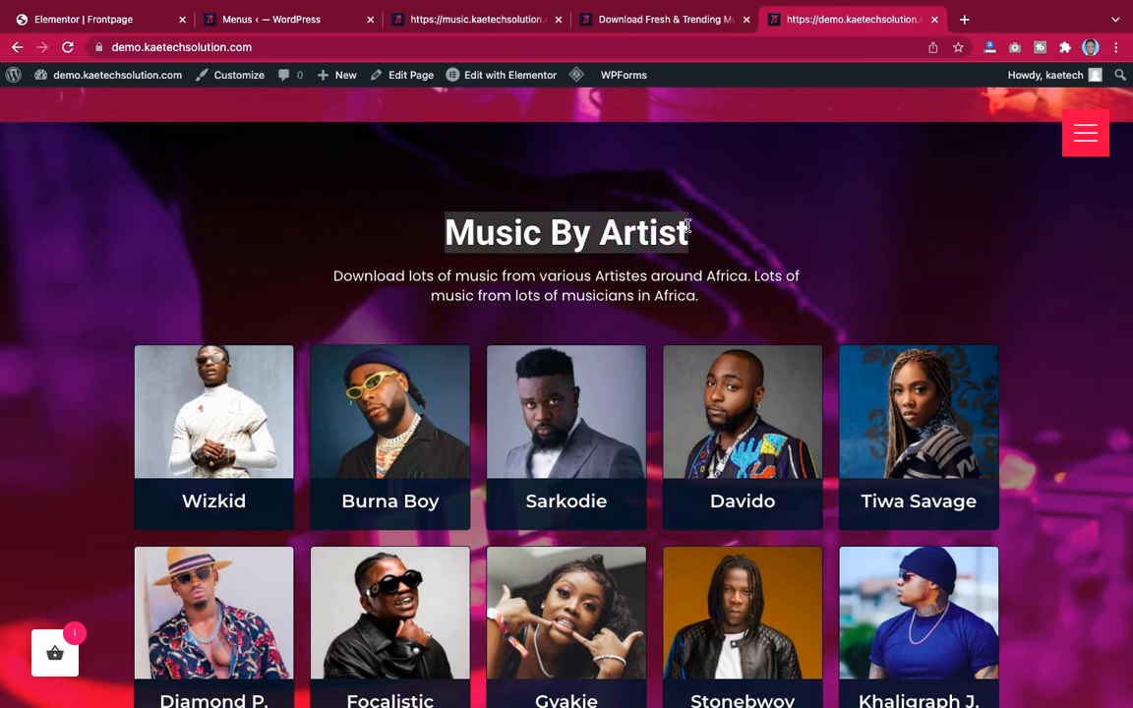
left_click(100, 22)
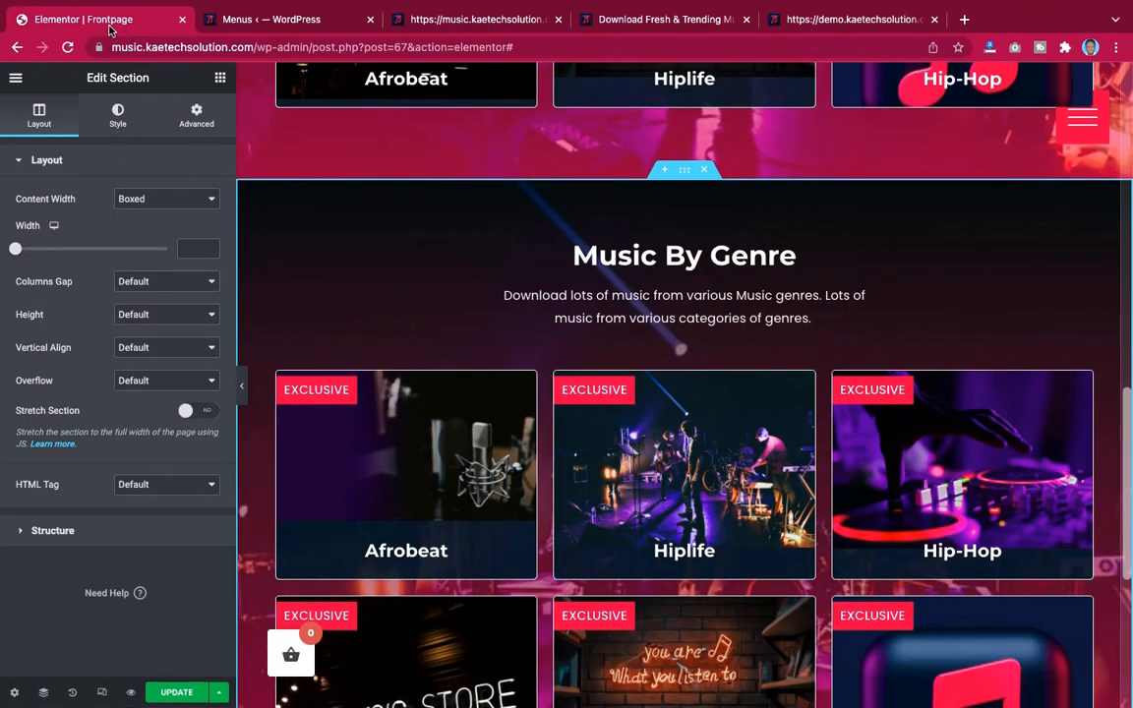
left_click(339, 261)
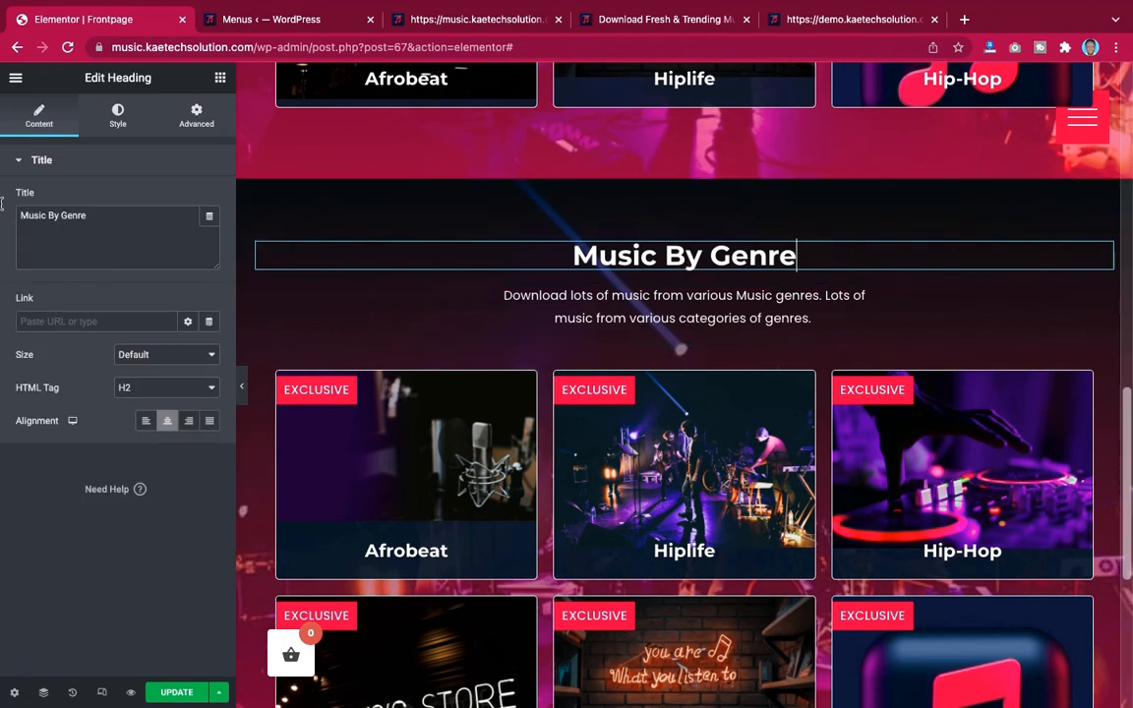
left_click_drag(92, 216, 2, 206)
type("Music By Artist")
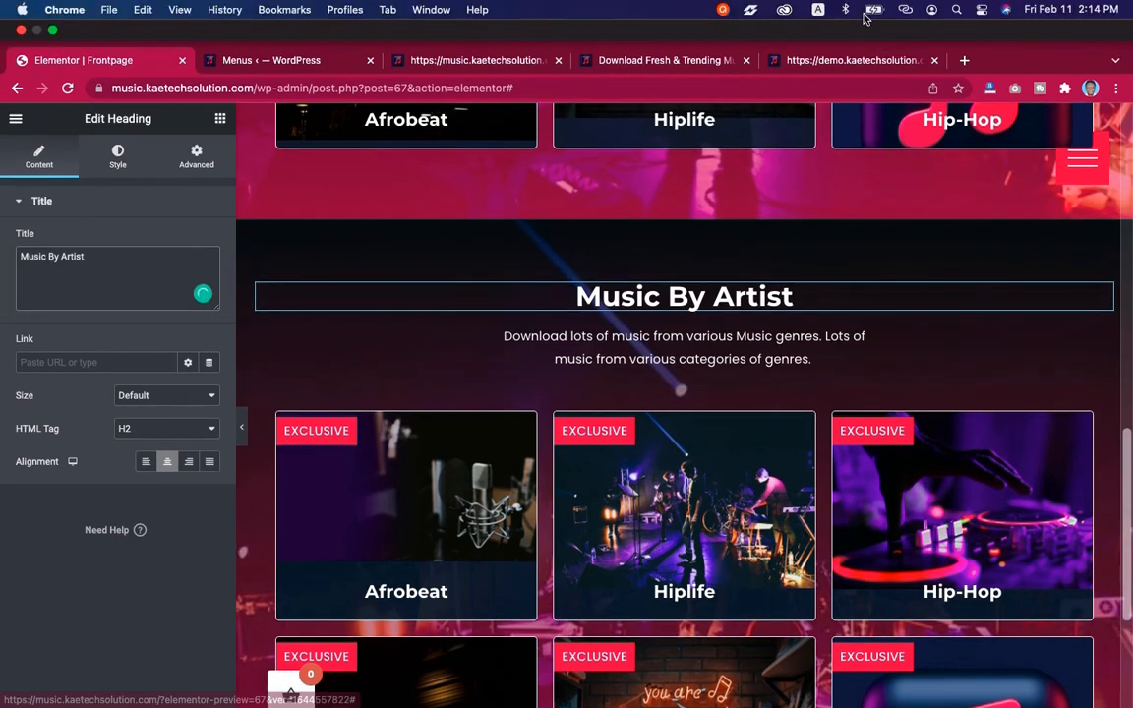
Copy the demo's artist description and paste it over the duplicated section's text: 'Download lots of music from various Artistes around Africa. Lots of music from lots of musicians in Africa.'
left_click(855, 61)
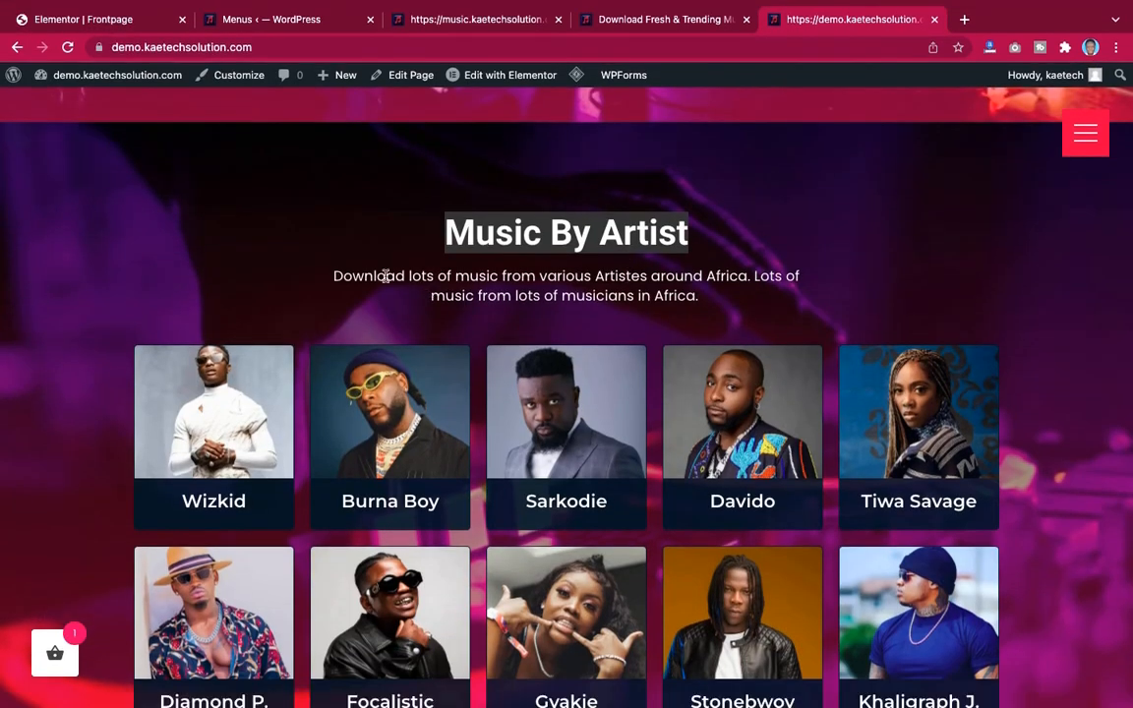
left_click_drag(336, 276, 669, 314)
key("ctrl+c")
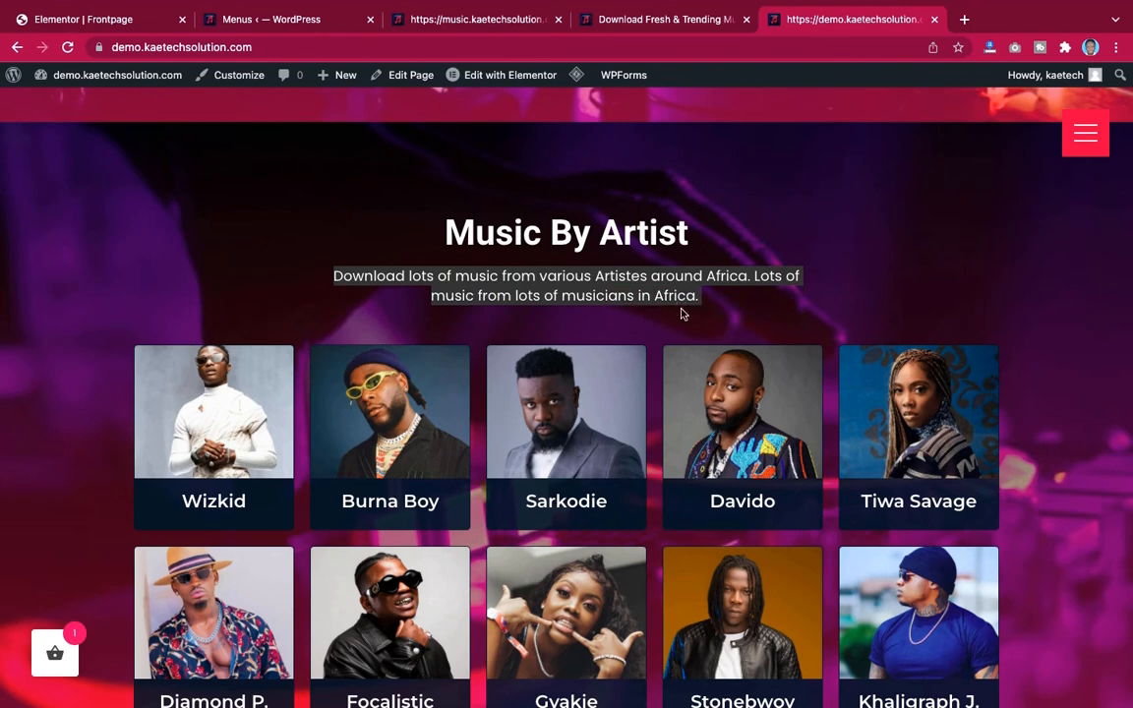
left_click(82, 19)
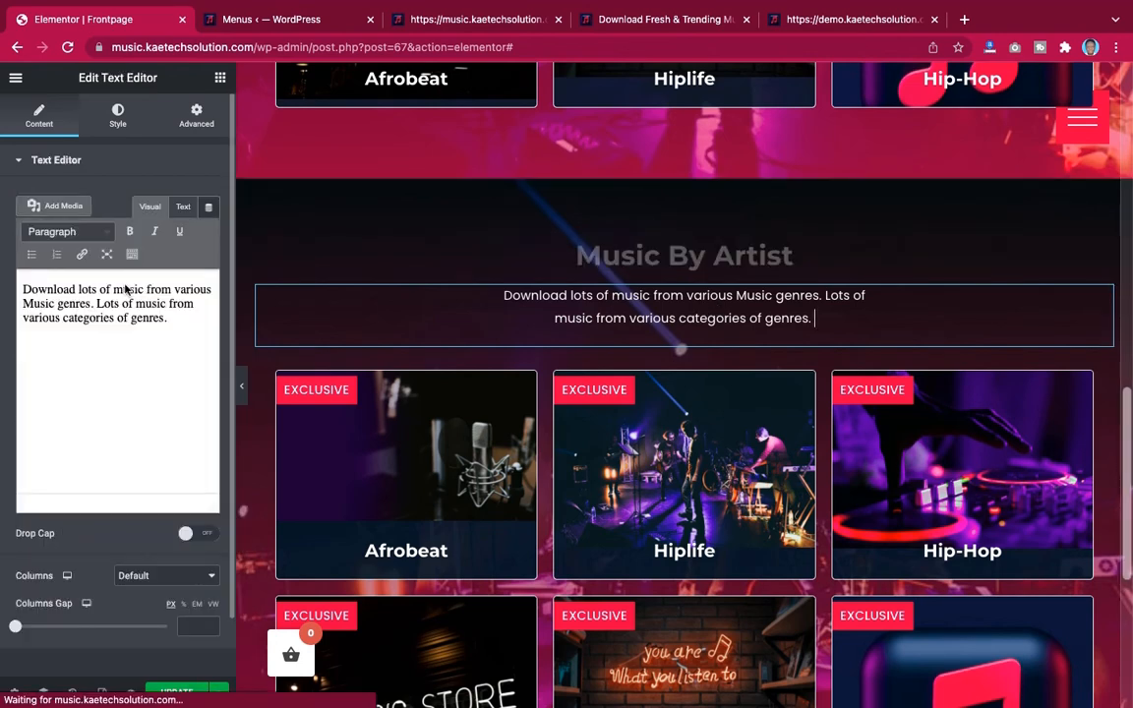
key("ctrl+a")
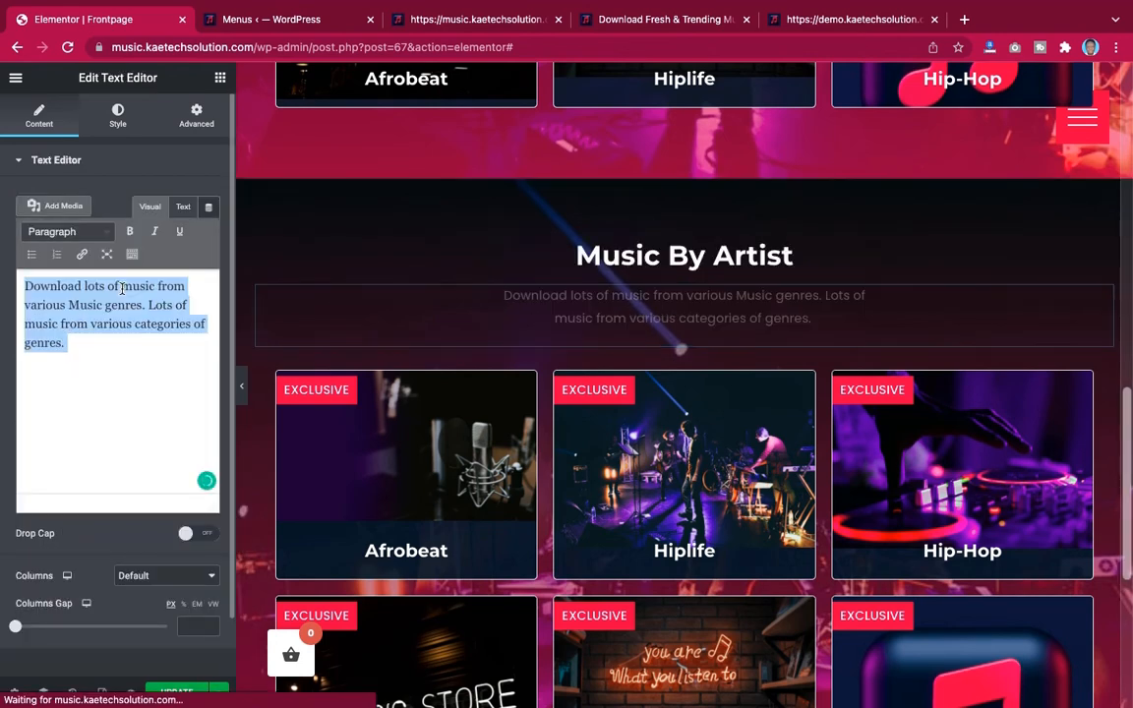
key("ctrl+v")
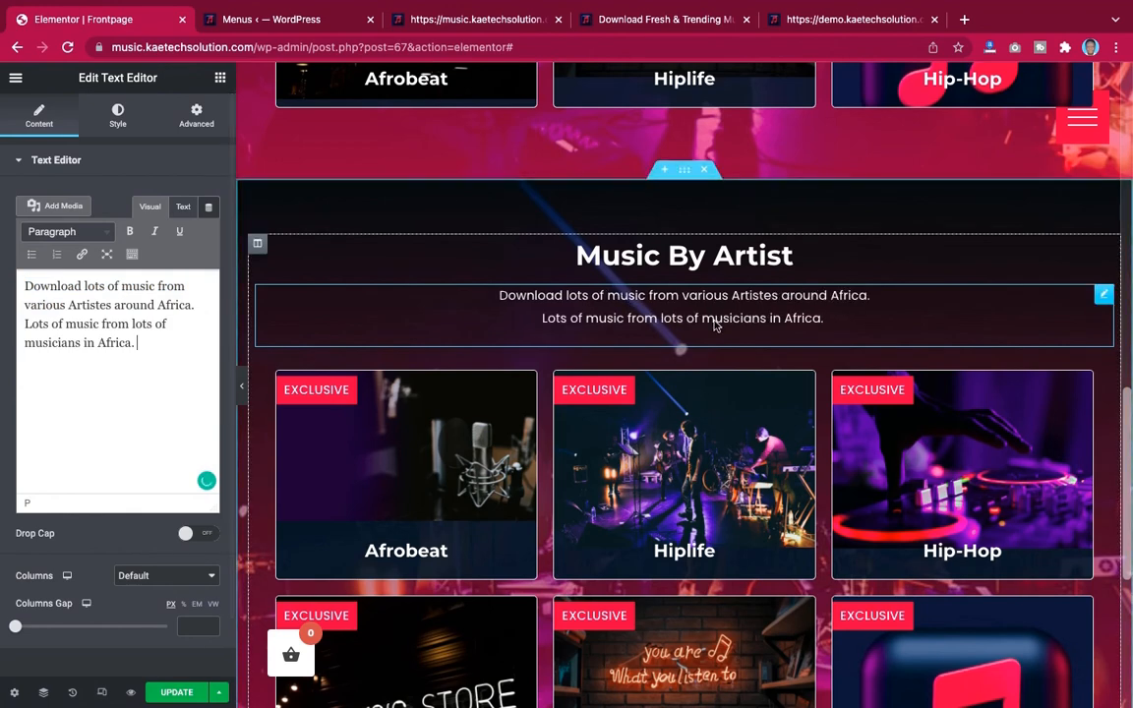
Delete the duplicated section's first row of cards and the middle card of the remaining row
scroll(716, 328, "down", 2)
scroll(716, 328, "down", 1)
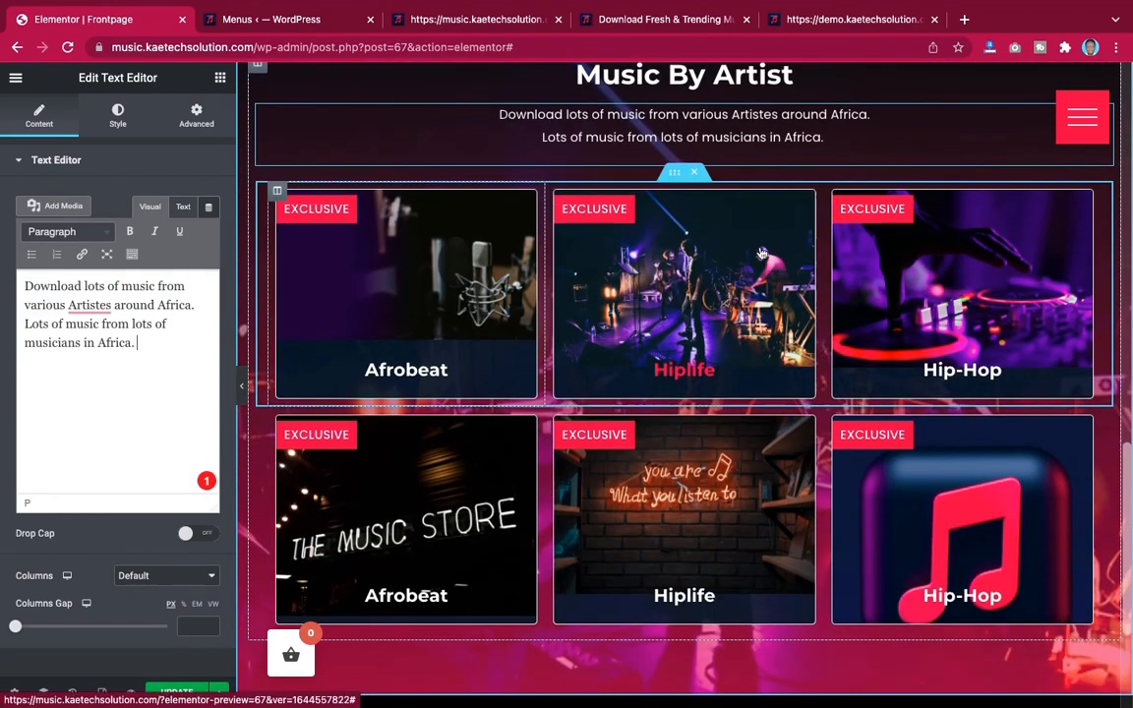
left_click(832, 20)
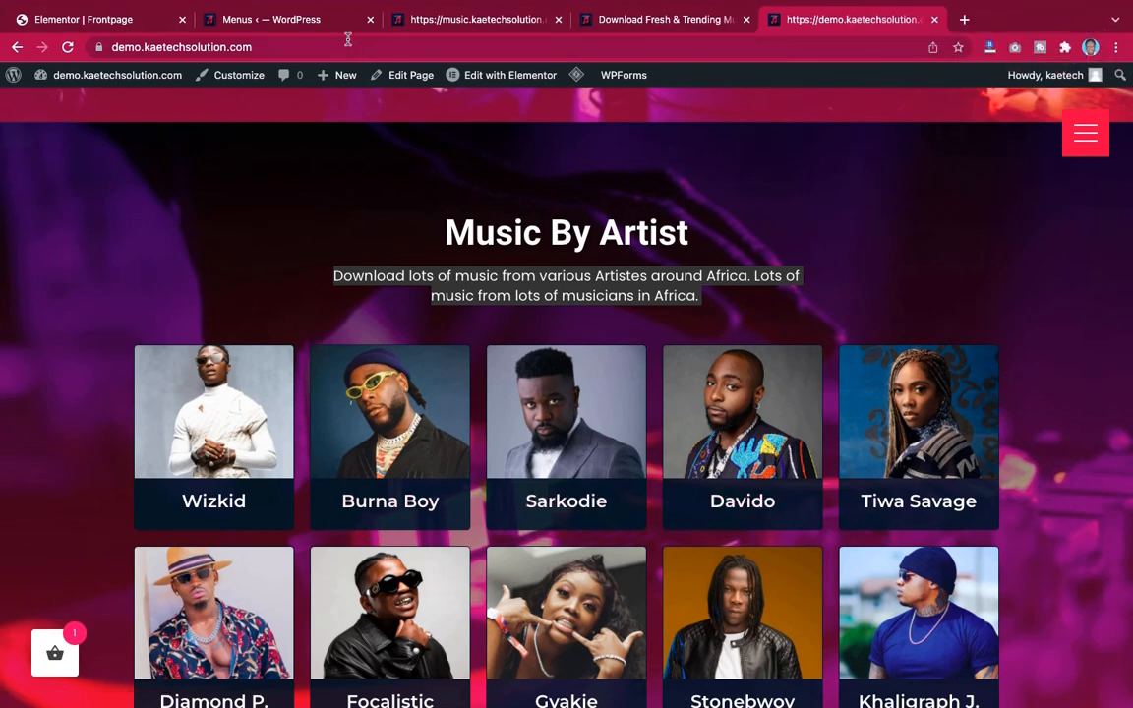
left_click(95, 20)
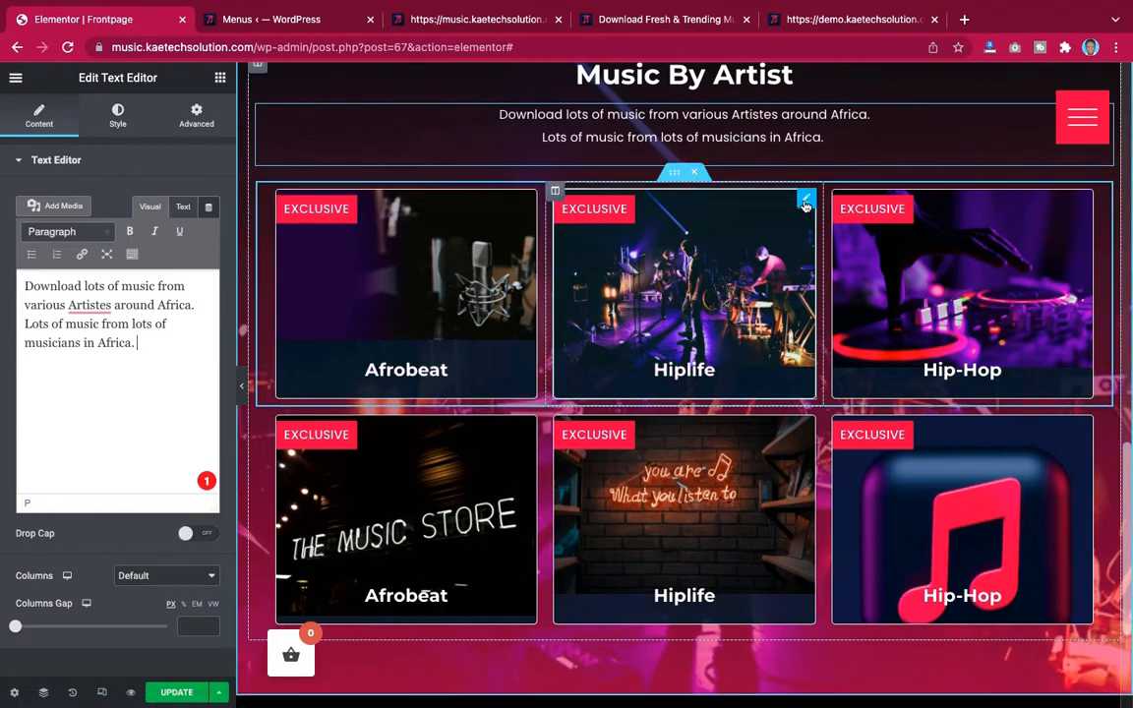
left_click(696, 174)
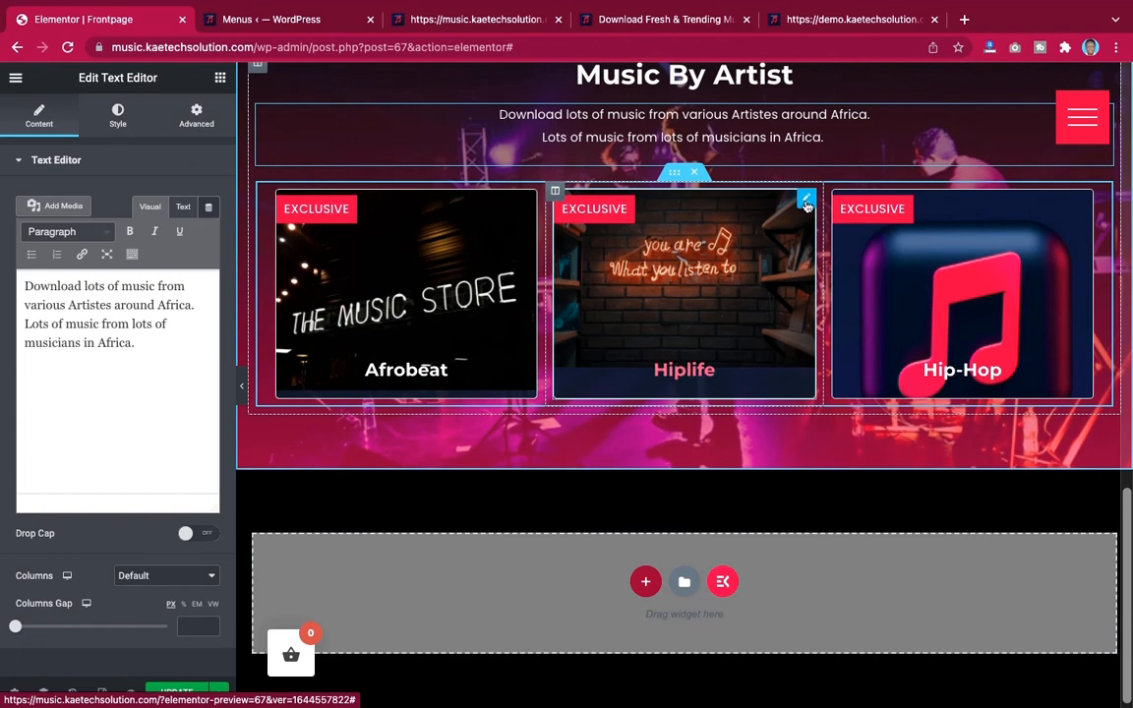
right_click(806, 205)
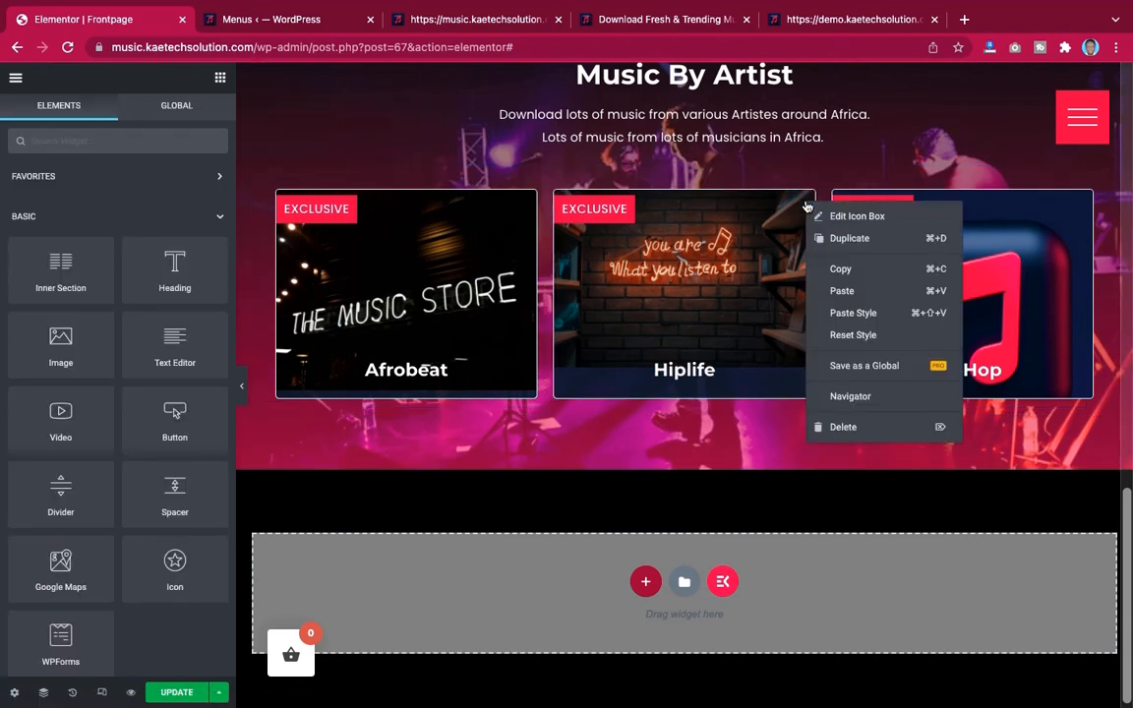
left_click(831, 426)
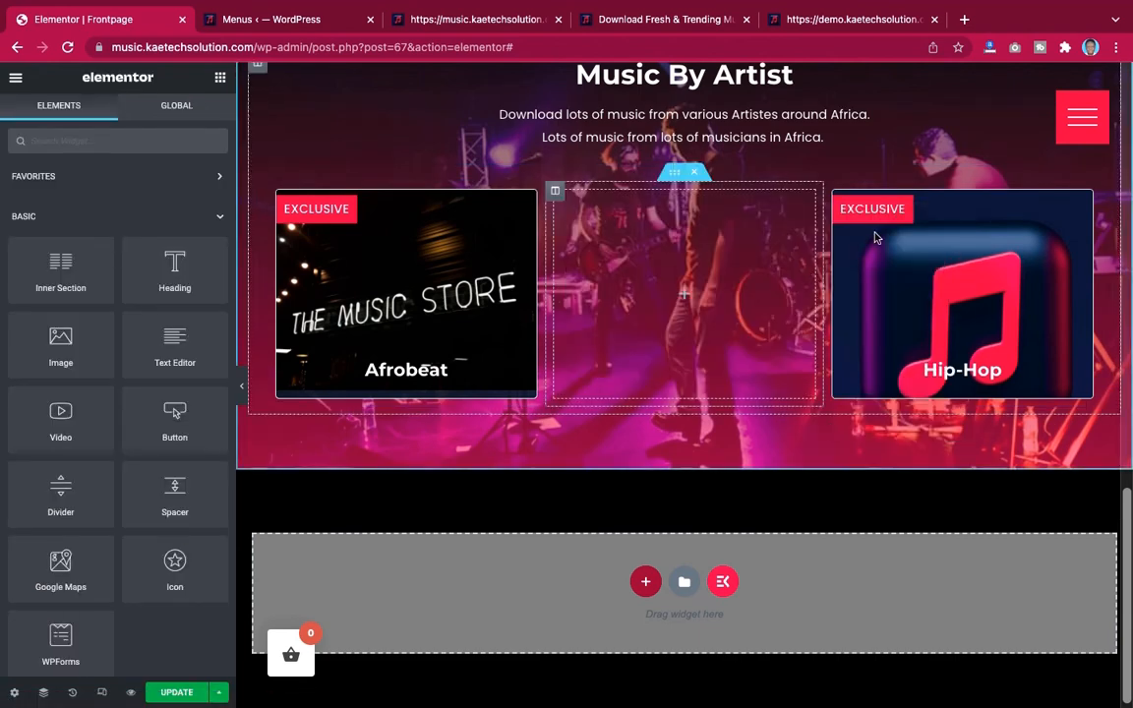
Delete the two remaining genre cards from the duplicated section's row
right_click(979, 205)
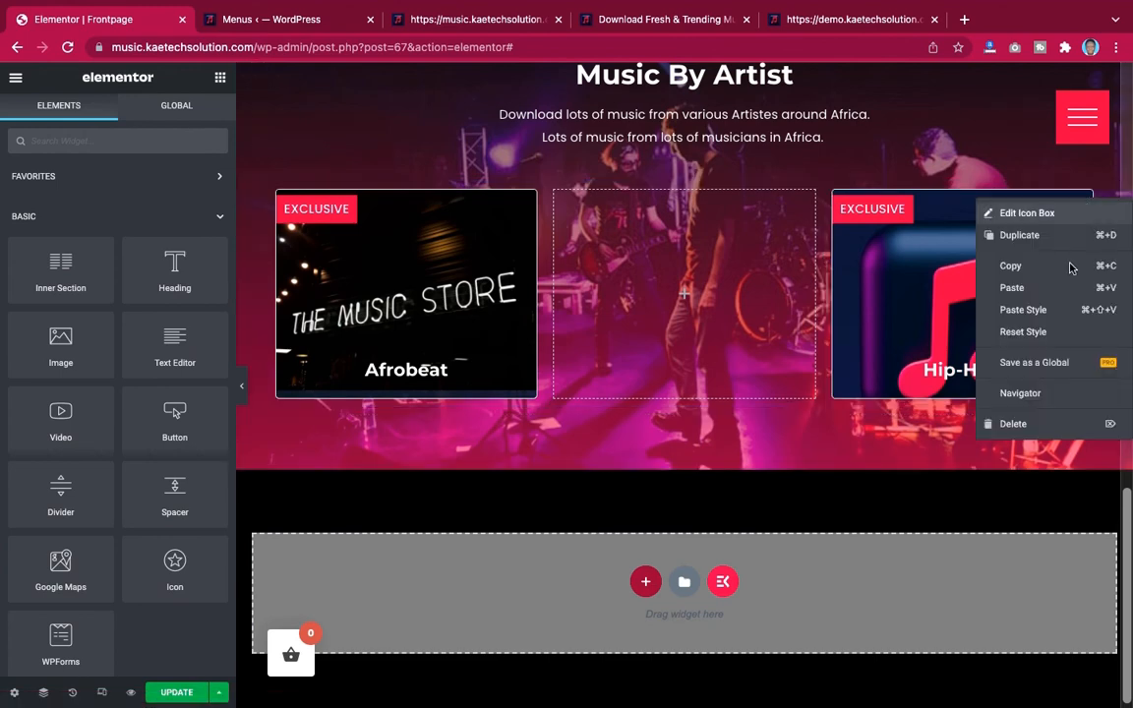
left_click(1015, 422)
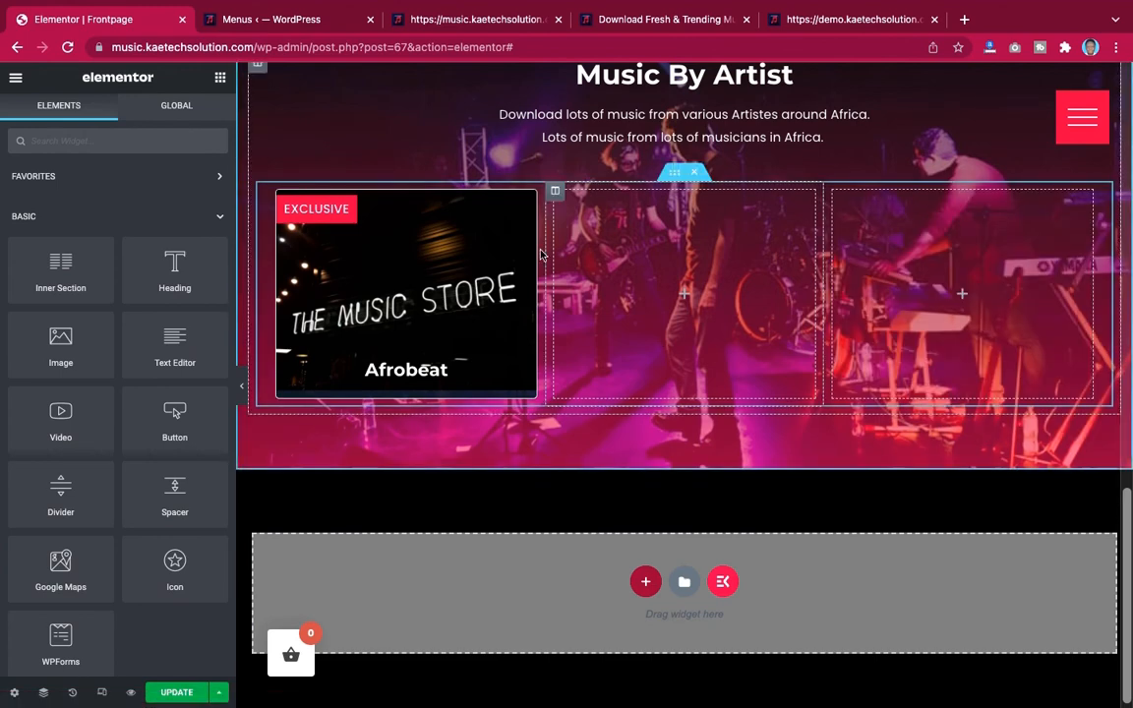
right_click(529, 201)
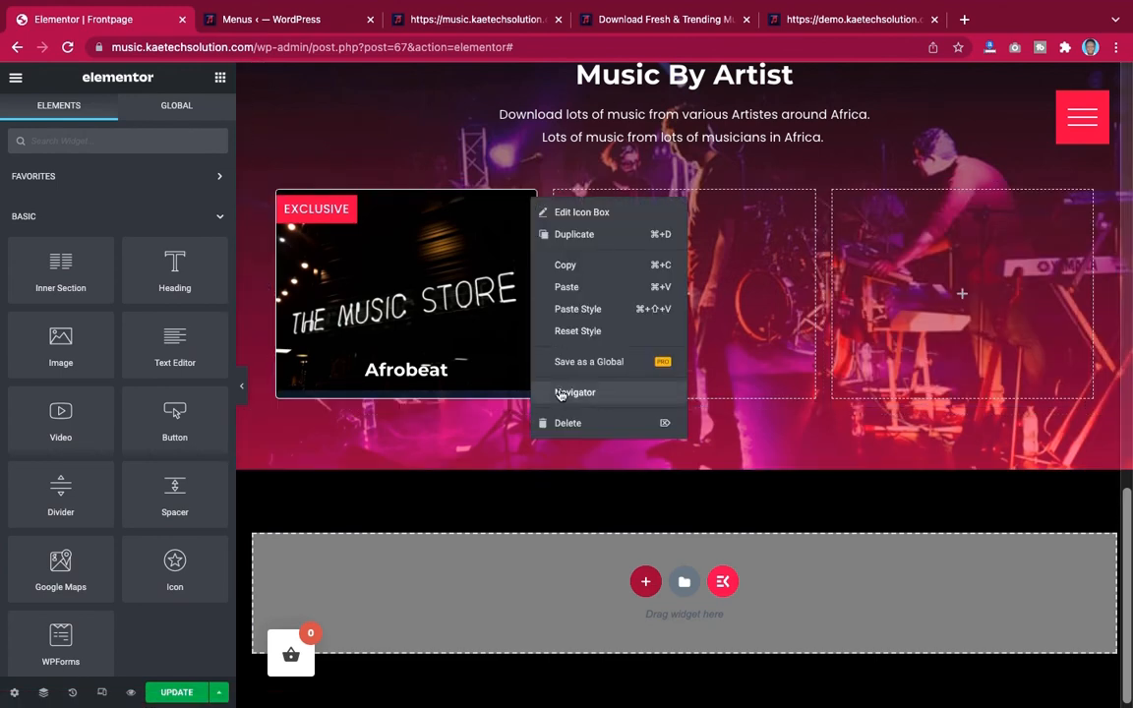
left_click(562, 422)
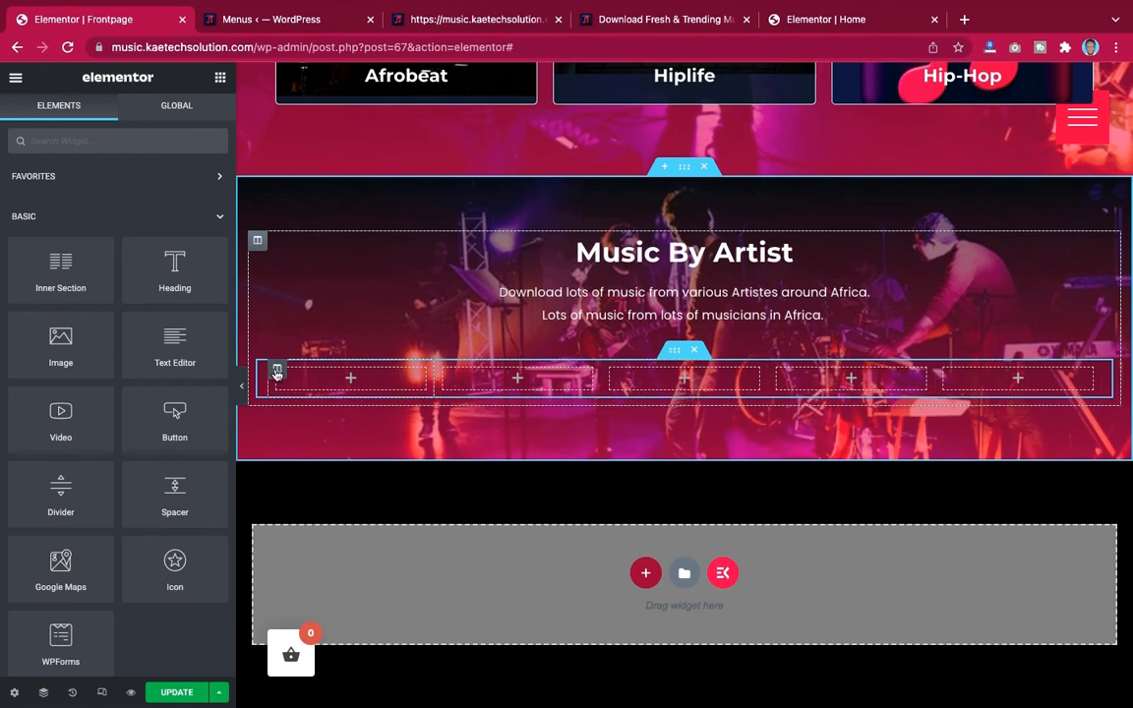
right_click(276, 372)
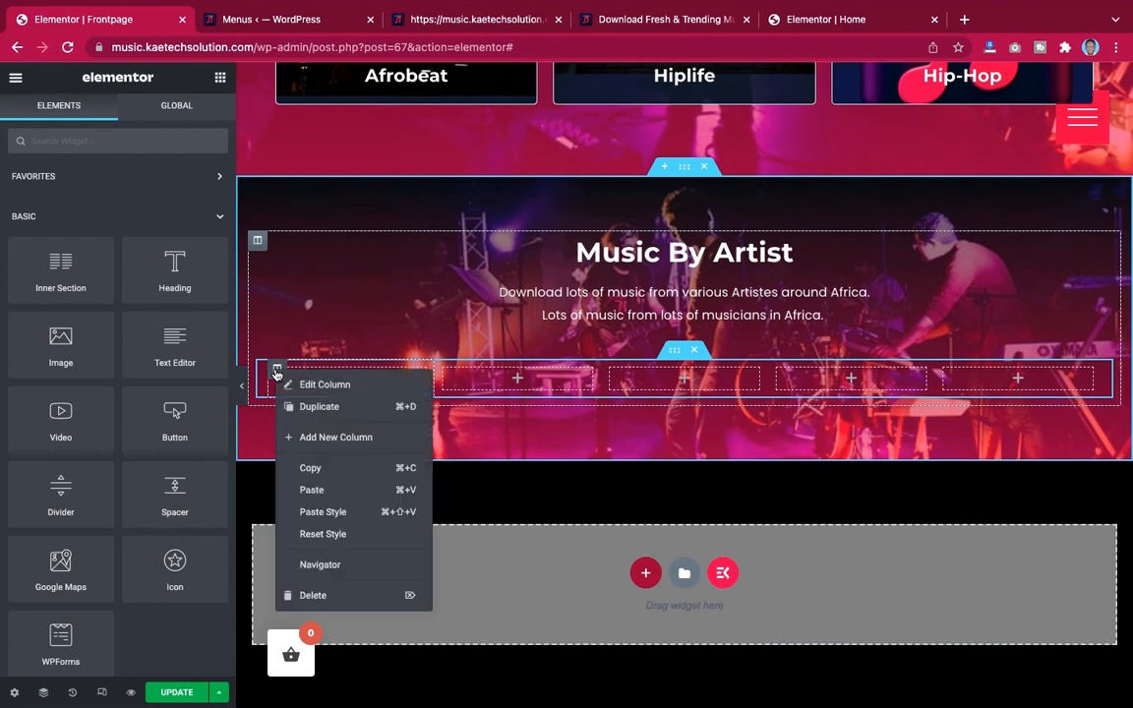
left_click(319, 406)
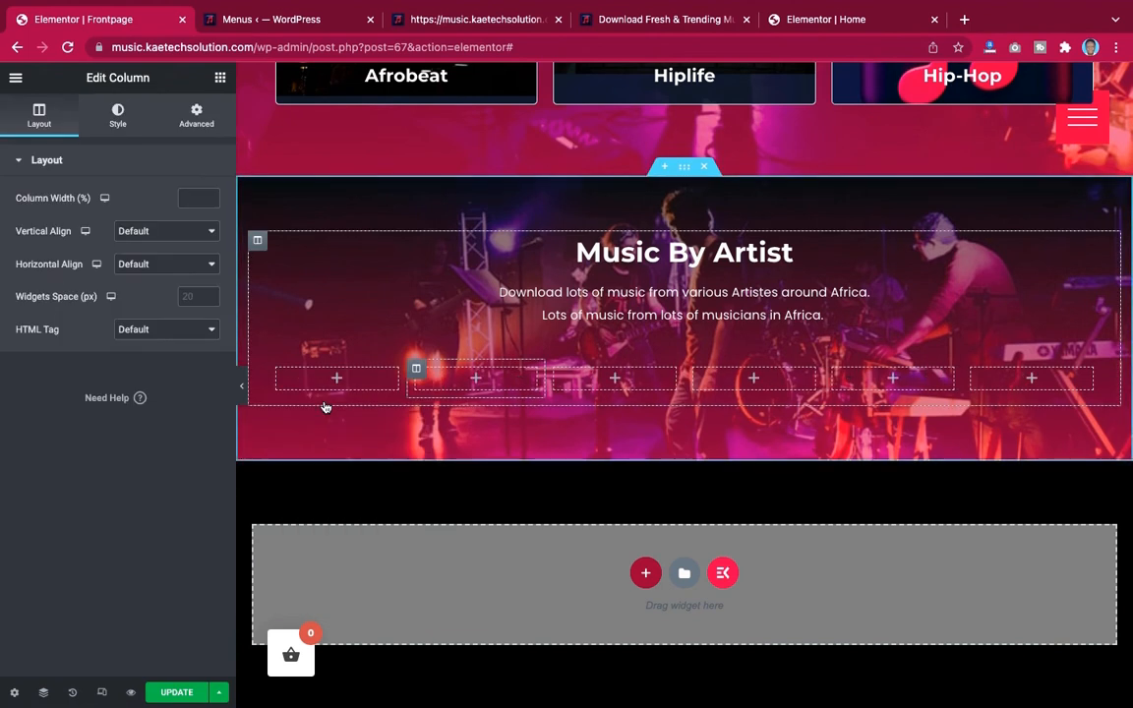
right_click(415, 371)
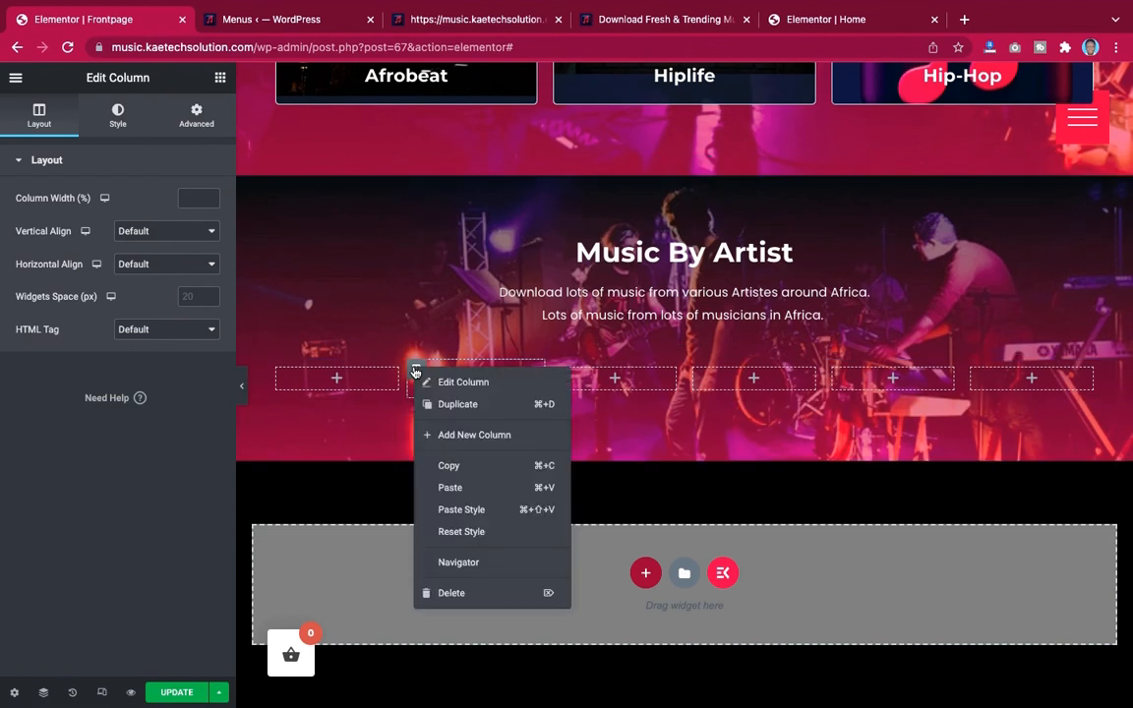
left_click(452, 594)
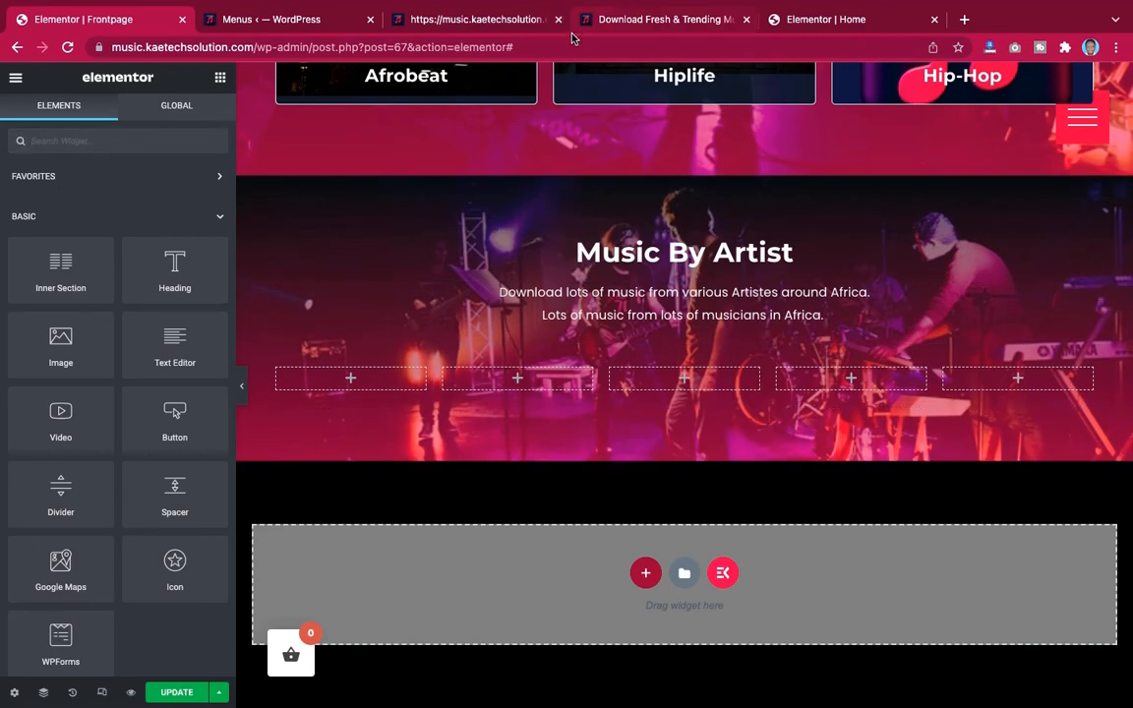
Search the widgets for box and add an Icon Box widget to the first column of the artist row
scroll(529, 119, "up", 2)
scroll(529, 119, "down", 2)
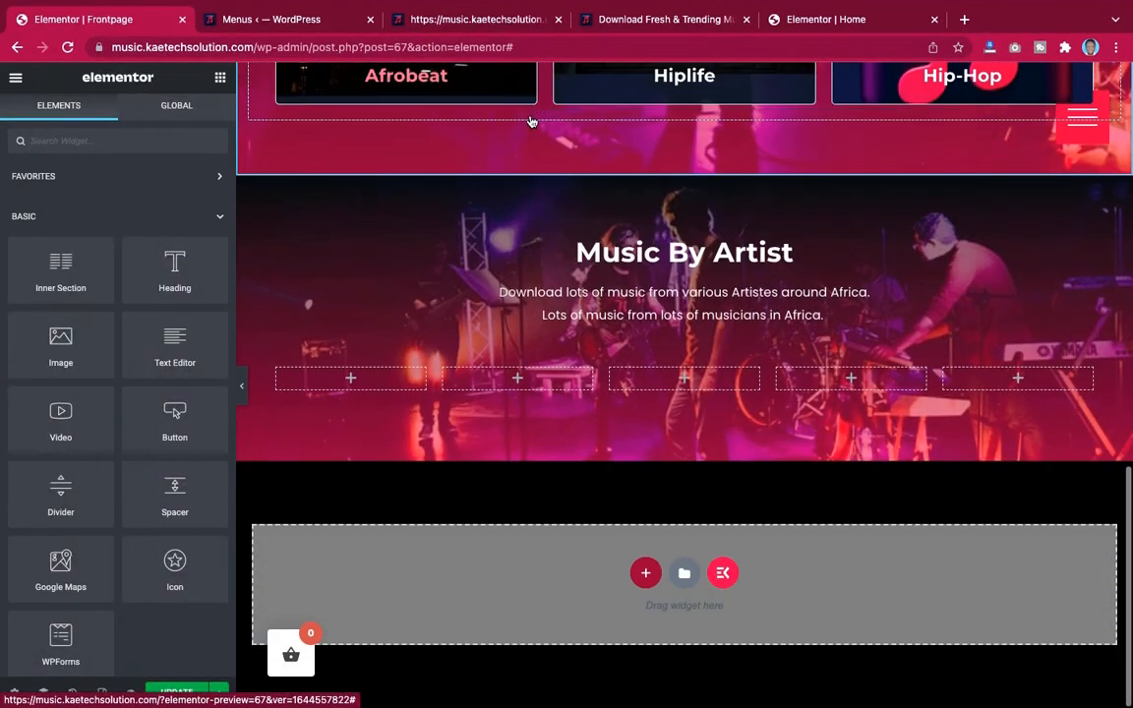
left_click(164, 143)
type("box")
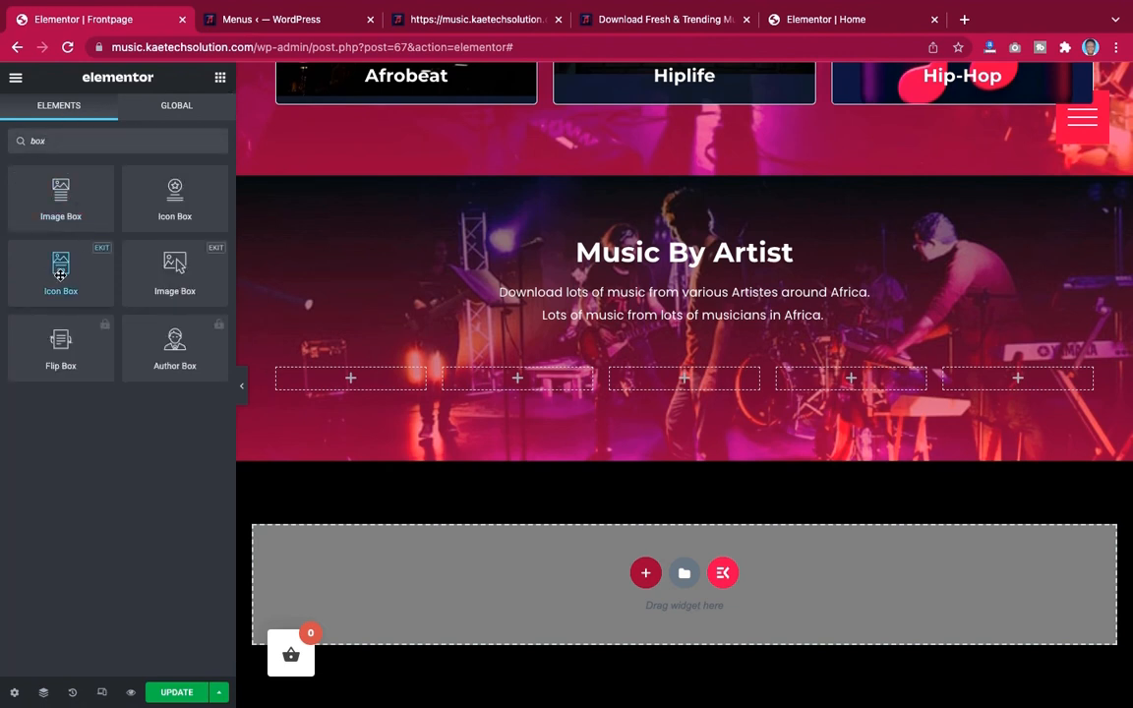
left_click_drag(60, 274, 355, 382)
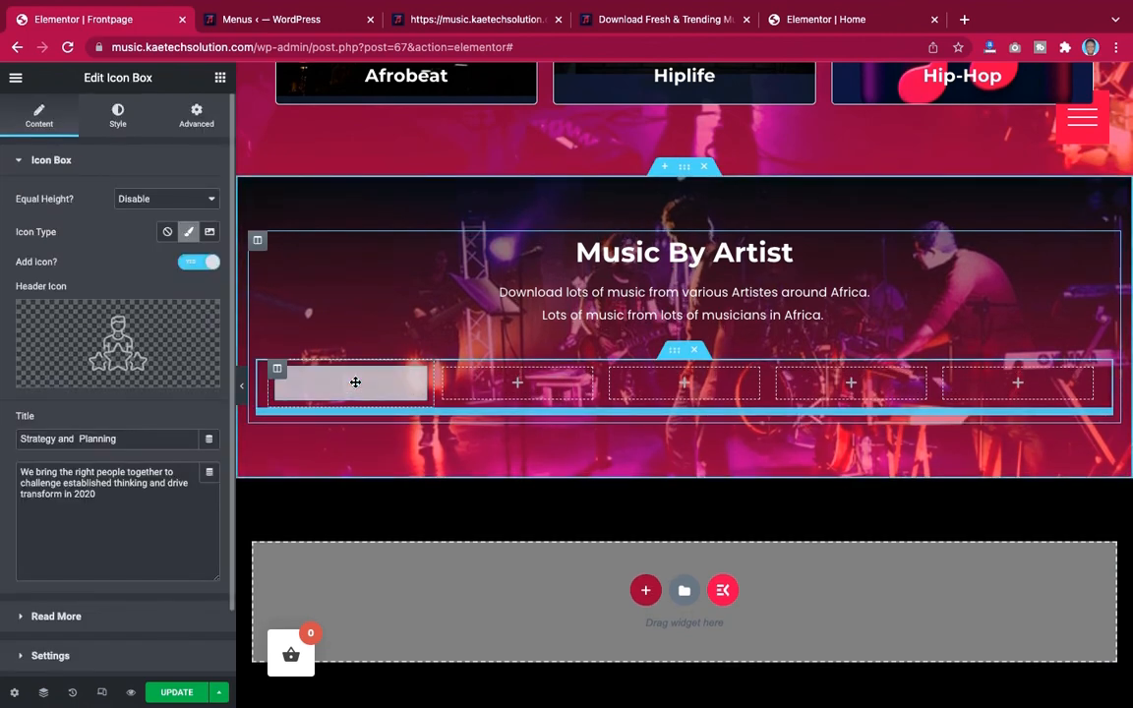
Clear the icon box's description and set its title to Wizkid
scroll(339, 480, "down", 2)
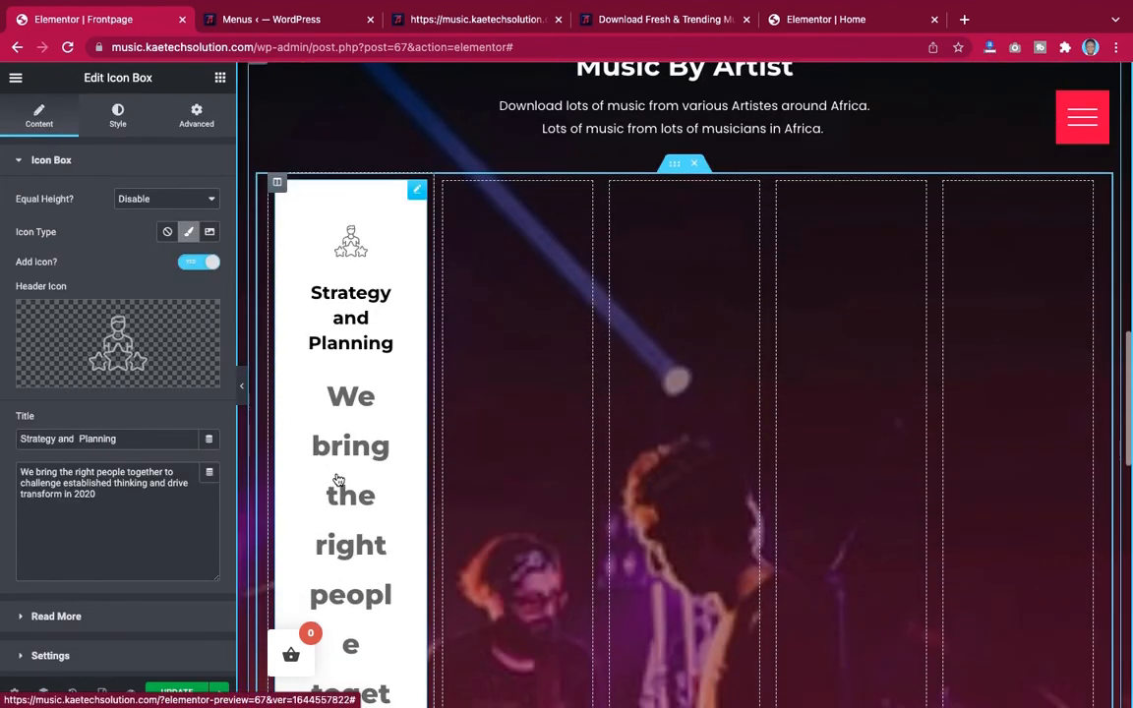
key("super+a")
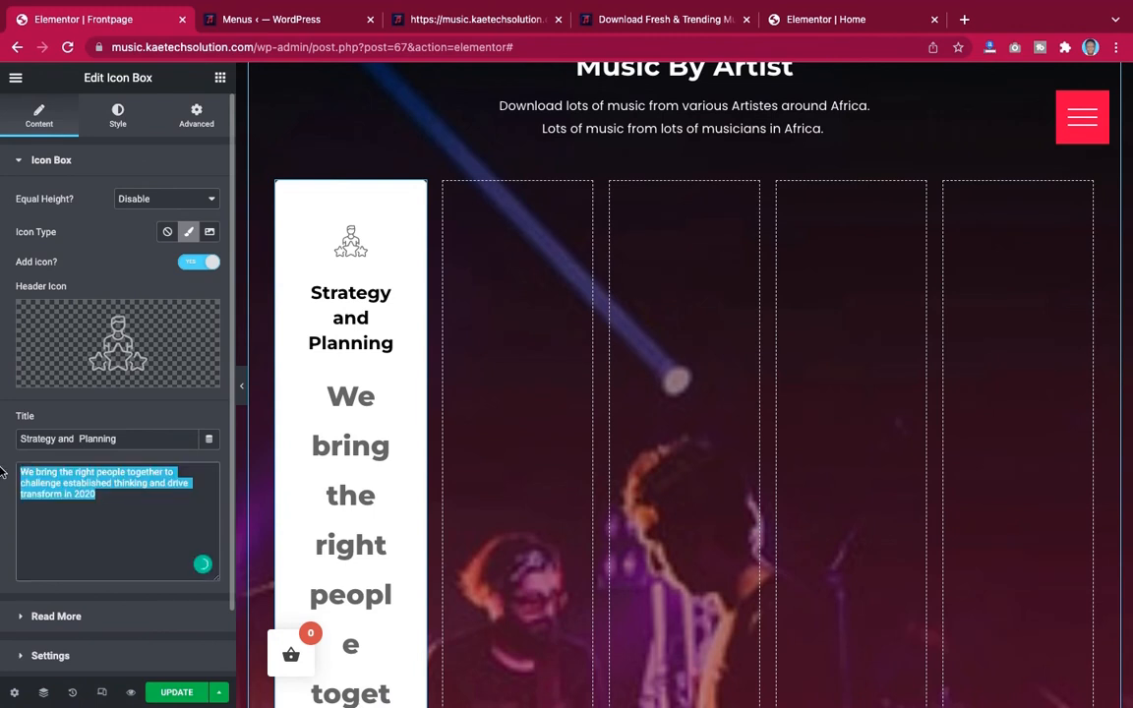
key("BackSpace")
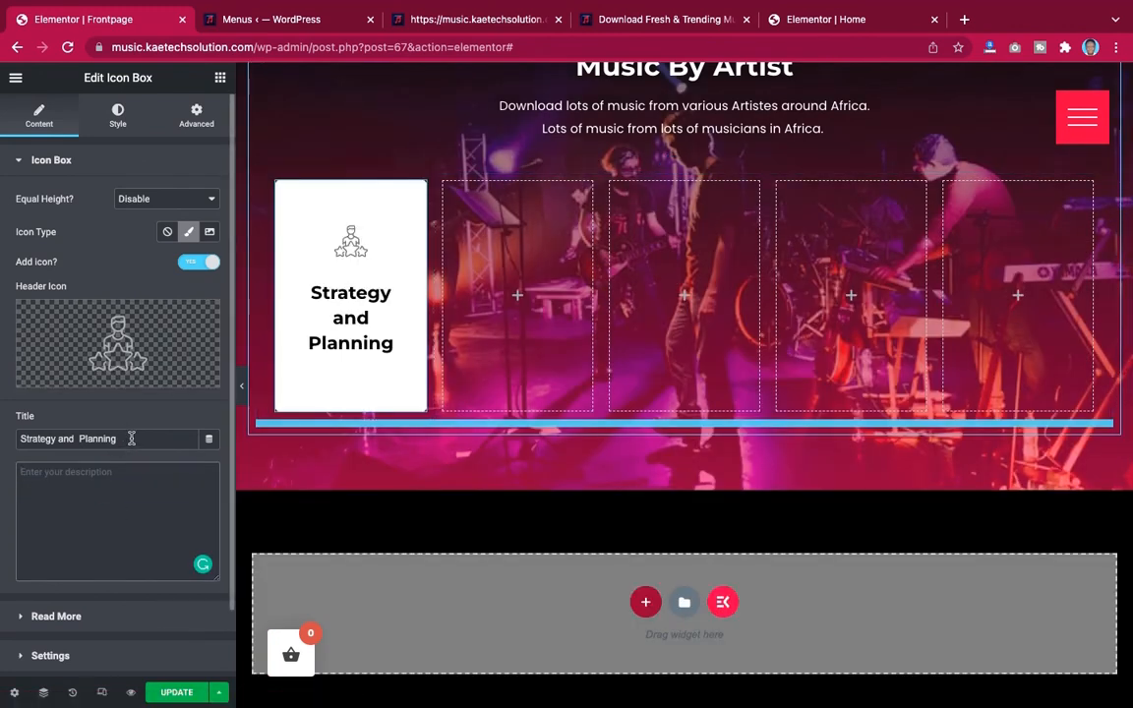
left_click_drag(132, 437, 3, 434)
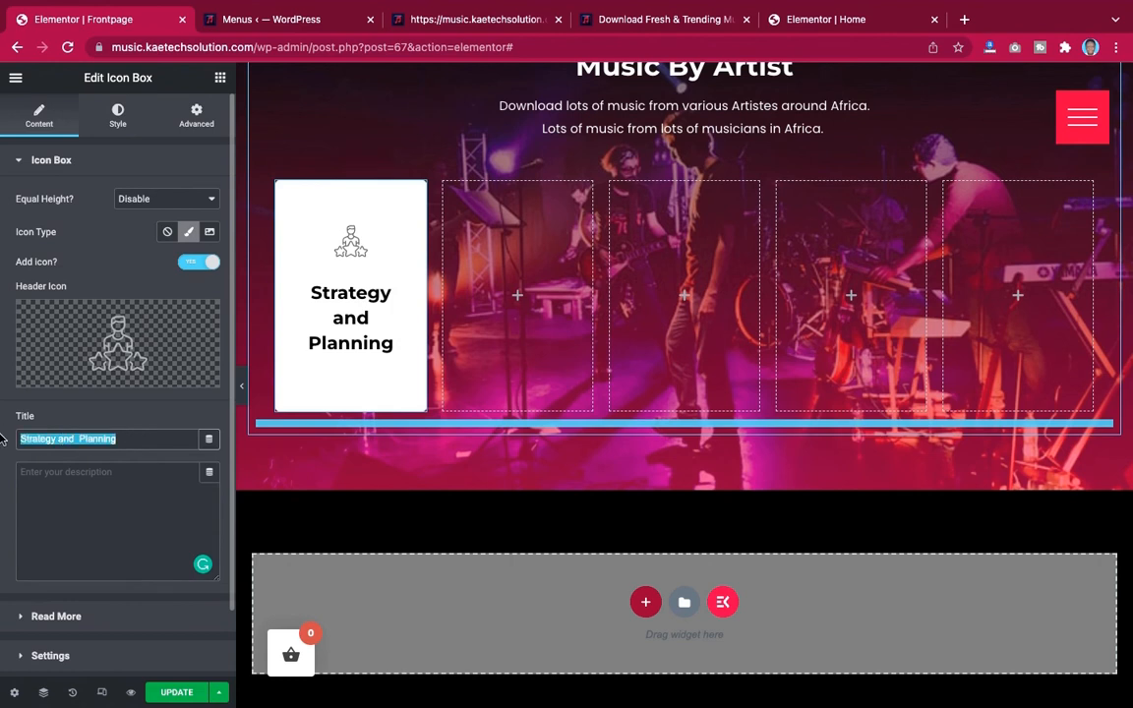
type("Wizkid")
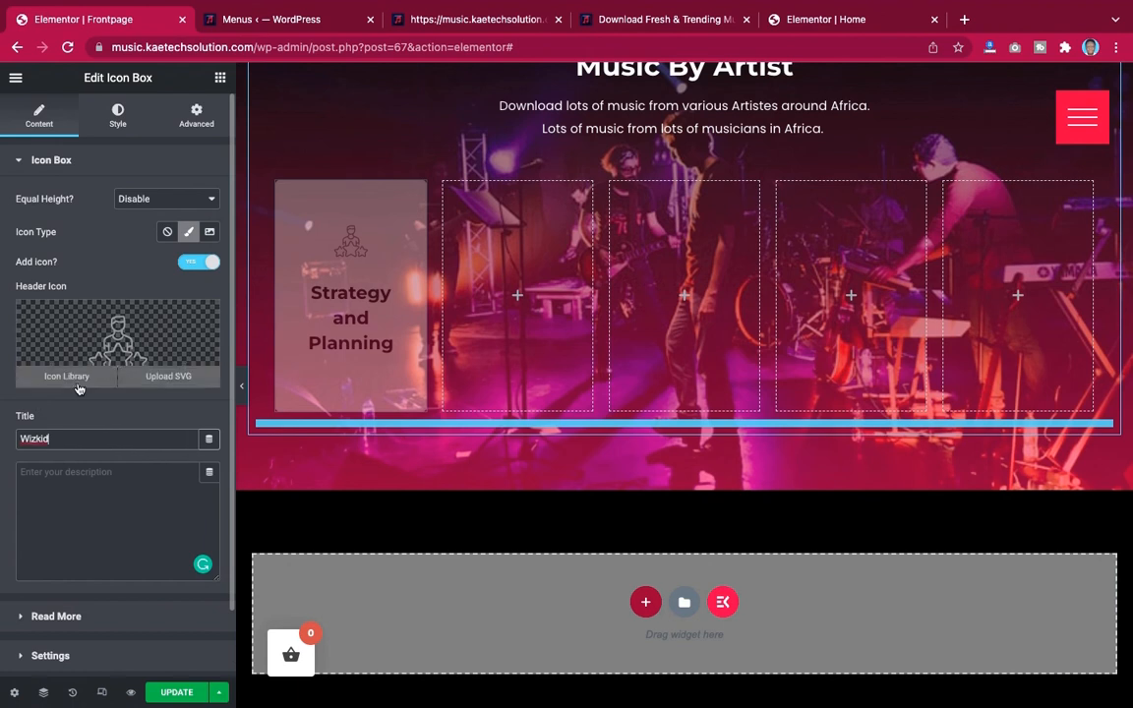
Enable equal height and set the icon box's icon type to an image, choosing Wizkid.jpg from the media library
left_click(166, 196)
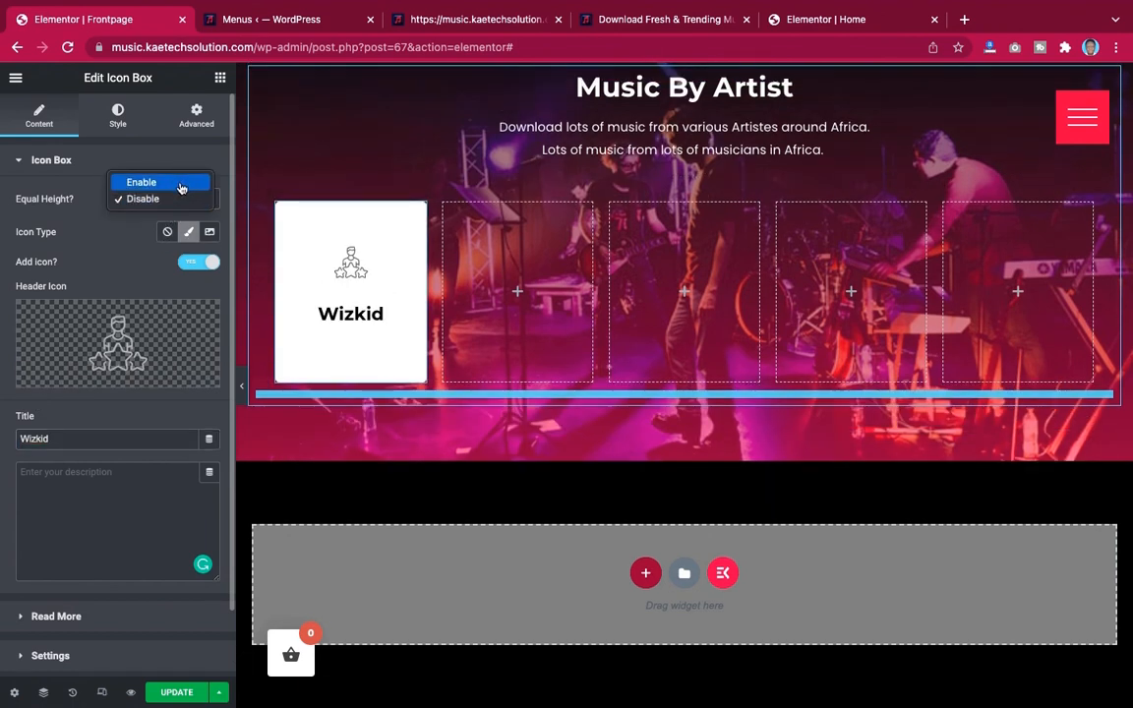
left_click(179, 186)
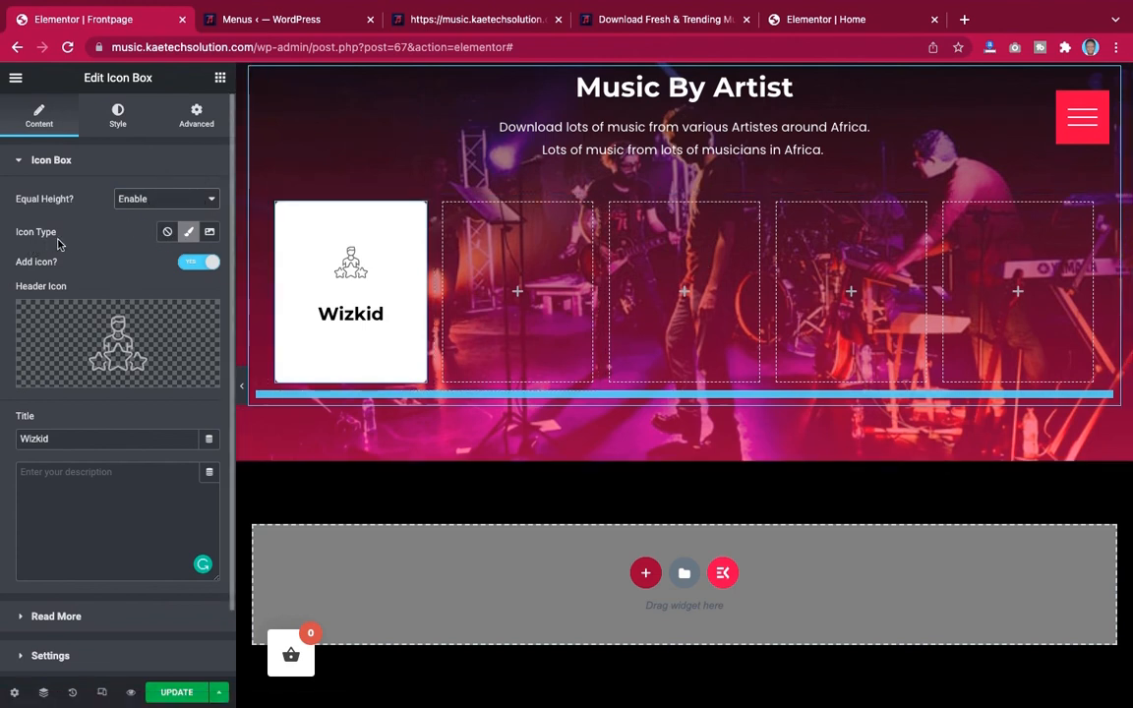
left_click(209, 232)
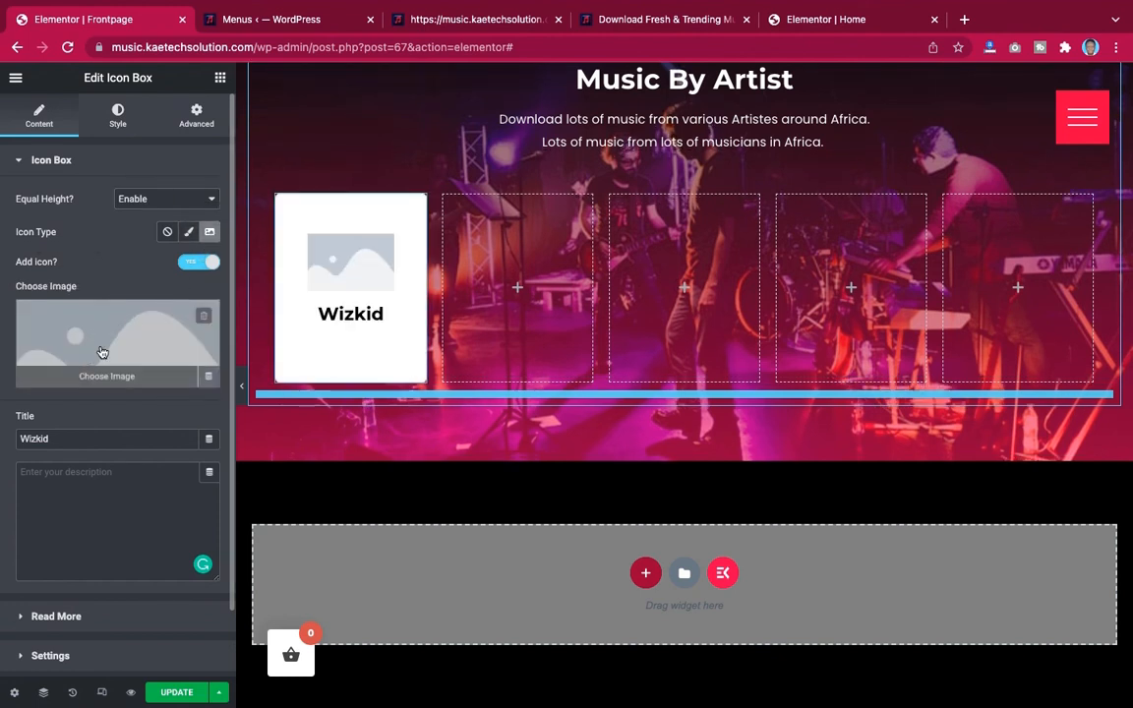
left_click(127, 334)
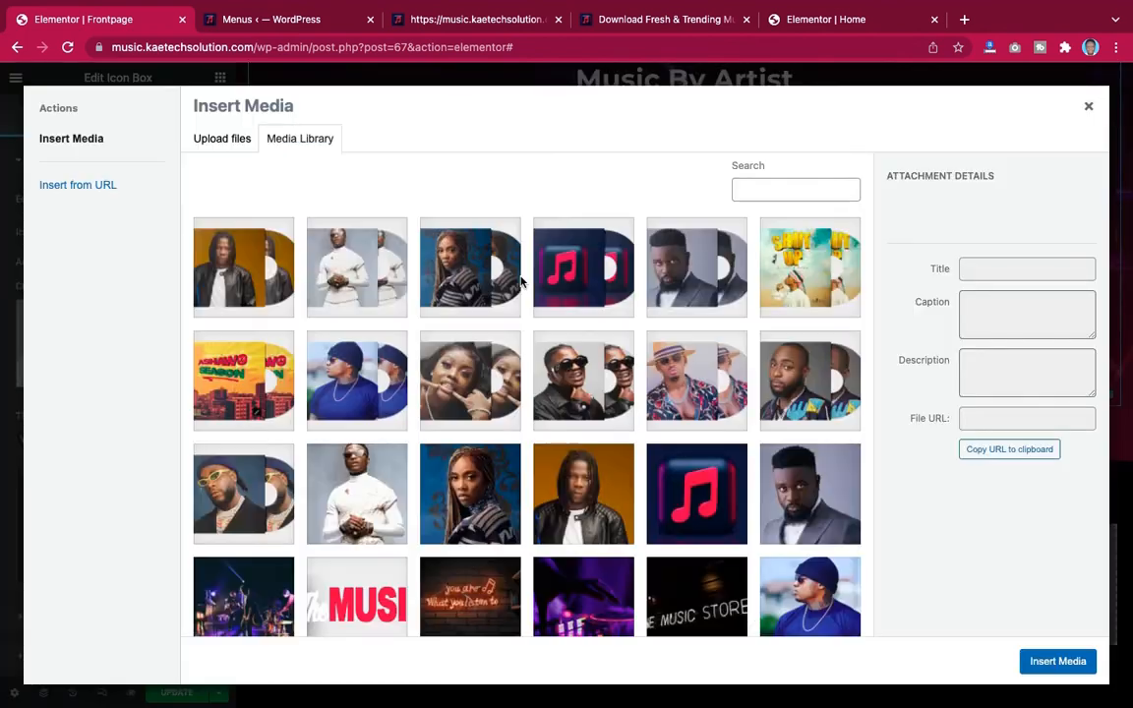
scroll(521, 282, "down", 3)
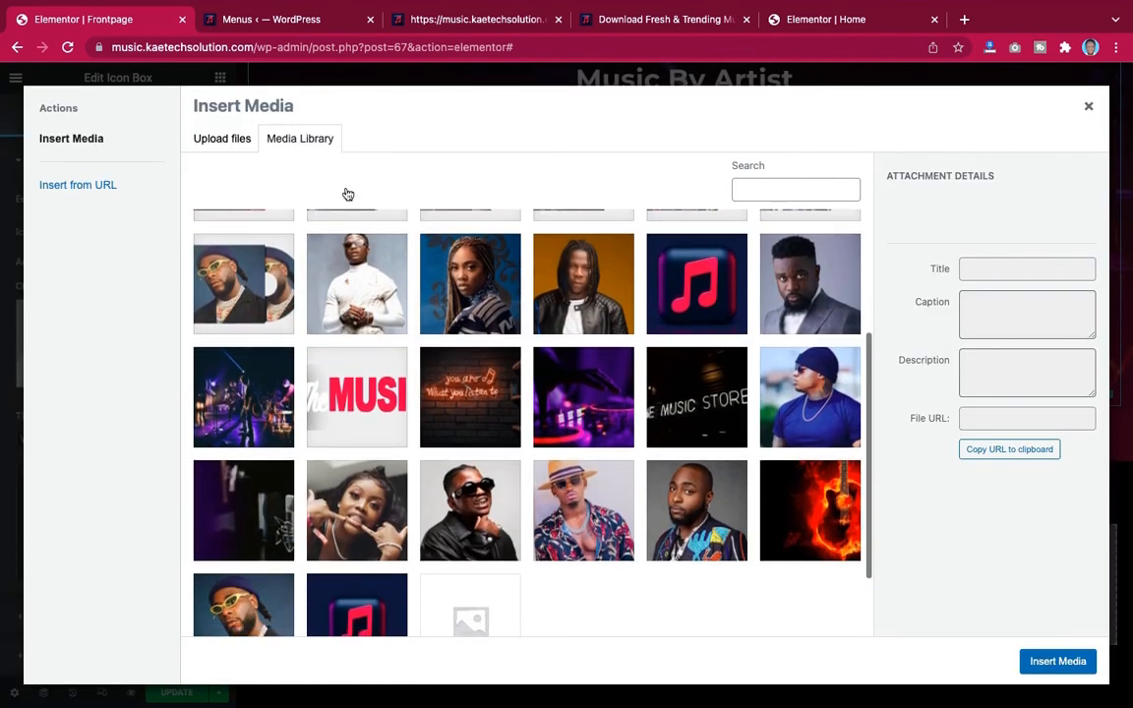
left_click(332, 264)
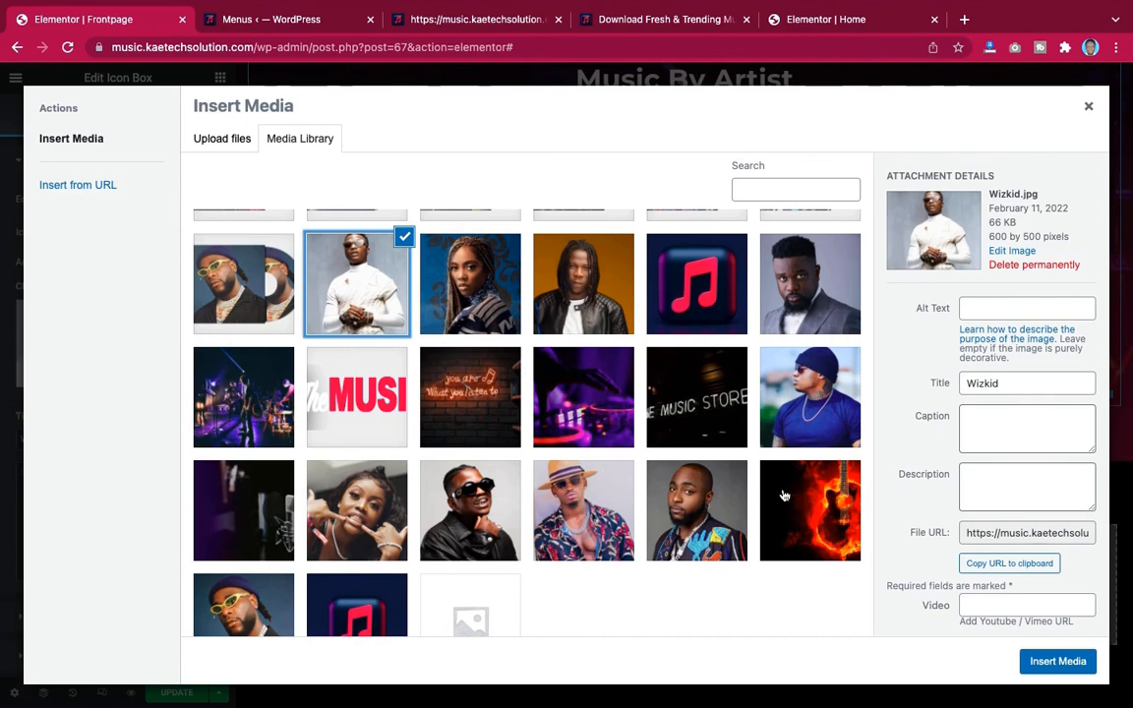
left_click(1057, 661)
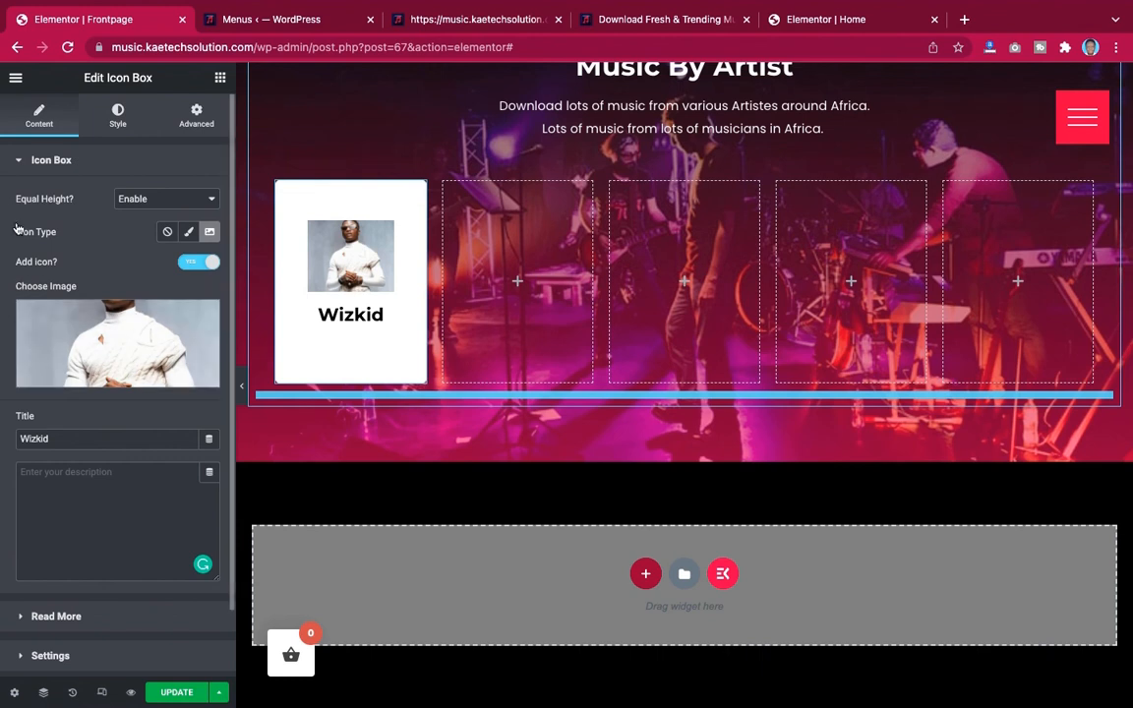
Give the icon box a classic background in the Dark blue transparent global colour and set its padding to 0
left_click(118, 132)
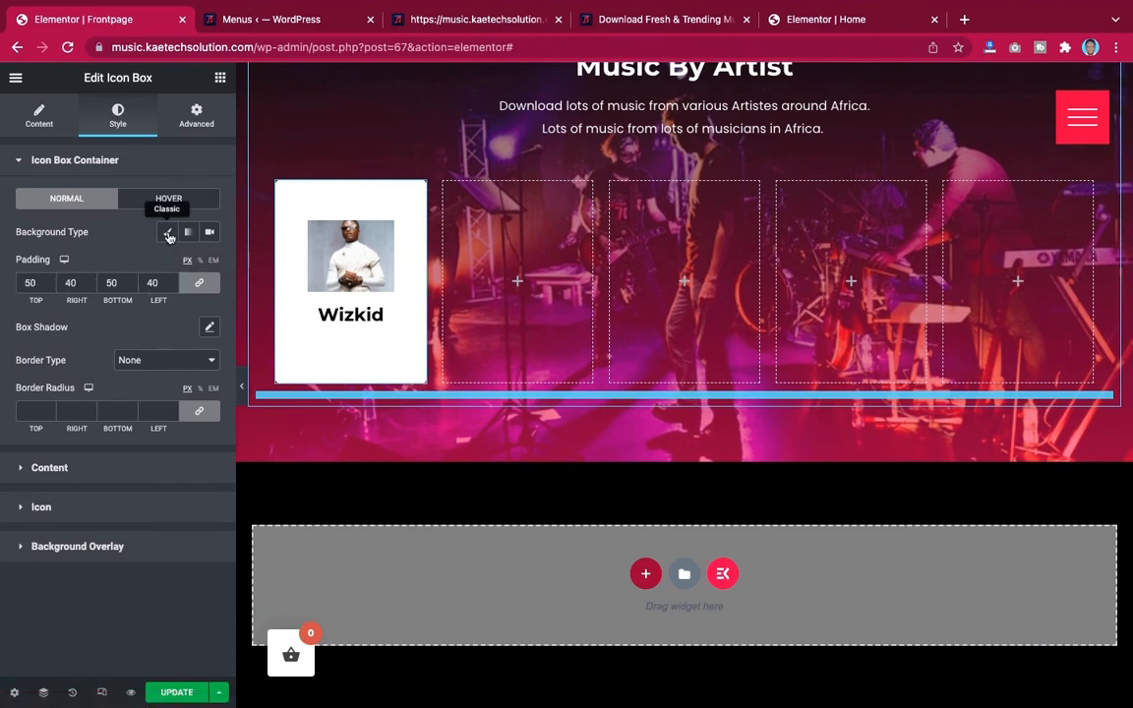
left_click(168, 234)
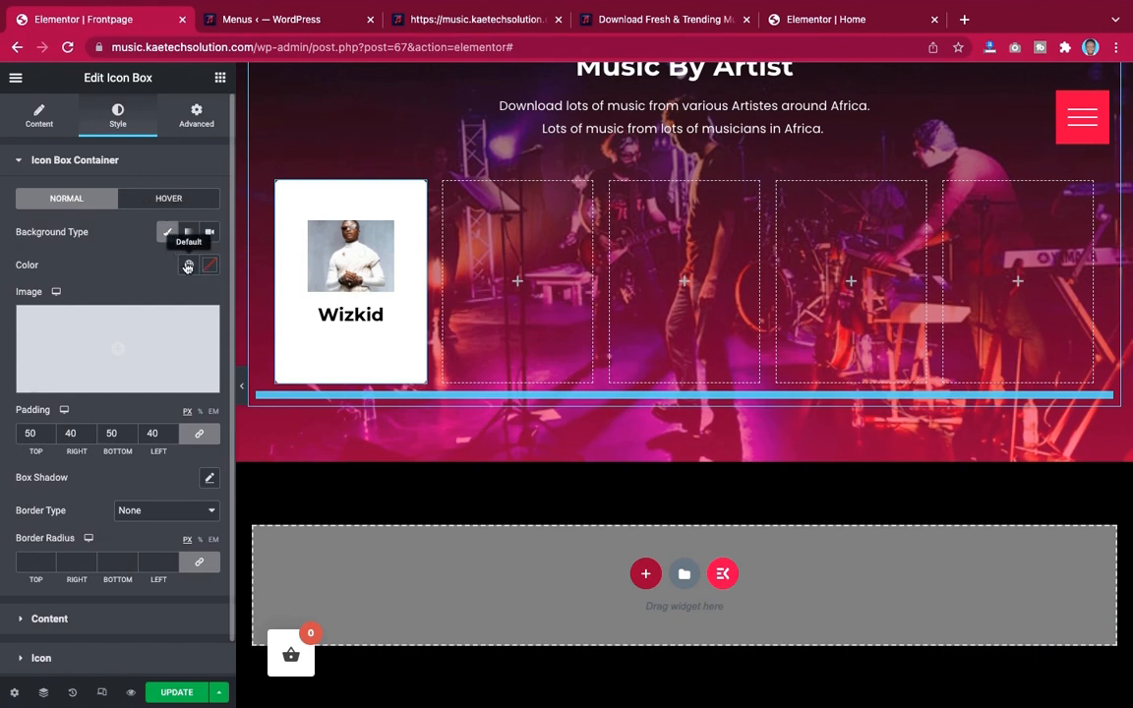
left_click(189, 265)
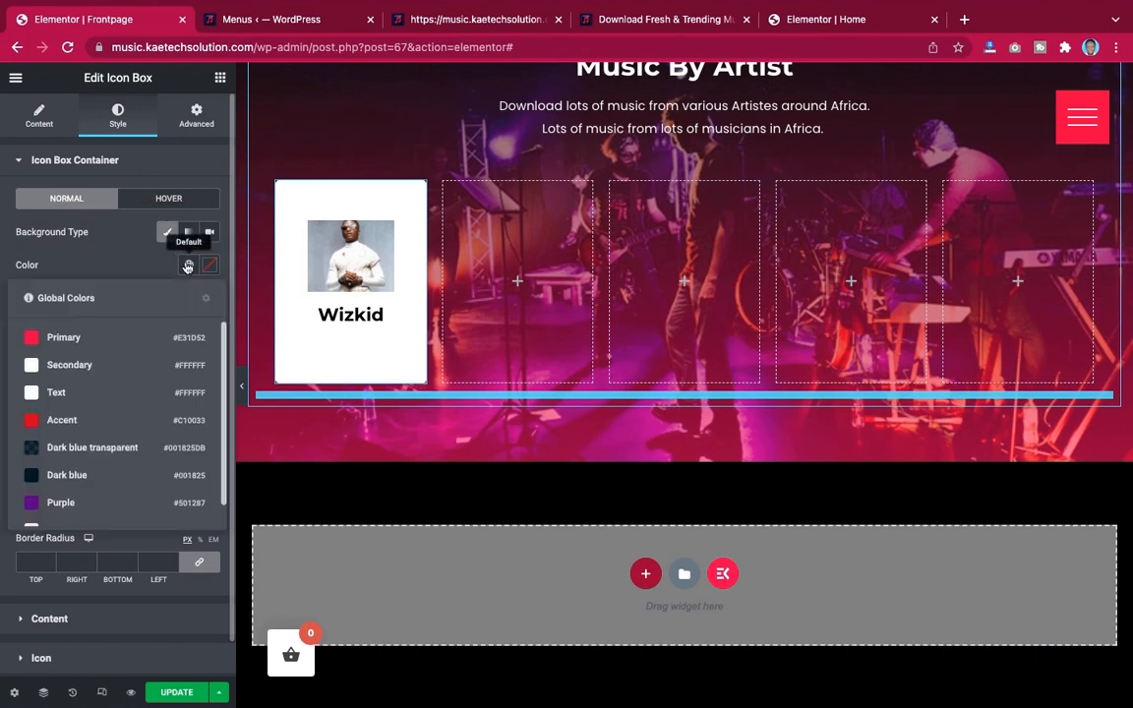
left_click(82, 448)
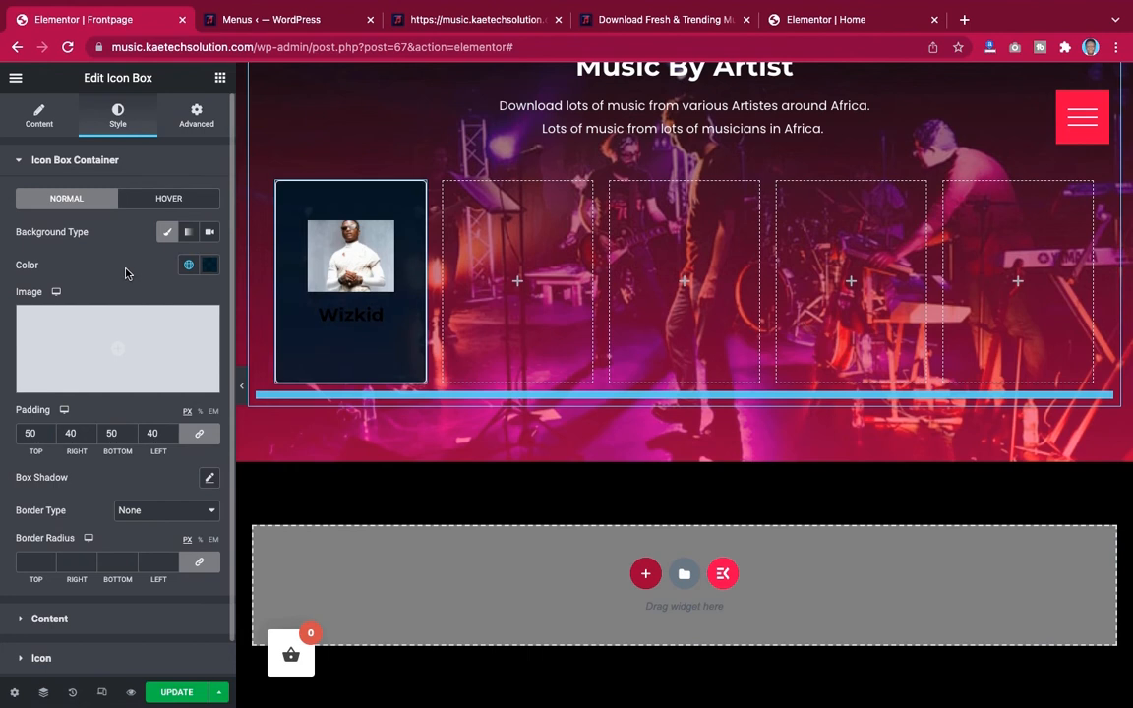
scroll(112, 253, "down", 1)
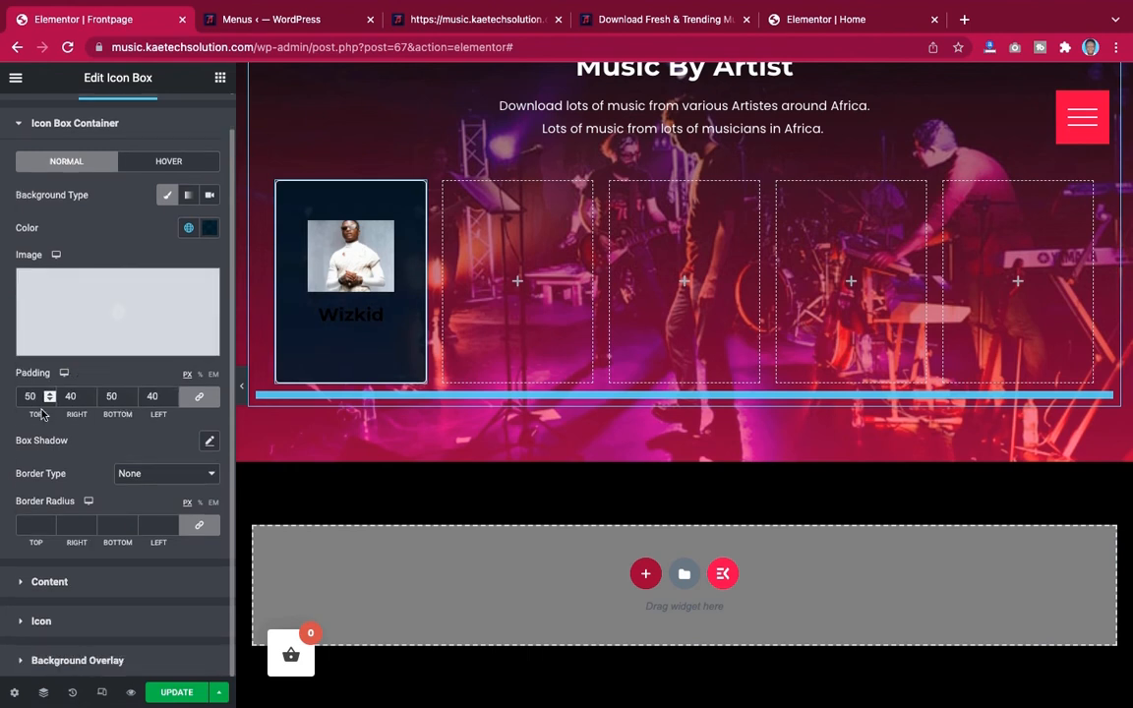
left_click_drag(35, 396, 11, 400)
type("0")
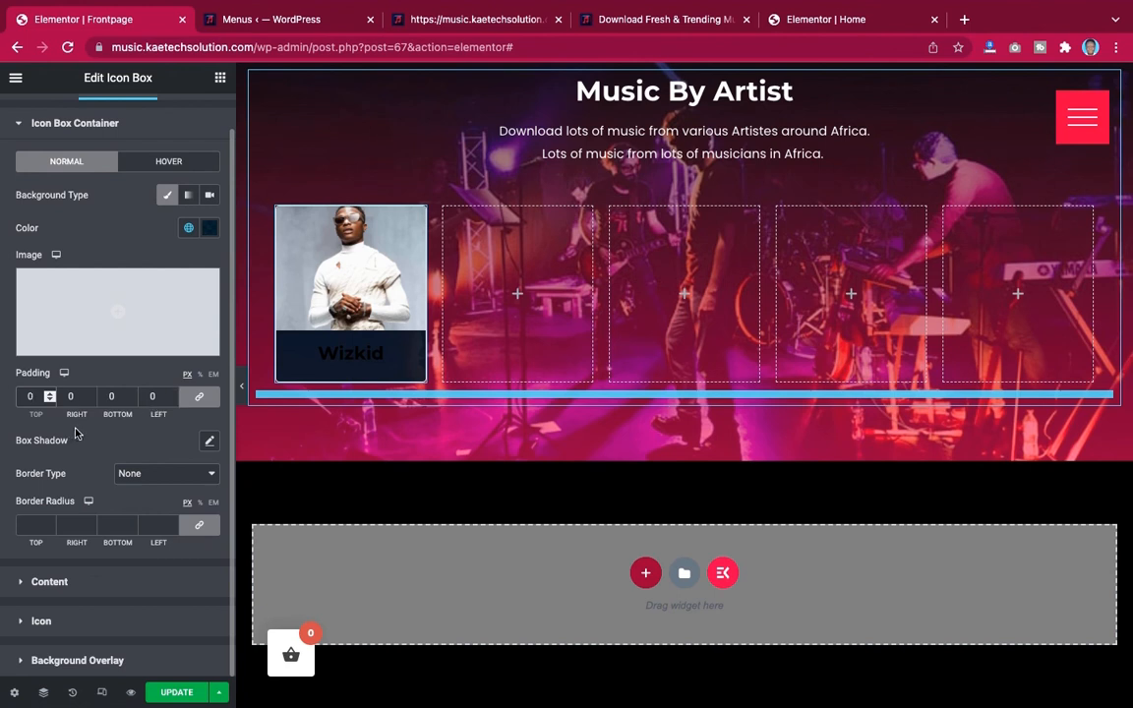
Give the icon box a solid border coloured with the Dark blue transparent global colour
left_click(148, 476)
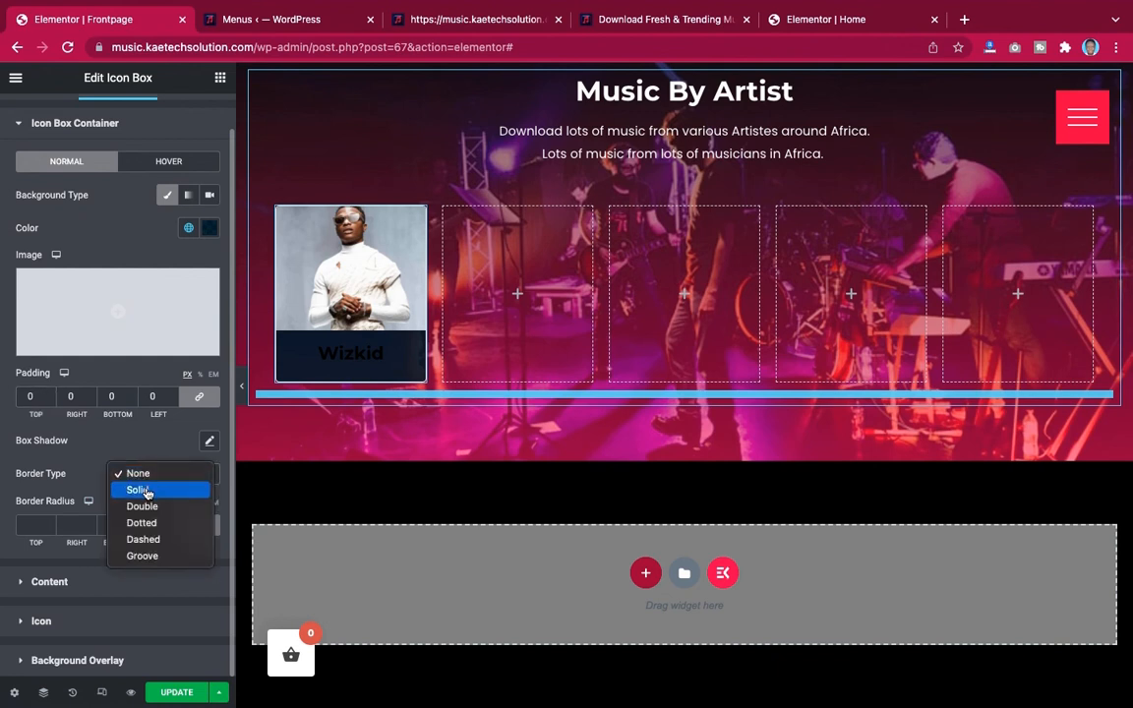
left_click(147, 491)
scroll(147, 494, "down", 2)
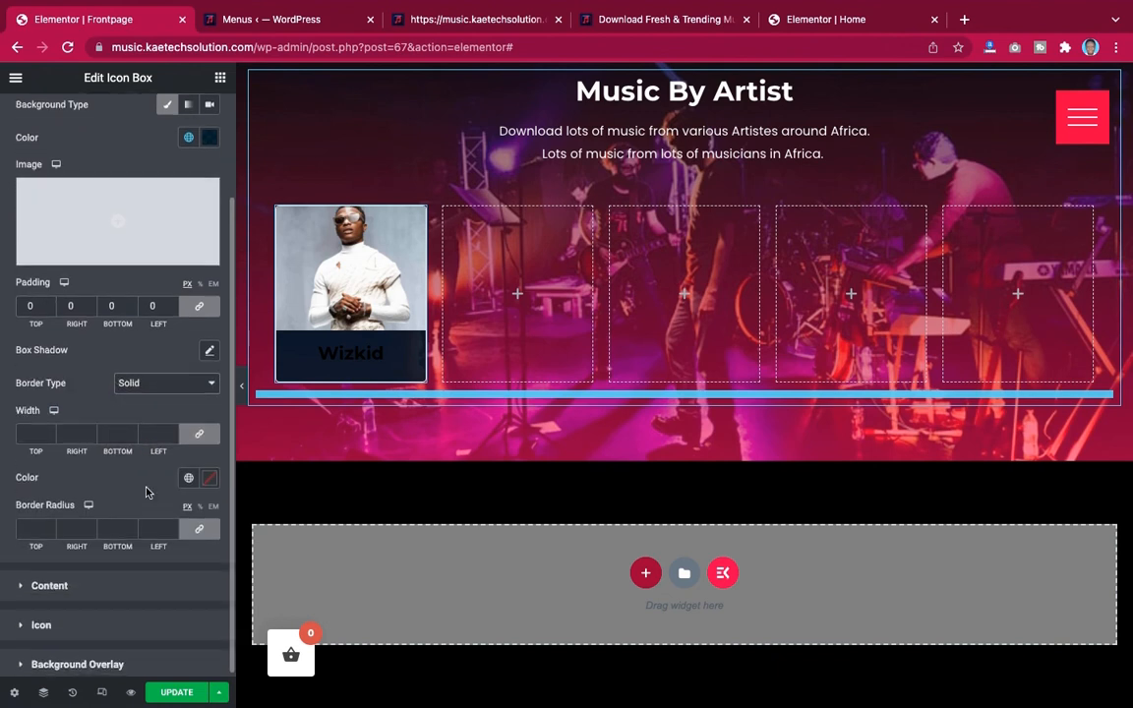
left_click(208, 477)
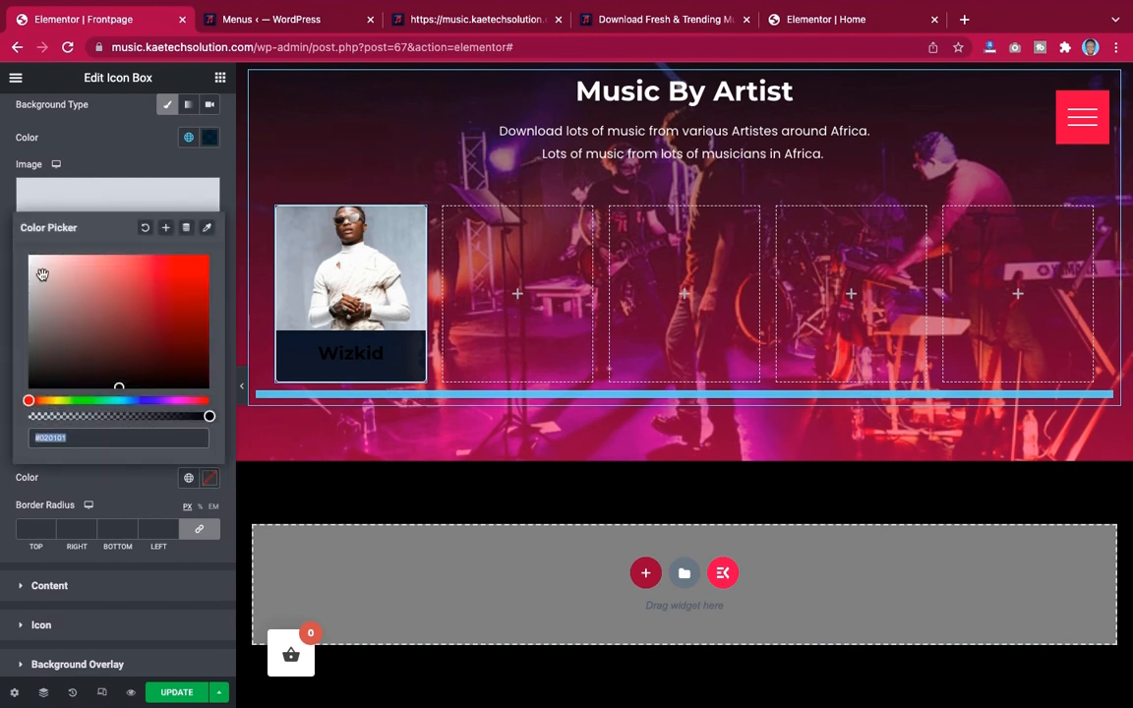
left_click(125, 474)
left_click(189, 479)
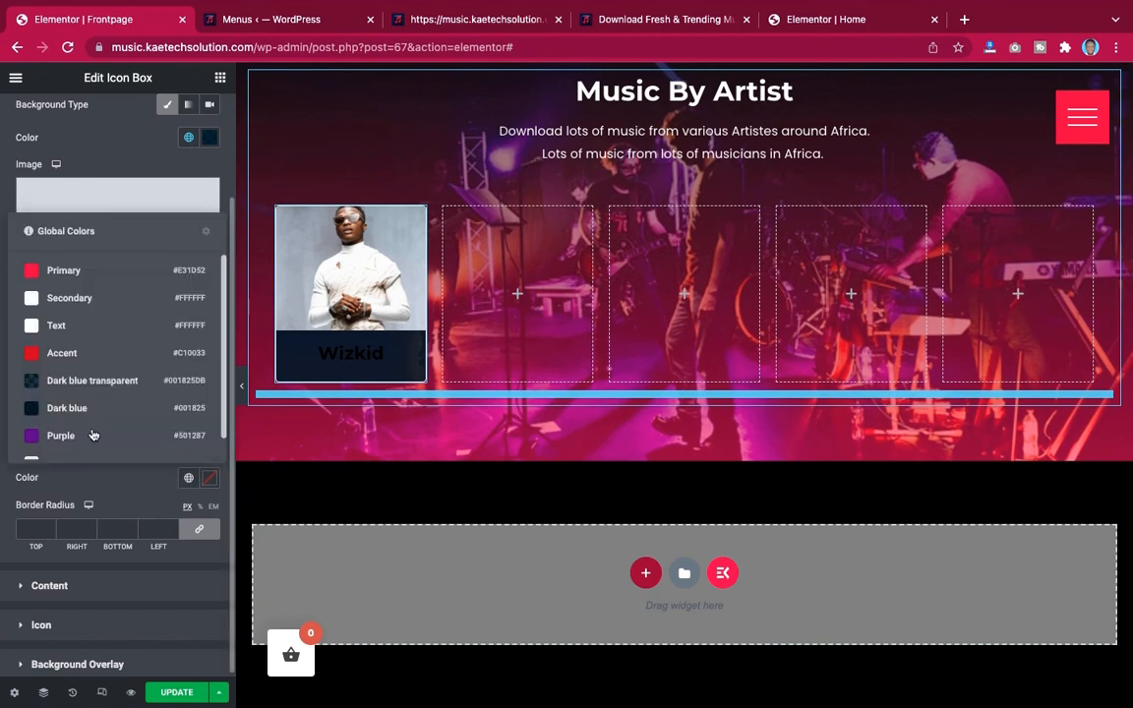
left_click(79, 382)
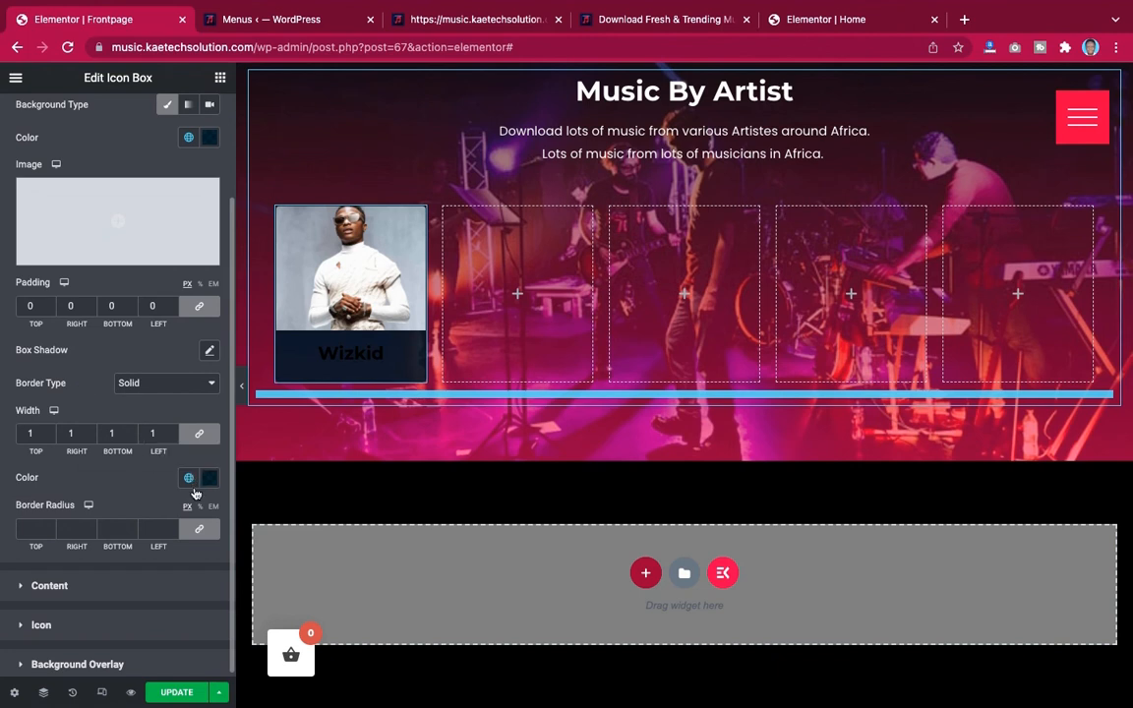
scroll(183, 494, "down", 1)
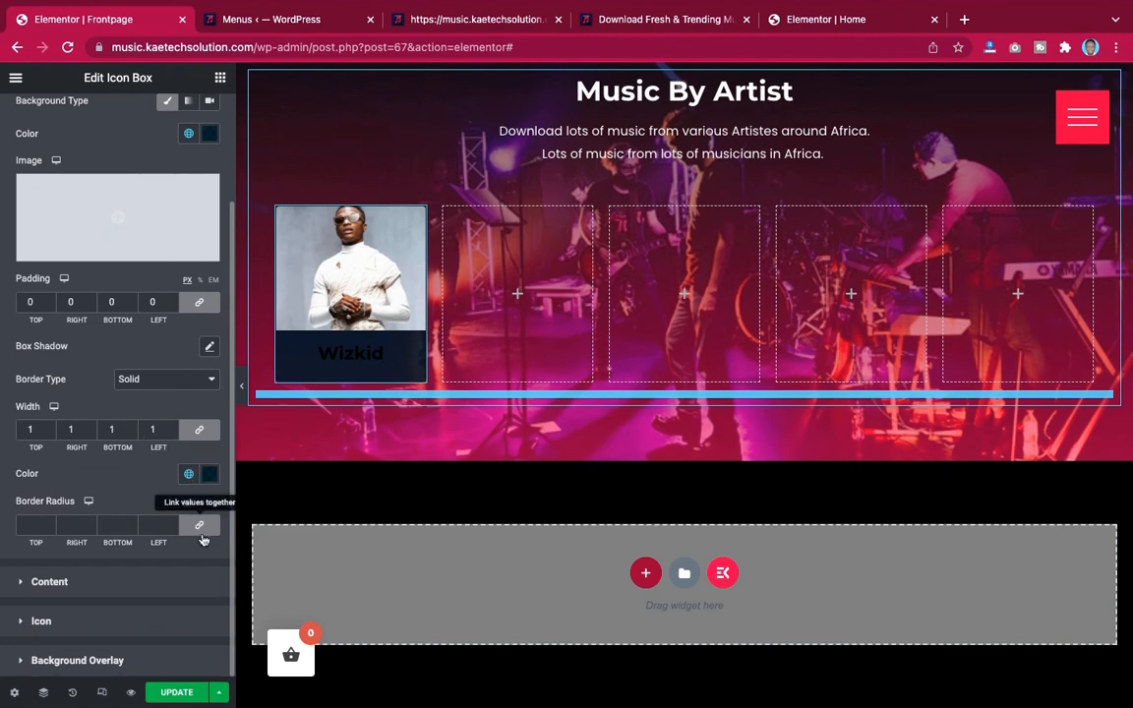
Make the icon box's border colour fully transparent
left_click(210, 475)
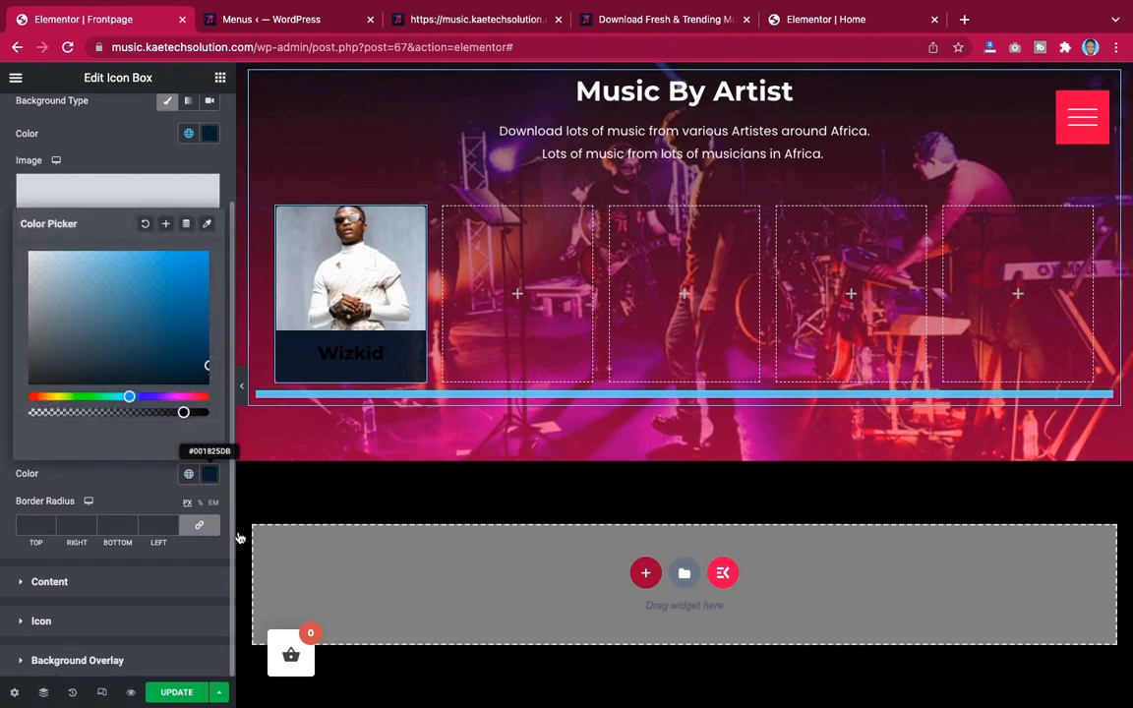
left_click_drag(183, 412, 3, 413)
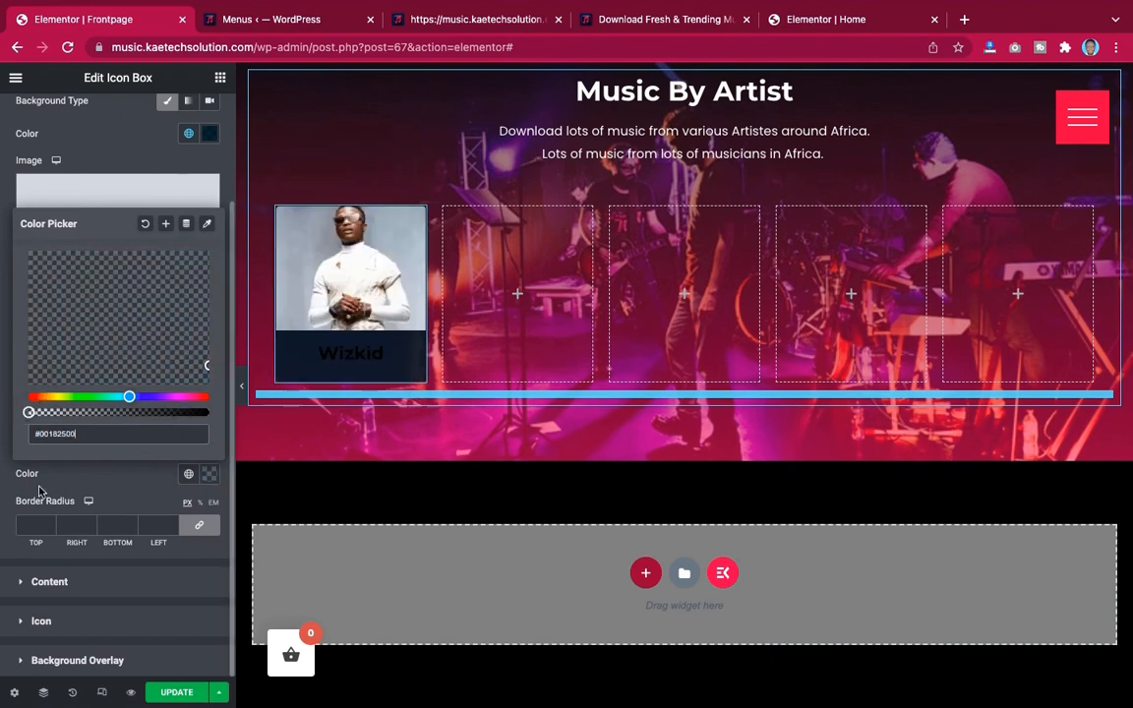
left_click(121, 483)
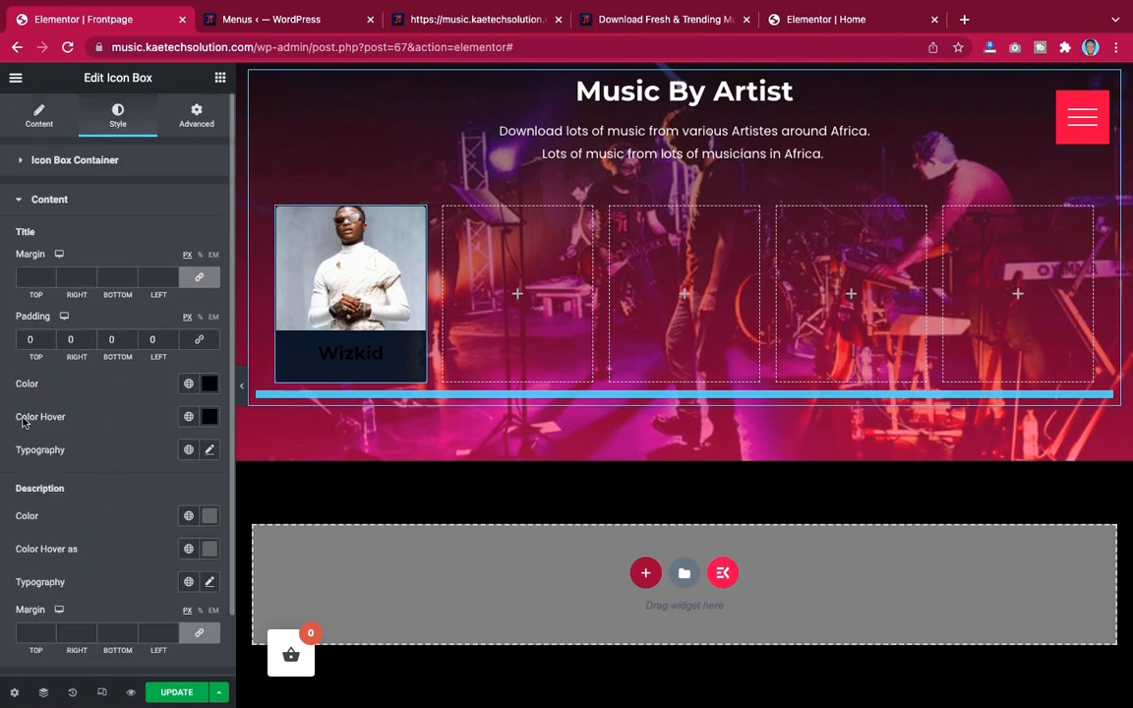
Set the icon box title colour to a white global colour and its hover colour to the Primary global colour
left_click(210, 384)
left_click(209, 384)
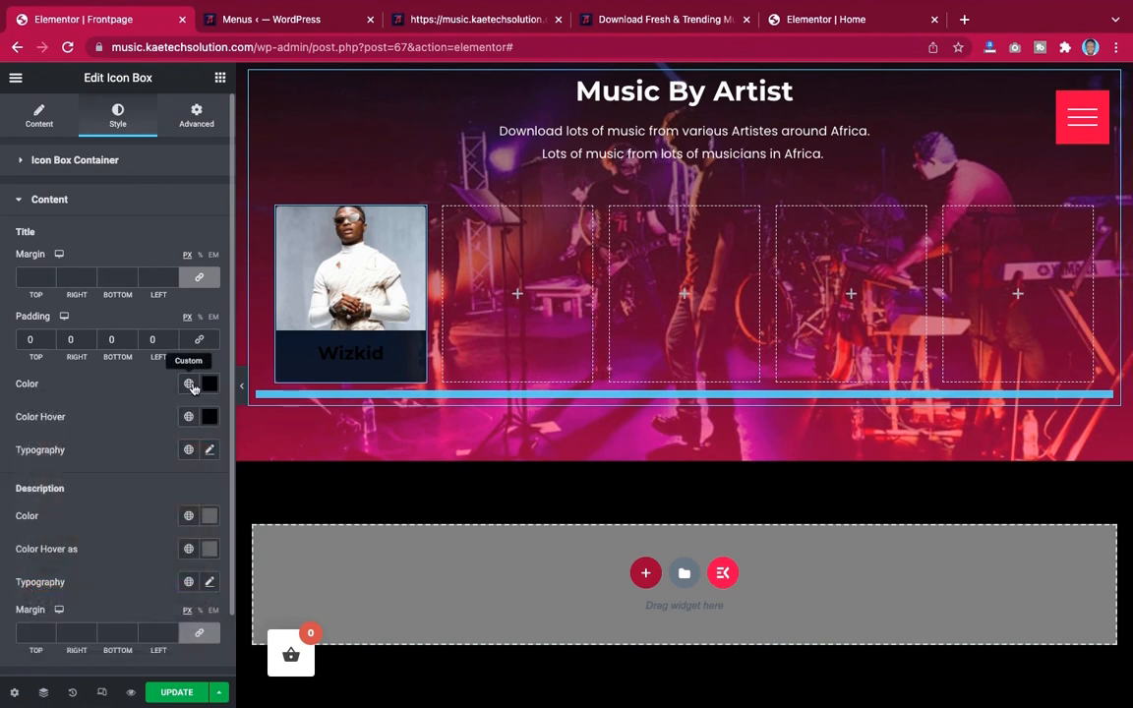
left_click(188, 383)
left_click(59, 484)
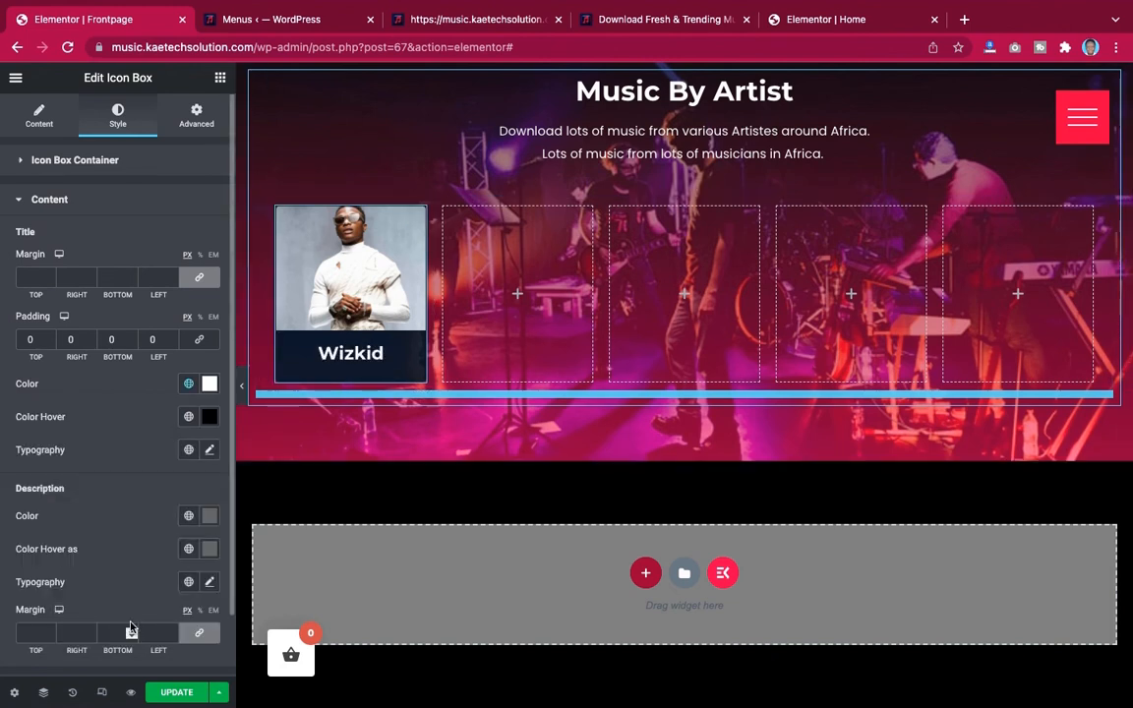
left_click(189, 417)
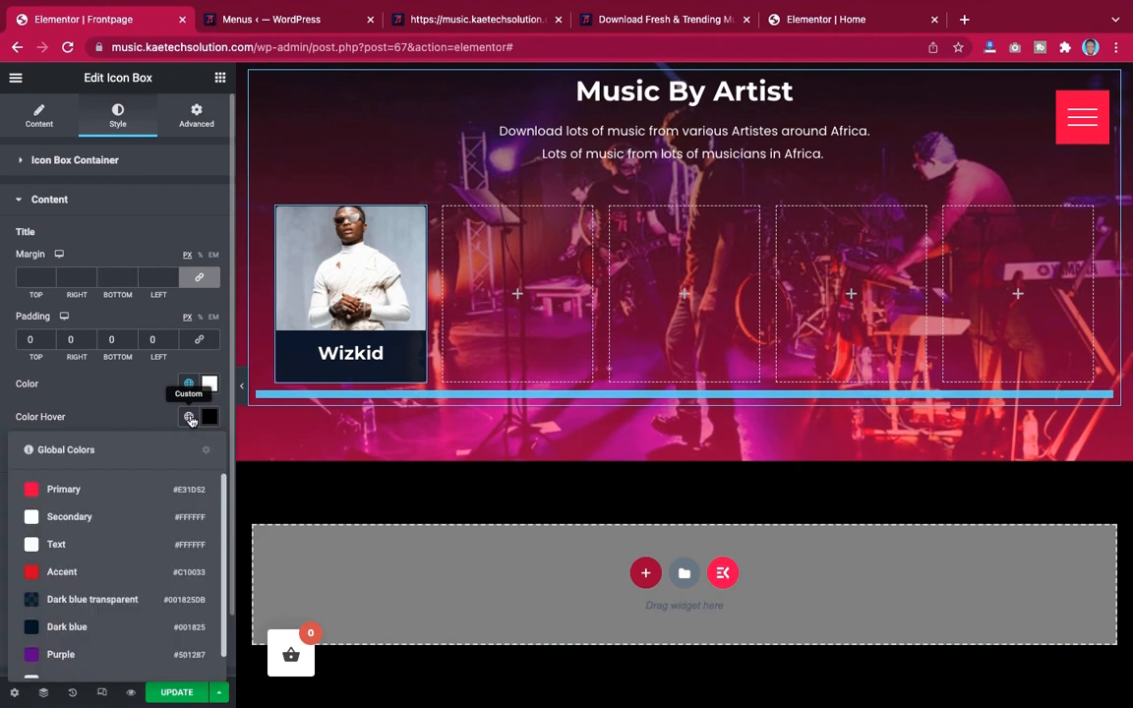
left_click(89, 490)
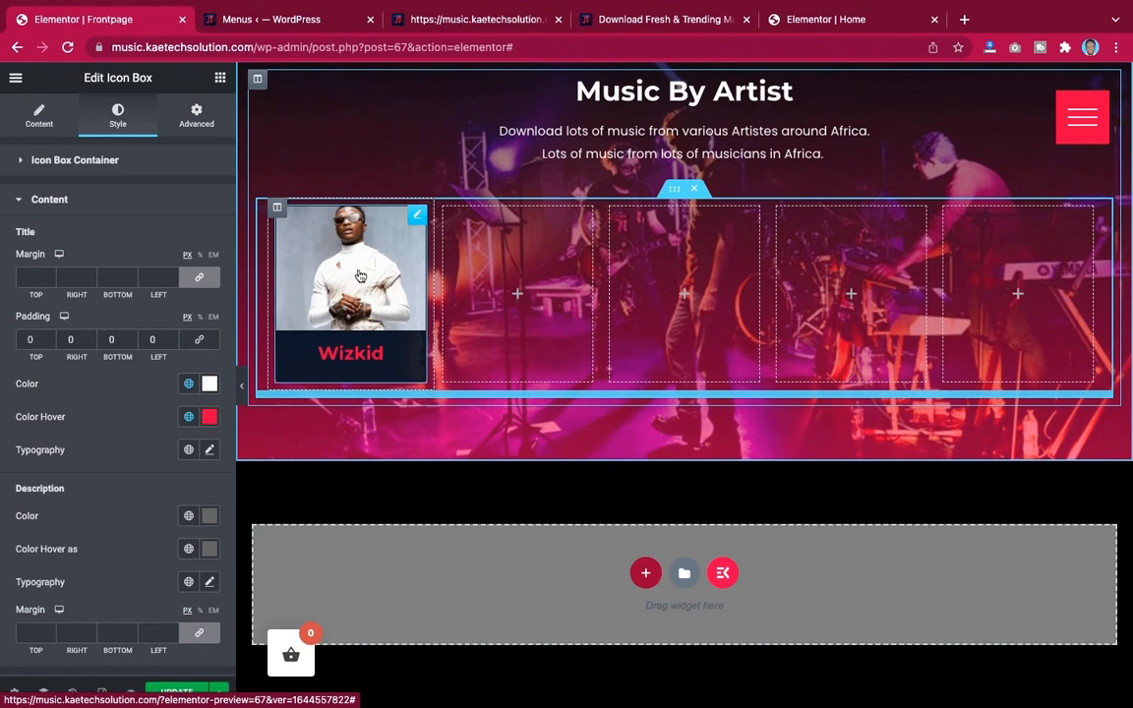
Duplicate the Wizkid card's column four times
right_click(280, 210)
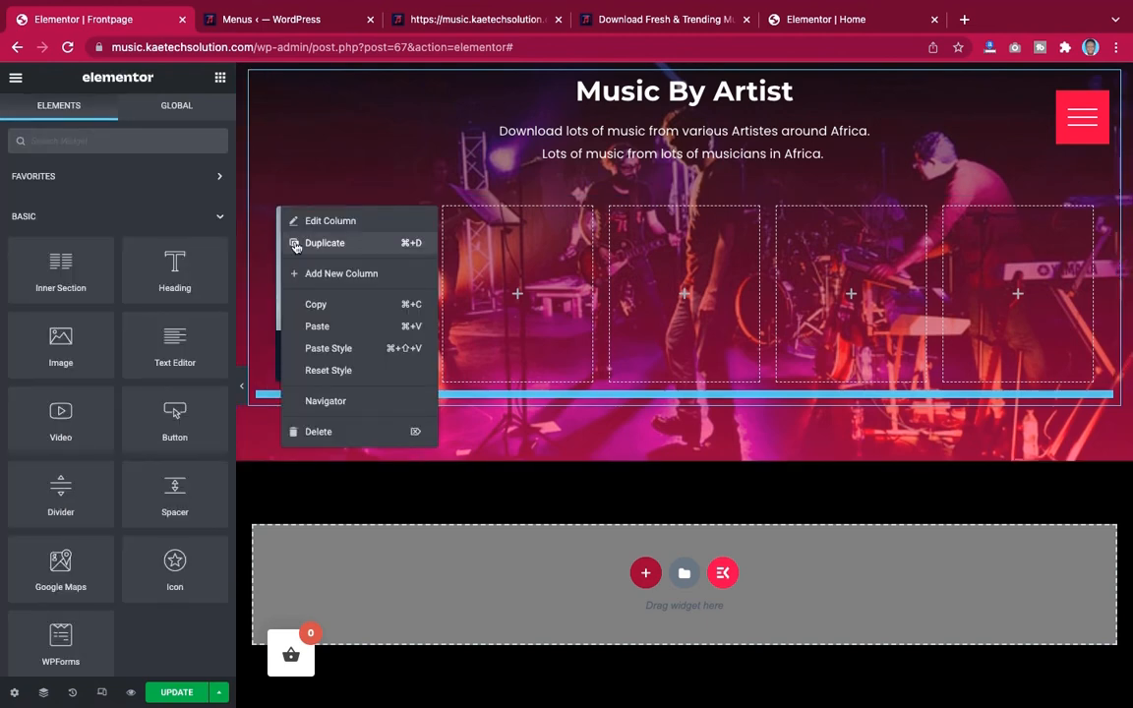
left_click(293, 244)
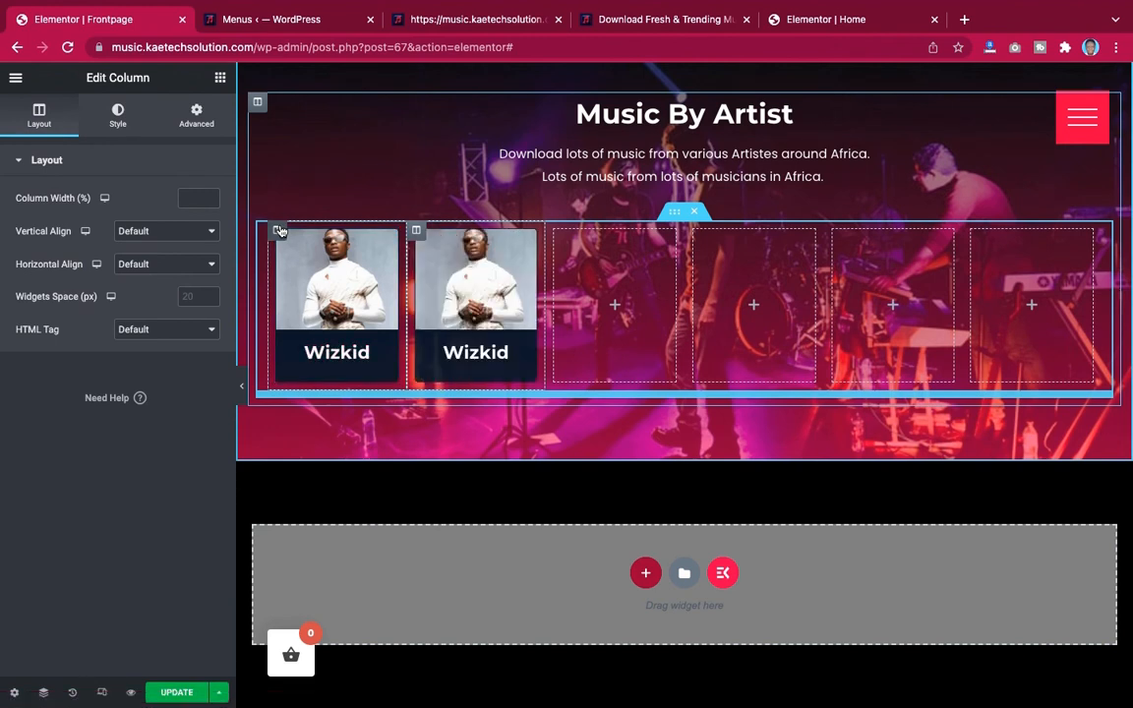
right_click(280, 230)
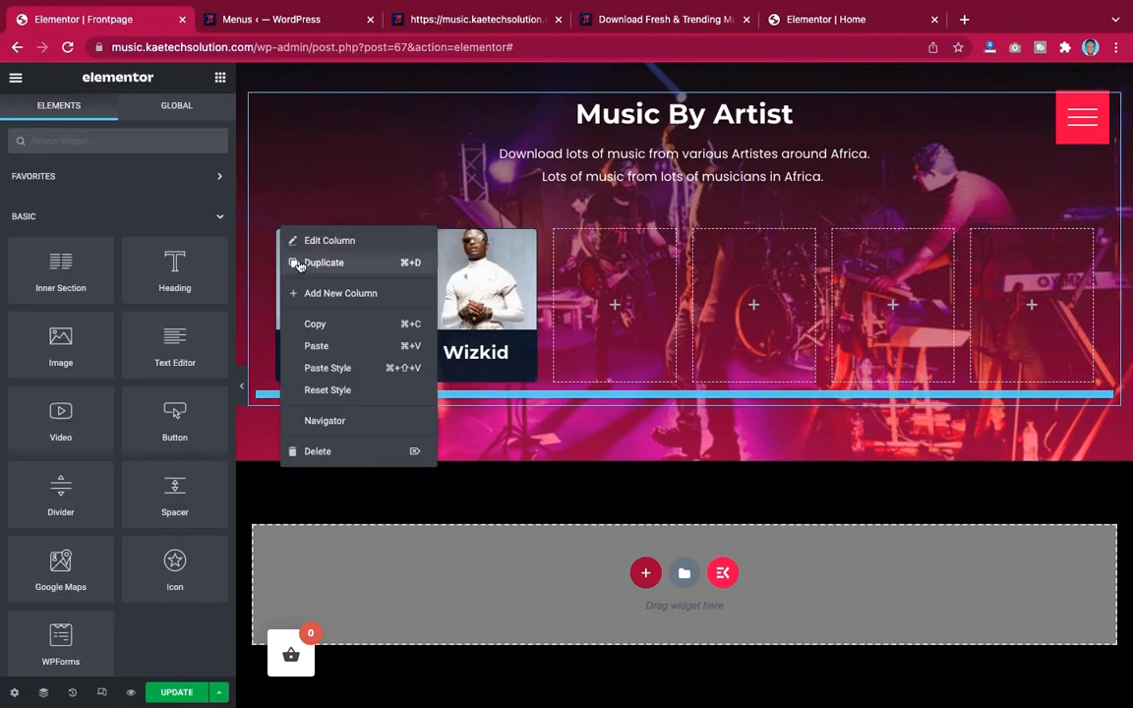
left_click(298, 263)
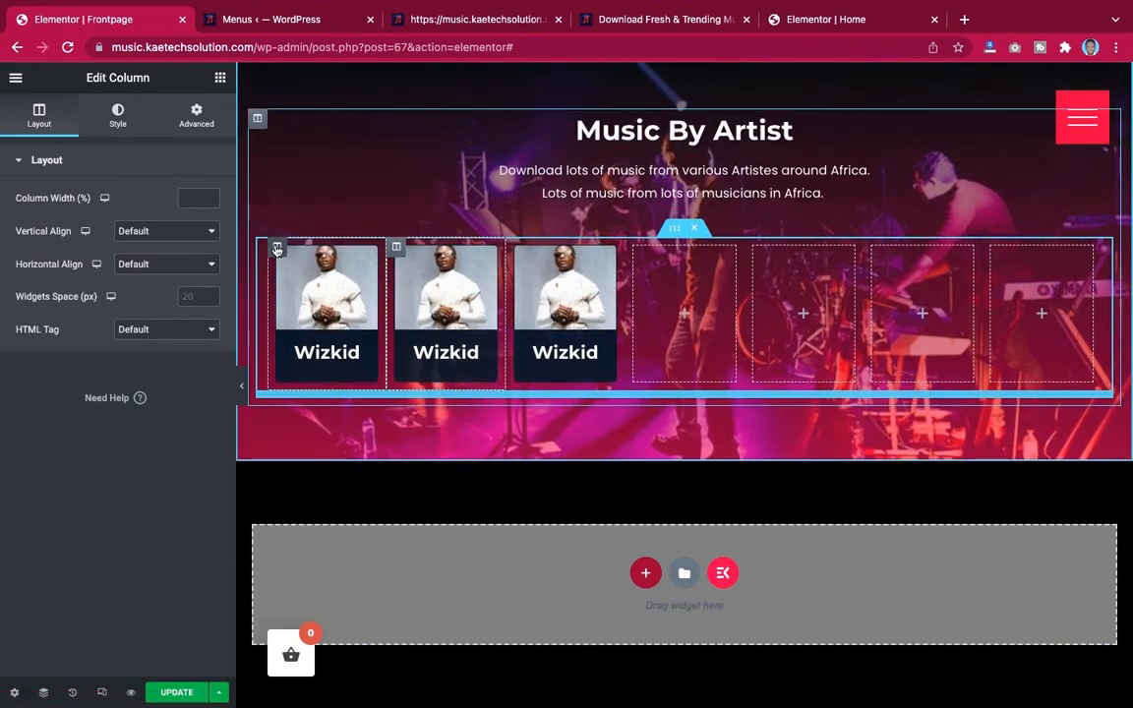
right_click(276, 249)
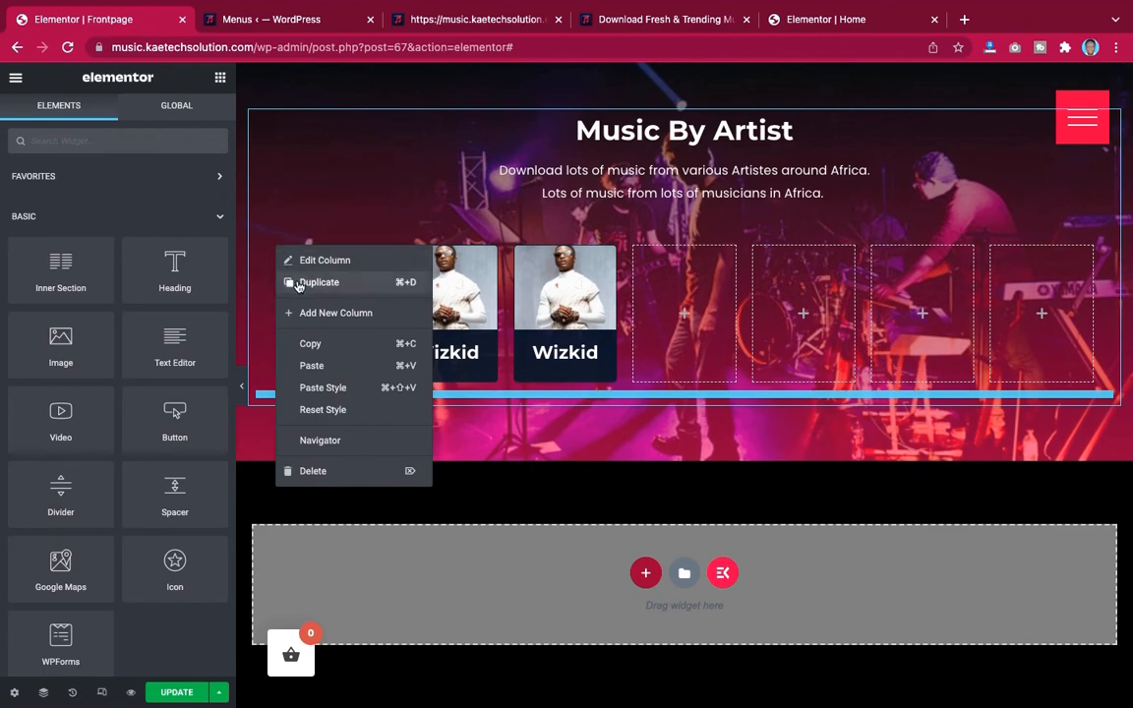
left_click(298, 285)
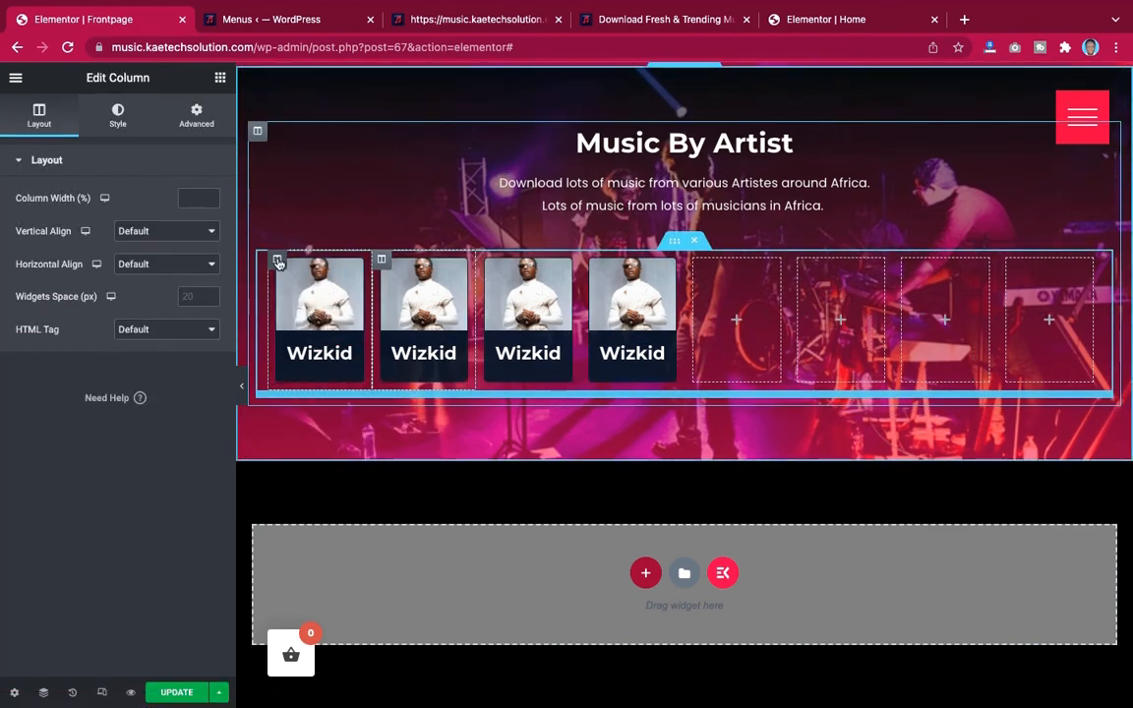
right_click(279, 262)
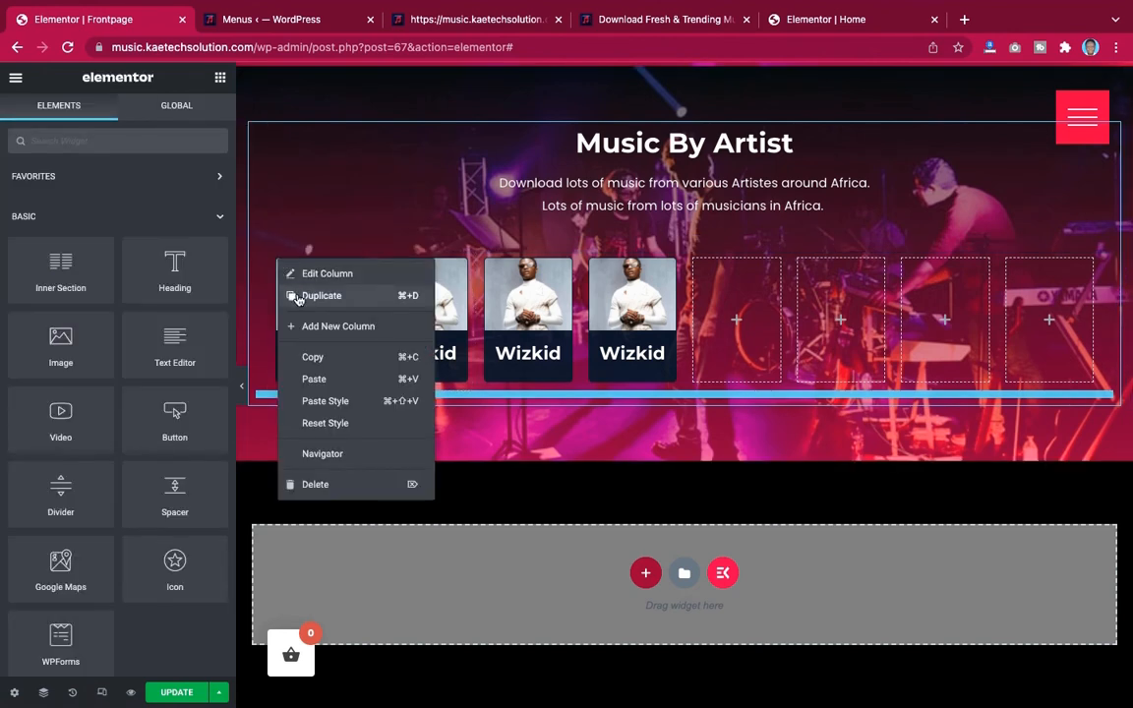
left_click(298, 296)
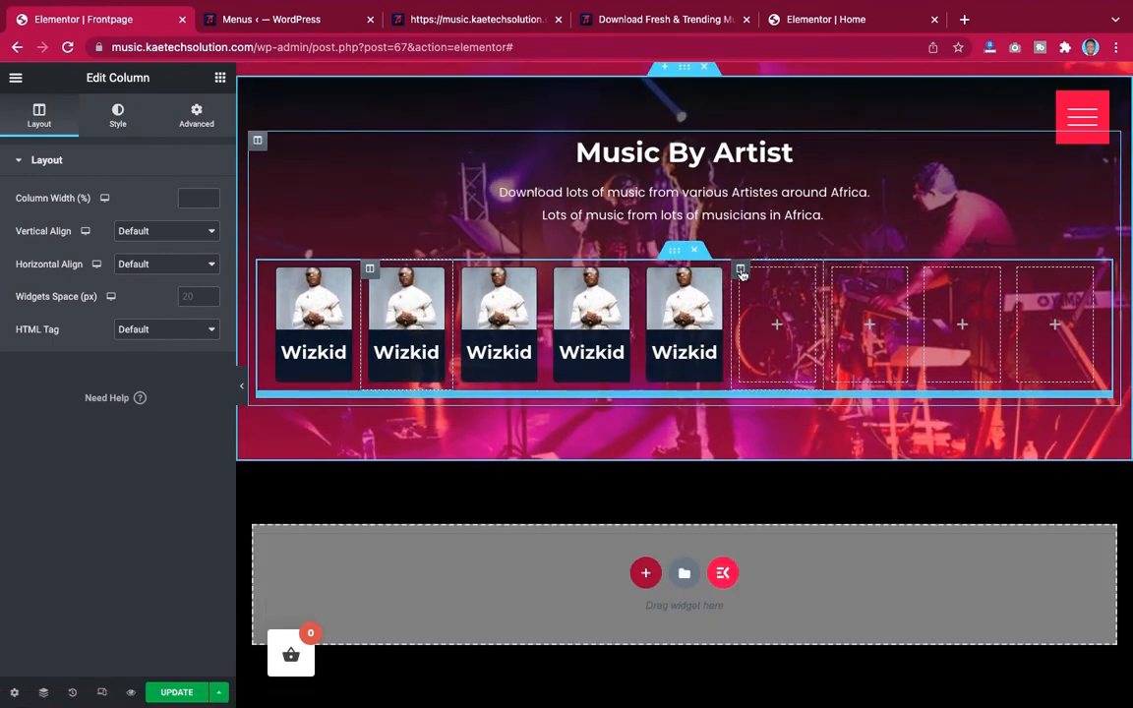
Delete the two empty columns after the duplicated cards
right_click(742, 273)
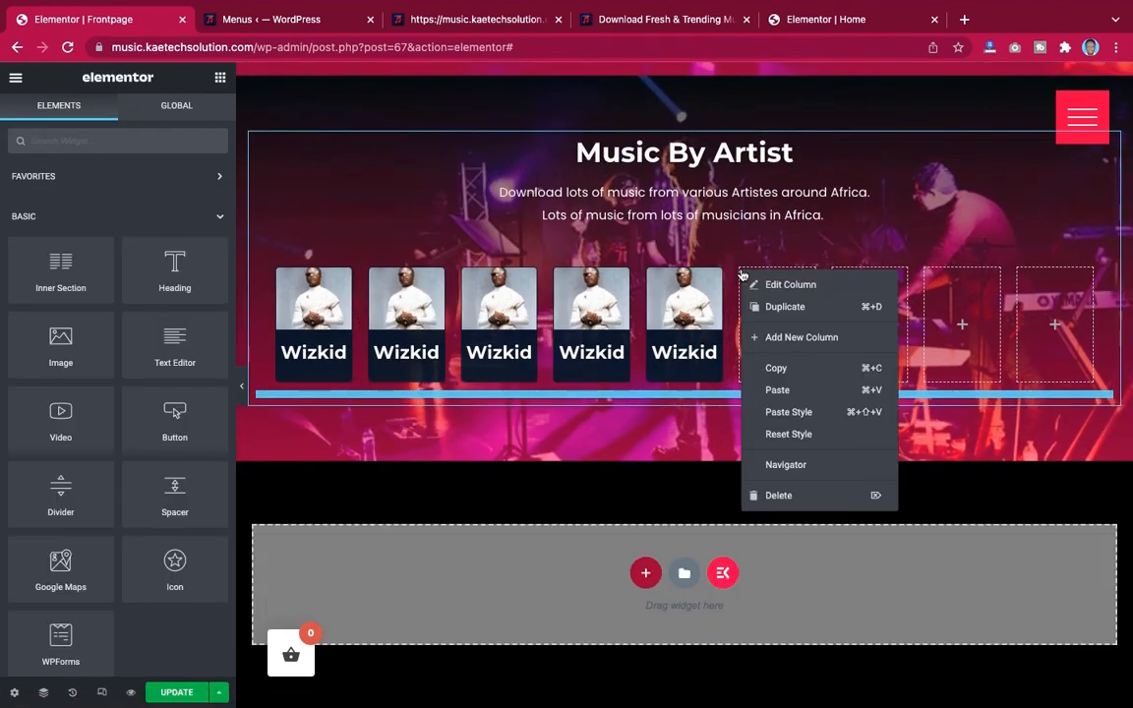
left_click(778, 495)
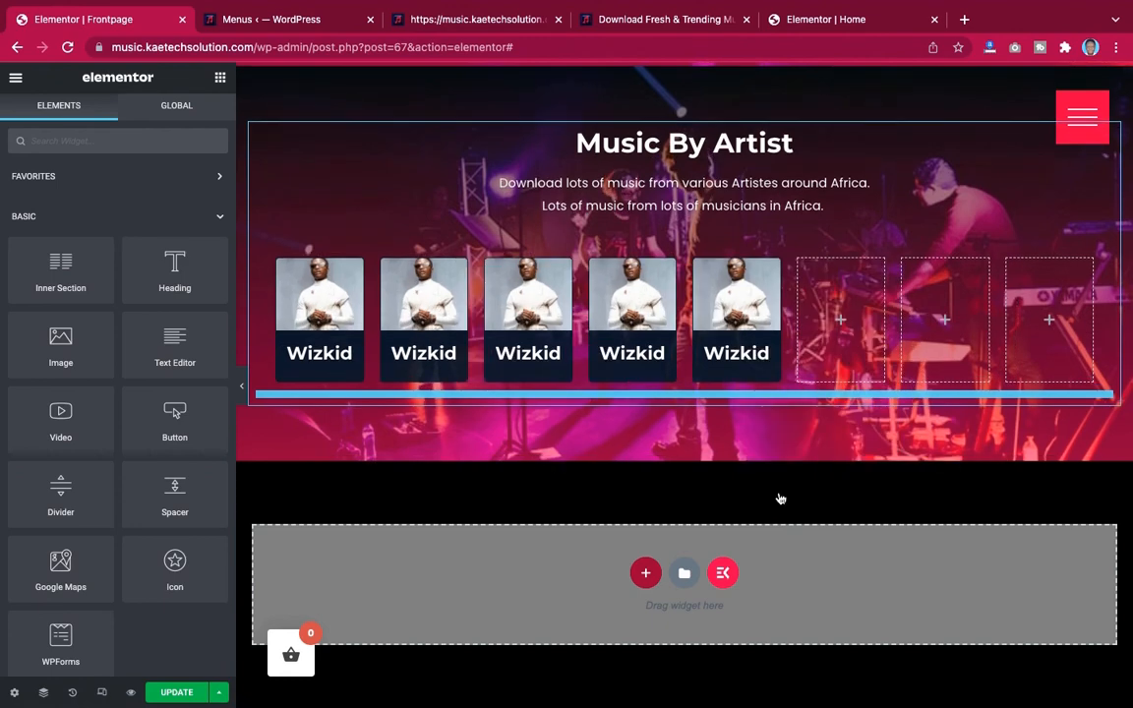
right_click(801, 266)
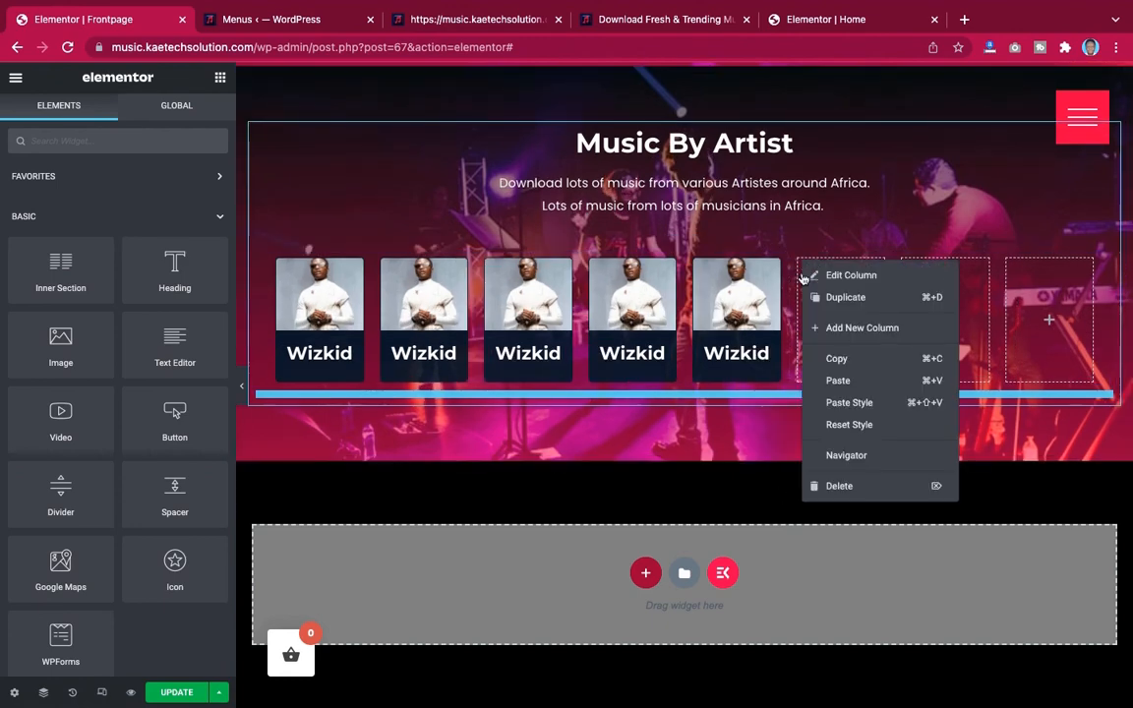
left_click(817, 481)
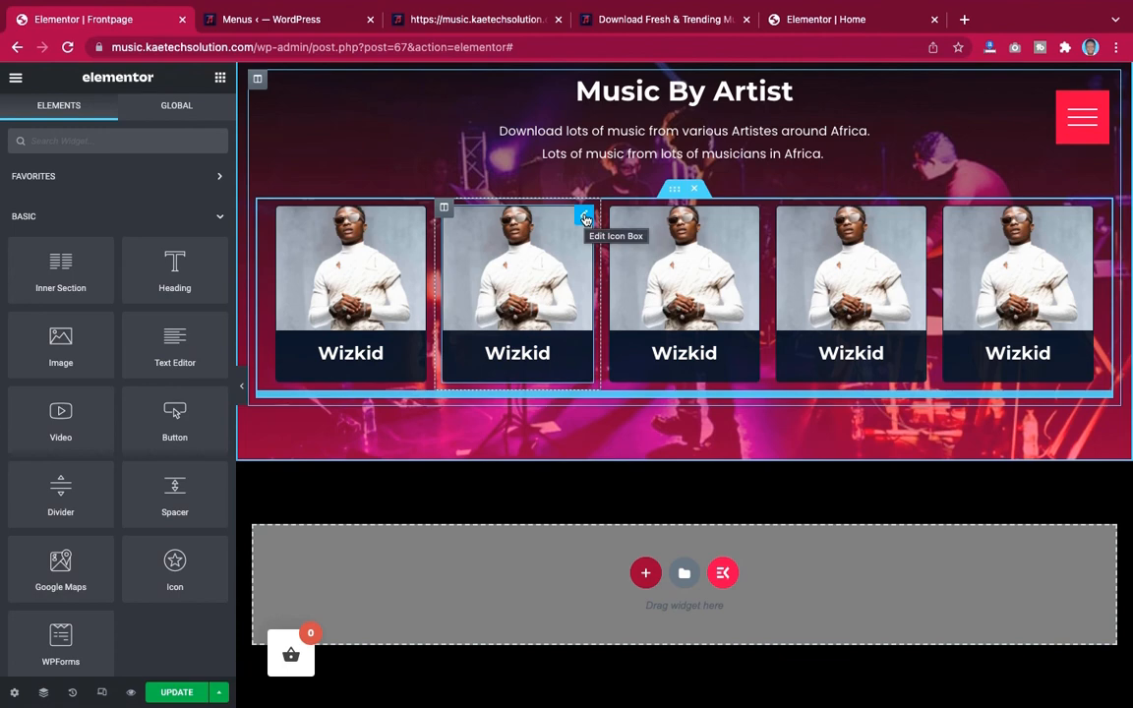
Set the second icon box's image to Burna-Boy-1.jpg and its title to Burna Boy
left_click(584, 217)
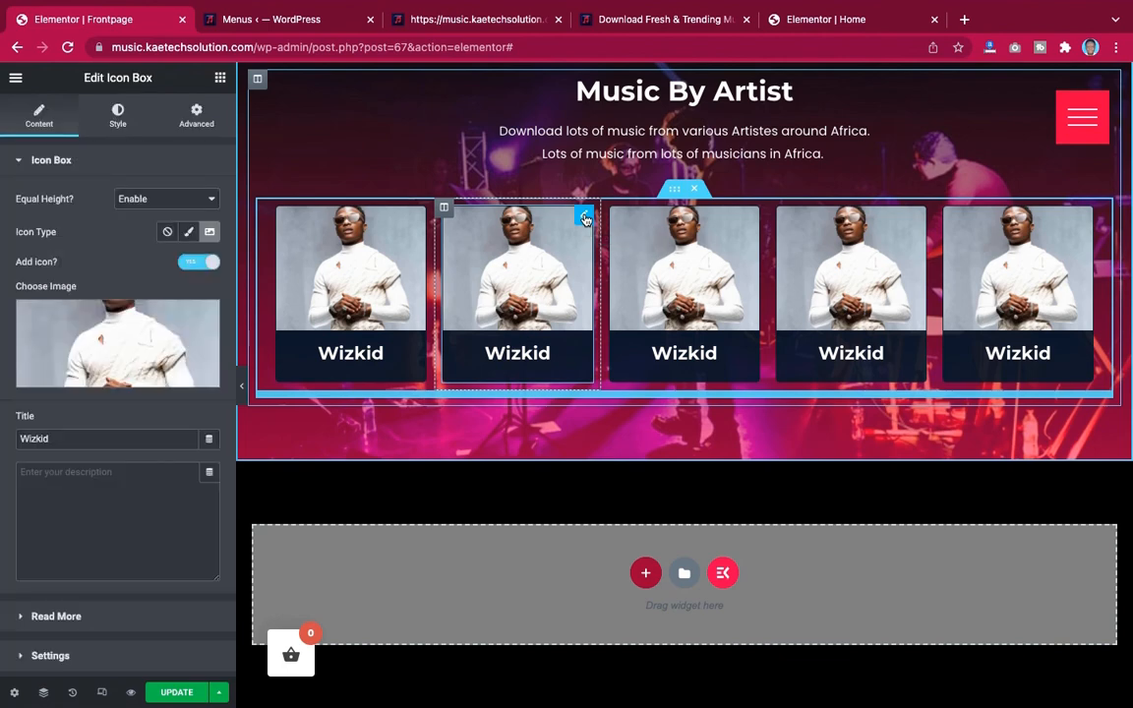
left_click(126, 333)
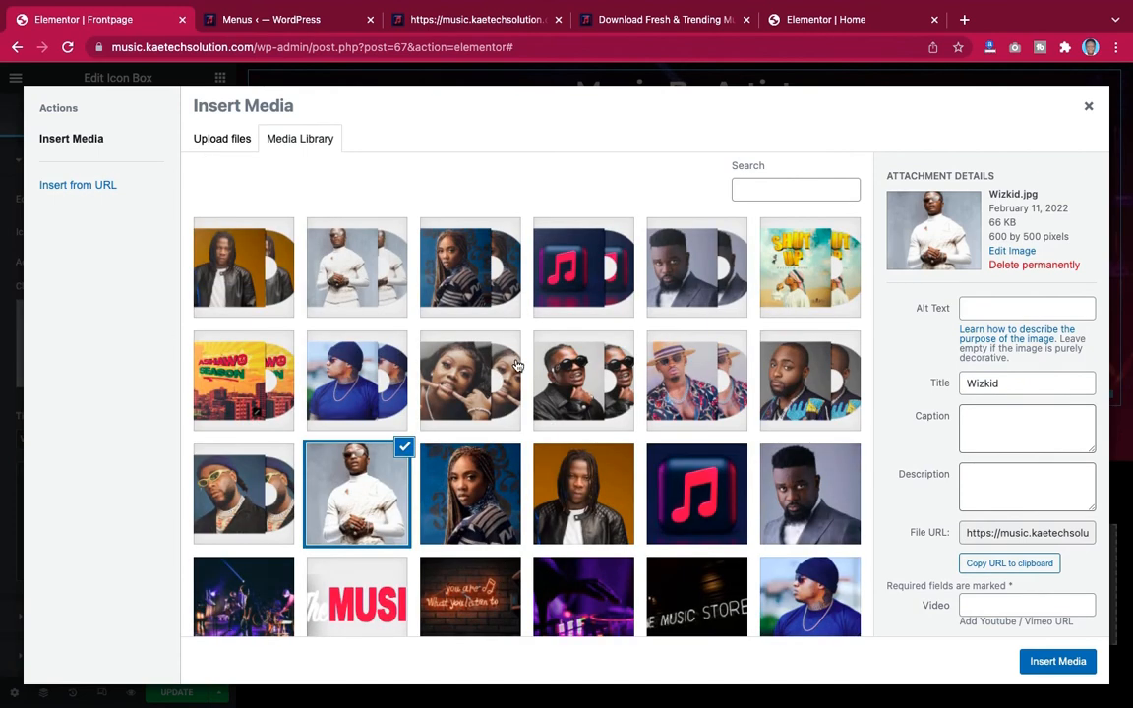
scroll(516, 366, "down", 5)
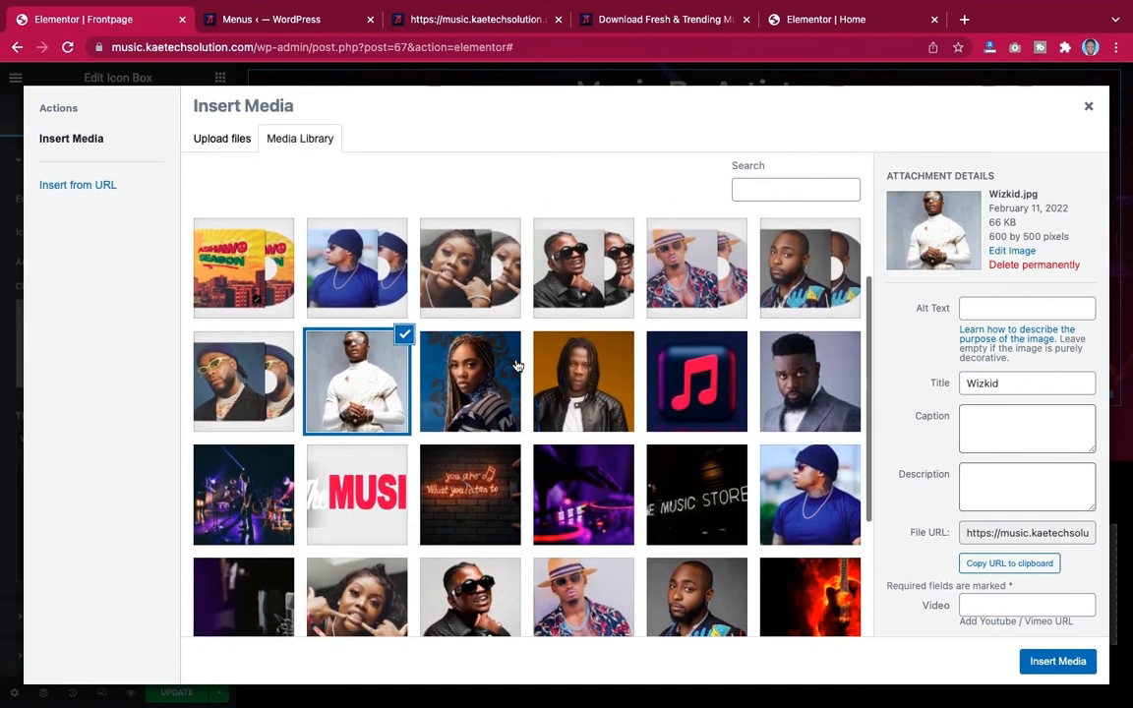
scroll(516, 366, "down", 1)
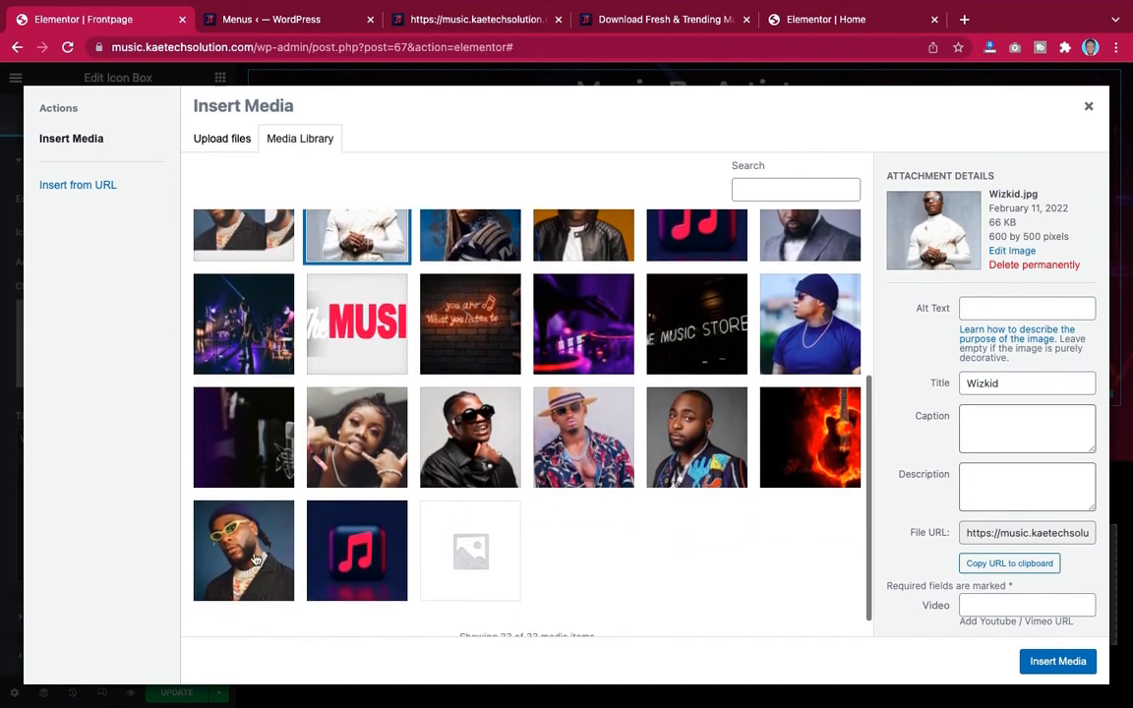
left_click(243, 551)
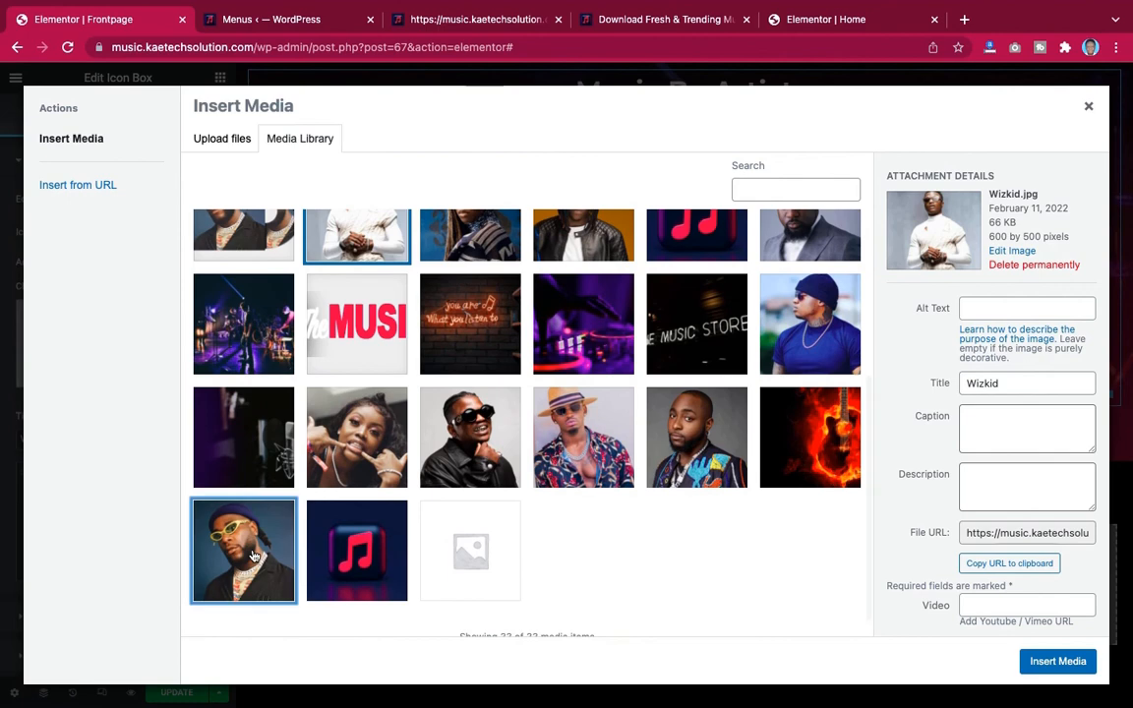
left_click(1054, 661)
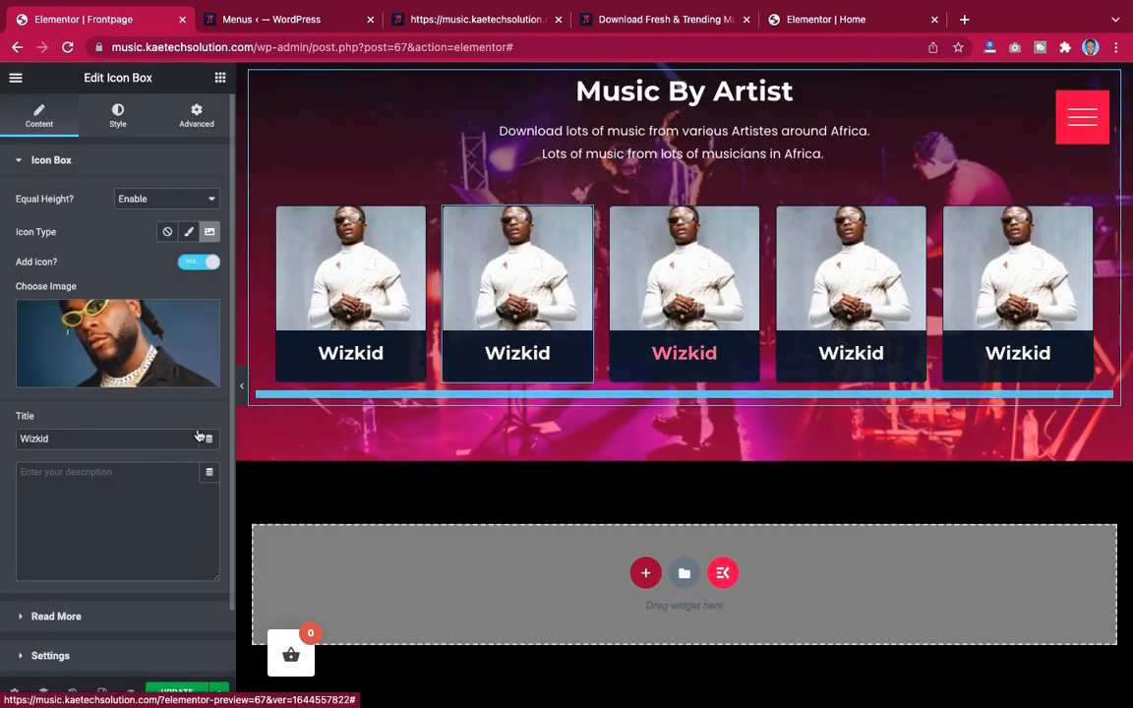
left_click_drag(55, 438, 2, 439)
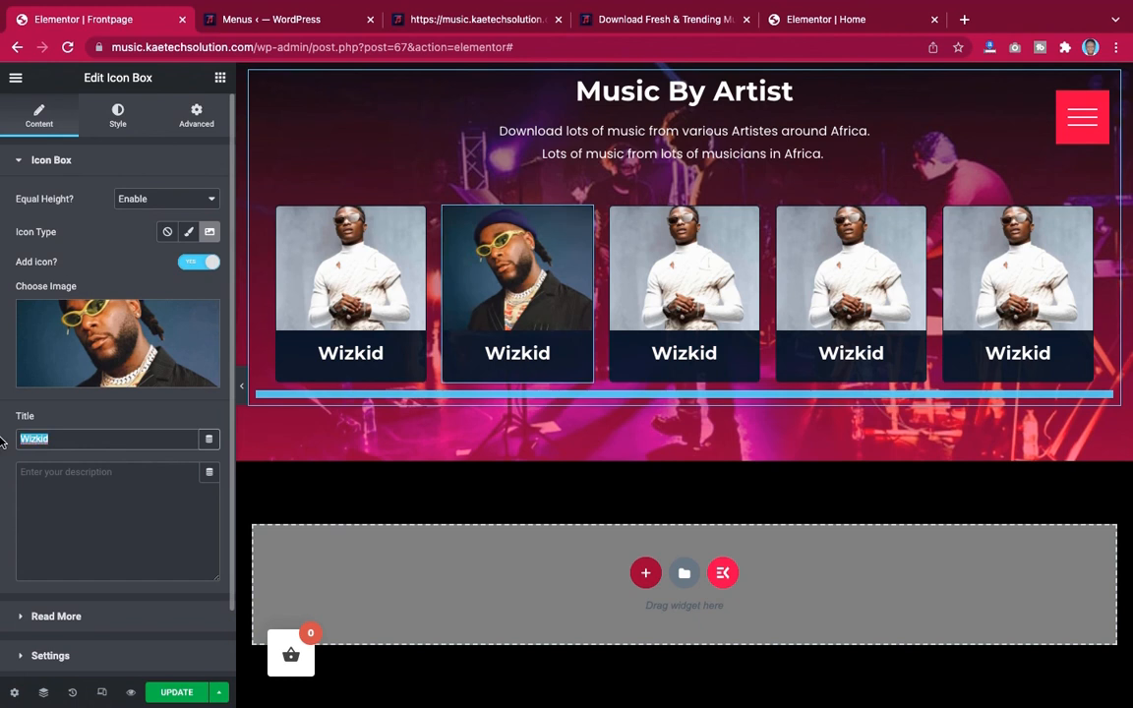
type("Burna Boy")
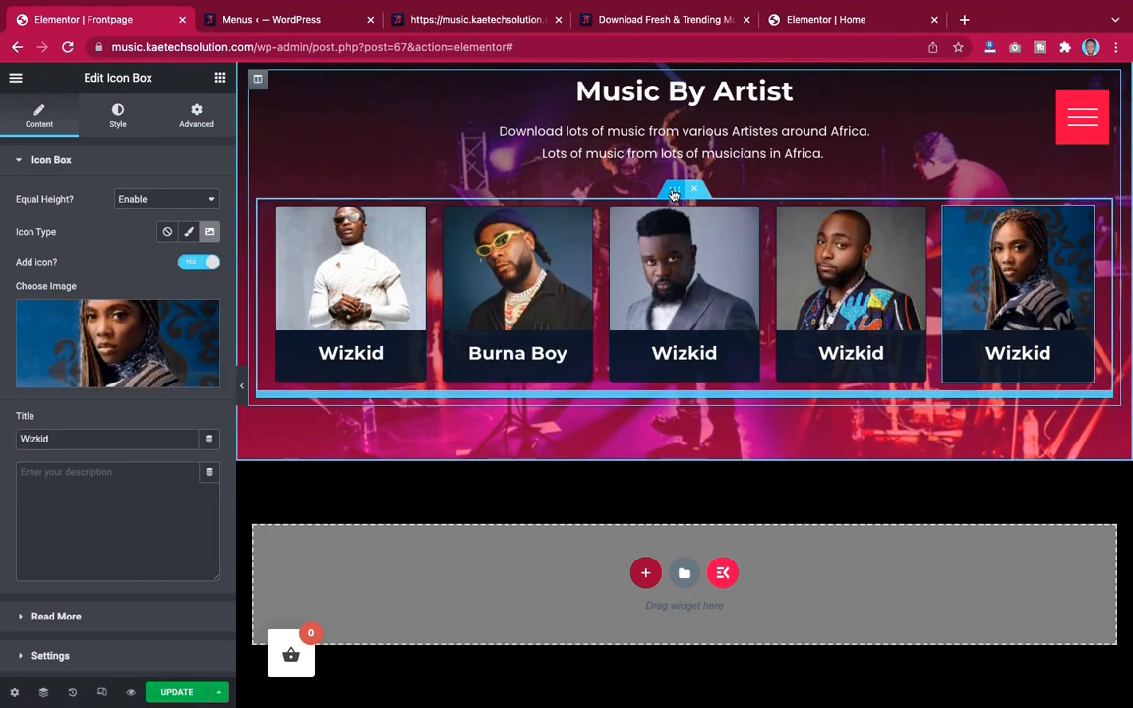
Duplicate the inner section holding the row of artist cards
right_click(672, 193)
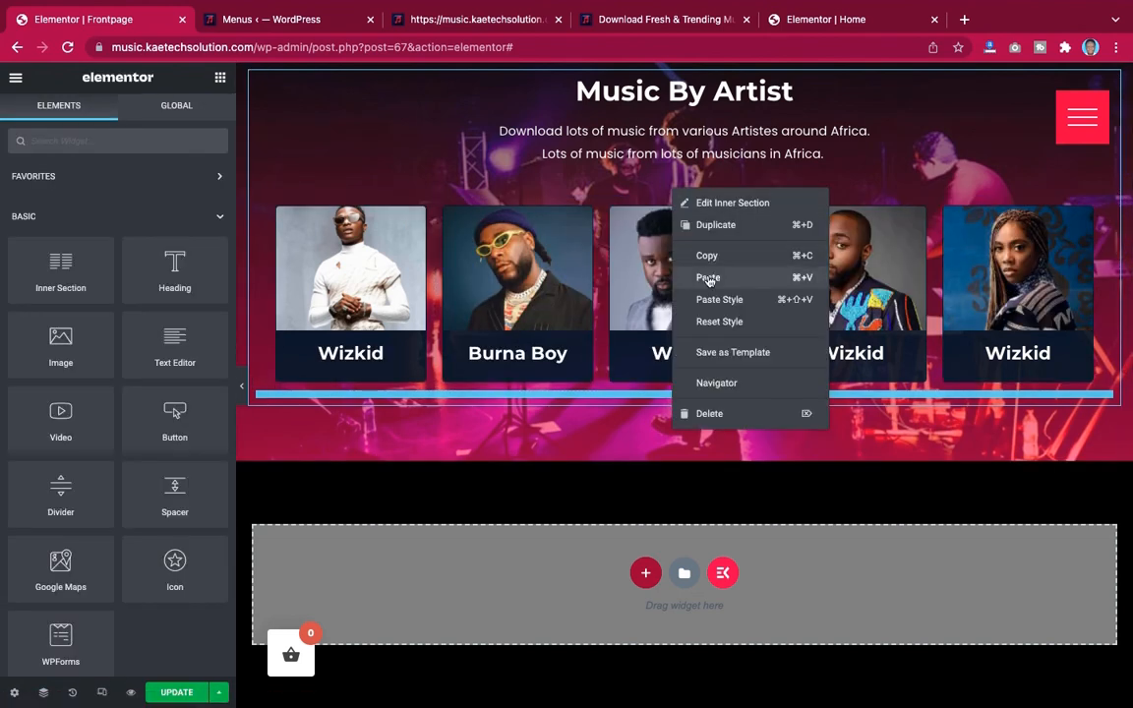
left_click(718, 225)
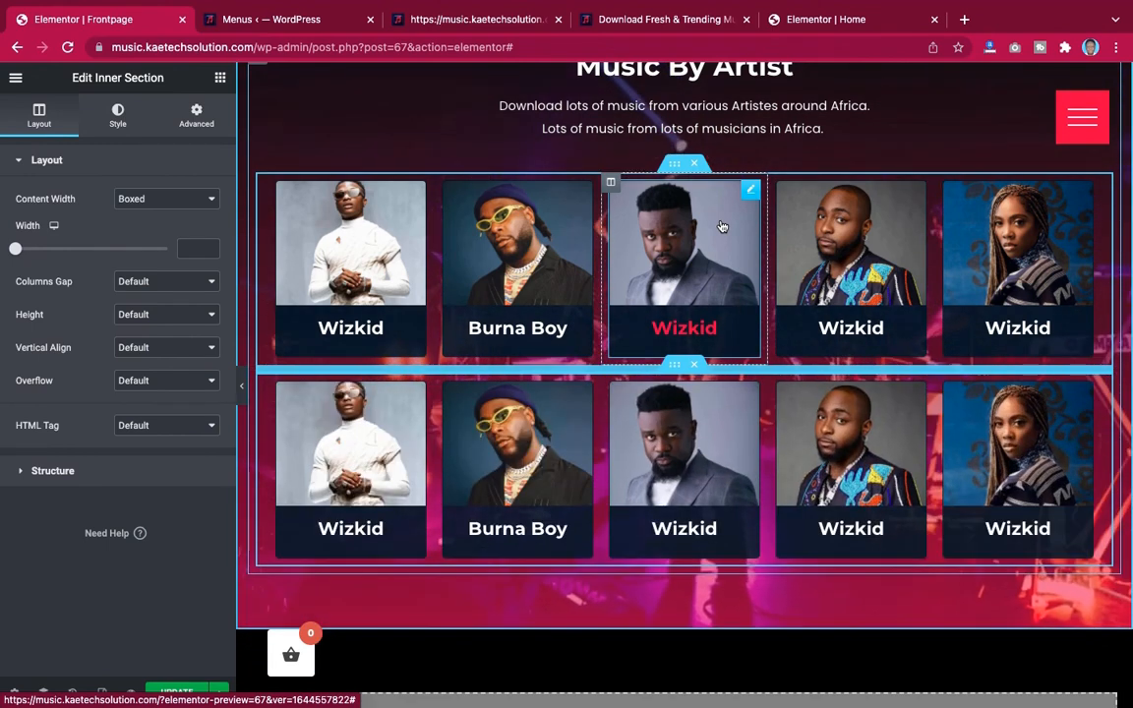
Hide the editor panel and review the Music By Artist section in the preview, then reselect the outer section
left_click(242, 396)
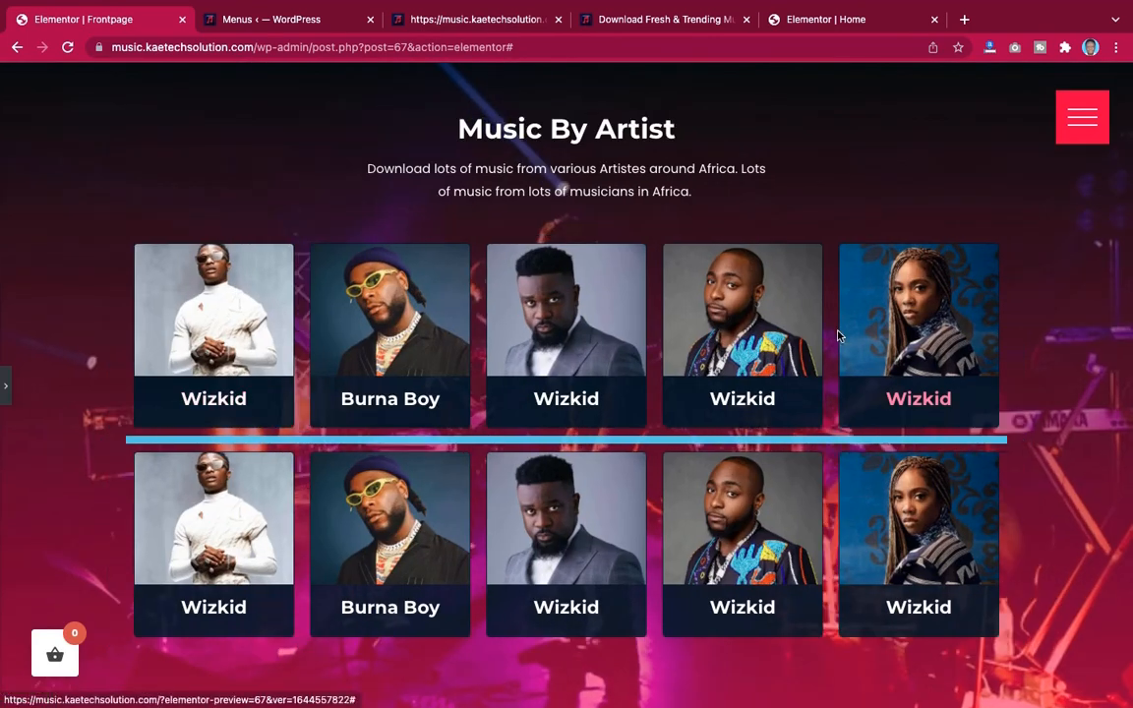
scroll(838, 336, "up", 3)
scroll(838, 336, "down", 3)
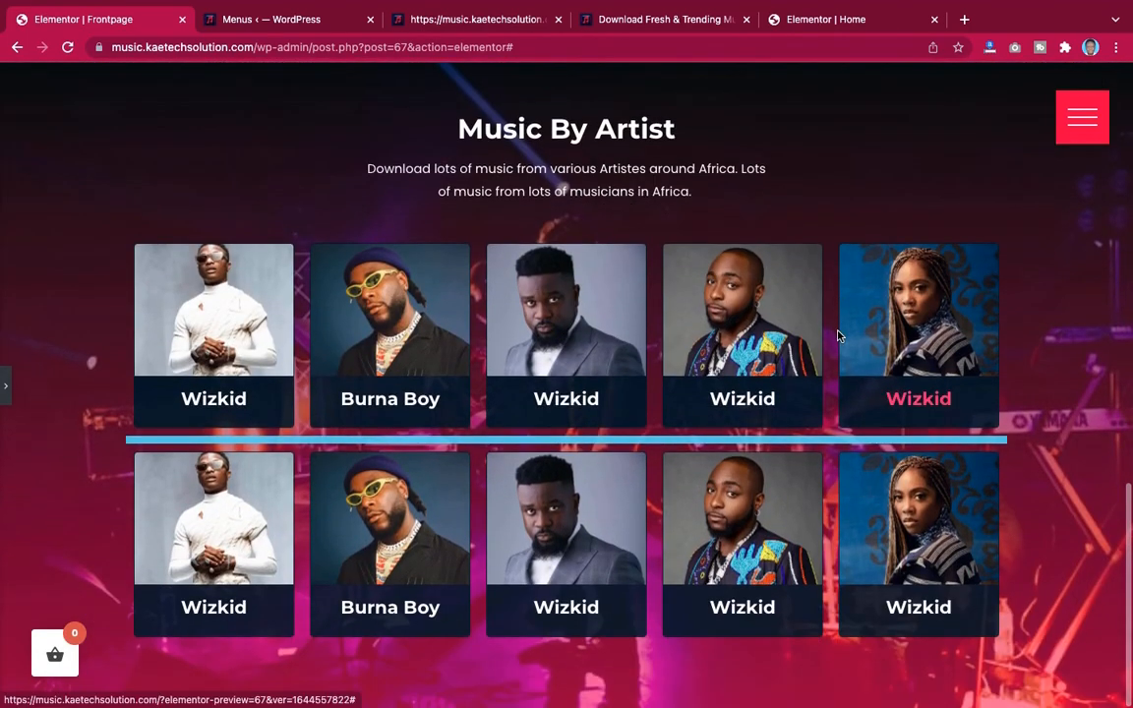
scroll(837, 336, "up", 5)
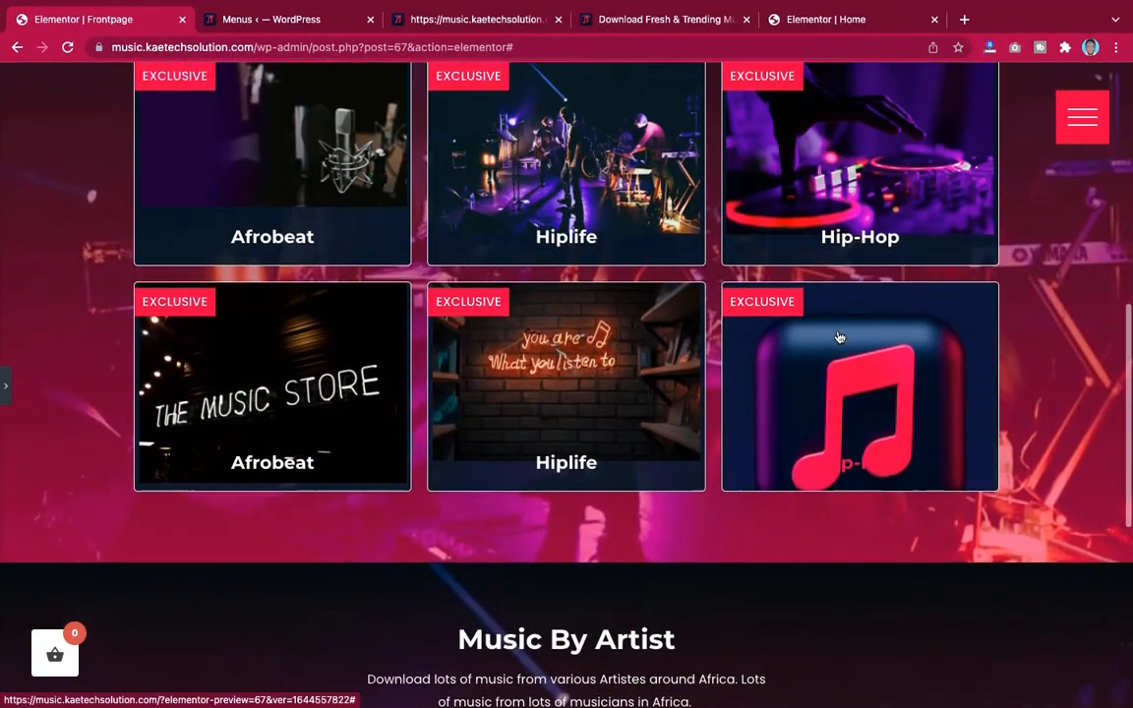
scroll(839, 336, "down", 5)
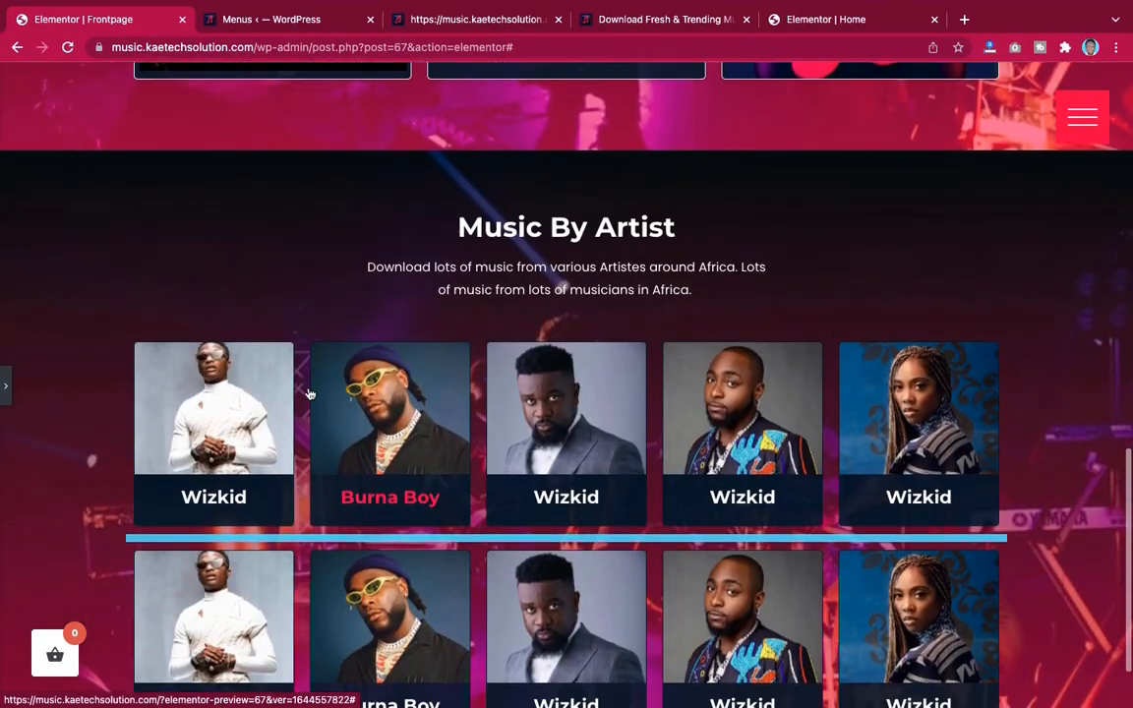
left_click(8, 386)
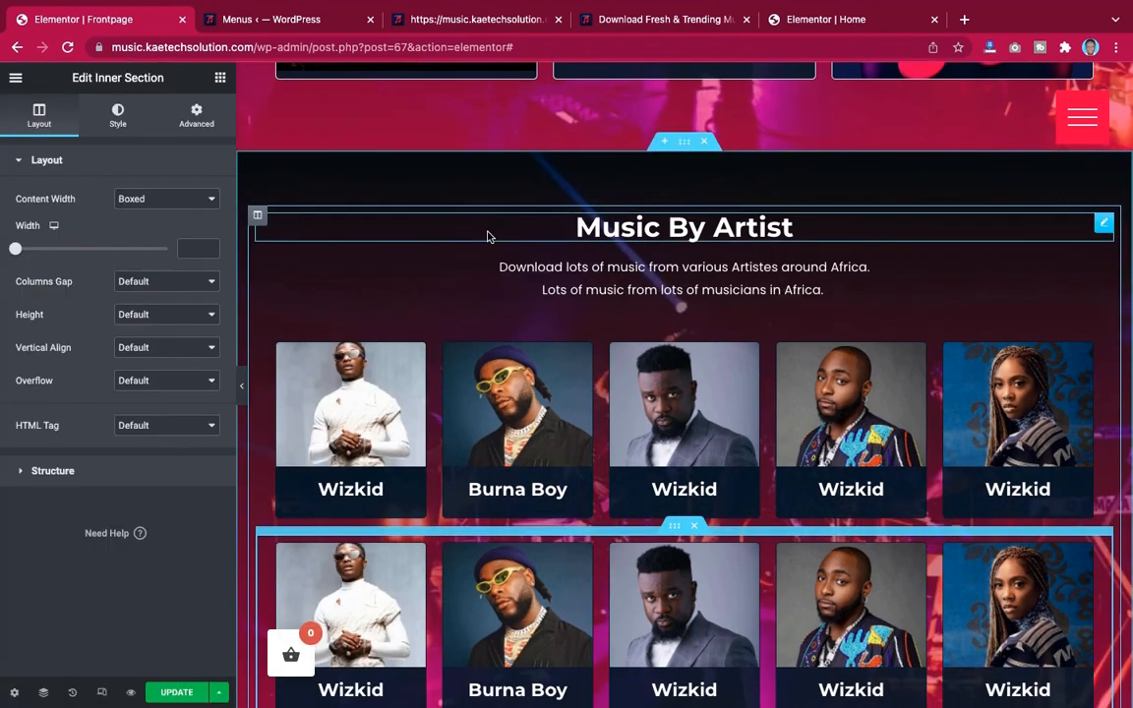
left_click(687, 144)
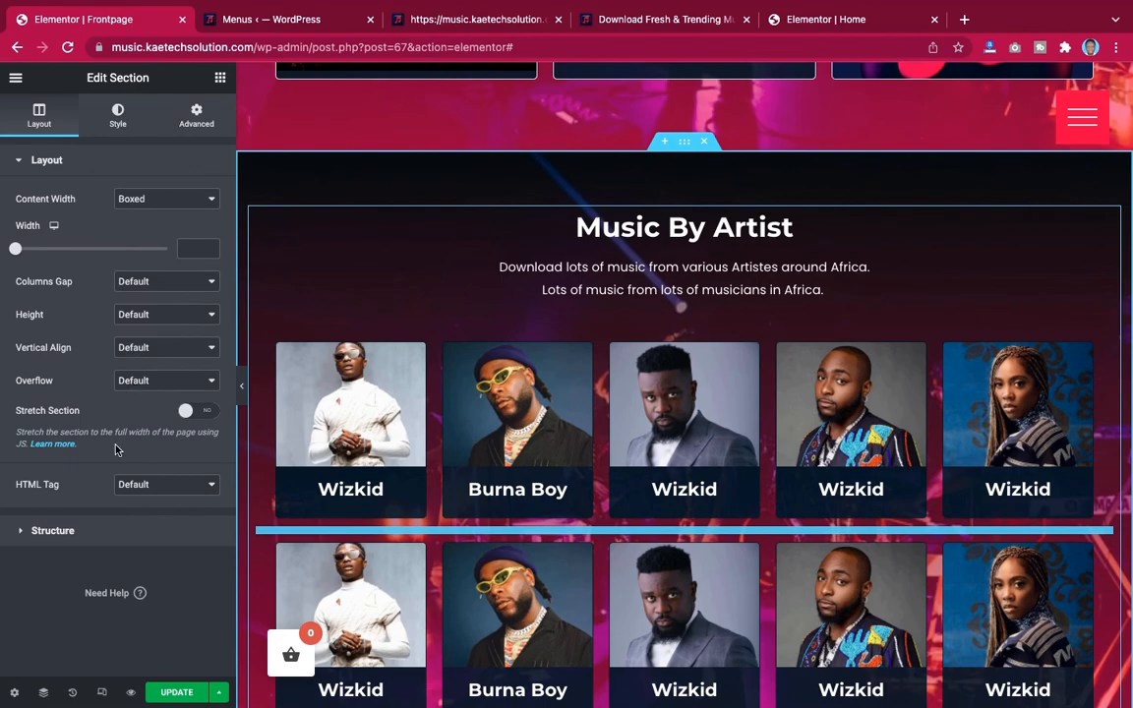
Compare the Music By Artist section in the editor with the demo site's version of the same section
scroll(311, 360, "up", 10)
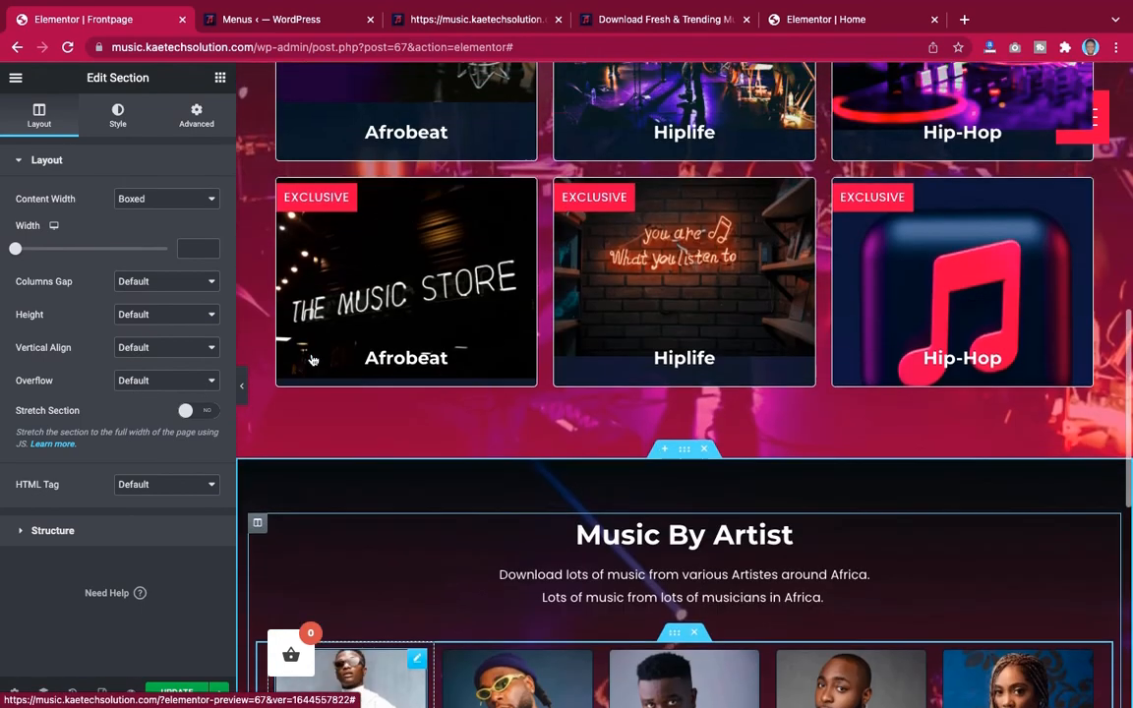
scroll(311, 360, "down", 10)
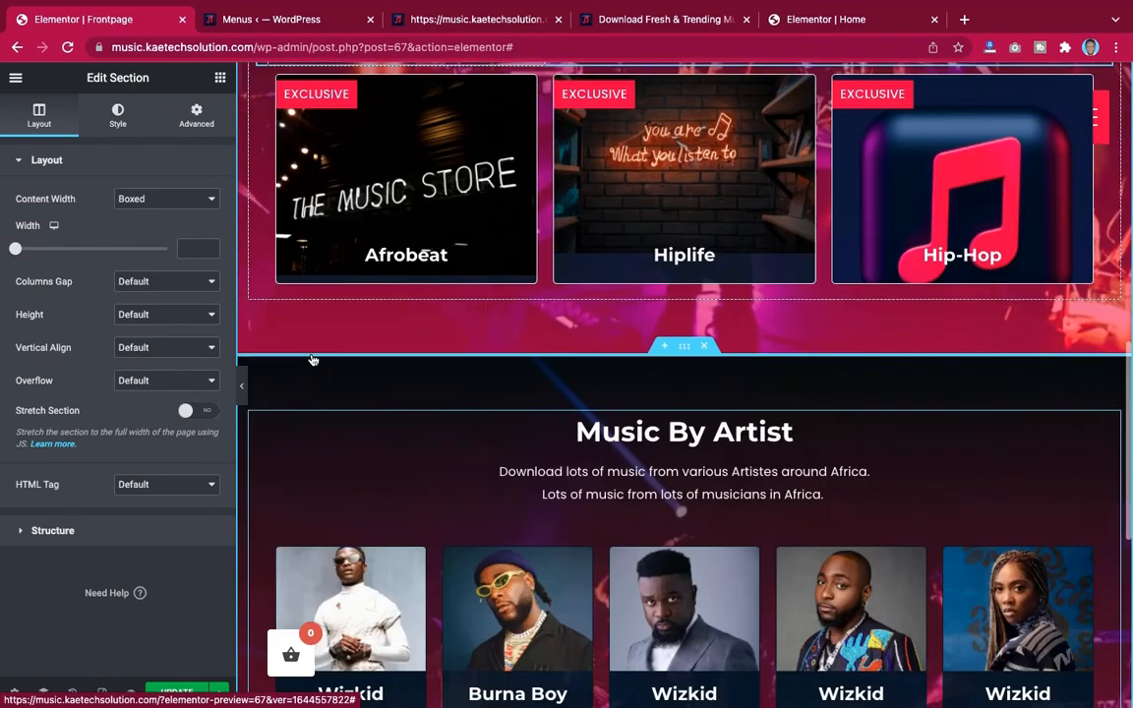
scroll(312, 360, "down", 2)
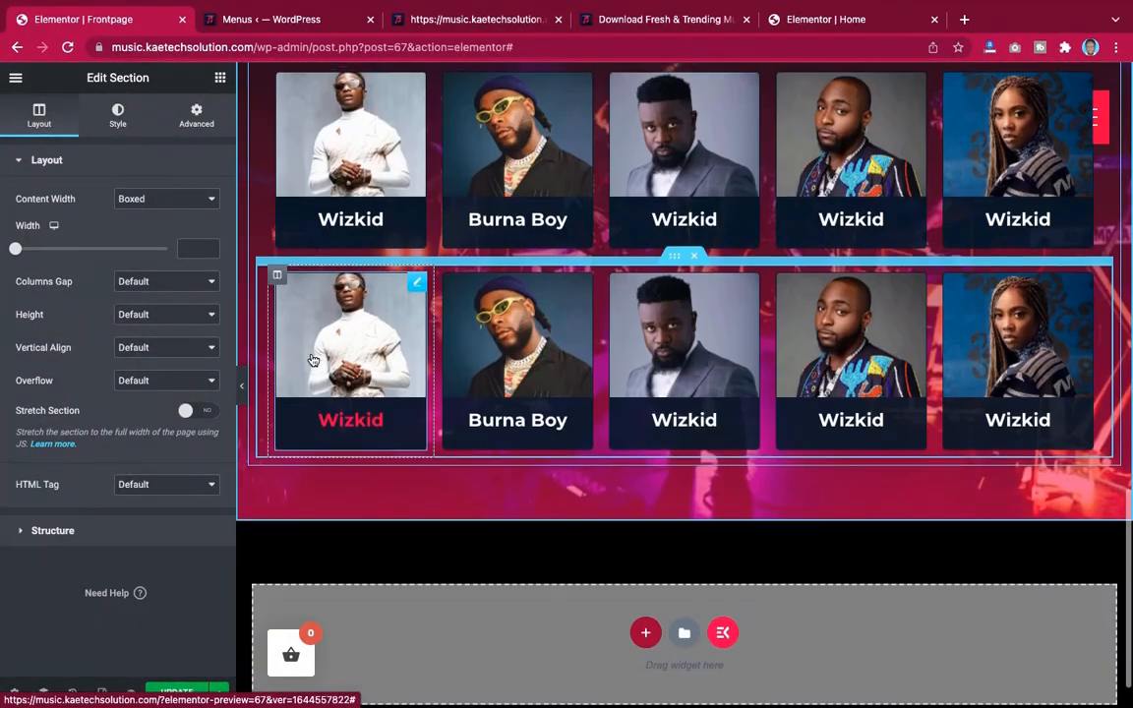
scroll(313, 357, "up", 5)
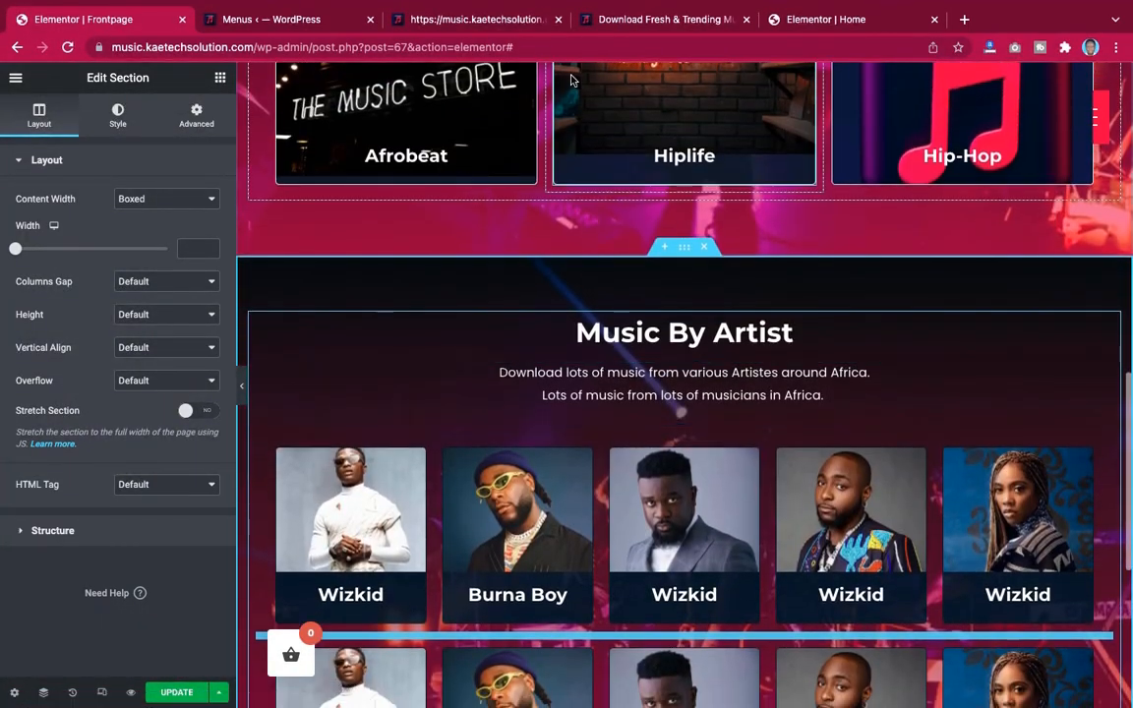
left_click(831, 20)
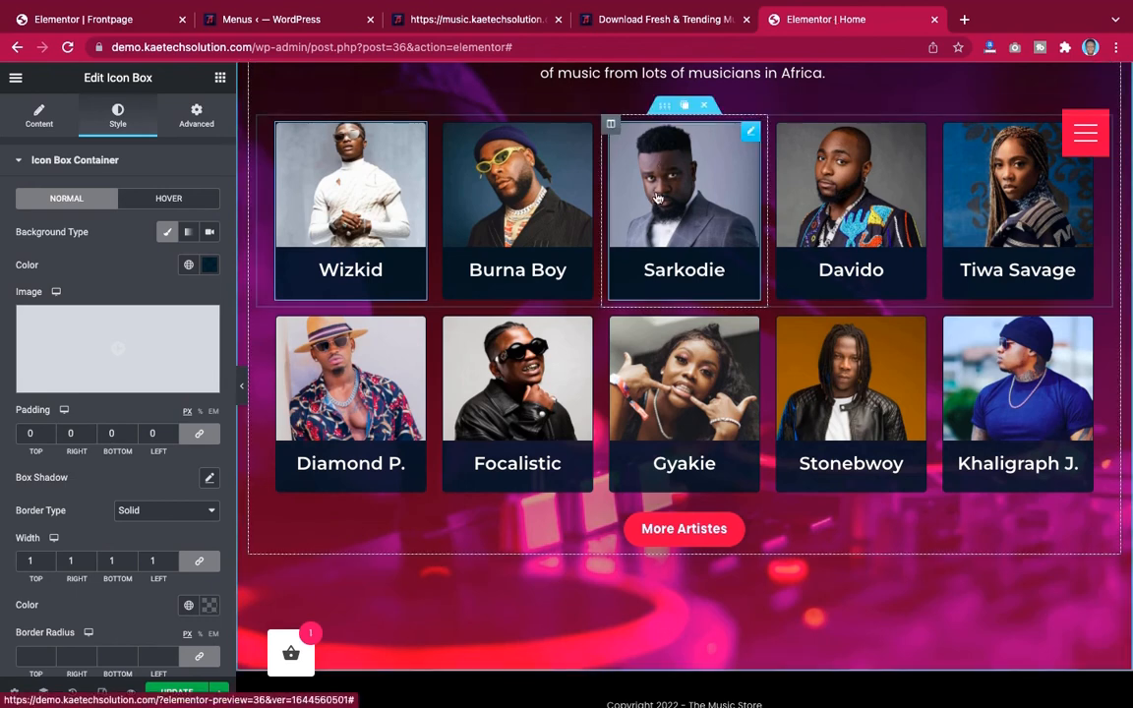
scroll(647, 216, "up", 5)
scroll(645, 228, "down", 3)
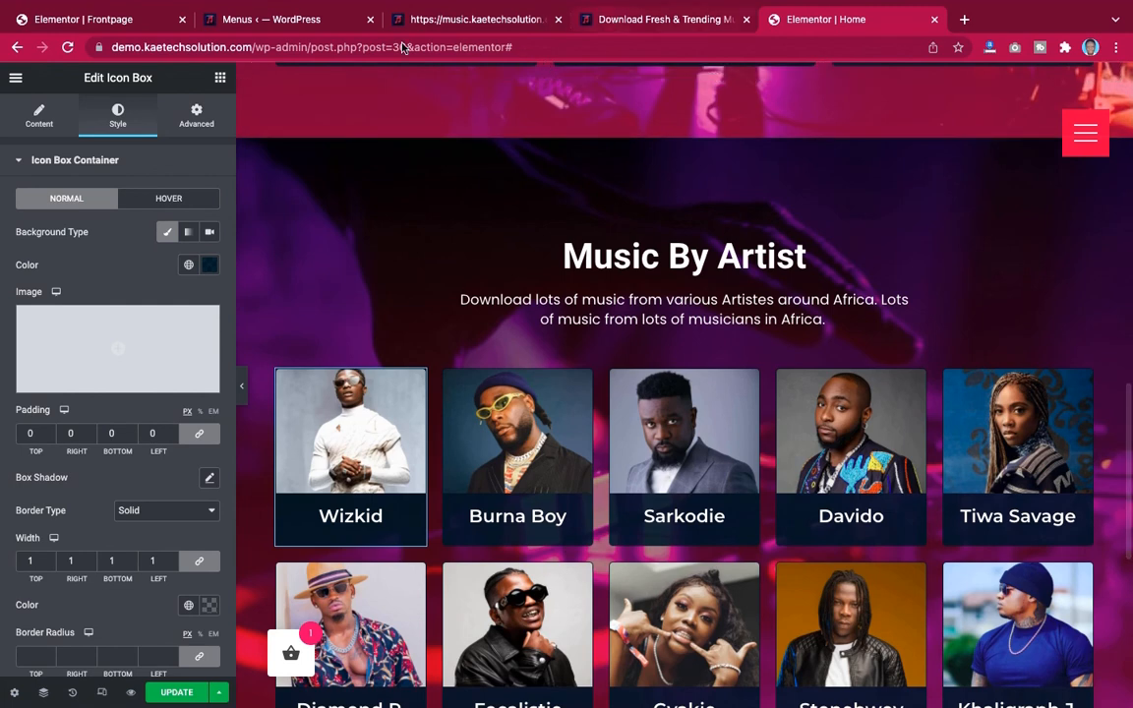
left_click(118, 19)
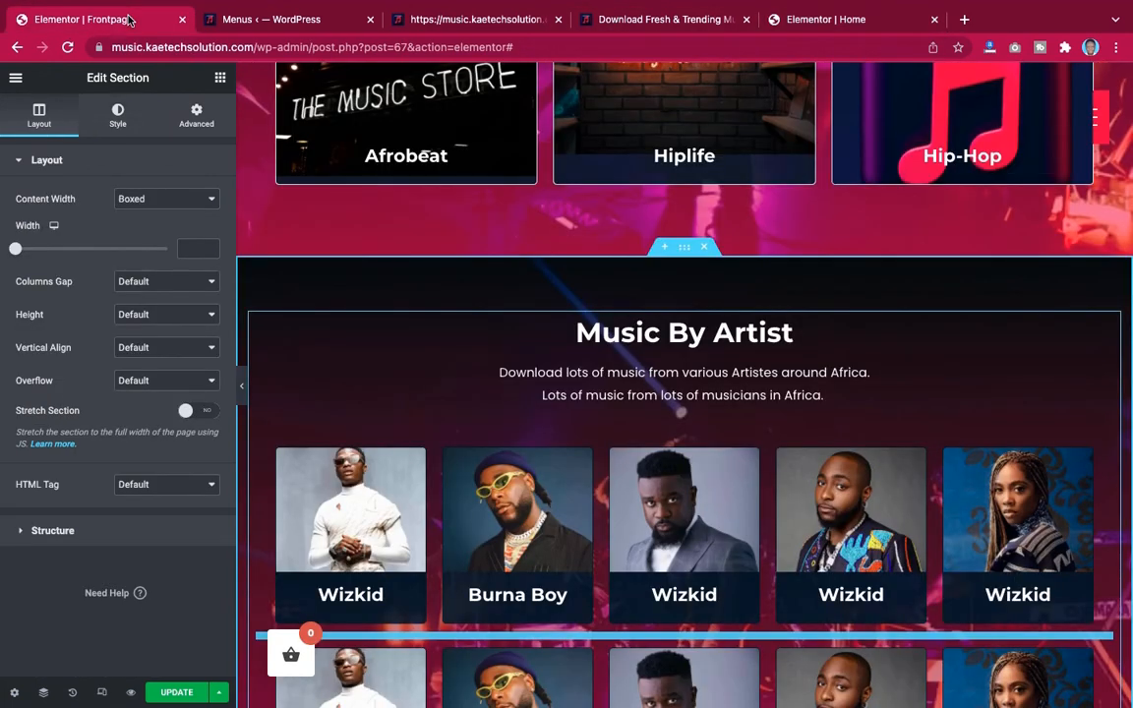
Set the outer section's background image to the DJ turntable photo and its background attachment to Fixed
left_click(114, 119)
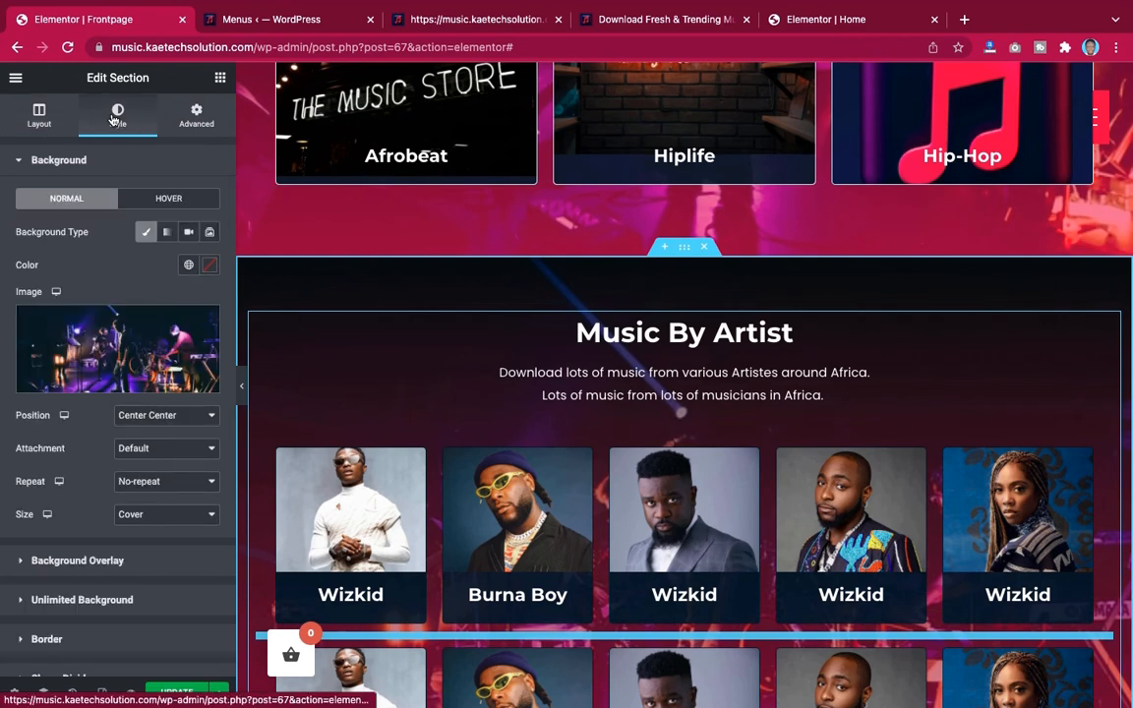
left_click(133, 338)
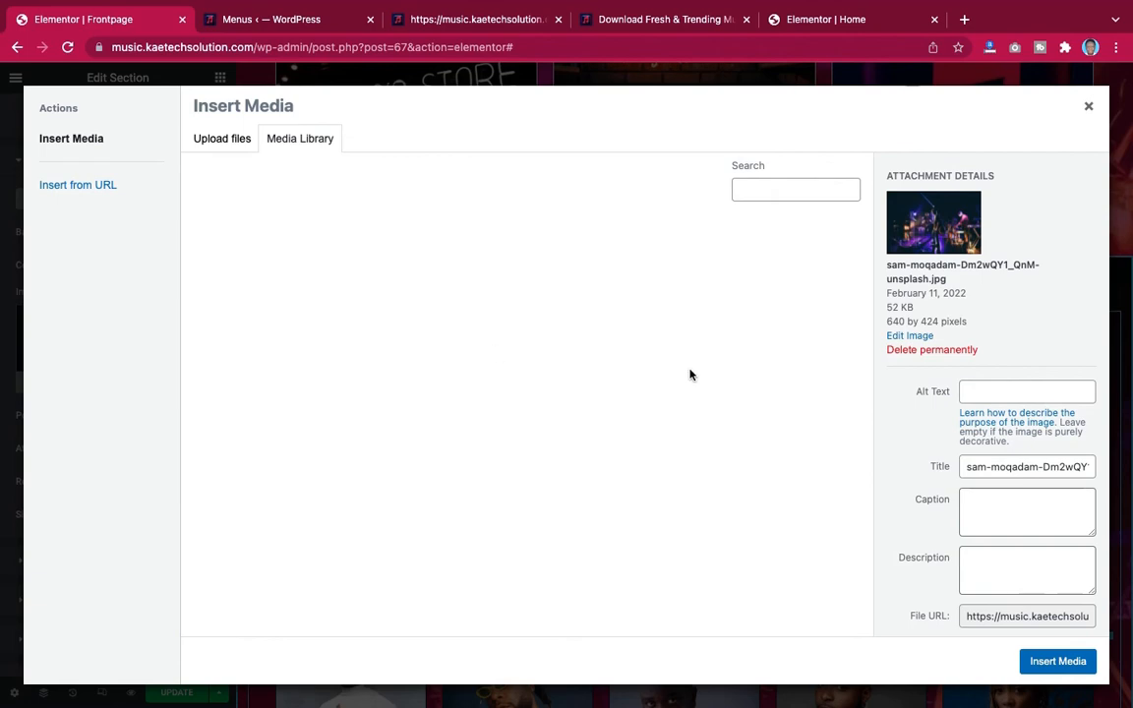
scroll(587, 508, "down", 3)
left_click(587, 507)
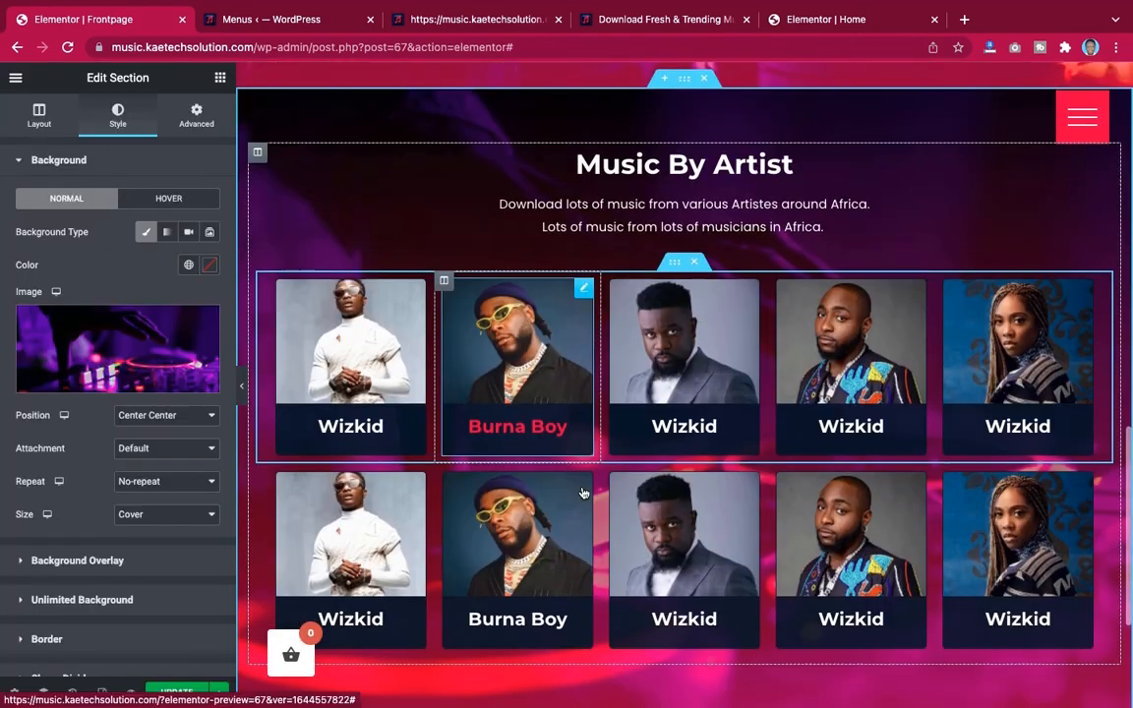
scroll(584, 493, "down", 2)
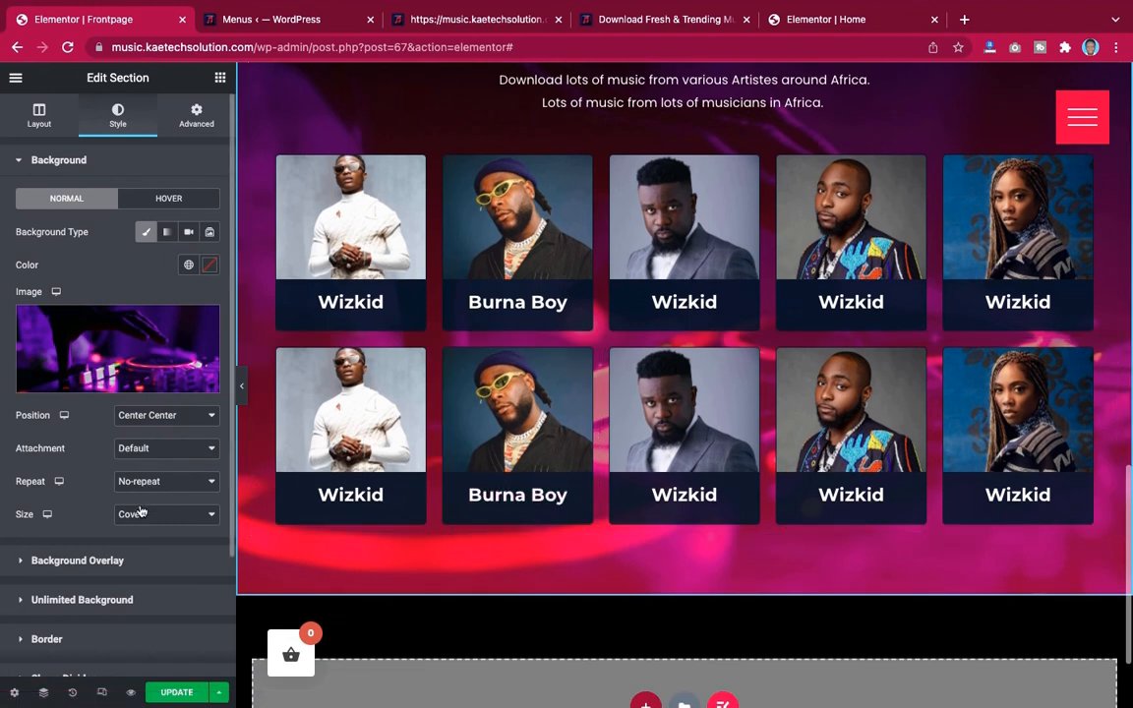
left_click(157, 451)
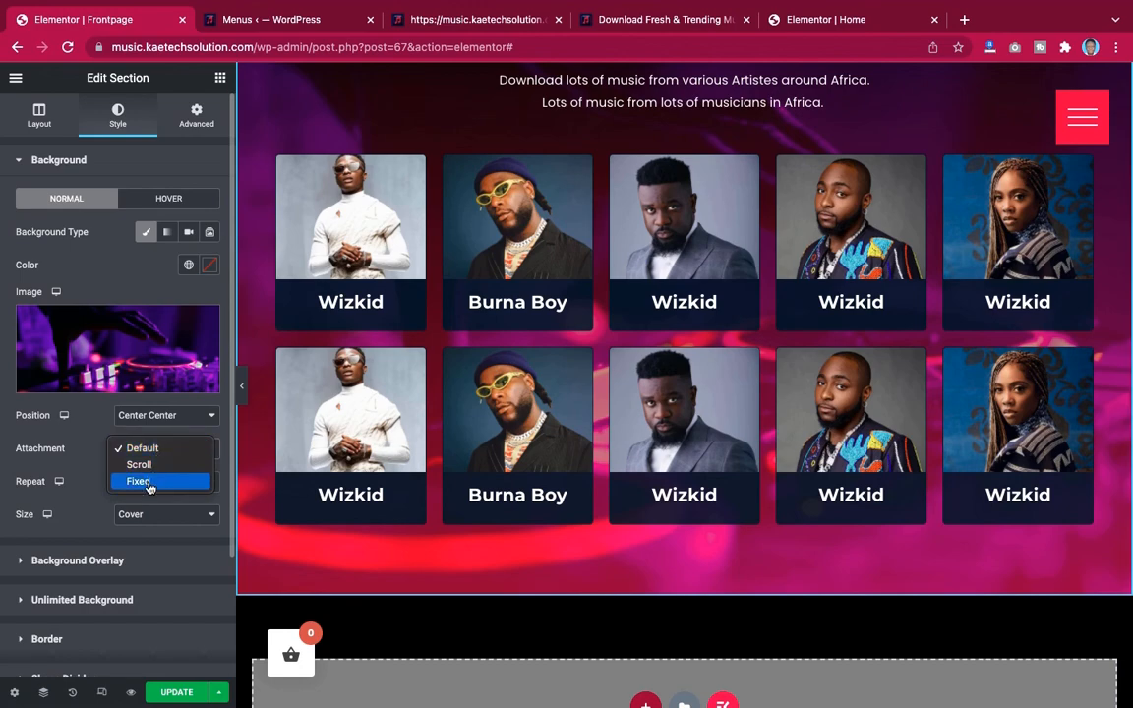
left_click(147, 483)
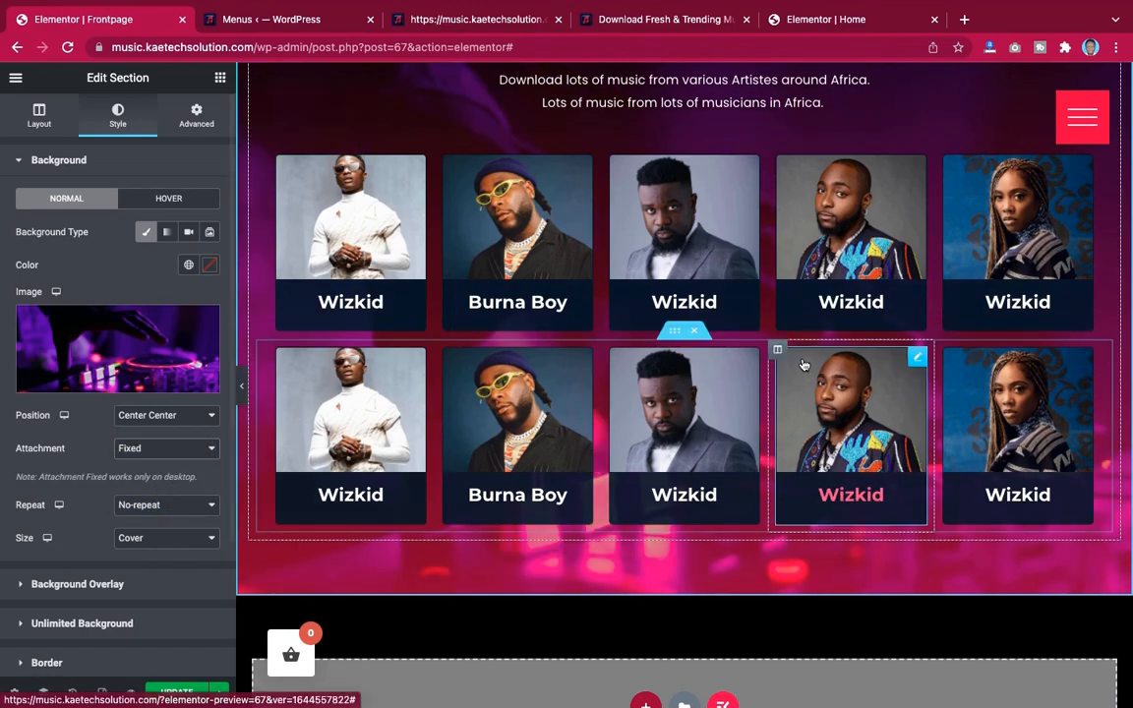
Hide the editor panel and review the section's fixed background in the preview, then reopen the panel
scroll(802, 362, "up", 7)
scroll(802, 363, "up", 3)
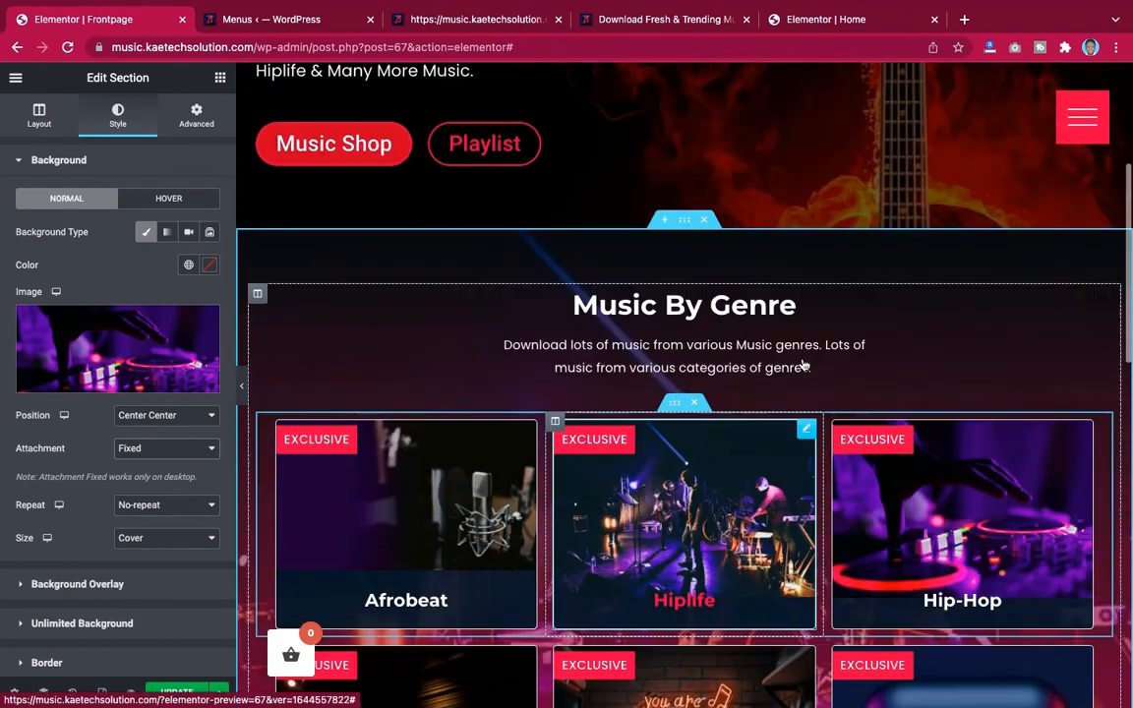
scroll(801, 363, "down", 10)
scroll(801, 363, "up", 3)
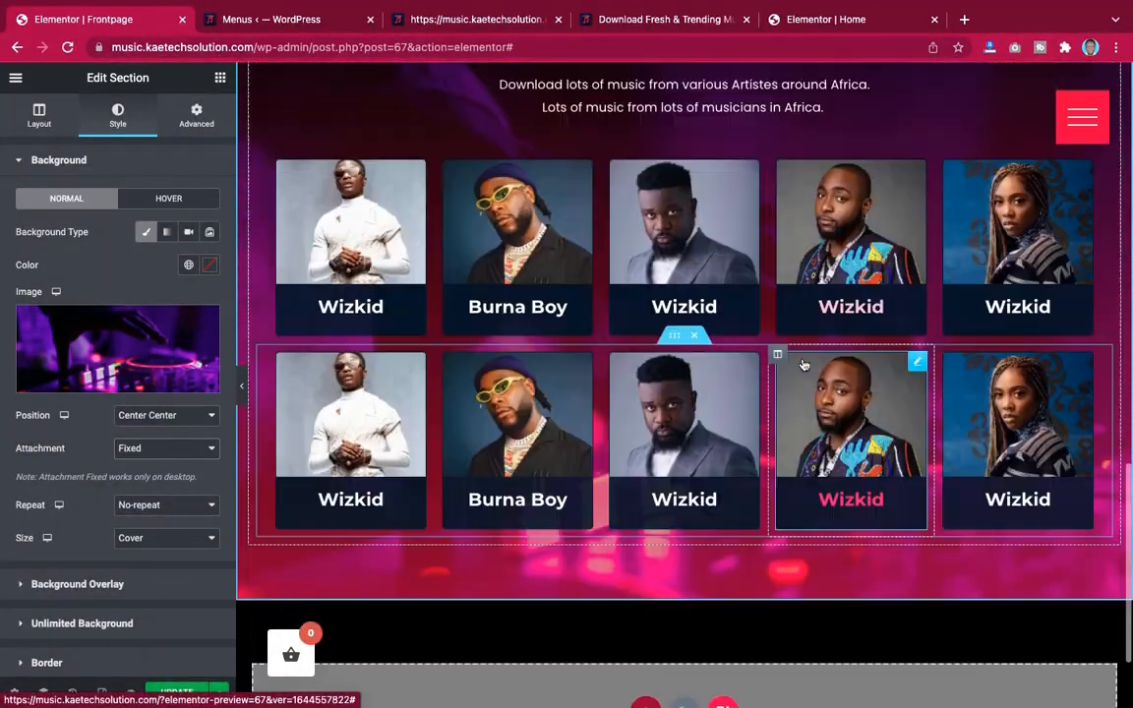
left_click(242, 391)
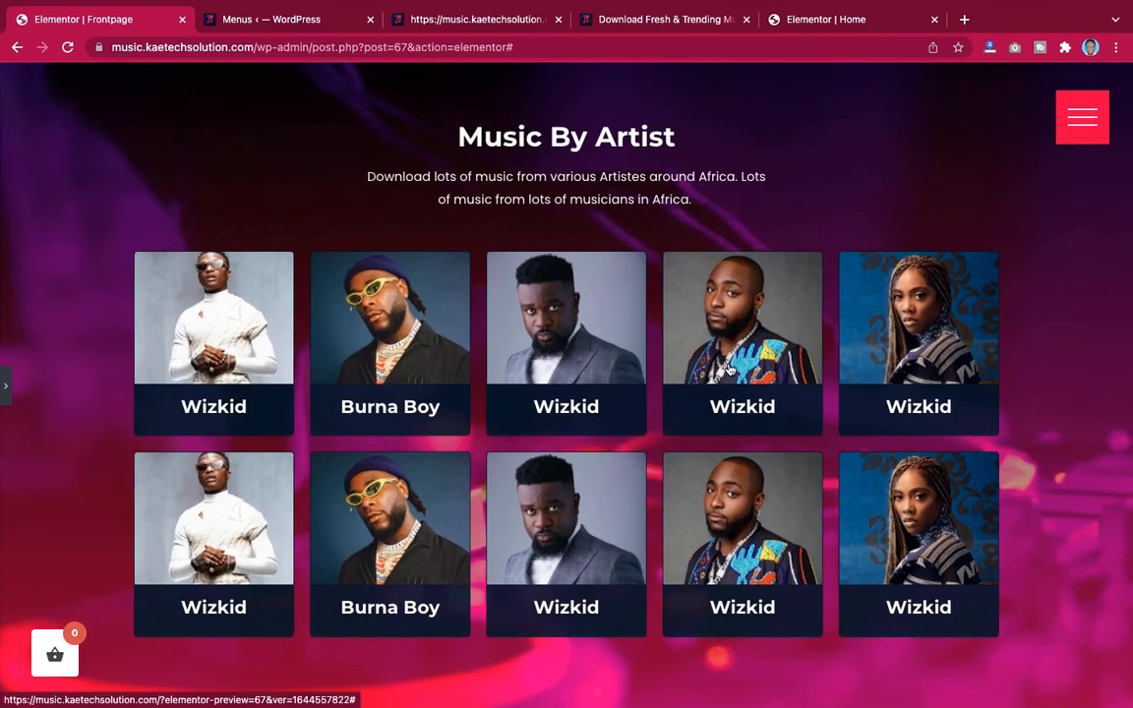
scroll(730, 369, "up", 2)
scroll(730, 369, "up", 8)
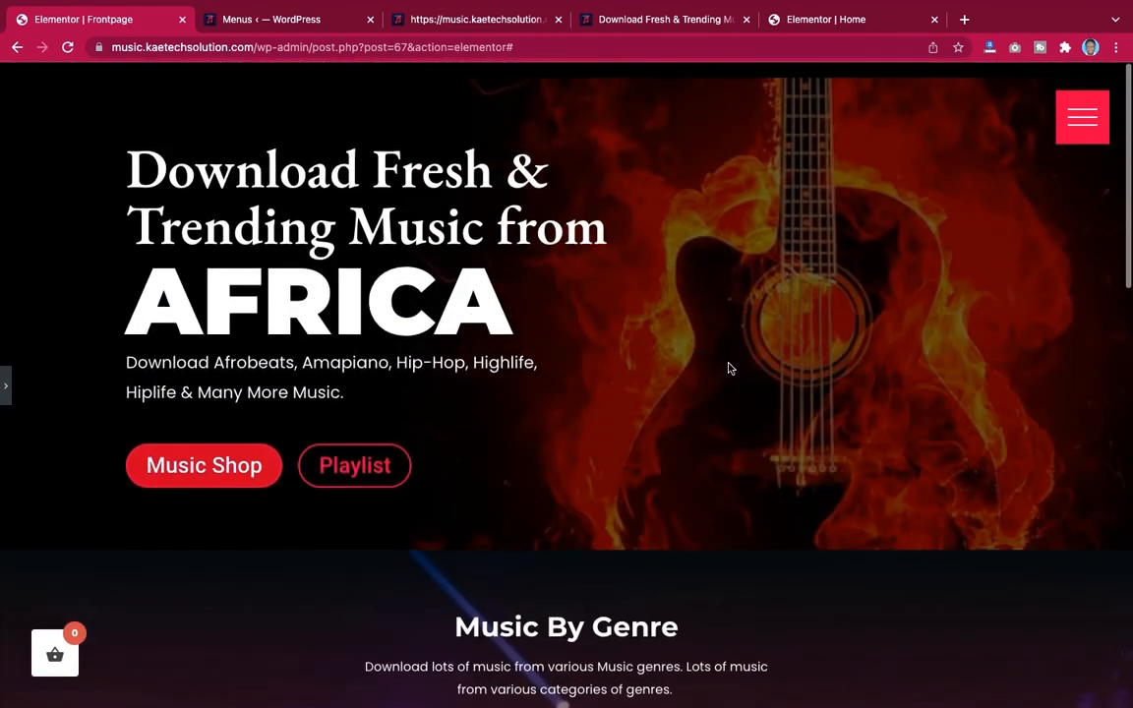
scroll(729, 369, "down", 6)
scroll(730, 369, "down", 5)
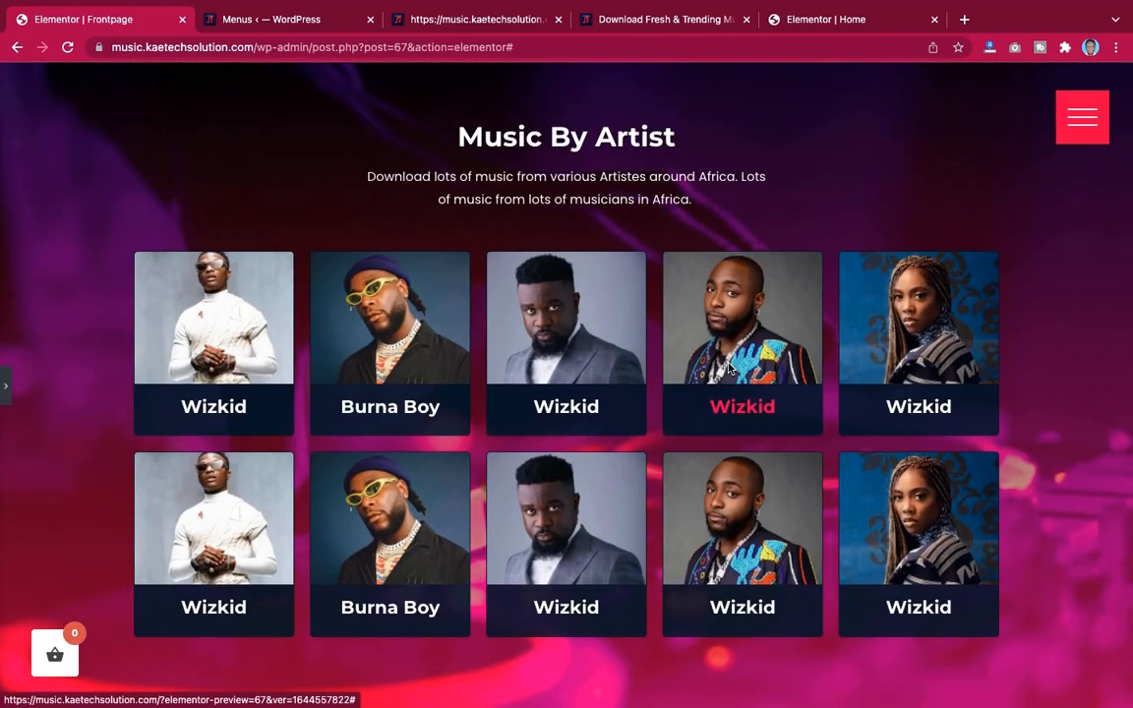
left_click(7, 385)
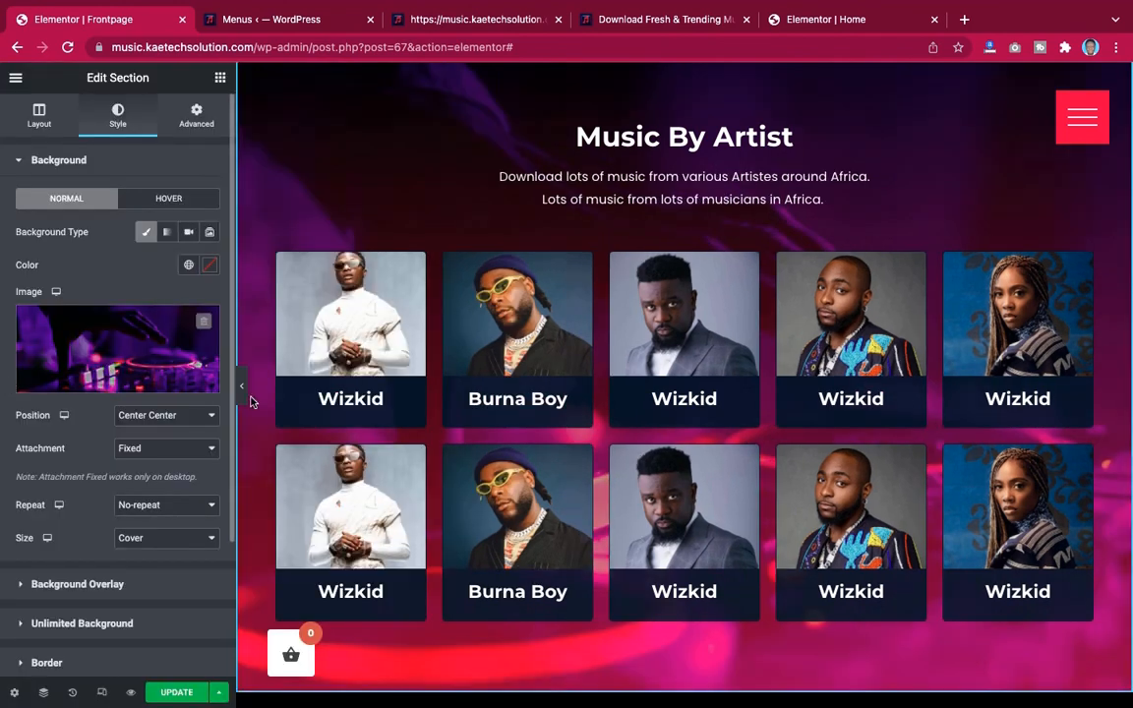
Start adding a new section below the artists, then copy the copyright text from the demo page's footer
scroll(472, 413, "down", 3)
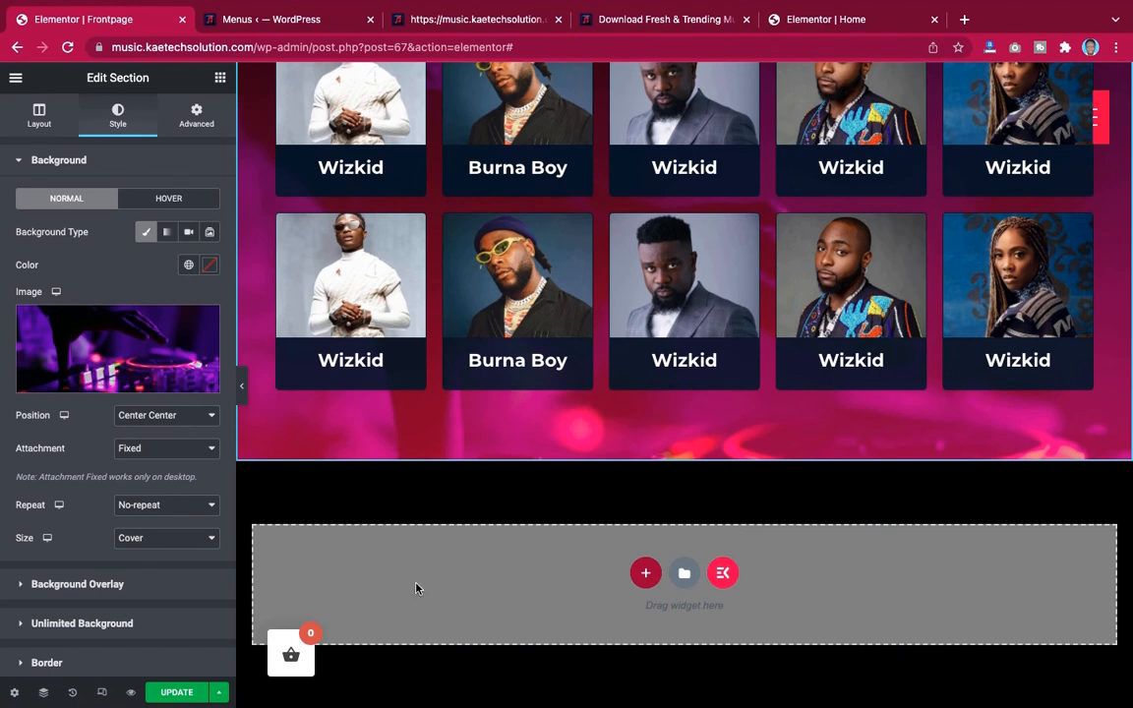
left_click(645, 574)
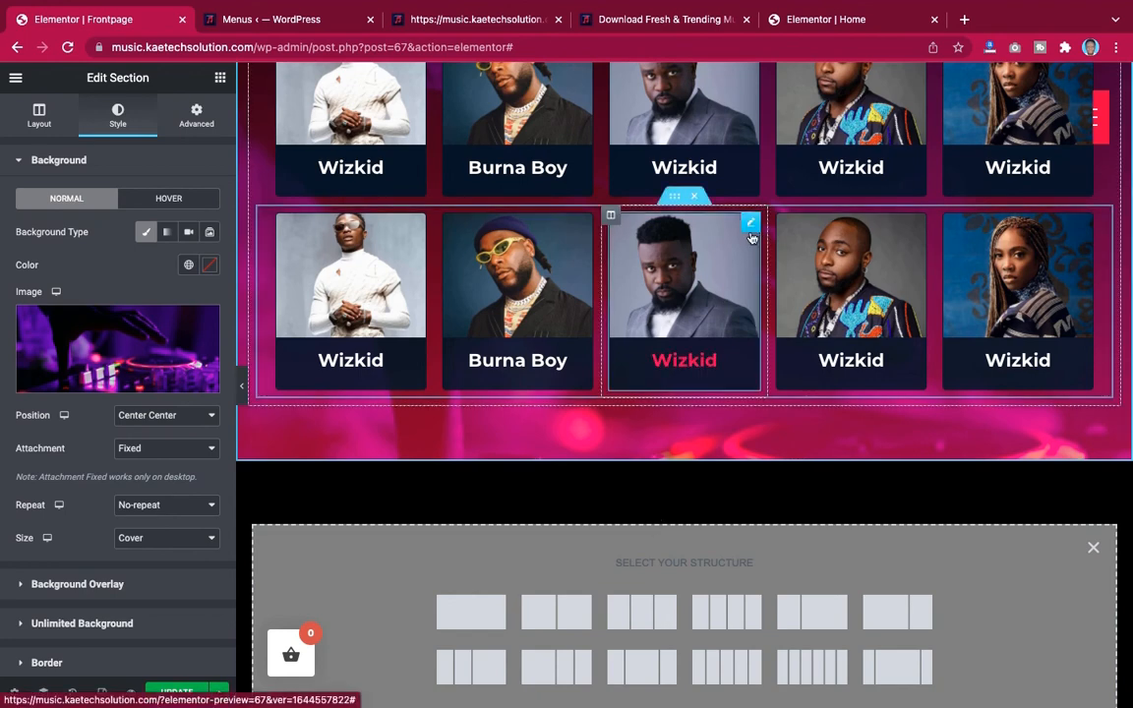
left_click(762, 22)
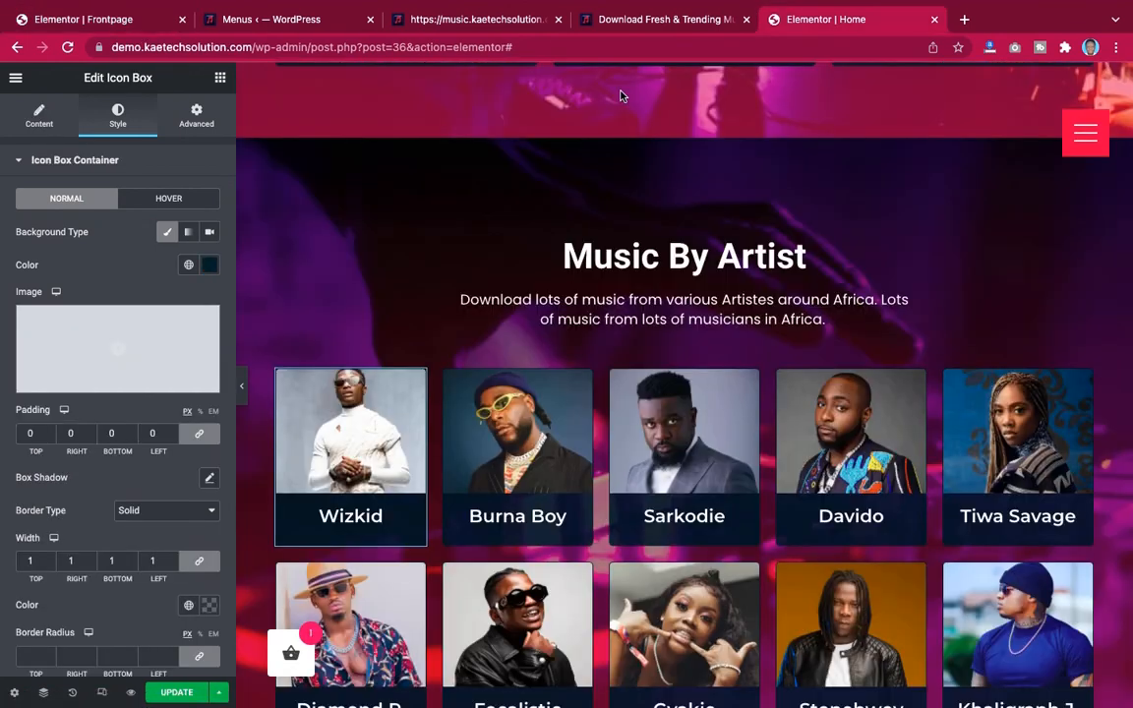
left_click(242, 388)
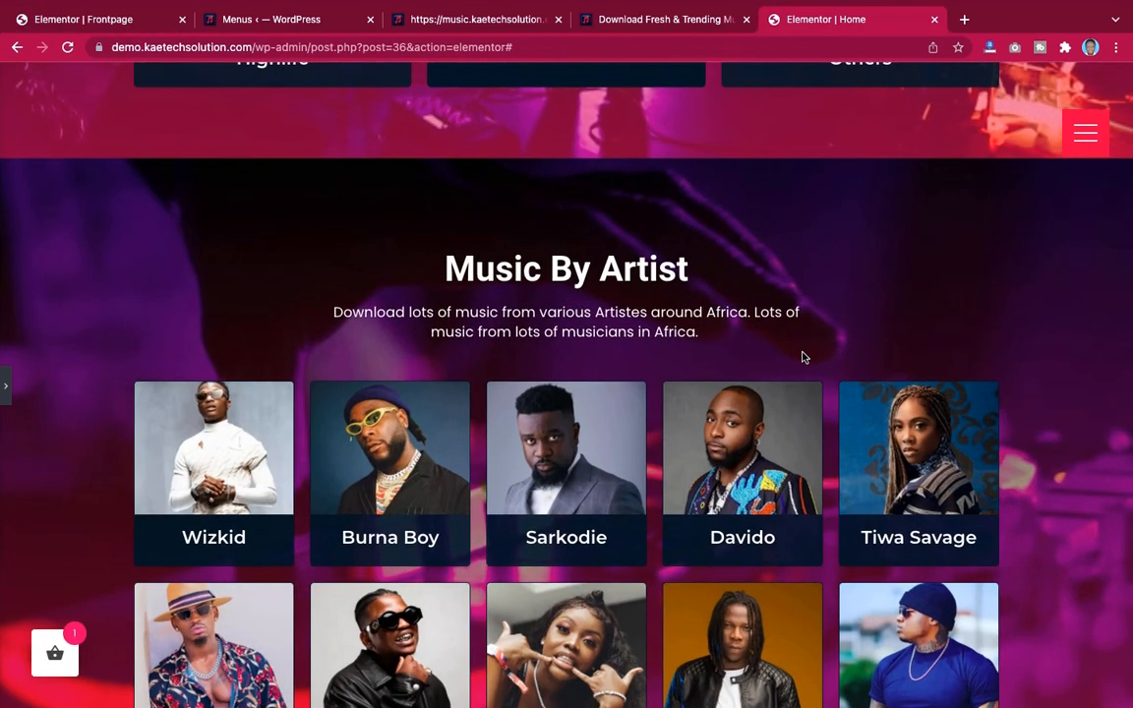
scroll(801, 354, "down", 3)
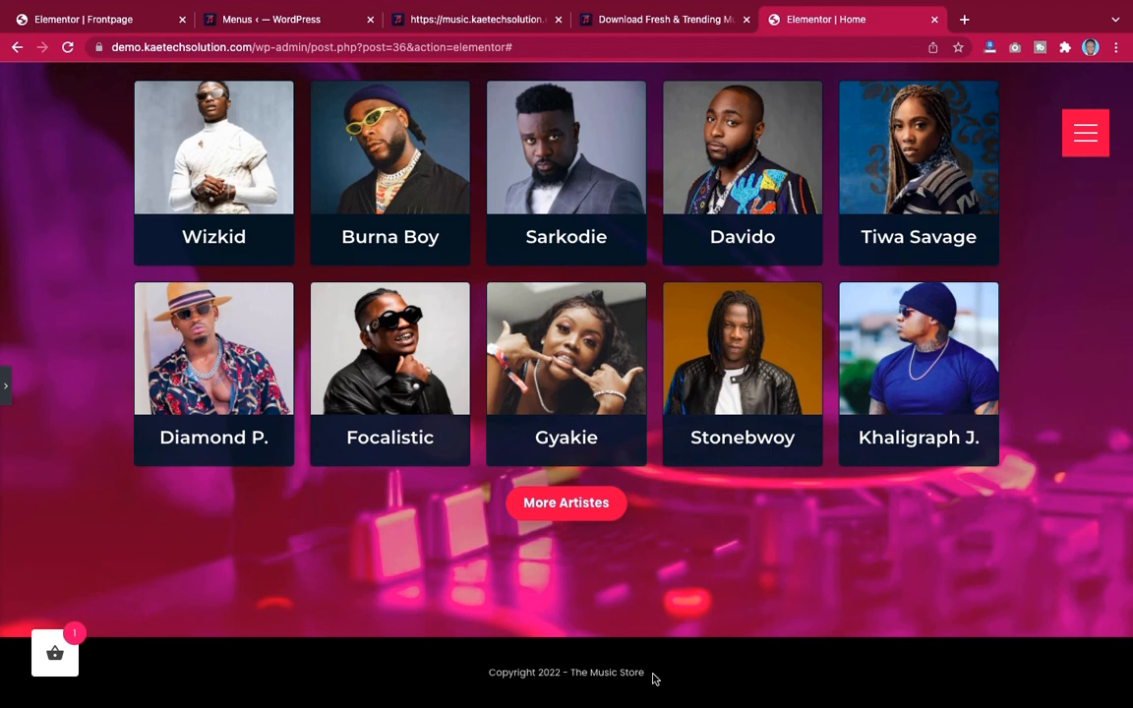
left_click_drag(642, 676, 482, 677)
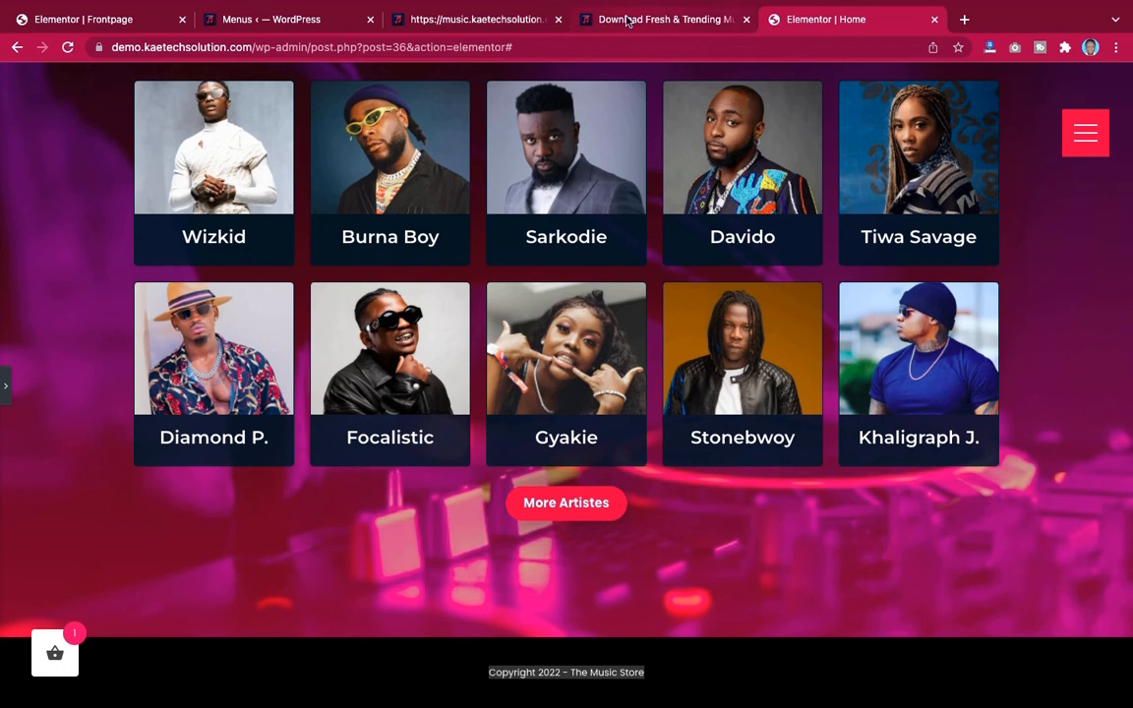
Create a one-column section below the artist cards and drop a Heading widget into it
left_click(135, 20)
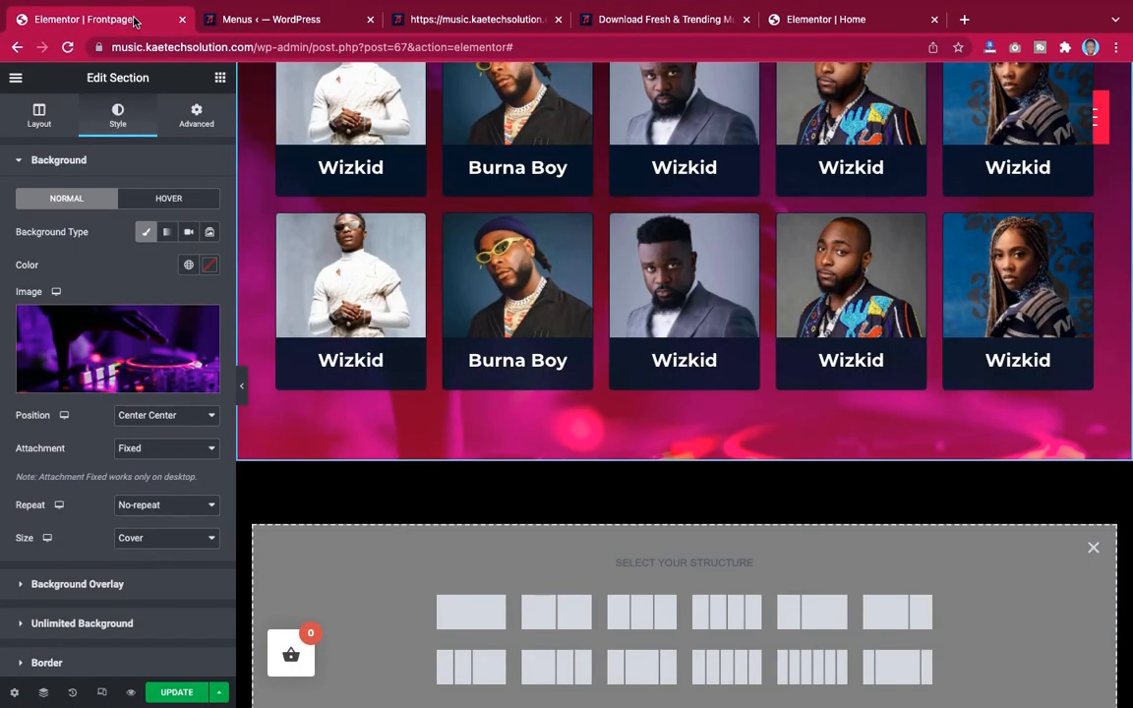
scroll(734, 556, "down", 1)
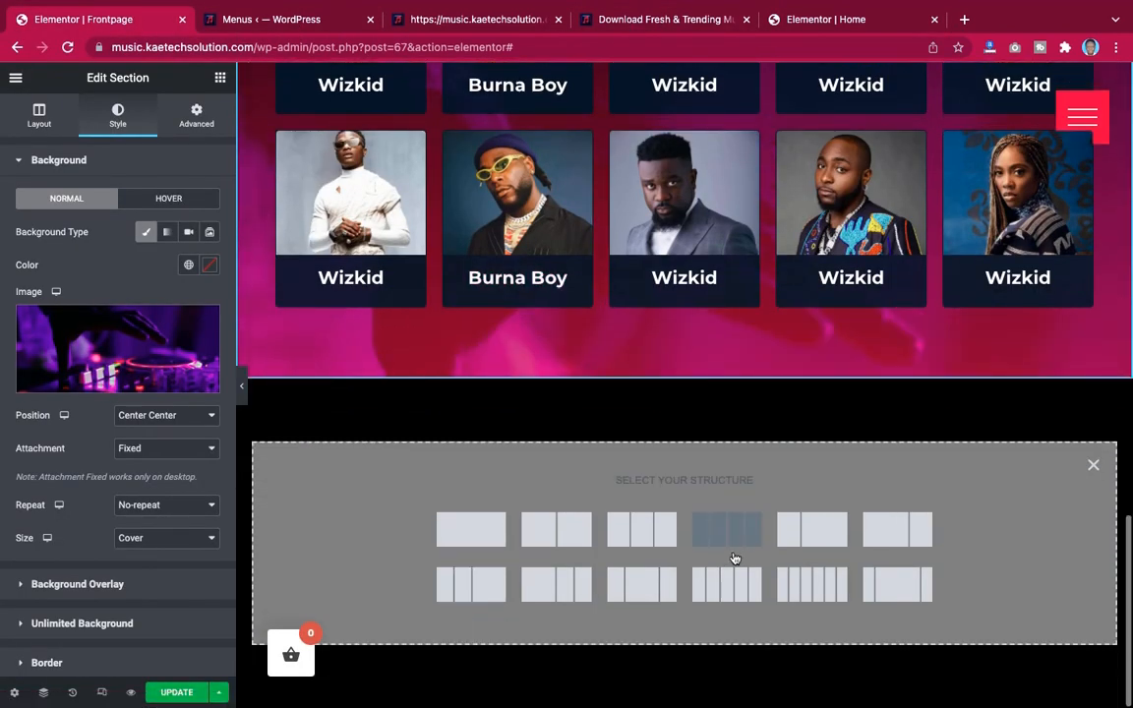
left_click(468, 532)
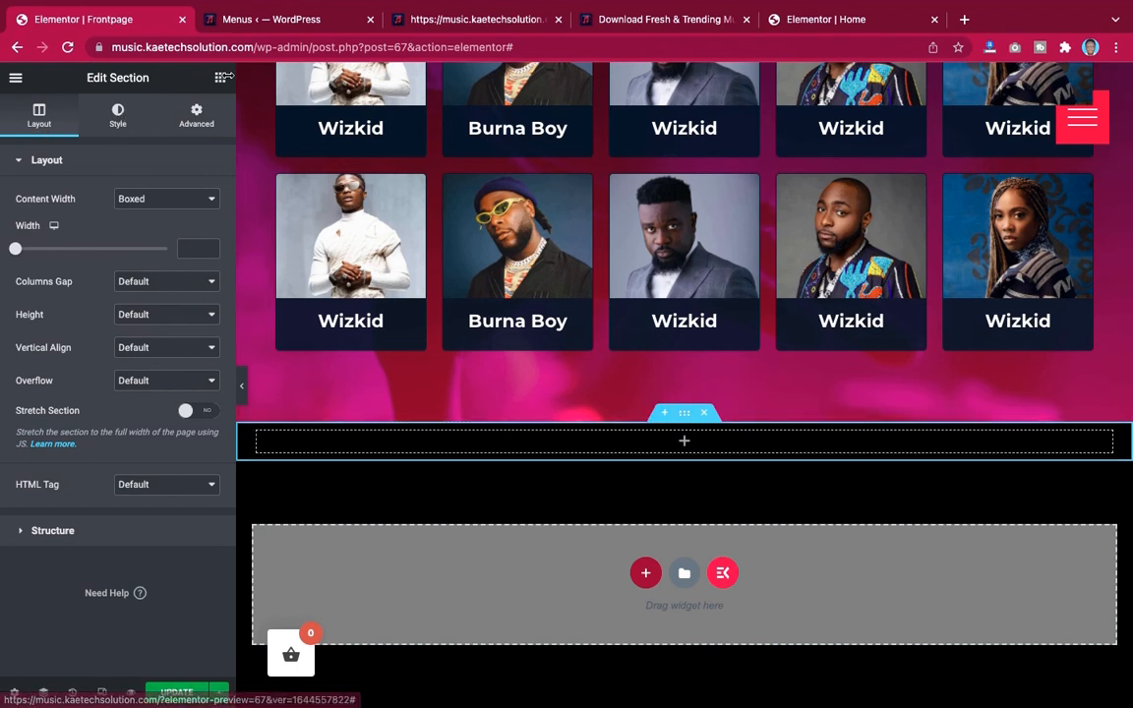
left_click(219, 78)
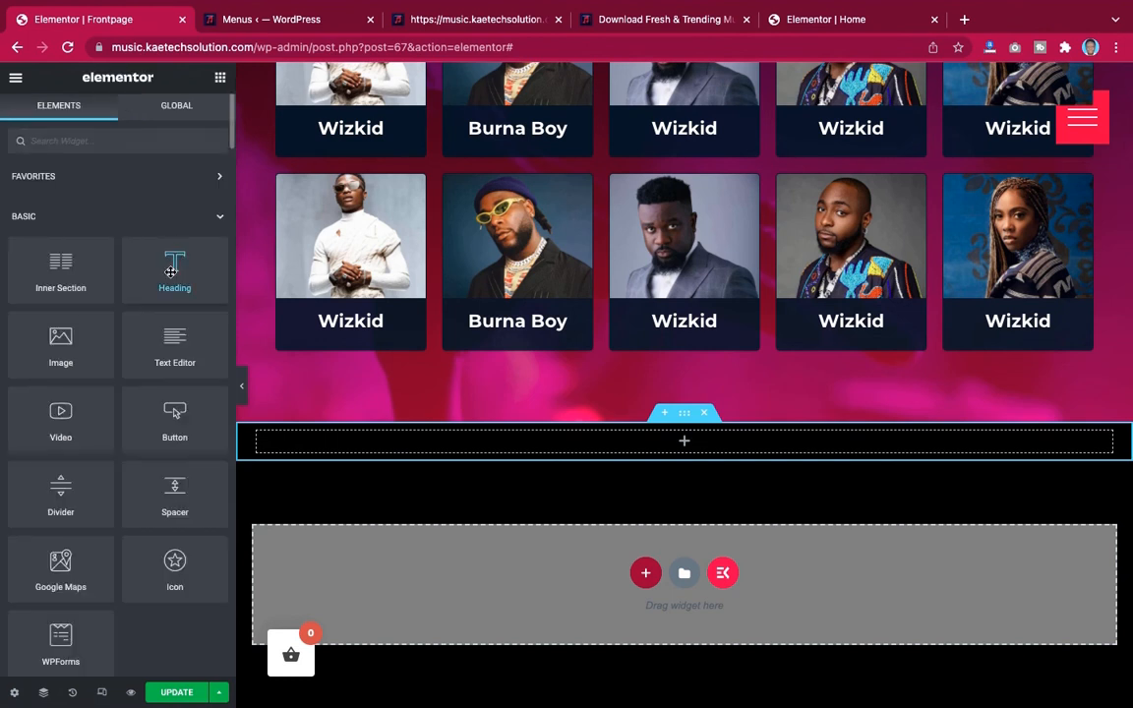
left_click_drag(171, 271, 661, 435)
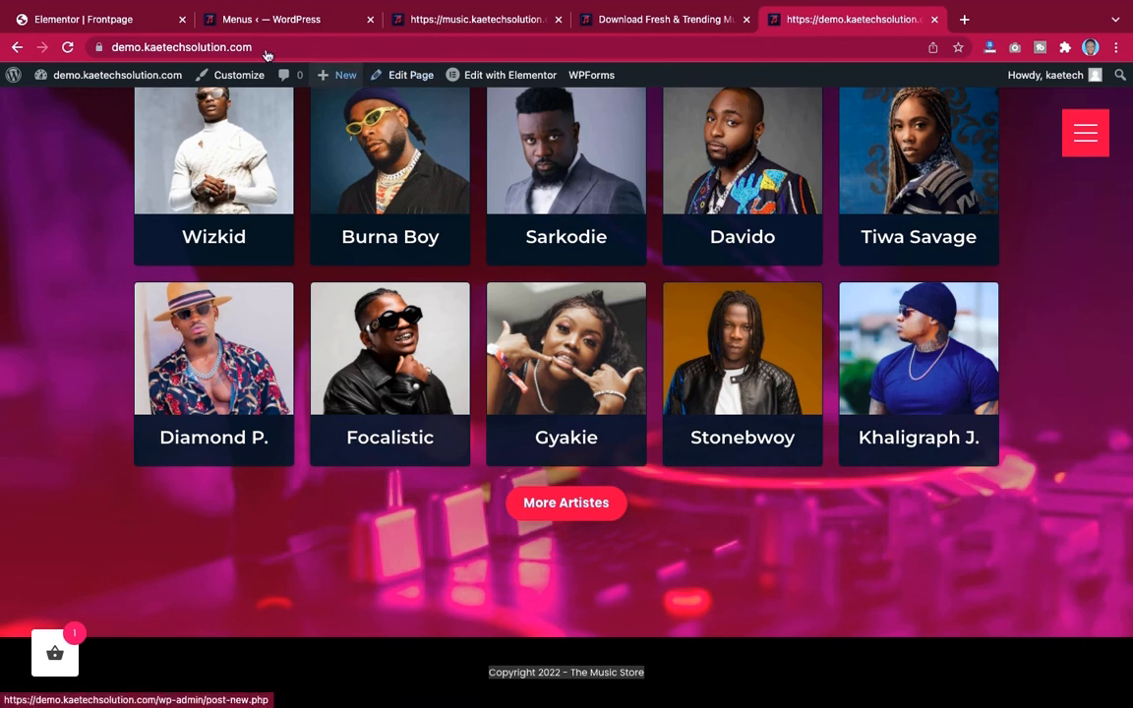
Paste Copyright 2022 - The Music Store as the heading title and center-align it
left_click(84, 19)
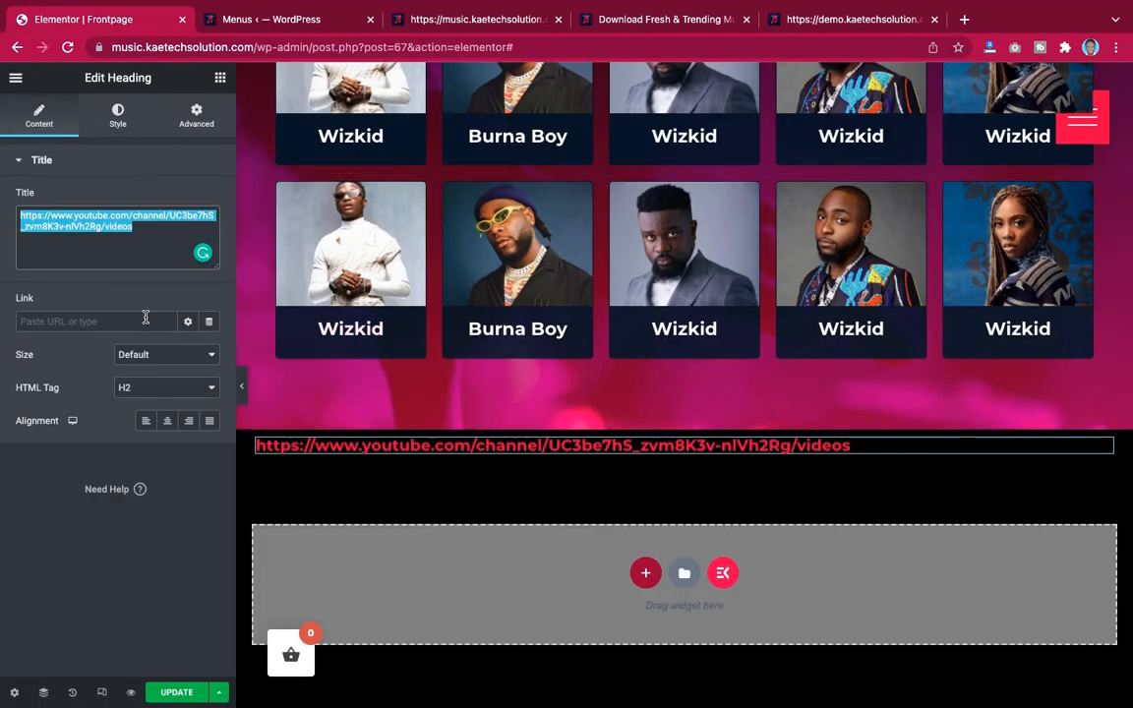
type("Copyright 2022 - The Music Store")
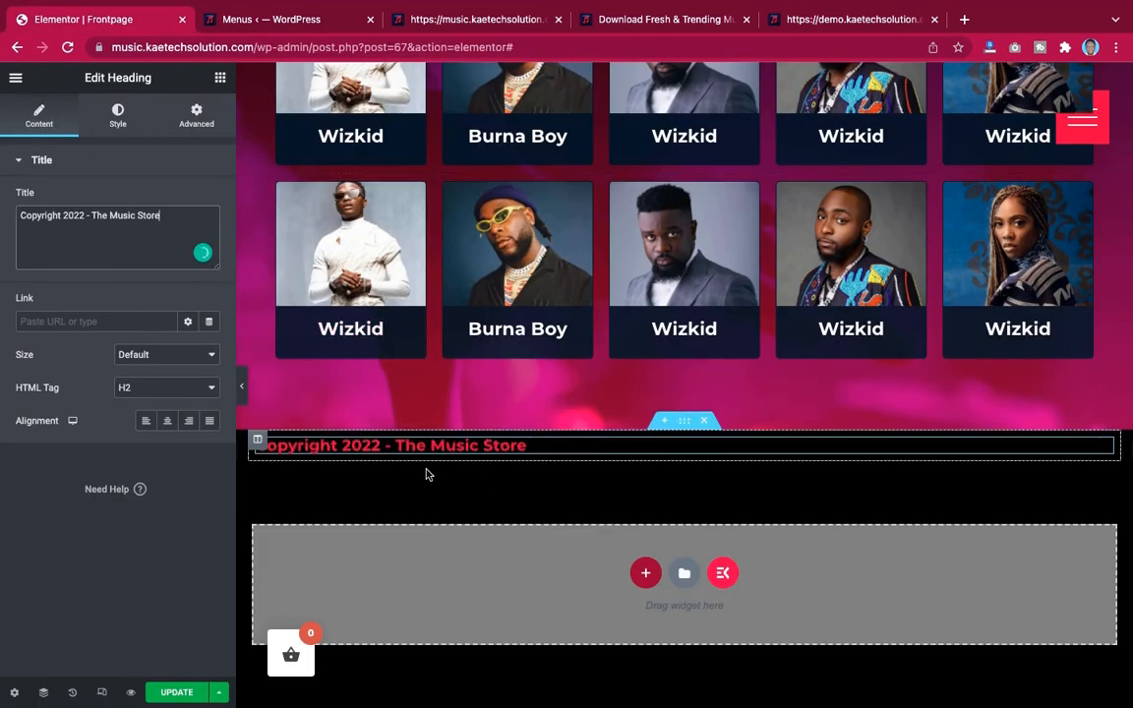
left_click(168, 424)
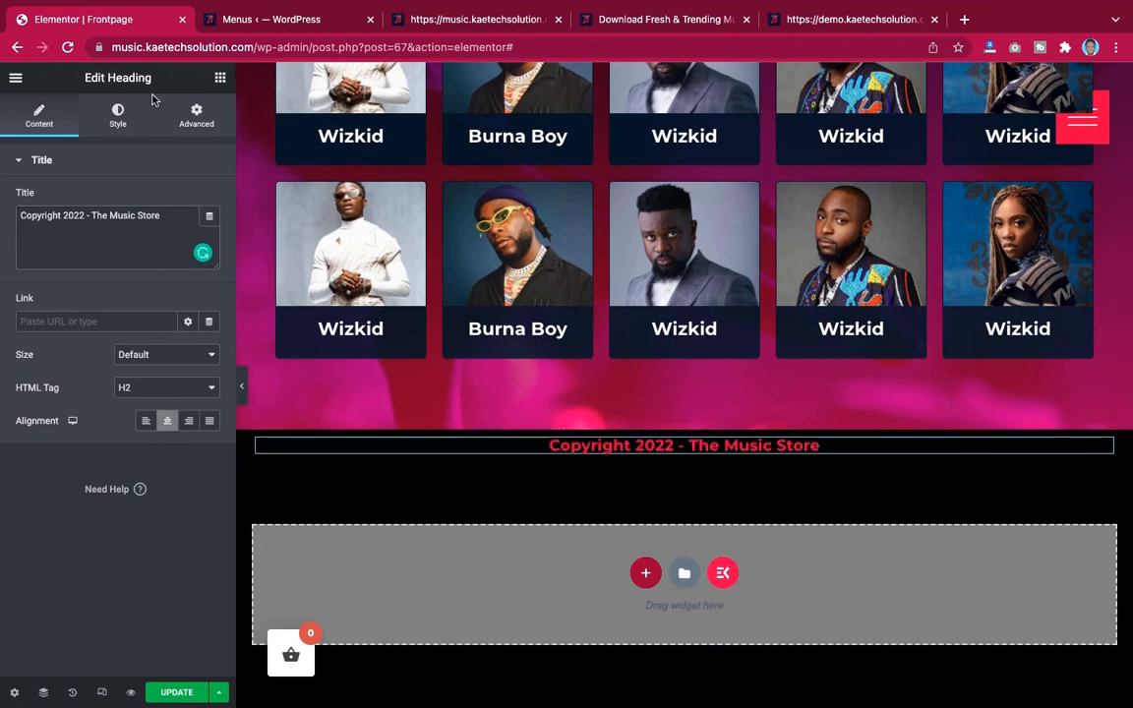
Set the copyright heading's text color to grey #A7A7A7
left_click(118, 116)
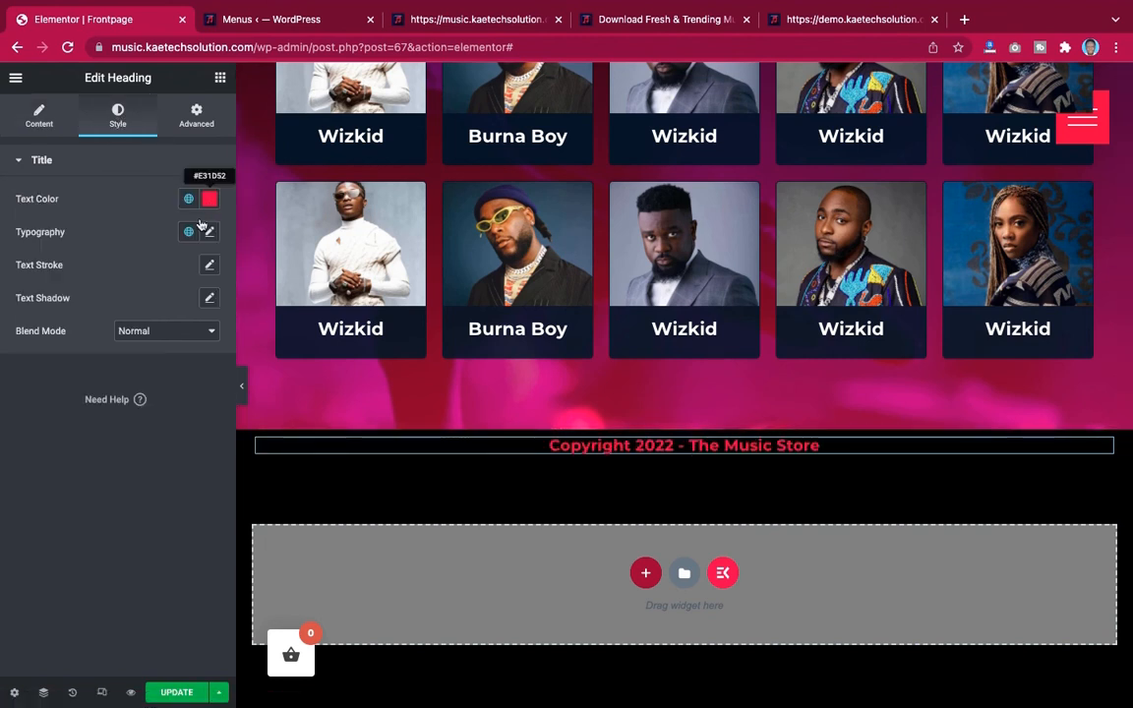
left_click(210, 199)
left_click_drag(33, 280, 8, 302)
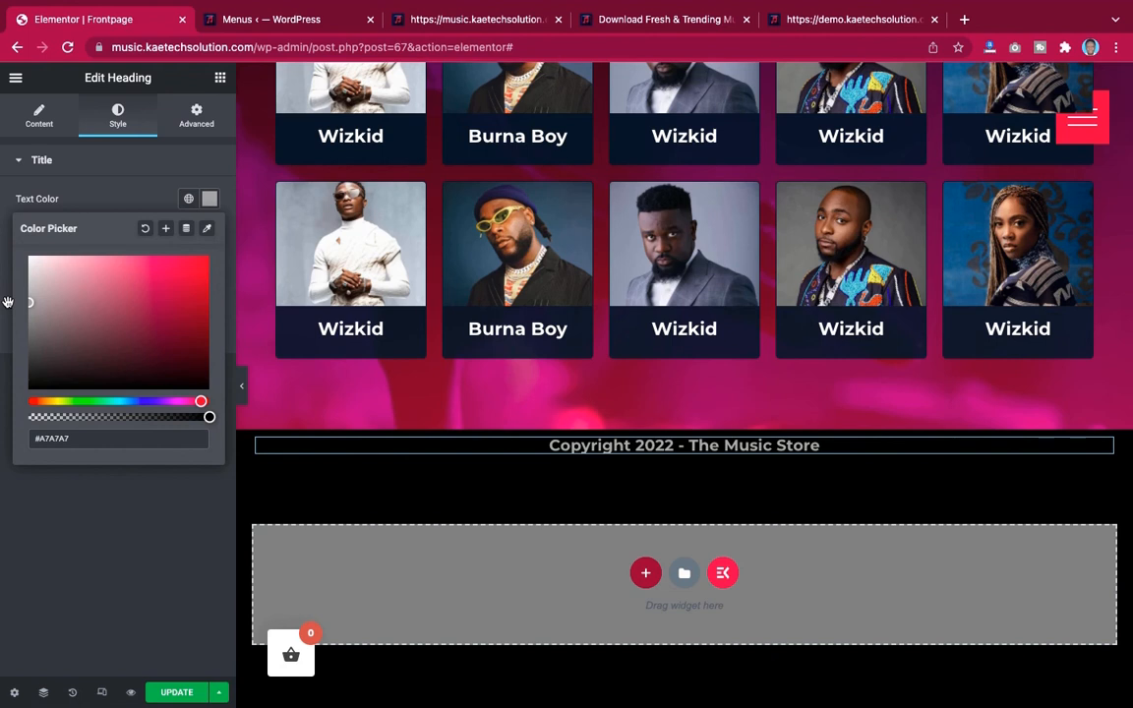
Set the copyright heading's typography font family to Poppins
left_click(118, 192)
left_click(209, 234)
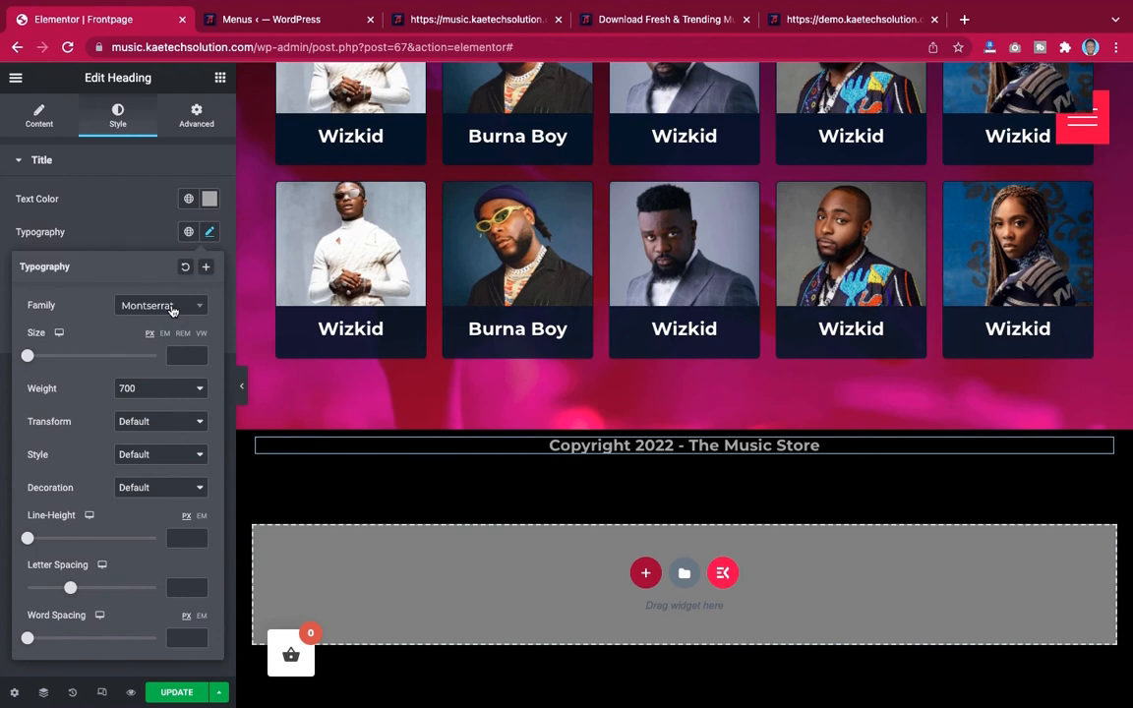
left_click(171, 308)
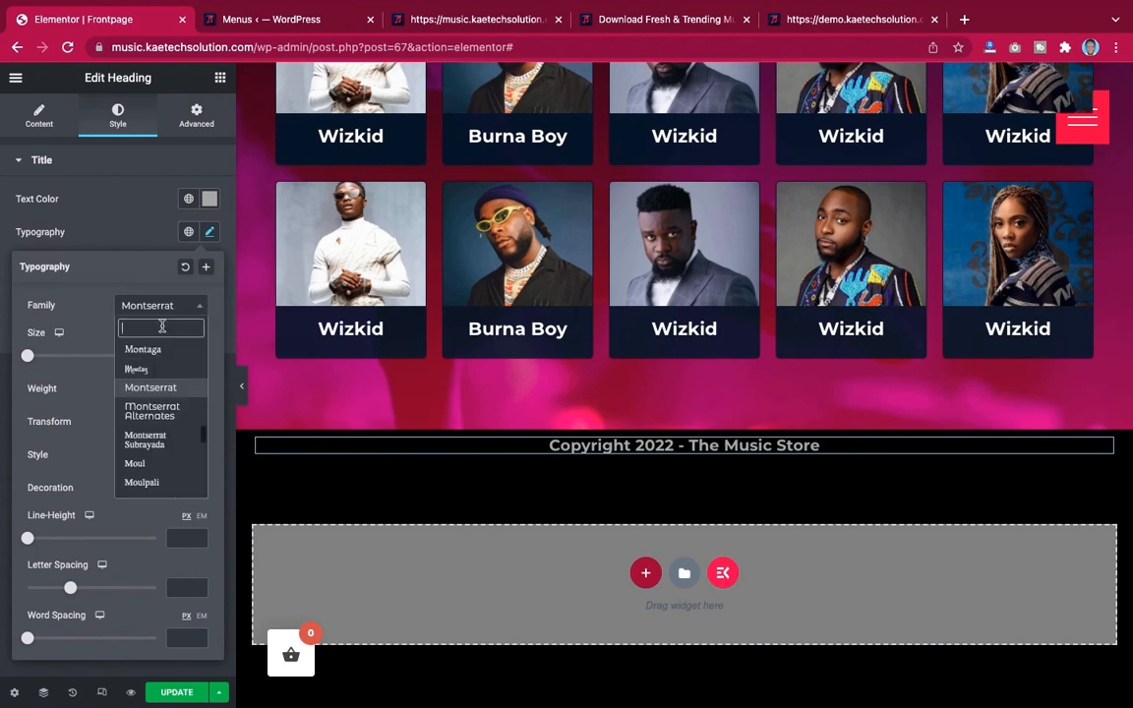
type("pop")
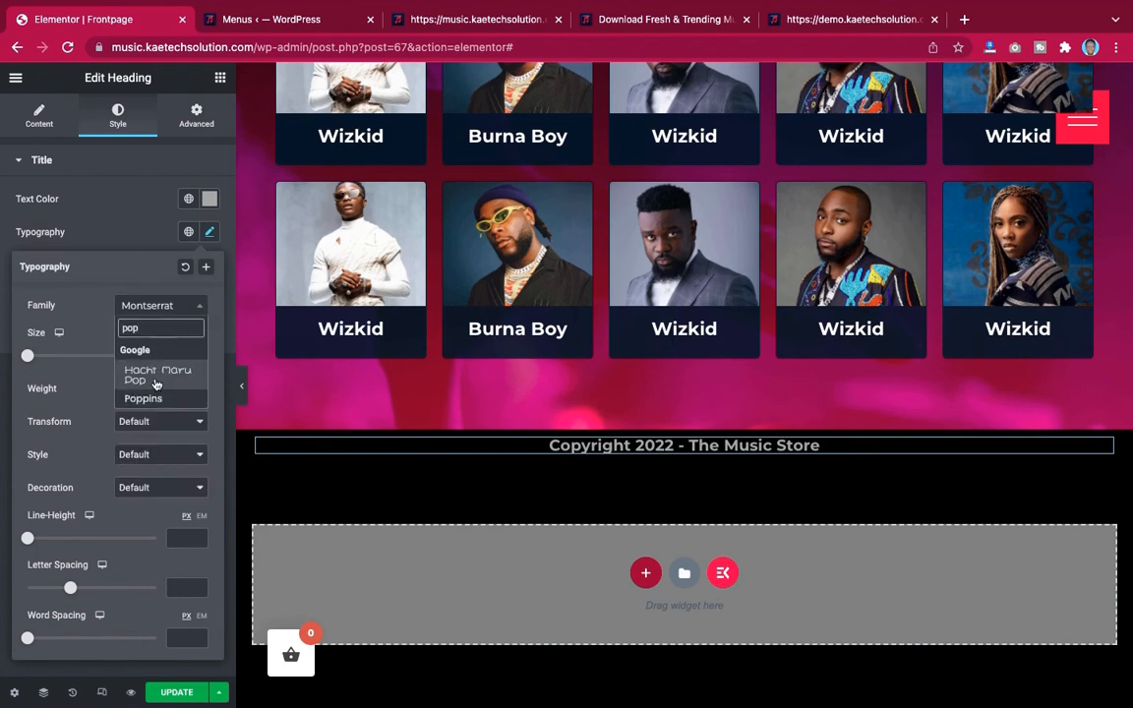
left_click(155, 384)
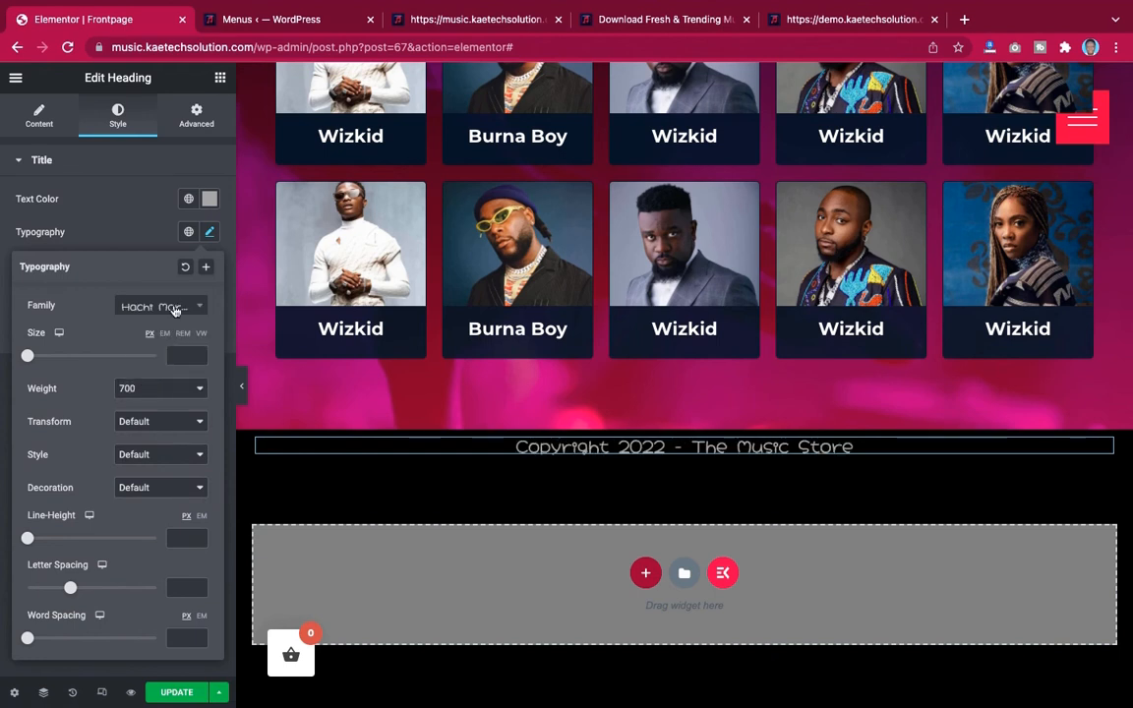
left_click(174, 308)
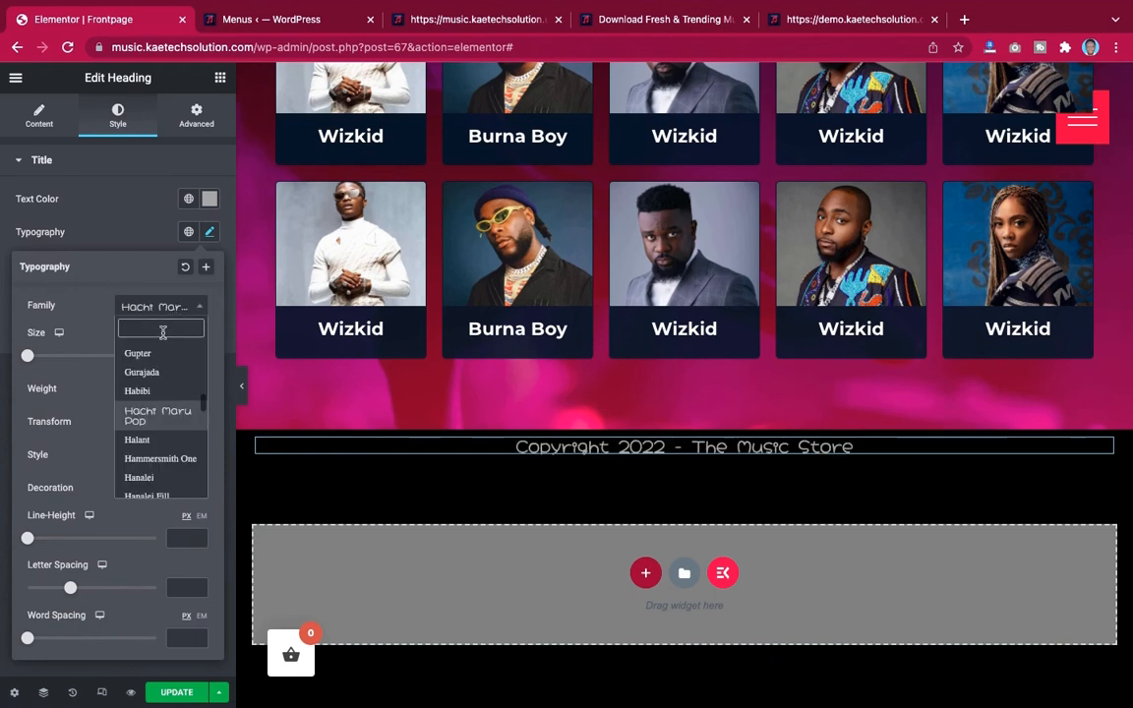
type("pop")
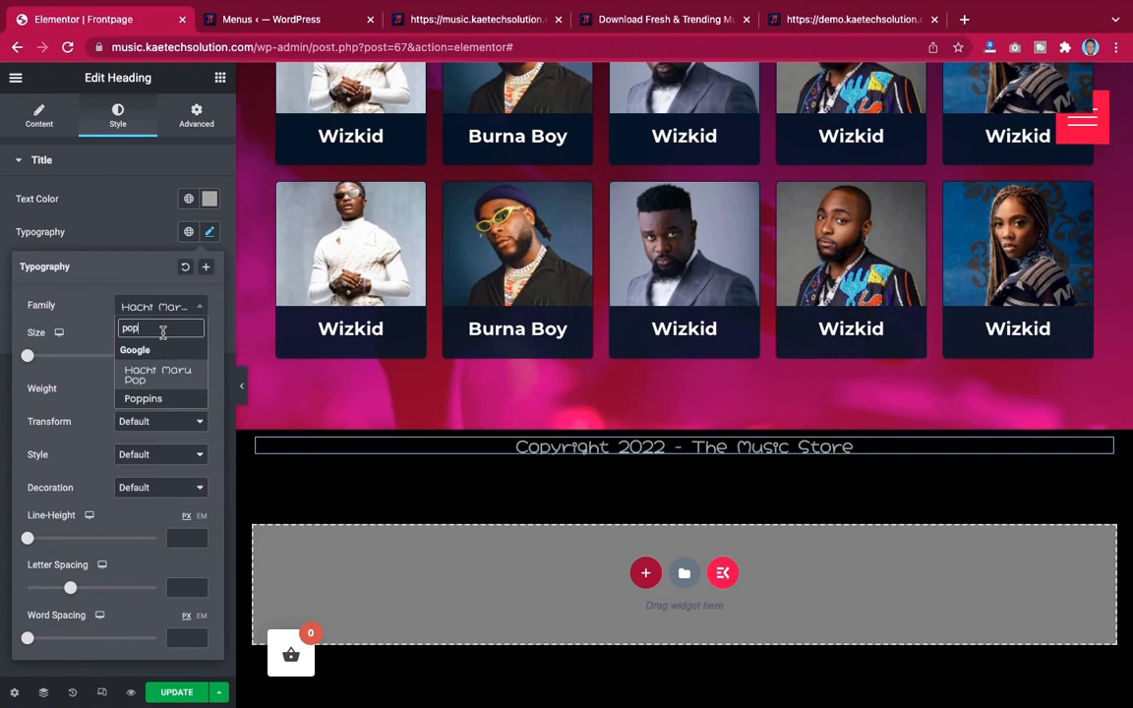
left_click(148, 399)
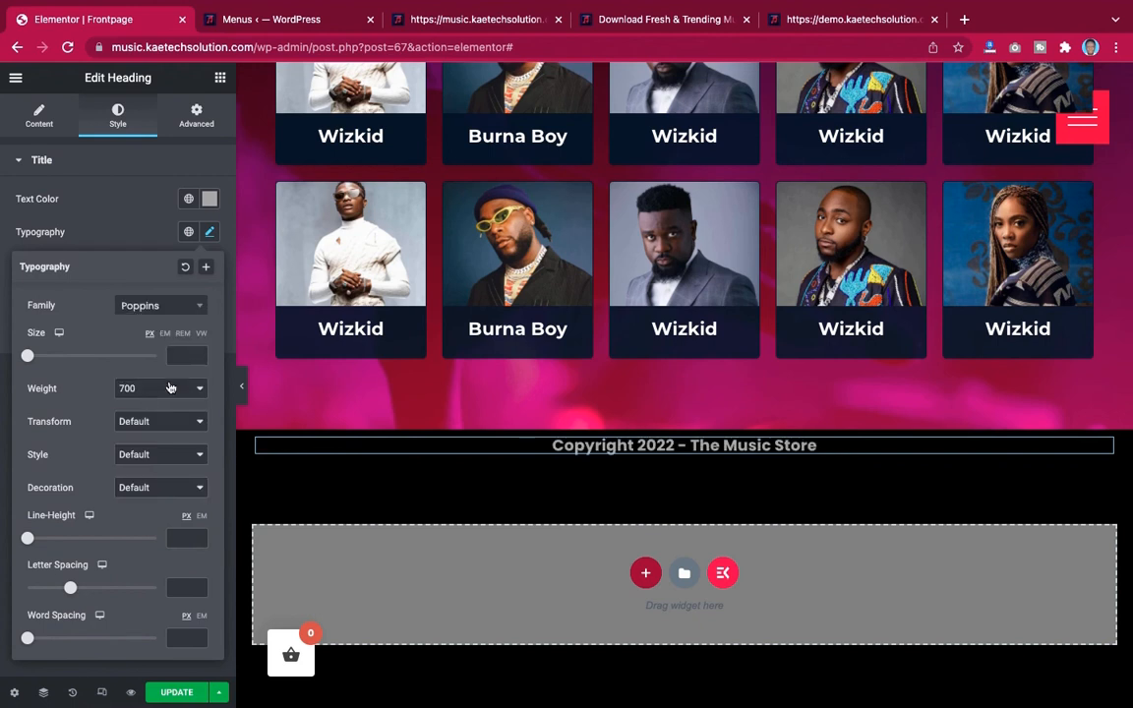
Set the copyright heading's font weight to 300 and font size to 16 px
left_click(158, 390)
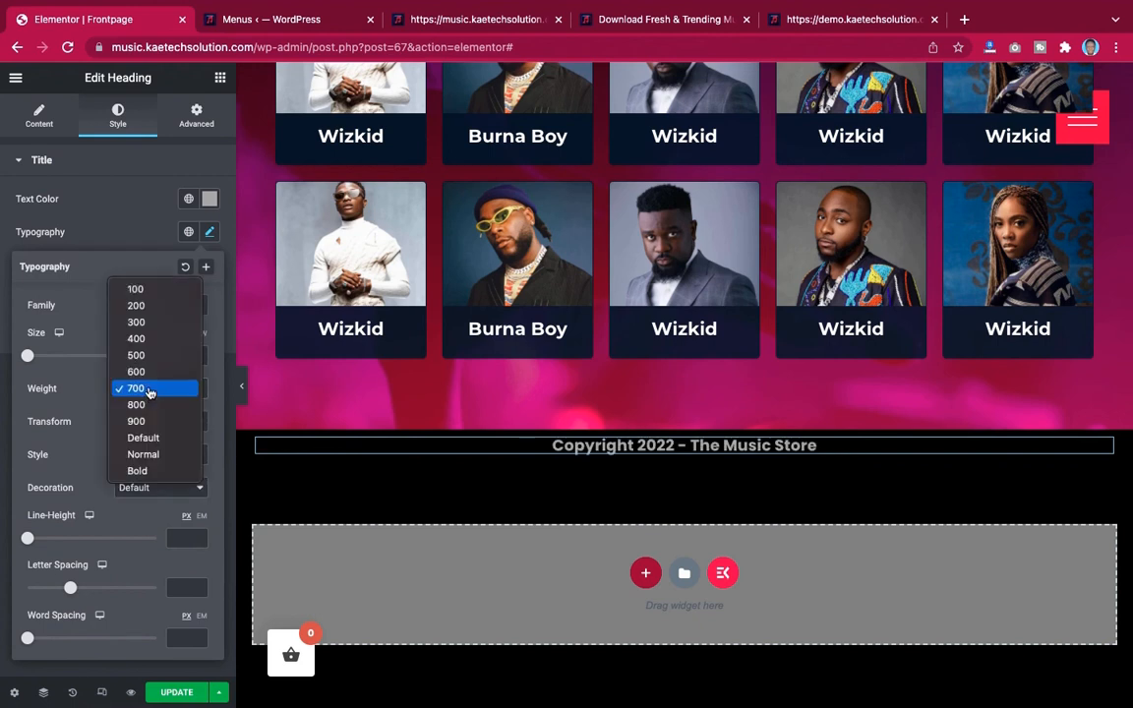
left_click(157, 323)
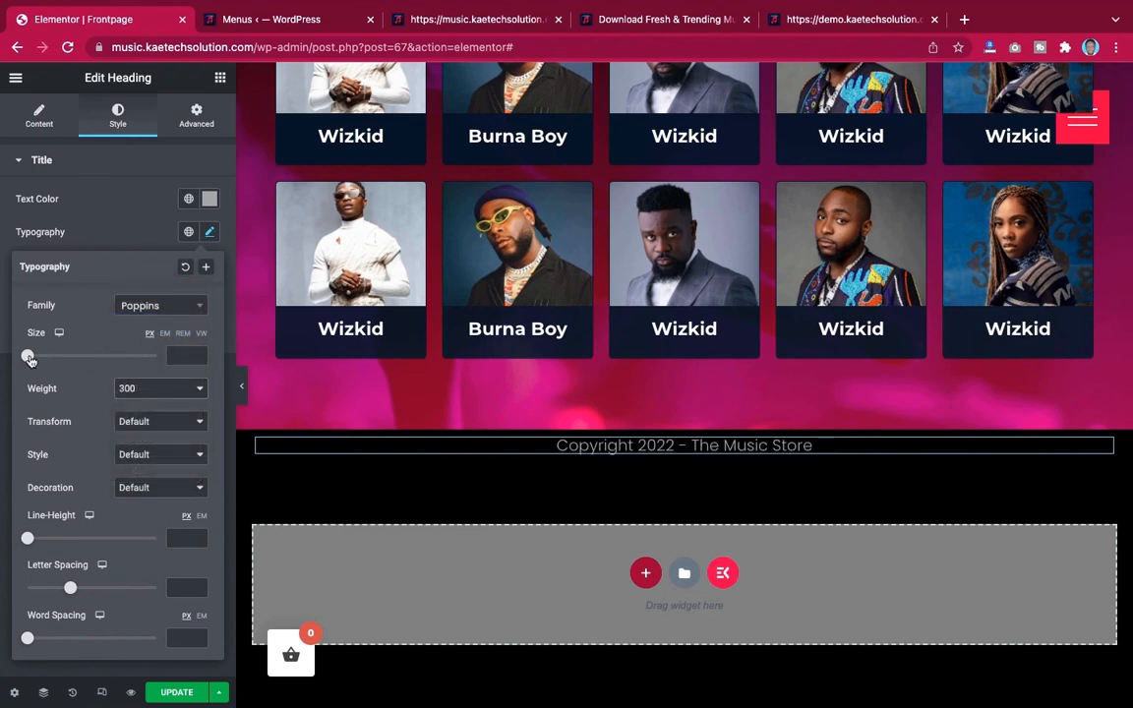
left_click_drag(27, 356, 38, 360)
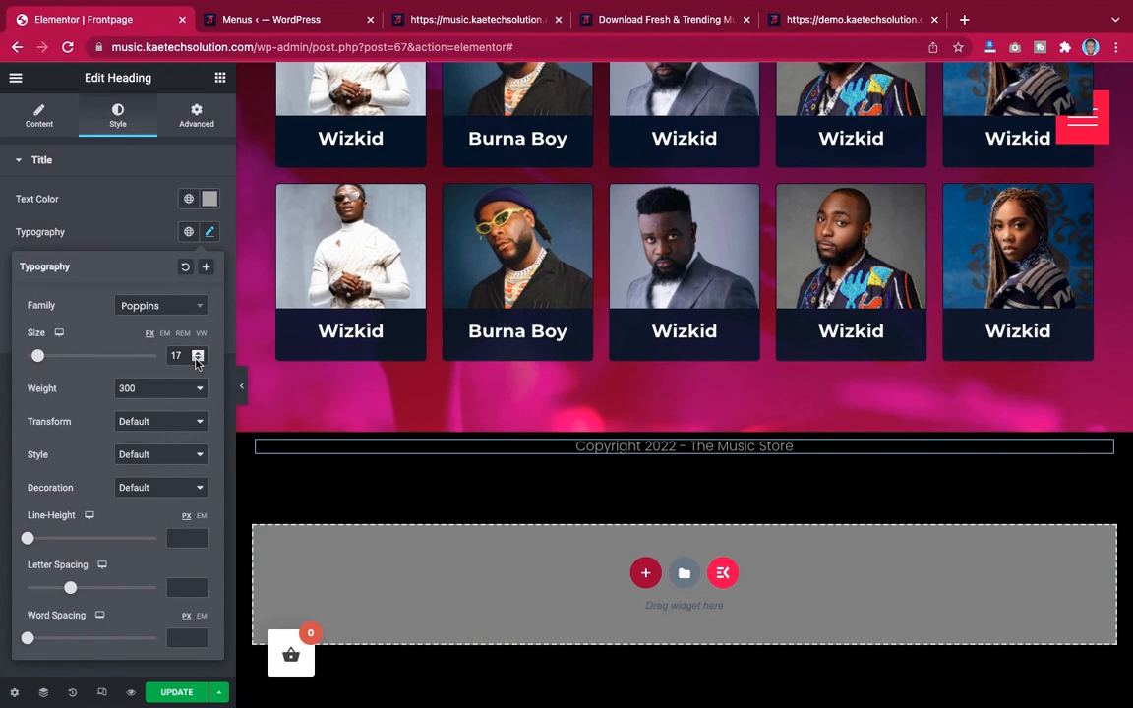
left_click(197, 359)
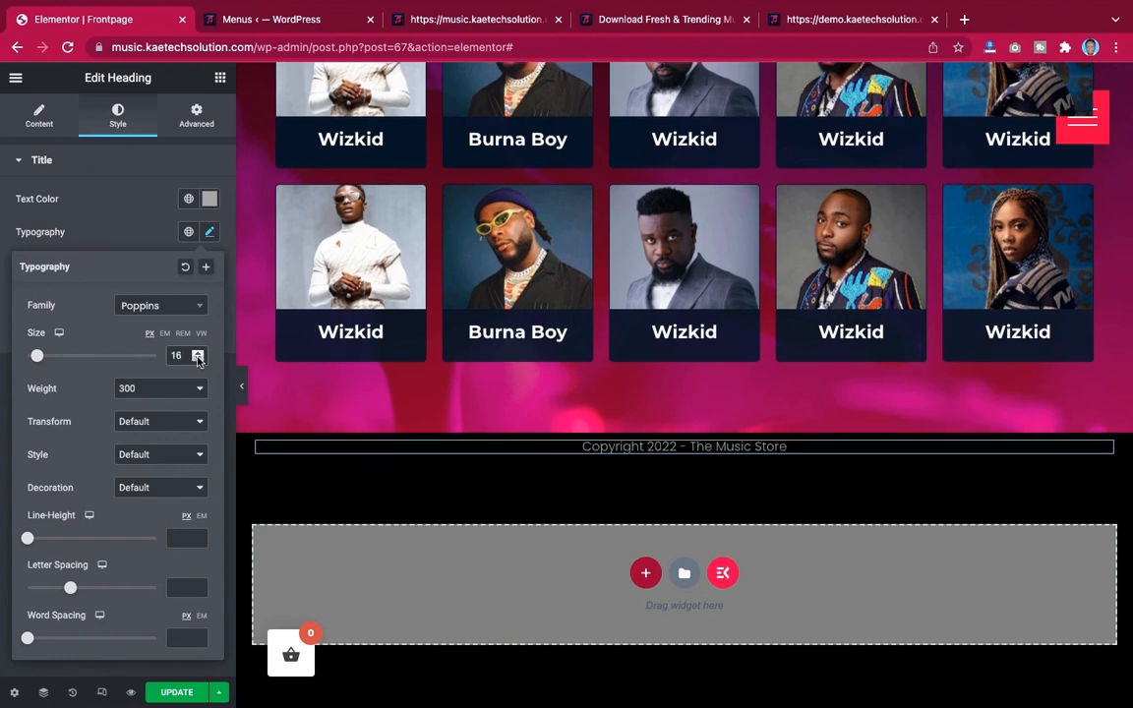
left_click(133, 218)
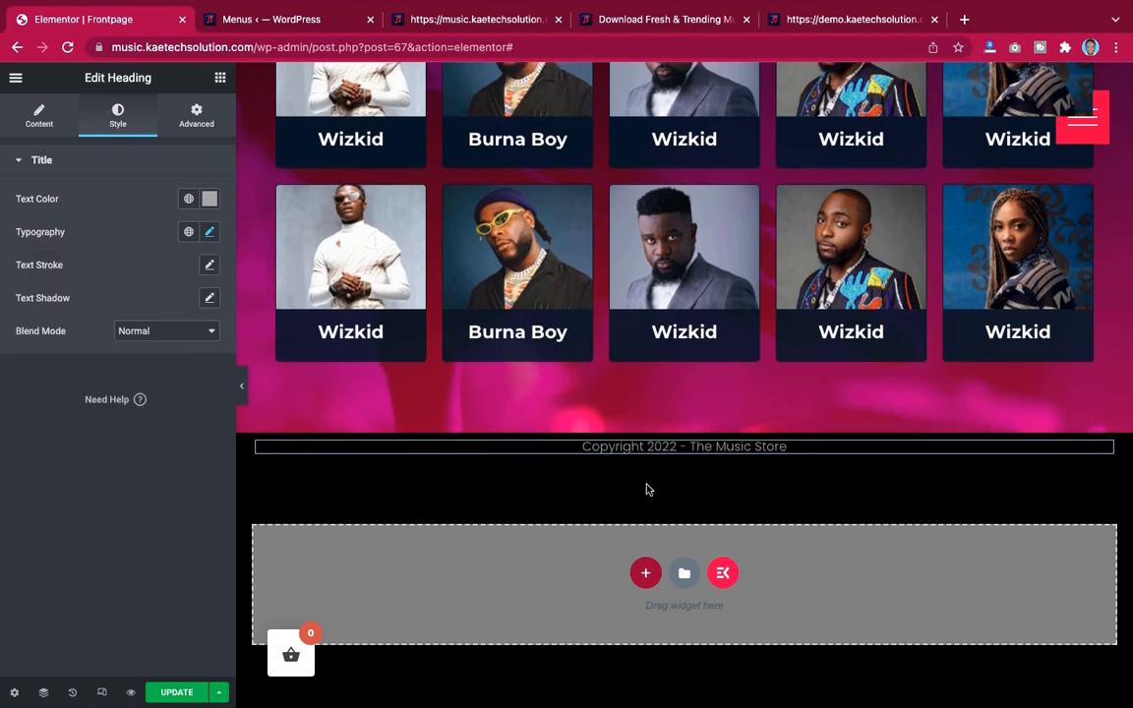
Open the settings of the section holding the copyright heading
mouse_move(684, 427)
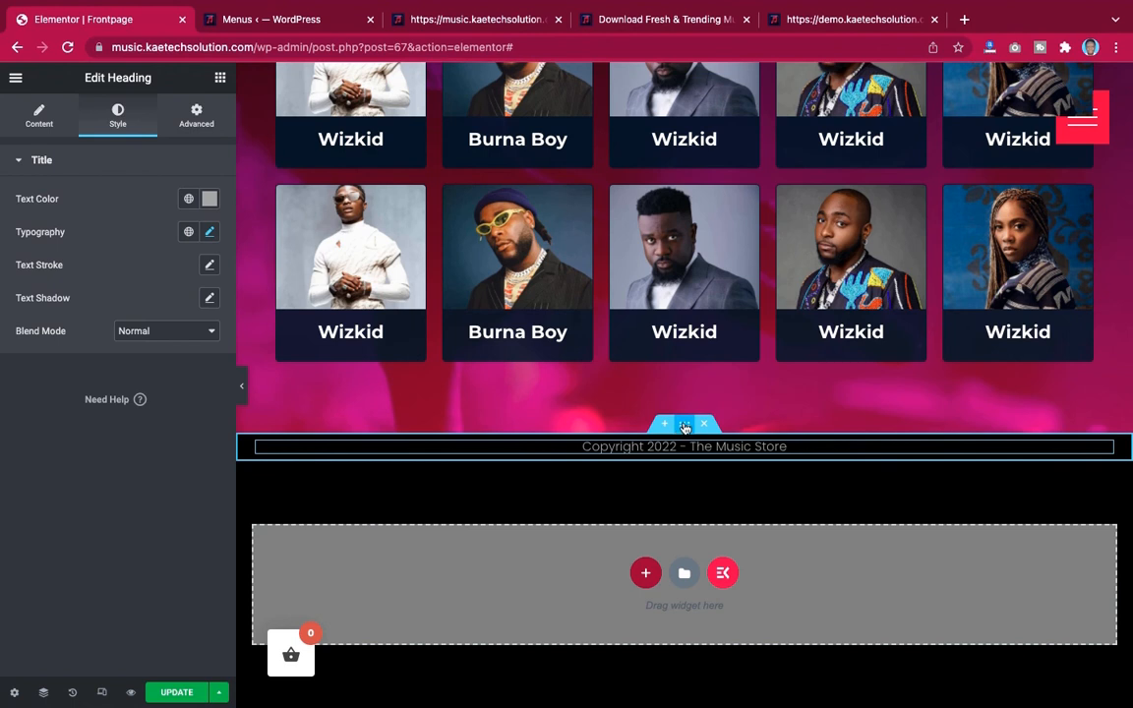
left_click(685, 425)
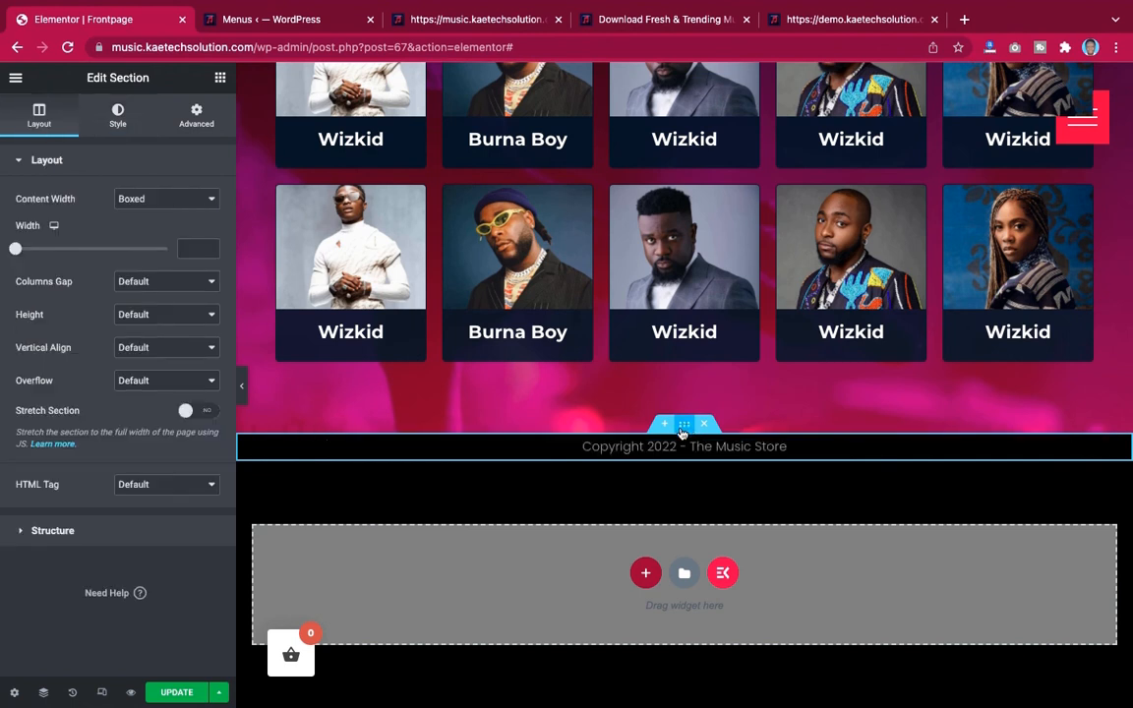
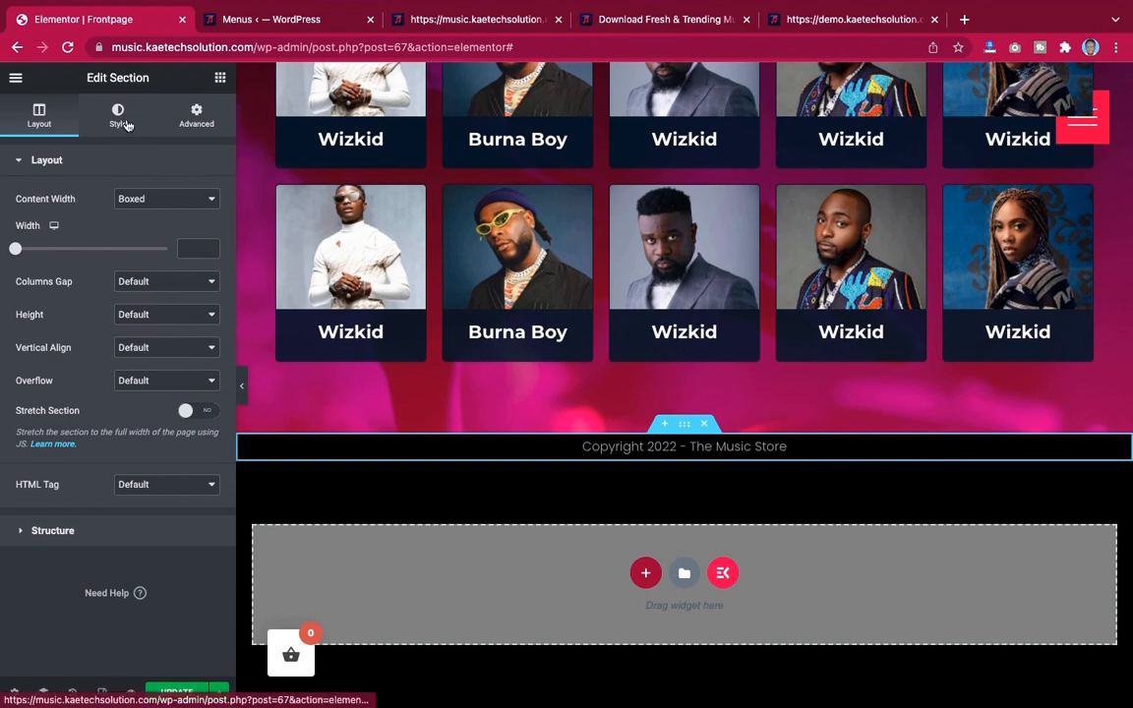
Set the copyright section's top and bottom padding to 20 px in its advanced settings
left_click(196, 116)
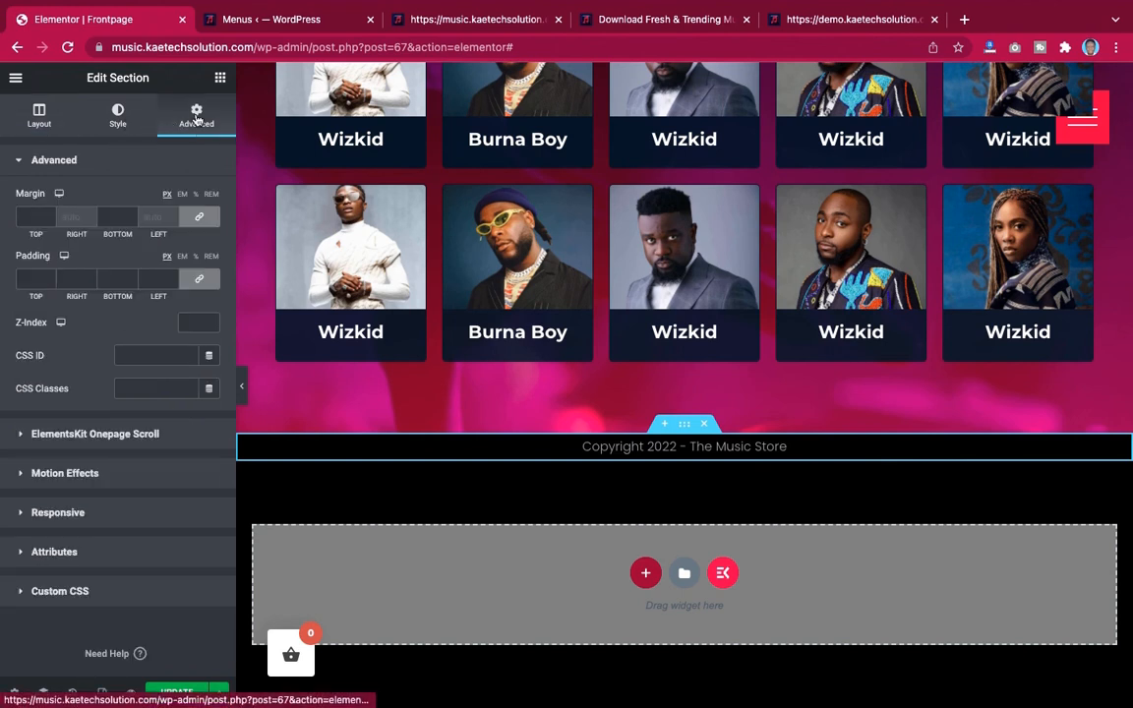
left_click(200, 281)
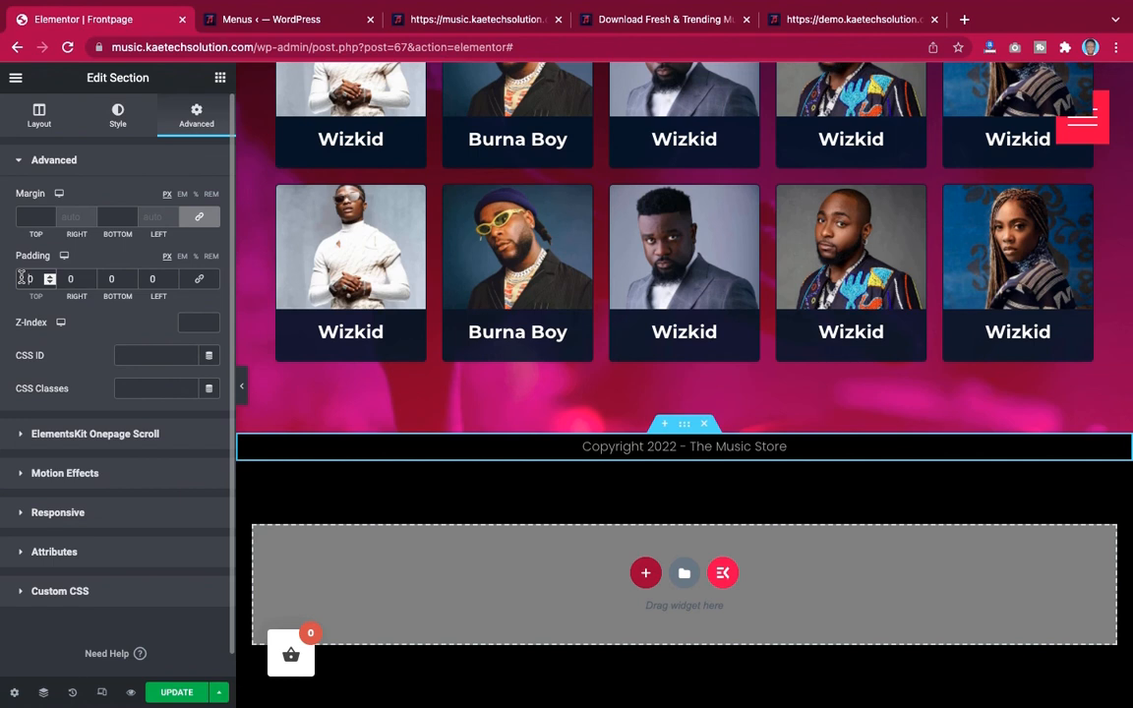
type("2")
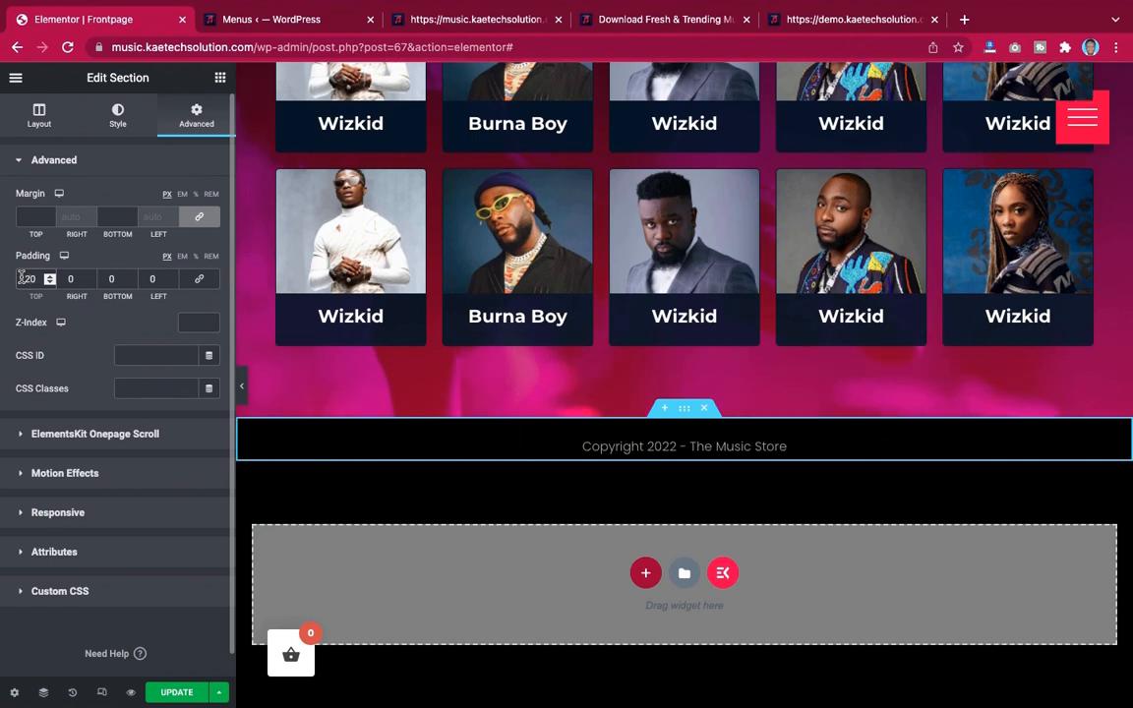
left_click(111, 280)
type("2")
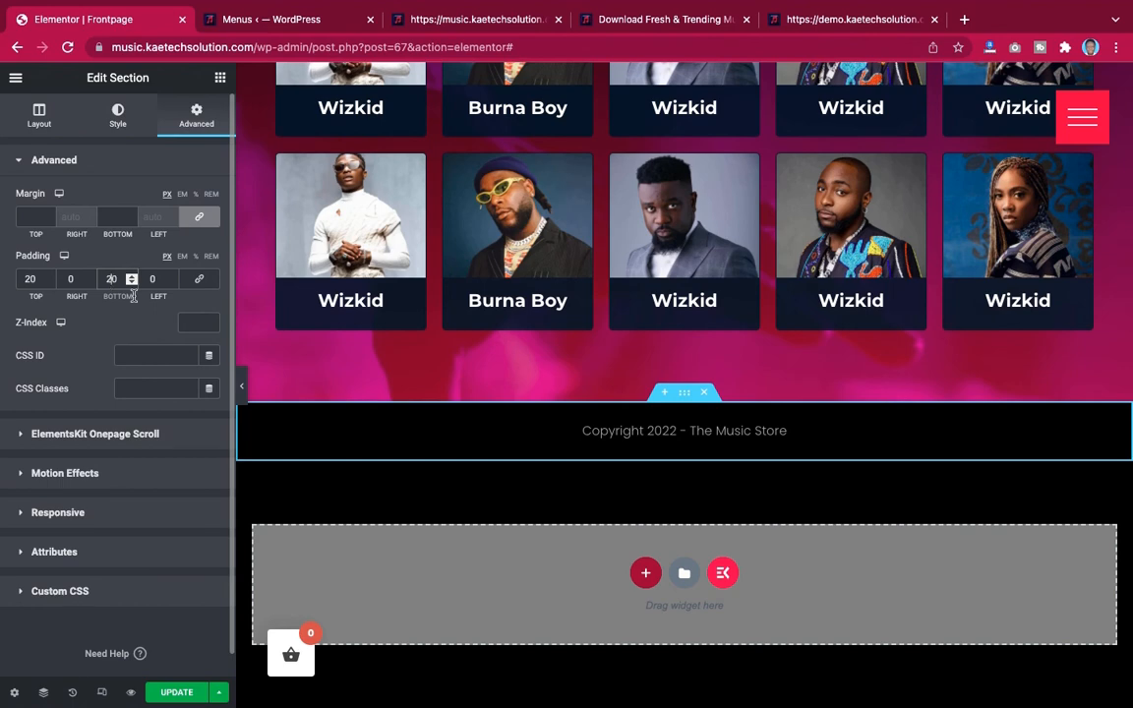
Review the page with the editor panel hidden, then reopen the panel and update the page
scroll(242, 386, "up", 3)
left_click(242, 387)
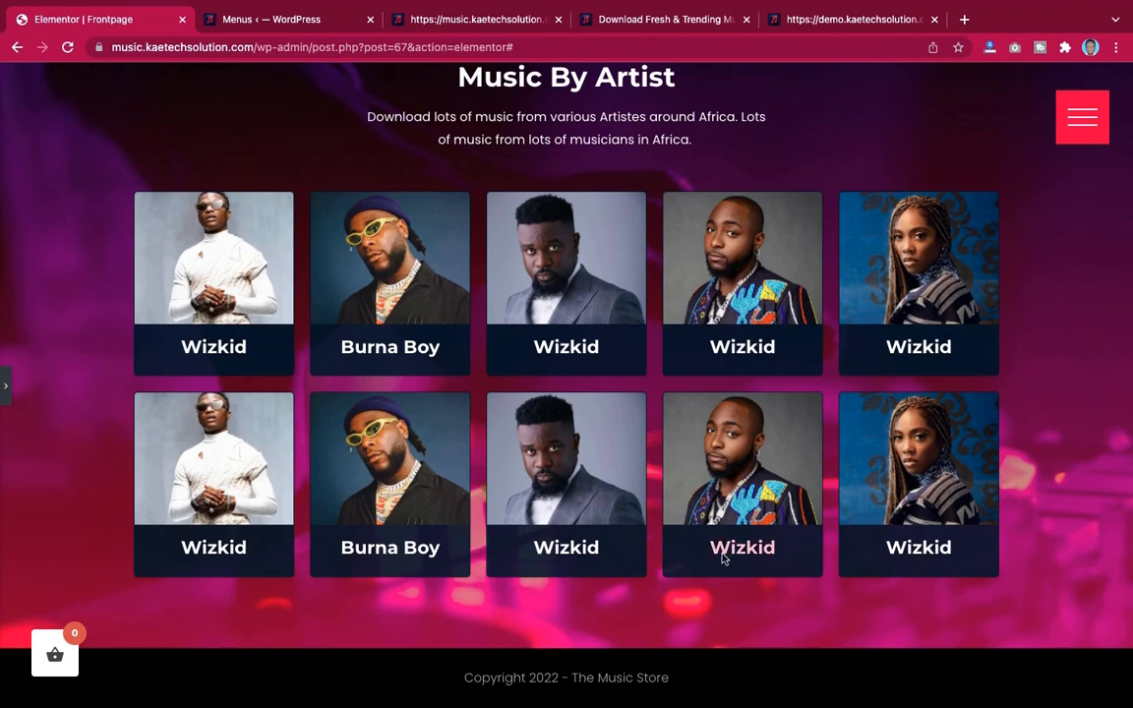
scroll(722, 551, "up", 8)
scroll(723, 559, "up", 4)
scroll(722, 558, "down", 12)
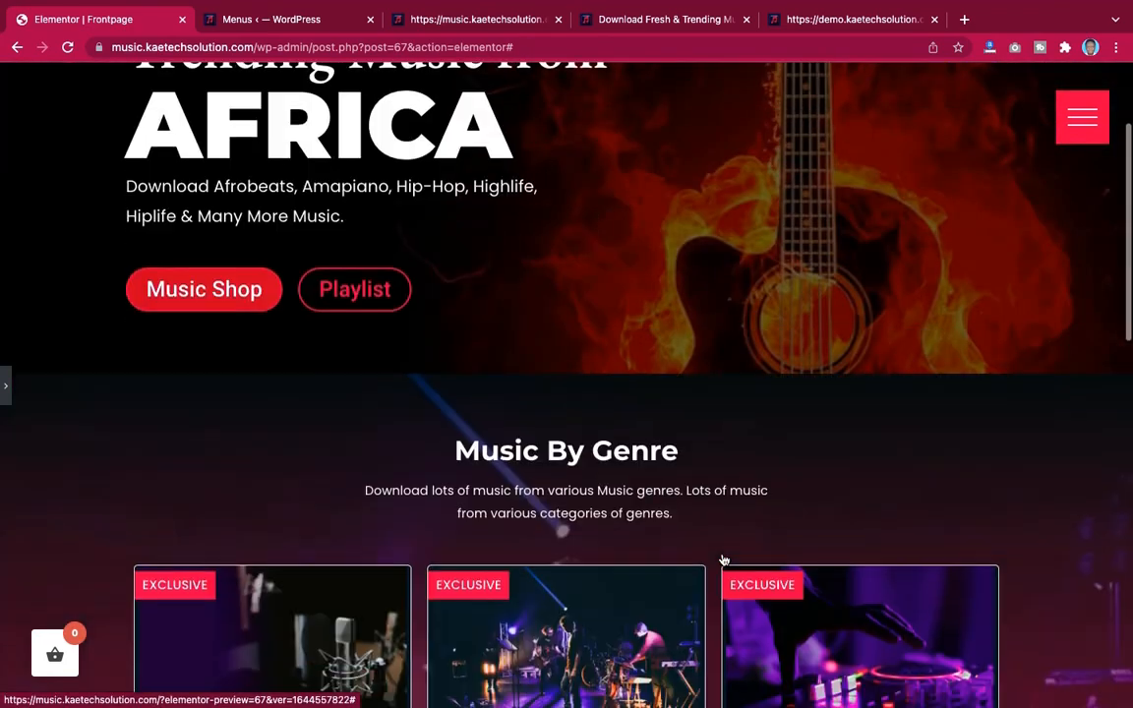
scroll(723, 559, "up", 10)
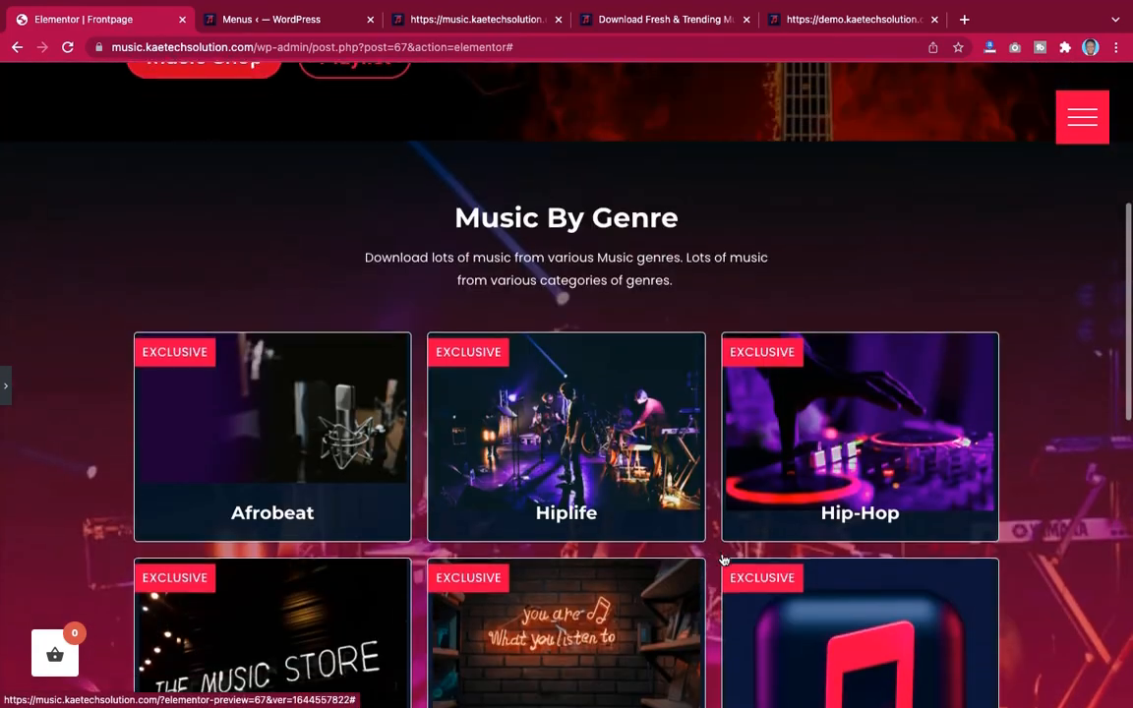
scroll(723, 558, "down", 7)
scroll(723, 558, "down", 5)
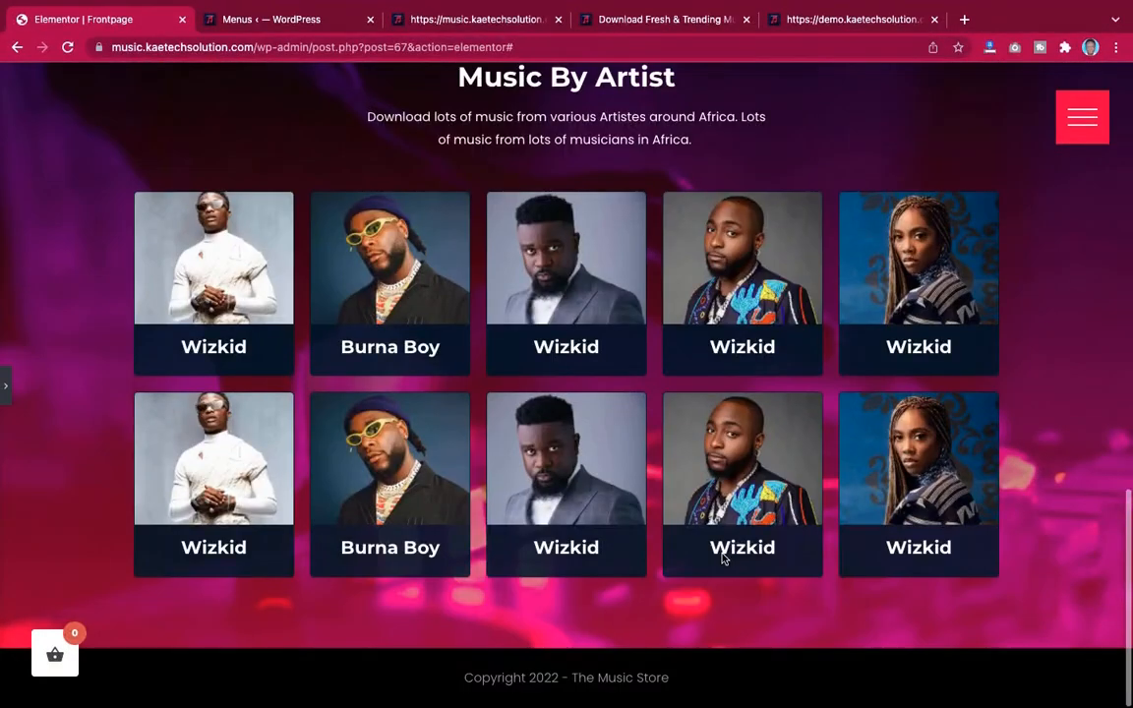
left_click(4, 390)
left_click(179, 692)
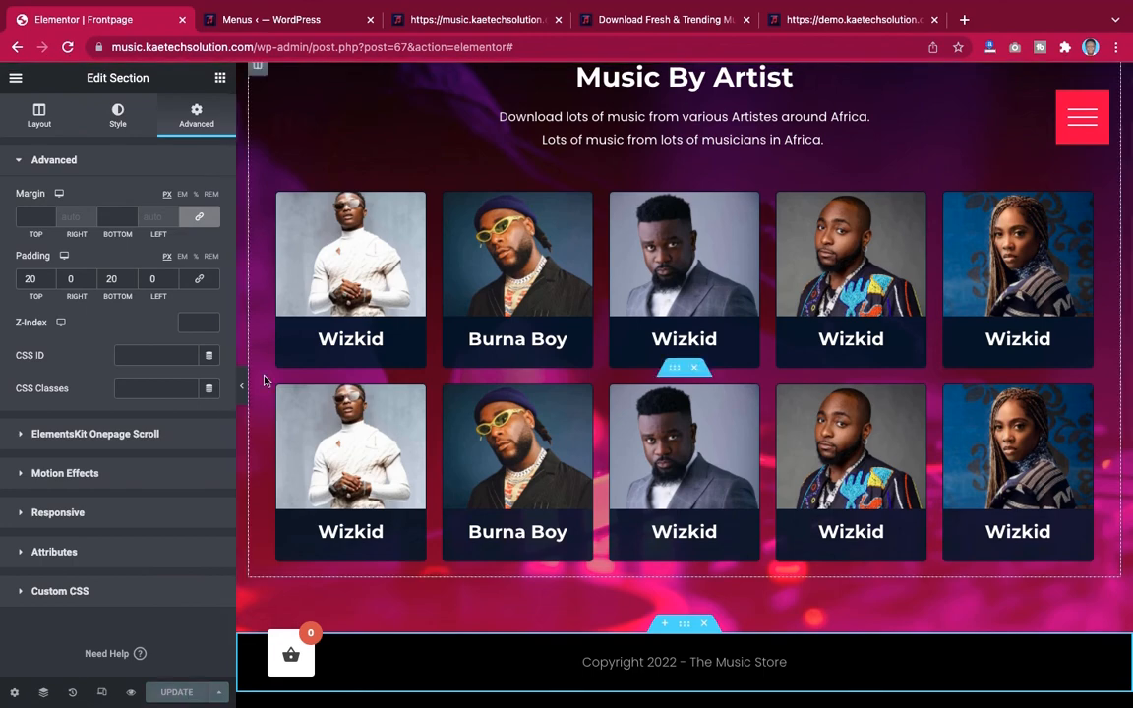
Compare the editor page against the demo site's homepage and music store page in the other tabs
scroll(513, 137, "up", 10)
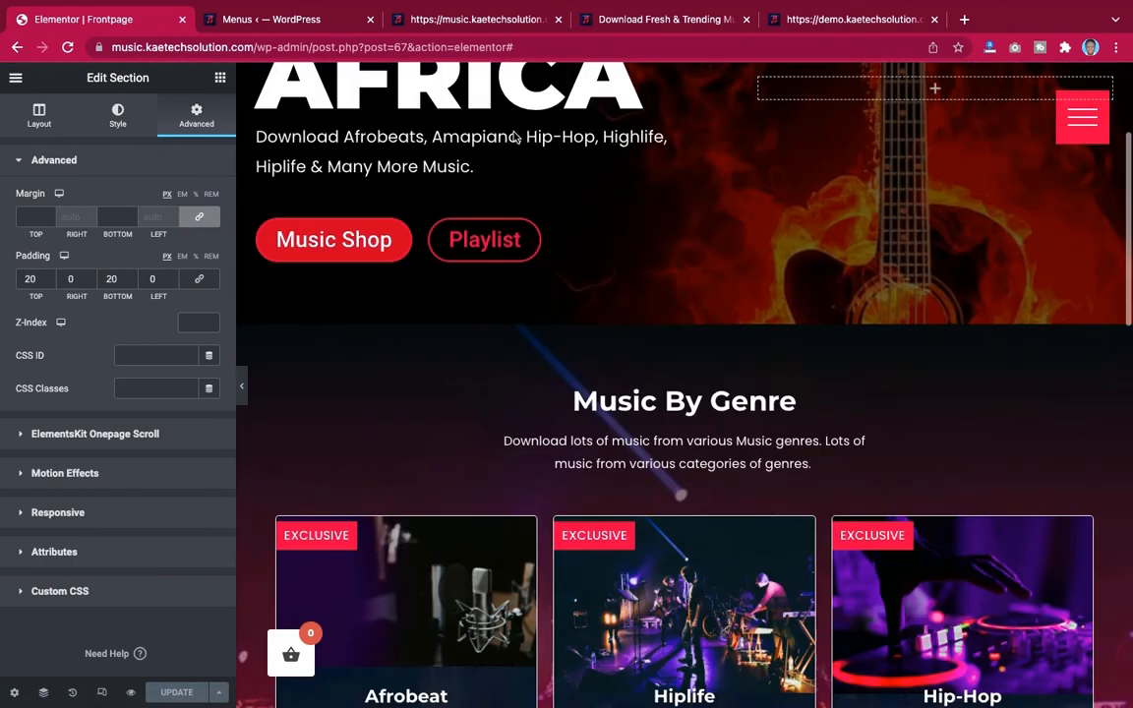
left_click(842, 20)
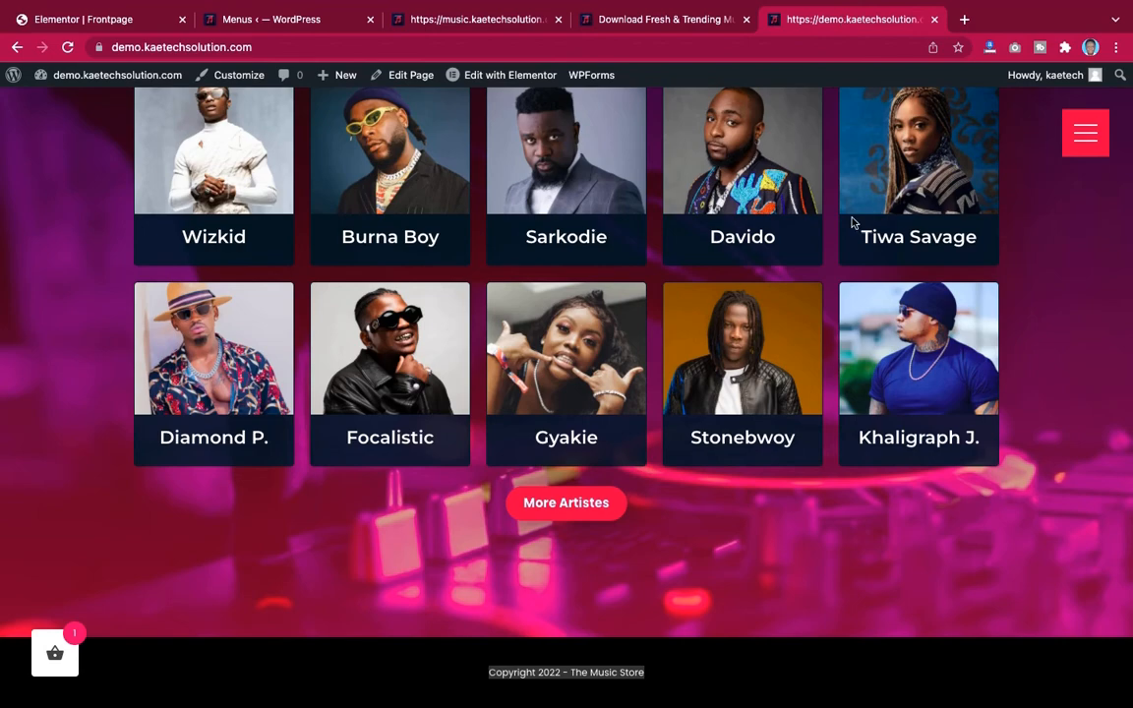
scroll(851, 250, "up", 10)
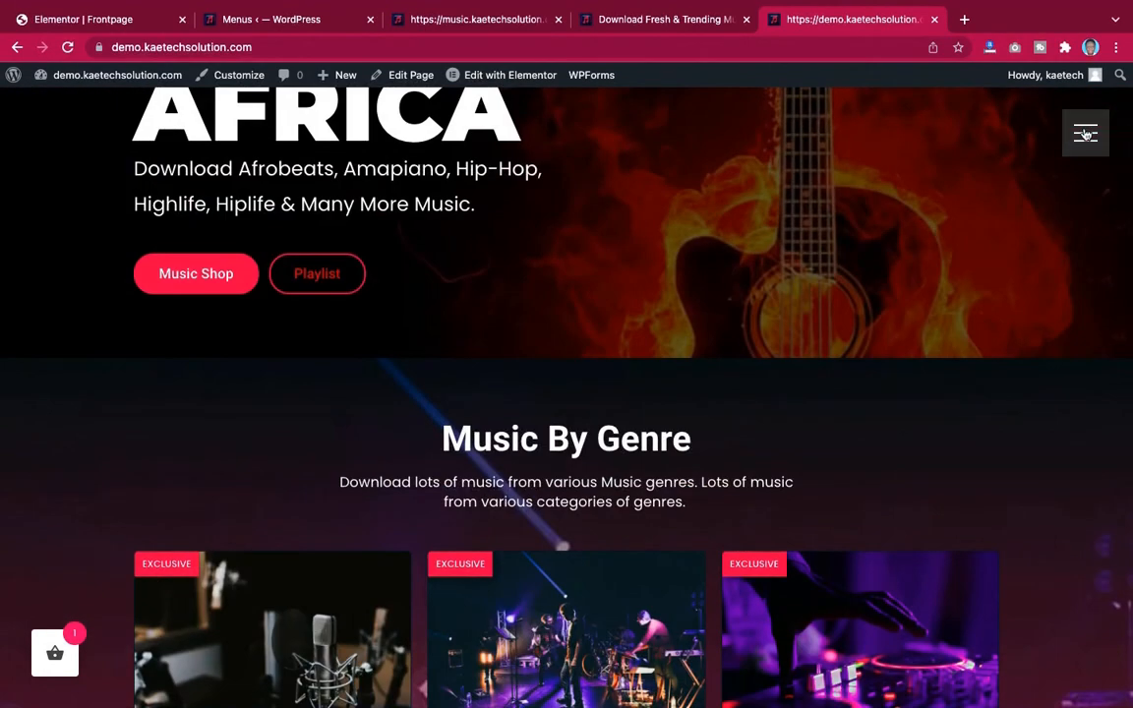
left_click(1085, 134)
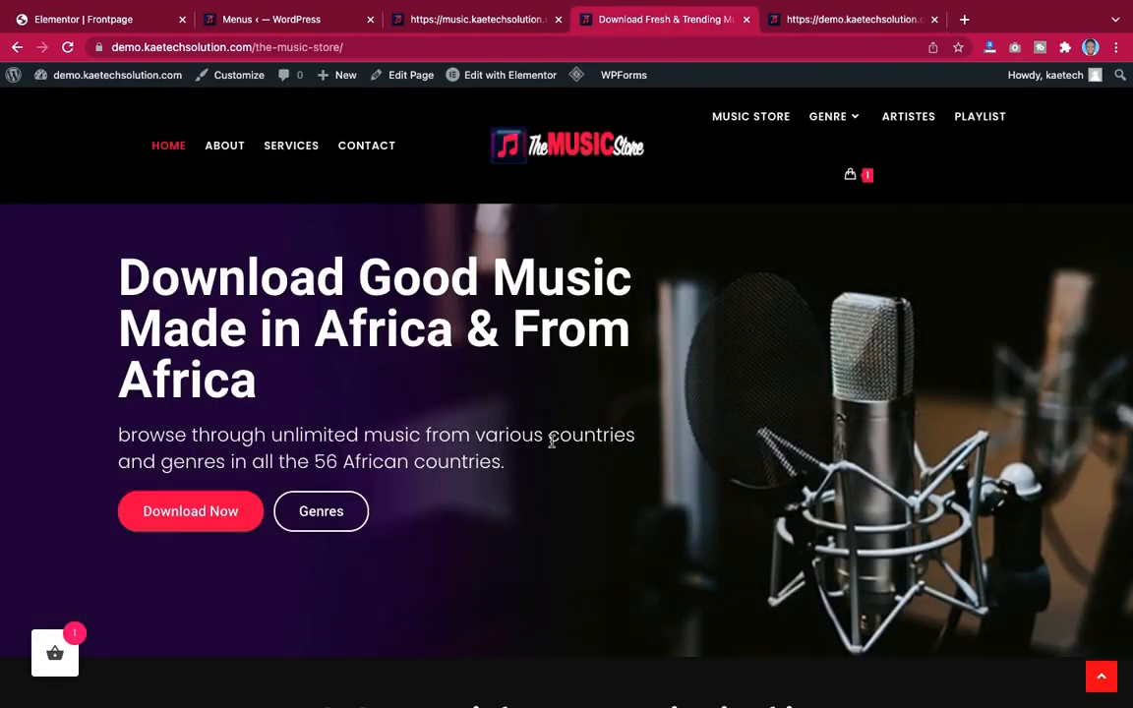
scroll(551, 441, "down", 10)
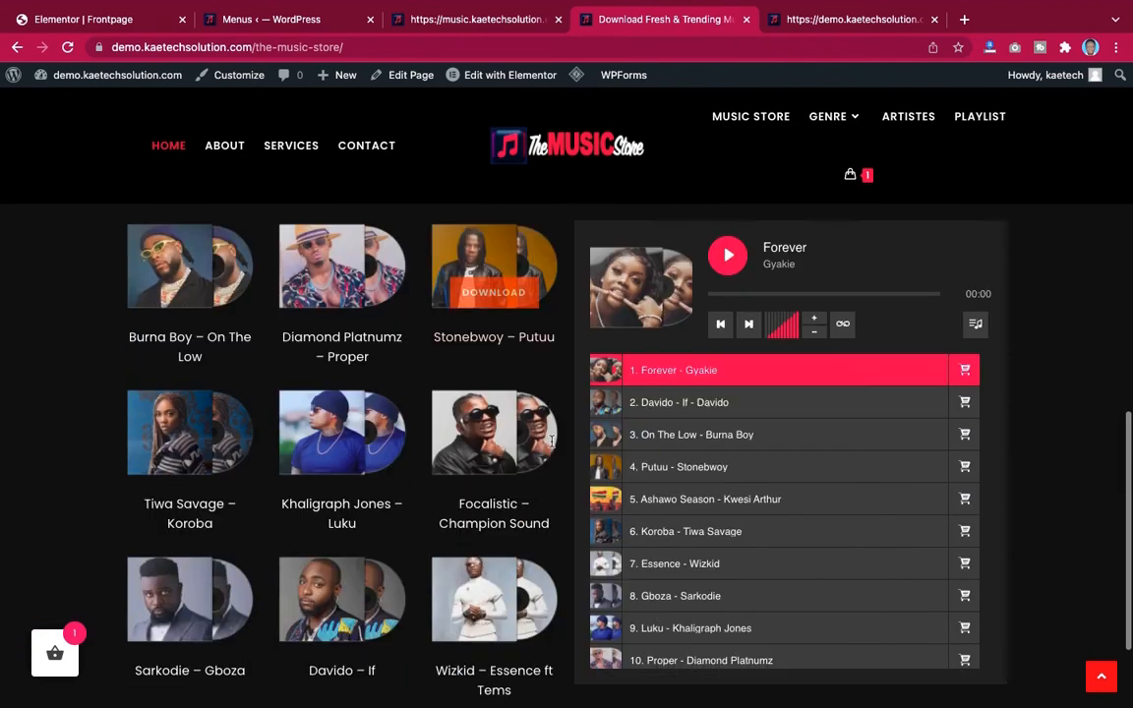
scroll(552, 442, "up", 10)
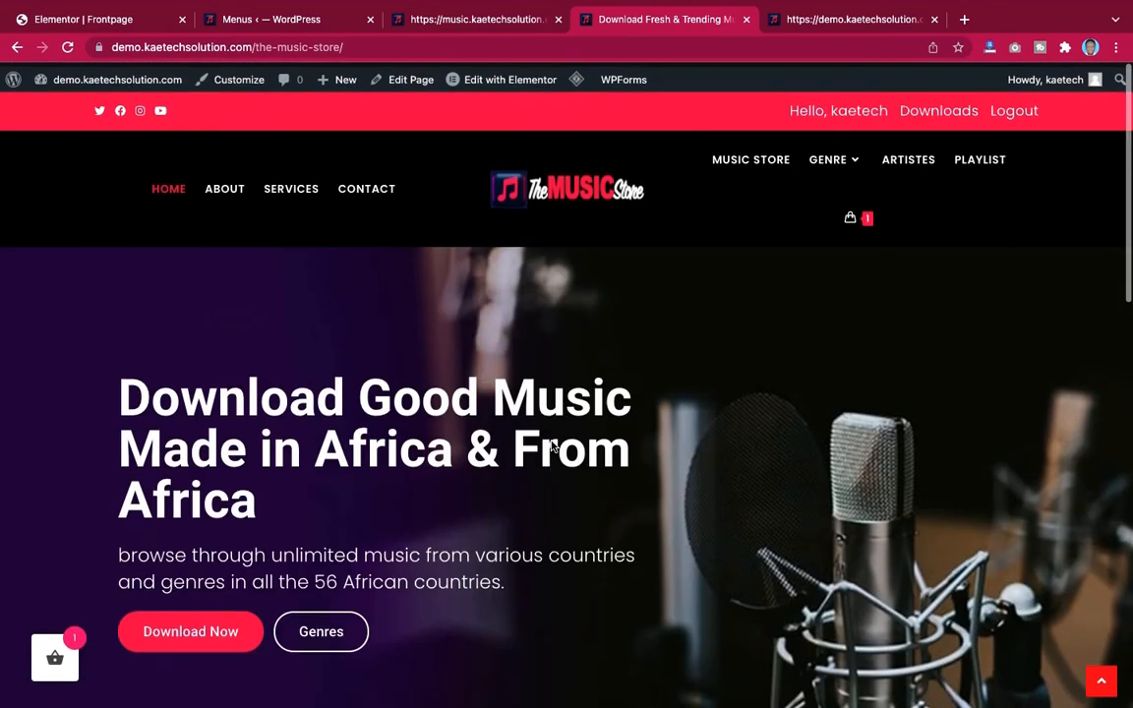
scroll(552, 447, "down", 10)
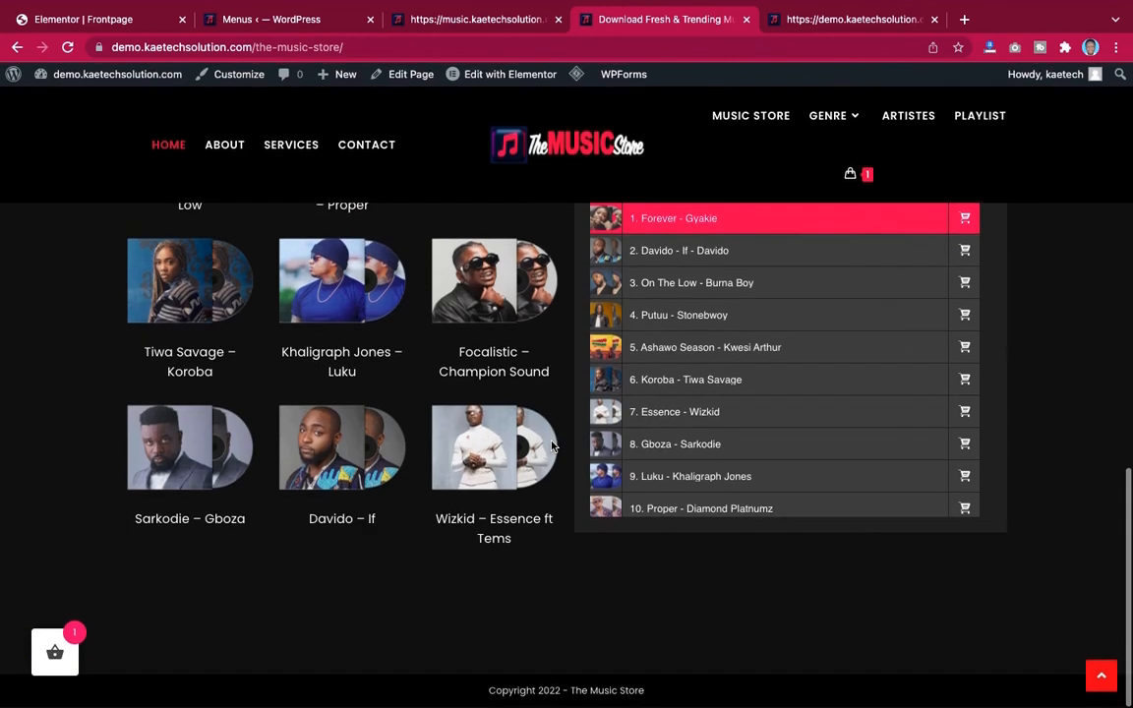
mouse_move(553, 448)
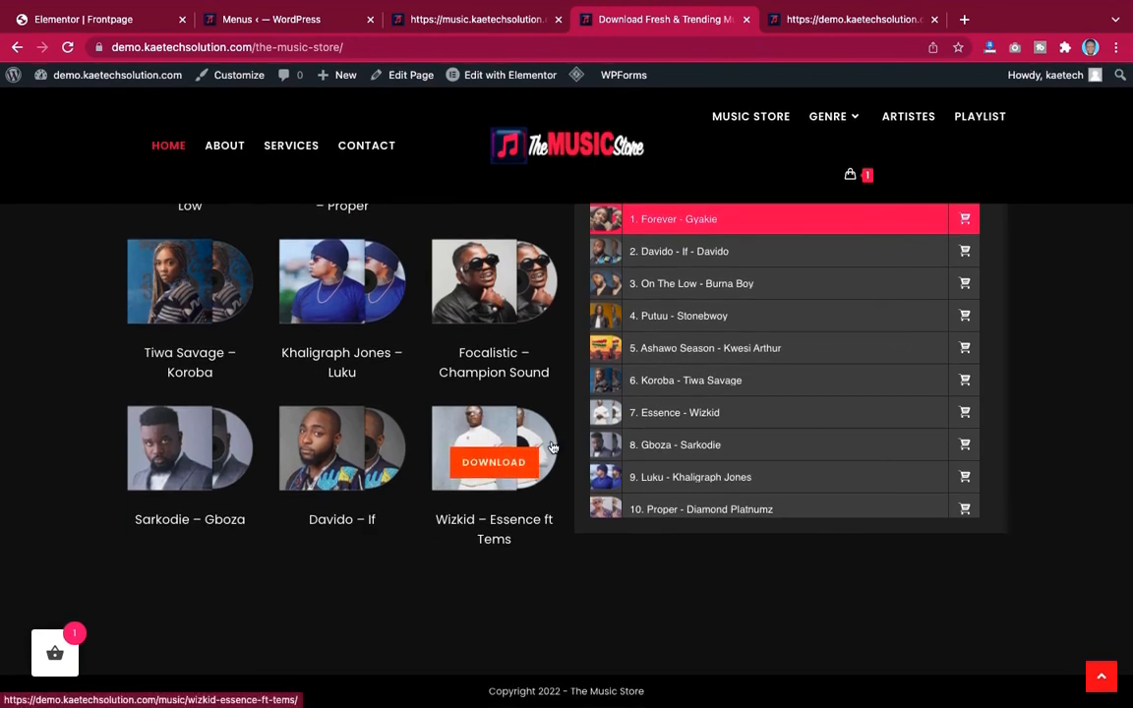
scroll(552, 447, "up", 10)
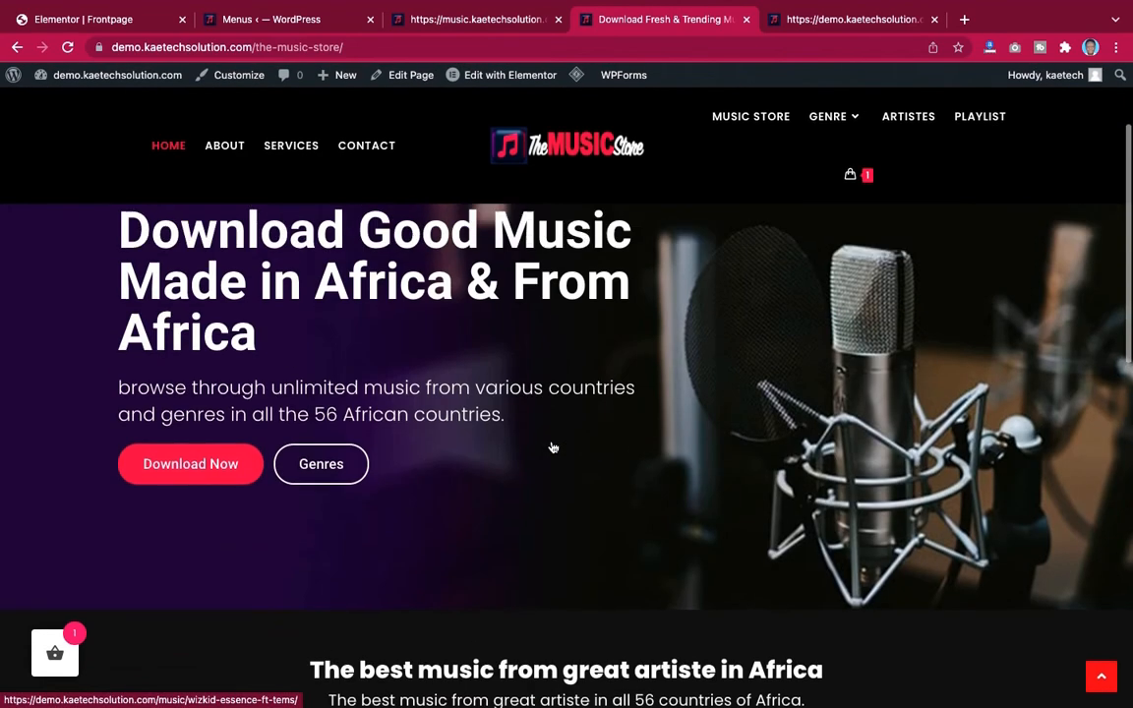
scroll(552, 447, "down", 10)
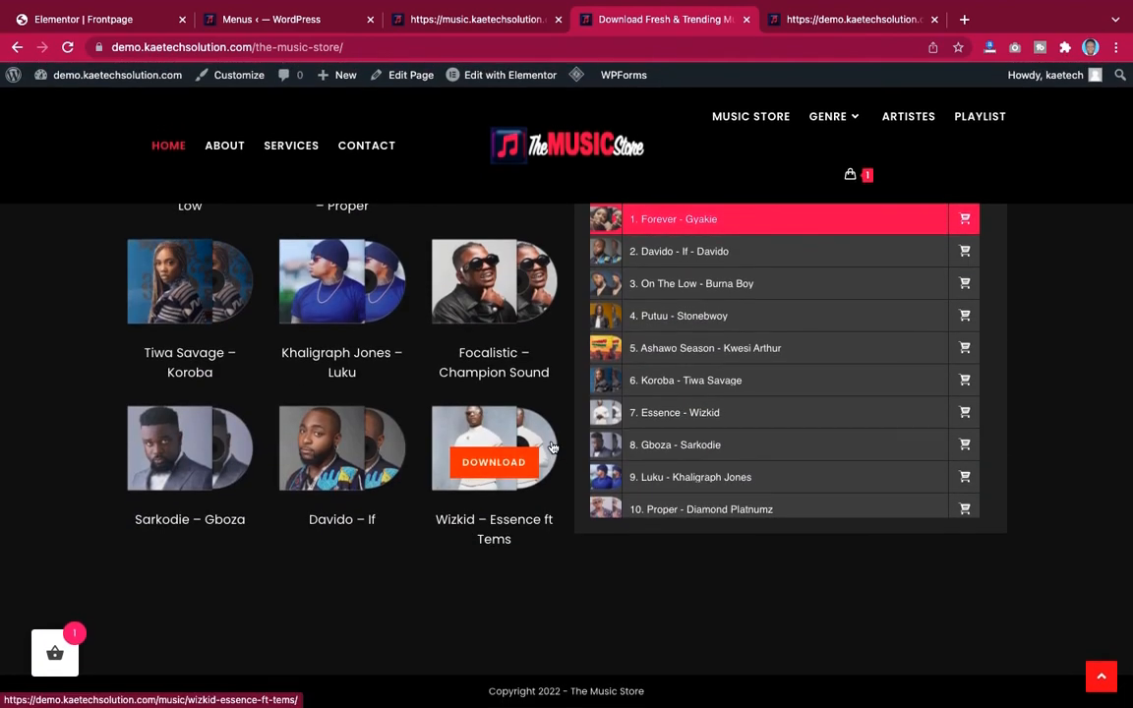
scroll(552, 448, "up", 10)
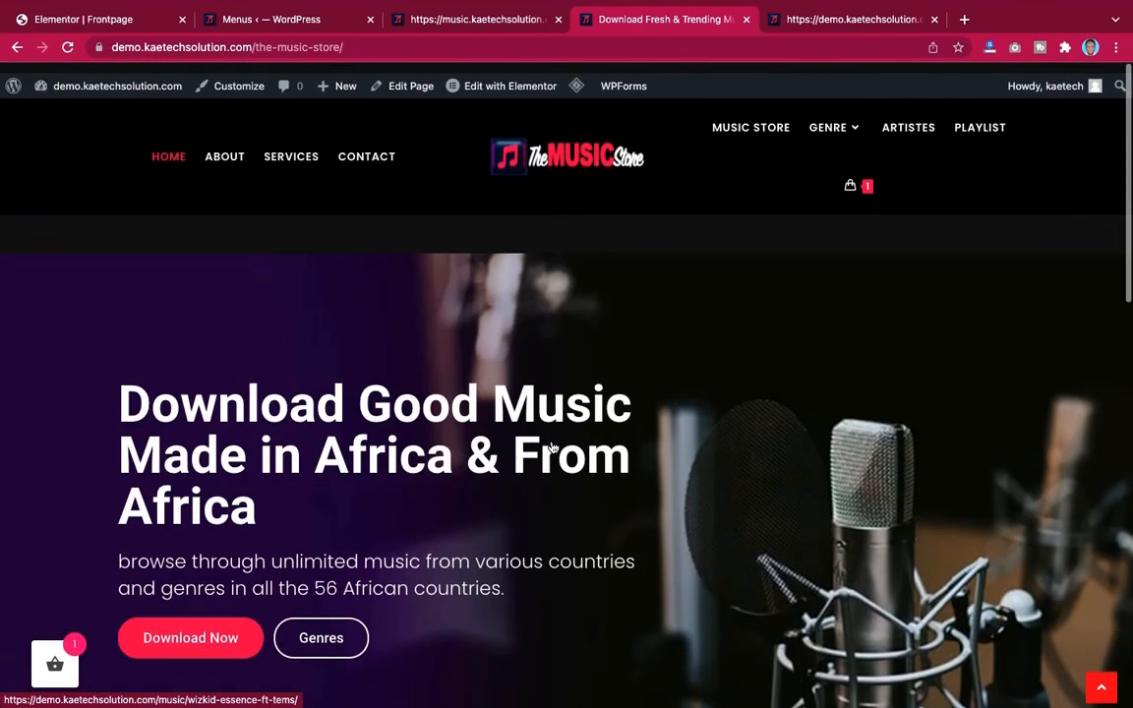
scroll(551, 447, "down", 9)
scroll(551, 447, "down", 2)
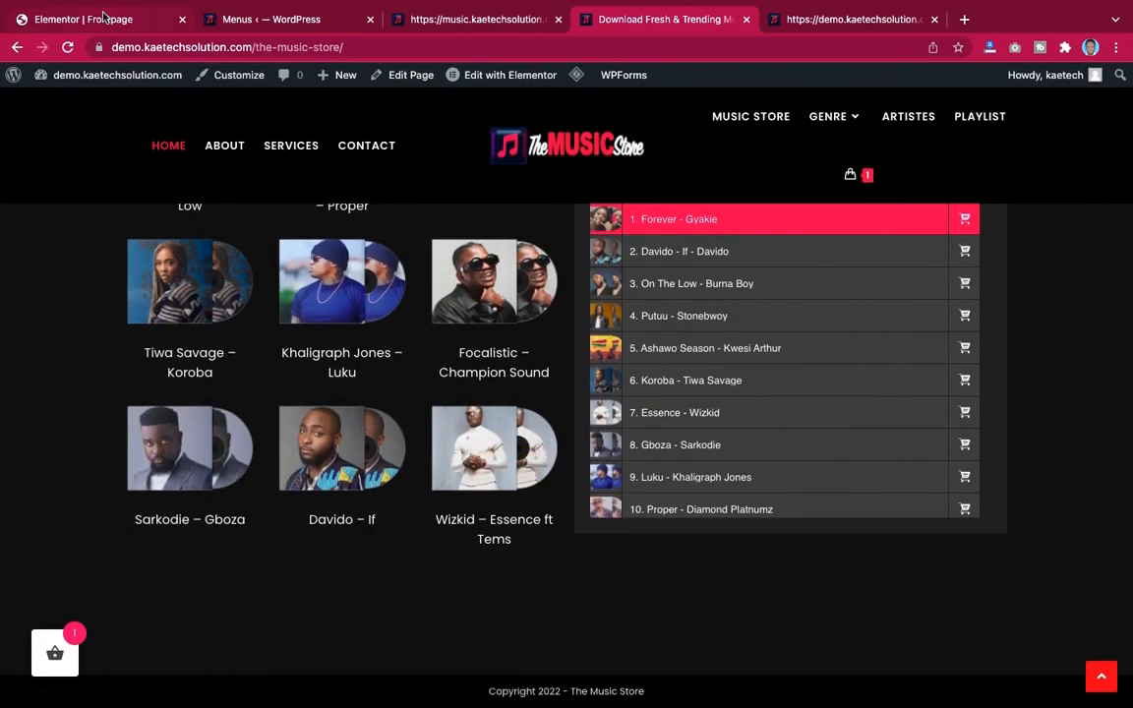
Return to the editor and preview the page in tablet responsive mode
left_click(105, 18)
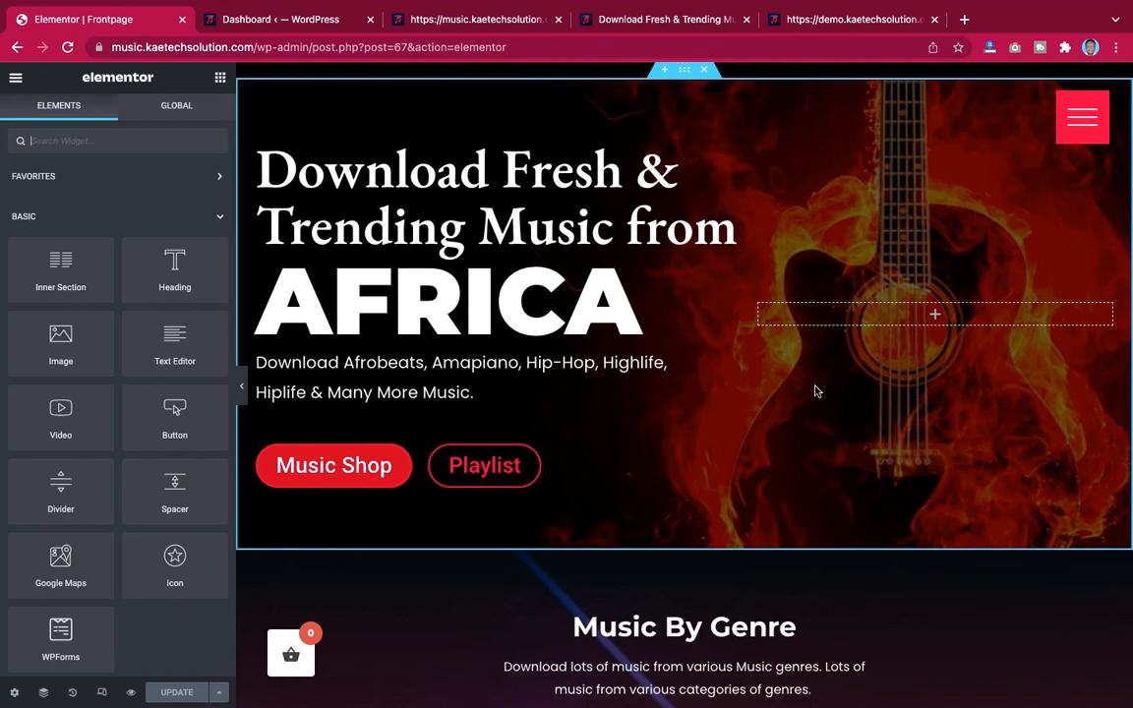
scroll(811, 517, "down", 3)
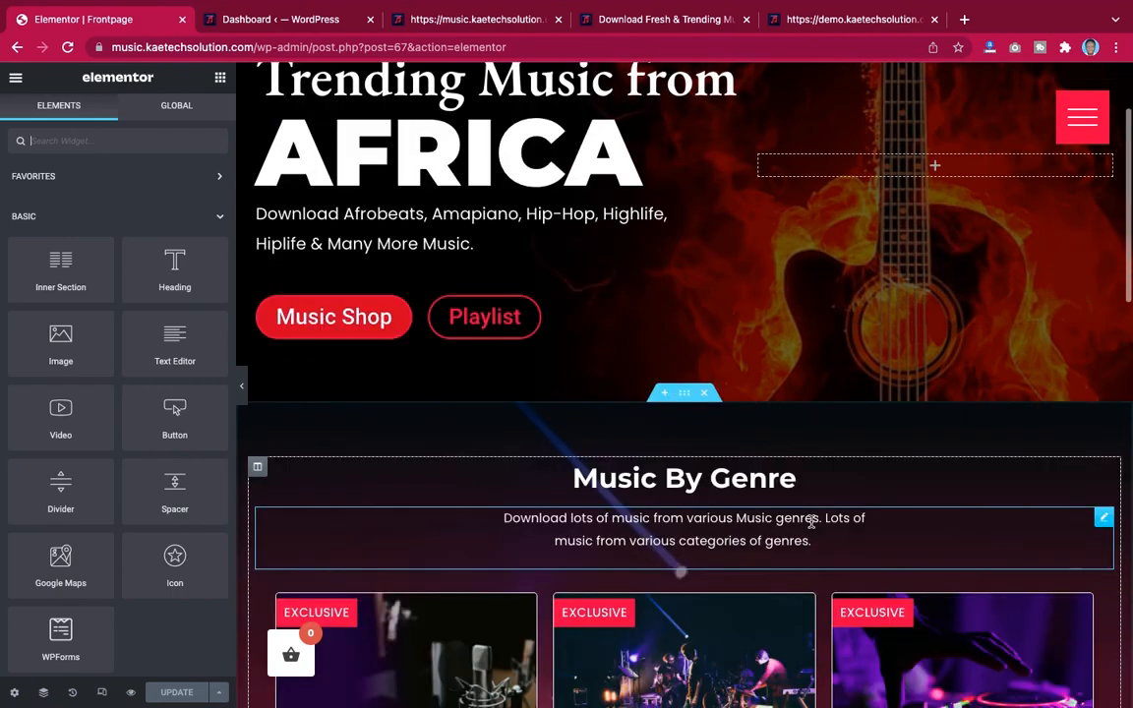
scroll(811, 522, "down", 6)
scroll(811, 522, "up", 3)
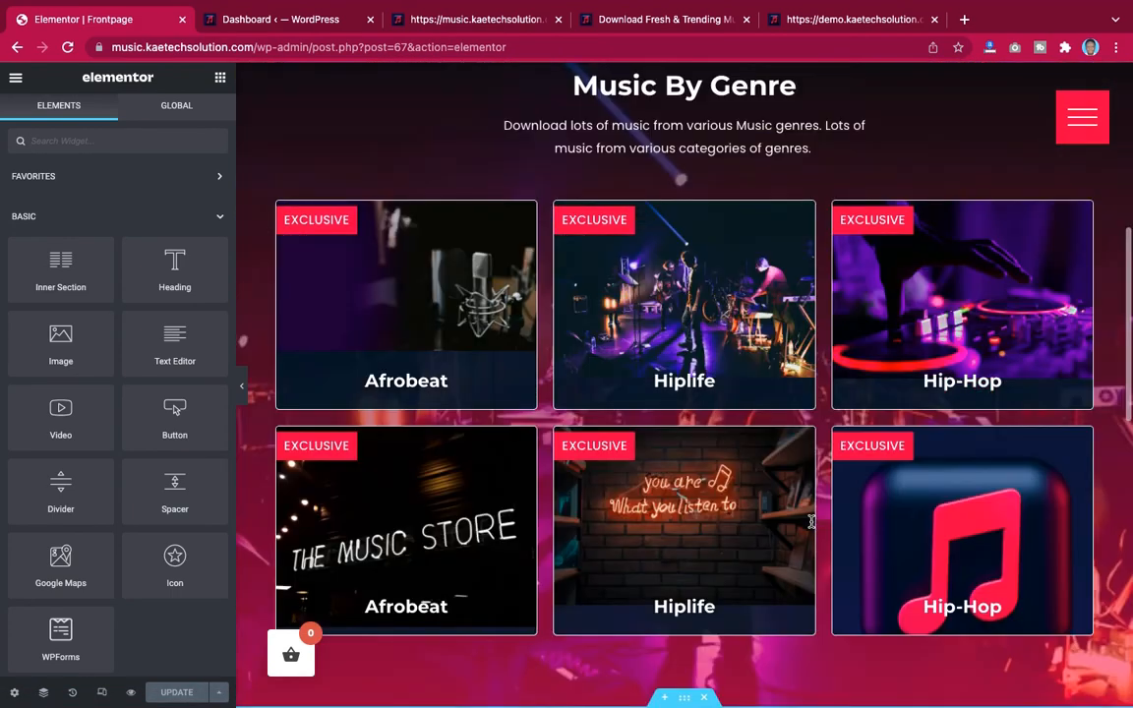
scroll(811, 521, "up", 10)
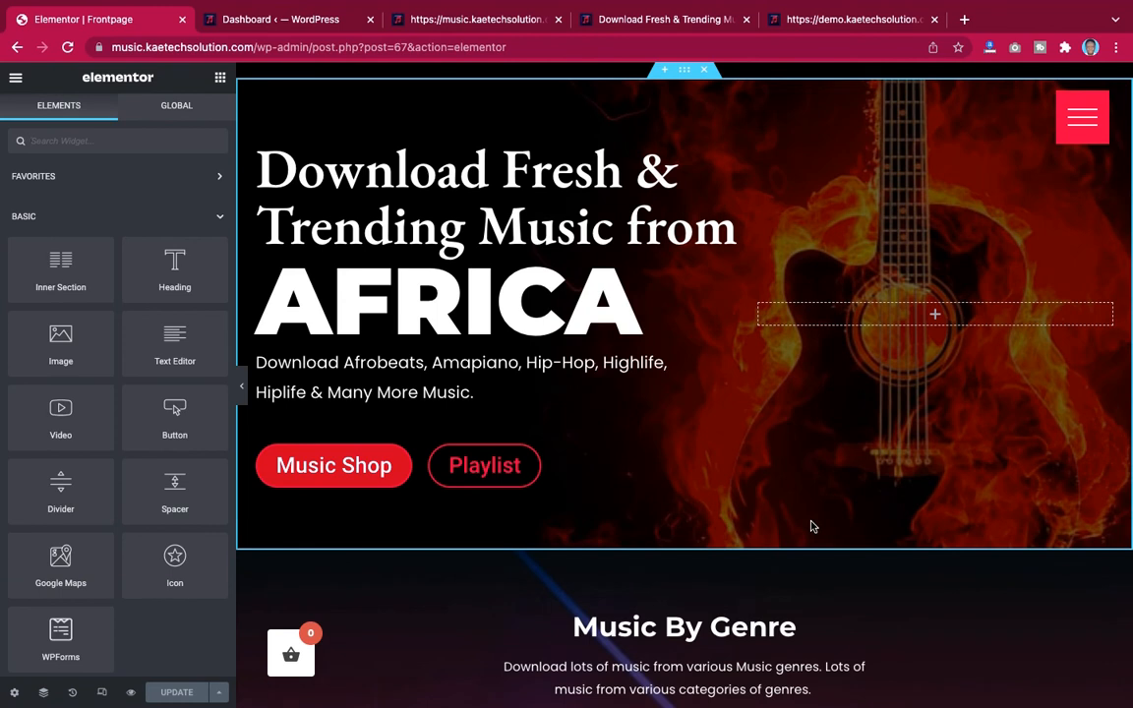
left_click(102, 694)
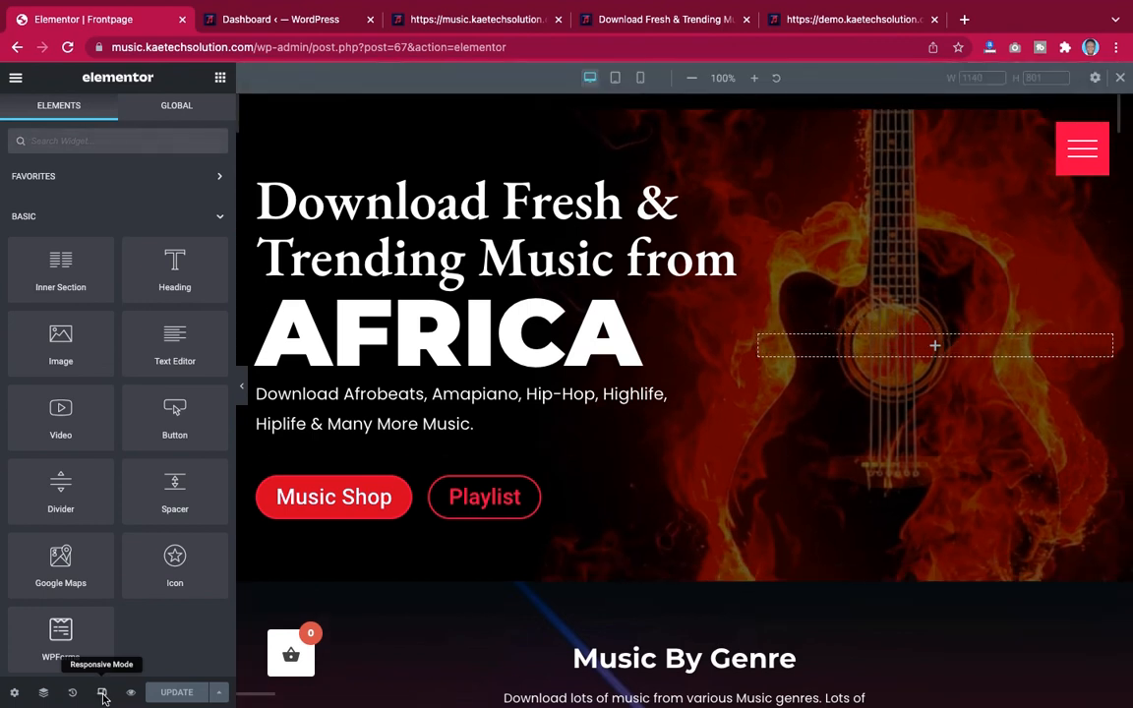
left_click(614, 78)
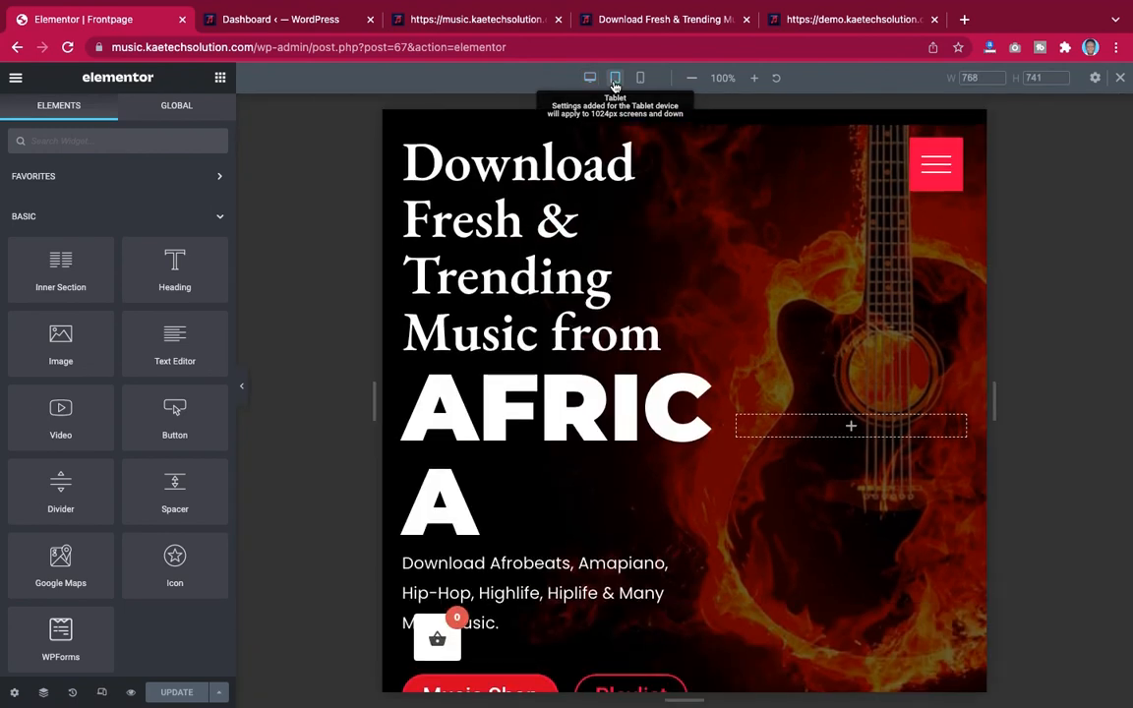
scroll(828, 568, "down", 10)
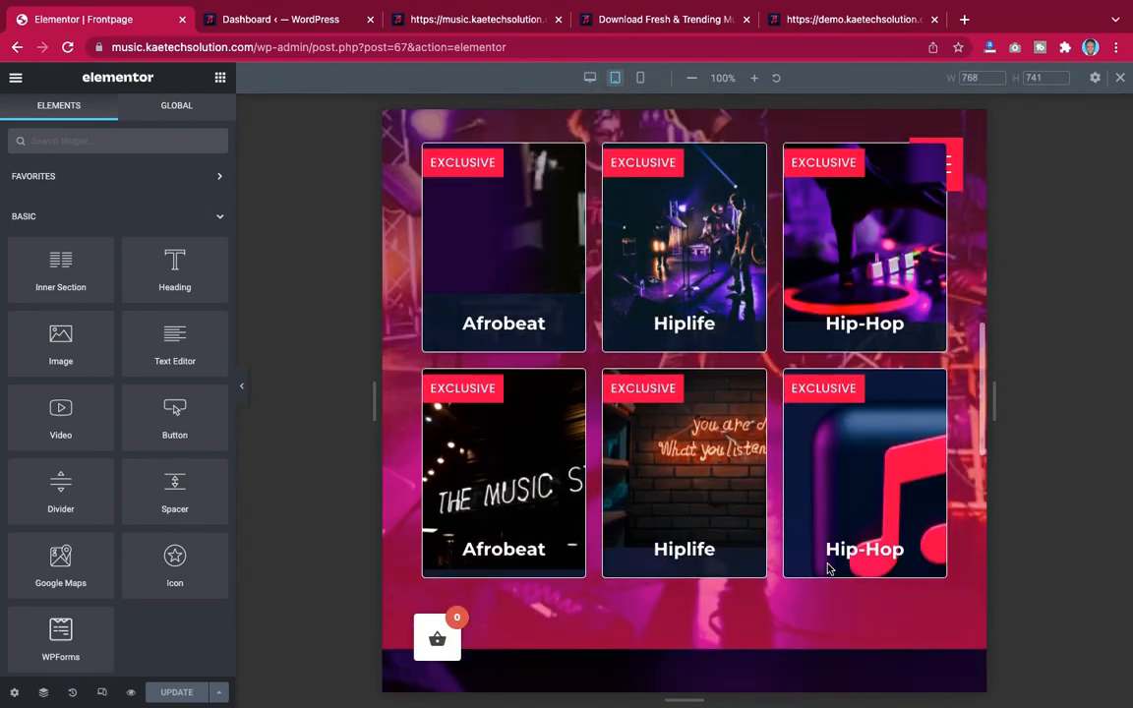
scroll(828, 568, "up", 10)
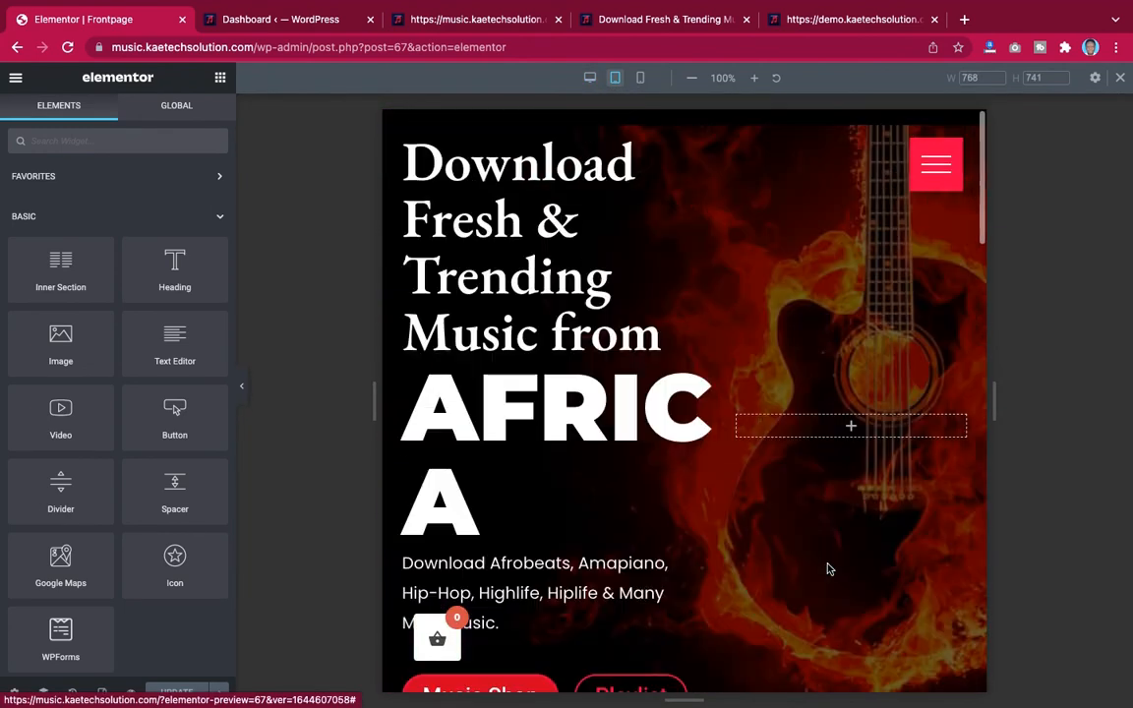
Preview the page in mobile responsive mode, then switch back to the tablet view
left_click(642, 79)
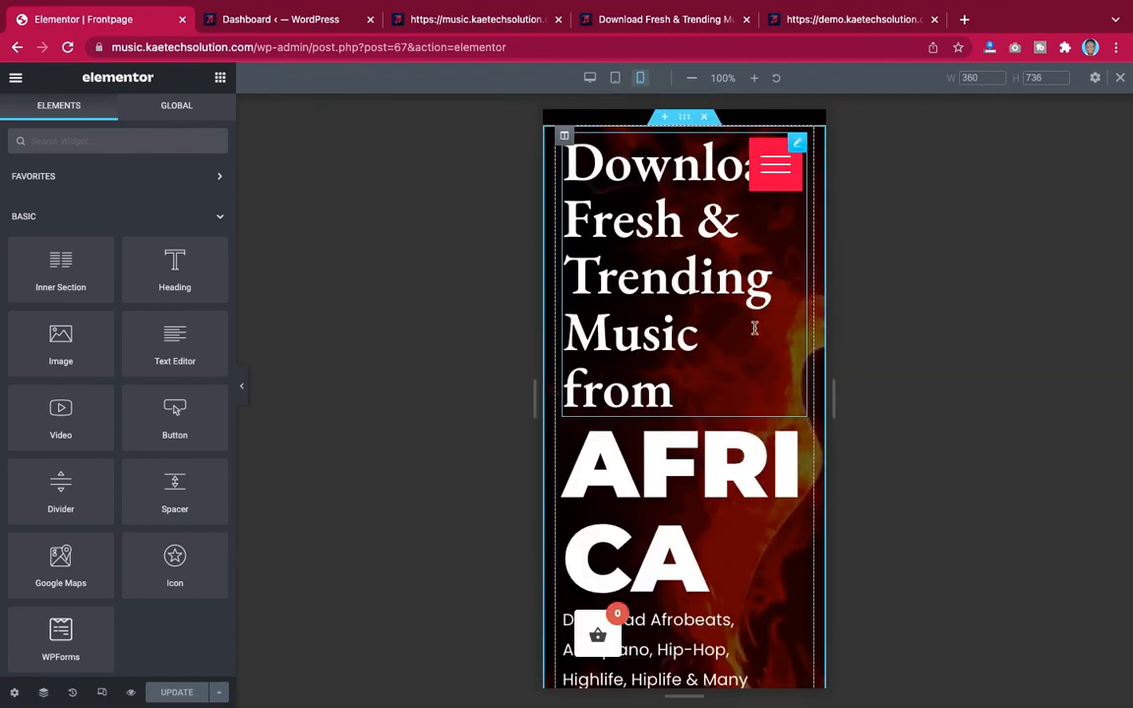
scroll(801, 441, "down", 2)
scroll(805, 440, "down", 5)
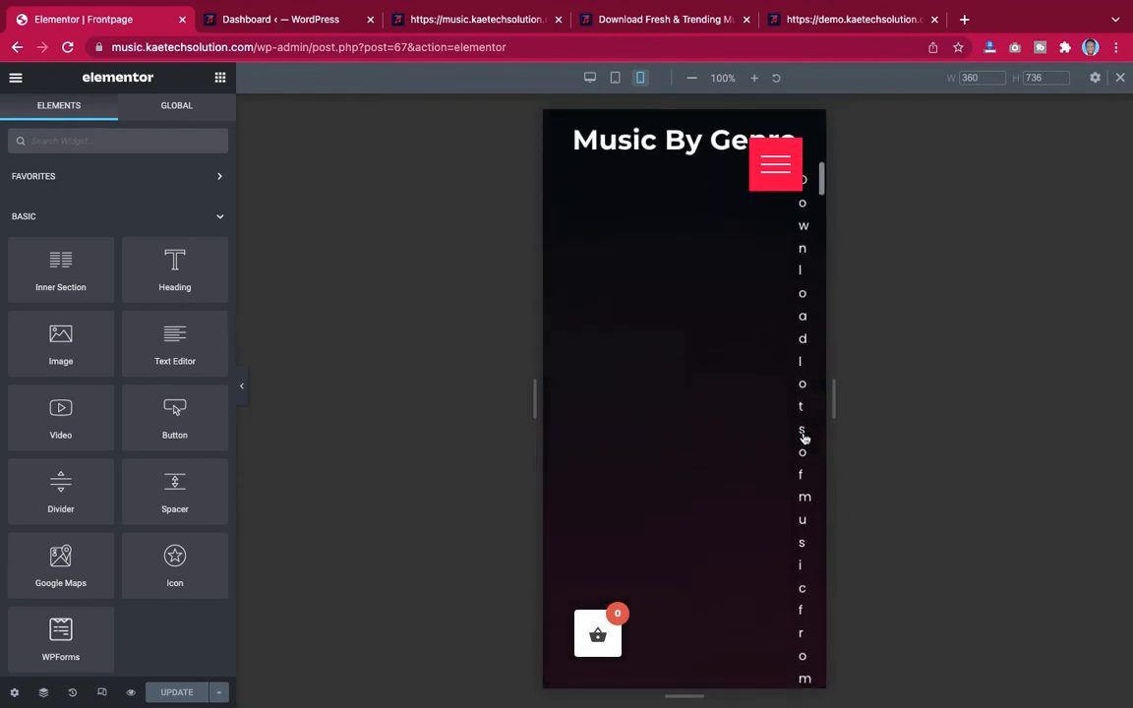
scroll(804, 438, "down", 8)
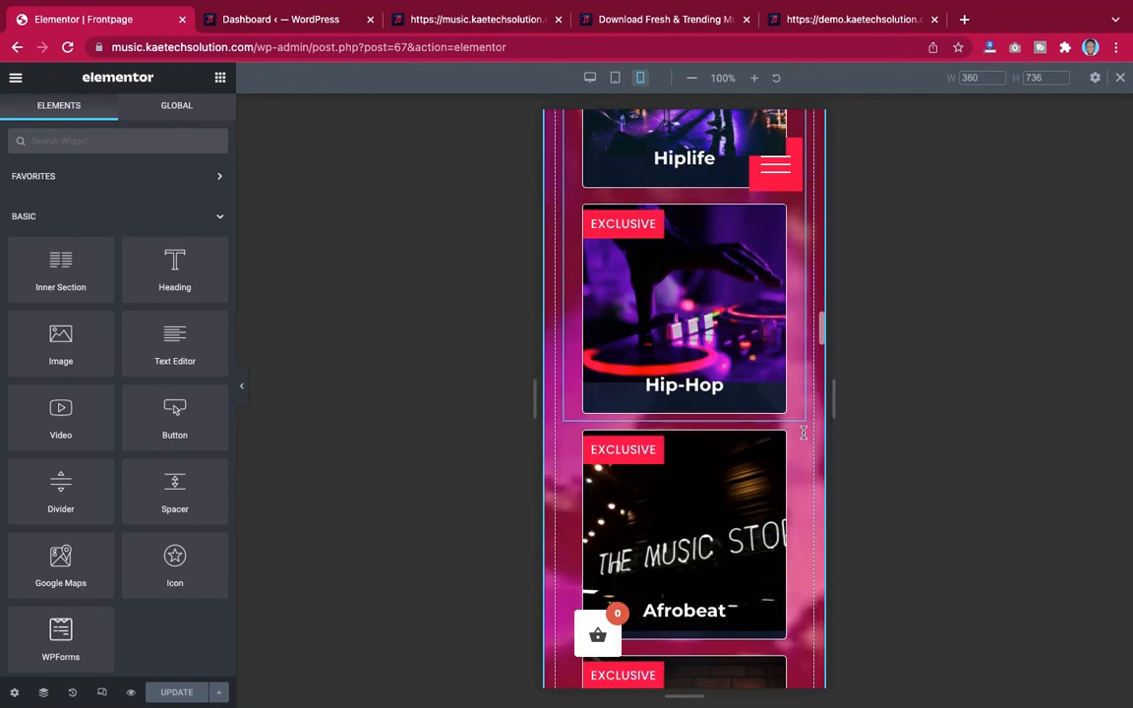
scroll(802, 435, "up", 15)
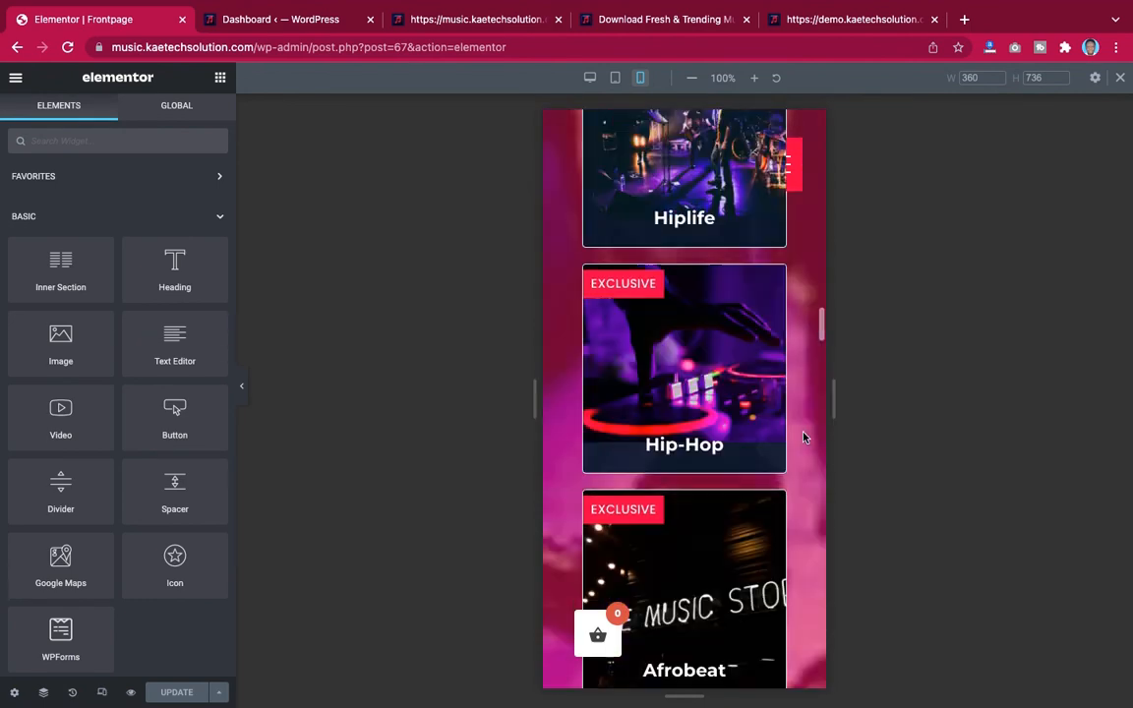
scroll(803, 433, "up", 3)
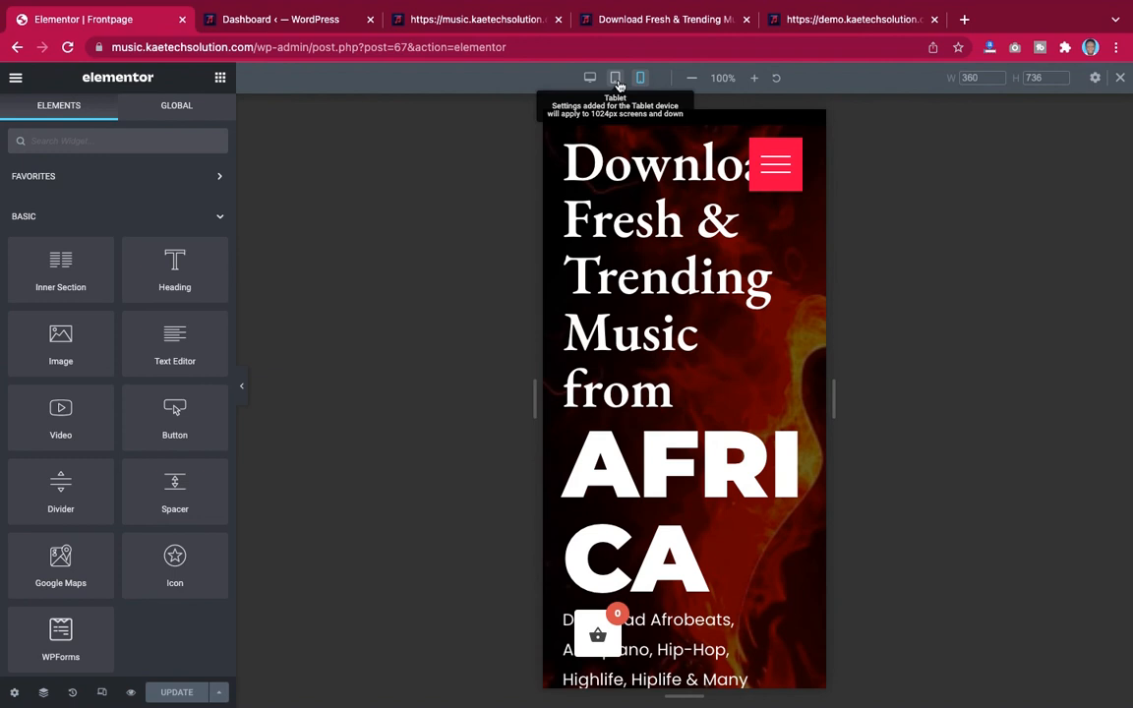
left_click(616, 82)
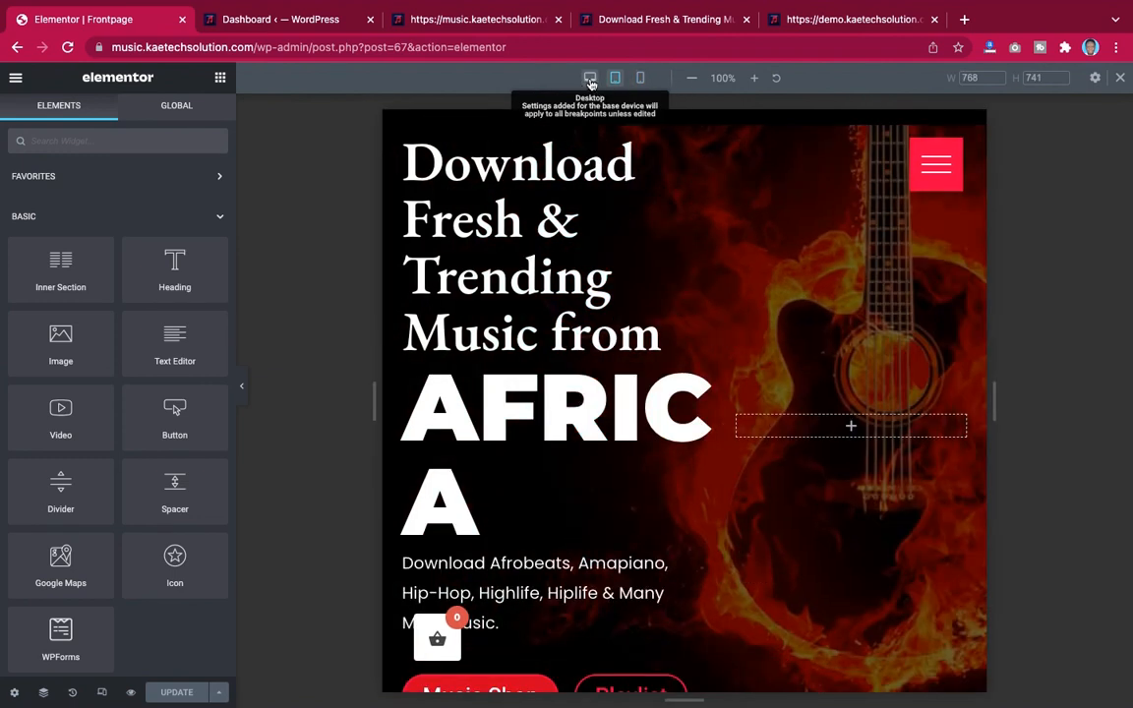
Switch to desktop view and set the fullscreen menu widget's top padding to 30 px
left_click(590, 81)
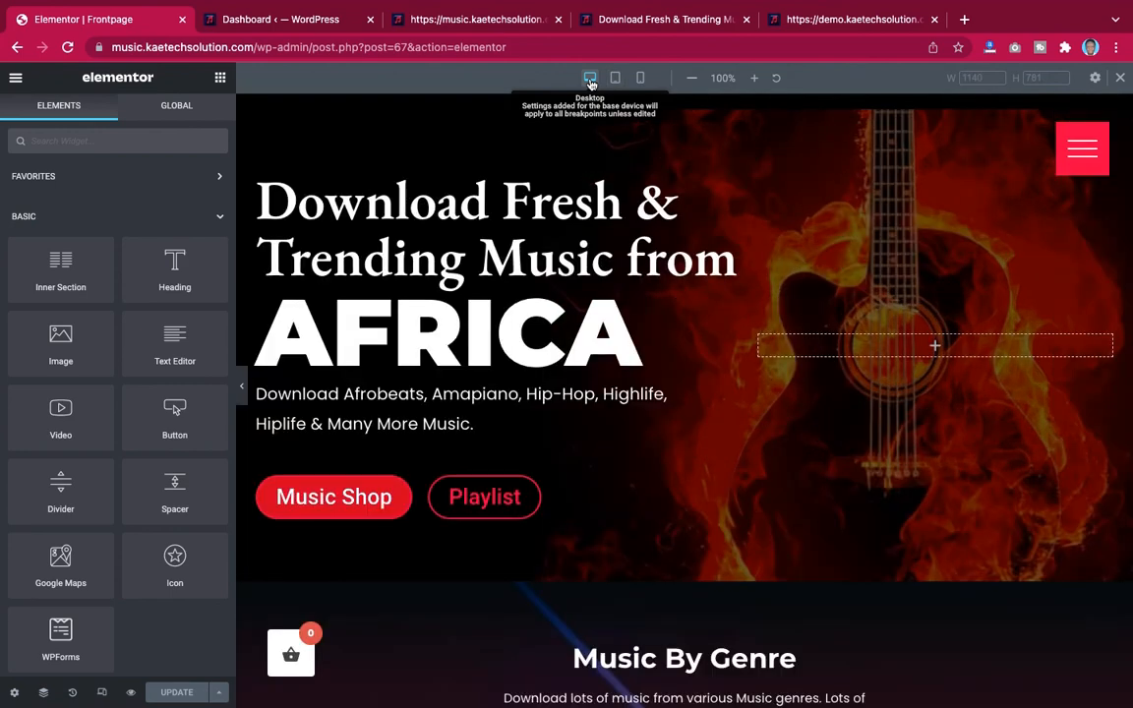
left_click(1105, 168)
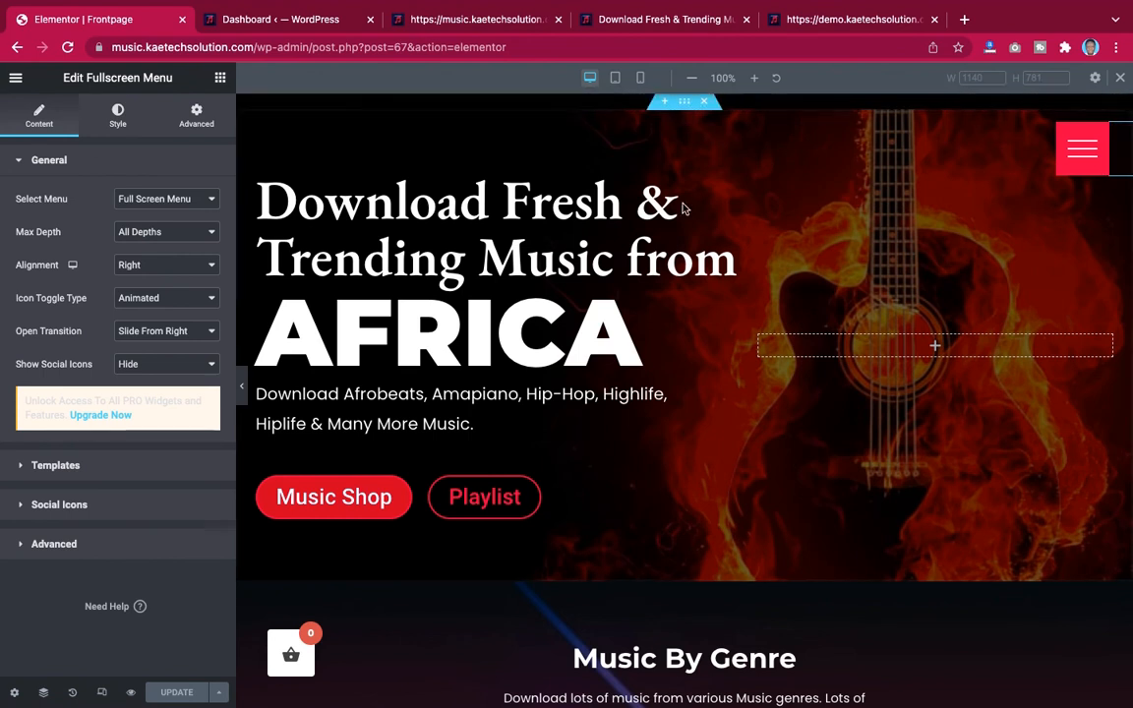
left_click(198, 116)
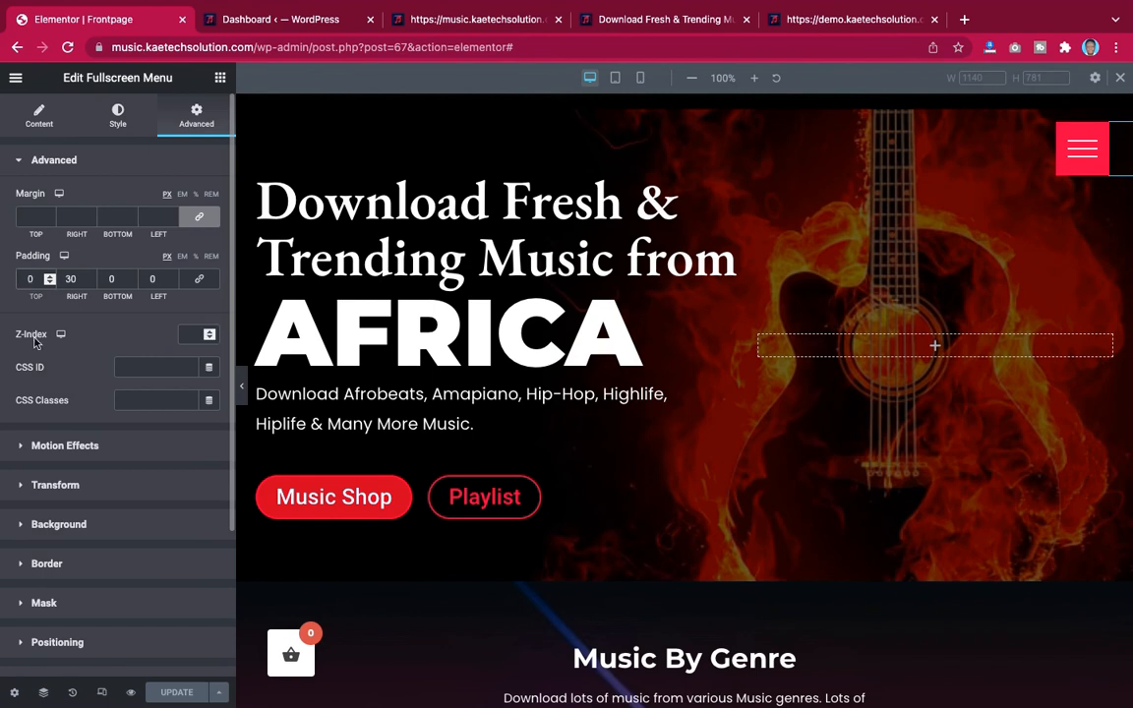
type("30")
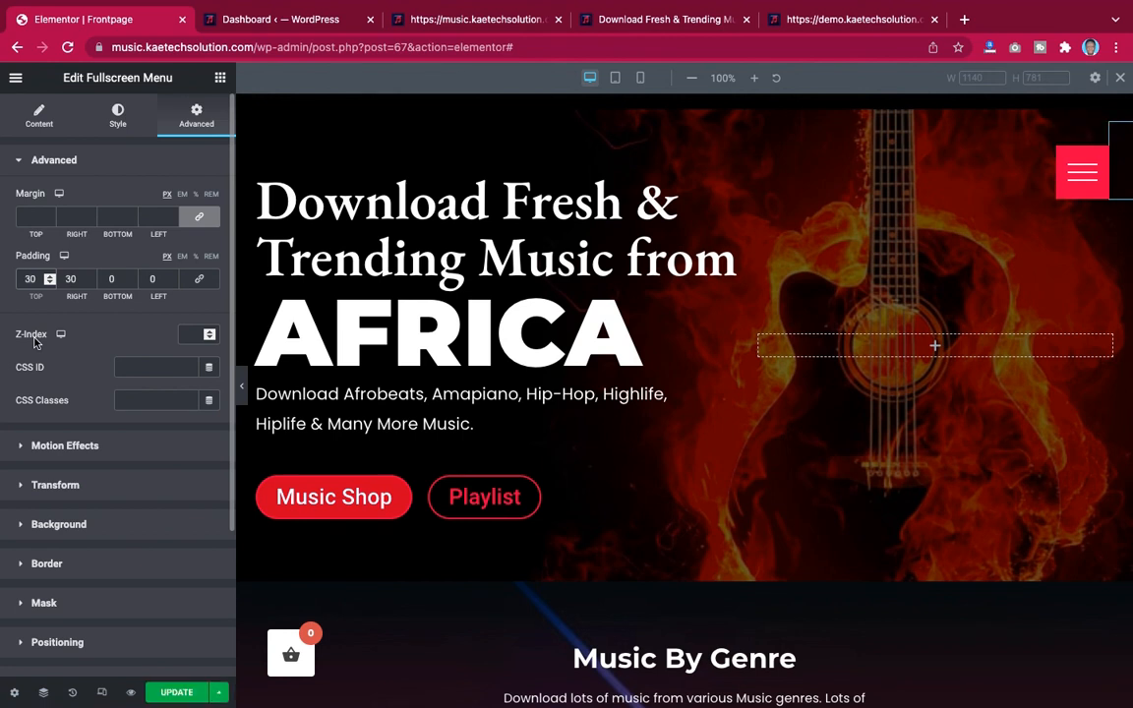
Switch to tablet view and set the hero section's minimum height to 400 px
left_click(240, 394)
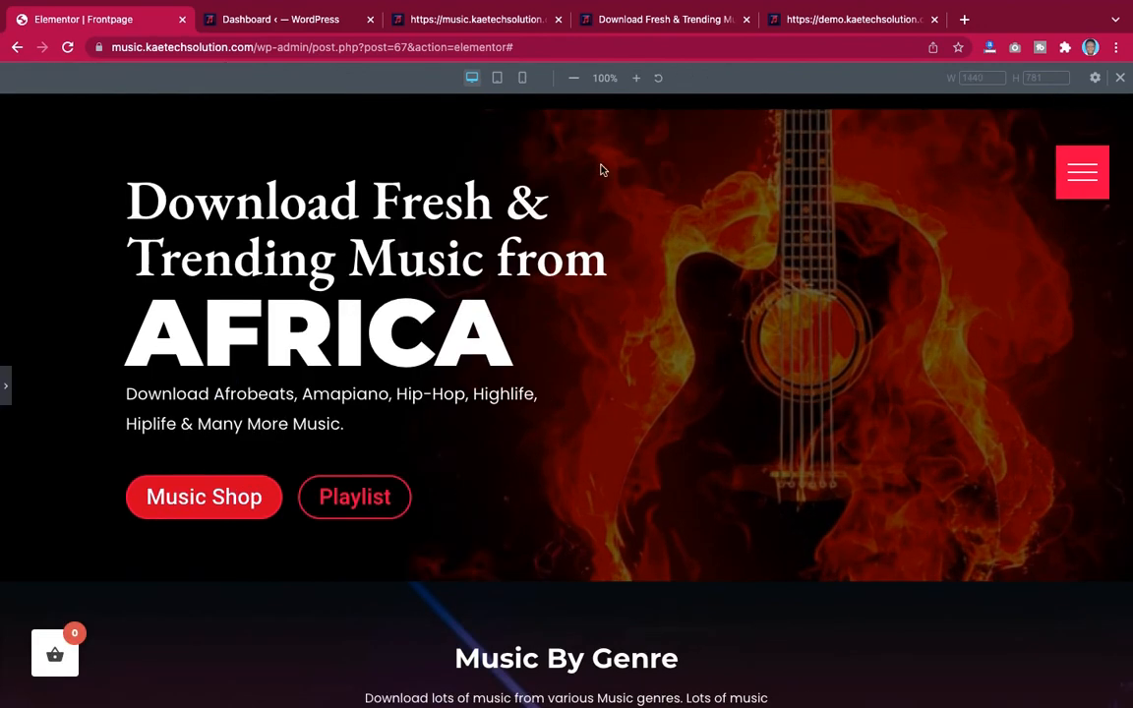
left_click(9, 393)
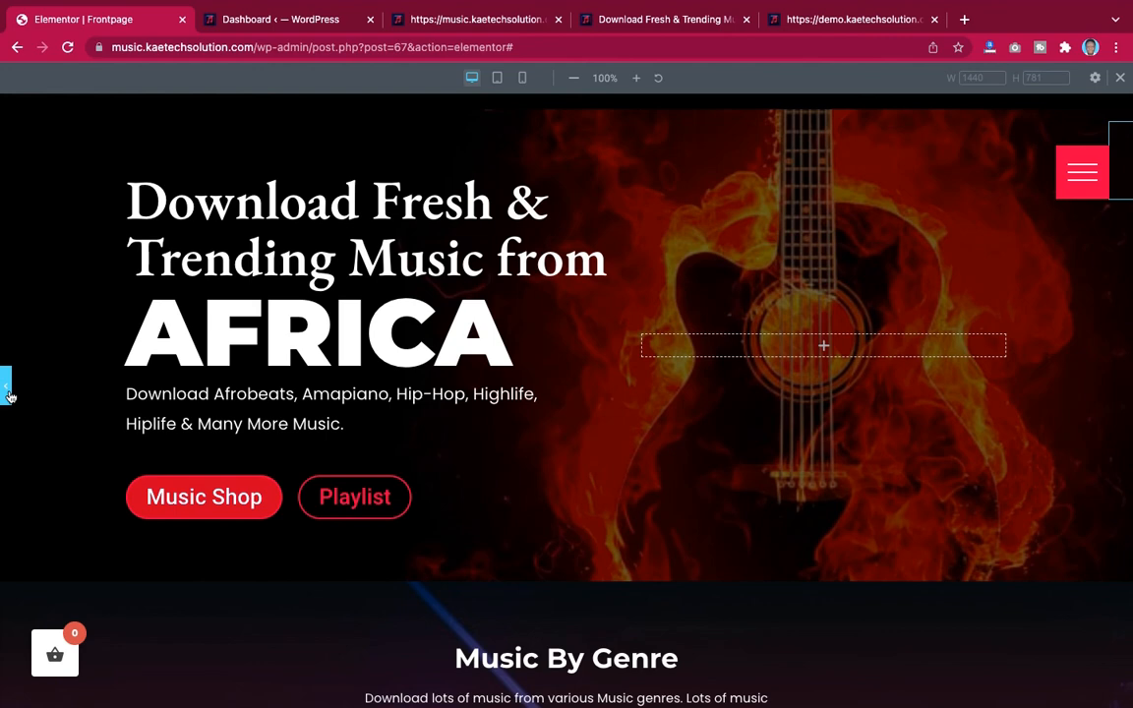
left_click(9, 393)
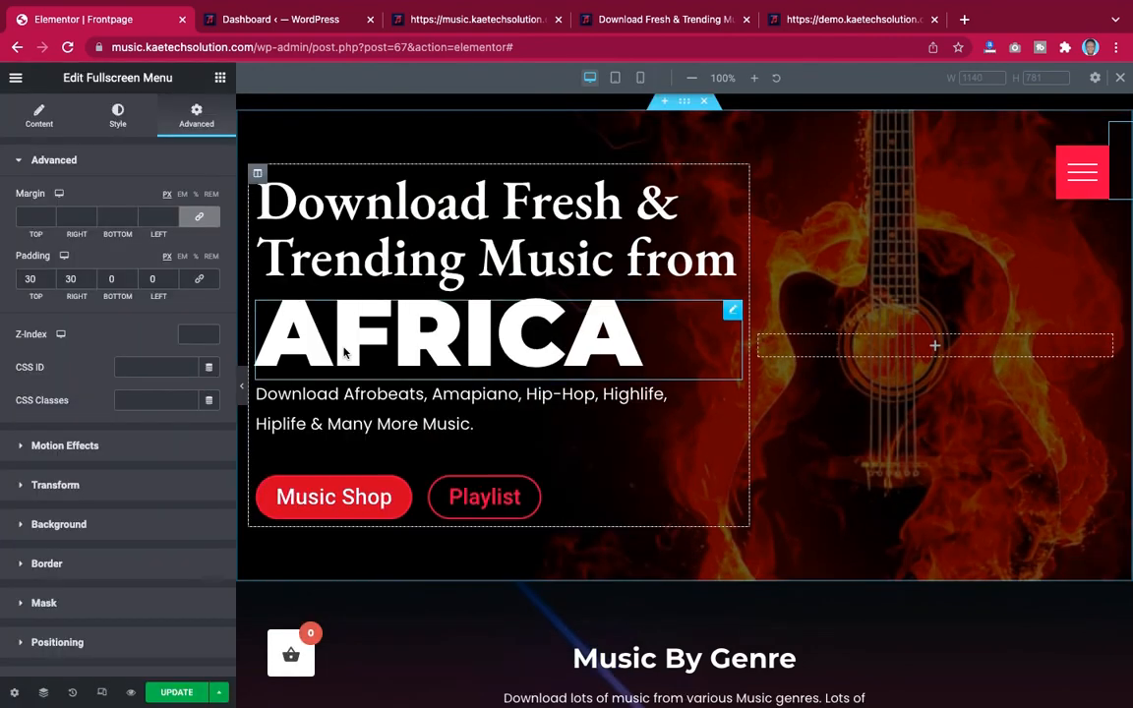
left_click(615, 79)
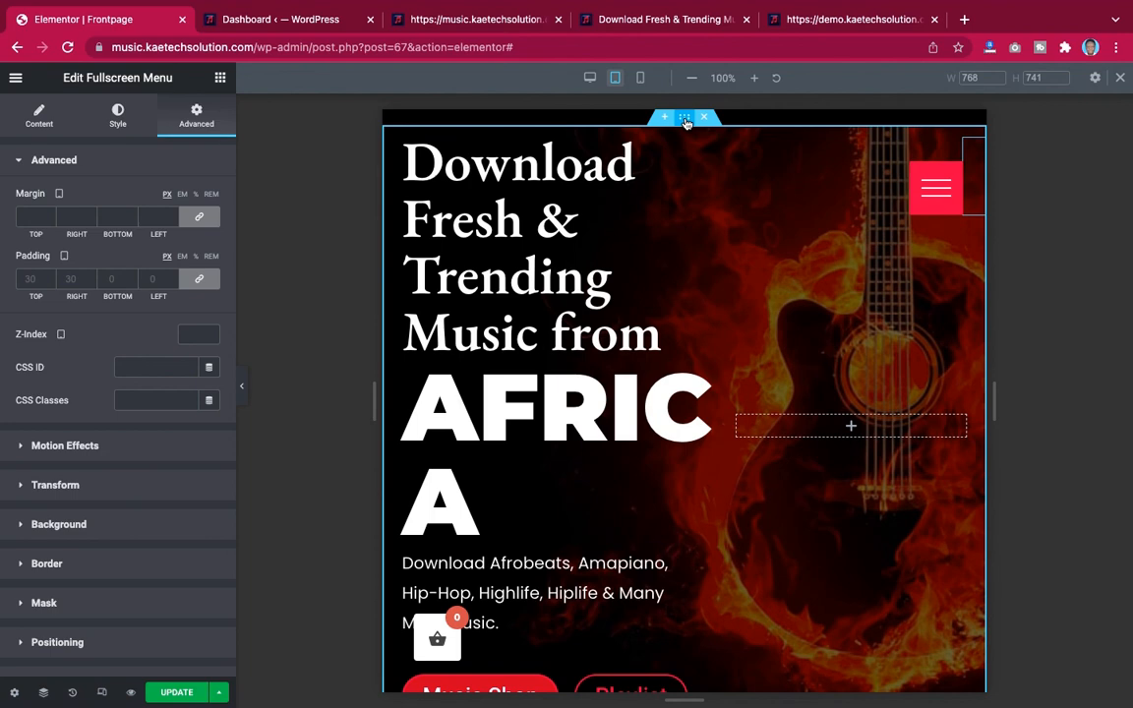
scroll(662, 396, "down", 2)
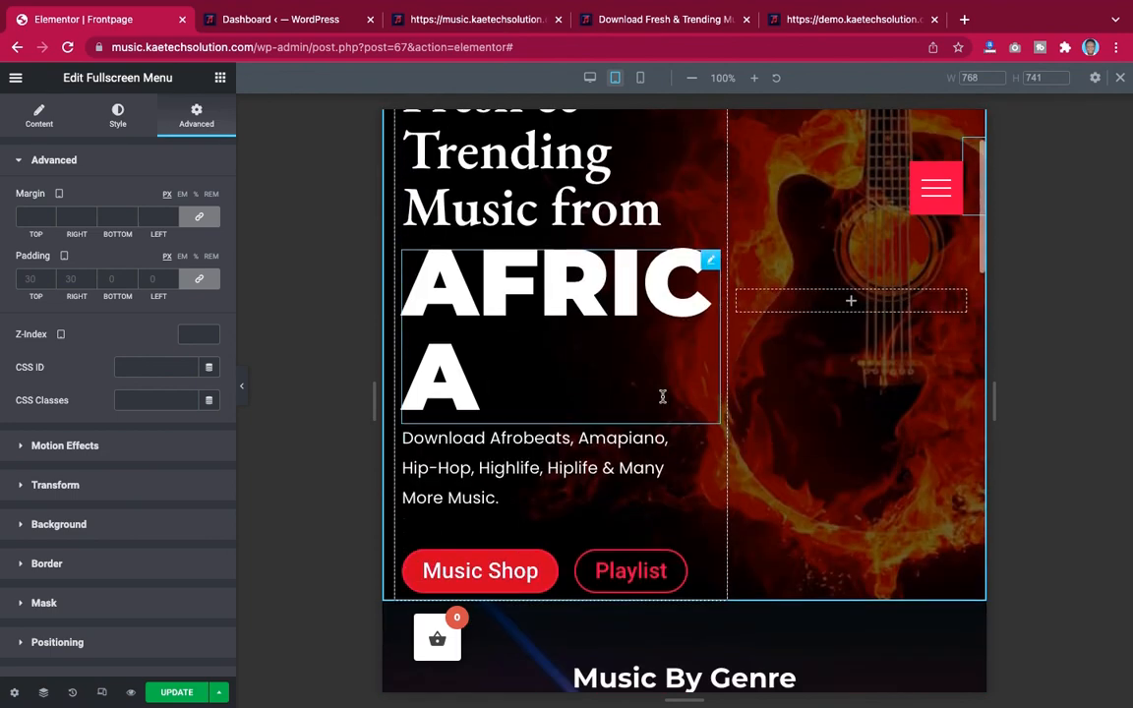
scroll(662, 396, "down", 1)
scroll(661, 397, "up", 3)
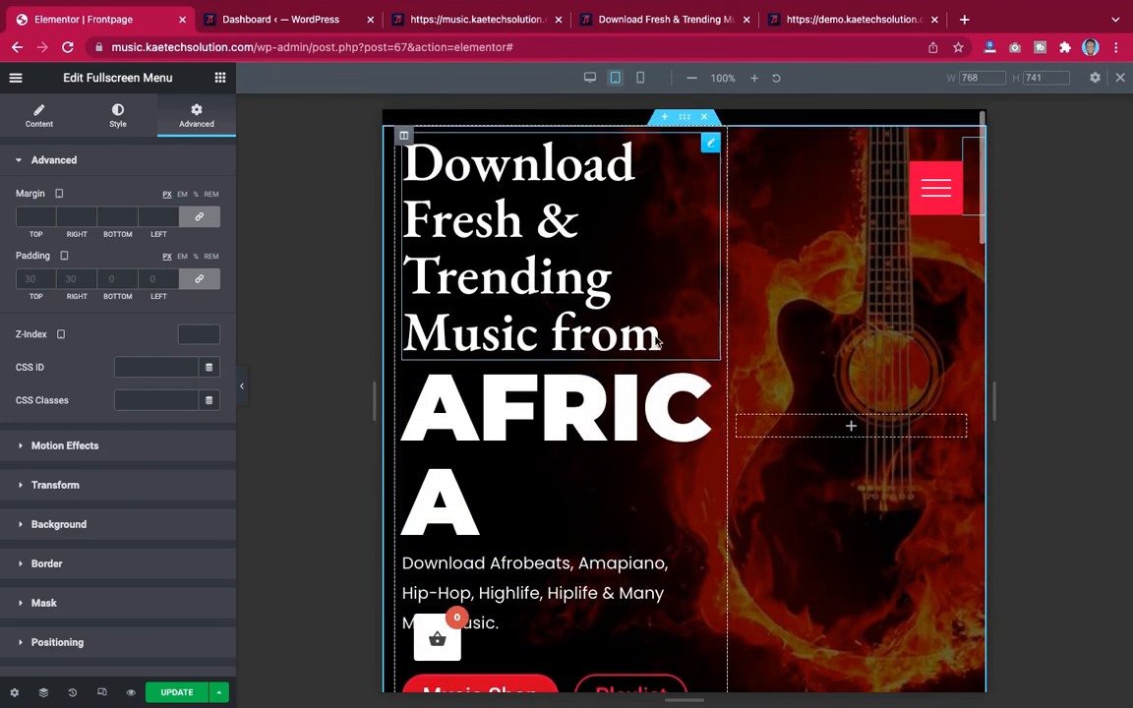
left_click(686, 119)
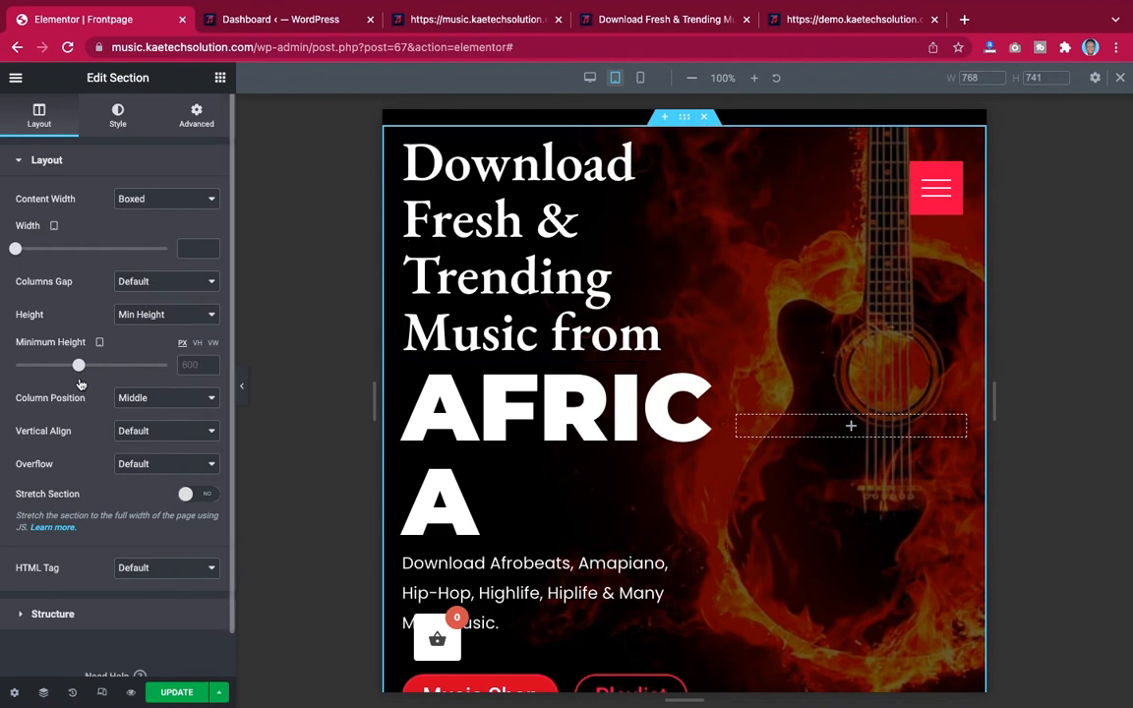
left_click_drag(75, 366, 63, 365)
left_click_drag(54, 366, 55, 365)
left_click_drag(200, 365, 172, 365)
type("400")
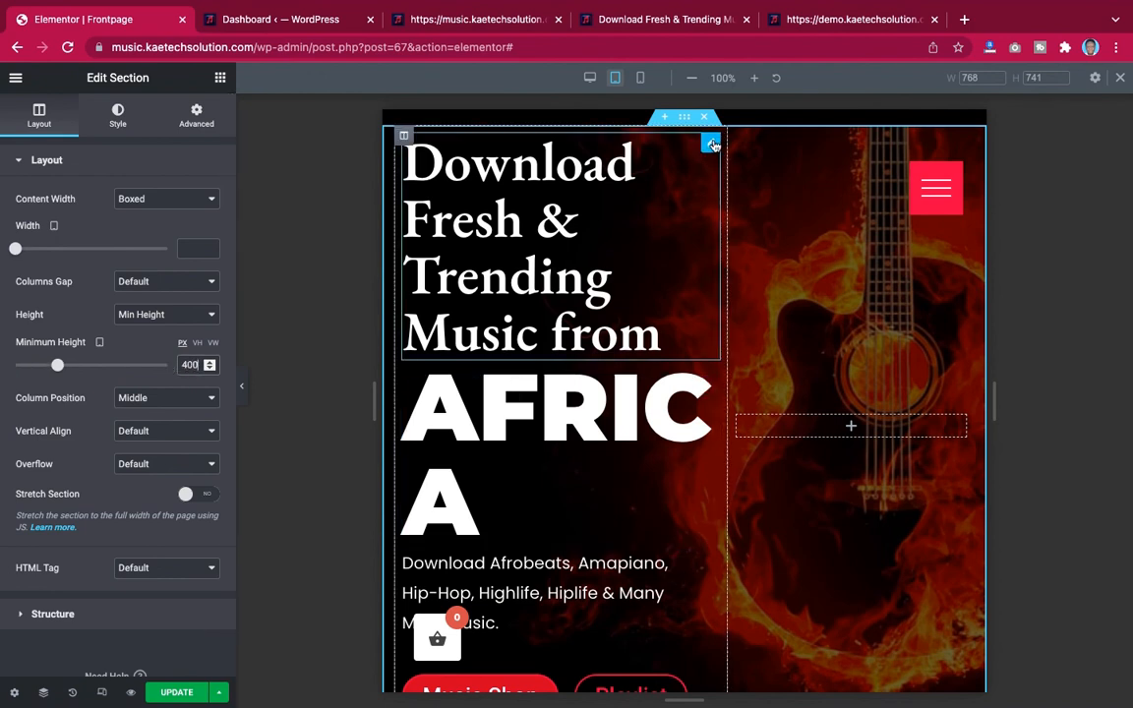
Set the tablet typography of the 'Download Fresh & Trending Music from' heading to size 38, letter spacing 0.1, line-height 1.2
left_click(710, 144)
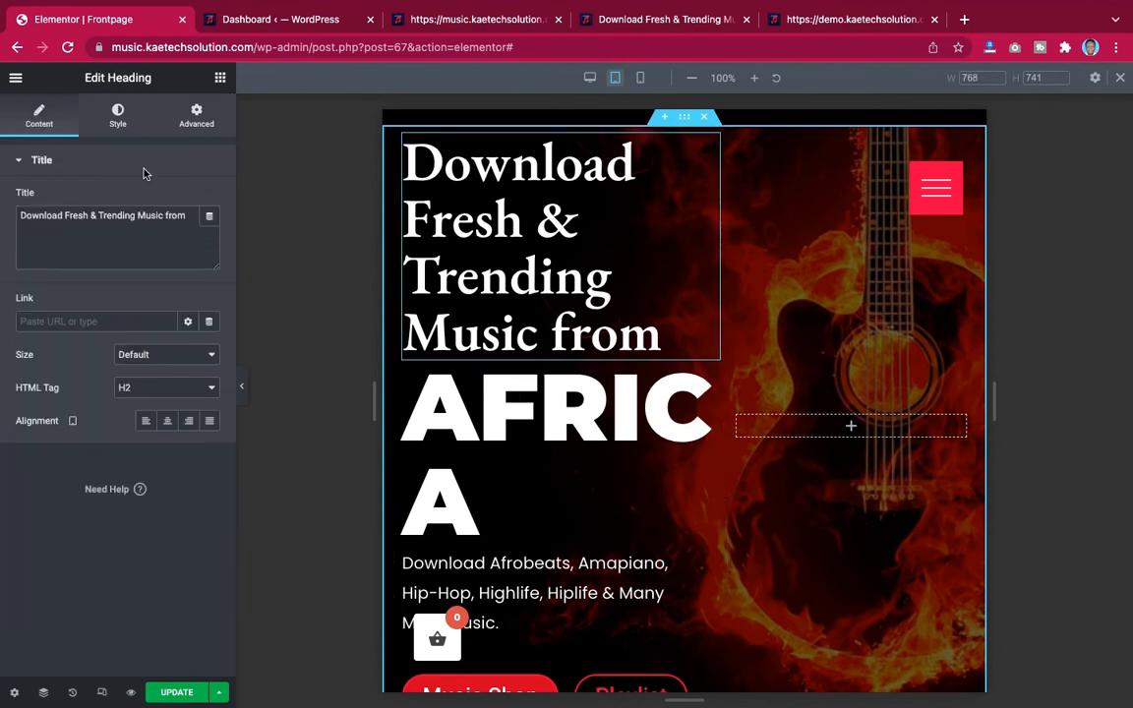
left_click(118, 118)
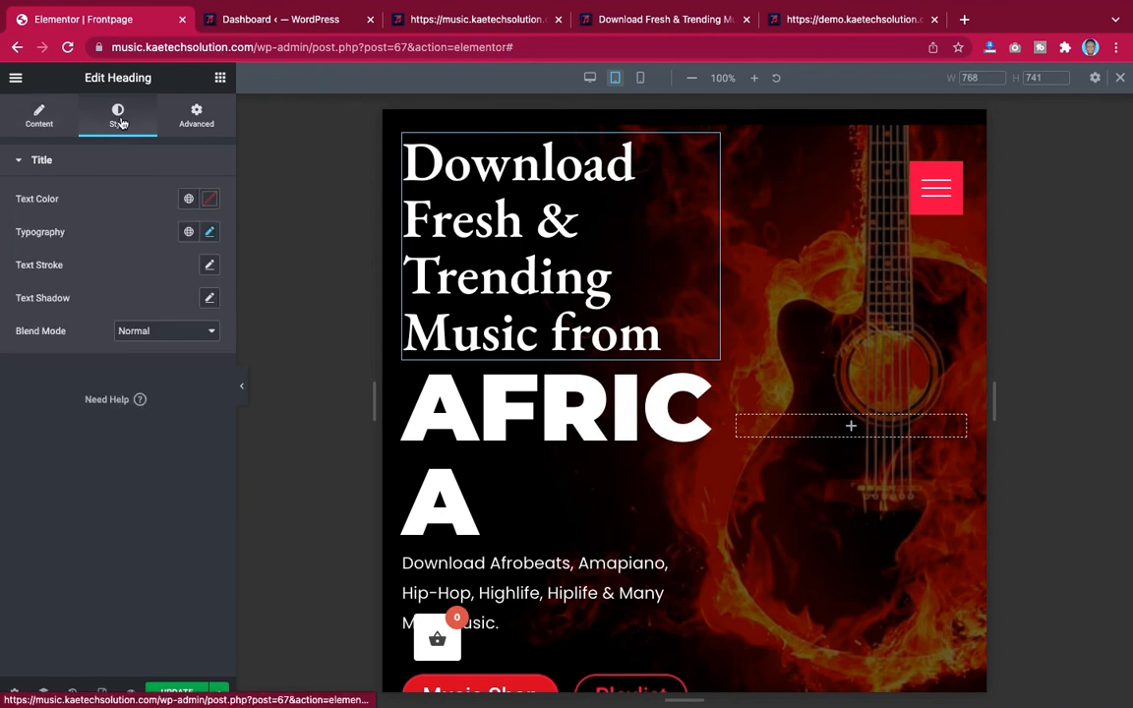
left_click(210, 234)
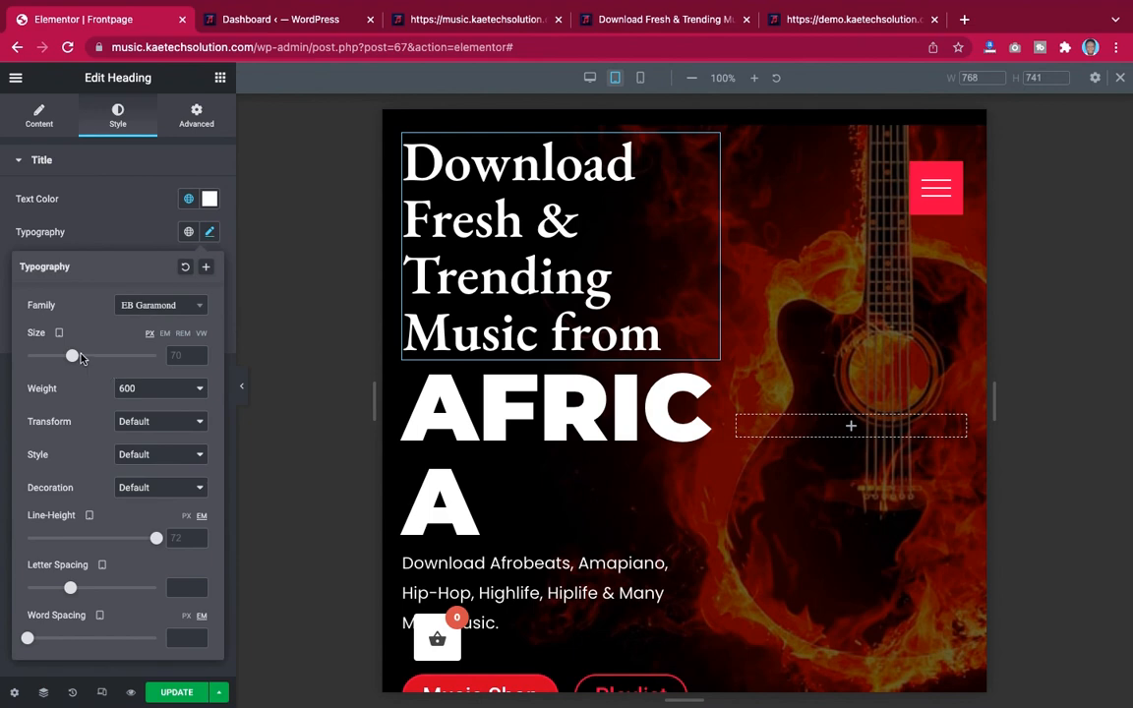
left_click_drag(68, 362, 54, 361)
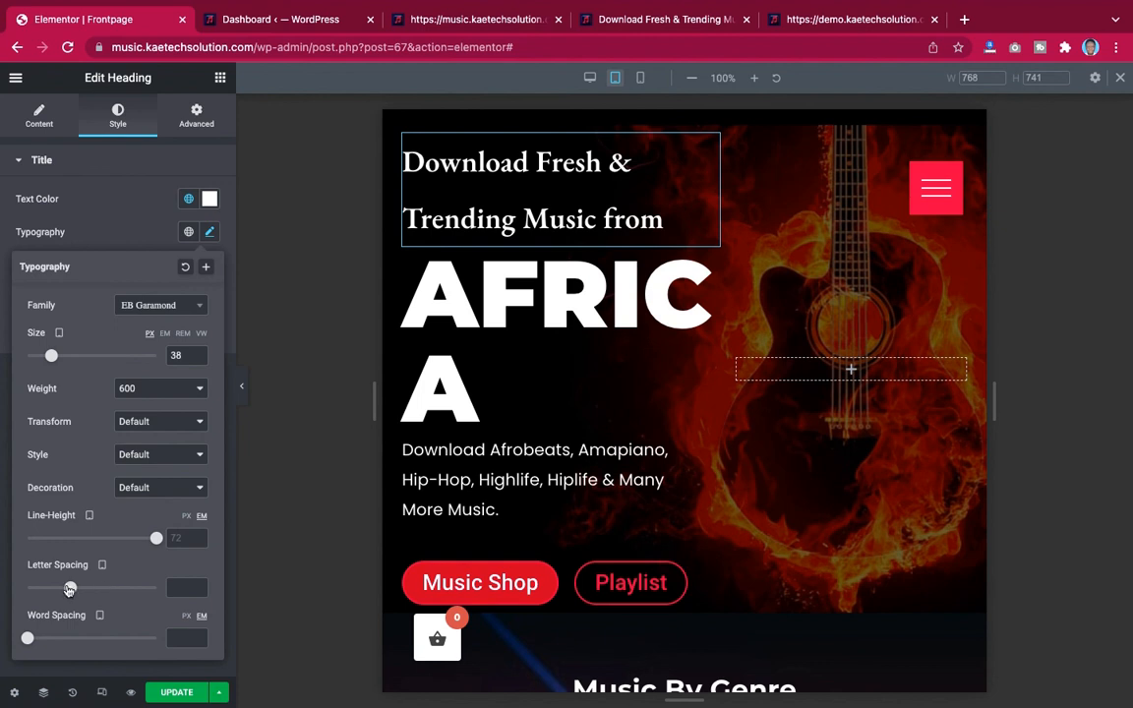
left_click_drag(64, 588, 70, 588)
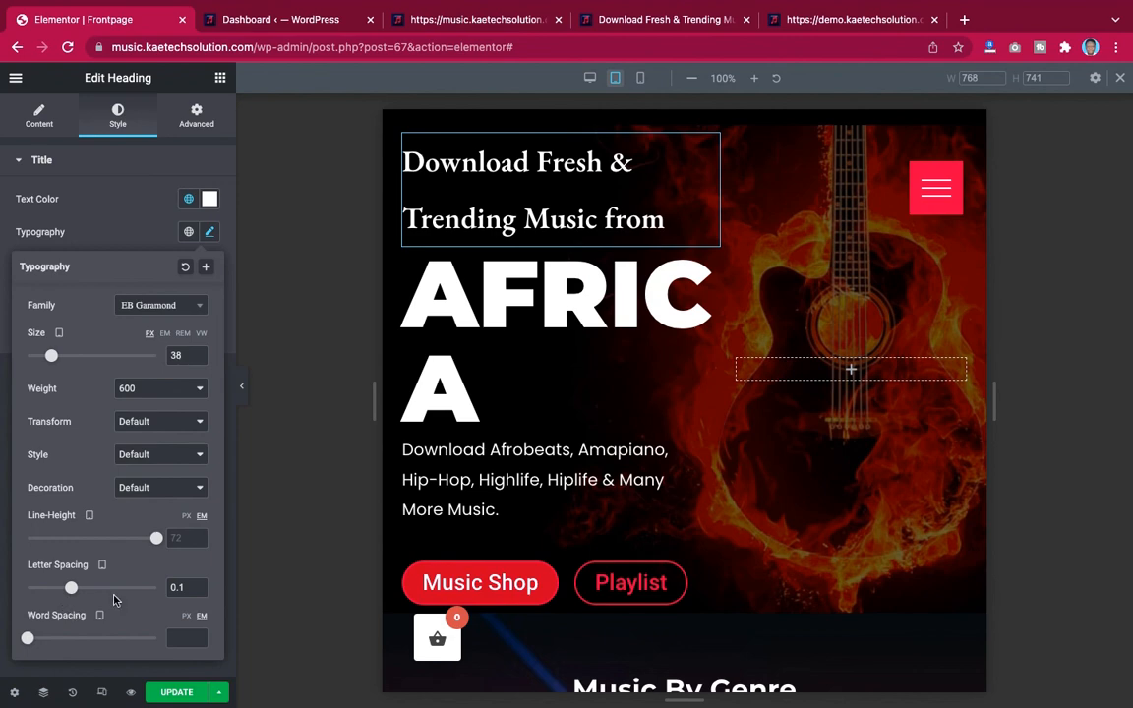
left_click_drag(144, 544, 43, 538)
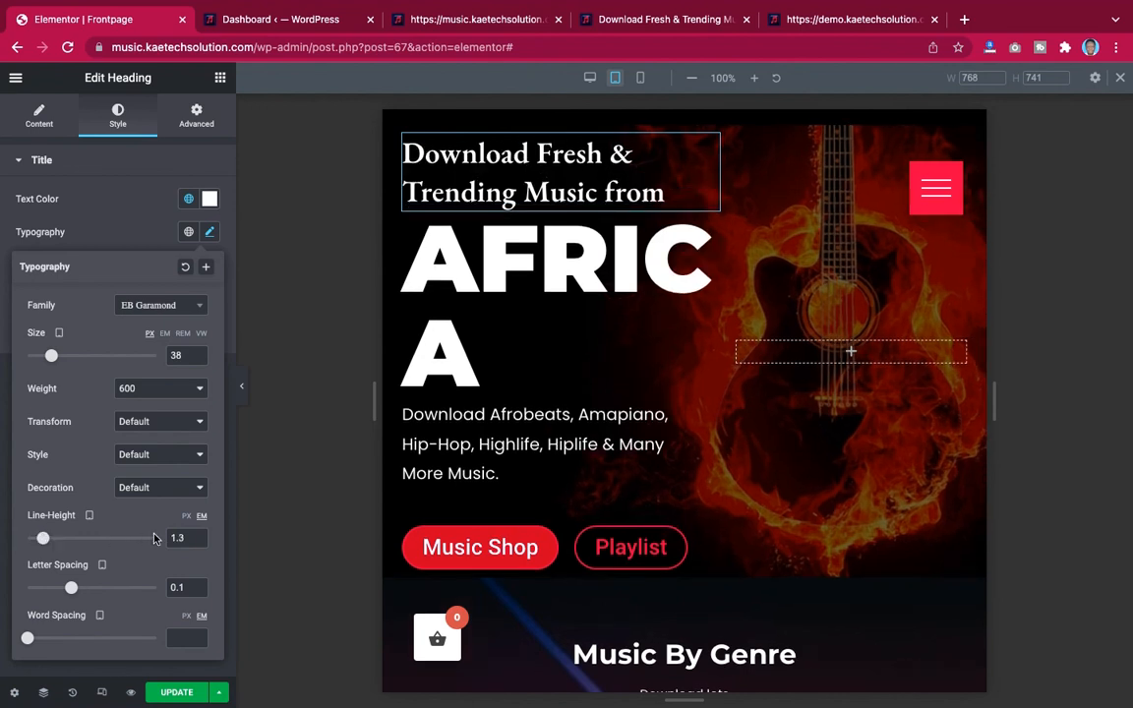
left_click(200, 541)
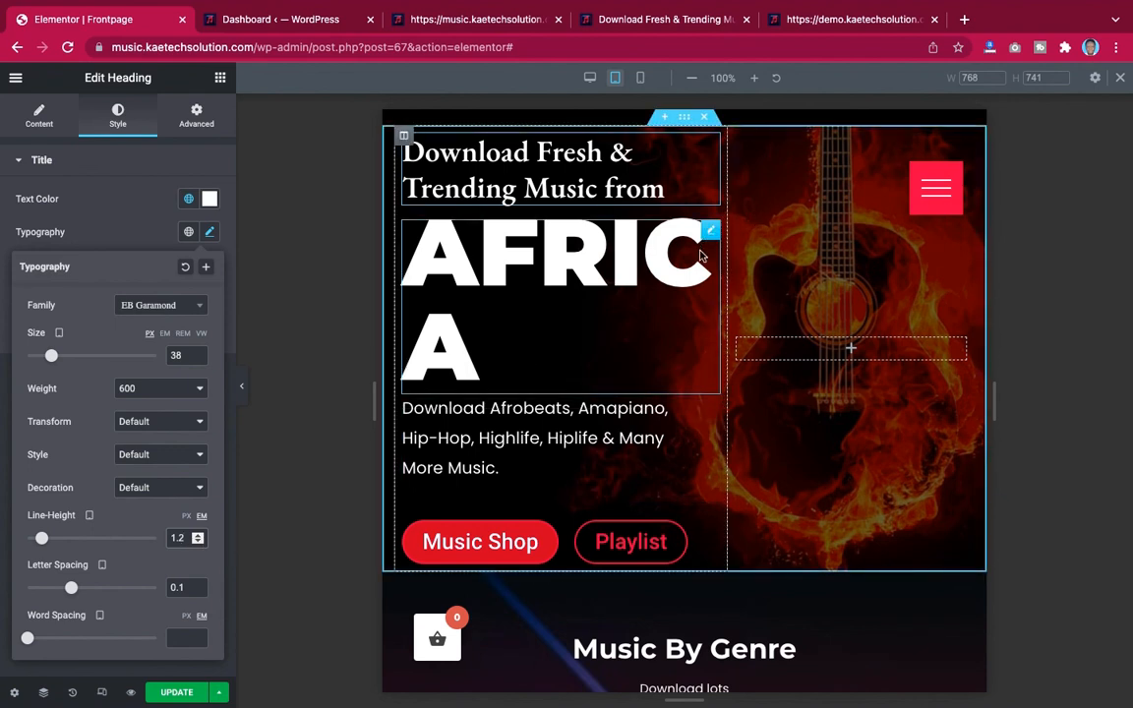
Reduce the AFRICA heading's tablet font size to about 91 px
left_click(711, 233)
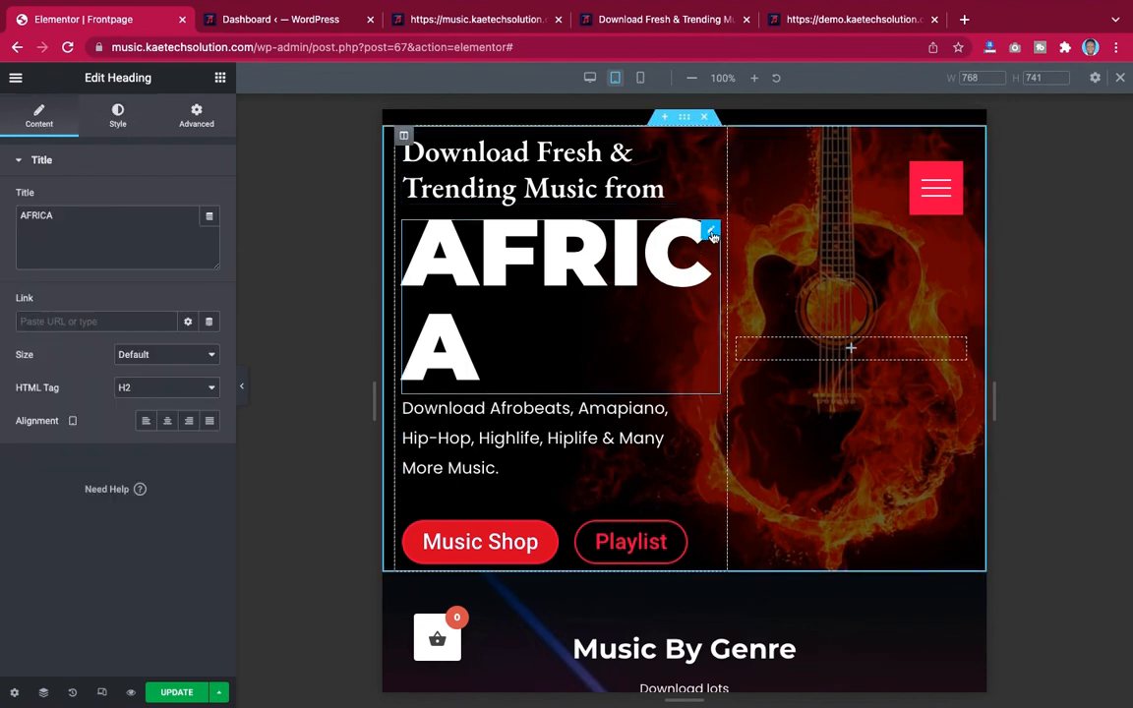
left_click(119, 116)
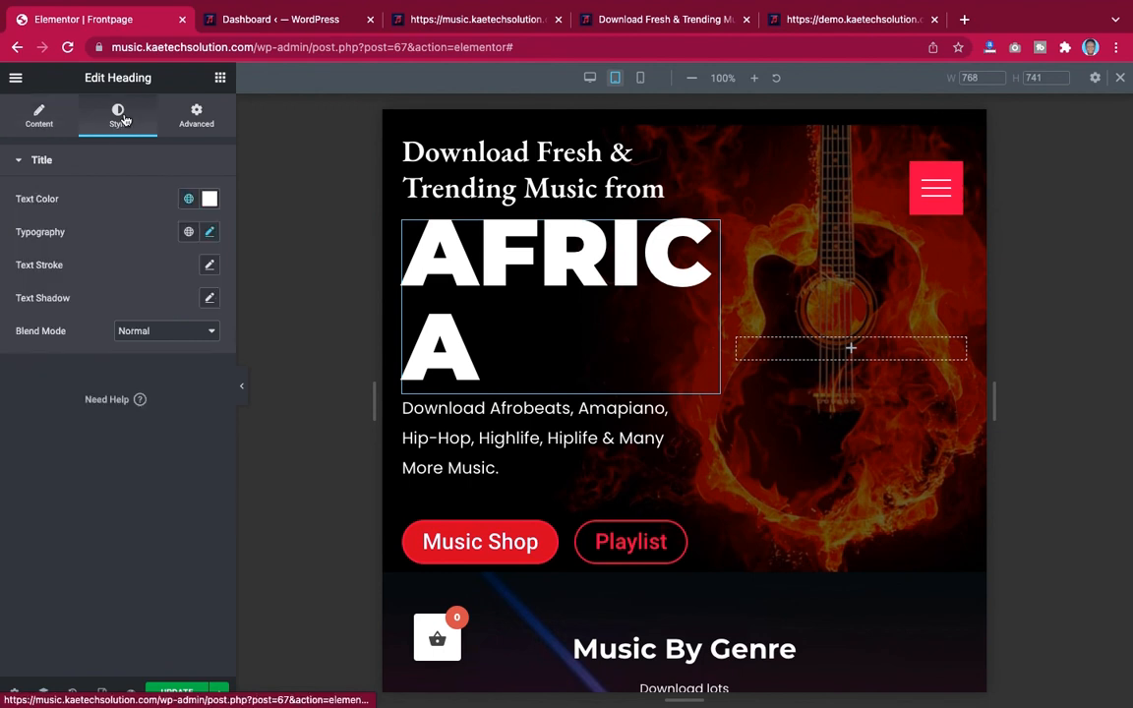
left_click(210, 232)
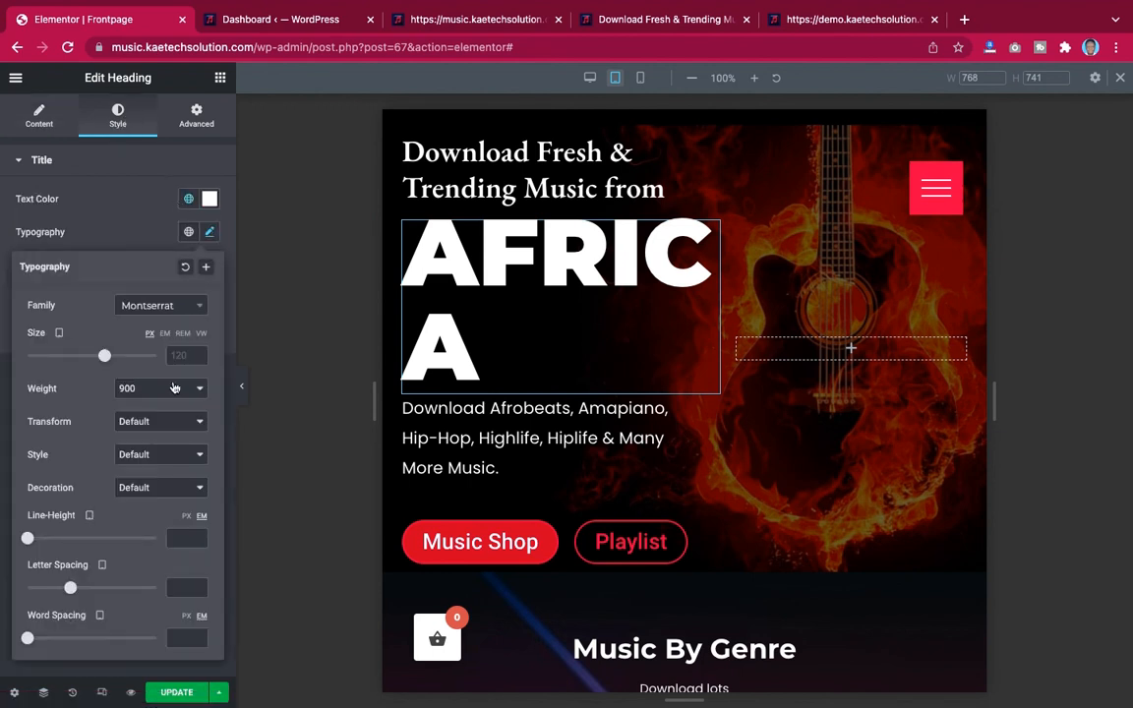
left_click_drag(103, 357, 84, 357)
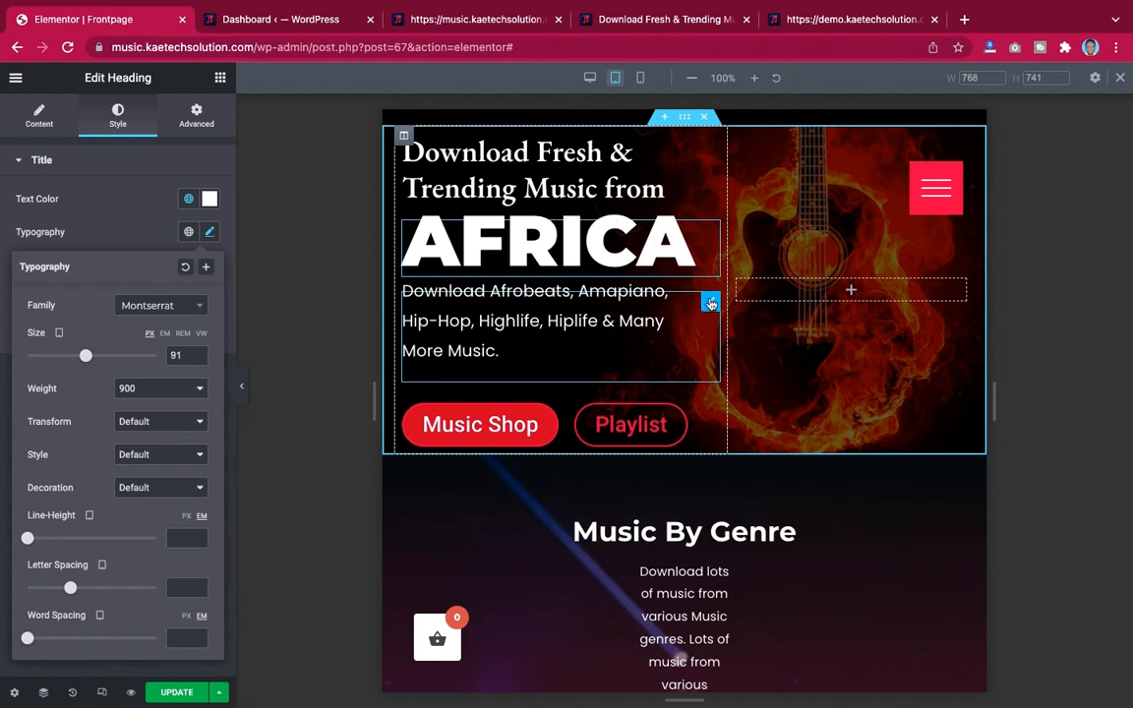
Set the hero description text's tablet font size to 16 px
left_click(710, 303)
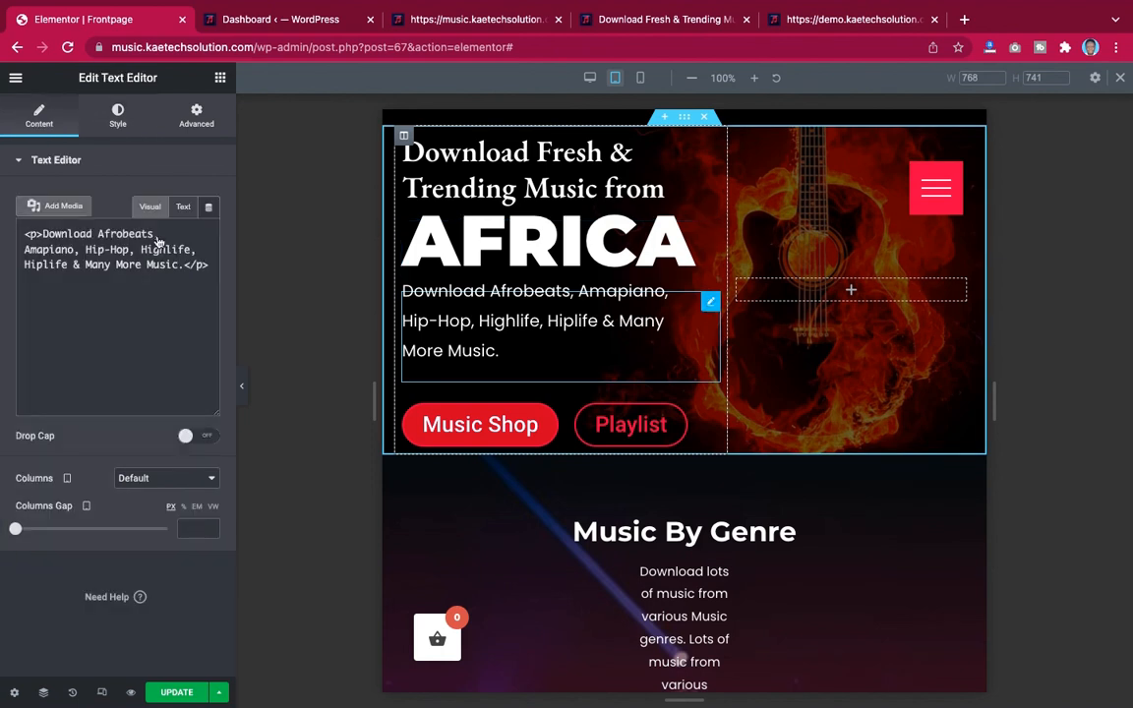
left_click(122, 117)
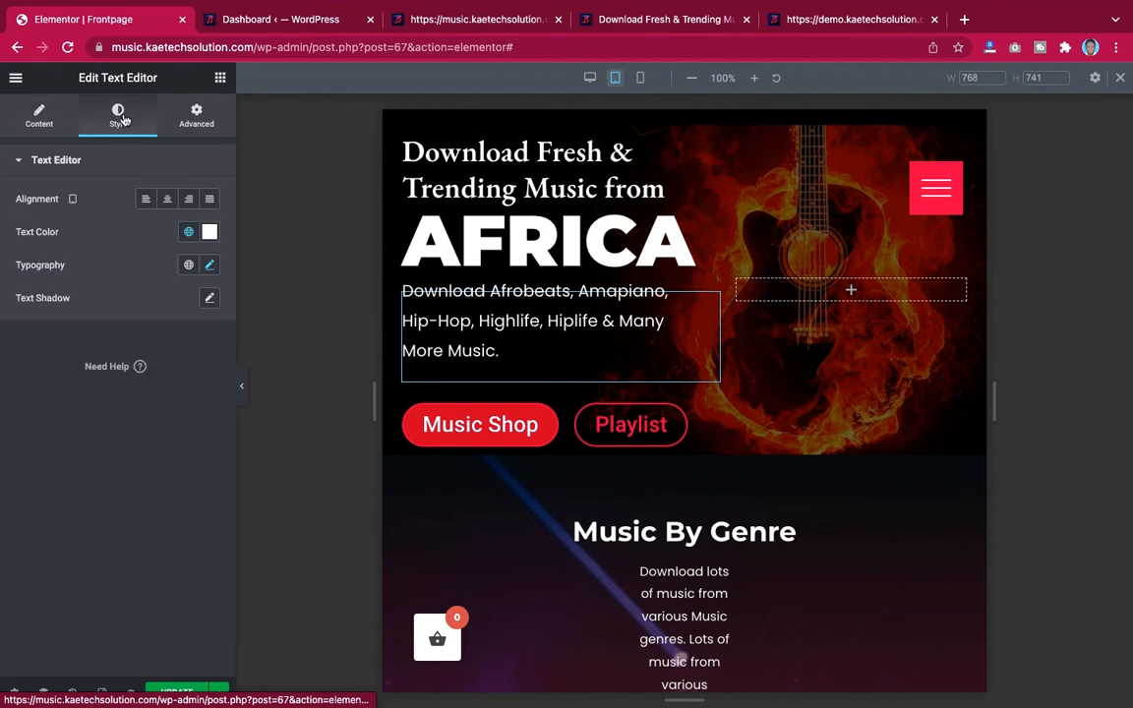
left_click(210, 264)
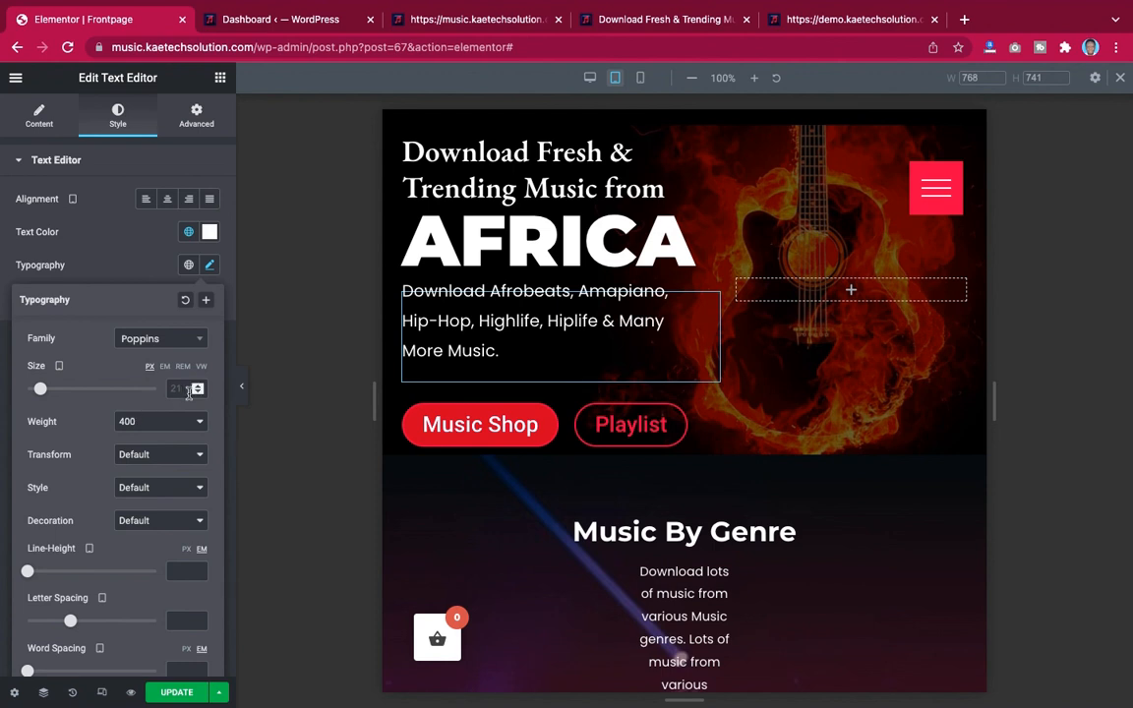
left_click(176, 389)
type("18")
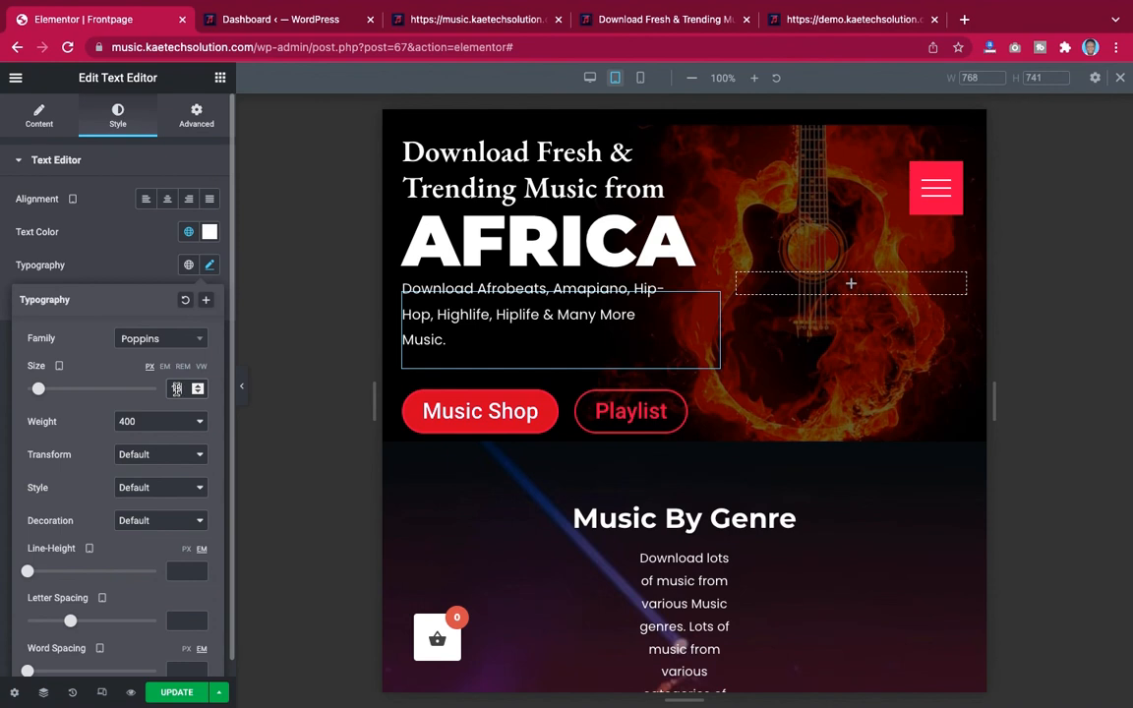
key("BackSpace")
key("BackSpace")
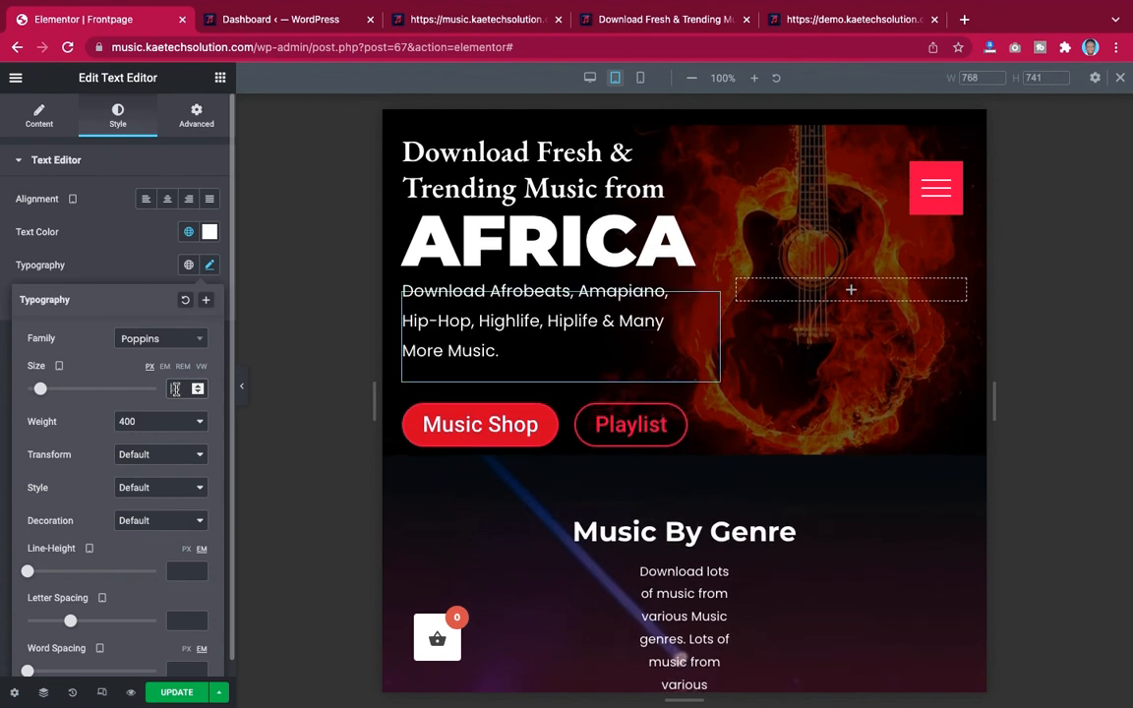
type("1")
type("8")
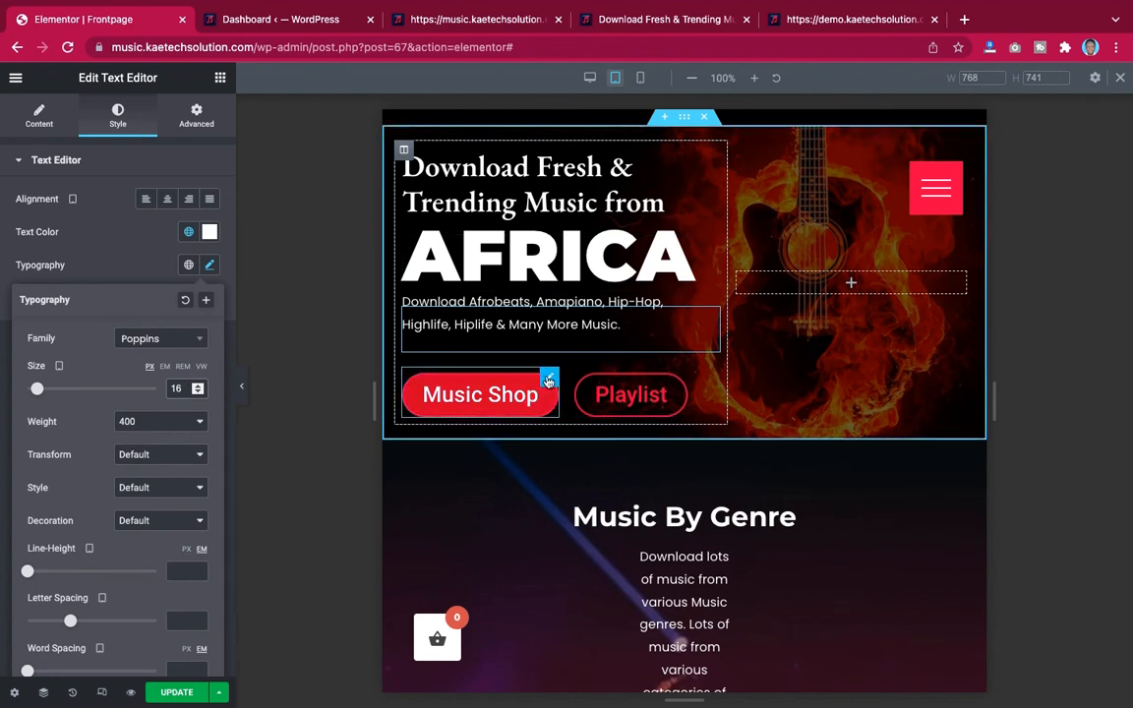
Set the Music Shop button's tablet font size to 20 px
left_click(447, 394)
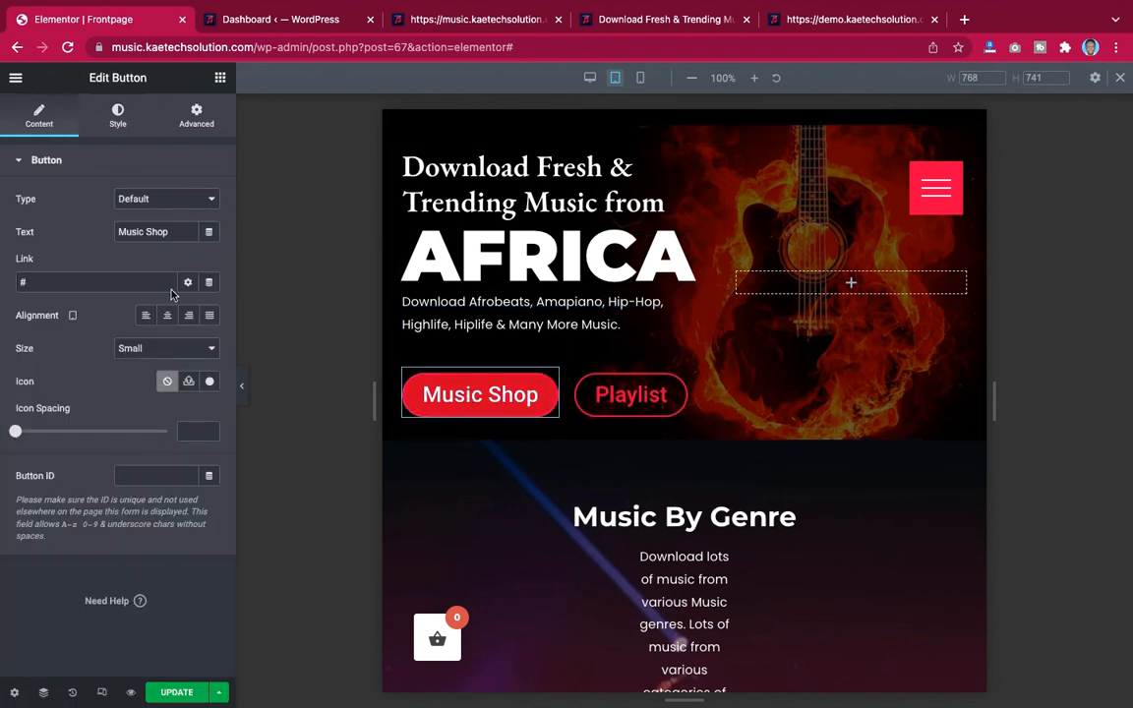
left_click(119, 114)
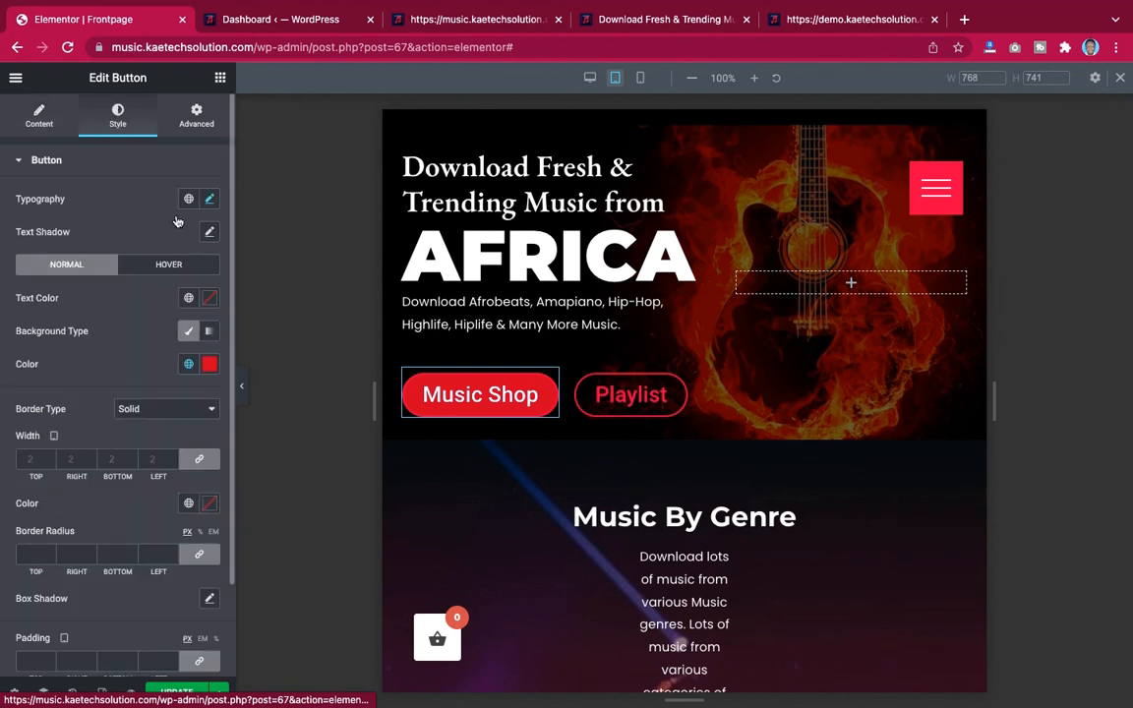
left_click(209, 198)
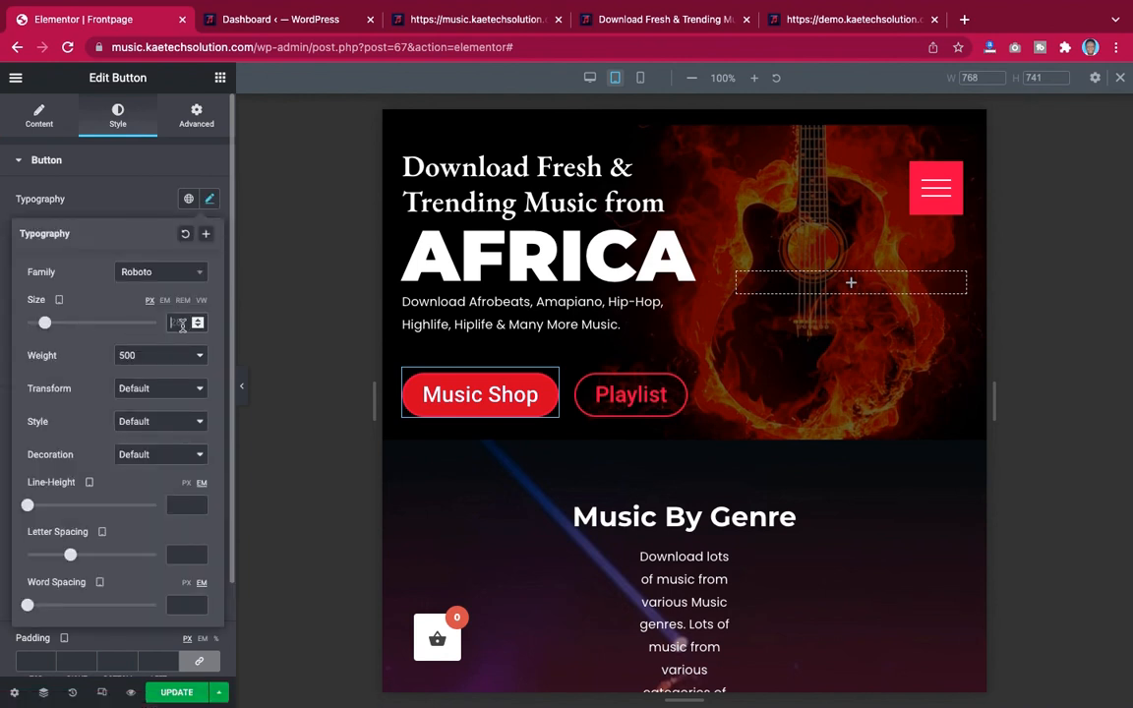
type("20")
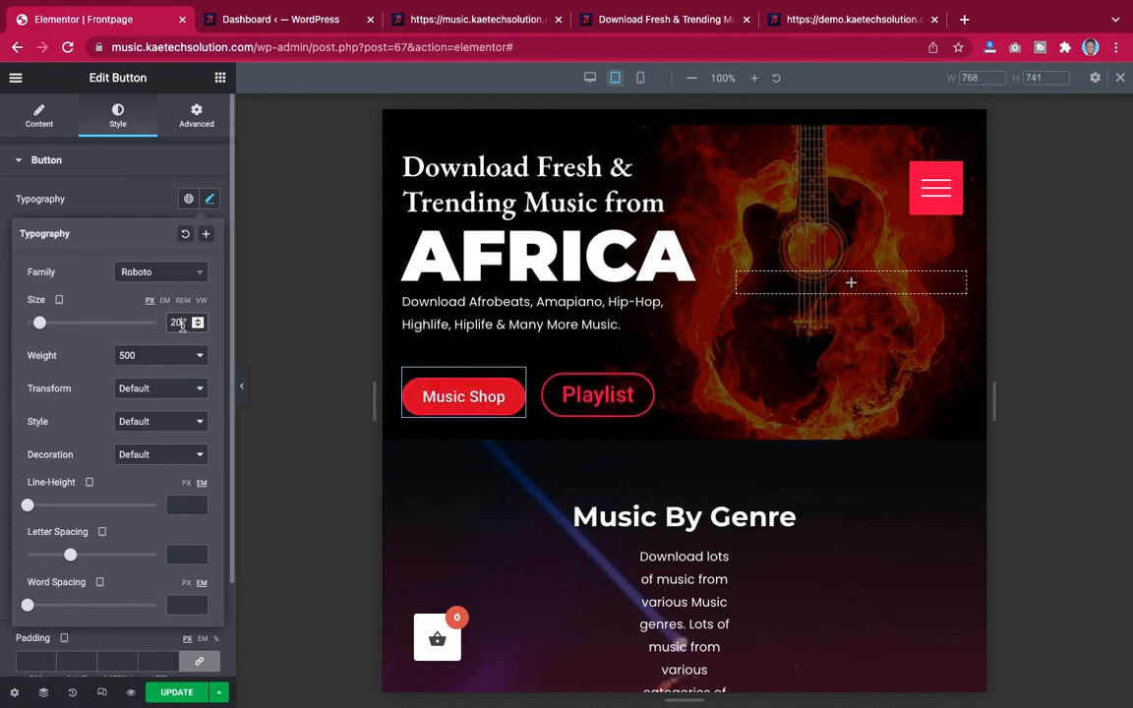
Set the Playlist button's tablet font size to 20 px
left_click(618, 387)
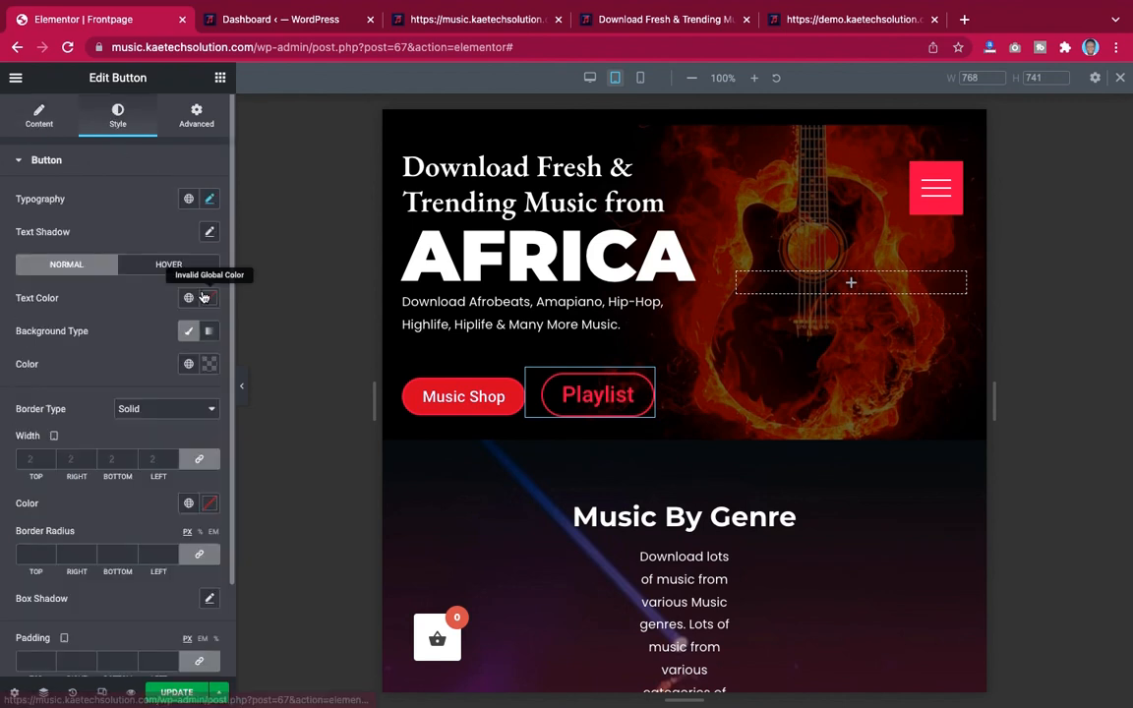
left_click(210, 200)
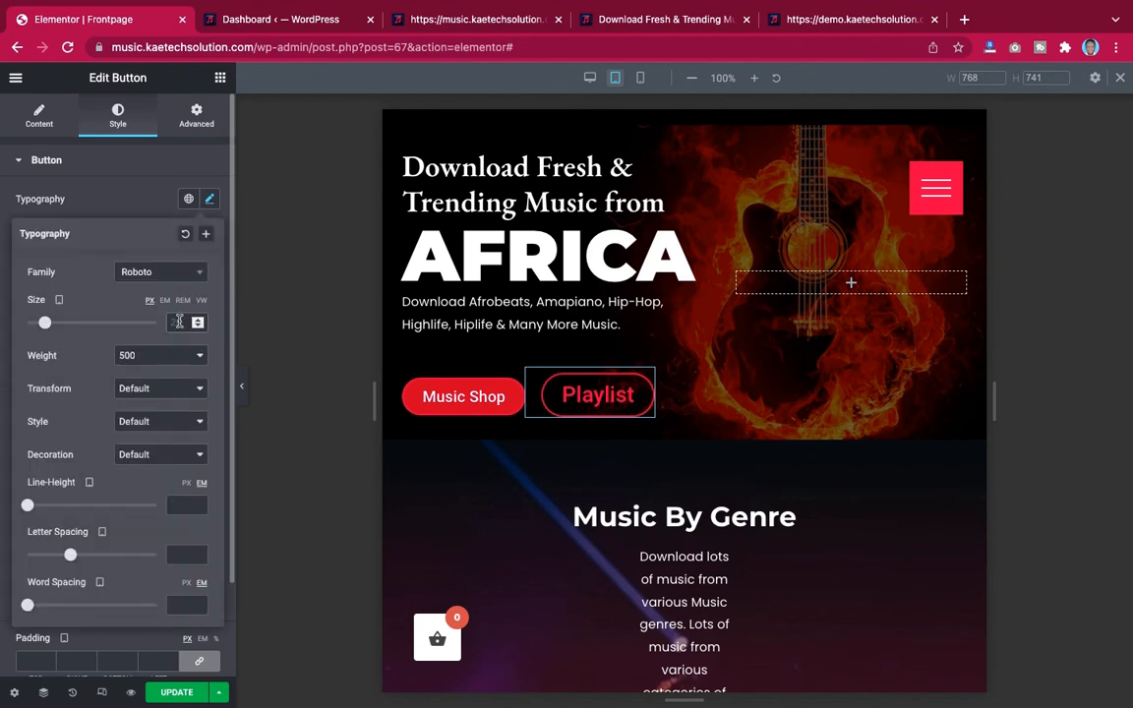
left_click(178, 322)
type("20")
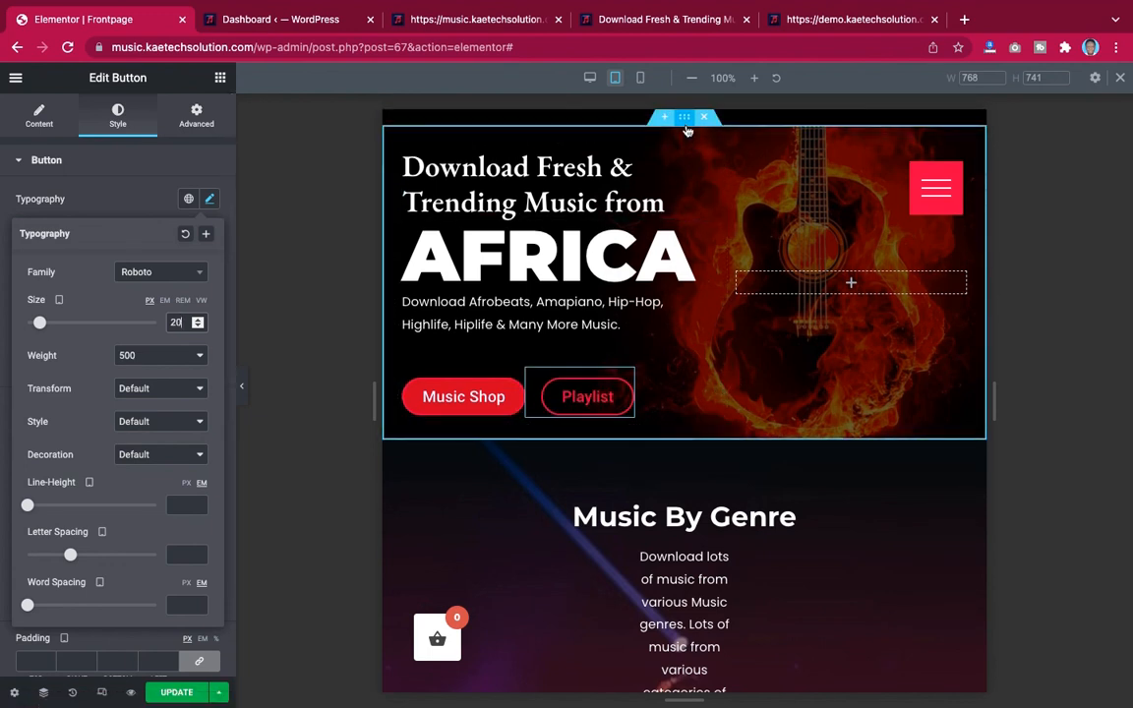
Try giving the hero section a 40 px top and bottom margin on tablet
left_click(687, 123)
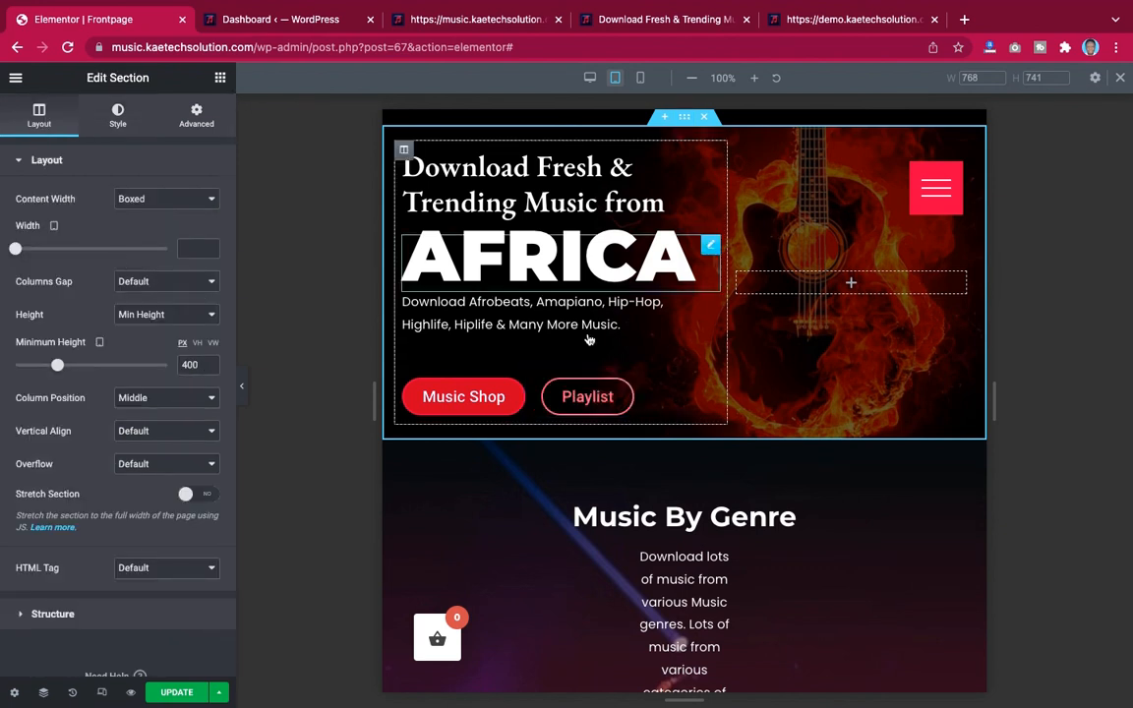
left_click(196, 115)
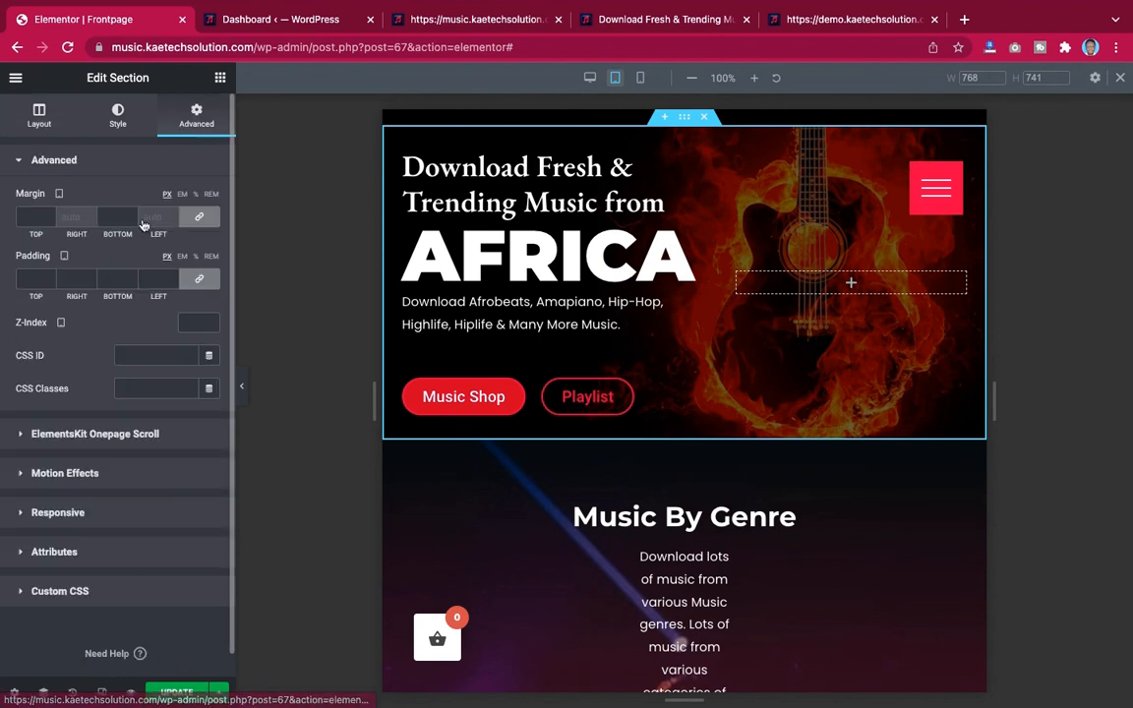
left_click(25, 214)
type("40")
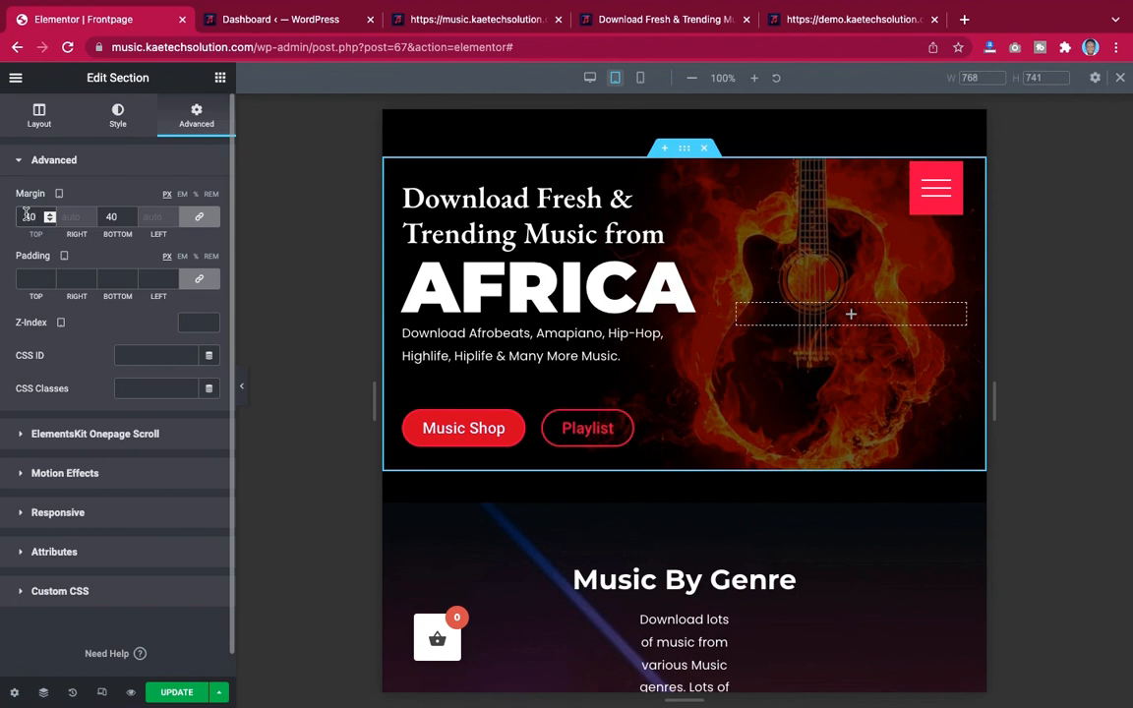
key("BackSpace")
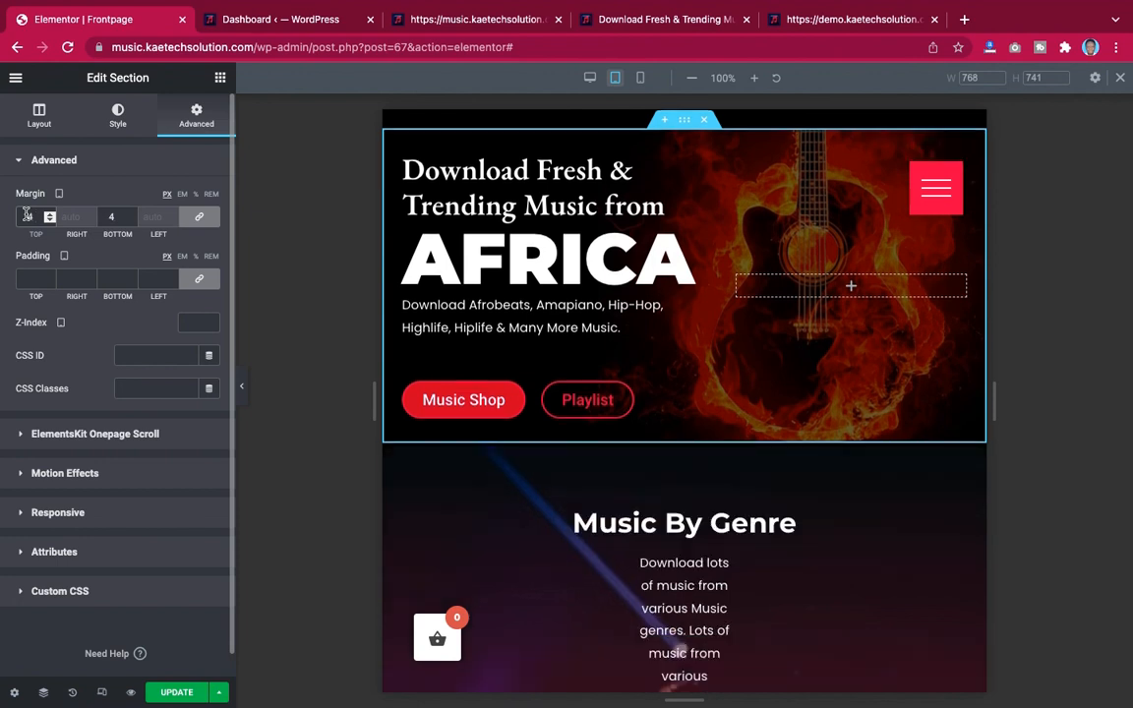
key("BackSpace")
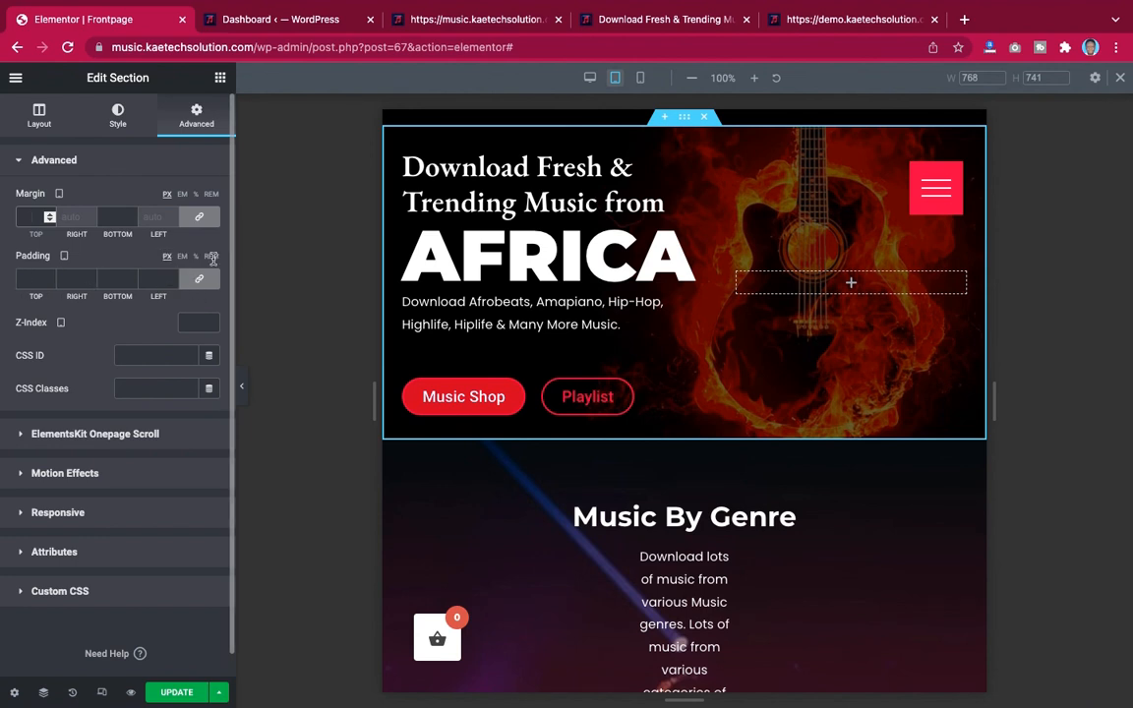
Set the hero section's tablet padding to 40 px top, 40 px bottom and 20 px left
left_click(28, 279)
type("10")
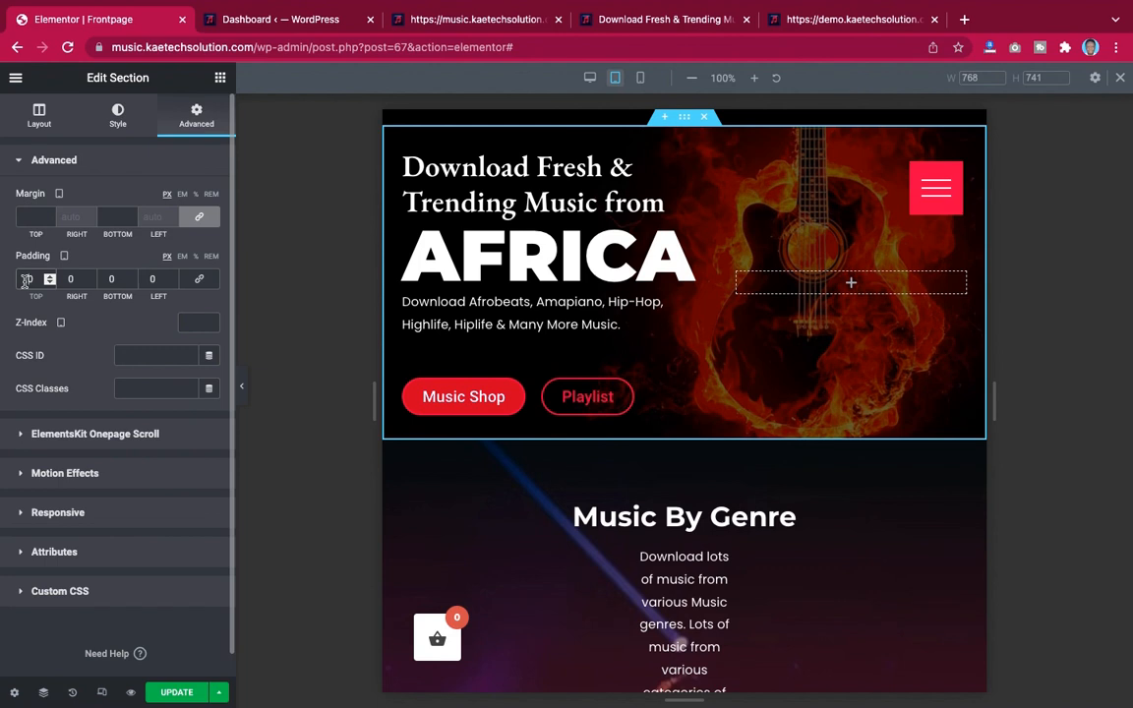
type("4")
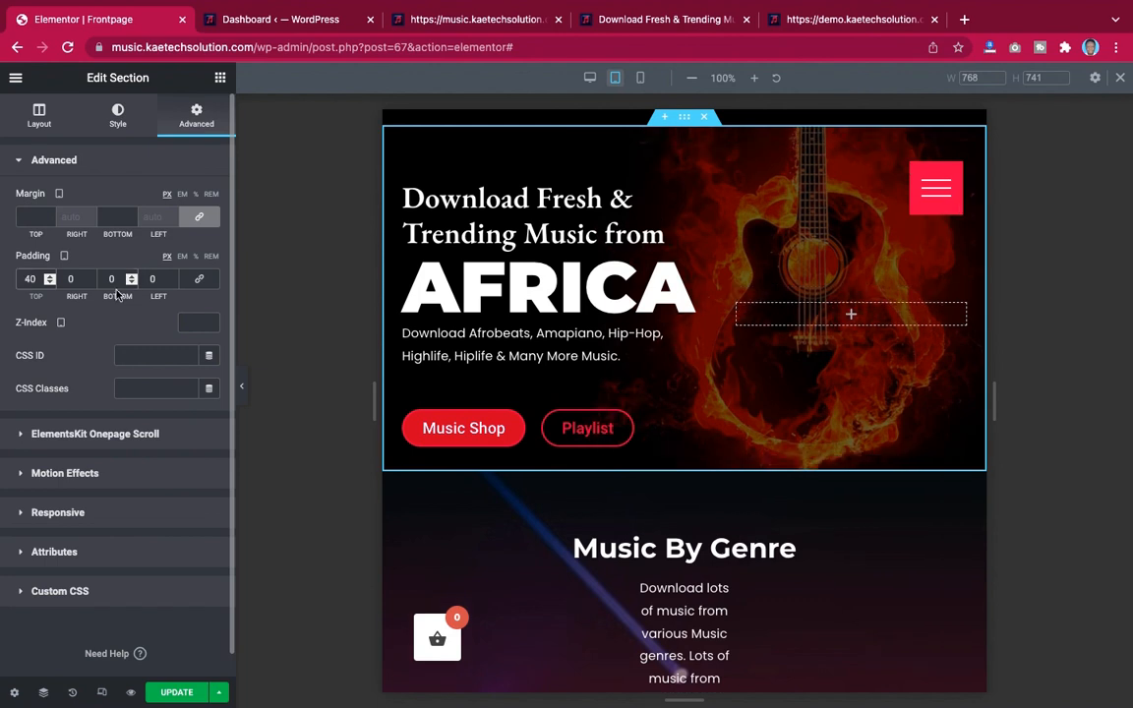
left_click(108, 278)
type("40")
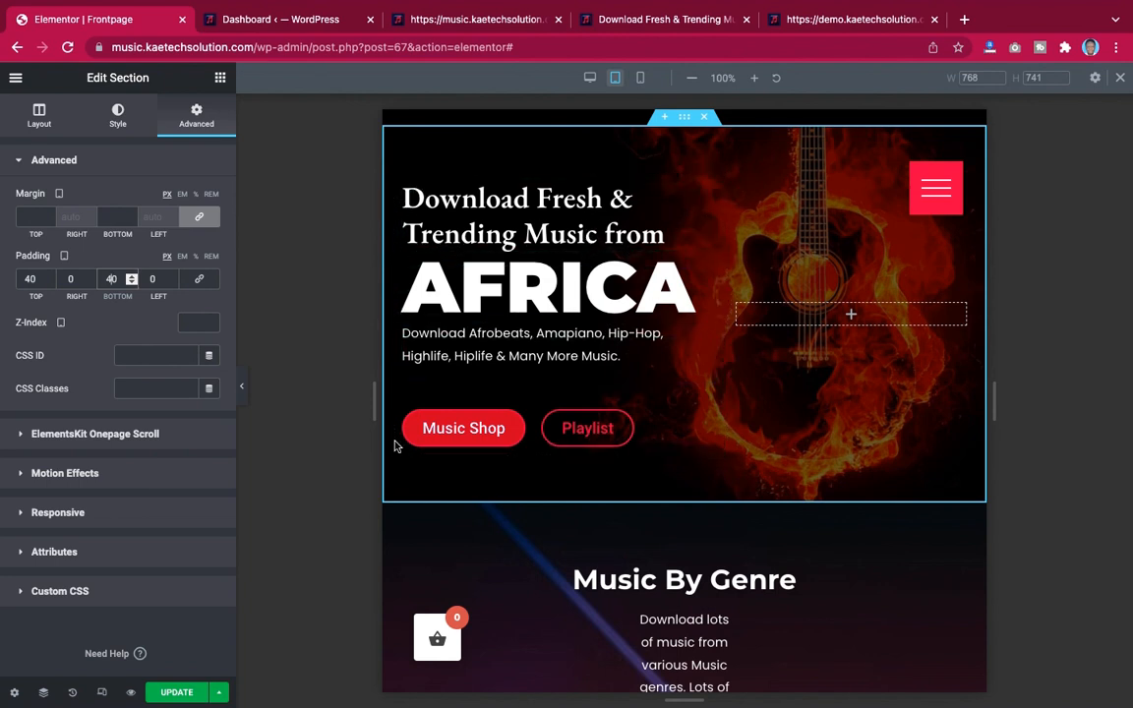
left_click(243, 383)
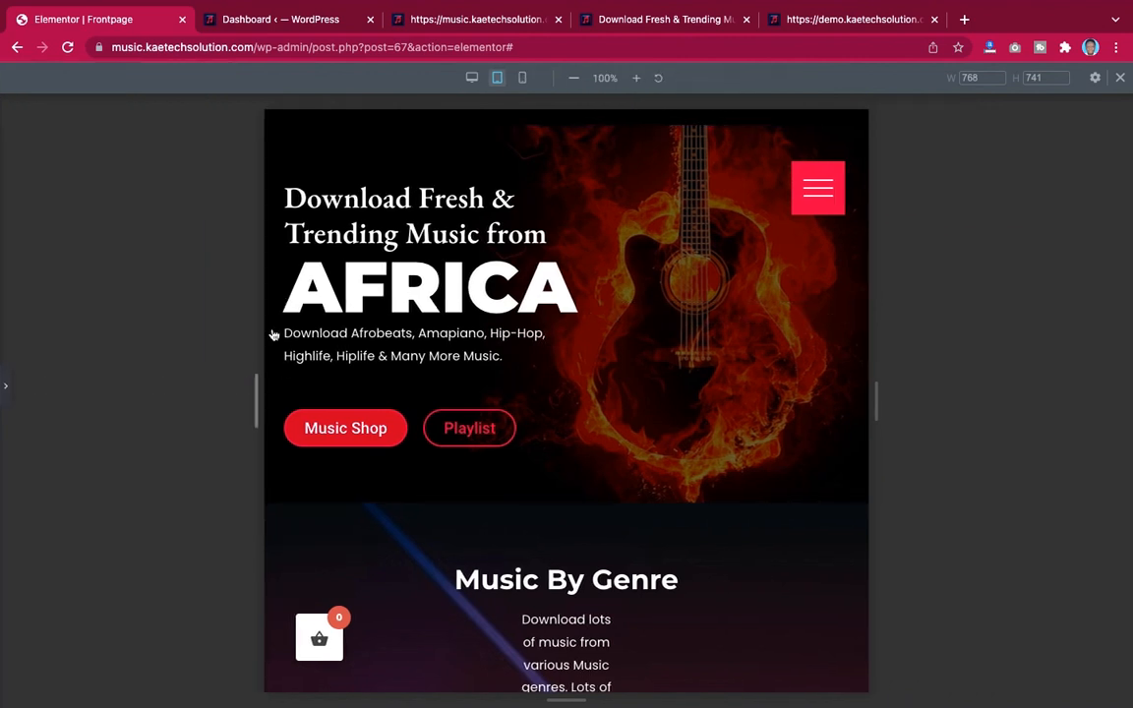
left_click(6, 392)
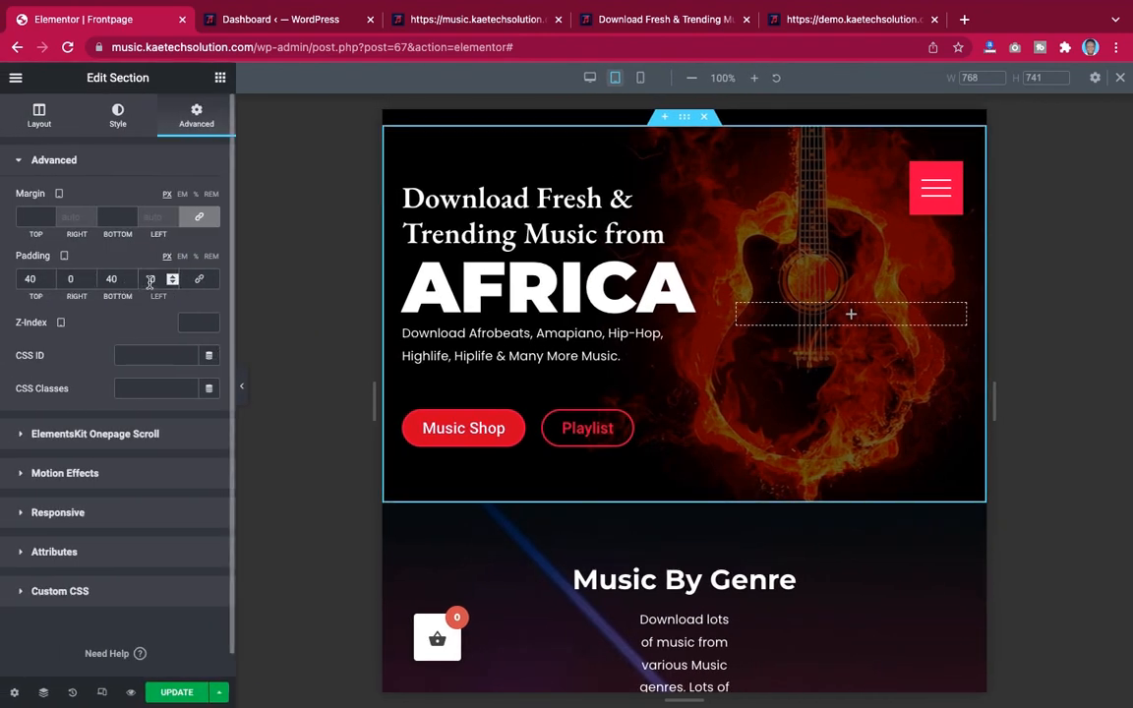
type("2")
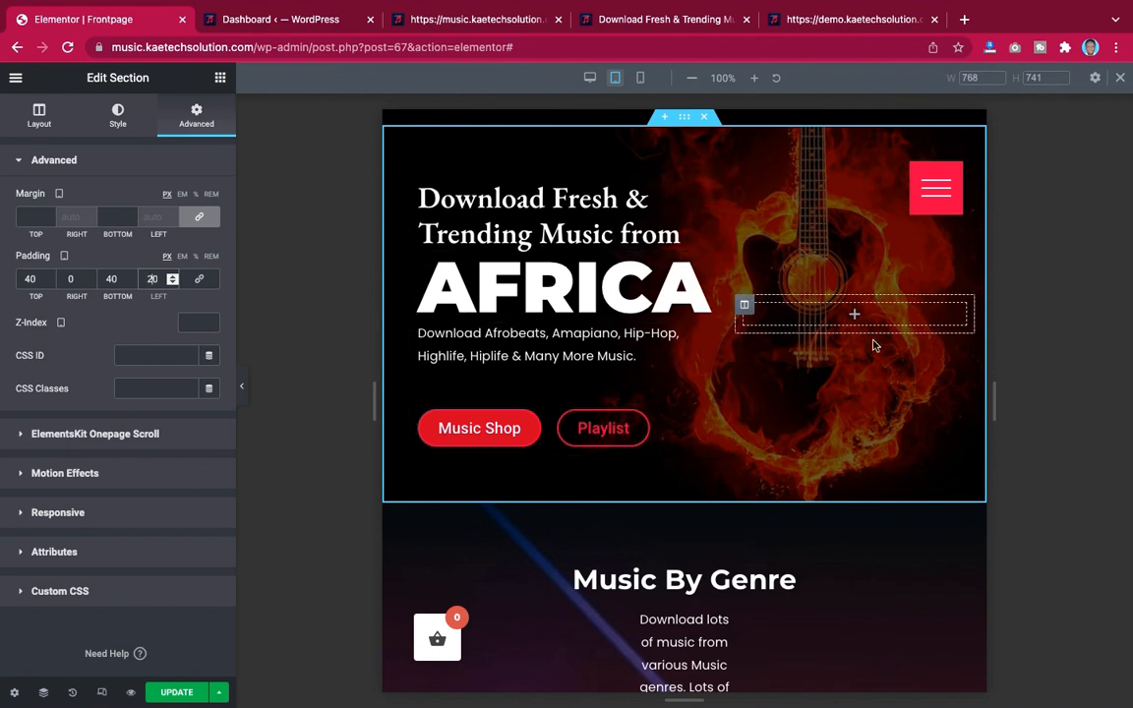
Set the Music By Genre heading's tablet font size to 30 px
scroll(875, 419, "down", 5)
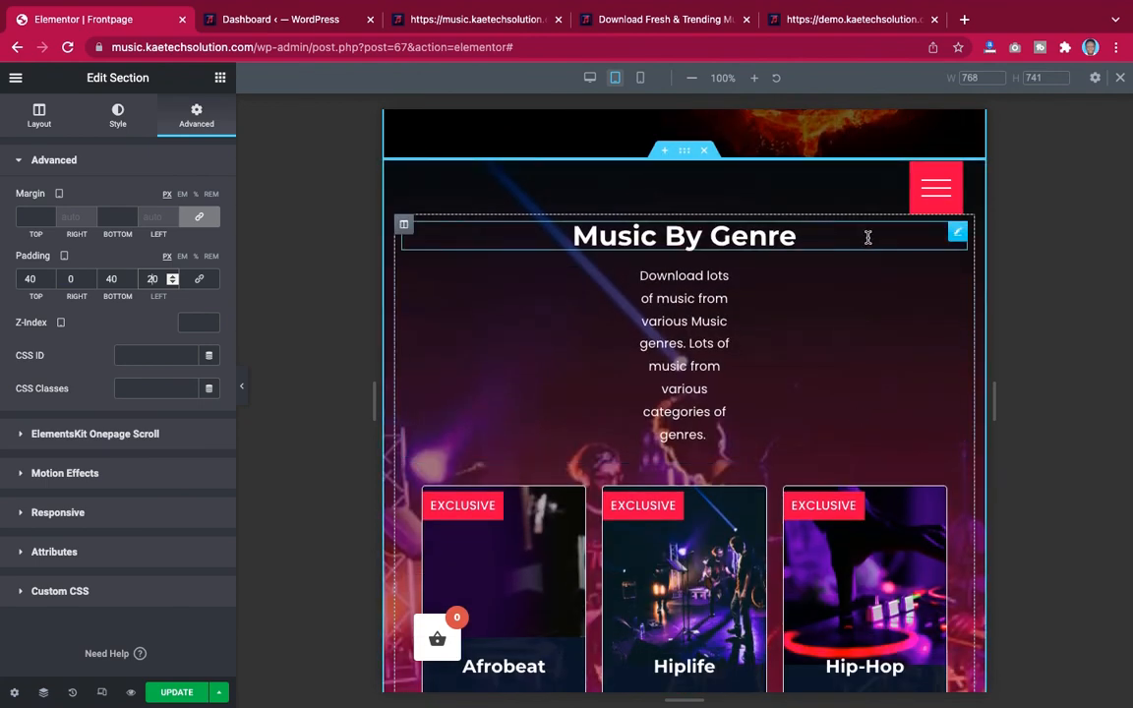
left_click(959, 237)
left_click(117, 112)
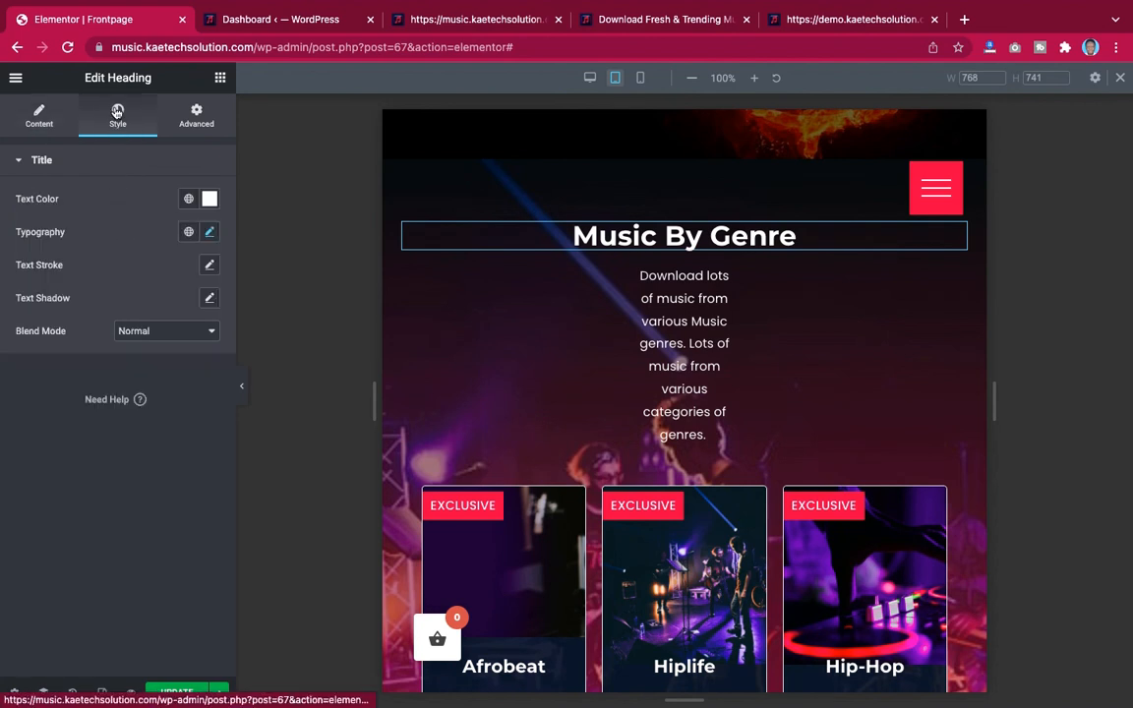
left_click(210, 232)
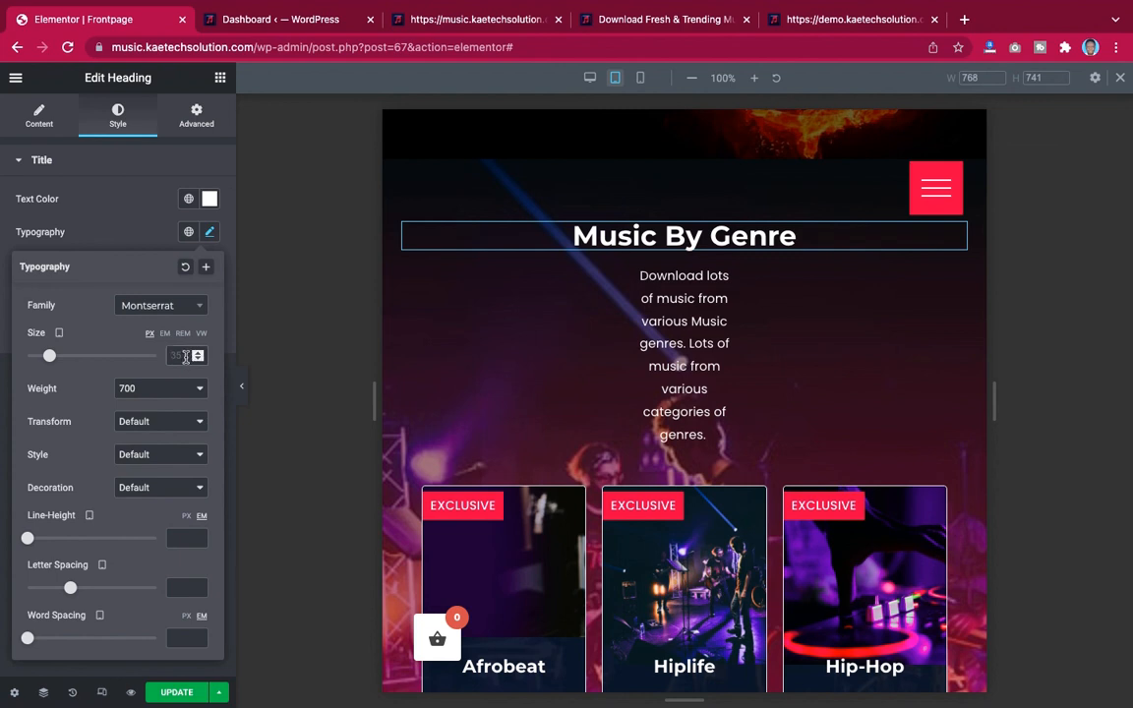
type("30")
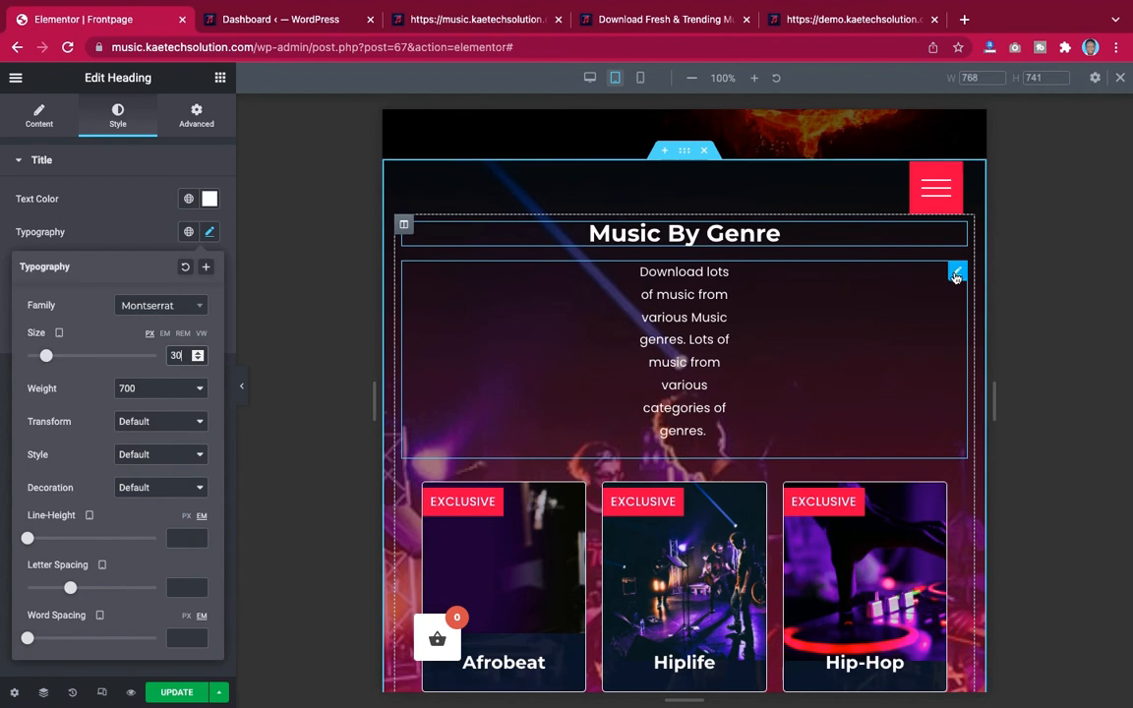
Set the genre description text's tablet margins to 150 px right and 150 px left, unlinked
left_click(457, 288)
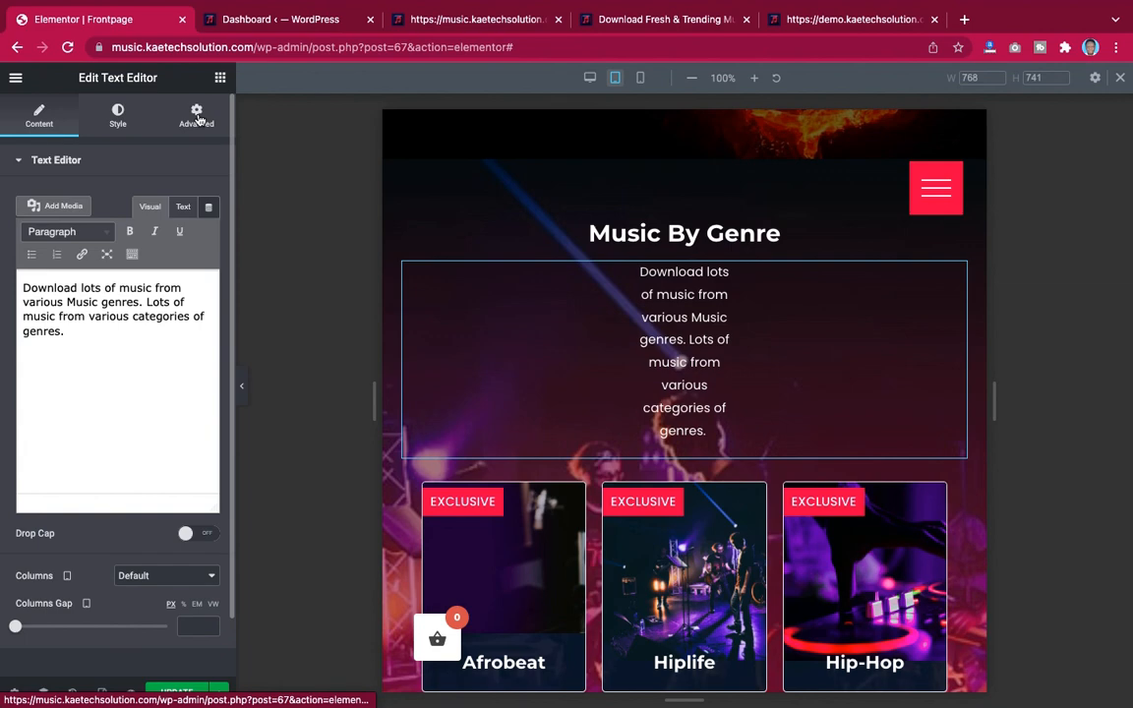
left_click(197, 115)
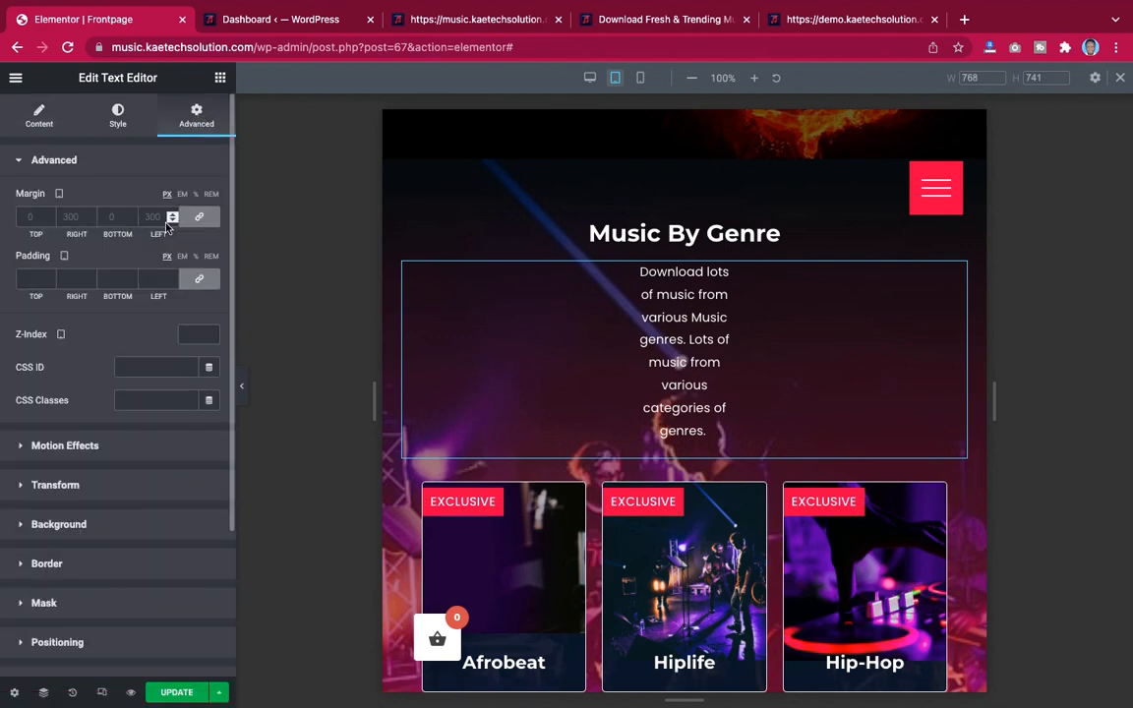
left_click(200, 218)
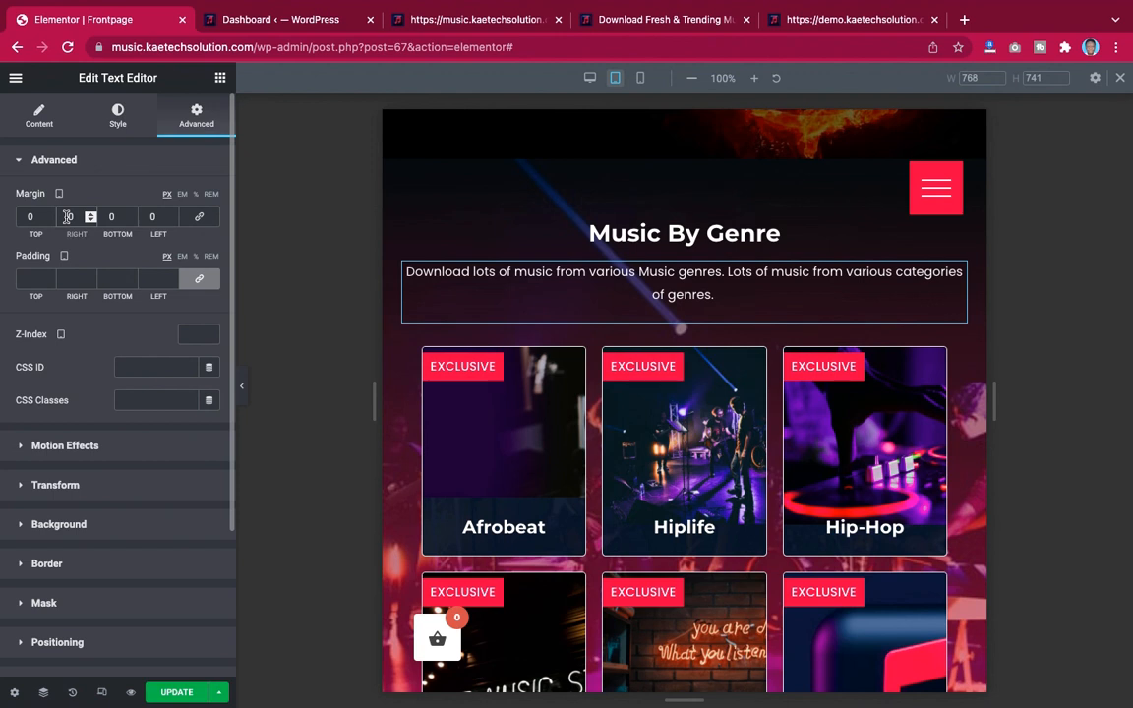
type("1")
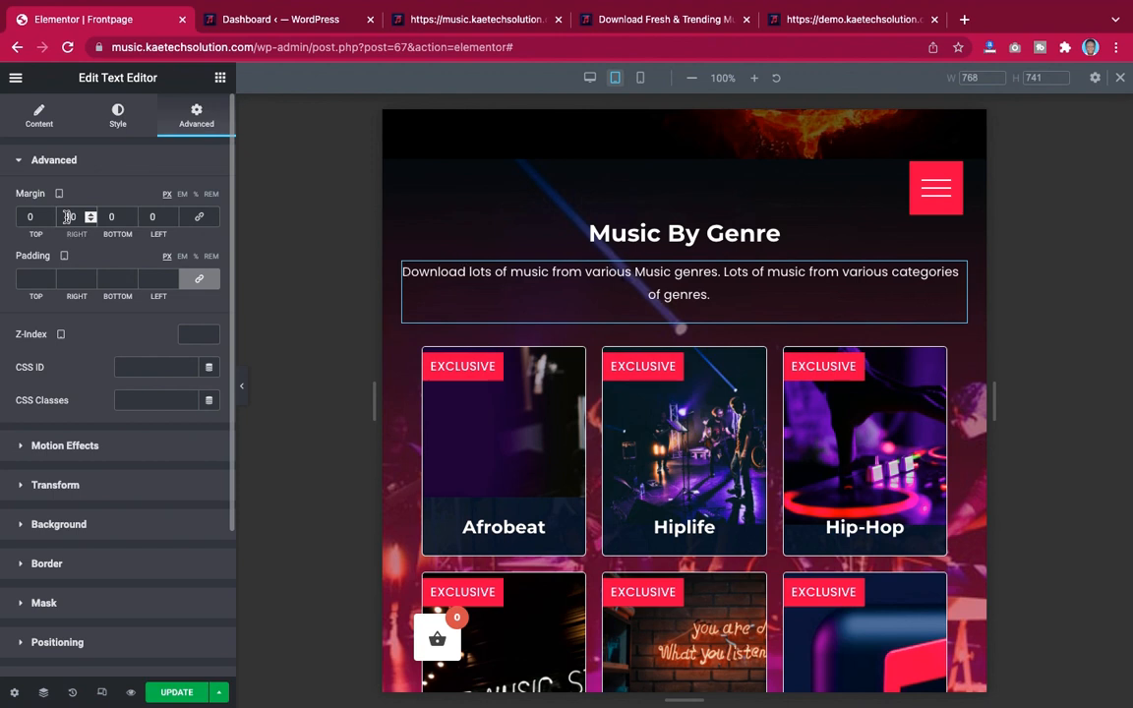
type("0")
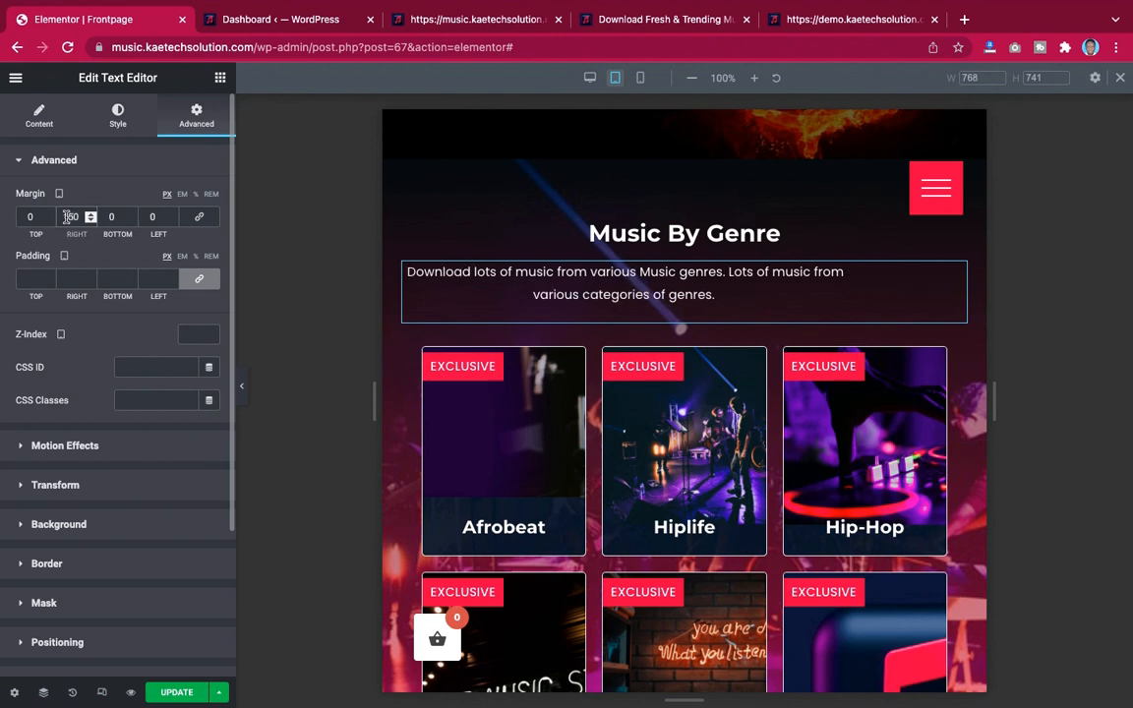
left_click(150, 217)
type("1")
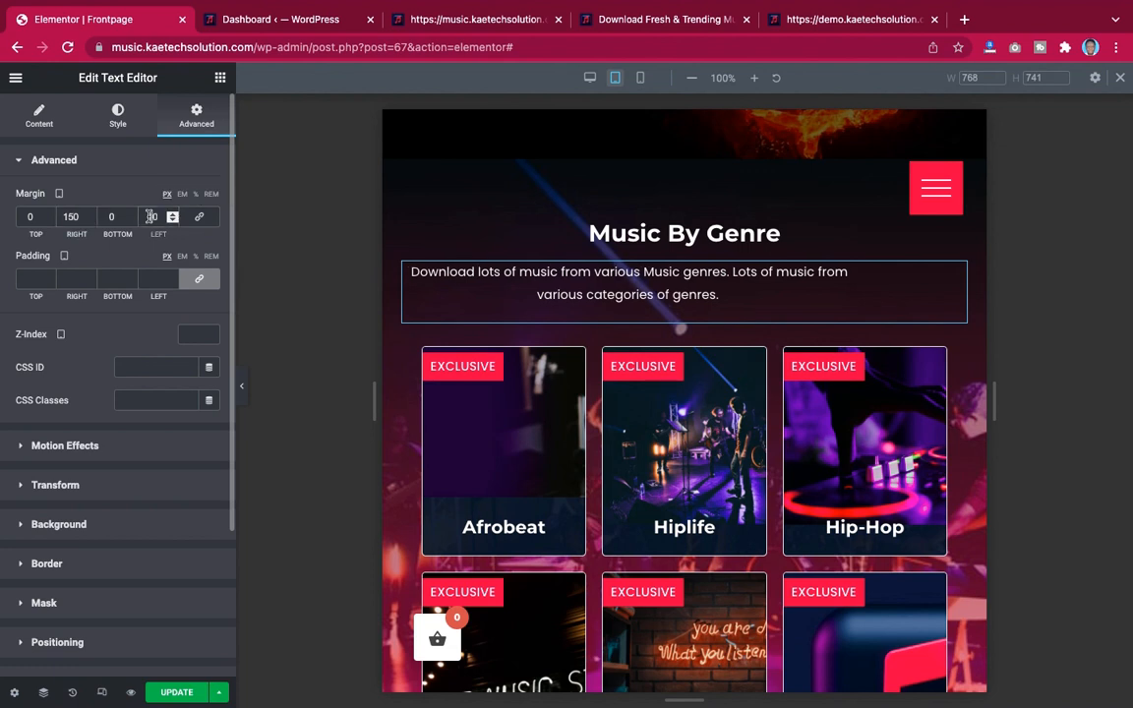
type("5")
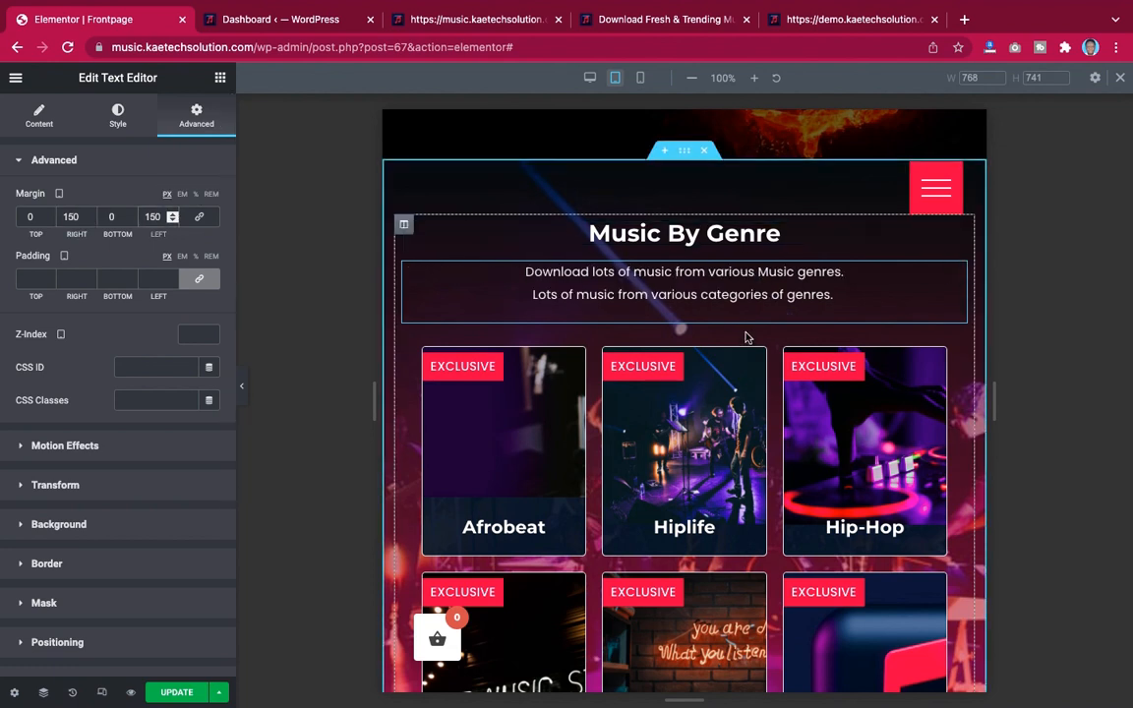
Set the Music By Artist heading's tablet font size to 30 px
scroll(745, 339, "down", 5)
scroll(745, 354, "down", 9)
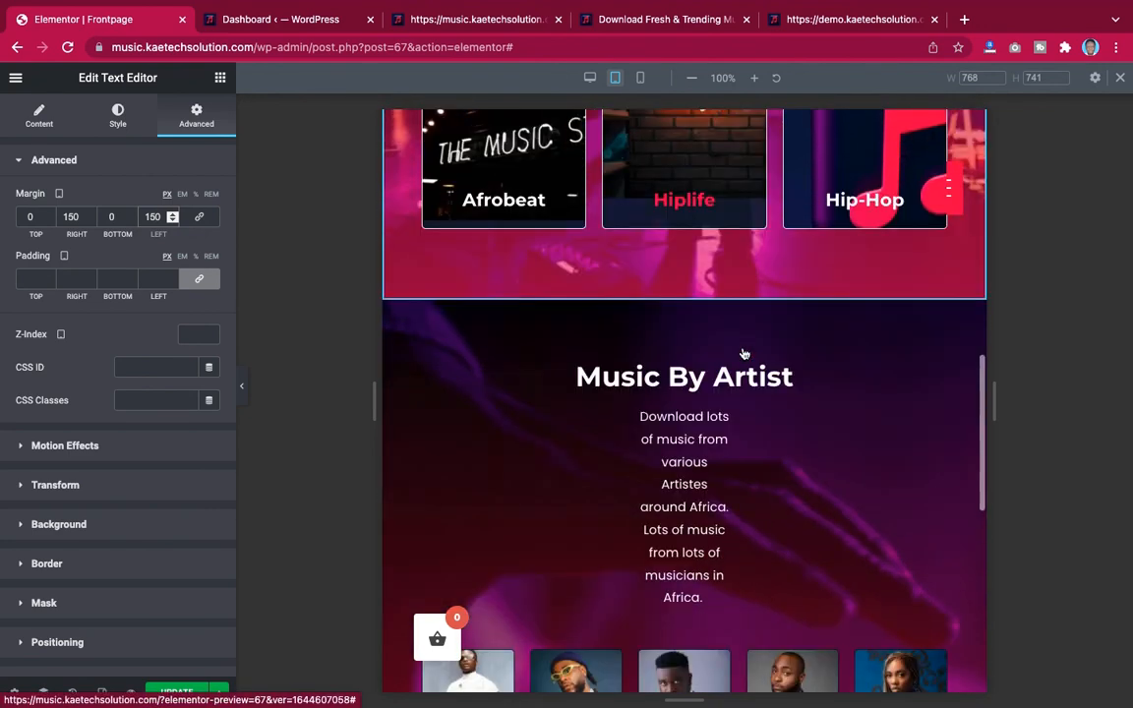
scroll(756, 301, "up", 1)
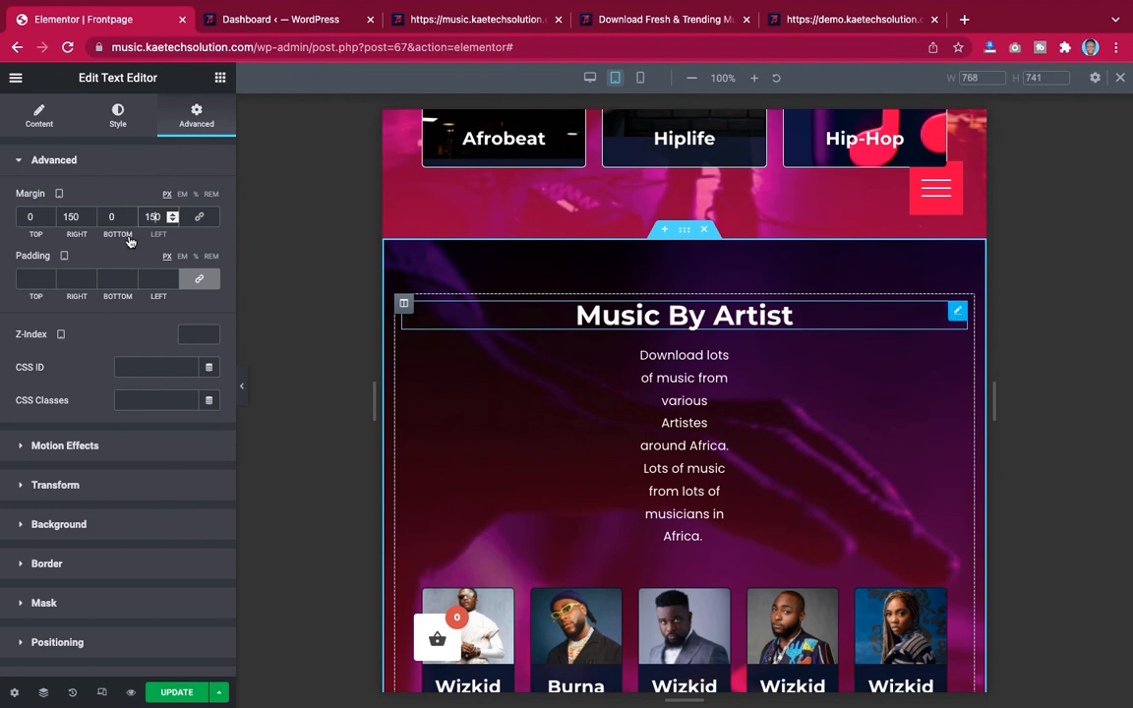
left_click(119, 116)
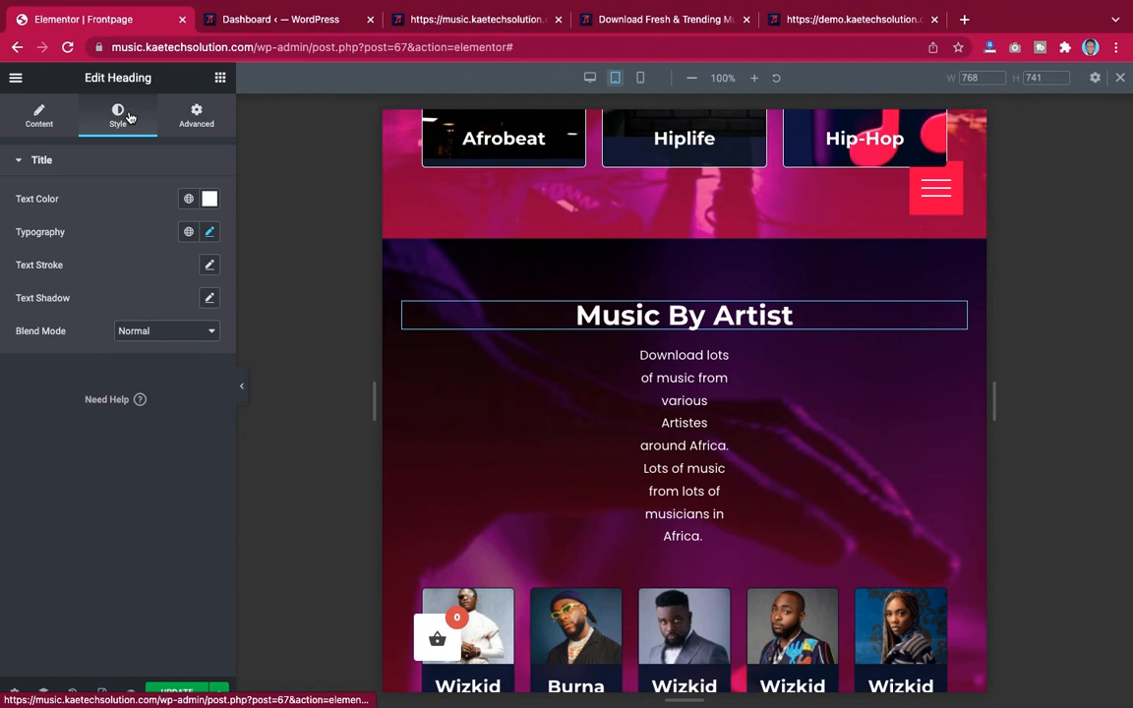
left_click(209, 231)
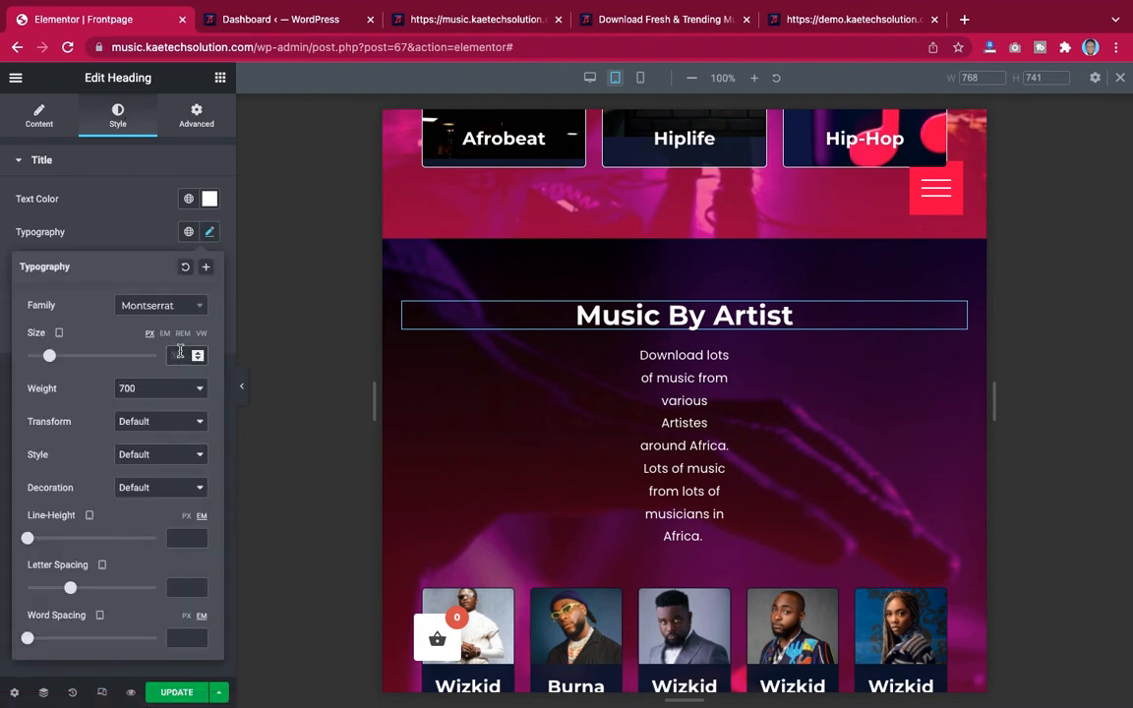
left_click(178, 355)
type("30")
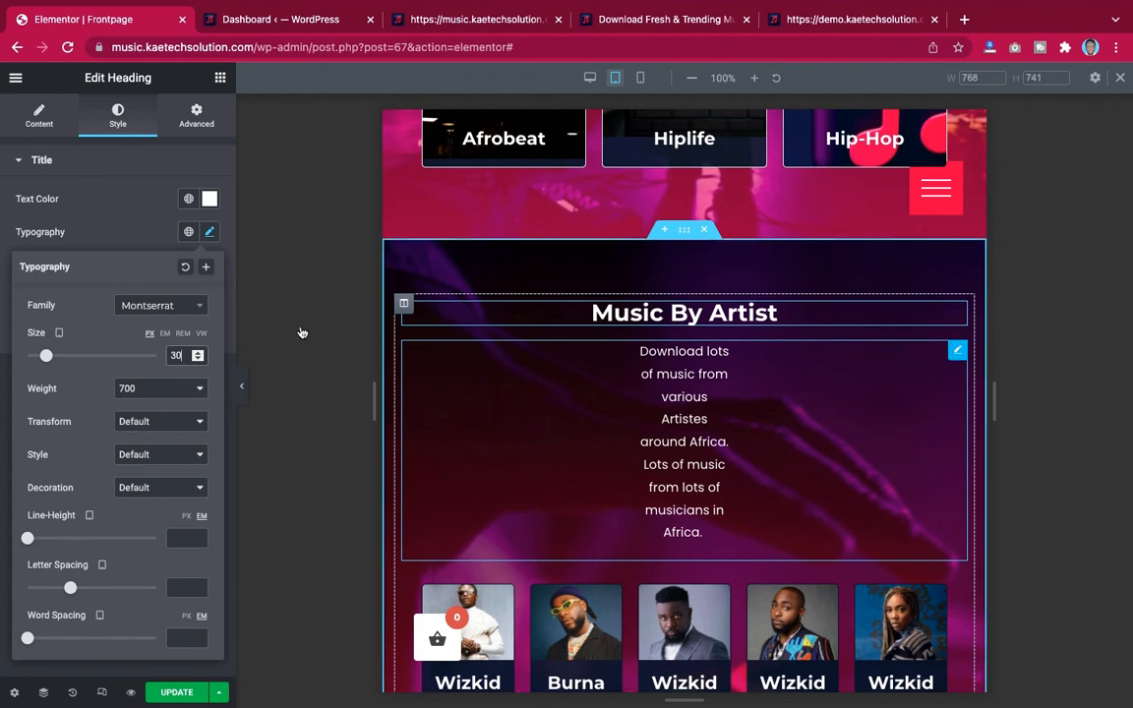
Unlink the artist description text's tablet margins and set its right margin to 150 px
left_click(198, 122)
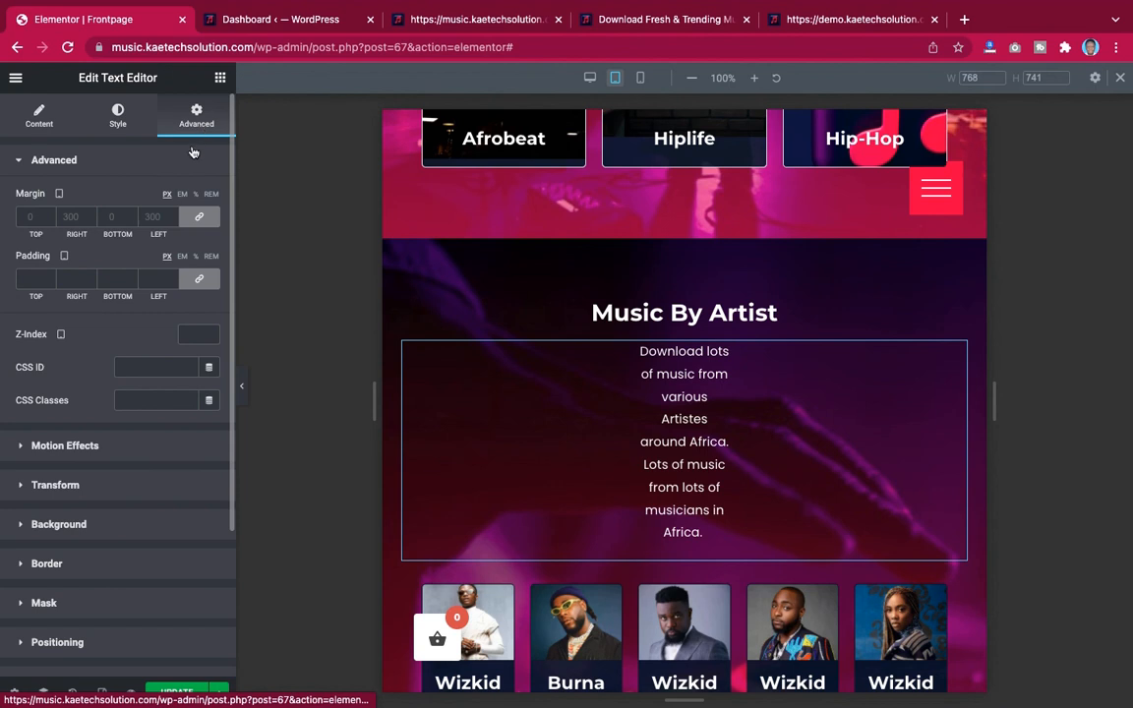
left_click(199, 217)
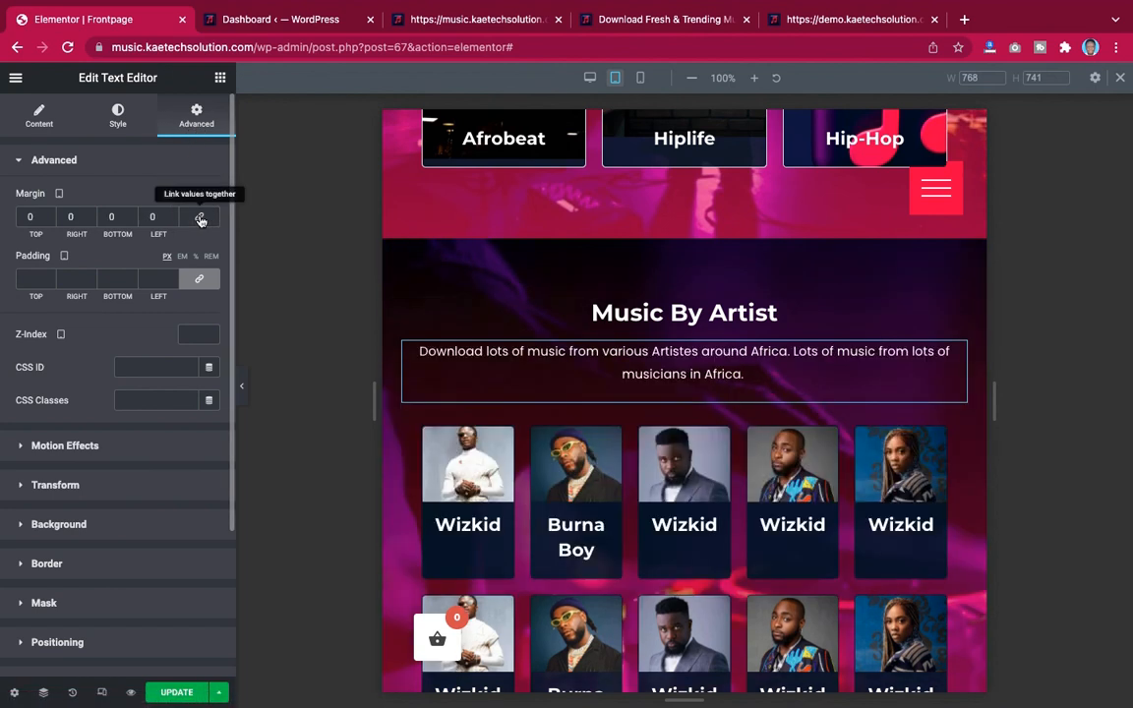
double_click(67, 217)
type("1500")
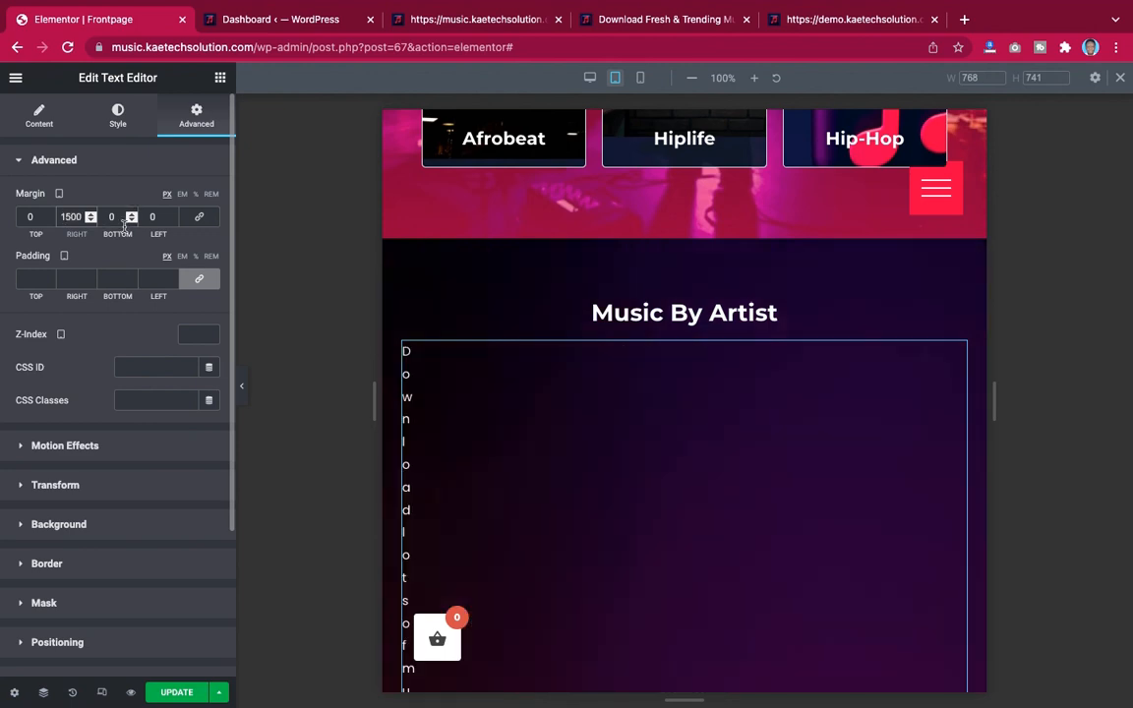
key("BackSpace")
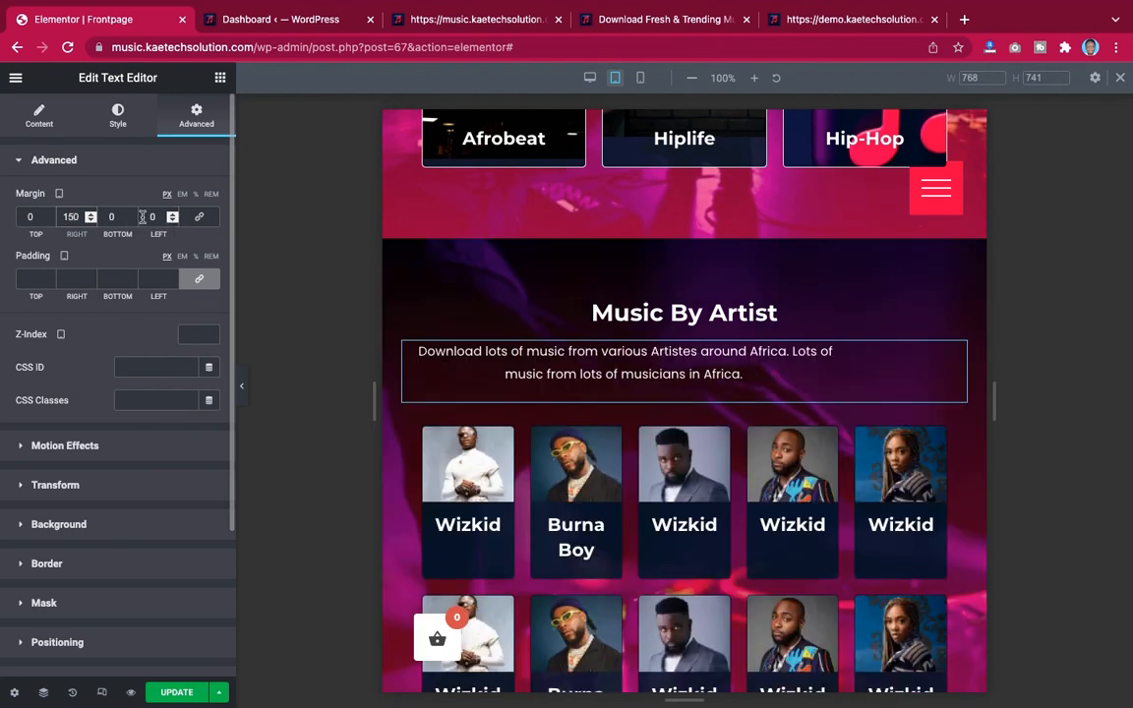
Set the artist description text's tablet left margin to 150 px
left_click(148, 217)
type("1")
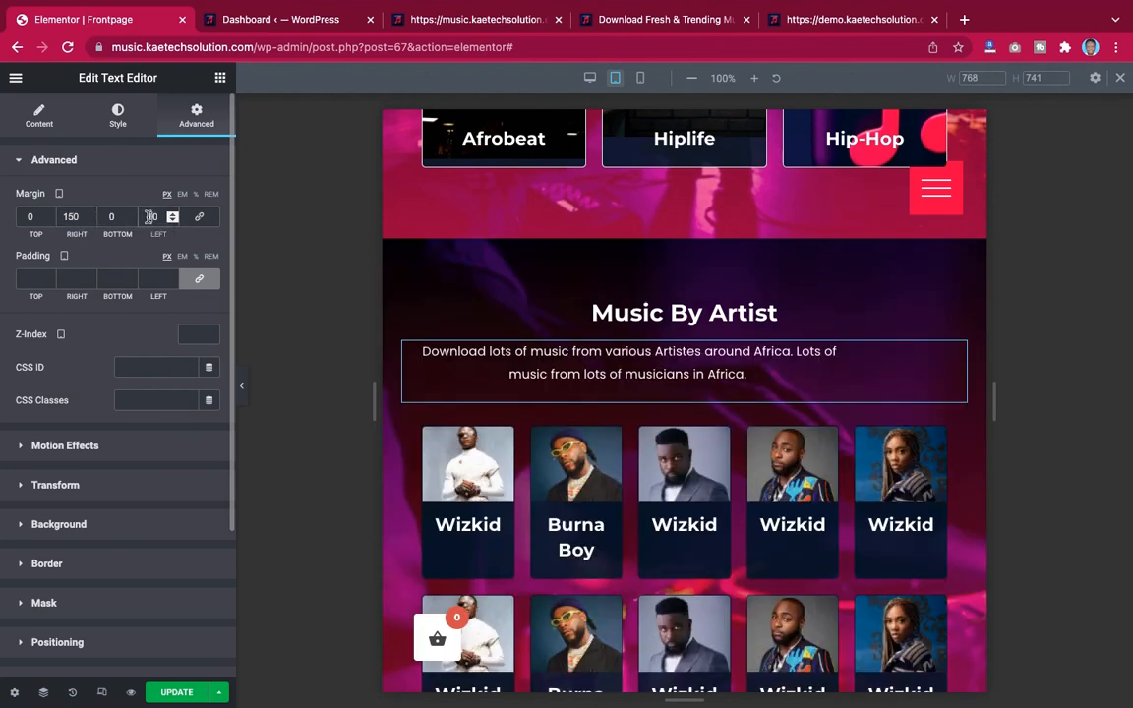
type("5")
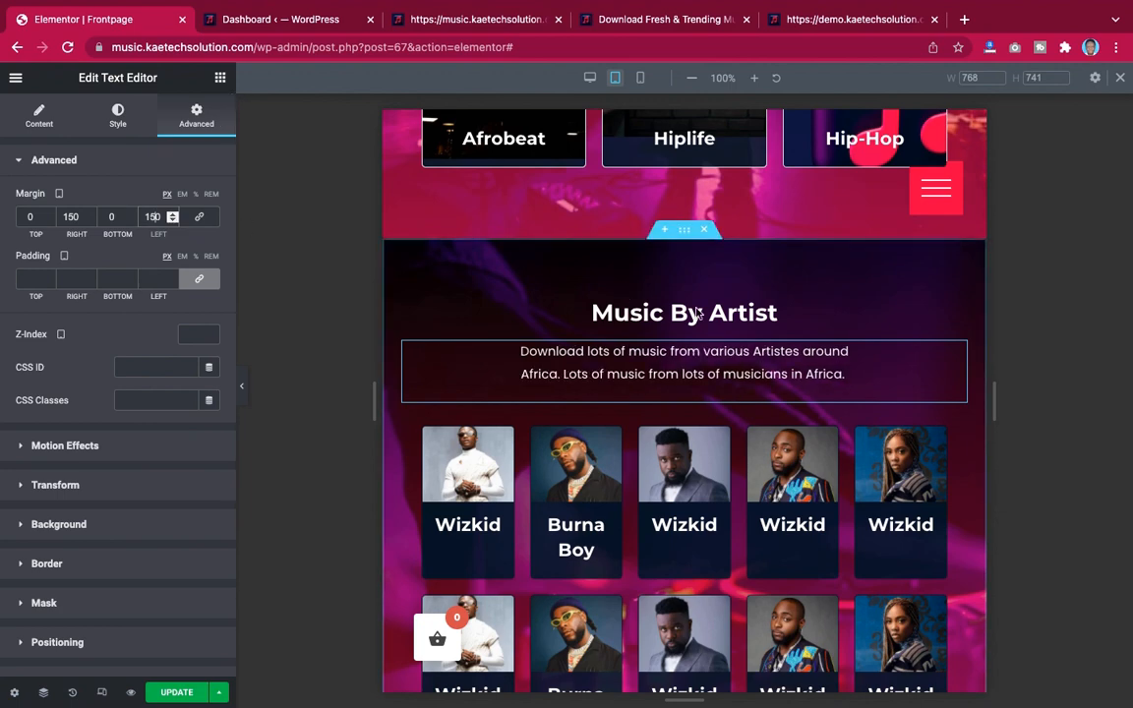
Set the first artist box's title font size to 16 px in tablet mode
scroll(795, 349, "down", 5)
scroll(796, 352, "up", 7)
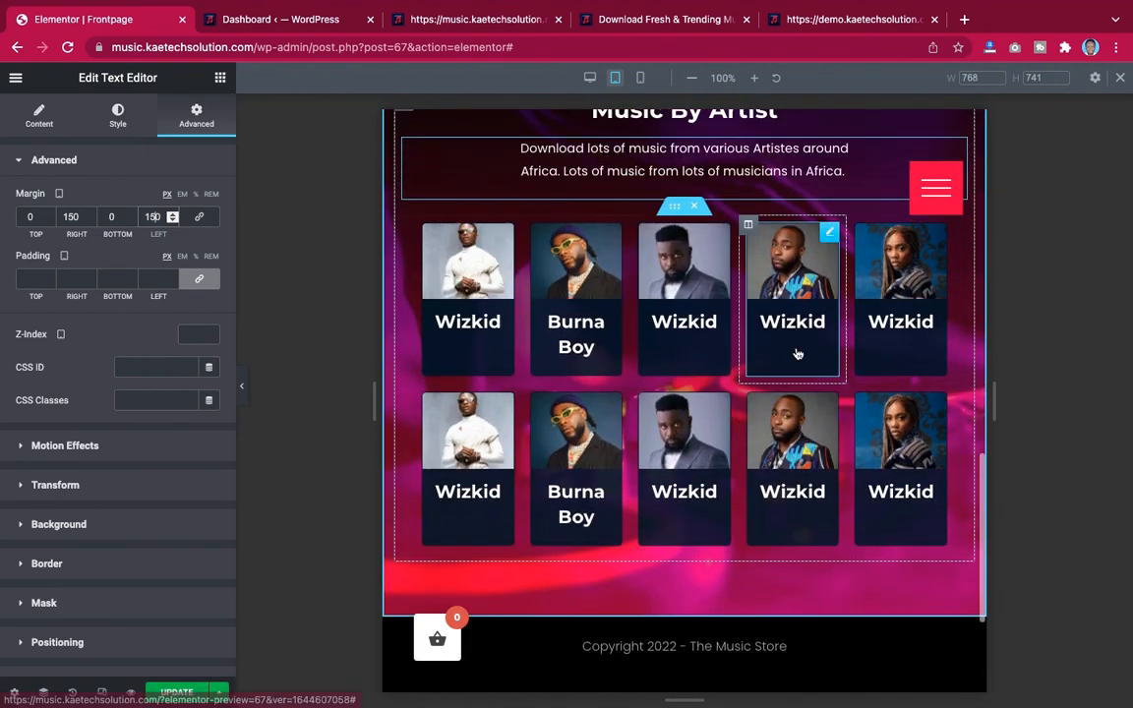
scroll(797, 352, "down", 6)
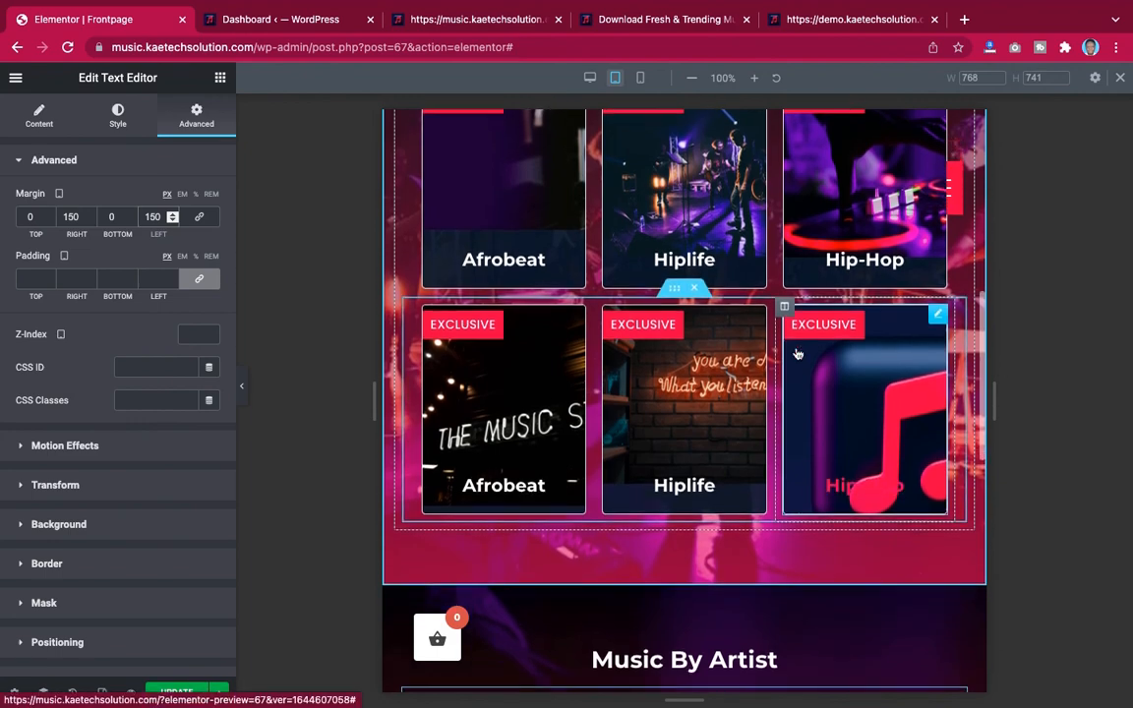
scroll(798, 354, "up", 2)
scroll(798, 354, "up", 5)
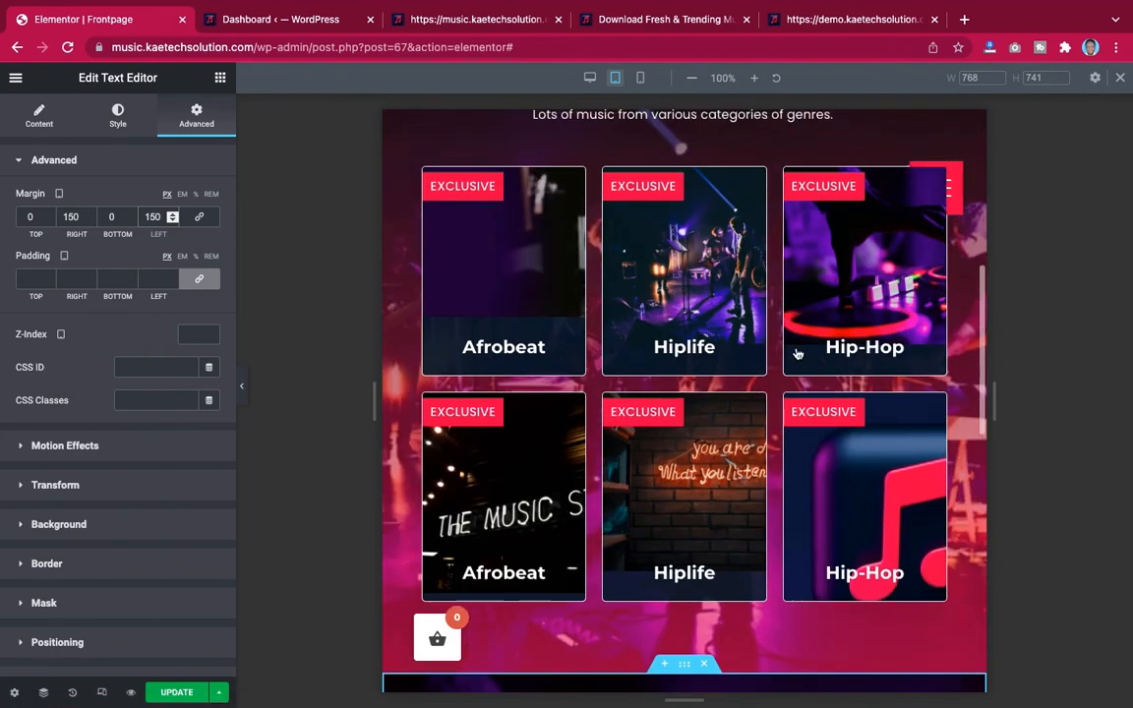
scroll(798, 354, "down", 4)
scroll(797, 354, "down", 4)
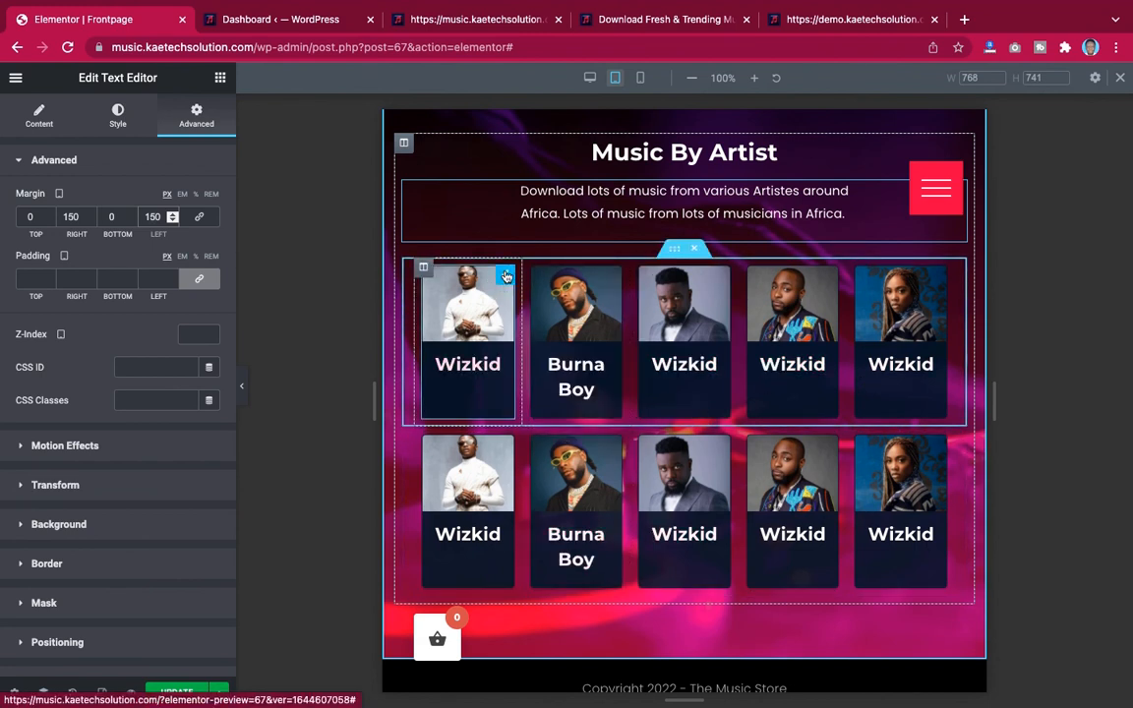
left_click(505, 276)
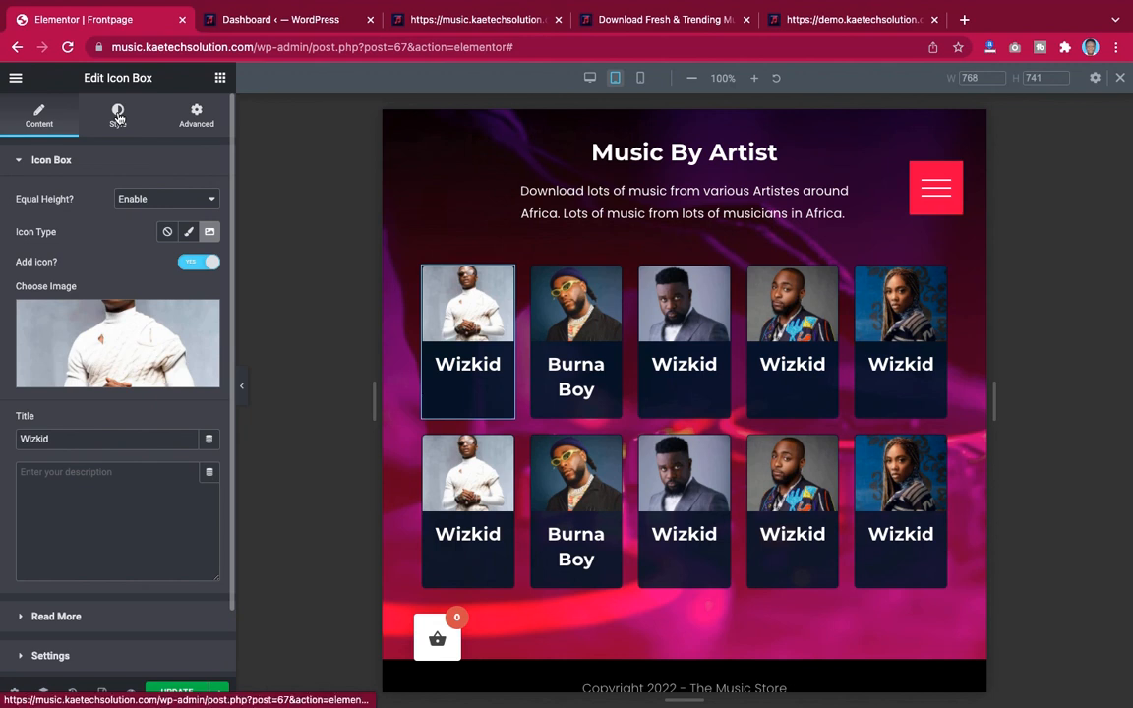
left_click(117, 116)
scroll(100, 310, "down", 3)
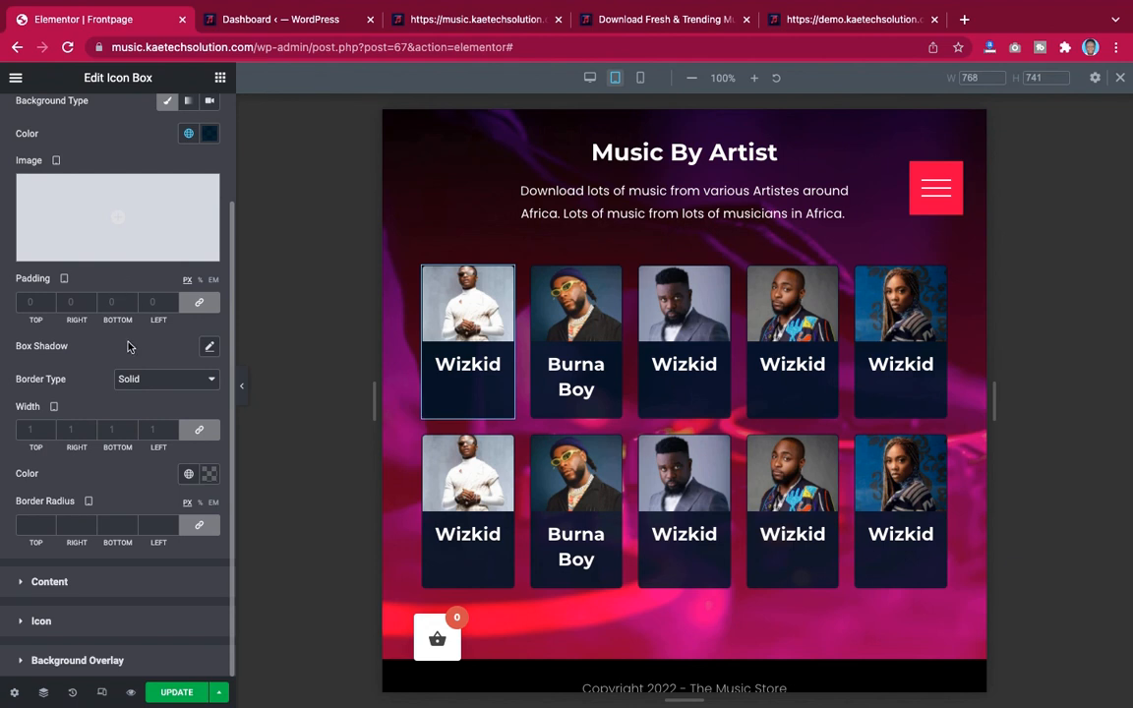
left_click(85, 588)
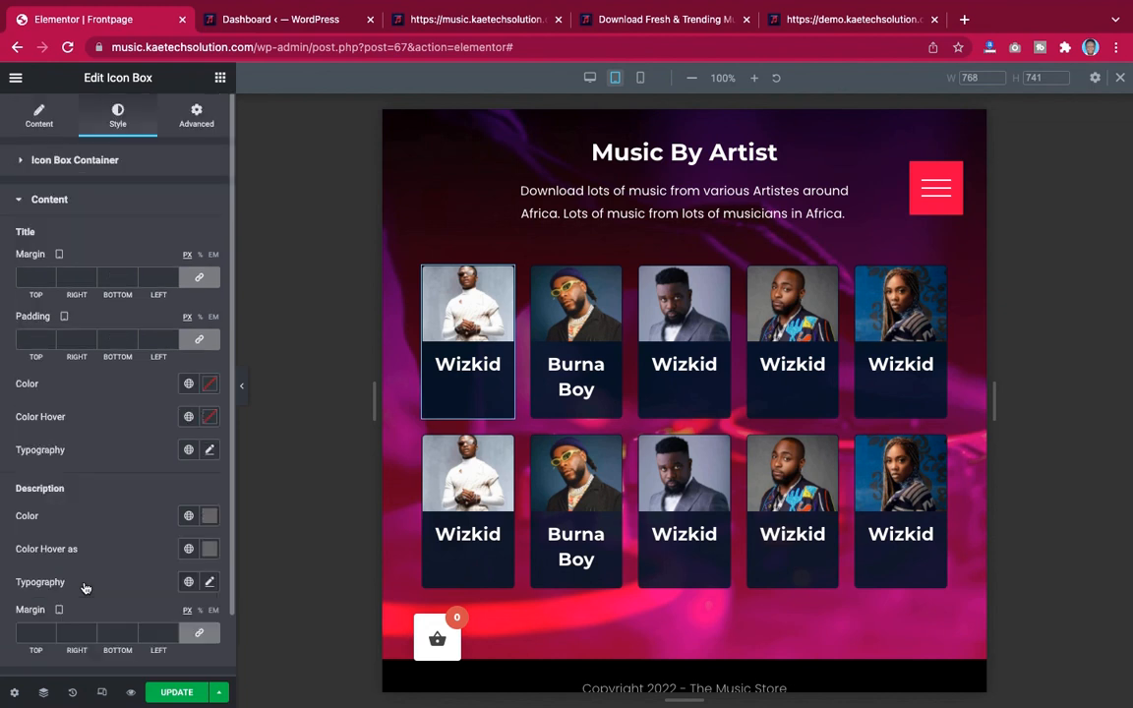
left_click(209, 451)
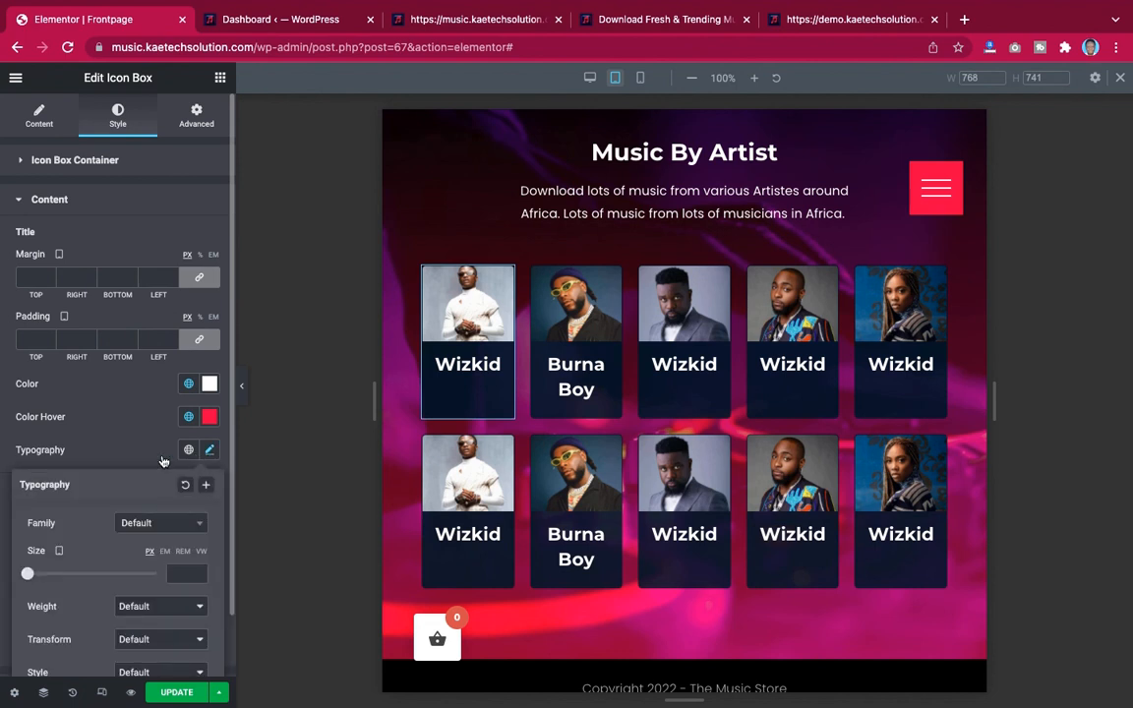
scroll(167, 433, "down", 3)
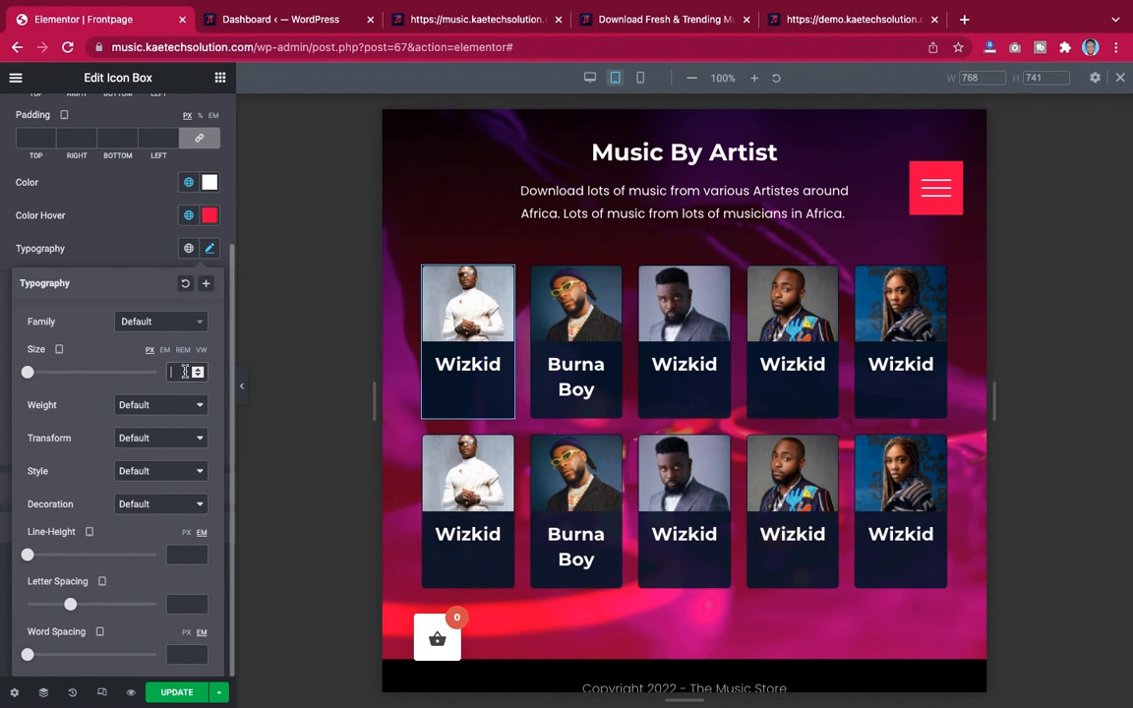
type("16")
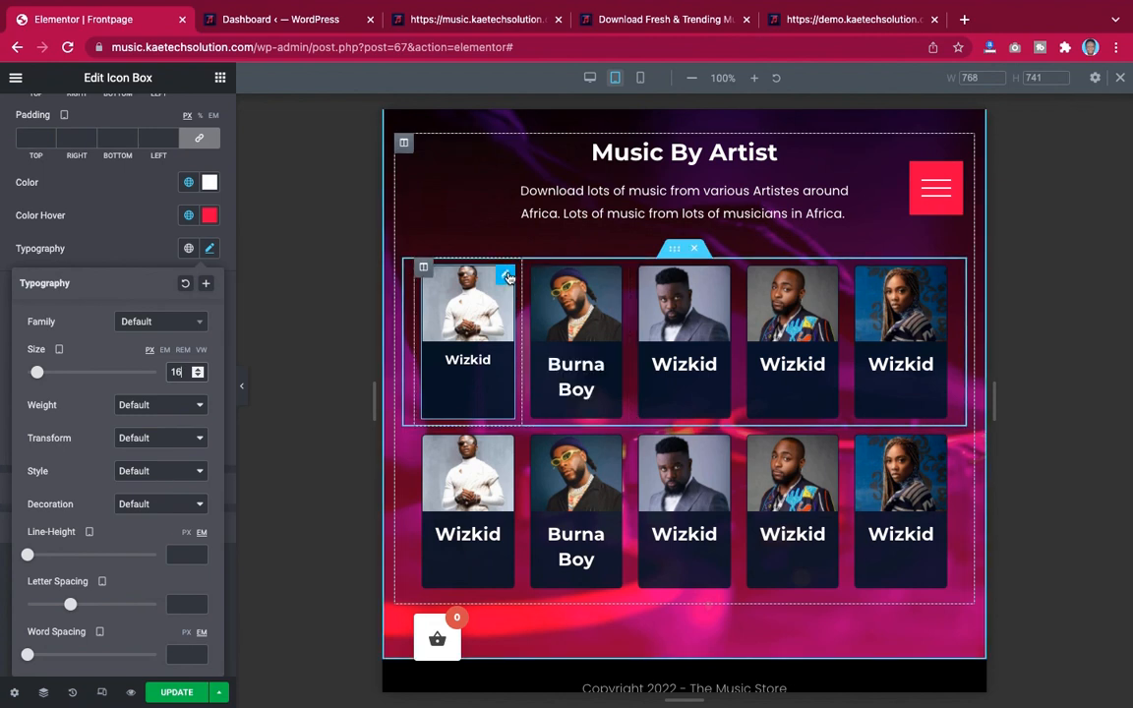
Copy the first artist box and paste its style onto the other four boxes in the top row
right_click(508, 277)
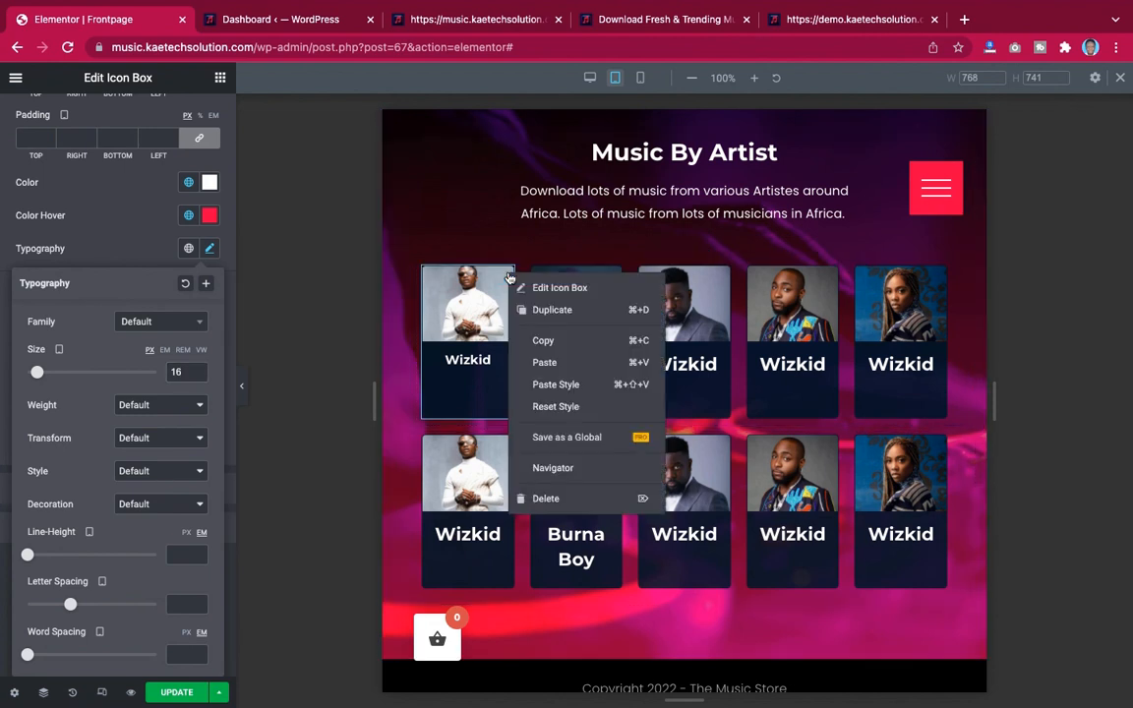
left_click(547, 341)
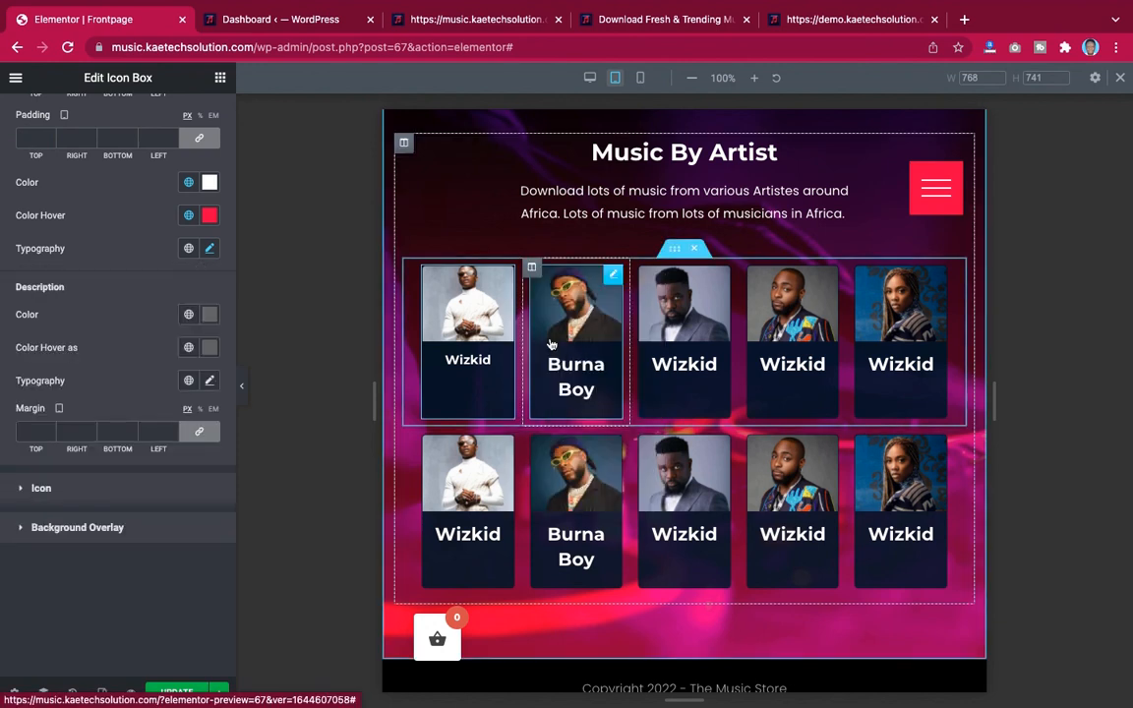
right_click(615, 276)
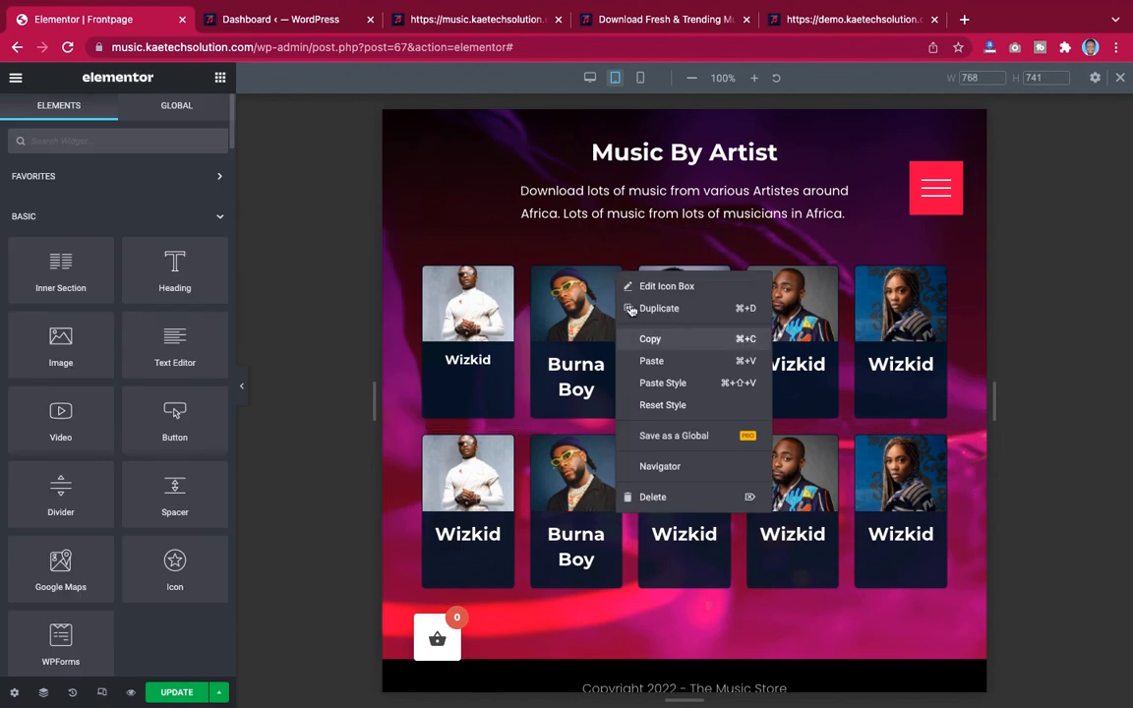
left_click(657, 383)
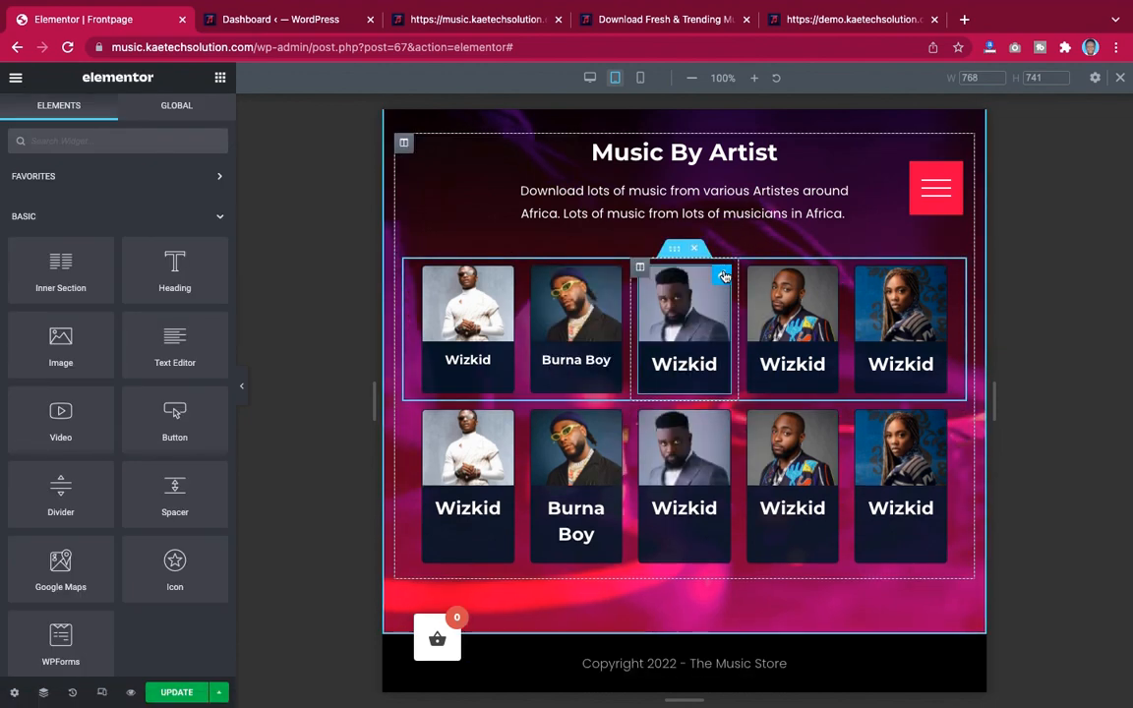
right_click(723, 277)
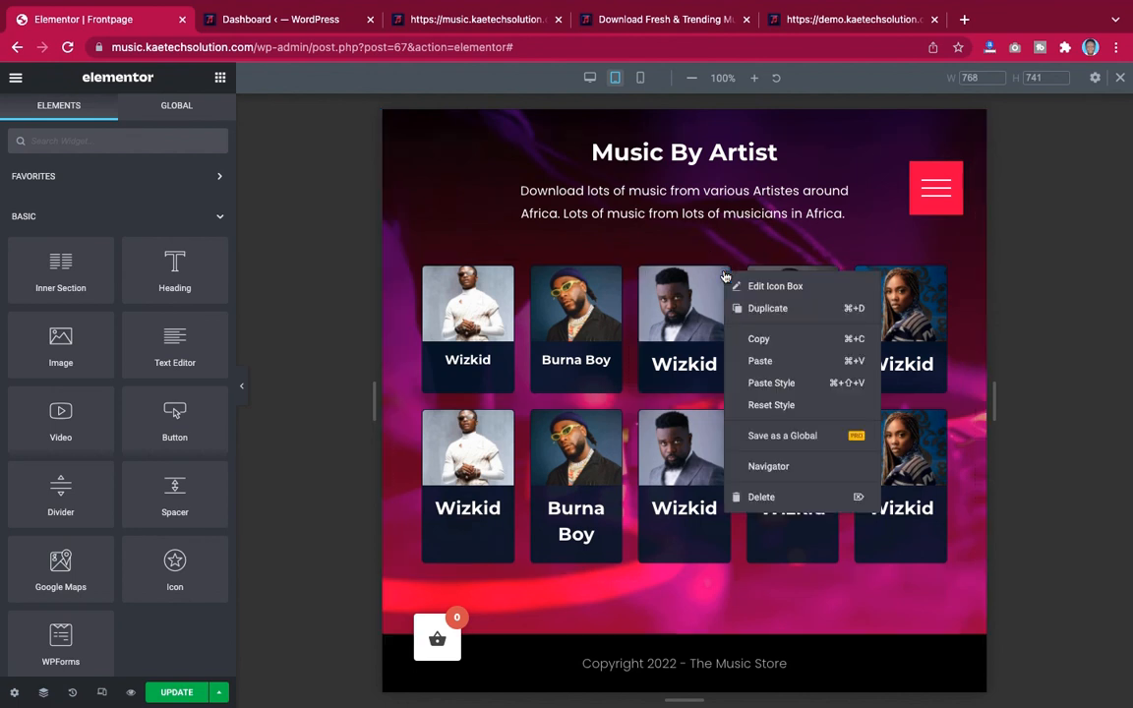
left_click(763, 383)
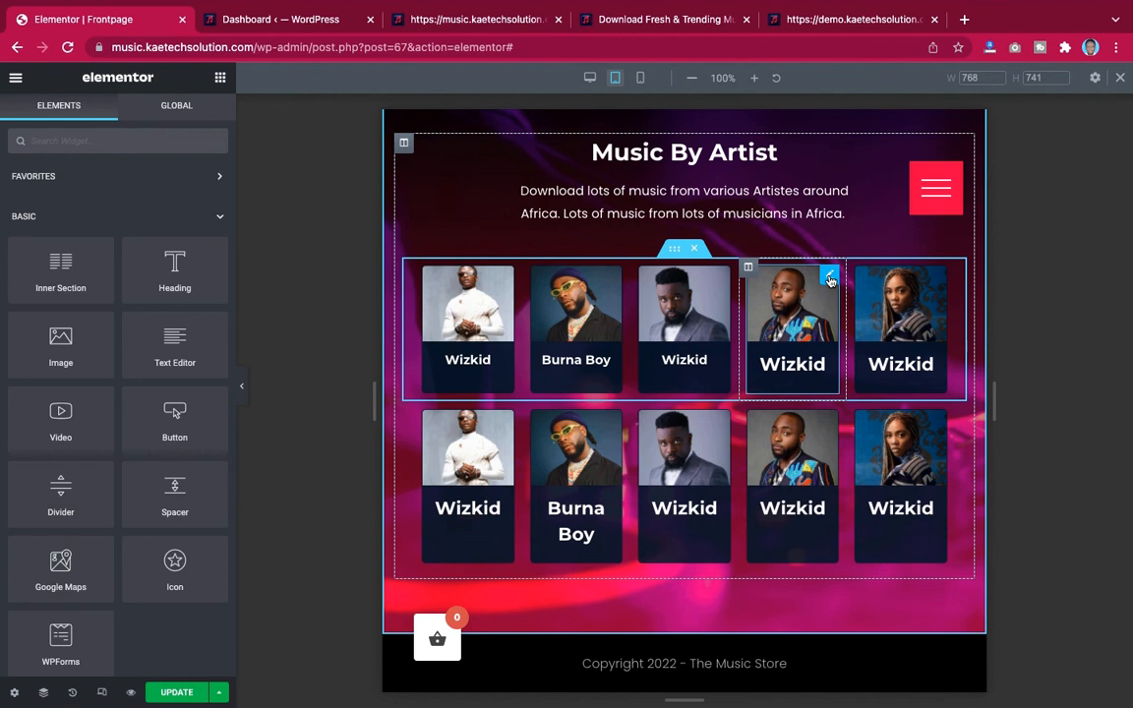
right_click(829, 279)
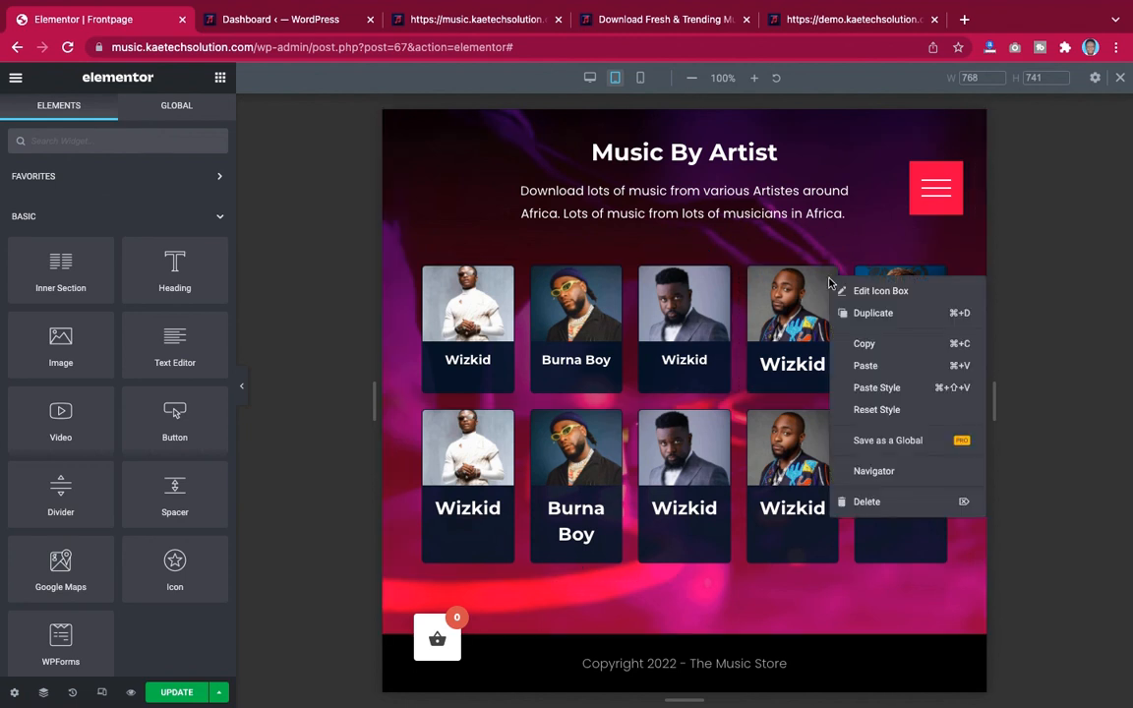
left_click(861, 390)
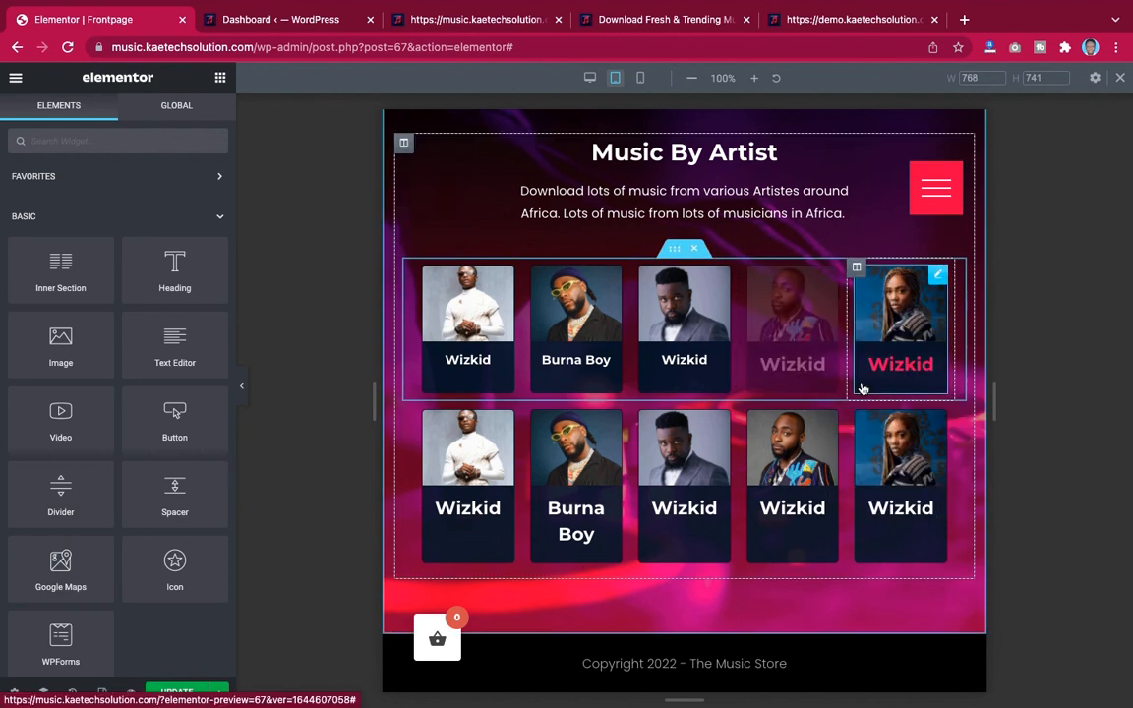
right_click(935, 282)
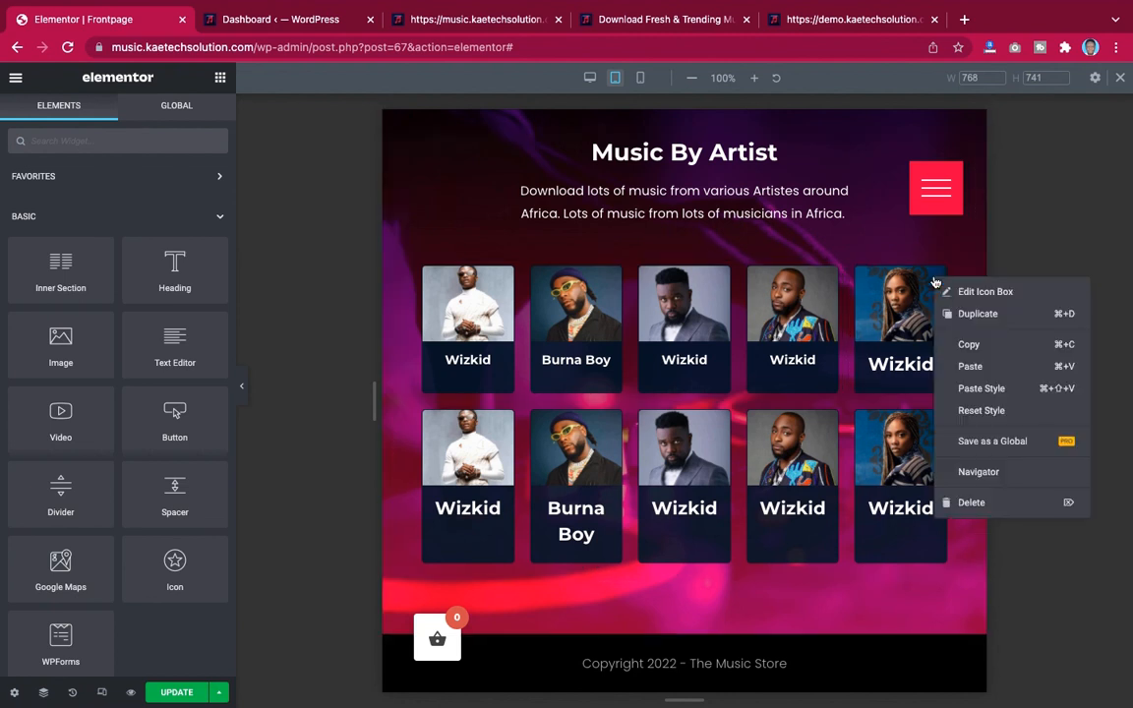
left_click(944, 389)
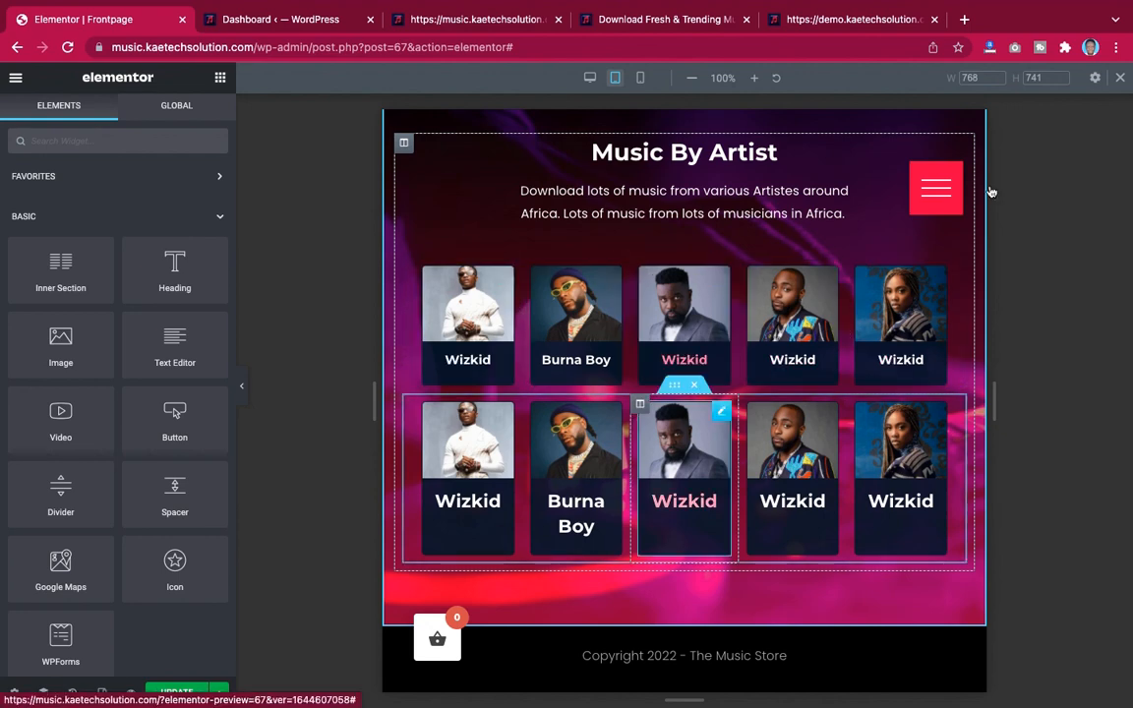
Switch the editor preview to mobile responsive mode
scroll(771, 428, "down", 4)
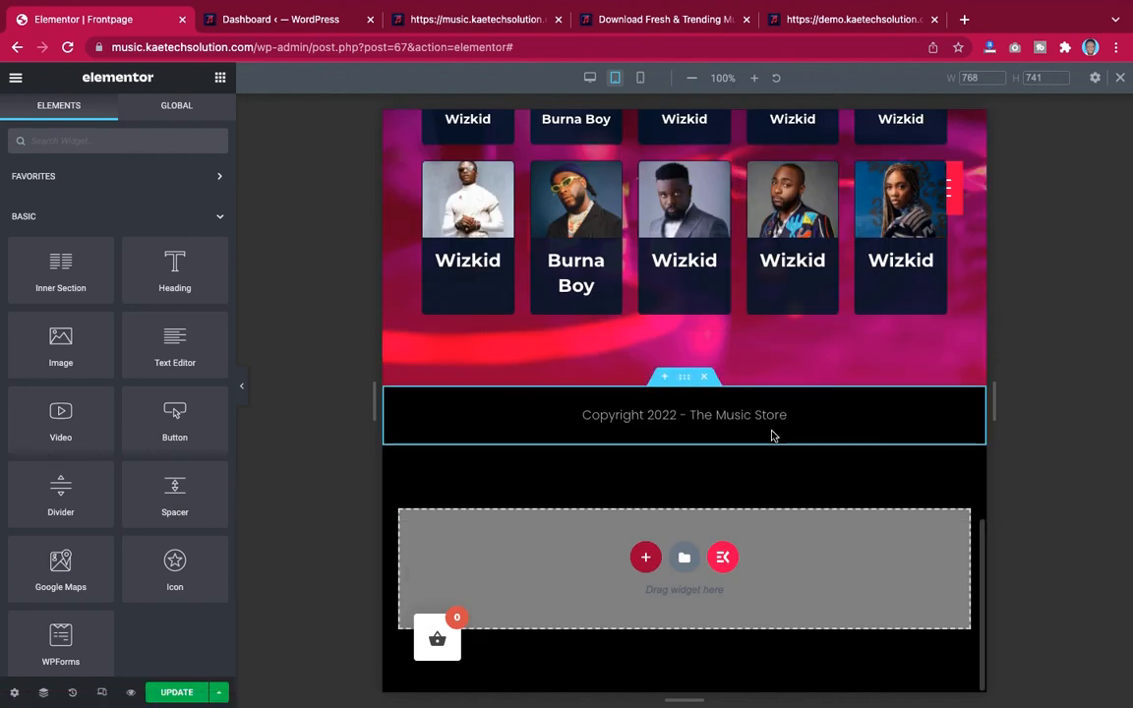
scroll(772, 436, "up", 20)
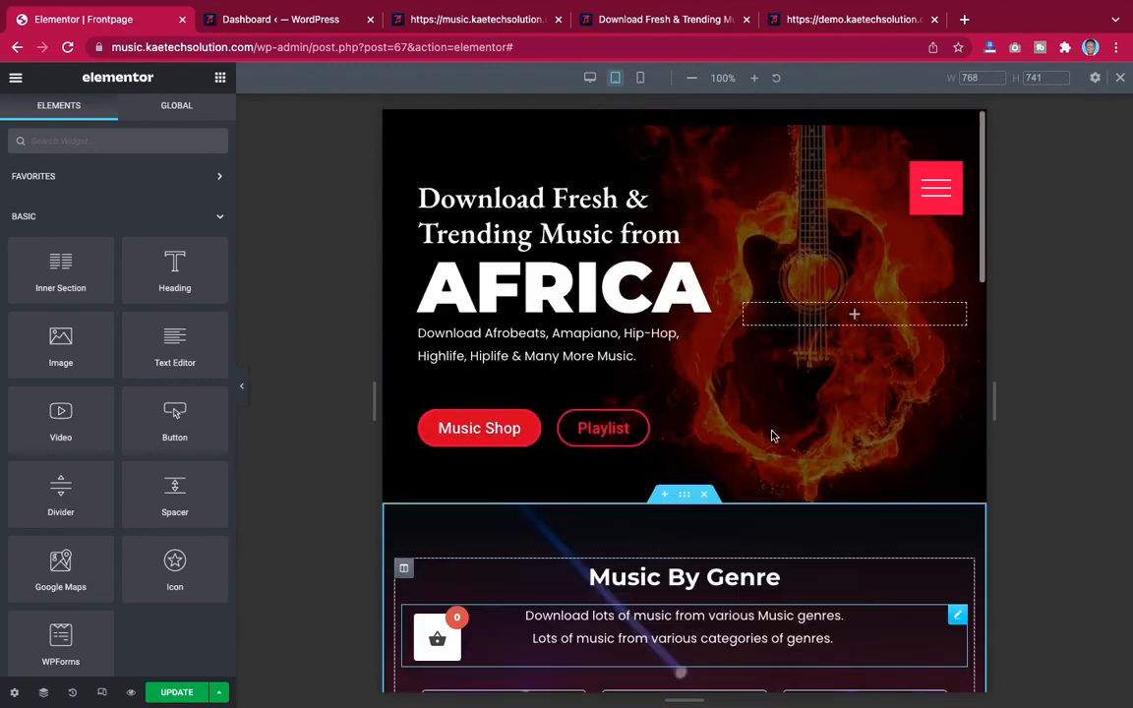
scroll(772, 435, "down", 16)
scroll(772, 436, "up", 9)
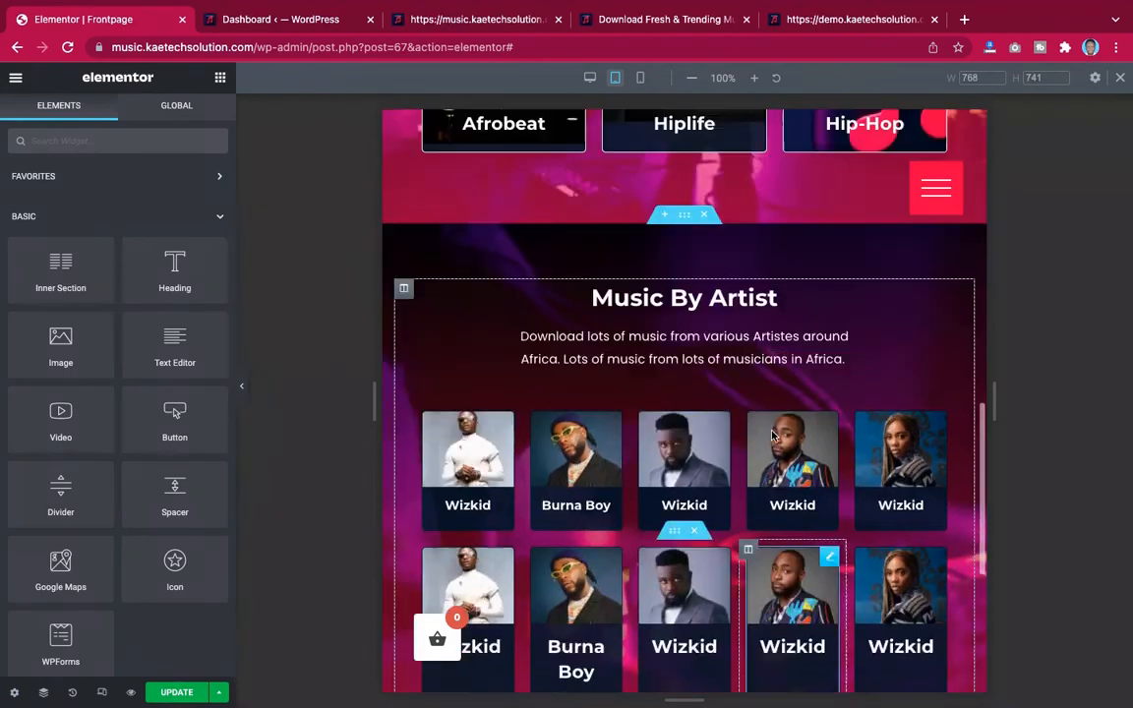
scroll(772, 435, "up", 5)
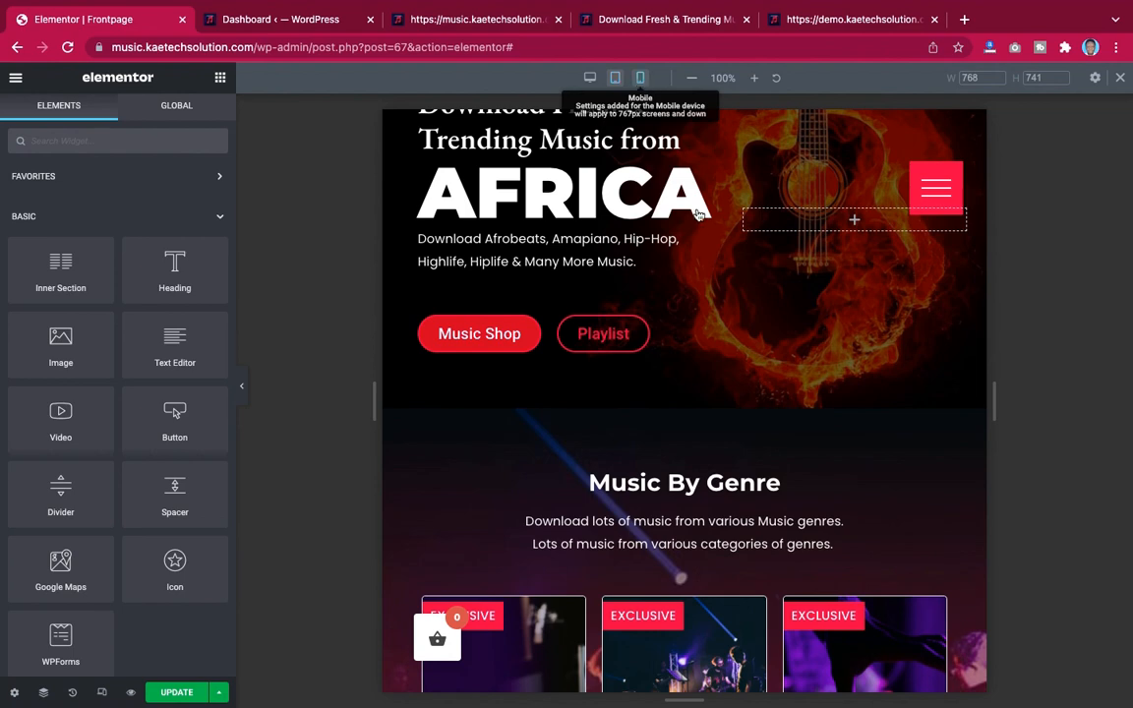
left_click(641, 78)
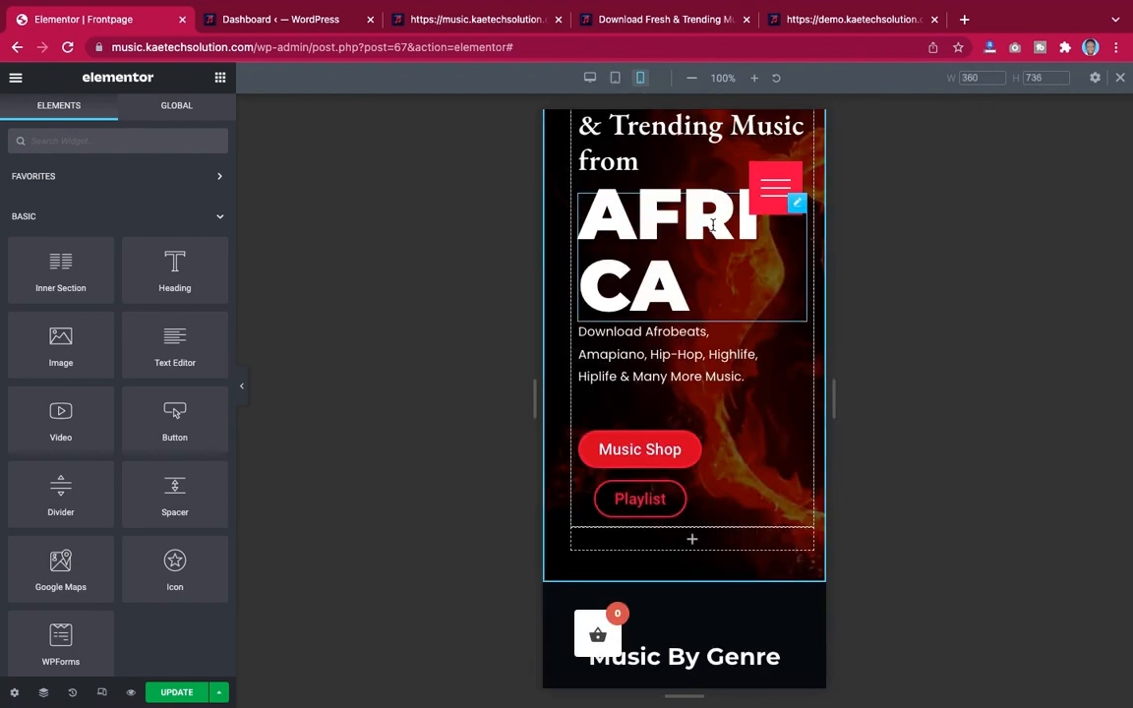
Link the hero section's mobile padding values, resetting them to 0
scroll(708, 196, "up", 2)
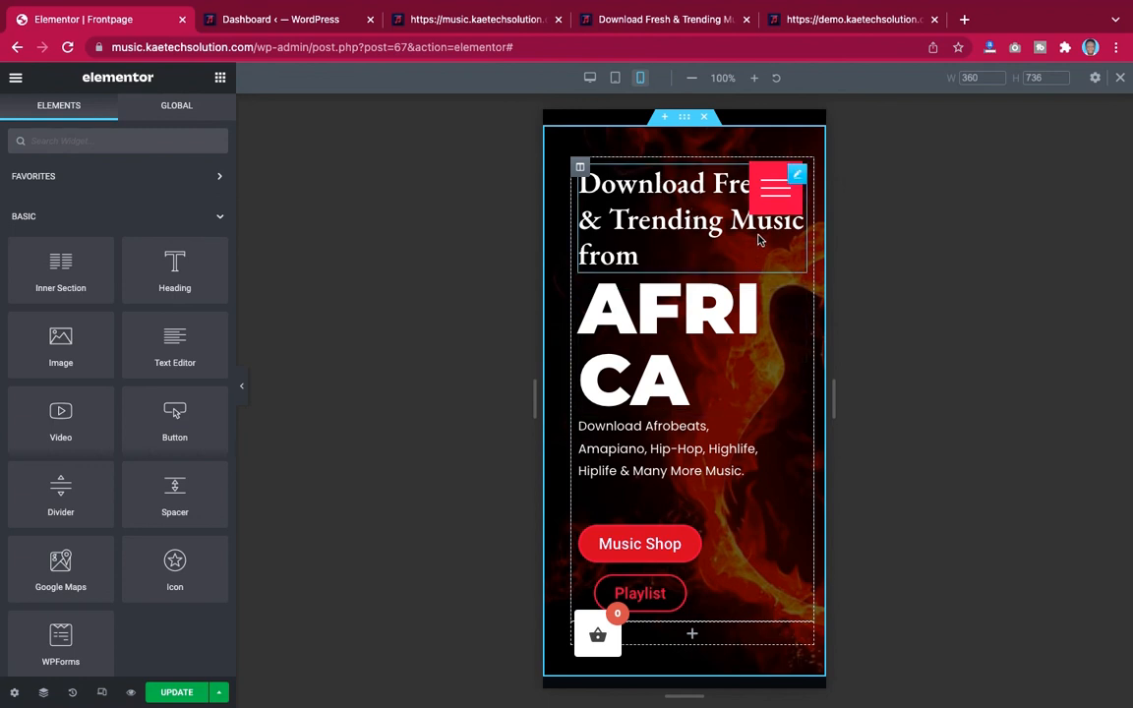
scroll(702, 381, "down", 3)
scroll(701, 381, "up", 3)
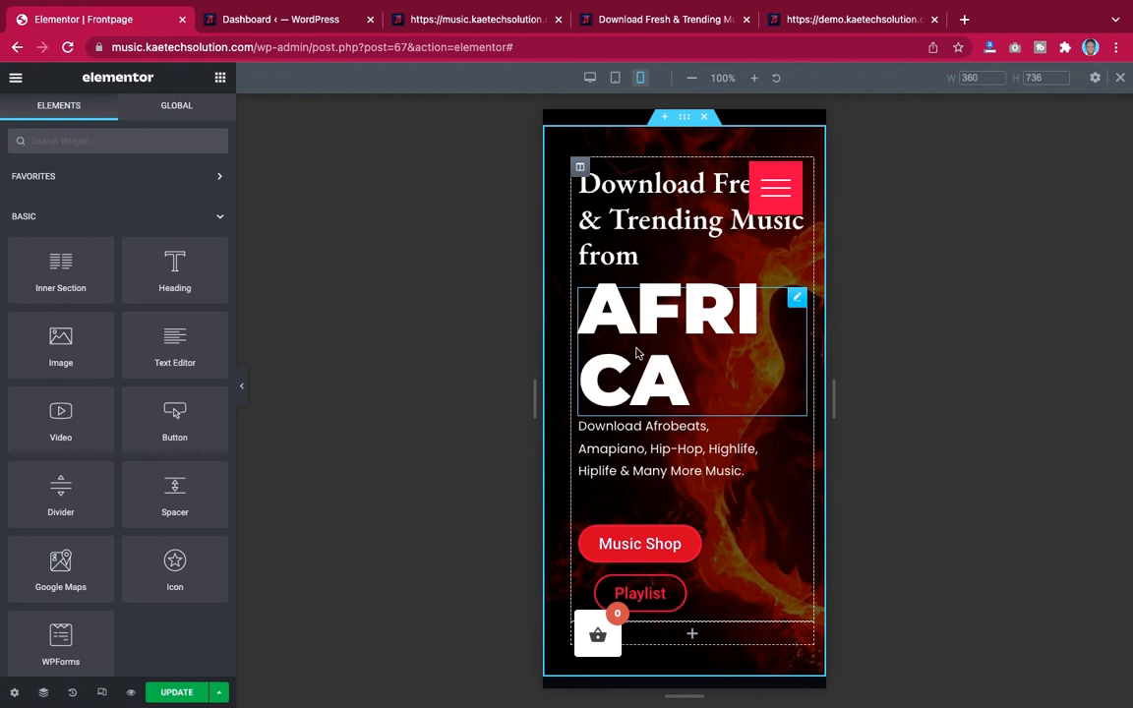
left_click(687, 118)
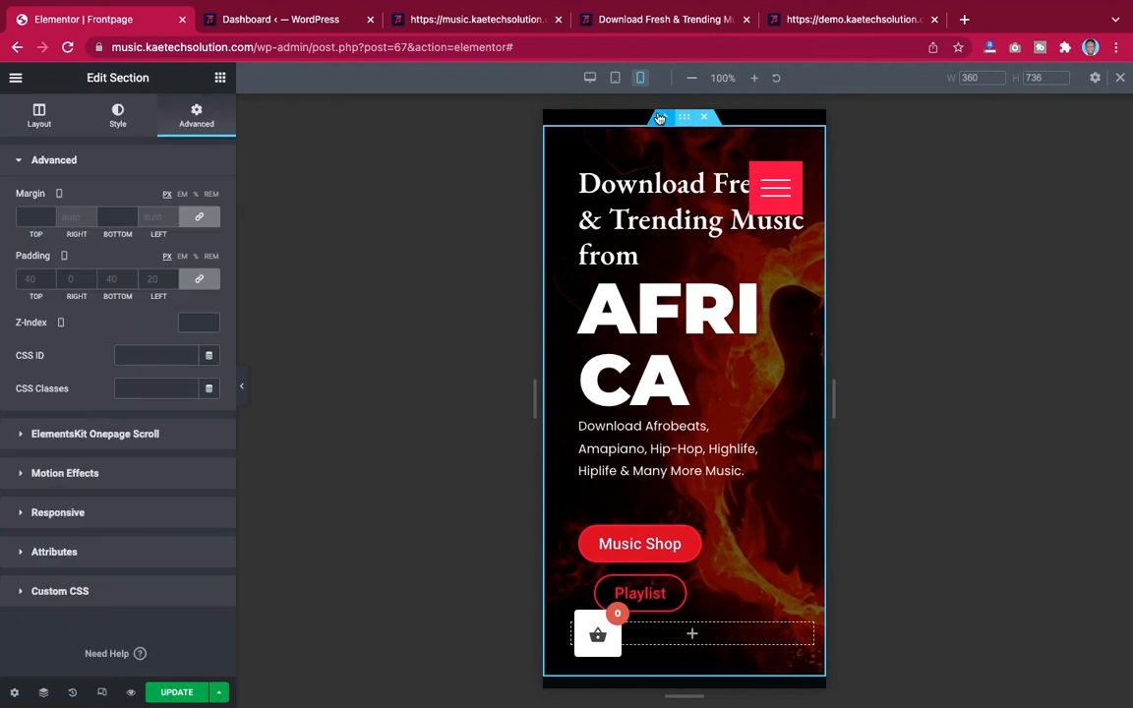
left_click(200, 282)
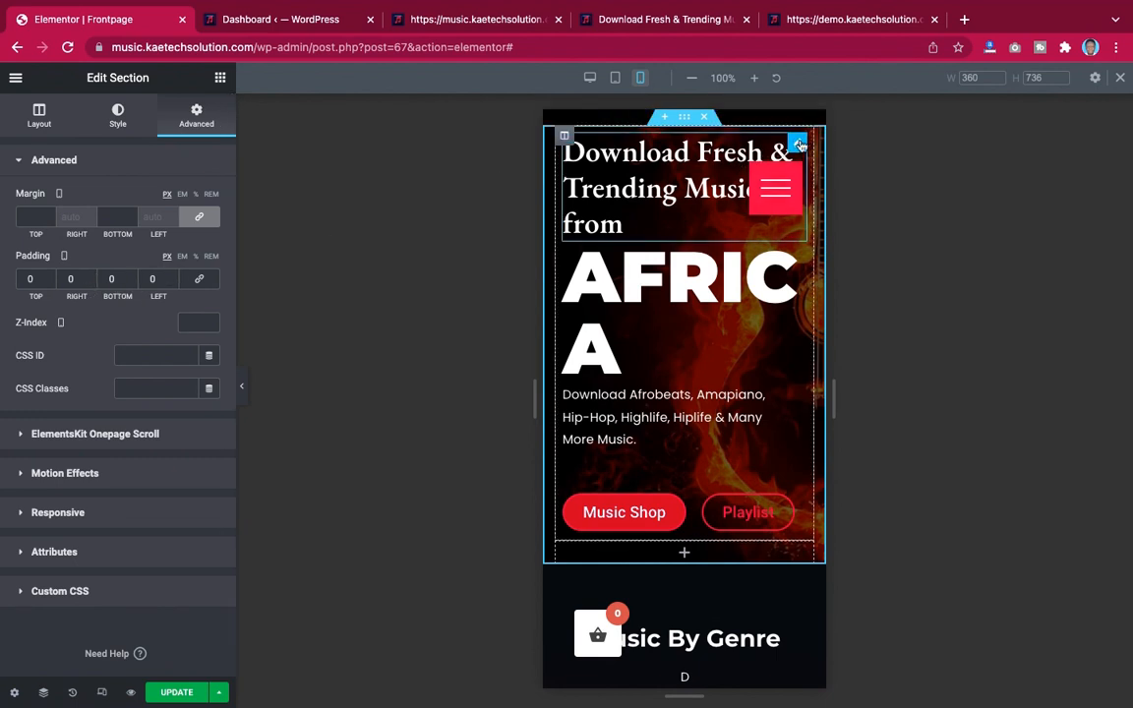
Set the top heading's mobile font size to 25 px
left_click(800, 144)
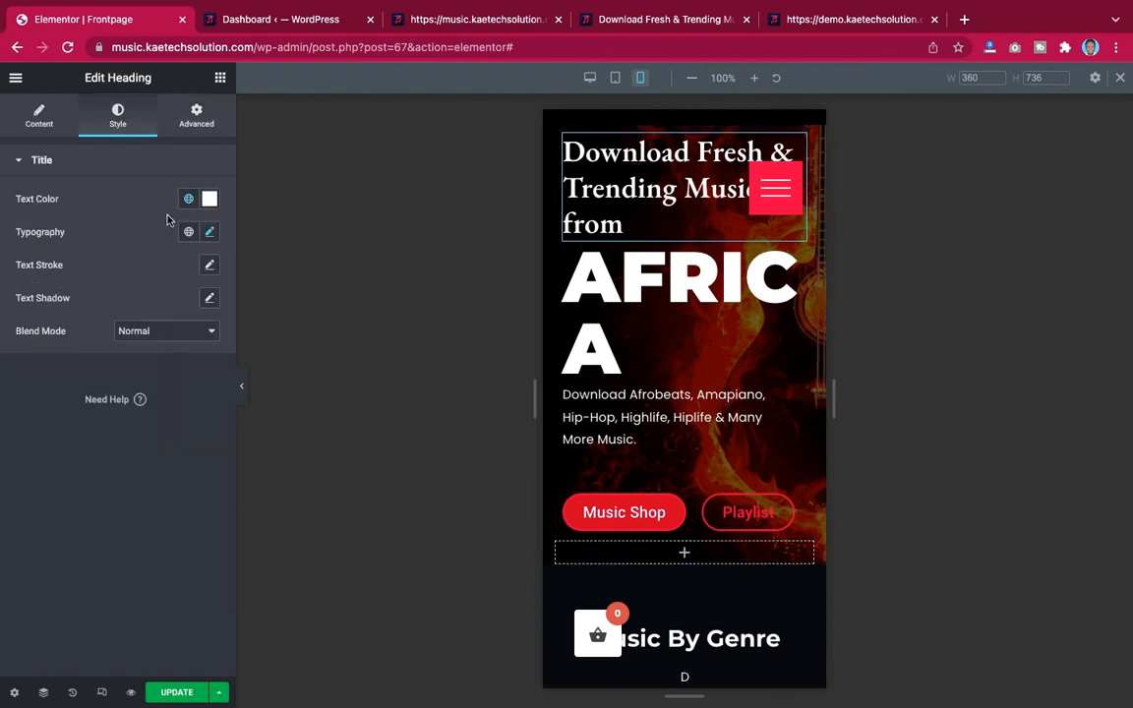
left_click(210, 232)
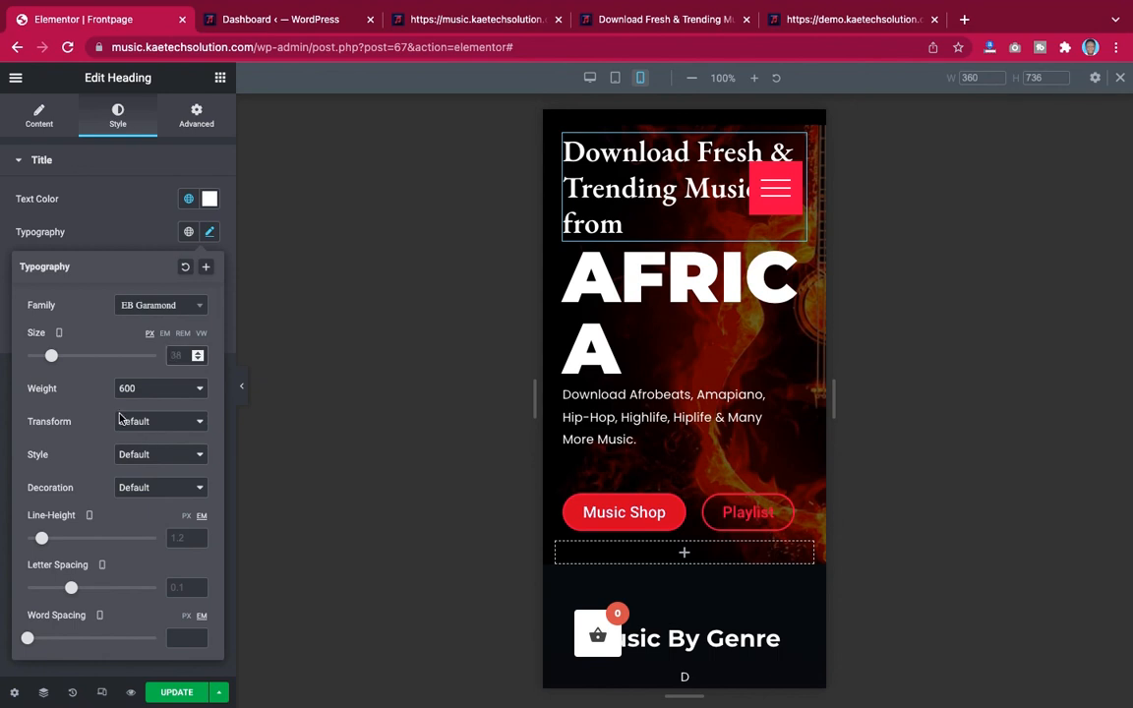
type("20")
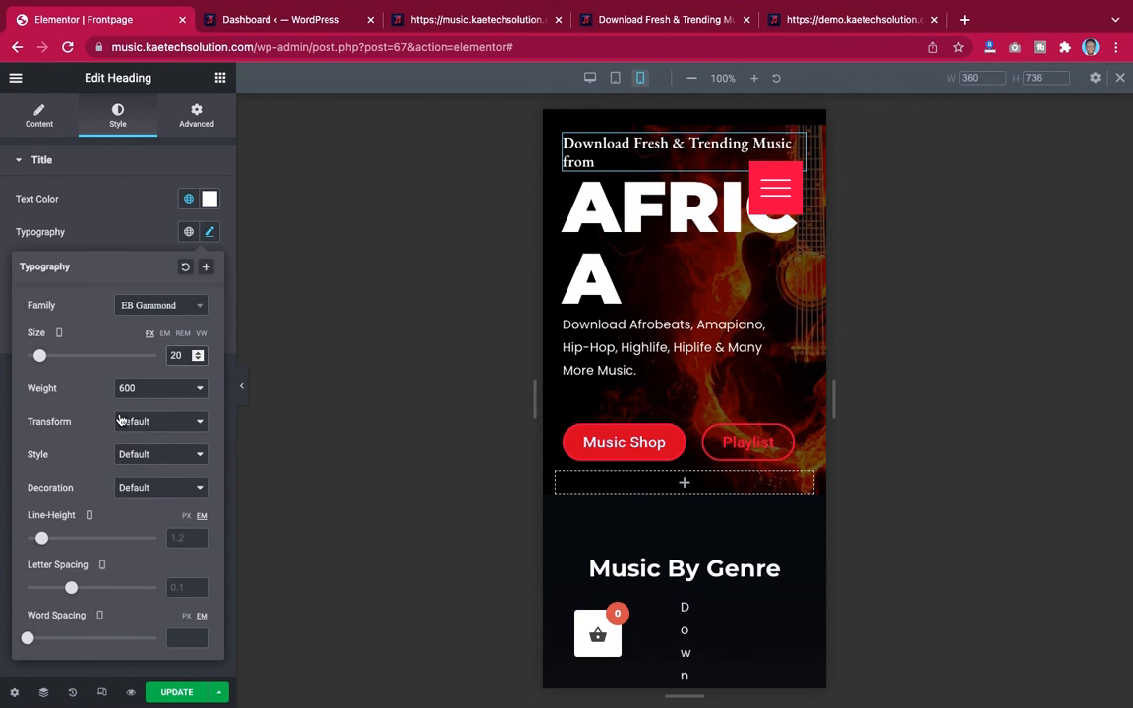
key("BackSpace")
type("8")
key("BackSpace")
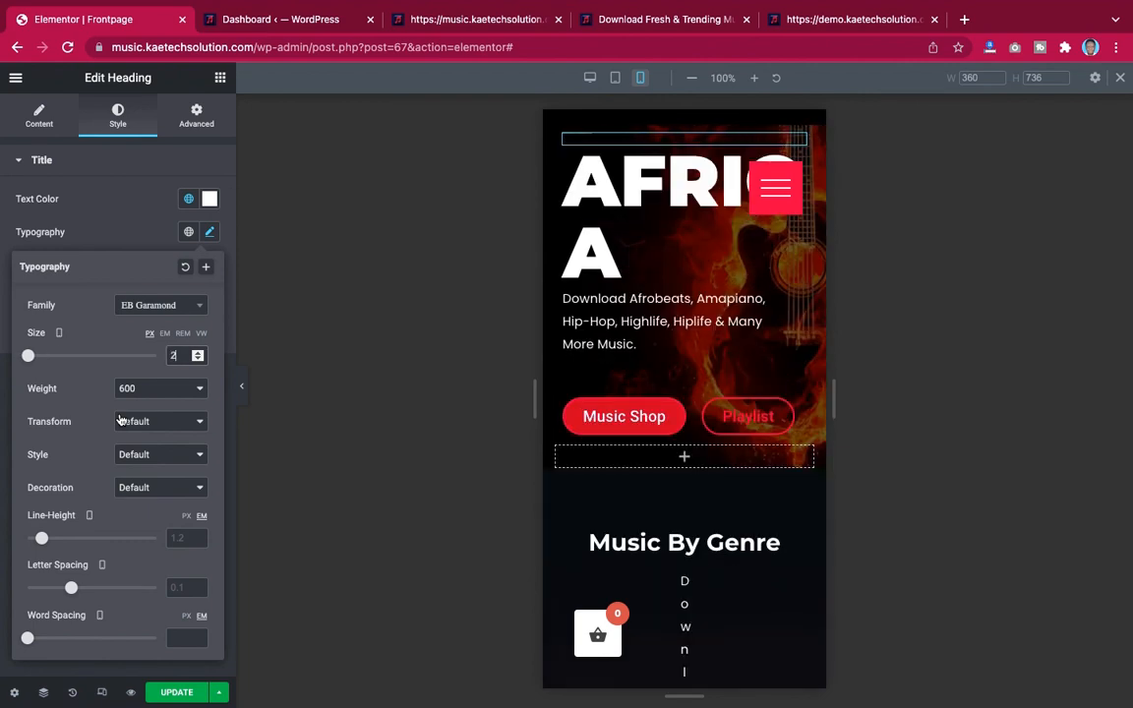
type("5")
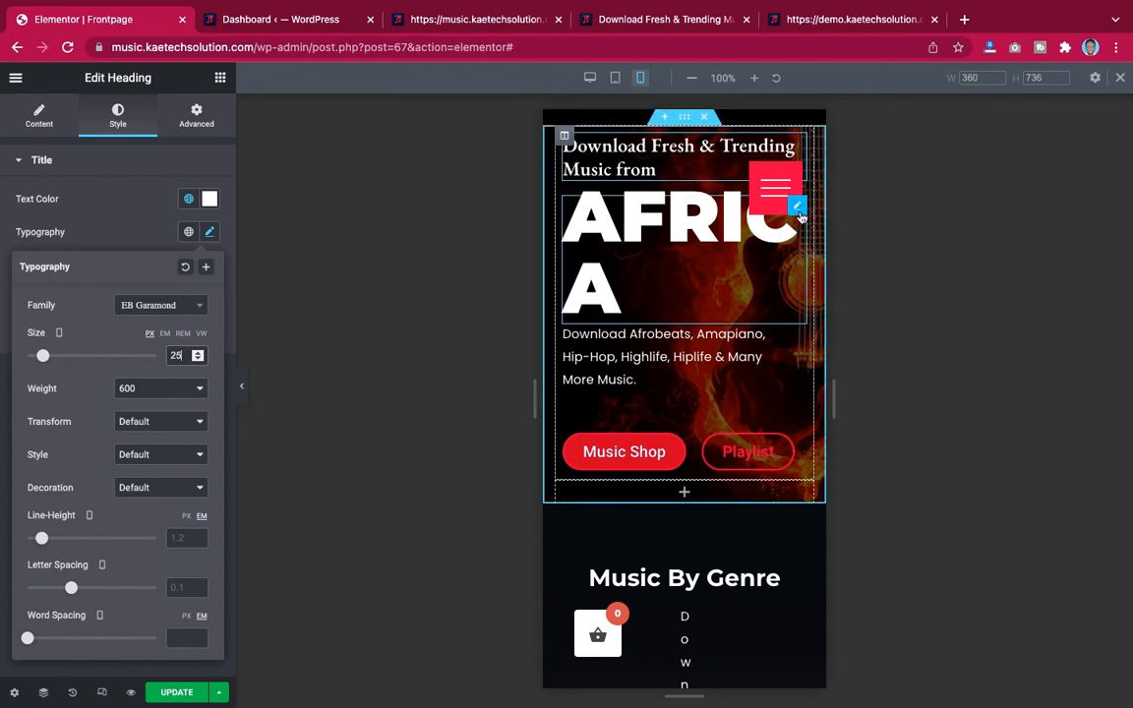
Reduce the AFRICA heading's mobile font size to 53 px
left_click(191, 198)
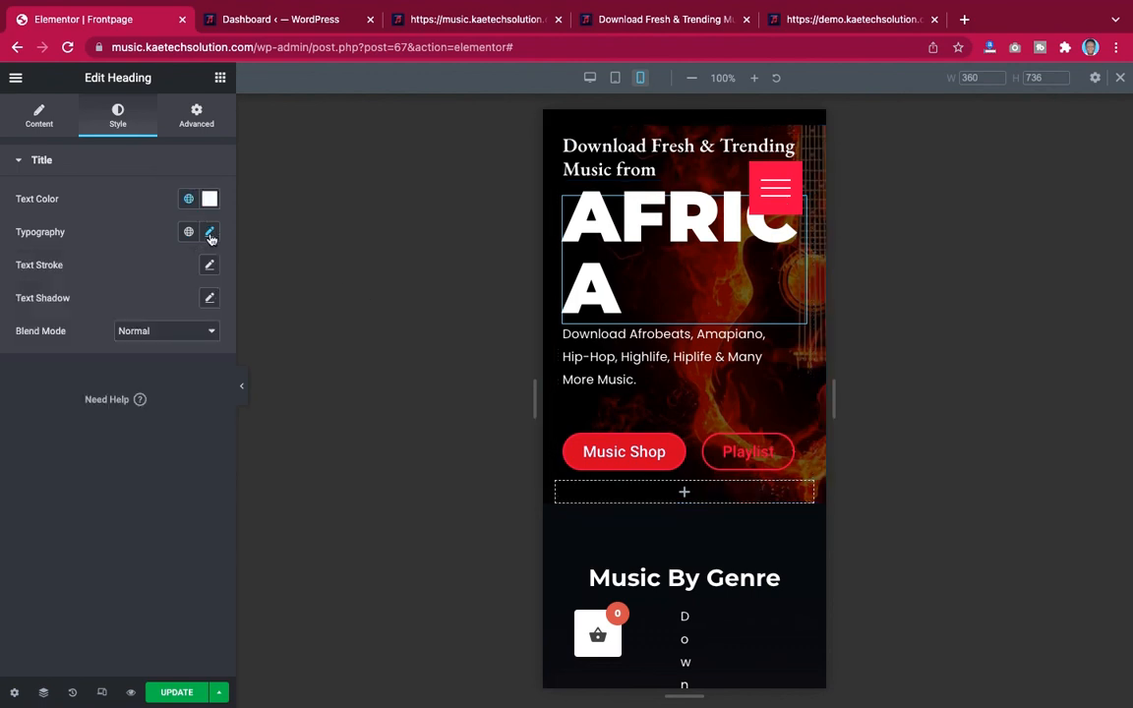
left_click(210, 233)
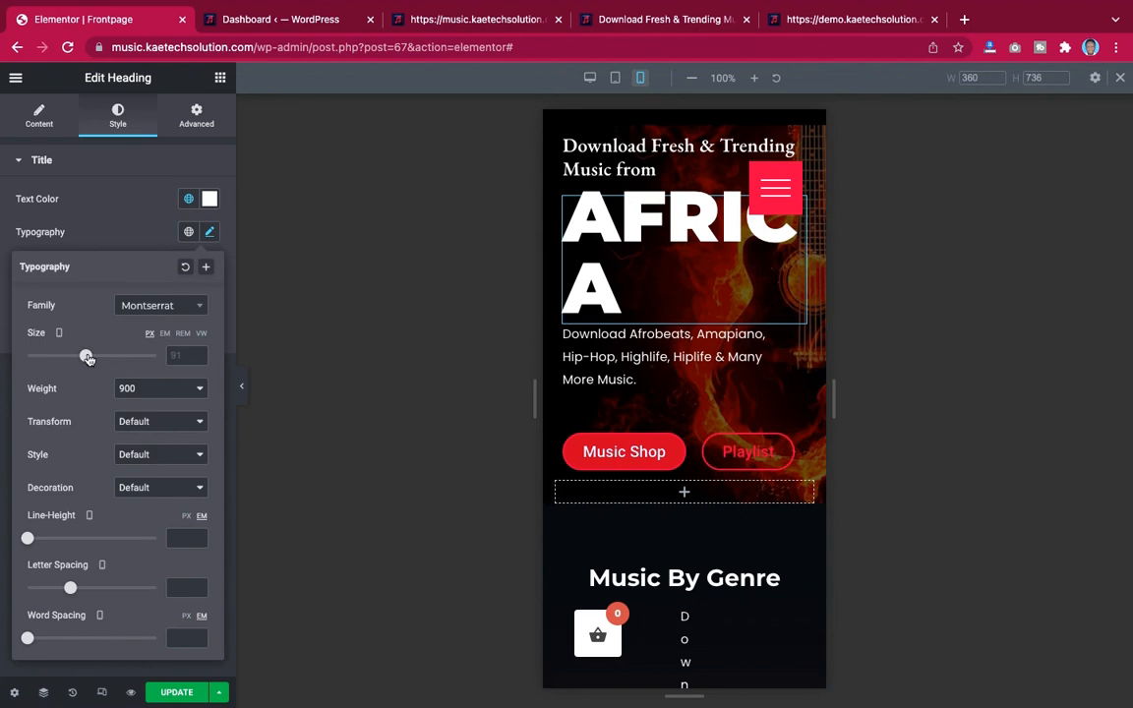
left_click_drag(85, 358, 63, 359)
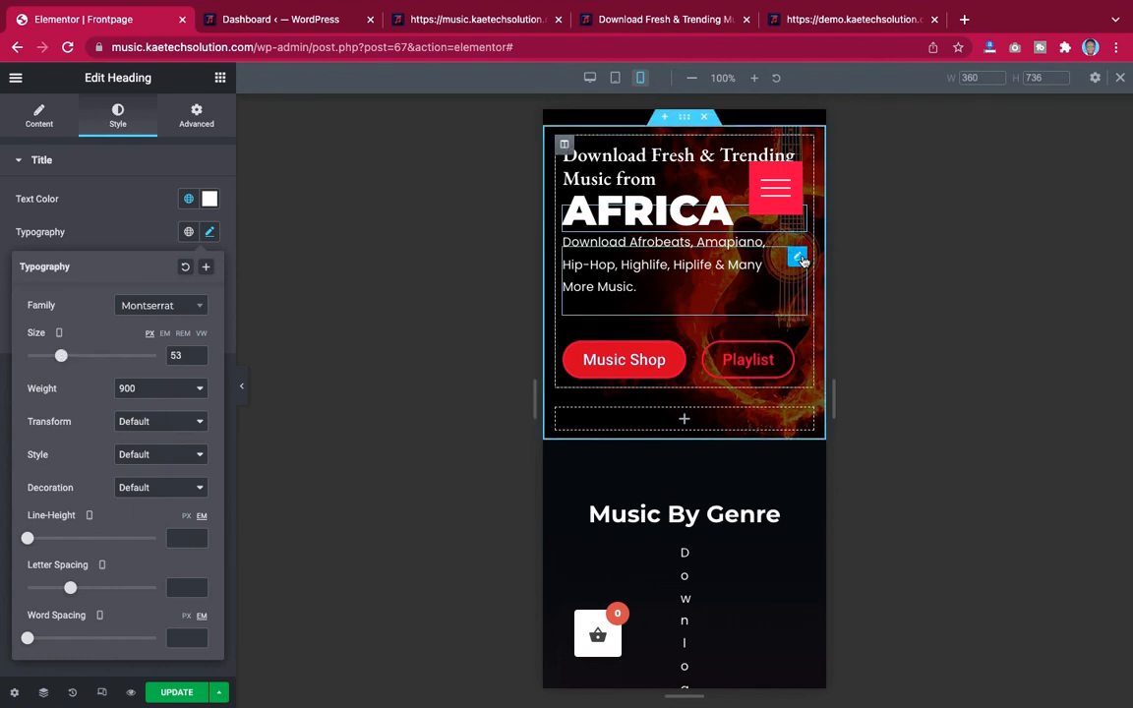
Reduce the description text's mobile font size slightly with the size slider
left_click(797, 257)
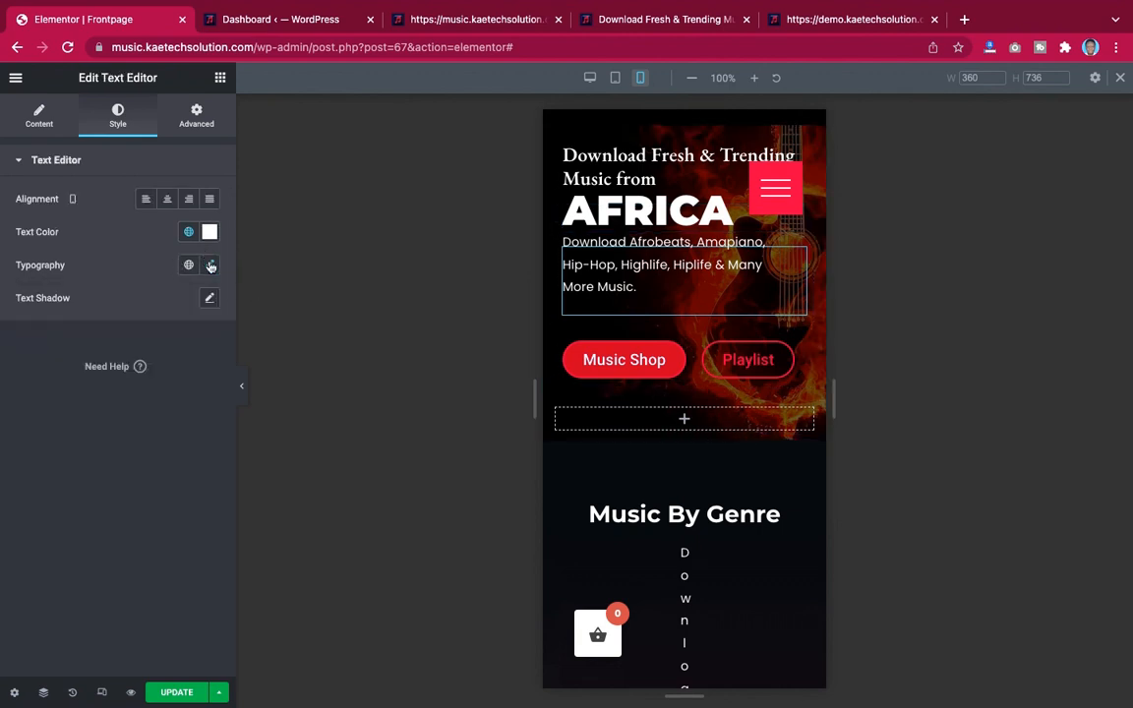
left_click(210, 265)
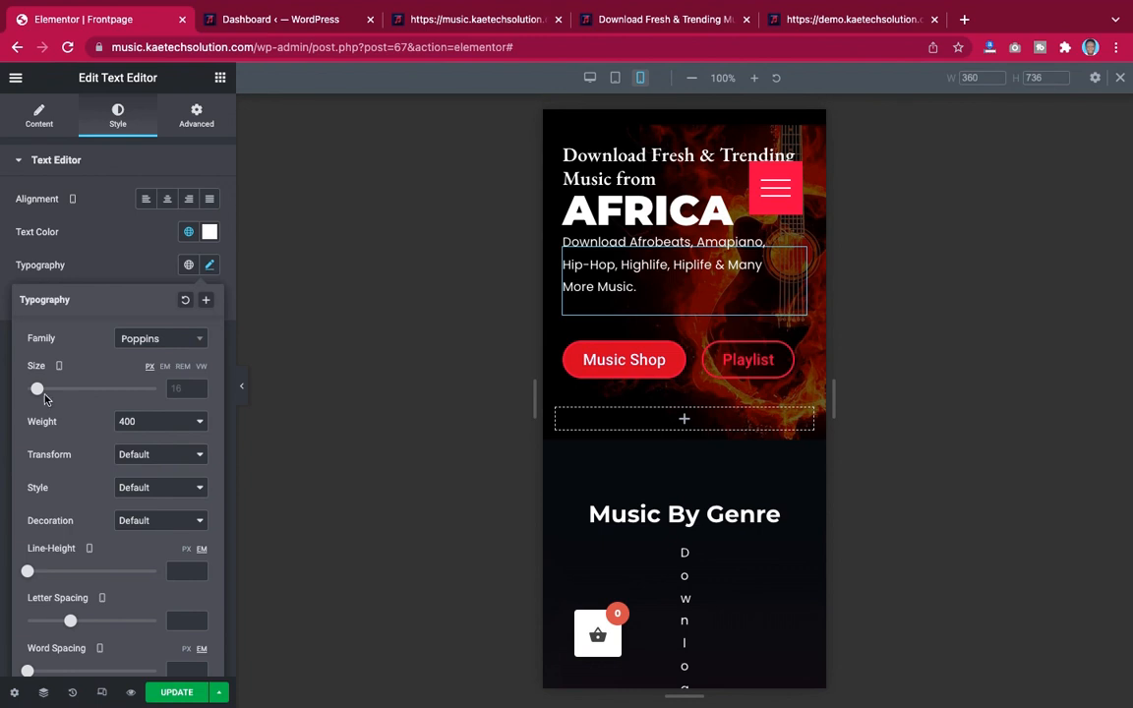
left_click_drag(37, 392, 35, 391)
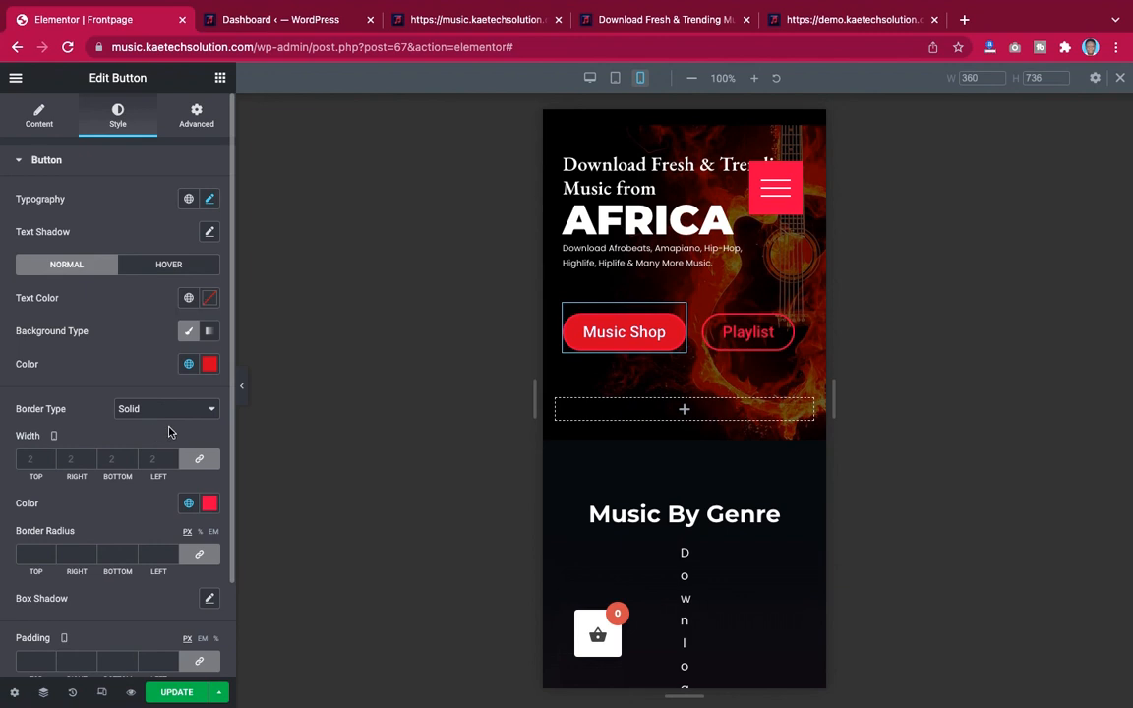
Set the Music Shop button's mobile font size to 16 px
scroll(140, 400, "down", 2)
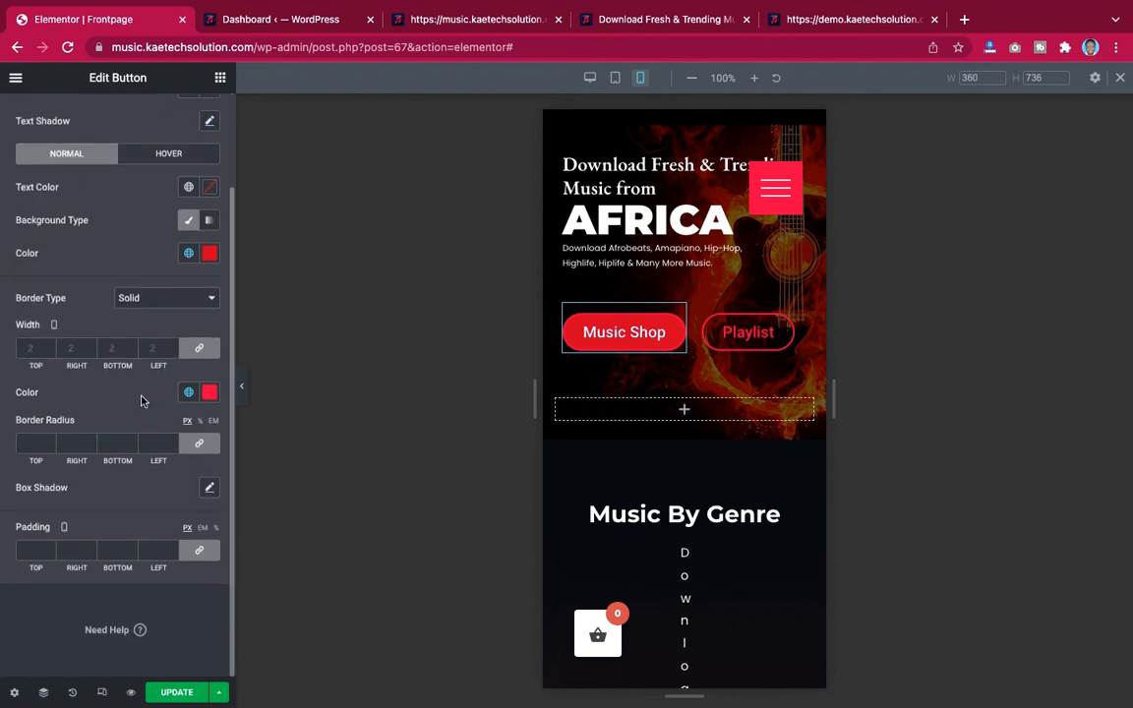
scroll(140, 400, "up", 2)
left_click(209, 199)
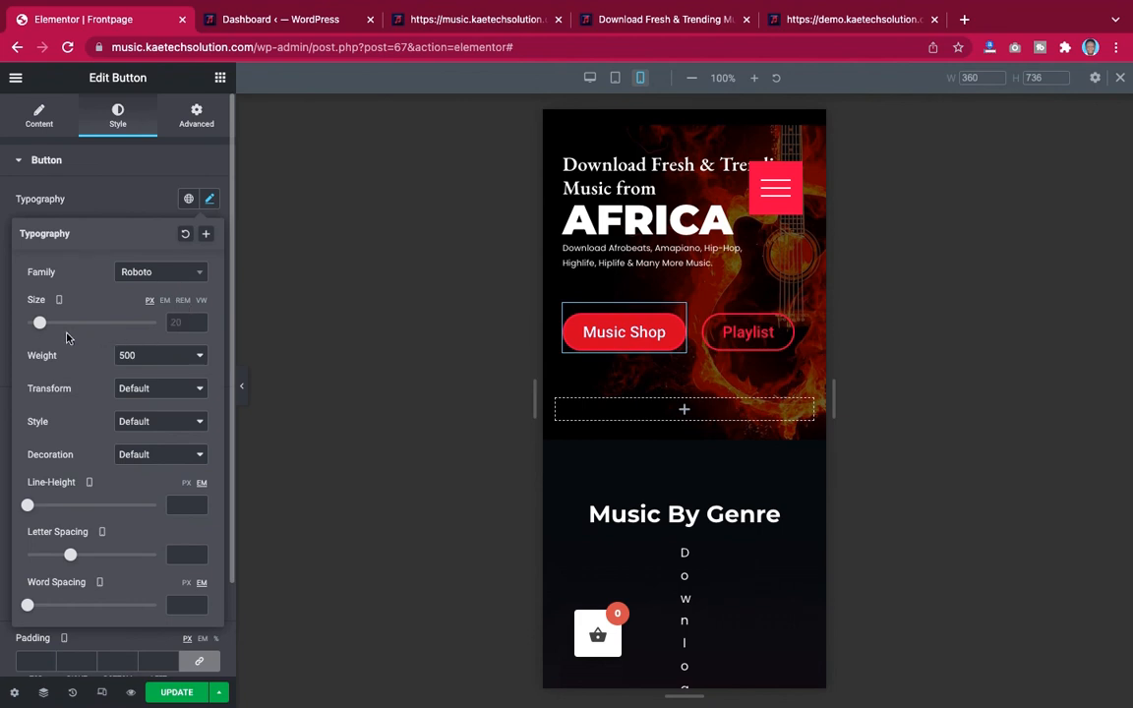
left_click_drag(43, 328, 41, 328)
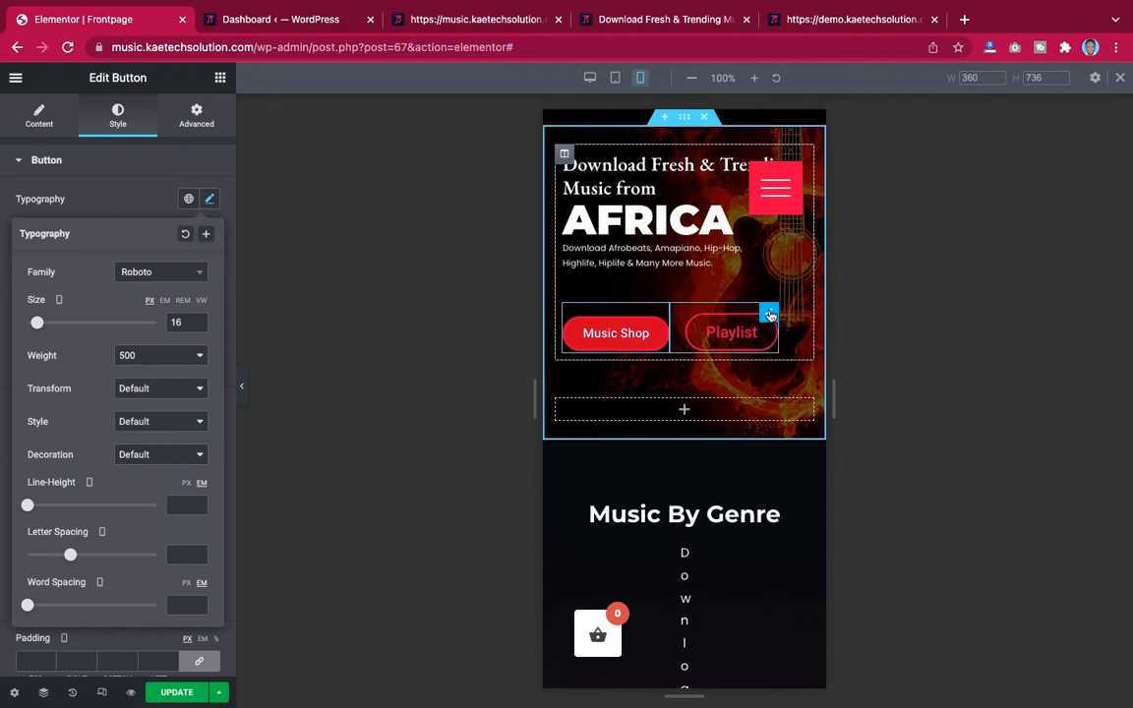
Set the Playlist button's mobile font size to 16 px
left_click(208, 205)
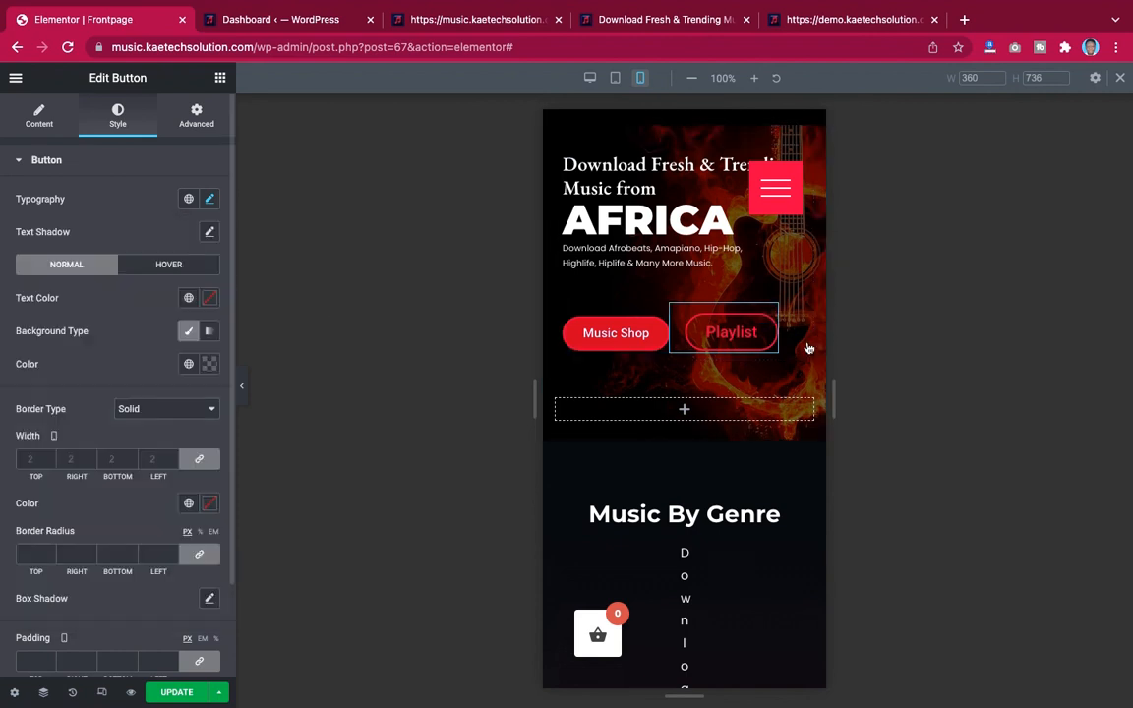
left_click(210, 198)
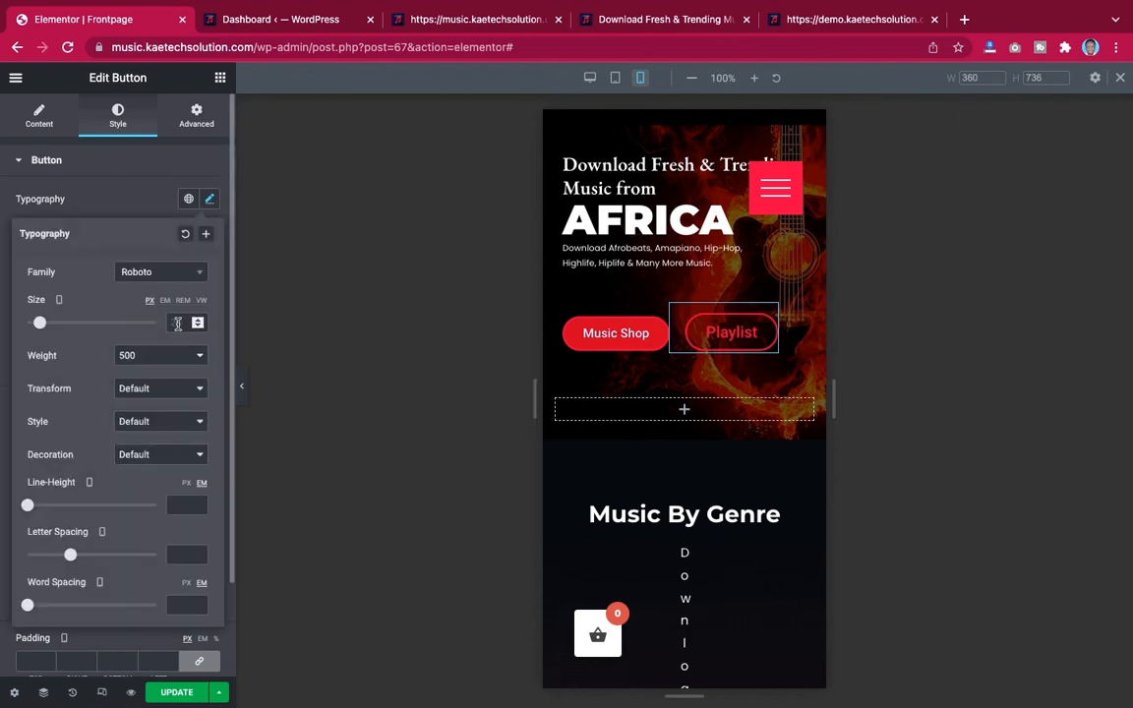
type("16")
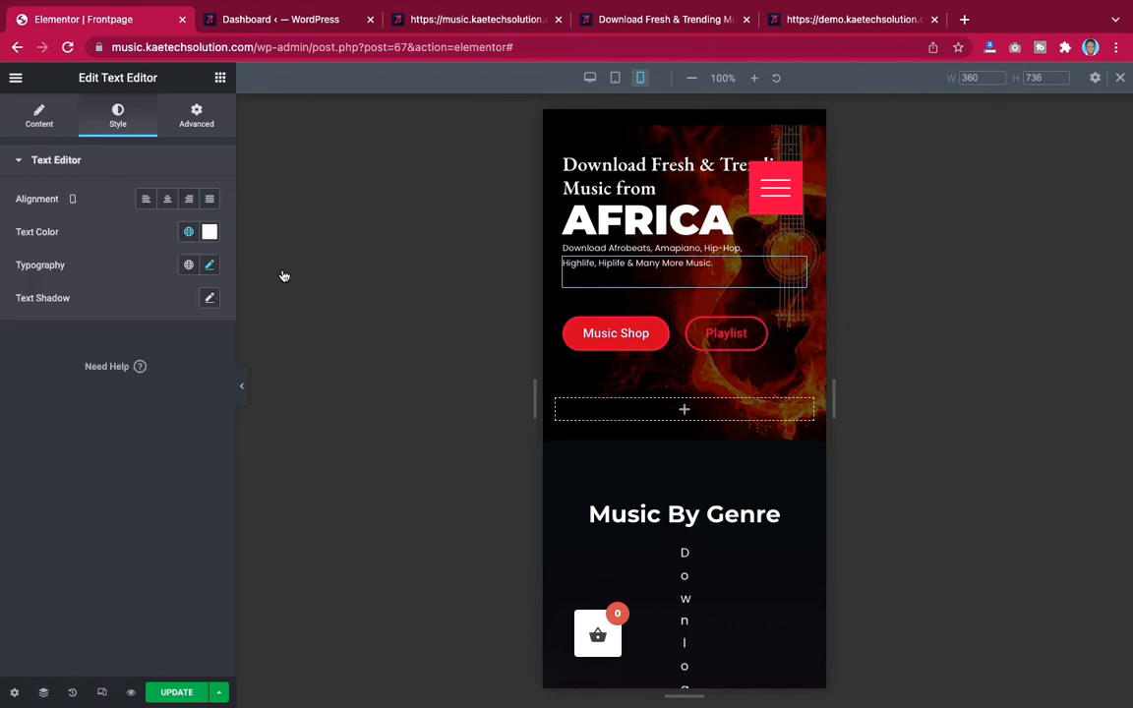
Unlink the description text's mobile margin and set its bottom margin to -20 px
left_click(200, 117)
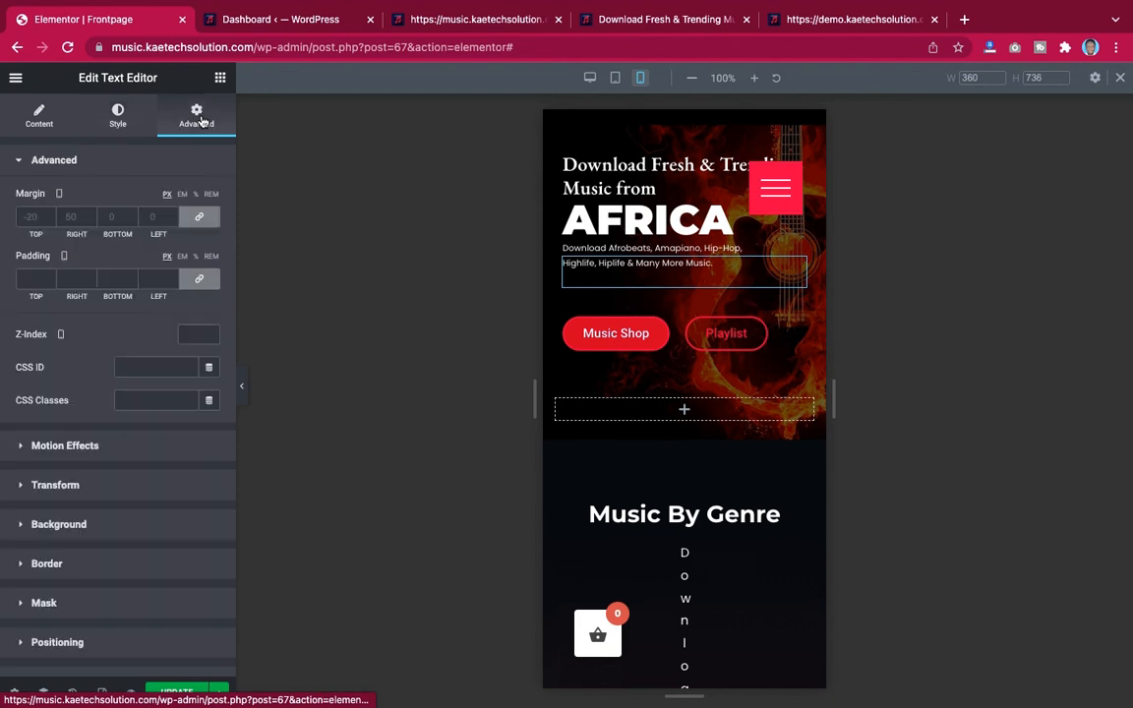
left_click(197, 221)
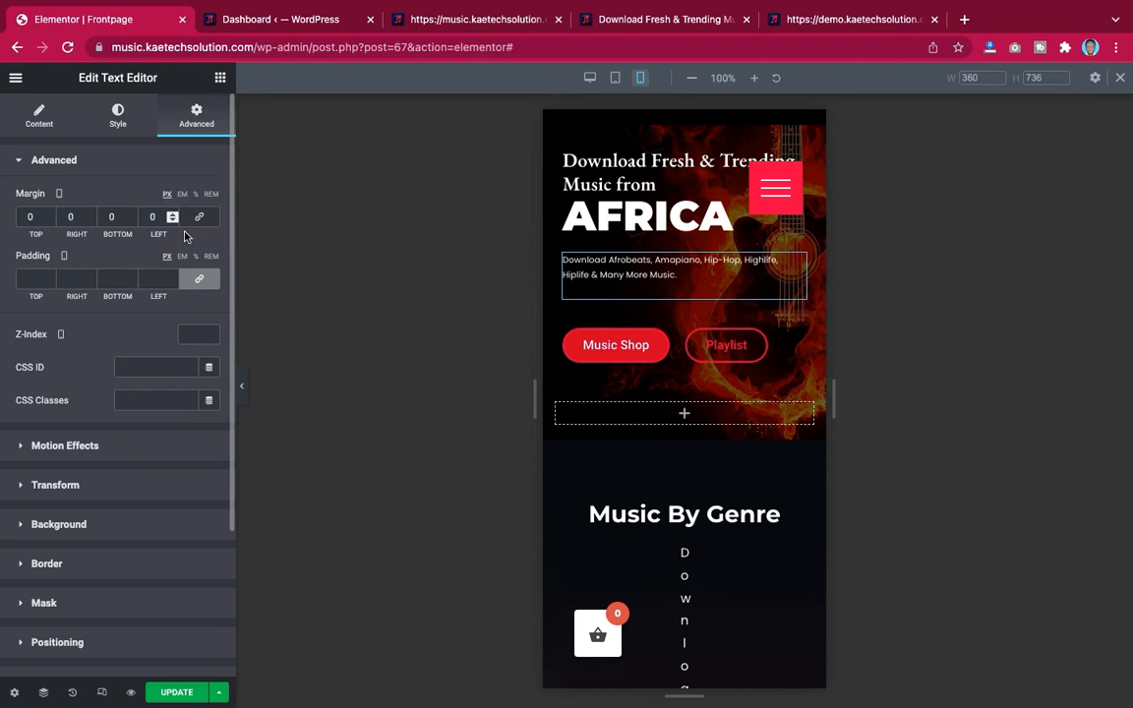
left_click(104, 221)
type("-2")
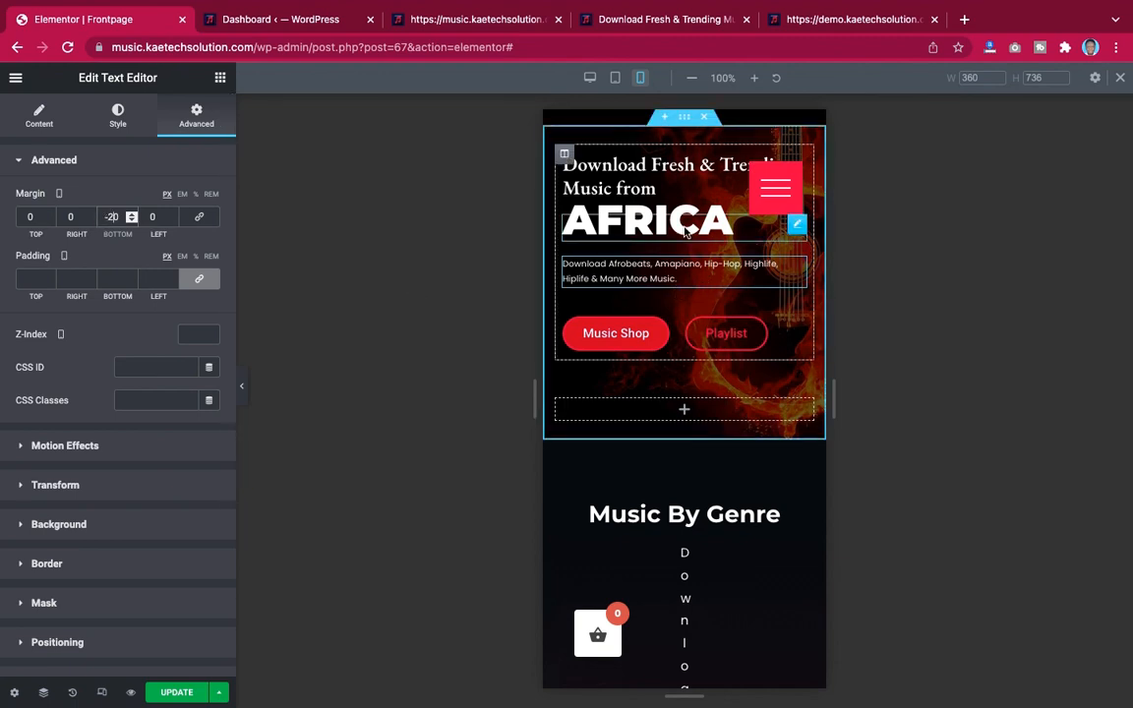
Unlink the AFRICA heading's mobile margin and set its bottom margin to -10 px
left_click(800, 229)
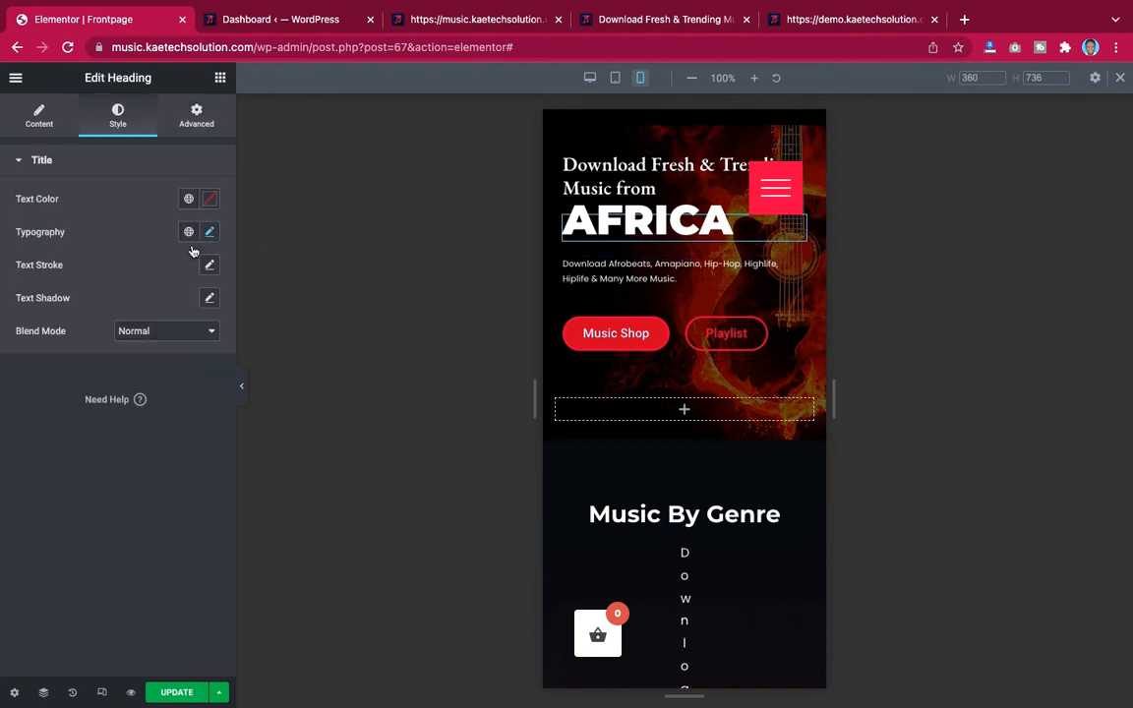
left_click(198, 125)
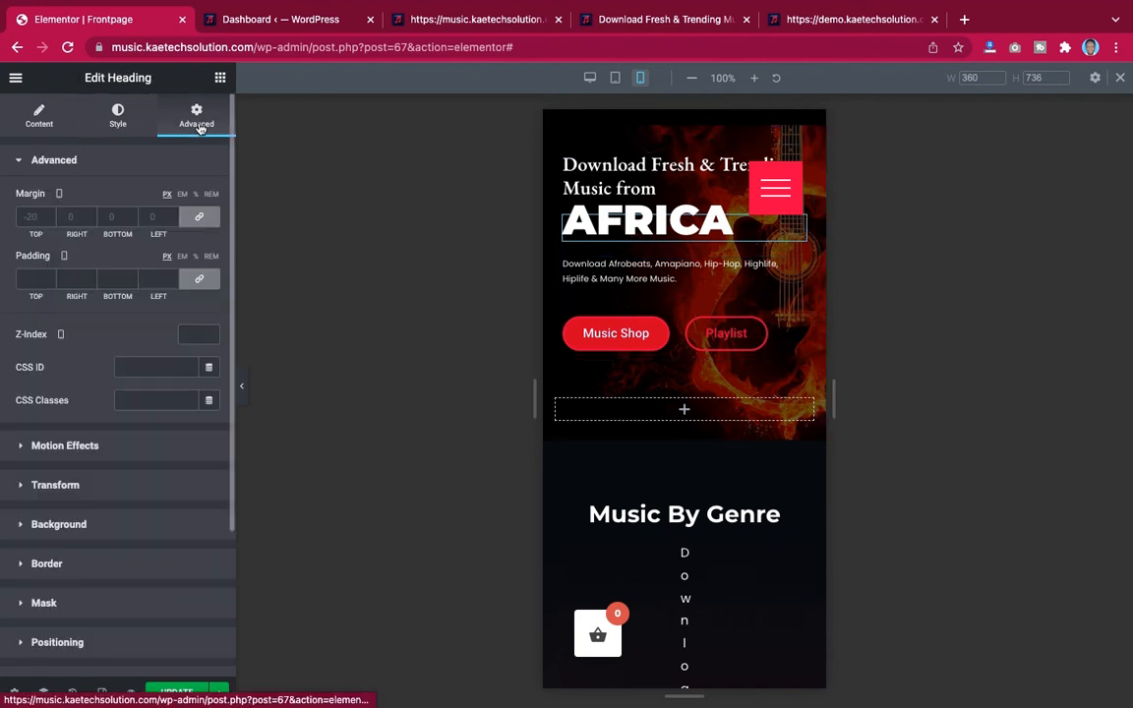
left_click(202, 219)
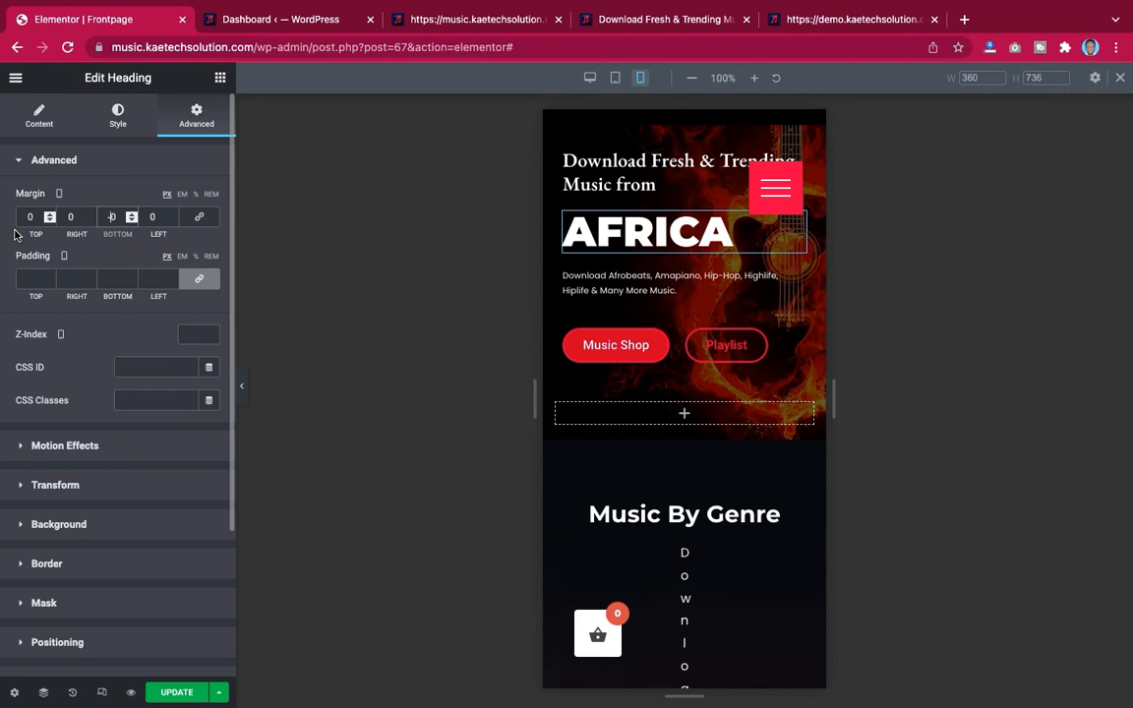
type("2")
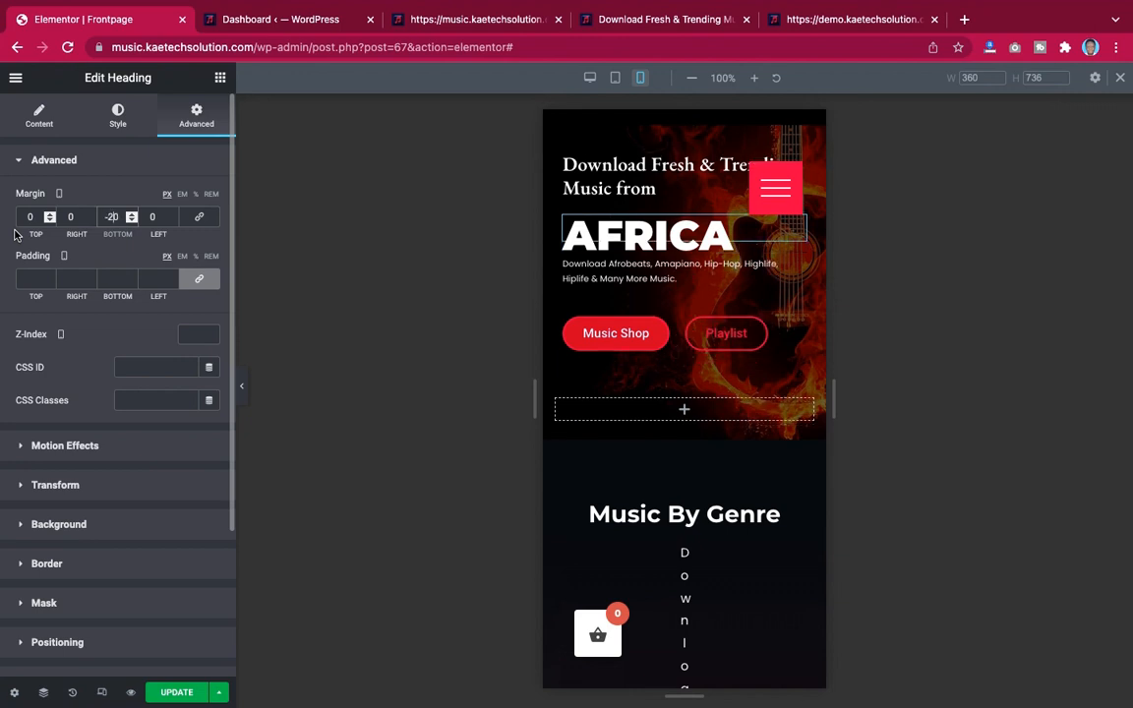
key("BackSpace")
type("1")
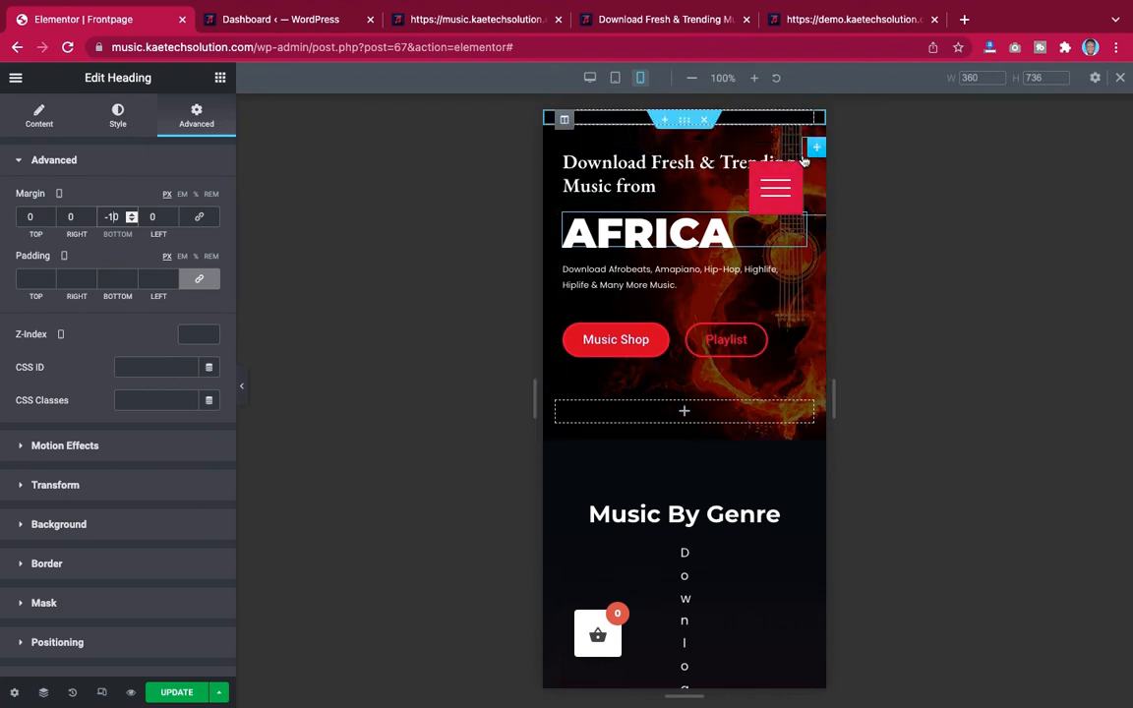
Lower the top heading's mobile font size to 20 px
left_click(680, 163)
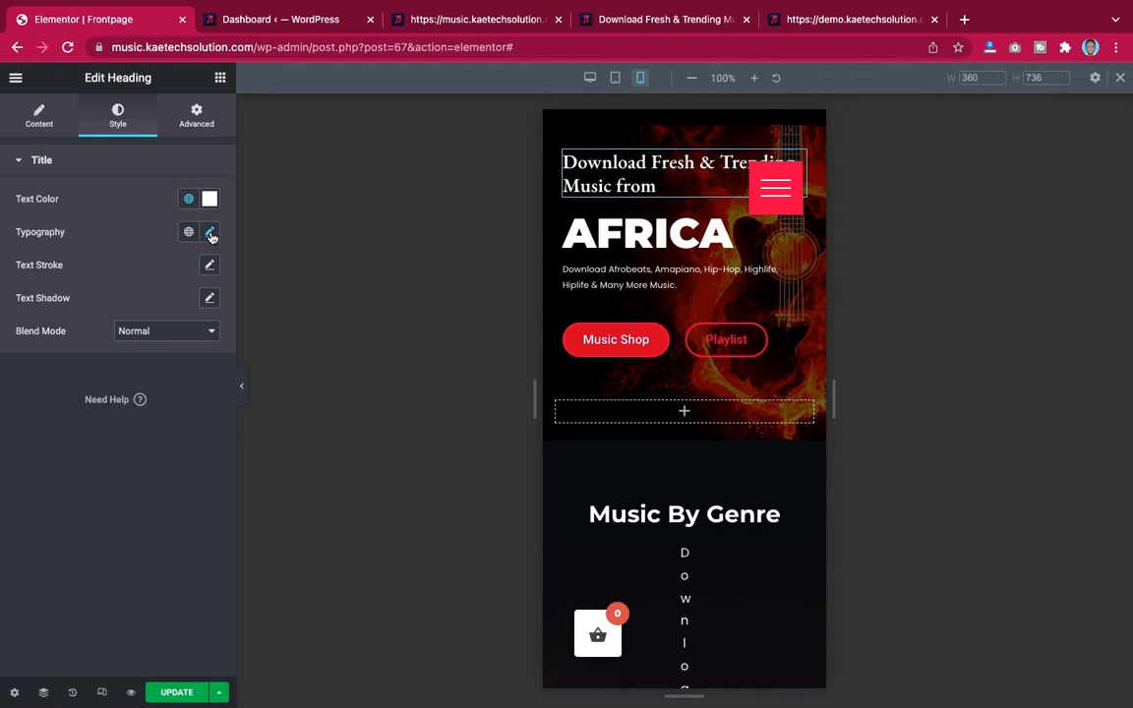
left_click(210, 233)
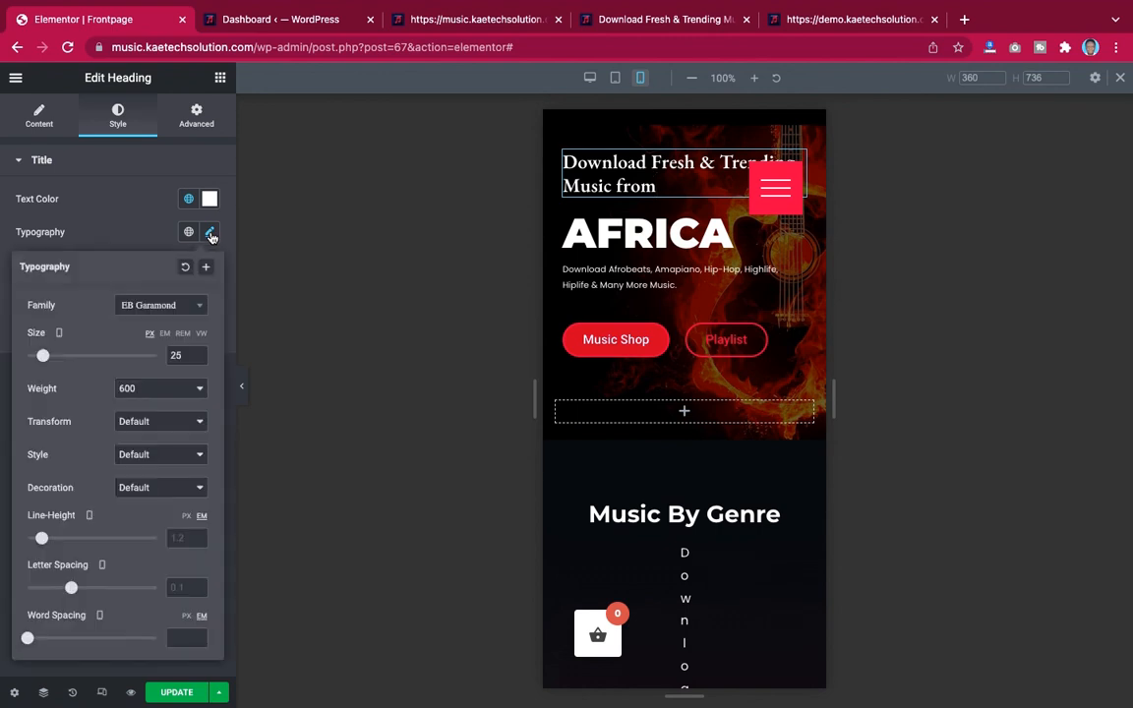
left_click(197, 359)
left_click(198, 360)
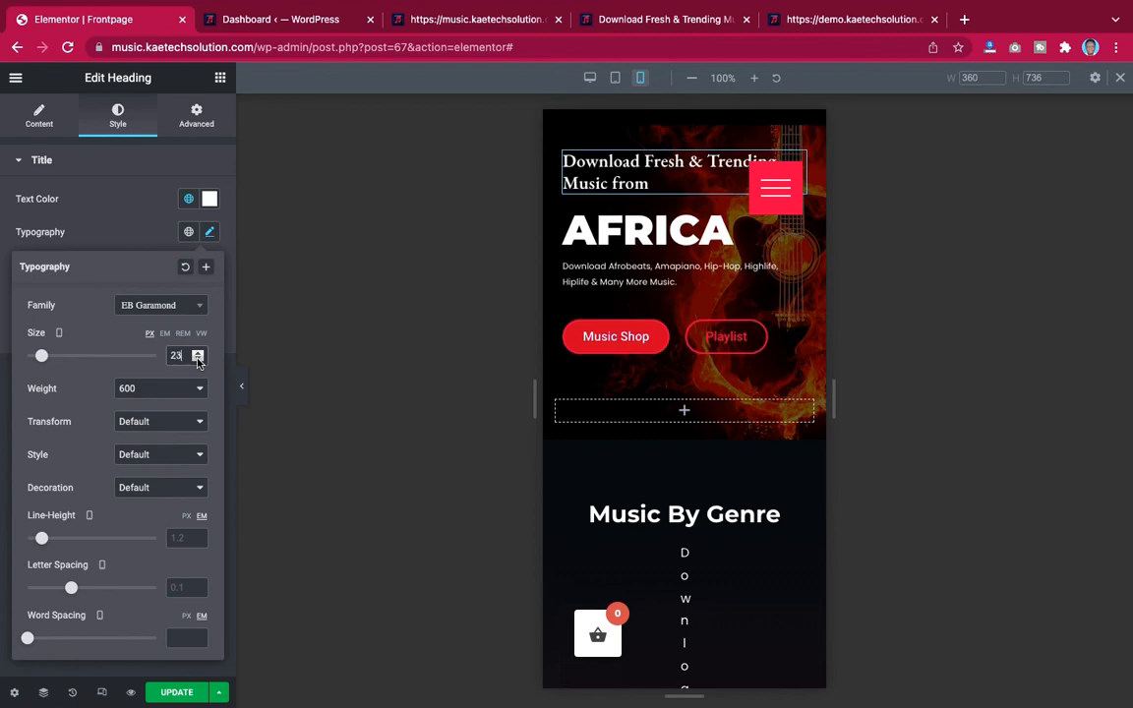
left_click(198, 359)
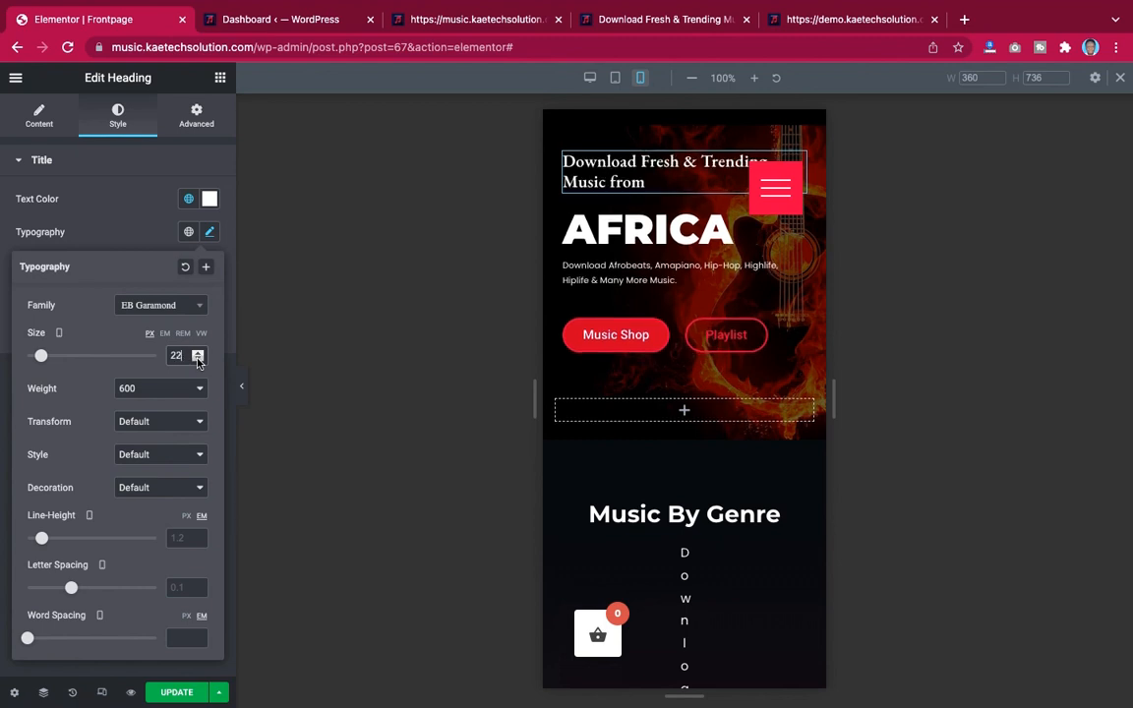
left_click(197, 360)
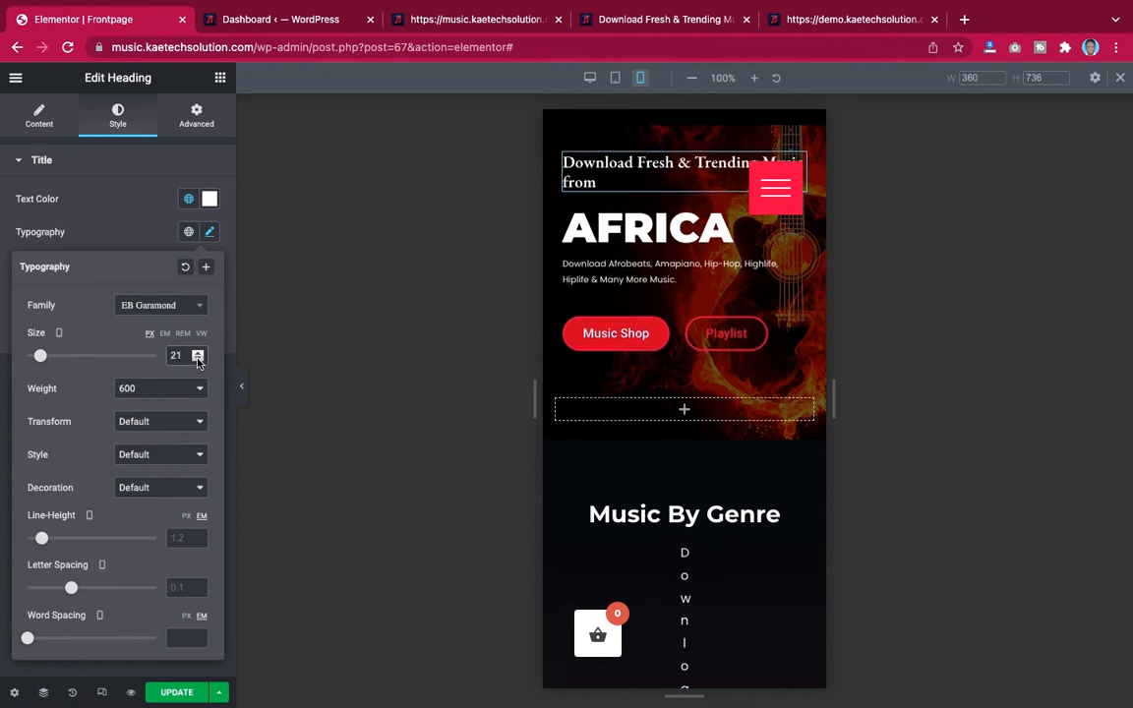
left_click(197, 360)
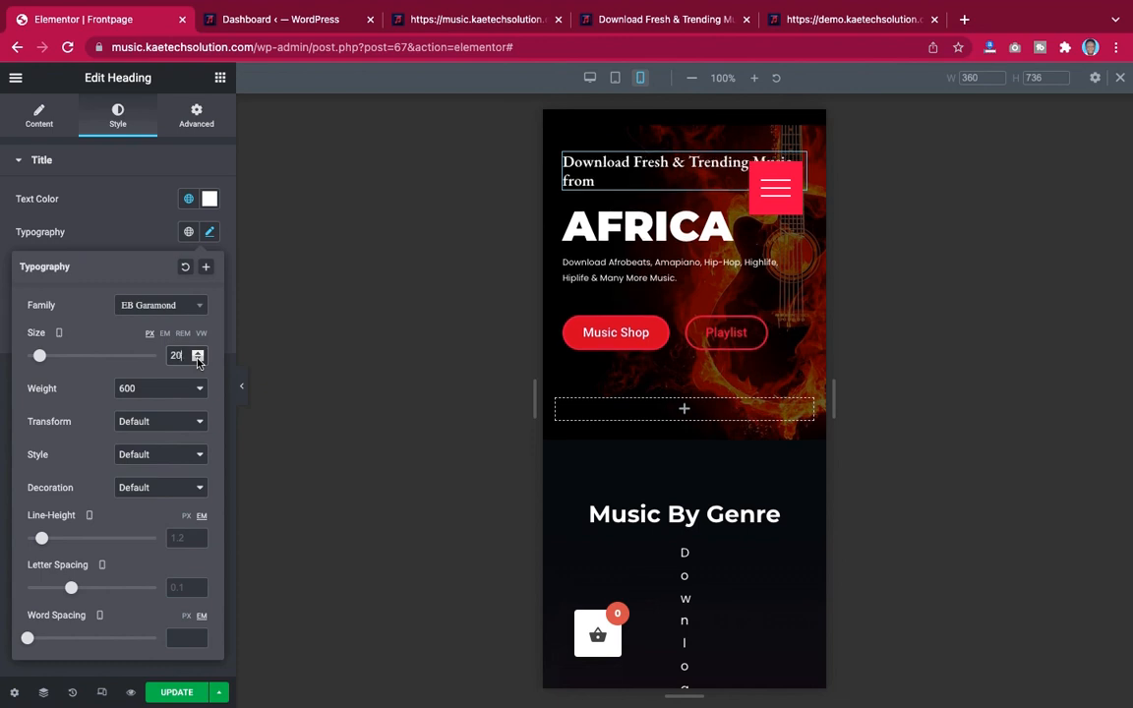
left_click(104, 205)
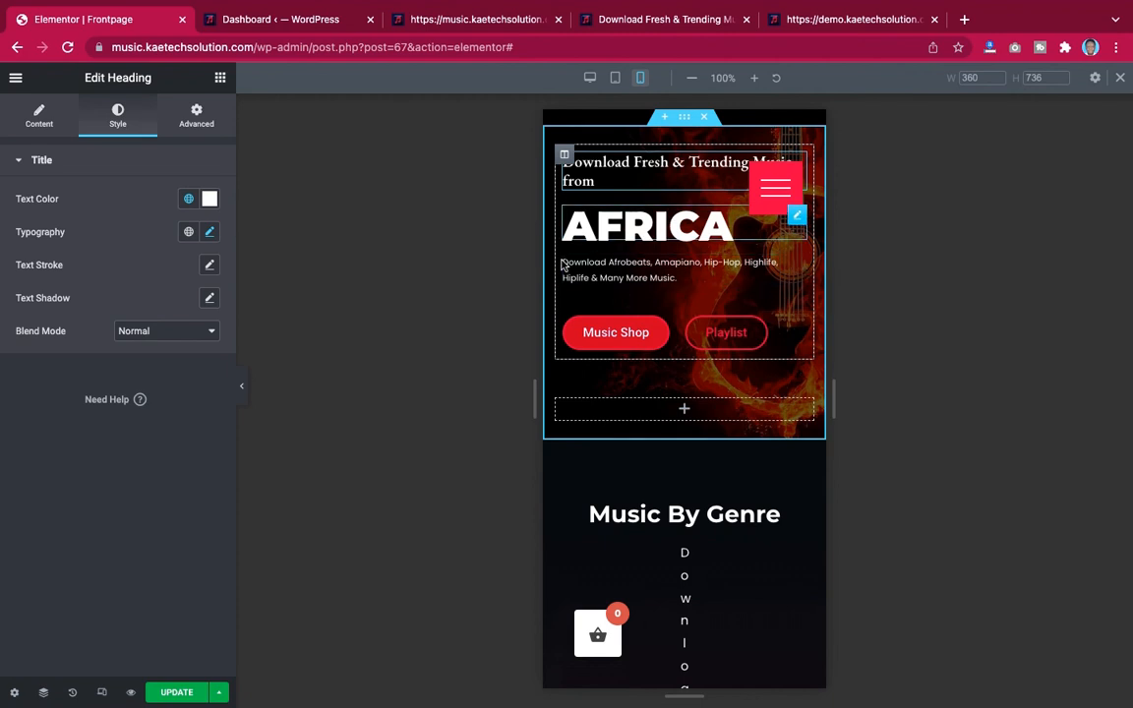
Unlink the top heading's mobile margin and padding, resetting them to 0
left_click(198, 118)
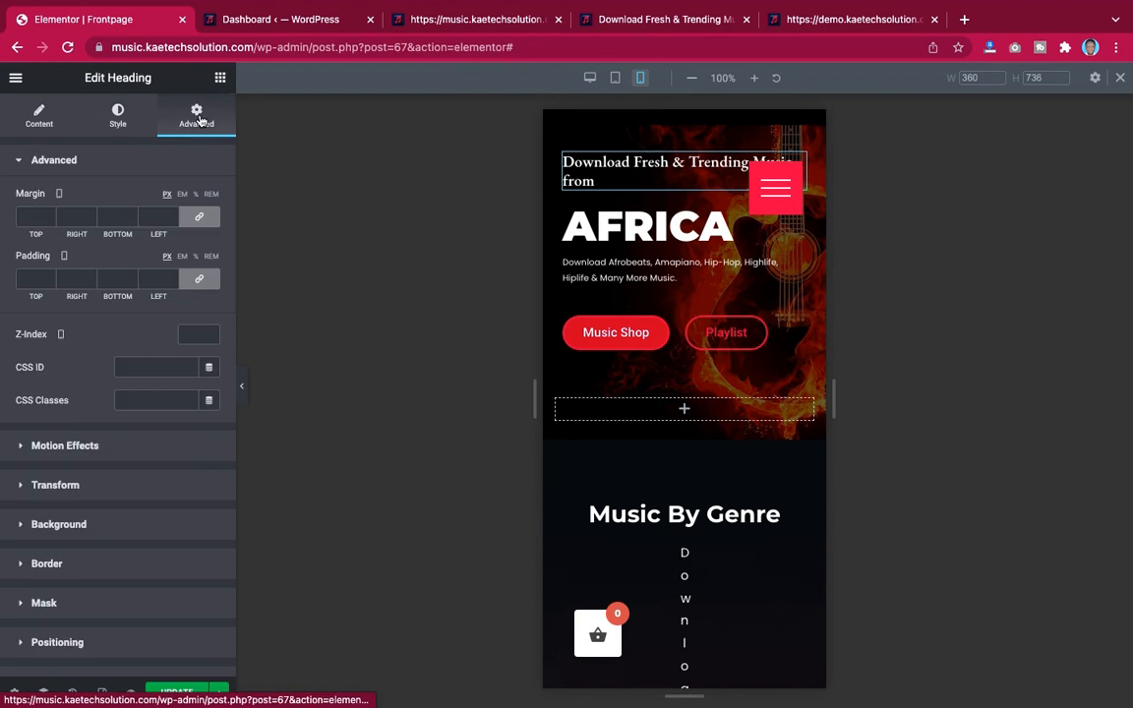
left_click(201, 218)
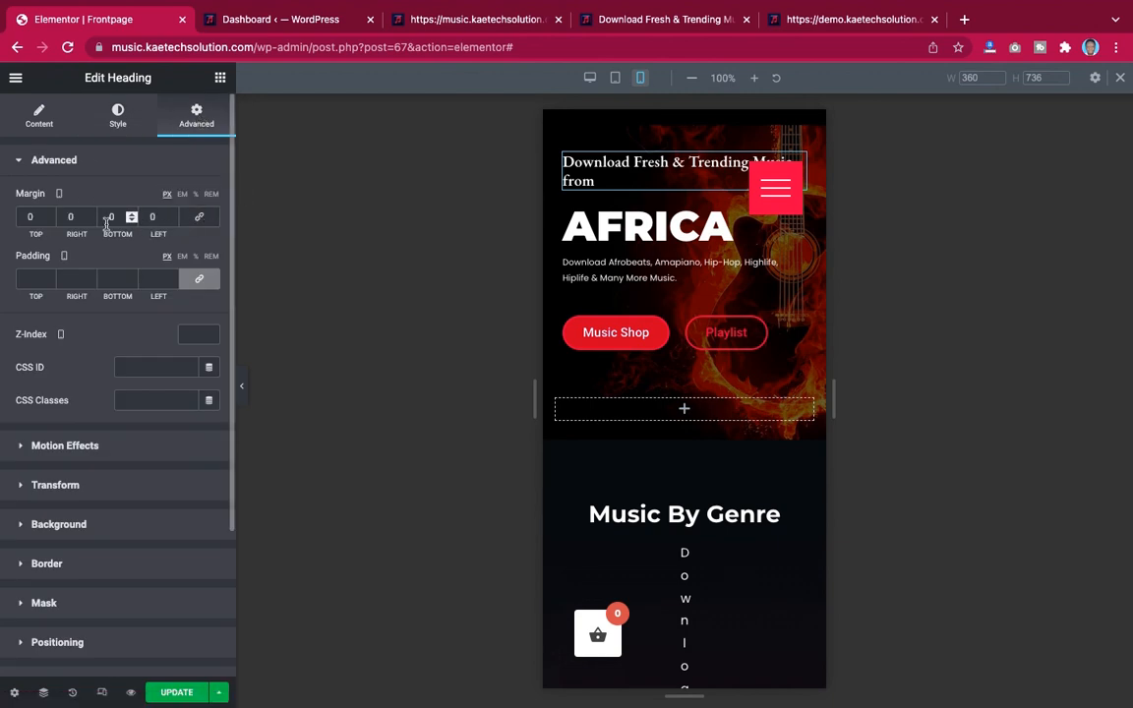
left_click(199, 281)
left_click(199, 279)
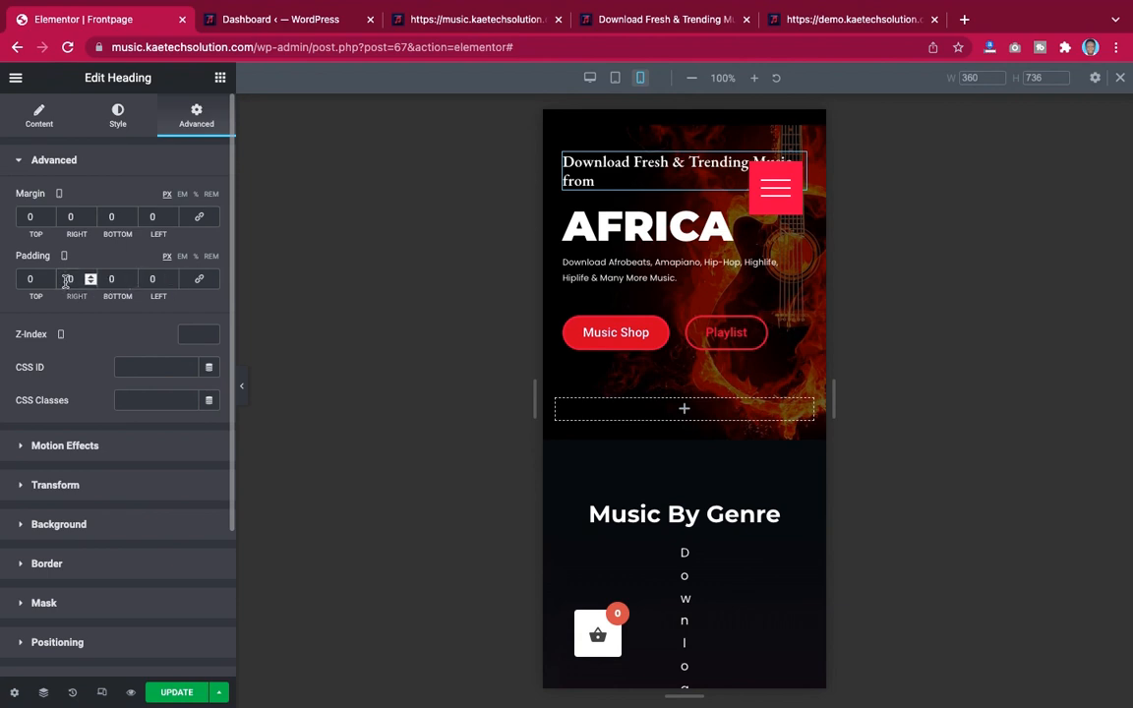
Set the top heading's mobile right padding to 60 px
type("3")
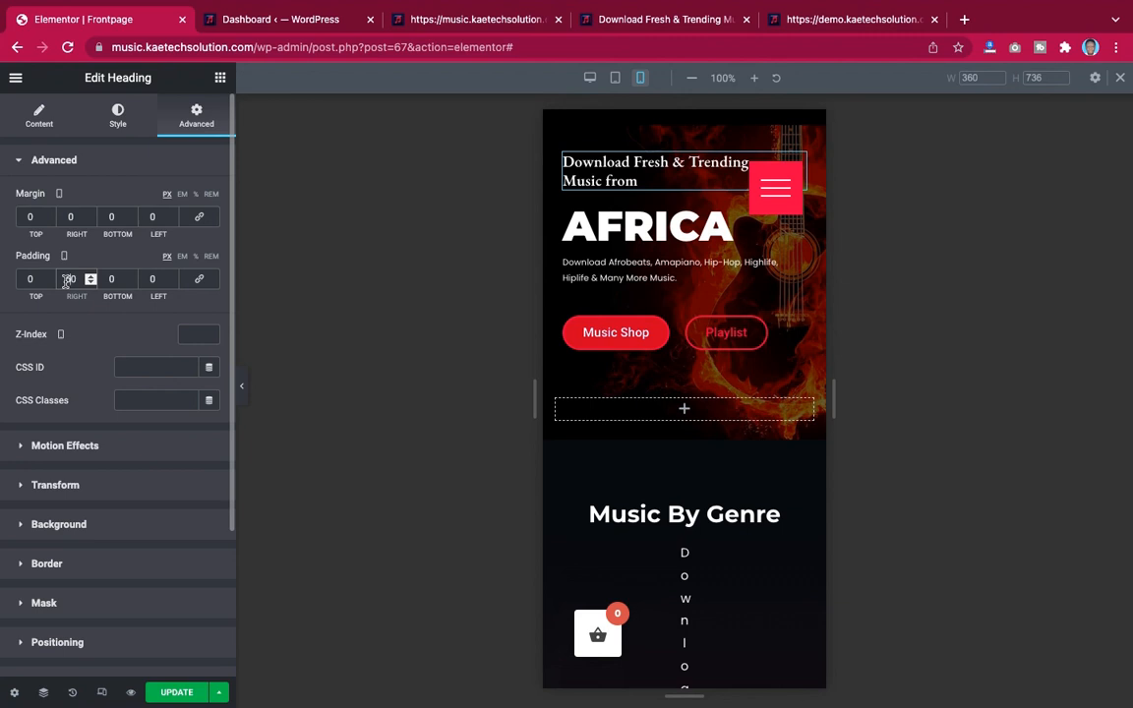
key("BackSpace")
type("6")
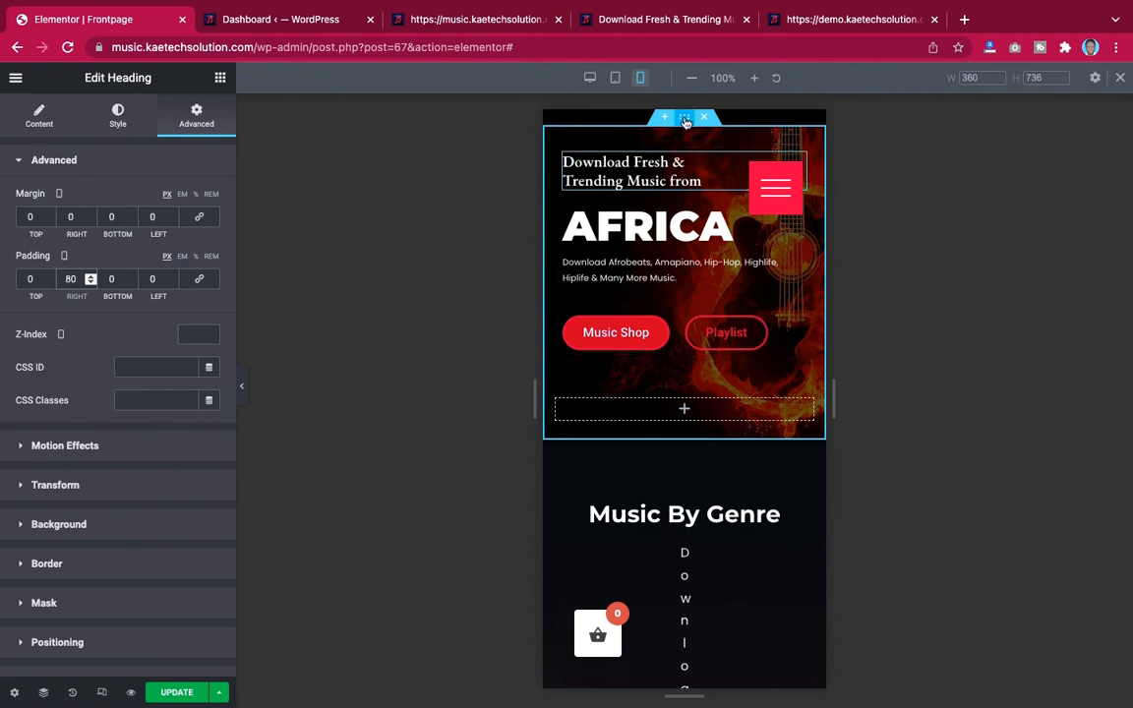
Select the hero section and set its mobile top padding to 30 px
left_click(686, 119)
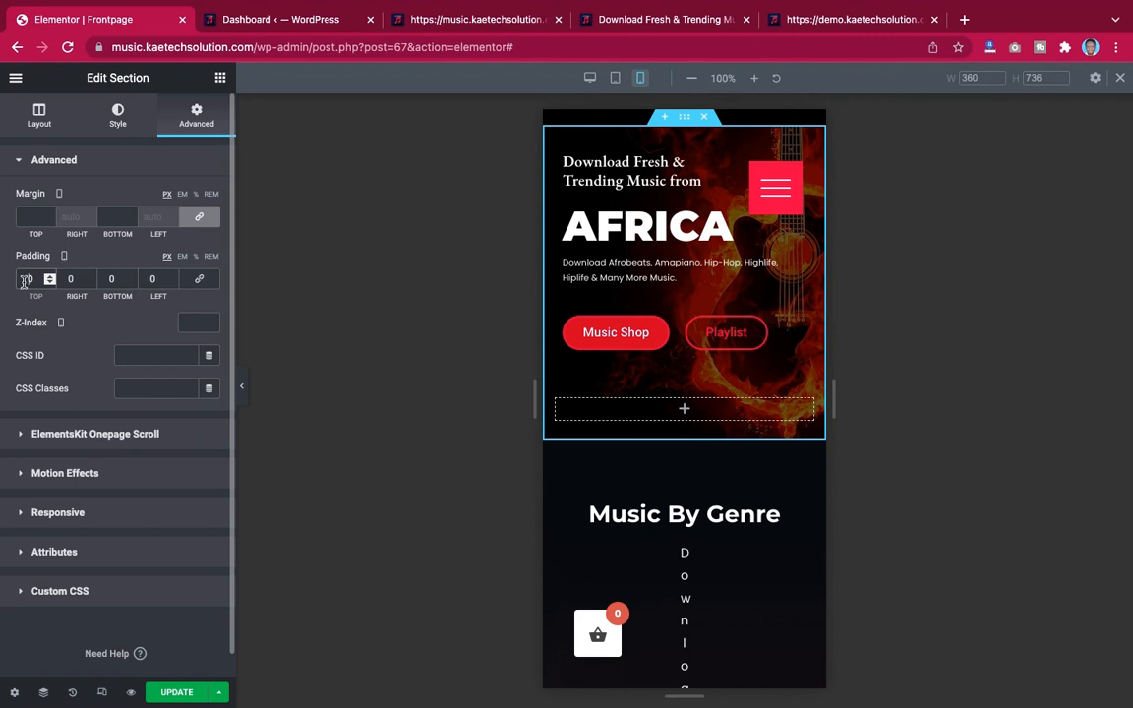
type("4")
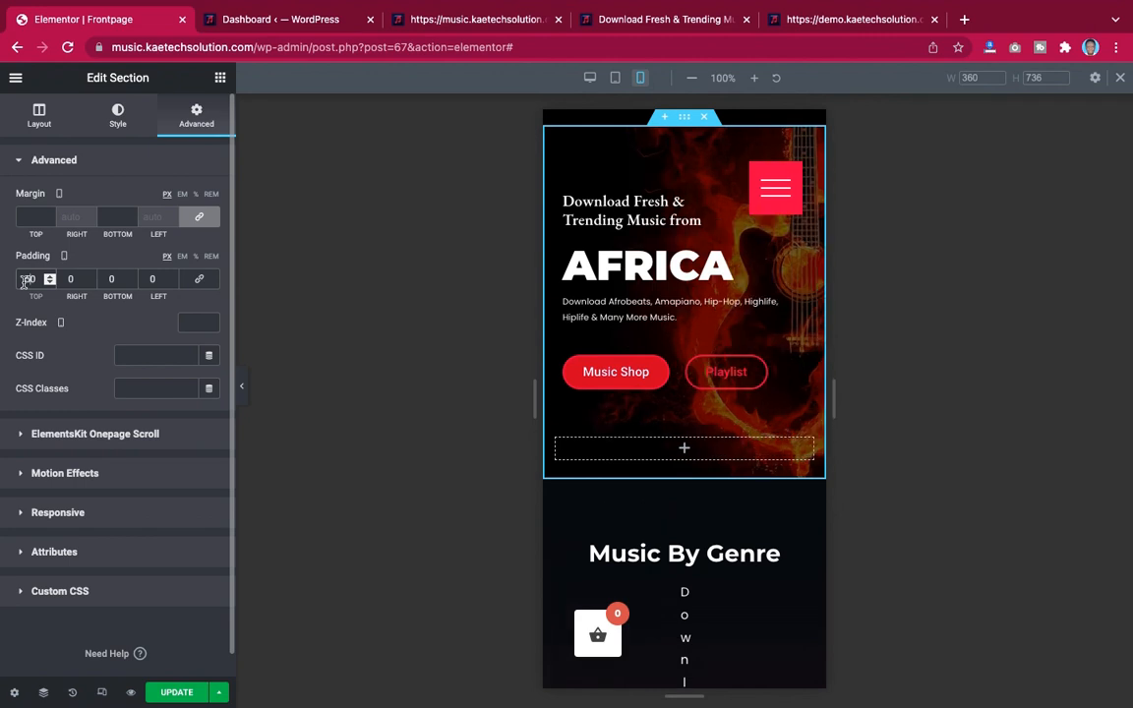
key("BackSpace")
type("3")
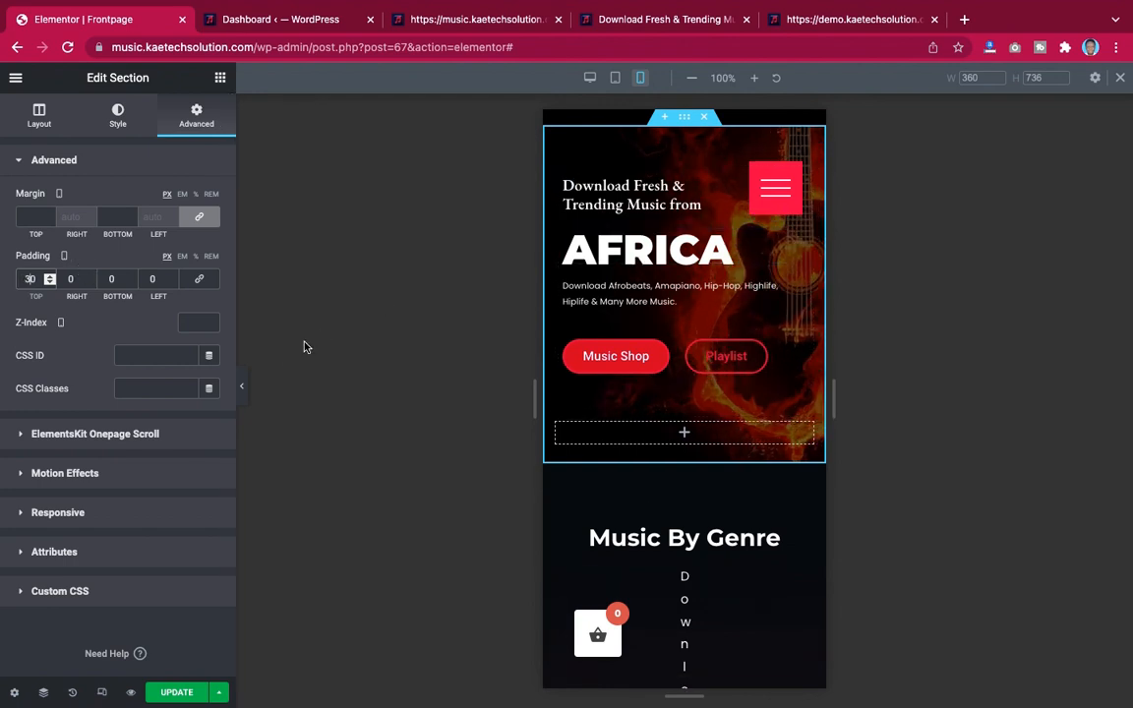
left_click(245, 394)
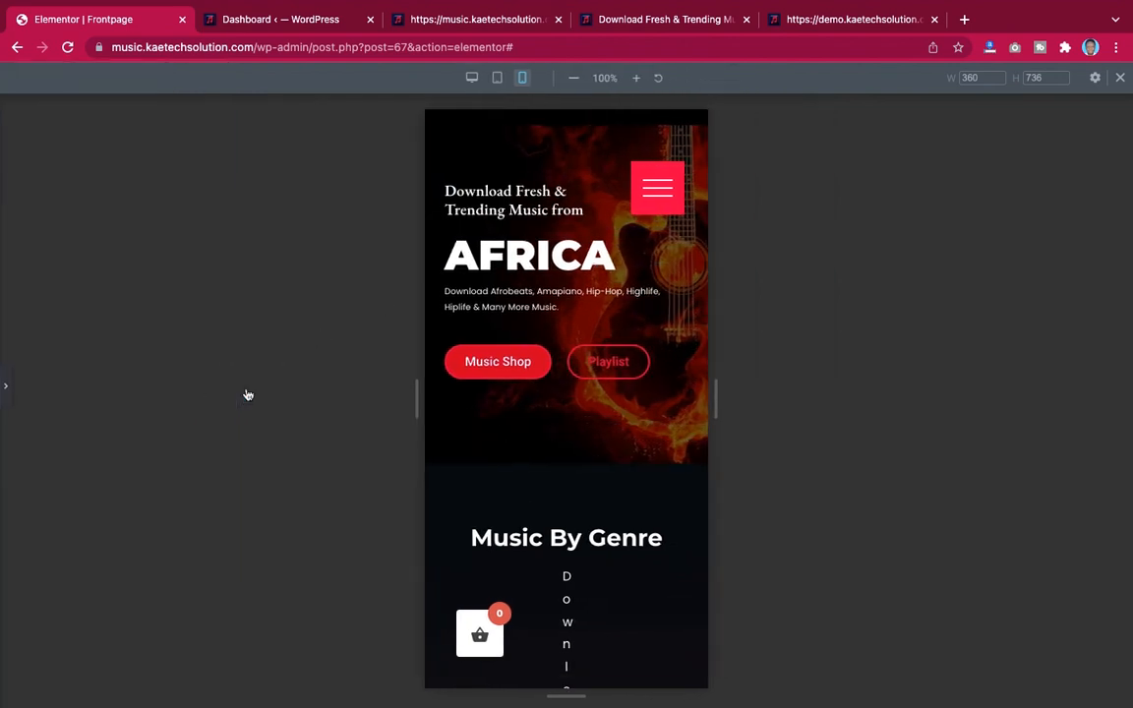
left_click(10, 398)
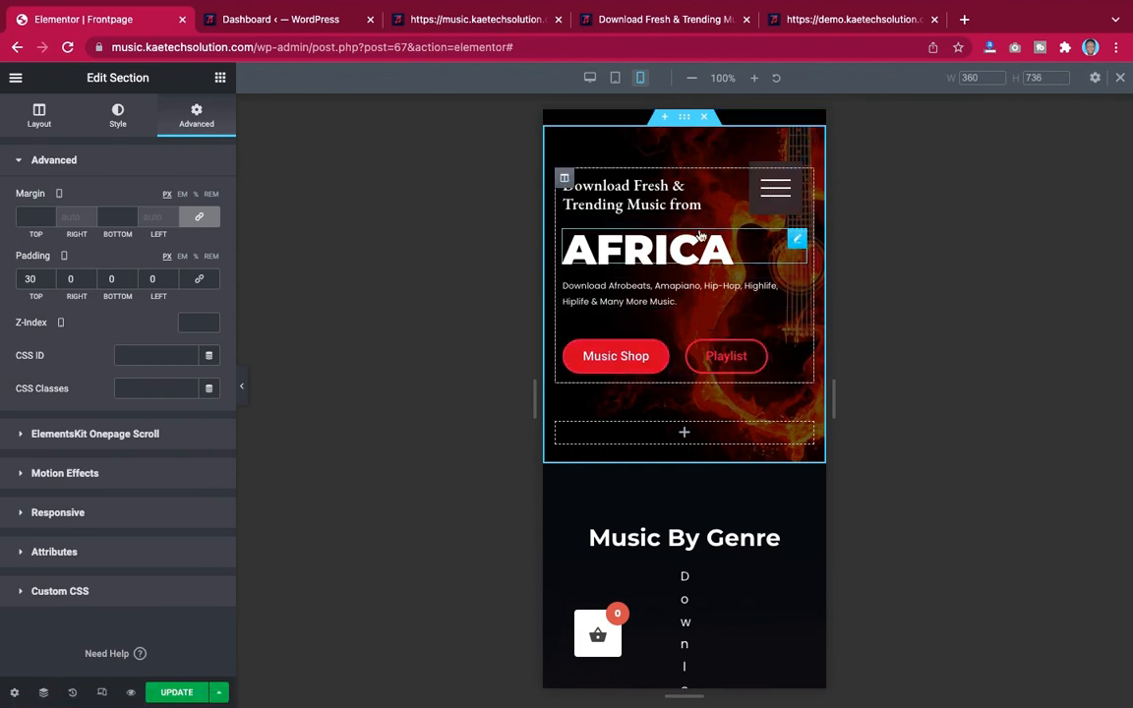
left_click(240, 391)
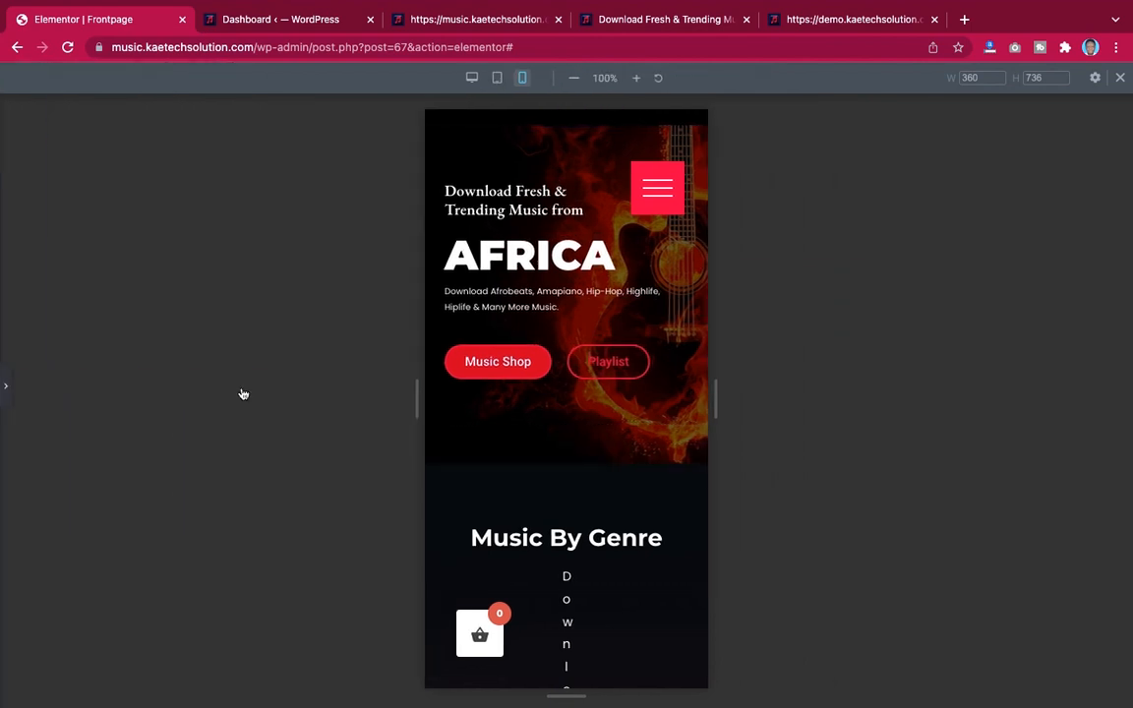
left_click(4, 392)
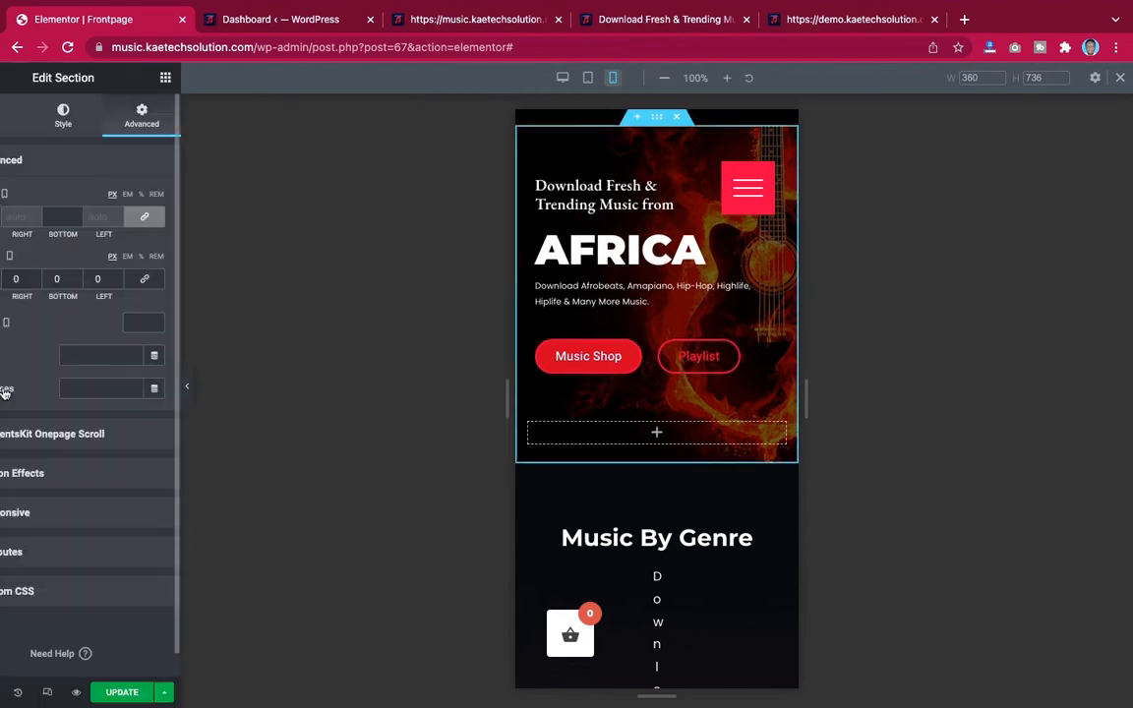
Link the Music By Genre description's mobile margin values, resetting them to 0
scroll(767, 354, "down", 5)
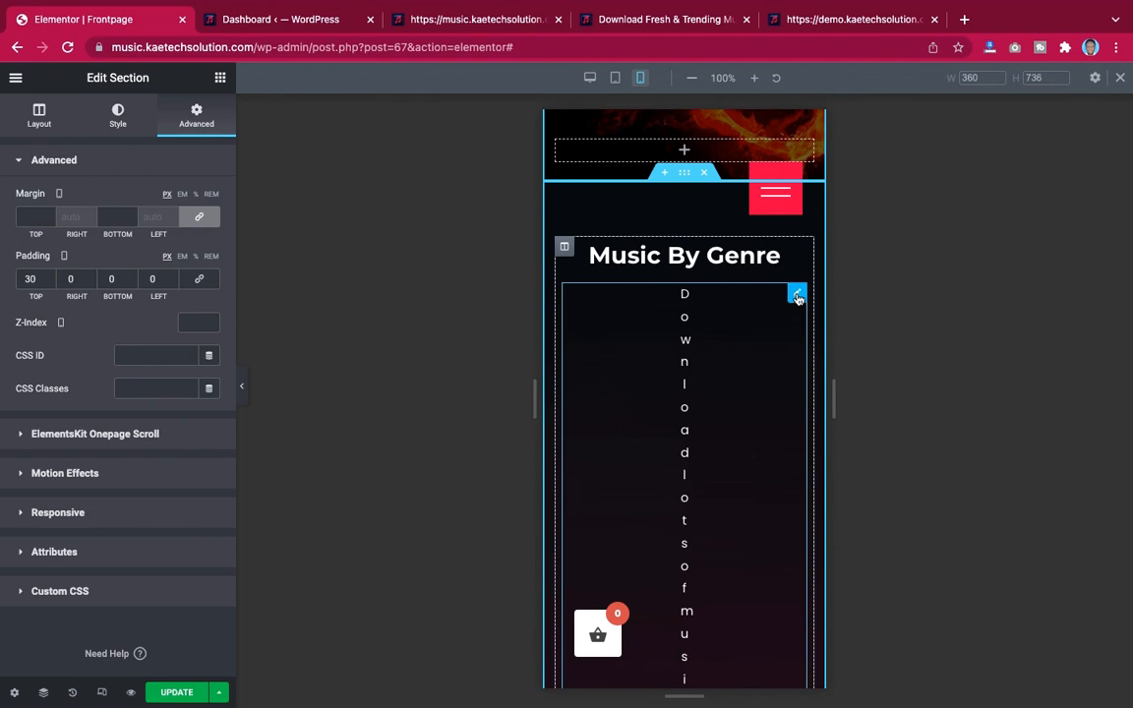
left_click(797, 297)
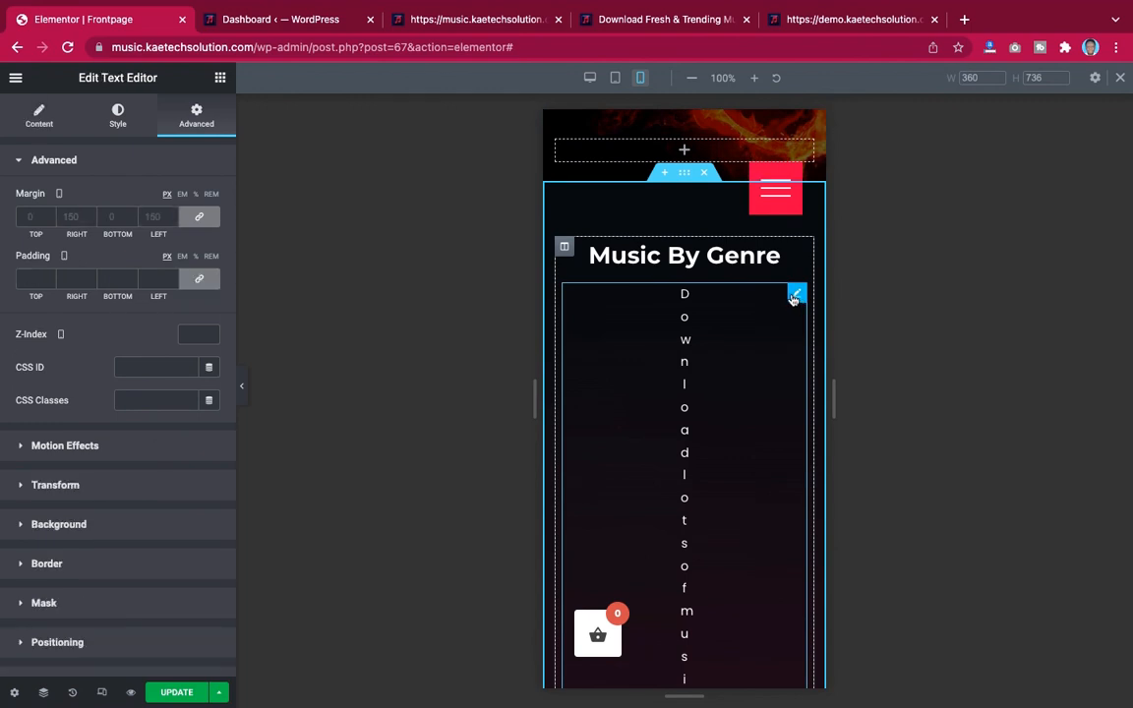
left_click(201, 218)
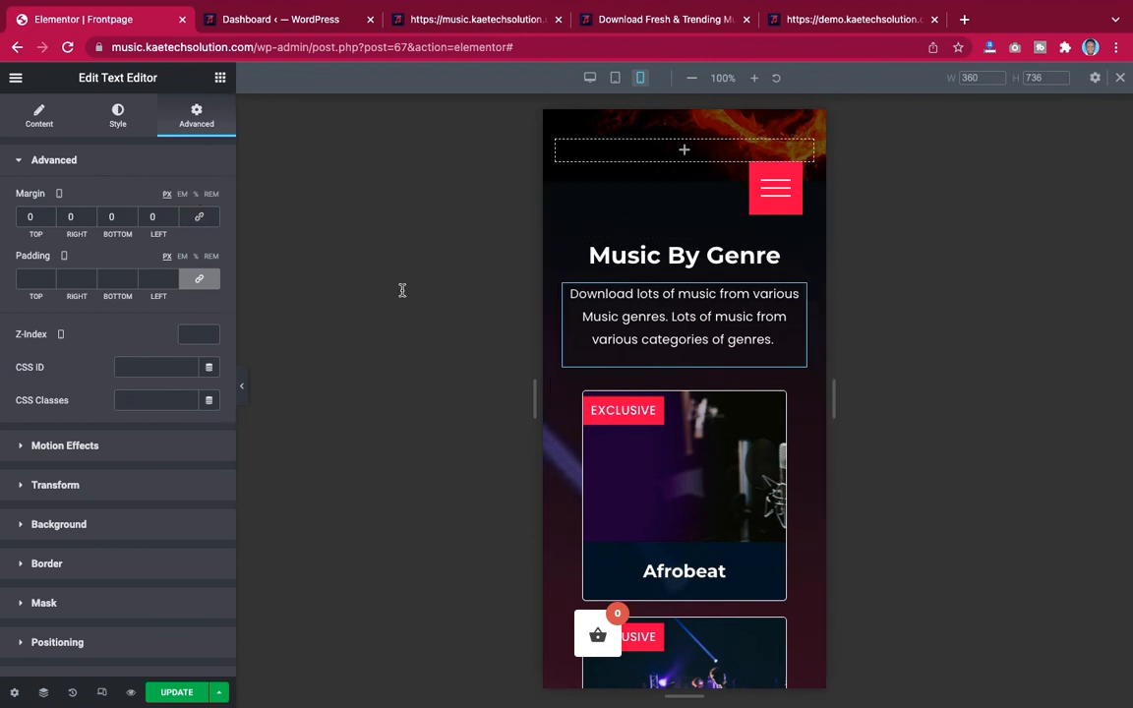
Set the Music By Genre description's mobile font size to 14 px
left_click(118, 120)
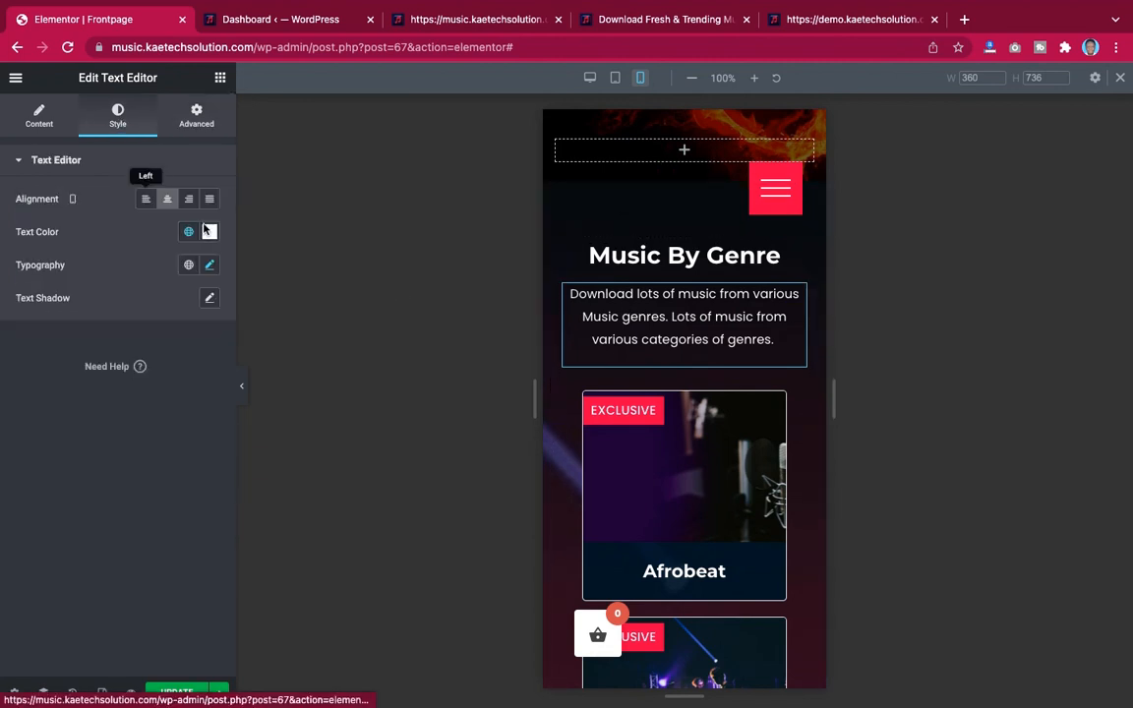
left_click(210, 265)
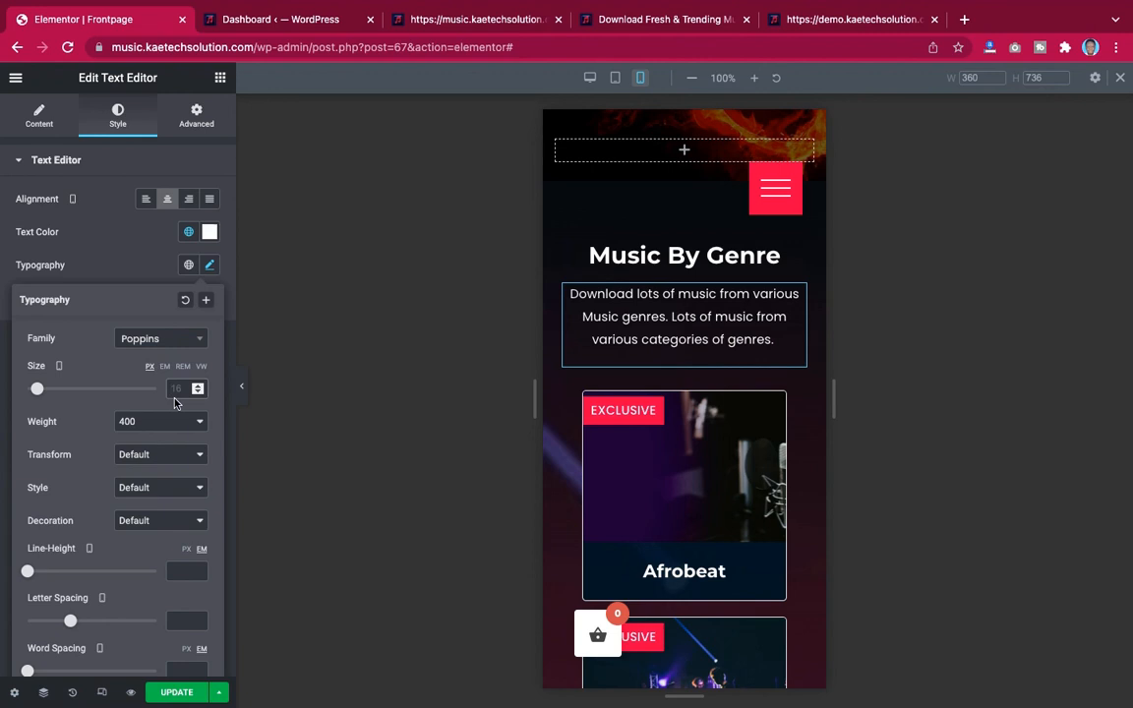
type("1")
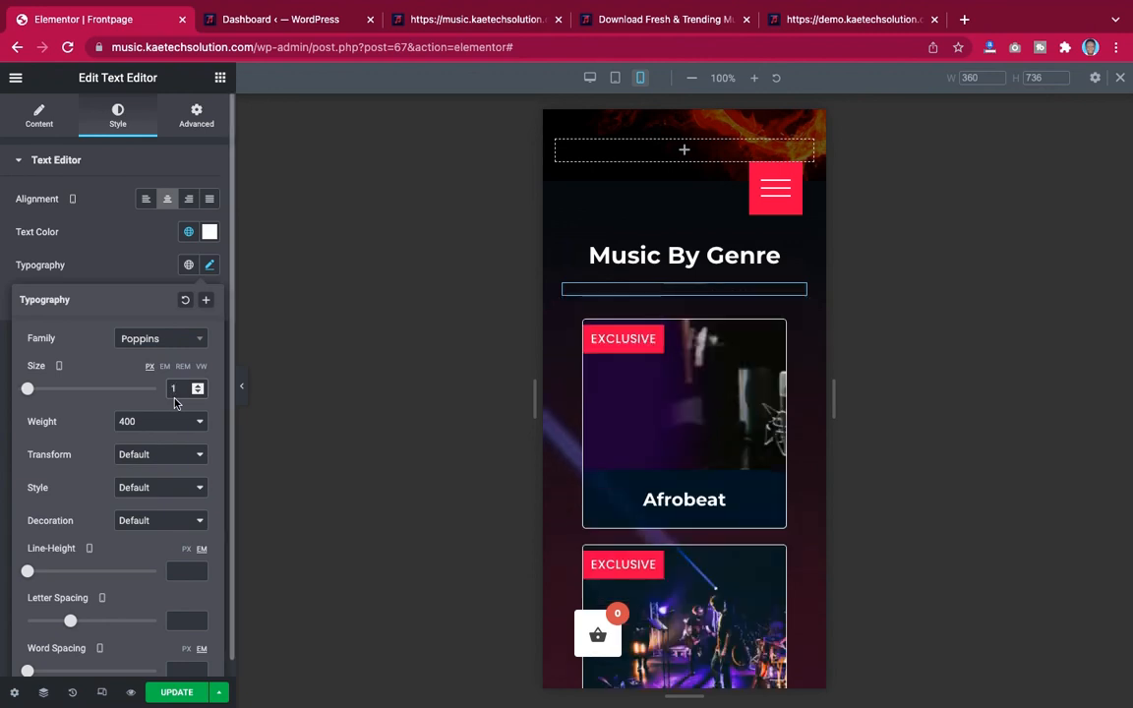
type("4")
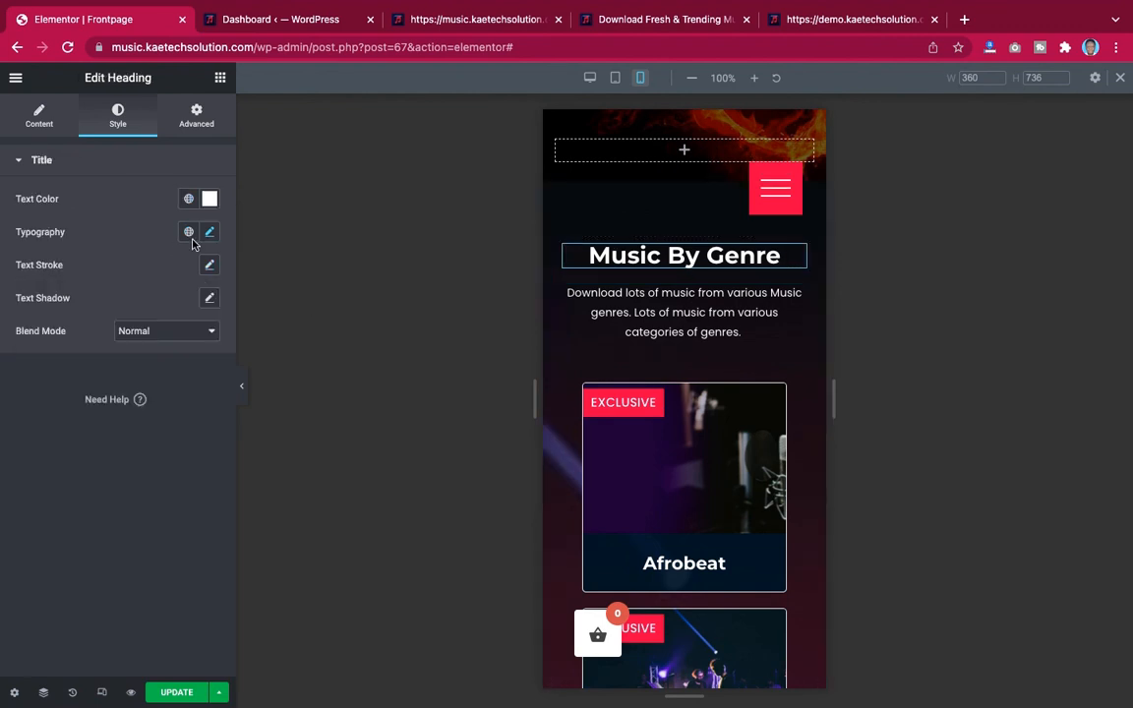
Set the Music By Genre heading's mobile font size to 26 px
left_click(209, 232)
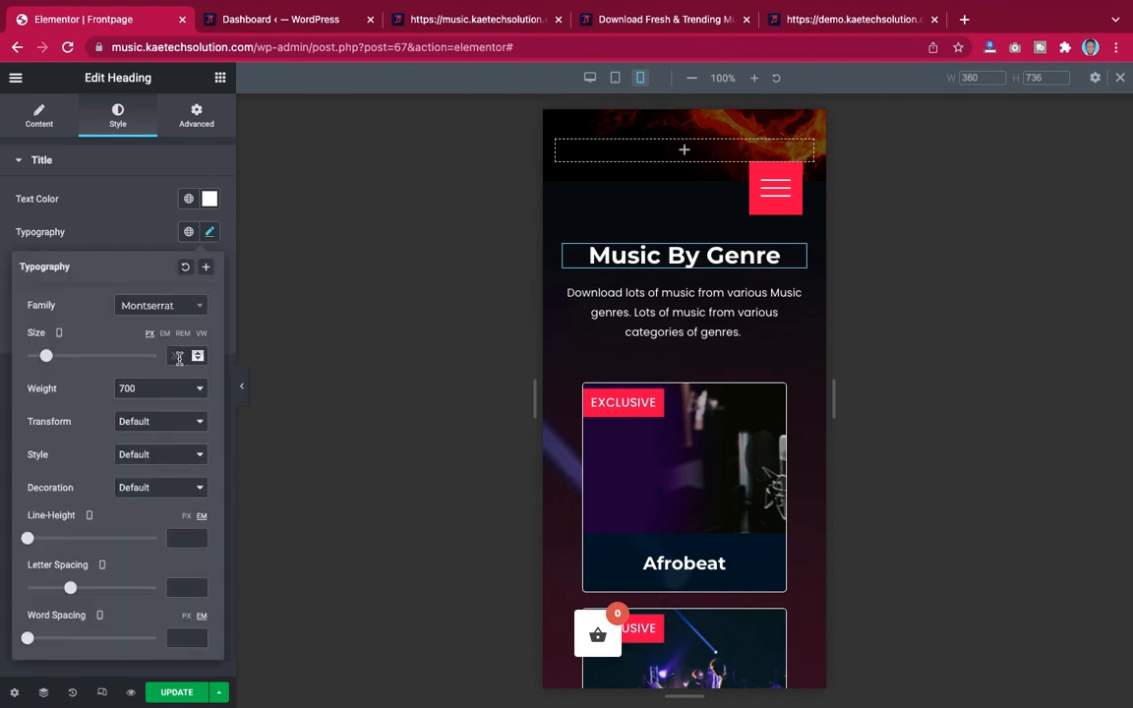
left_click(183, 356)
type("26")
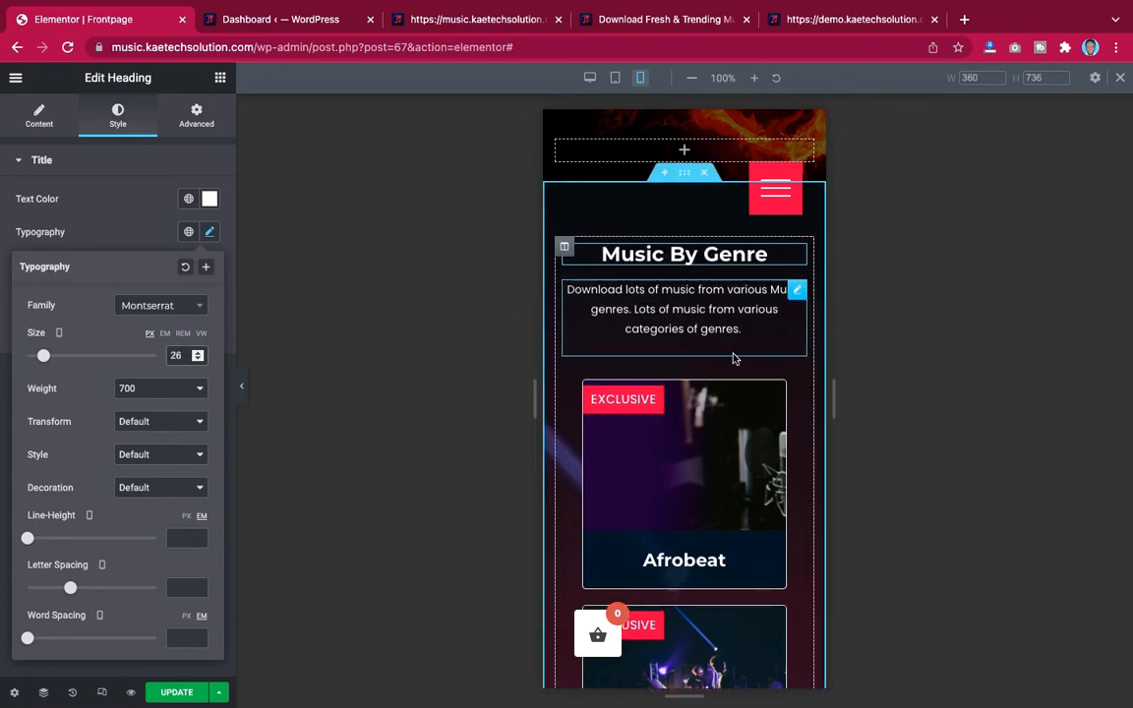
Scroll through the mobile preview to review the genre cards and the Music By Artist section
scroll(732, 359, "up", 2)
scroll(733, 359, "down", 4)
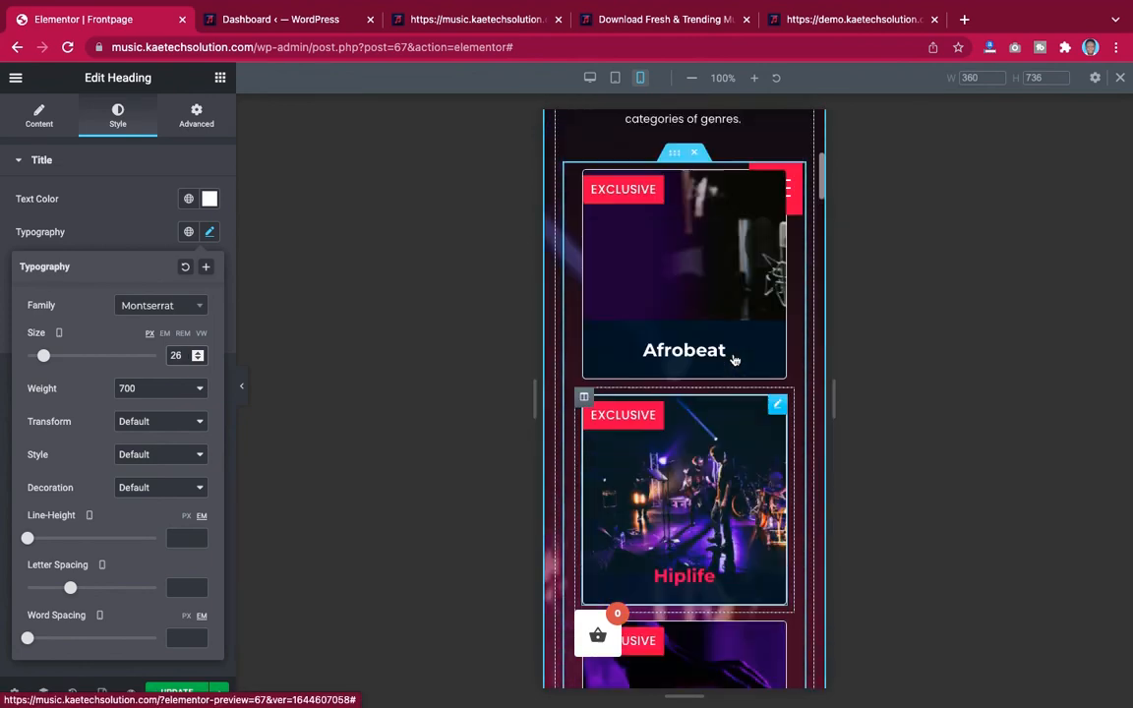
scroll(732, 359, "up", 5)
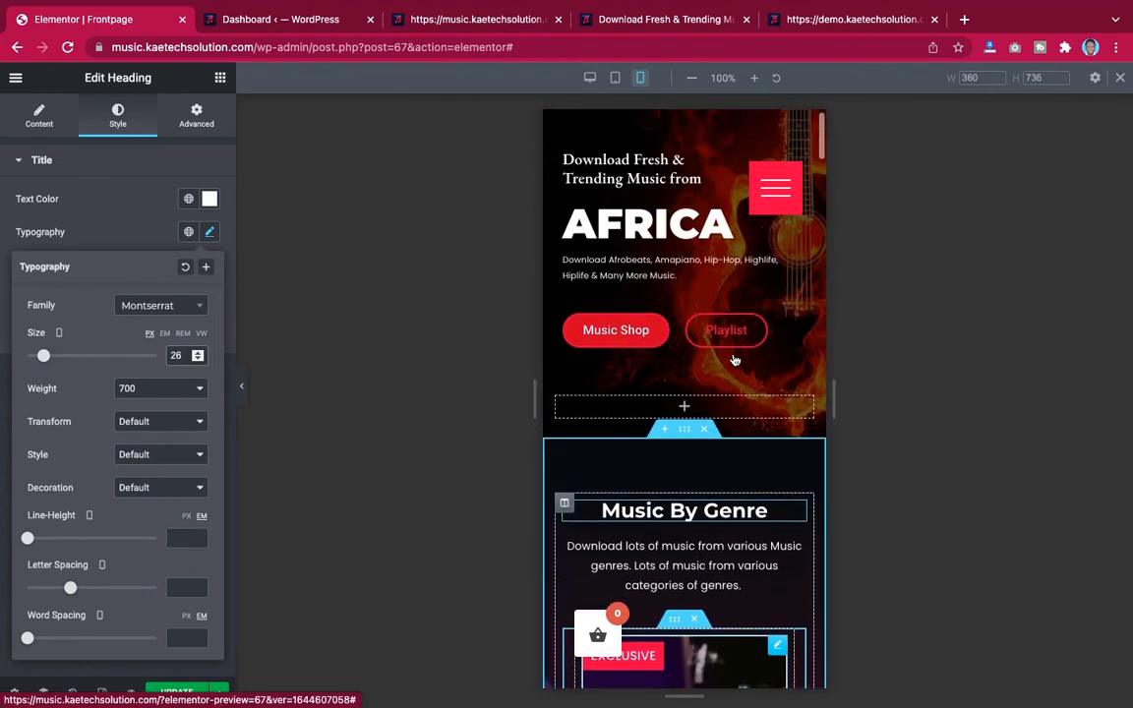
scroll(732, 358, "down", 3)
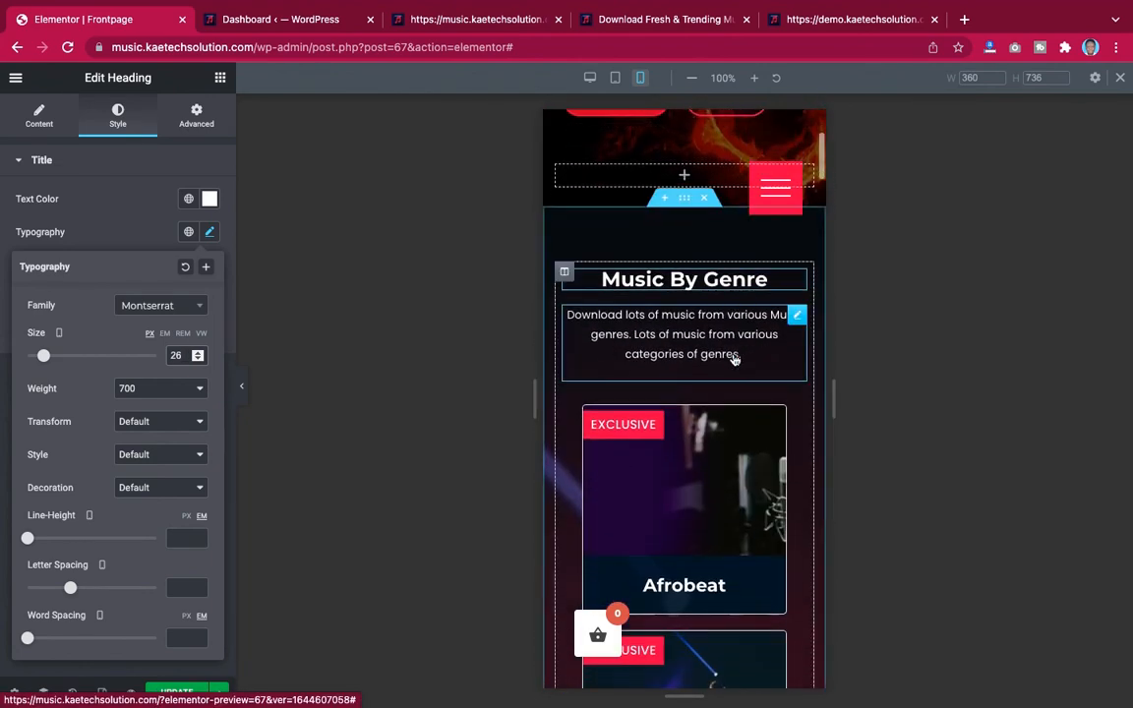
scroll(733, 359, "down", 2)
scroll(733, 359, "up", 1)
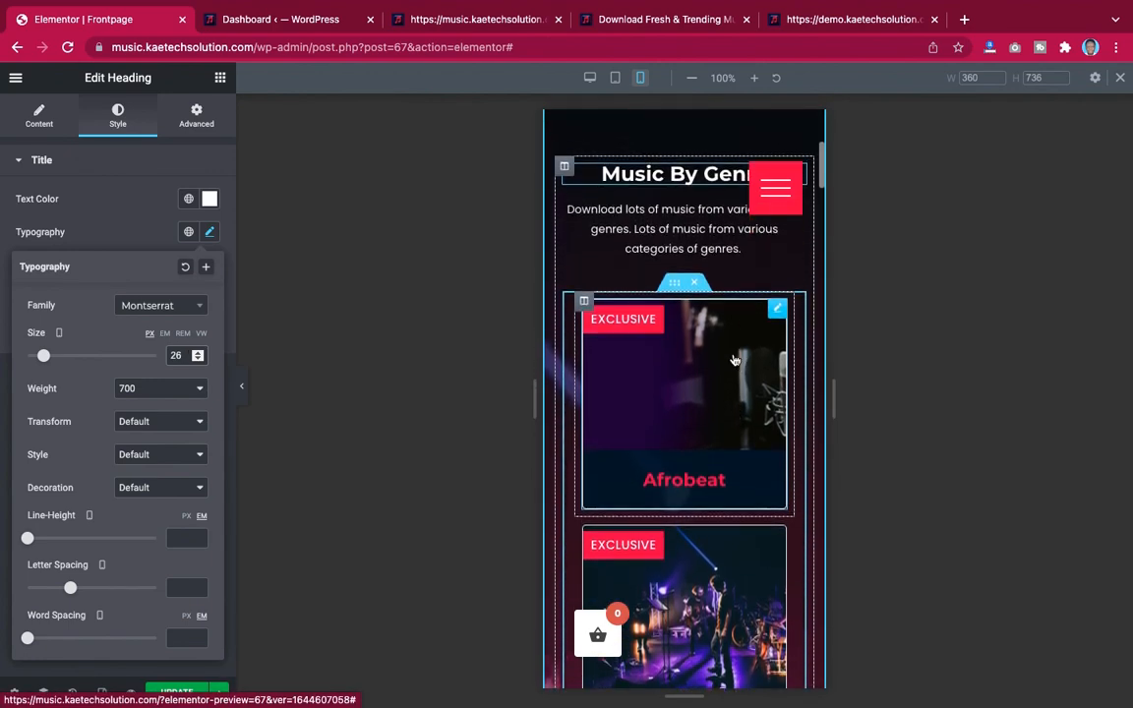
scroll(733, 359, "down", 10)
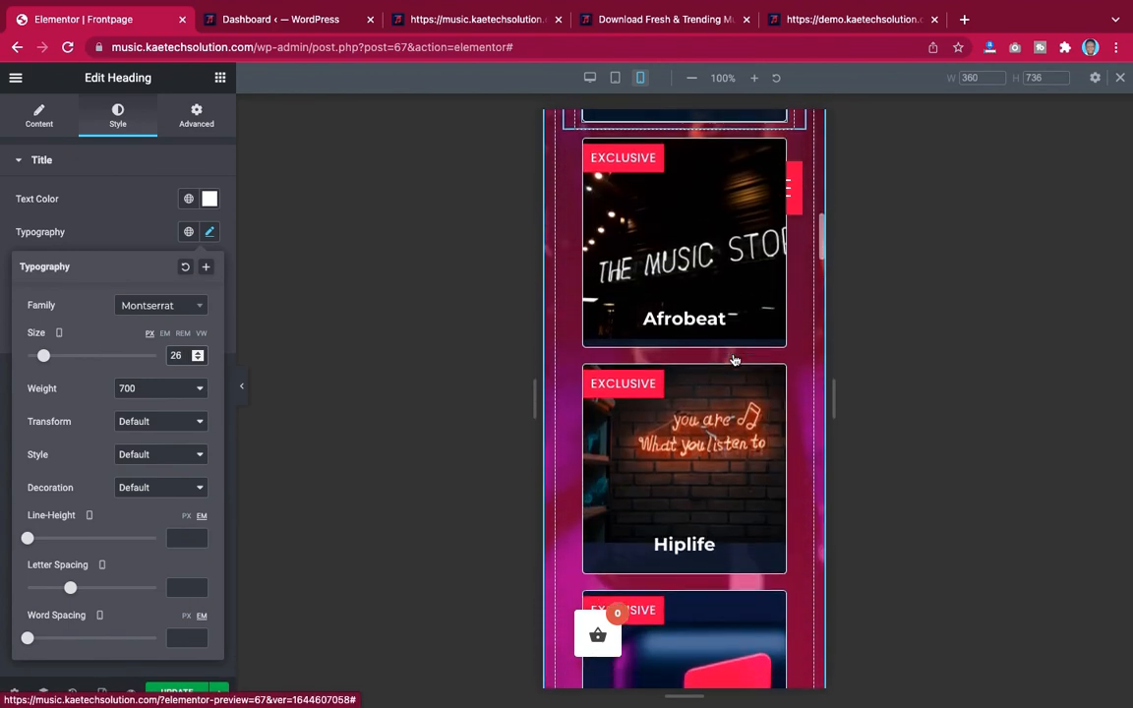
scroll(733, 359, "down", 7)
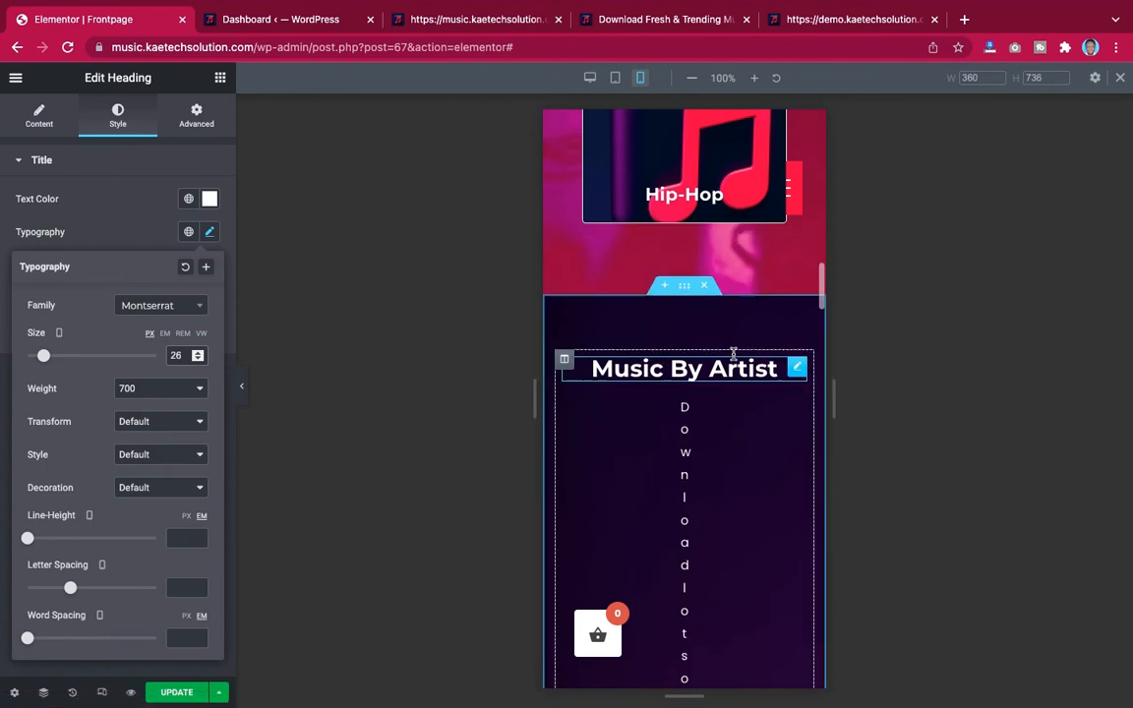
scroll(733, 353, "down", 2)
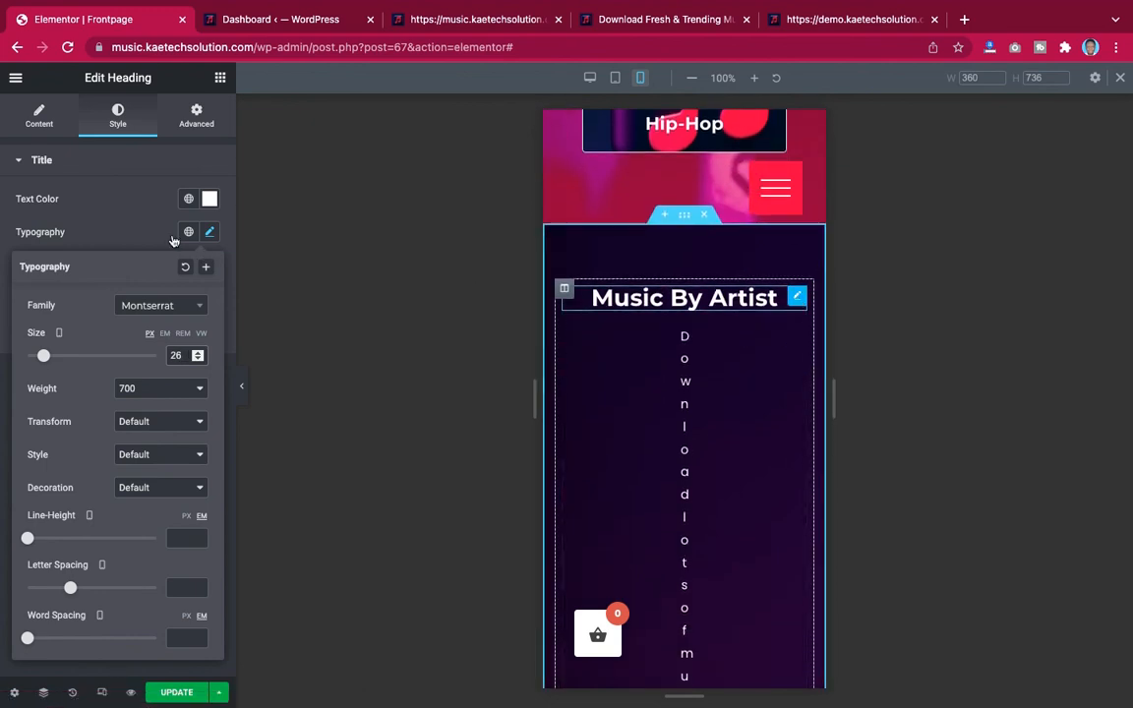
left_click(522, 249)
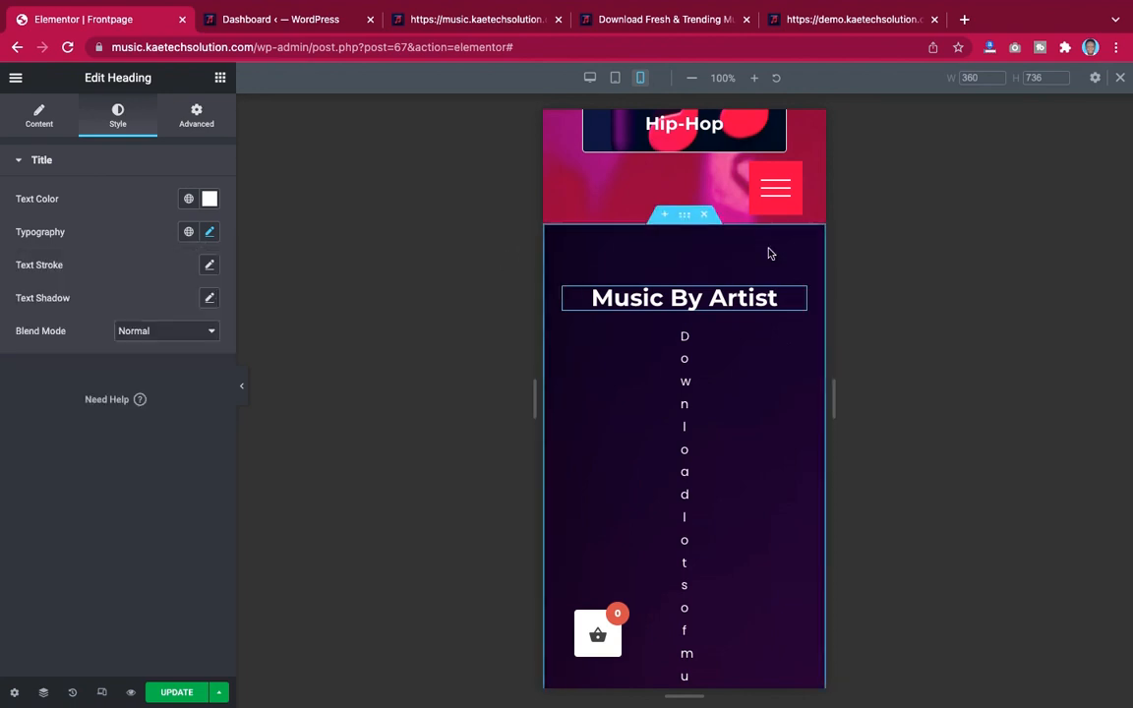
Copy the Music By Genre description and paste its style onto the Music By Artist description
scroll(770, 251, "up", 10)
scroll(770, 253, "up", 5)
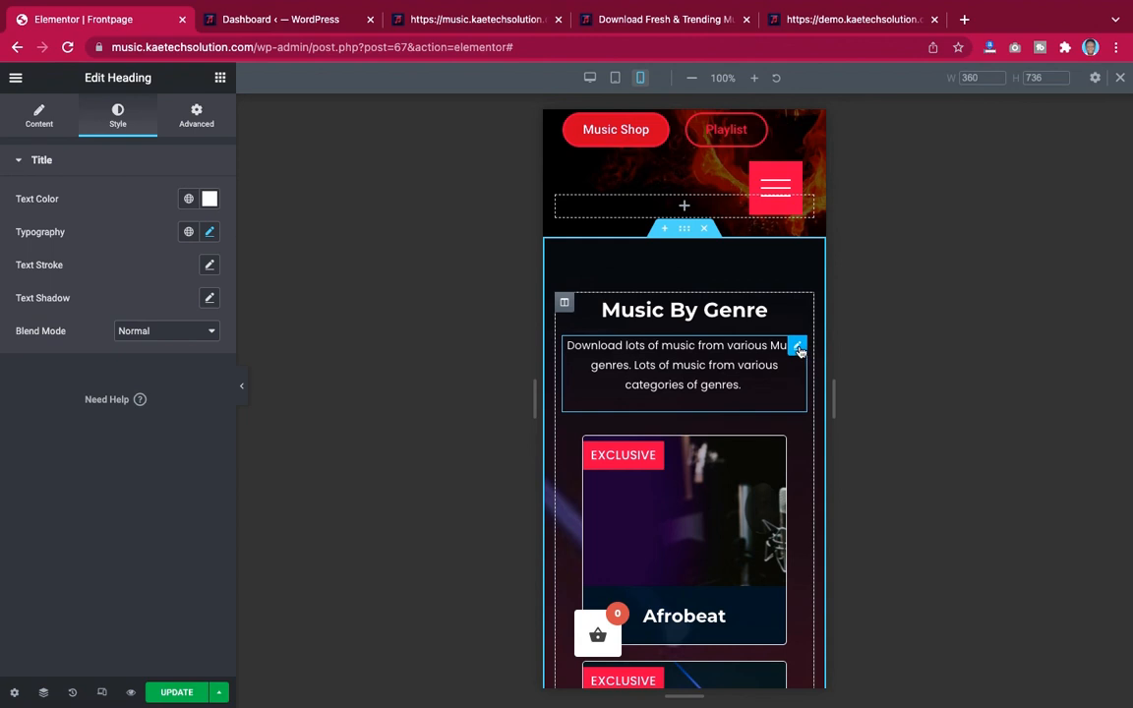
right_click(798, 350)
left_click(829, 423)
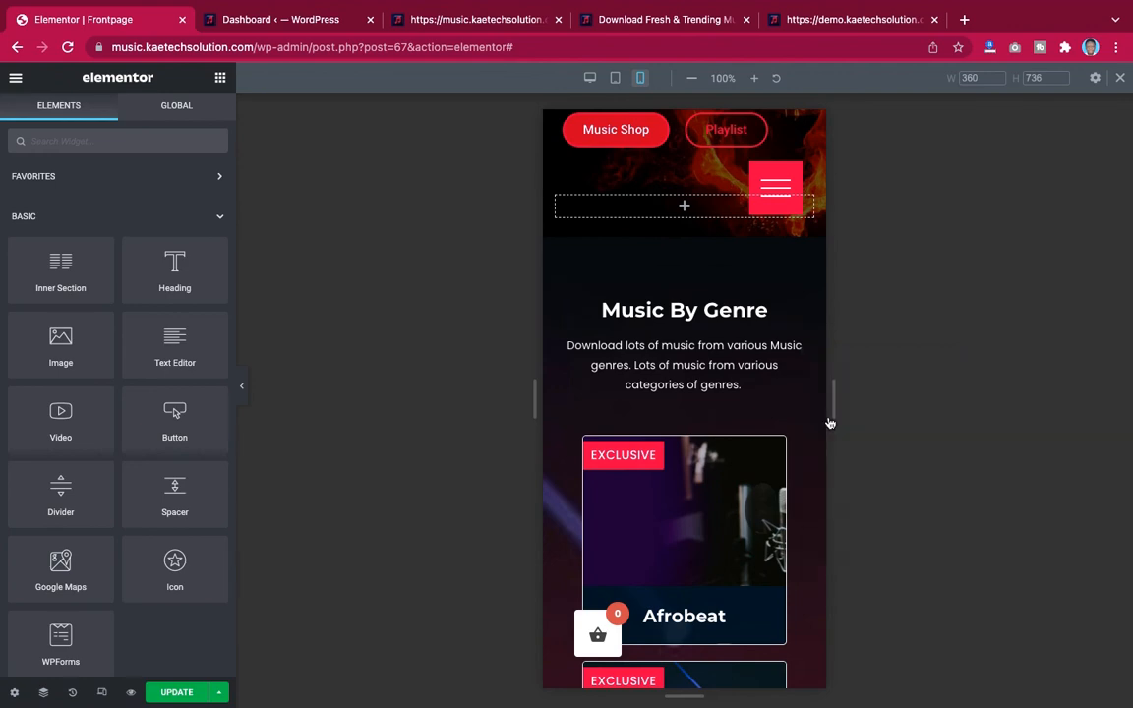
scroll(677, 479, "down", 8)
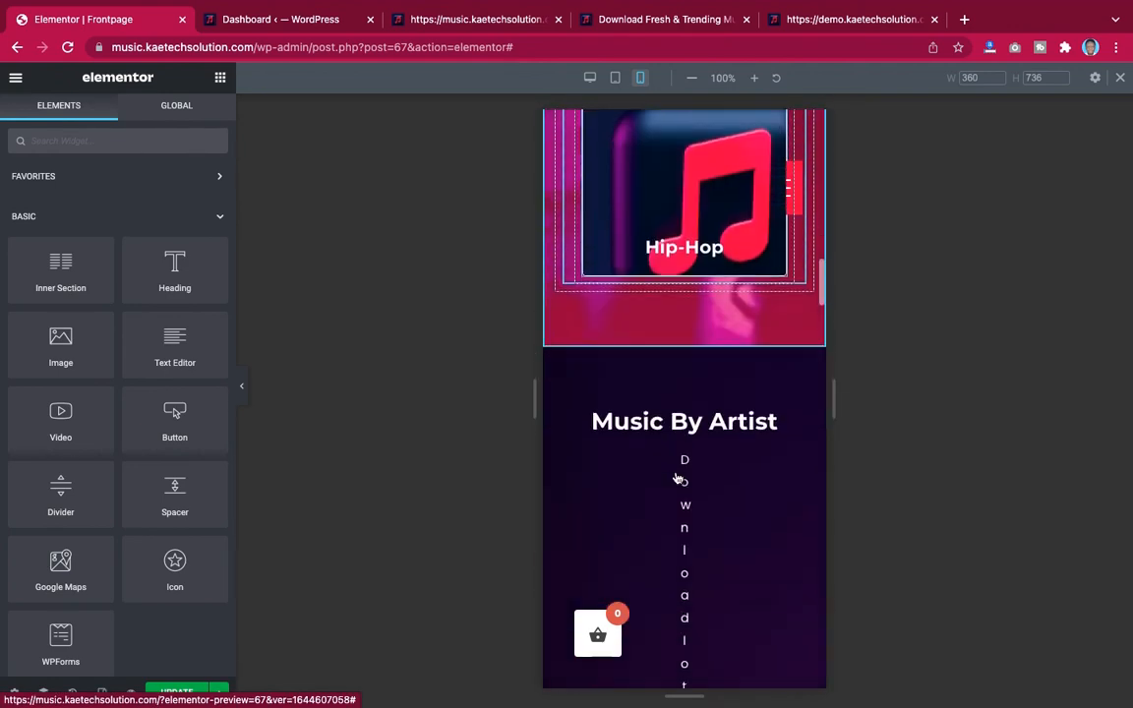
scroll(676, 479, "down", 2)
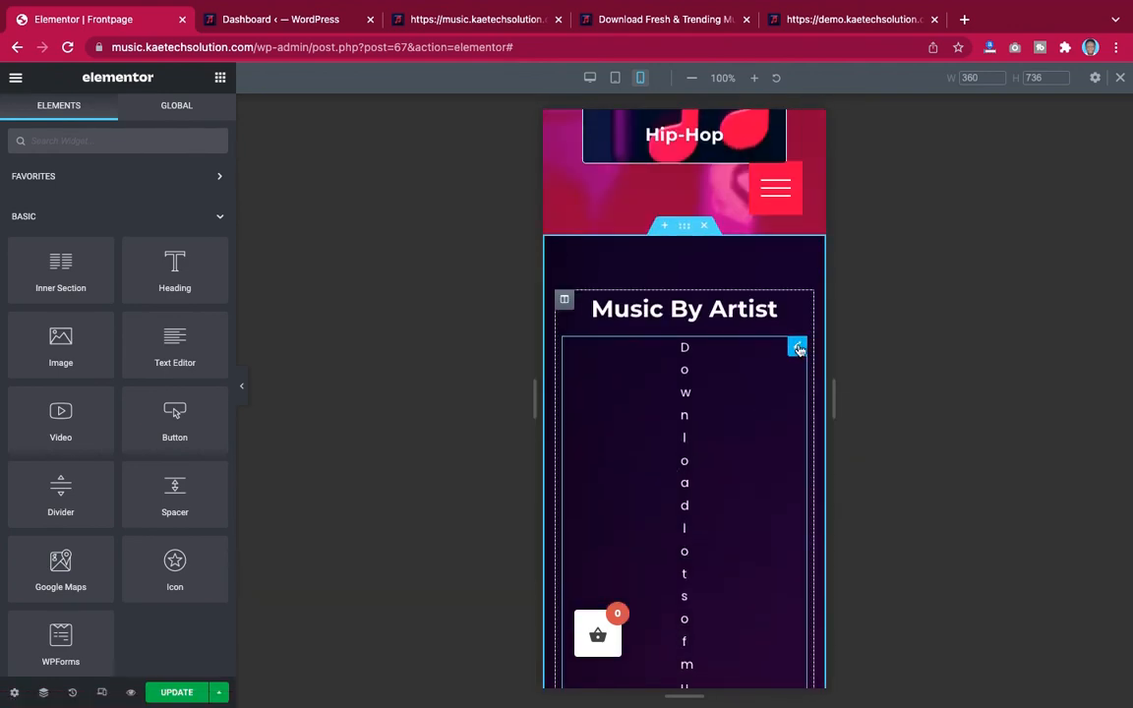
right_click(798, 350)
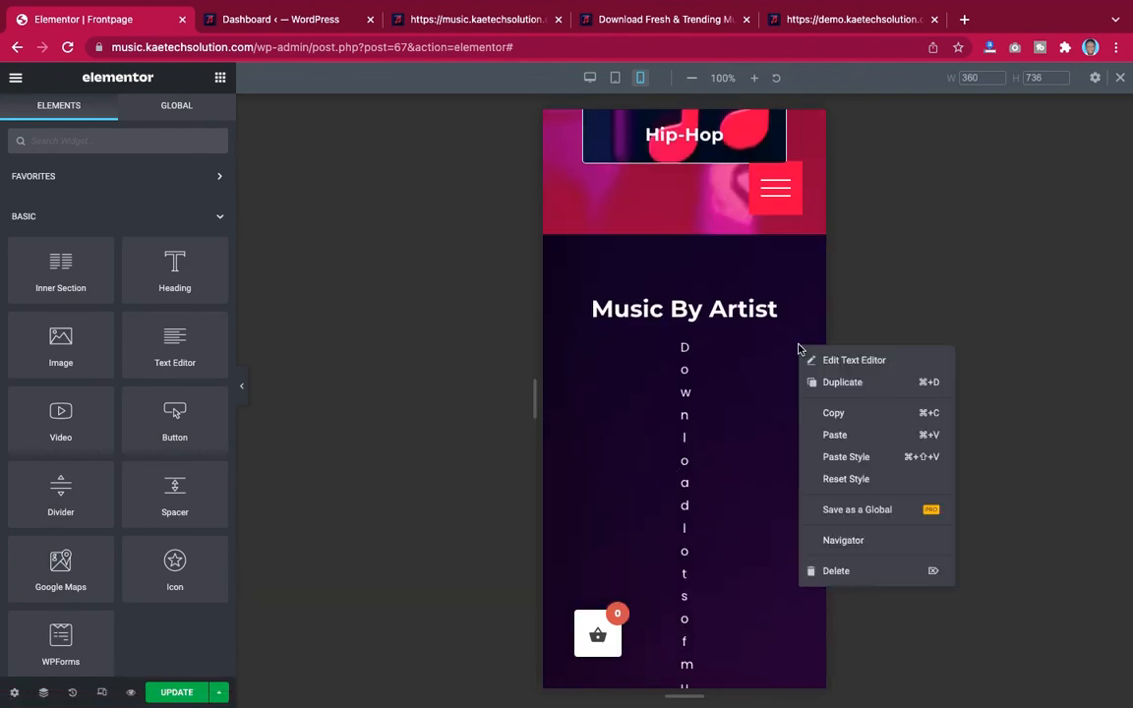
left_click(828, 456)
Copy the Music By Genre heading widget
scroll(742, 304, "up", 3)
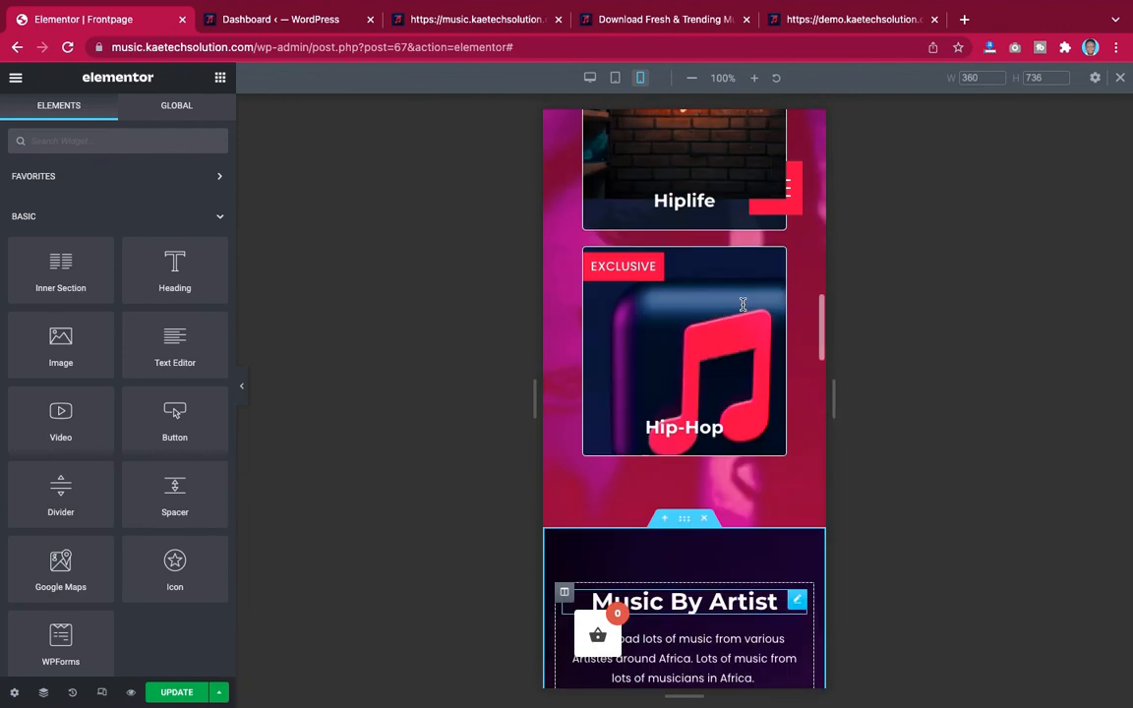
scroll(742, 304, "up", 10)
scroll(740, 315, "down", 3)
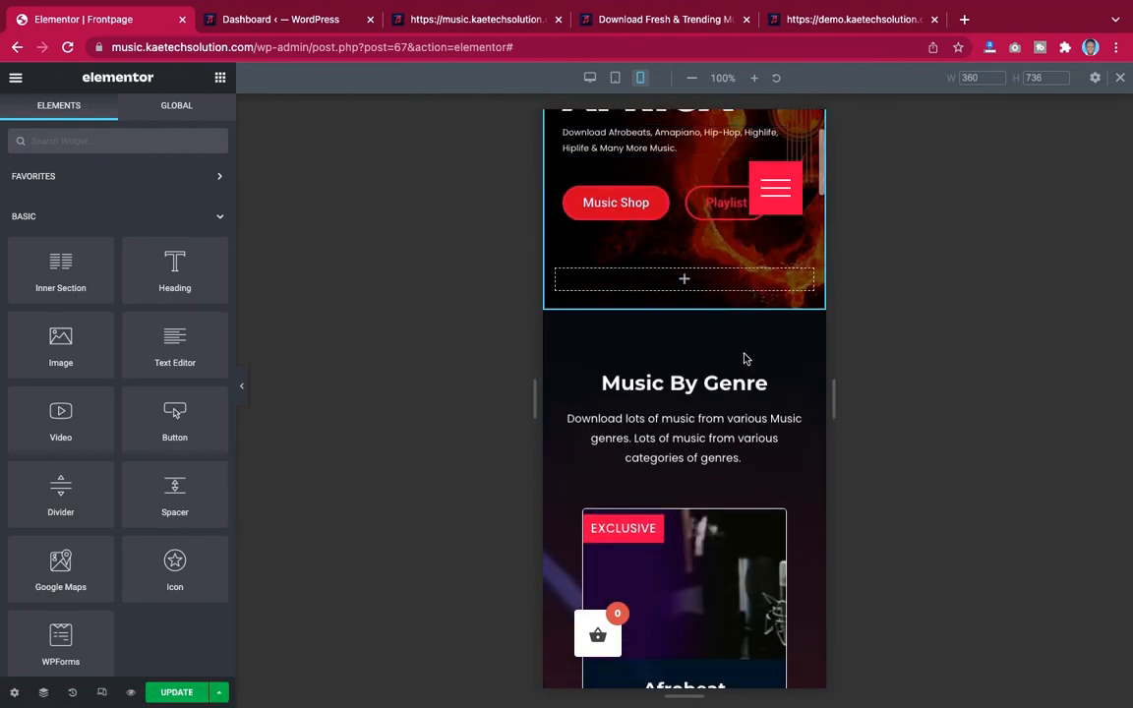
right_click(800, 390)
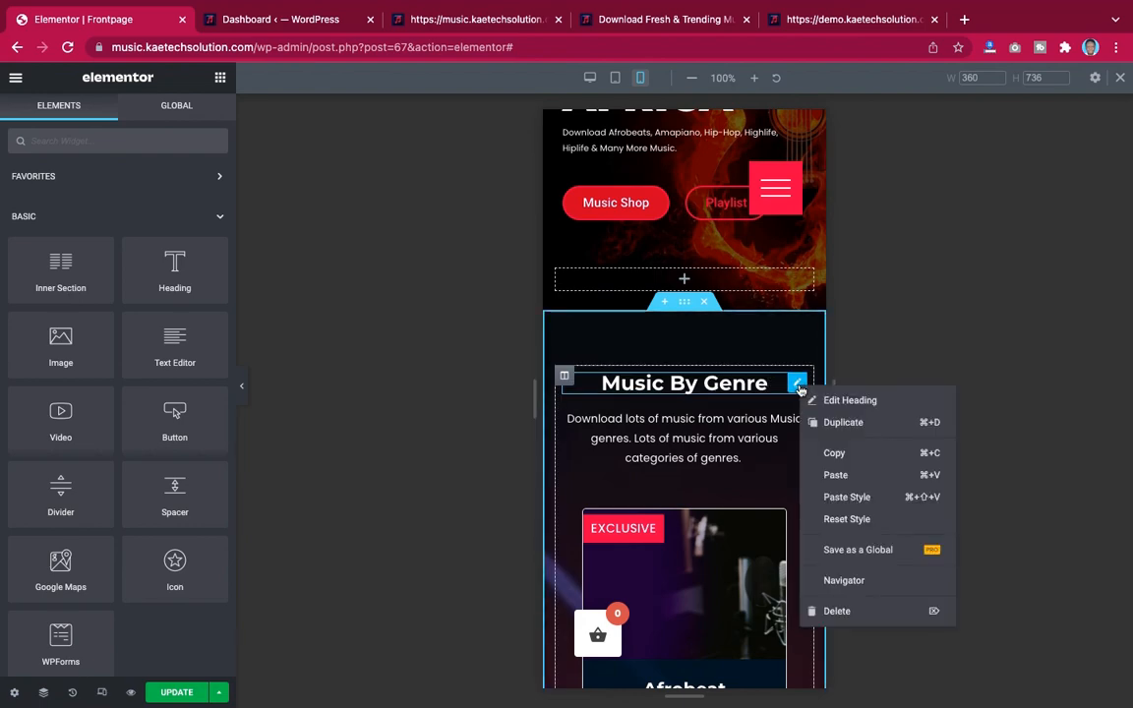
left_click(832, 454)
Paste the copied heading style onto the Music By Artist heading
scroll(732, 489, "down", 10)
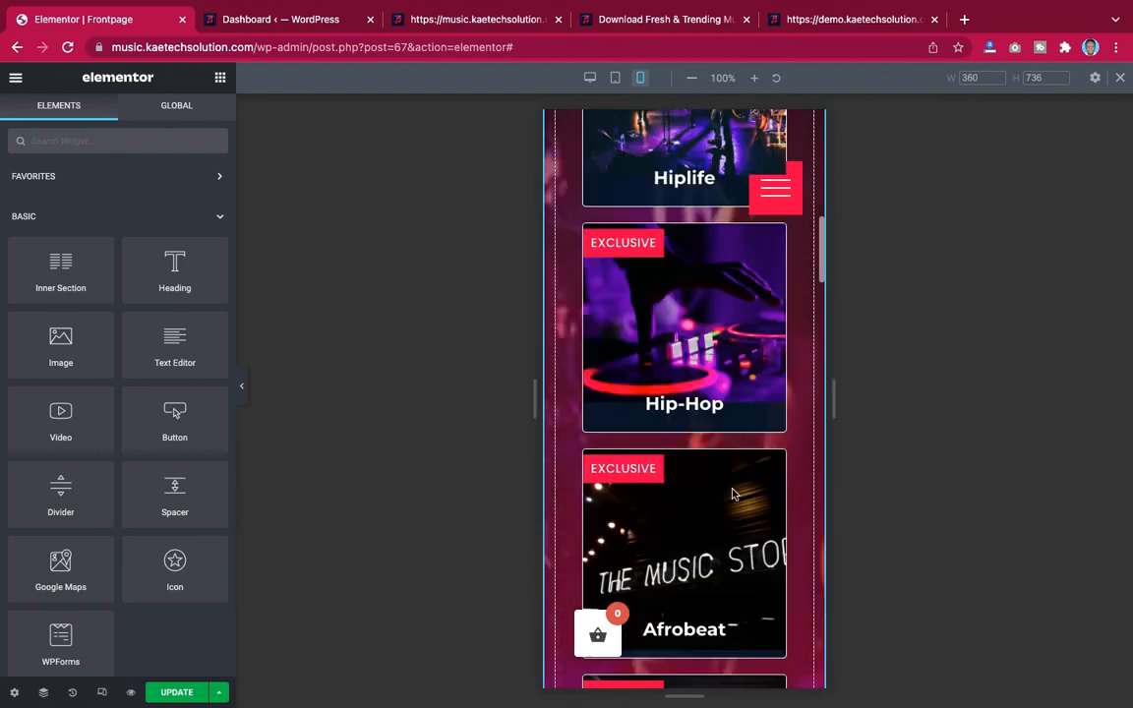
scroll(732, 489, "up", 2)
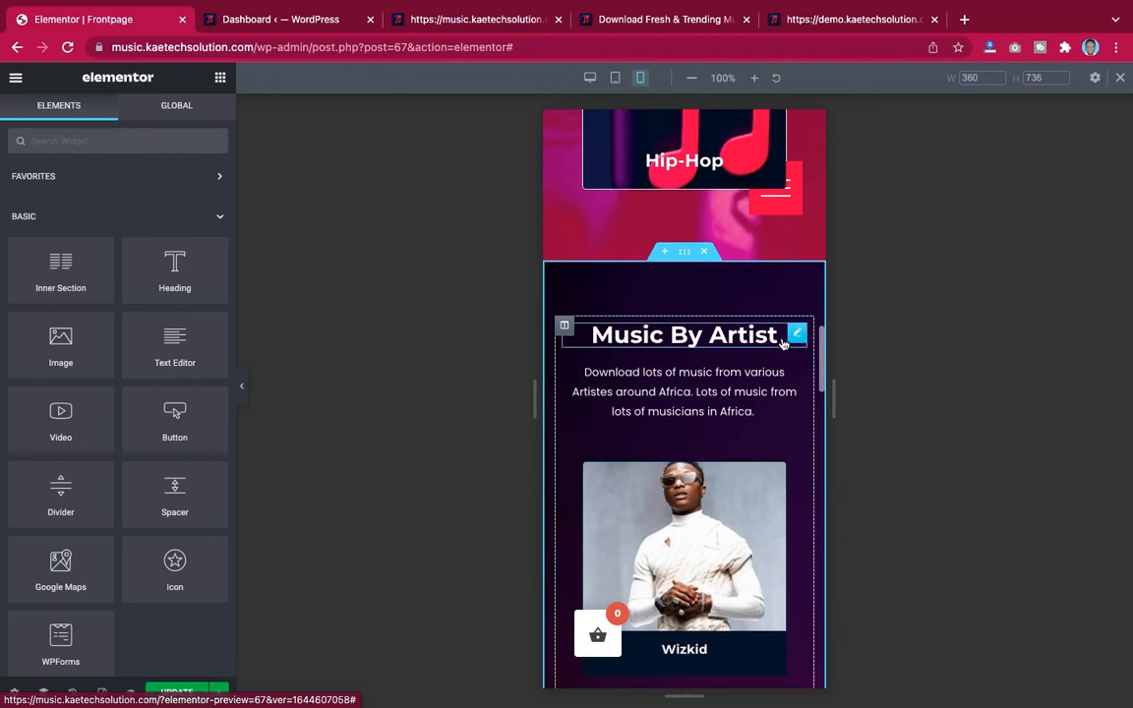
right_click(799, 334)
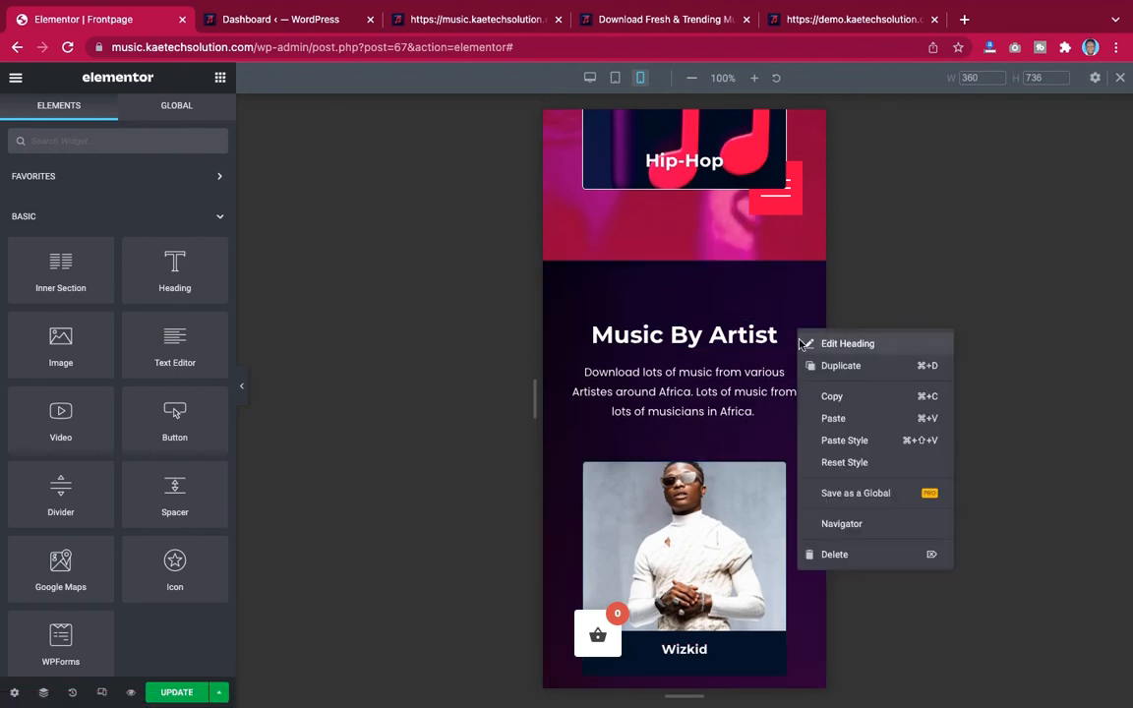
left_click(829, 441)
Scroll through the mobile preview to review the genre cards and the Music By Artist section
scroll(722, 401, "down", 3)
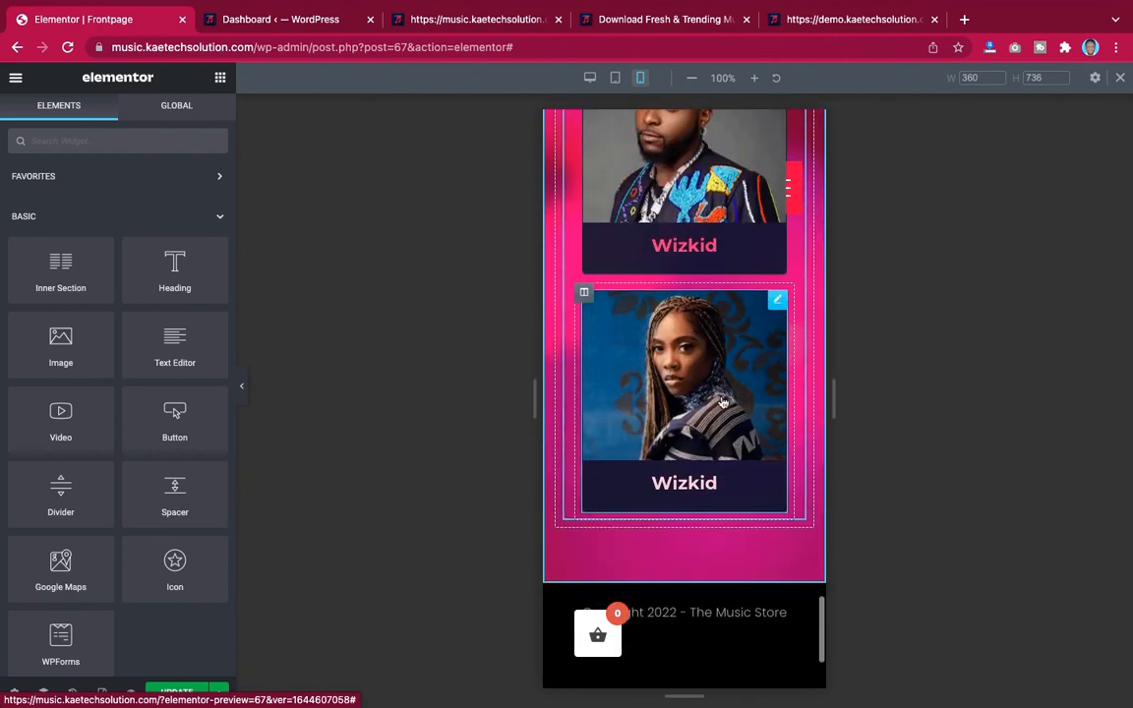
scroll(722, 401, "up", 5)
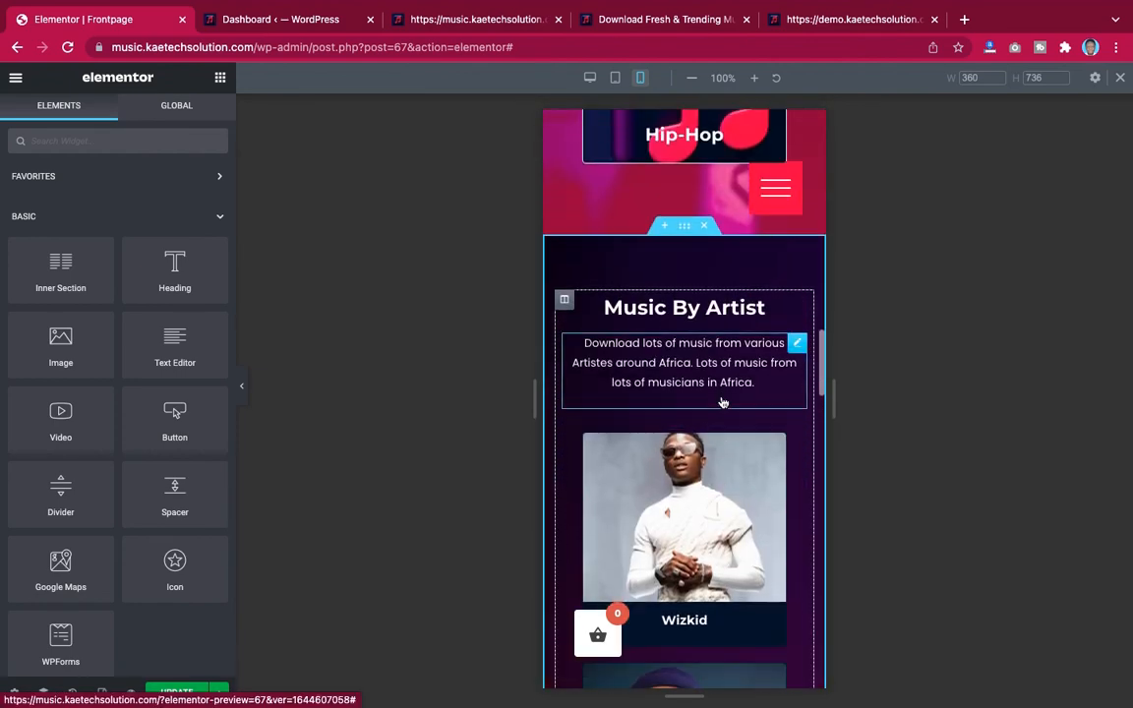
scroll(722, 401, "down", 1)
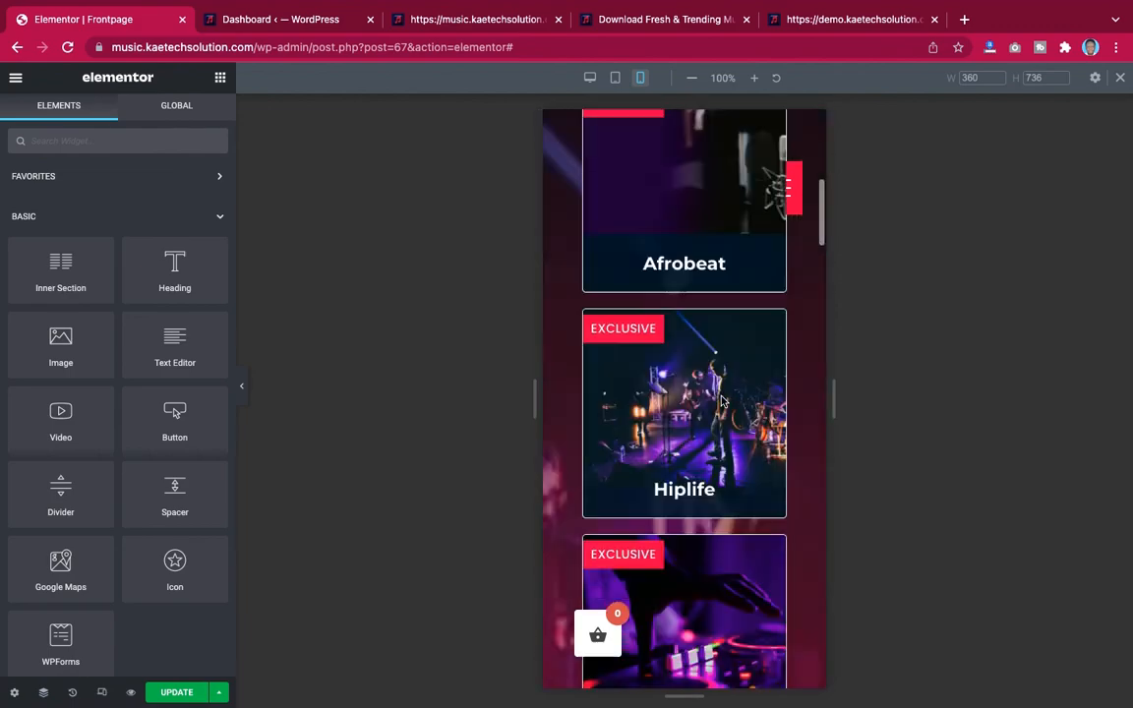
scroll(724, 402, "down", 9)
scroll(722, 398, "up", 3)
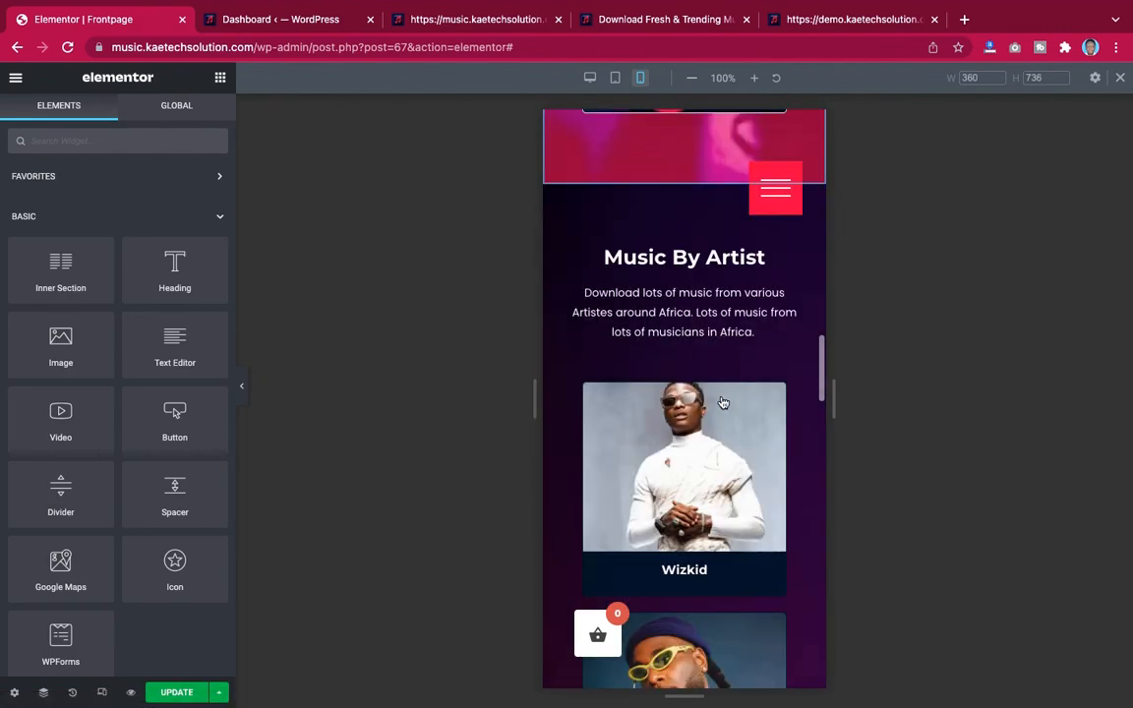
scroll(723, 401, "down", 5)
scroll(722, 401, "up", 12)
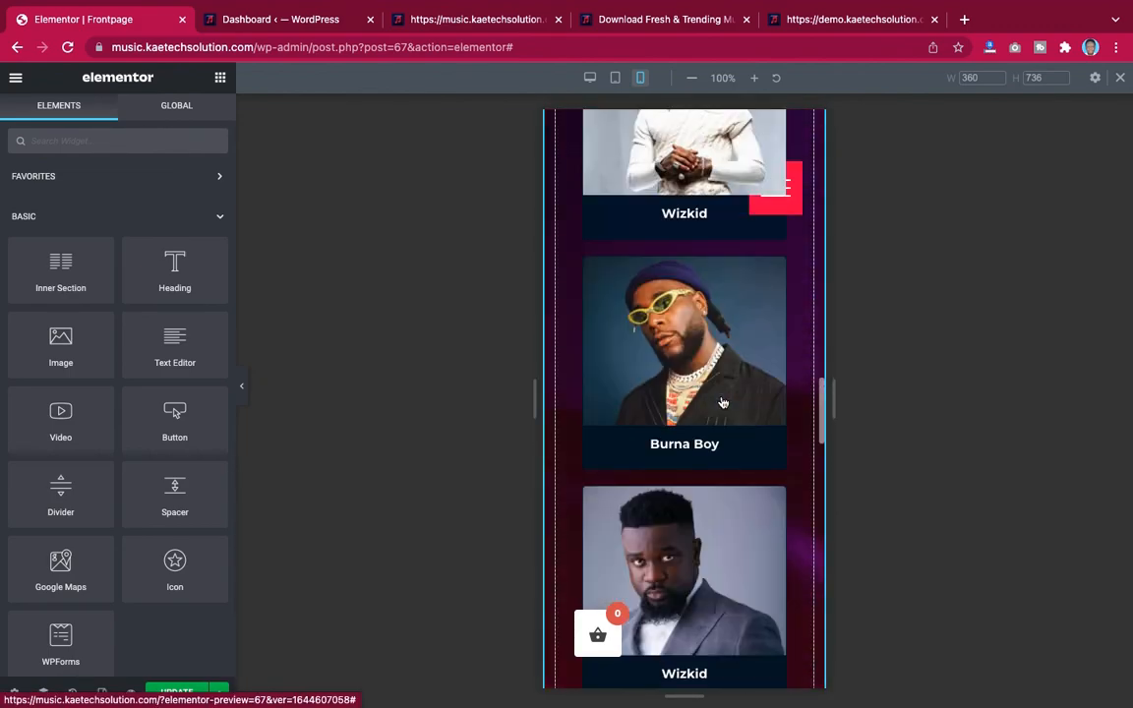
scroll(721, 402, "down", 5)
scroll(722, 401, "down", 2)
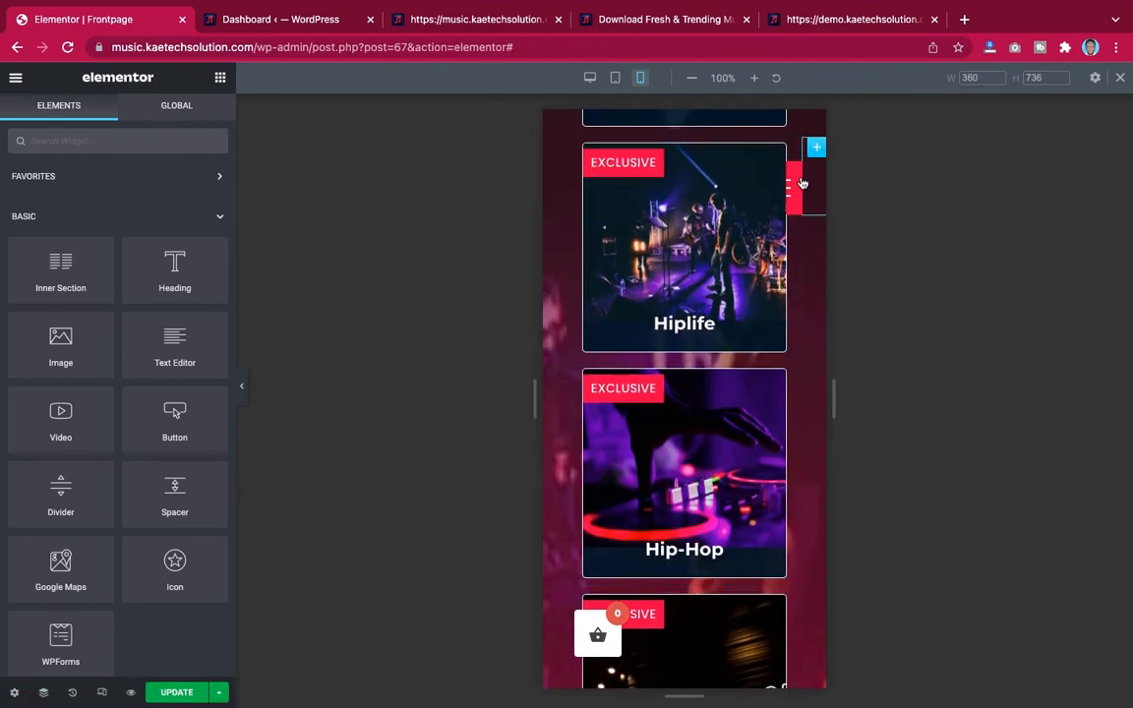
scroll(796, 196, "down", 3)
scroll(758, 356, "up", 10)
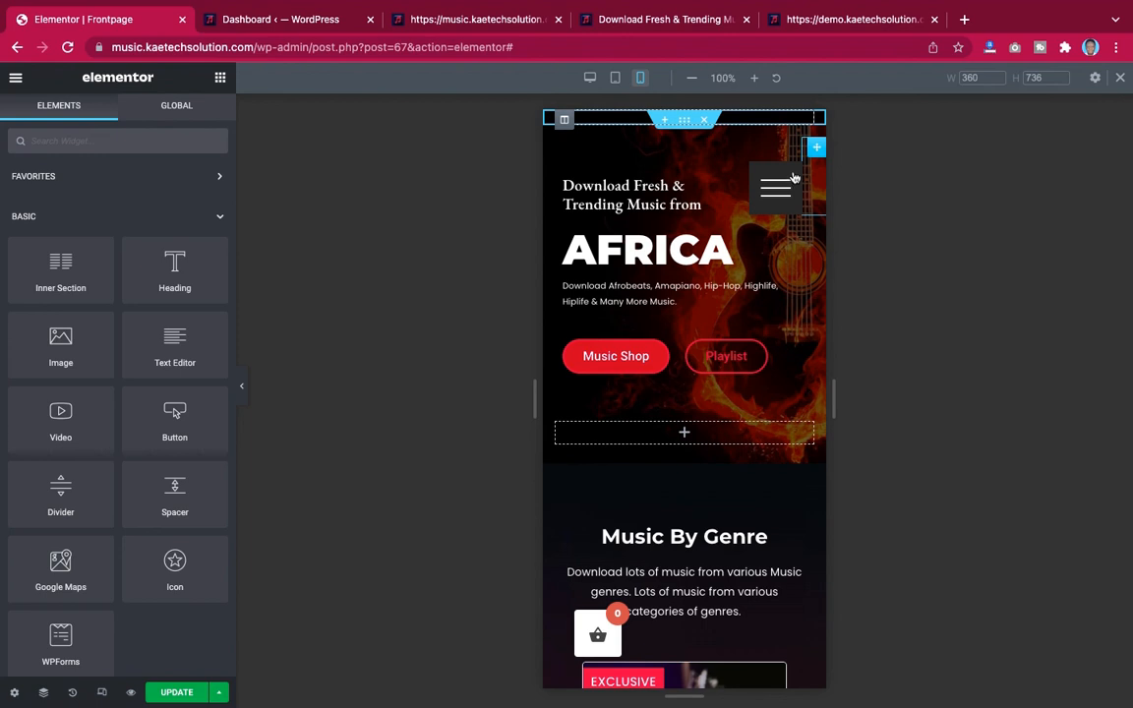
Select the fullscreen menu widget, close its open menu, and set its Z-Index to 999
left_click(792, 179)
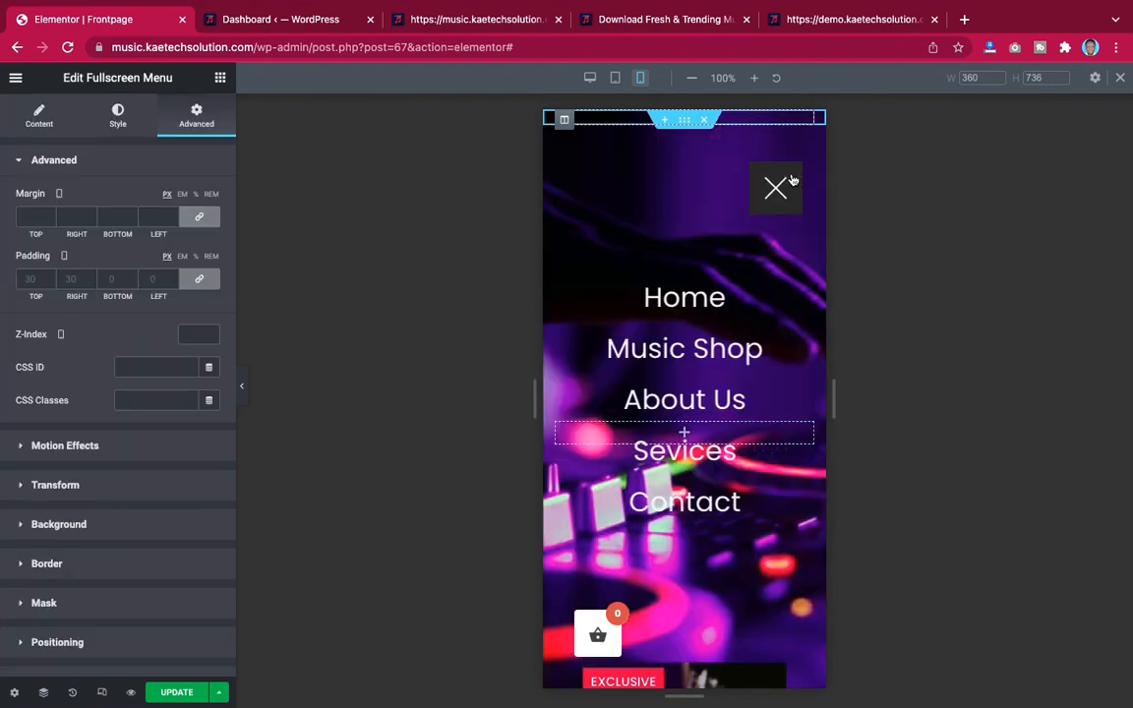
left_click(774, 187)
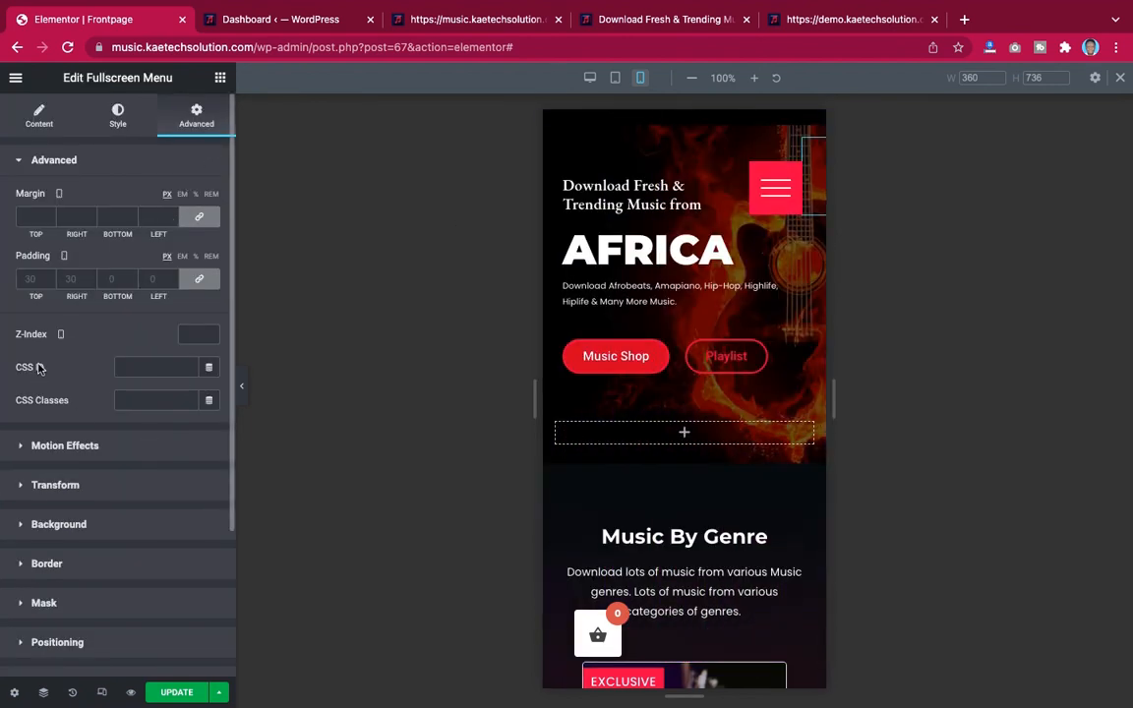
left_click(191, 335)
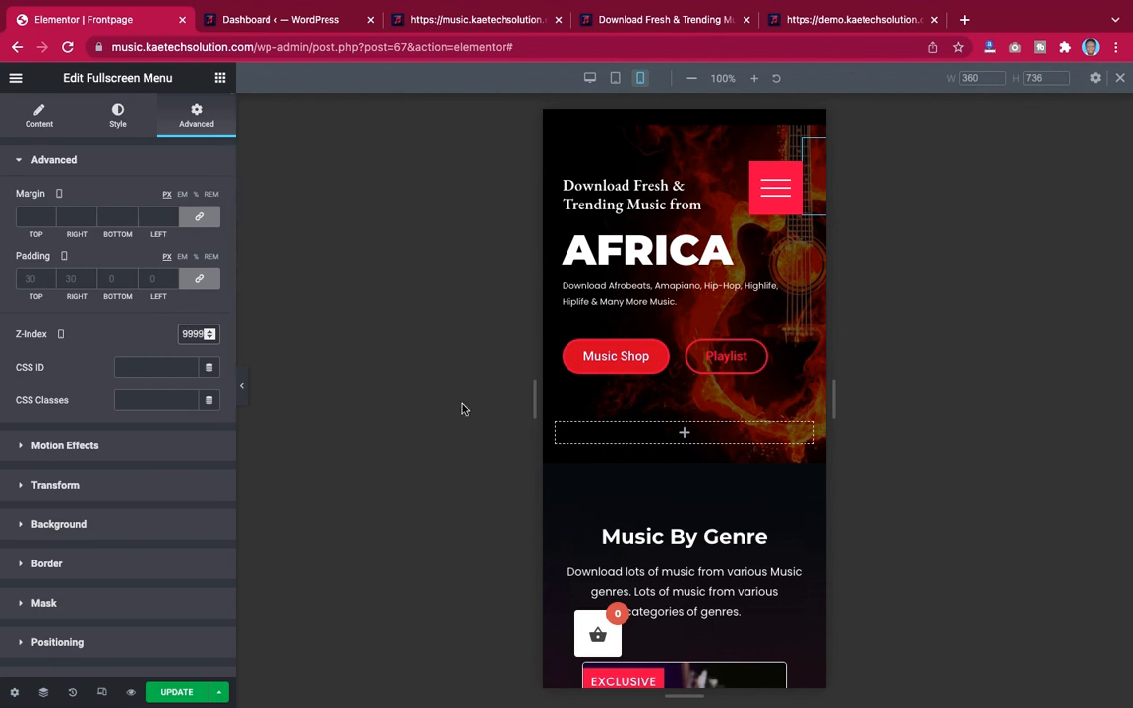
key("BackSpace")
Save the page changes with Update
scroll(729, 380, "down", 10)
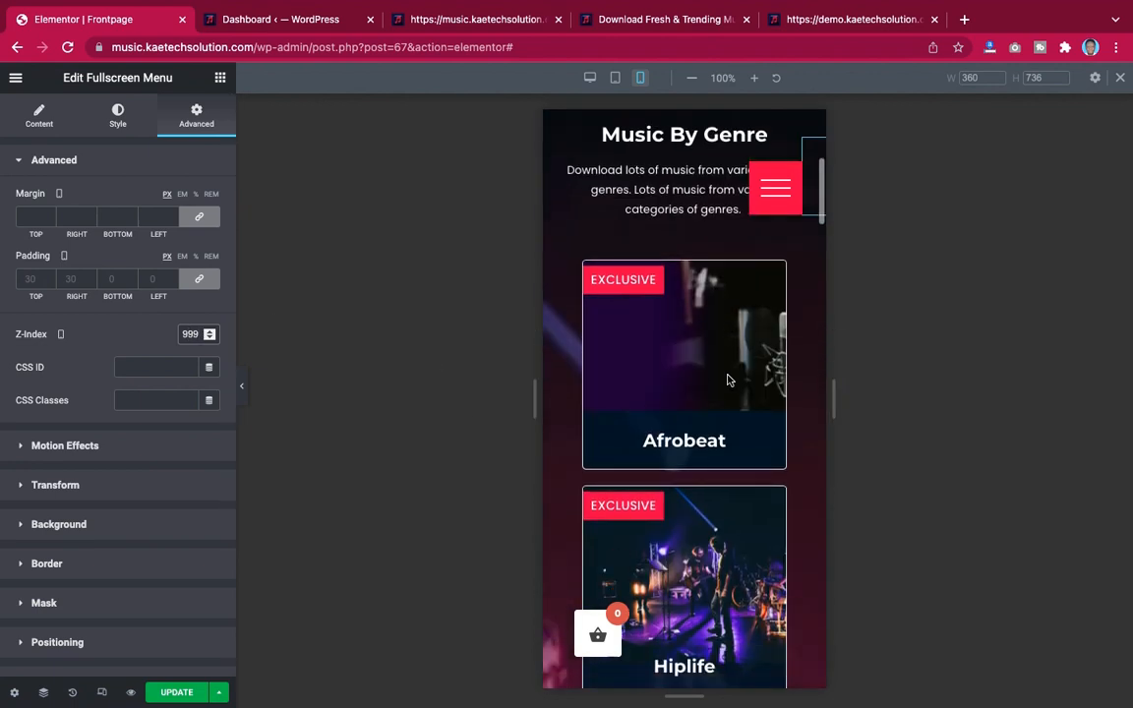
scroll(729, 380, "down", 10)
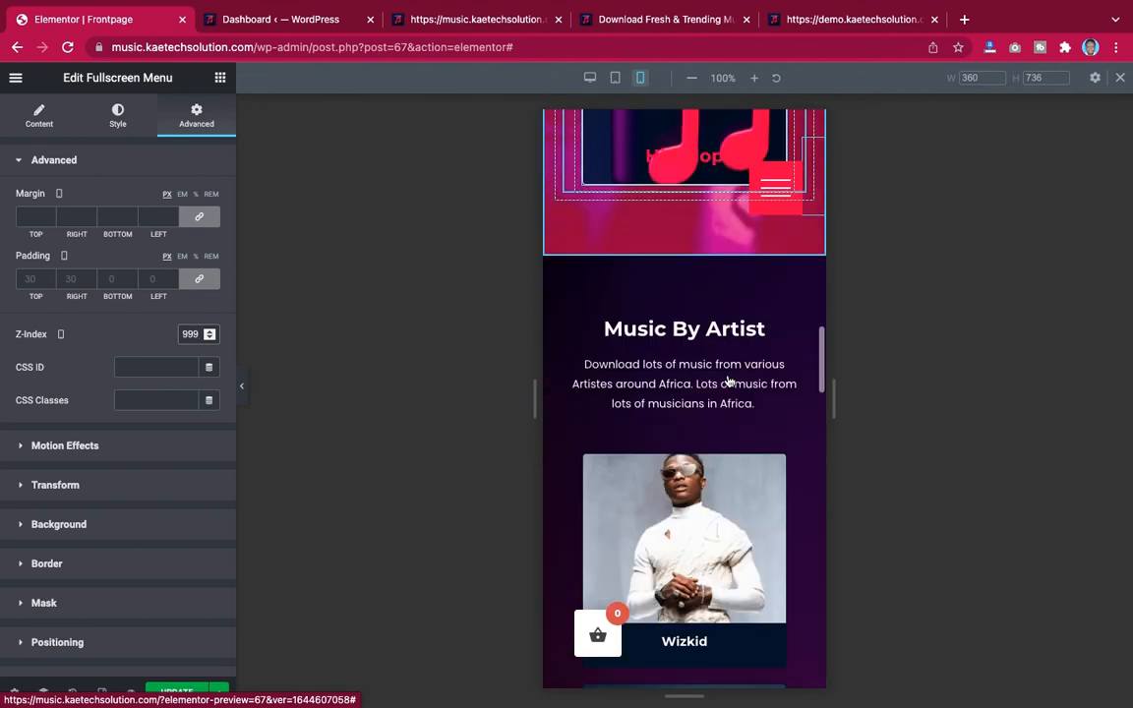
scroll(729, 380, "down", 10)
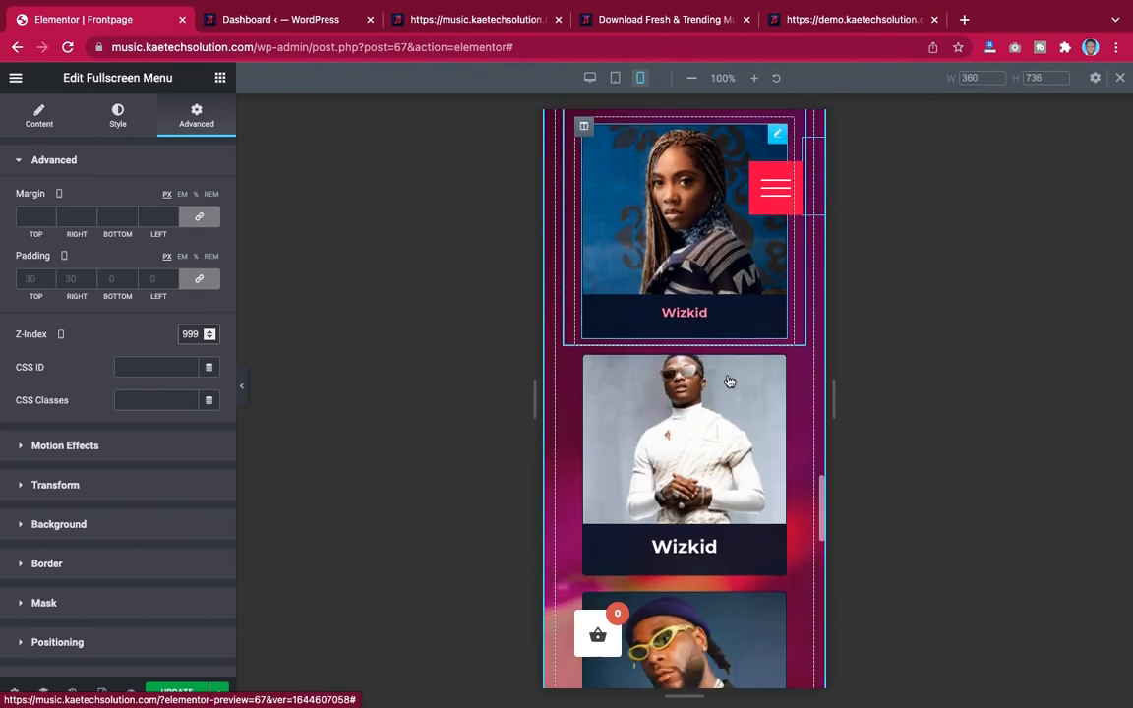
scroll(728, 380, "up", 15)
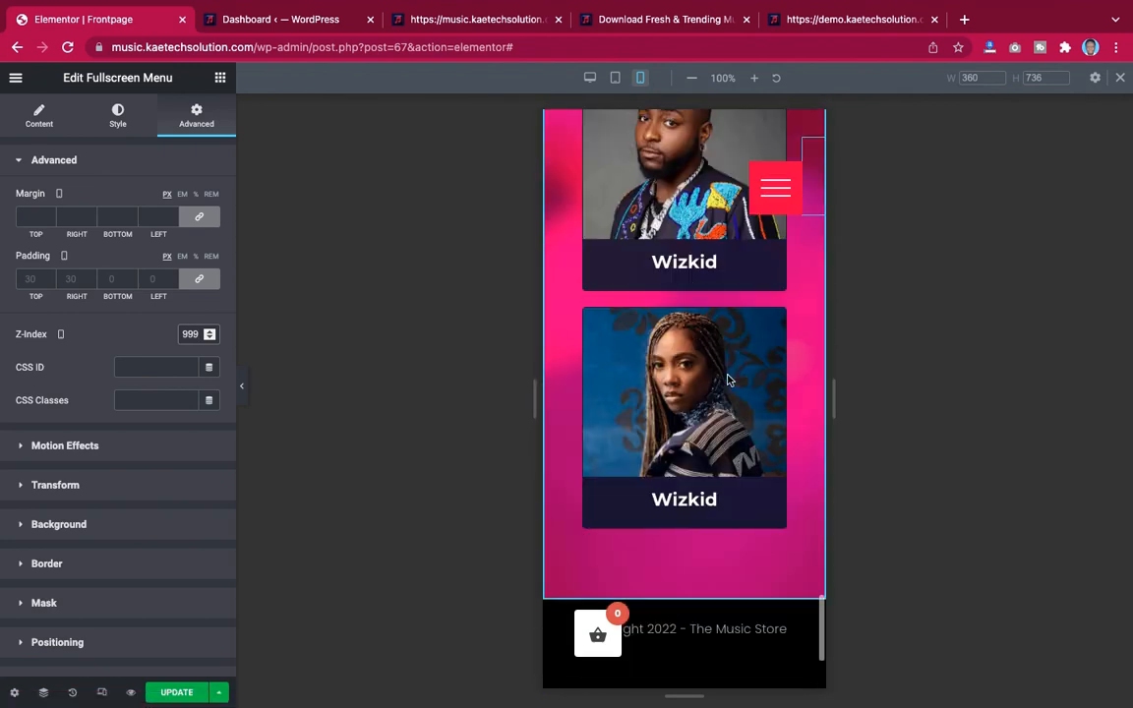
scroll(728, 380, "up", 10)
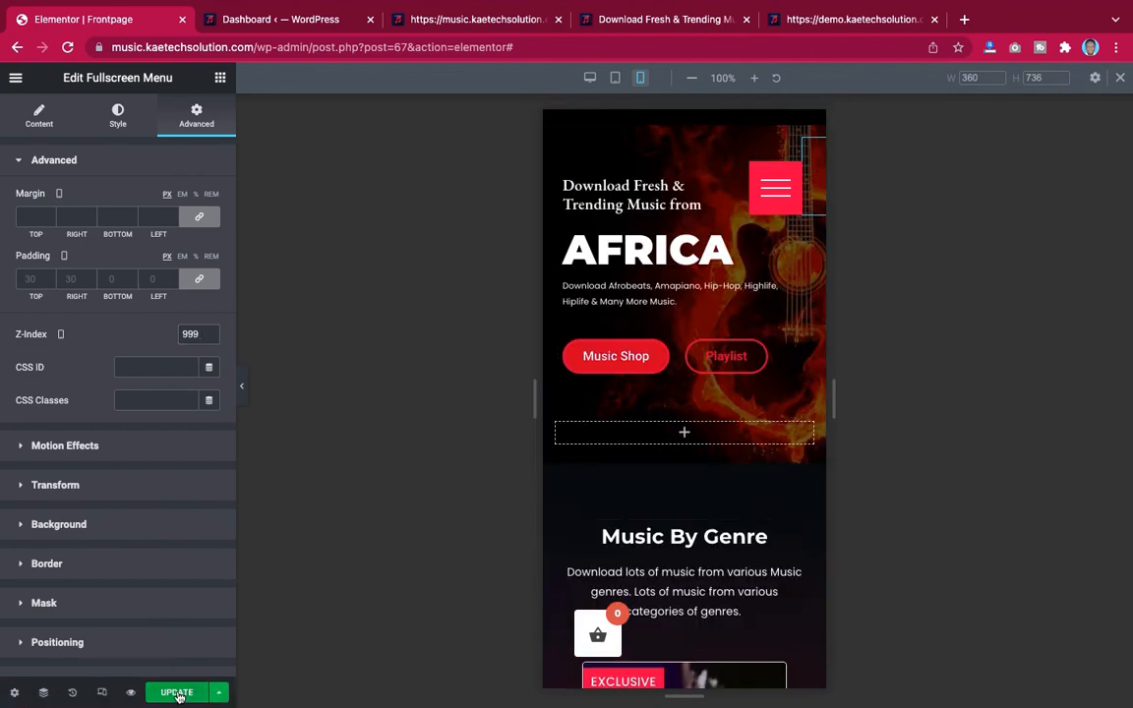
left_click(176, 693)
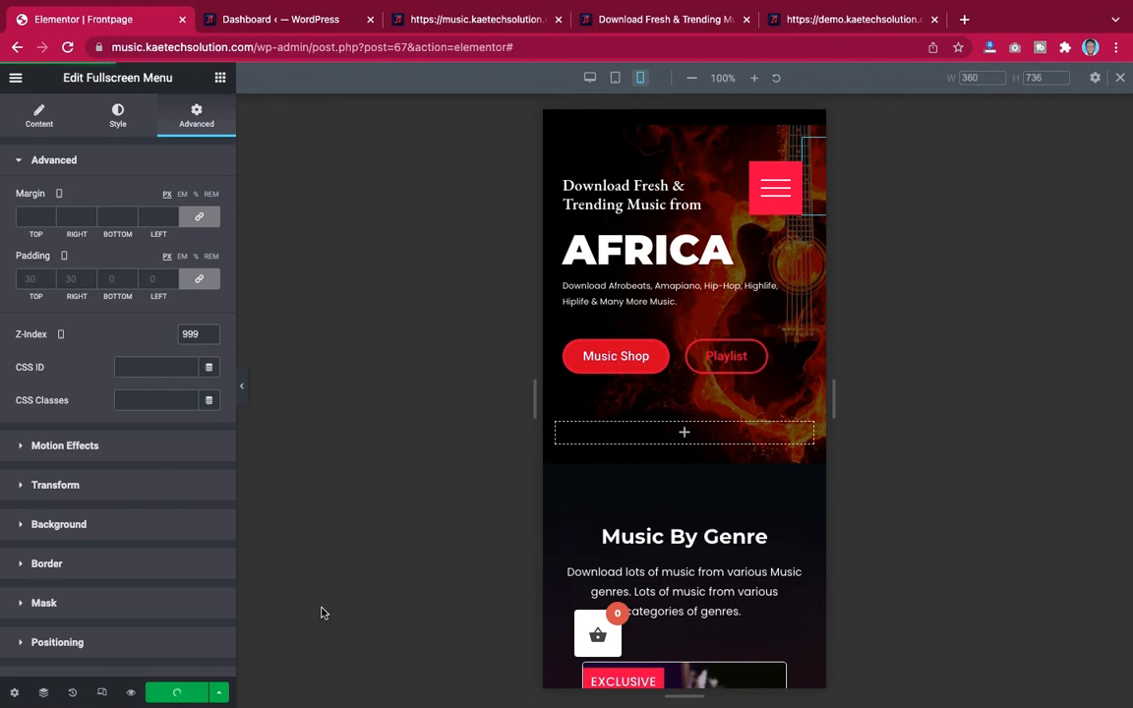
Hide the editor panel and test opening and closing the fullscreen menu in the mobile preview
left_click(244, 393)
scroll(589, 430, "down", 1)
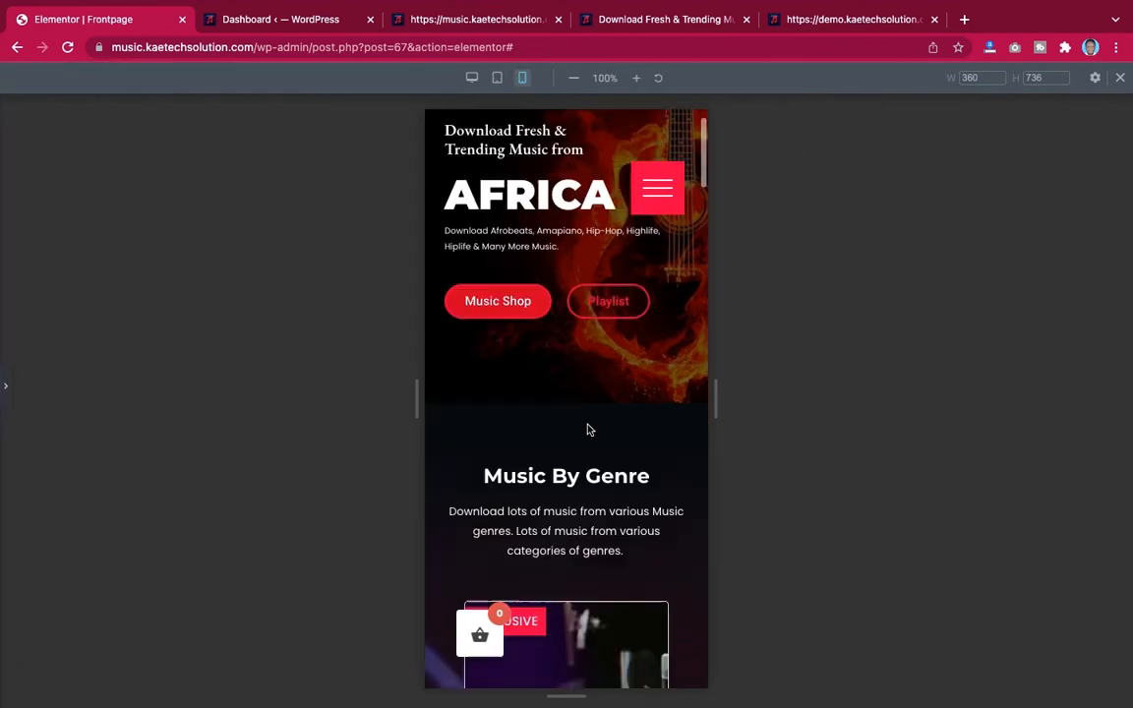
scroll(589, 429, "down", 20)
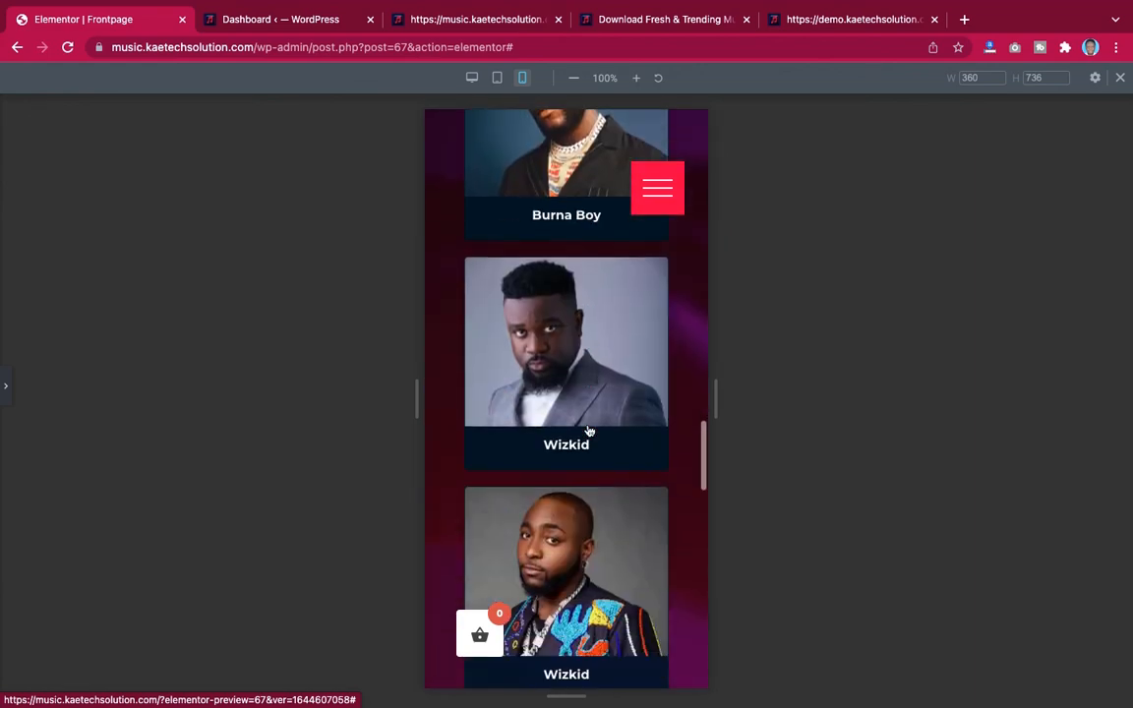
scroll(589, 430, "down", 15)
scroll(589, 430, "up", 10)
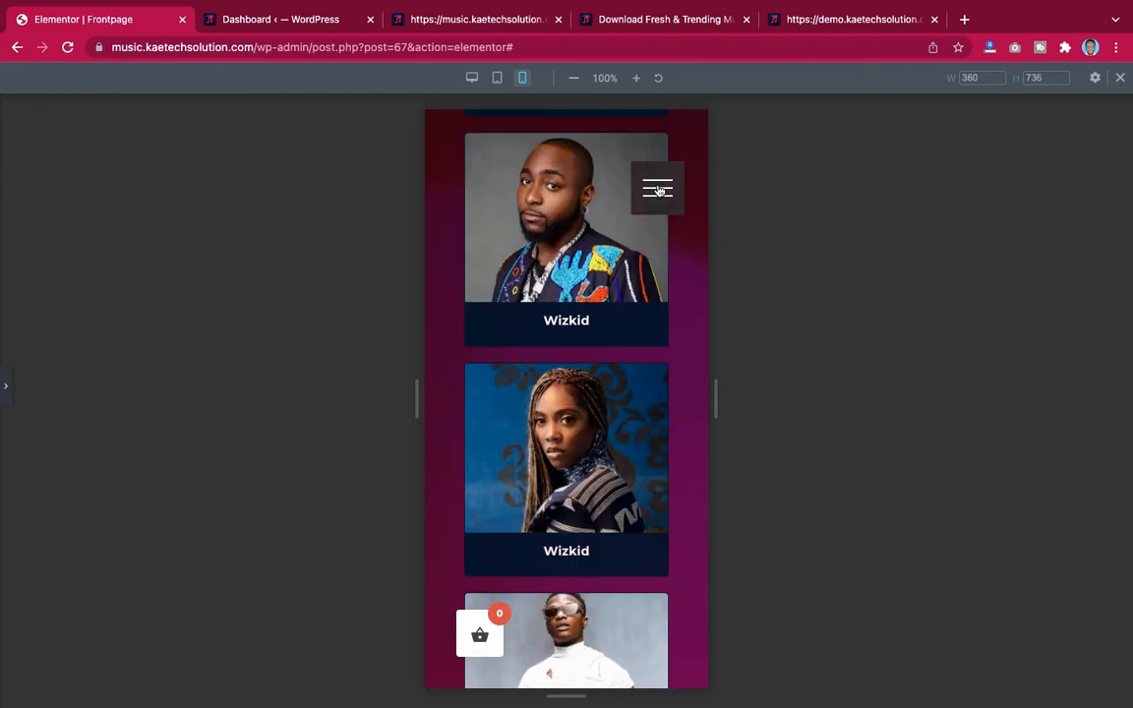
left_click(658, 190)
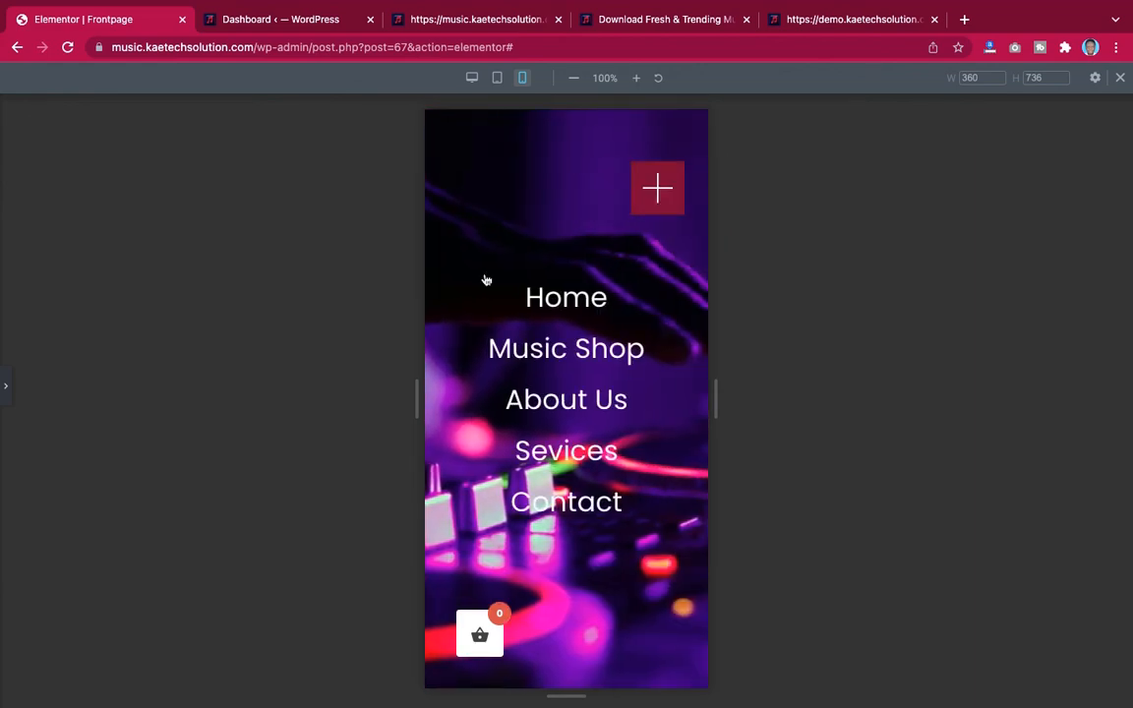
scroll(668, 448, "down", 5)
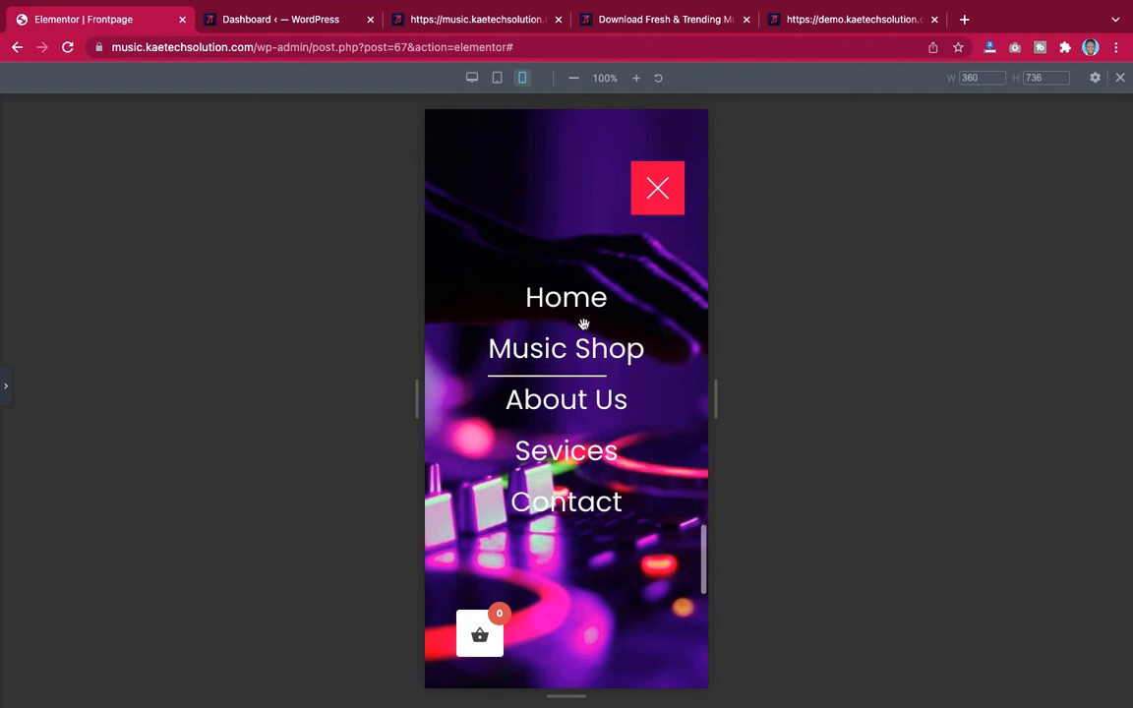
left_click(659, 192)
scroll(610, 298, "down", 1)
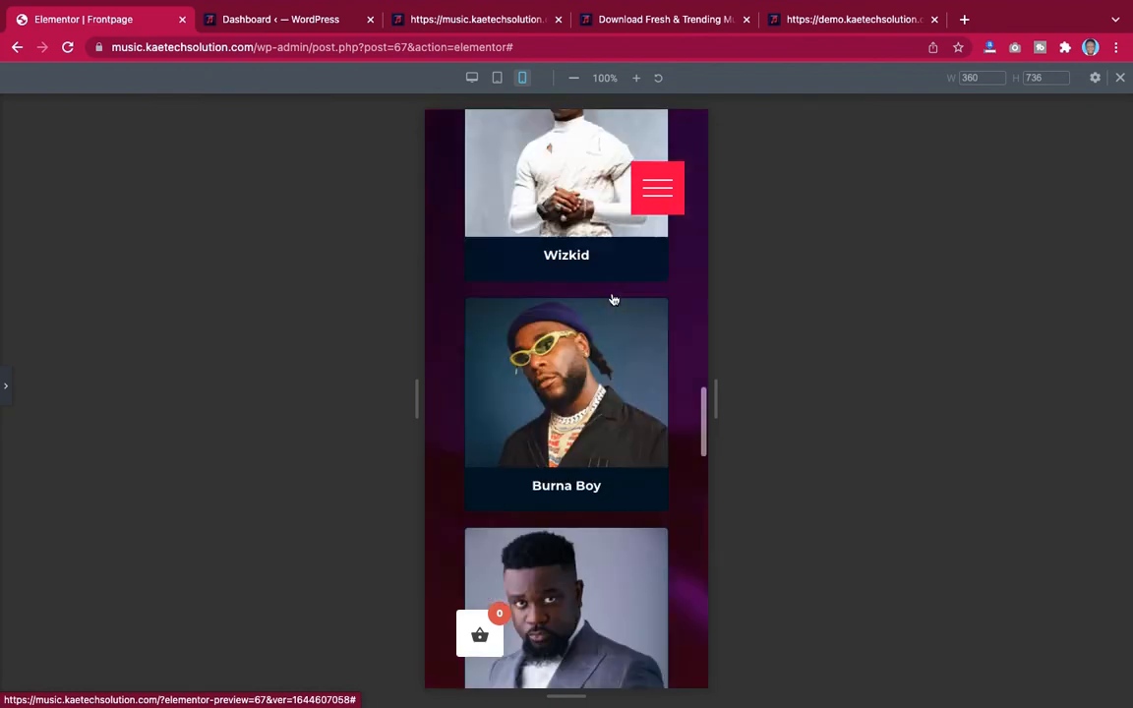
Exit the Elementor editor to the WordPress dashboard
scroll(609, 298, "up", 15)
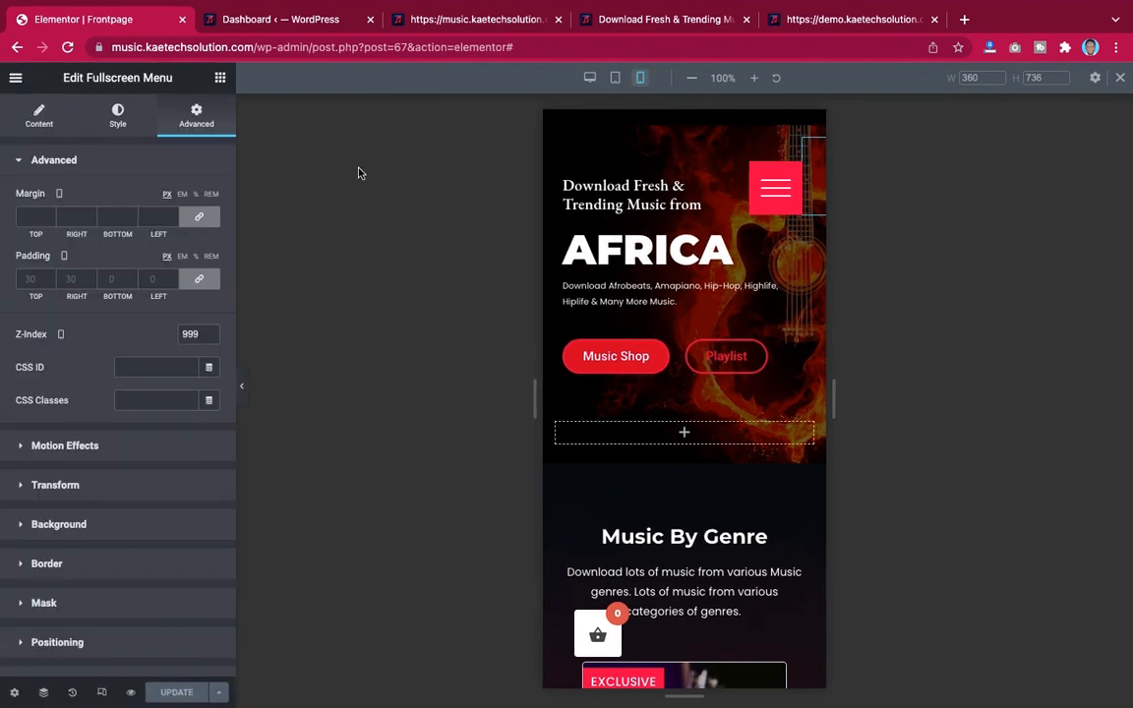
left_click(14, 83)
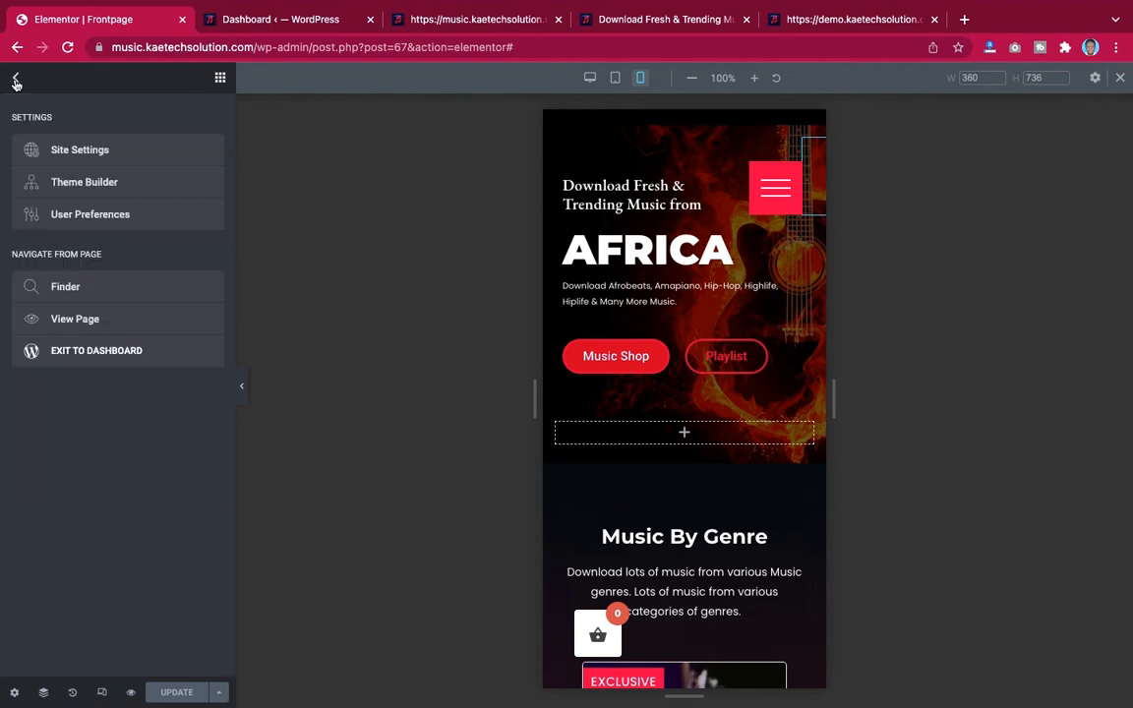
left_click(71, 352)
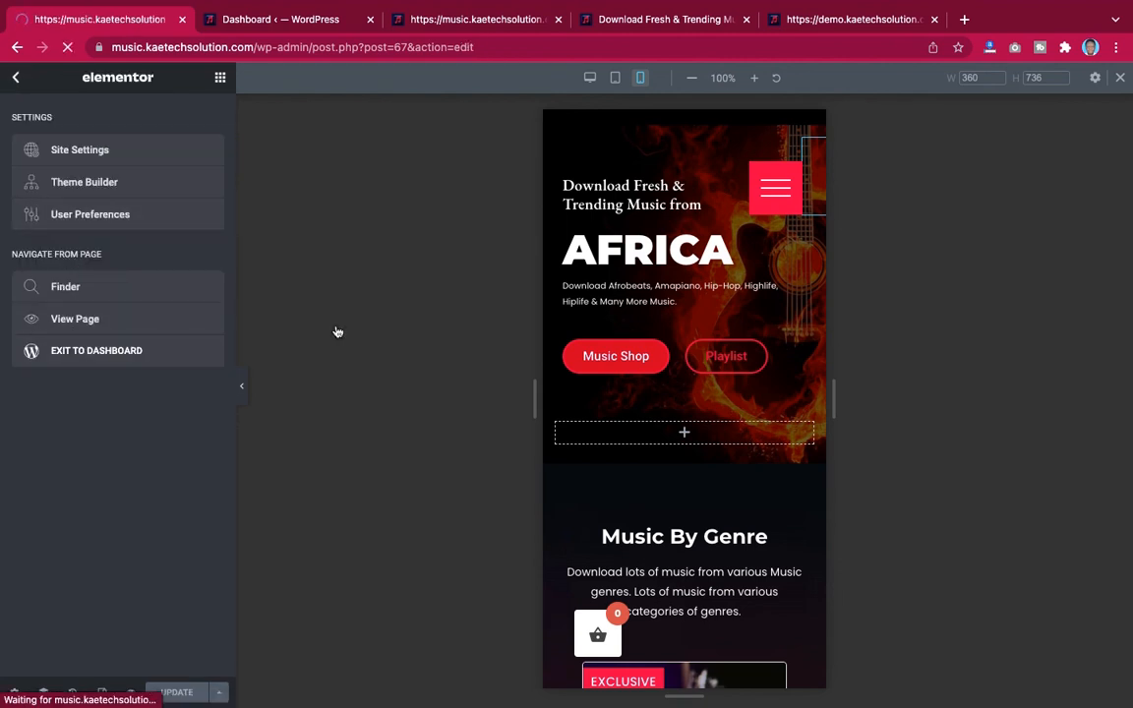